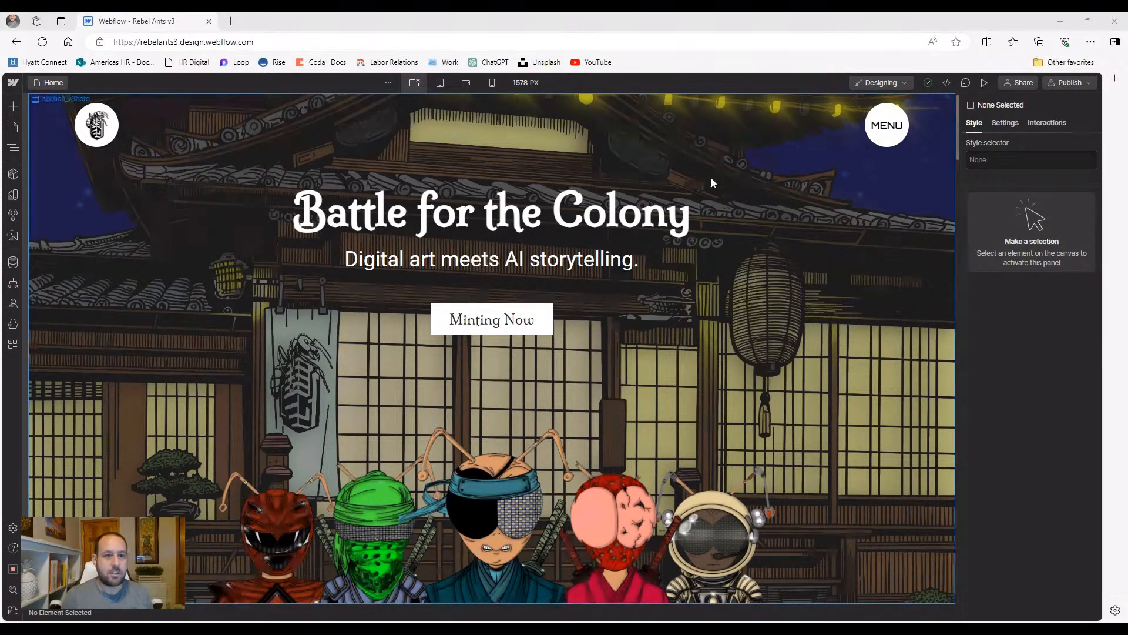
Preview the site, open and close the navigation menu, then return to editing
click(983, 82)
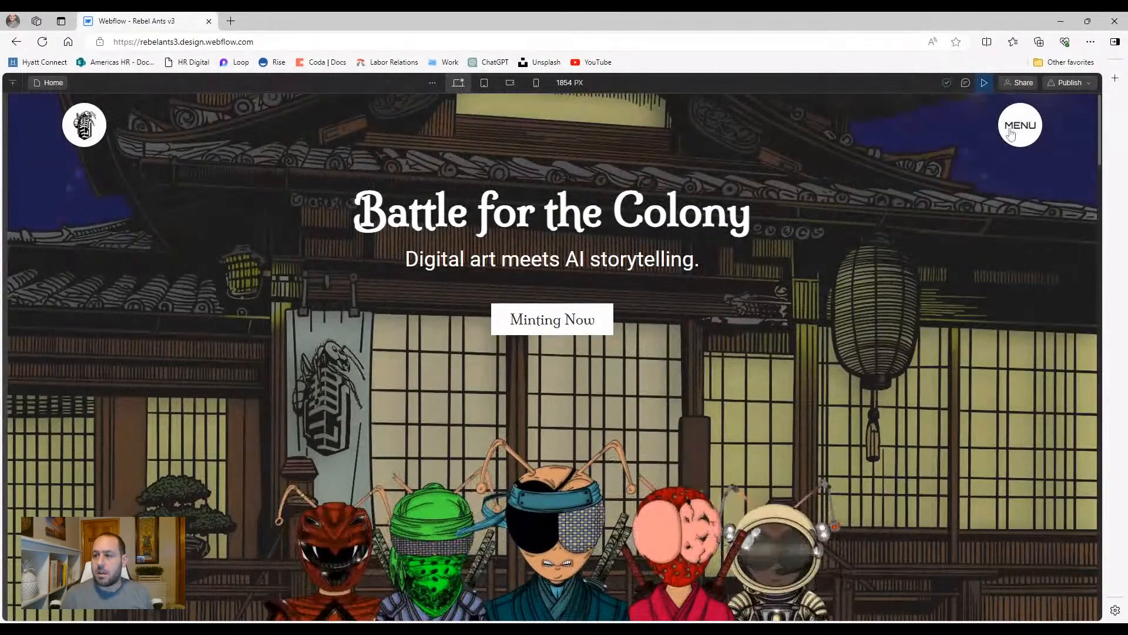
click(1014, 138)
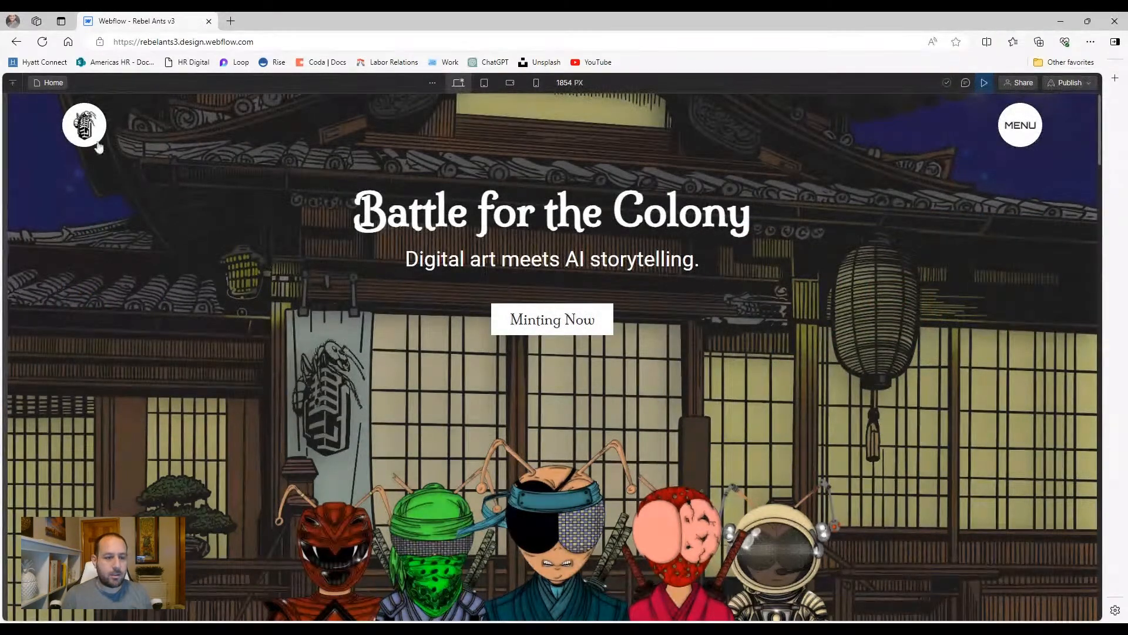
click(1026, 125)
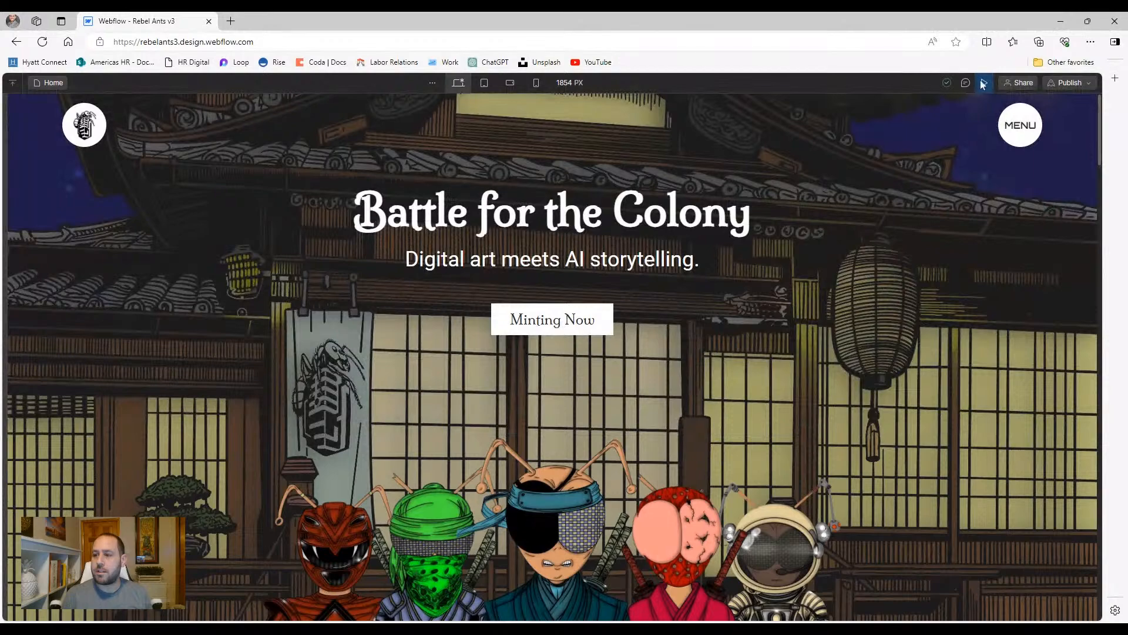
click(984, 83)
Open the navbar component and select rl_navbar5_dropdown-toggle in the Navigator
click(872, 141)
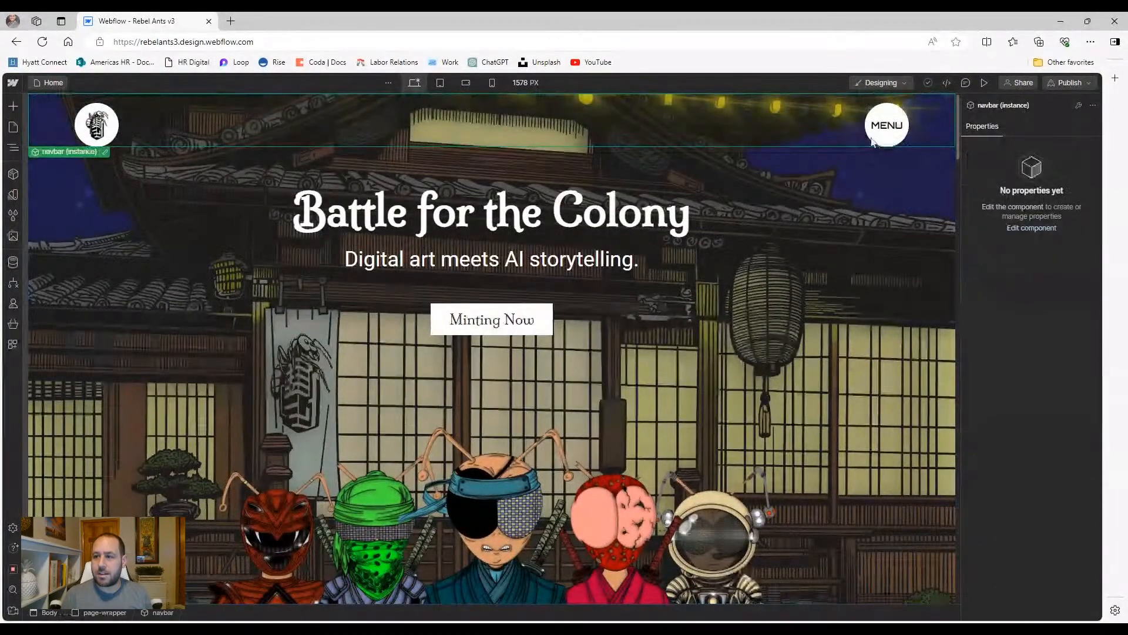
double_click(872, 141)
click(1005, 122)
click(974, 124)
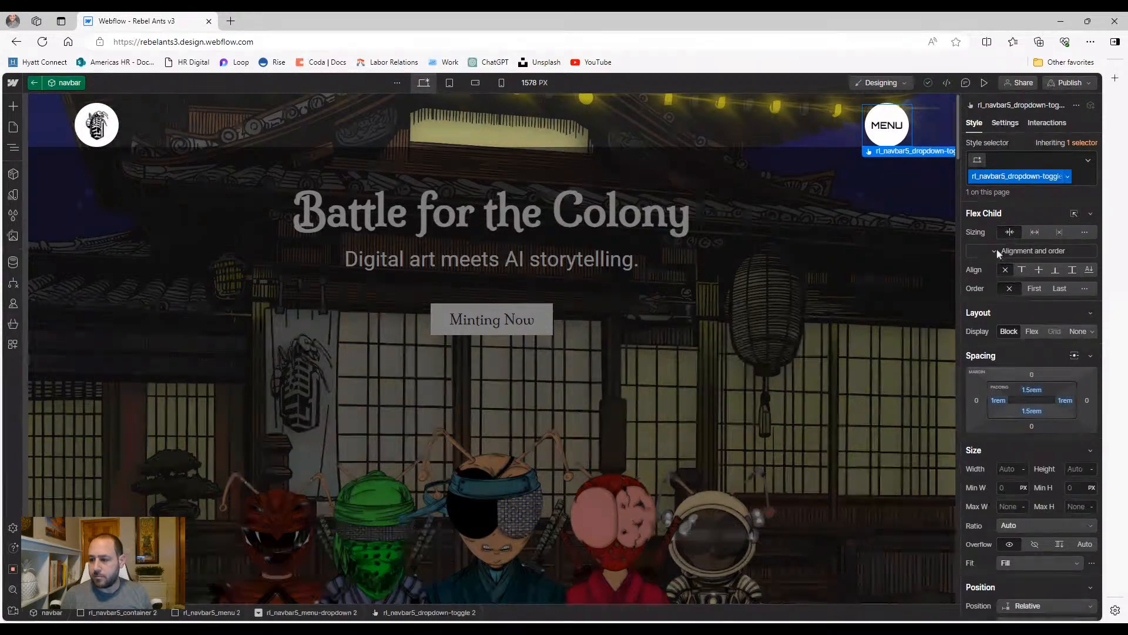
click(13, 148)
click(88, 180)
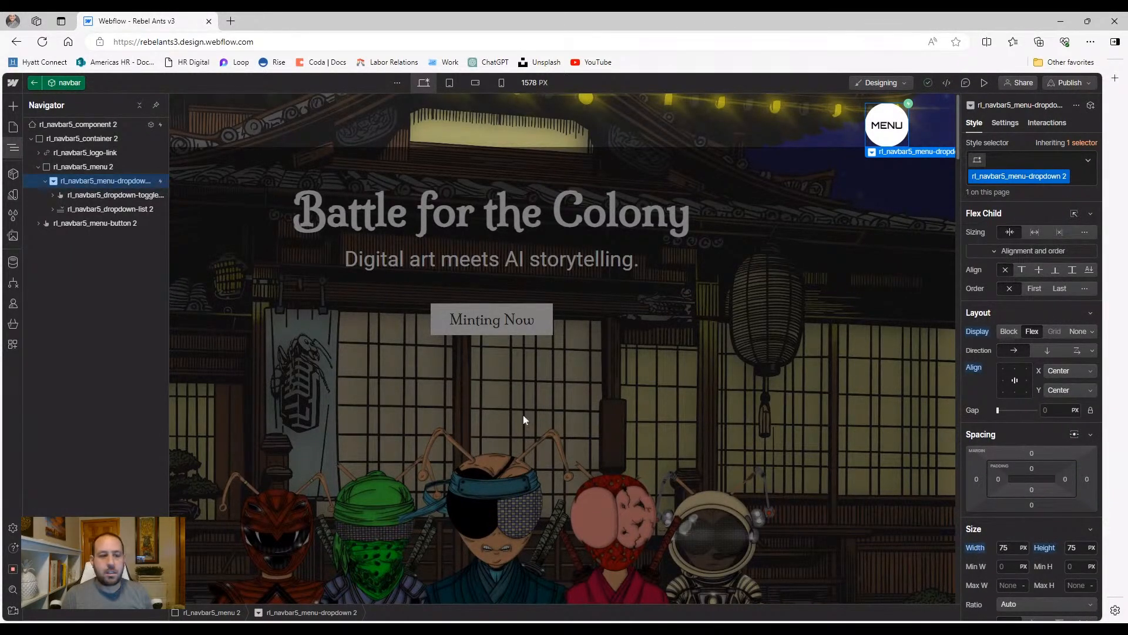
click(121, 197)
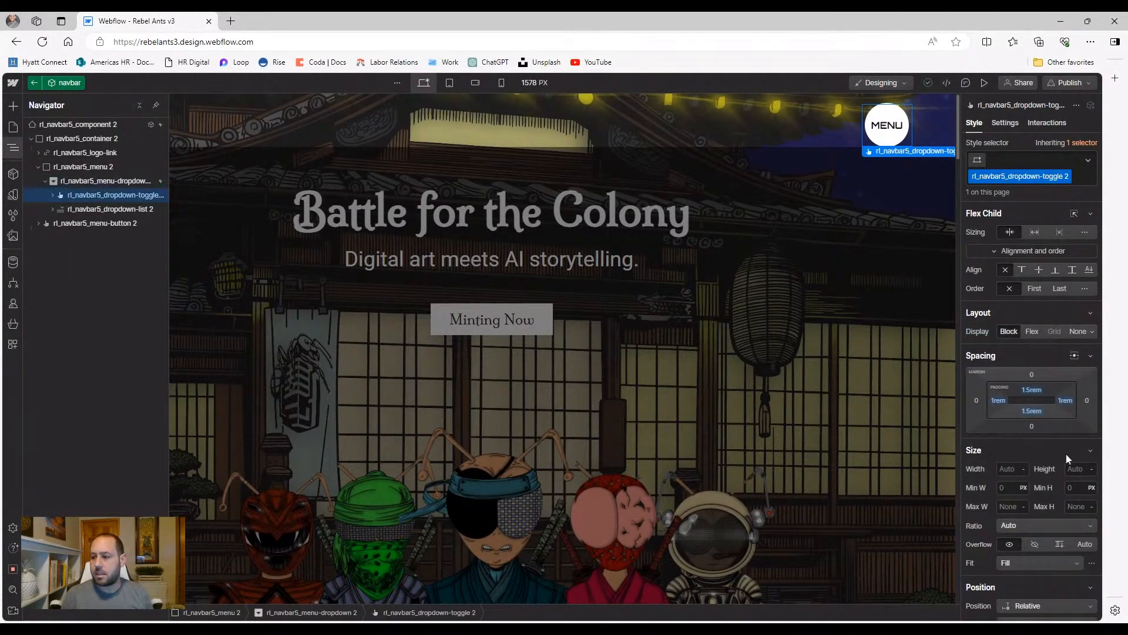
Set the MENU toggle's padding to 0 on all four sides, then exit and preview
click(999, 400)
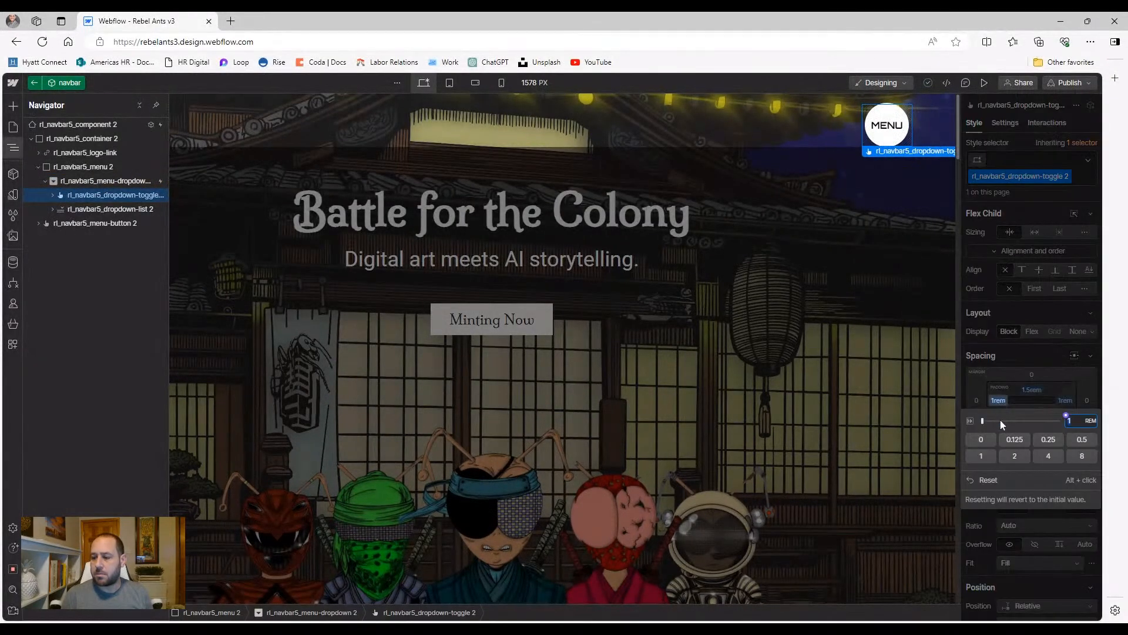
click(995, 480)
click(1033, 390)
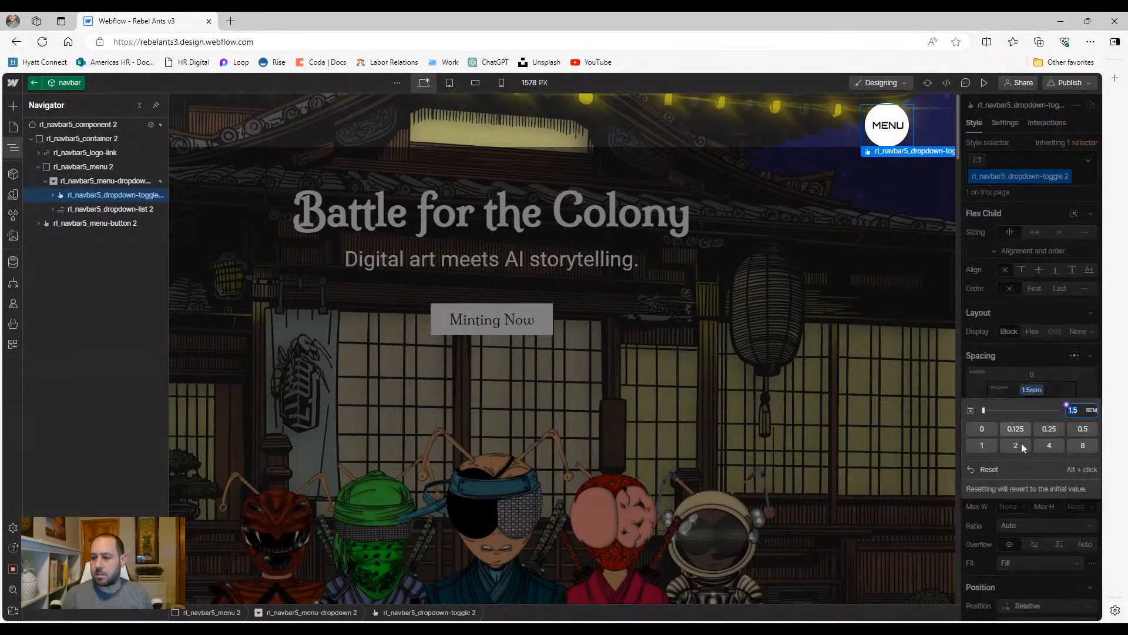
click(984, 430)
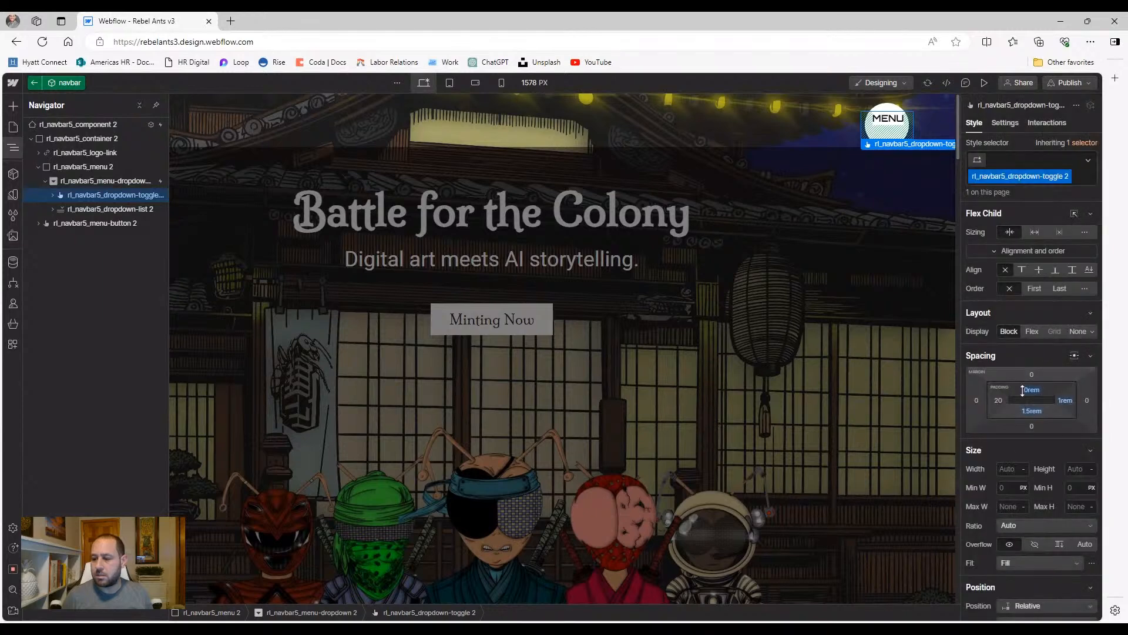
drag(1029, 410, 1041, 390)
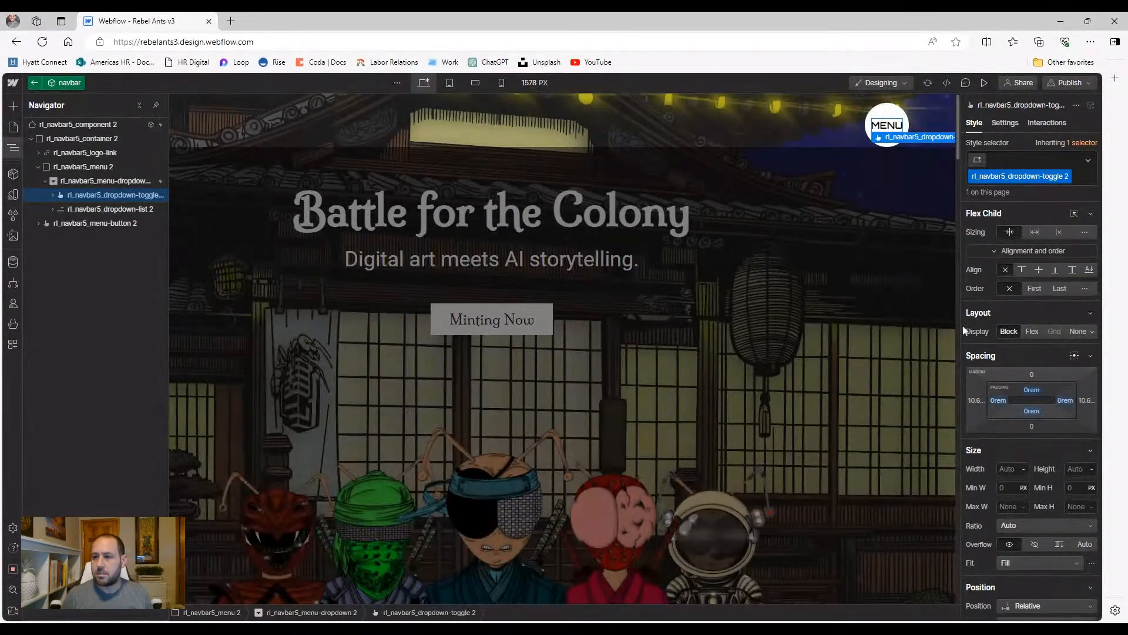
double_click(947, 324)
click(986, 84)
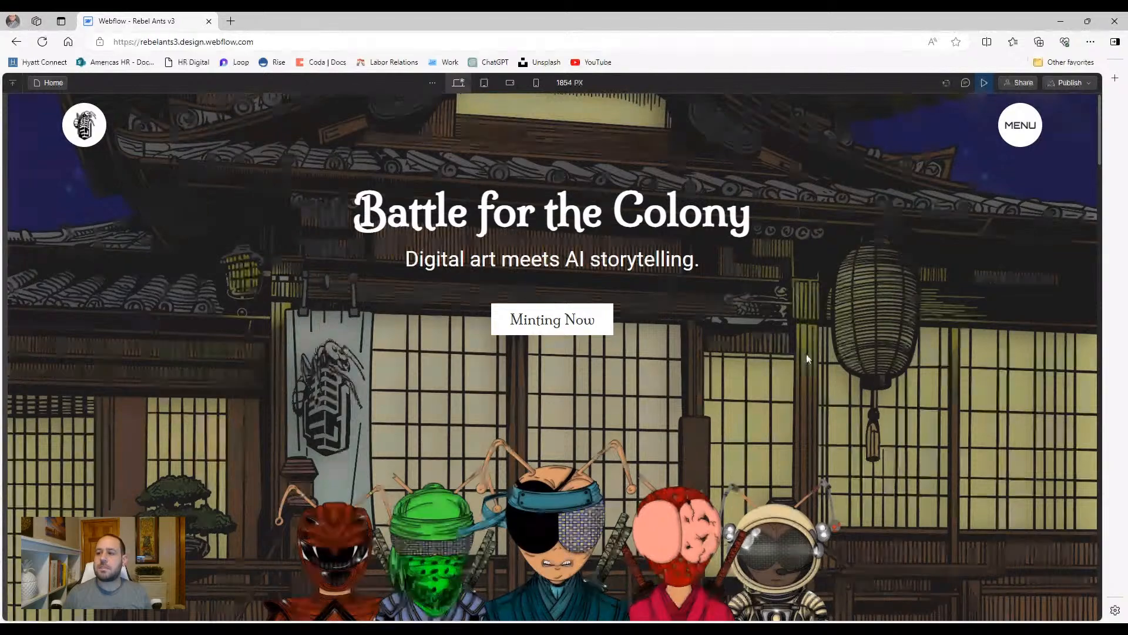
Open and close the MENU dropdown in the preview to test it
click(1031, 125)
click(1031, 125)
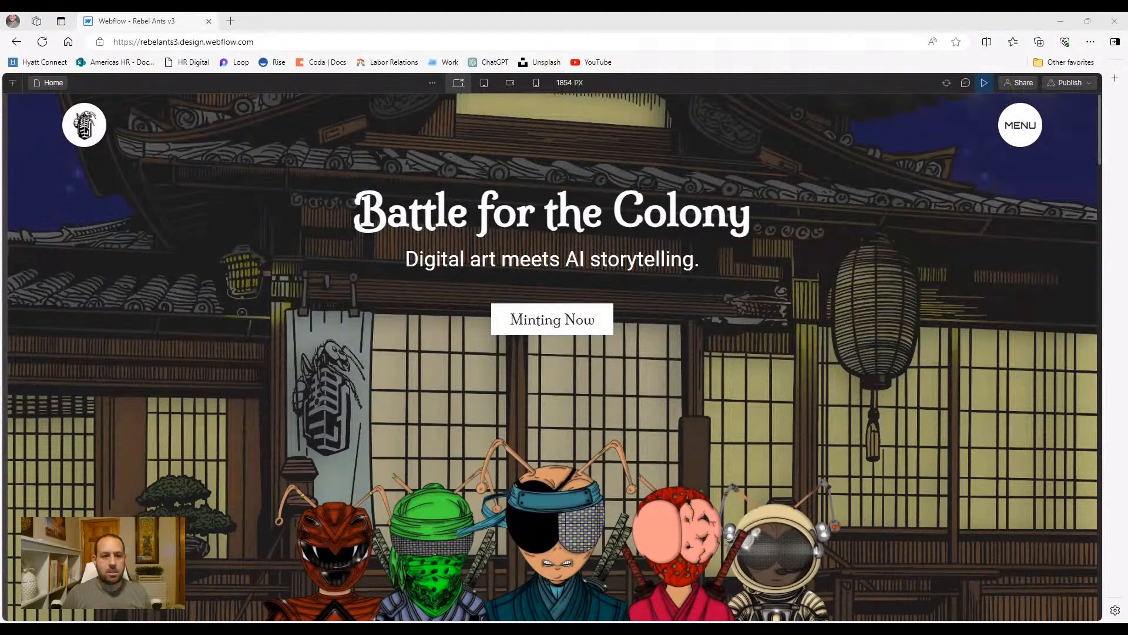
click(347, 17)
Load figma.com in a new browser tab and return to the Webflow - Rebel Ants v3 tab
click(230, 22)
text(figma)
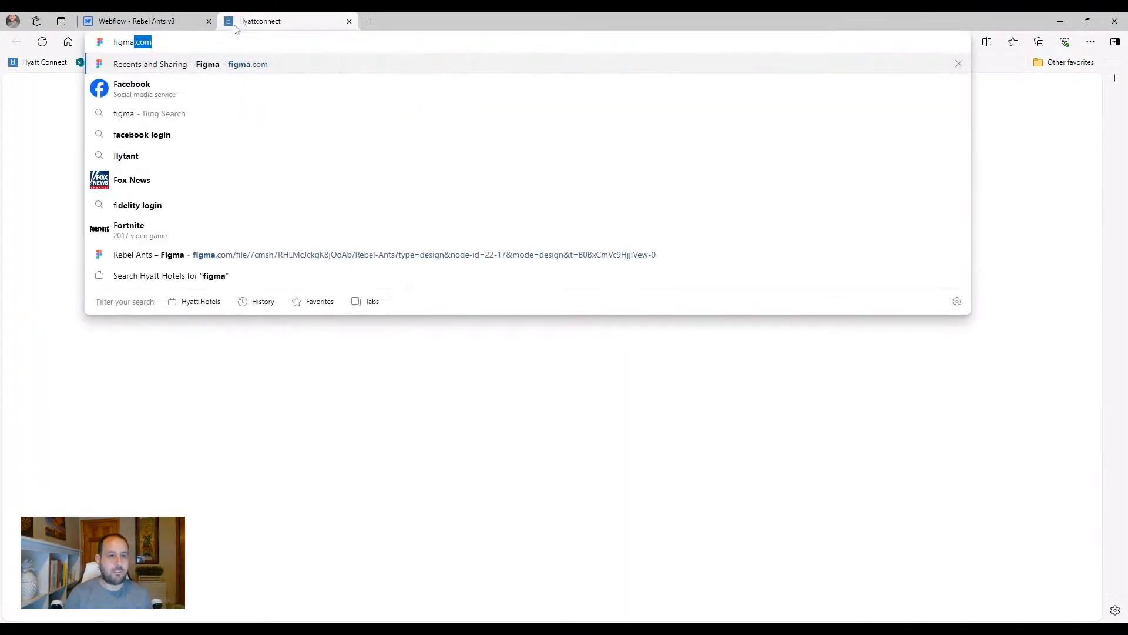
key(Return)
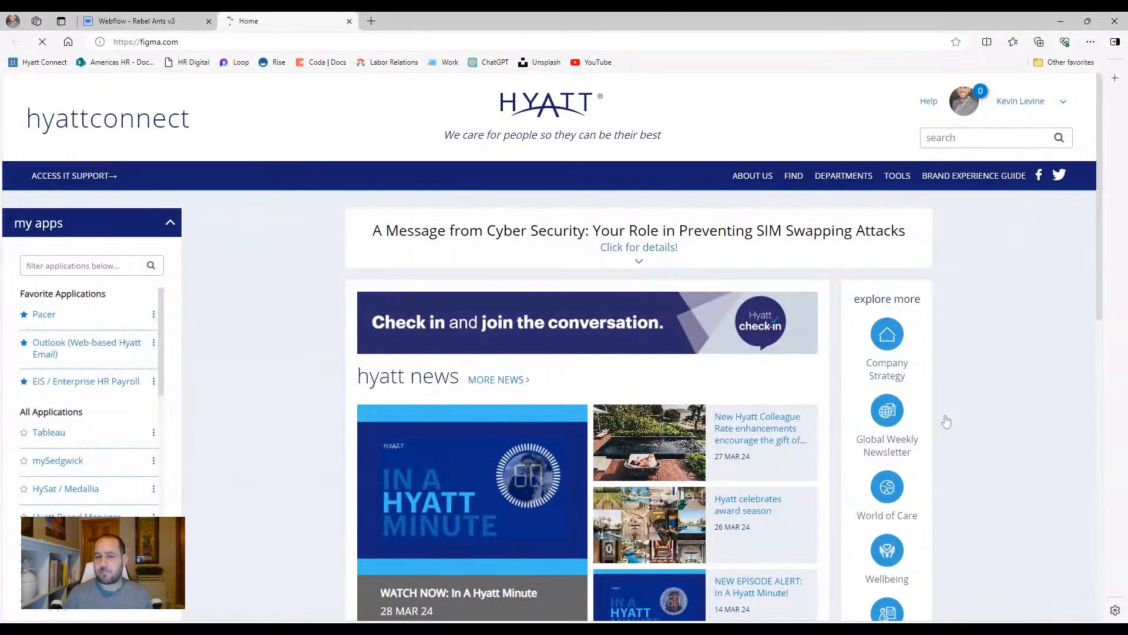
click(124, 19)
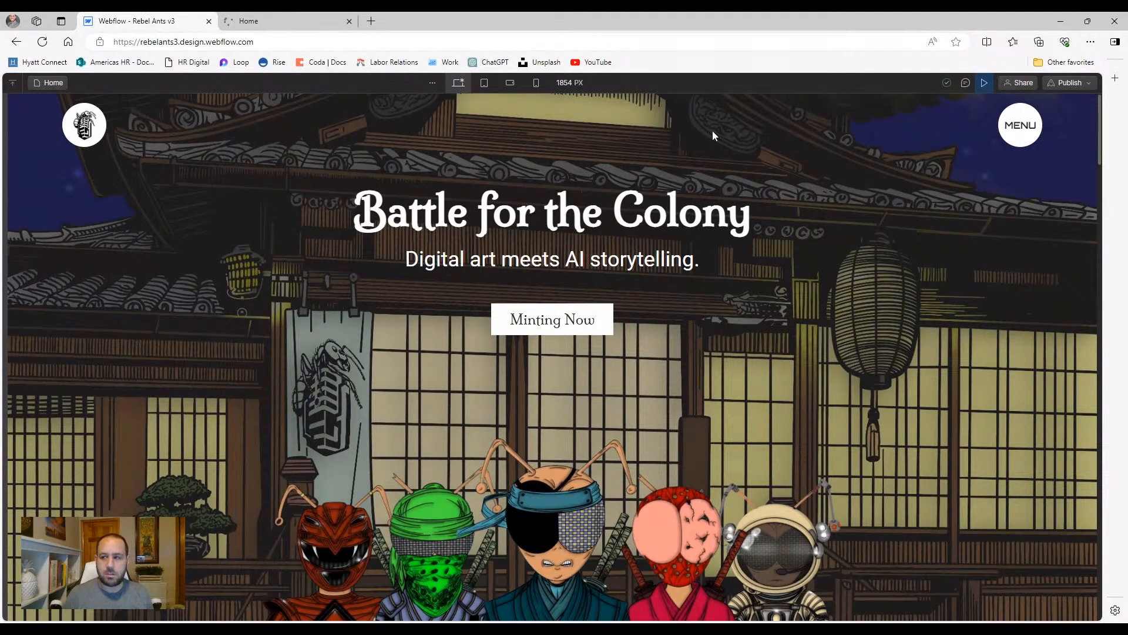
Leave preview, scroll to Digital Collections and relabel the Germy Pets button 'Minting Now!'
click(981, 82)
scroll(610, 347, down, 8)
scroll(380, 369, down, 3)
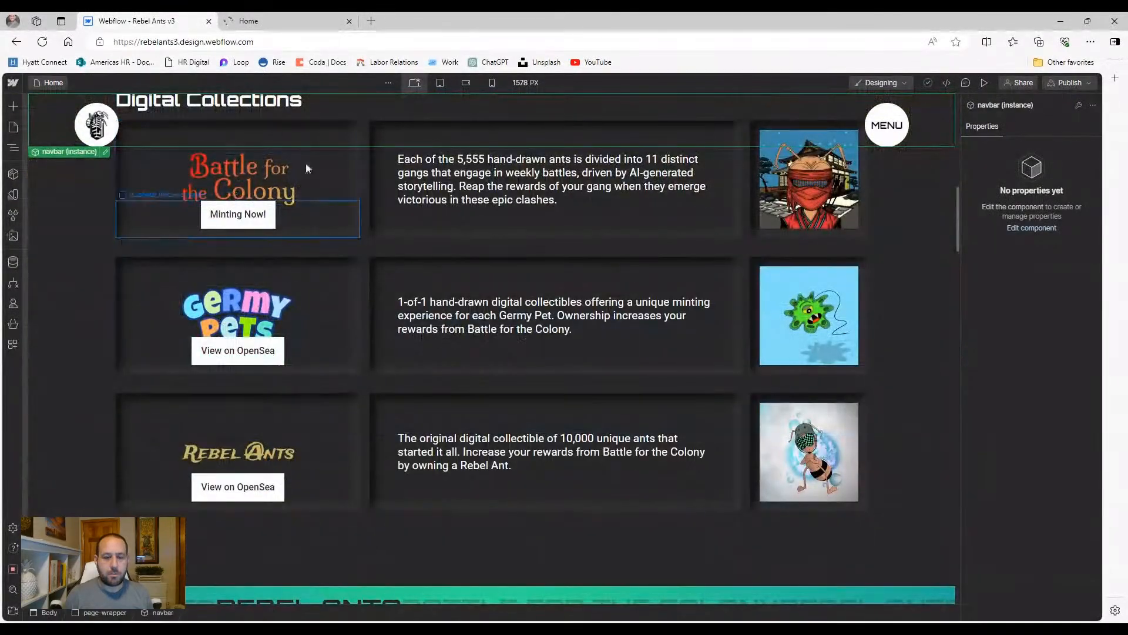
click(314, 339)
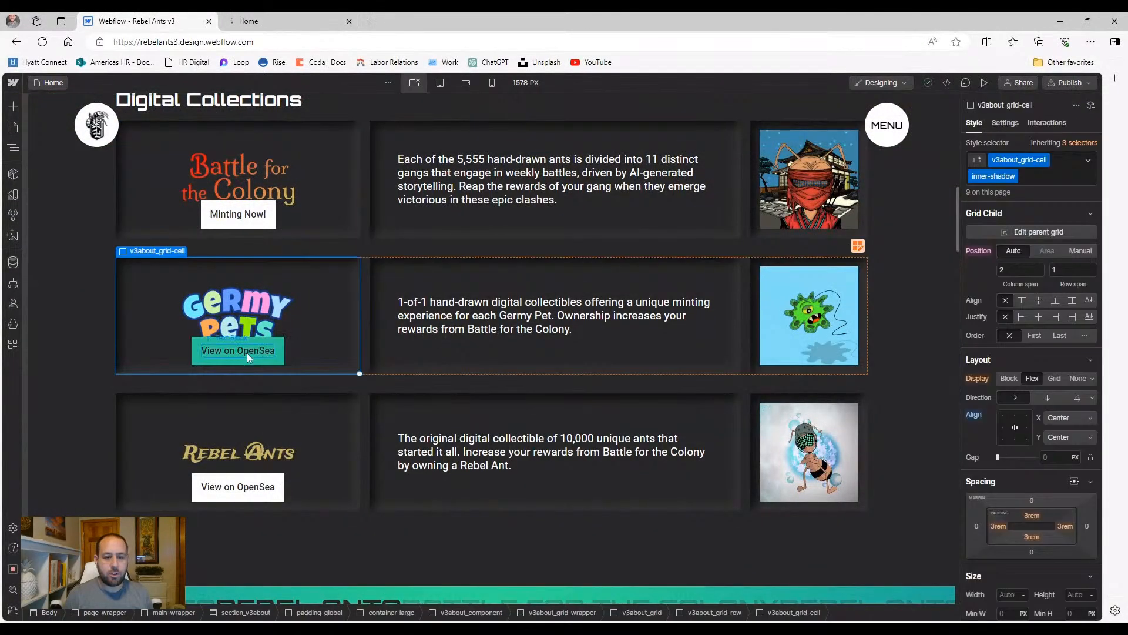
click(263, 360)
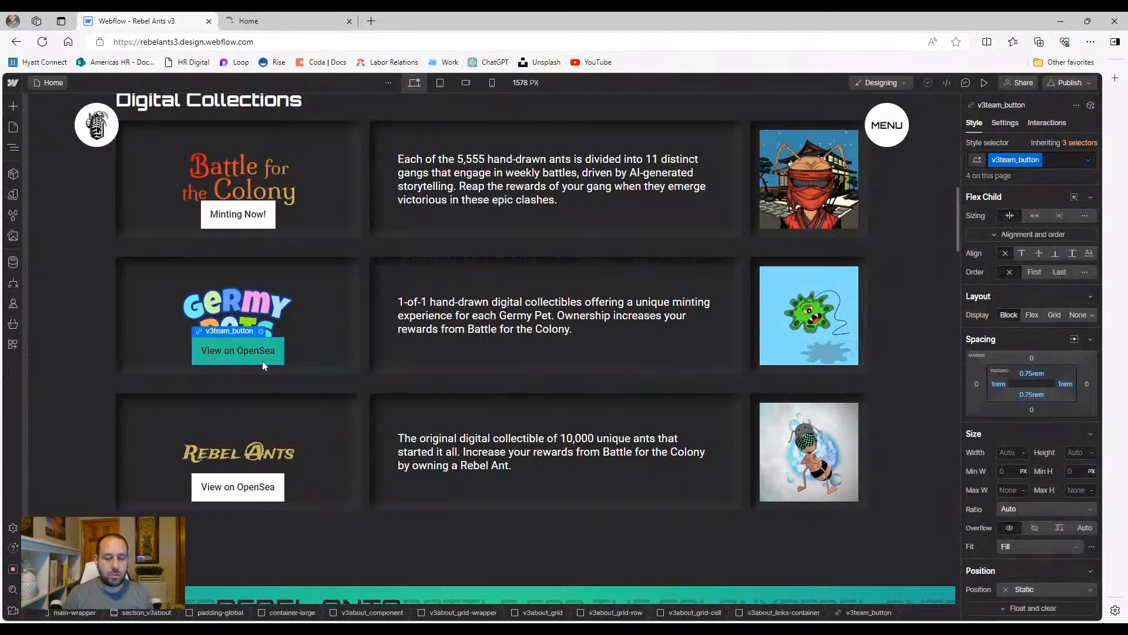
double_click(255, 354)
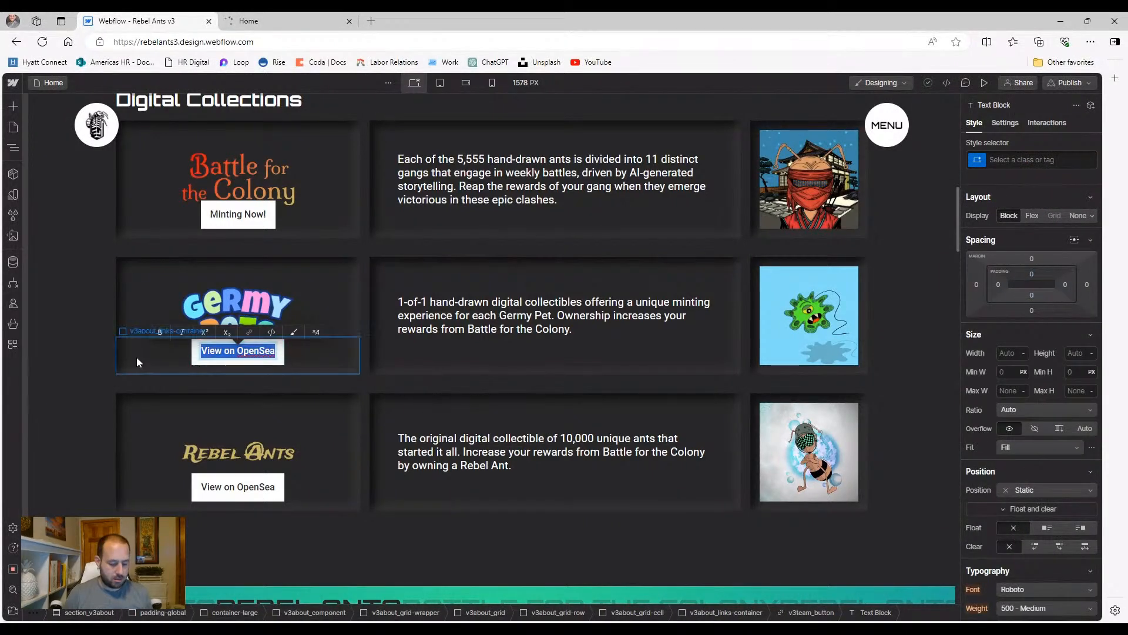
text(Minting)
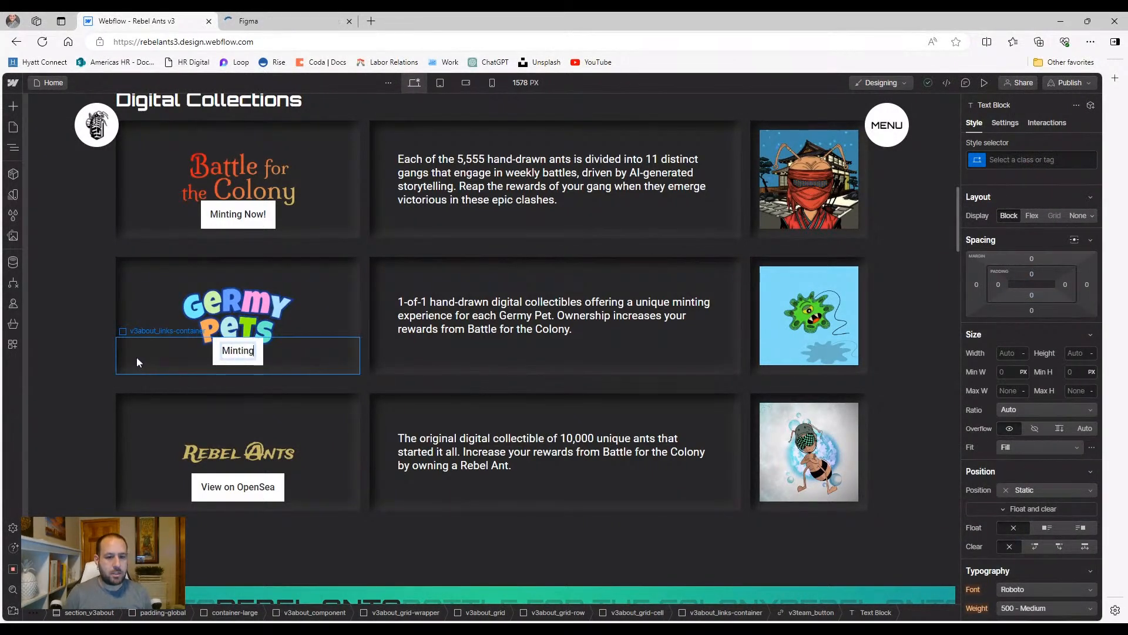
text( Now!)
click(101, 460)
Replace the Rebel Ants button label with 'Minting Now!'
double_click(233, 495)
double_click(234, 487)
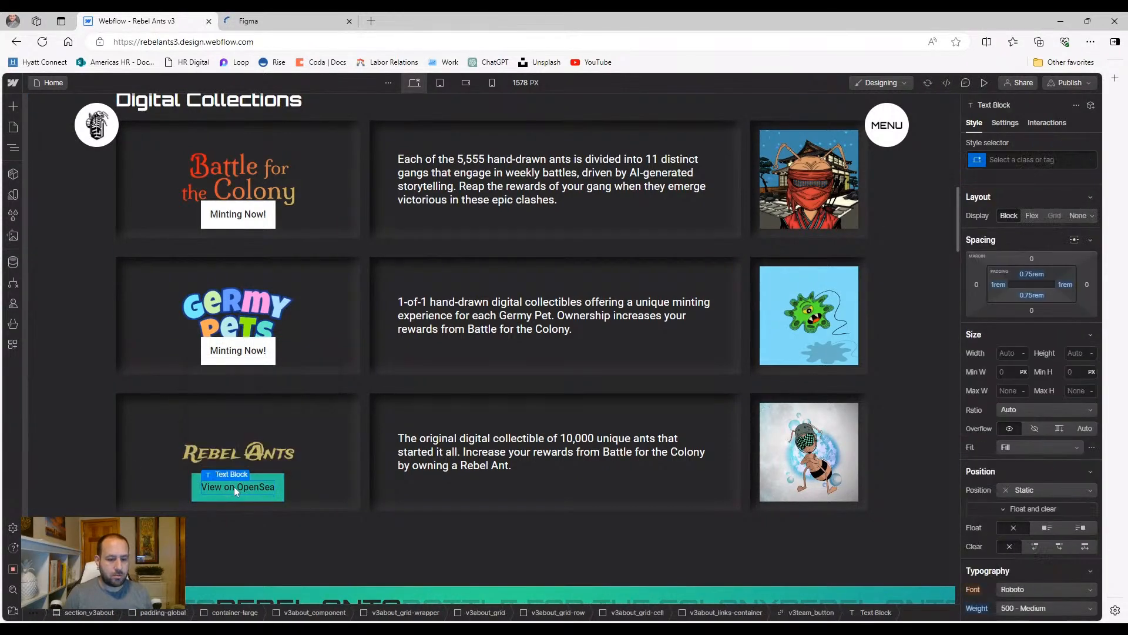
key(ctrl+a)
text(Minting Now!)
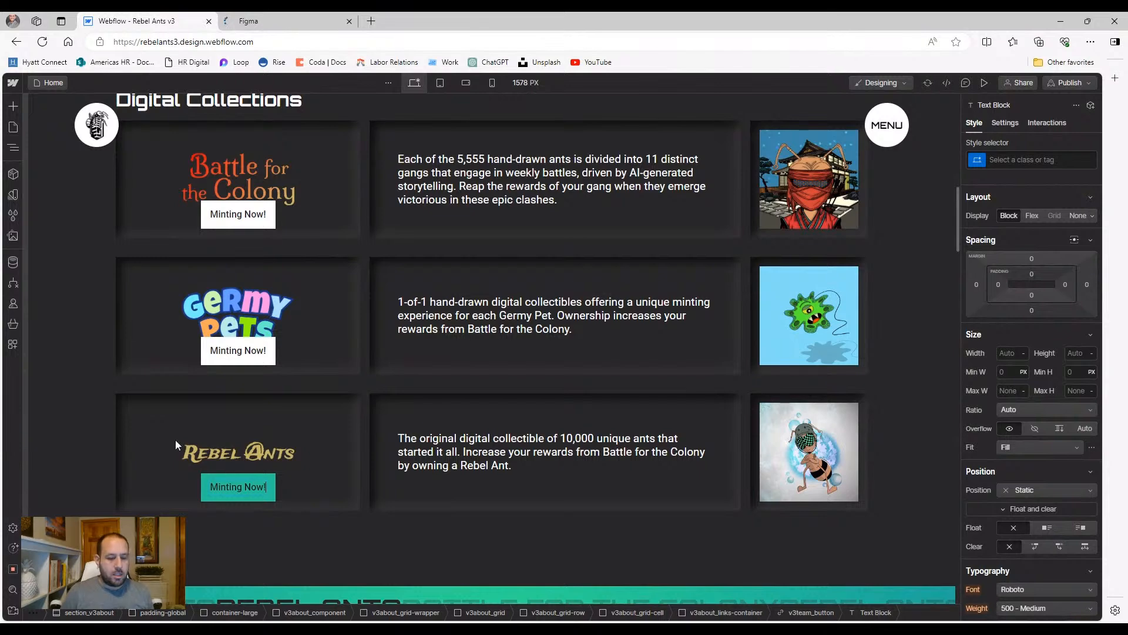
Finish the Rebel Ants label edit, then scroll down and select the footer's logo link
click(75, 430)
scroll(94, 415, up, 3)
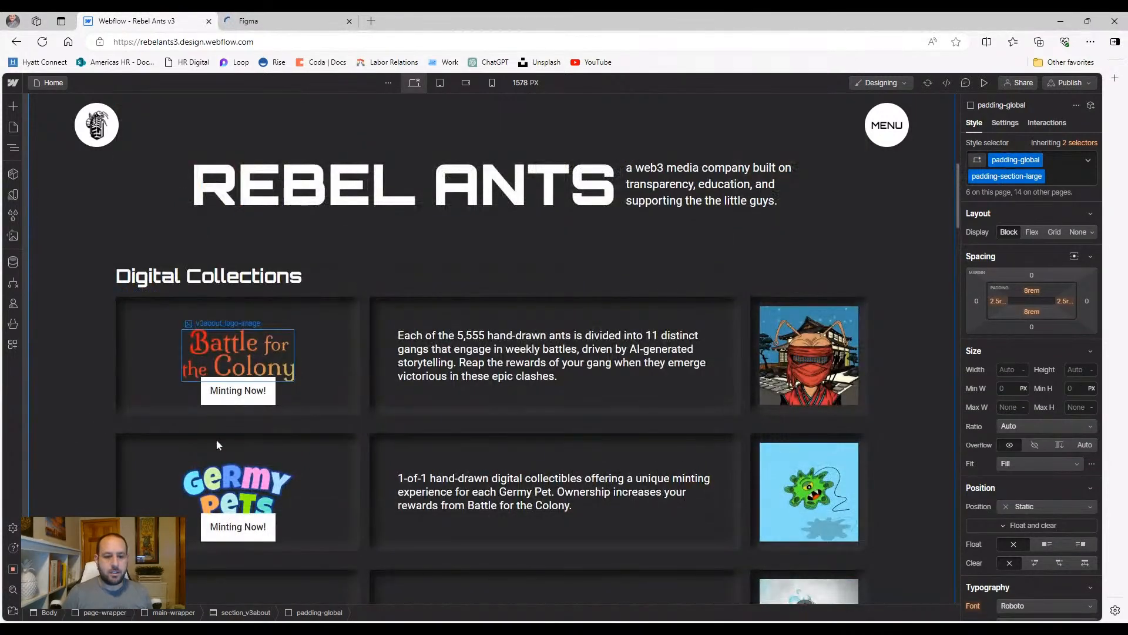
scroll(86, 427, down, 15)
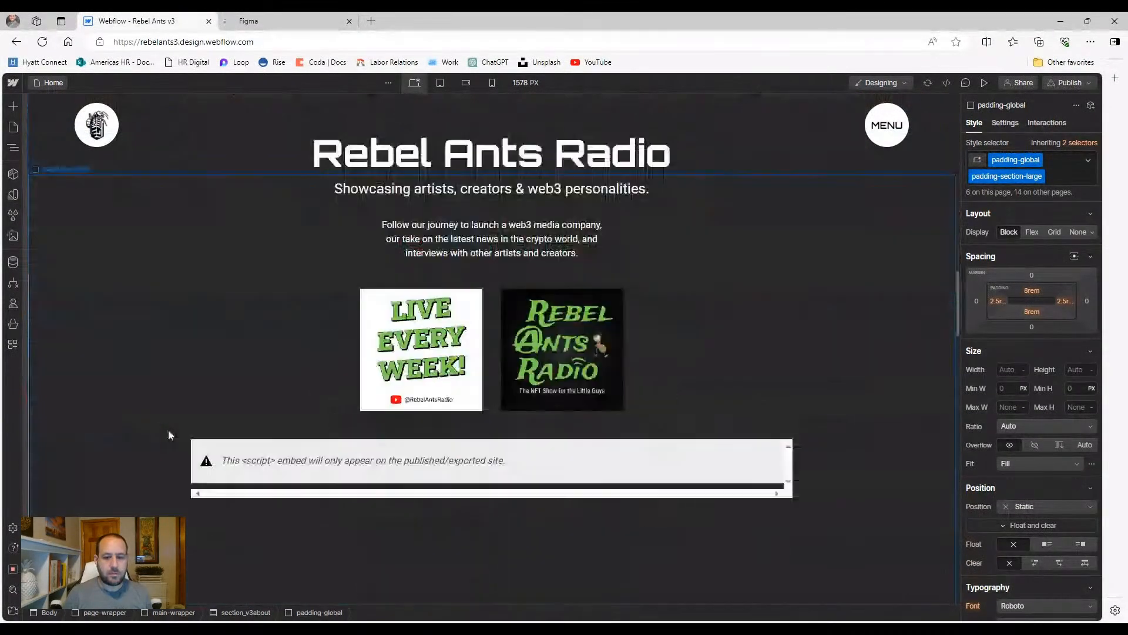
scroll(168, 429, down, 8)
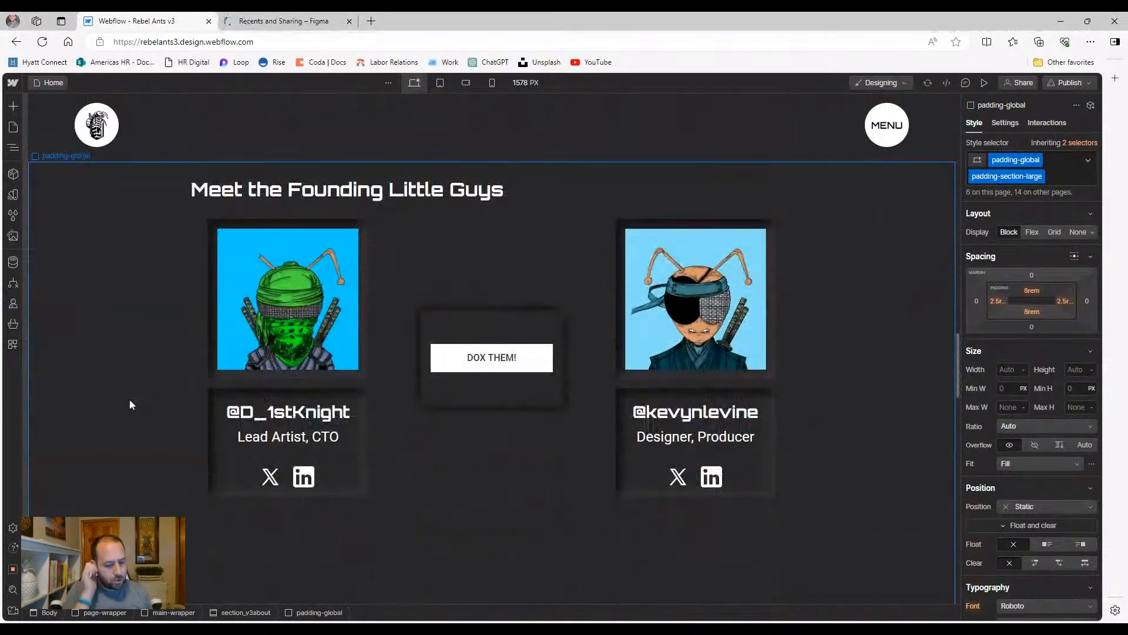
scroll(313, 480, down, 1)
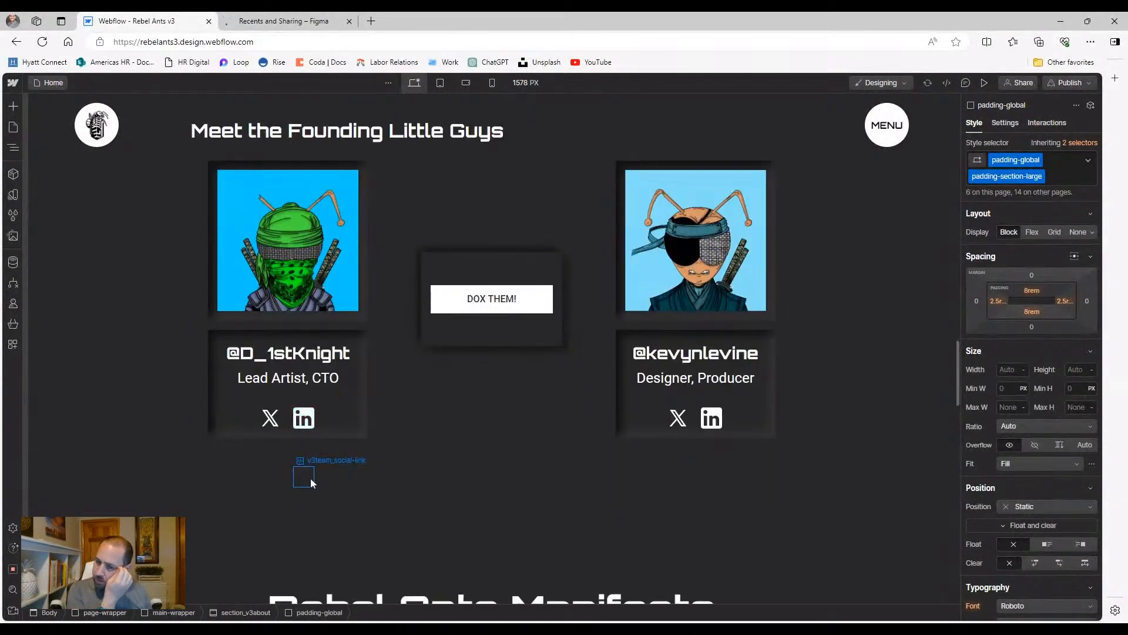
scroll(312, 481, down, 3)
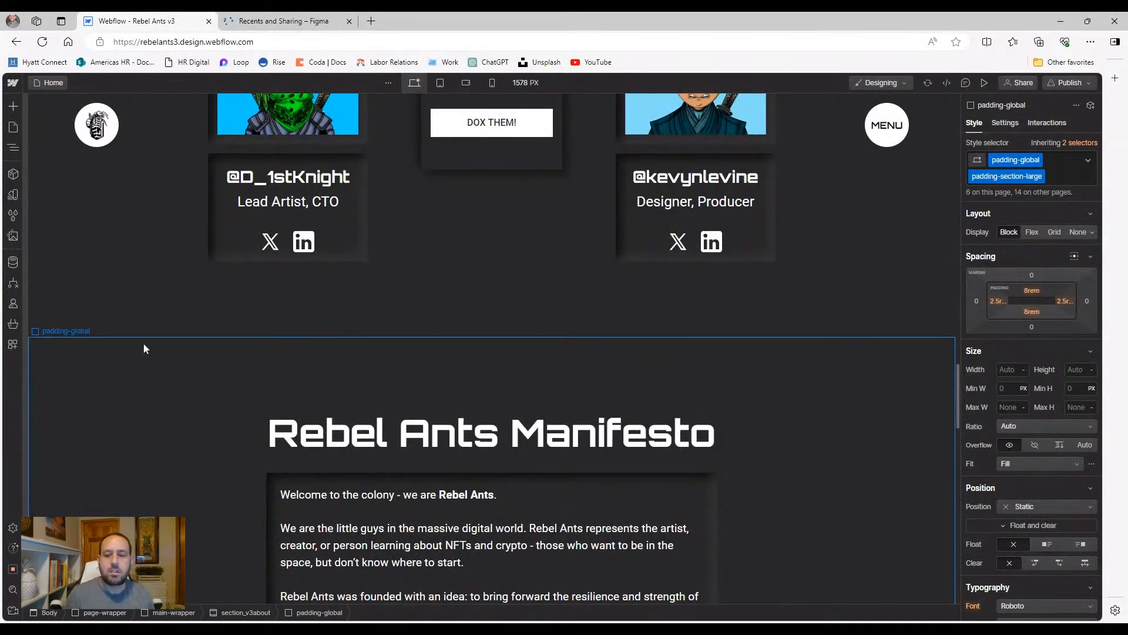
scroll(148, 360, down, 15)
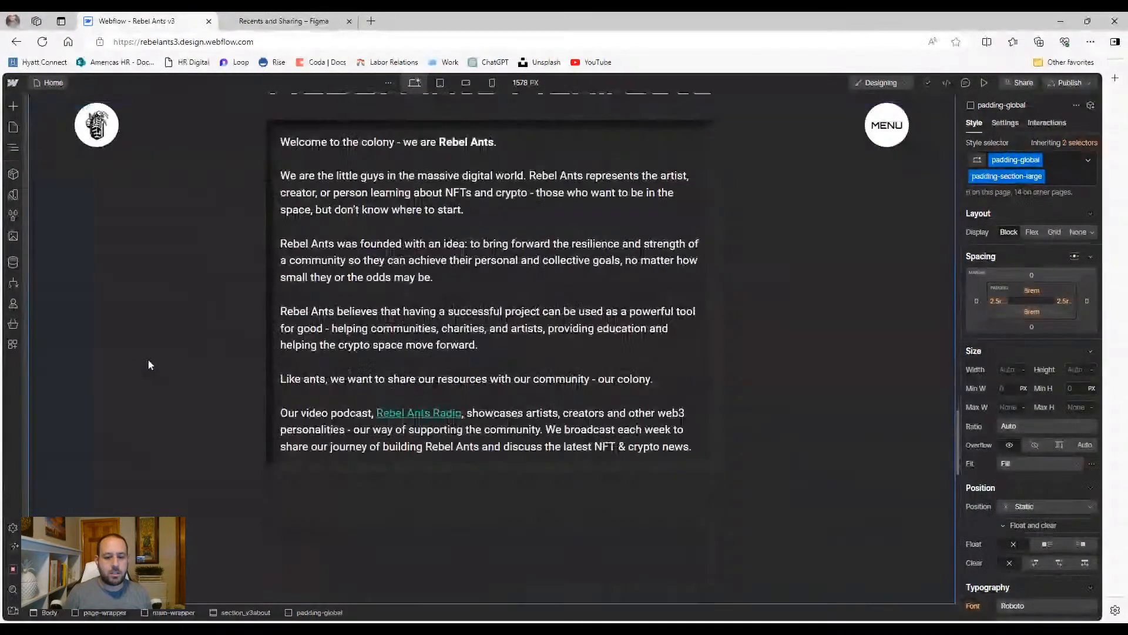
scroll(148, 368, down, 6)
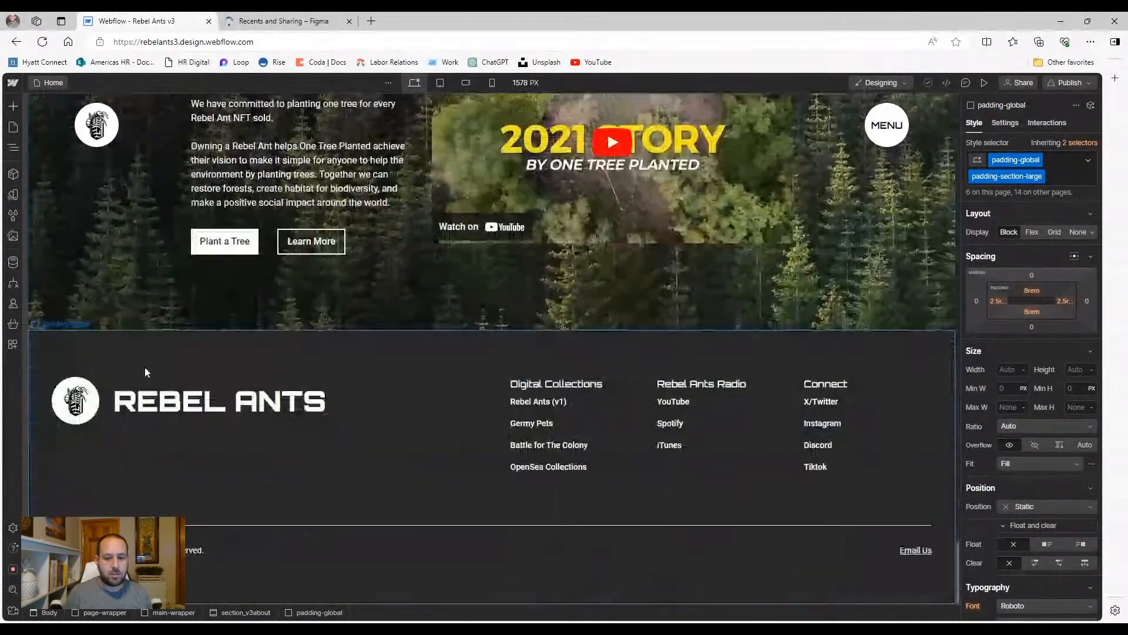
click(95, 408)
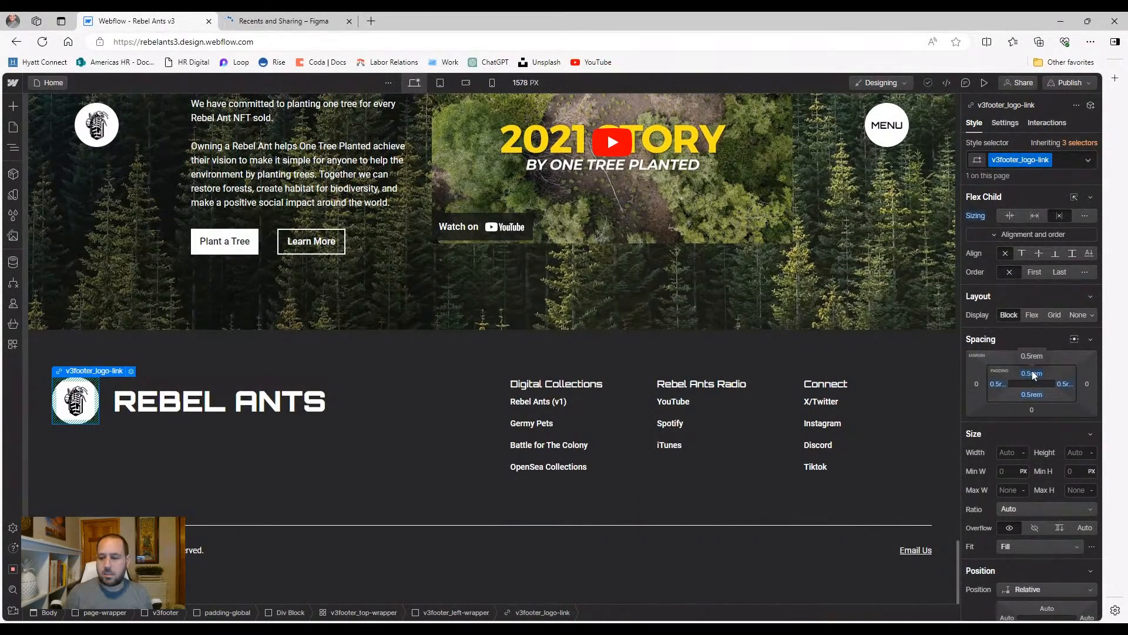
scroll(1035, 375, down, 3)
scroll(1034, 375, up, 3)
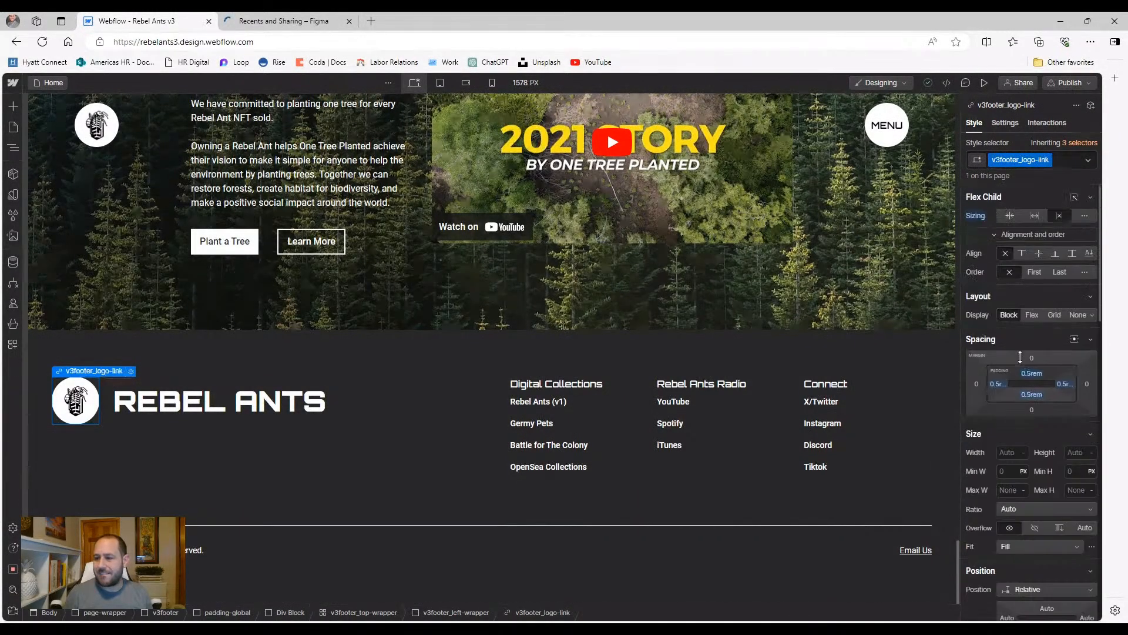
Set the footer logo link's top, left, bottom and right padding to 0
click(1031, 375)
text(0)
key(Return)
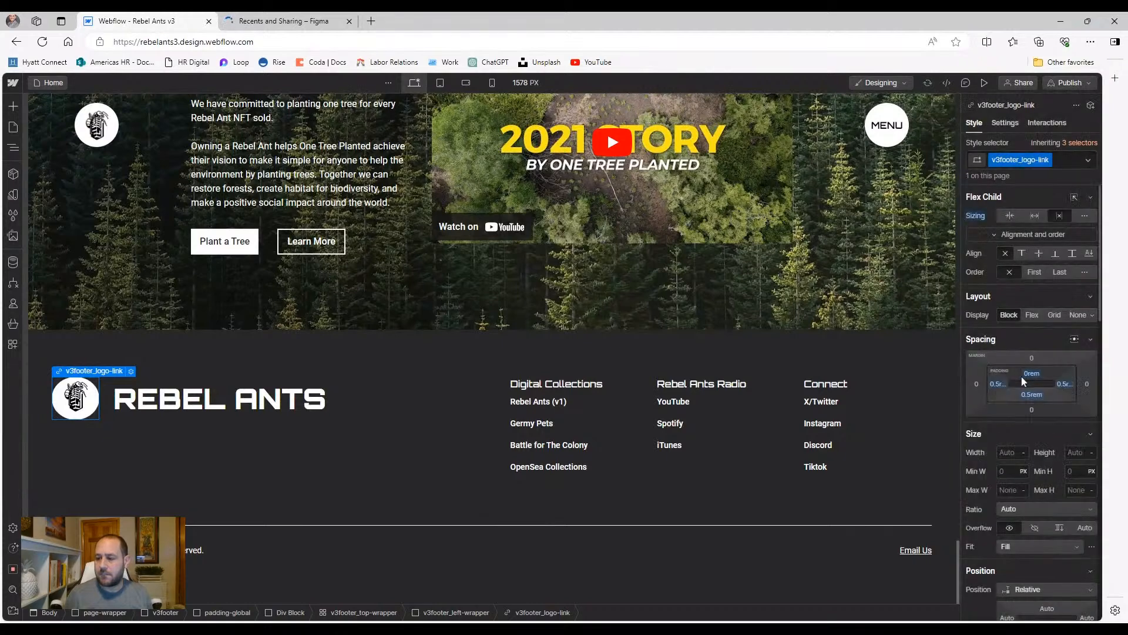
click(997, 383)
text(0rem)
key(Return)
click(1032, 394)
text(0)
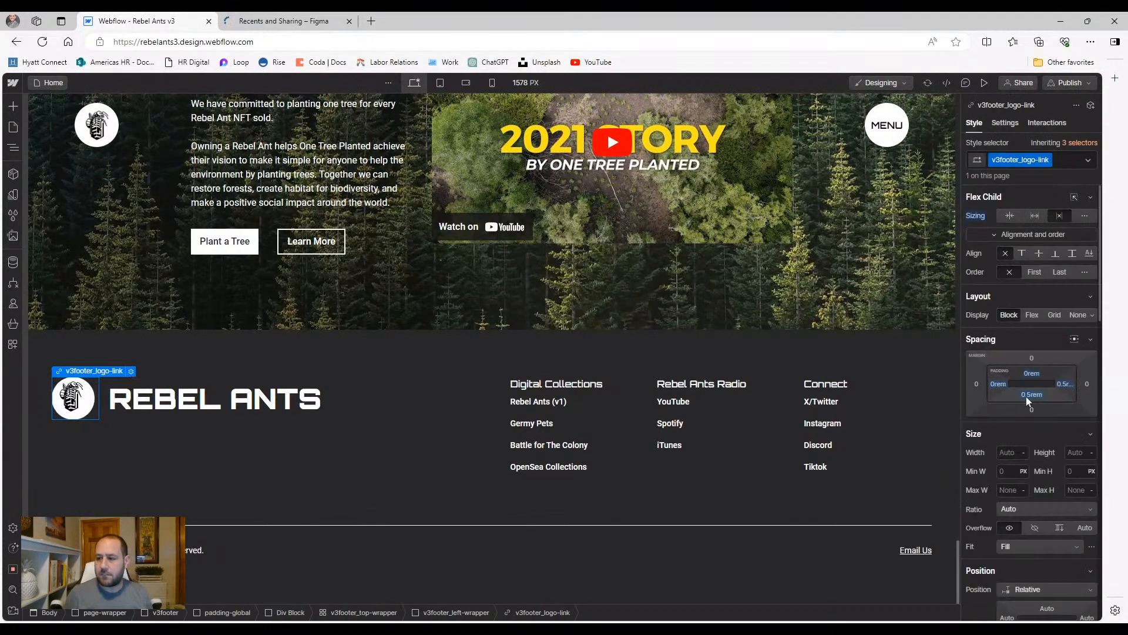
key(Return)
click(1063, 384)
text(0)
key(Return)
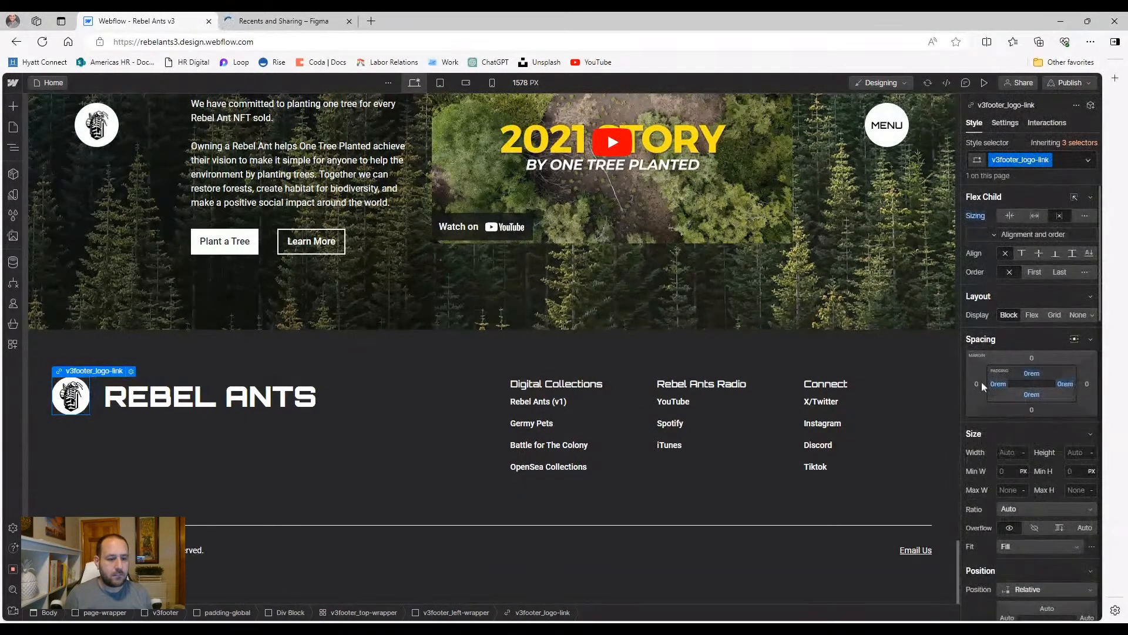
Select the footer logo image rl_footer3_logo through the Navigator
click(13, 147)
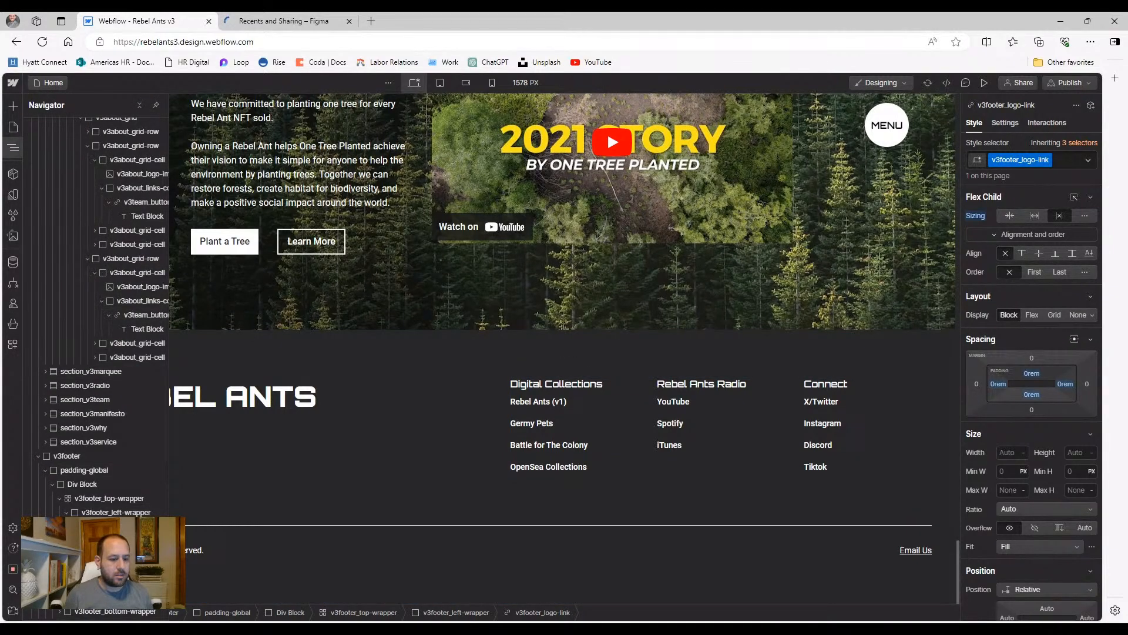
click(74, 526)
click(114, 541)
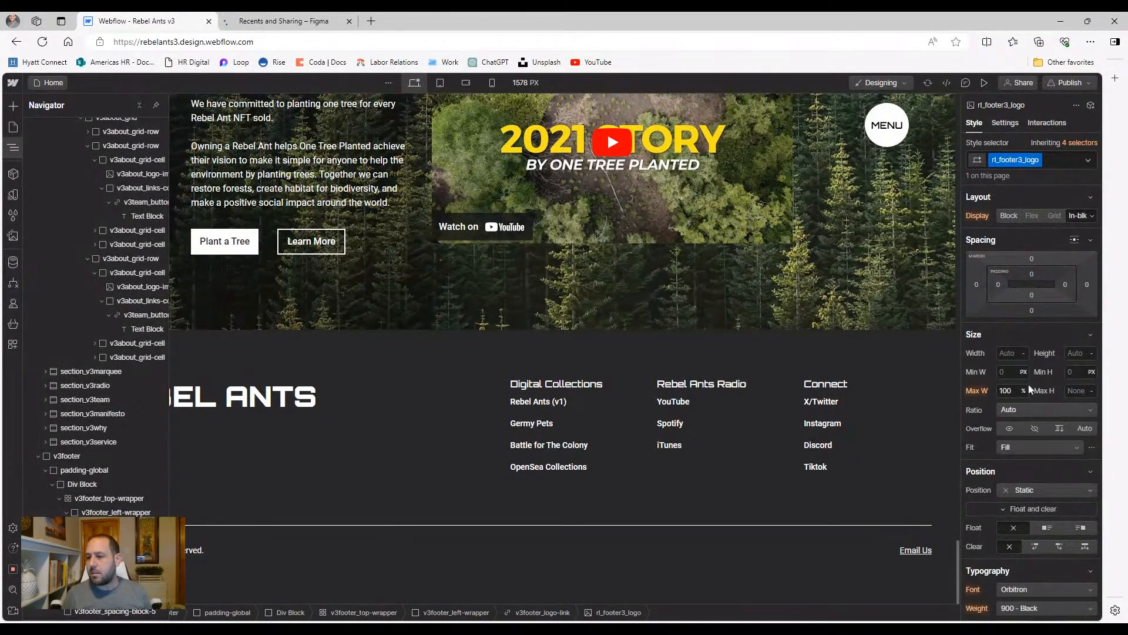
scroll(1029, 384, down, 3)
scroll(1030, 314, up, 3)
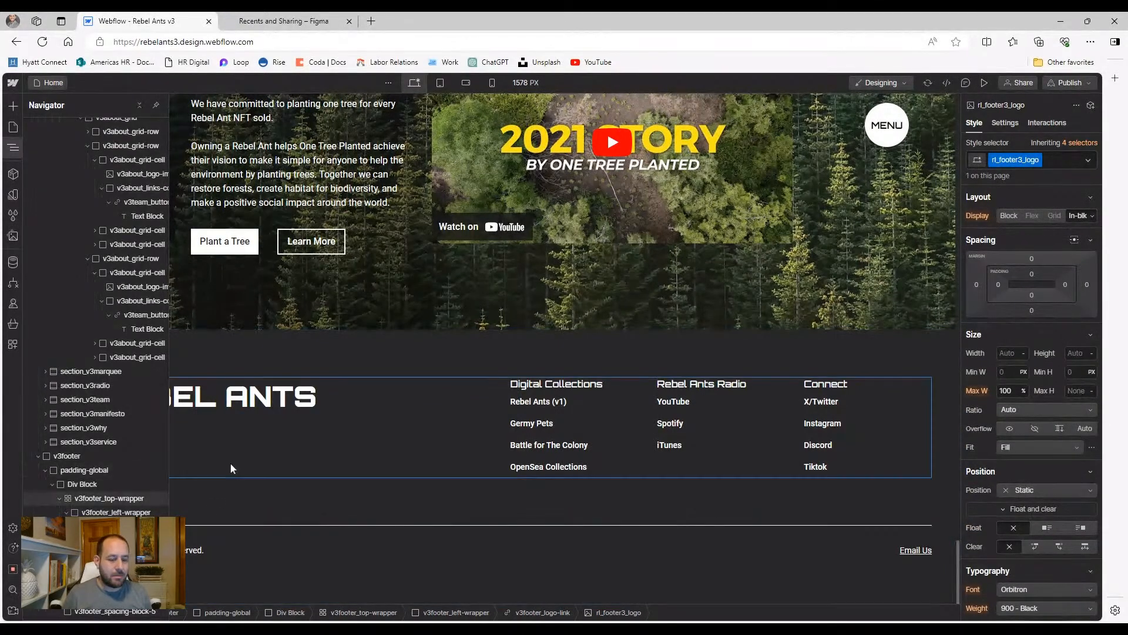
click(182, 454)
click(77, 410)
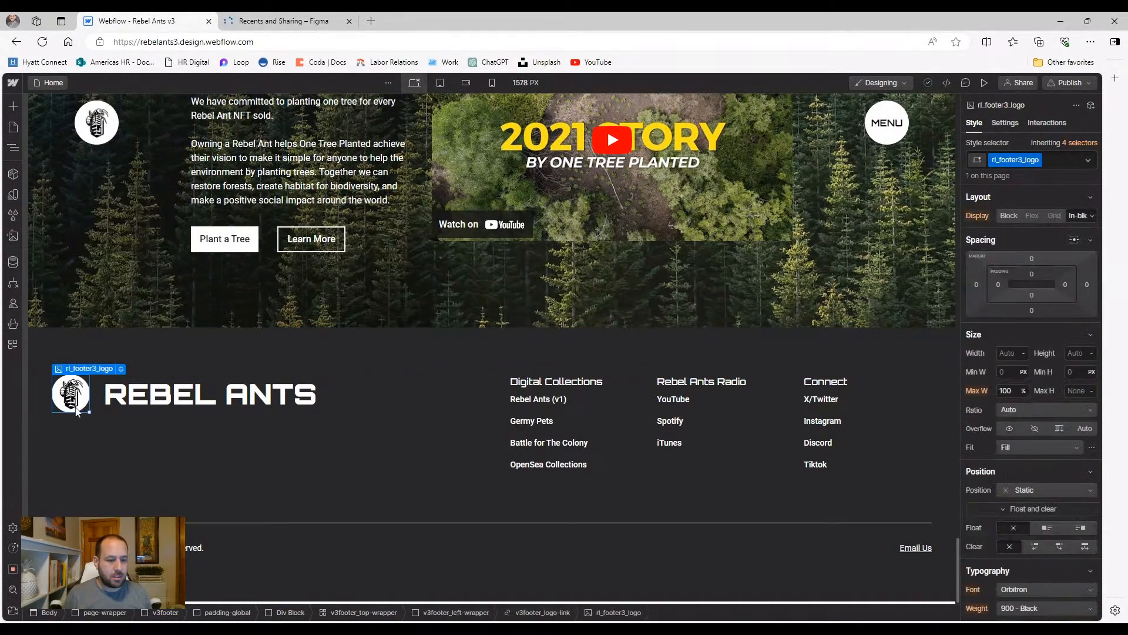
Try a width of 75 on the footer logo image, then reset its width to auto
click(1009, 353)
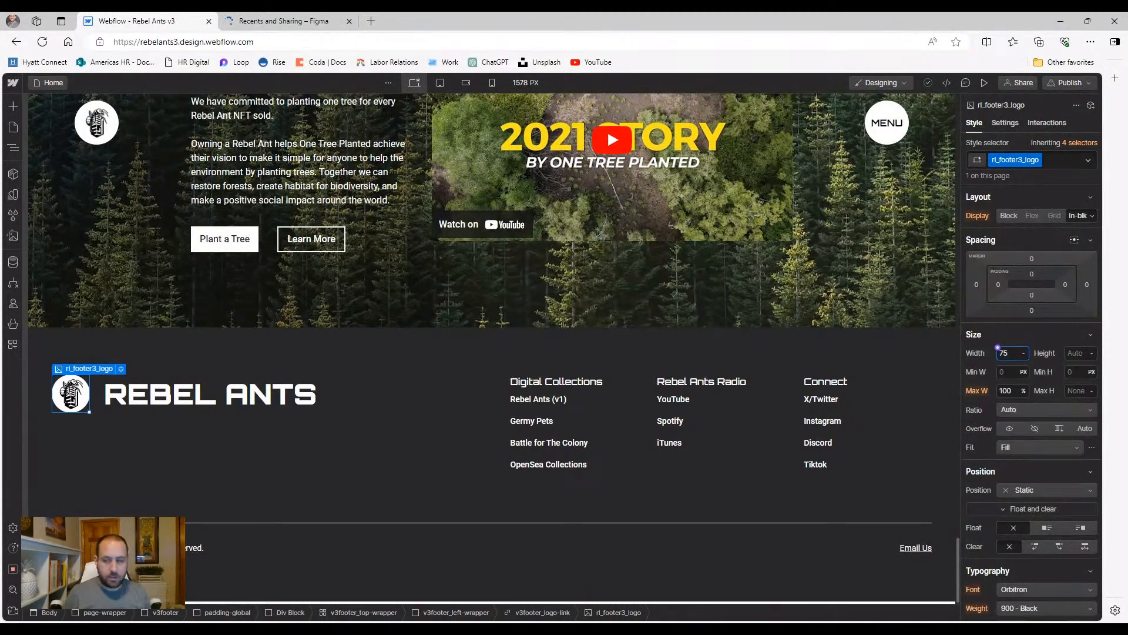
text(75)
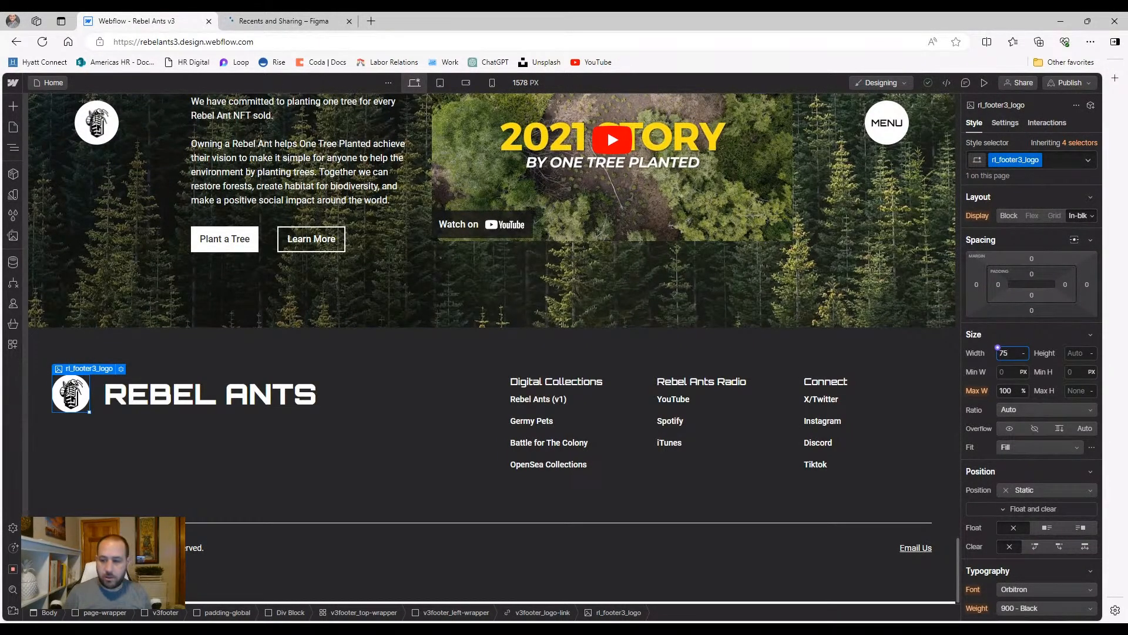
key(Return)
key(Escape)
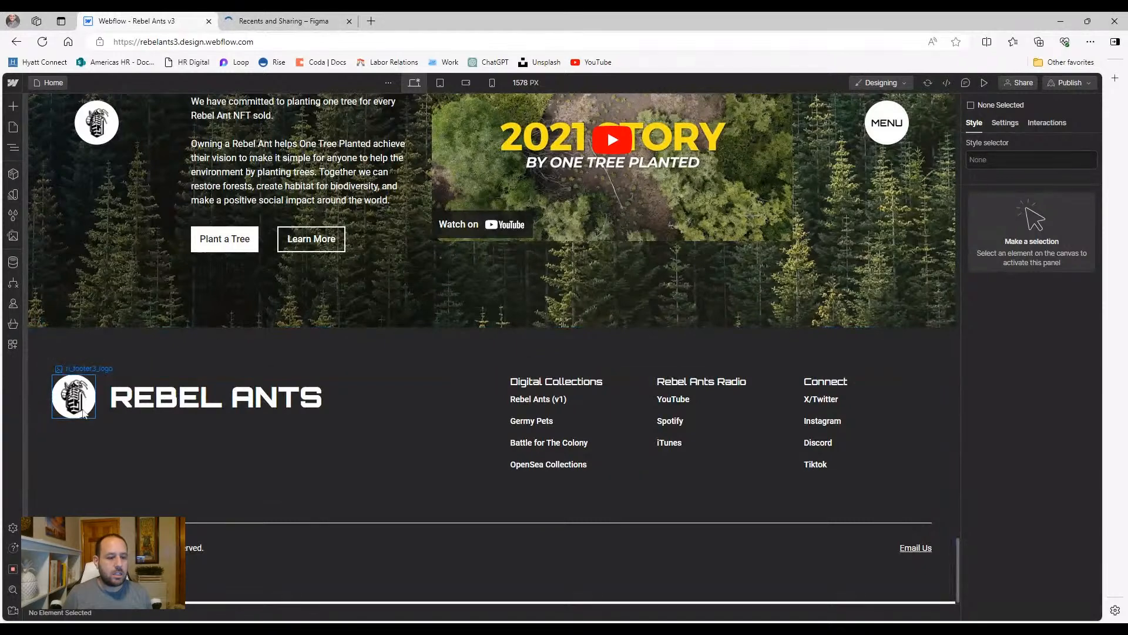
click(84, 414)
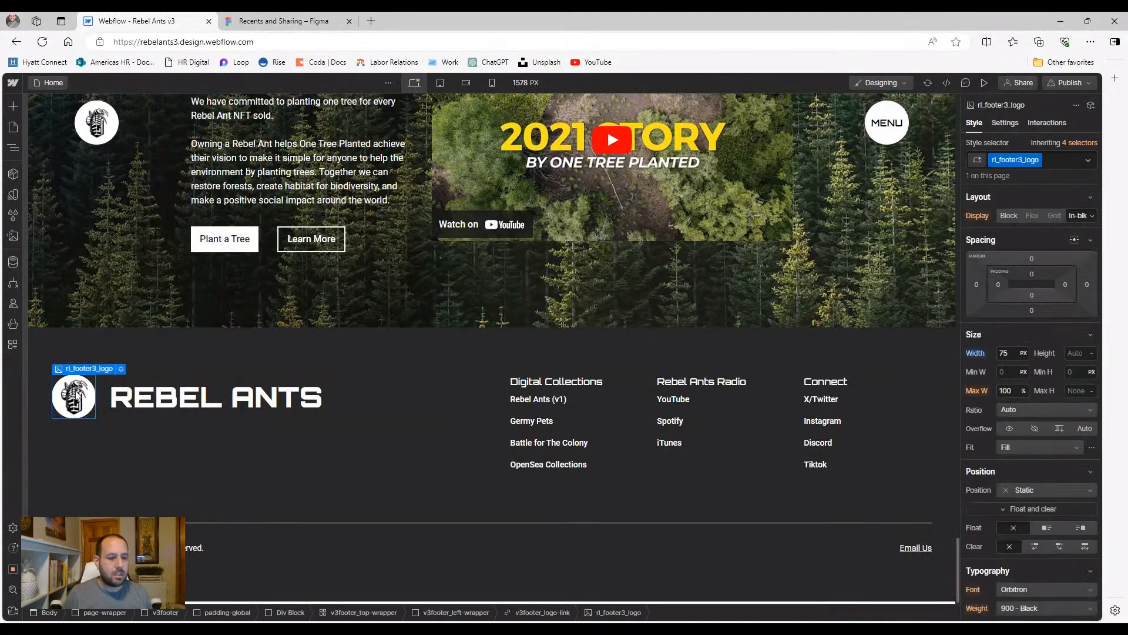
click(981, 353)
click(983, 370)
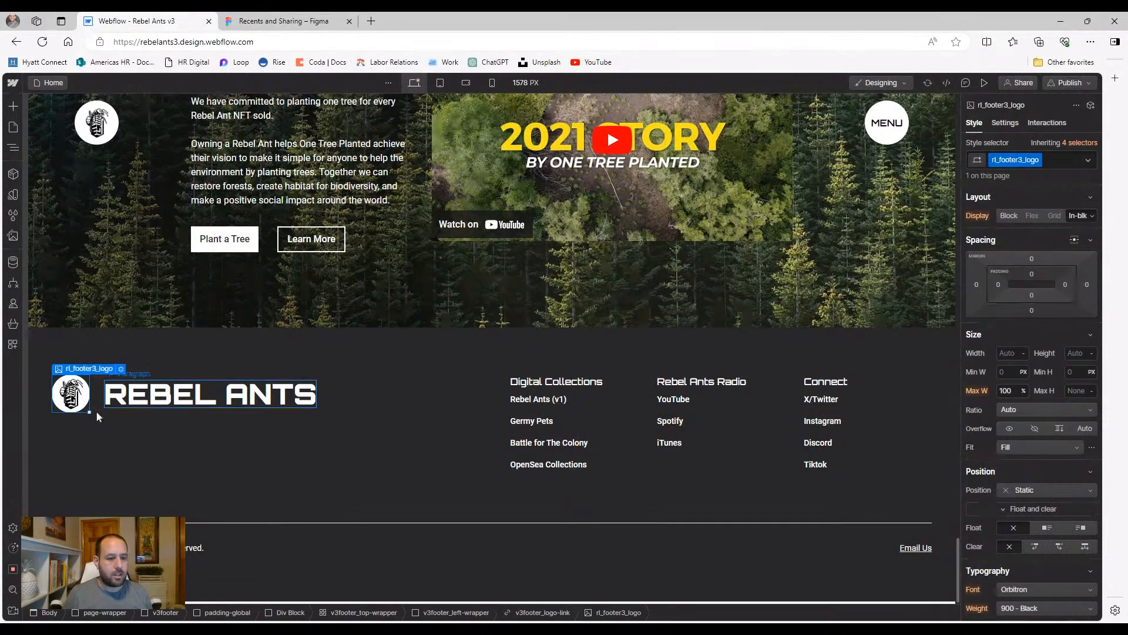
Reselect the footer logo image and size it to 65 by 65 px
click(94, 433)
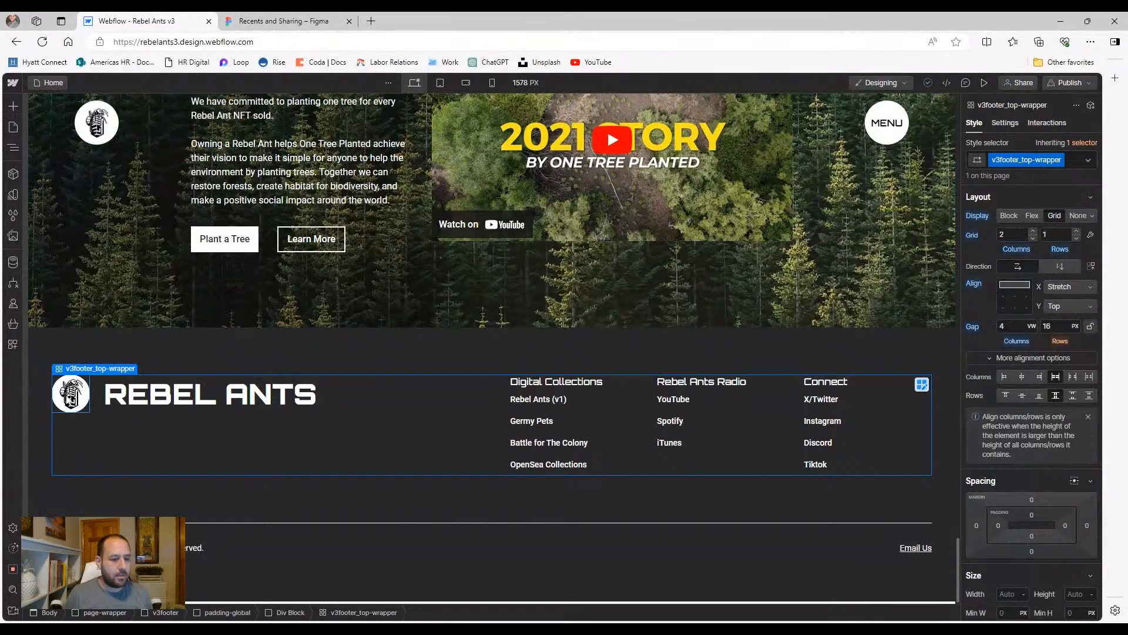
click(71, 392)
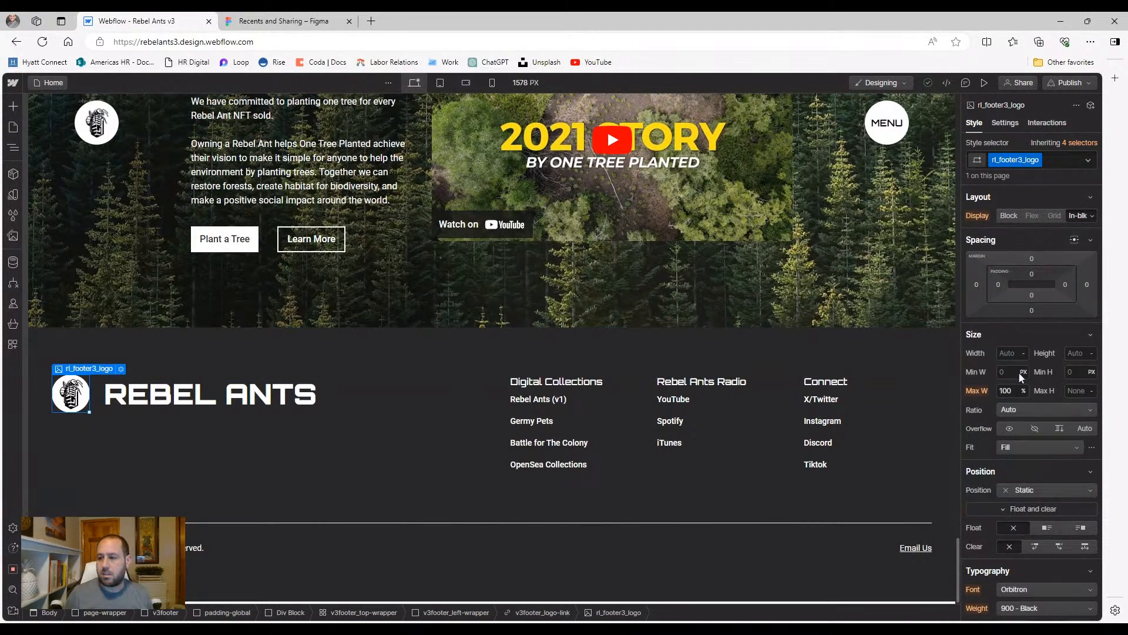
click(1006, 353)
text(85)
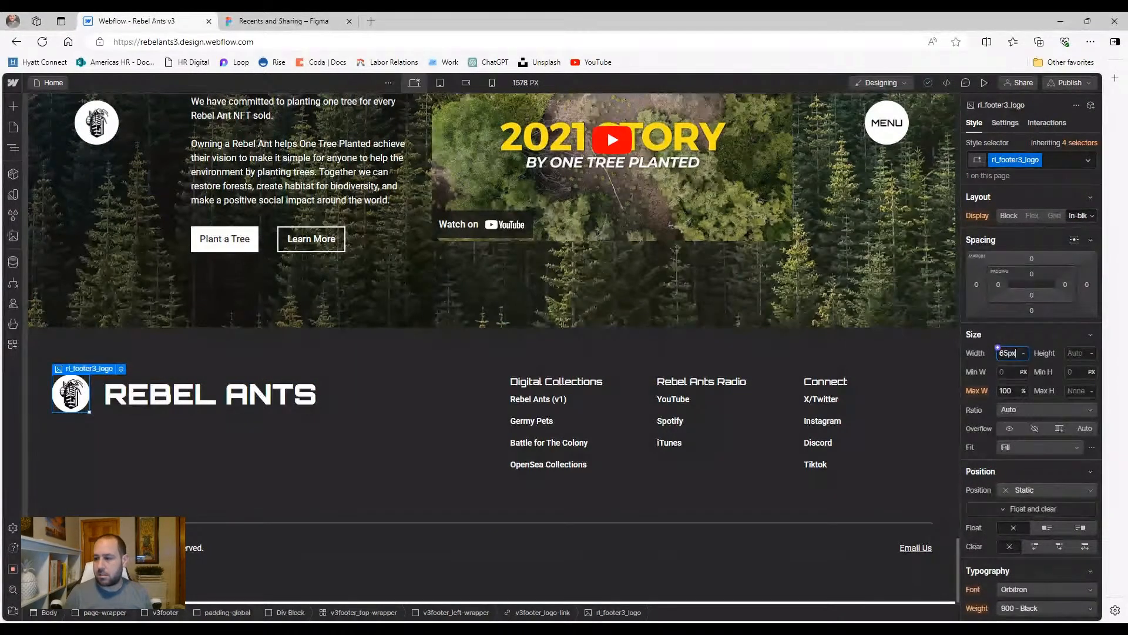
click(1067, 352)
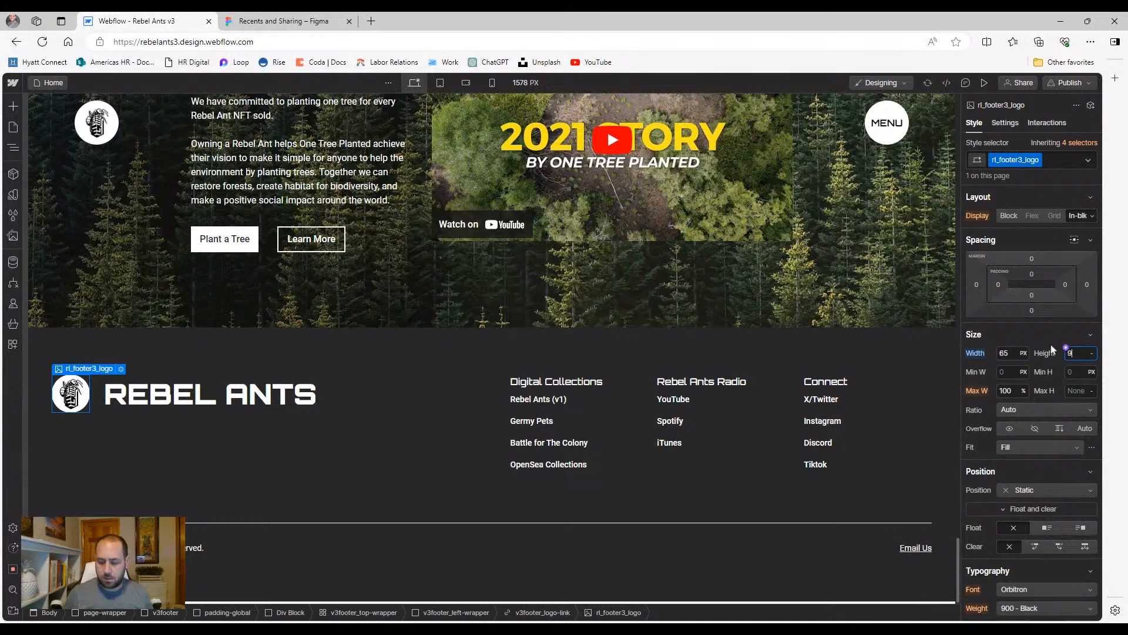
key(Return)
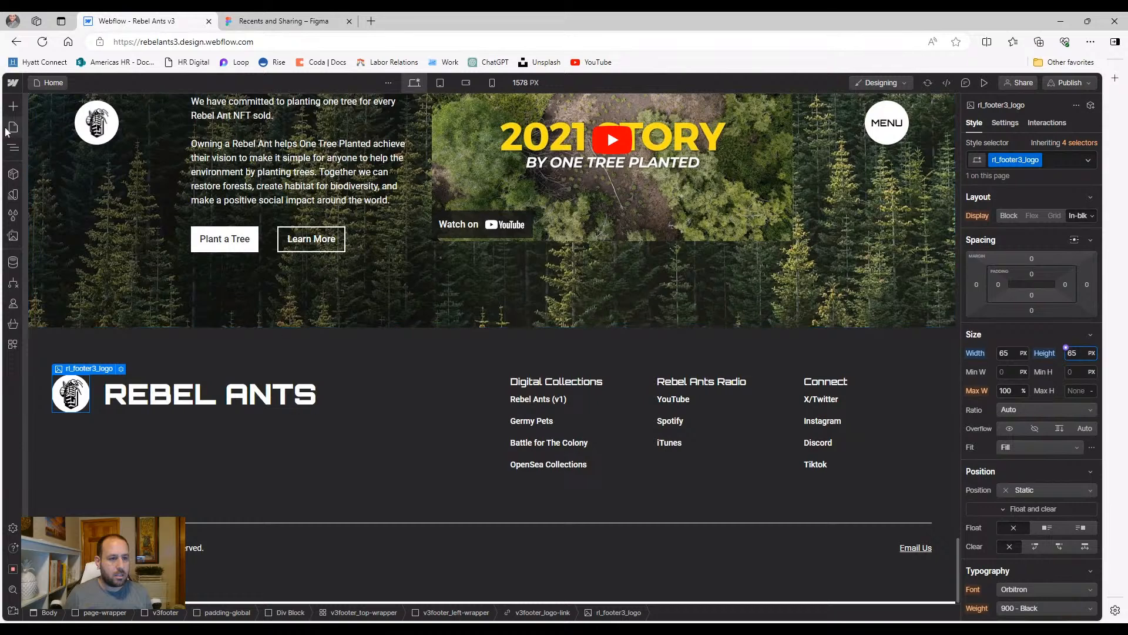
Select v3footer_logo-link in the Navigator and set its width and height to 75px
click(13, 147)
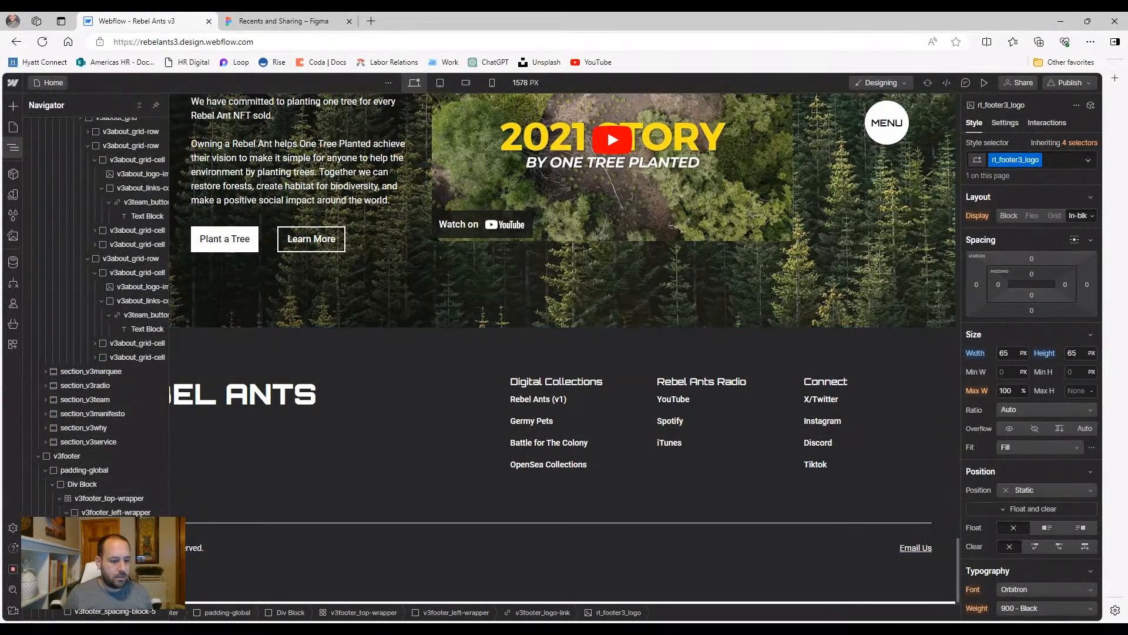
click(117, 527)
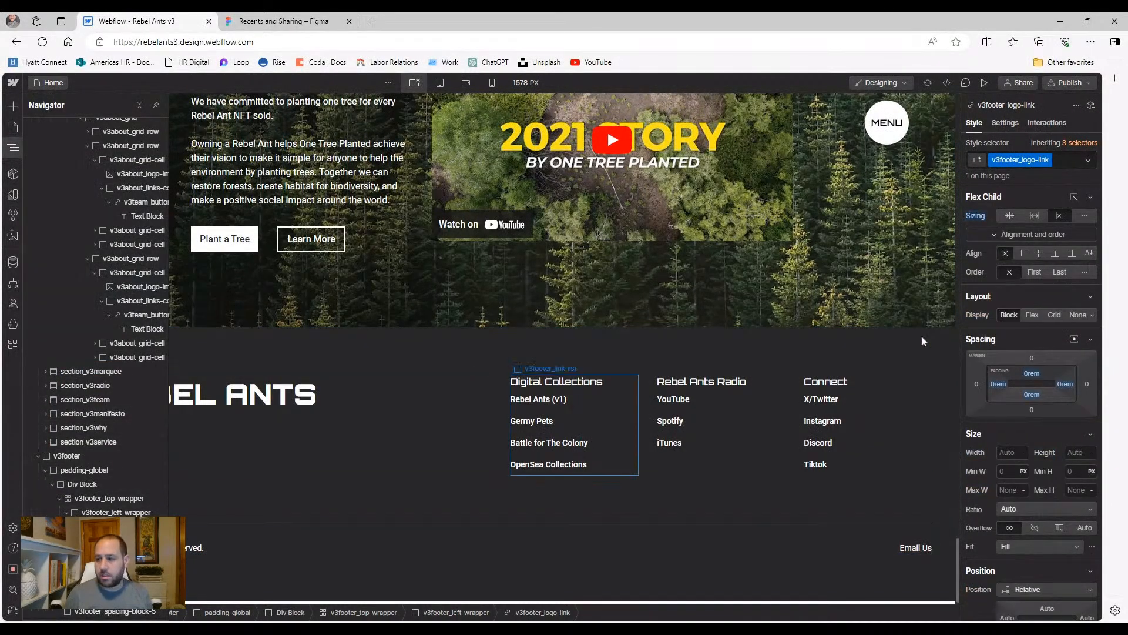
click(1009, 452)
text(75px)
click(1075, 452)
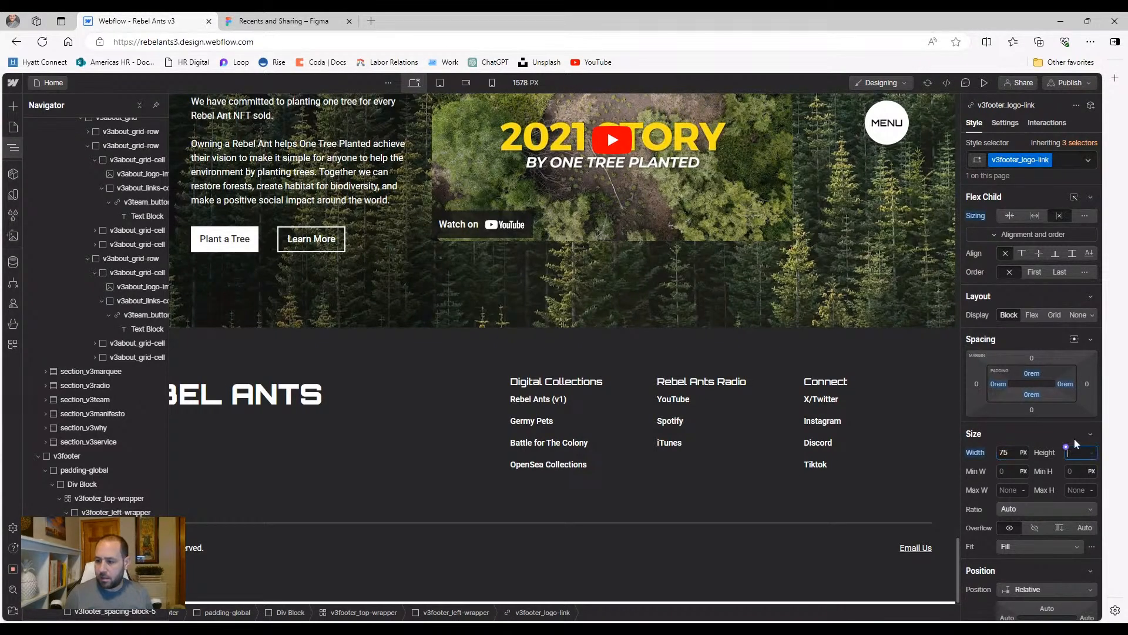
text(75px)
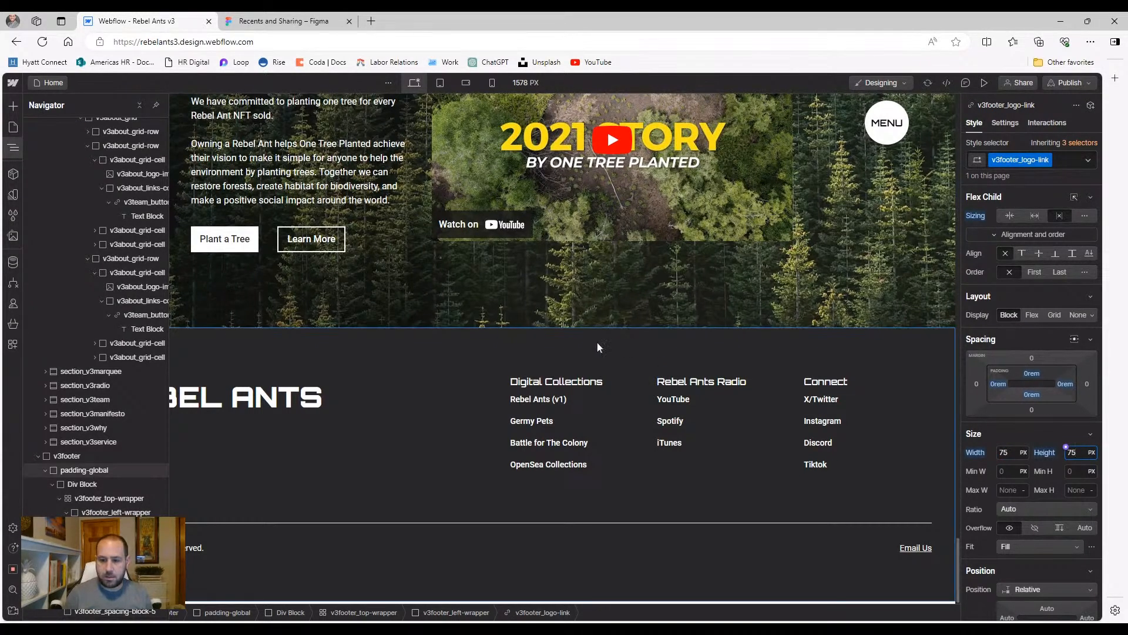
Set the logo link's Display to Flex, then switch to the Figma tab
click(559, 346)
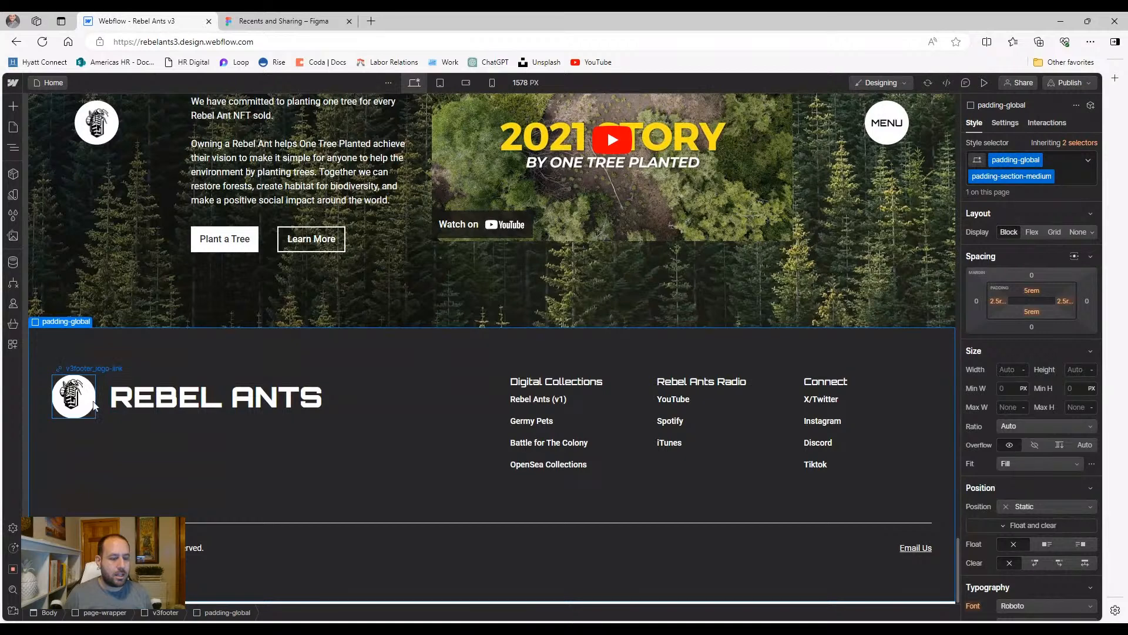
click(74, 396)
click(14, 150)
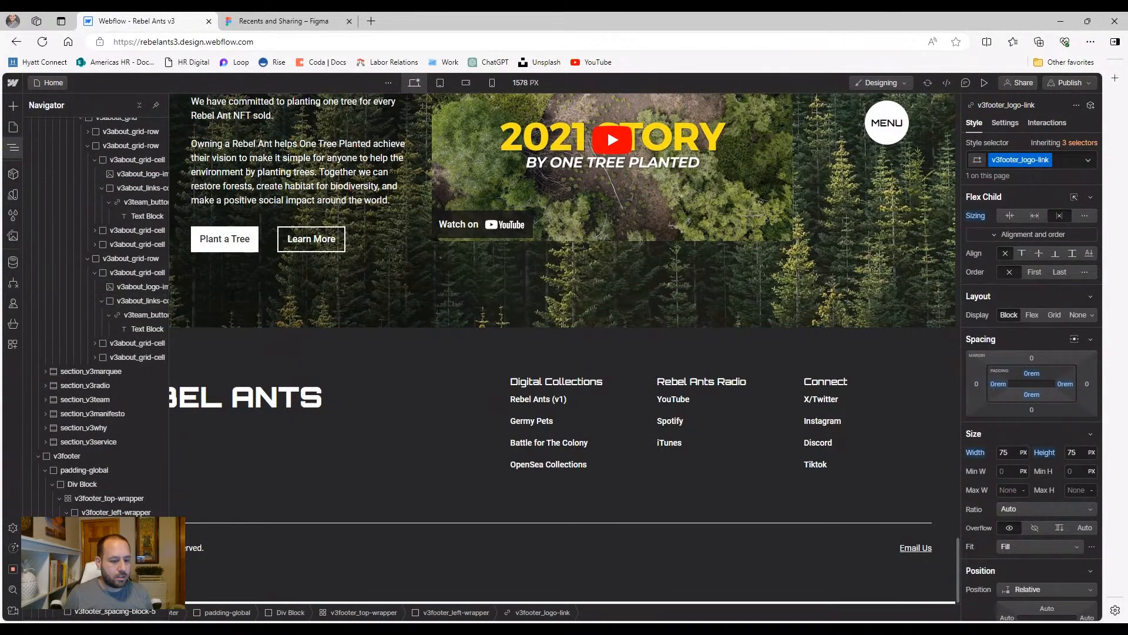
click(1032, 315)
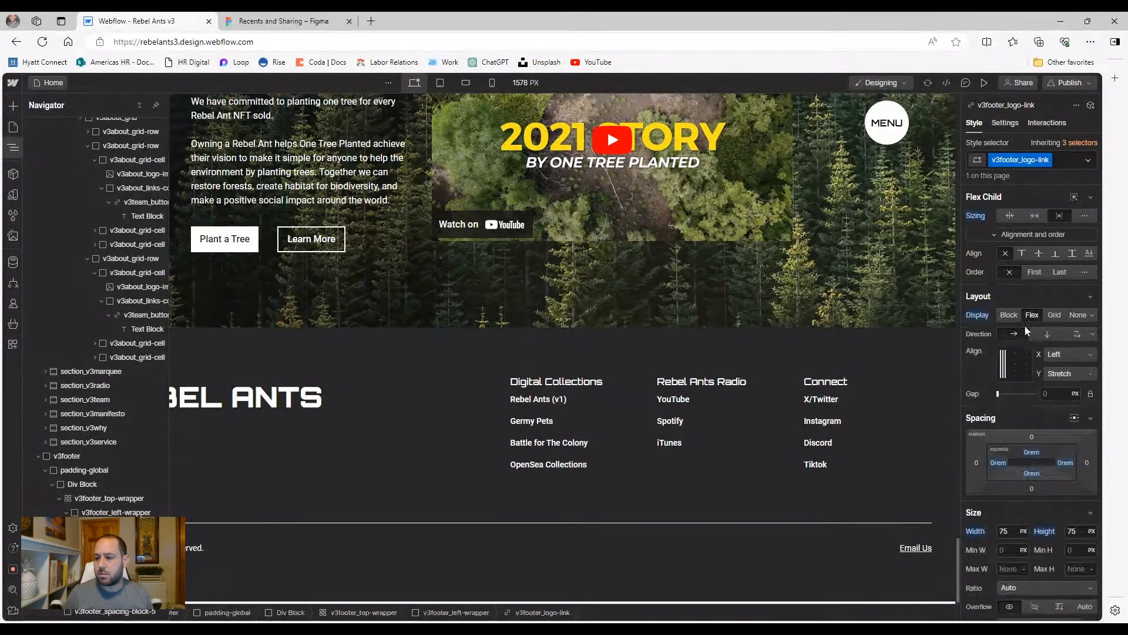
click(306, 477)
scroll(196, 453, up, 10)
scroll(246, 217, up, 5)
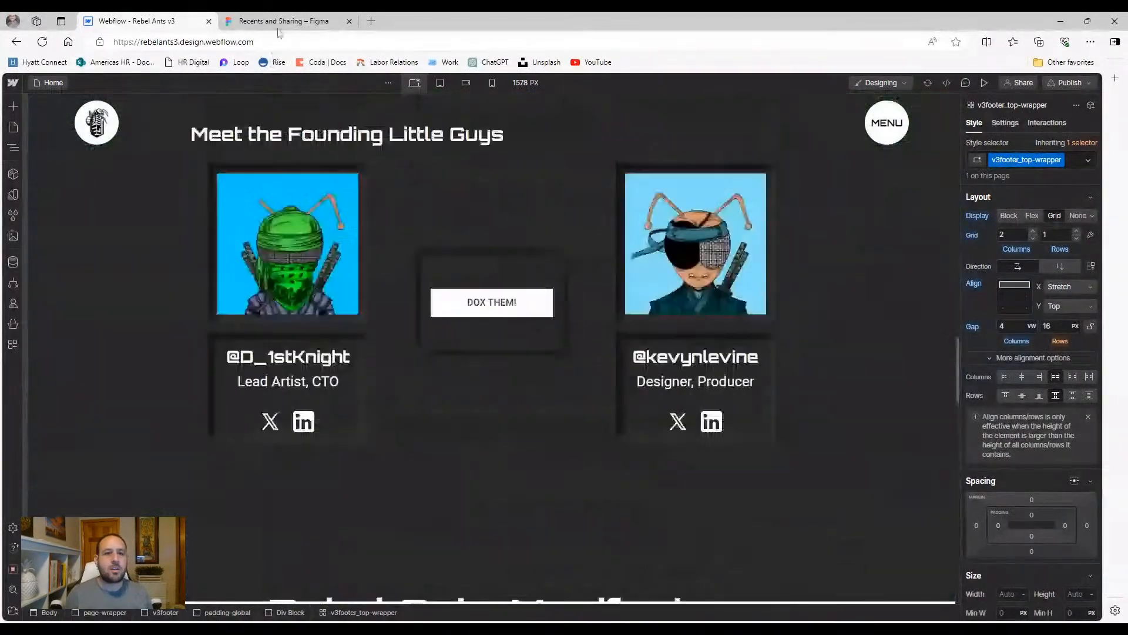
click(288, 21)
Open the Rebel Ants file from Recents, go to its Website page and pan across the V3.1 mockups
click(259, 265)
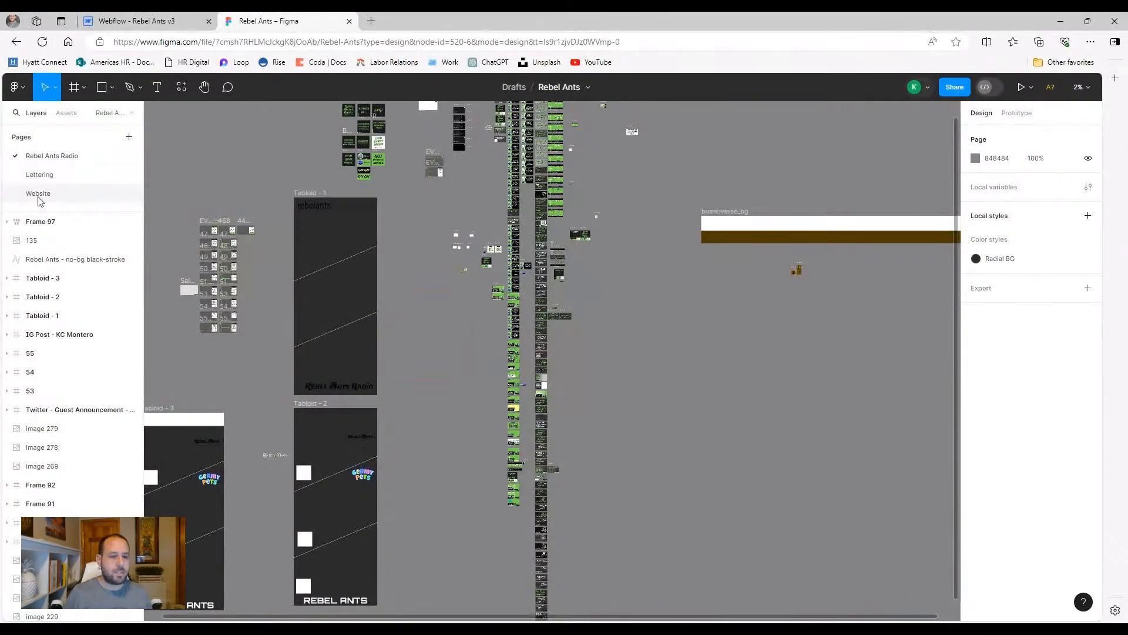
drag(708, 411, 489, 247)
scroll(548, 415, up, 2)
scroll(548, 414, up, 5)
drag(649, 305, 237, 372)
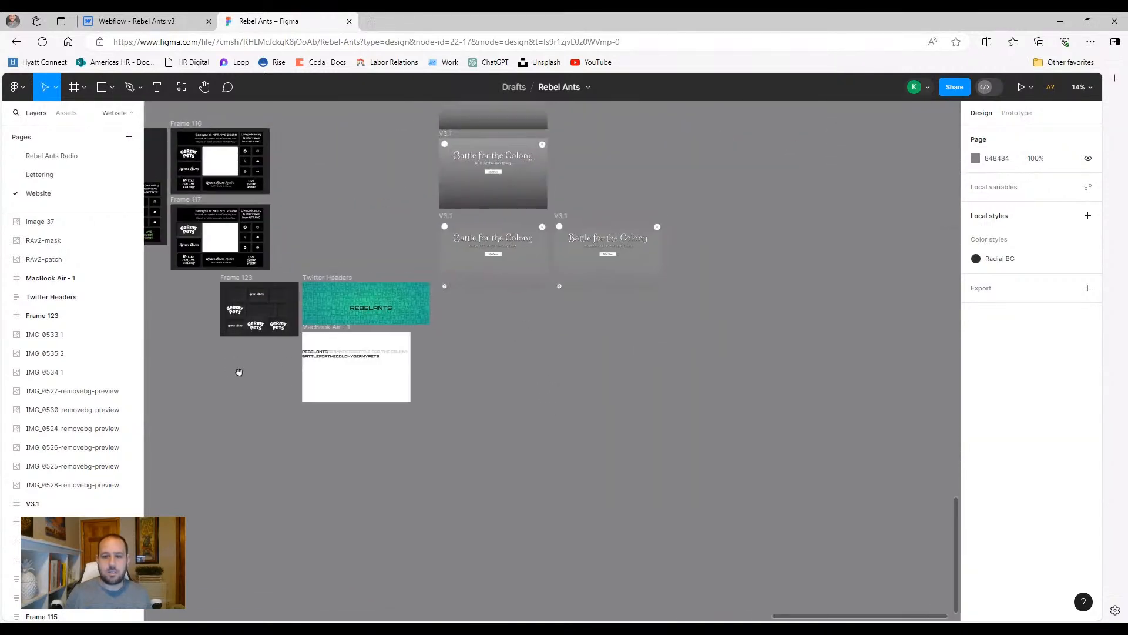
scroll(597, 378, up, 5)
scroll(526, 355, up, 1)
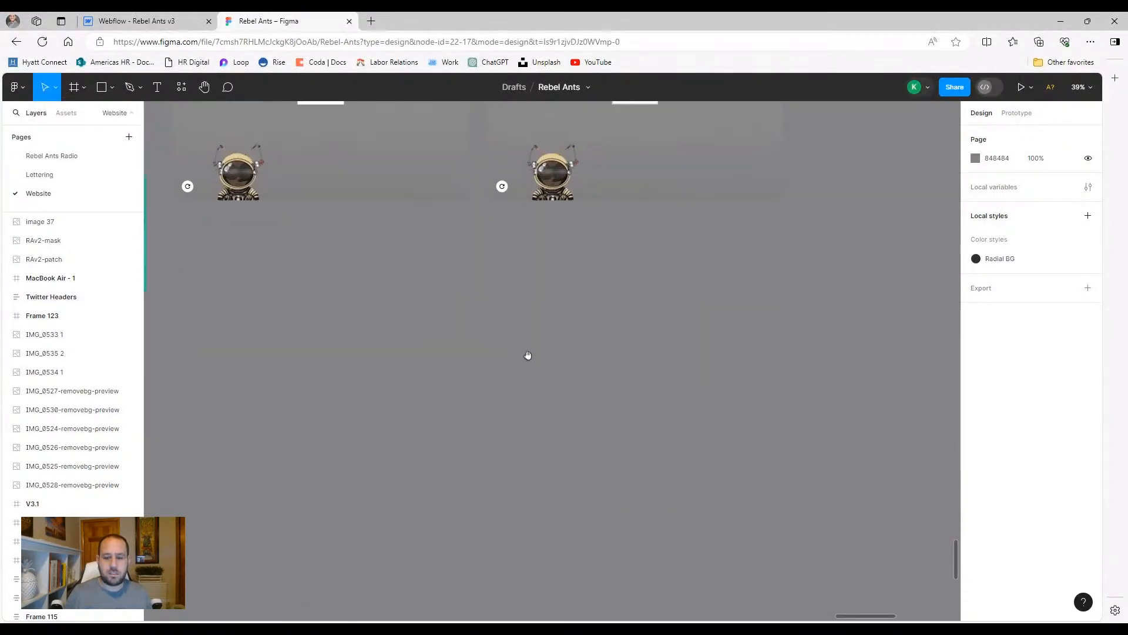
drag(433, 467, 534, 422)
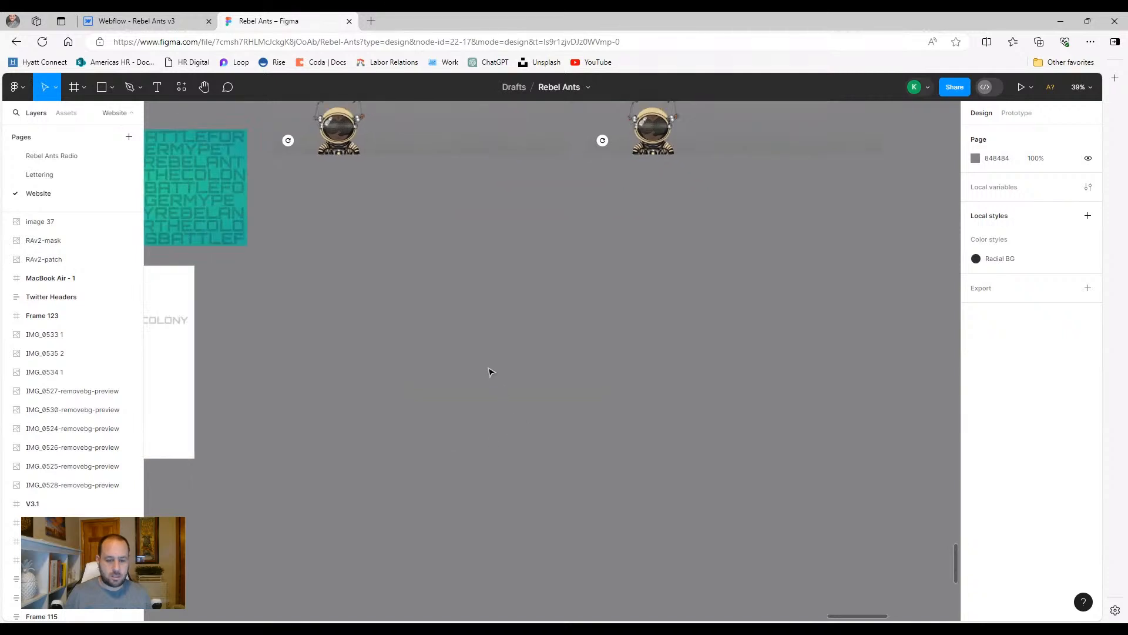
key(ctrl+v)
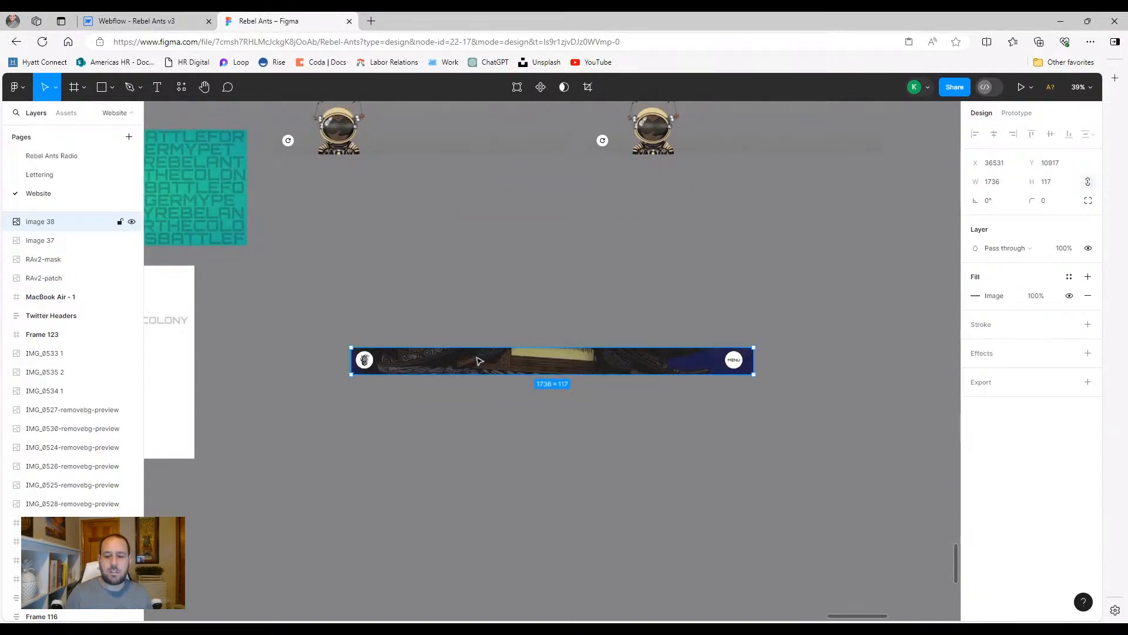
drag(479, 360, 446, 398)
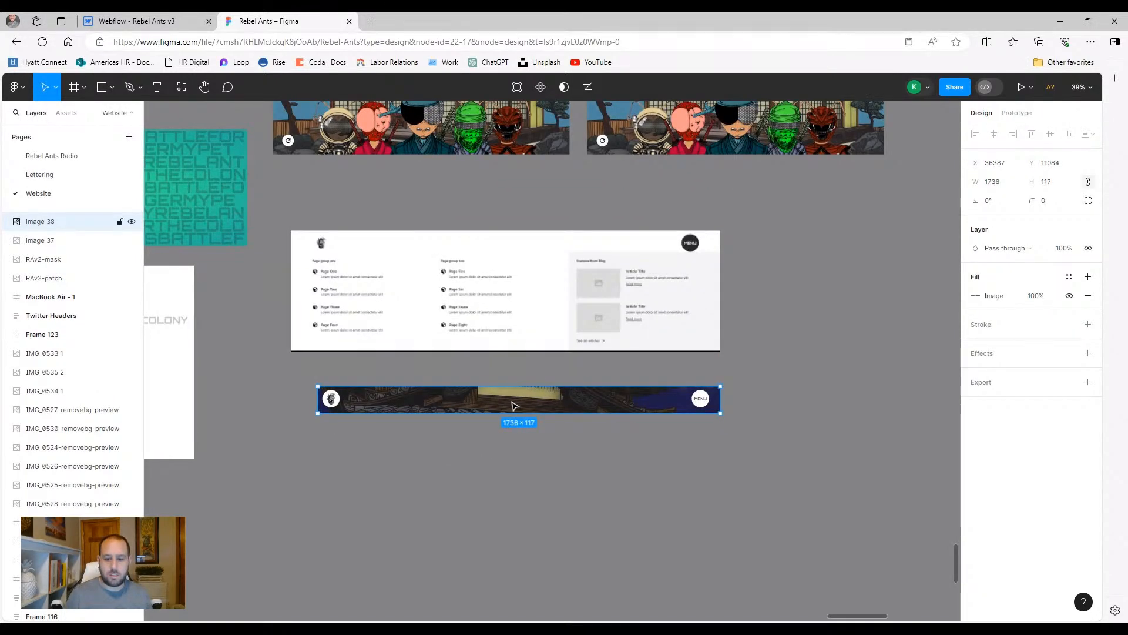
key(ctrl+v)
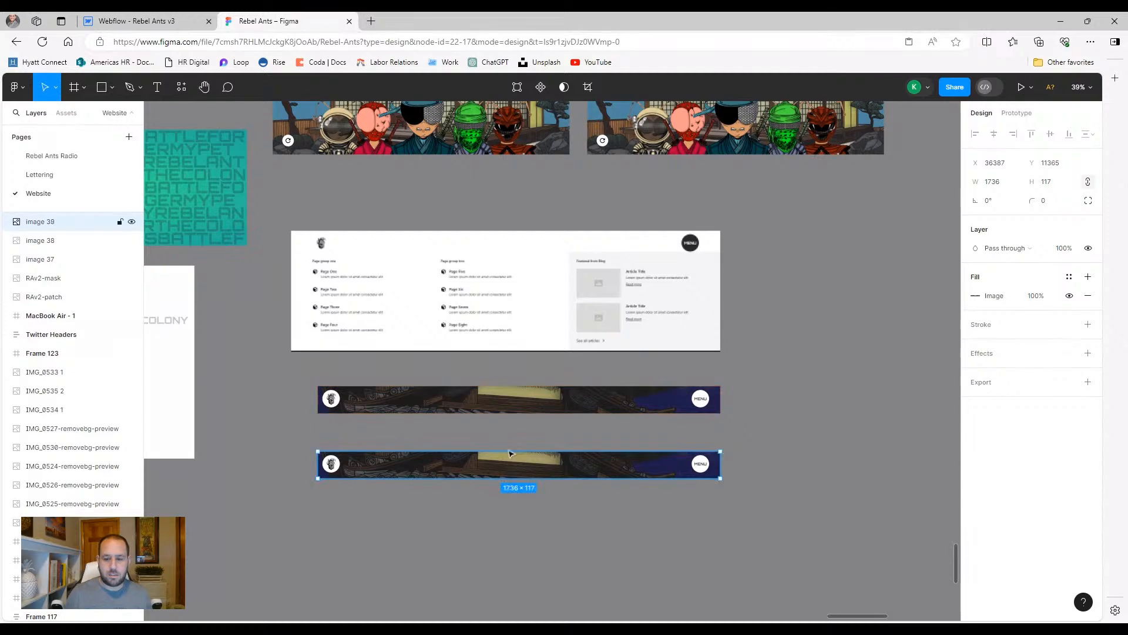
click(514, 405)
scroll(676, 370, up, 5)
drag(590, 311, 772, 254)
scroll(655, 250, down, 3)
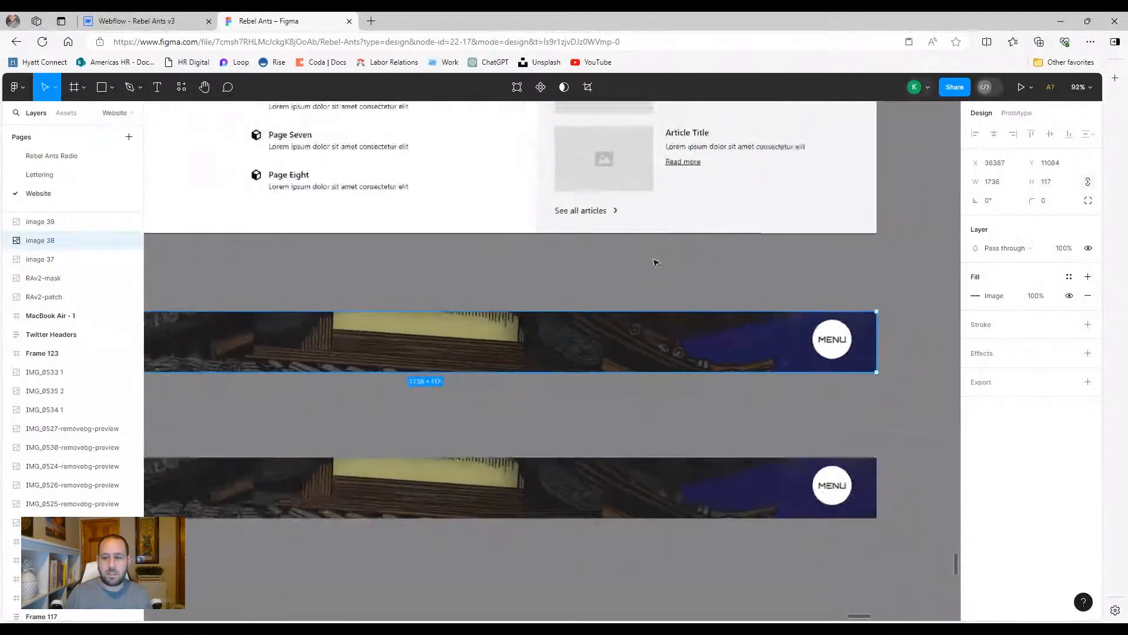
drag(590, 255, 674, 253)
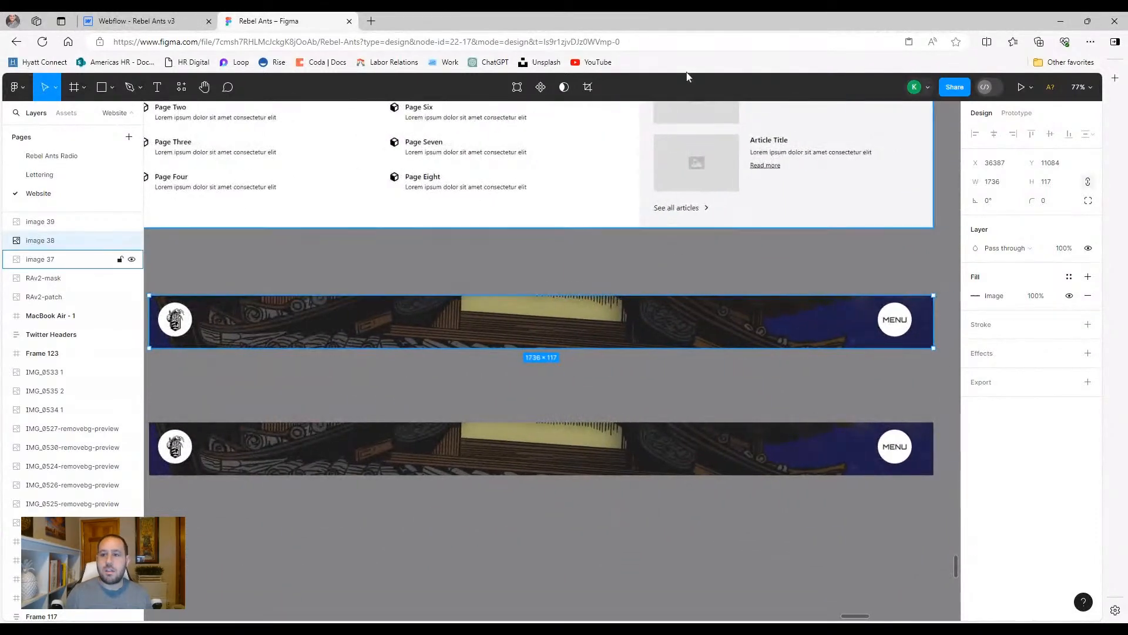
click(588, 87)
drag(156, 320, 773, 321)
drag(664, 387, 266, 381)
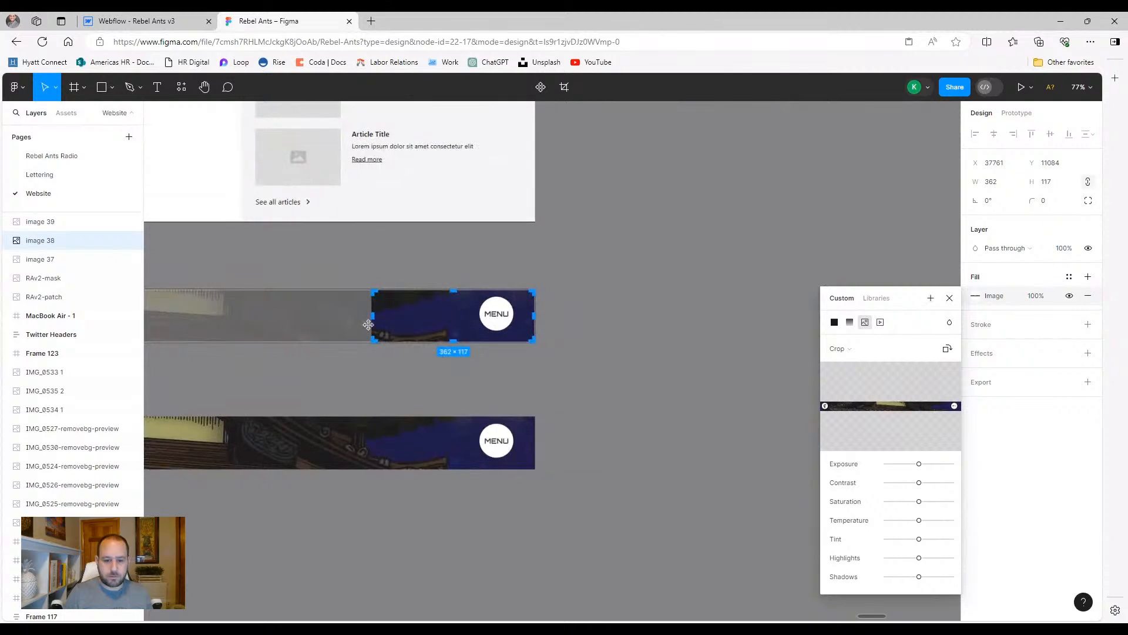
drag(374, 315, 516, 327)
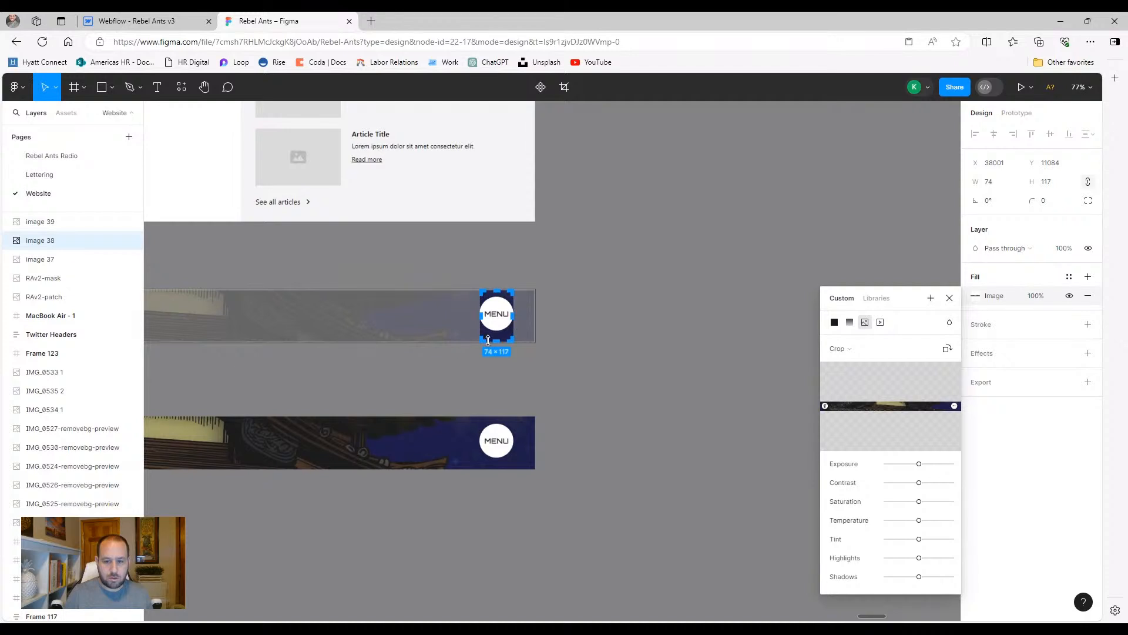
drag(492, 340, 493, 333)
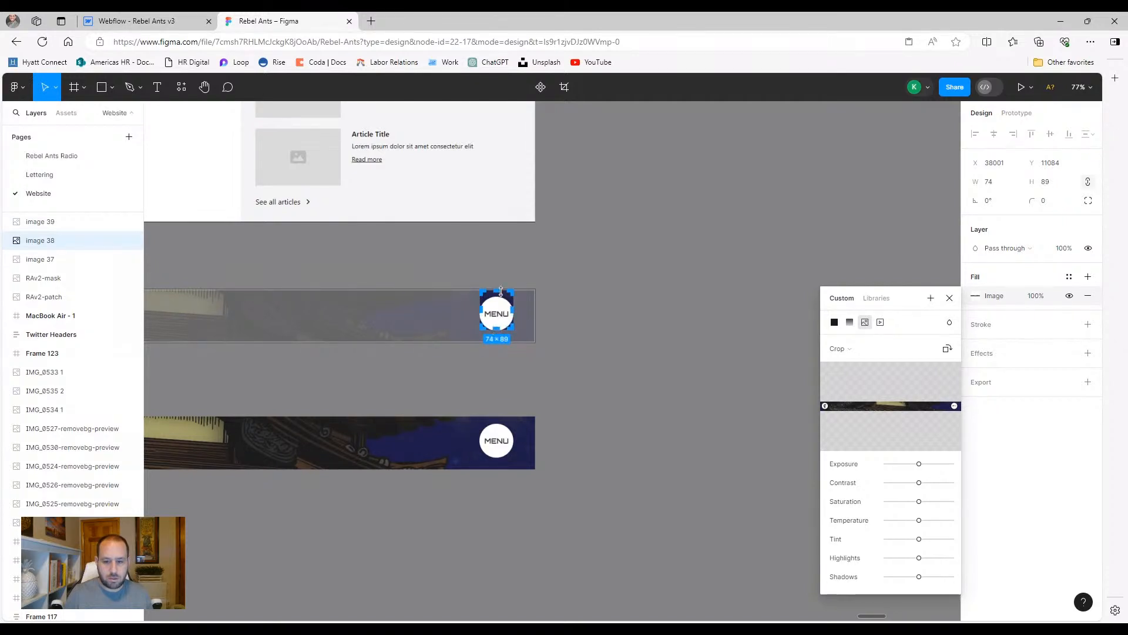
drag(498, 297, 498, 298)
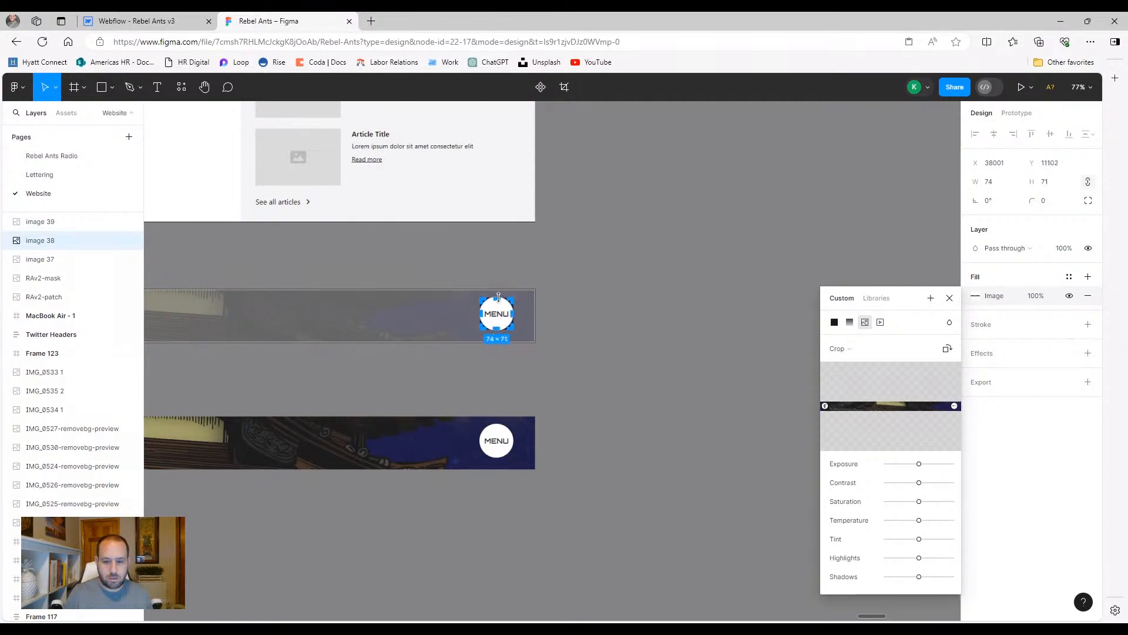
click(567, 336)
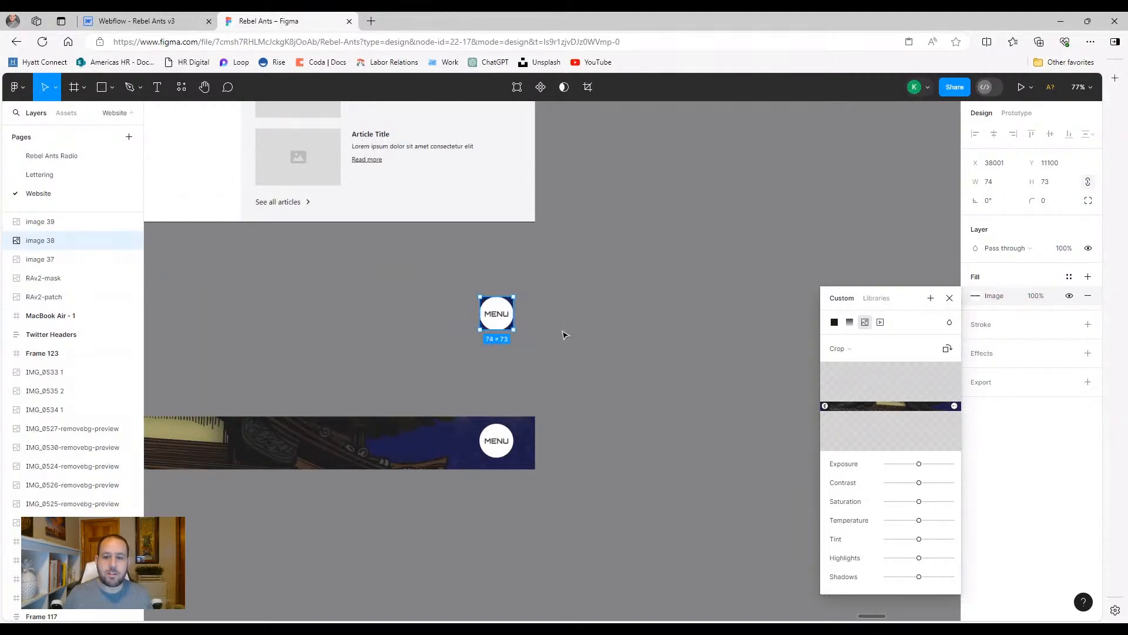
click(565, 336)
click(500, 316)
scroll(412, 325, left, 3)
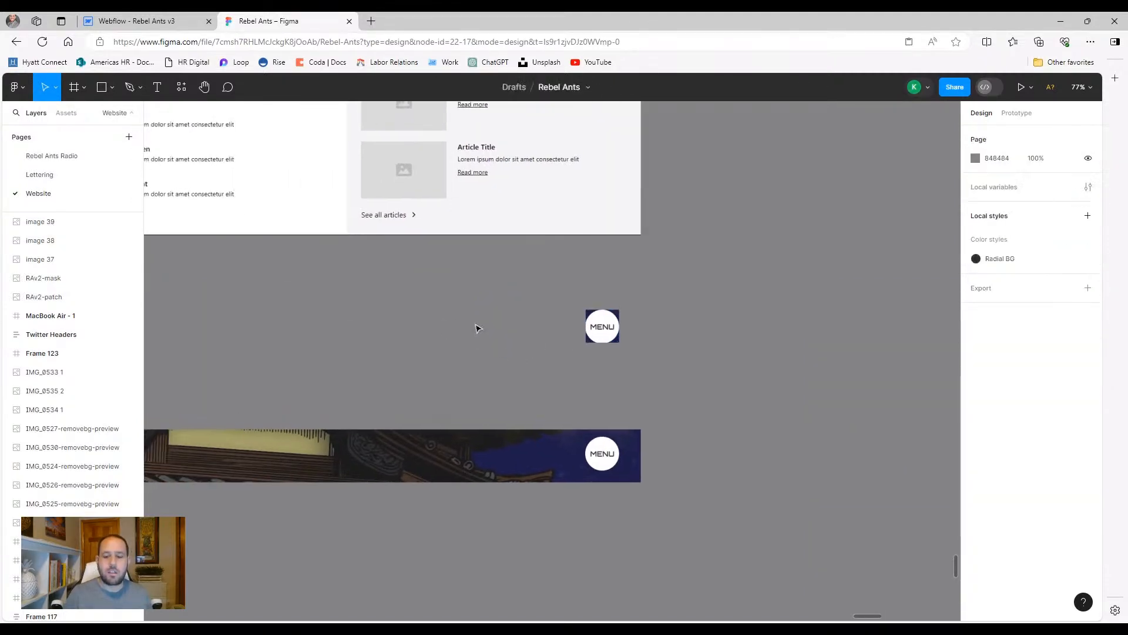
key(Delete)
click(506, 456)
key(Delete)
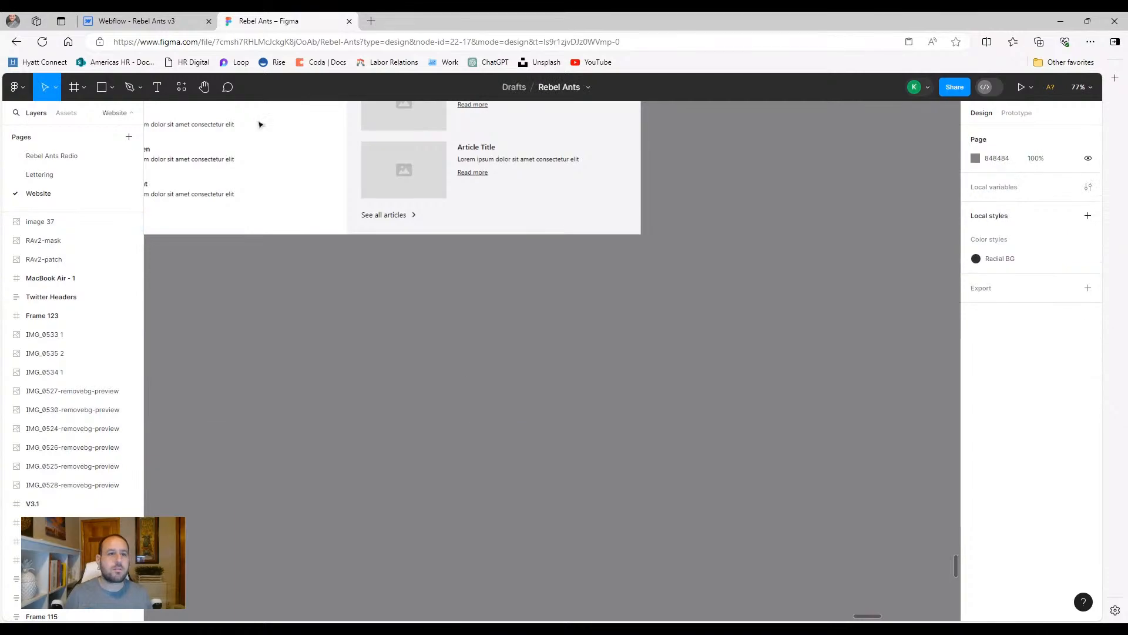
Back in Webflow, switch to the Tablet breakpoint and check the MENU dropdown in preview
click(115, 21)
scroll(360, 294, up, 15)
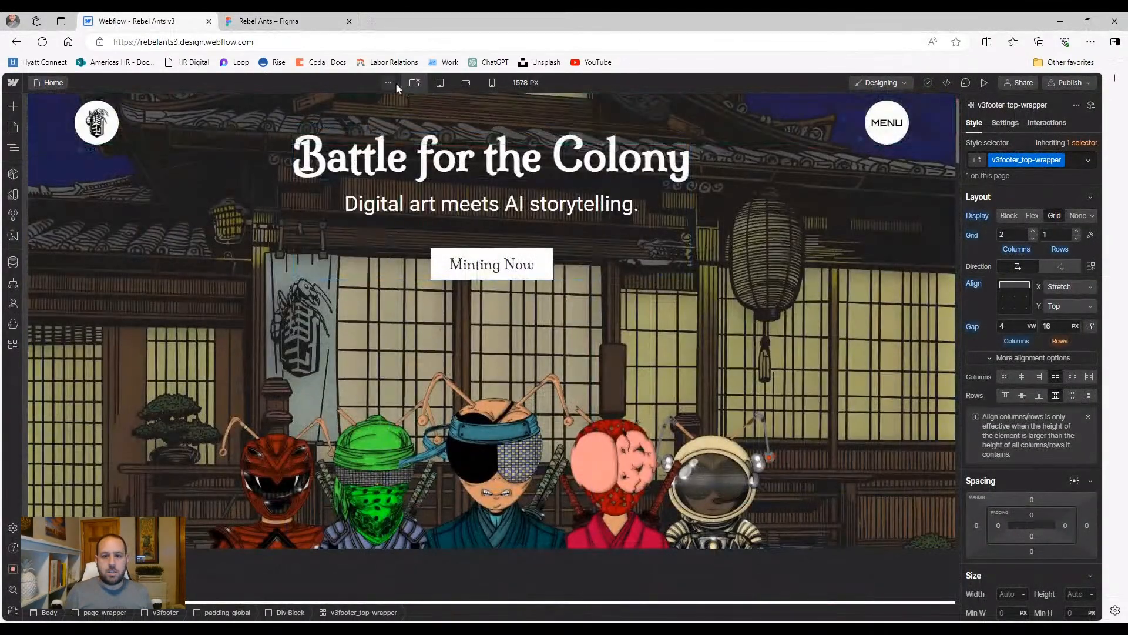
click(440, 82)
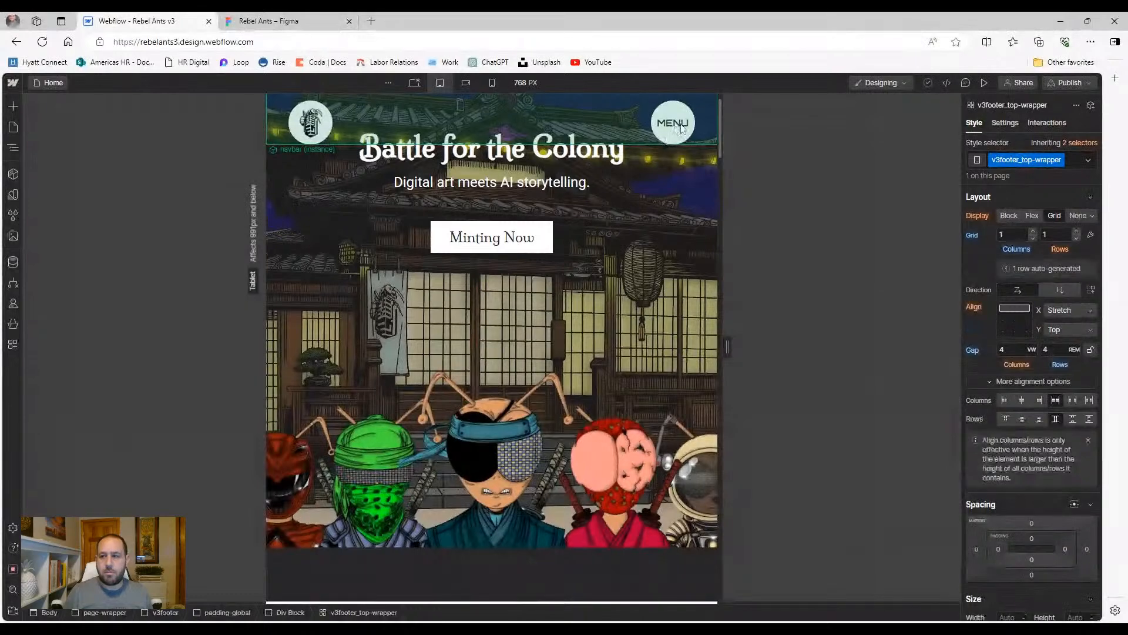
click(984, 83)
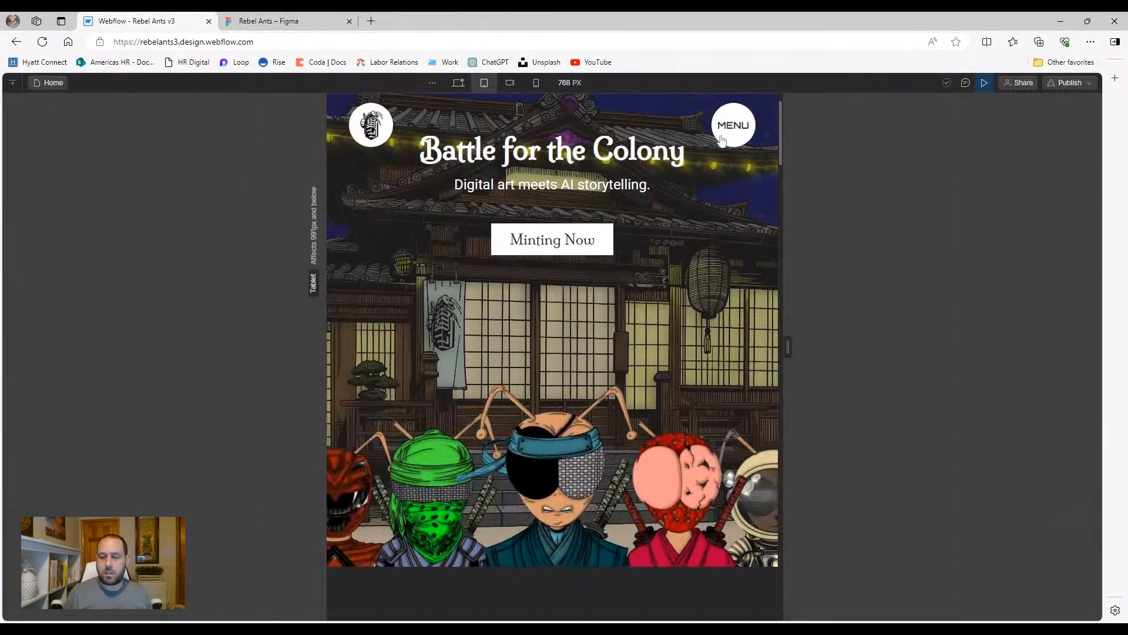
click(741, 133)
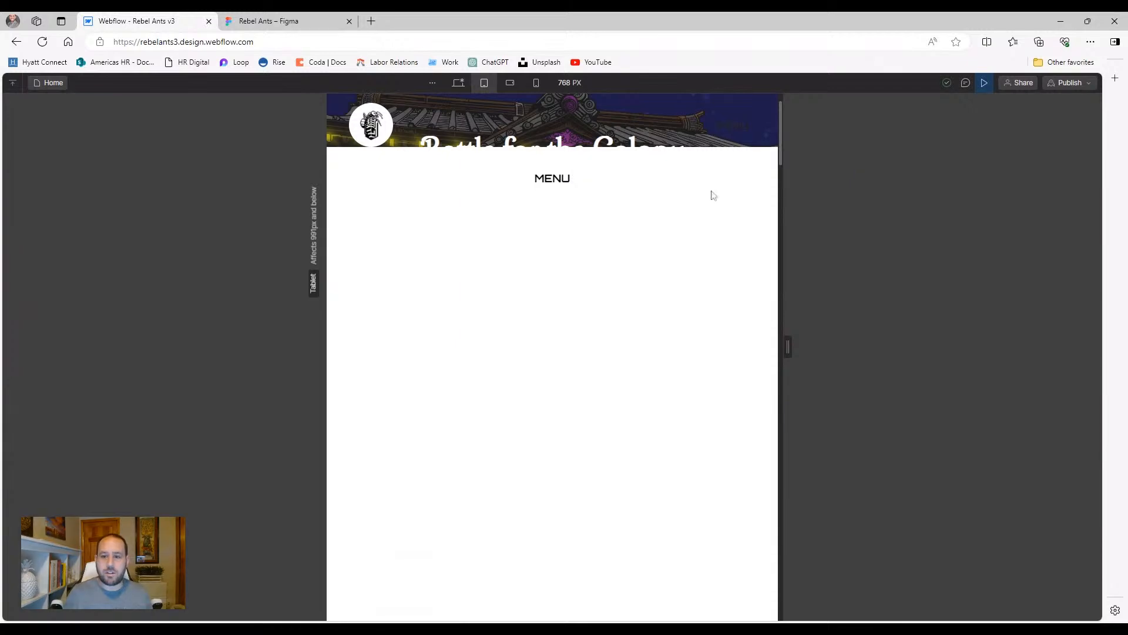
mouse_move(560, 182)
click(984, 85)
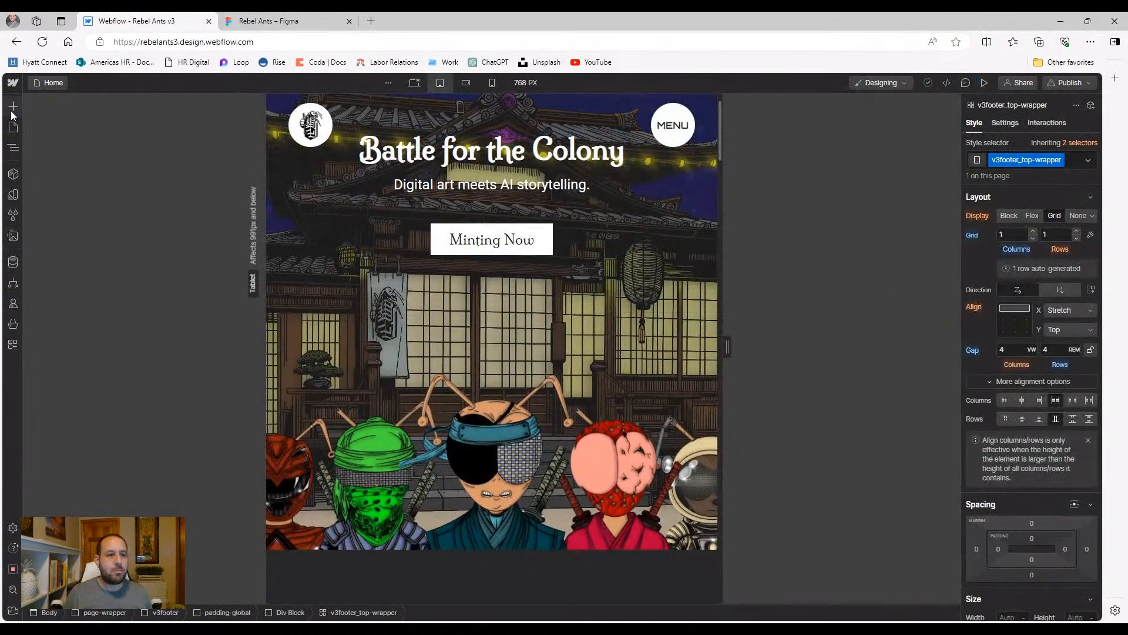
Open the navbar component via the Navigator and select the navbar_container inside the dropdown list
click(13, 147)
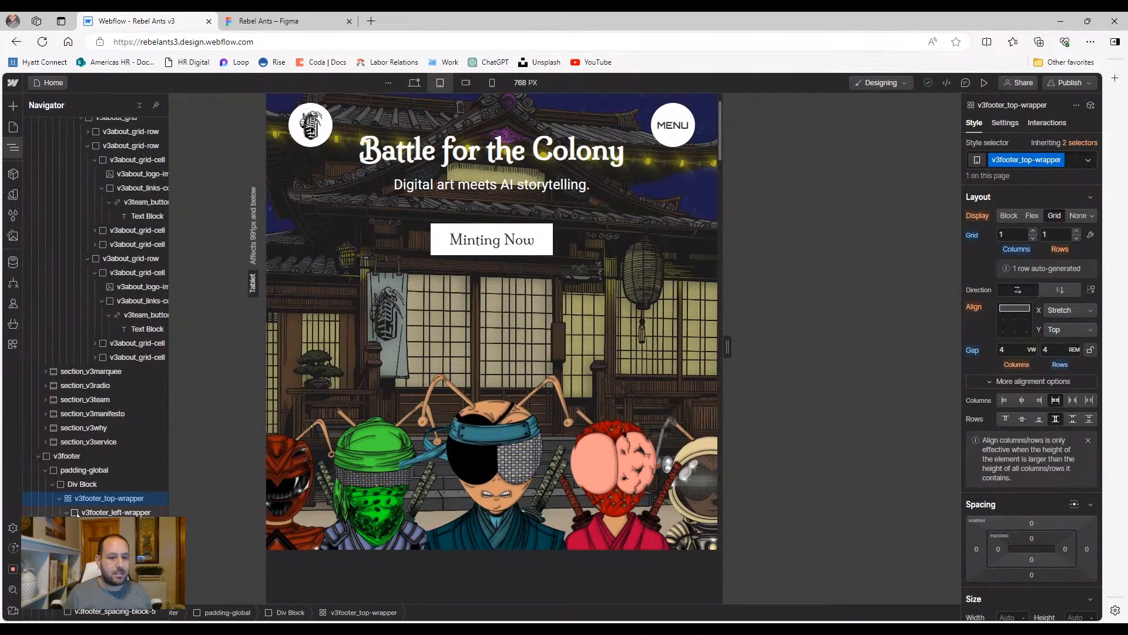
click(37, 457)
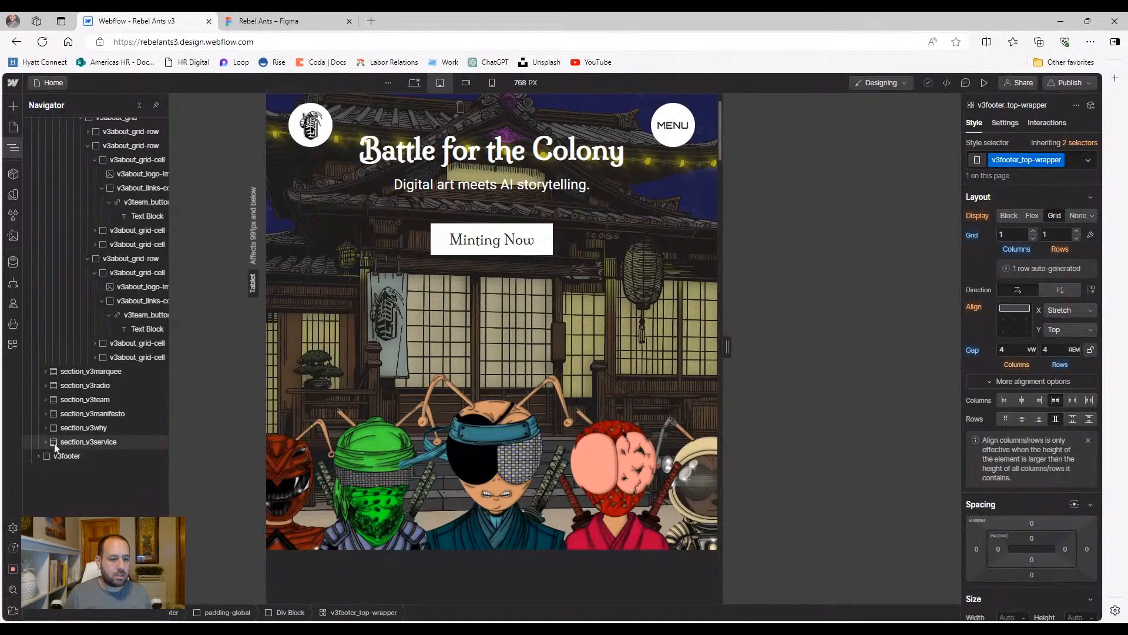
scroll(57, 441, up, 5)
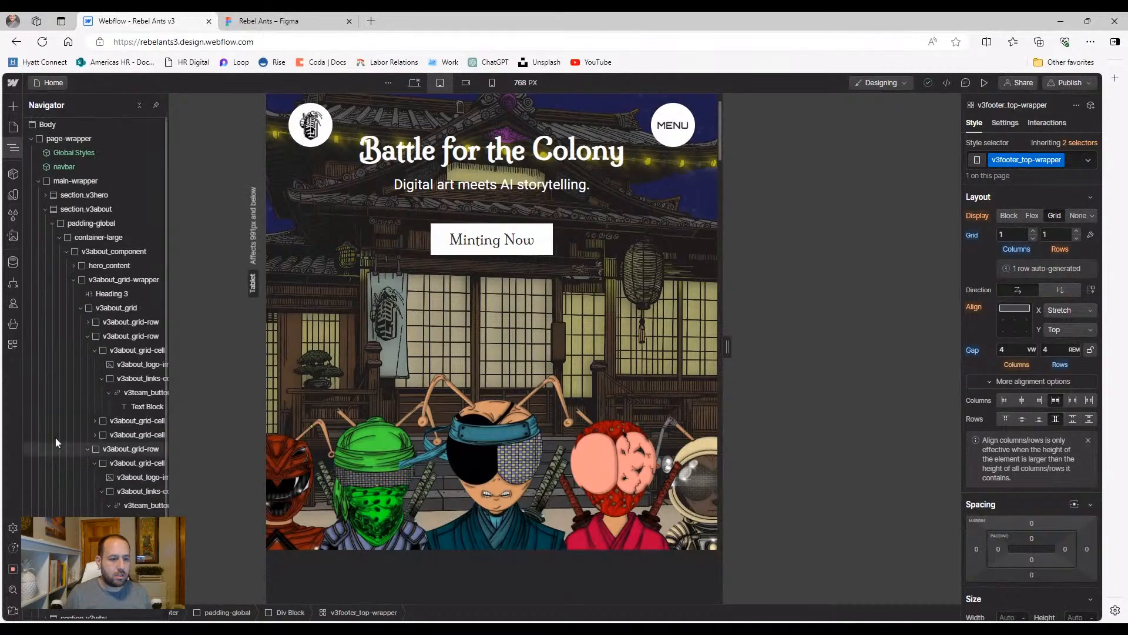
click(45, 209)
double_click(51, 167)
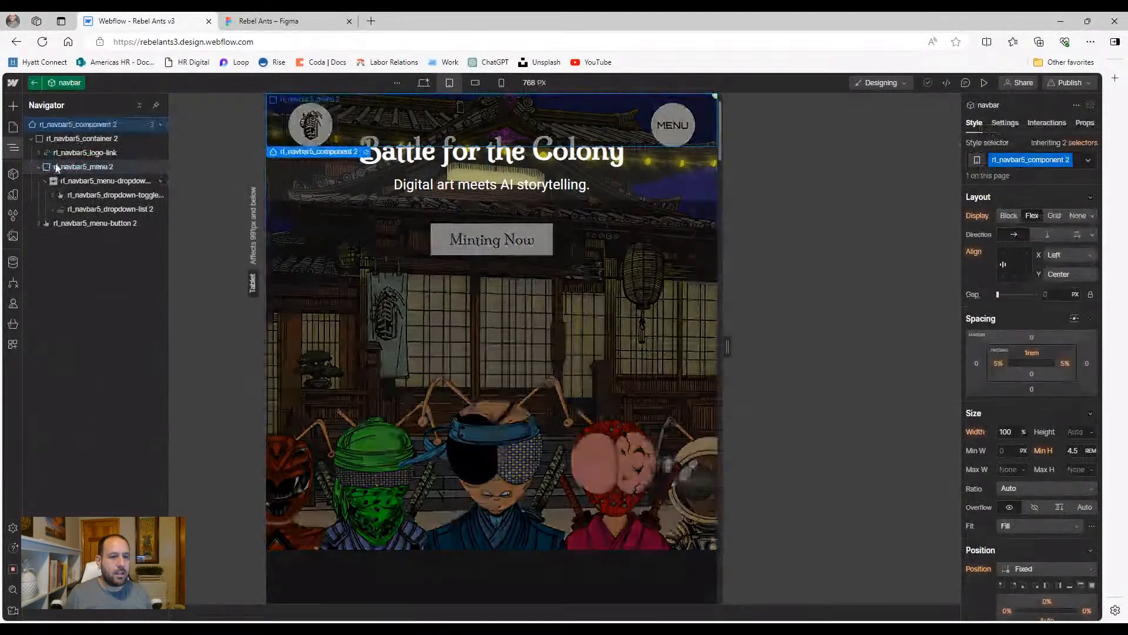
click(76, 210)
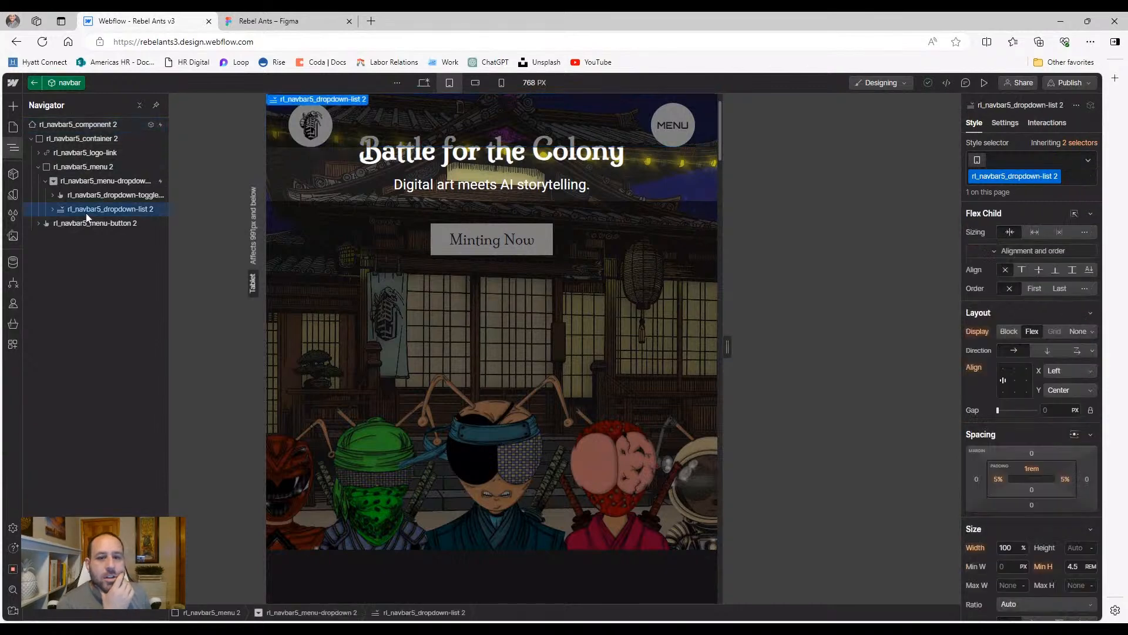
click(52, 210)
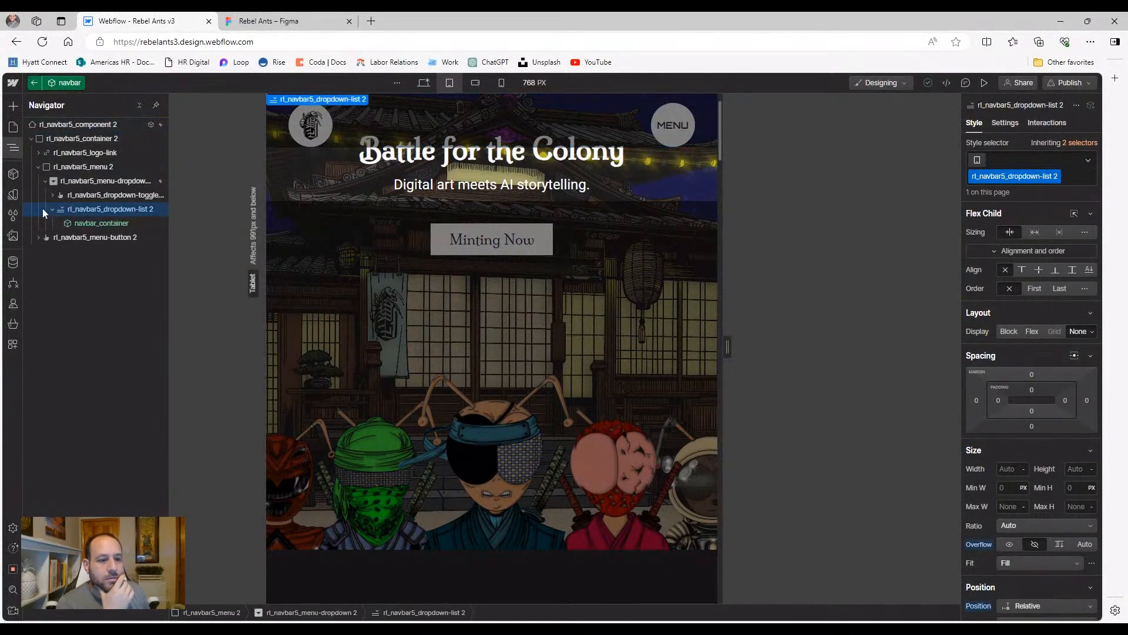
click(77, 224)
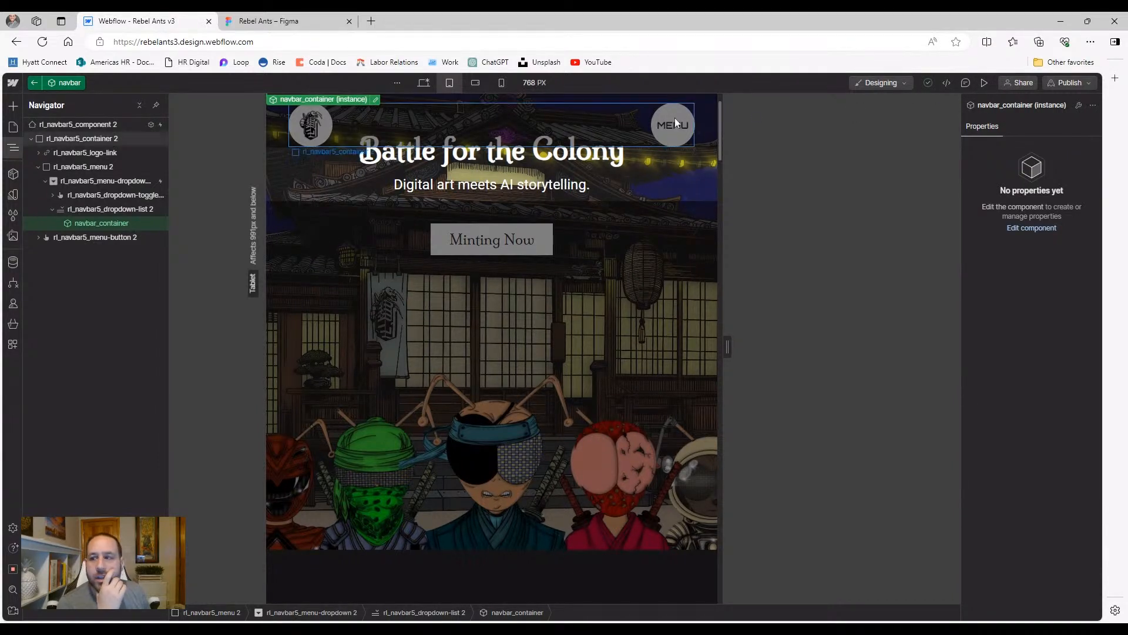
Paste a copy of navbar_container into rl_navbar5_menu-dropdown 2
click(87, 213)
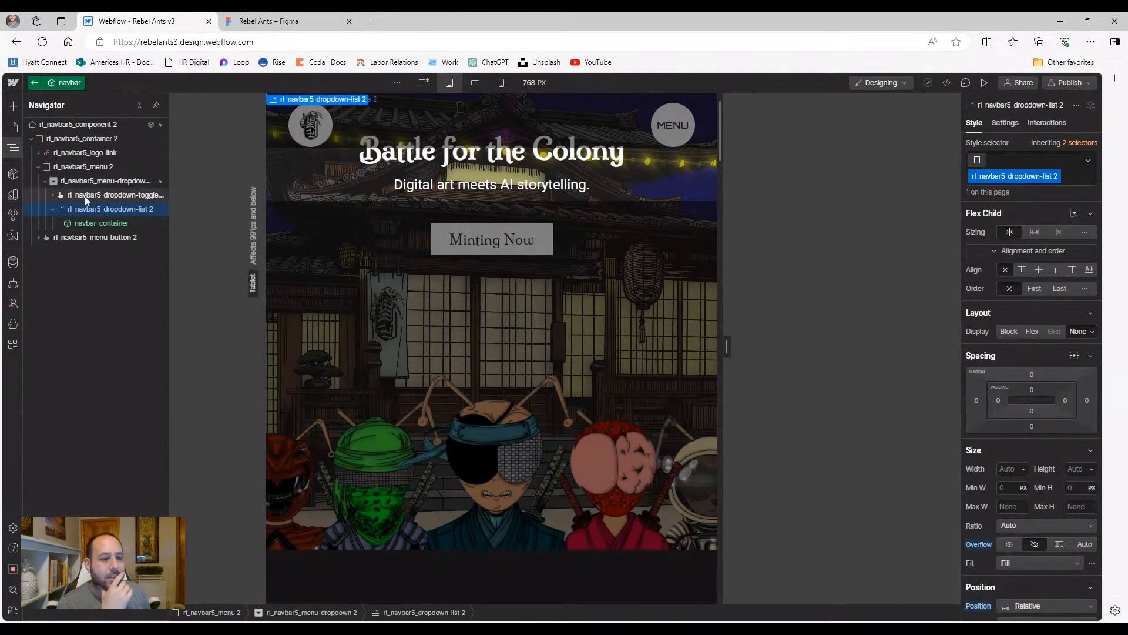
click(85, 196)
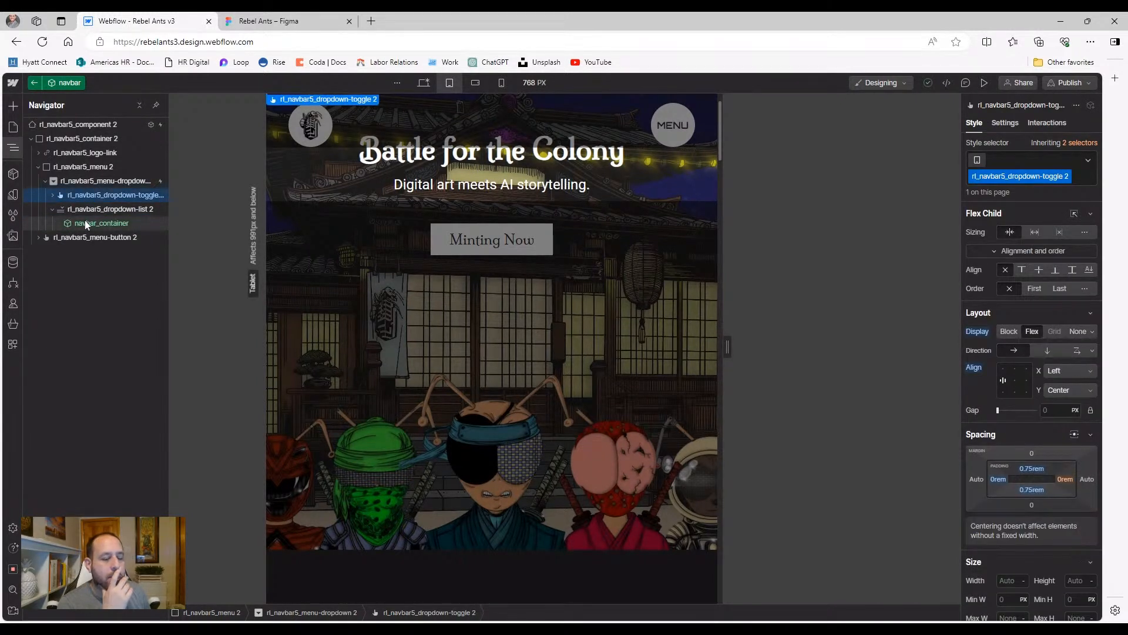
click(85, 223)
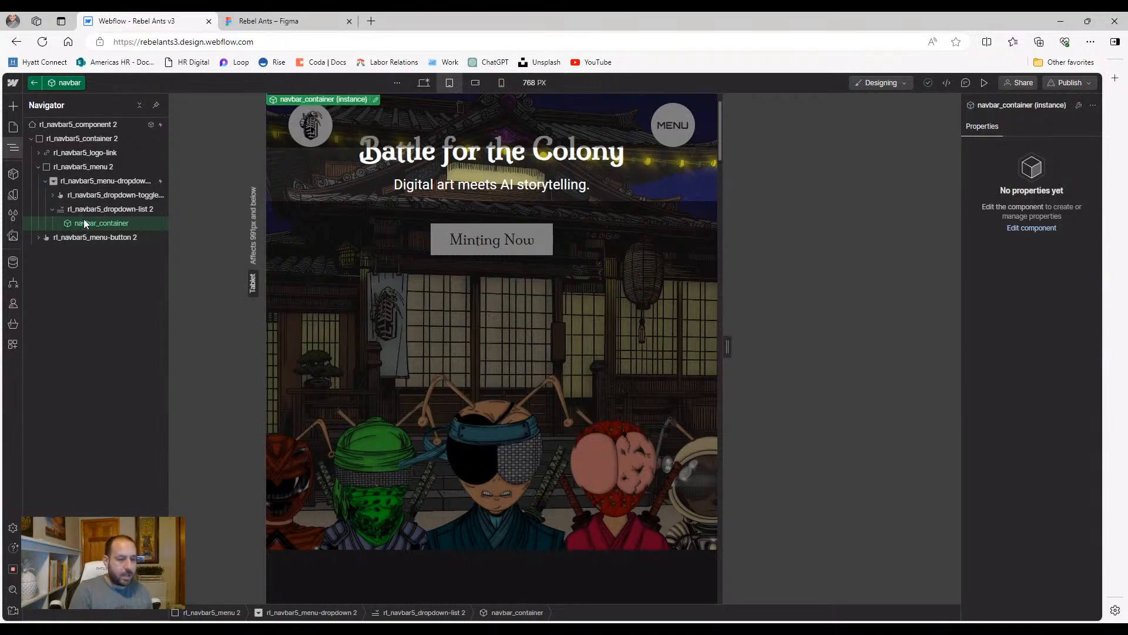
click(90, 196)
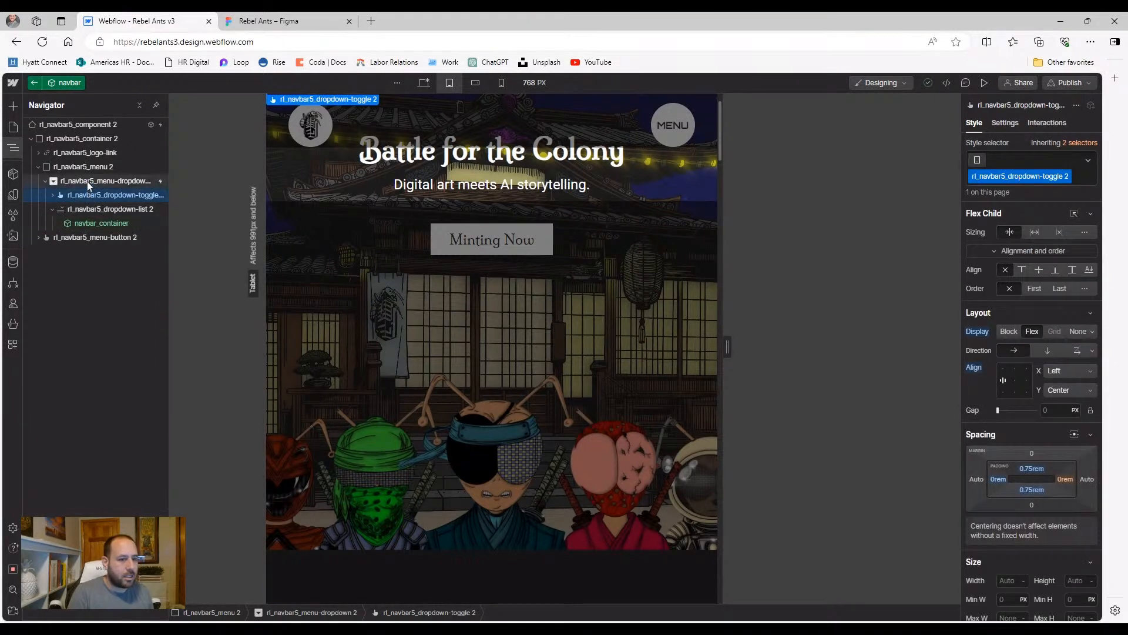
click(92, 182)
key(ctrl+v)
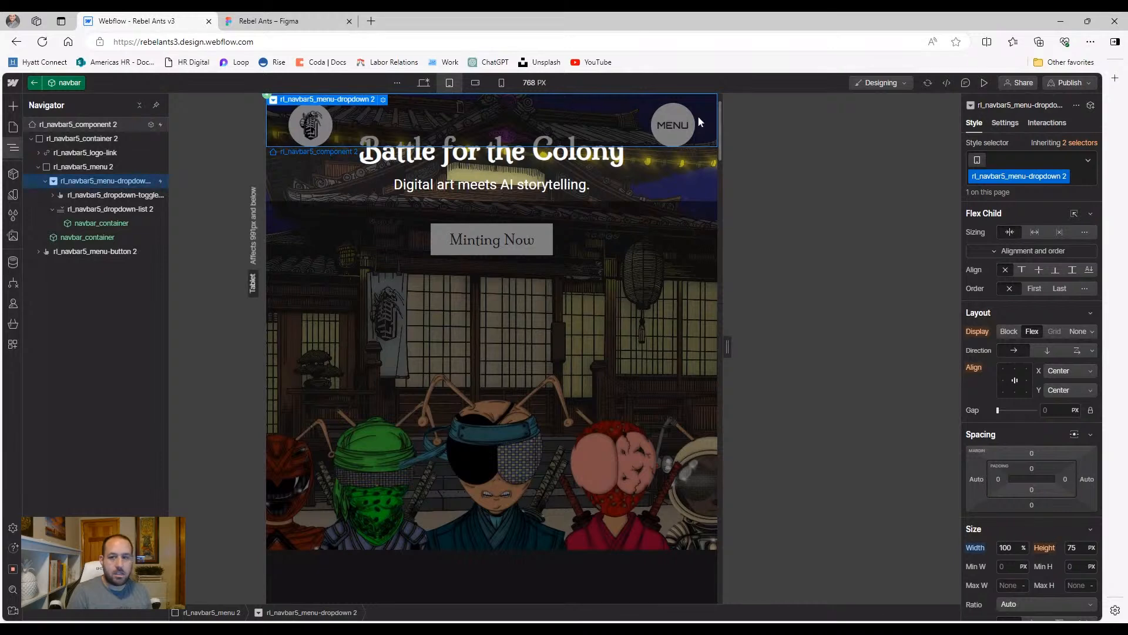
Preview the 768 px page, open the MENU to view its collections and social links, then exit
click(985, 83)
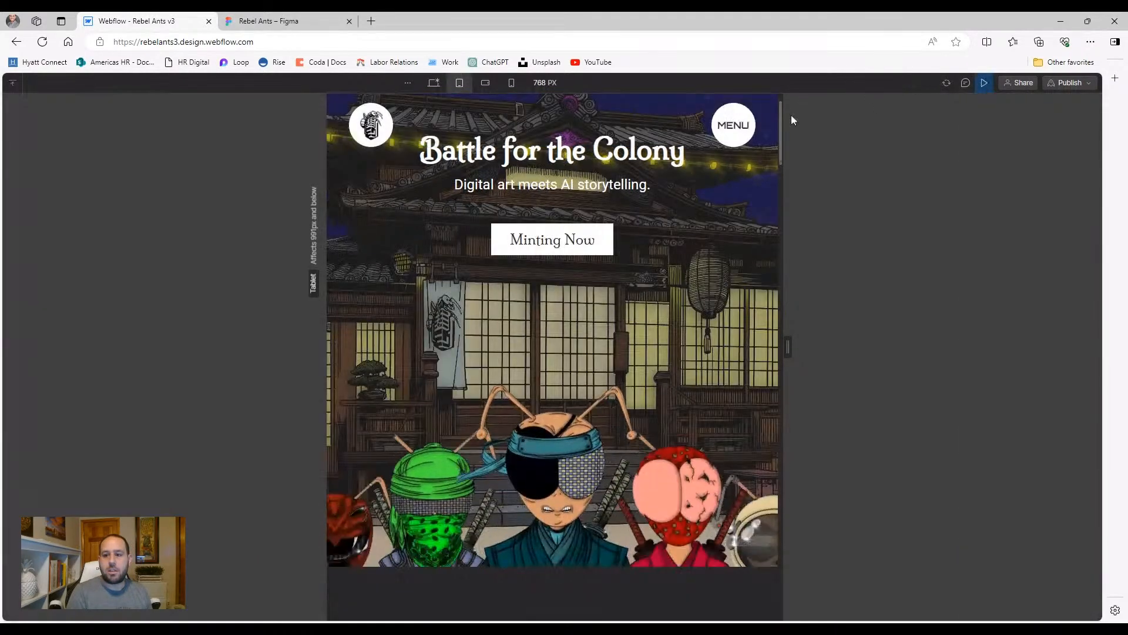
click(736, 127)
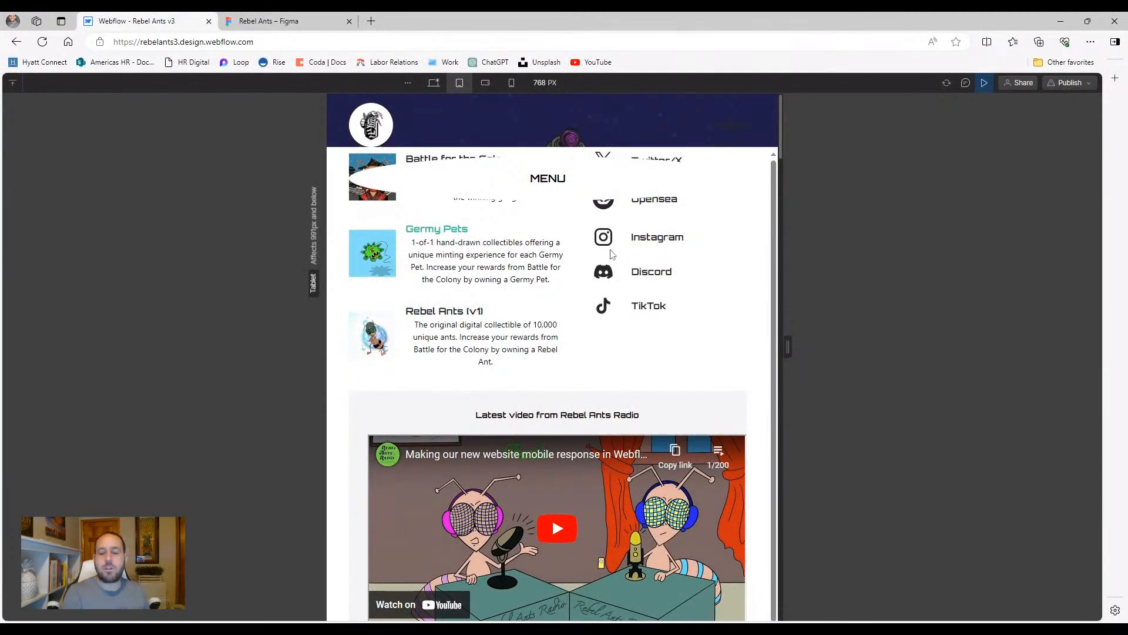
scroll(573, 342, down, 1)
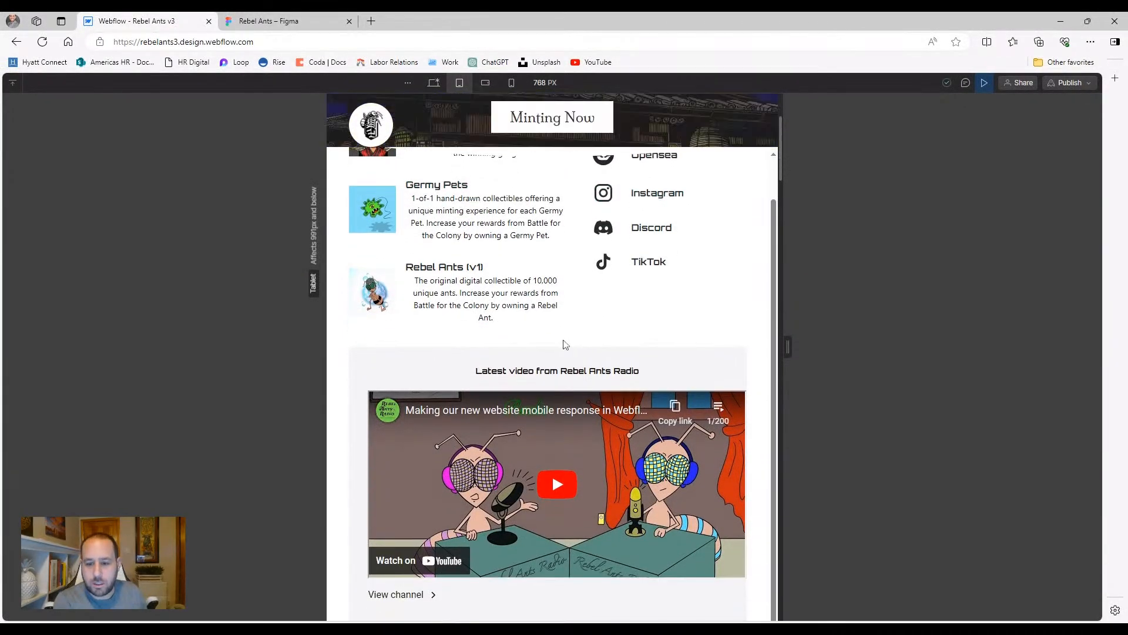
scroll(567, 344, up, 1)
scroll(526, 226, up, 1)
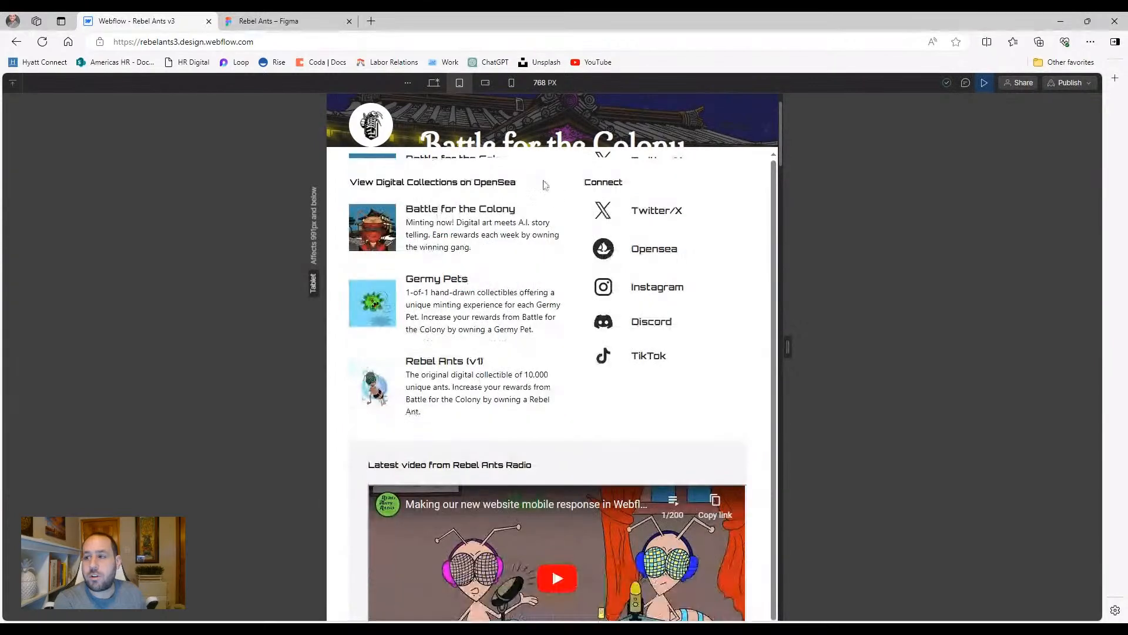
click(984, 82)
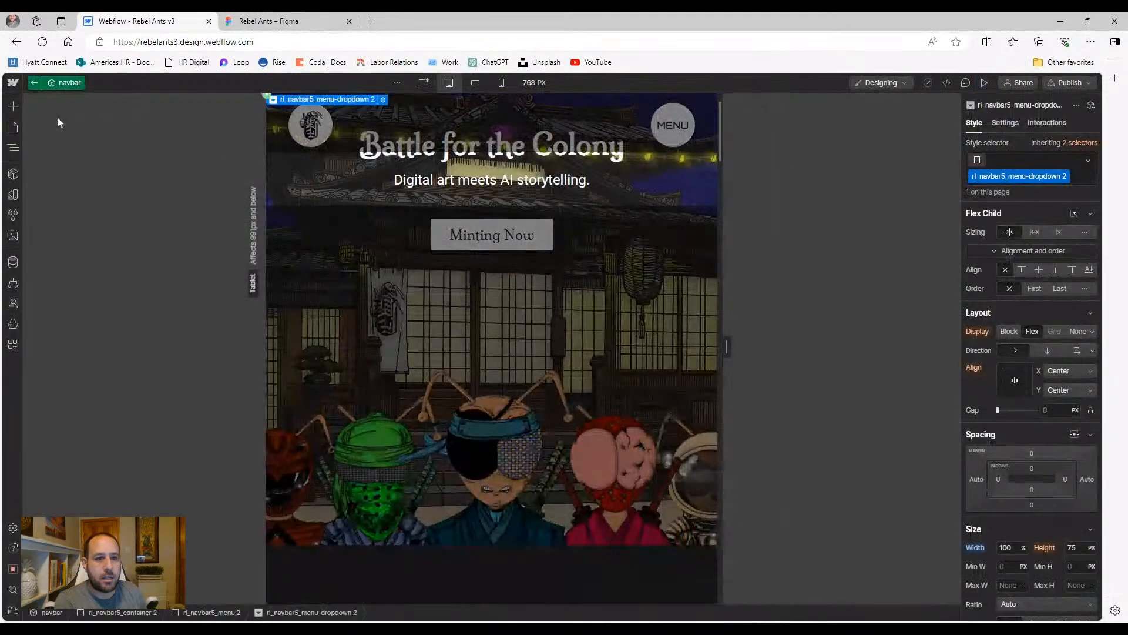
Add the hide-tablet combo class to rl_navbar5_dropdown-list 2
click(18, 147)
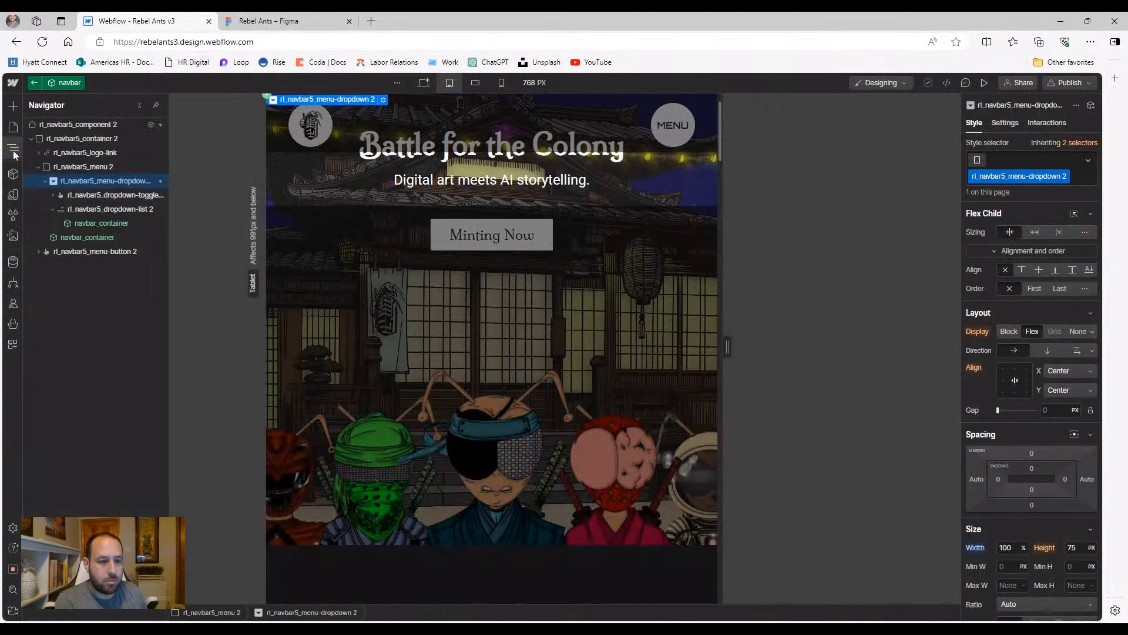
click(92, 212)
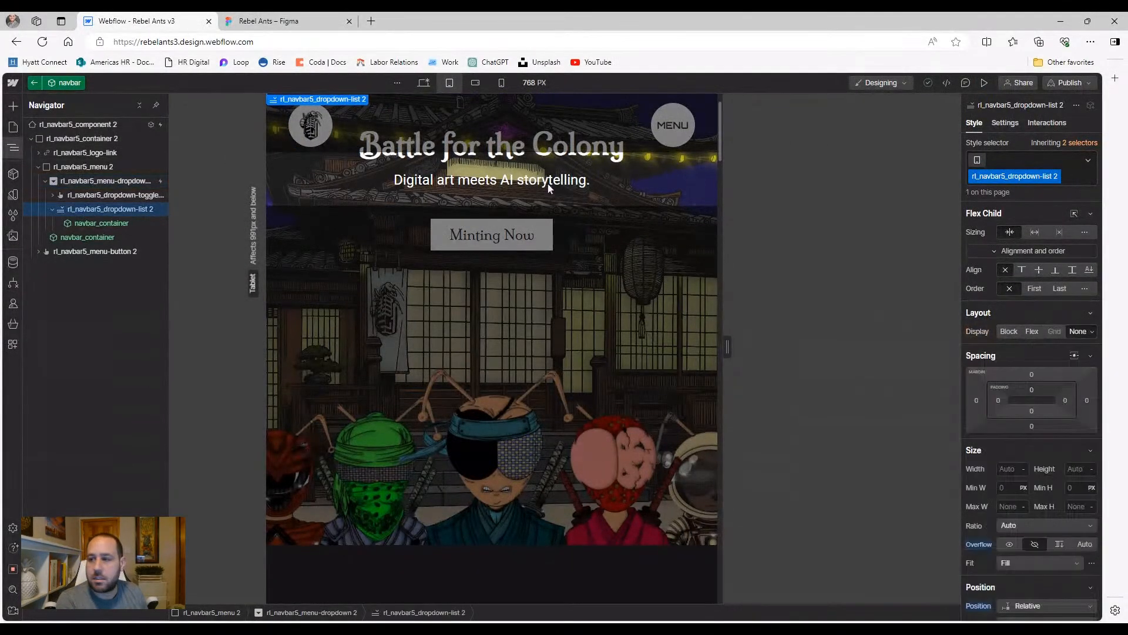
click(1069, 168)
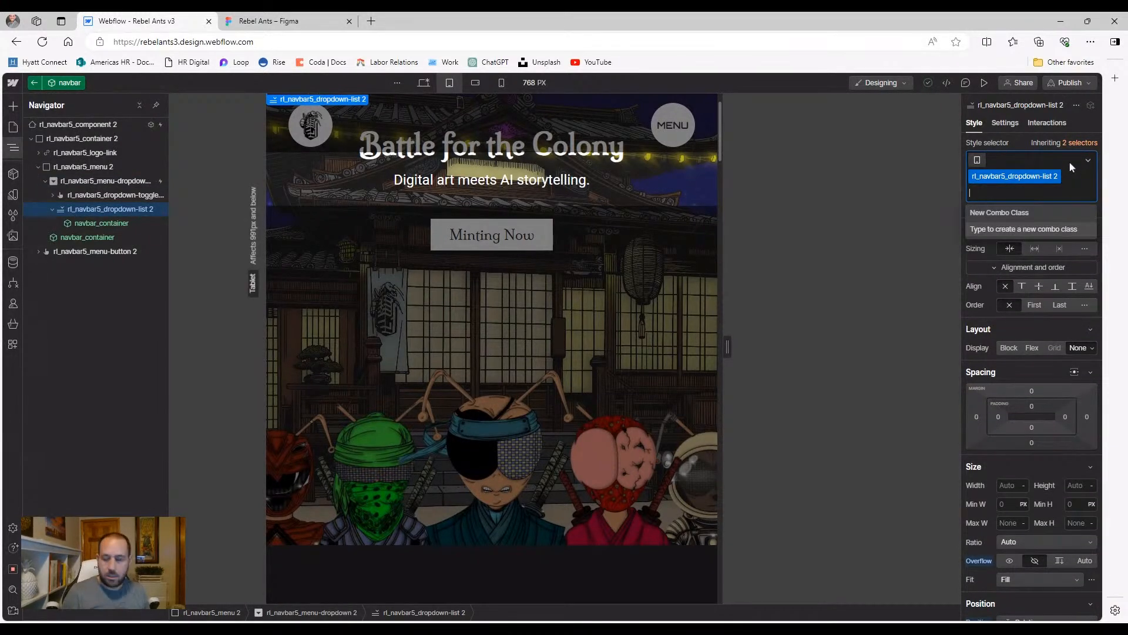
text(hide)
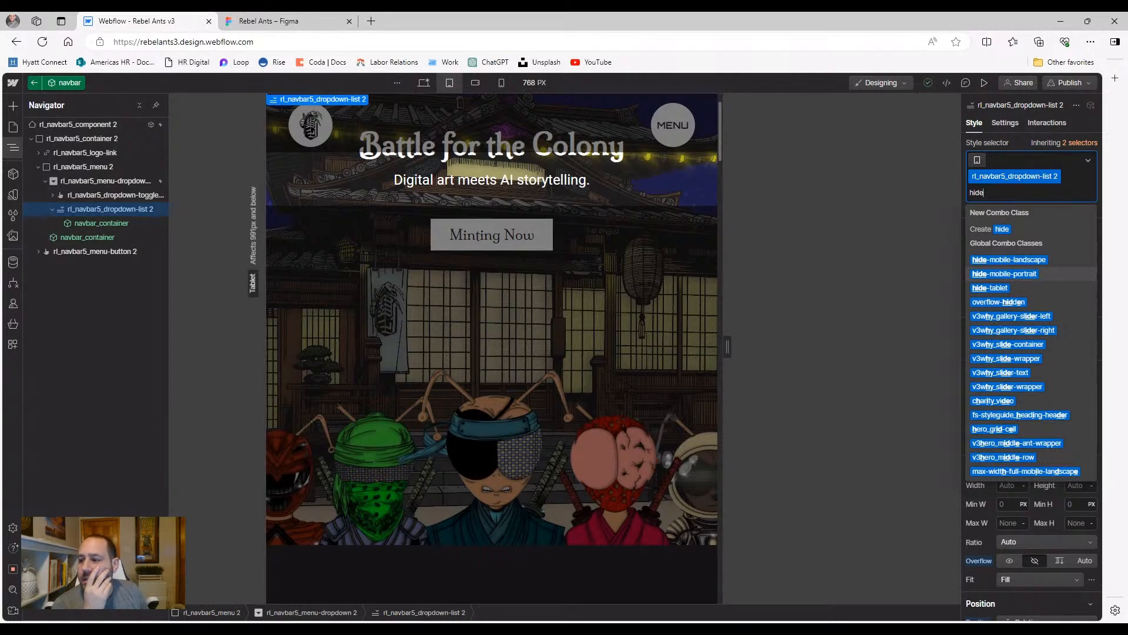
click(1026, 289)
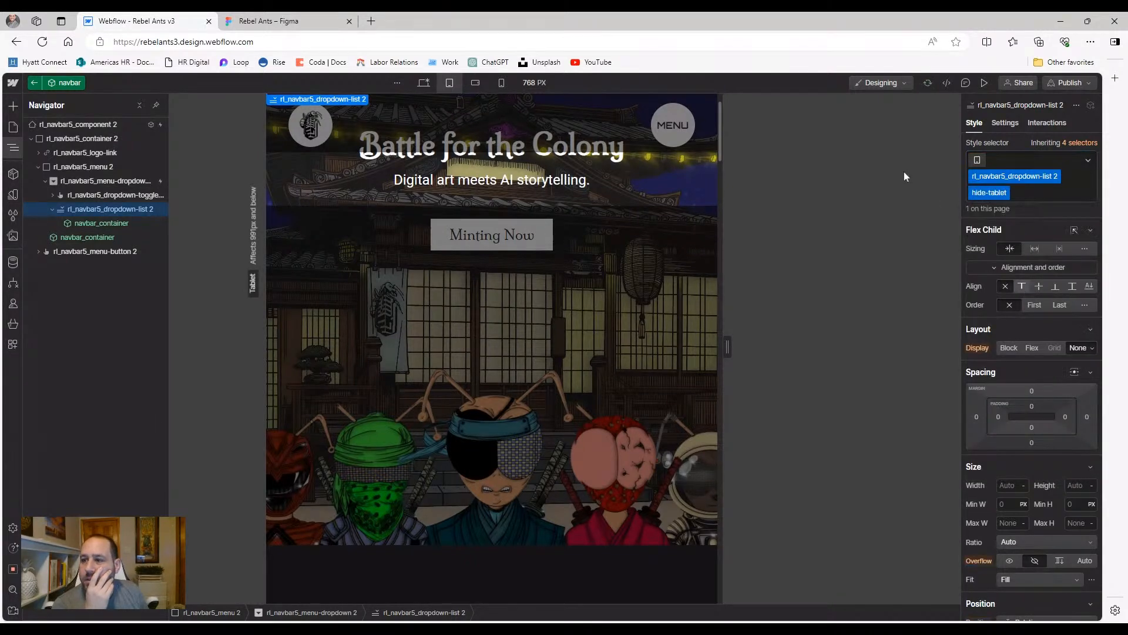
Preview the page, open the MENU dropdown to check it, and return to the Designer
click(980, 83)
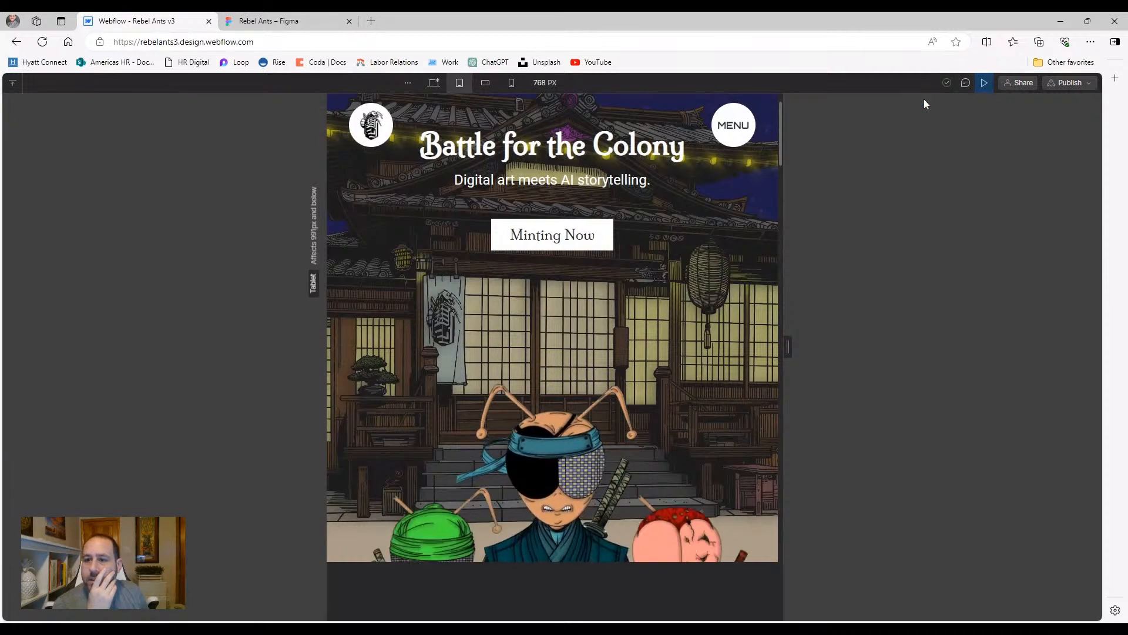
click(731, 123)
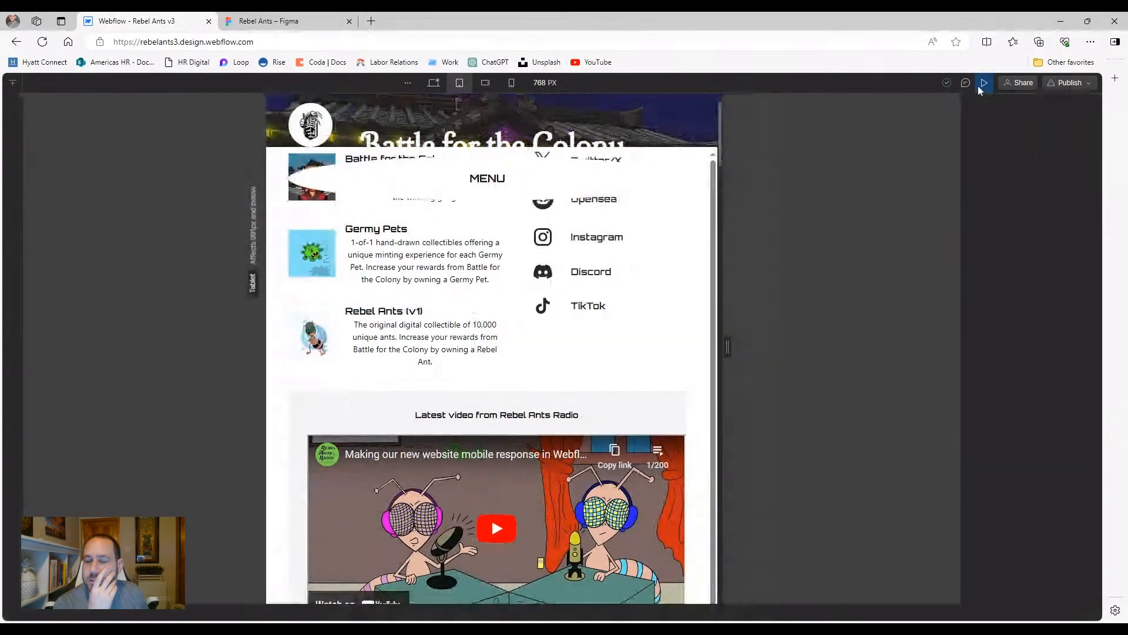
click(979, 85)
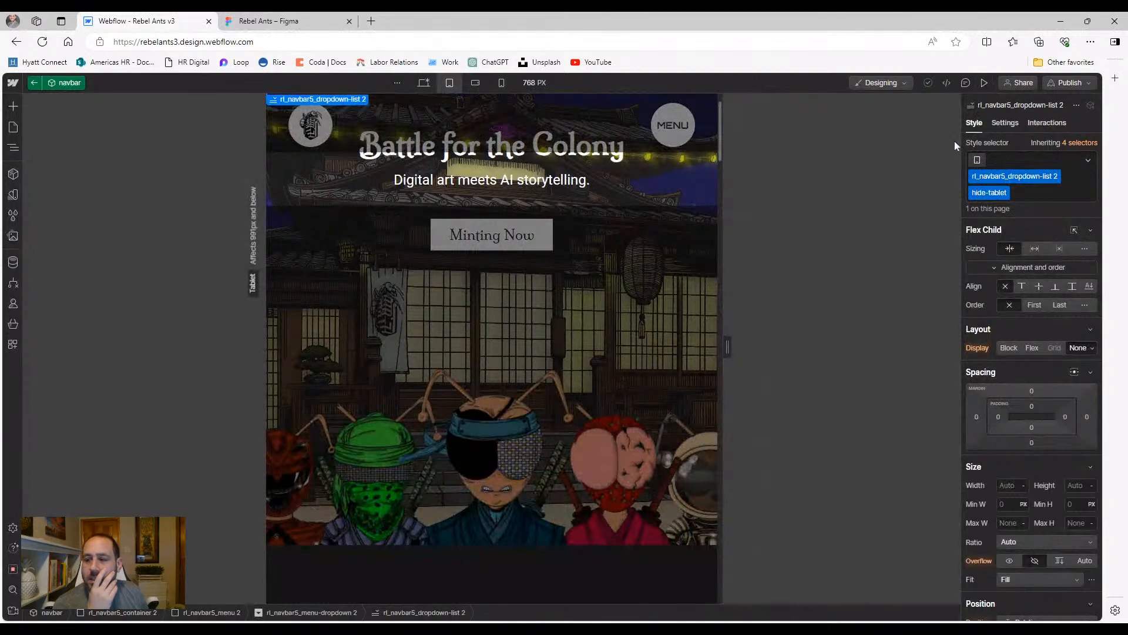
Delete the hide-tablet combo class from rl_navbar5_dropdown-list 2, leaving only its base class
click(13, 148)
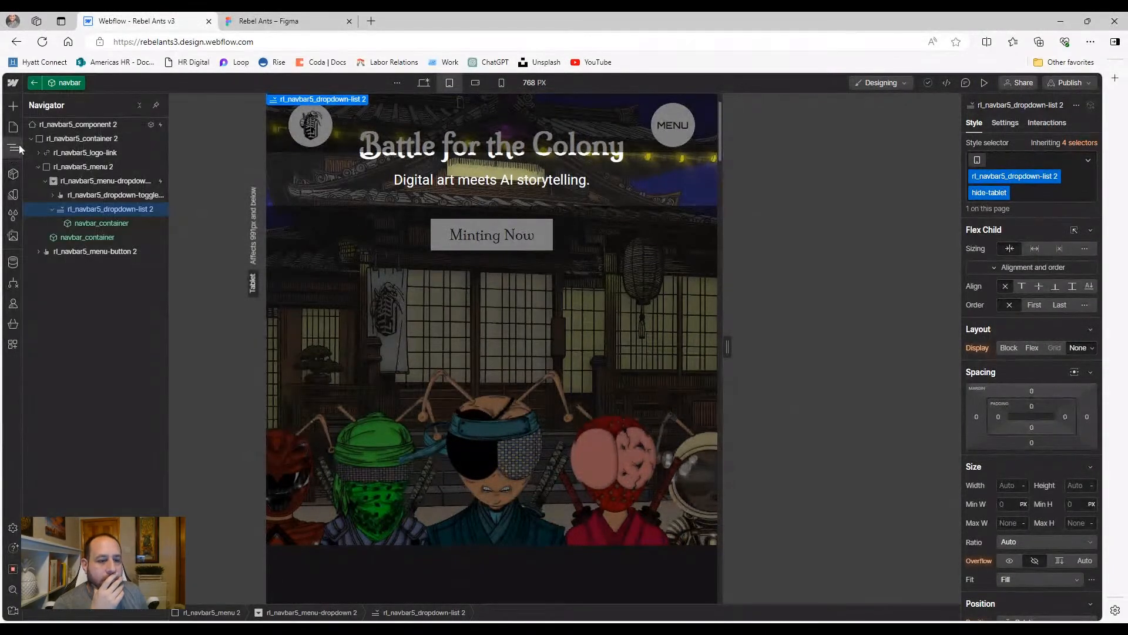
click(89, 223)
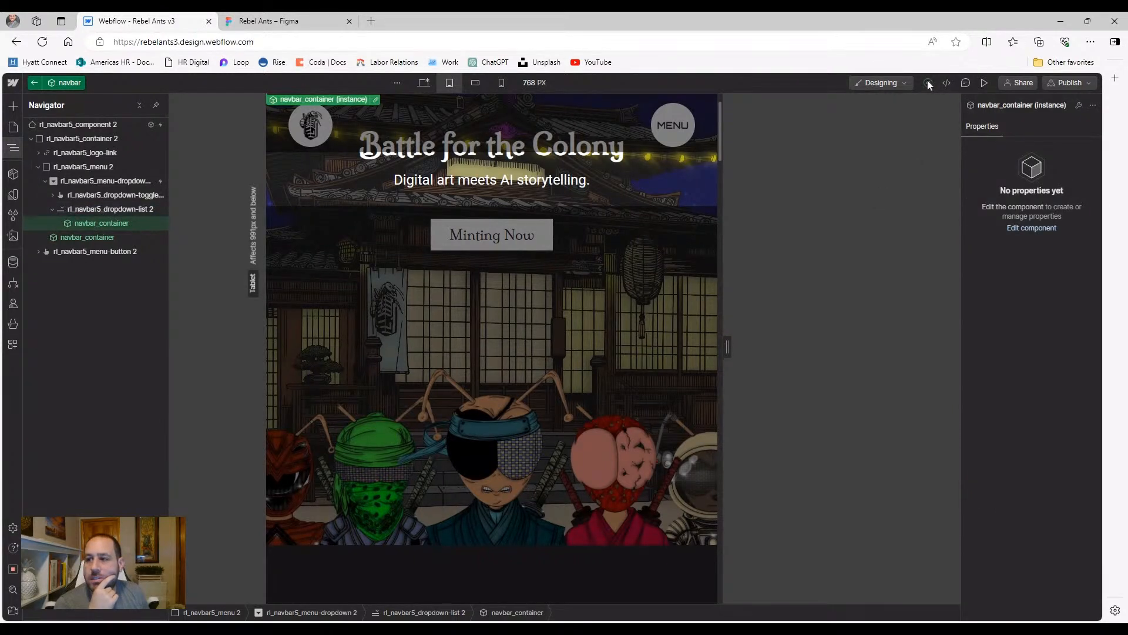
click(88, 212)
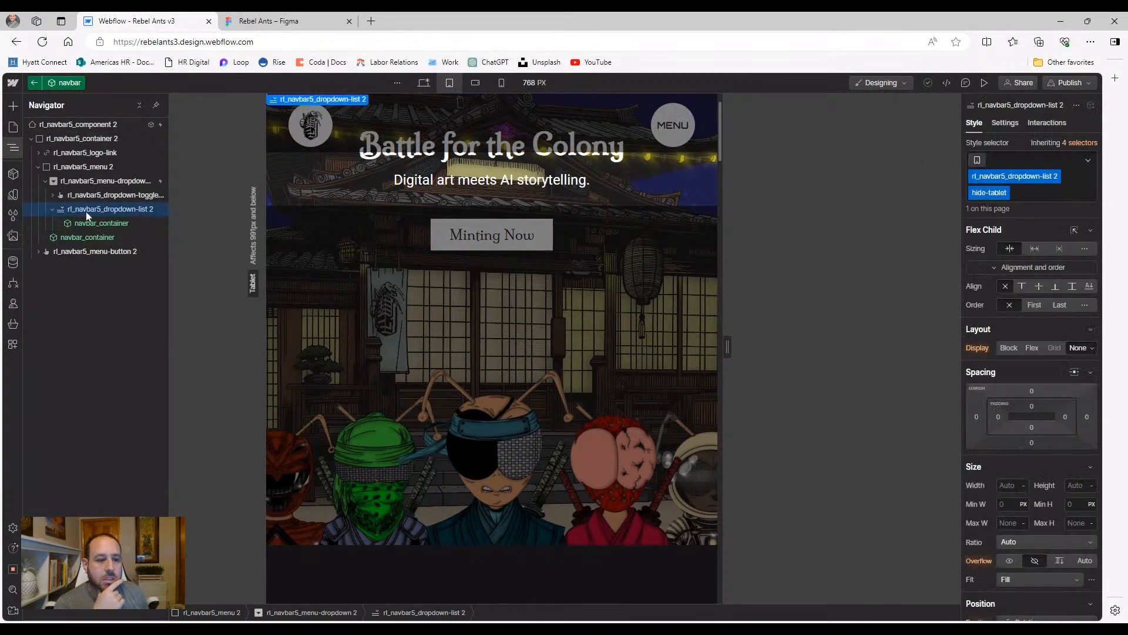
click(1022, 194)
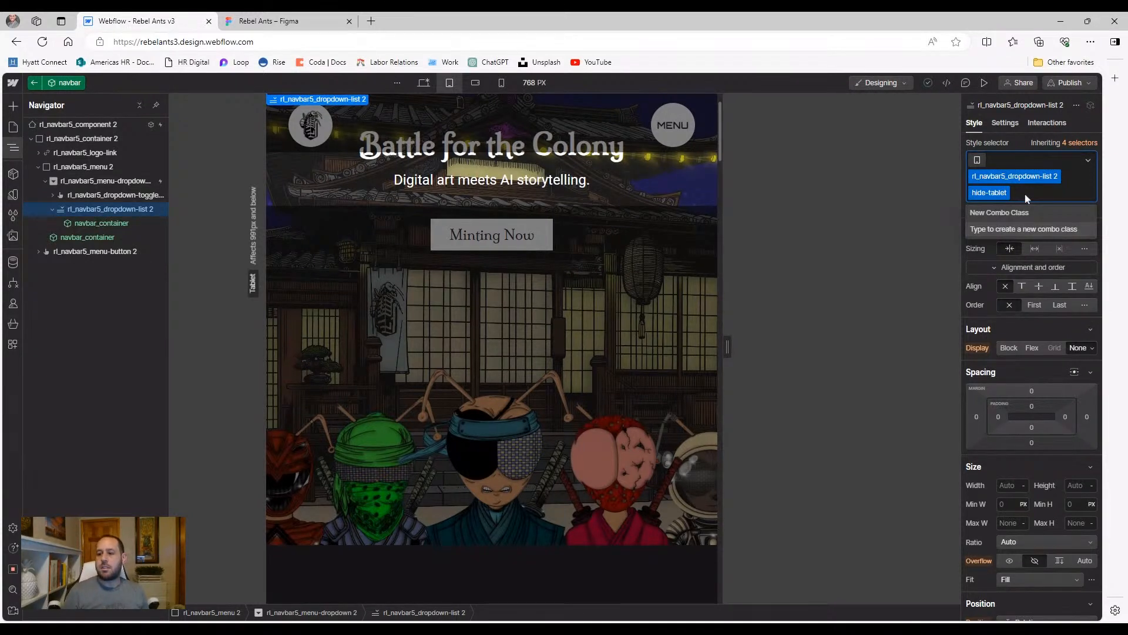
text(\)
key(BackSpace)
key(BackSpace)
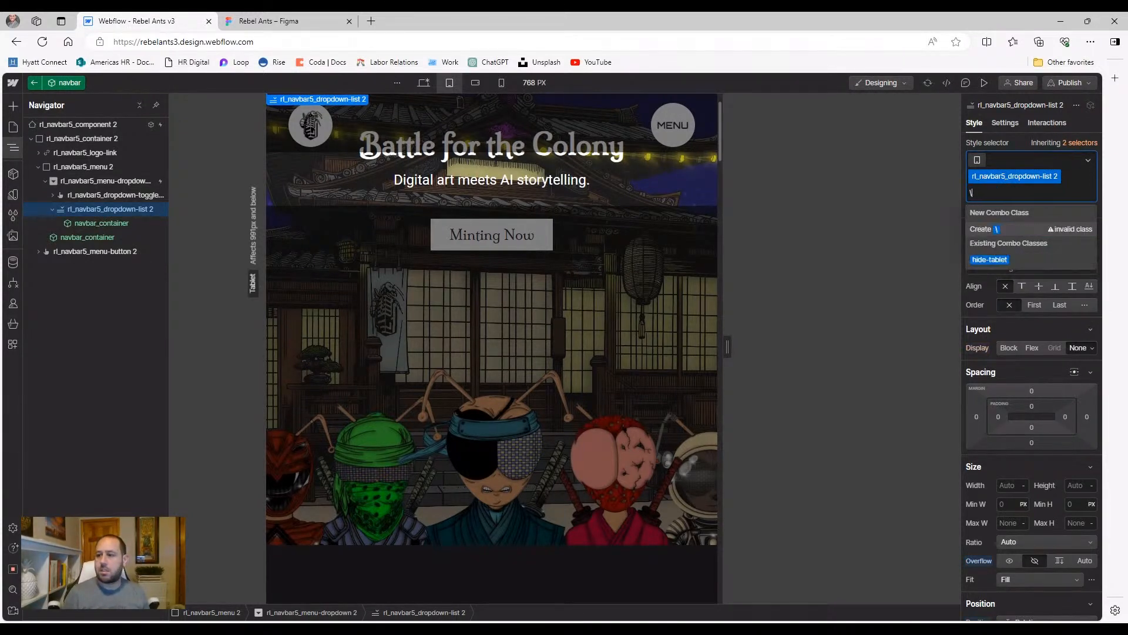
click(897, 210)
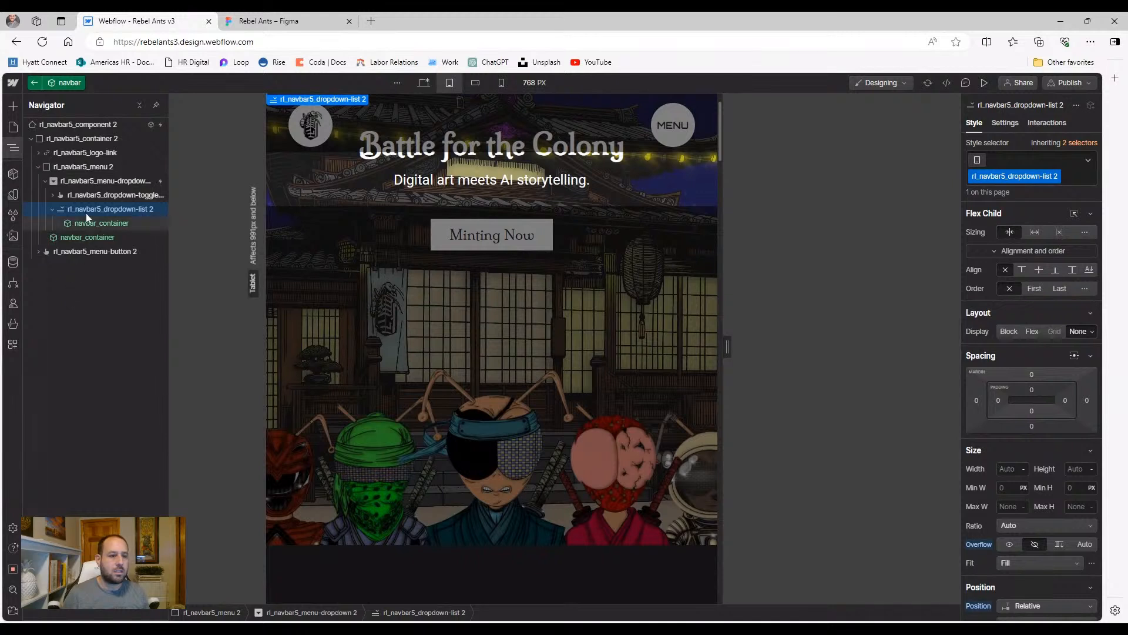
Reselect rl_navbar5_dropdown-list 2 through the menu dropdown to check its display setting
click(95, 181)
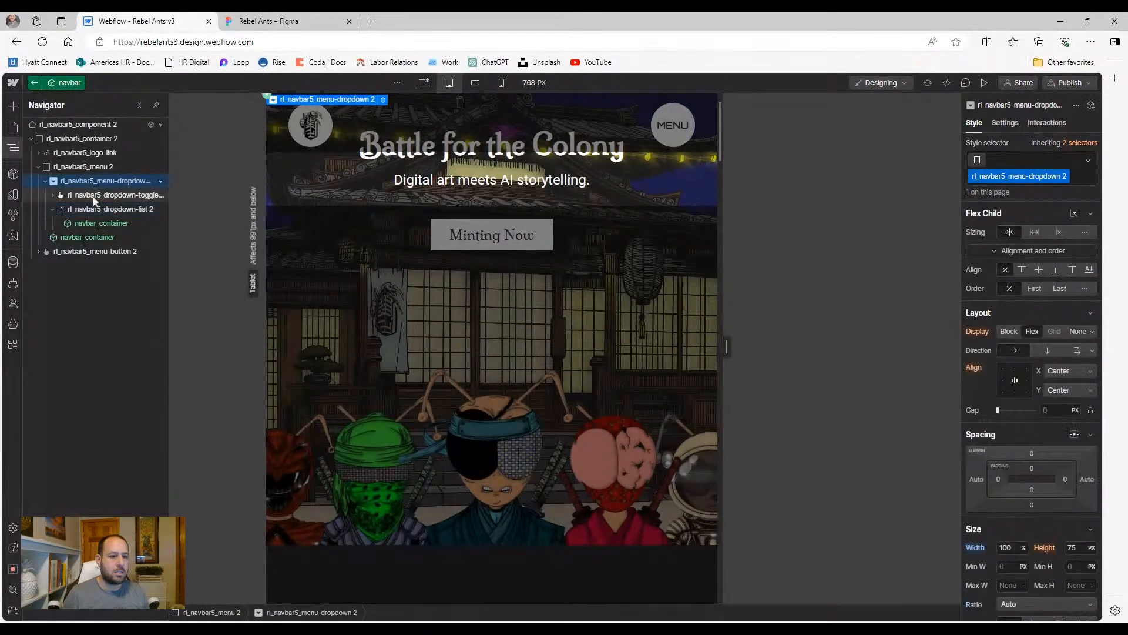
key(Down)
click(94, 210)
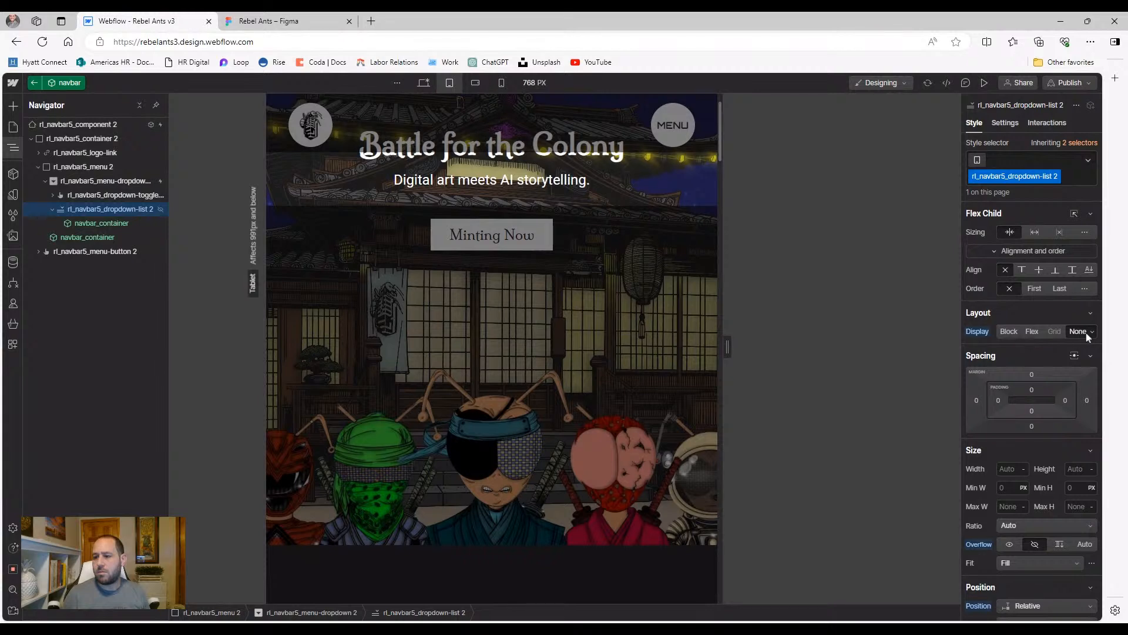
click(985, 83)
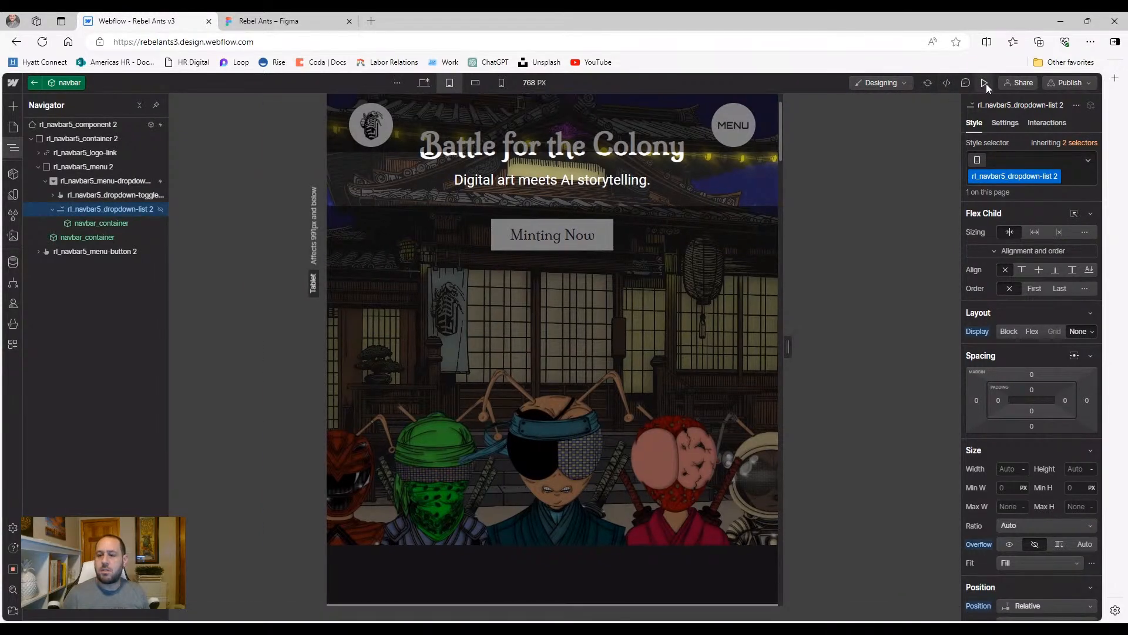
click(735, 127)
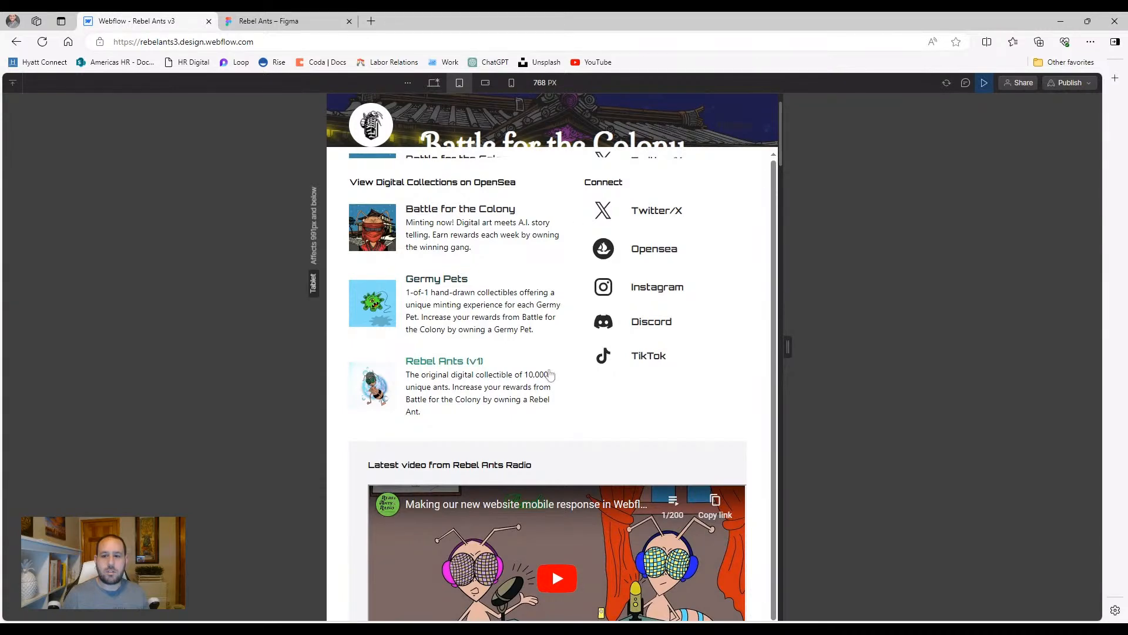
scroll(541, 278, down, 1)
scroll(541, 279, up, 1)
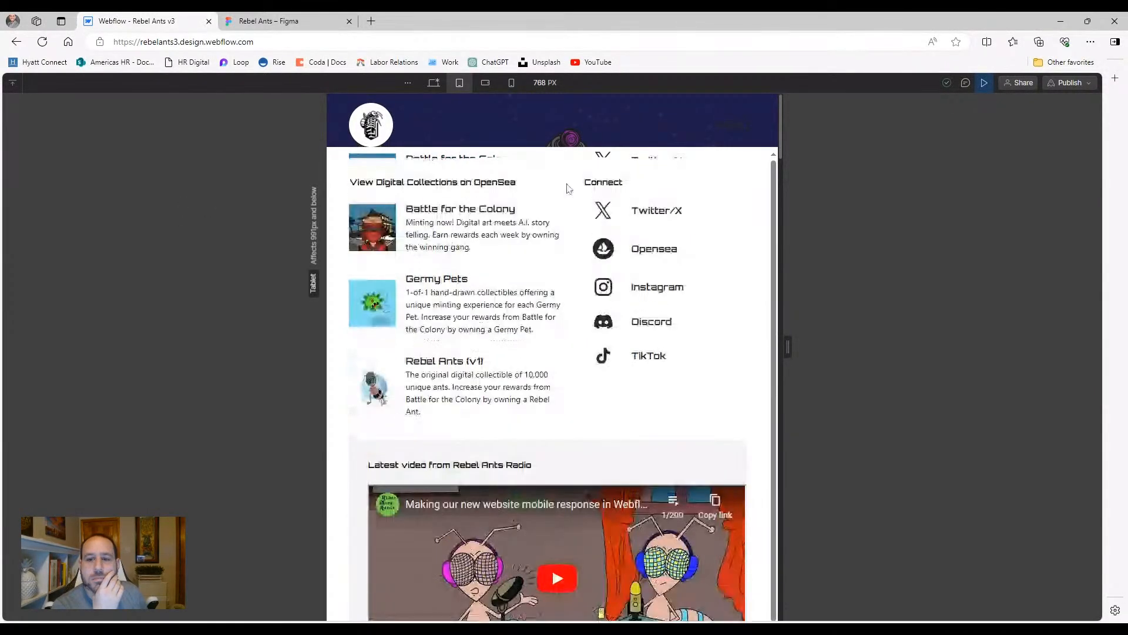
click(966, 84)
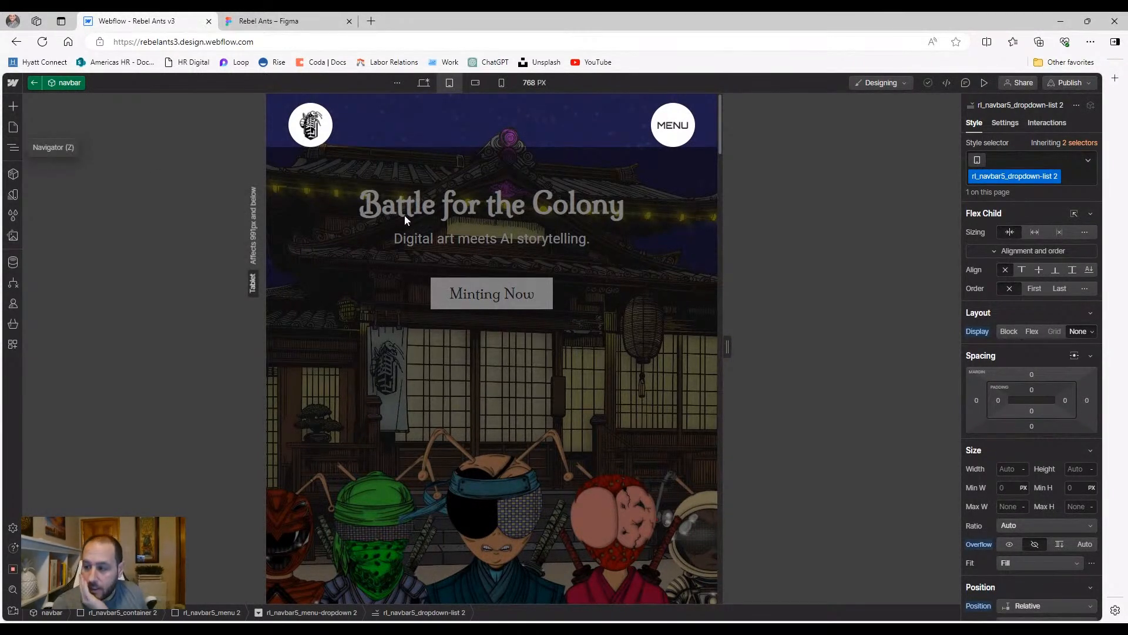
Reset the dropdown list's Display value to its default
click(978, 332)
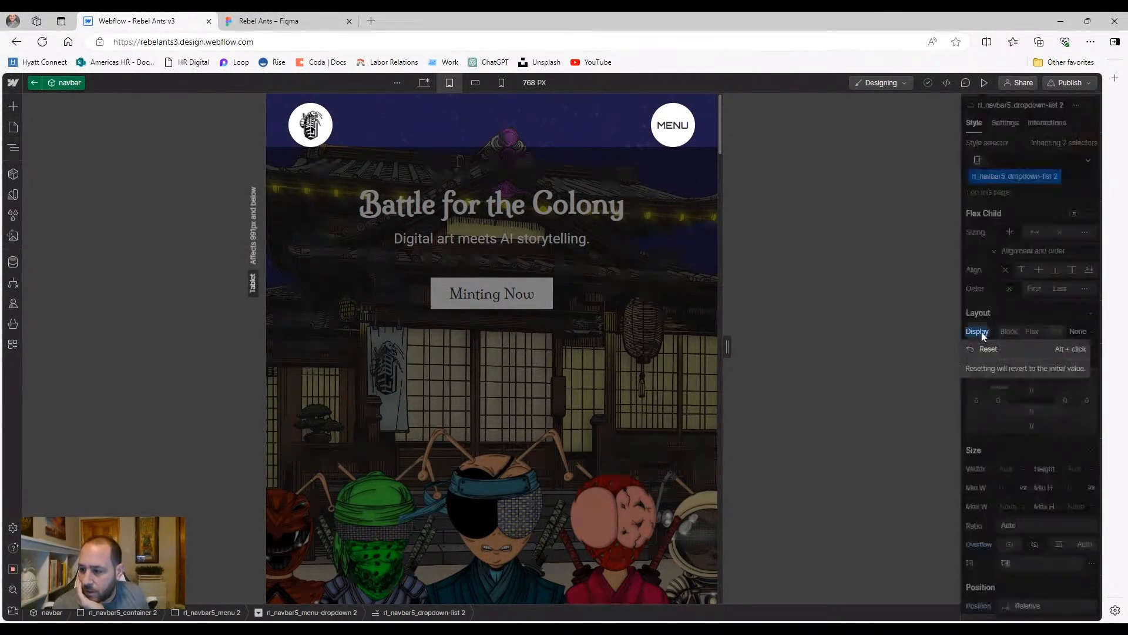
click(987, 349)
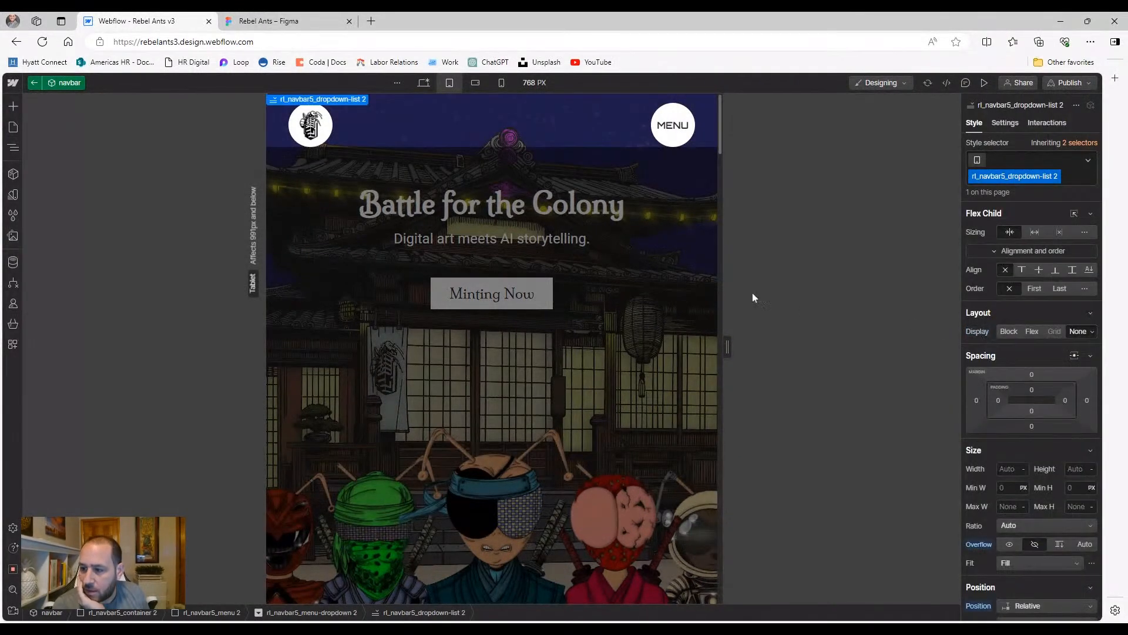
click(13, 148)
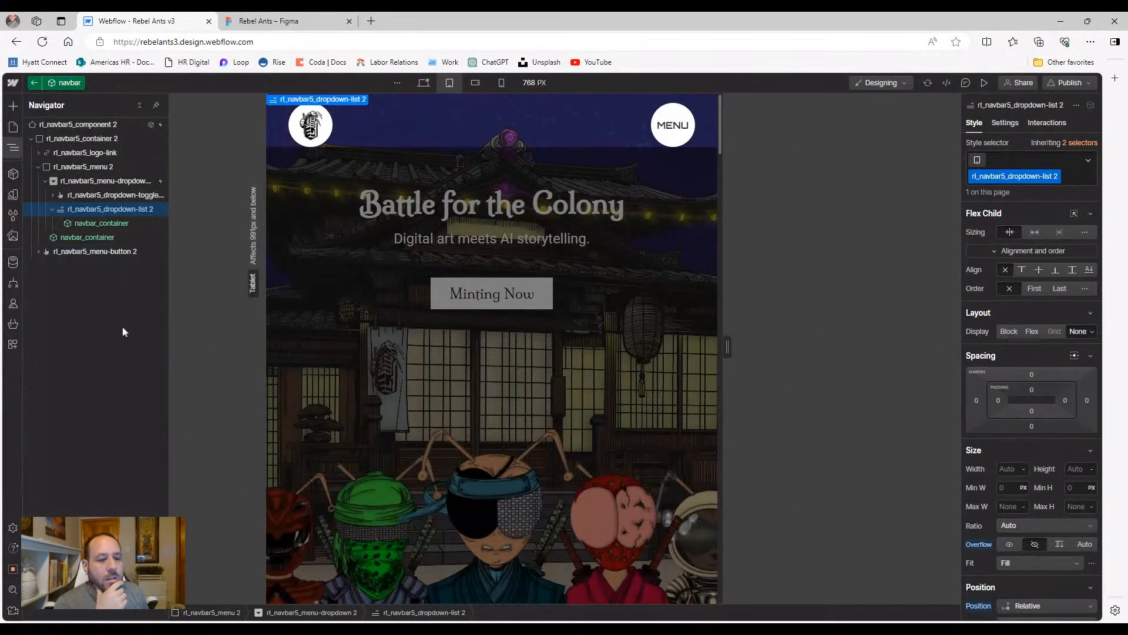
Unlink the navbar_container instance and select the resulting rl_navbar5_container 2 element
click(88, 226)
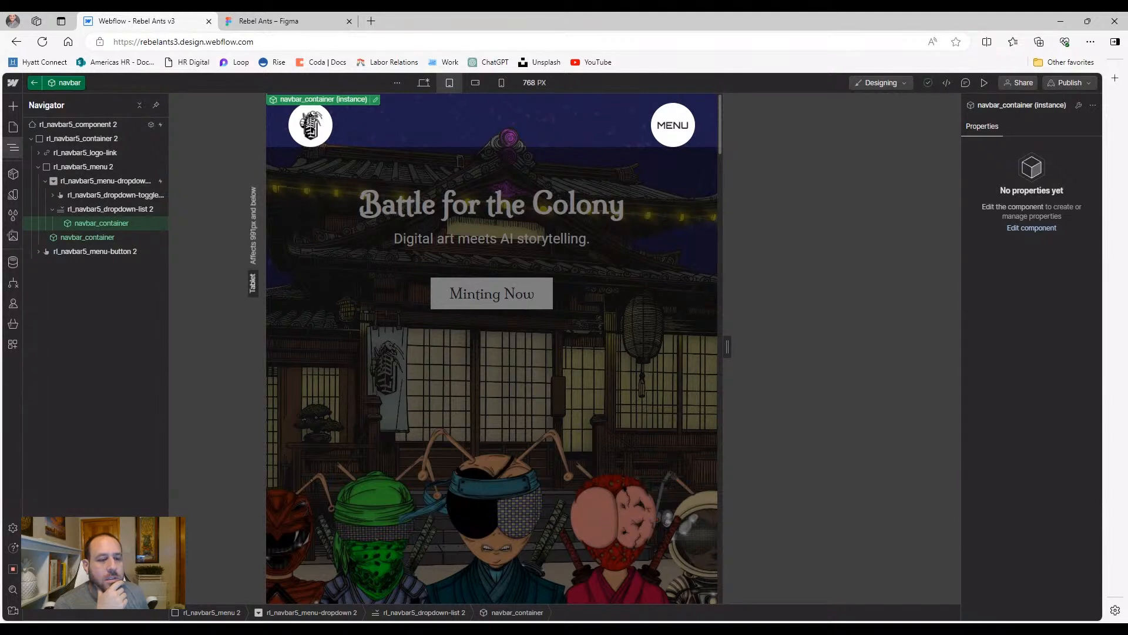
right_click(82, 225)
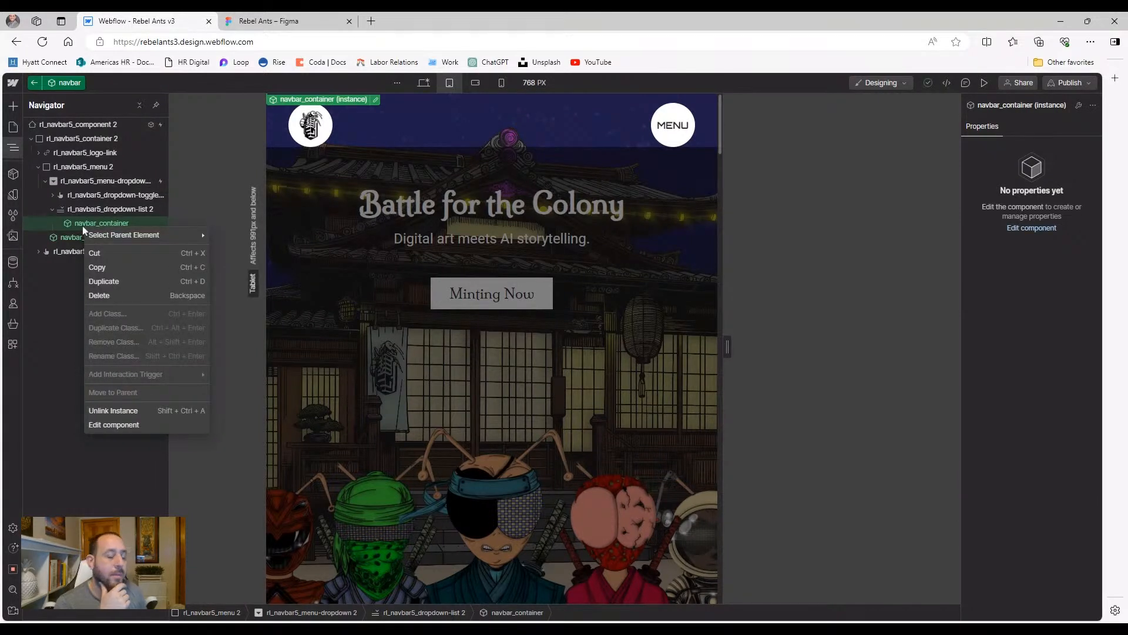
click(117, 410)
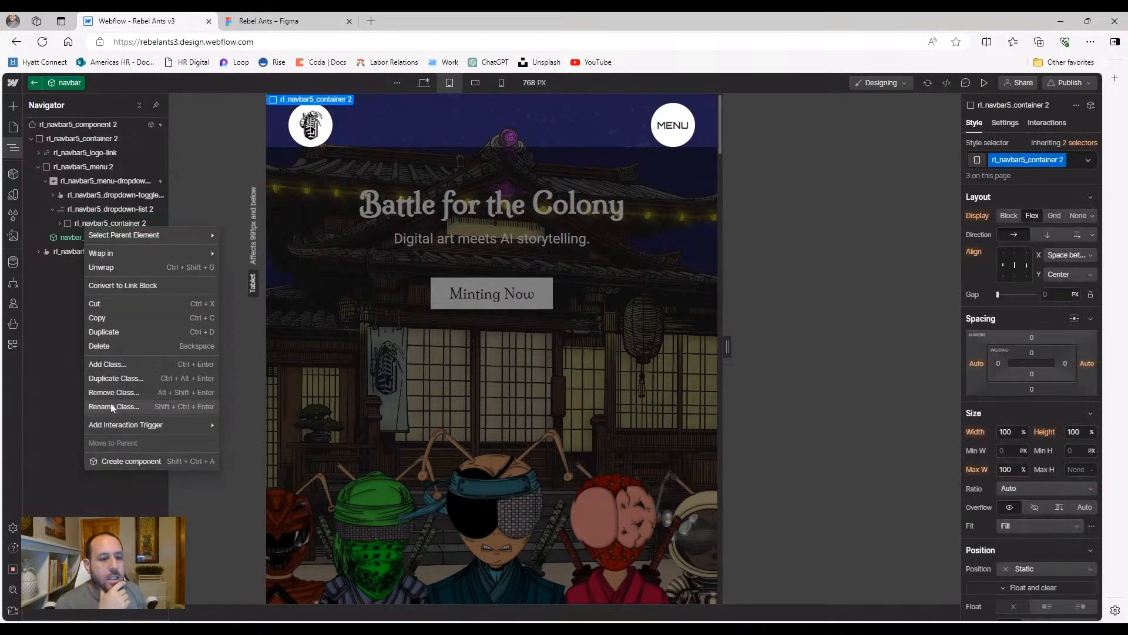
click(78, 224)
click(78, 225)
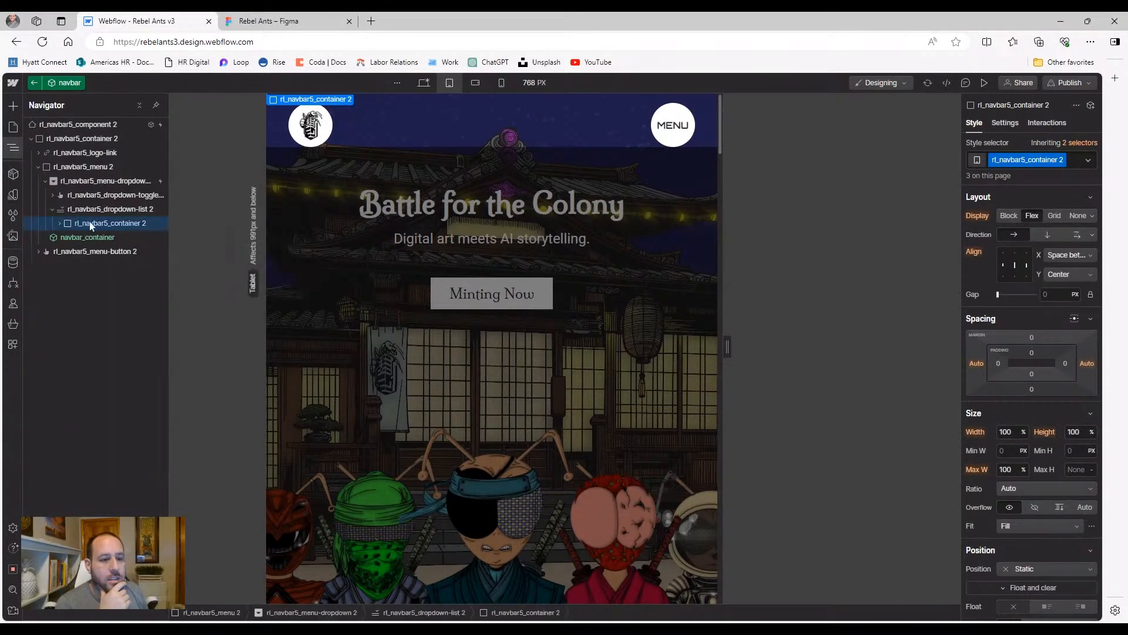
click(1075, 162)
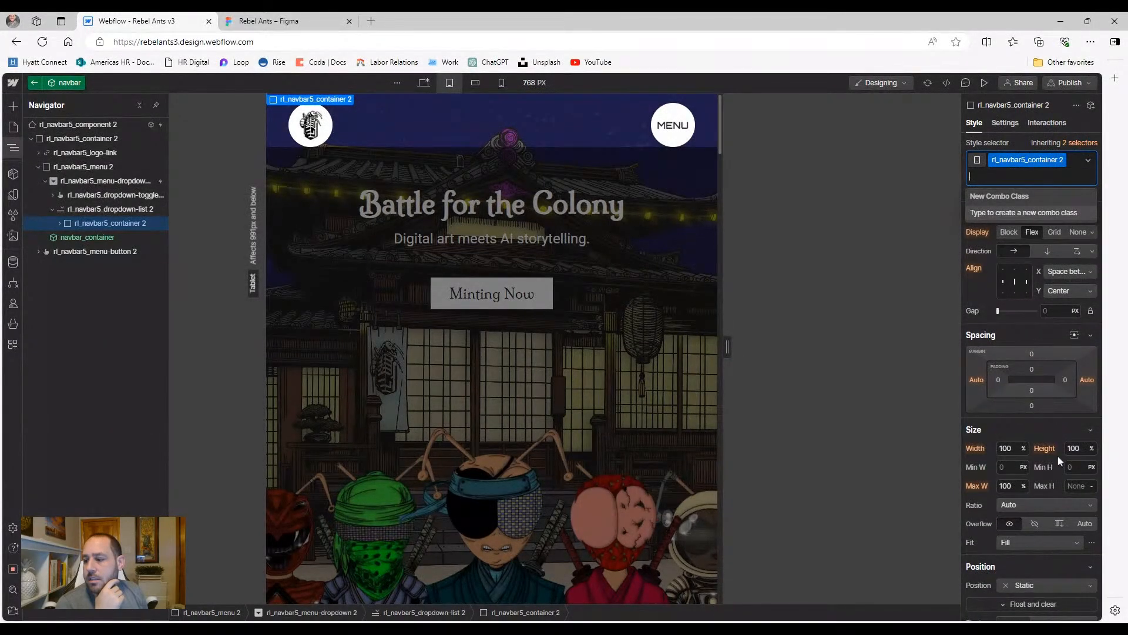
click(1023, 330)
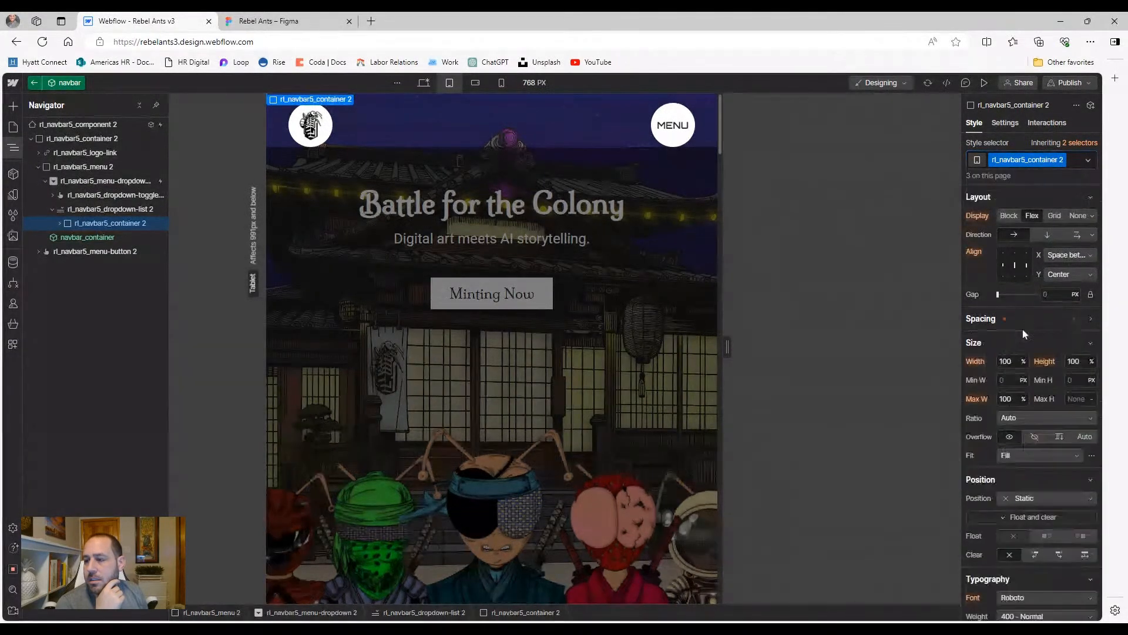
click(1078, 162)
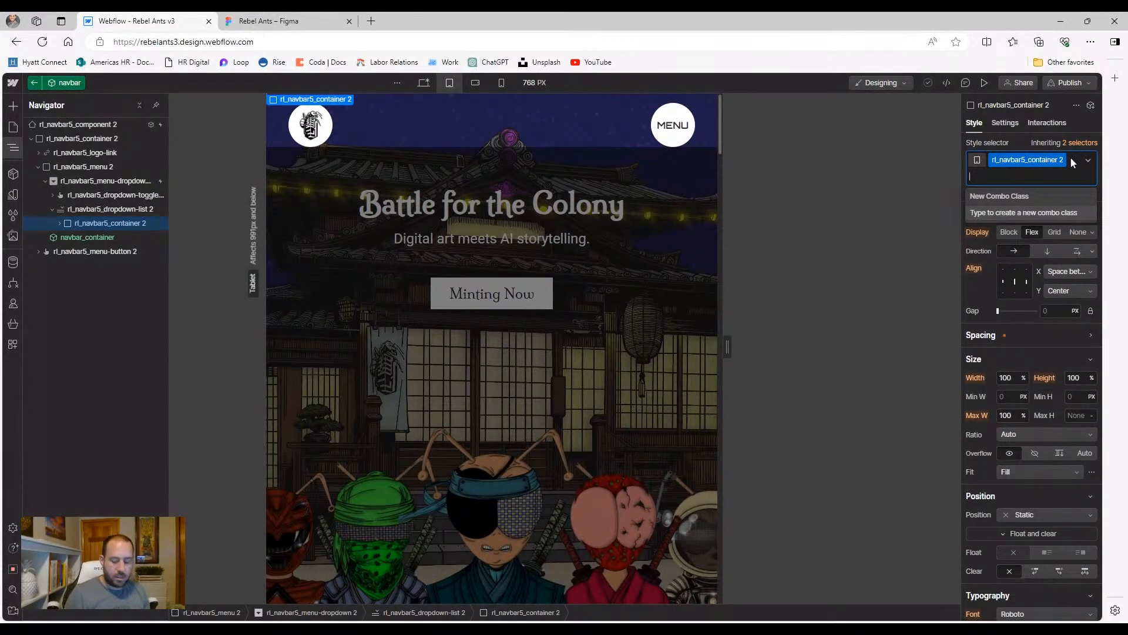
text(hidet)
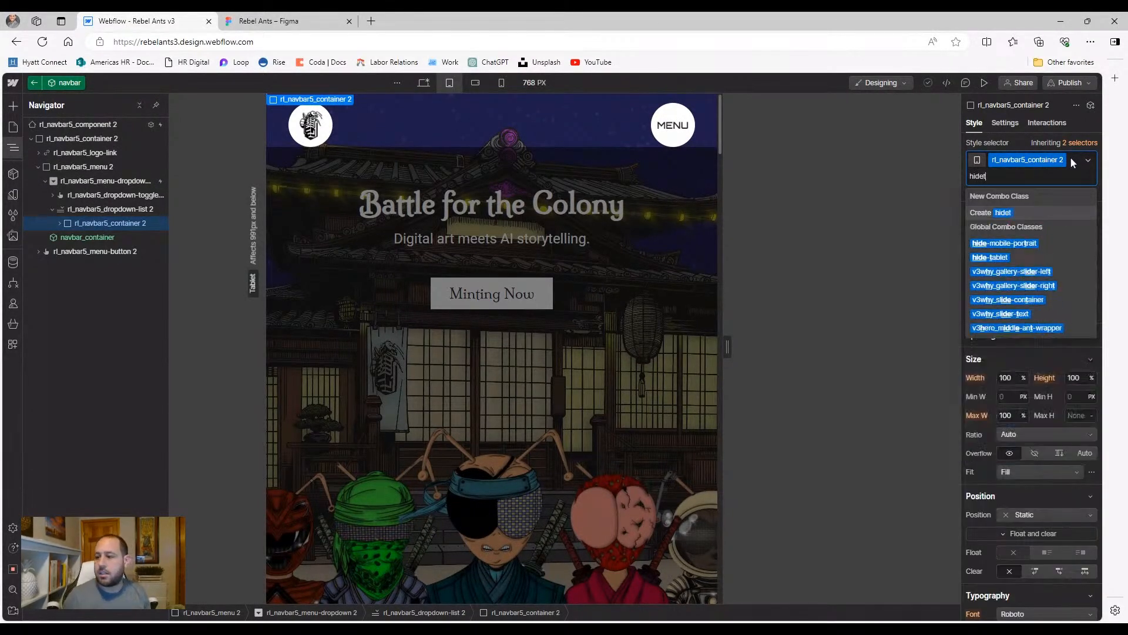
click(992, 260)
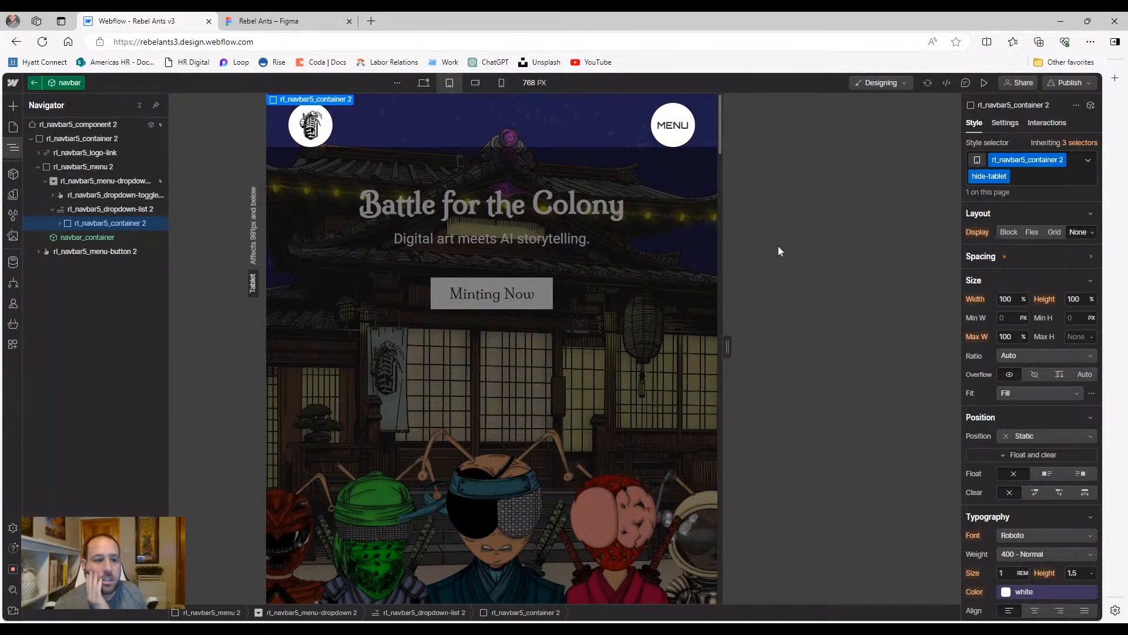
click(984, 83)
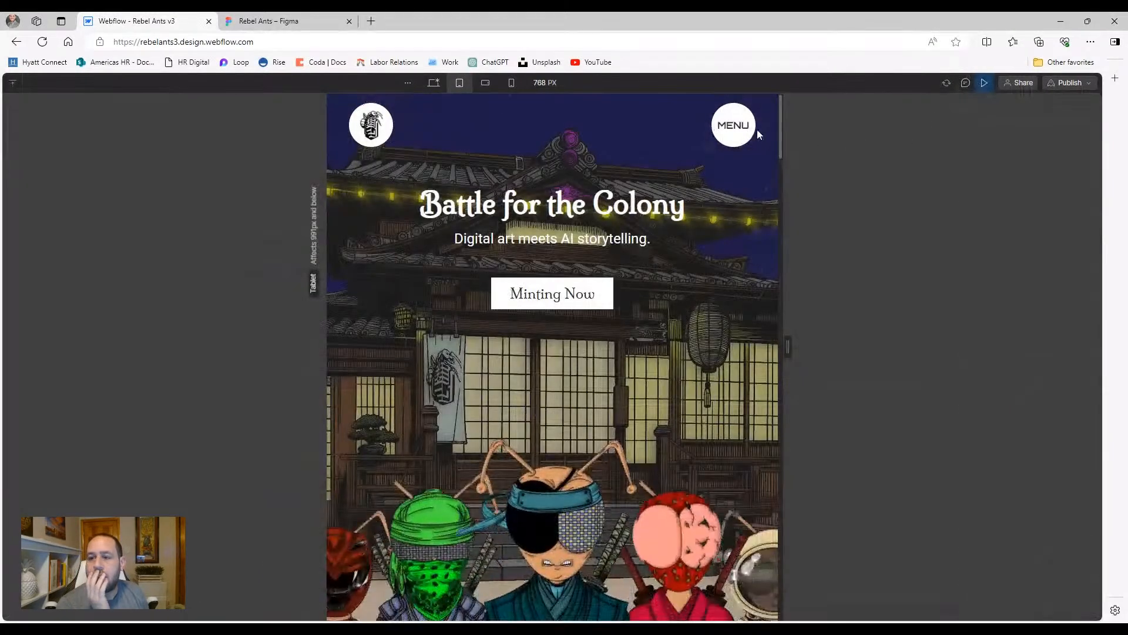
click(739, 127)
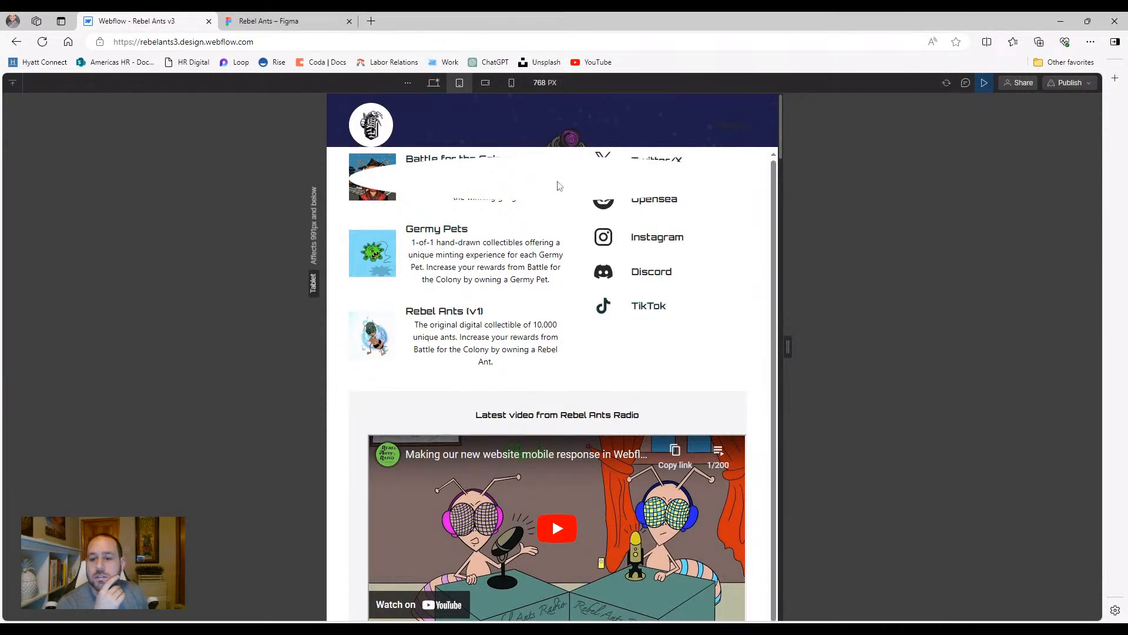
scroll(533, 318, down, 1)
scroll(527, 320, up, 1)
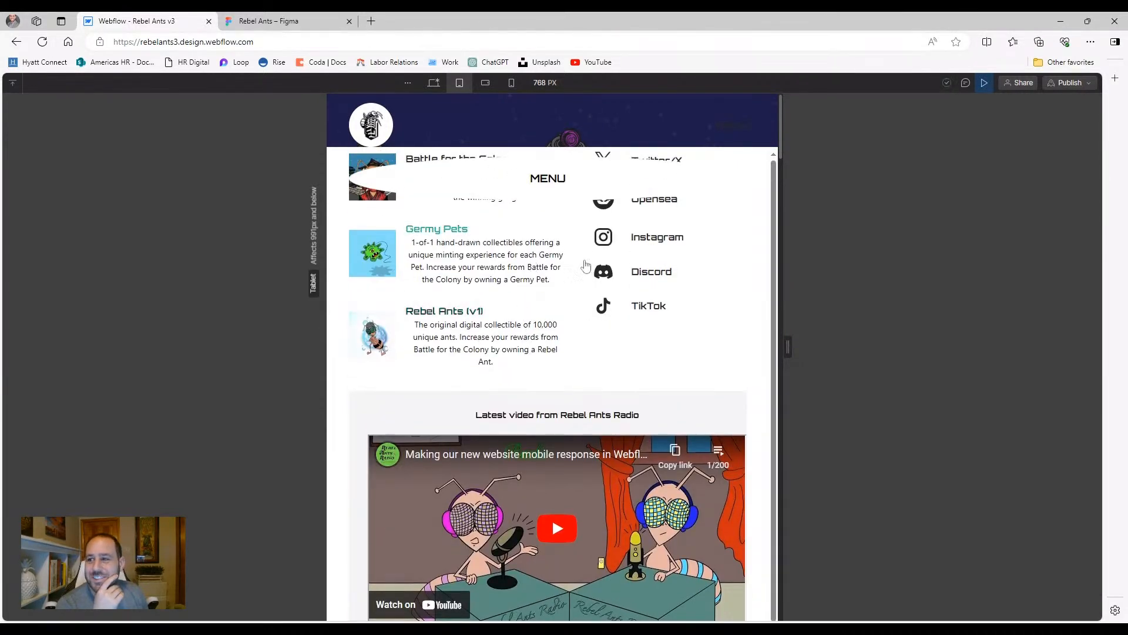
click(986, 82)
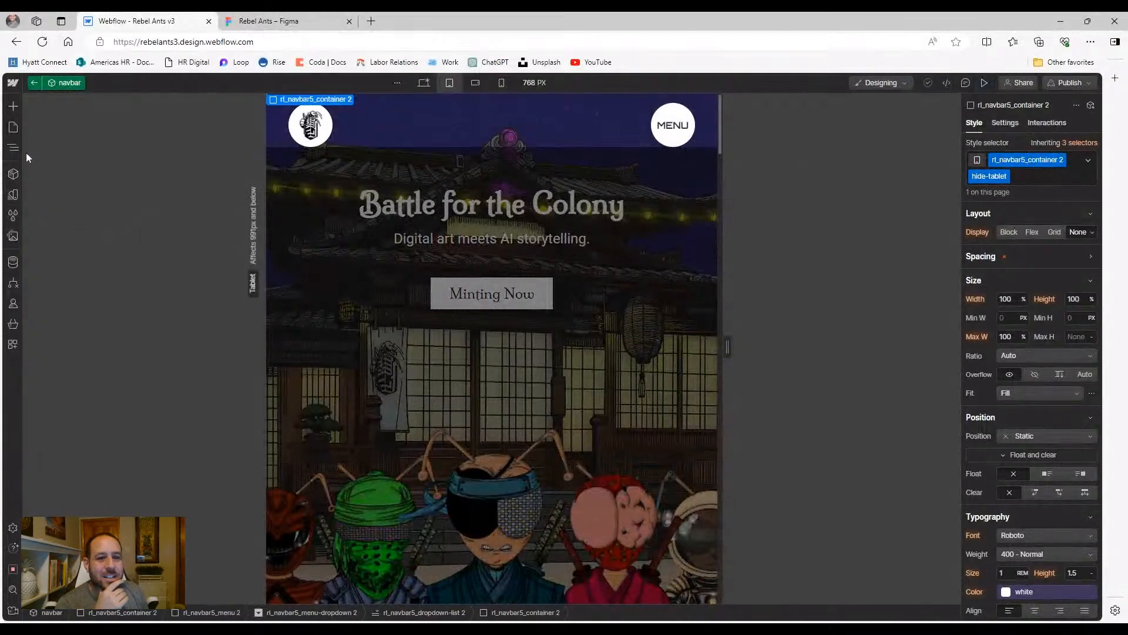
click(1024, 181)
key(BackSpace)
key(Escape)
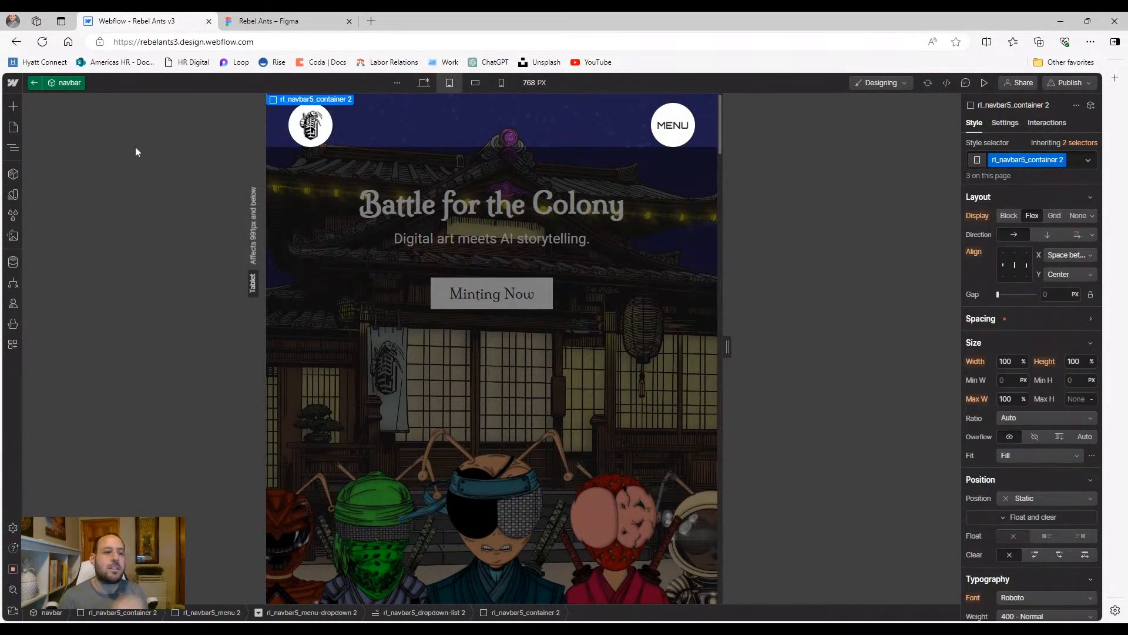
Try hiding the navbar container at tablet, preview it, then reset its display to flex
click(13, 149)
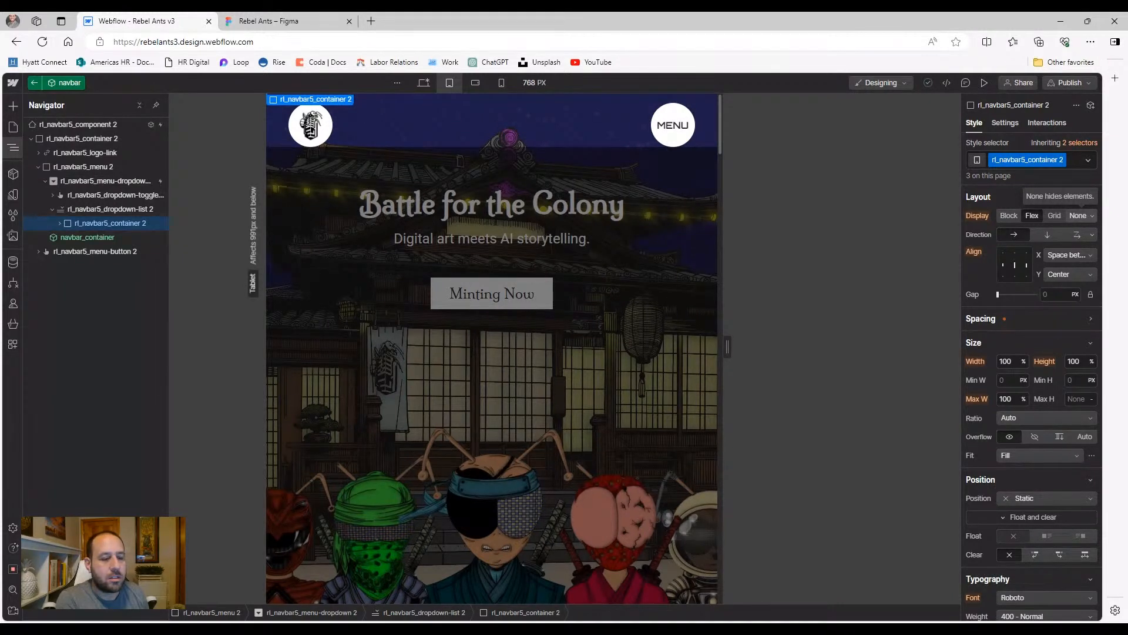
click(1073, 217)
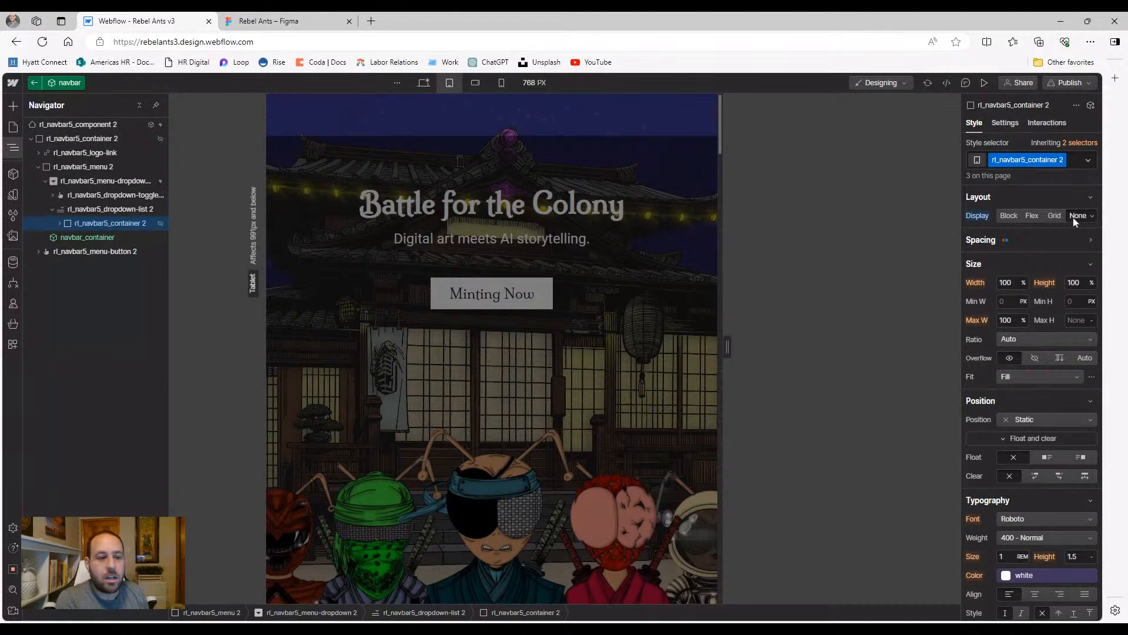
click(984, 82)
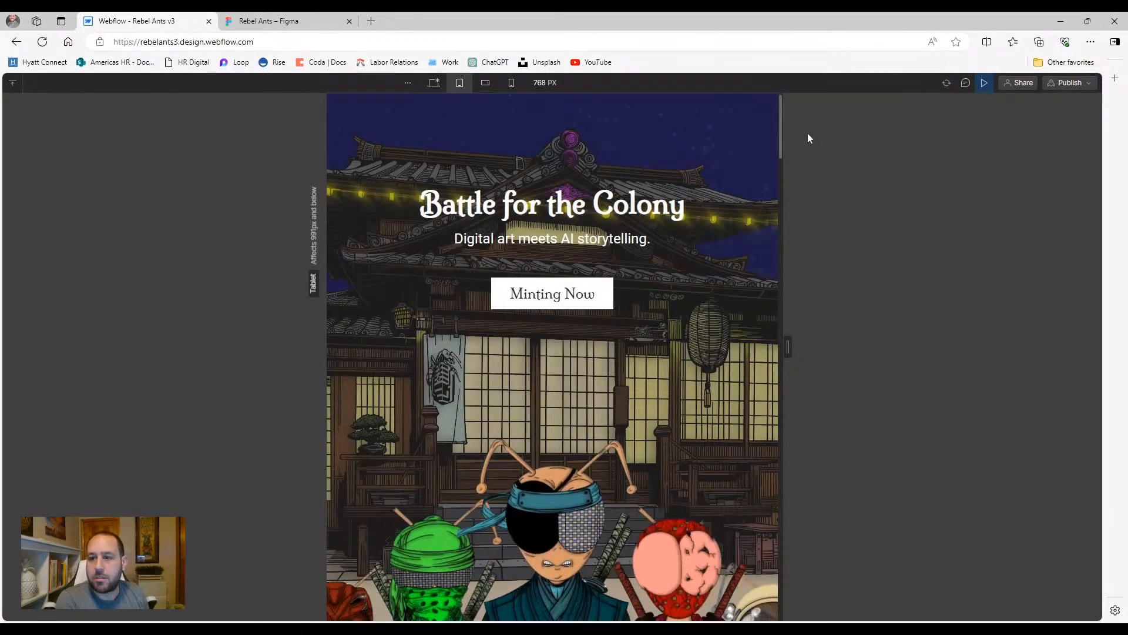
click(984, 85)
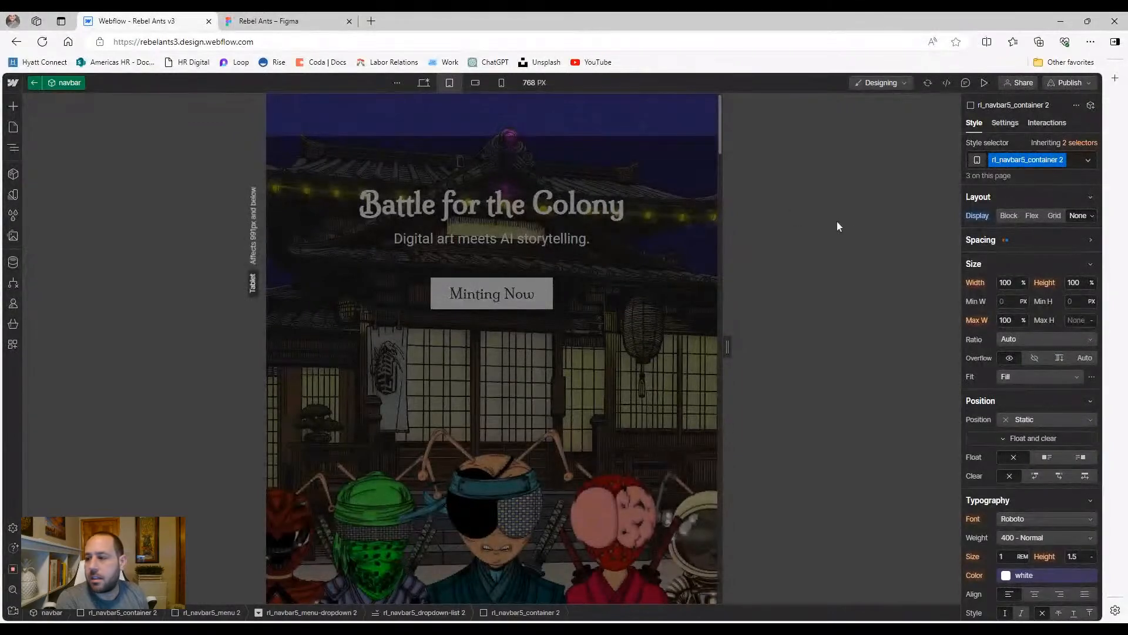
click(976, 215)
click(980, 235)
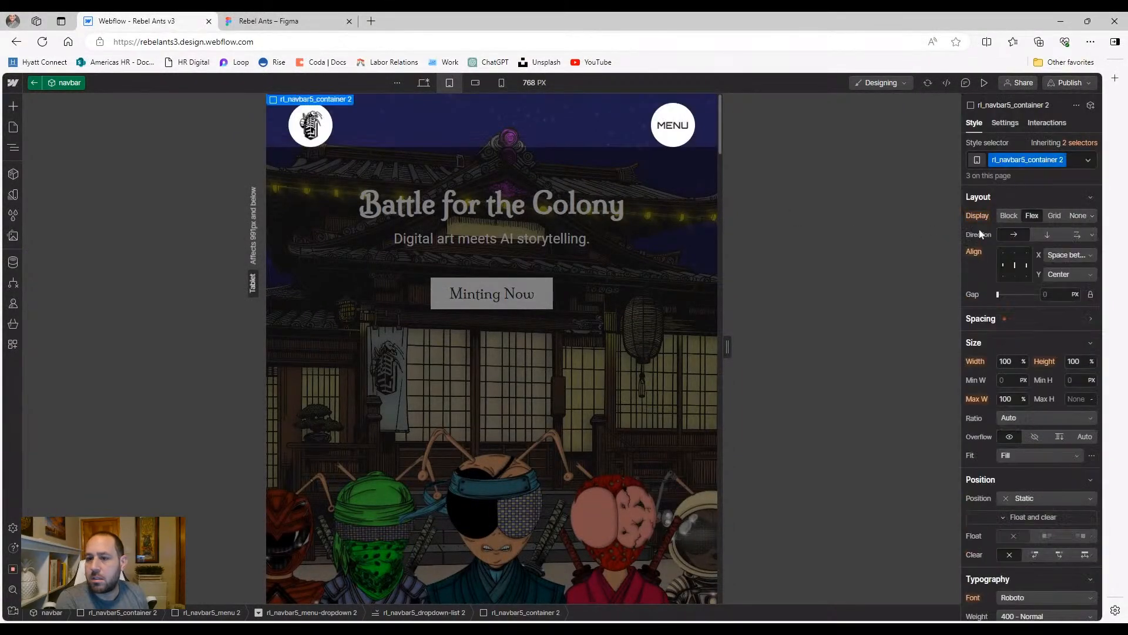
Set rl_navbar5_menu-dropdown 2 to Display None at tablet and test MENU in preview
click(15, 150)
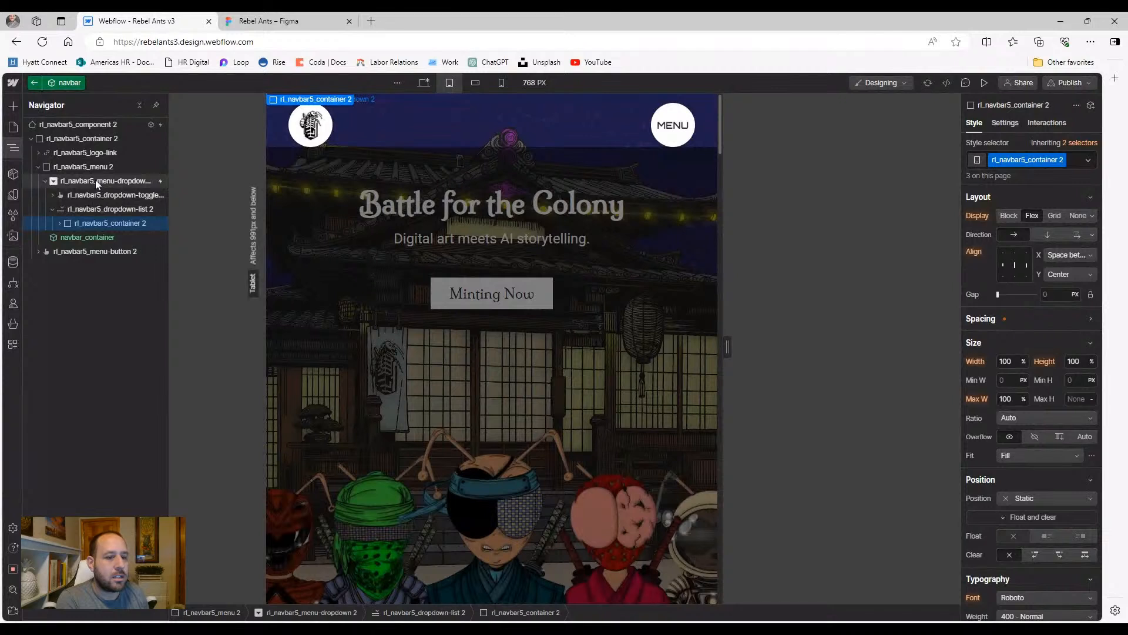
click(59, 224)
click(115, 239)
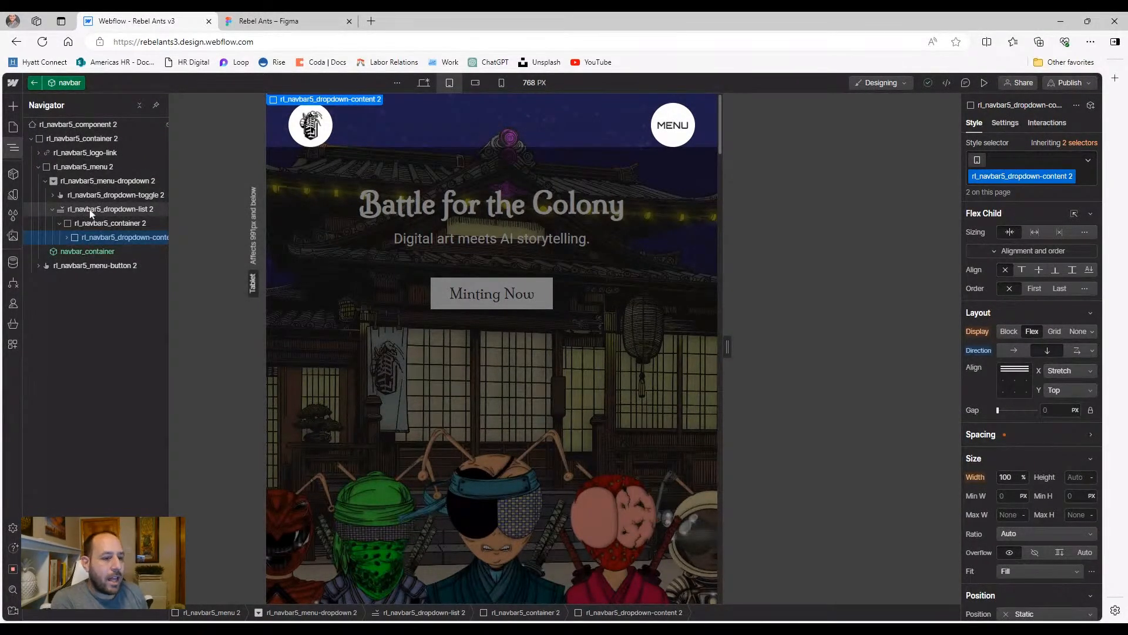
click(92, 165)
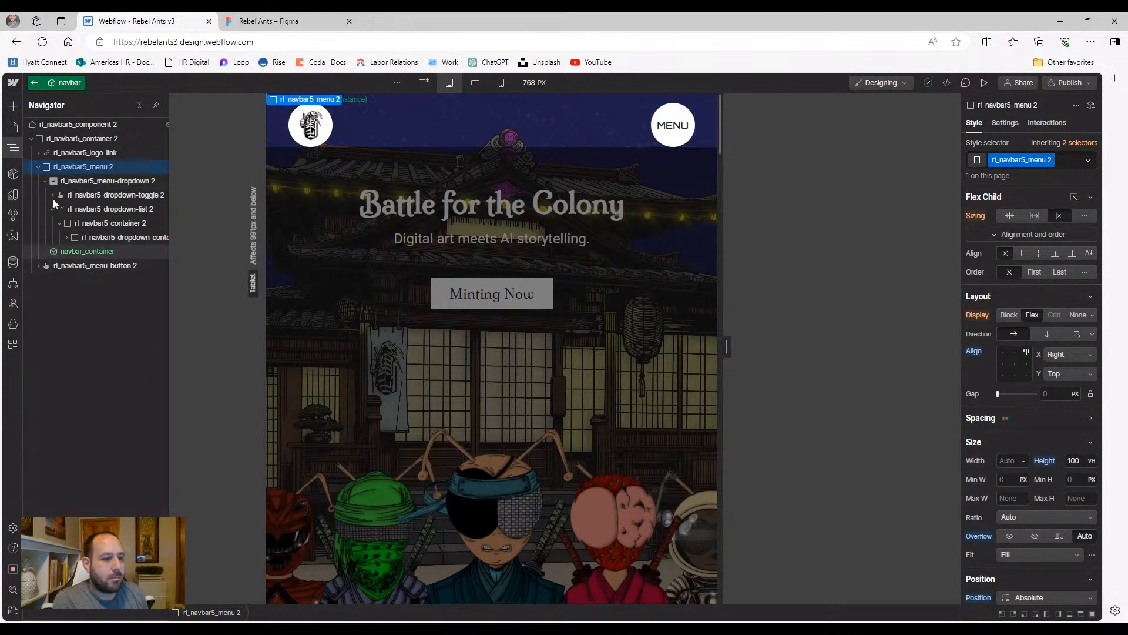
click(47, 181)
click(97, 181)
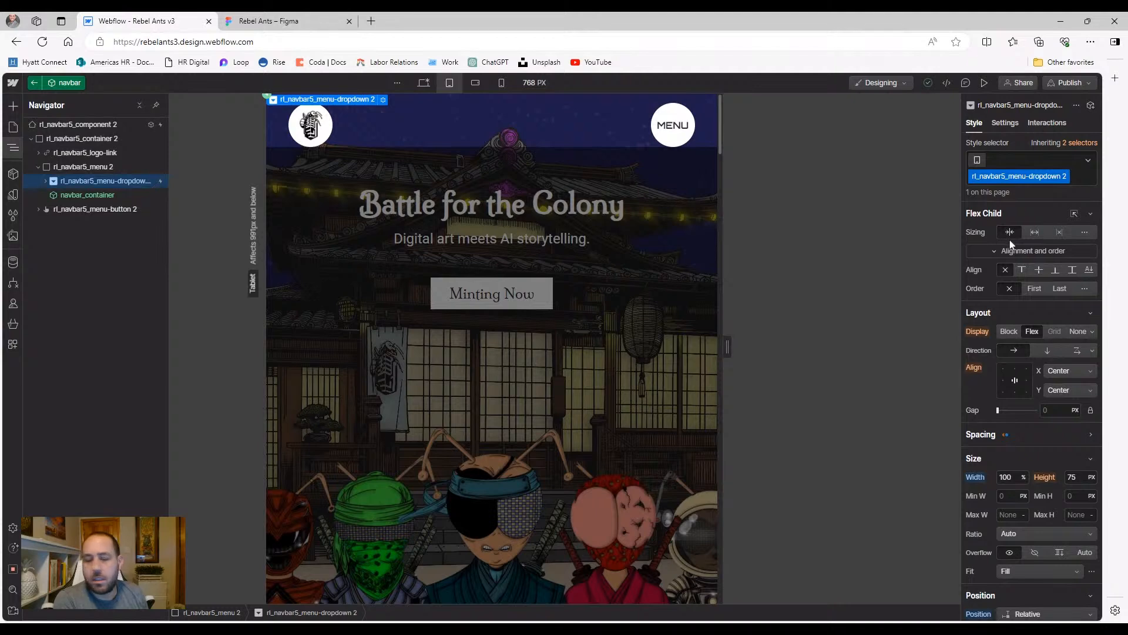
click(1078, 332)
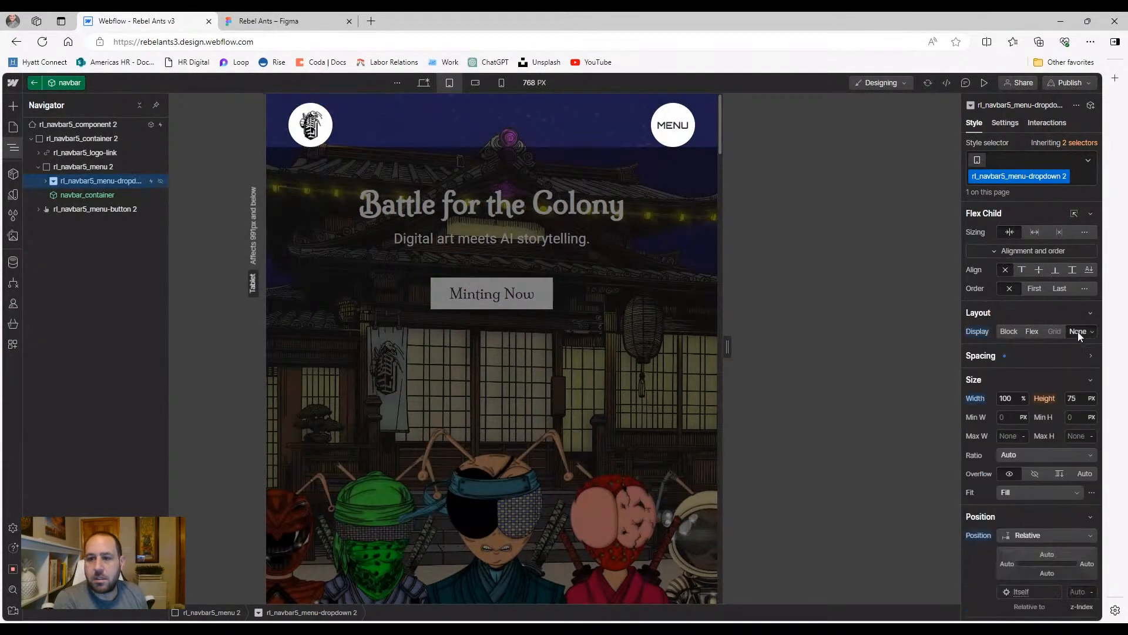
click(985, 82)
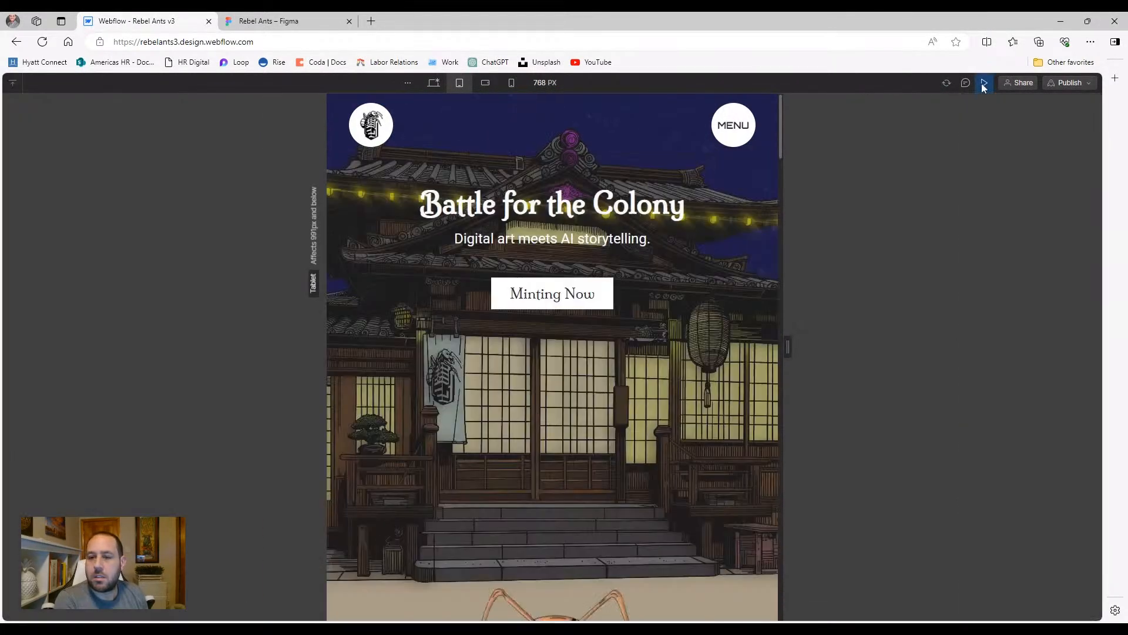
click(730, 134)
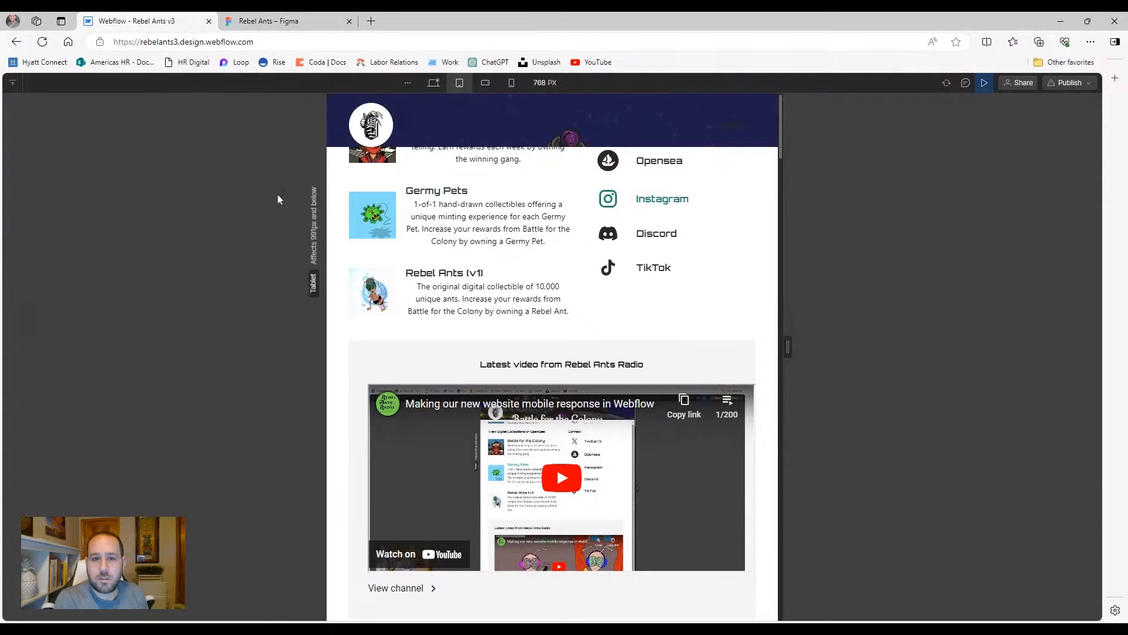
click(983, 84)
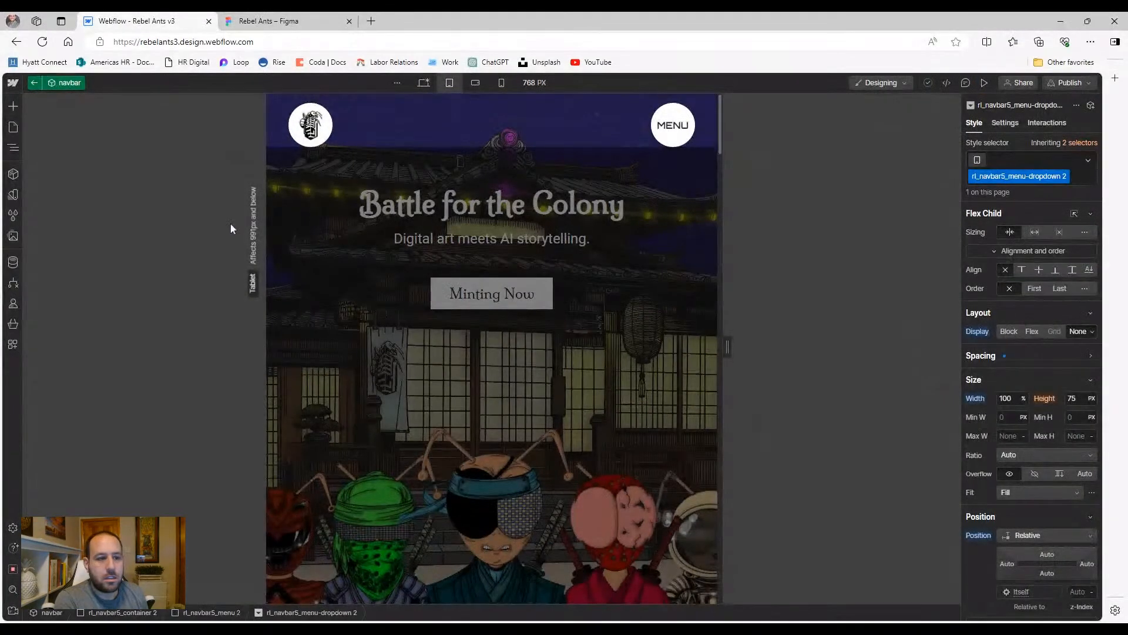
Expand Spacing and preview the navbar at desktop width
click(980, 356)
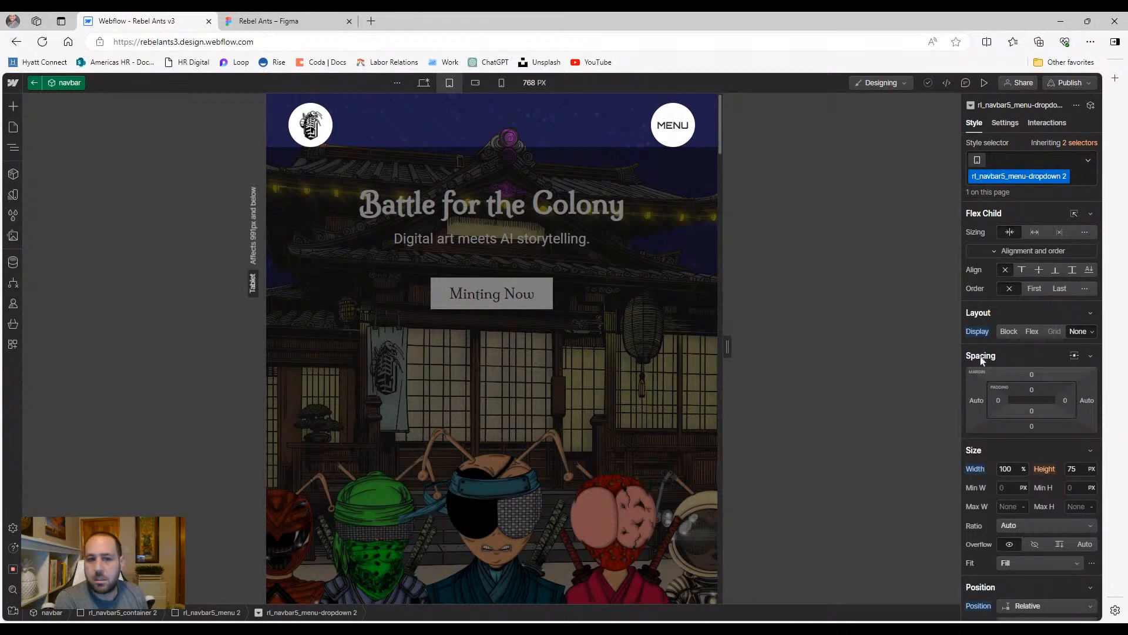
click(13, 147)
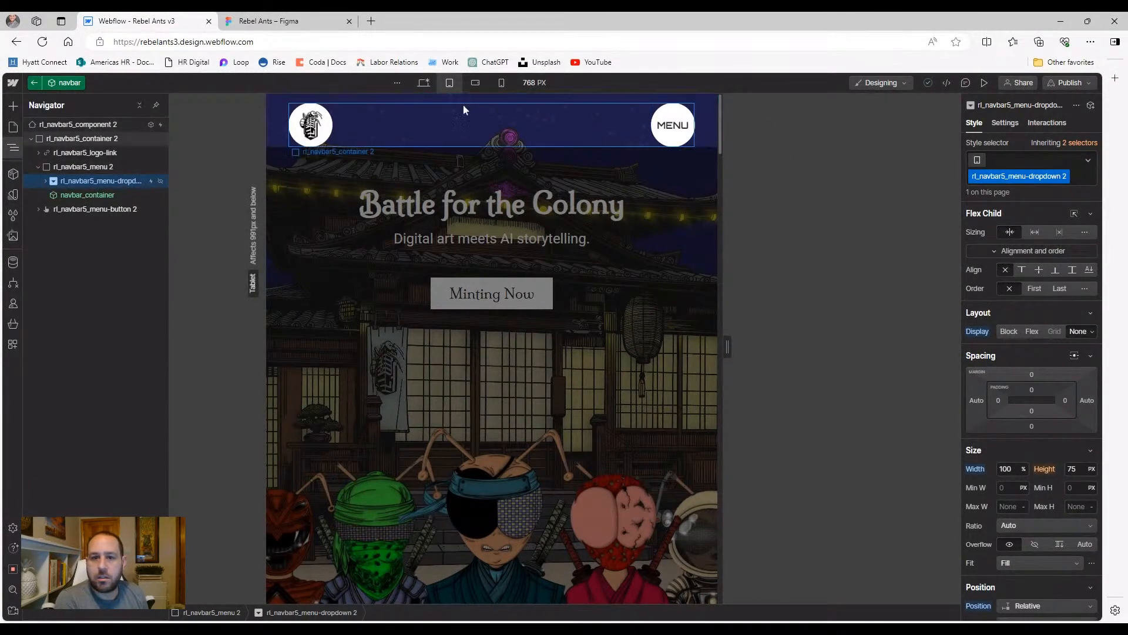
click(423, 82)
click(982, 85)
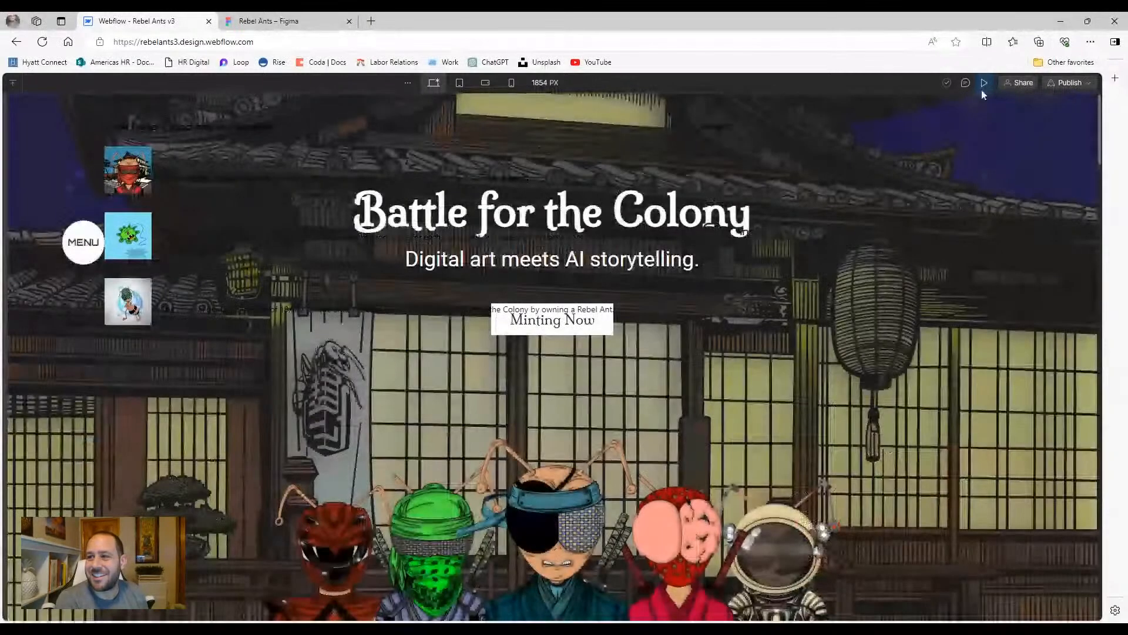
click(985, 82)
At tablet width, restore rl_navbar5_menu-dropdown 2's display to flex
click(13, 148)
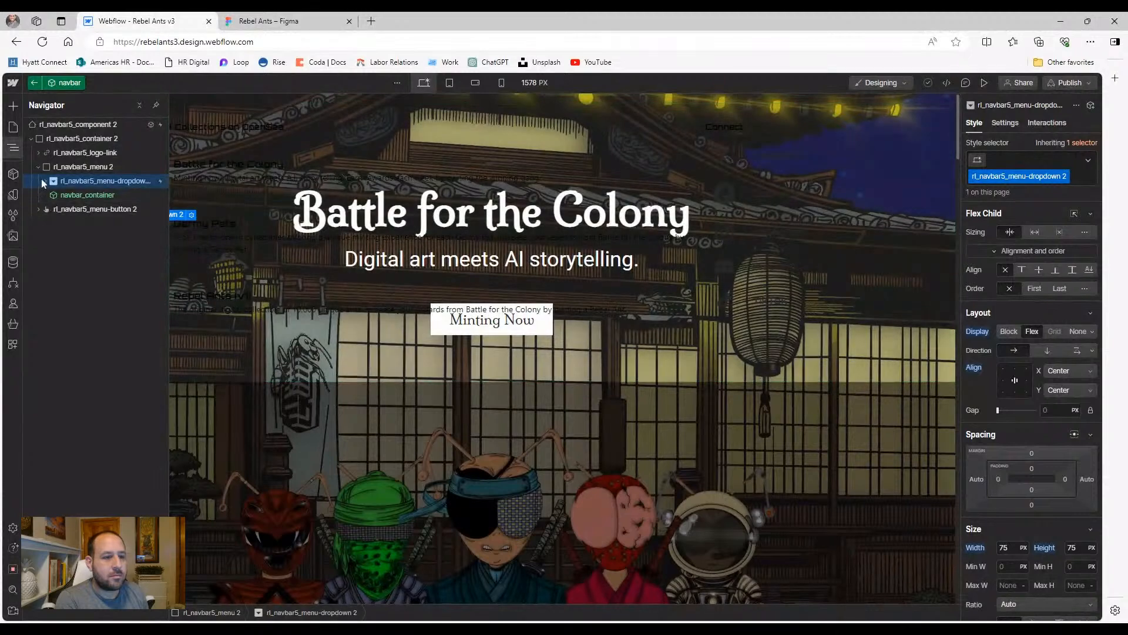
click(65, 167)
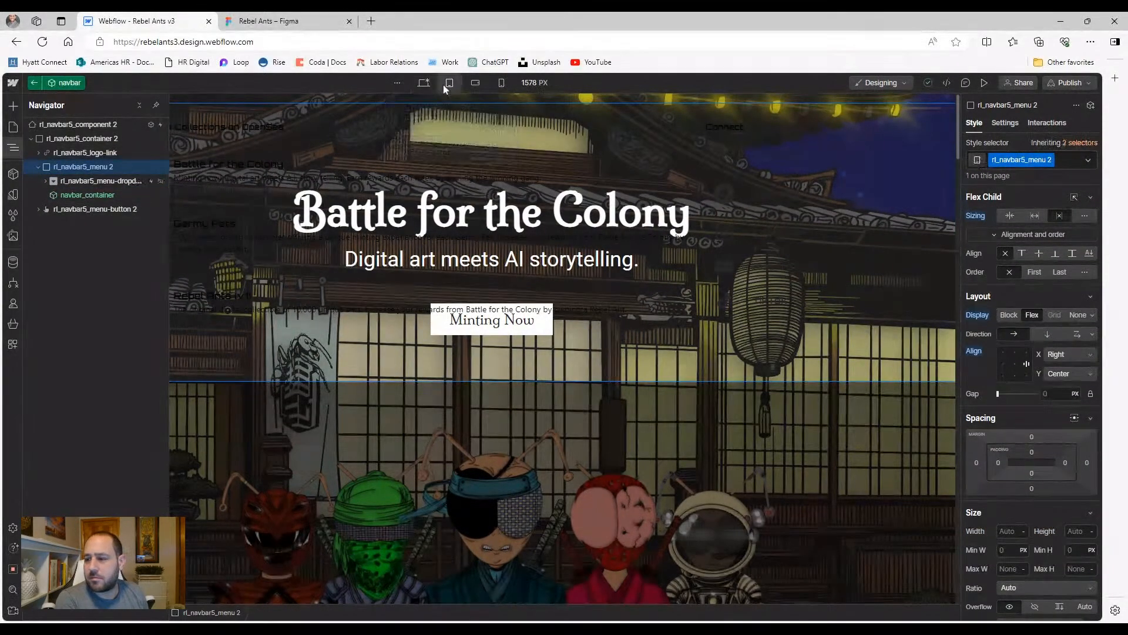
click(444, 85)
click(85, 182)
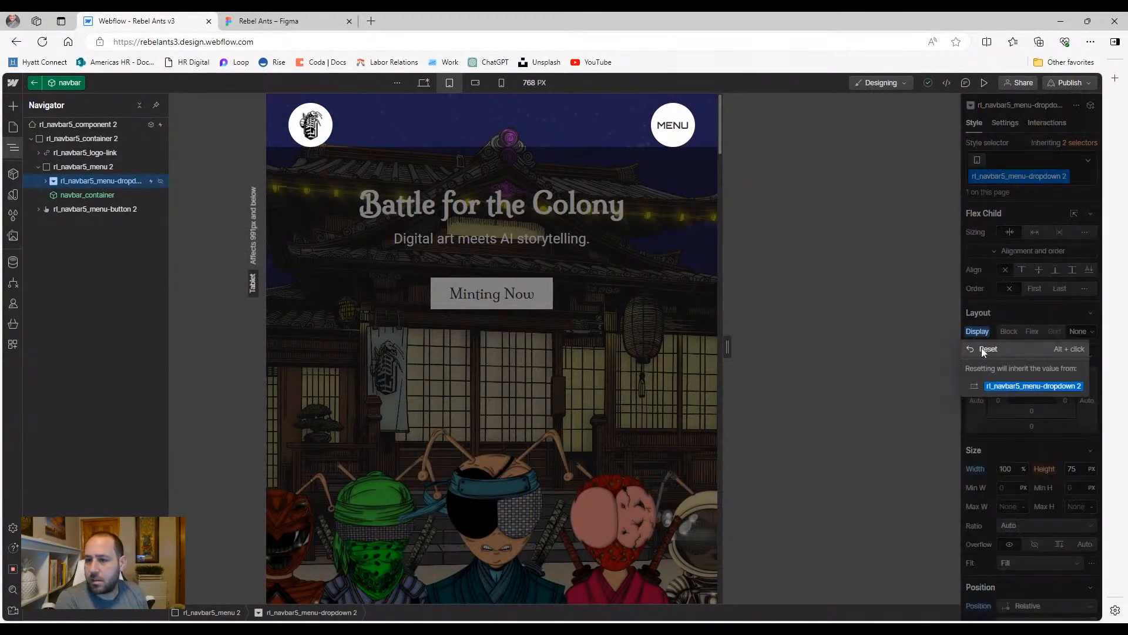
click(1032, 331)
At desktop width, set the menu dropdown's left and right margins to 0, then return to Home
click(429, 85)
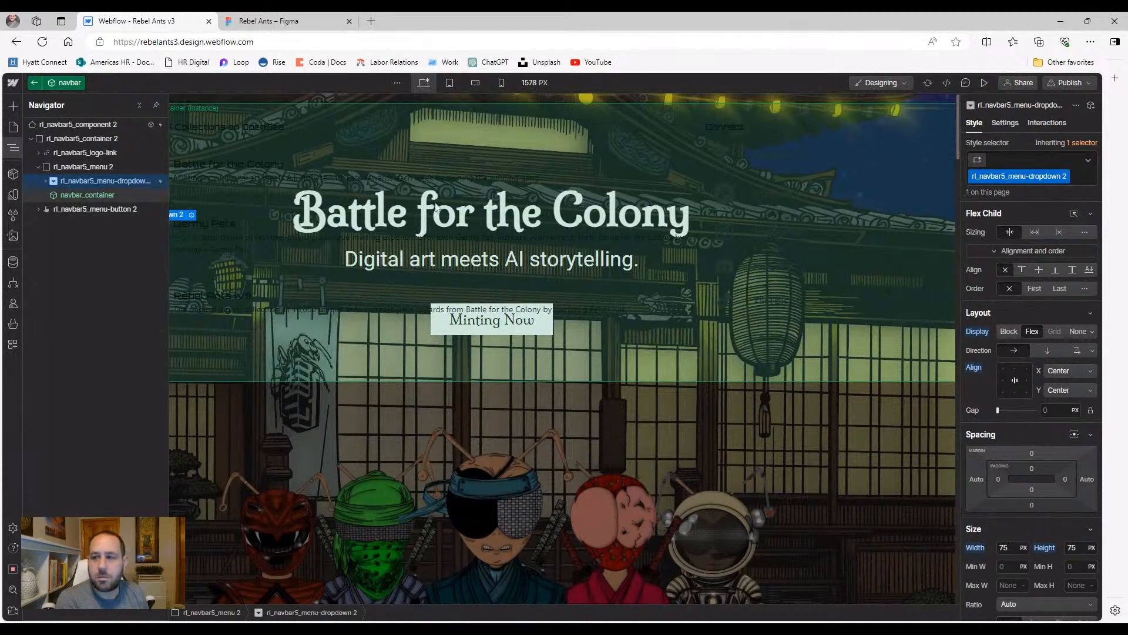
key(ctrl+z)
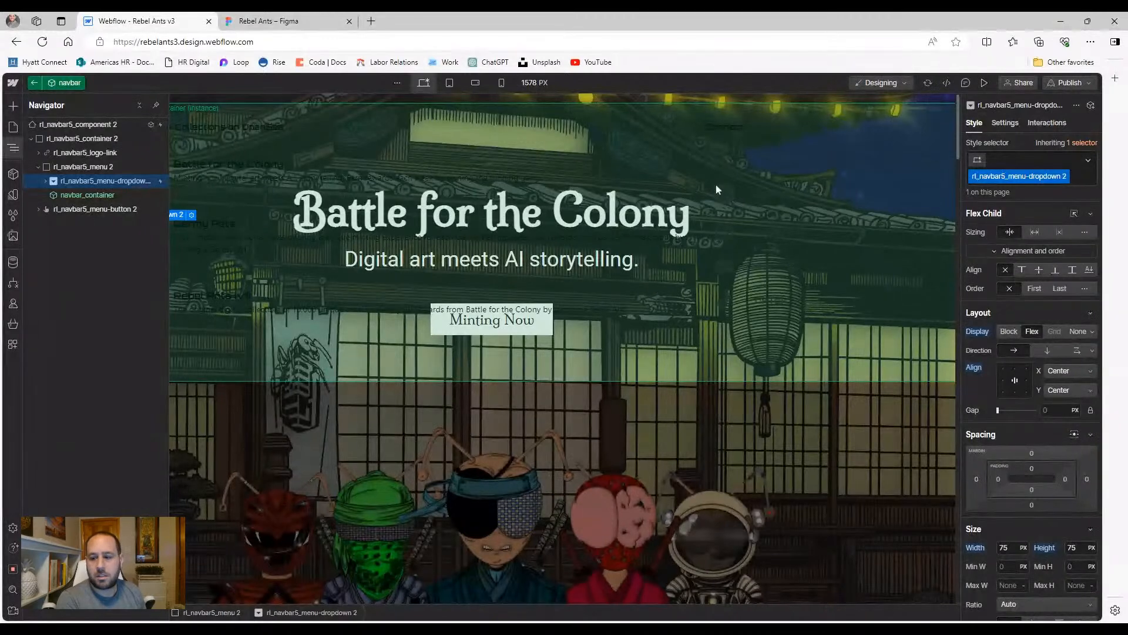
click(696, 422)
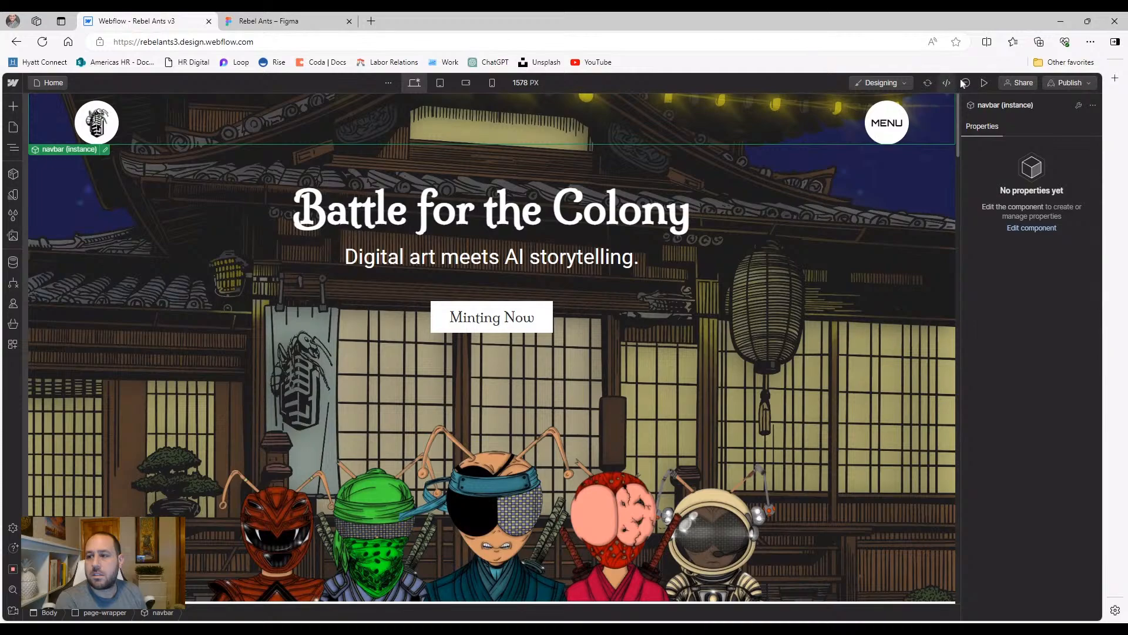
Preview at desktop and open and close the MENU overlay
click(984, 82)
click(1020, 126)
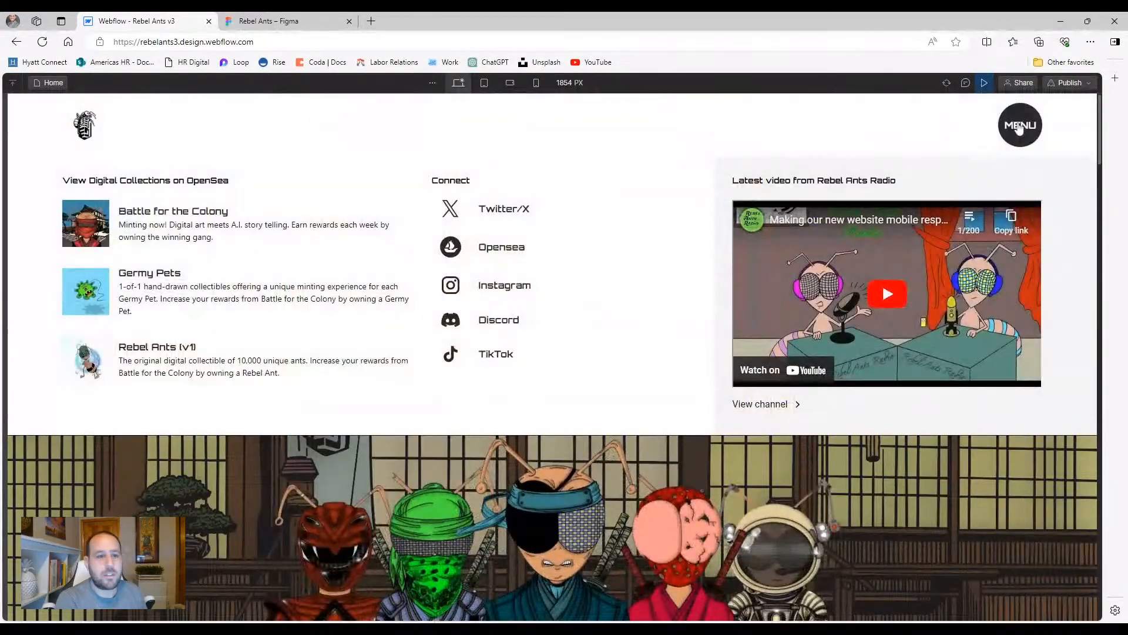
click(1019, 125)
Preview the 768 px tablet MENU with collections, links and video, then reopen the Navigator
click(484, 82)
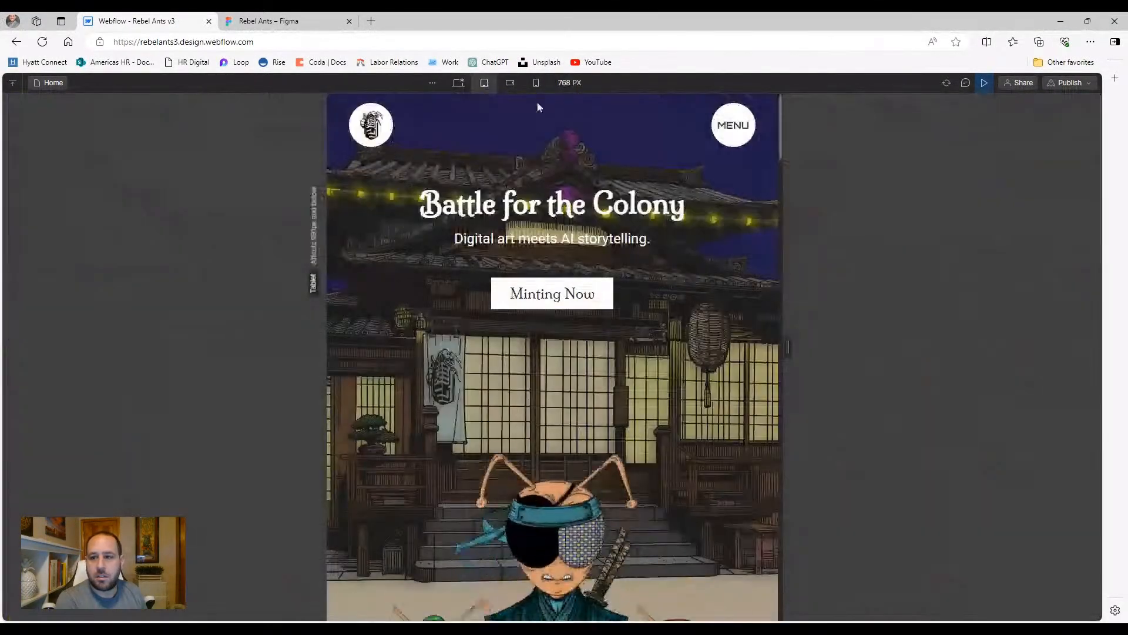
click(730, 134)
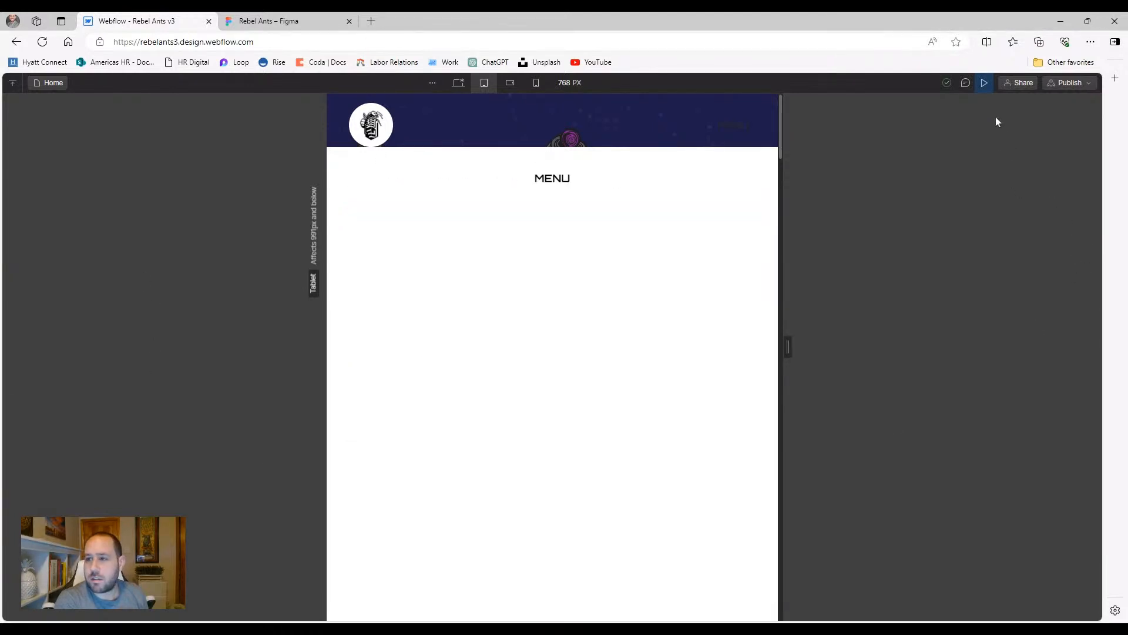
click(984, 82)
click(13, 147)
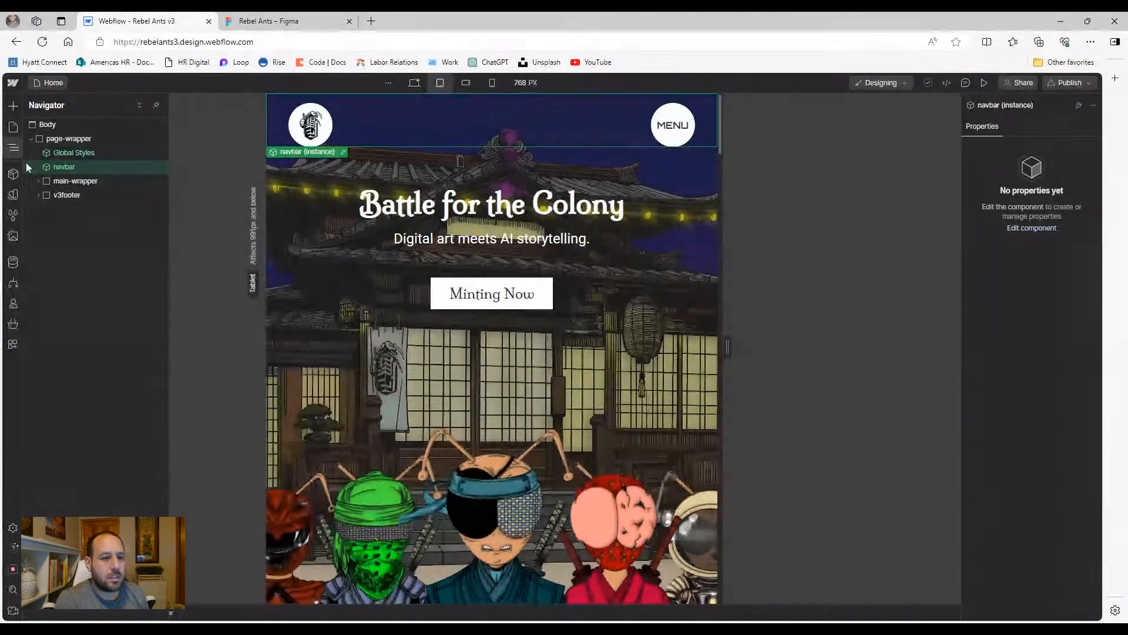
Open the navbar component and select rl_navbar5_dropdown-toggle 2 in the Navigator
double_click(55, 167)
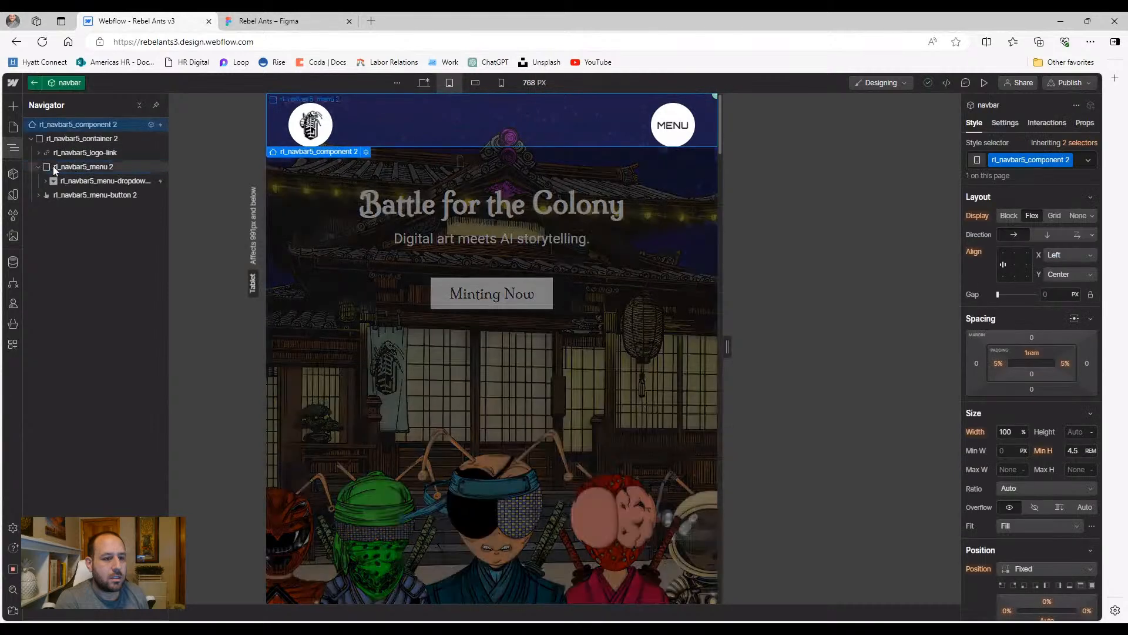
click(44, 182)
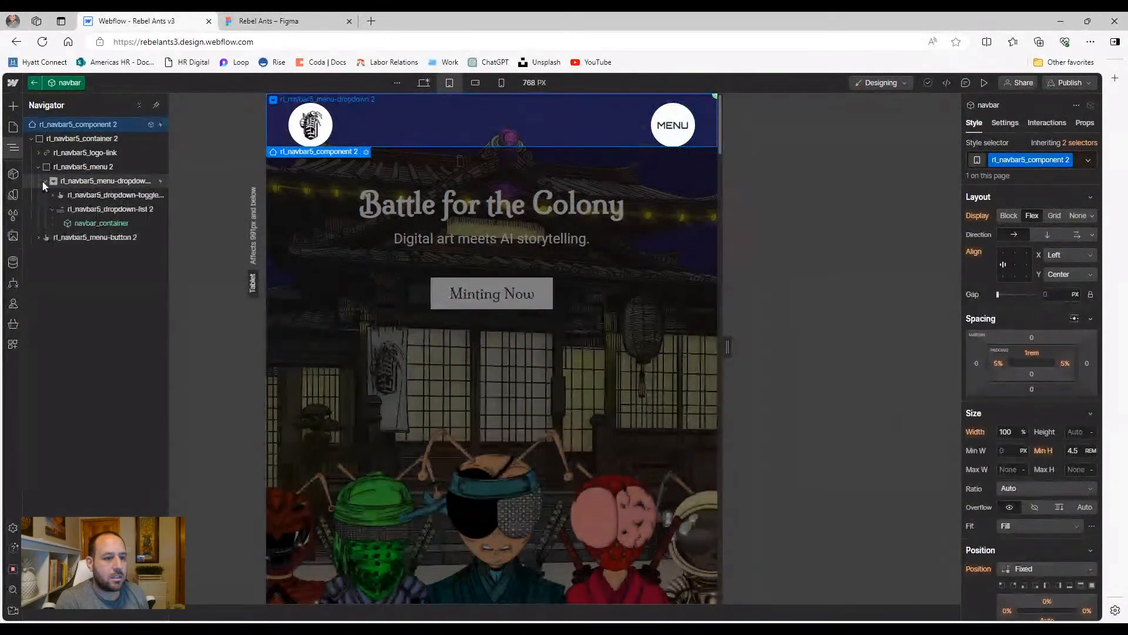
click(82, 226)
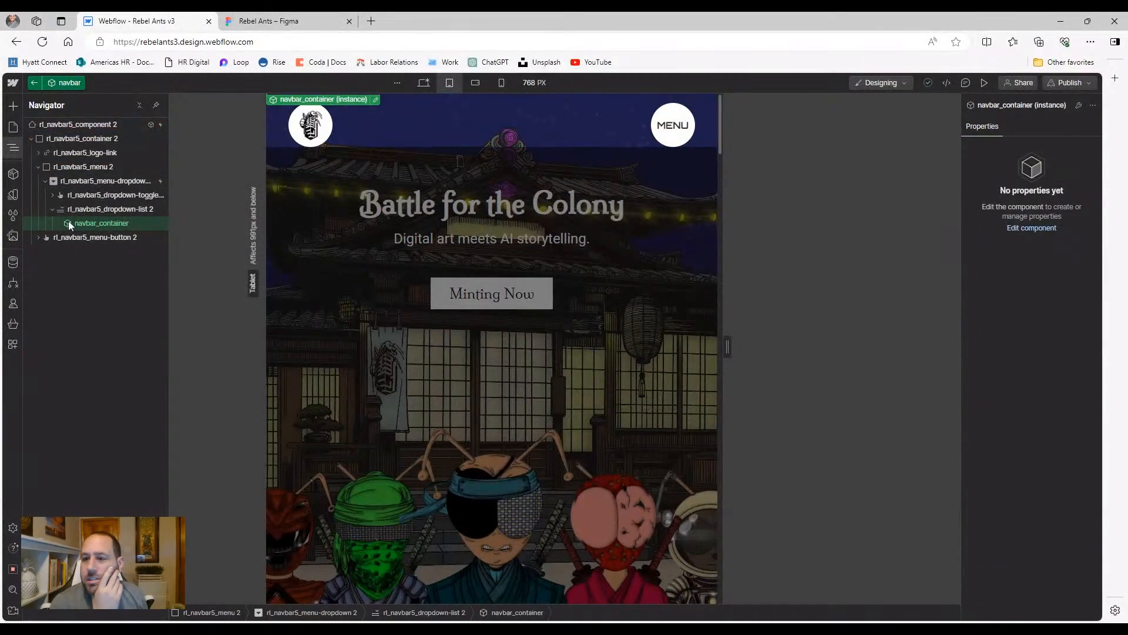
click(107, 210)
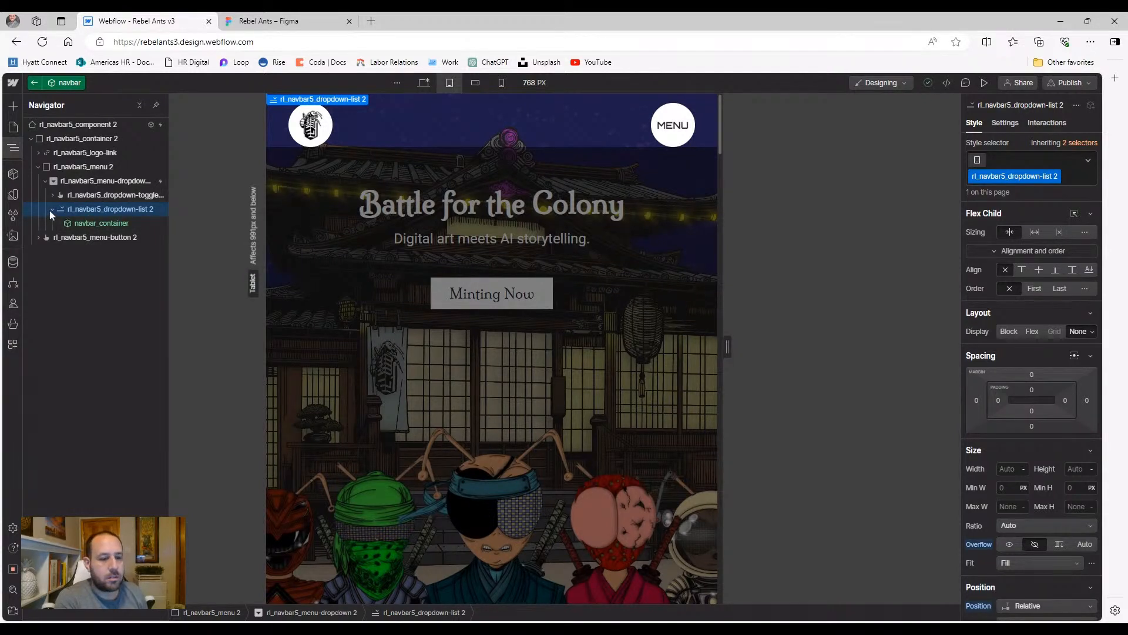
click(53, 195)
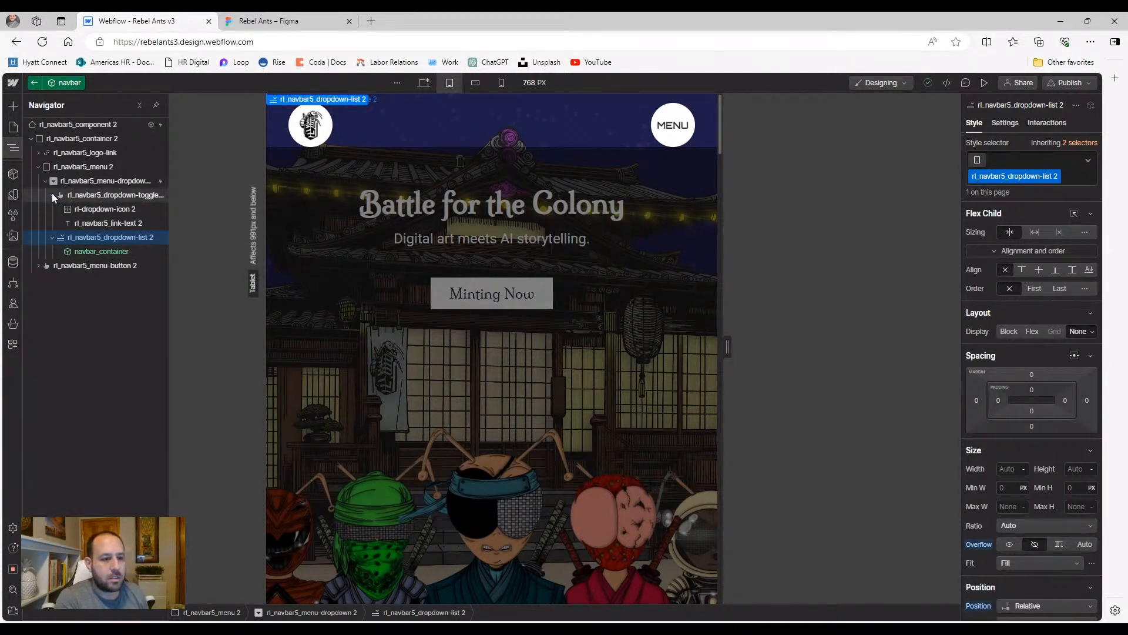
click(111, 223)
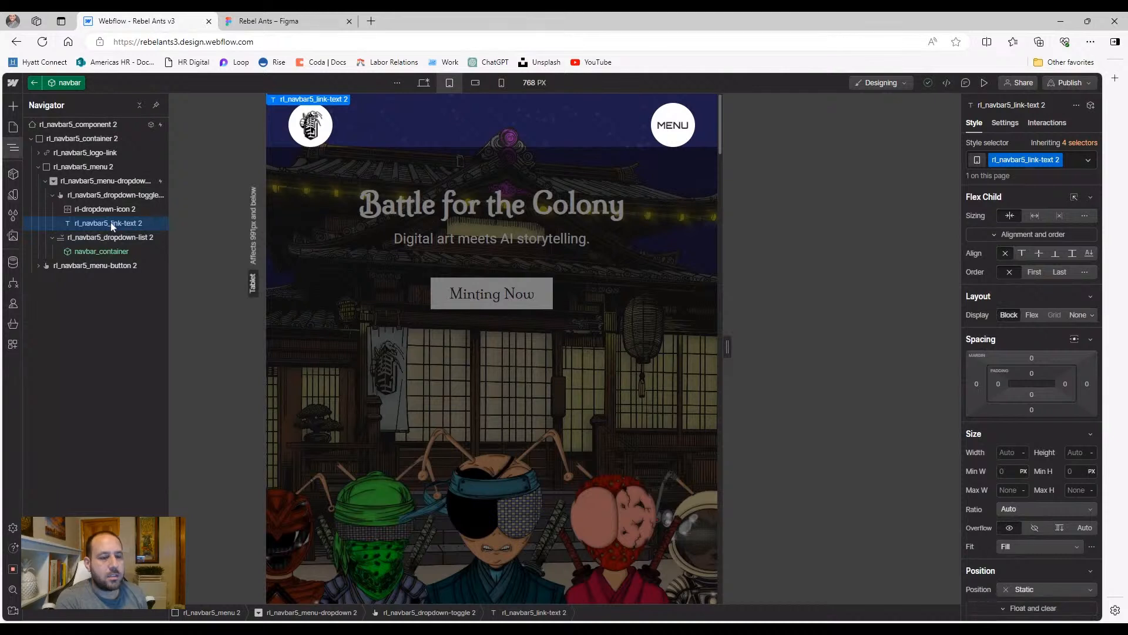
click(126, 197)
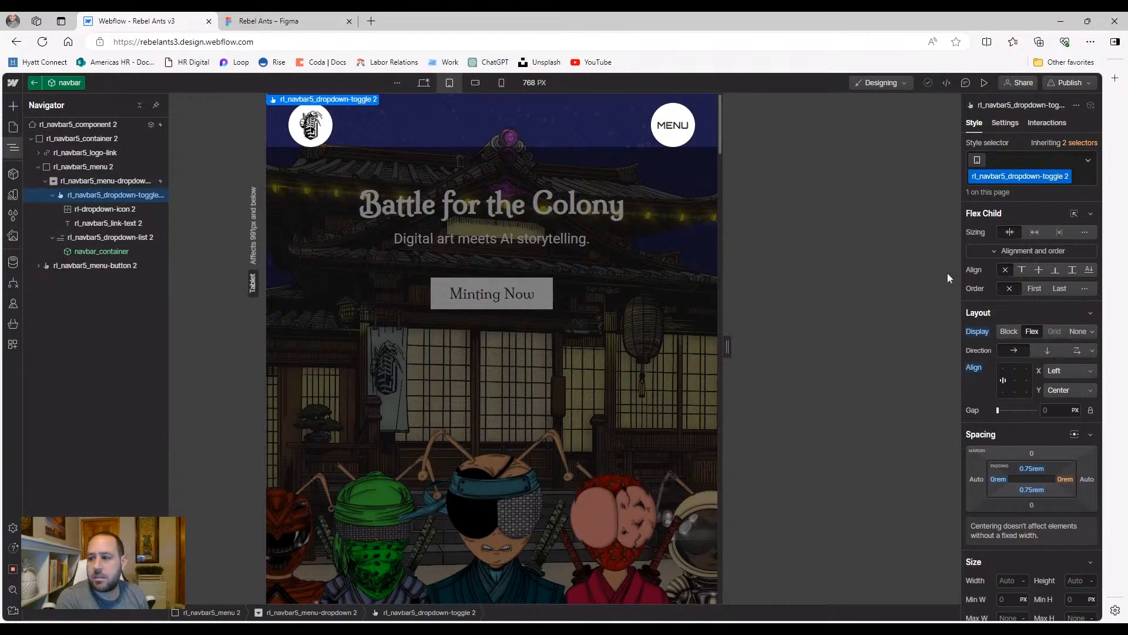
Set the dropdown toggle to Display None at tablet and test MENU in preview
click(1079, 338)
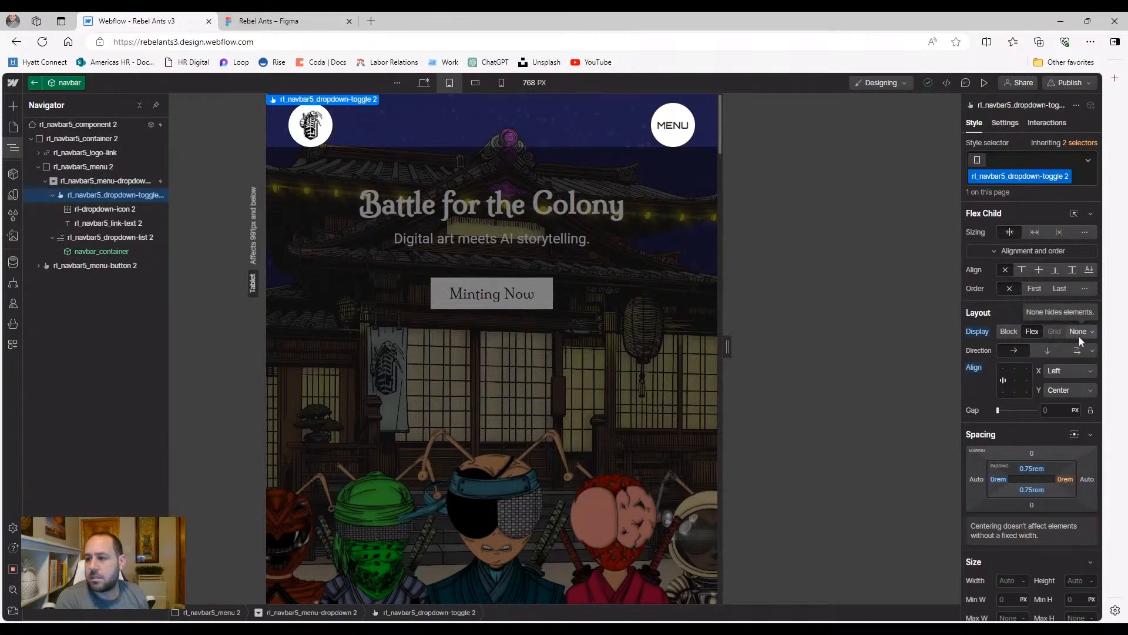
click(985, 83)
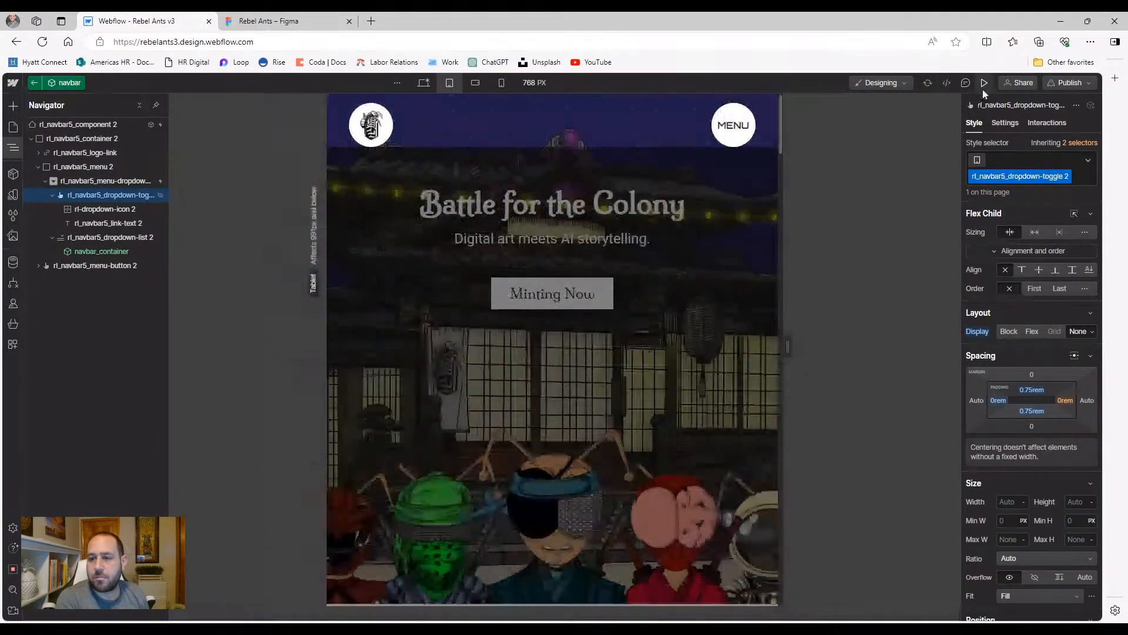
click(723, 126)
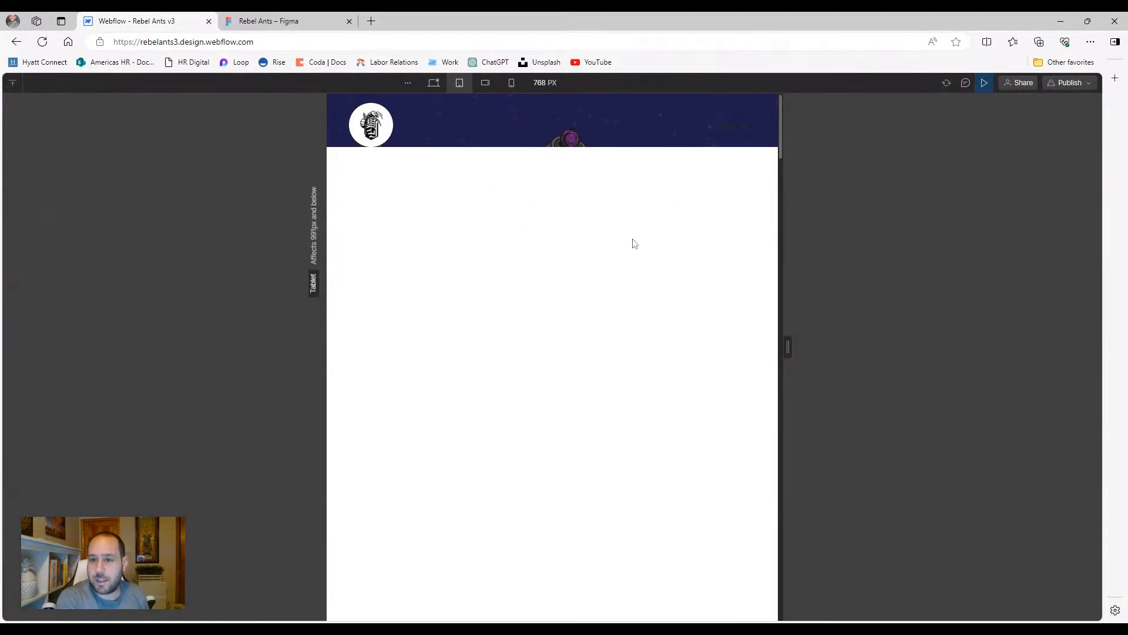
click(986, 83)
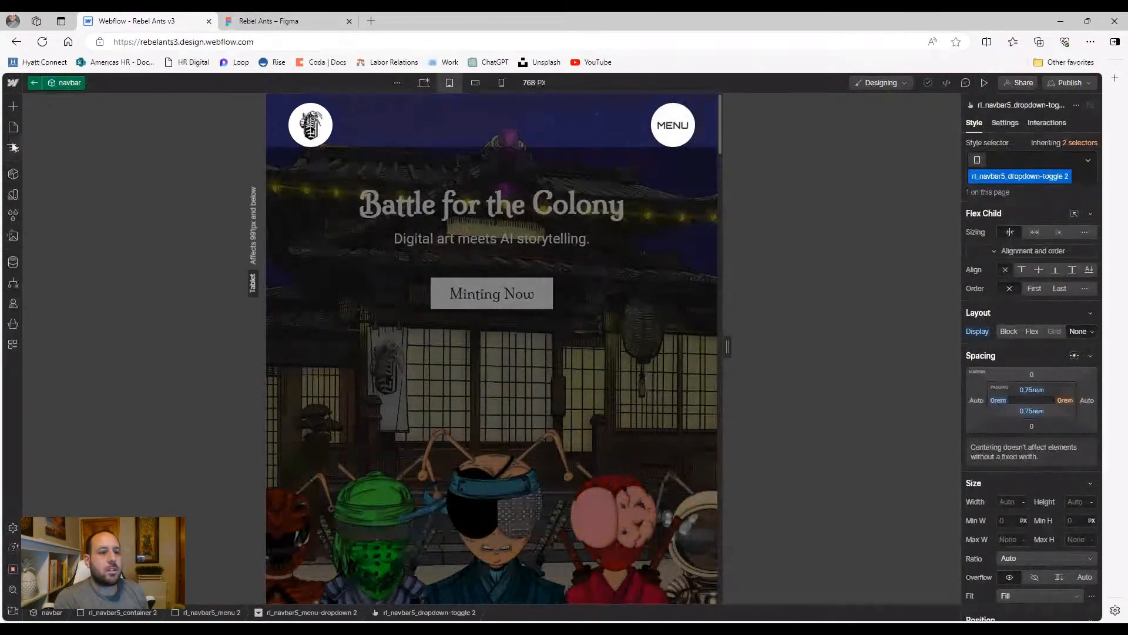
Copy navbar_container and paste it under rl_navbar5_menu-dropdown 2
click(12, 146)
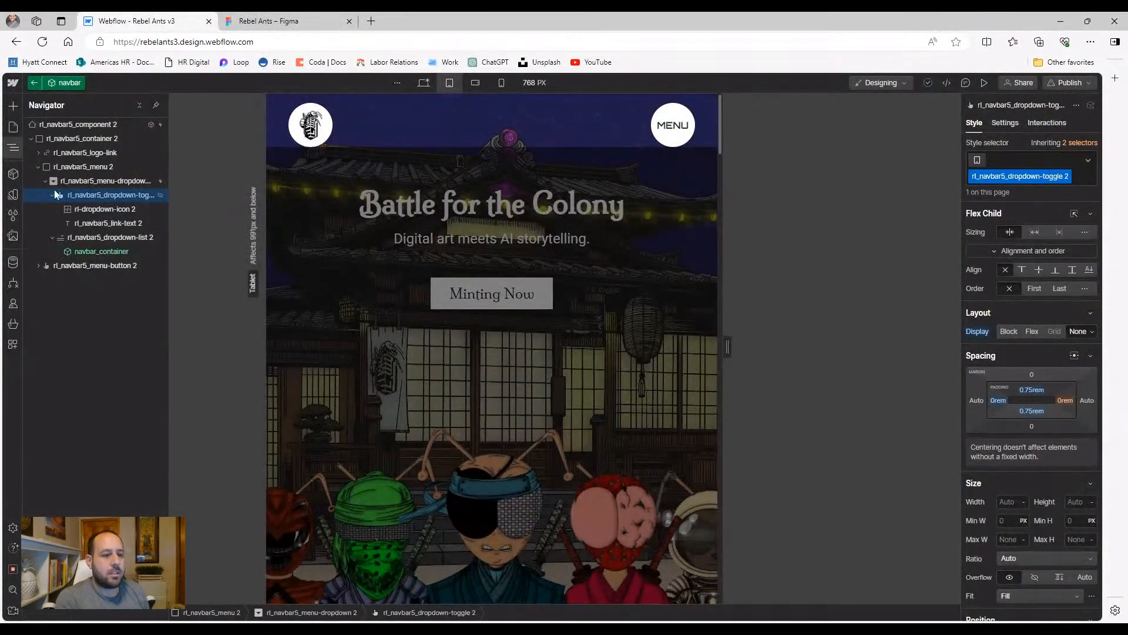
click(92, 252)
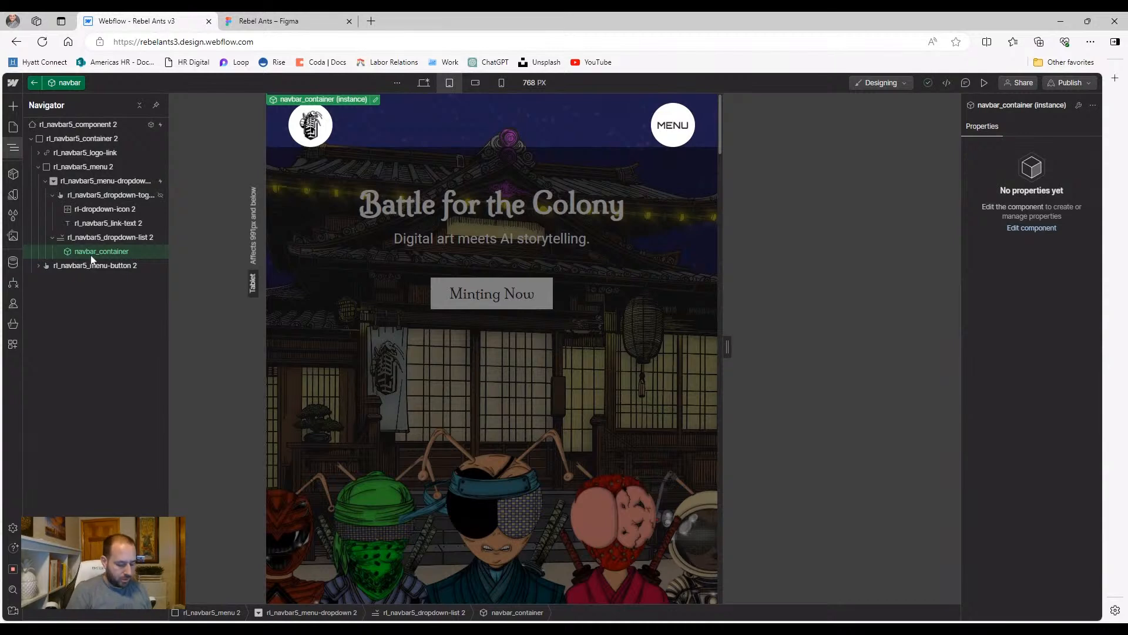
click(67, 183)
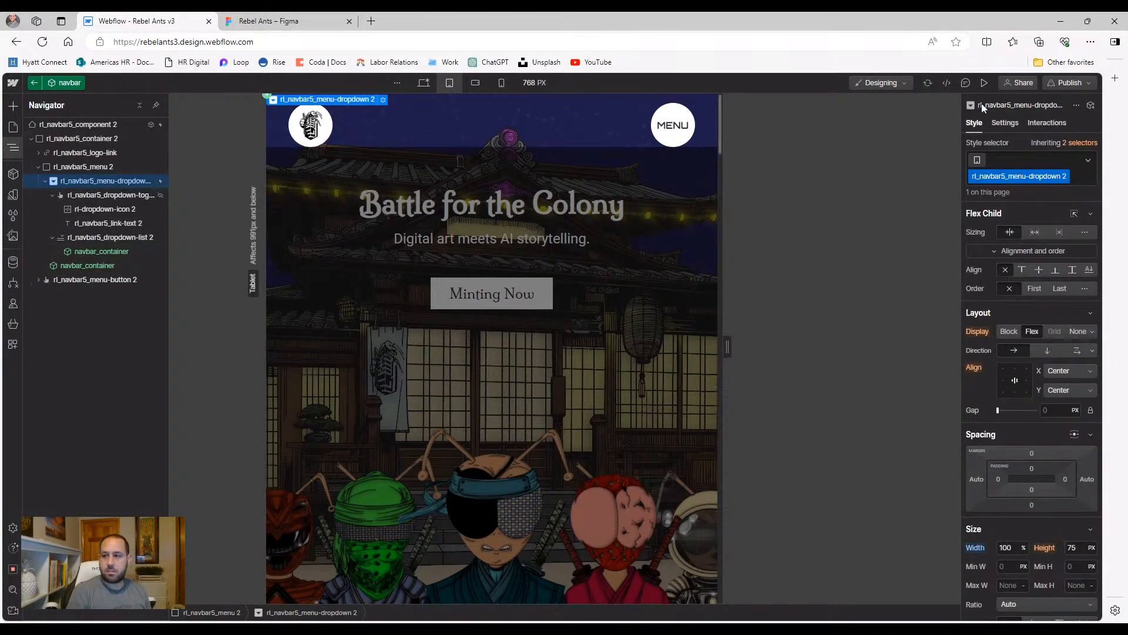
click(984, 82)
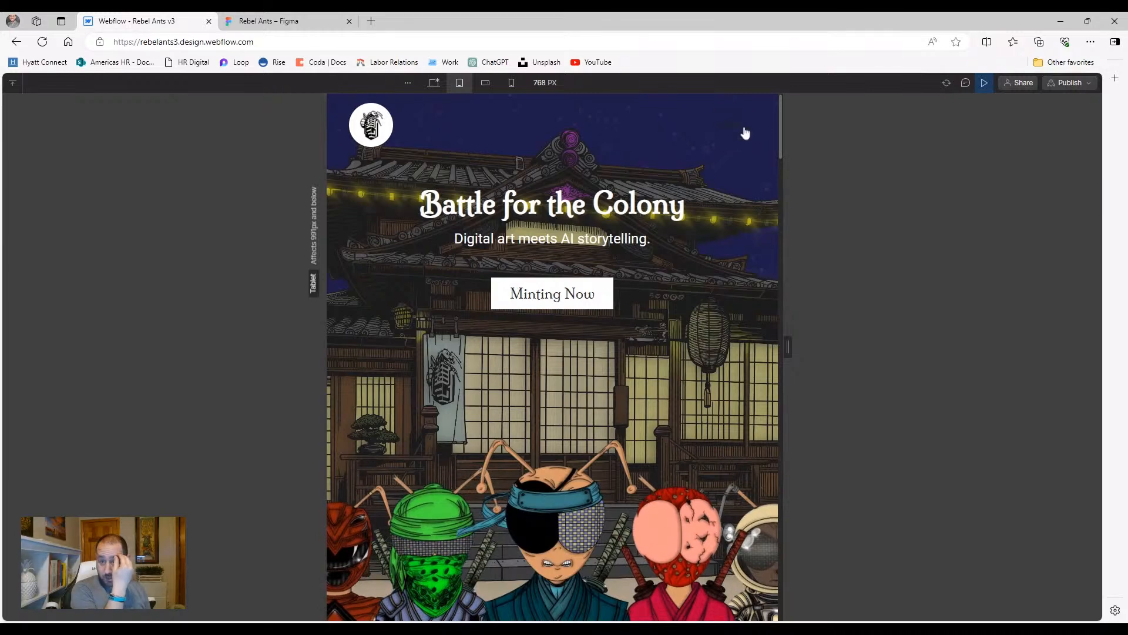
click(744, 130)
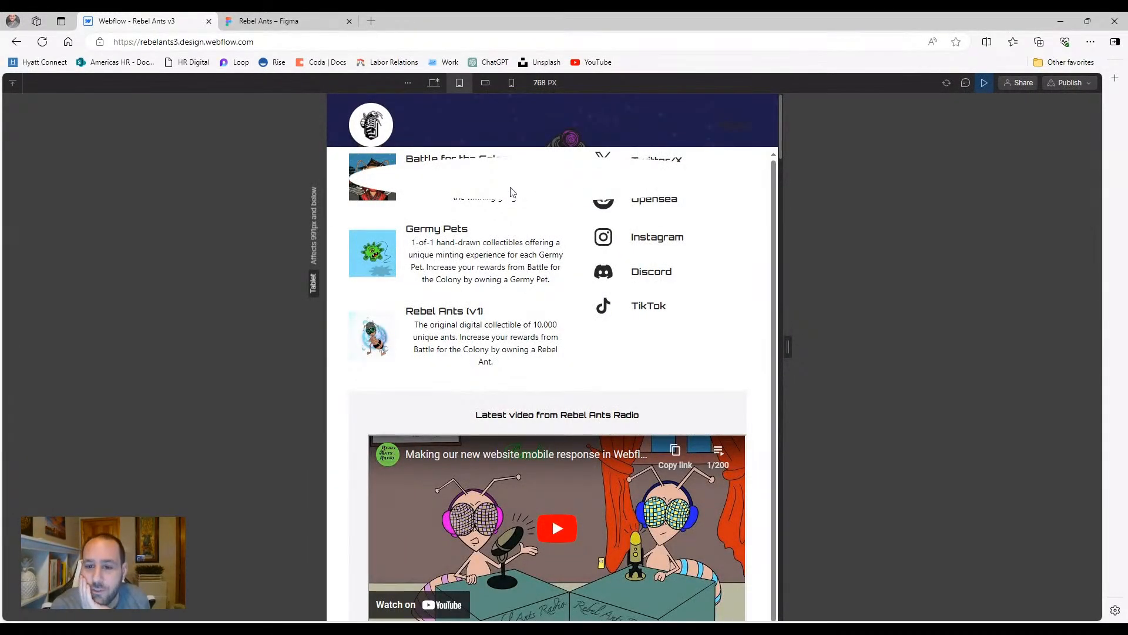
click(984, 83)
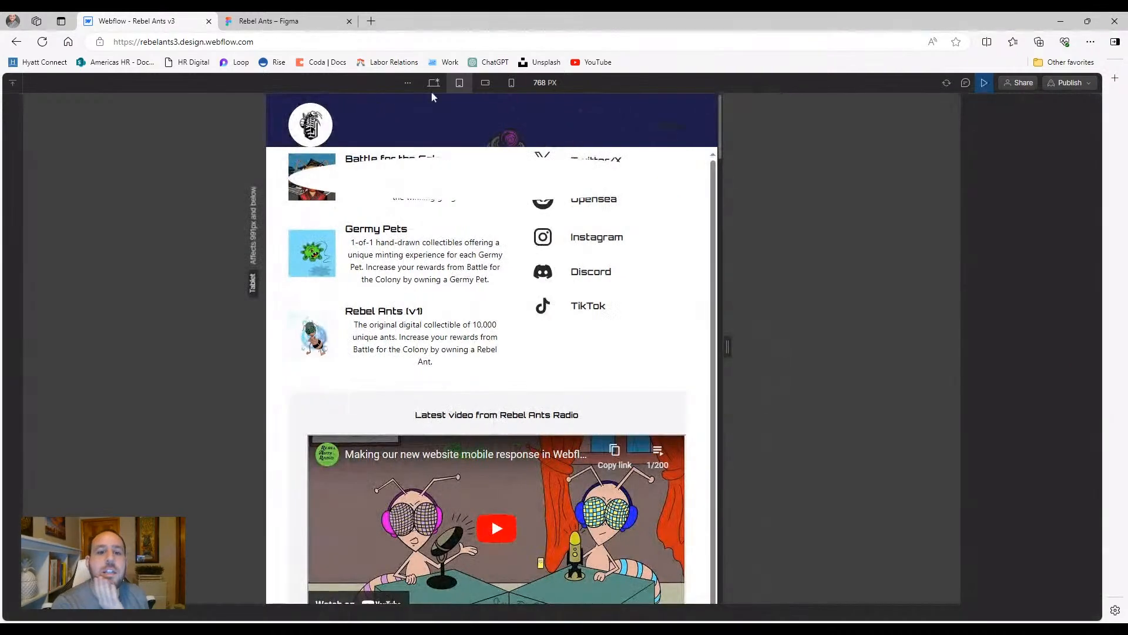
click(185, 148)
click(17, 149)
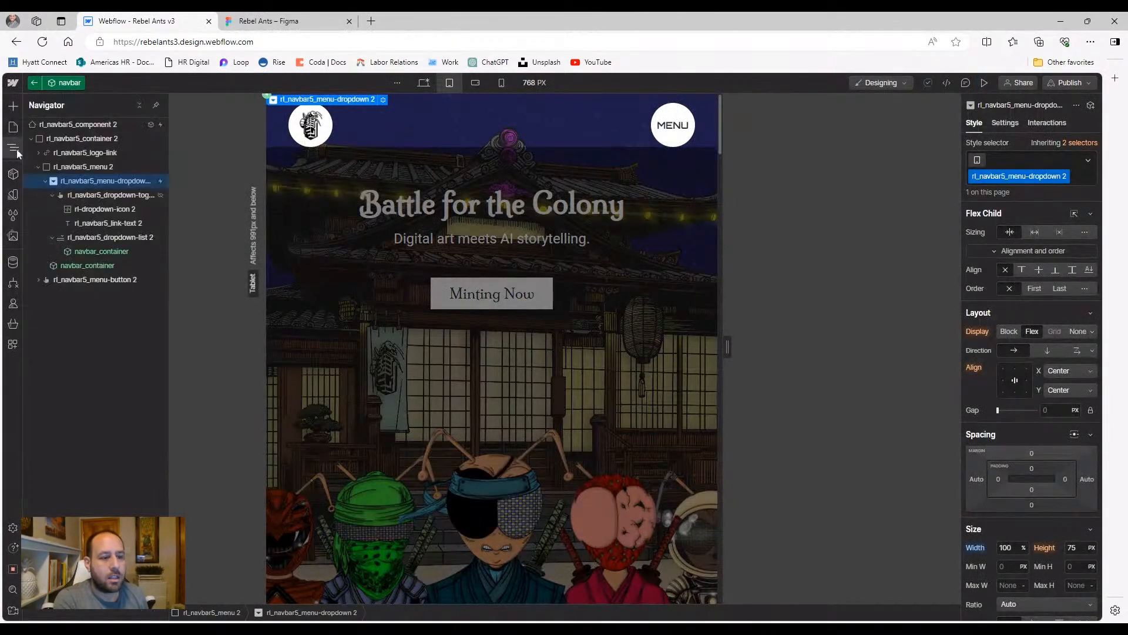
click(91, 267)
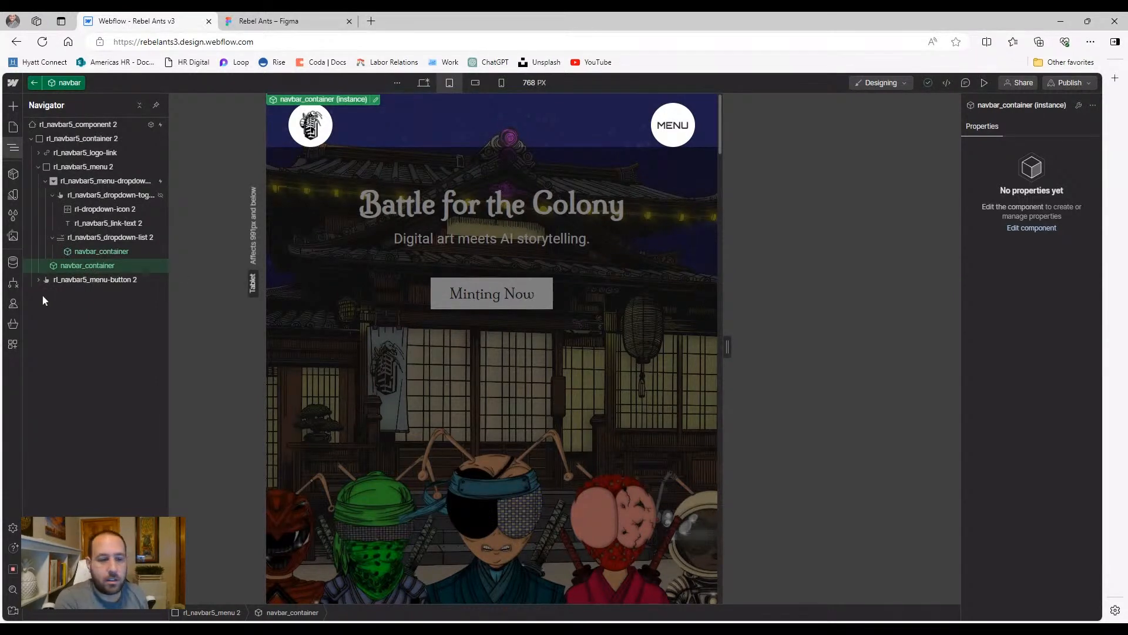
Check navbar_container's Position options, then test the MENU in preview
double_click(60, 262)
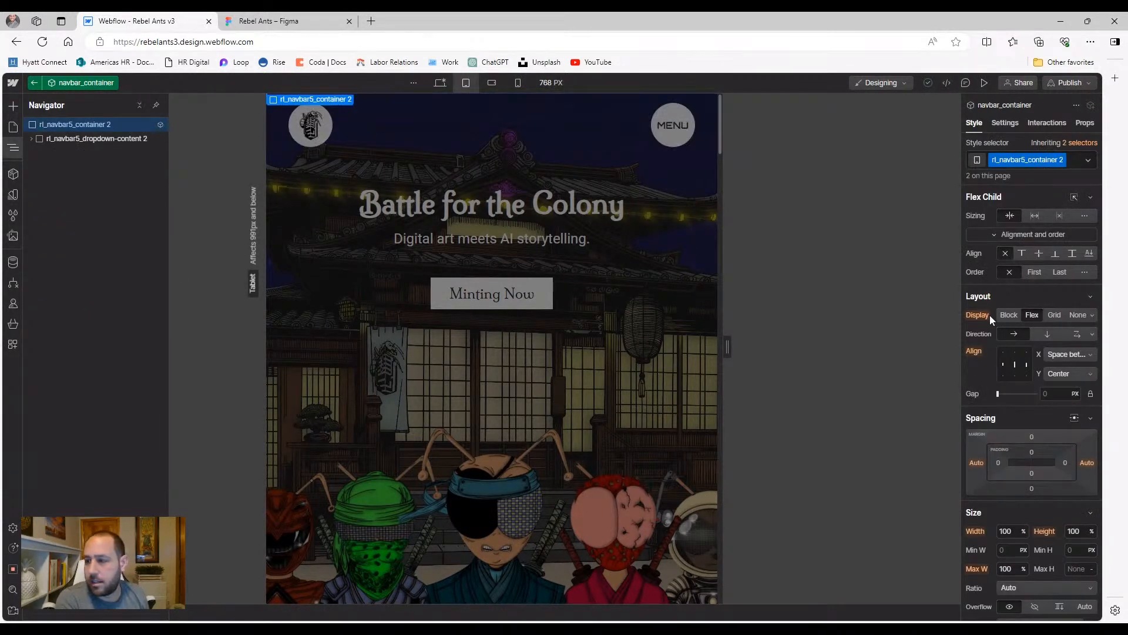
scroll(996, 323, down, 3)
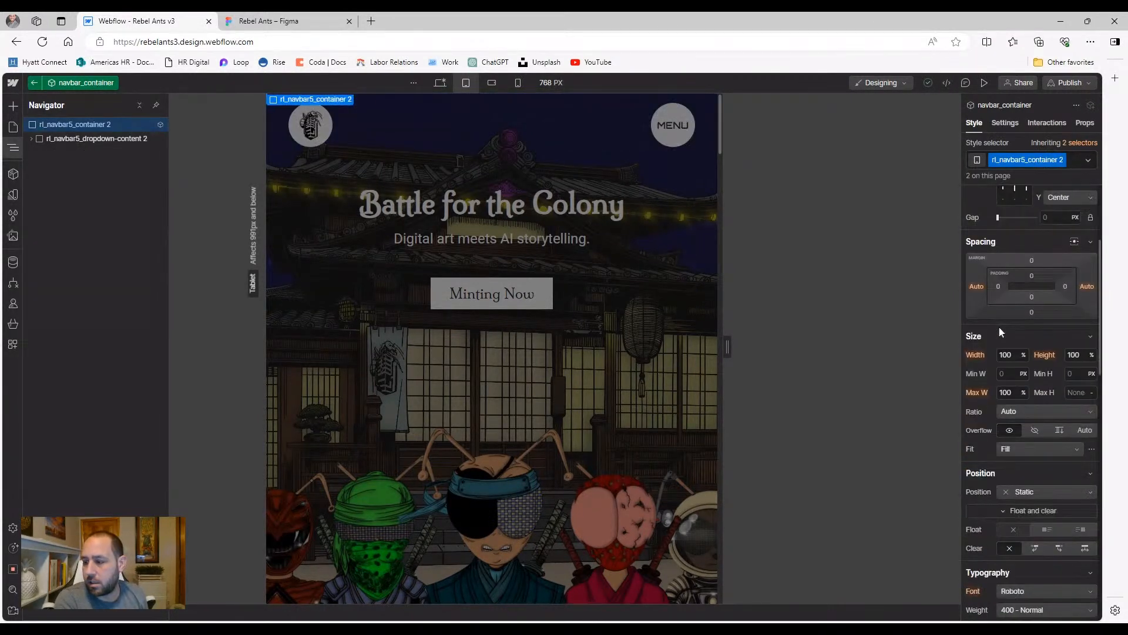
click(1022, 494)
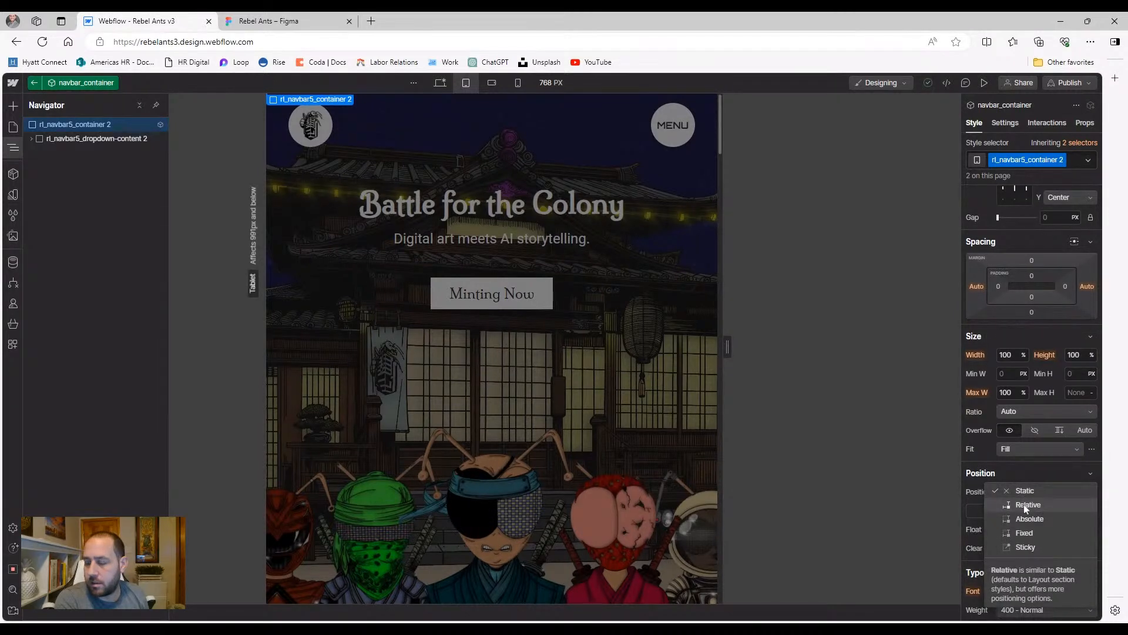
key(Escape)
click(984, 83)
click(739, 127)
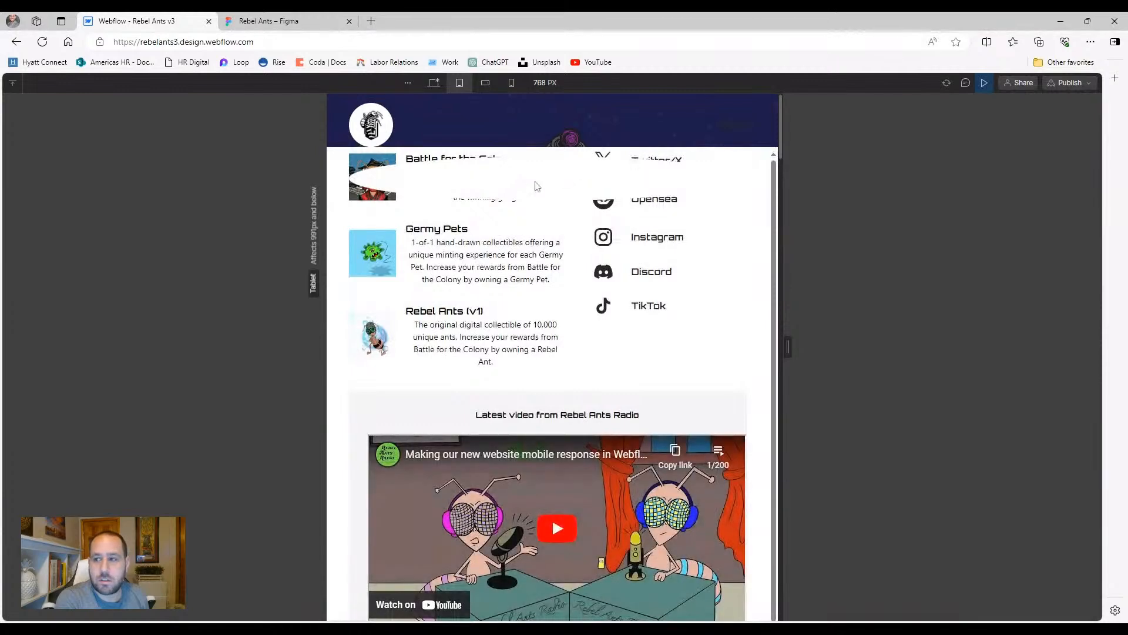
click(984, 84)
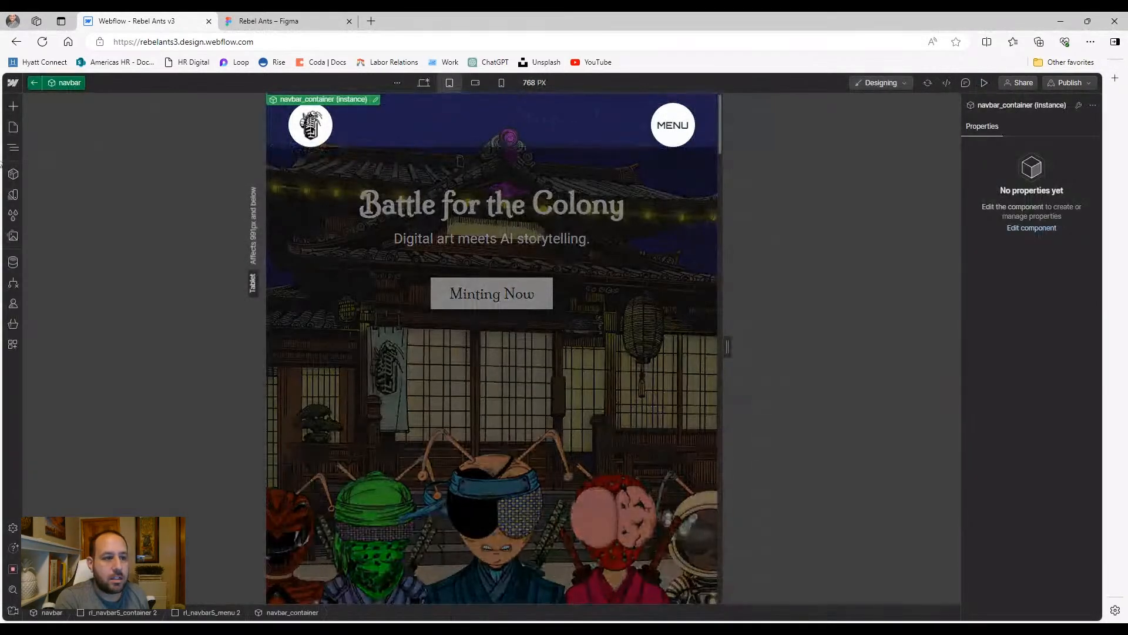
Set rl_navbar5_container 2 to Position Relative with z-index 5 and preview the tablet page
click(13, 150)
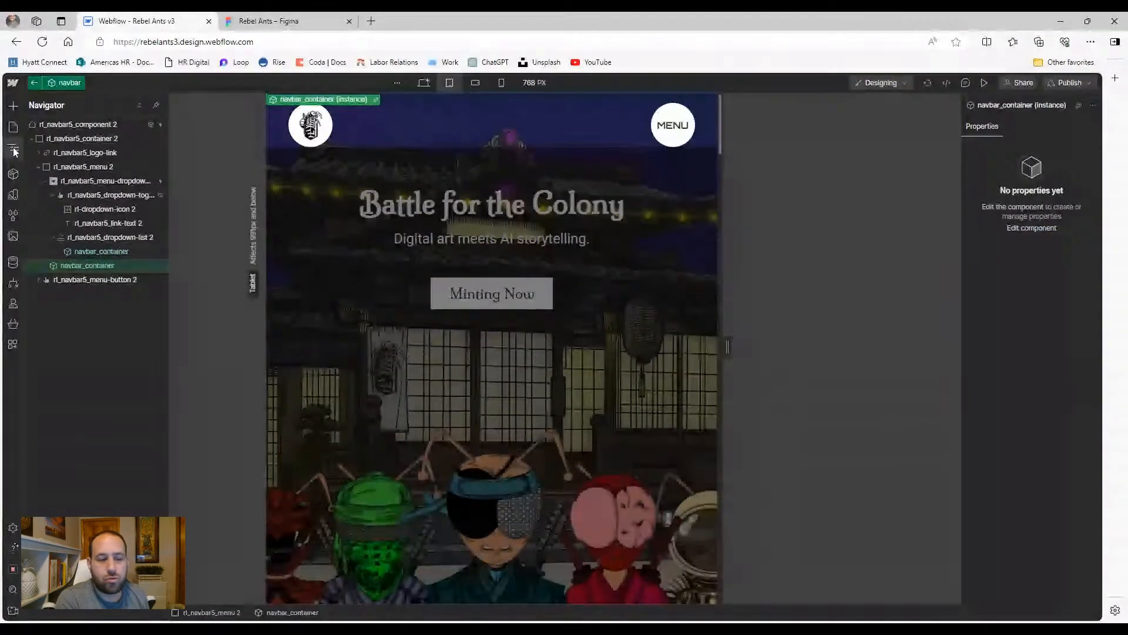
double_click(90, 267)
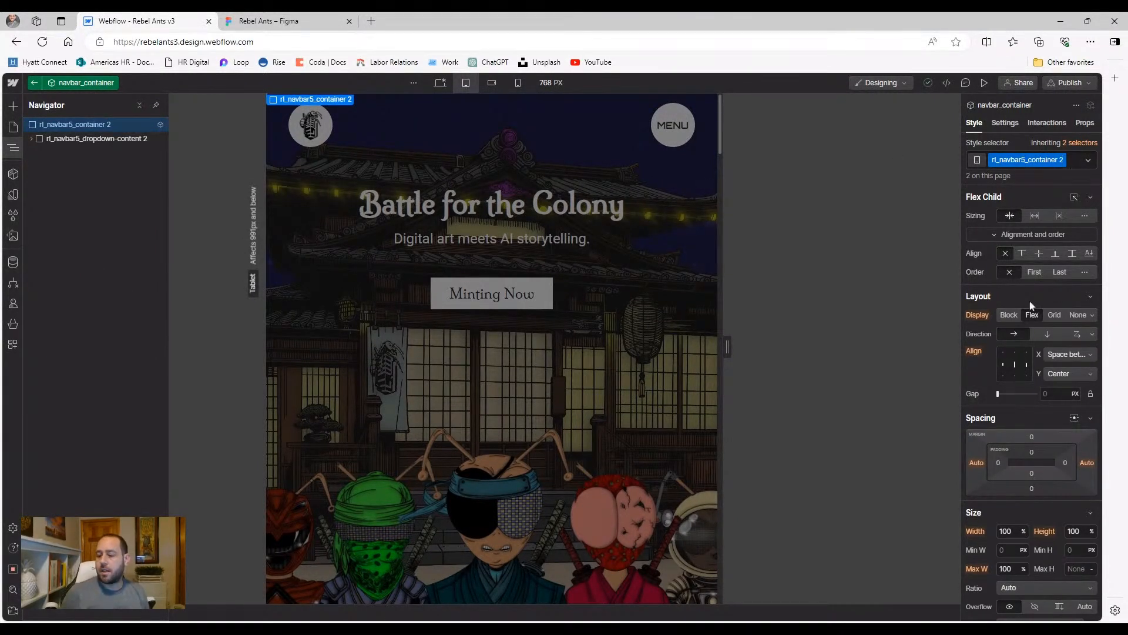
scroll(1052, 246, down, 4)
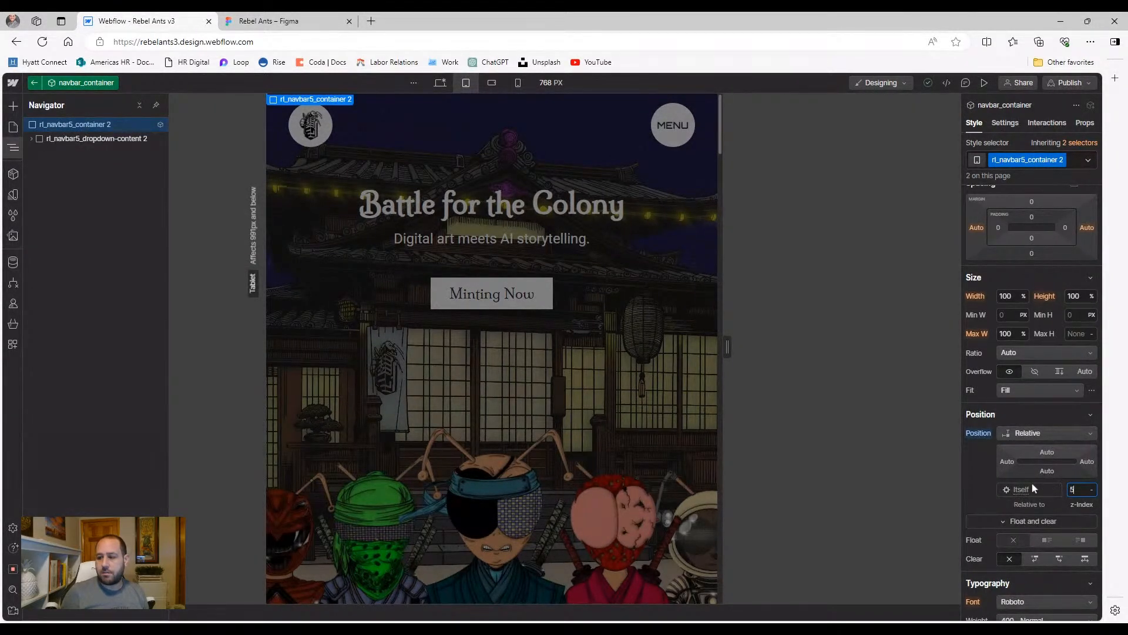
click(984, 82)
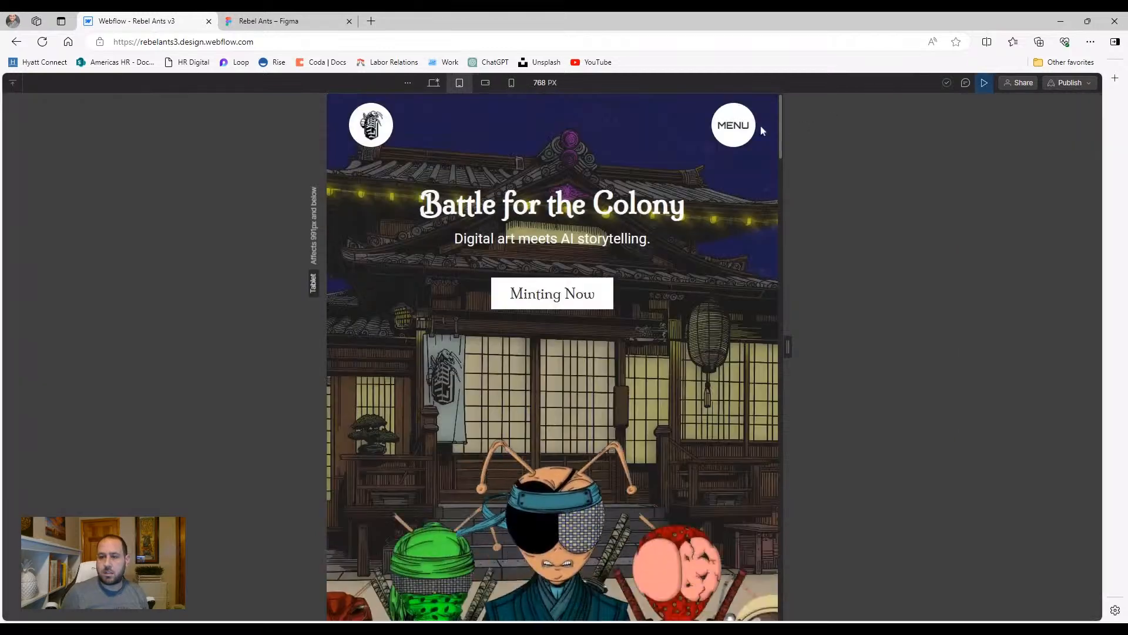
Test the MENU in preview, then go back to the designer with the Navigator open
click(718, 125)
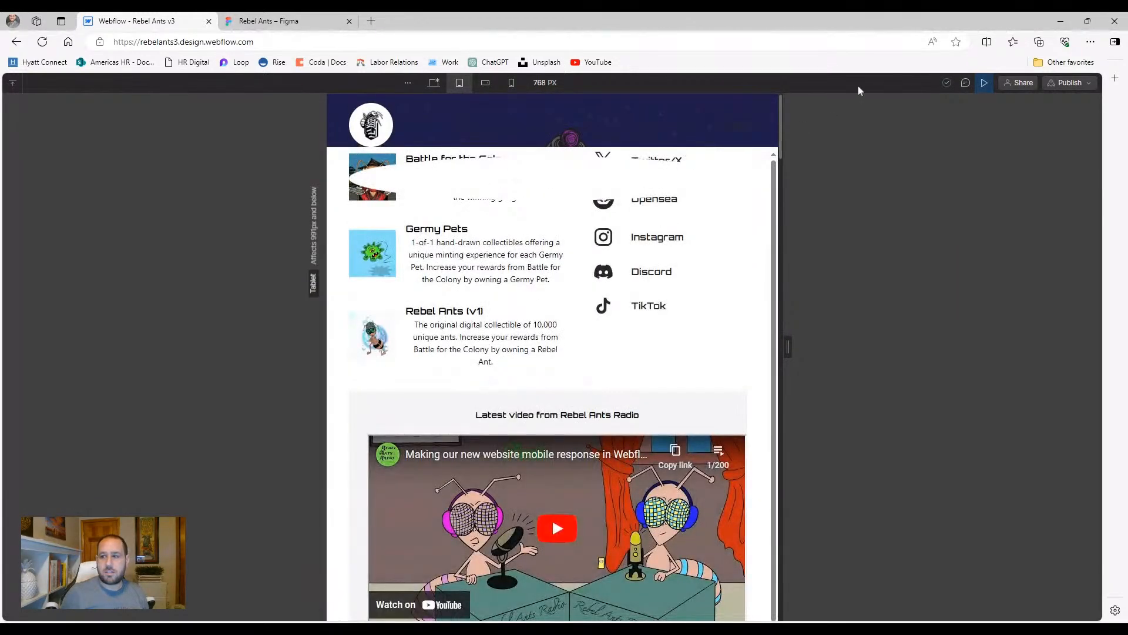
click(983, 84)
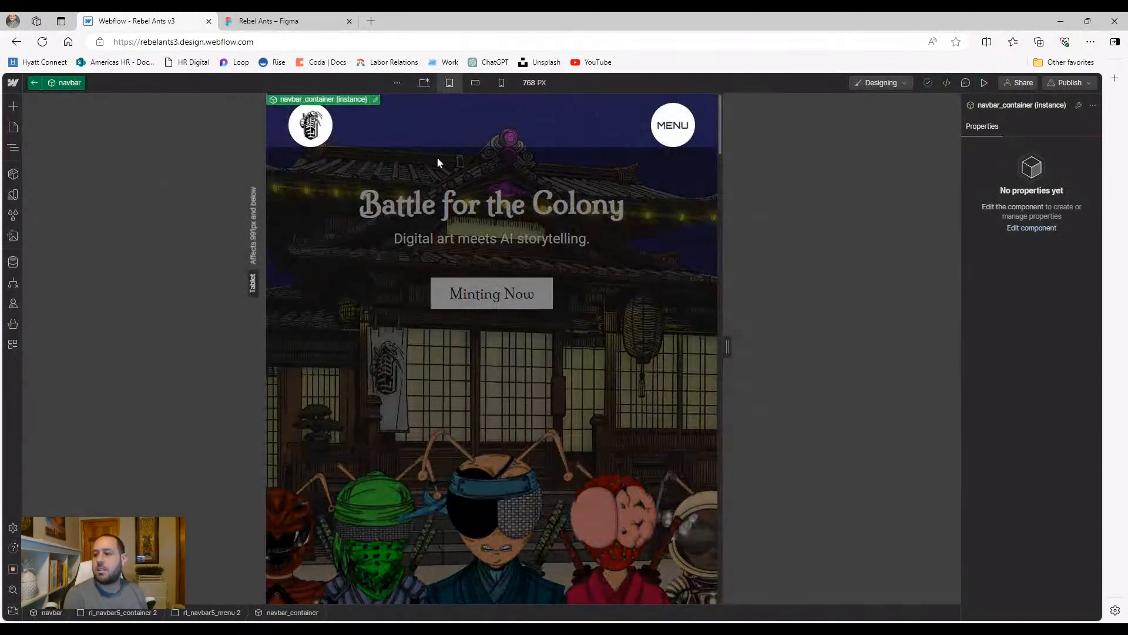
click(13, 147)
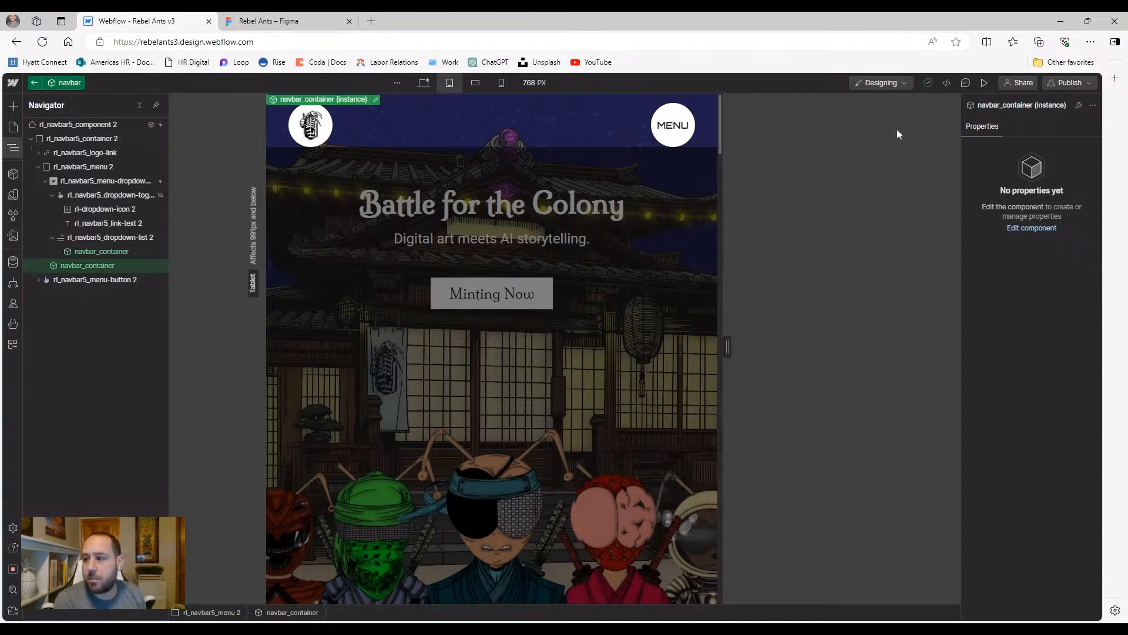
Unlink the navbar_container instance into a plain rl_navbar5_container 2 element
right_click(110, 268)
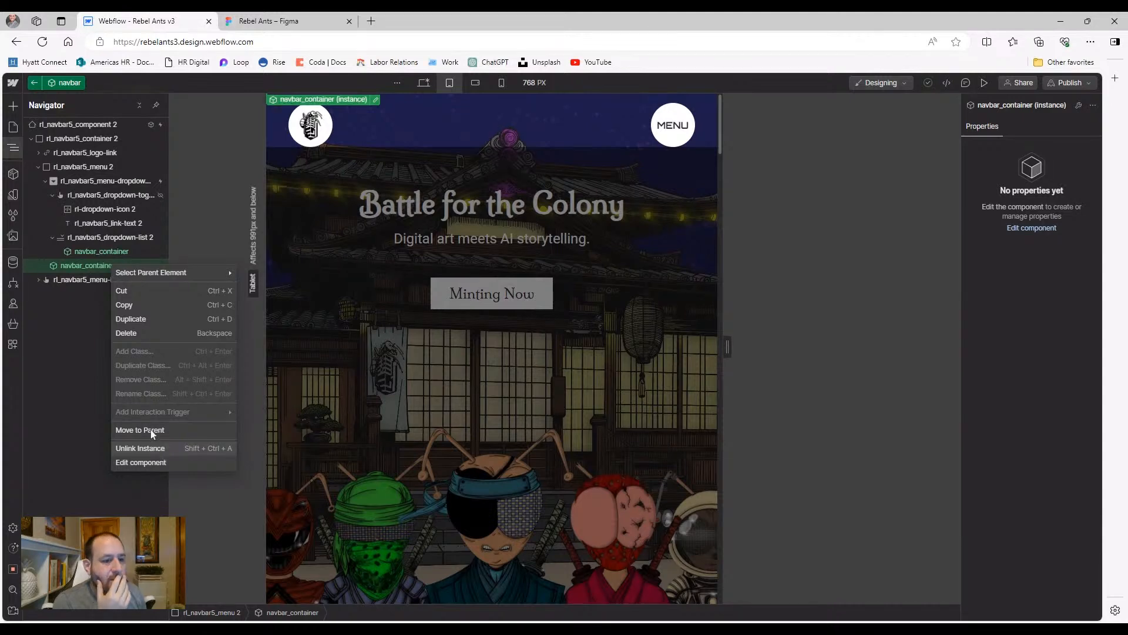
click(152, 445)
click(90, 271)
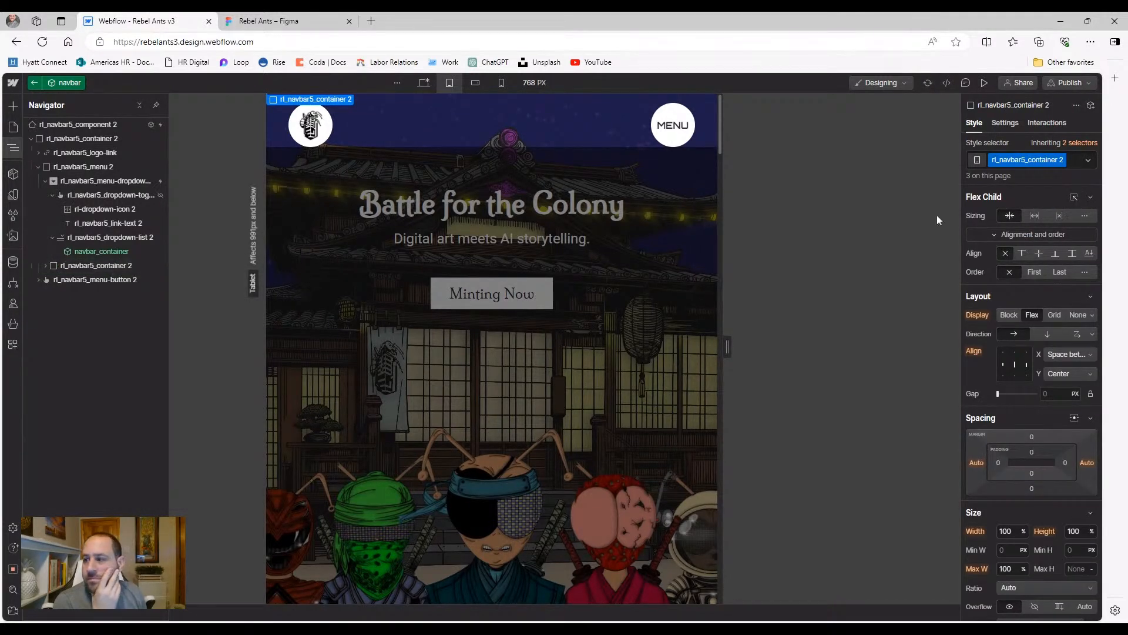
scroll(1048, 458, down, 4)
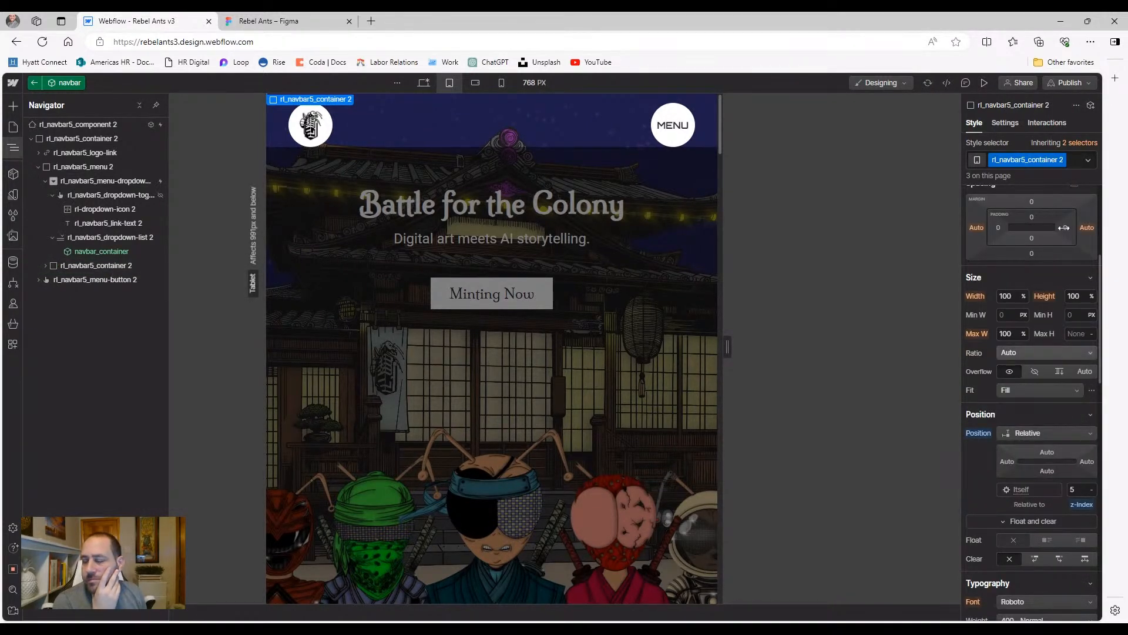
Preview the site and test the MENU dropdown at 768 px
click(984, 82)
click(726, 127)
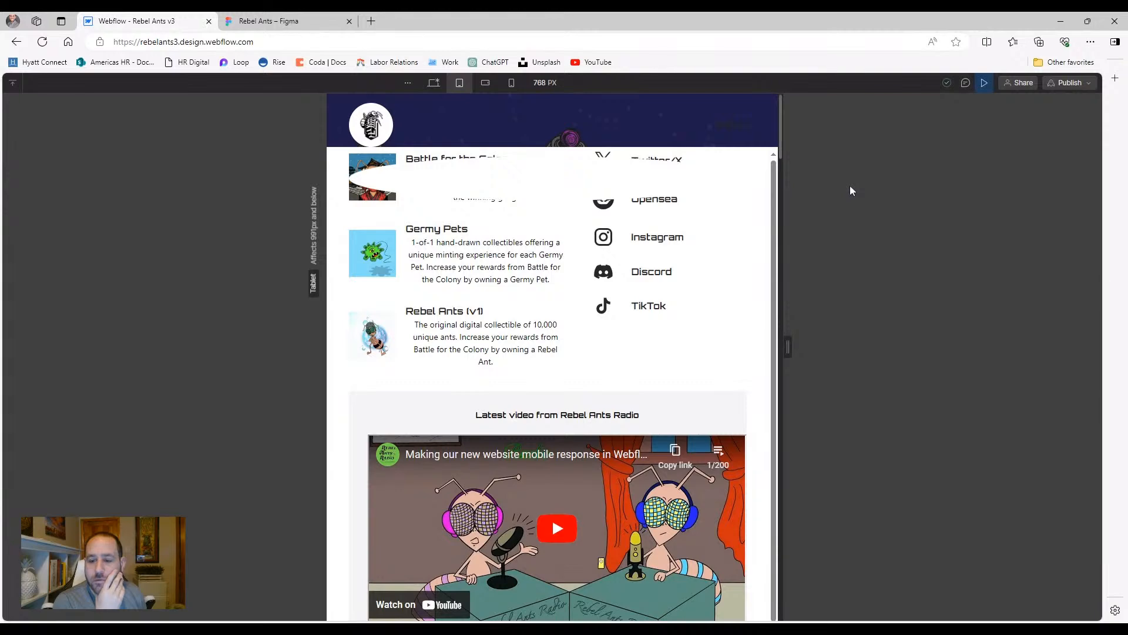
click(993, 82)
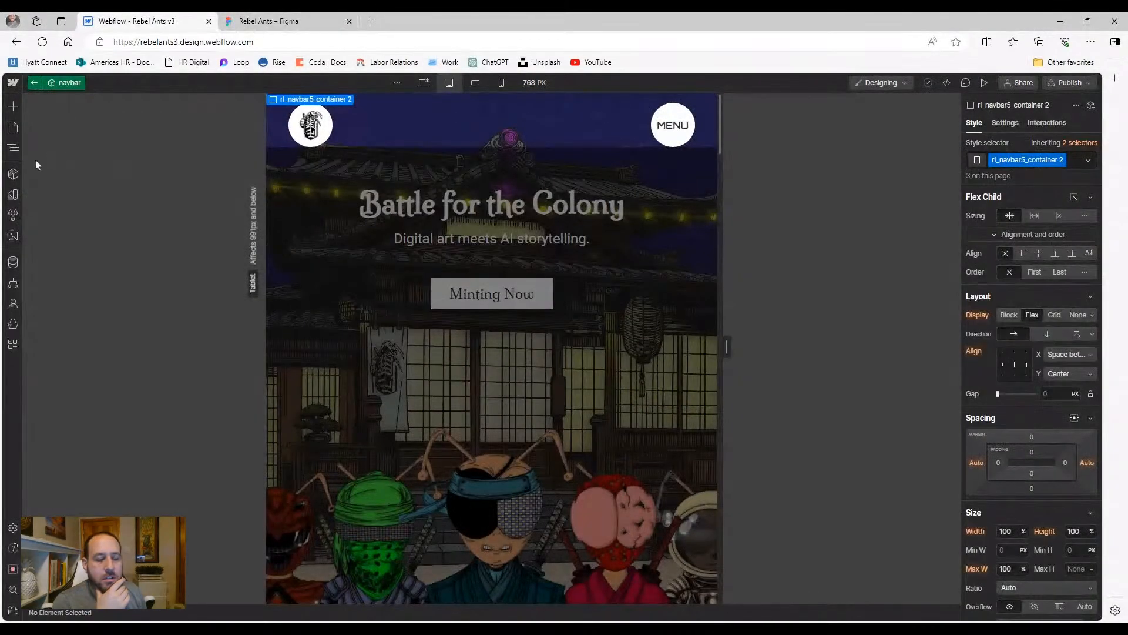
Confirm rl_navbar5_container 2 stays Relative, then select the Absolute-positioned rl_navbar5_menu 2
click(13, 148)
click(86, 266)
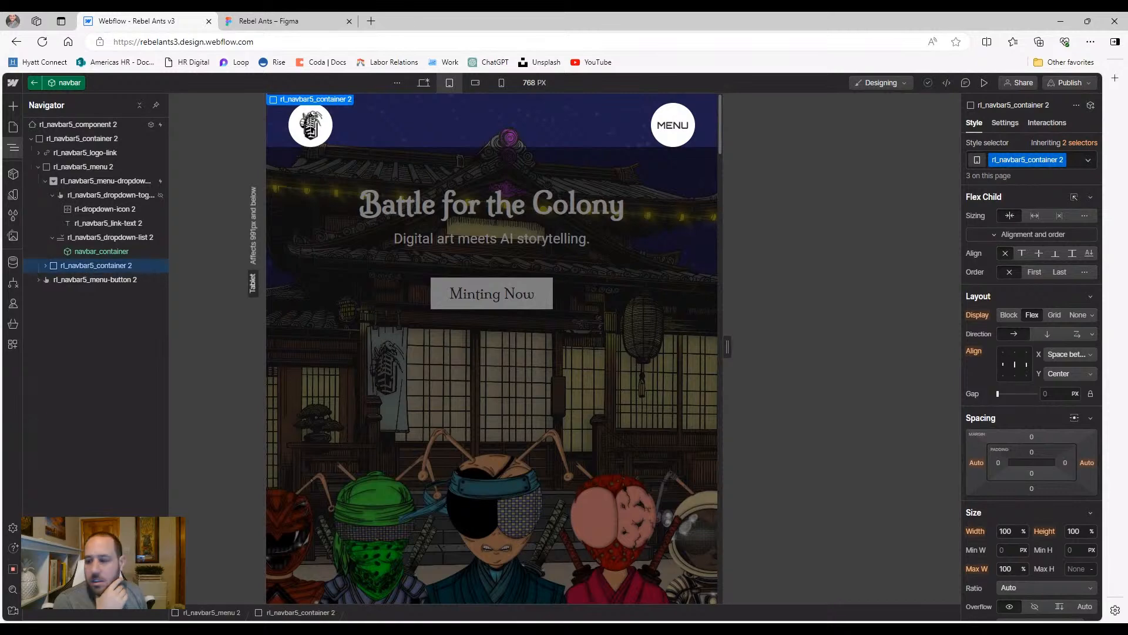
scroll(1029, 432, down, 3)
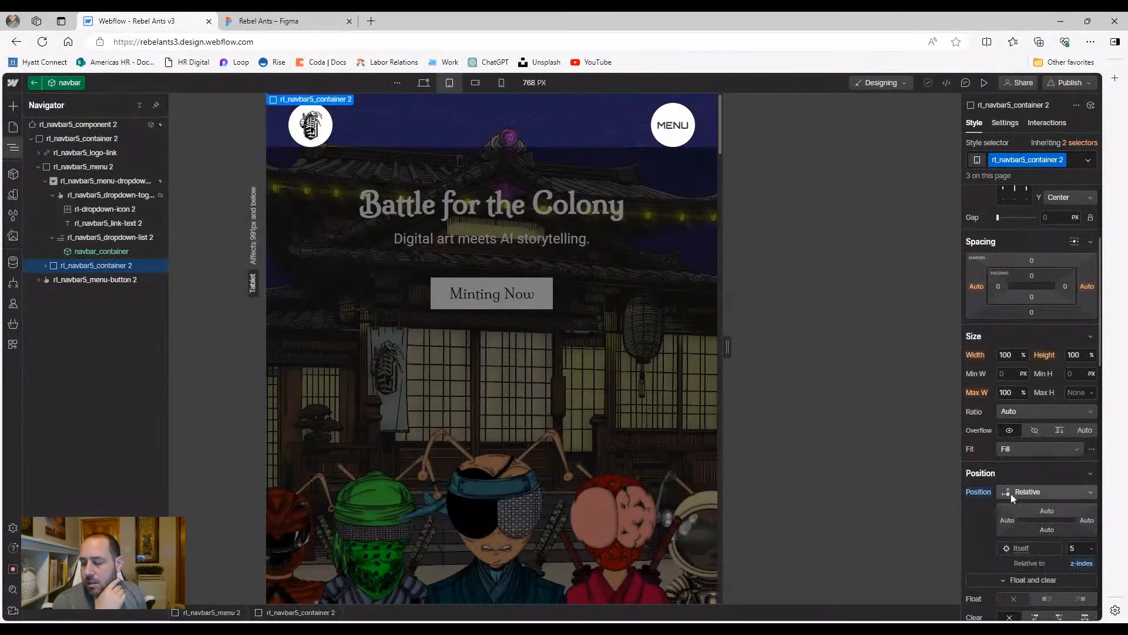
click(1012, 493)
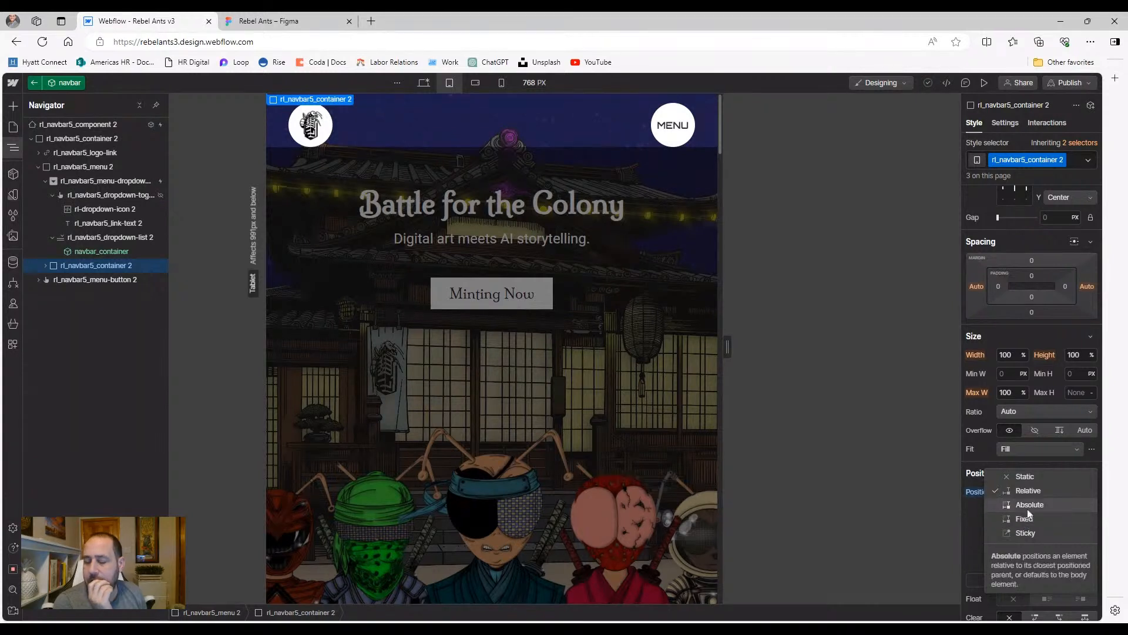
click(1009, 332)
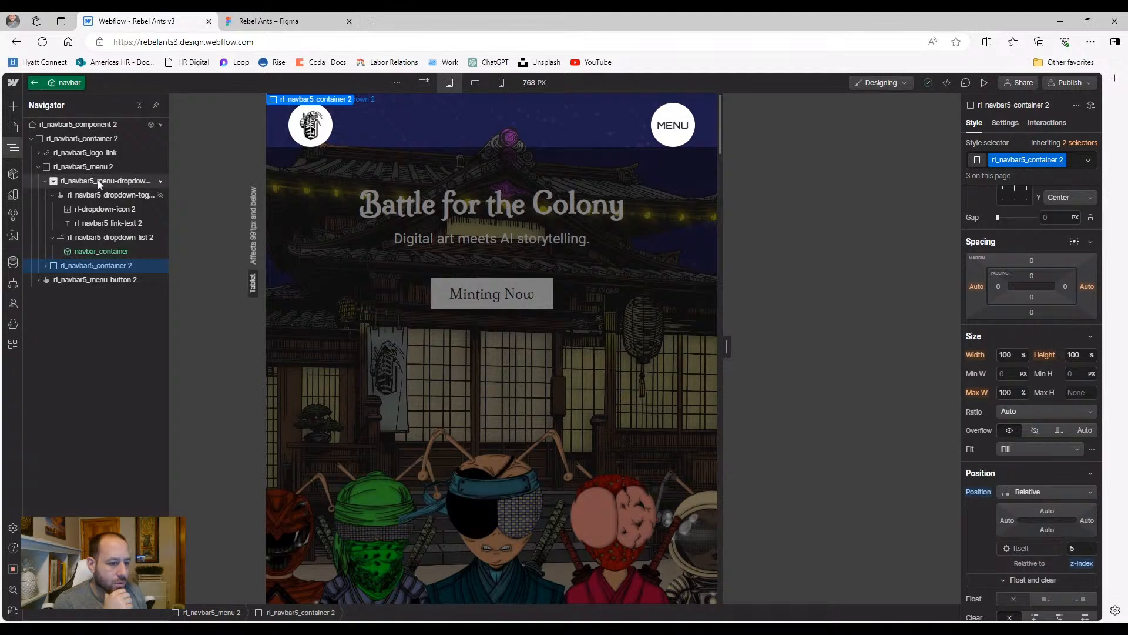
click(44, 181)
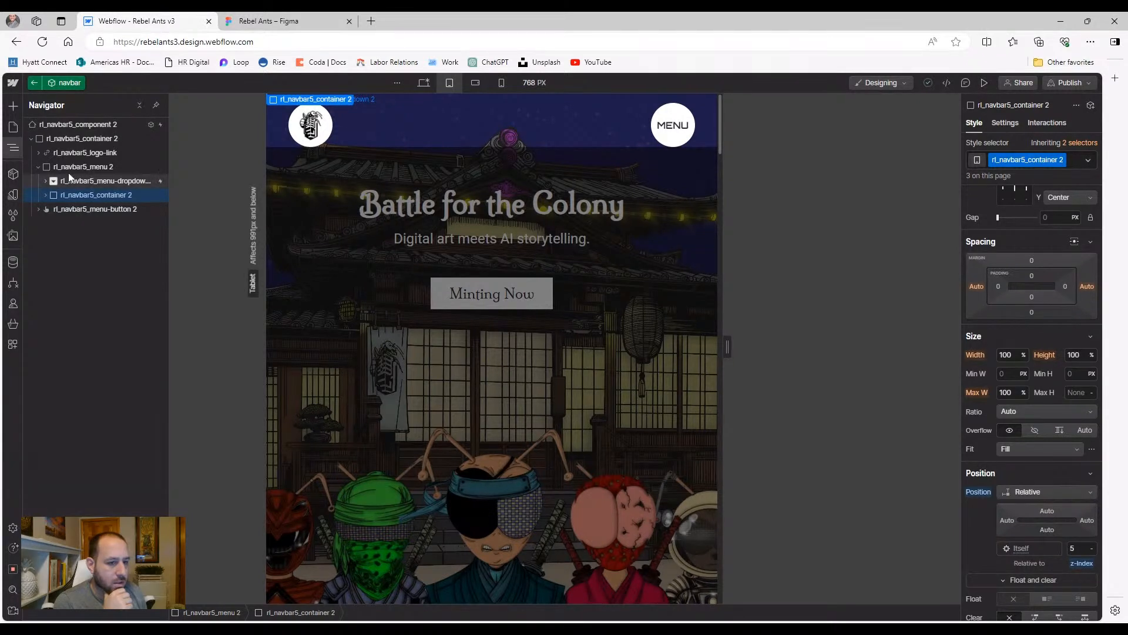
click(83, 166)
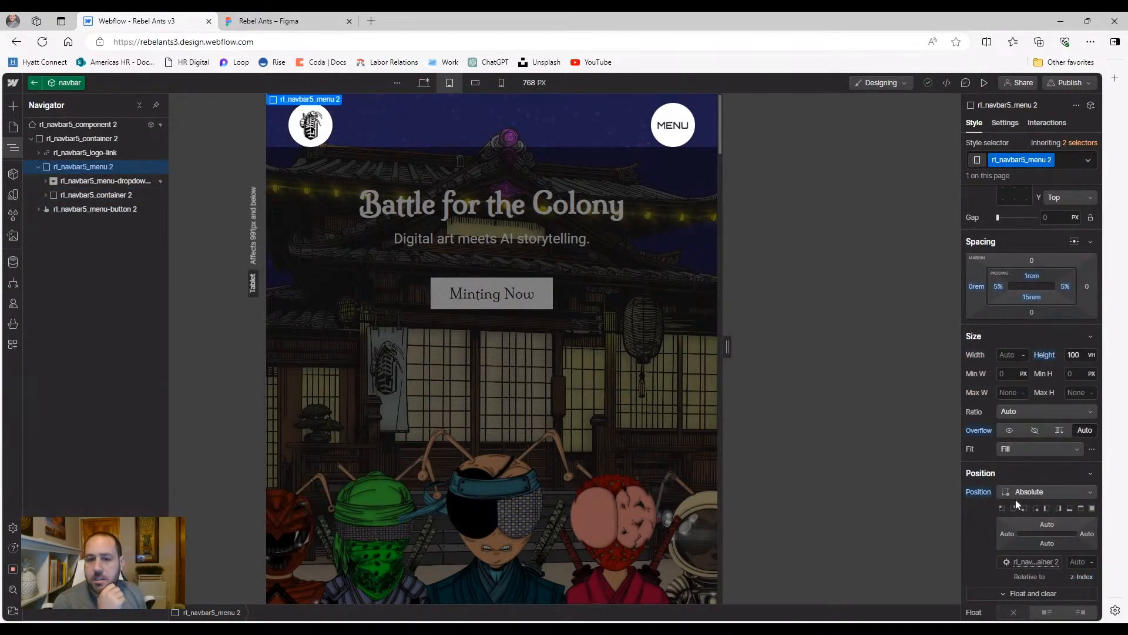
Make rl_navbar5_container 2 Absolute with the Top preset and test the MENU dropdown in preview
click(100, 197)
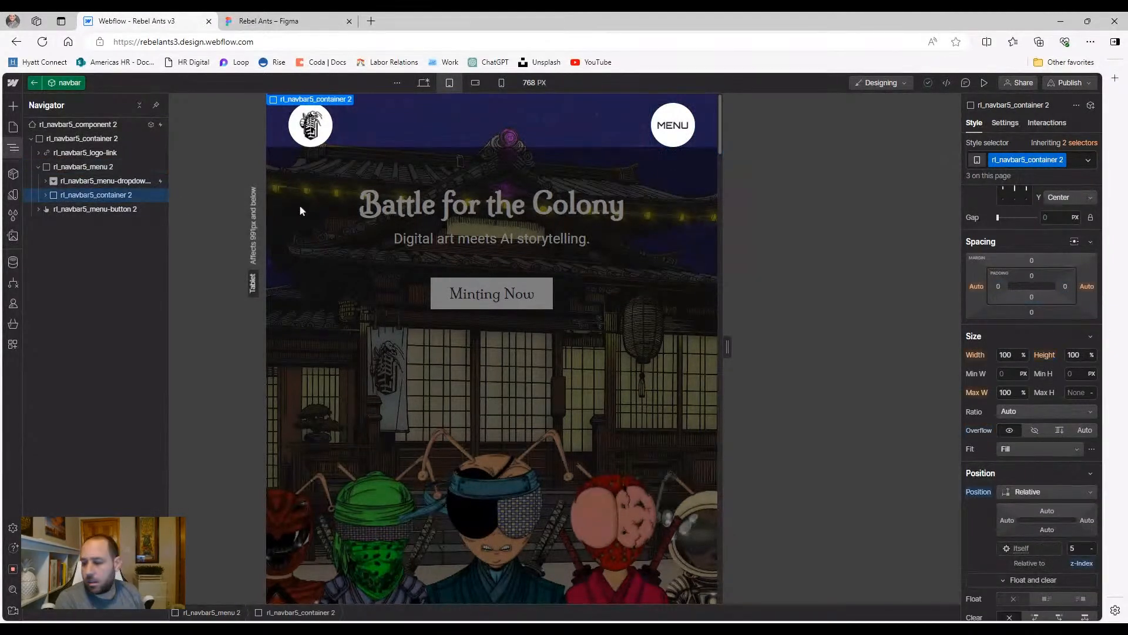
click(1042, 491)
click(1040, 504)
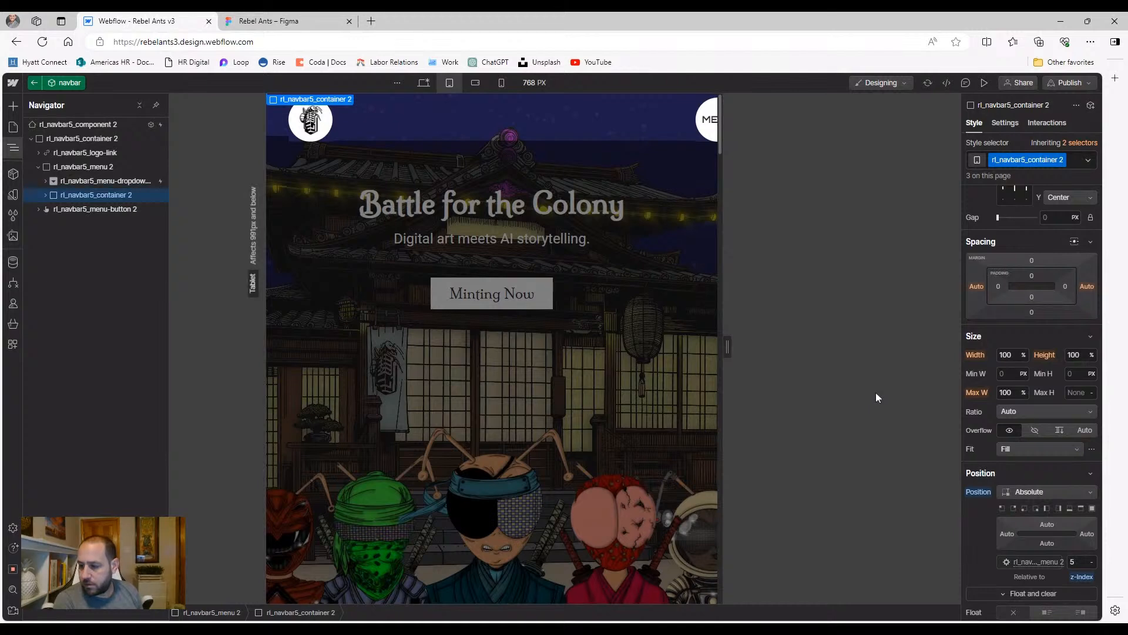
click(1082, 510)
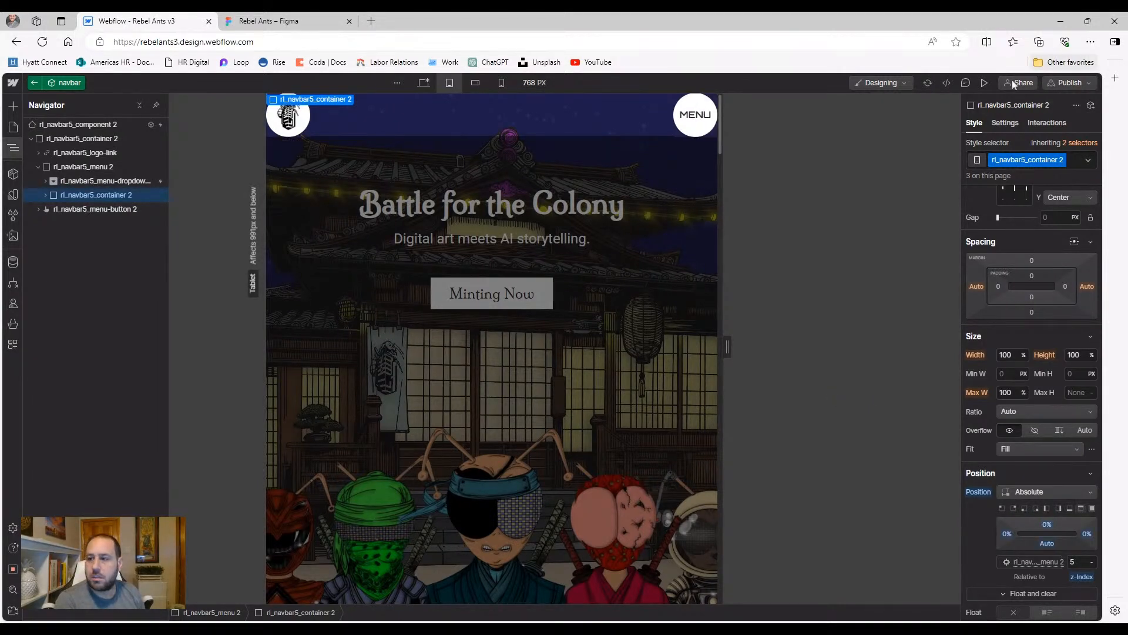
click(984, 82)
click(752, 113)
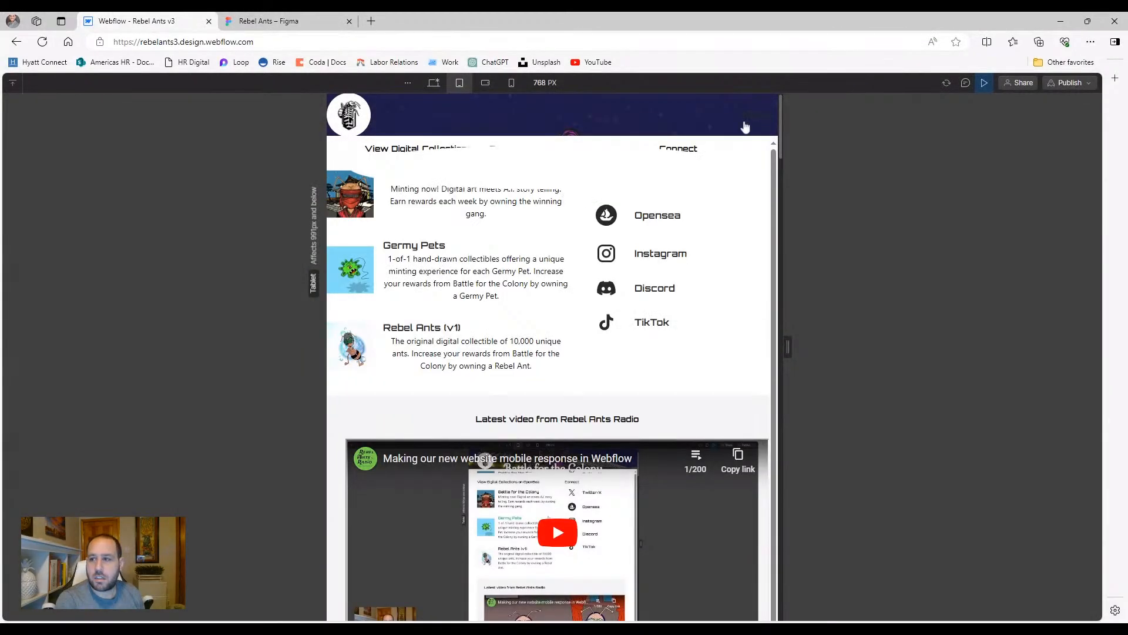
click(984, 83)
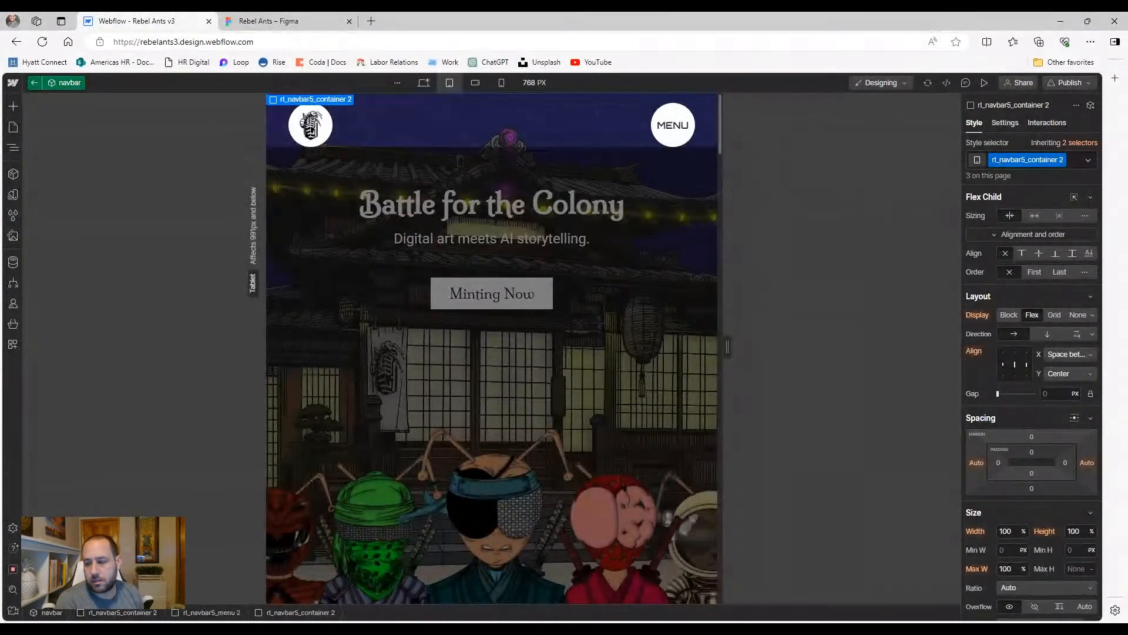
Reset the container's position to Static and recheck the MENU dropdown in preview
scroll(1007, 312, down, 4)
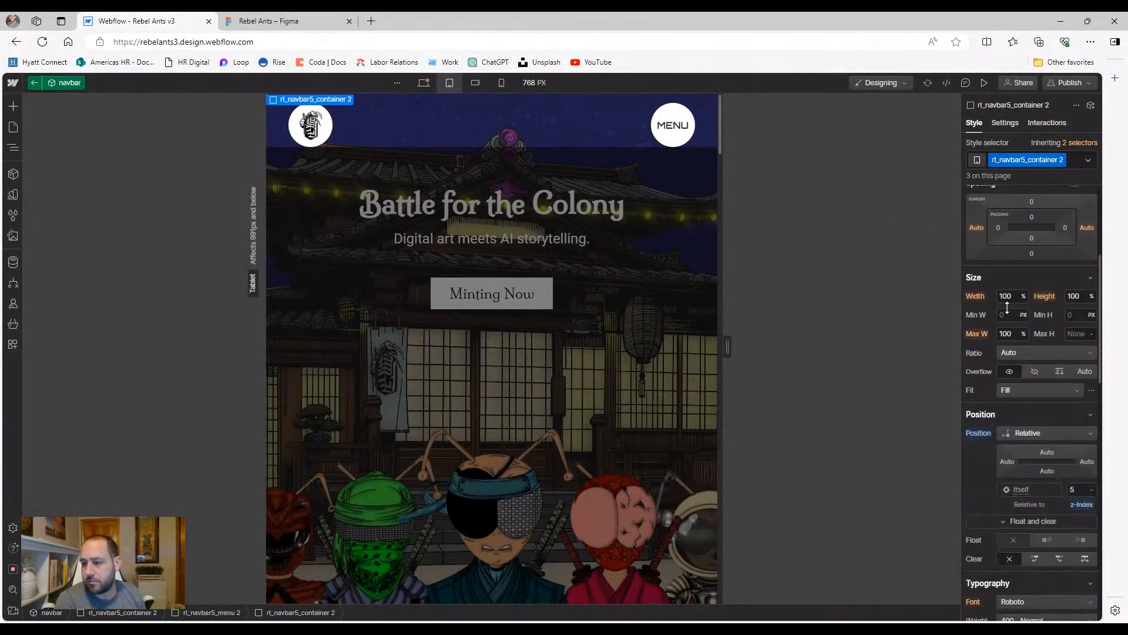
click(977, 433)
click(979, 451)
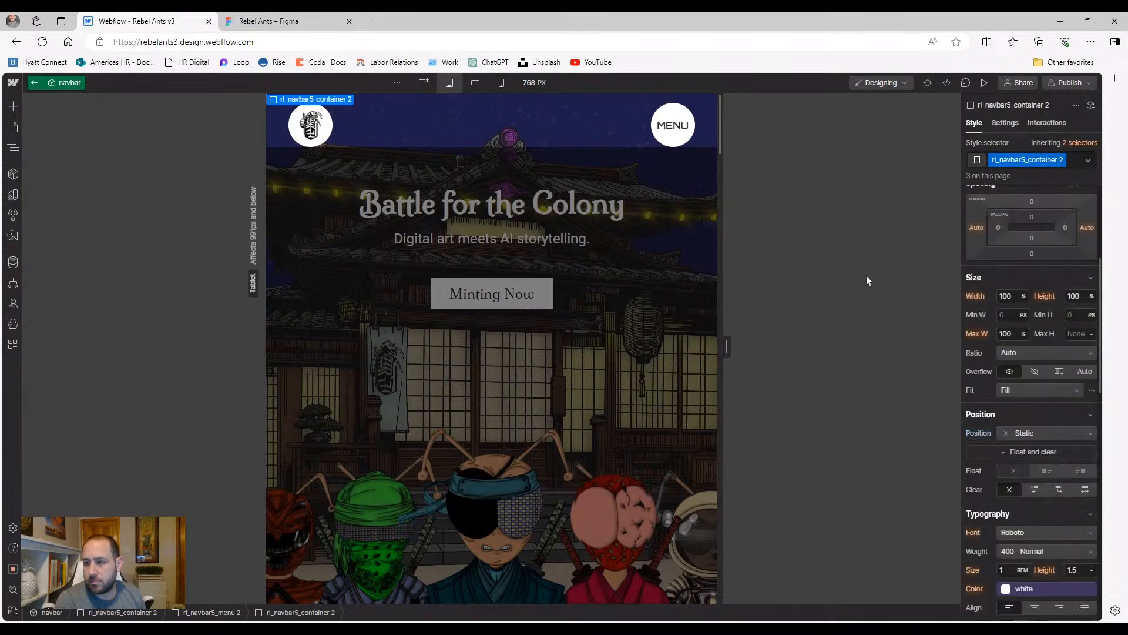
key(ctrl+shift+p)
click(736, 125)
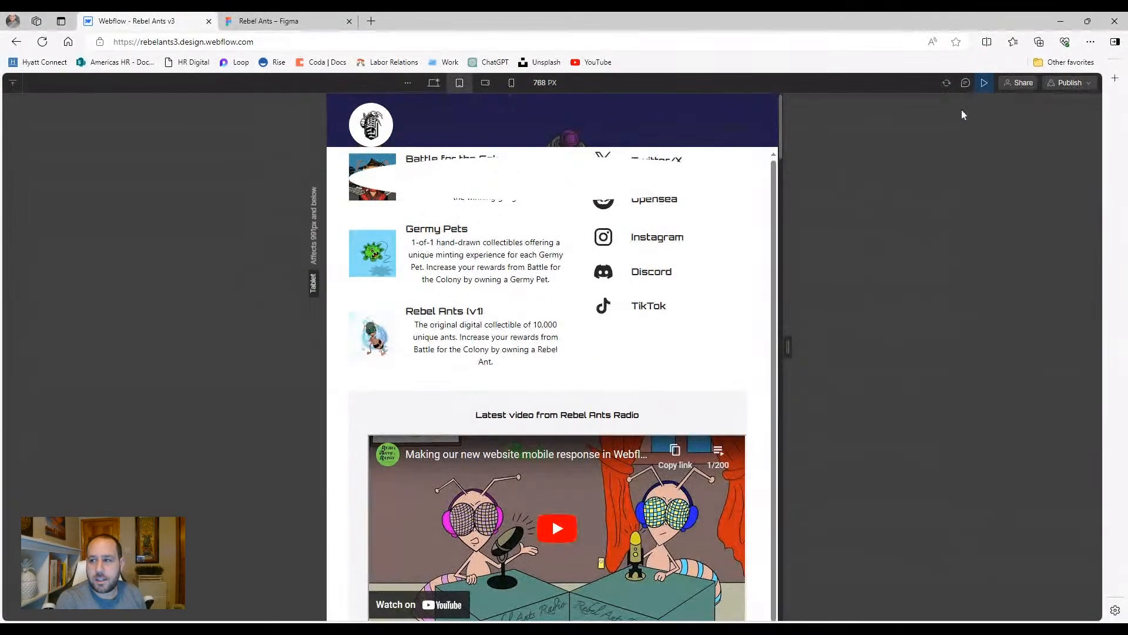
click(984, 83)
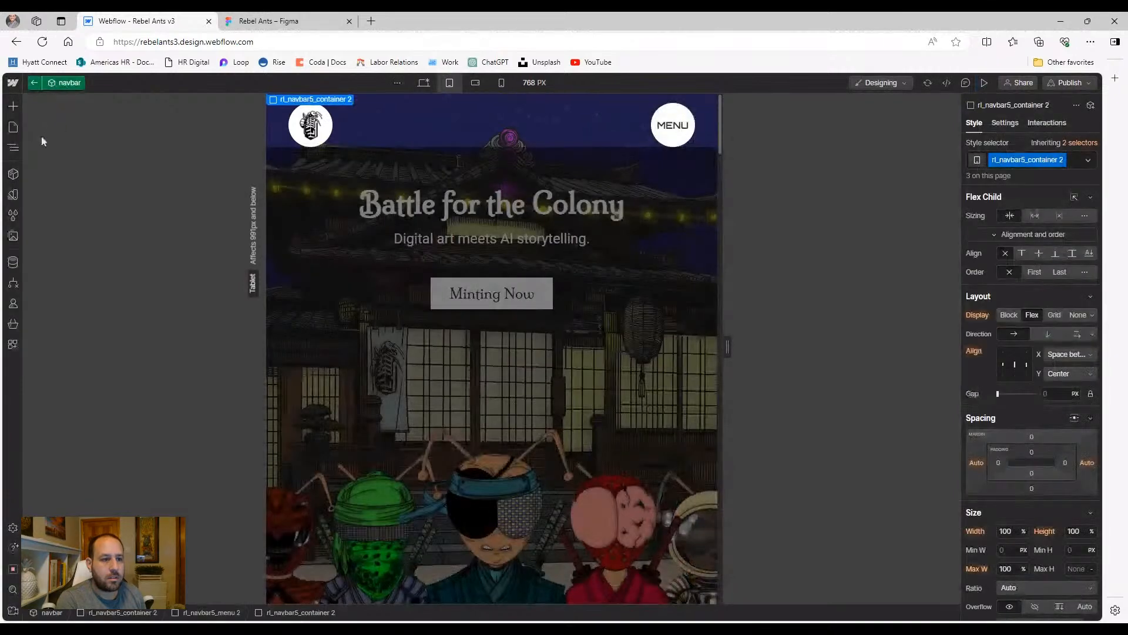
In the Navigator, select rl_navbar5_dropdown-toggle 2 and reset its display to Block
click(13, 150)
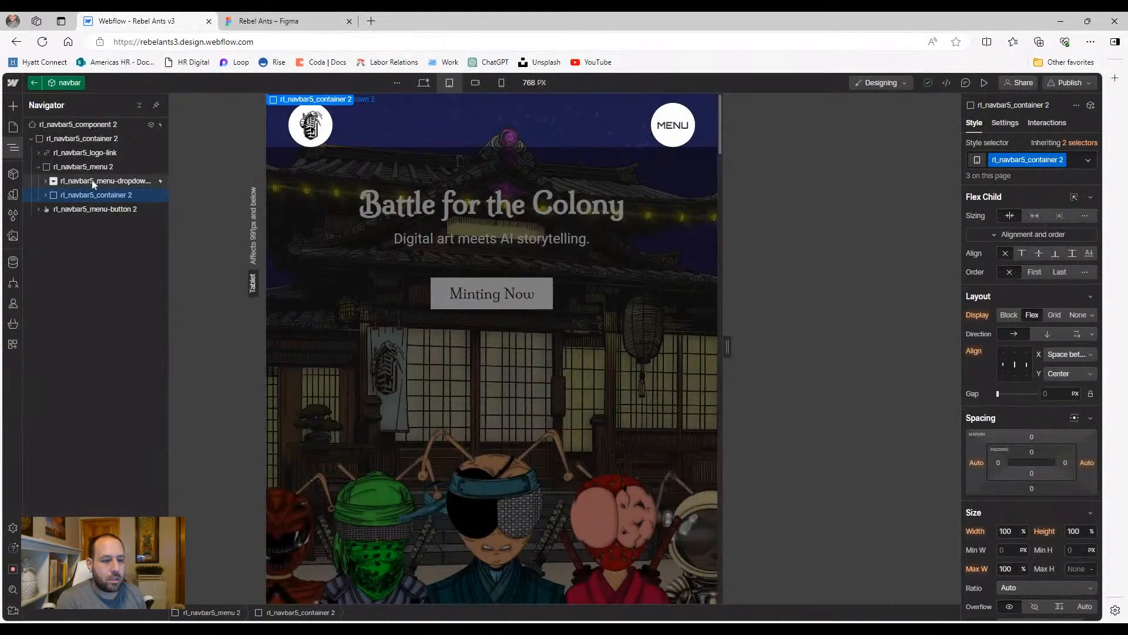
click(50, 181)
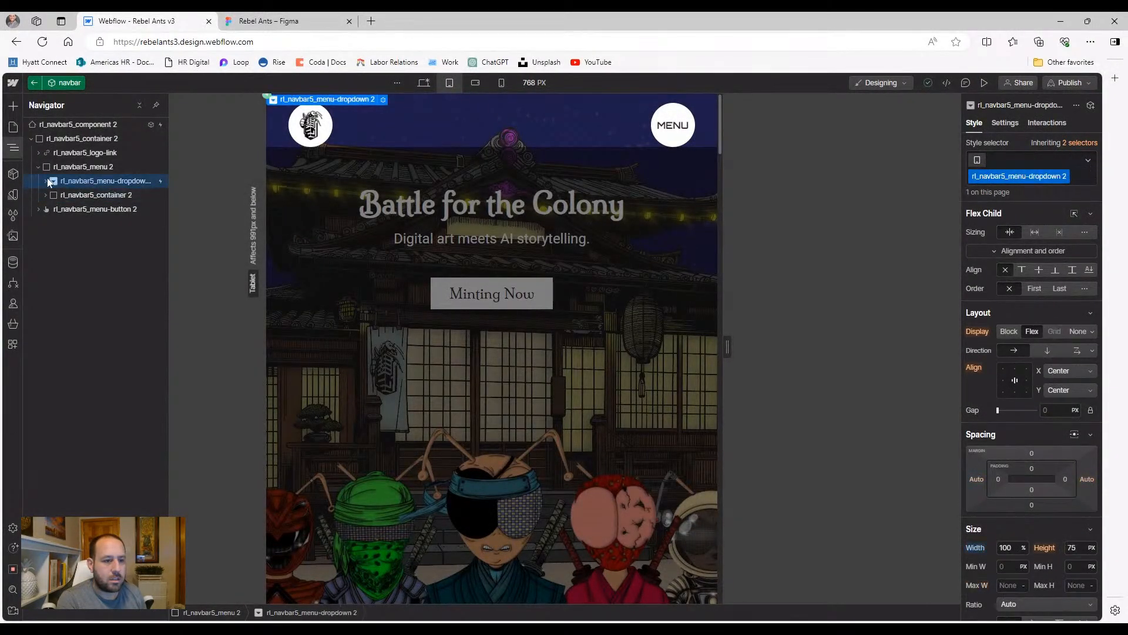
click(46, 180)
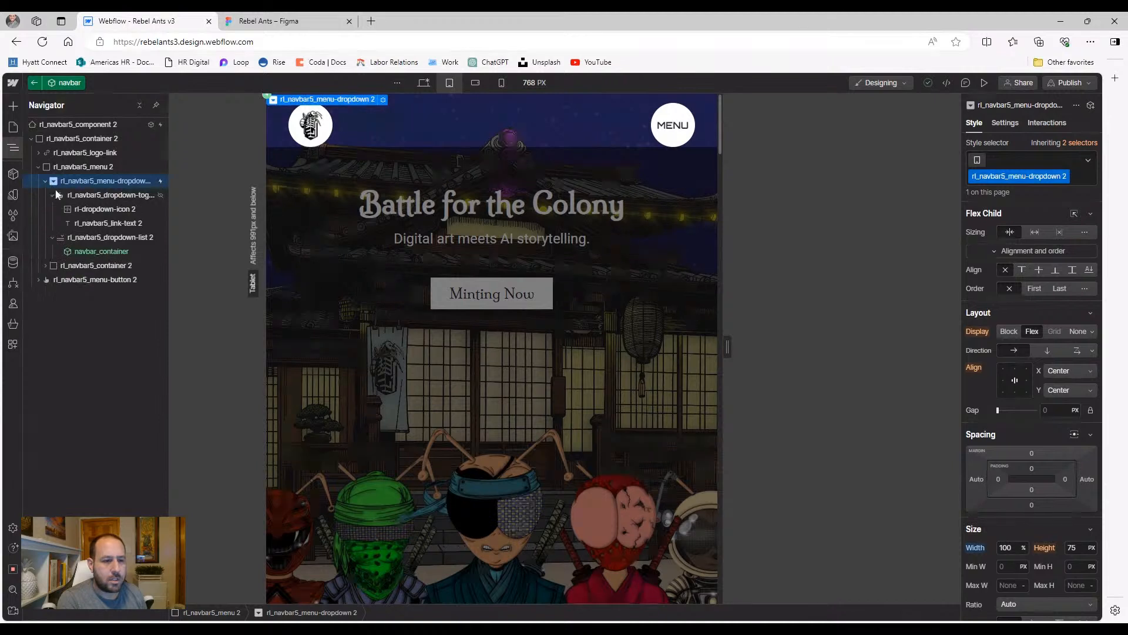
click(93, 223)
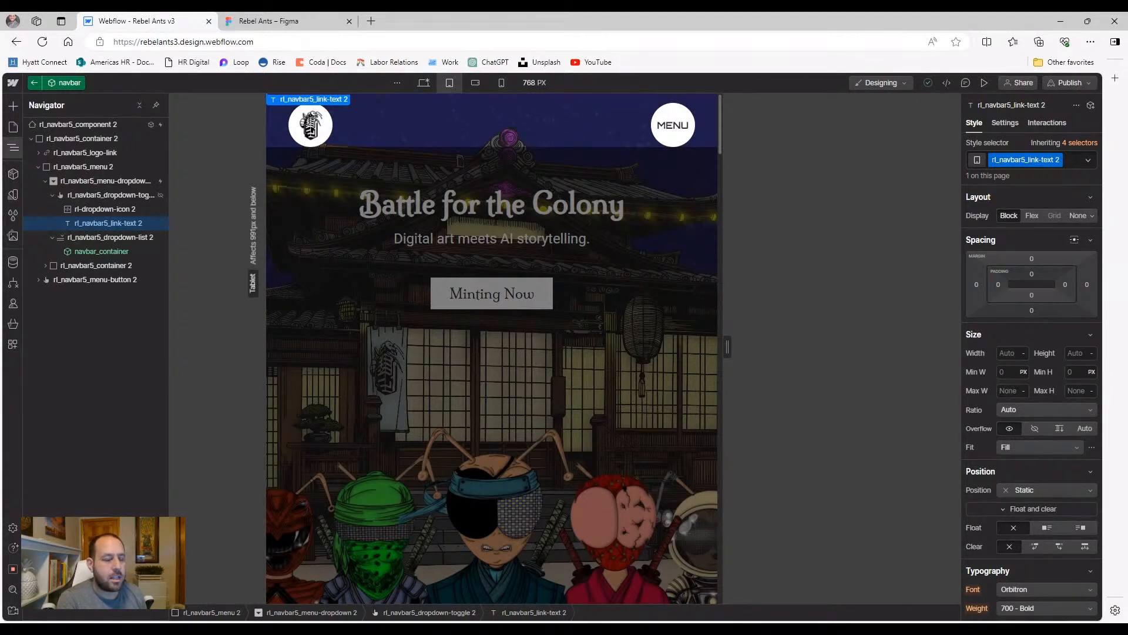
click(110, 195)
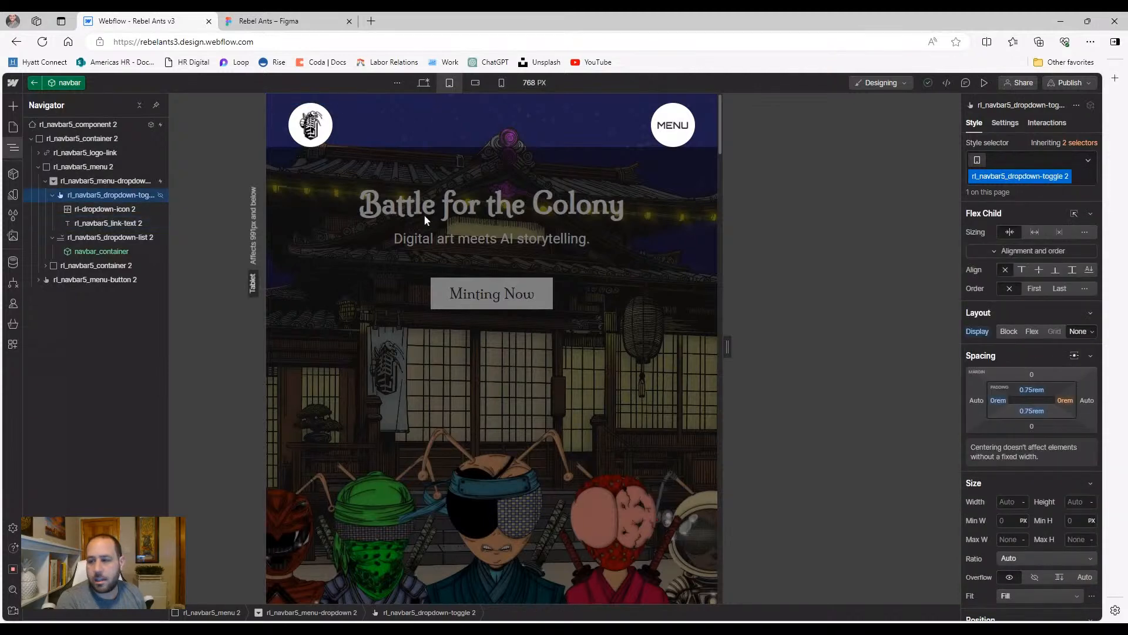
click(978, 331)
click(976, 344)
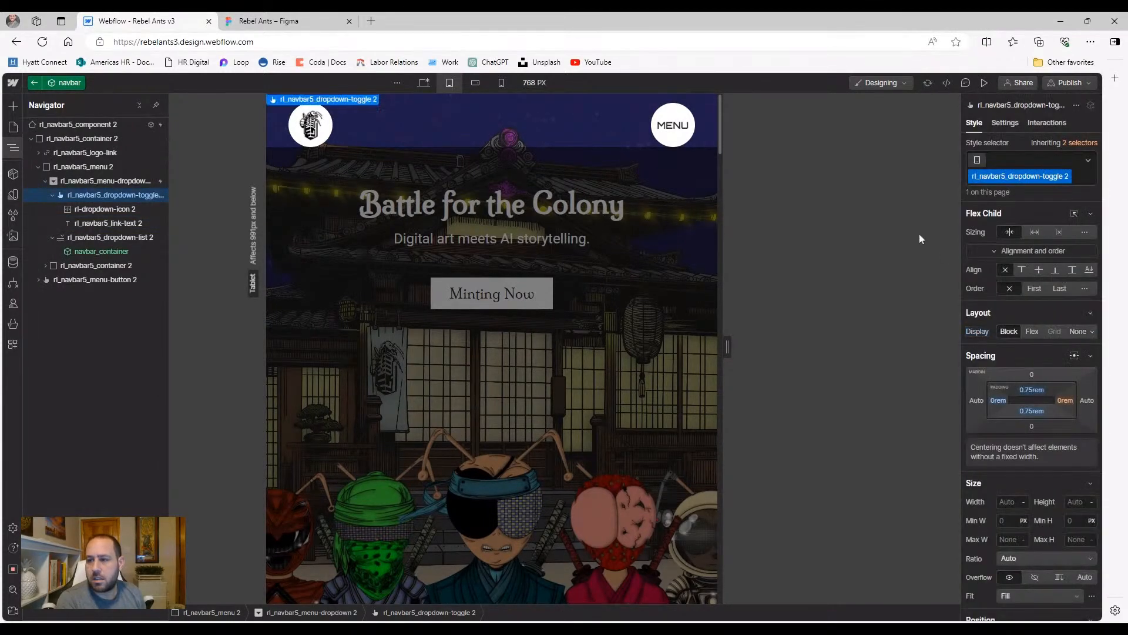
Preview at tablet width and open MENU to check the collections, Connect links and video
click(983, 84)
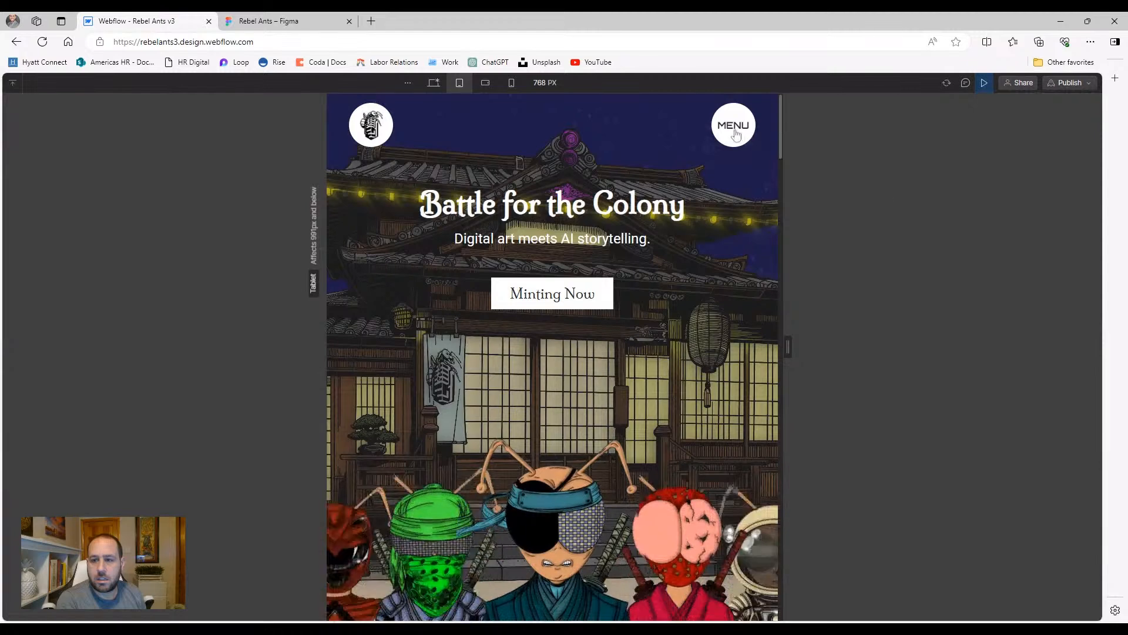
click(734, 132)
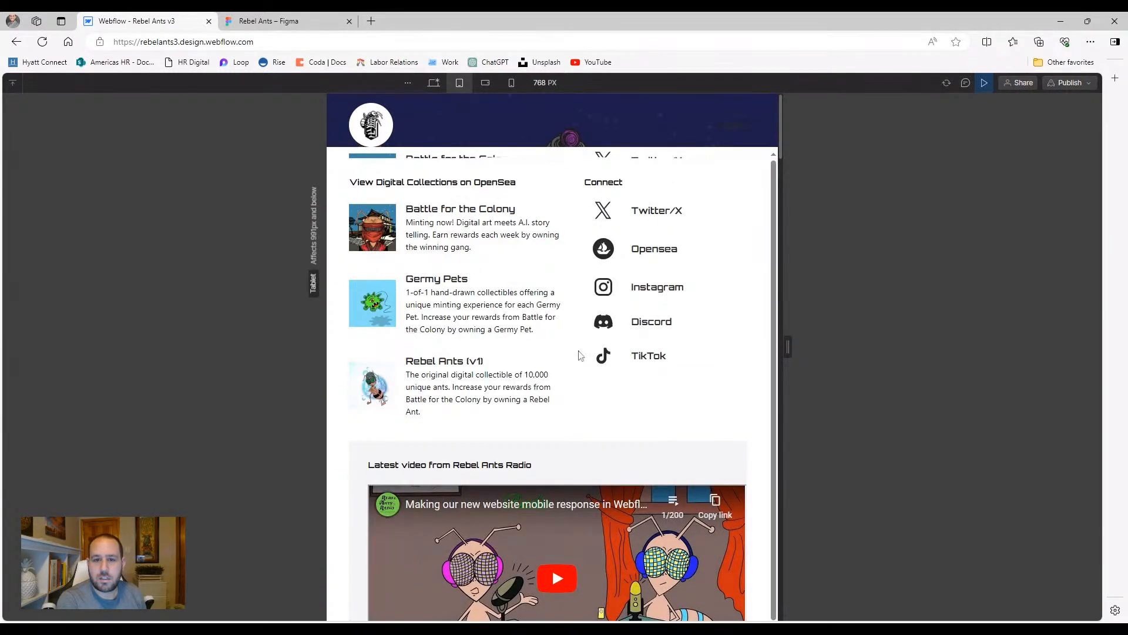
scroll(569, 315, down, 1)
scroll(569, 315, up, 1)
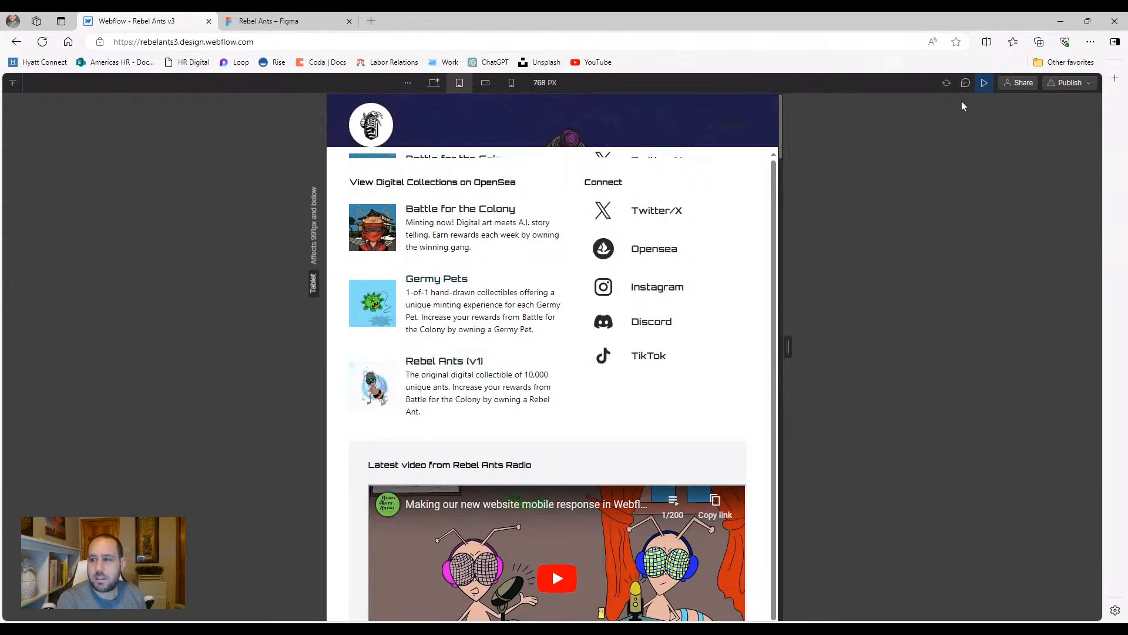
click(984, 83)
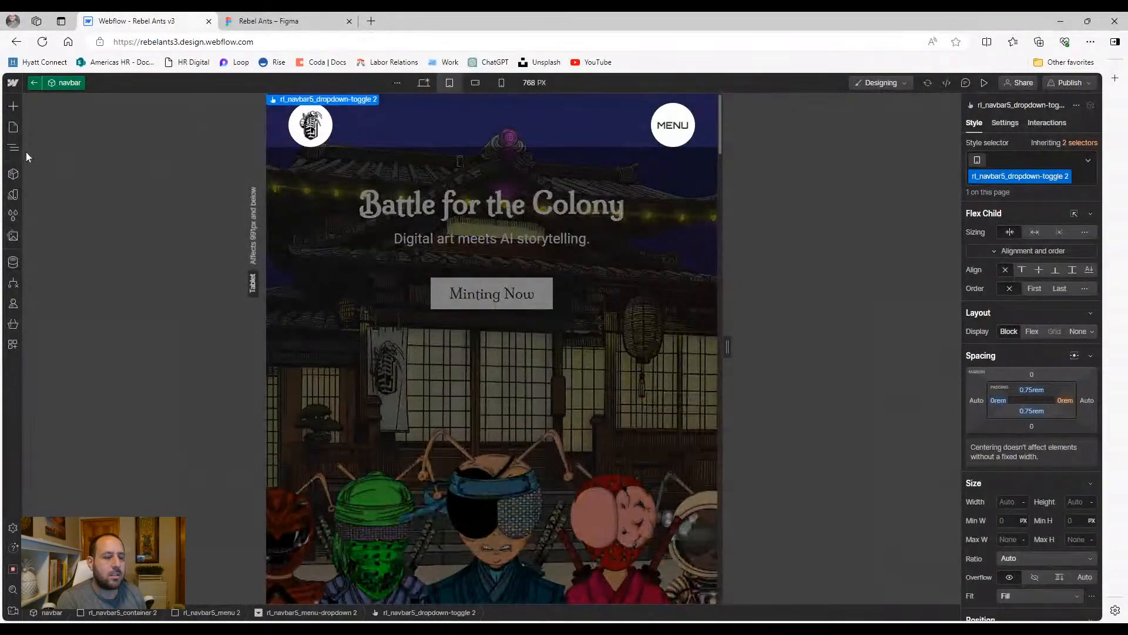
Select rl_navbar5_dropdown-list 2 and set its Menu to Hide in the Settings panel
click(13, 147)
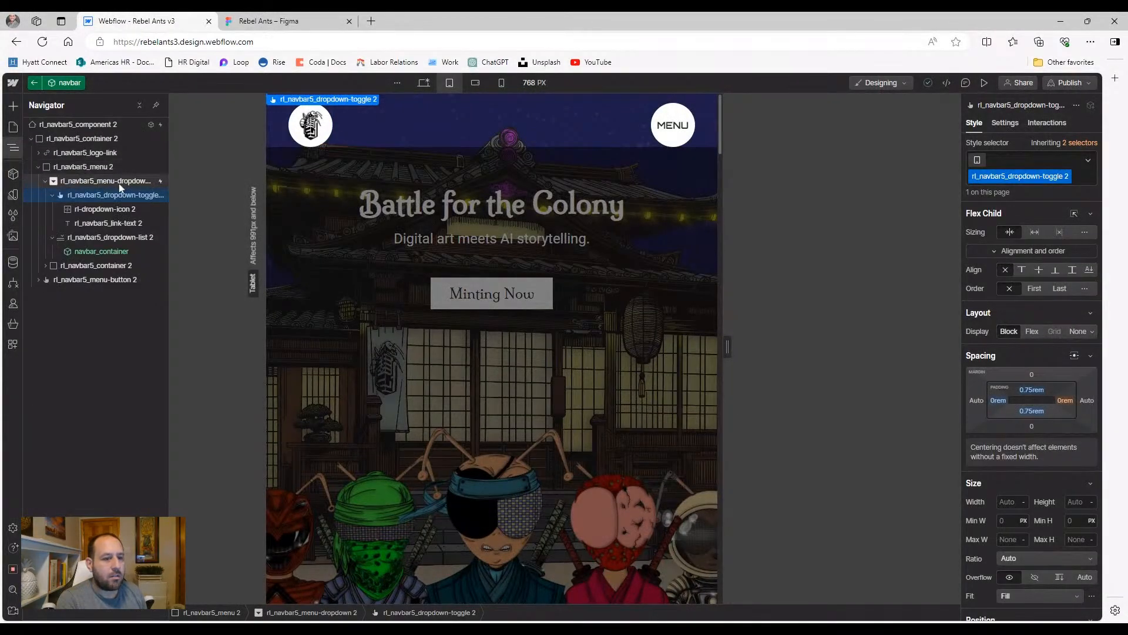
click(52, 196)
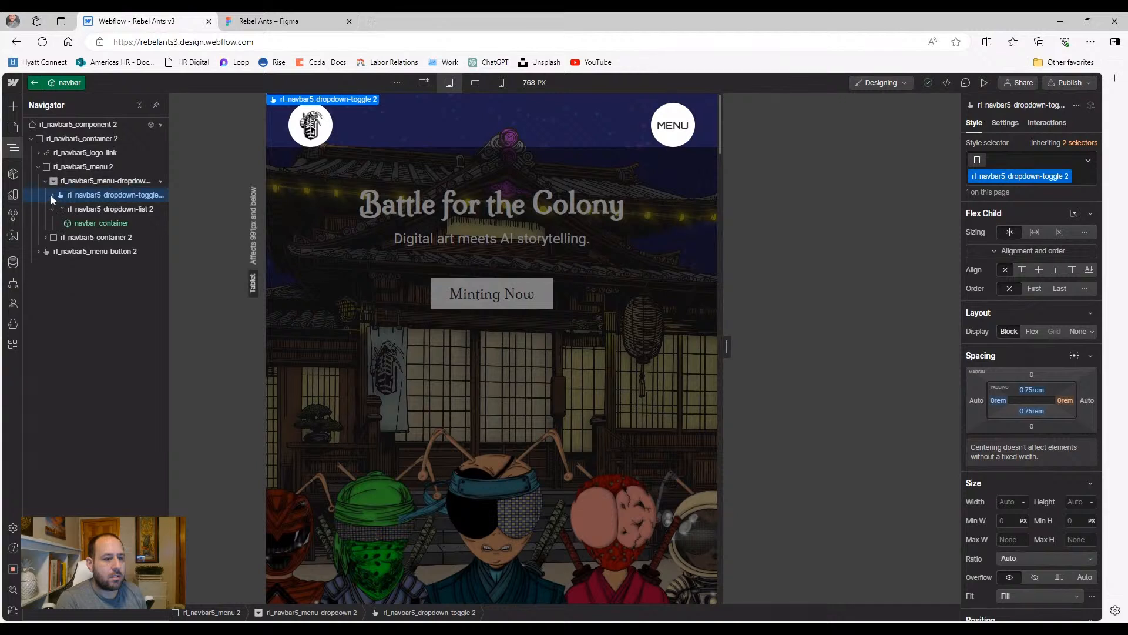
click(94, 209)
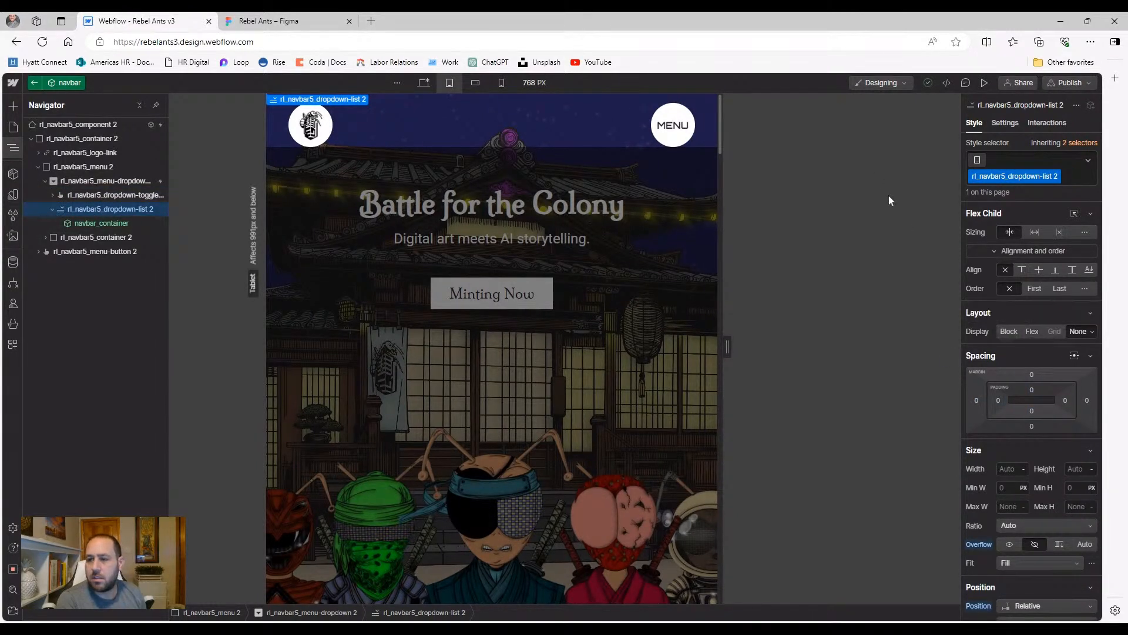
click(1005, 123)
click(1008, 276)
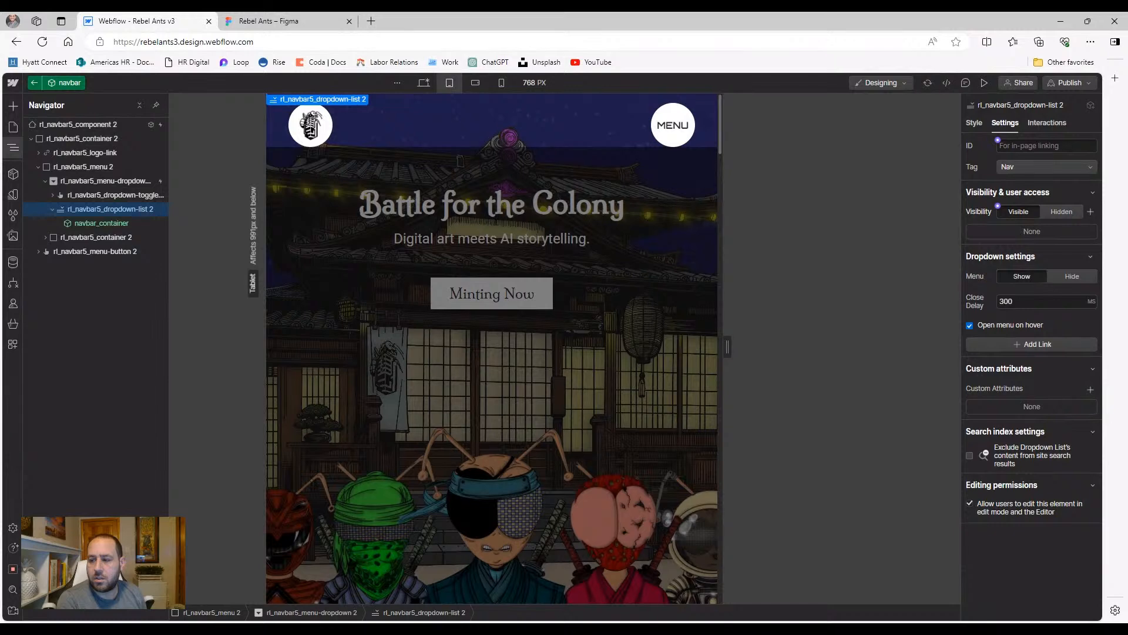
click(1061, 278)
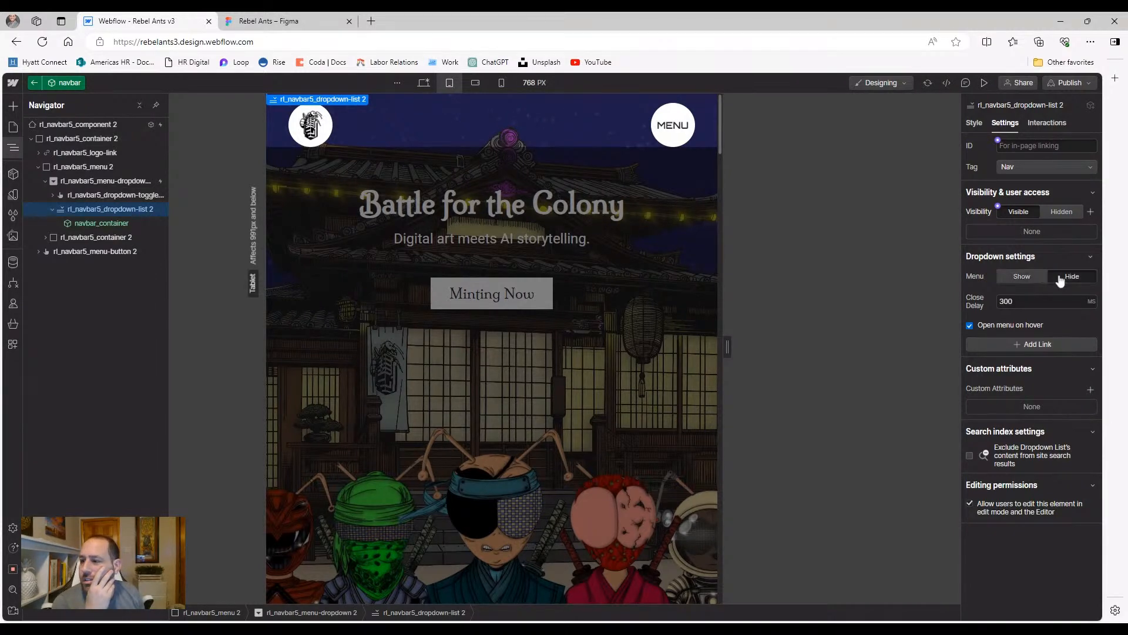
click(970, 327)
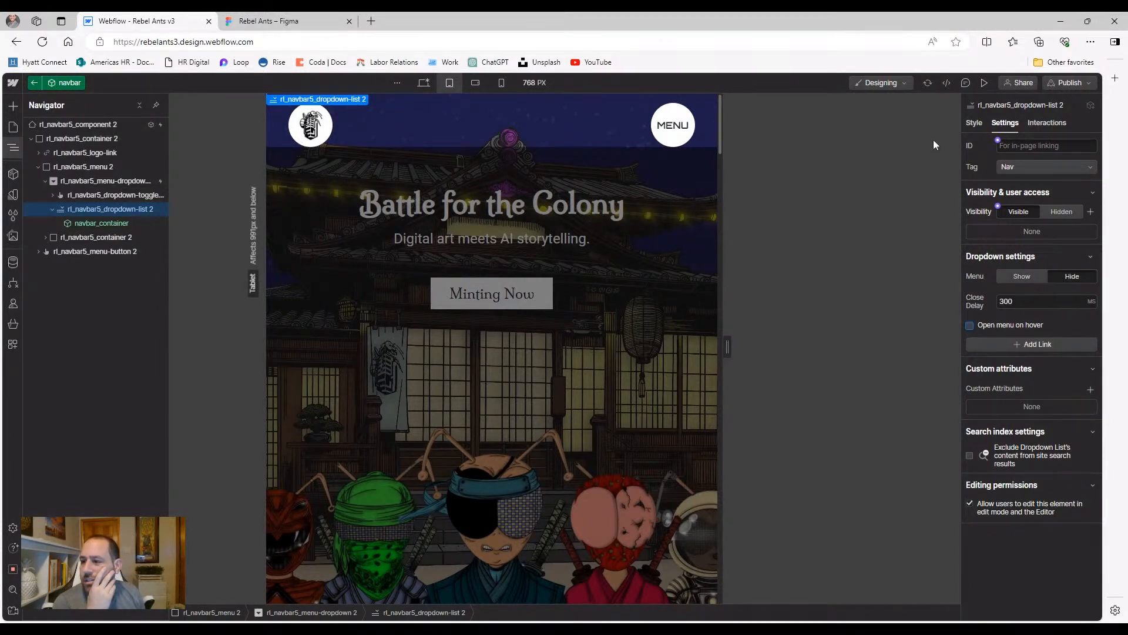
Preview the tablet page and open the MENU dropdown to check its layout
click(983, 83)
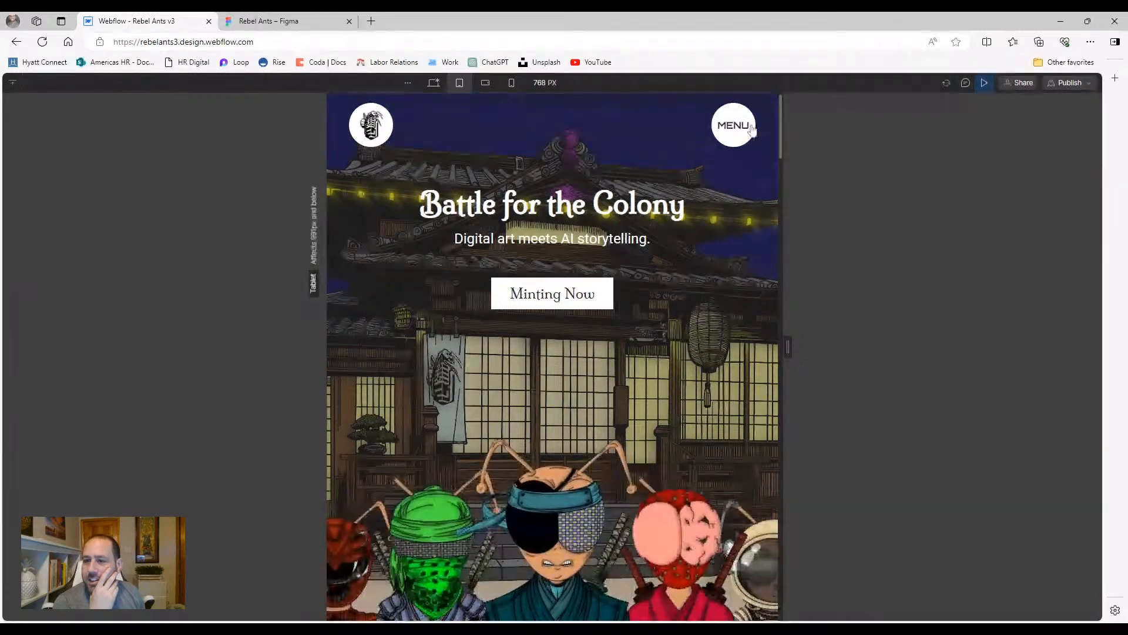
click(735, 125)
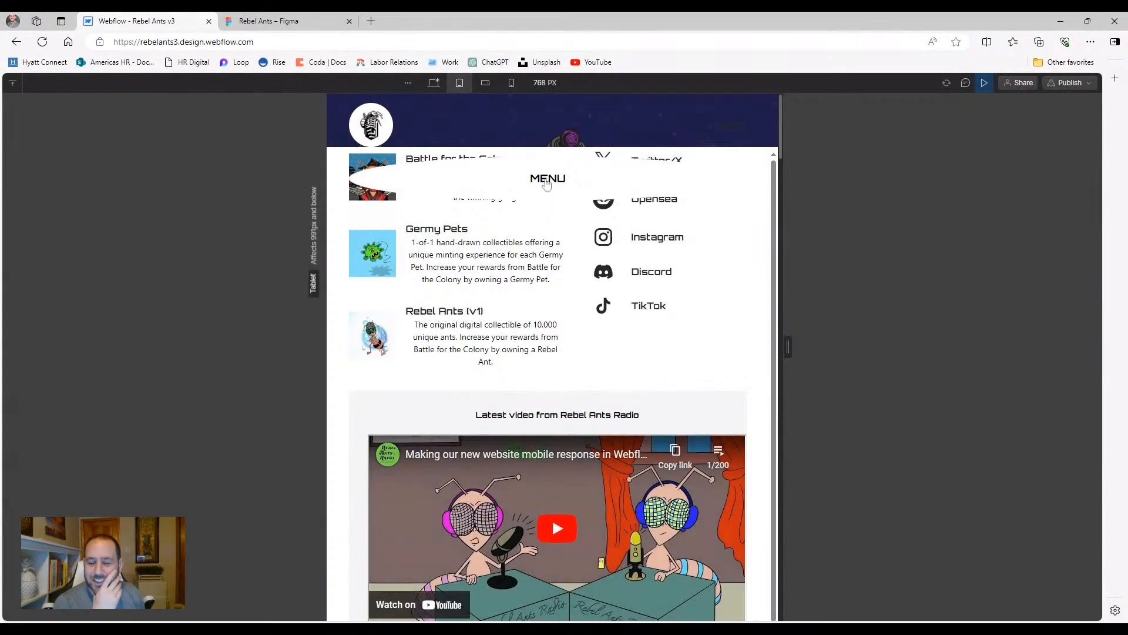
click(546, 183)
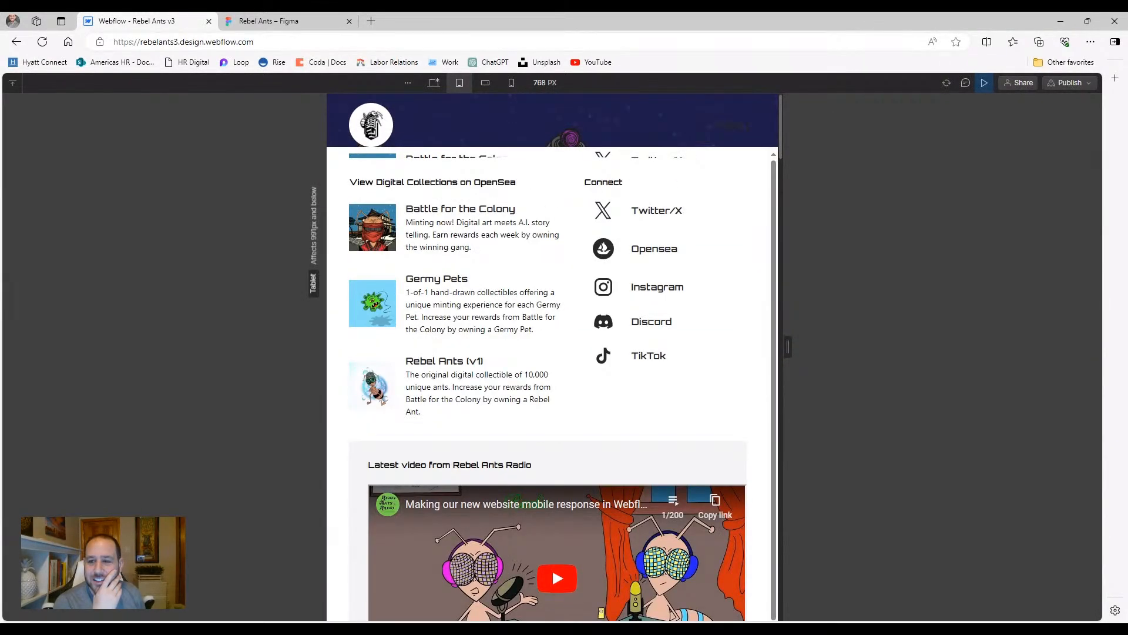
click(985, 83)
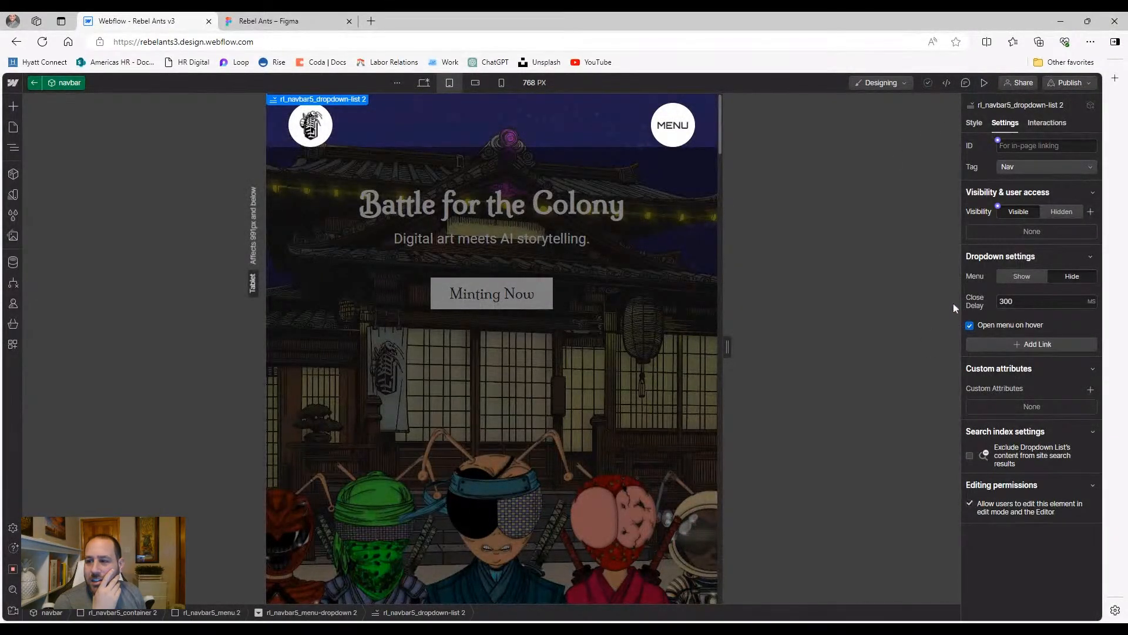
Switch to desktop width and test the MENU dropdown opening and closing in preview
click(423, 82)
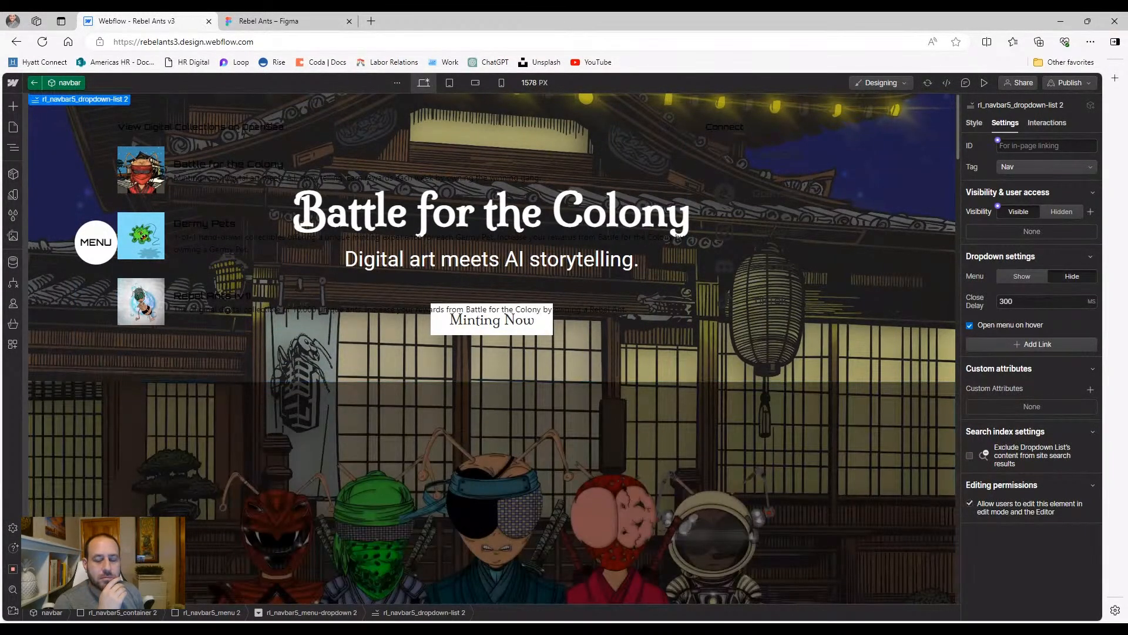
key(ctrl+z)
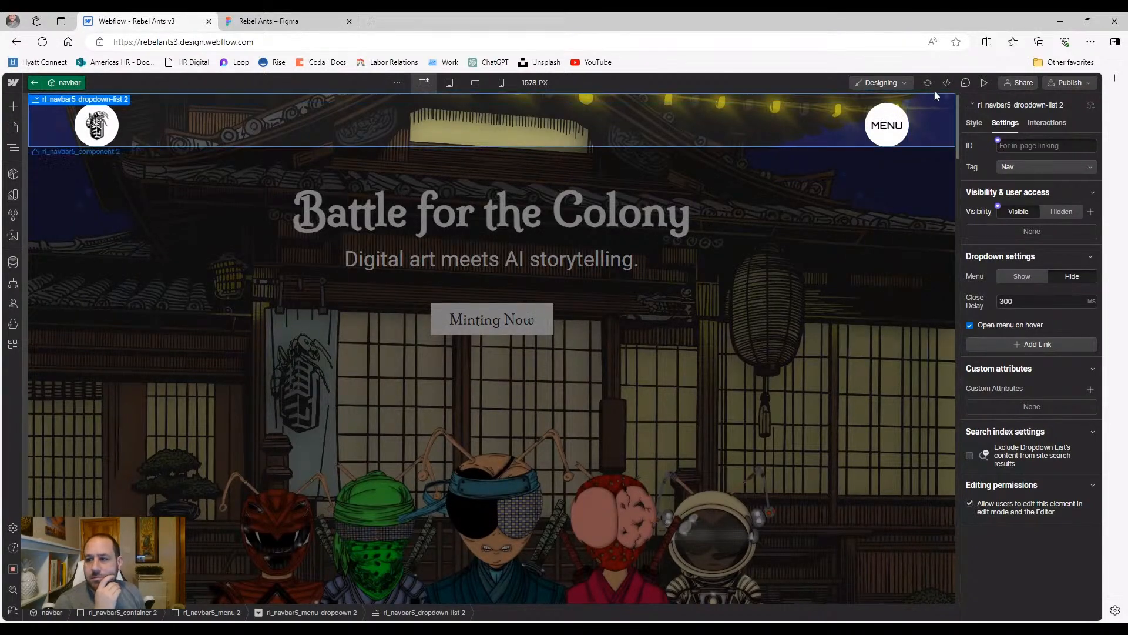
click(984, 82)
click(1017, 122)
click(1018, 126)
click(1021, 135)
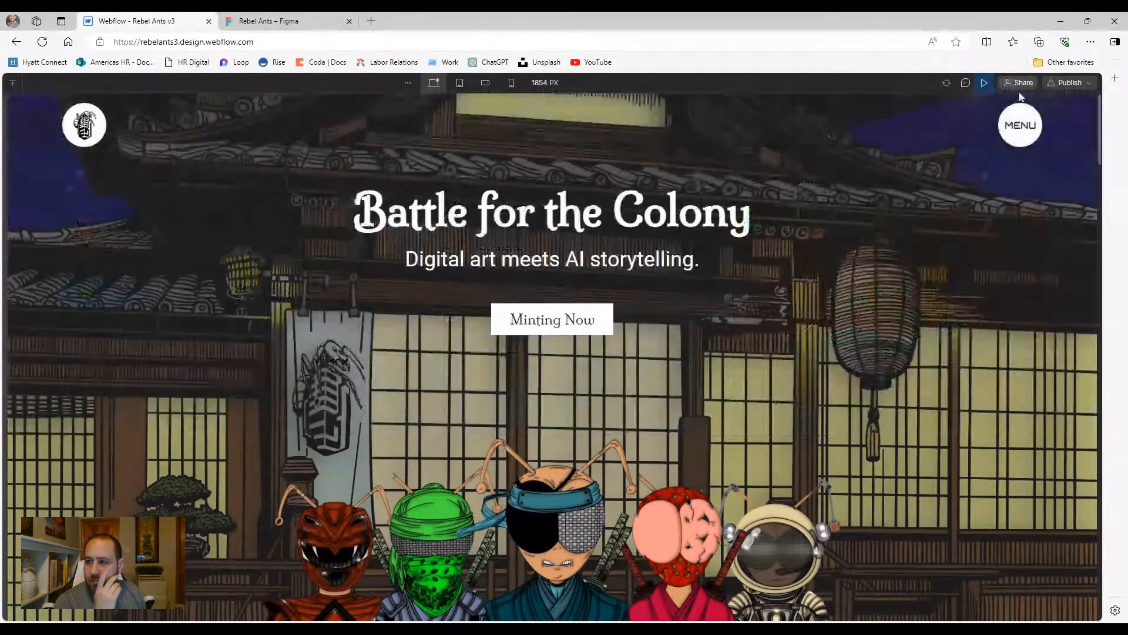
click(984, 82)
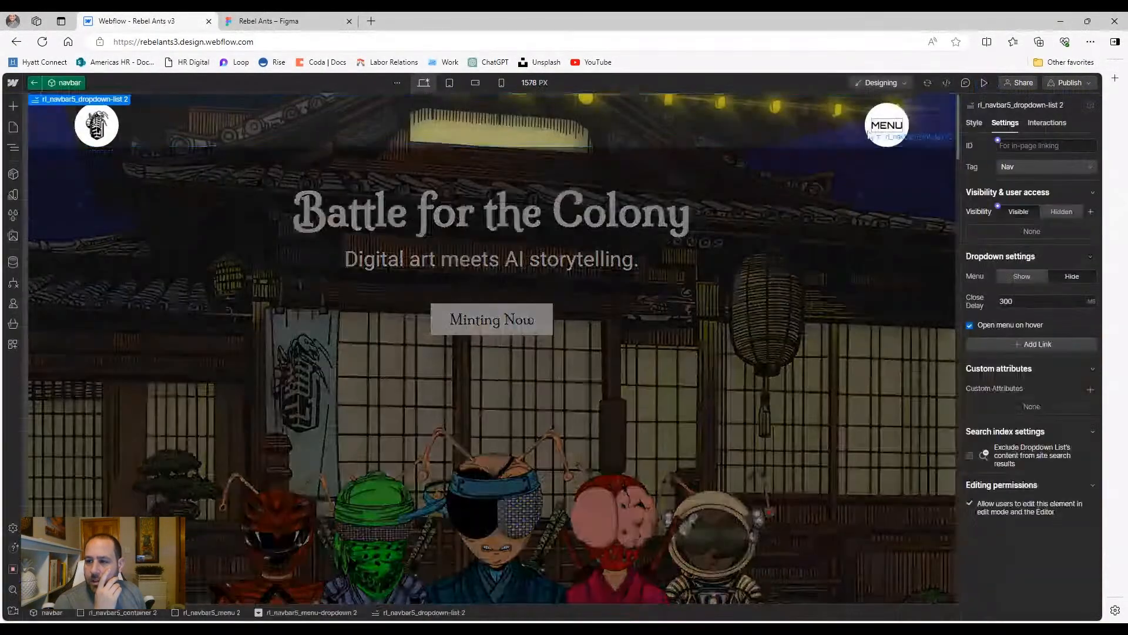
Re-test the desktop MENU dropdown repeatedly in preview, then open the navbar component for editing
click(870, 134)
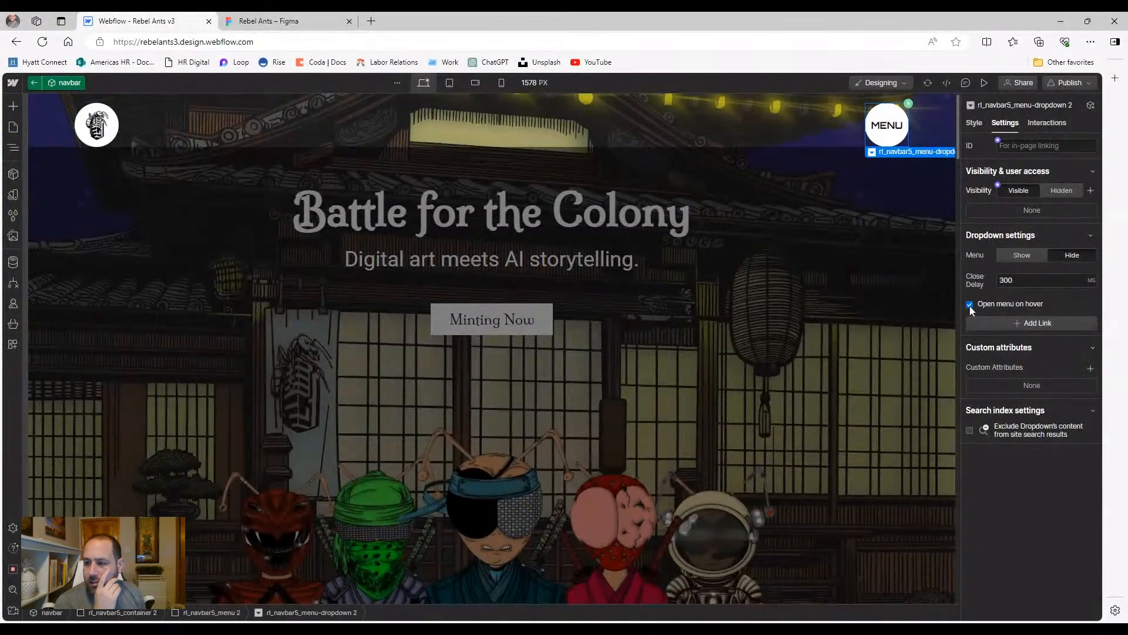
click(985, 82)
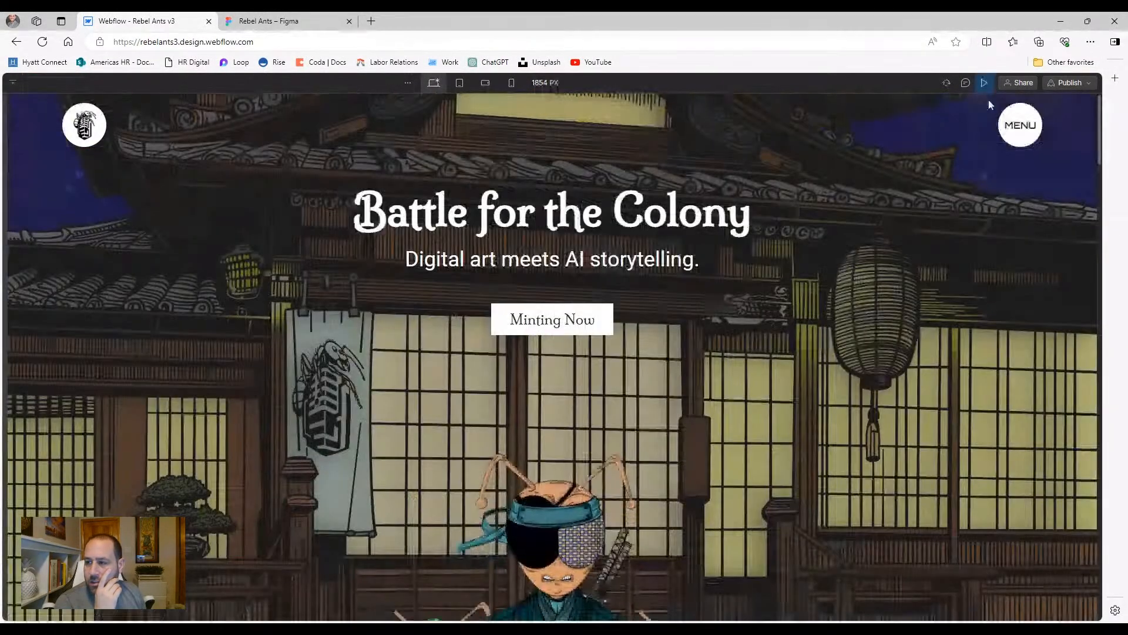
click(1019, 134)
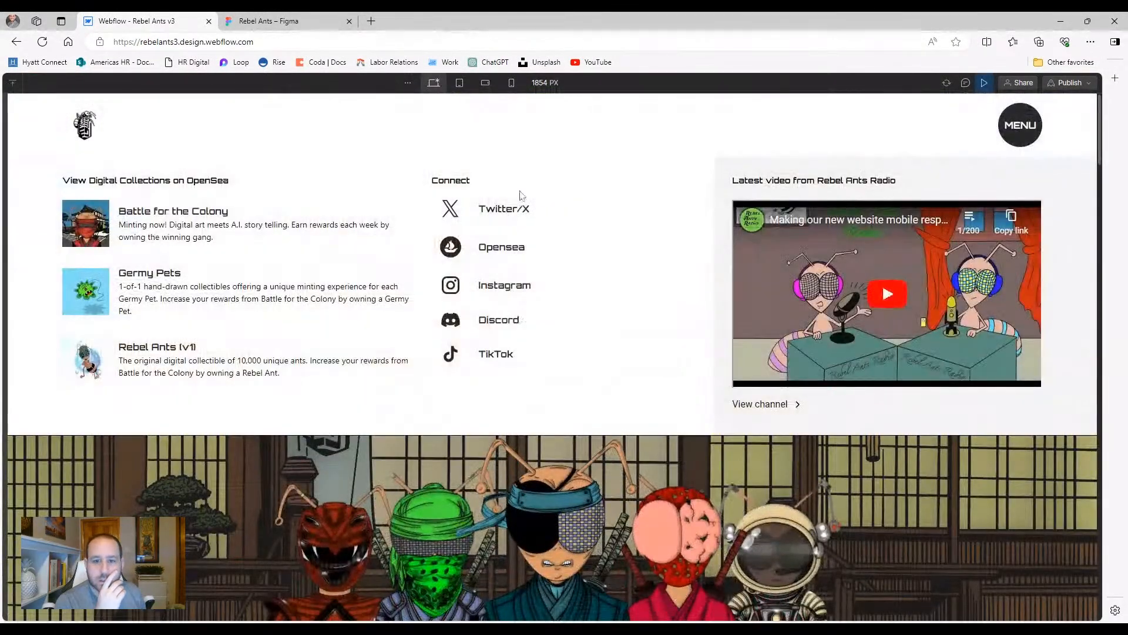
click(1015, 131)
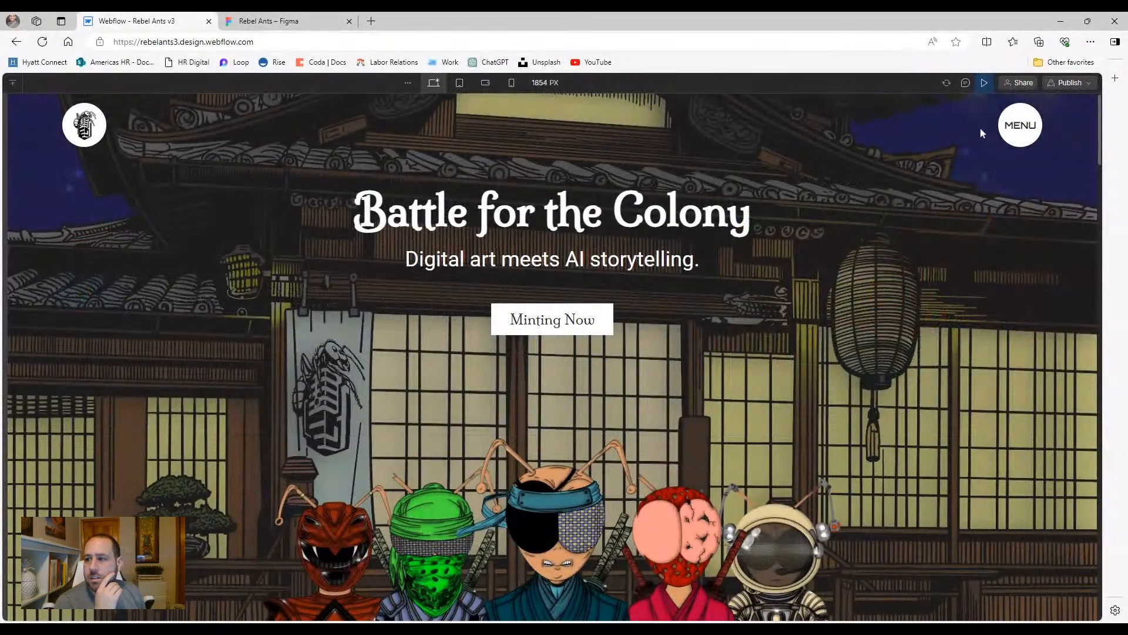
click(1015, 128)
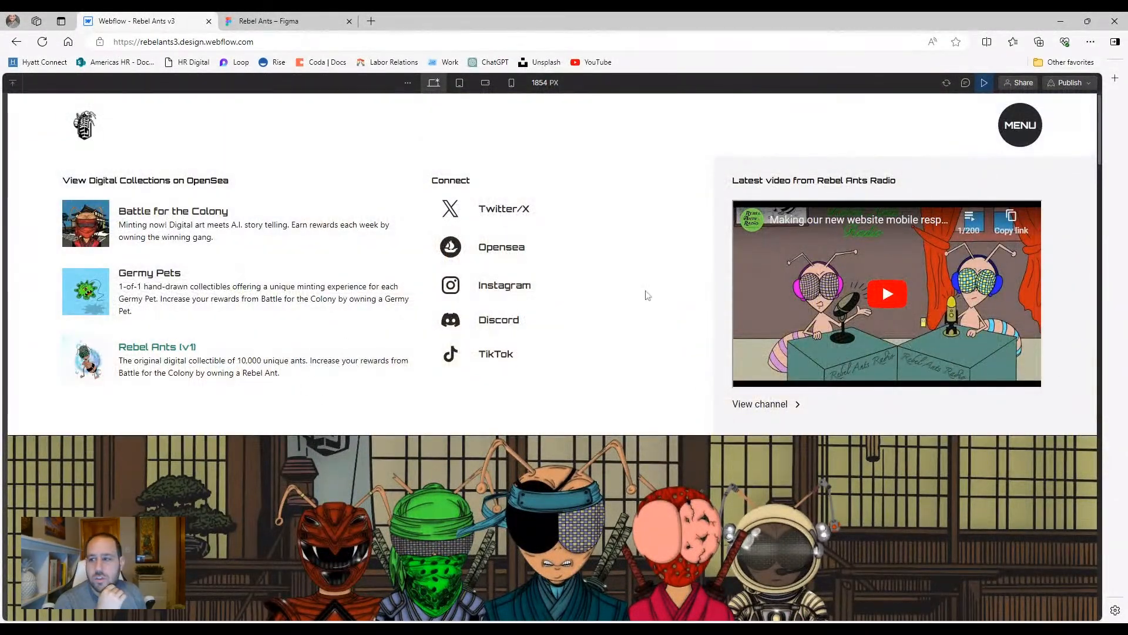
click(1010, 133)
click(1007, 134)
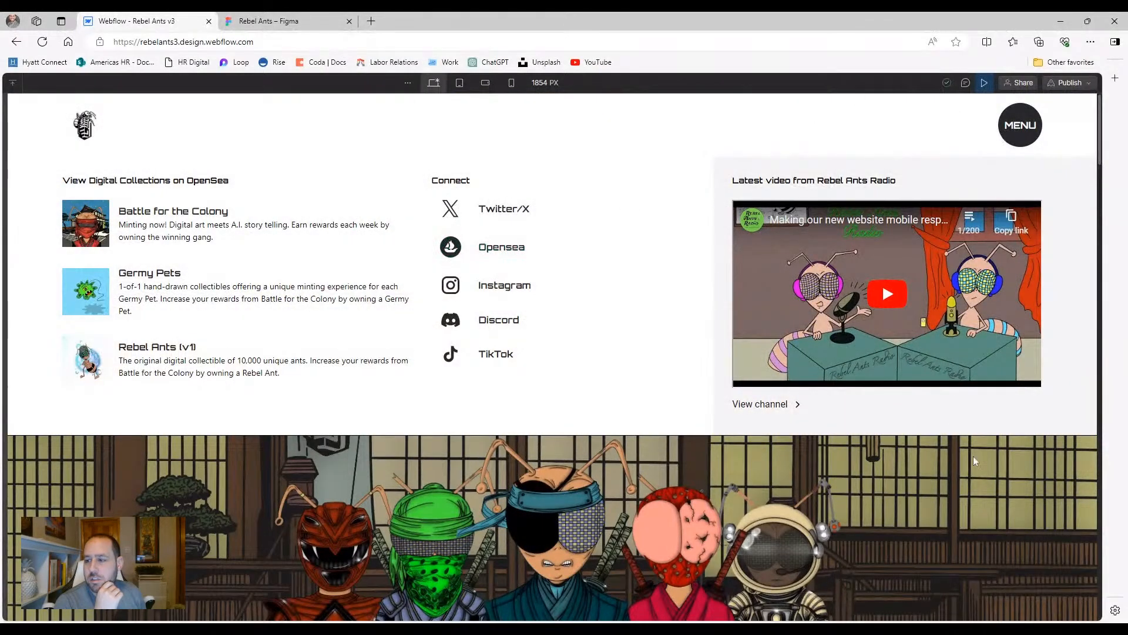
click(1026, 134)
click(1026, 135)
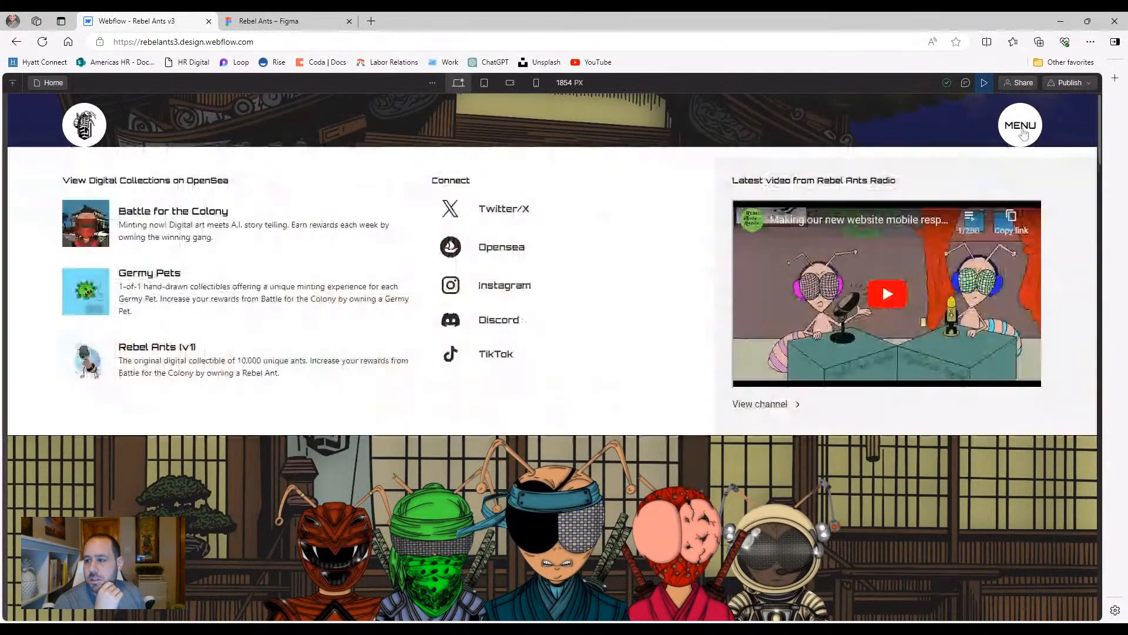
click(951, 121)
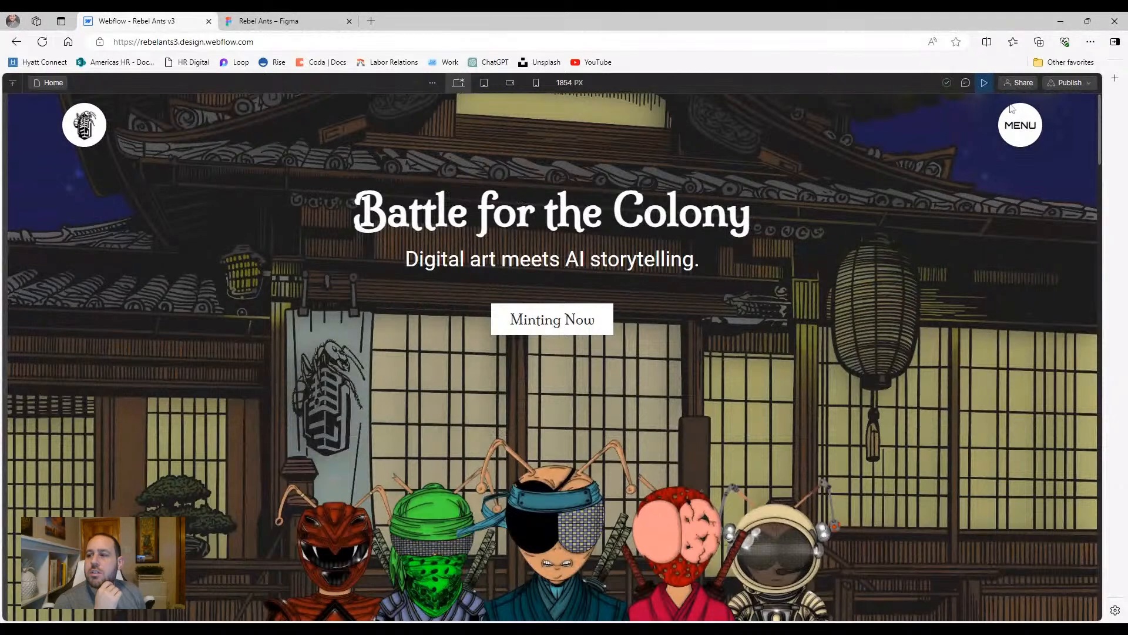
click(1019, 135)
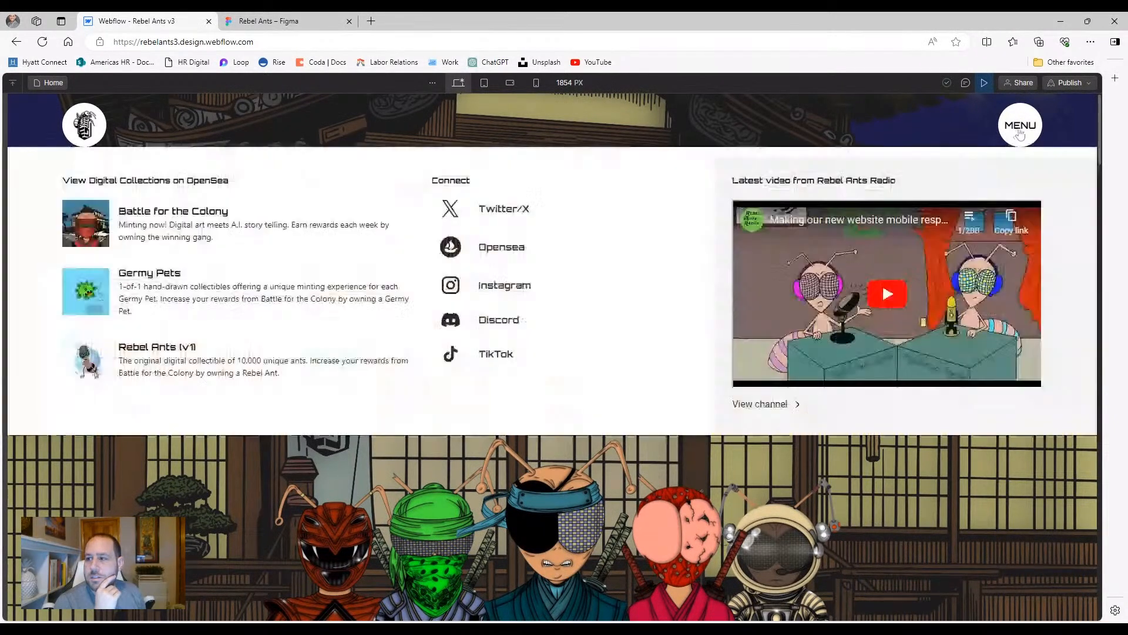
click(1020, 135)
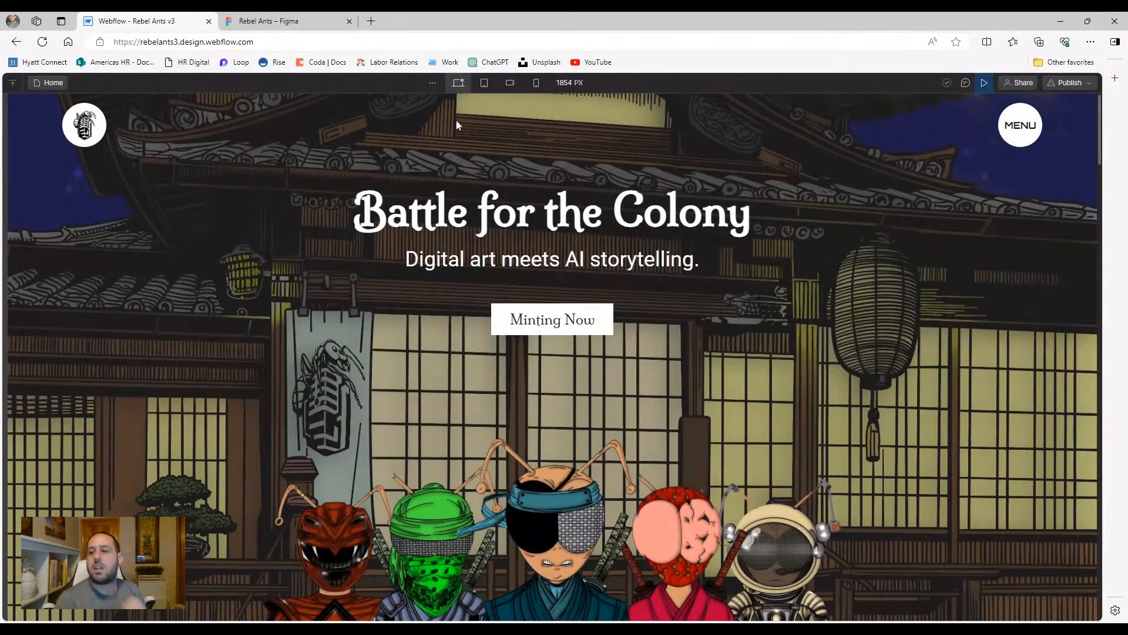
click(985, 83)
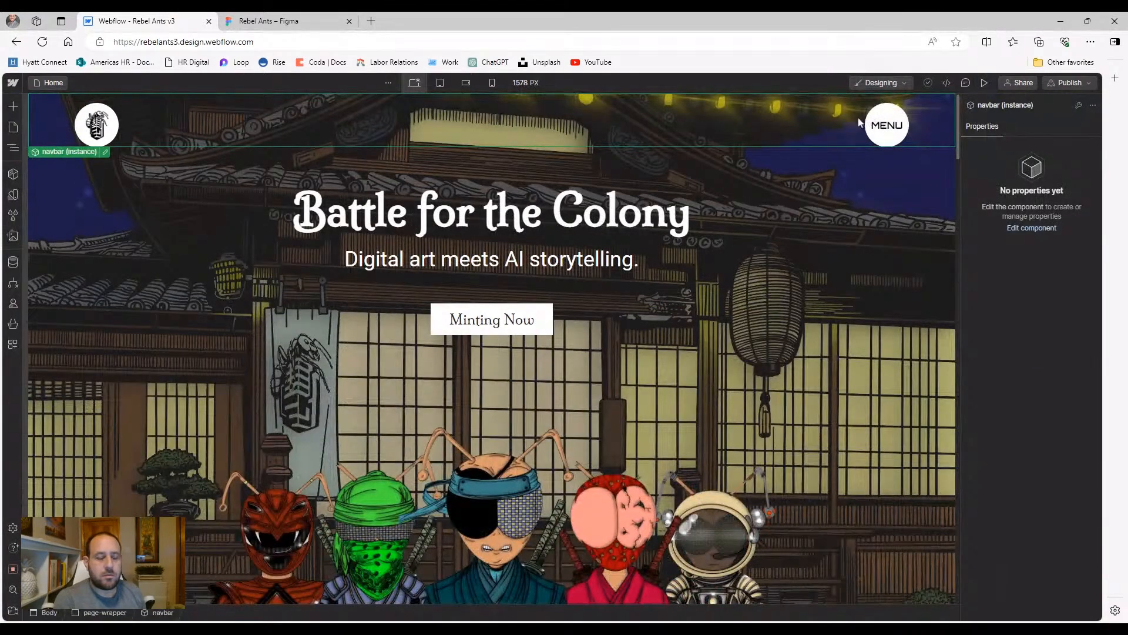
click(18, 148)
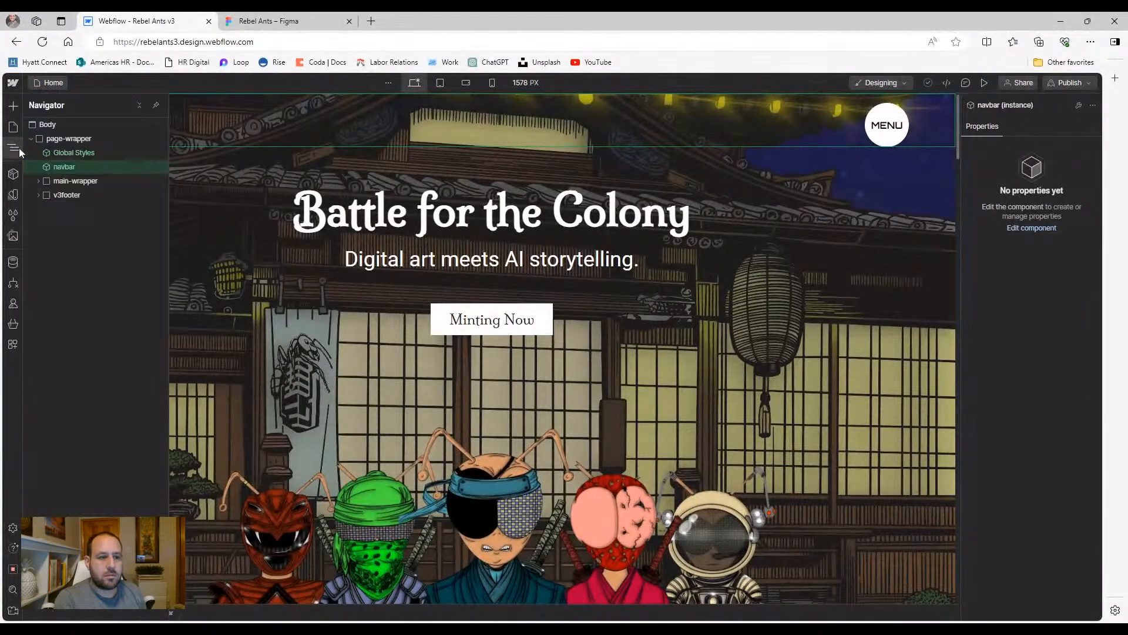
double_click(65, 168)
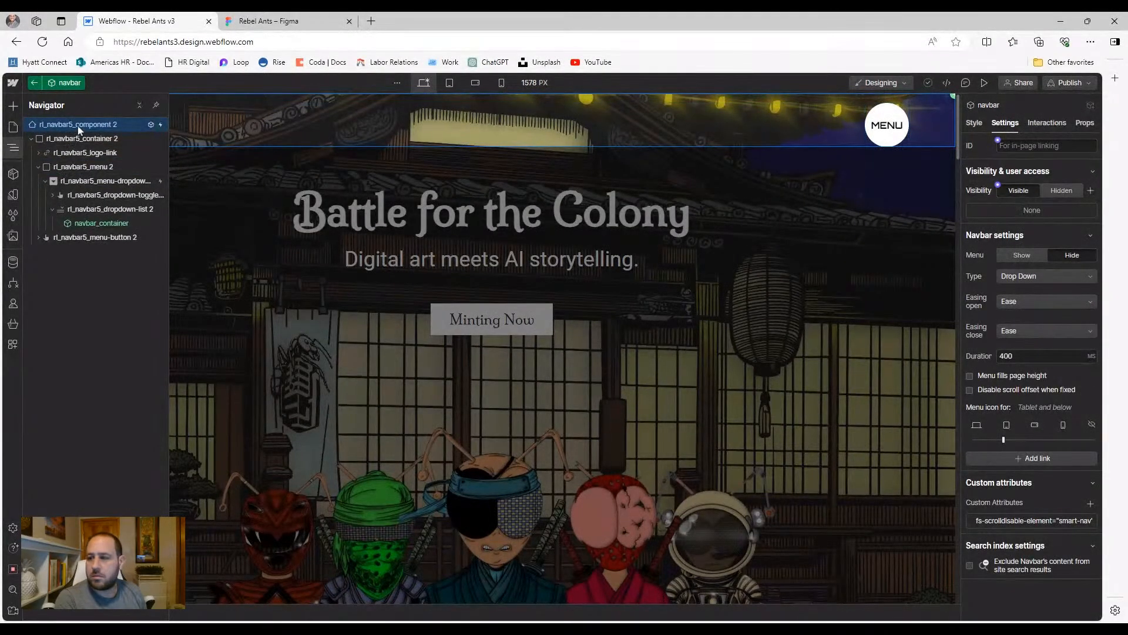
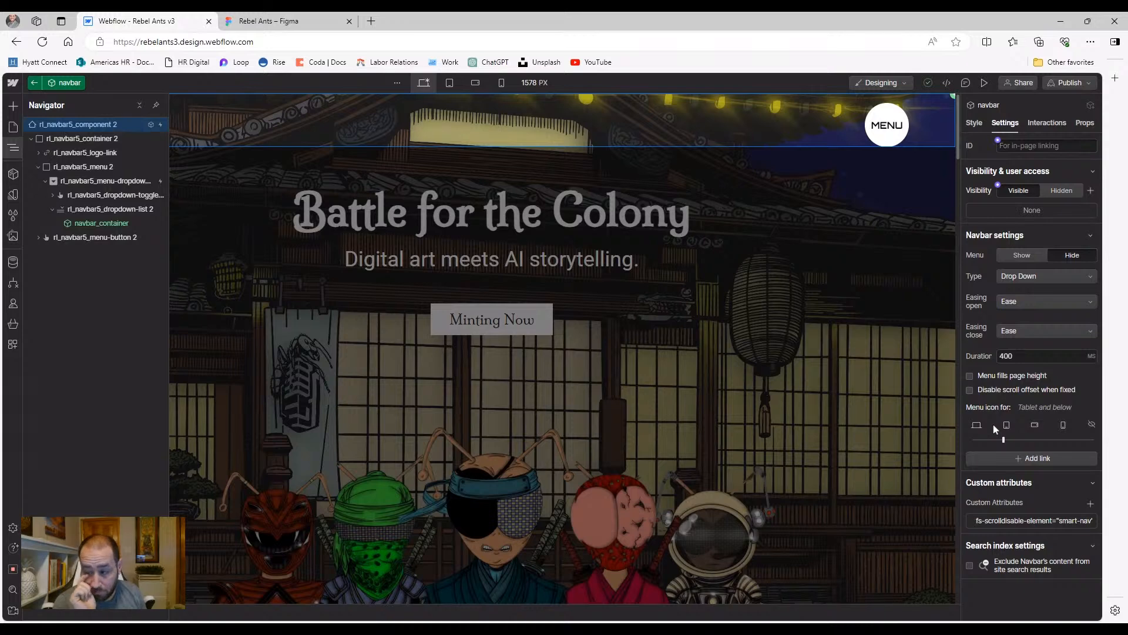
Set Menu icon for to None and test the MENU panel in desktop and tablet preview
click(1093, 427)
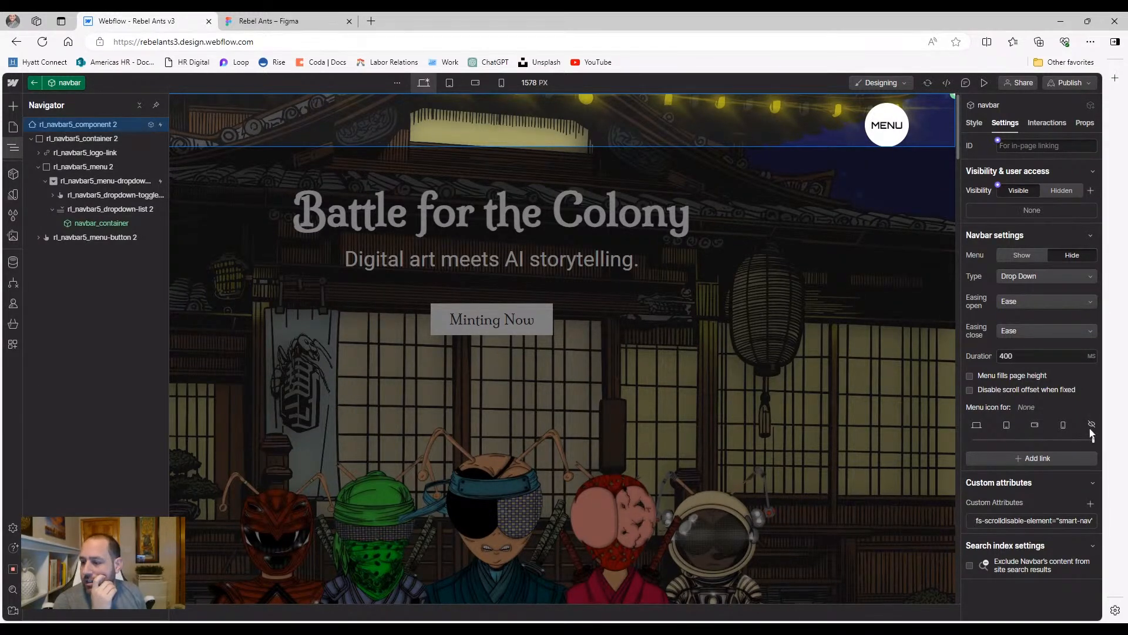
click(985, 83)
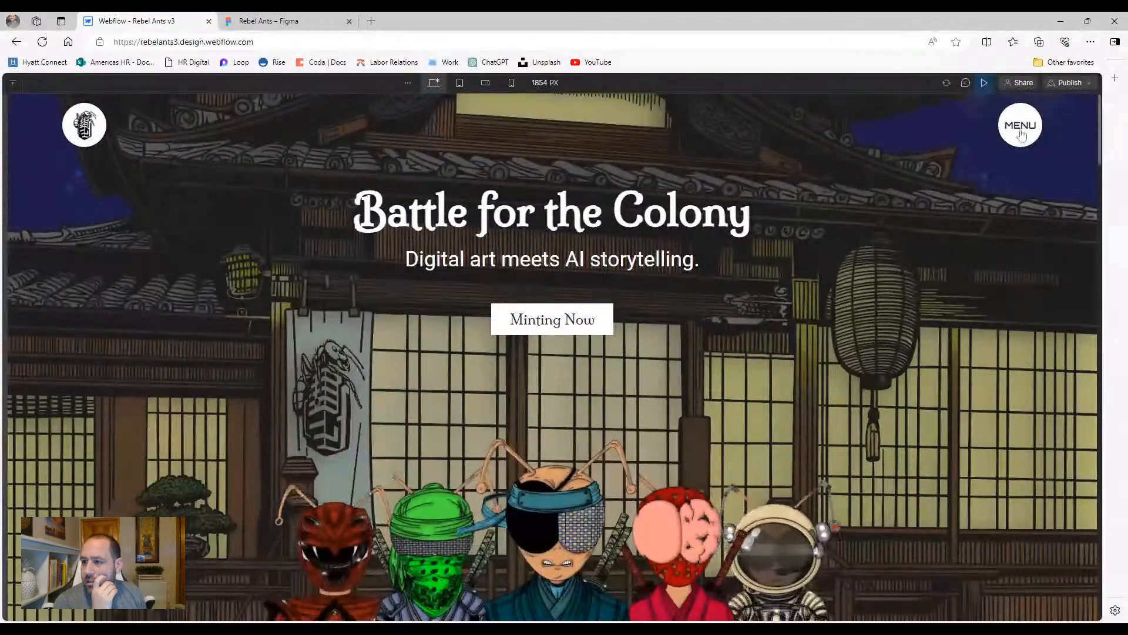
click(1021, 127)
click(1021, 127)
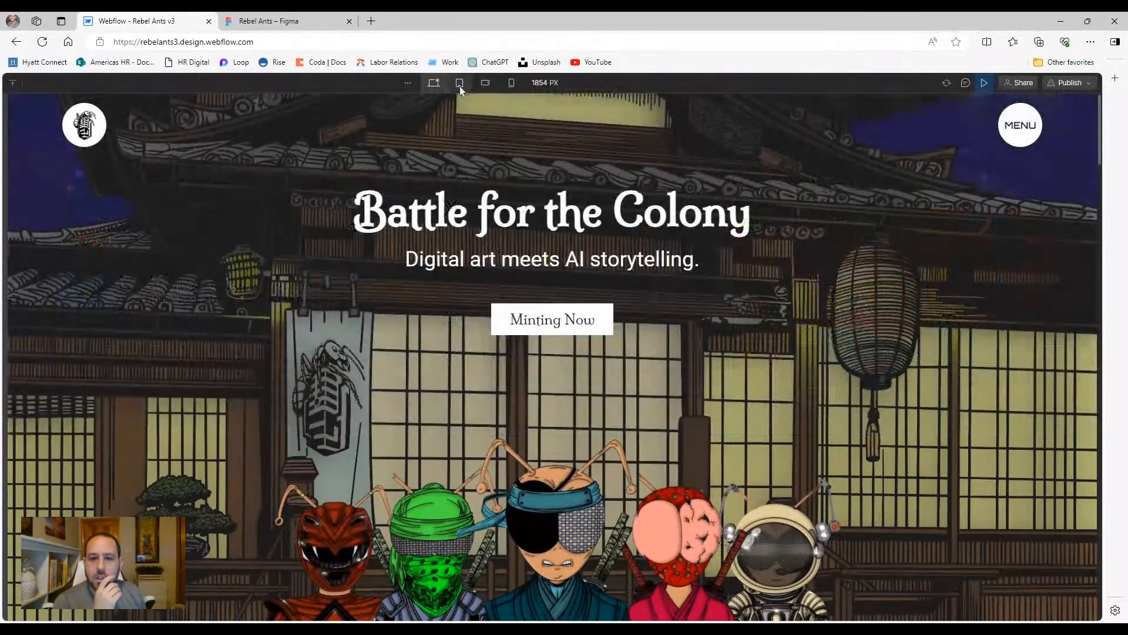
click(459, 83)
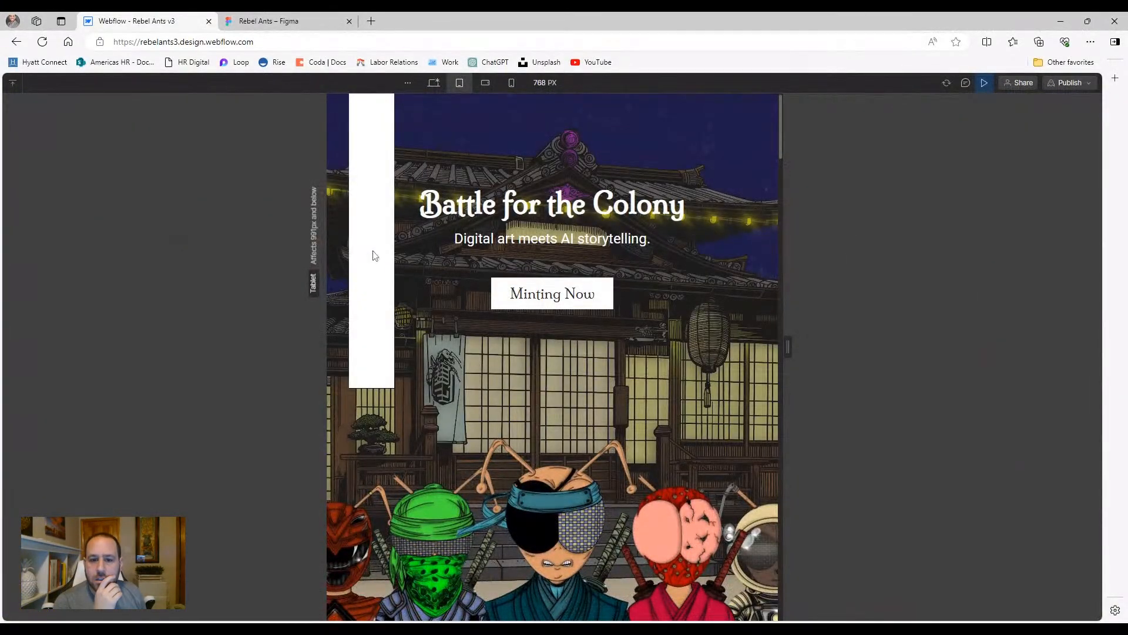
scroll(382, 355, down, 4)
scroll(383, 355, up, 4)
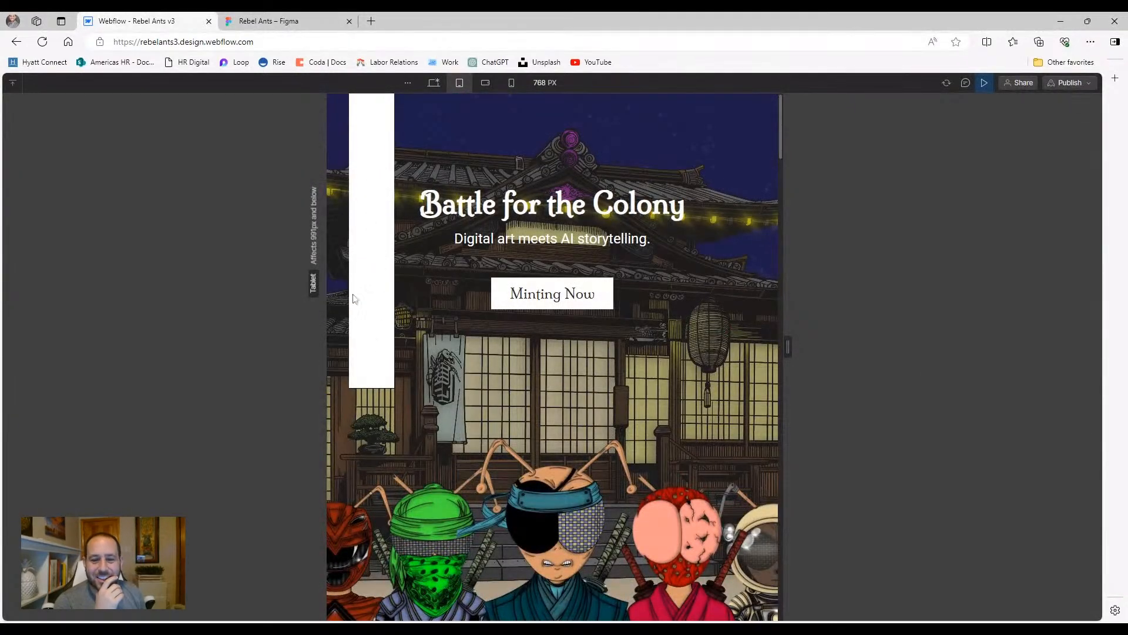
Restore the navbar's menu icon to Tablet and below, then preview at desktop width
click(435, 83)
click(457, 86)
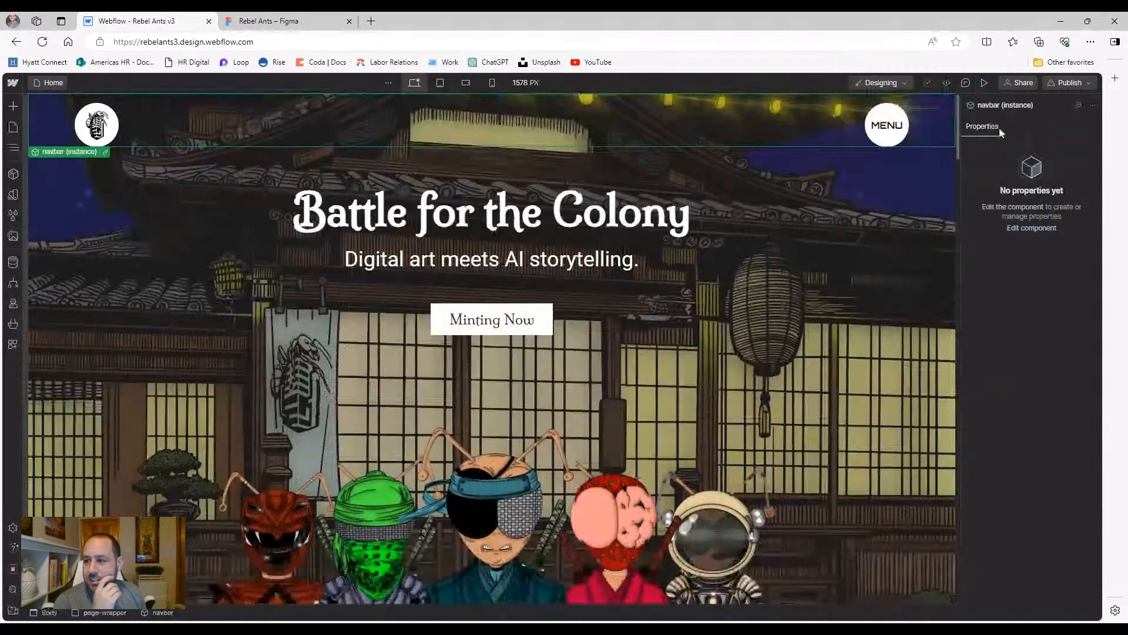
double_click(895, 140)
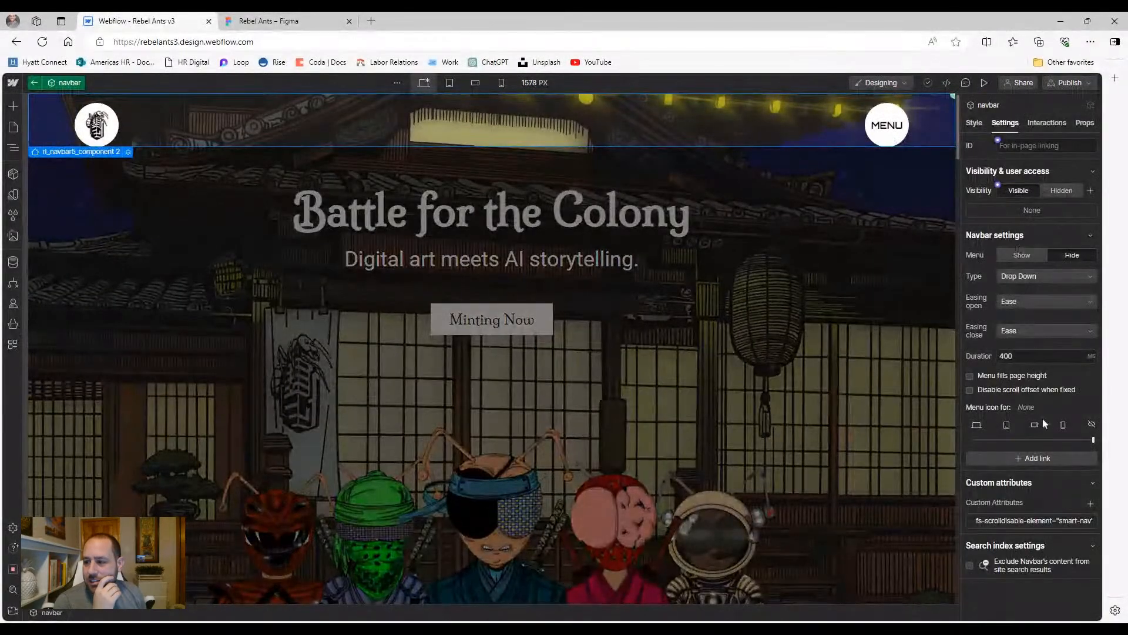
click(1003, 439)
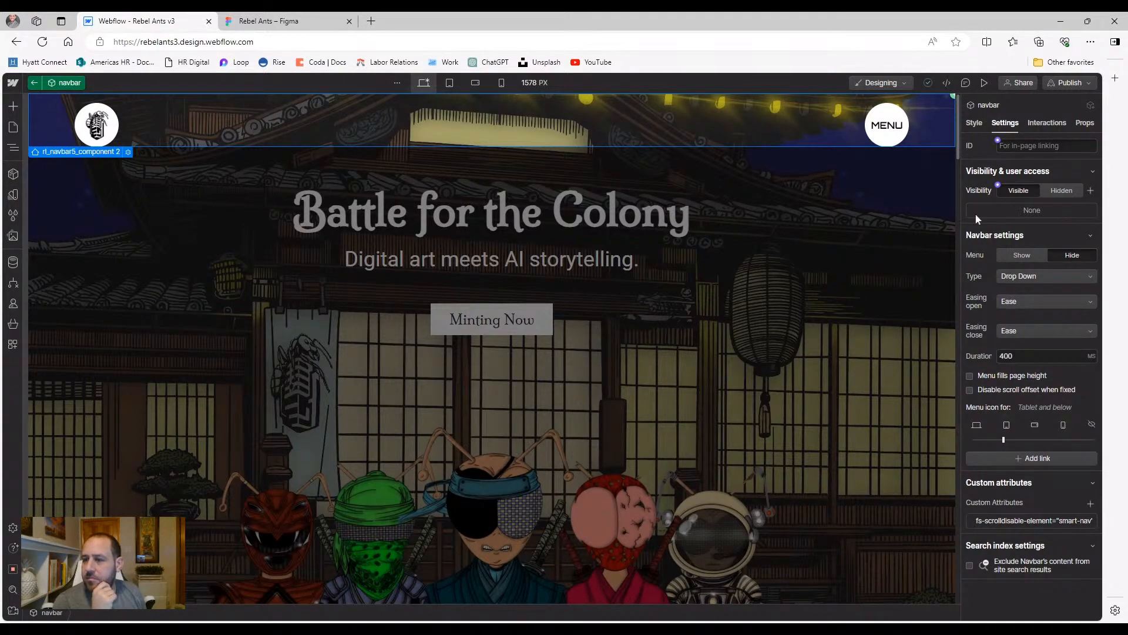
click(986, 84)
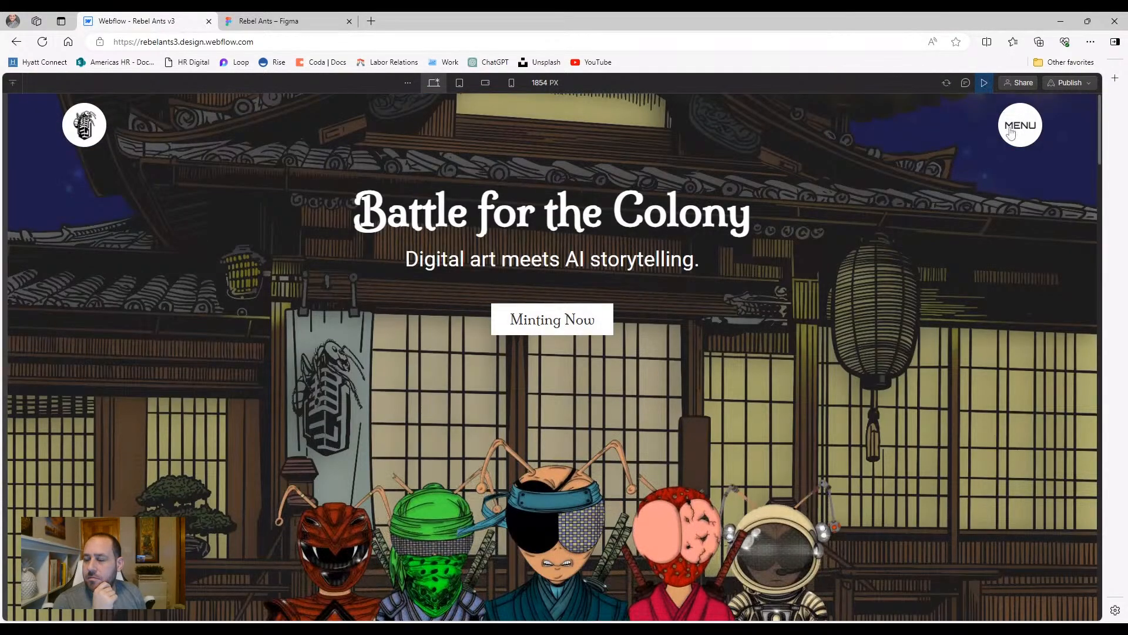
Test the MENU panel in preview at desktop and tablet widths, then exit preview
click(1011, 132)
click(1010, 132)
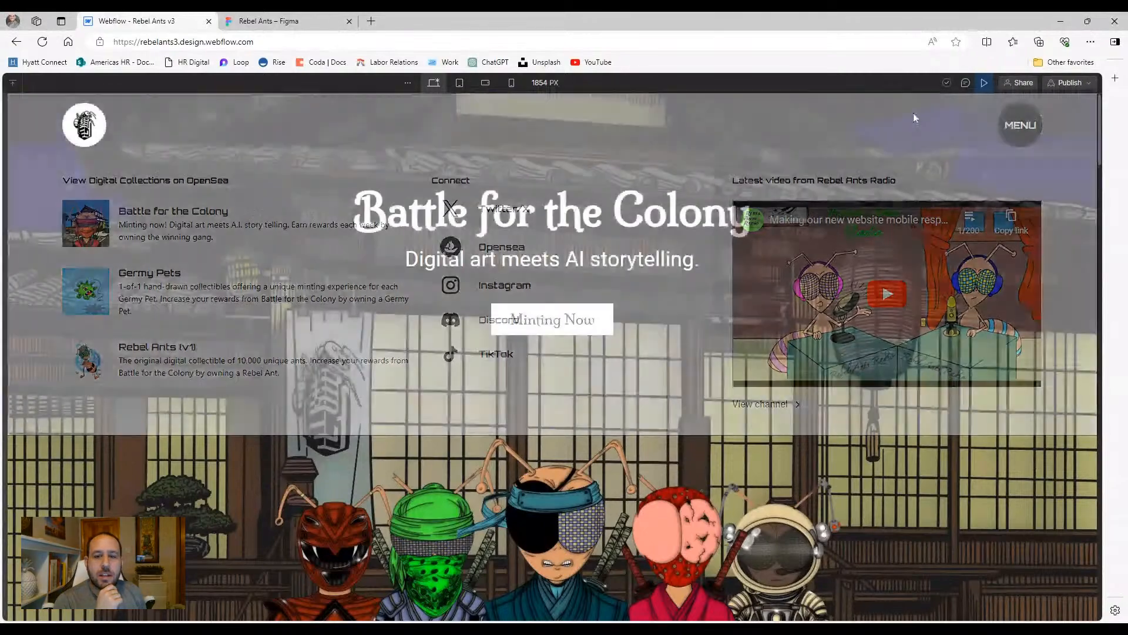
click(460, 82)
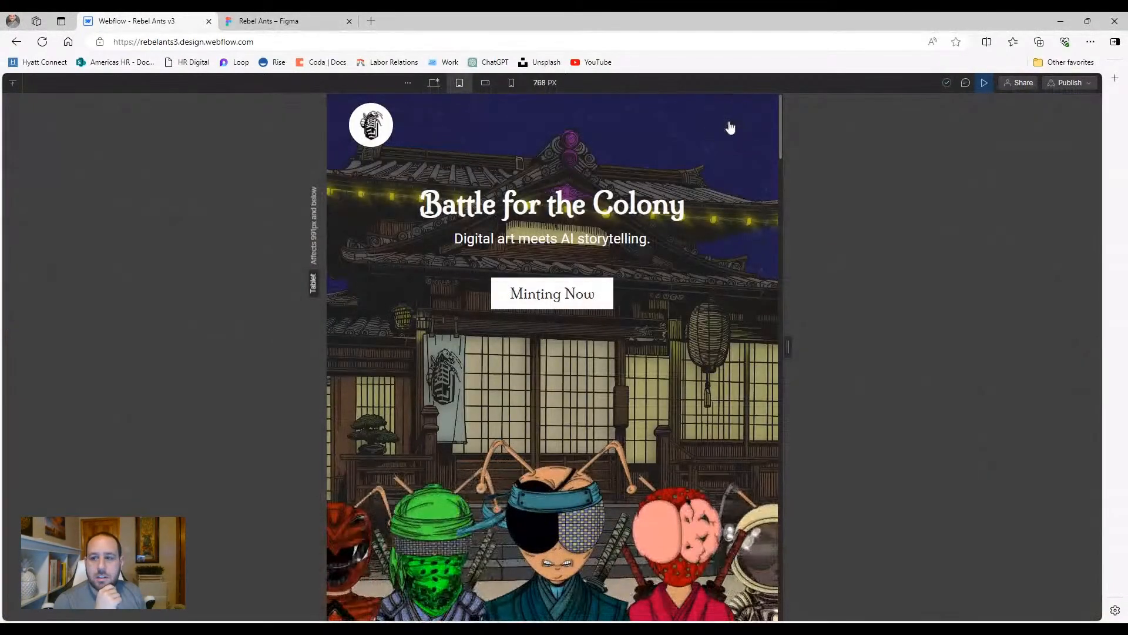
click(731, 125)
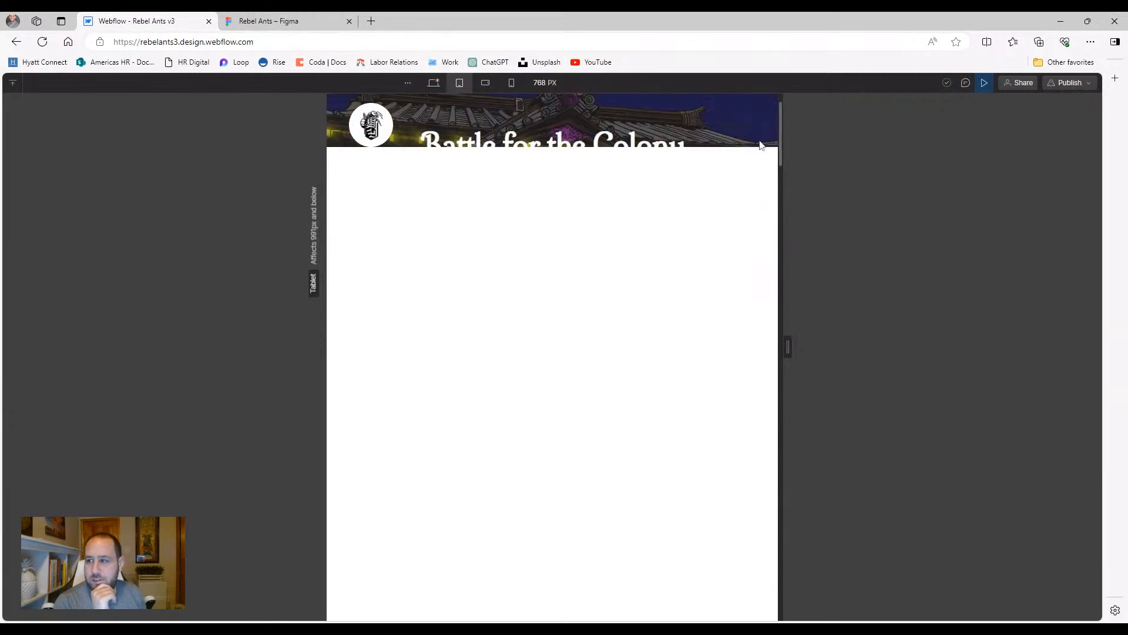
click(984, 87)
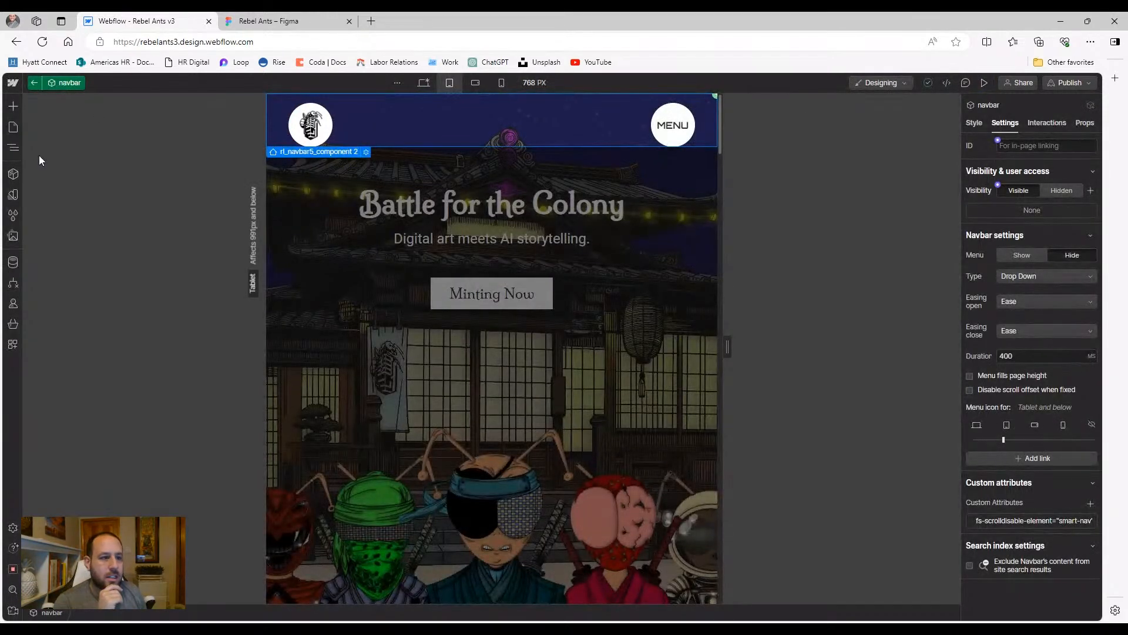
Change rl_navbar5_dropdown-toggle 2's Display from None to Block in the Style panel
click(17, 148)
click(110, 195)
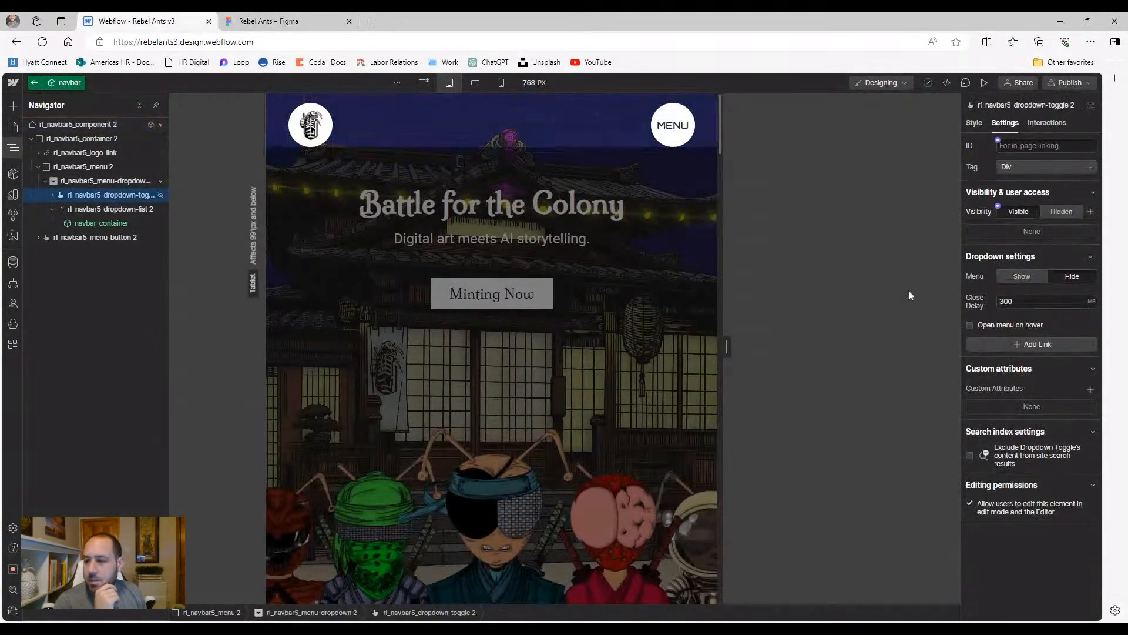
click(974, 123)
click(980, 331)
click(985, 349)
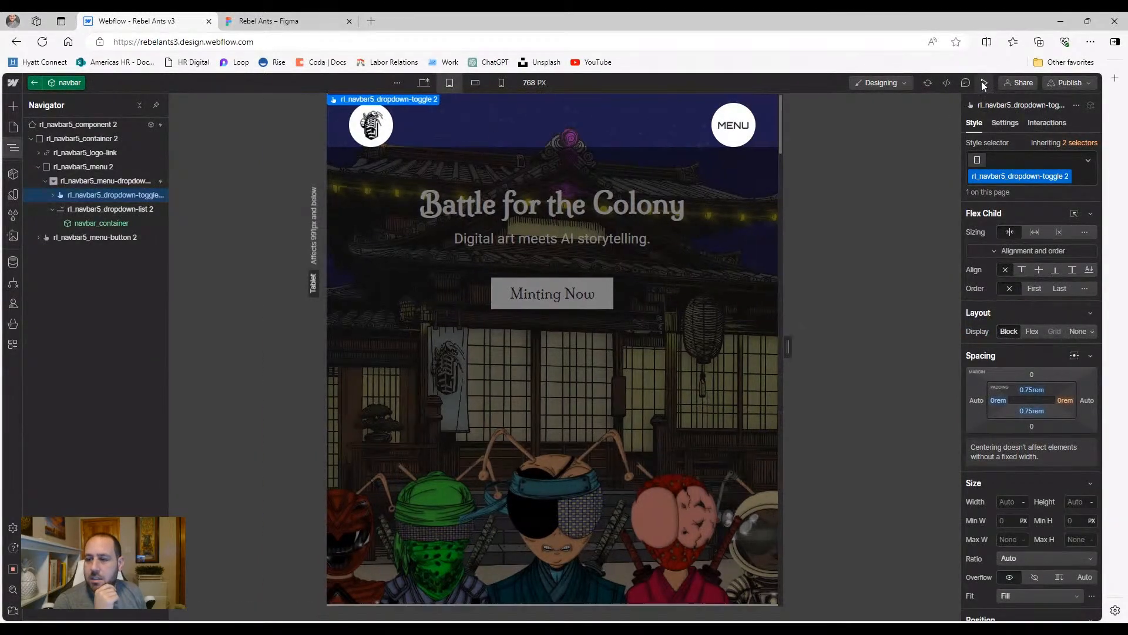
Check the expanded tablet MENU panel in preview, then return to the Navigator
click(985, 83)
click(739, 127)
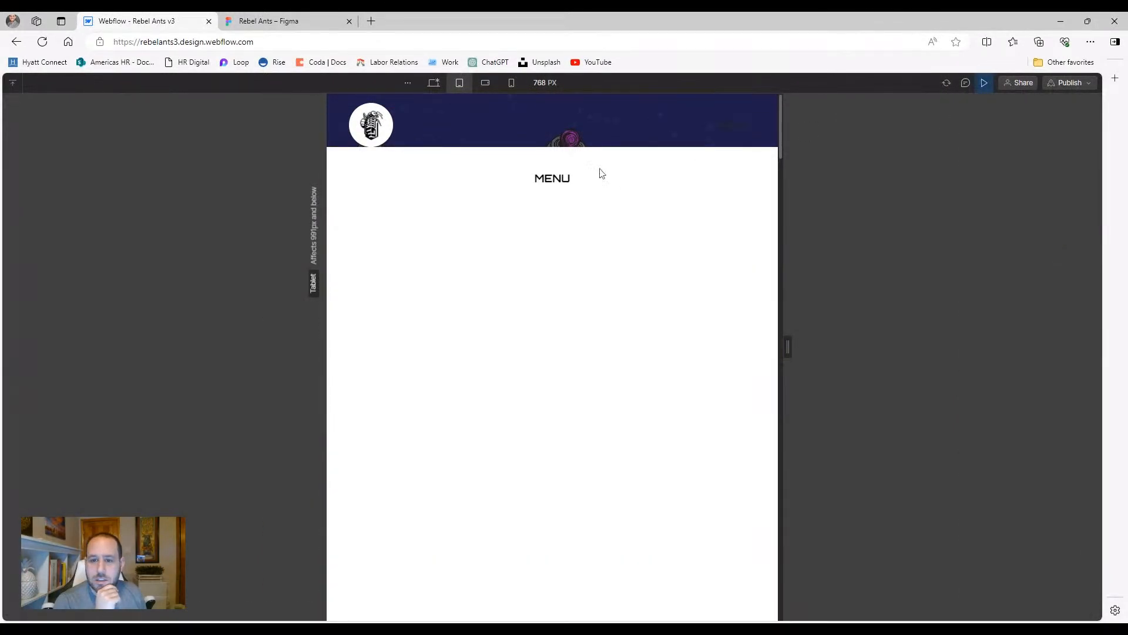
click(552, 179)
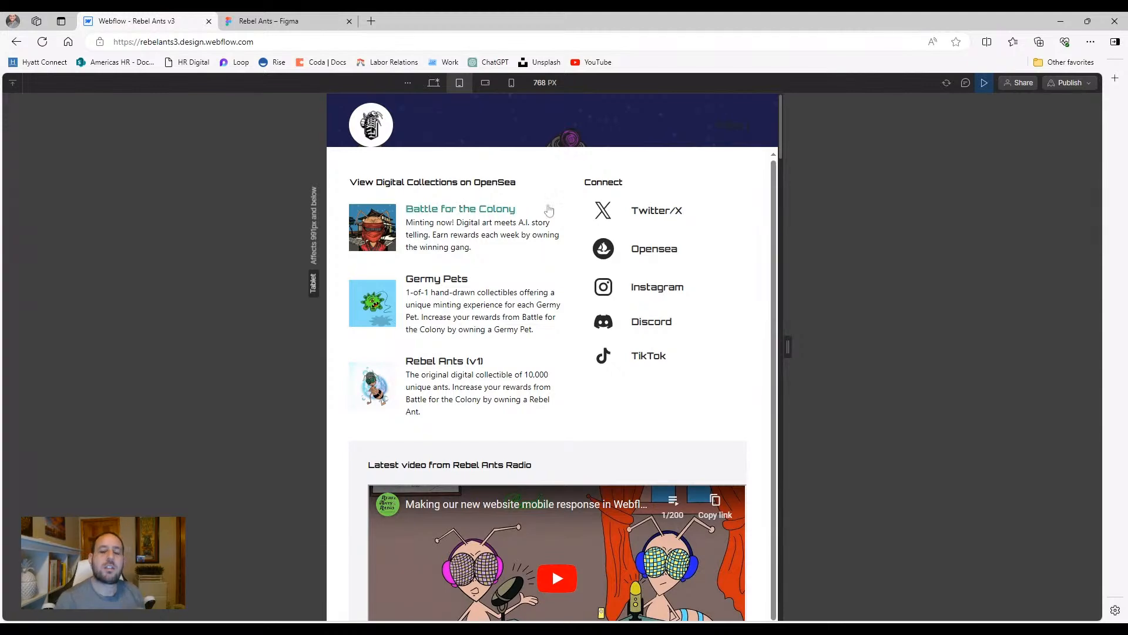
click(984, 83)
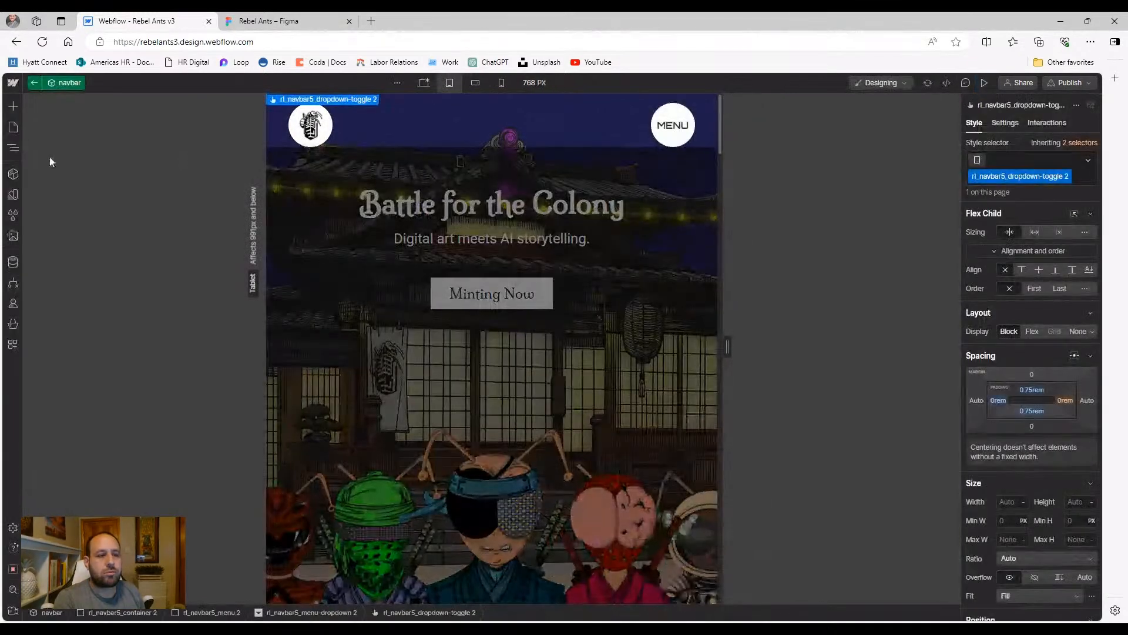
click(14, 151)
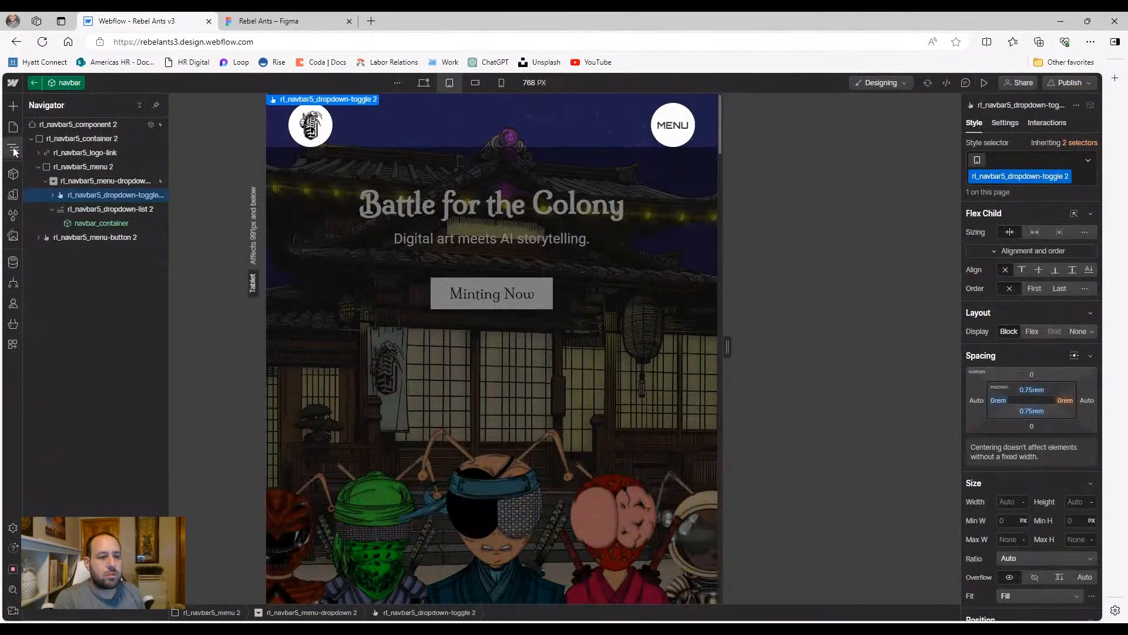
Select dropdown-list 2 and navbar_container, drag navbar_container upward, then preview at tablet width
click(78, 211)
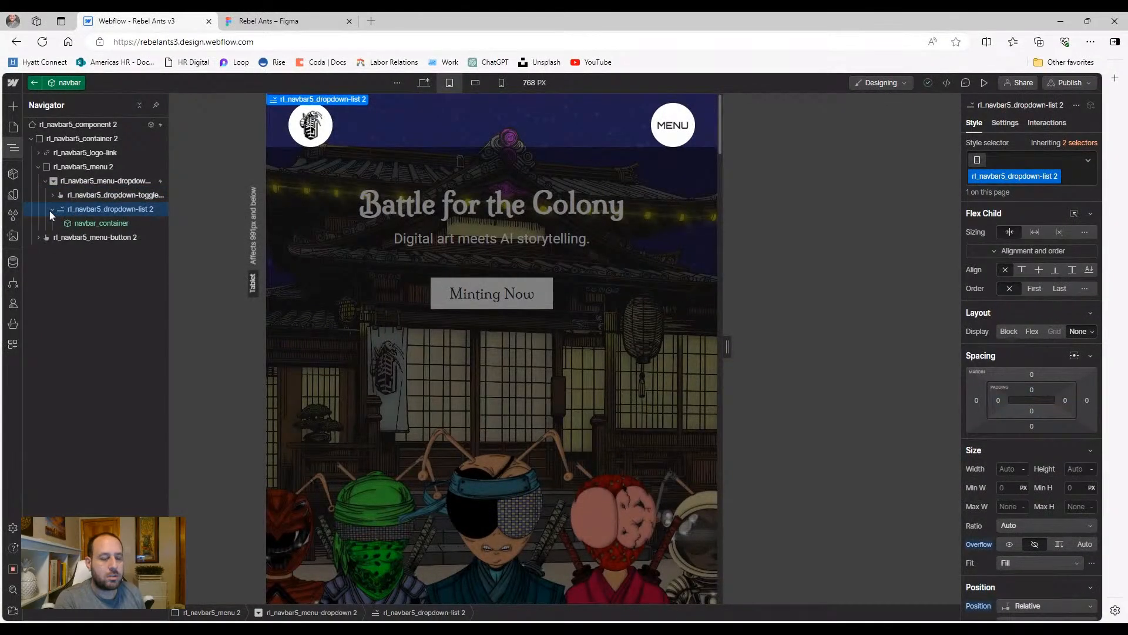
click(79, 226)
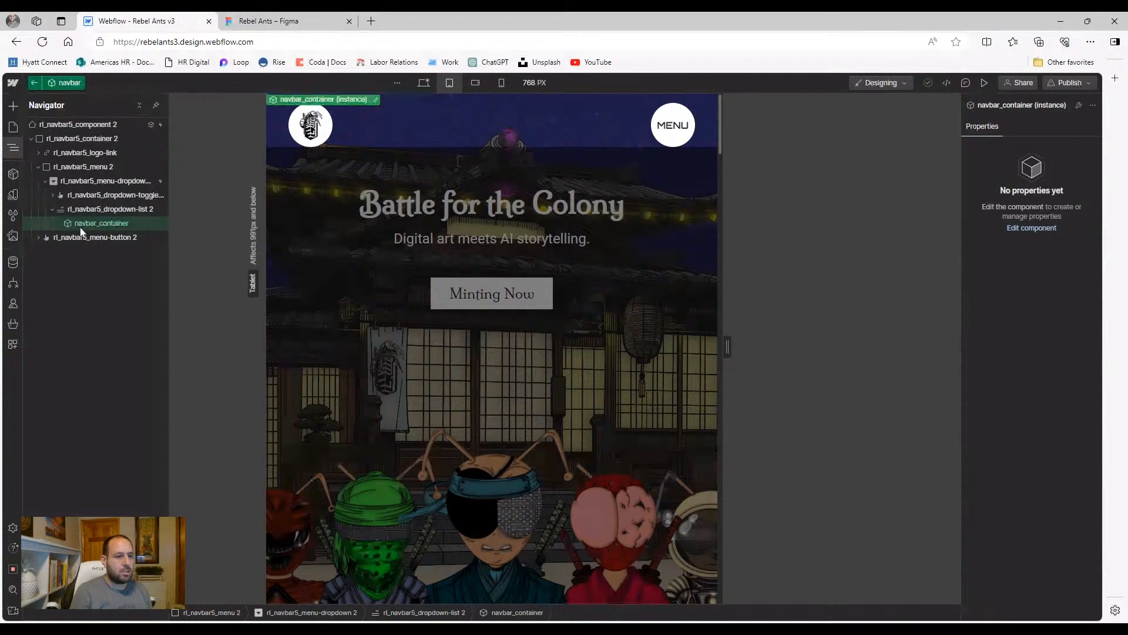
drag(81, 234, 102, 215)
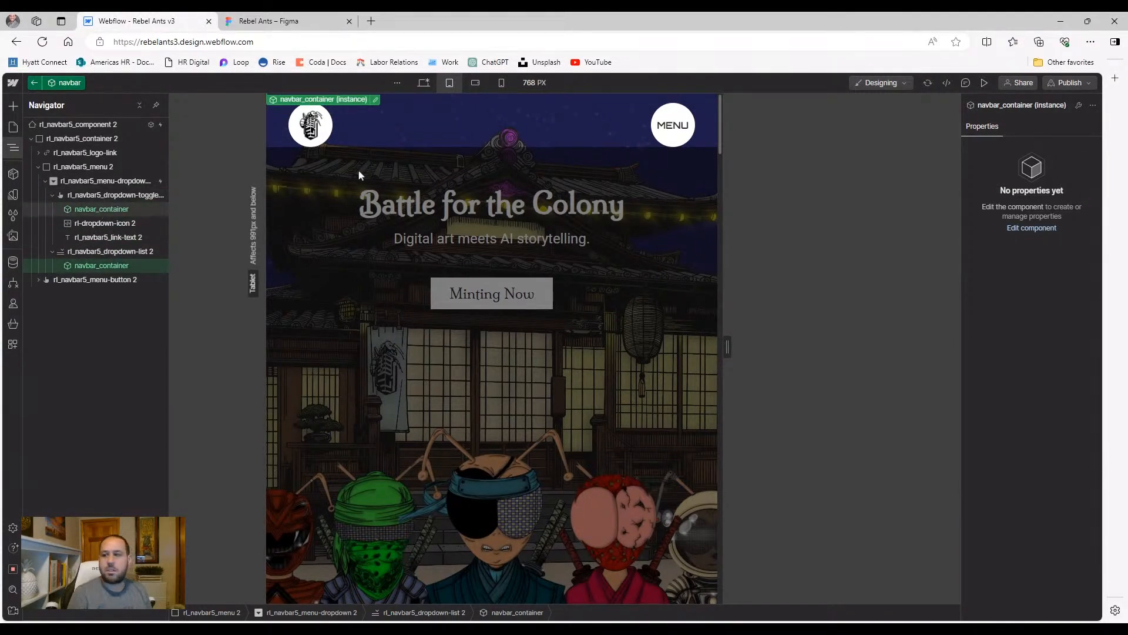
click(985, 83)
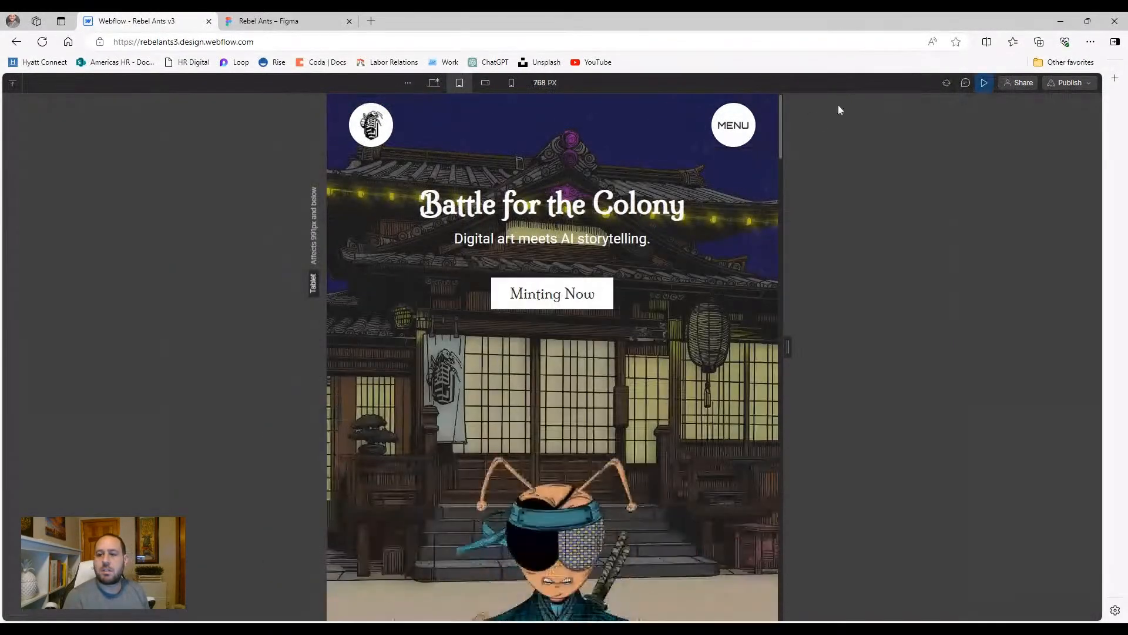
Open, close and reopen the tablet MENU panel, then show the page's empty Comments panel
click(720, 131)
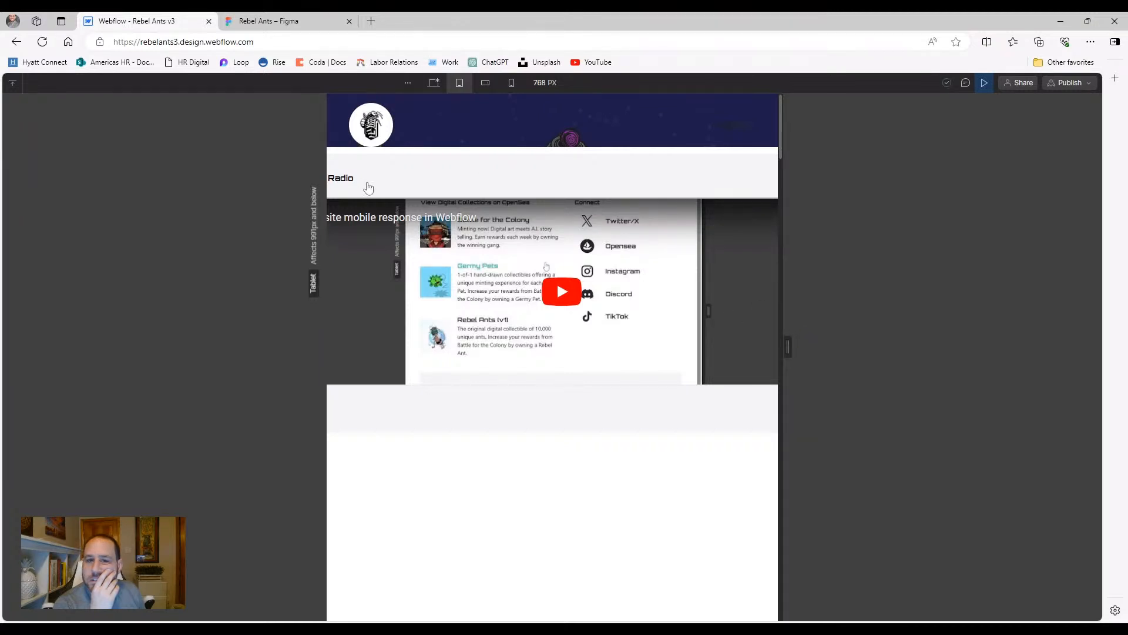
click(731, 130)
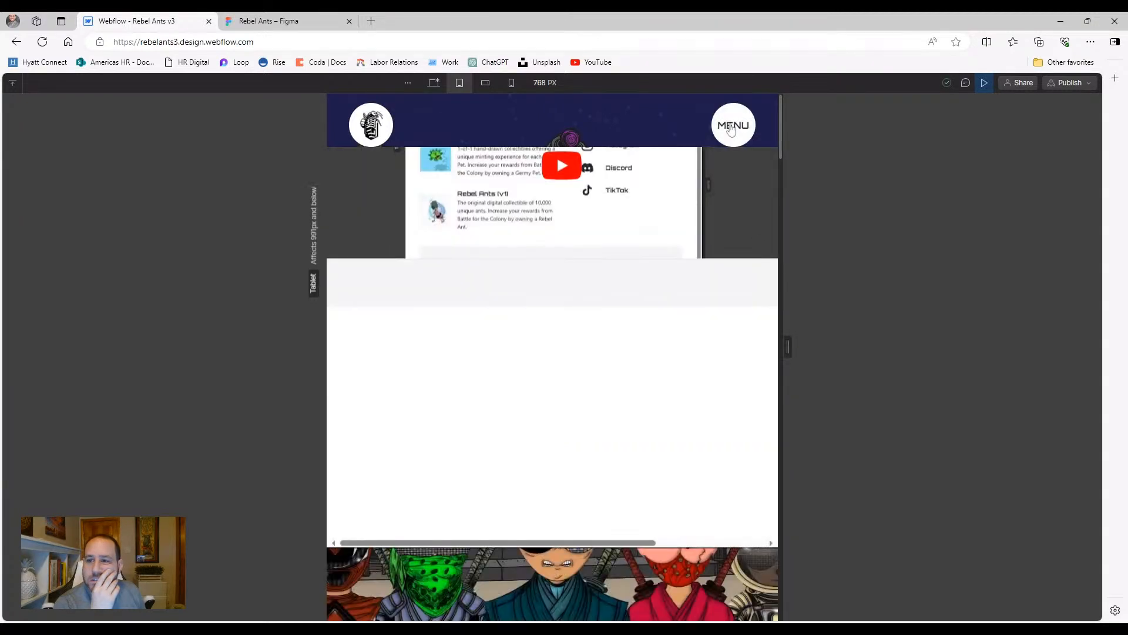
click(731, 130)
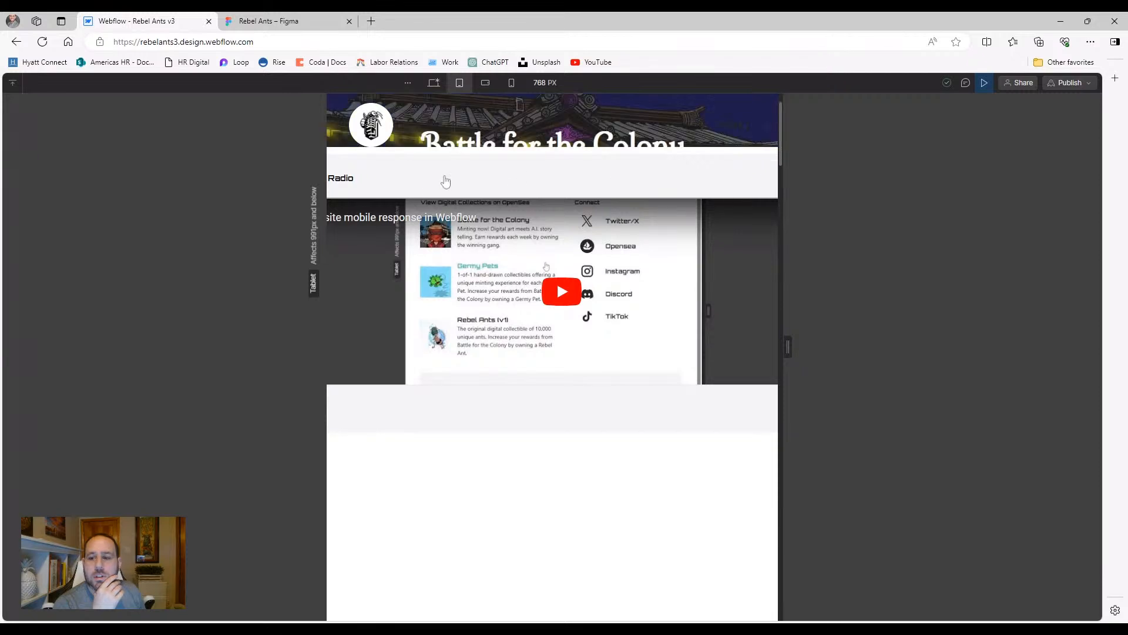
click(965, 83)
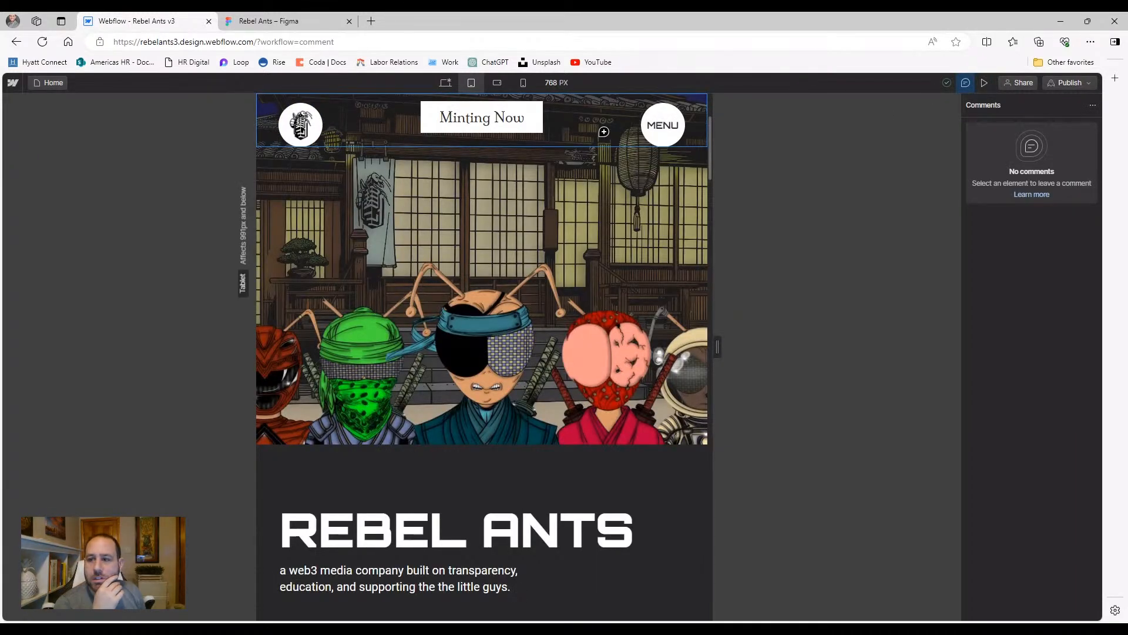
Close comments and check the MENU panel once more in tablet preview
click(965, 82)
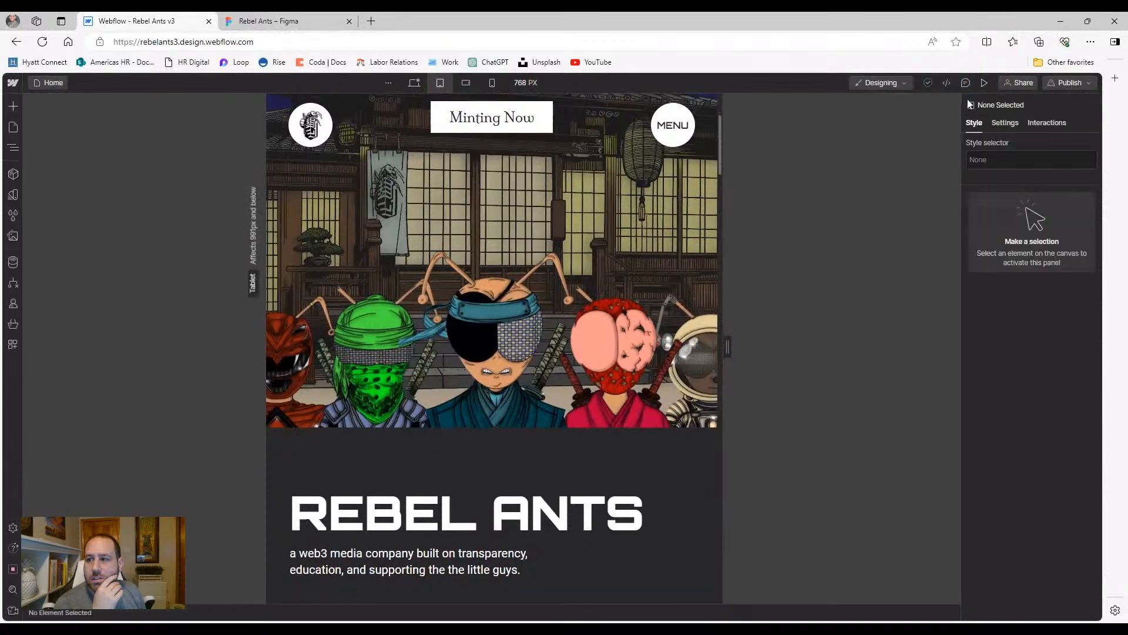
click(985, 83)
click(740, 136)
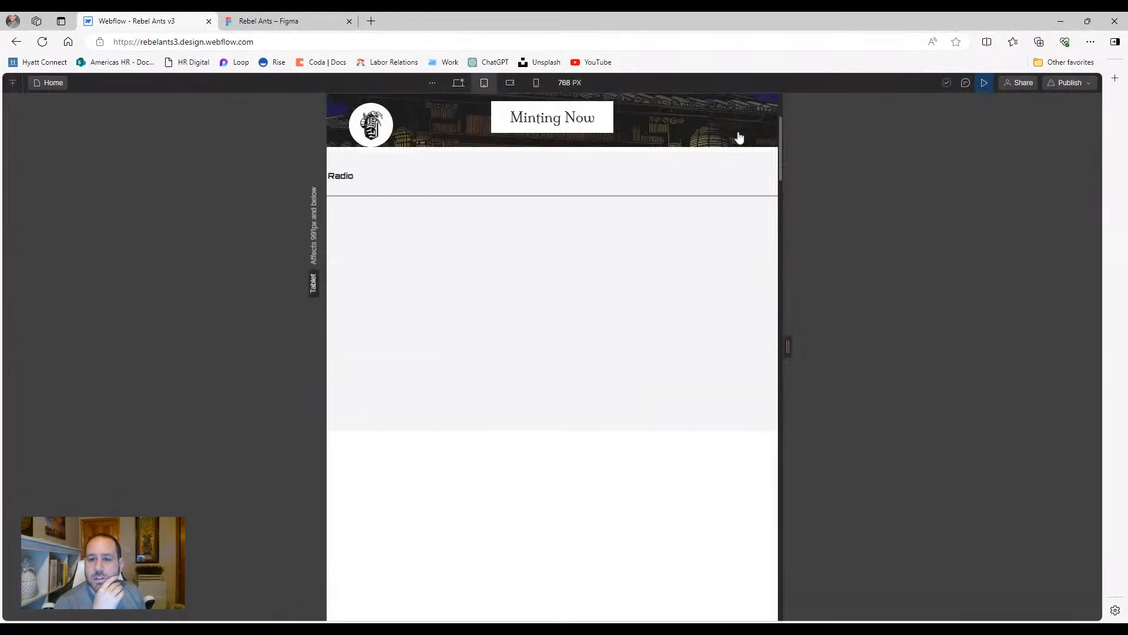
click(986, 85)
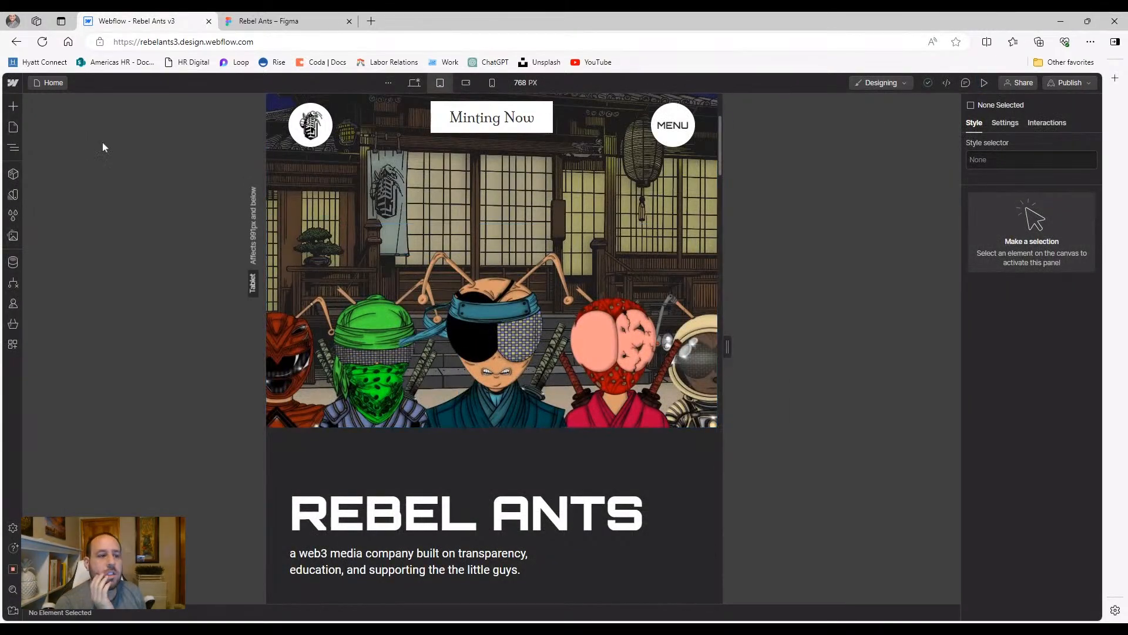
Select the navbar in the Navigator and enter its component for editing
click(13, 148)
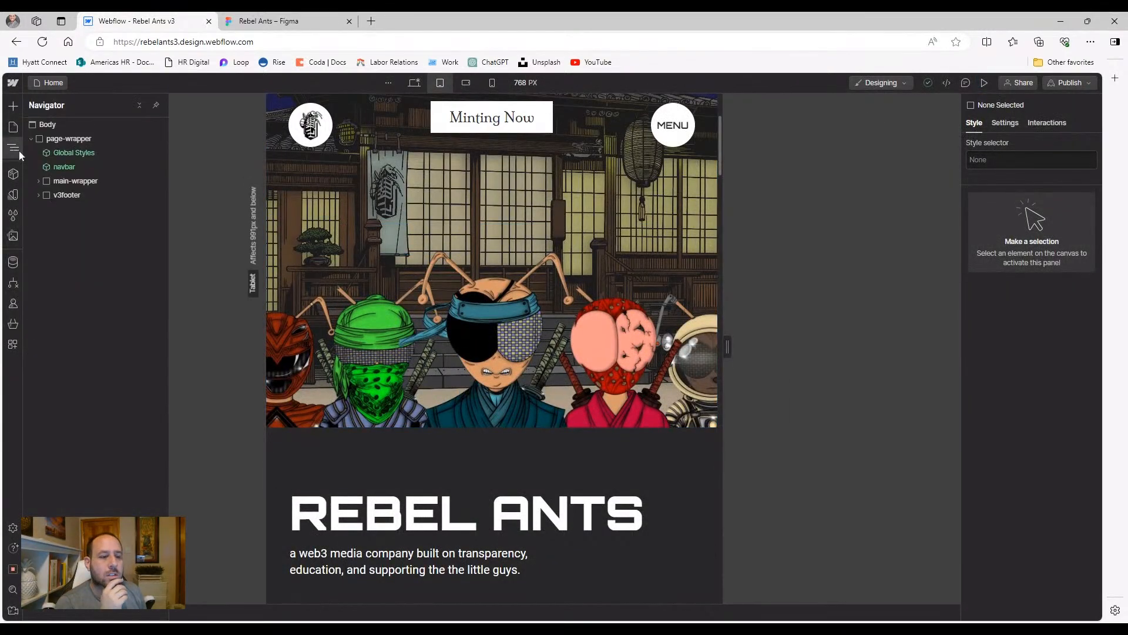
click(39, 181)
click(39, 181)
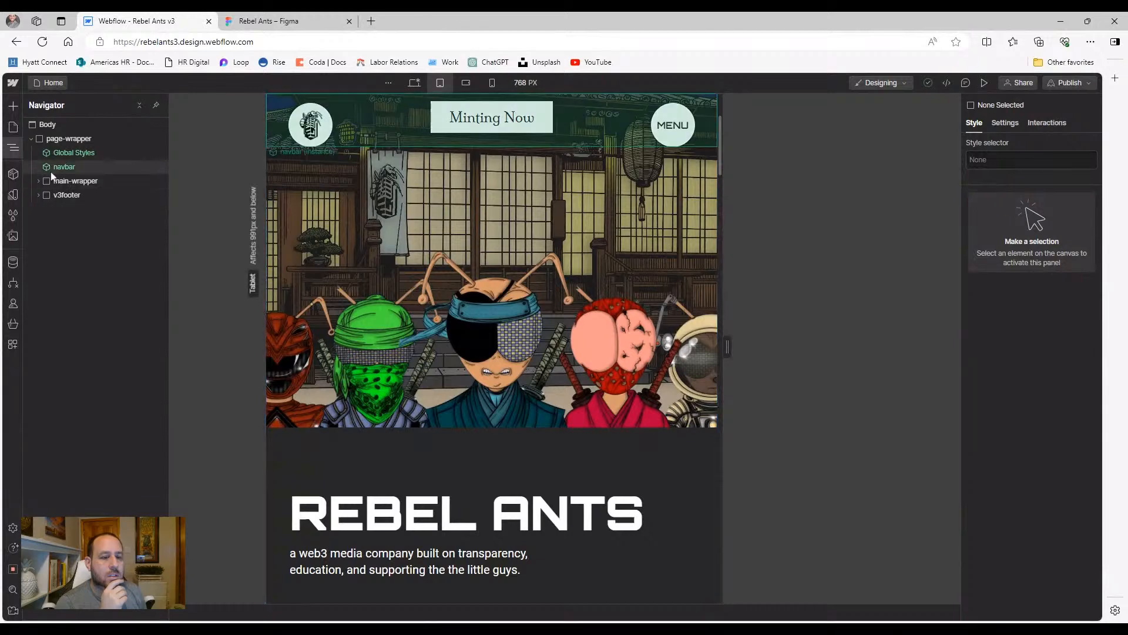
click(51, 170)
double_click(52, 172)
Unlink navbar_container into rl_navbar5_container 2, then open MENU in preview
click(89, 208)
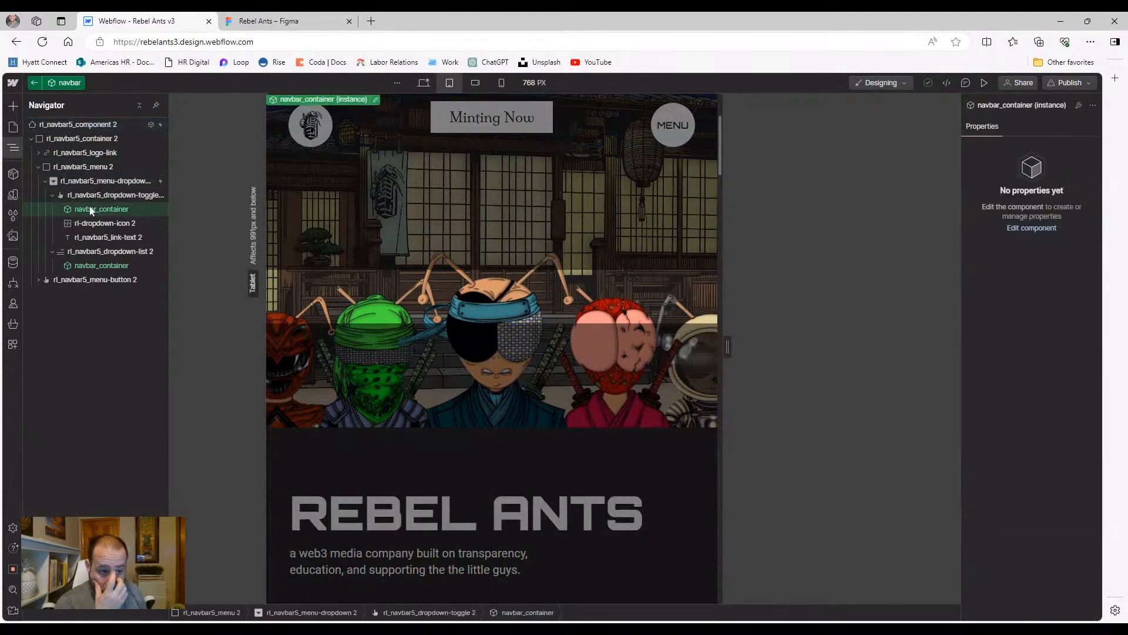
right_click(92, 210)
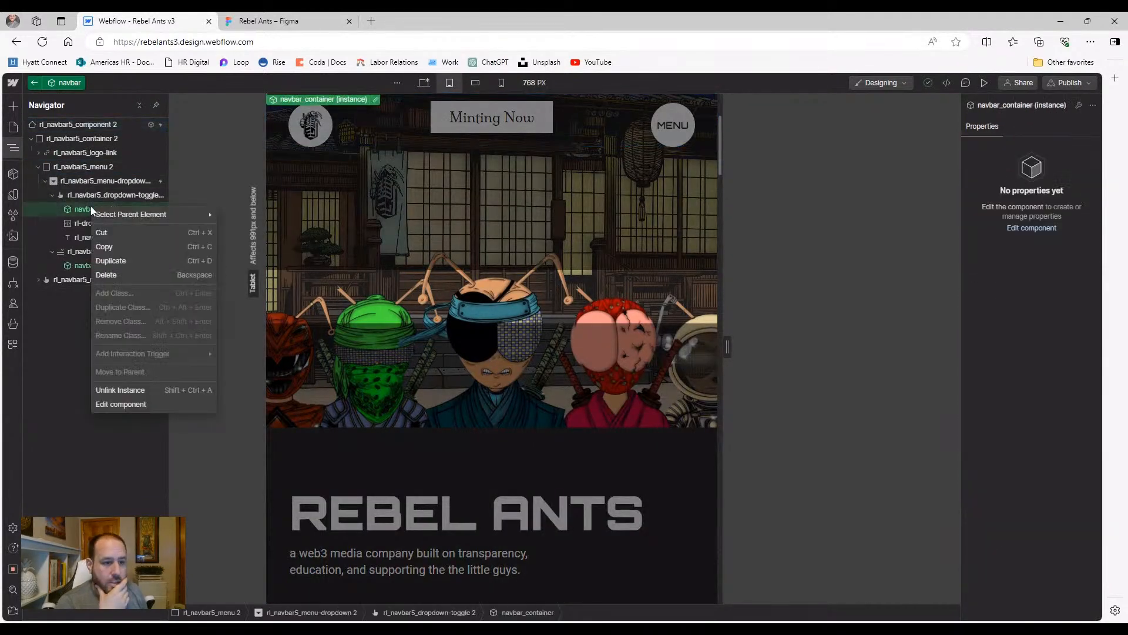
click(135, 390)
click(985, 82)
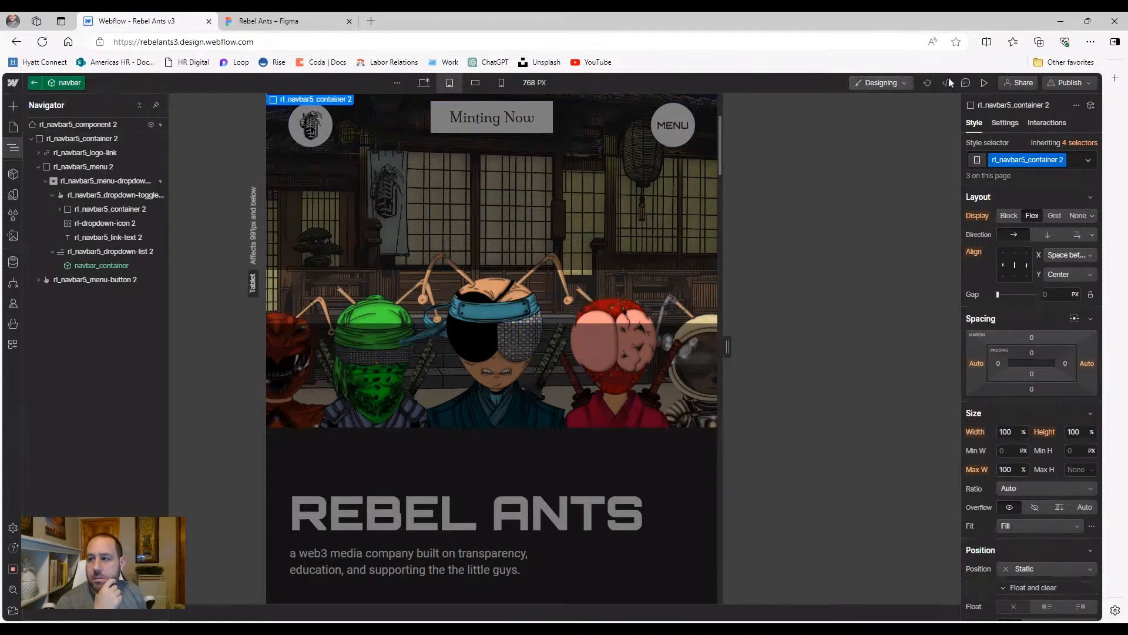
click(984, 83)
click(731, 124)
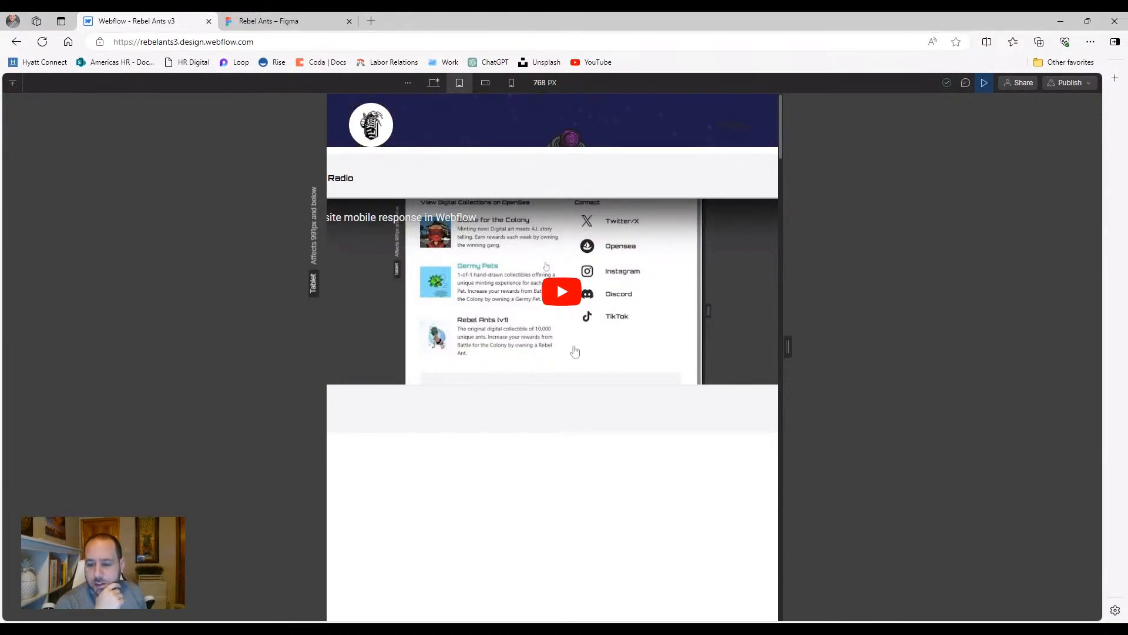
Expand rl_navbar5_container 2 in the Navigator to show rl_navbar5_dropdown-content 2 inside it
click(986, 82)
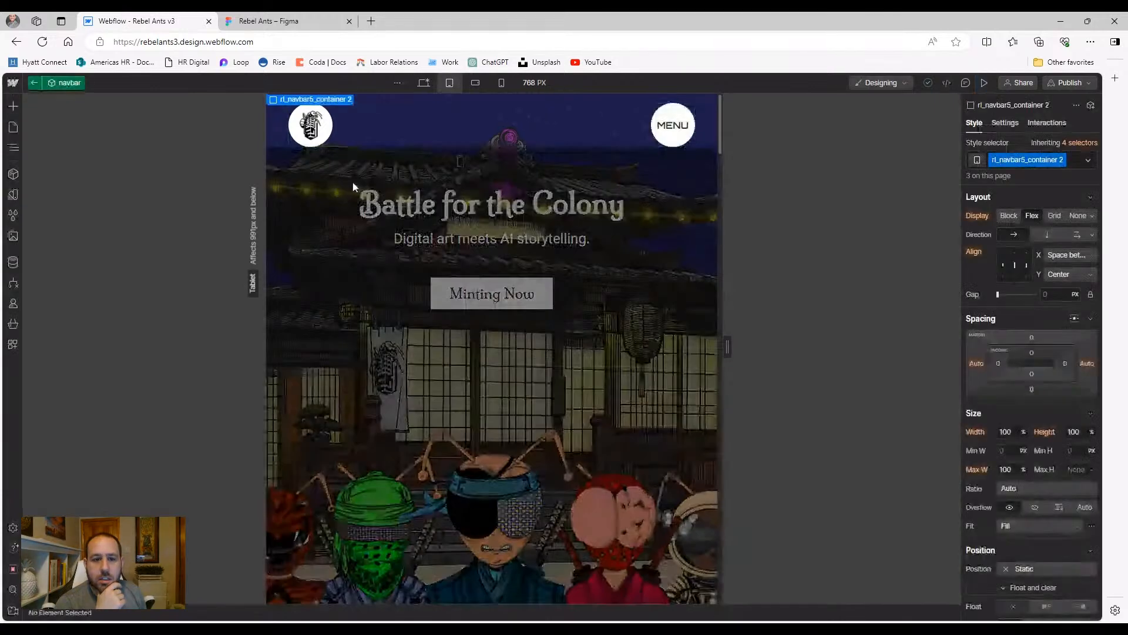
click(21, 147)
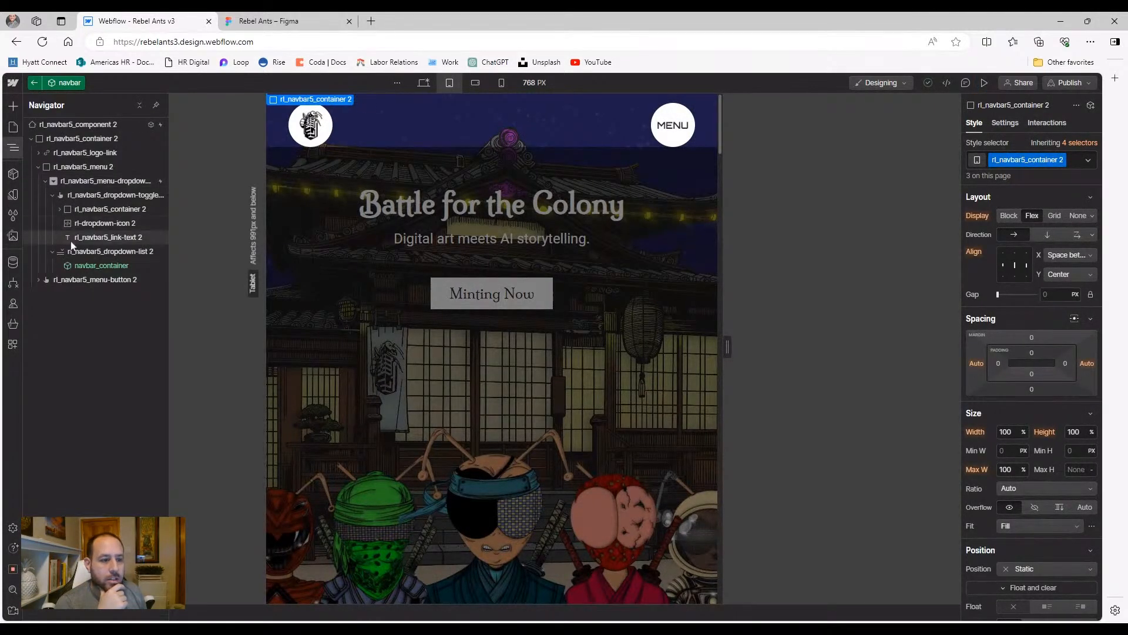
click(92, 209)
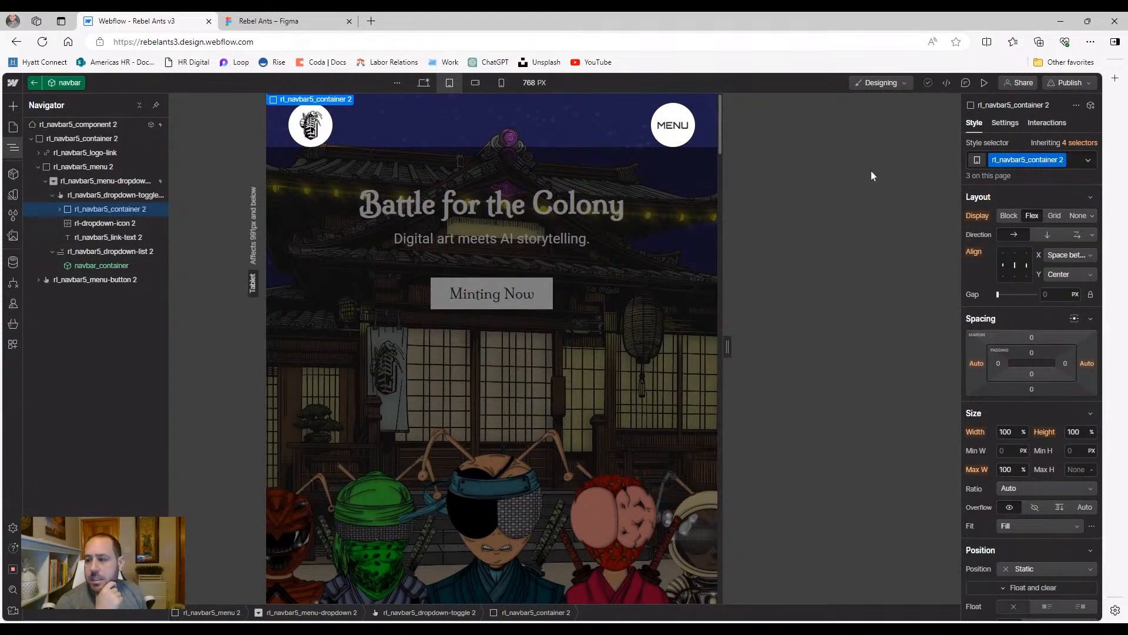
click(60, 209)
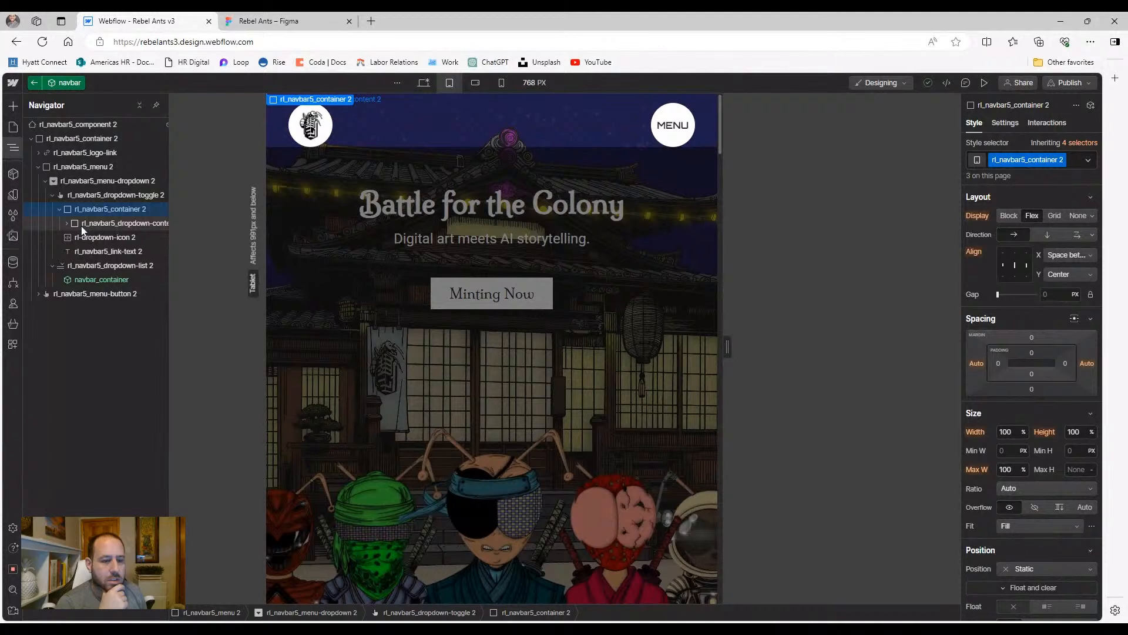
click(82, 222)
click(94, 209)
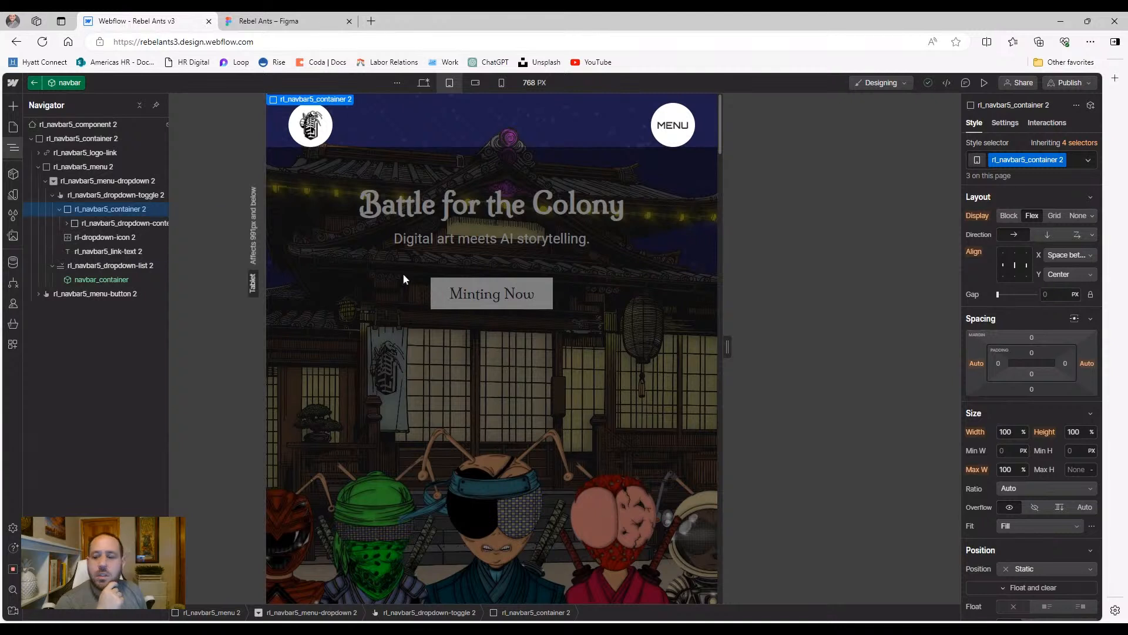
scroll(1029, 391, down, 2)
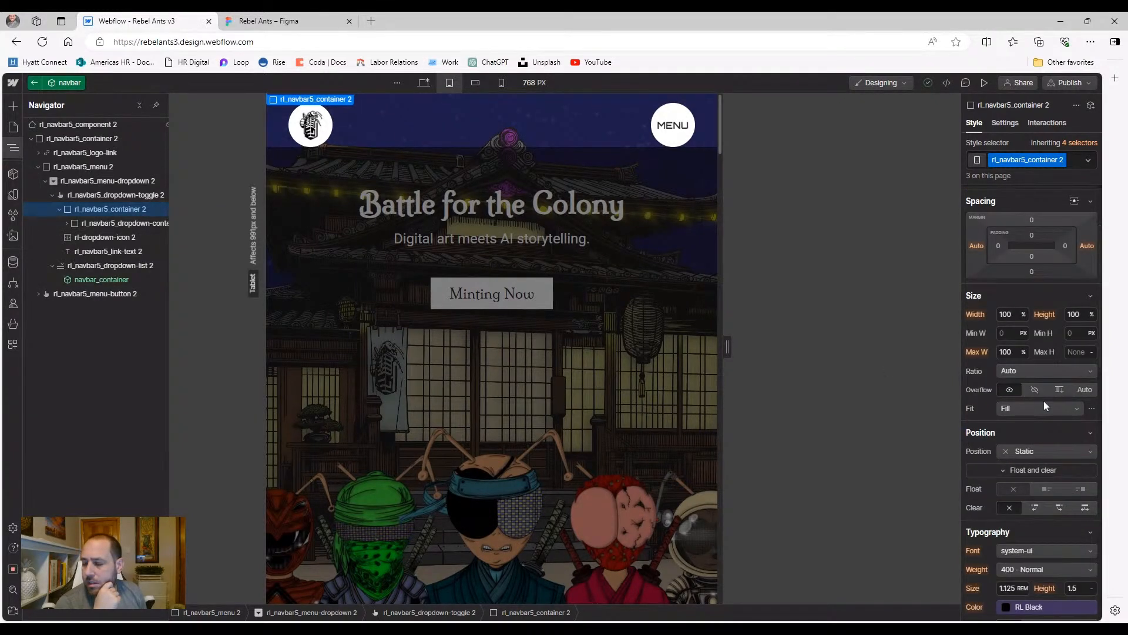
Set rl_navbar5_container 2's position to Relative, reset it to Static, and open MENU in preview
click(1033, 450)
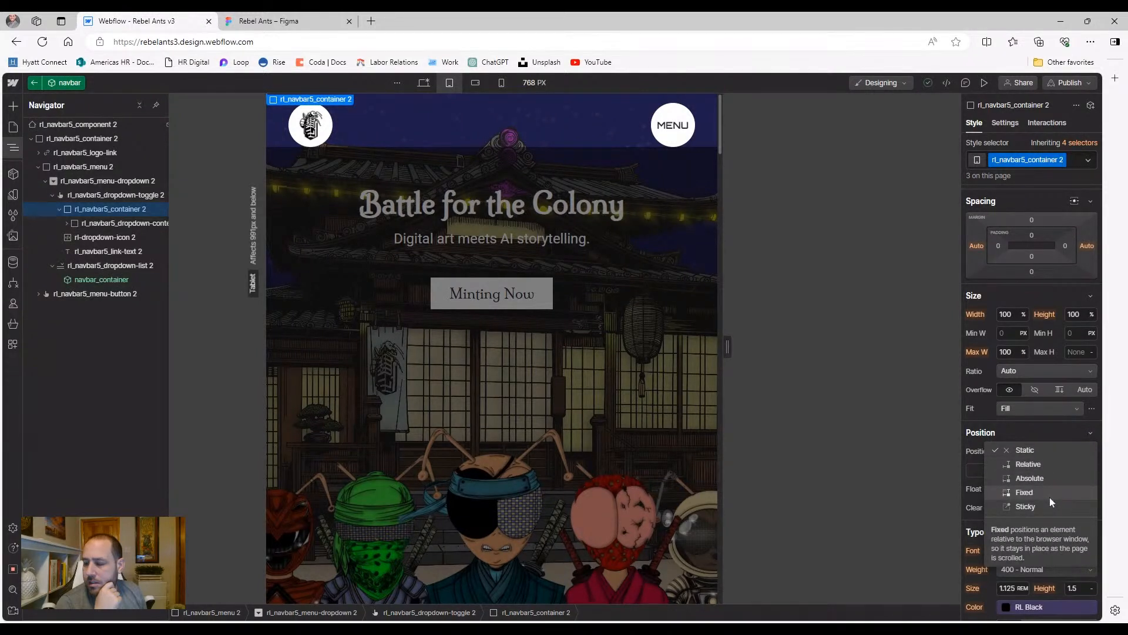
click(1048, 468)
click(969, 451)
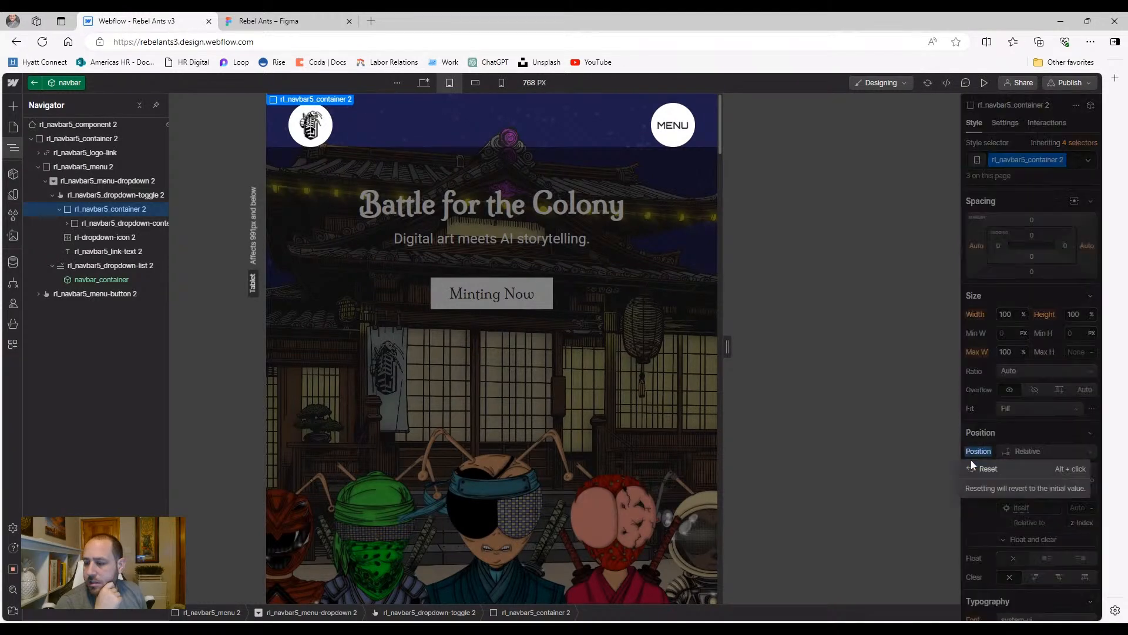
click(976, 465)
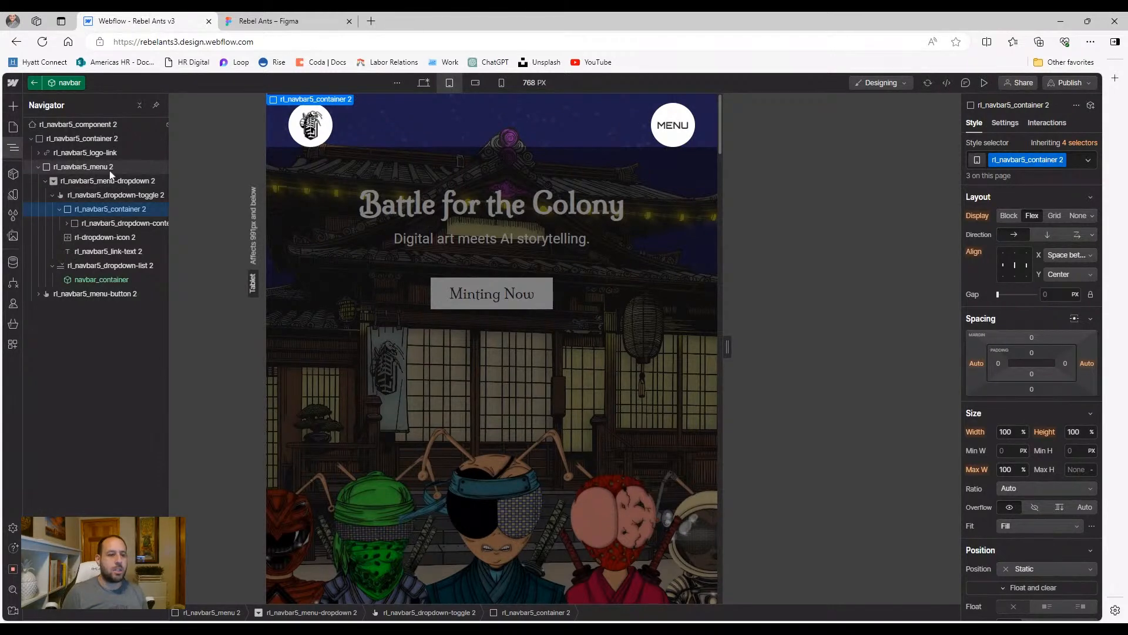
click(985, 82)
click(739, 124)
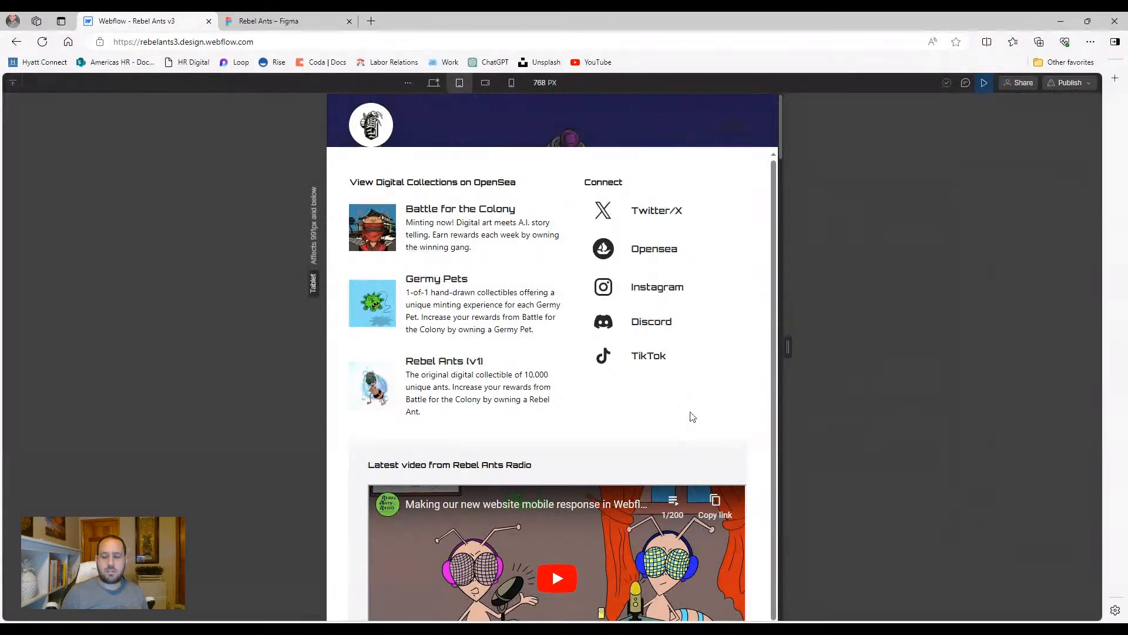
Toggle the MENU panel closed and open repeatedly at 768 PX, leaving it closed, then exit preview
scroll(691, 415, down, 1)
scroll(681, 411, up, 1)
click(744, 124)
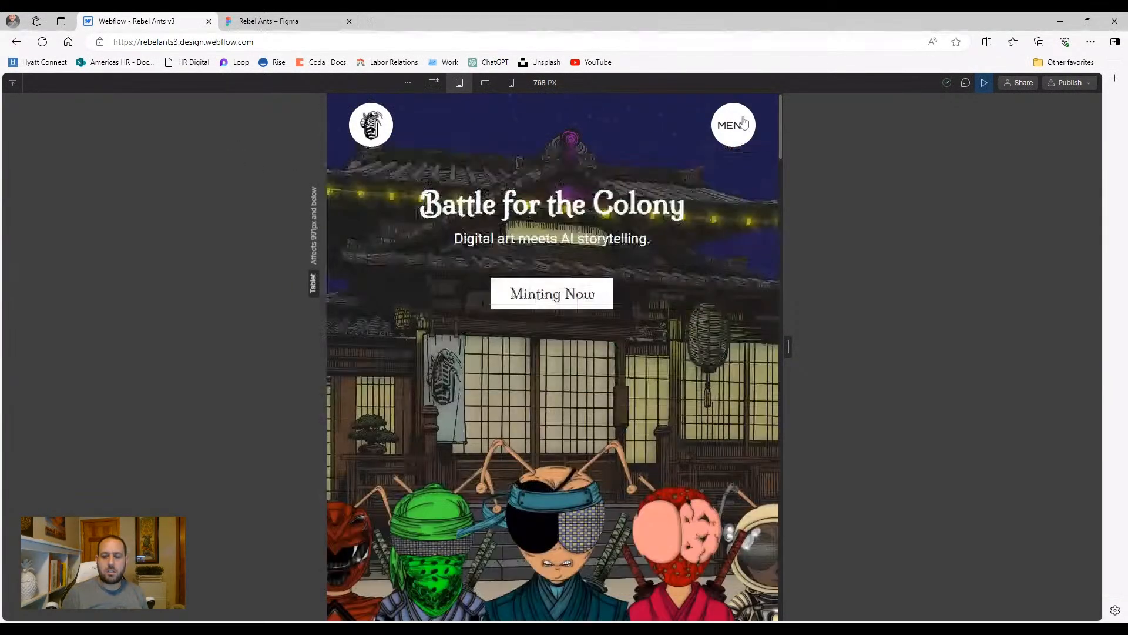
click(744, 123)
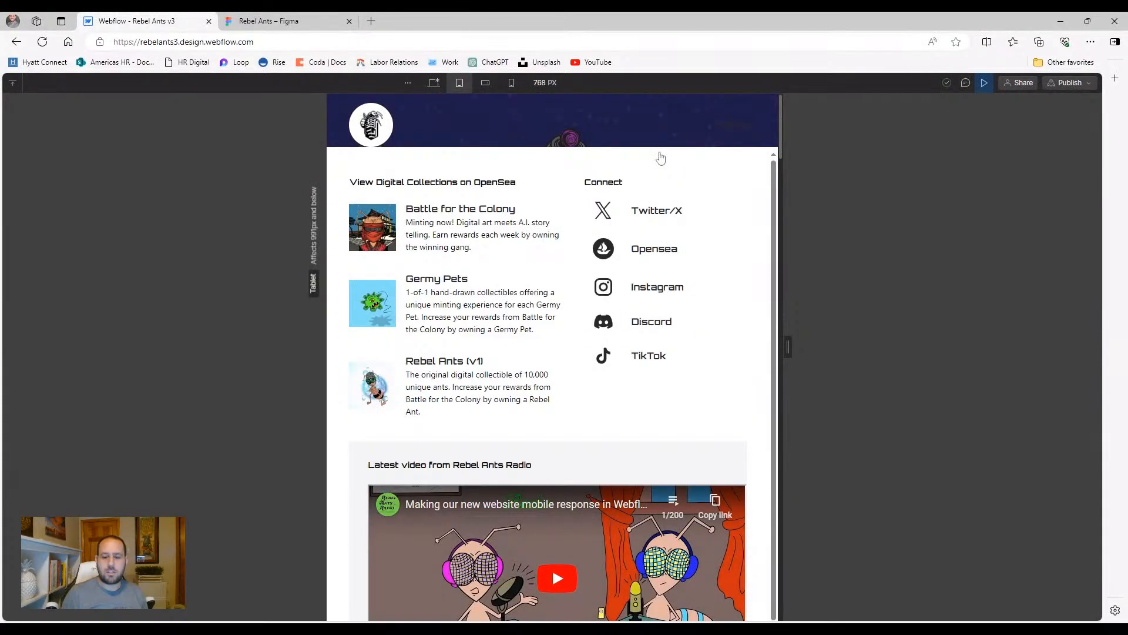
click(733, 125)
click(733, 125)
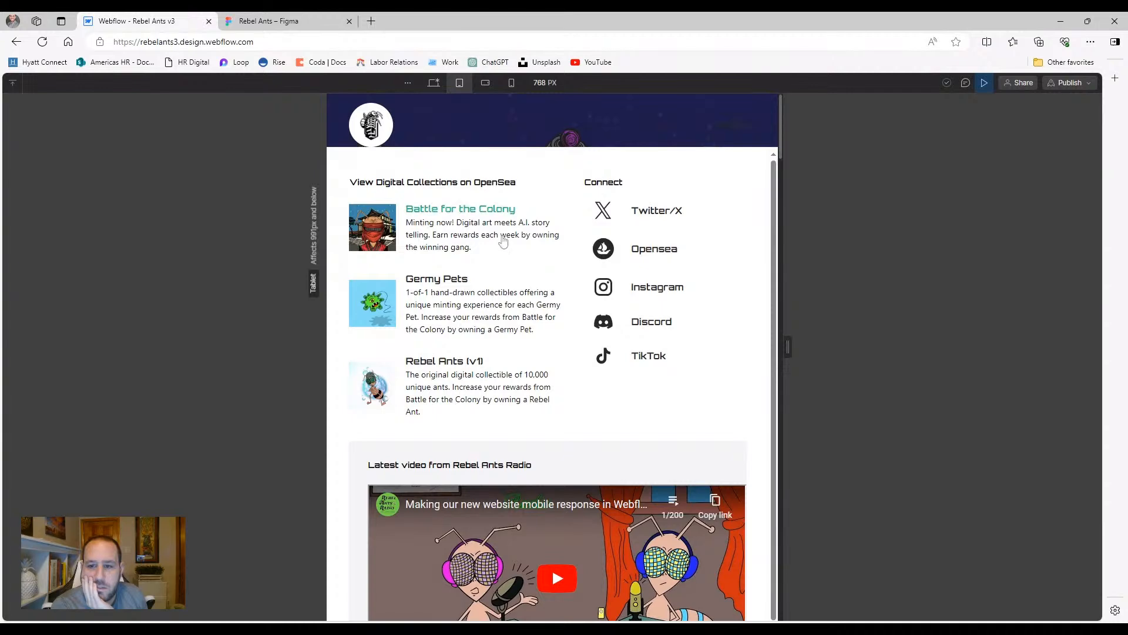
click(742, 125)
click(984, 83)
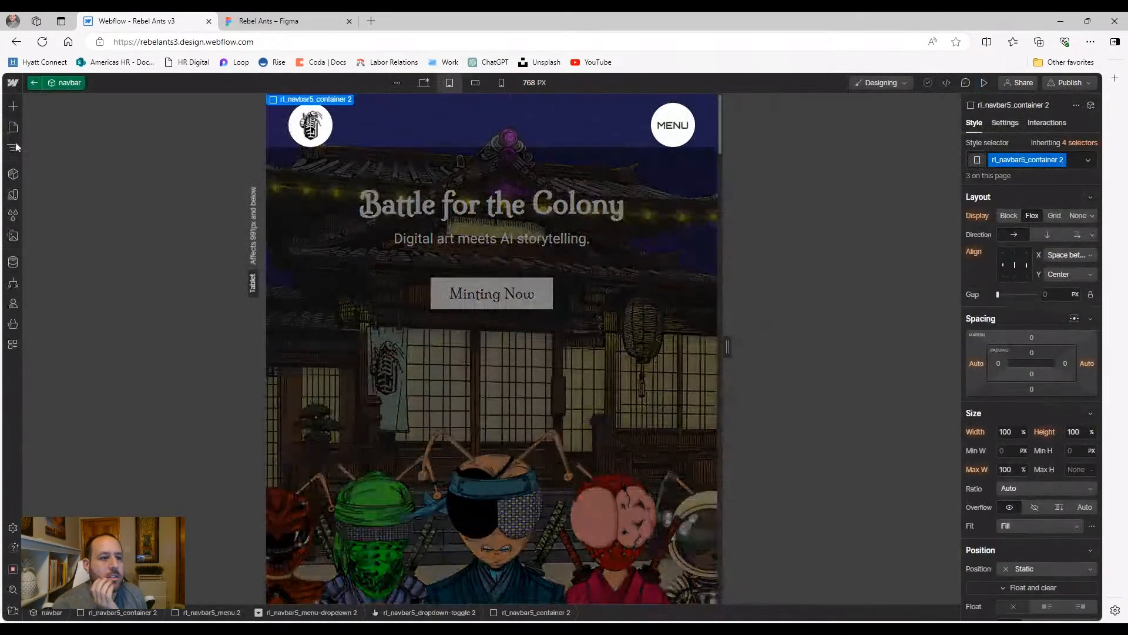
Delete rl_navbar5_dropdown-content 2 and rl_navbar5_container 2 from the navbar
click(13, 148)
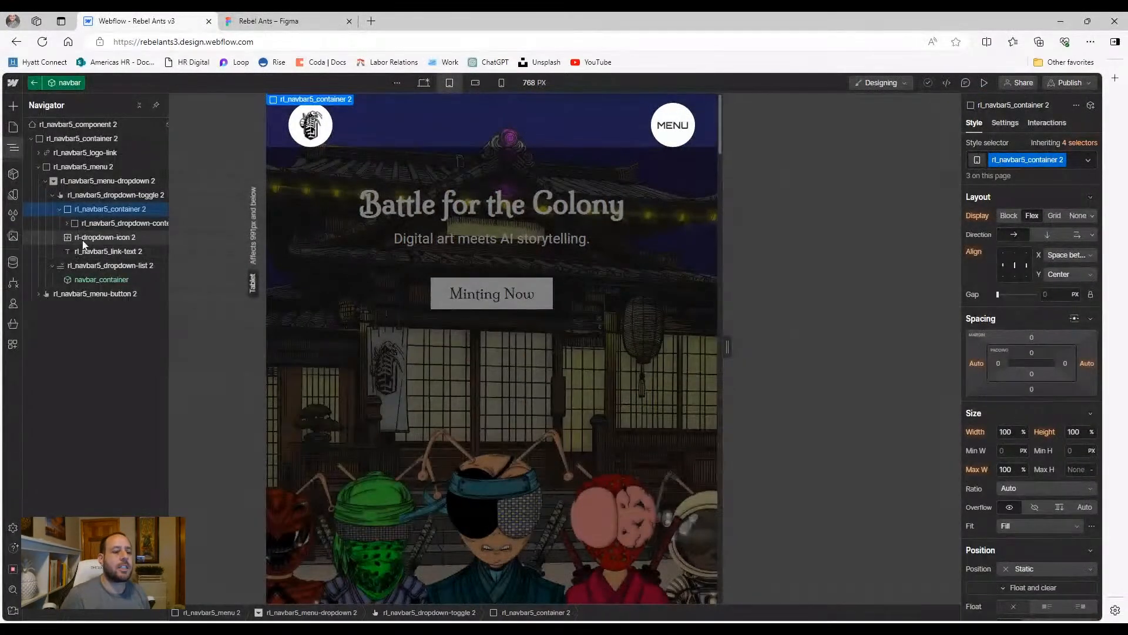
click(89, 223)
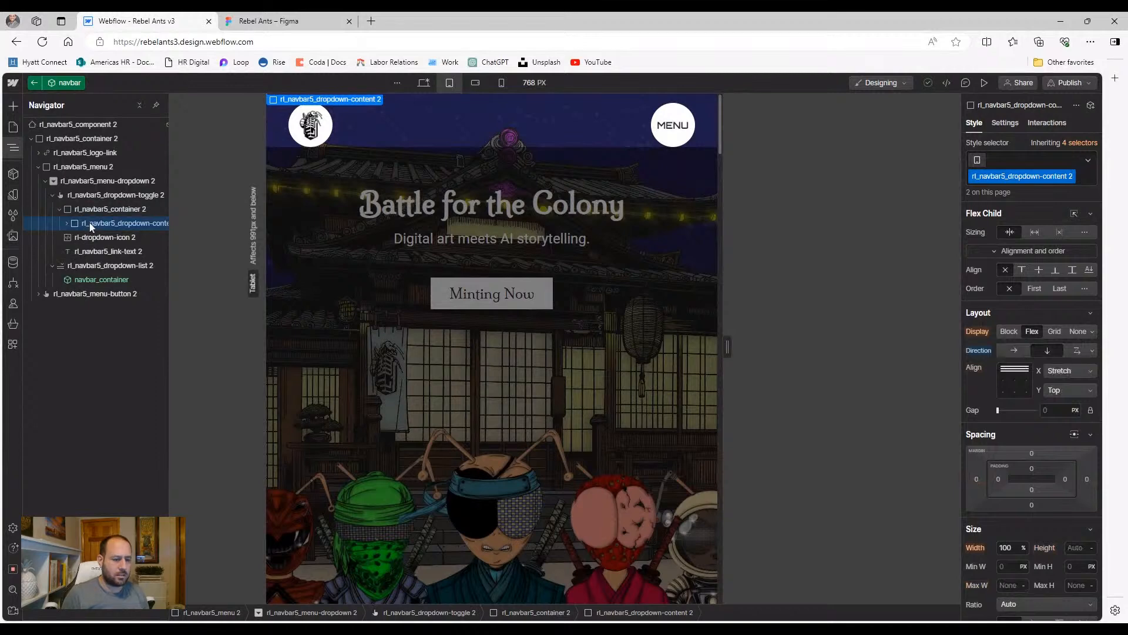
key(Delete)
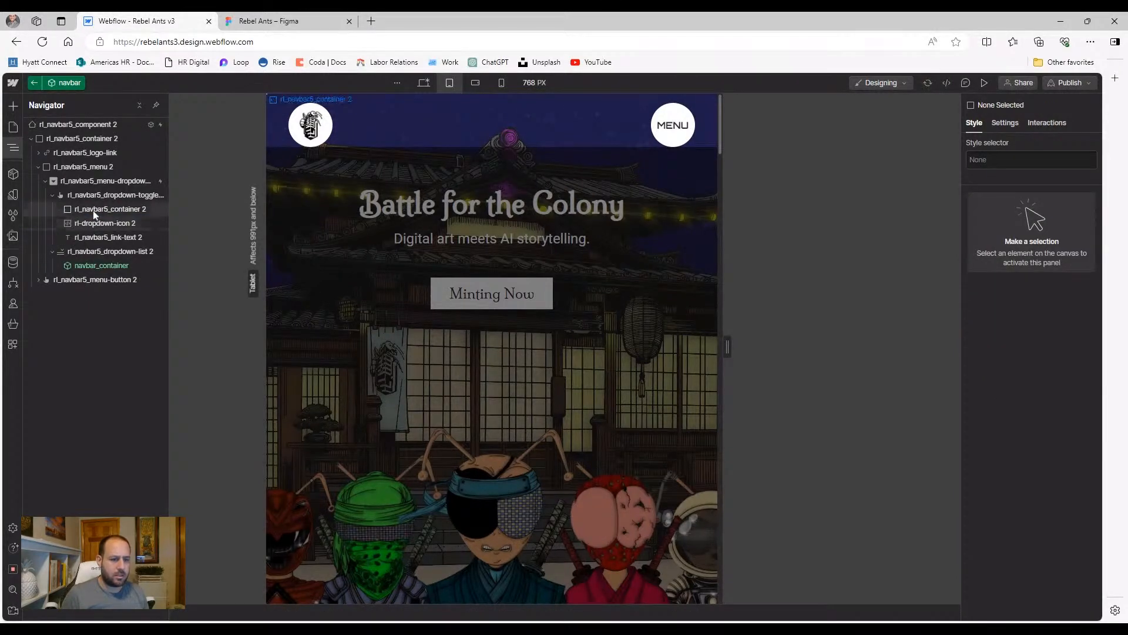
click(93, 210)
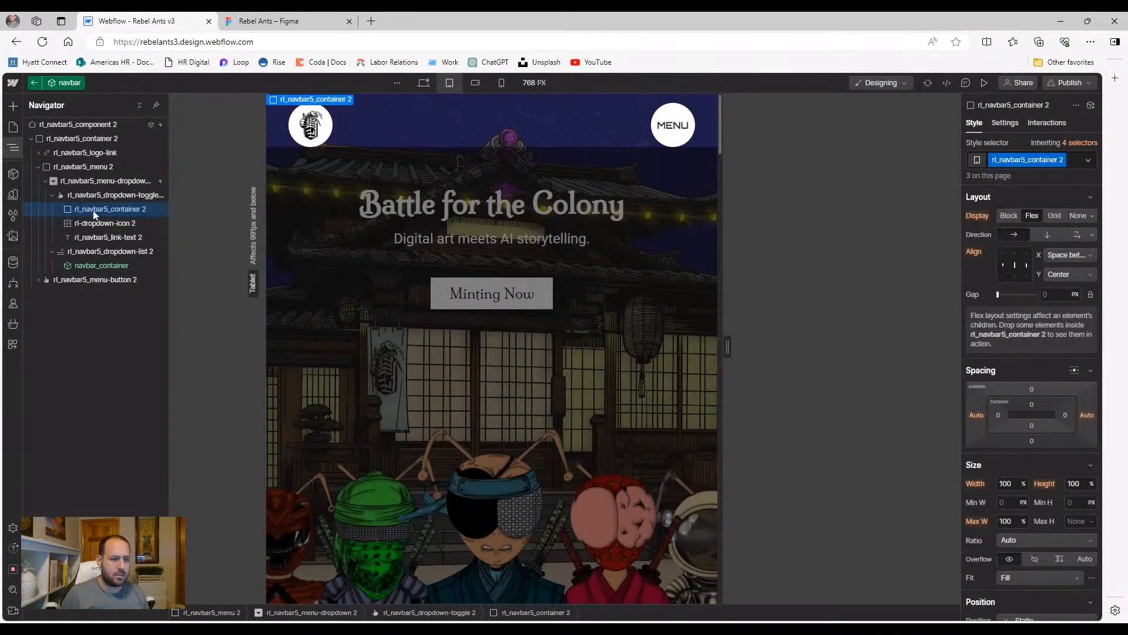
key(Delete)
Check the MENU panel in preview at tablet and desktop widths, then exit
click(984, 82)
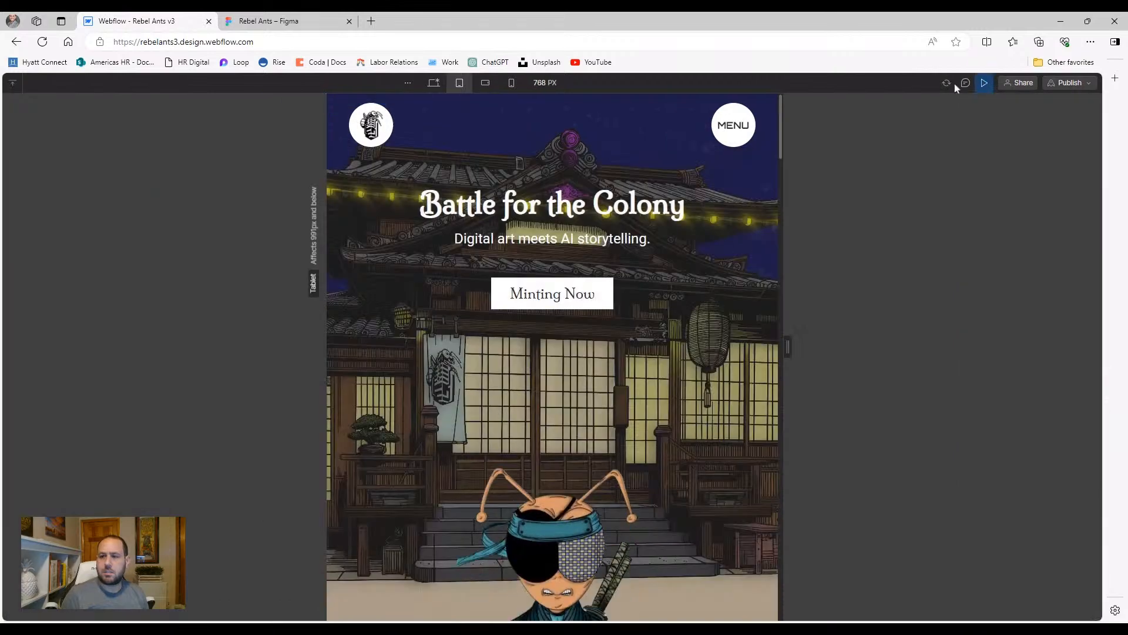
click(729, 125)
click(726, 126)
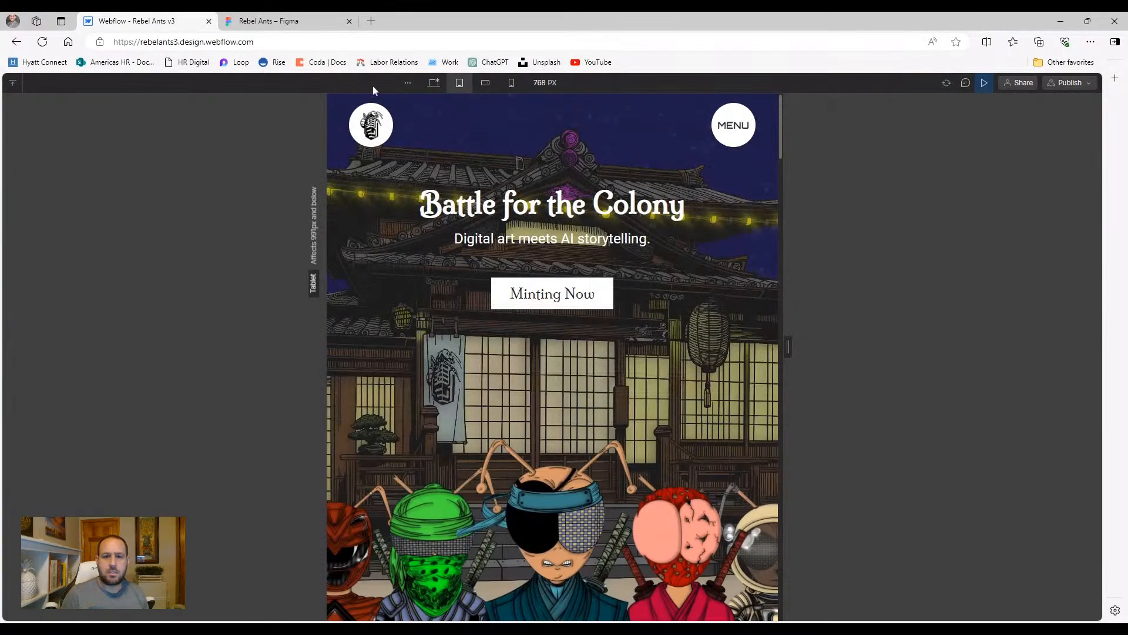
click(434, 83)
click(1015, 130)
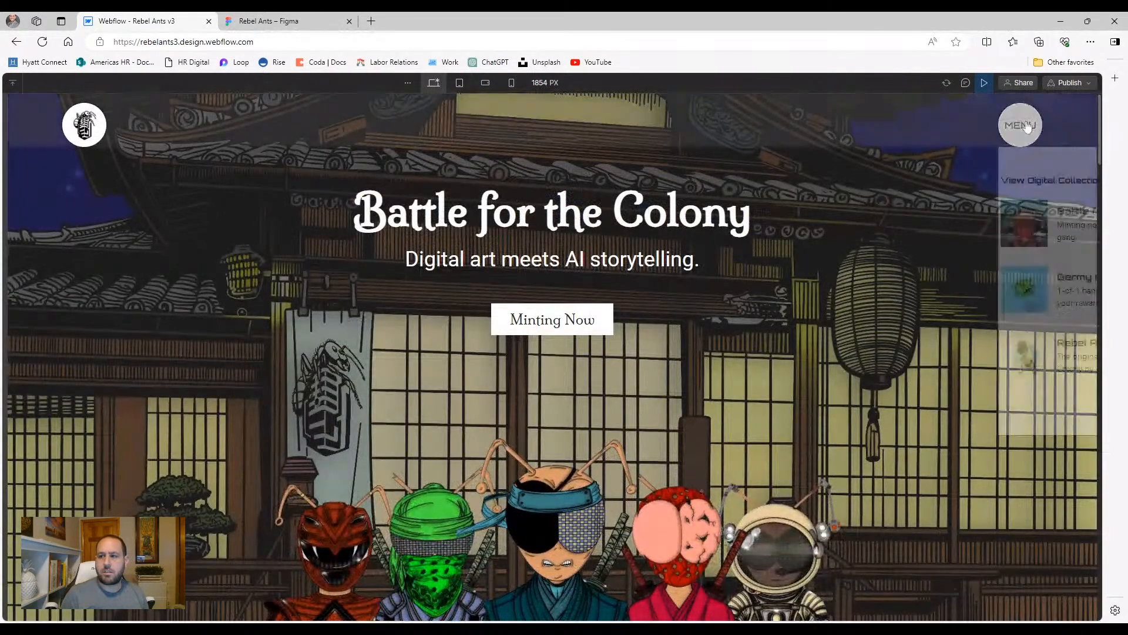
click(1016, 133)
click(984, 82)
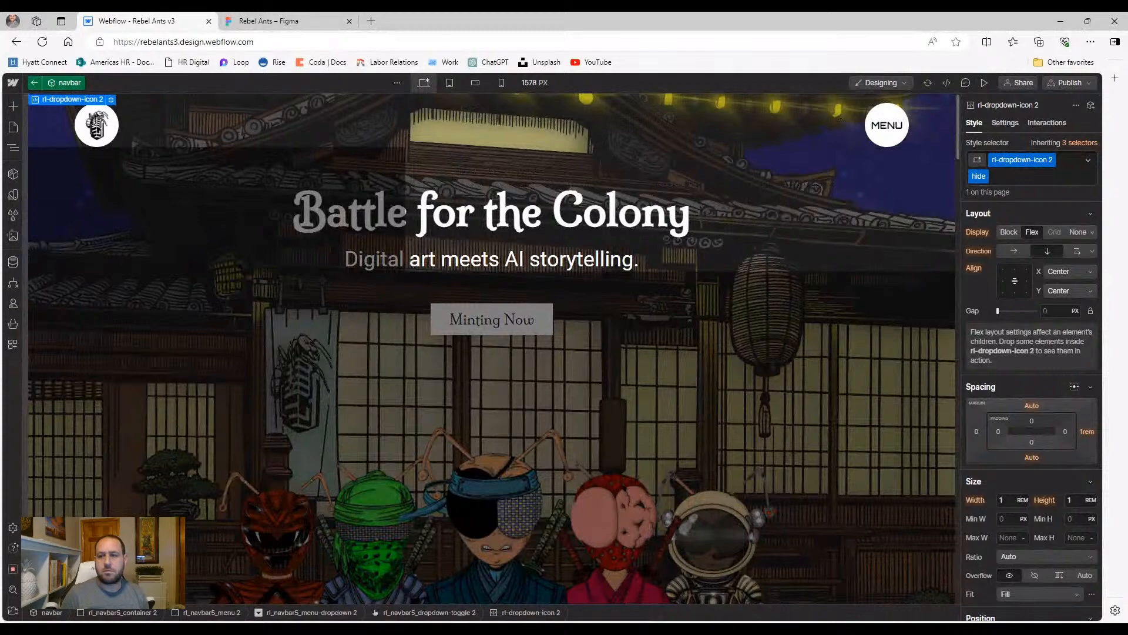
Preview at desktop width again, opening and closing the menu overlay three times before exiting
click(986, 84)
click(1021, 125)
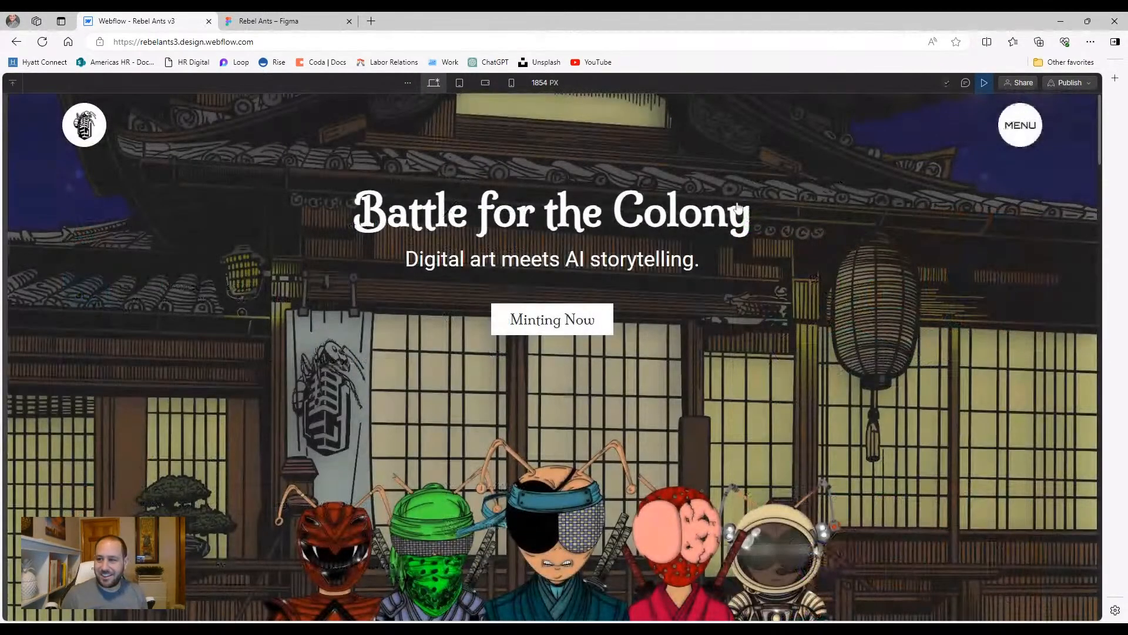
click(1020, 124)
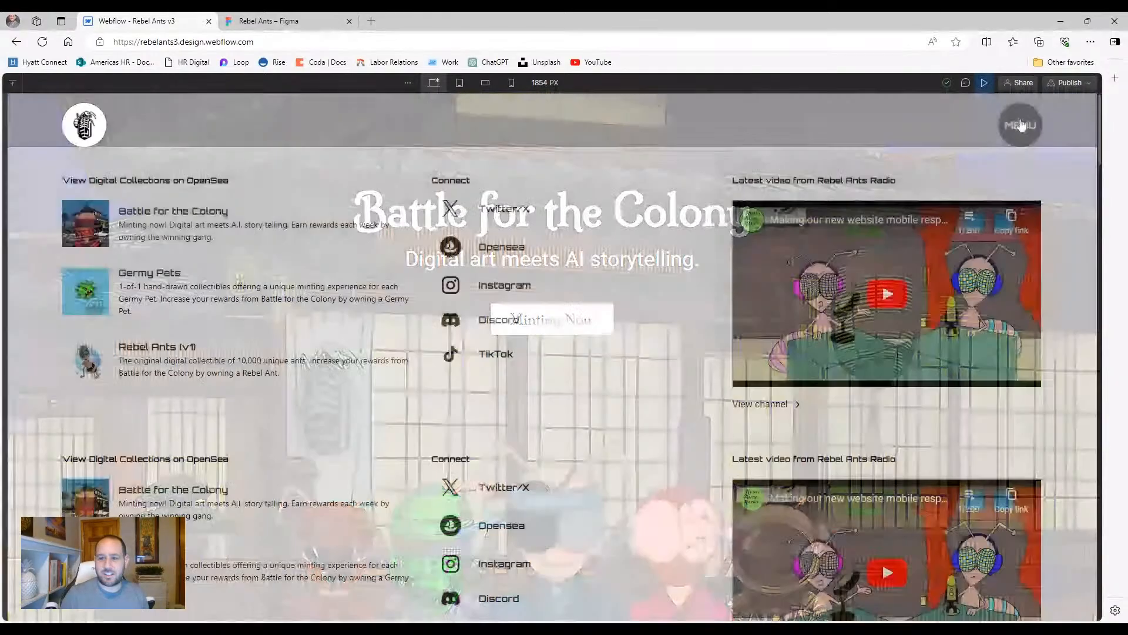
click(1021, 124)
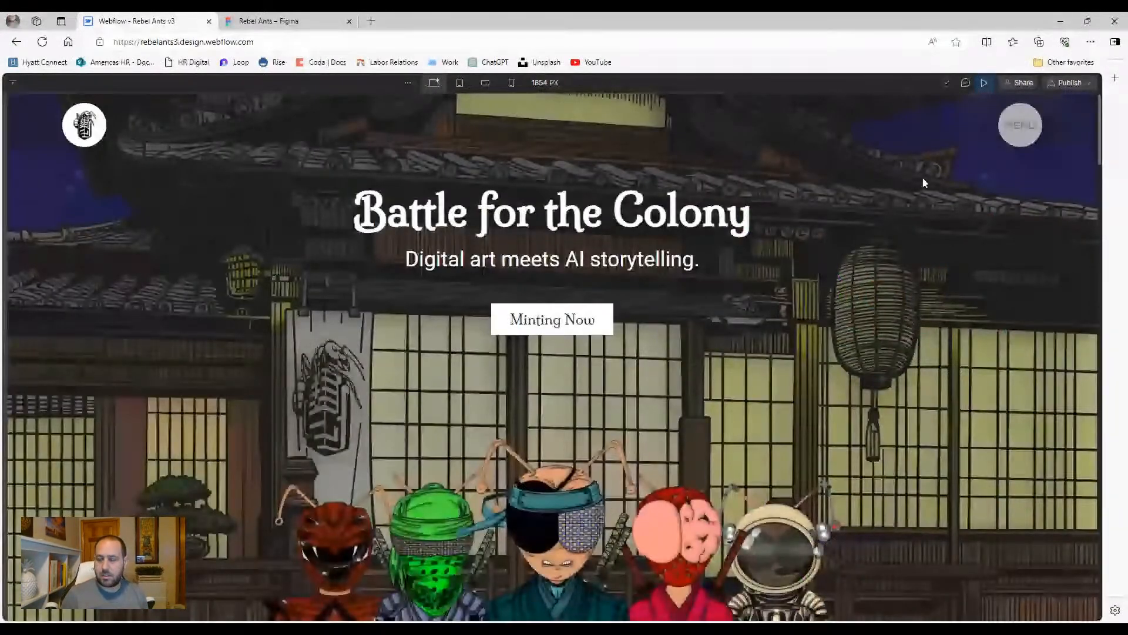
click(1029, 132)
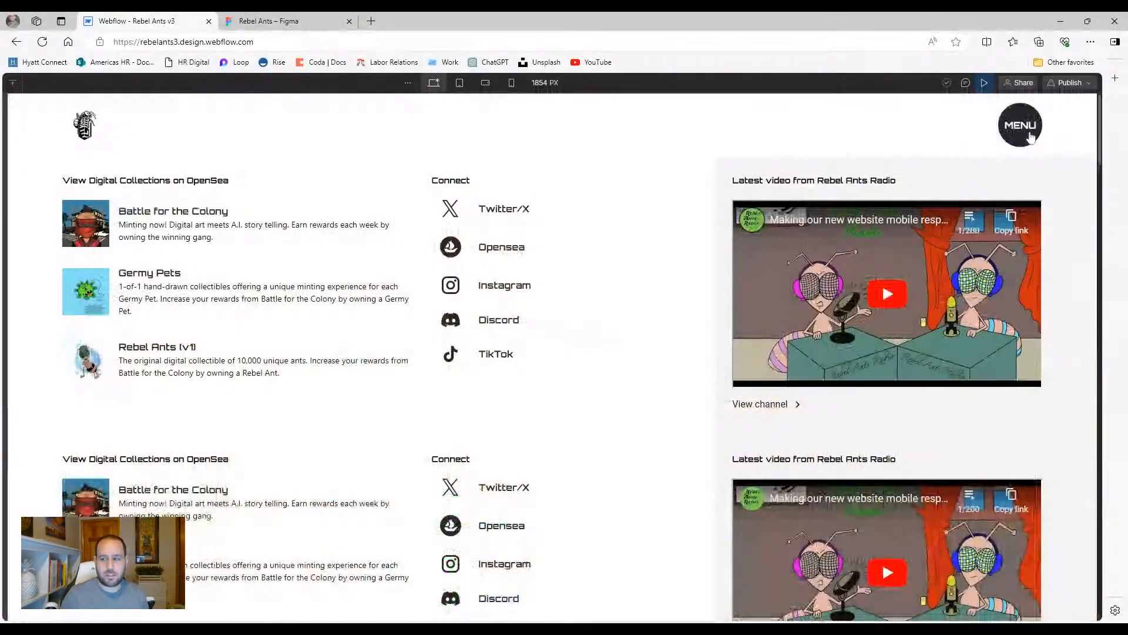
click(1030, 135)
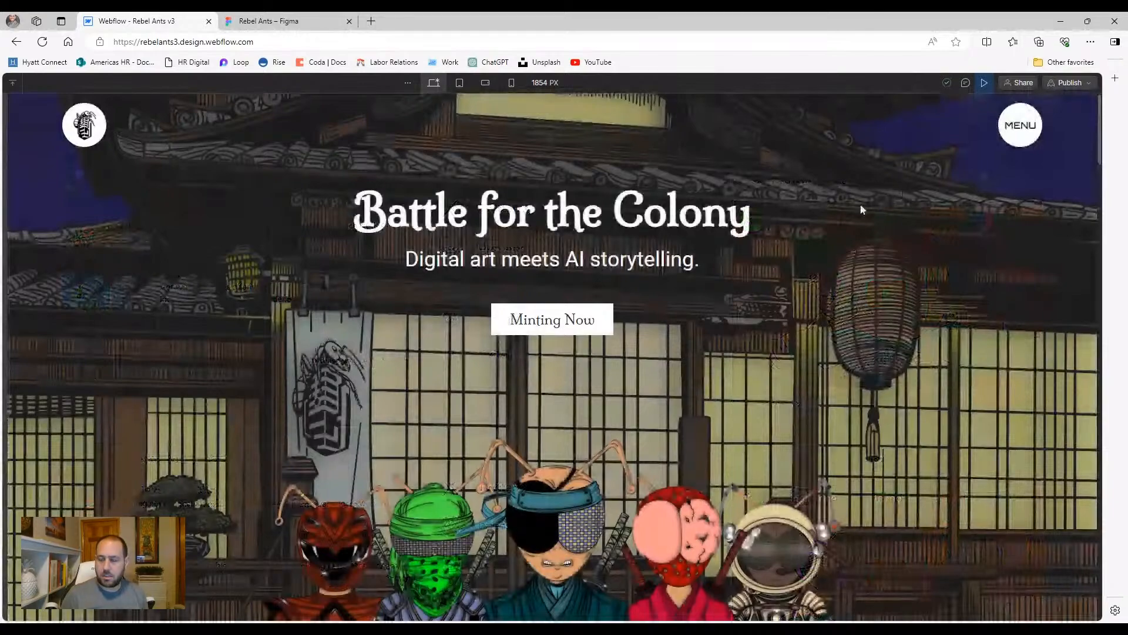
click(1026, 133)
click(1027, 134)
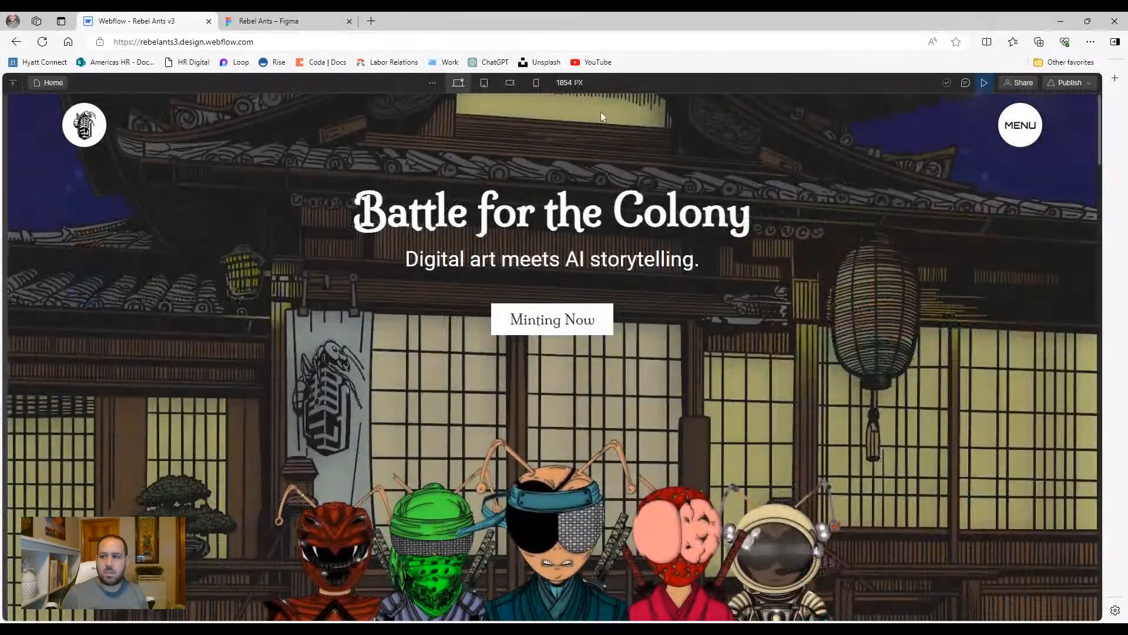
click(983, 87)
Briefly enter and leave the navbar component, then preview and test the MENU overlay at desktop width
click(13, 147)
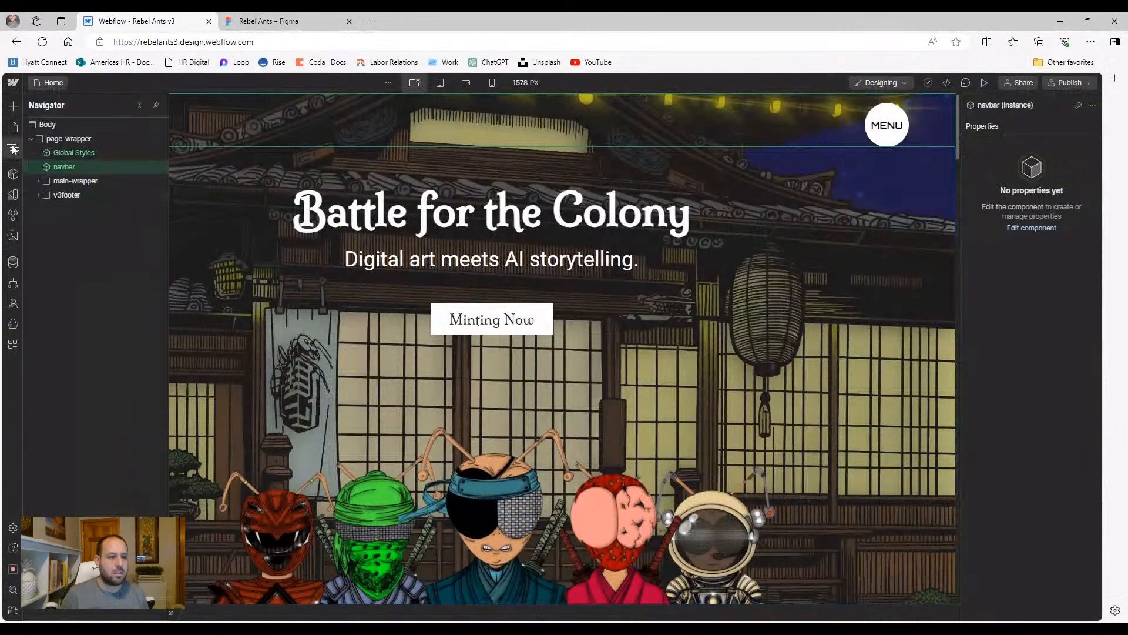
double_click(64, 170)
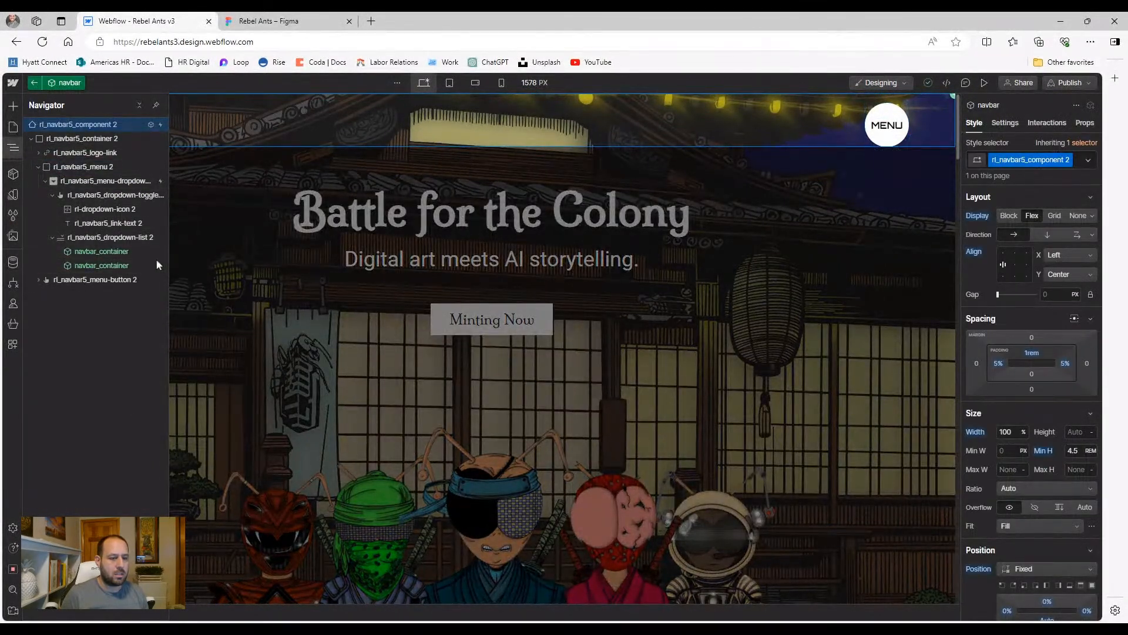
click(255, 274)
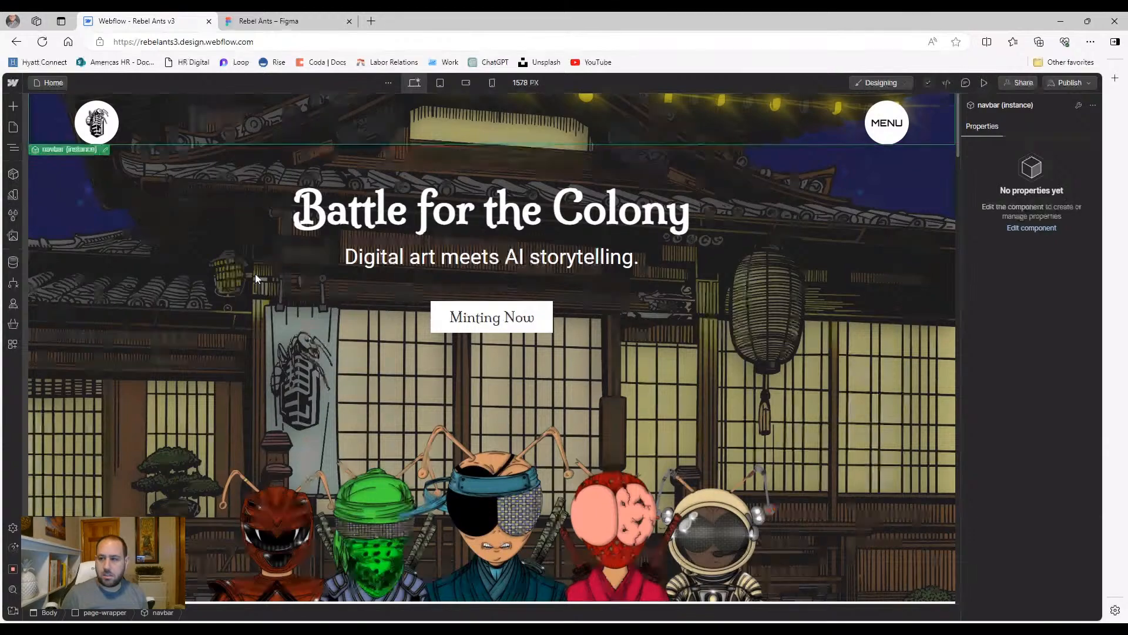
click(984, 82)
click(1009, 131)
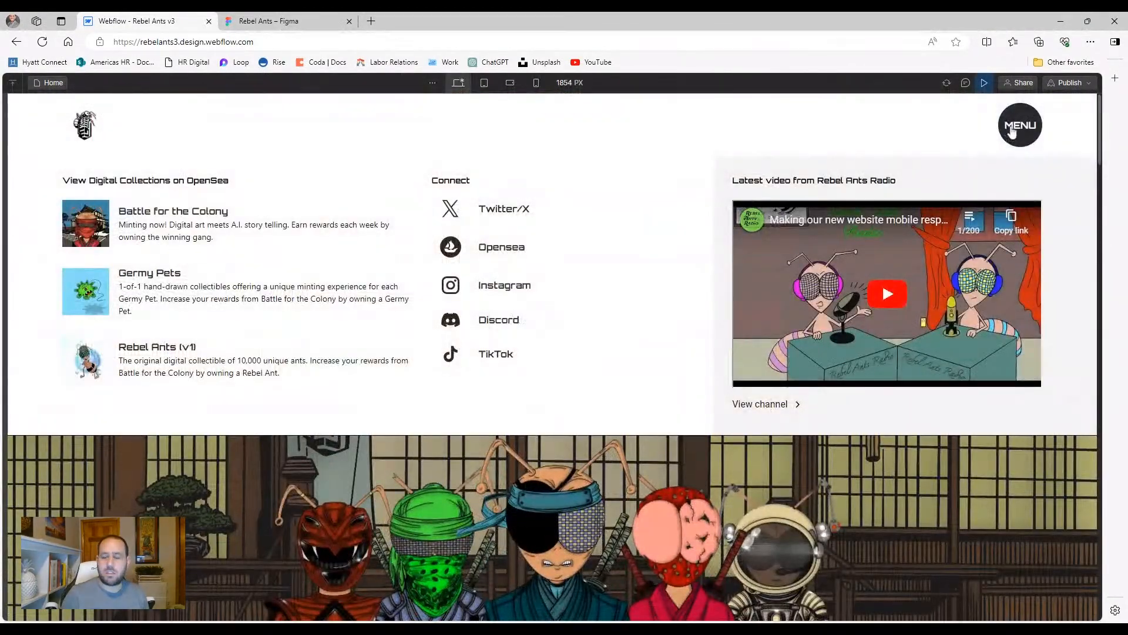
click(1008, 126)
Test the MENU overlay at tablet width, then reopen the navbar component for editing at 768 PX
click(484, 83)
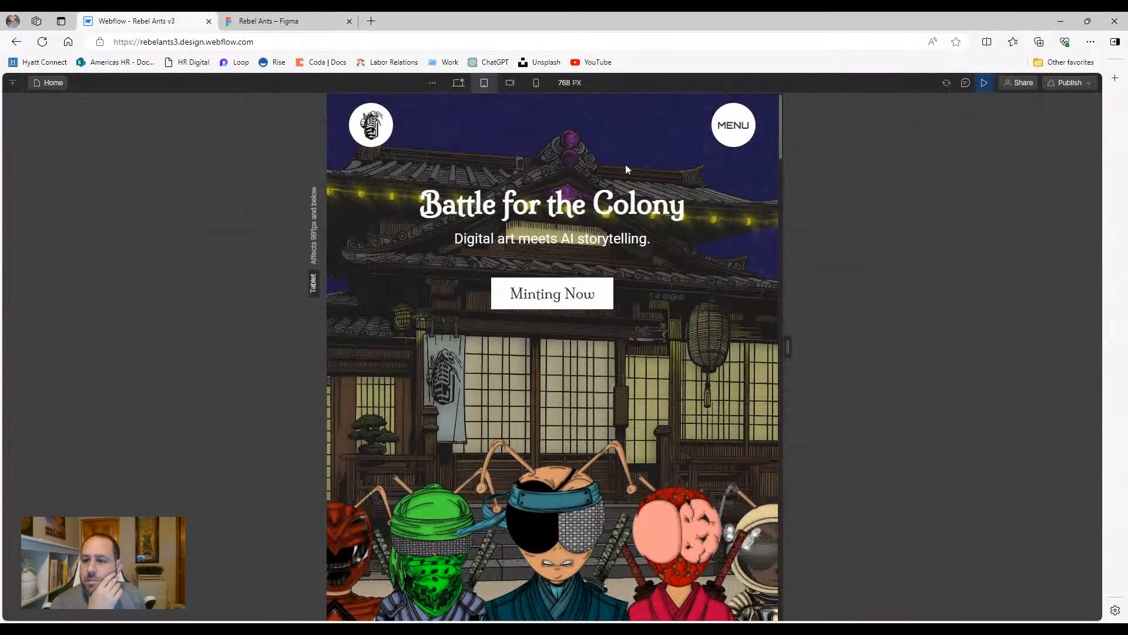
click(726, 131)
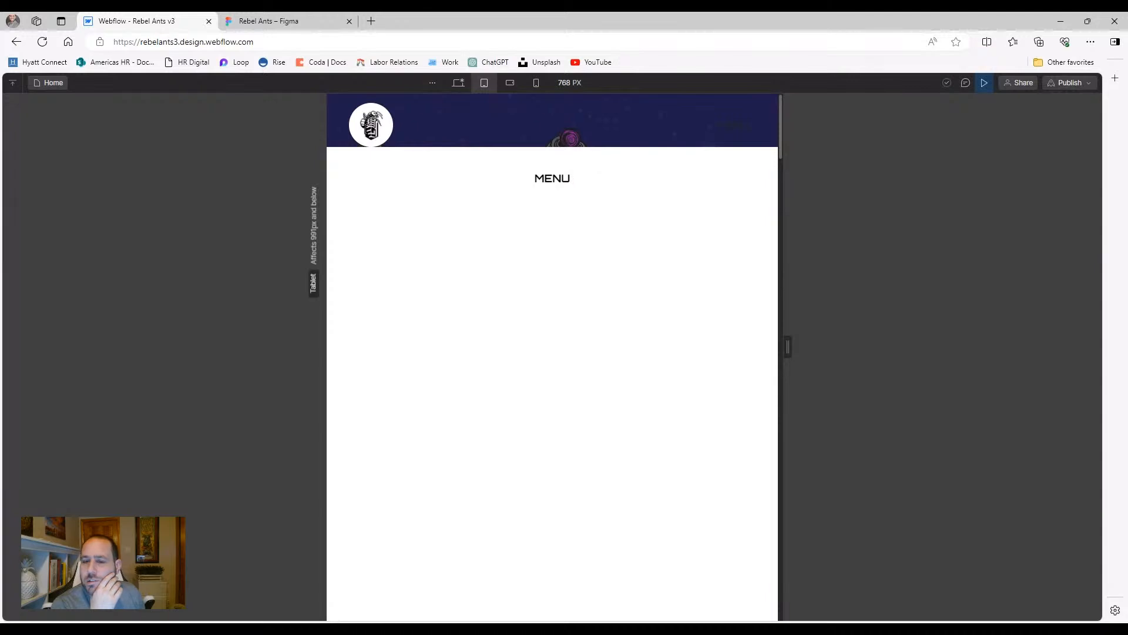
click(713, 125)
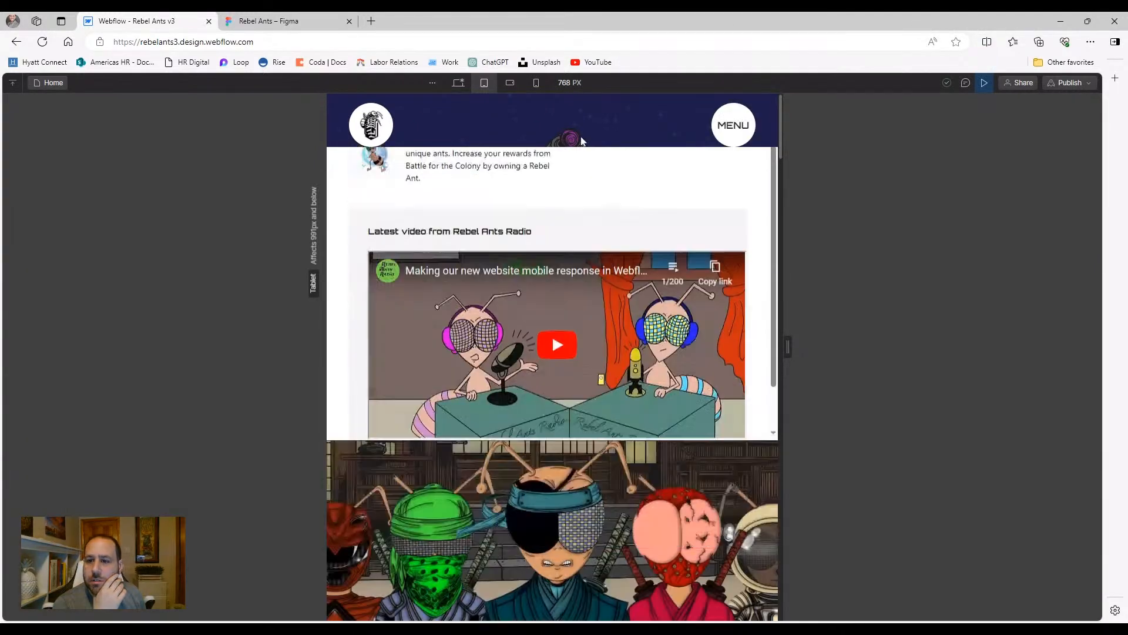
click(988, 86)
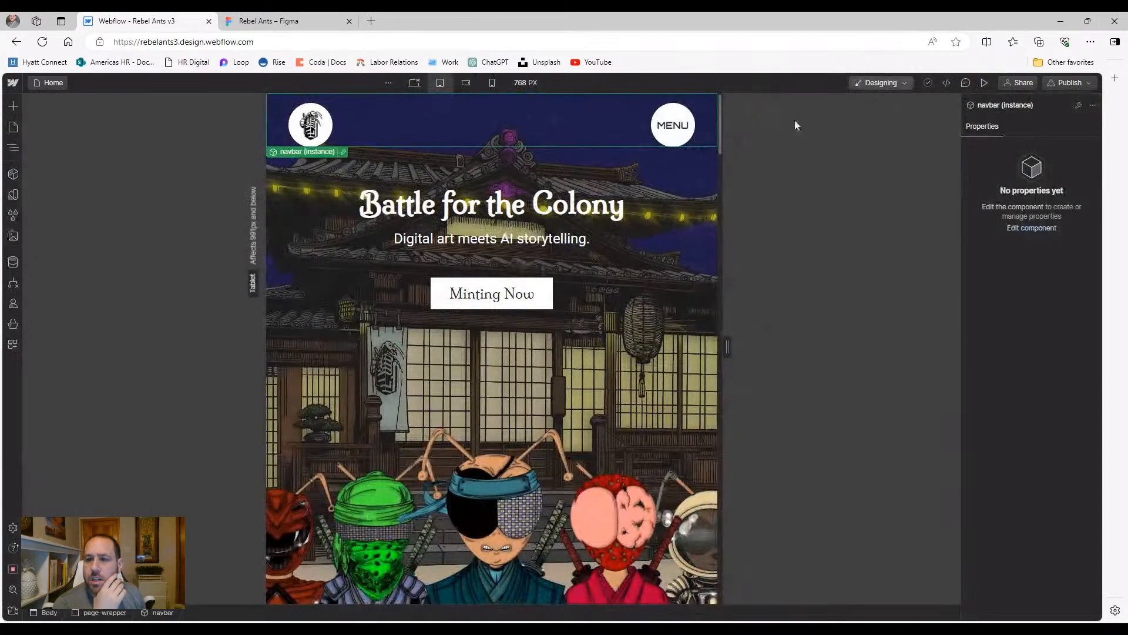
double_click(668, 140)
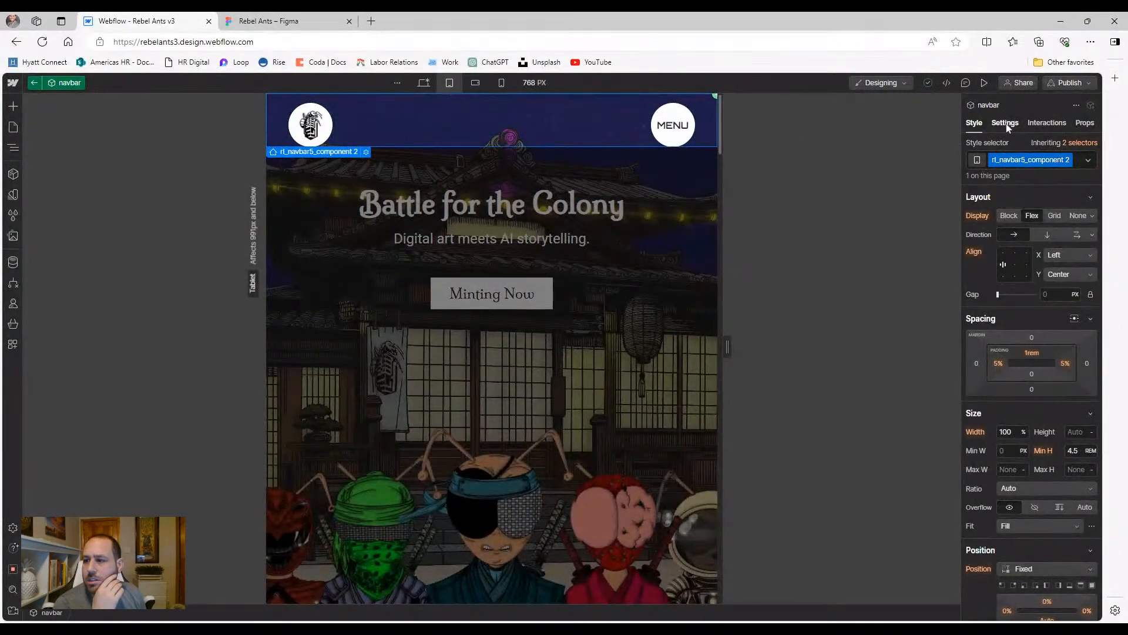
In the navbar settings, tick 'Menu fills page height' and set Menu to Show
click(1006, 124)
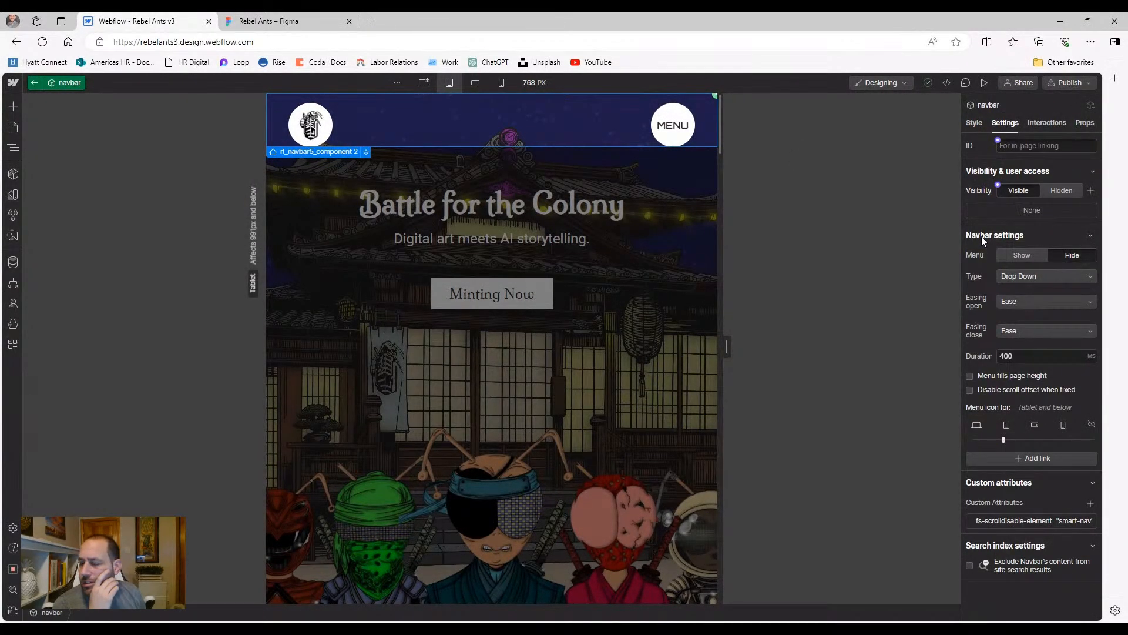
click(970, 376)
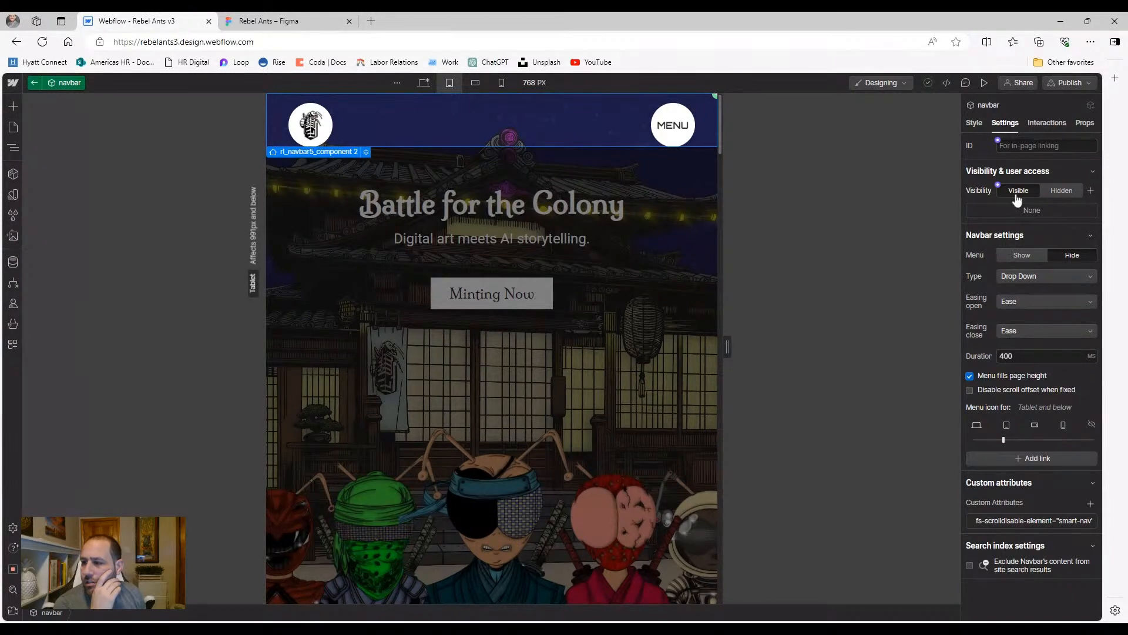
click(1012, 258)
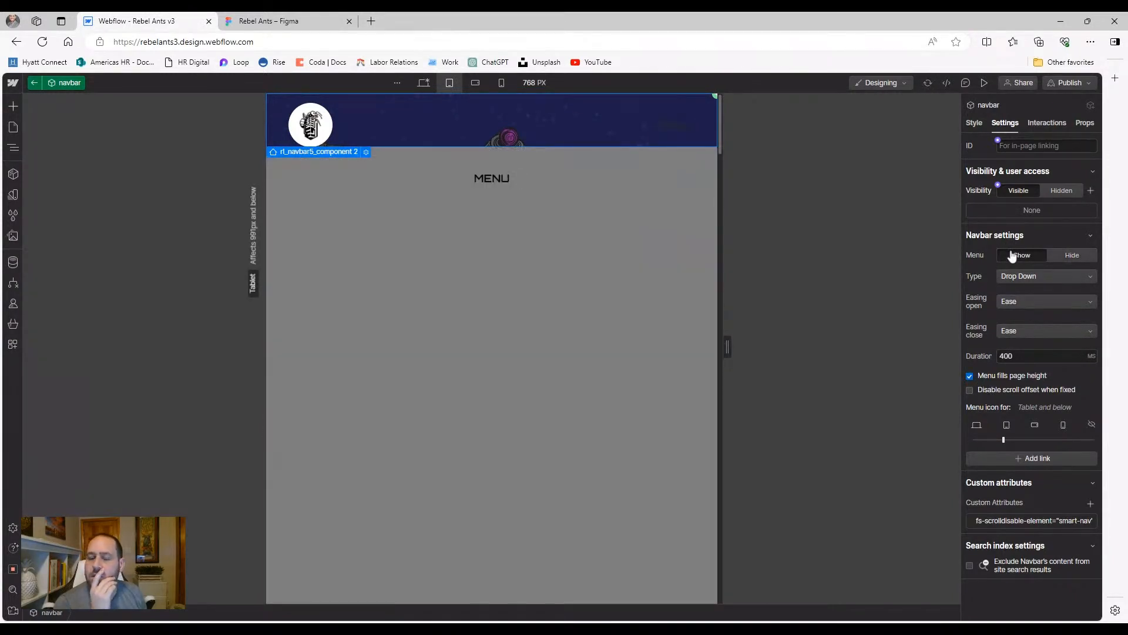
Inspect the MENU dropdown's icon, toggle and dropdown elements in the Navigator and their style settings
click(351, 176)
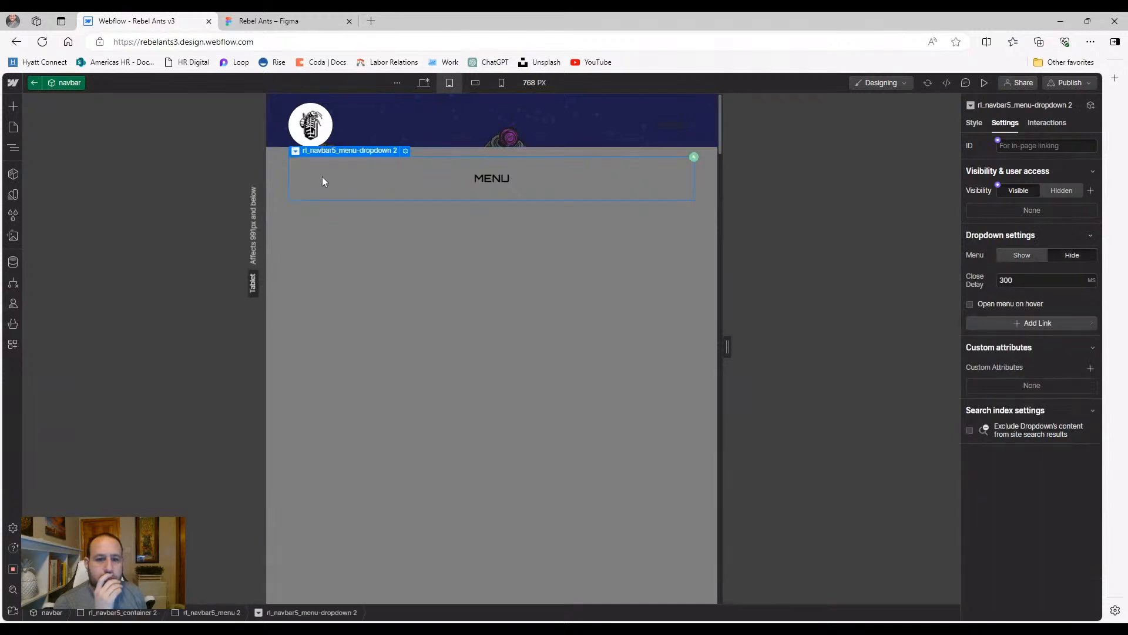
click(11, 149)
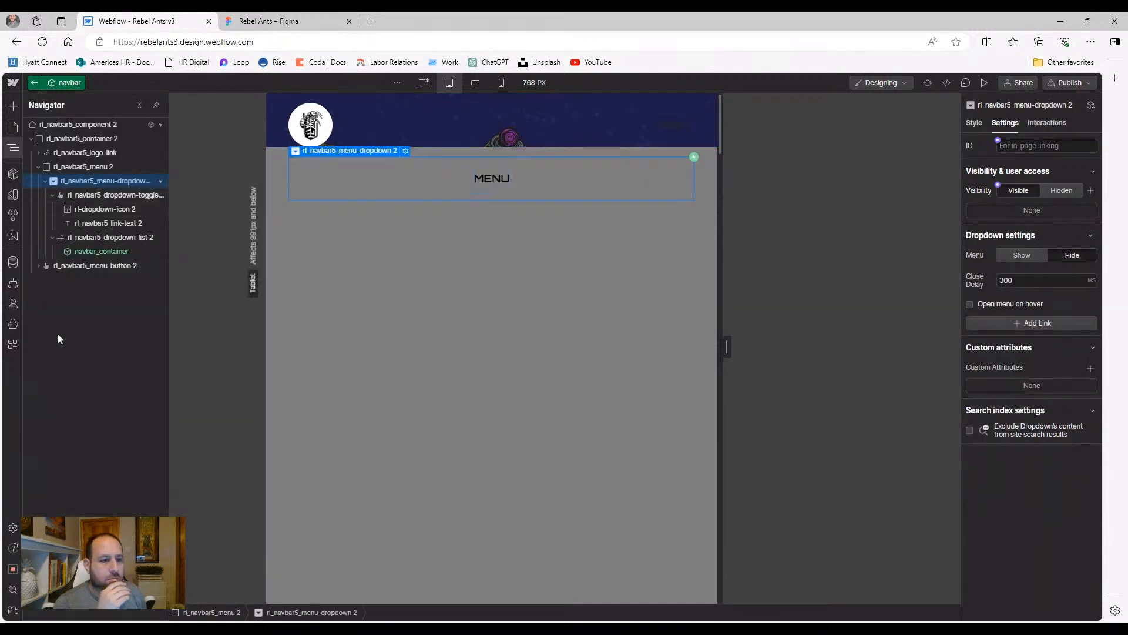
click(449, 177)
click(494, 178)
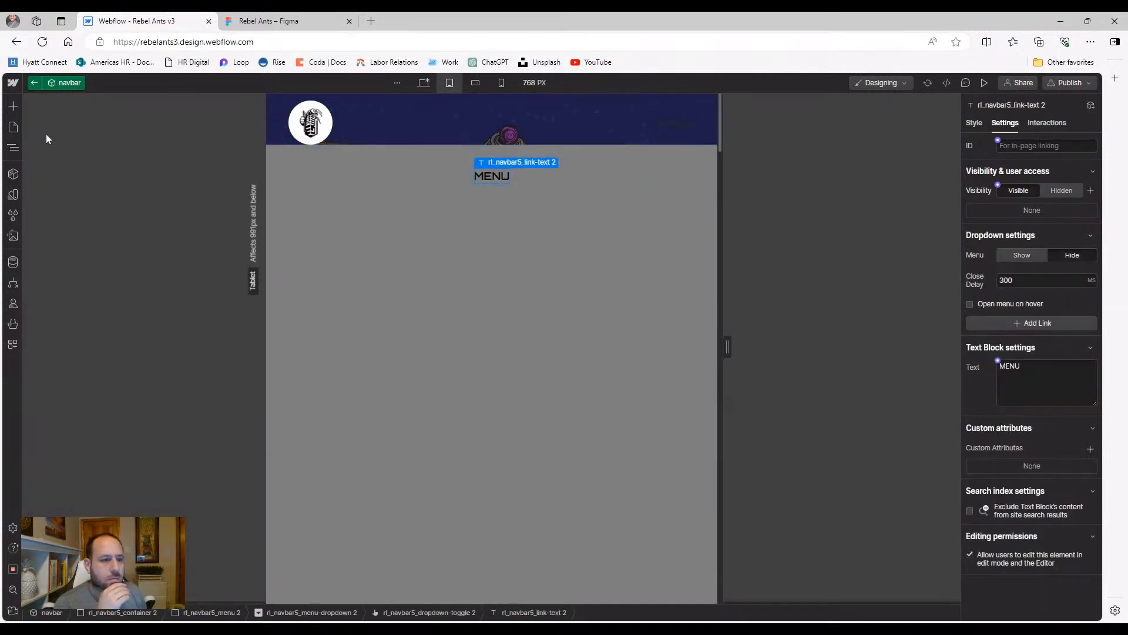
click(13, 147)
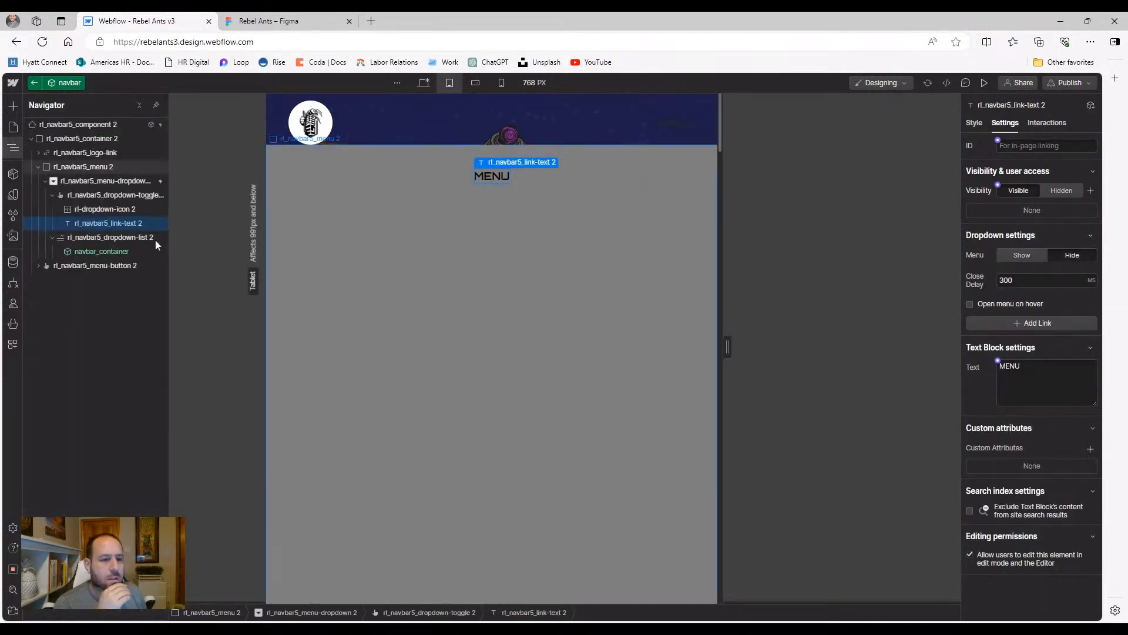
click(128, 210)
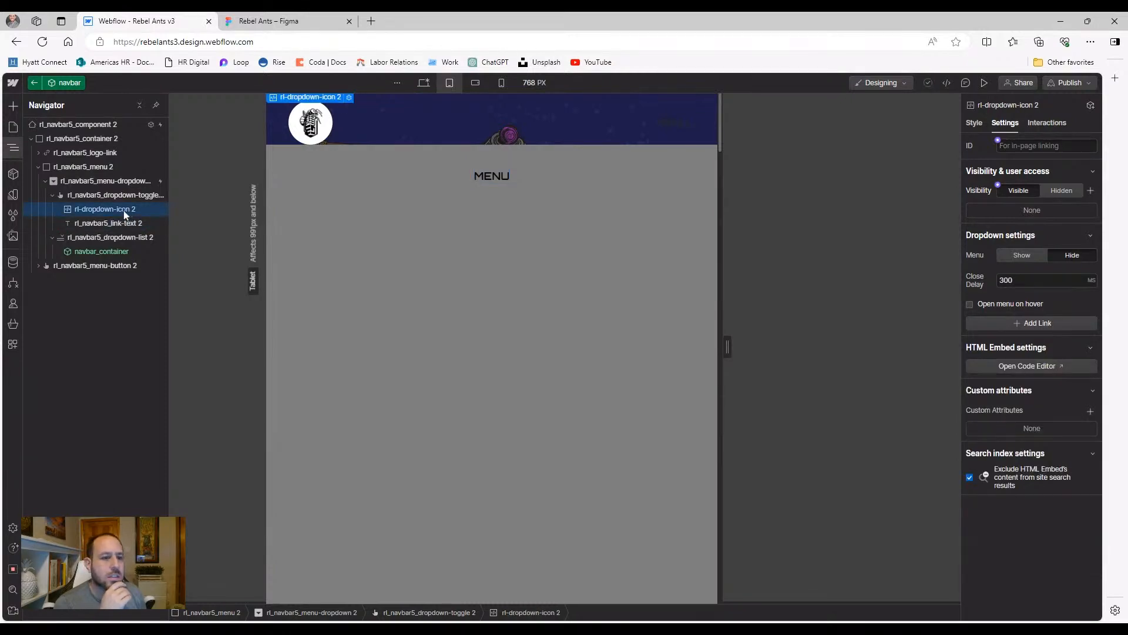
click(118, 195)
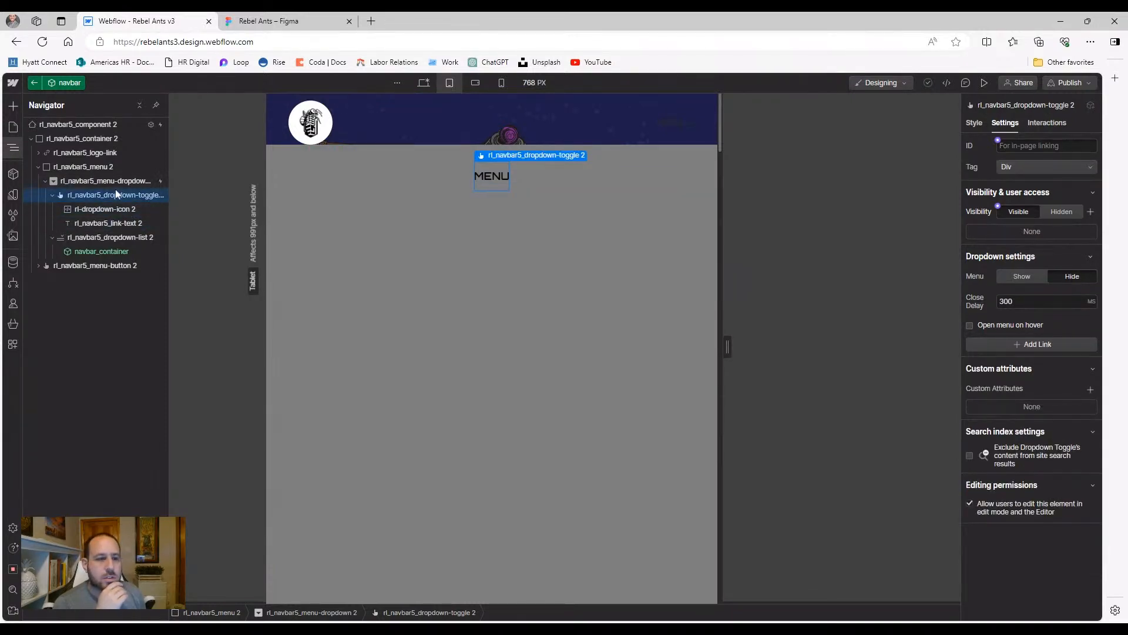
click(112, 182)
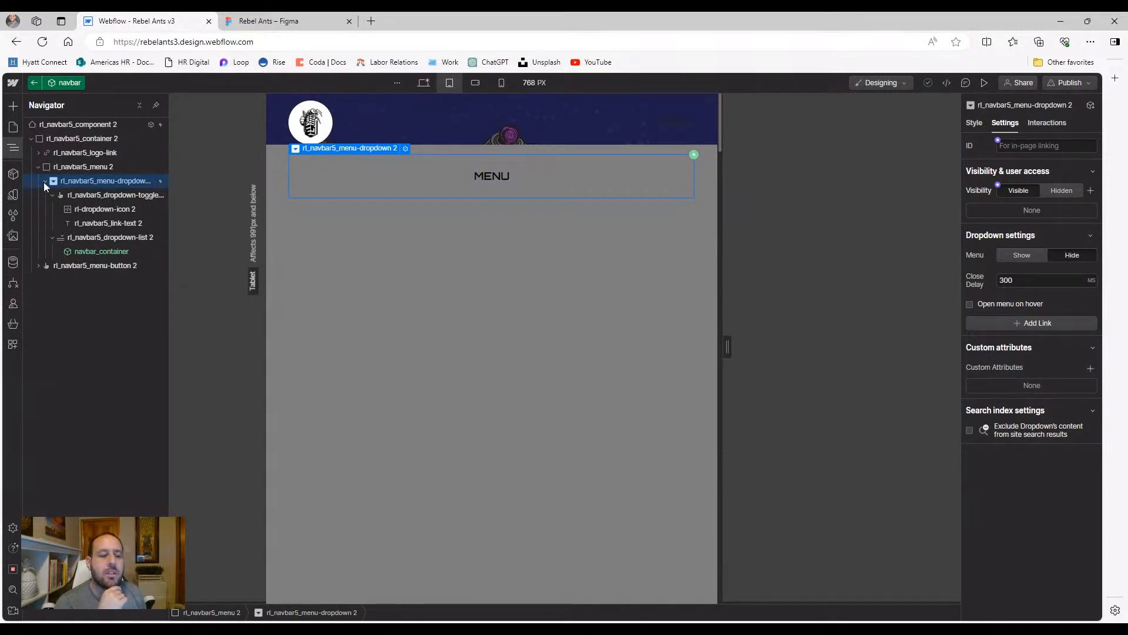
click(978, 124)
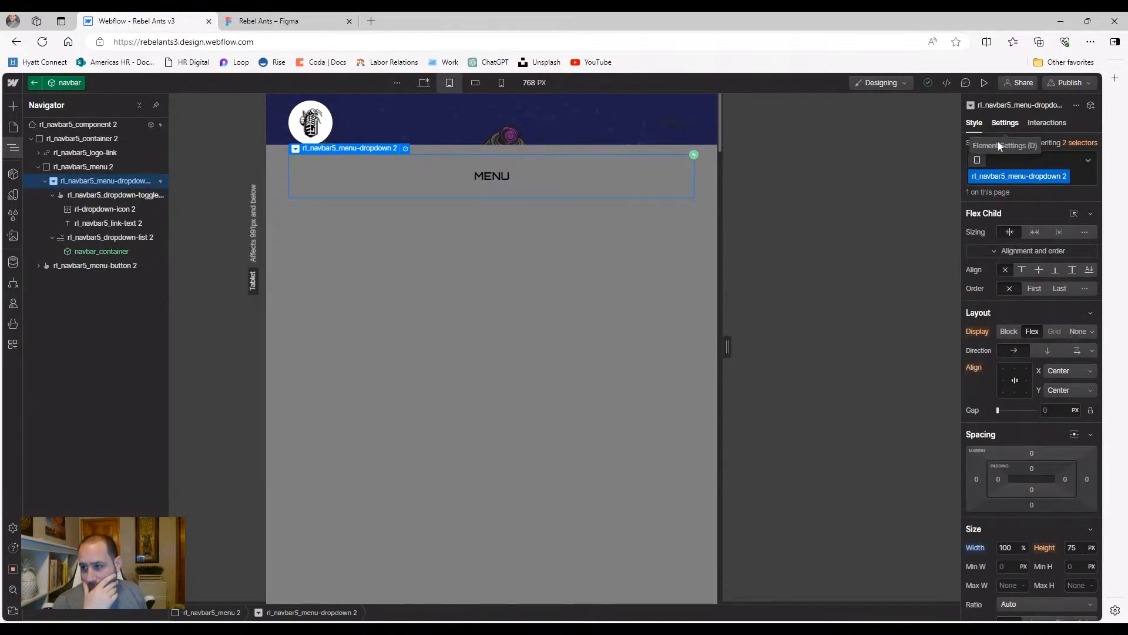
click(1006, 125)
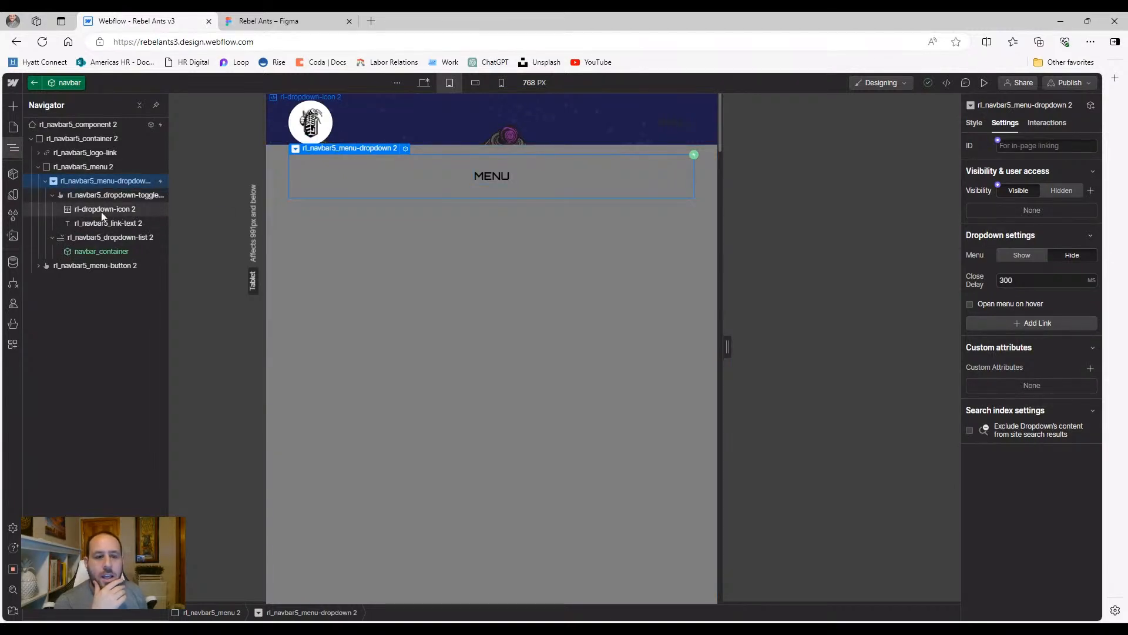
Duplicate navbar_container and move the copy directly under rl_navbar5_menu 2
click(75, 168)
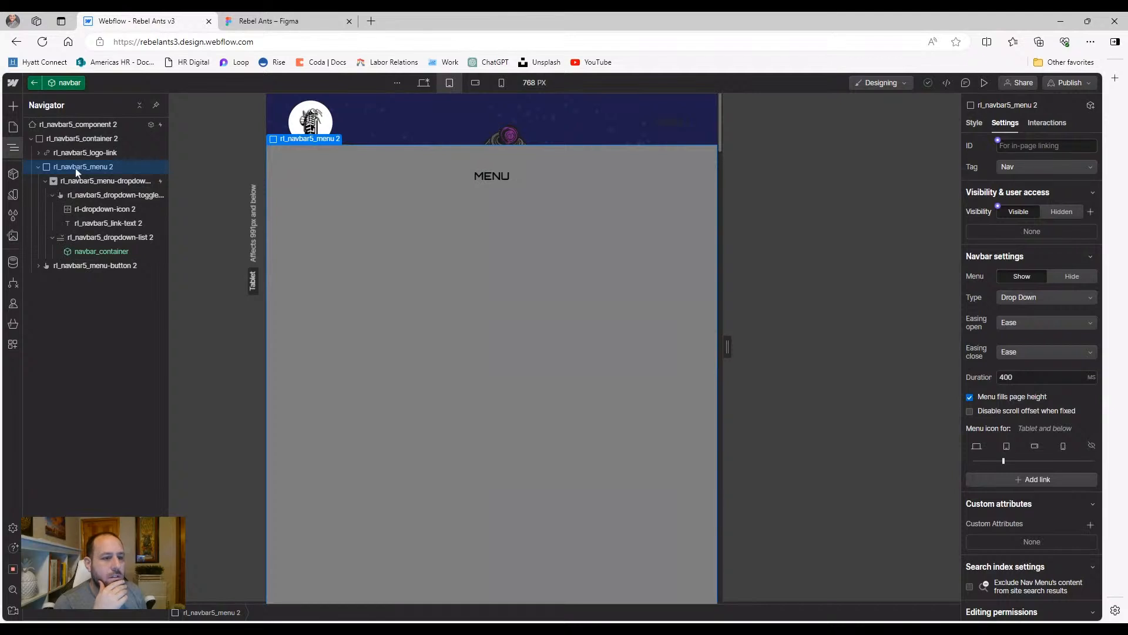
click(86, 254)
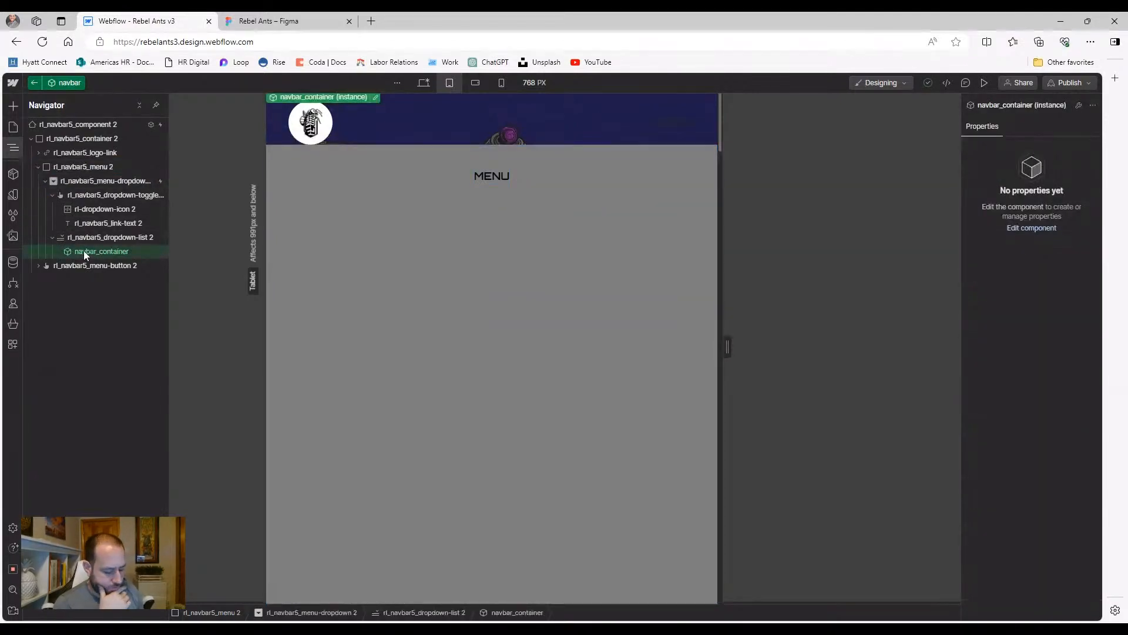
key(ctrl+v)
click(93, 266)
drag(94, 267, 103, 174)
Set the MENU dropdown's Display to None on tablet and preview the page at 768 PX
click(44, 195)
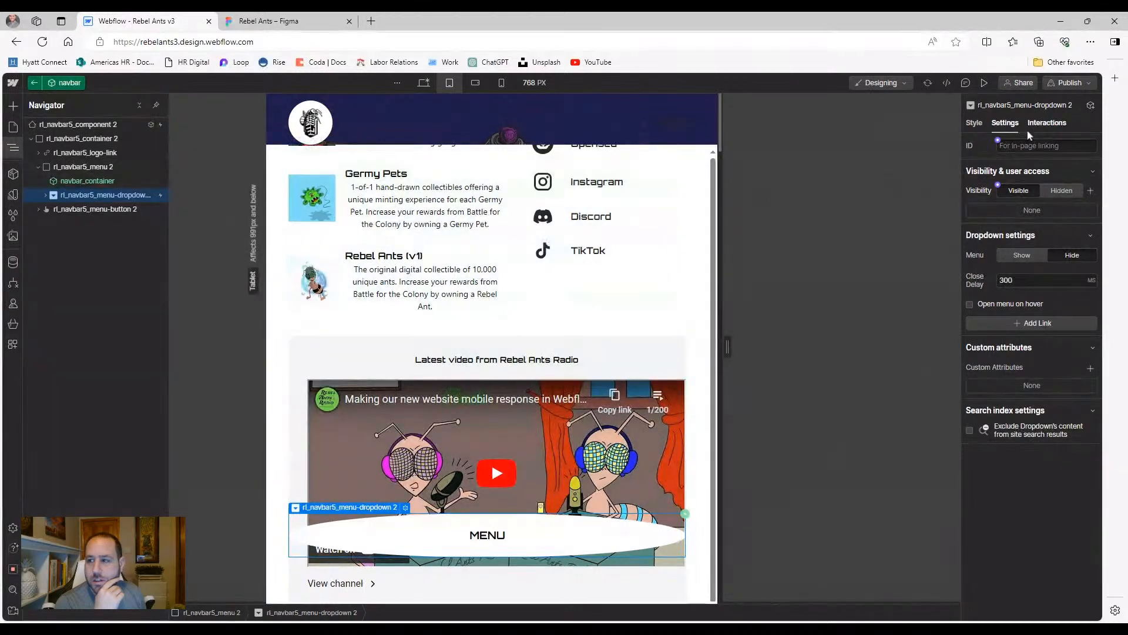
click(975, 122)
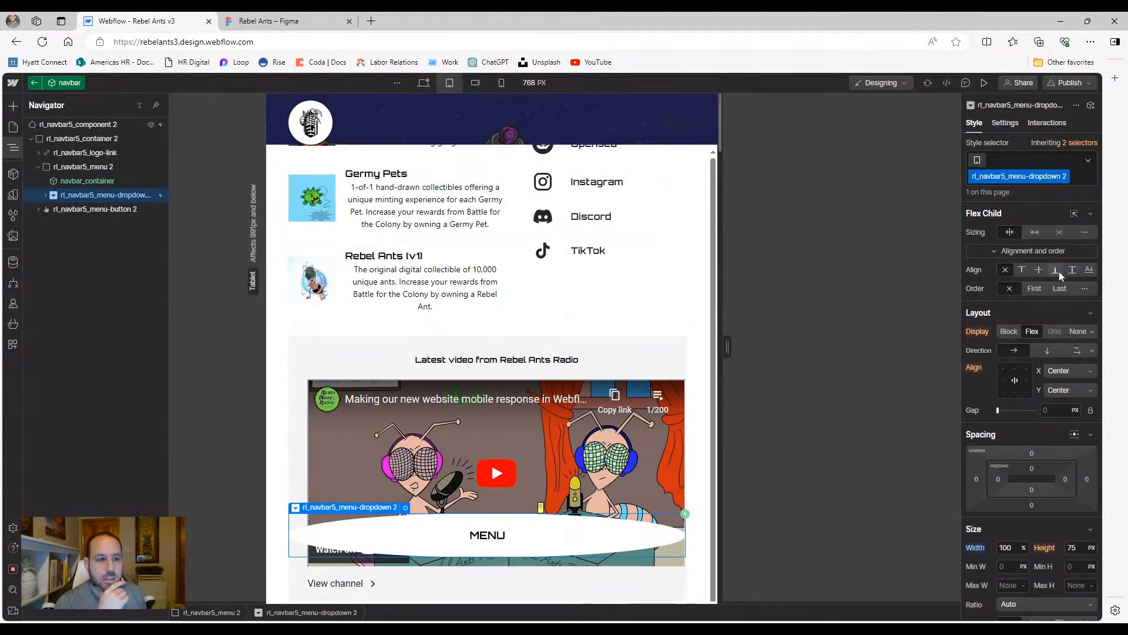
click(1078, 332)
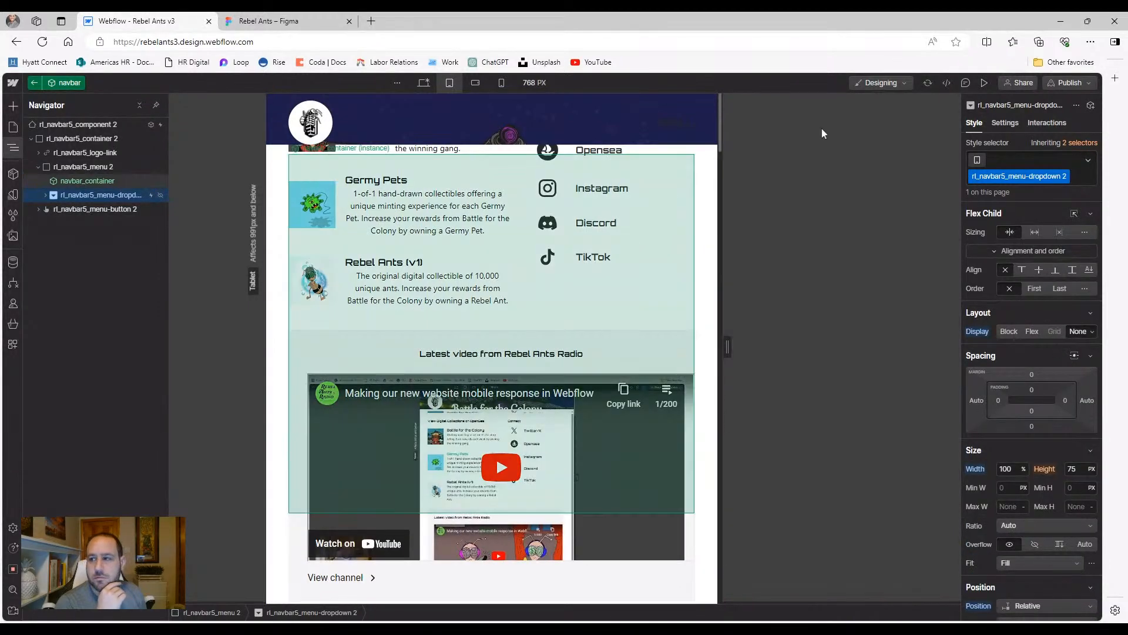
click(984, 83)
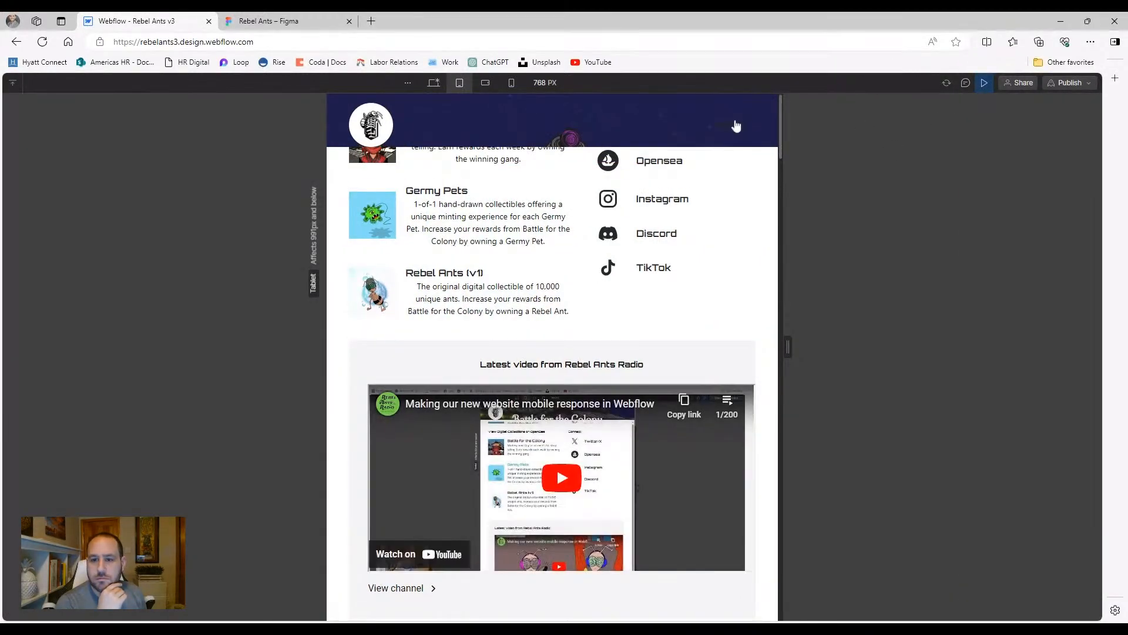
scroll(736, 125, up, 10)
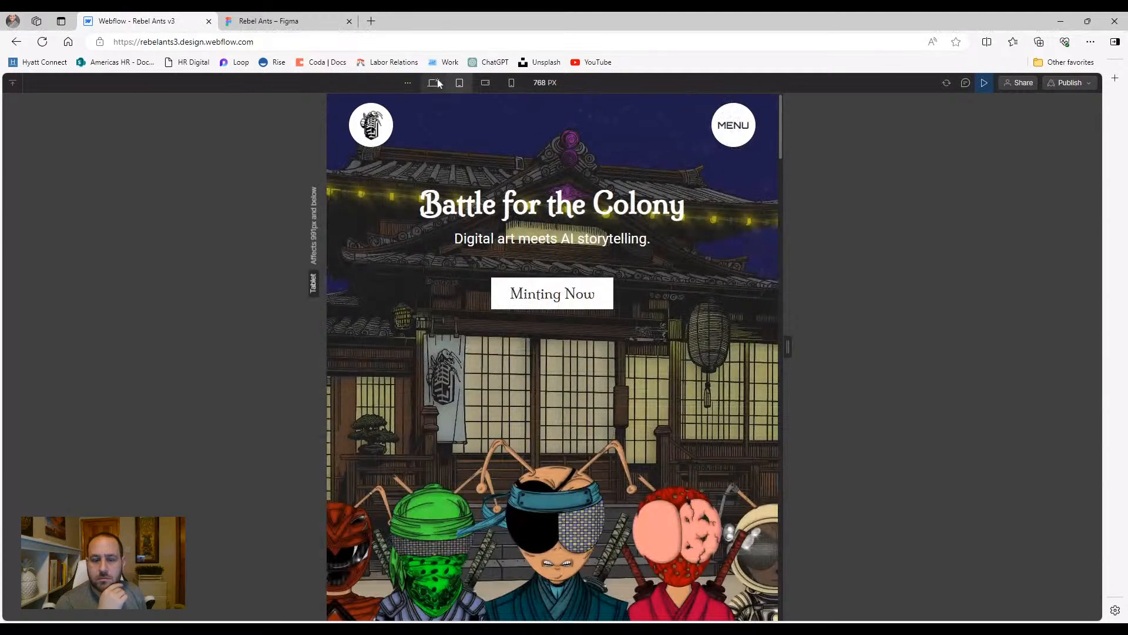
Switch the preview to desktop width, exit preview, and show the Navigator
click(434, 82)
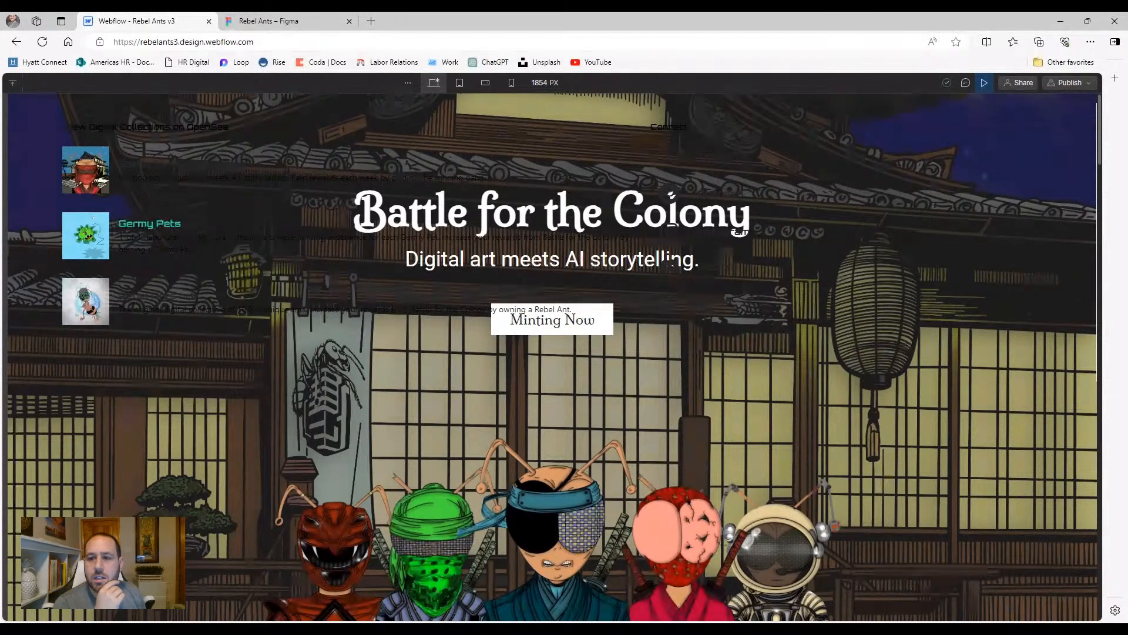
click(984, 84)
key(ctrl+shift+p)
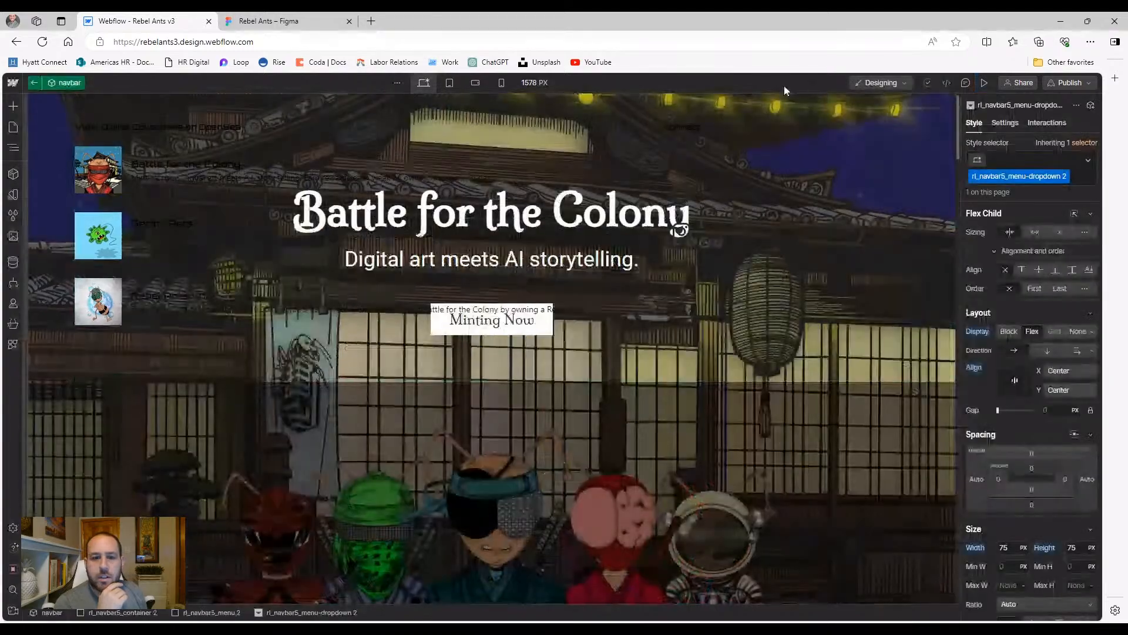
click(14, 145)
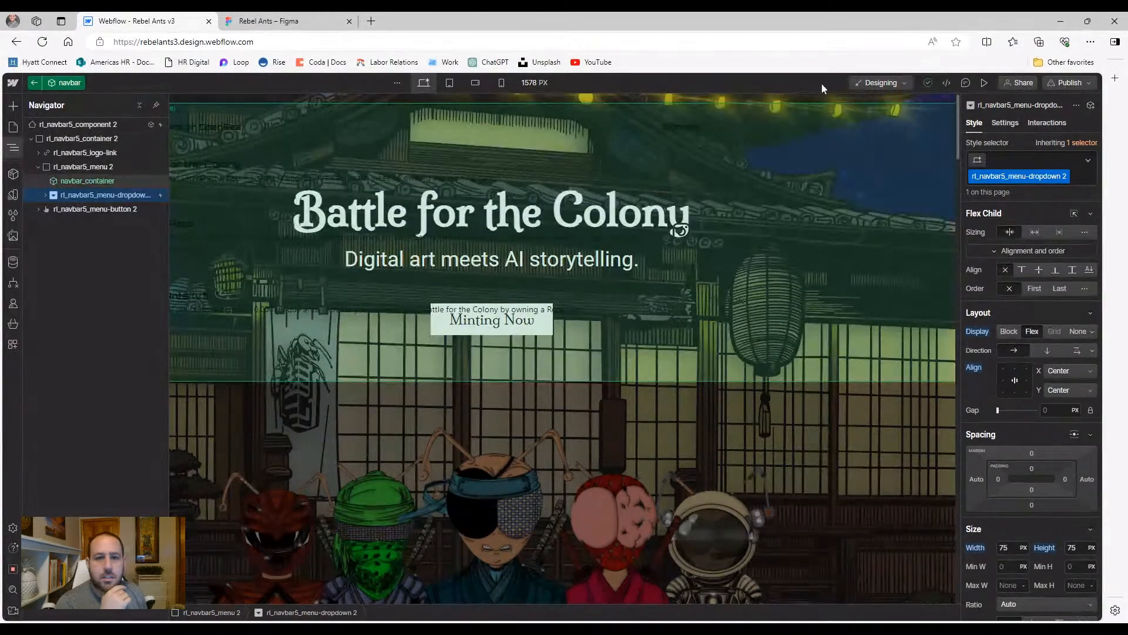
Reset rl_navbar5_menu-dropdown 2's tablet Display back to Flex, then select navbar_container at desktop width
click(449, 82)
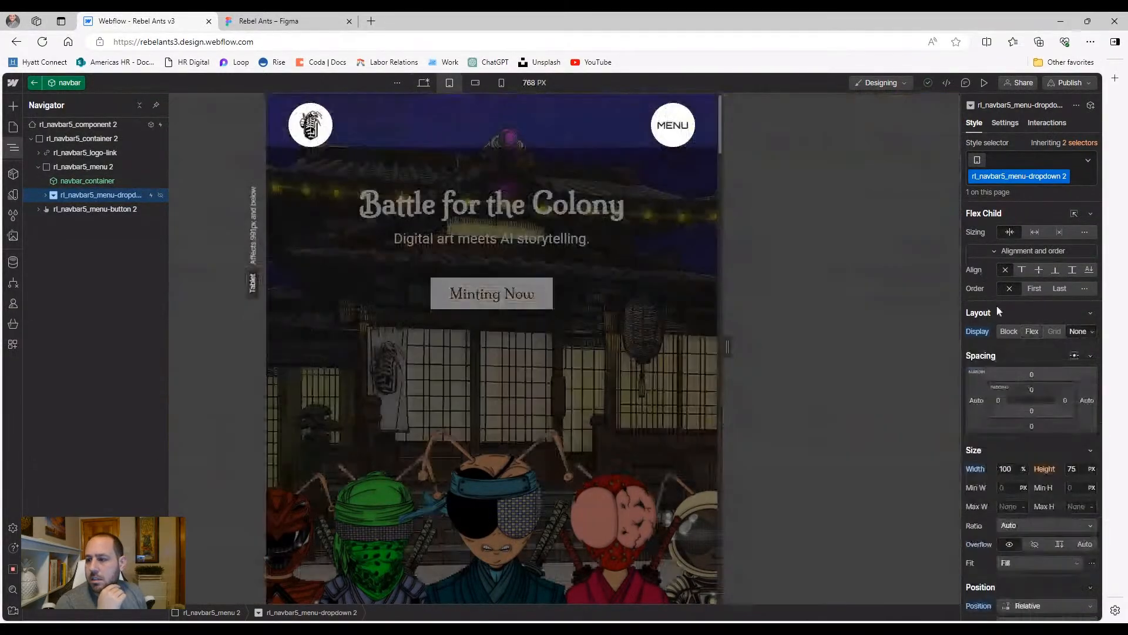
click(977, 332)
click(977, 349)
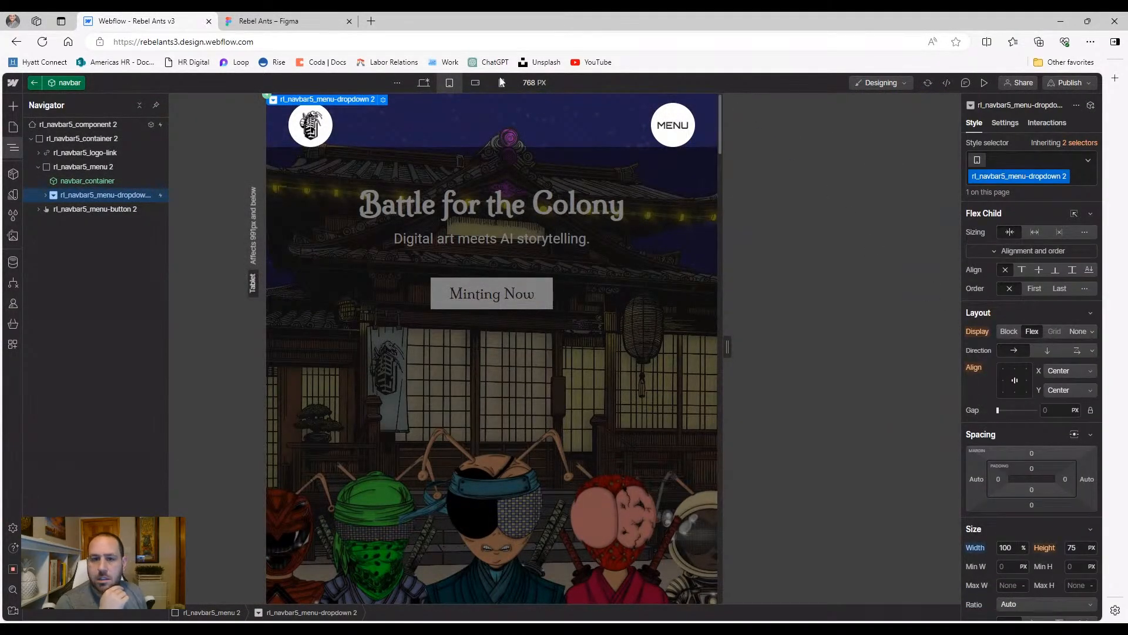
click(426, 82)
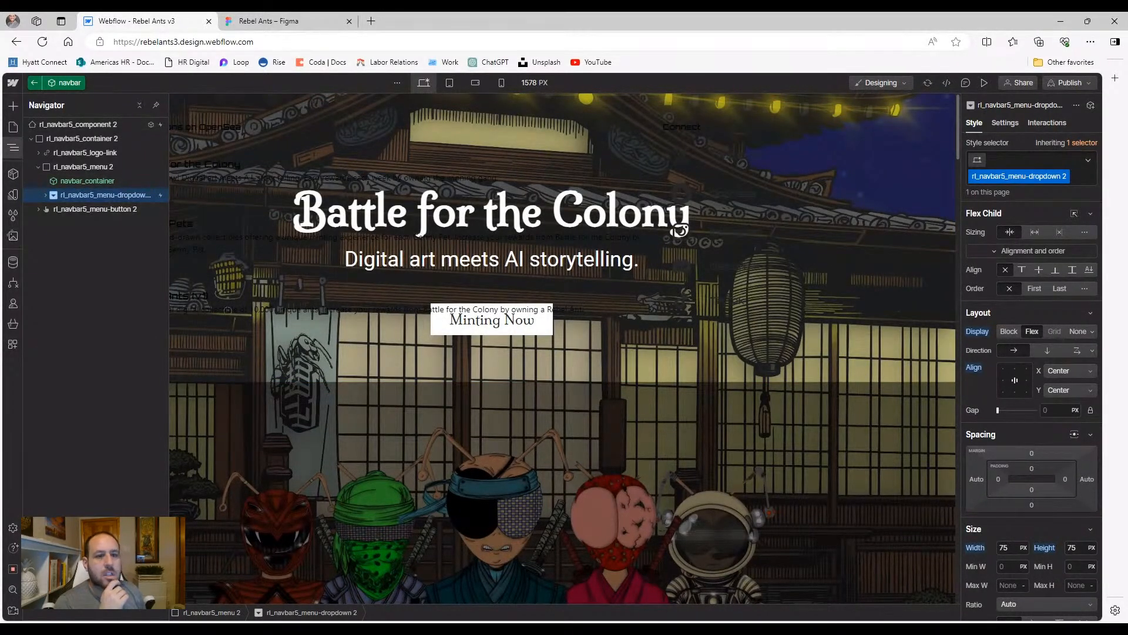
click(83, 185)
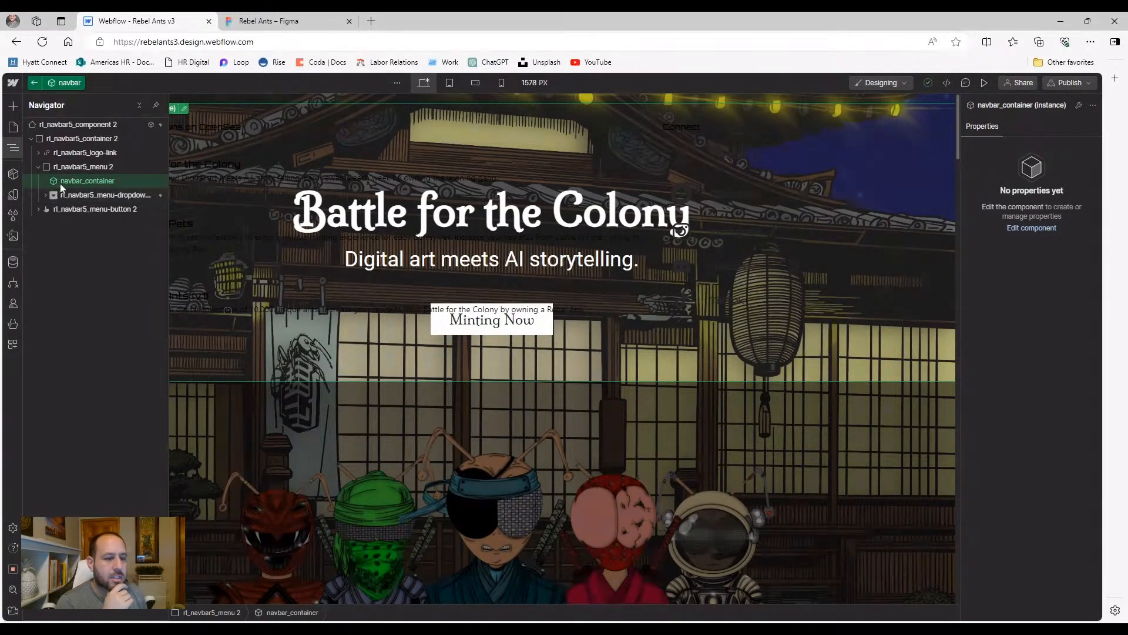
Unlink the copied navbar_container instance so it becomes a regular container
click(48, 196)
right_click(73, 182)
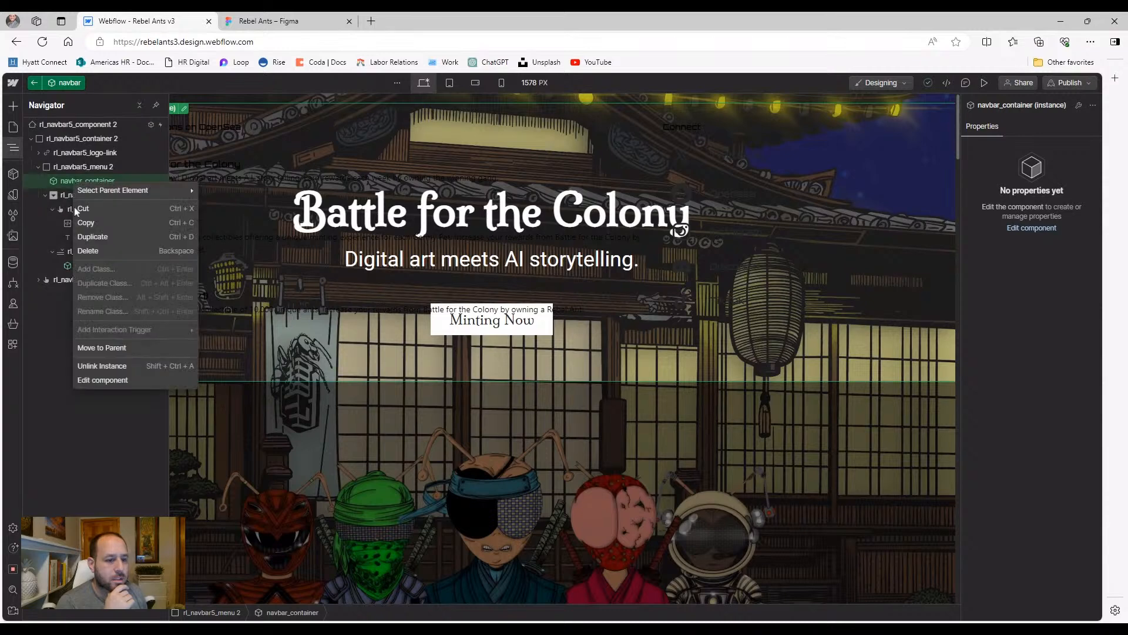
click(107, 364)
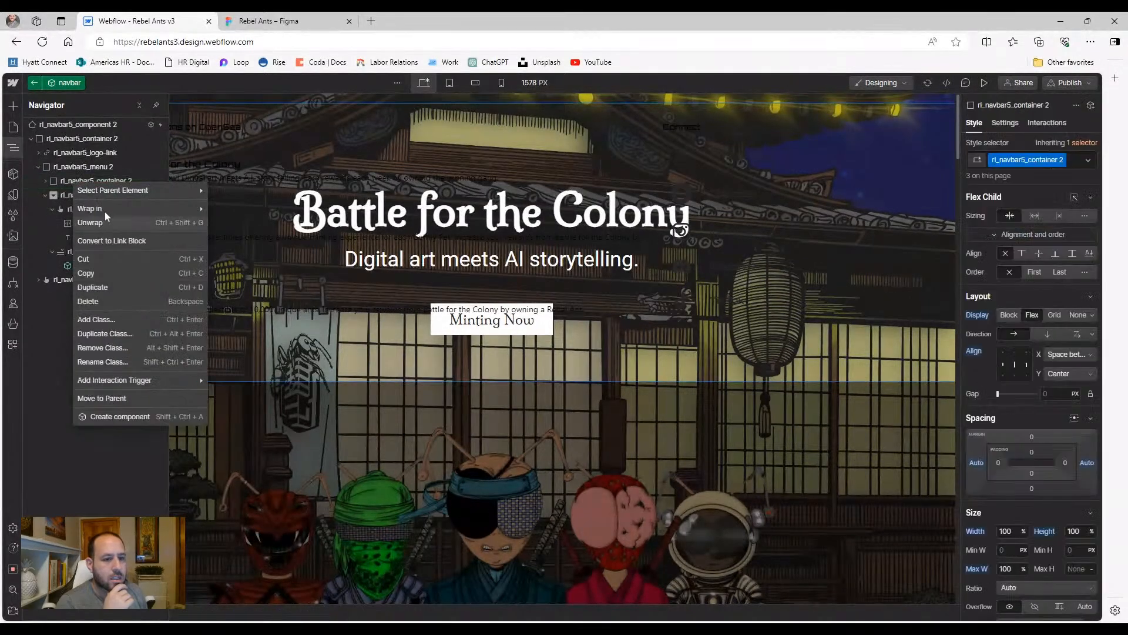
click(62, 182)
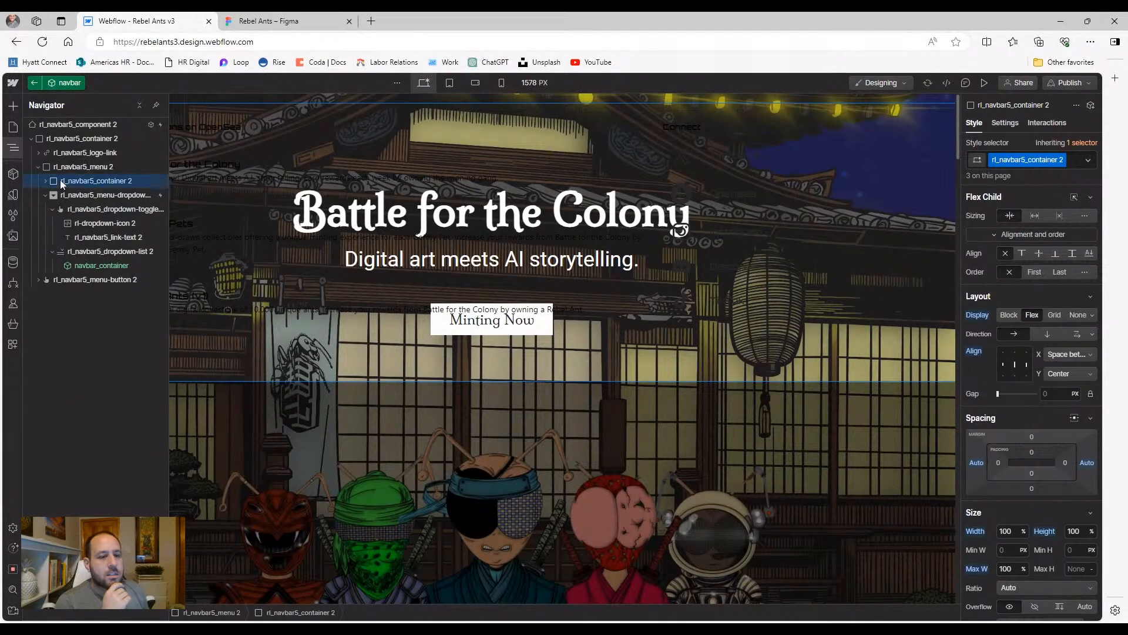
Add a hide-desktop combo class with Display None at desktop width, then preview
click(1078, 162)
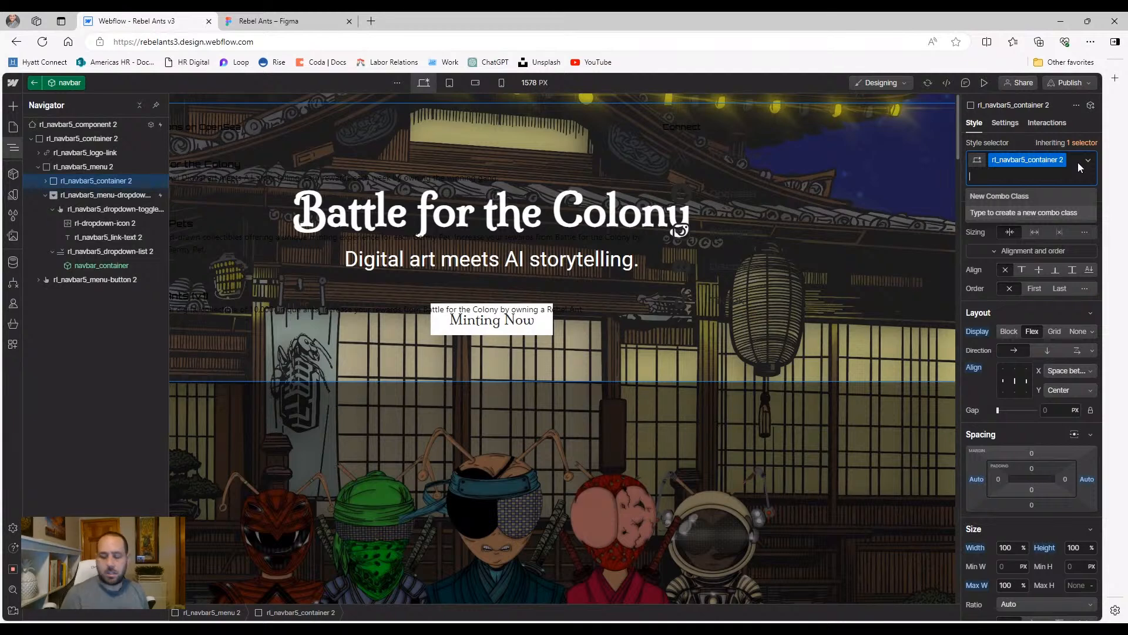
text(hide)
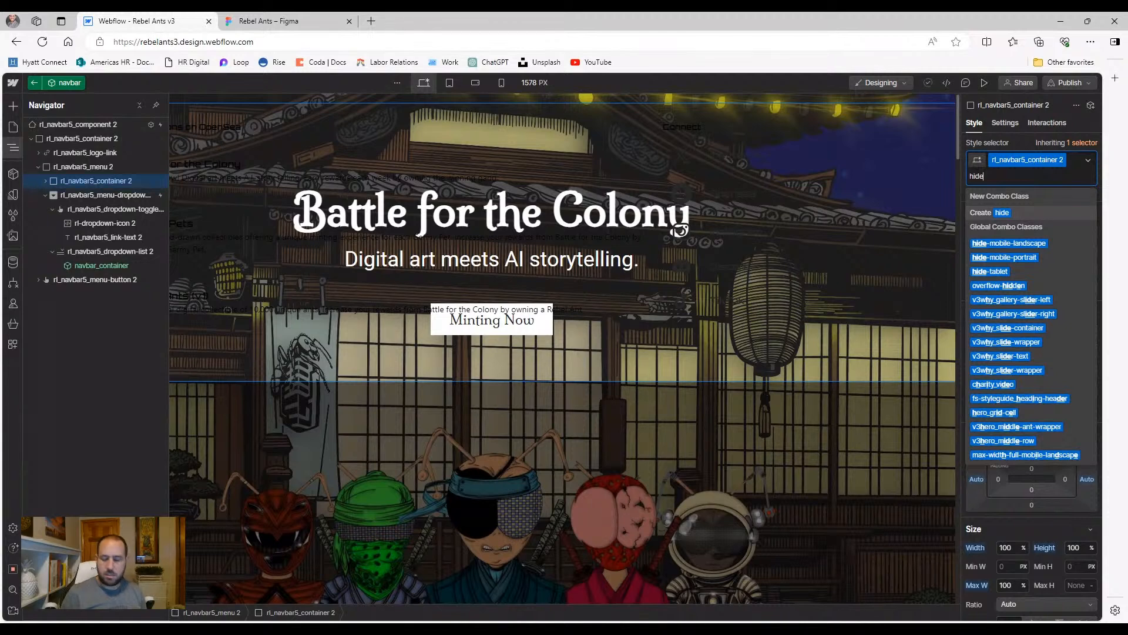
text(-desk)
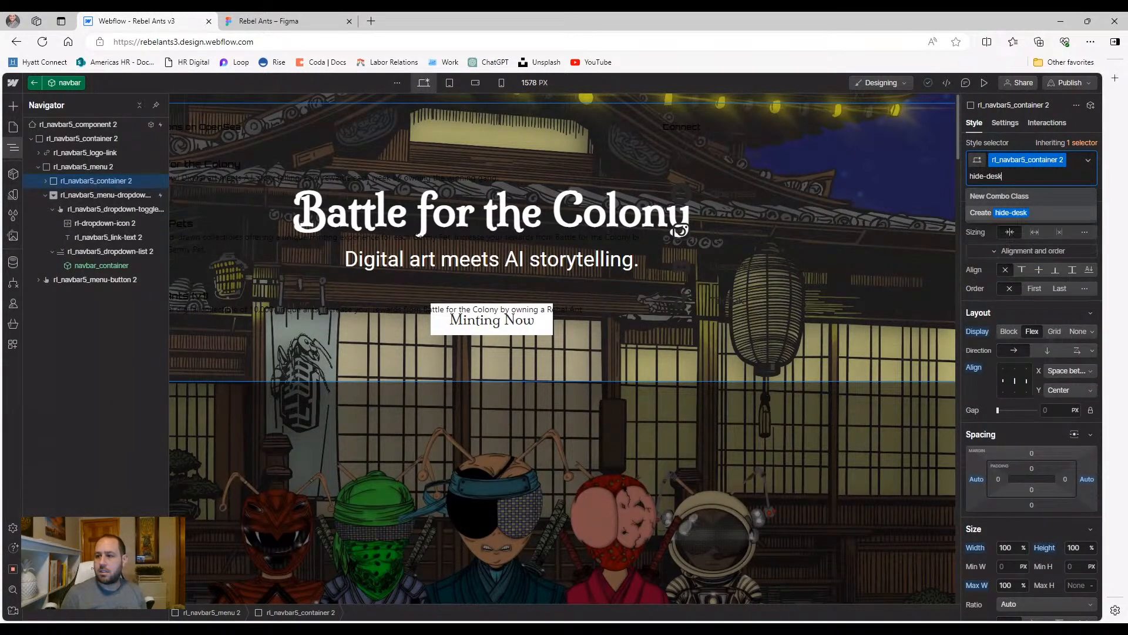
text(top)
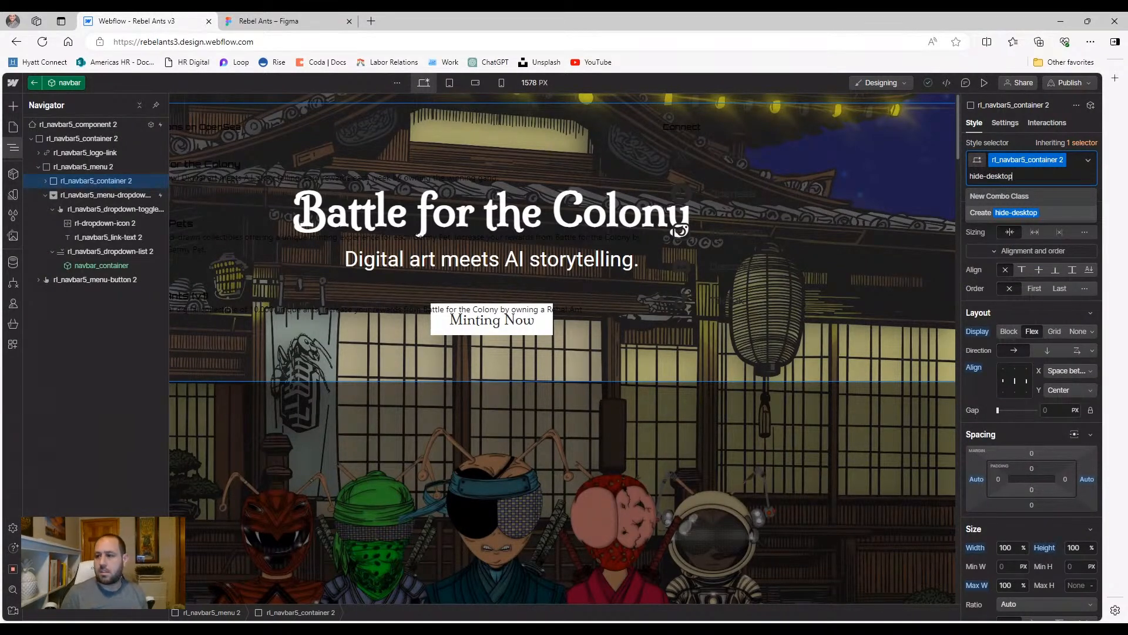
key(Return)
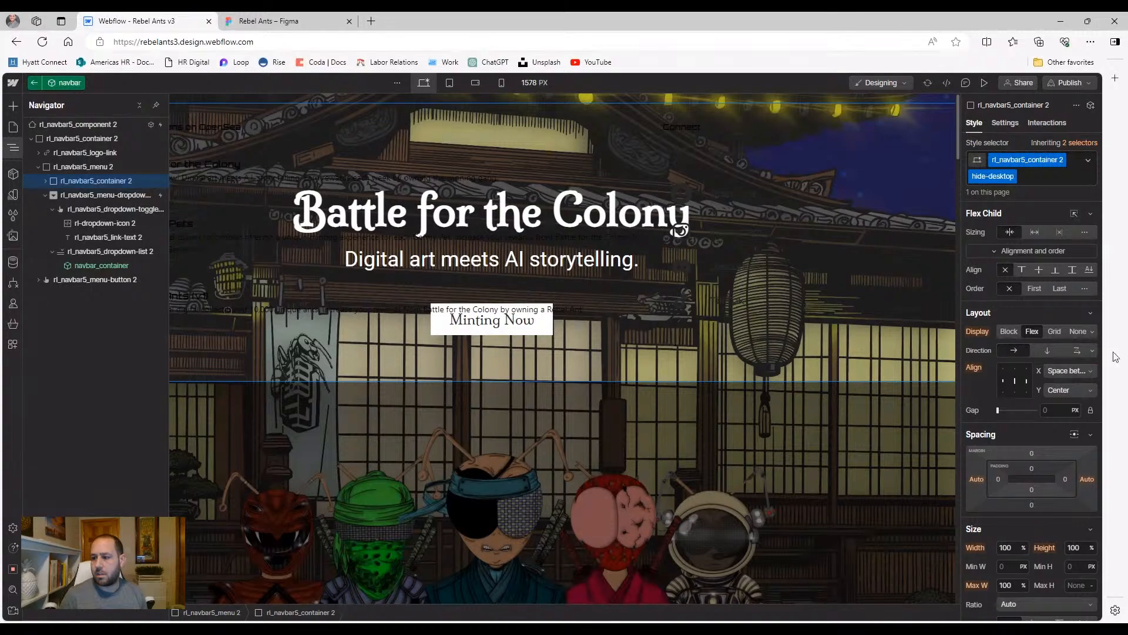
click(1078, 332)
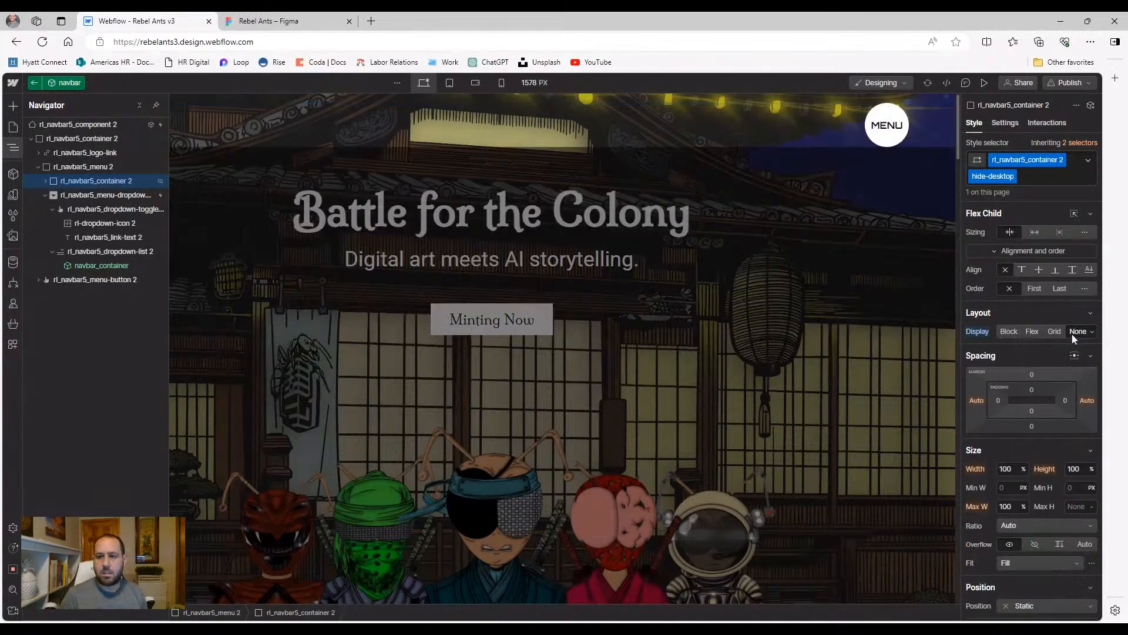
click(989, 83)
Test the MENU panel in preview at desktop and tablet widths, then return to the Designer
click(1009, 132)
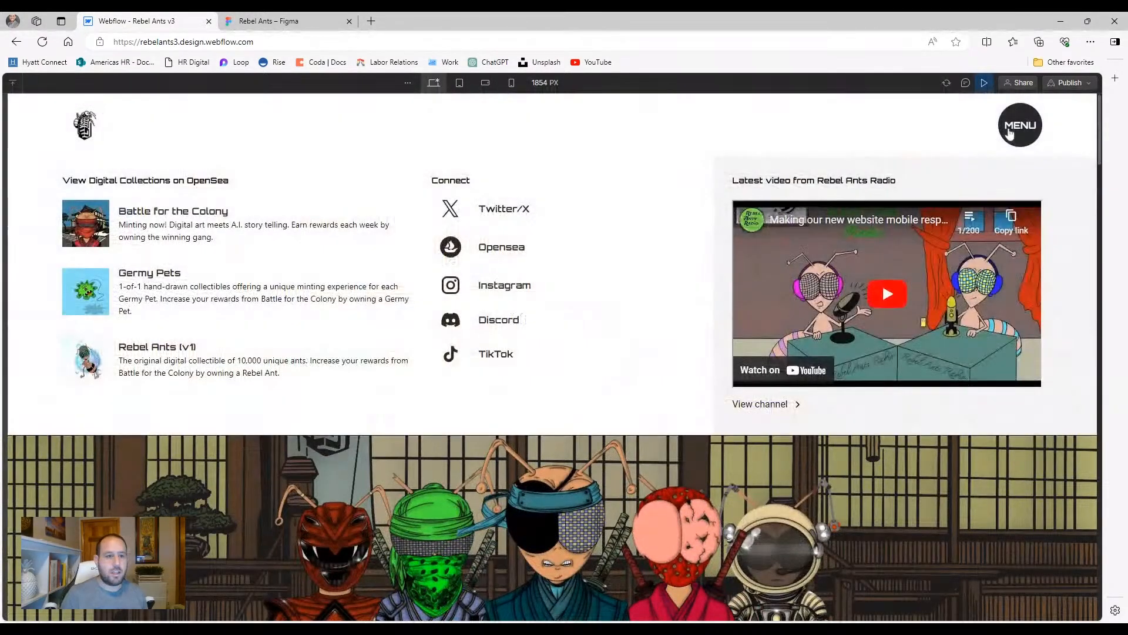
click(1011, 127)
click(460, 82)
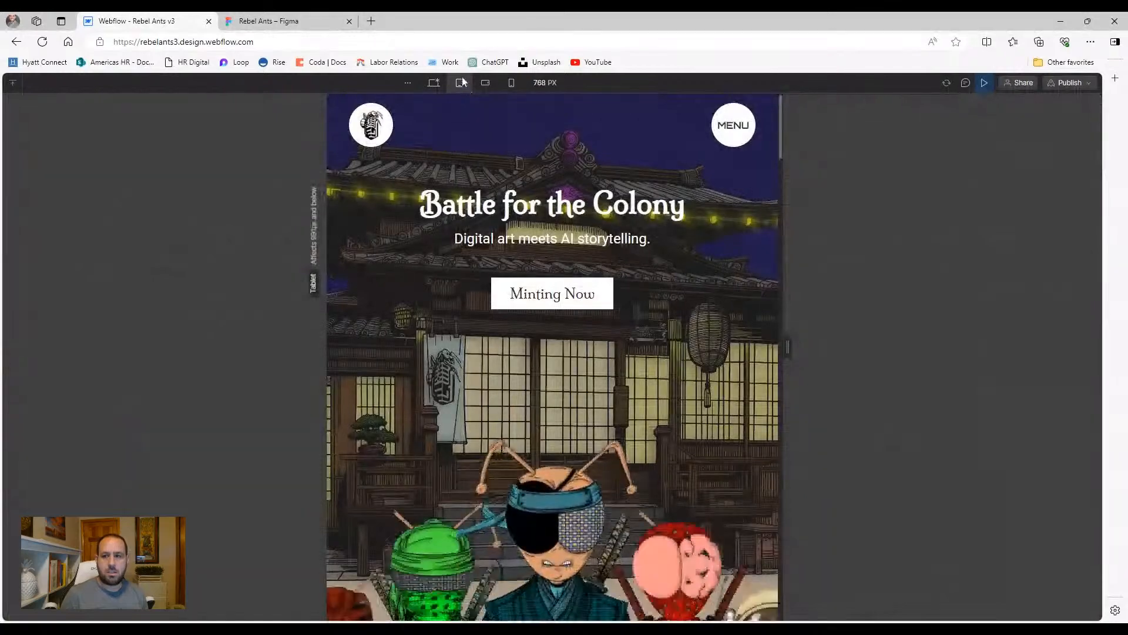
click(726, 124)
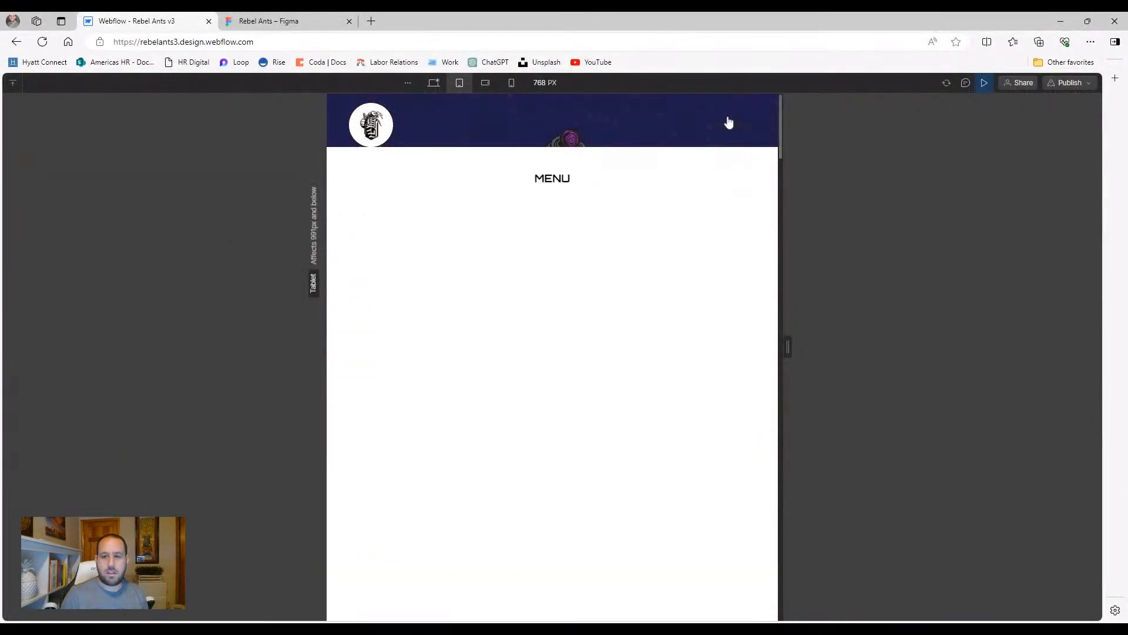
click(984, 83)
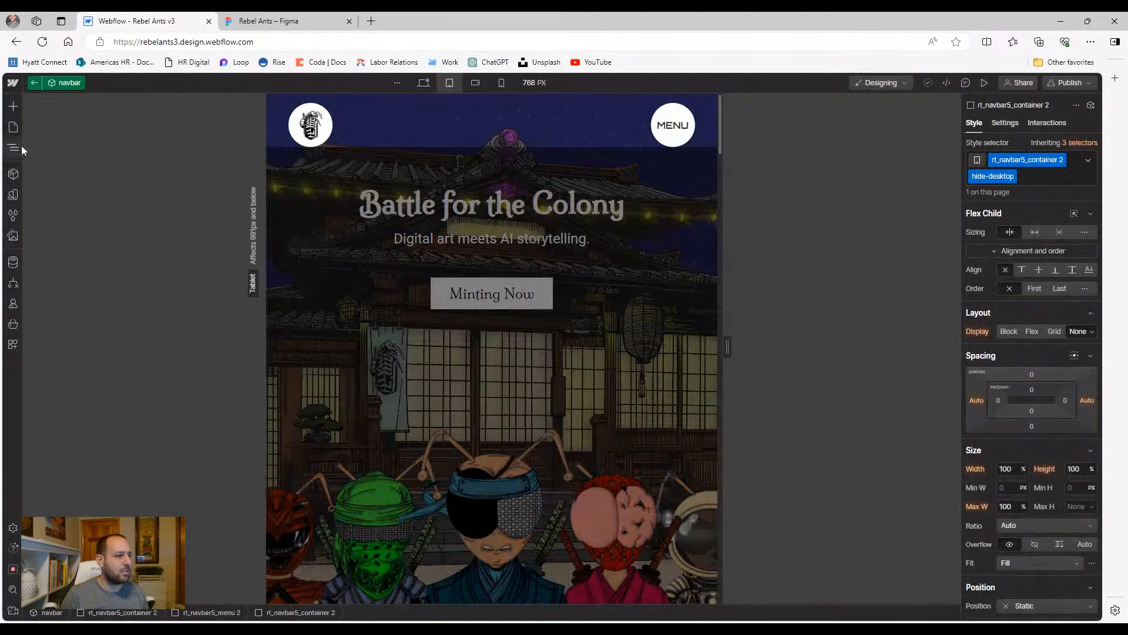
Give the container Flex display stacked vertically on tablet and check the open MENU in preview
click(13, 147)
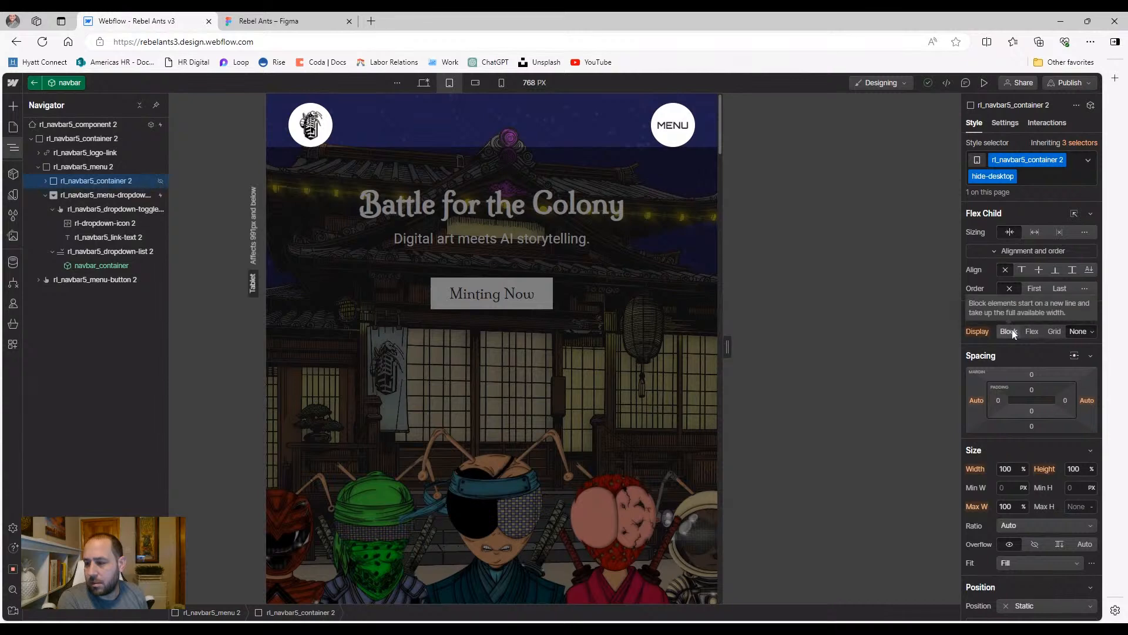
click(1032, 331)
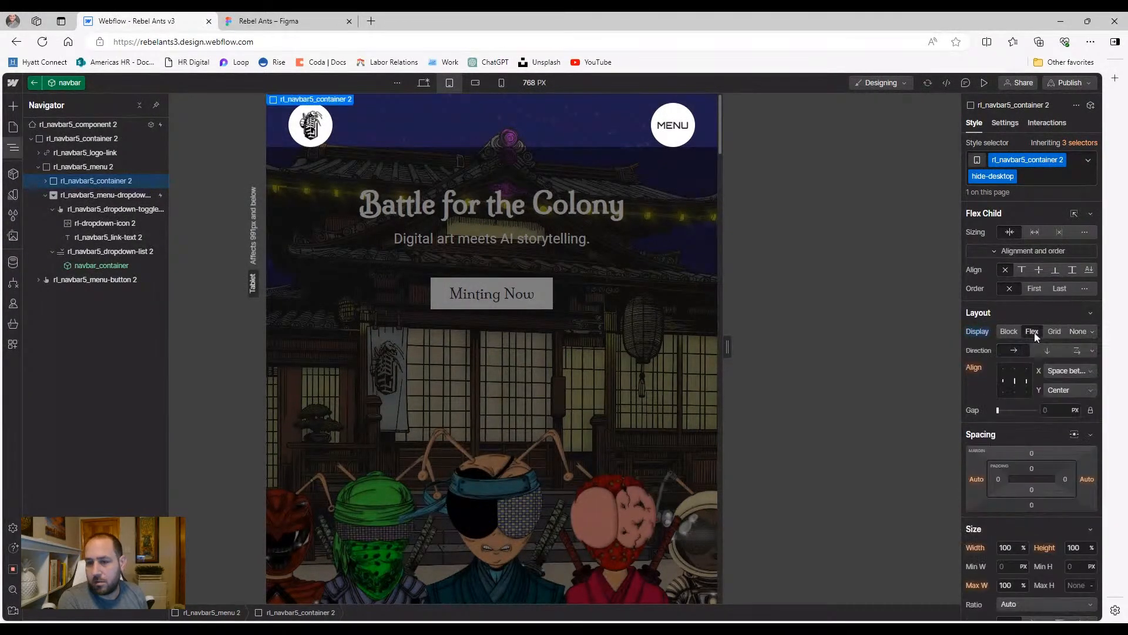
click(1046, 350)
click(982, 82)
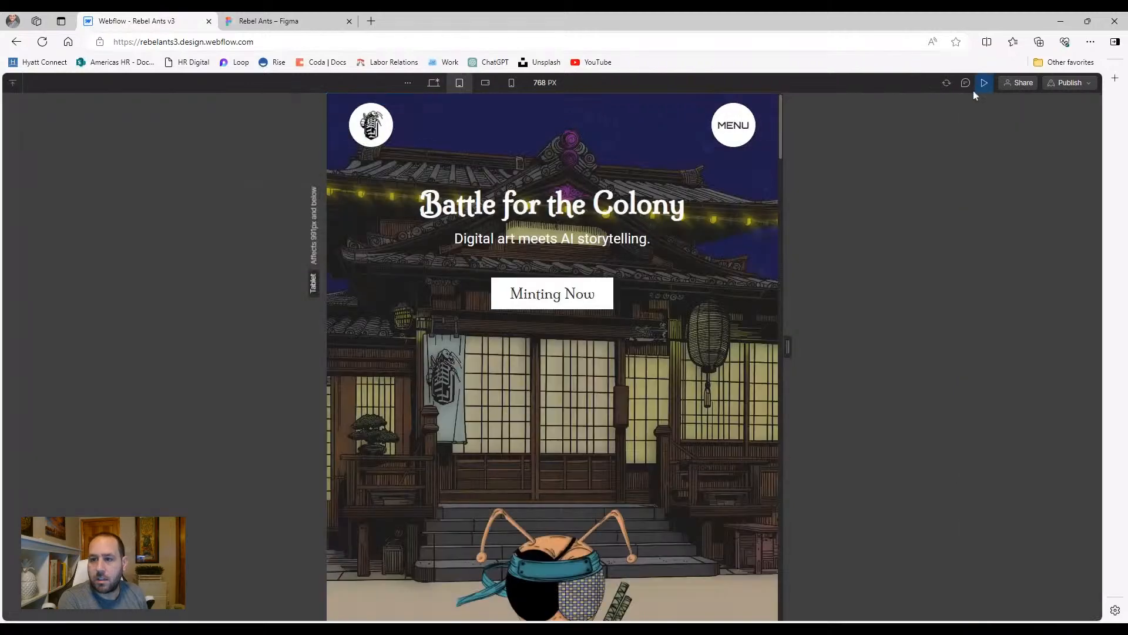
click(736, 136)
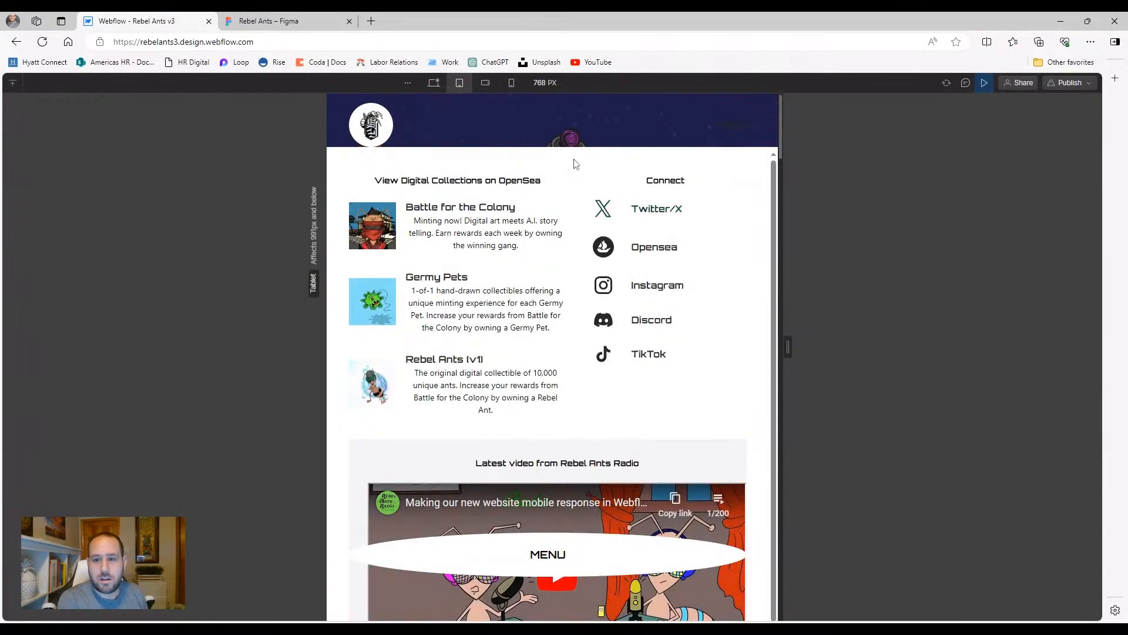
scroll(445, 226, down, 4)
scroll(437, 310, up, 2)
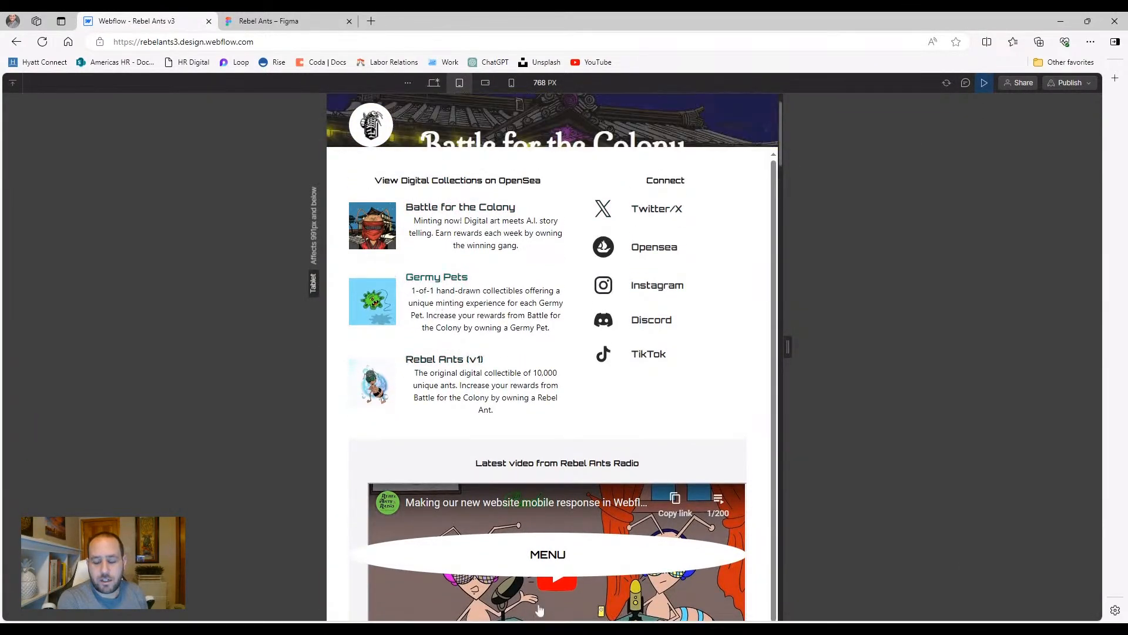
Set rl_navbar5_menu-dropdown 2 to Display None on tablet, then preview at desktop width
click(982, 82)
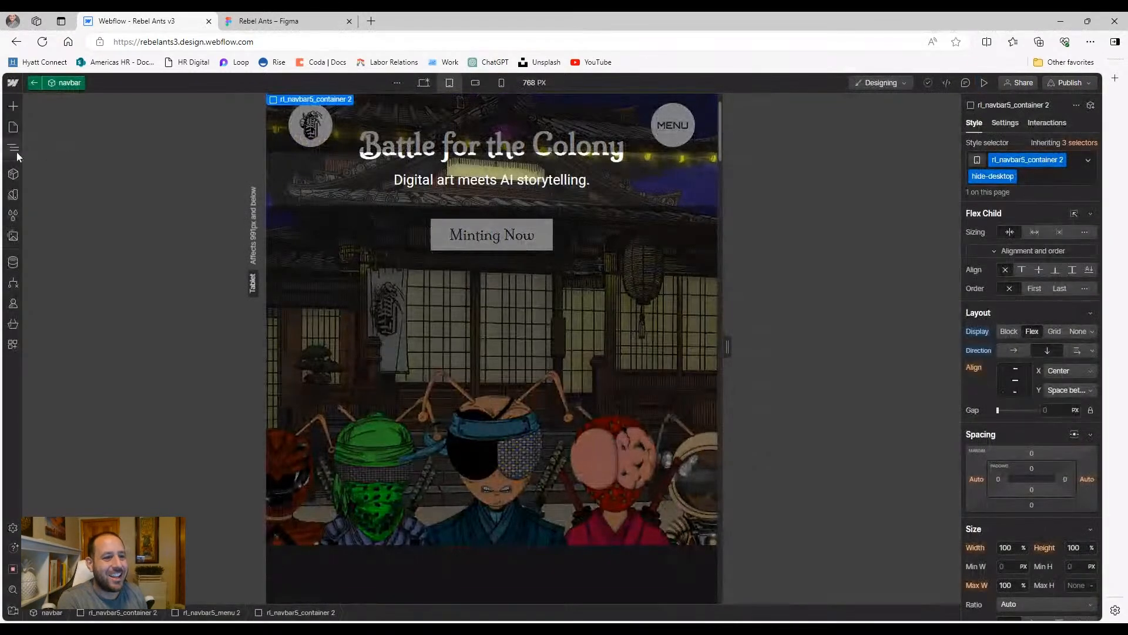
click(14, 149)
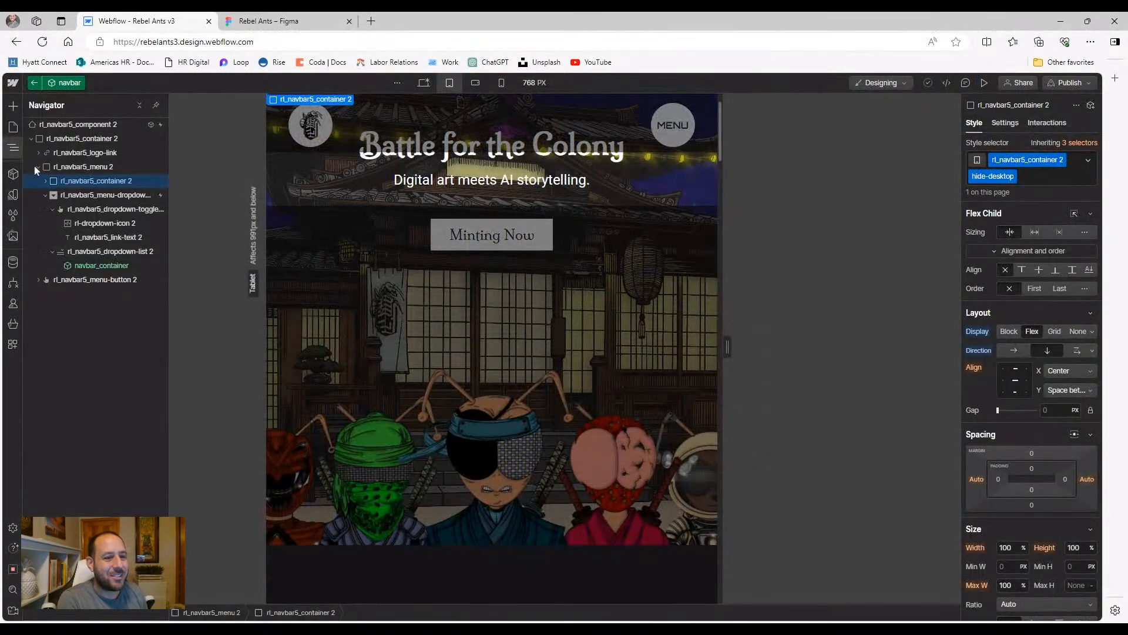
click(112, 197)
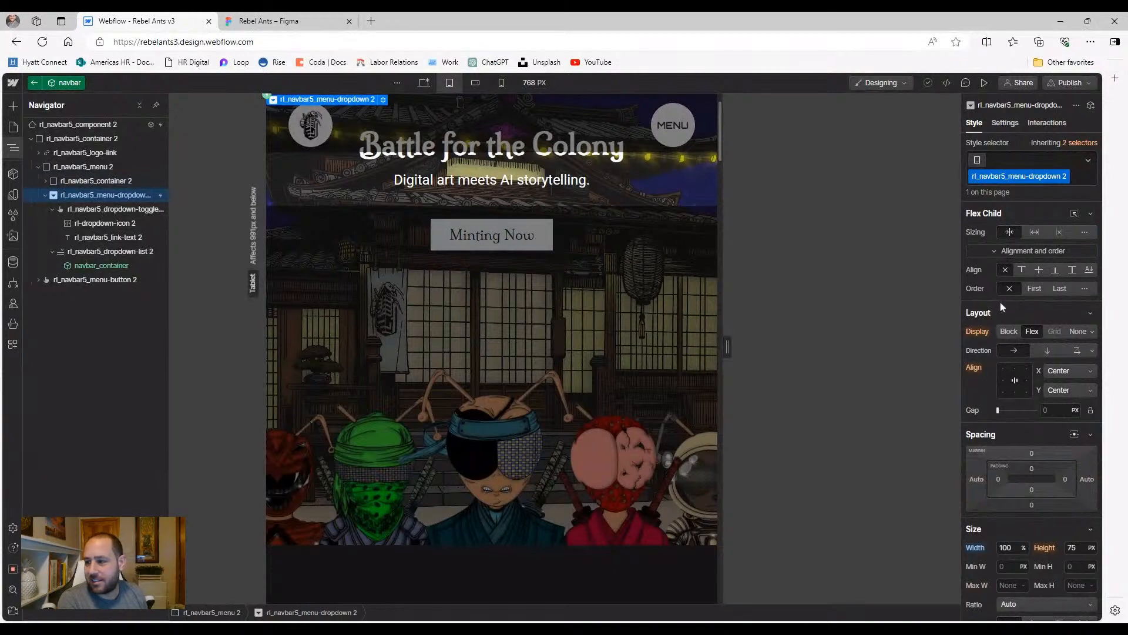
click(1079, 332)
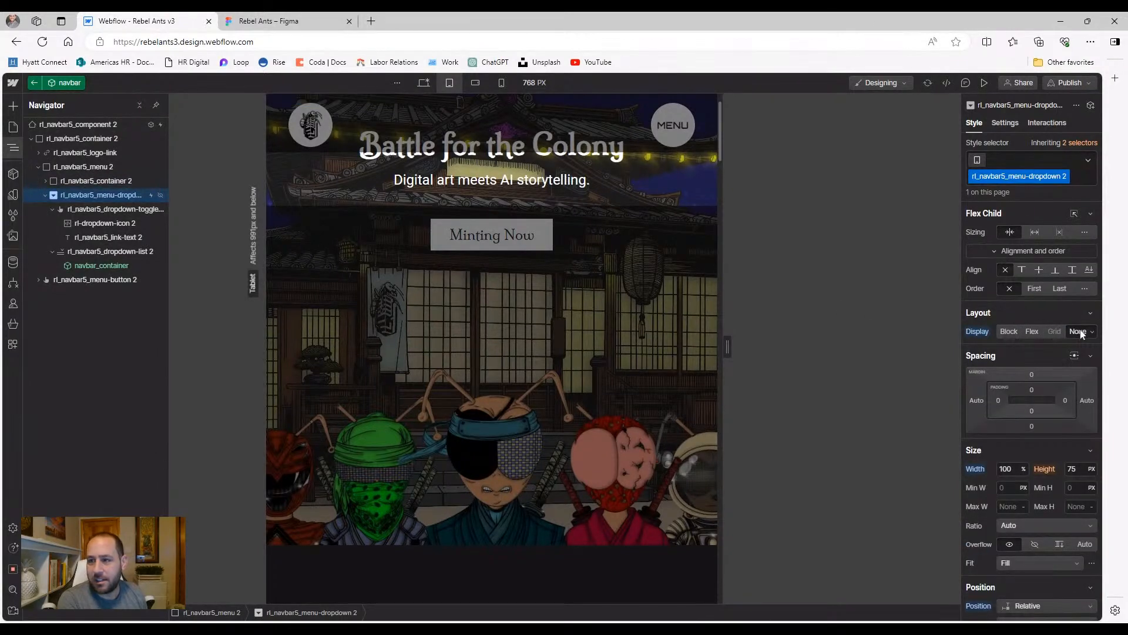
click(424, 83)
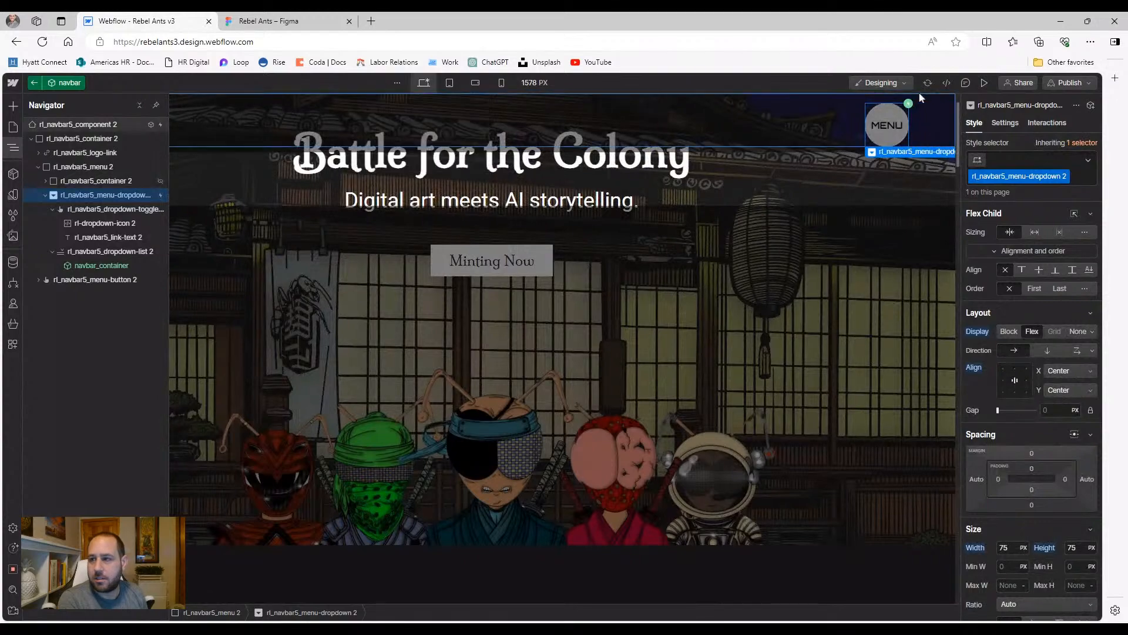
key(ctrl+shift+p)
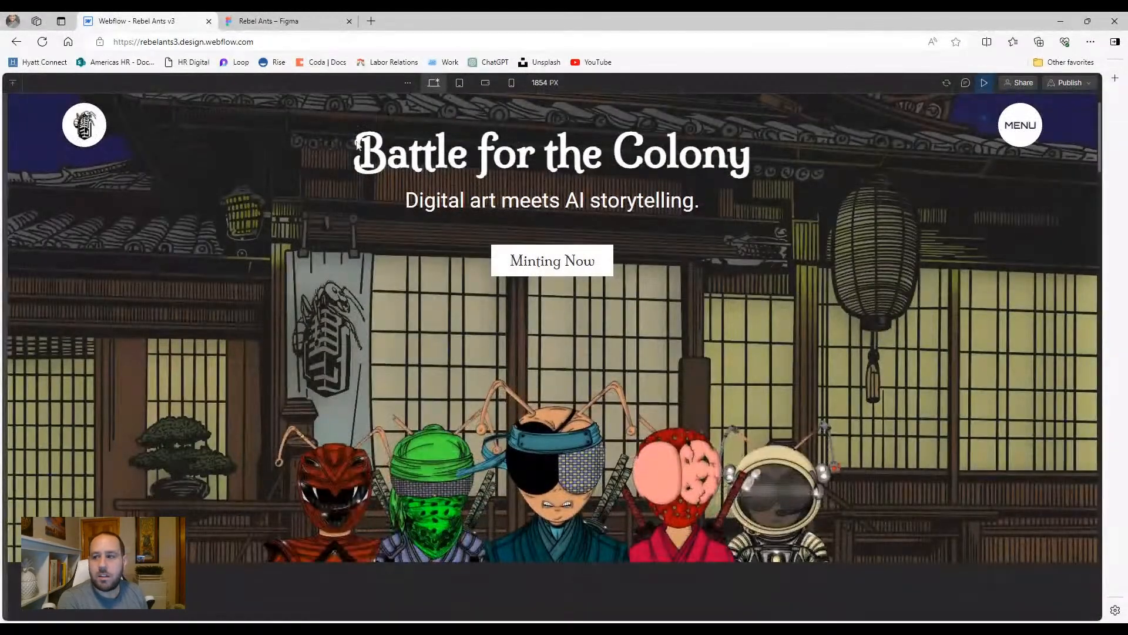
Test the MENU panel at desktop, then open it at tablet width and scroll through it
click(1021, 122)
click(1020, 120)
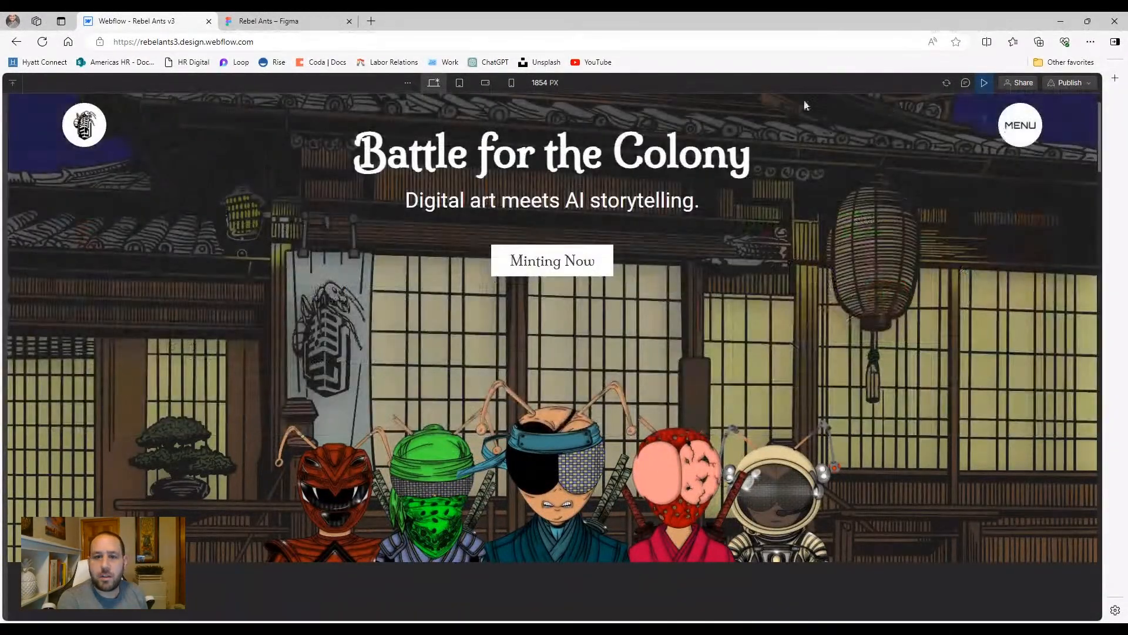
click(460, 82)
click(742, 124)
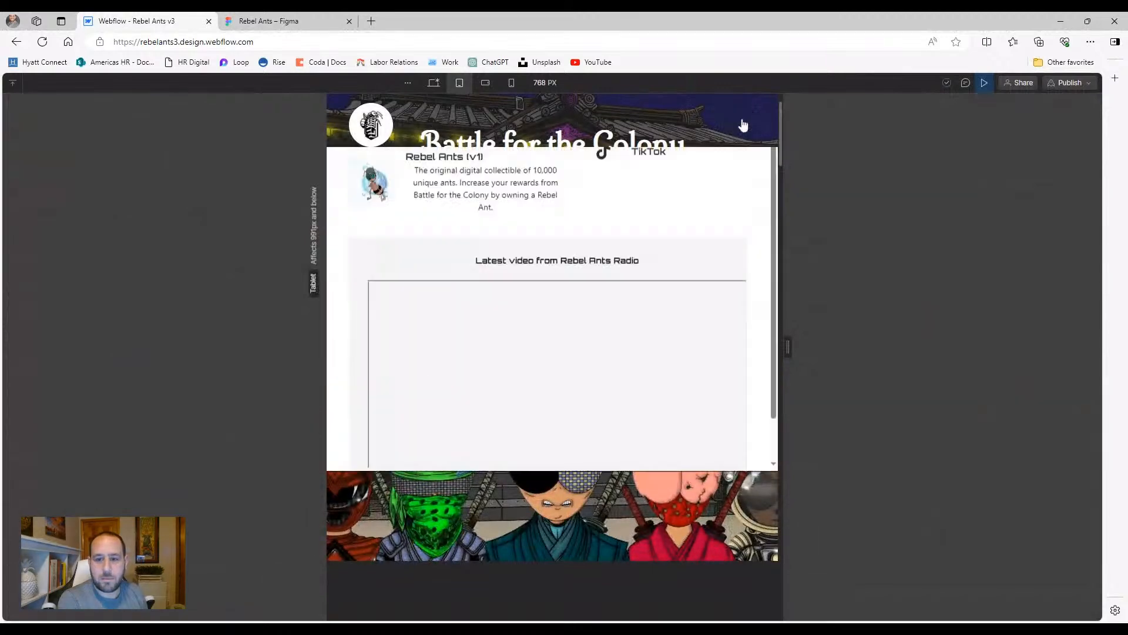
scroll(605, 286, up, 1)
scroll(595, 282, down, 6)
scroll(584, 292, up, 1)
scroll(584, 292, up, 2)
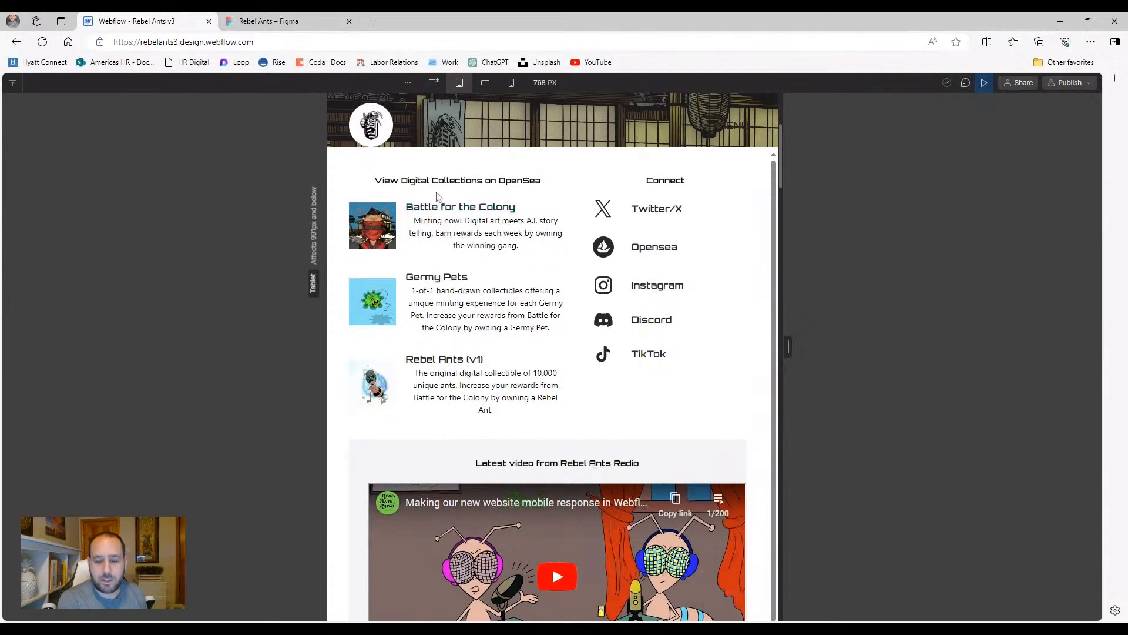
scroll(529, 270, down, 5)
scroll(490, 319, up, 2)
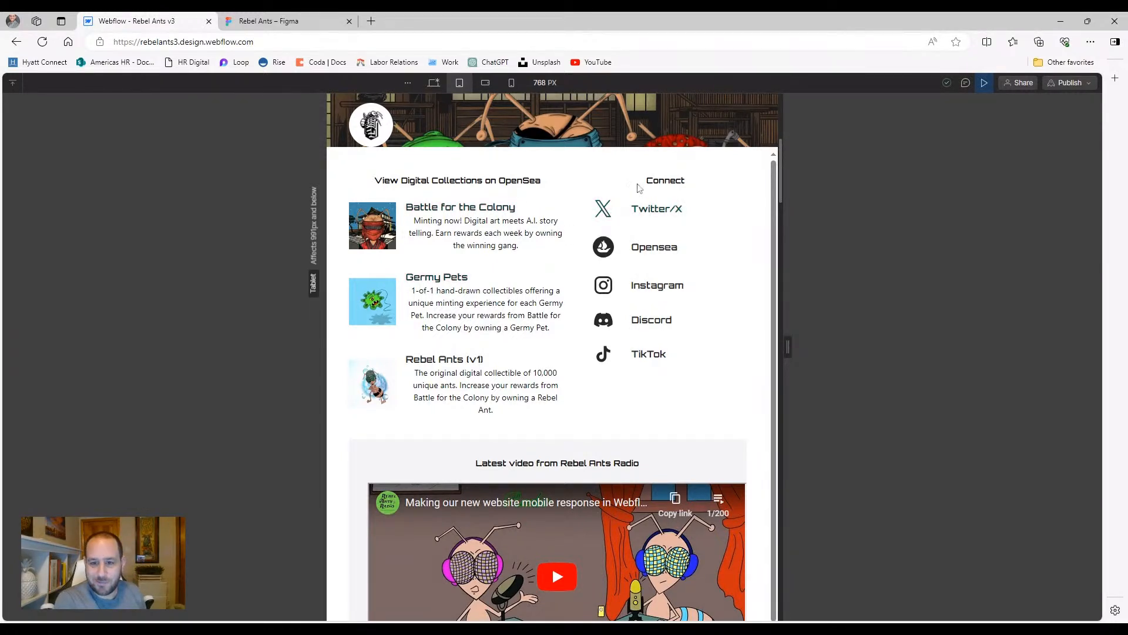
scroll(635, 205, down, 1)
scroll(604, 220, up, 1)
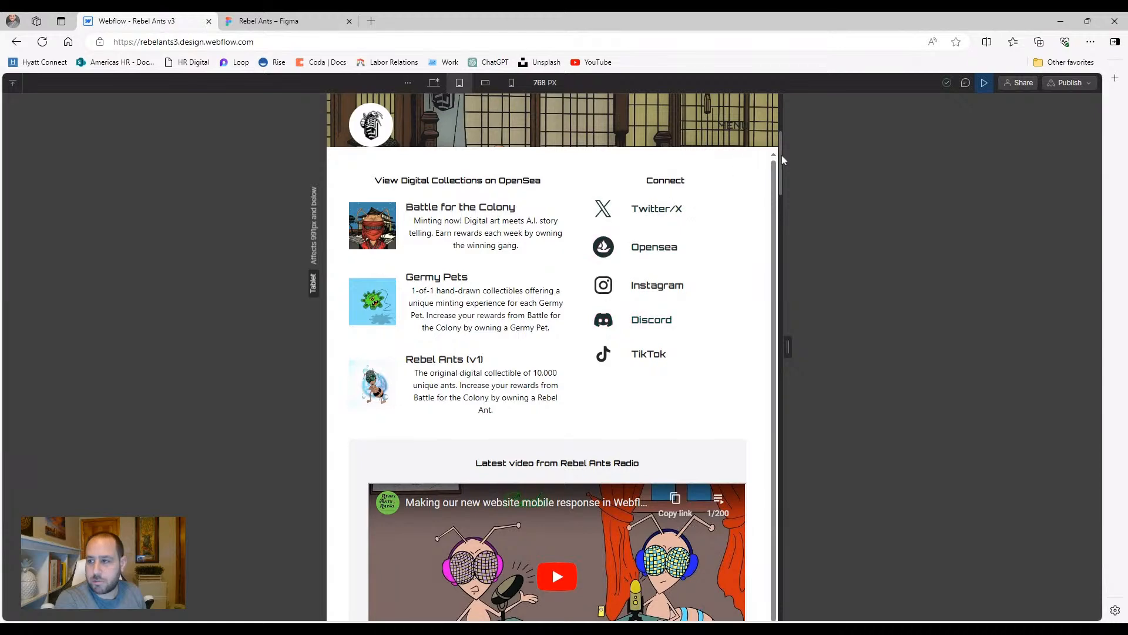
click(985, 82)
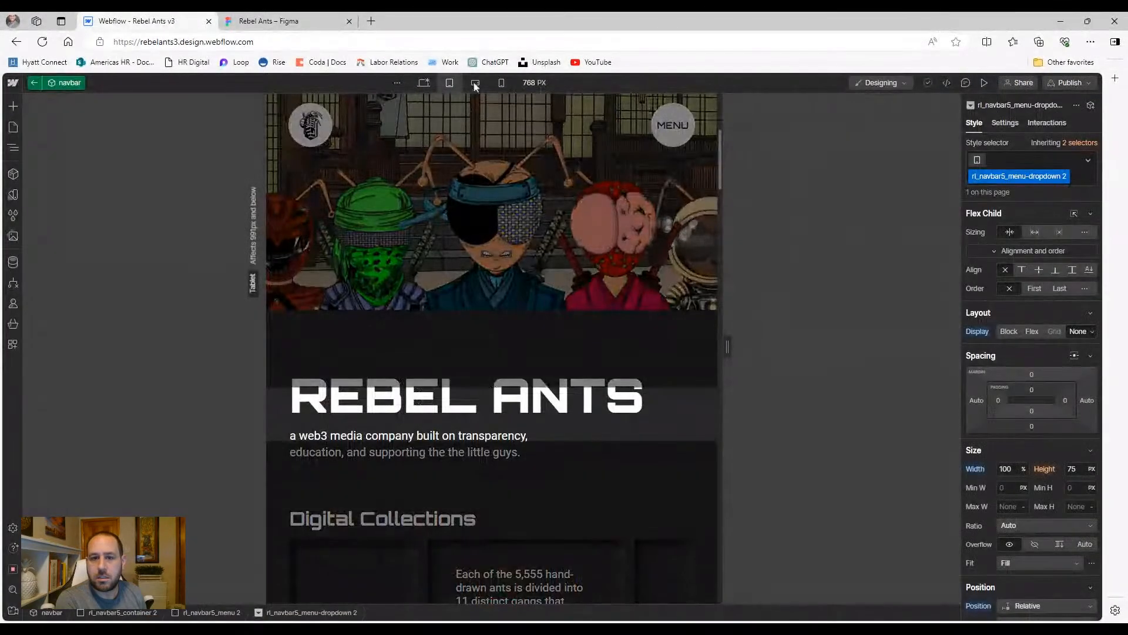
Preview again and open and close MENU at desktop and tablet widths
scroll(492, 315, down, 3)
scroll(492, 316, up, 6)
scroll(493, 315, up, 2)
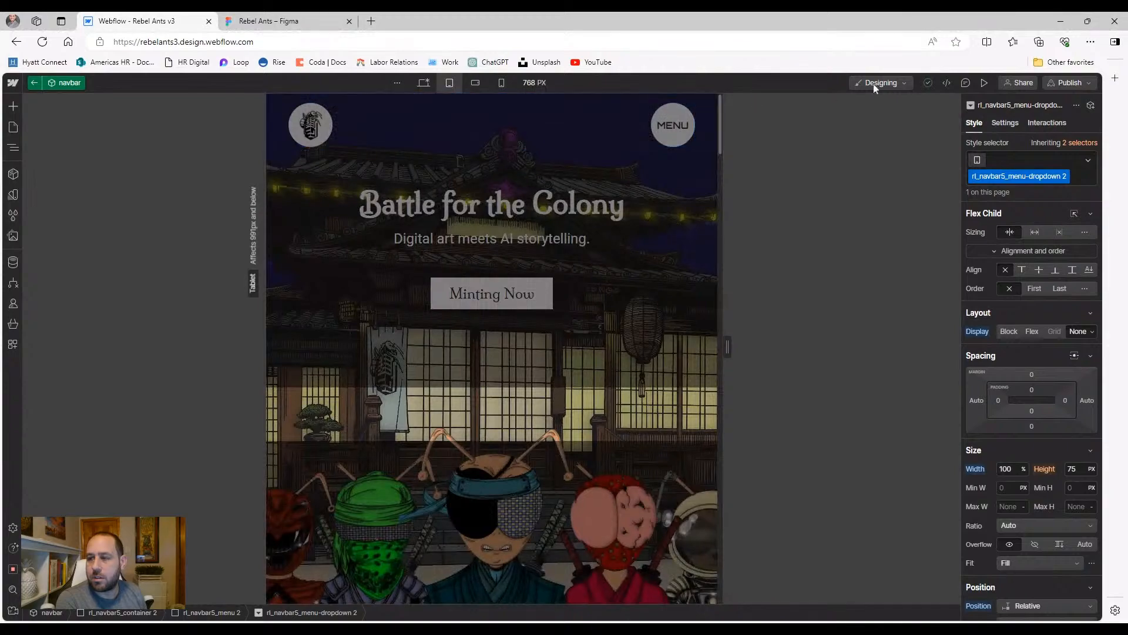
click(926, 83)
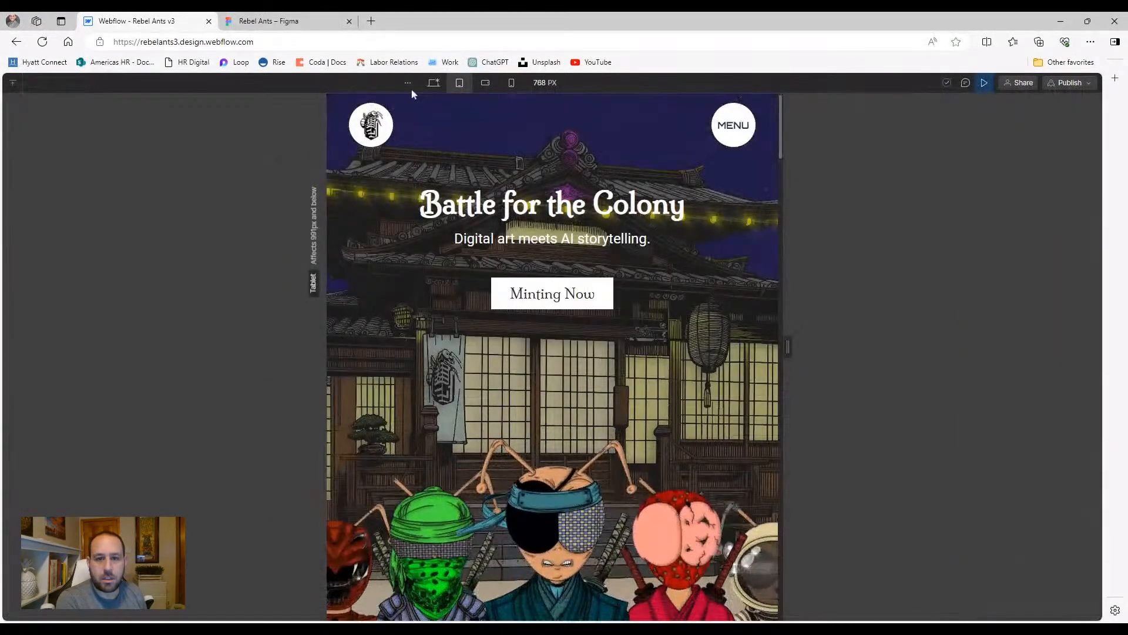
click(434, 83)
click(1016, 124)
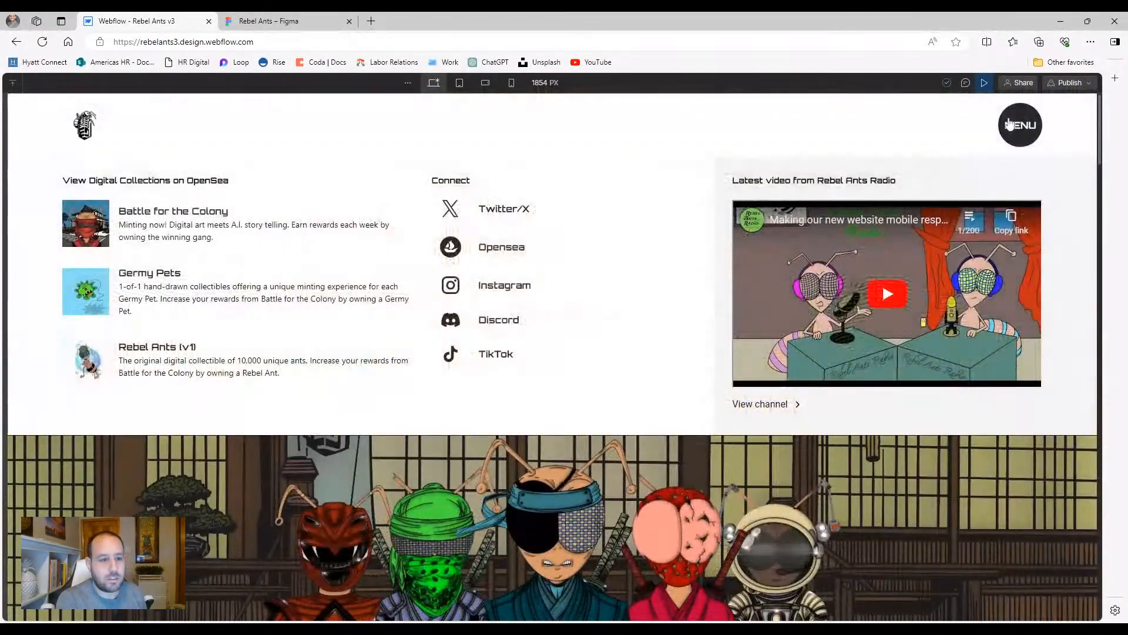
click(1011, 125)
click(459, 83)
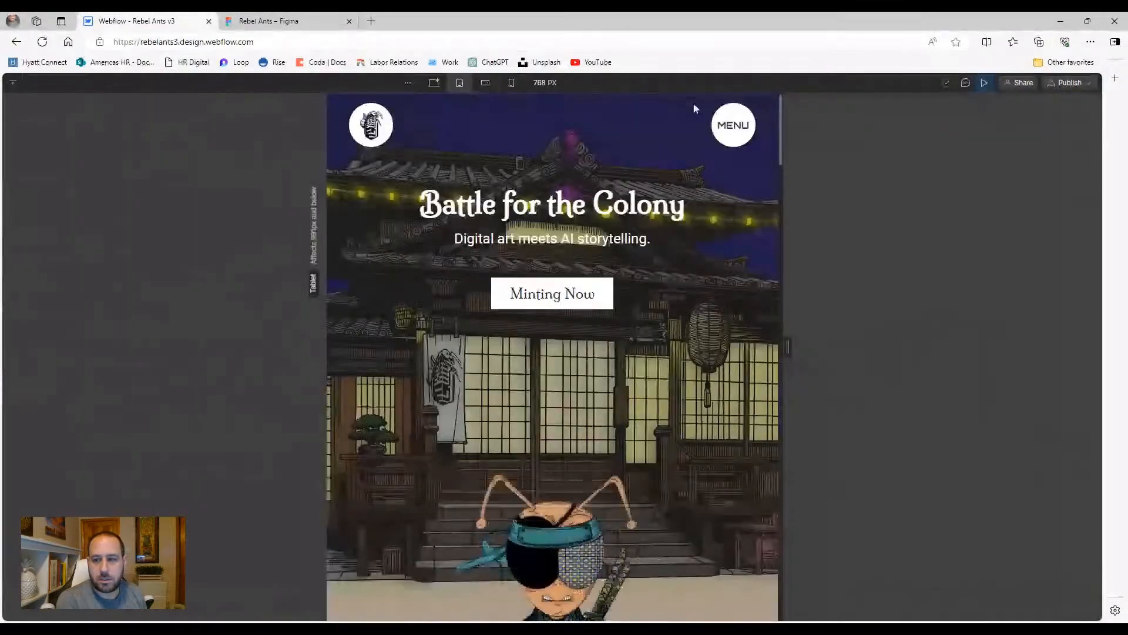
click(739, 124)
click(738, 123)
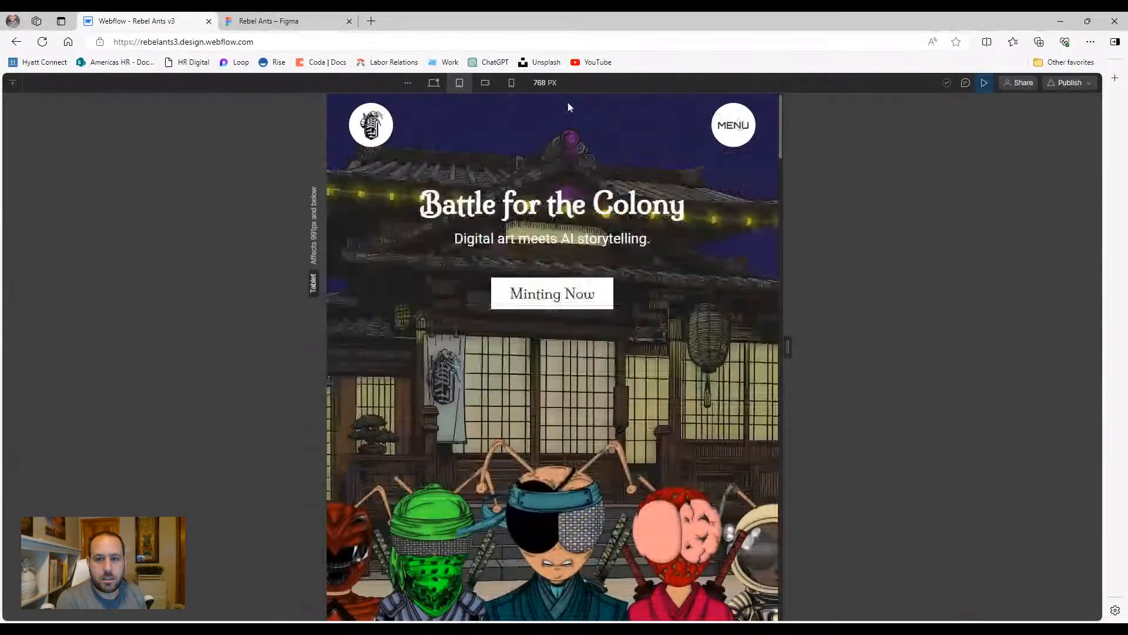
Check the MENU panel at mobile landscape width, then retest it on tablet and return to the Designer
click(485, 83)
click(680, 124)
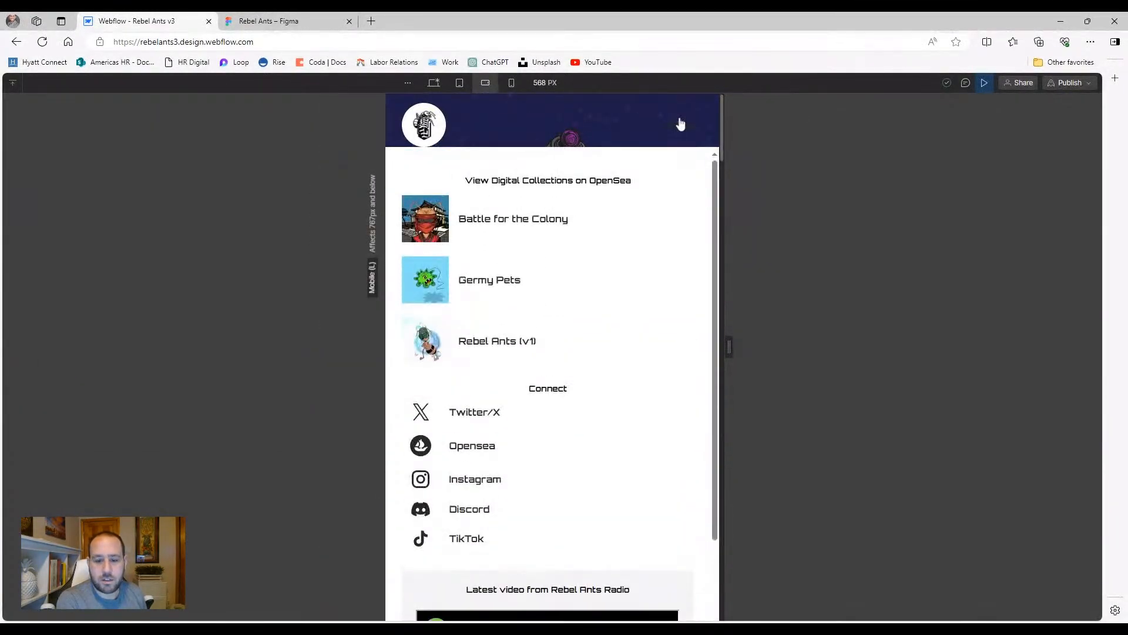
scroll(614, 280, down, 3)
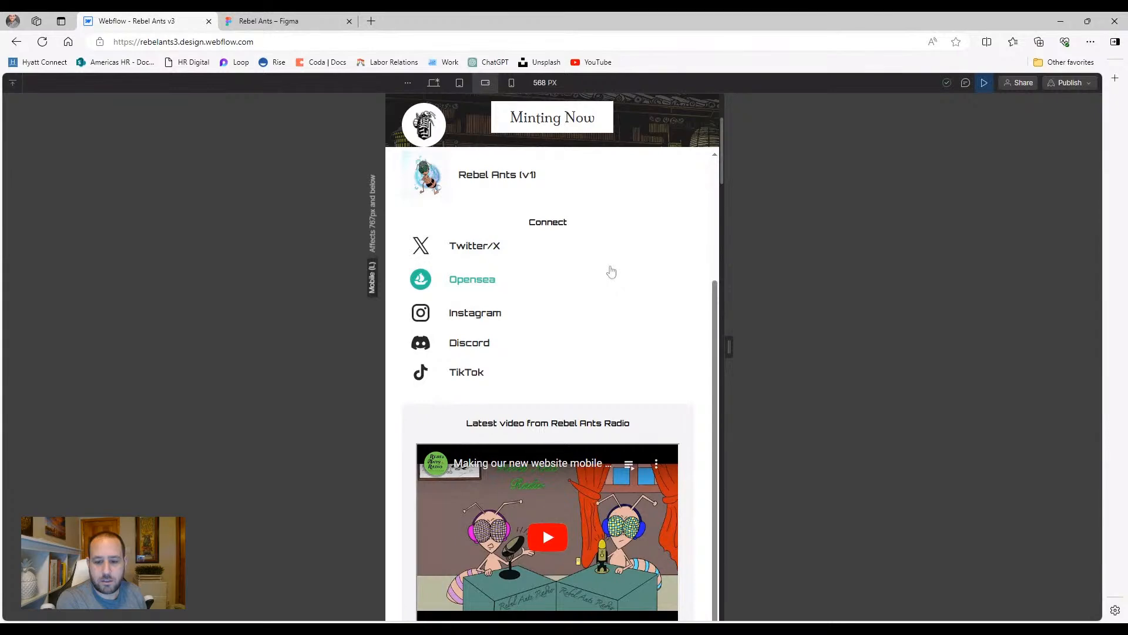
scroll(611, 272, up, 3)
click(685, 129)
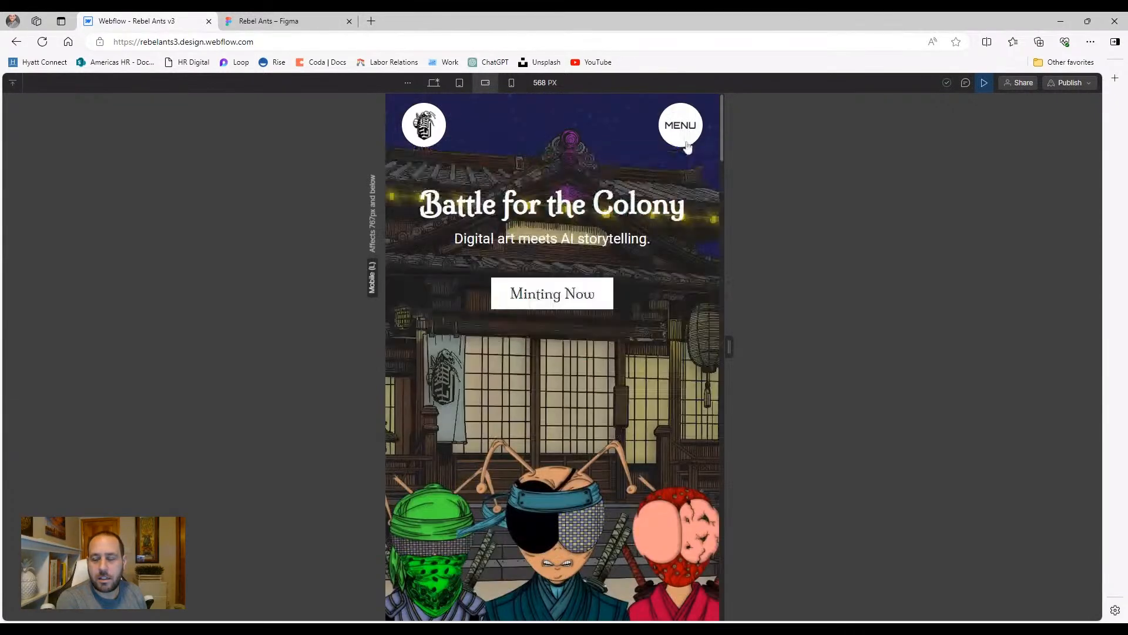
click(460, 83)
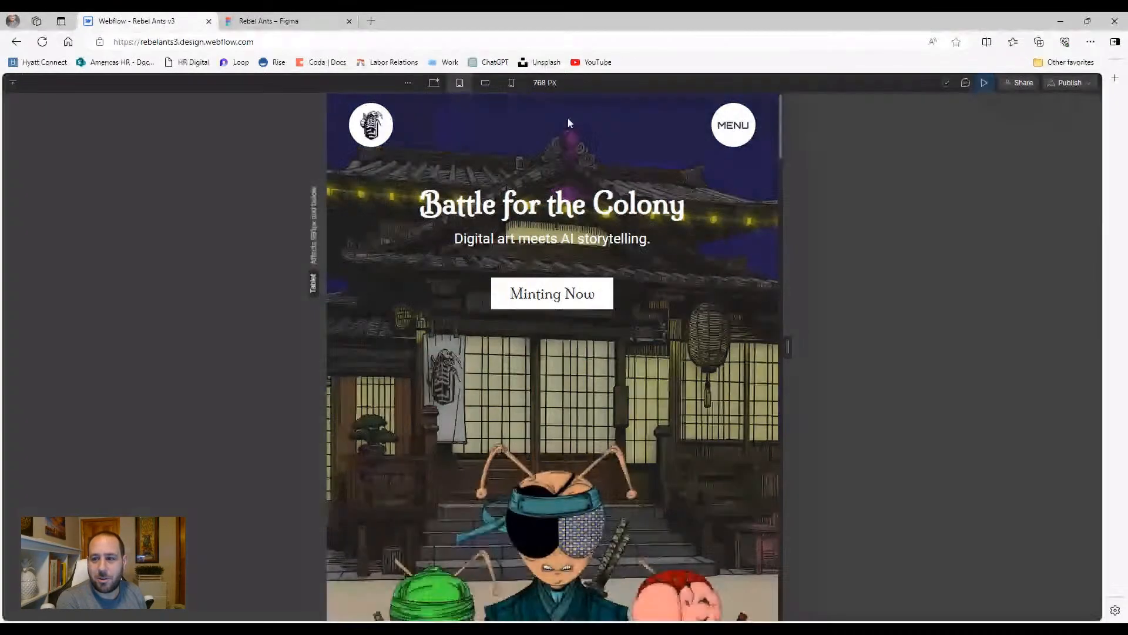
click(733, 126)
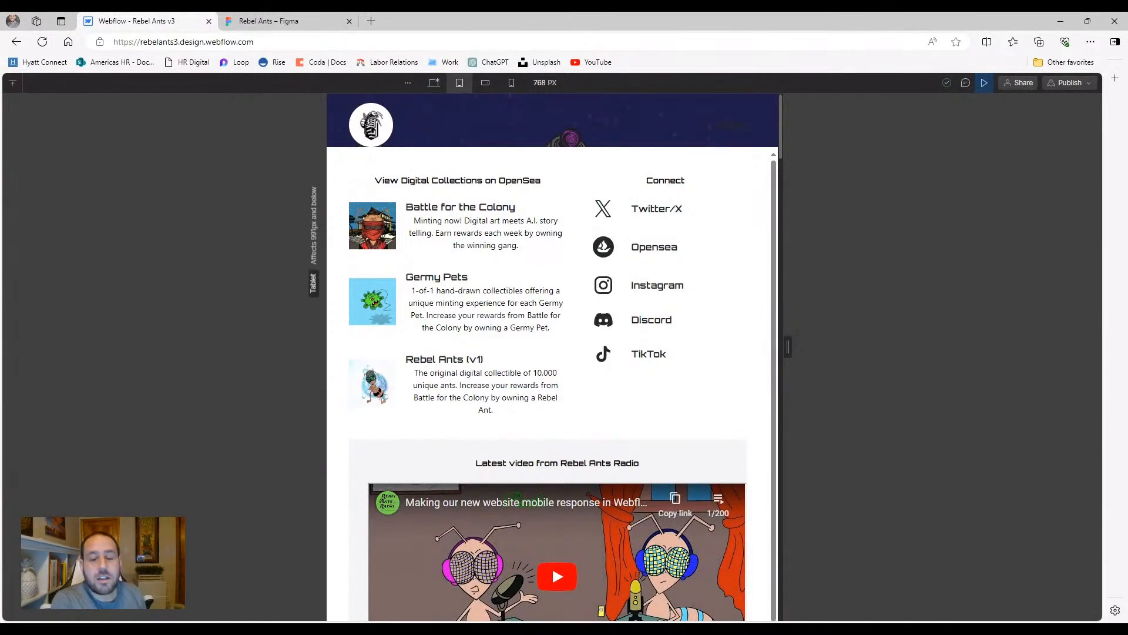
click(735, 136)
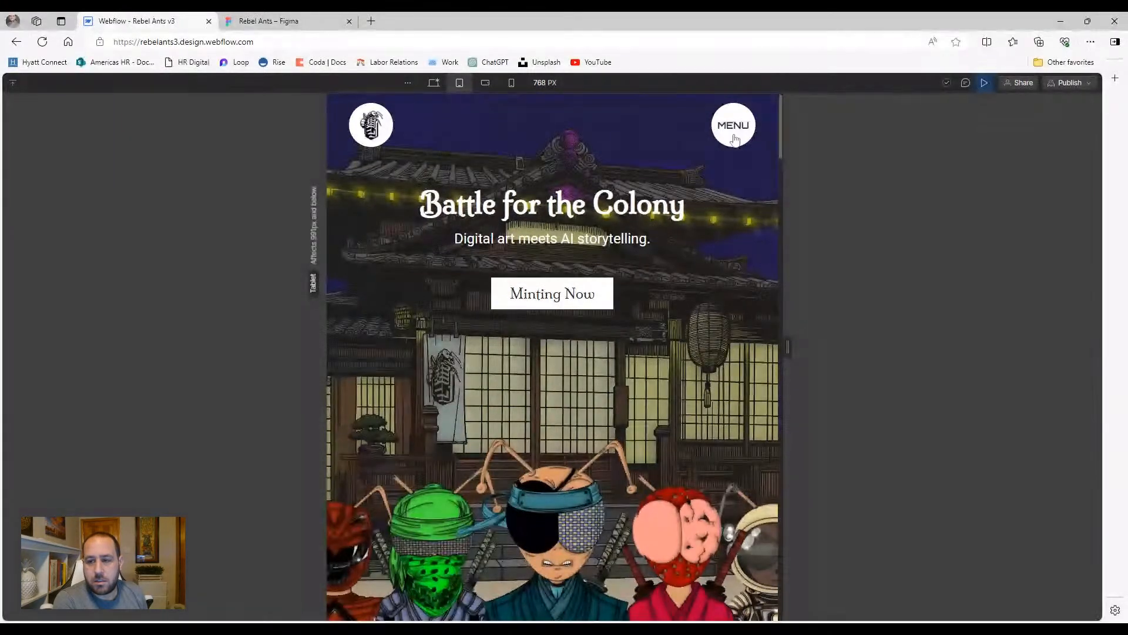
click(734, 137)
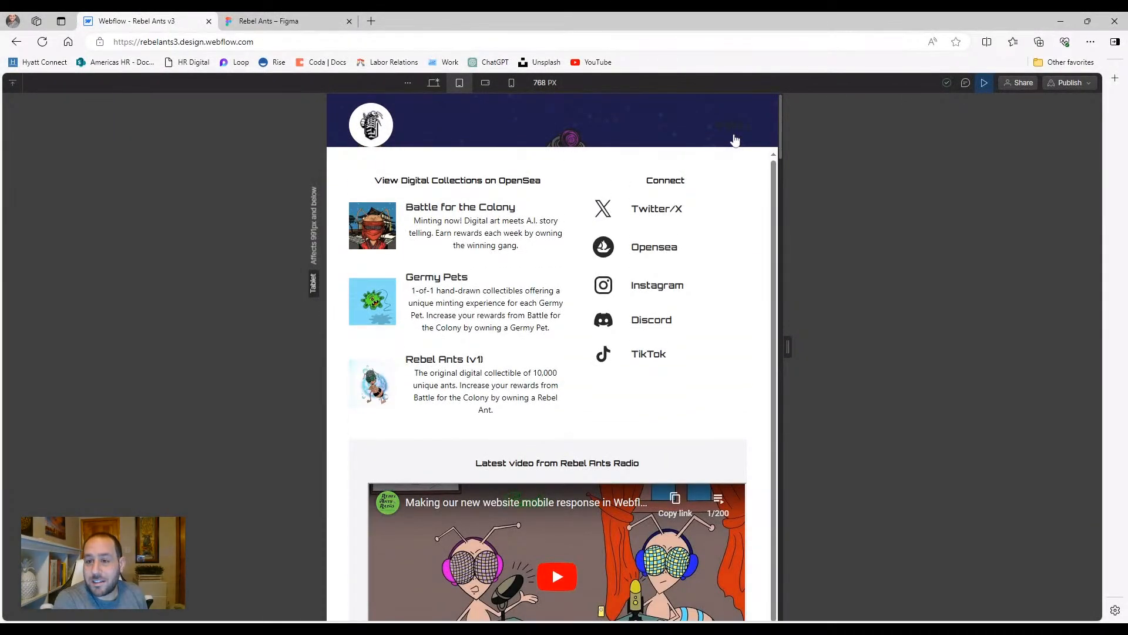
click(736, 126)
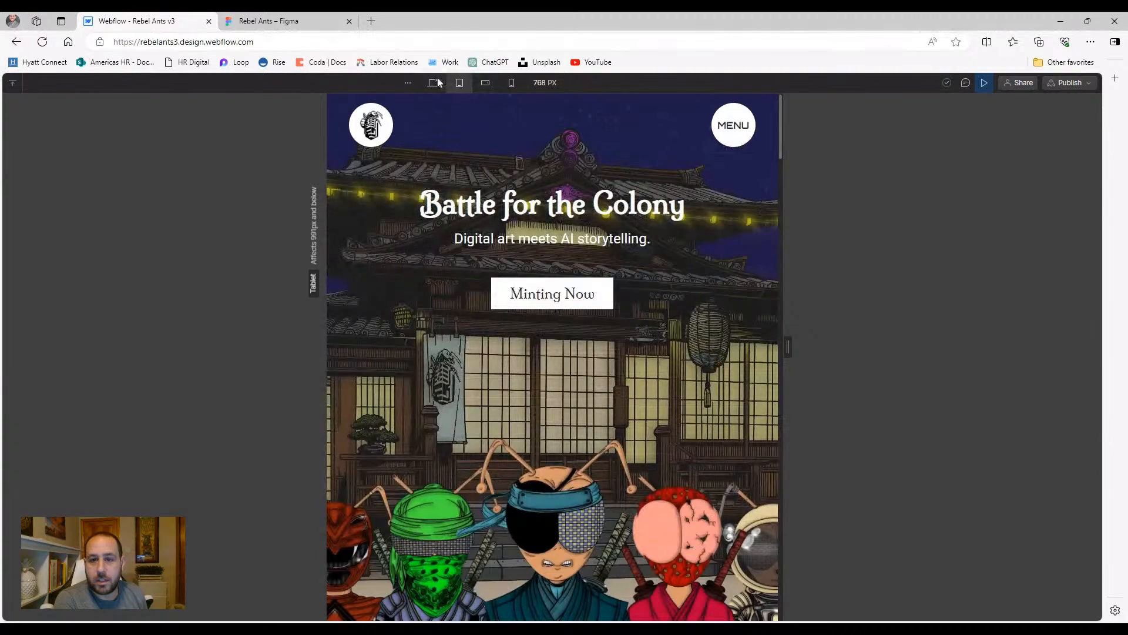
click(434, 82)
click(984, 83)
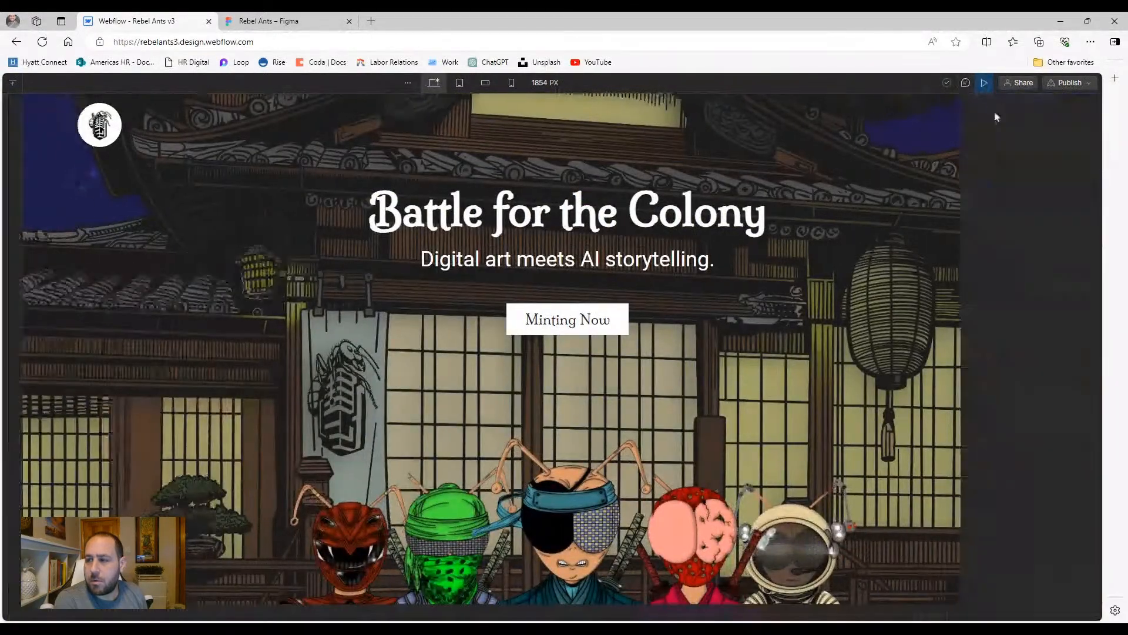
Re-preview, toggle MENU repeatedly at desktop width, then test it once more at 768 PX tablet
click(984, 83)
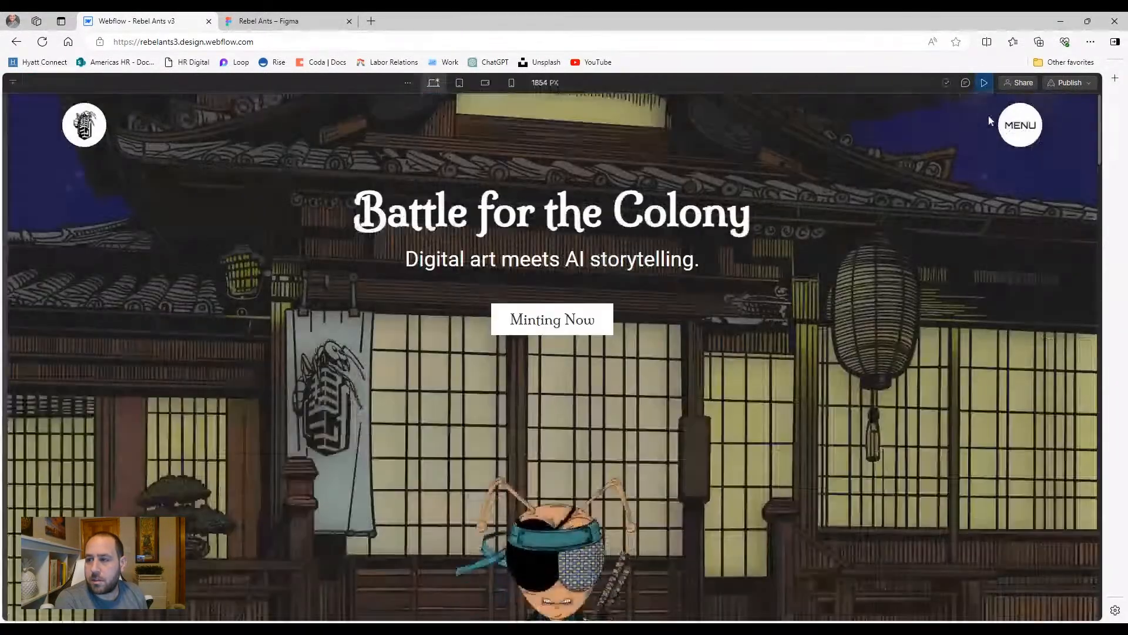
click(1012, 126)
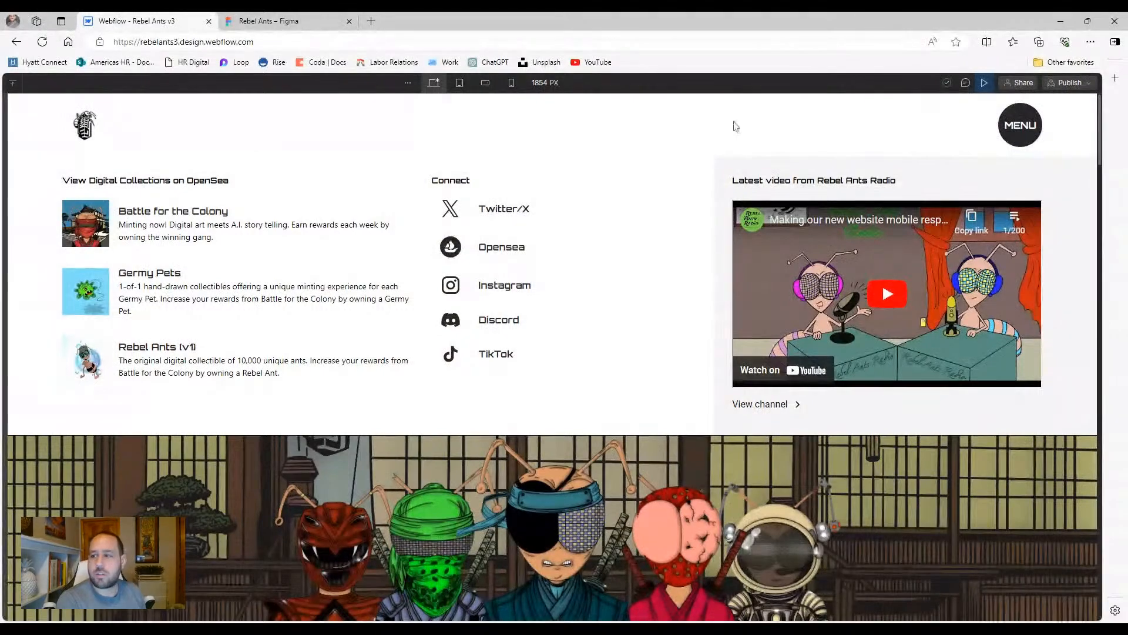
click(984, 83)
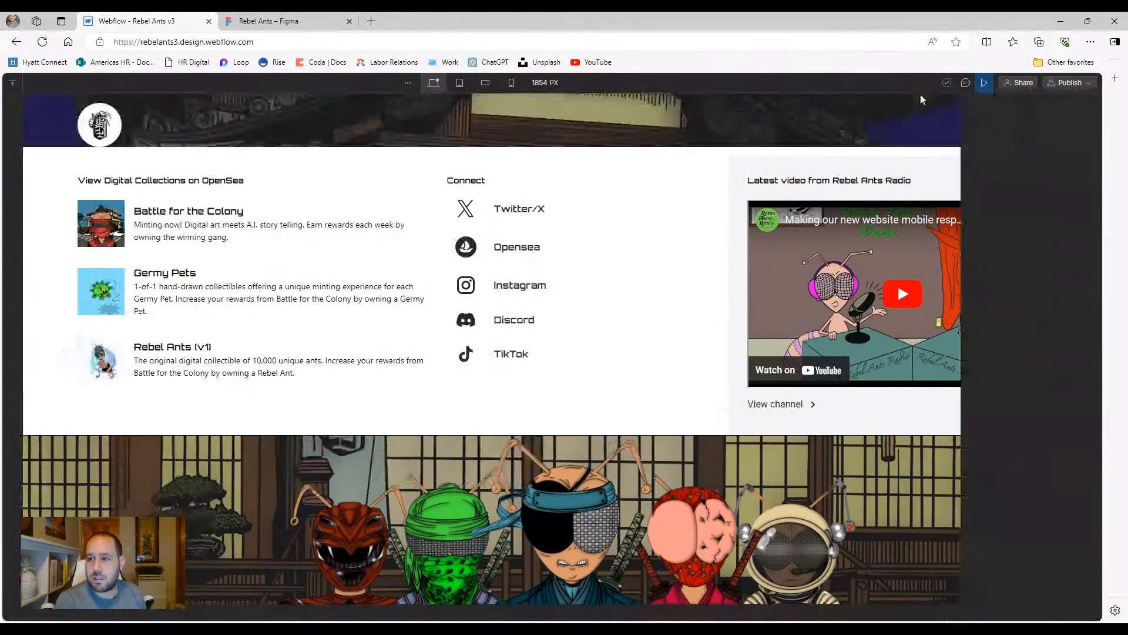
click(985, 83)
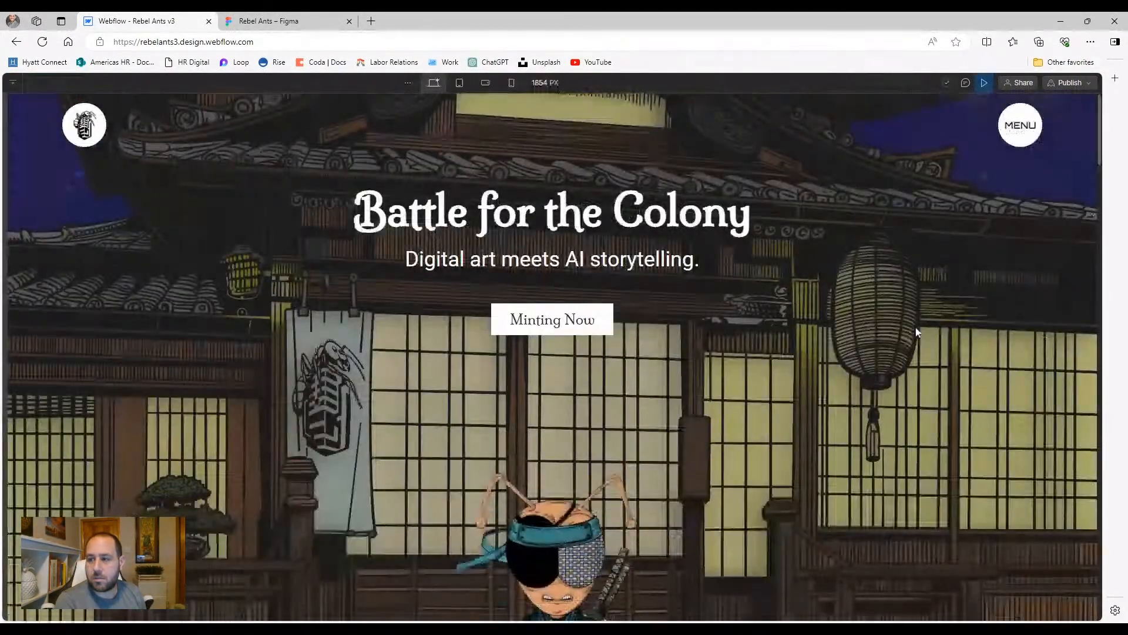
click(1021, 127)
click(1022, 128)
click(1023, 127)
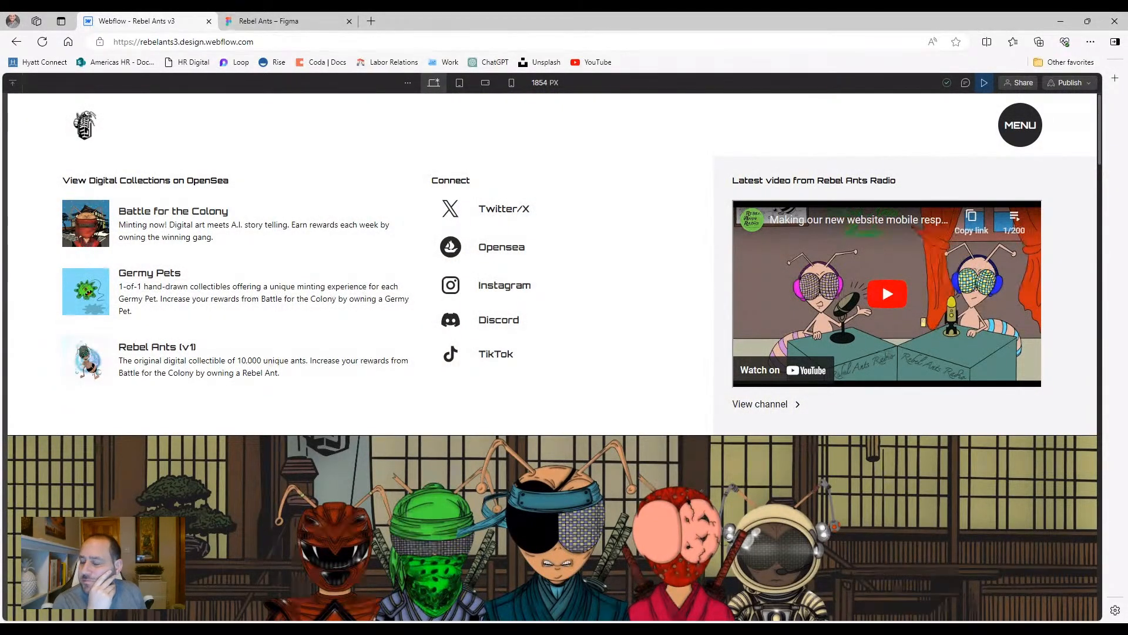
click(1023, 127)
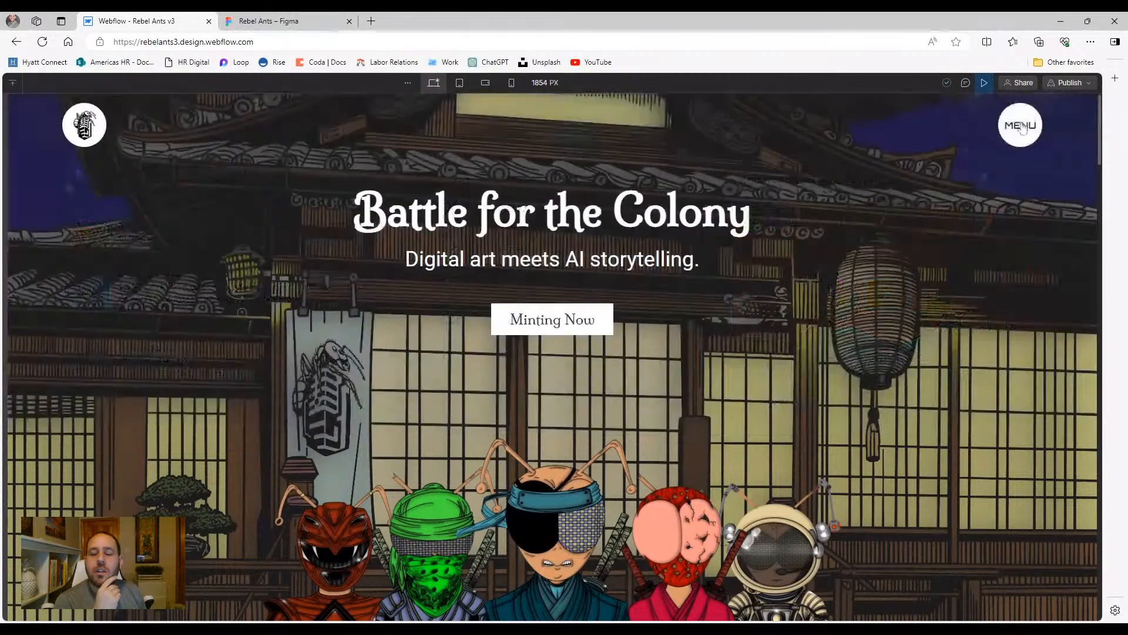
click(1022, 127)
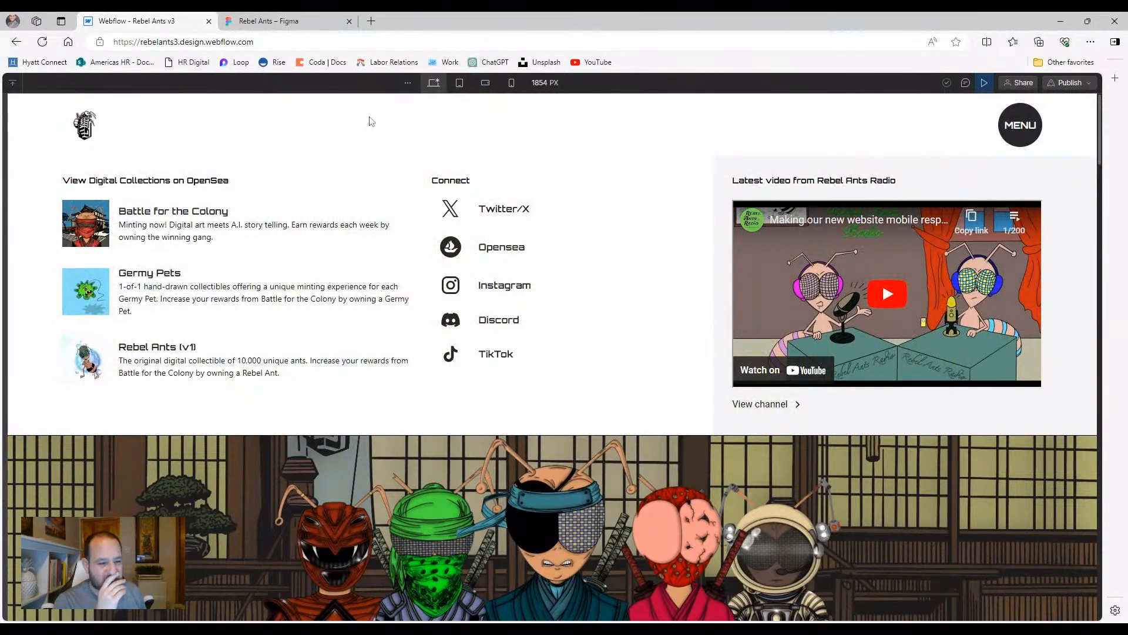
click(1010, 130)
click(459, 82)
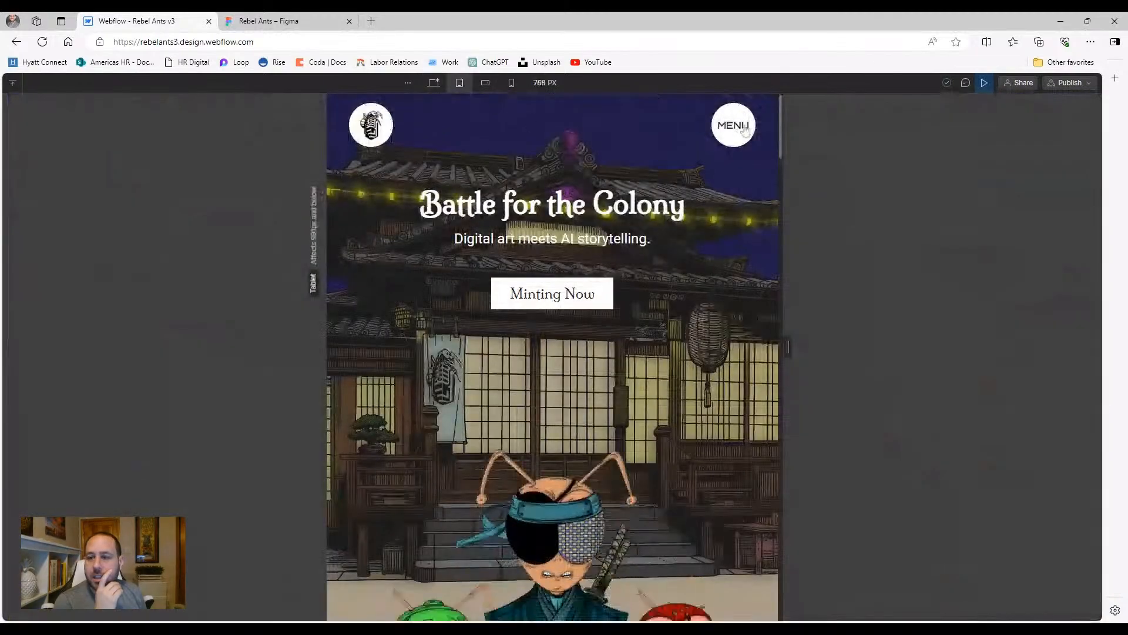
click(736, 127)
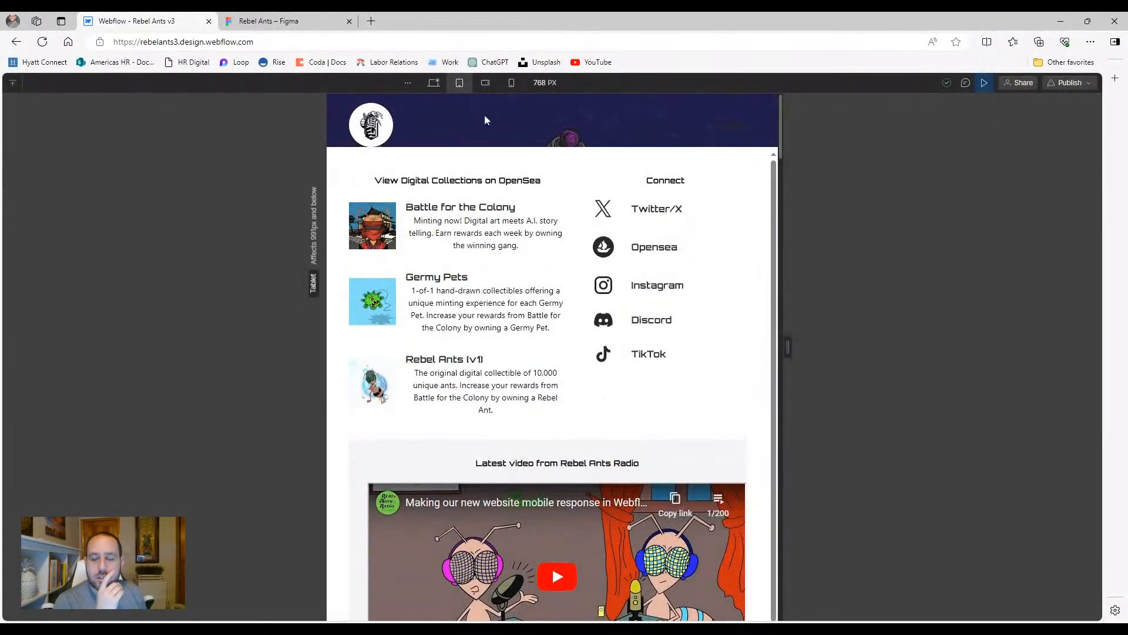
click(733, 131)
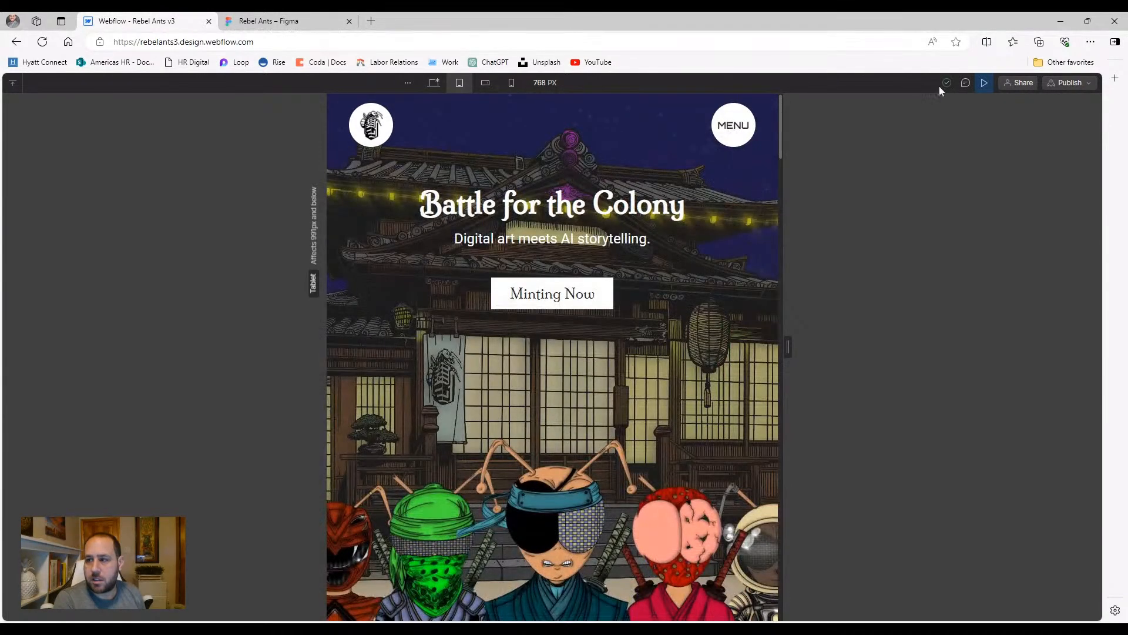
Back in the Designer, set the navbar's Menu setting to Show so the panel stays open
click(984, 83)
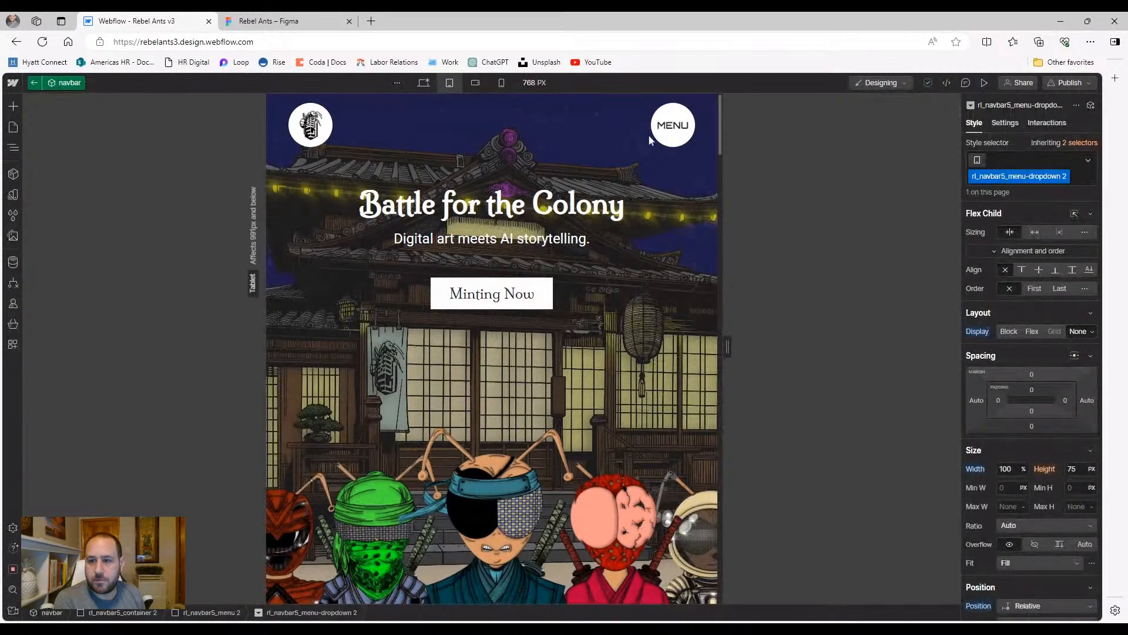
double_click(672, 142)
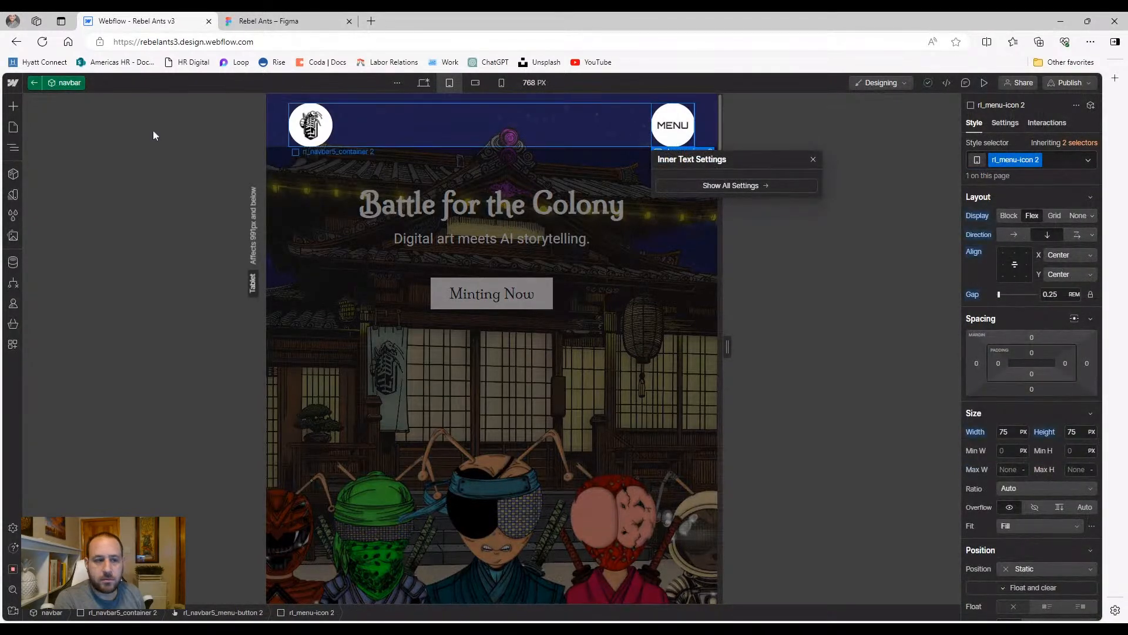
click(13, 148)
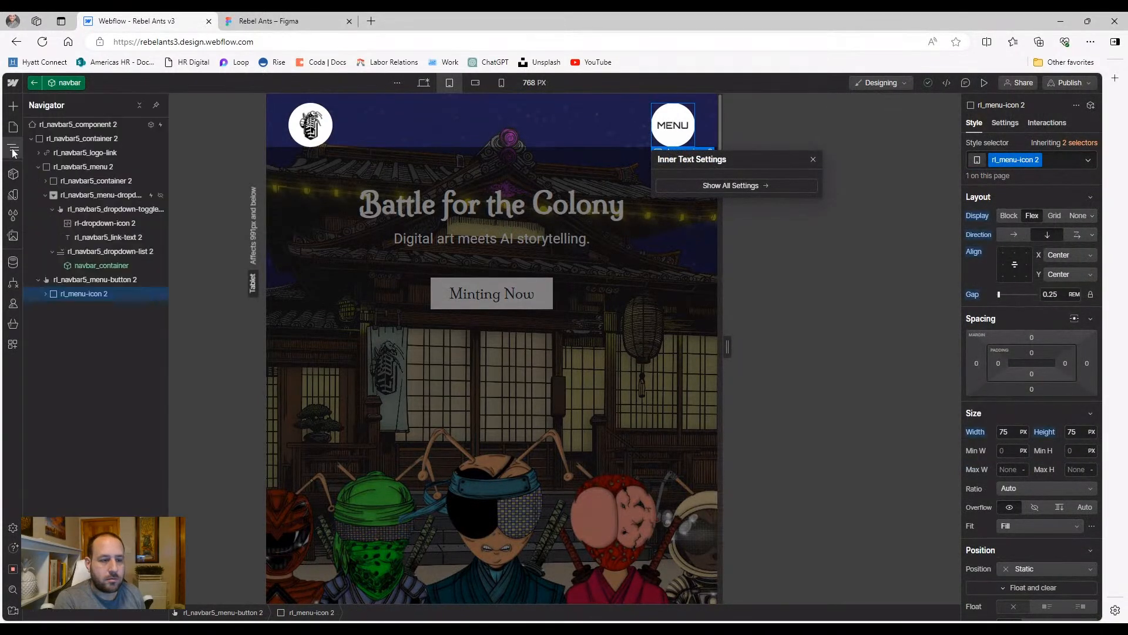
click(1005, 122)
click(1022, 276)
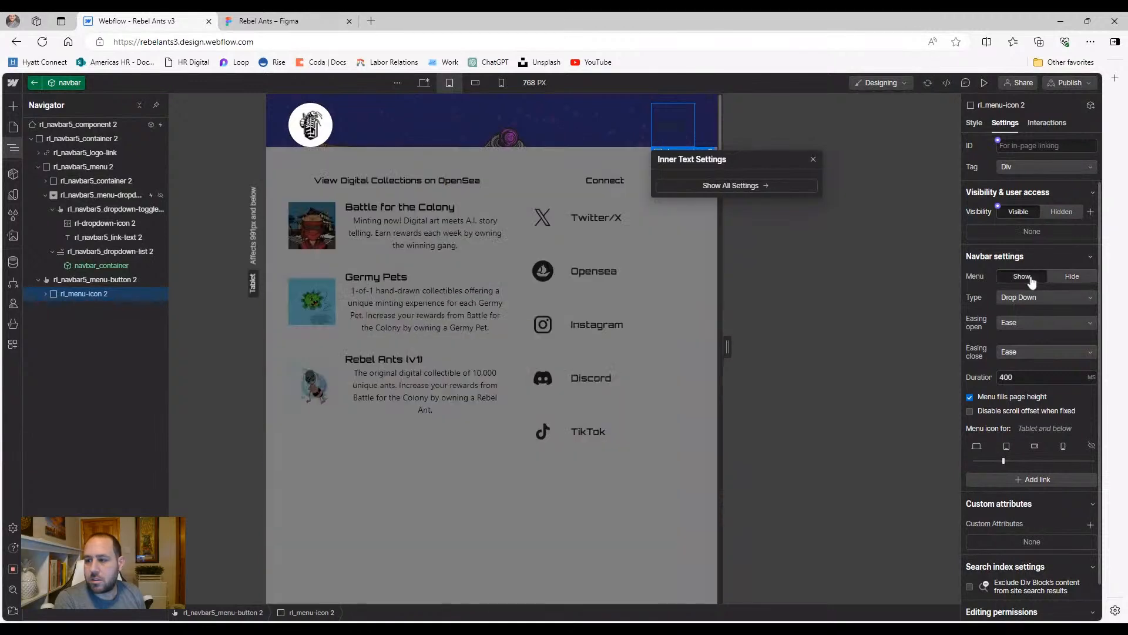
Set the Twitter/X social-title text to Display None on tablet, leaving only Connect icons
click(543, 268)
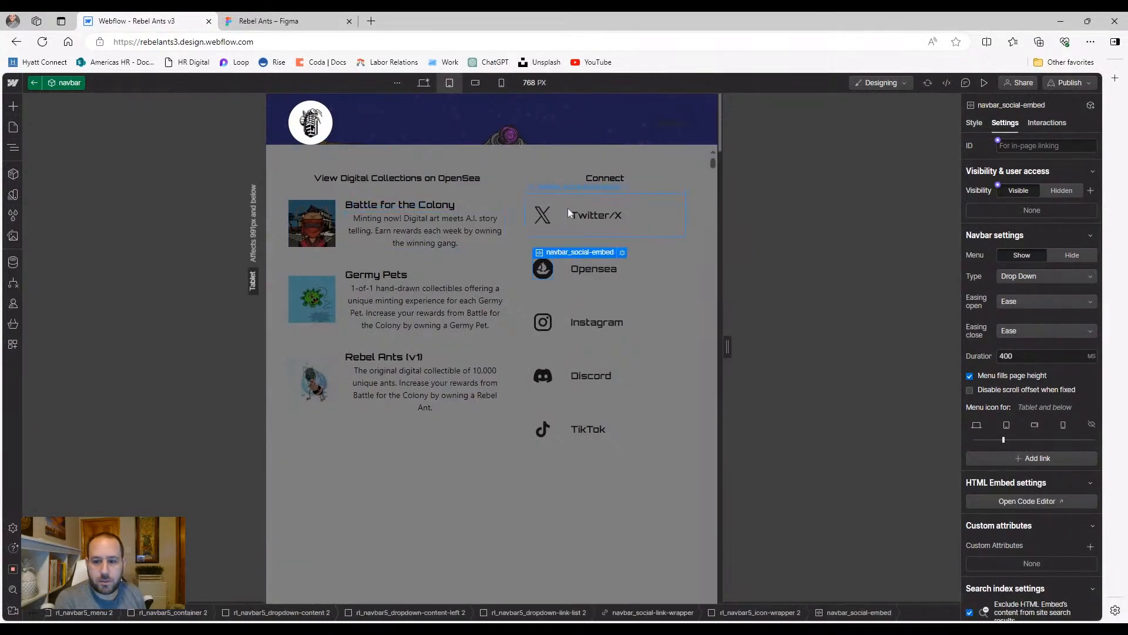
click(604, 215)
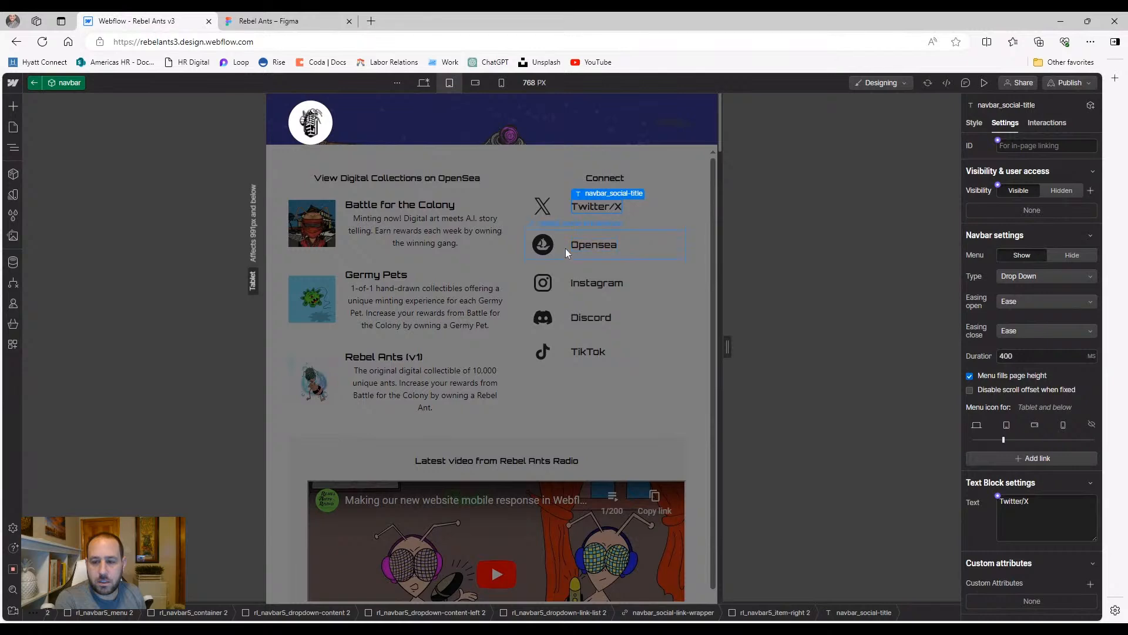
click(975, 123)
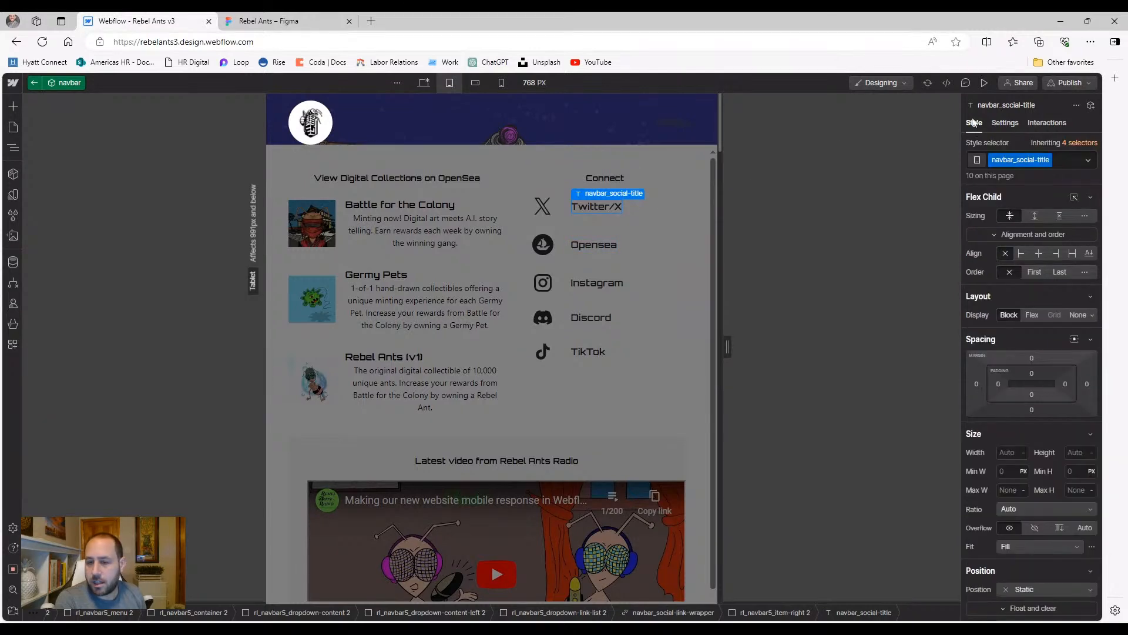
click(1079, 314)
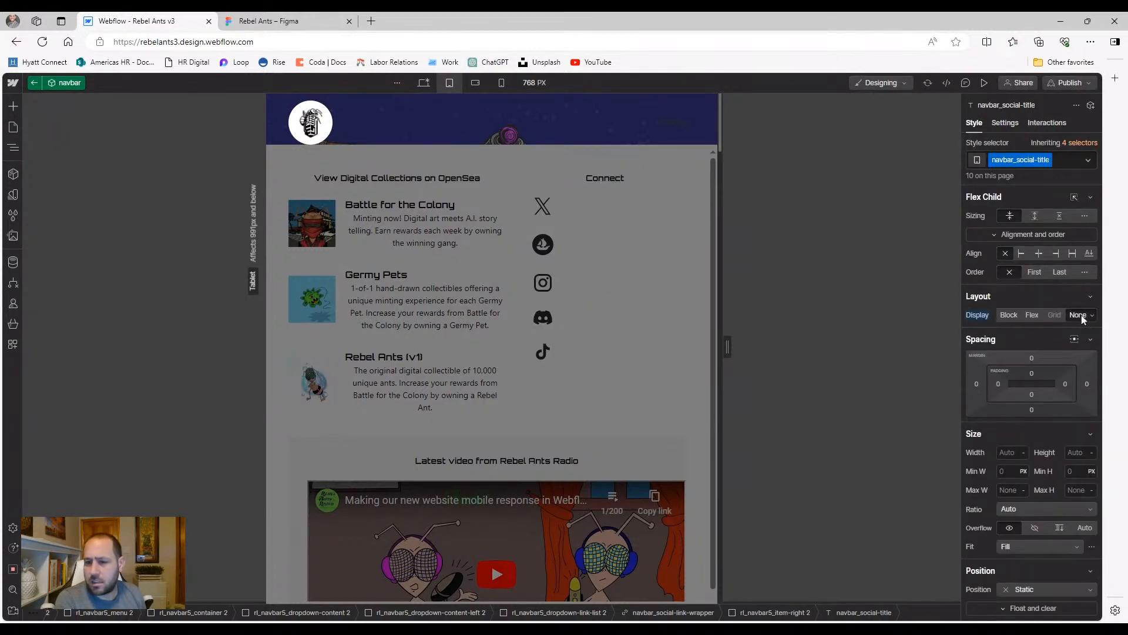
click(600, 179)
click(576, 195)
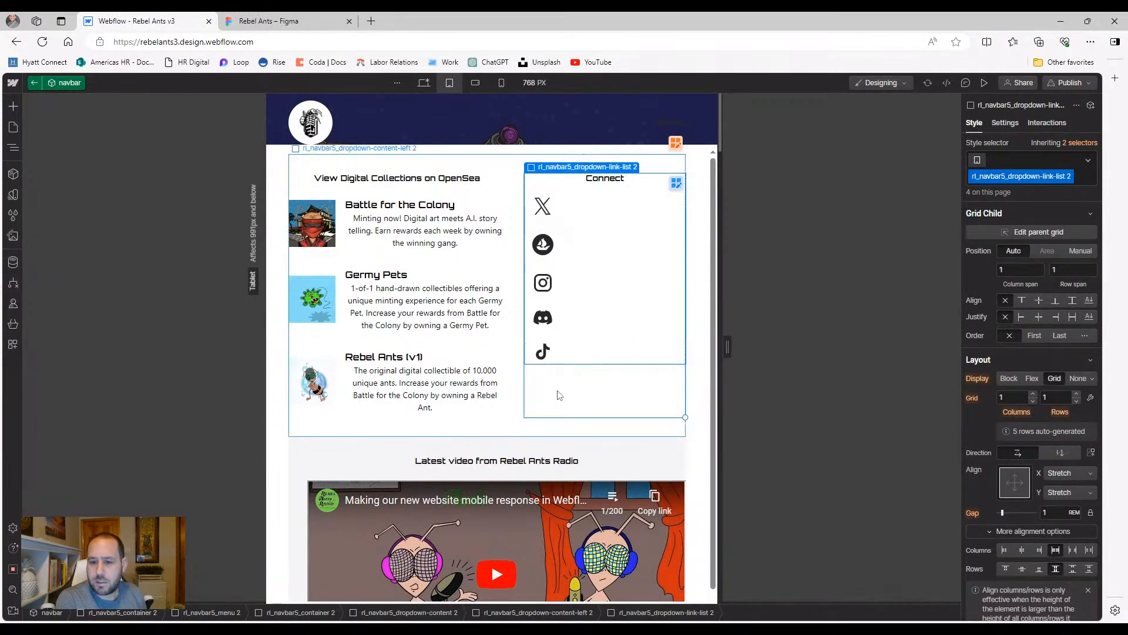
Add the align-center combo class to rl_navbar5_dropdown-link-list 2 and check the centred icons in preview
click(1031, 154)
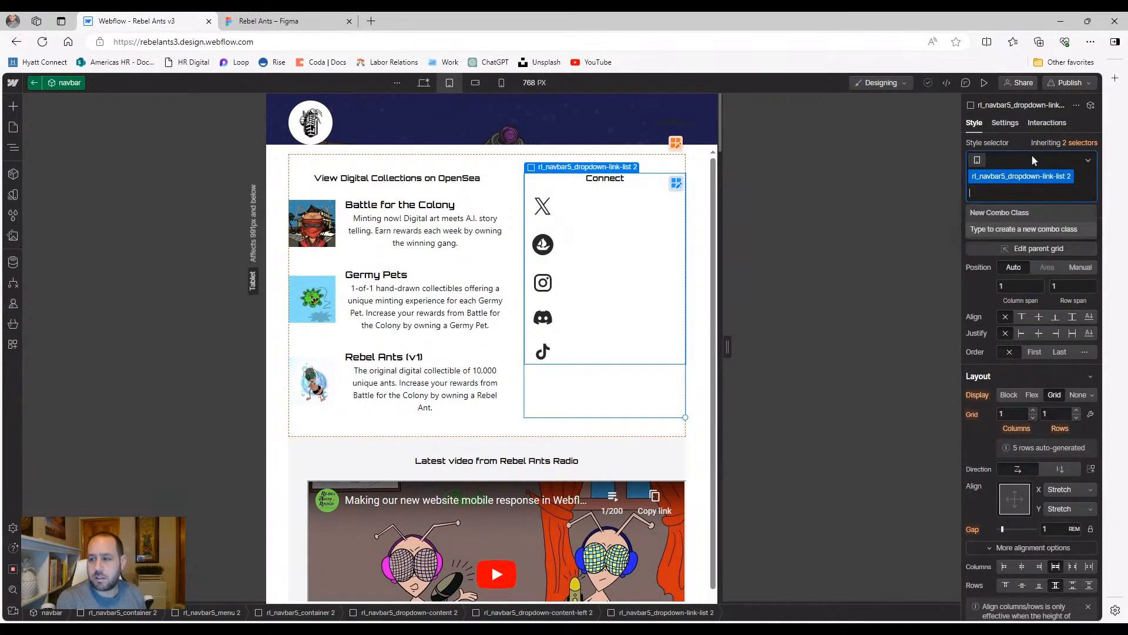
text(center)
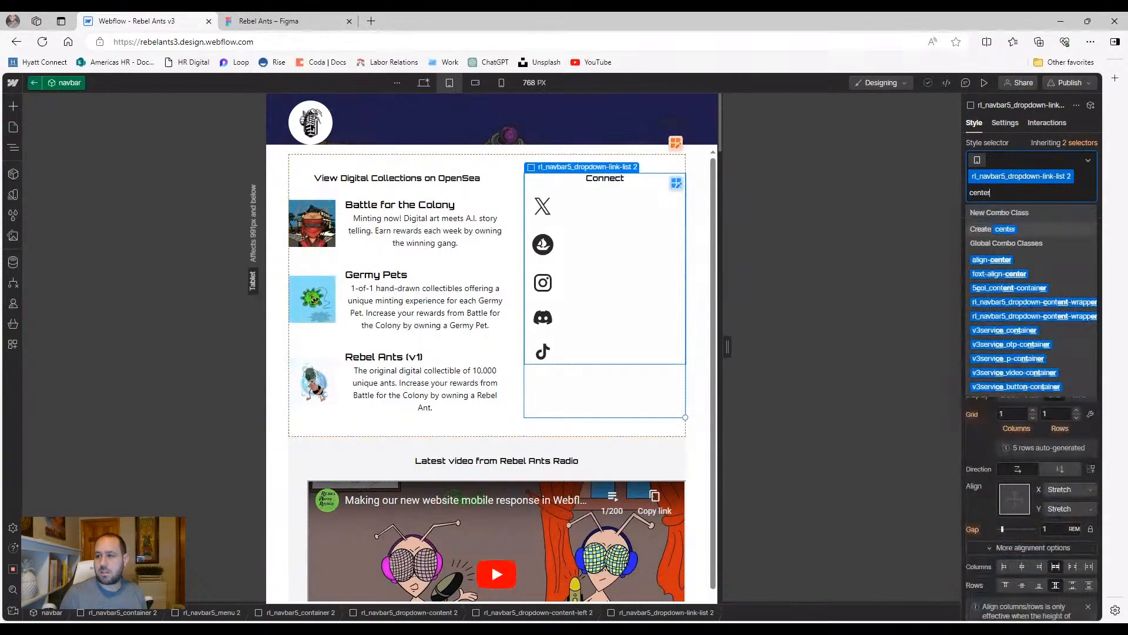
click(1003, 262)
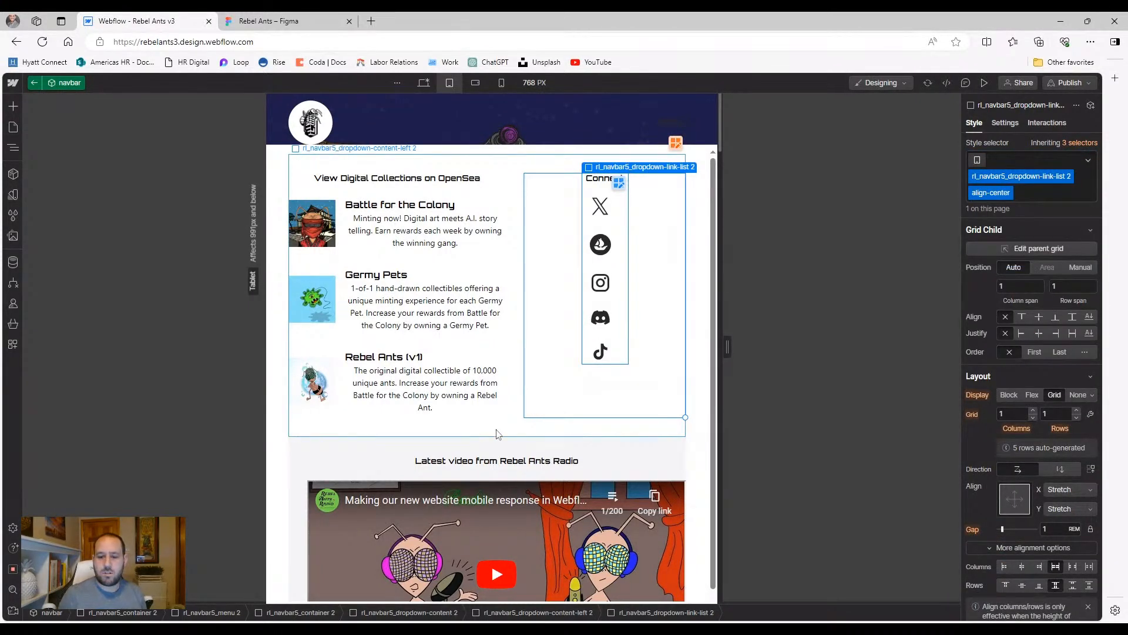
click(497, 434)
click(273, 392)
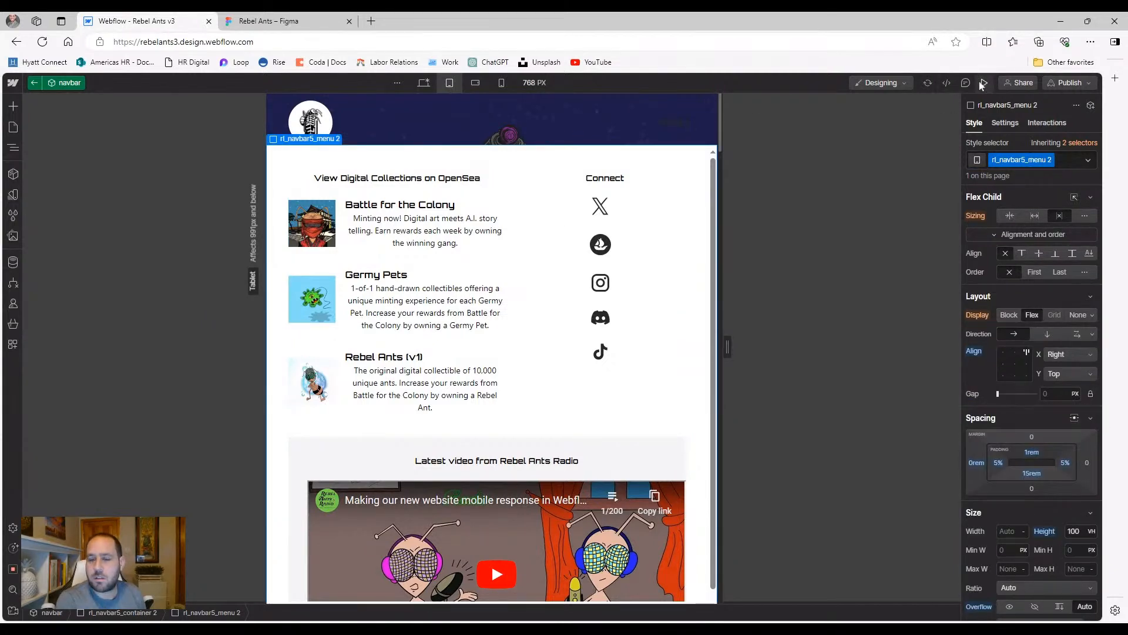
click(982, 83)
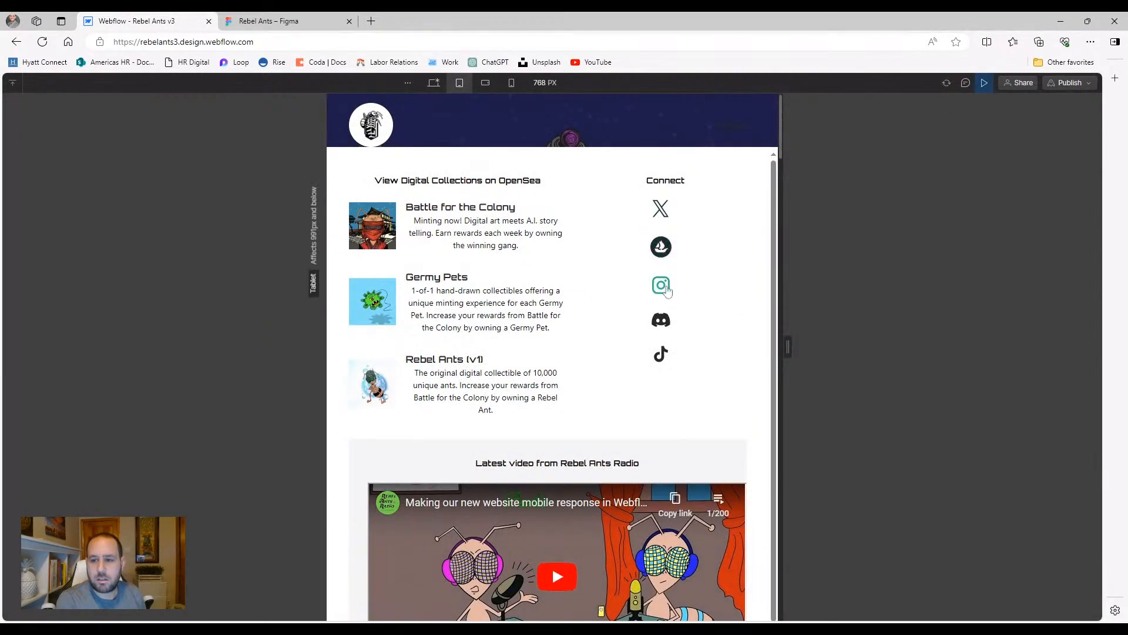
click(984, 83)
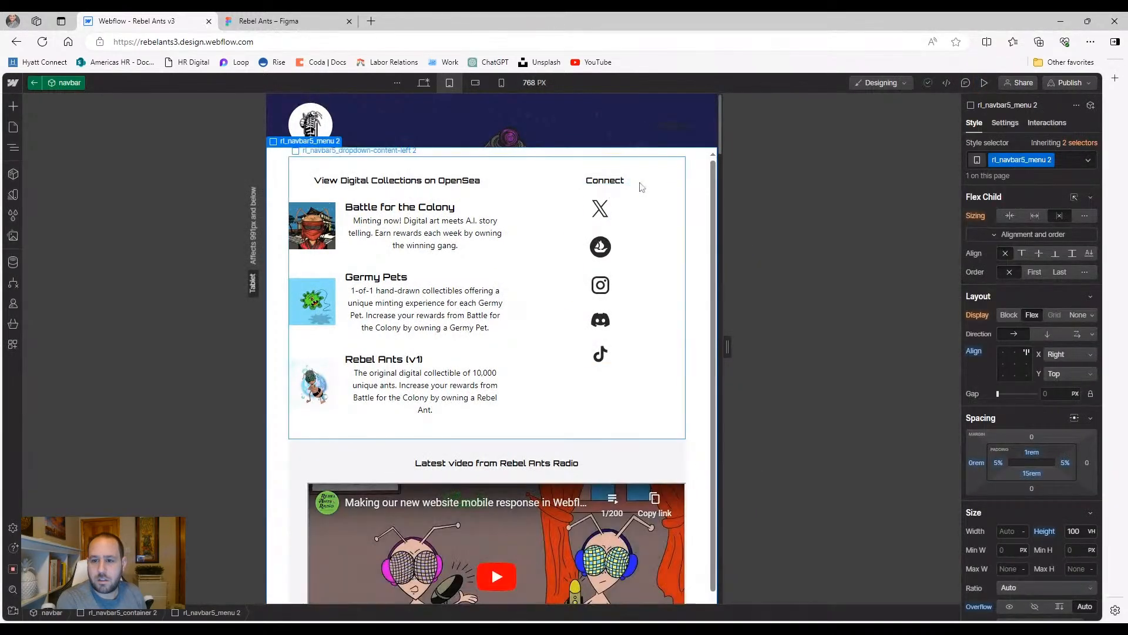
Try centring the X icon link and its grid columns, then undo both changes
click(605, 187)
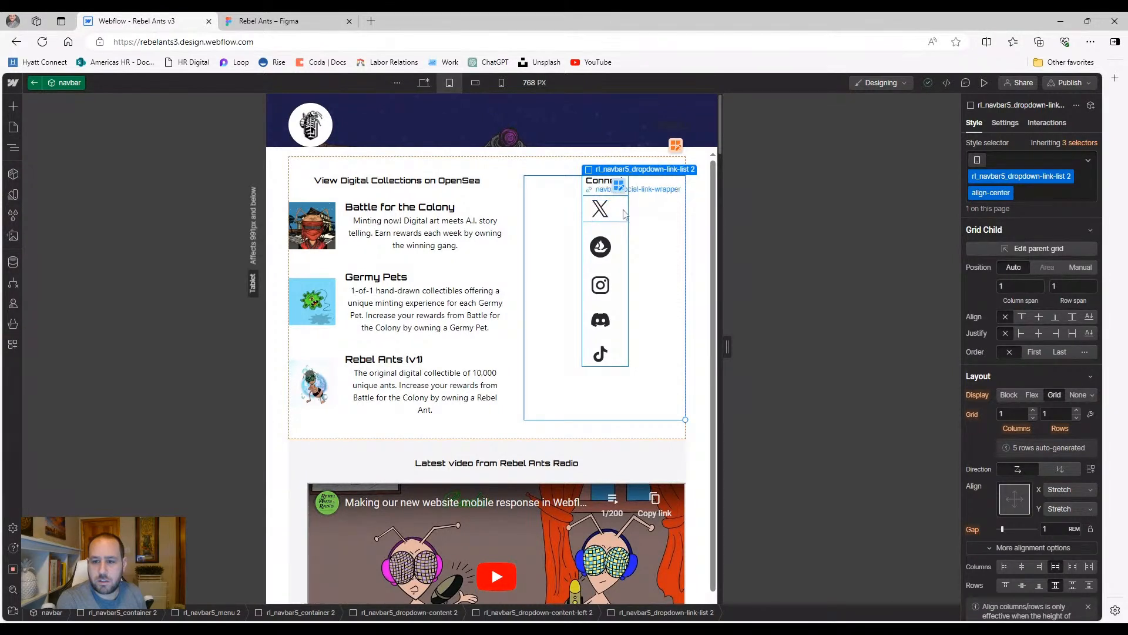
click(625, 215)
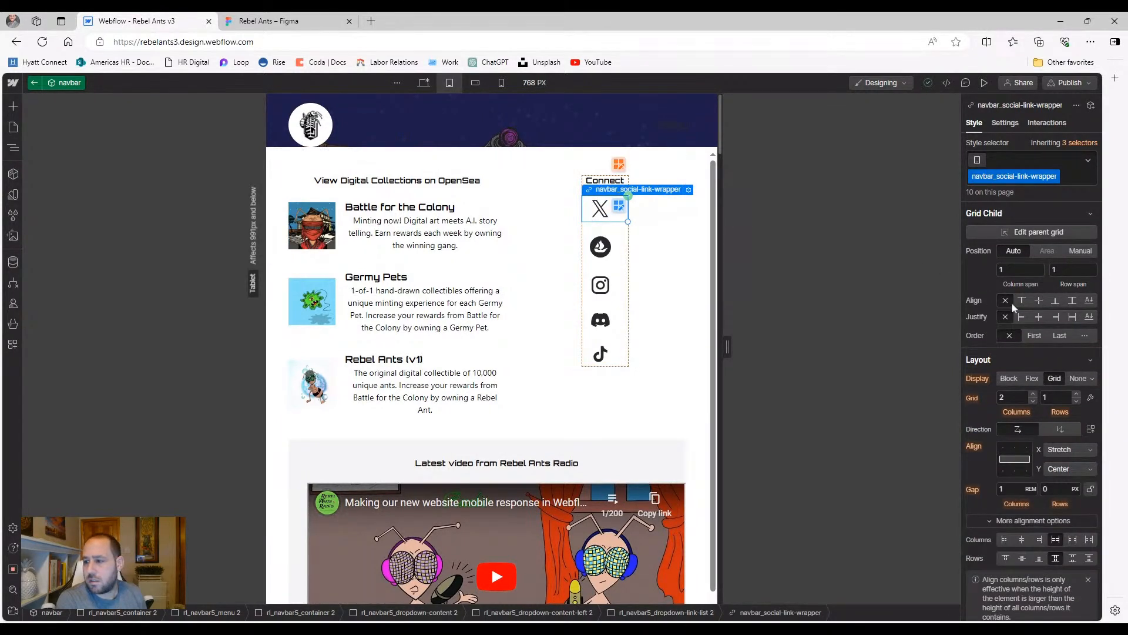
click(1039, 318)
click(980, 318)
click(992, 333)
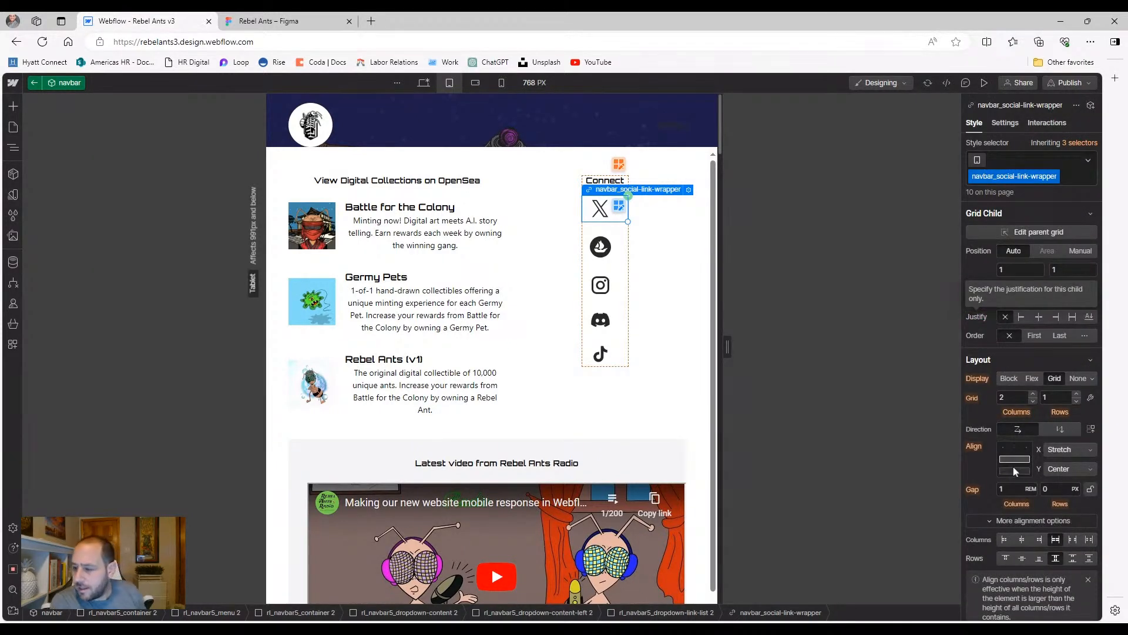
click(1022, 540)
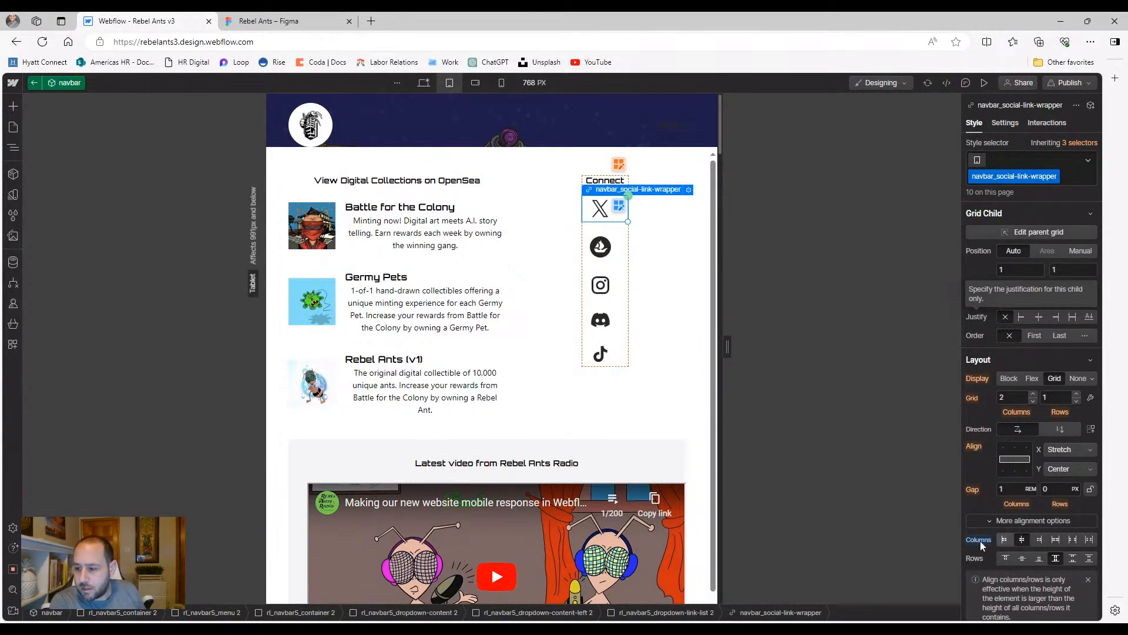
key(ctrl+z)
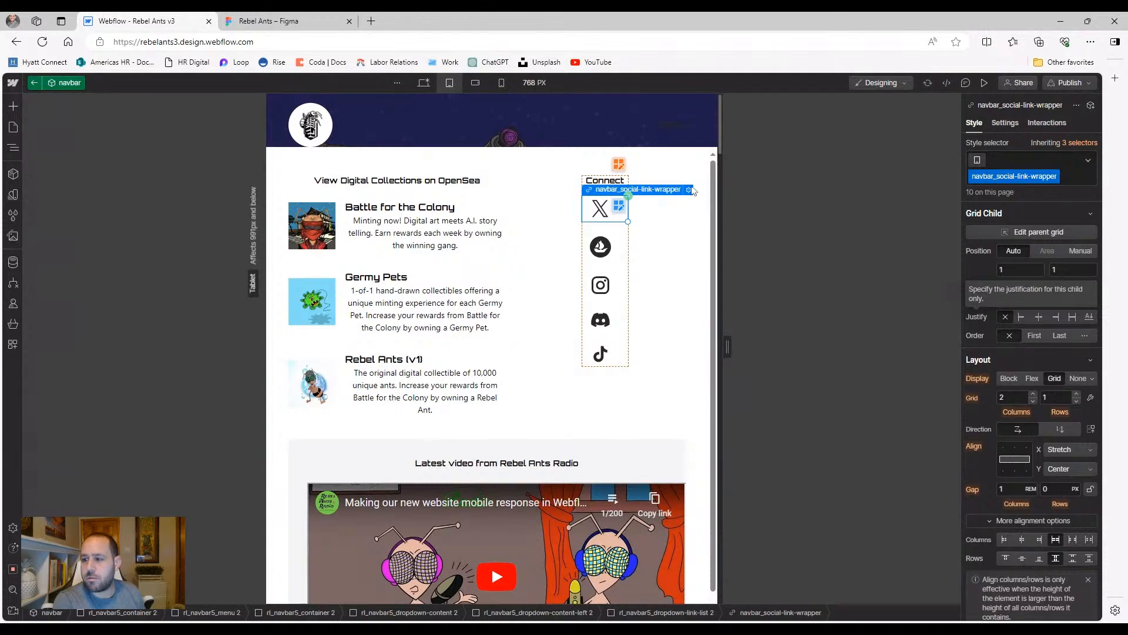
Select the X icon's social link wrapper in the Navigator, centre it in its cell, then reset
click(13, 148)
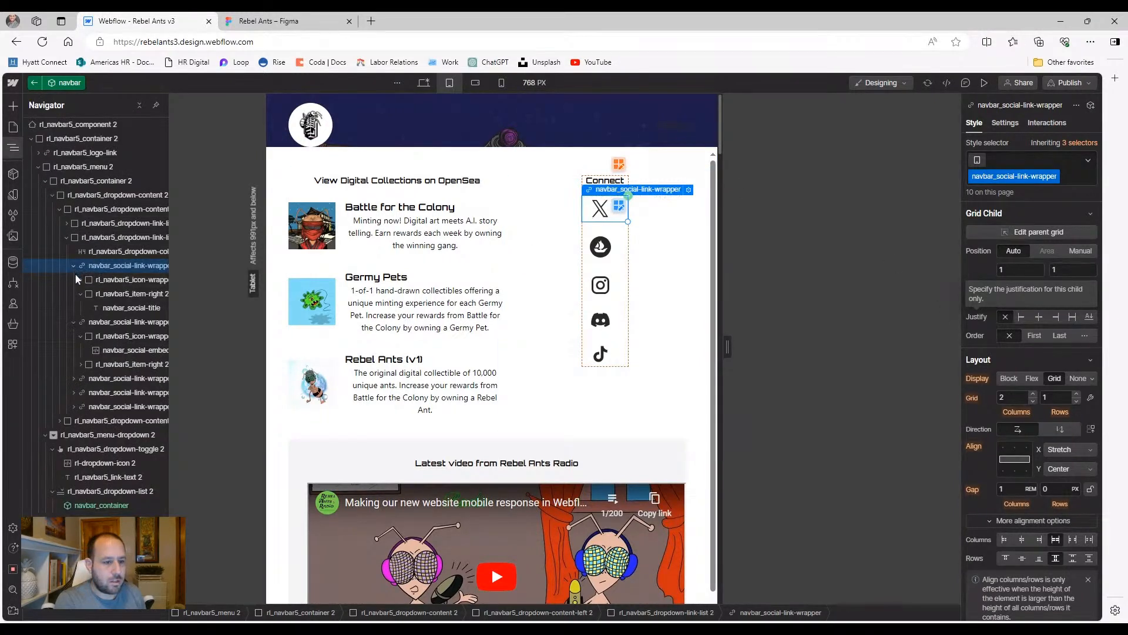
click(80, 294)
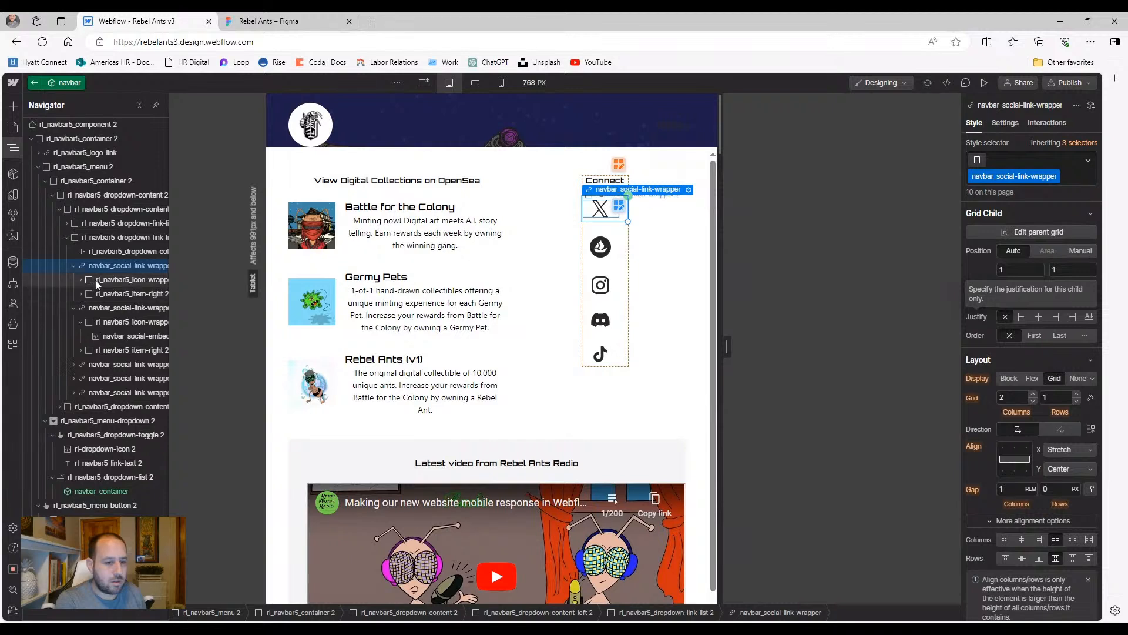
click(97, 281)
click(100, 268)
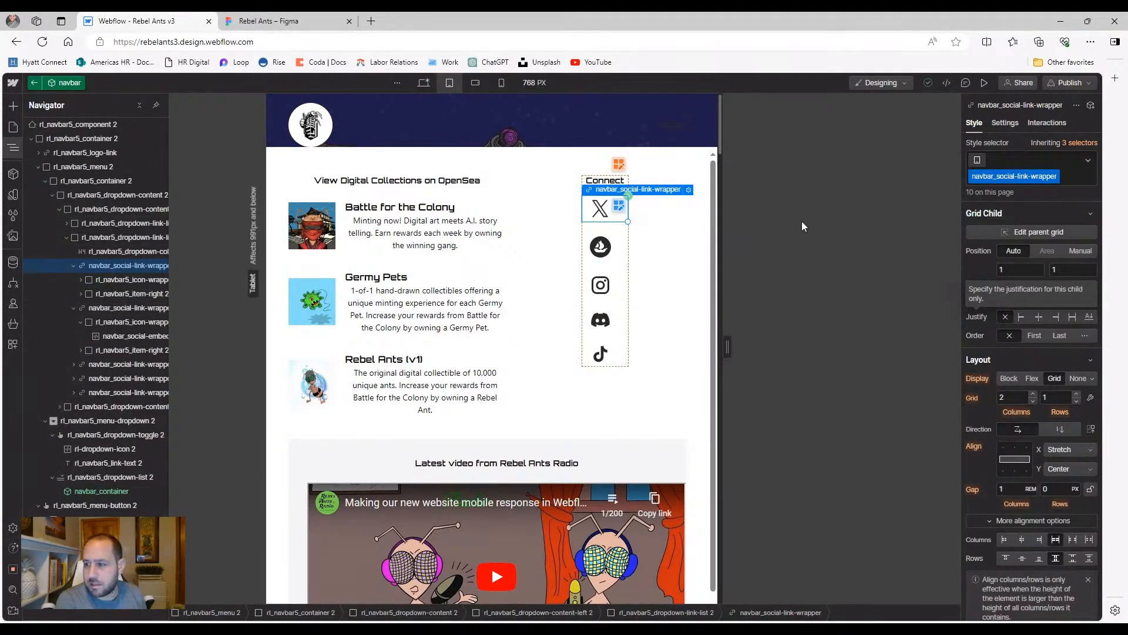
click(1040, 318)
click(978, 319)
click(980, 335)
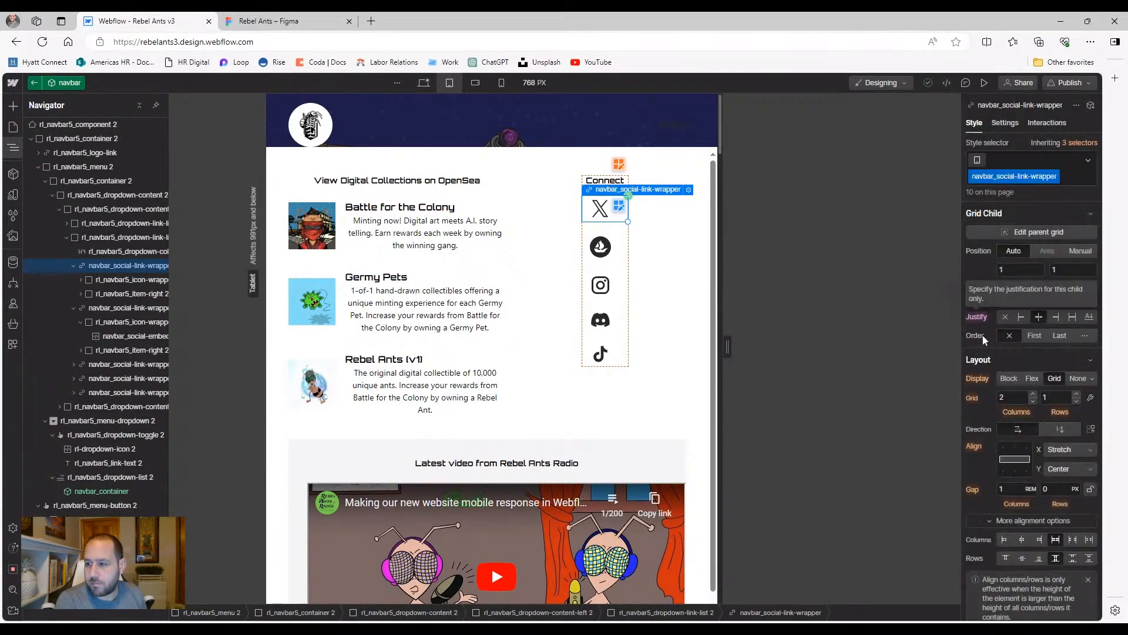
Open the grid holding the social icons for editing, then close it unchanged
click(95, 281)
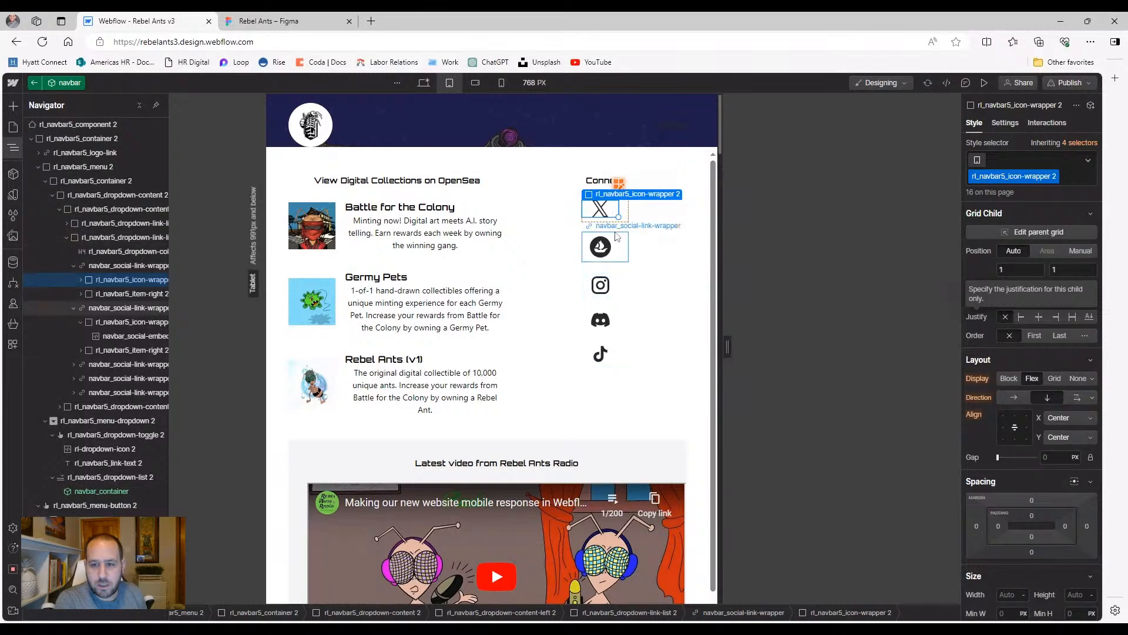
click(626, 216)
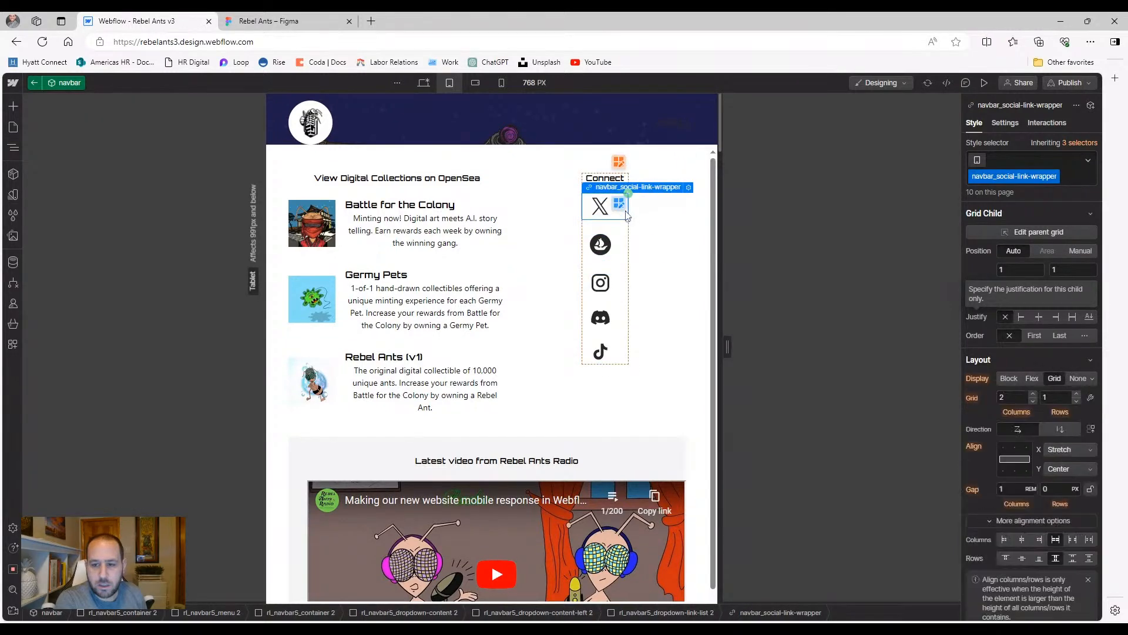
click(622, 165)
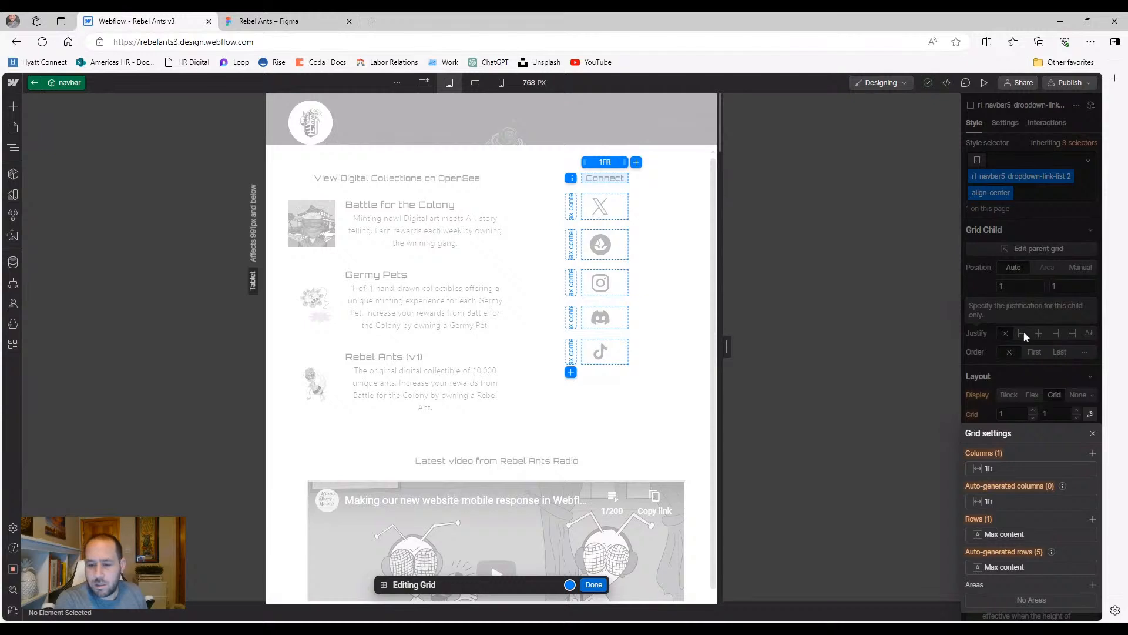
click(587, 585)
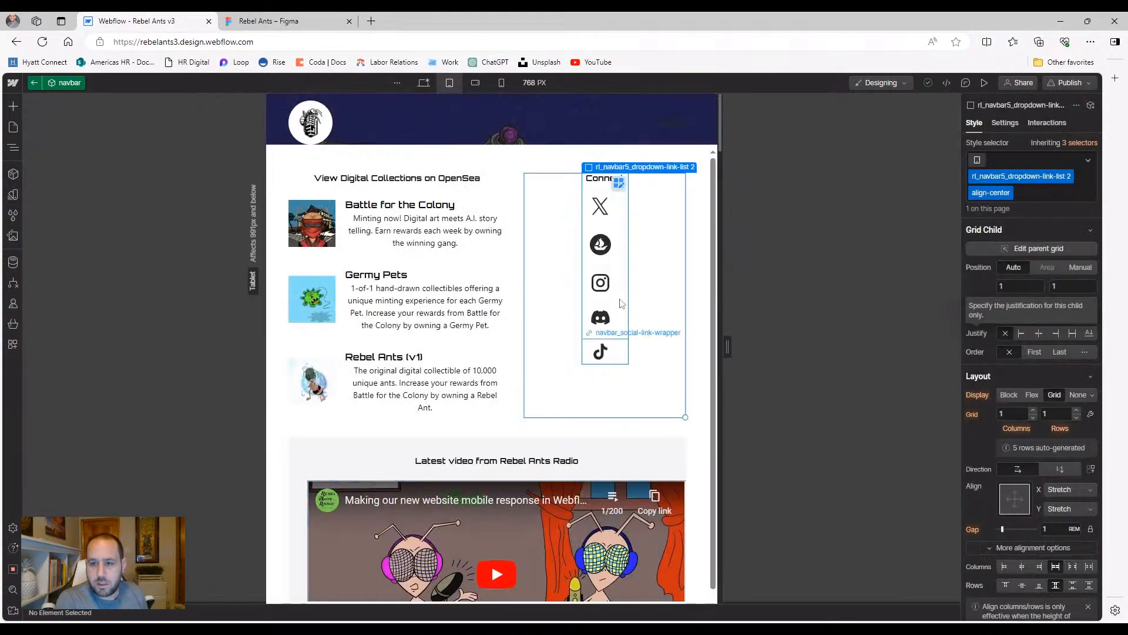
Try Align center text on navbar_social-link-wrapper, then clear the text alignment
click(620, 207)
click(624, 205)
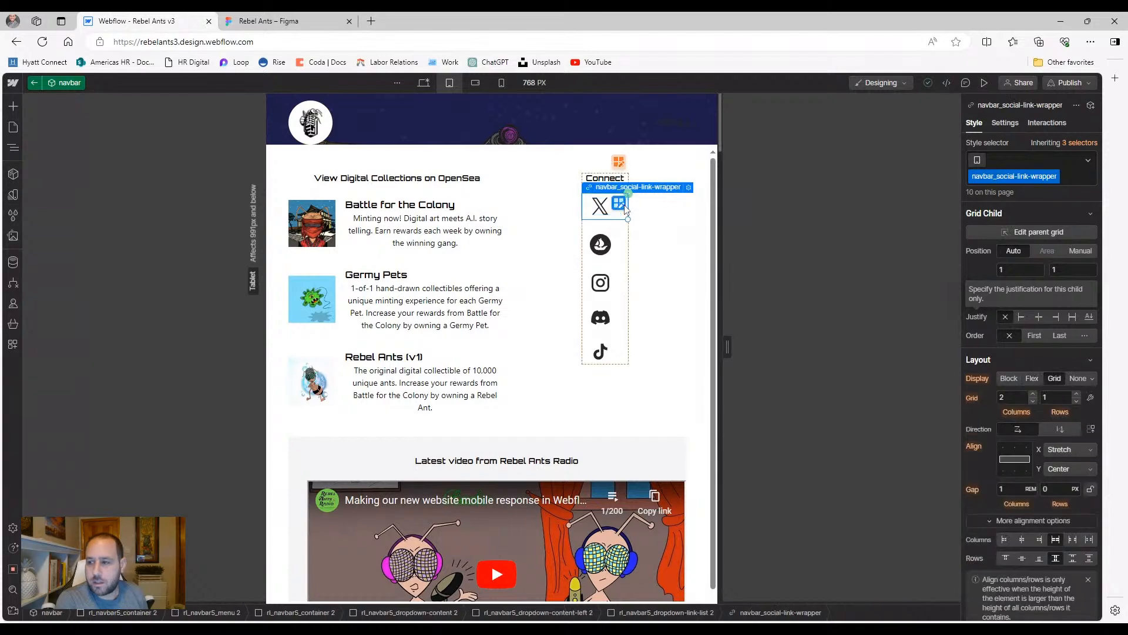
scroll(1026, 353, down, 5)
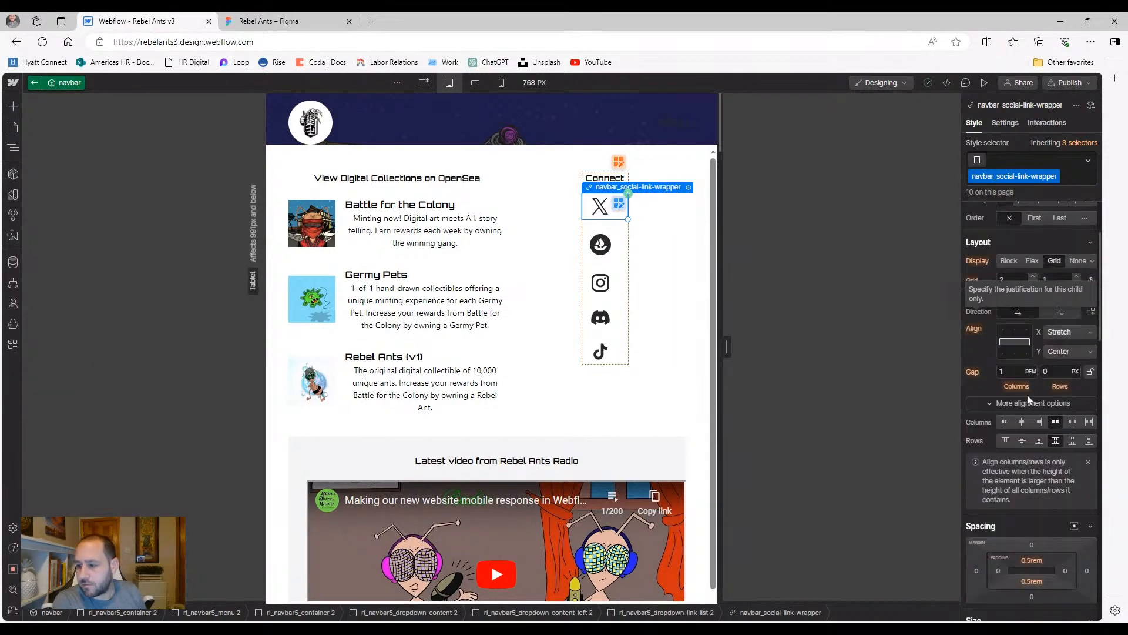
scroll(1044, 408, down, 7)
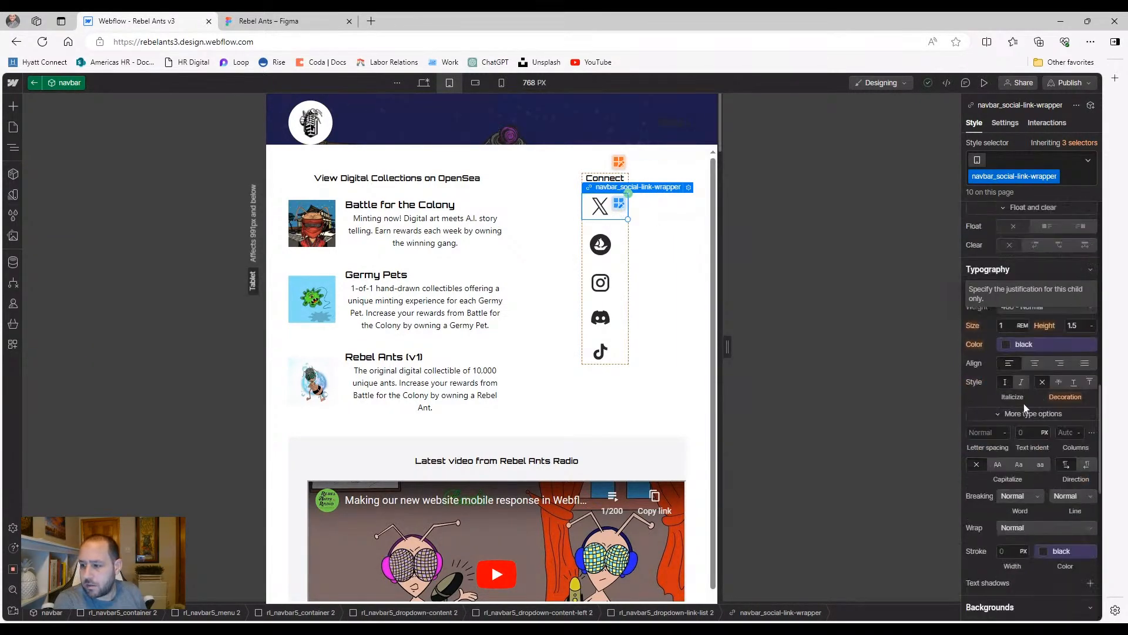
click(1034, 364)
click(974, 365)
click(976, 382)
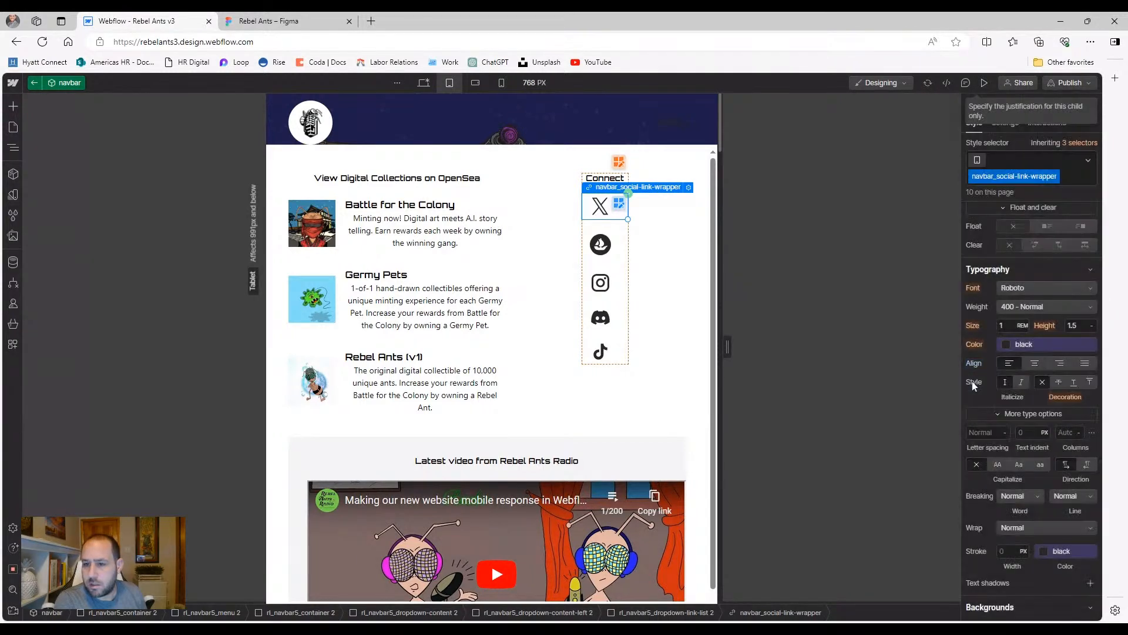
Clear the centred justification on the OpenSea icon's link wrapper
click(626, 253)
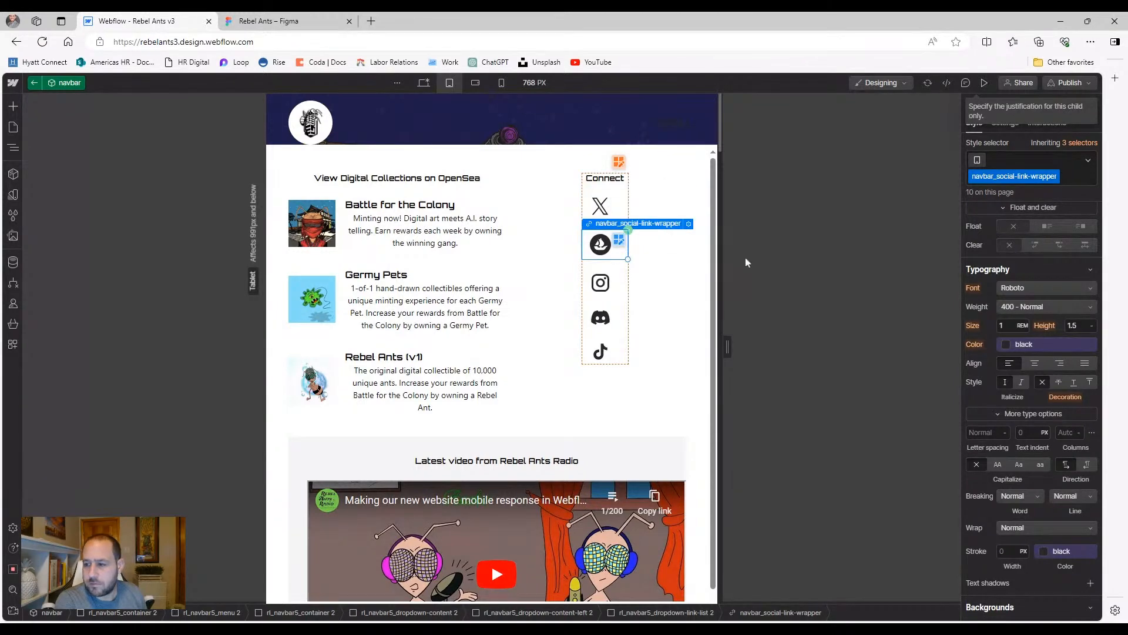
scroll(1023, 337, up, 7)
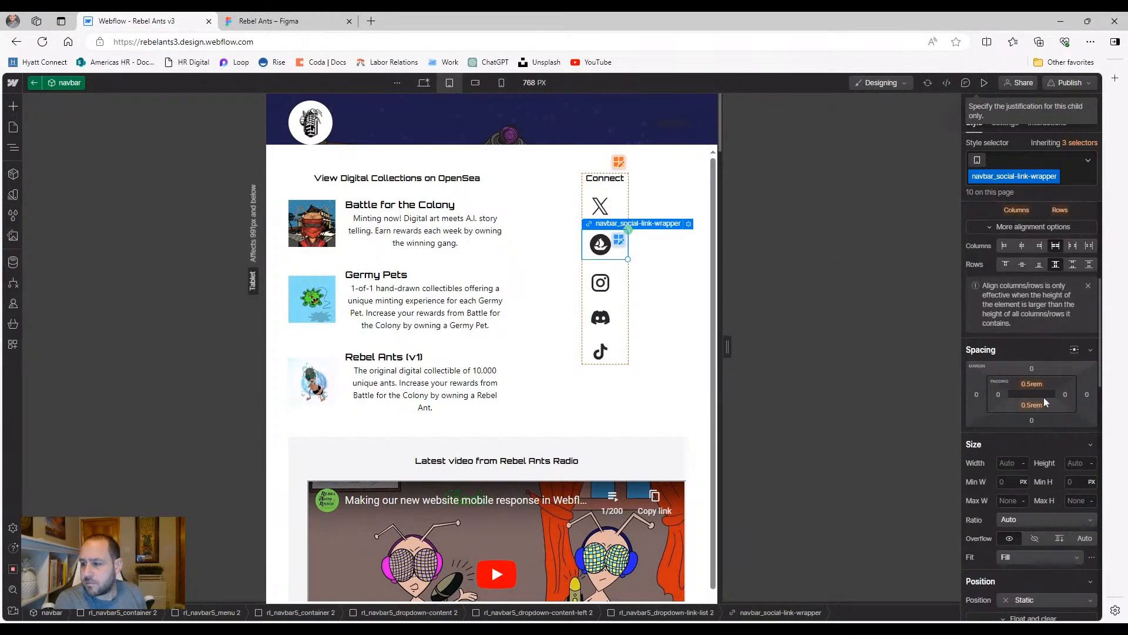
scroll(1034, 365, up, 4)
scroll(1046, 390, up, 1)
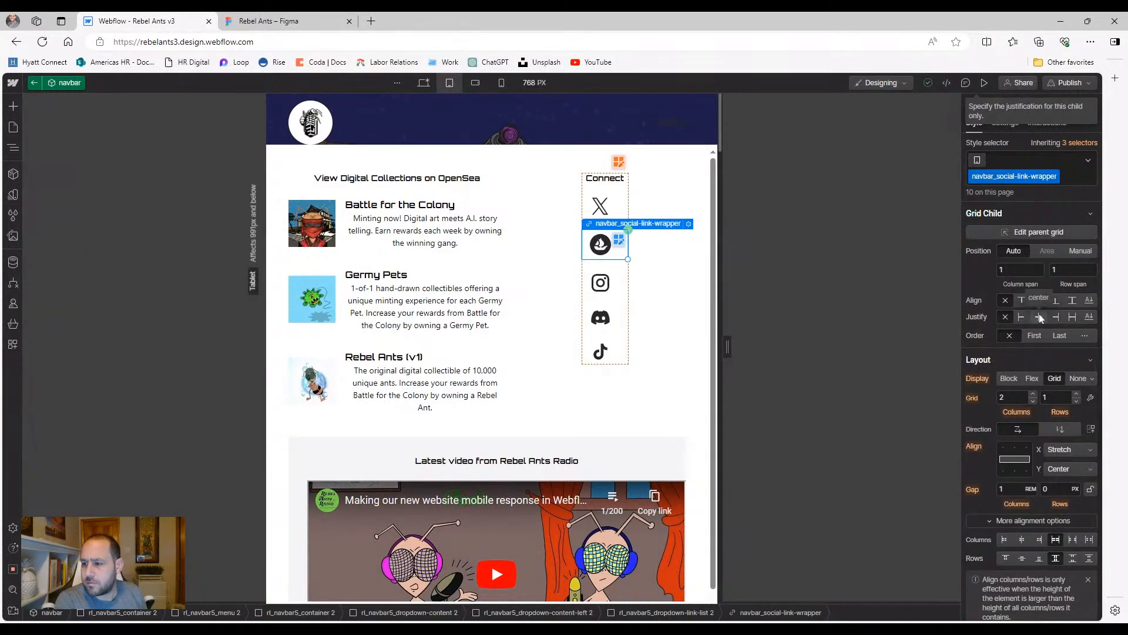
click(982, 318)
click(976, 337)
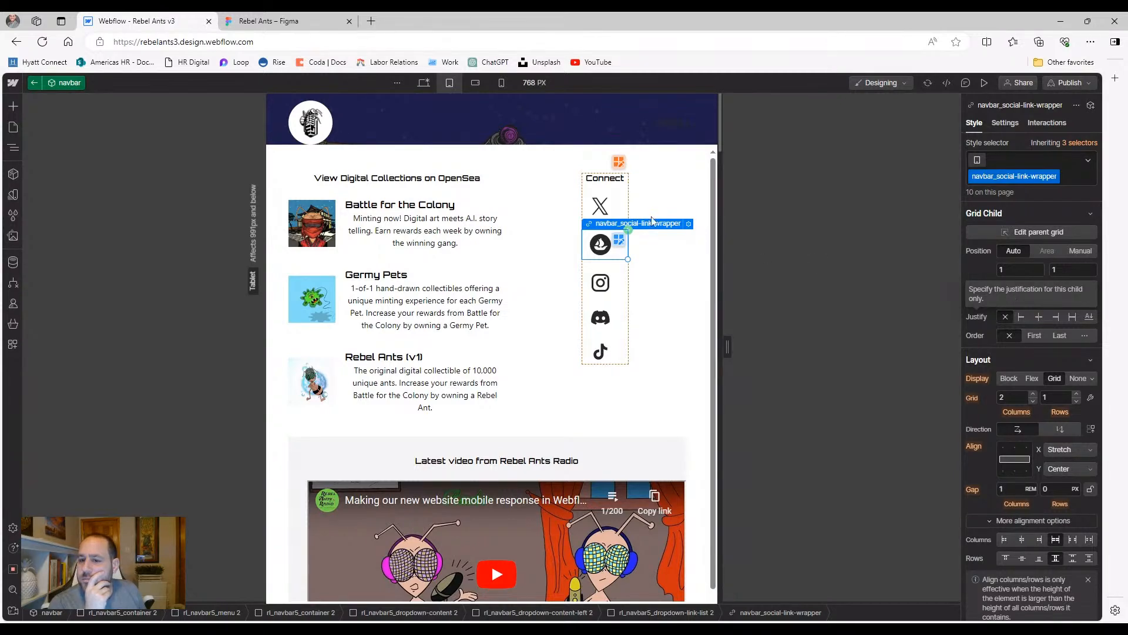
Select the panel's content column and preview the 768 px tablet layout
click(644, 310)
scroll(625, 353, down, 1)
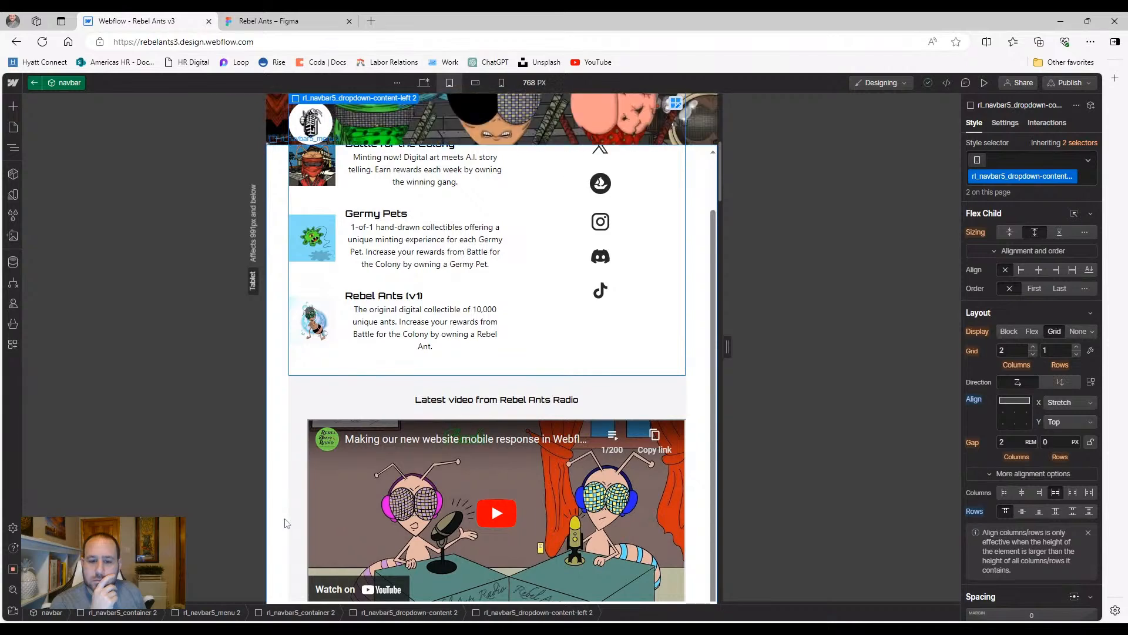
scroll(288, 517, up, 1)
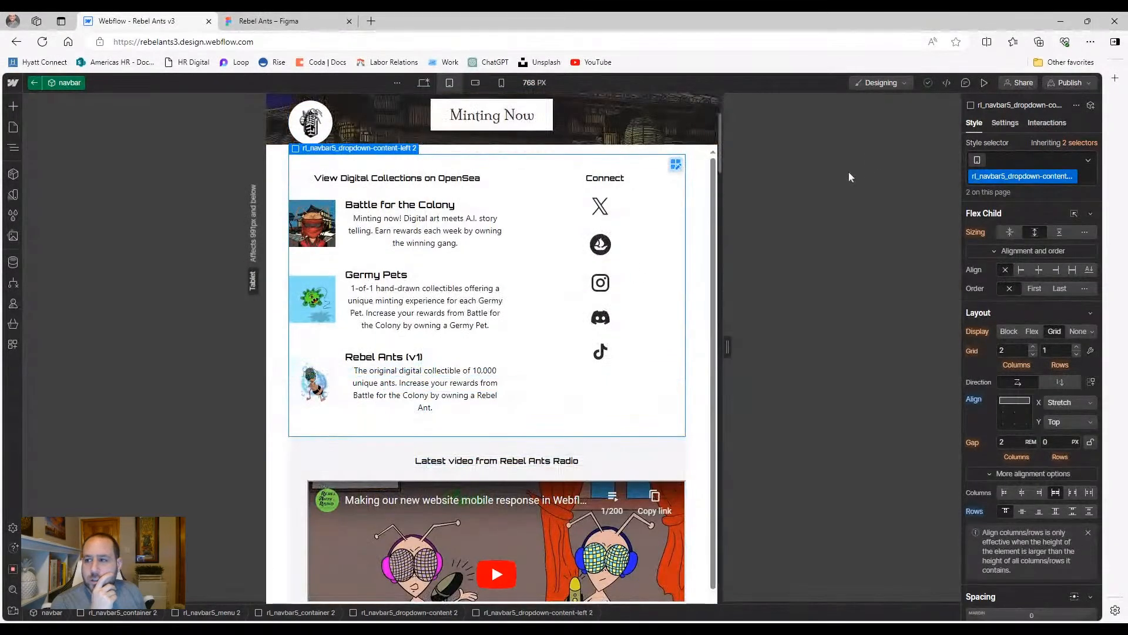
click(982, 82)
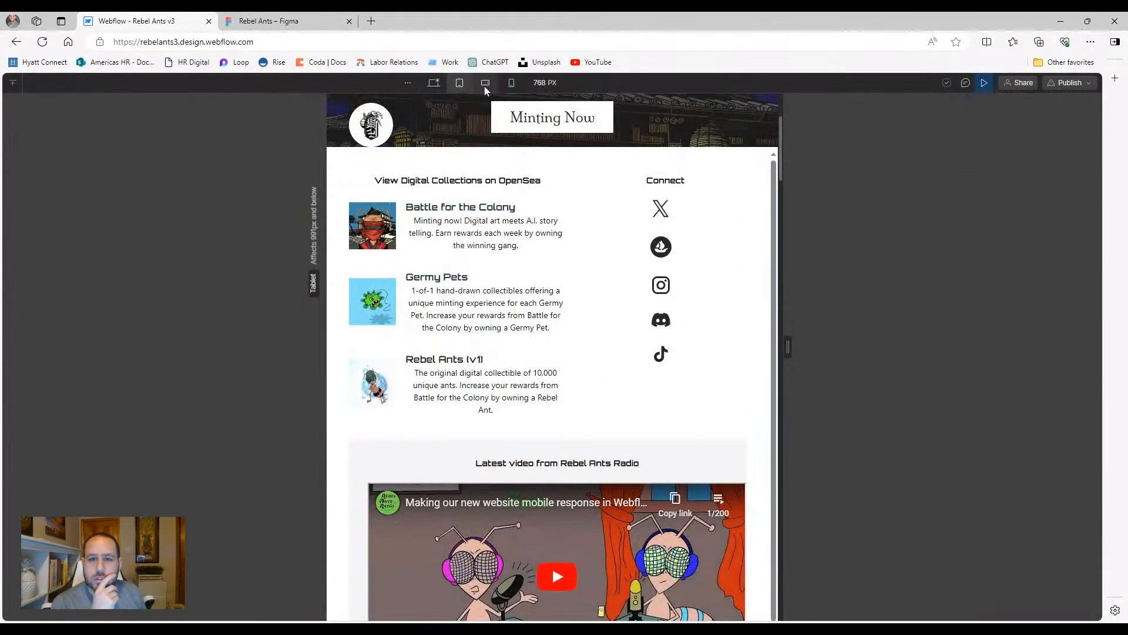
Preview the mobile landscape width, then return to the designer and select the Connect heading
click(486, 83)
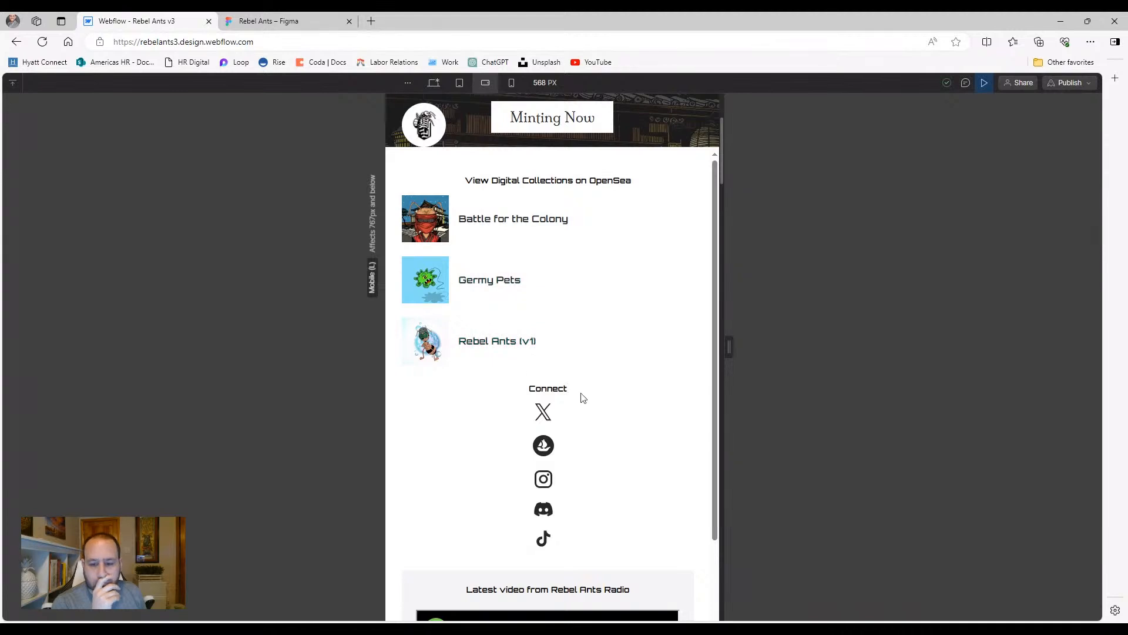
click(985, 83)
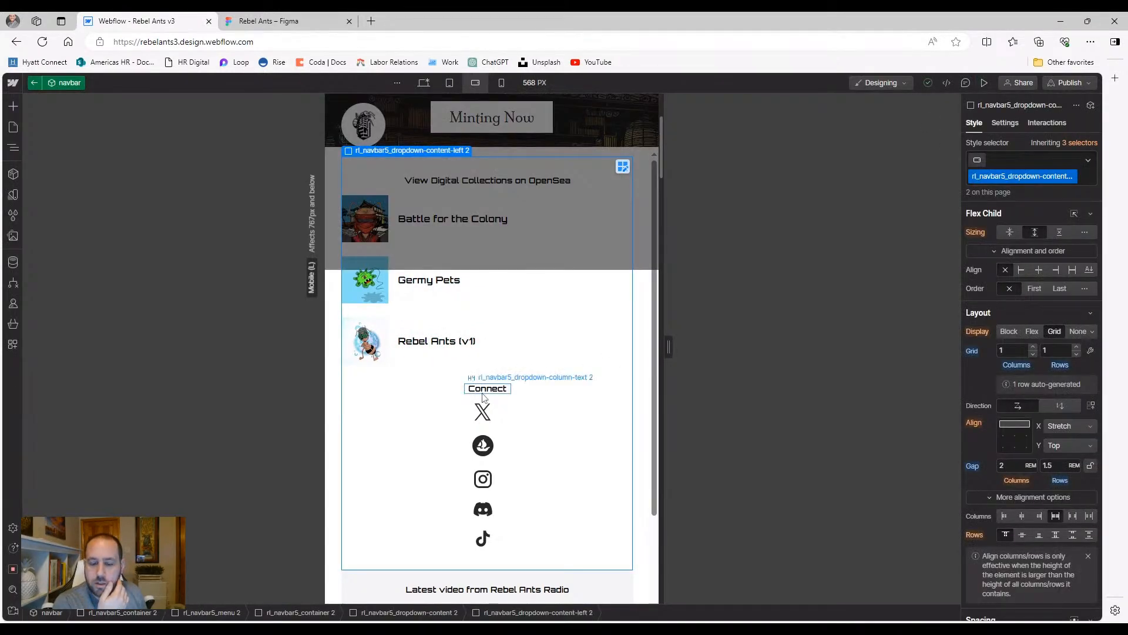
click(482, 391)
click(483, 407)
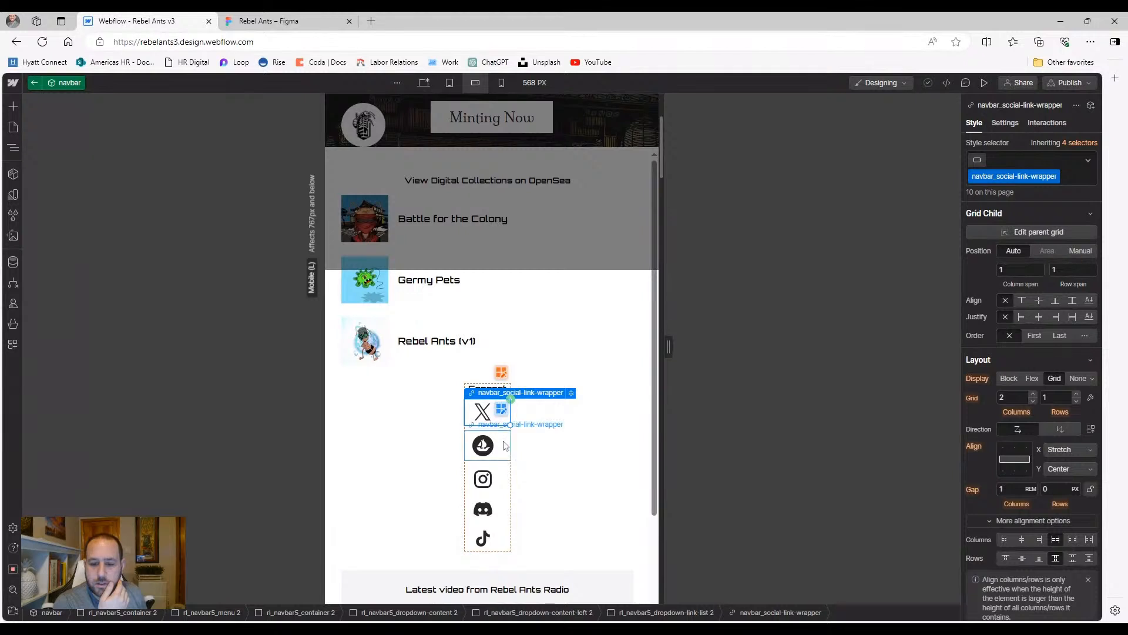
click(505, 389)
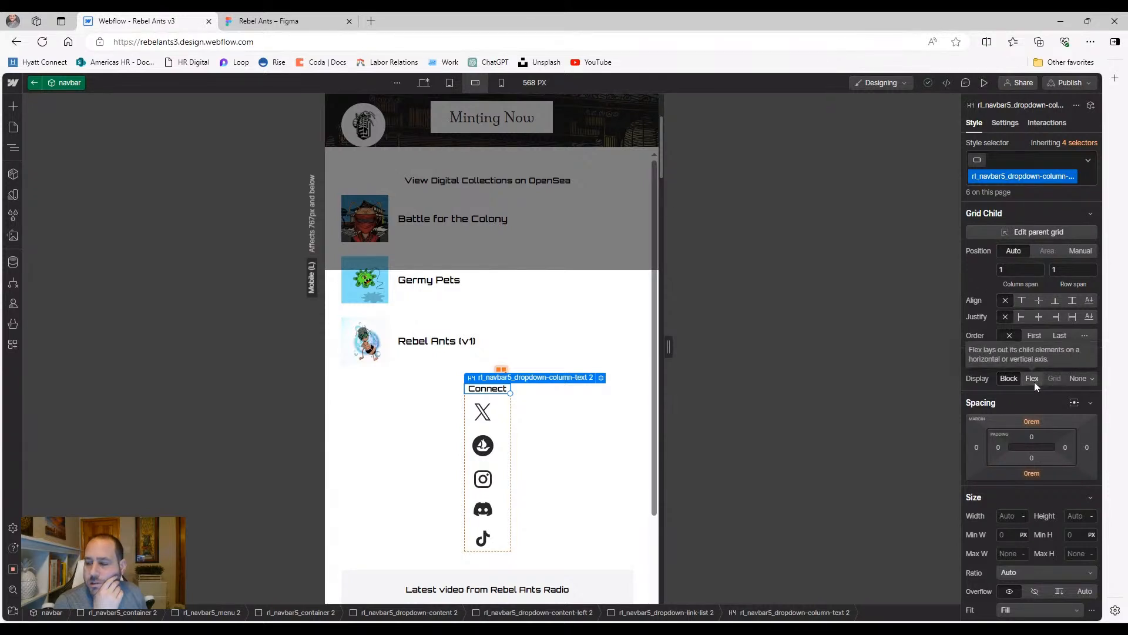
At tablet width, make the X icon's social link wrapper a centred, vertical flex box
click(450, 83)
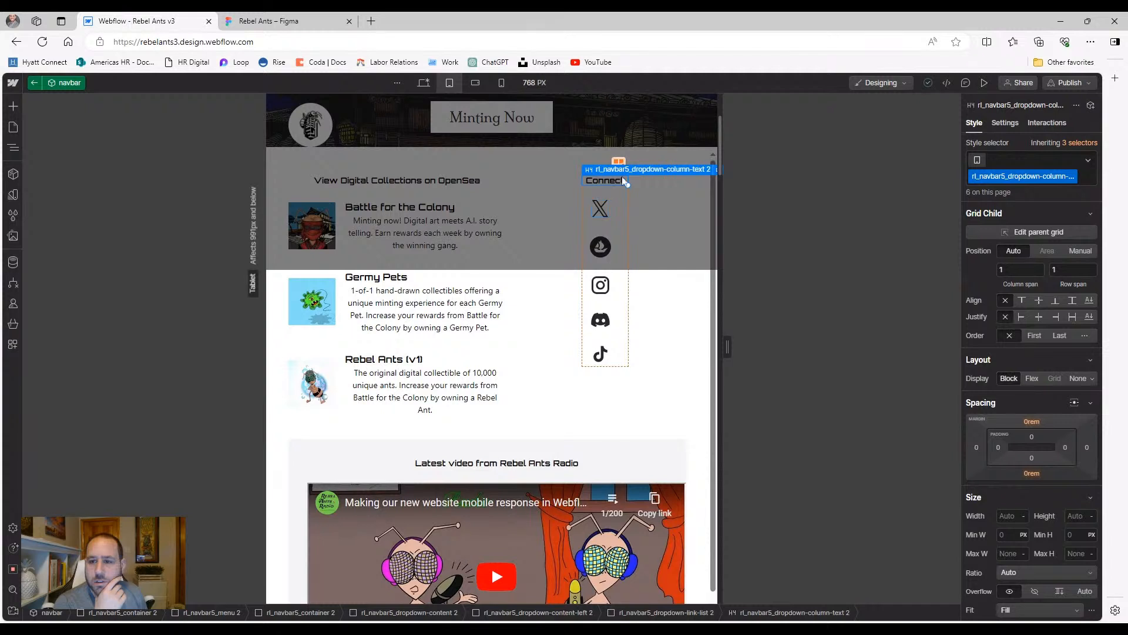
click(621, 195)
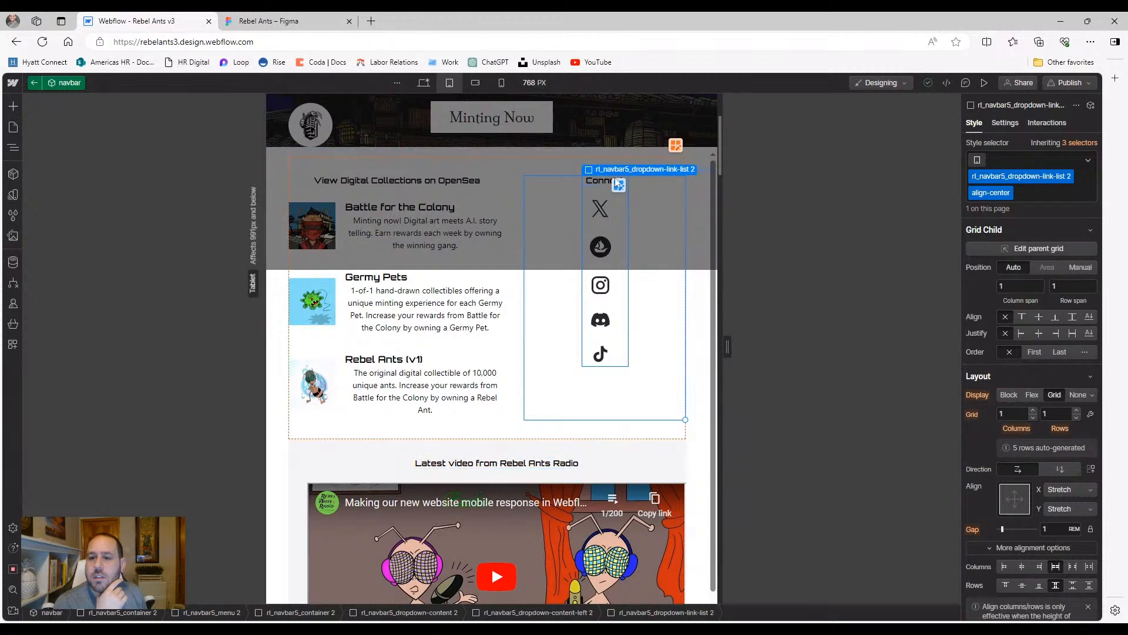
click(13, 147)
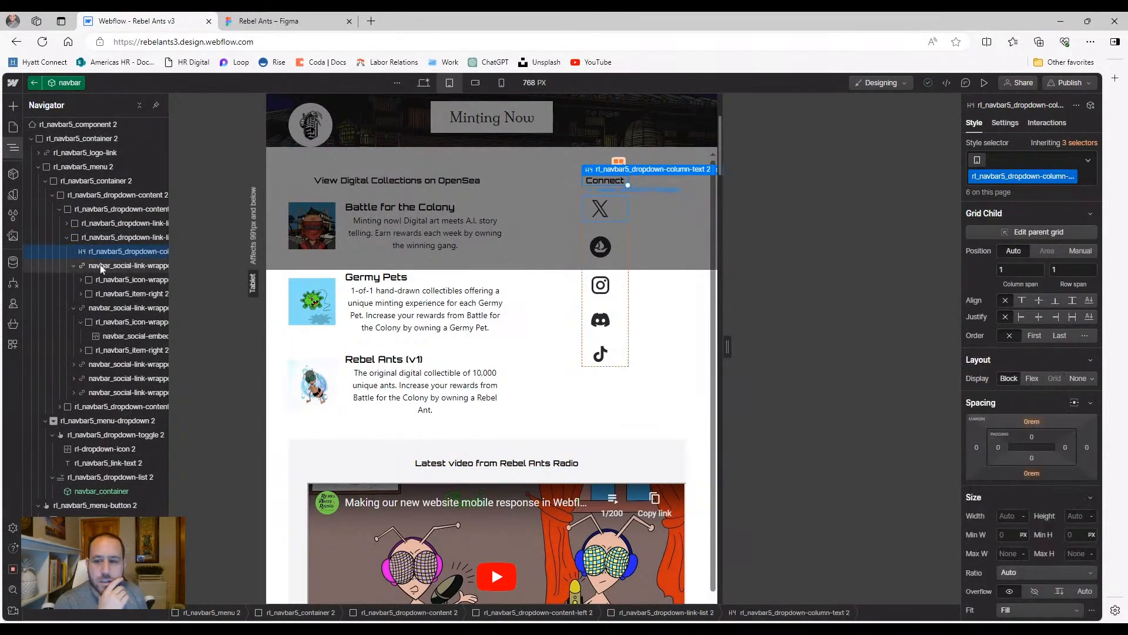
click(101, 268)
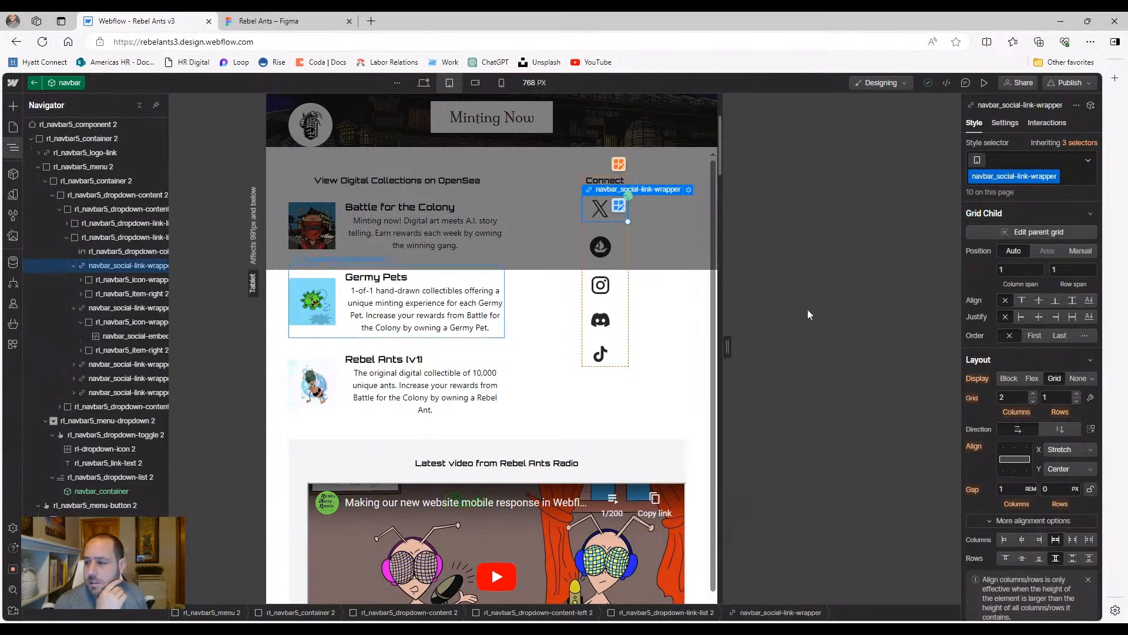
click(1029, 380)
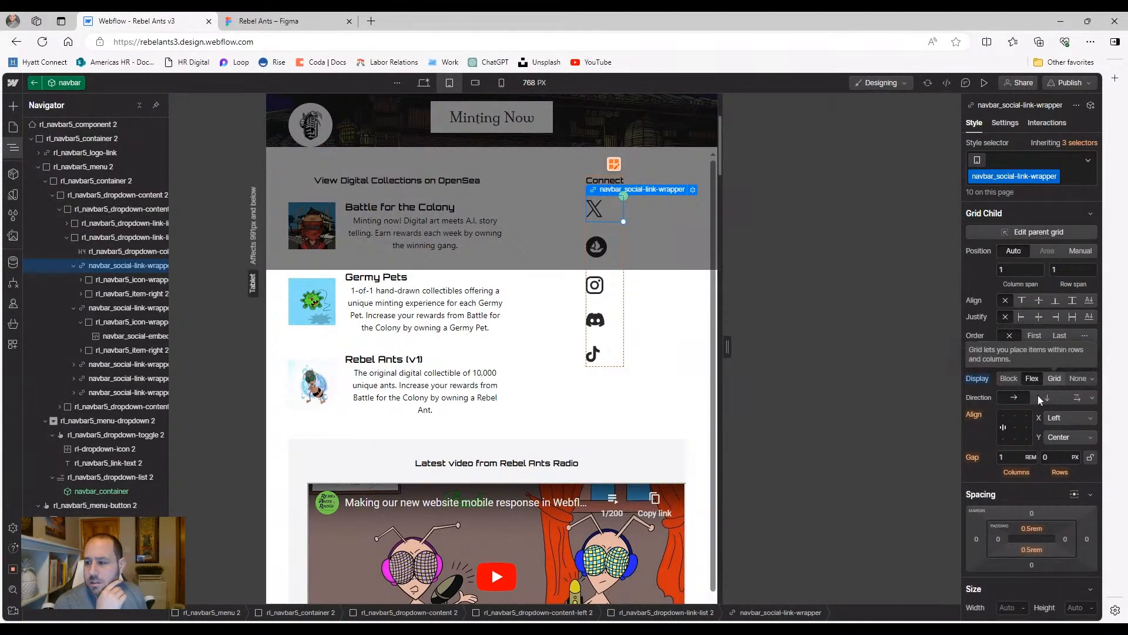
click(1016, 428)
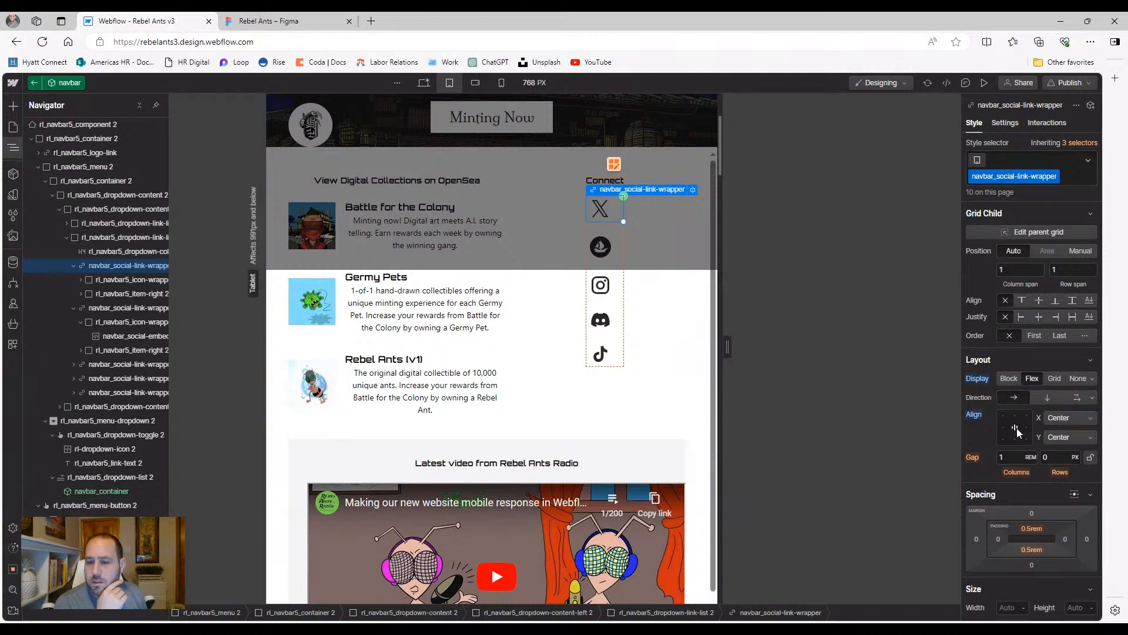
click(1049, 398)
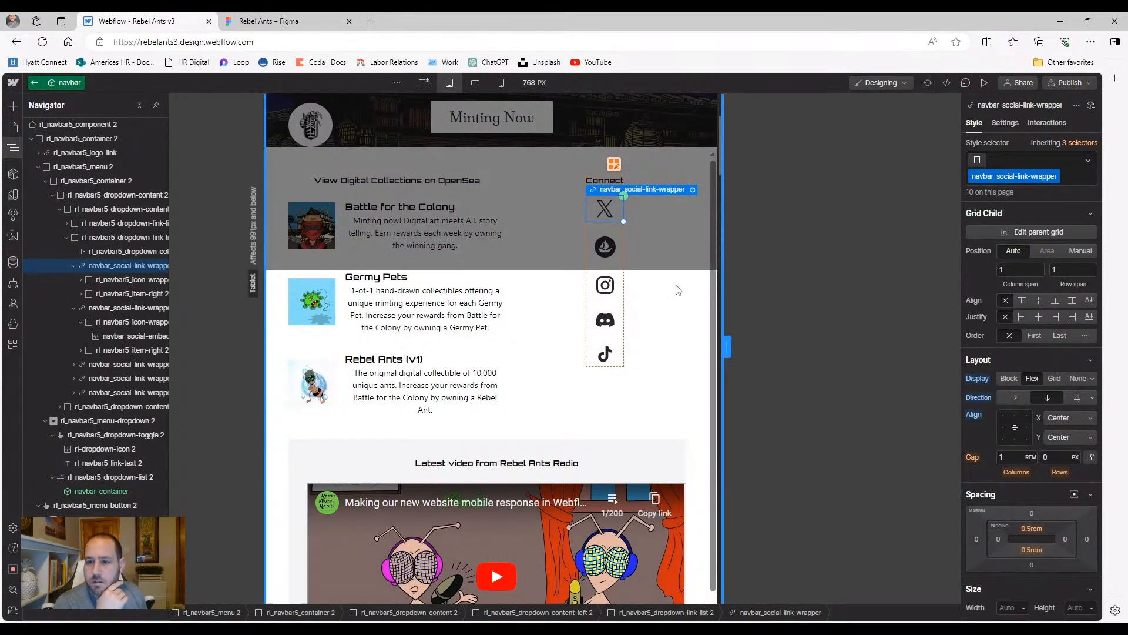
Switch to the 568 px mobile landscape breakpoint and select the Connect social icons list
click(648, 257)
click(649, 256)
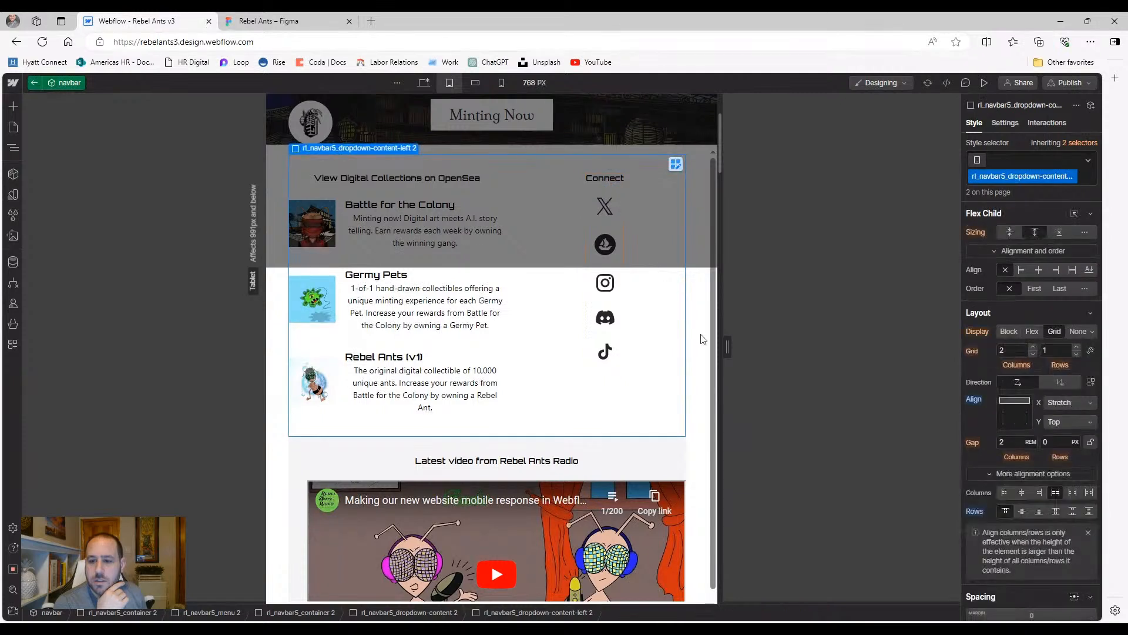
click(695, 338)
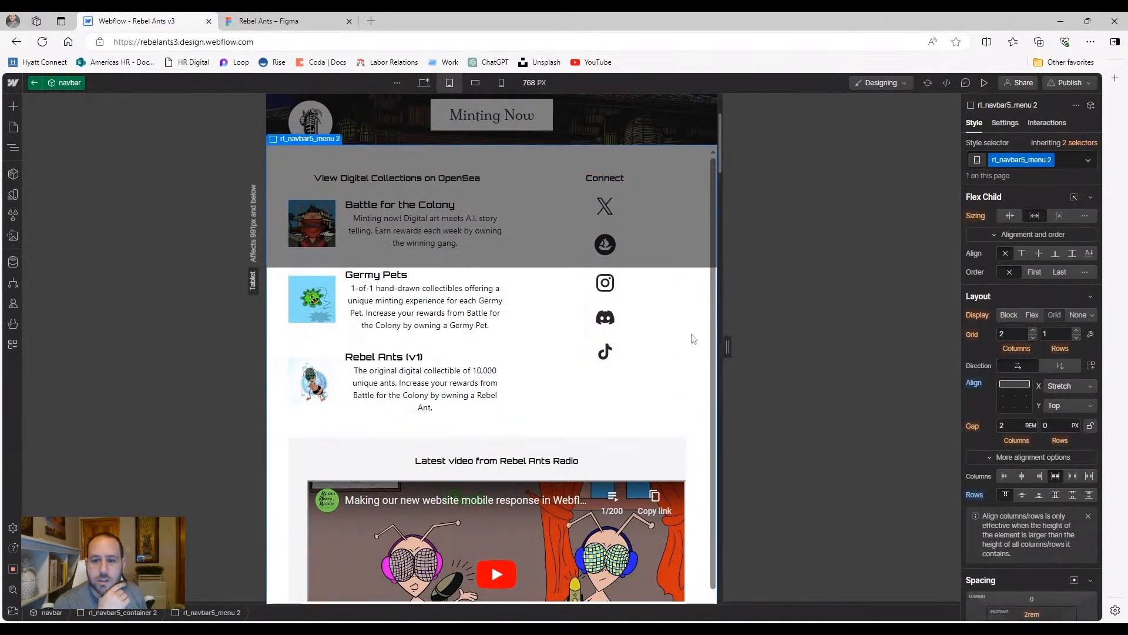
click(475, 82)
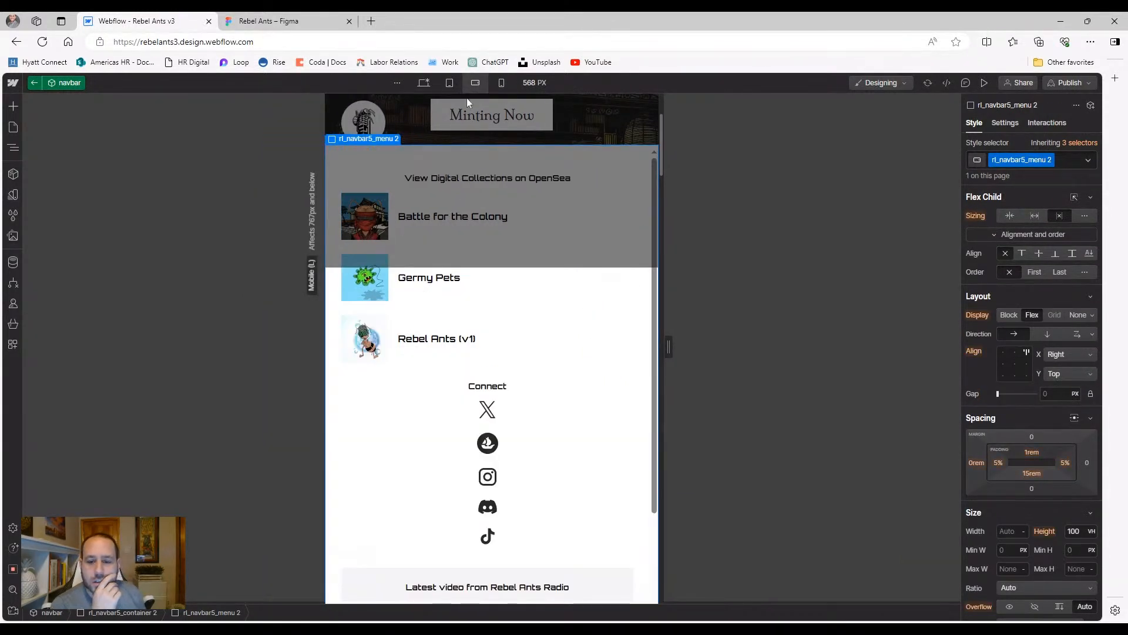
click(484, 398)
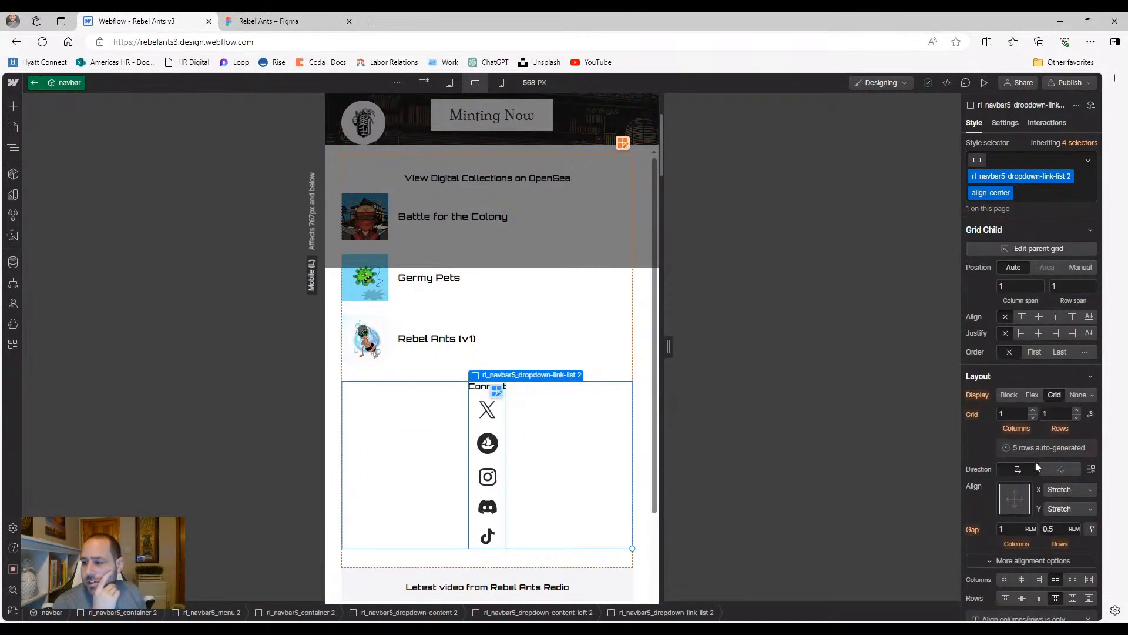
Set the social icons list to Display Flex and hide the Connect heading with Display None
click(1029, 395)
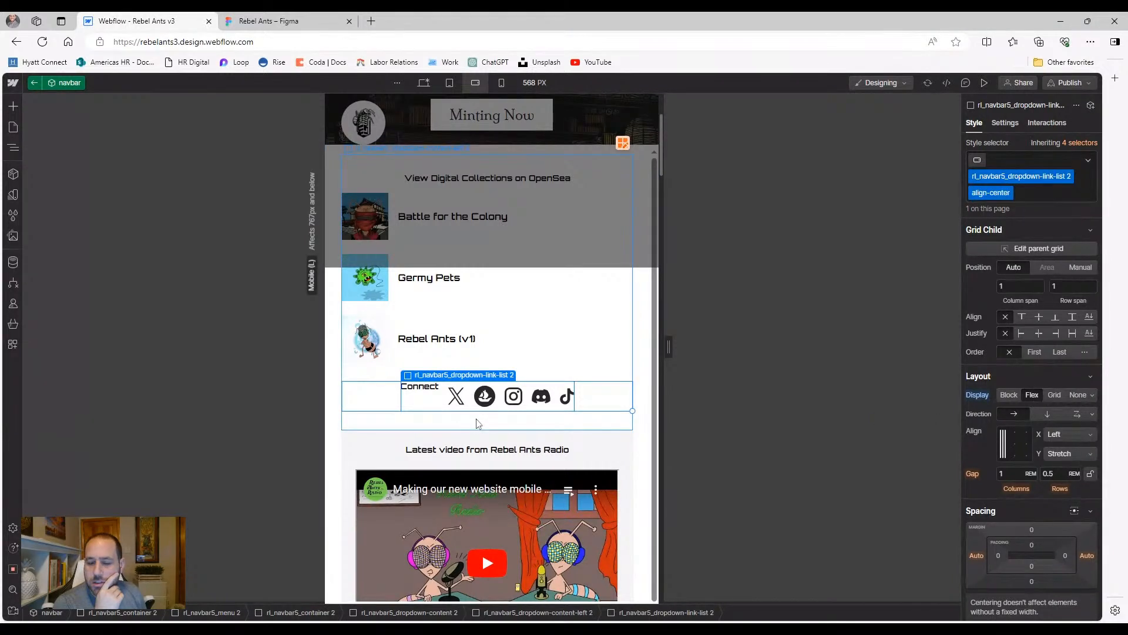
click(428, 389)
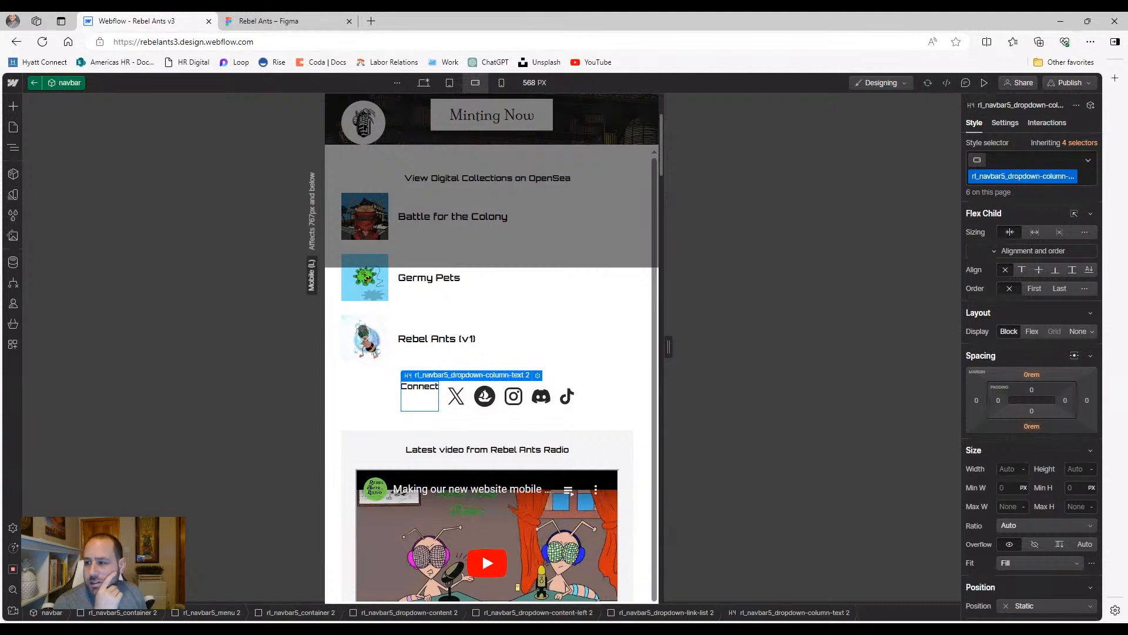
click(1075, 332)
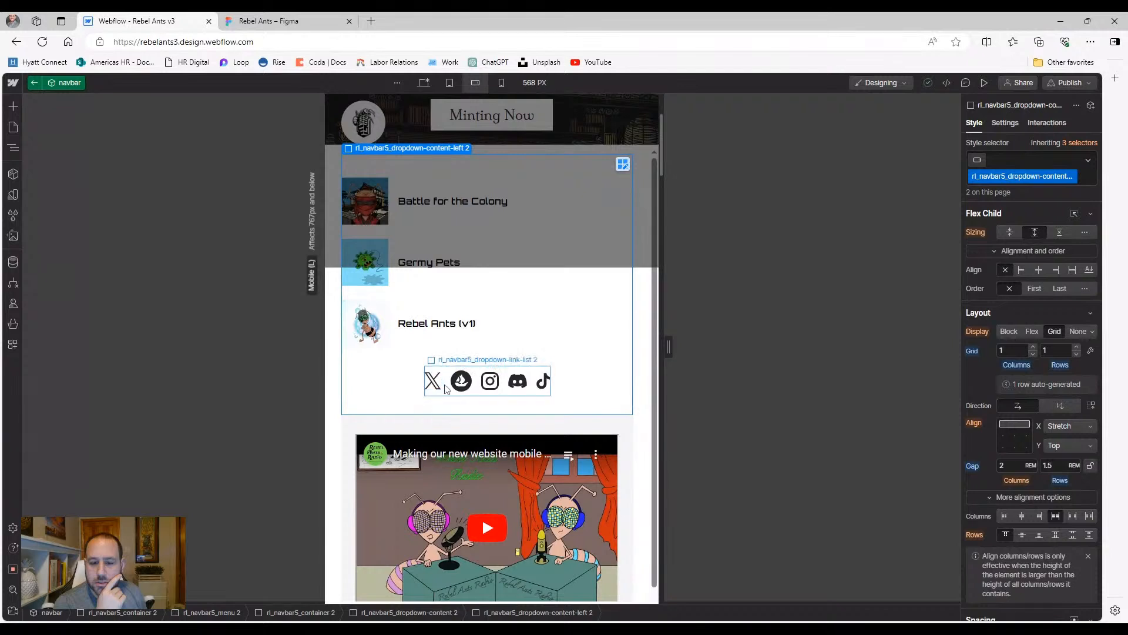
Try centring and spacing the icons list alignment, then reset the Align settings to defaults
click(426, 389)
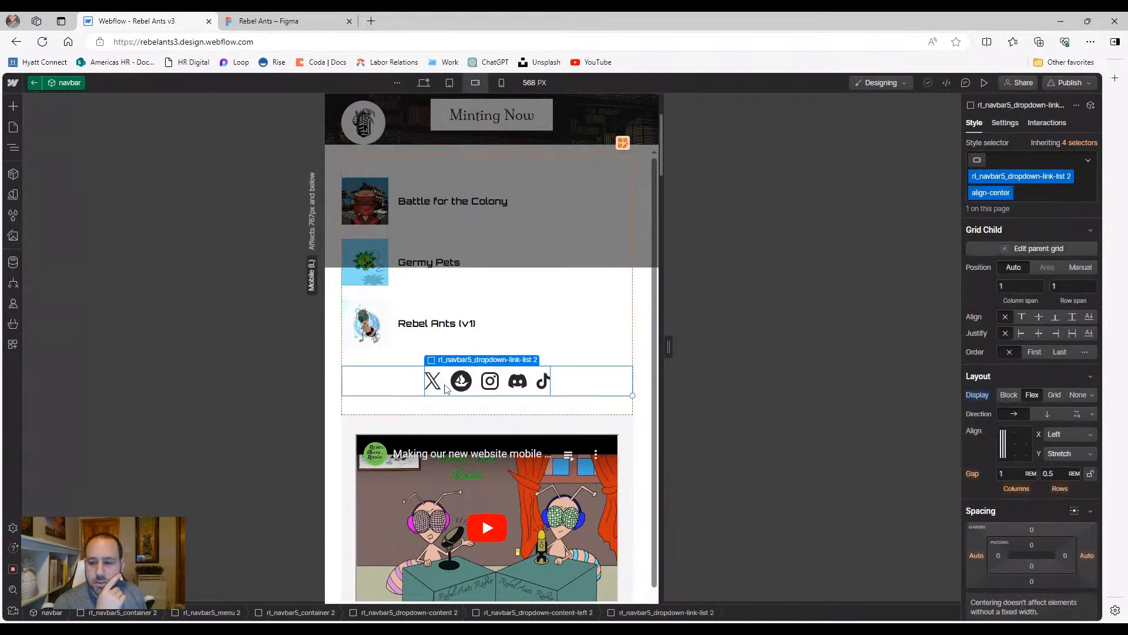
click(1005, 445)
click(1005, 446)
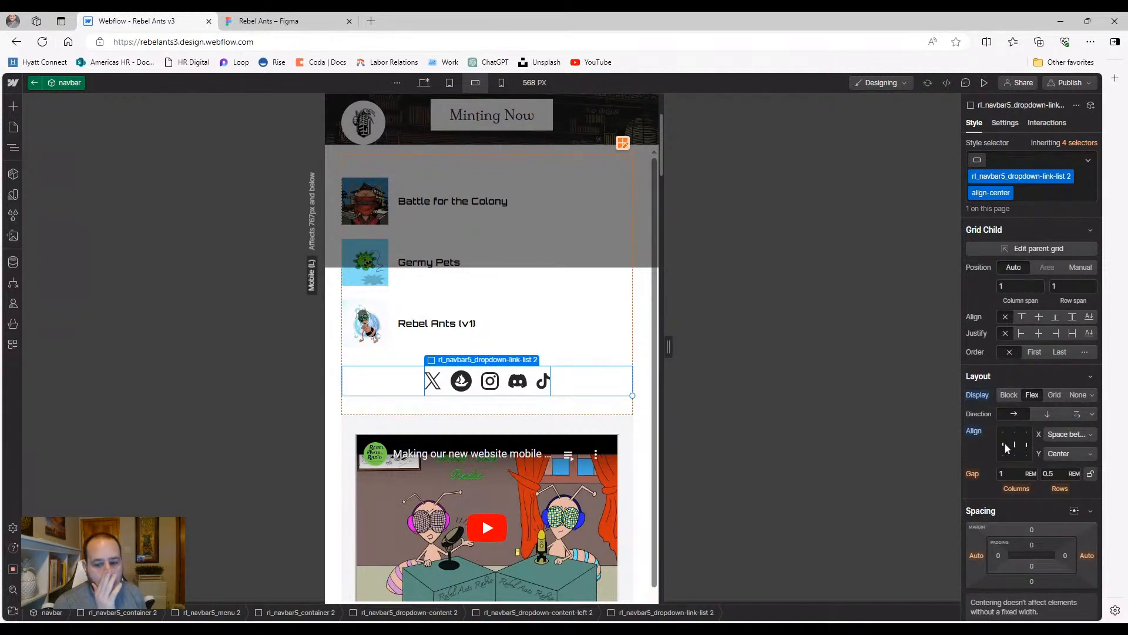
click(975, 433)
click(982, 448)
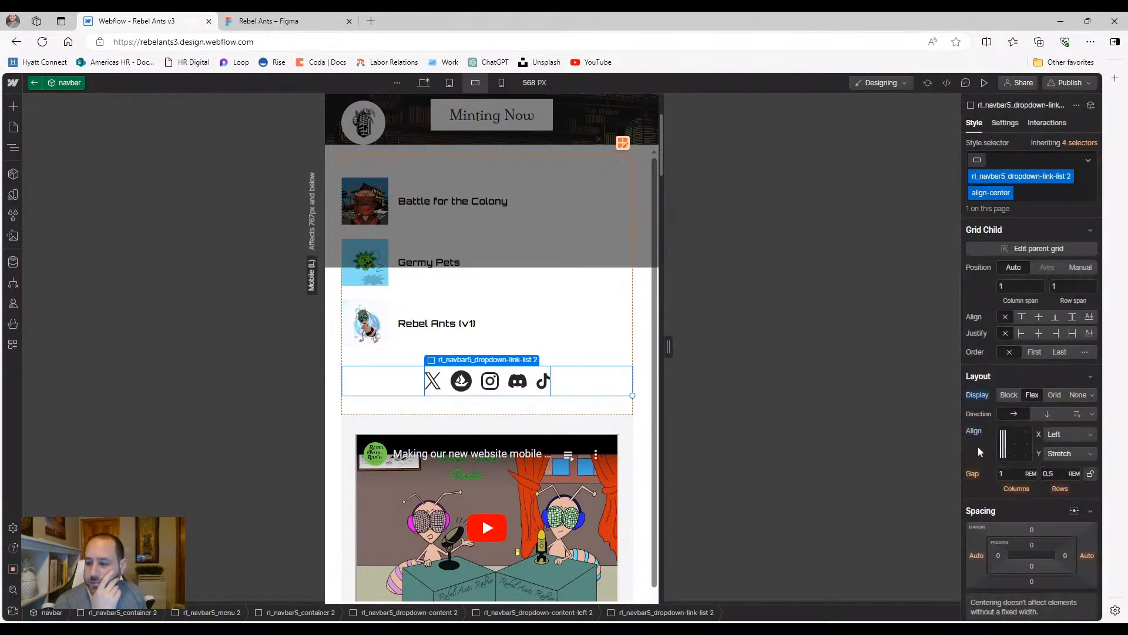
click(390, 389)
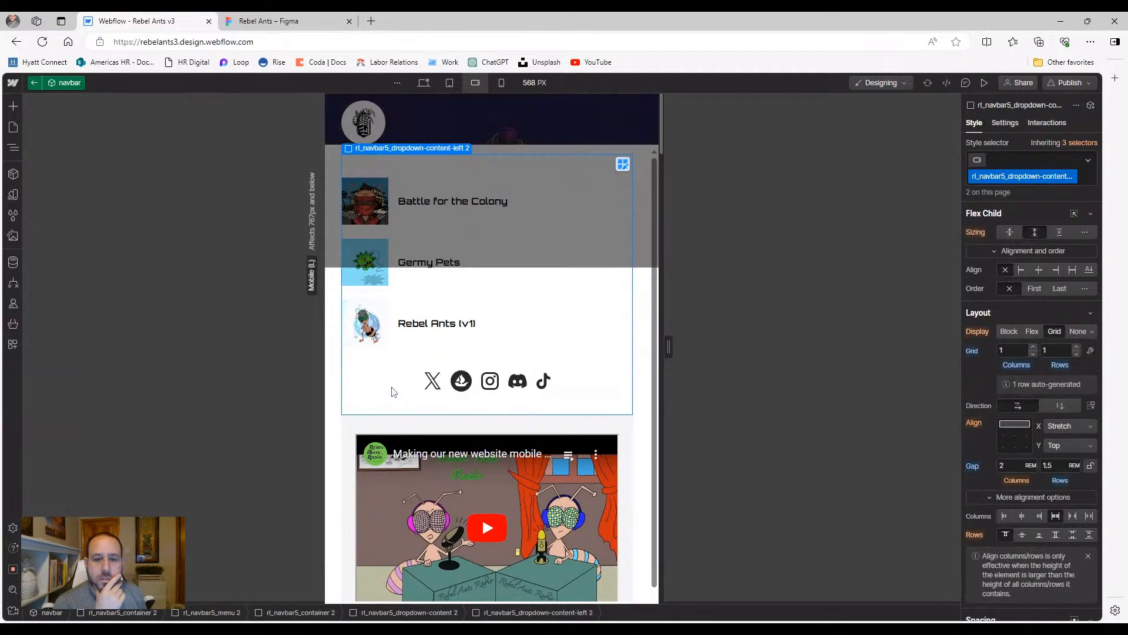
scroll(396, 393, down, 1)
scroll(396, 393, up, 1)
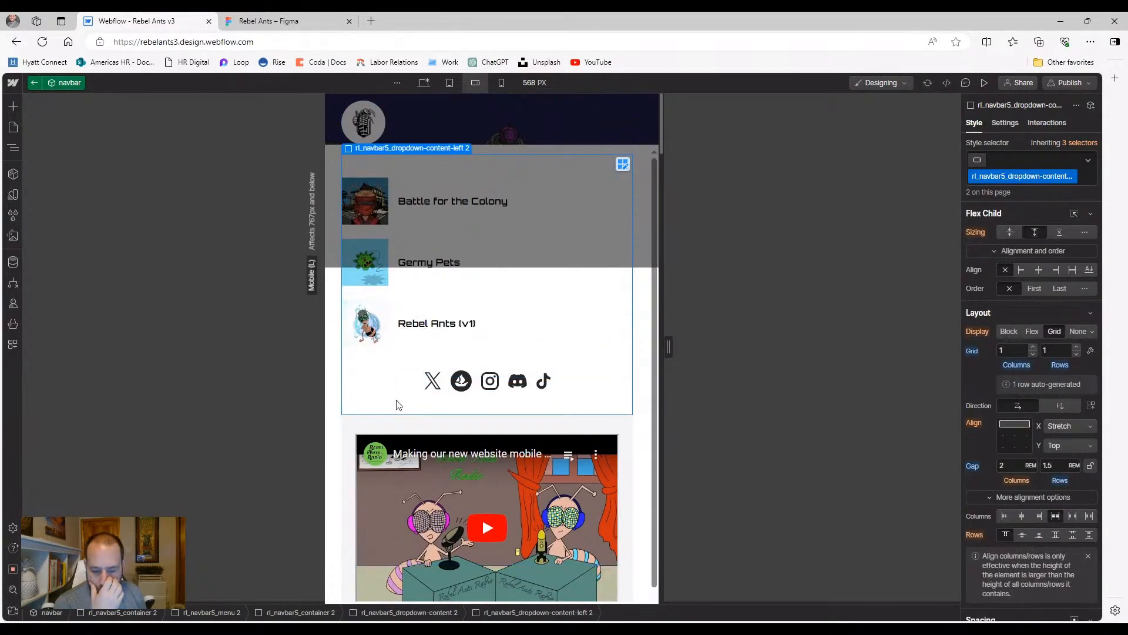
Try removing the align-center class from the social icons list, then restore it
click(434, 389)
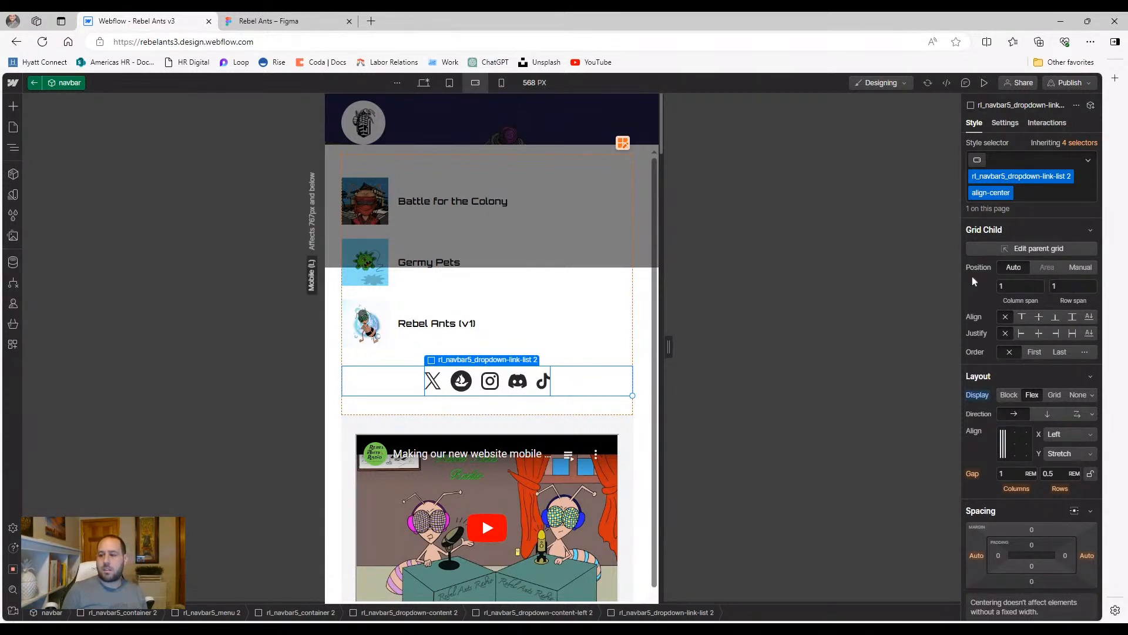
click(1033, 189)
key(BackSpace)
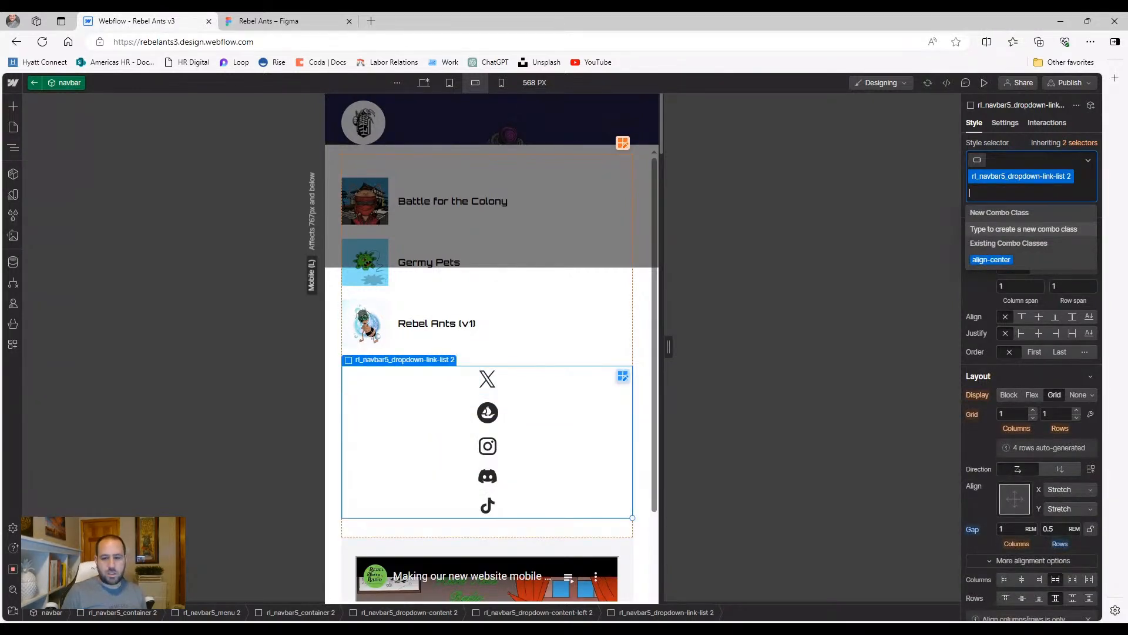
click(911, 248)
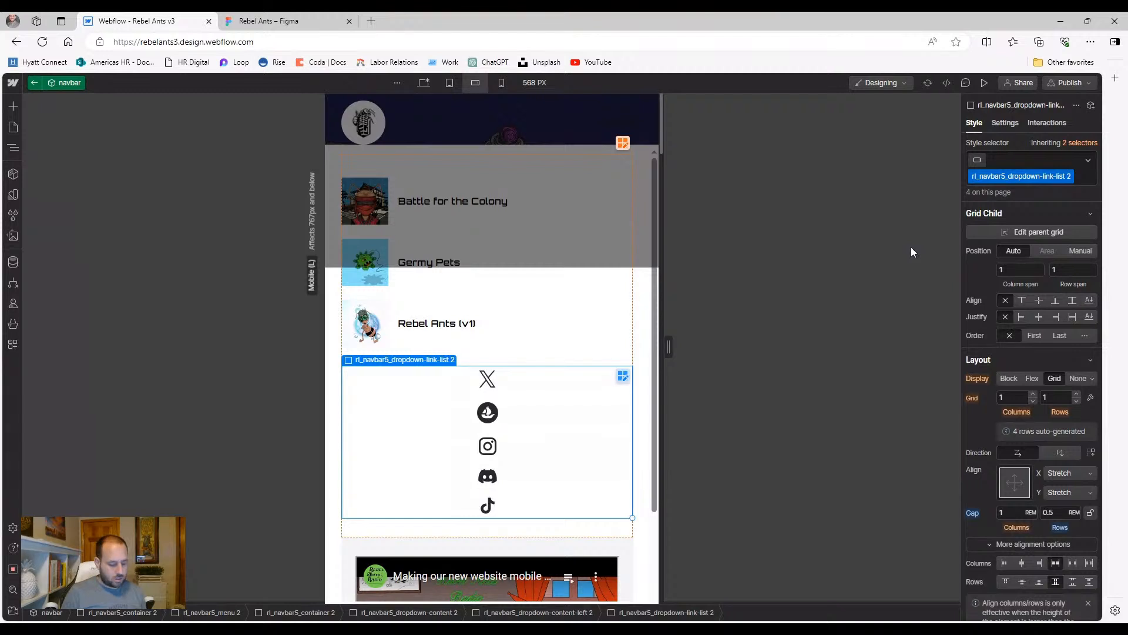
key(ctrl+z)
Set the icons list width to 100% and spread the icons with Align X Space between
scroll(1029, 367, down, 2)
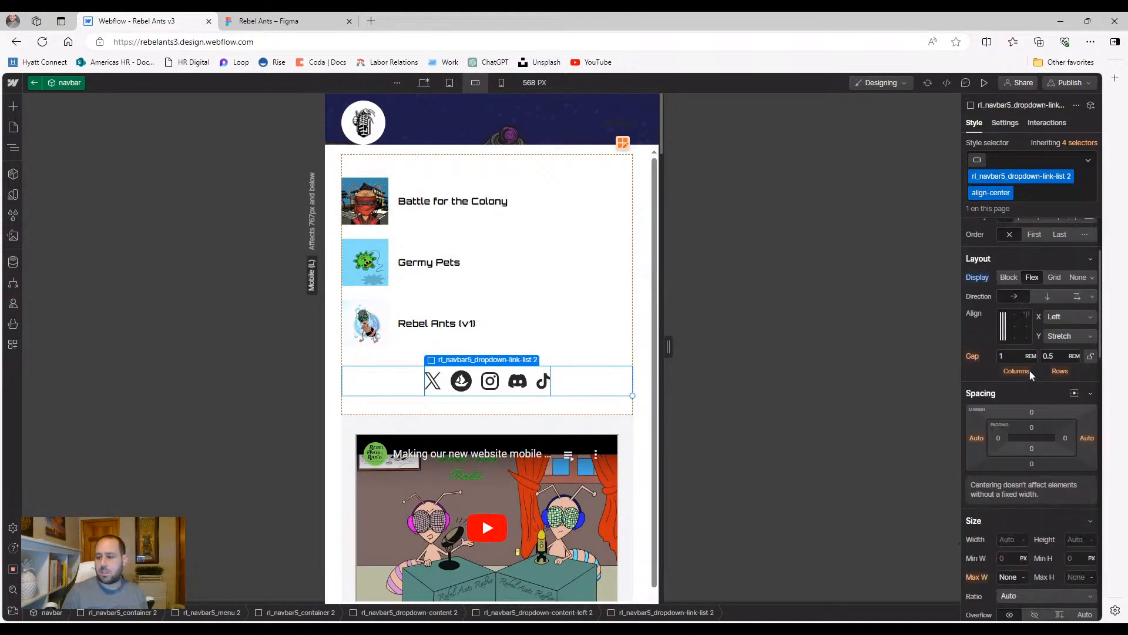
scroll(1025, 399, down, 2)
click(999, 418)
text(100)
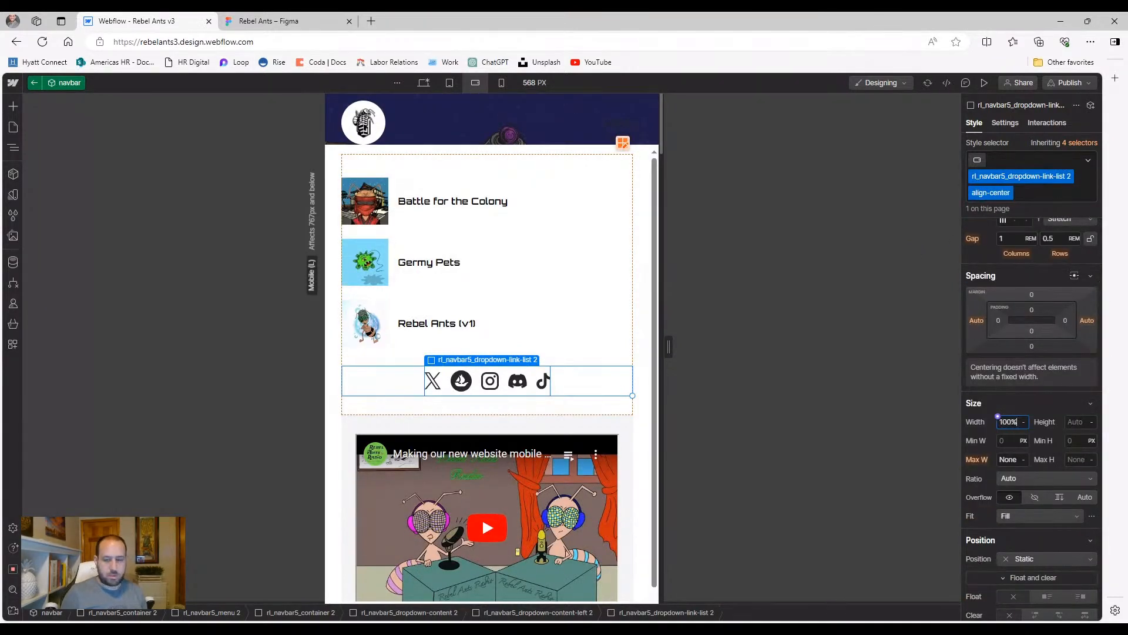
key(Return)
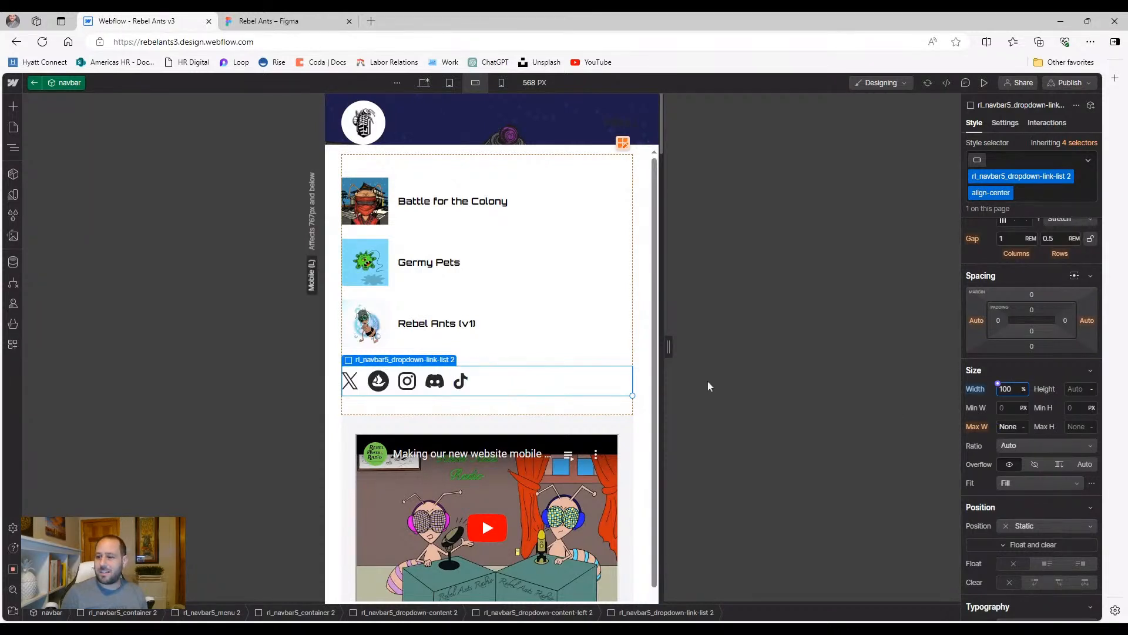
scroll(1007, 276, up, 2)
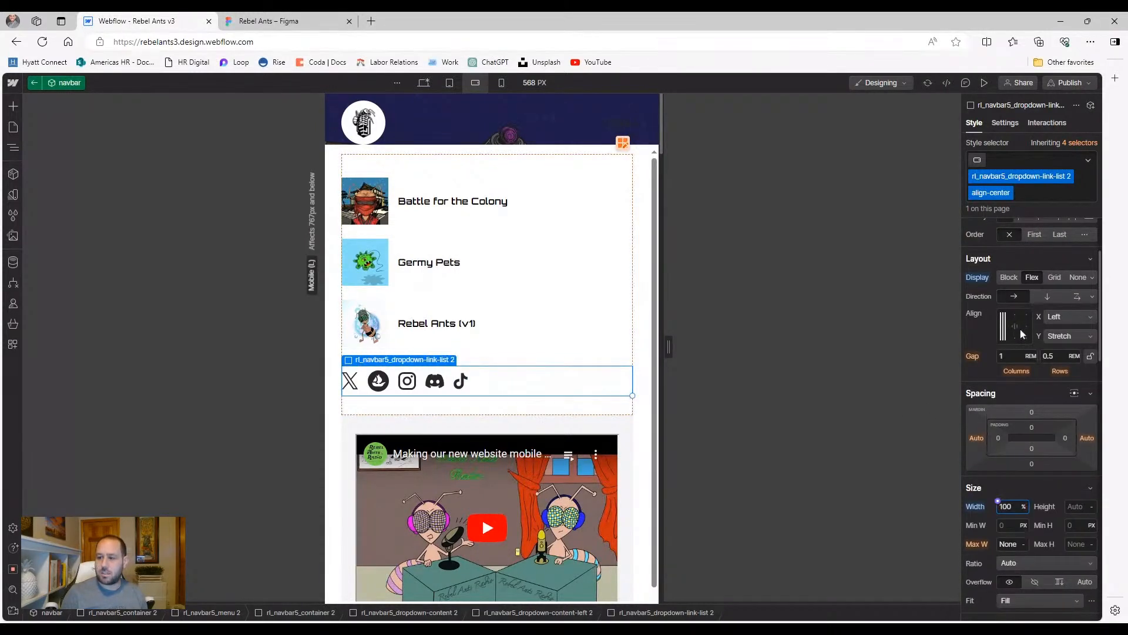
click(1016, 327)
click(1019, 329)
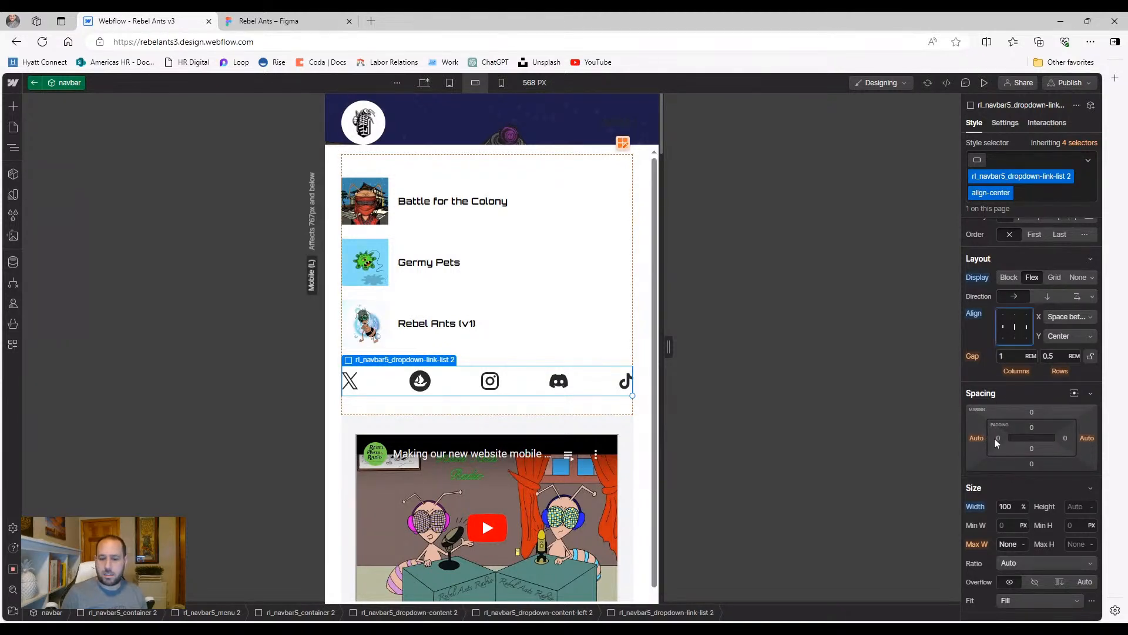
Give the icons row 2rem left and right padding
drag(998, 438, 1004, 445)
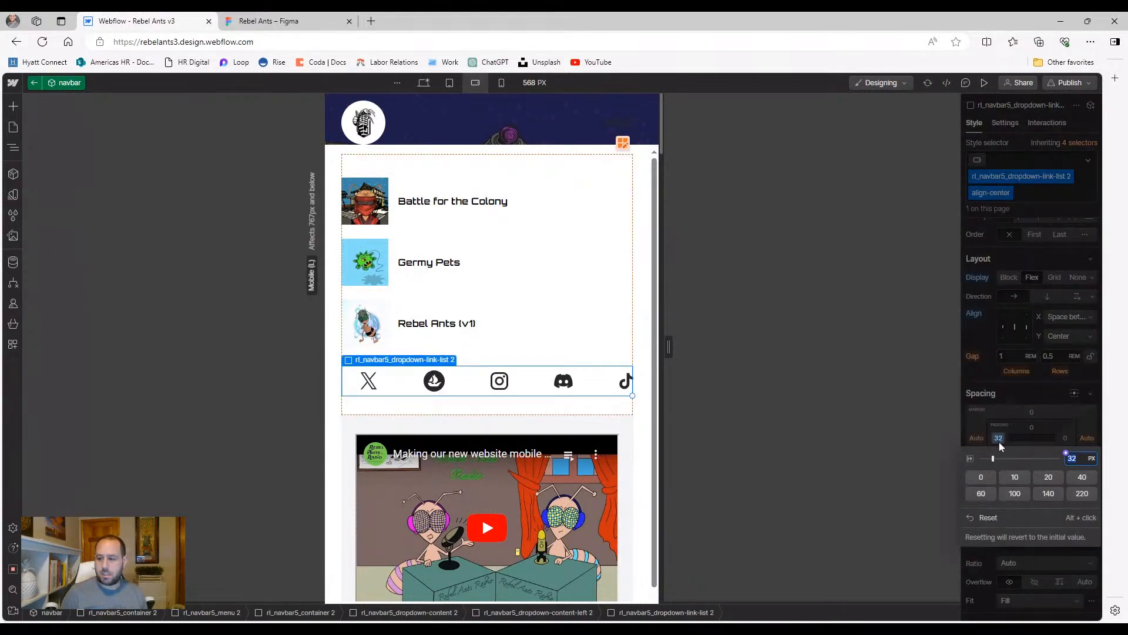
text(2rem)
key(Return)
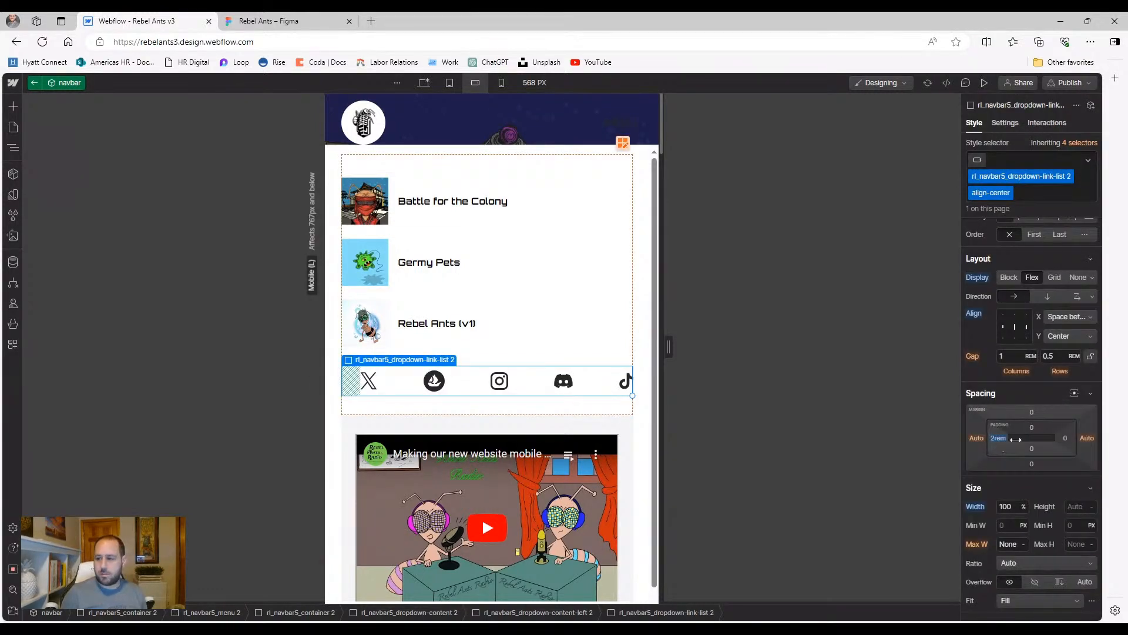
click(1065, 438)
text(2rem)
key(Return)
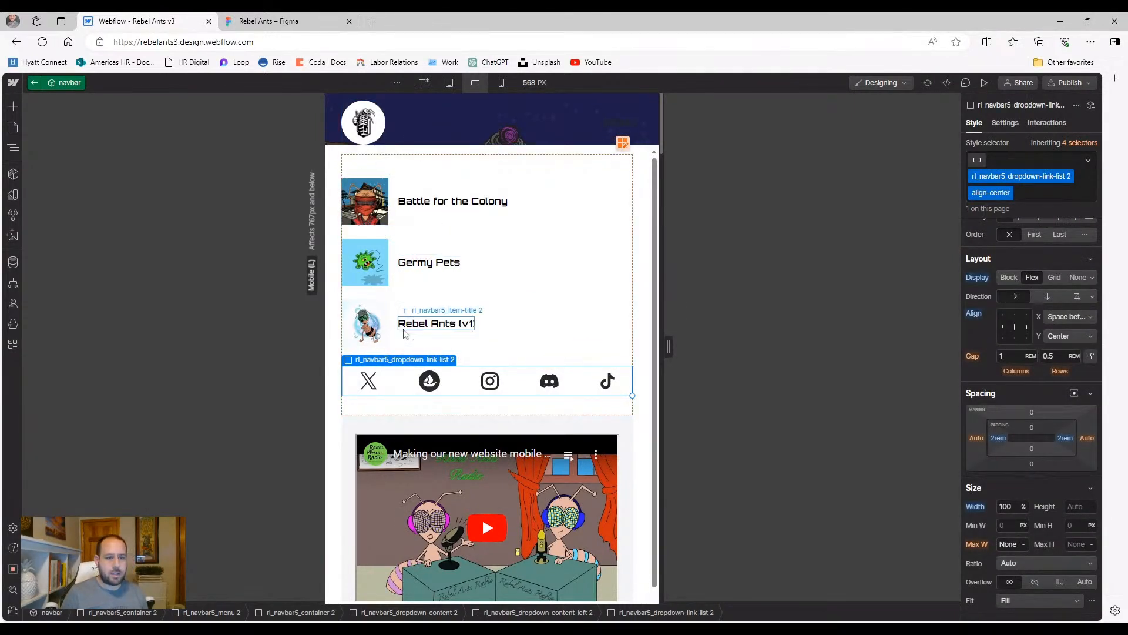
Collapse the social icons list branch in the Navigator and select the left dropdown content container
click(13, 147)
click(67, 237)
click(81, 209)
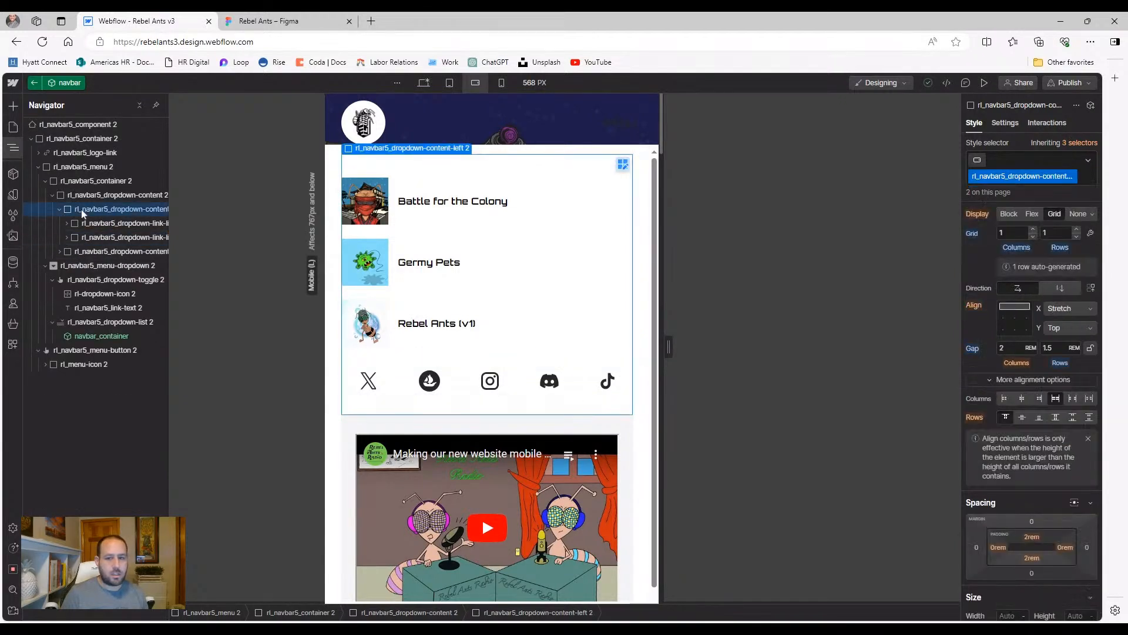
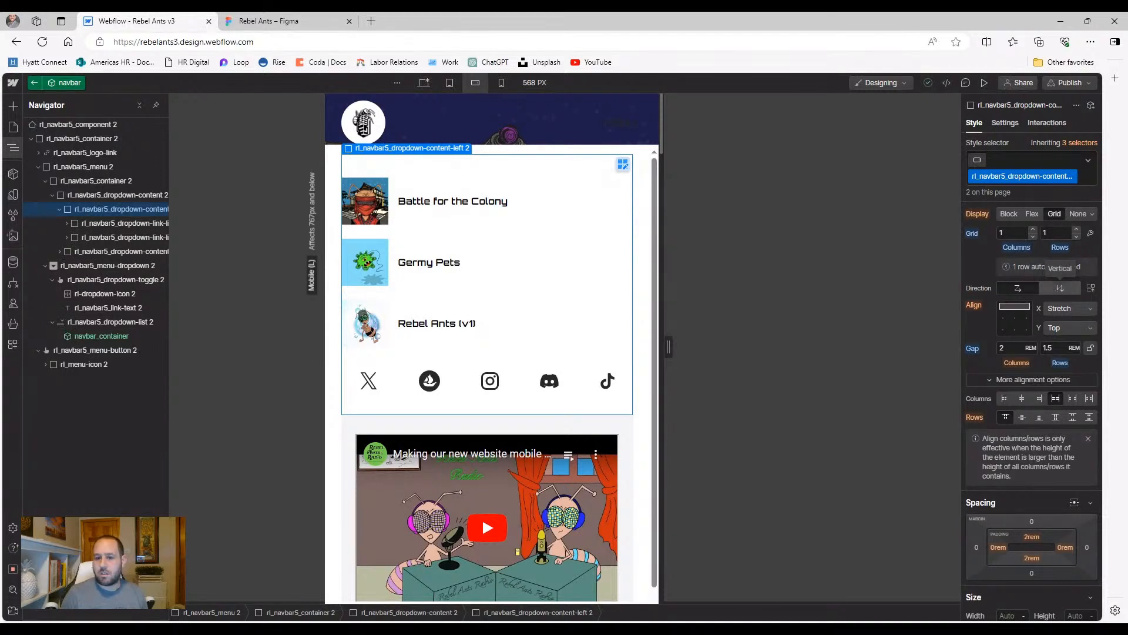
Set the dropdown-link-list 2 social row's Grid Child Order to First (-999), then preview the menu
click(116, 236)
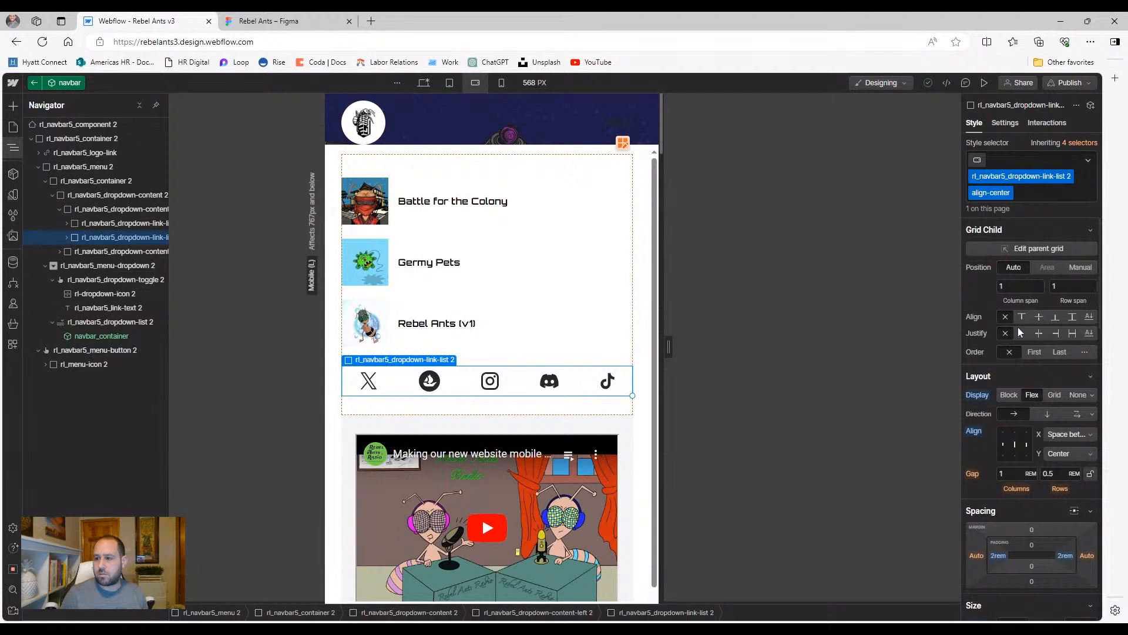
click(96, 210)
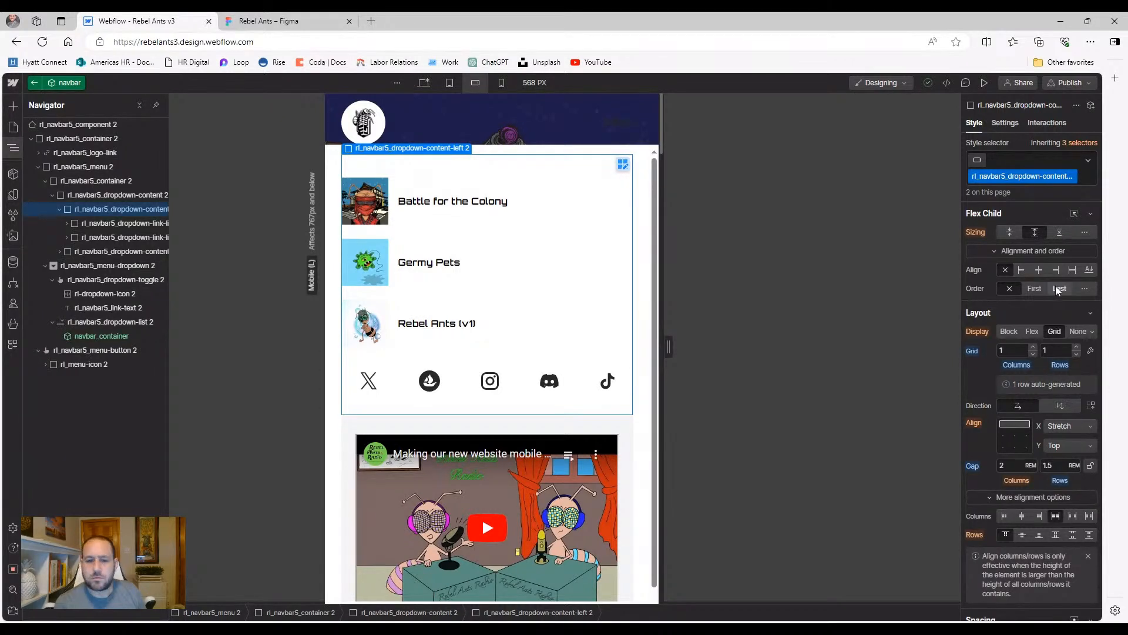
click(105, 236)
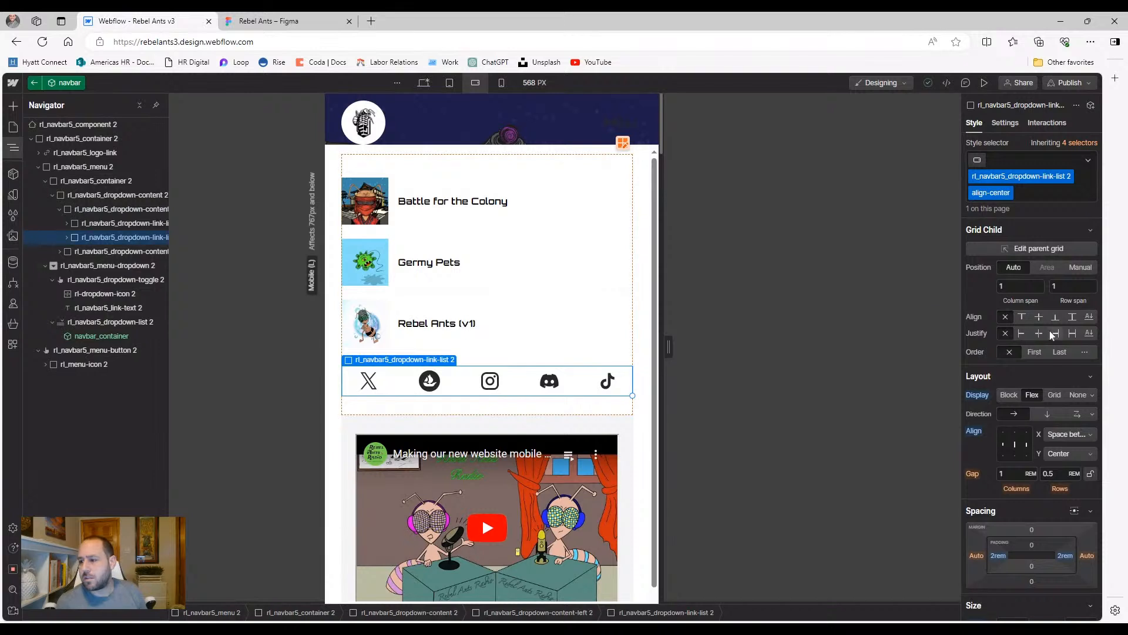
click(1038, 352)
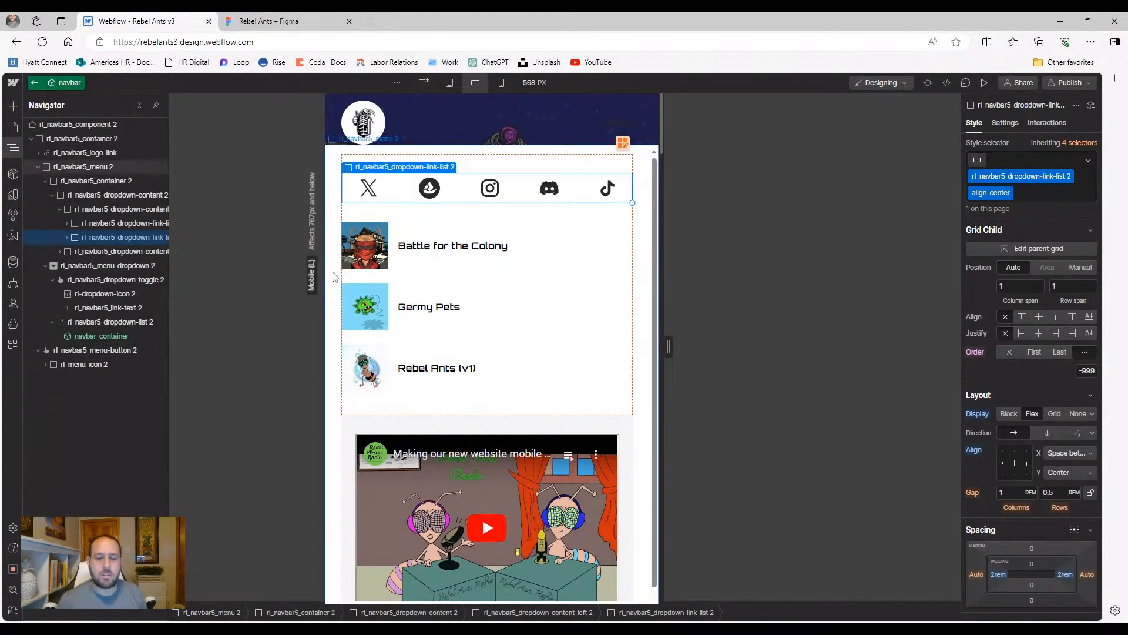
click(341, 370)
click(984, 83)
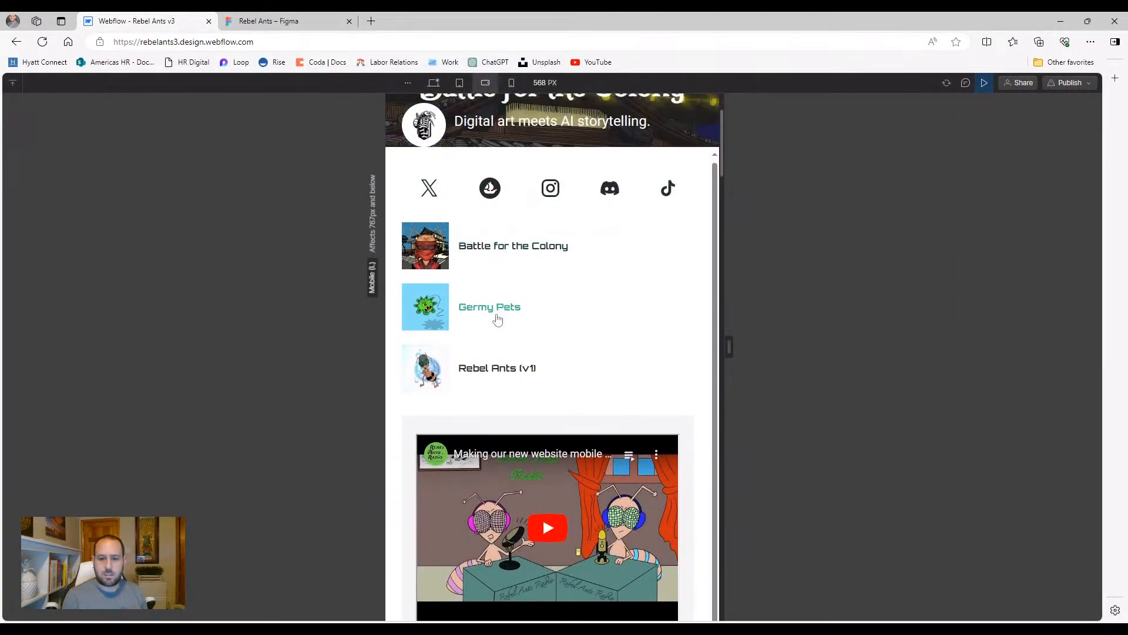
Check the menu at 320 px portrait width and select the social icons row
click(511, 82)
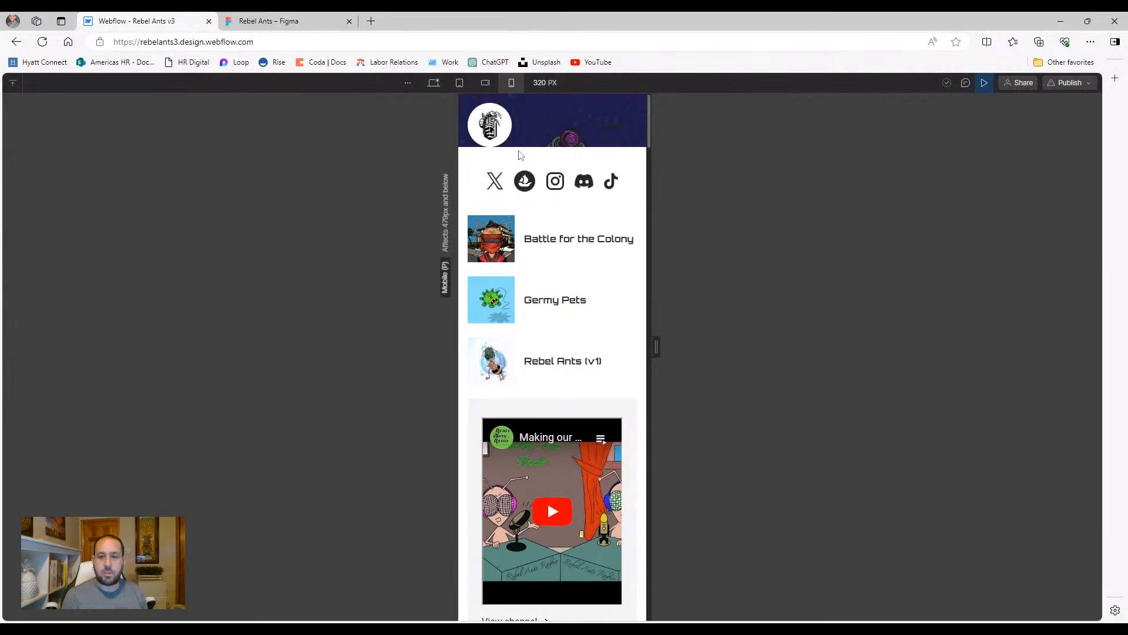
click(984, 83)
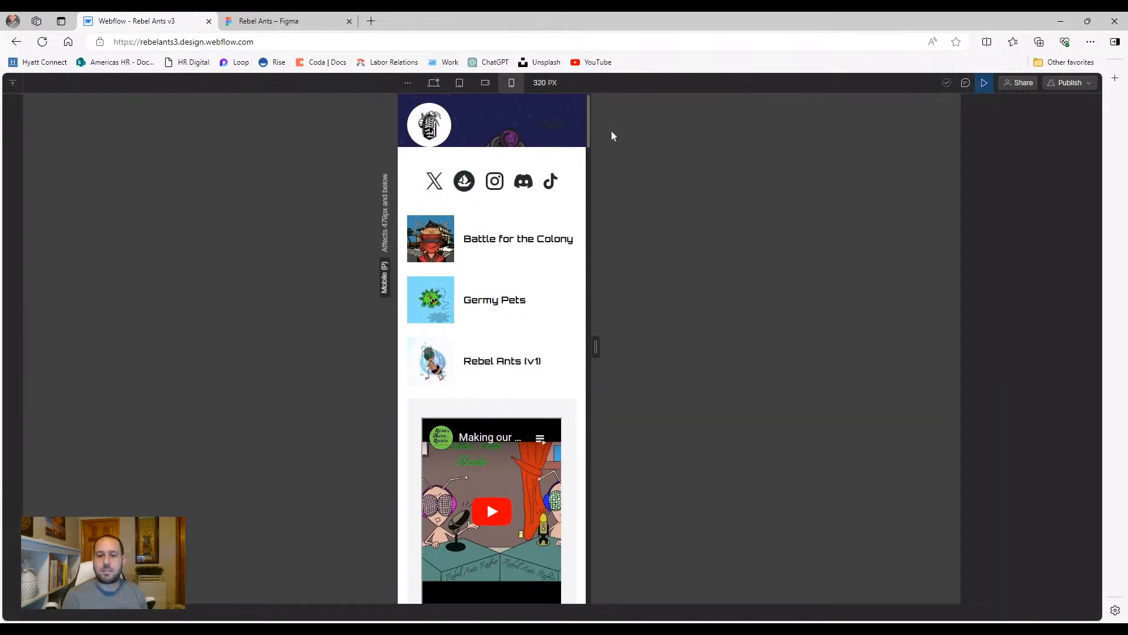
click(420, 182)
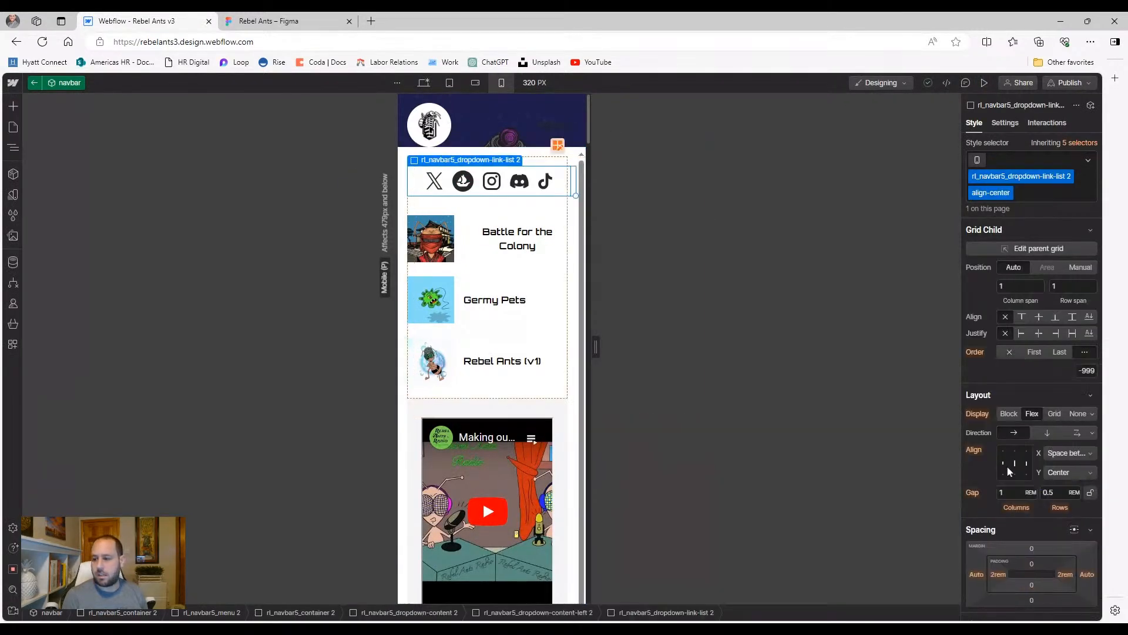
Set the social icons row's left and right padding to 0rem
click(998, 575)
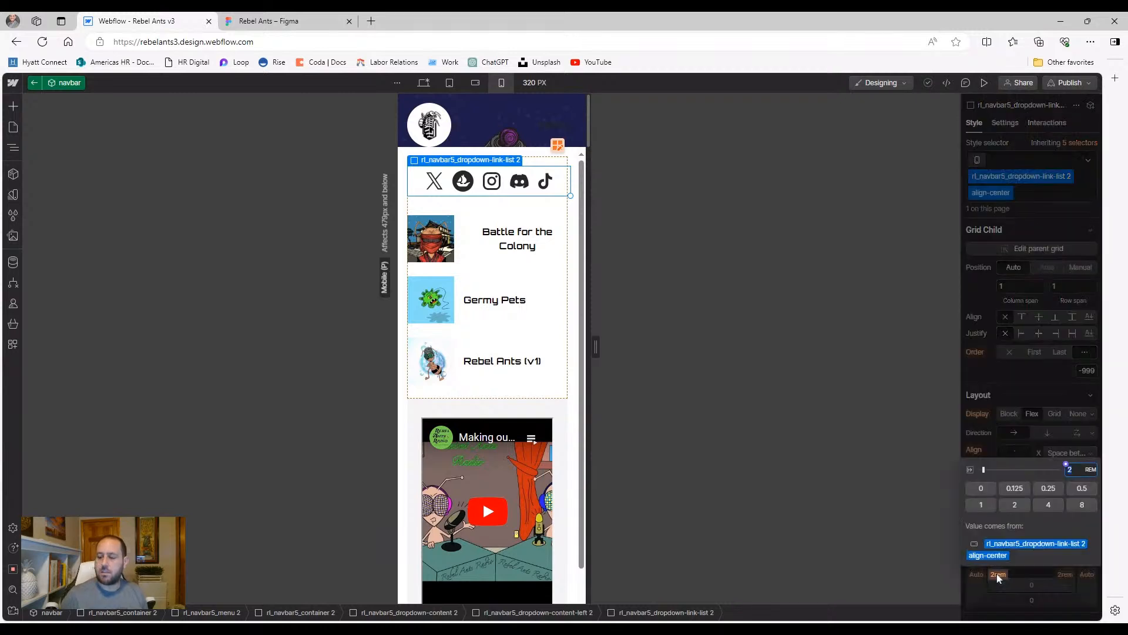
text(0)
key(Return)
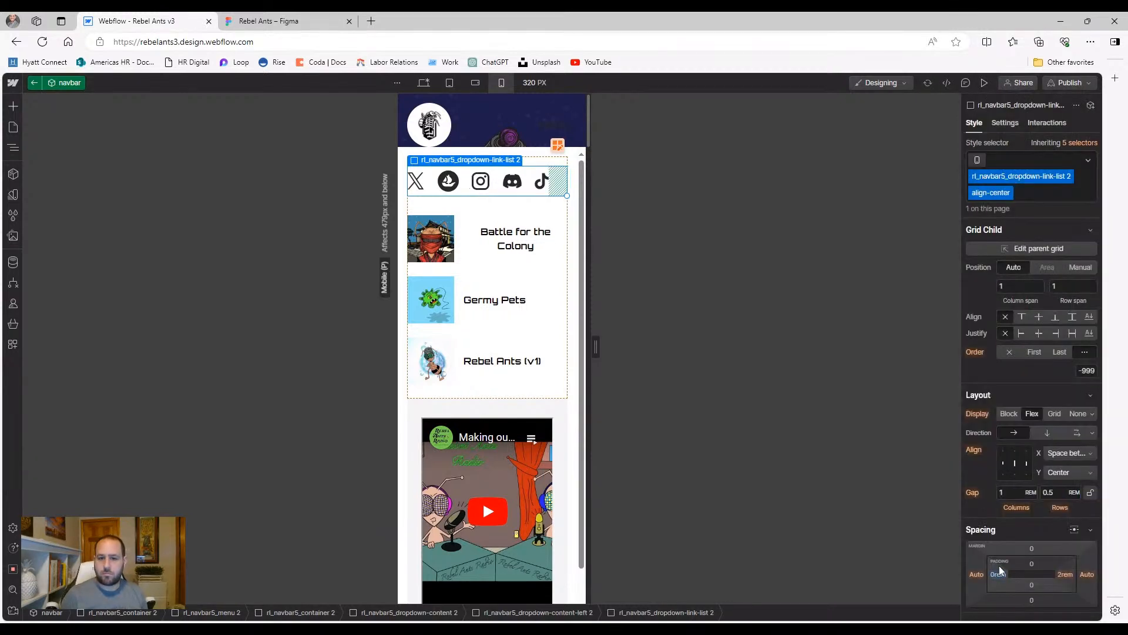
click(1068, 574)
text(0)
key(Return)
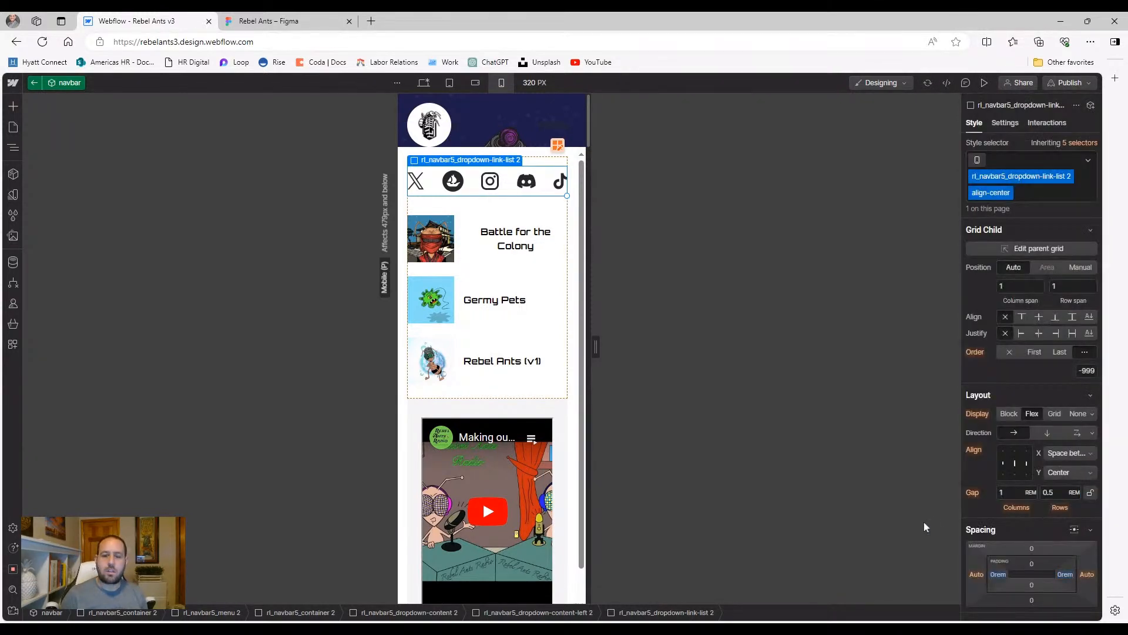
click(403, 205)
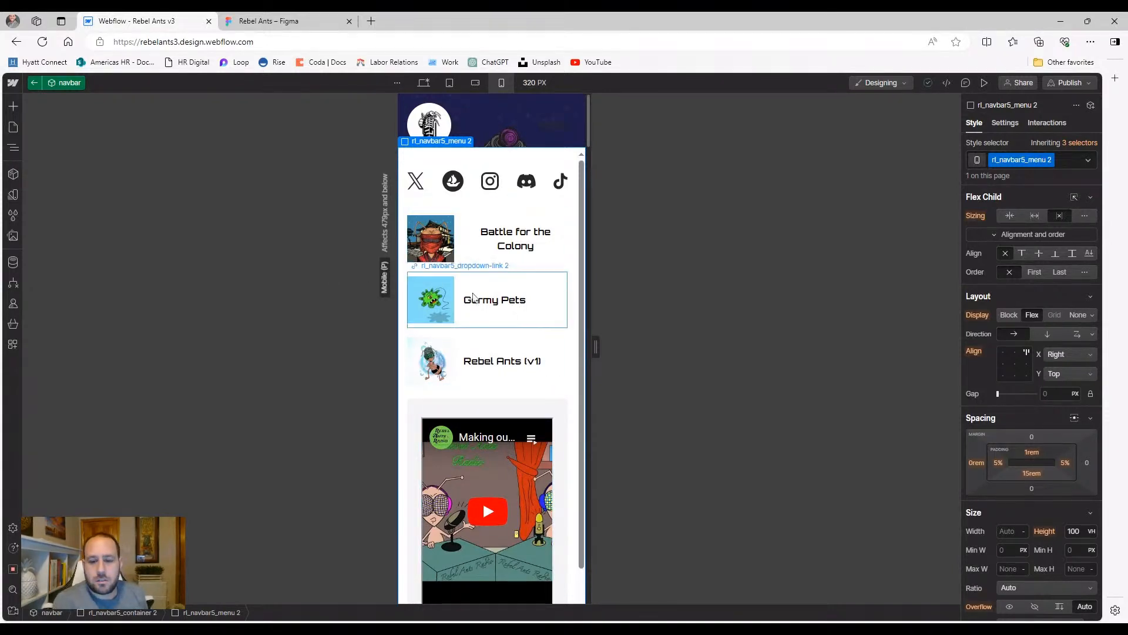
Switch to the 768 px tablet width and select the Latest video from Rebel Ants Radio heading
scroll(405, 414, down, 2)
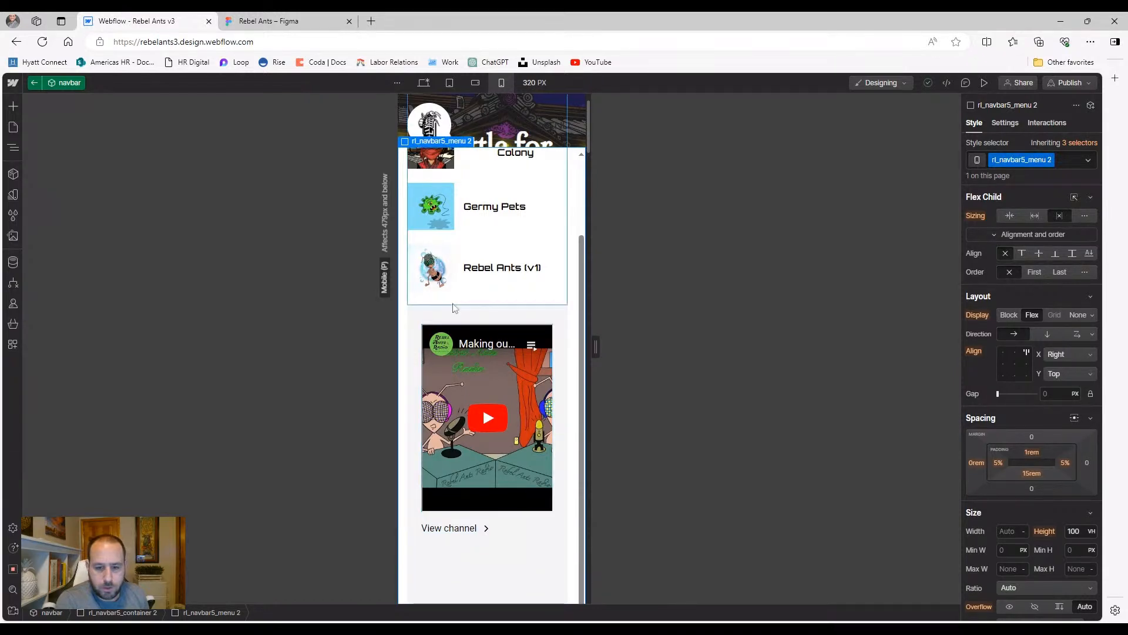
click(474, 82)
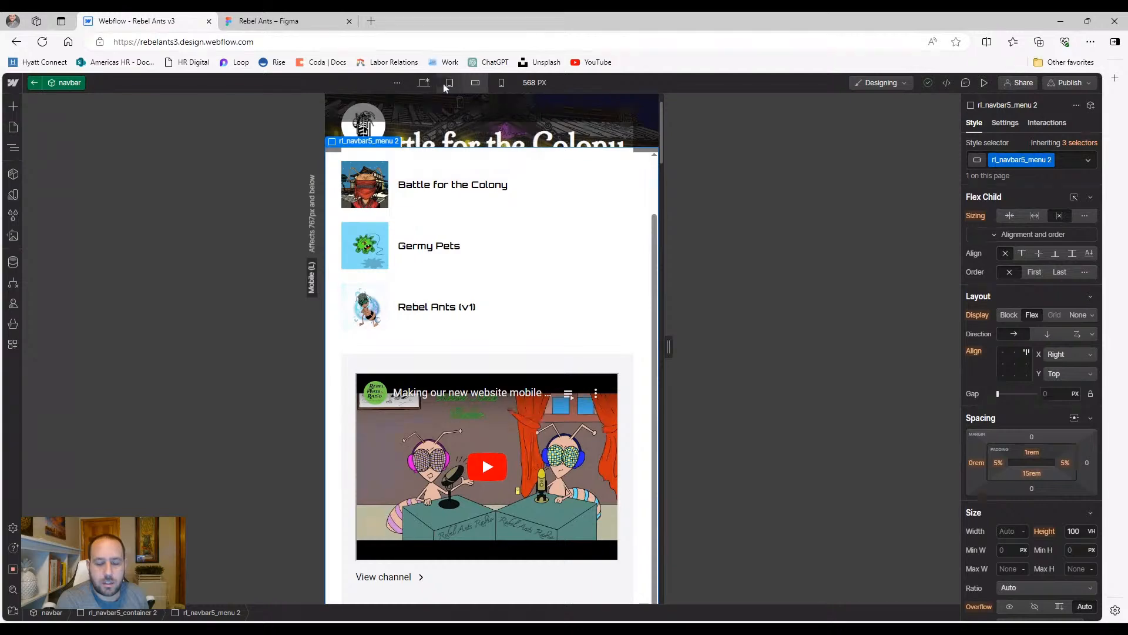
click(447, 83)
click(443, 403)
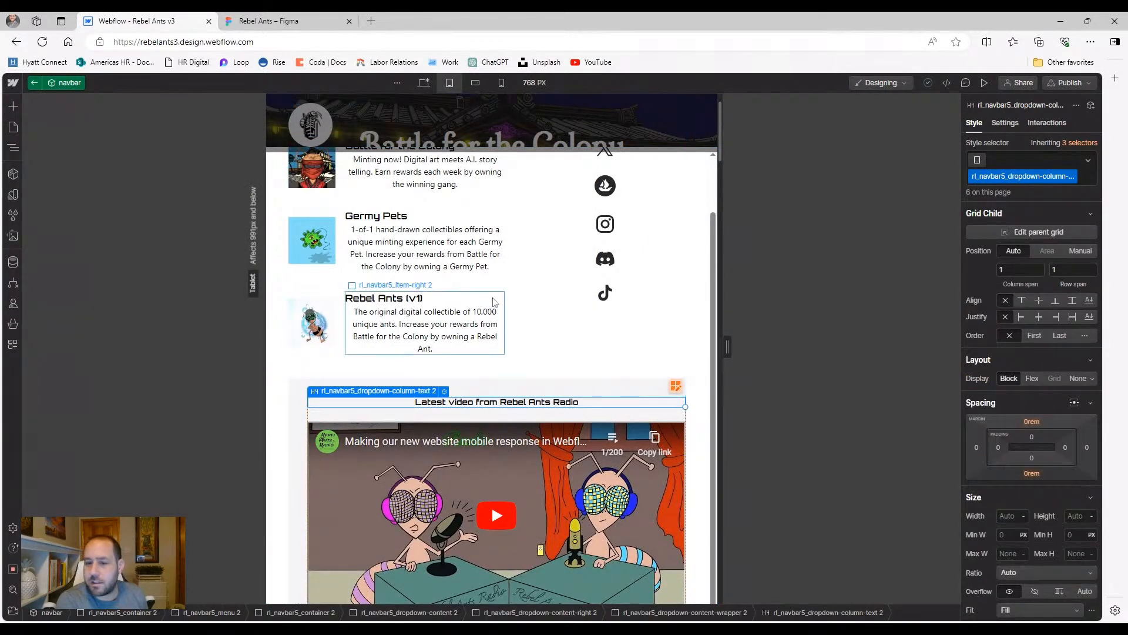
click(18, 149)
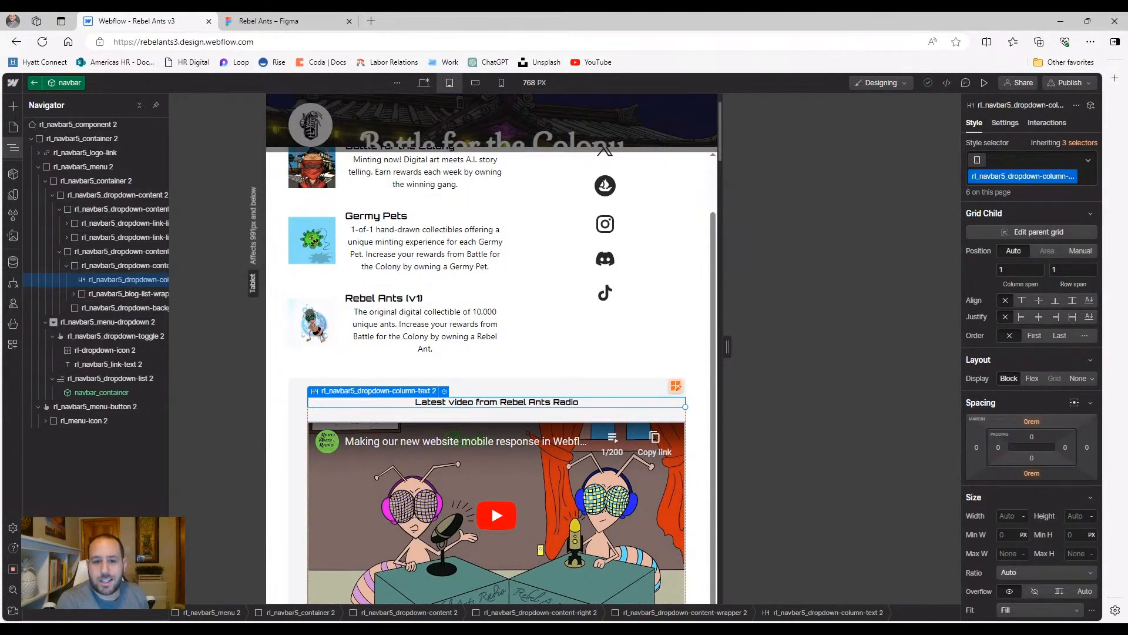
Select the Rebel Ants (v1) description paragraph, then return to the 568 px landscape width
scroll(363, 305, up, 2)
click(379, 381)
click(380, 380)
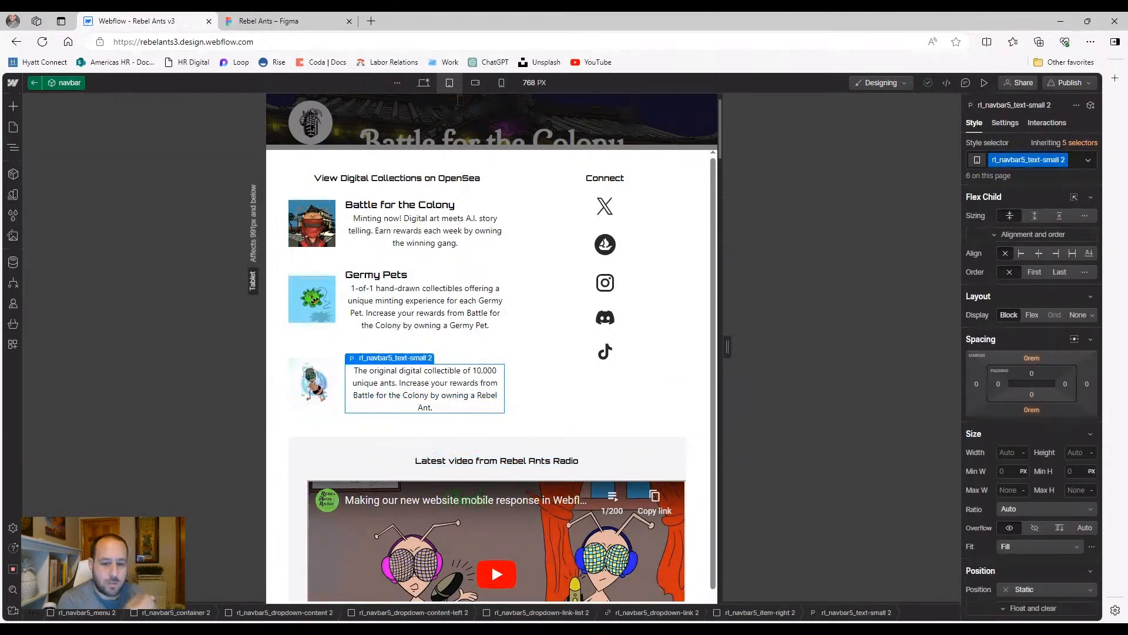
click(14, 148)
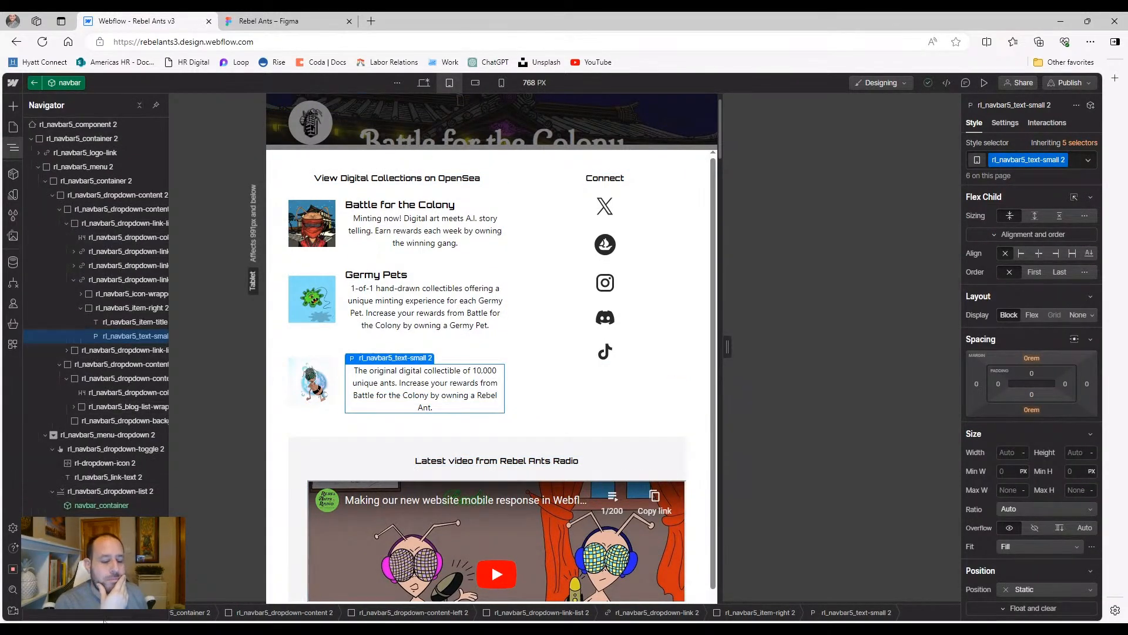
drag(110, 617, 147, 619)
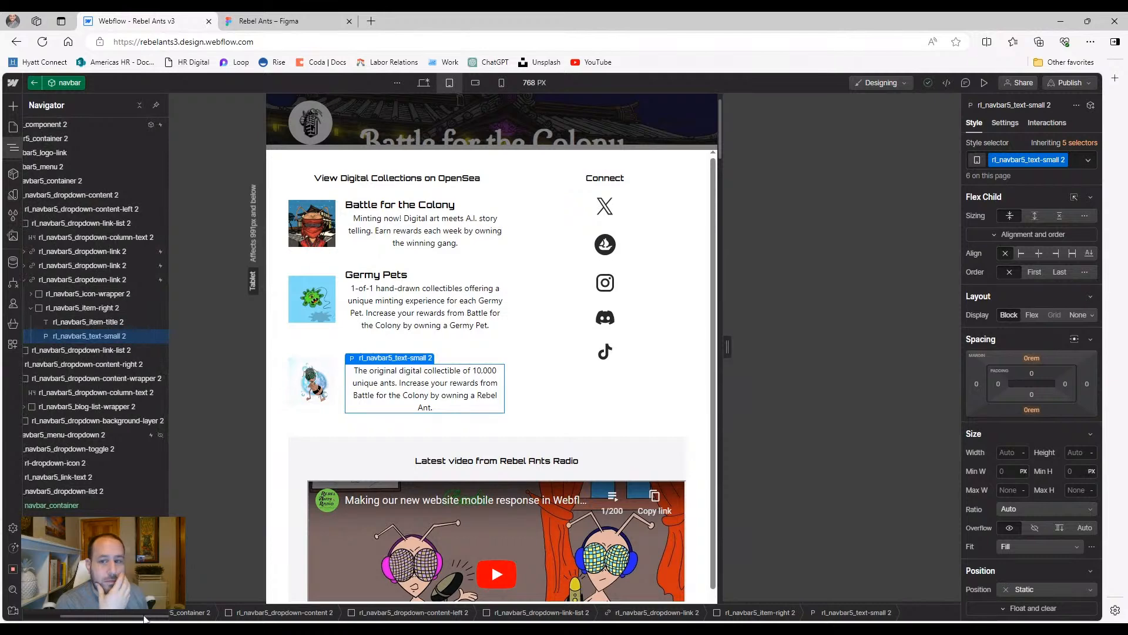
click(475, 83)
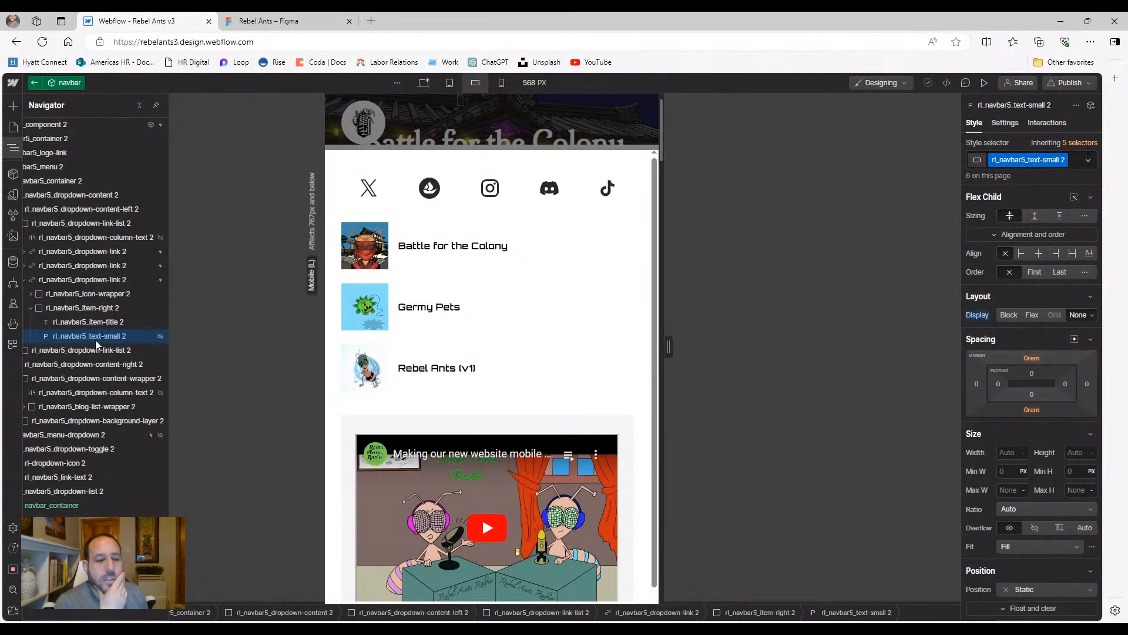
Show the collection descriptions again at 568 px and reset their alignment to default
alt+click(978, 315)
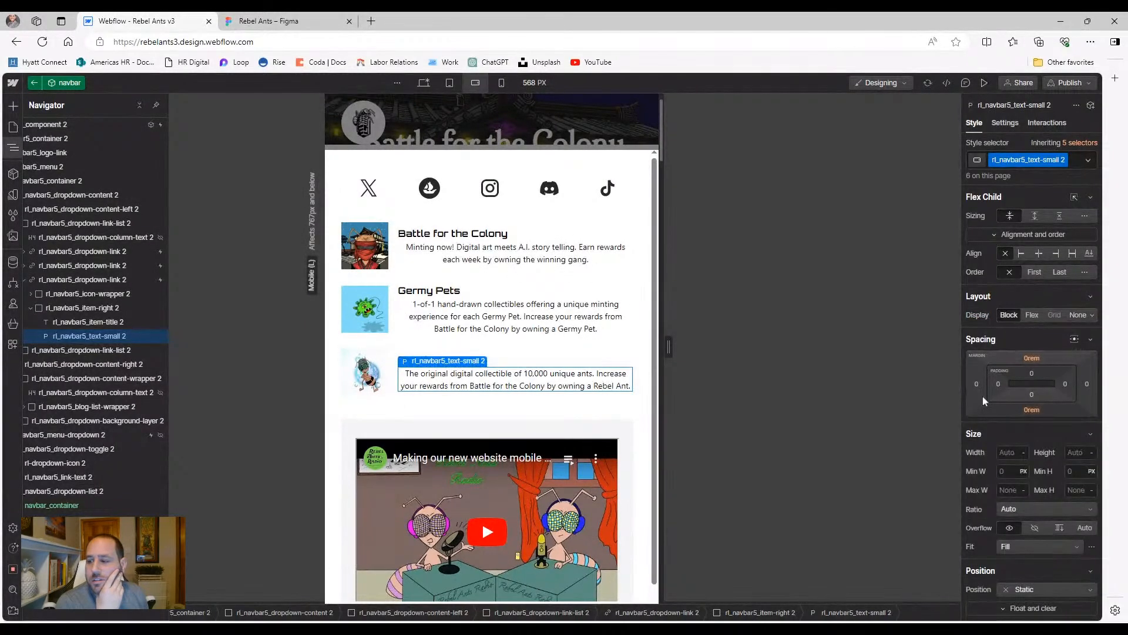
click(1022, 254)
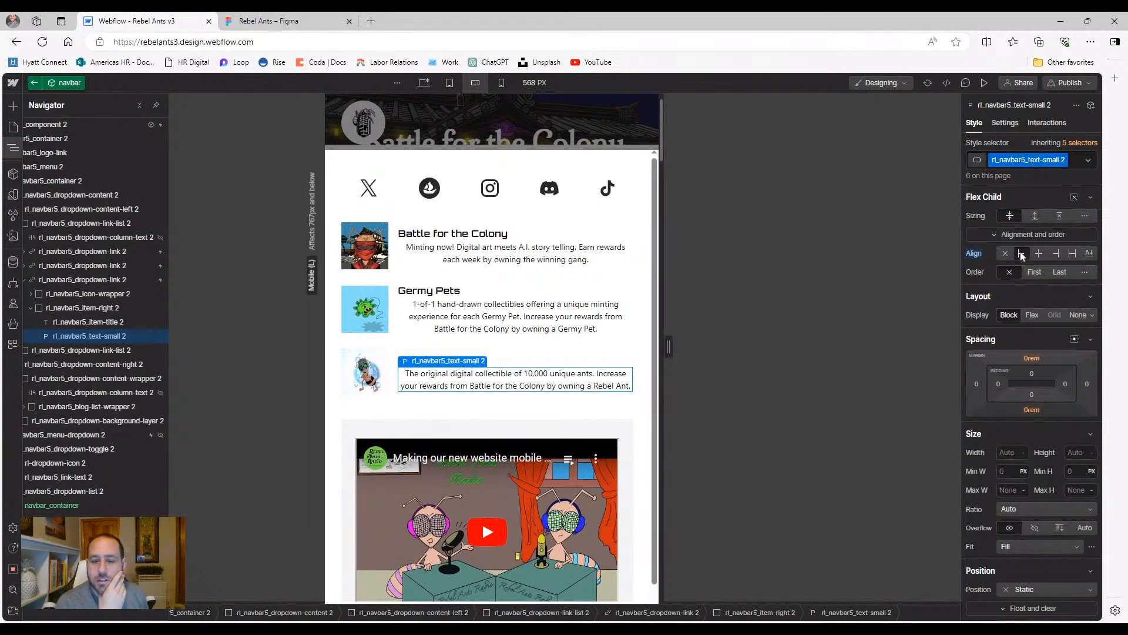
click(978, 254)
click(985, 271)
scroll(1025, 489, down, 2)
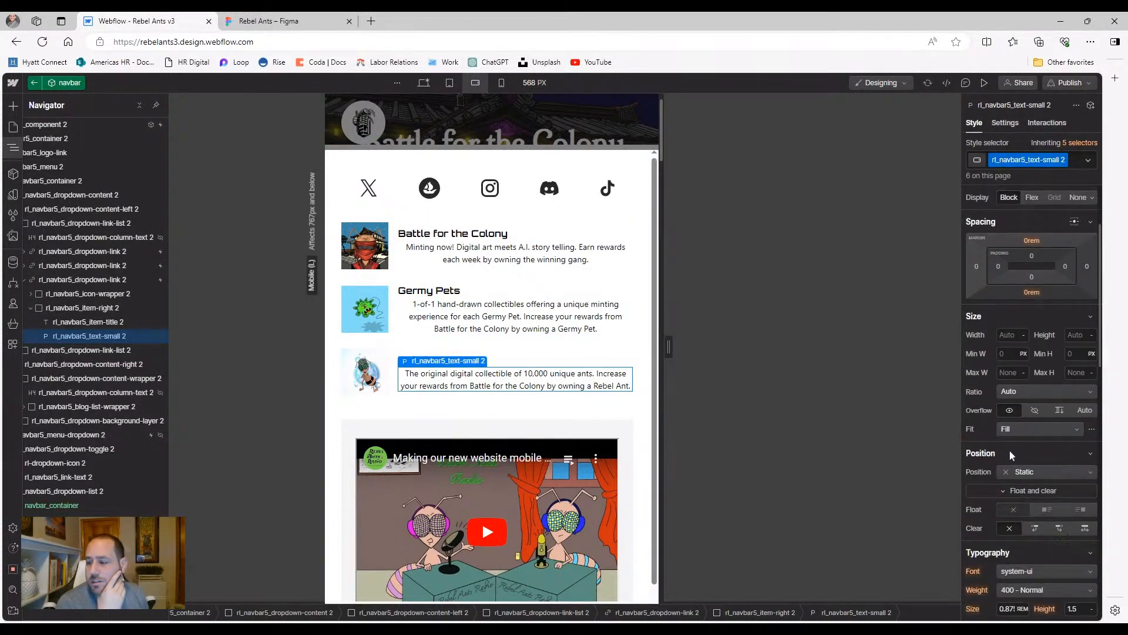
scroll(1010, 464, down, 2)
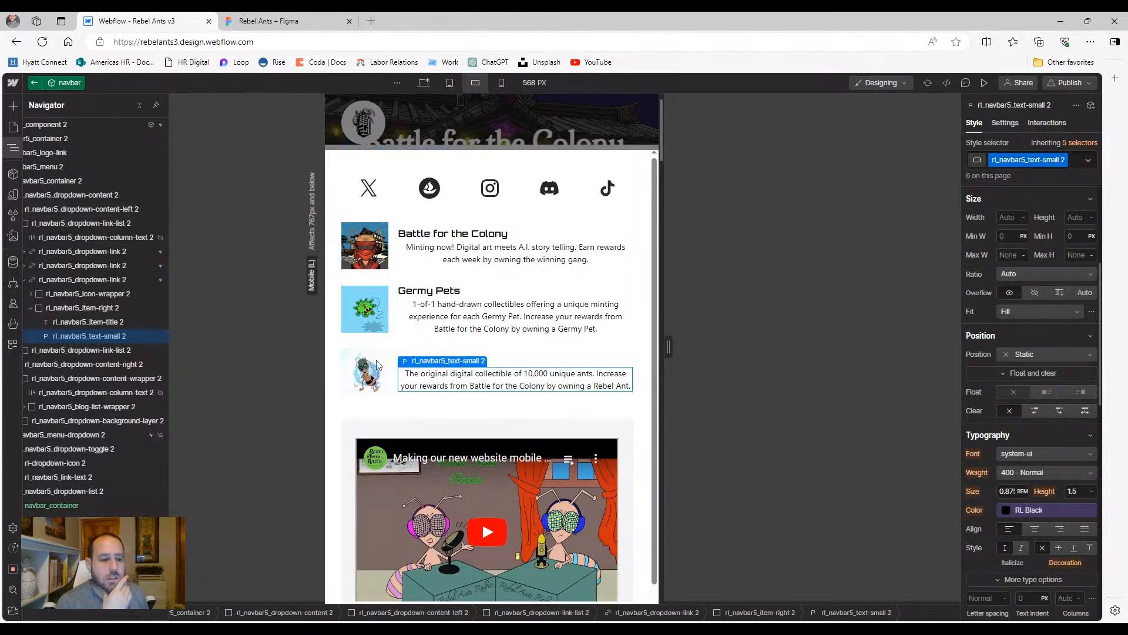
Left-align the Rebel Ants (v1) text container and its description text
click(51, 310)
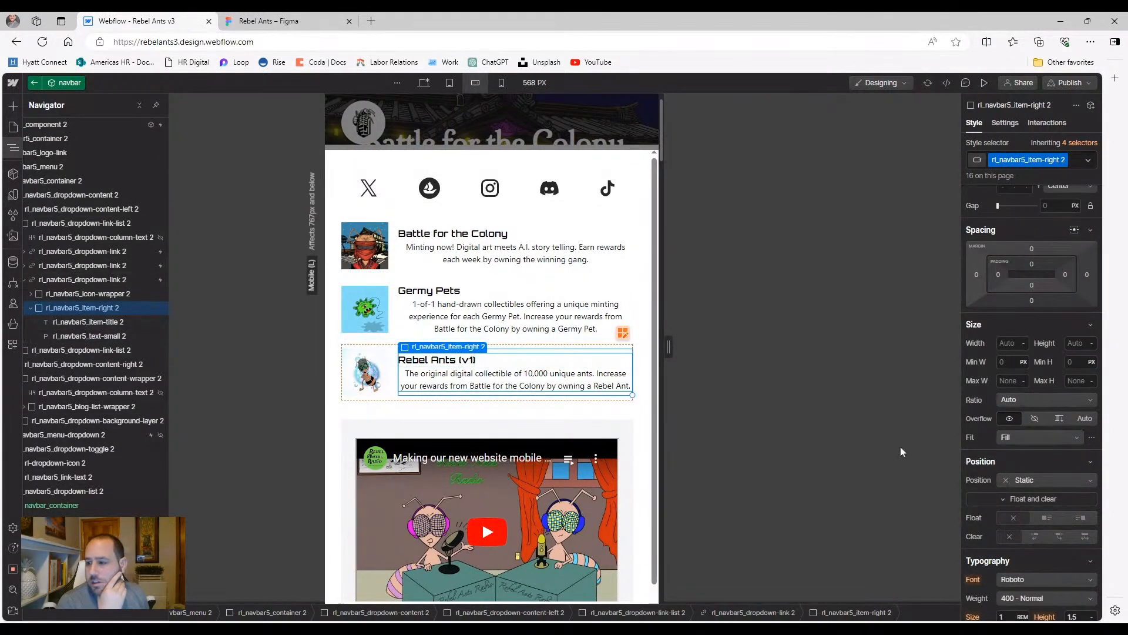
scroll(1010, 419, down, 3)
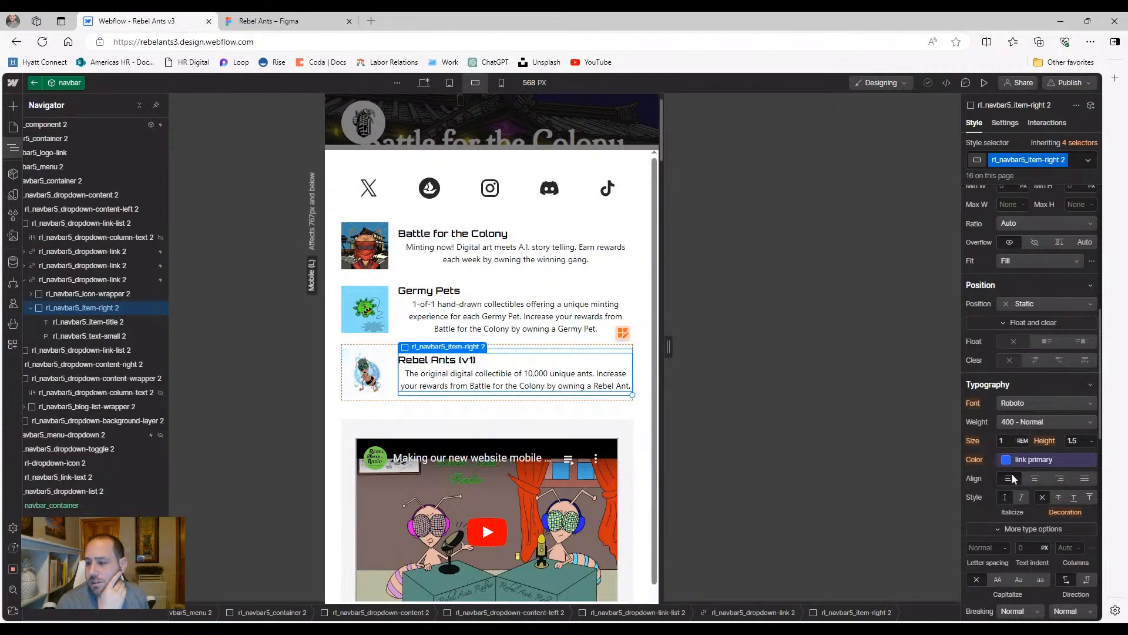
scroll(1016, 412, up, 5)
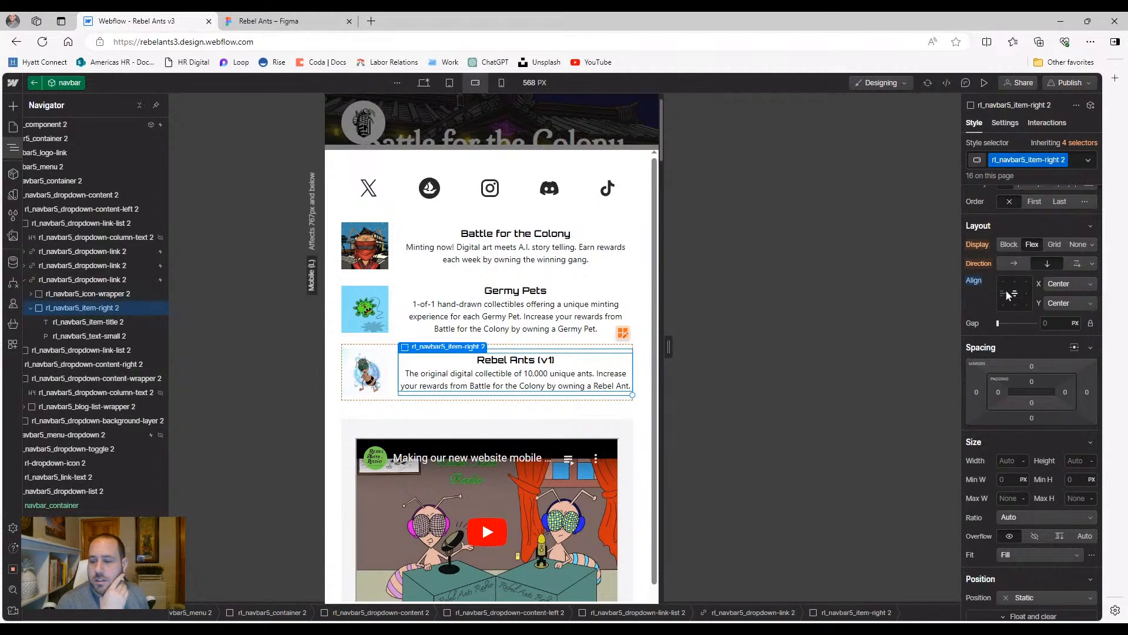
click(1003, 295)
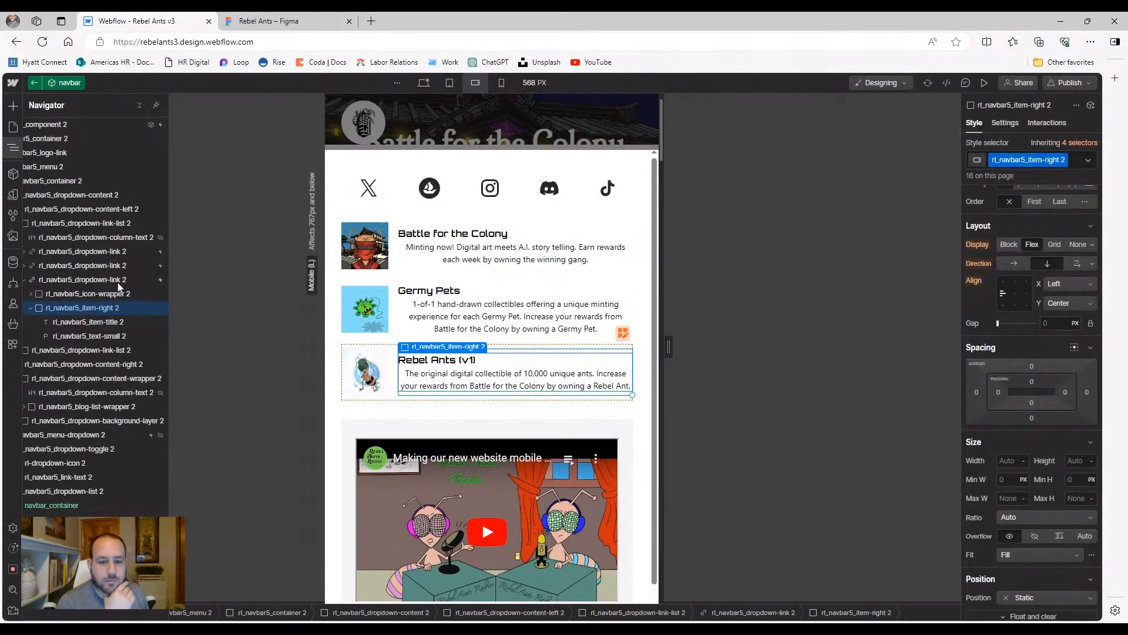
click(80, 322)
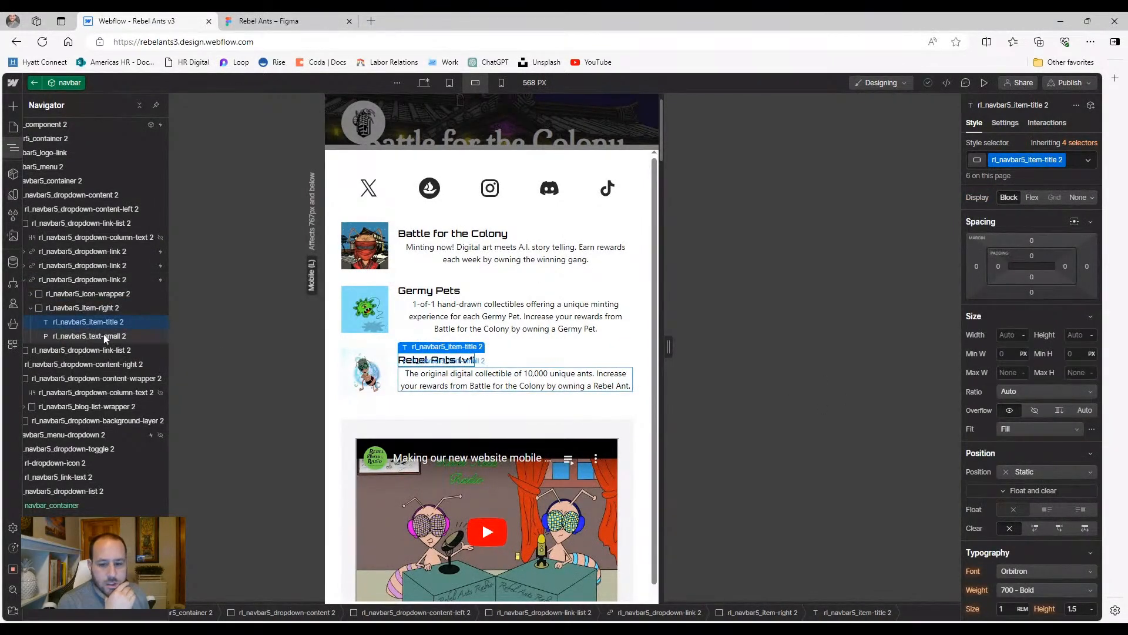
click(105, 336)
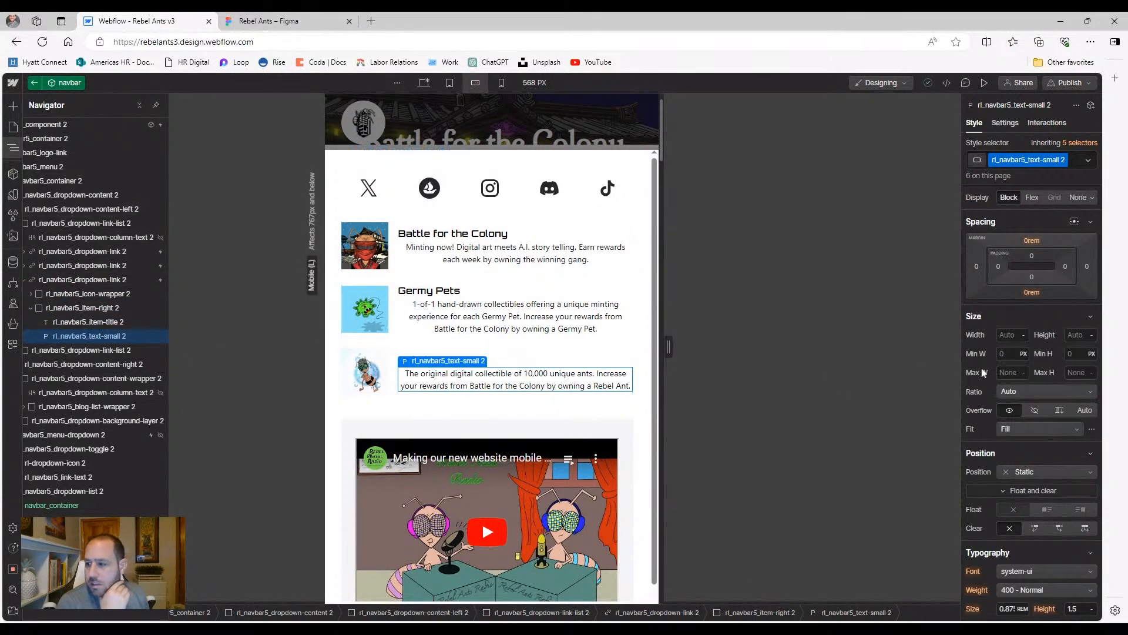
scroll(1031, 341, down, 3)
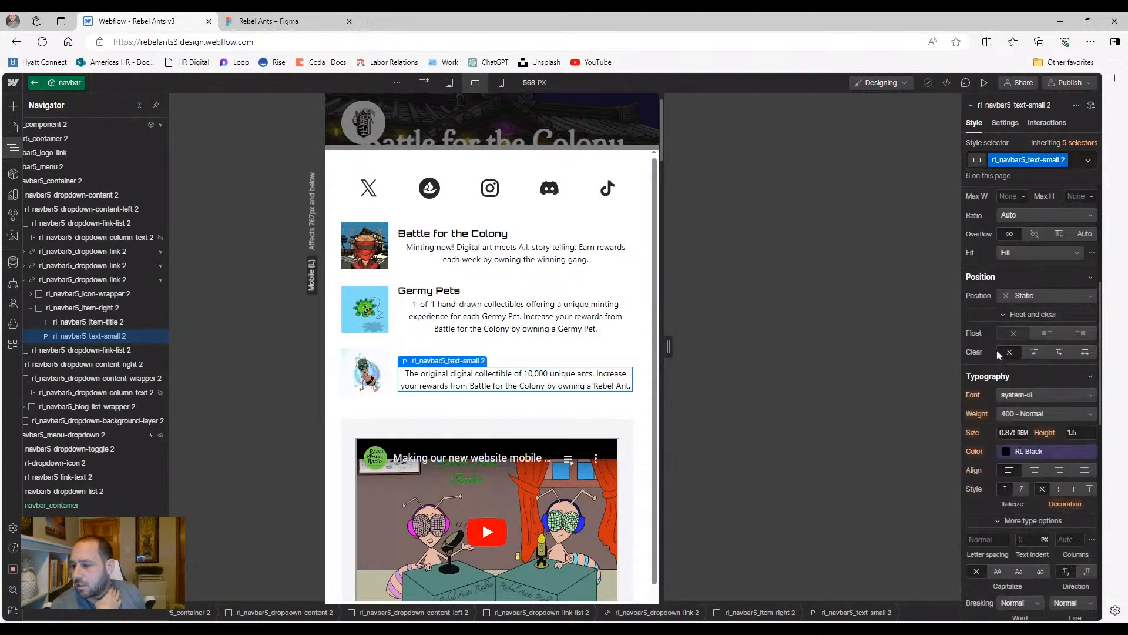
click(1035, 470)
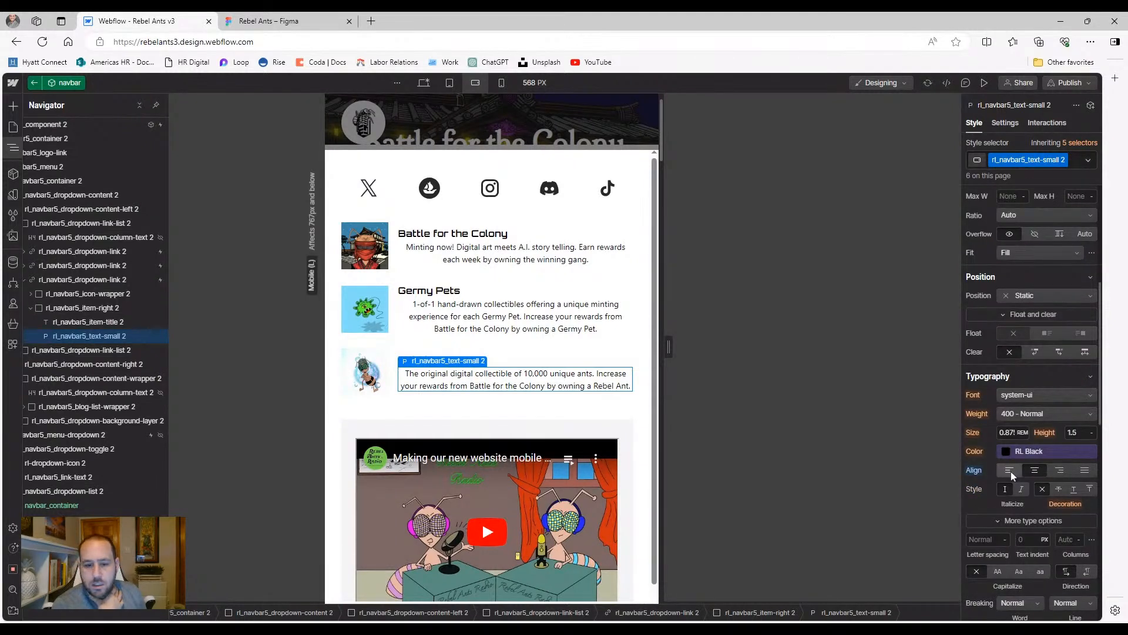
click(1010, 470)
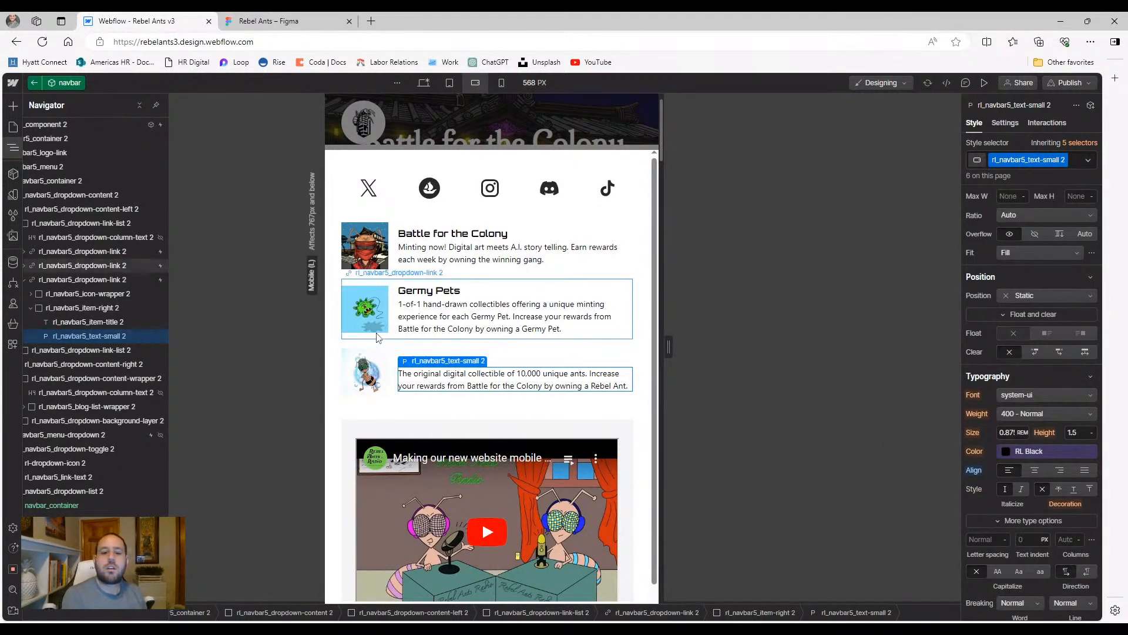
click(368, 405)
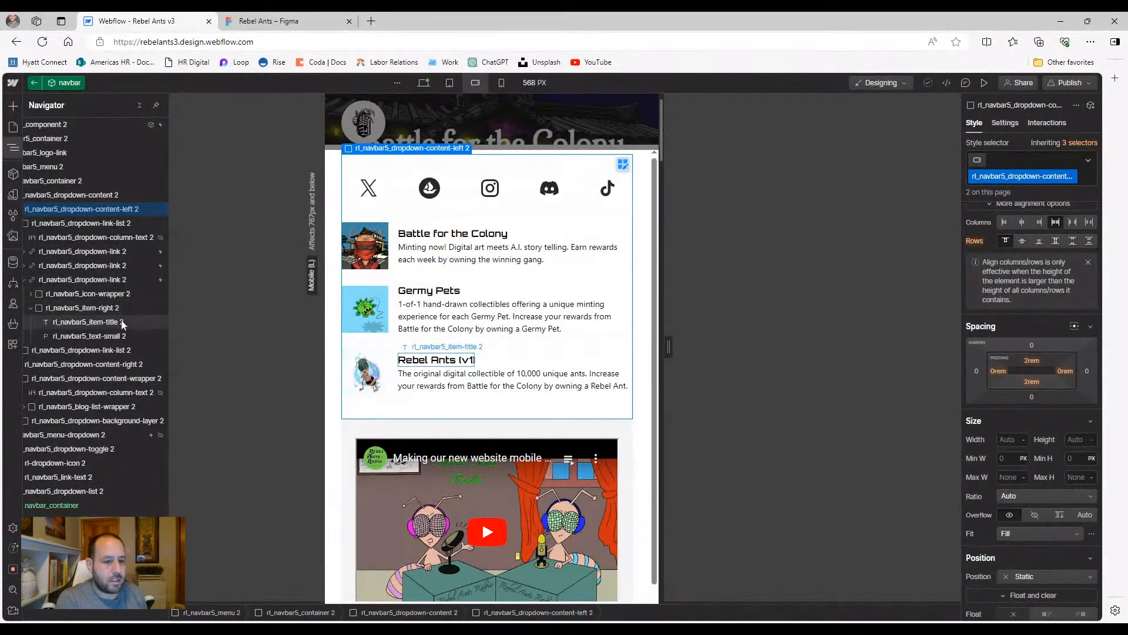
Set dropdown-column-text 2 Display to Block to reveal the OpenSea and Connect headings
click(88, 238)
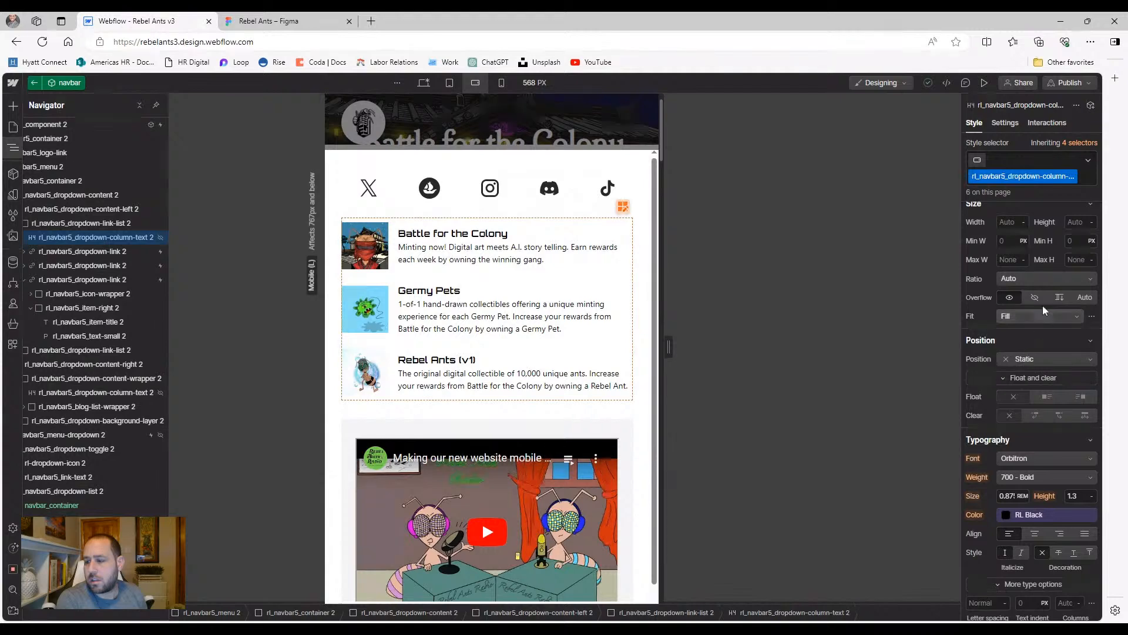
scroll(1034, 292, up, 4)
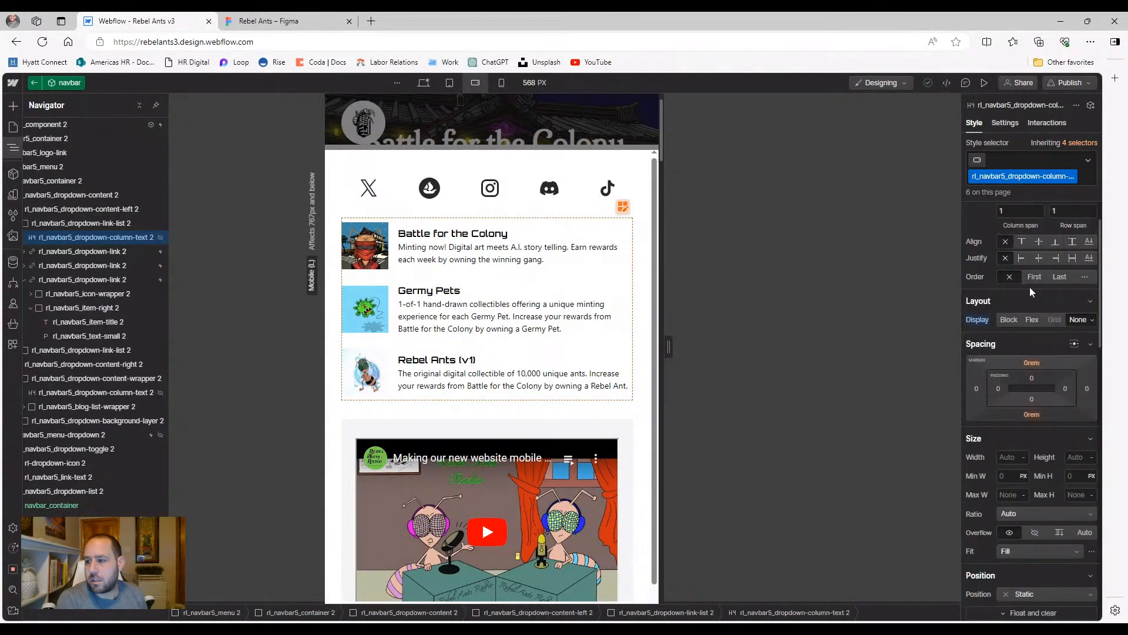
click(1006, 320)
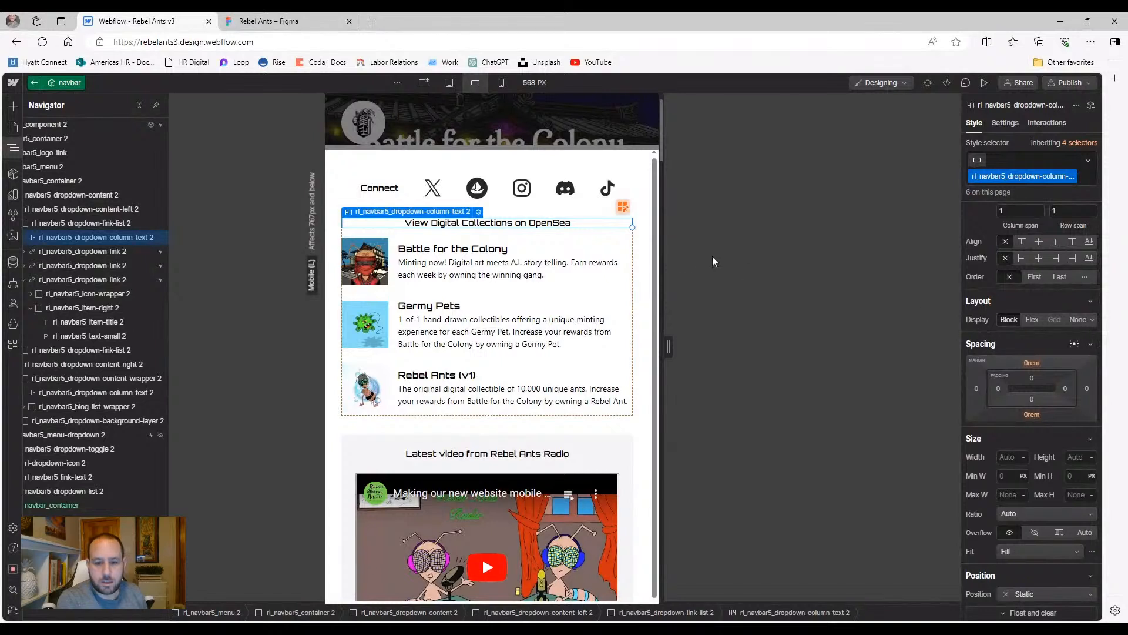
Add the hide-mobile-landscape combo class to the Connect heading
click(379, 190)
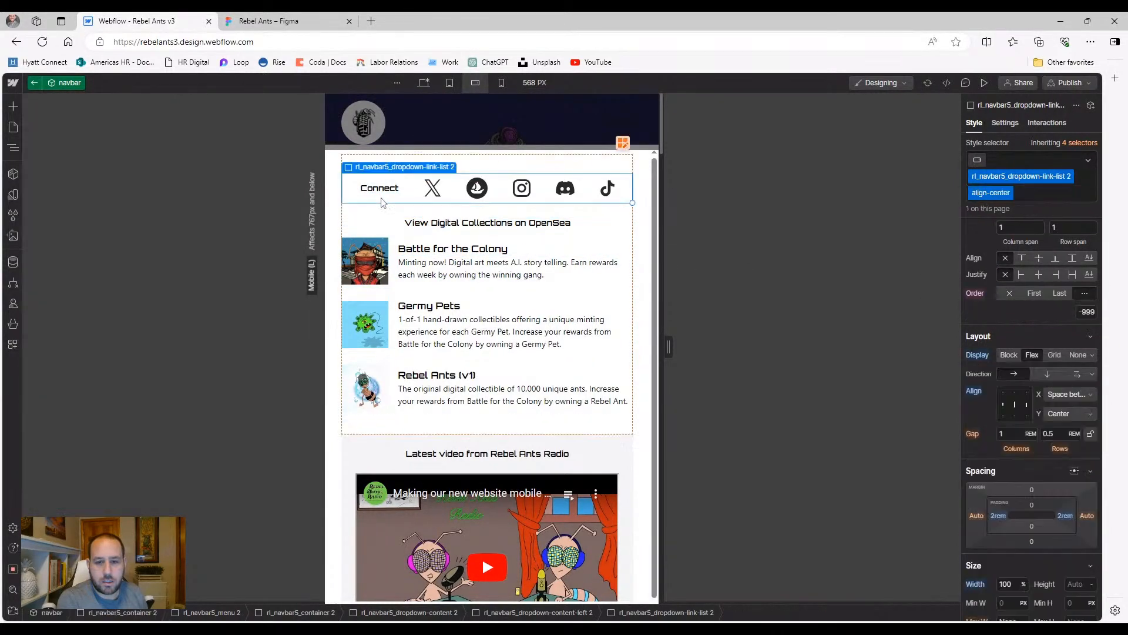
click(1059, 164)
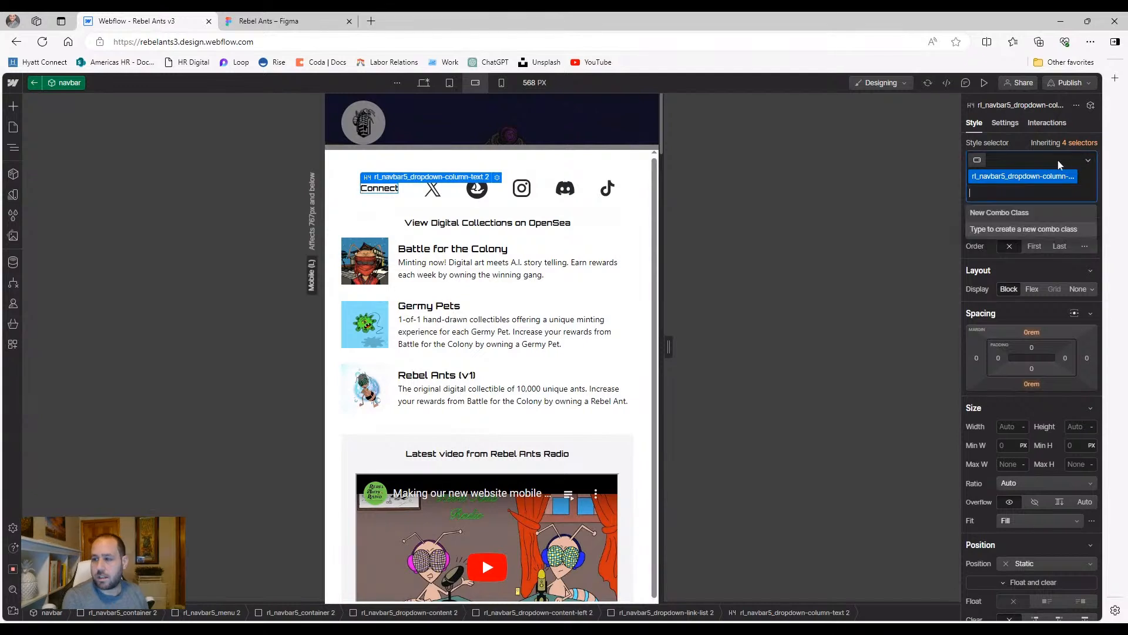
text(hide)
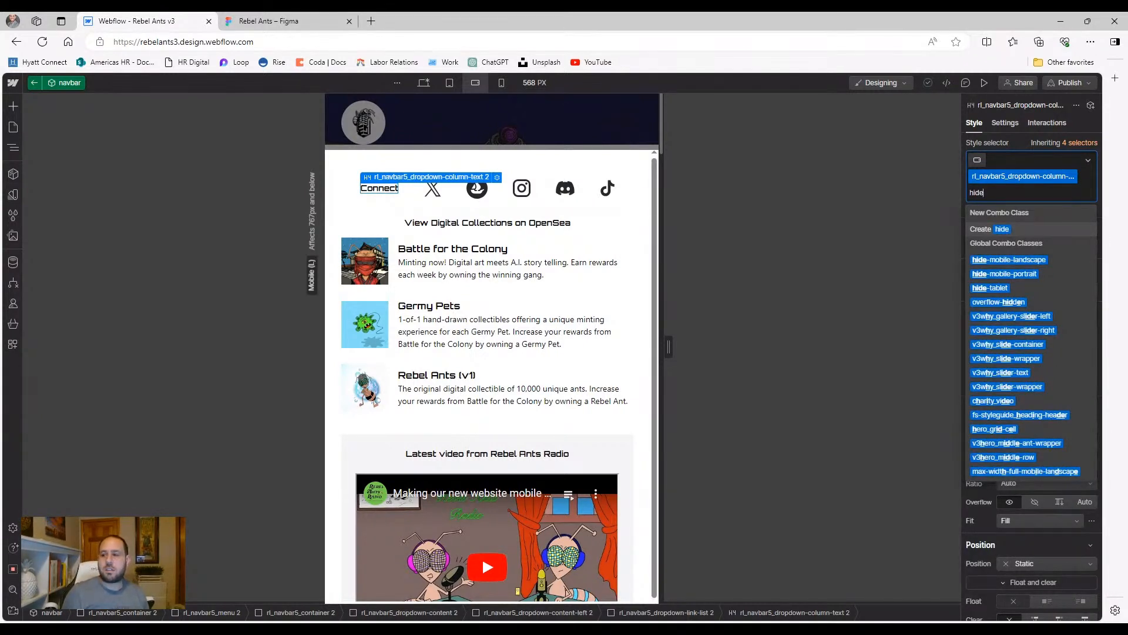
click(1043, 262)
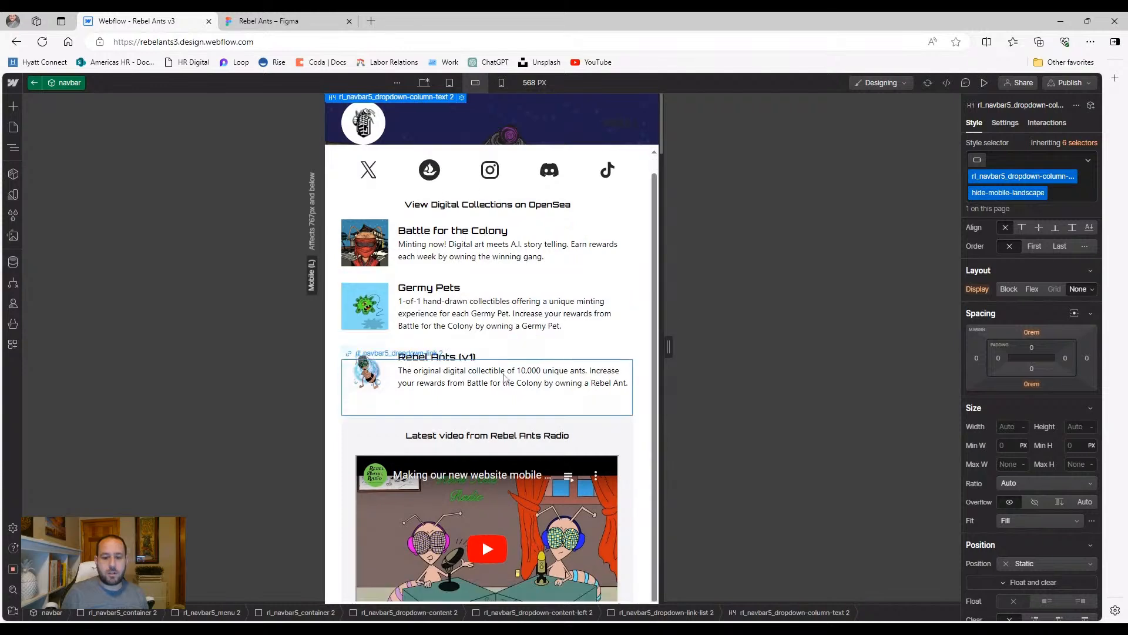
scroll(502, 382, down, 5)
scroll(499, 379, up, 3)
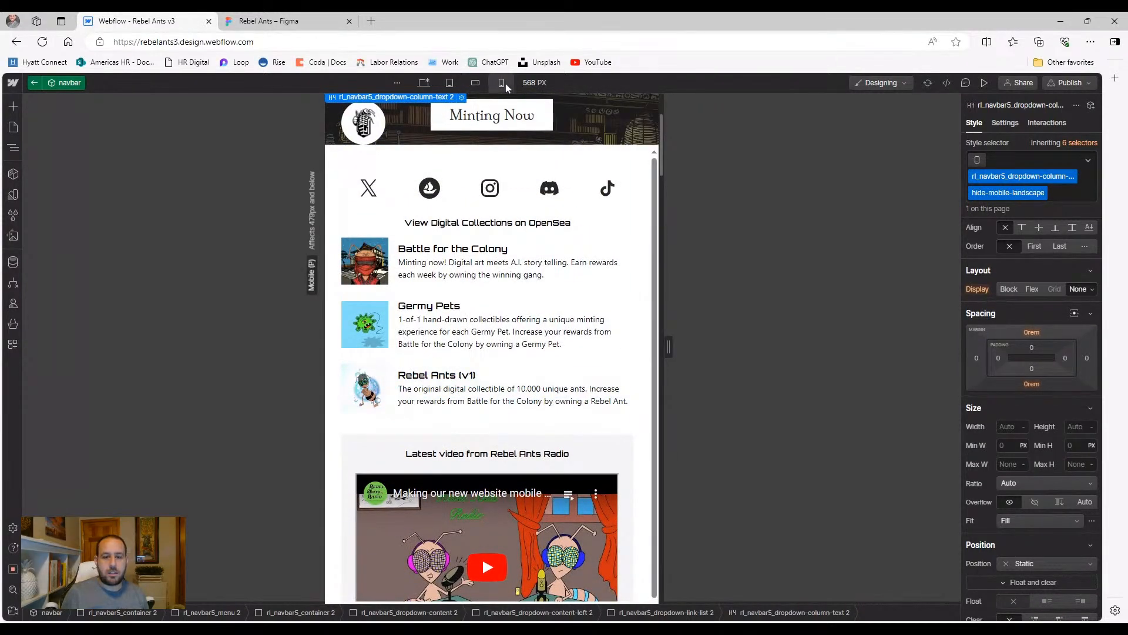
click(501, 82)
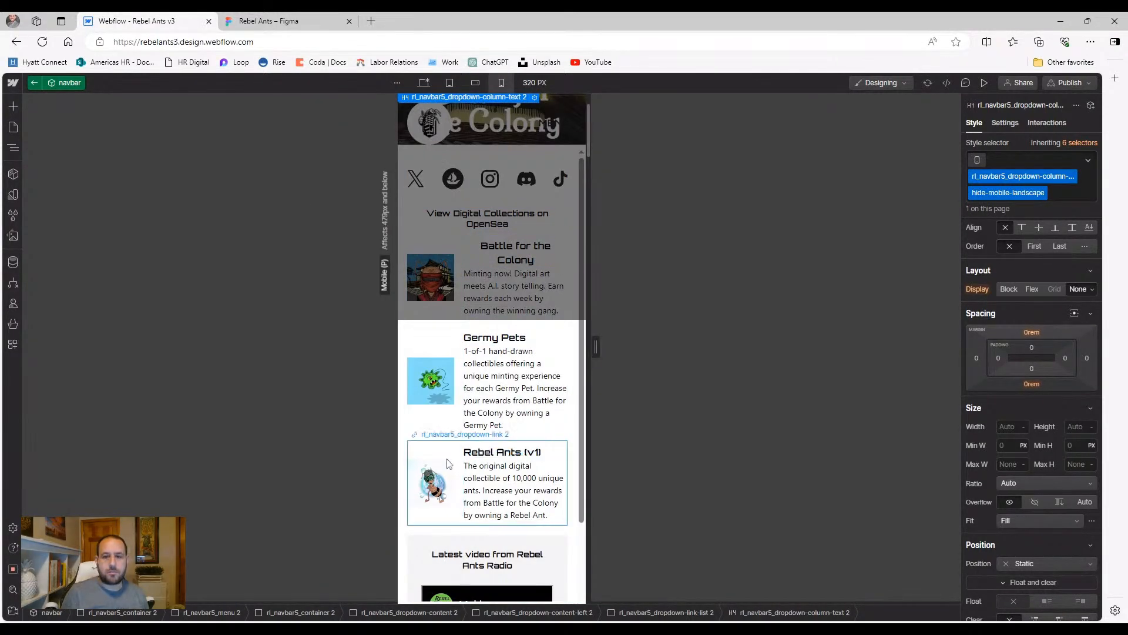
Set the Battle for the Colony title's Typography Align to Left at 320 px
scroll(505, 423, down, 4)
scroll(441, 382, up, 4)
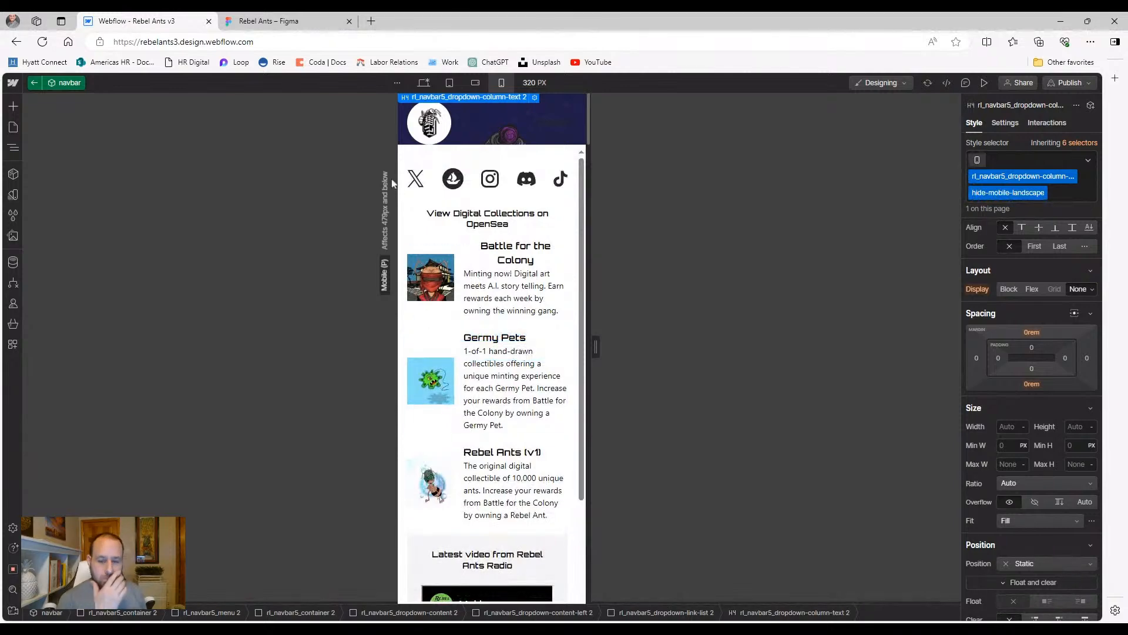
click(437, 226)
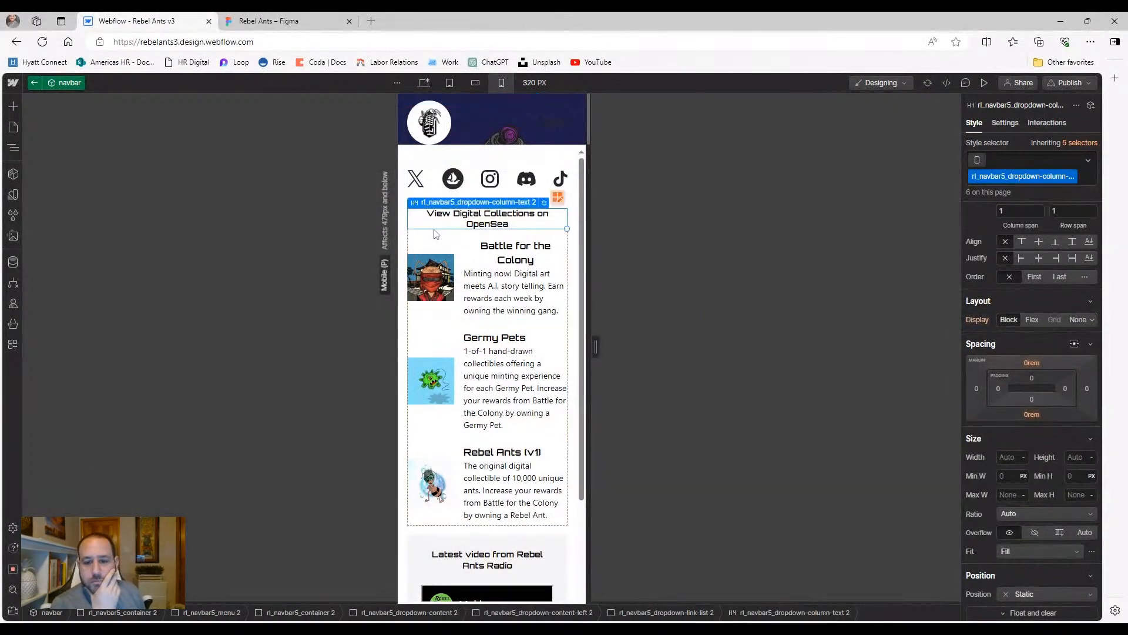
click(469, 262)
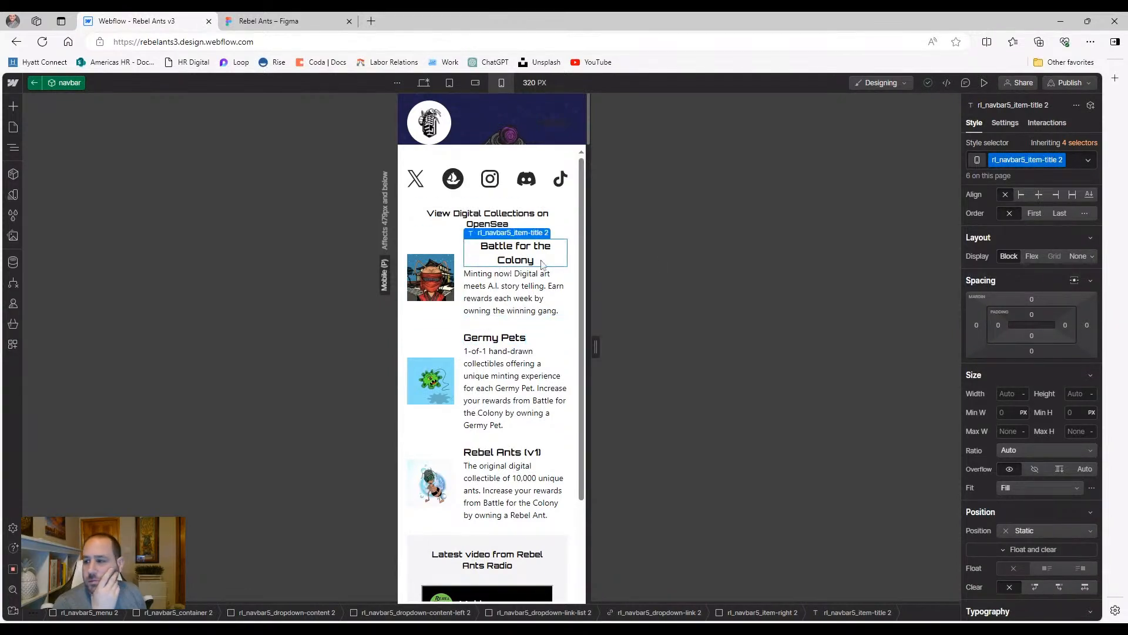
scroll(998, 287, down, 1)
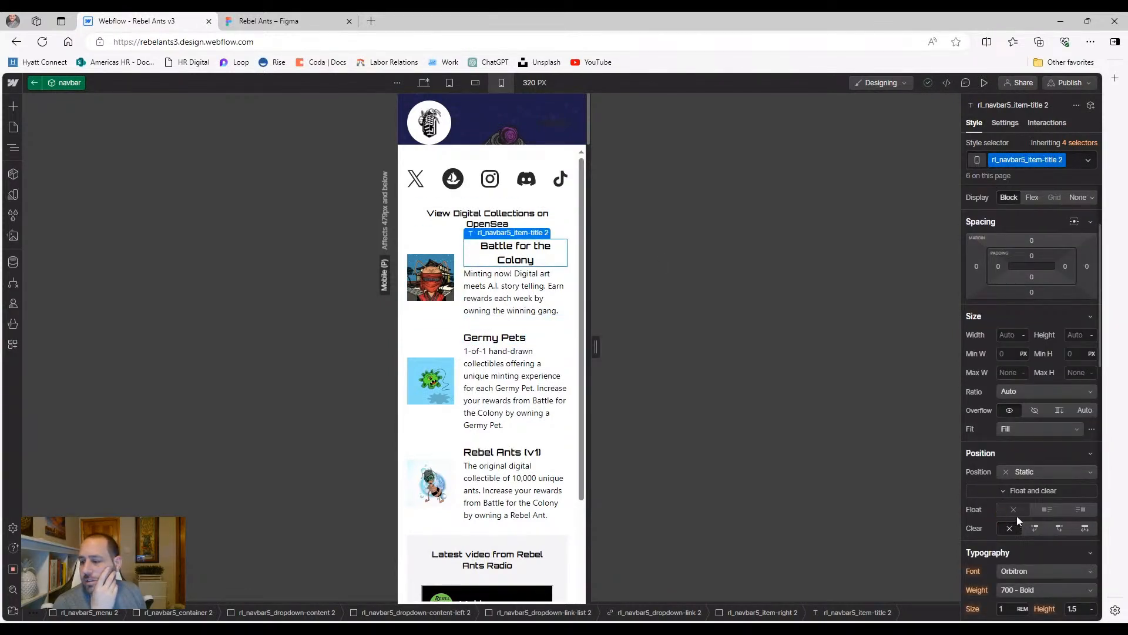
scroll(1022, 453, down, 3)
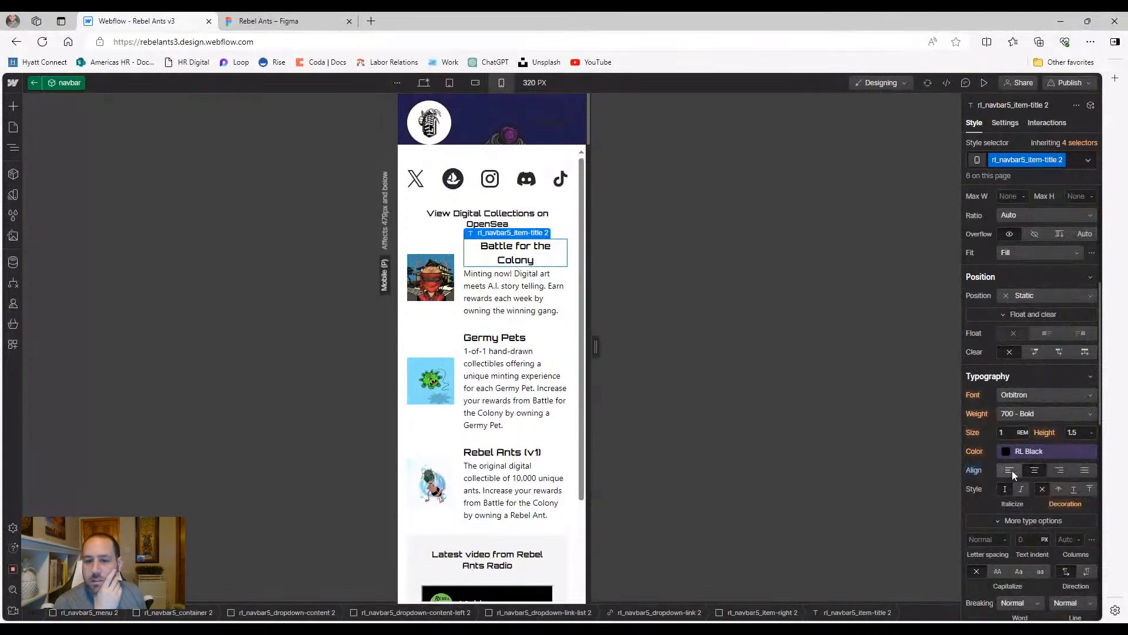
click(1010, 472)
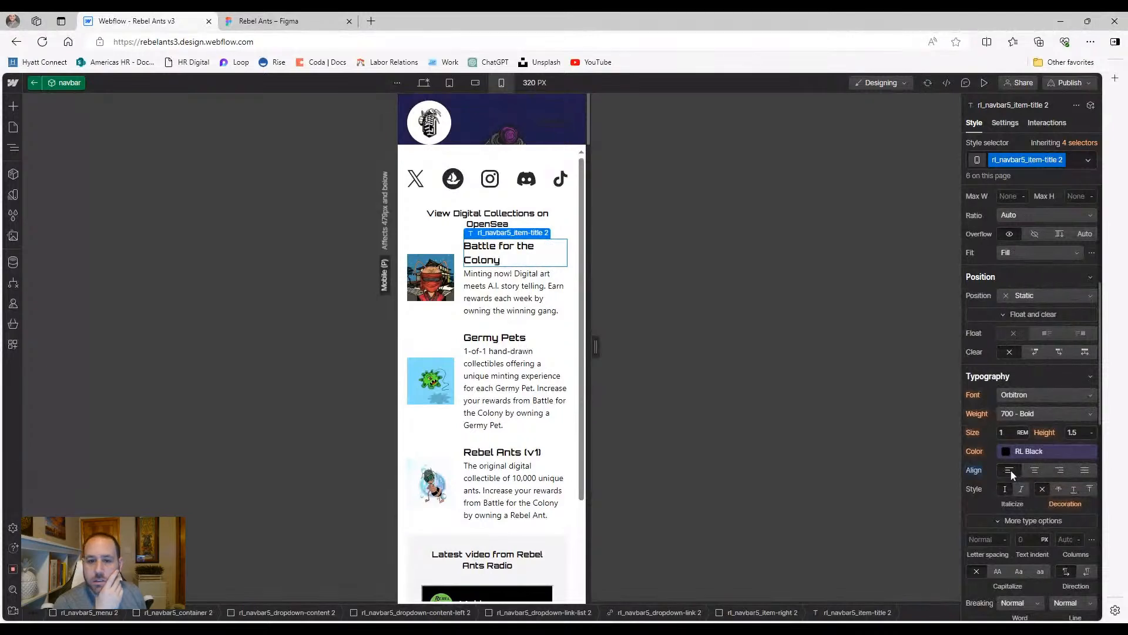
click(438, 351)
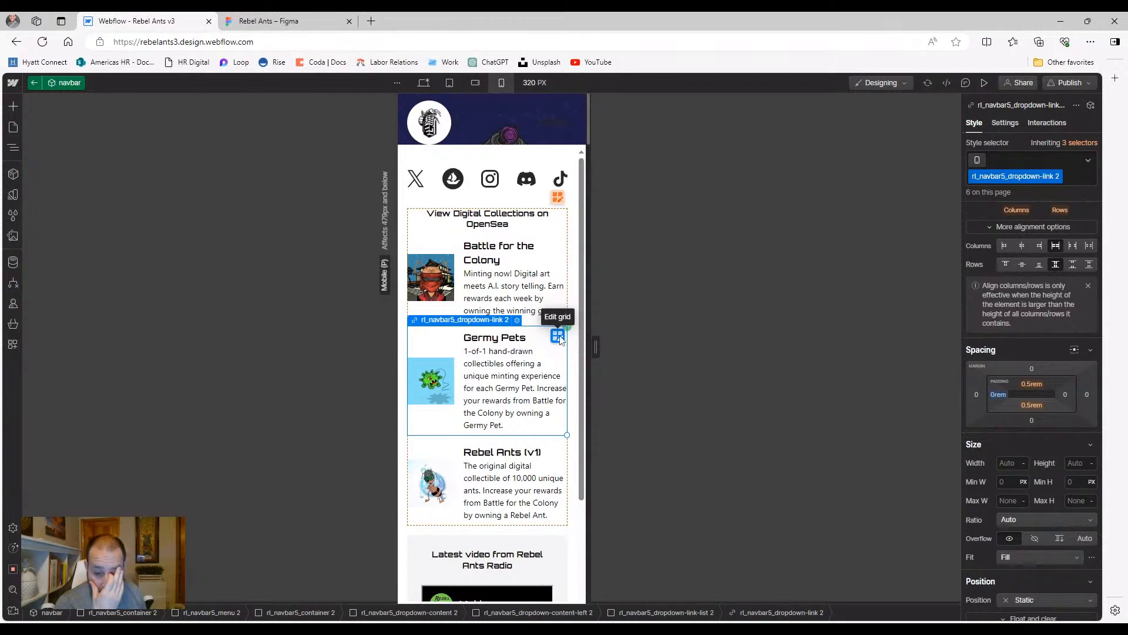
click(485, 344)
click(439, 424)
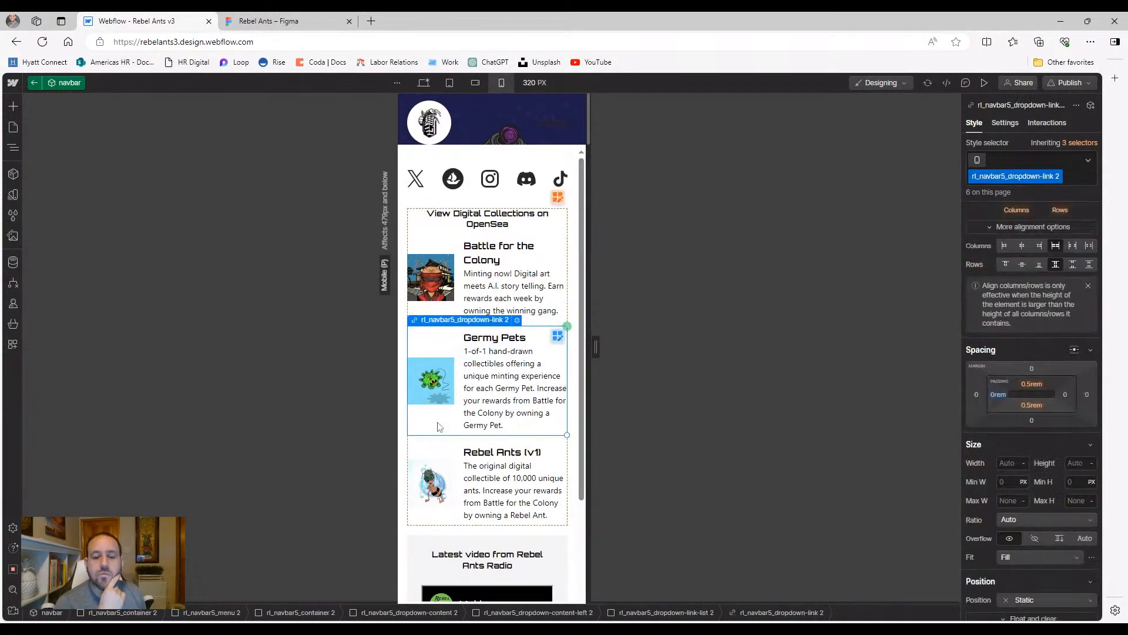
click(556, 337)
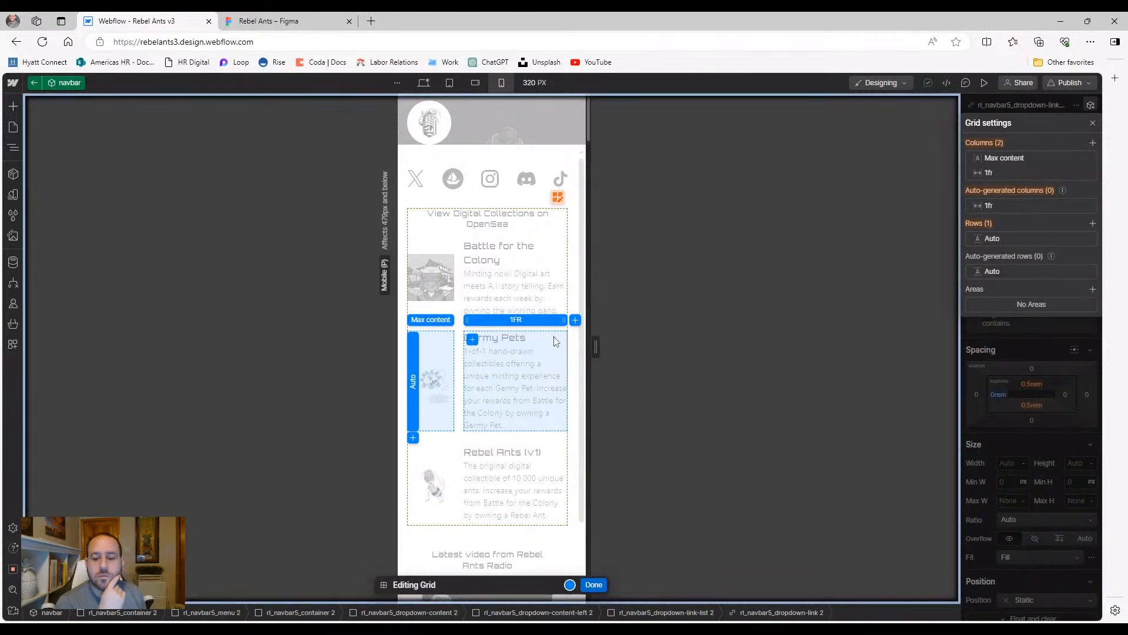
click(594, 585)
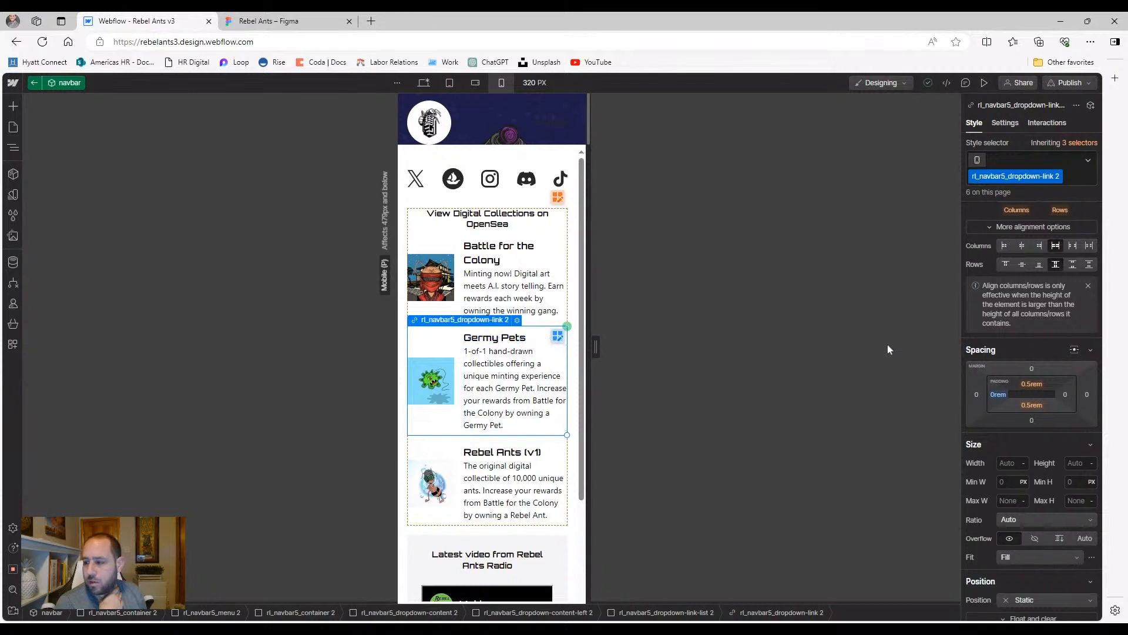
scroll(1024, 296, up, 3)
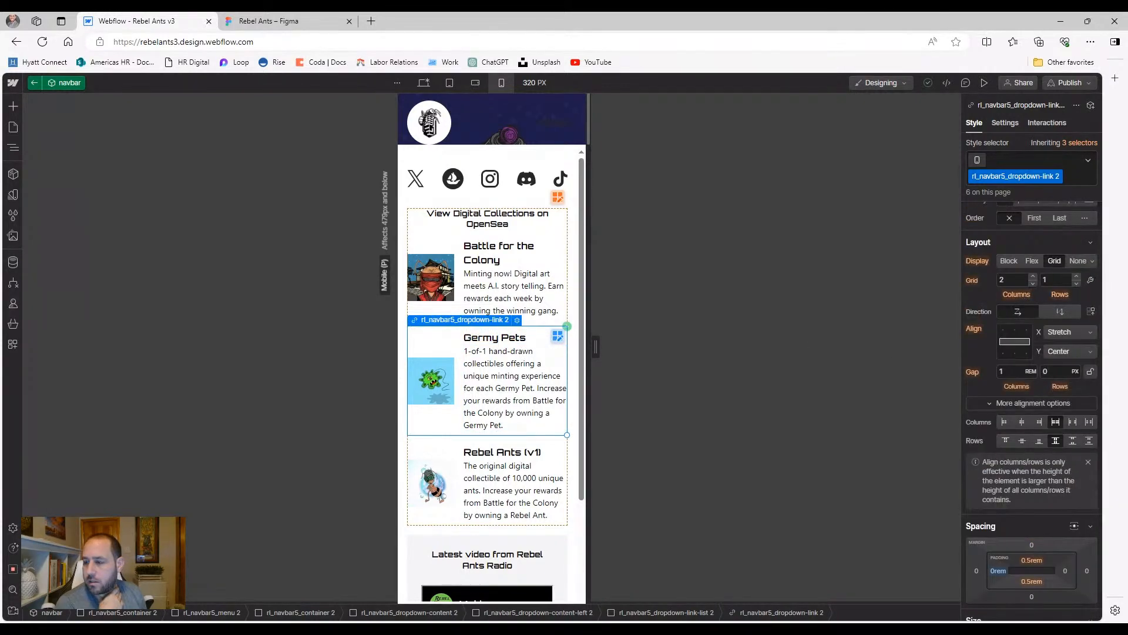
click(1033, 283)
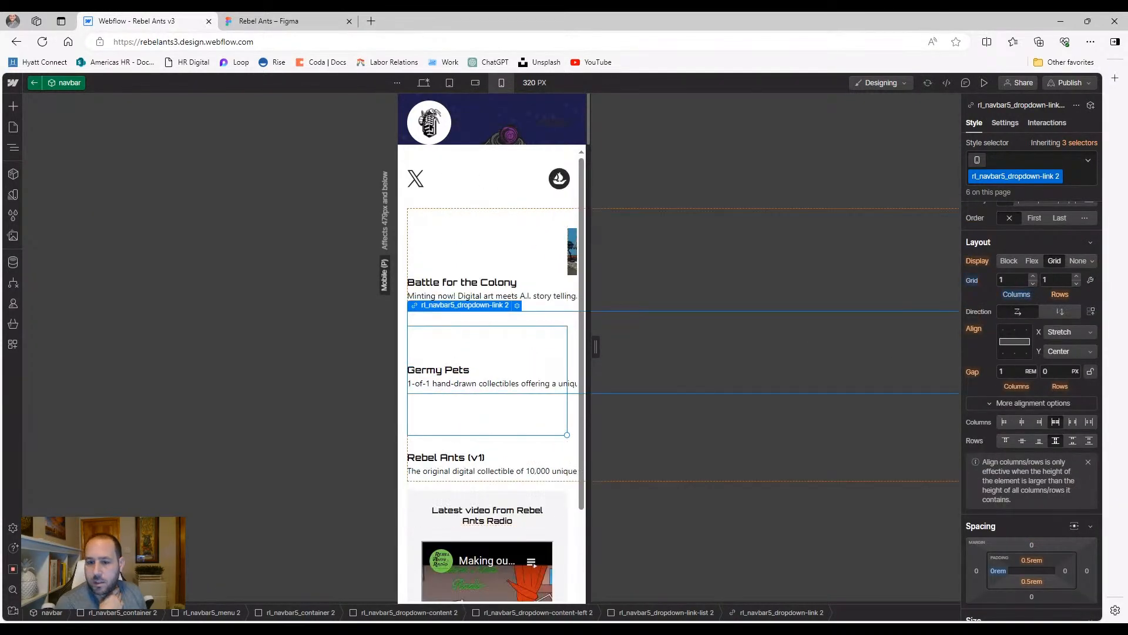
click(1077, 277)
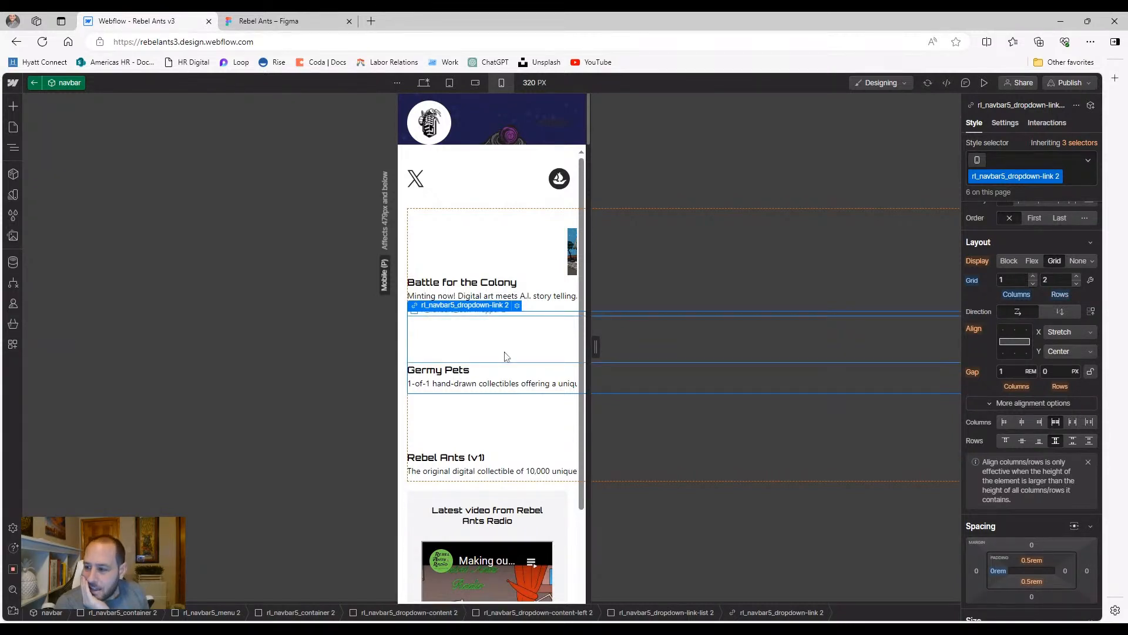
key(ctrl+z)
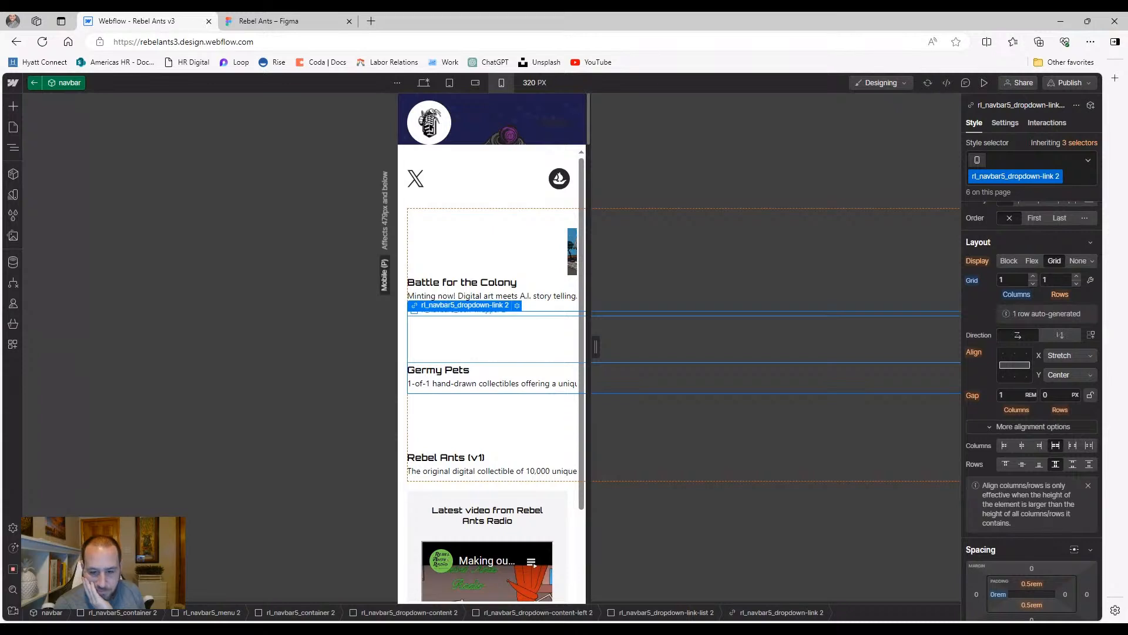
key(ctrl+z)
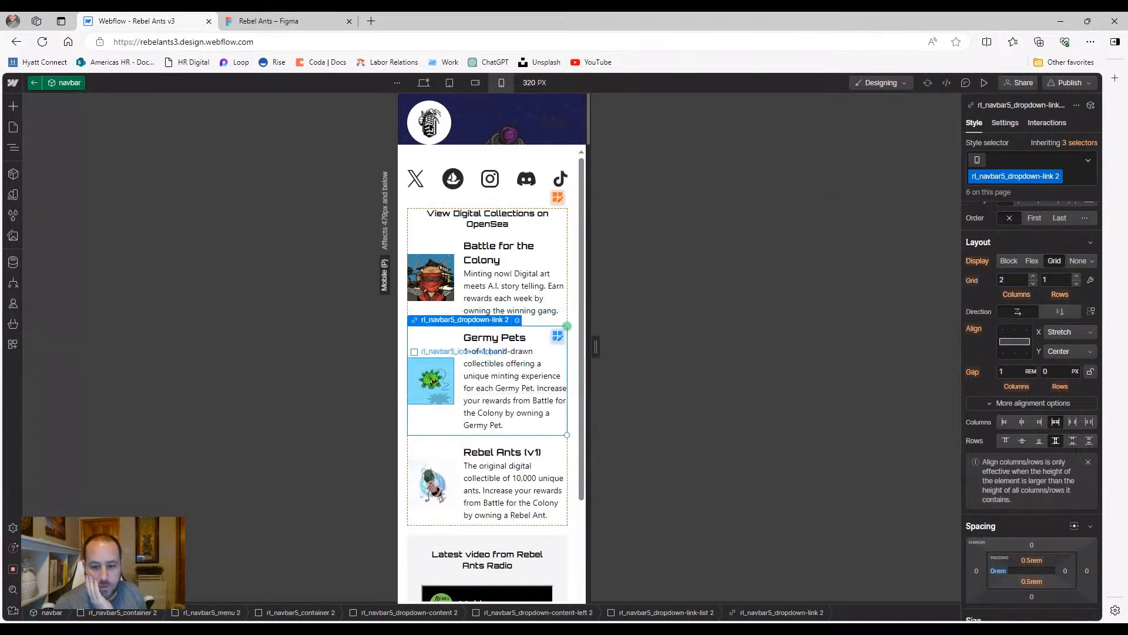
click(409, 532)
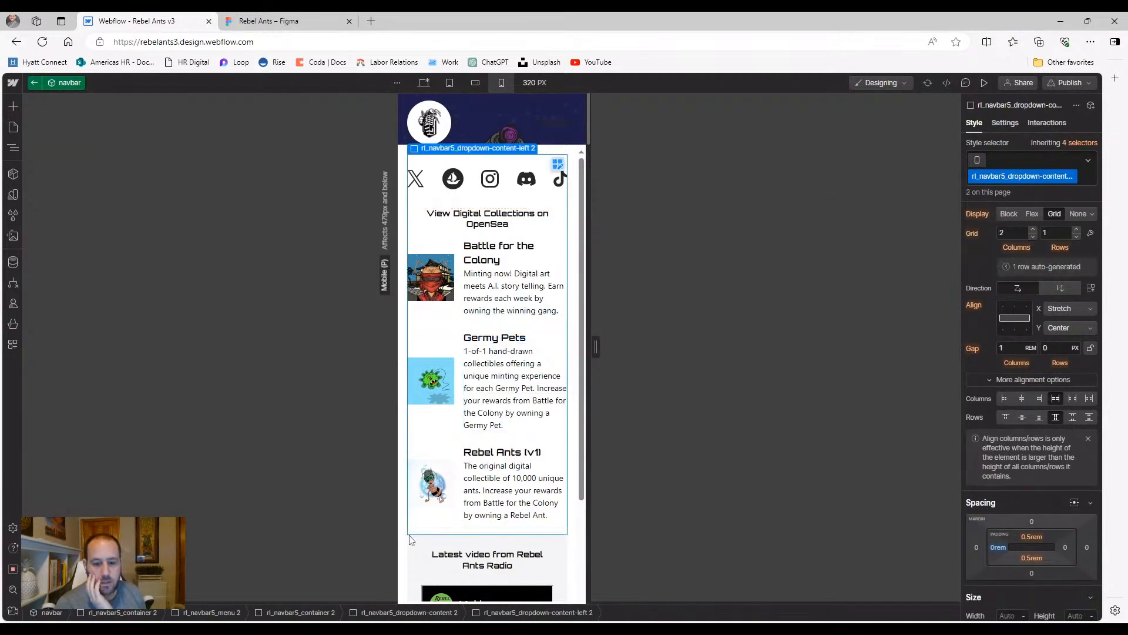
Clear the Rebel Ants card's alignment and align its image wrapper to Start (top)
click(463, 460)
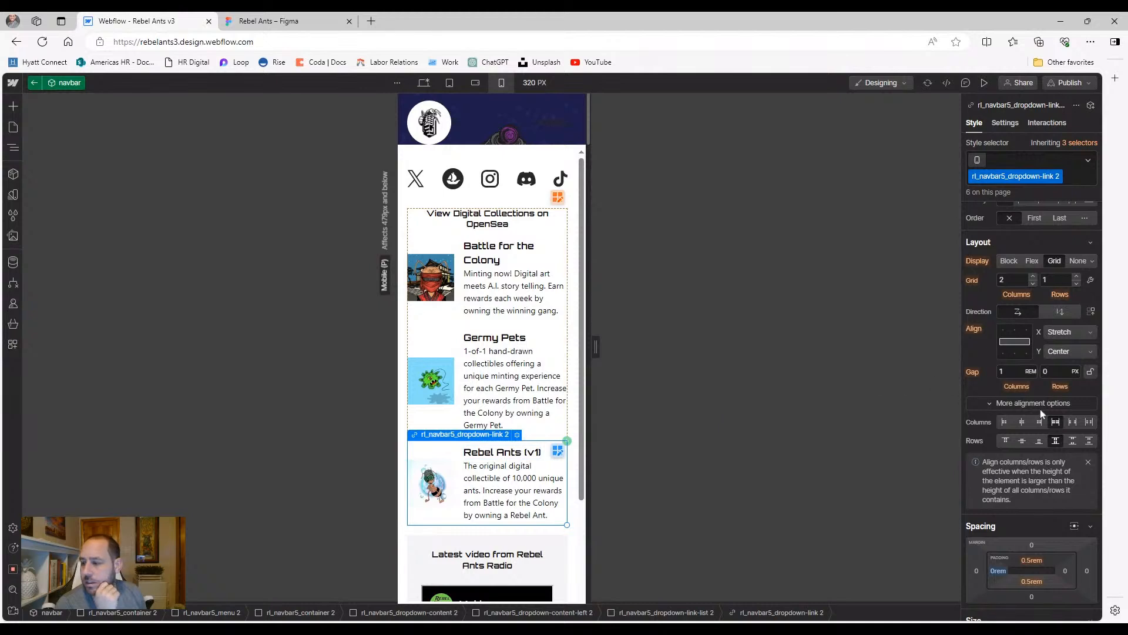
scroll(1043, 425, up, 2)
click(1023, 301)
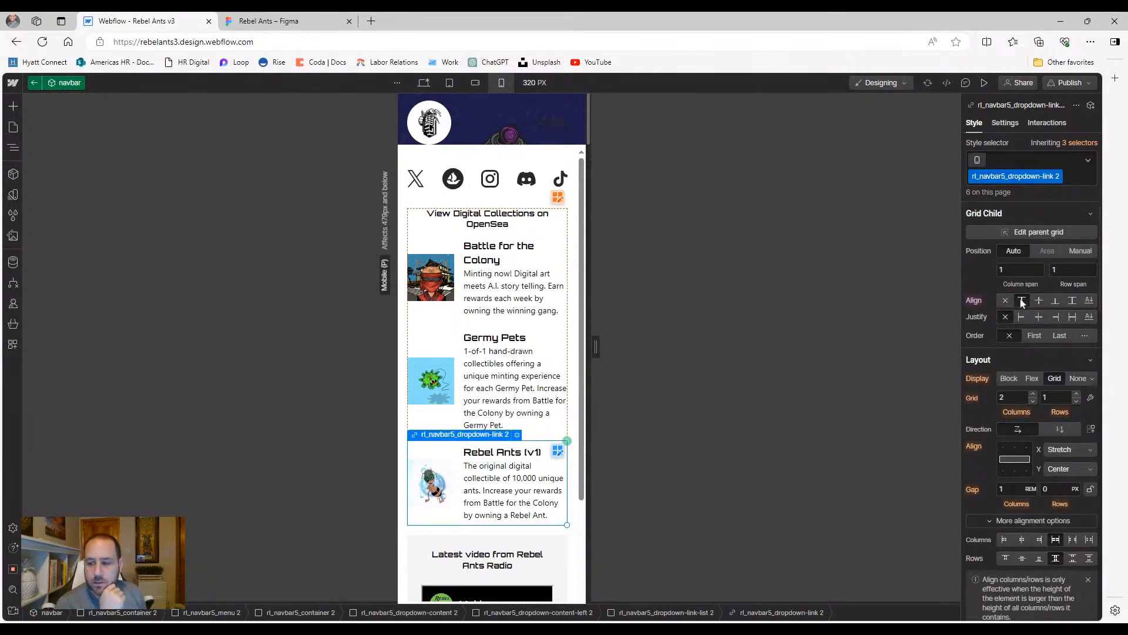
click(974, 300)
click(975, 317)
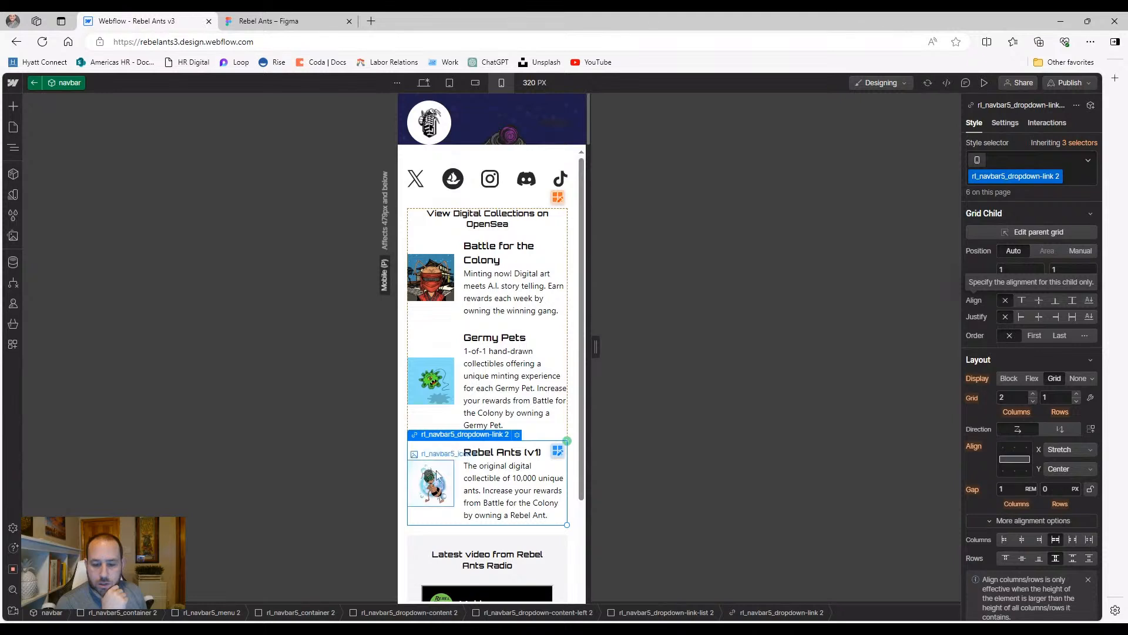
click(436, 472)
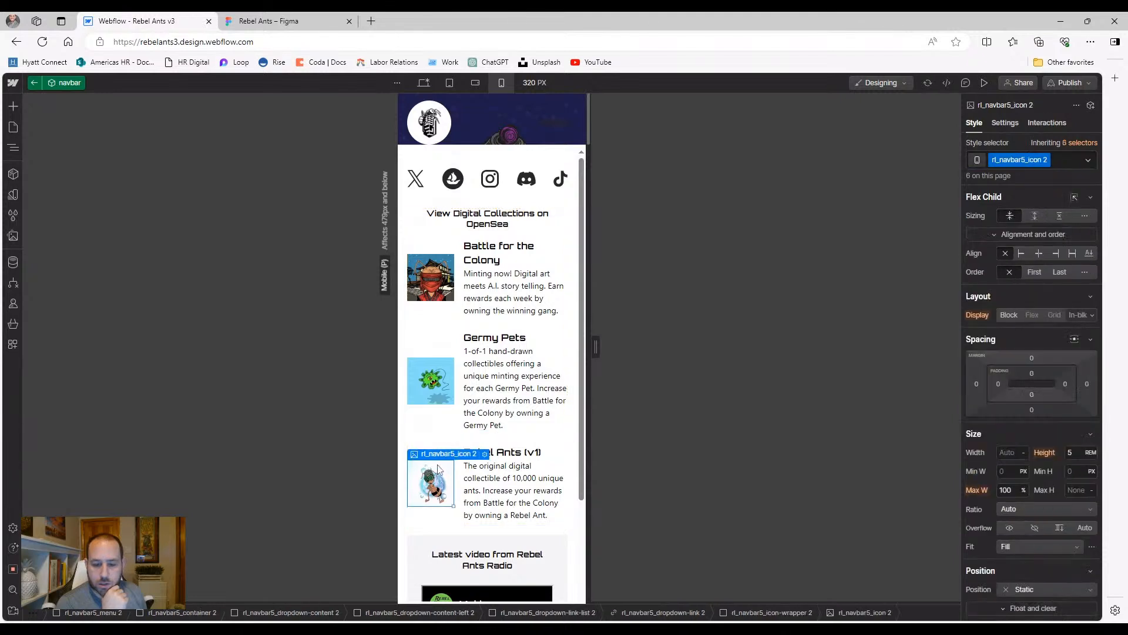
click(23, 149)
click(74, 421)
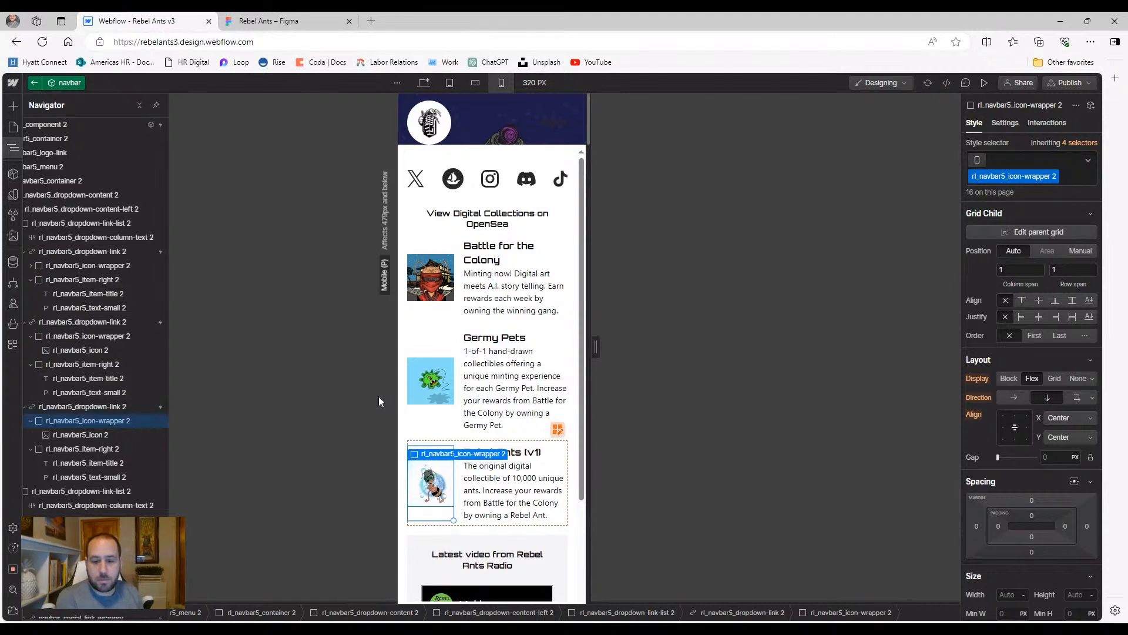
click(1021, 301)
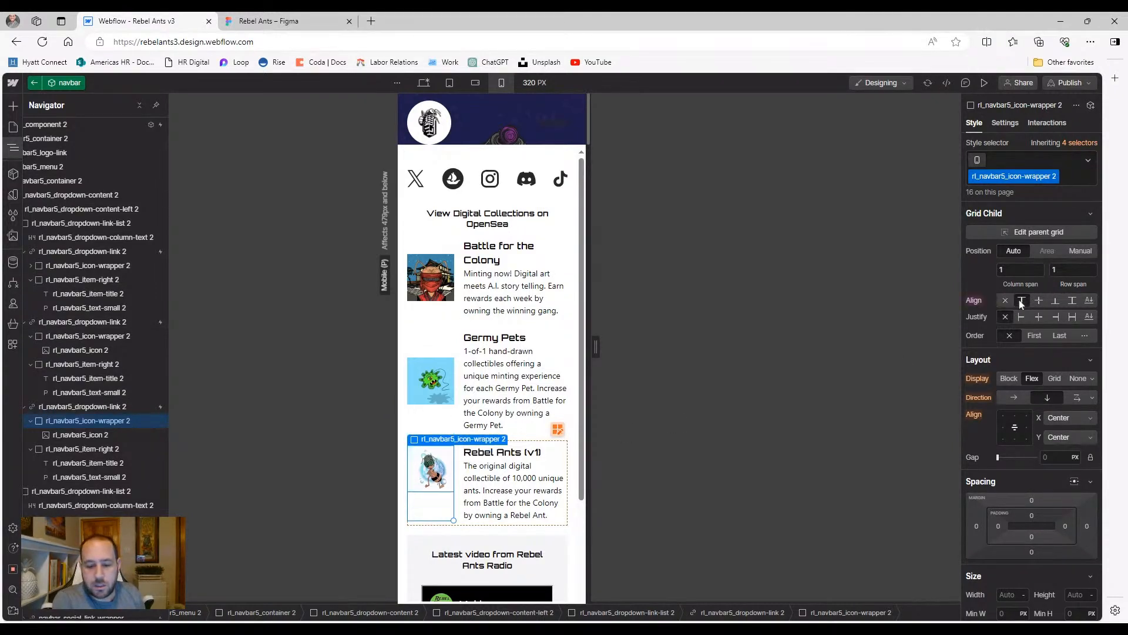
click(412, 543)
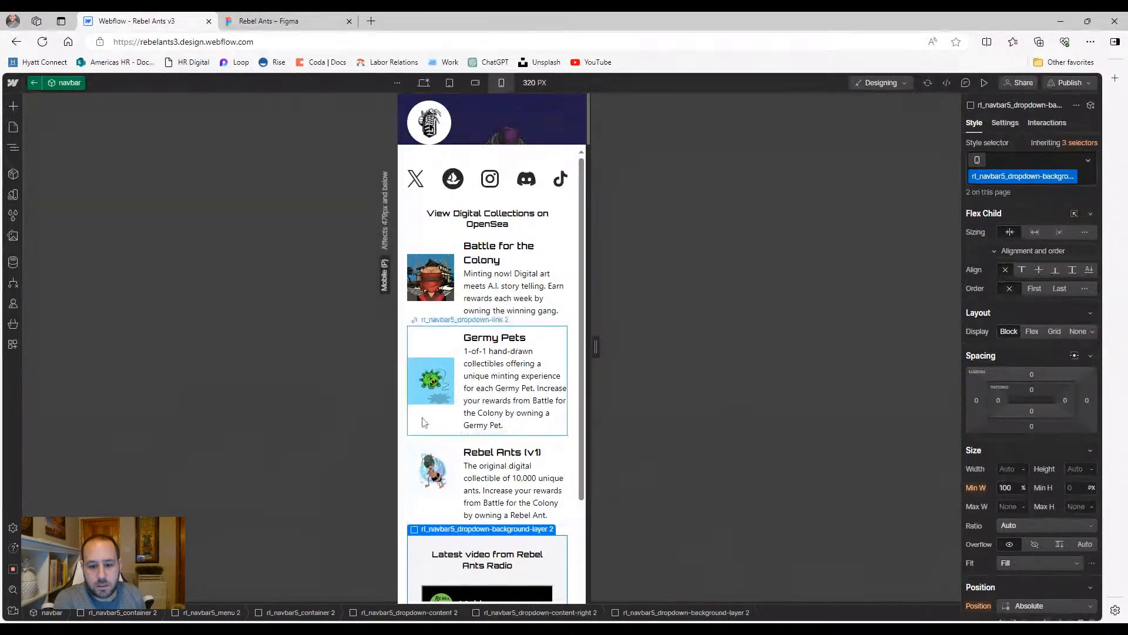
Align the Germy Pets and Battle for the Colony image wrappers to Start (top)
click(435, 354)
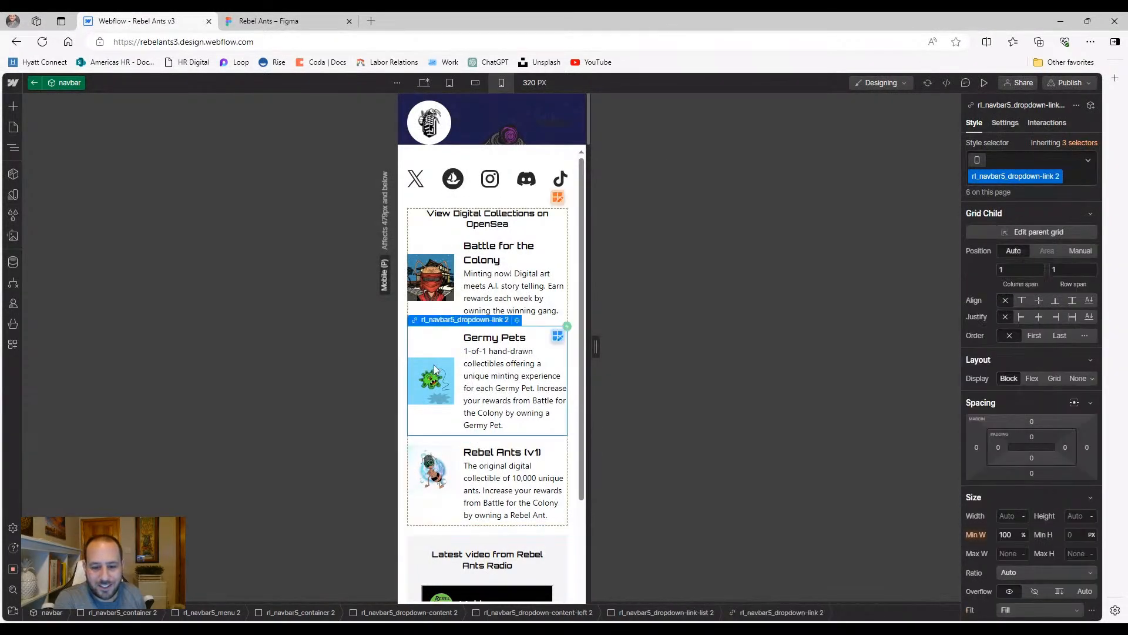
click(13, 148)
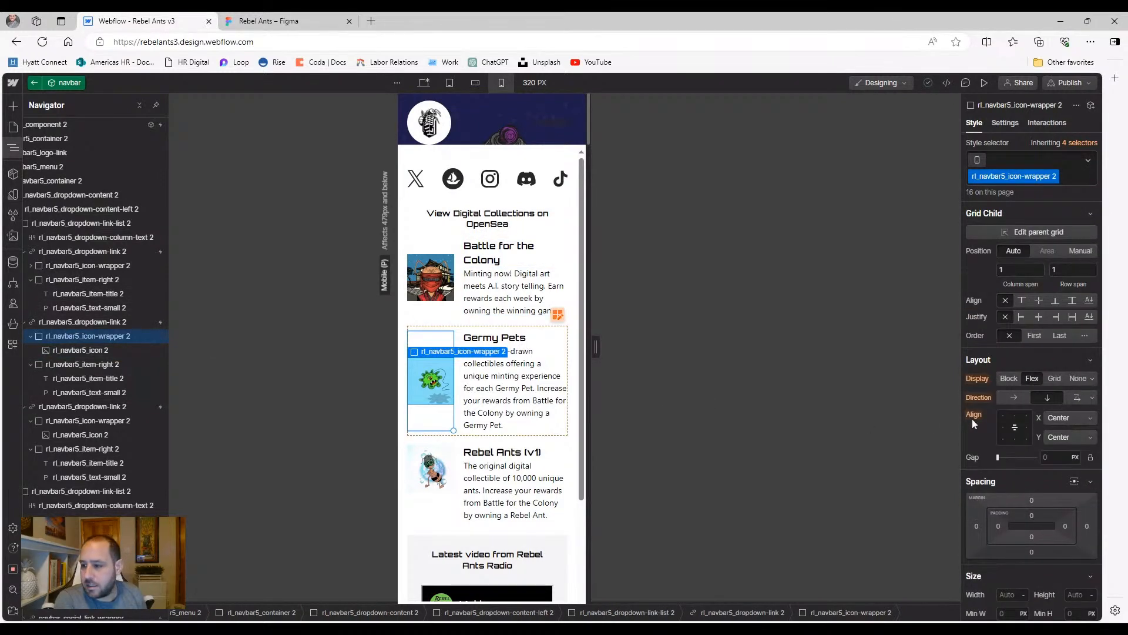
click(1023, 301)
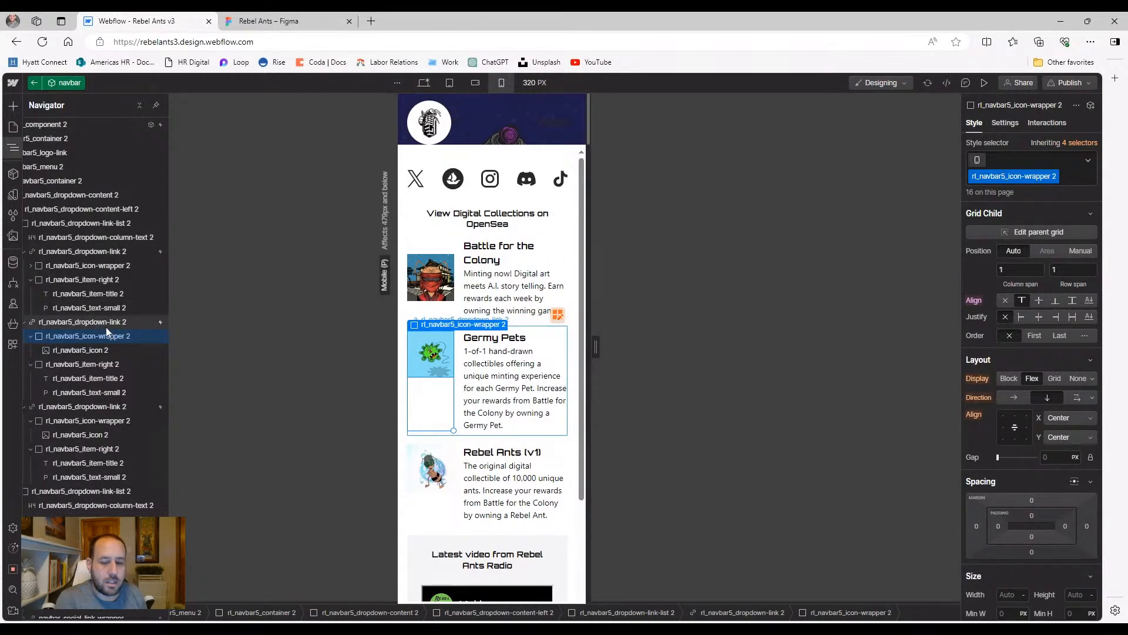
click(88, 251)
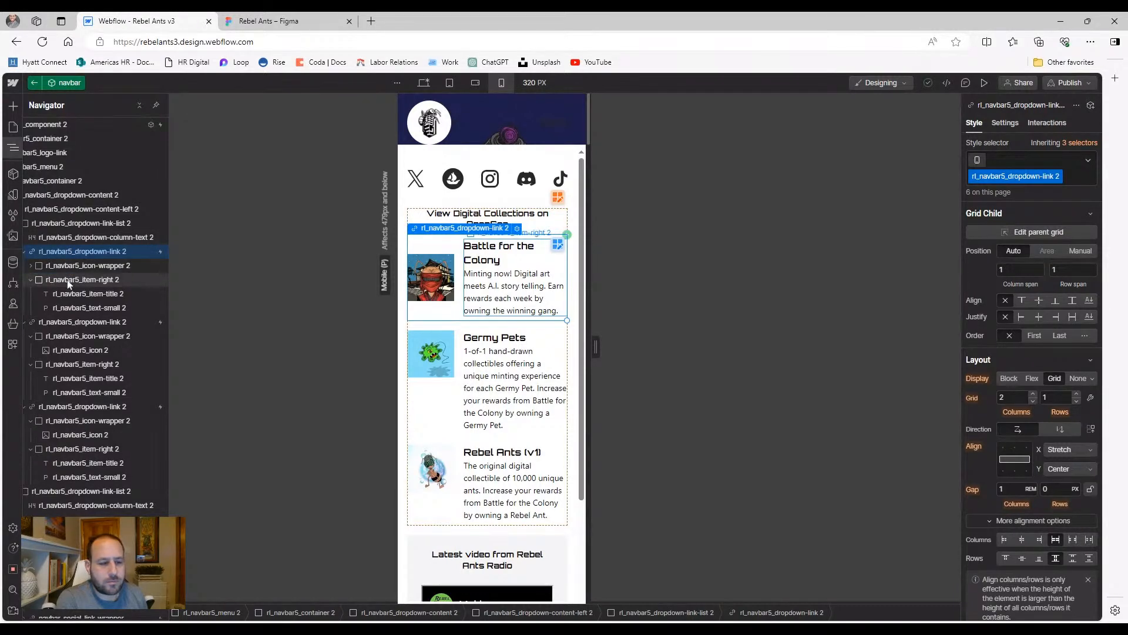
click(68, 266)
click(30, 266)
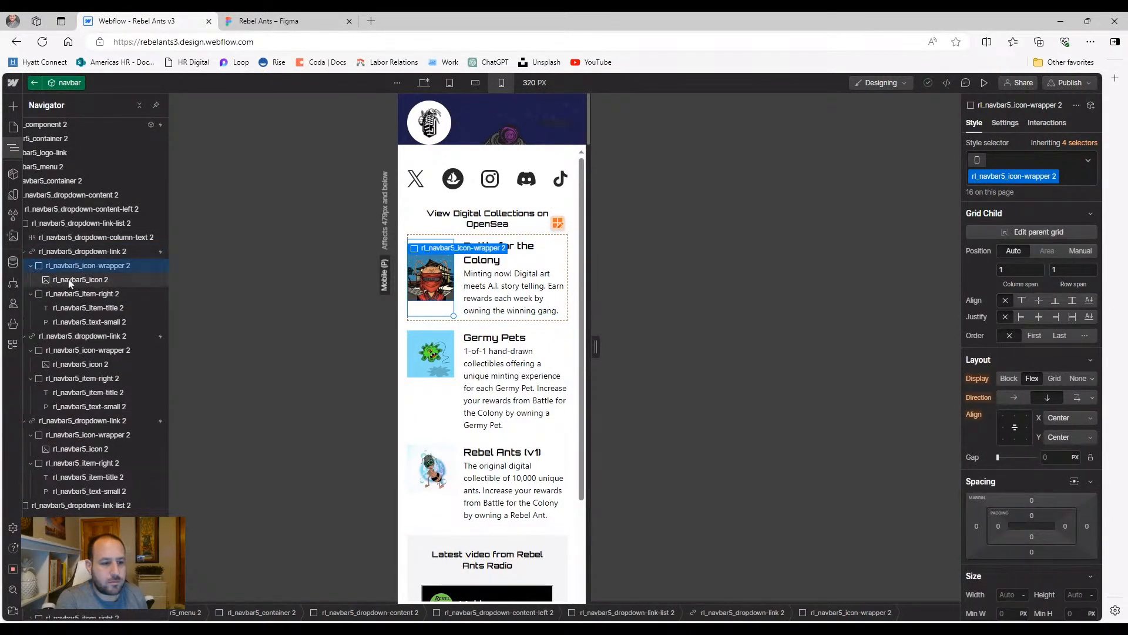
click(71, 279)
click(95, 270)
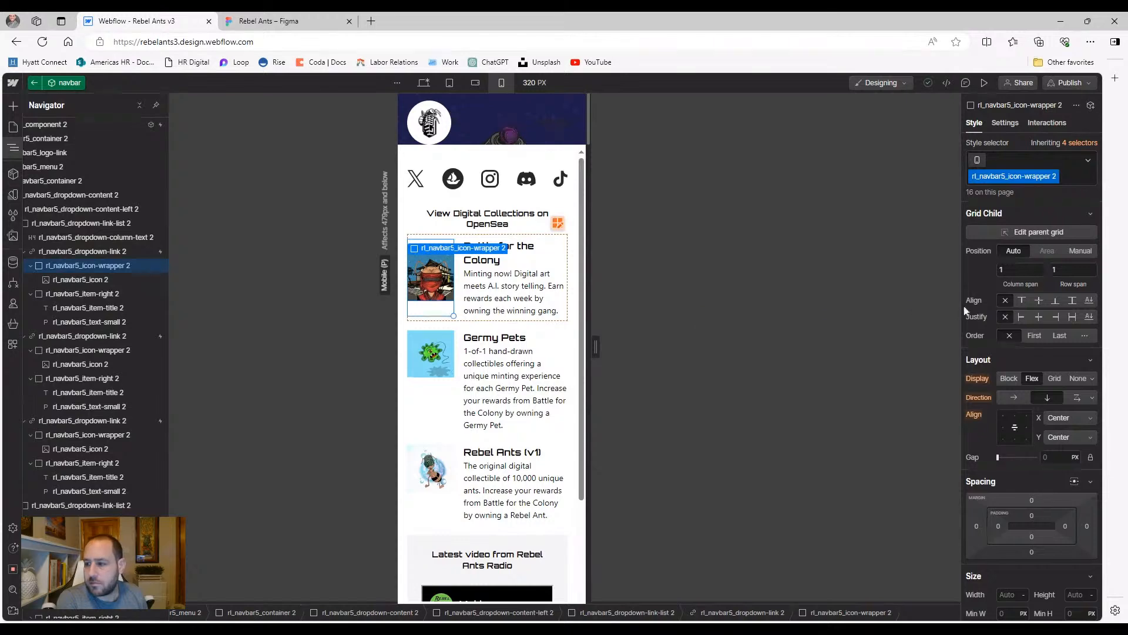
click(1022, 300)
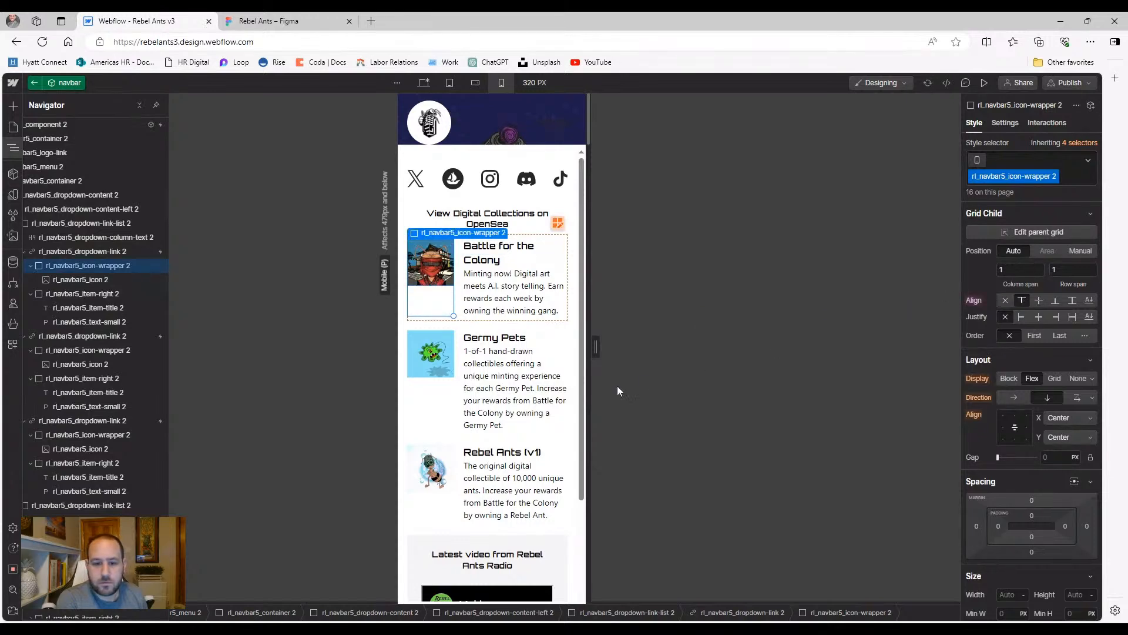
click(423, 405)
scroll(413, 415, down, 4)
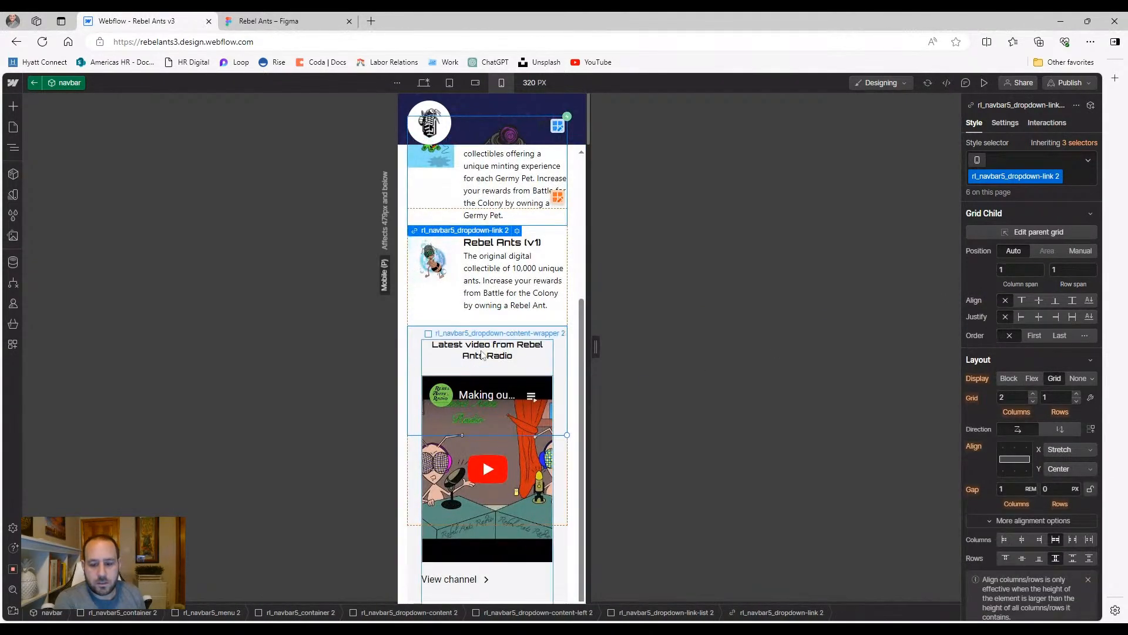
Preview the site at Desktop width and open its MENU
scroll(456, 544, up, 4)
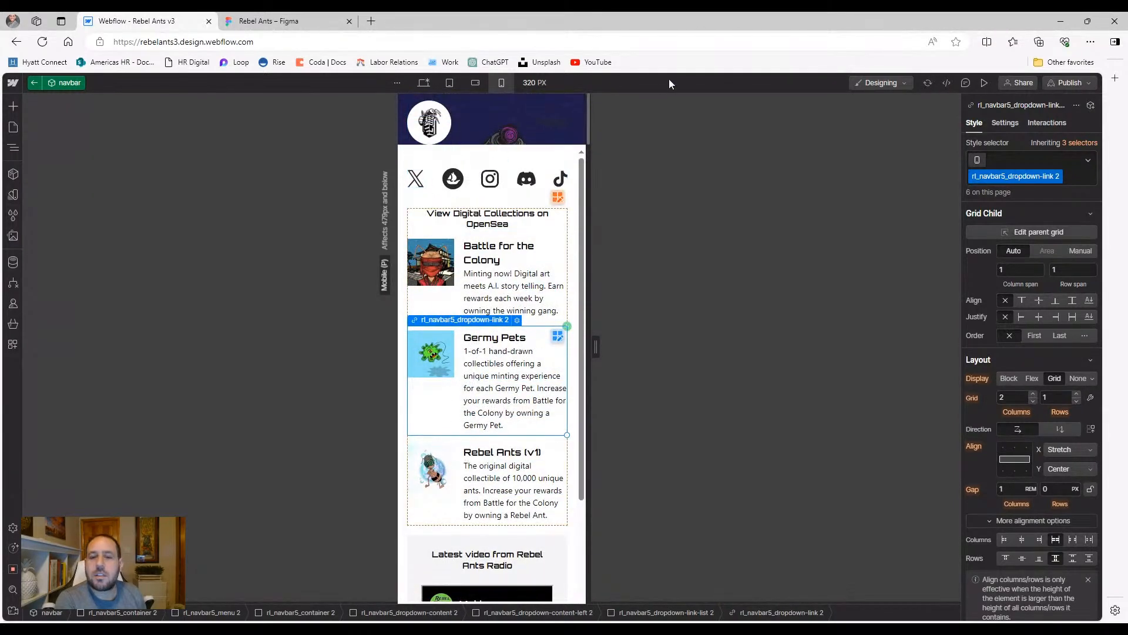
click(431, 86)
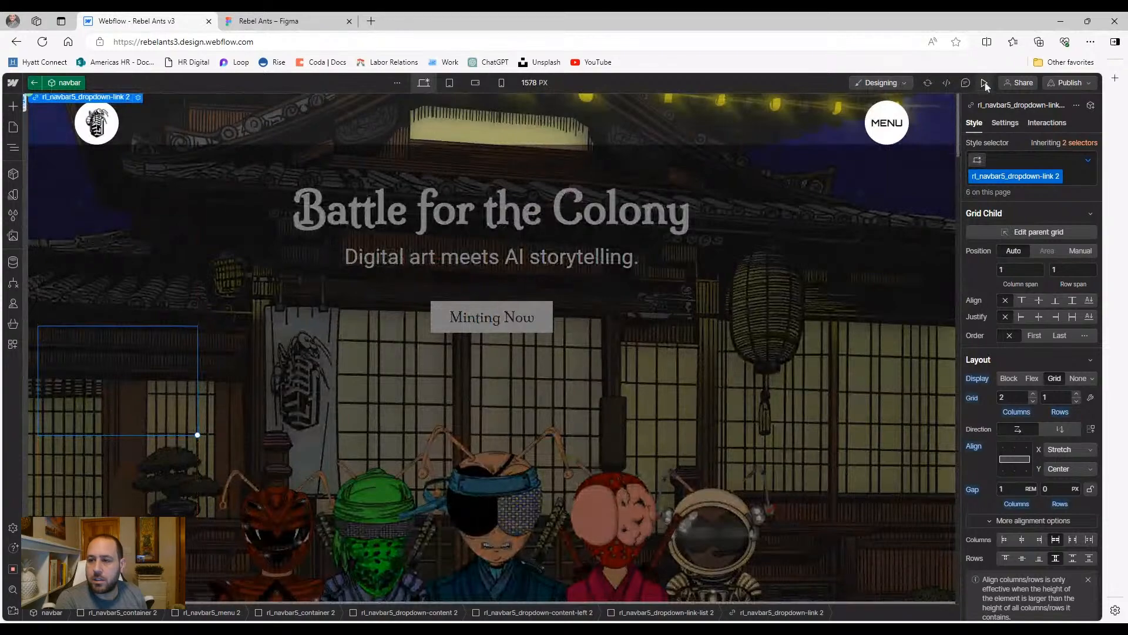
click(984, 82)
click(1014, 127)
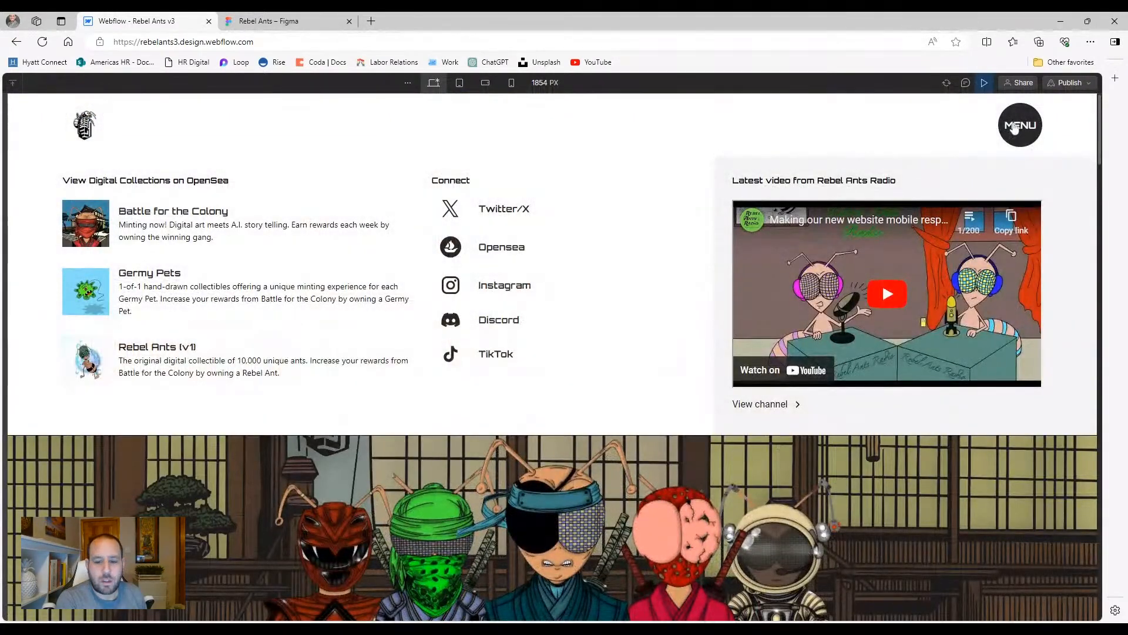
Test the MENU opening and closing in the 768 px tablet preview, then exit preview
click(1014, 126)
key(shift+2)
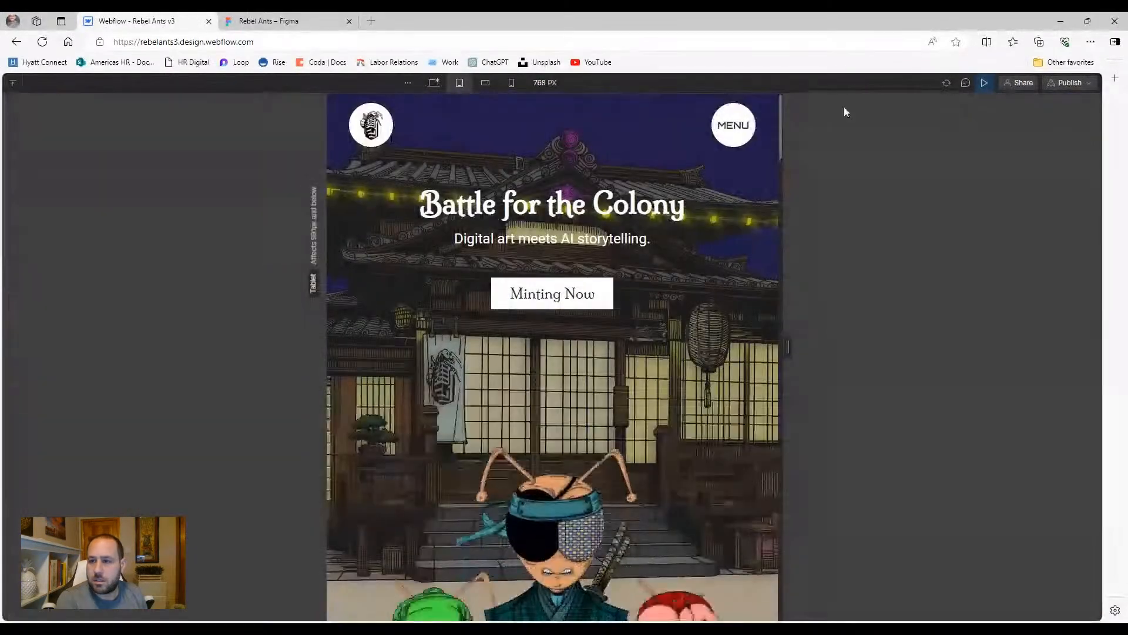
click(737, 124)
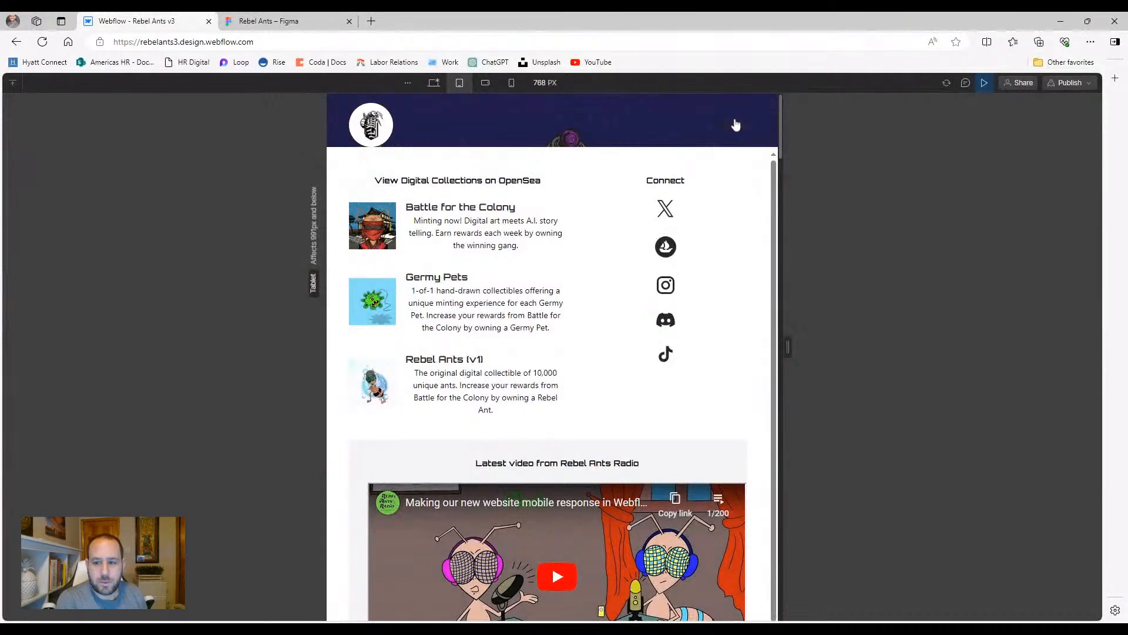
click(733, 124)
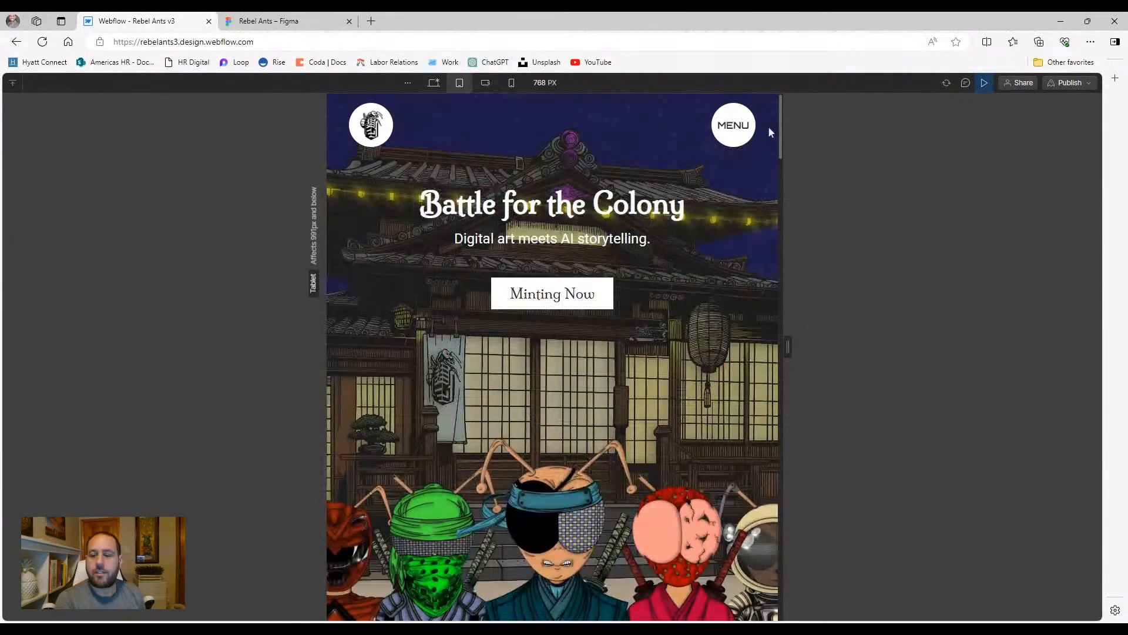
click(729, 121)
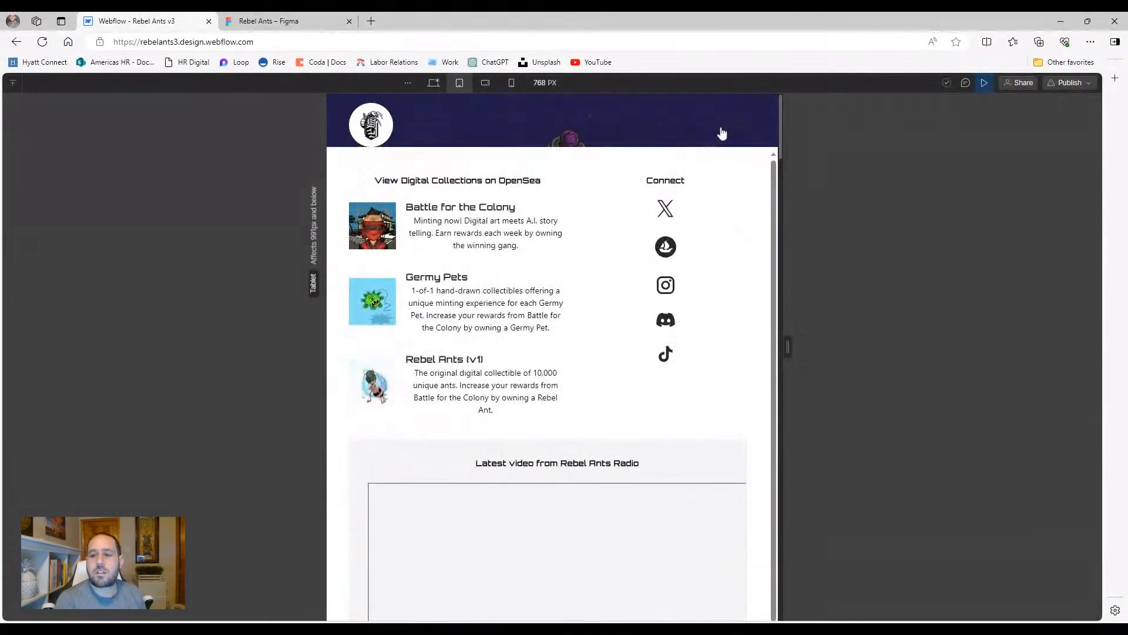
click(721, 130)
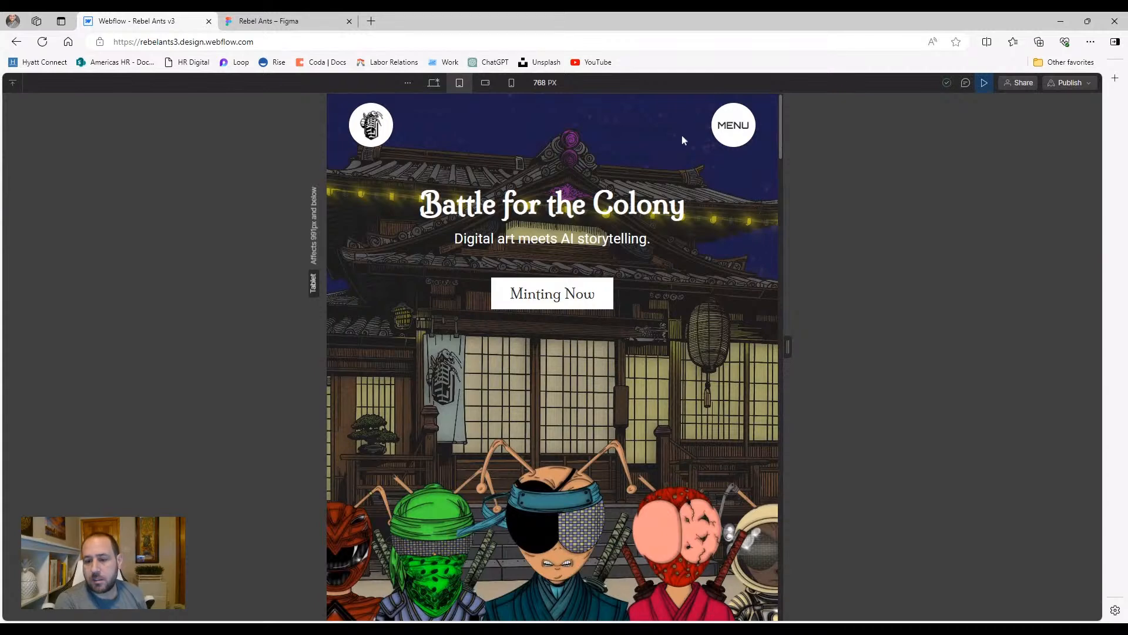
click(984, 83)
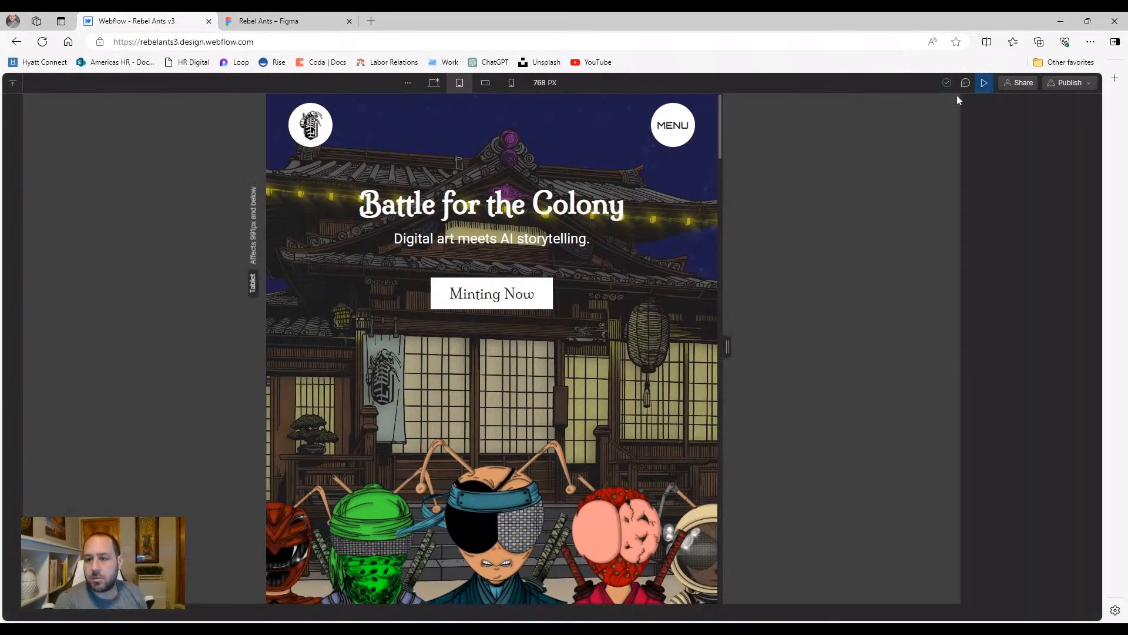
Check the MENU icon's interactions and collapse the dropdown content branch in the Navigator
click(664, 145)
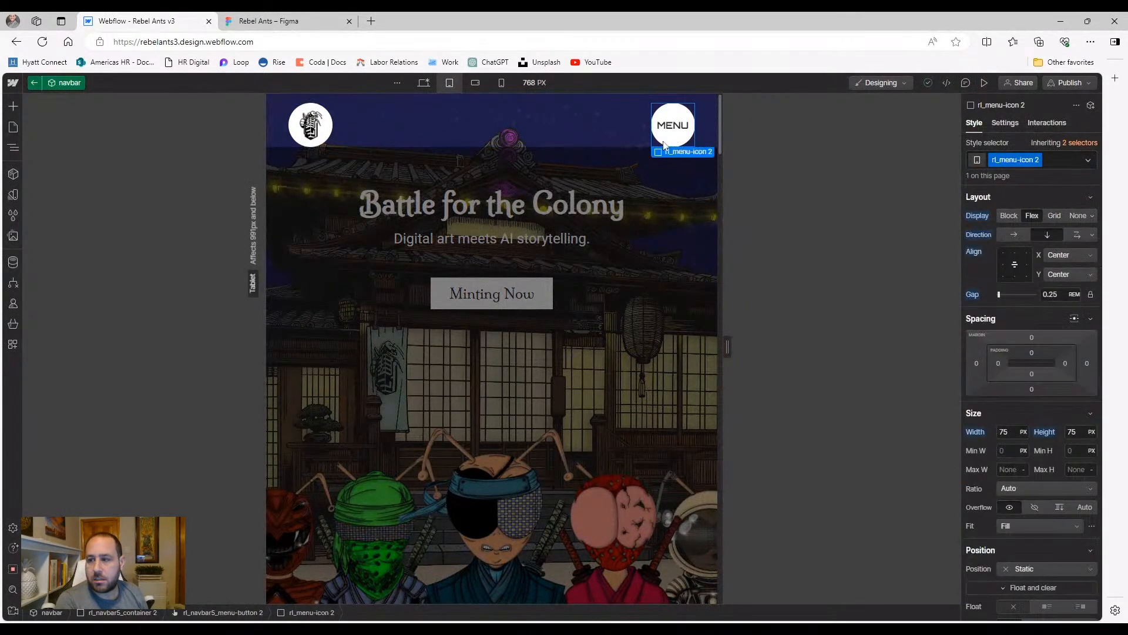
click(1056, 124)
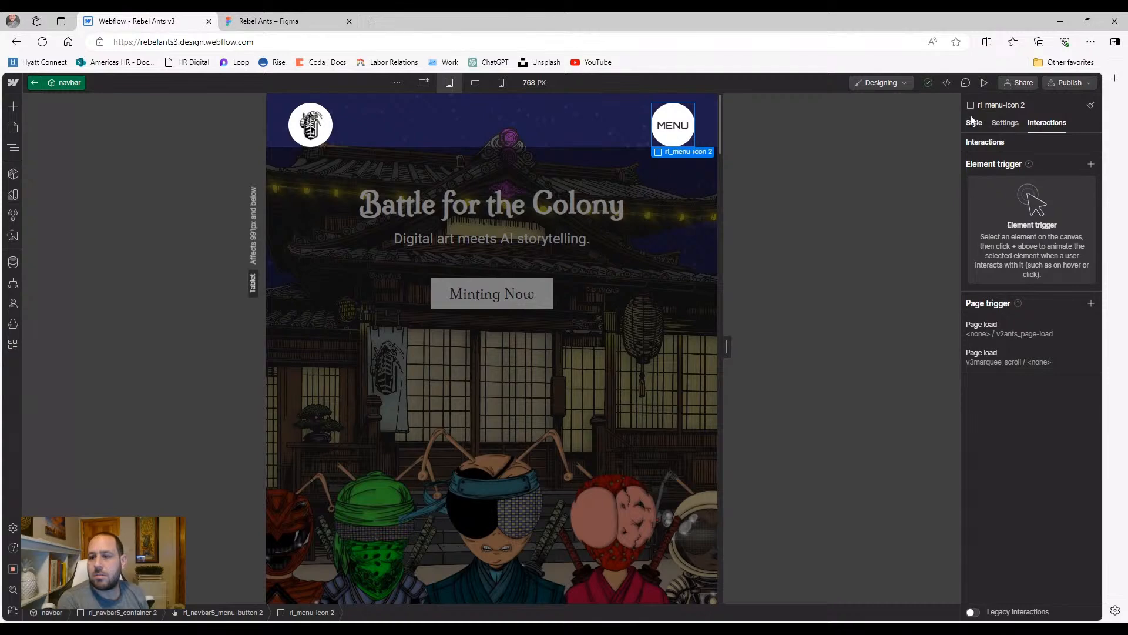
key(s)
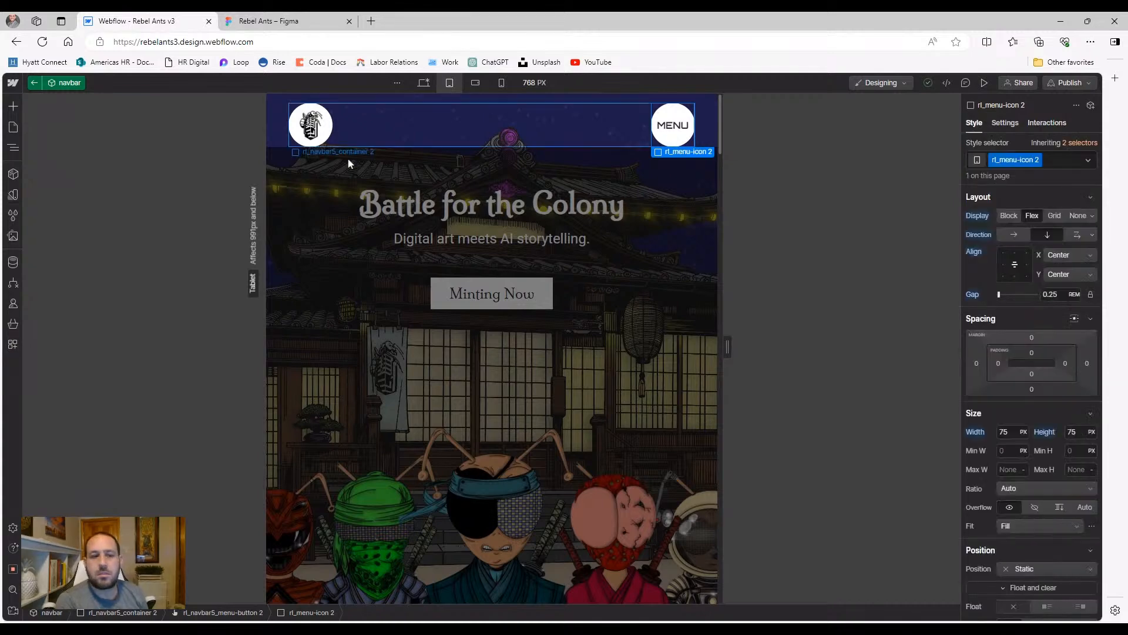
click(13, 147)
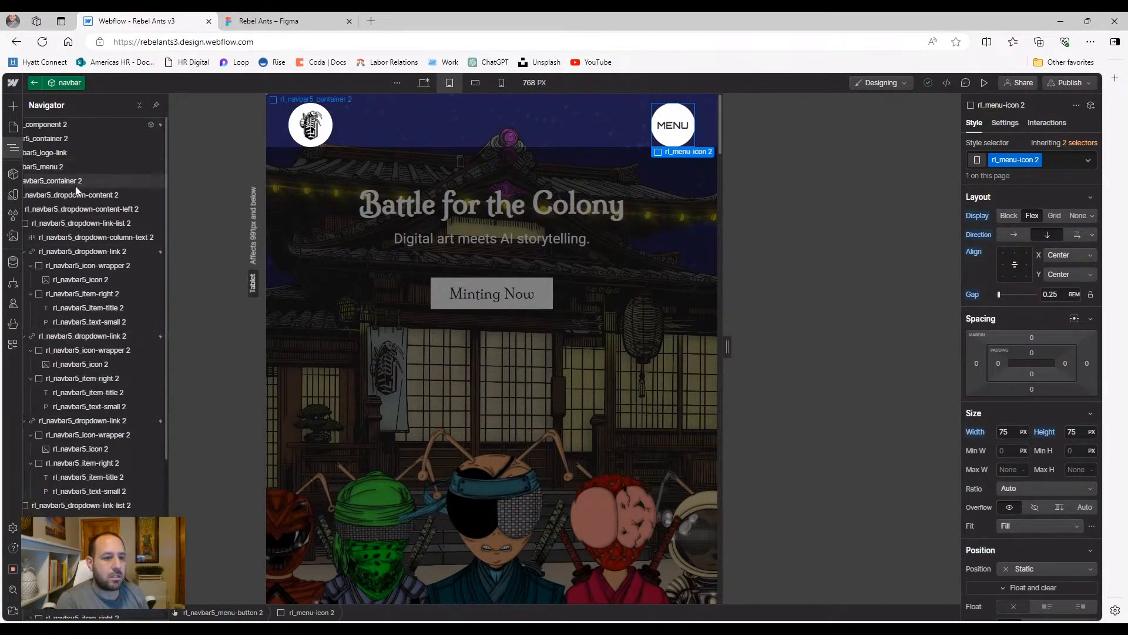
drag(67, 619, 30, 617)
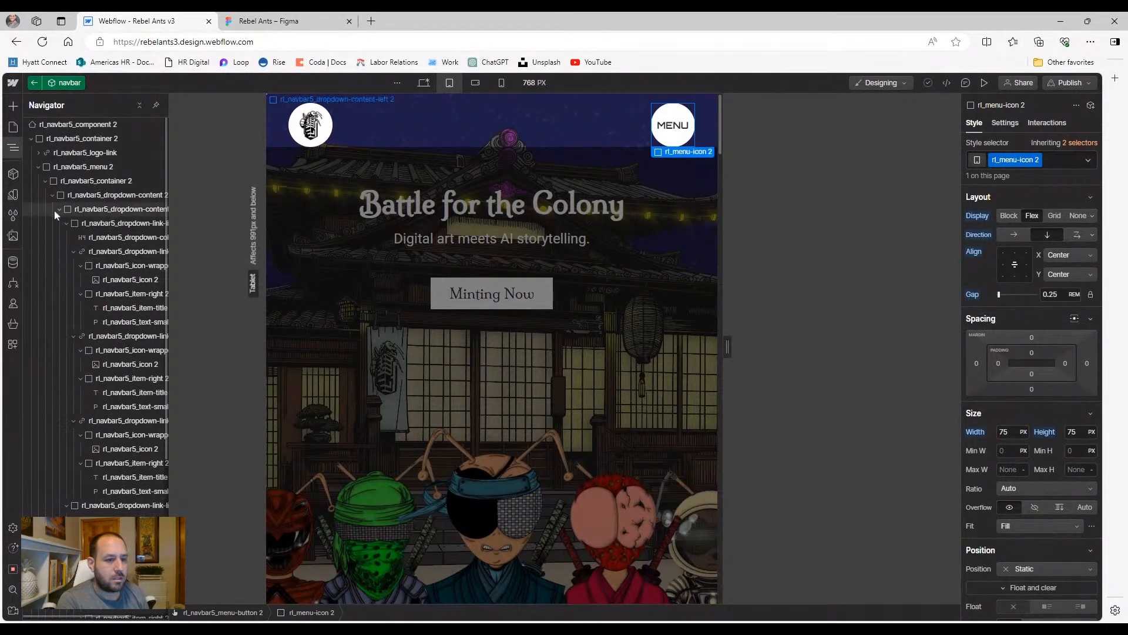
click(44, 181)
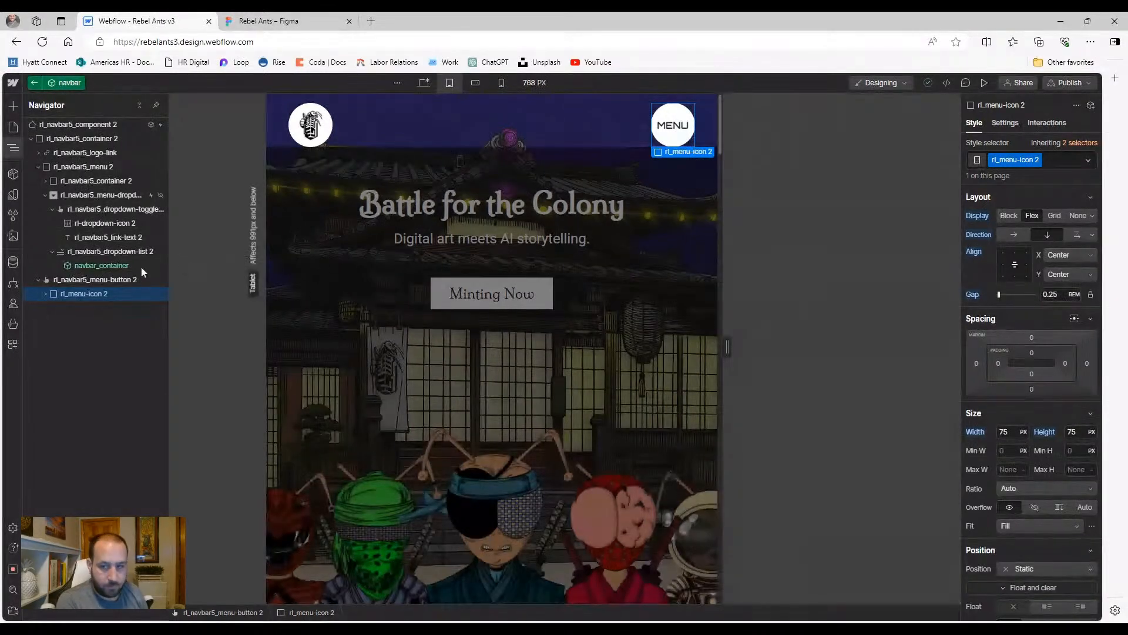
Inspect the interactions on menu-button 2 and the navbar, ending on the button's trigger list
click(98, 282)
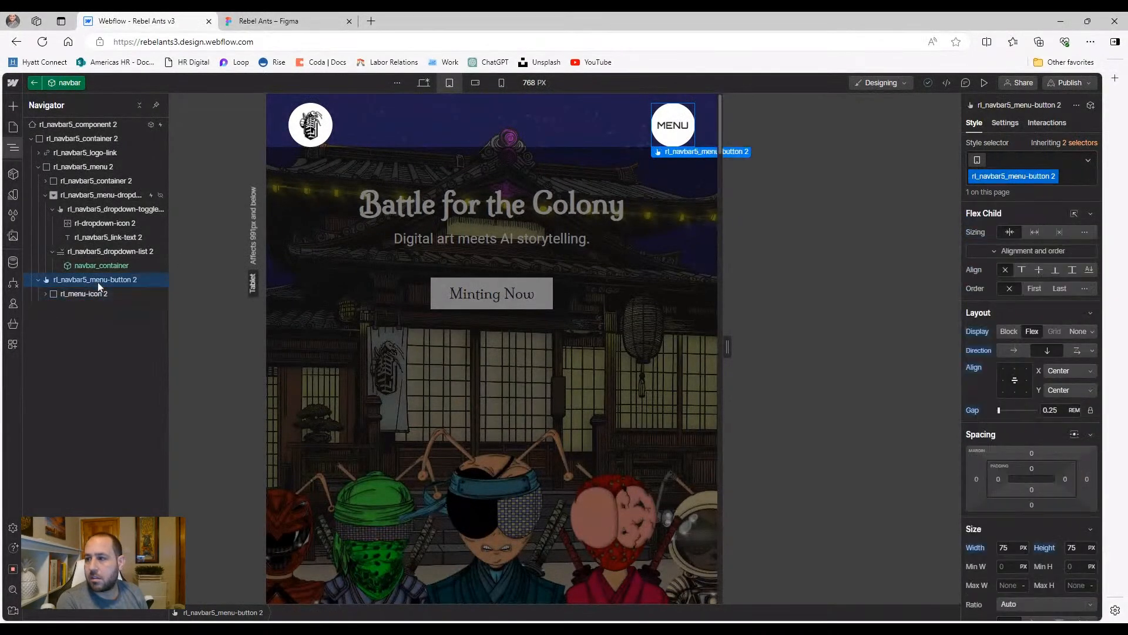
click(1048, 123)
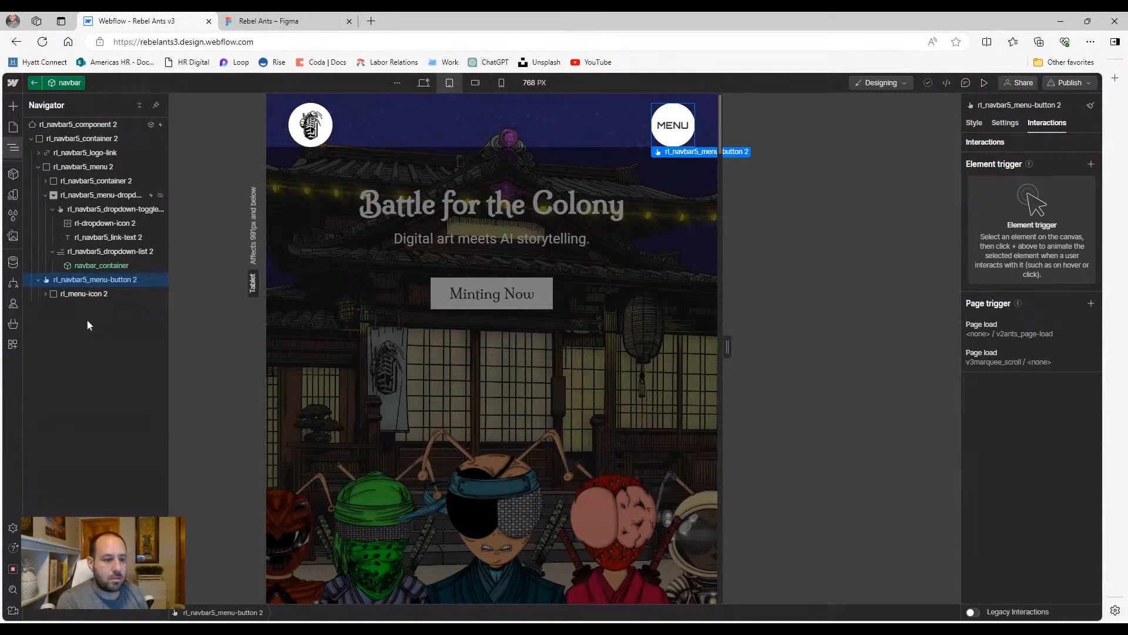
click(68, 297)
click(79, 282)
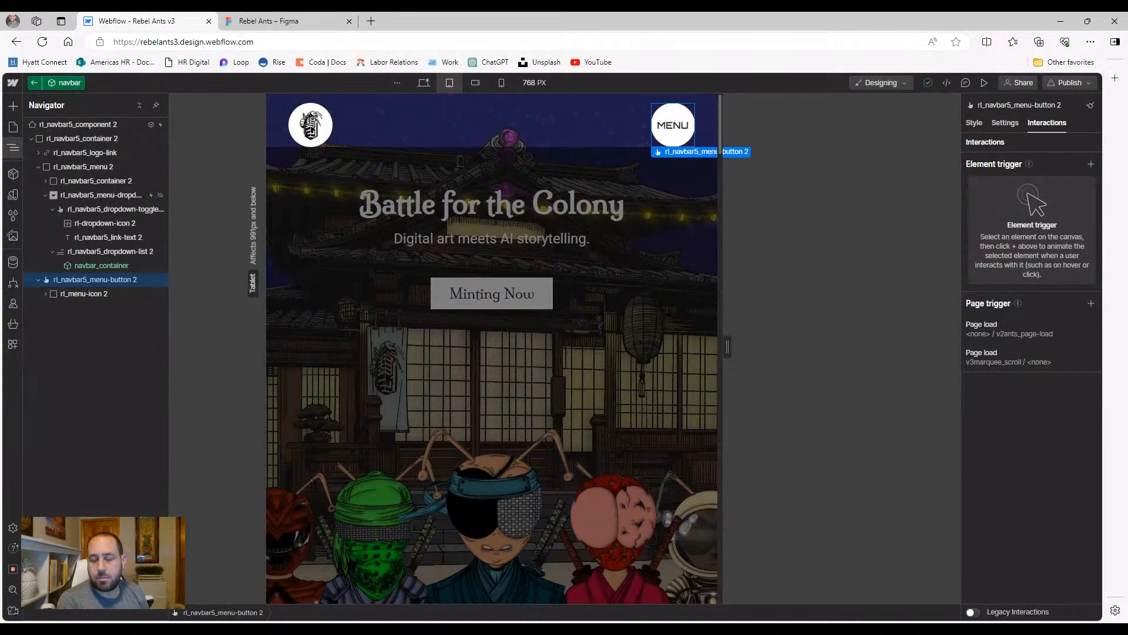
click(559, 106)
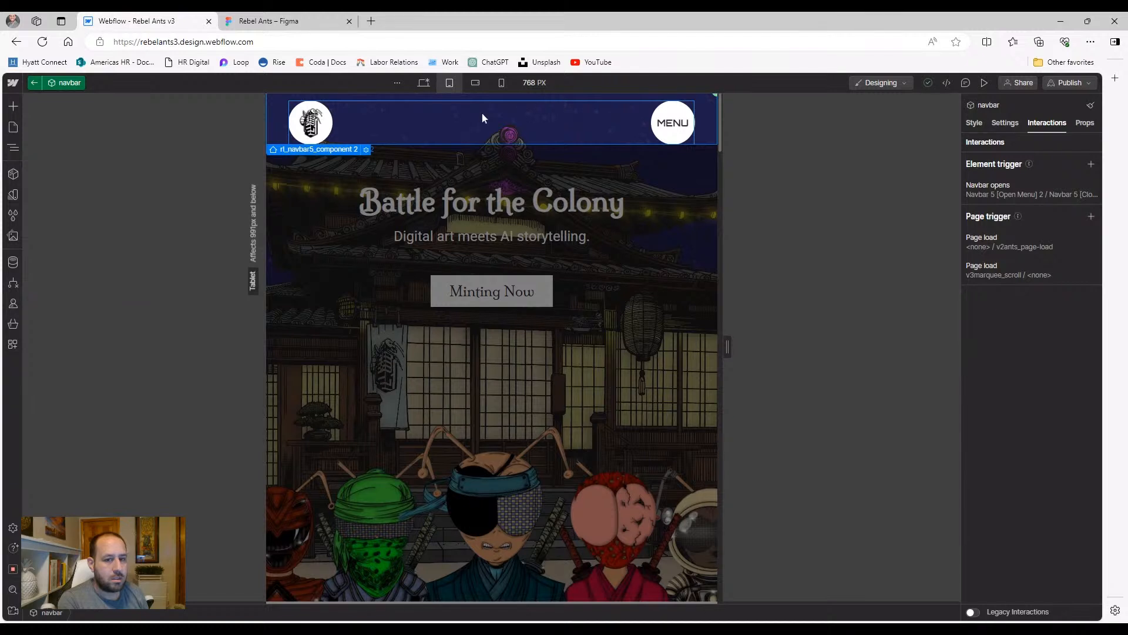
click(13, 148)
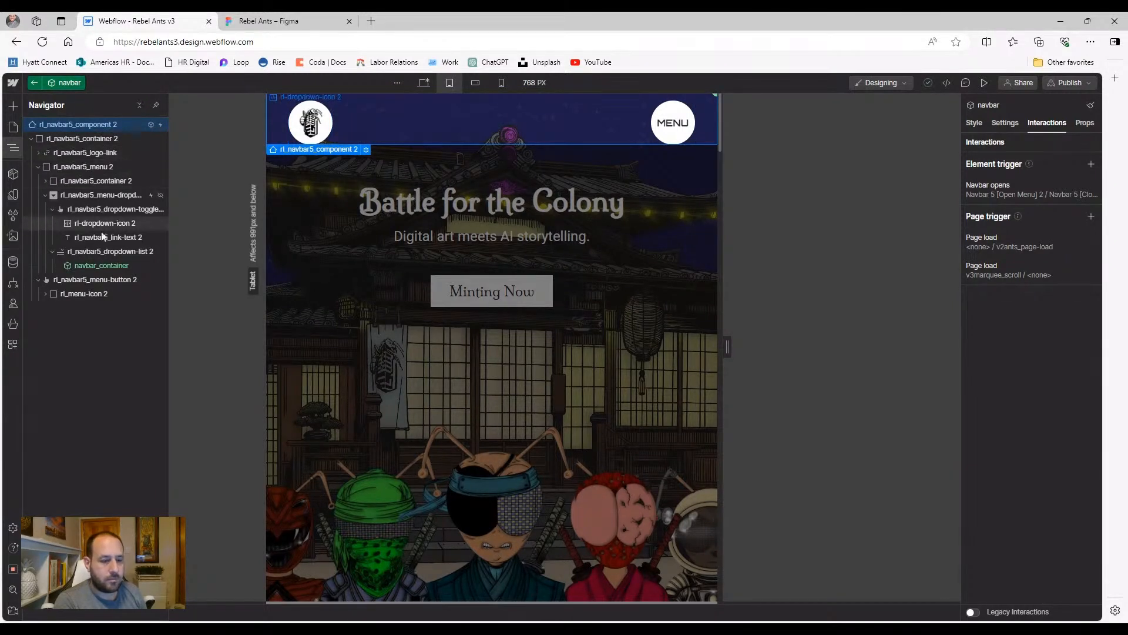
click(84, 284)
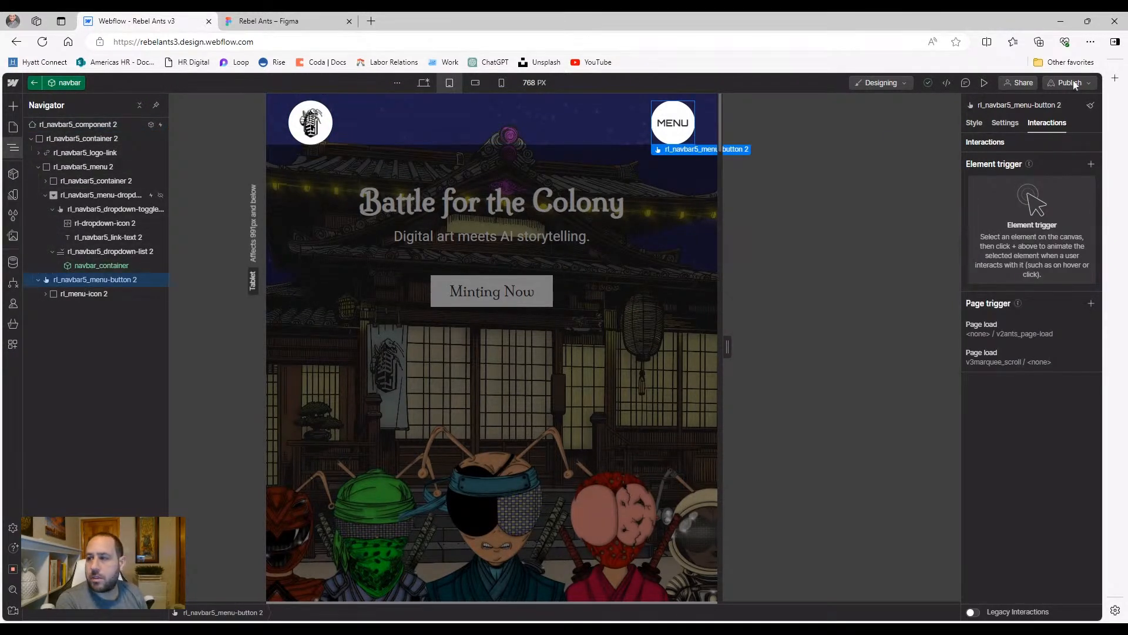
click(1089, 163)
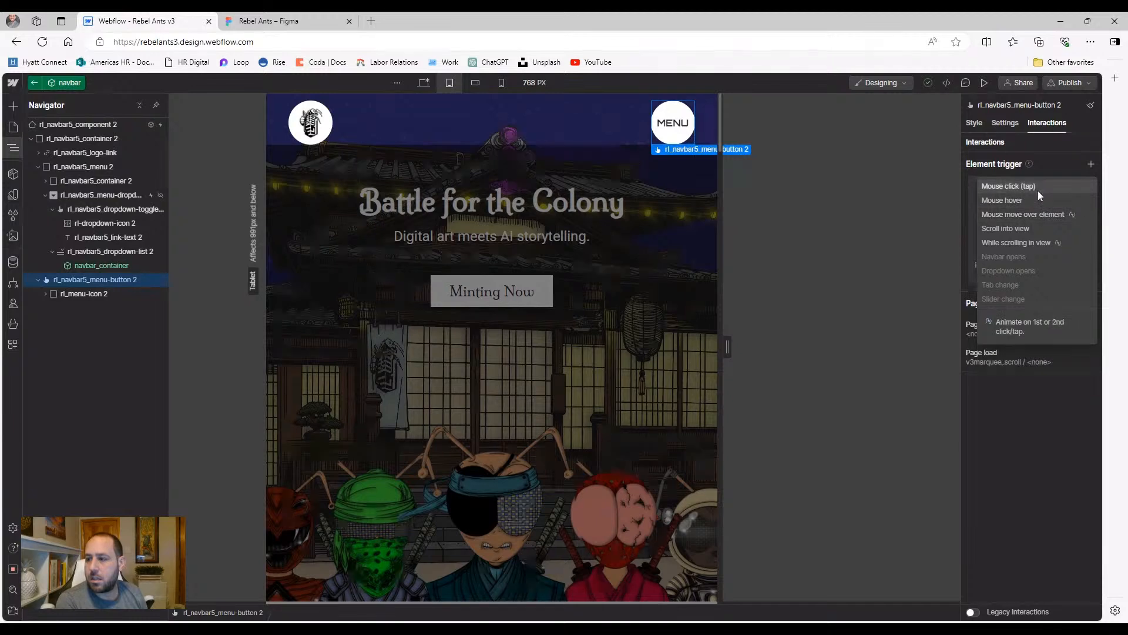
Add a Mouse click trigger that starts a new timed animation named navbar_mobile-menu-click
click(1037, 190)
click(1028, 227)
click(1028, 251)
click(1094, 245)
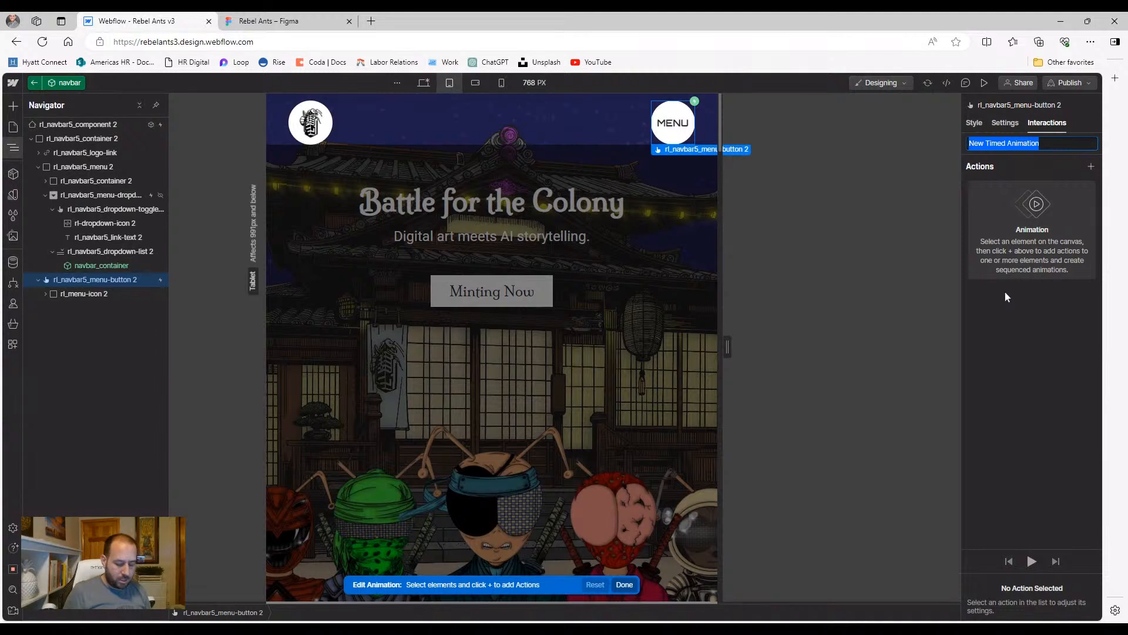
text(navbar-mobile-menu-click)
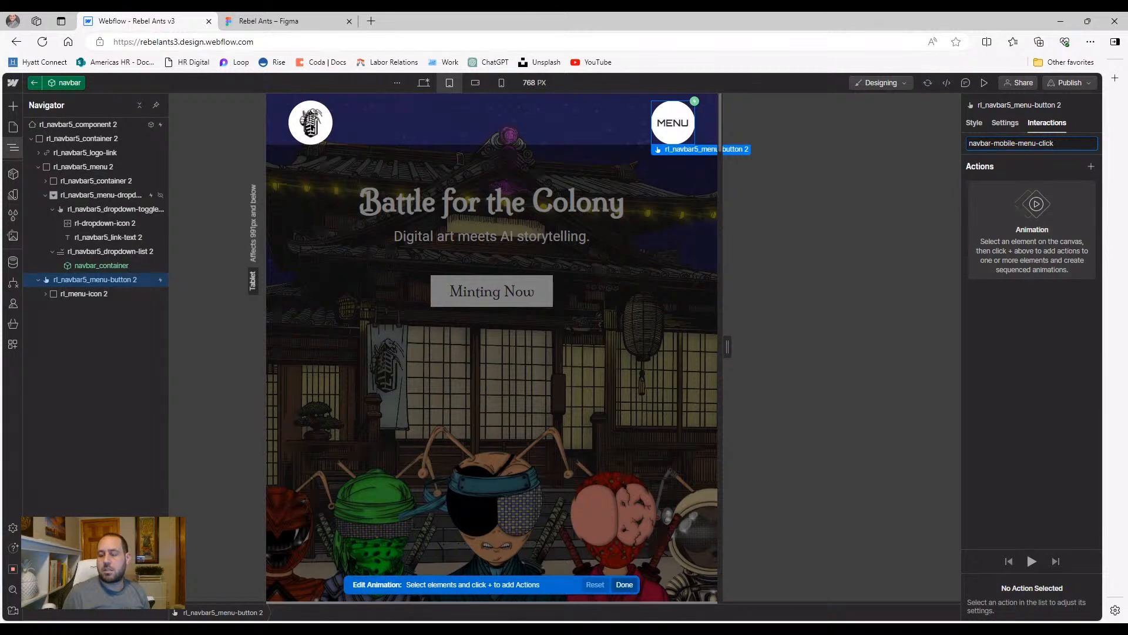
key(Return)
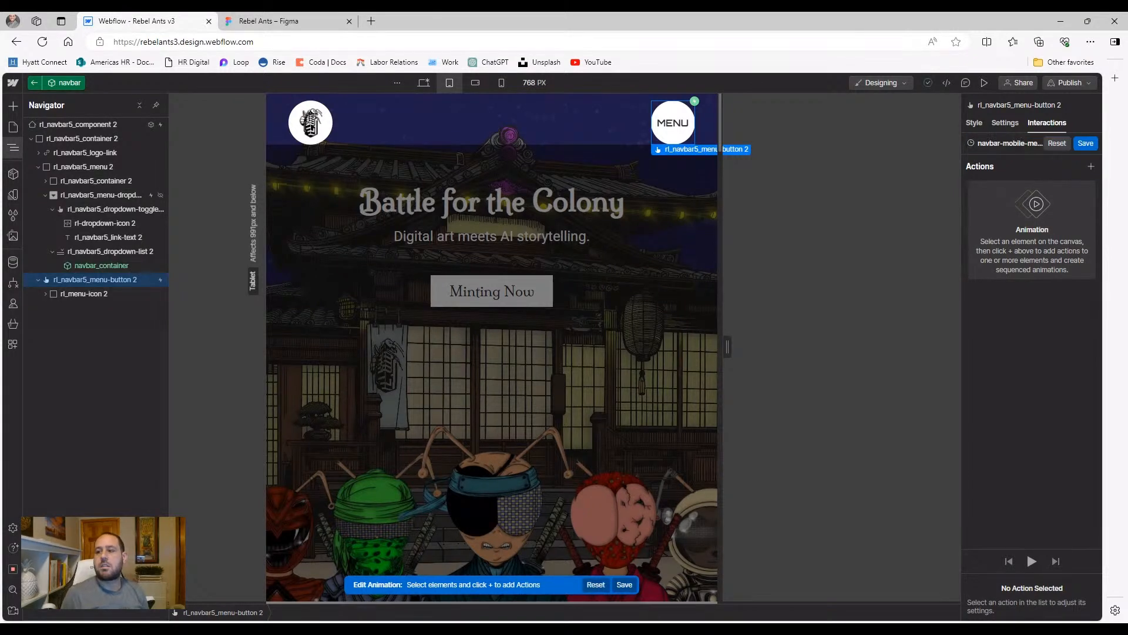
click(993, 144)
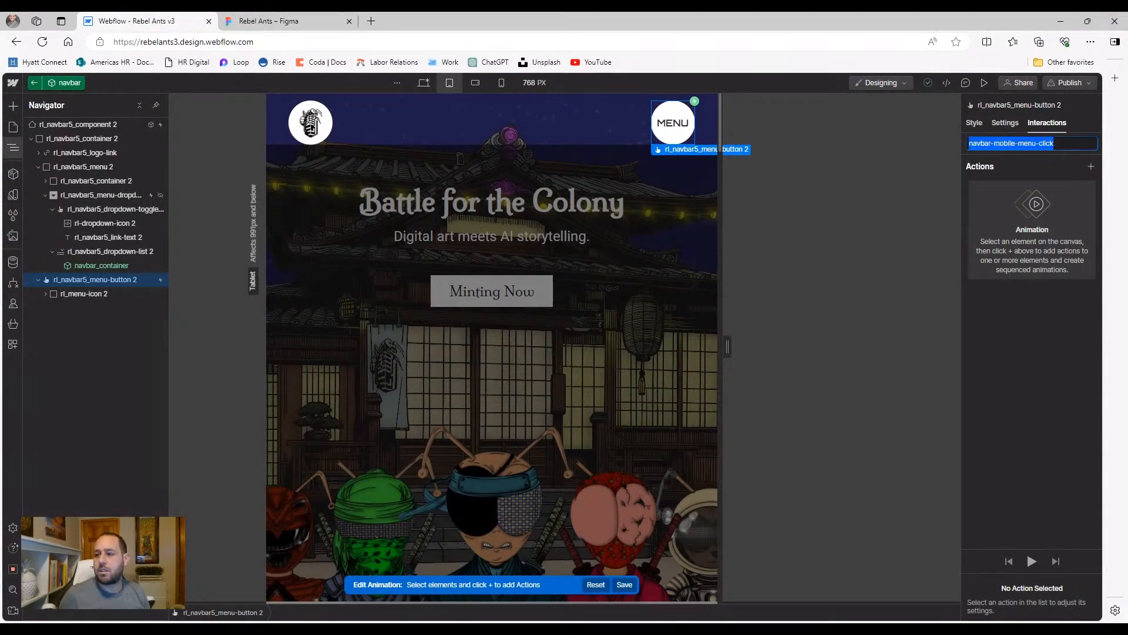
key(BackSpace)
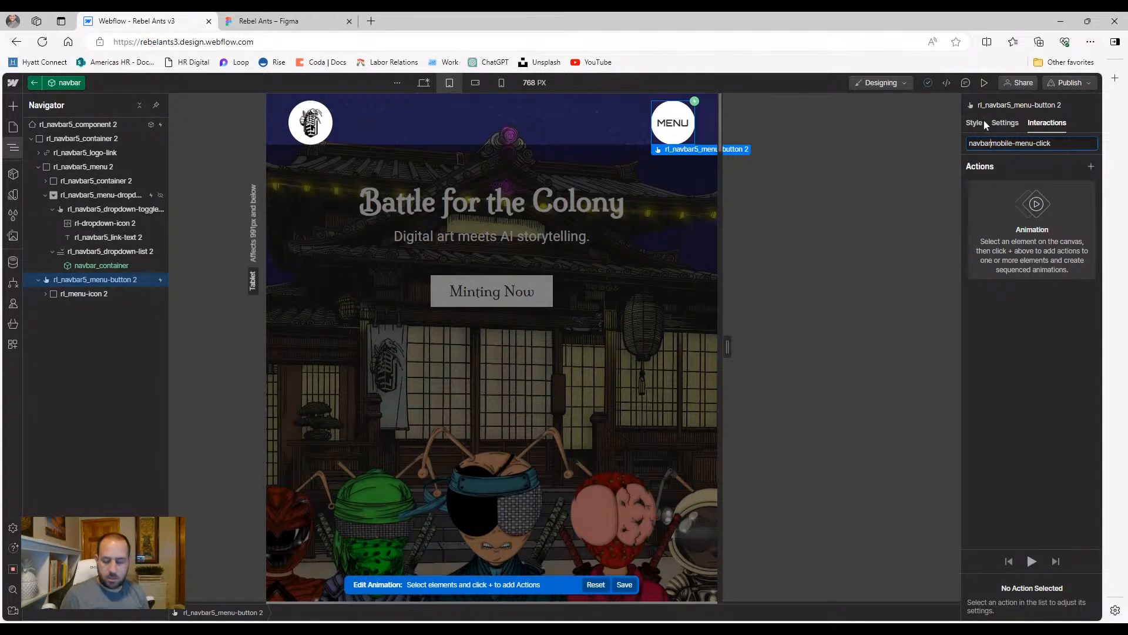
text(_)
key(Return)
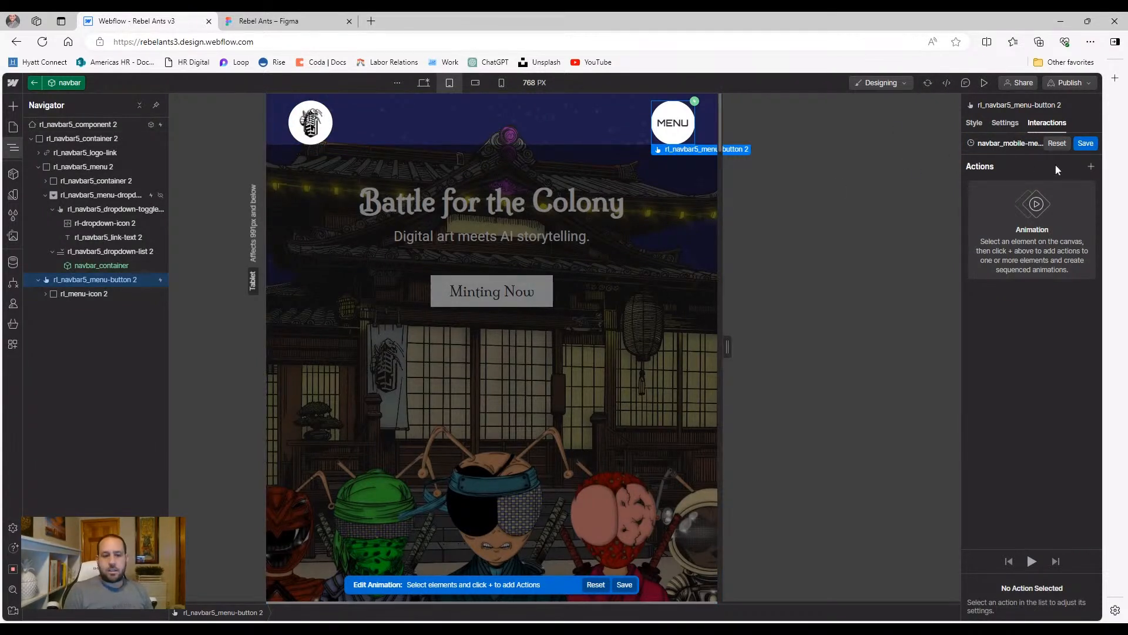
Reopen the menu button's click trigger and open navbar_mobile-menu-click for editing
click(76, 292)
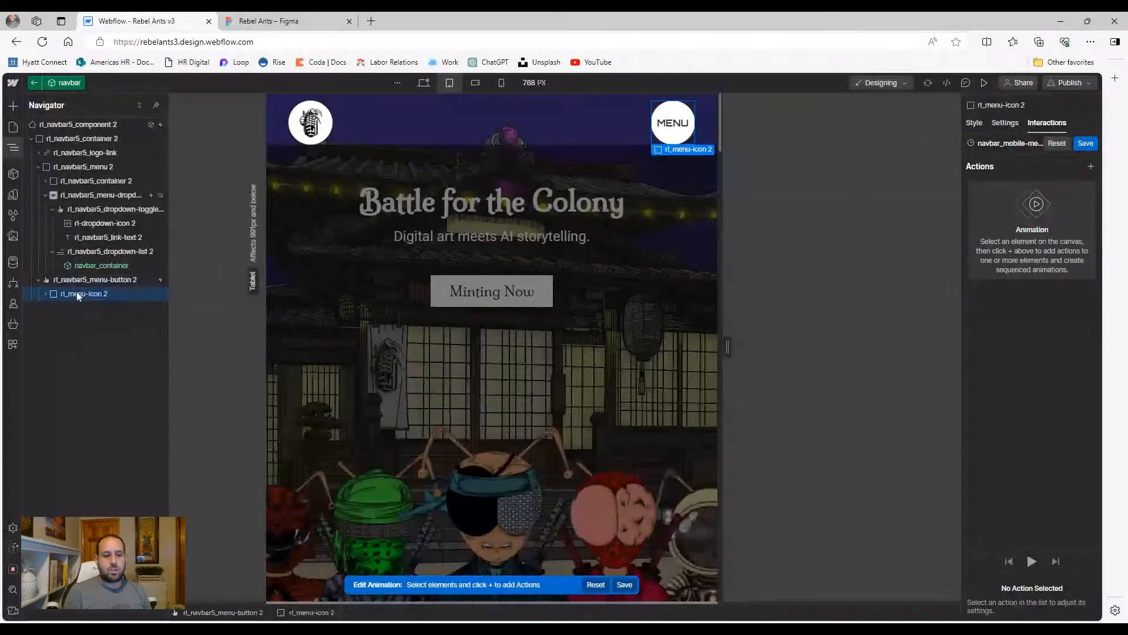
click(70, 284)
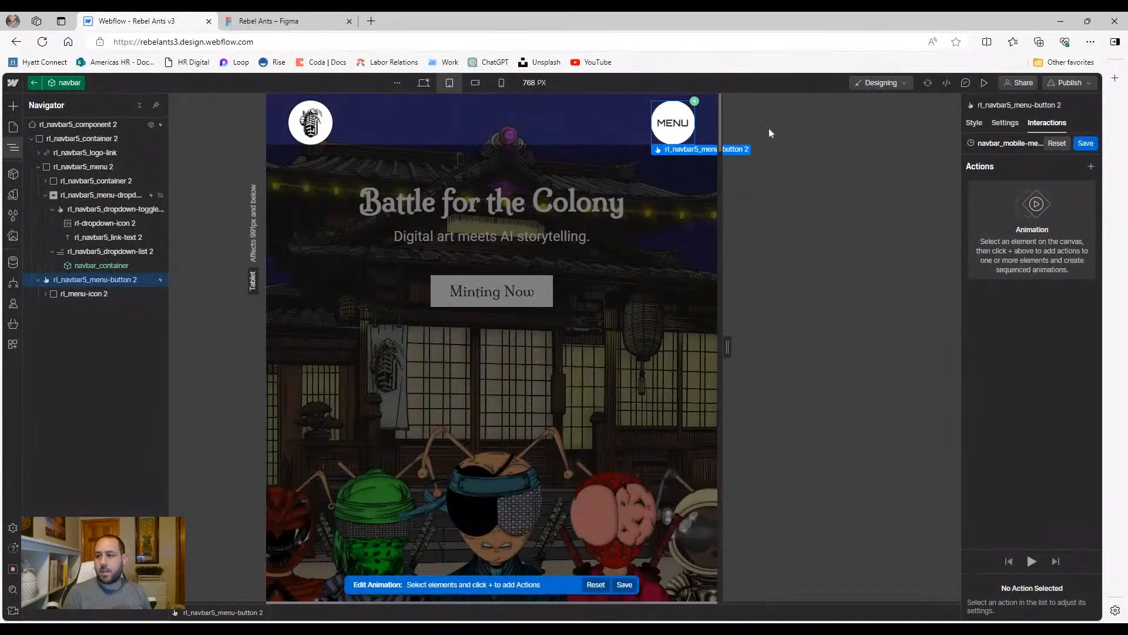
click(974, 122)
scroll(1020, 330, down, 10)
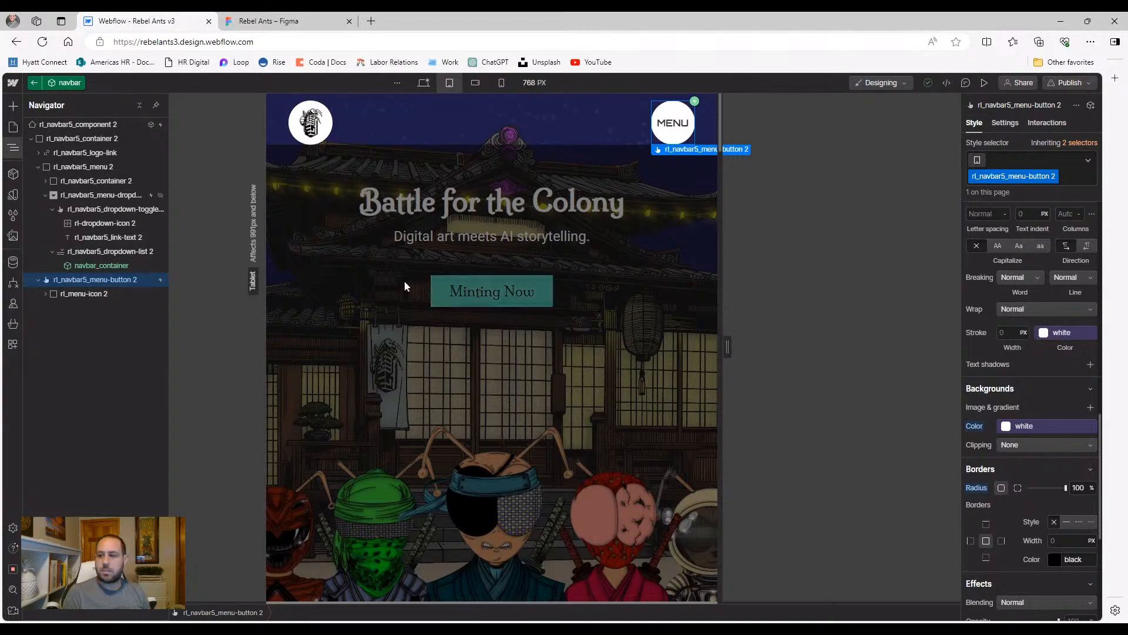
click(1048, 123)
click(1050, 188)
scroll(1027, 321, down, 5)
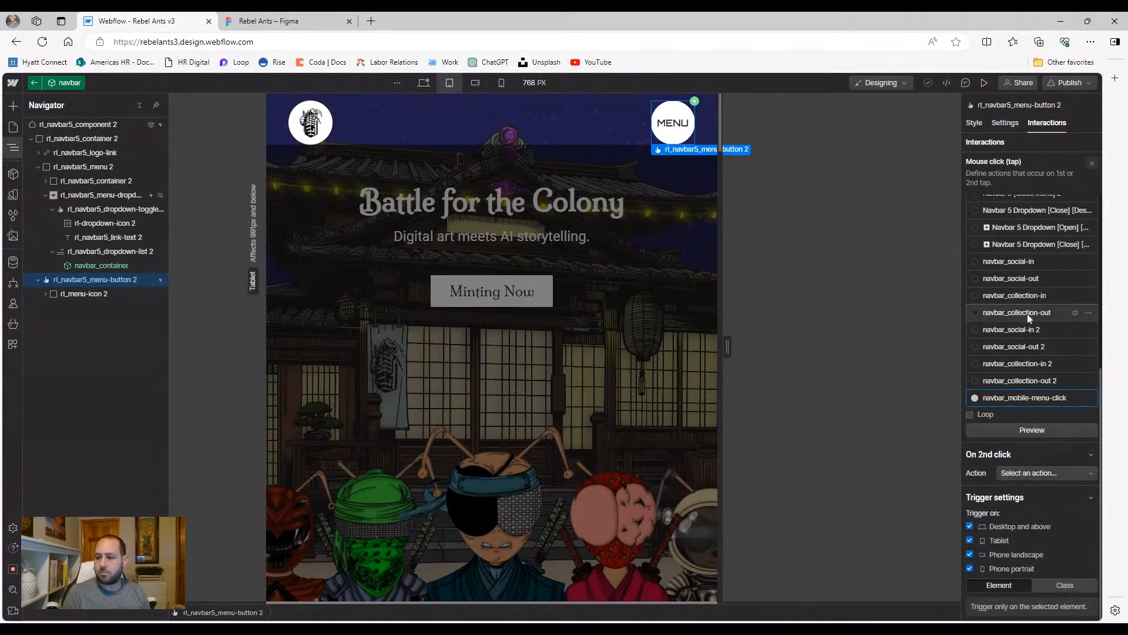
click(1069, 398)
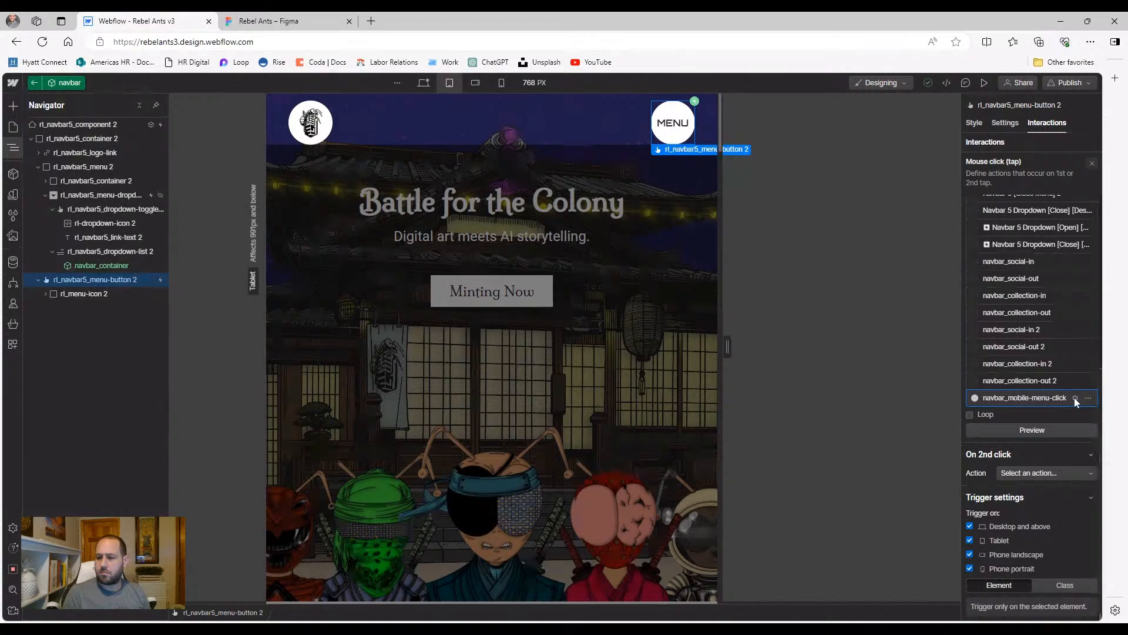
click(1074, 397)
Add an initial-state background colour action that starts the menu button white
click(1090, 167)
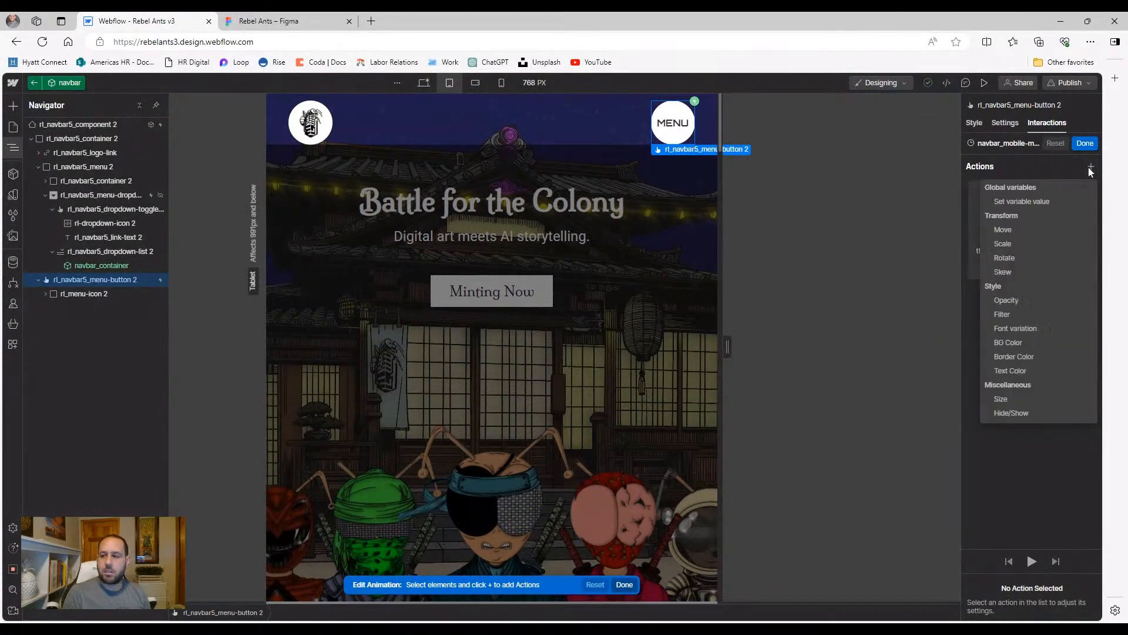
click(1020, 343)
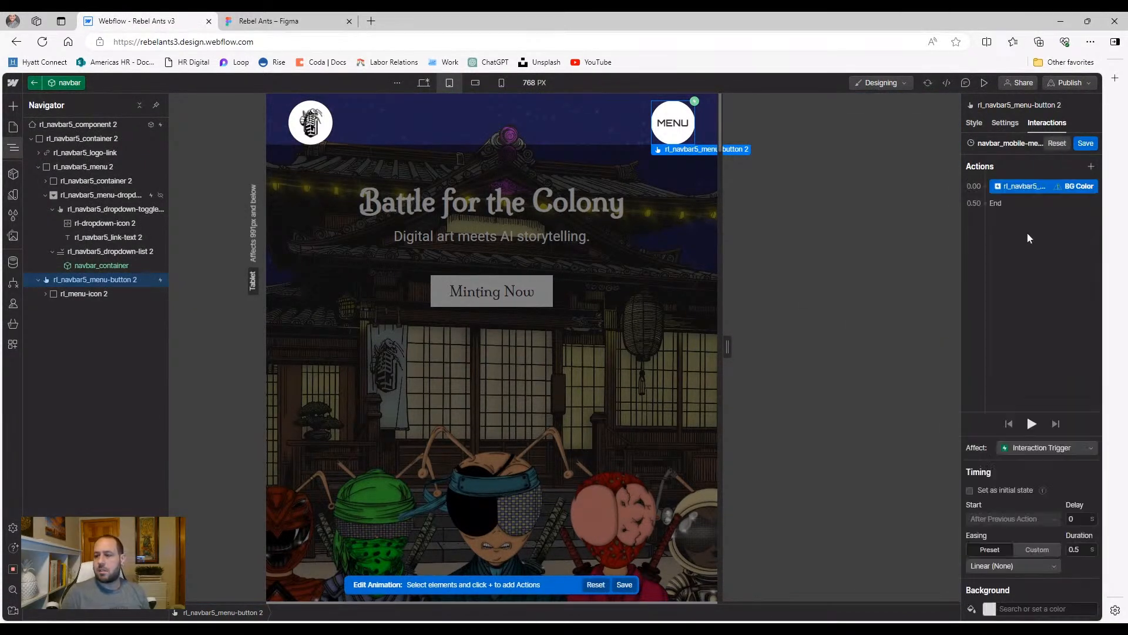
click(984, 488)
click(990, 607)
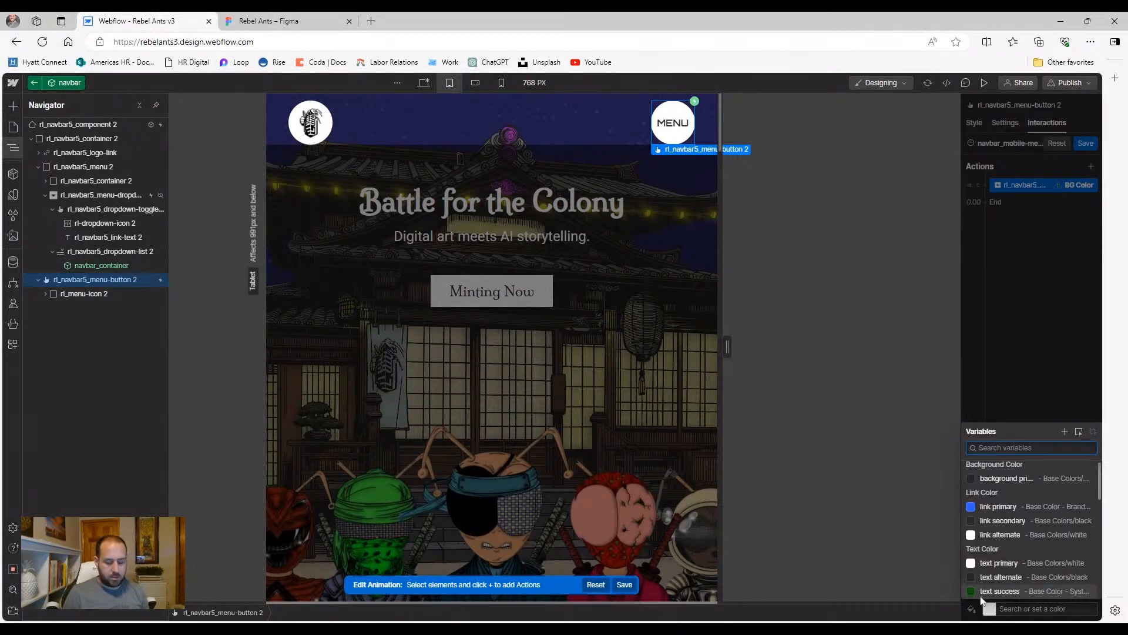
text(white)
click(993, 560)
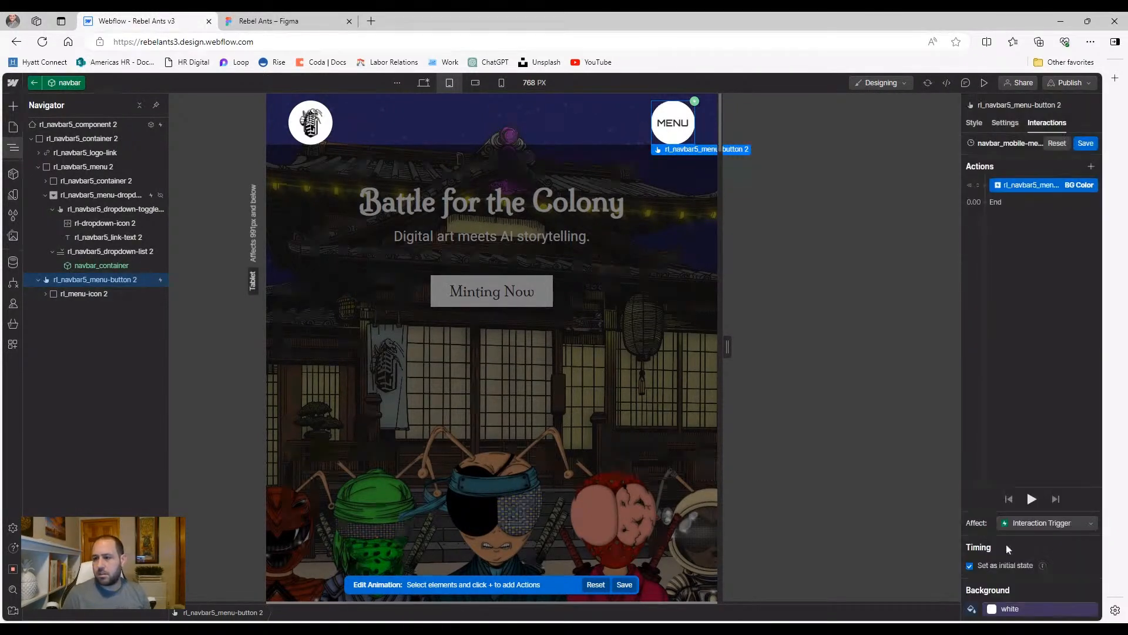
Add a second background colour action turning the button black over 0.3 s with Ease
click(1019, 202)
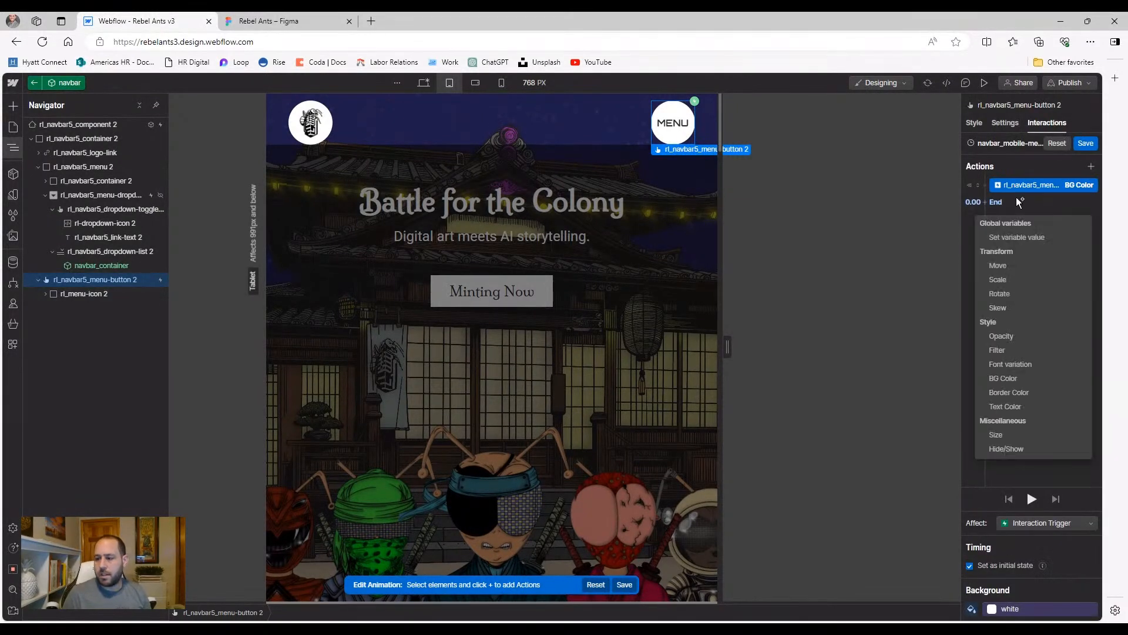
click(1015, 377)
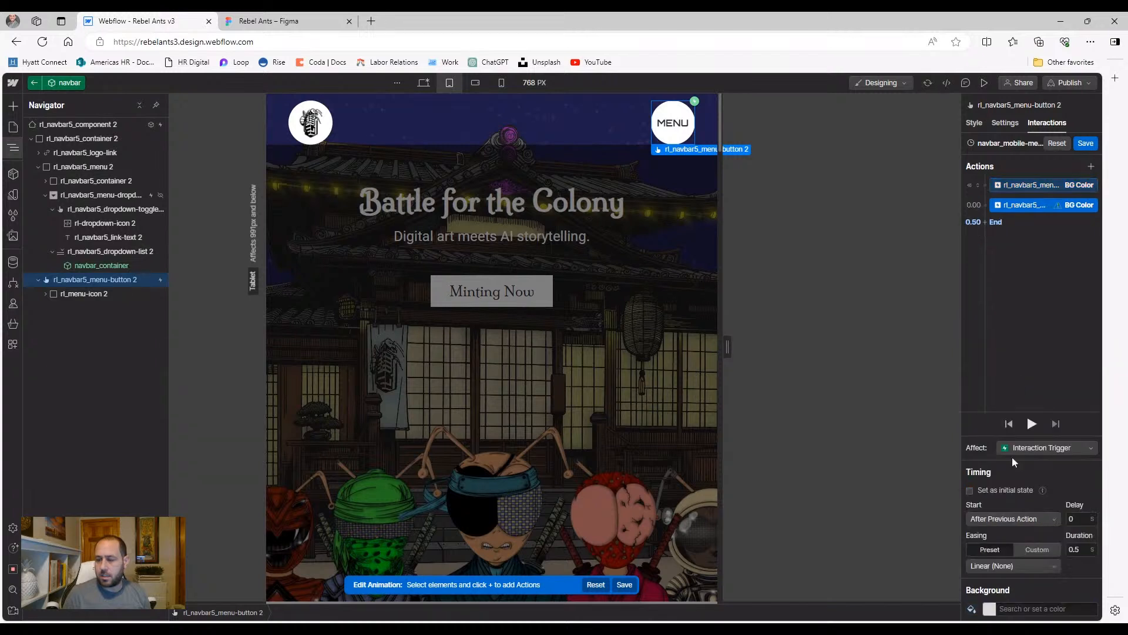
click(988, 606)
text(black)
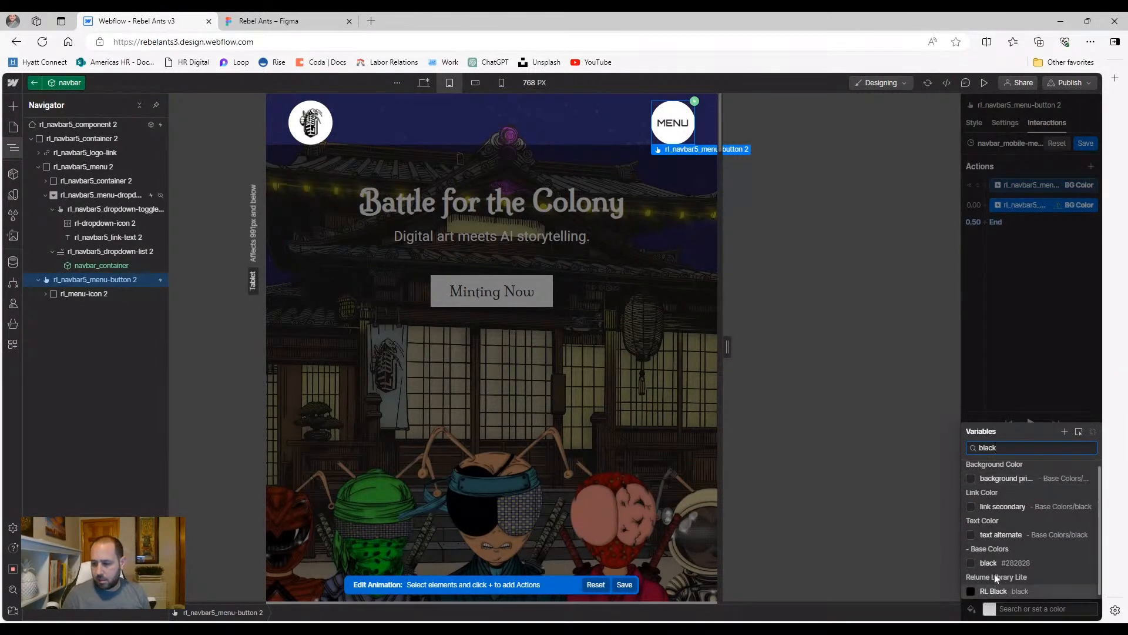
click(994, 568)
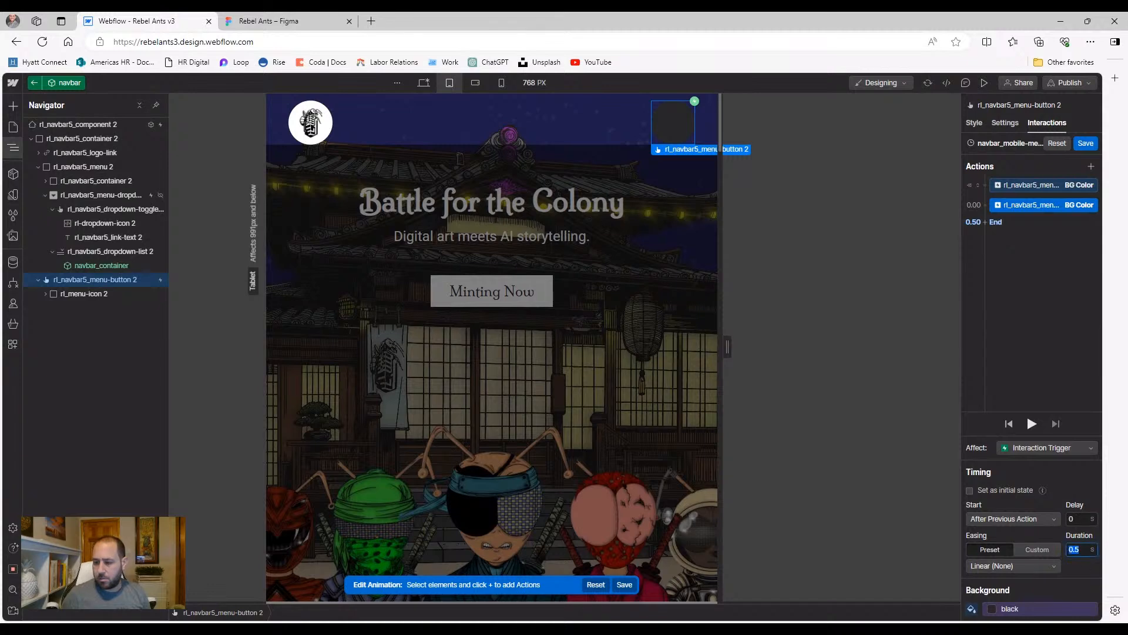
click(999, 565)
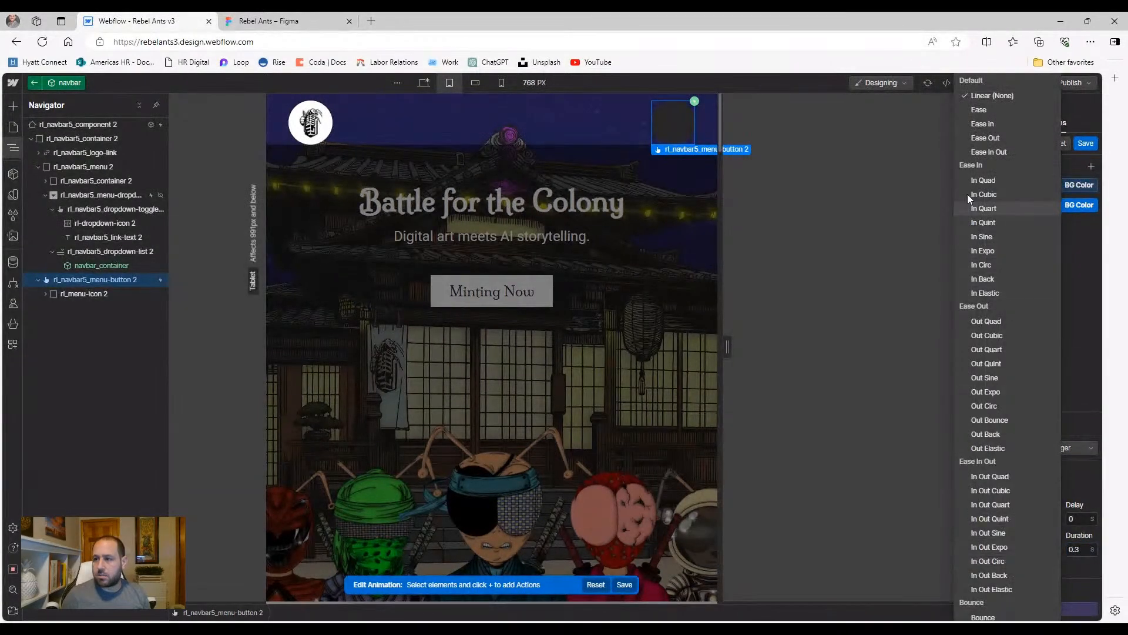
click(985, 111)
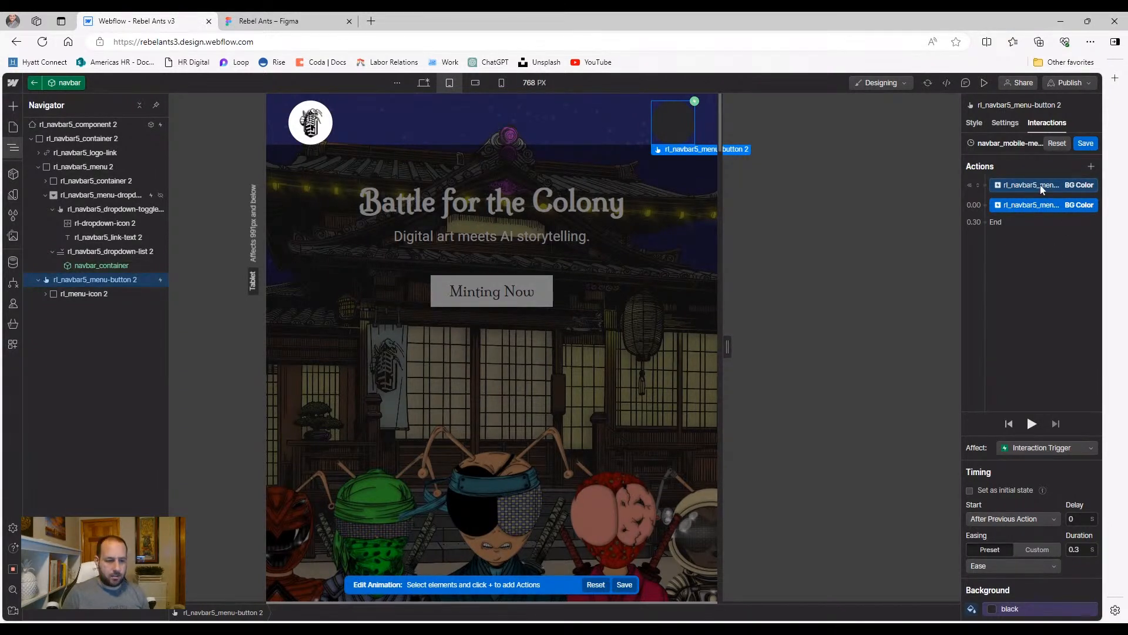
click(44, 295)
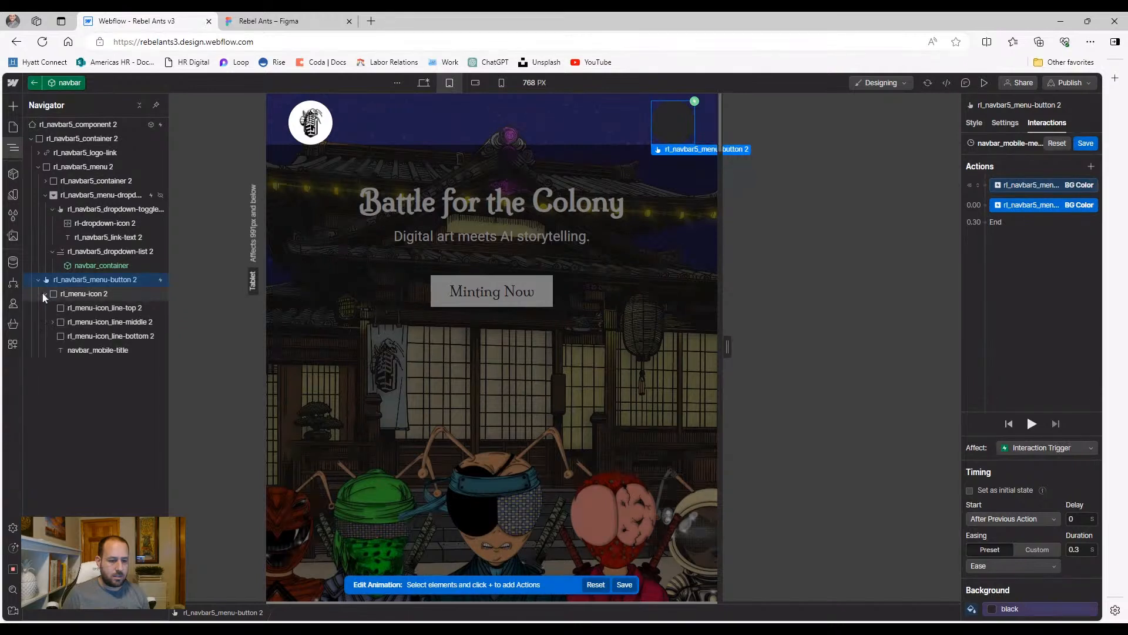
Give navbar_mobile-title an opening text colour action set to black
click(116, 351)
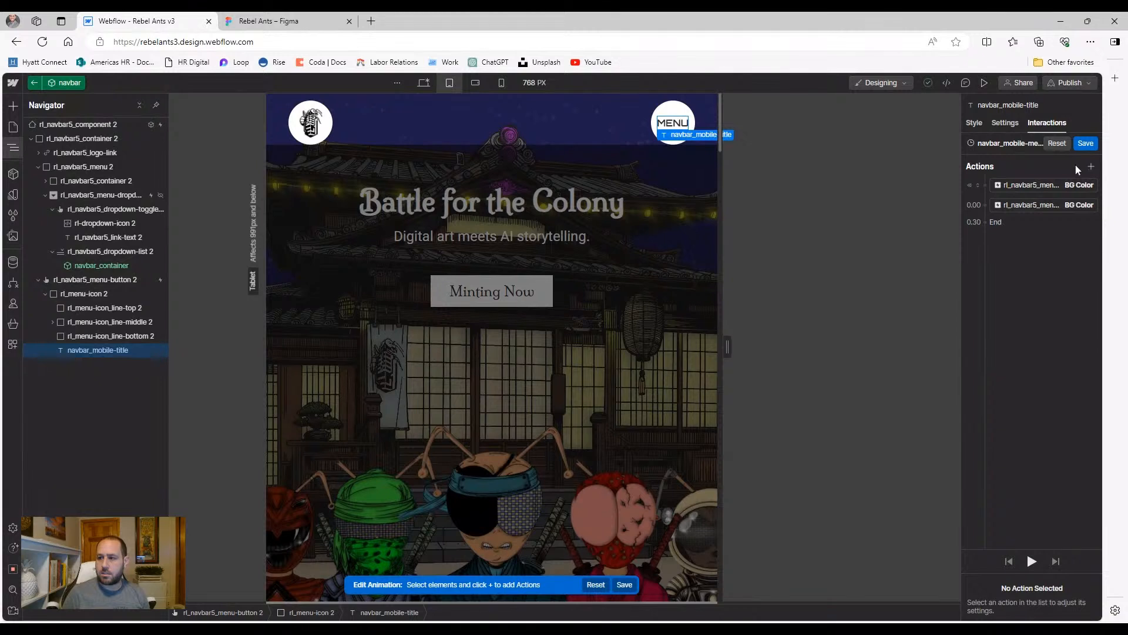
click(1091, 167)
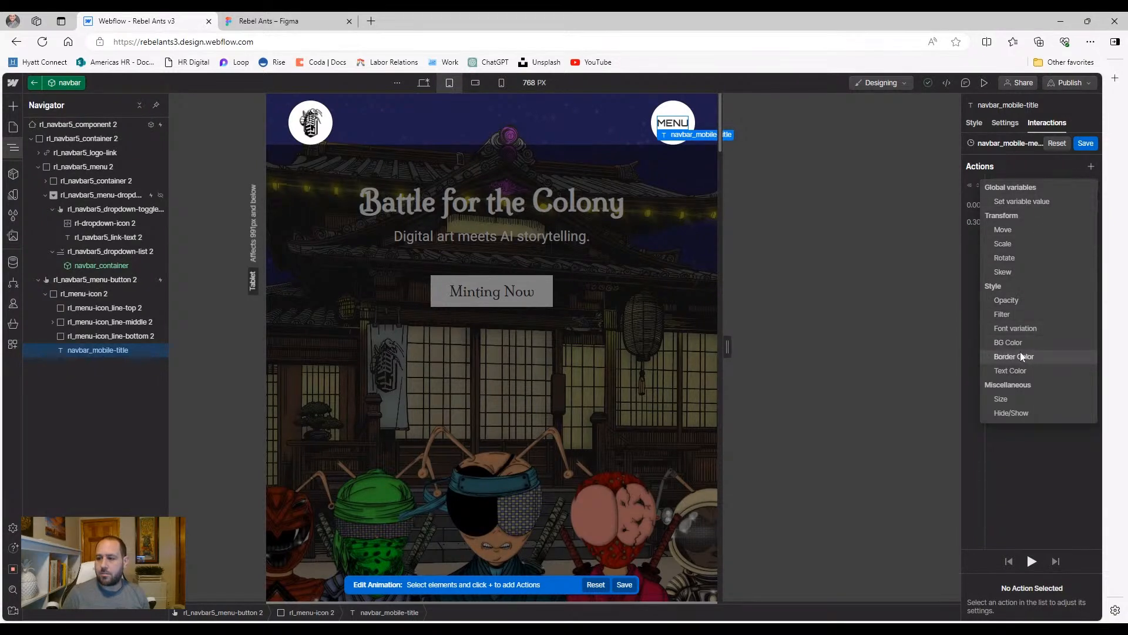
click(1017, 369)
drag(1029, 224, 1031, 186)
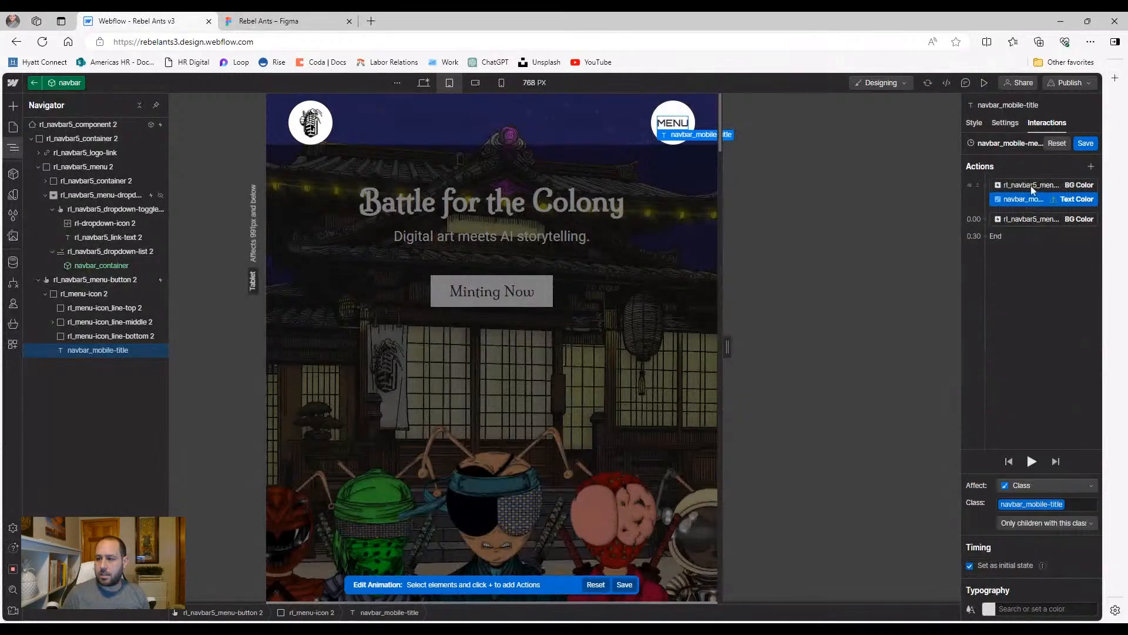
click(982, 605)
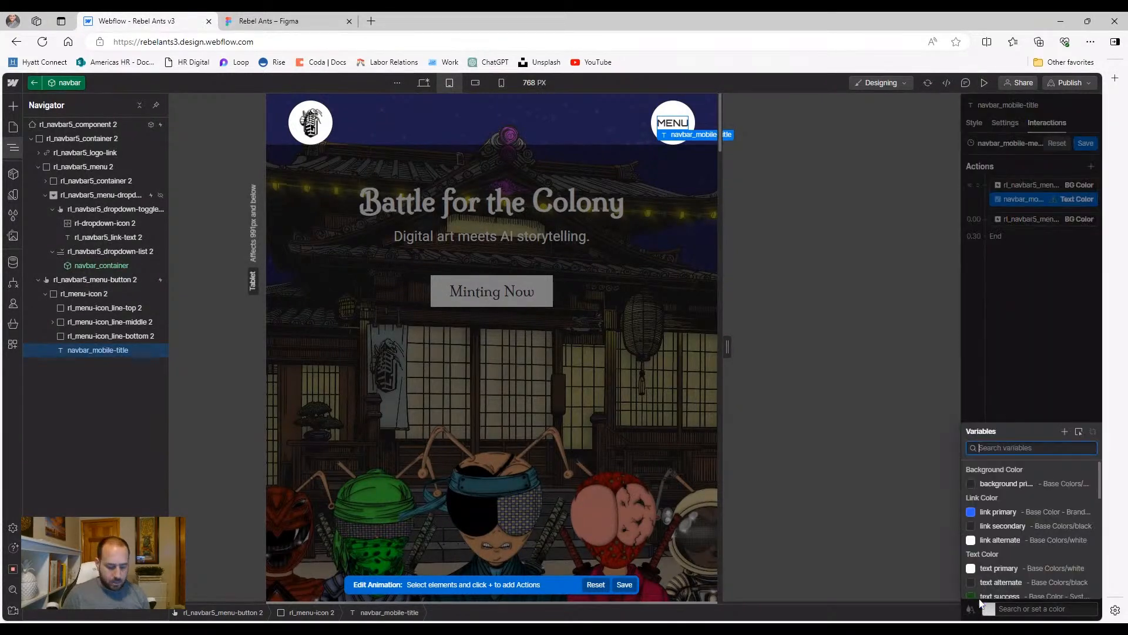
text(black)
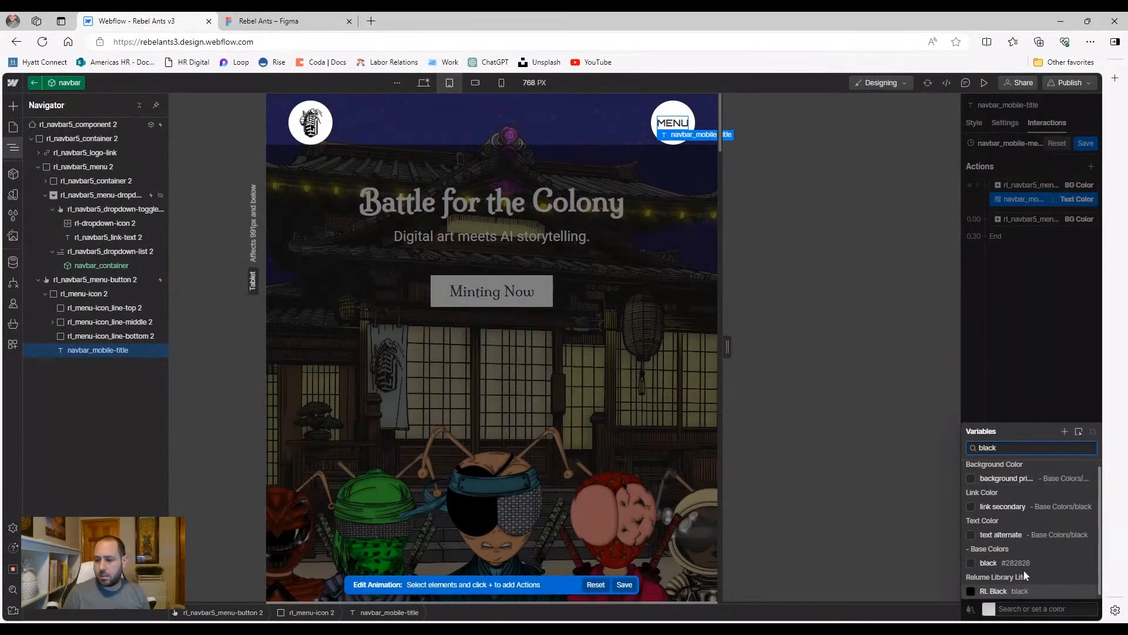
click(1020, 564)
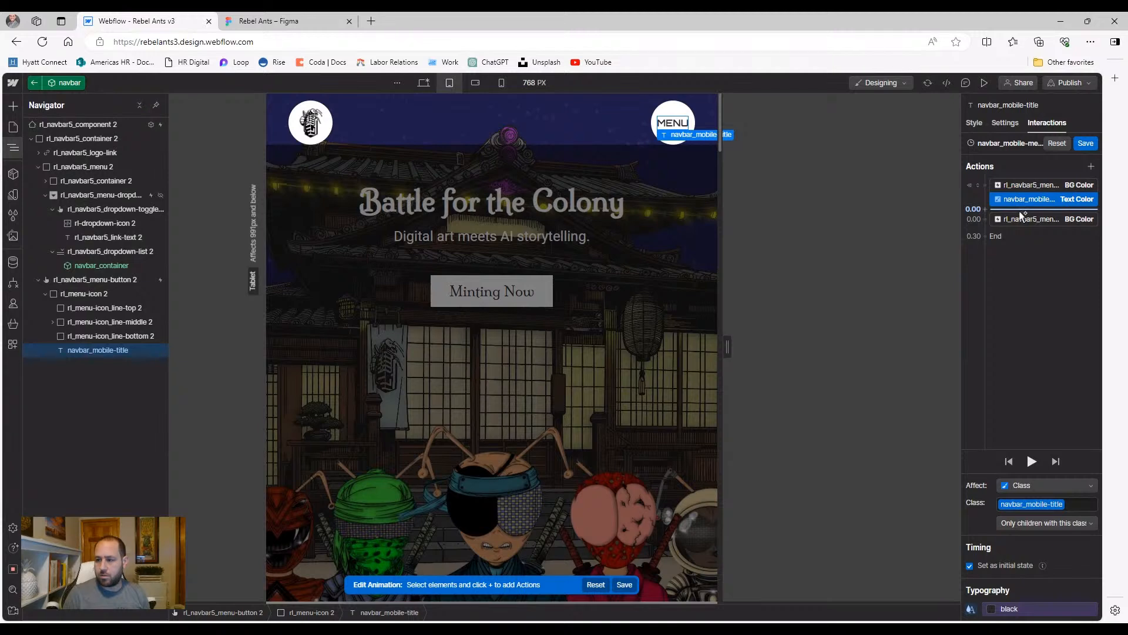
Add a white title text colour action alongside the black background, lasting 0.3 s with Ease
click(1020, 212)
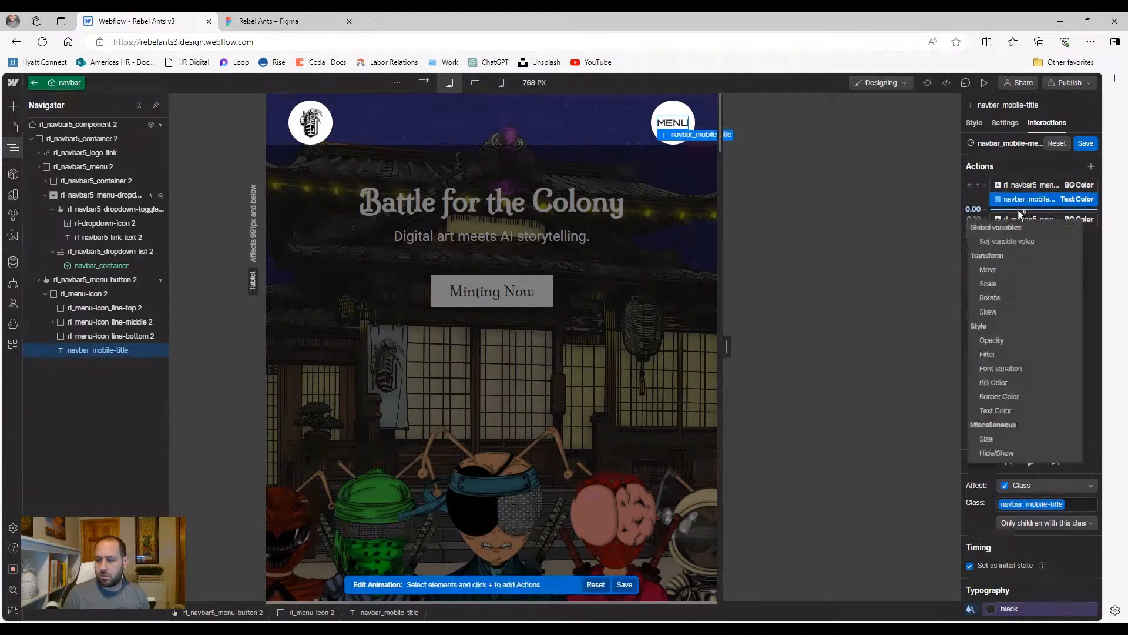
click(1010, 405)
click(988, 609)
text(white)
click(987, 561)
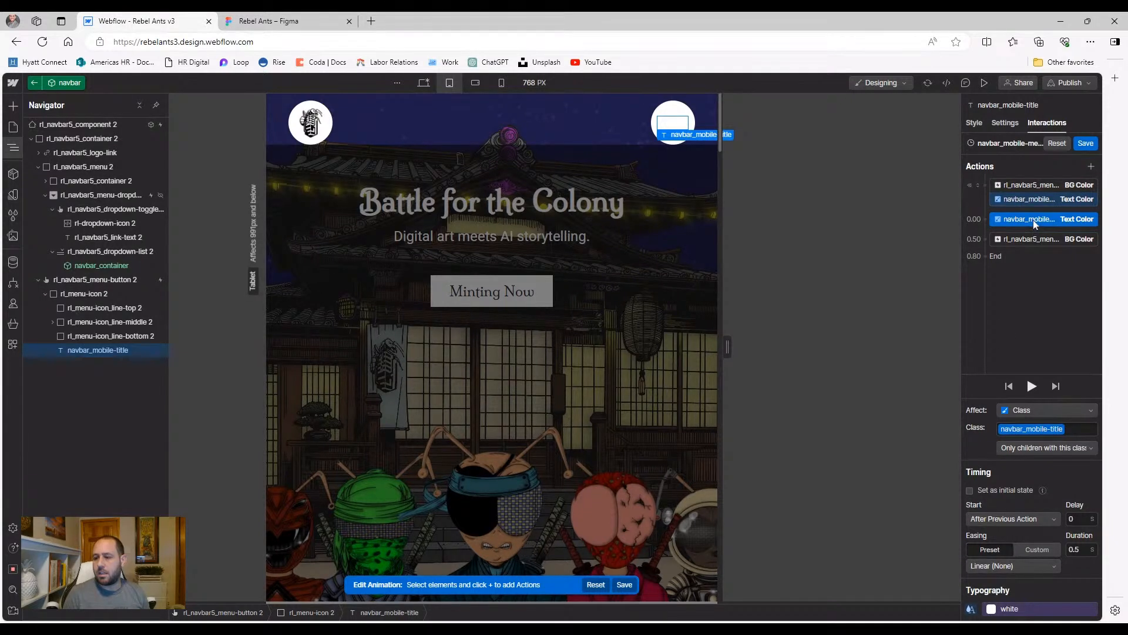
drag(1044, 222, 1044, 241)
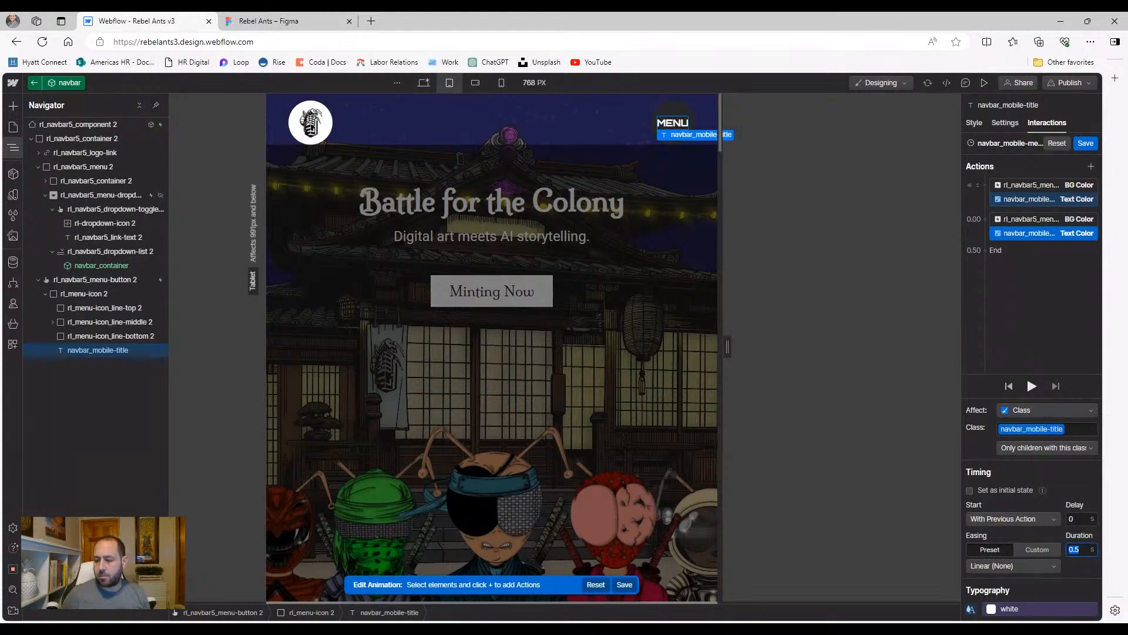
text(0.3)
click(1033, 567)
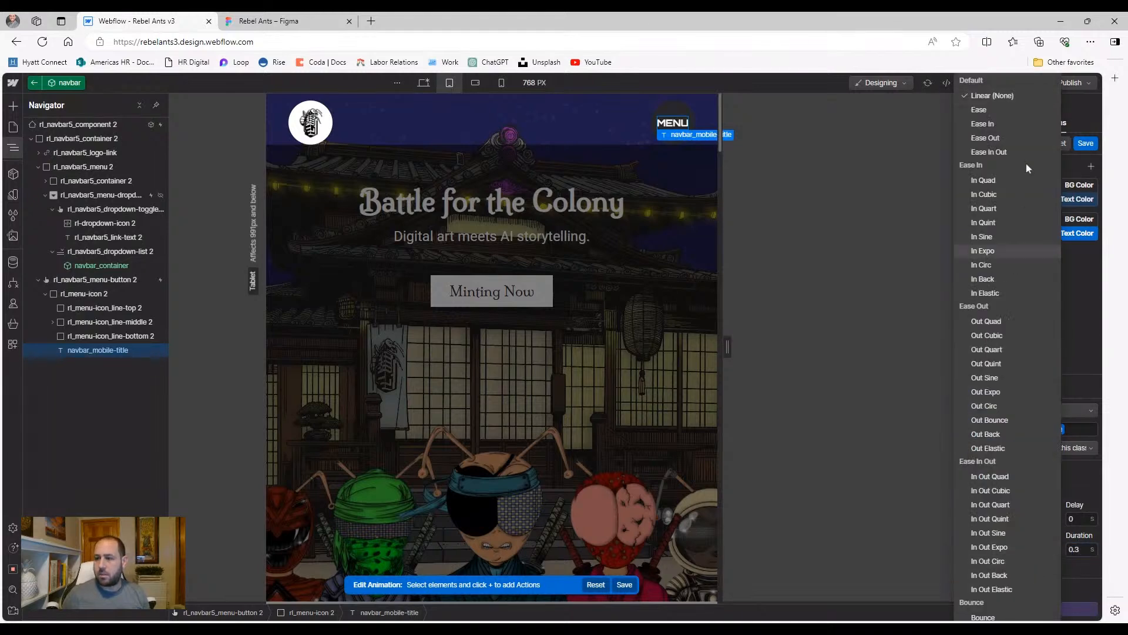
click(1007, 111)
click(1084, 144)
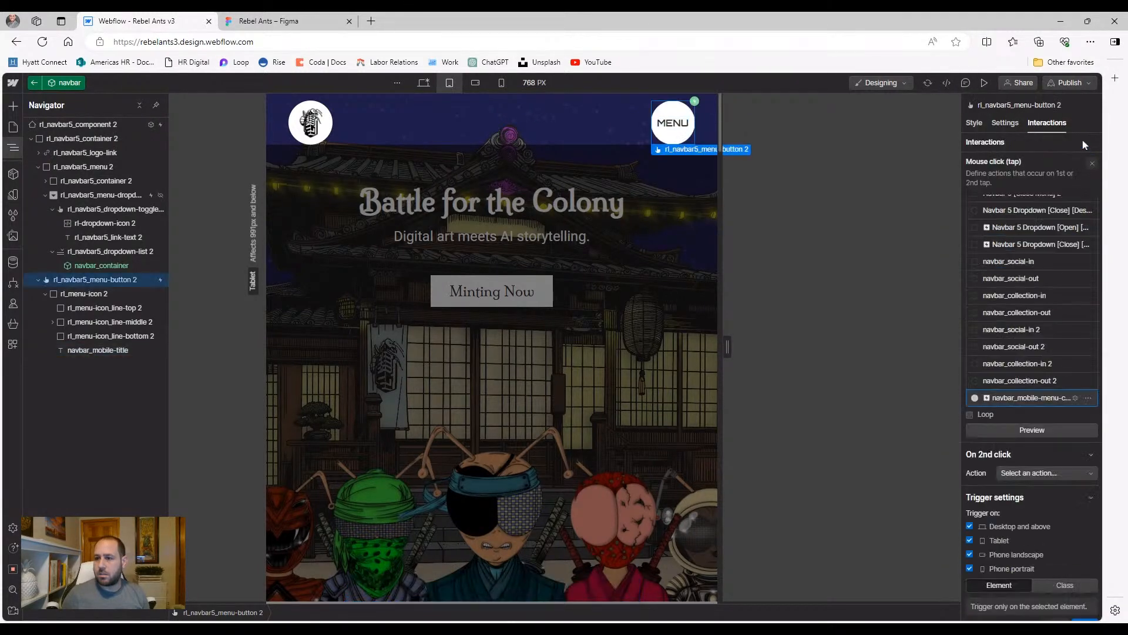
click(986, 83)
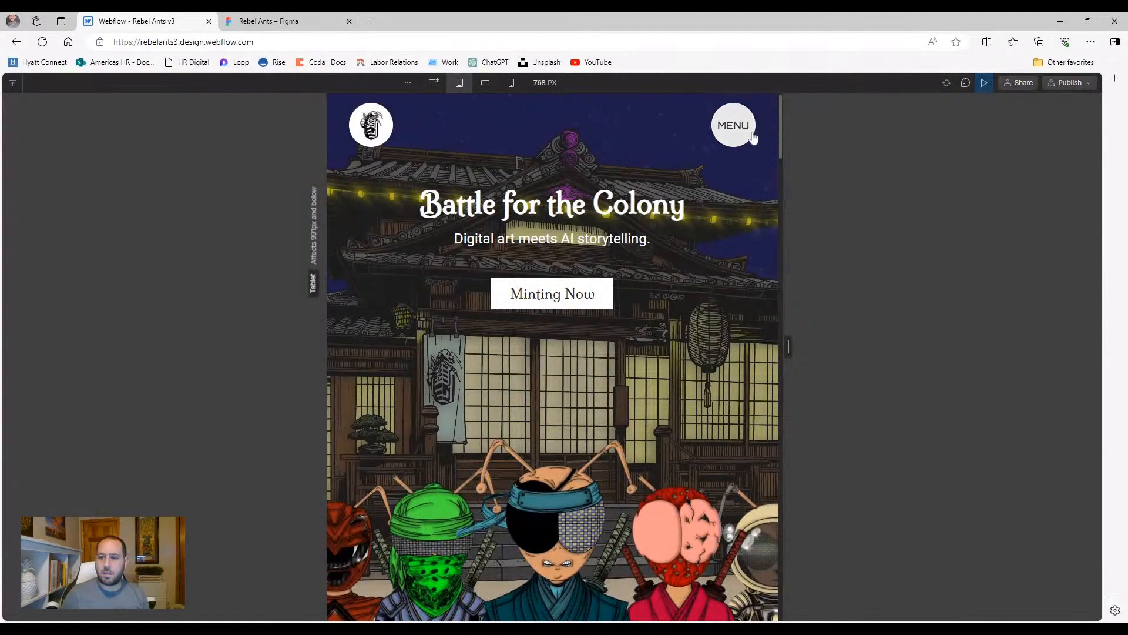
click(753, 137)
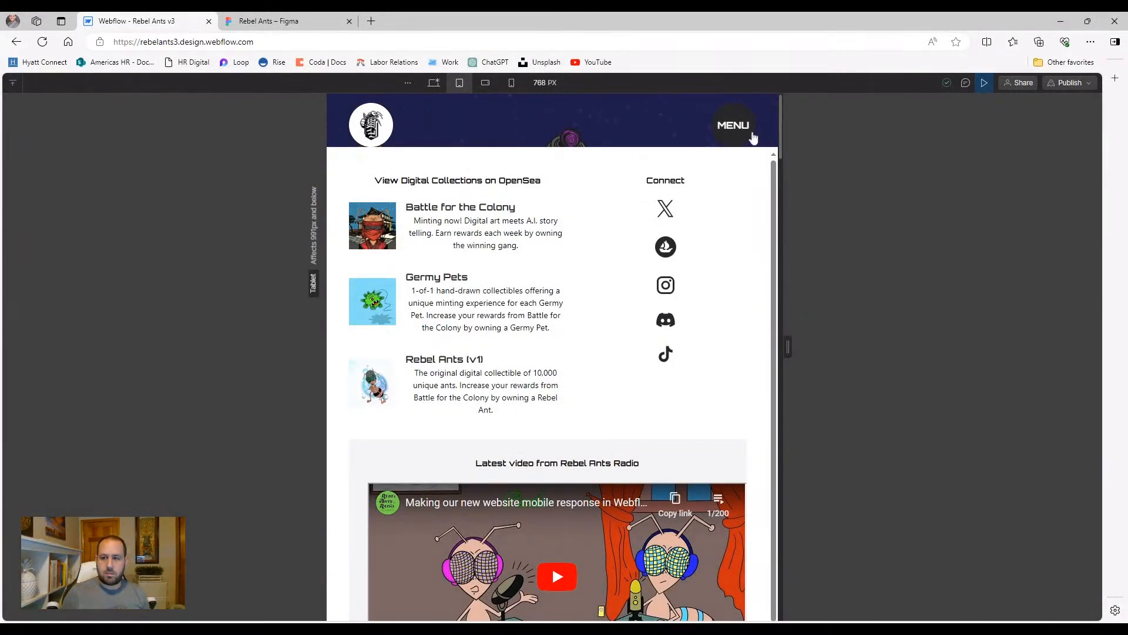
click(985, 82)
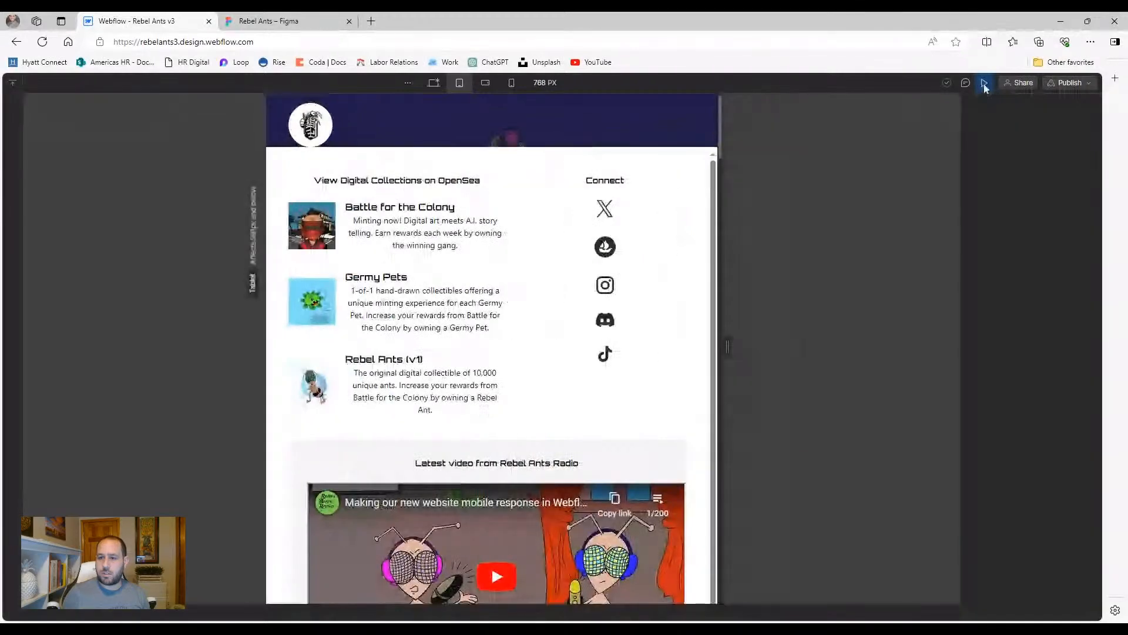
Retarget a background colour action to the navbar component and move it into the first group
scroll(1040, 295, down, 5)
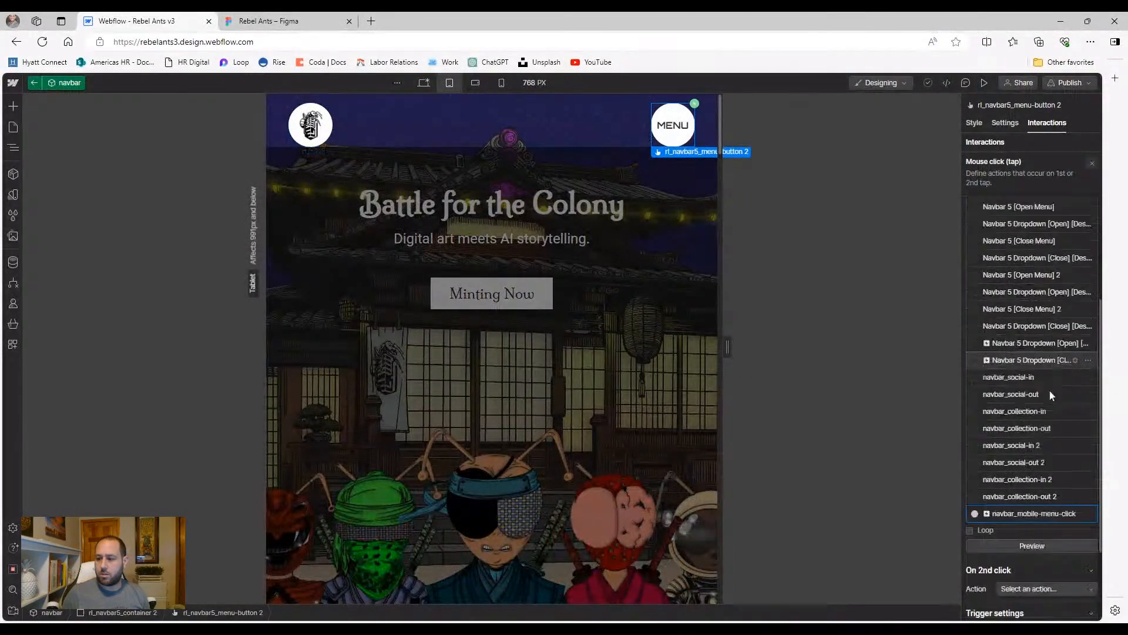
click(1075, 514)
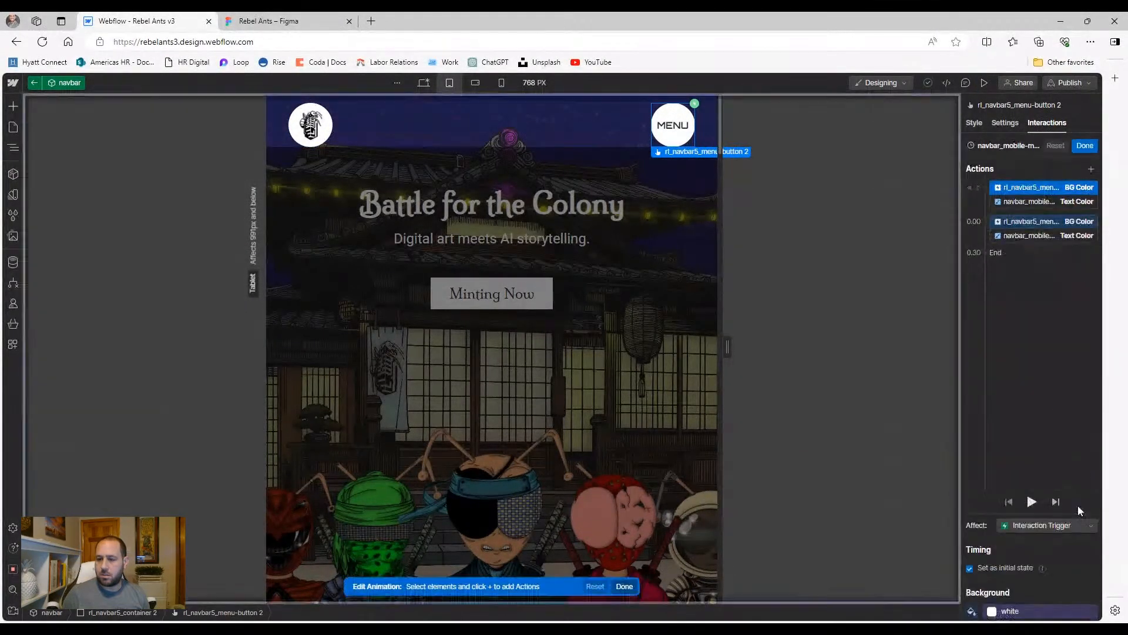
click(13, 147)
click(79, 124)
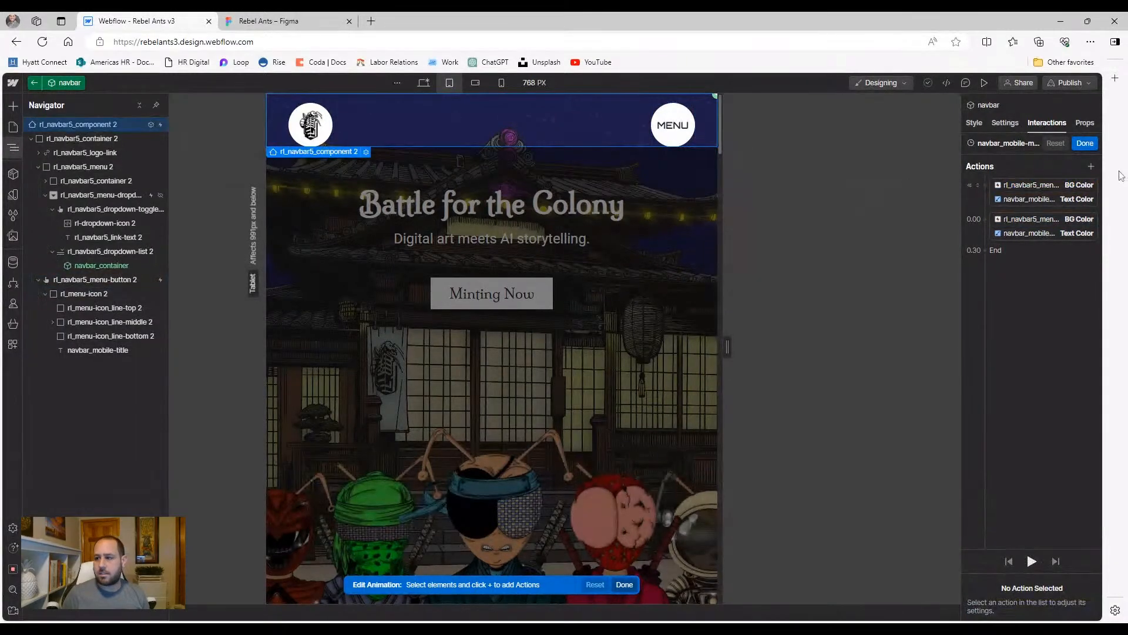
click(1090, 167)
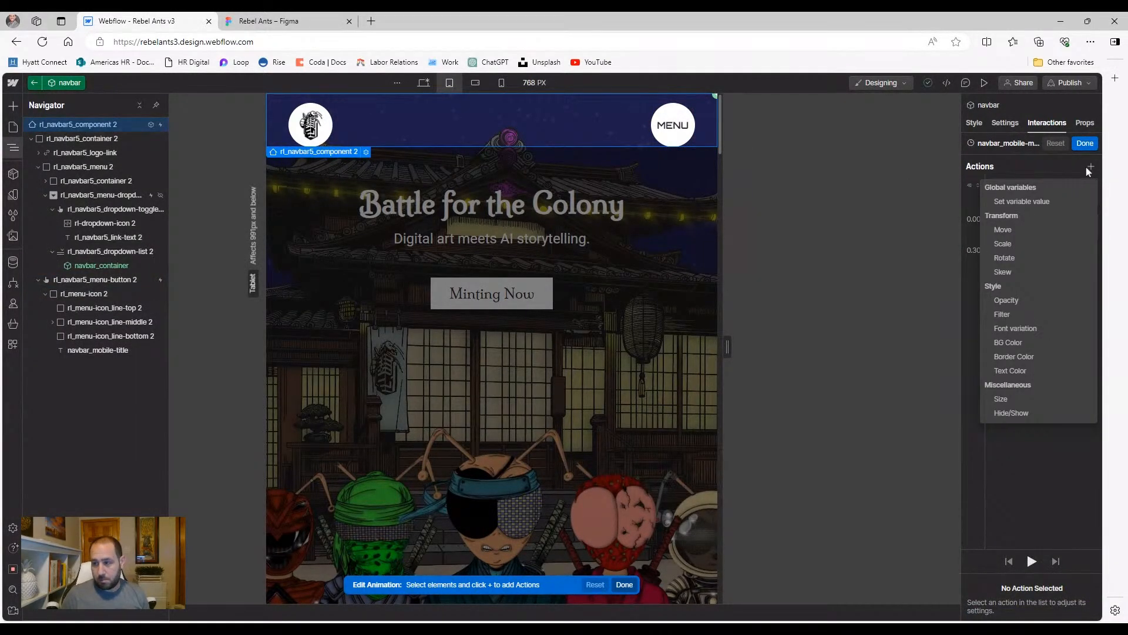
click(1065, 160)
drag(1015, 185, 1020, 223)
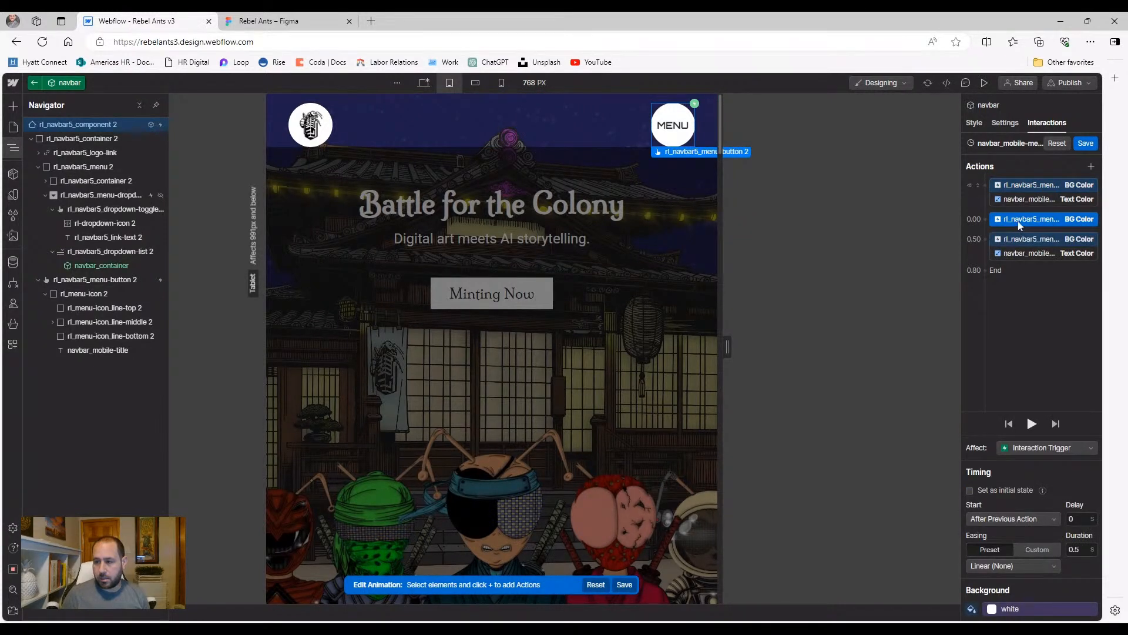
right_click(1018, 223)
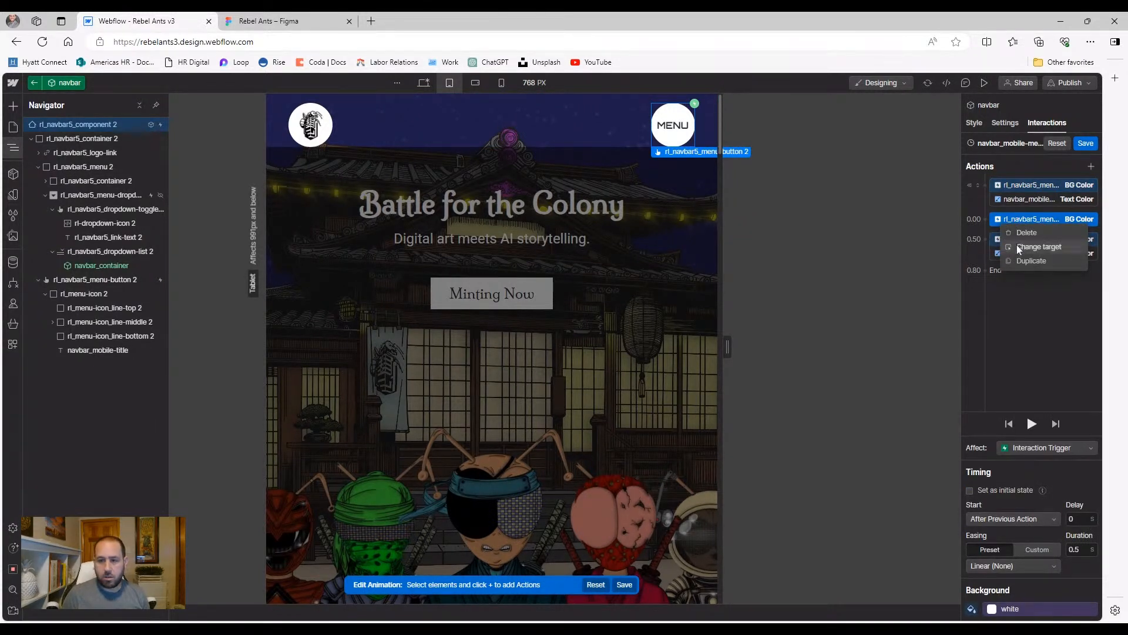
click(1018, 246)
click(85, 125)
drag(1007, 220, 1022, 213)
Duplicate the button's 0.00 colour step, retarget the copy to the navbar, and group it at 0.00
click(1038, 235)
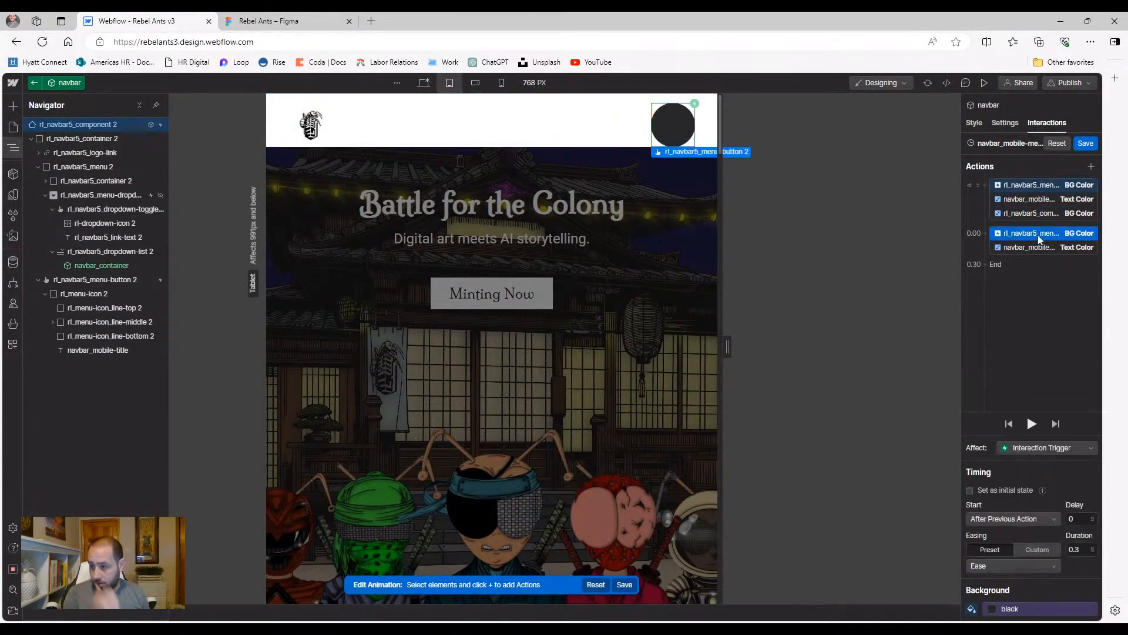
right_click(1038, 235)
click(1037, 275)
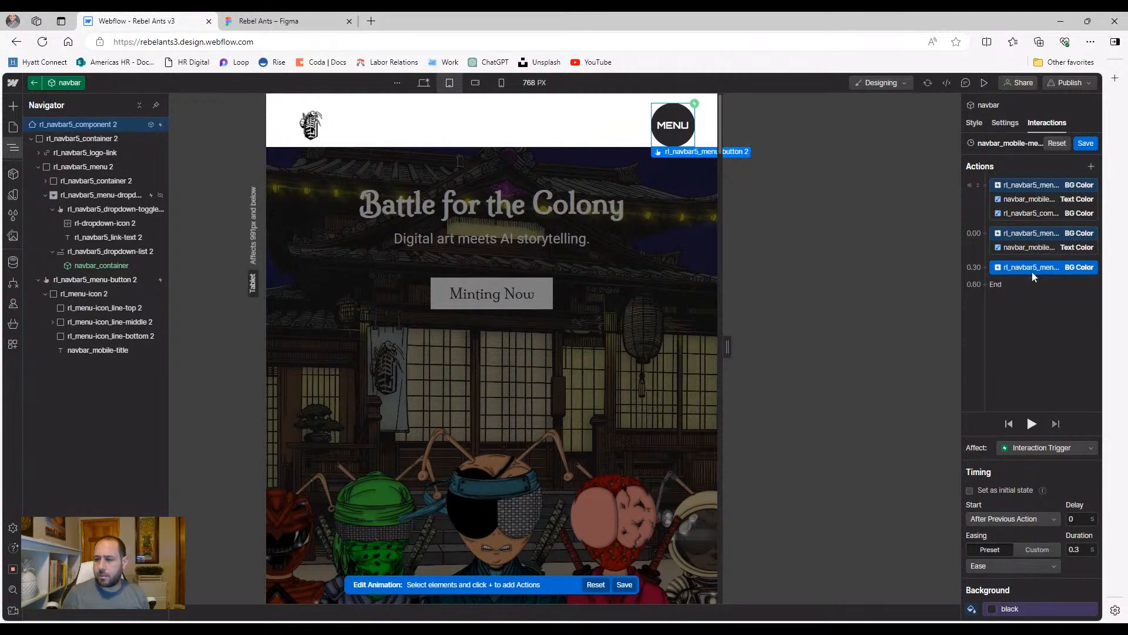
right_click(1034, 275)
click(1043, 300)
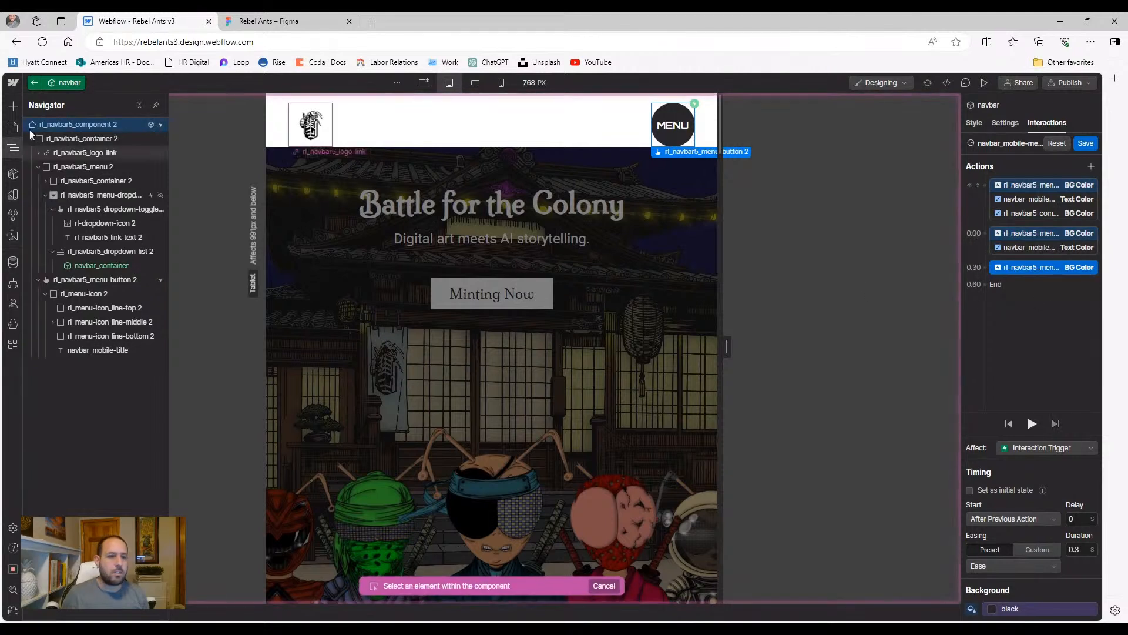
click(67, 126)
drag(1029, 267, 1029, 243)
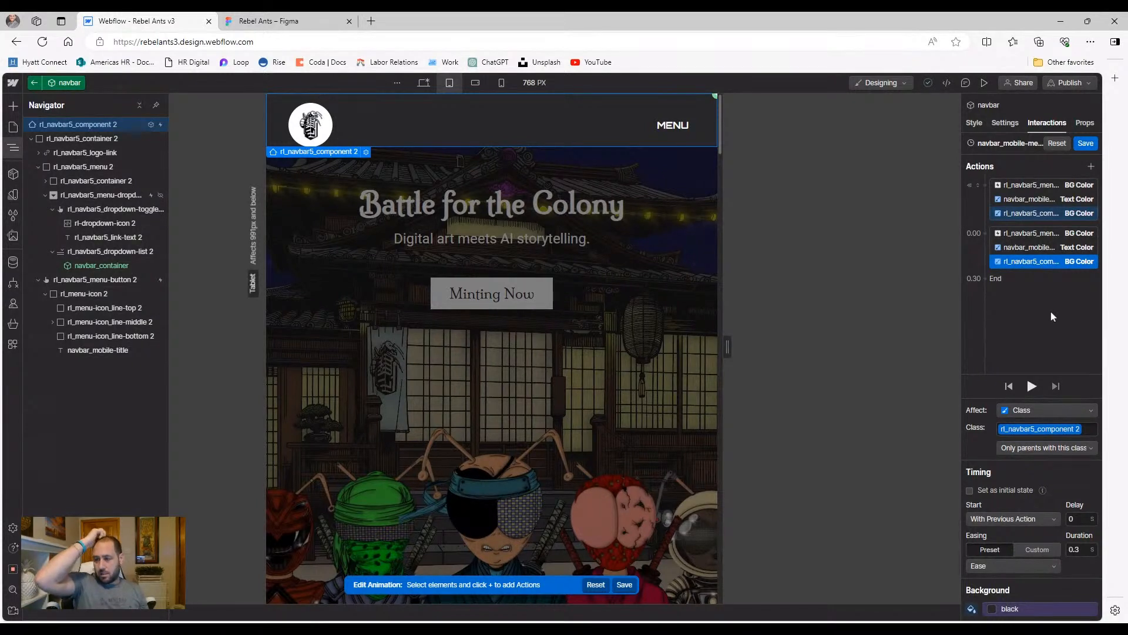
click(1041, 213)
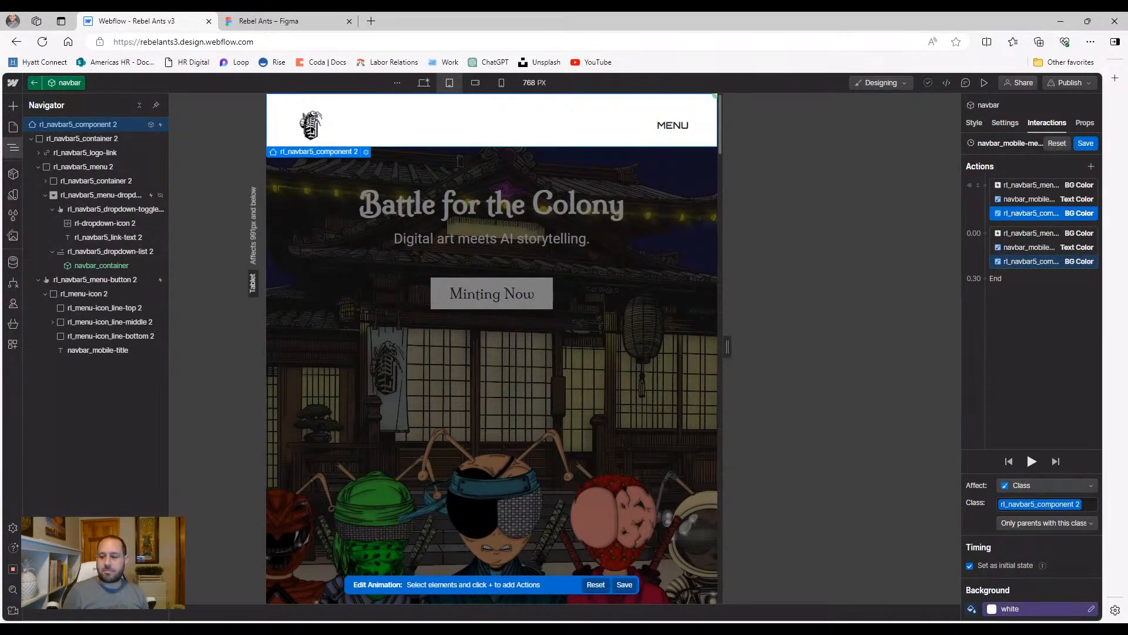
Unlink the navbar's initial background from its variable and set it to transparent
click(991, 610)
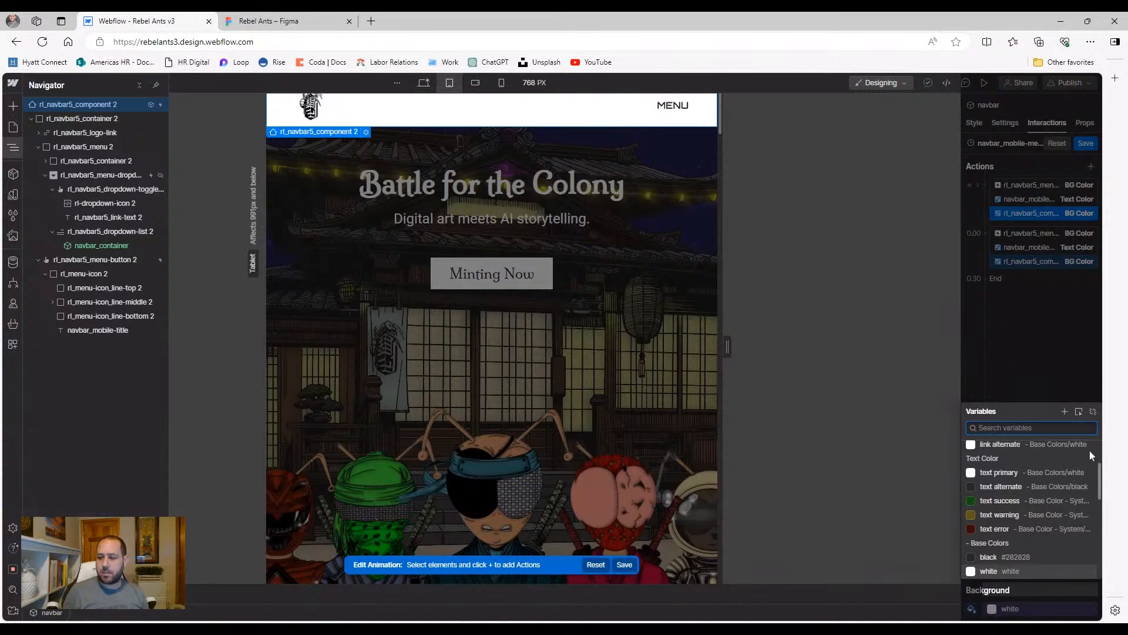
click(1093, 412)
click(1030, 609)
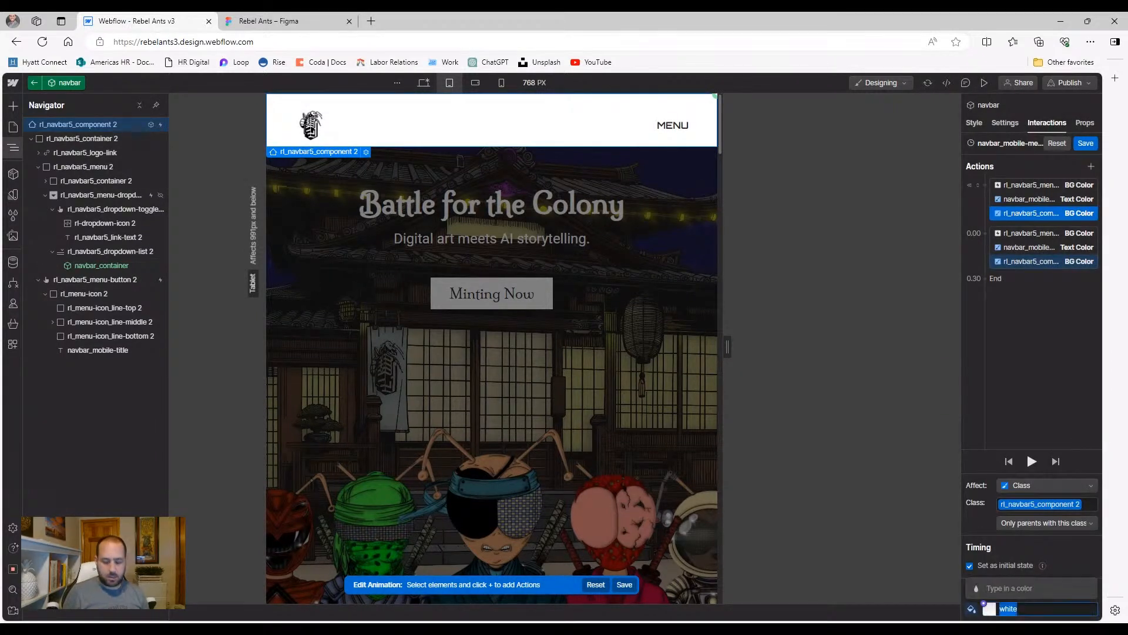
text(transparent)
key(Return)
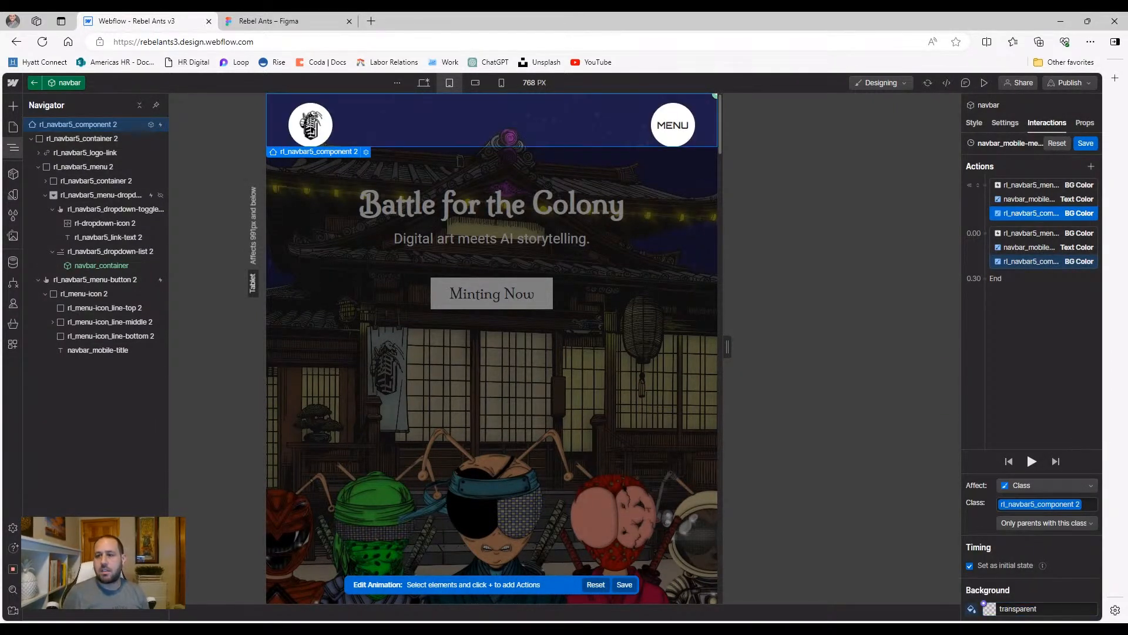
Set the navbar's 0.00 background step to the white variable and review the colour steps
click(998, 607)
text(white)
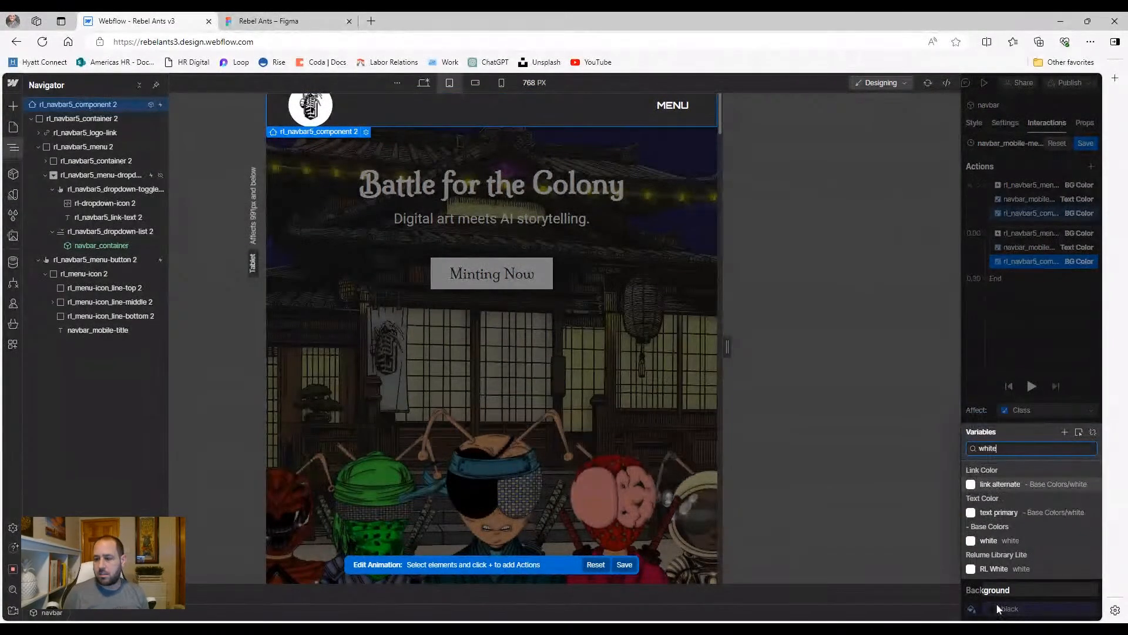
click(1048, 539)
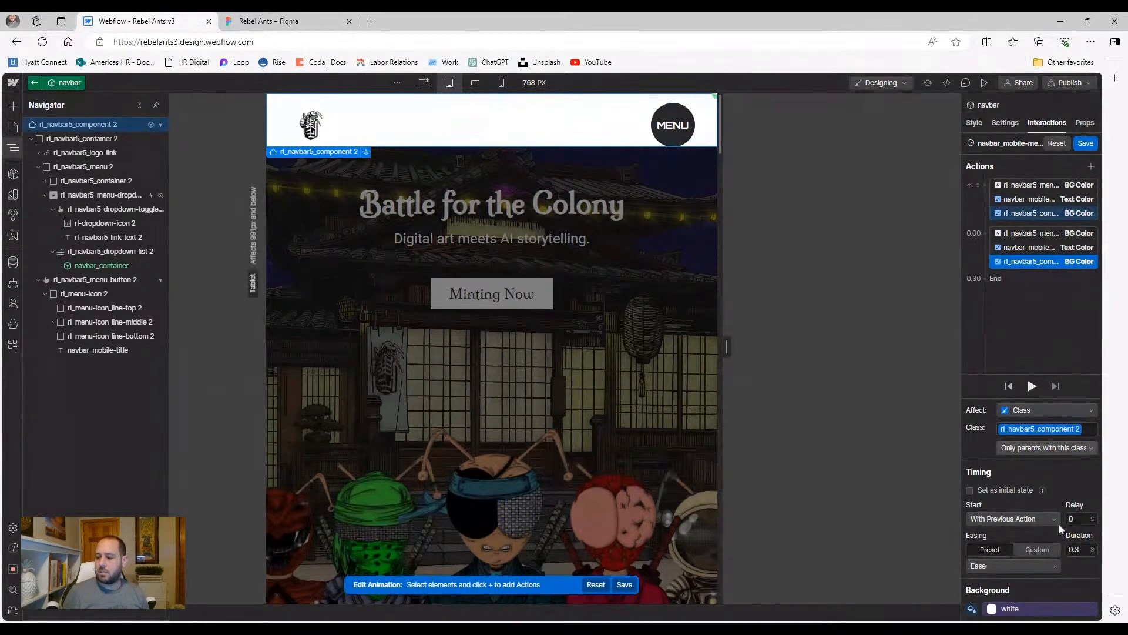
click(1054, 349)
click(1056, 263)
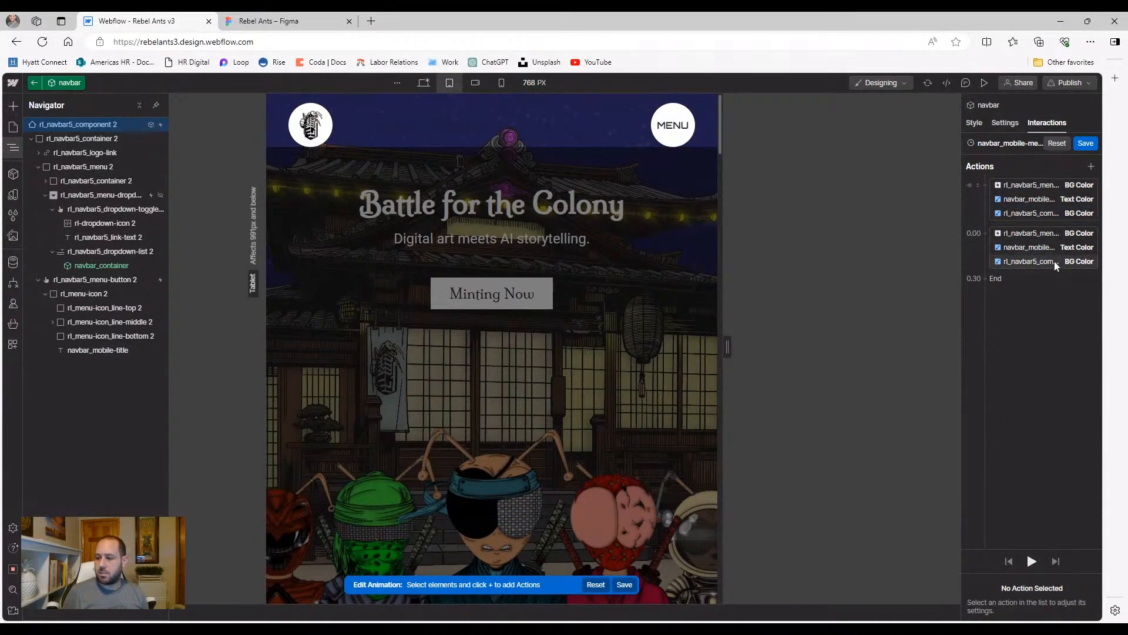
click(1039, 245)
click(1038, 238)
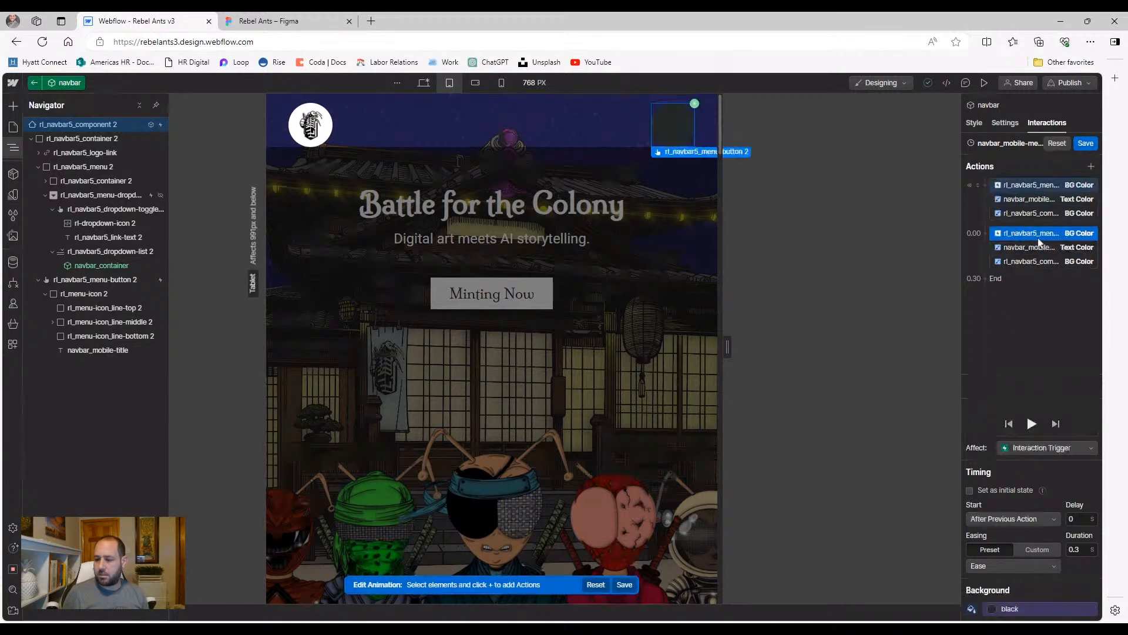
Save the animation and preview at 768 px, toggling MENU to check the white navbar
click(1084, 144)
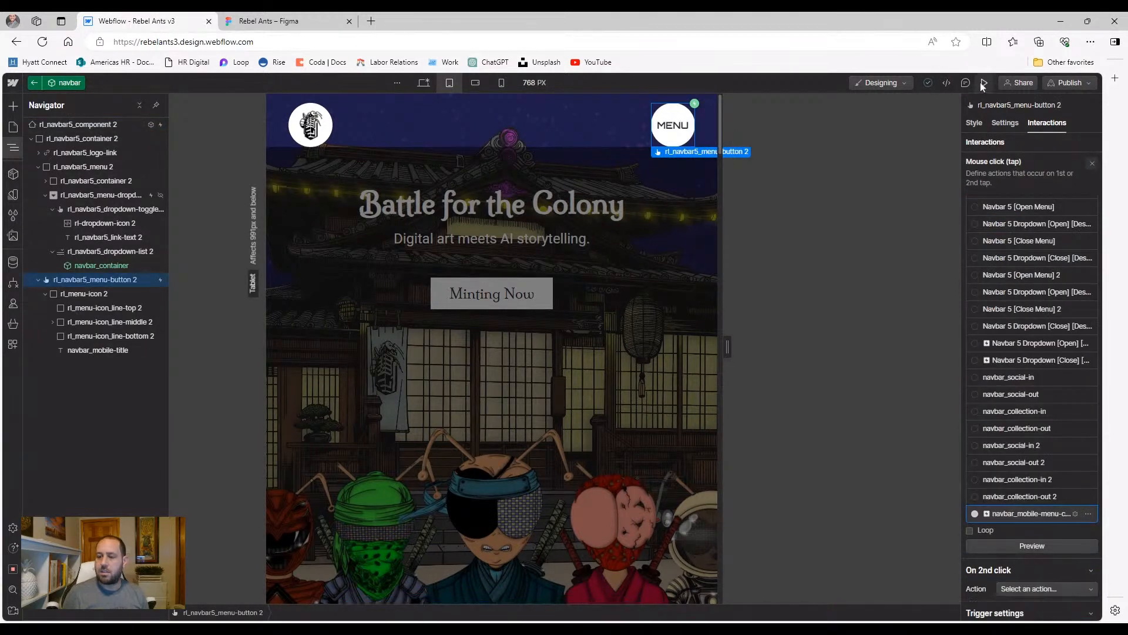
click(984, 82)
click(734, 125)
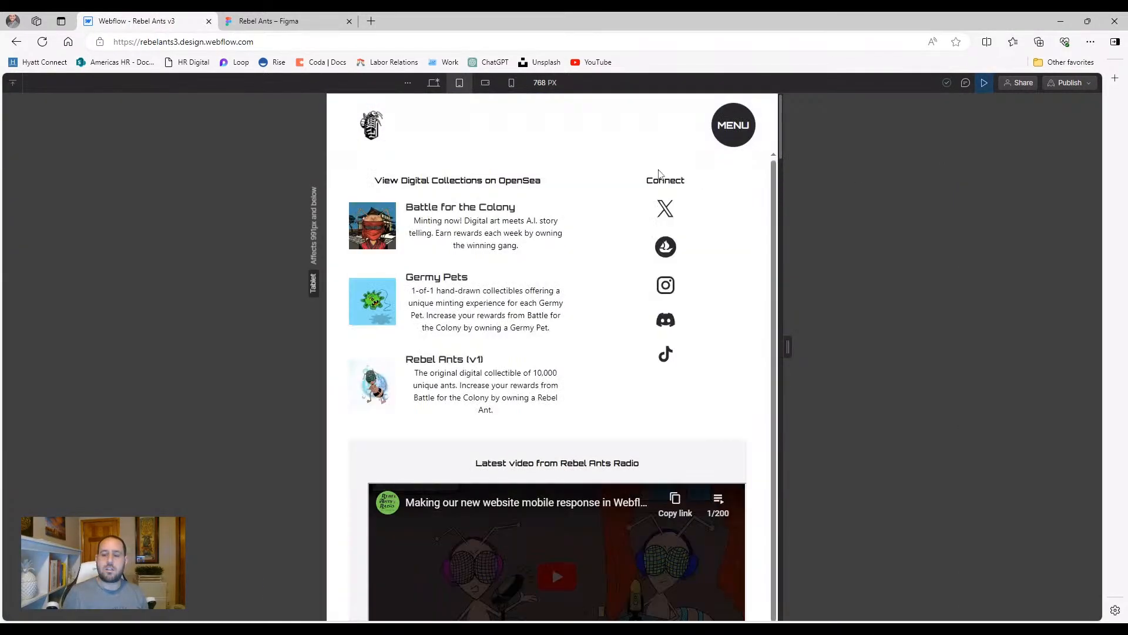
click(732, 125)
click(732, 126)
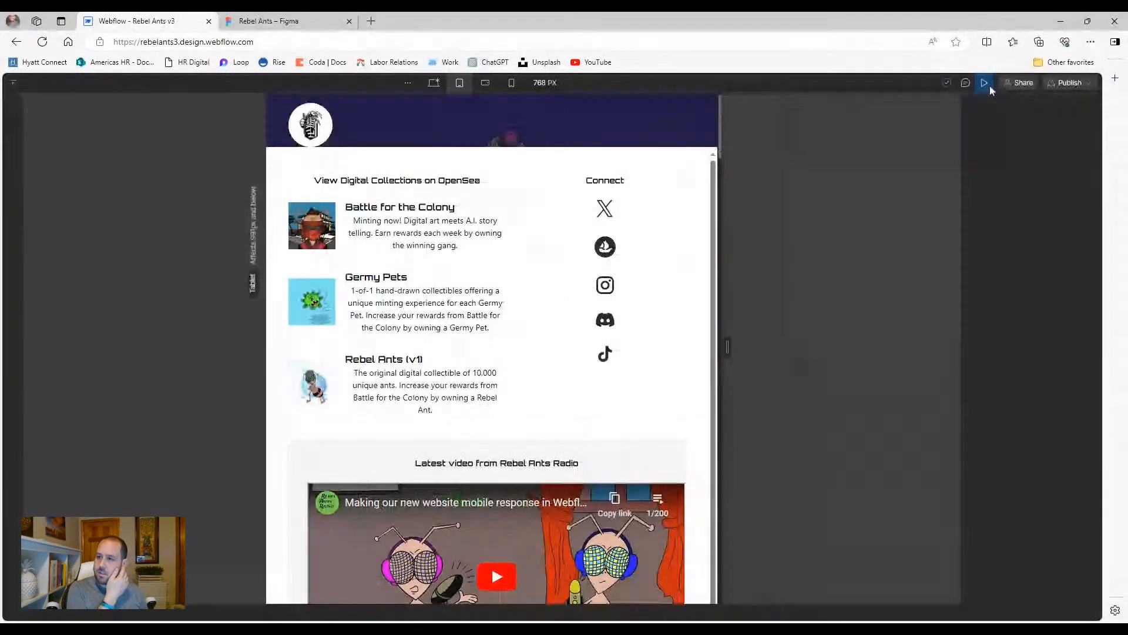
click(984, 83)
click(983, 83)
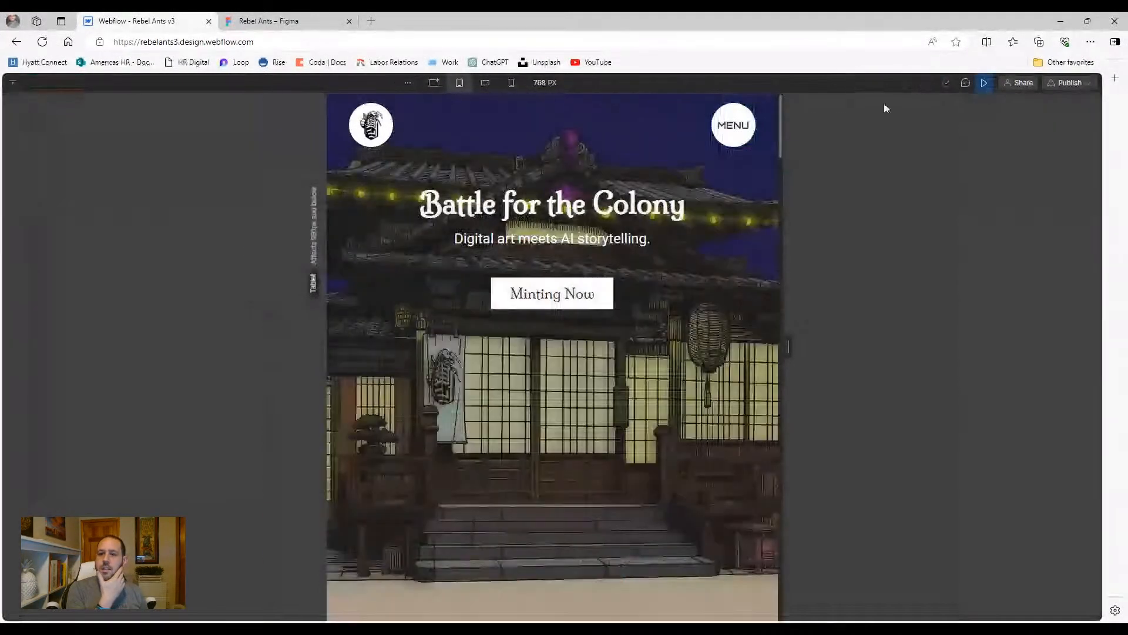
click(738, 138)
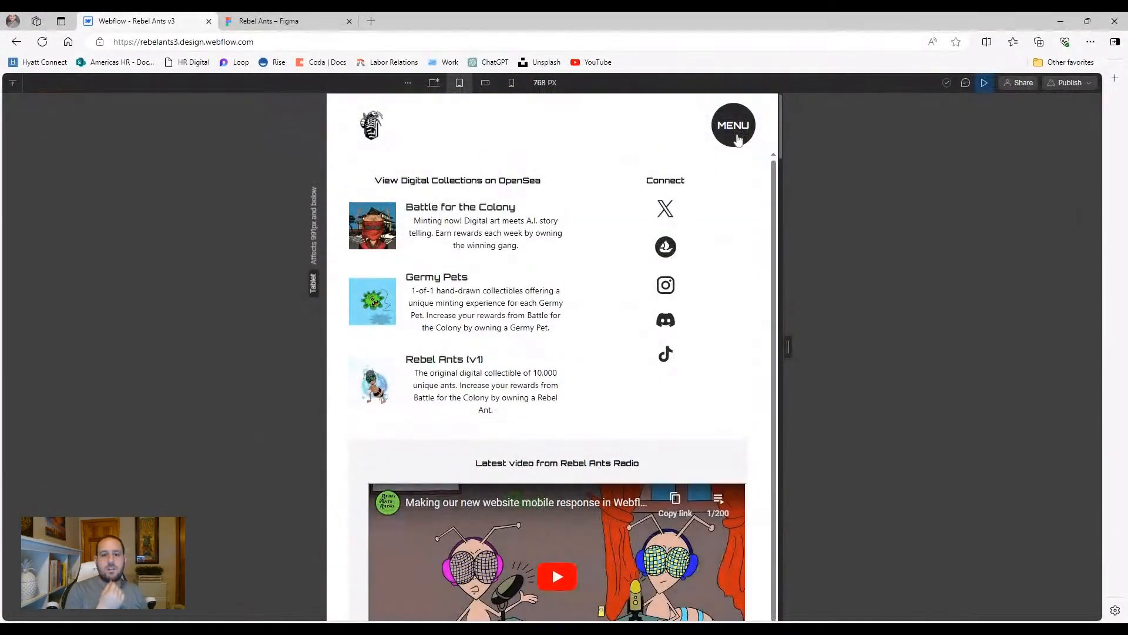
click(983, 83)
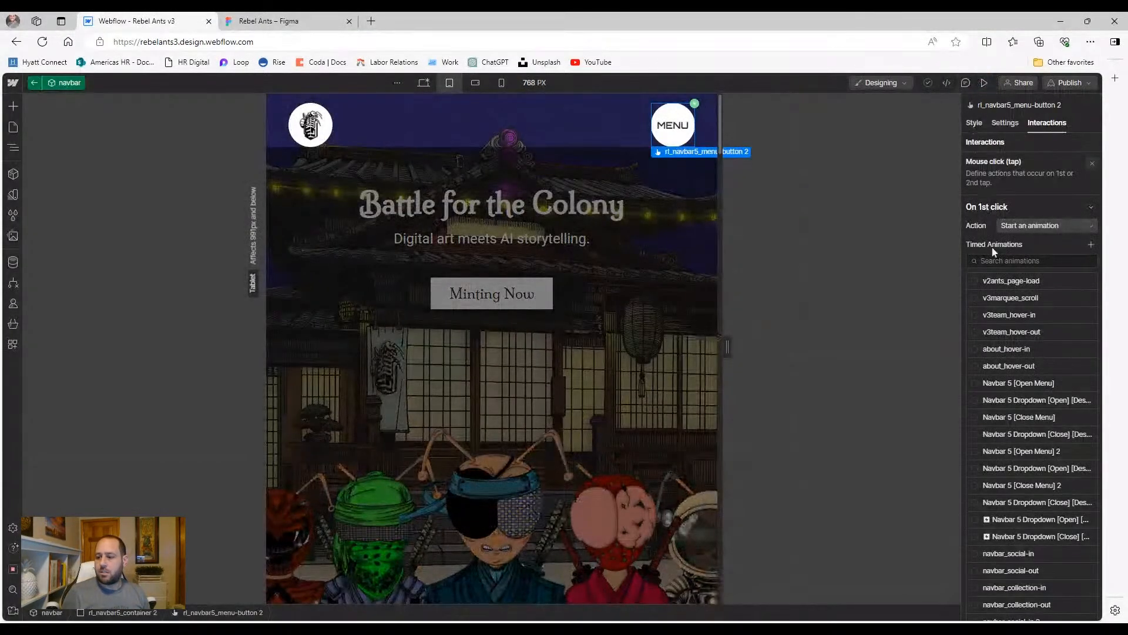
Make the menu button's second click start an animation
scroll(1023, 347, down, 5)
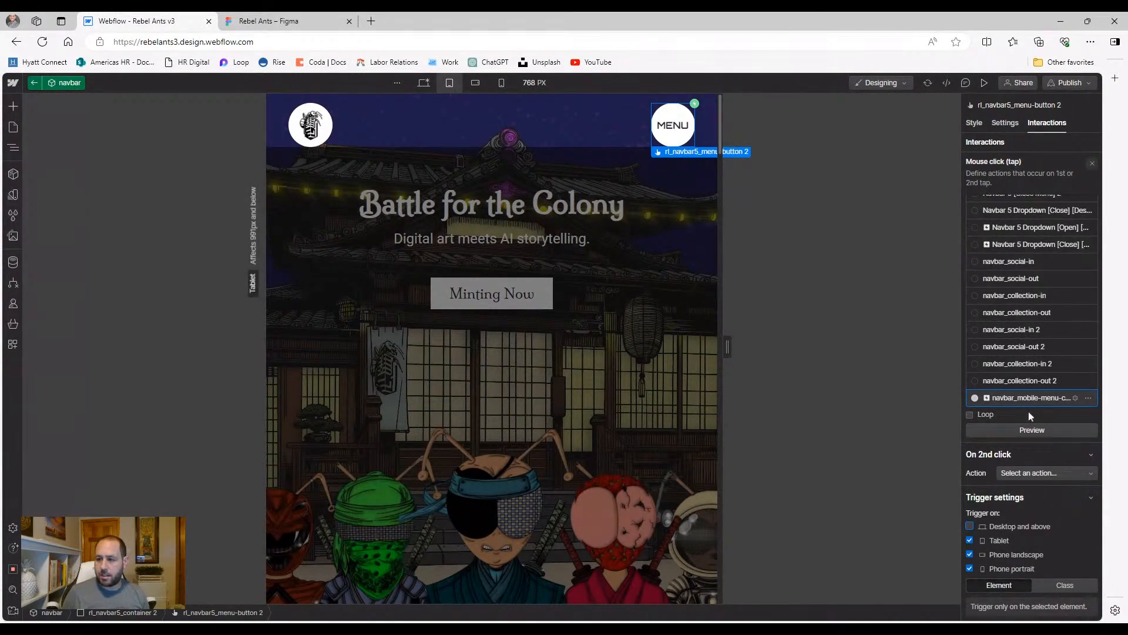
click(1028, 472)
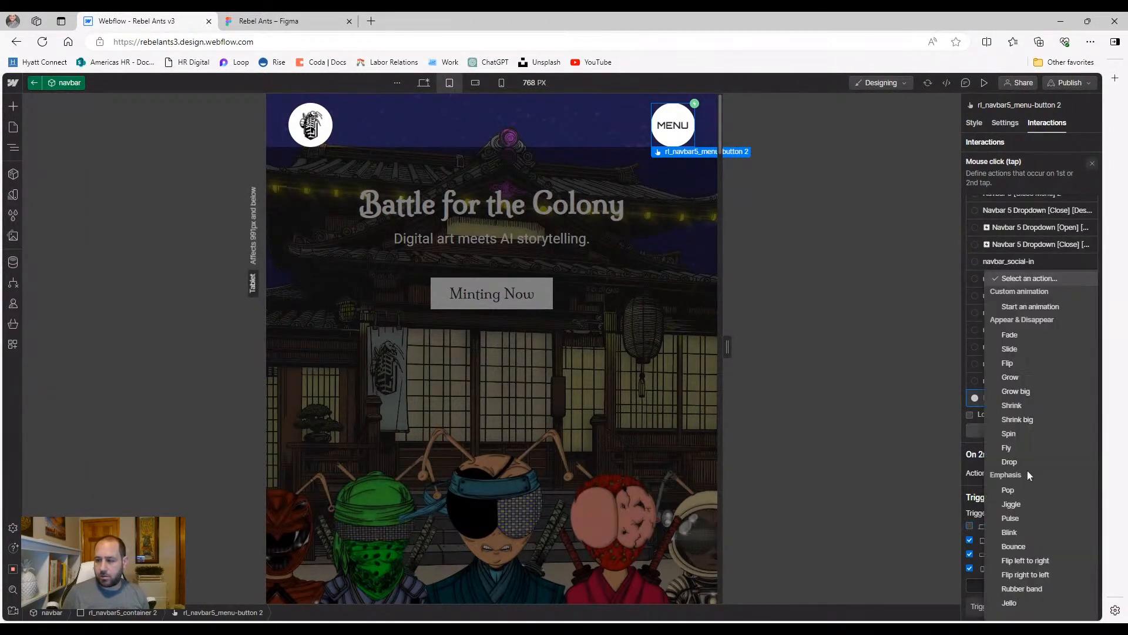
click(1050, 310)
scroll(1058, 458, down, 5)
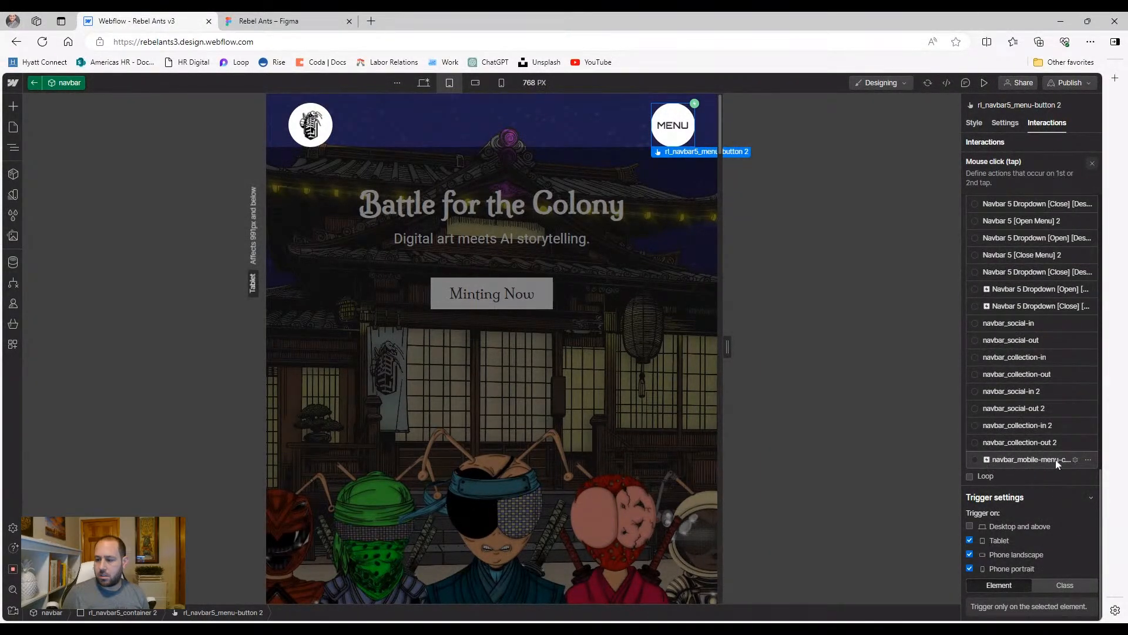
Duplicate navbar_mobile-menu-click and open the copy for editing
click(1088, 460)
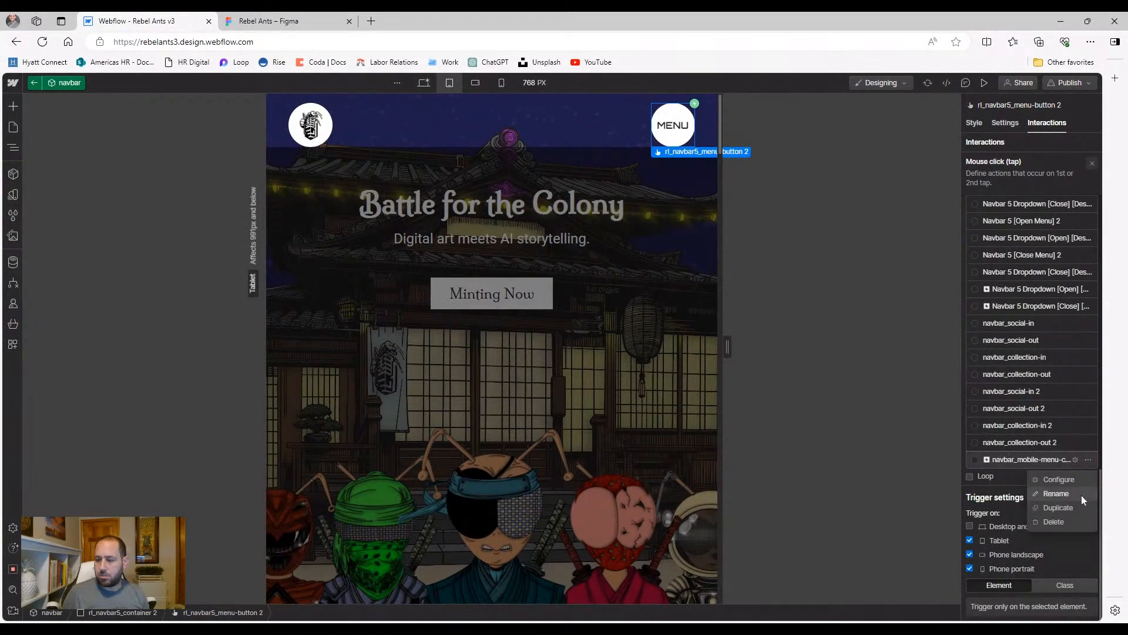
click(1058, 508)
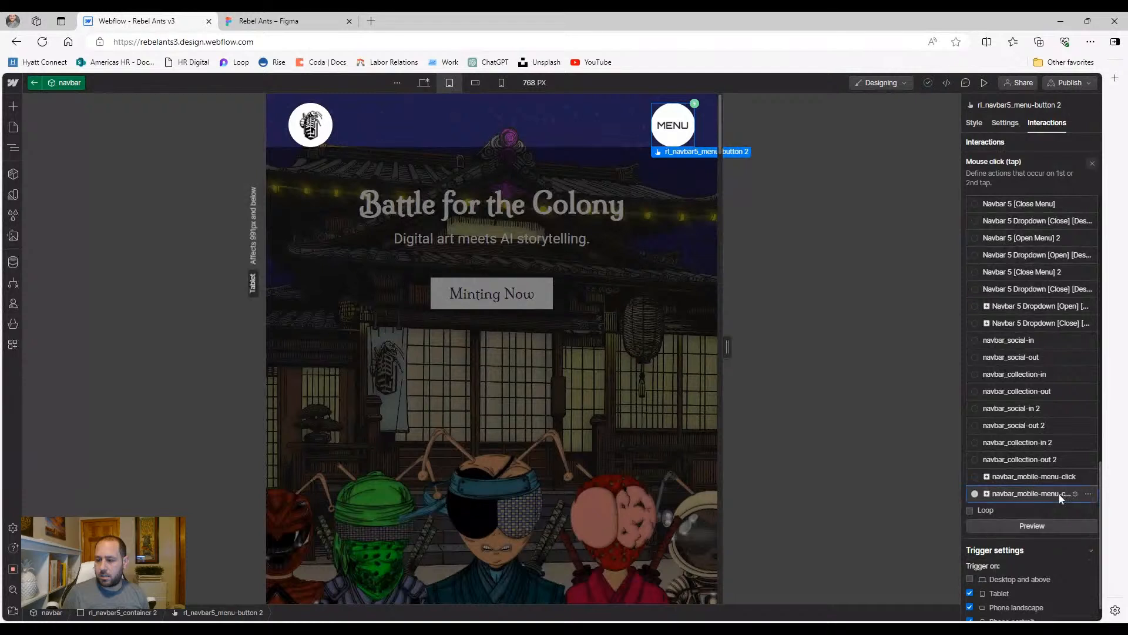
click(1058, 495)
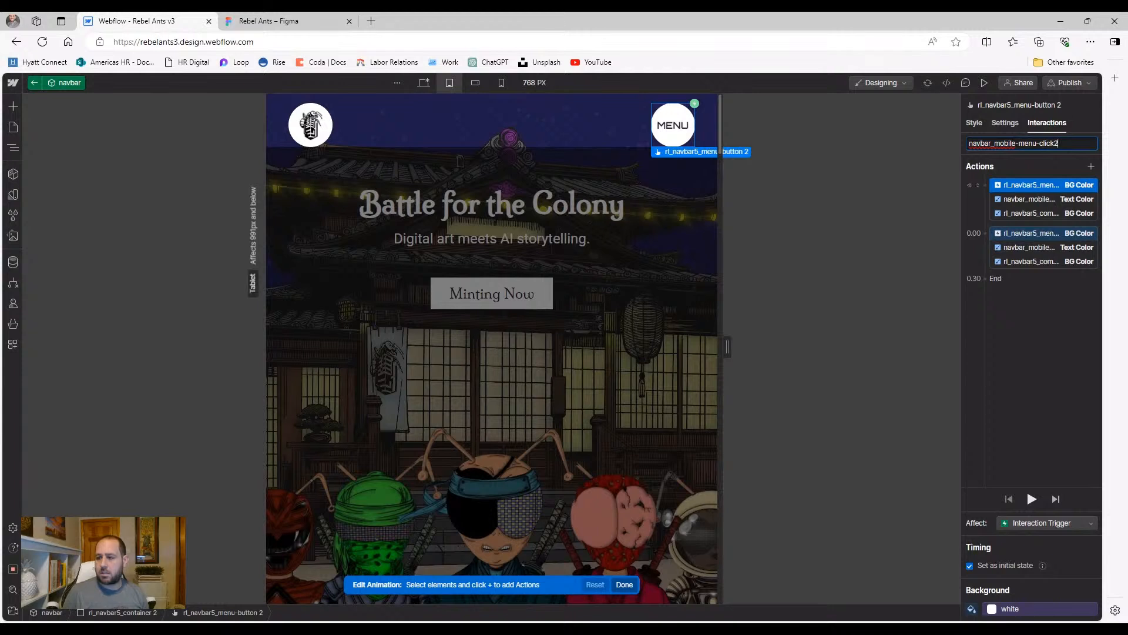
Name the copy navbar_mobile-menu-click2 and delete its second action group
key(Return)
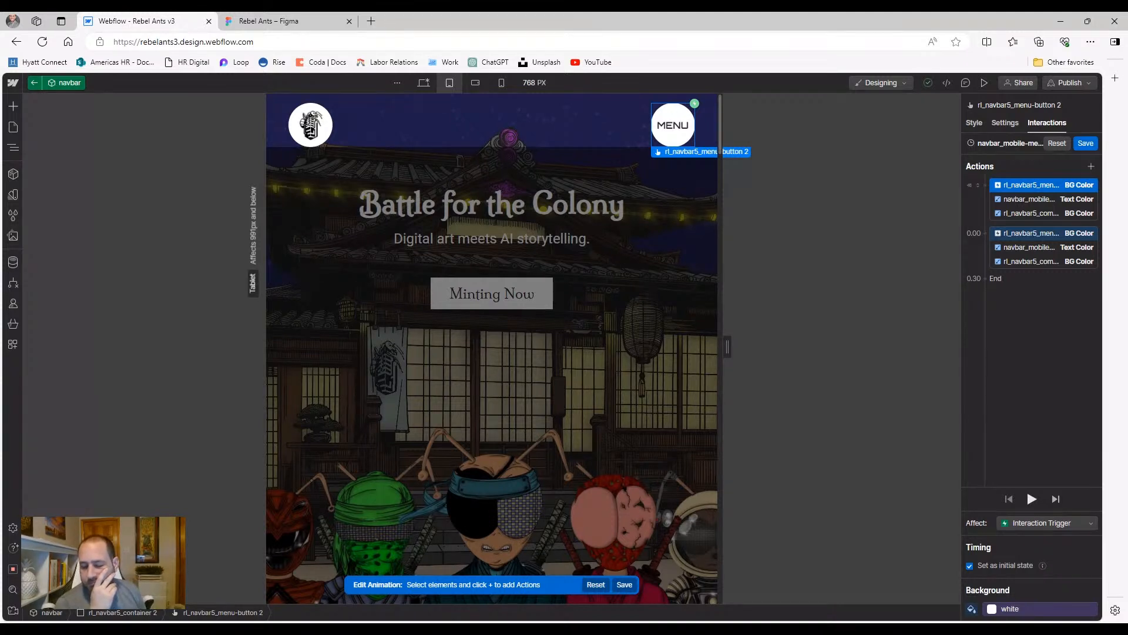
click(1027, 233)
key(Delete)
key(Delete)
key(Delete)
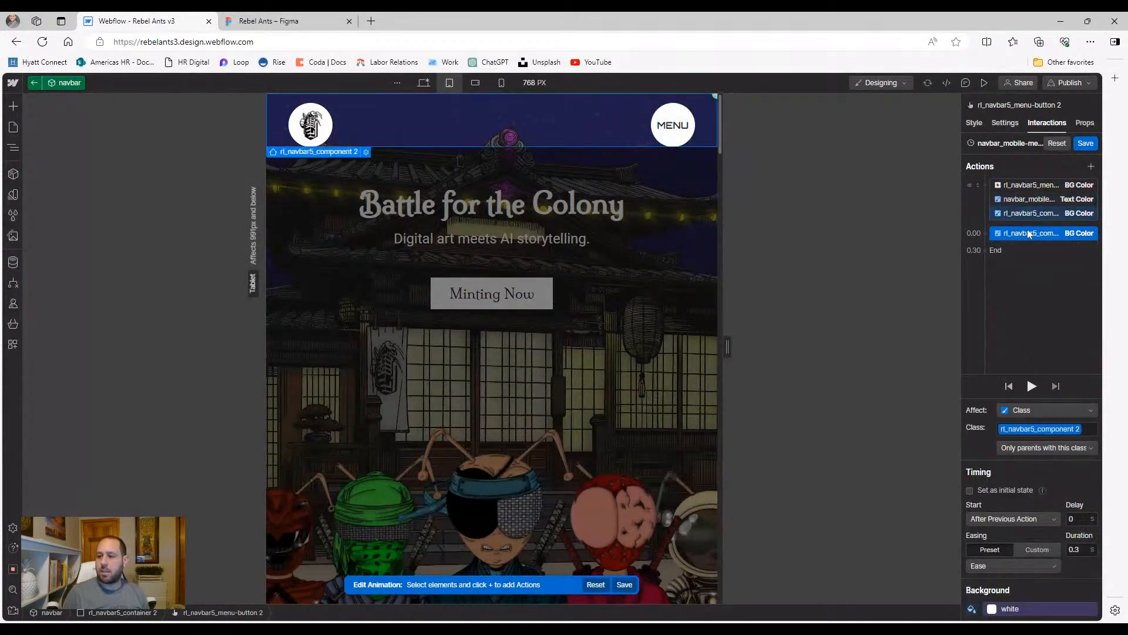
shift+click(1023, 186)
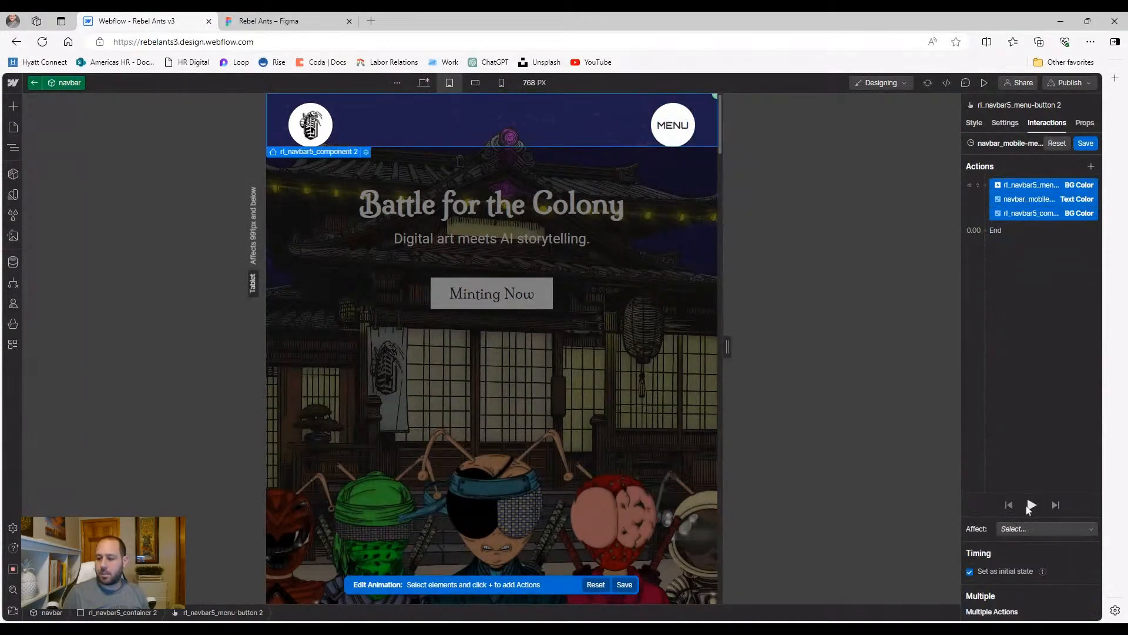
Give the remaining group a 0.3 s duration with Ease easing, then save
click(989, 572)
click(1075, 555)
text(0.3)
click(999, 571)
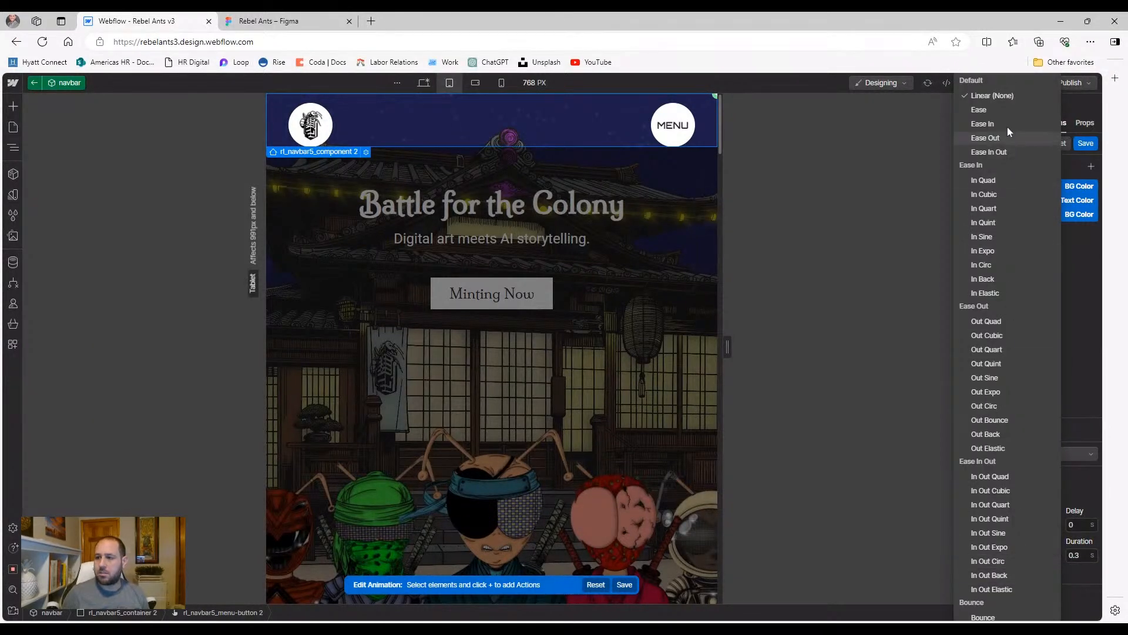
click(992, 110)
click(1086, 142)
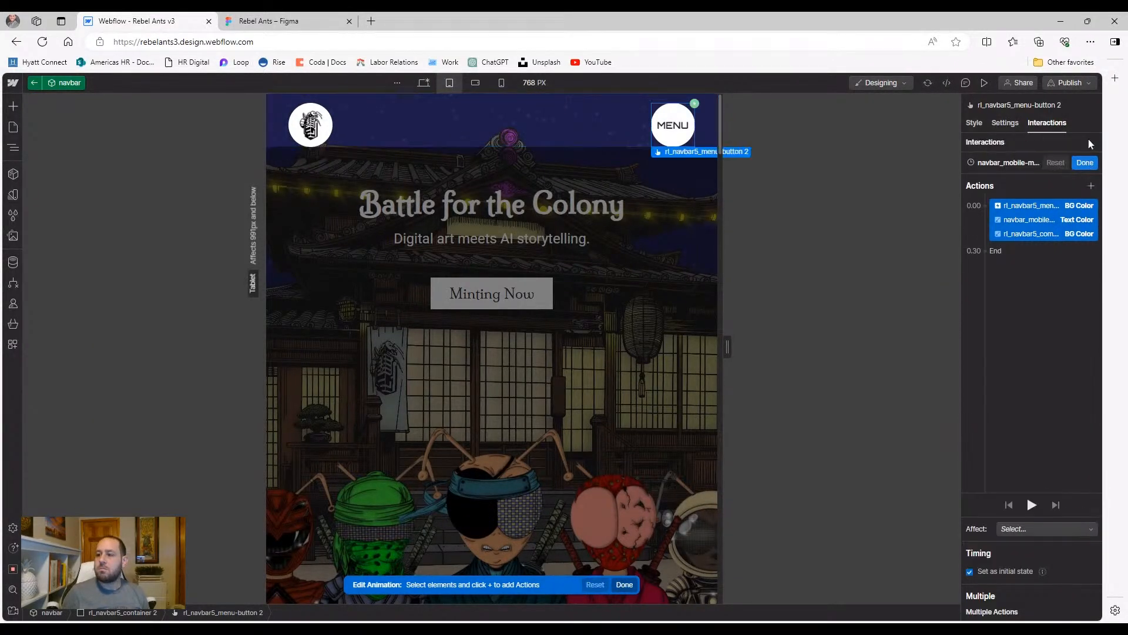
Preview at tablet width and open and close the menu several times
click(985, 82)
click(738, 134)
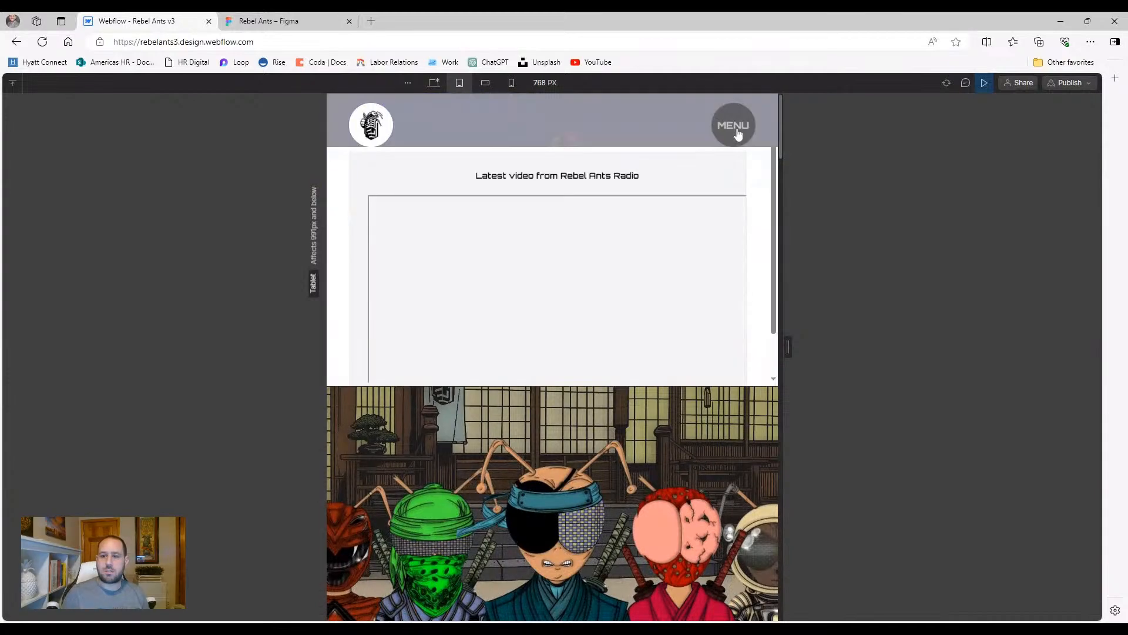
click(738, 134)
click(738, 134)
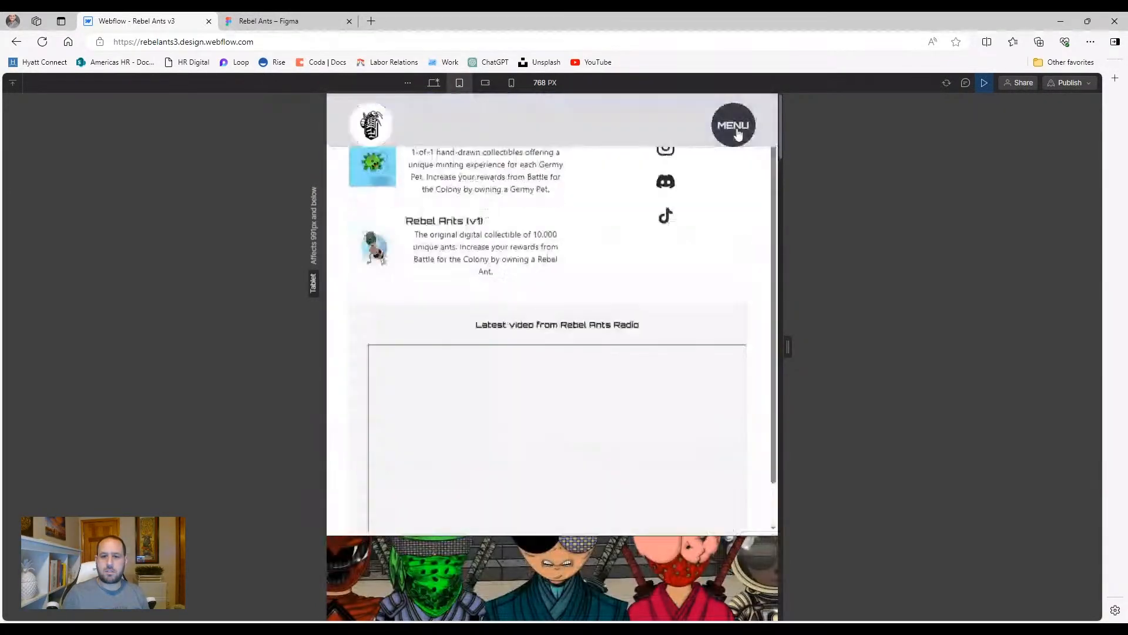
click(738, 134)
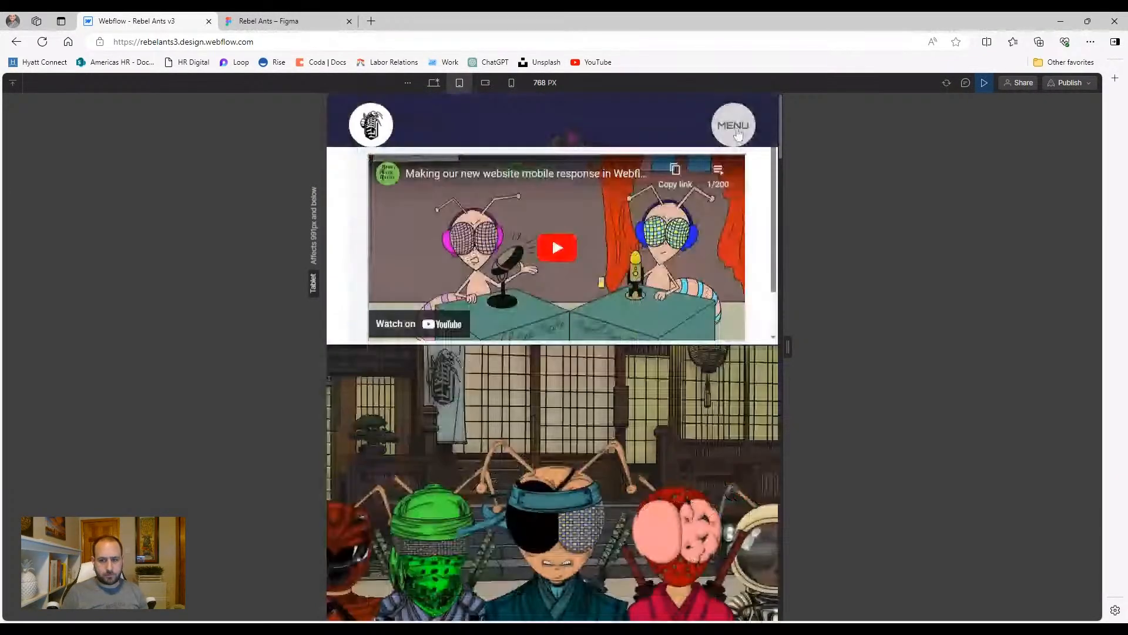
click(738, 133)
click(738, 134)
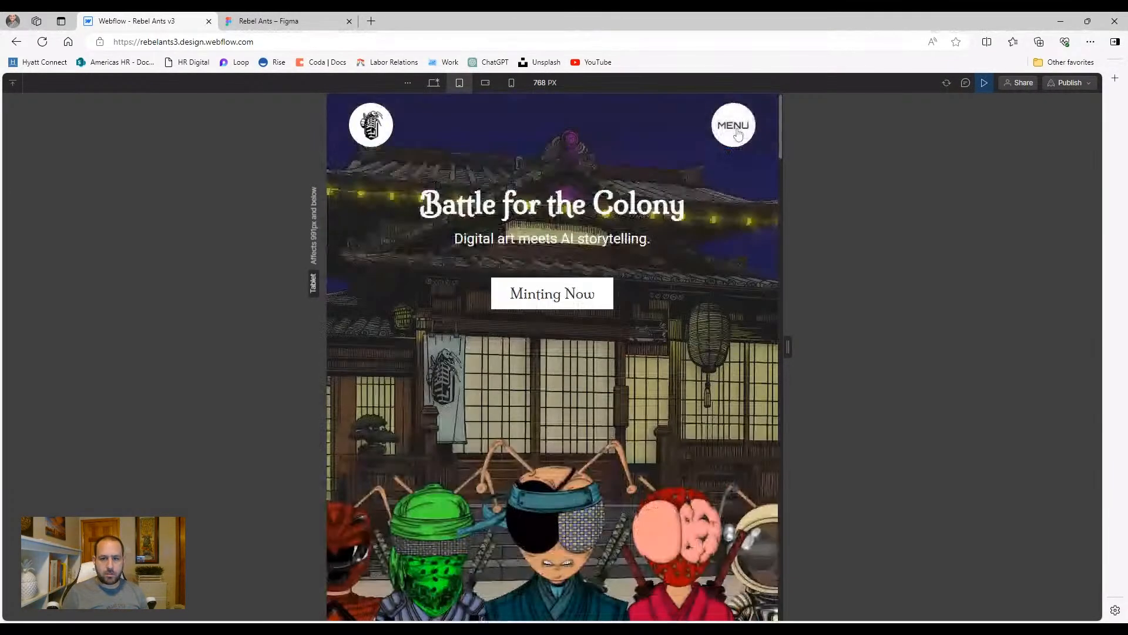
Test the menu at phone landscape and phone portrait widths, then return to desktop width
click(486, 82)
click(681, 134)
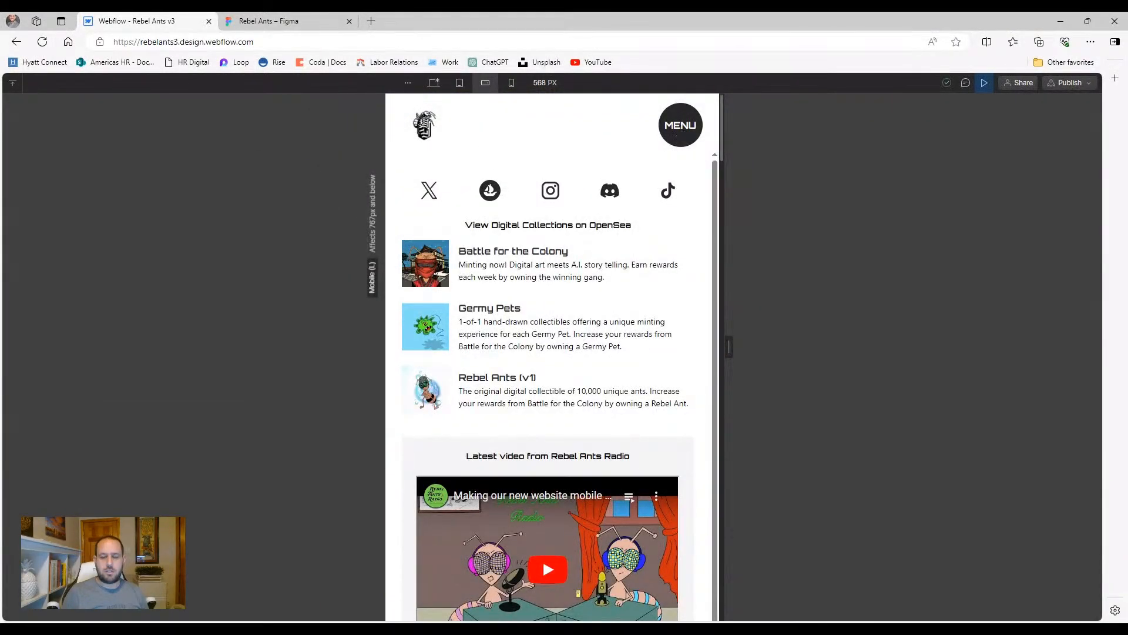
click(680, 133)
click(680, 133)
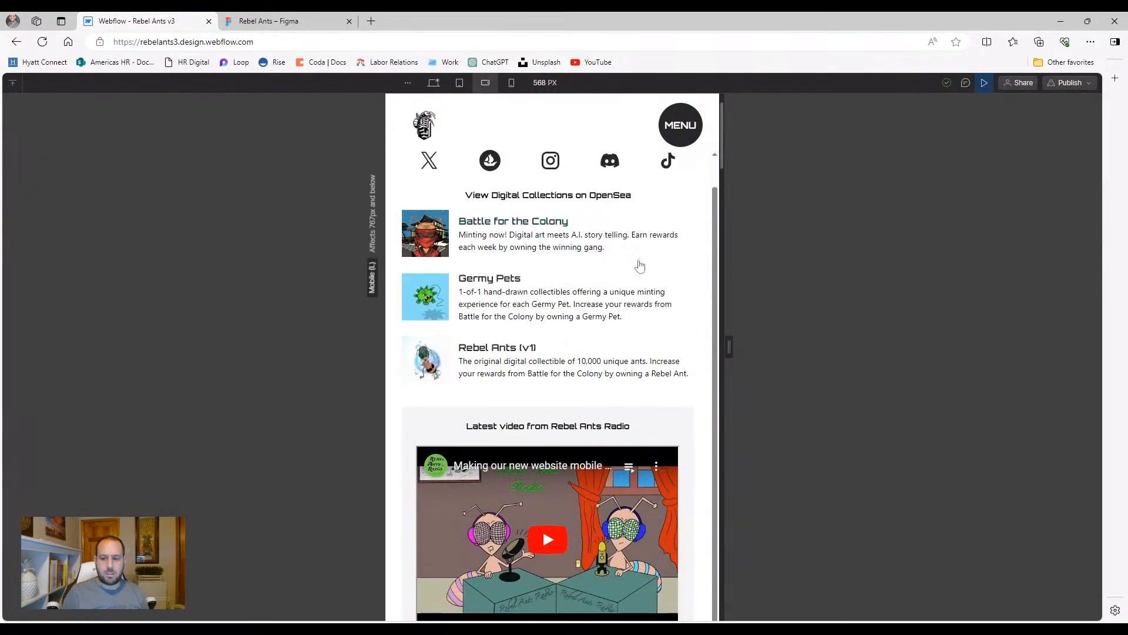
click(670, 140)
click(511, 83)
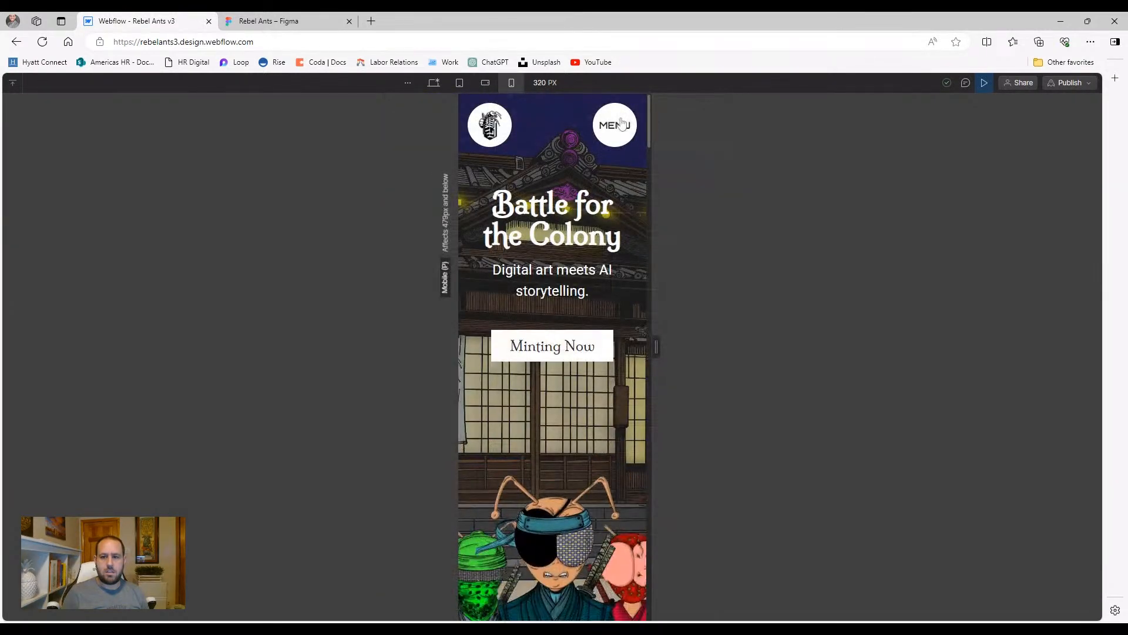
click(620, 124)
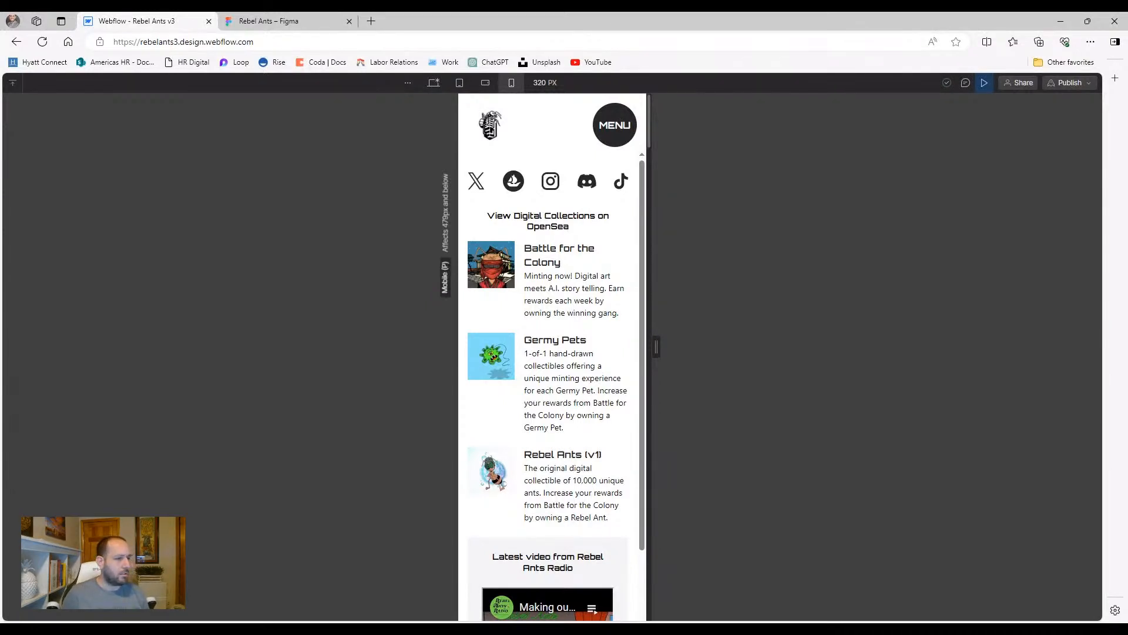
click(622, 123)
click(433, 82)
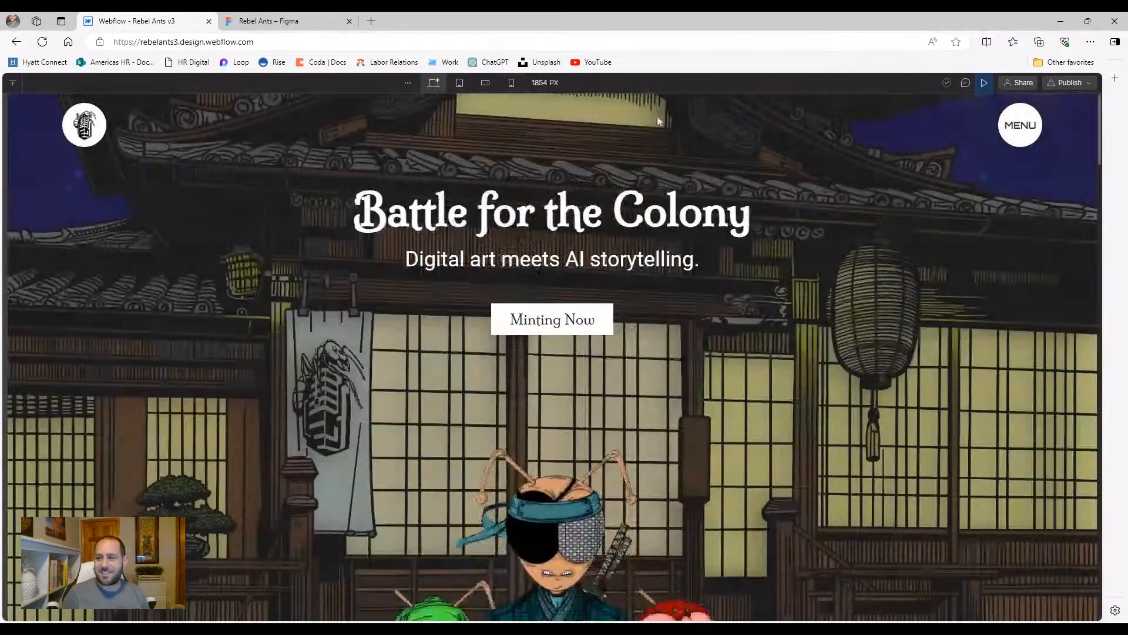
Leave preview and publish the site to rebelants3.webflow.io
click(984, 83)
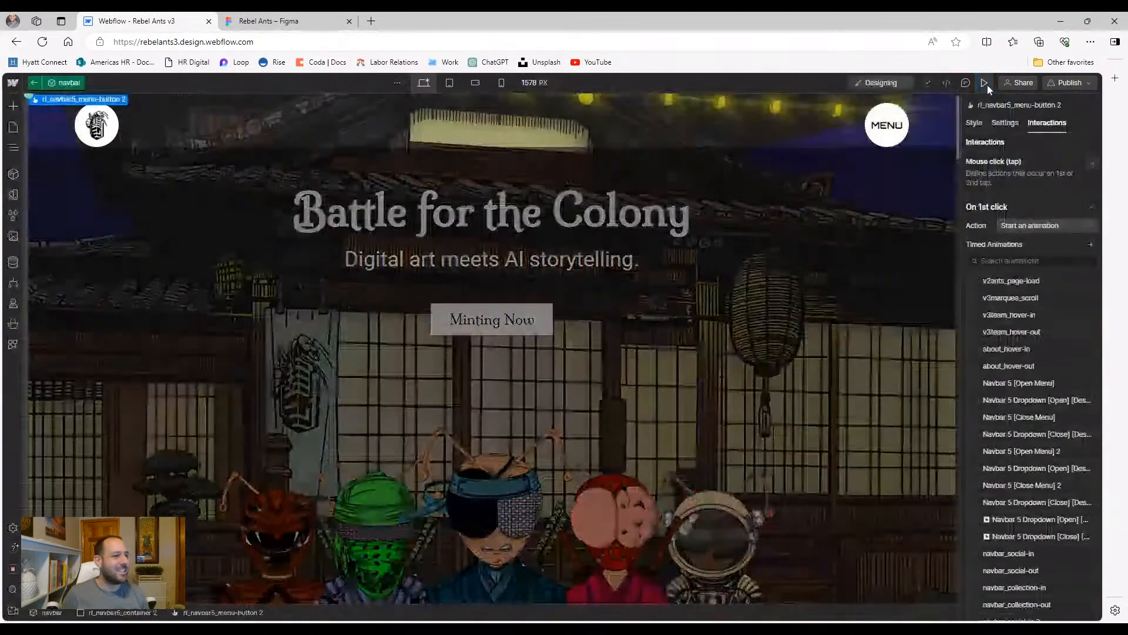
click(1069, 83)
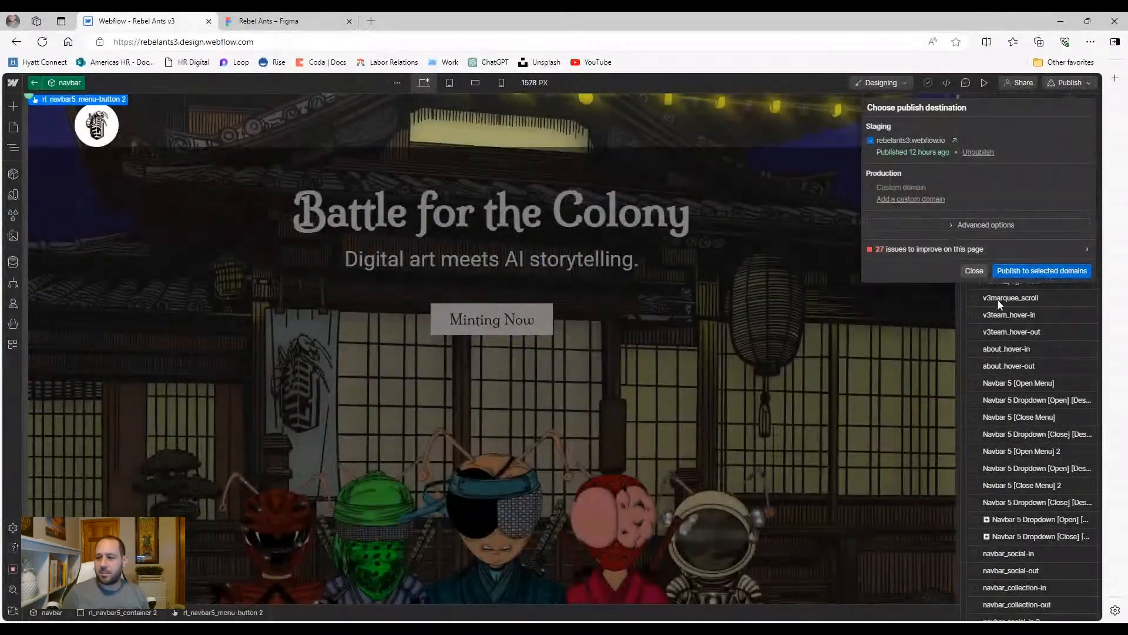
click(1058, 270)
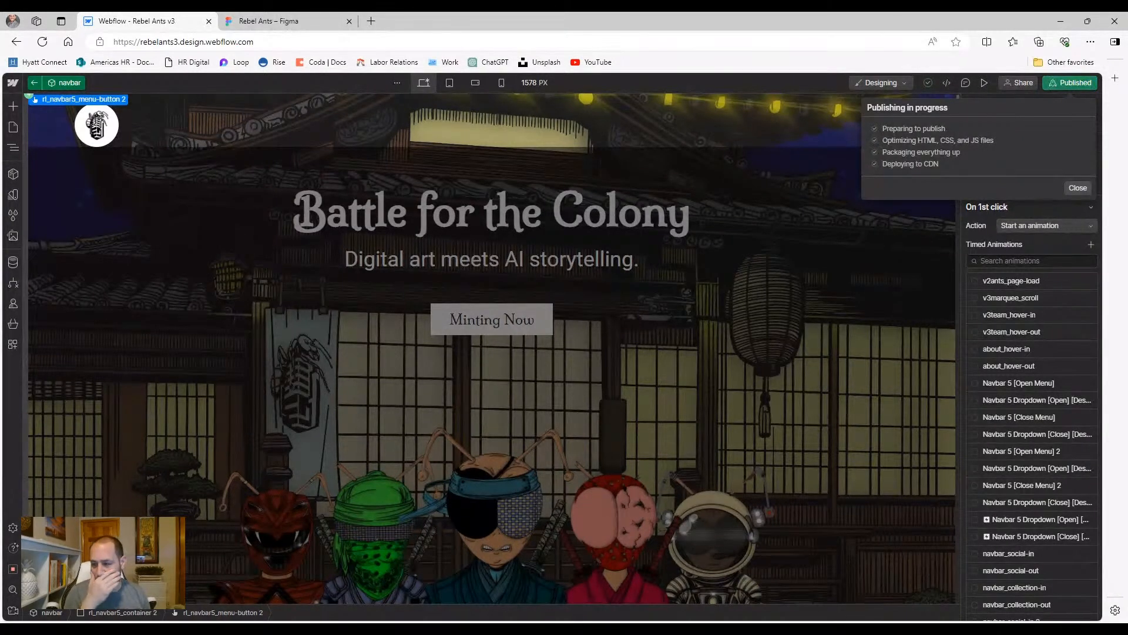
click(974, 270)
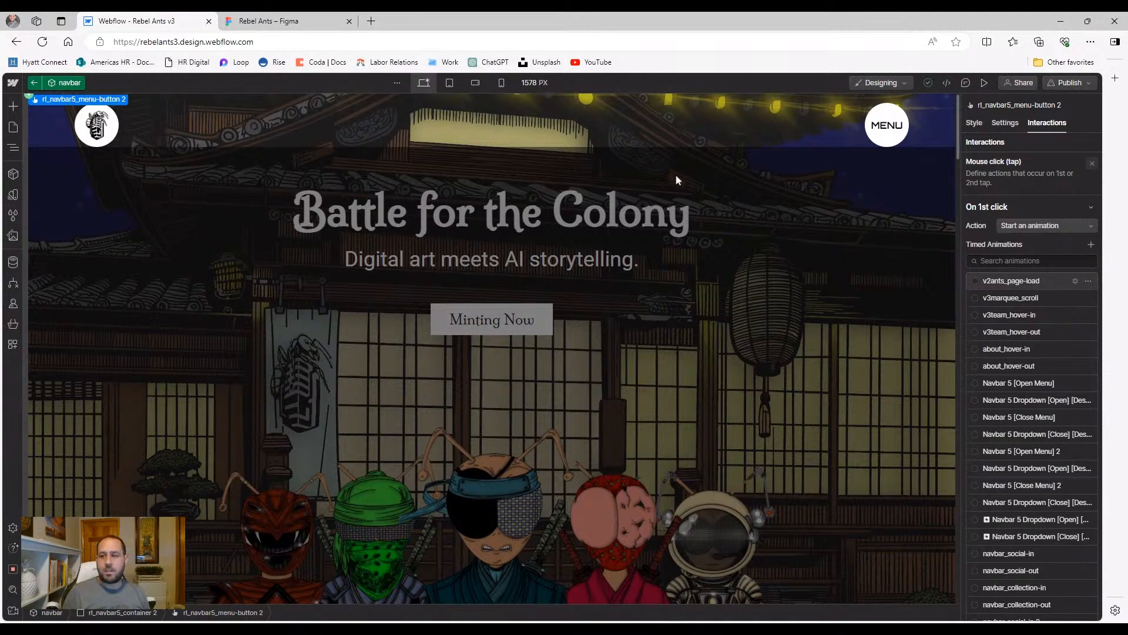
Exit the navbar component at tablet width, then open section_v3hero's styles at mobile landscape
click(449, 83)
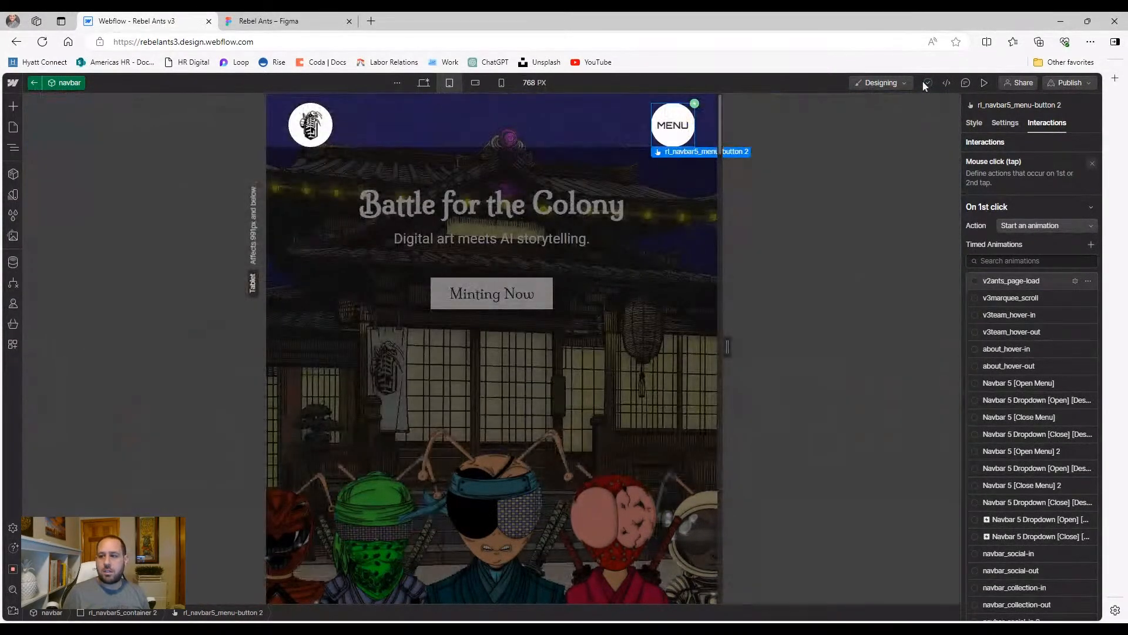
click(676, 221)
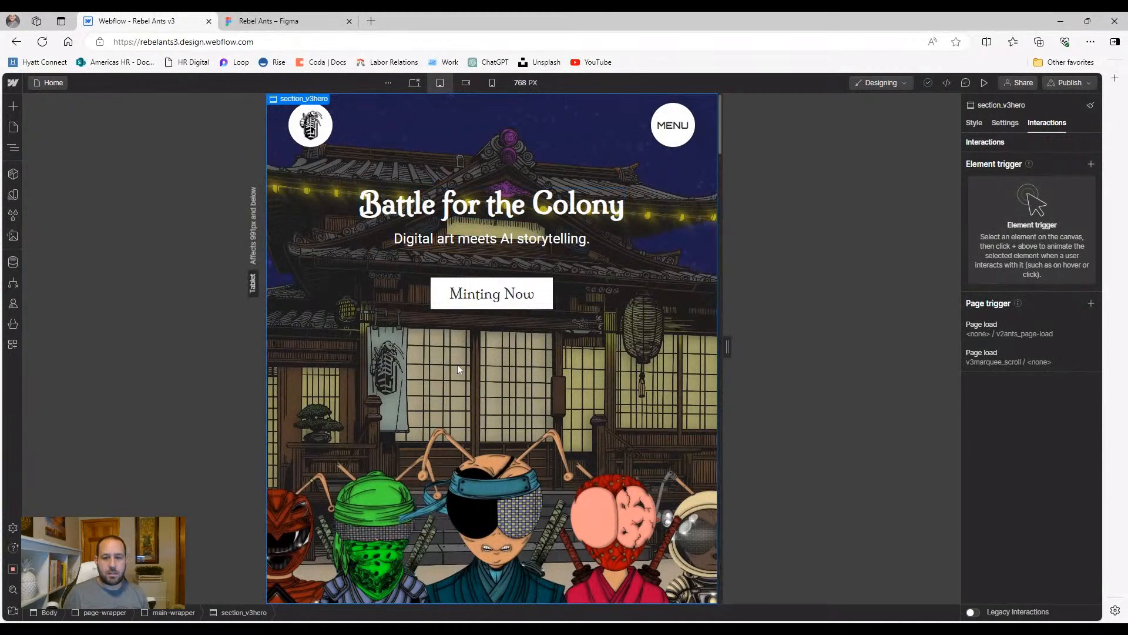
click(466, 81)
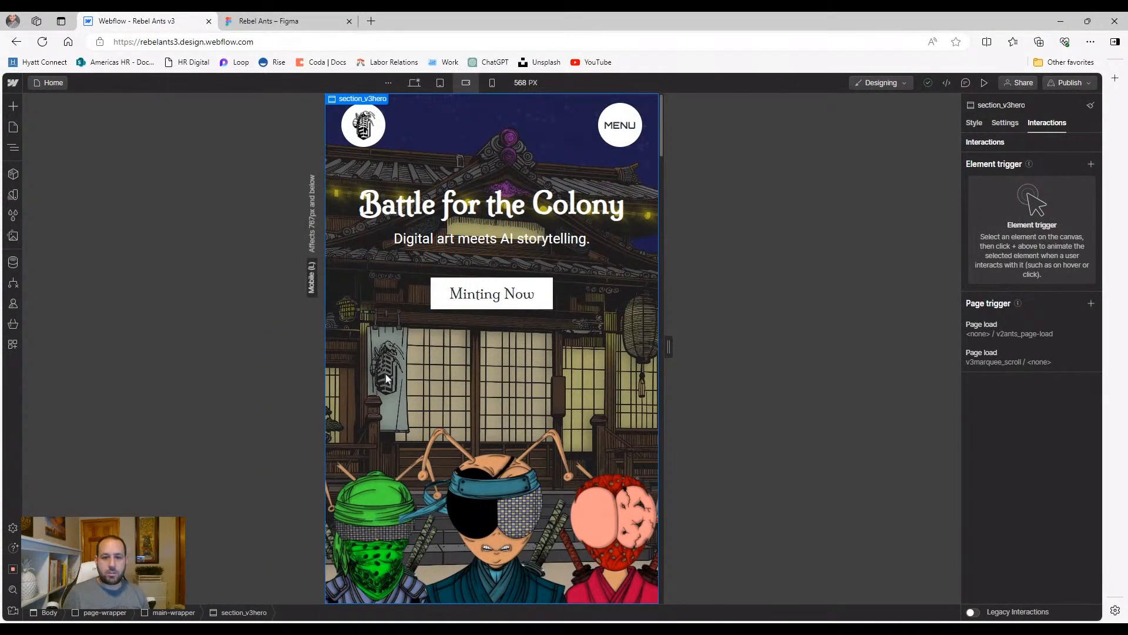
click(18, 147)
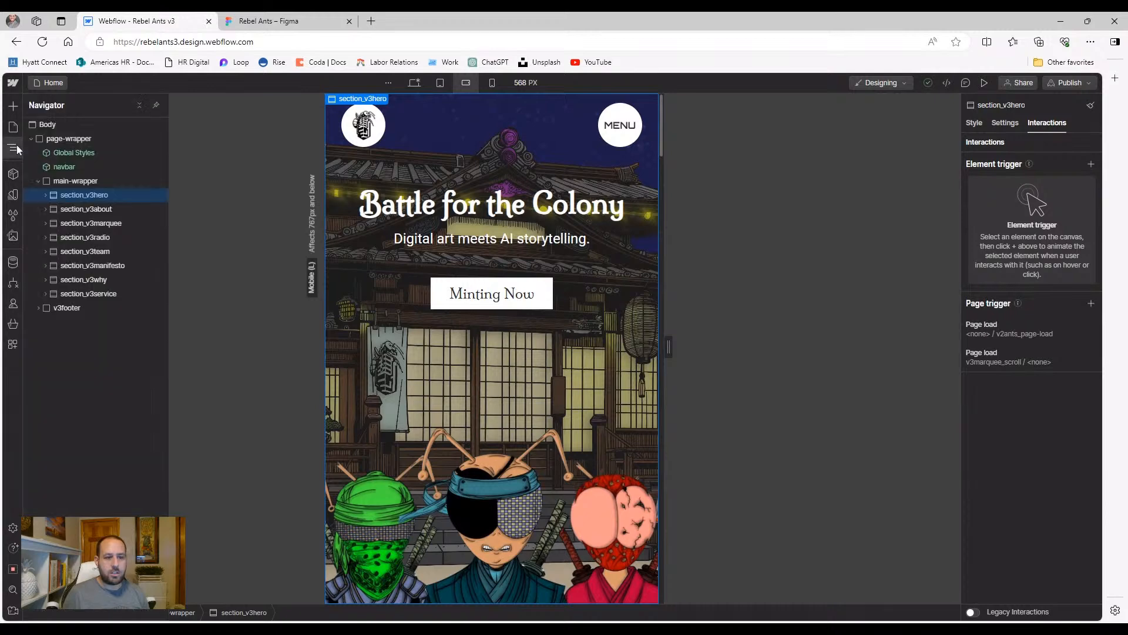
click(974, 123)
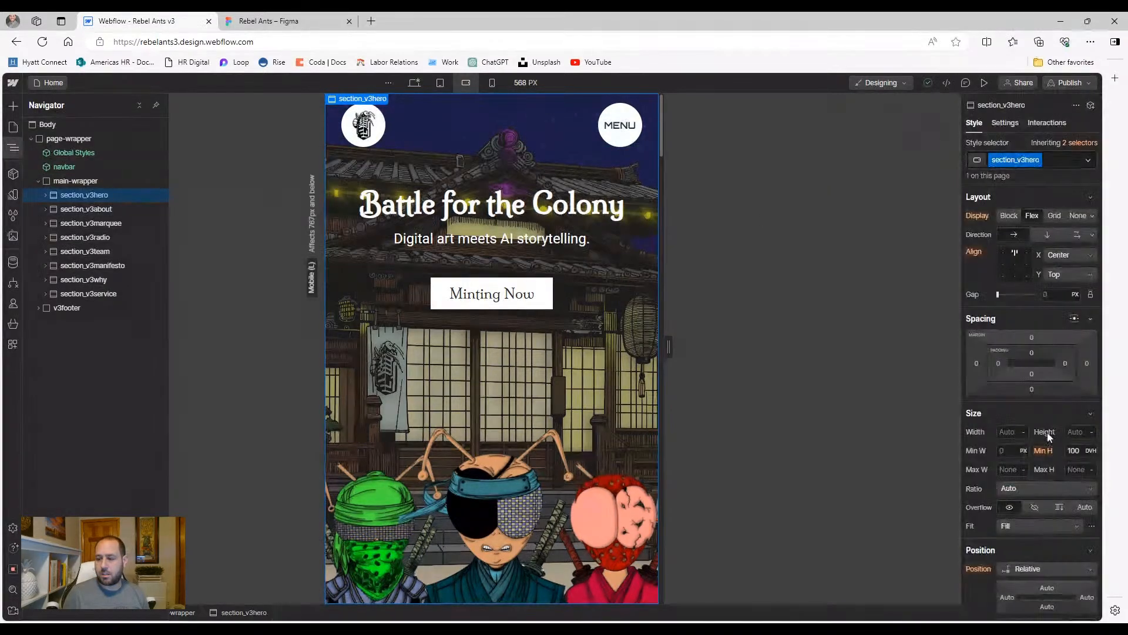
Try auto and 70 DVH for the hero's minimum height, ending at 100 DVH
click(1076, 450)
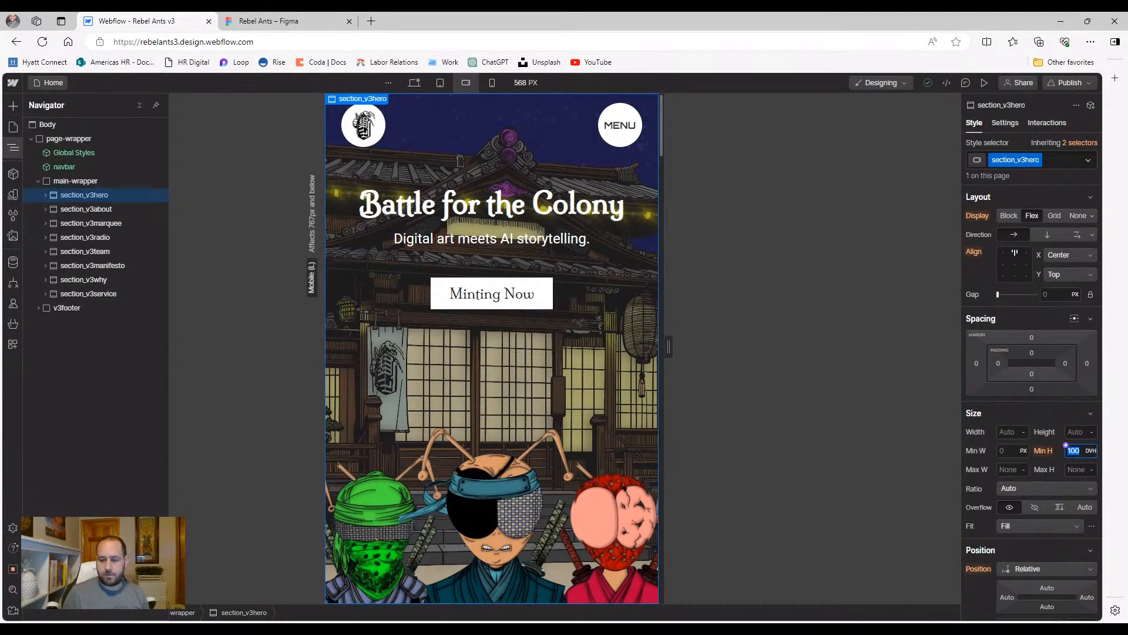
text(auto)
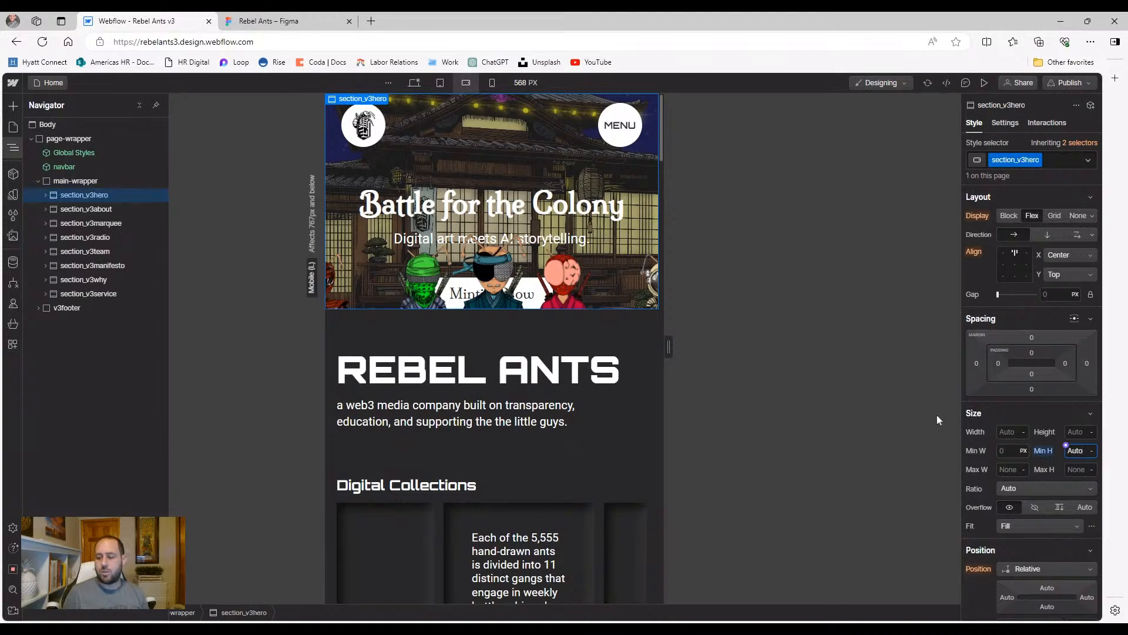
key(ctrl+z)
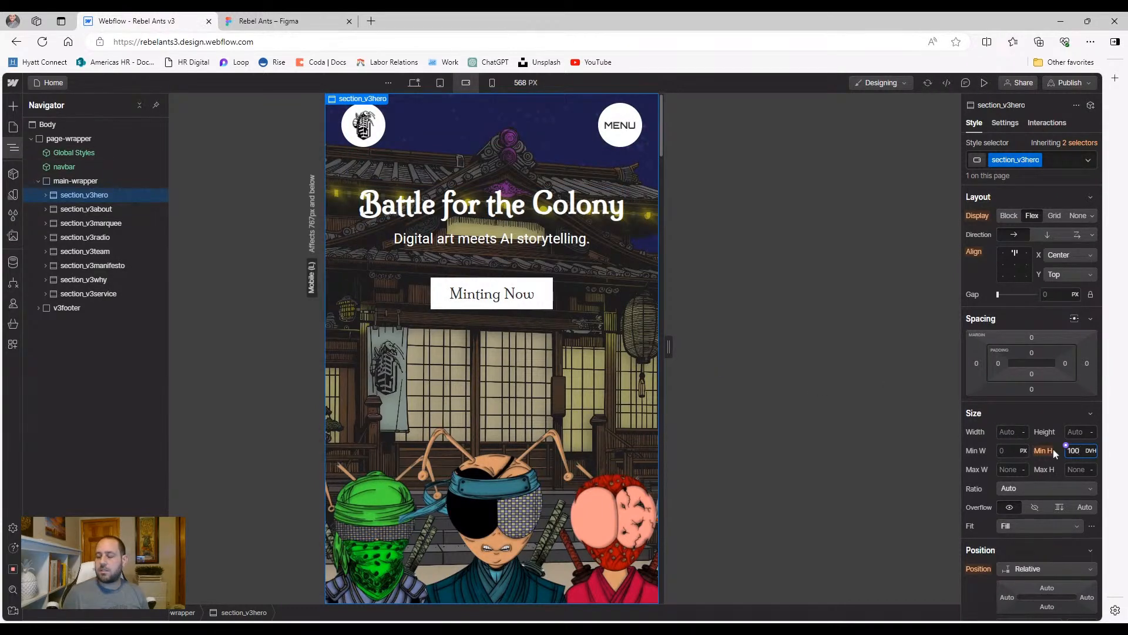
key(shift+Down)
key(shift+Down)
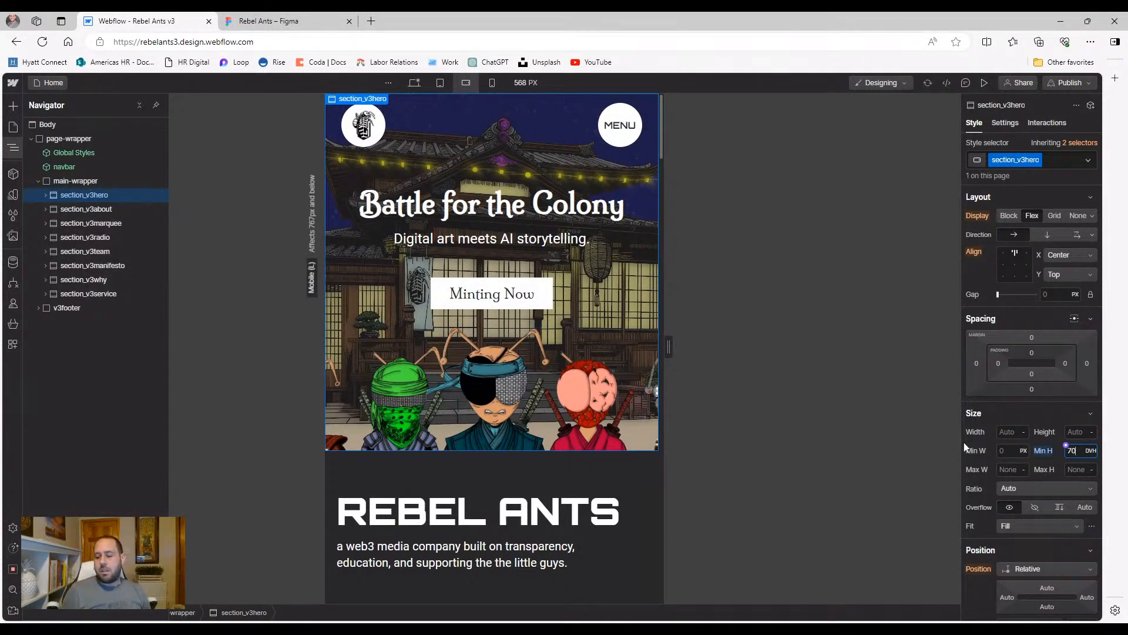
key(shift+Up)
key(shift+Up)
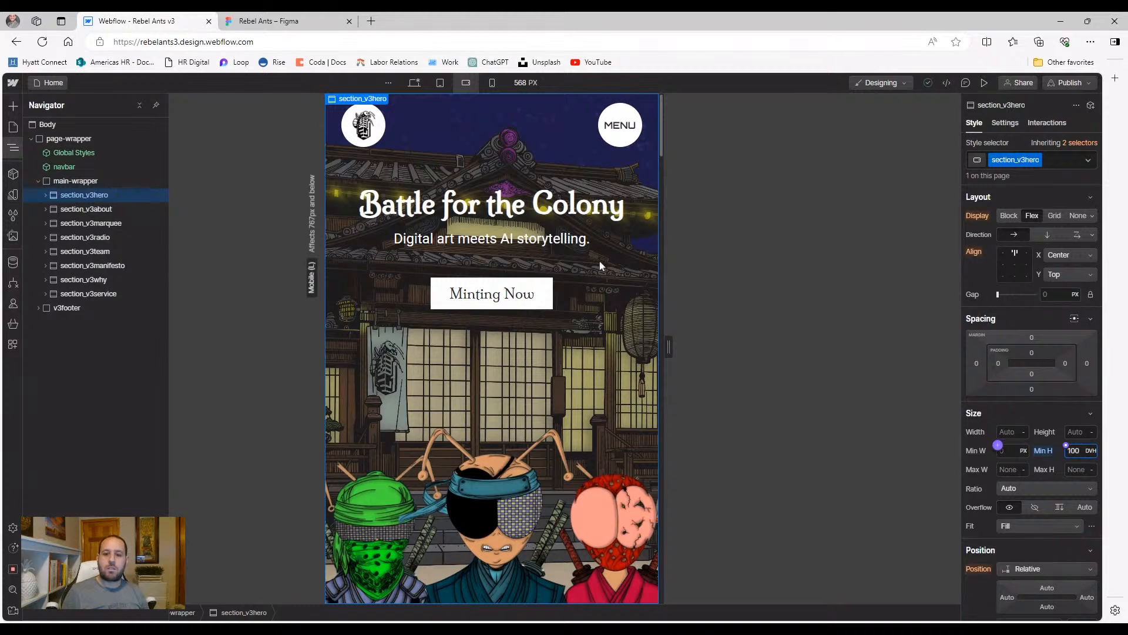
Inspect the hero's nested elements in the Navigator, from section_v3hero down to v3hero_component
click(460, 174)
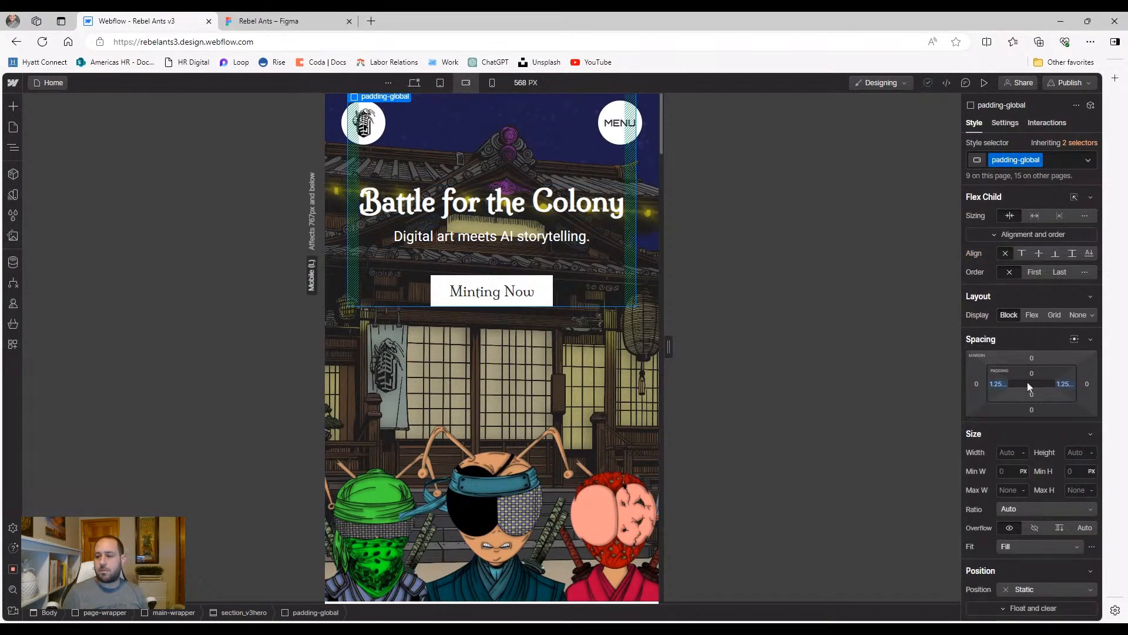
click(13, 147)
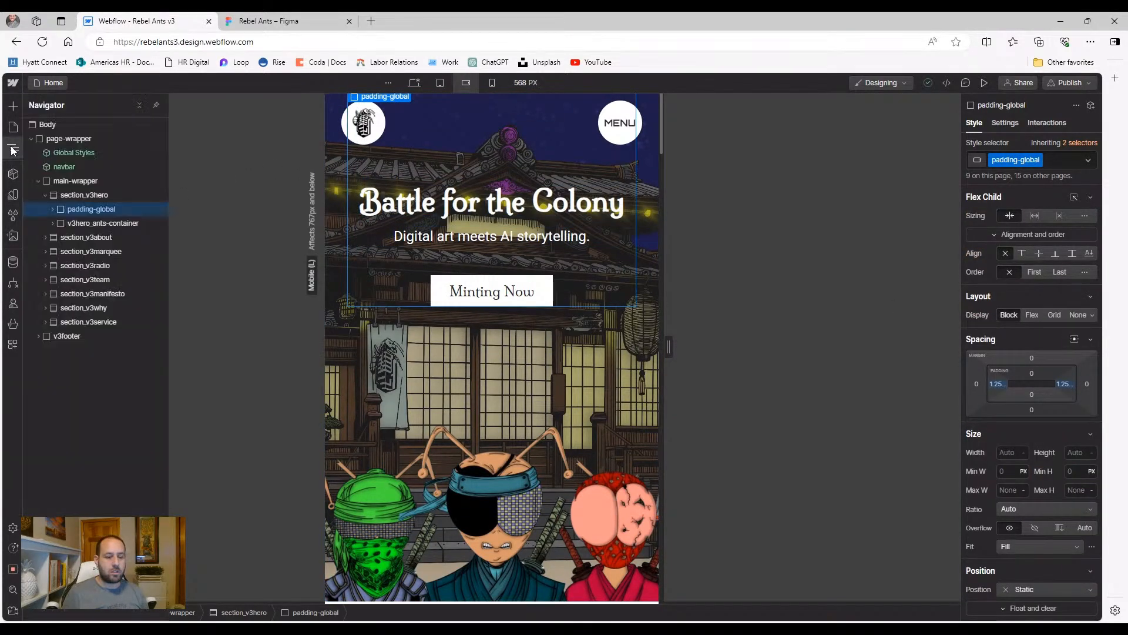
click(75, 196)
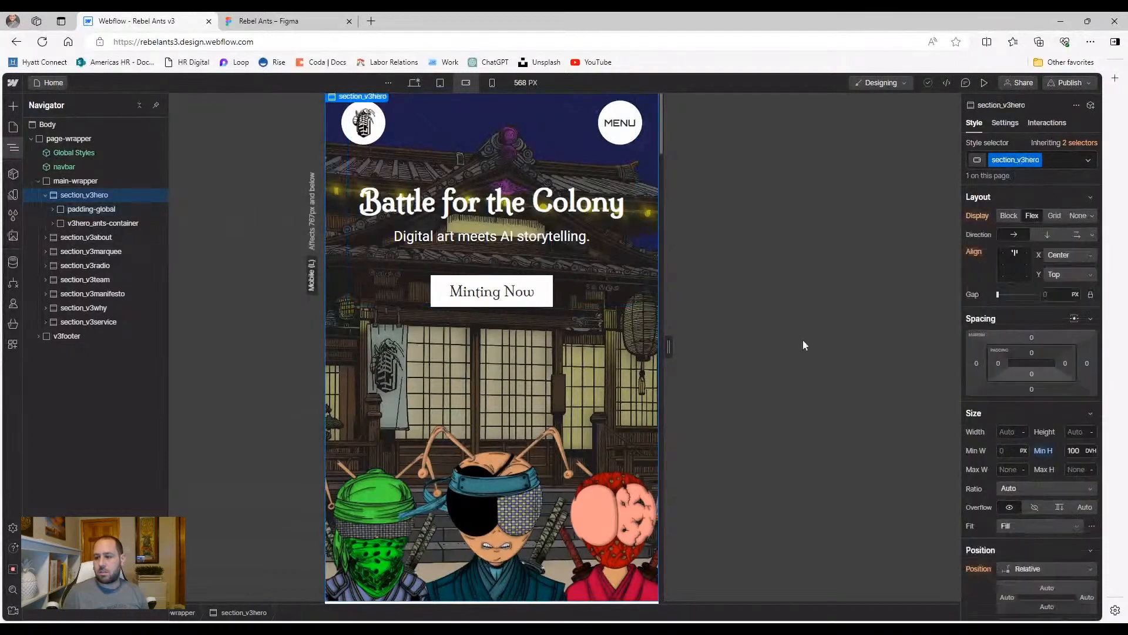
click(53, 209)
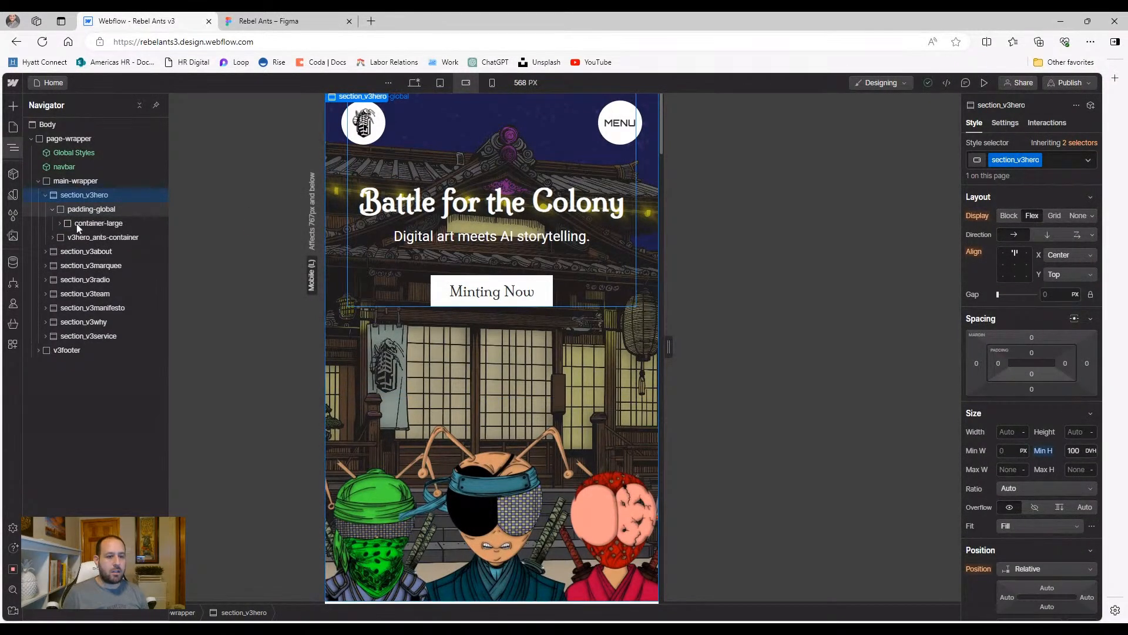
click(82, 209)
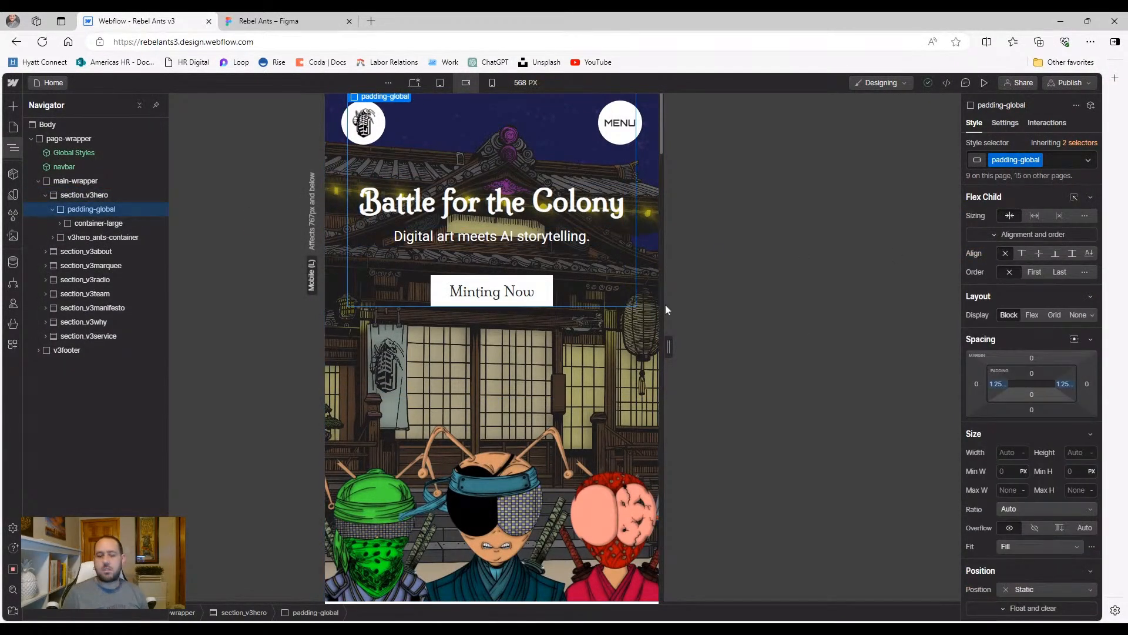
click(83, 223)
click(60, 224)
click(91, 238)
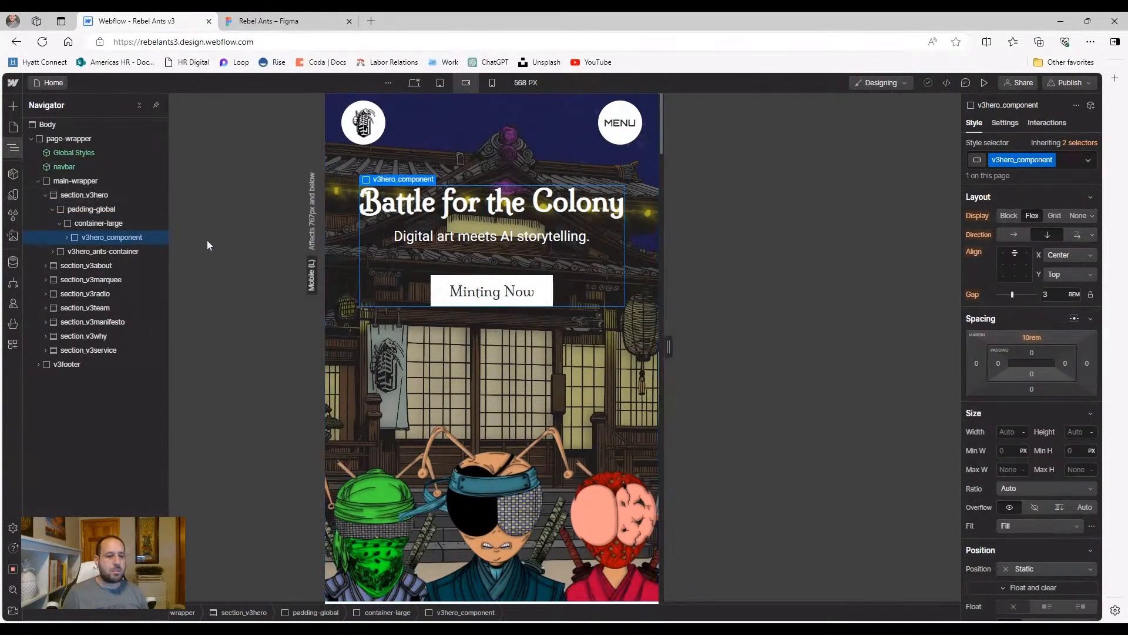
click(95, 192)
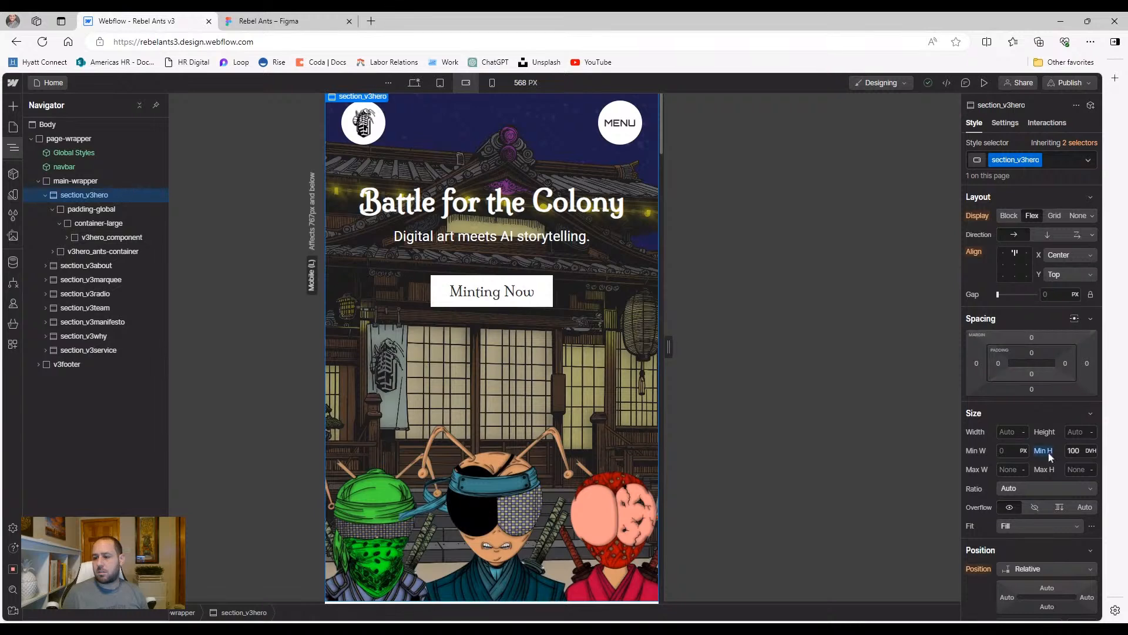
scroll(1048, 457, down, 1)
scroll(1048, 457, down, 2)
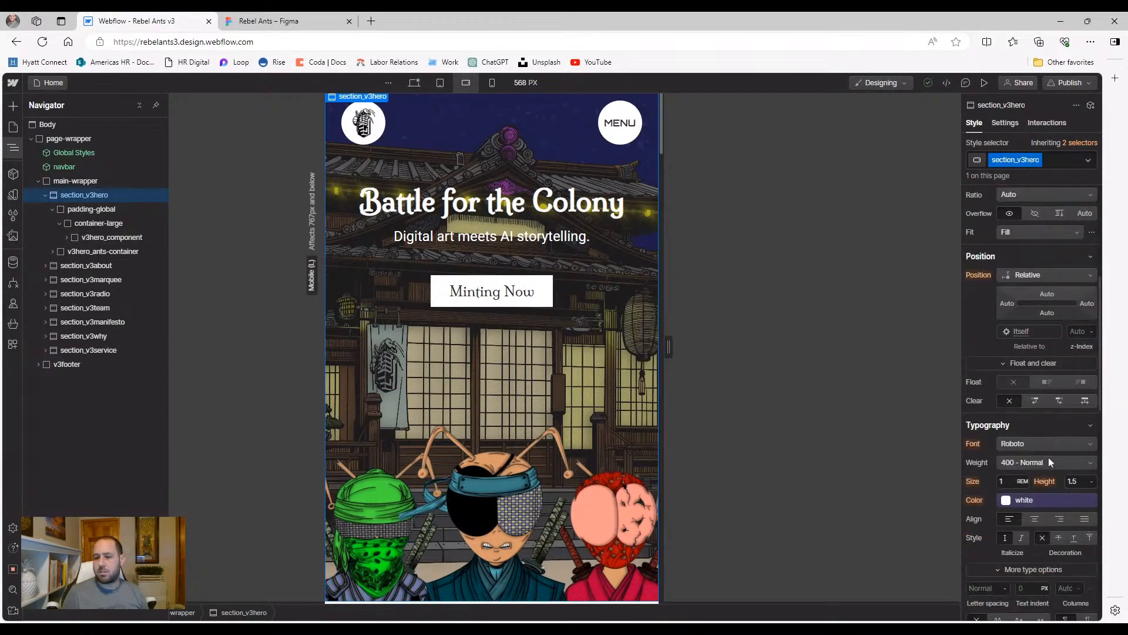
scroll(1048, 457, up, 3)
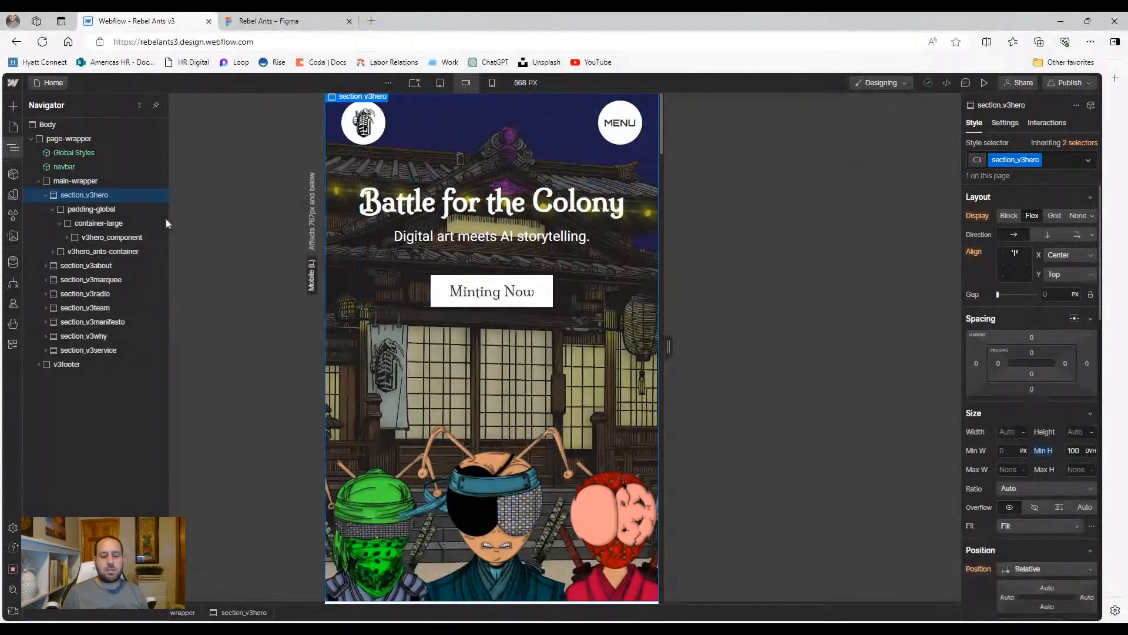
Reduce v3hero_component's top margin from 10rem to 8rem, lifting the title and button
click(108, 210)
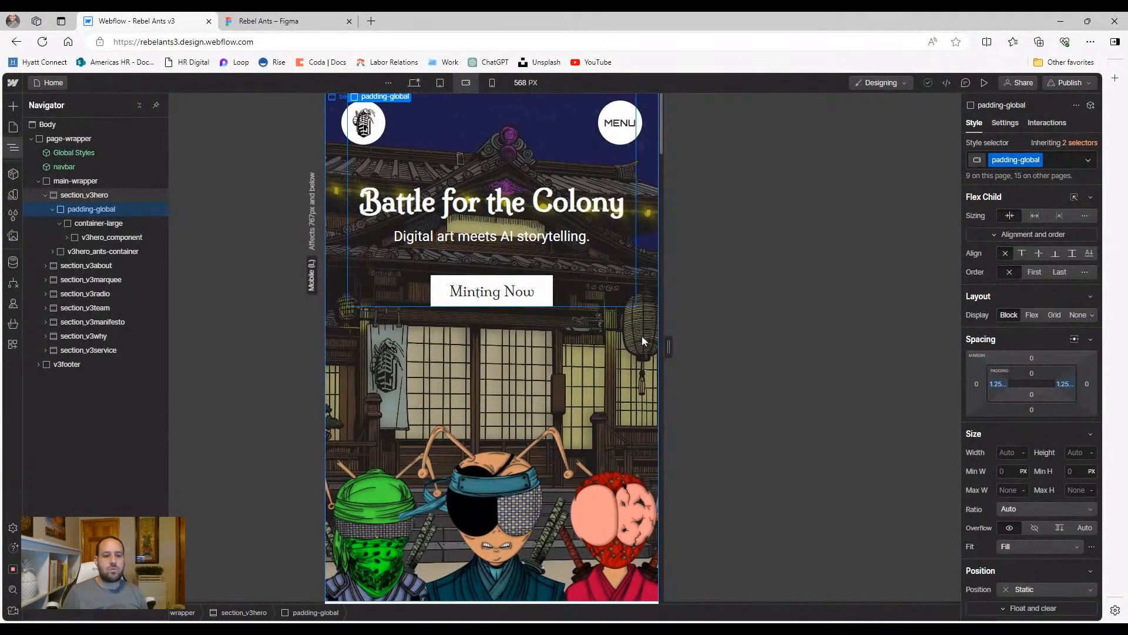
click(80, 224)
click(83, 238)
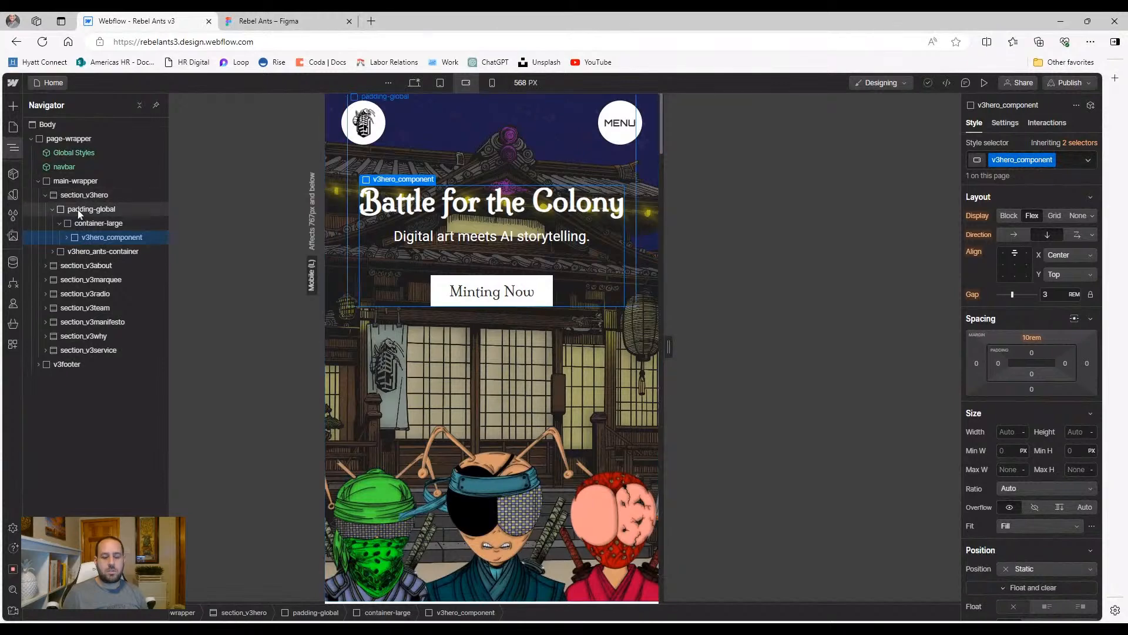
click(80, 212)
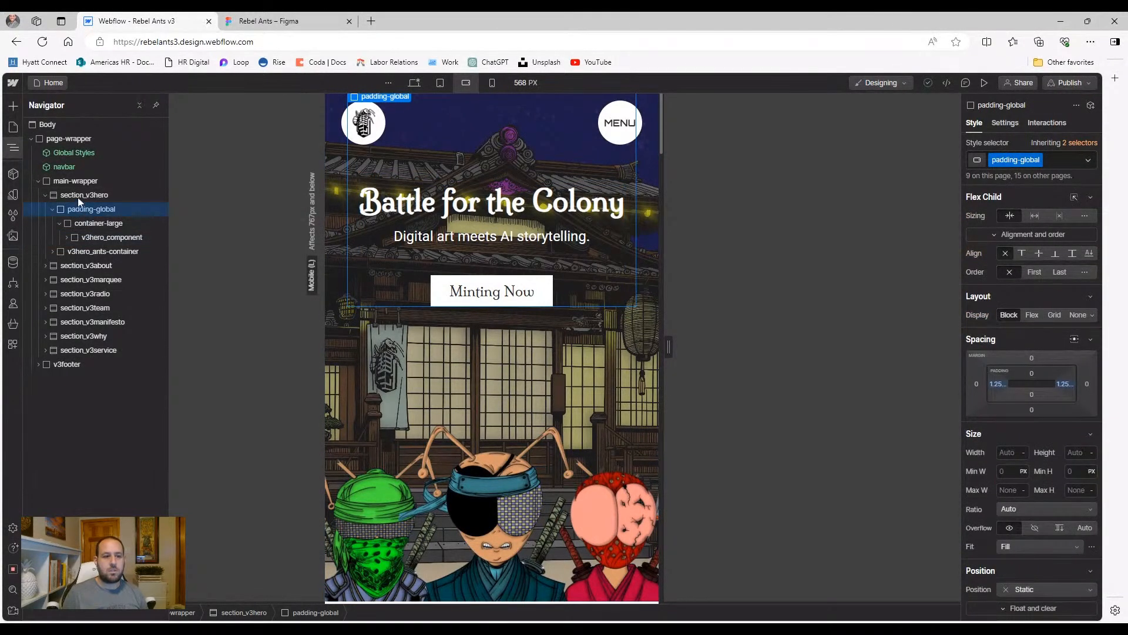
click(82, 195)
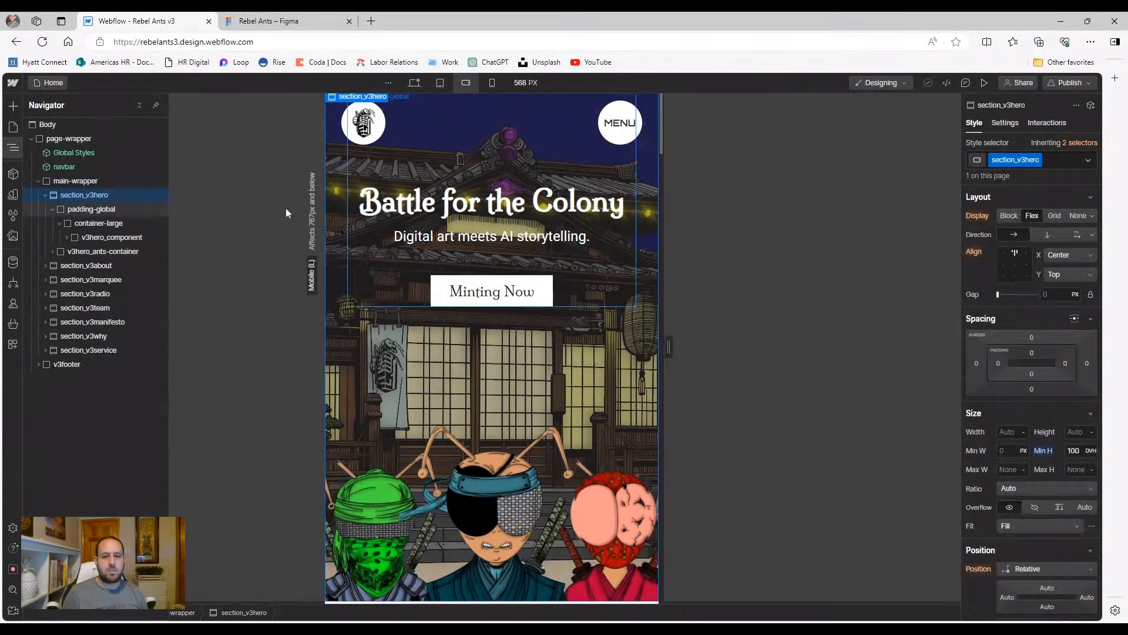
click(144, 210)
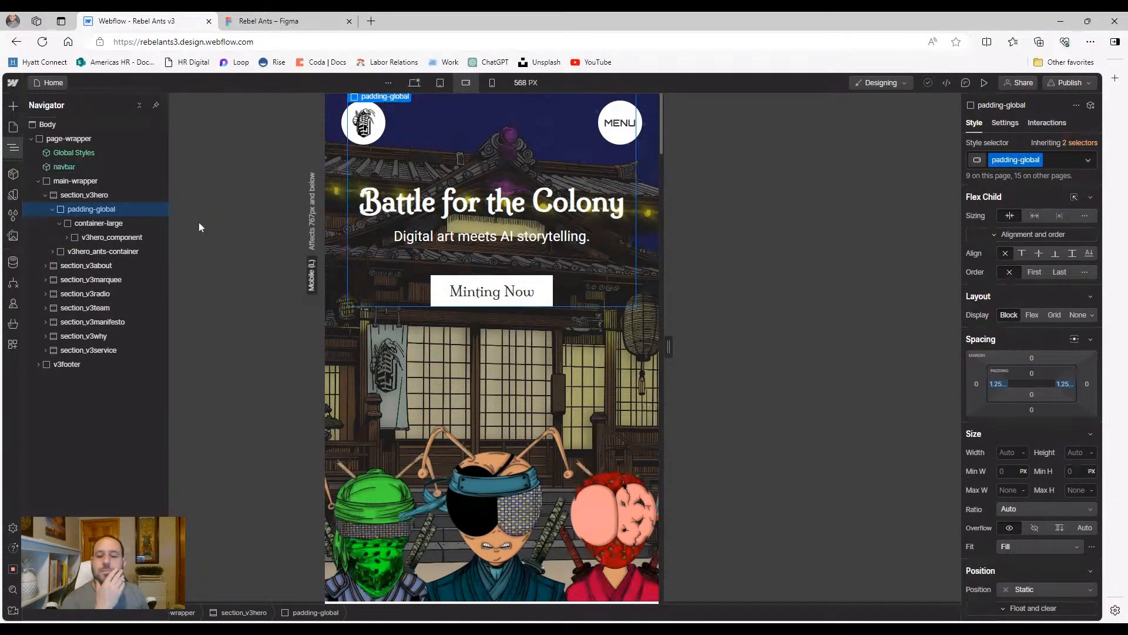
click(83, 227)
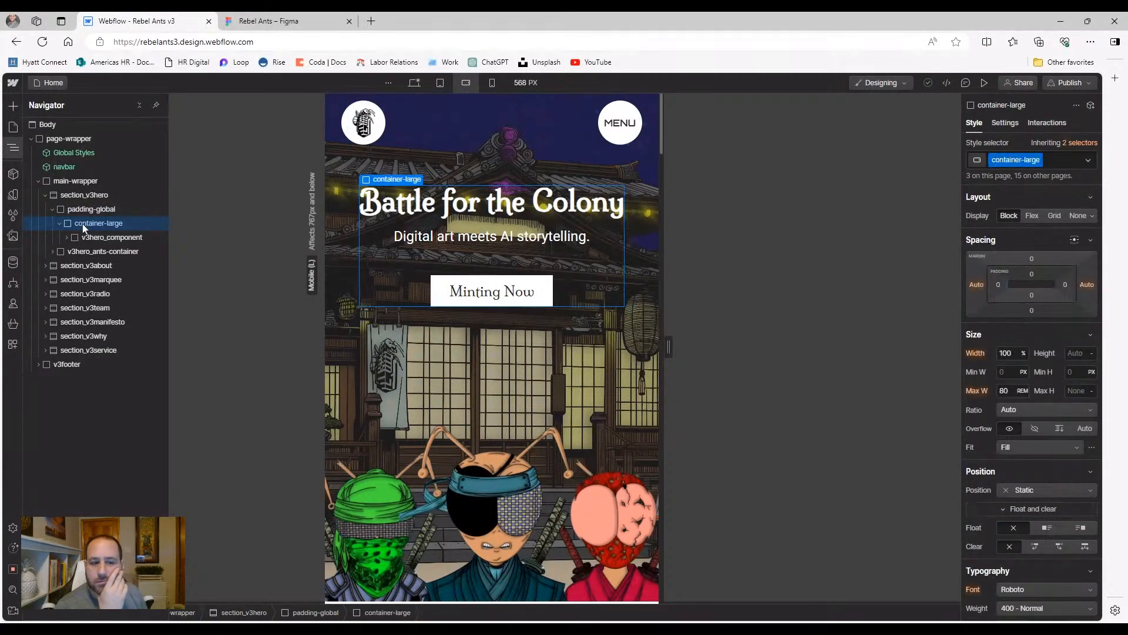
click(89, 240)
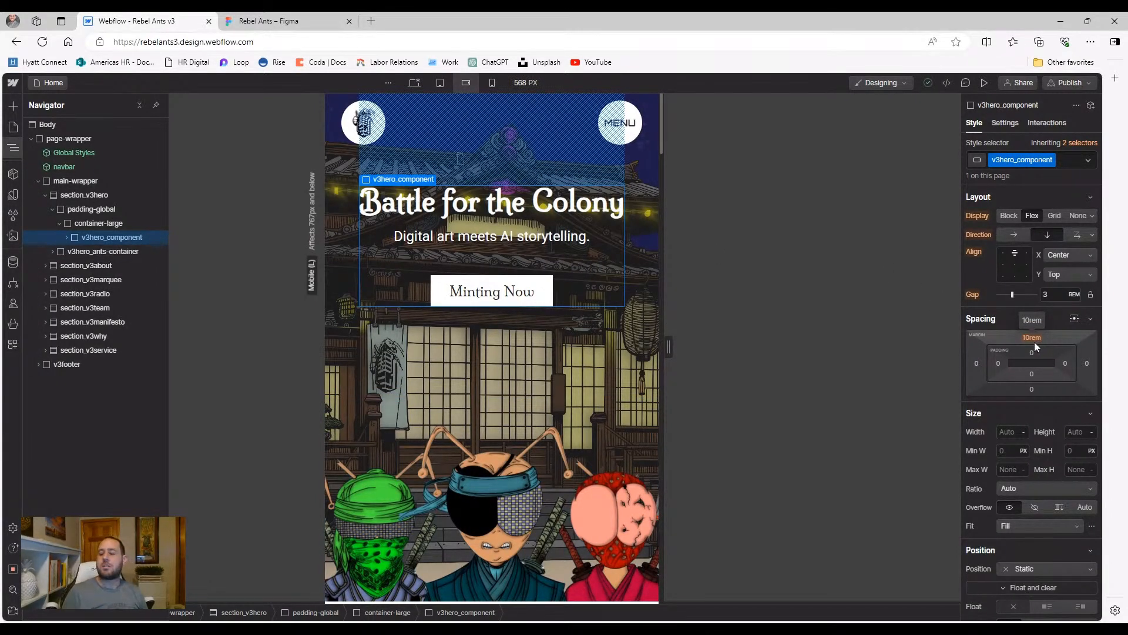
drag(1033, 334, 1035, 346)
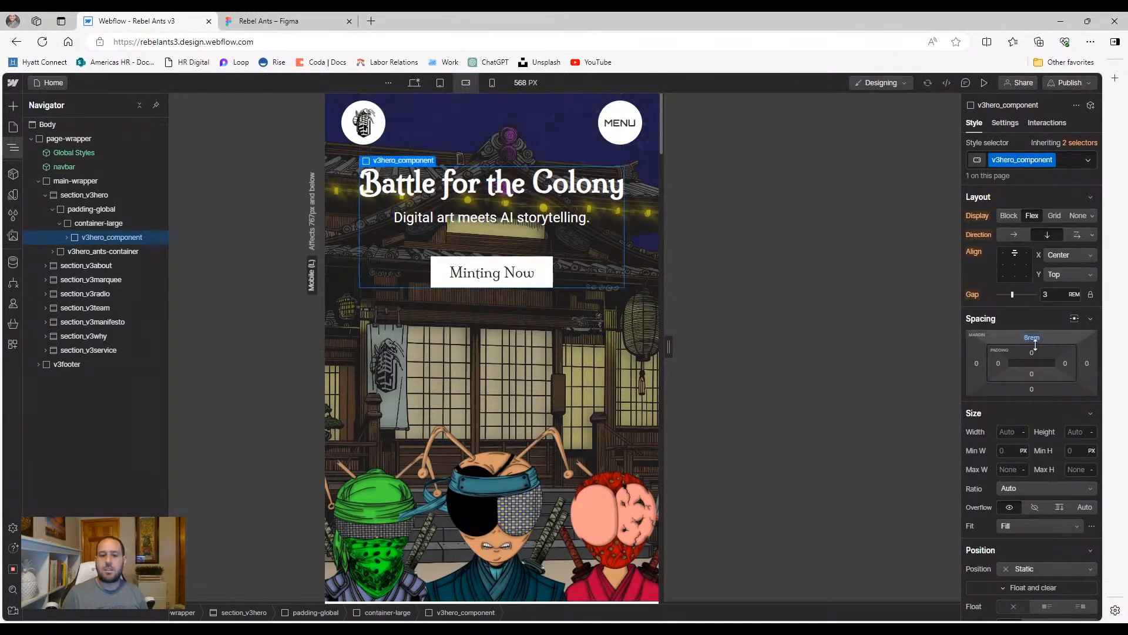
click(535, 328)
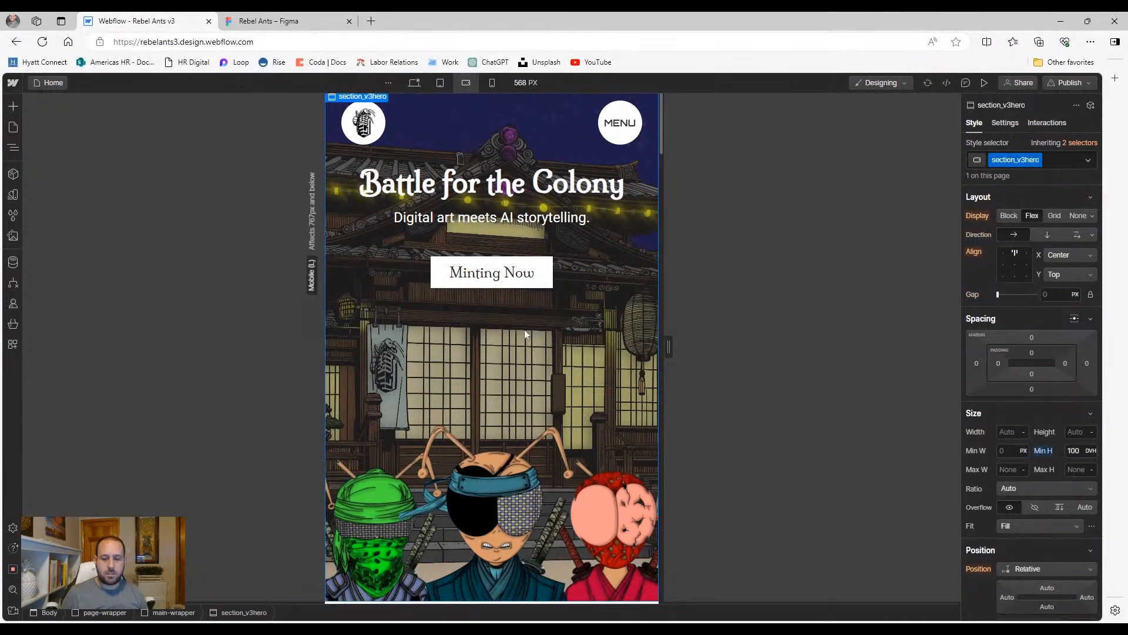
Lower the hero section's minimum height from 100 DVH to 80 DVH
click(1078, 451)
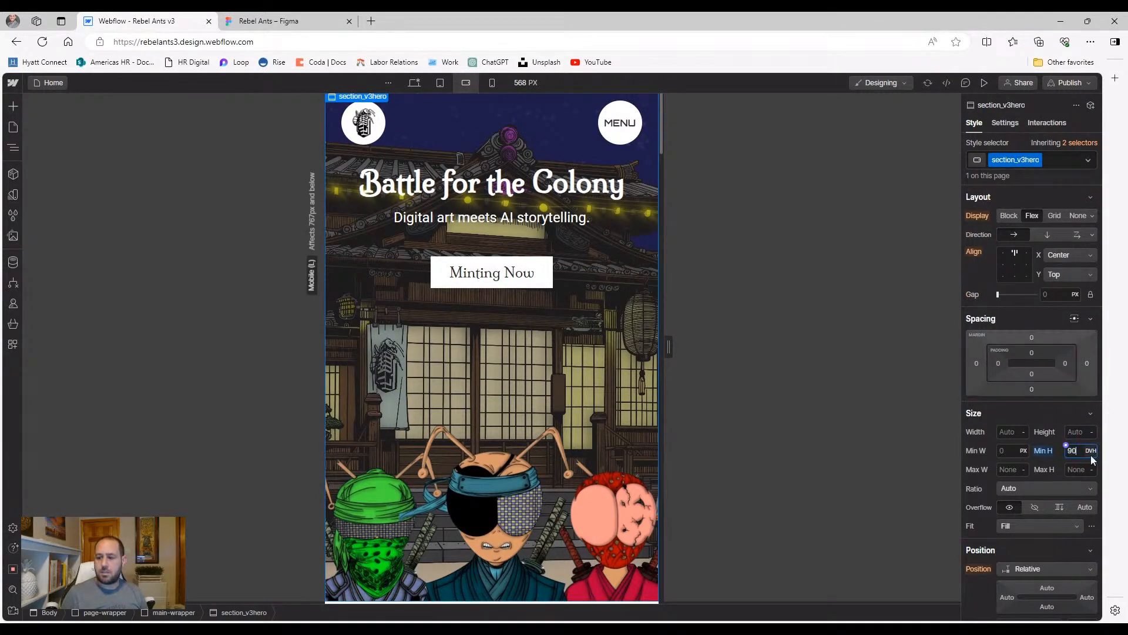
key(shift+Down)
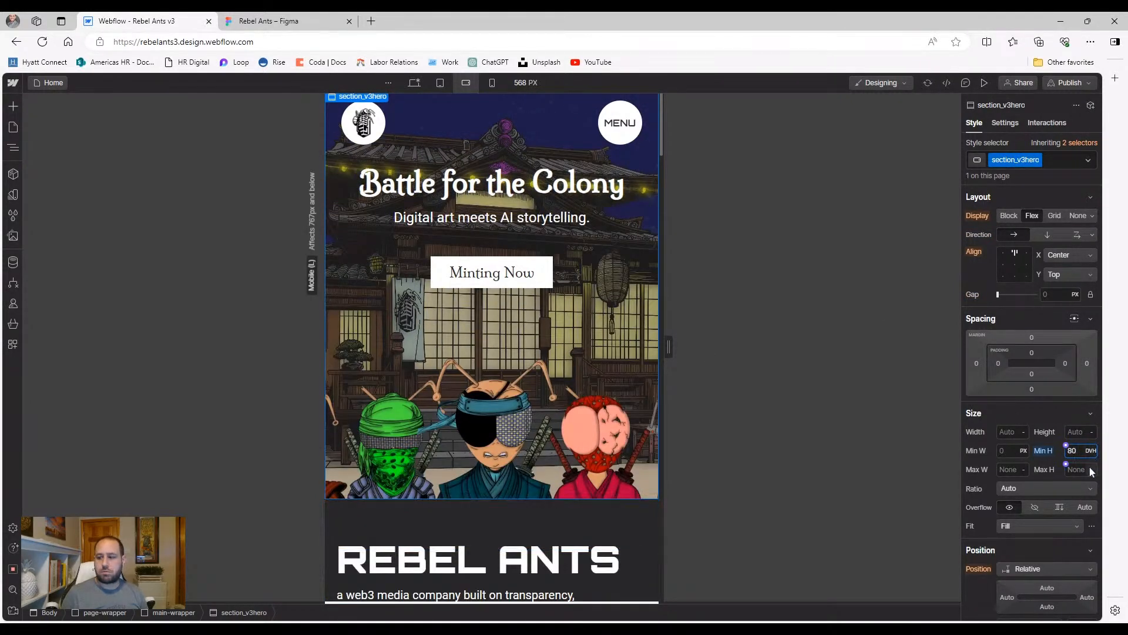
scroll(441, 235, down, 2)
scroll(441, 247, up, 2)
Switch the canvas to the 768 px tablet view and scroll to Digital Collections
click(415, 83)
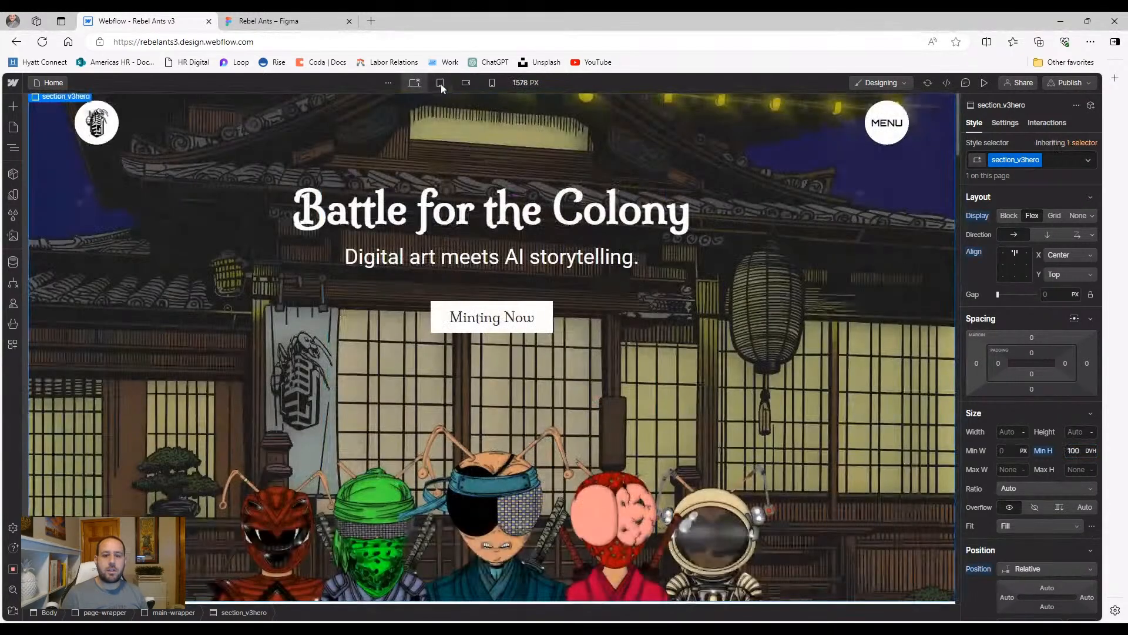
click(440, 82)
scroll(433, 211, down, 6)
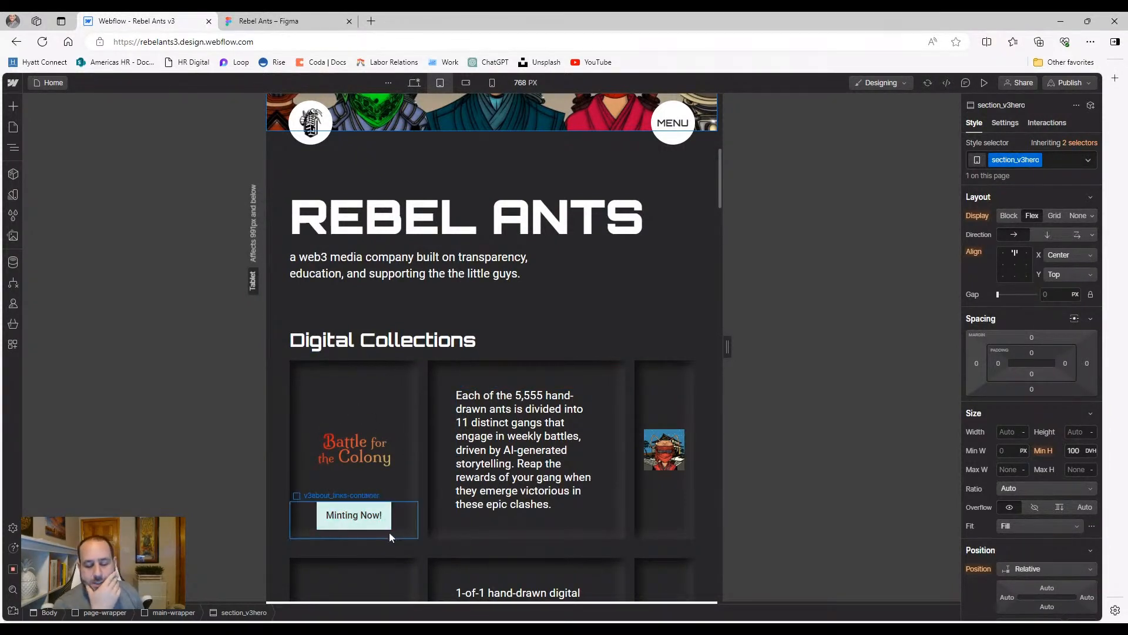
Add a second row to the first Digital Collections grid row's layout
click(421, 427)
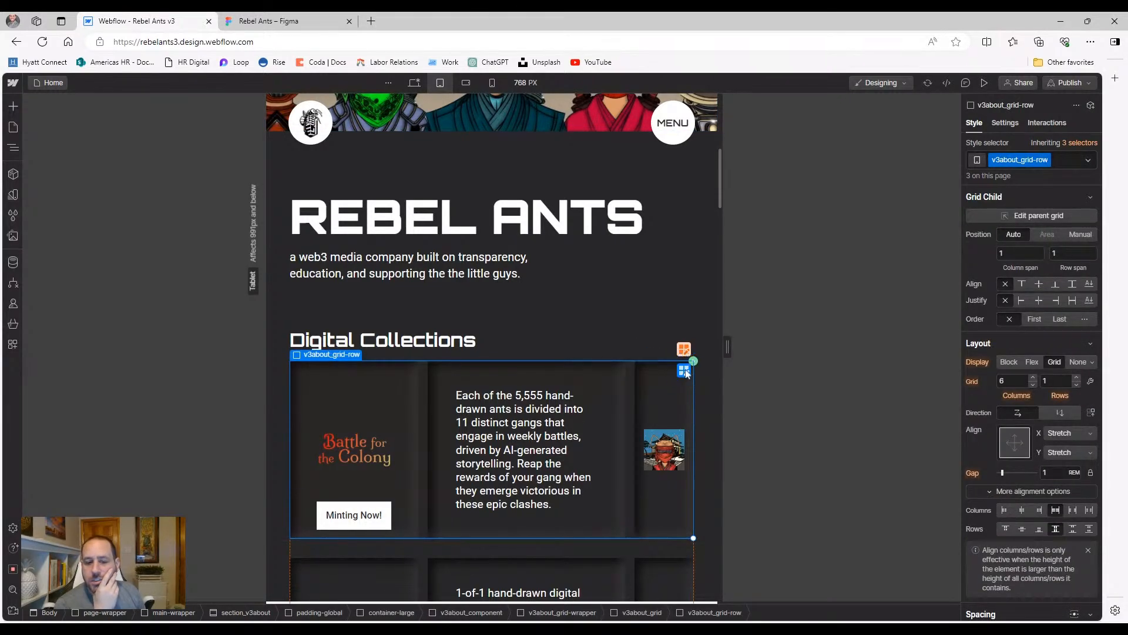
scroll(670, 373, down, 2)
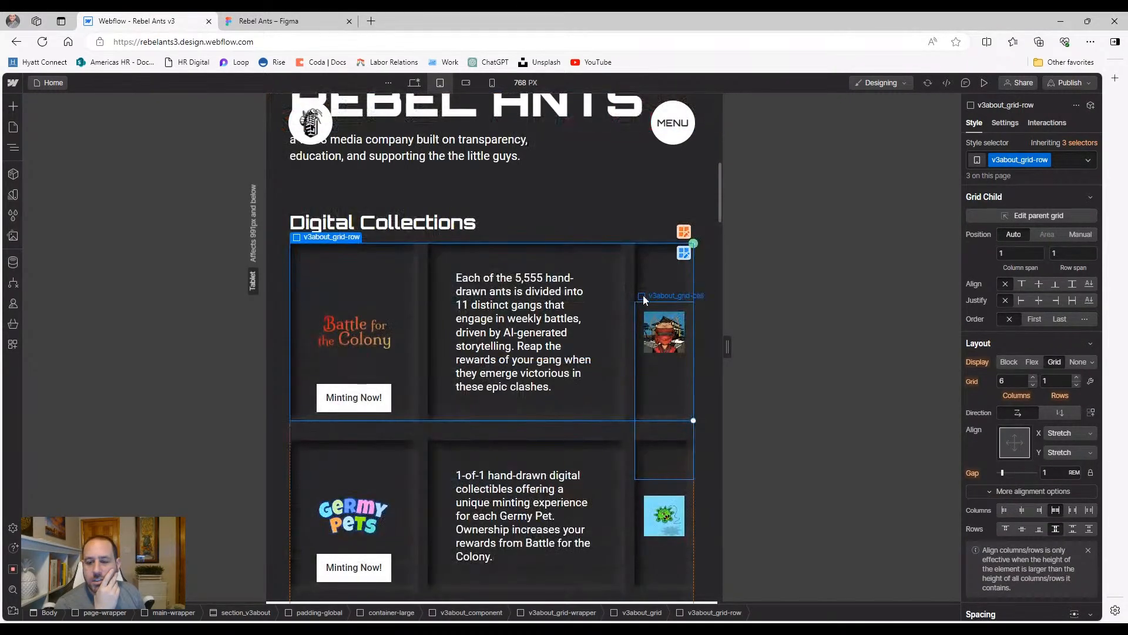
click(684, 257)
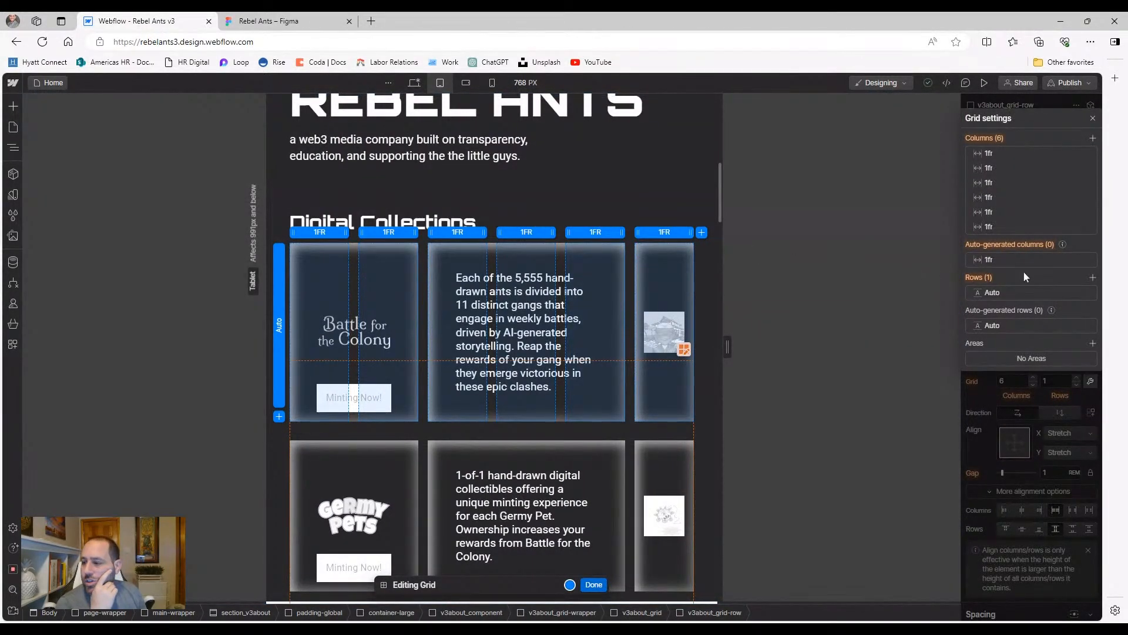
click(1093, 281)
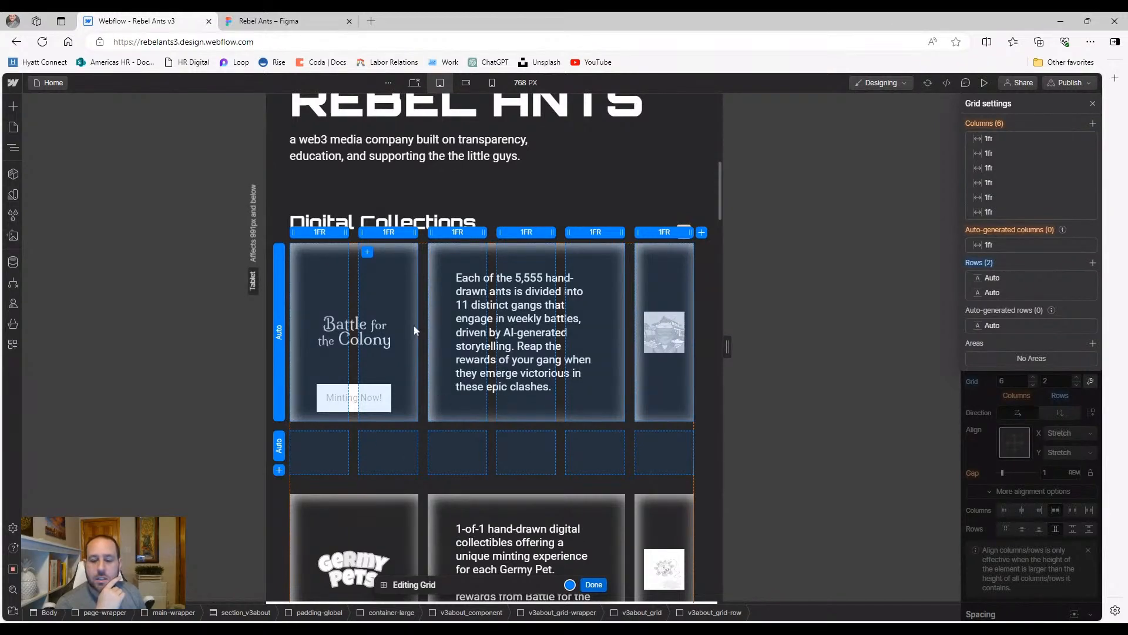
click(593, 584)
Span Battle for the Colony across 6 columns, the text cell 4, the image 2, then preview
click(397, 372)
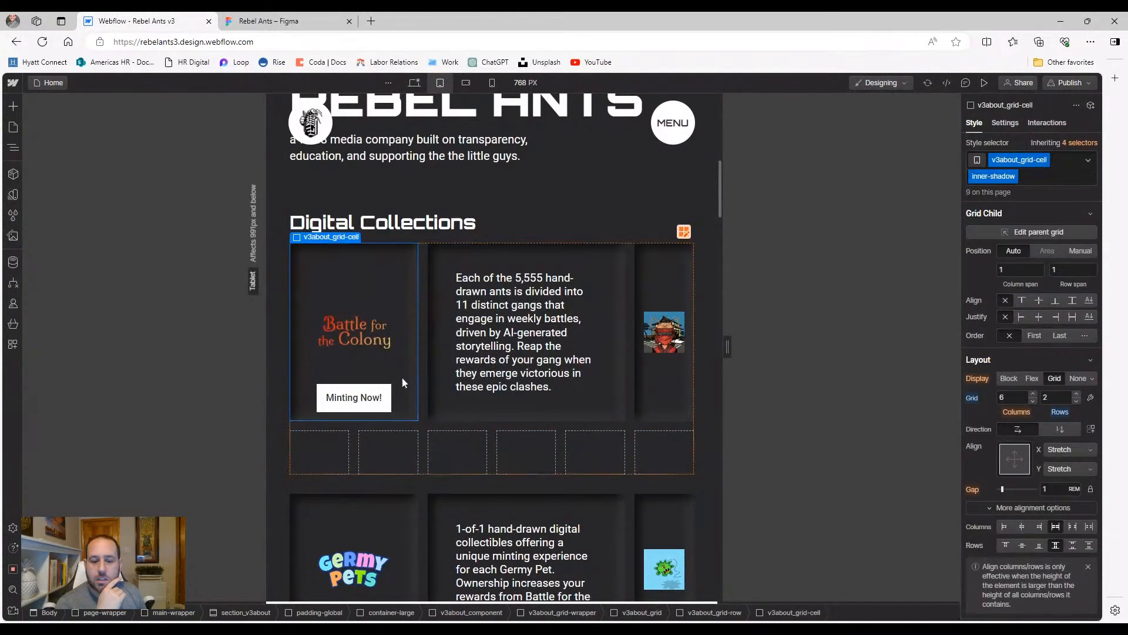
drag(447, 418, 679, 415)
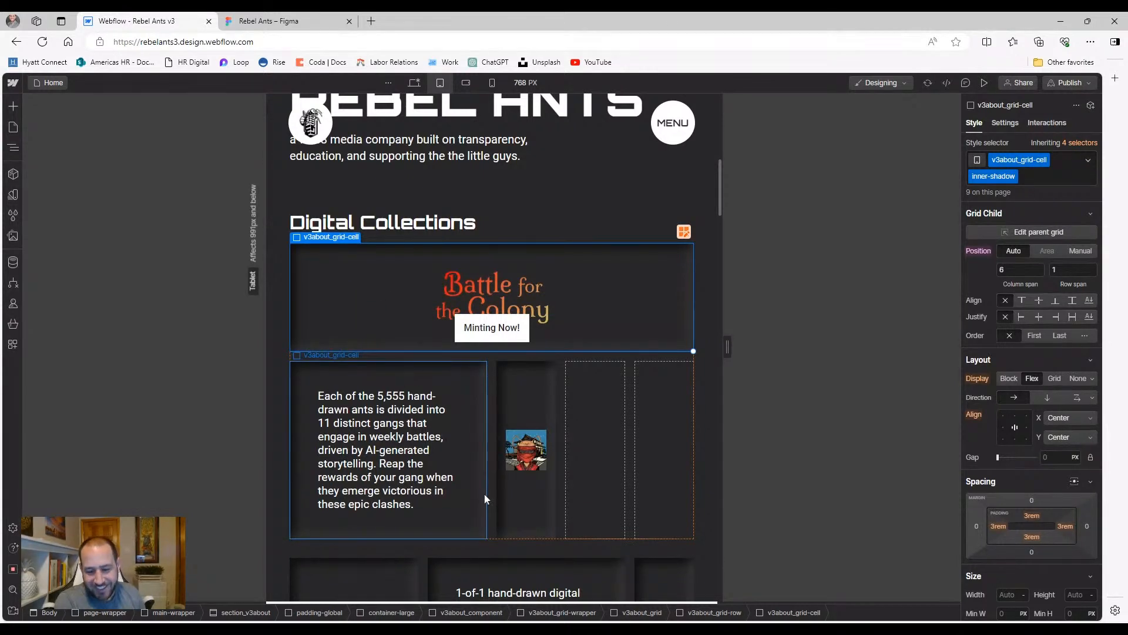
click(471, 514)
drag(486, 538, 558, 537)
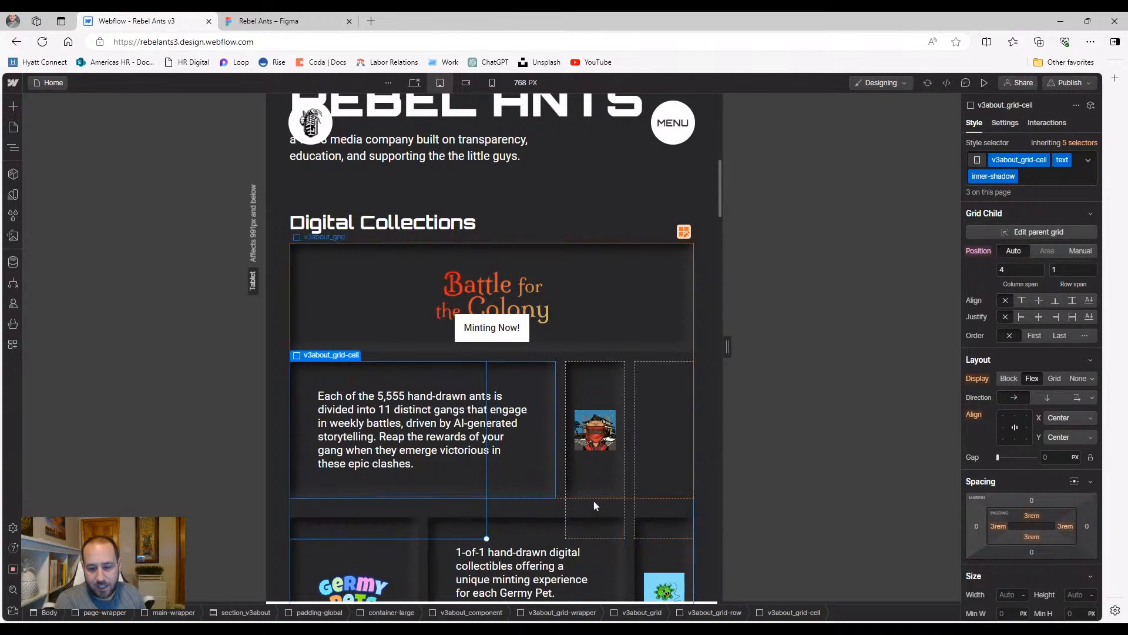
click(600, 482)
drag(621, 497, 673, 495)
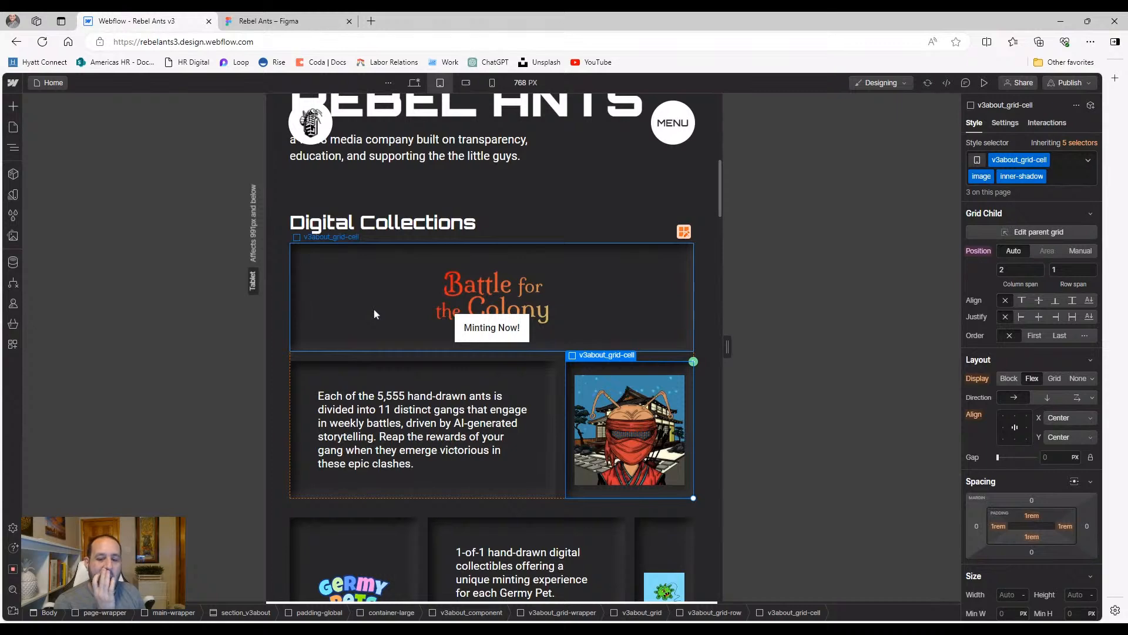
click(983, 83)
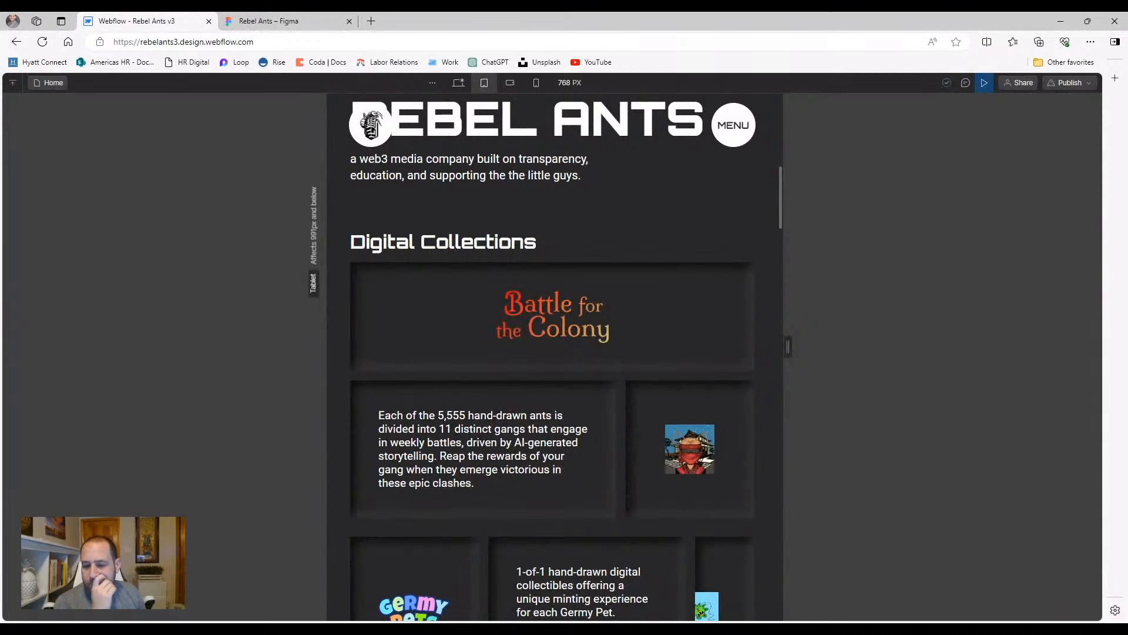
Exit preview and select the ant artwork image on the tablet canvas
scroll(675, 431, down, 2)
scroll(675, 426, up, 2)
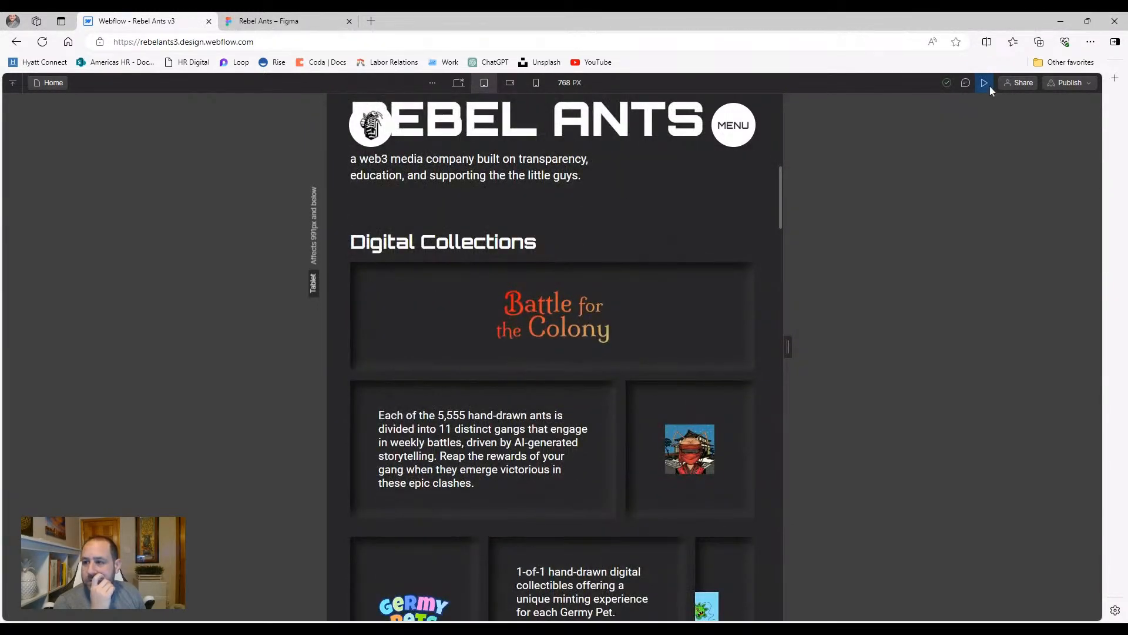
click(987, 86)
click(627, 450)
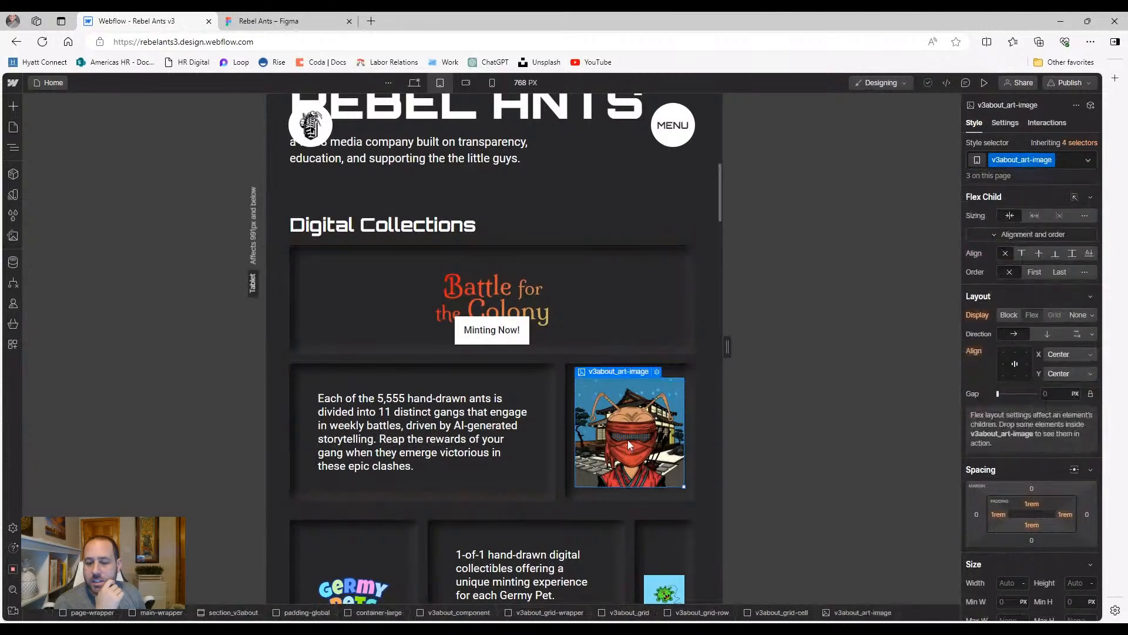
Set the v3about_art-image to 100% width and 100% height with Cover fit
click(11, 152)
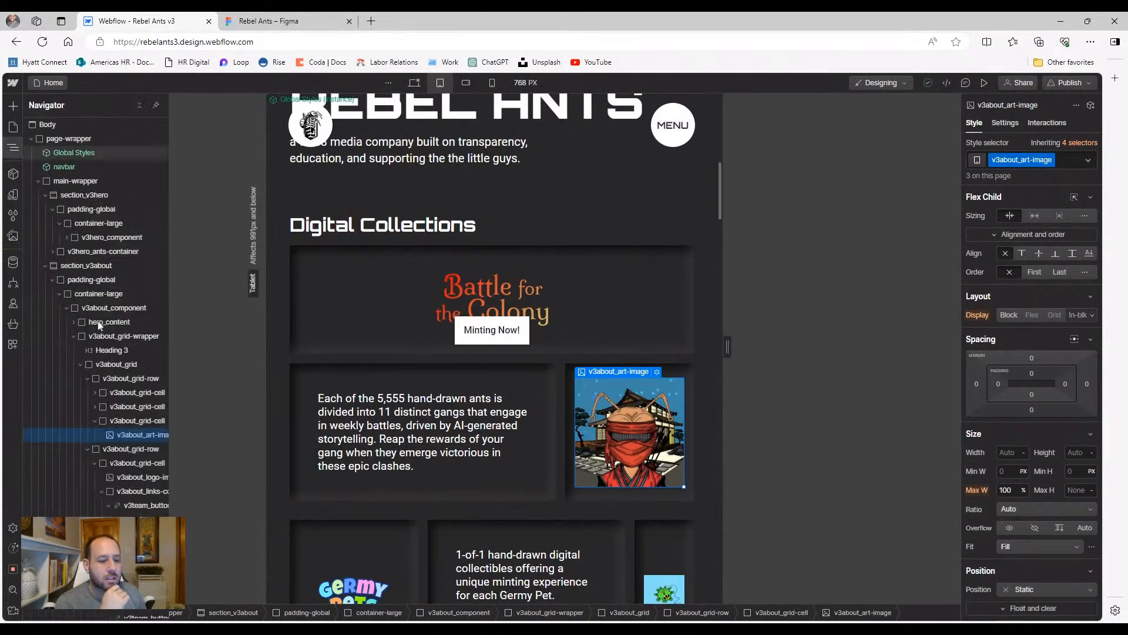
click(143, 423)
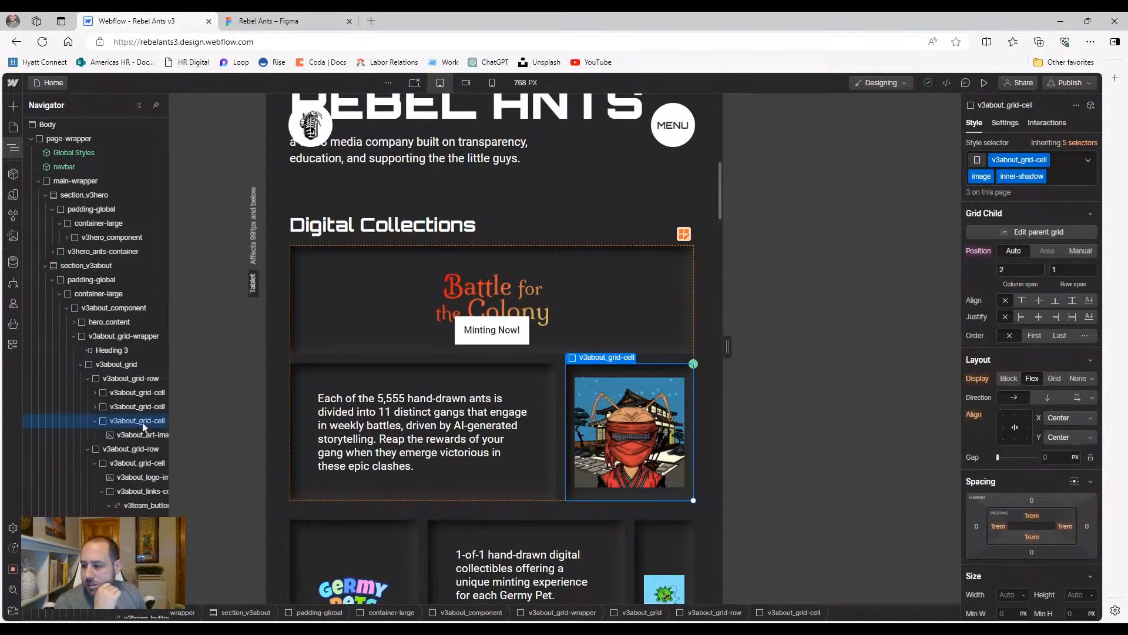
click(127, 436)
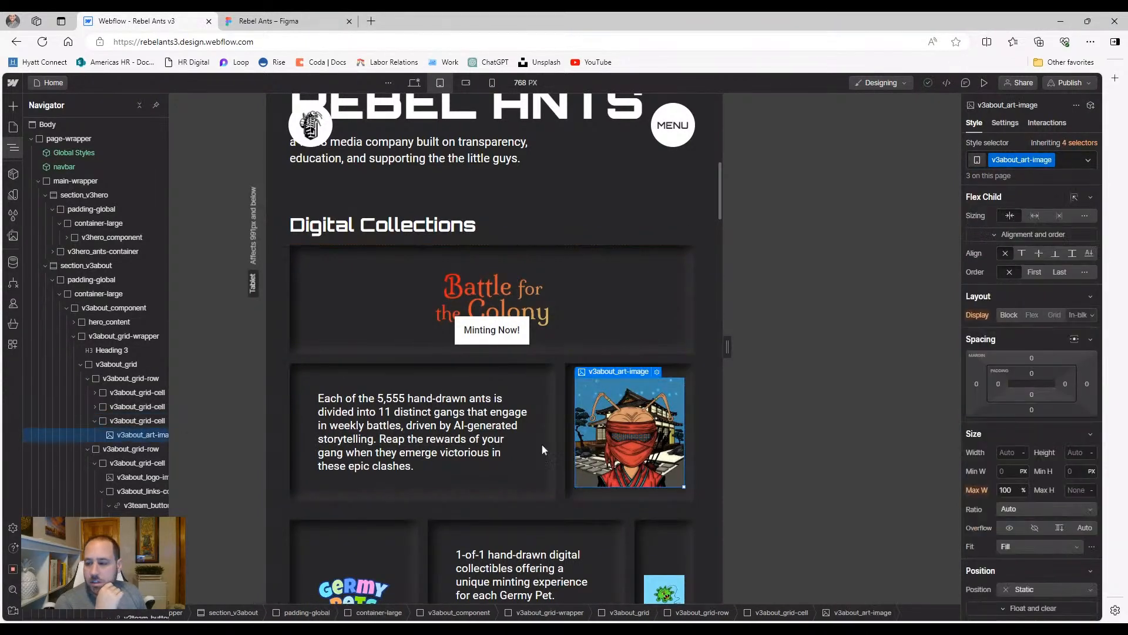
click(1005, 453)
text(100%)
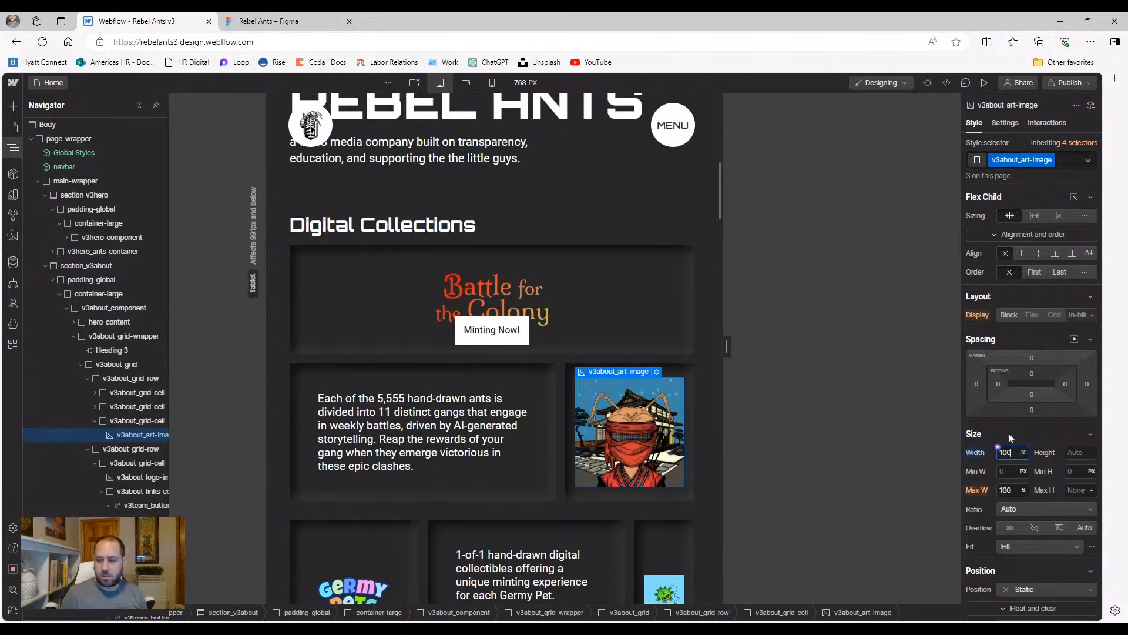
click(1073, 453)
text(100)
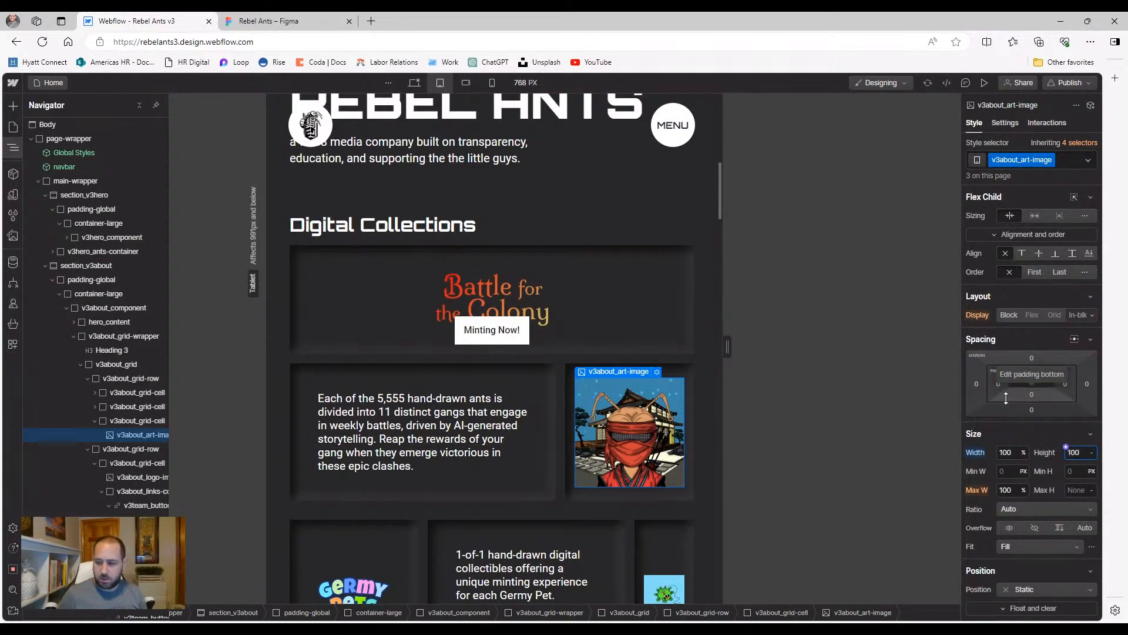
text(%)
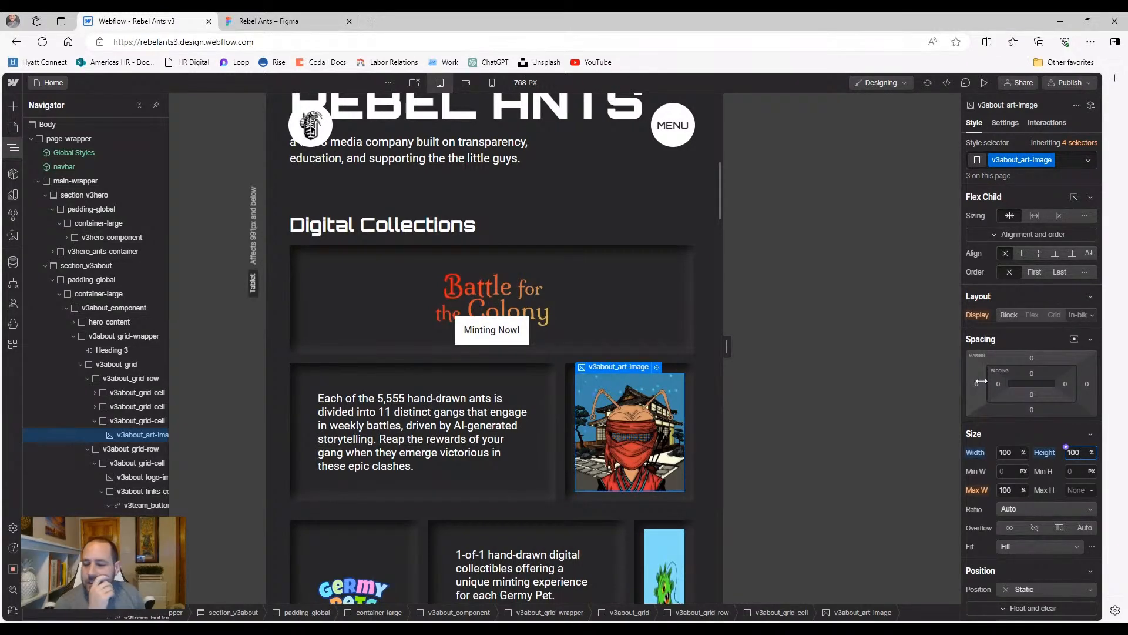
scroll(495, 470, down, 1)
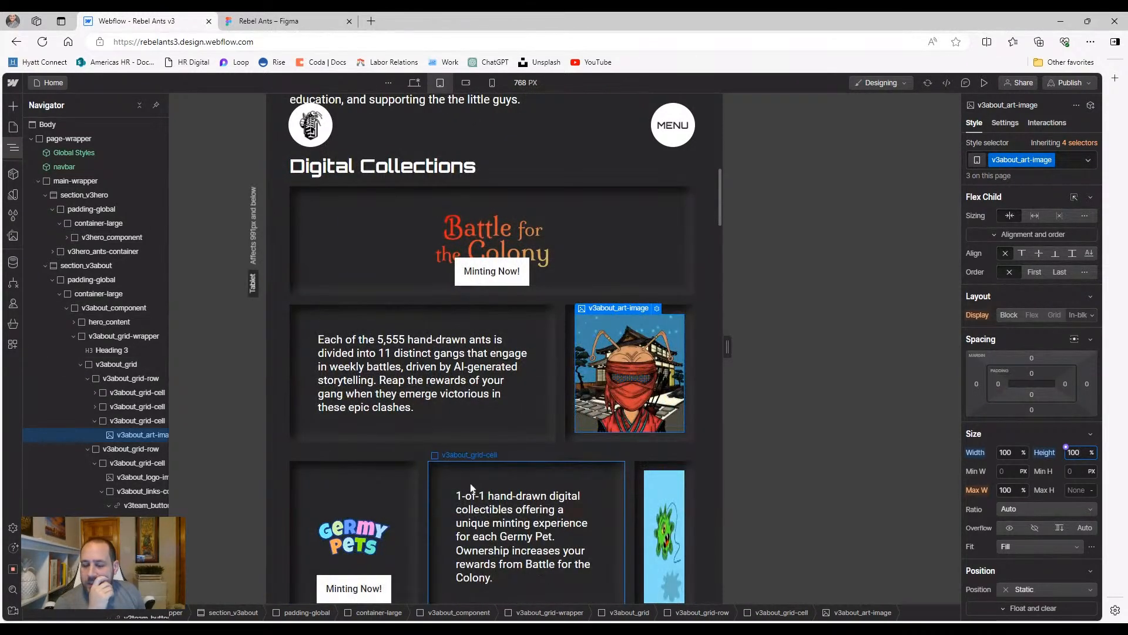
scroll(471, 488, down, 1)
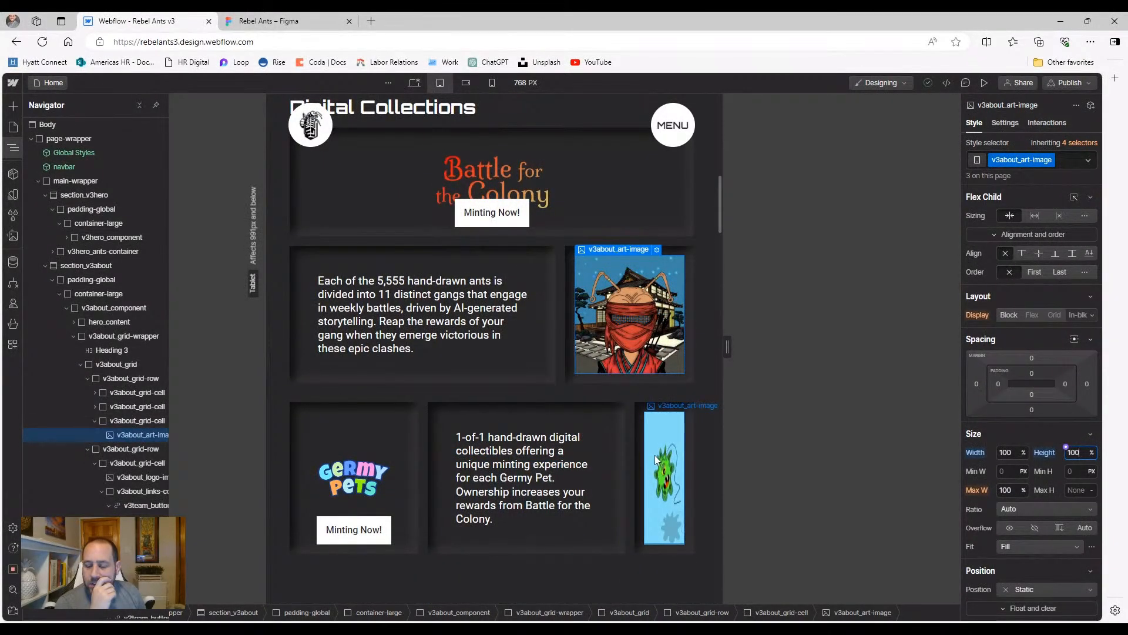
click(1030, 543)
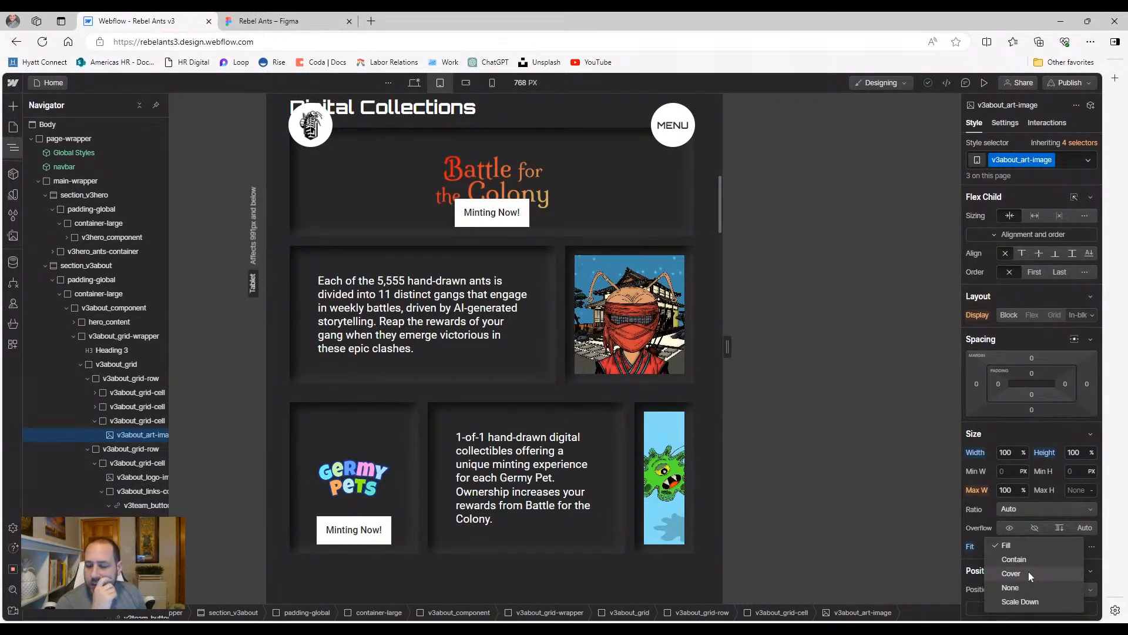
click(1028, 573)
click(536, 276)
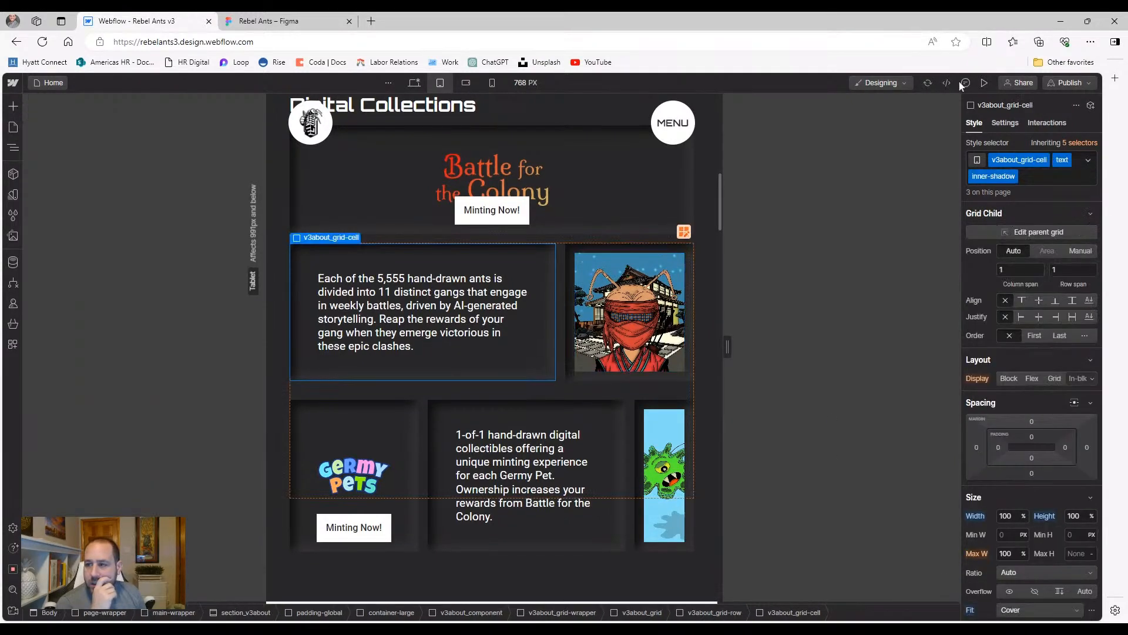
click(985, 83)
scroll(639, 311, up, 5)
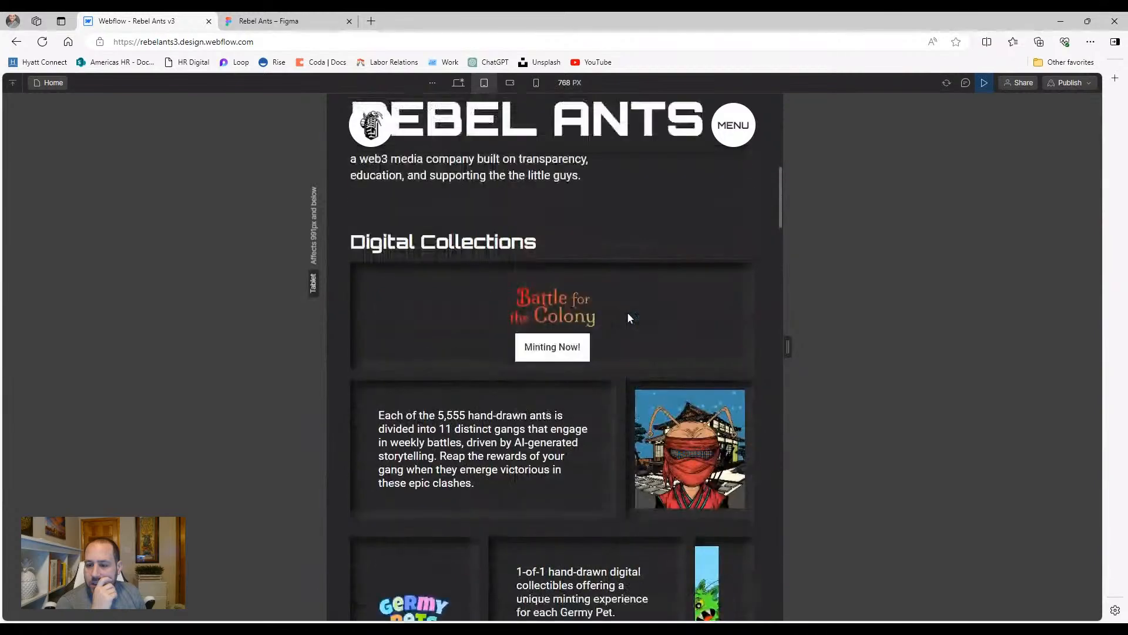
scroll(617, 320, down, 3)
scroll(617, 320, down, 6)
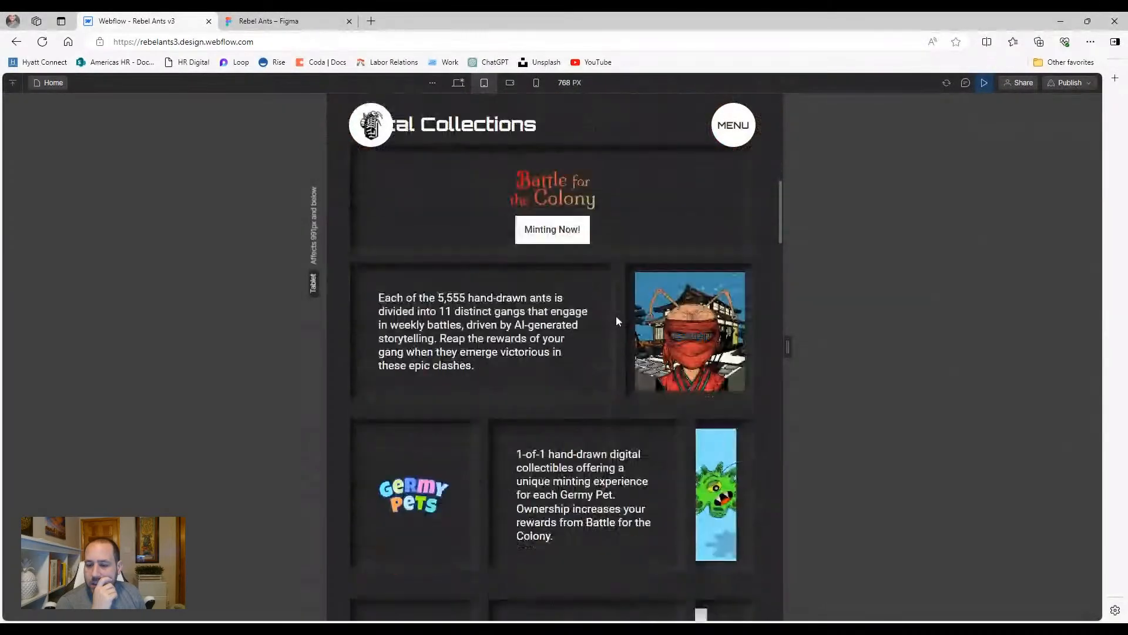
scroll(617, 320, up, 5)
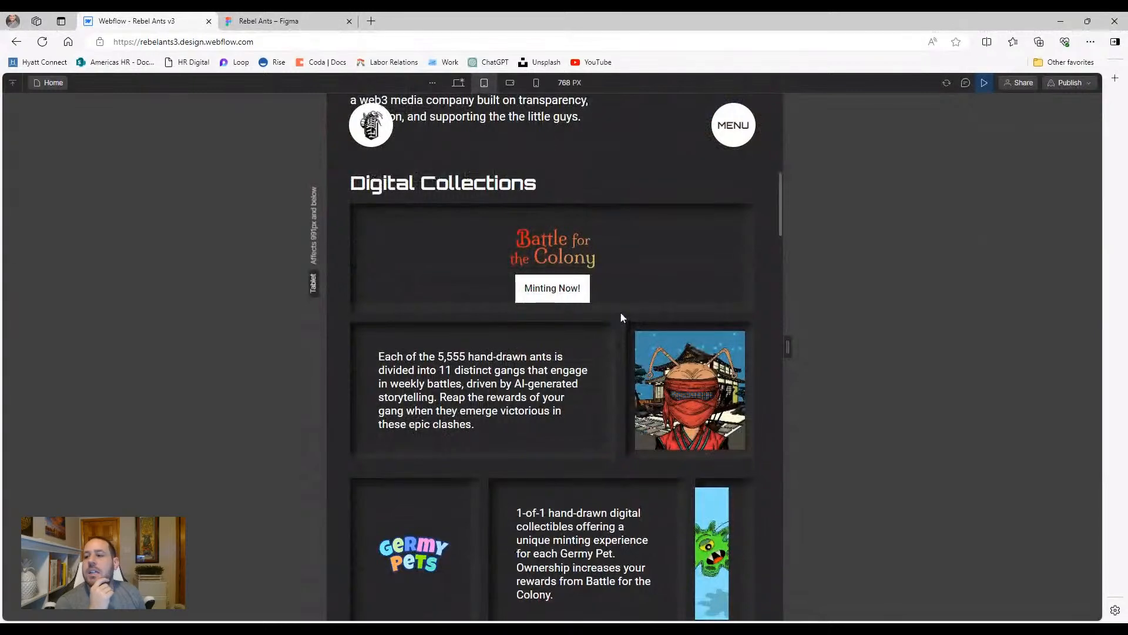
click(984, 83)
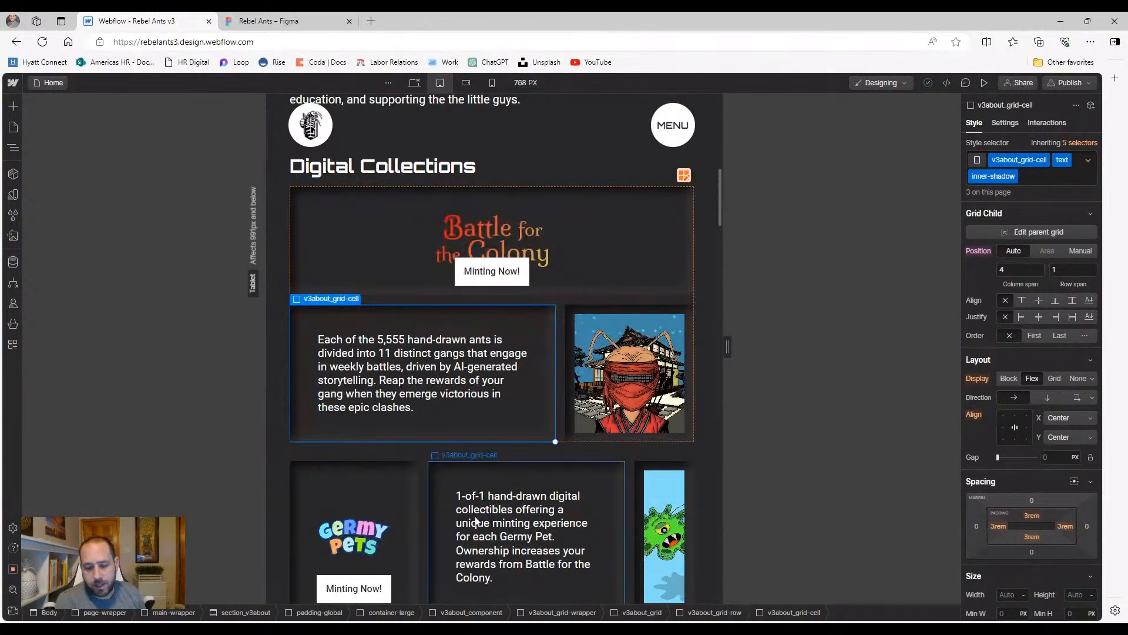
Shrink the Battle for the Colony title cell's span from 6 columns to 4
scroll(464, 472, down, 3)
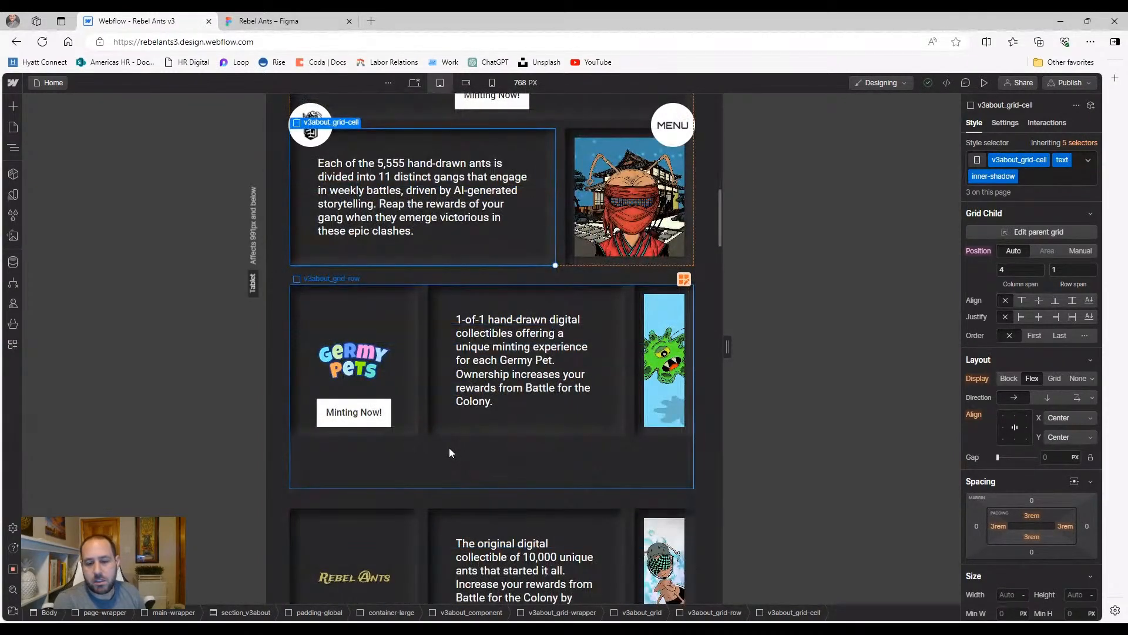
scroll(641, 261, up, 3)
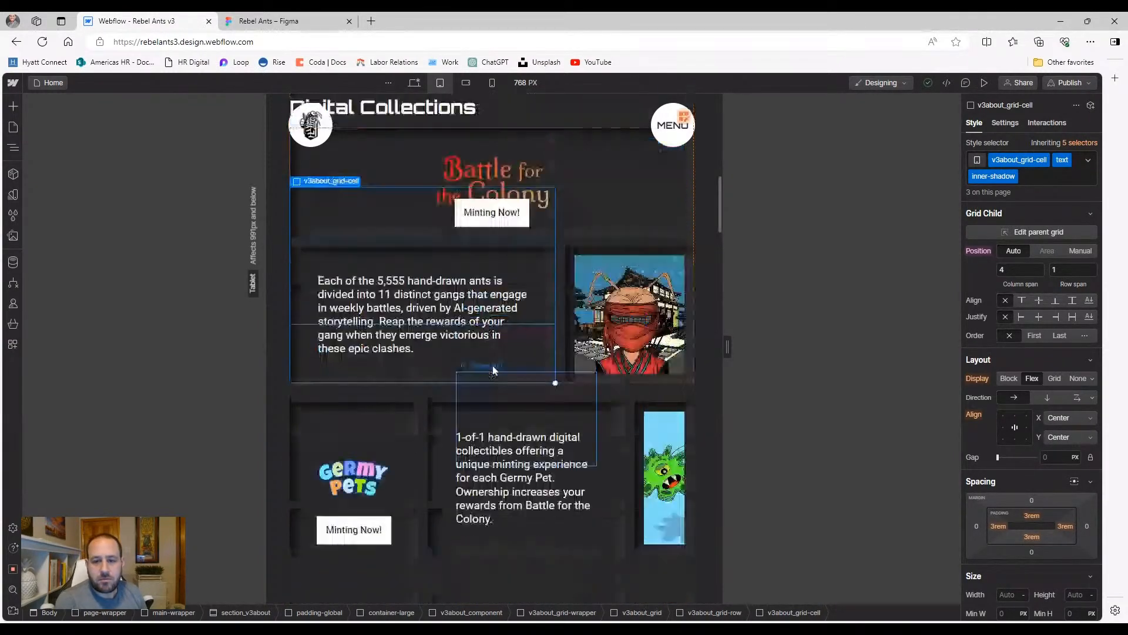
click(648, 261)
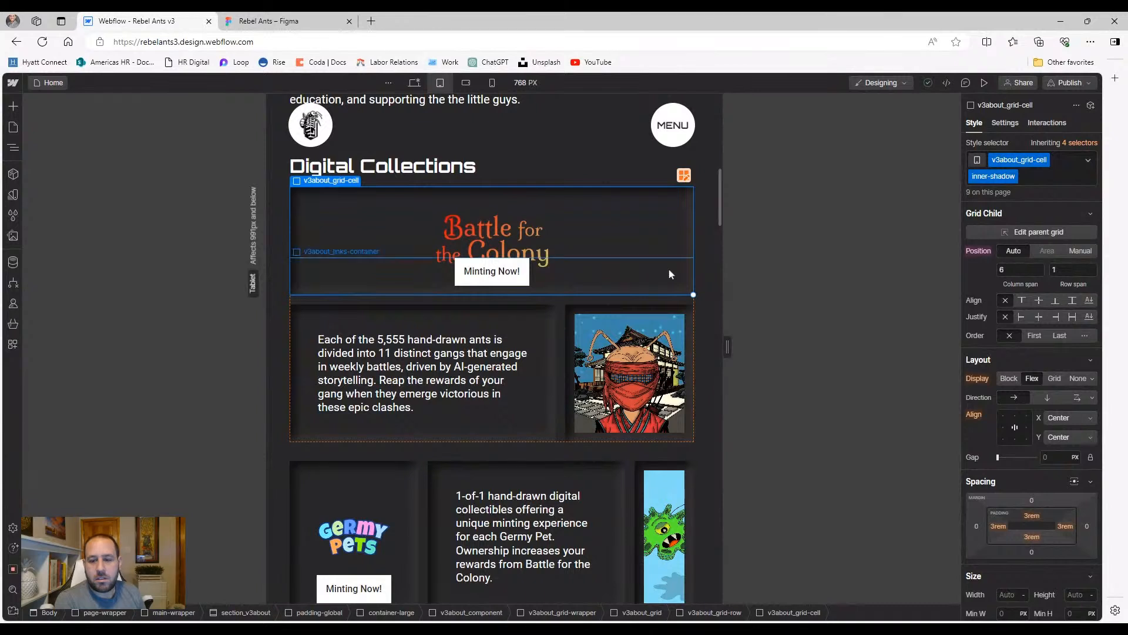
drag(692, 293, 556, 292)
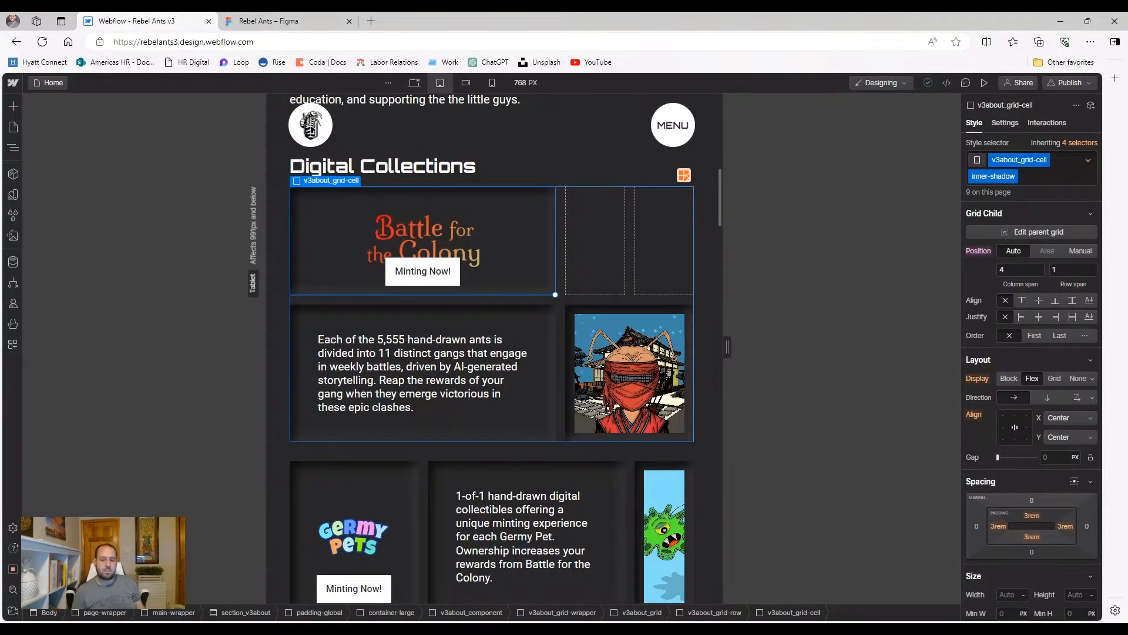
Insert a new Div Block into the Digital Collections grid row via Quick Find
click(541, 306)
key(ctrl+e)
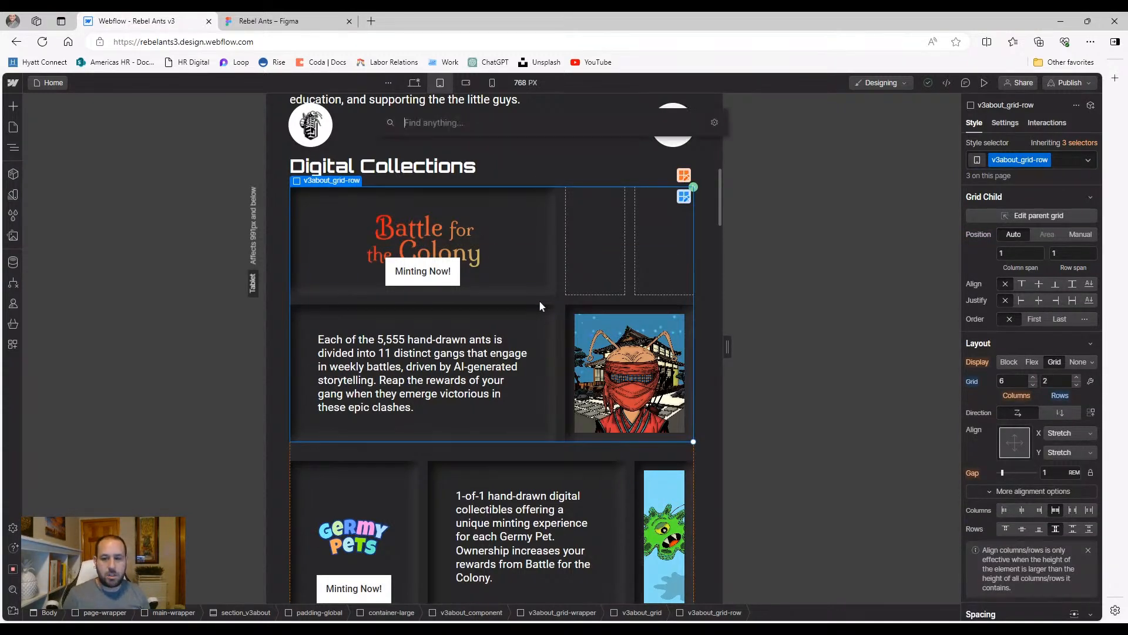
text(div)
key(Return)
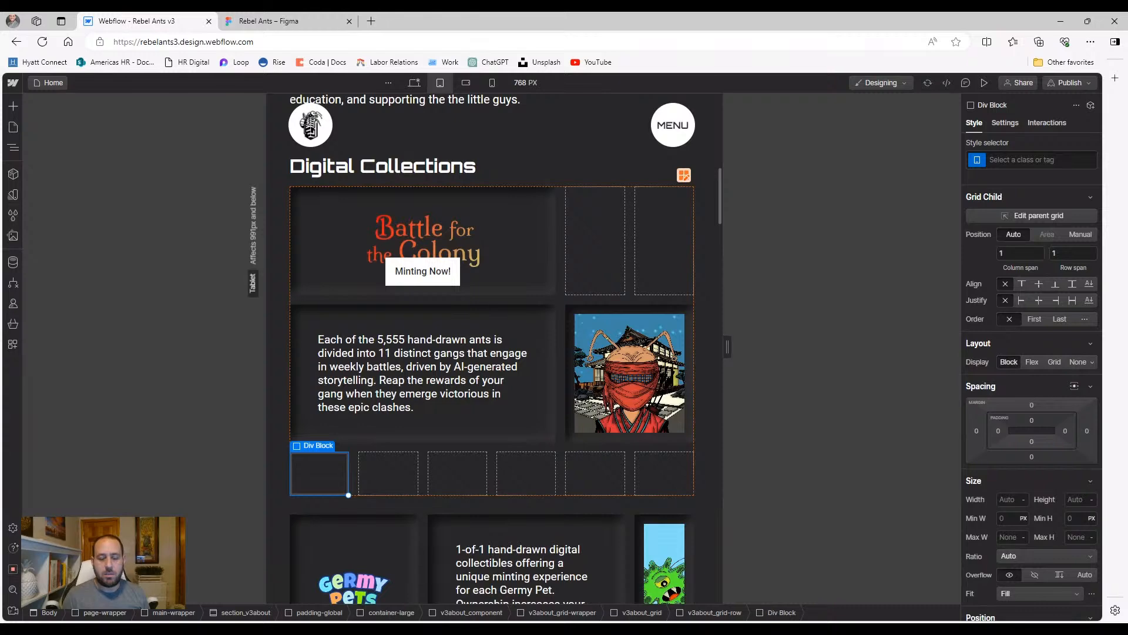
drag(335, 475, 625, 244)
key(ctrl+z)
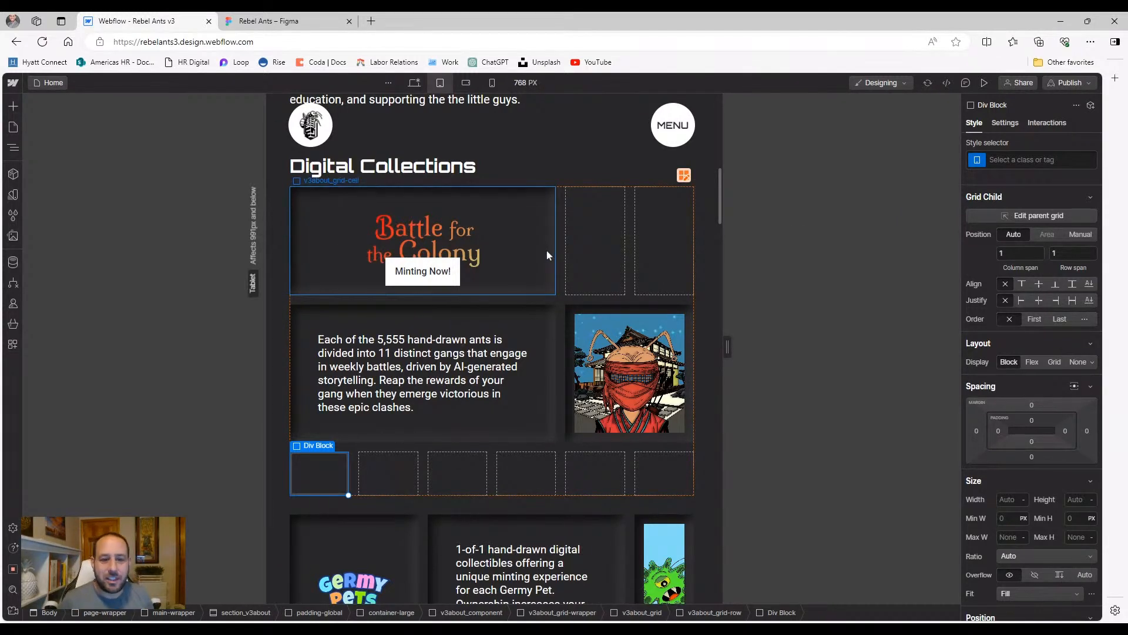
Give the new cell v3about_grid-cell and inner-shadow classes with manual grid placement
click(1004, 160)
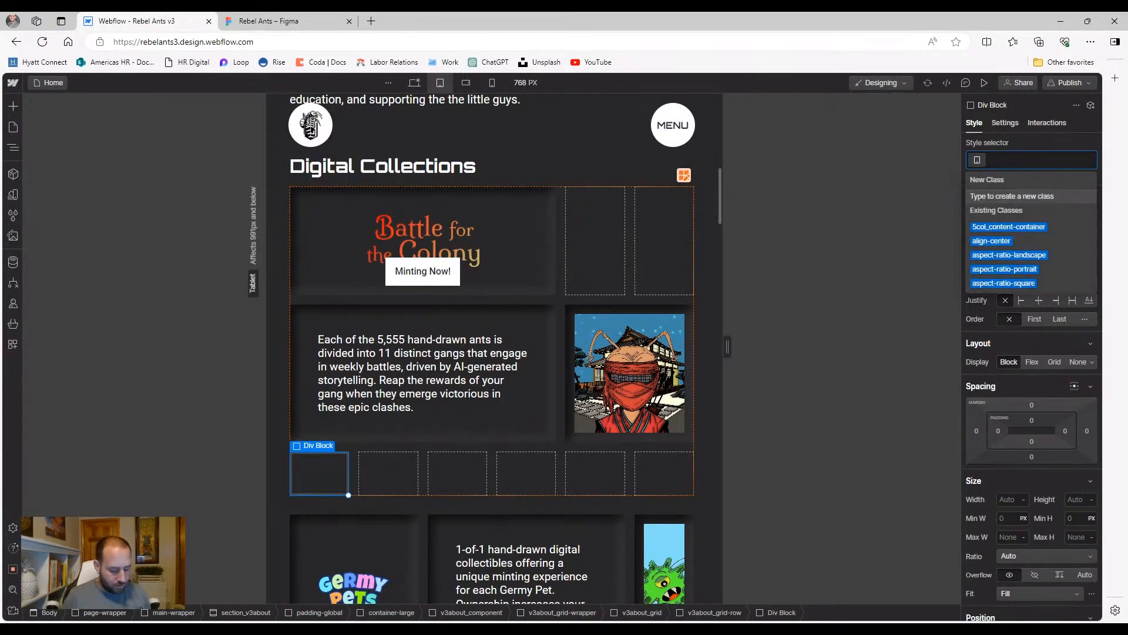
text(v3about_gr)
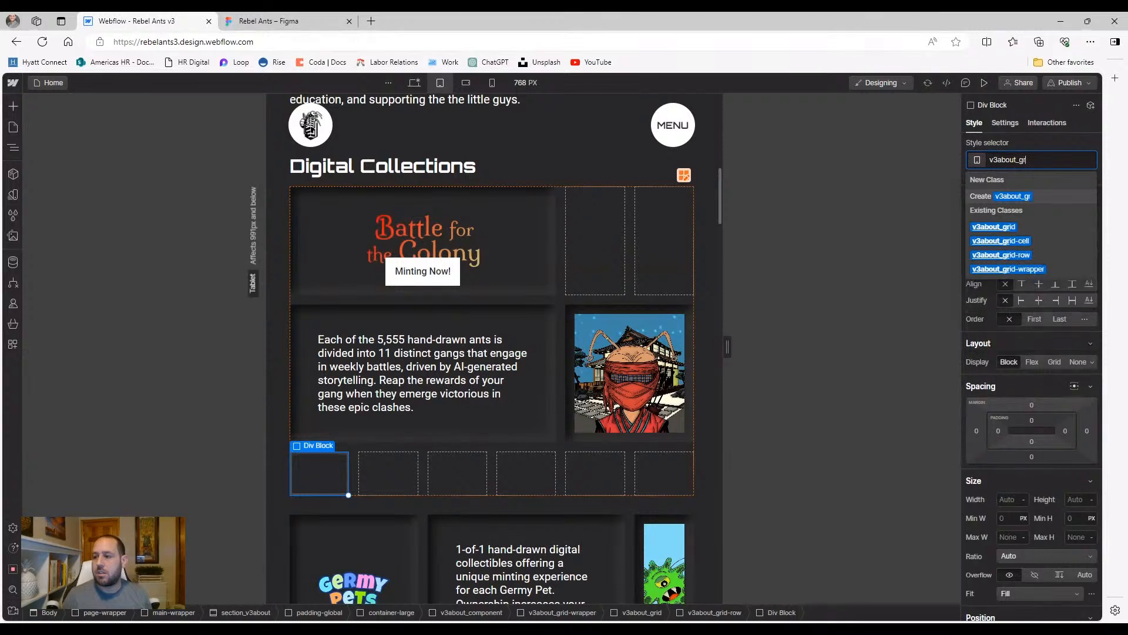
click(1000, 241)
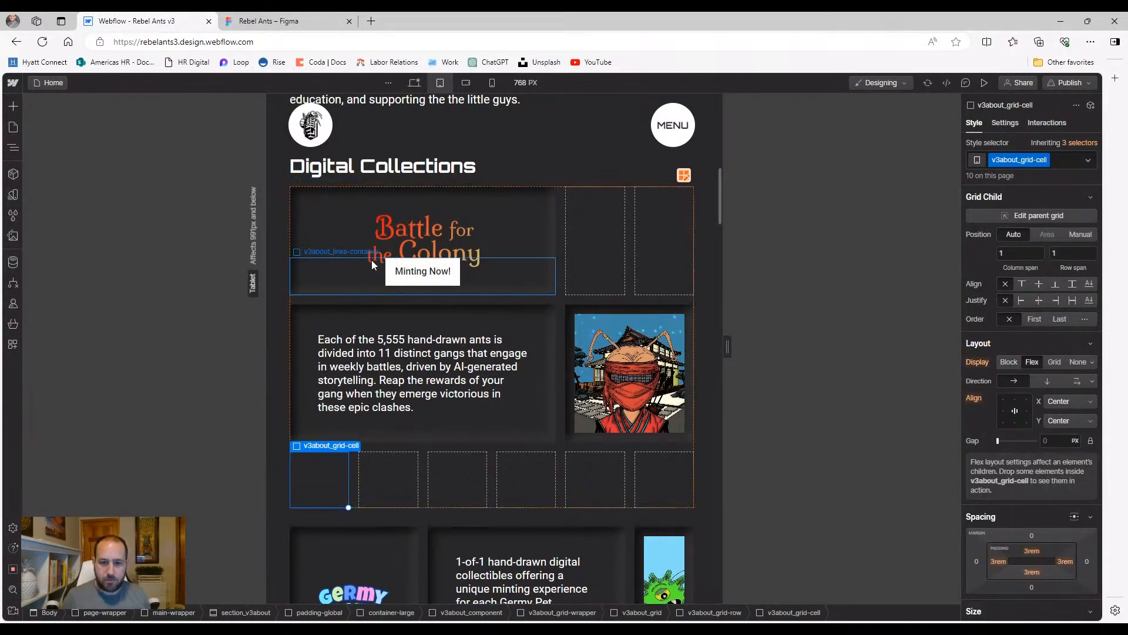
click(336, 246)
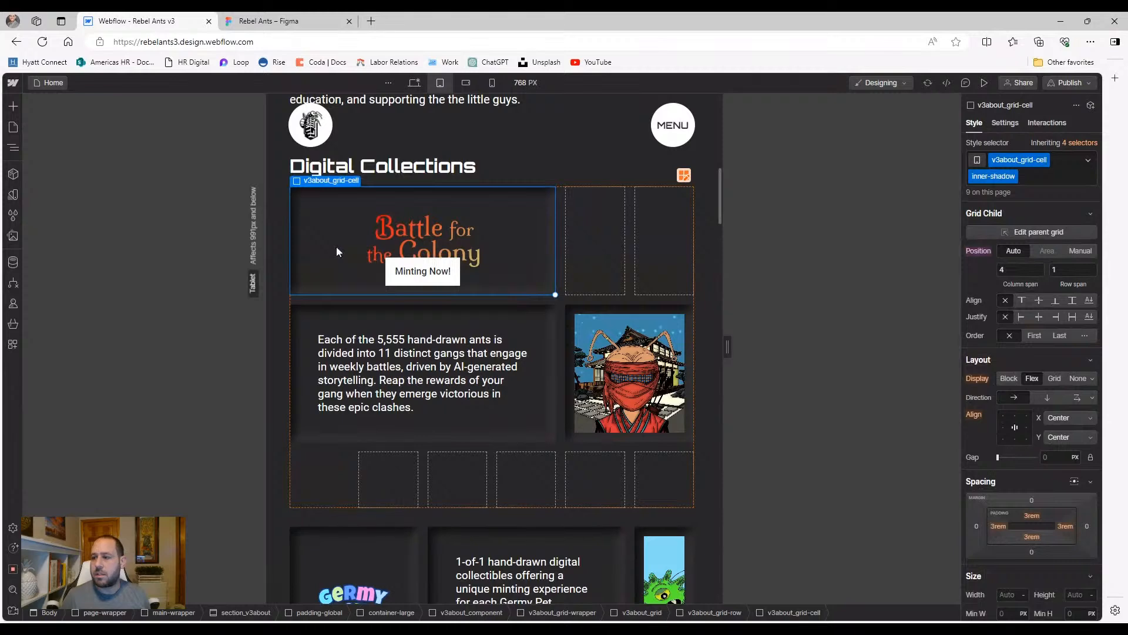
click(334, 494)
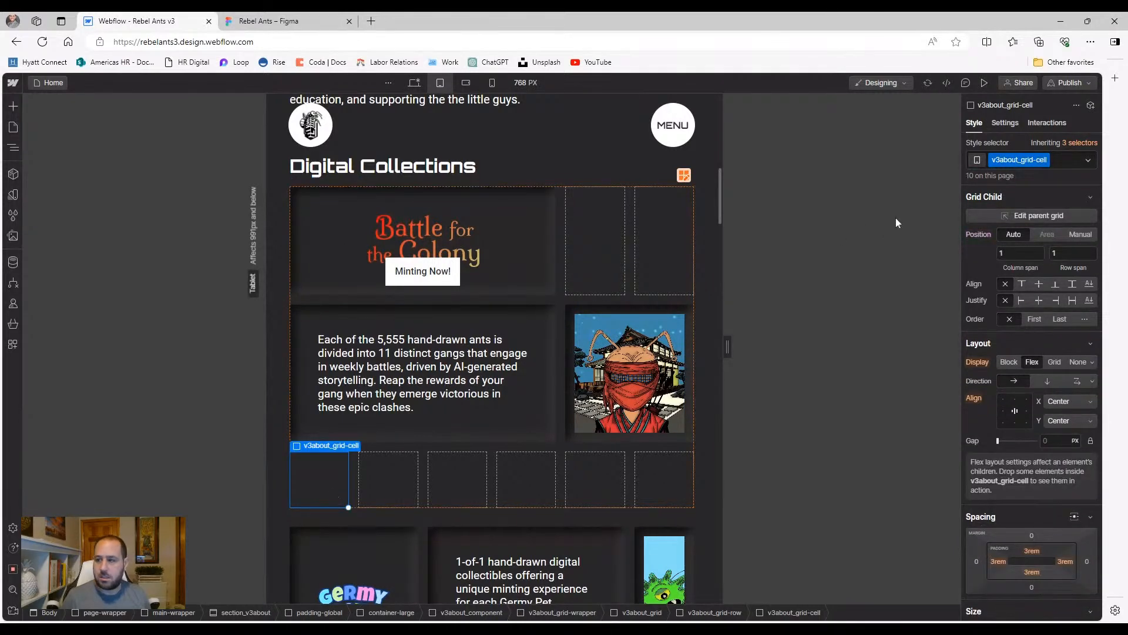
click(1074, 165)
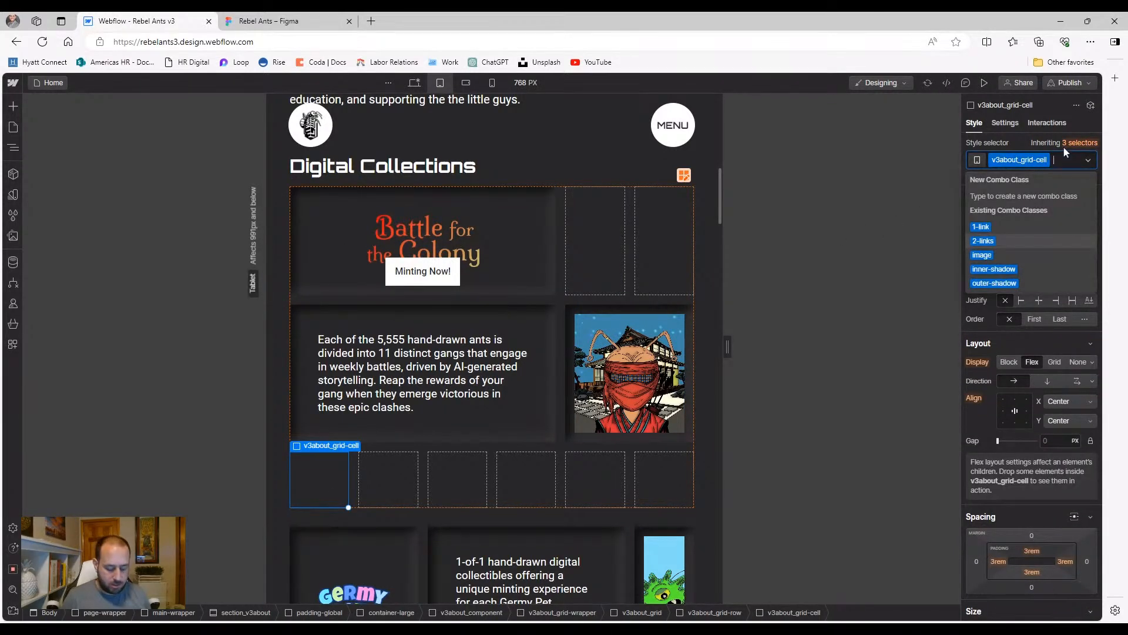
text(inn)
click(1038, 186)
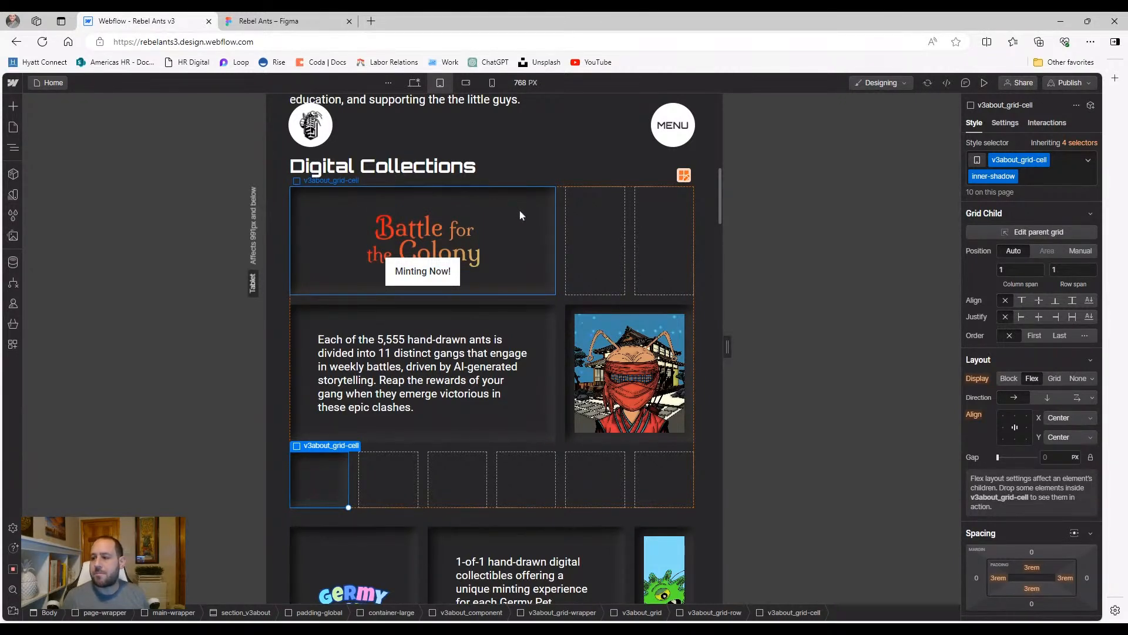
click(1081, 250)
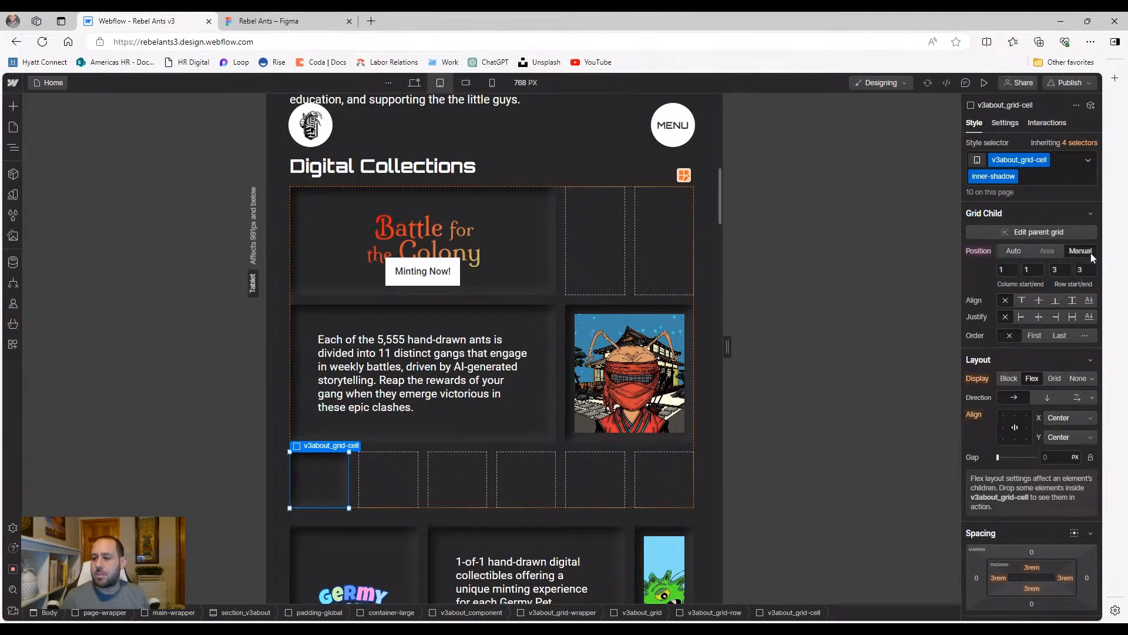
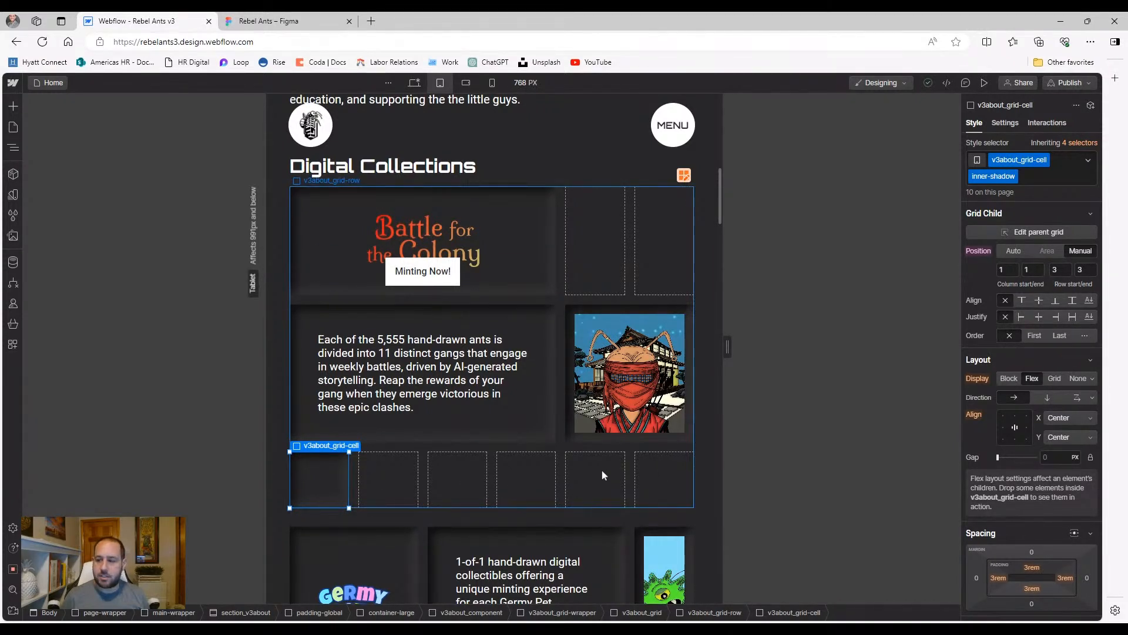
Place the empty Digital Collections cell manually at column 5–6, row 1 on tablet
click(1005, 270)
text(5)
key(Tab)
text(6)
key(Tab)
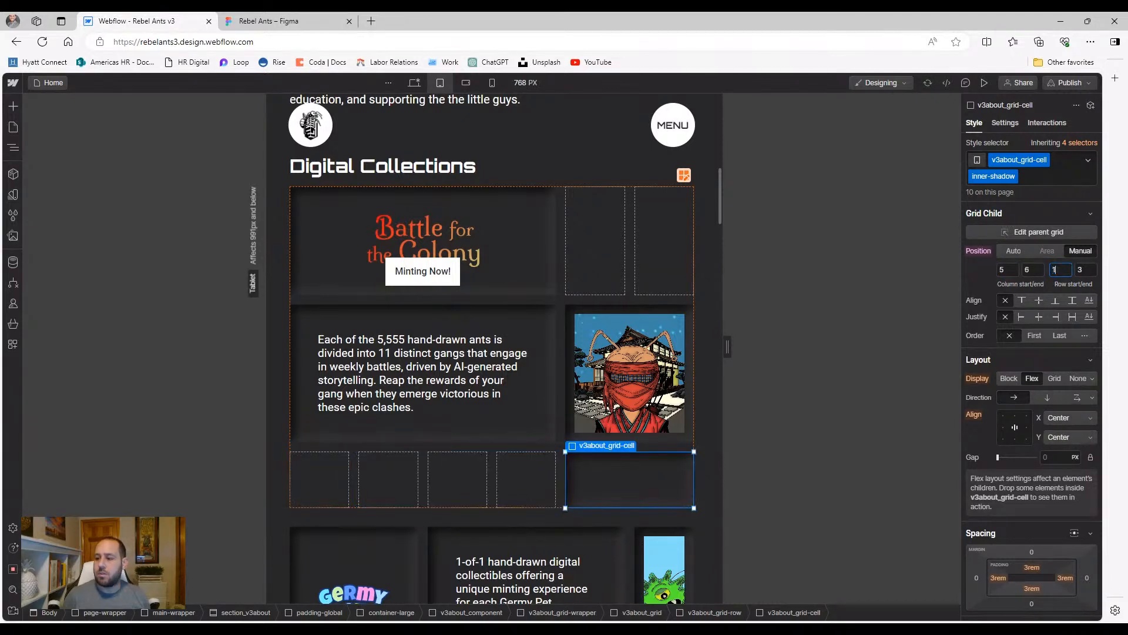
text(1)
key(Tab)
text(1)
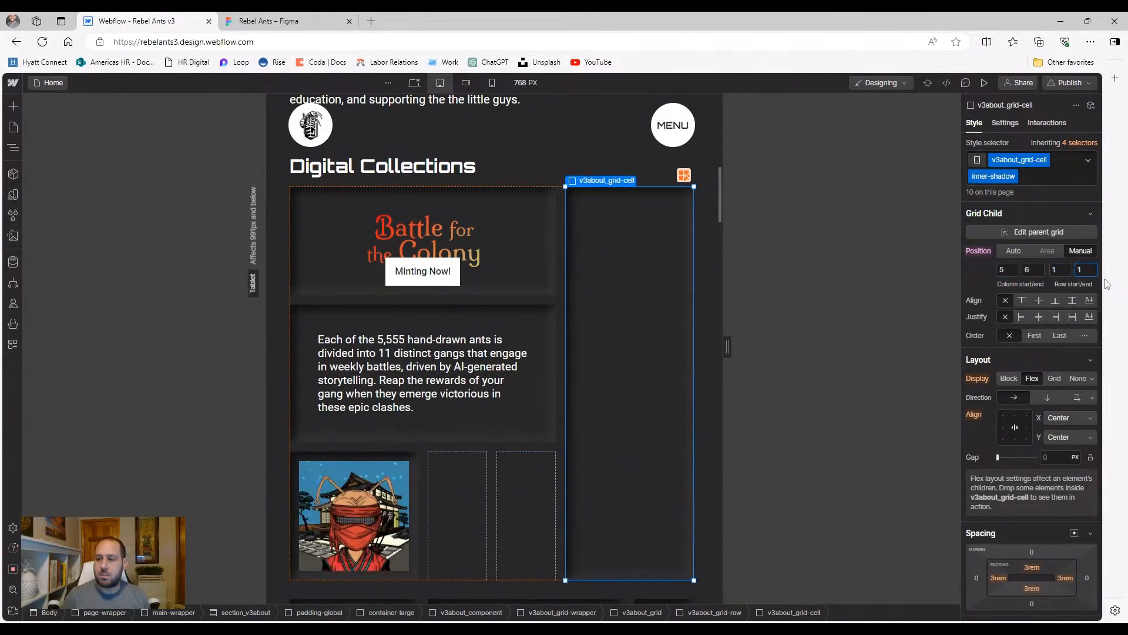
text(1)
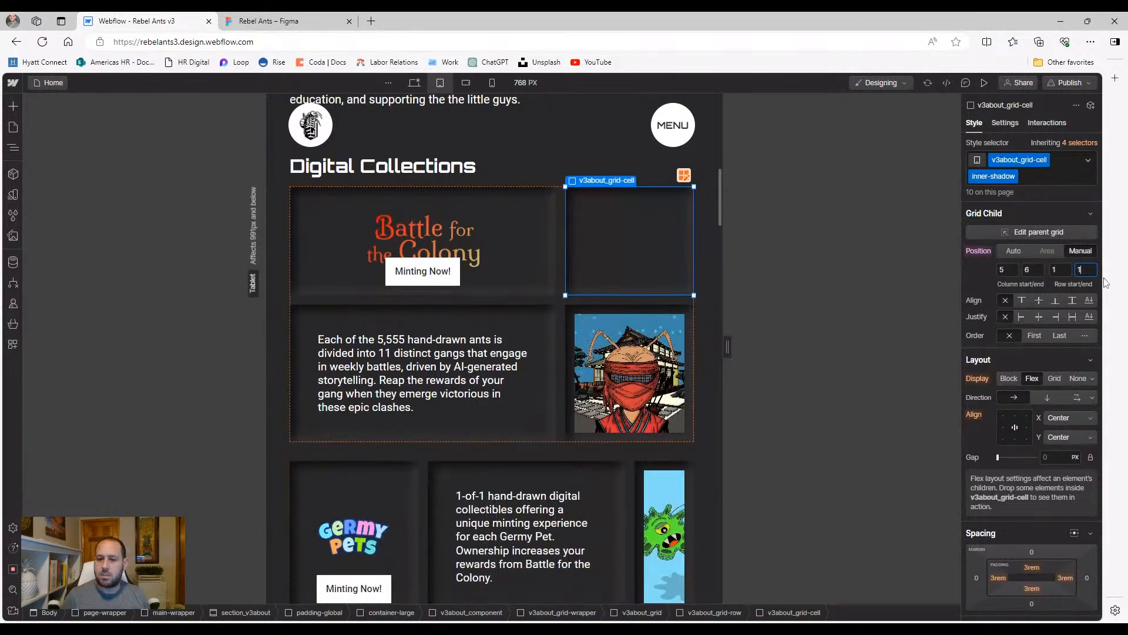
click(626, 267)
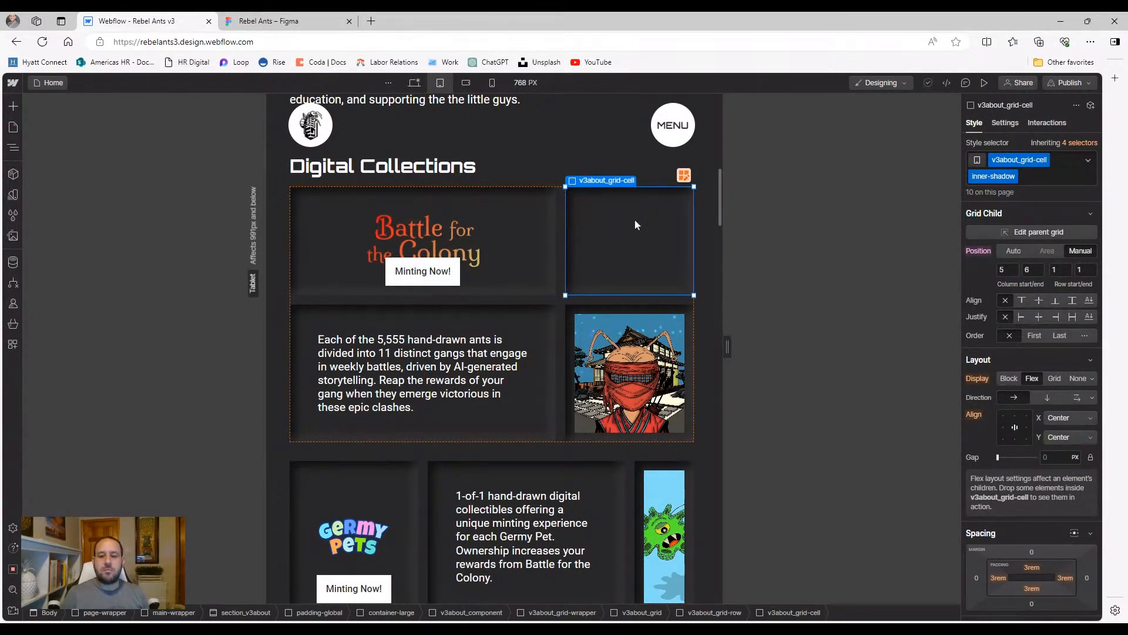
Swap the cell's inner-shadow class for a new mobile-link-container combo class
click(1061, 177)
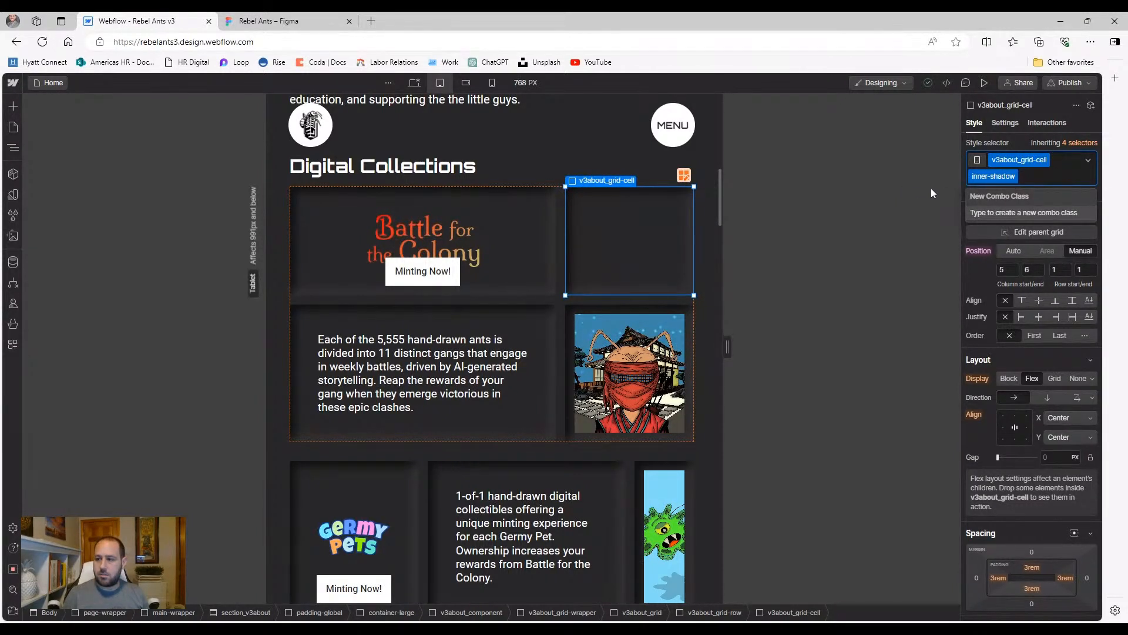
key(BackSpace)
key(Escape)
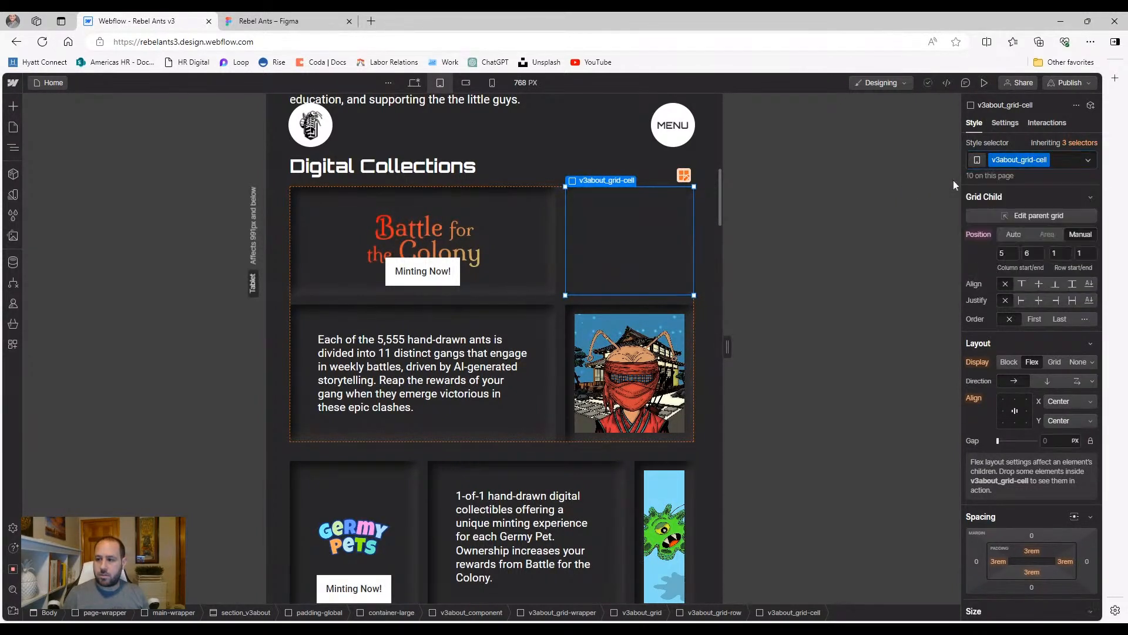
click(1064, 171)
text(mobile-li)
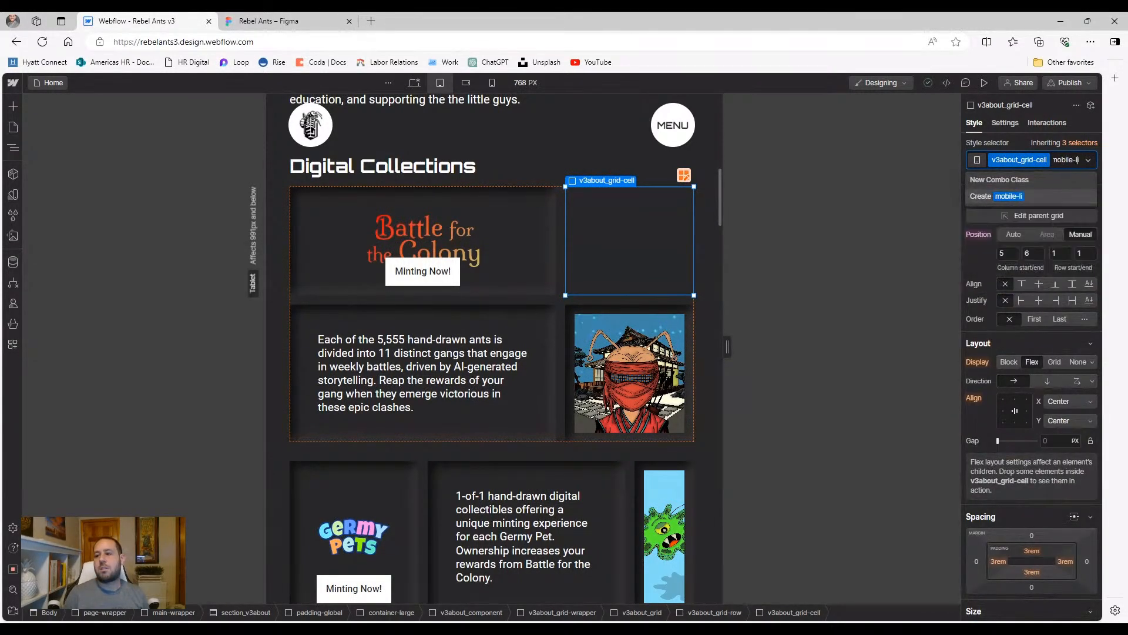
text(nk-wrapper)
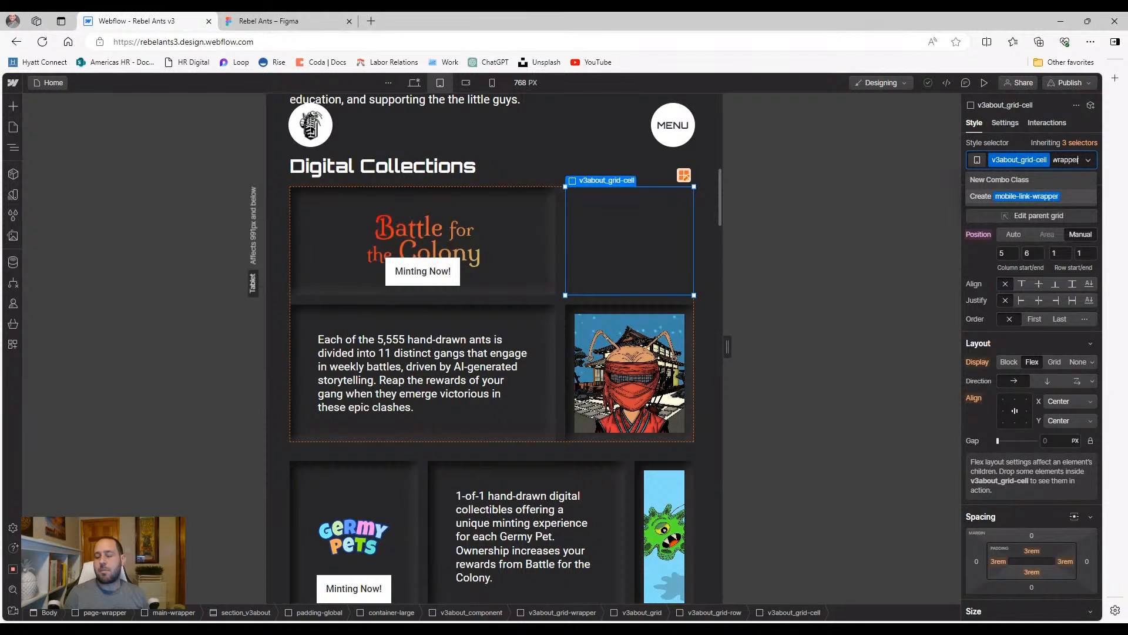
key(BackSpace)
key(BackSpace)
key(BackSpace)
key(BackSpace)
key(BackSpace)
key(BackSpace)
key(BackSpace)
text(container)
key(Return)
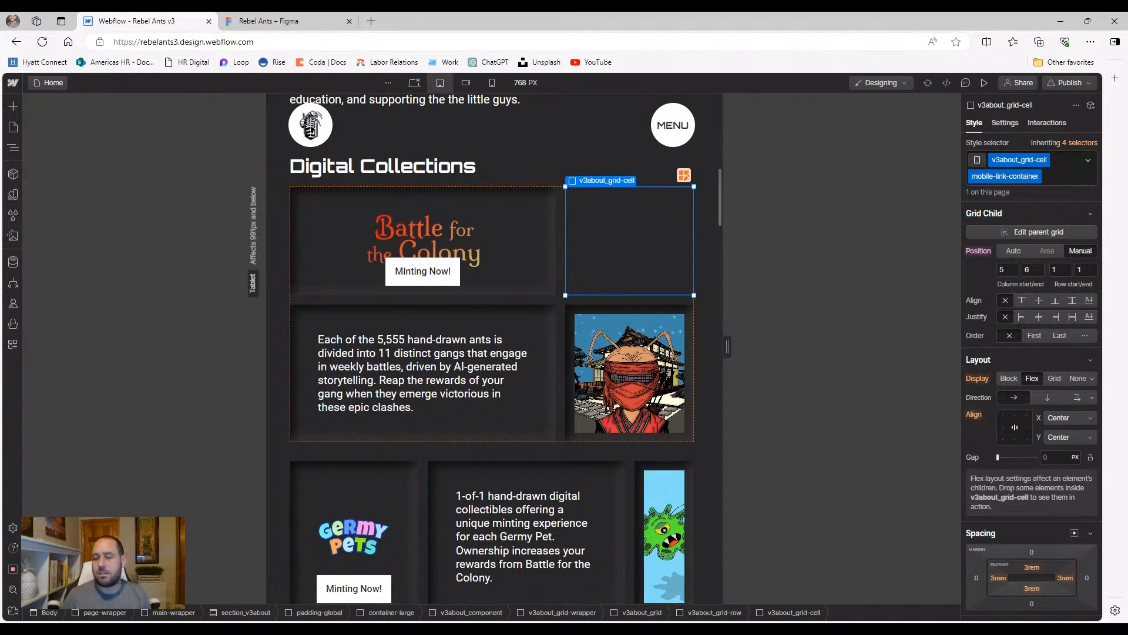
Put the Minting Now! button in the top-right cell and cut its side padding from 3rem to about 1rem
click(446, 271)
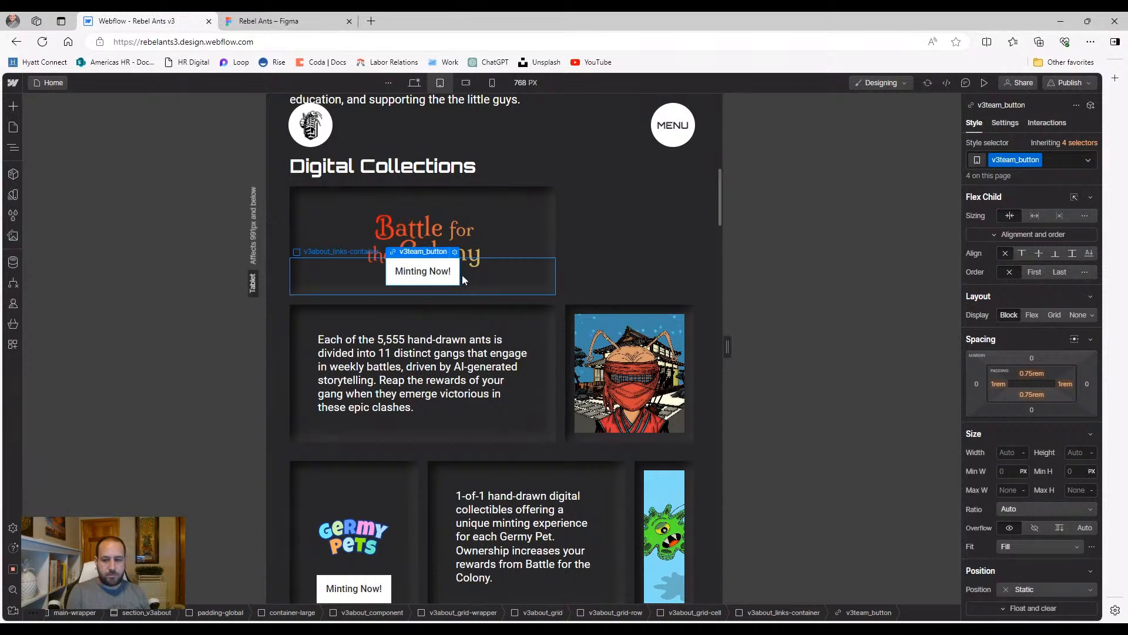
click(624, 256)
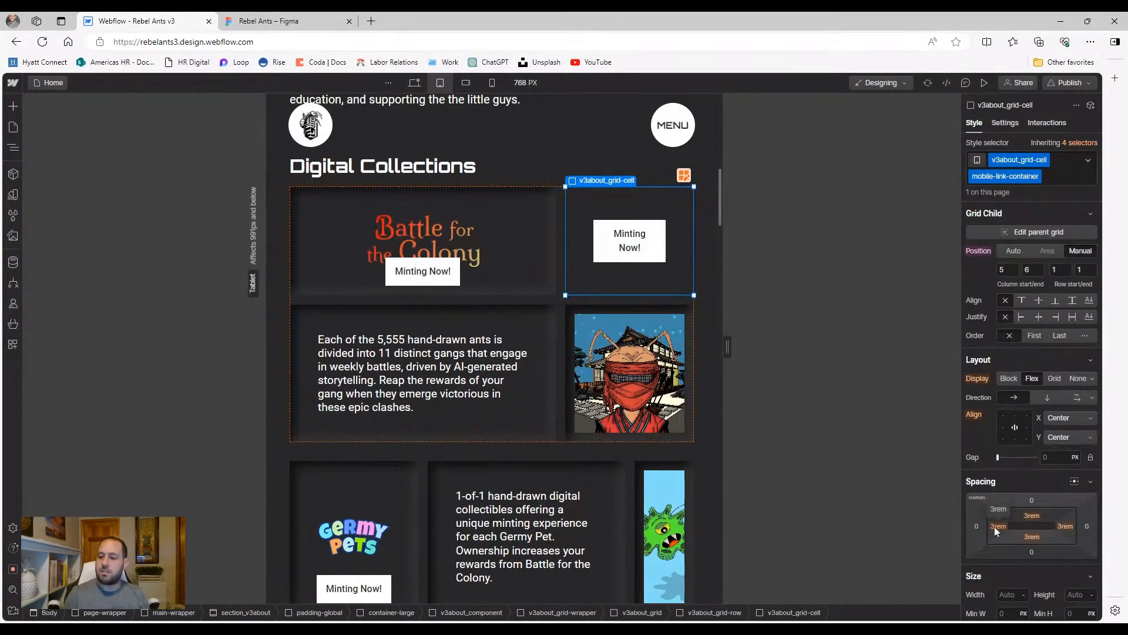
drag(995, 527, 1068, 529)
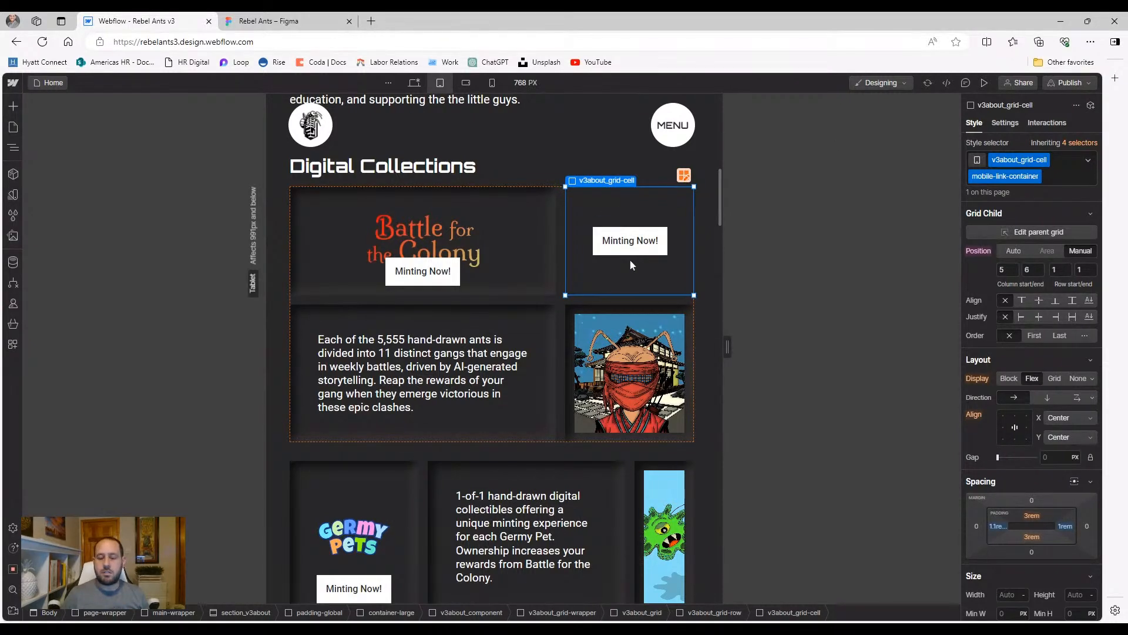
Re-apply the inner-shadow combo class to the Minting Now cell
click(586, 129)
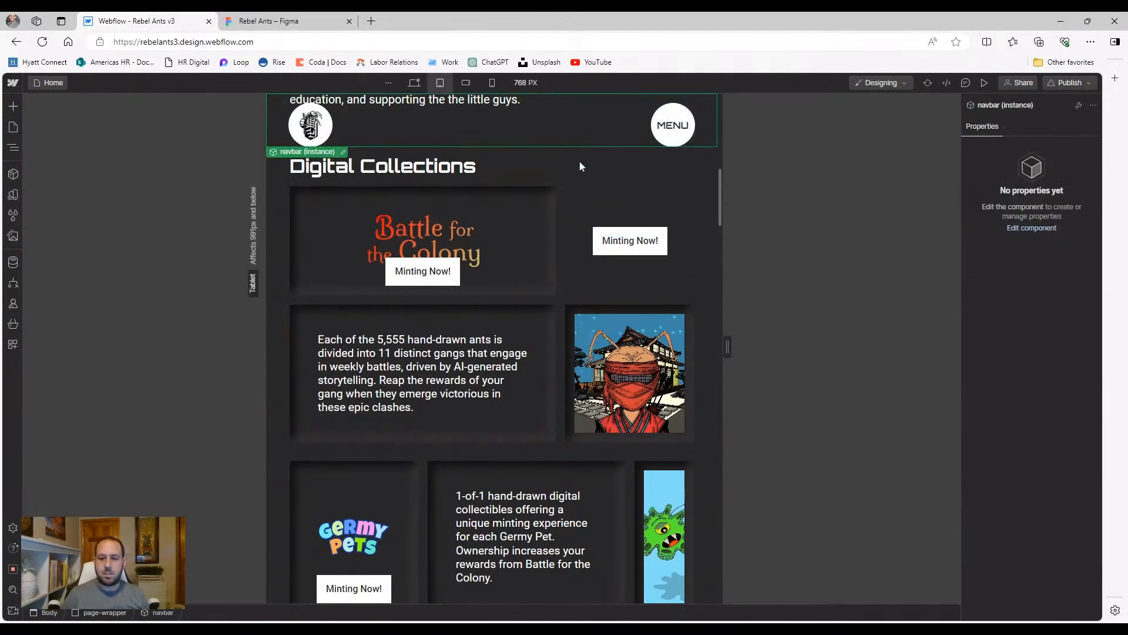
click(586, 199)
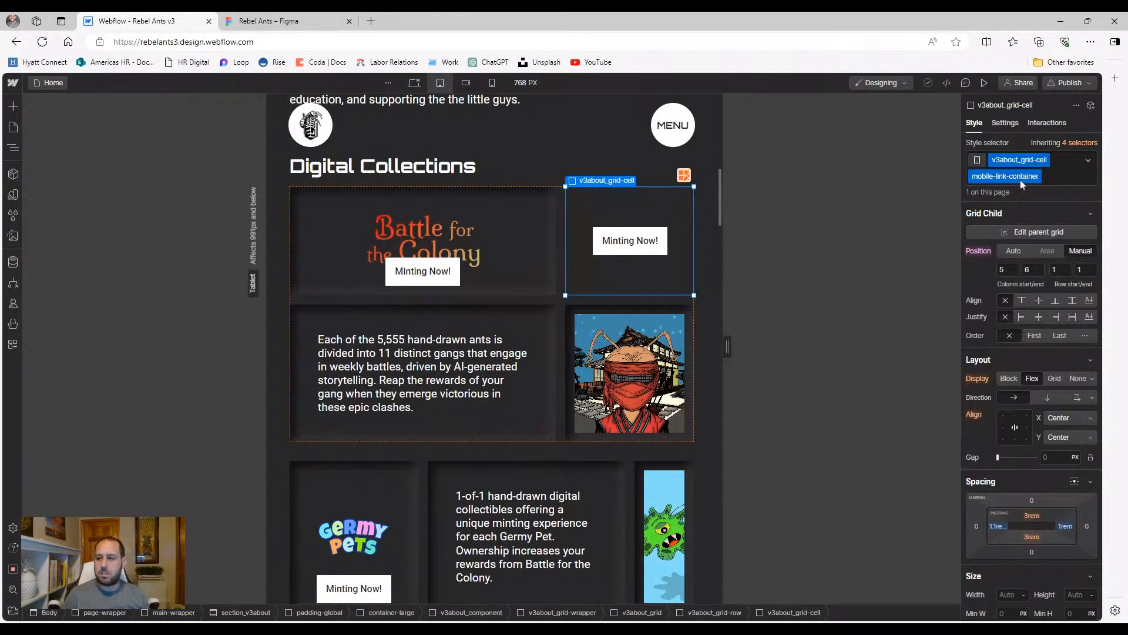
click(1062, 181)
text(inner)
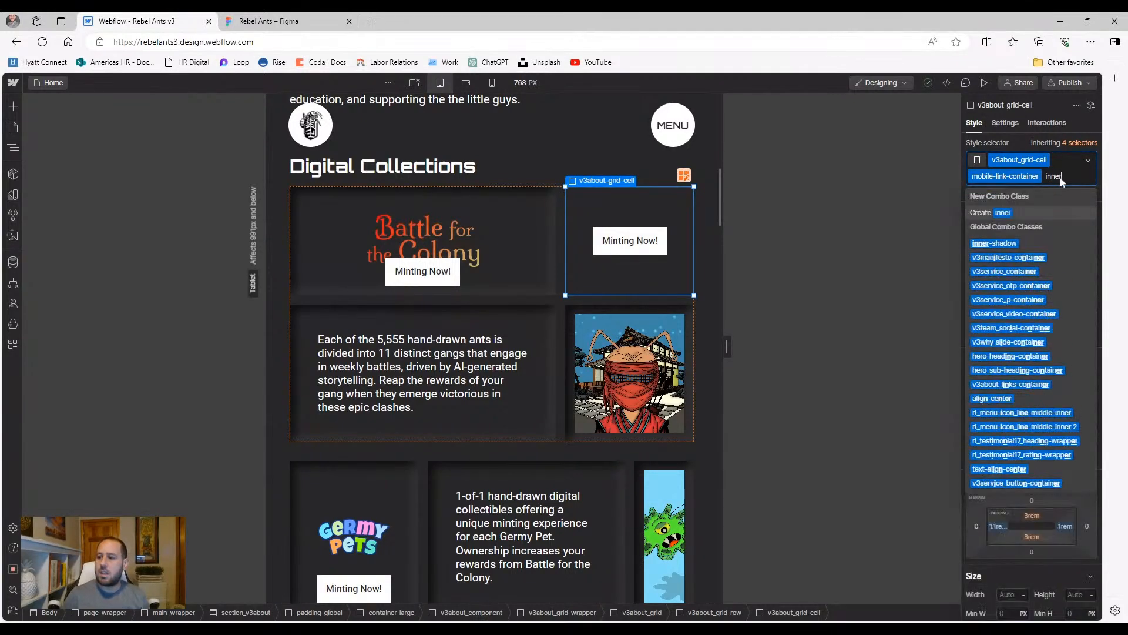
key(Down)
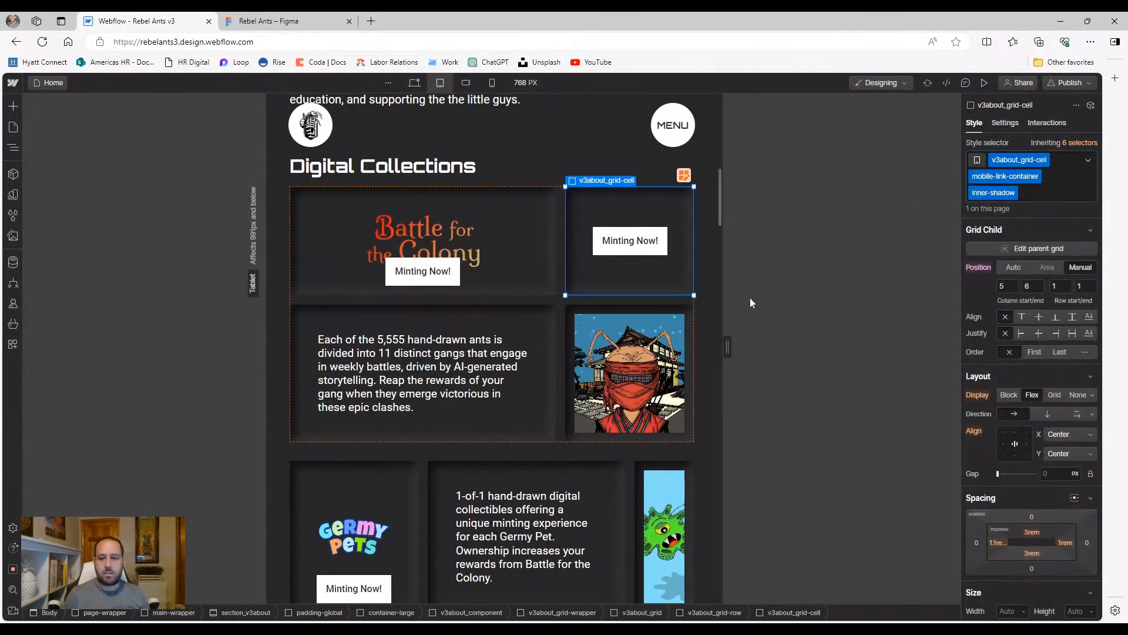
Preview the tablet layout to confirm the Minting Now! button fits on one line
click(712, 309)
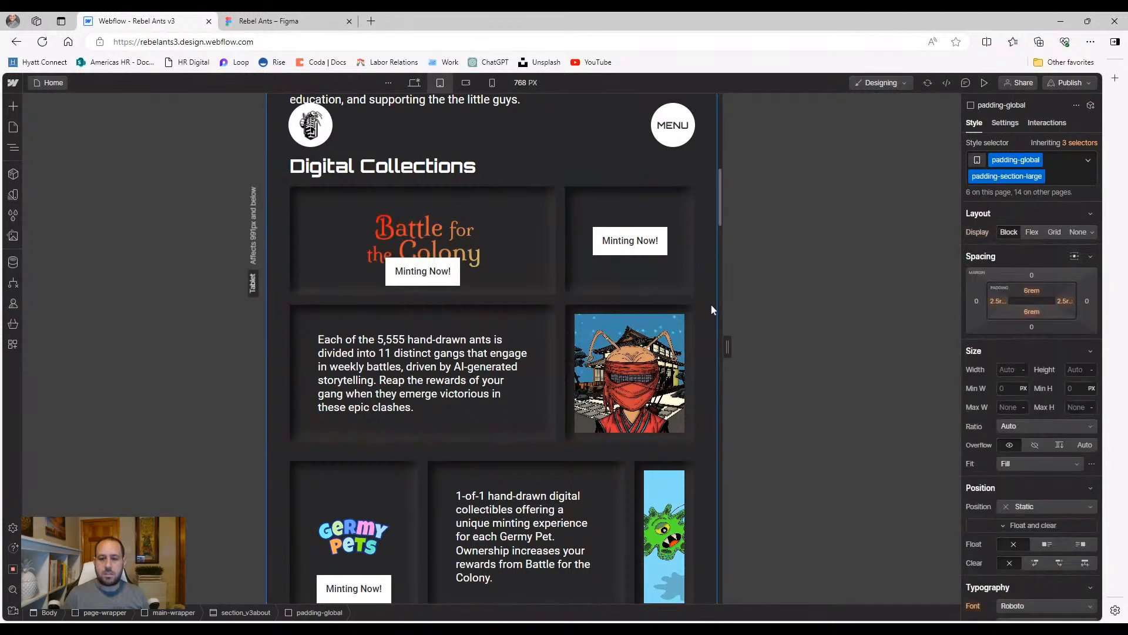
click(983, 83)
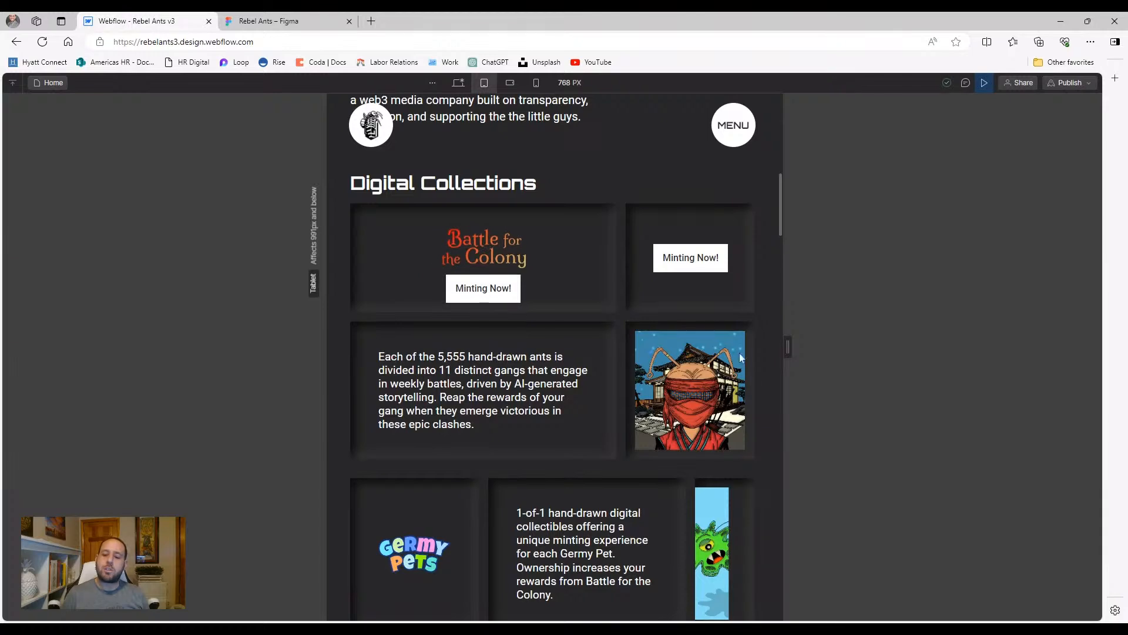
click(986, 83)
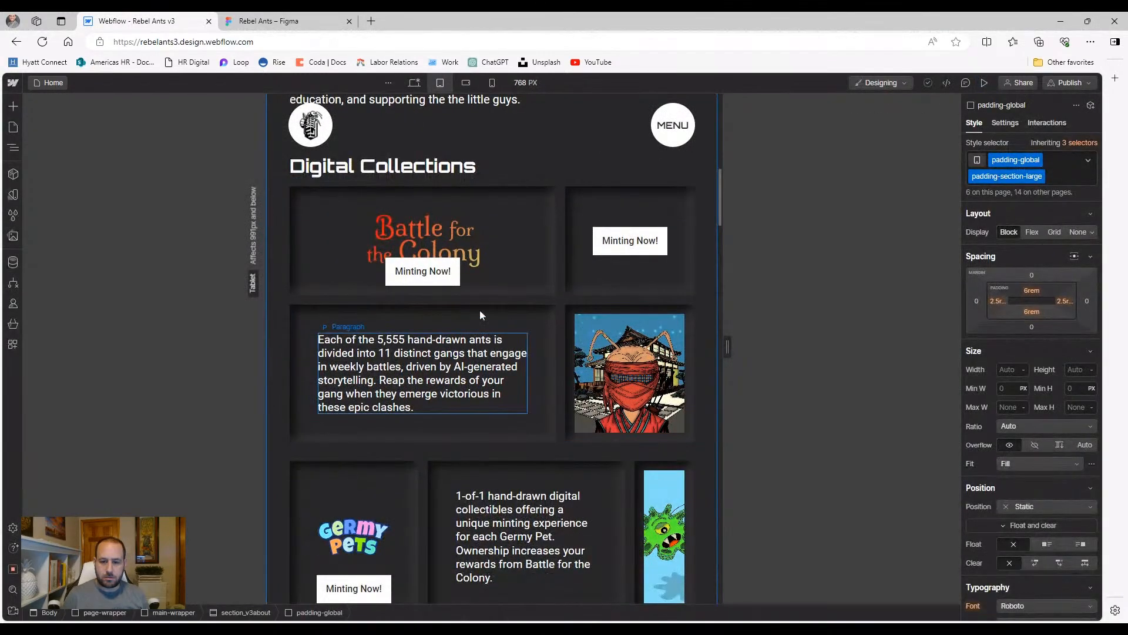
Place the ant image cell manually at column 1–2, row 2
click(567, 332)
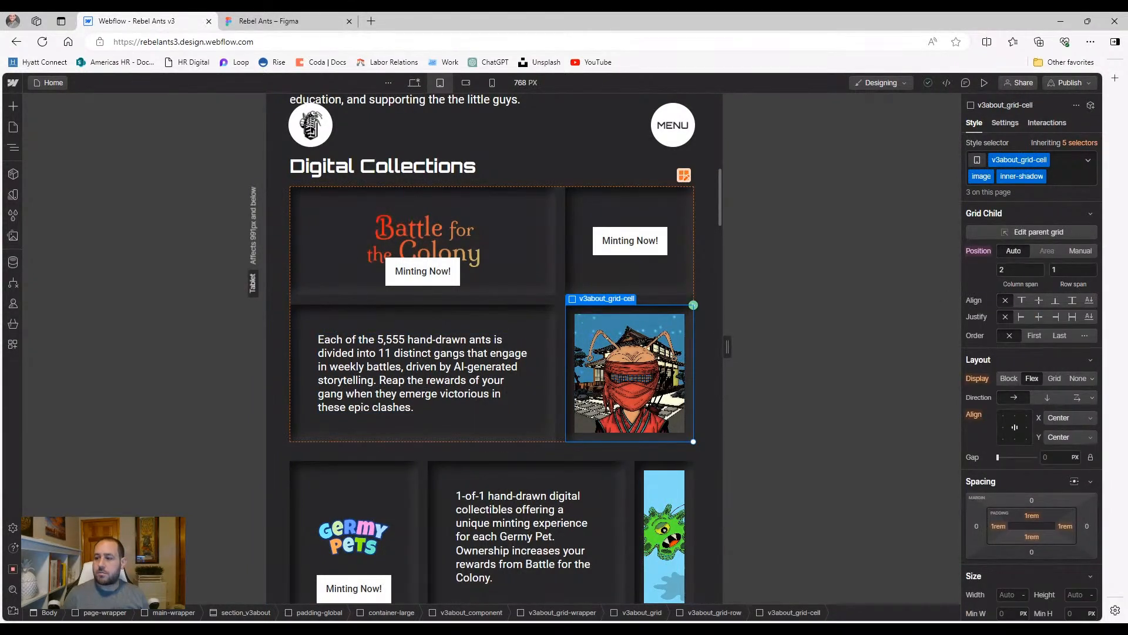
click(1074, 253)
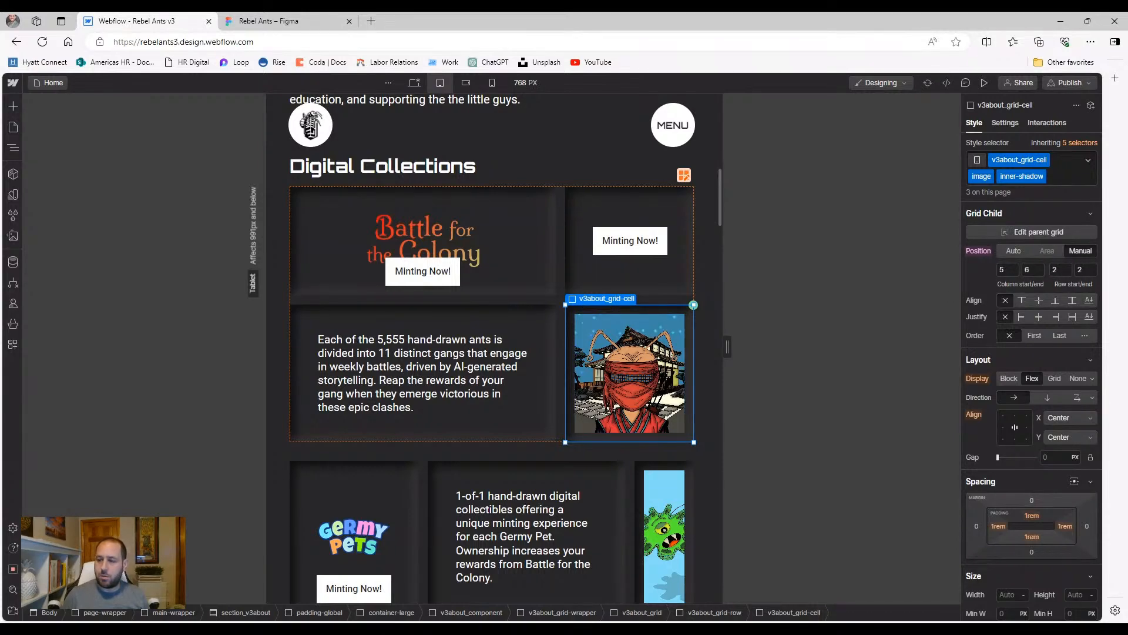
key(Tab)
text(2)
key(Return)
Preview the rearranged tablet layout with the image left of the description
click(983, 83)
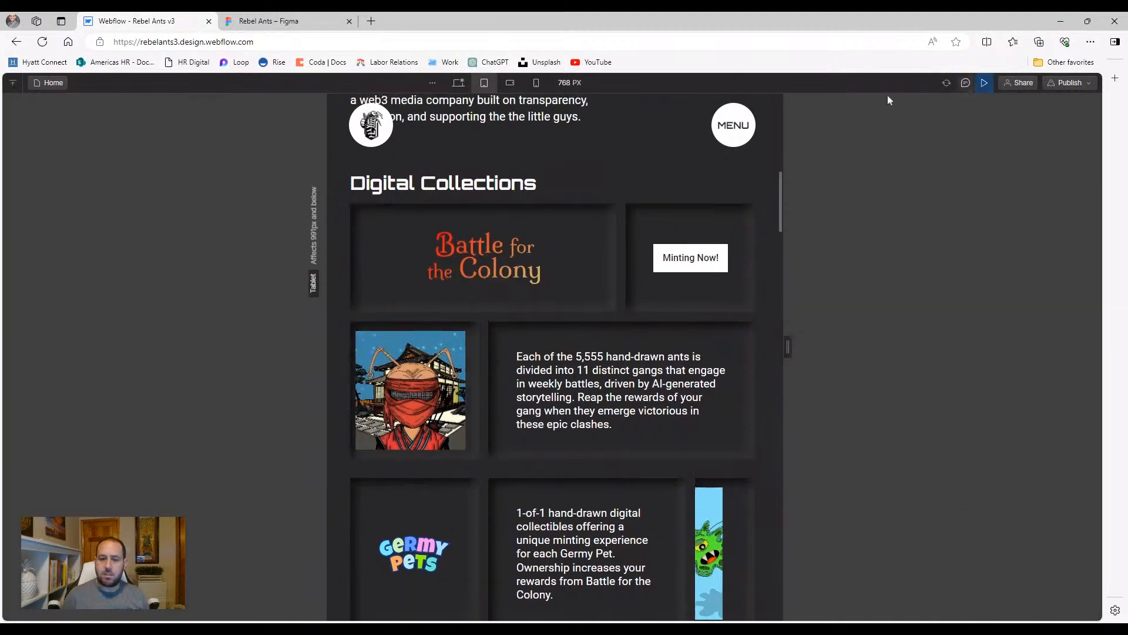
scroll(355, 410, up, 4)
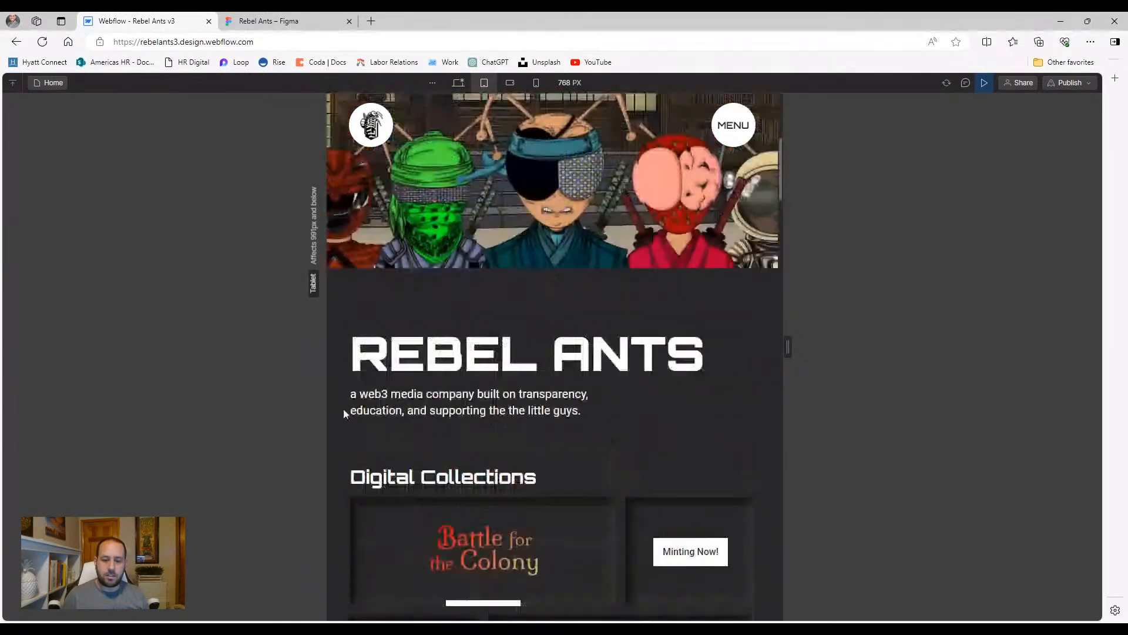
scroll(459, 390, down, 2)
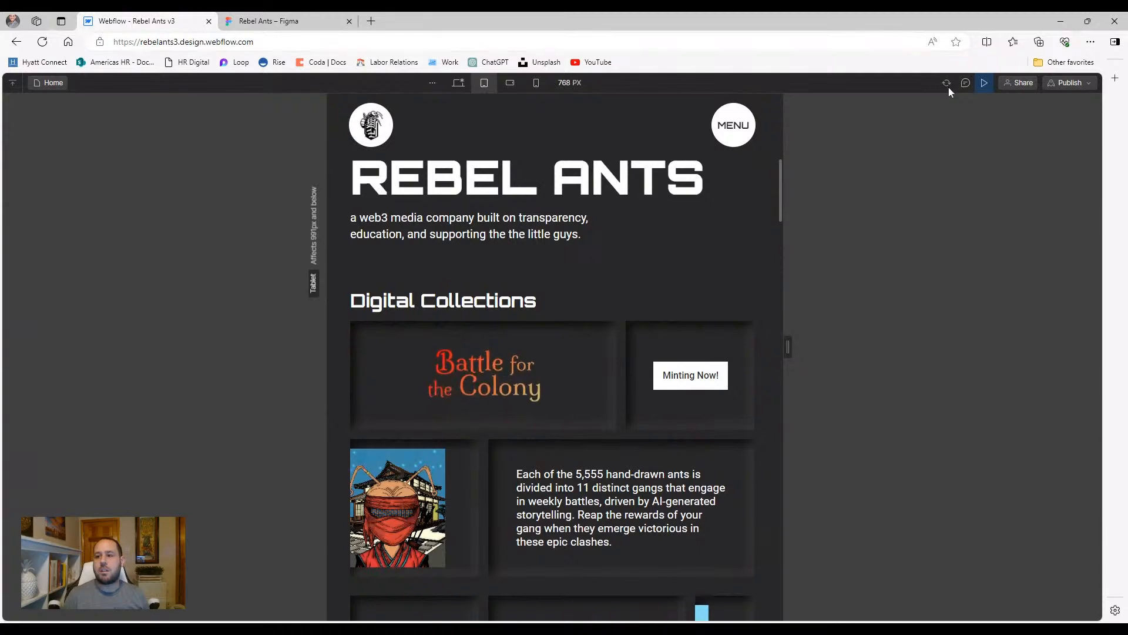
Select the Minting Now cell and compare its tablet and desktop appearance
click(976, 82)
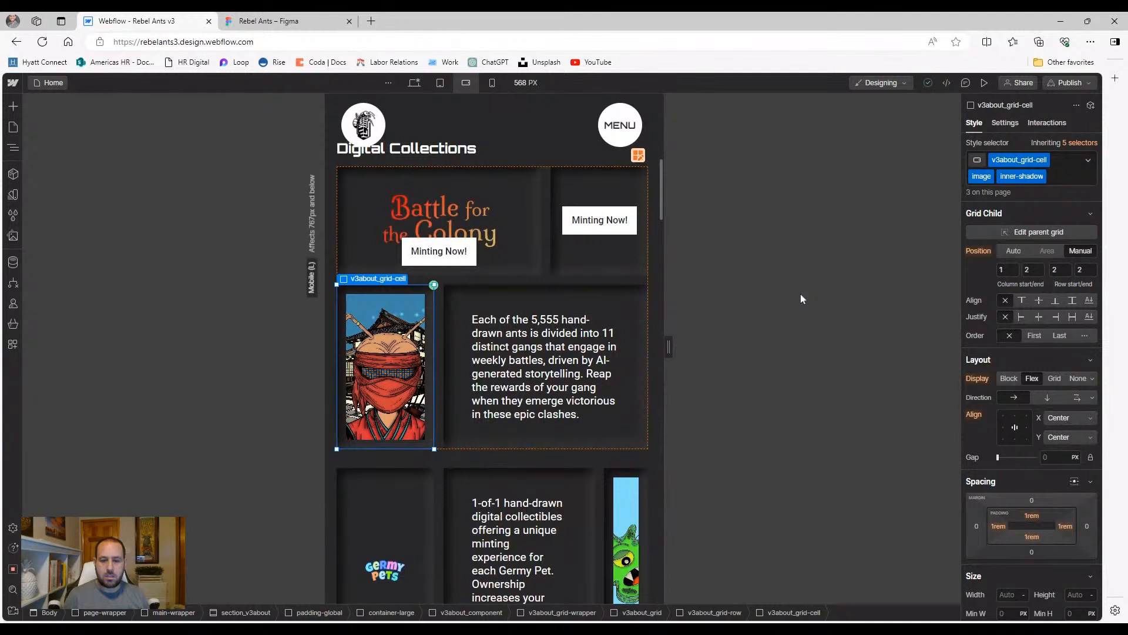
click(577, 265)
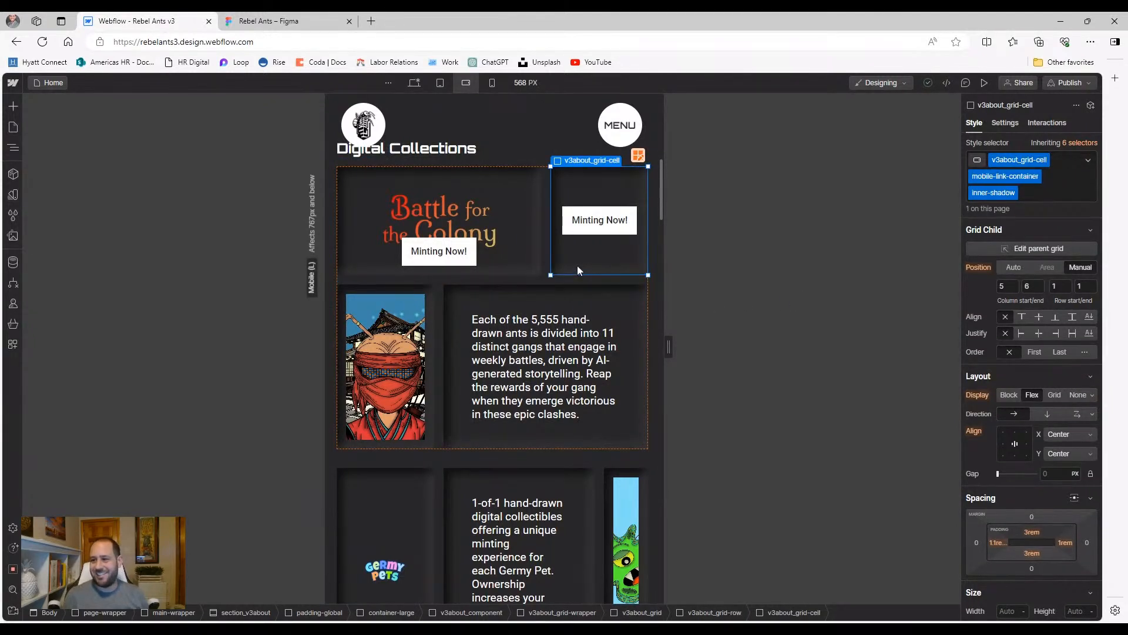
click(441, 84)
click(415, 82)
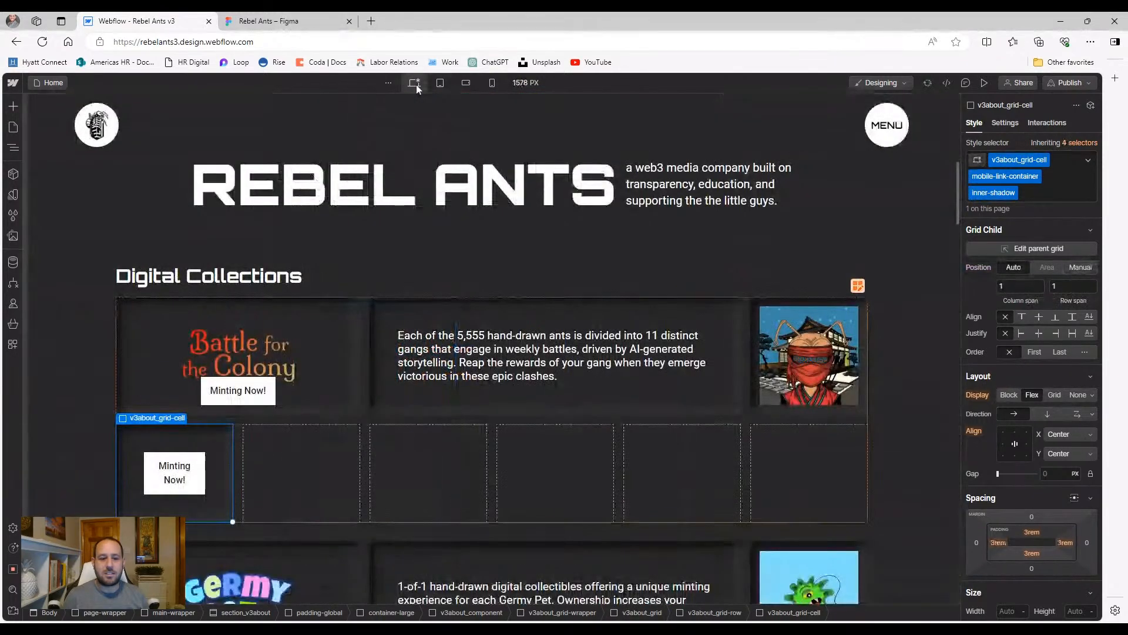
click(438, 85)
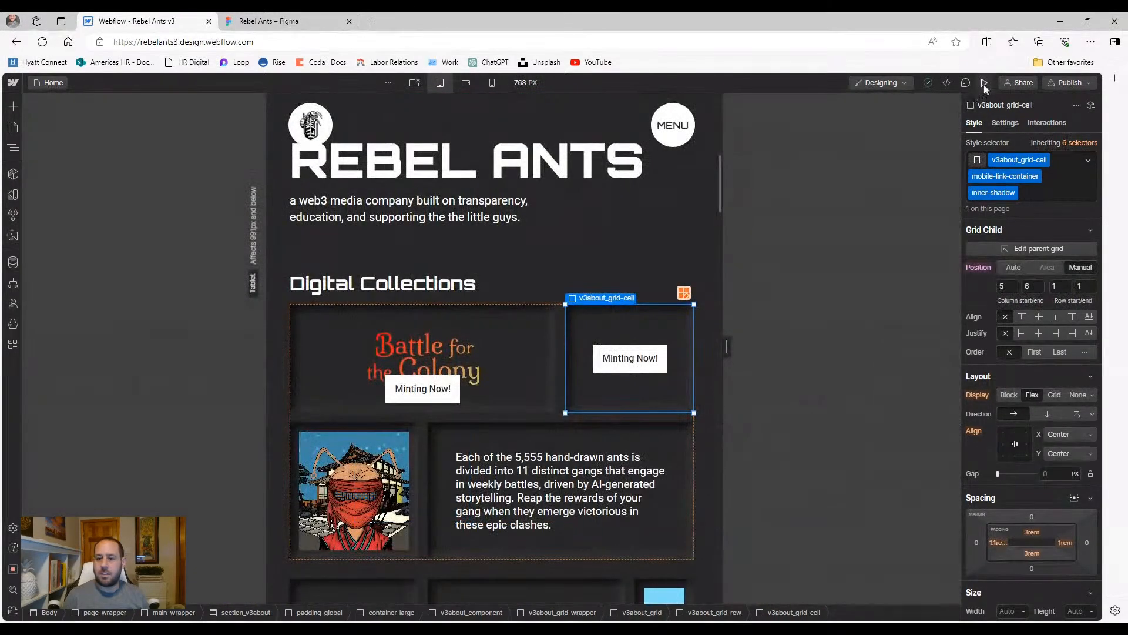
click(983, 84)
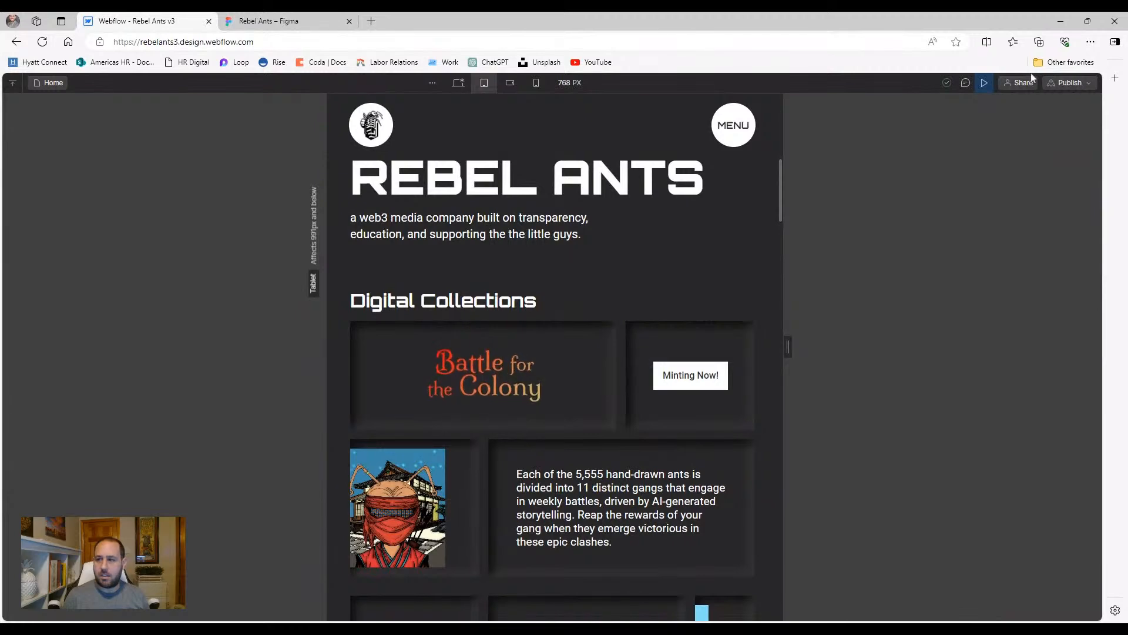
key(Escape)
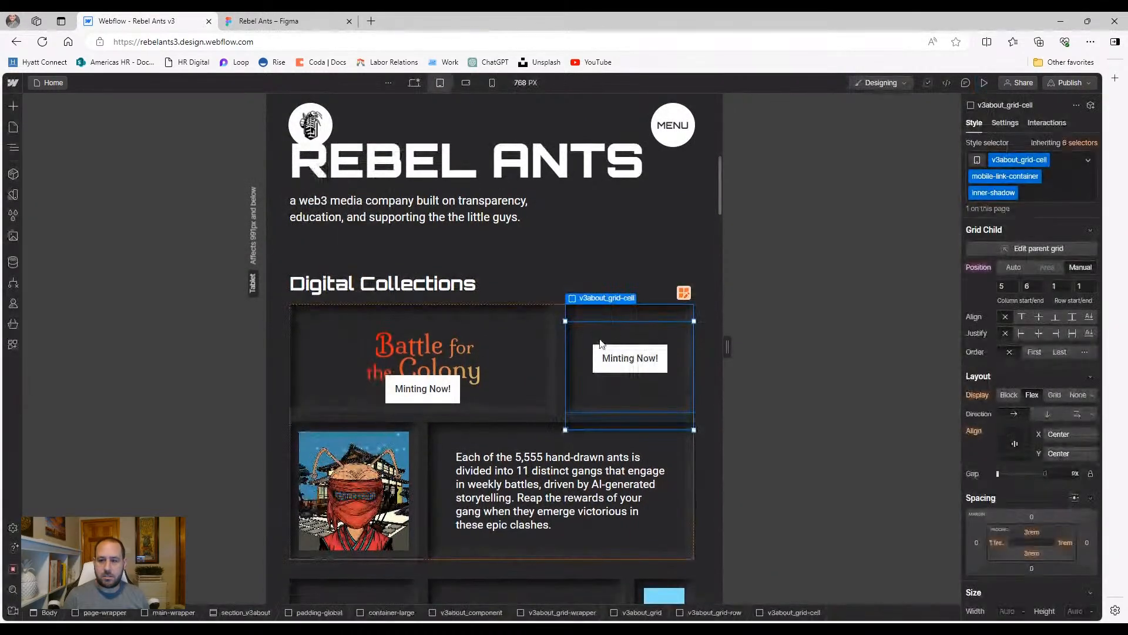
Drop the cell's inner-shadow class and set its Display to None on Desktop
click(1034, 194)
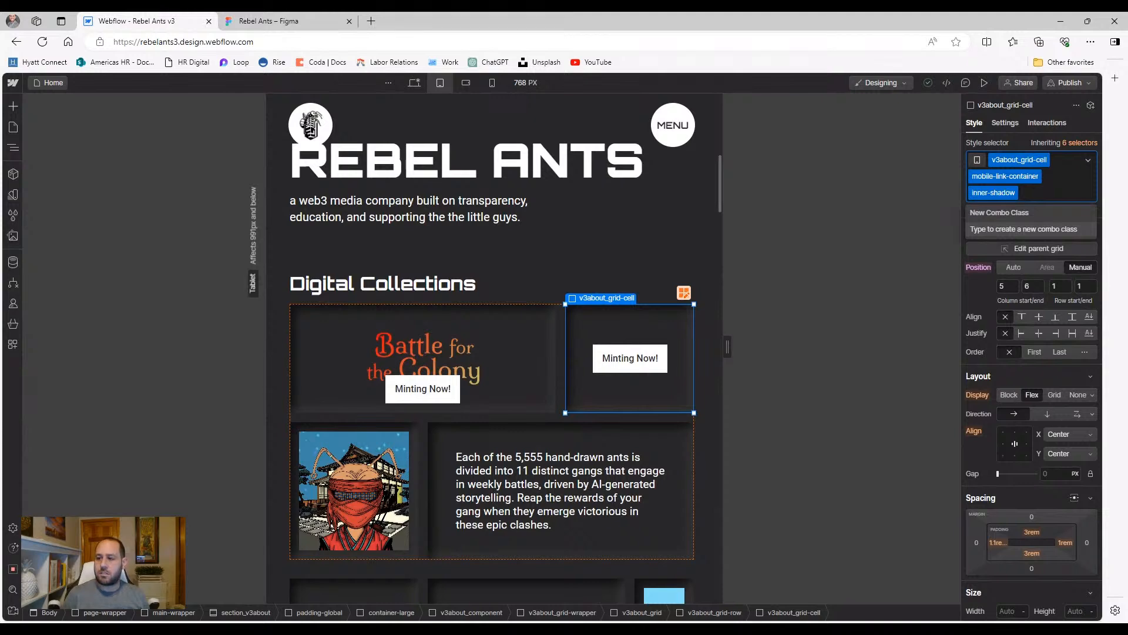
key(BackSpace)
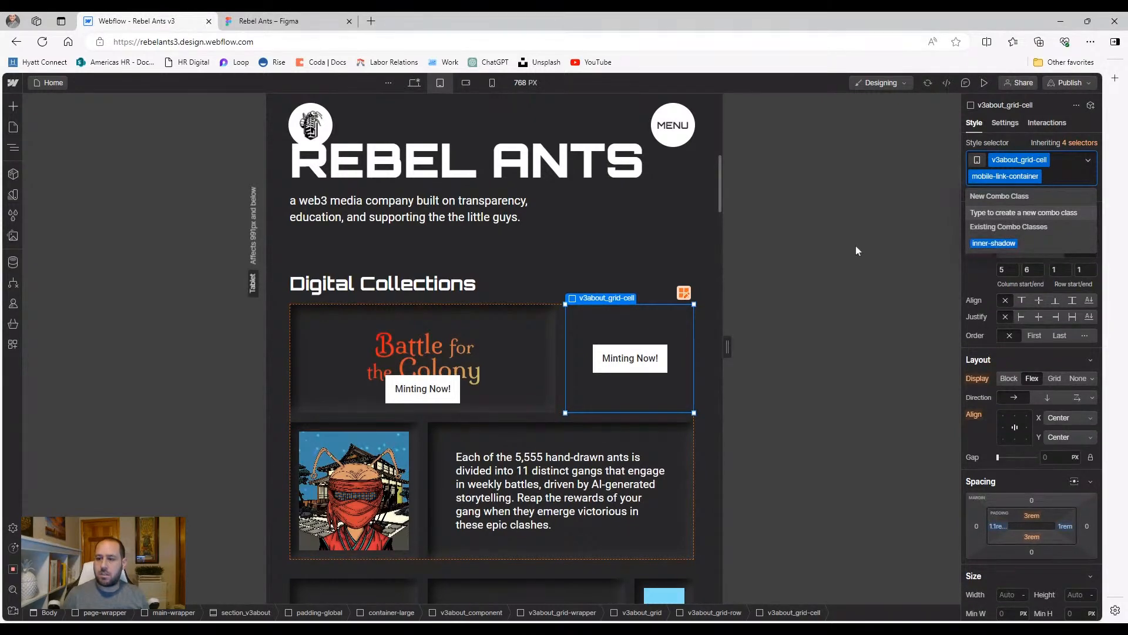
key(Escape)
click(414, 82)
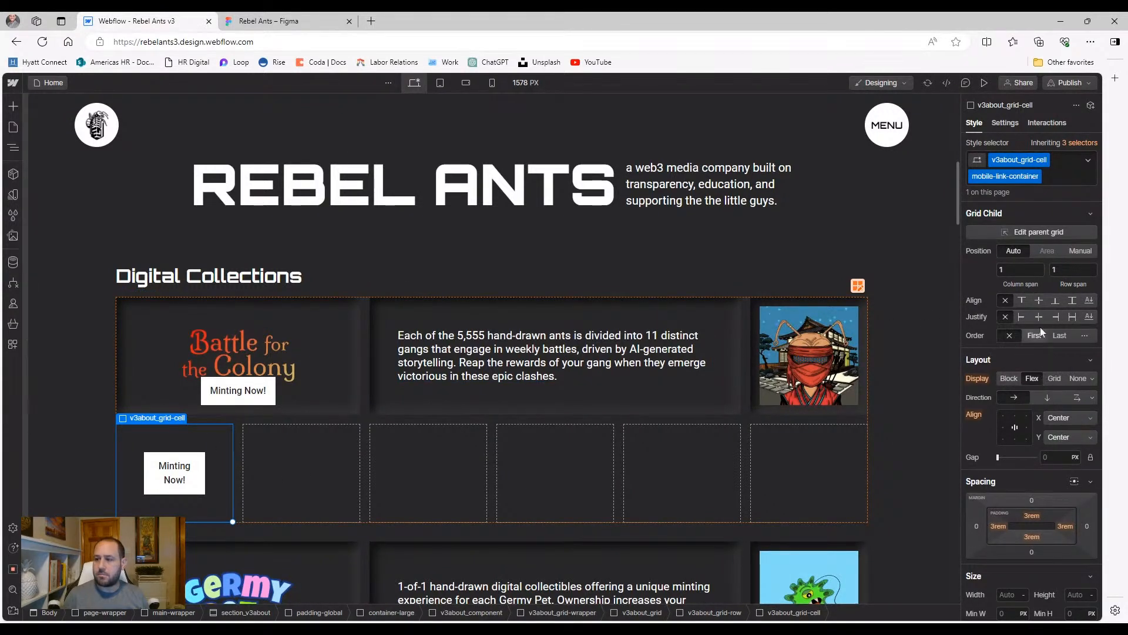
click(1075, 379)
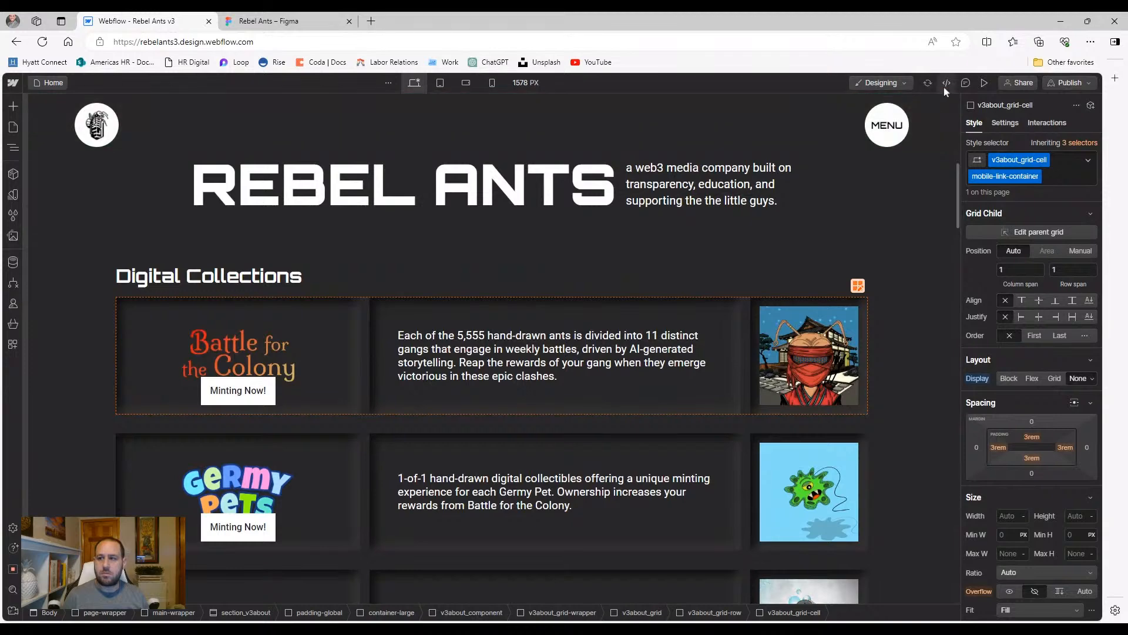
Set the Minting Now cell's Display to Flex on Tablet, then preview tablet and desktop
click(984, 83)
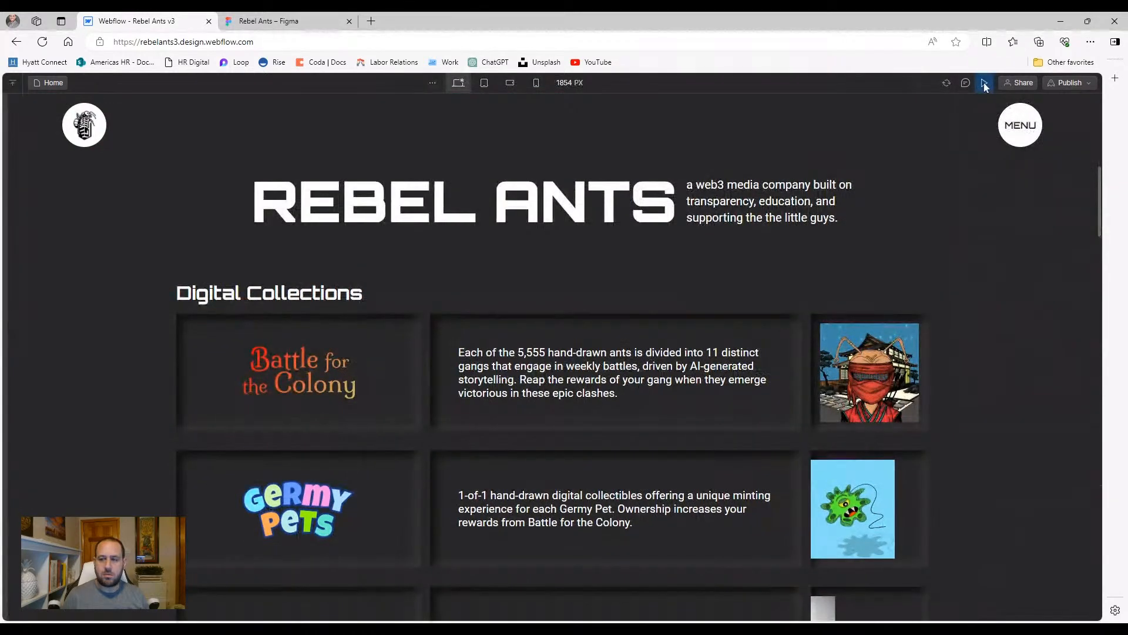
click(985, 83)
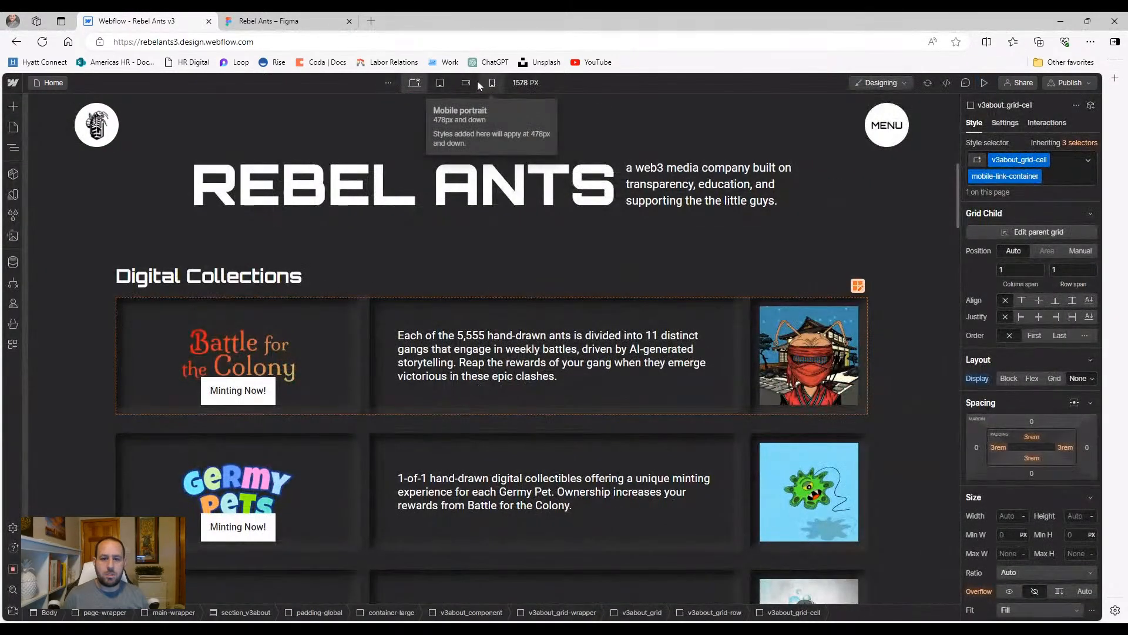
click(440, 83)
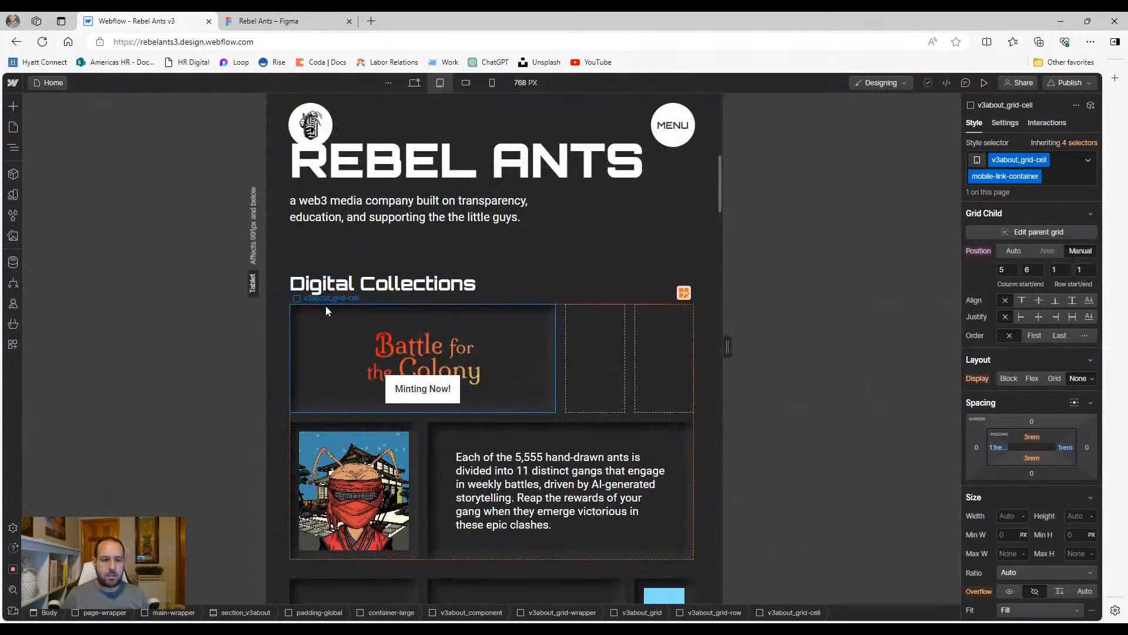
click(13, 148)
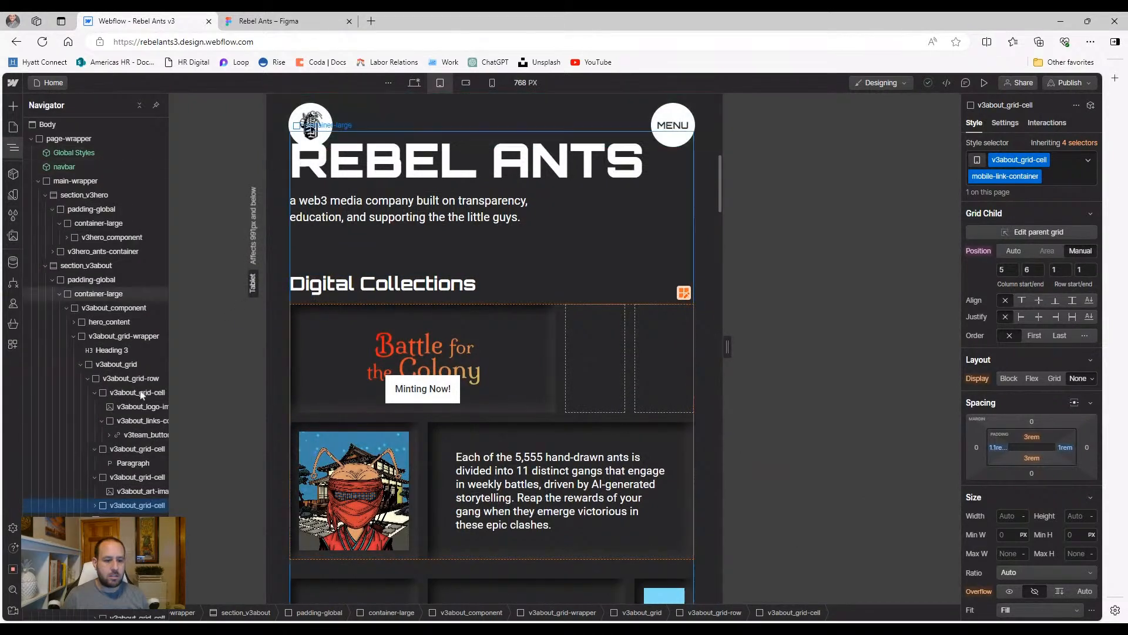
drag(101, 618, 129, 619)
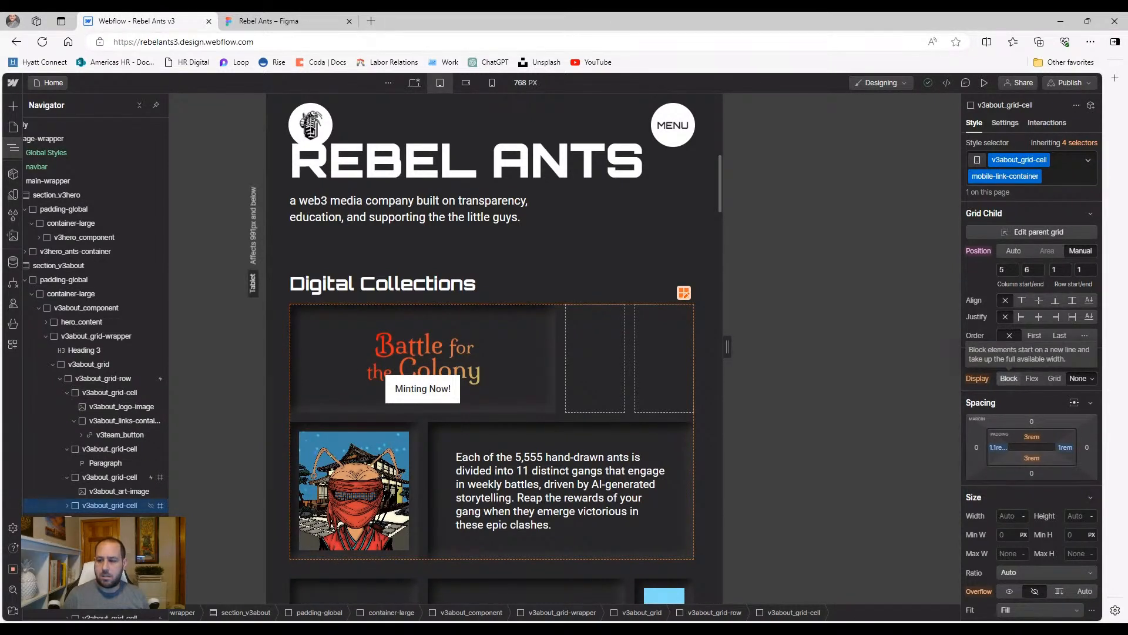
click(1029, 379)
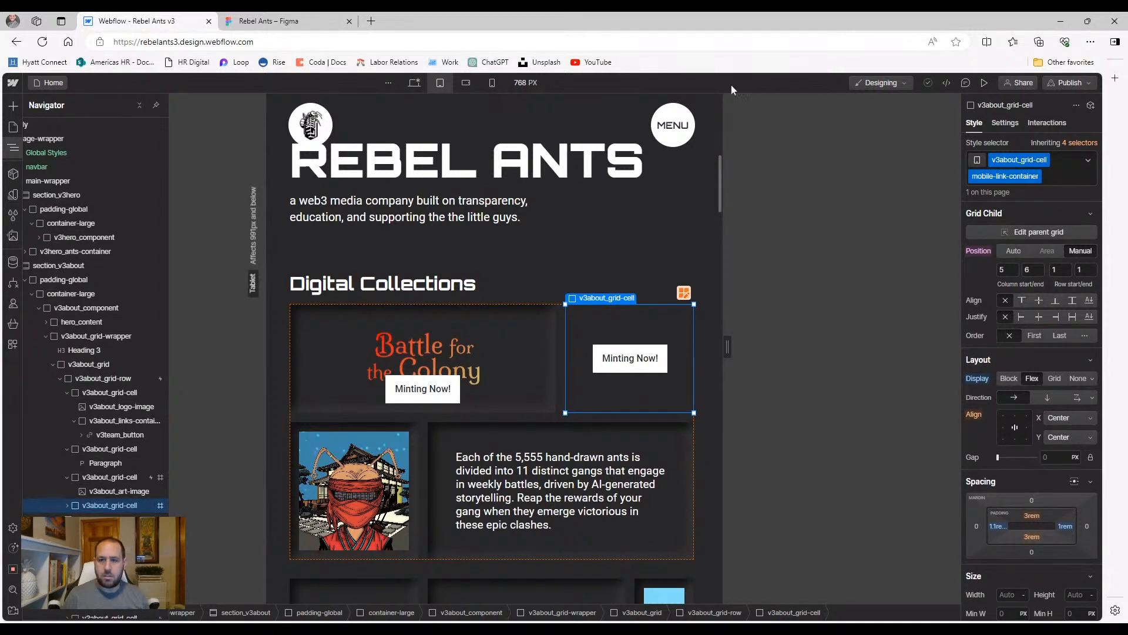
click(984, 83)
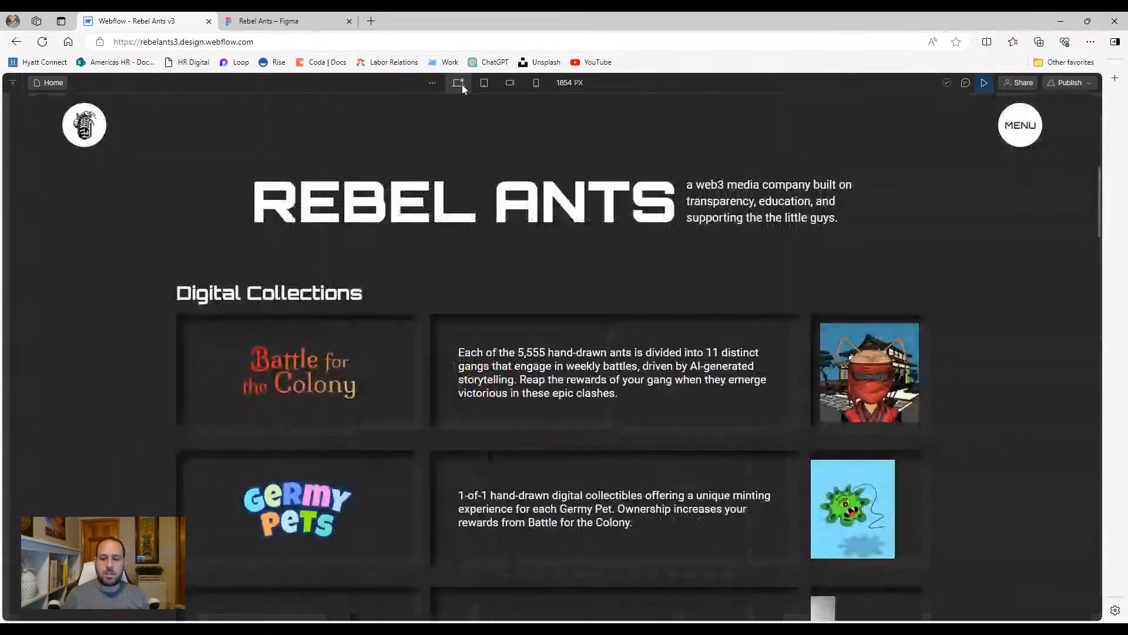
click(459, 82)
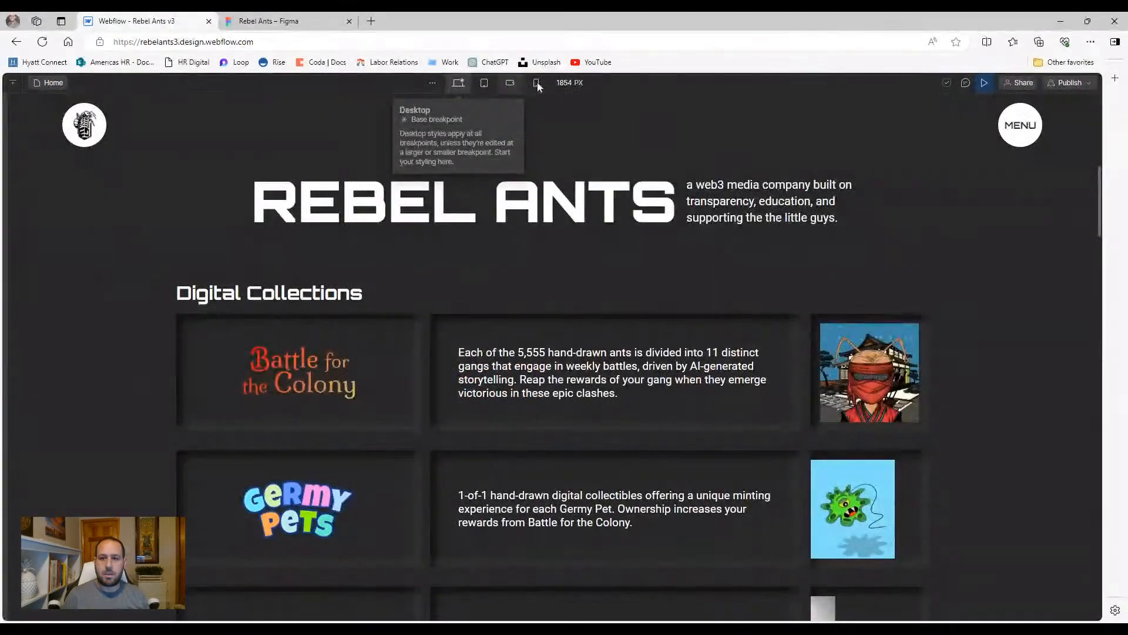
Compare the tablet and desktop layouts in preview
click(486, 84)
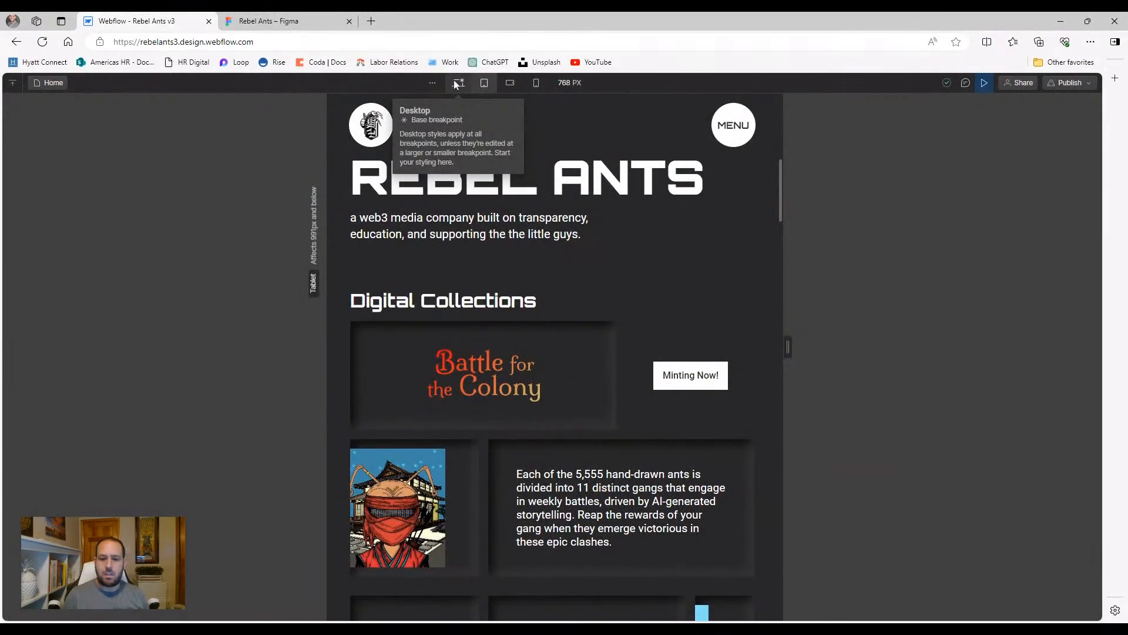
scroll(470, 218, down, 2)
scroll(474, 223, up, 1)
click(458, 87)
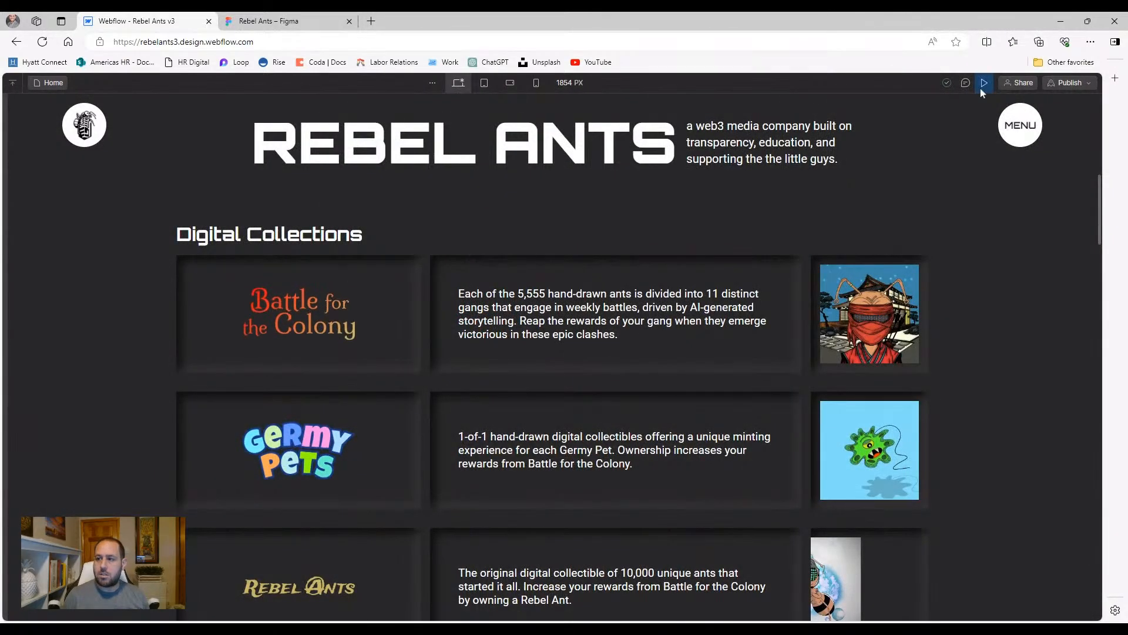
click(980, 87)
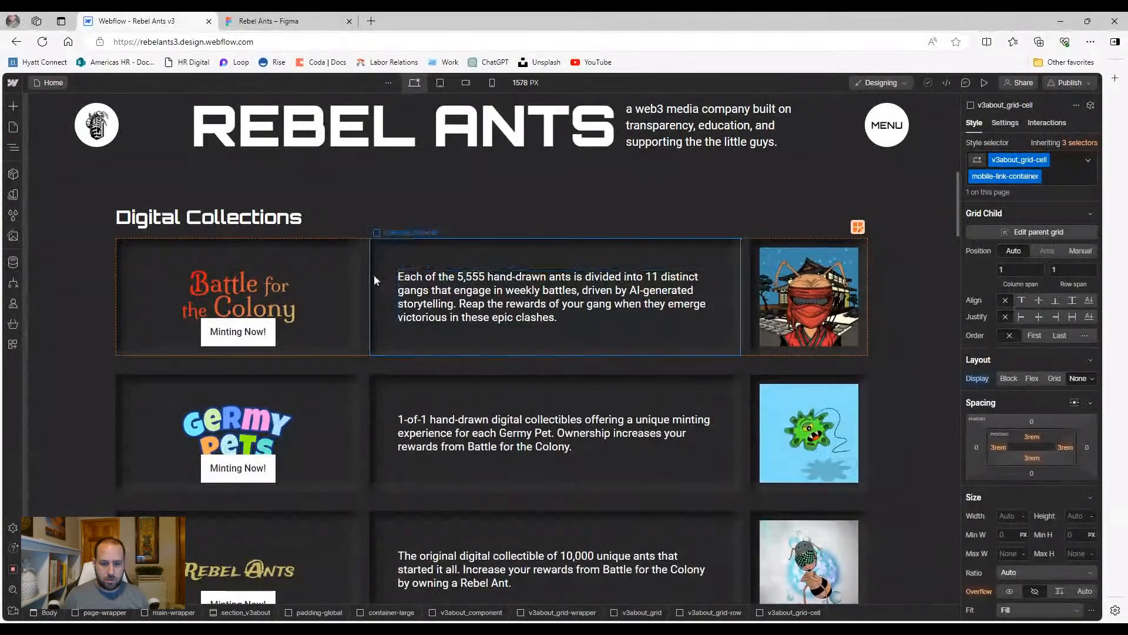
Uncheck Tablet, Phone landscape and Phone portrait in the v3about_grid-row mouse-hover trigger settings
click(368, 272)
click(1049, 124)
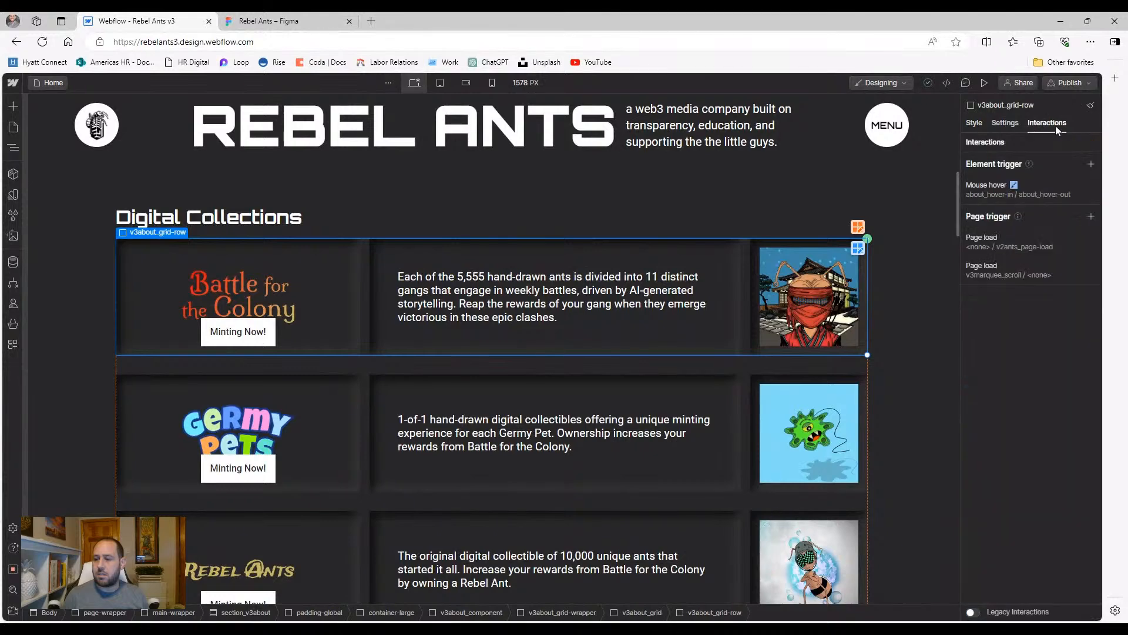
click(1062, 187)
scroll(1035, 450, down, 5)
click(1010, 513)
click(1009, 525)
click(1007, 540)
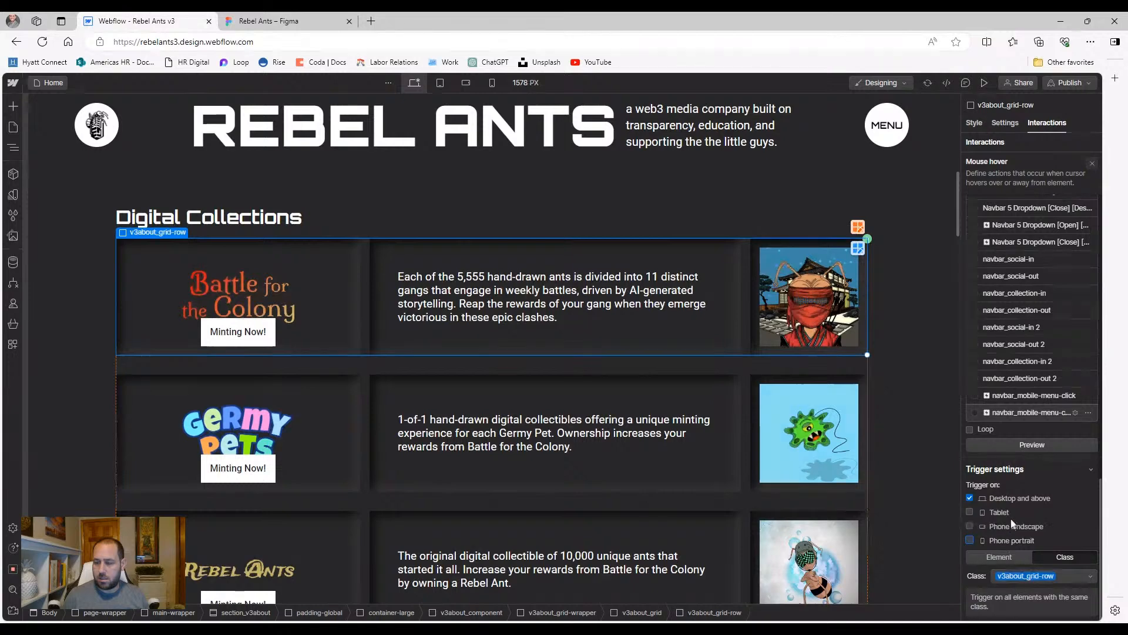
scroll(845, 186, up, 2)
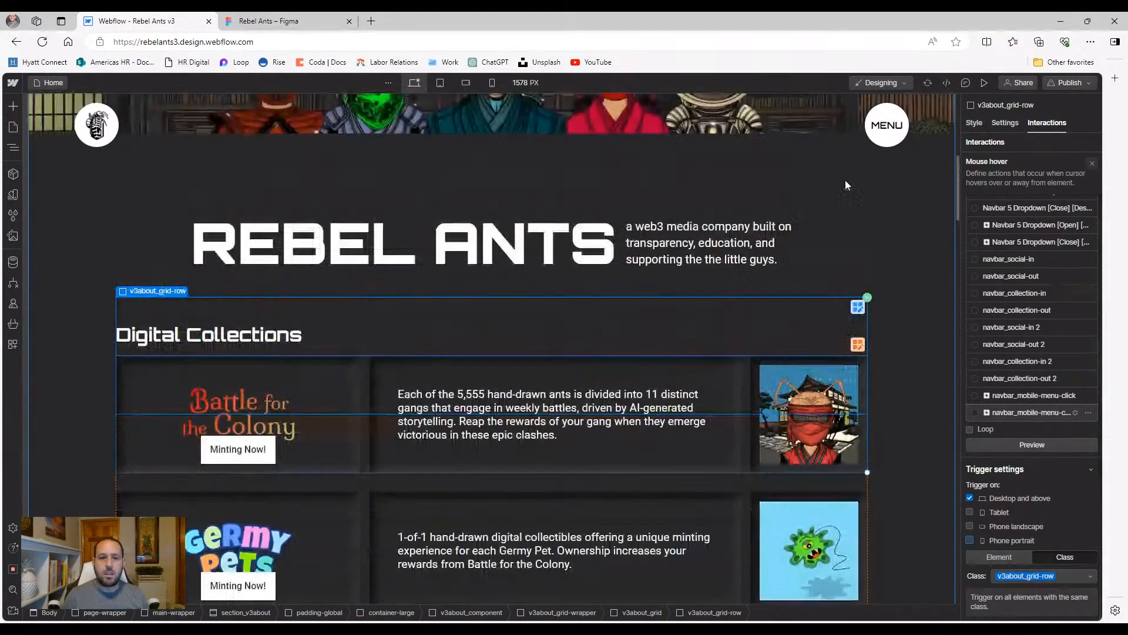
click(440, 82)
Add the inner-shadow combo class to the Minting Now cell on tablet
click(582, 410)
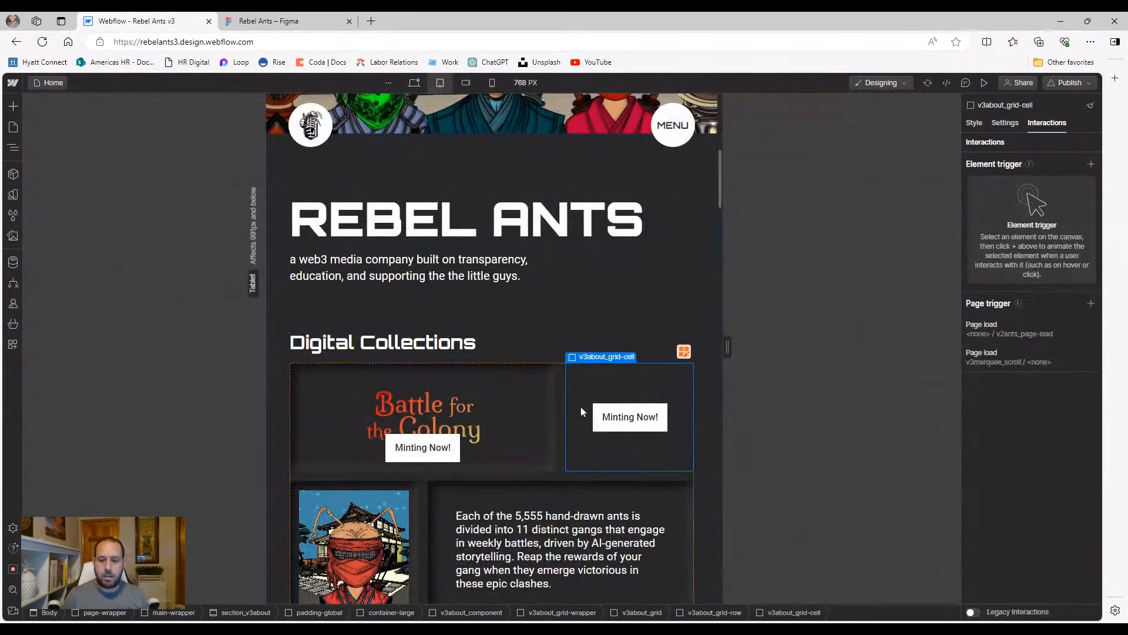
click(974, 122)
click(1057, 182)
text(inner)
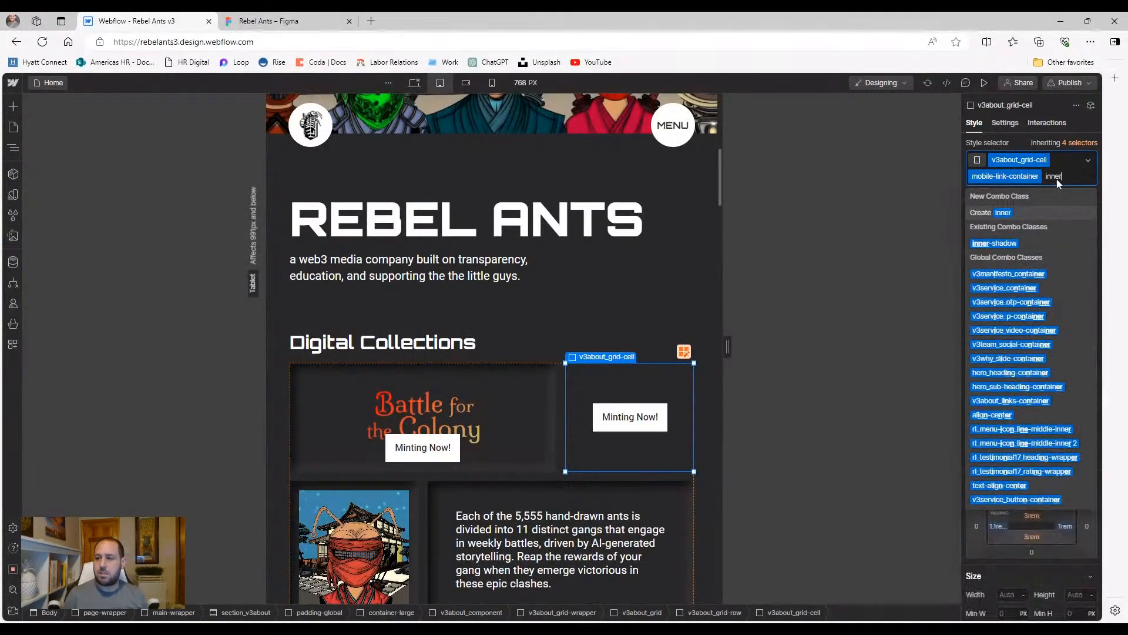
click(1021, 245)
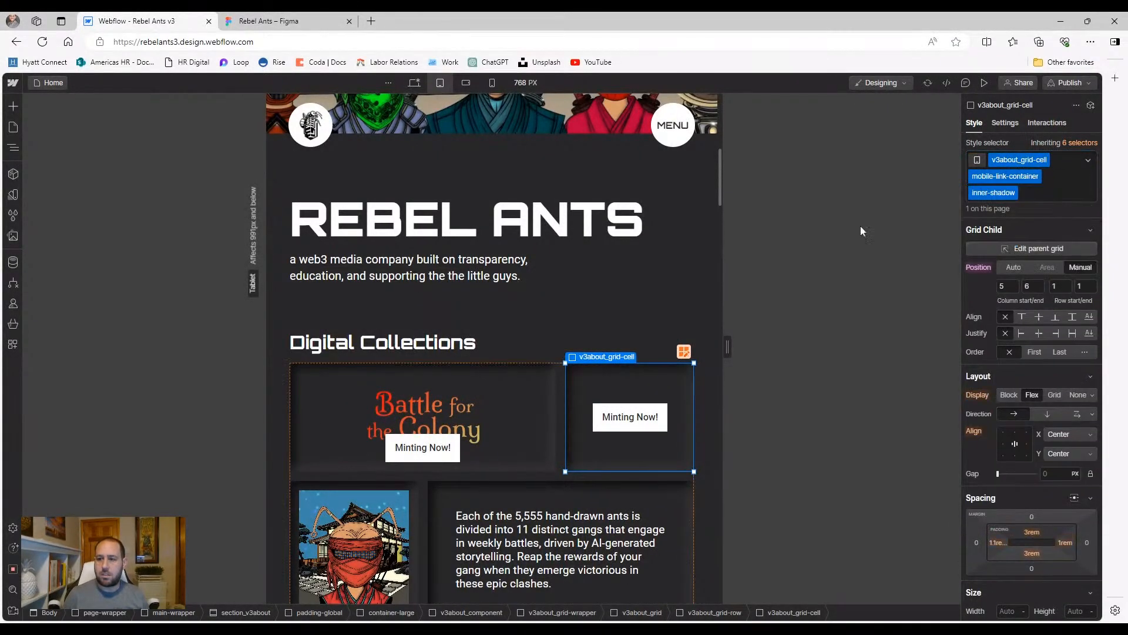
Preview the page at desktop and tablet widths
key(shift+1)
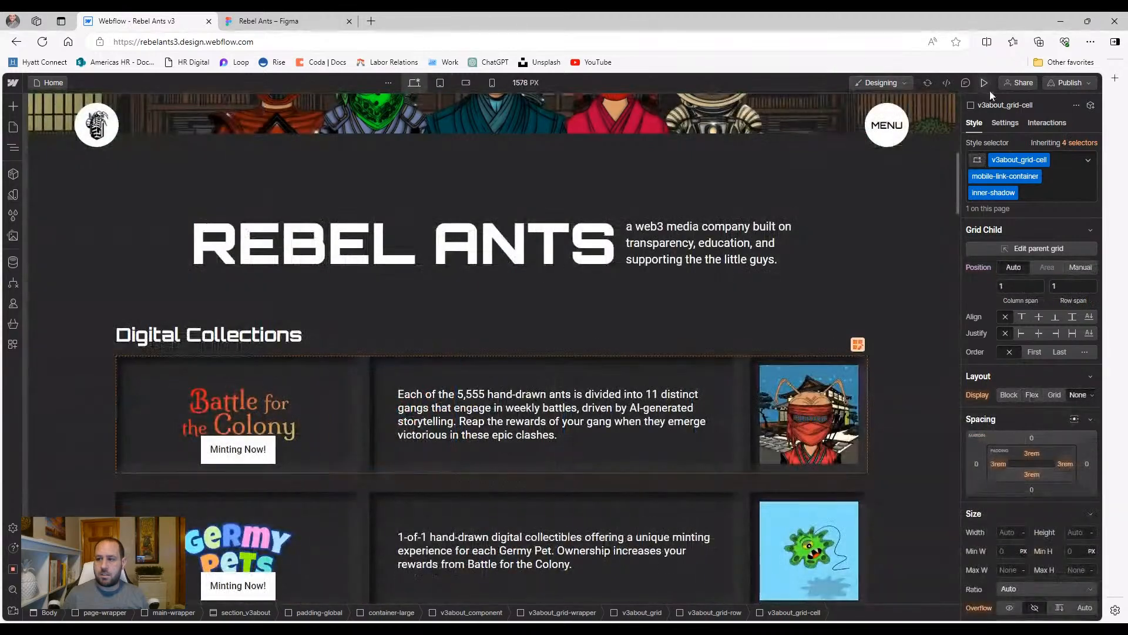
click(984, 82)
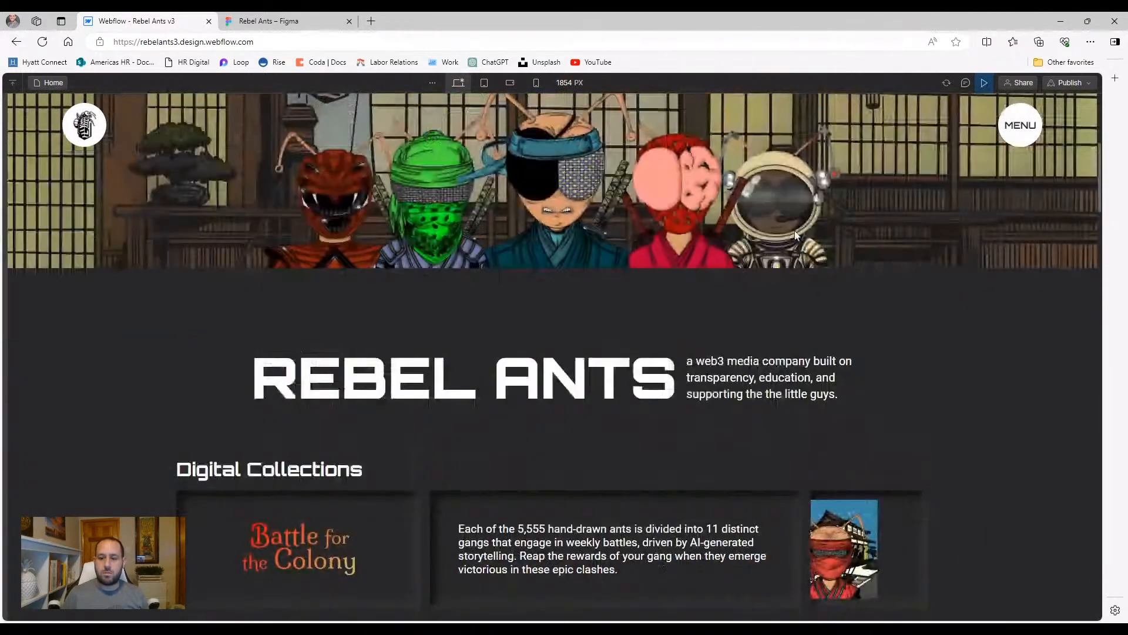
scroll(716, 244, down, 2)
click(482, 81)
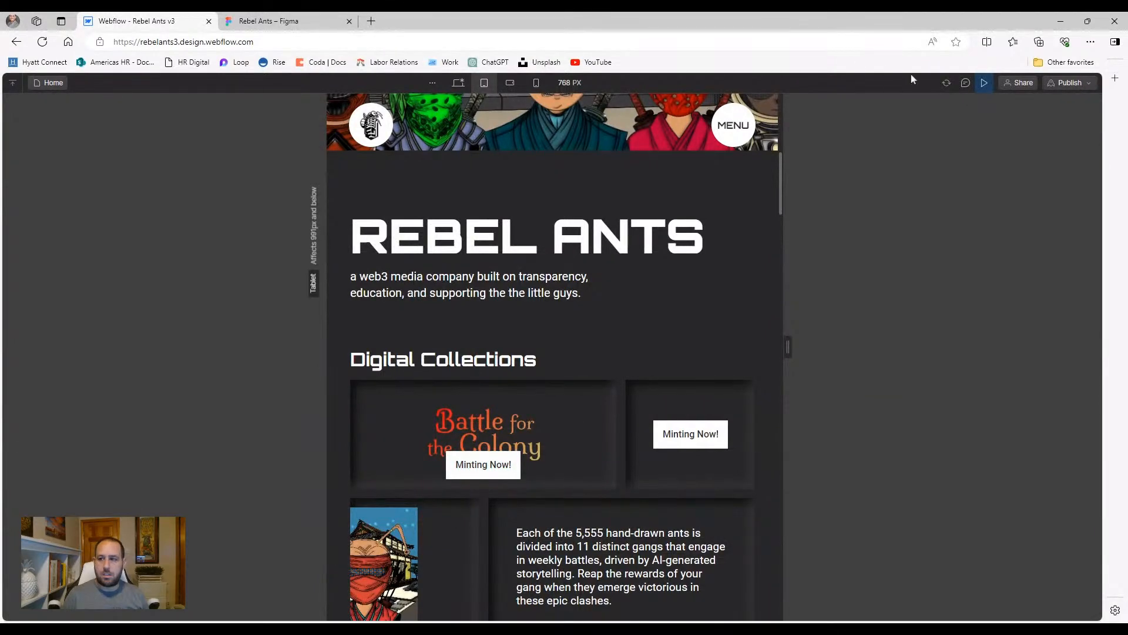
click(984, 83)
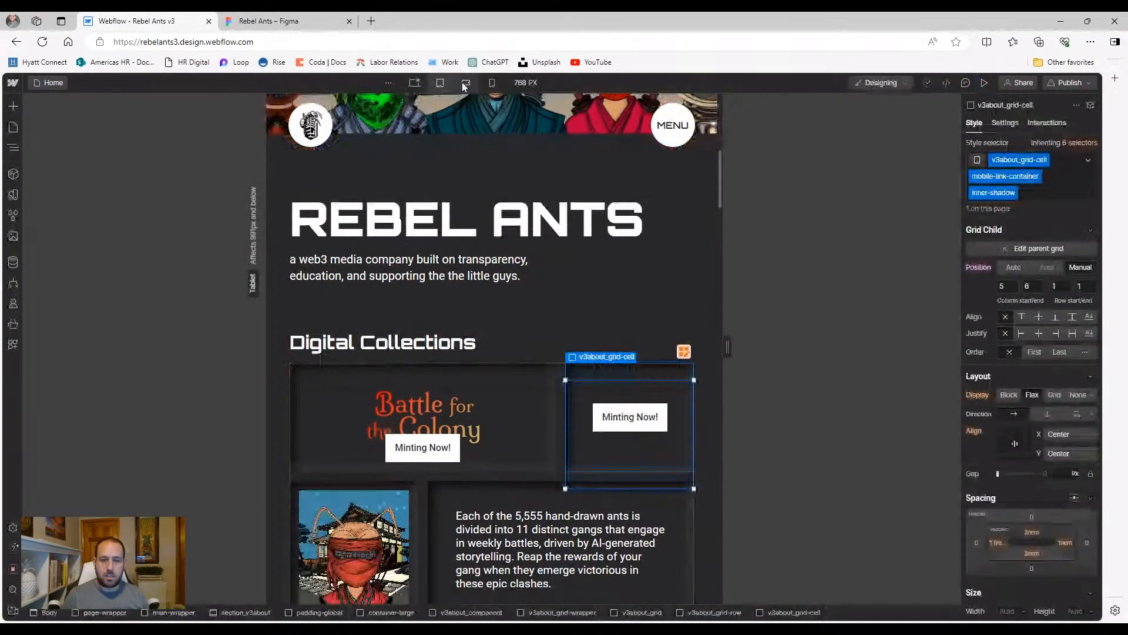
Add the hide-tablet combo class to the Minting Now button under the Battle logo
click(401, 456)
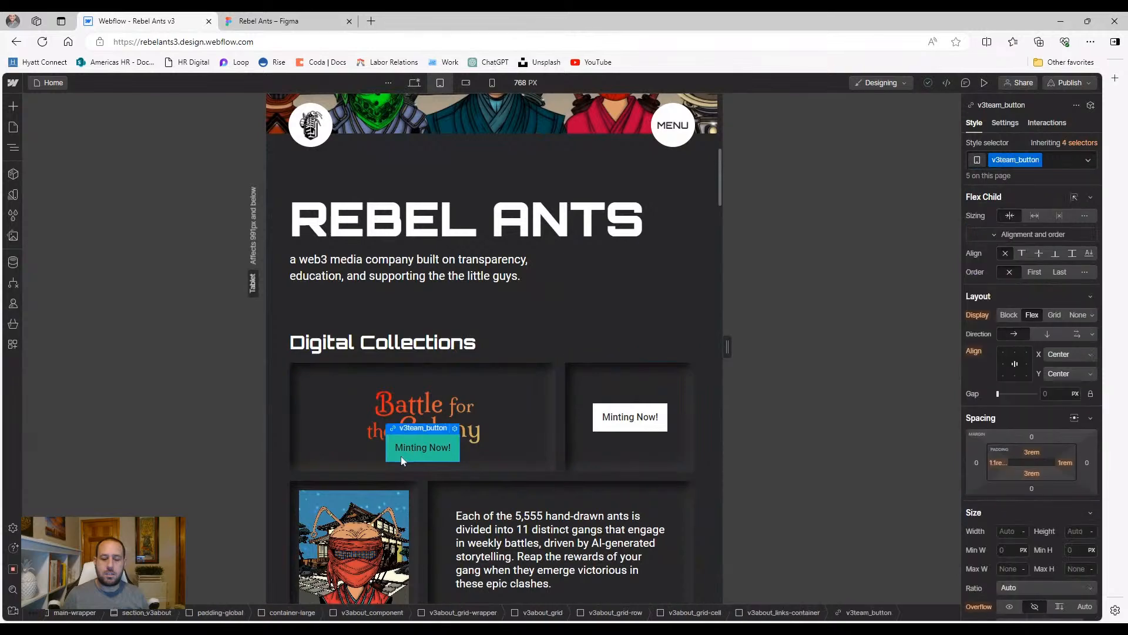
click(1055, 165)
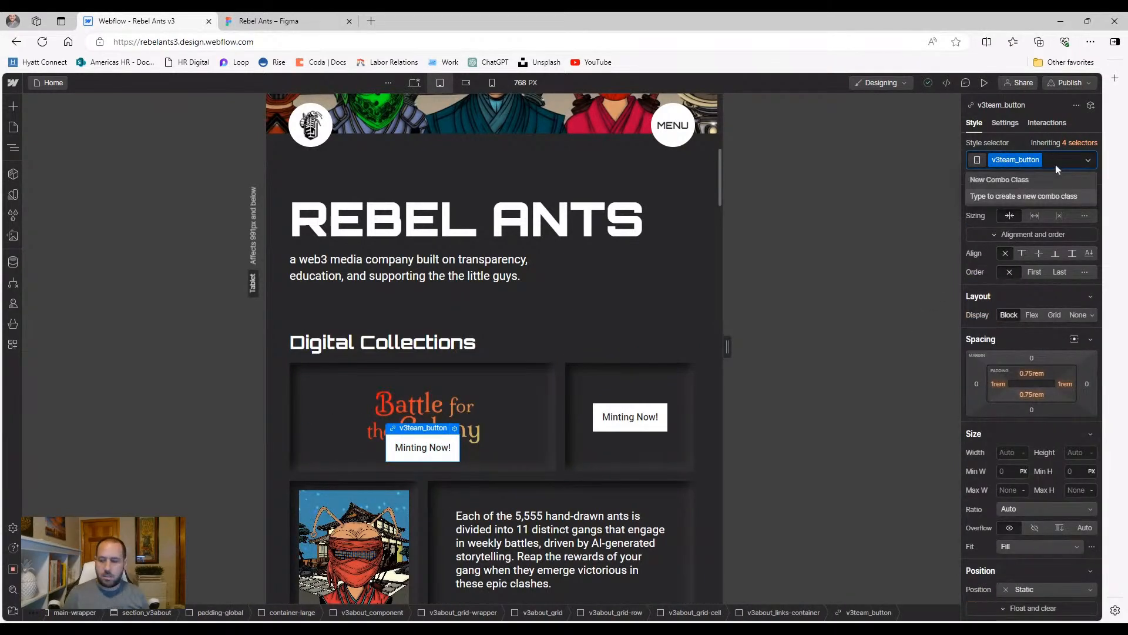
text(hide)
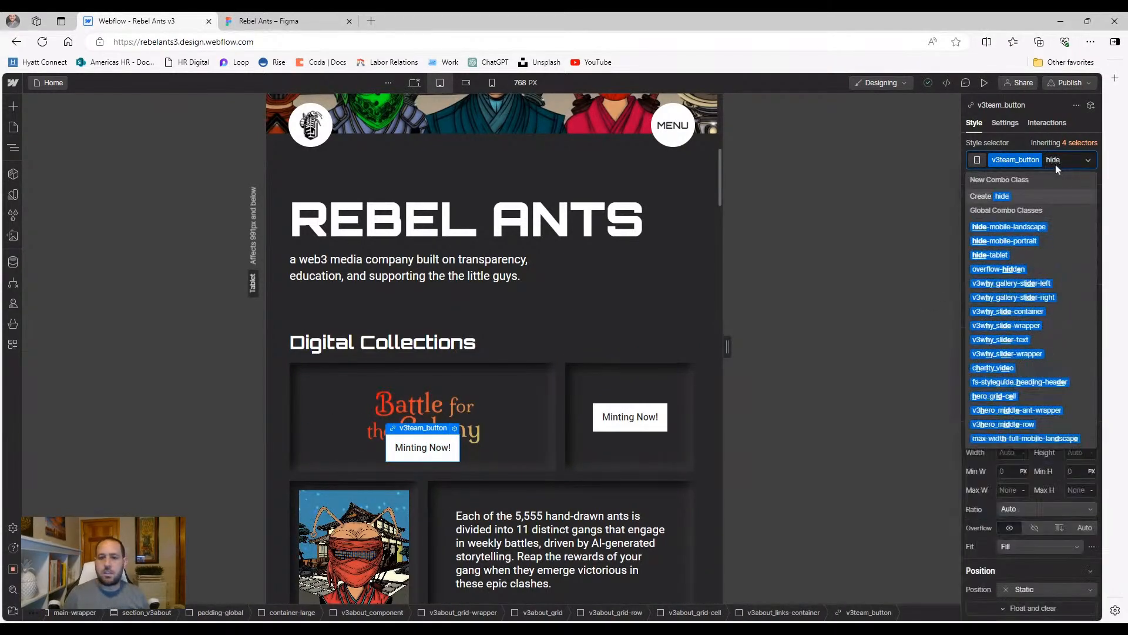
click(1052, 259)
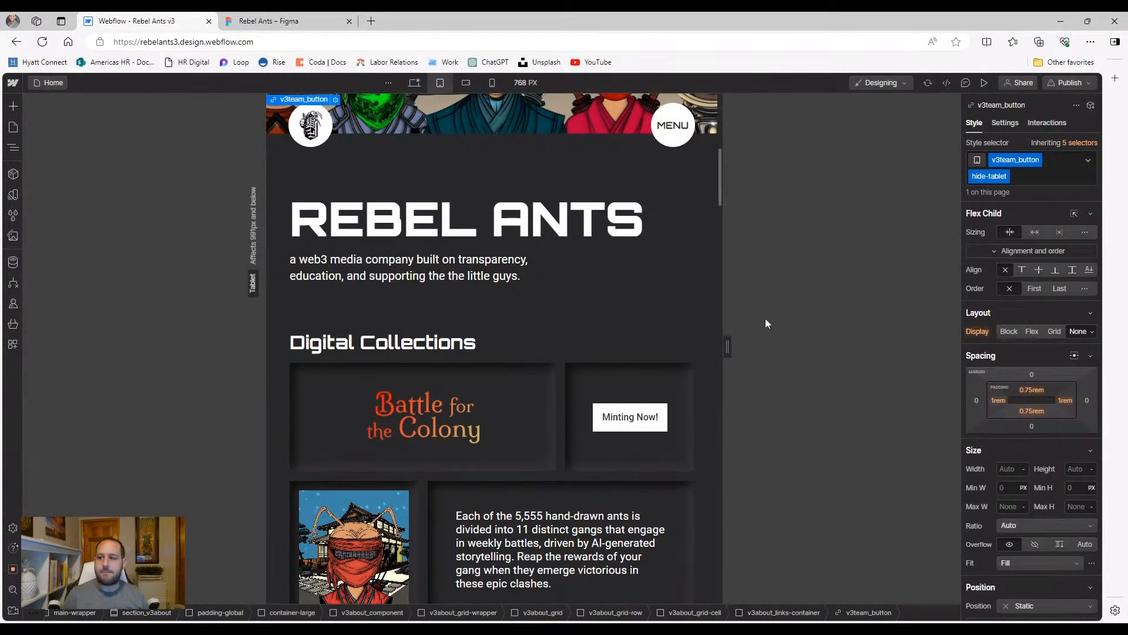
Preview the tablet page to confirm the button under the logo is hidden
key(ctrl+shift+p)
scroll(535, 321, down, 2)
scroll(535, 321, down, 4)
scroll(570, 335, up, 2)
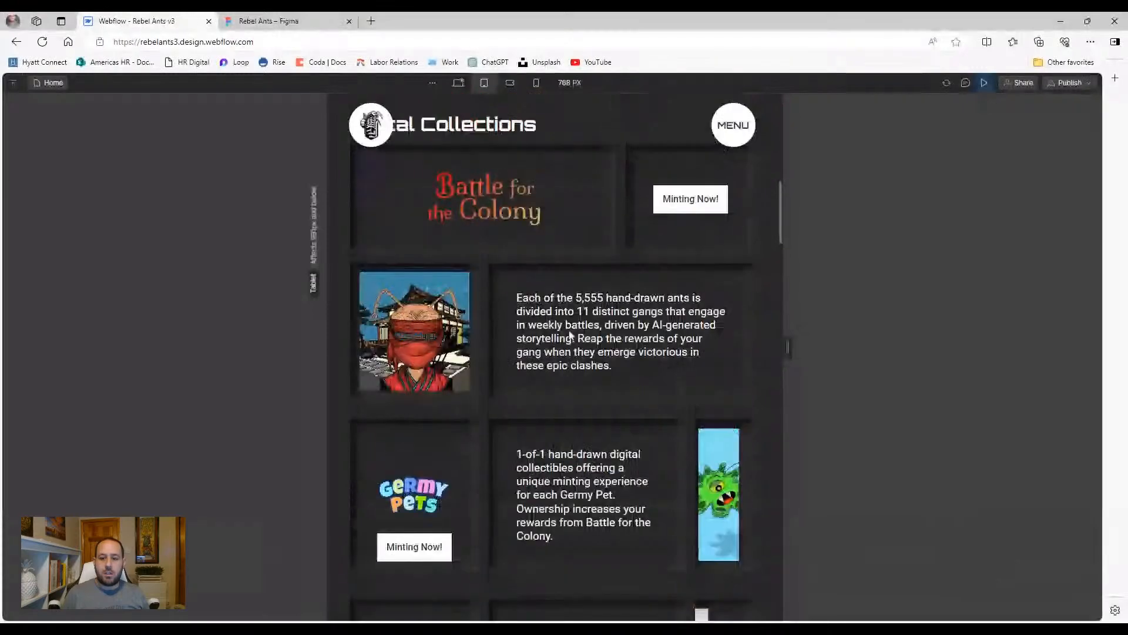
scroll(570, 336, up, 3)
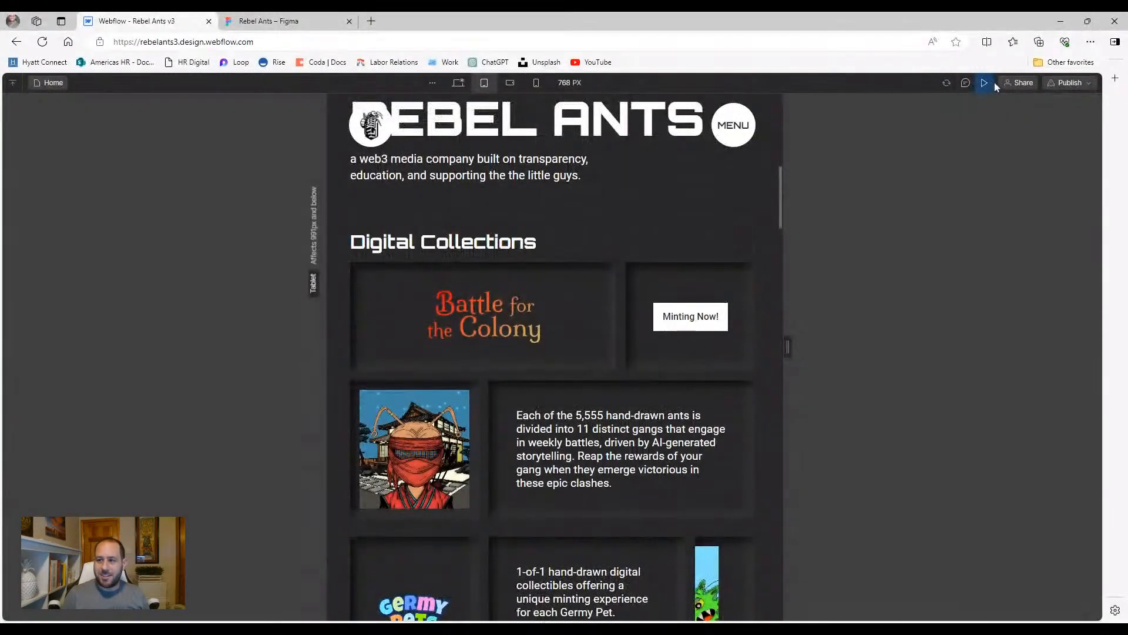
click(984, 82)
scroll(623, 267, down, 1)
scroll(594, 263, down, 1)
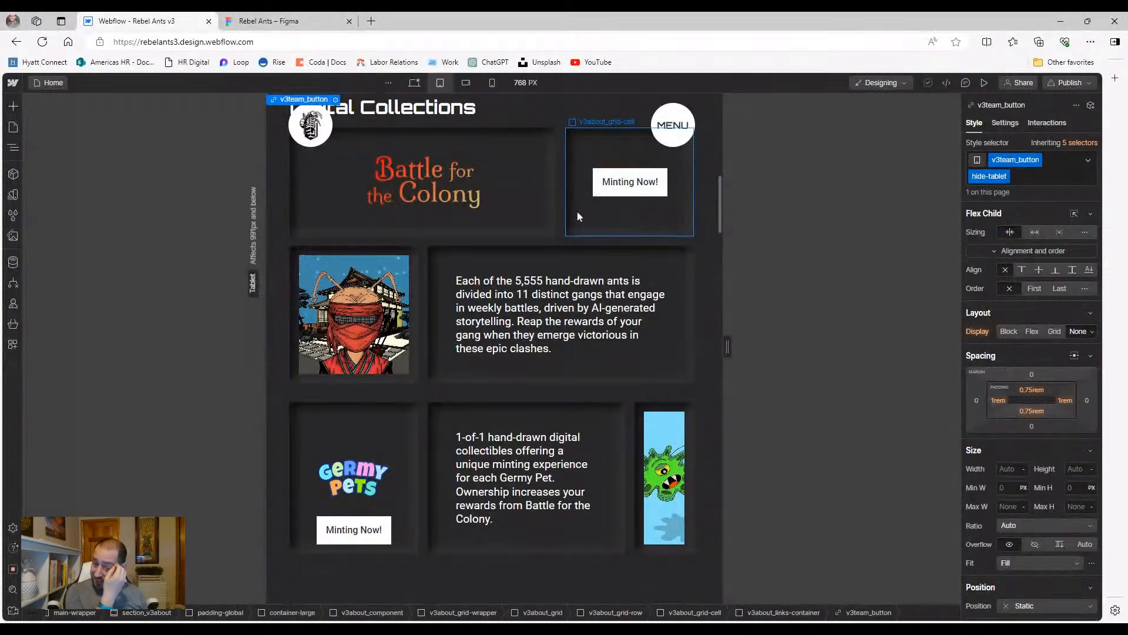
Find the Minting Now cell in the Navigator, collapsing the collection rows and expanding the first
click(577, 213)
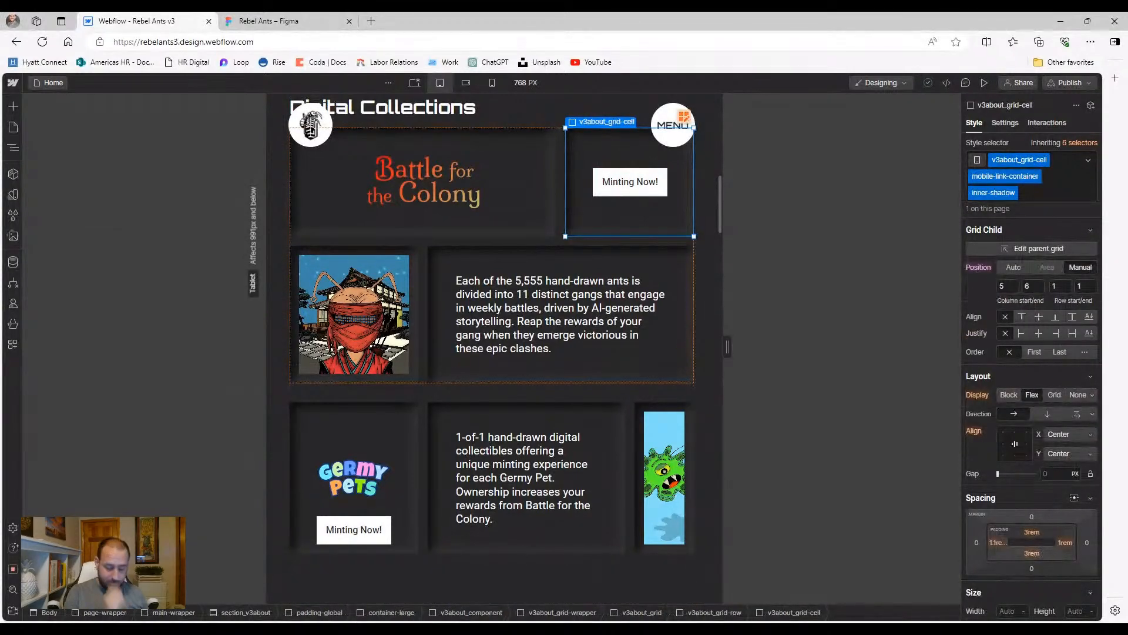
click(17, 149)
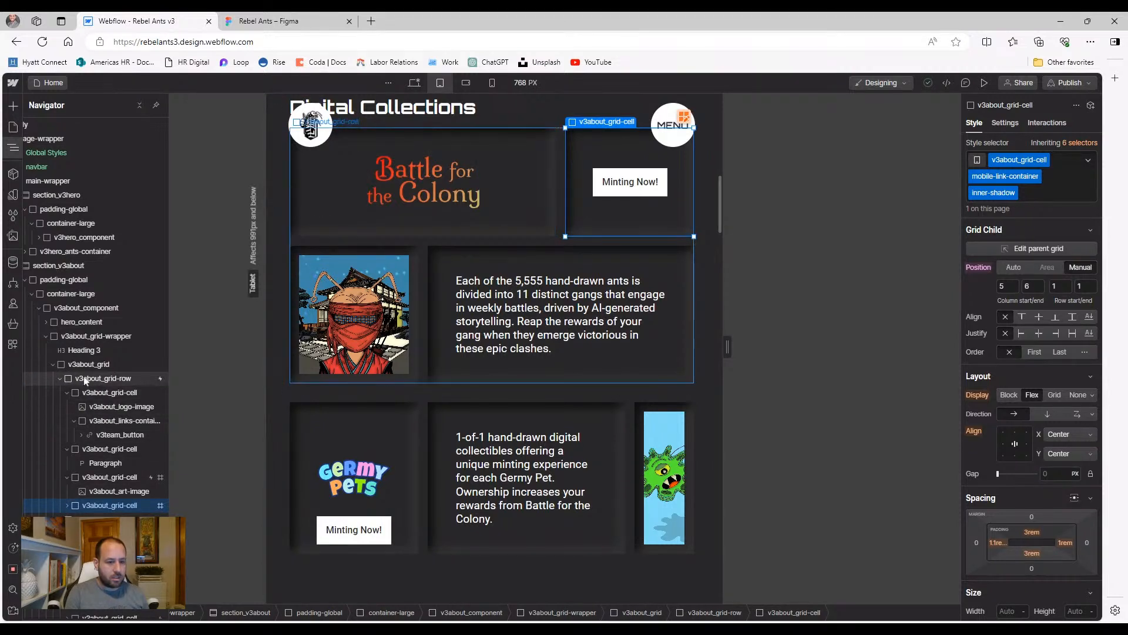
click(72, 379)
click(60, 378)
click(60, 392)
click(60, 406)
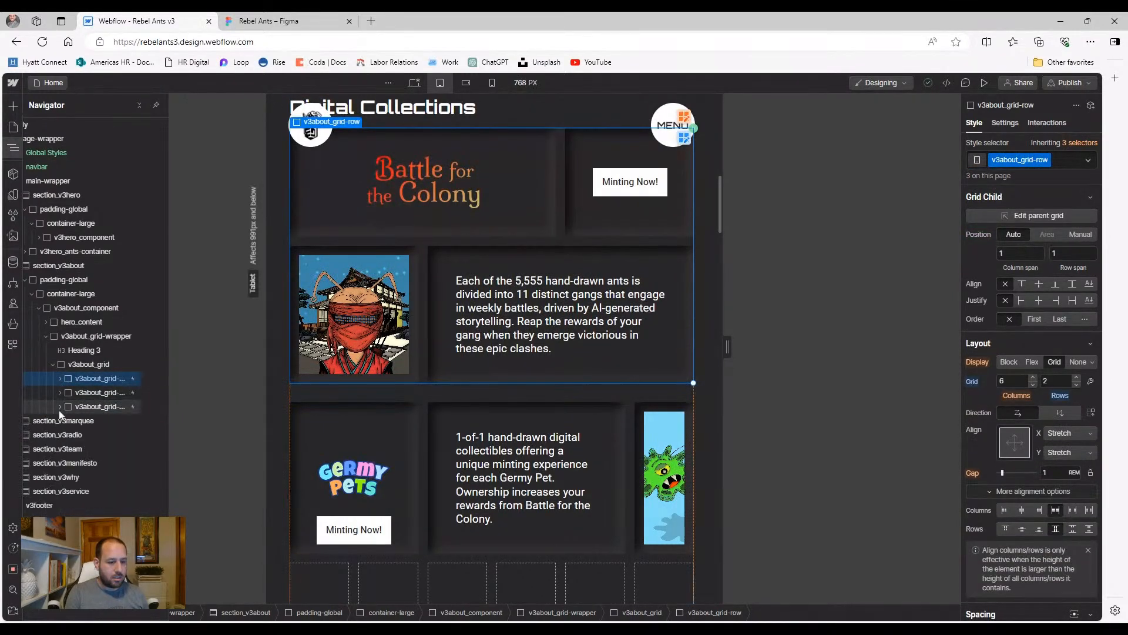
click(60, 379)
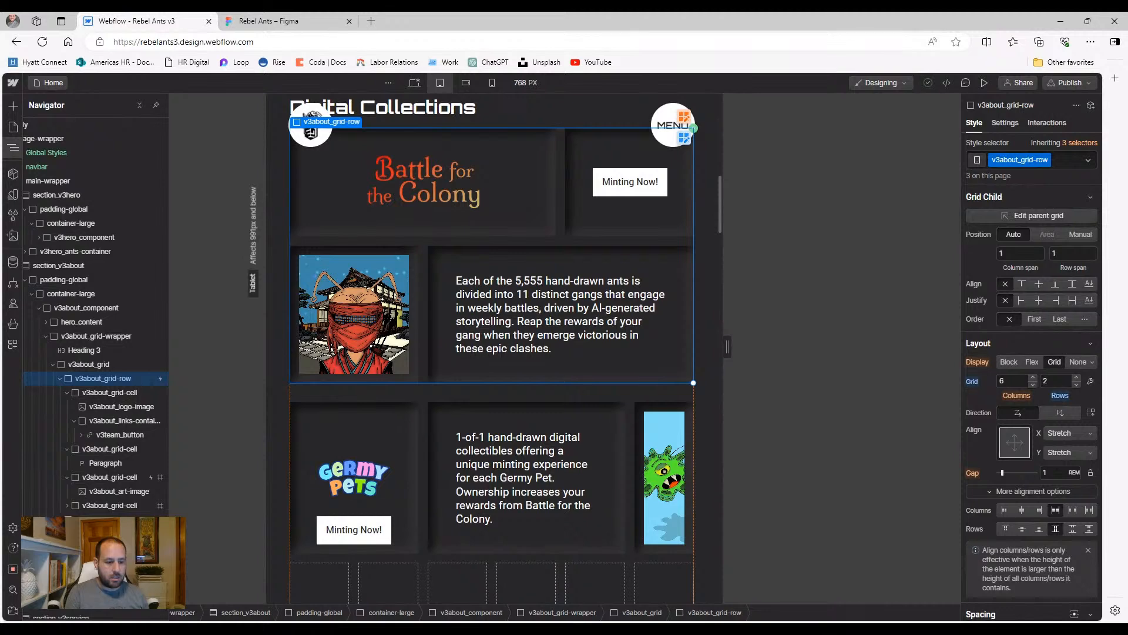
Paste the Battle for the Colony Minting Now cell into the Germy Pets row and select the copy
click(111, 505)
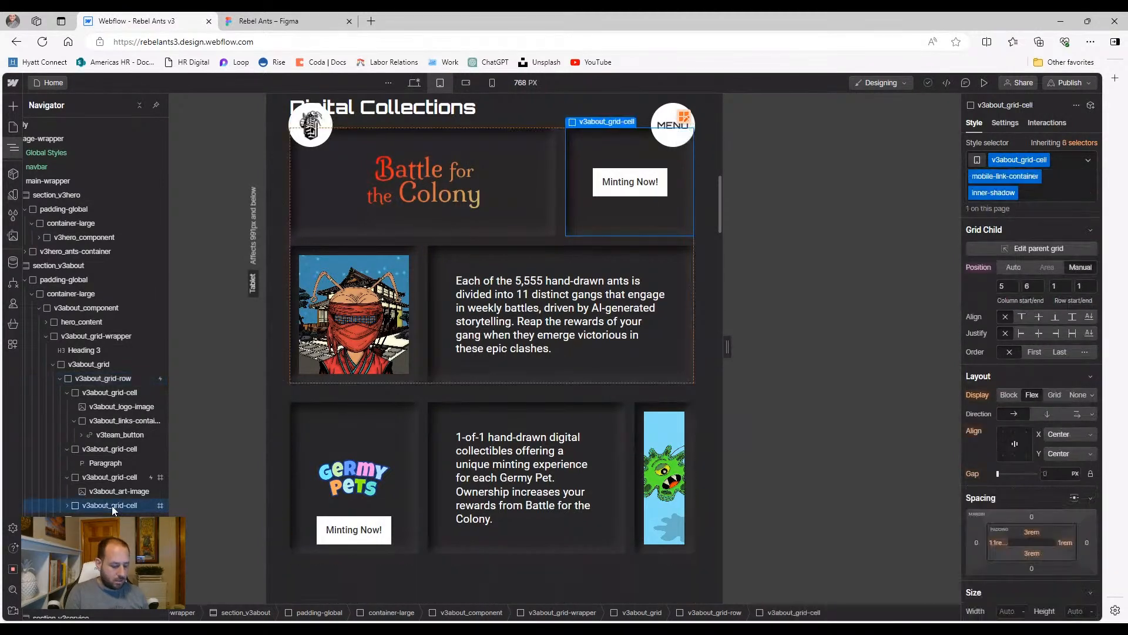
click(112, 520)
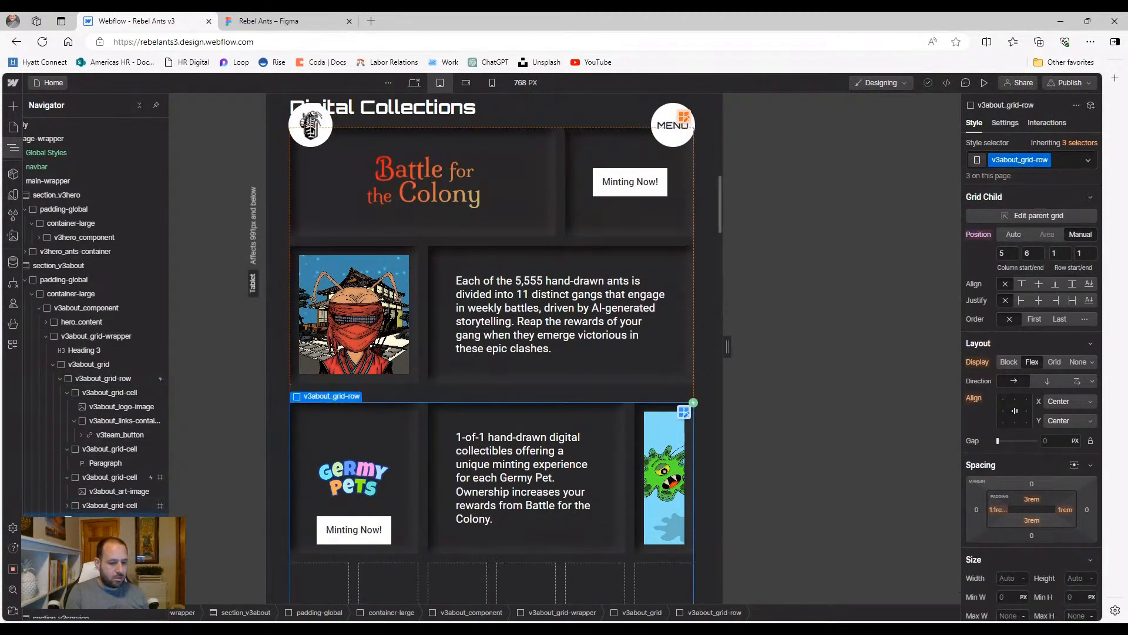
key(ctrl+v)
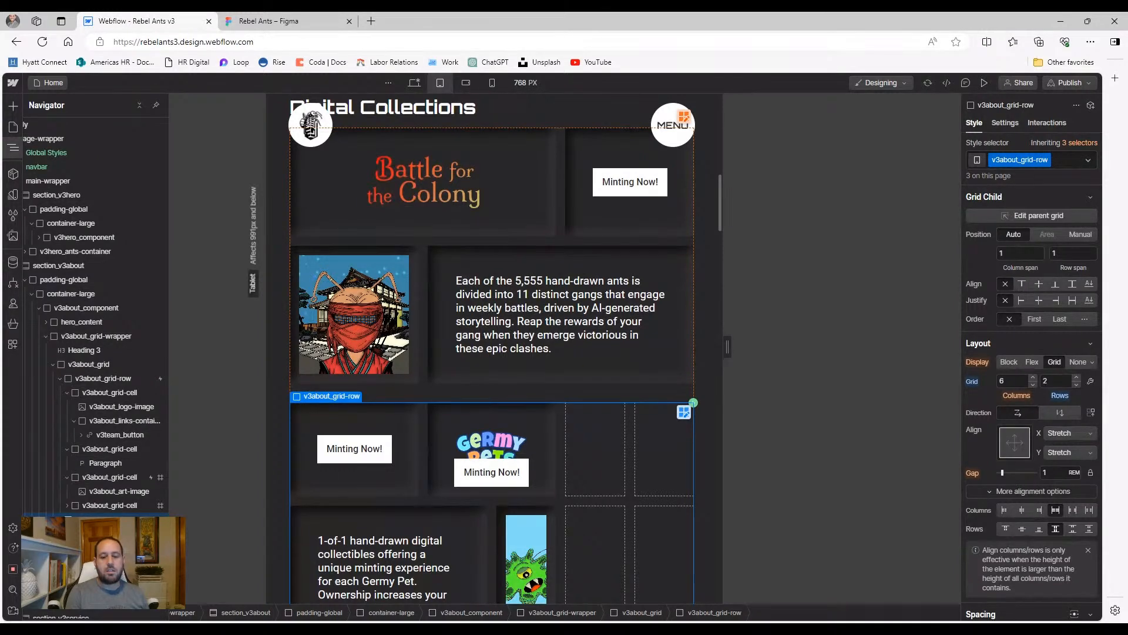
scroll(373, 507, down, 2)
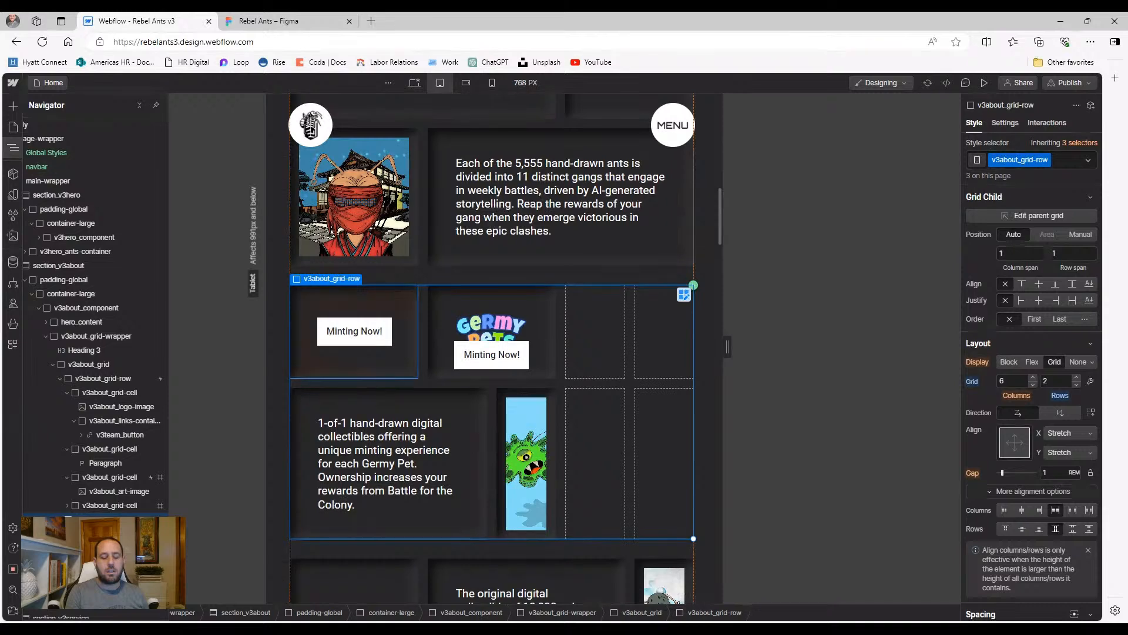
click(351, 374)
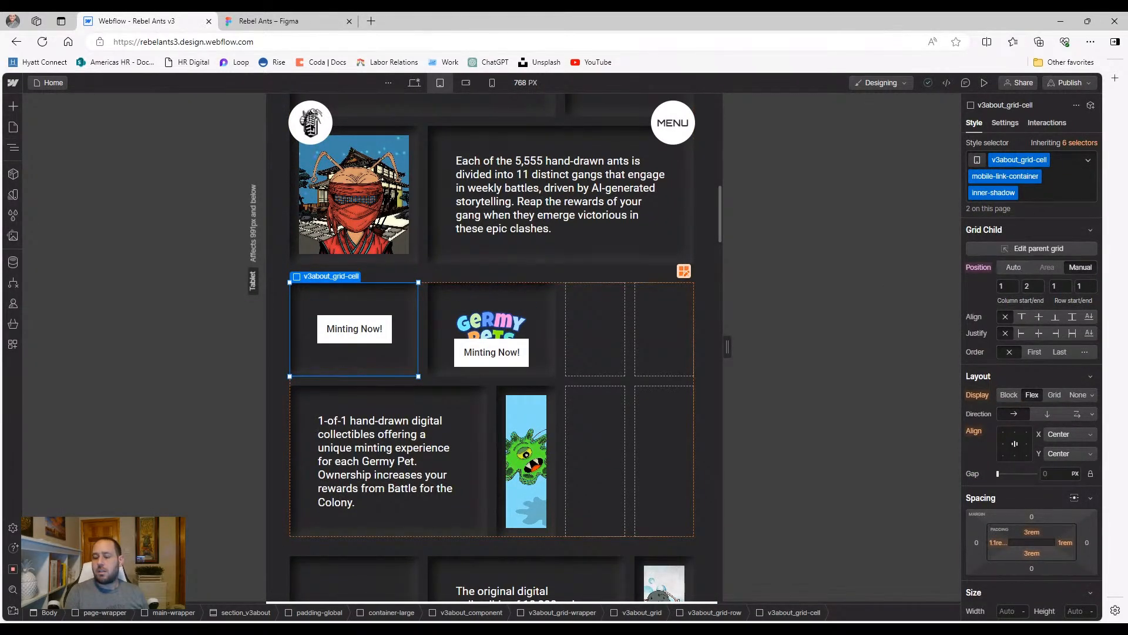
scroll(616, 355, up, 1)
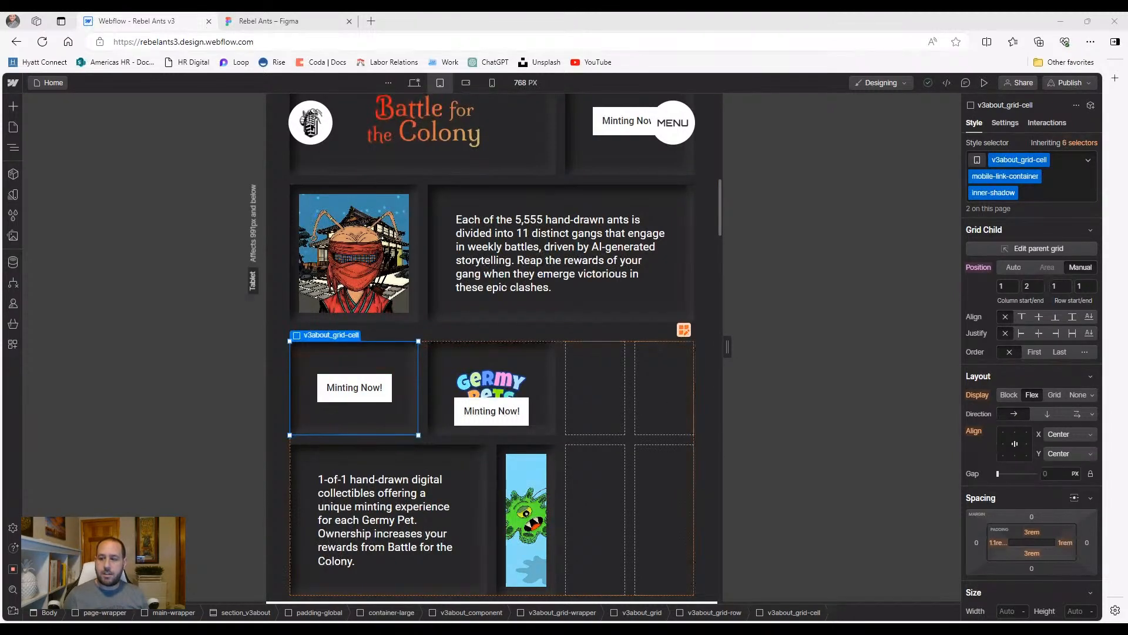
Place the Germy Pets Minting Now cell in columns 5–6 and stretch the logo cell across four columns
text(5)
text(6)
key(Return)
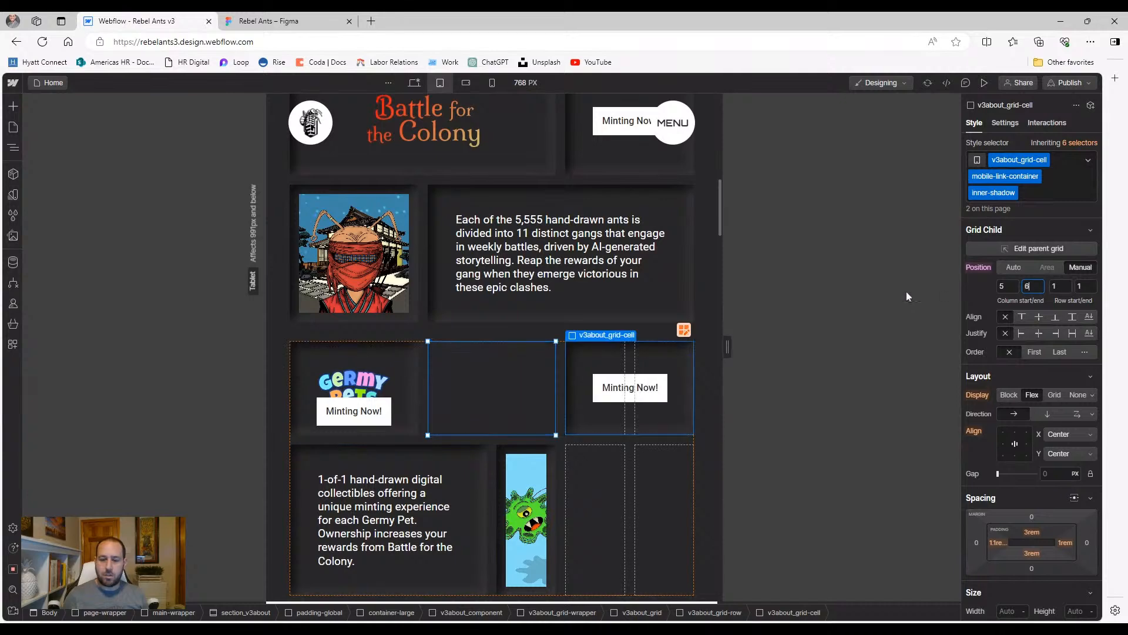
click(400, 370)
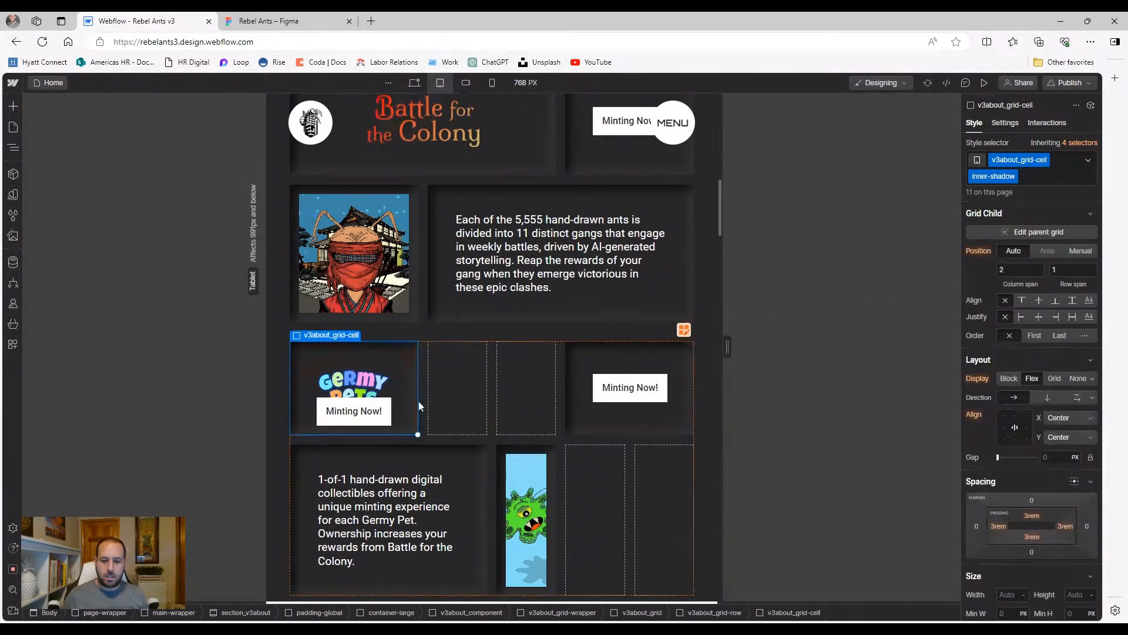
drag(418, 434, 553, 425)
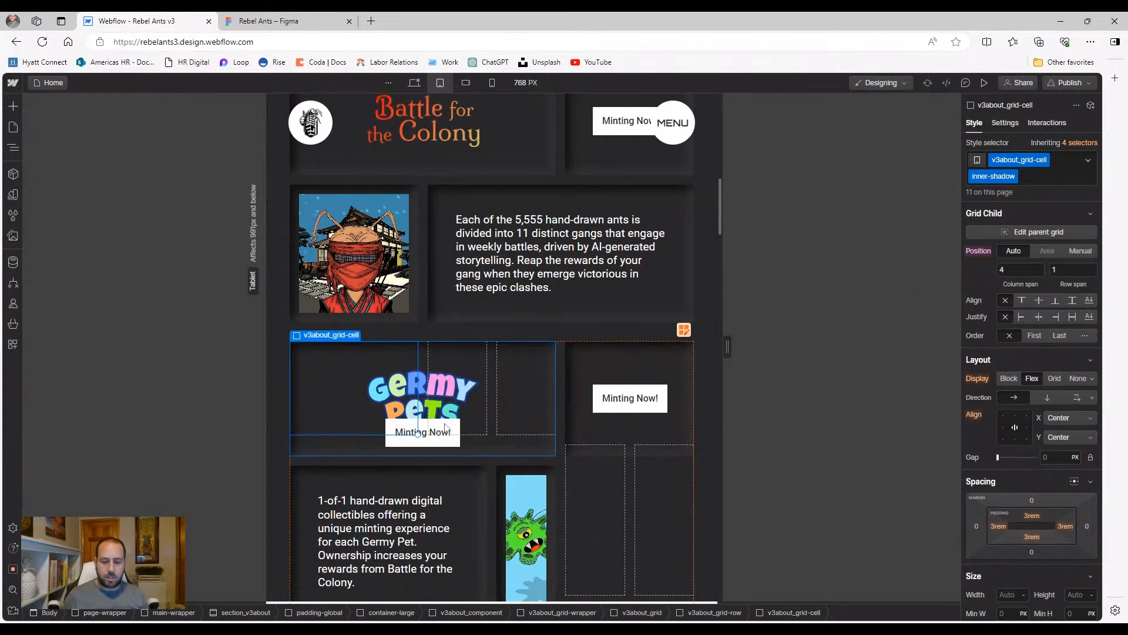
Add the hide-tablet class to the old Minting Now button under the logo
click(446, 441)
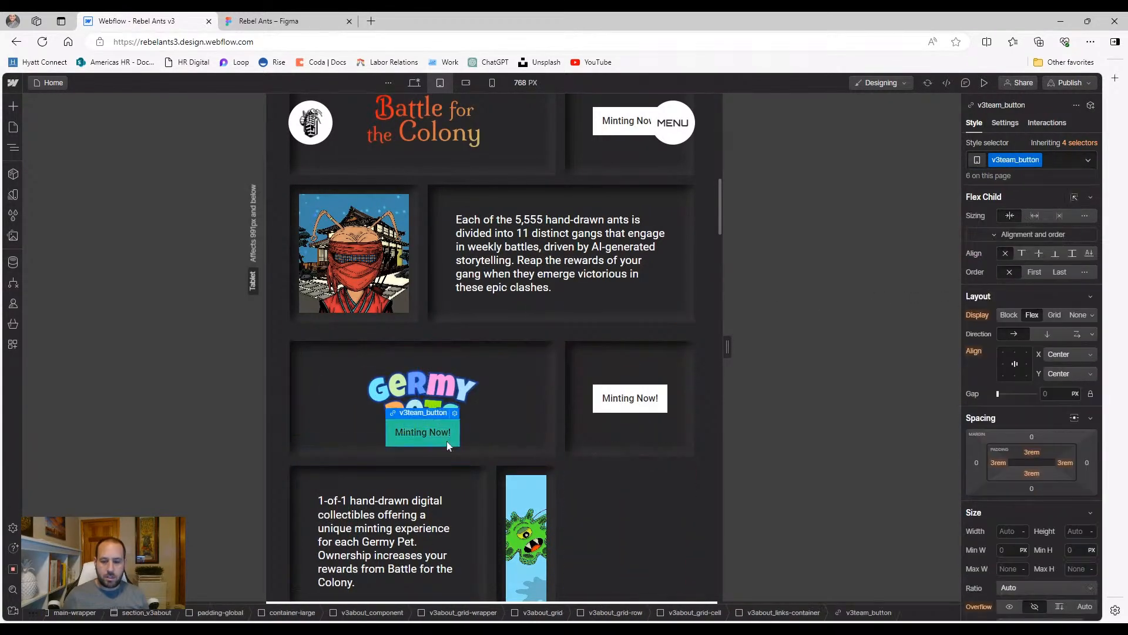
click(1059, 163)
text(hide)
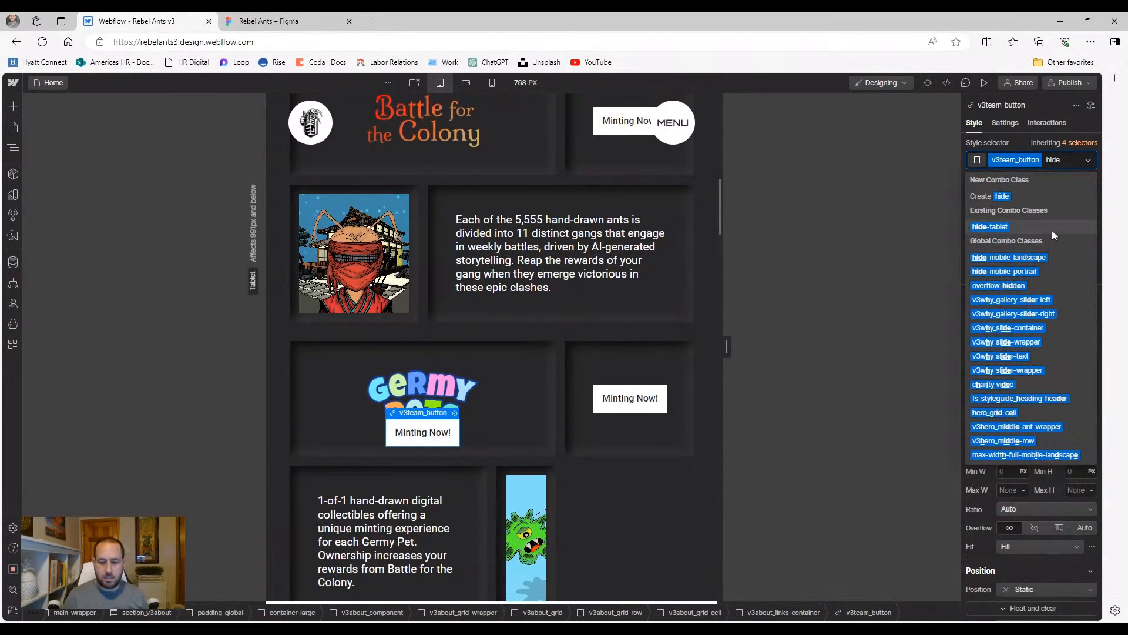
click(1052, 230)
Place the germ image cell manually from column 1 and widen the description cell to the grid's right edge
scroll(437, 512, down, 1)
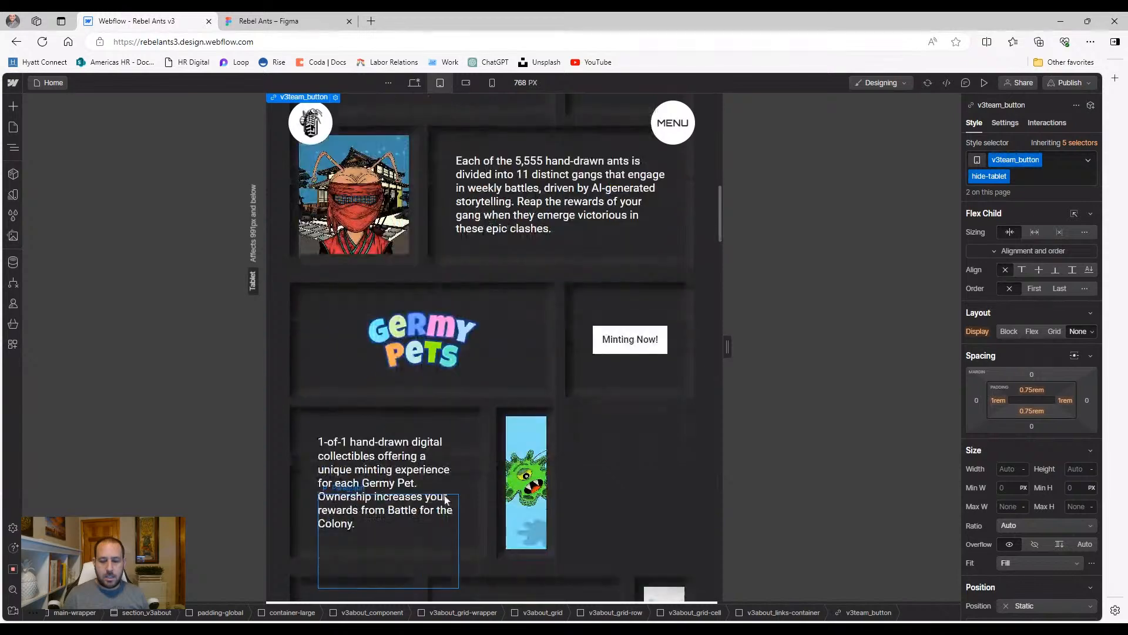
click(554, 420)
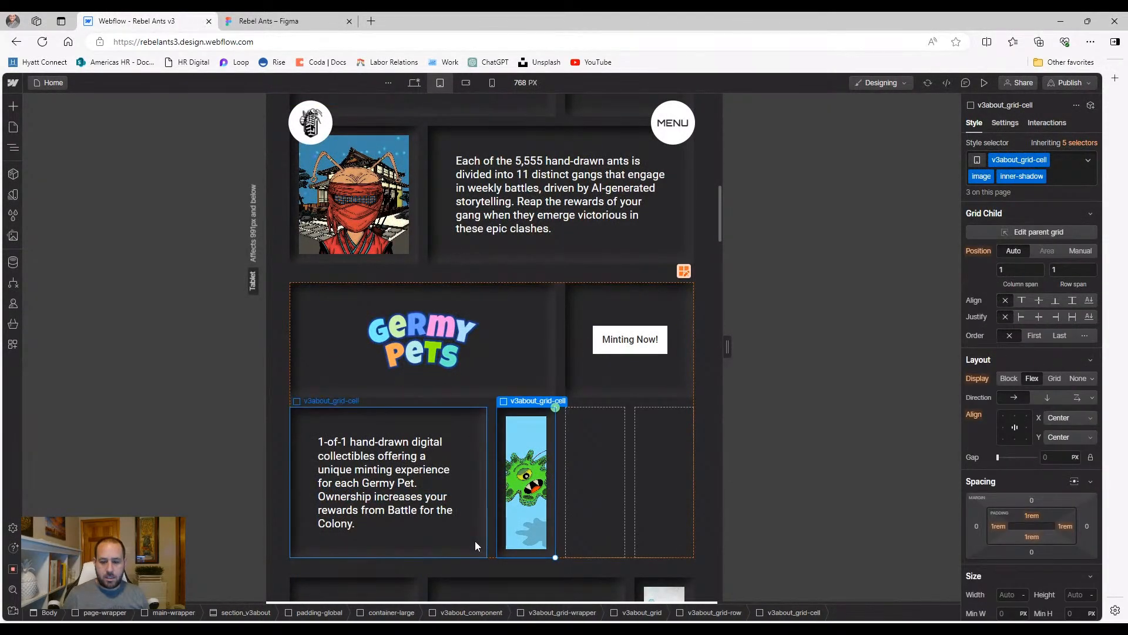
click(1080, 251)
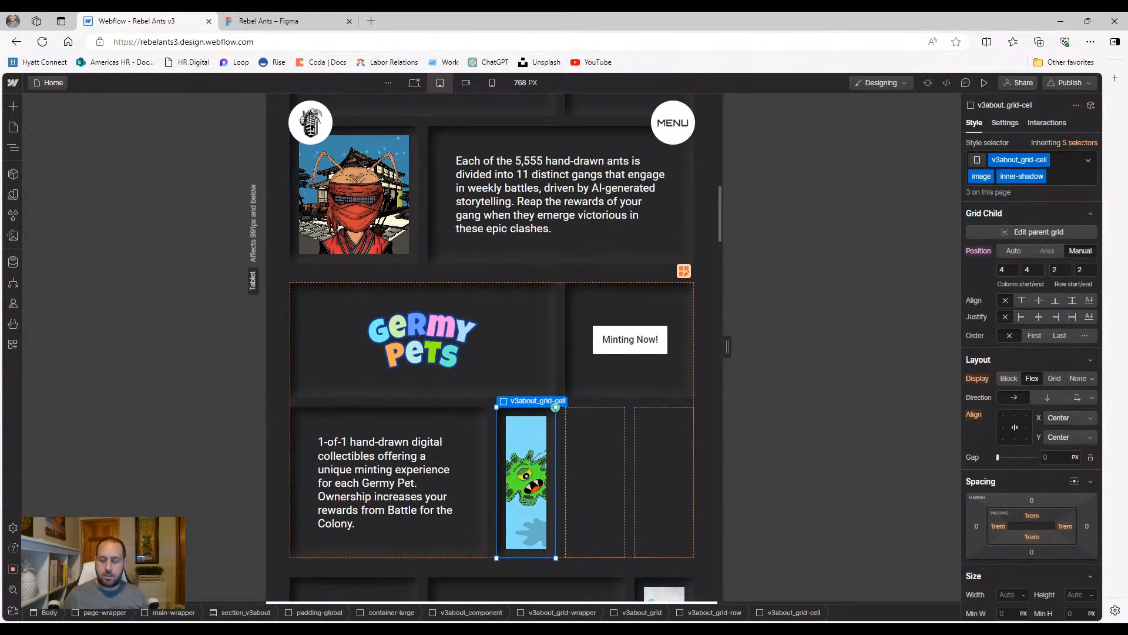
key(Tab)
text(22)
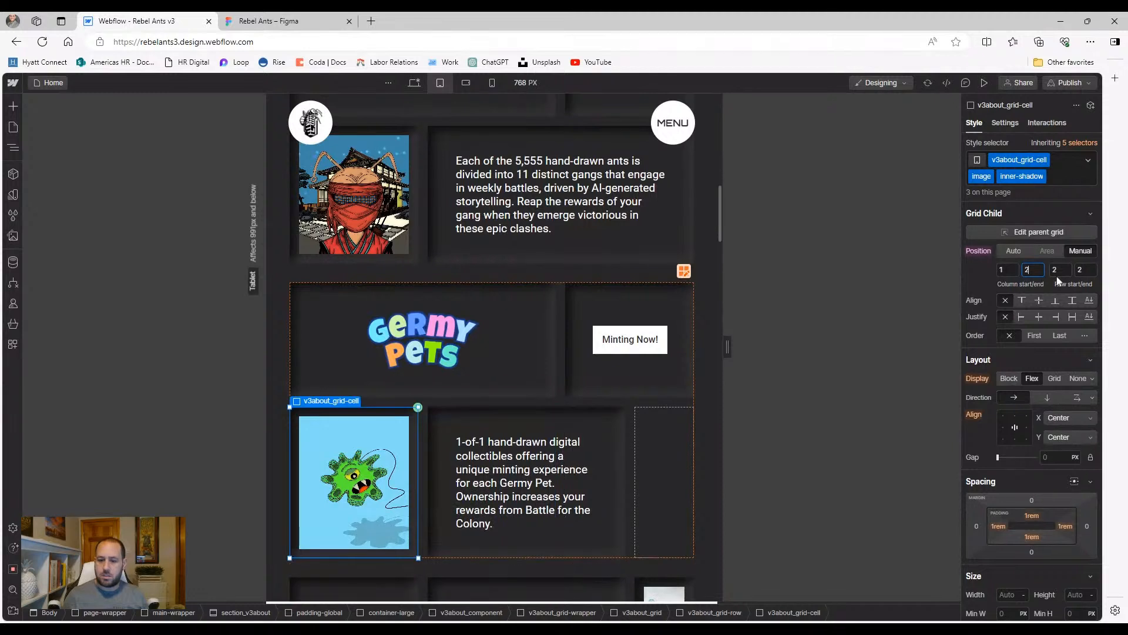
click(619, 532)
drag(627, 551, 688, 551)
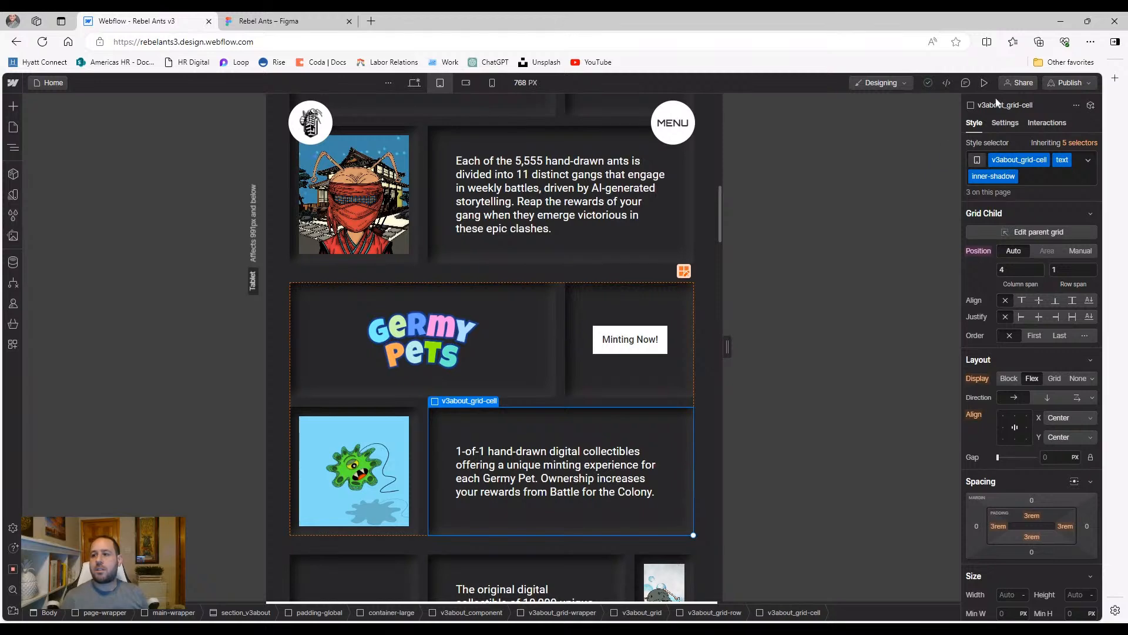
Preview the rearranged Germy Pets card on tablet
click(984, 83)
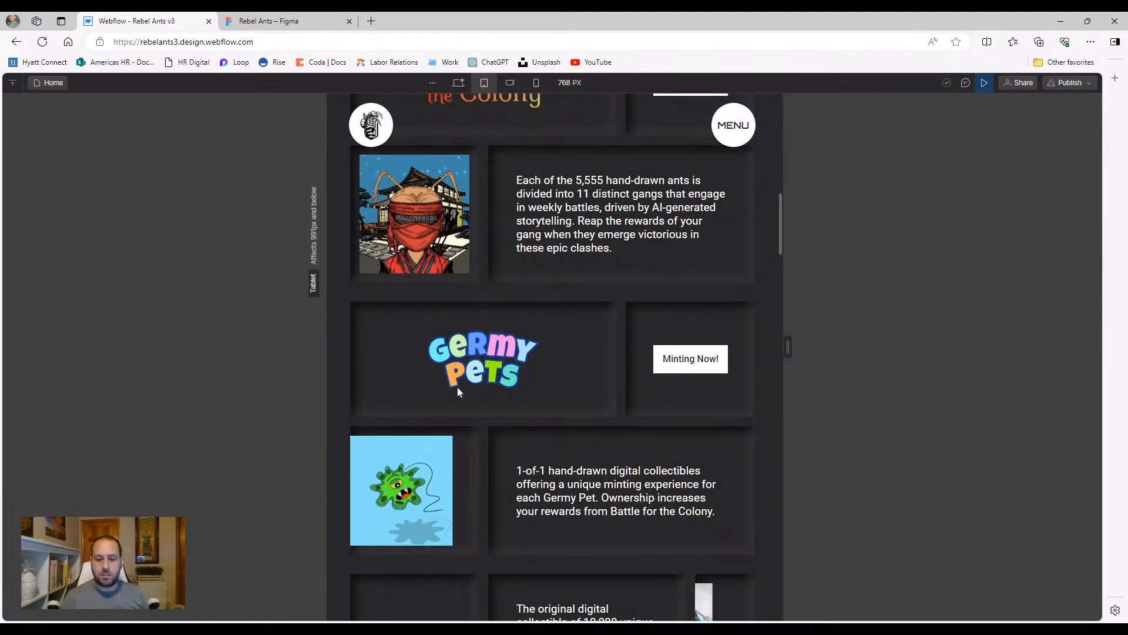
scroll(456, 385, up, 2)
scroll(462, 398, down, 2)
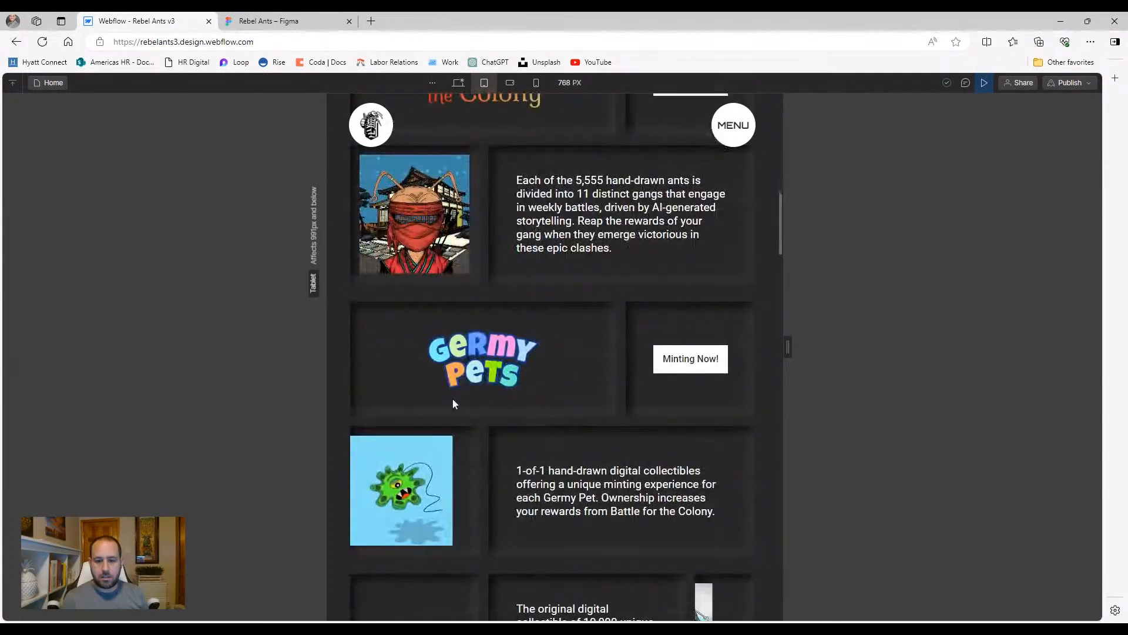
Set the collections grid's gap to 3 rem
scroll(452, 399, down, 1)
scroll(452, 399, up, 4)
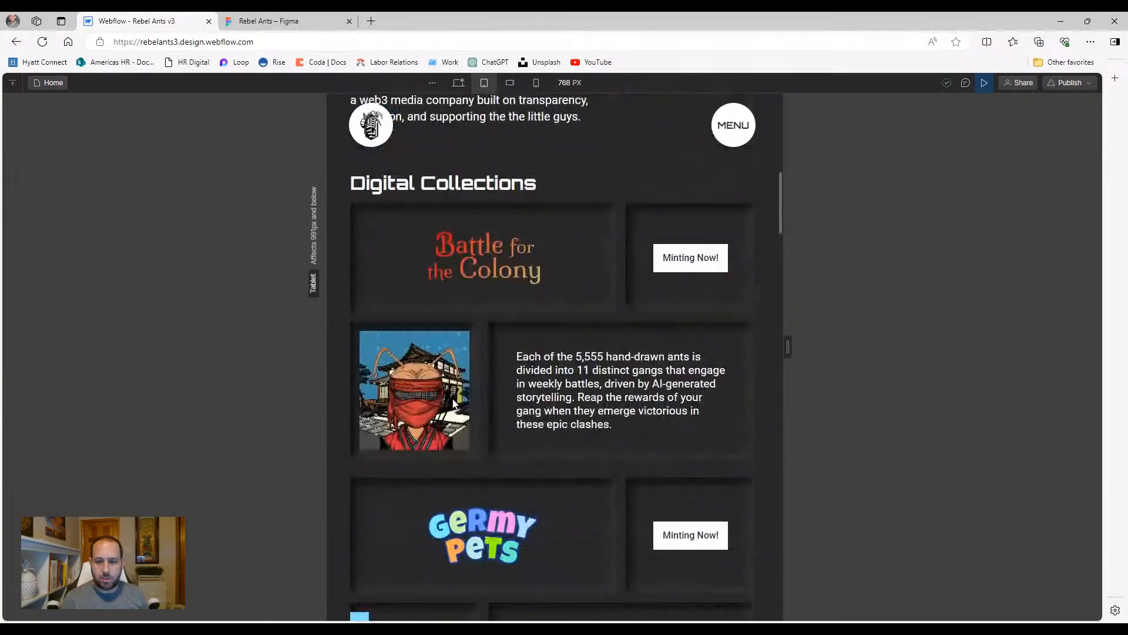
scroll(453, 403, up, 1)
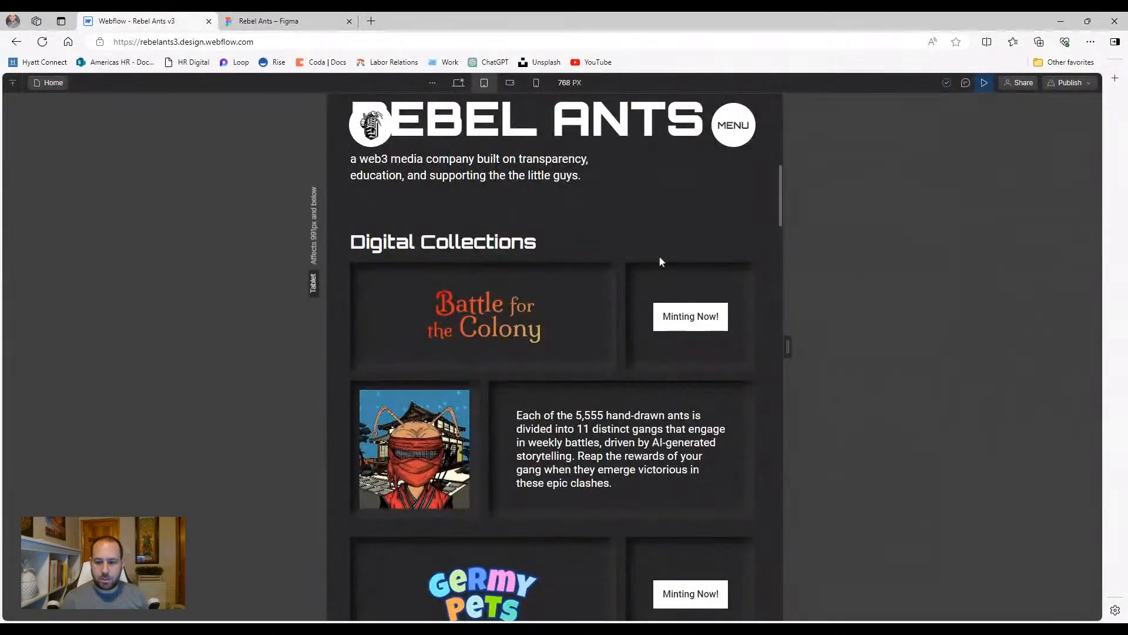
click(982, 84)
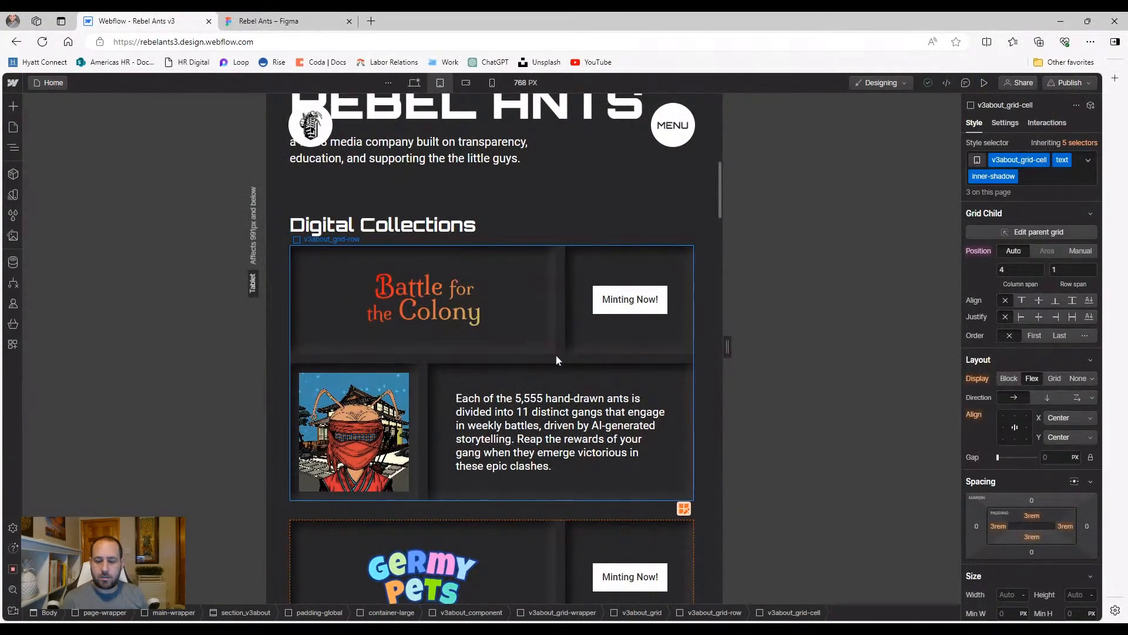
click(542, 511)
click(1051, 425)
text(3)
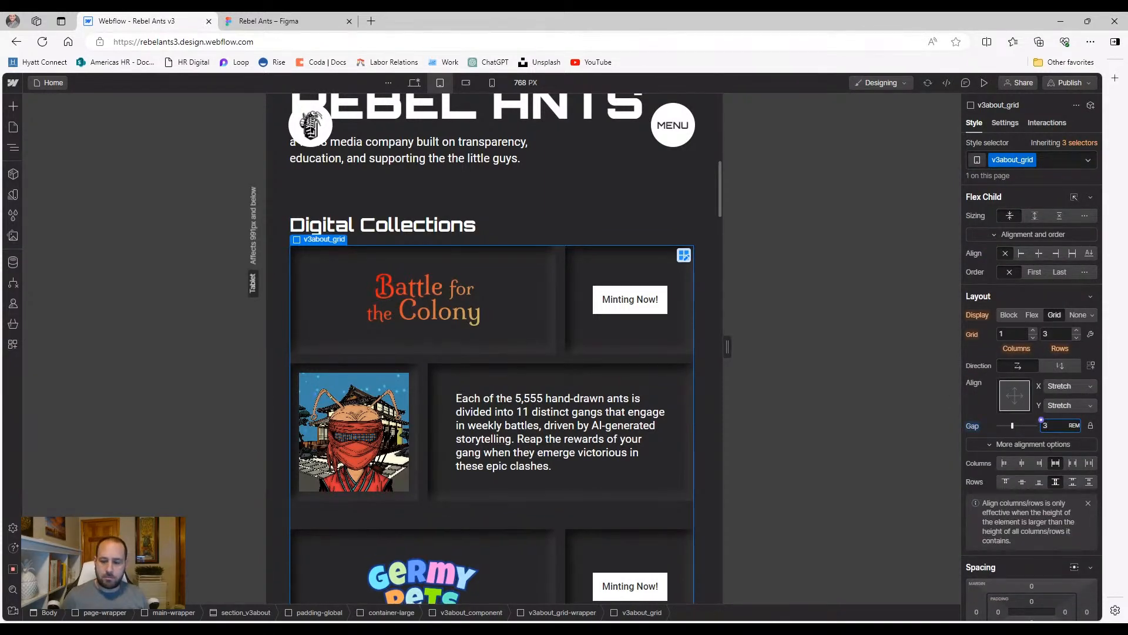
Copy the Germy Pets Minting Now cell into the Rebel Ants collection row
scroll(674, 461, down, 6)
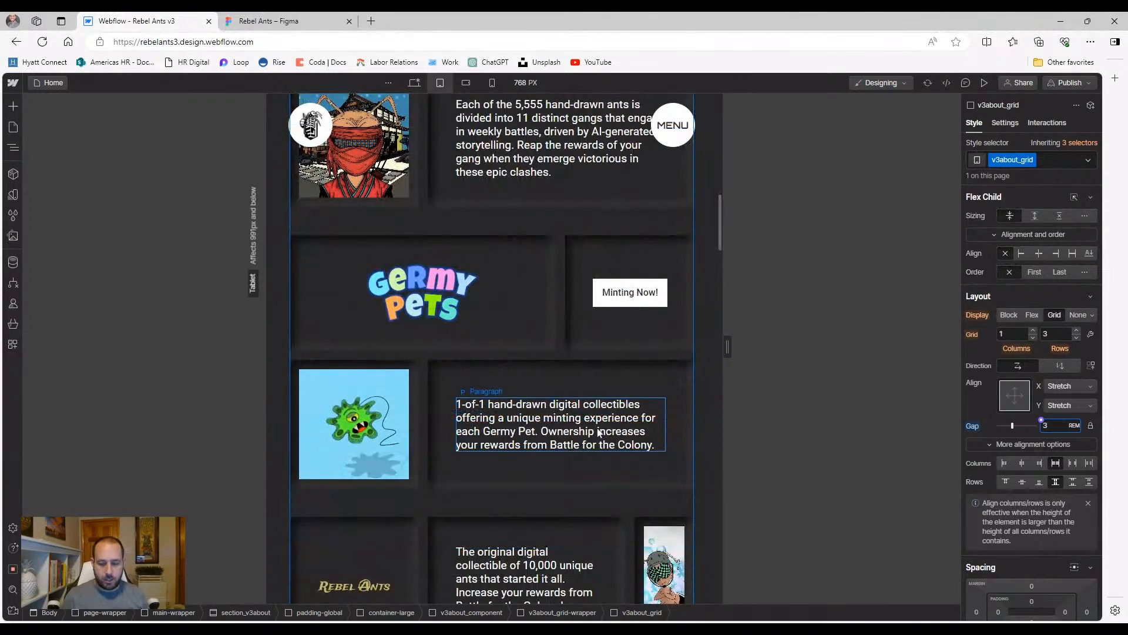
click(579, 276)
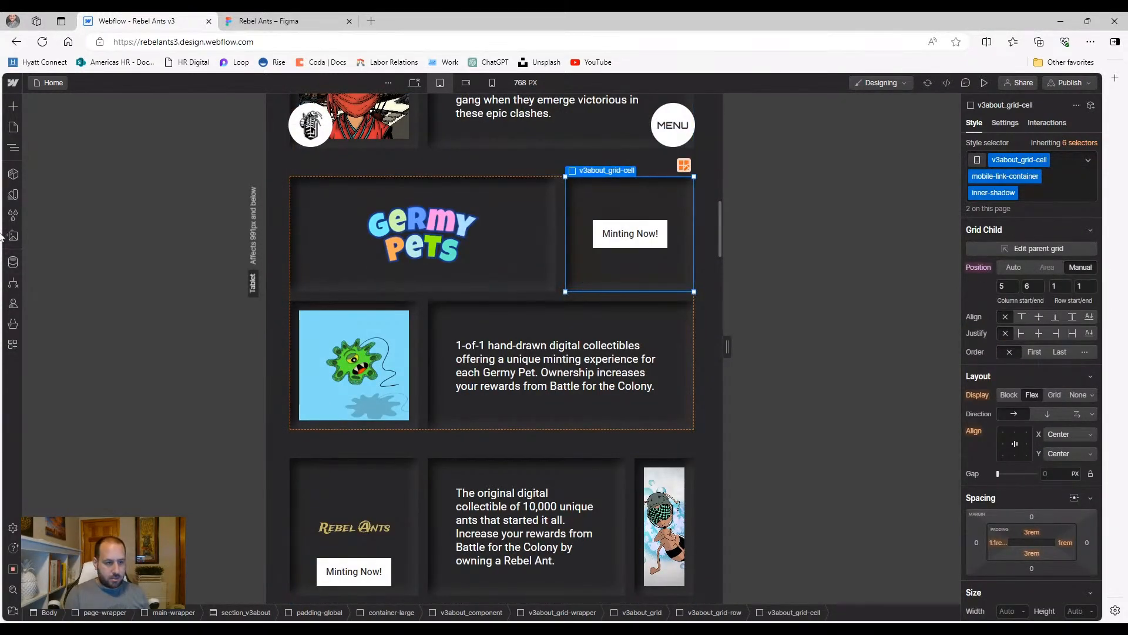
click(13, 147)
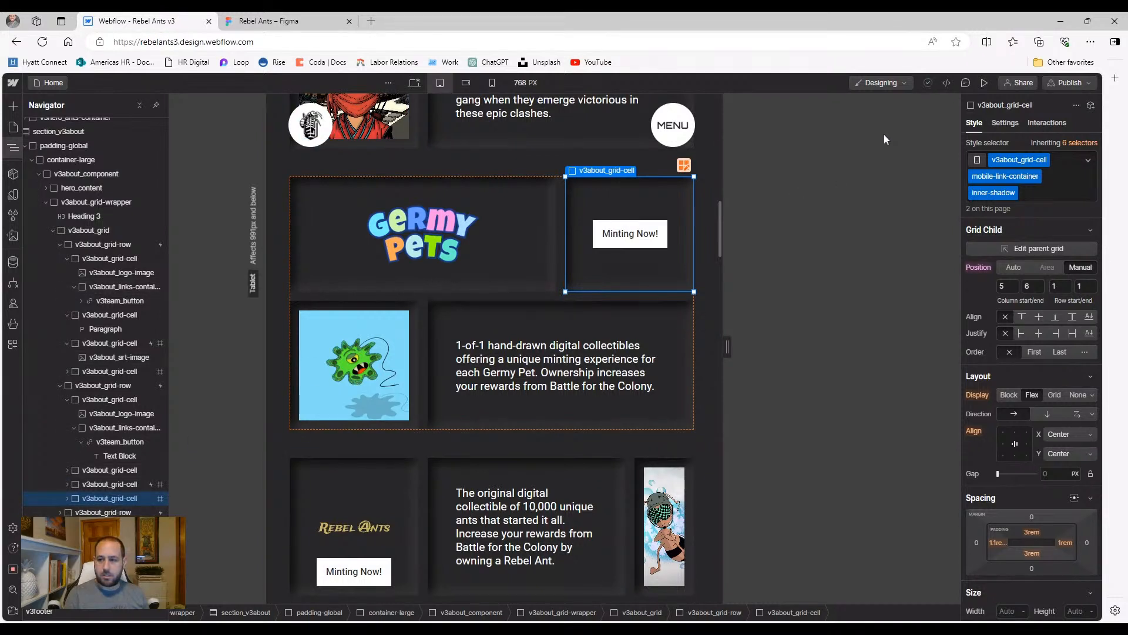
click(102, 512)
key(ctrl+v)
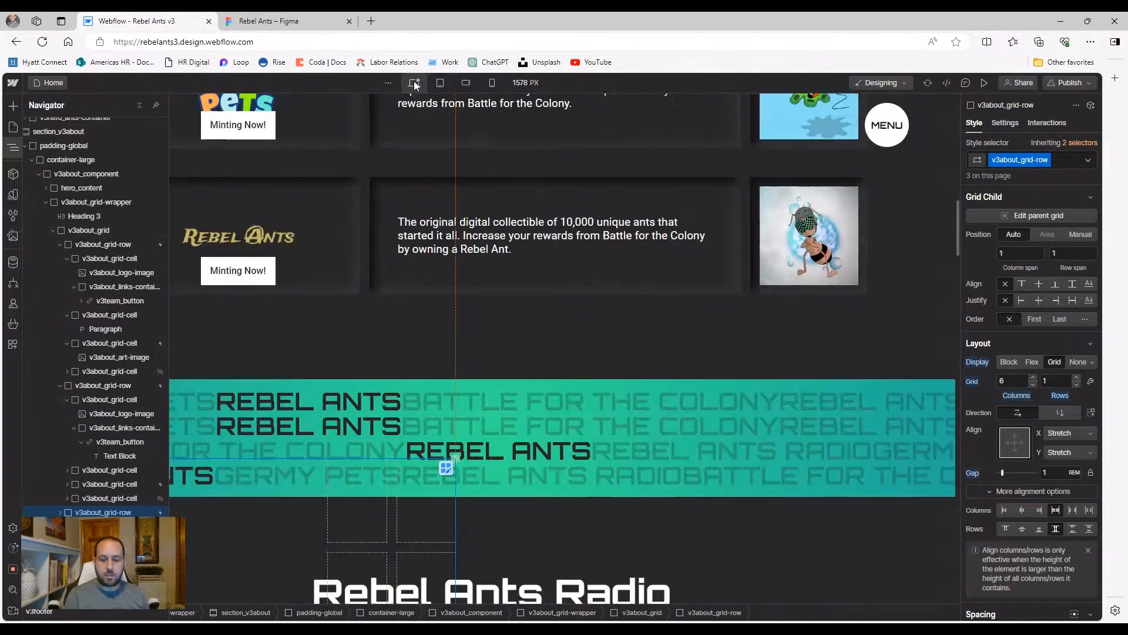
Preview the Digital Collections section at desktop width, then switch to the 768 px tablet layout
click(415, 82)
scroll(422, 255, up, 5)
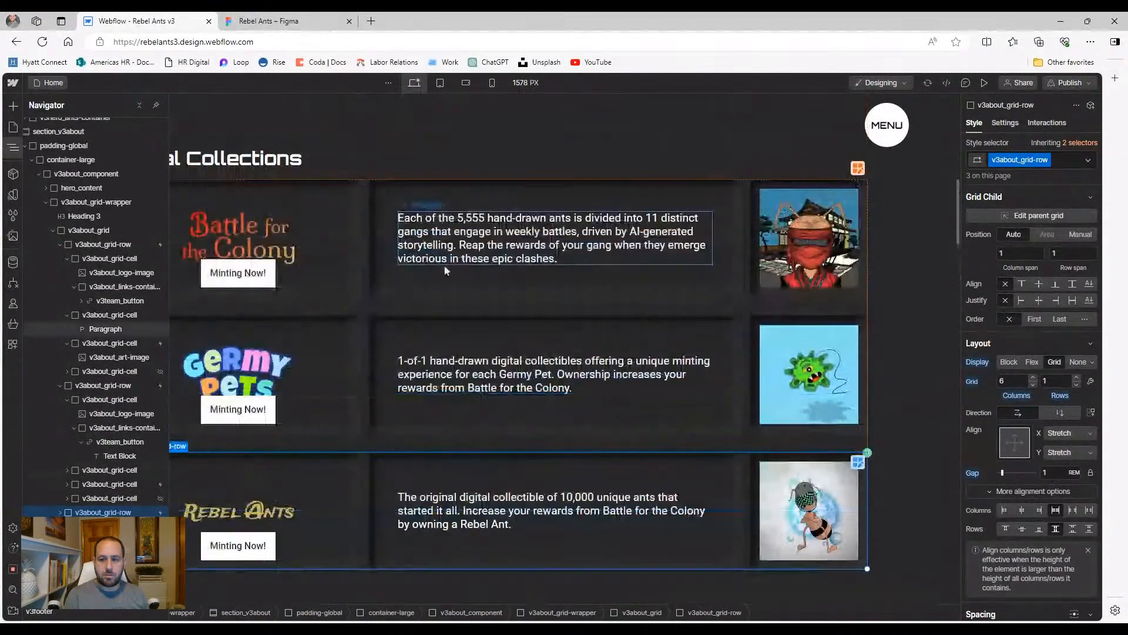
scroll(379, 462, down, 2)
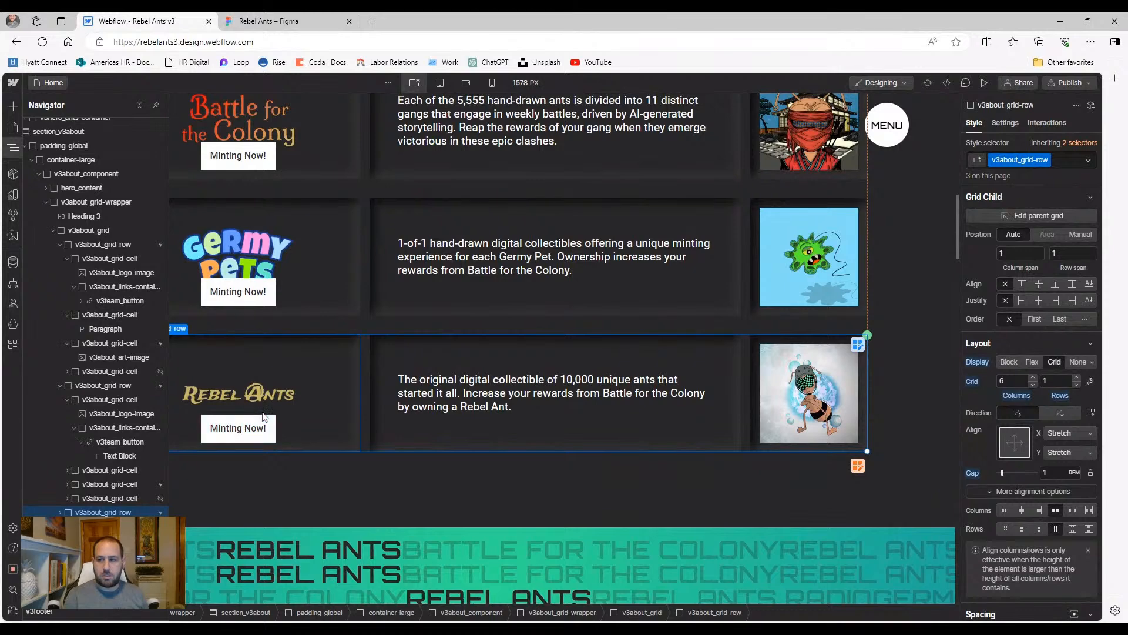
scroll(305, 411, up, 1)
click(984, 83)
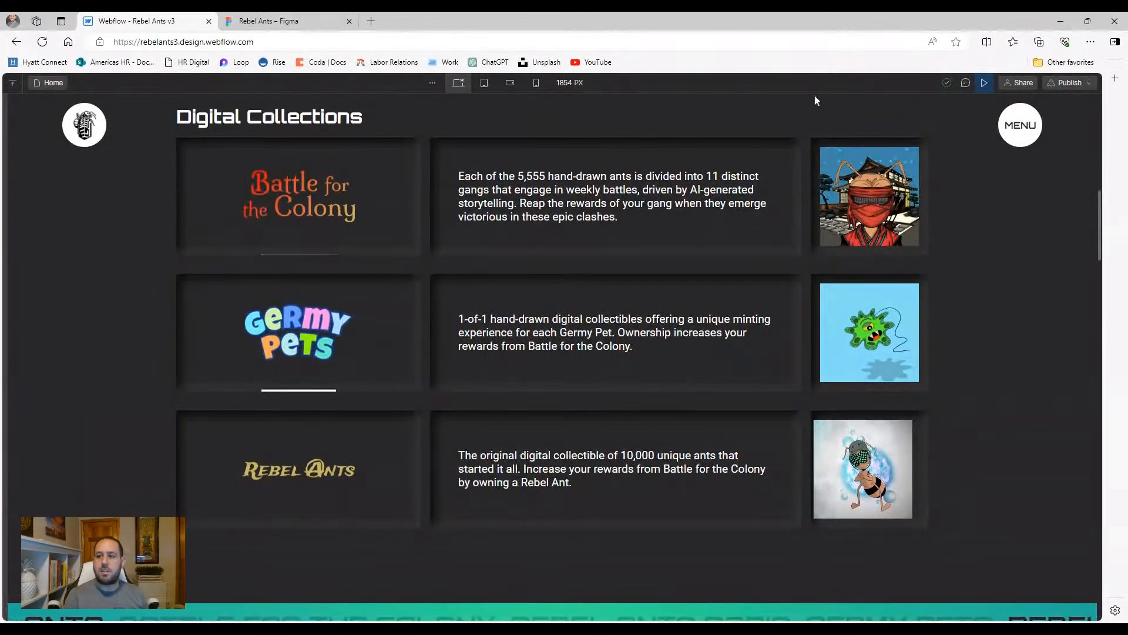
click(980, 85)
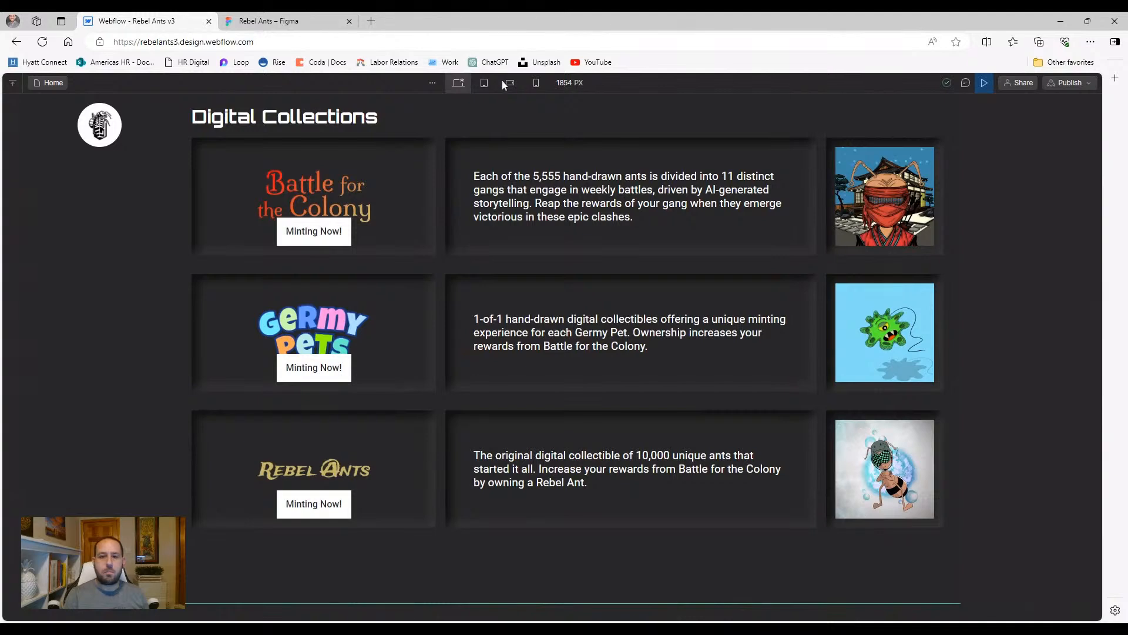
click(483, 84)
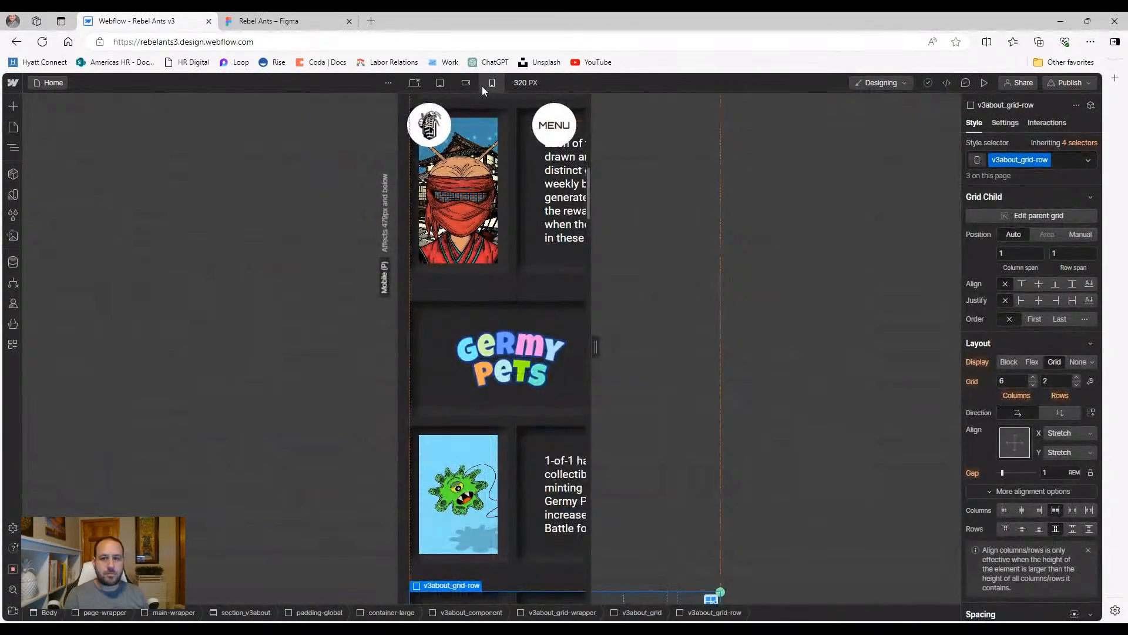
click(439, 82)
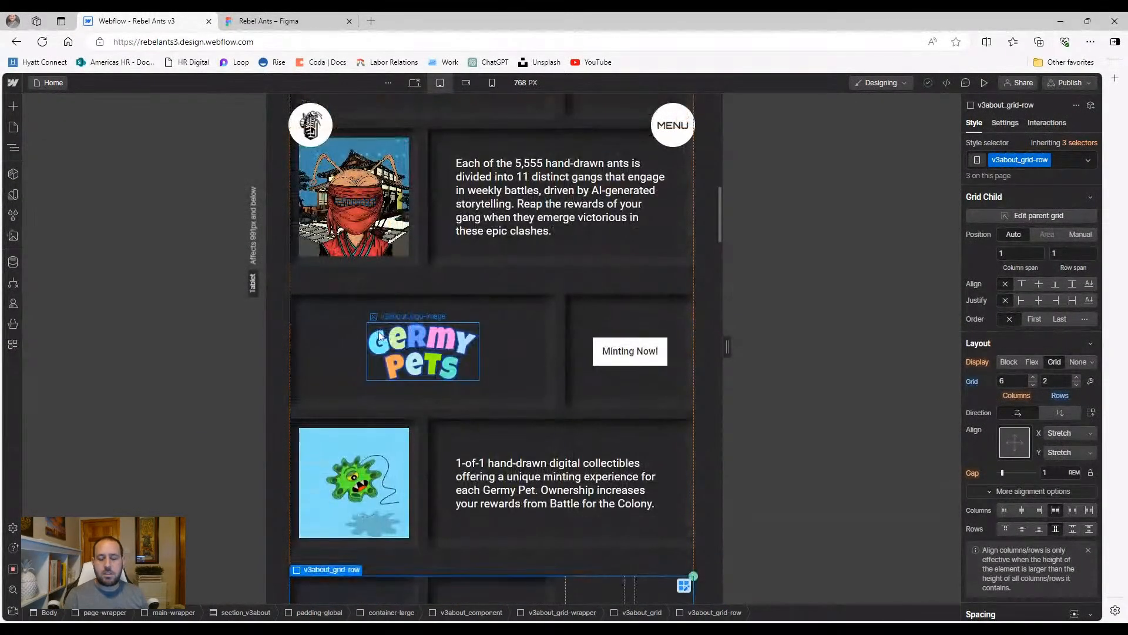
Place the Rebel Ants Minting Now cell in columns 5–6 and stretch the title cell across four columns
scroll(394, 428, down, 5)
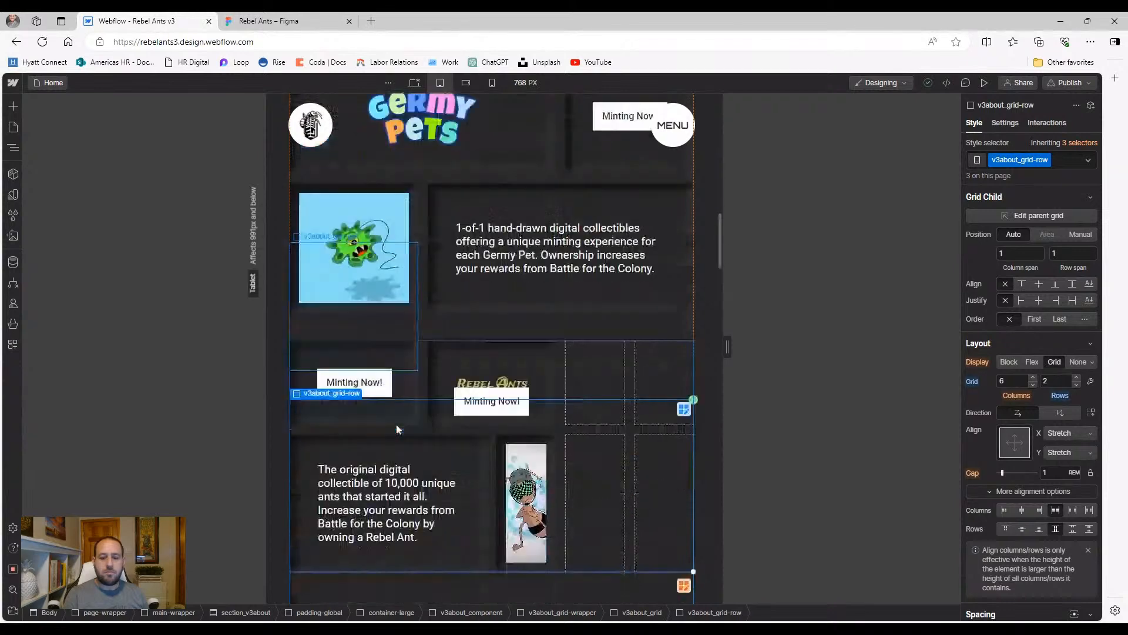
click(417, 361)
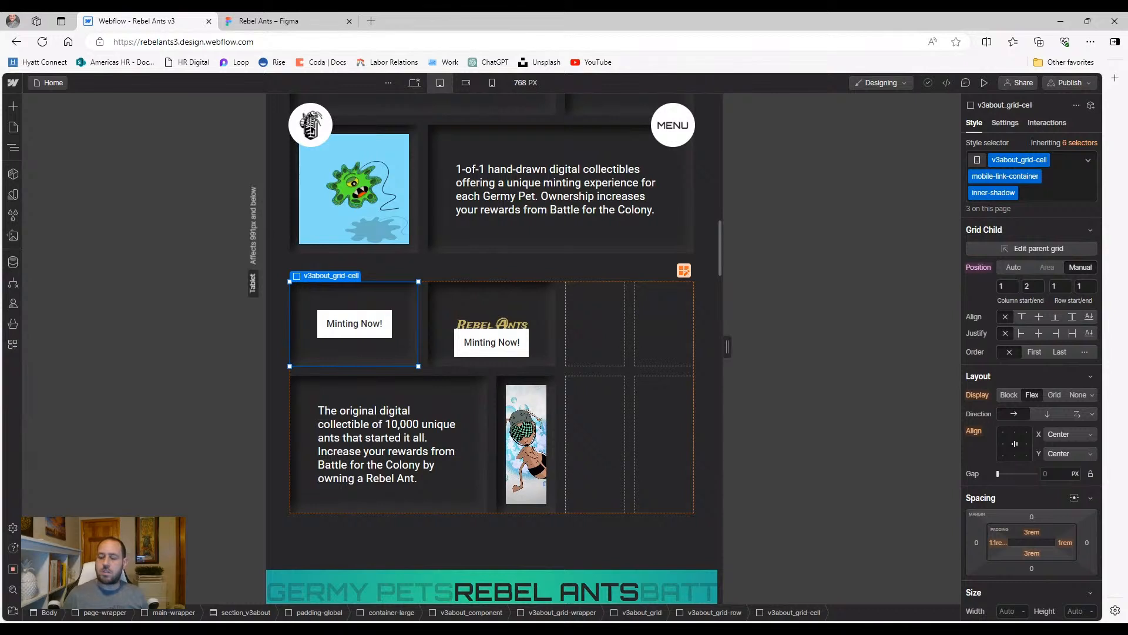
key(Tab)
text(6)
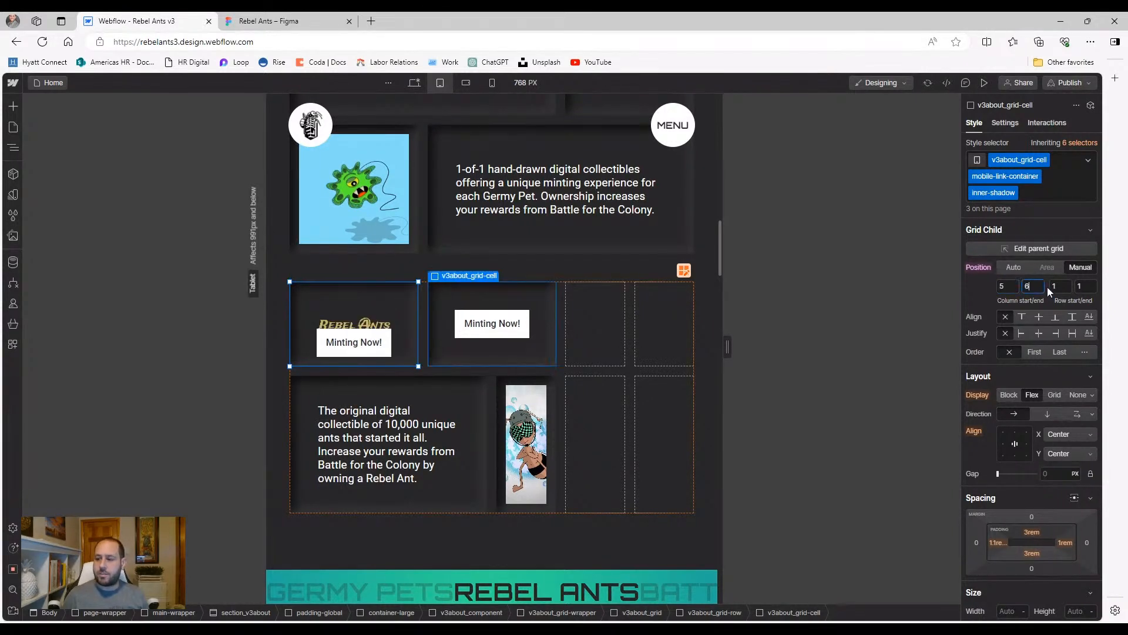
key(Return)
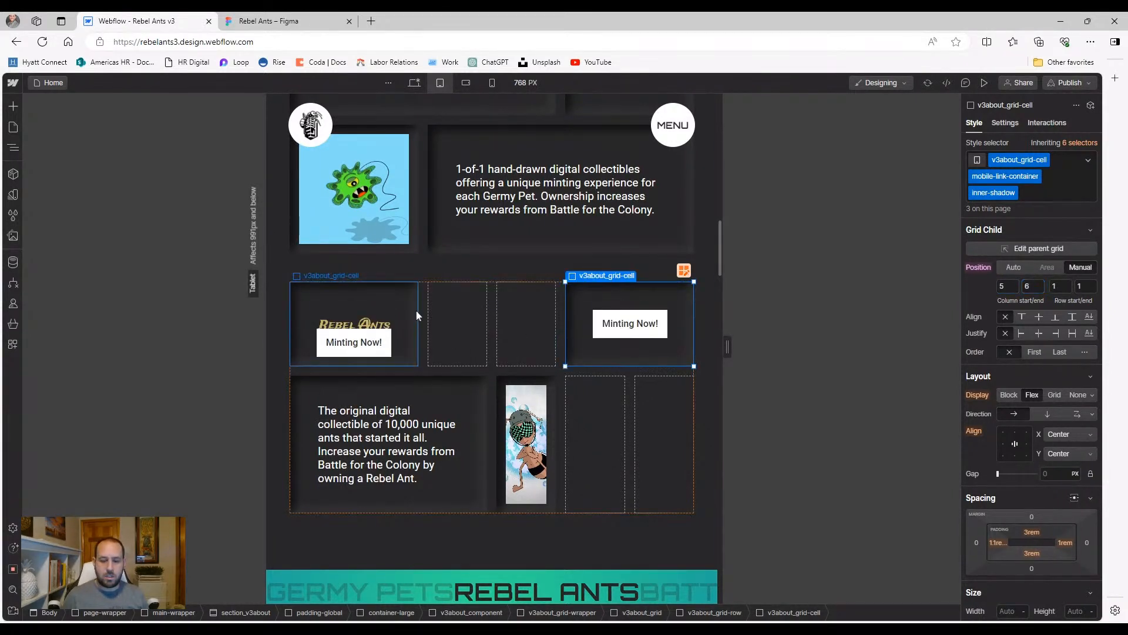
click(417, 316)
drag(418, 365, 546, 366)
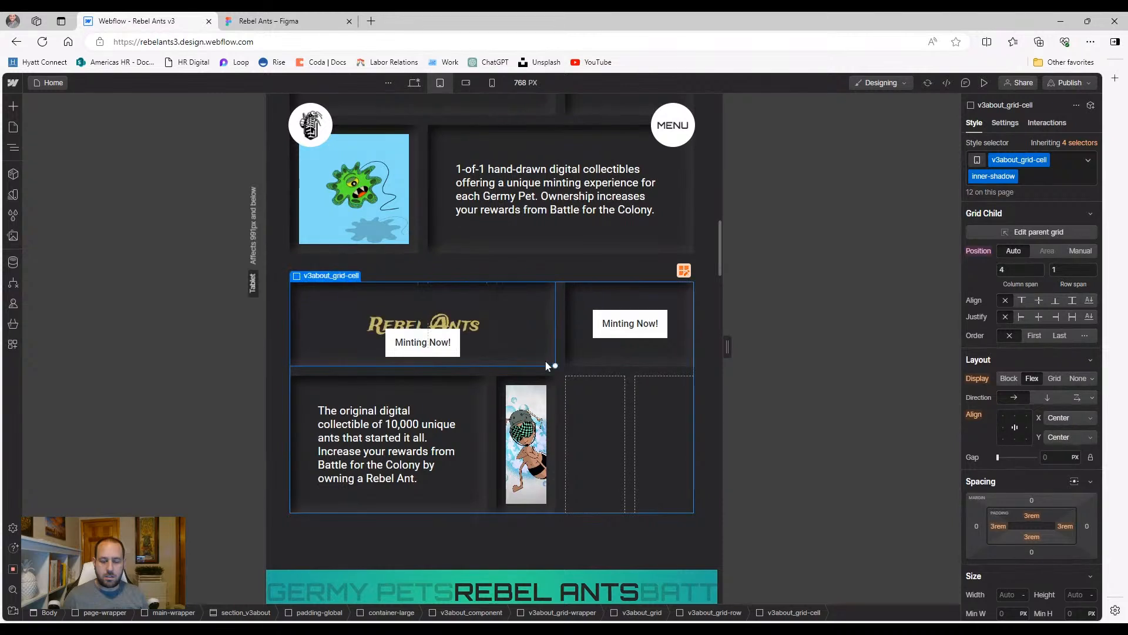
Apply the hide-tablet class to the duplicate Minting Now button under the Rebel Ants logo
click(444, 351)
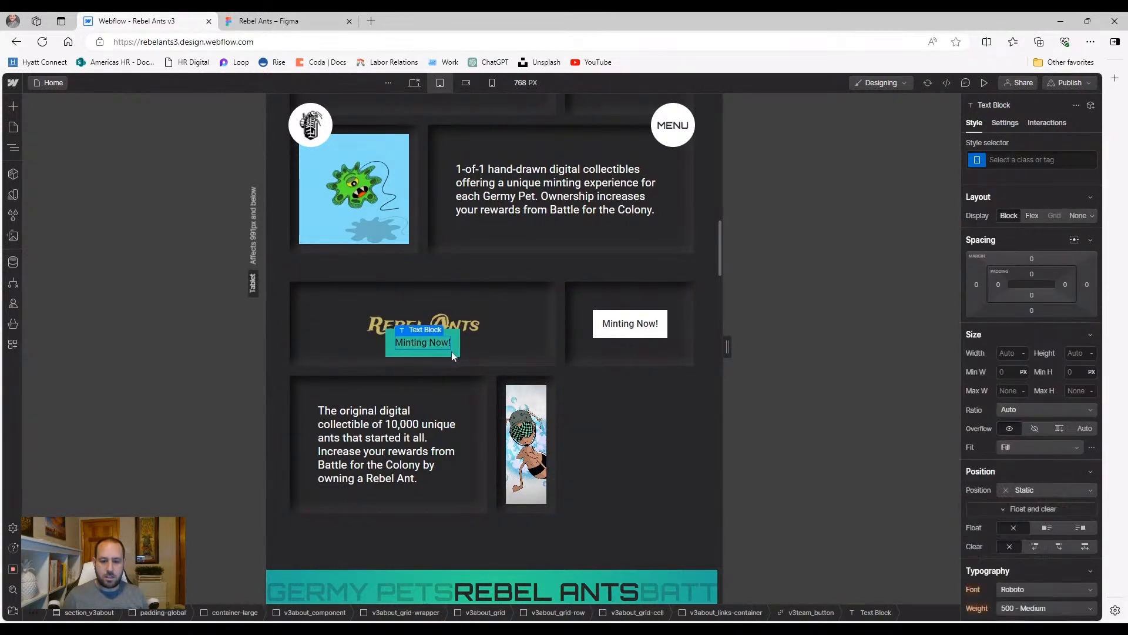
click(451, 351)
click(1054, 163)
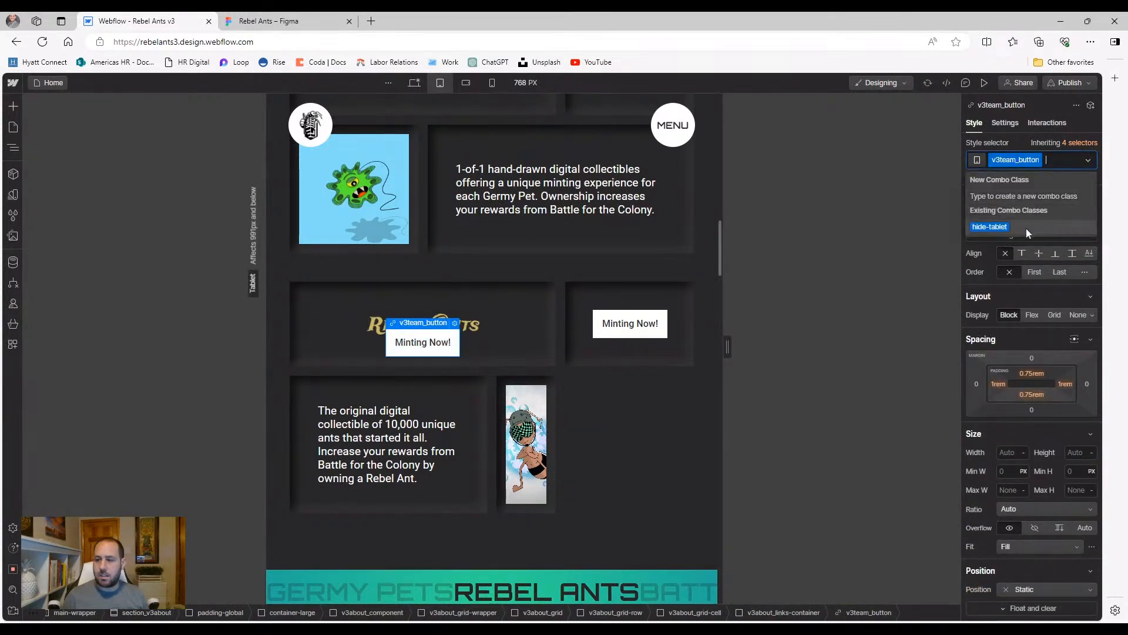
click(1025, 229)
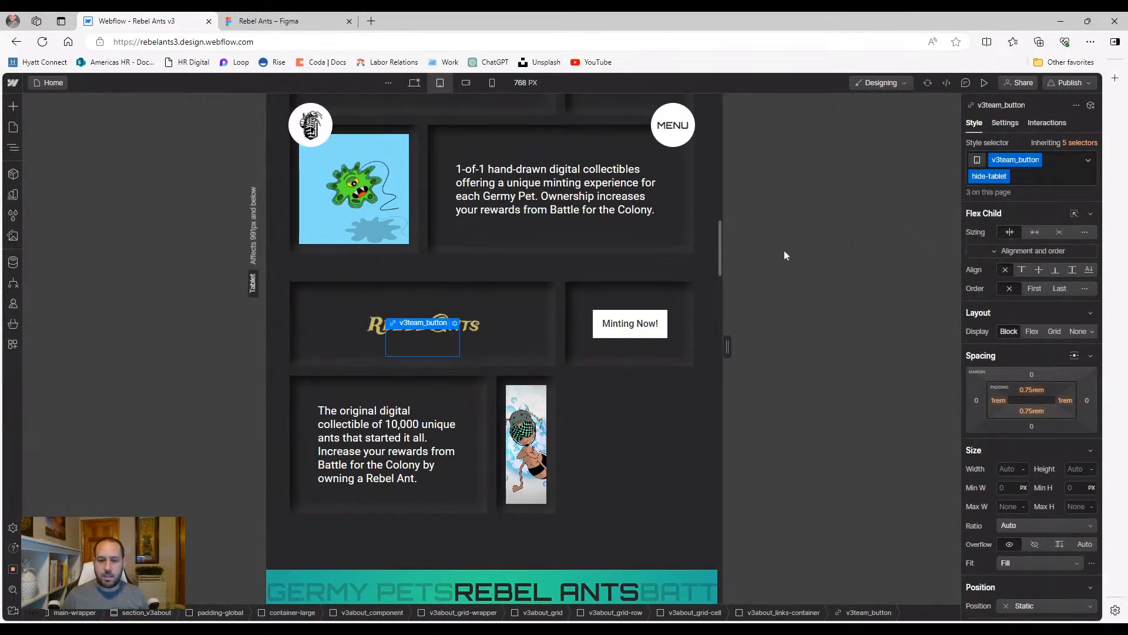
Place the Rebel Ants image manually in columns 1–2 and widen the description cell to four columns
click(550, 386)
click(1075, 253)
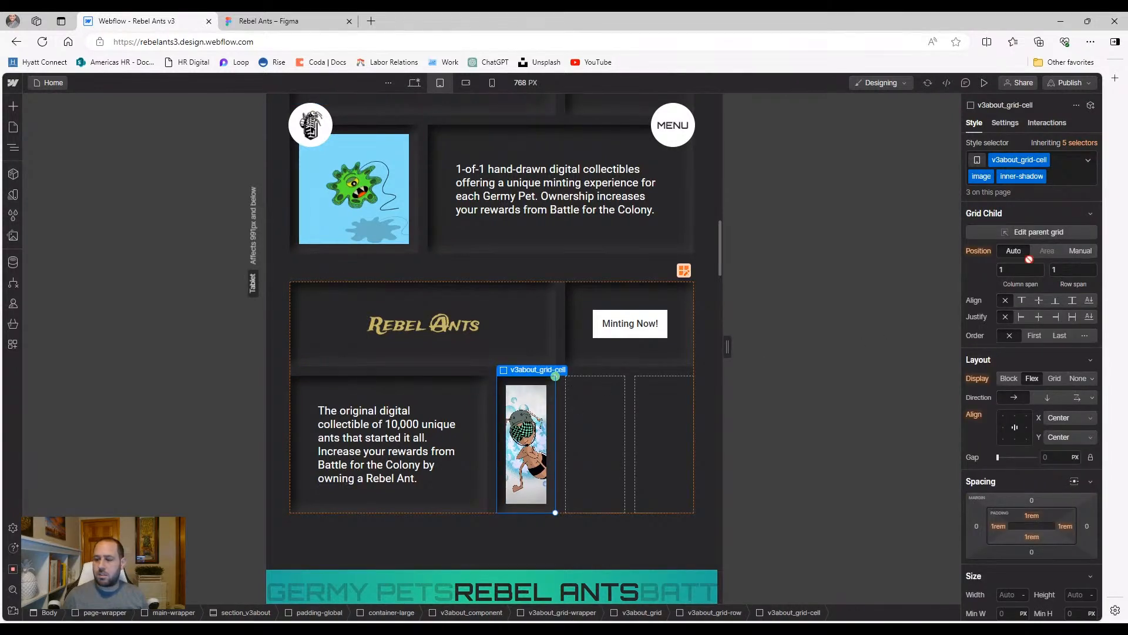
click(1004, 270)
text(1)
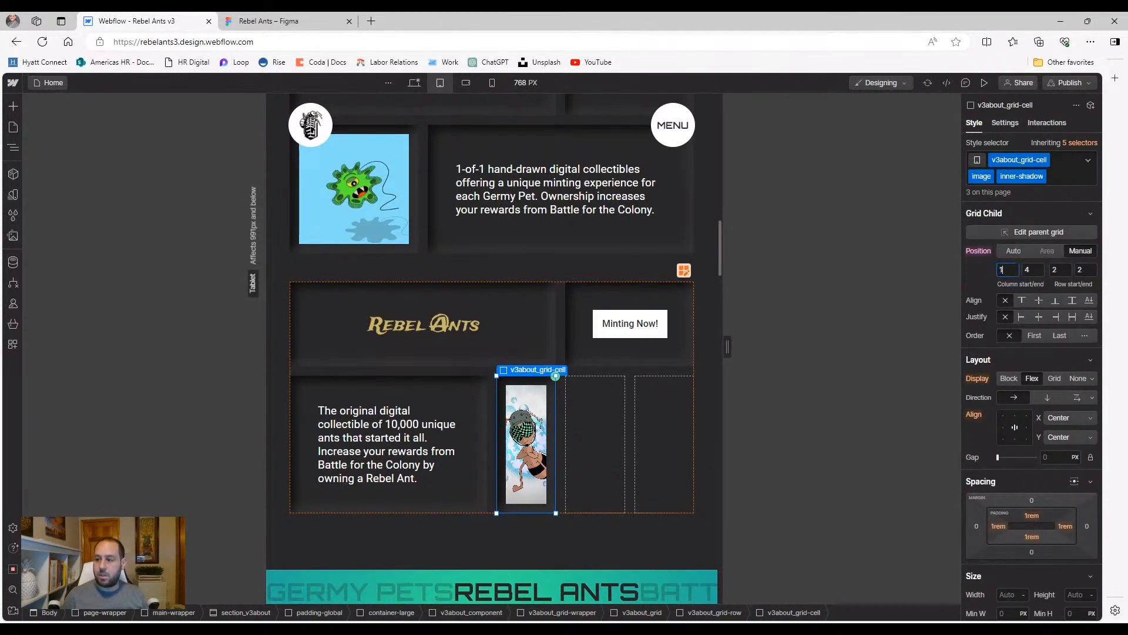
key(Tab)
text(2)
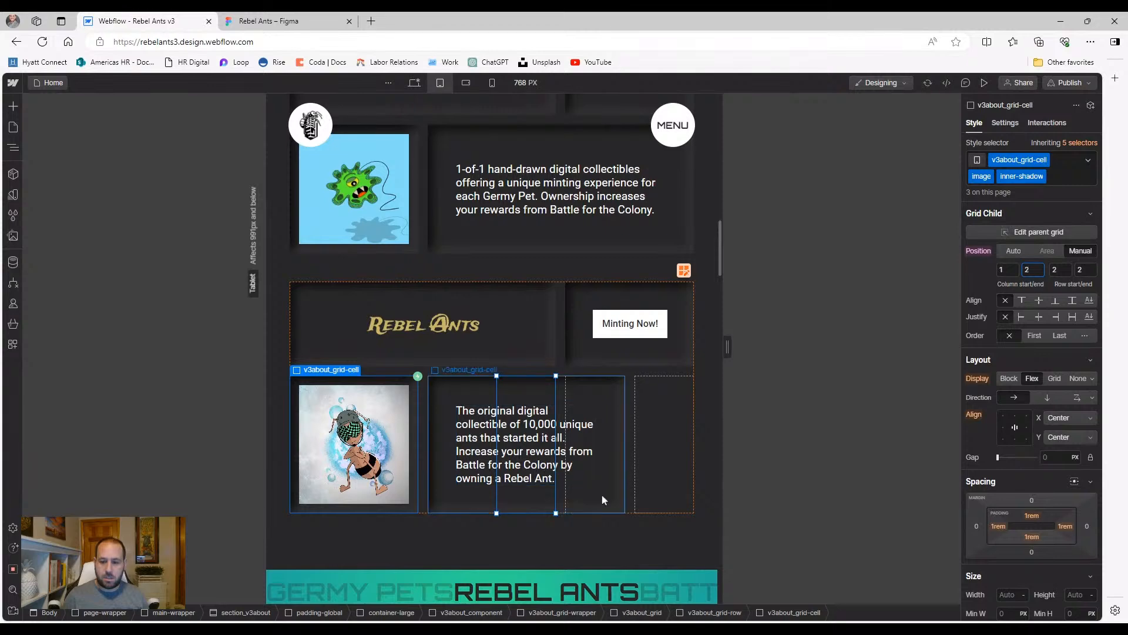
click(611, 503)
drag(627, 511, 691, 507)
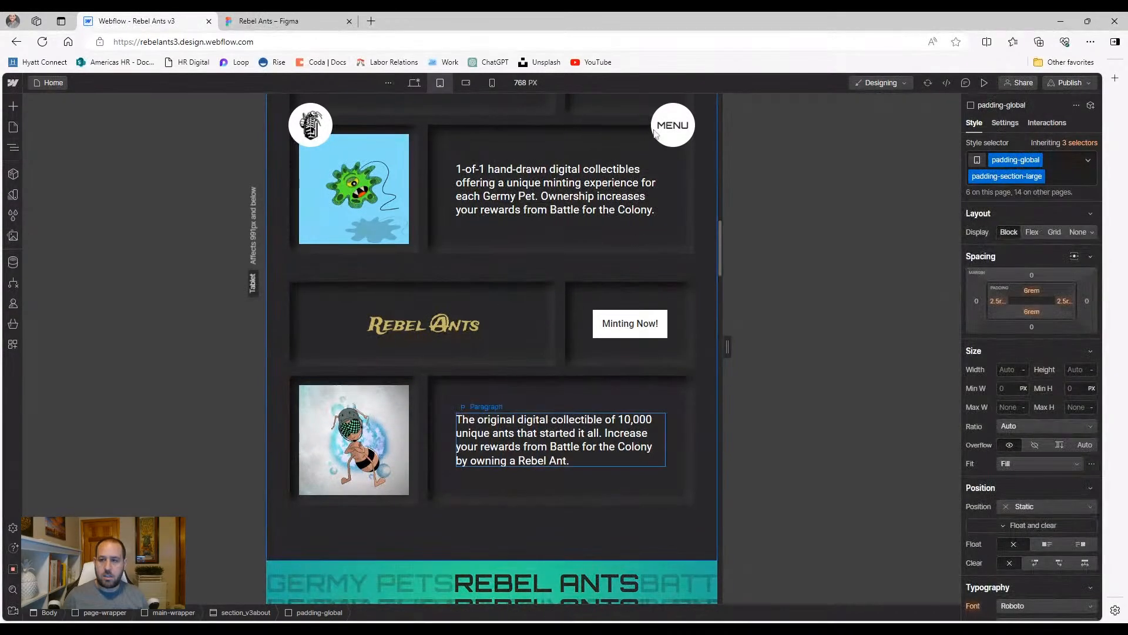
Preview the tablet layout and scroll through all three collection cards
click(984, 83)
scroll(499, 291, up, 12)
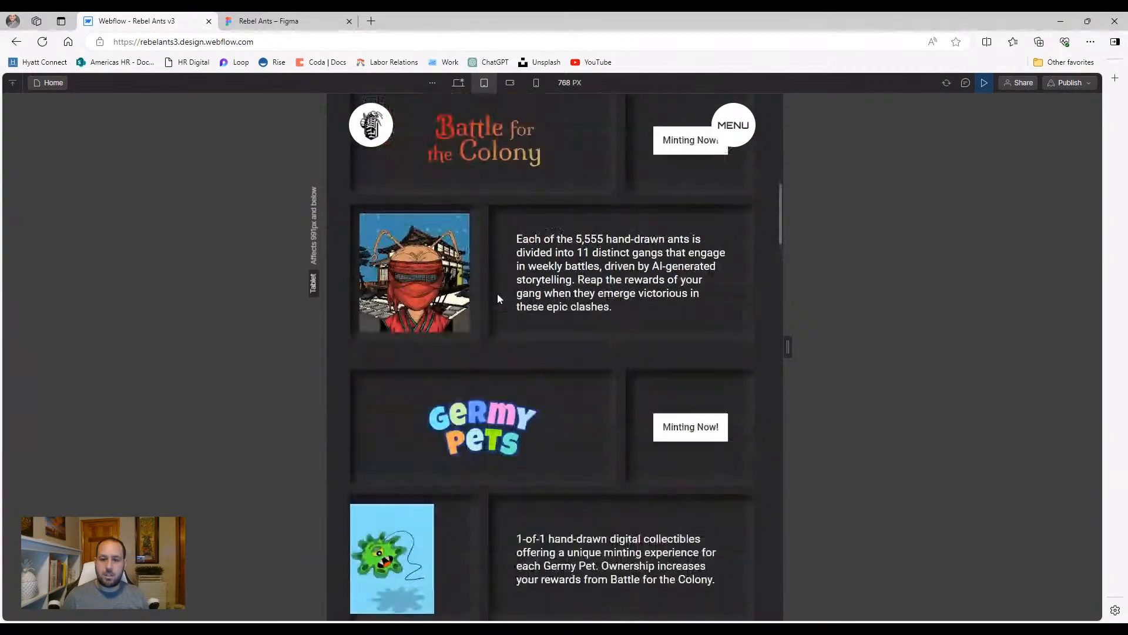
scroll(501, 302, up, 5)
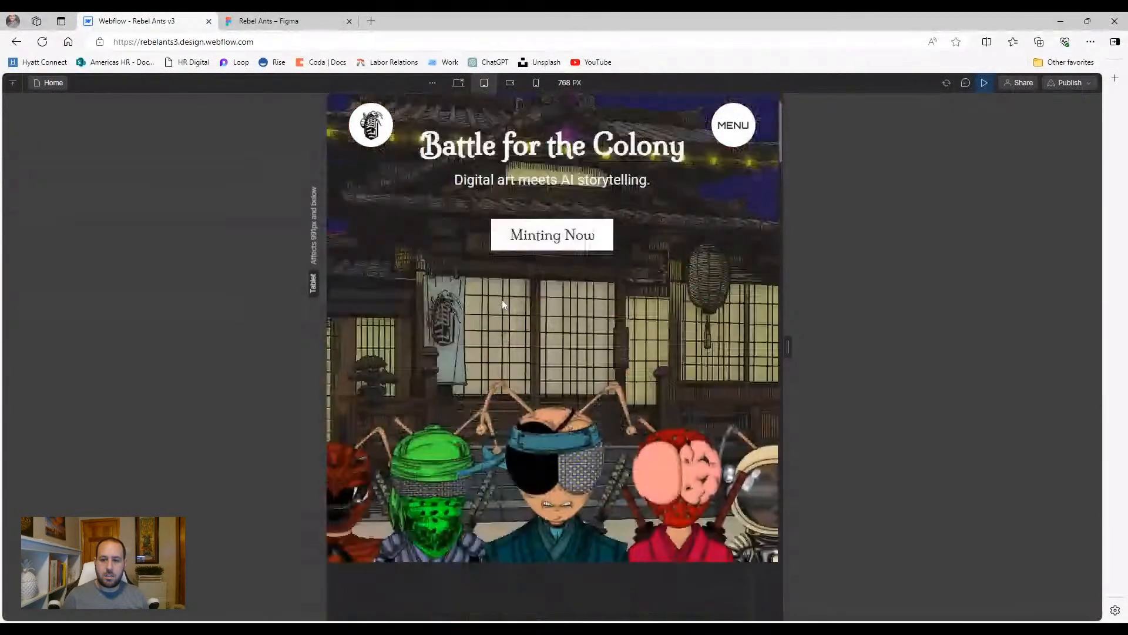
scroll(502, 301, down, 8)
scroll(526, 303, down, 10)
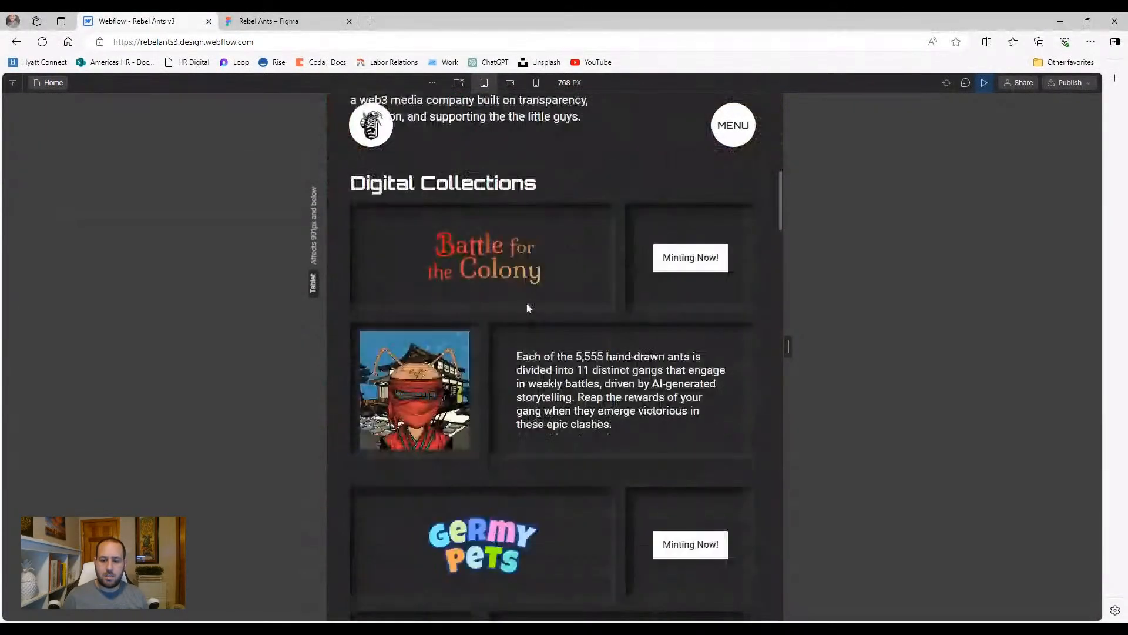
scroll(527, 317, down, 2)
scroll(529, 317, up, 10)
scroll(544, 323, down, 6)
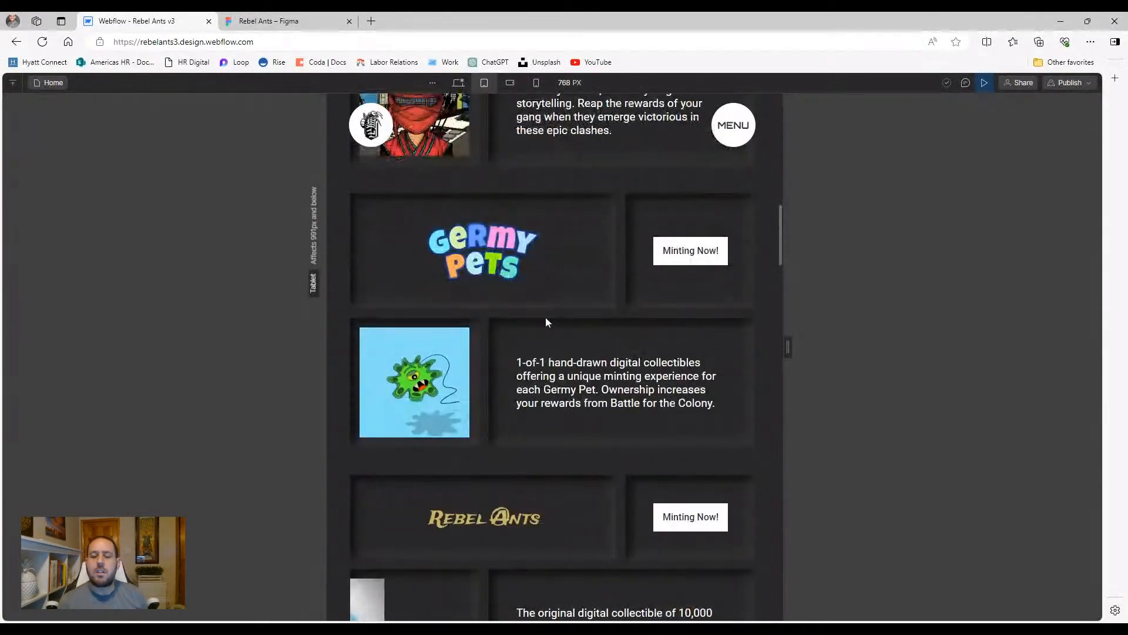
scroll(545, 318, down, 5)
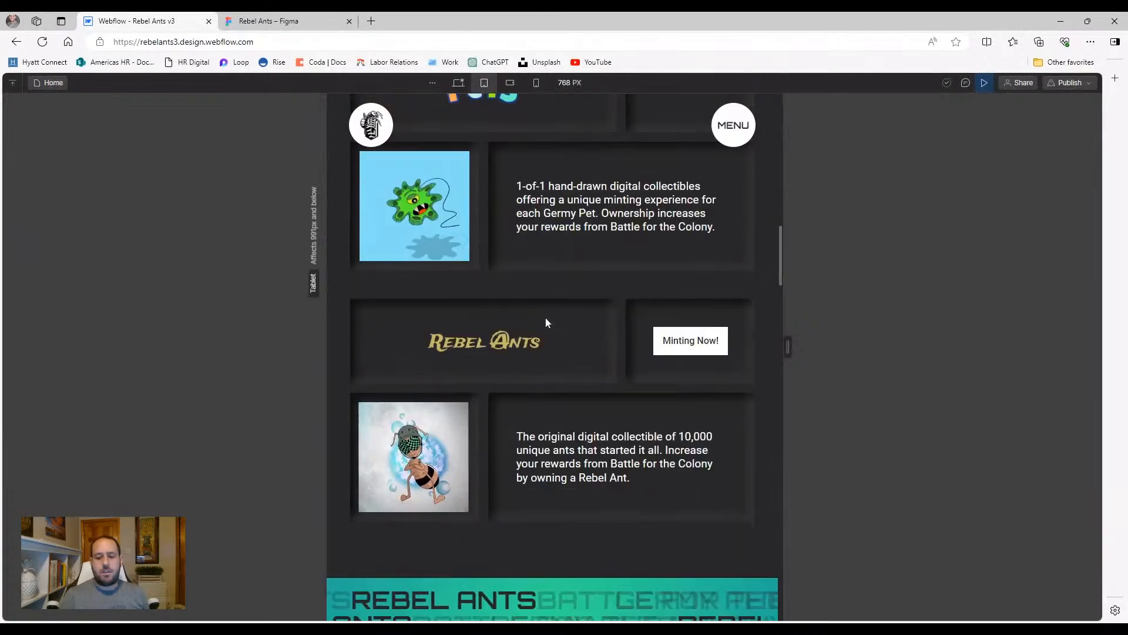
scroll(535, 317, up, 6)
scroll(540, 293, up, 5)
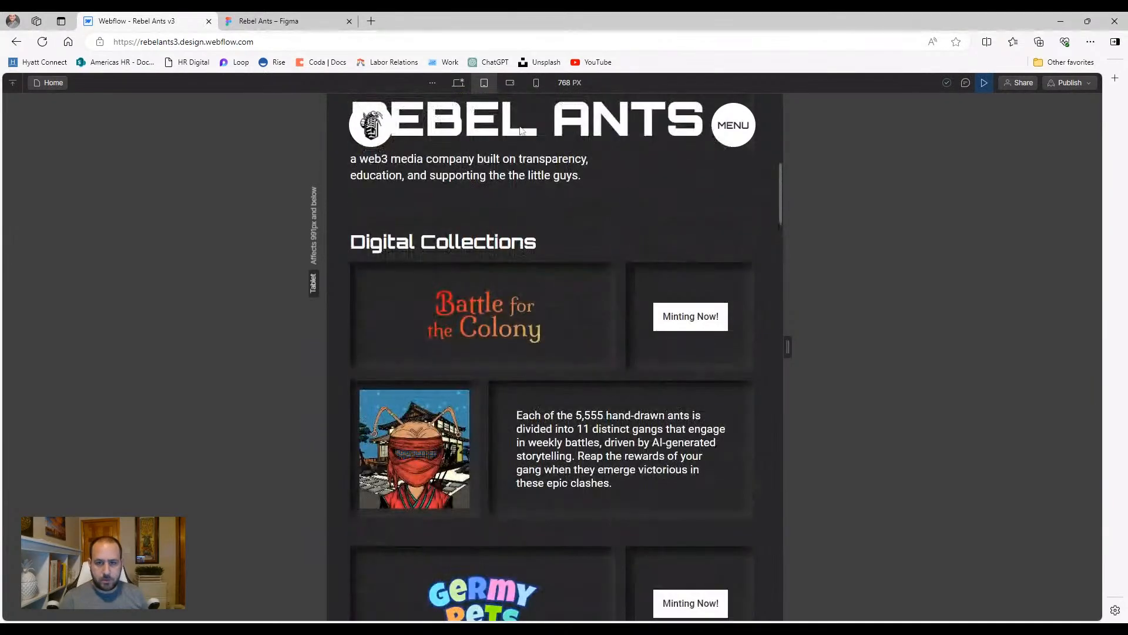
Switch the preview to the 568 px mobile landscape width and scroll through it
click(509, 82)
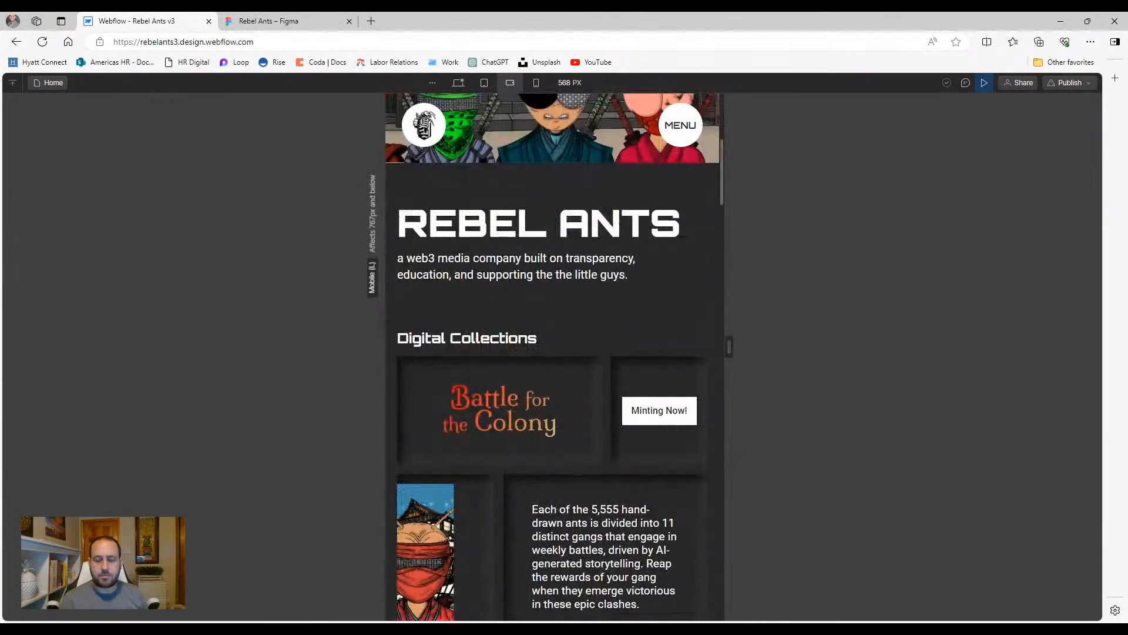
scroll(555, 353, down, 1)
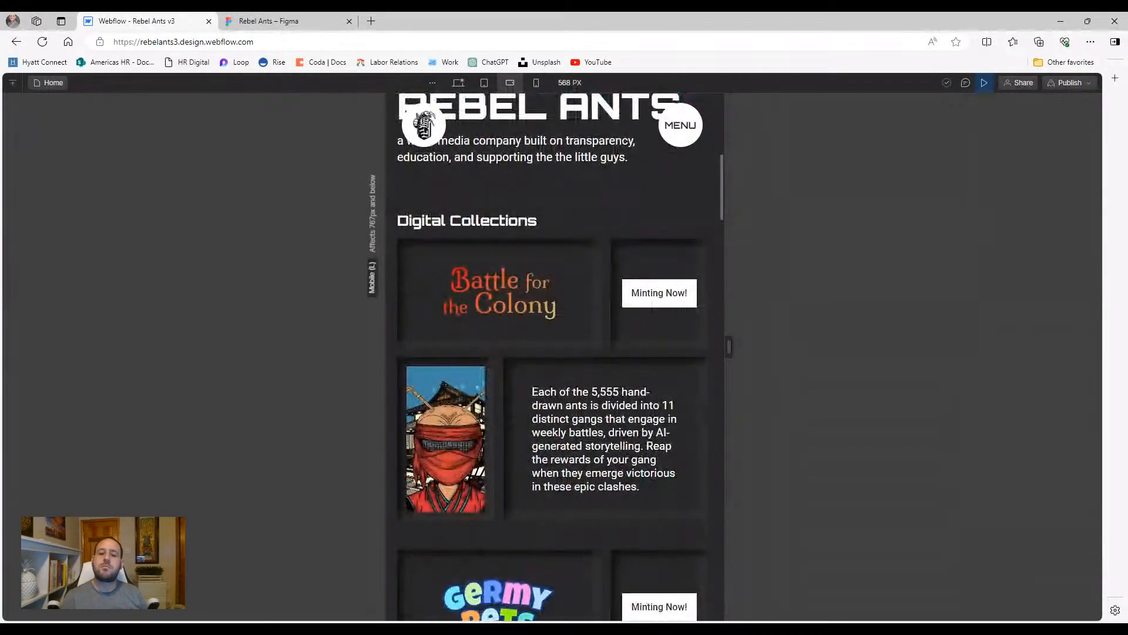
scroll(539, 286, down, 1)
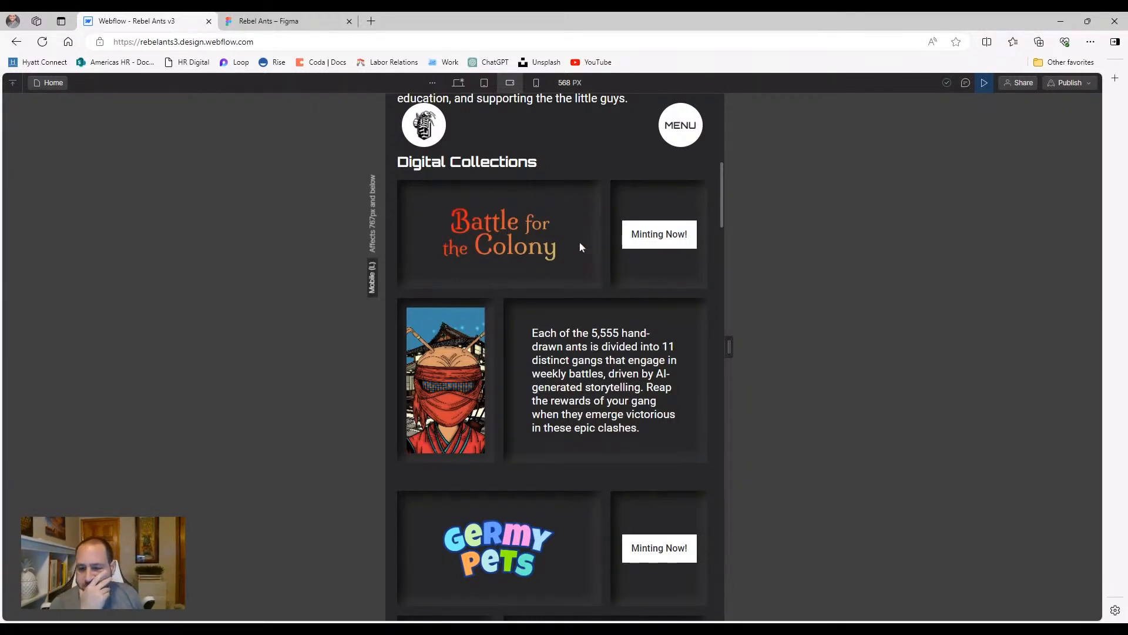
Try stretching the Battle for the Colony title and setting its grid to 4 columns, 3 rows, then undo
click(984, 83)
click(519, 272)
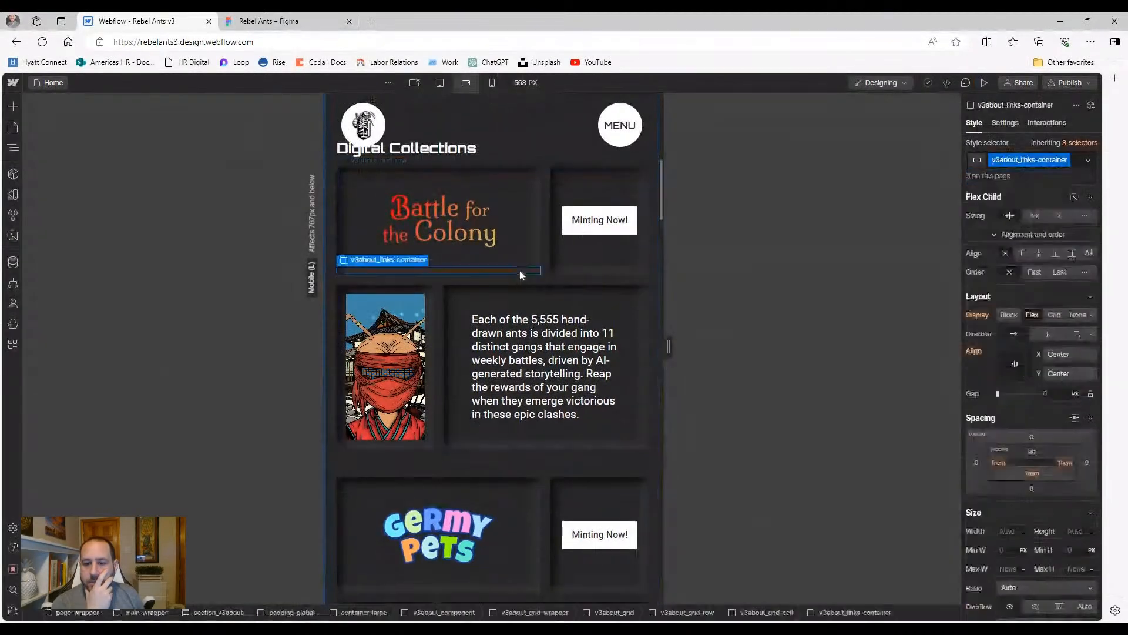
drag(540, 274, 639, 278)
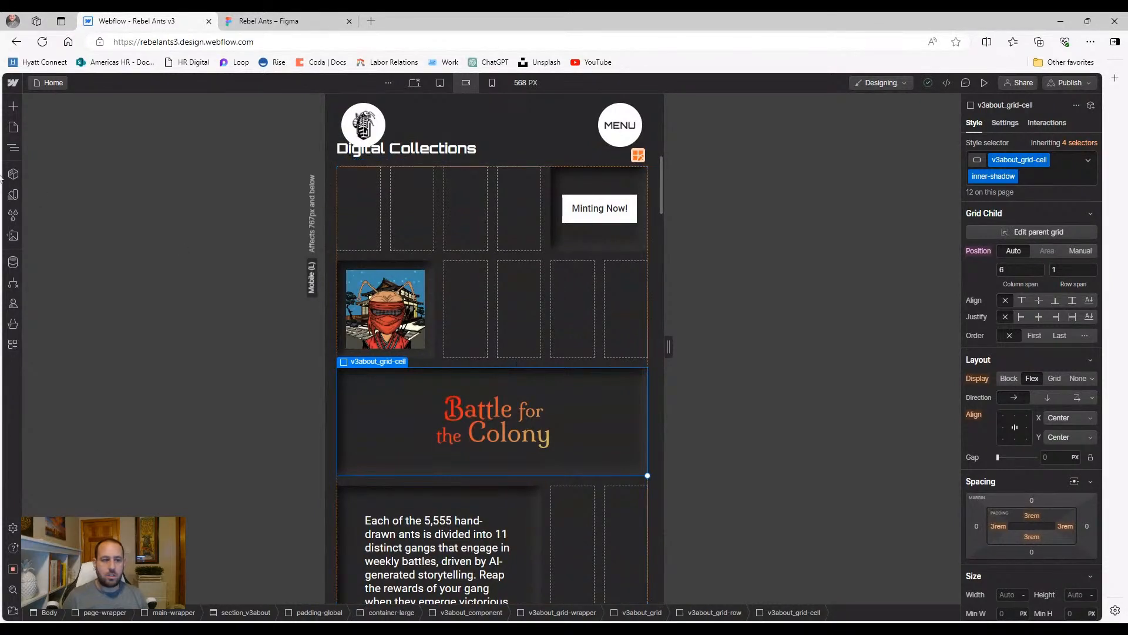
click(19, 148)
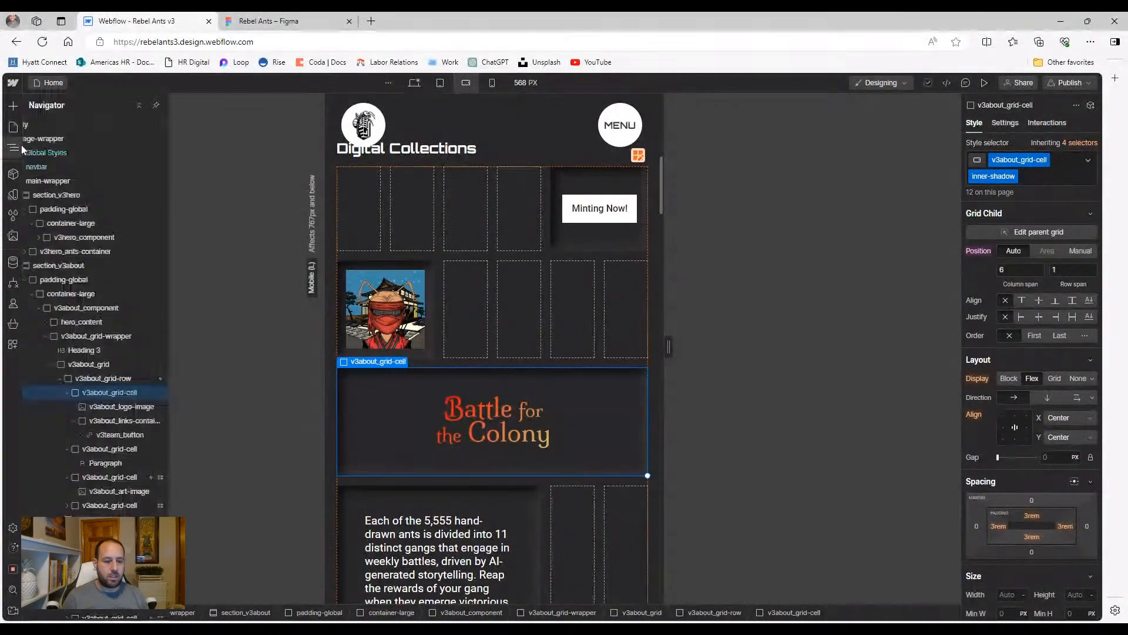
click(116, 380)
click(1011, 381)
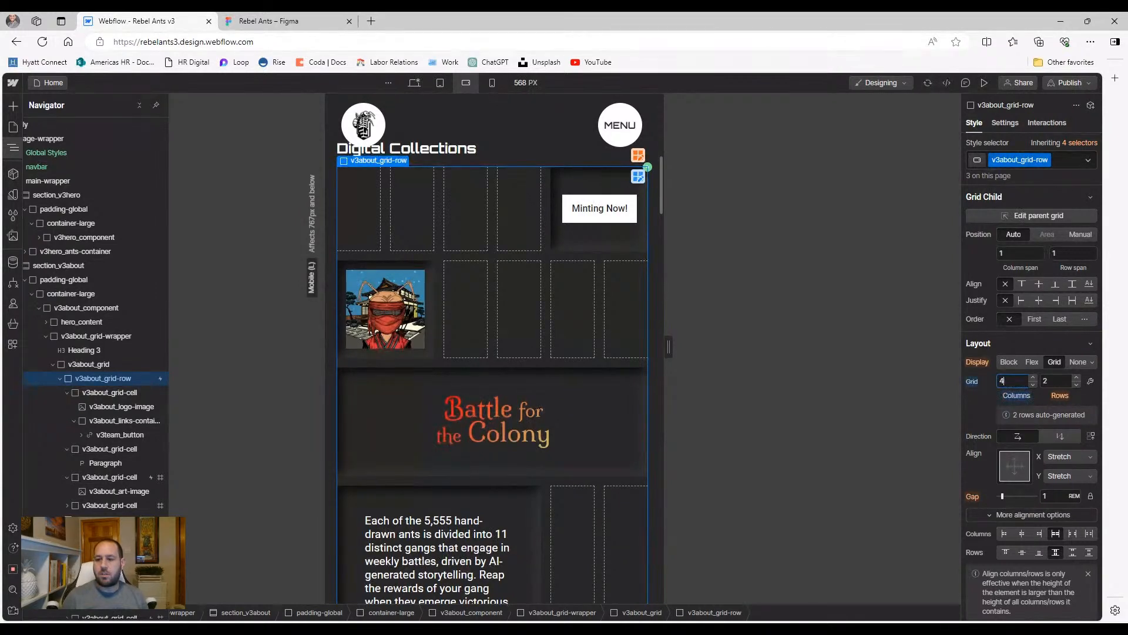
text(4)
key(Tab)
text(3)
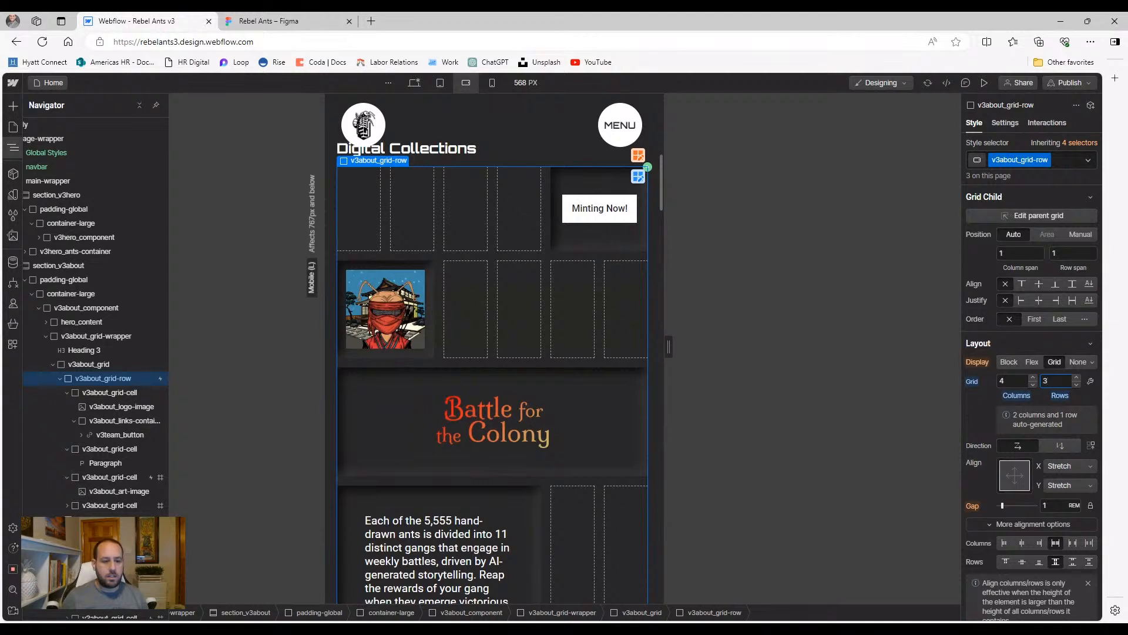
key(ctrl+z)
key(ctrl+z)
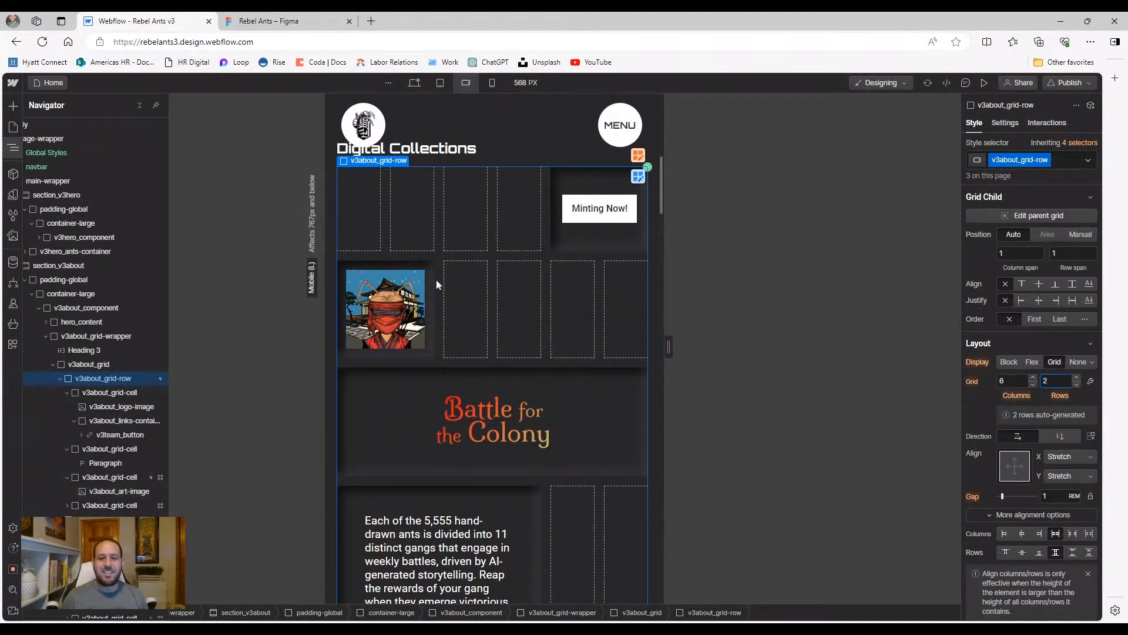
Give the Battle for the Colony cell a column span of 4
click(425, 374)
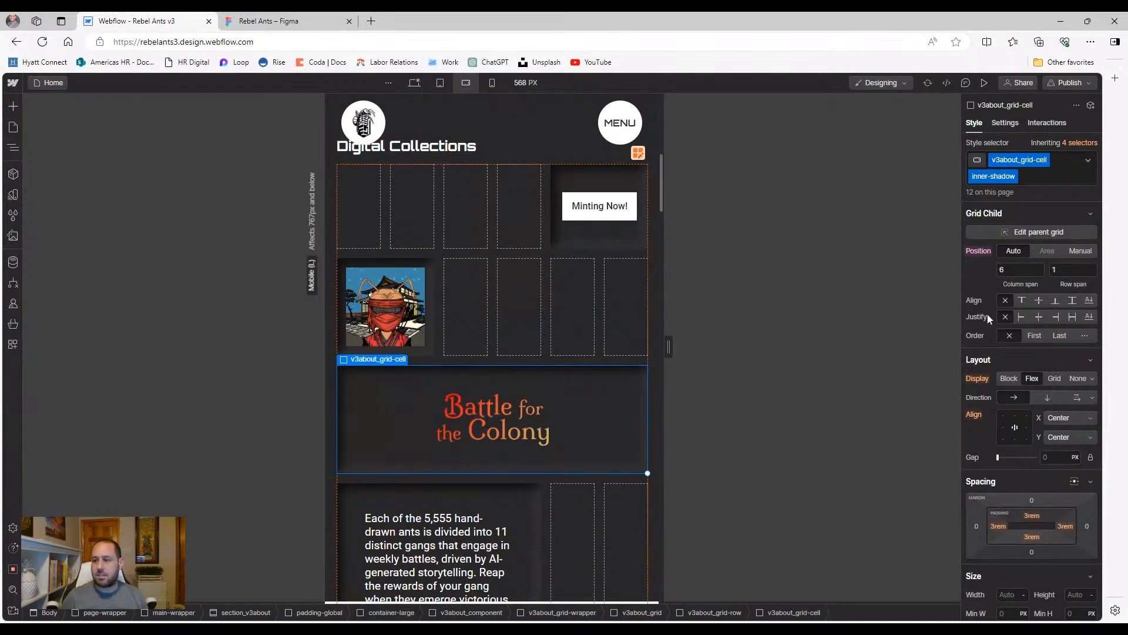
click(1020, 269)
text(4)
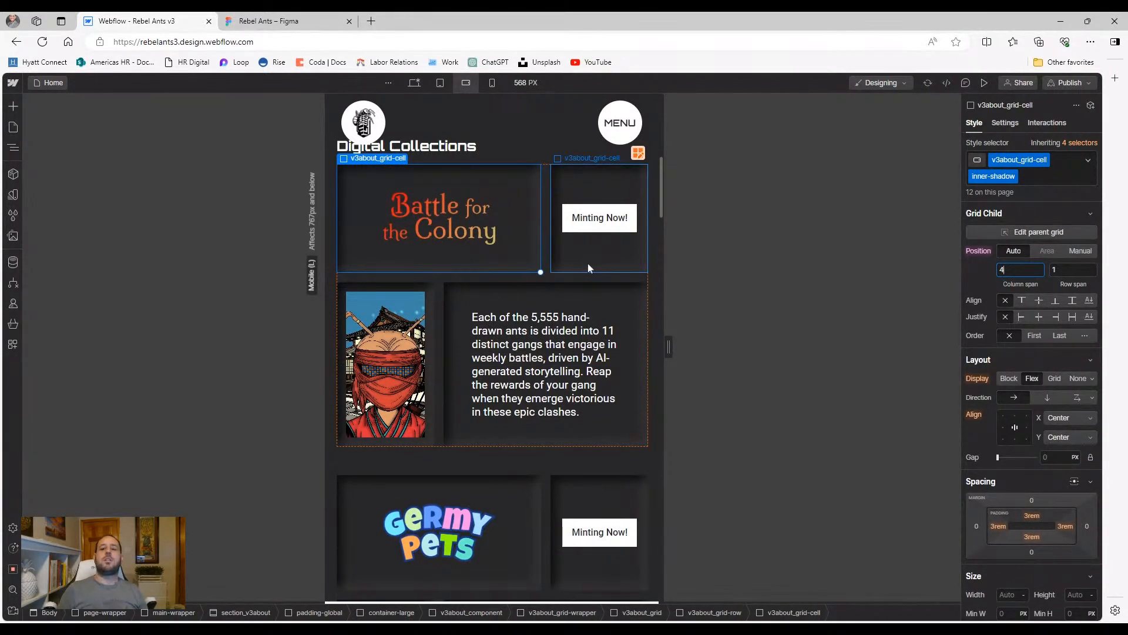
click(554, 279)
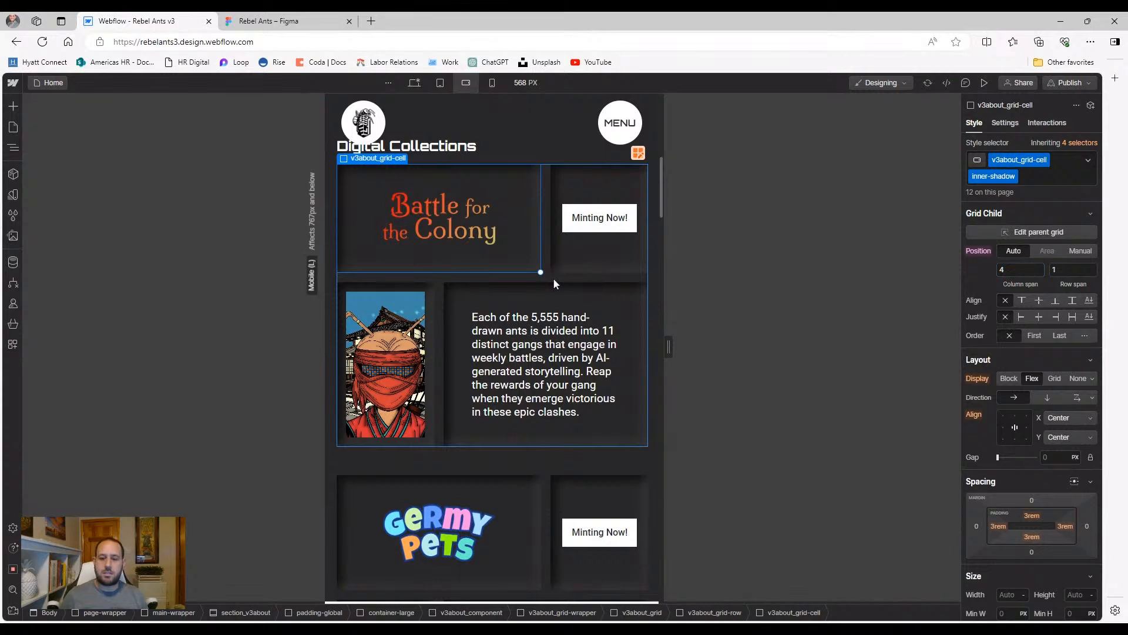
Edit the Battle for the Colony grid to remove two columns and add a third row
click(634, 170)
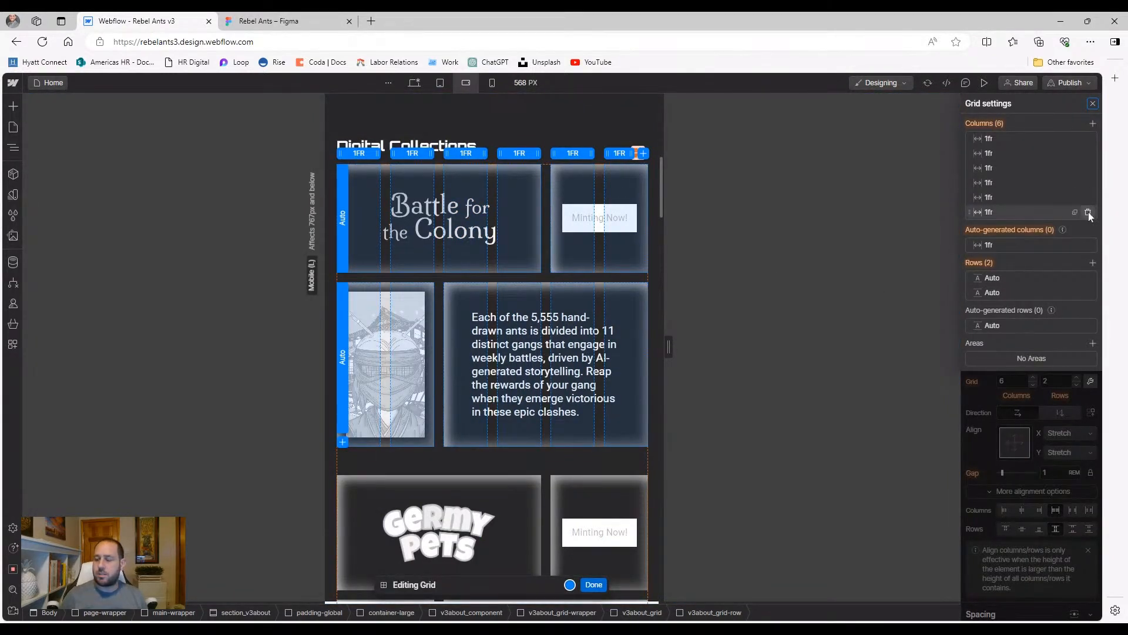
click(1088, 212)
click(1088, 197)
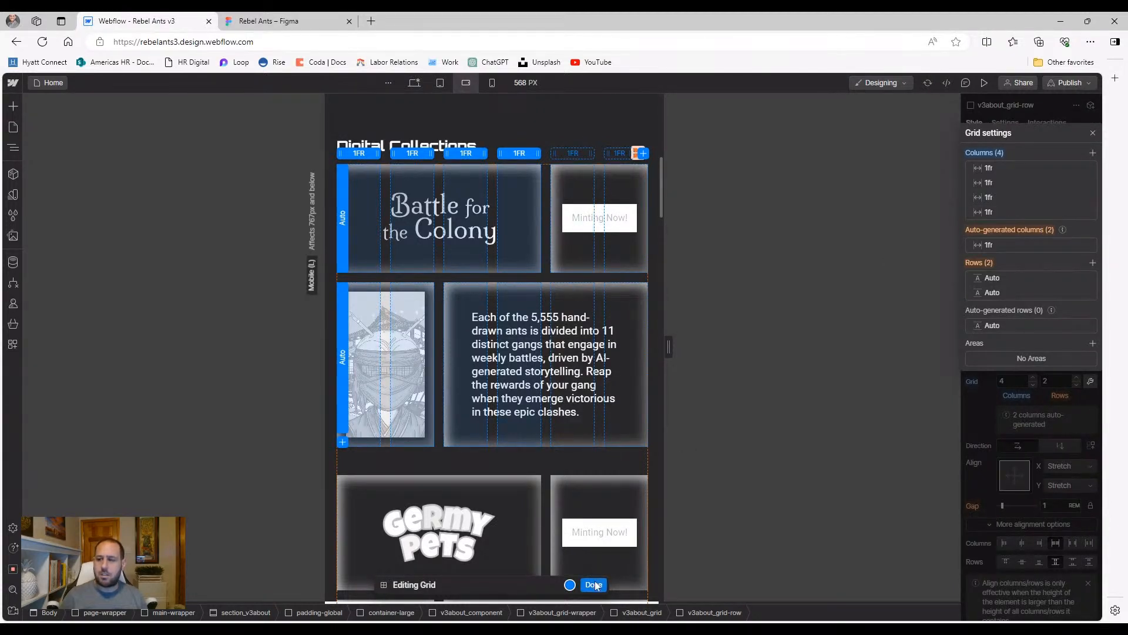
click(1091, 263)
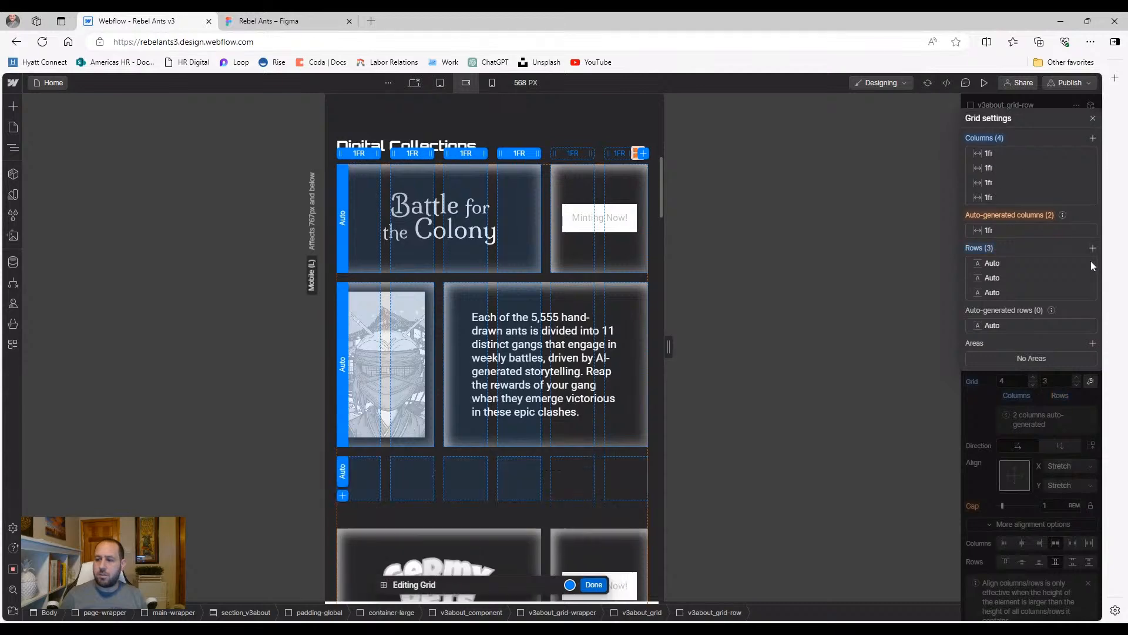
click(594, 584)
Place the Battle for the Colony cell manually at columns 1–4, row 1
click(527, 266)
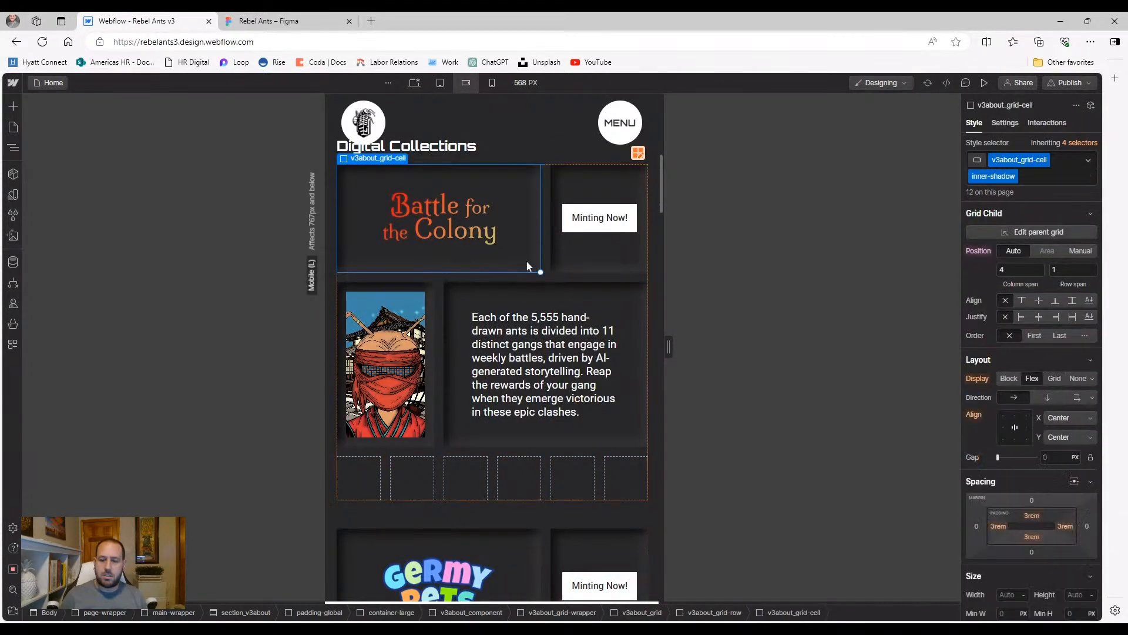
drag(625, 273, 640, 269)
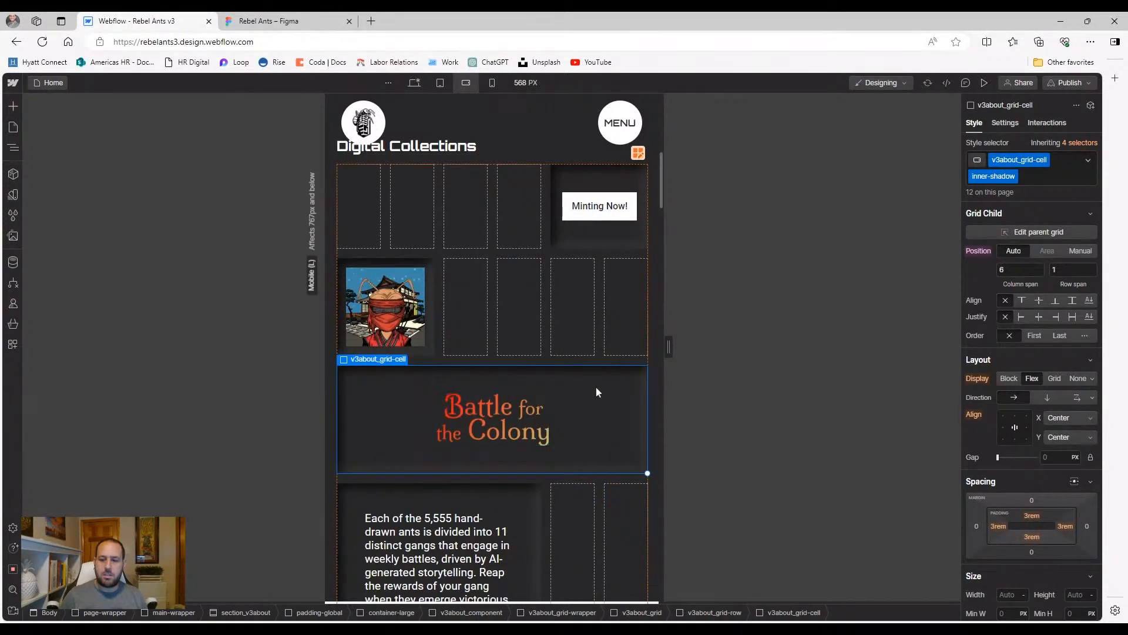
click(561, 239)
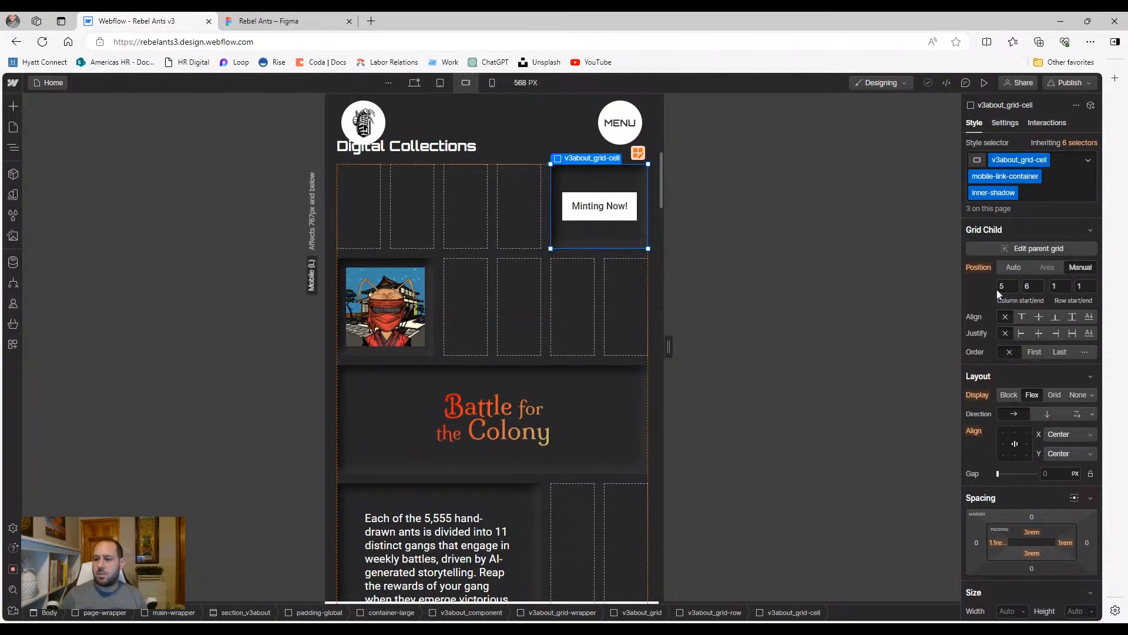
click(633, 390)
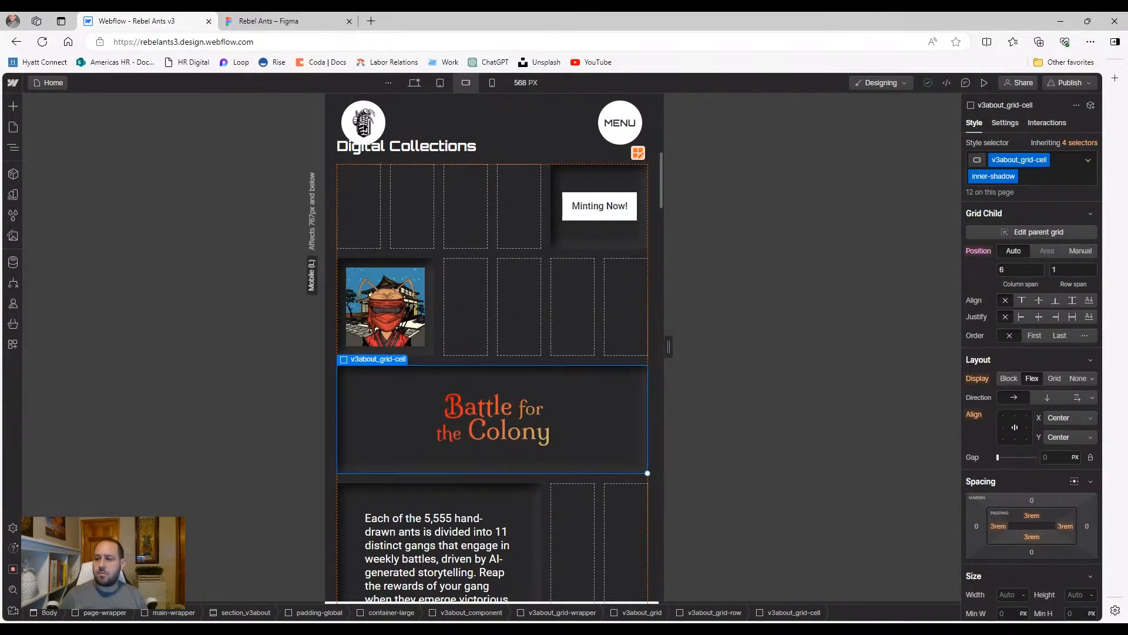
click(1080, 251)
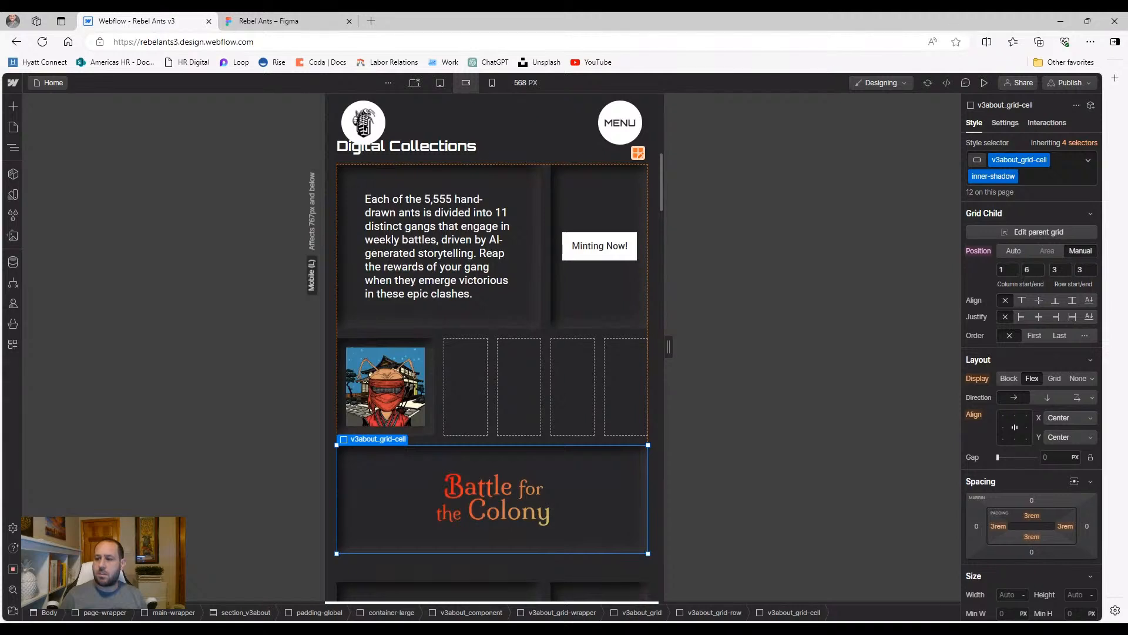
click(1032, 269)
key(Tab)
text(1)
key(Tab)
text(1)
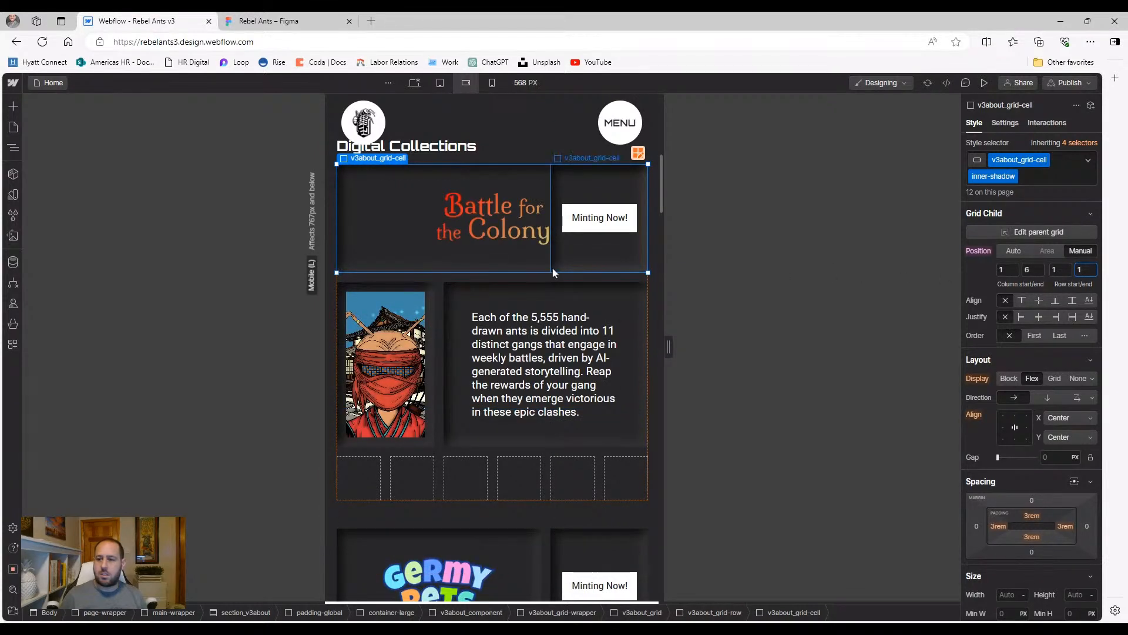
click(1031, 269)
text(4)
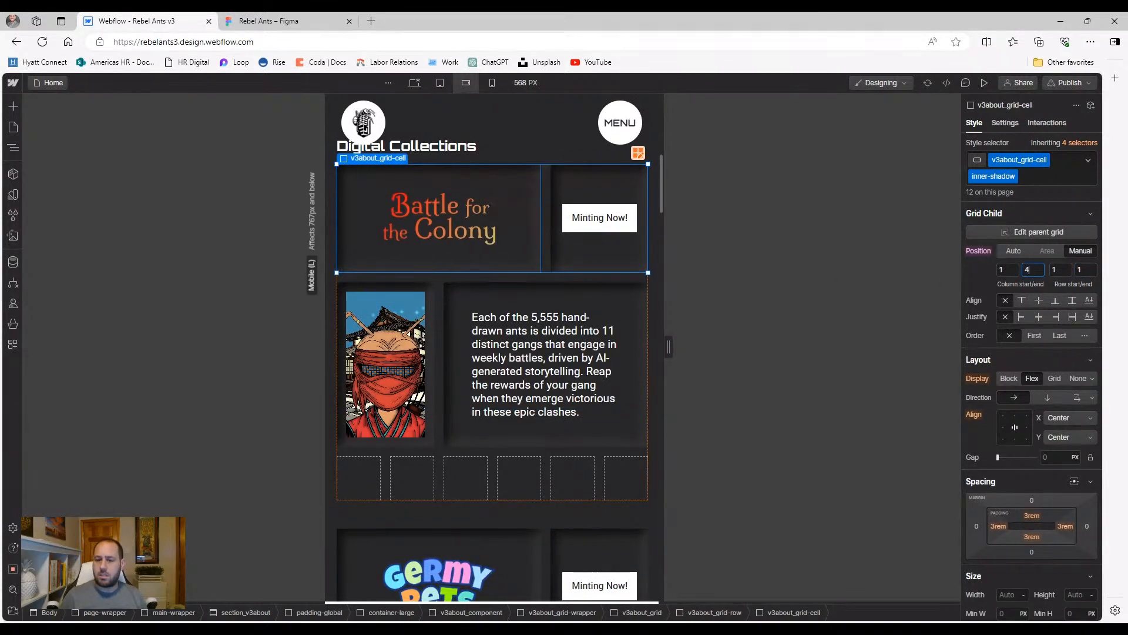
click(600, 262)
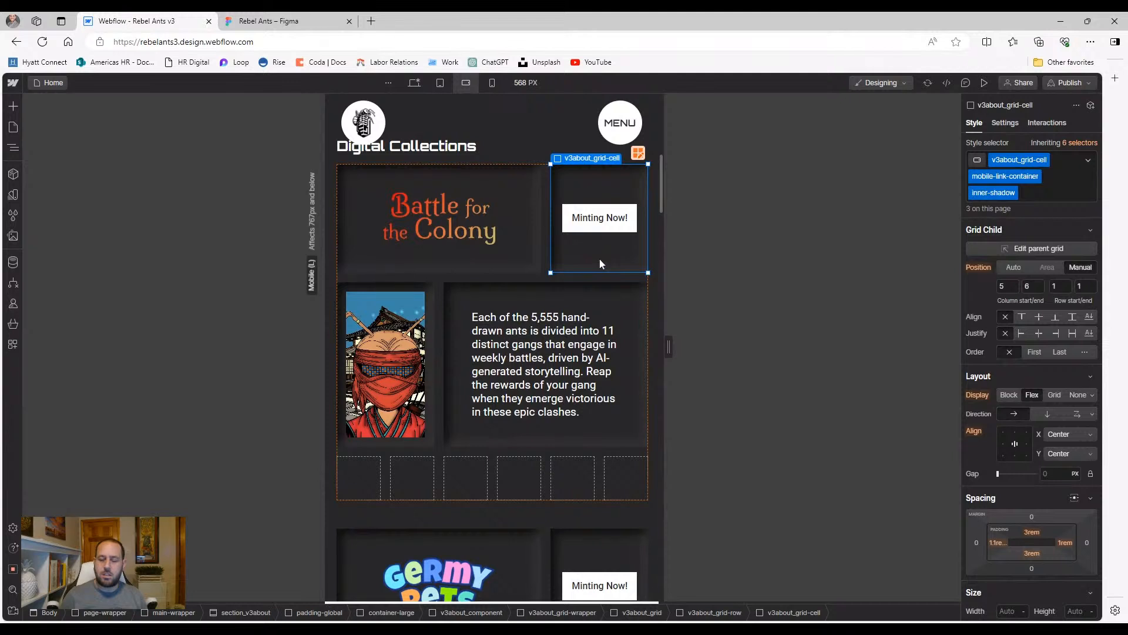
Place the description cell manually in row 3, spanning the full width from column 1
click(613, 302)
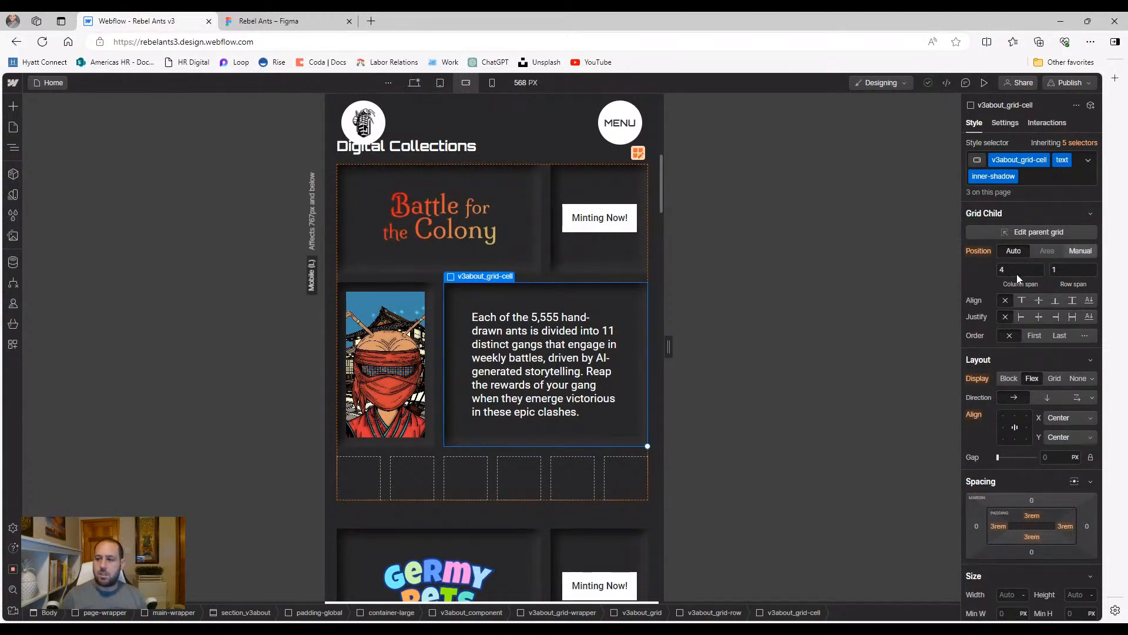
click(1079, 257)
click(1055, 270)
text(3)
key(Tab)
text(3)
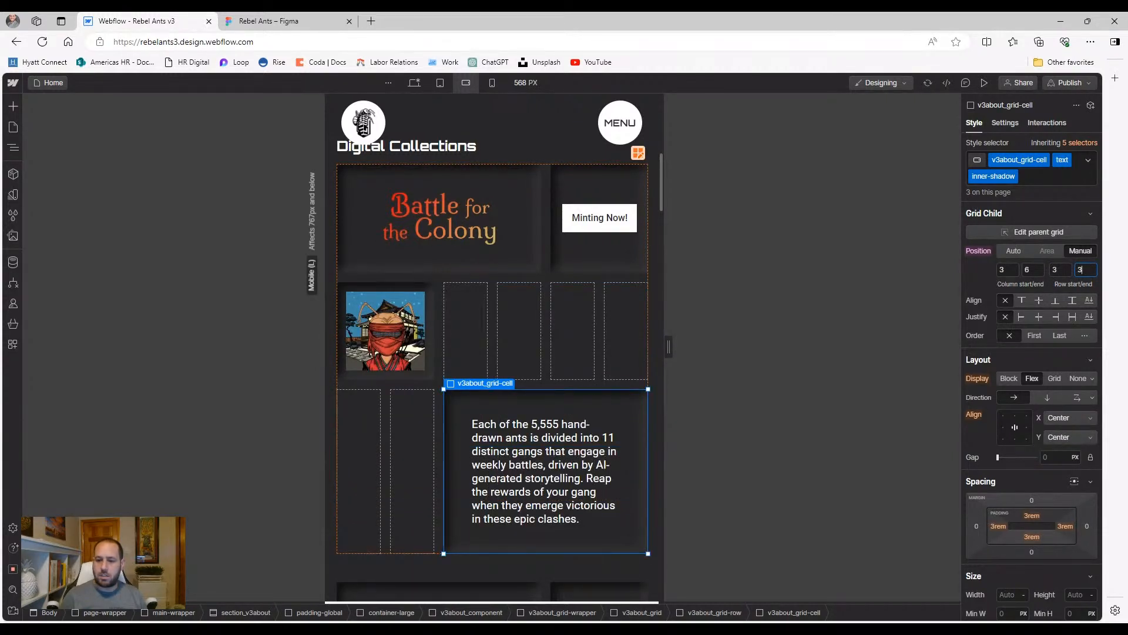
click(1005, 270)
text(1)
key(Return)
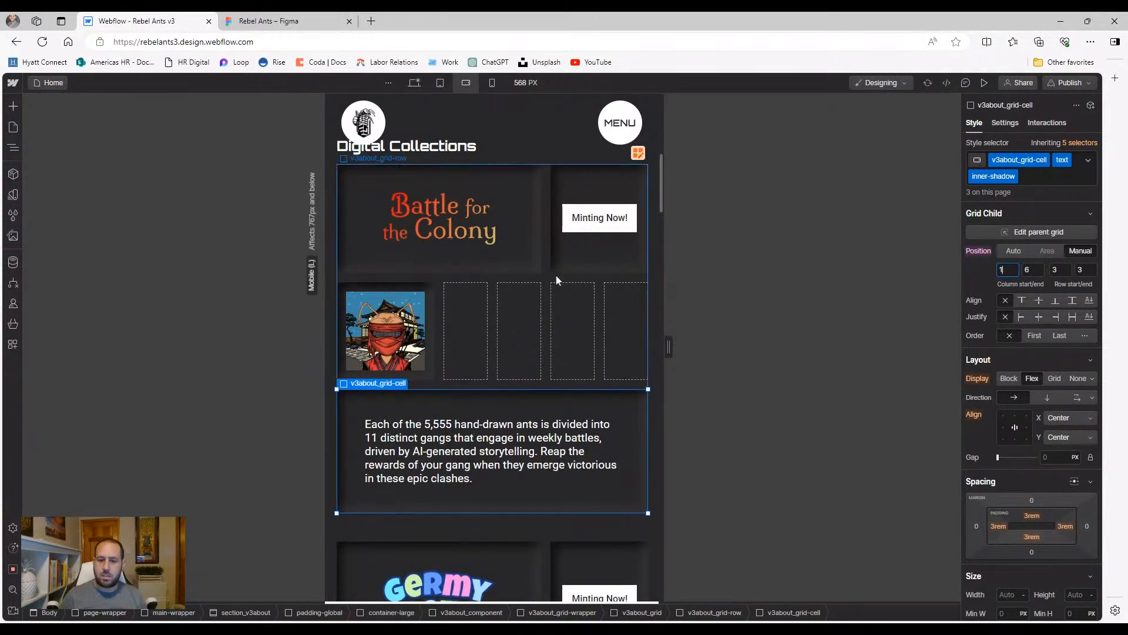
click(432, 306)
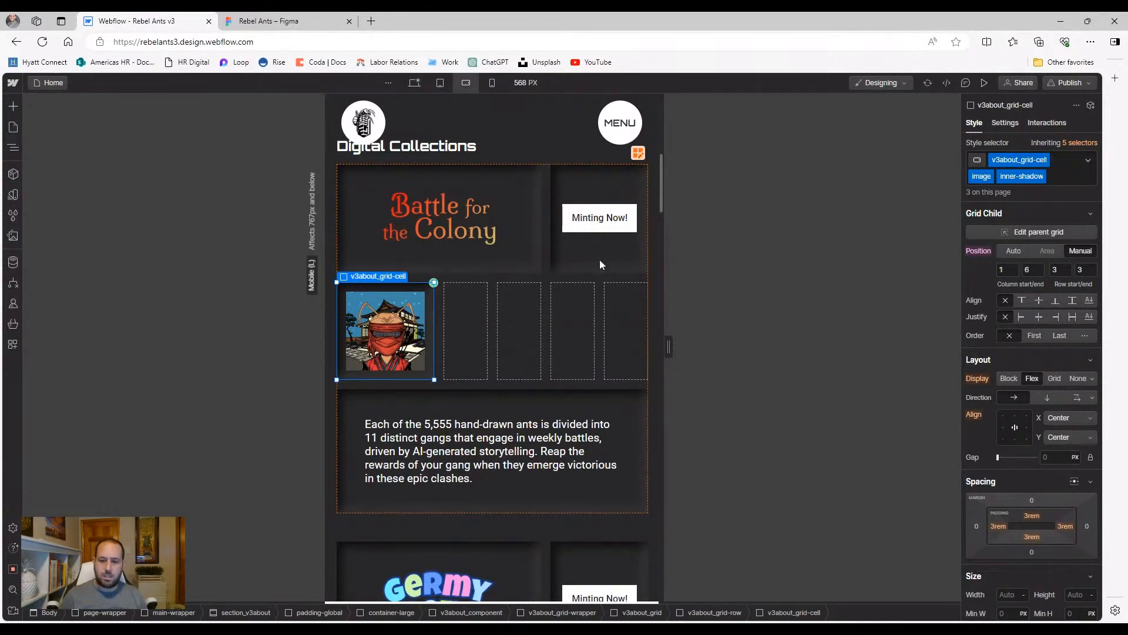
click(596, 266)
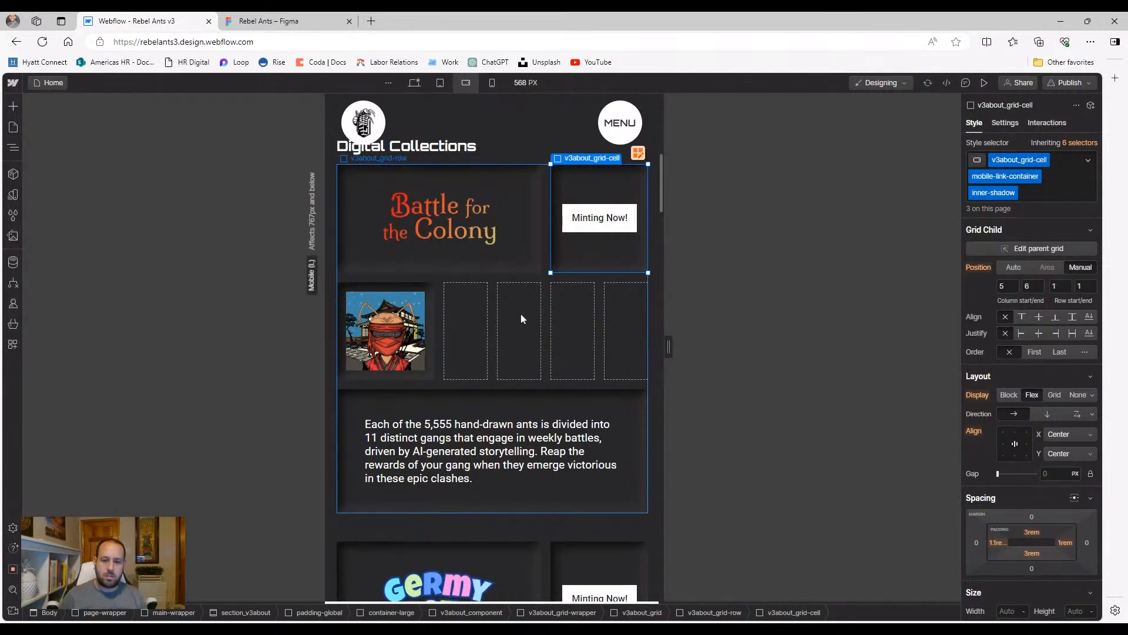
click(431, 290)
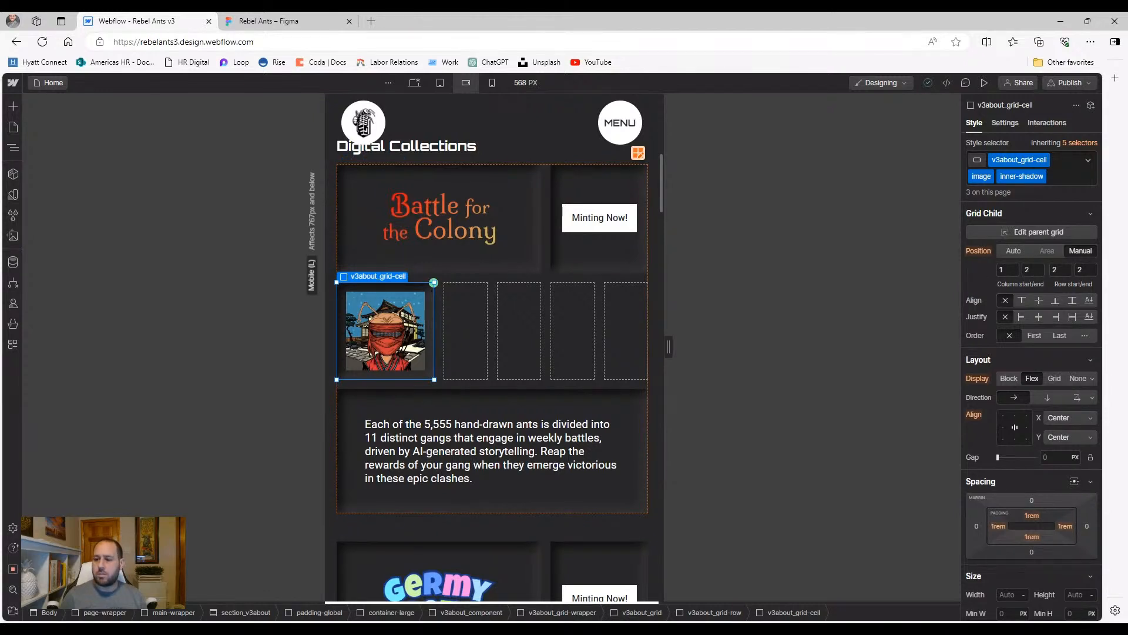
click(1026, 271)
text(3)
key(Return)
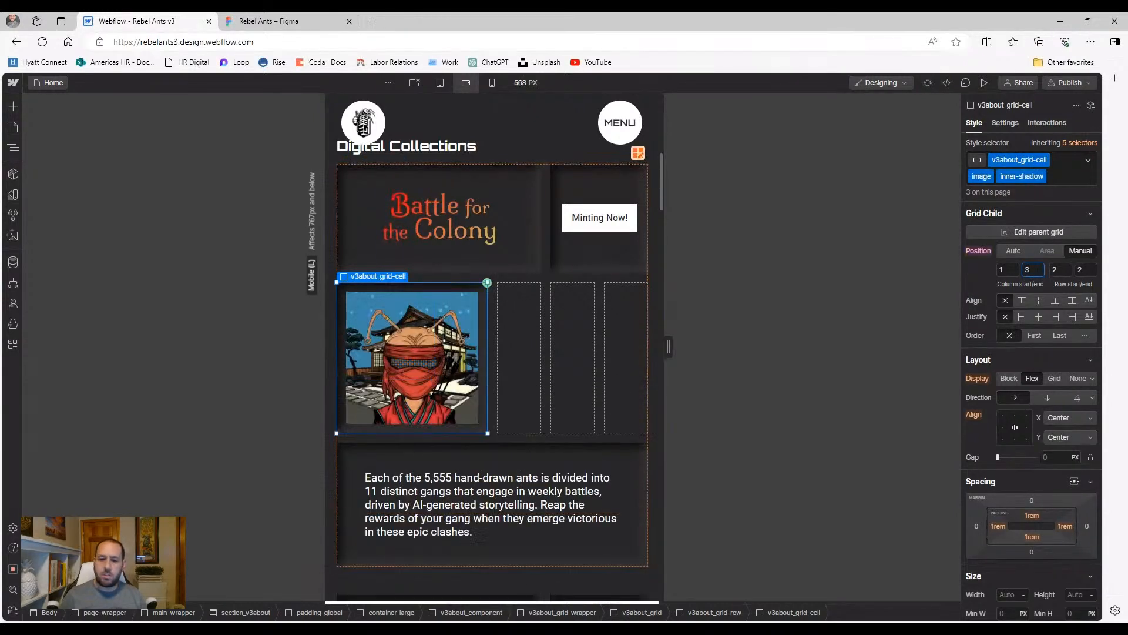
click(621, 266)
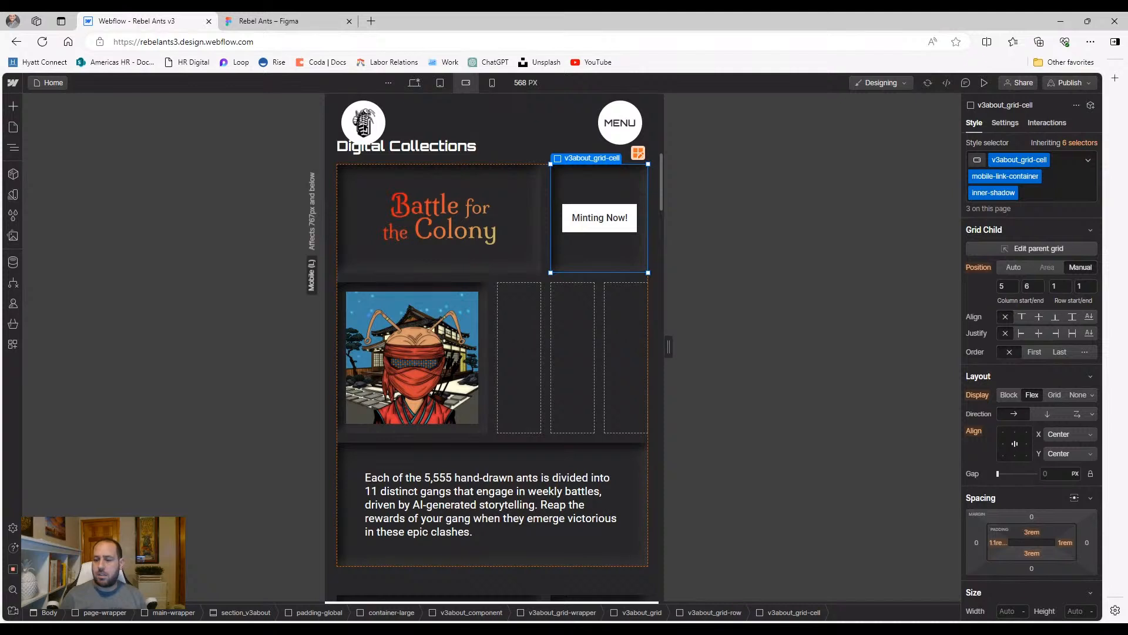
click(1059, 286)
text(2)
key(Tab)
text(2)
click(1004, 286)
text(4)
key(Return)
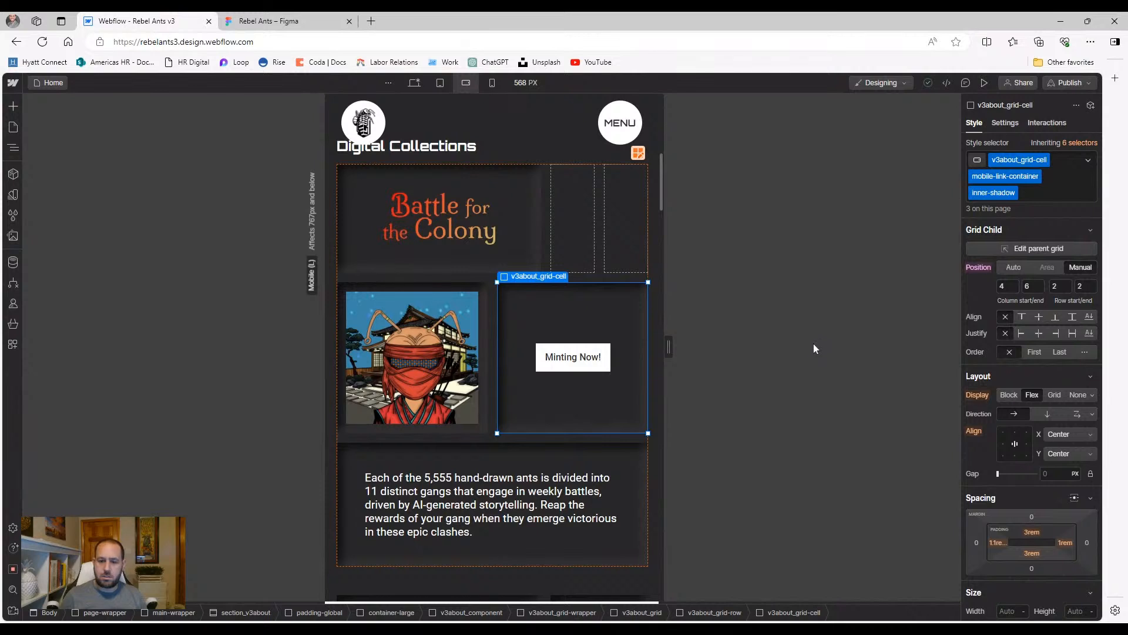
click(617, 443)
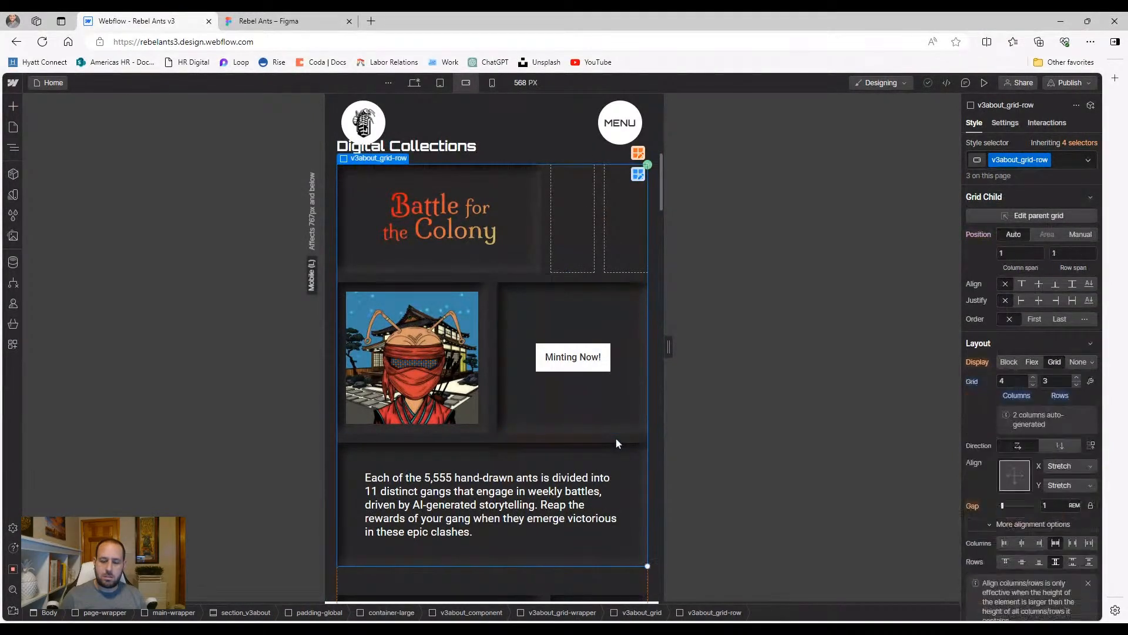
click(537, 259)
click(1029, 269)
text(6)
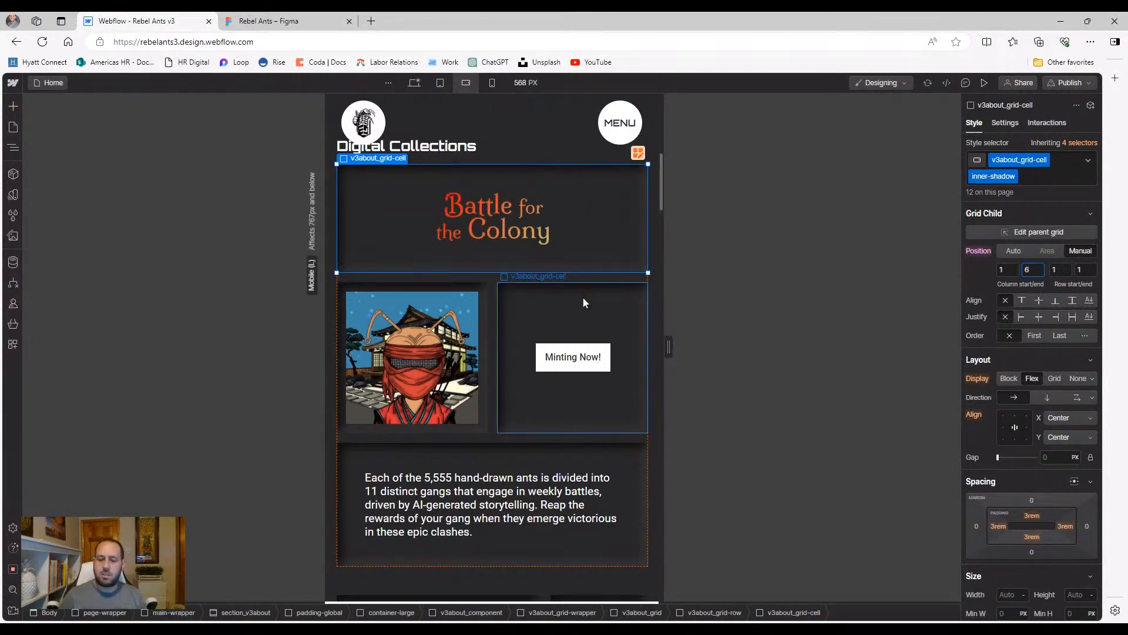
click(493, 319)
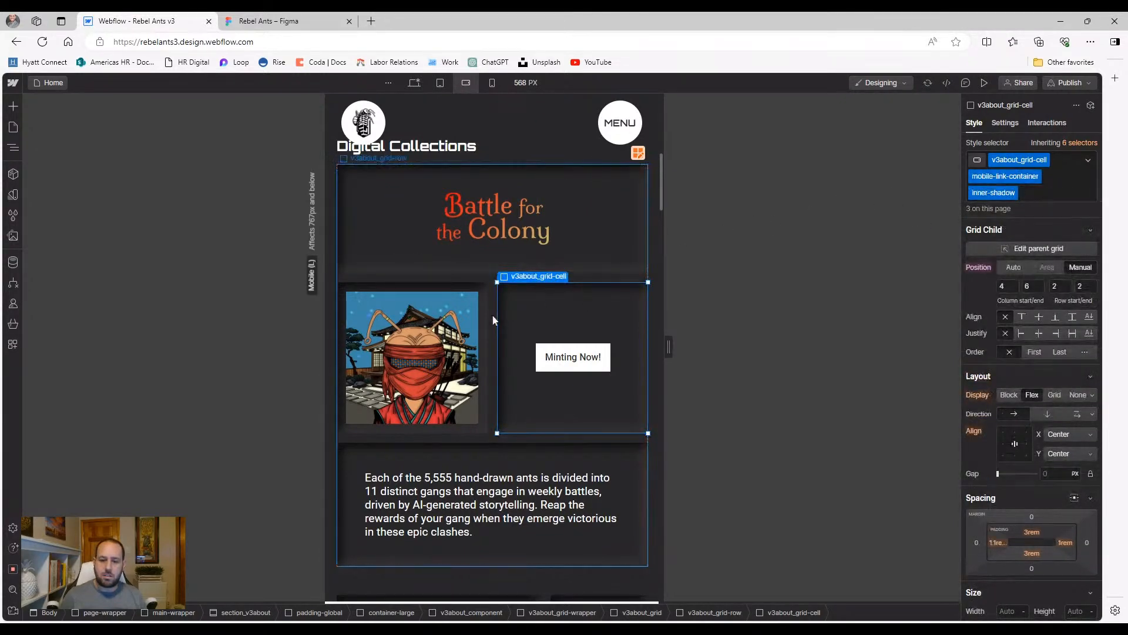
click(512, 318)
key(shift+p)
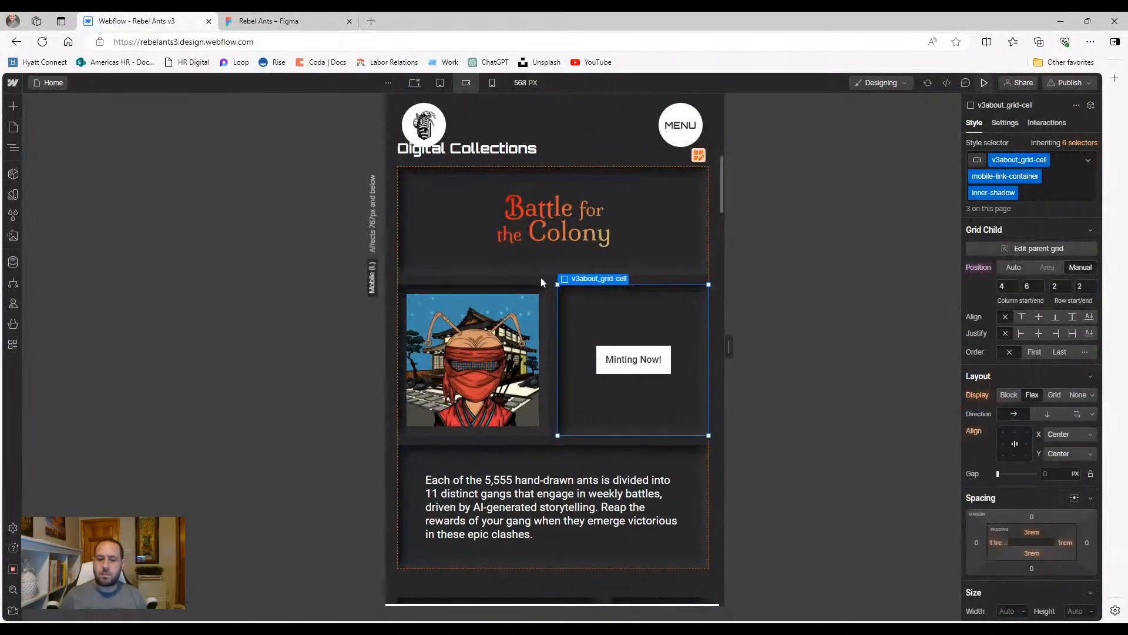
click(985, 84)
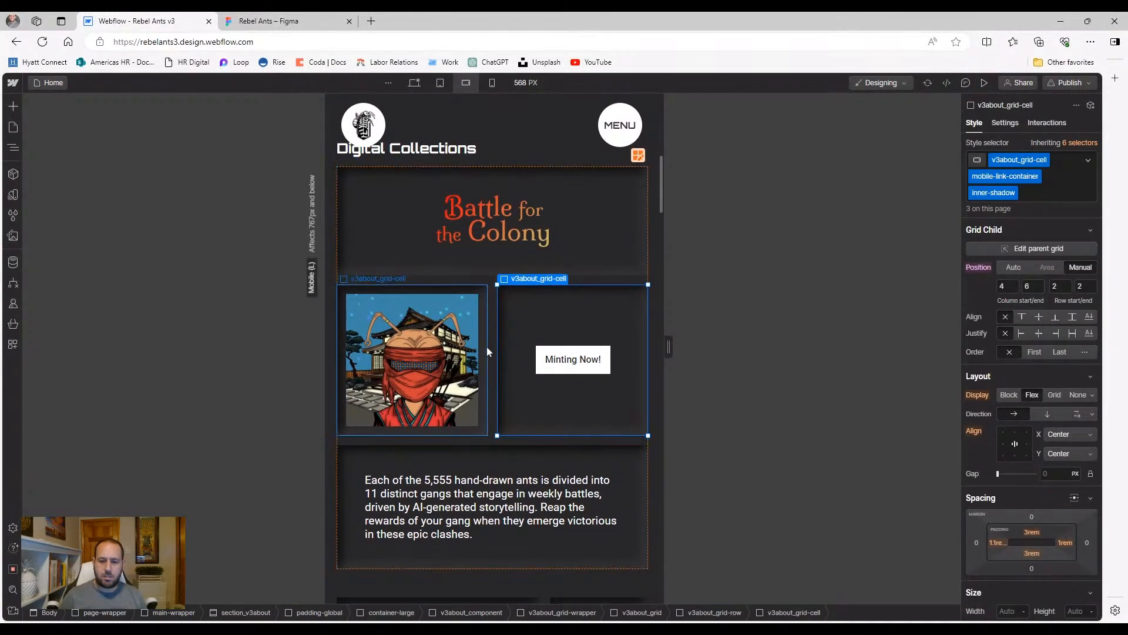
click(457, 342)
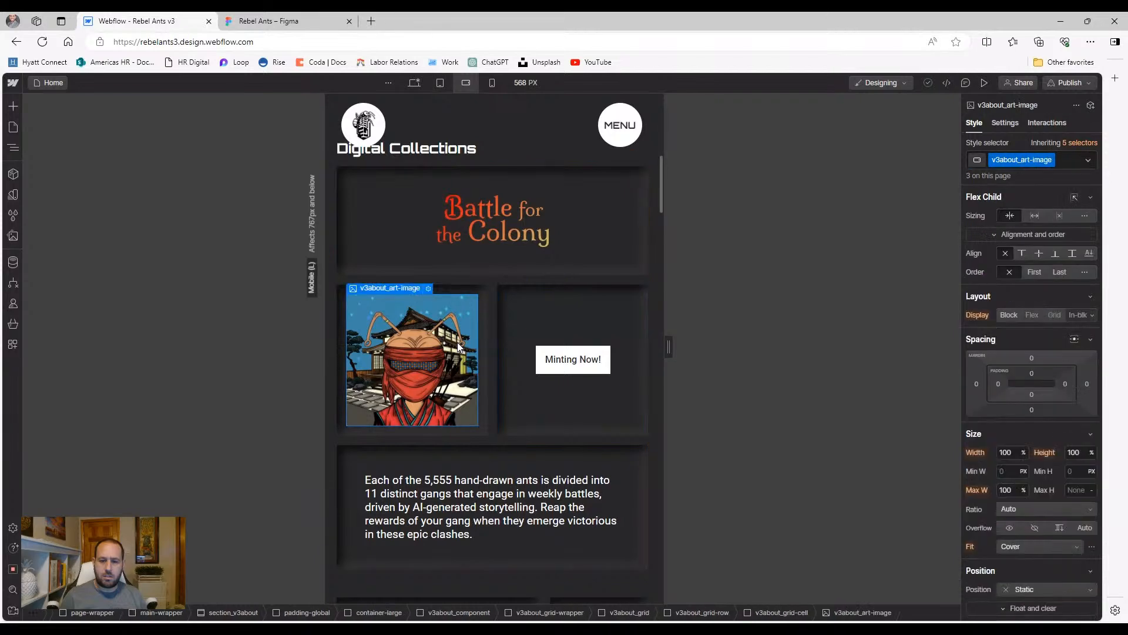
click(485, 352)
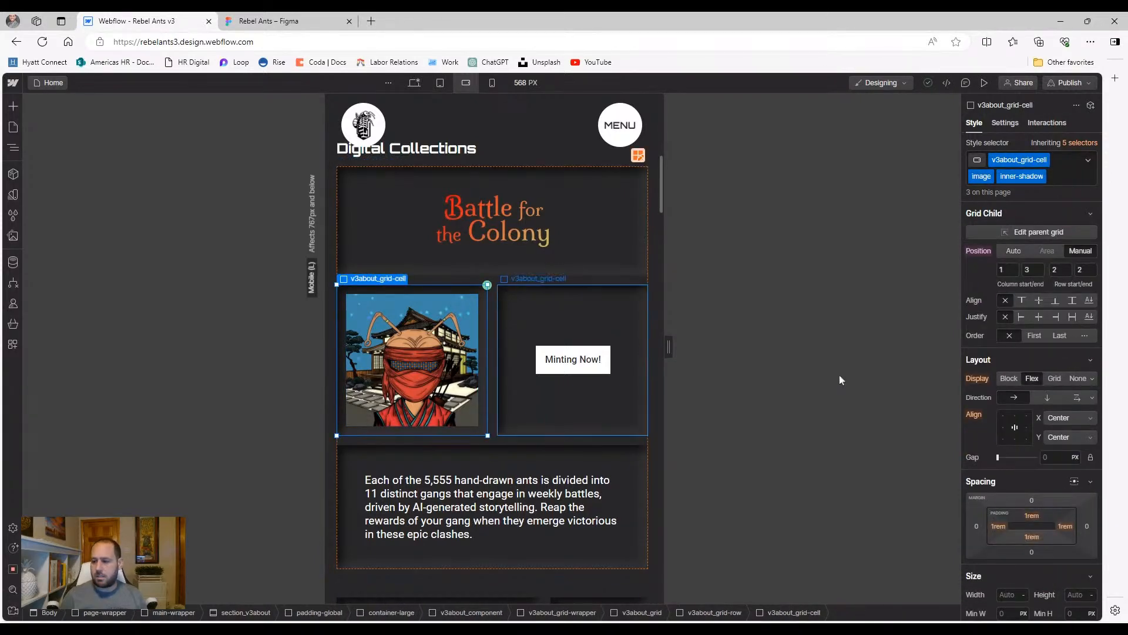
scroll(998, 462, down, 1)
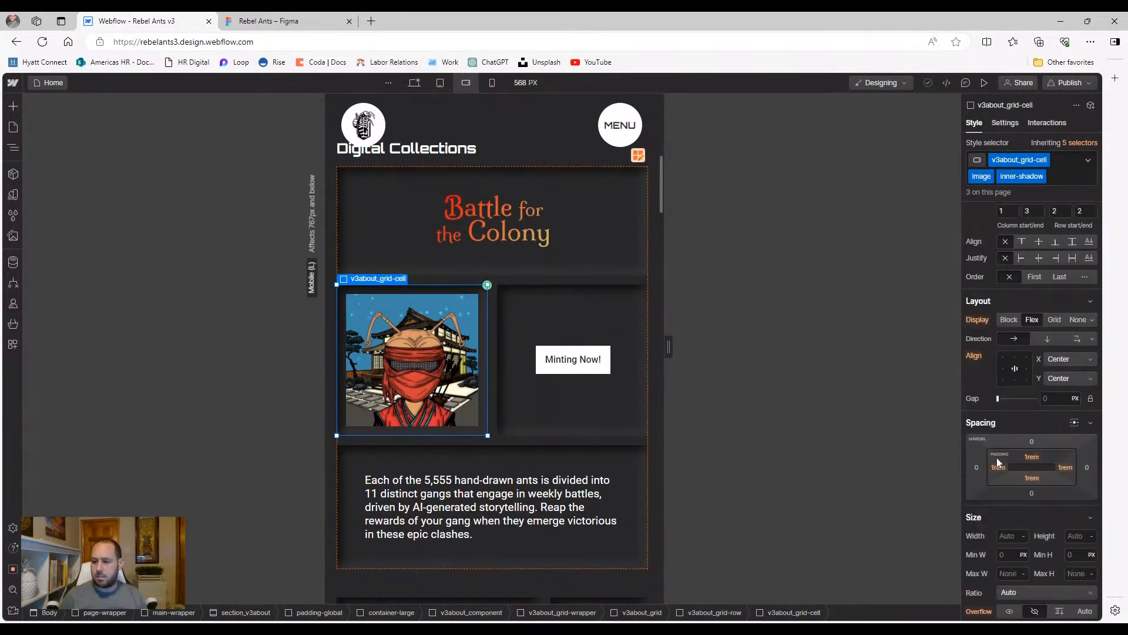
click(504, 363)
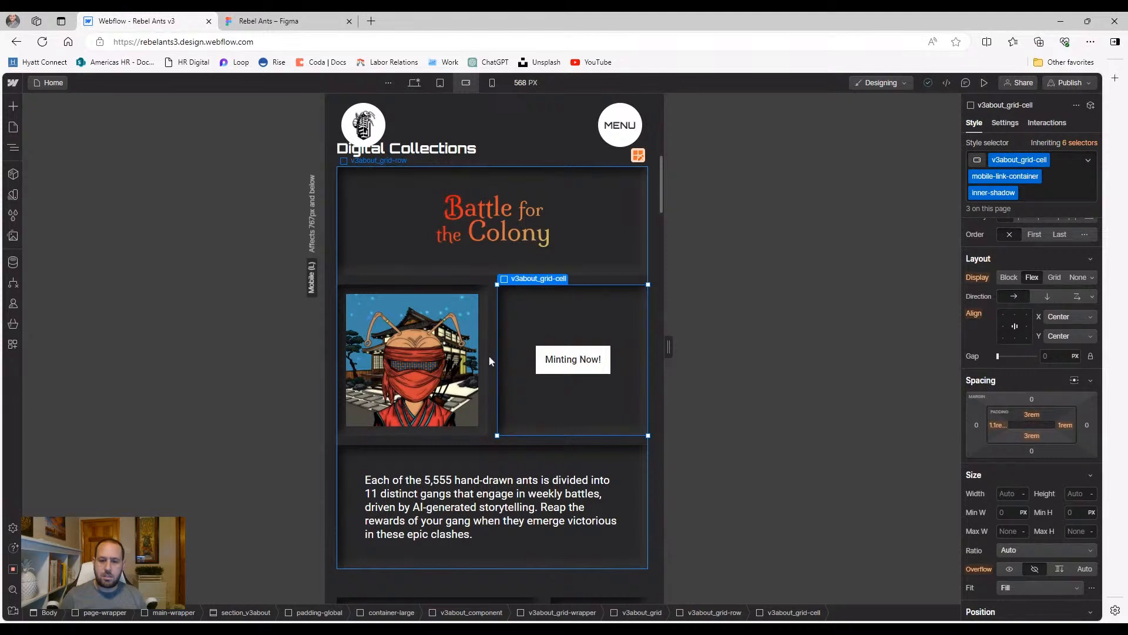
click(489, 356)
click(503, 352)
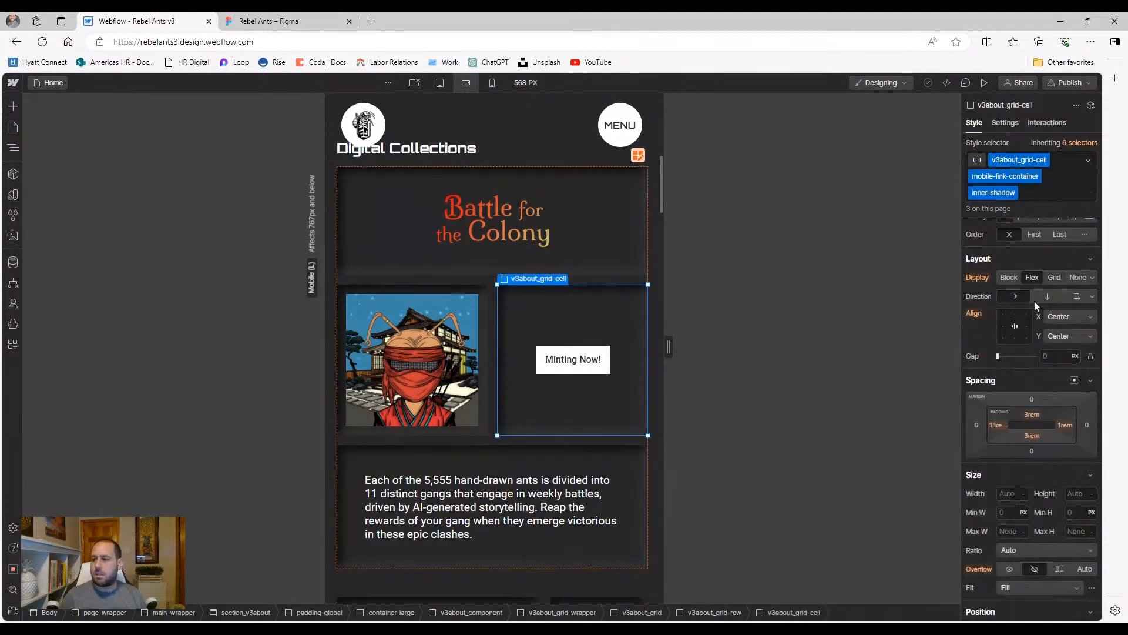
click(493, 322)
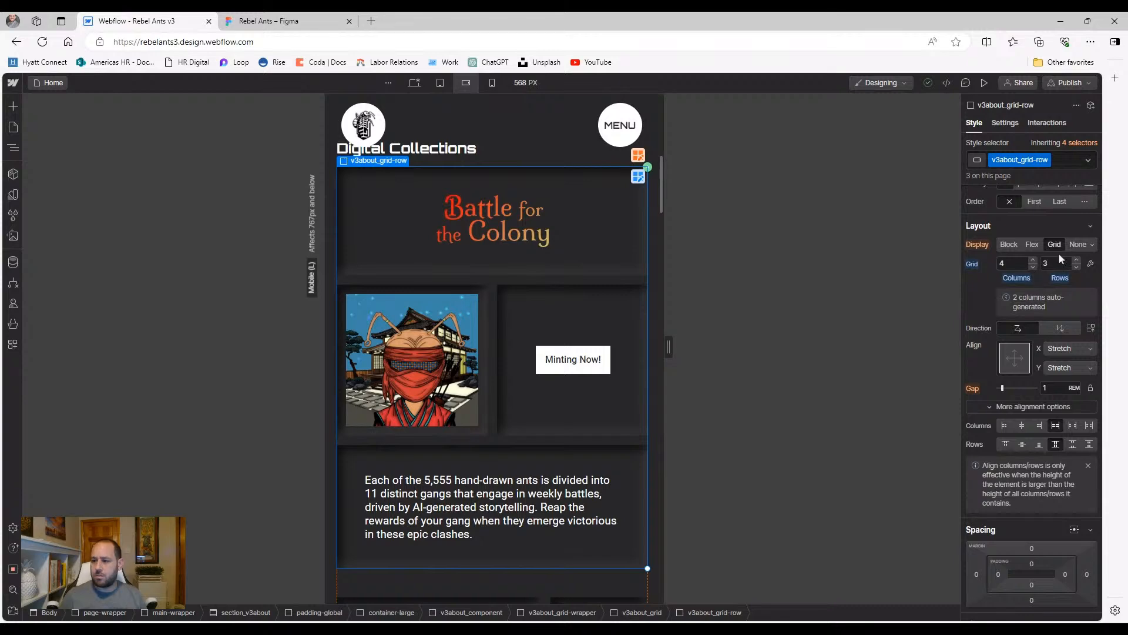
scroll(1027, 297, up, 2)
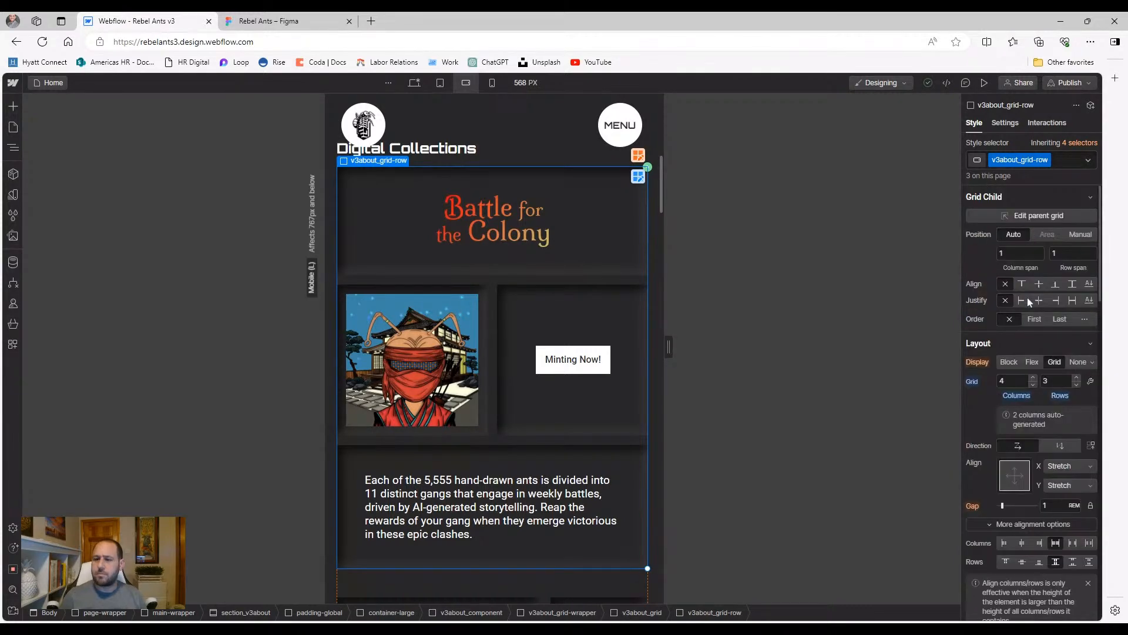
click(638, 176)
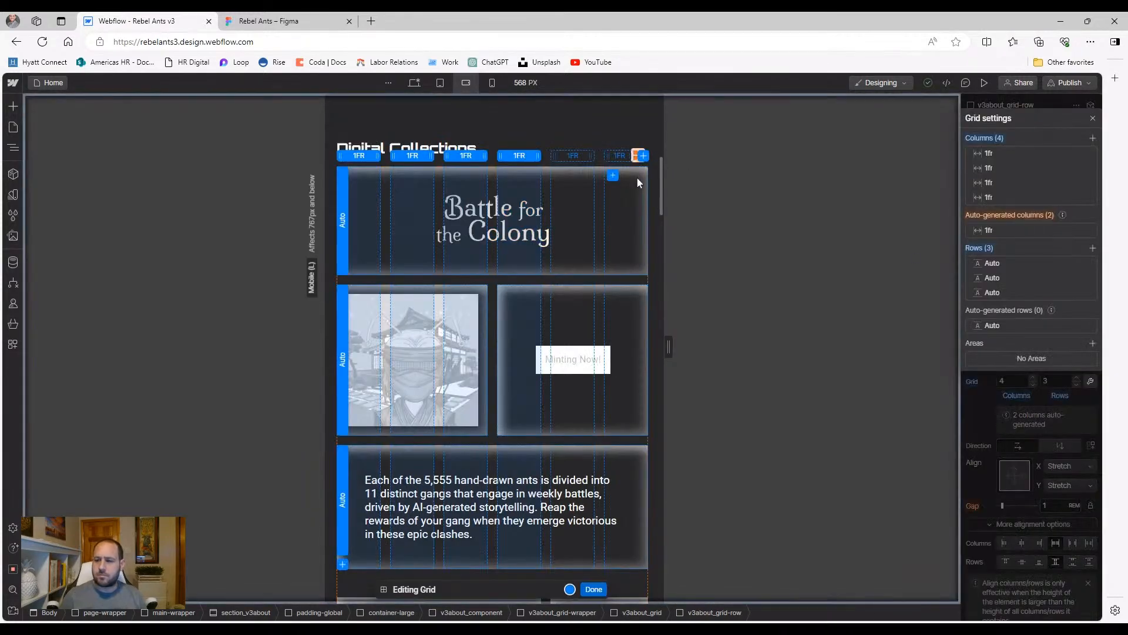
click(981, 278)
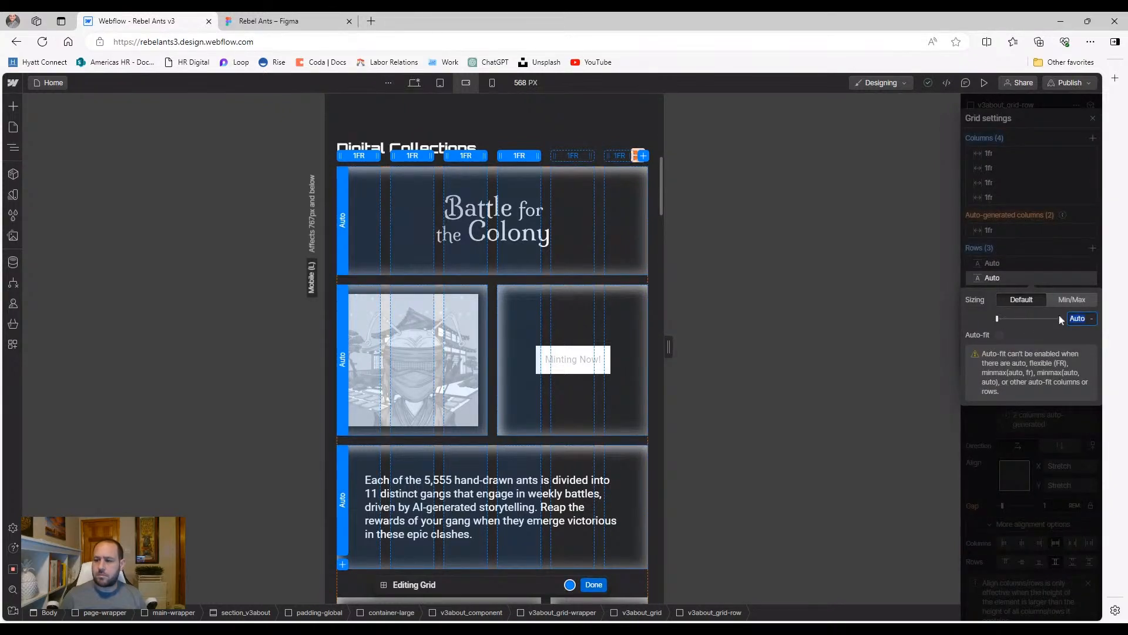
click(1071, 301)
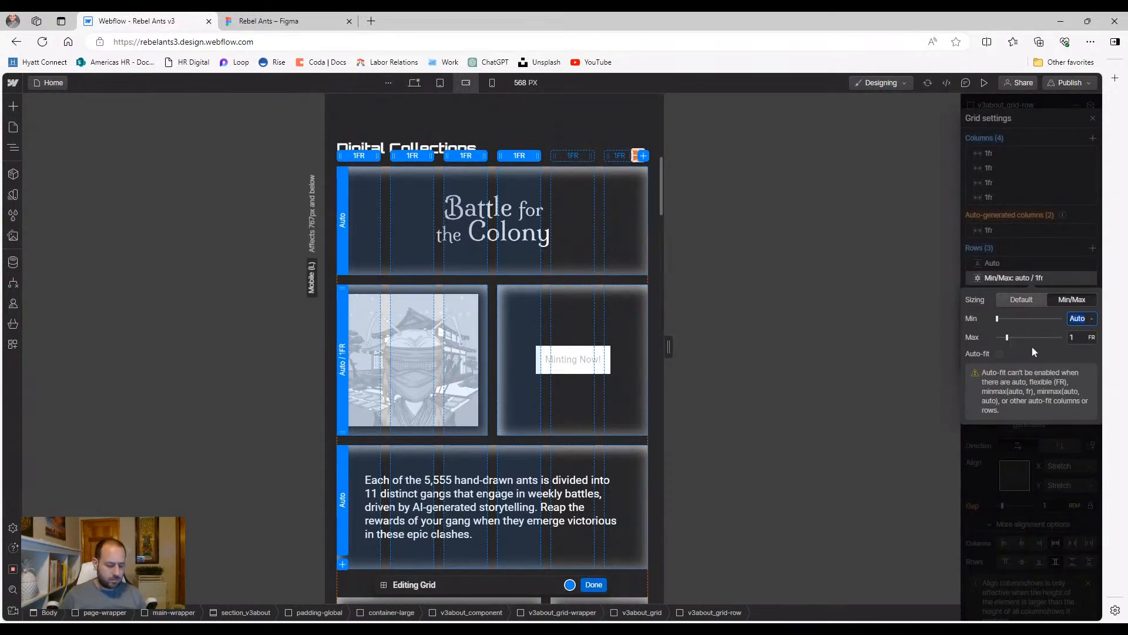
text(5)
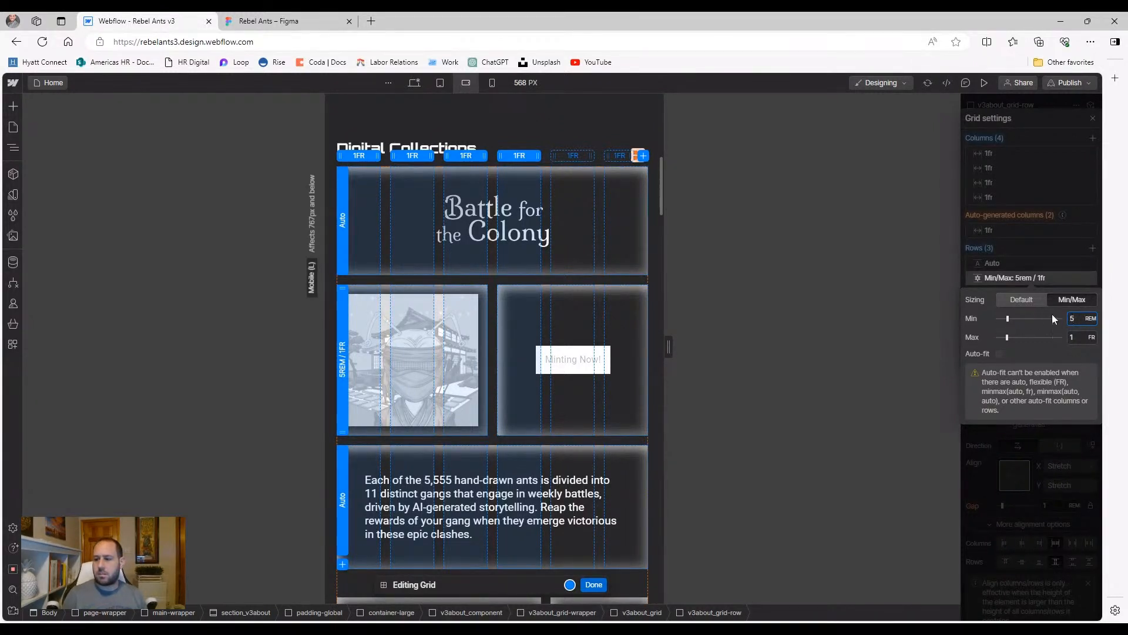
drag(1076, 319, 1062, 330)
text(1)
key(Tab)
text(5rem)
key(Return)
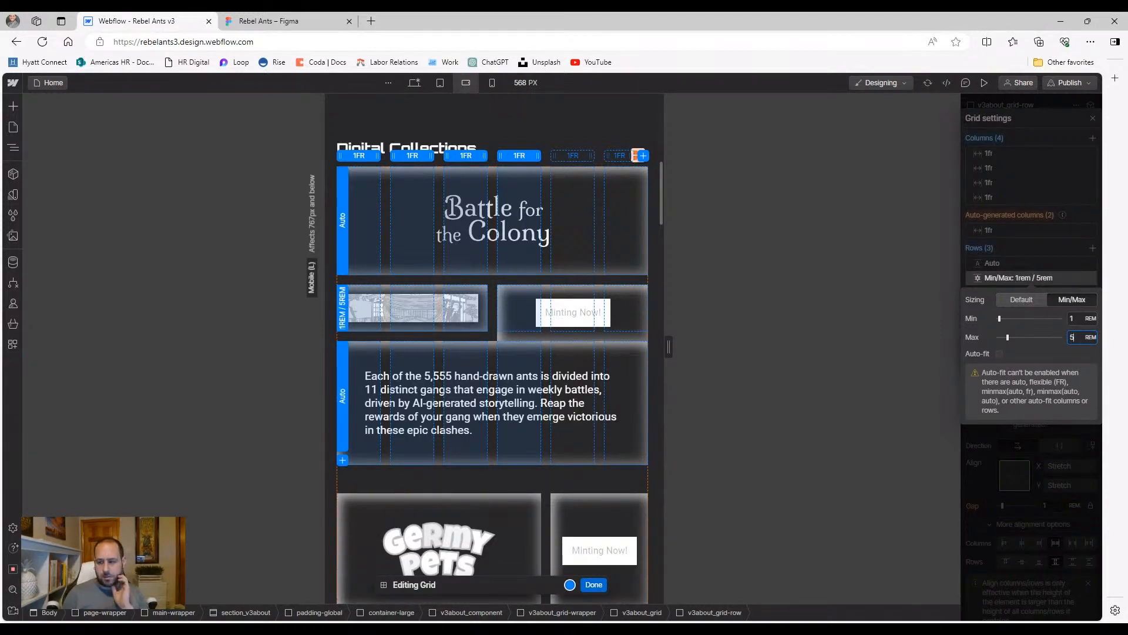
text(17.5)
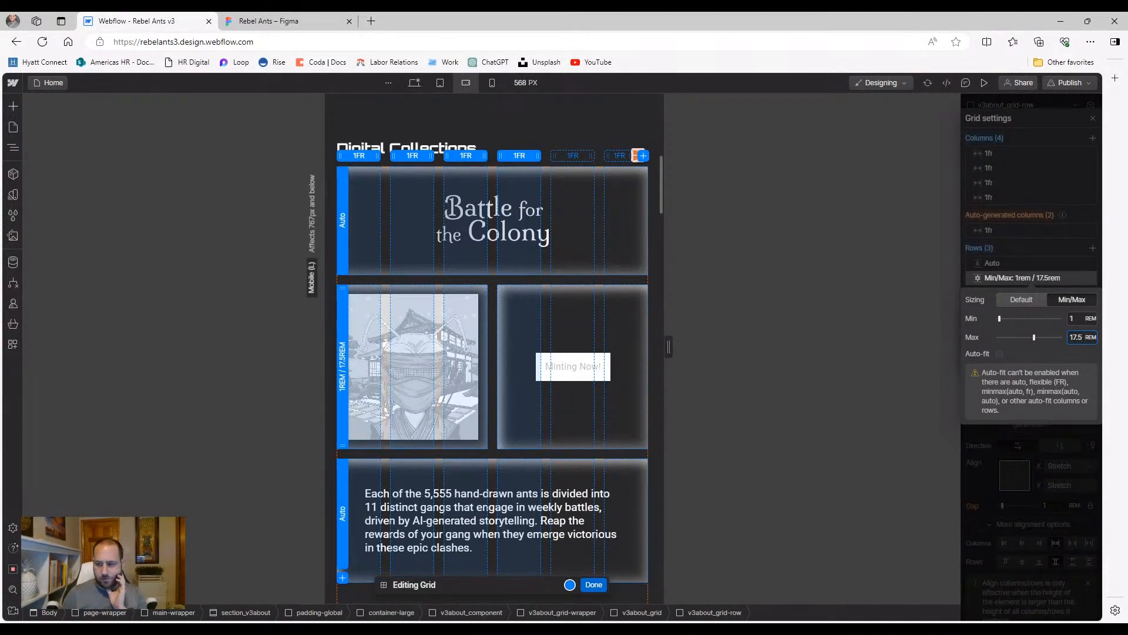
text(15)
key(Return)
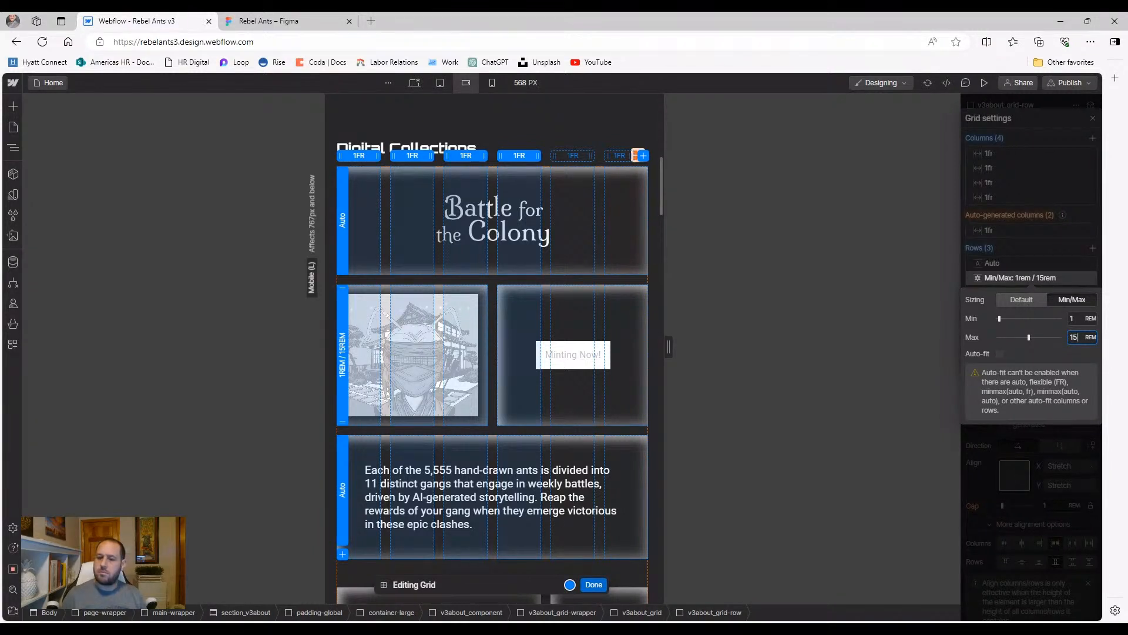
click(590, 585)
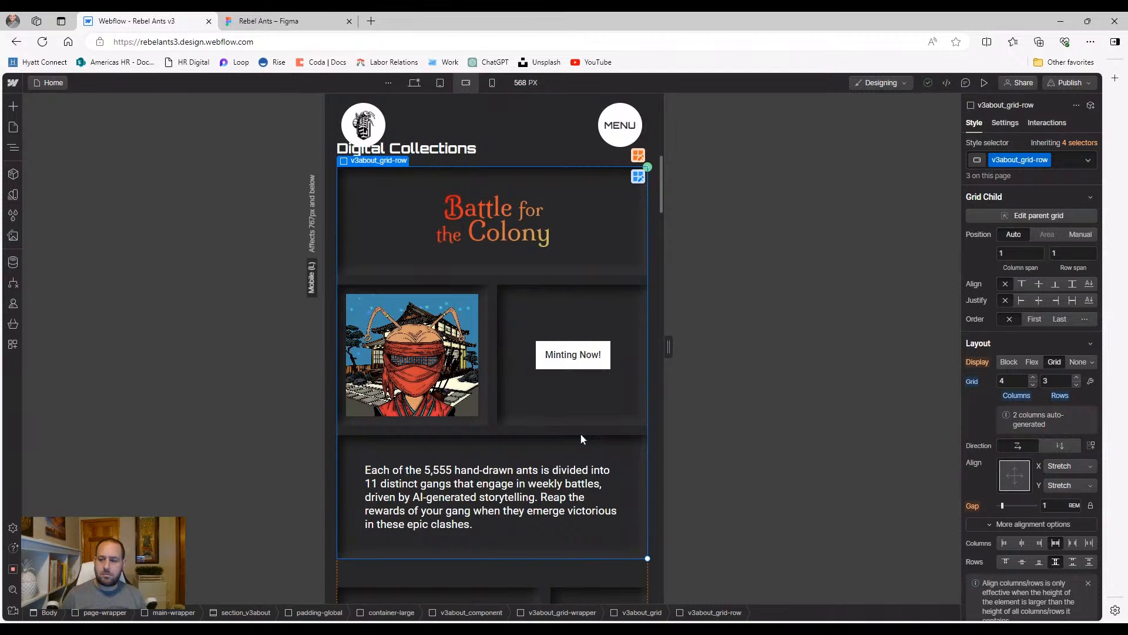
click(638, 177)
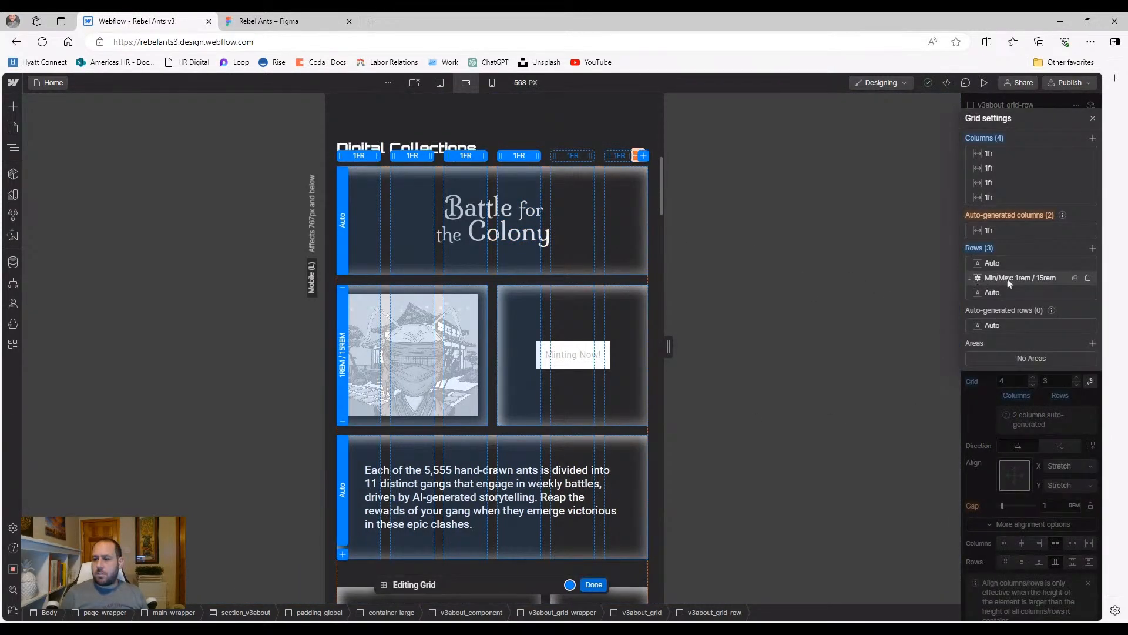
click(976, 277)
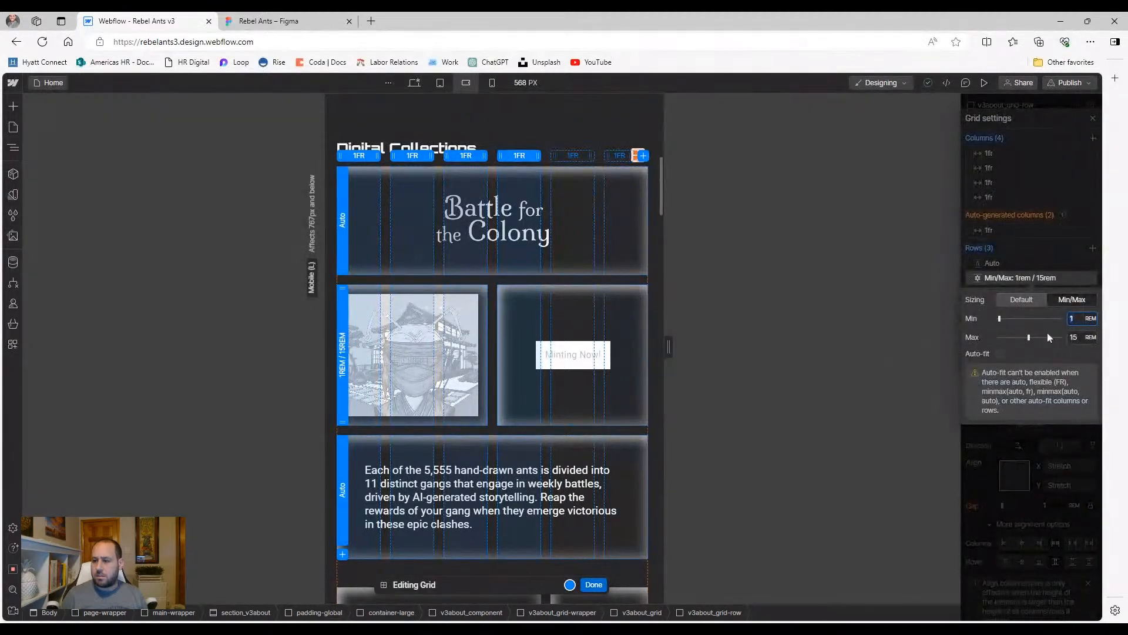
click(1022, 300)
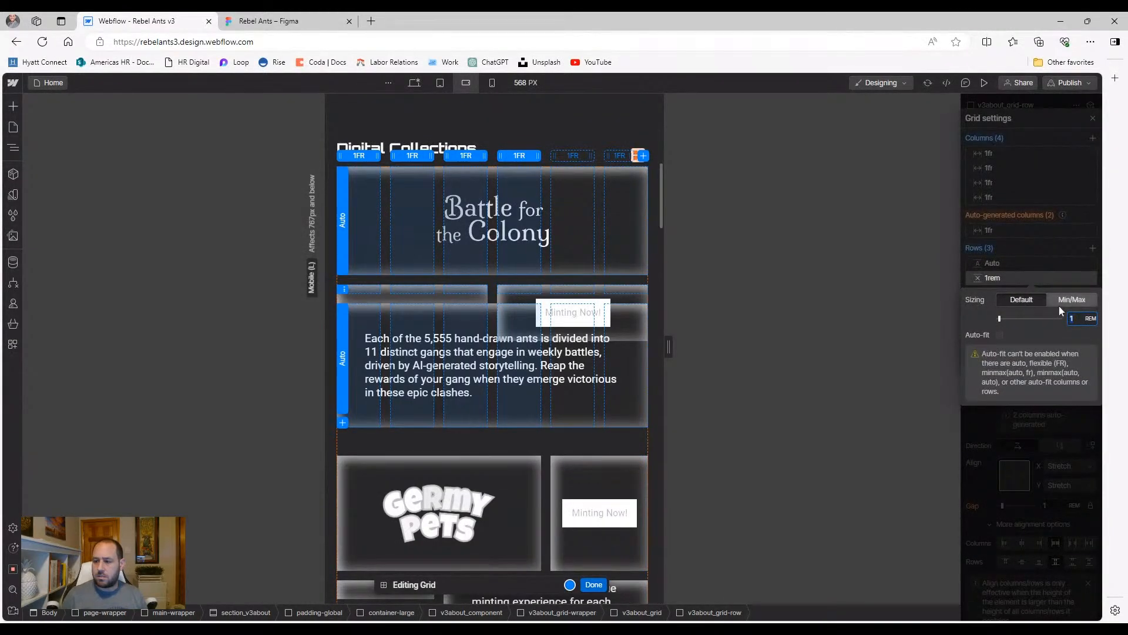
text(auto)
key(Return)
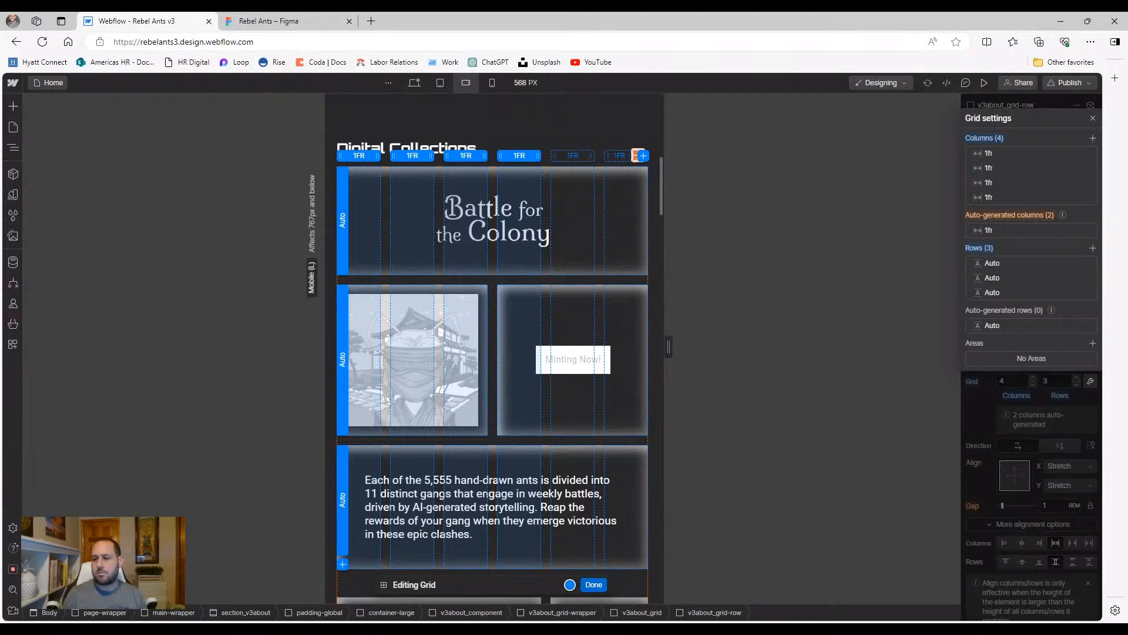
click(593, 585)
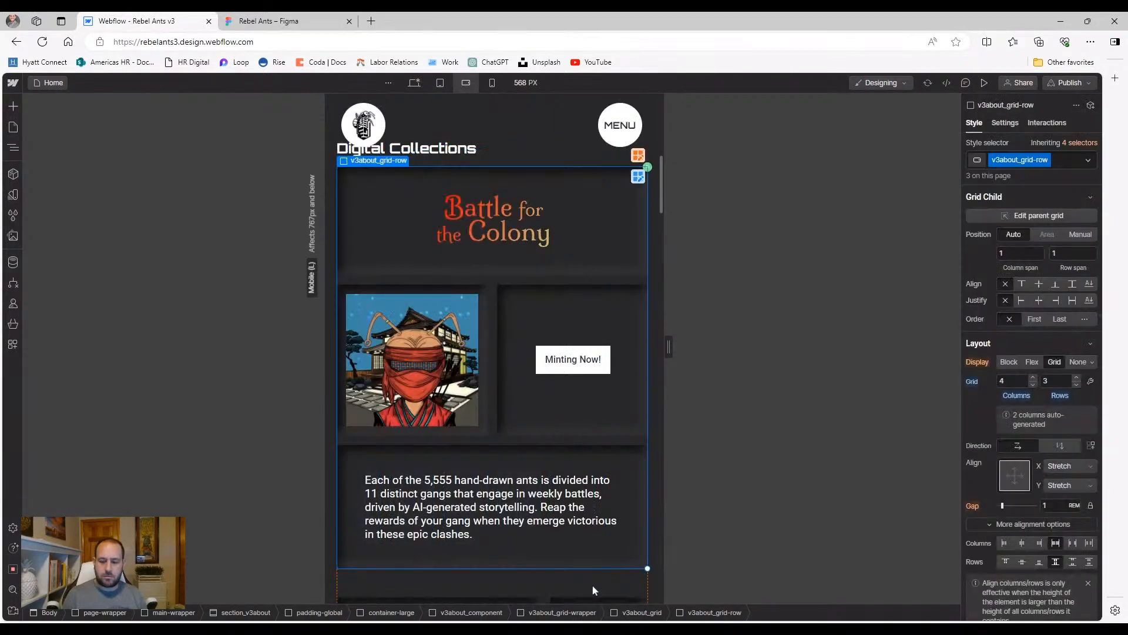
click(585, 421)
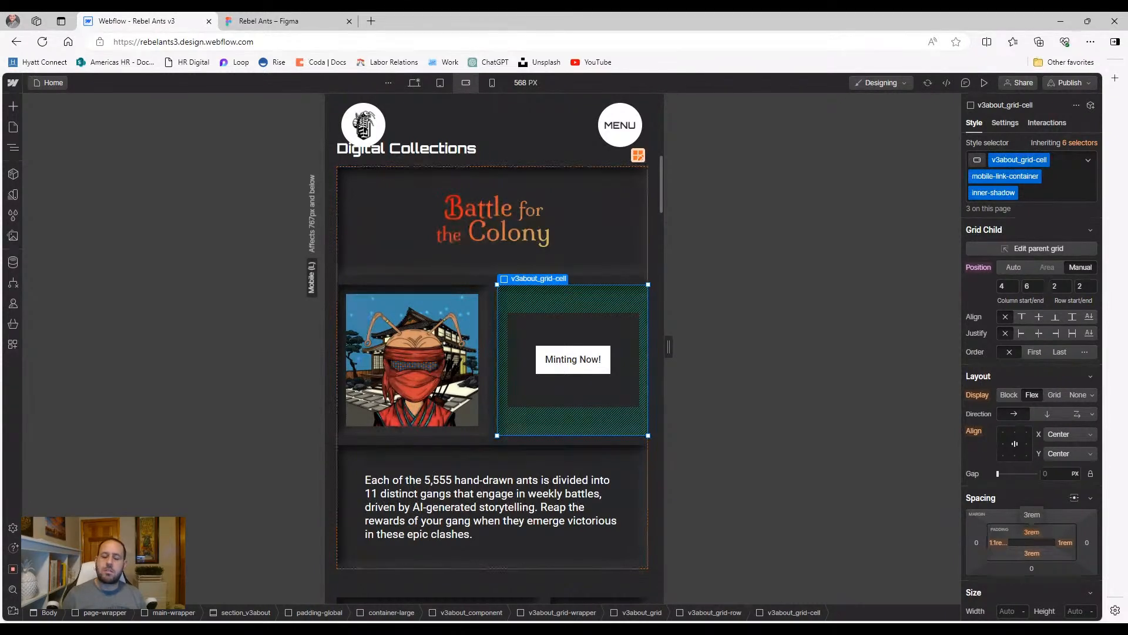
drag(1032, 532, 1037, 546)
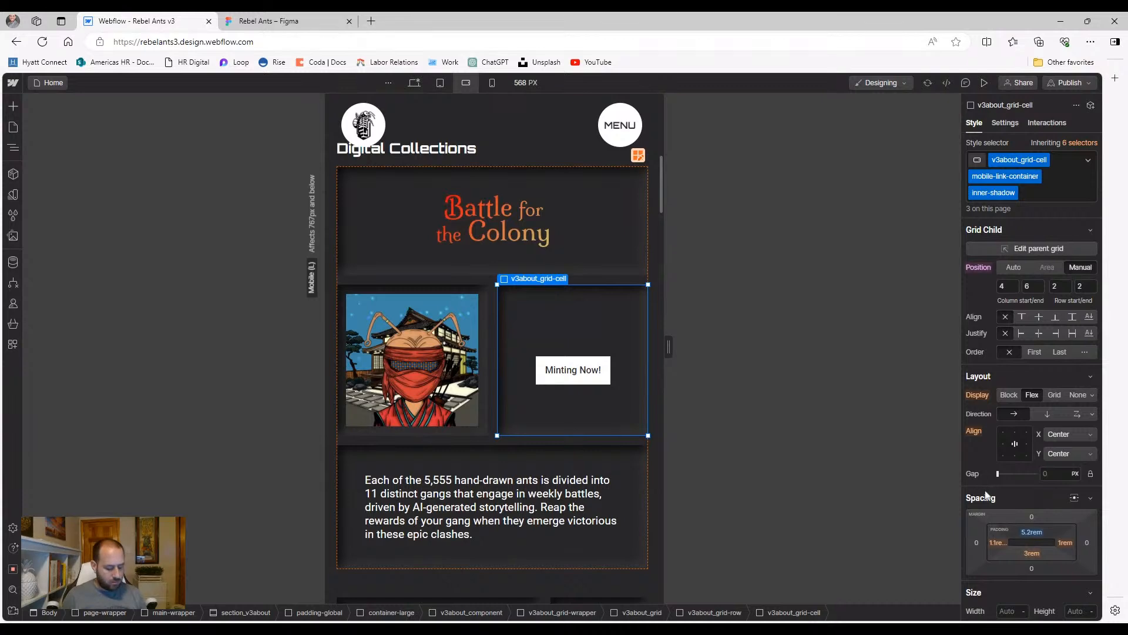
key(ctrl+z)
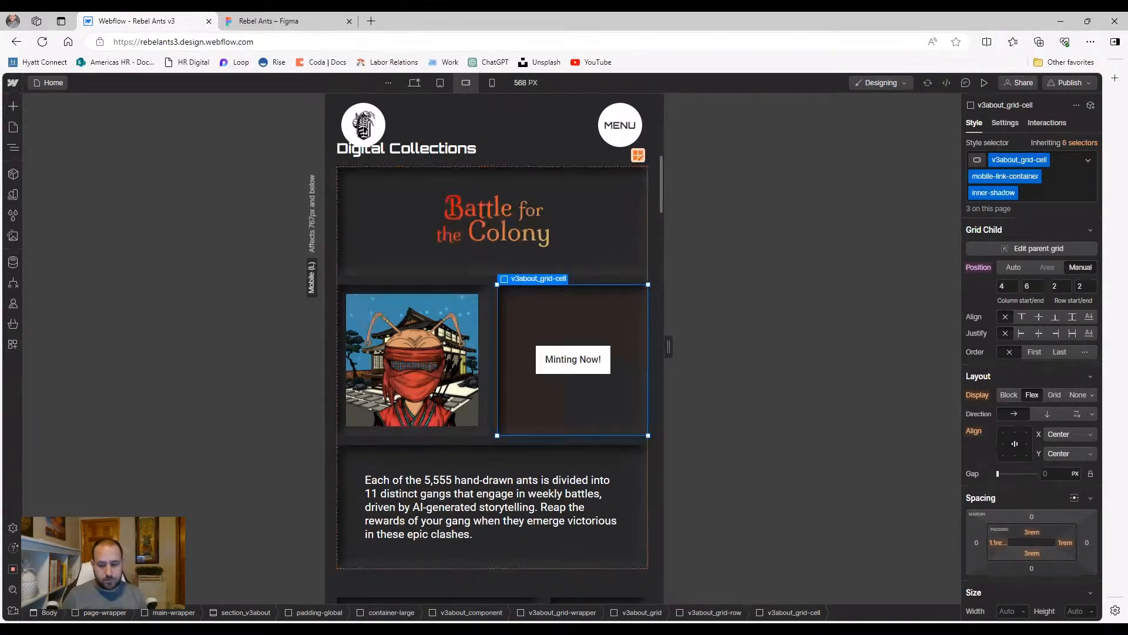
scroll(599, 476, down, 4)
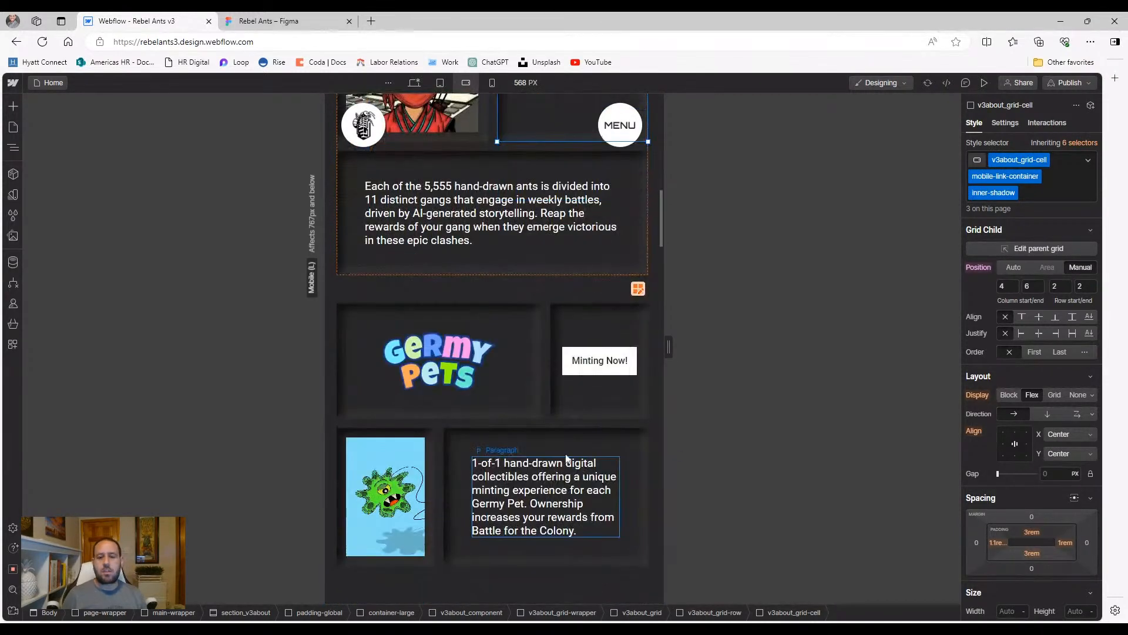
scroll(561, 453, up, 6)
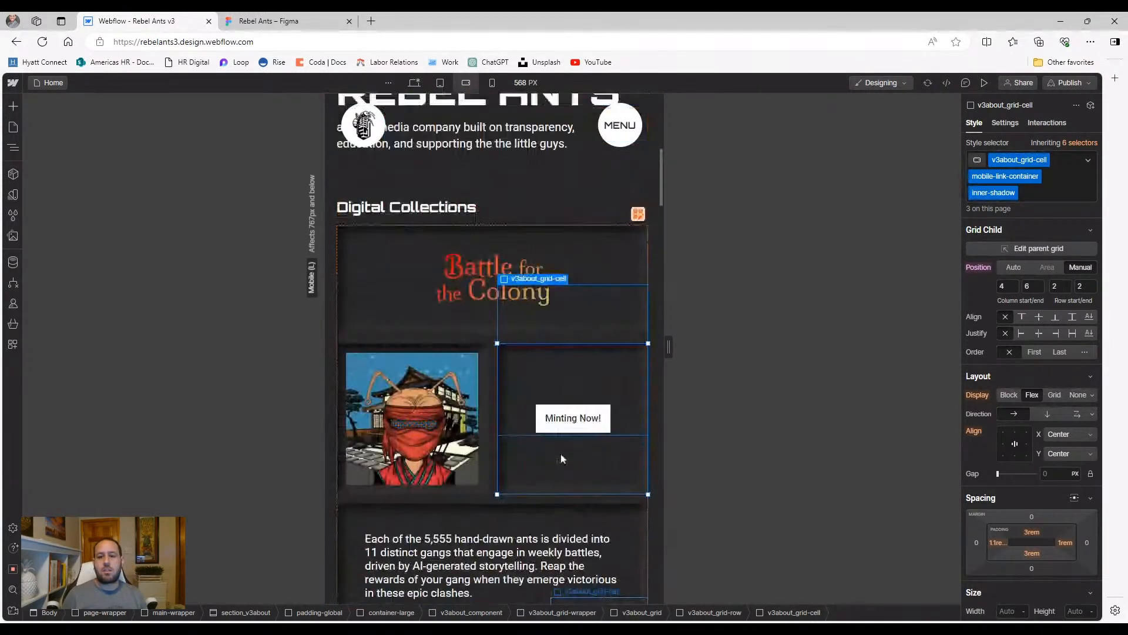
click(630, 318)
click(585, 198)
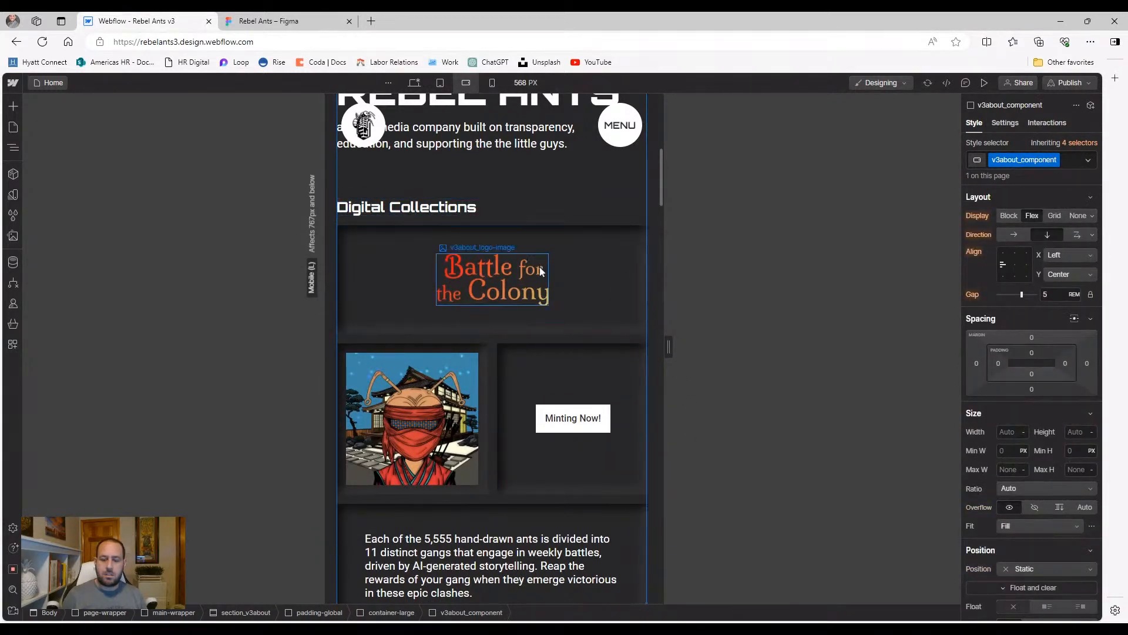
scroll(529, 294, down, 4)
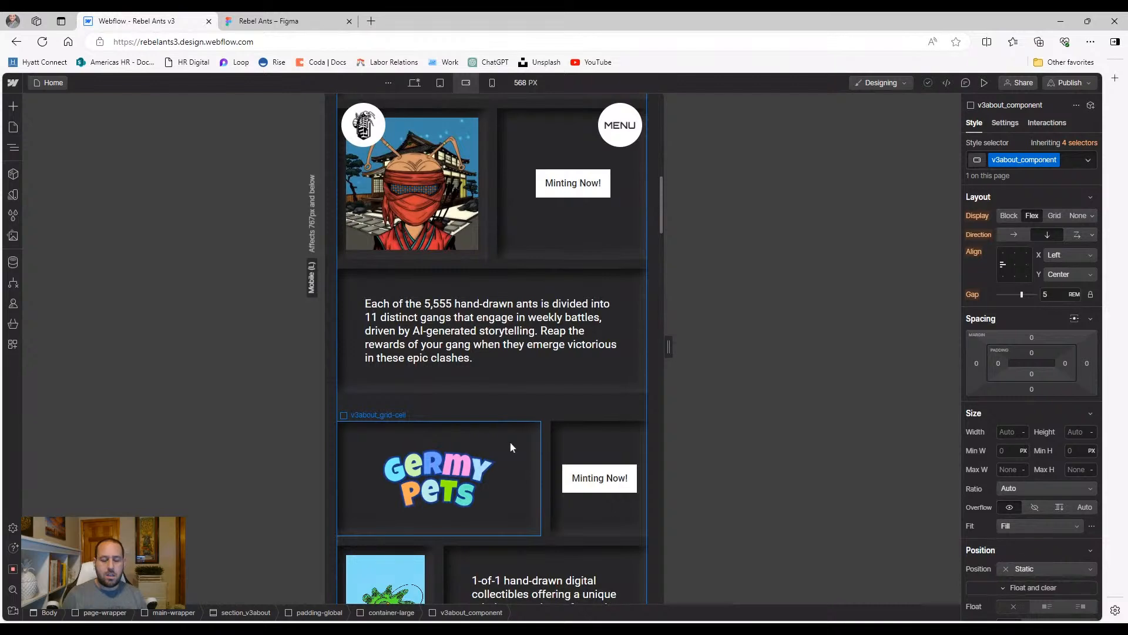
Stretch the Germy Pets title and description cells across the full row
click(510, 443)
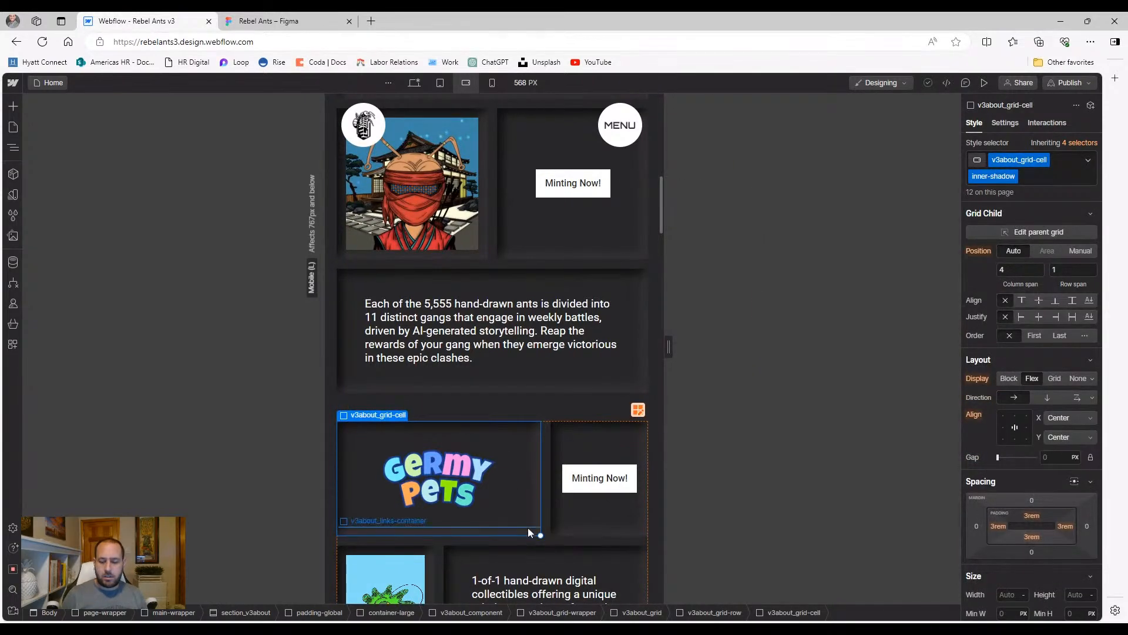
drag(540, 535, 637, 531)
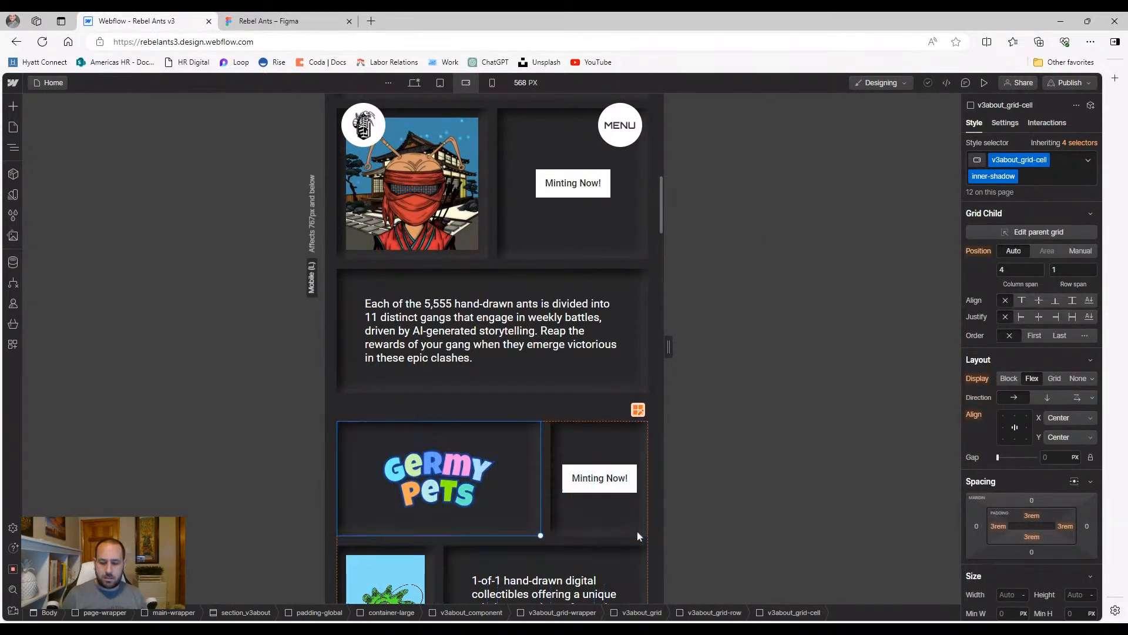
scroll(589, 470, down, 2)
scroll(588, 471, down, 1)
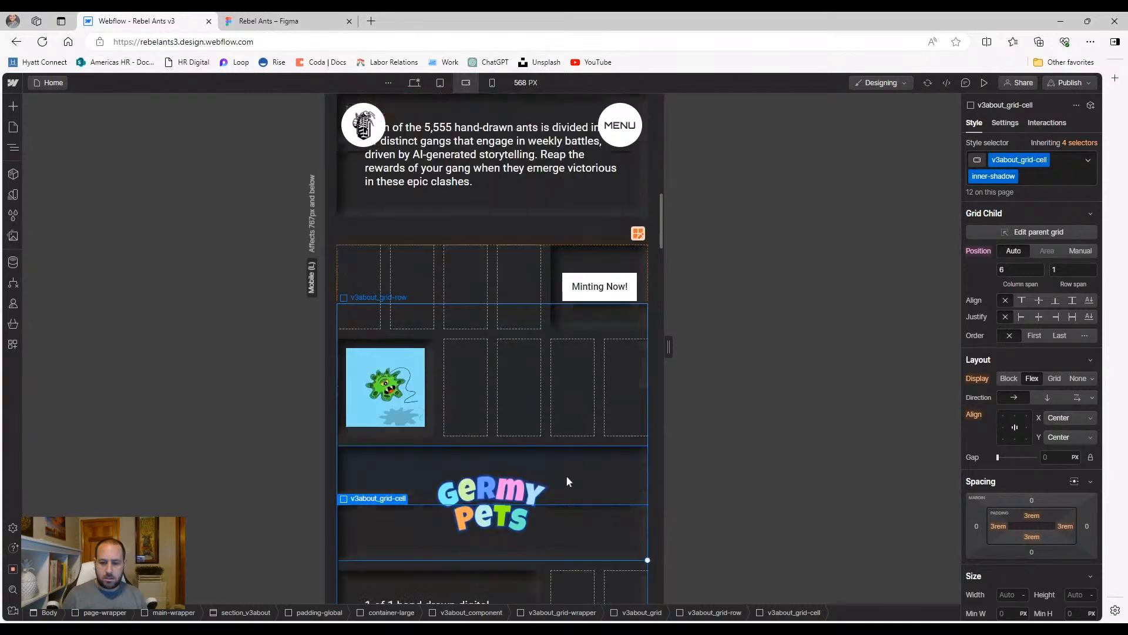
scroll(427, 479, down, 1)
scroll(427, 484, down, 1)
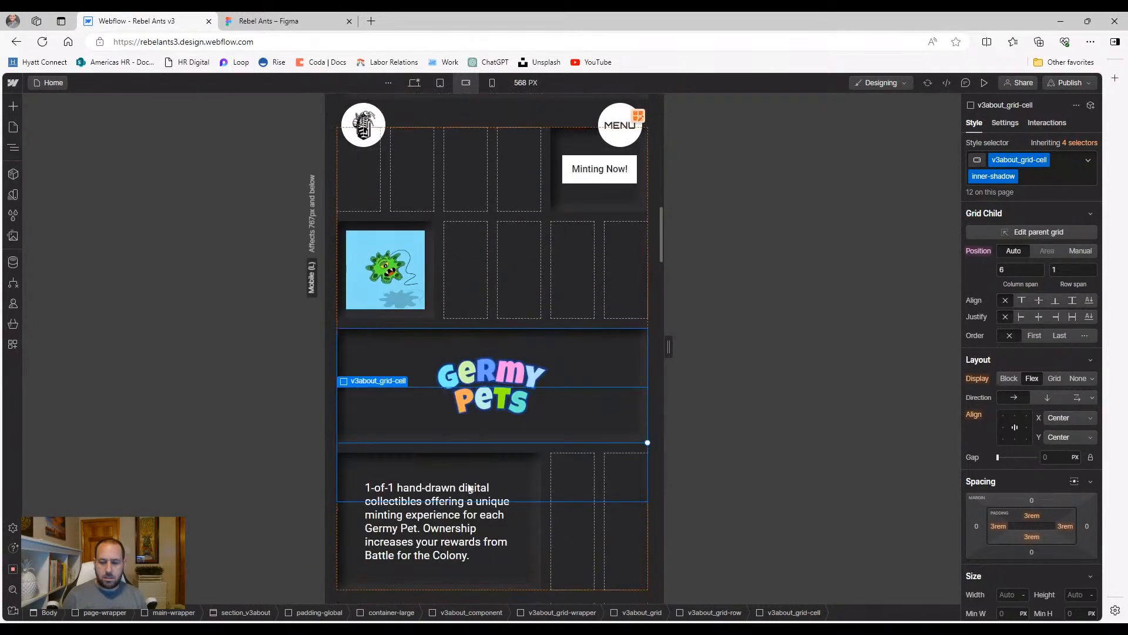
click(522, 576)
drag(538, 590, 643, 583)
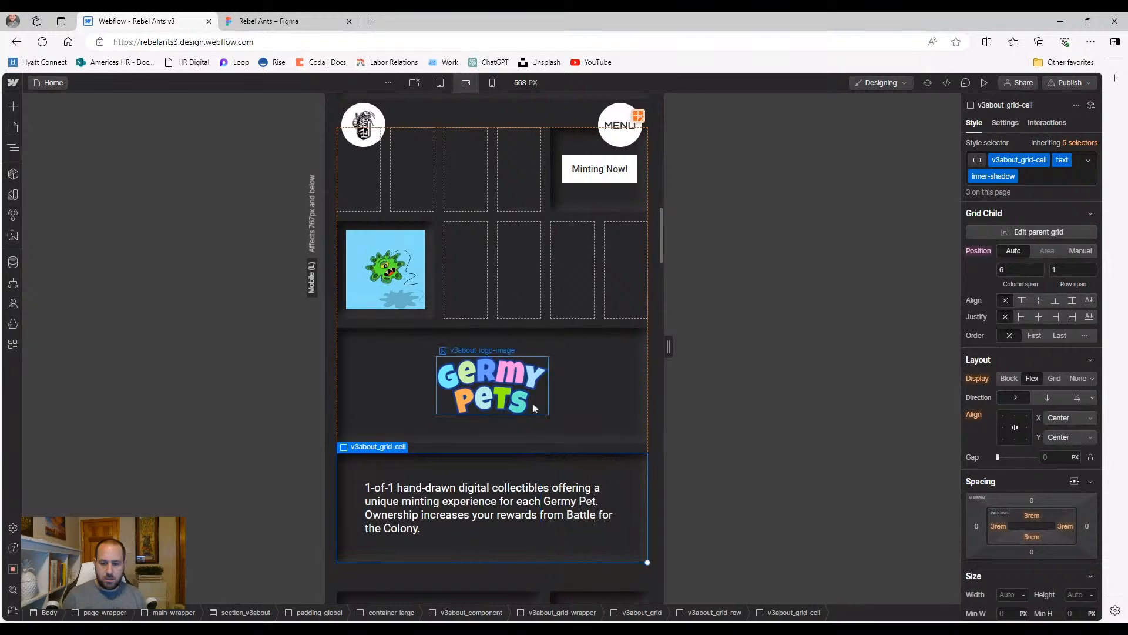
scroll(518, 456, up, 2)
Place the Germy Pets title manually in row 1 and end the image cell at column 3
click(612, 464)
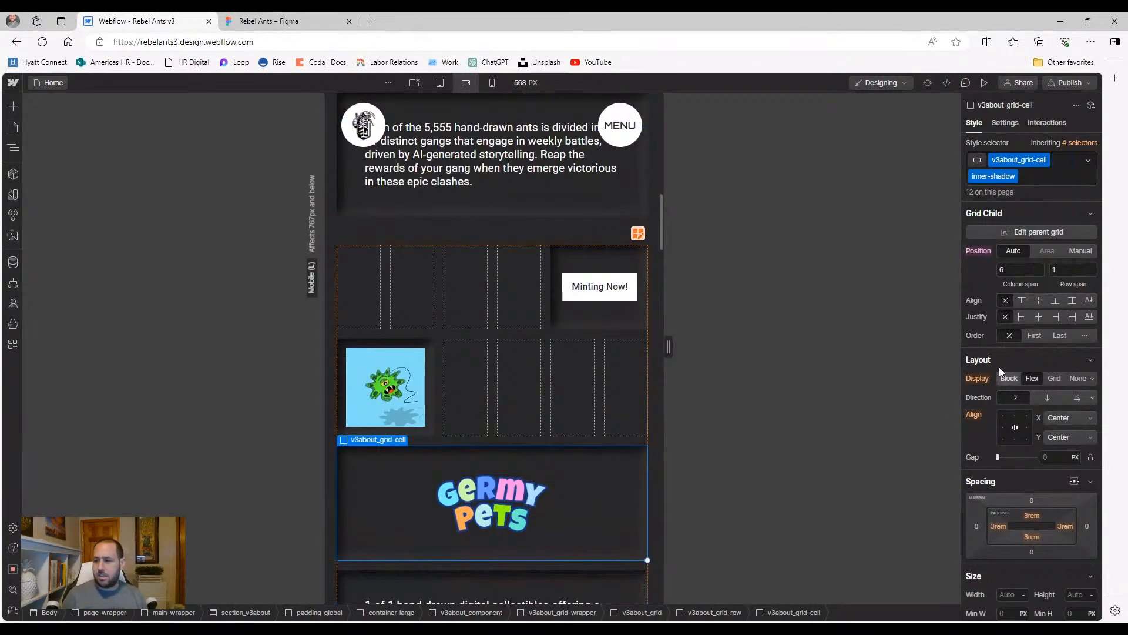
click(1080, 250)
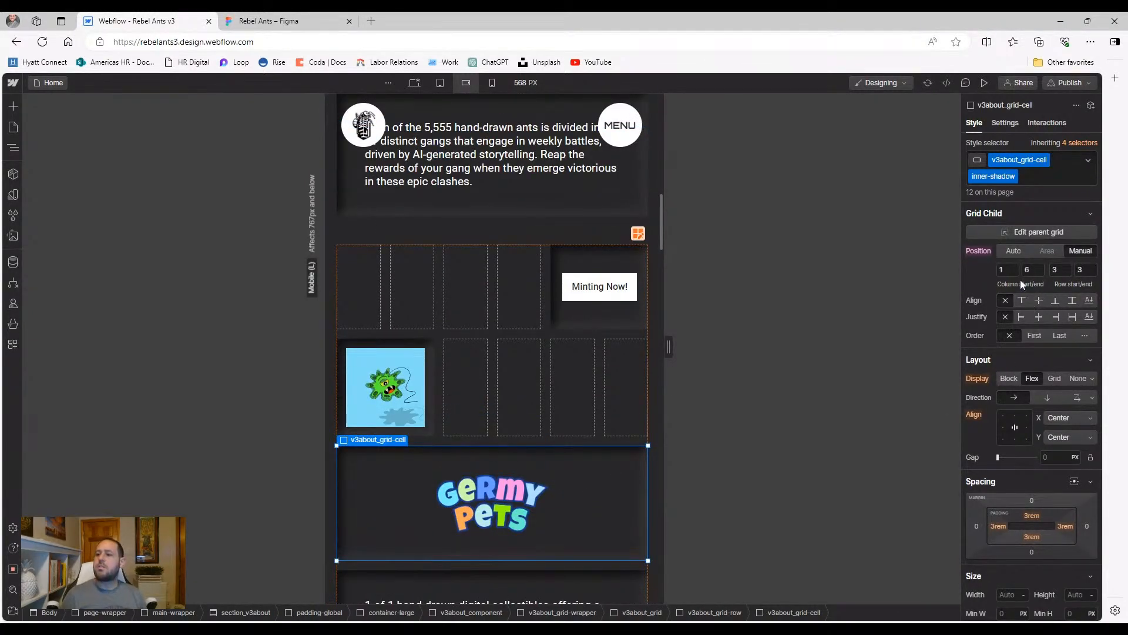
click(1086, 269)
text(1)
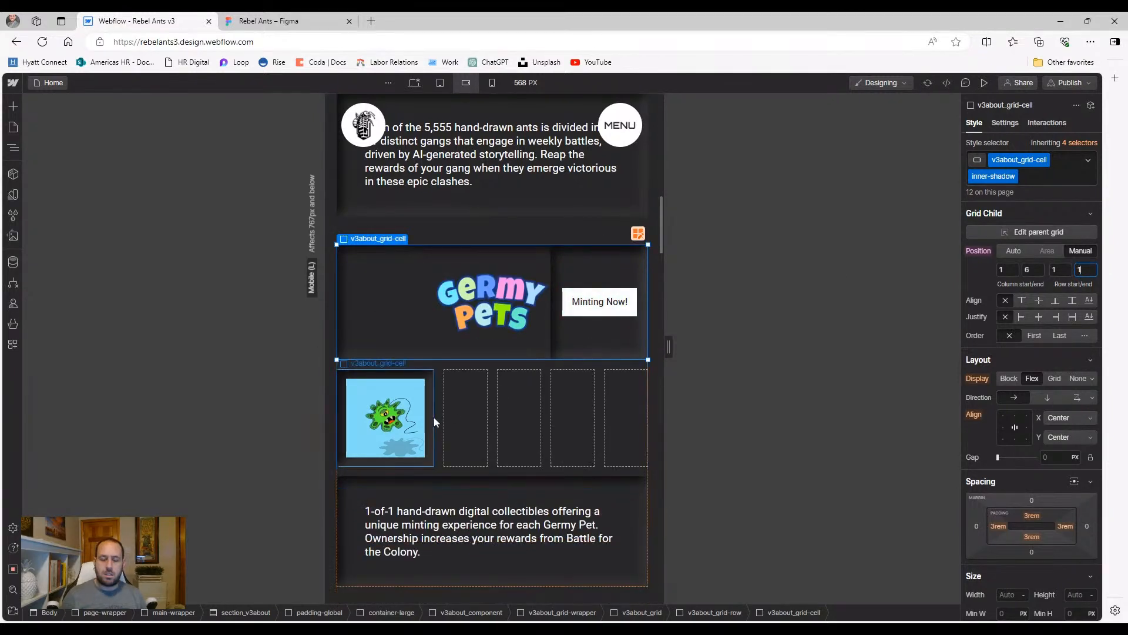
click(430, 420)
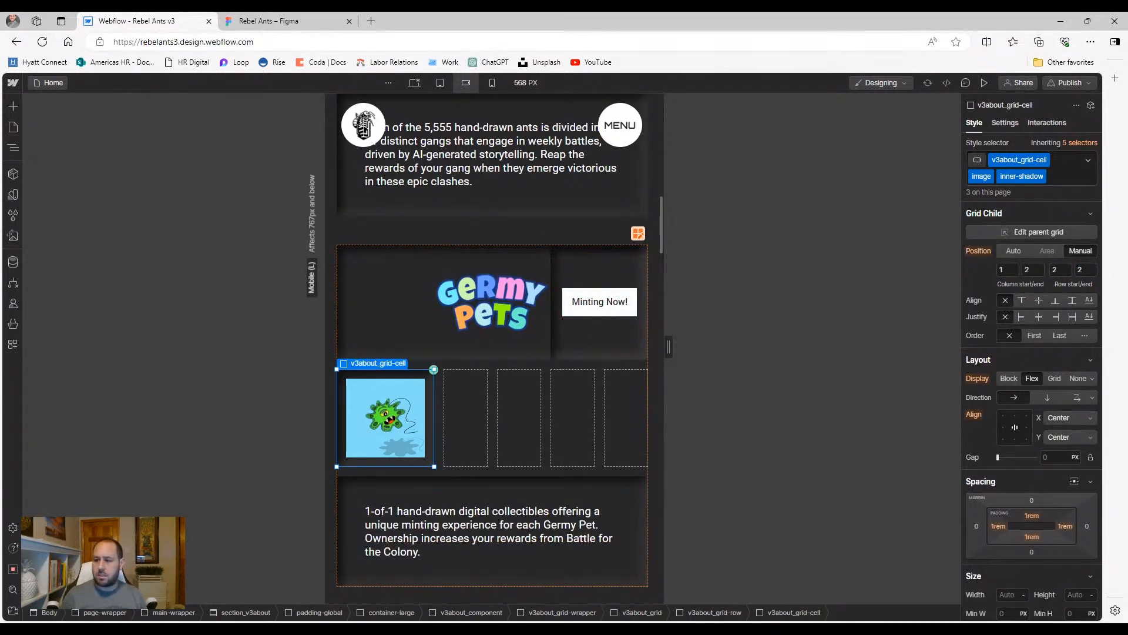
click(1032, 270)
text(3)
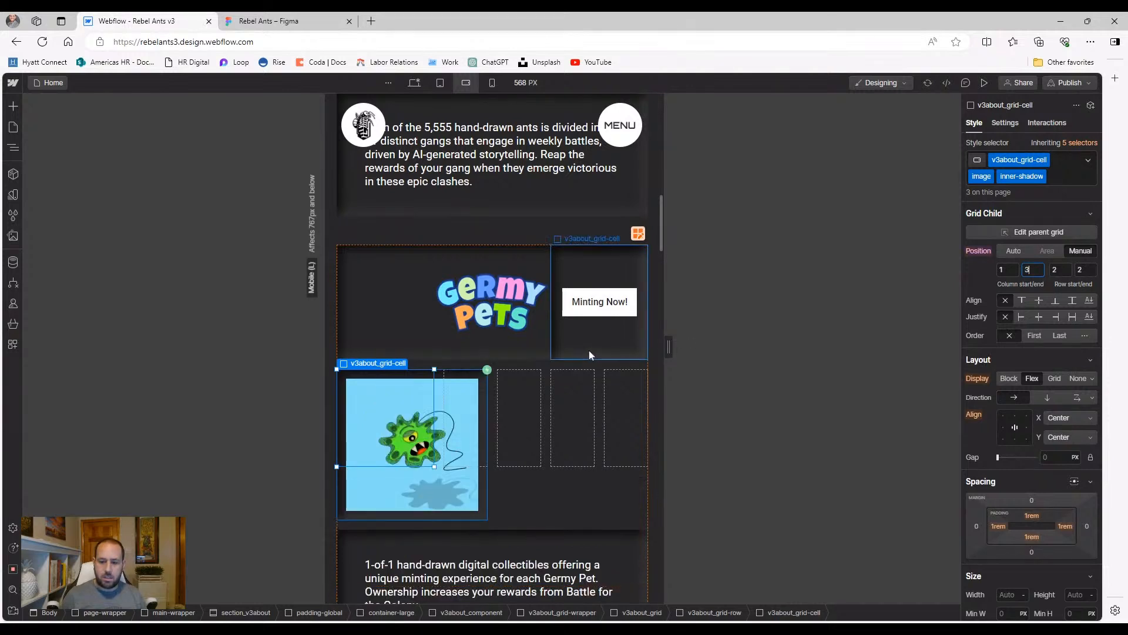
Move the Minting Now cell to row 2, columns 4–6
click(621, 358)
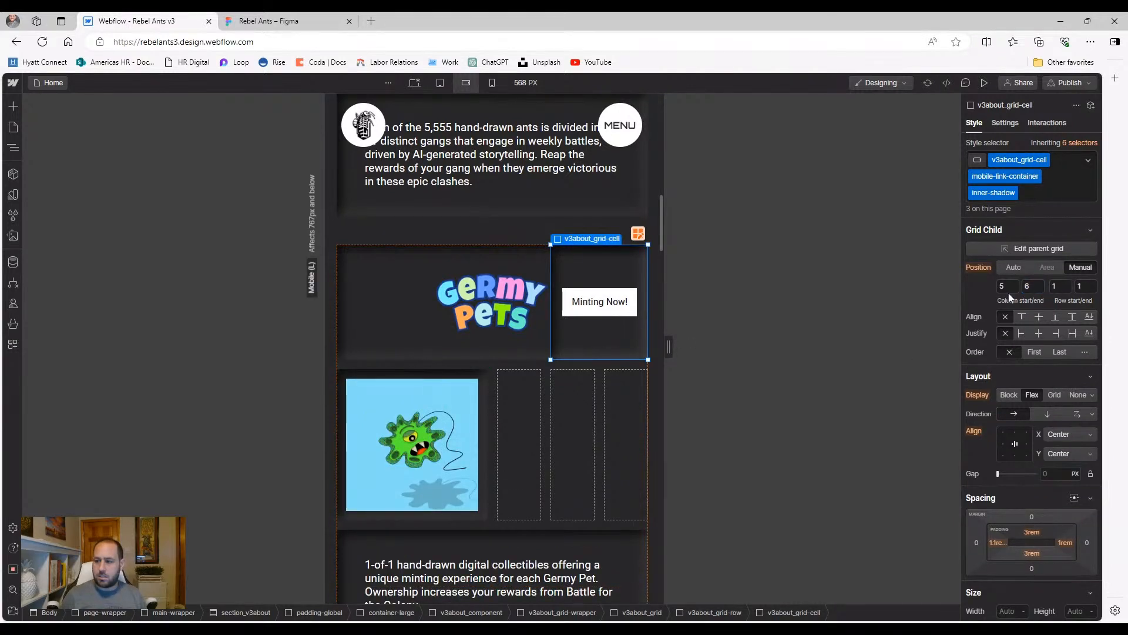
text(2)
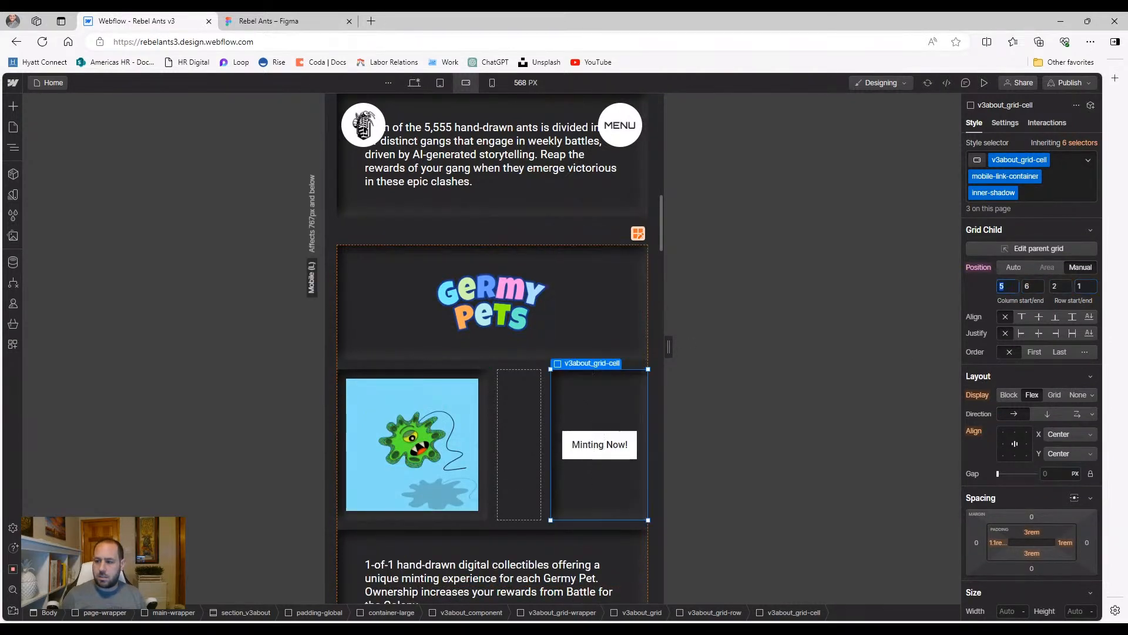
click(1003, 286)
text(4)
key(Return)
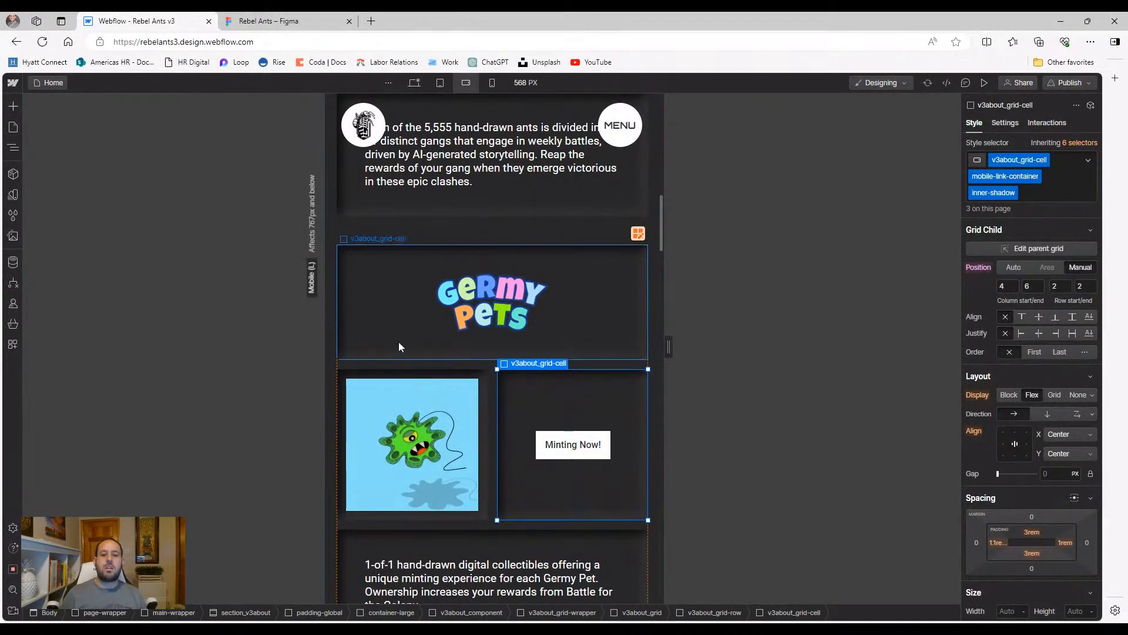
scroll(399, 342, down, 6)
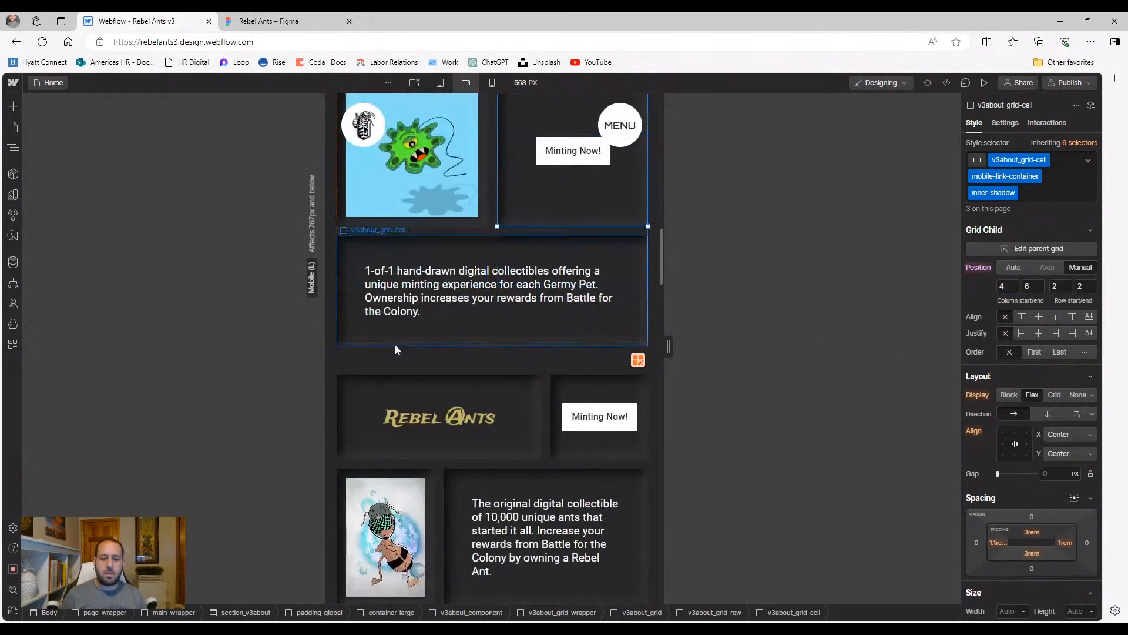
Make the Rebel Ants title cell span 6 columns, placed manually in row 1
click(537, 385)
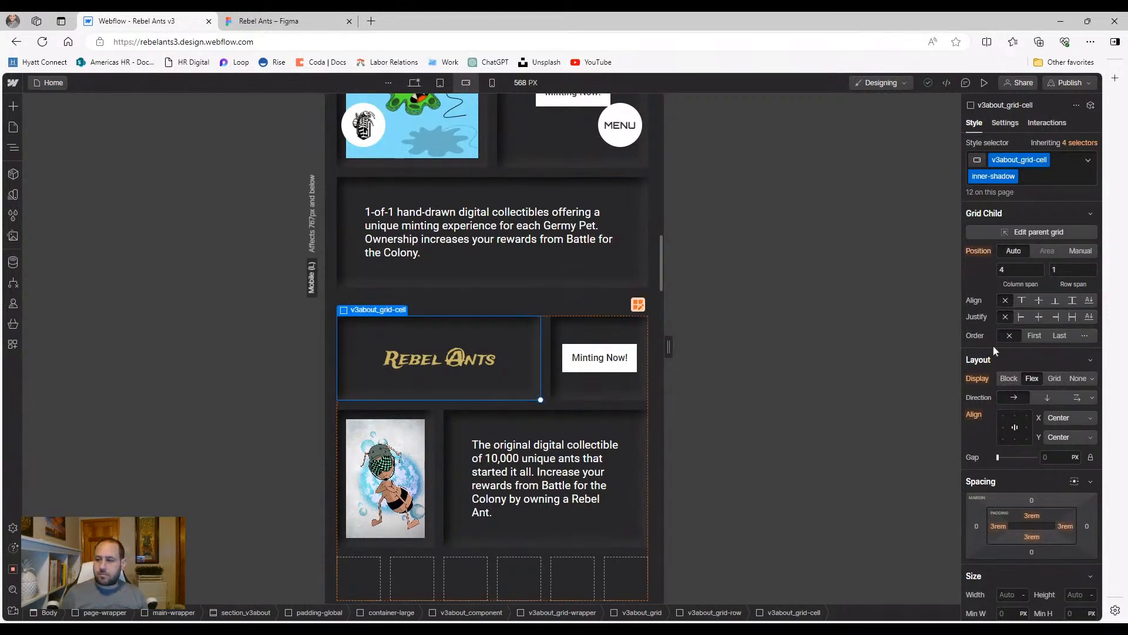
click(1020, 269)
text(6)
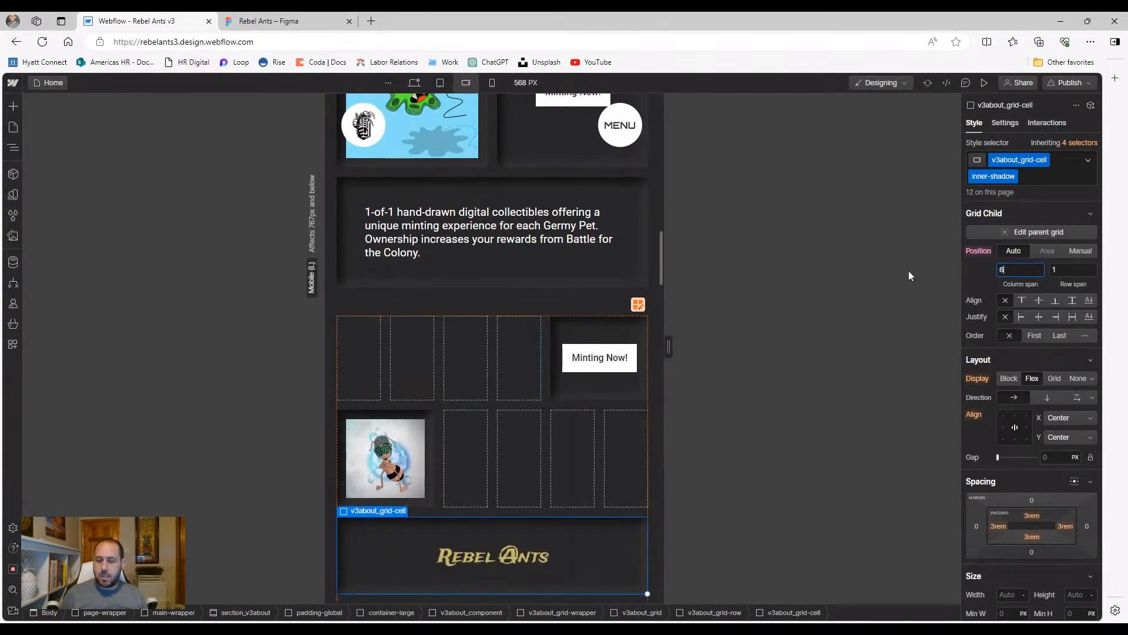
click(1080, 251)
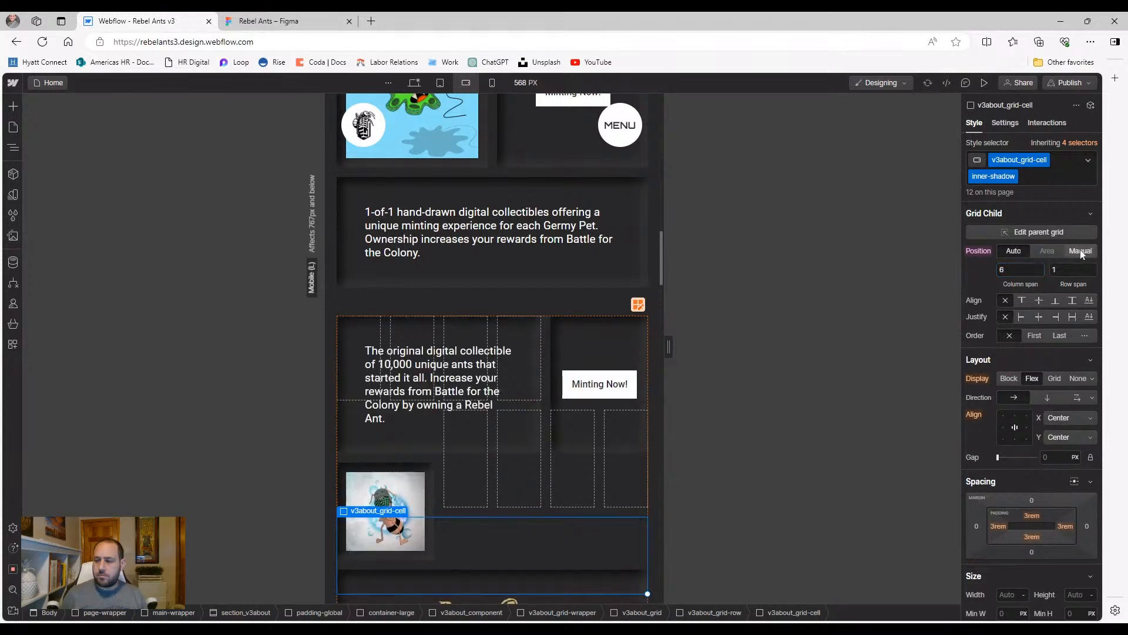
click(1054, 269)
text(1)
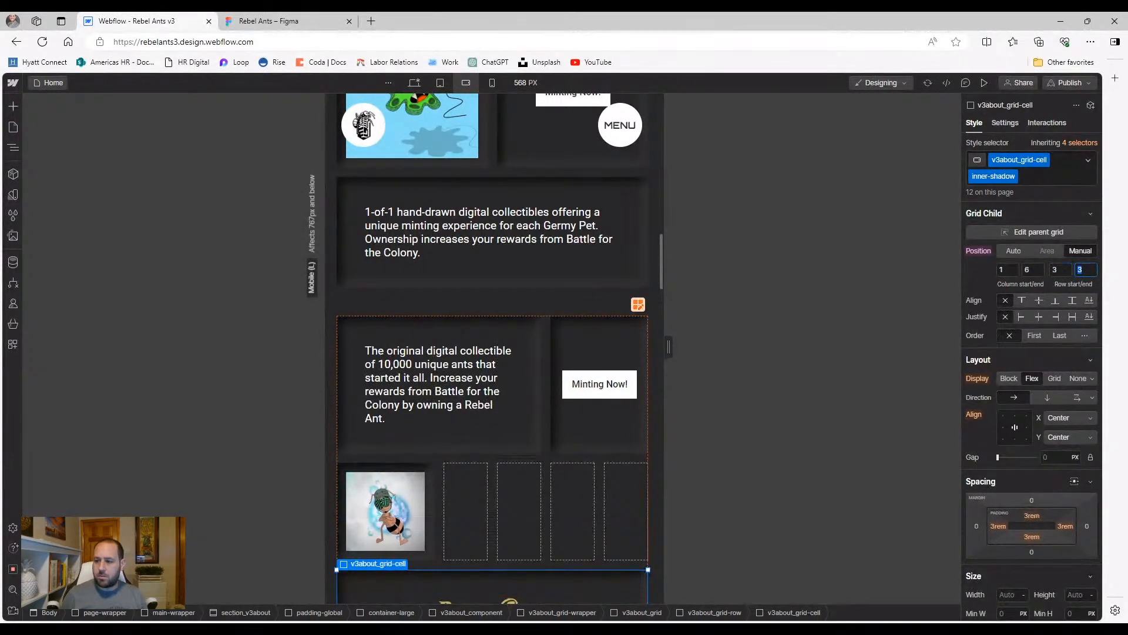
key(Tab)
text(1)
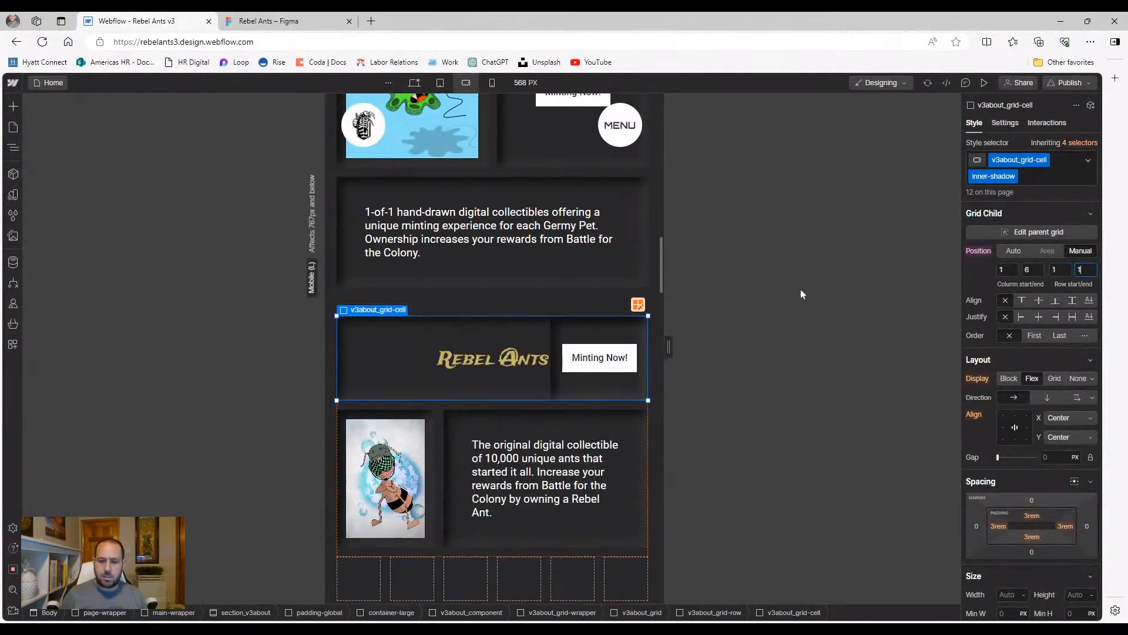
Give the Rebel Ants description text a span of 6 and end the image at column 3
click(465, 529)
click(1011, 269)
text(6)
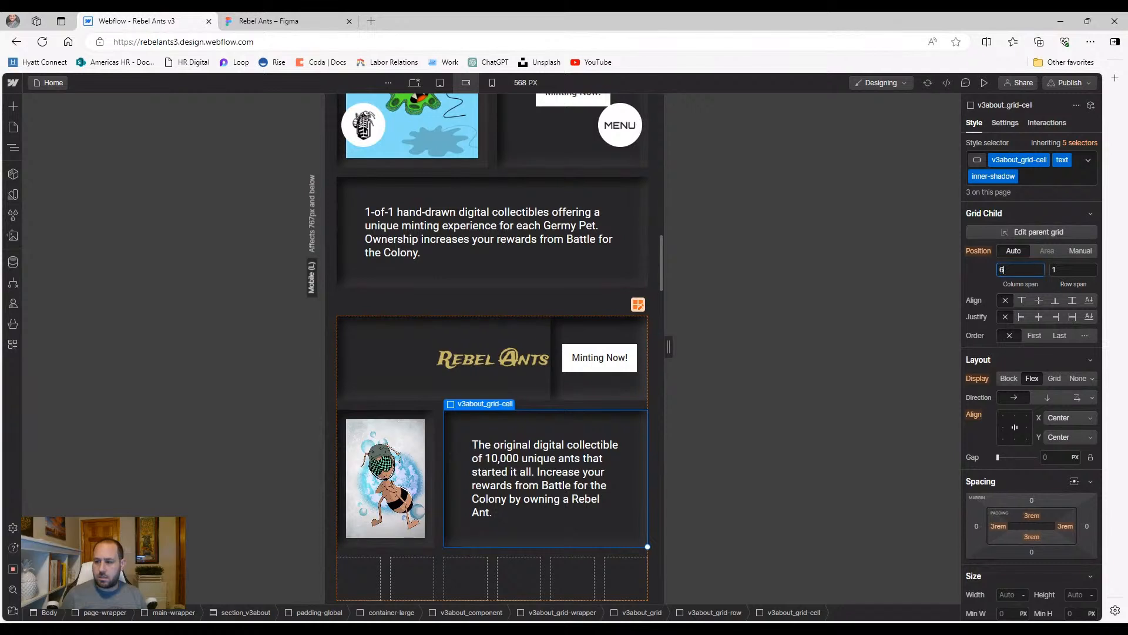
click(431, 460)
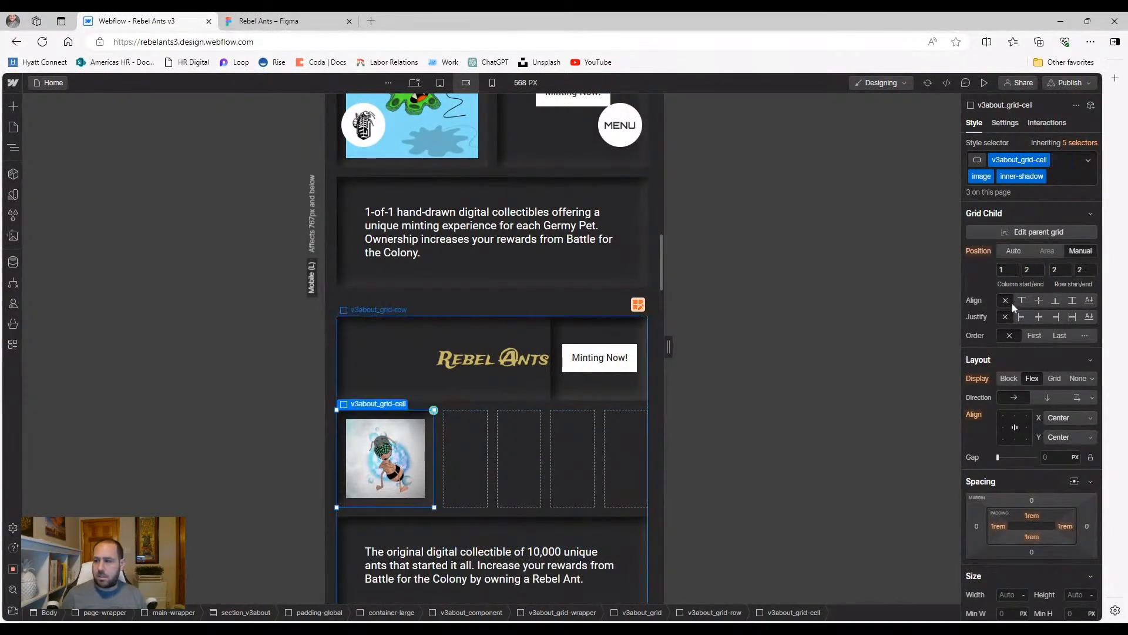
click(1042, 271)
text(3)
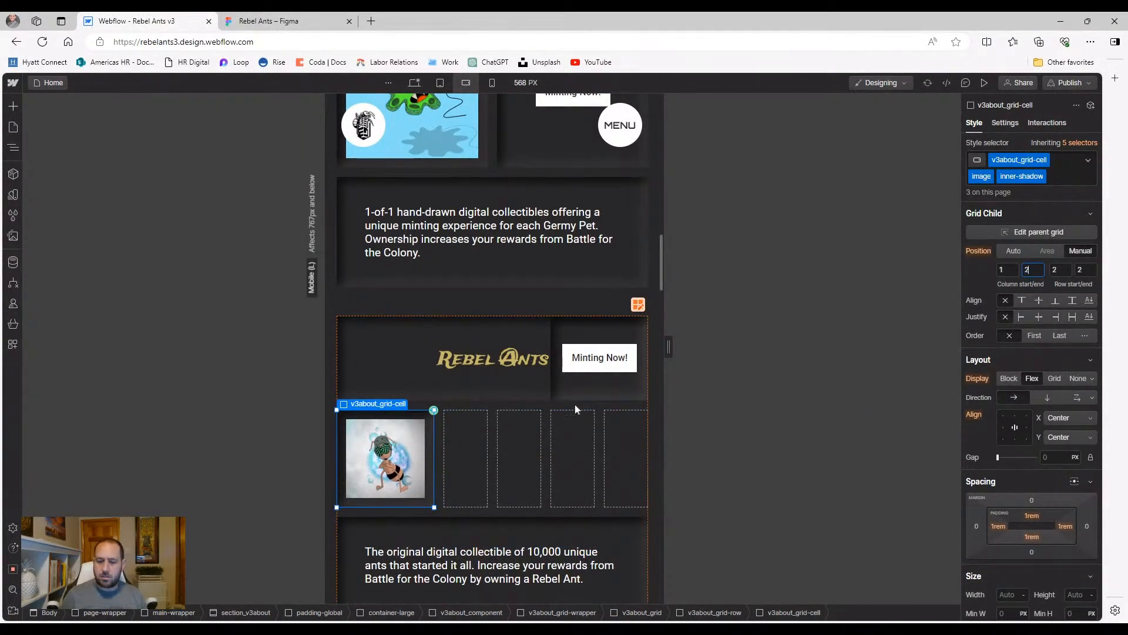
Move the Rebel Ants Minting Now cell to row 2 and check the whole grid
click(597, 392)
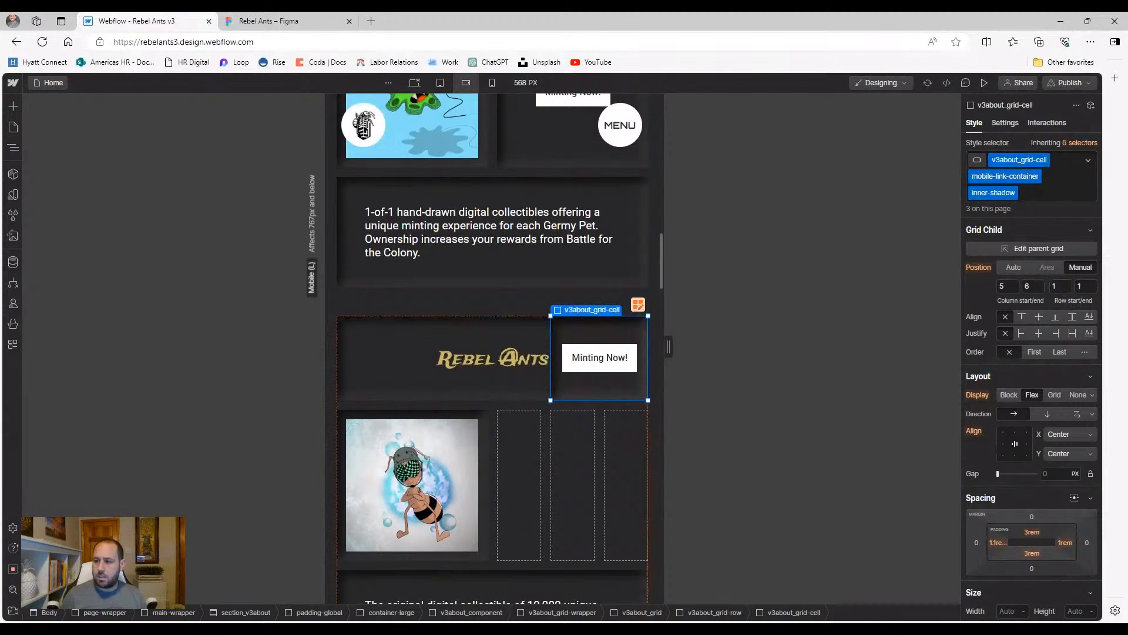
text(2)
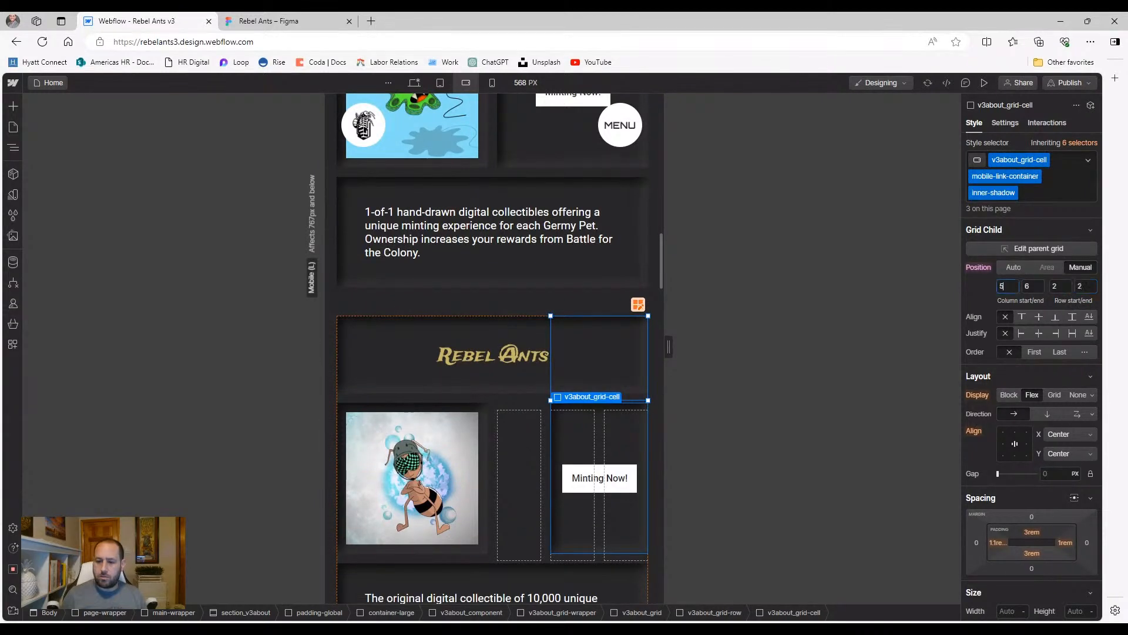
text(4)
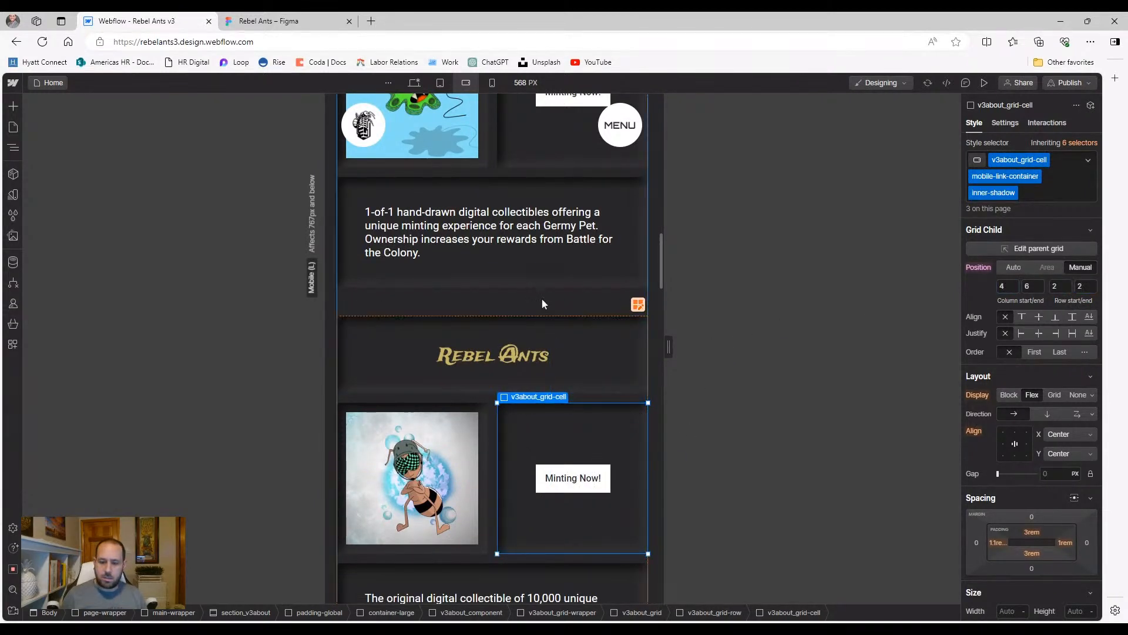
click(542, 303)
scroll(537, 327, down, 4)
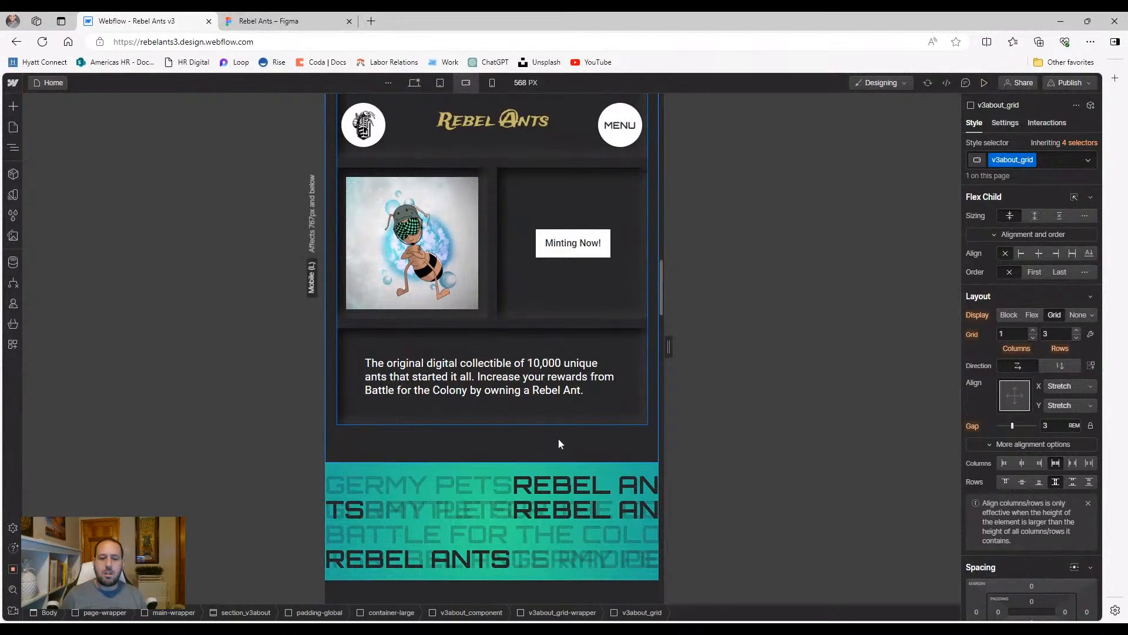
scroll(557, 385, up, 3)
Switch to the 320 px portrait breakpoint and select the first collection's grid row
click(492, 82)
scroll(491, 284, up, 5)
scroll(492, 290, up, 10)
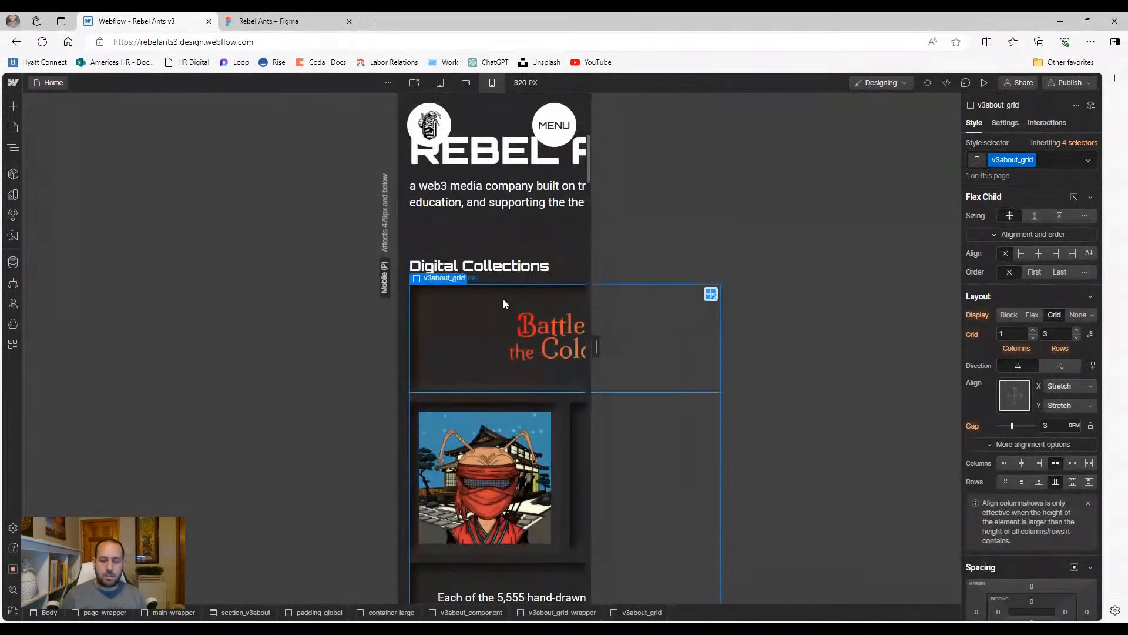
click(448, 345)
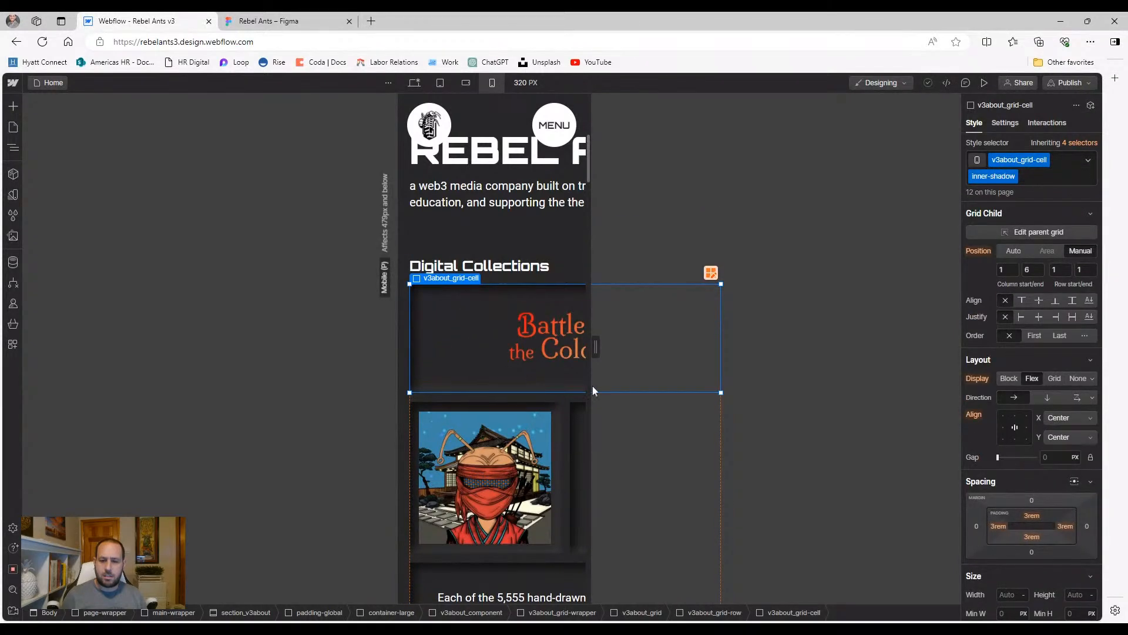
click(561, 399)
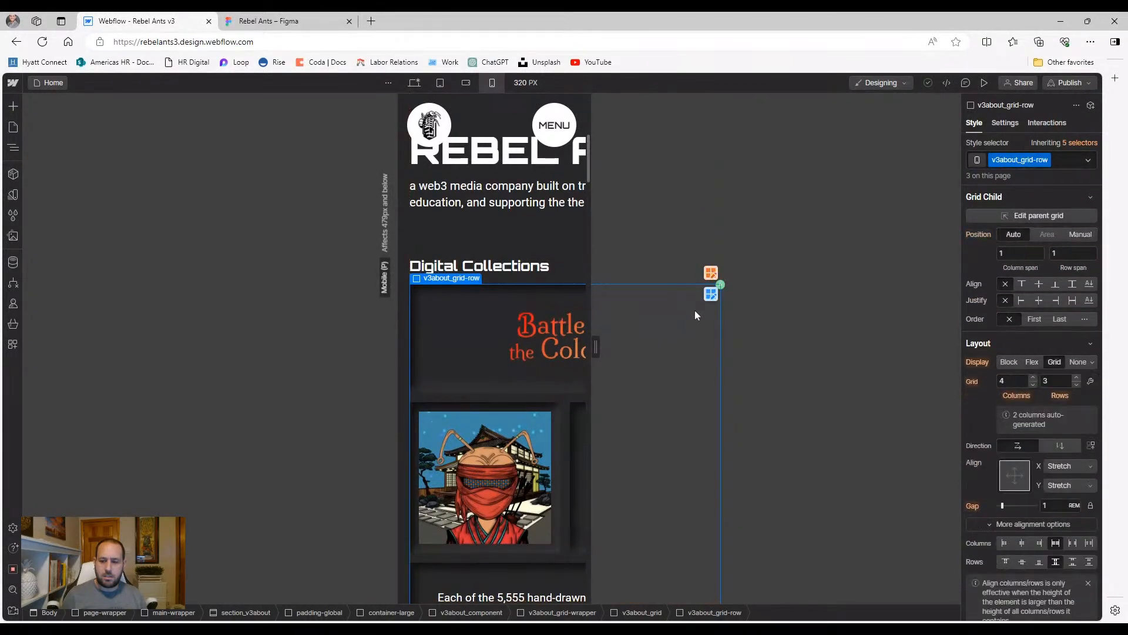
Delete grid columns from the Battle for the Colony row until one 1fr column remains
click(711, 293)
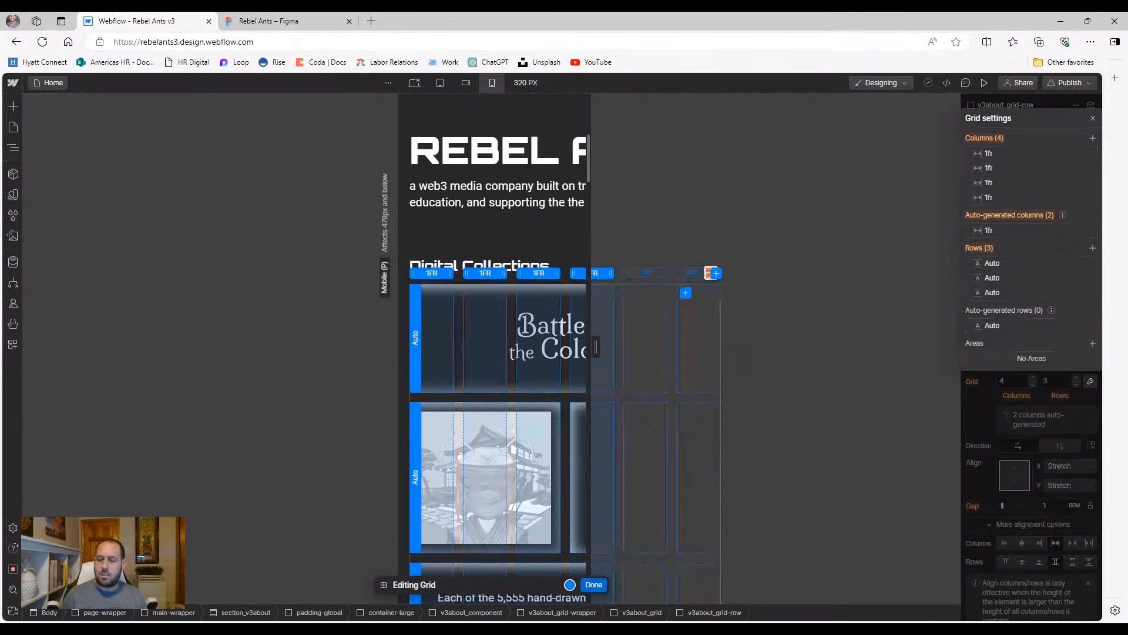
mouse_move(1088, 182)
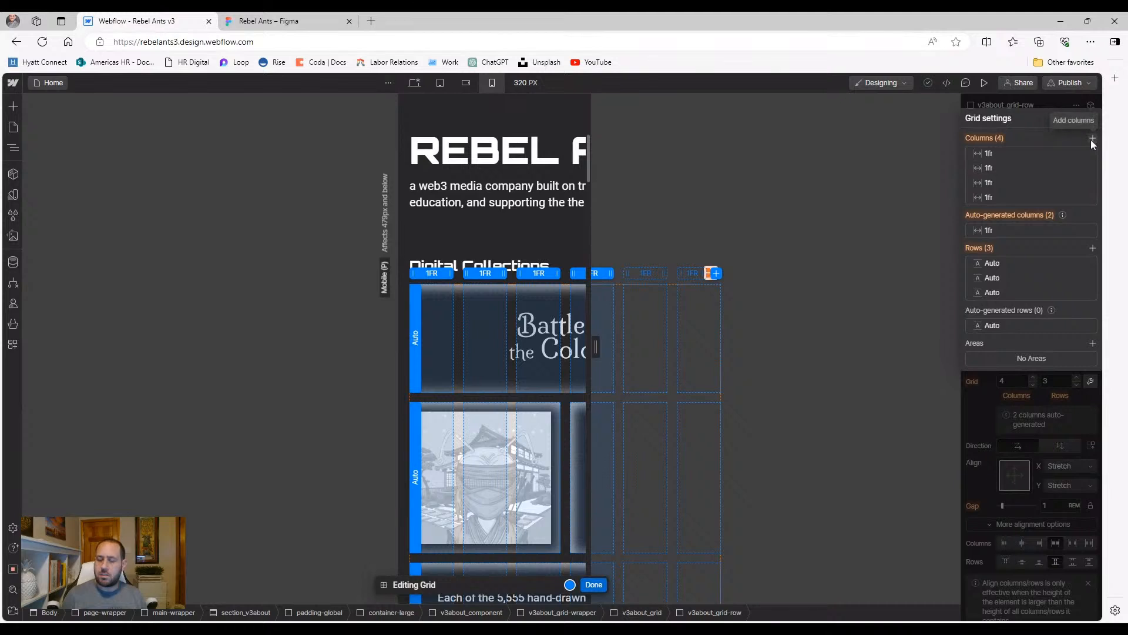
click(653, 275)
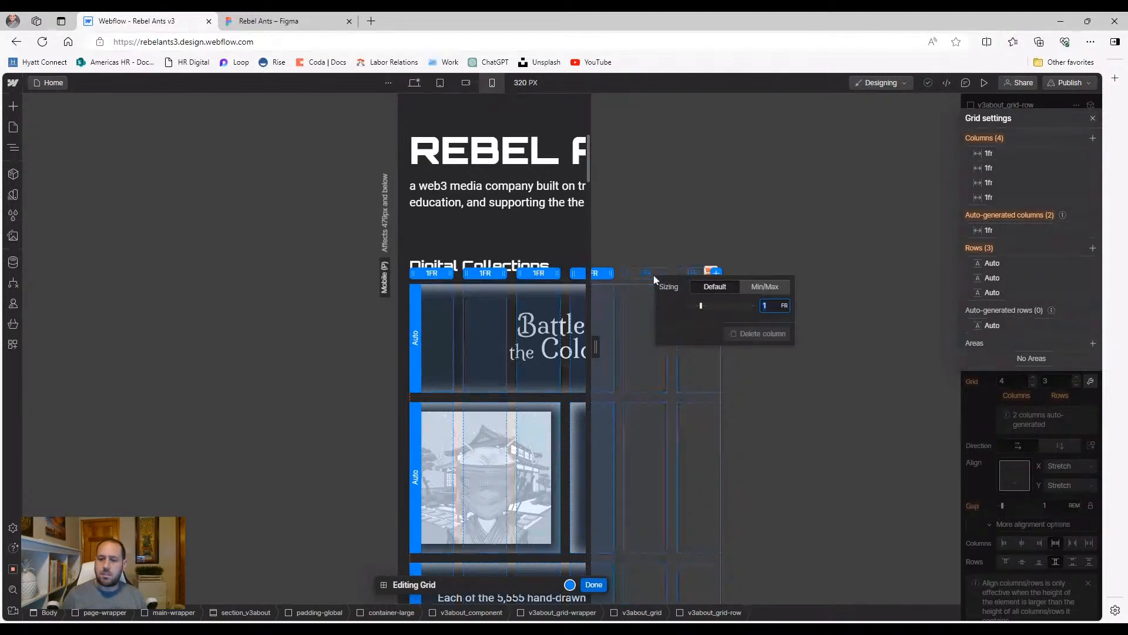
click(828, 266)
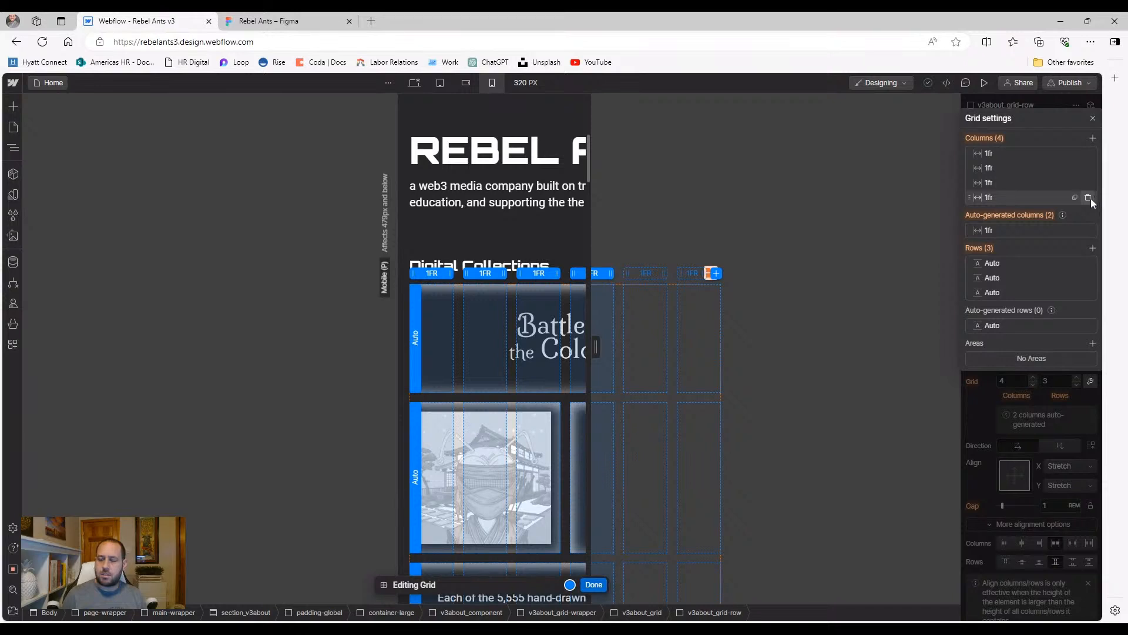
click(1088, 198)
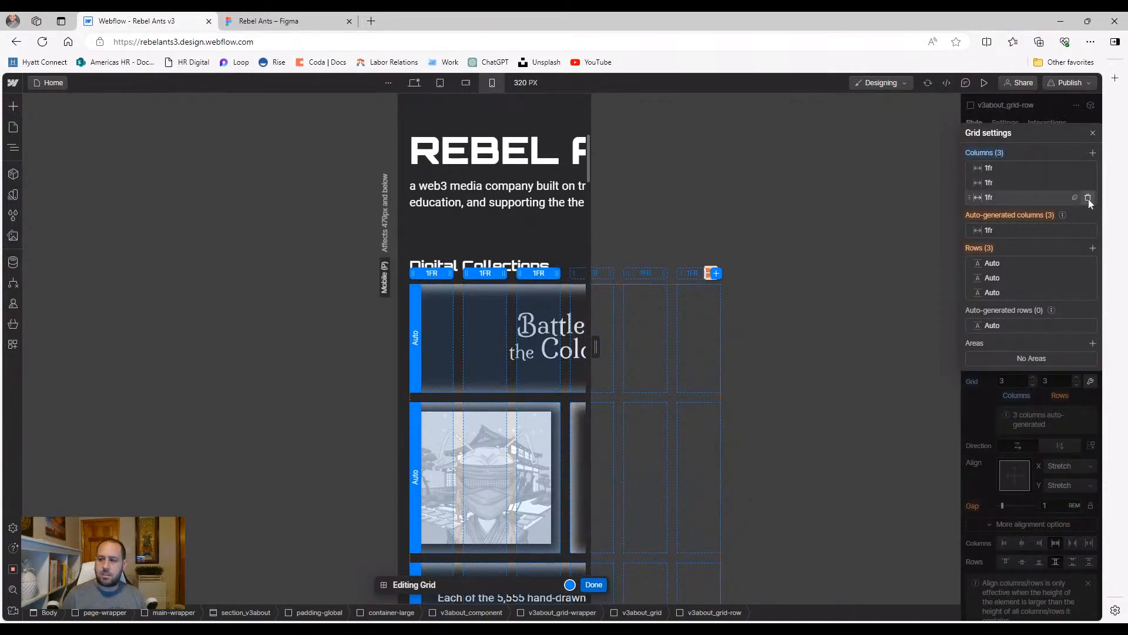
click(1089, 199)
click(1089, 198)
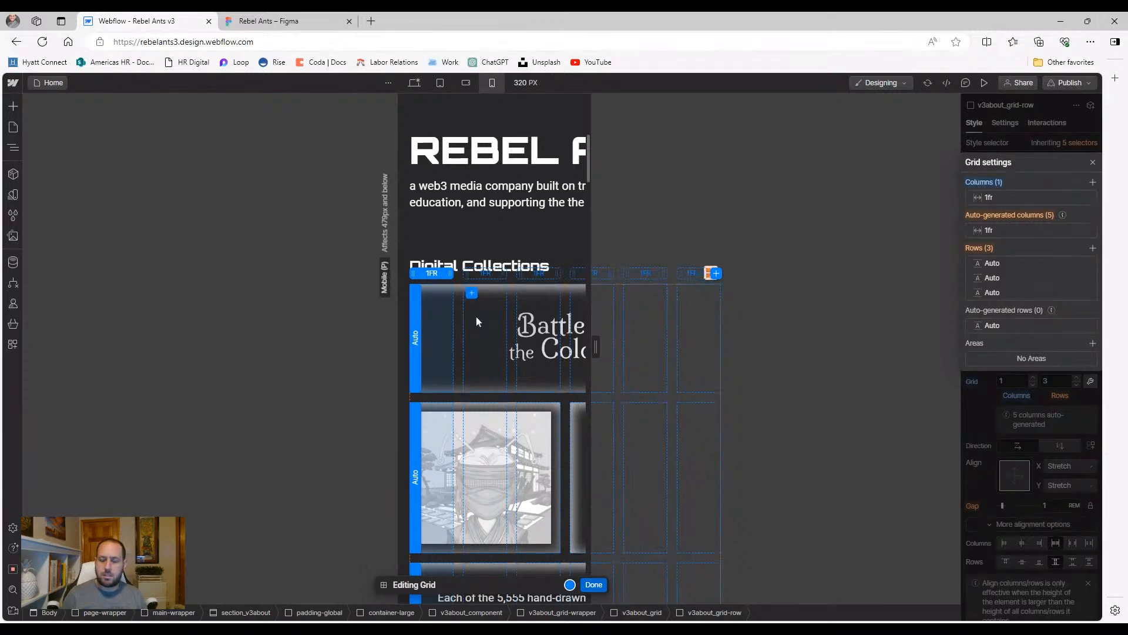
click(592, 591)
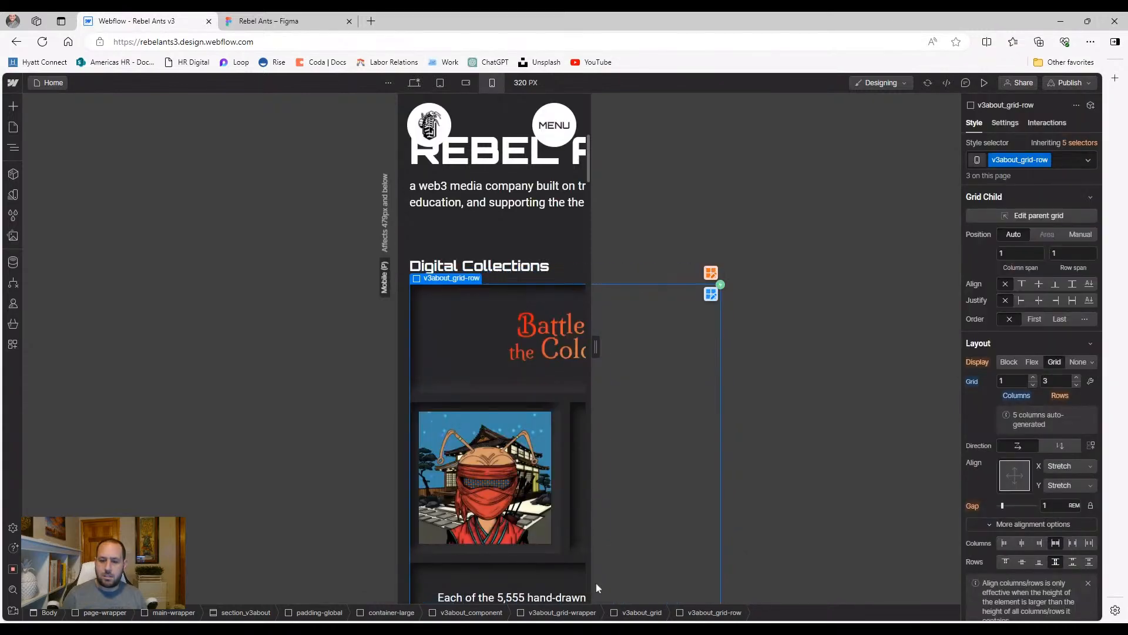
Try column end 1 on the title cell, undo back to 6, then view the 768 px tablet layout
click(478, 377)
click(1032, 269)
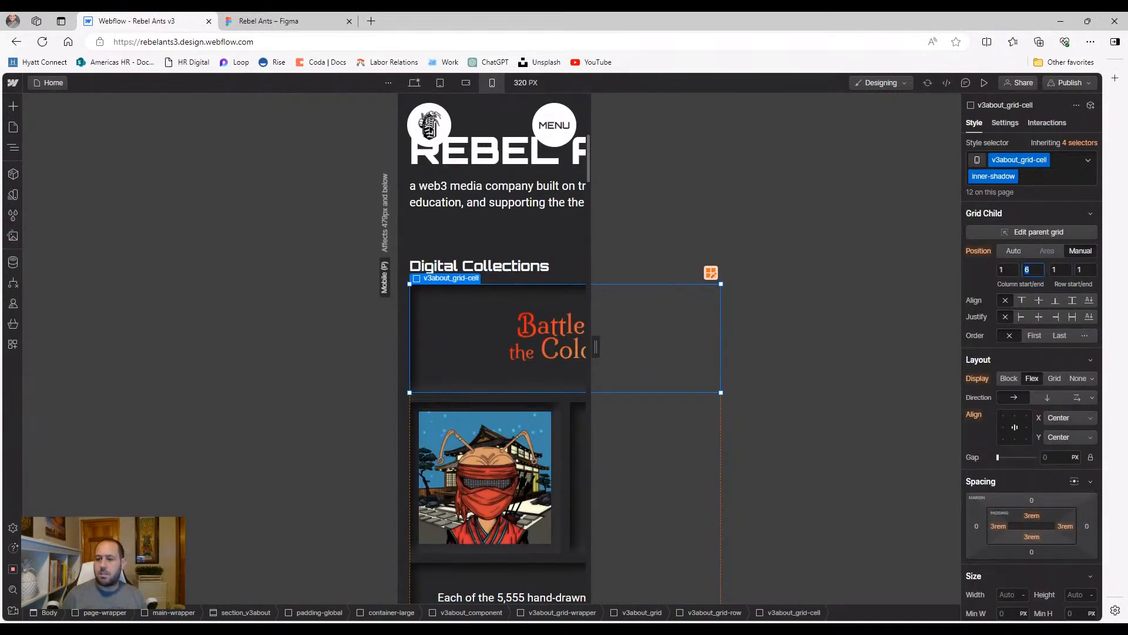
text(6)
key(BackSpace)
text(1)
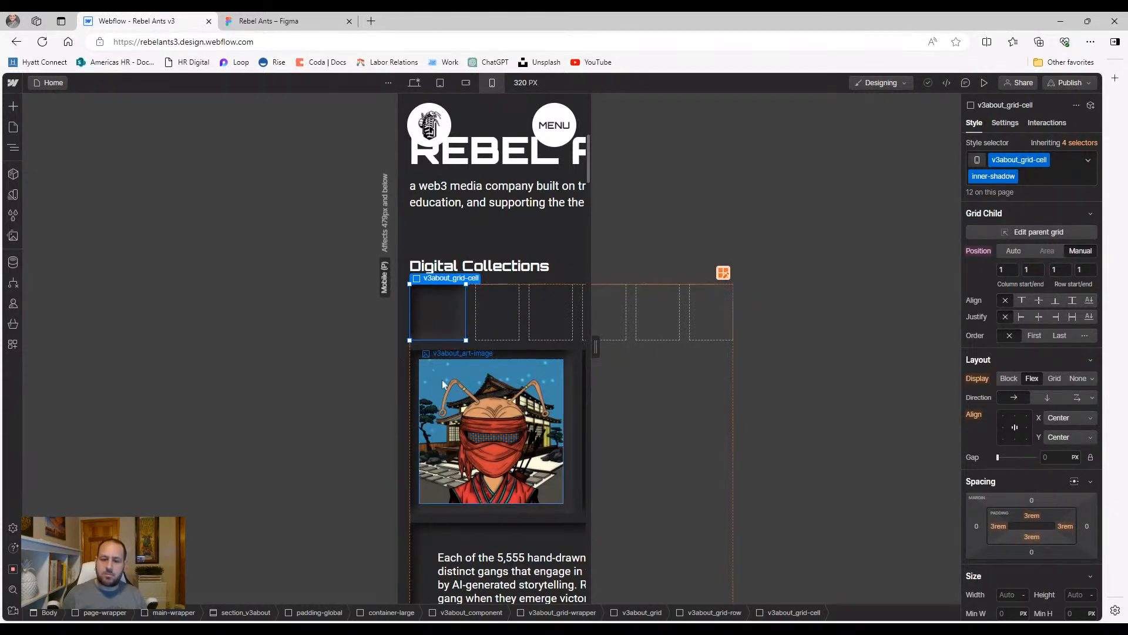
scroll(455, 398, down, 4)
scroll(476, 410, up, 4)
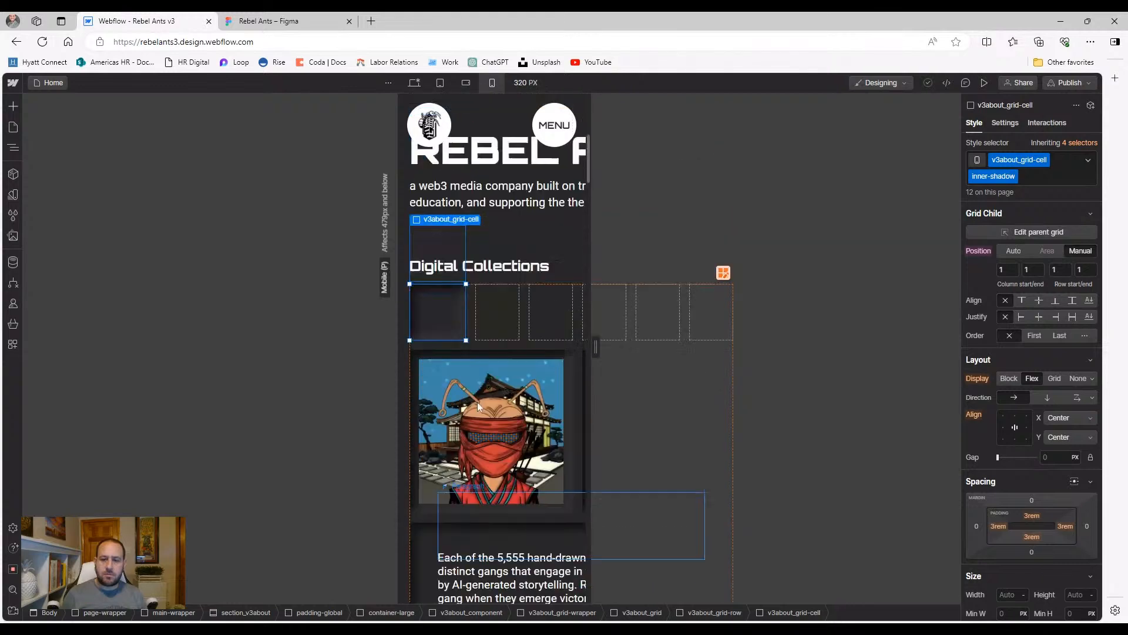
key(ctrl+z)
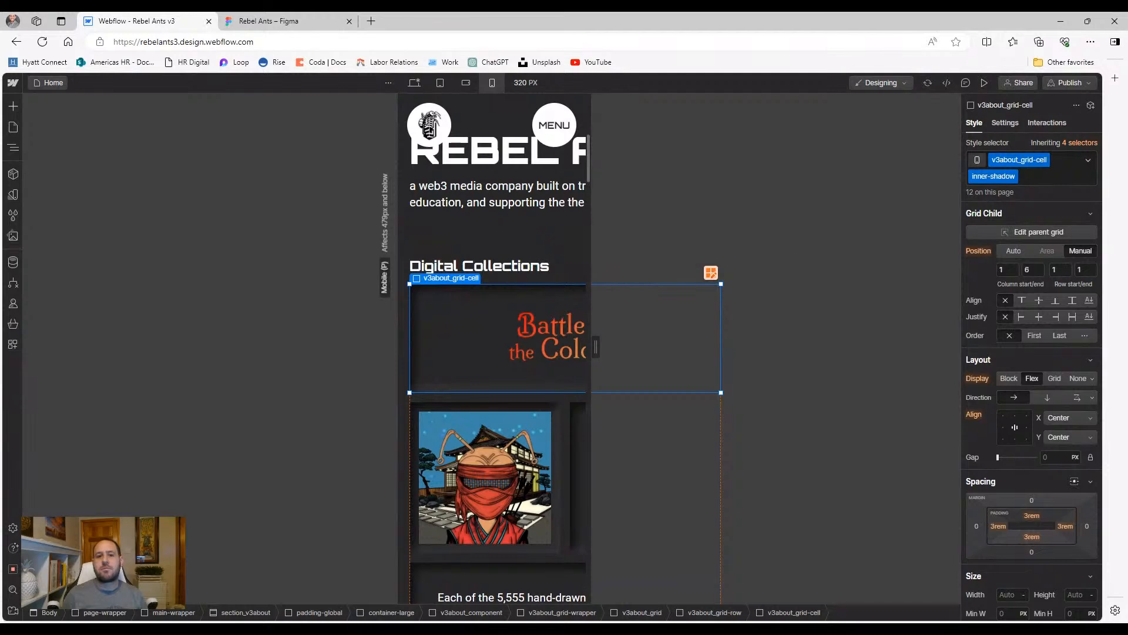
click(440, 82)
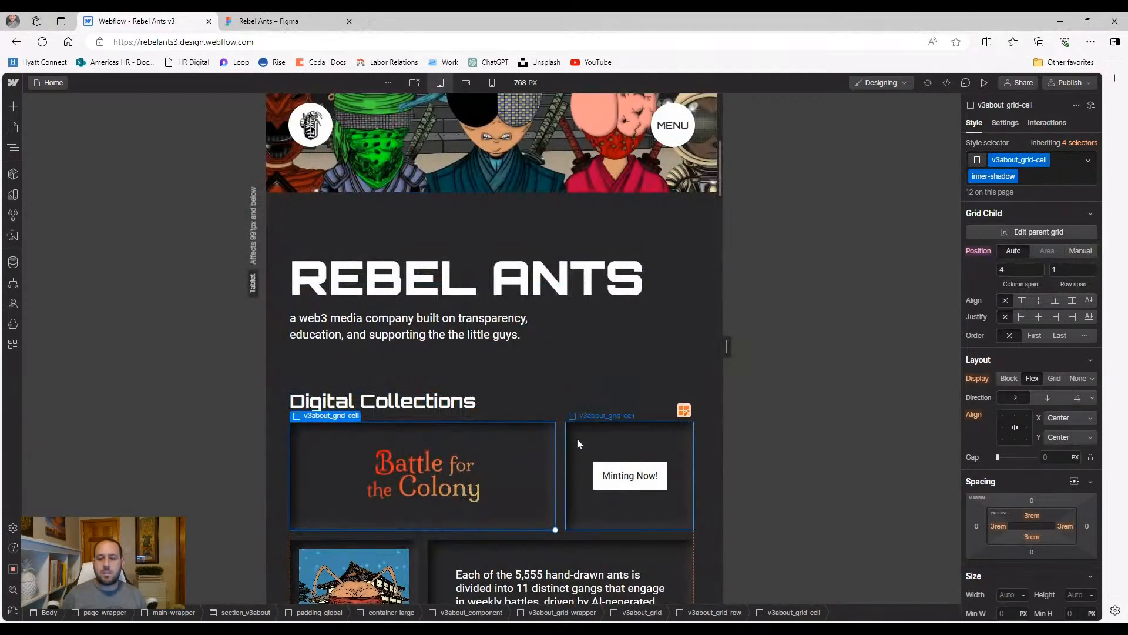
Reset the collection row's columns at 568 px to inherit six, then finish the grid edit at 320 px
click(569, 465)
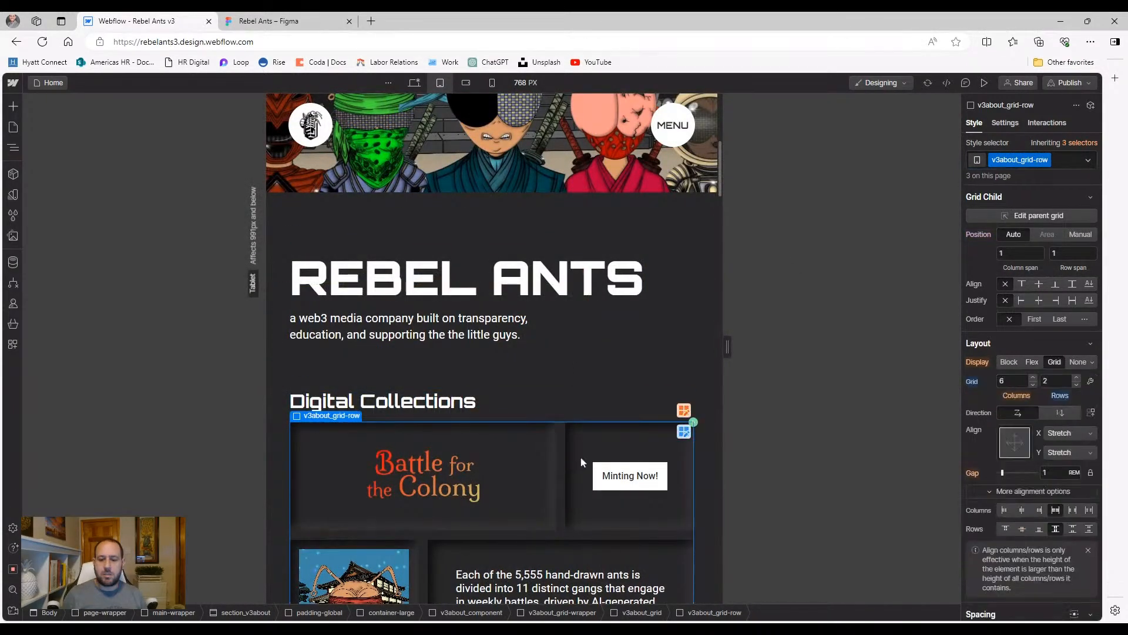
click(684, 431)
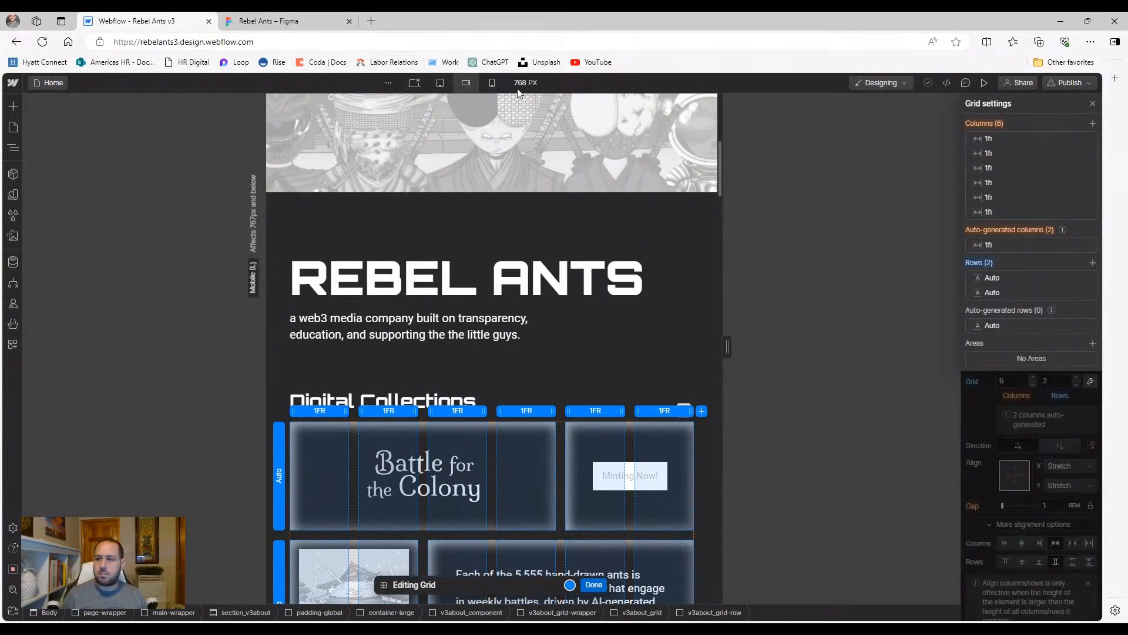
click(466, 82)
click(987, 139)
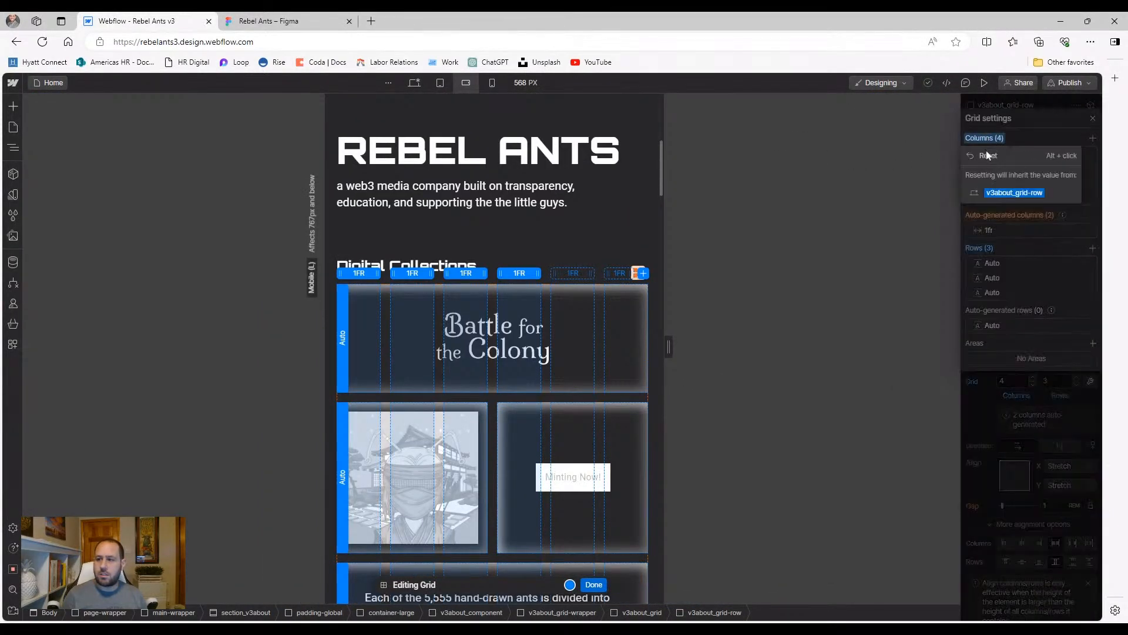
click(987, 153)
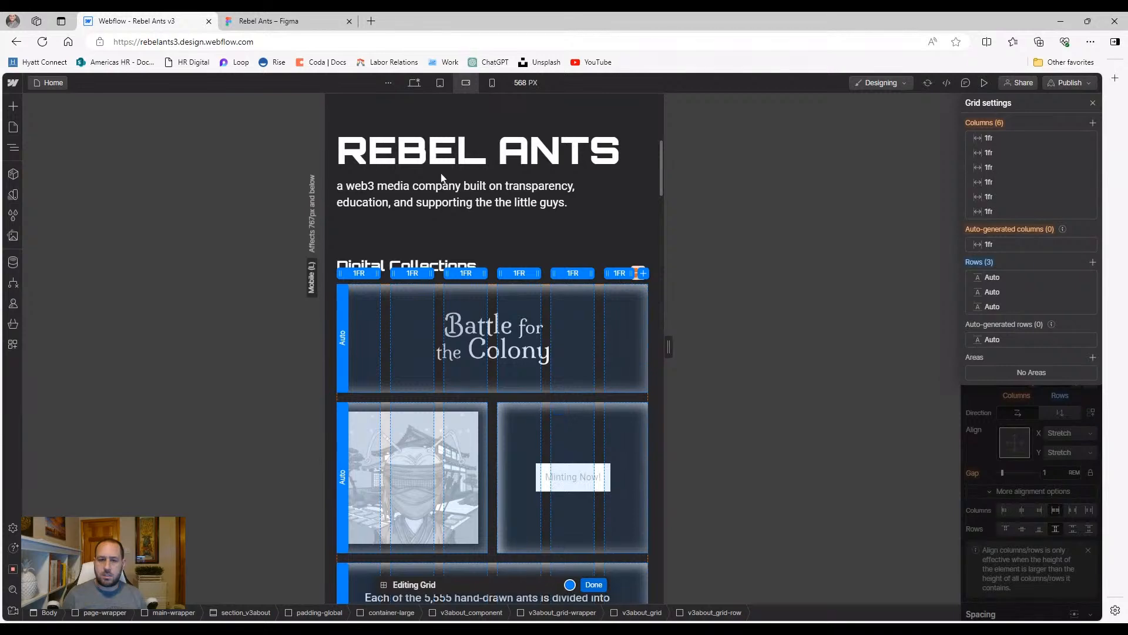
click(492, 82)
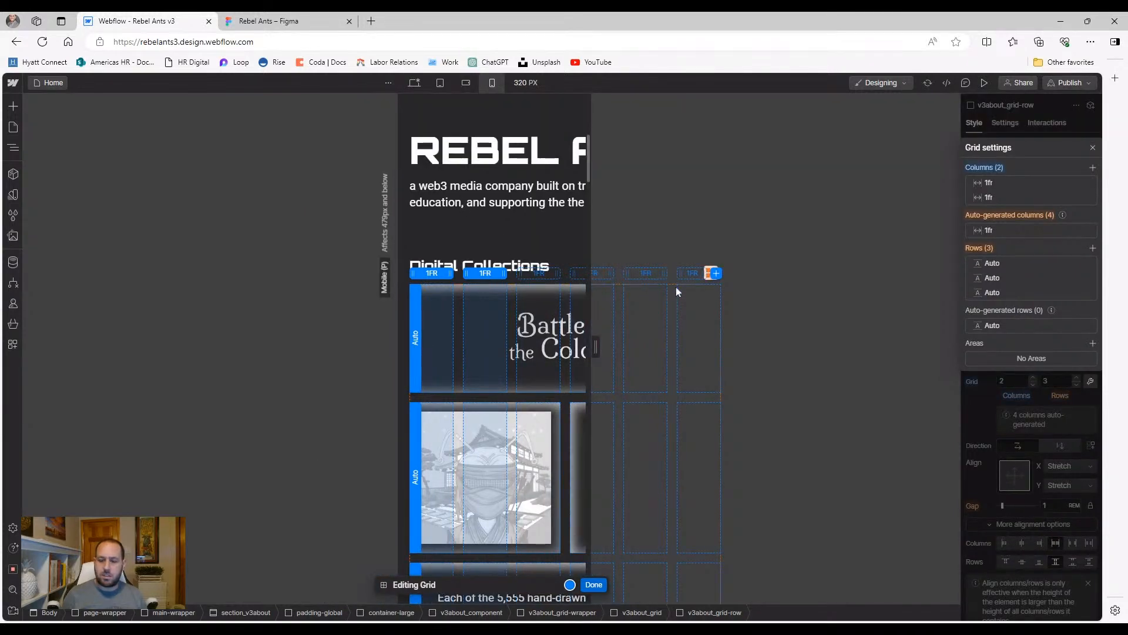
click(594, 584)
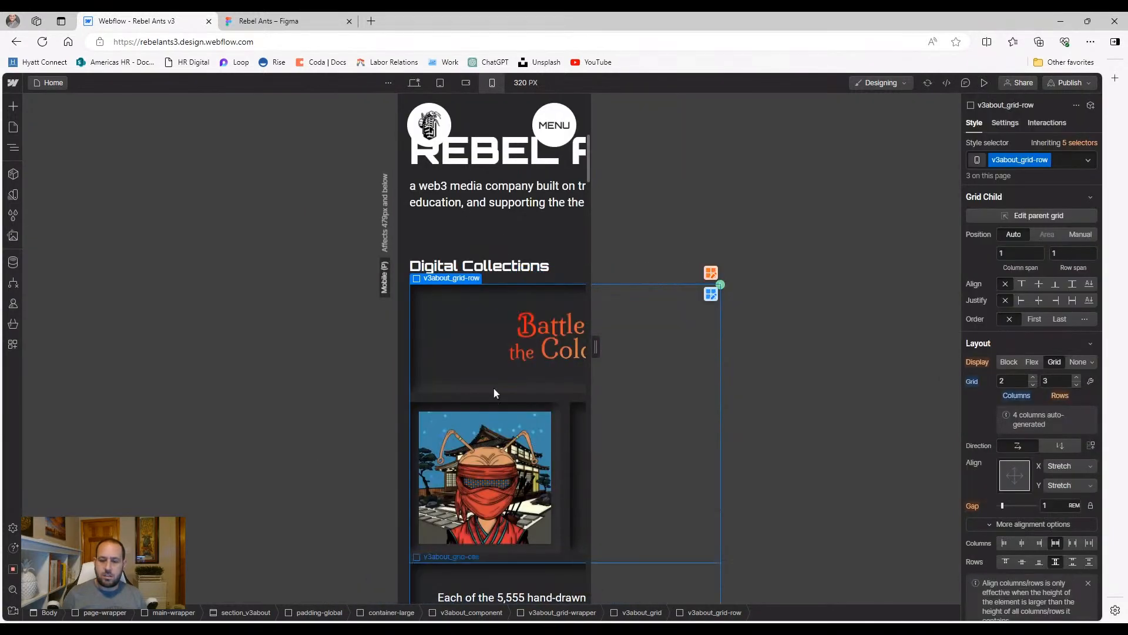
Set the title (6 columns), image and neighbouring cell (3 columns each) to Auto placement
click(458, 380)
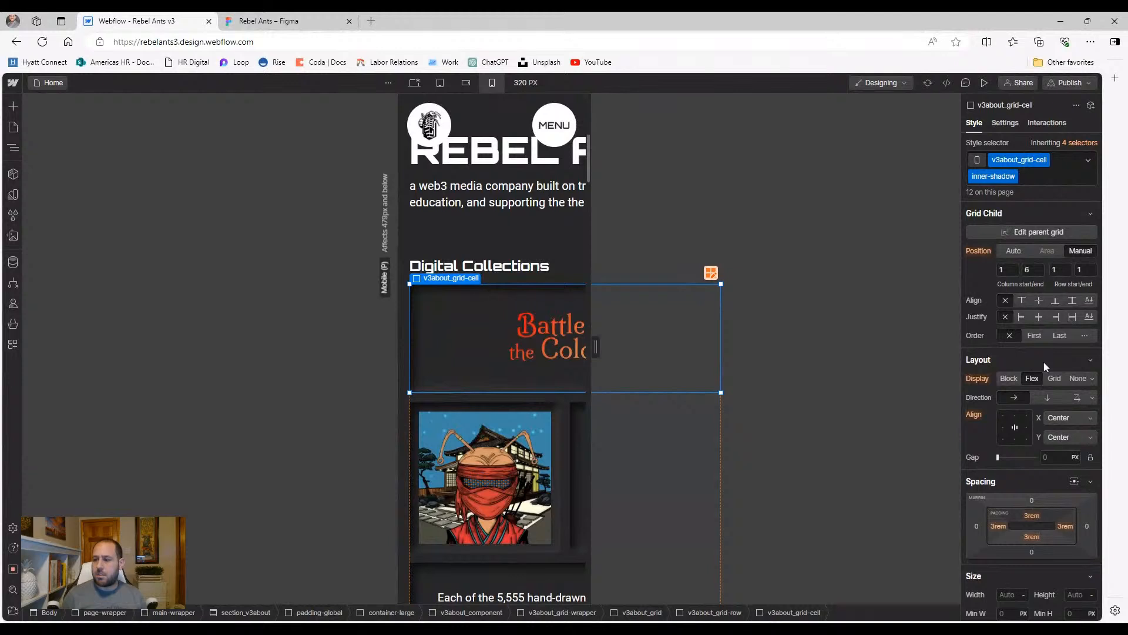
click(1006, 250)
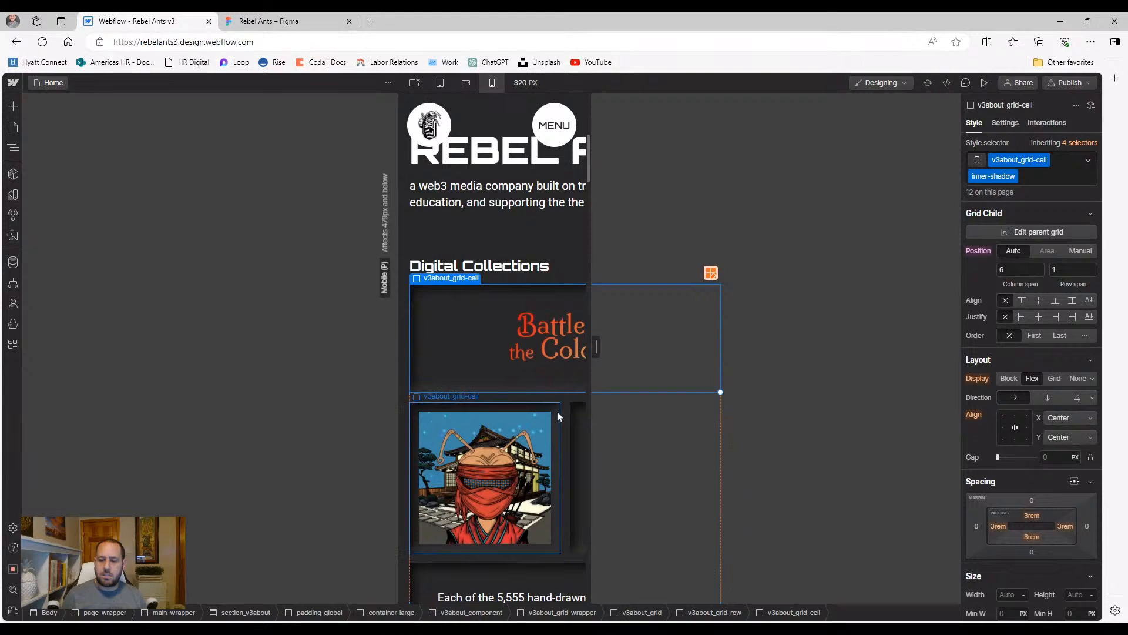
click(557, 412)
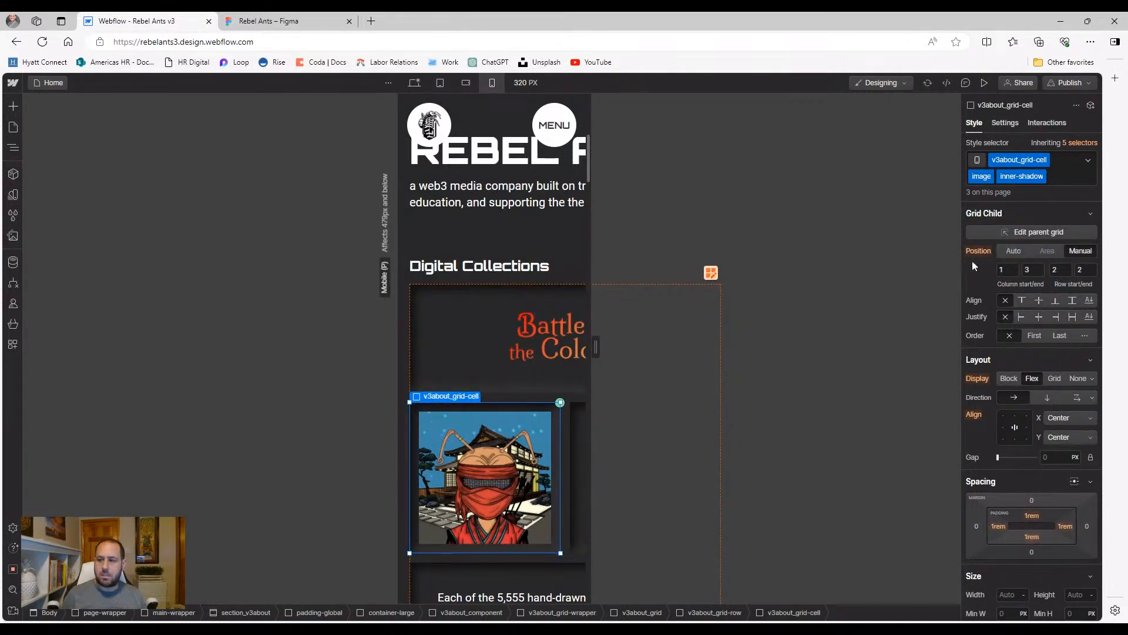
click(1012, 251)
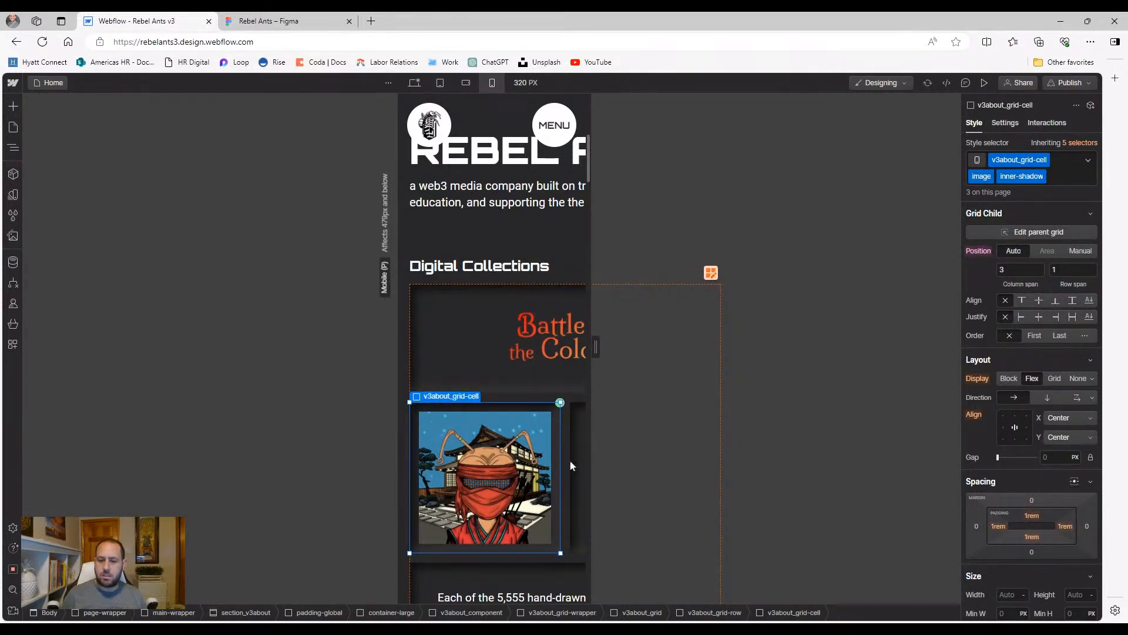
click(574, 465)
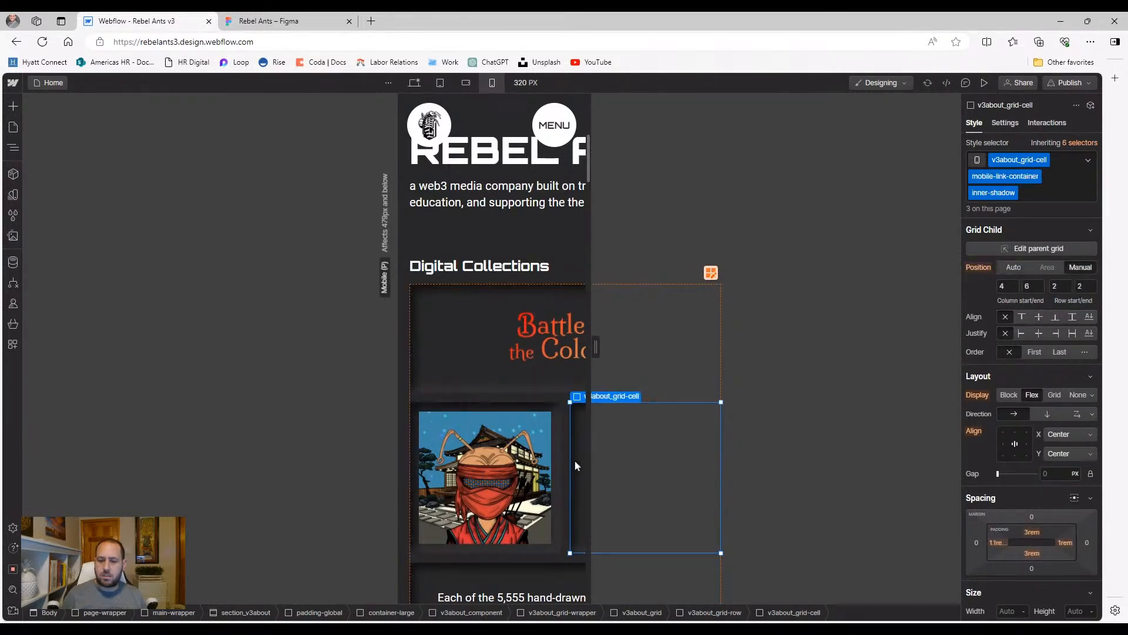
click(1012, 268)
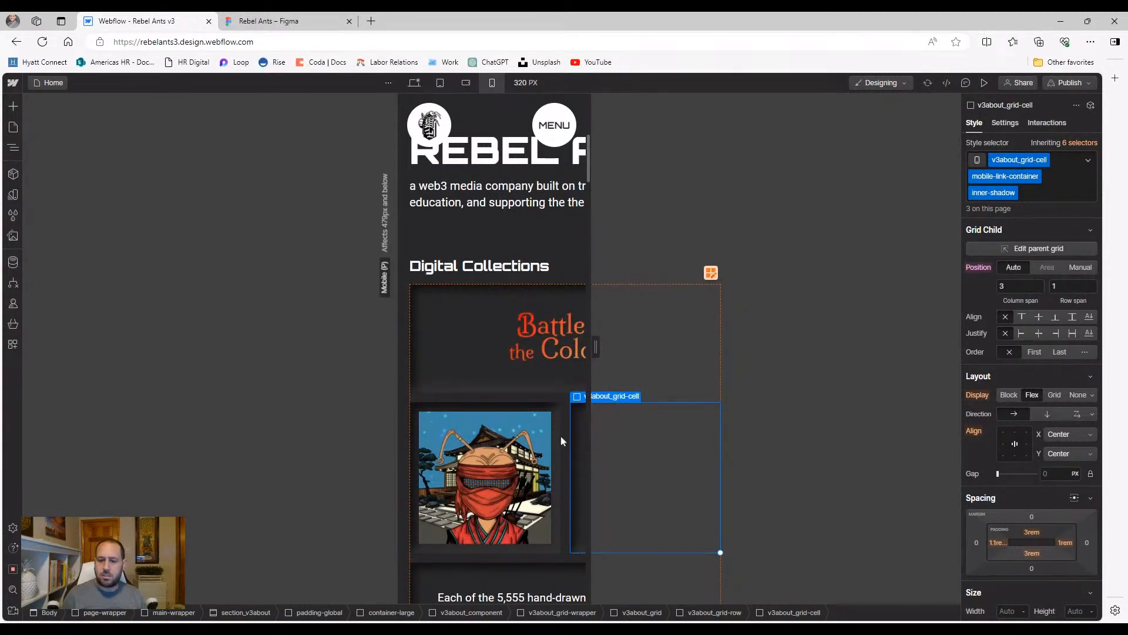
Switch the paragraph text cell to Auto placement, then reselect the image and title cells
scroll(523, 479, down, 3)
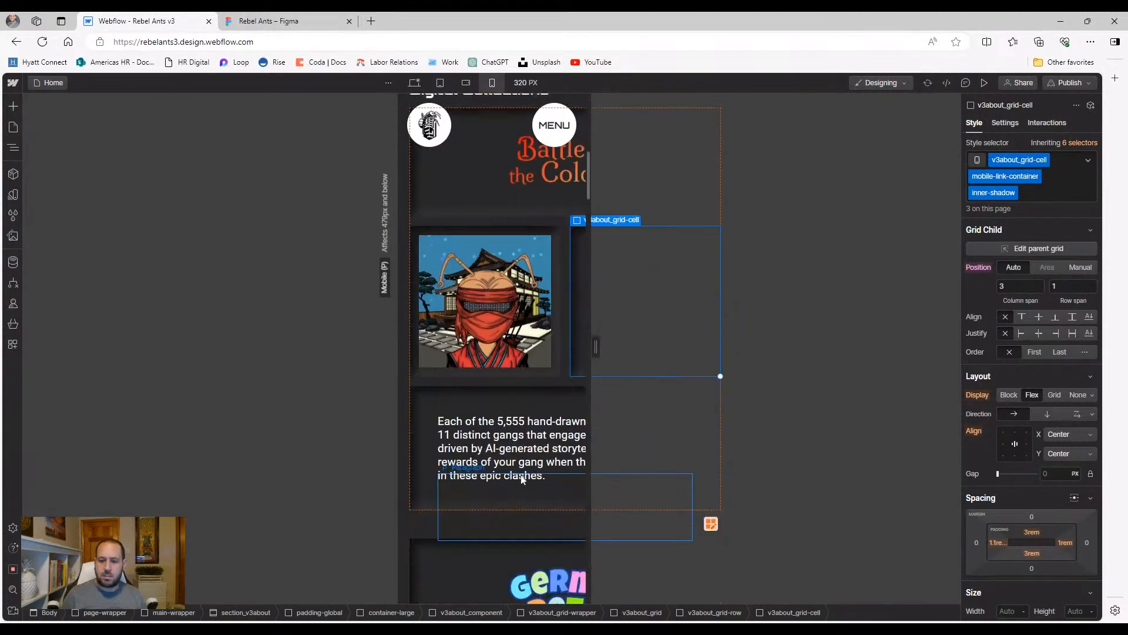
click(523, 389)
click(1019, 251)
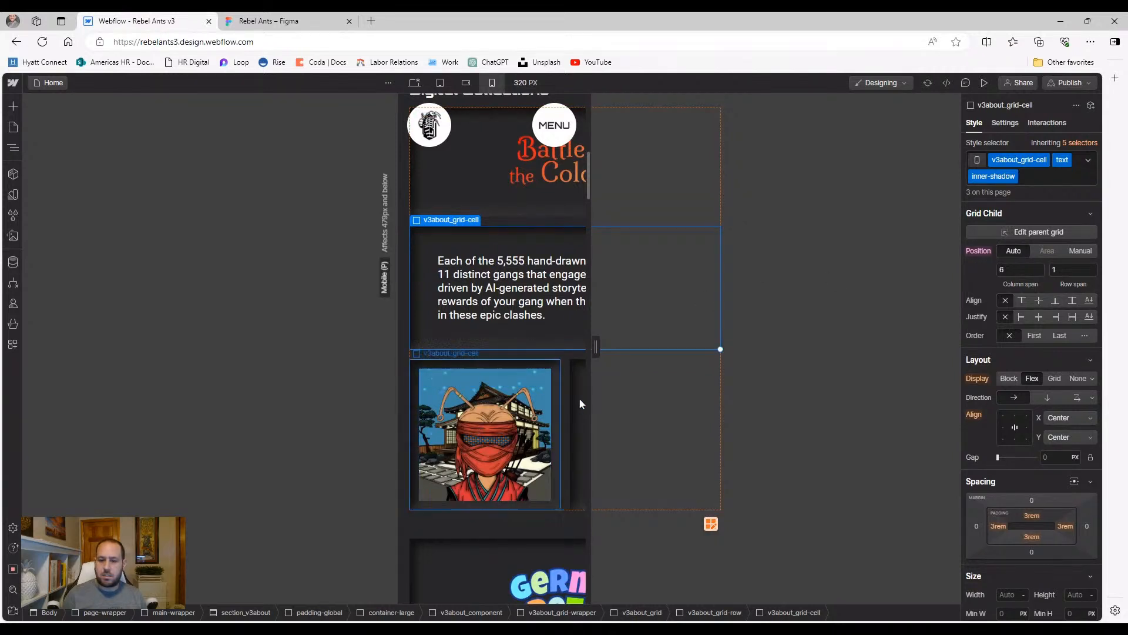
click(563, 369)
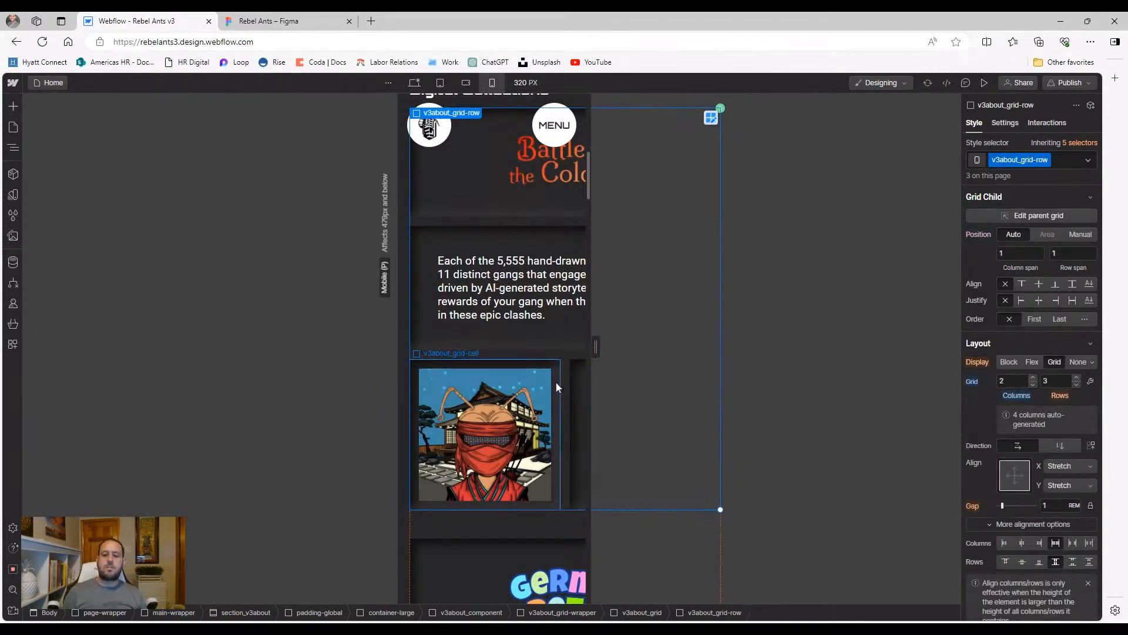
click(558, 387)
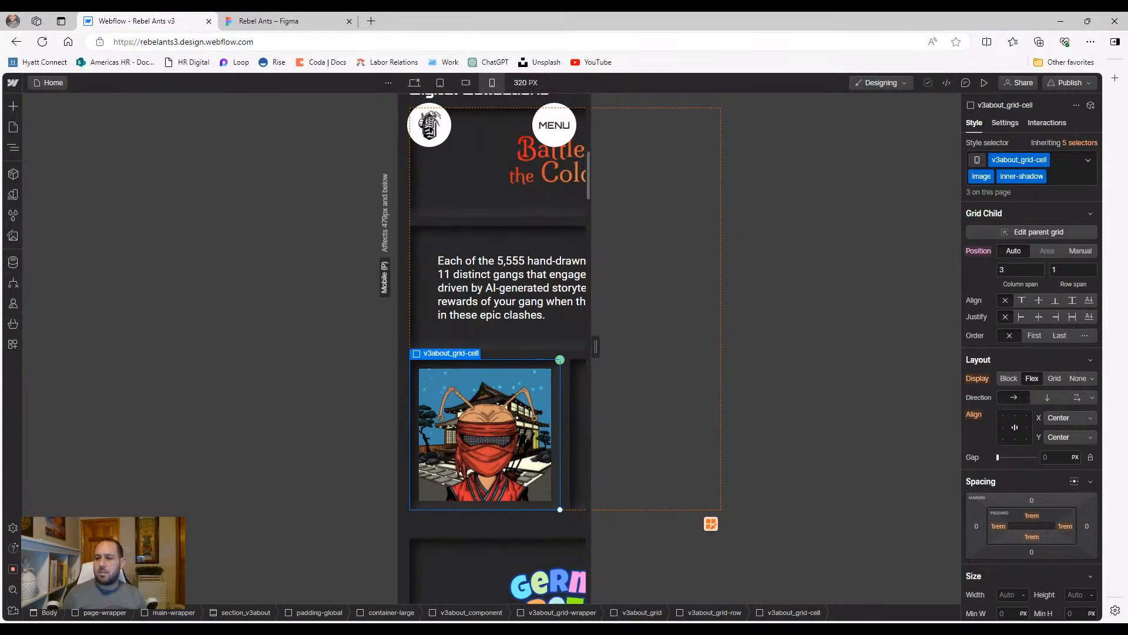
scroll(446, 282, up, 2)
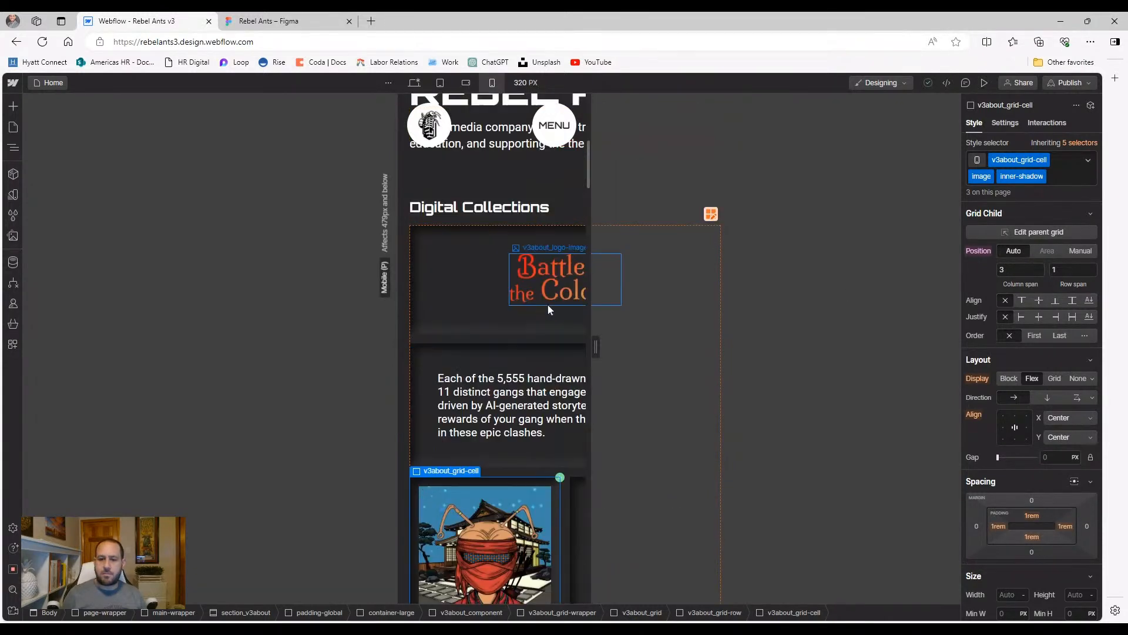
click(444, 279)
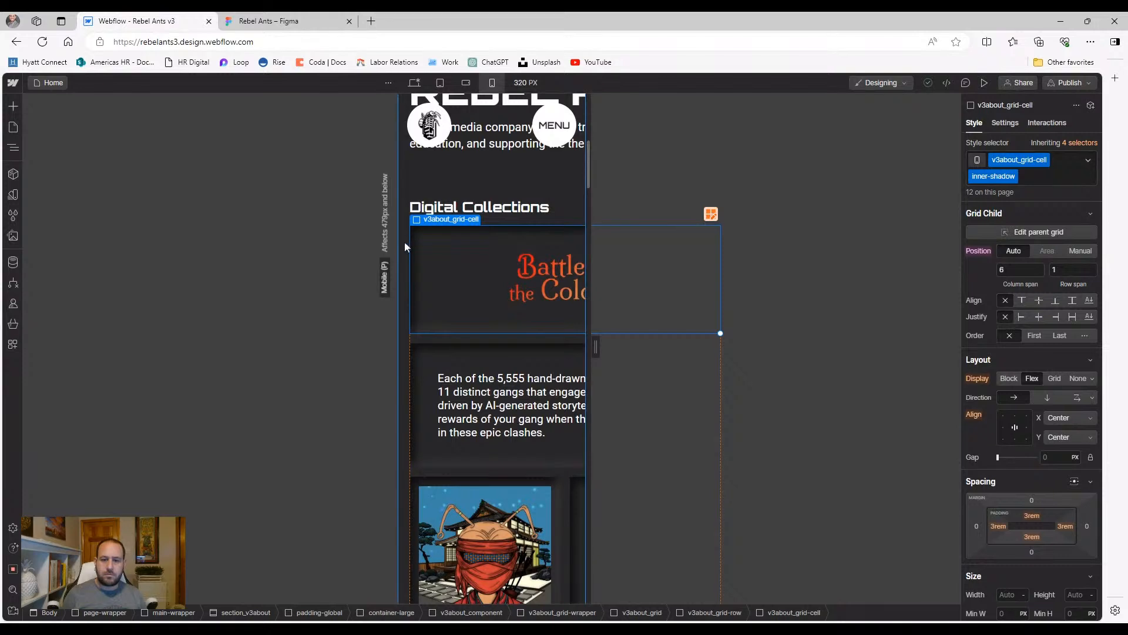
In the Navigator, select v3about_grid, the Digital Collections heading and the grid wrapper
click(13, 148)
click(93, 365)
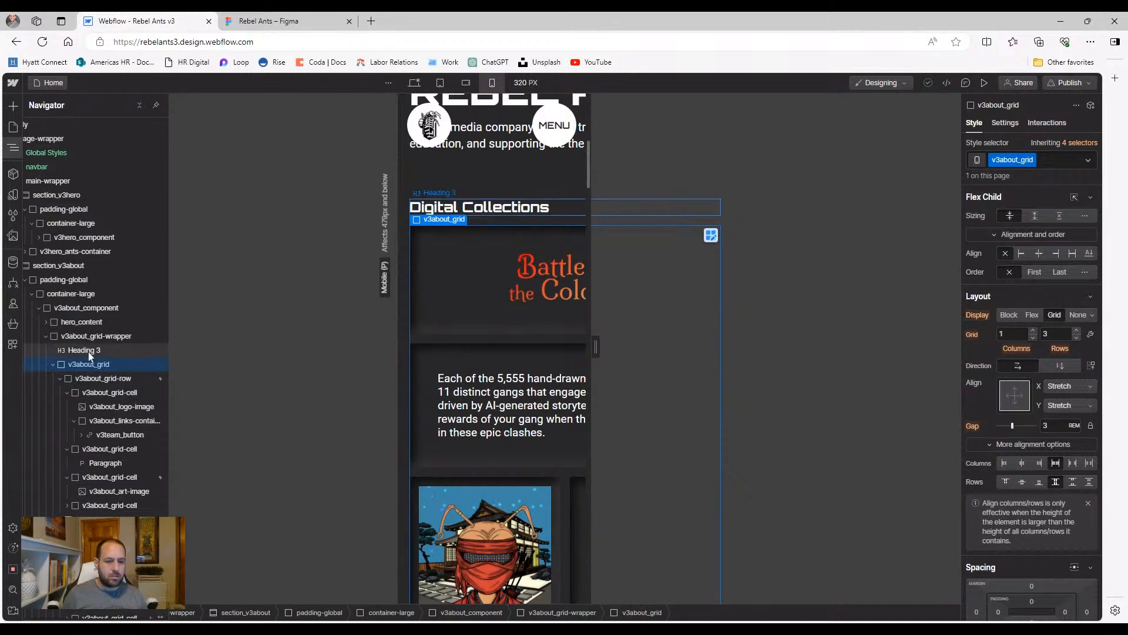
click(90, 350)
click(90, 336)
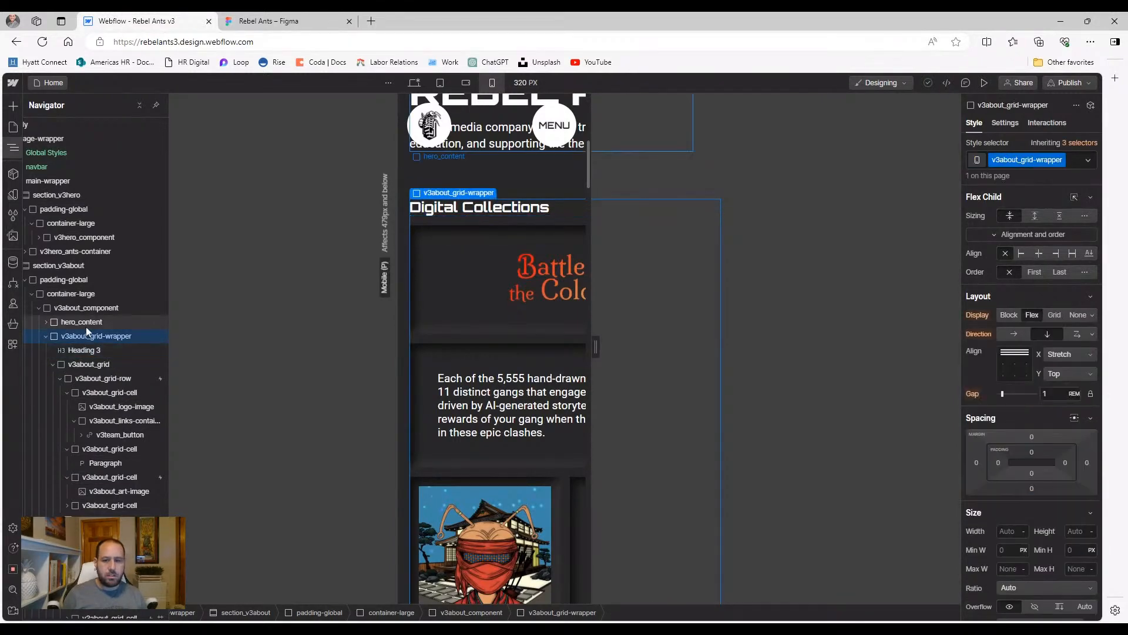
scroll(525, 314, up, 3)
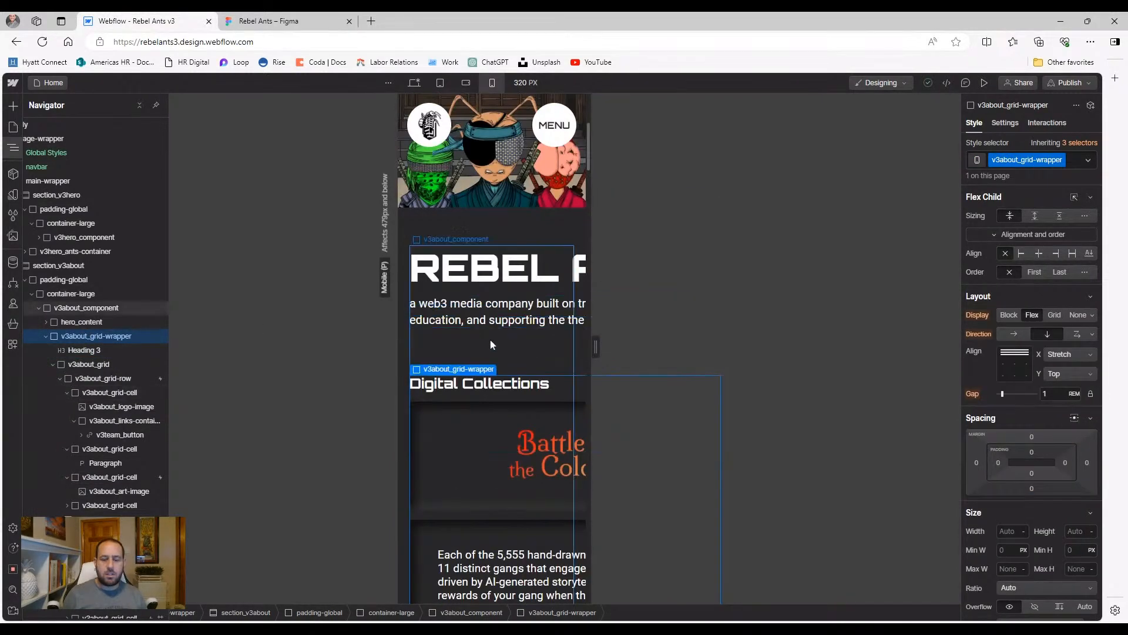
scroll(466, 354, up, 2)
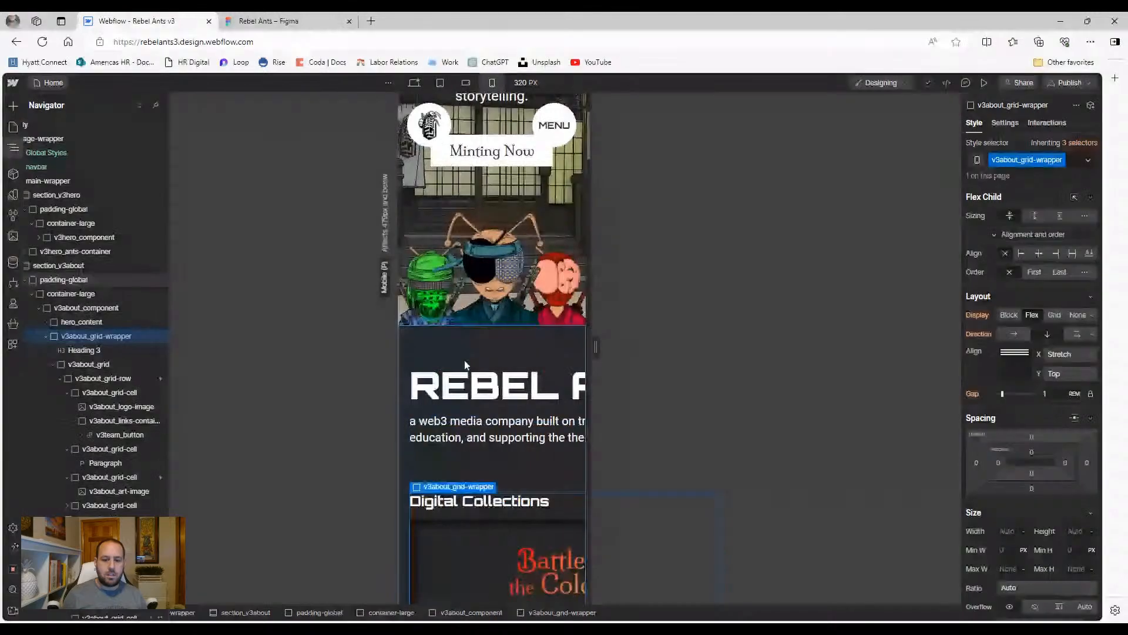
Select v3about_component and expand hero_content, checking mobile landscape then portrait
click(84, 310)
click(82, 321)
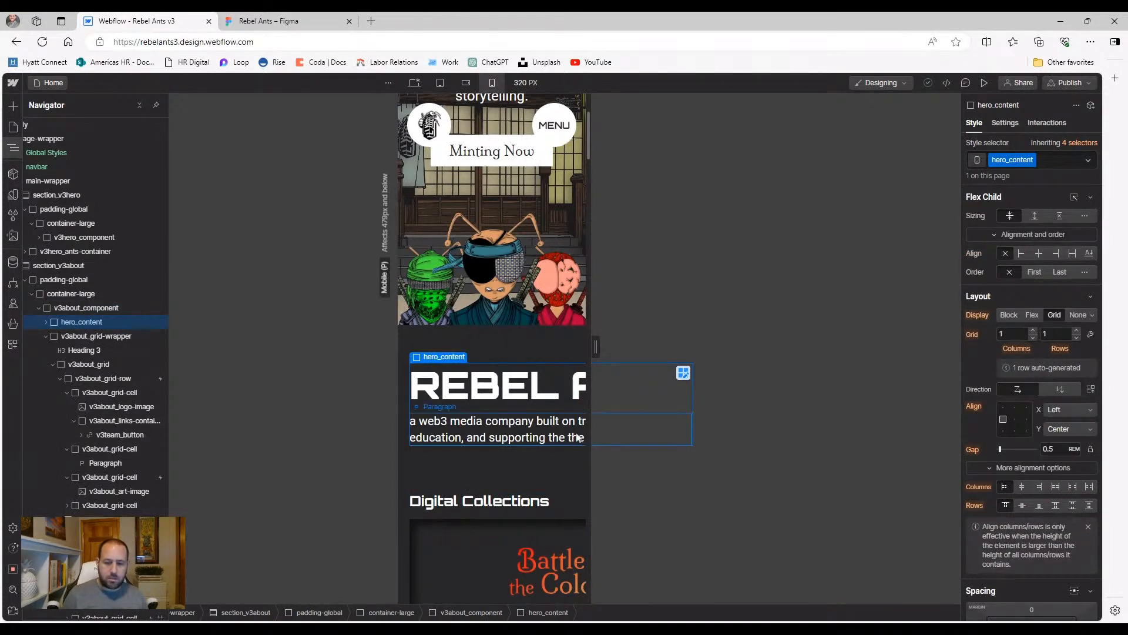
click(45, 322)
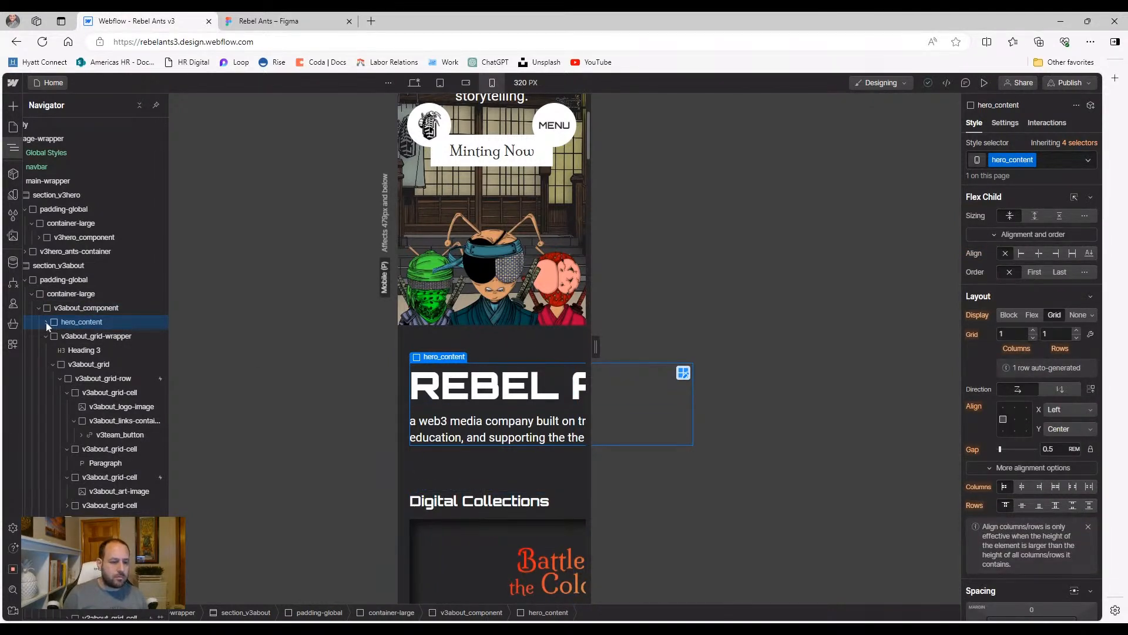
click(468, 83)
click(492, 83)
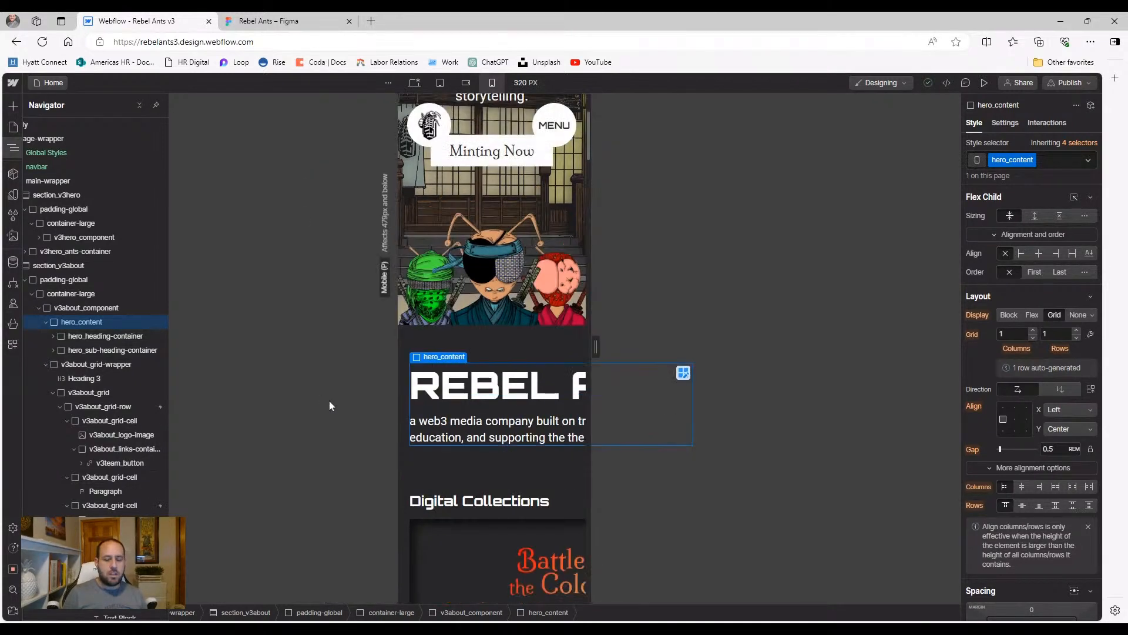
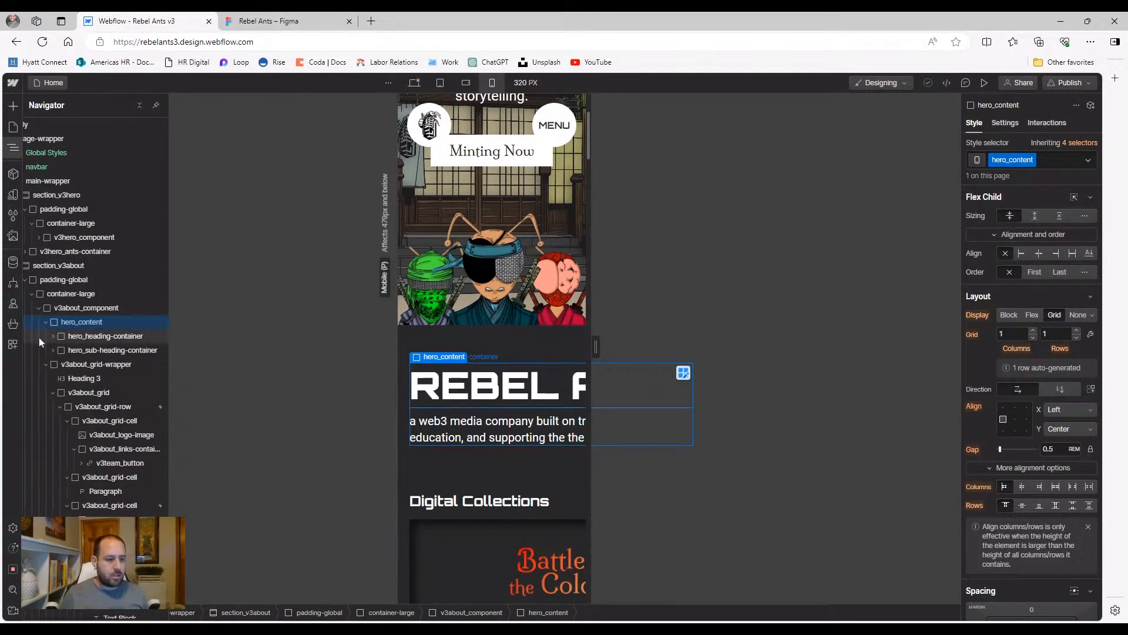
Select hero_heading-container in the Navigator after checking its Heading 2 child
click(88, 339)
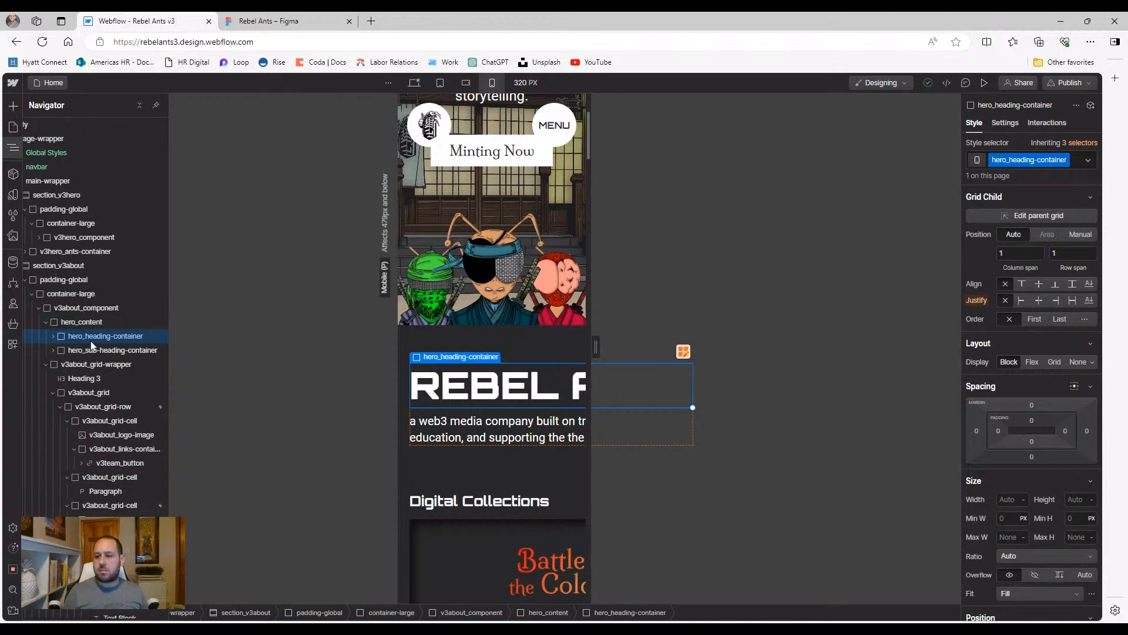
click(53, 336)
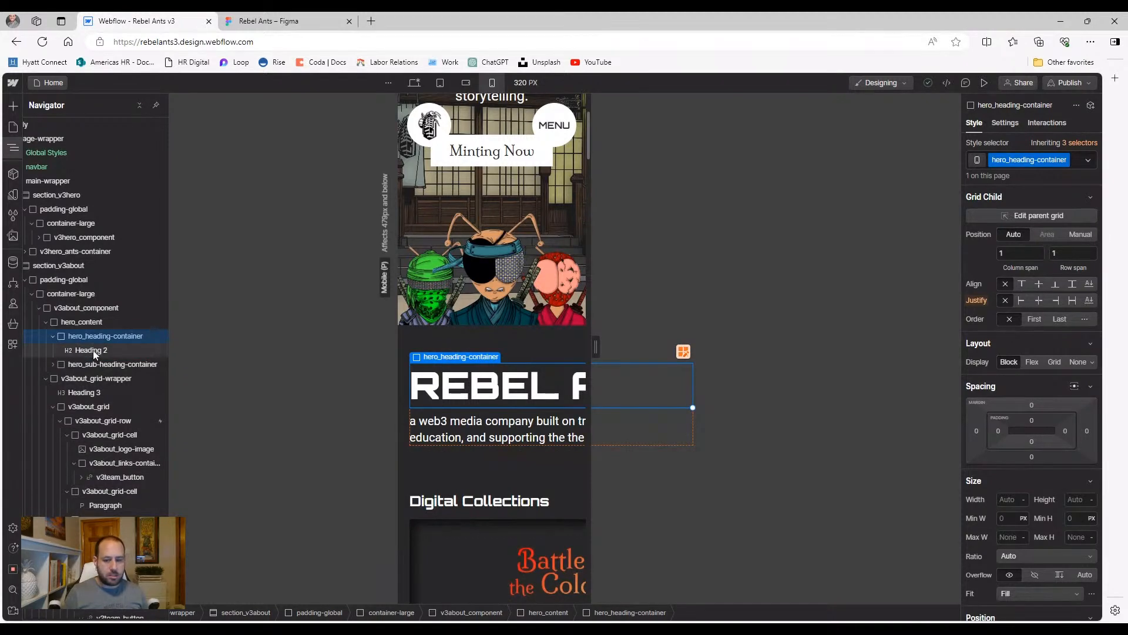
click(94, 351)
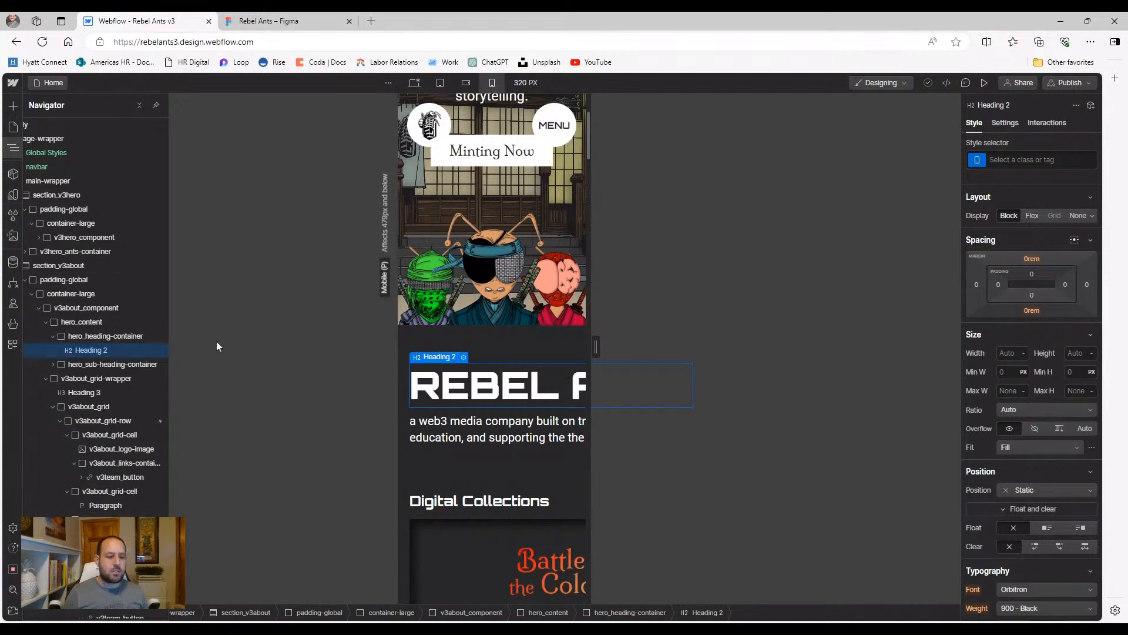
click(107, 339)
scroll(1035, 430, down, 1)
scroll(1034, 427, down, 2)
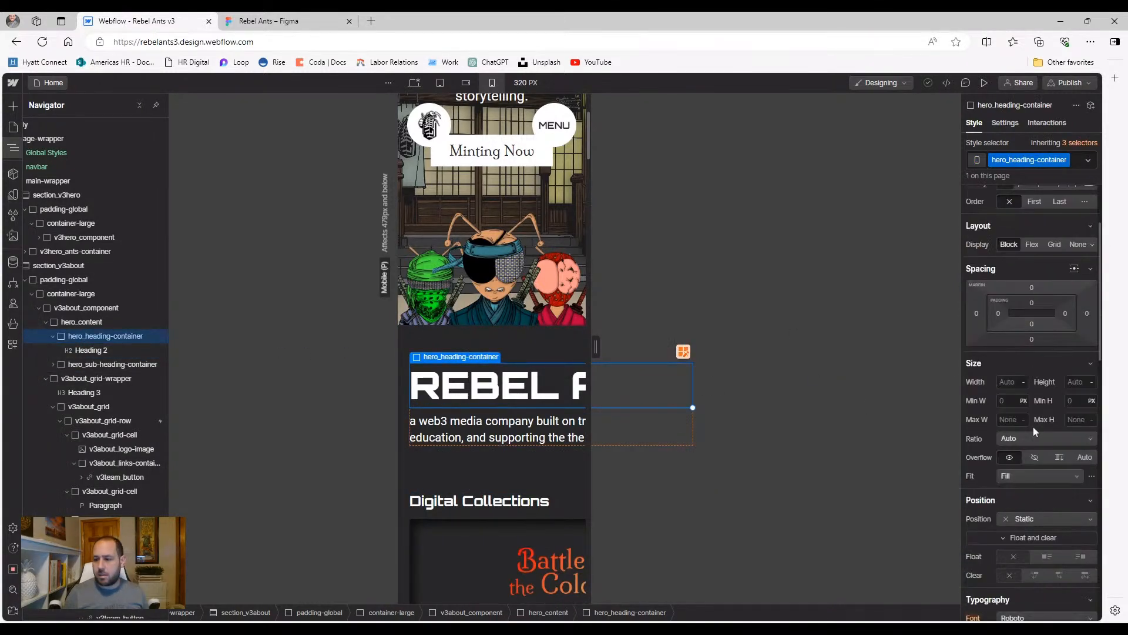
scroll(1034, 436, down, 4)
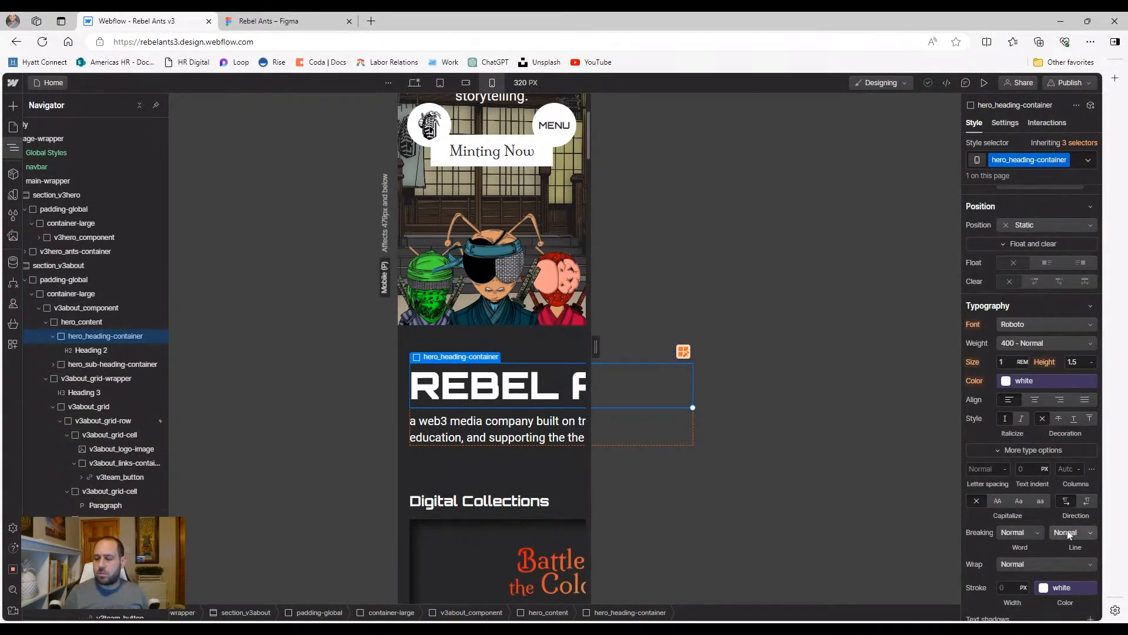
Set the container's word breaking to Break all, leaving line breaking at Normal
click(1011, 532)
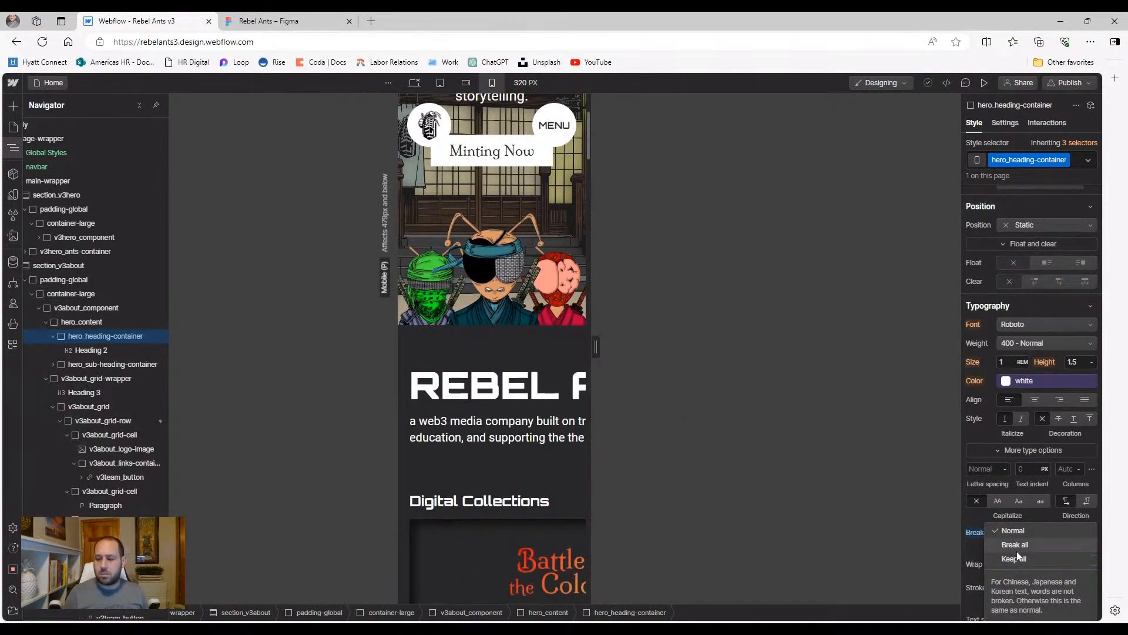
click(982, 522)
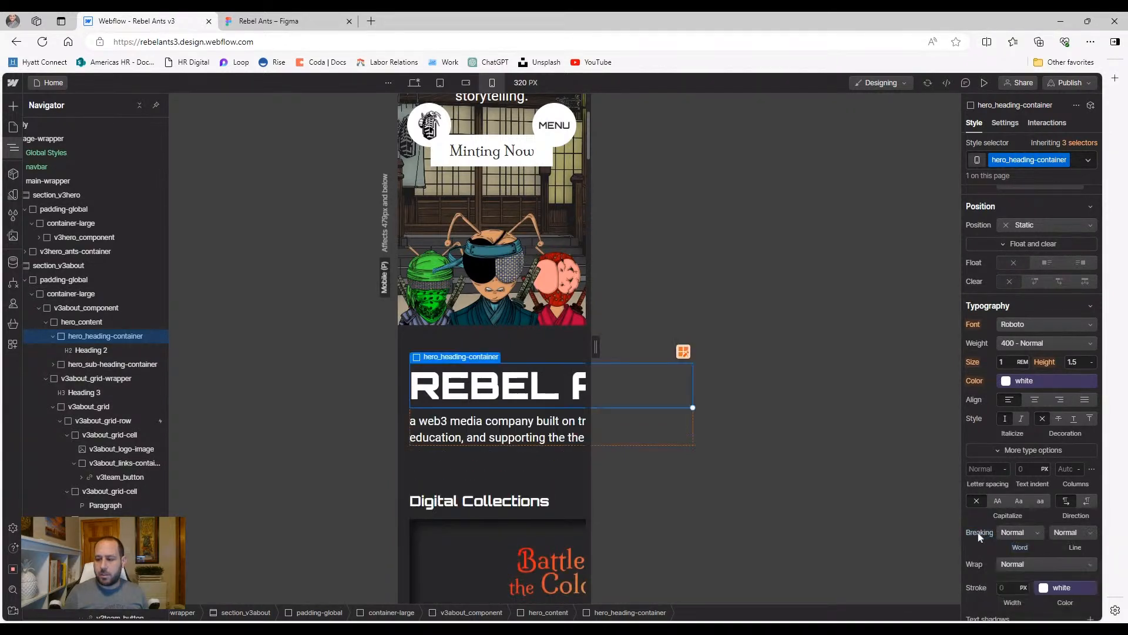
click(1070, 532)
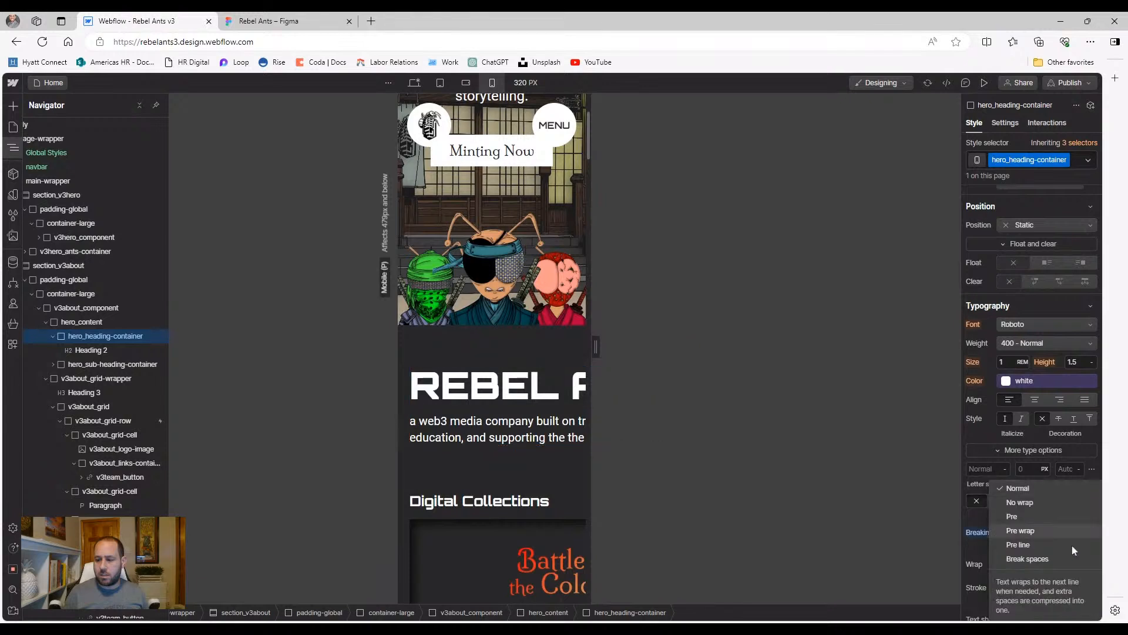
click(982, 543)
click(1015, 531)
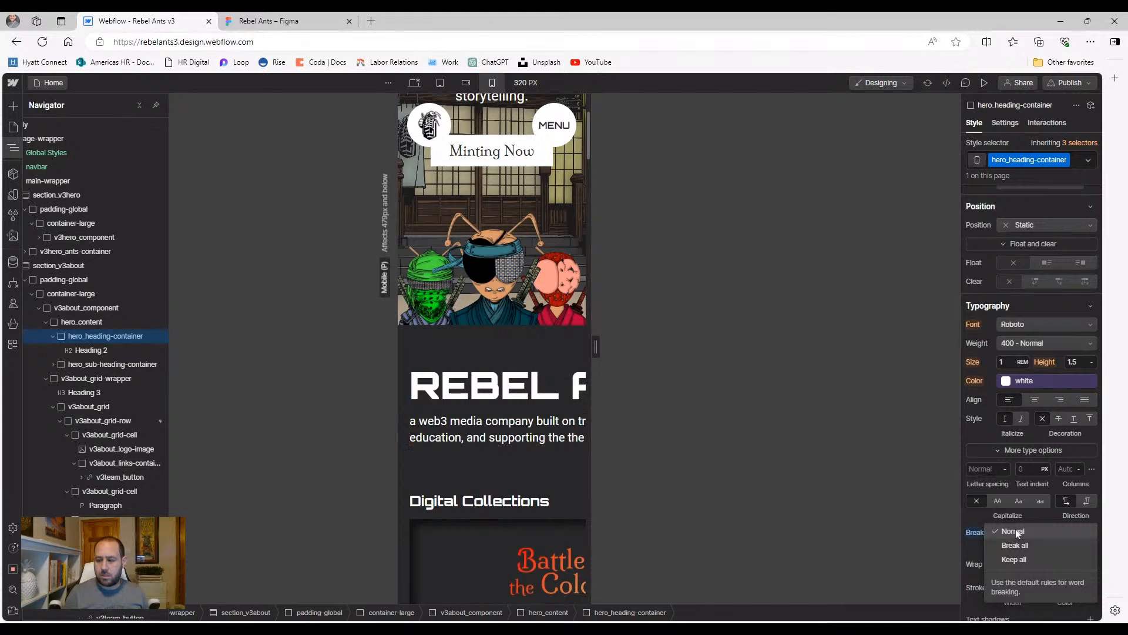
click(1014, 551)
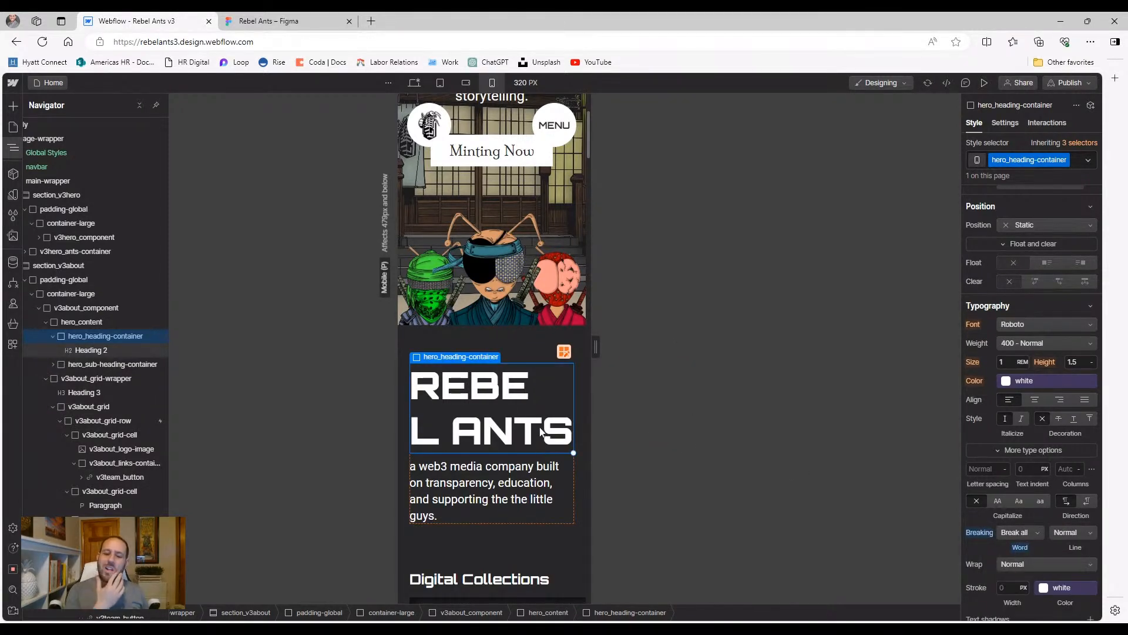
Reduce the All H2 Headings font size step by step down to 3 rem
click(85, 350)
click(1016, 161)
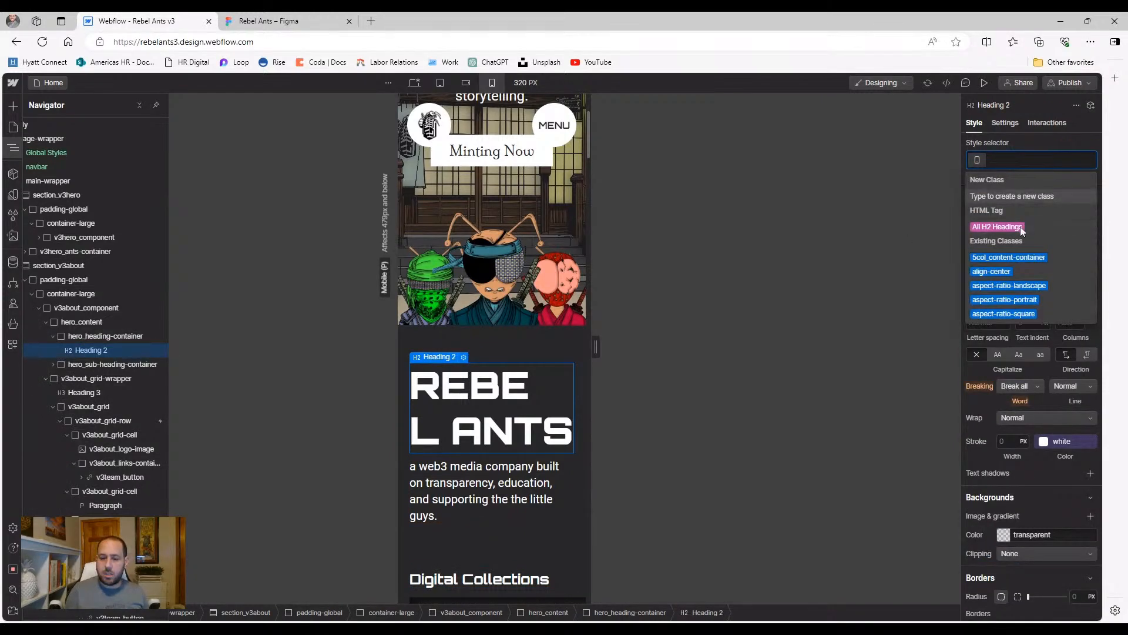
click(997, 227)
scroll(1011, 400, down, 1)
scroll(1011, 400, up, 3)
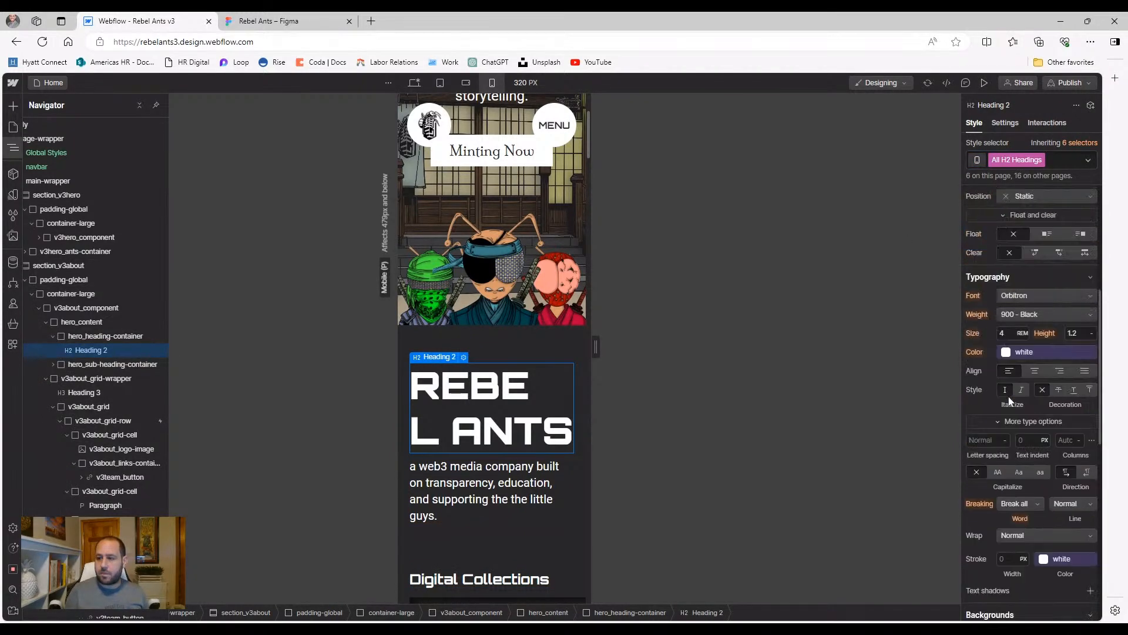
key(Down)
key(Down)
key(Down)
key(Down)
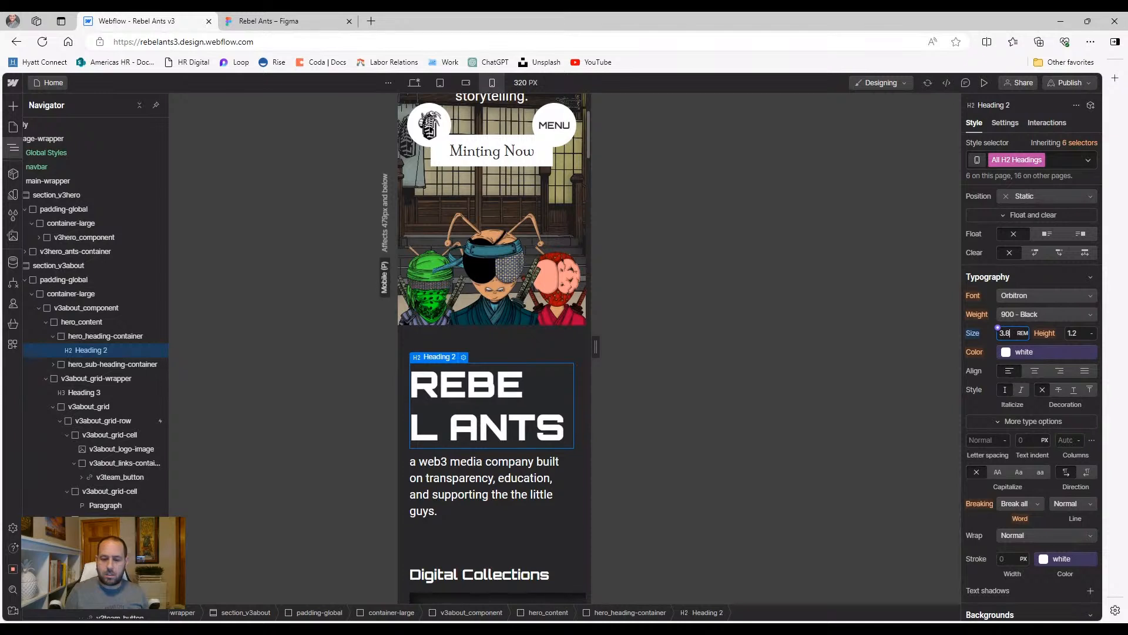
key(Down)
key(Down)
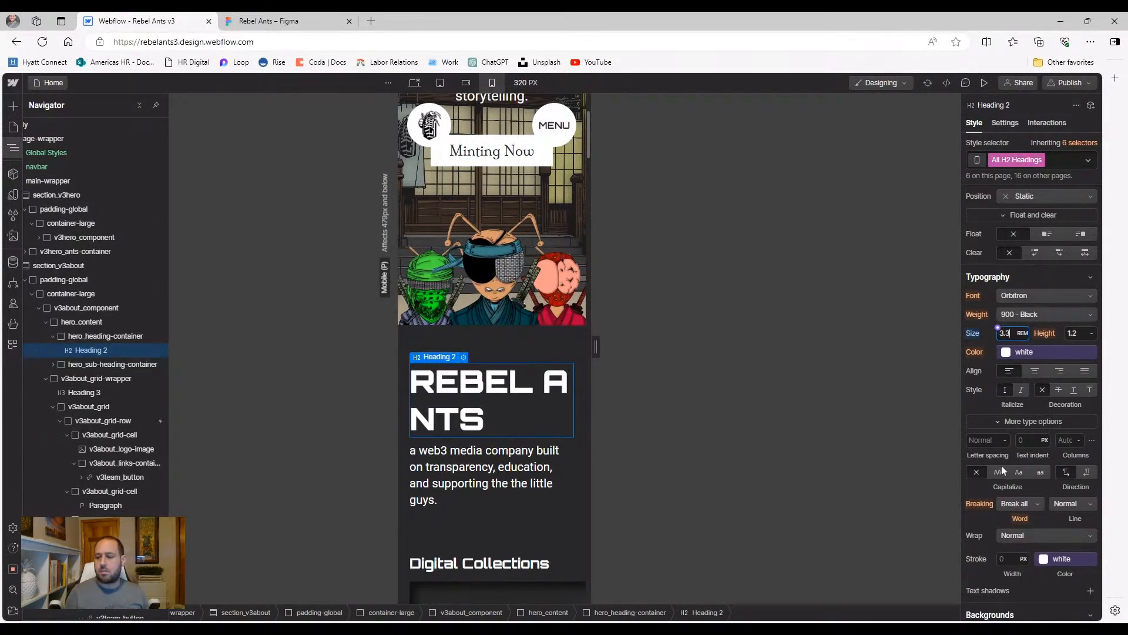
key(Down)
key(Down)
key(Down)
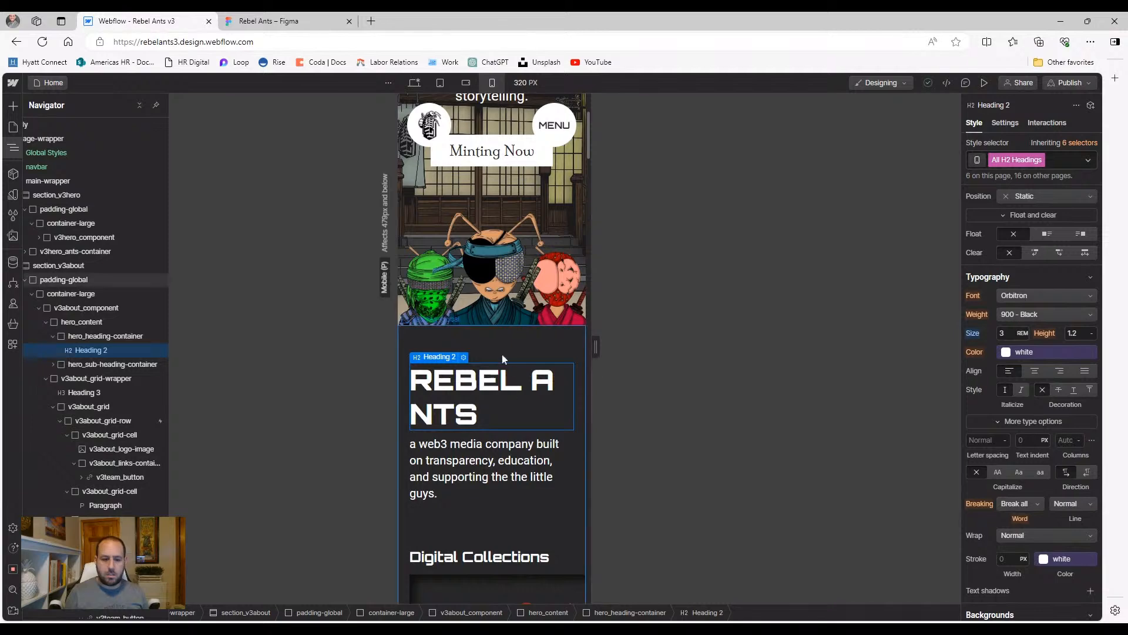
Reset the hero heading container's word breaking back to Normal
click(126, 335)
scroll(983, 503, down, 2)
click(977, 532)
click(982, 549)
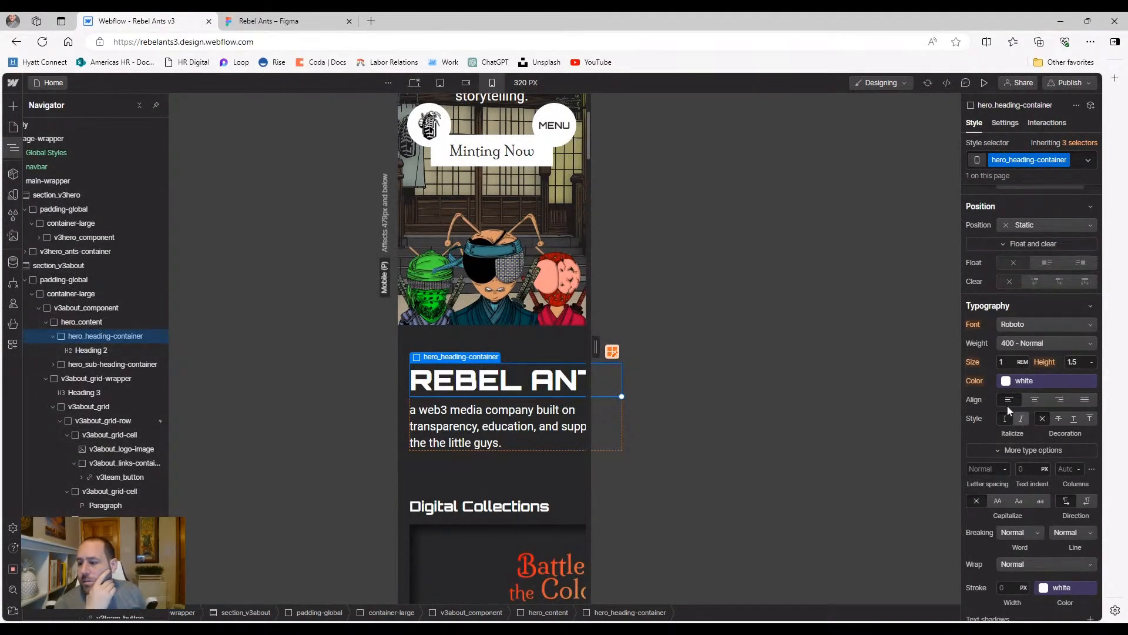
Set the hero heading container's width to 100
scroll(1004, 408, down, 1)
scroll(1004, 407, down, 3)
scroll(1007, 401, up, 8)
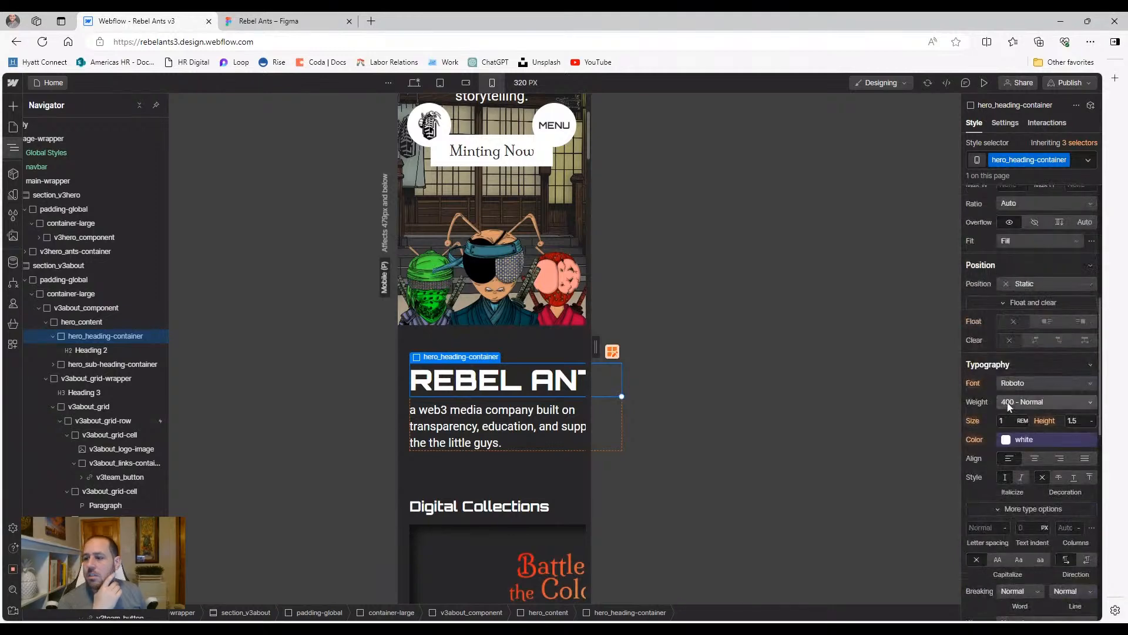
click(998, 319)
text(100)
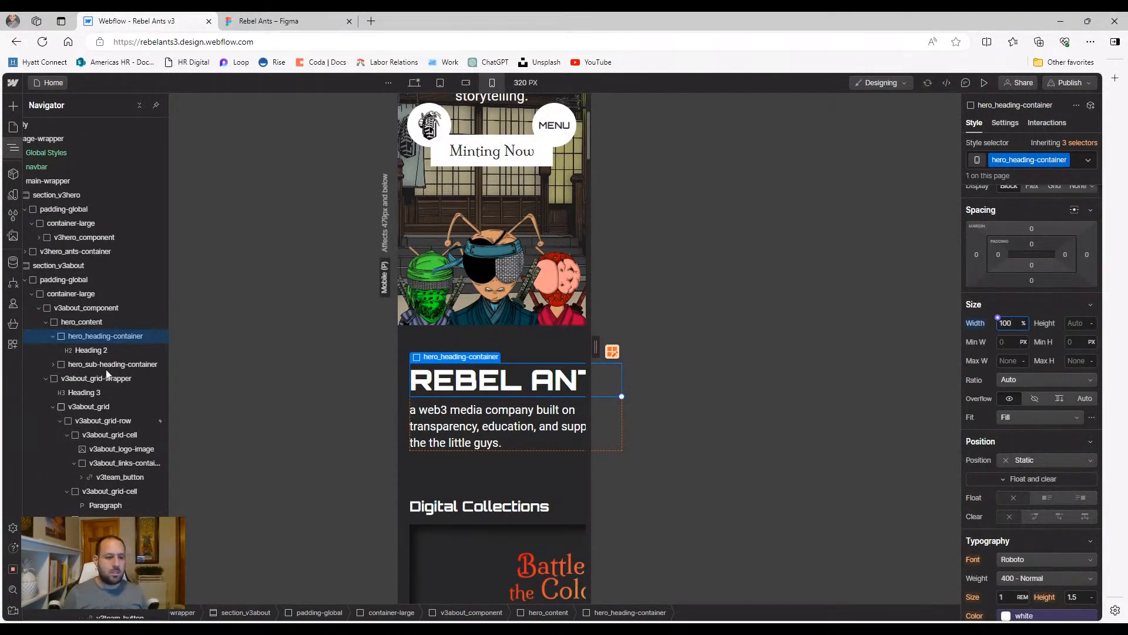
Shrink hero_content's grid column fraction in the grid editor and finish editing
click(94, 323)
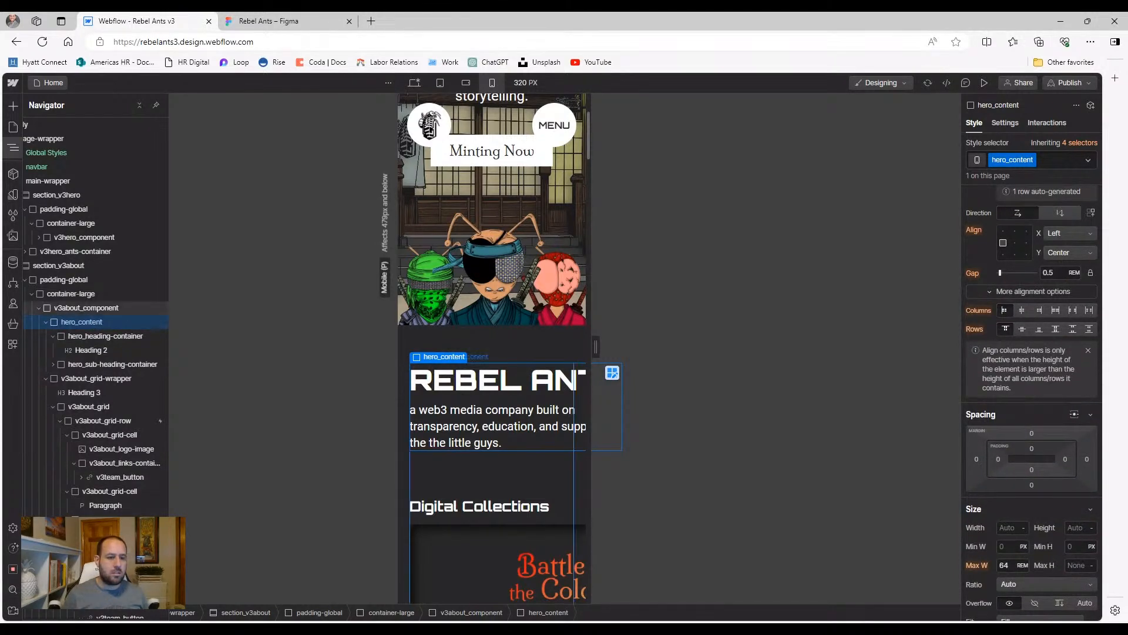
click(90, 308)
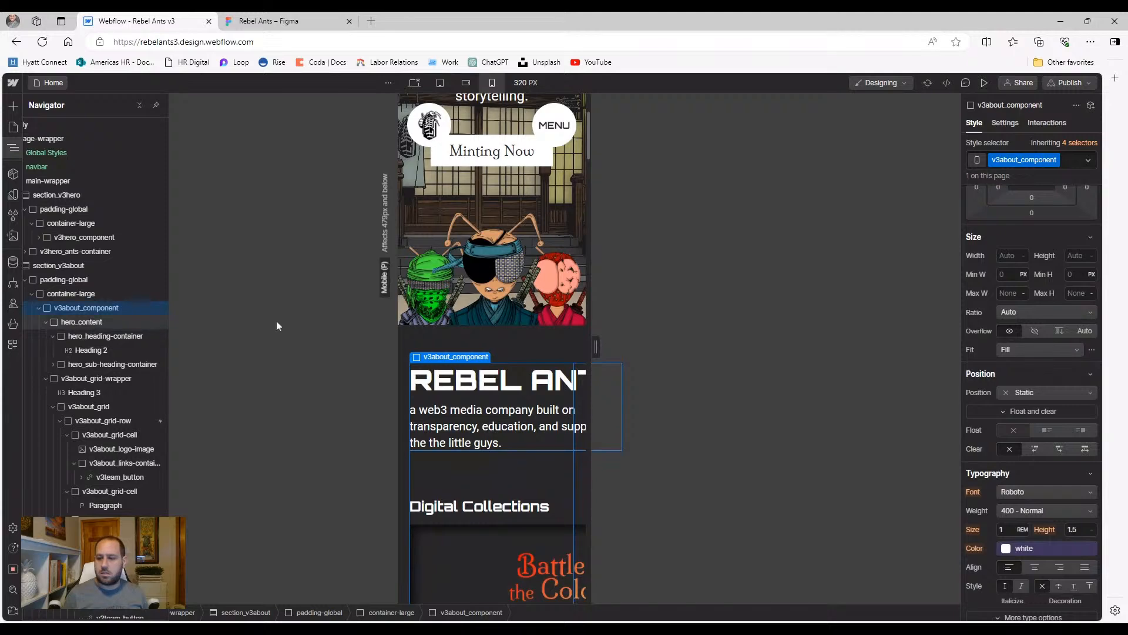
click(98, 323)
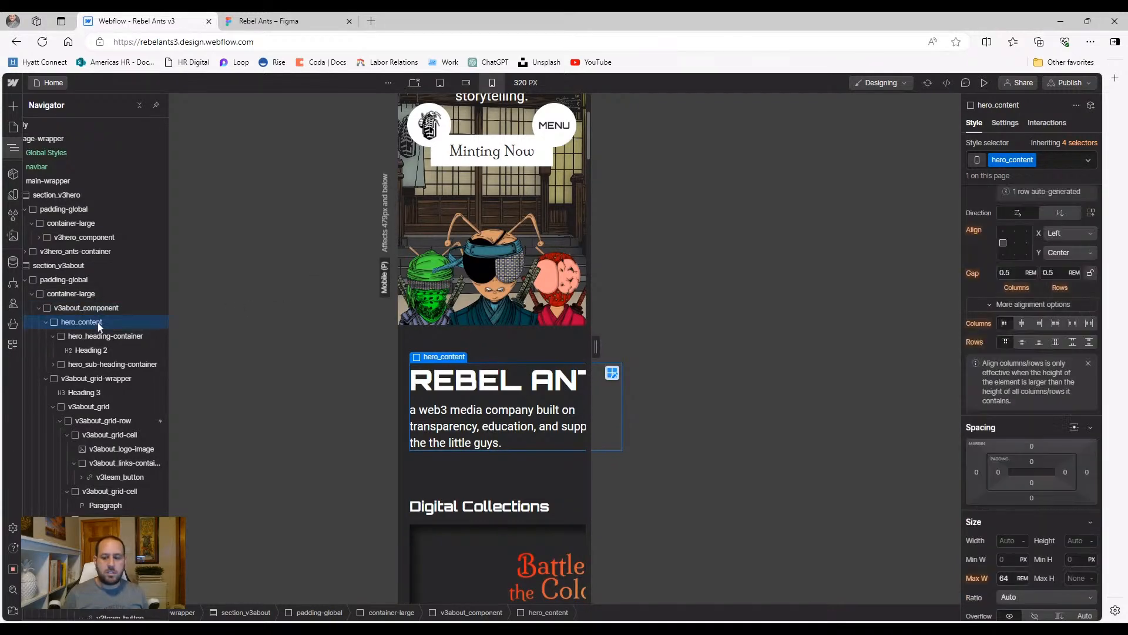
click(611, 373)
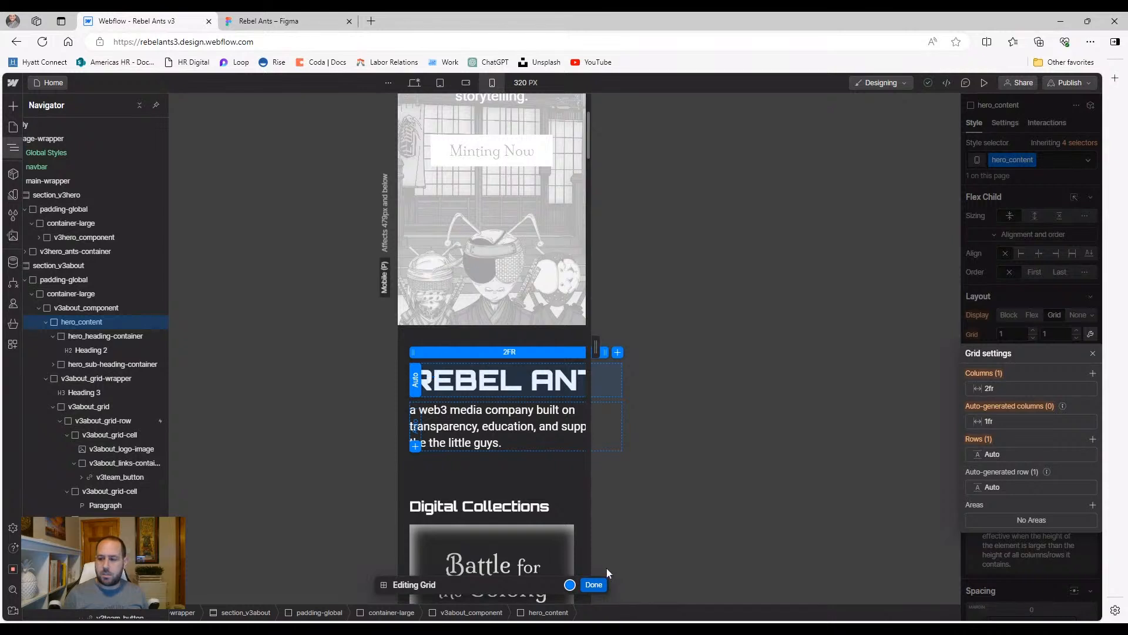
drag(603, 352, 566, 352)
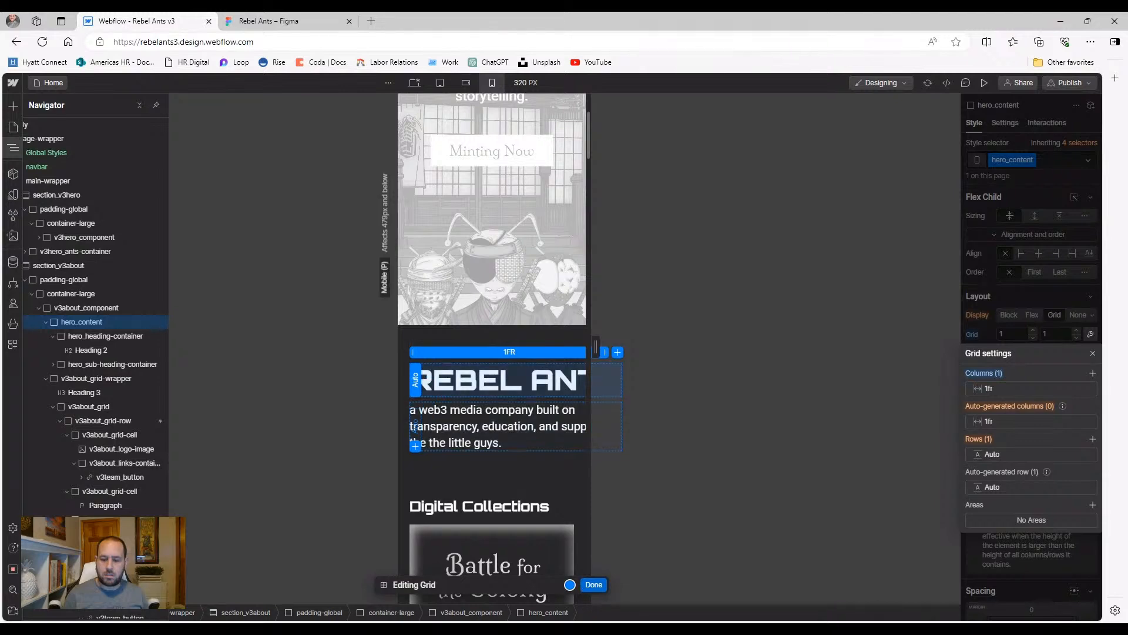
click(594, 584)
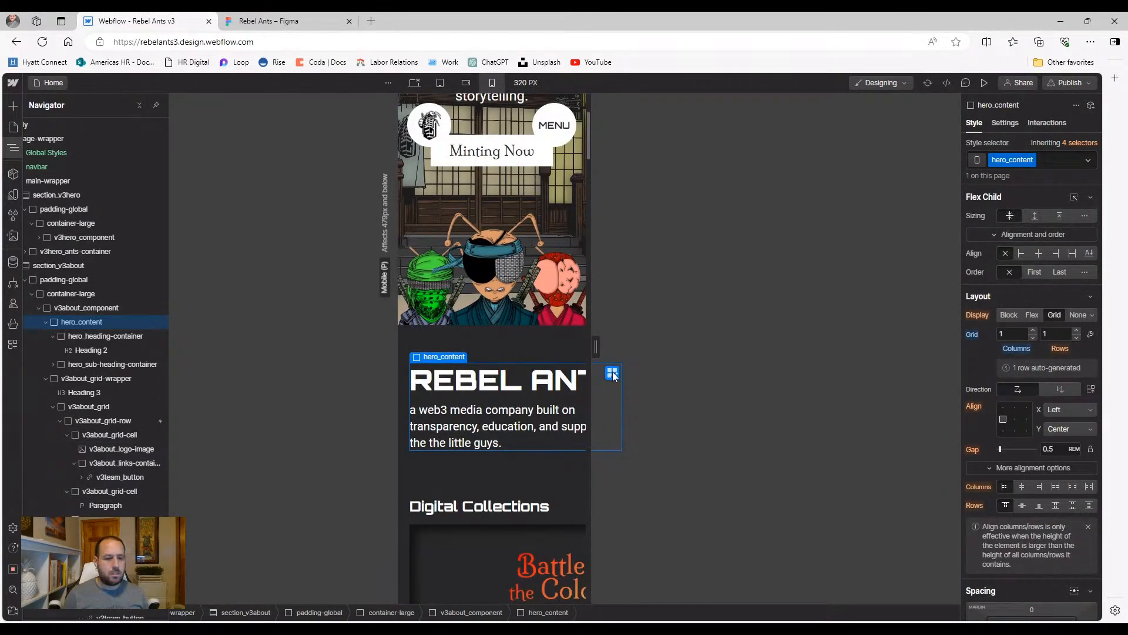
Switch hero_content from grid to a vertical flex layout
click(1032, 315)
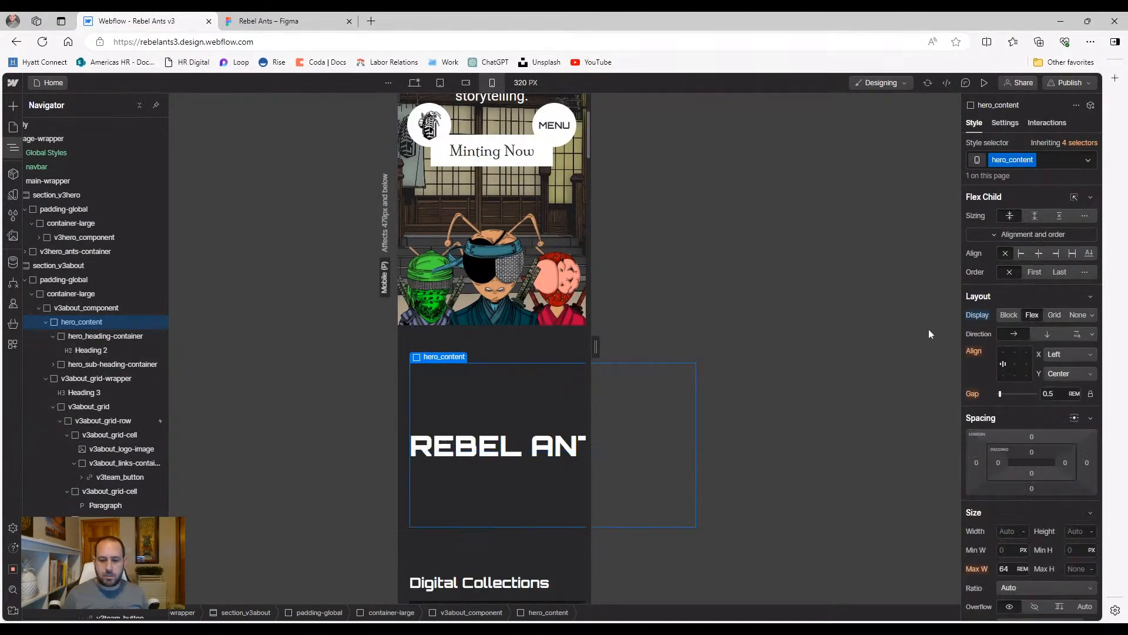
click(1047, 333)
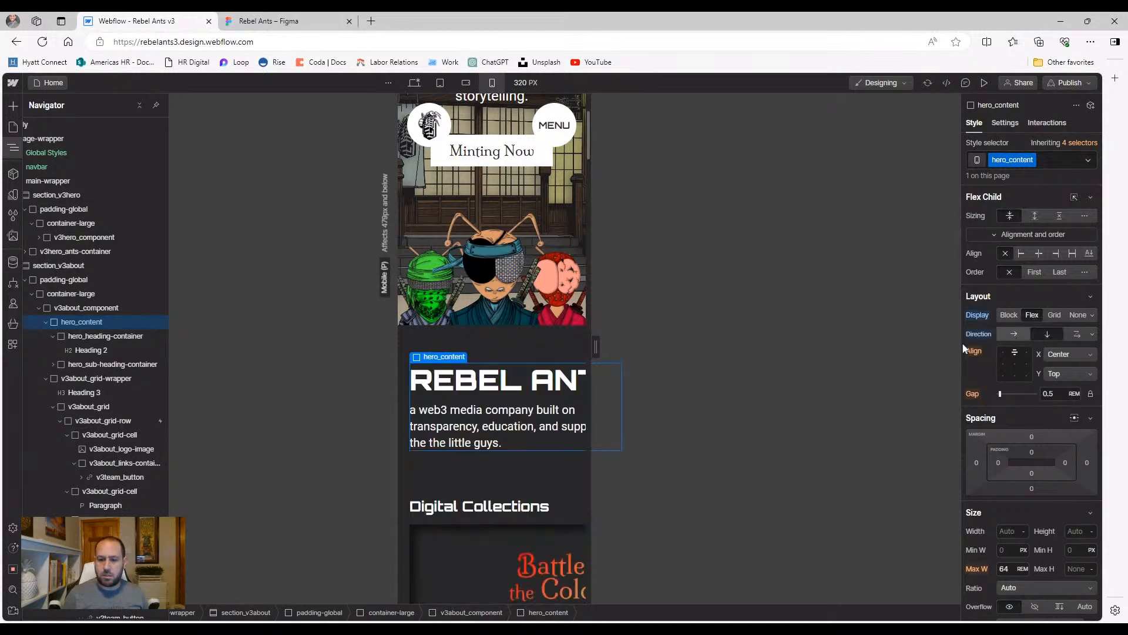
click(88, 335)
click(975, 454)
Reset the hero heading container's width to auto
click(978, 468)
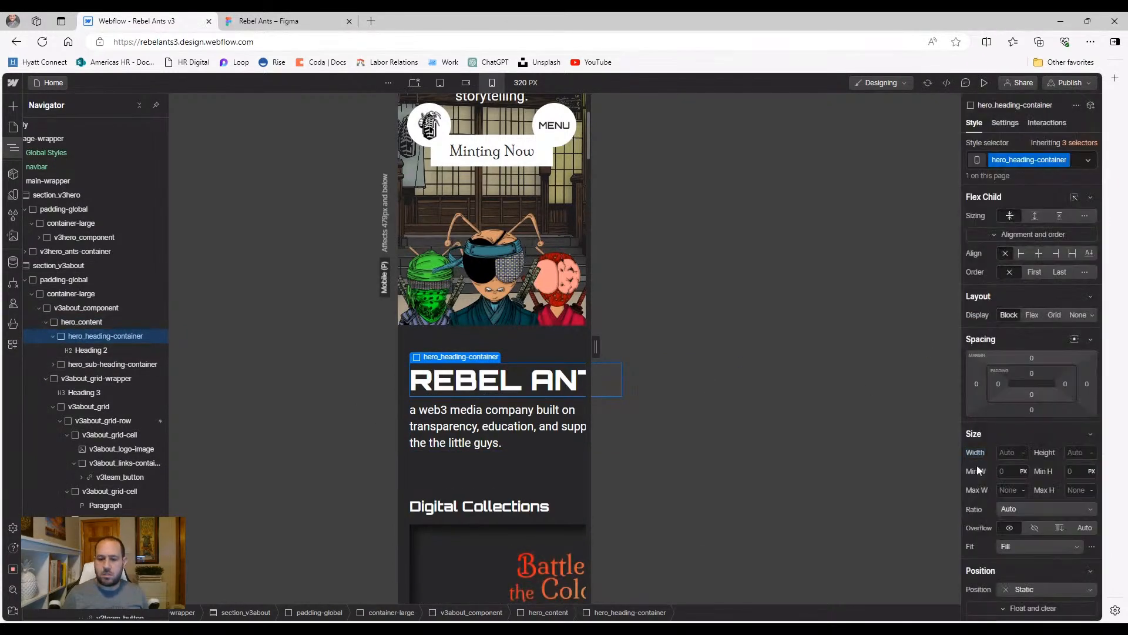
click(80, 350)
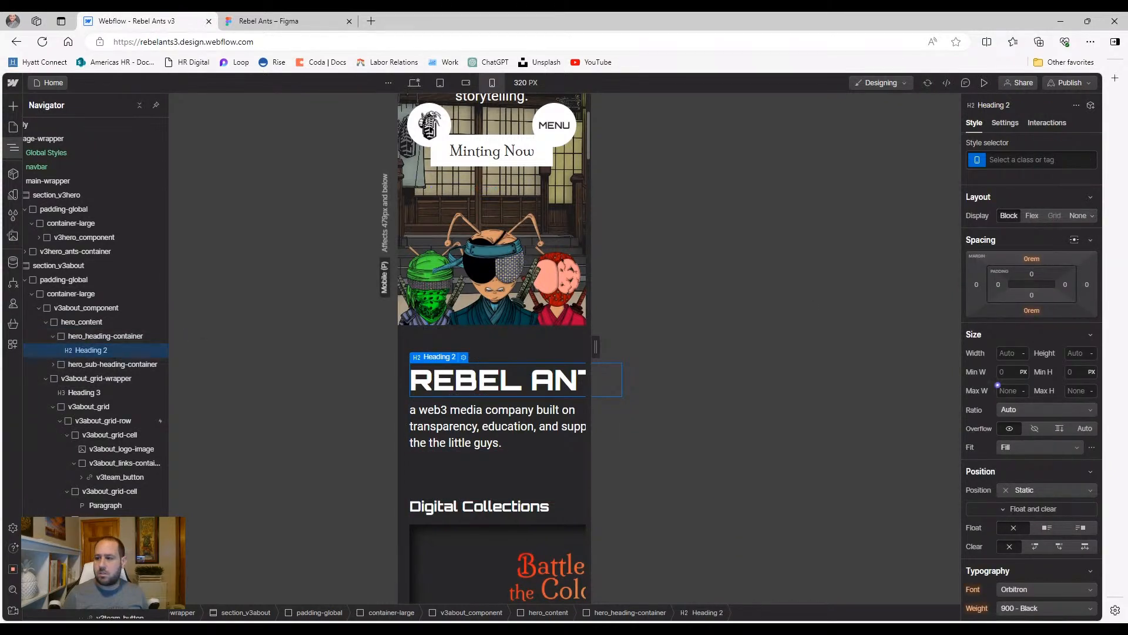
scroll(1015, 381, down, 2)
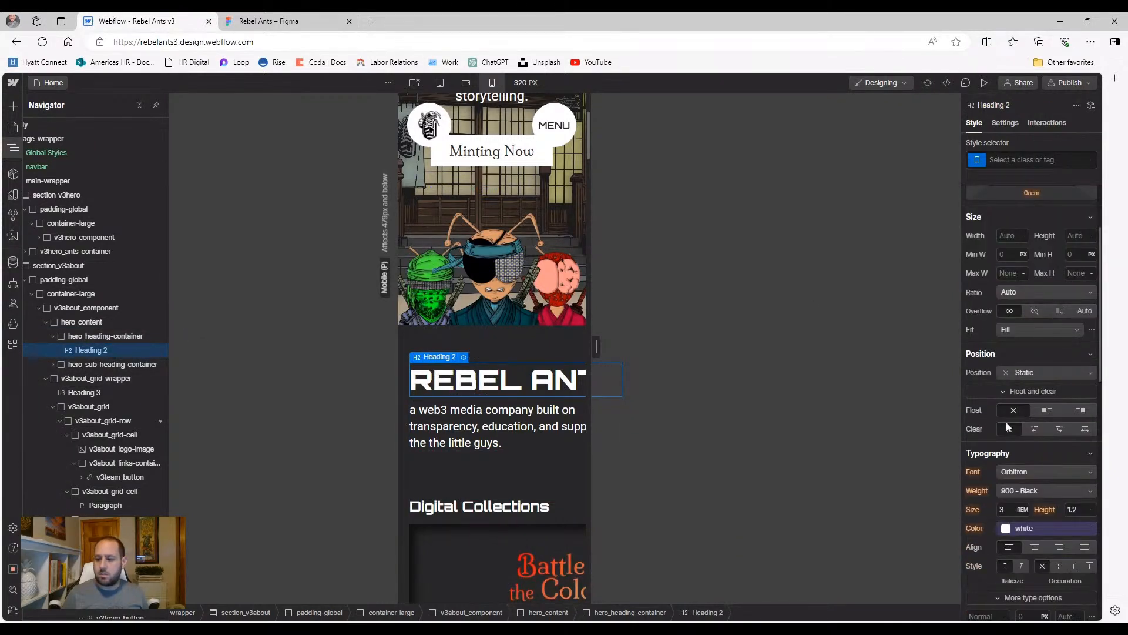
Reduce the All H2 Headings font size from 2.4 to 2.3 rem
click(1022, 161)
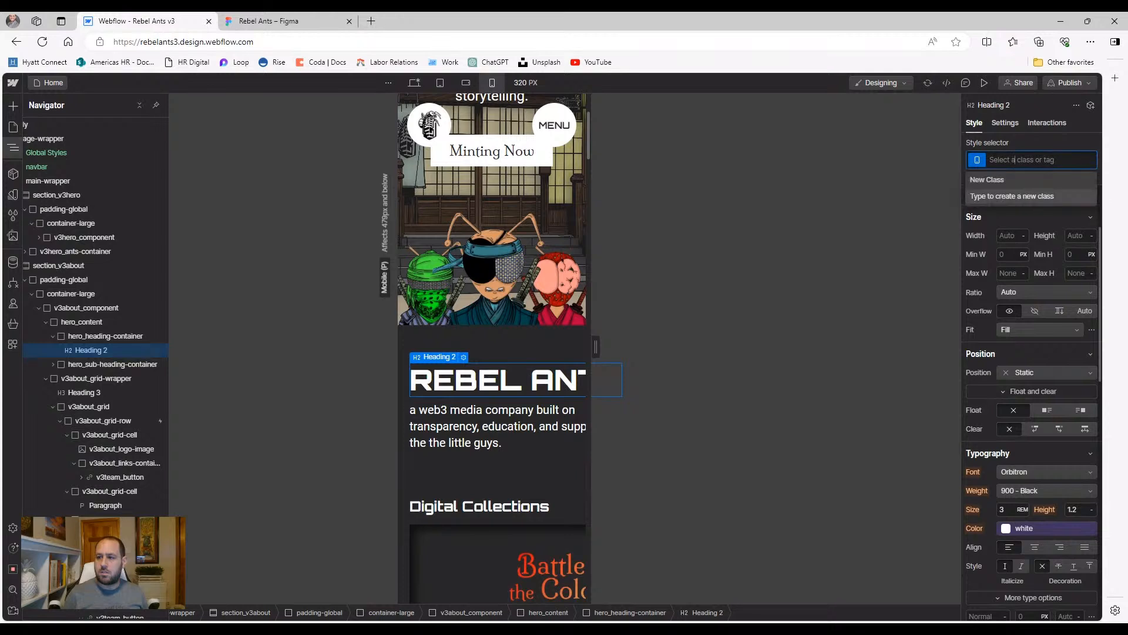
click(1010, 227)
key(Down)
key(Down)
key(Down)
key(Down)
key(Down)
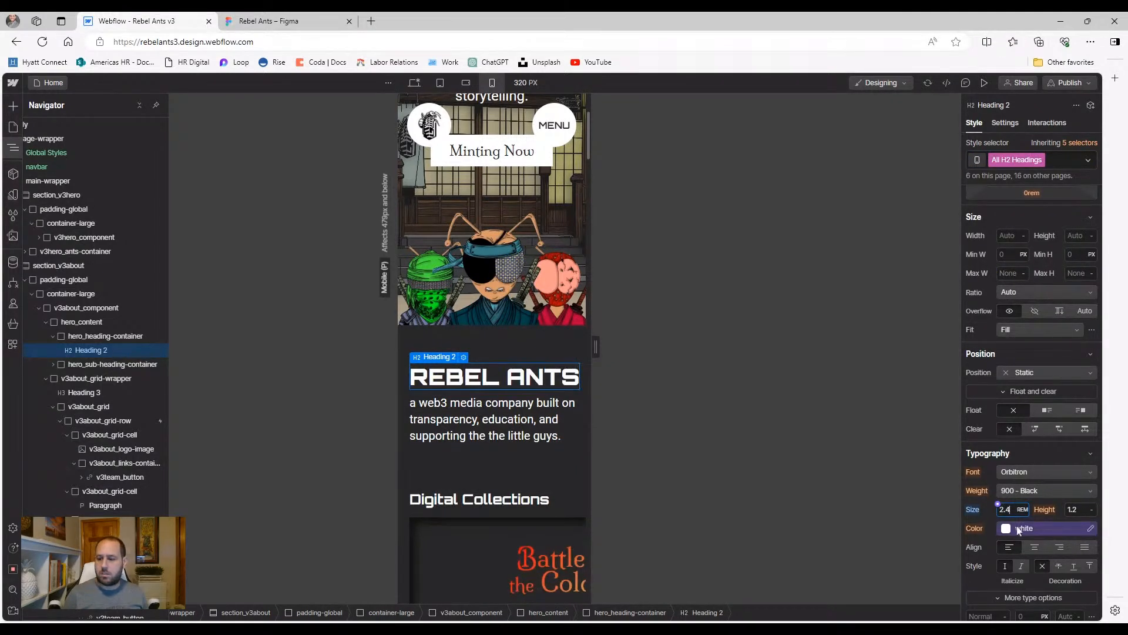
key(Down)
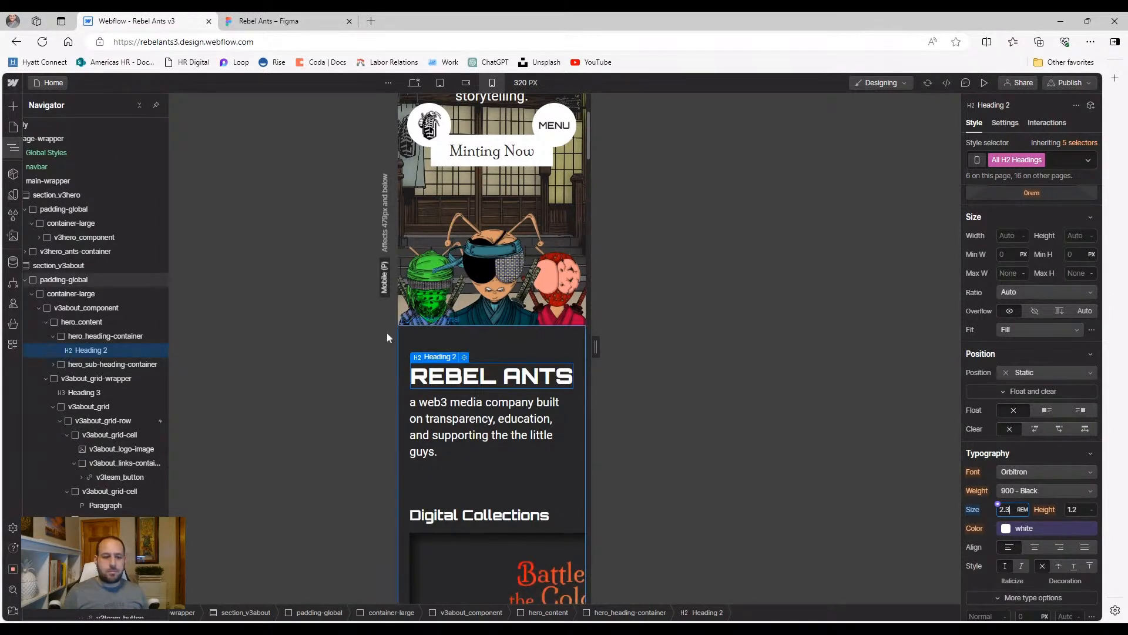
click(112, 366)
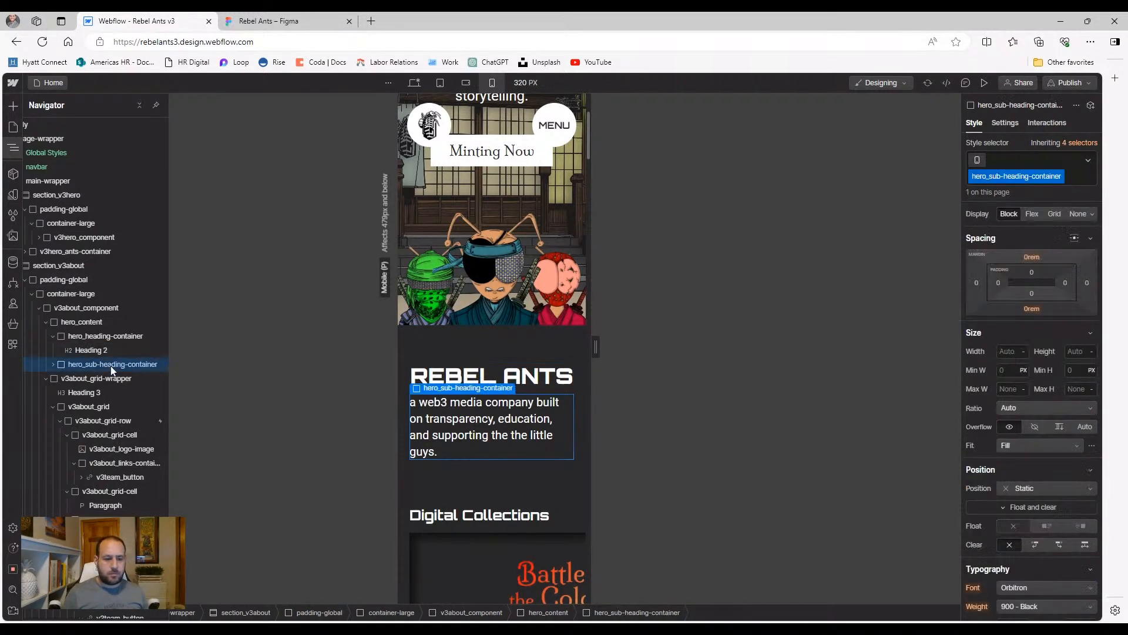
click(68, 380)
click(45, 379)
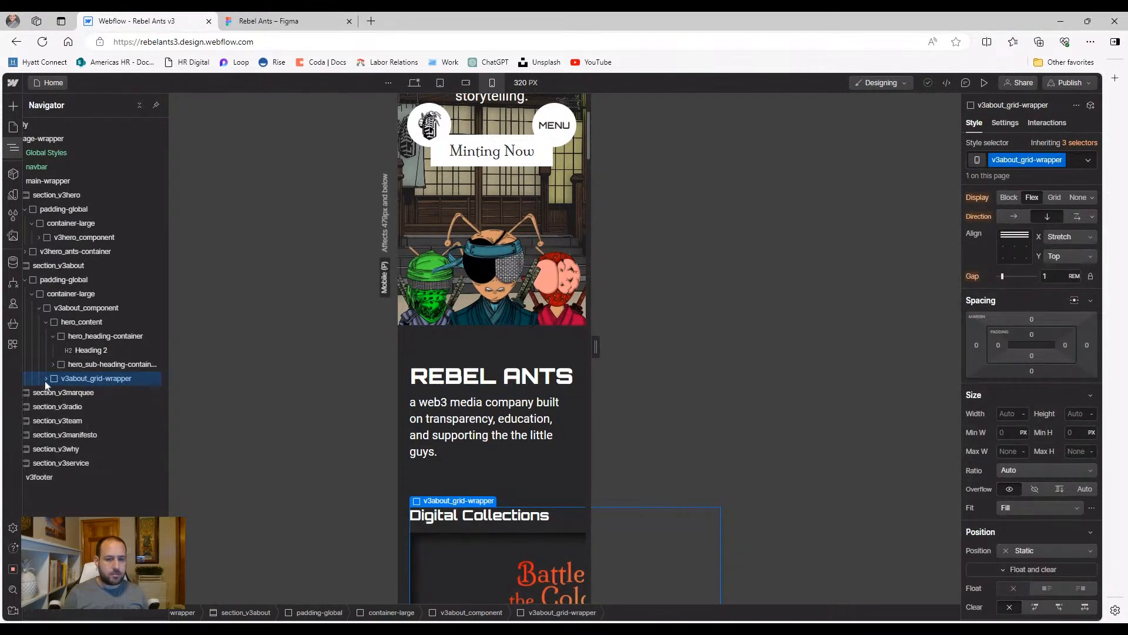
click(462, 83)
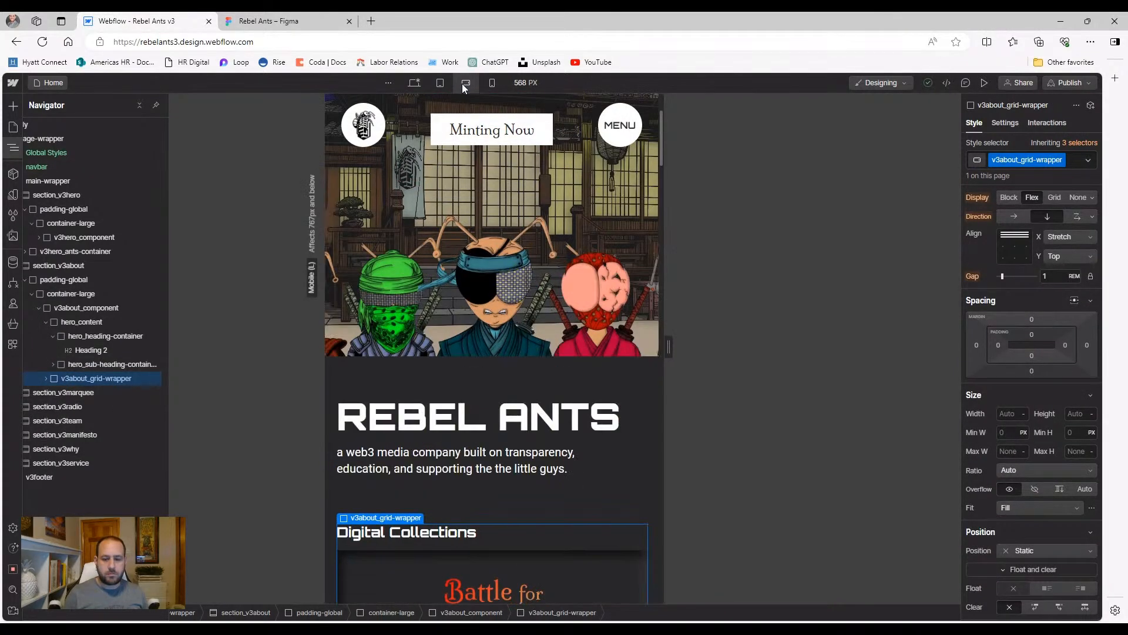
click(493, 81)
scroll(449, 357, down, 15)
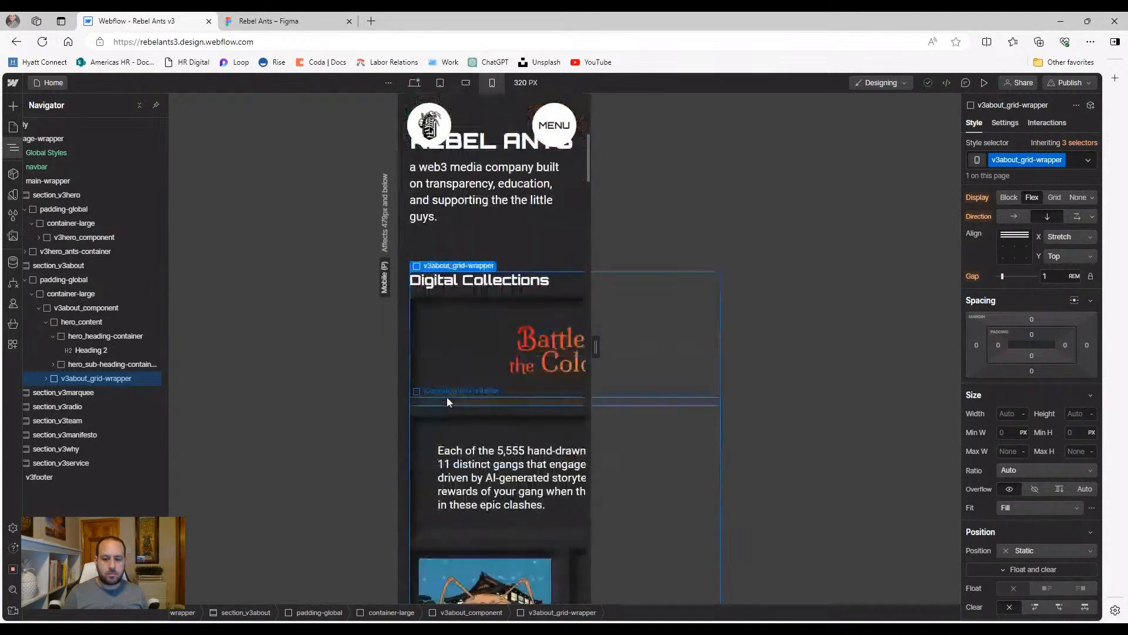
scroll(461, 383, down, 12)
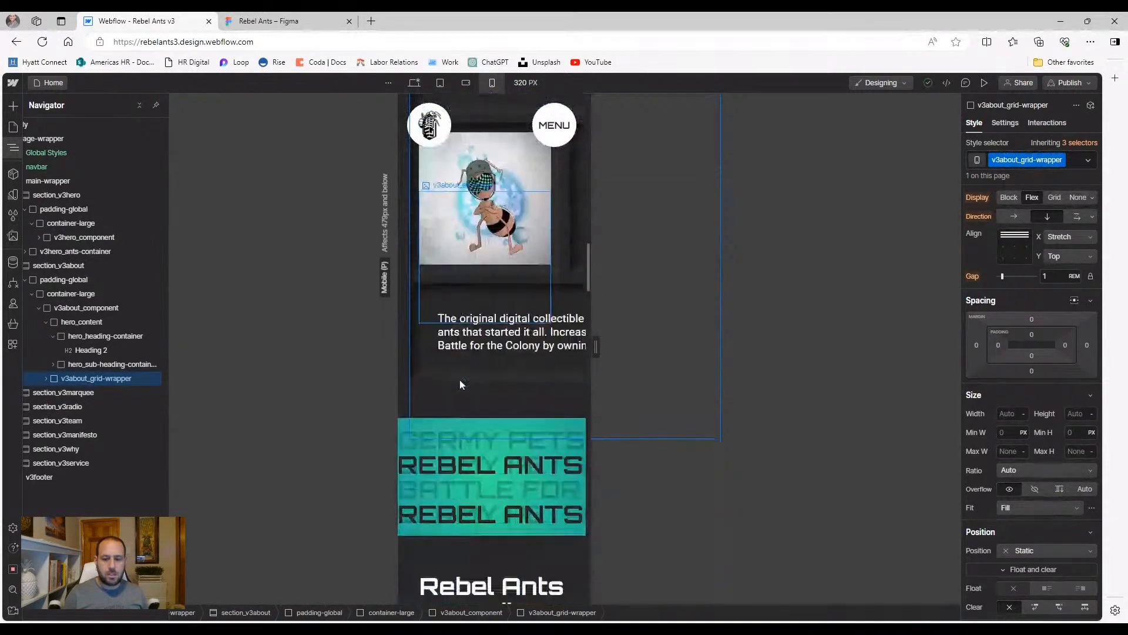
scroll(469, 385, down, 15)
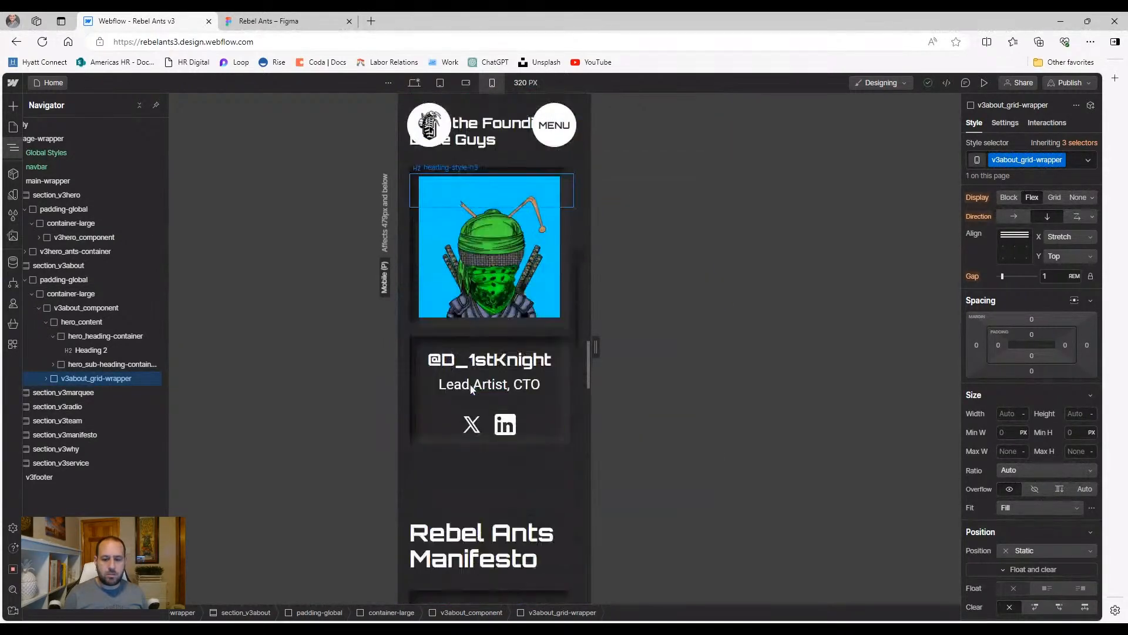
scroll(471, 391, down, 10)
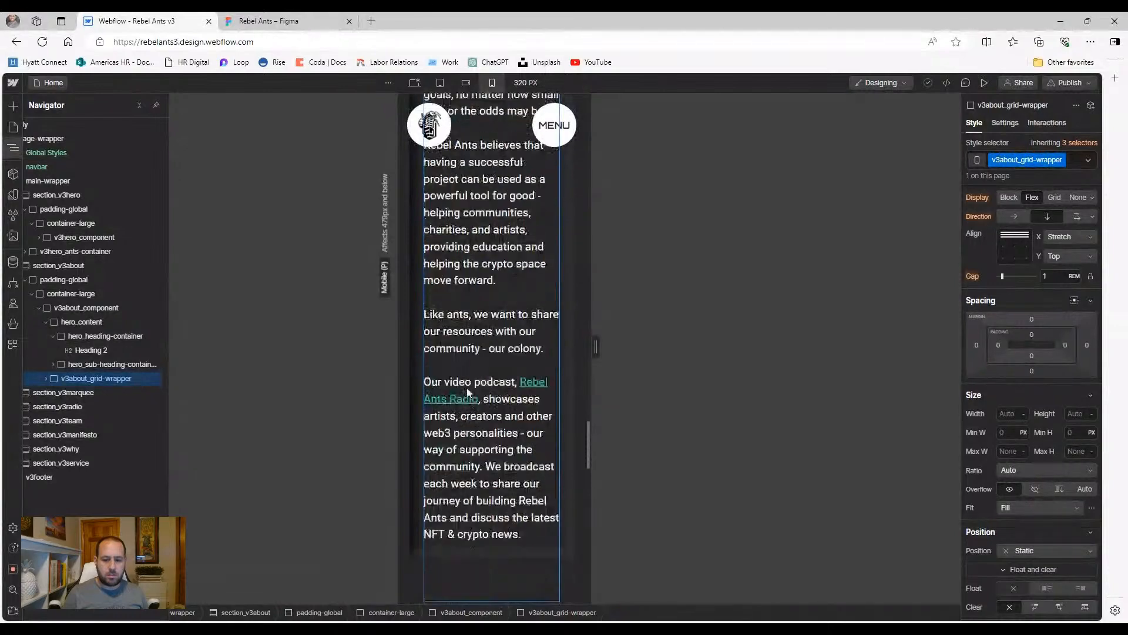
scroll(475, 357, down, 12)
scroll(485, 395, up, 15)
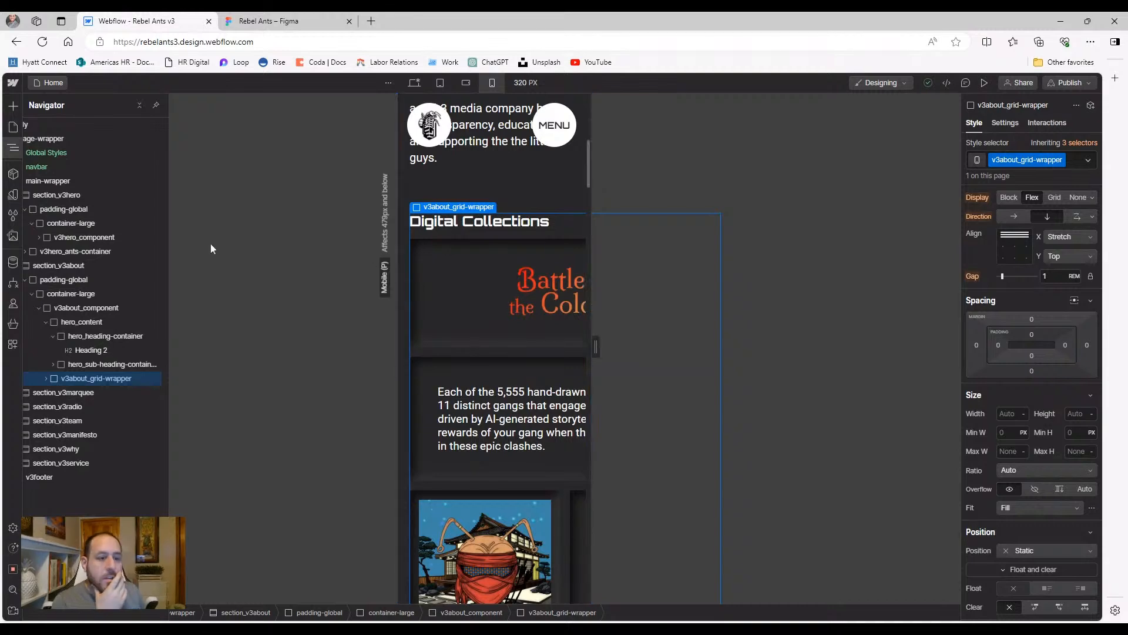
scroll(526, 237, up, 1)
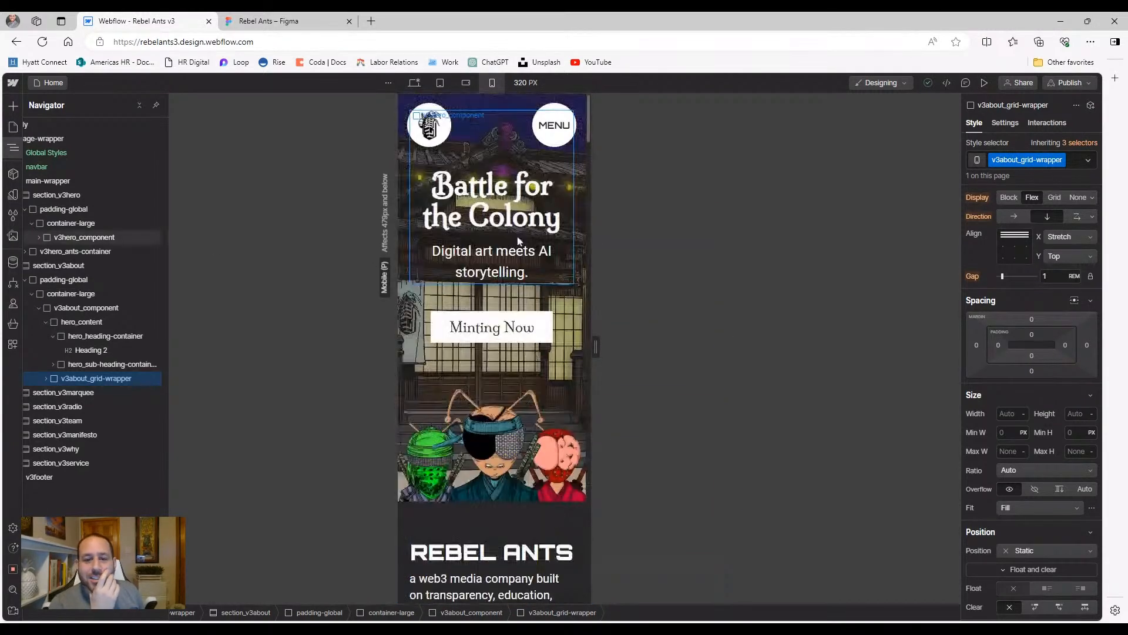
scroll(517, 237, down, 5)
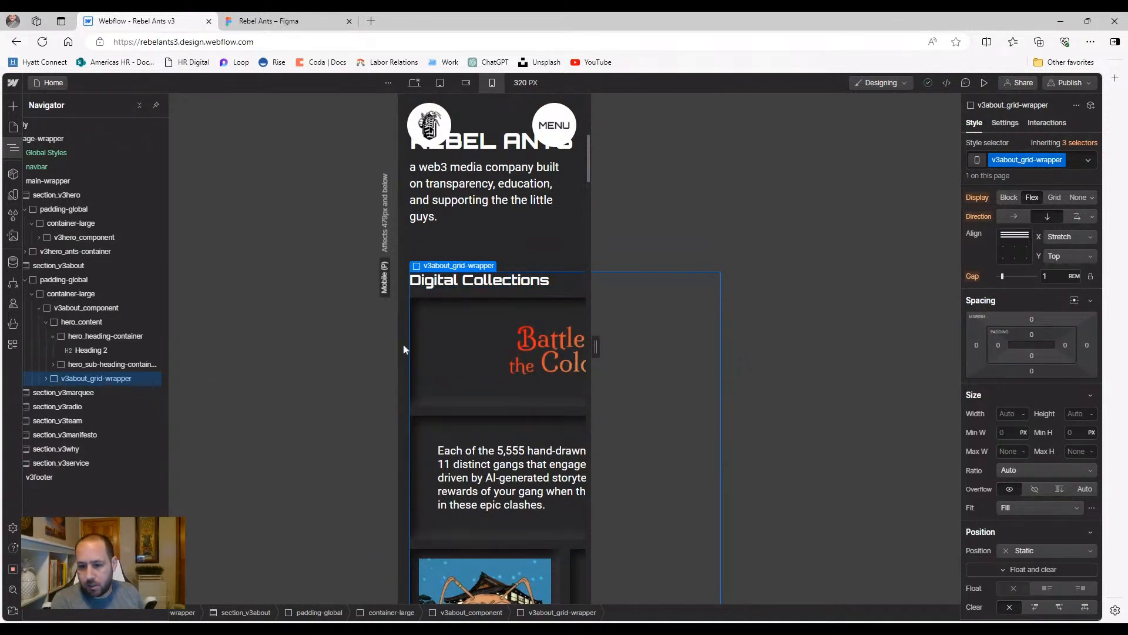
Set the v3about_grid-wrapper width to 100% after checking its child elements
click(46, 379)
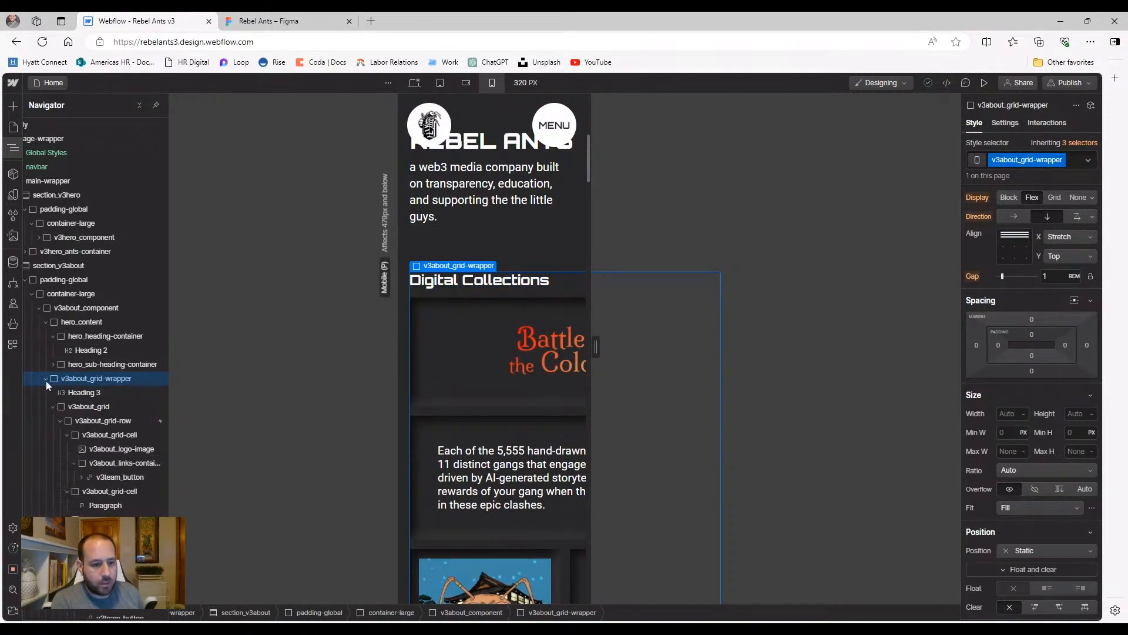
click(76, 393)
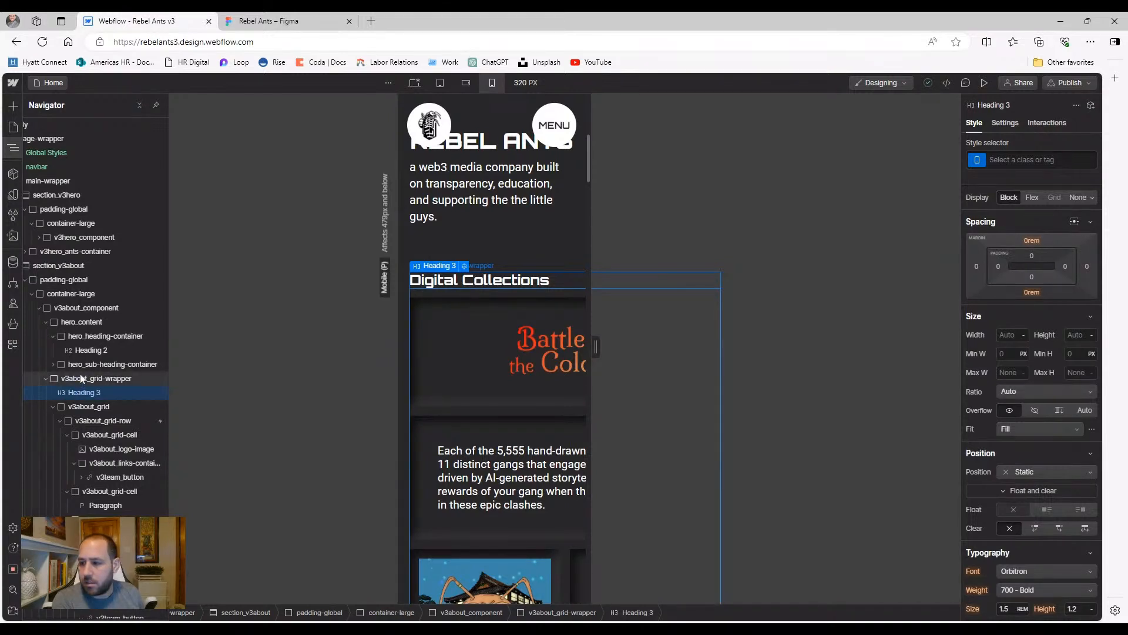
click(80, 380)
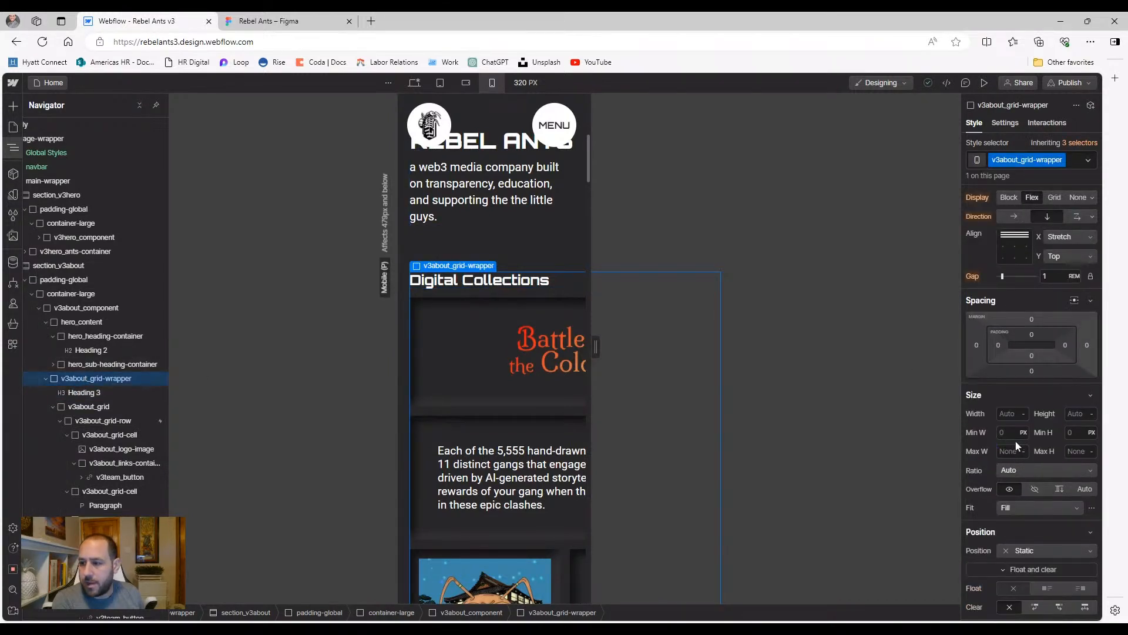
scroll(1016, 440, up, 2)
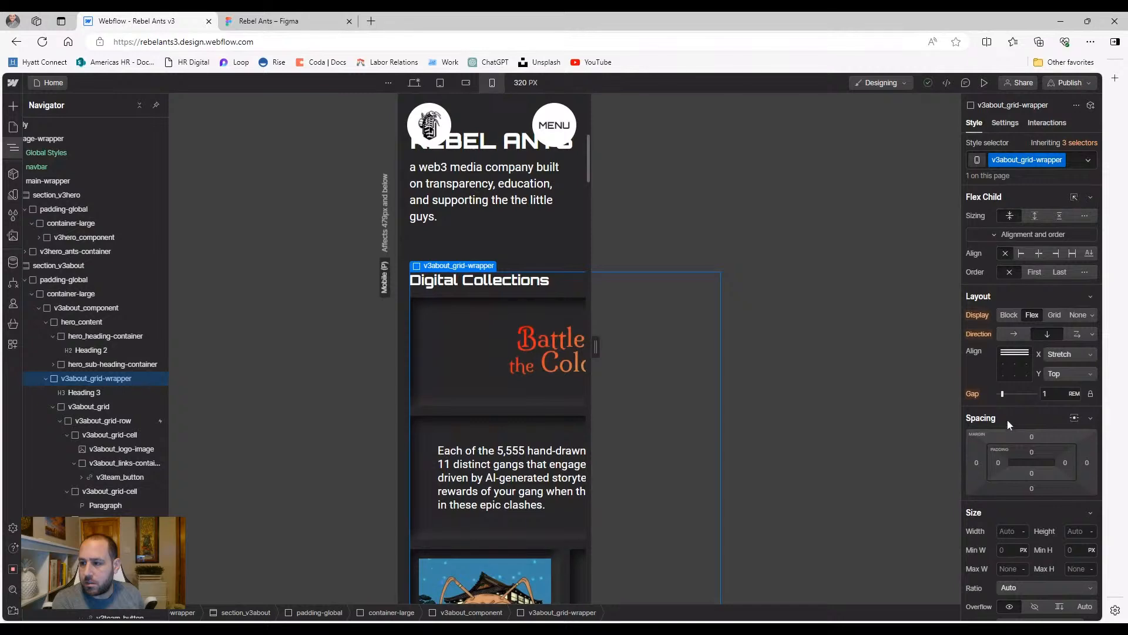
scroll(1007, 407, down, 6)
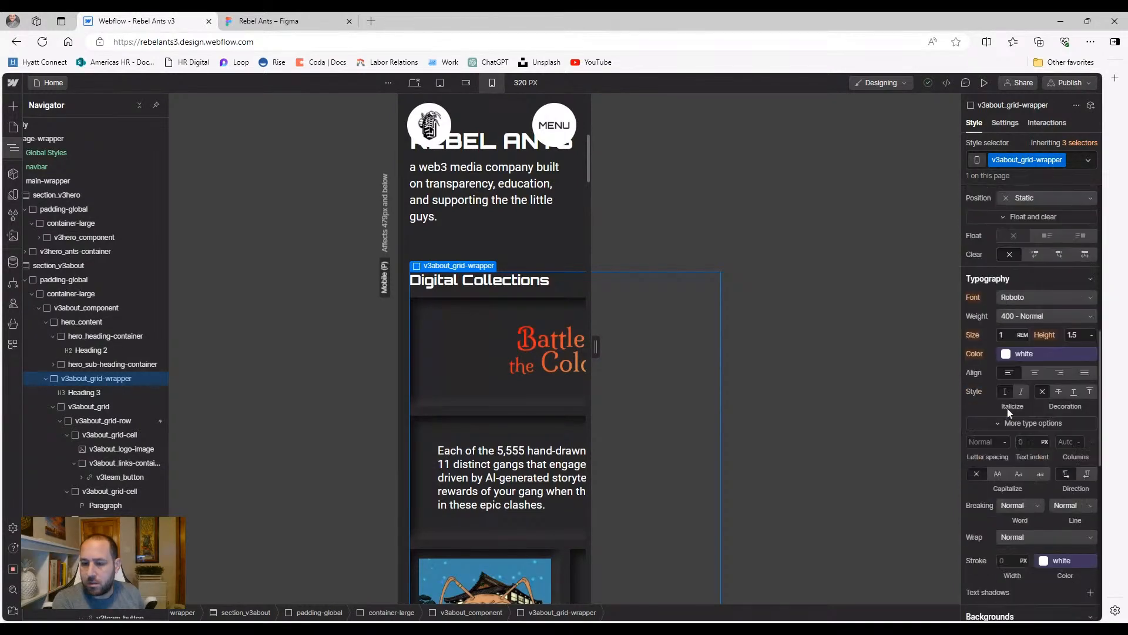
scroll(1007, 407, up, 6)
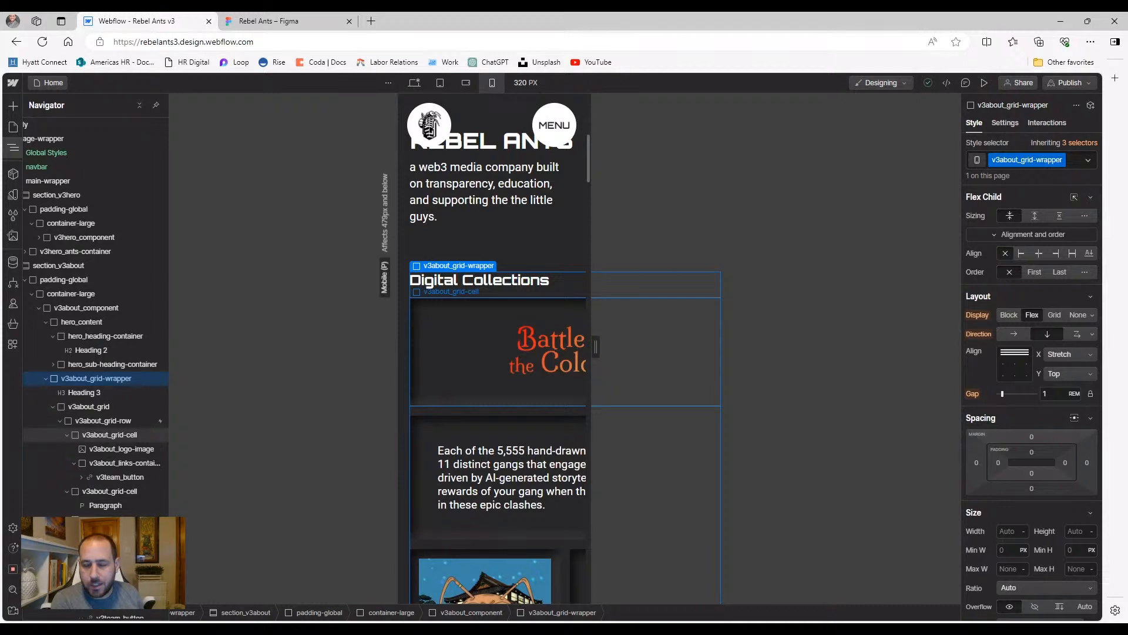
click(77, 393)
click(77, 409)
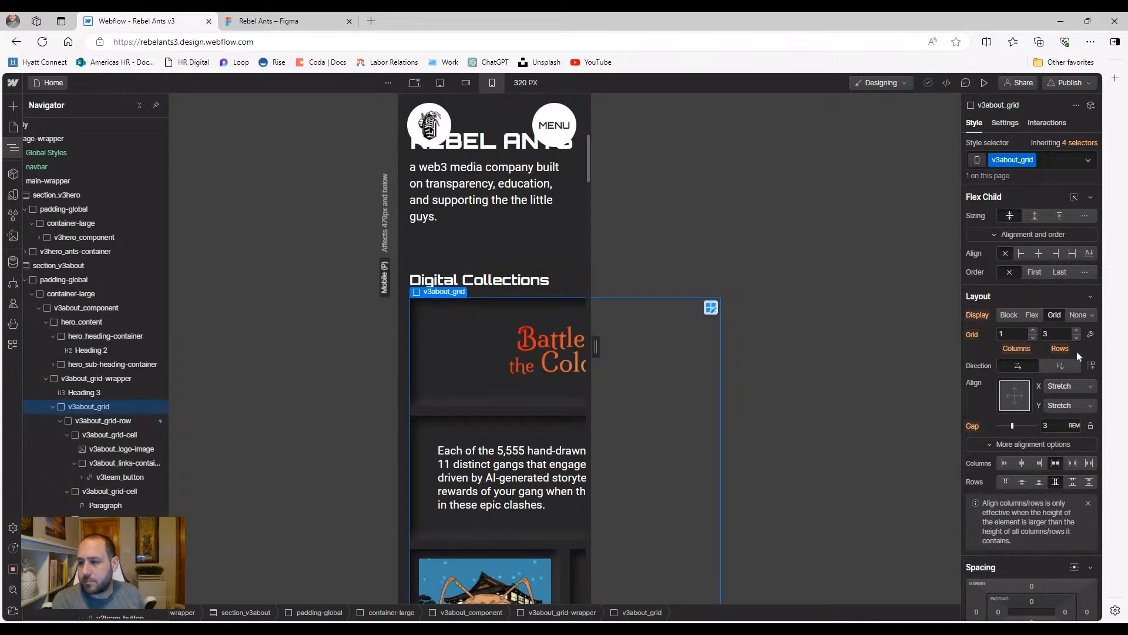
scroll(1077, 351, down, 4)
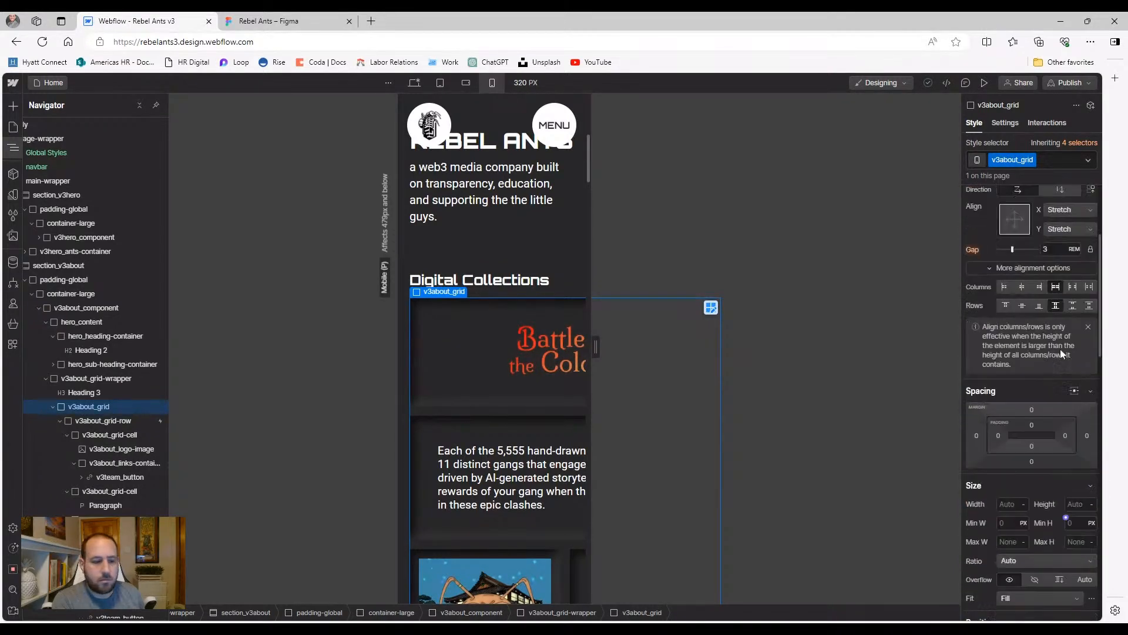
click(110, 377)
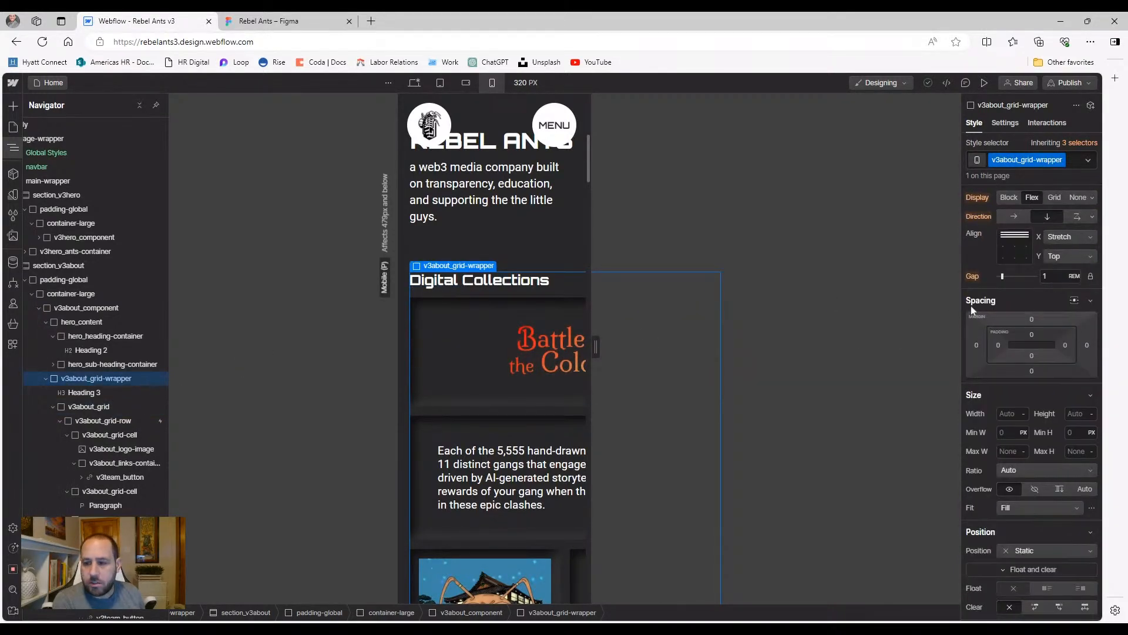
click(1006, 413)
text(100%)
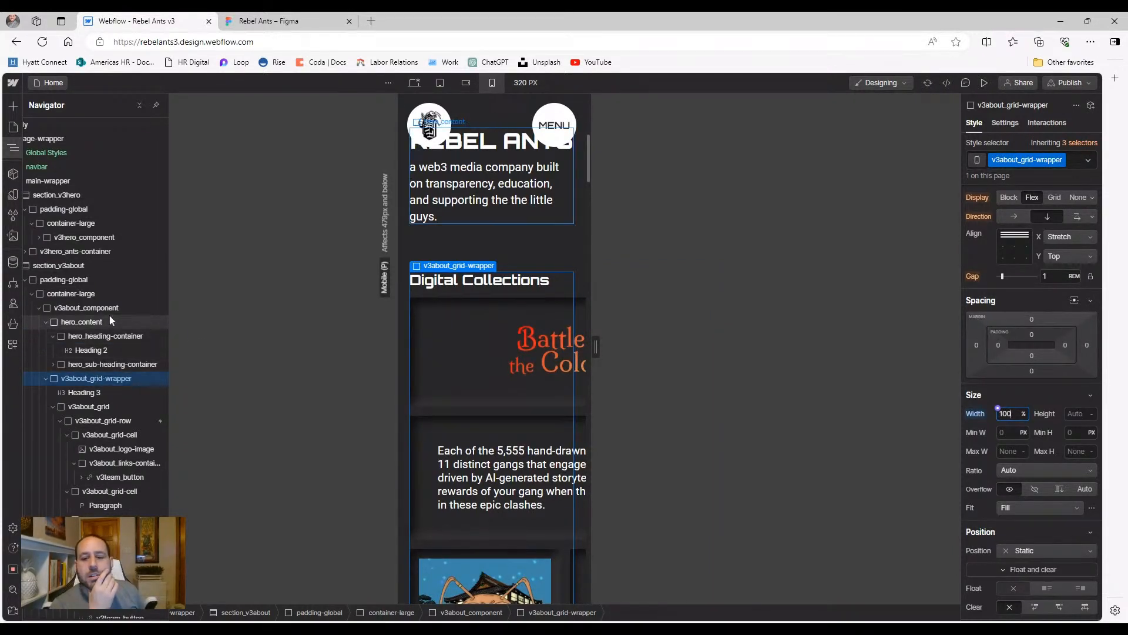
Select the grid row holding the collection cards
click(77, 393)
click(79, 407)
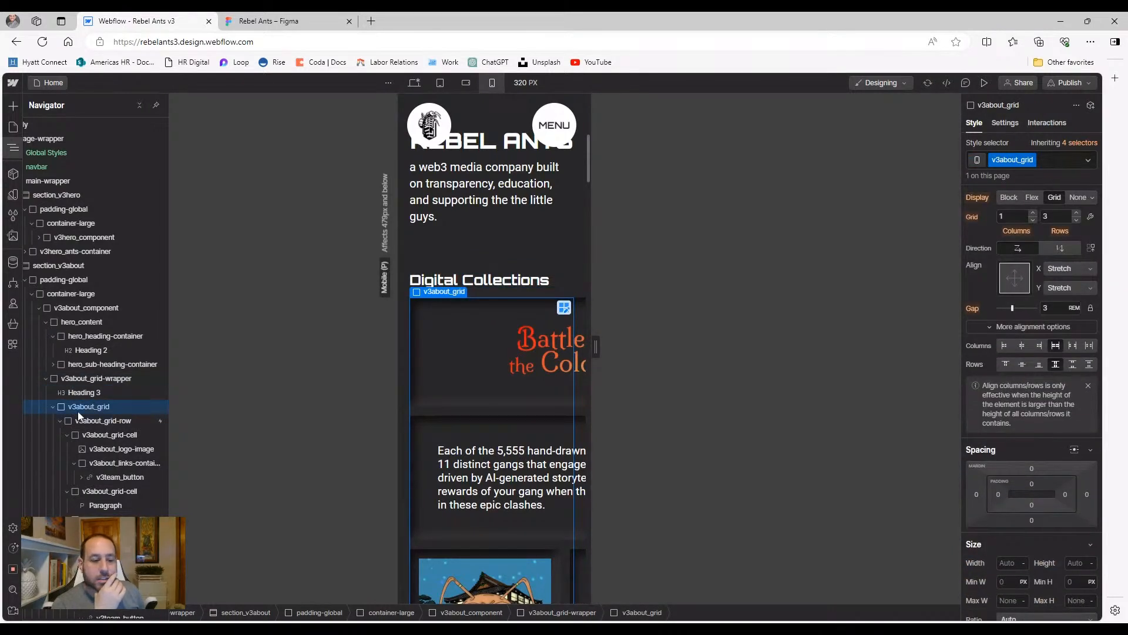
click(80, 420)
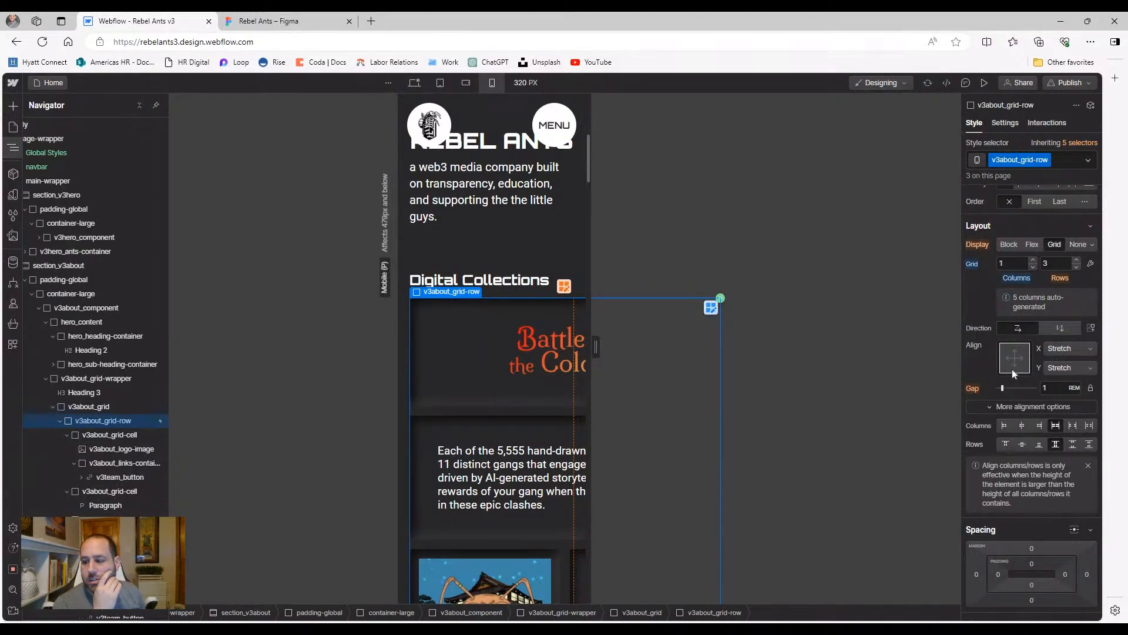
Set the collection grid row's width to 100%
scroll(1012, 369, down, 2)
click(1009, 524)
text(10)
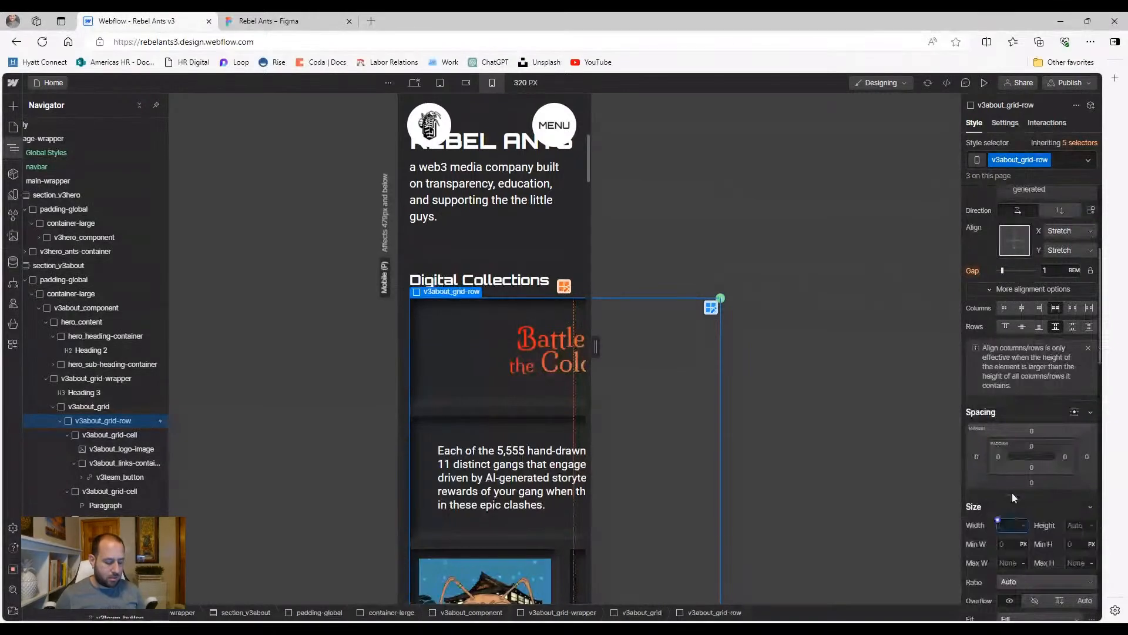
text(0%)
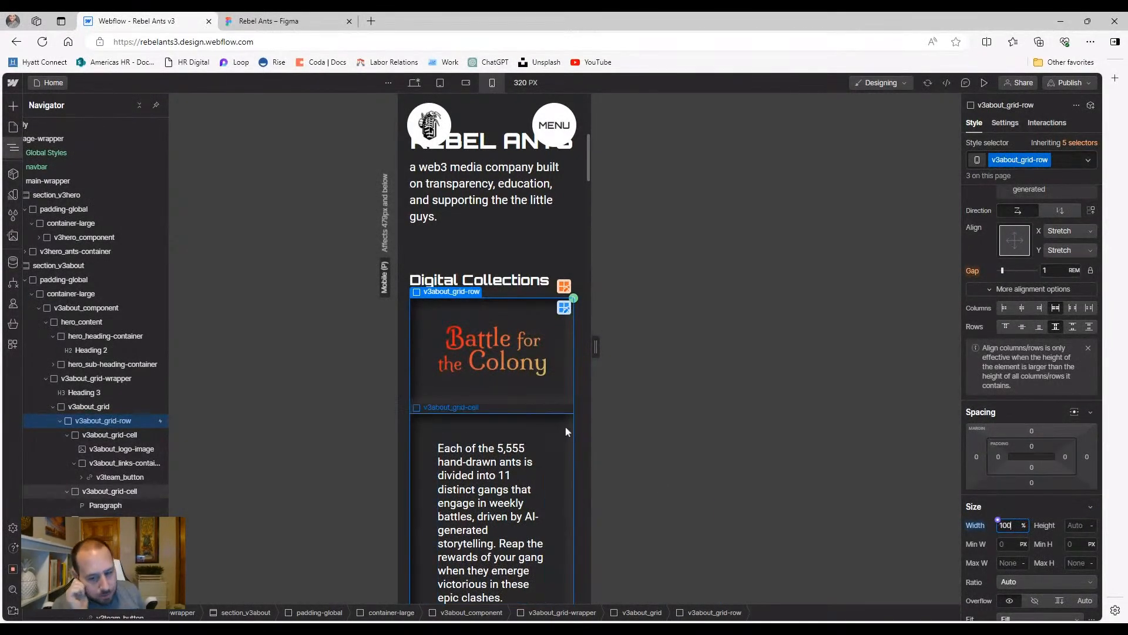
scroll(462, 386, down, 4)
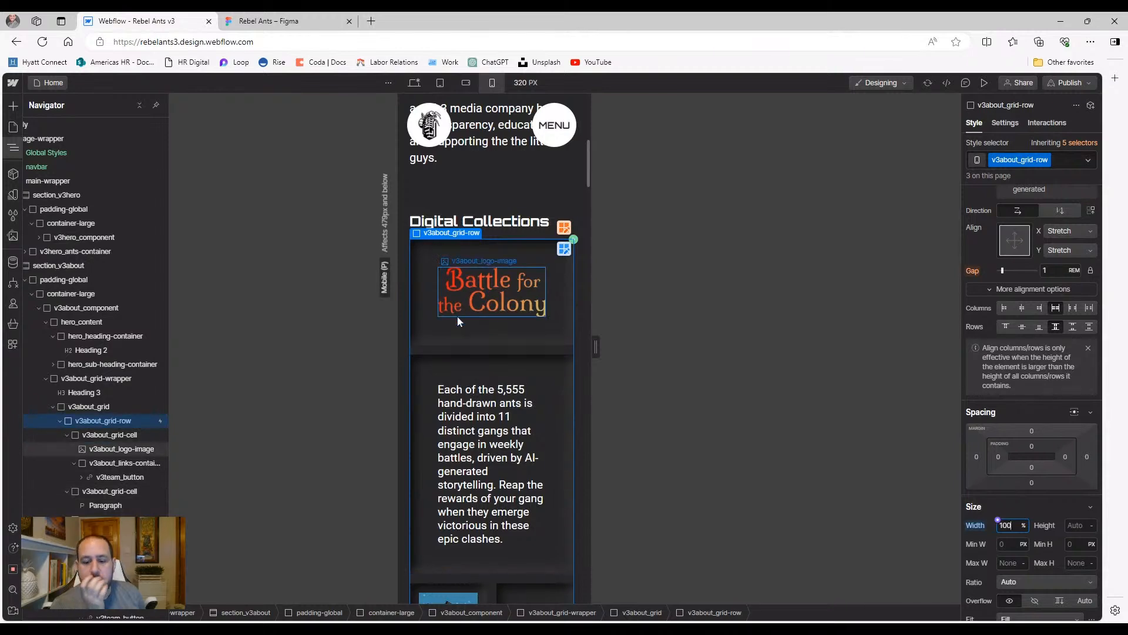
scroll(457, 322, up, 2)
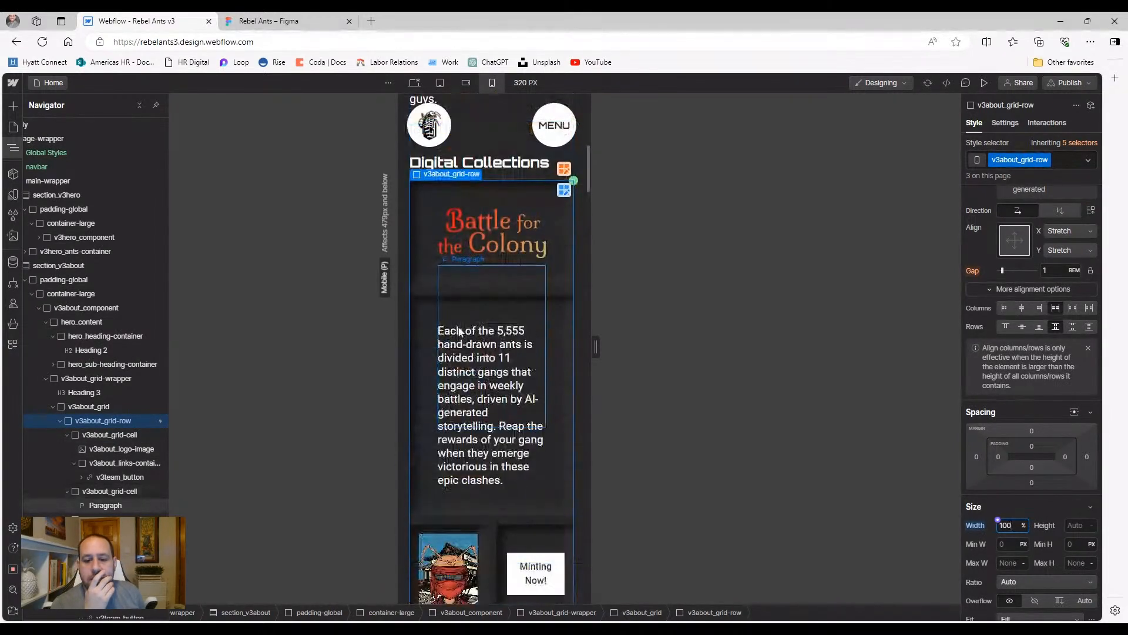
Narrow the Battle for the Colony logo image from 11 to 10 rem wide
click(436, 258)
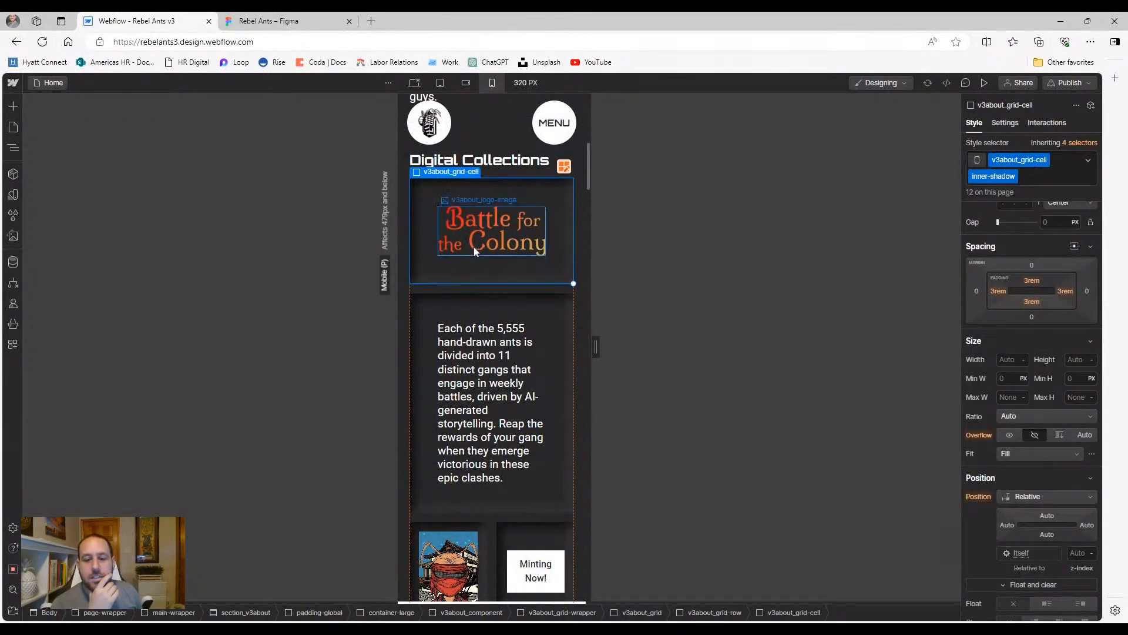
click(474, 245)
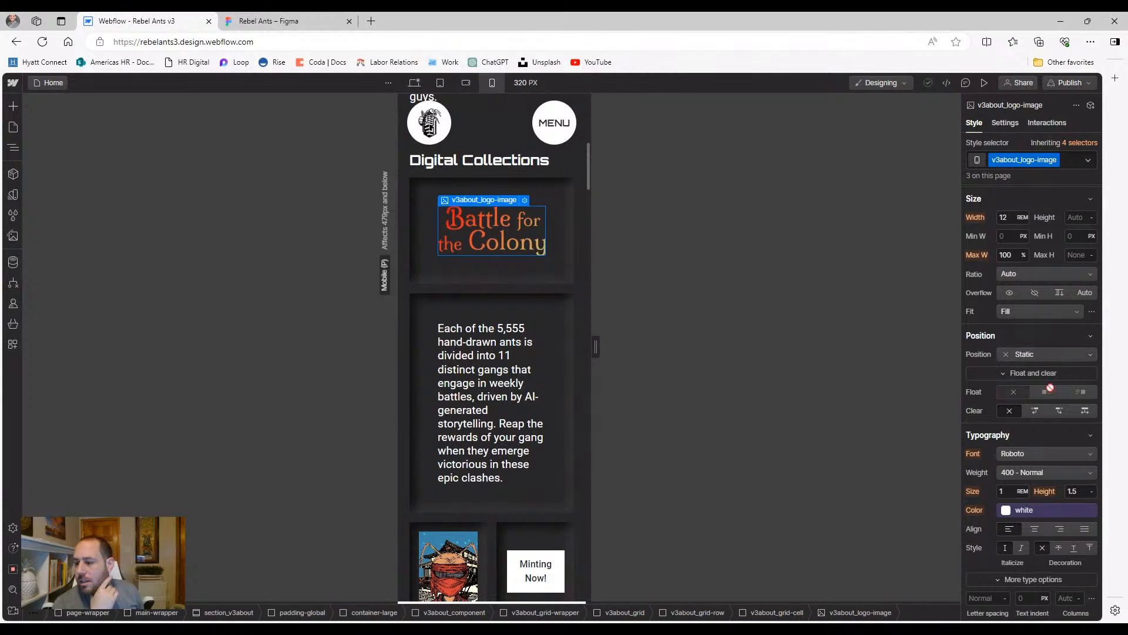
scroll(1043, 400, up, 3)
scroll(1028, 420, up, 1)
click(1014, 454)
key(alt+Down)
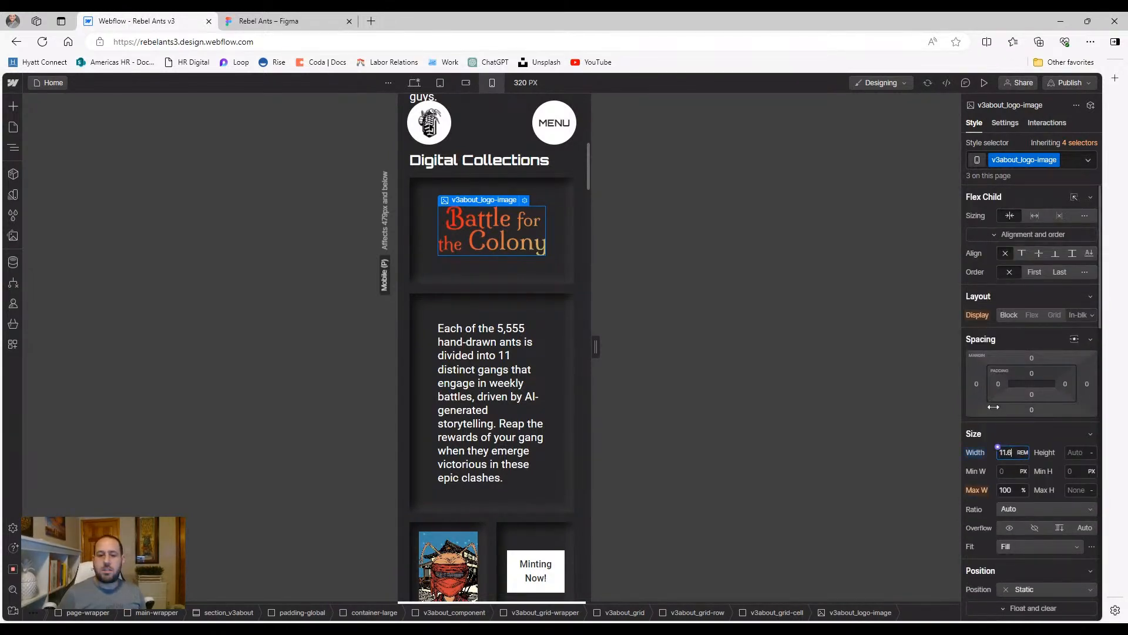
key(BackSpace)
key(BackSpace)
key(BackSpace)
text(0)
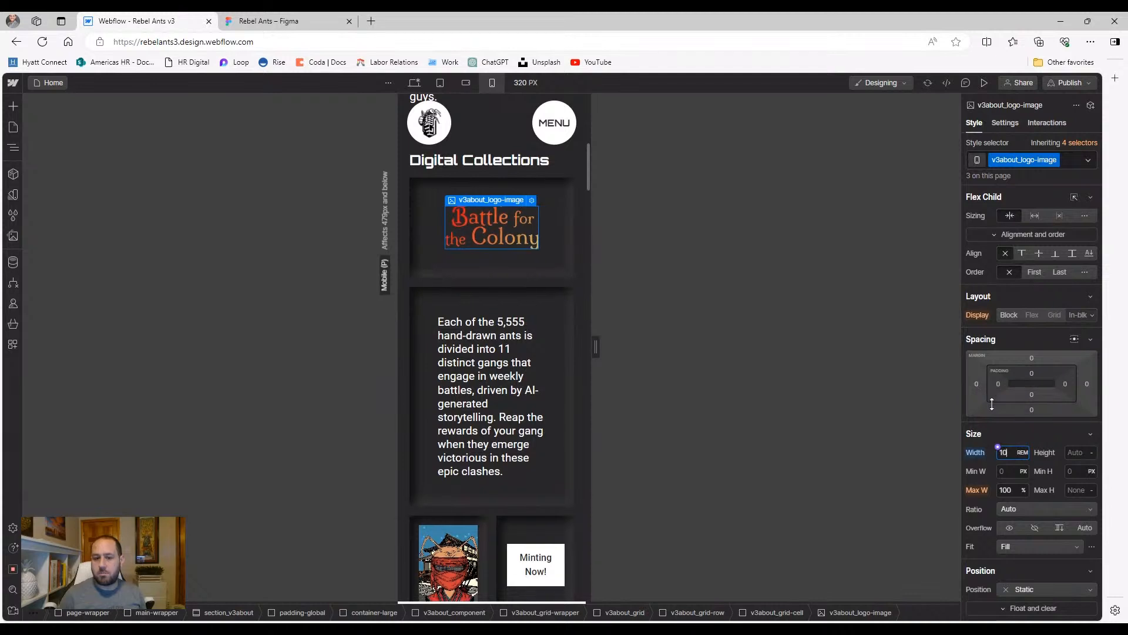
click(495, 268)
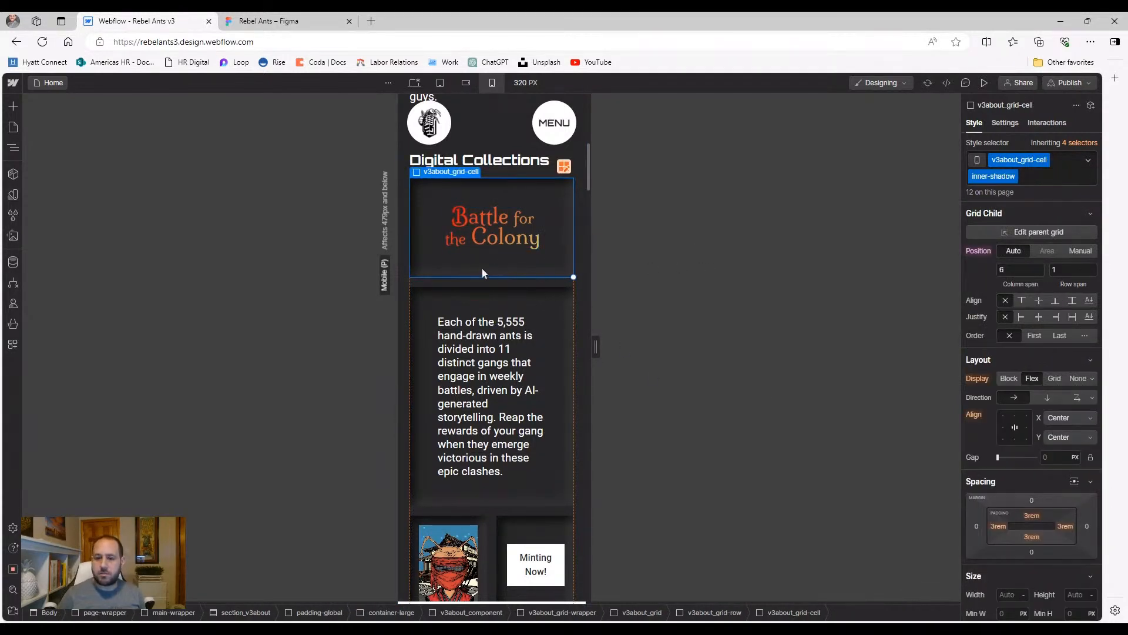
Remove the inner-shadow combo class and set the cell's left and right padding to 1.5 rem
click(1037, 181)
key(BackSpace)
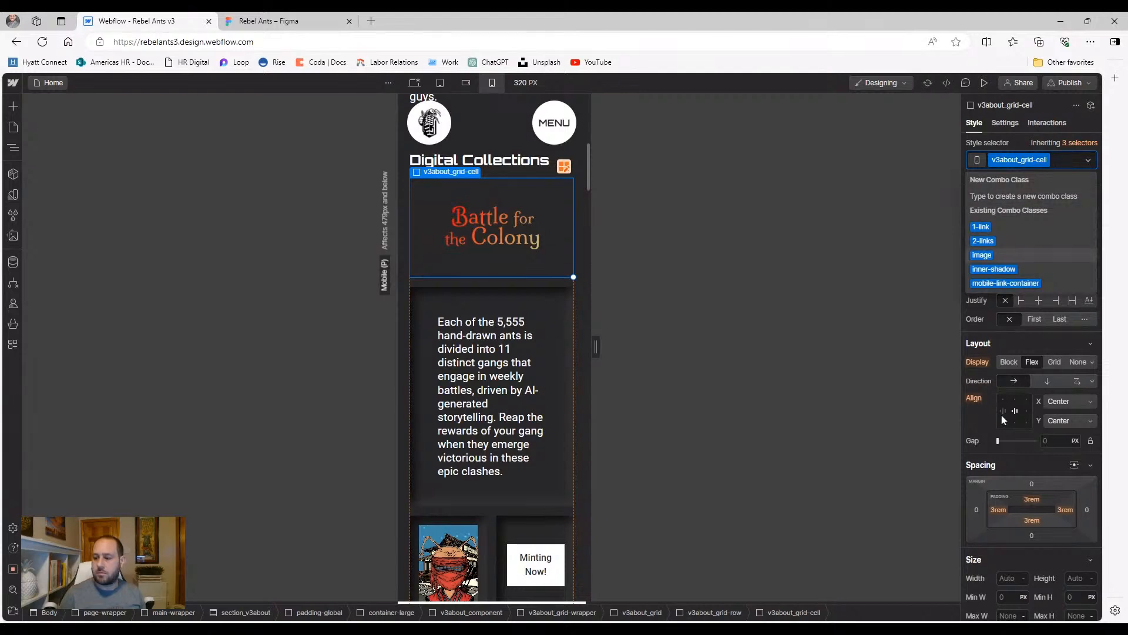
click(996, 511)
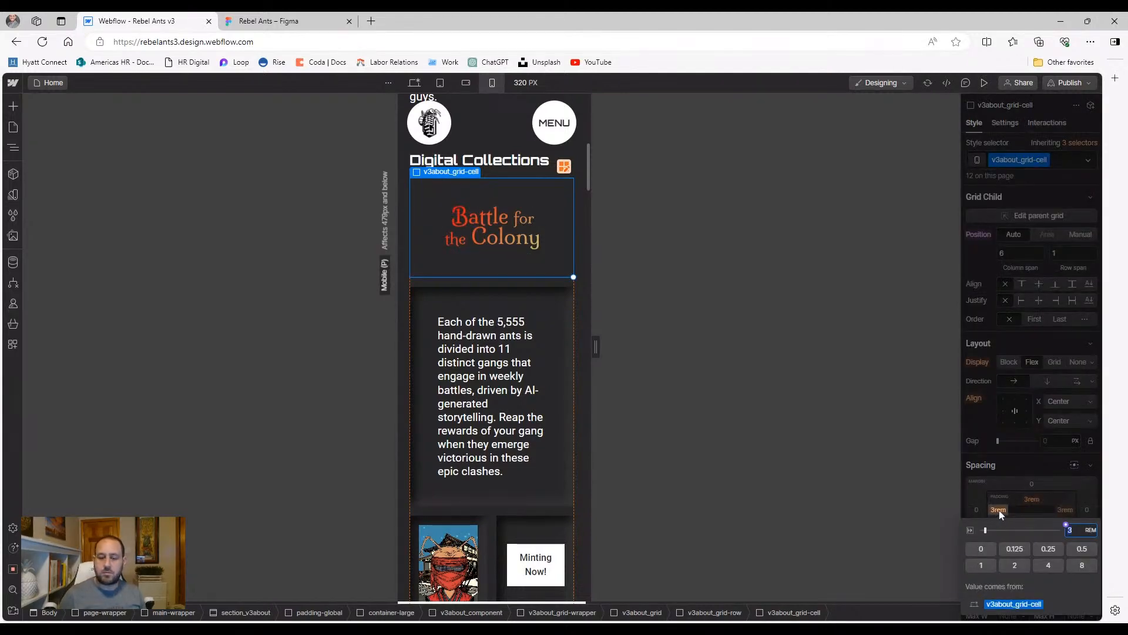
text(1.5)
key(Return)
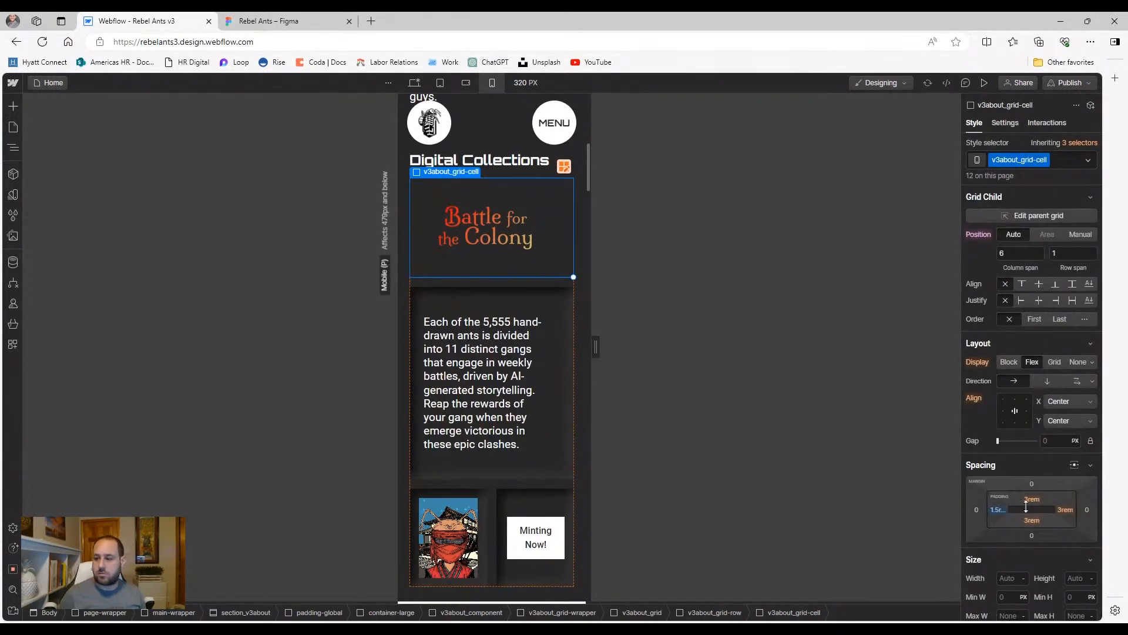
click(1067, 510)
text(1.5)
key(Return)
Set the cell's top and bottom padding to 1.5 rem
click(1038, 502)
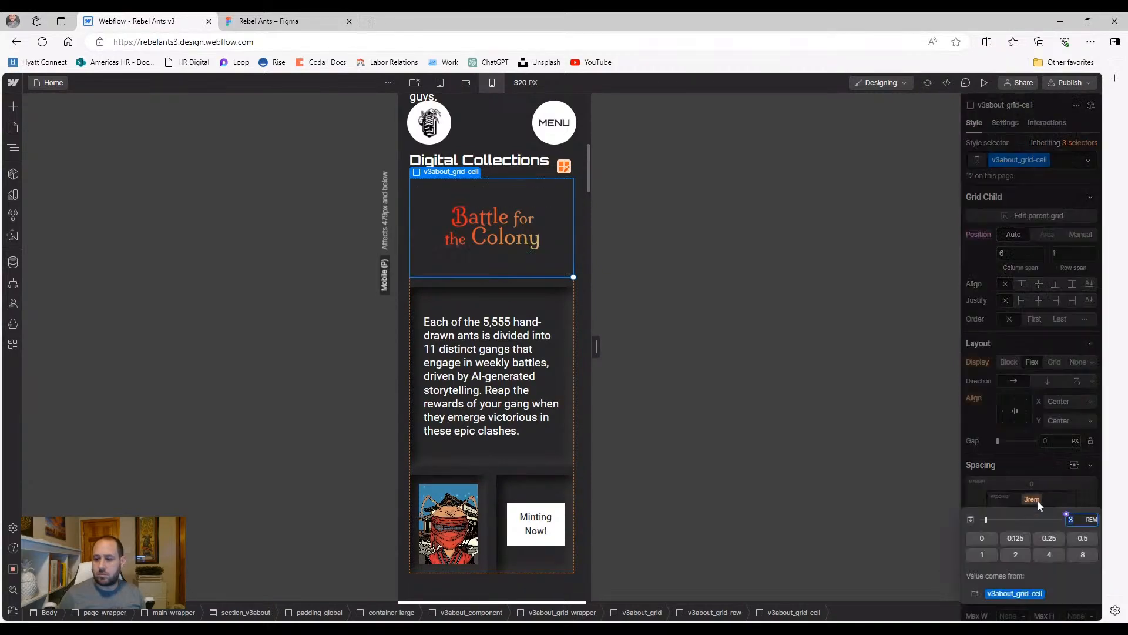
text(1.5)
key(Return)
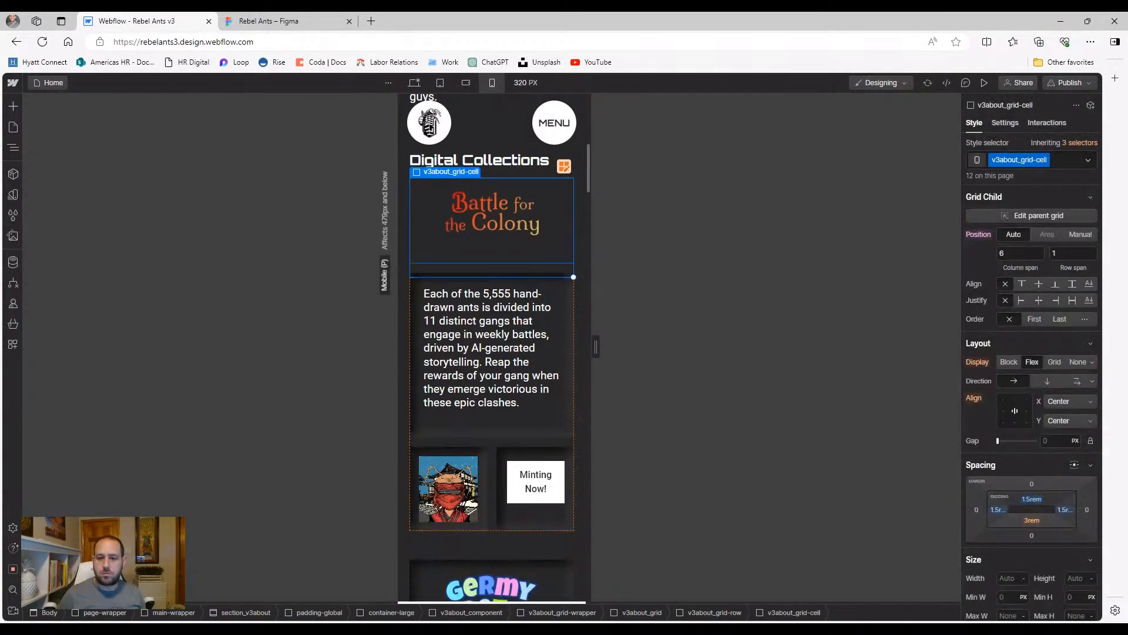
click(1034, 521)
text(1.5)
key(Return)
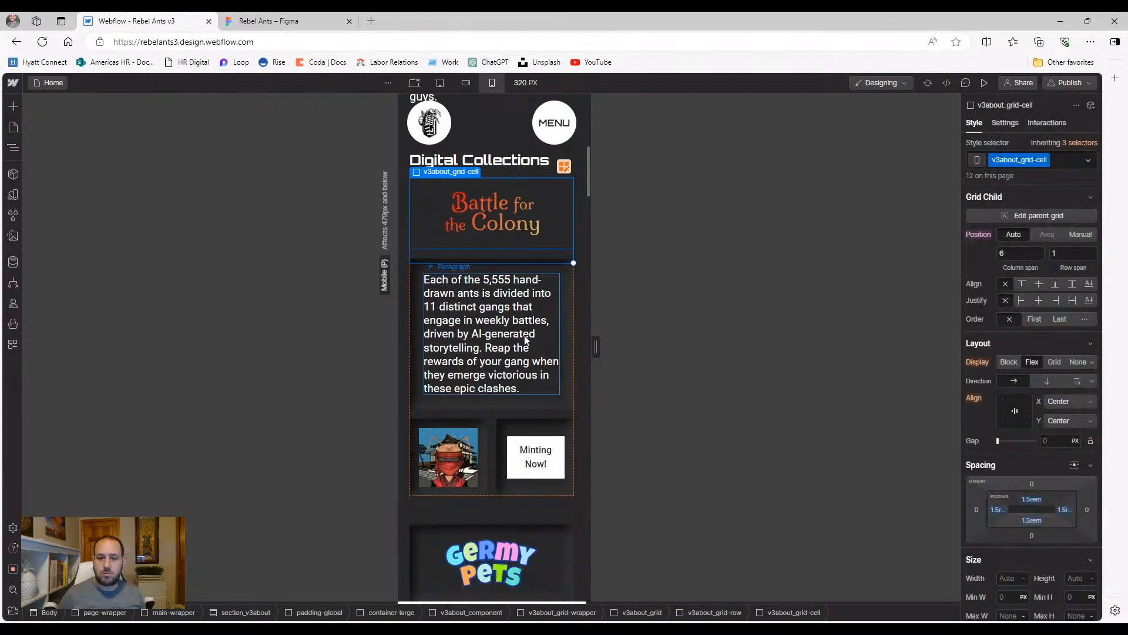
Reapply the inner-shadow combo class to the Battle for the Colony cell
click(526, 339)
click(550, 224)
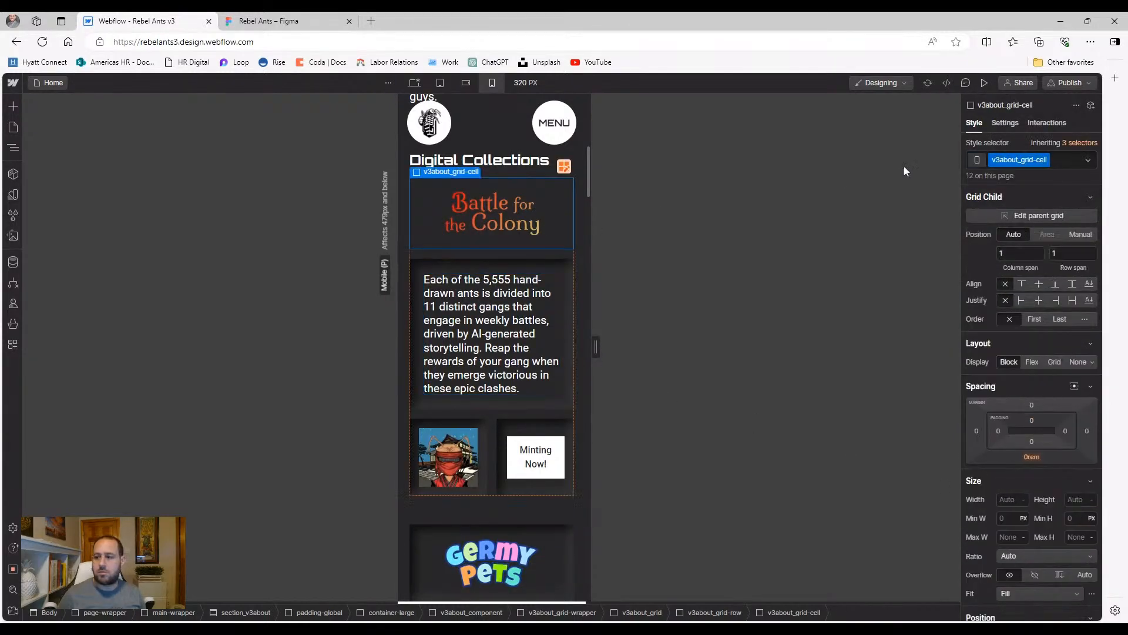
click(1060, 164)
text(in)
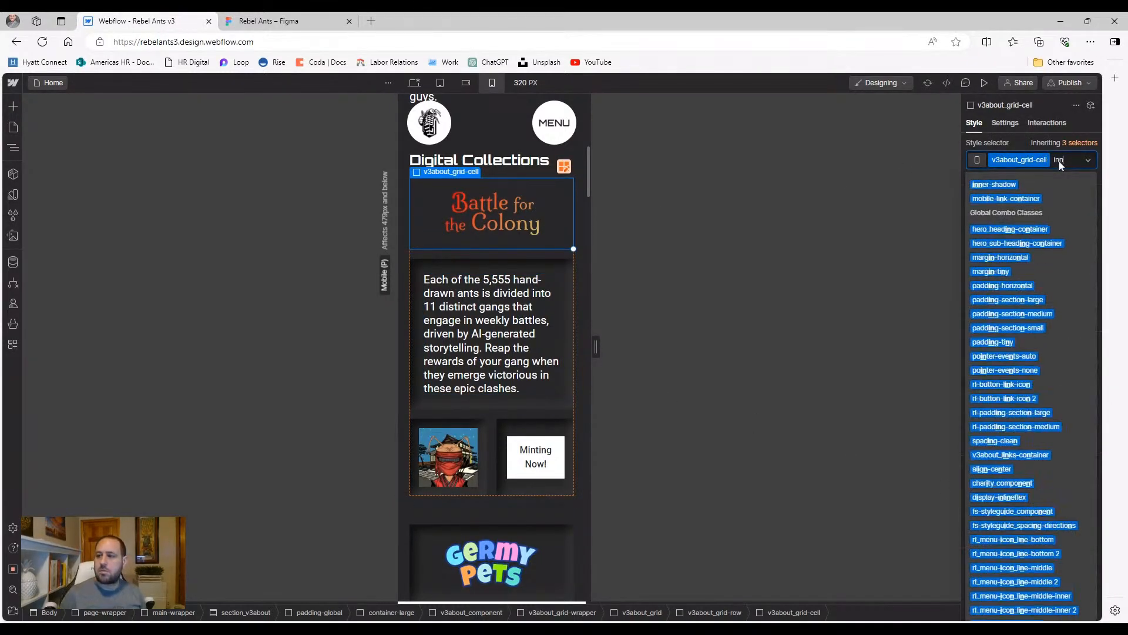
text(n)
key(Return)
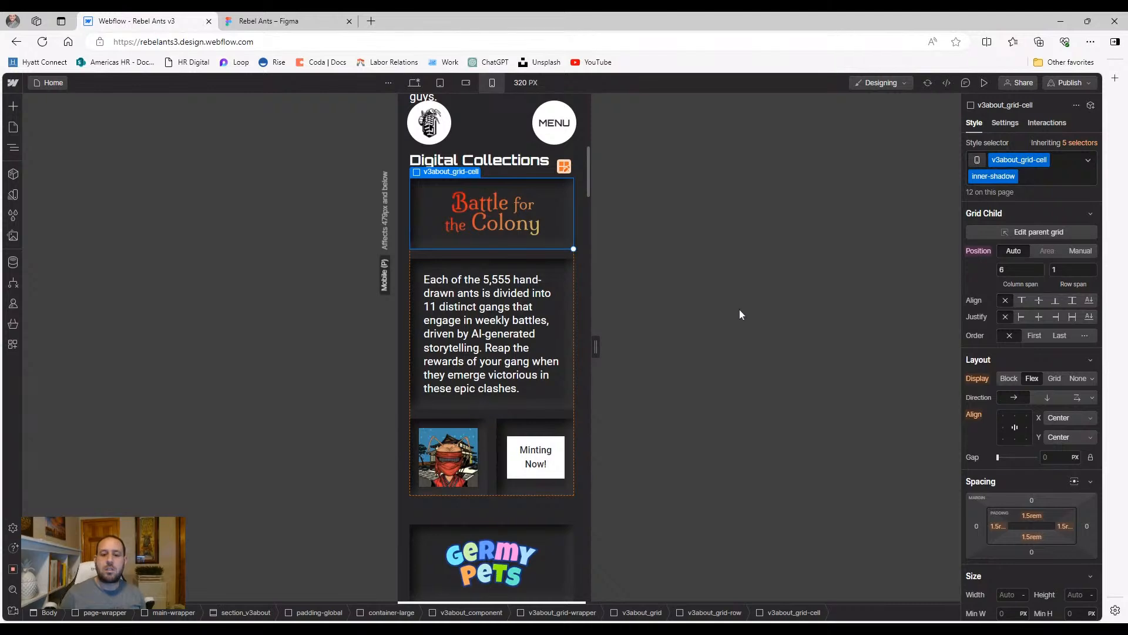
click(476, 378)
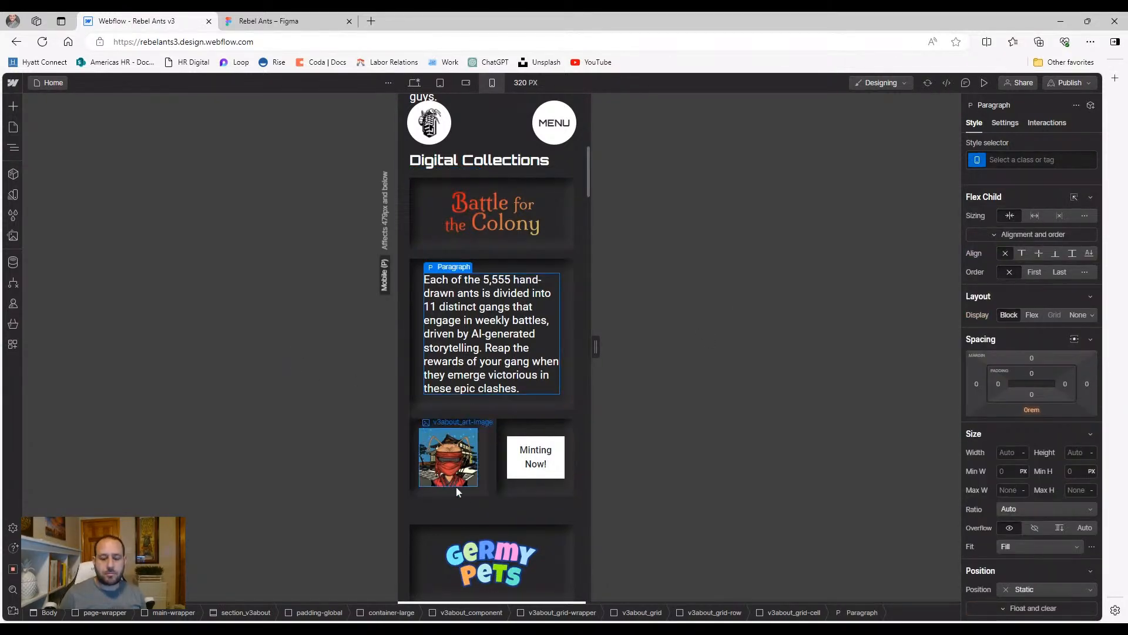
Switch the ant artwork grid cell to Manual grid child positioning
scroll(453, 484, down, 7)
scroll(470, 438, up, 2)
scroll(478, 406, up, 6)
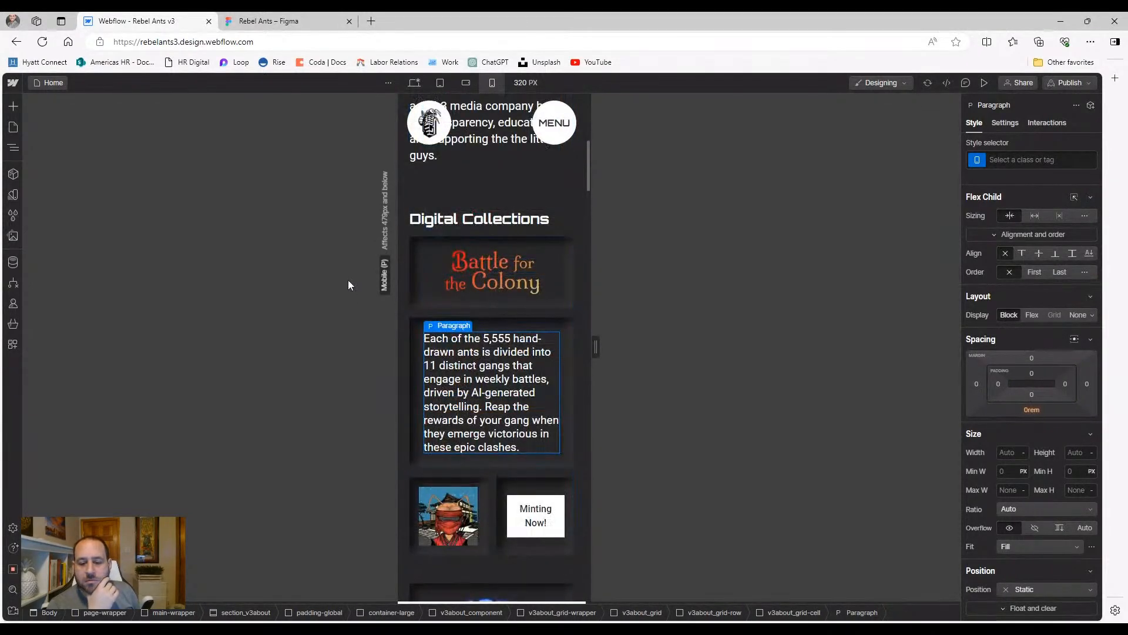
click(482, 488)
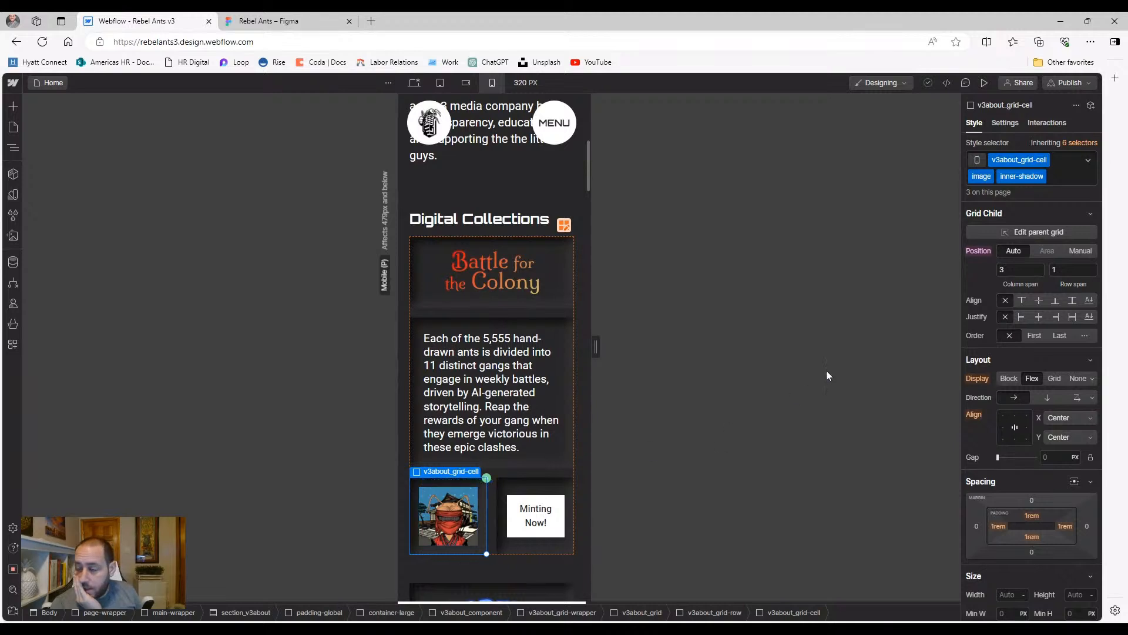
click(1075, 250)
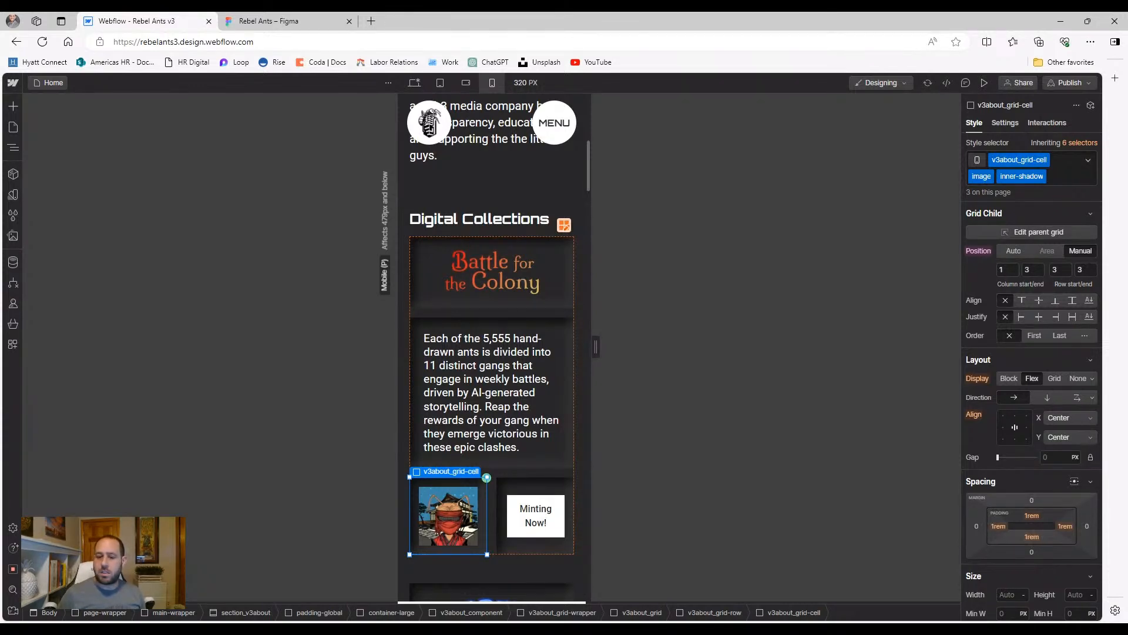
Place the artwork cell at columns 1 to 3 in row 3
key(Tab)
text(1)
key(Tab)
text(1)
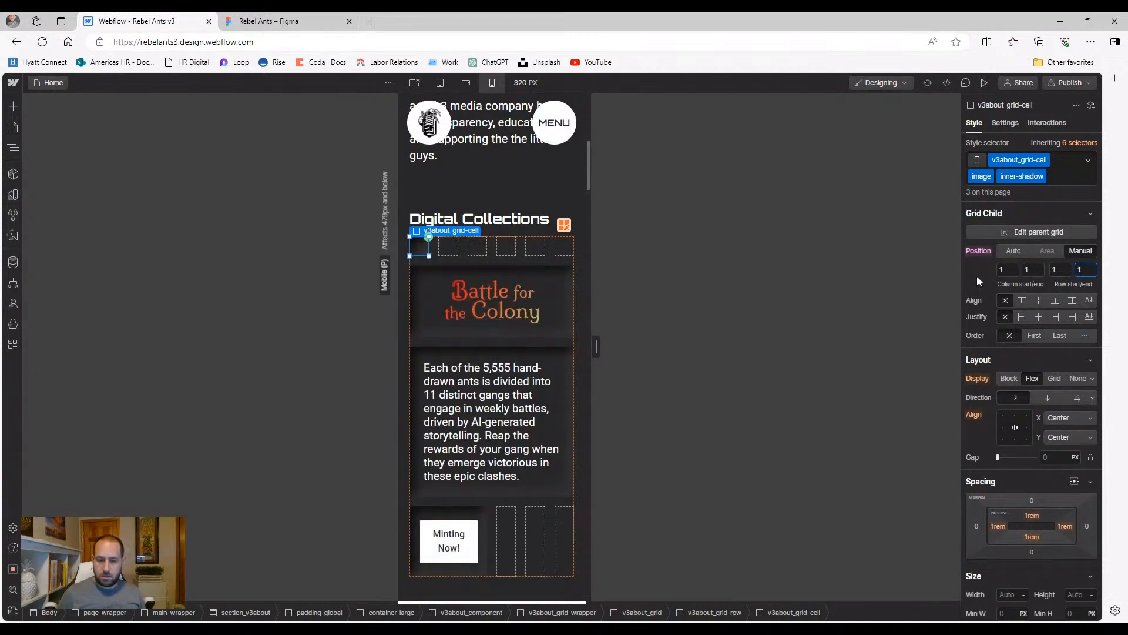
key(shift+Tab)
text(3)
key(Tab)
text(3)
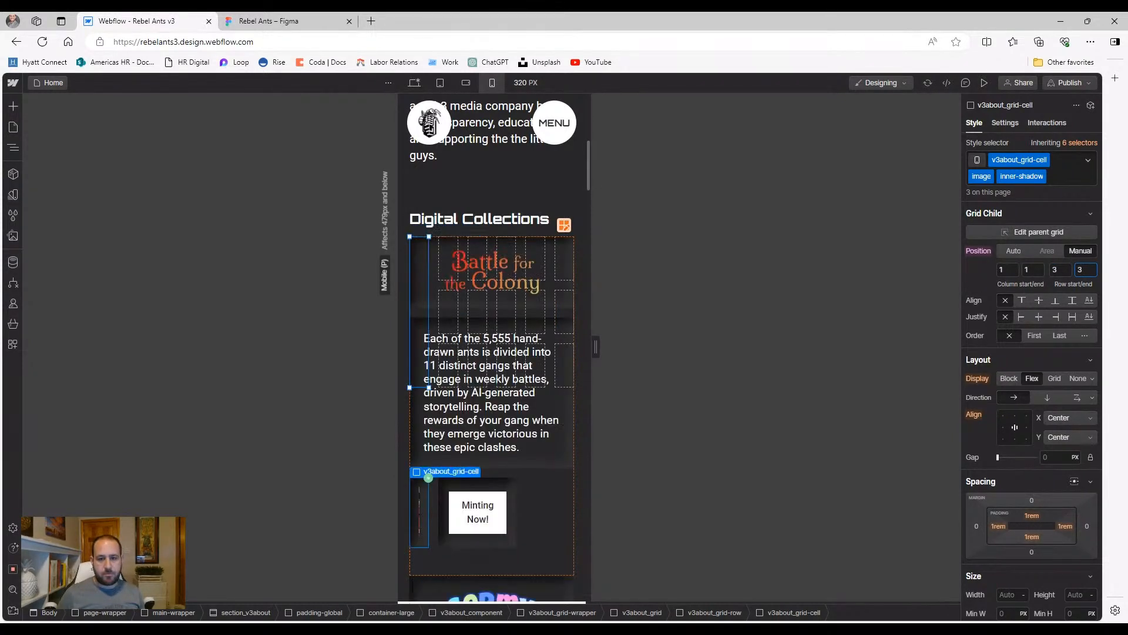
key(Return)
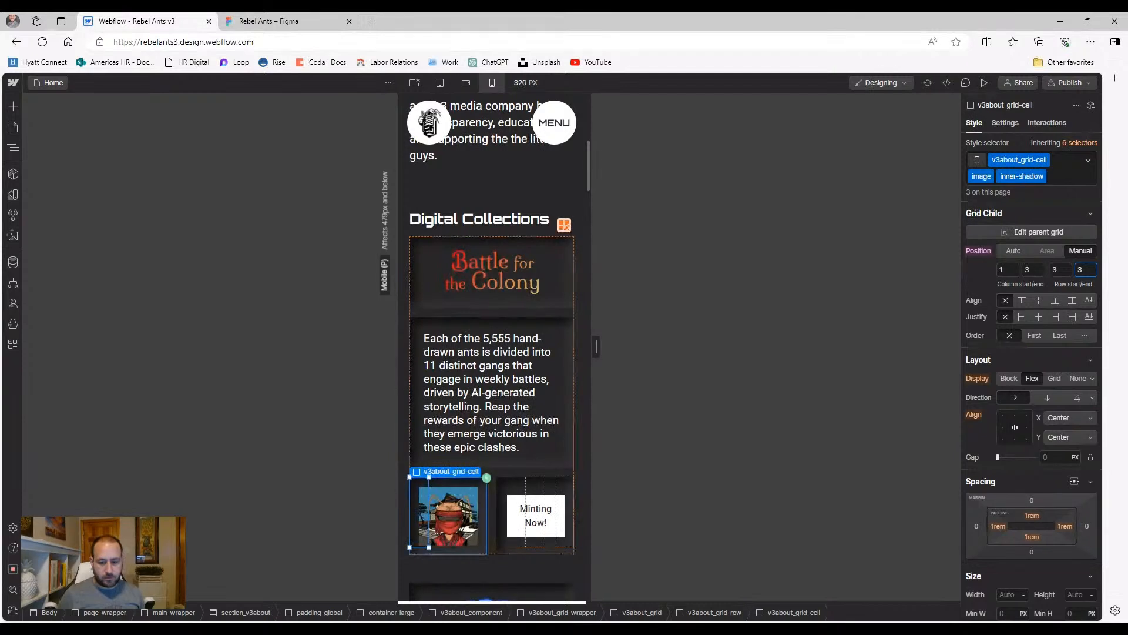
Set the Battle for the Colony logo cell and description cell column spans to 1
click(562, 227)
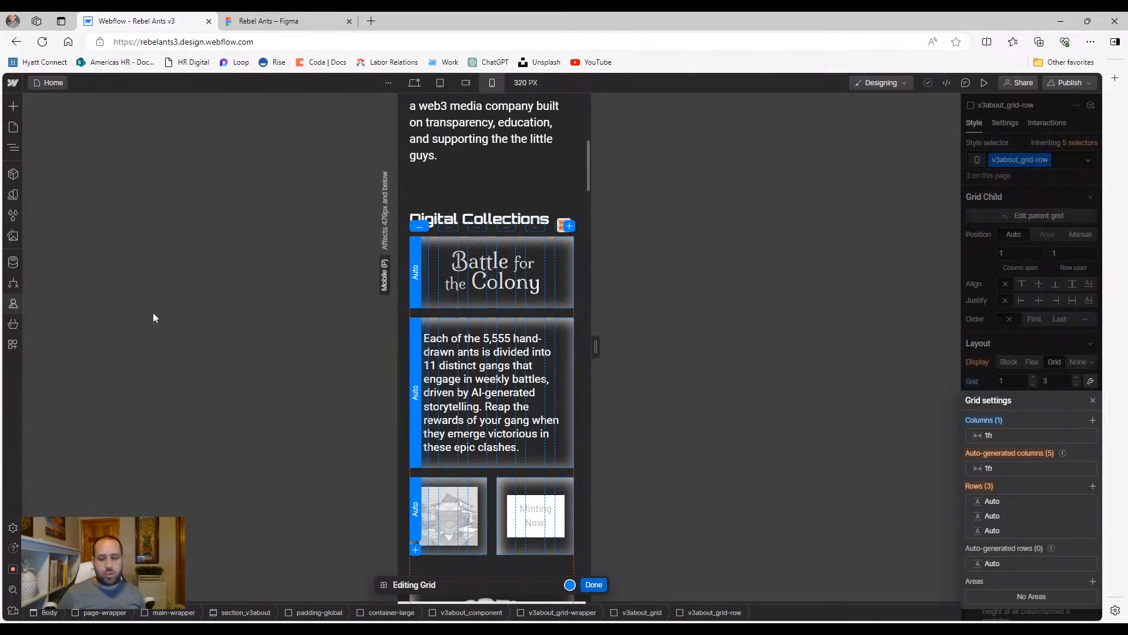
click(594, 584)
click(555, 298)
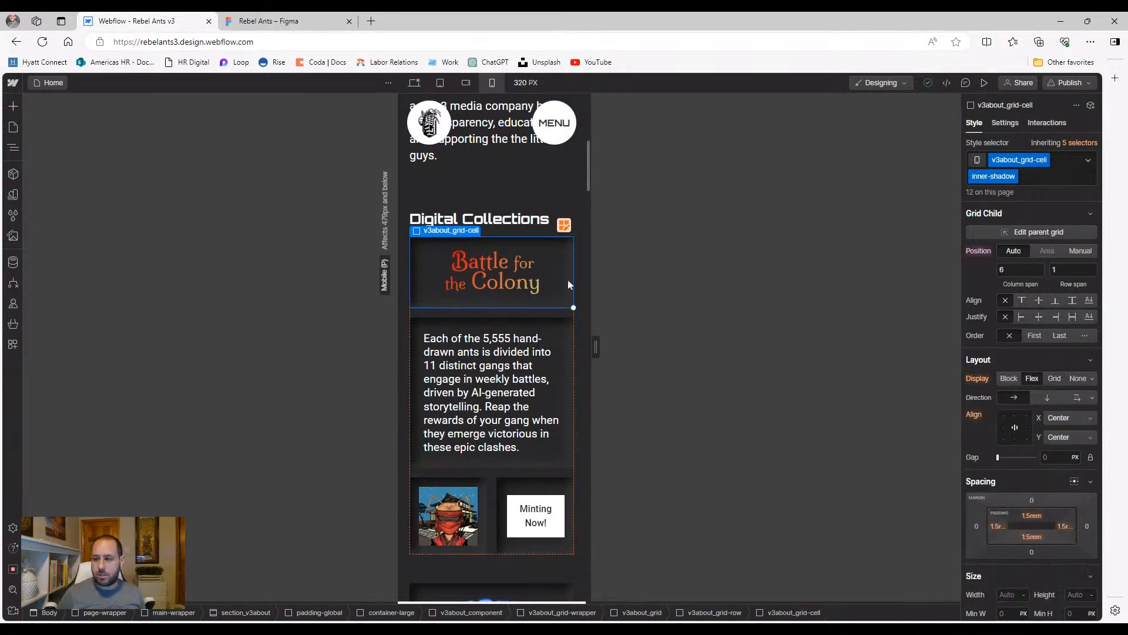
click(1021, 269)
text(1)
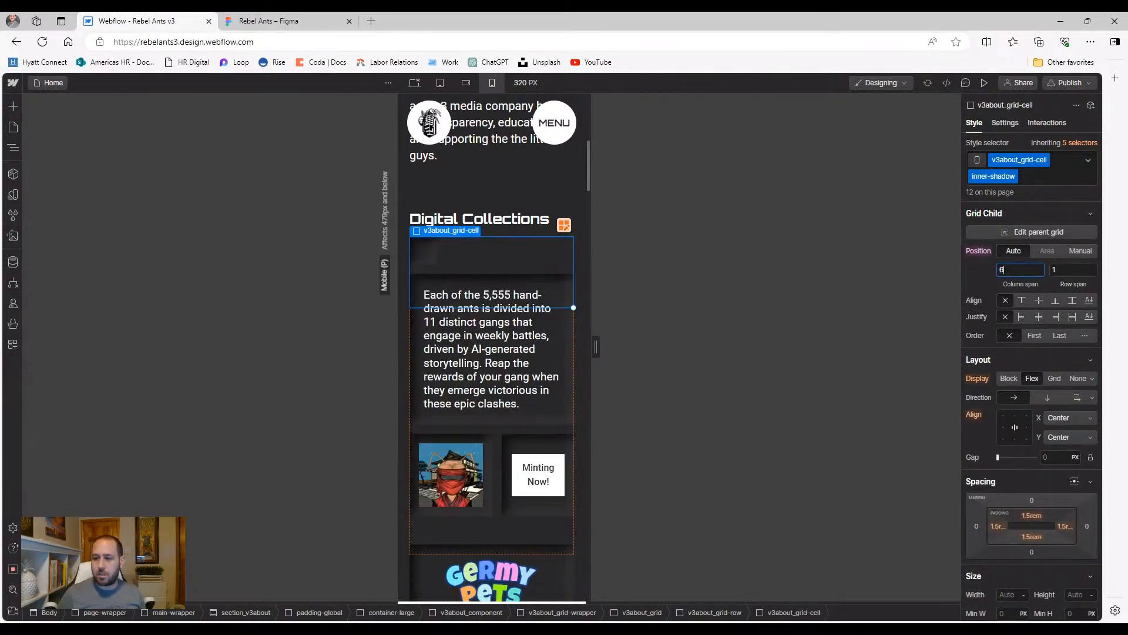
click(570, 290)
click(1020, 269)
text(1)
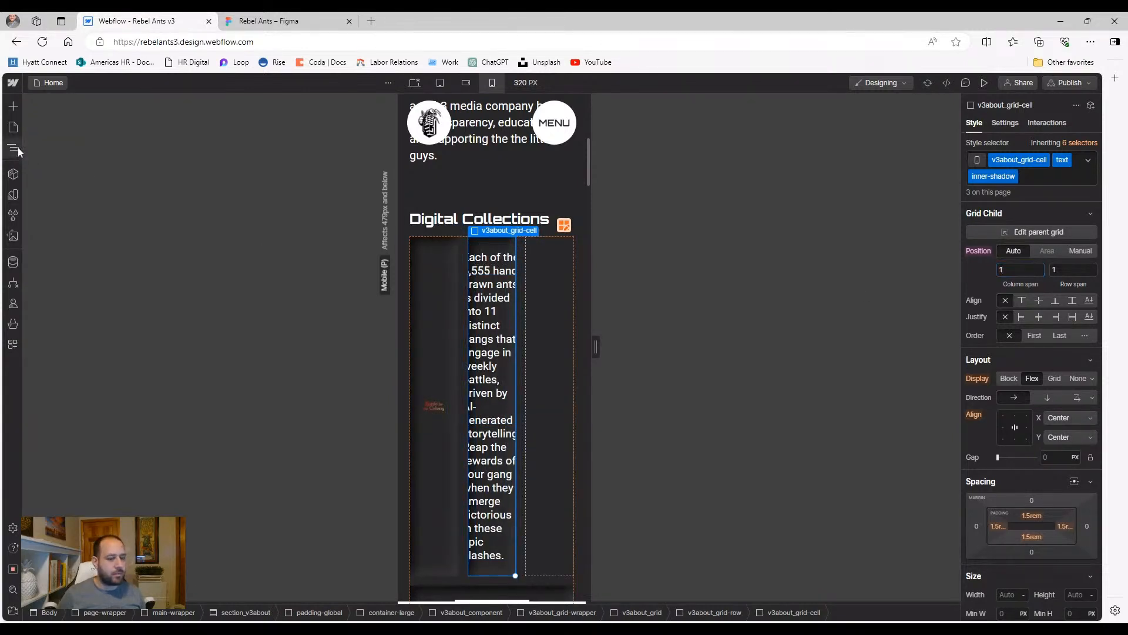
Give the ant artwork cell column end 1 and the Minting Now! cell a one-column span
click(17, 147)
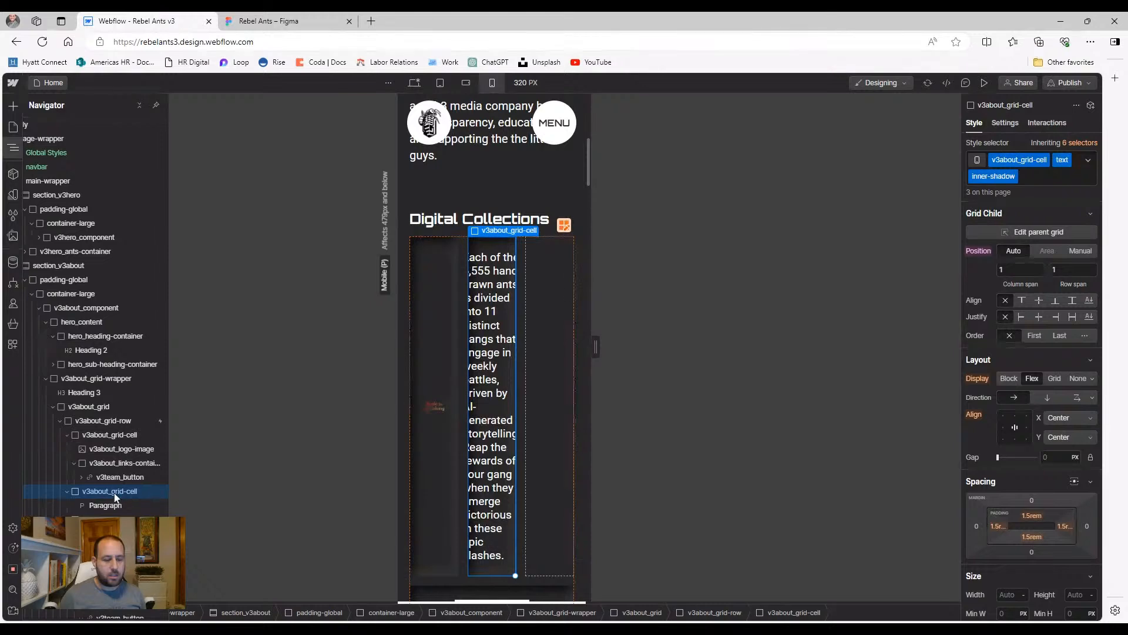
click(109, 519)
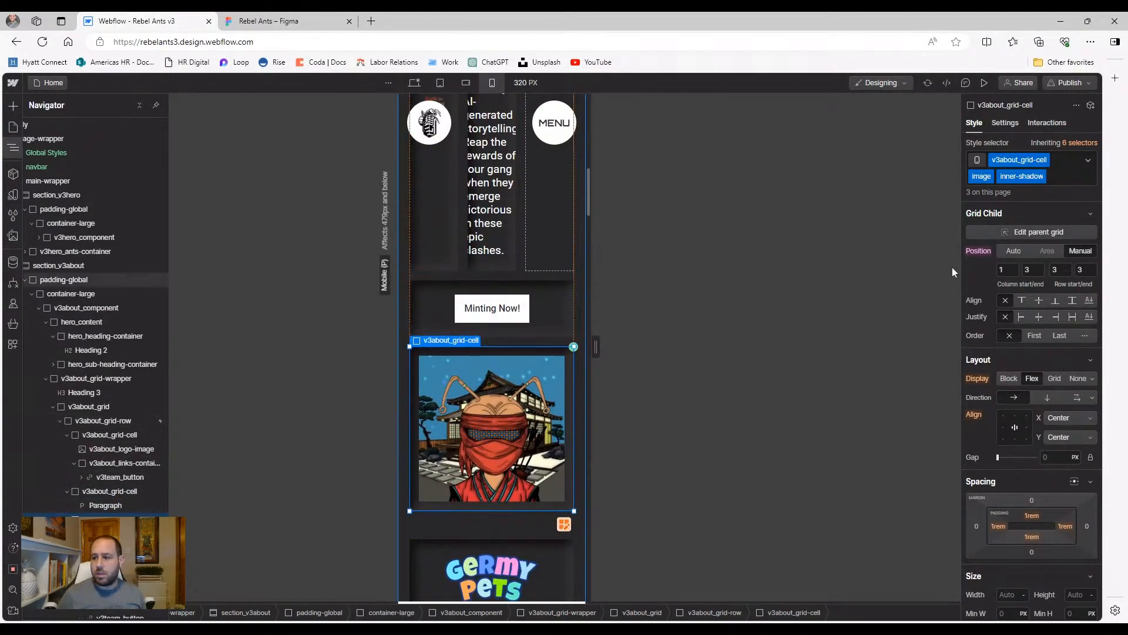
click(1032, 269)
text(1)
key(Return)
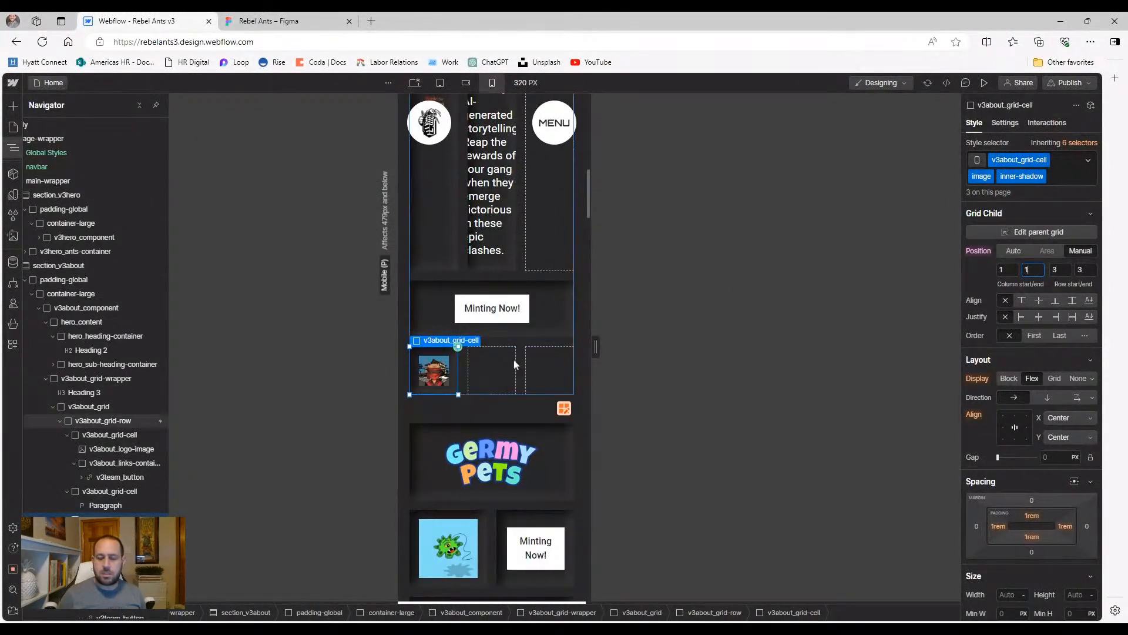
scroll(514, 358, up, 5)
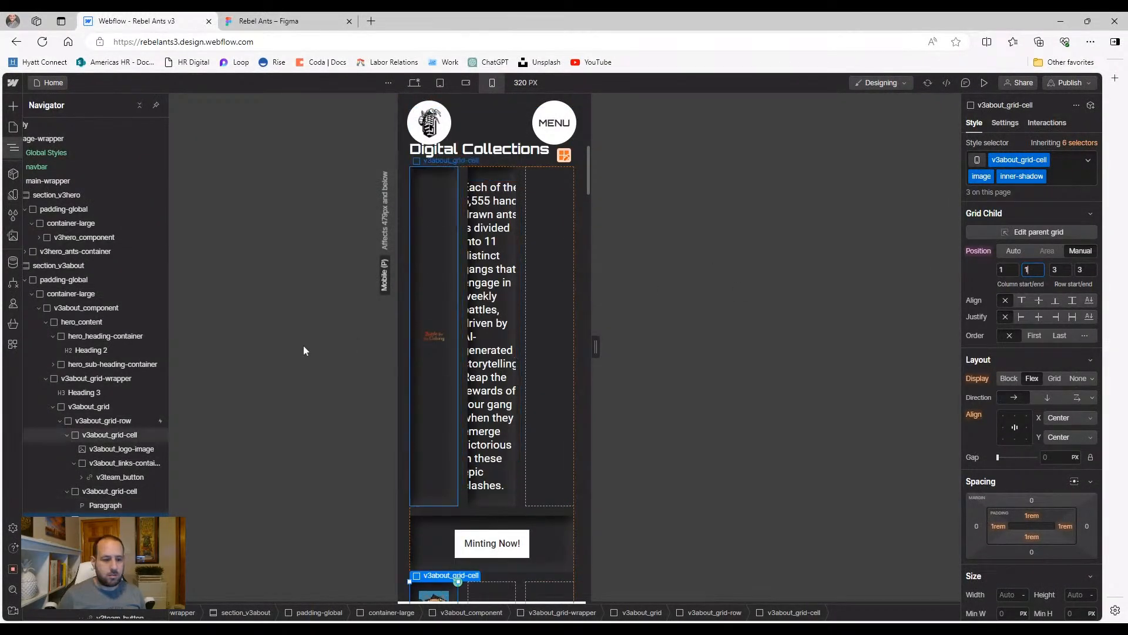
click(415, 520)
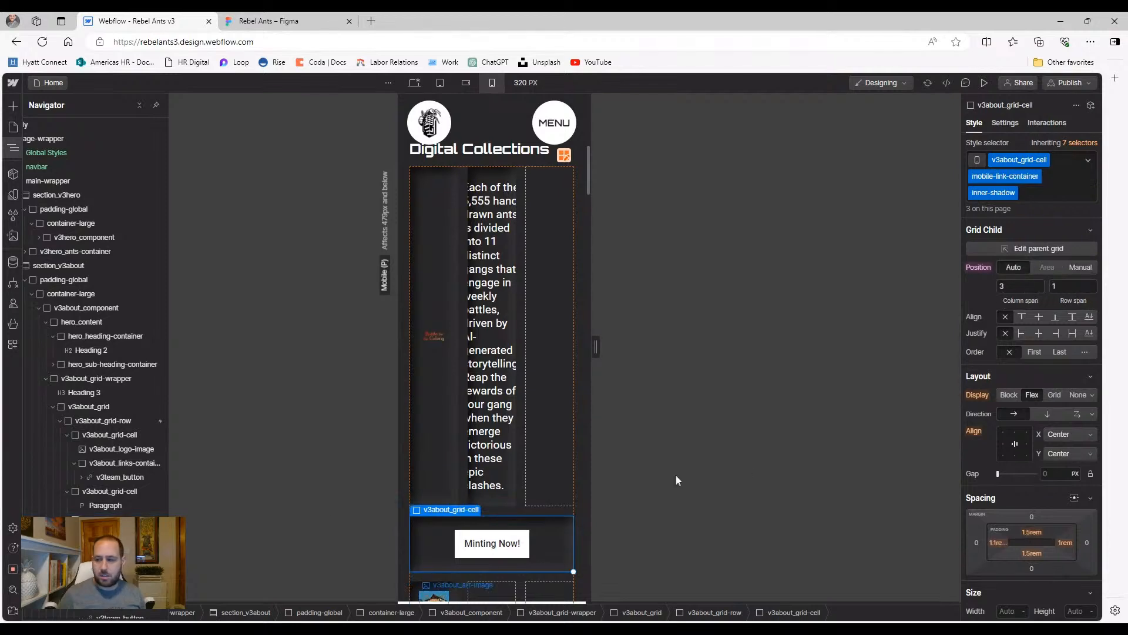
key(Return)
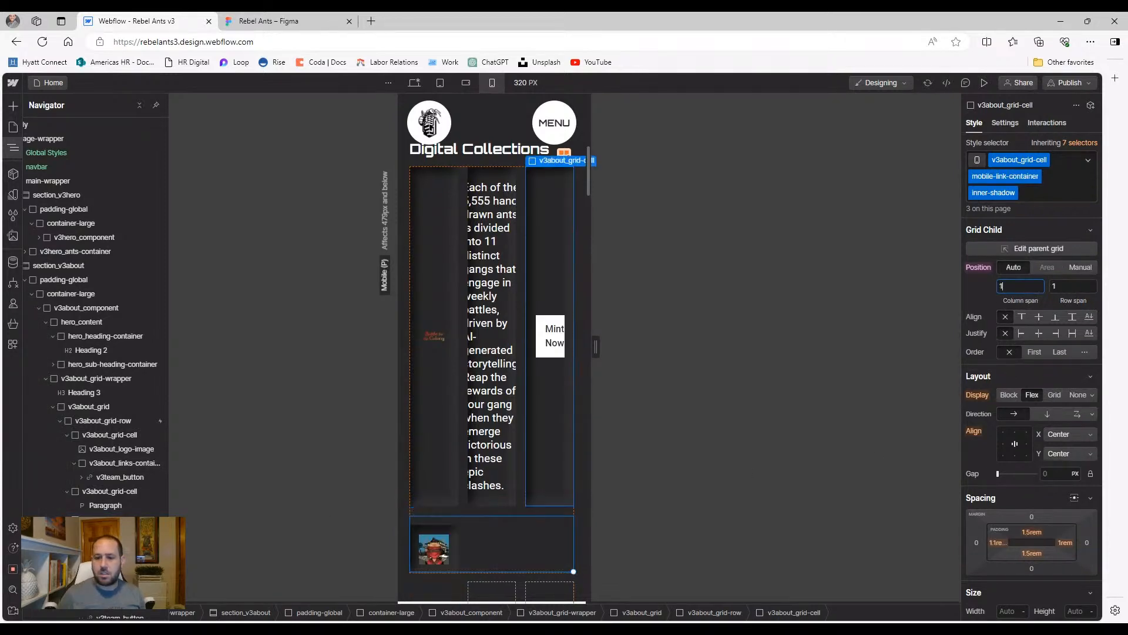
scroll(460, 366, down, 1)
scroll(457, 361, down, 3)
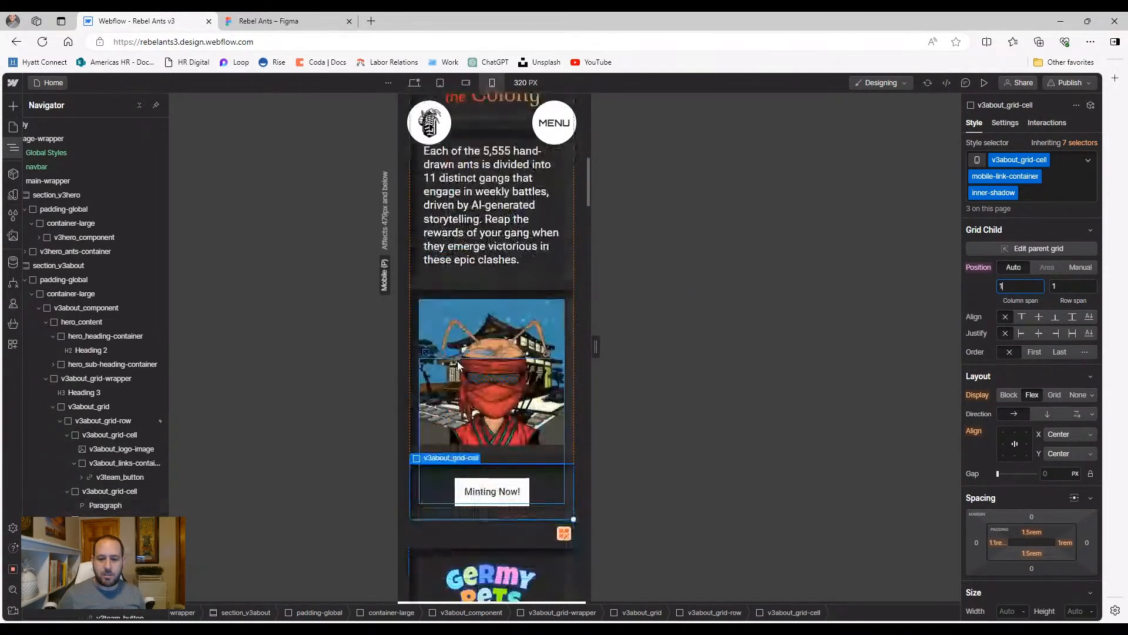
scroll(444, 276, up, 2)
scroll(443, 277, up, 3)
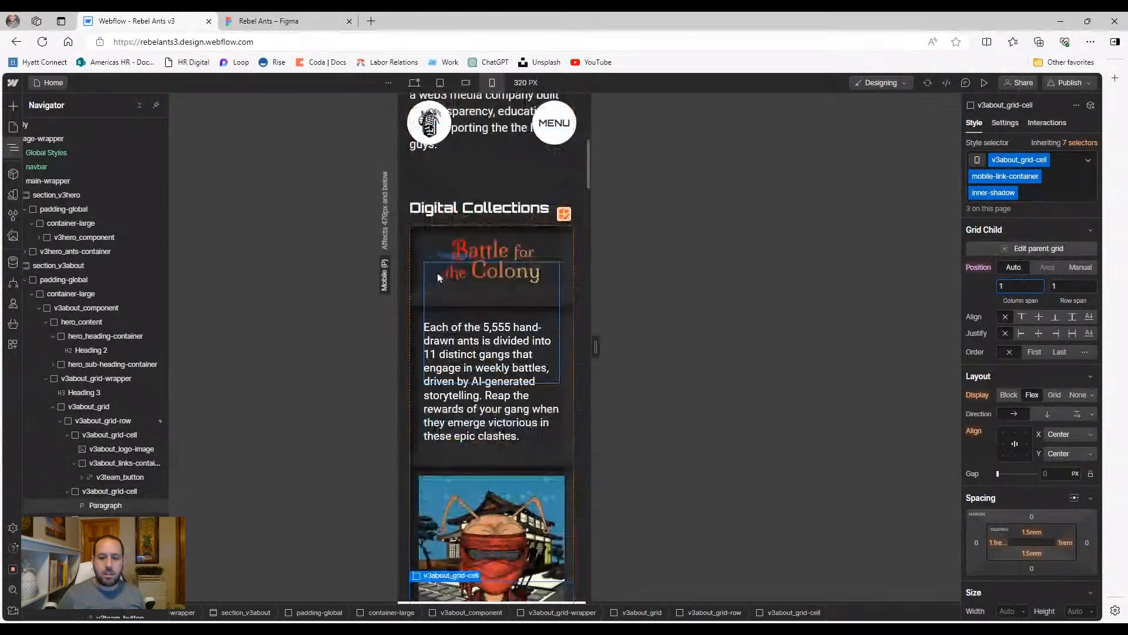
Place the ant artwork cell in grid row 2 (start 2, end 2), then check the surrounding cells
click(422, 474)
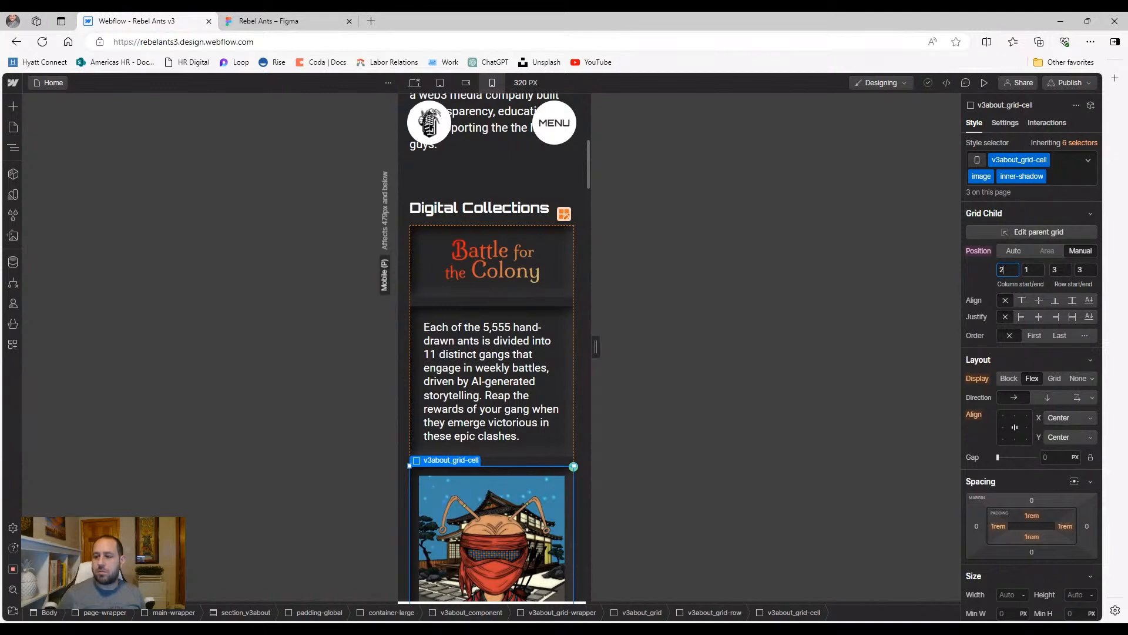
click(1058, 270)
text(2)
click(1083, 271)
text(2)
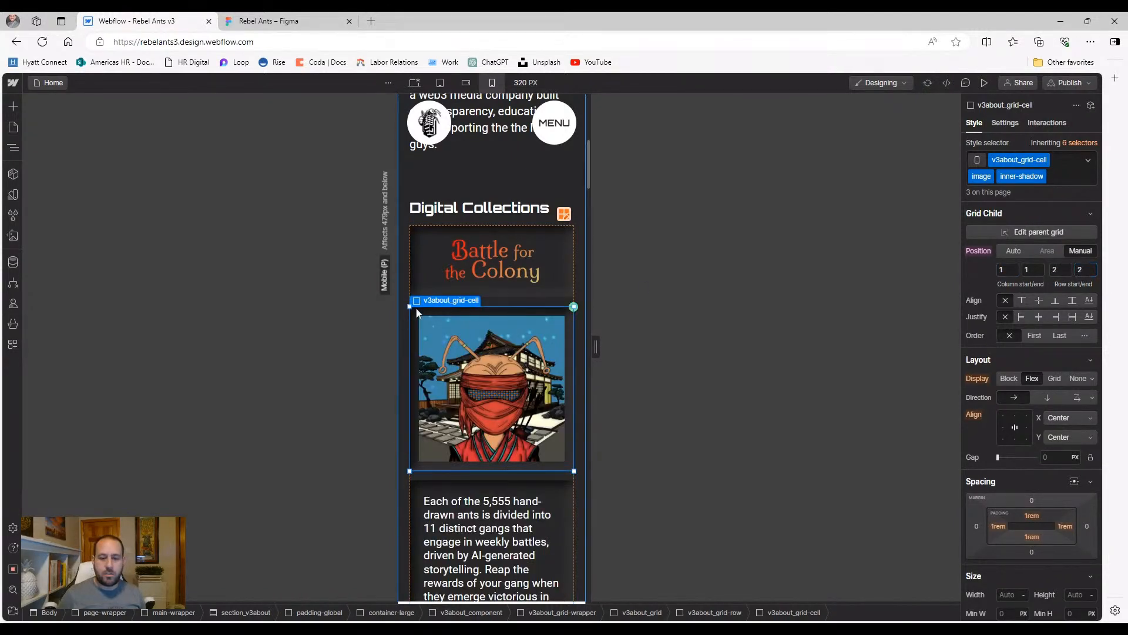
click(469, 374)
scroll(474, 387, down, 2)
click(506, 424)
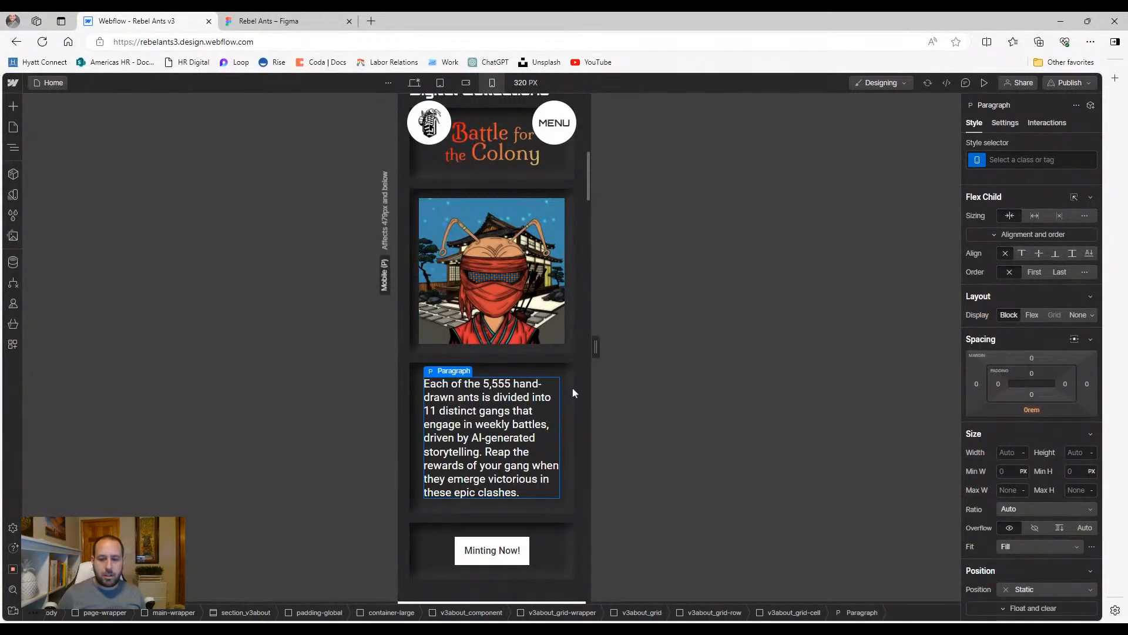
click(550, 549)
scroll(555, 548, down, 1)
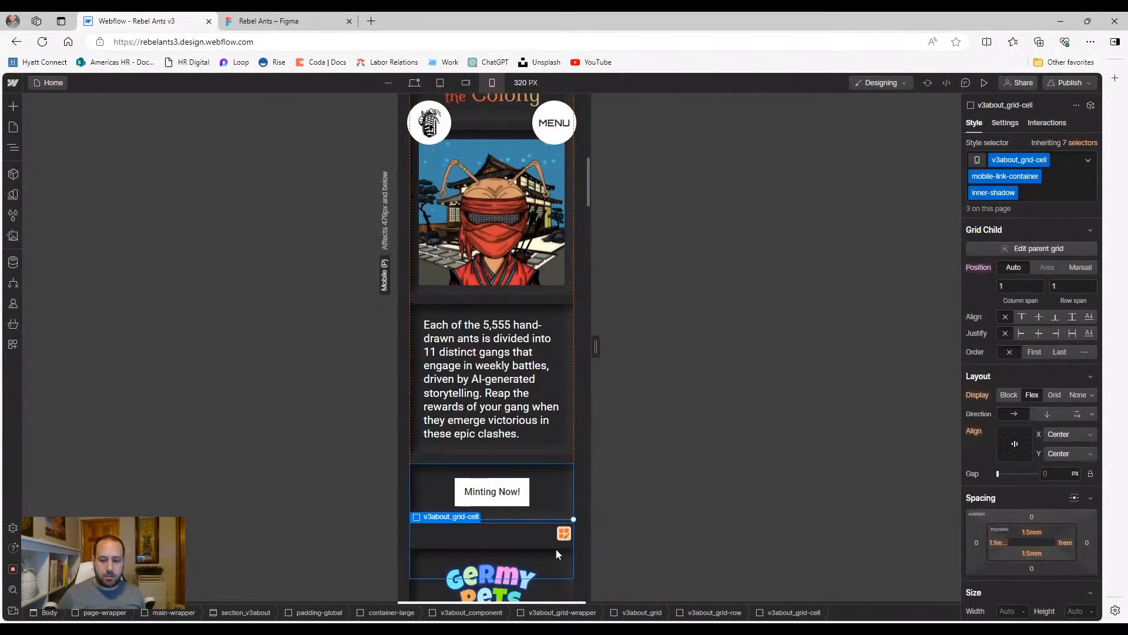
click(558, 449)
scroll(558, 449, down, 3)
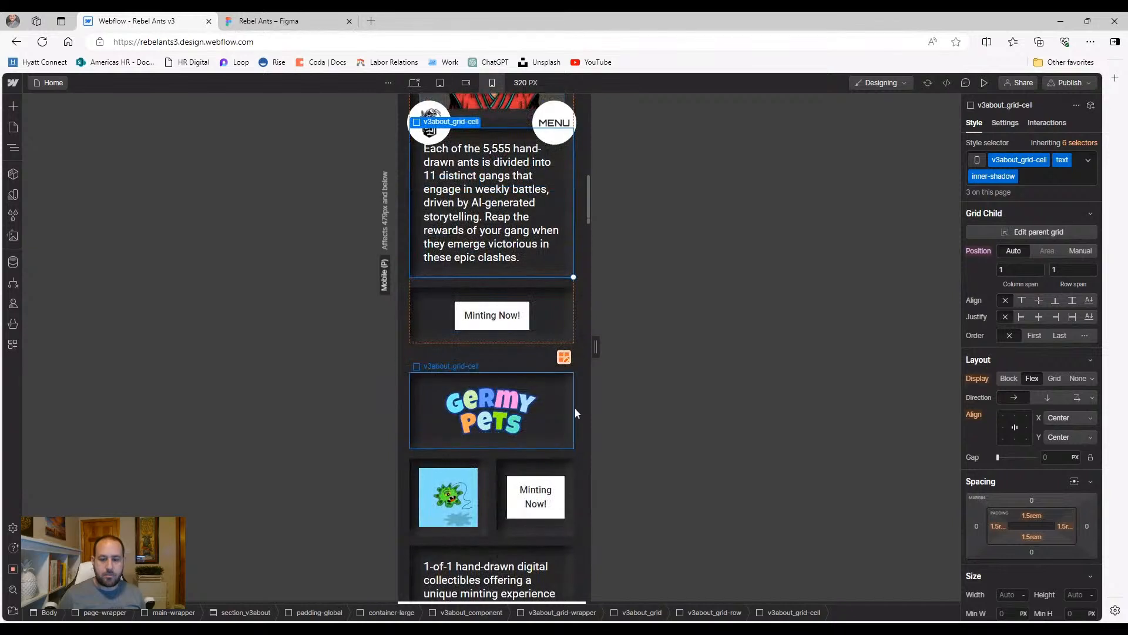
Compare mobile landscape and portrait, then set the Germy Pets logo cell's column end to 1
click(567, 407)
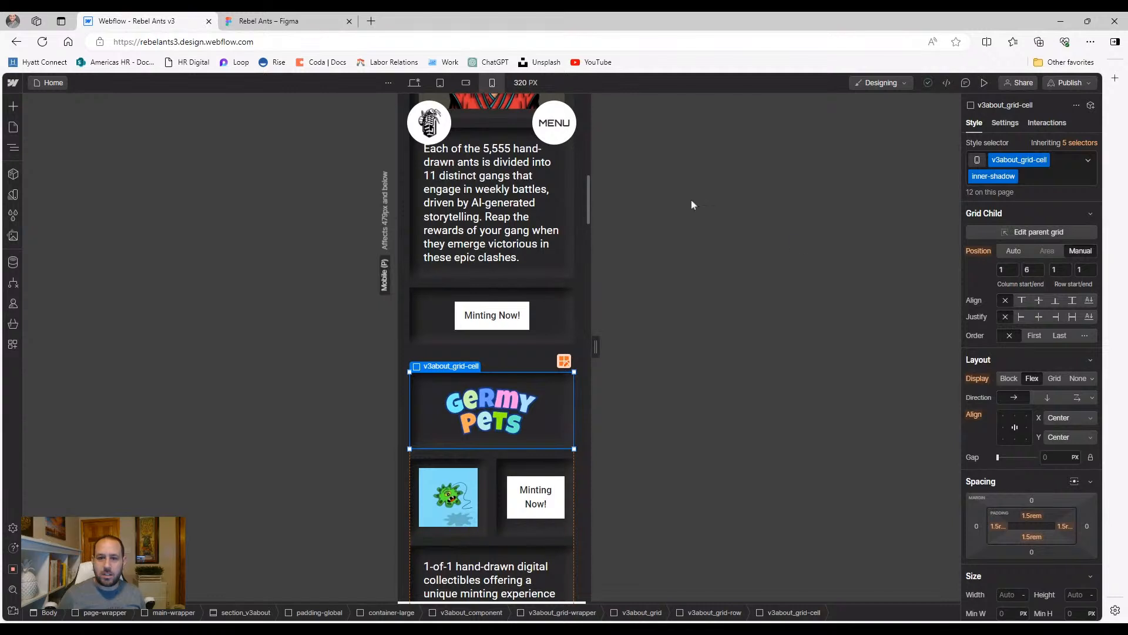
click(463, 82)
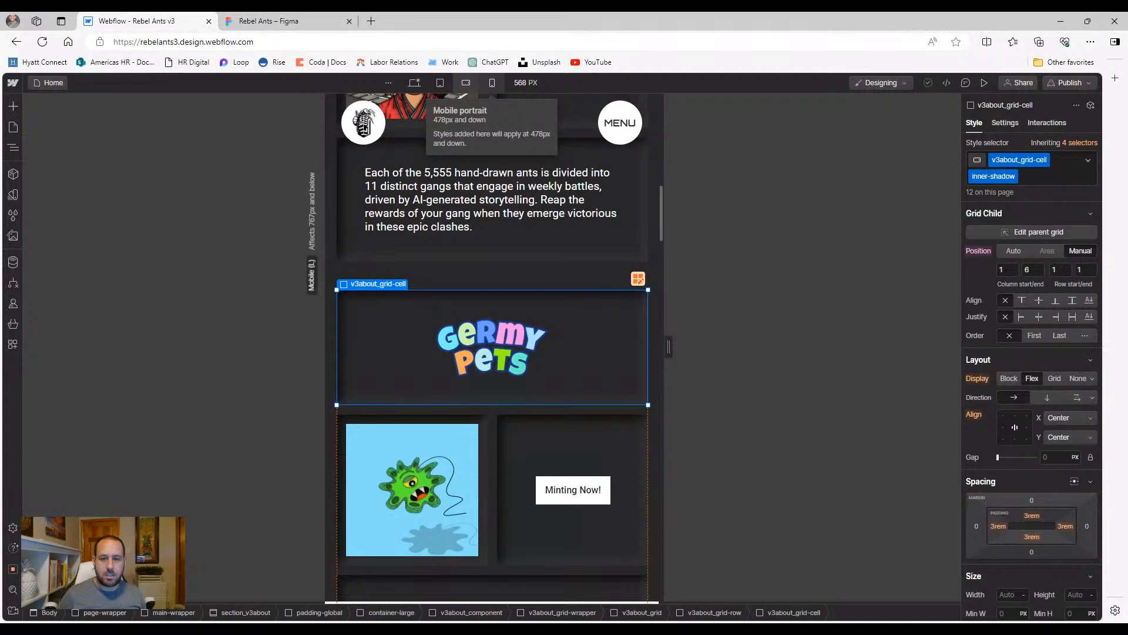
click(492, 82)
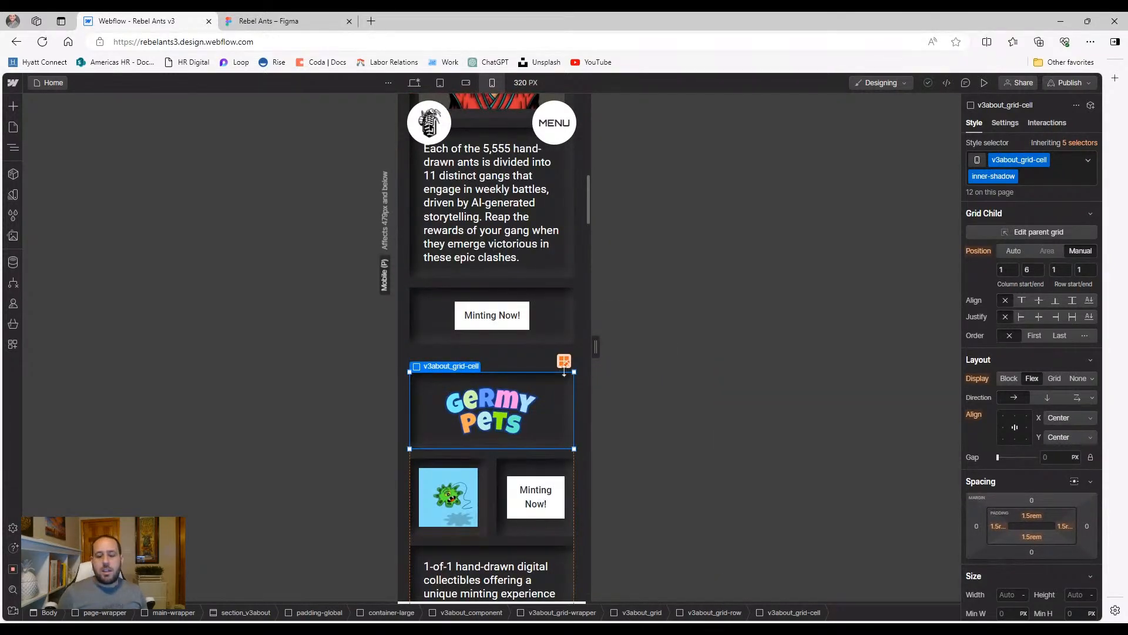
click(1032, 269)
text(1)
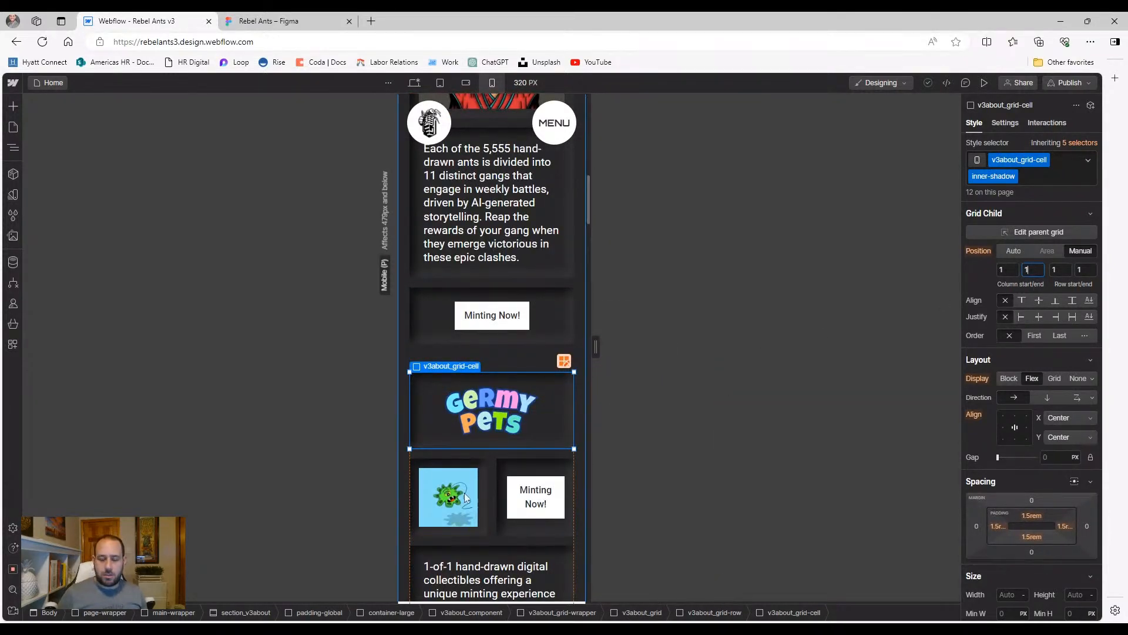
key(Return)
Set the Germy Pets Minting Now! cell's column start and end to 1
click(491, 469)
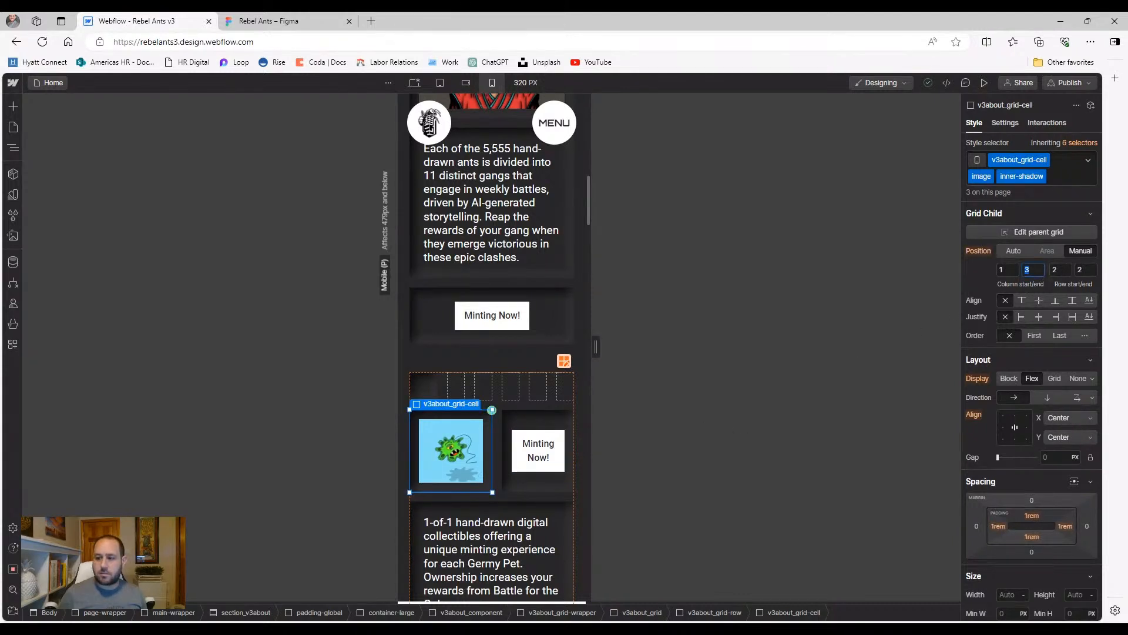
click(512, 473)
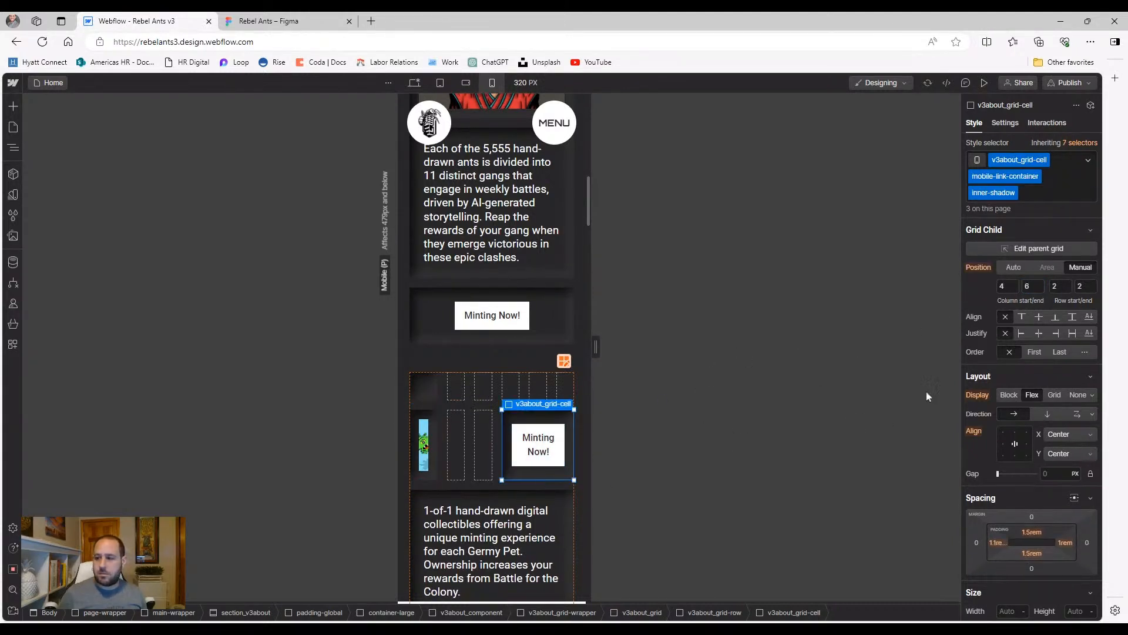
text(1)
key(Tab)
key(BackSpace)
text(1)
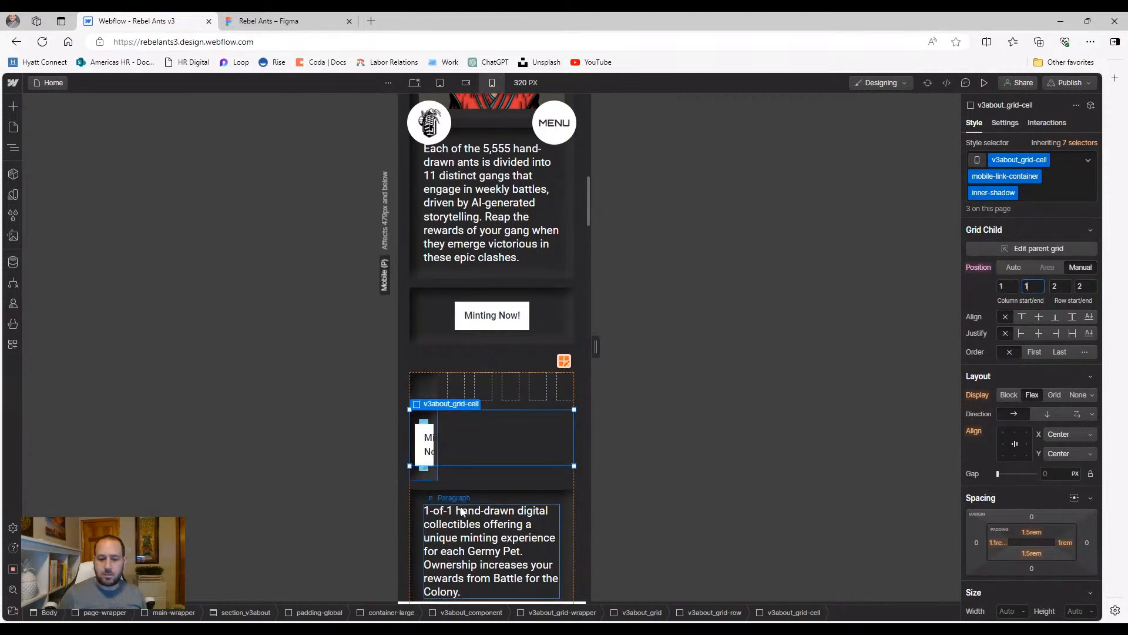
Set the Germy Pets description cell's column span to 1 and review the stacked card
scroll(465, 512, down, 1)
click(569, 456)
double_click(1021, 269)
text(1)
scroll(489, 473, down, 3)
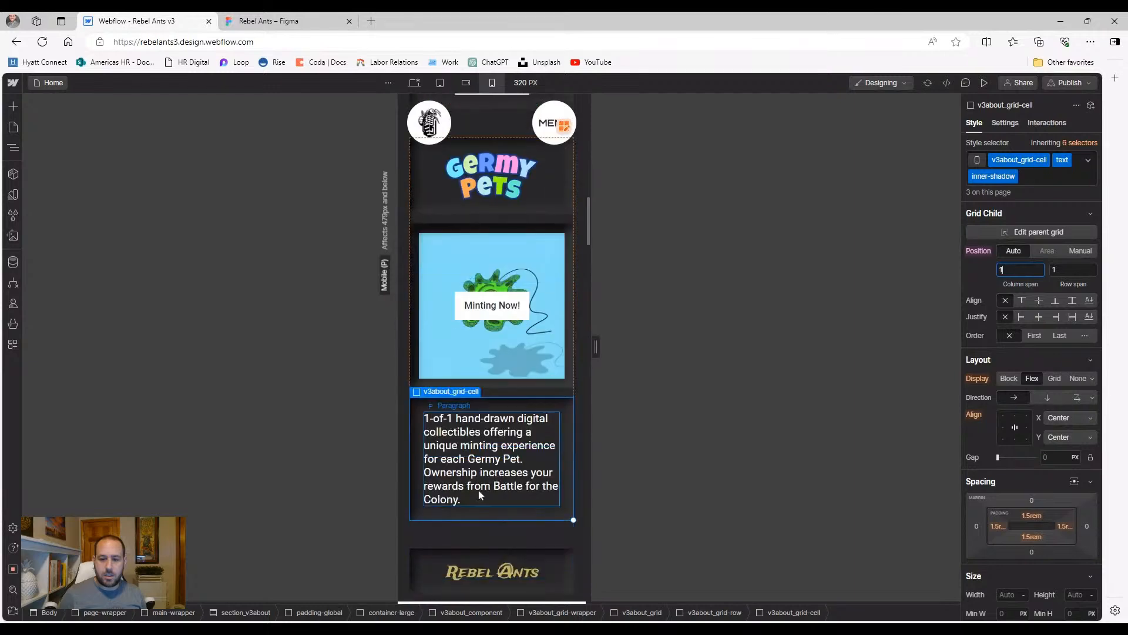
scroll(463, 249, up, 2)
scroll(453, 263, up, 2)
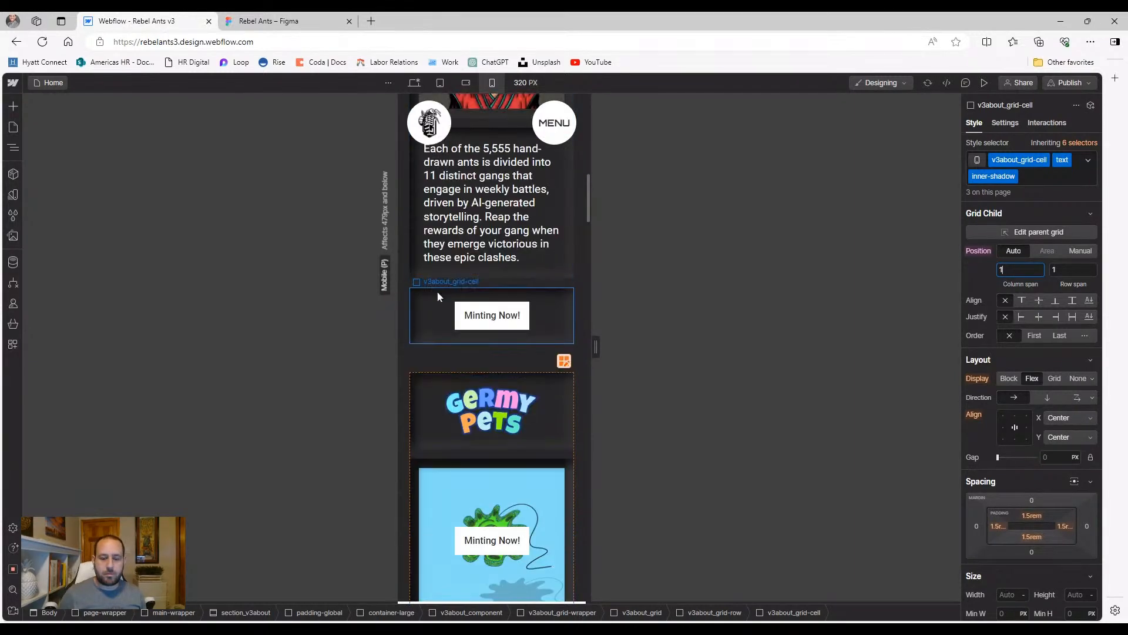
scroll(410, 435, down, 3)
scroll(409, 436, down, 2)
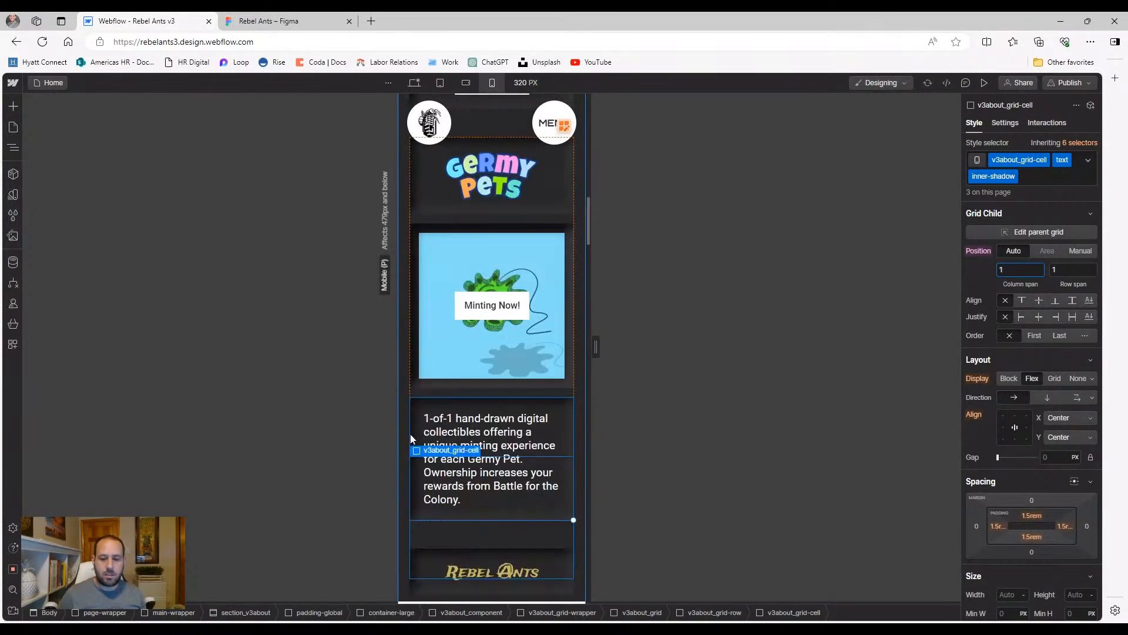
scroll(458, 474, up, 2)
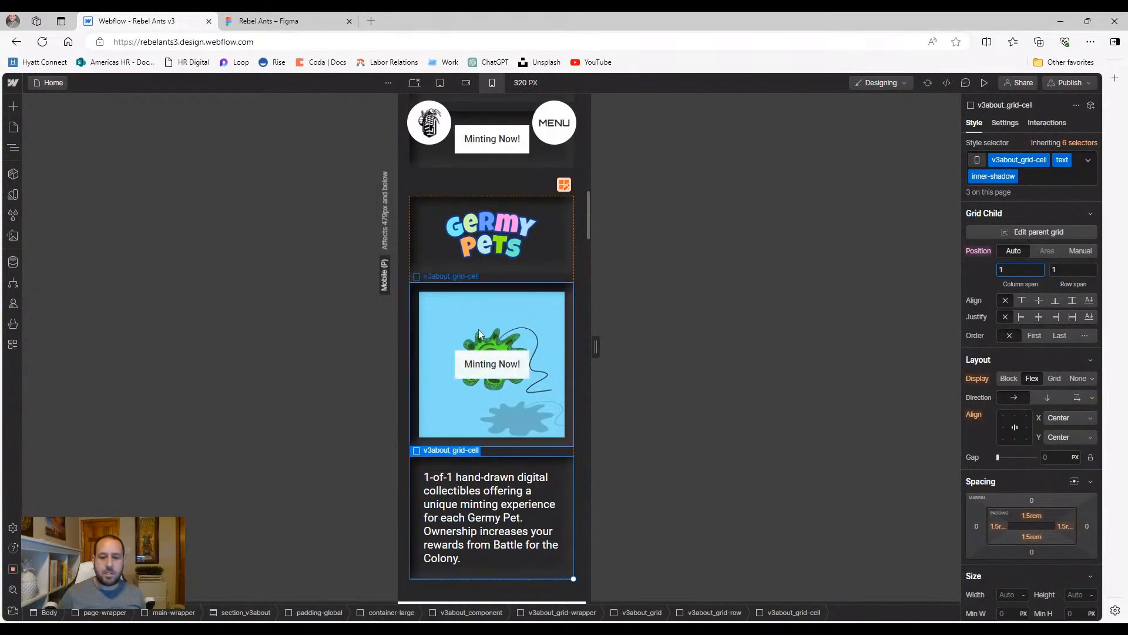
scroll(474, 352, up, 1)
Select the Germy Pets v3about_links-container, then collapse it and its parent grid cell in the Navigator
click(18, 149)
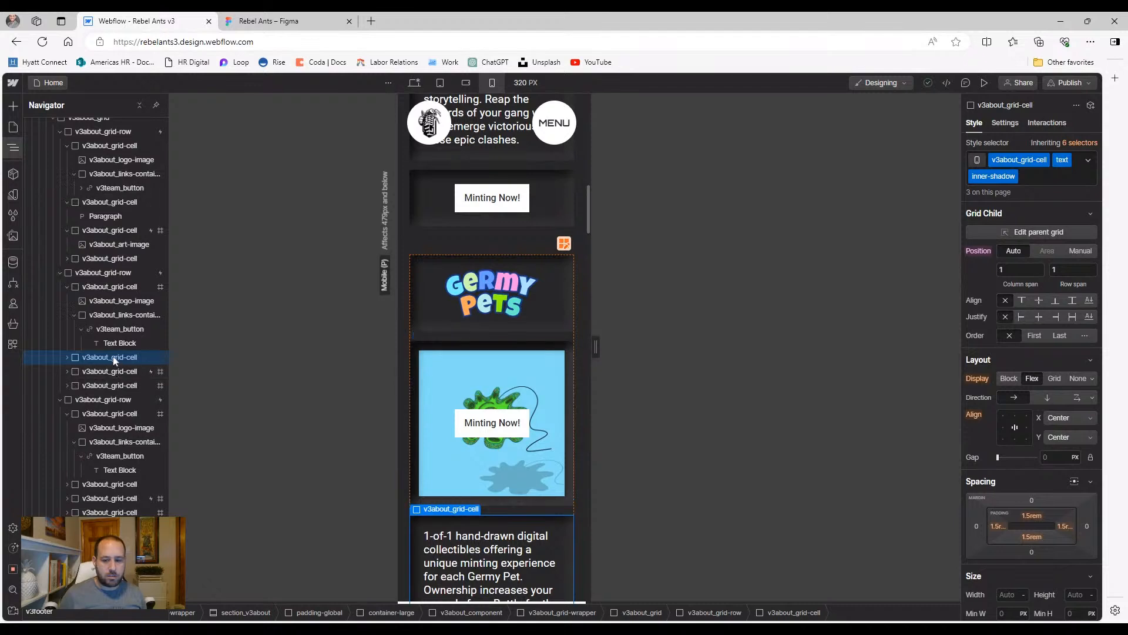
click(439, 327)
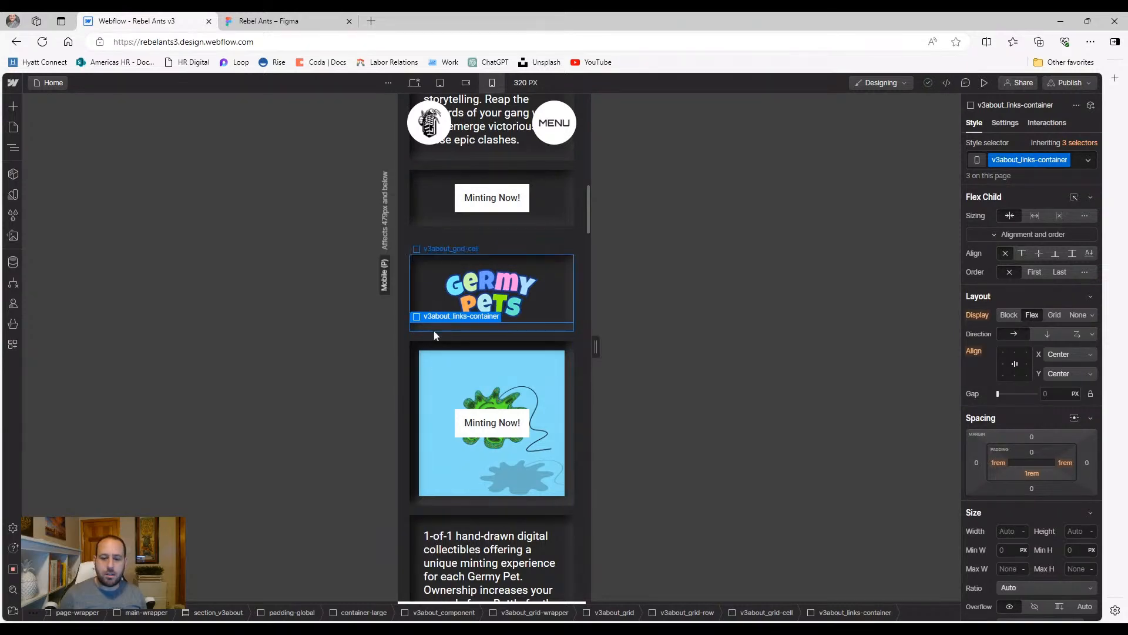
scroll(477, 289, up, 3)
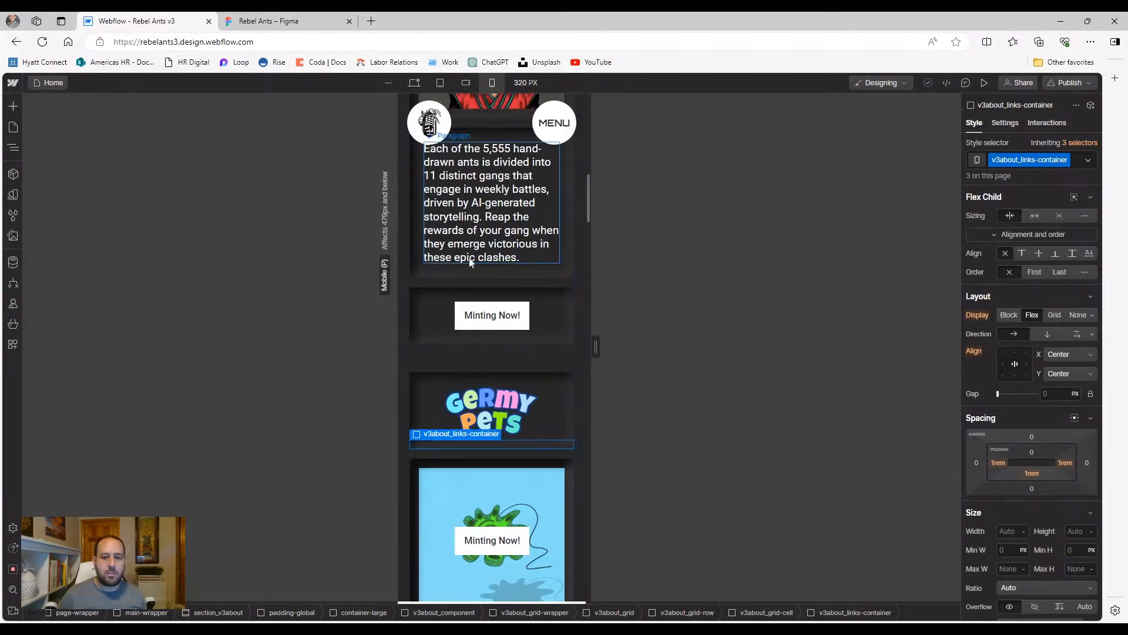
scroll(478, 288, up, 2)
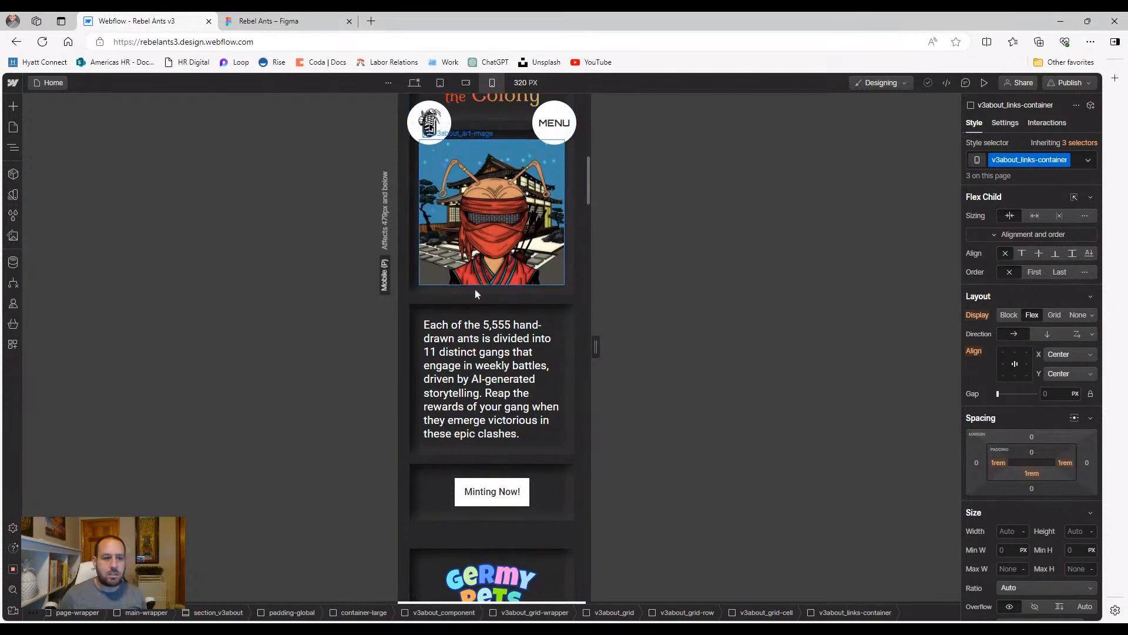
click(13, 148)
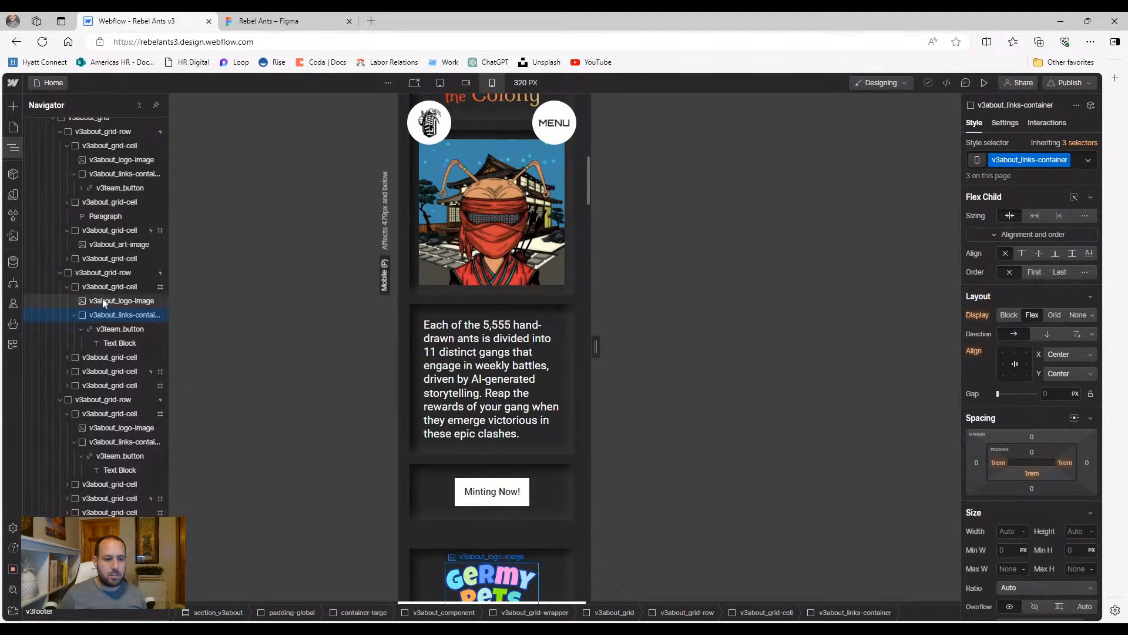
click(74, 315)
click(67, 288)
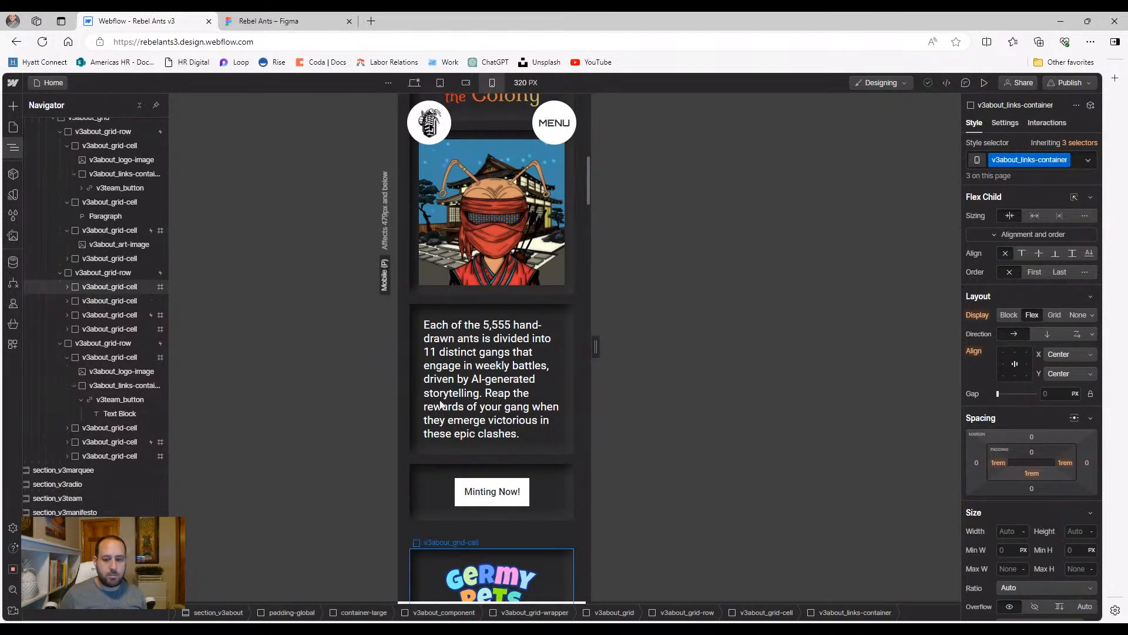
scroll(466, 416, down, 2)
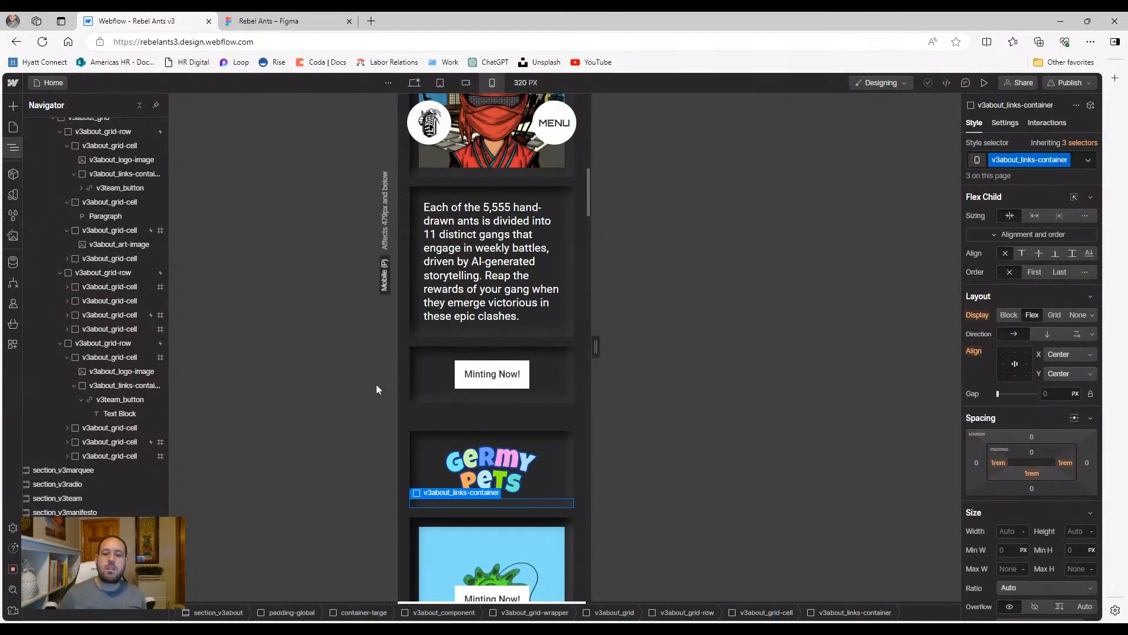
scroll(426, 395, down, 3)
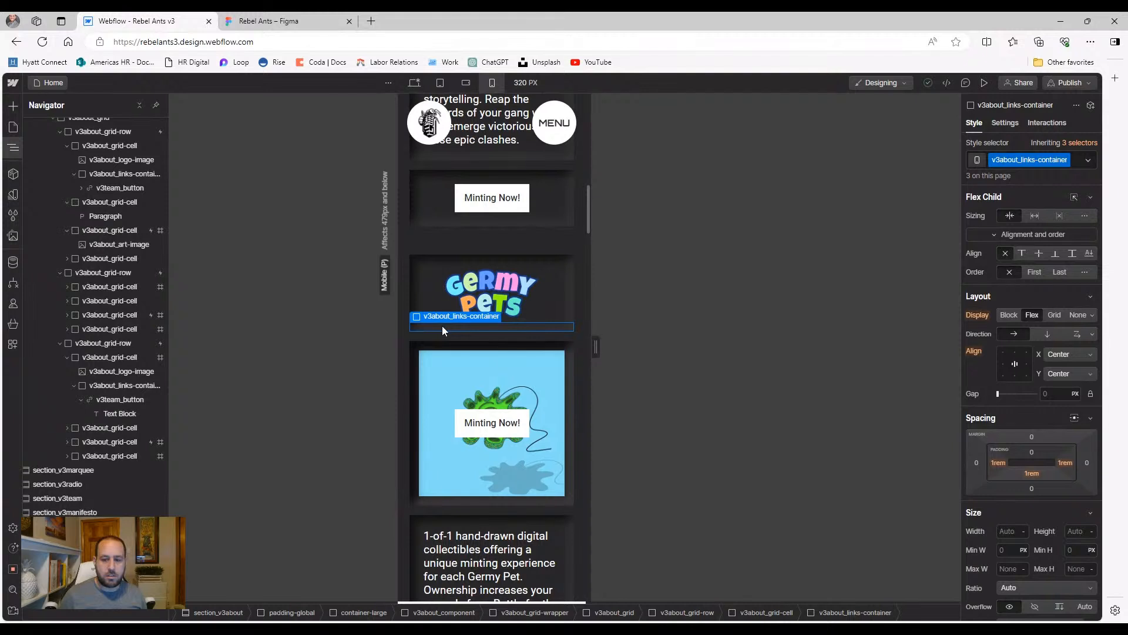
Locate the lower Minting Now! grid cell through the Navigator and select it
click(436, 293)
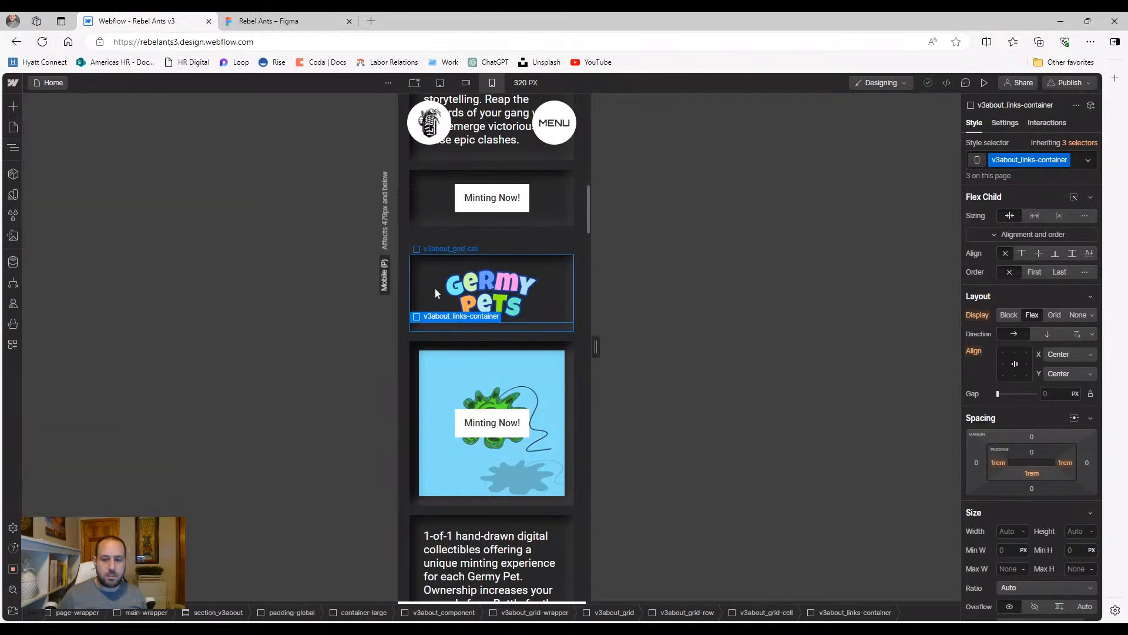
click(431, 349)
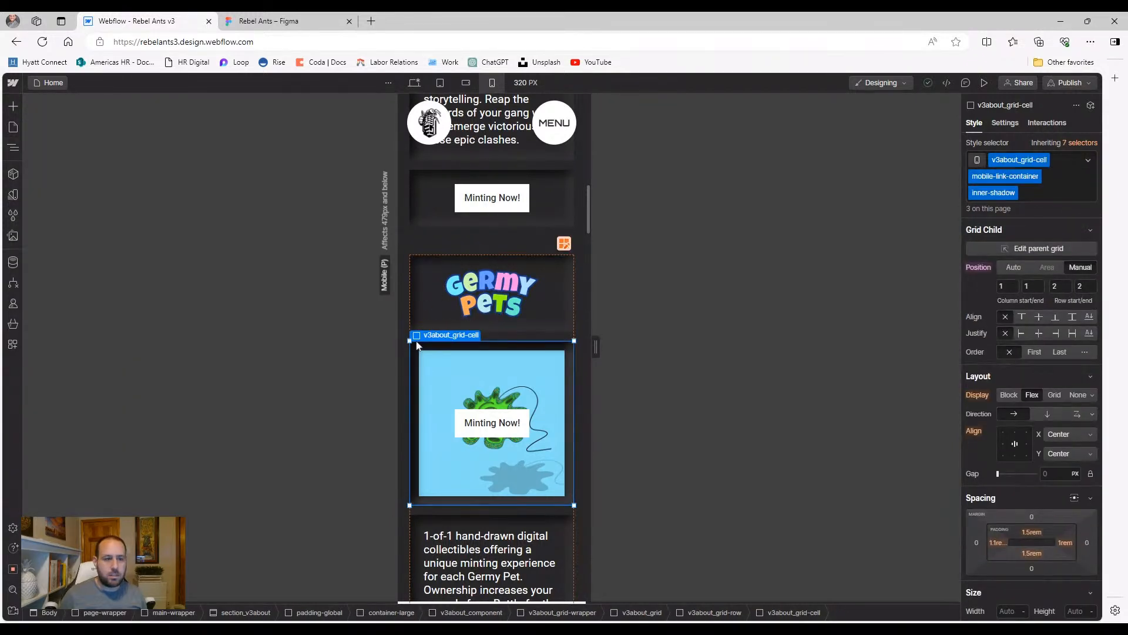
click(14, 148)
click(60, 343)
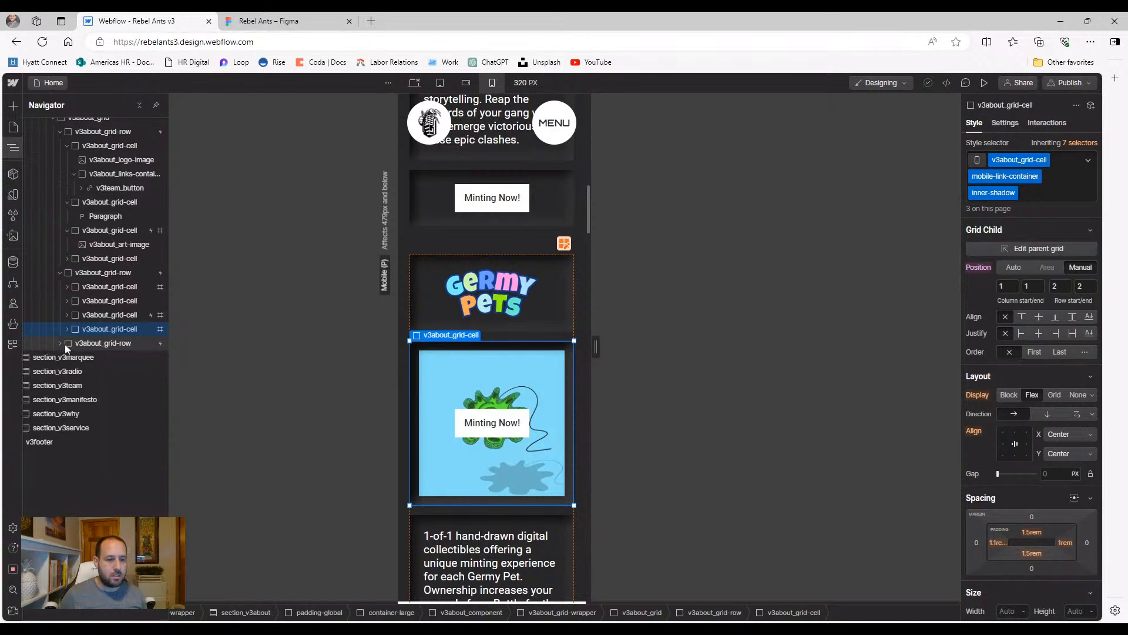
click(67, 329)
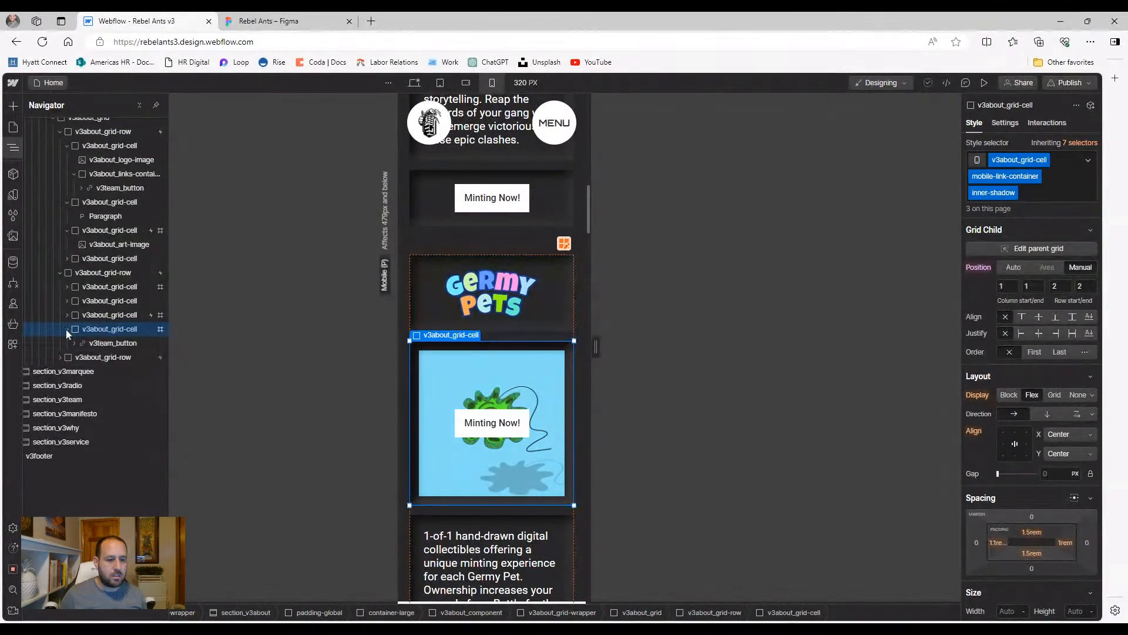
click(105, 344)
click(106, 329)
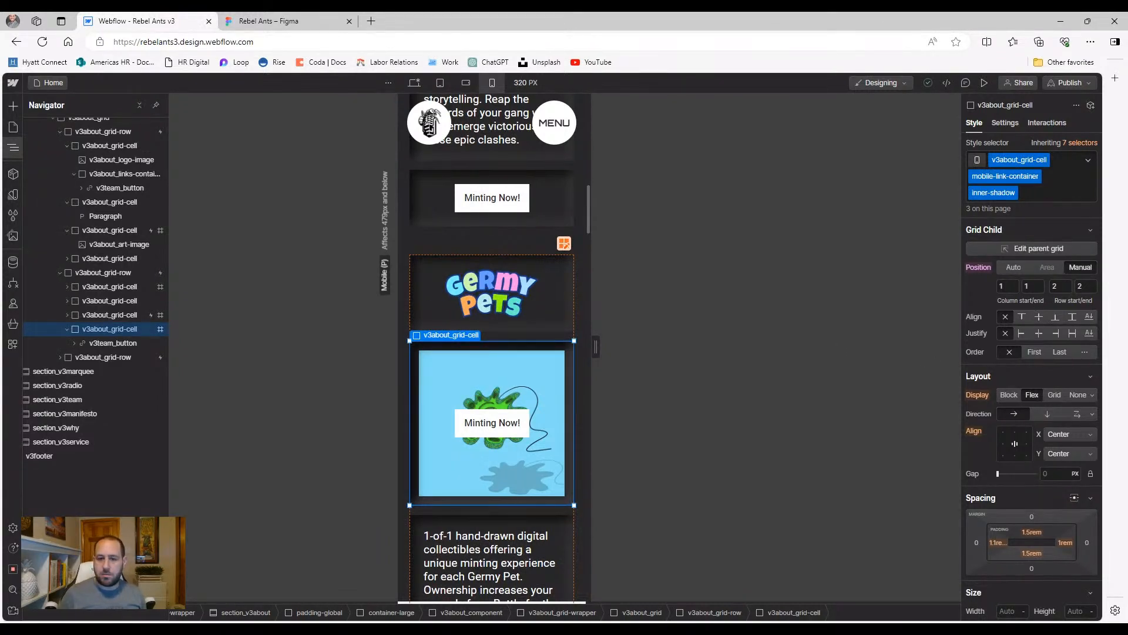
Move the Germy Pets Minting Now! cell to grid row 4 and review the stacked row
text(4)
key(Tab)
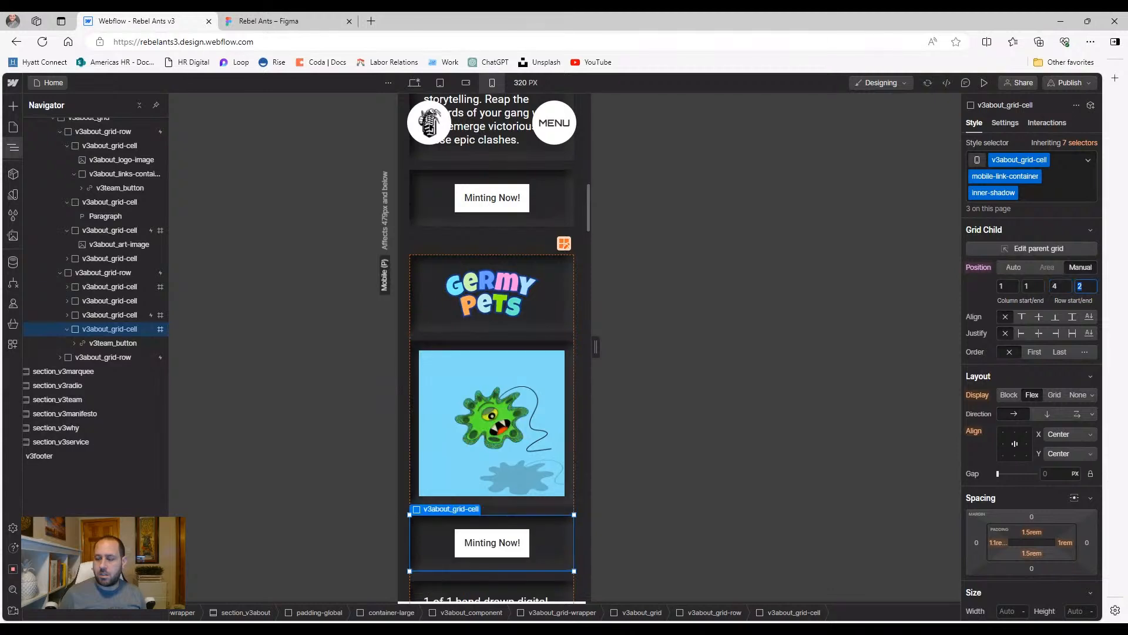
text(4)
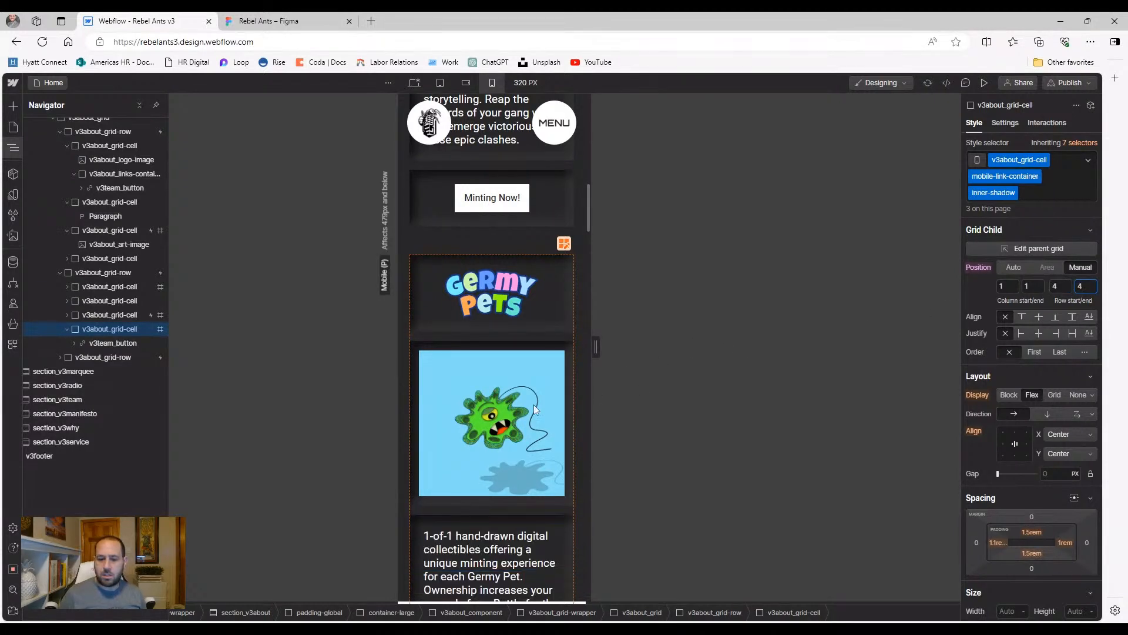
scroll(489, 416, down, 4)
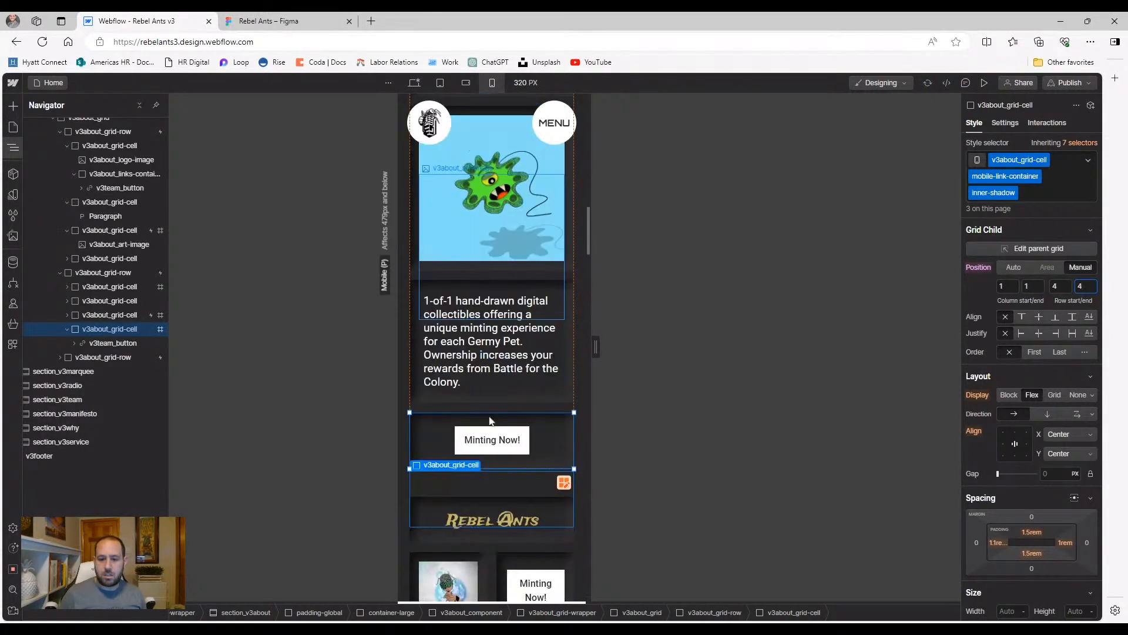
click(492, 412)
scroll(506, 395, up, 4)
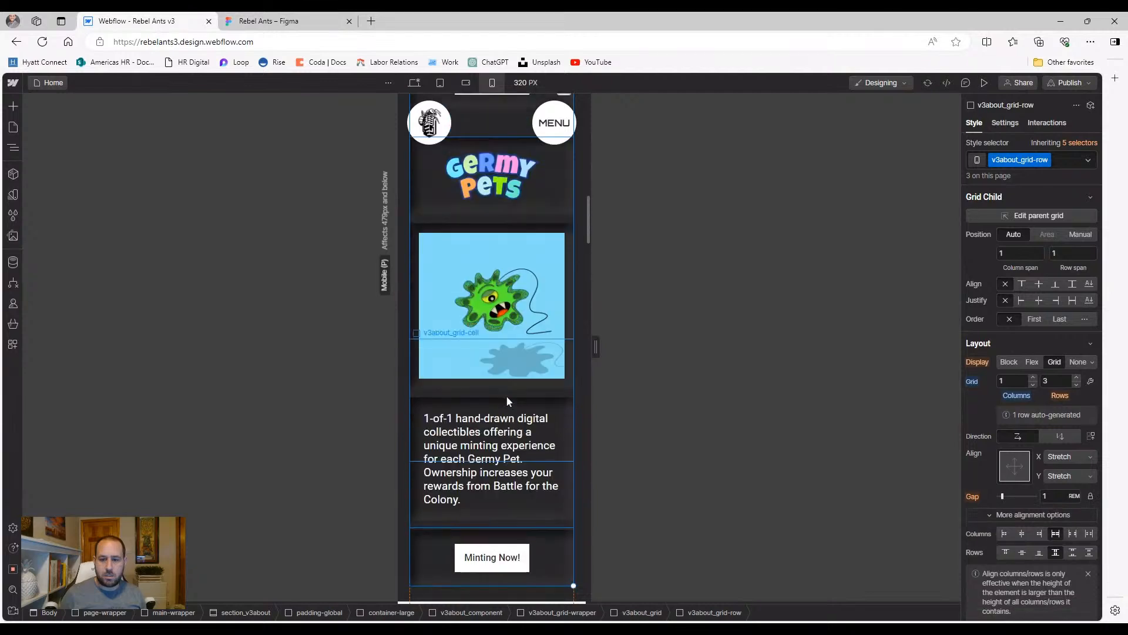
scroll(482, 411, down, 3)
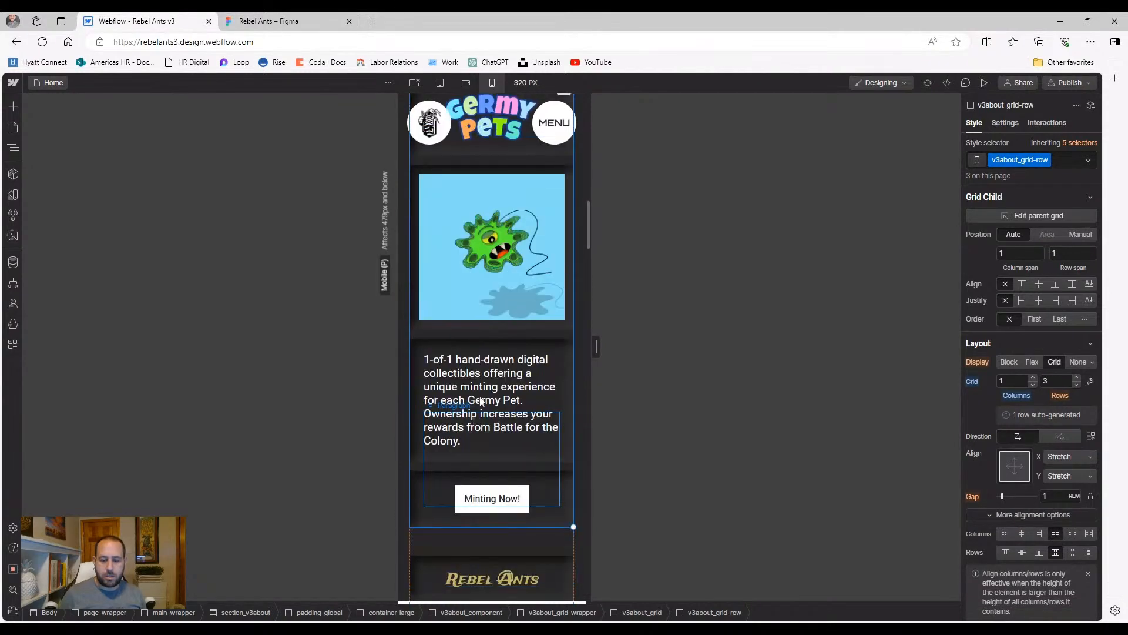
scroll(516, 517, down, 1)
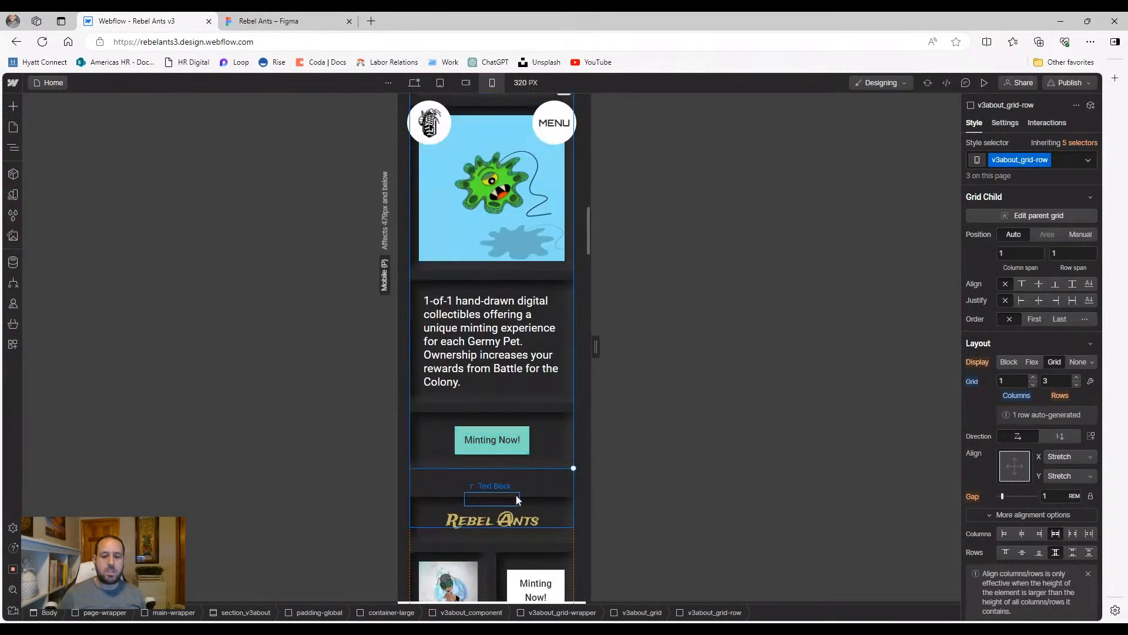
scroll(468, 433, down, 2)
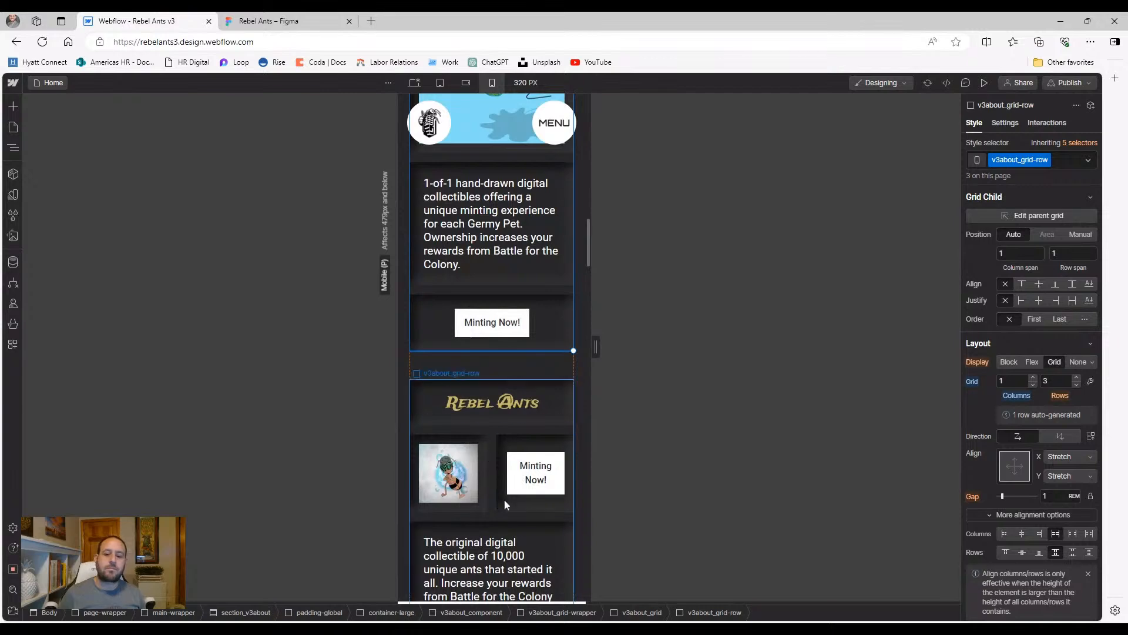
scroll(453, 383, up, 2)
scroll(438, 413, up, 2)
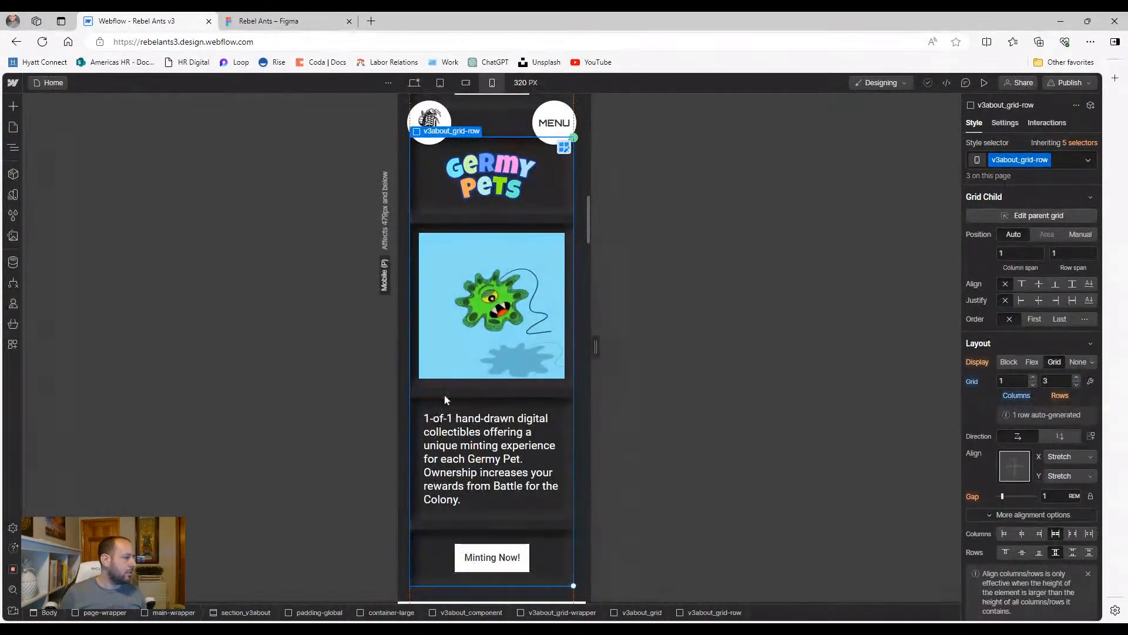
scroll(454, 377, up, 6)
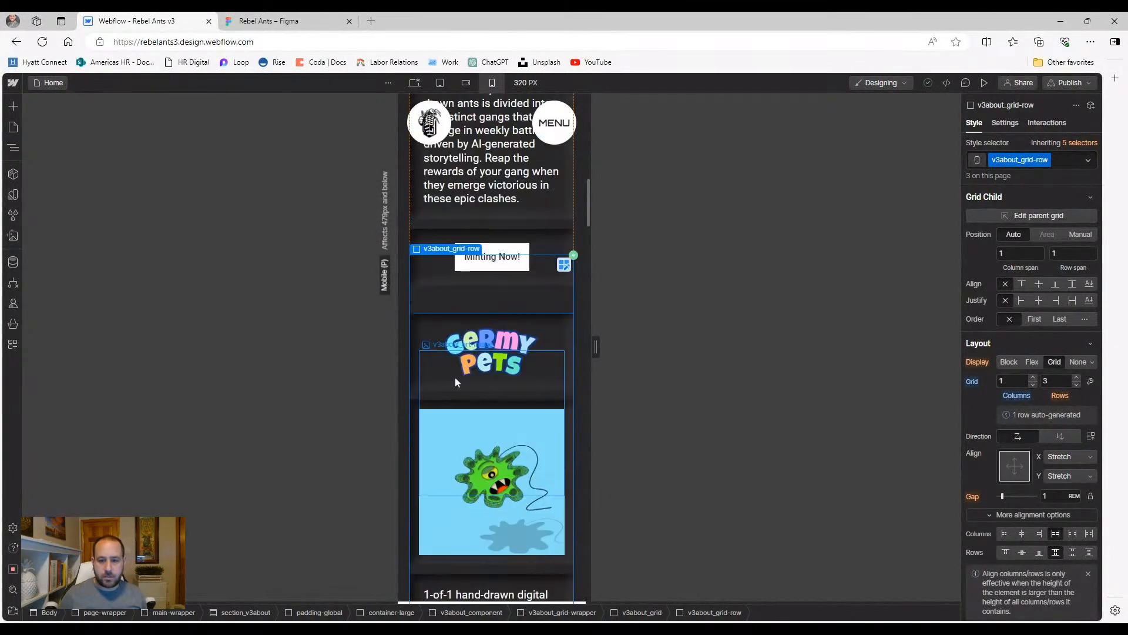
scroll(525, 338, up, 8)
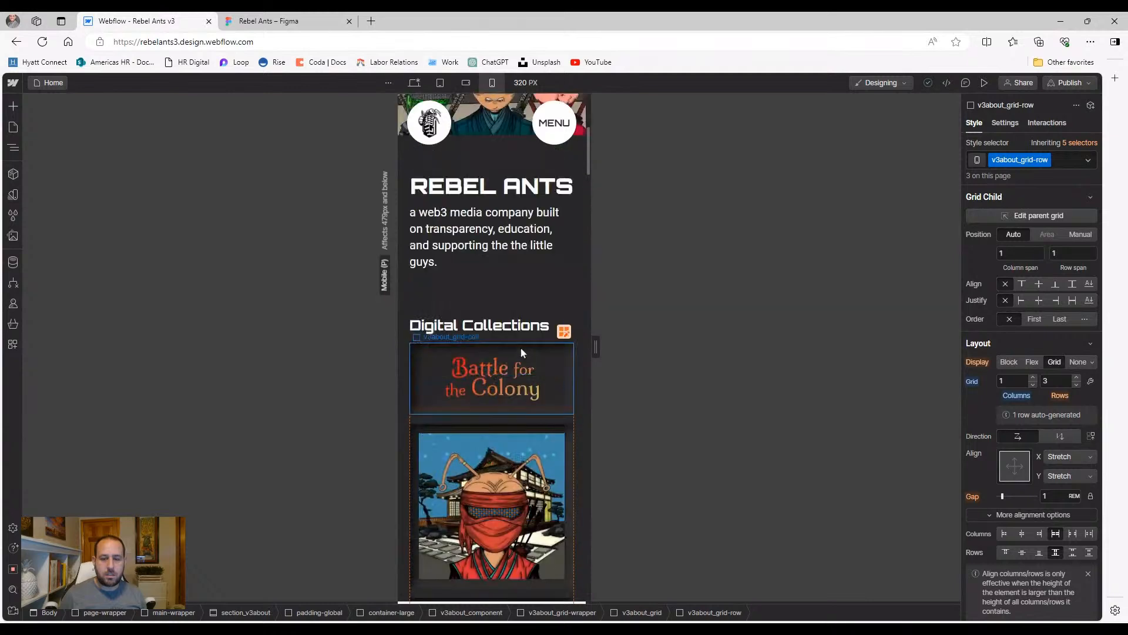
scroll(520, 350, down, 6)
scroll(520, 349, down, 12)
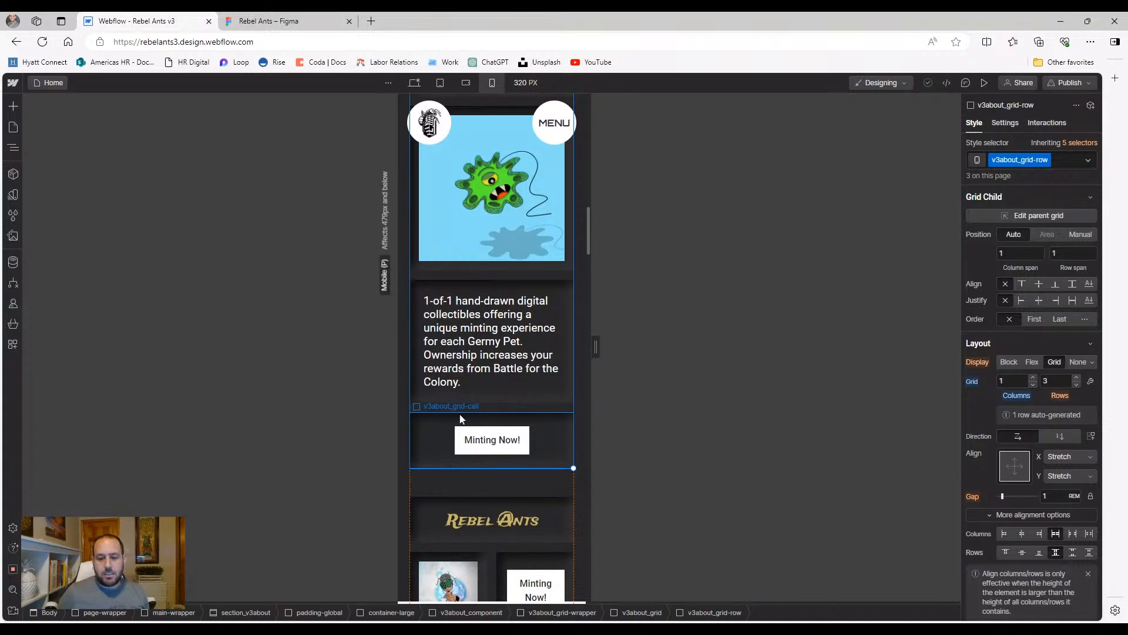
scroll(461, 419, down, 3)
Set the Rebel Ants logo and ant image cells' column end to 1
click(435, 349)
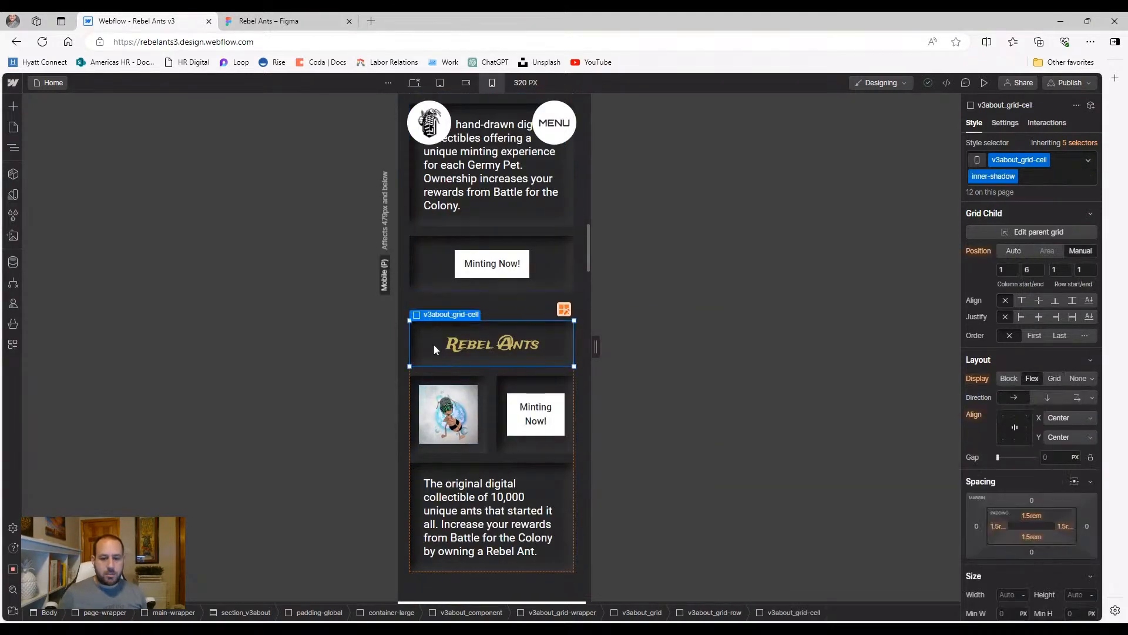
click(1038, 271)
text(1)
key(Return)
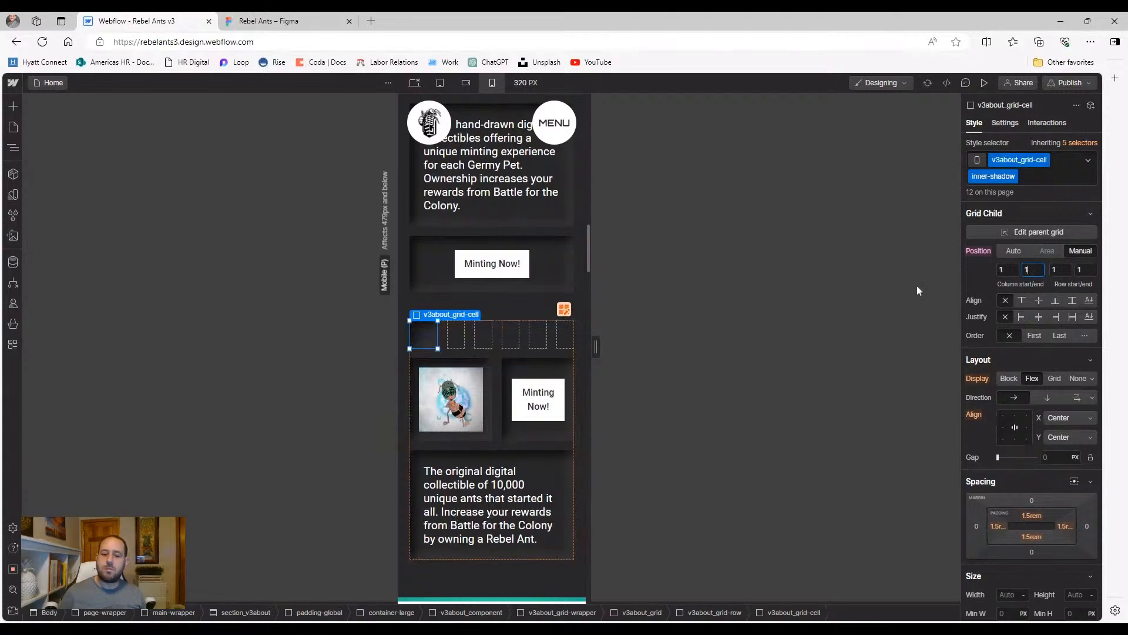
click(490, 393)
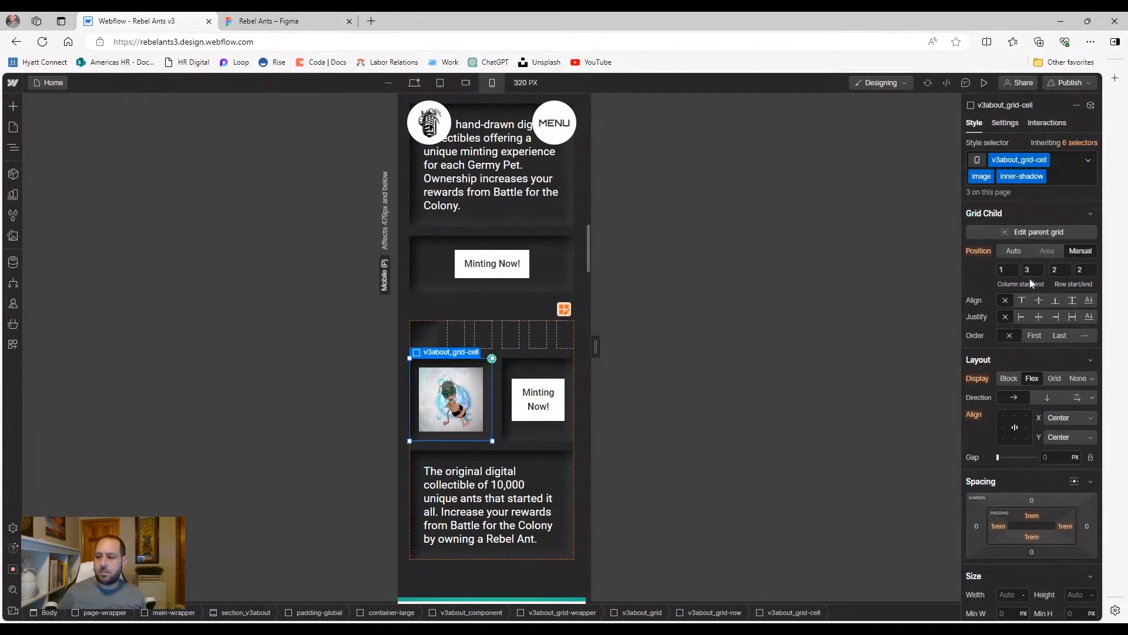
text(1)
key(Return)
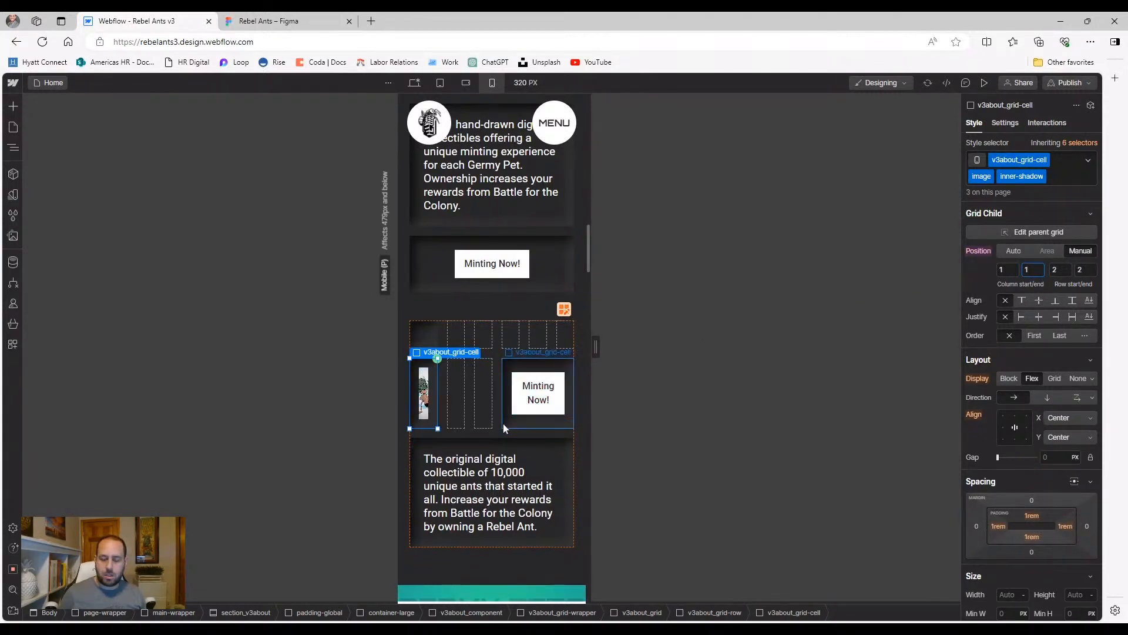
Place the Rebel Ants Minting Now! cell at column 1 to 1, row 4 to 4
click(506, 426)
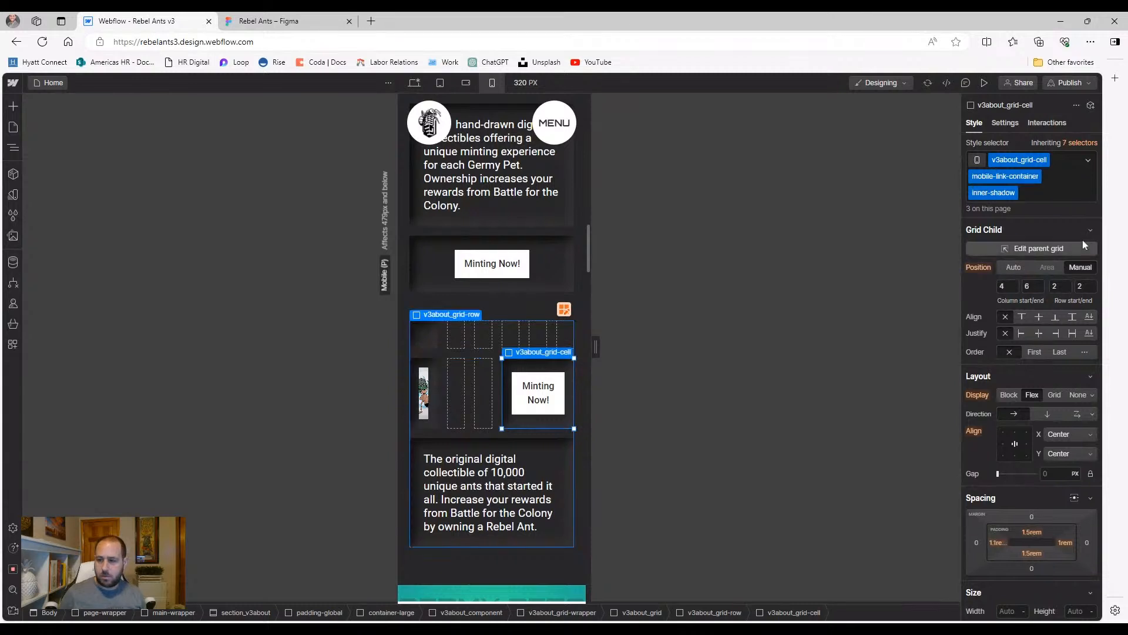
click(1003, 286)
text(1)
key(Tab)
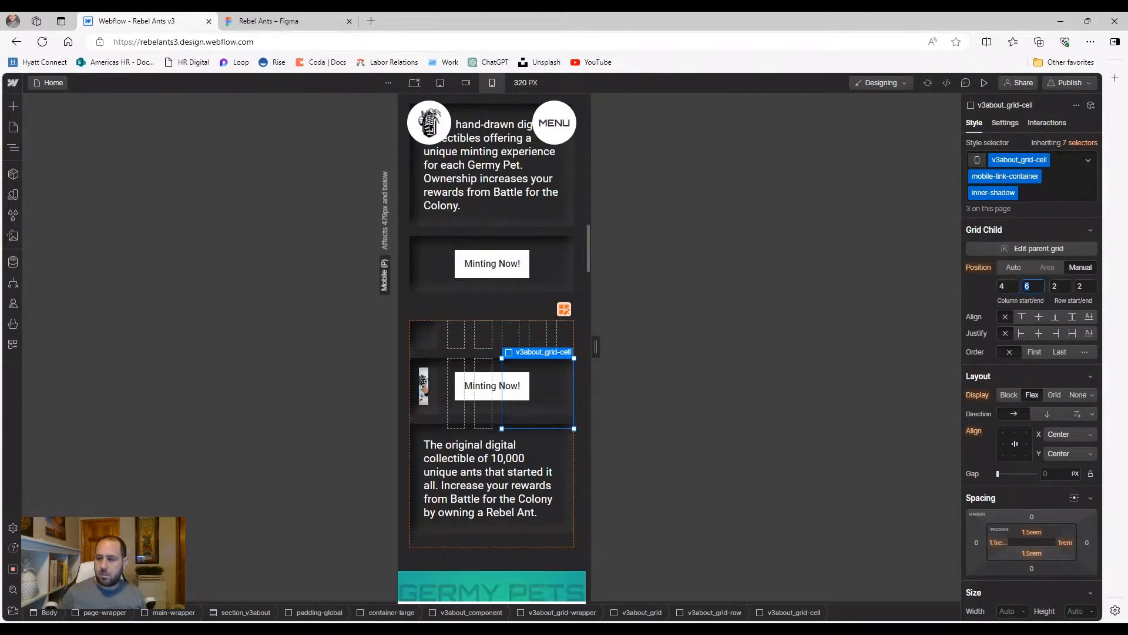
text(1)
key(Tab)
text(4)
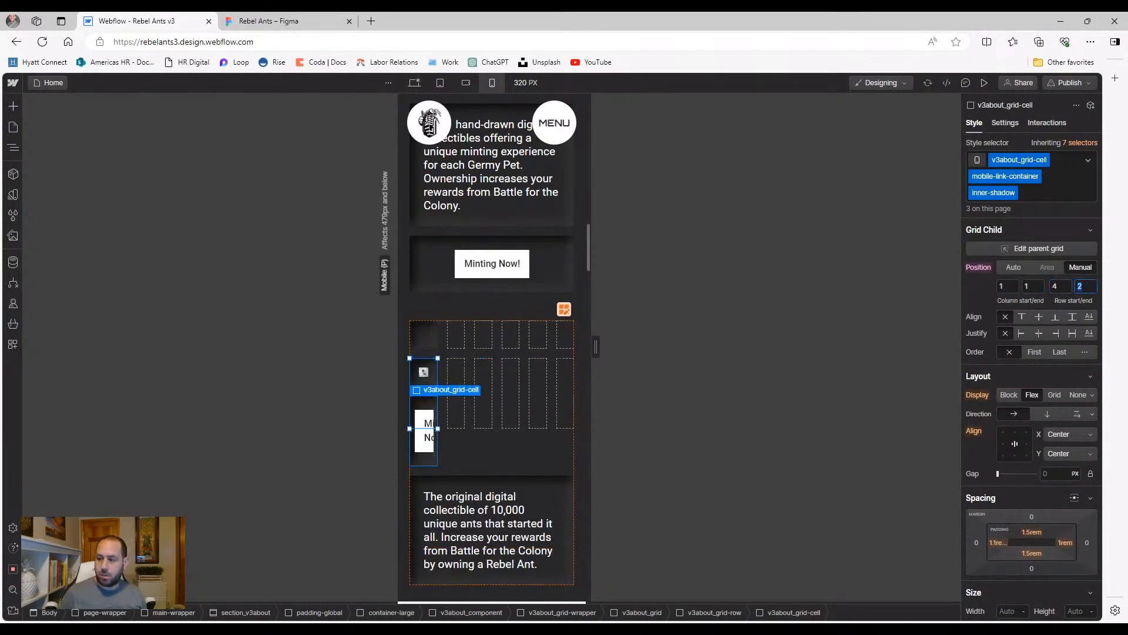
key(Tab)
text(4)
Set the Rebel Ants description cell's column span to 1 and review the stacked card
click(567, 467)
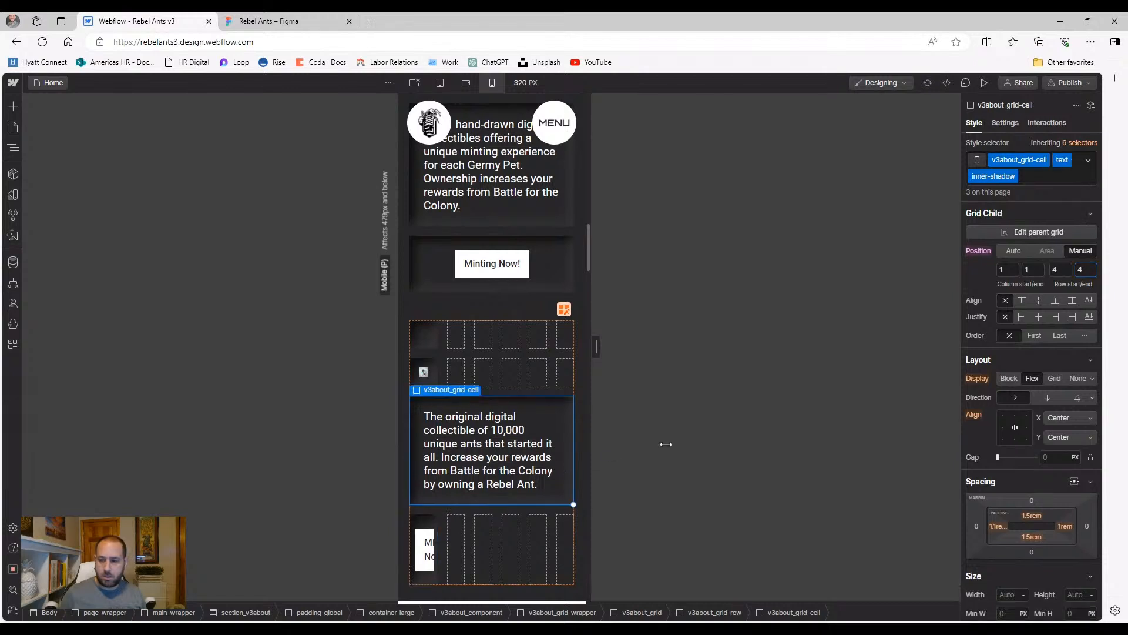
click(1033, 272)
text(1)
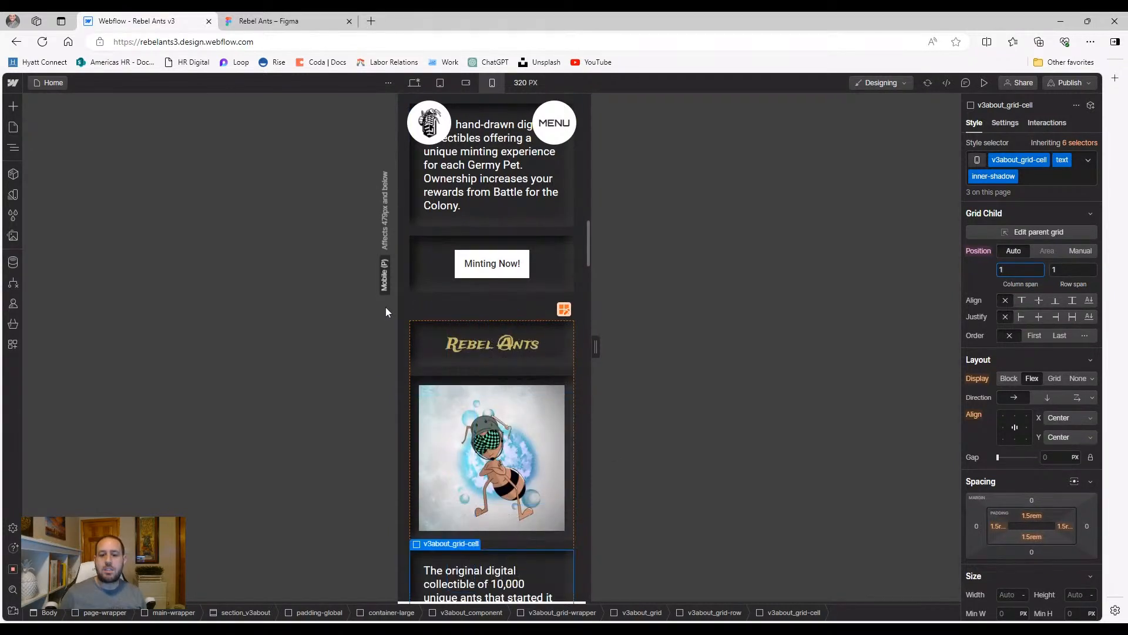
click(467, 308)
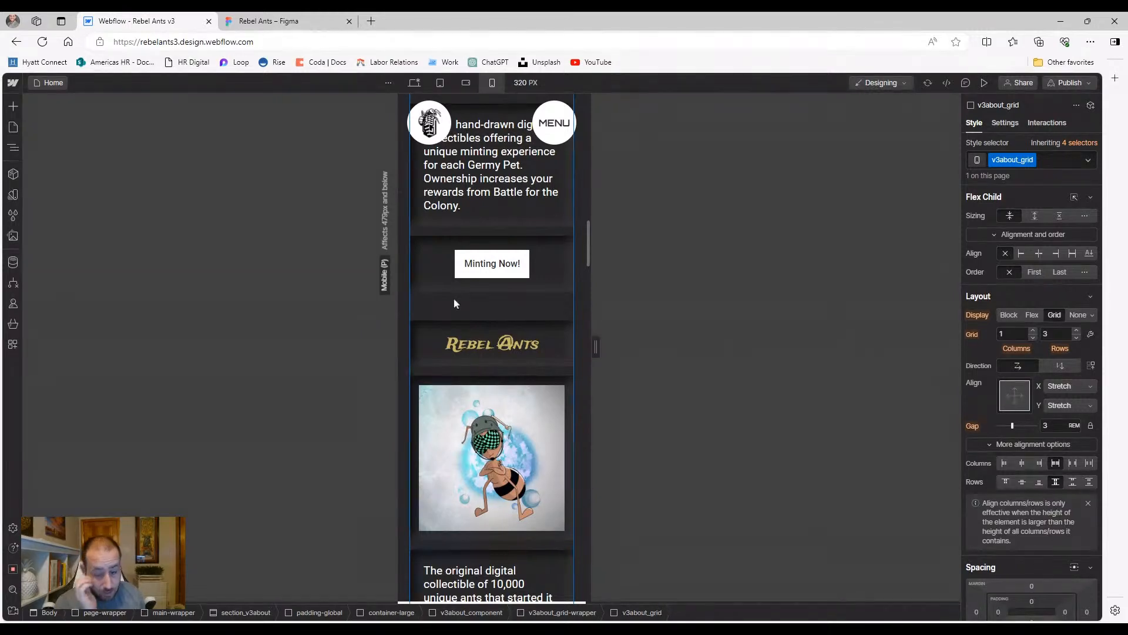
scroll(468, 426, down, 3)
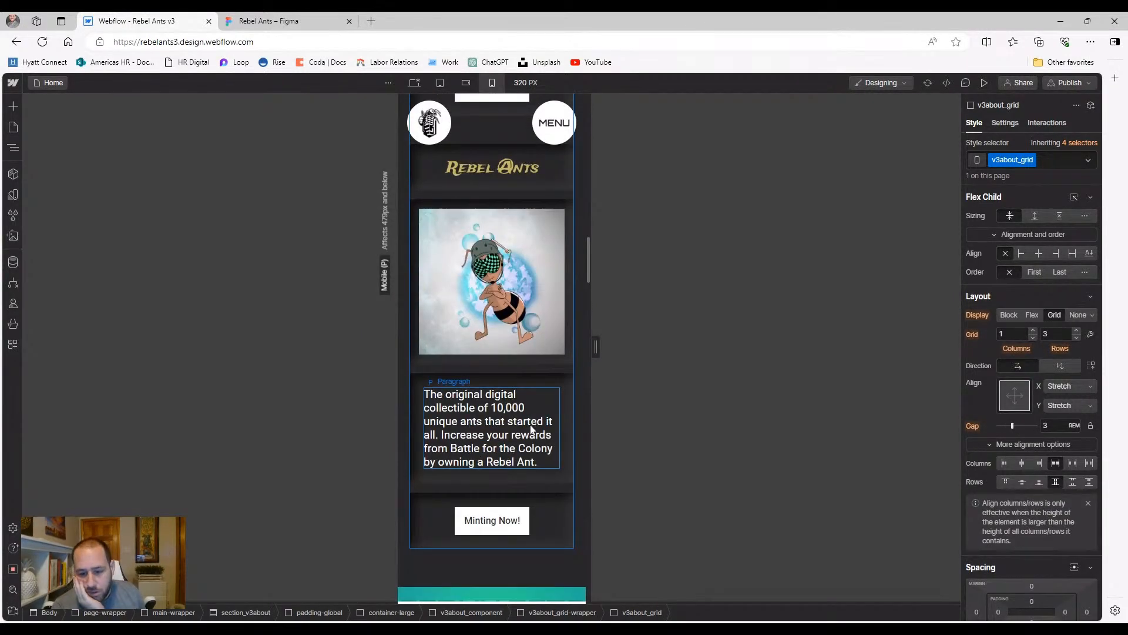
scroll(532, 431, down, 1)
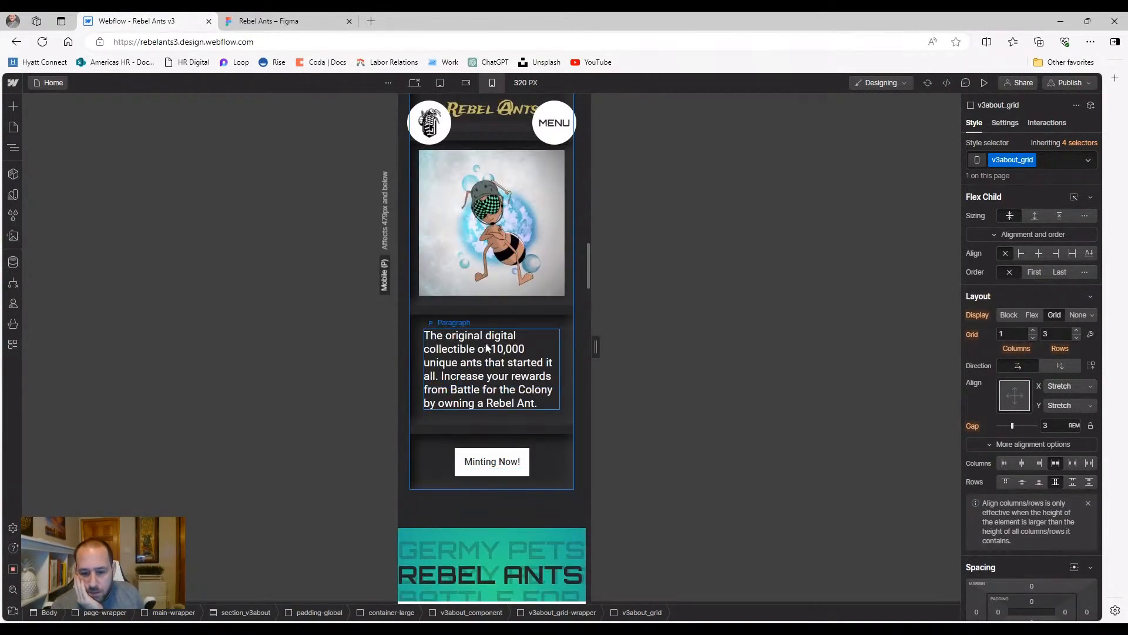
scroll(486, 346, up, 10)
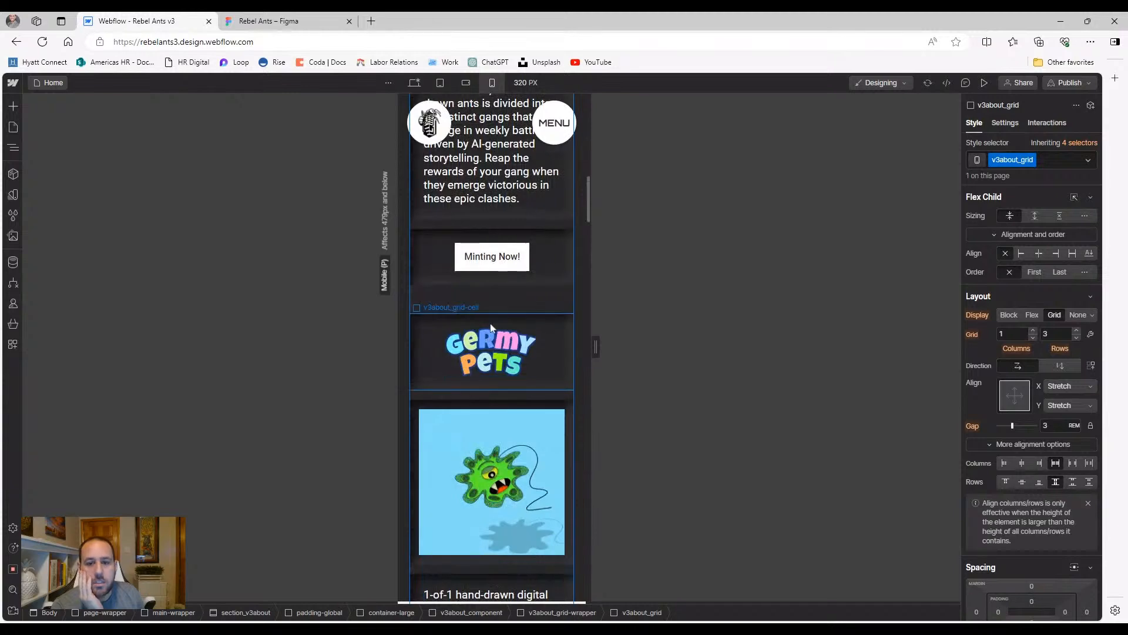
scroll(487, 346, up, 4)
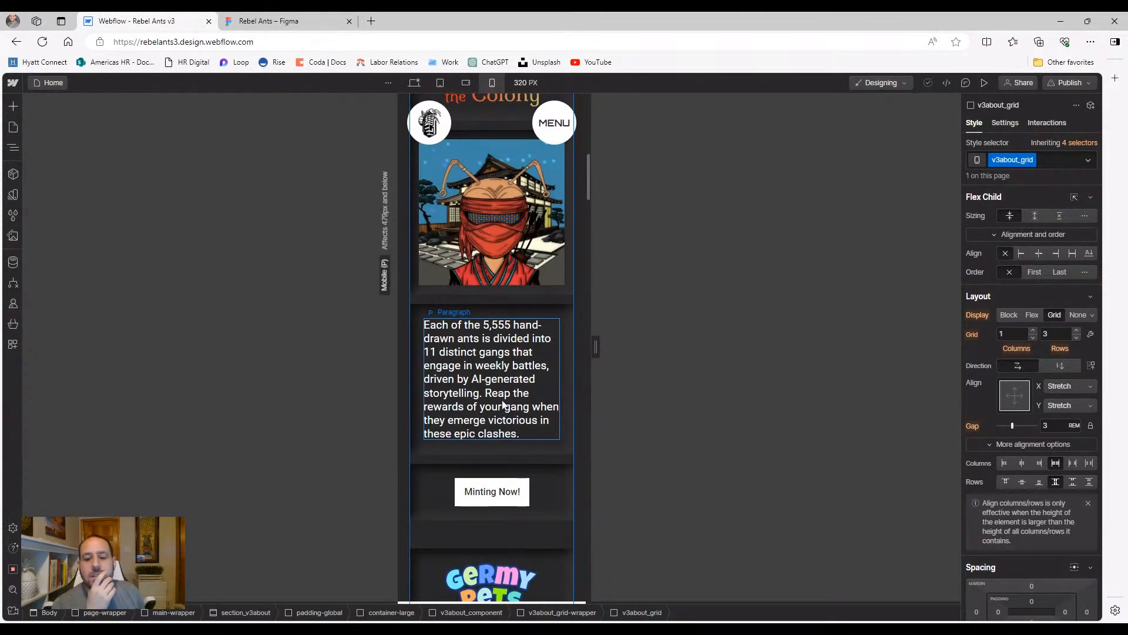
Select the 'Each of the 5,555' paragraph's grid cell and target its mobile base grid-cell class
click(493, 397)
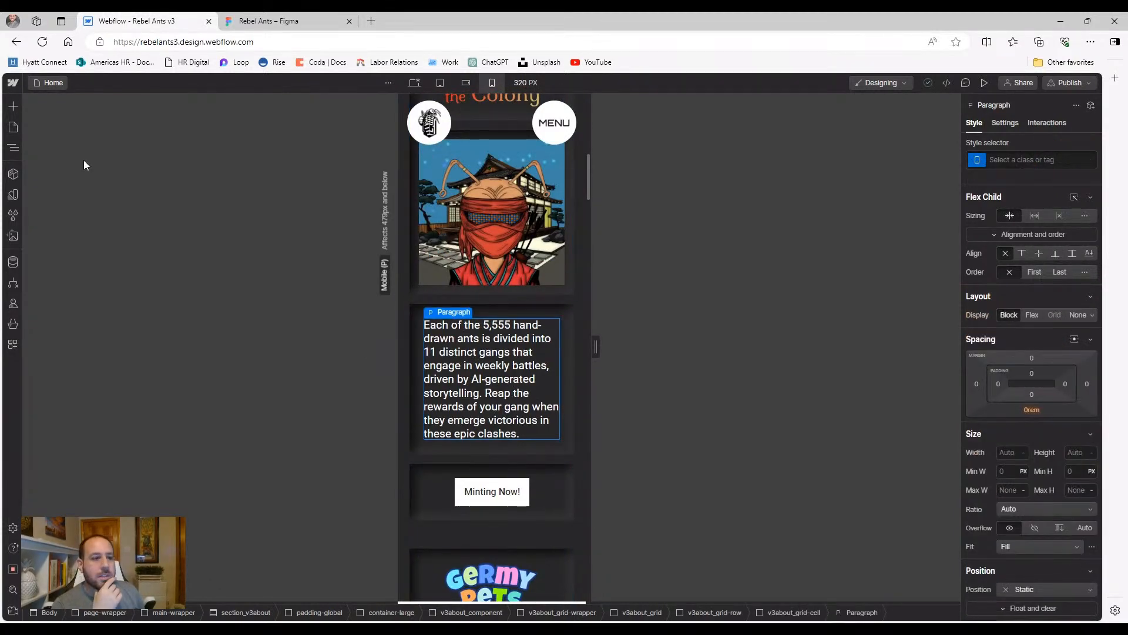
click(14, 150)
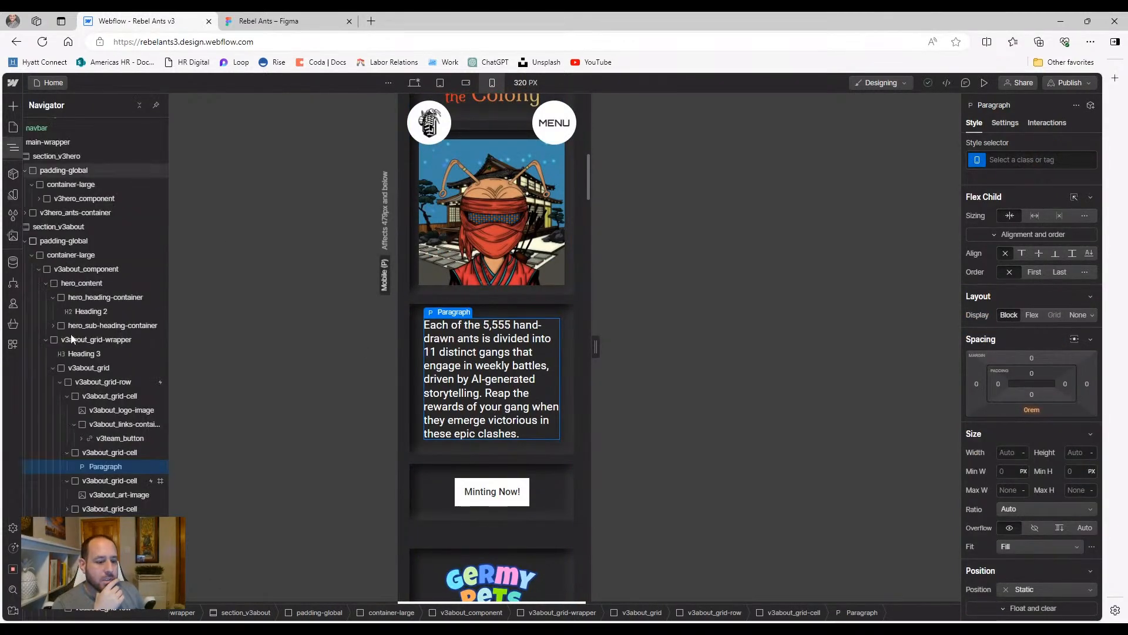
click(98, 453)
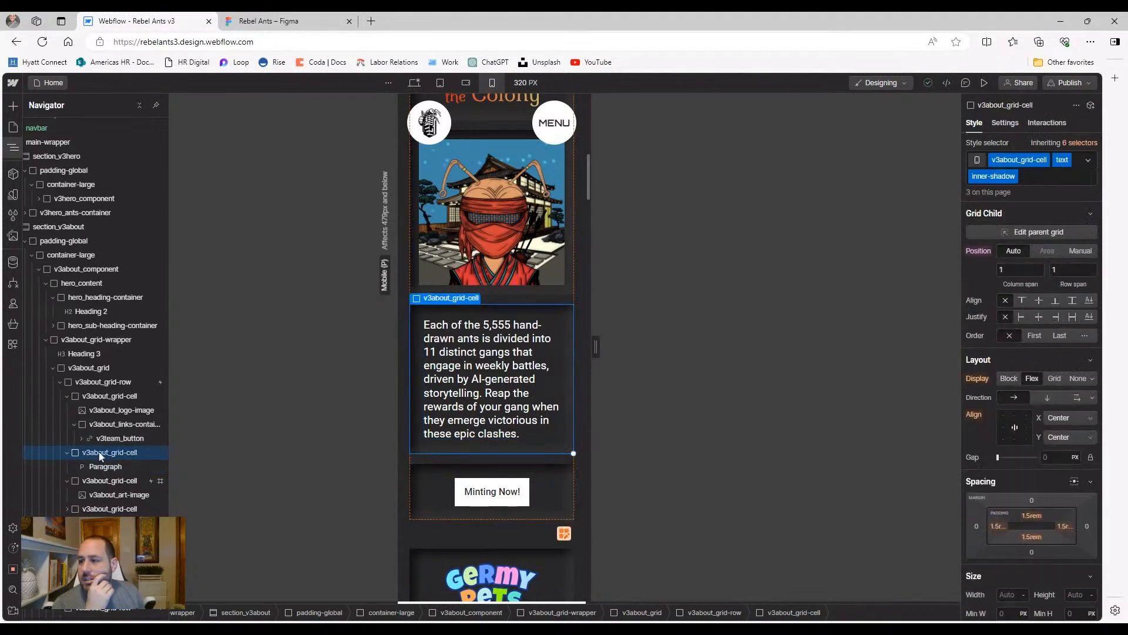
click(1064, 143)
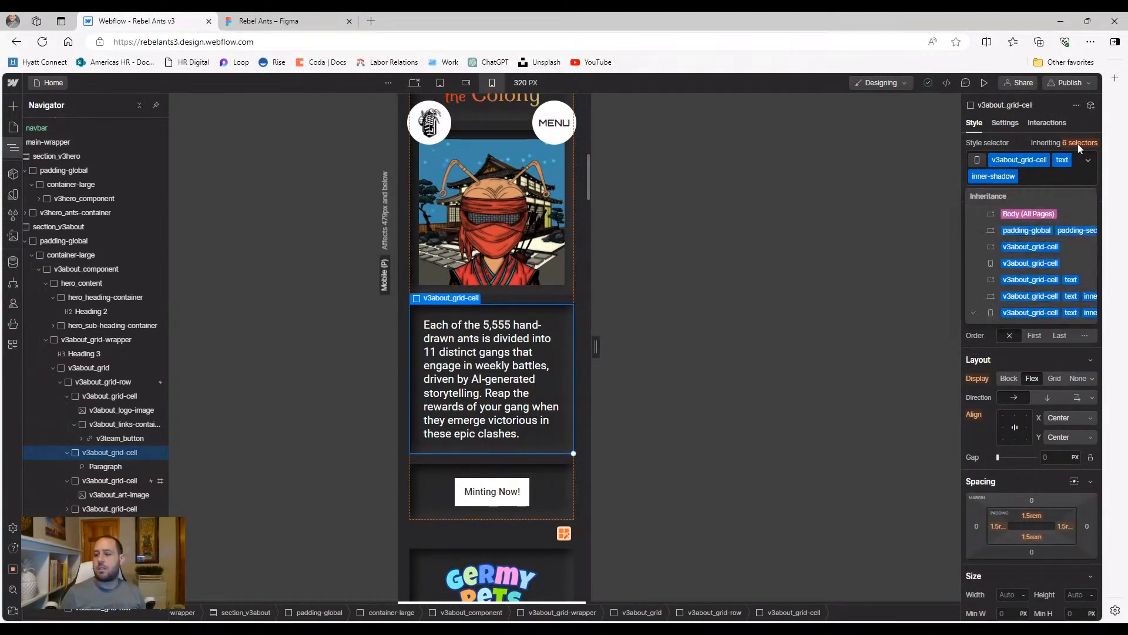
click(1040, 263)
scroll(1056, 416, down, 10)
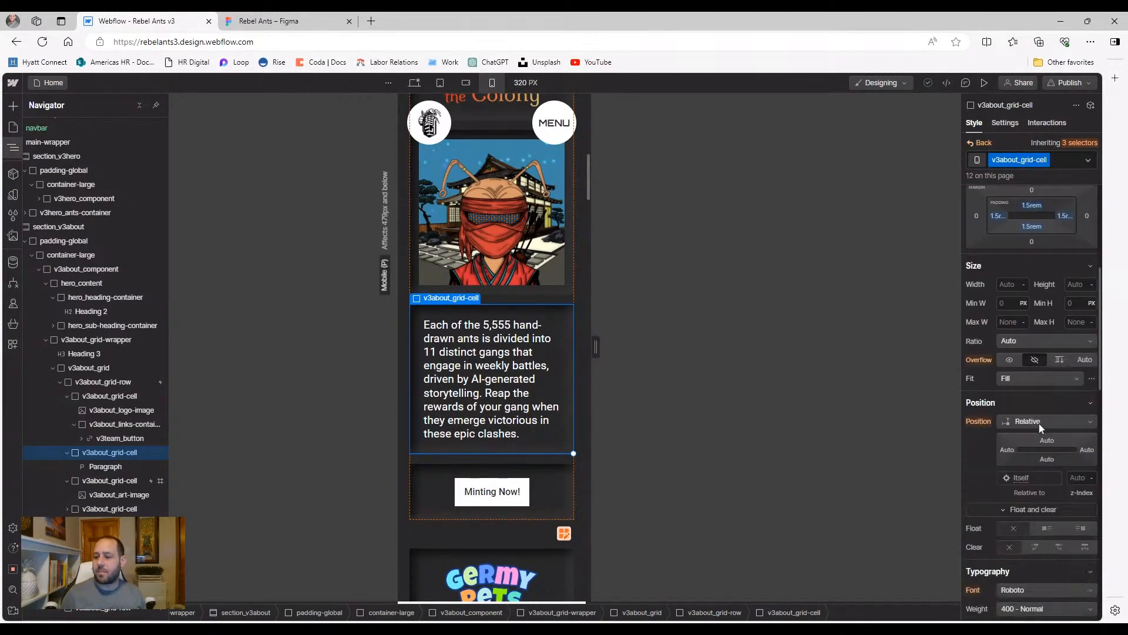
Try a 0.75 rem font size, undo it back to 1.2, then start entering 1
click(1003, 451)
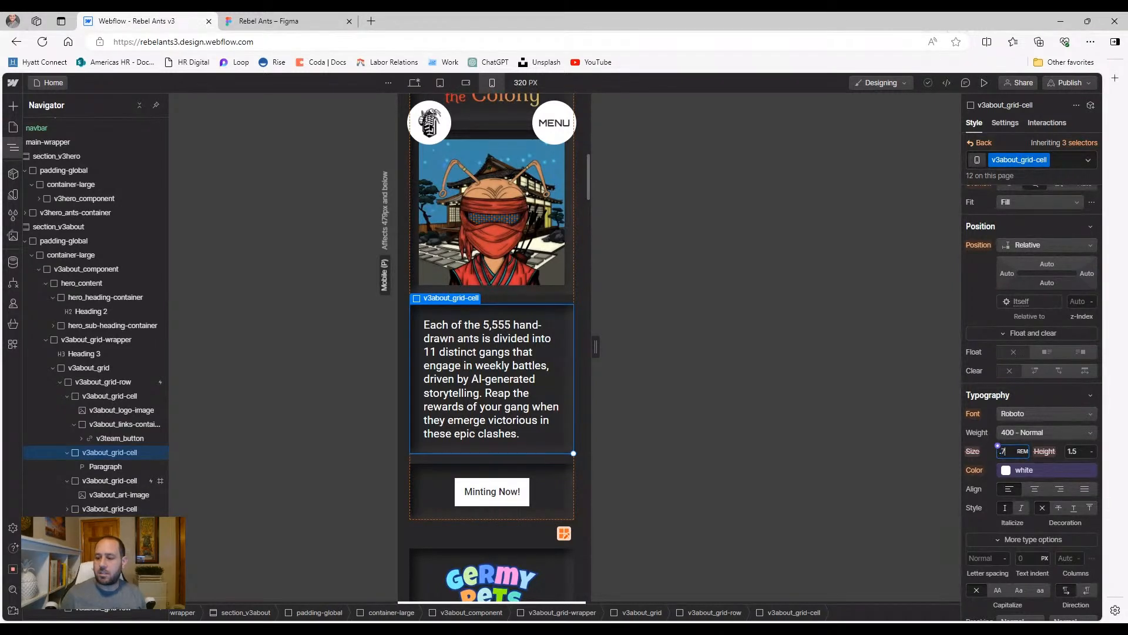
key(Return)
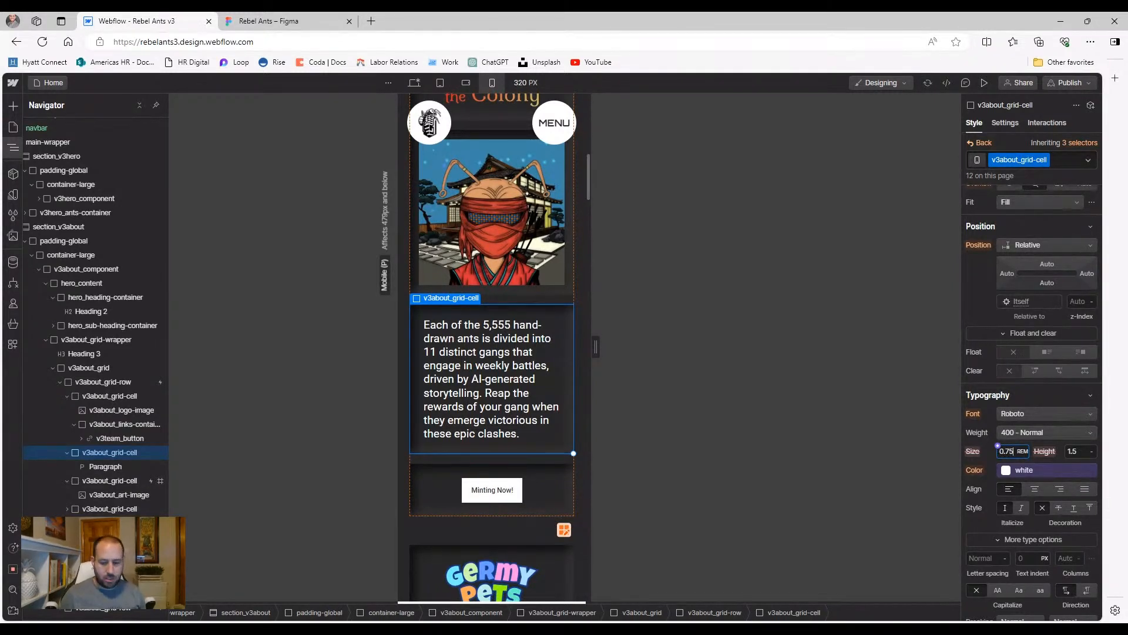
key(ctrl+z)
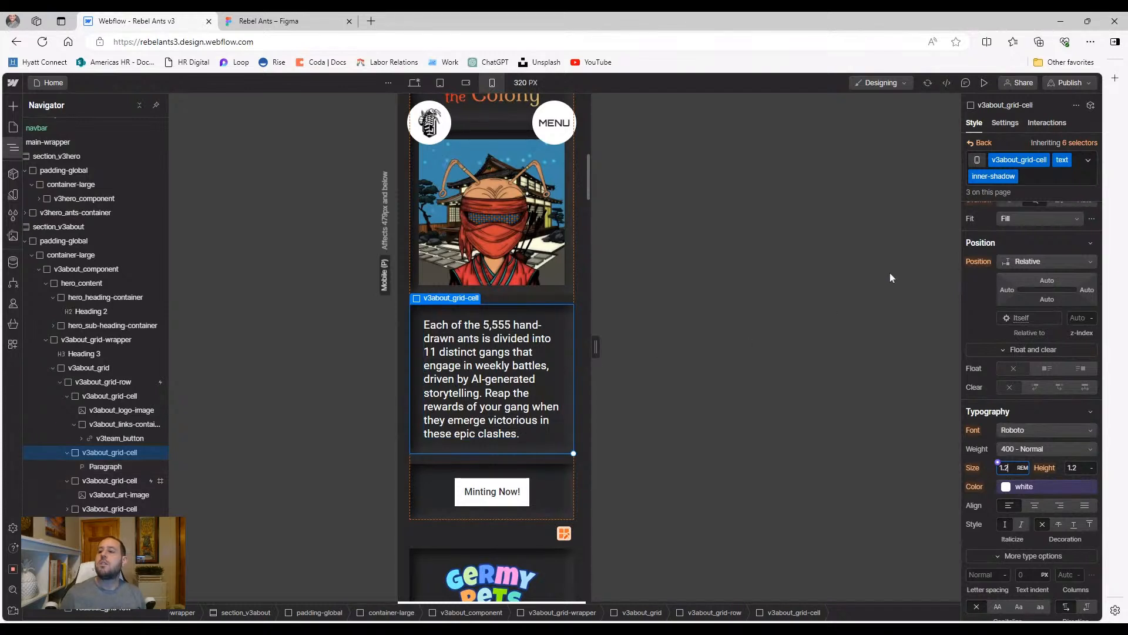
click(915, 403)
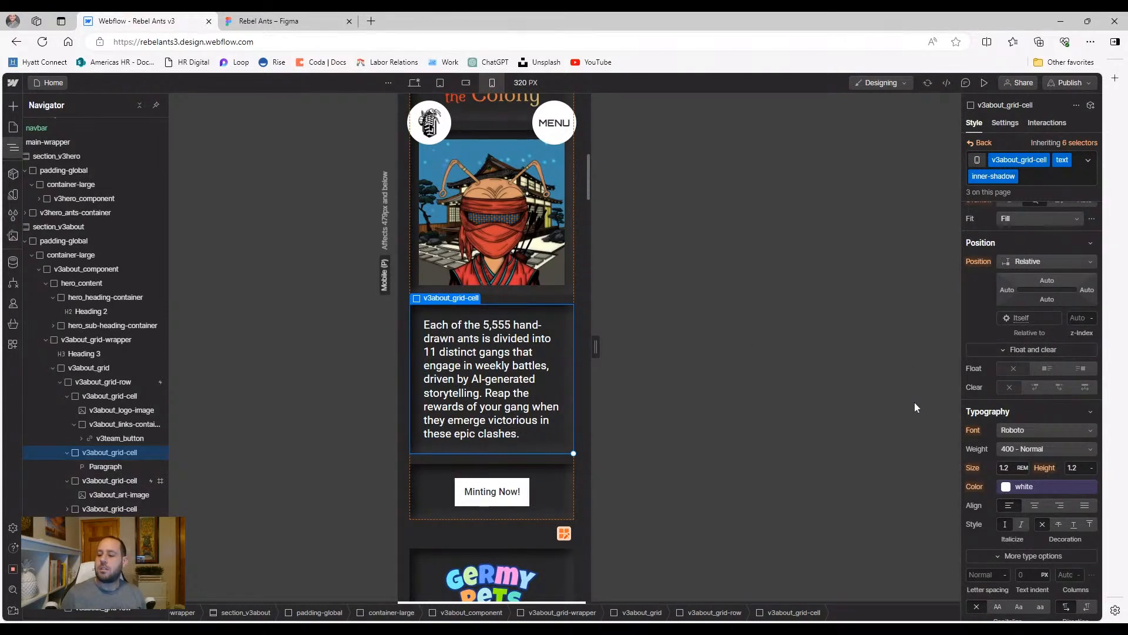
click(999, 464)
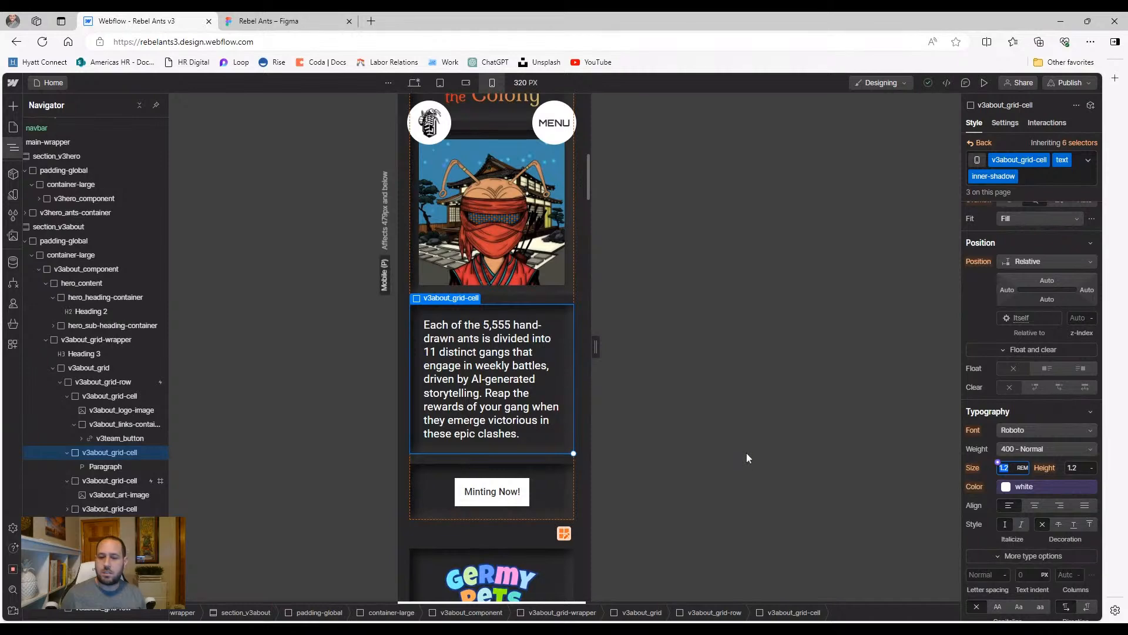
text(1)
scroll(412, 374, up, 2)
scroll(411, 374, up, 3)
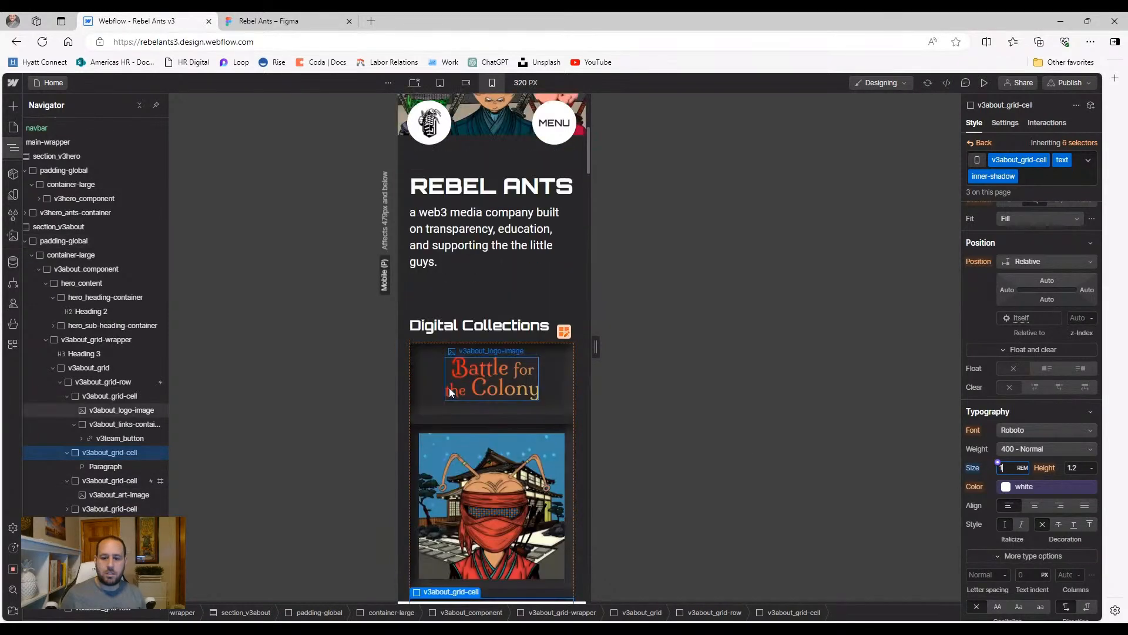
scroll(460, 393, down, 7)
scroll(463, 403, down, 7)
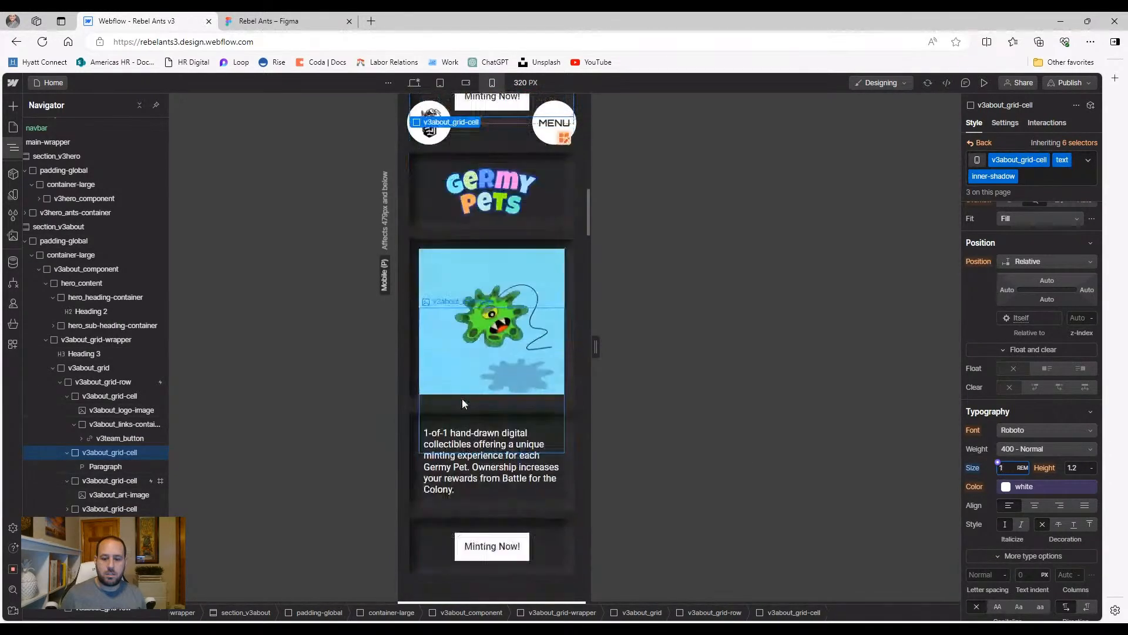
scroll(502, 426, down, 4)
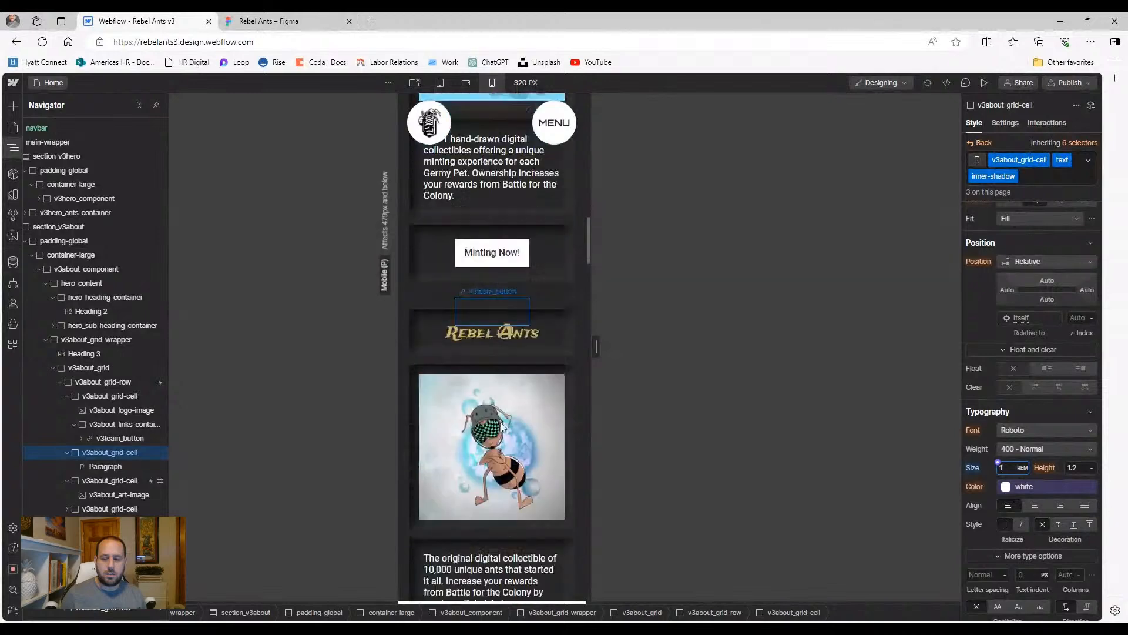
scroll(500, 459, down, 3)
scroll(503, 423, up, 2)
scroll(505, 405, up, 1)
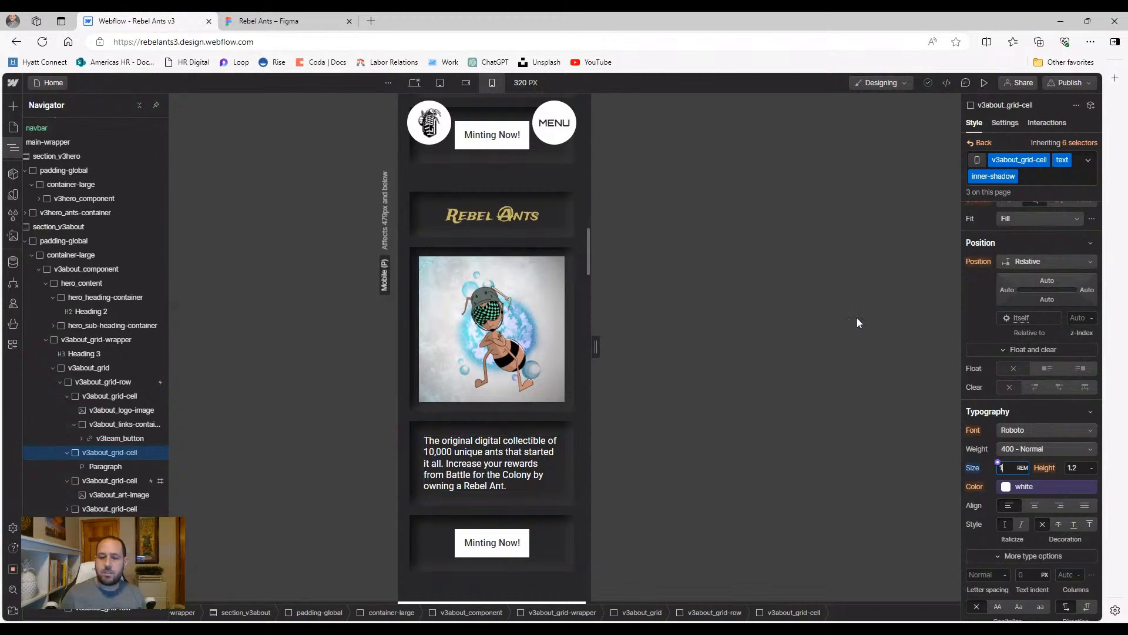
scroll(1059, 424, down, 5)
scroll(1053, 423, down, 3)
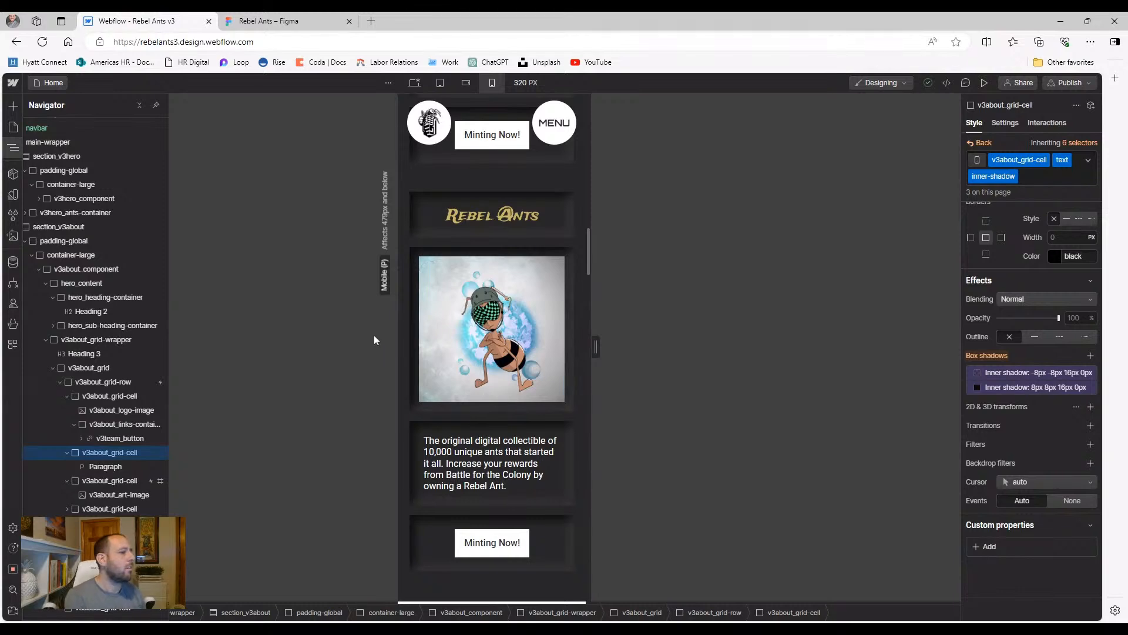
scroll(491, 404, down, 3)
scroll(476, 265, up, 3)
Preview the homepage at the desktop breakpoint
click(414, 82)
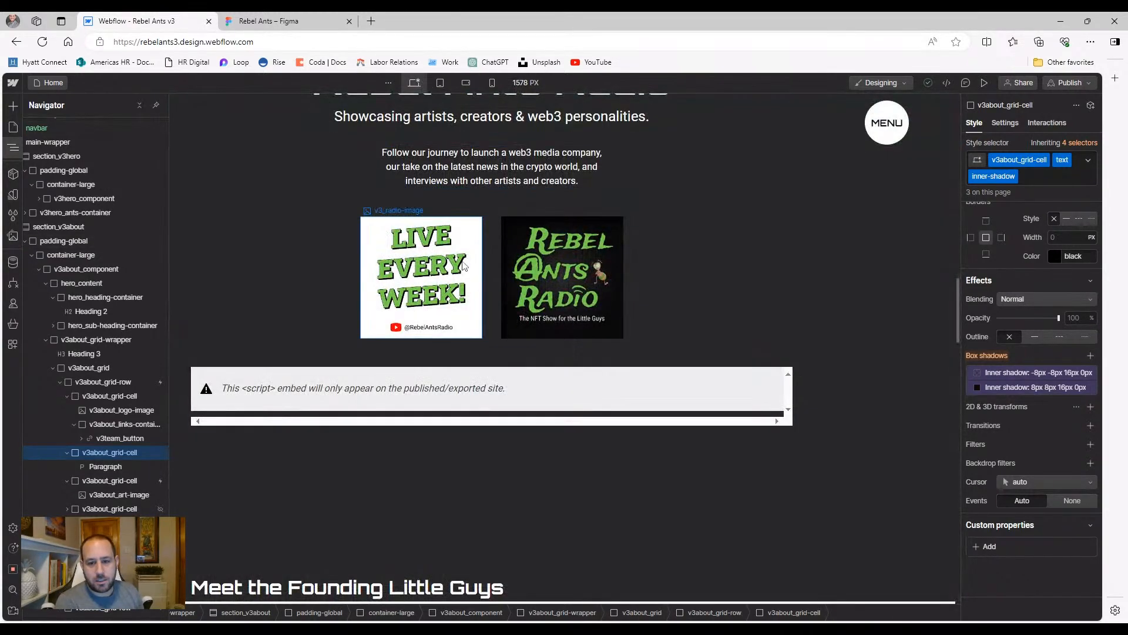
scroll(424, 222, up, 7)
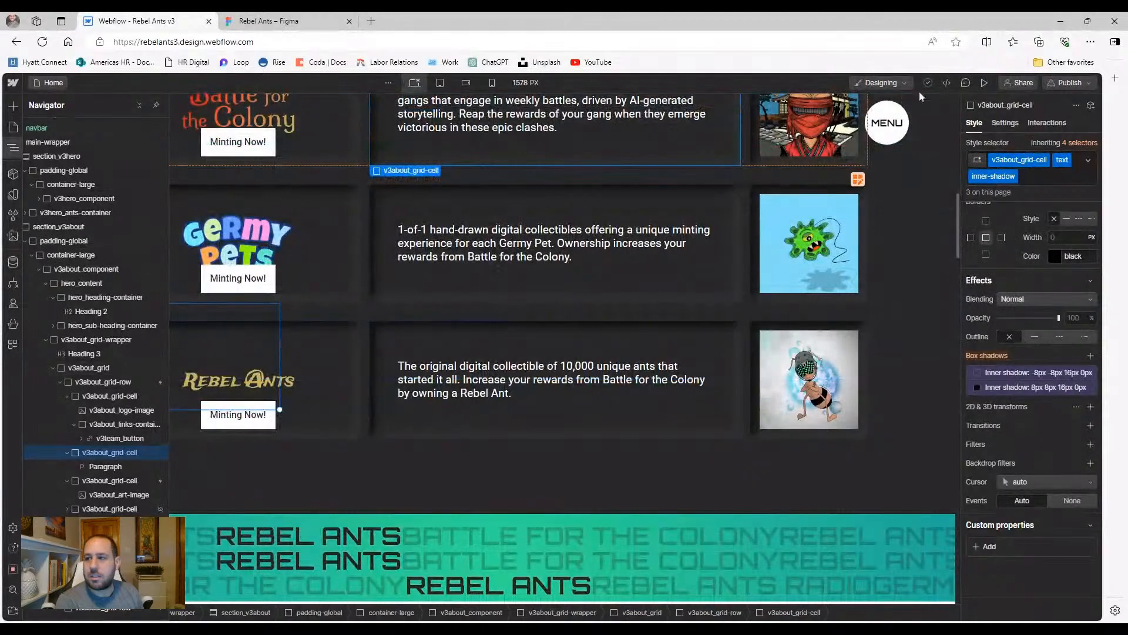
click(985, 82)
scroll(193, 235, up, 4)
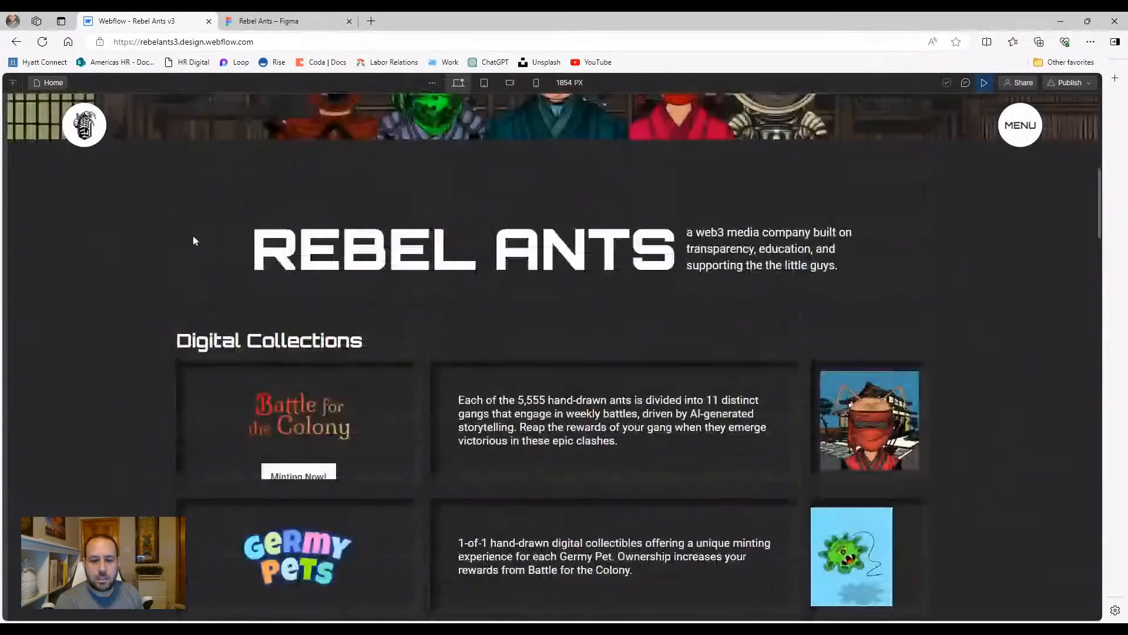
scroll(155, 294, down, 1)
scroll(155, 294, down, 2)
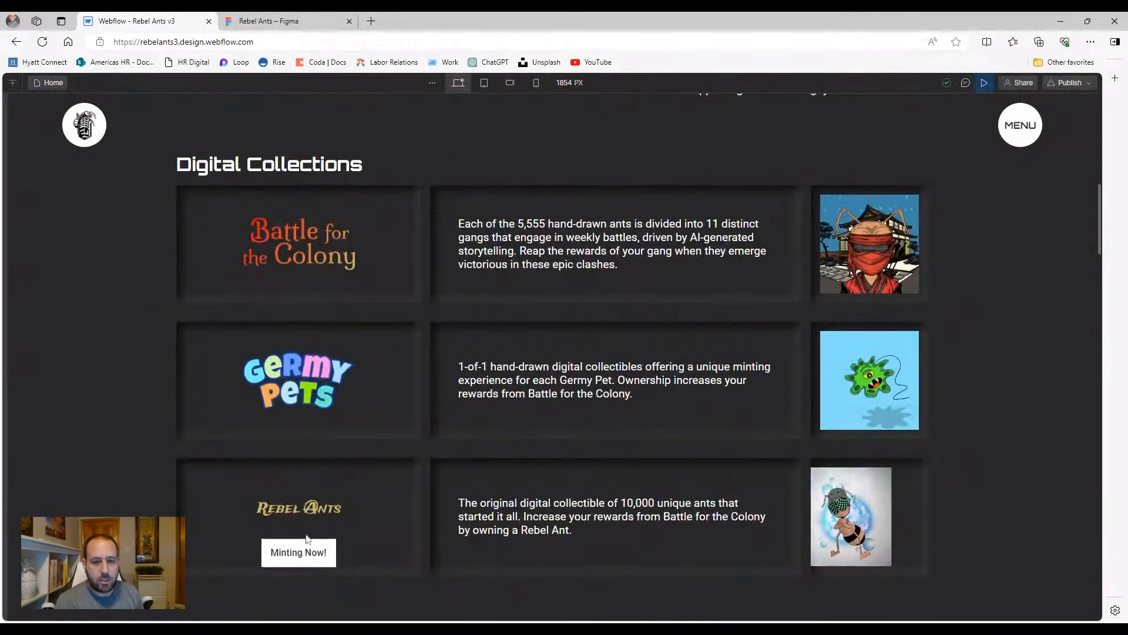
Preview the homepage at tablet width
click(484, 82)
scroll(452, 264, up, 1)
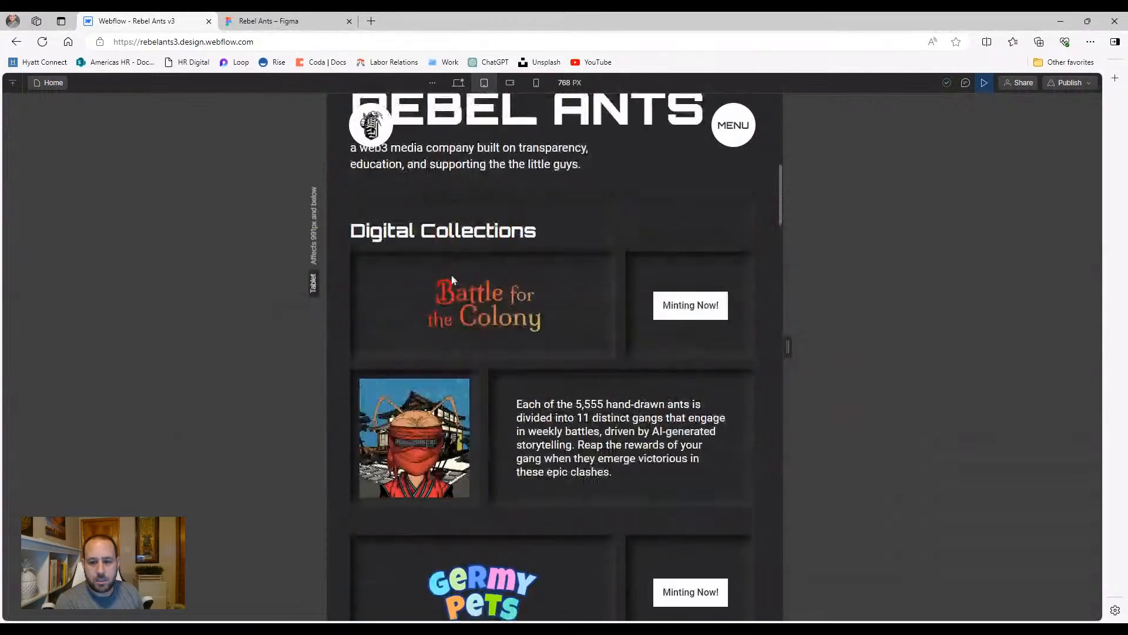
scroll(481, 402, down, 10)
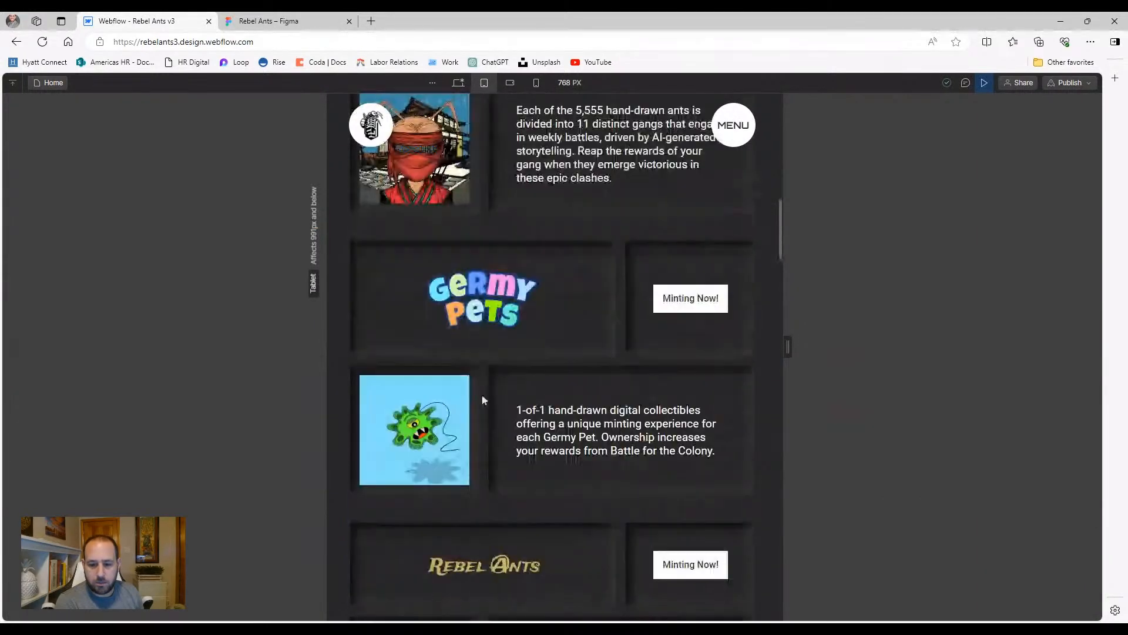
scroll(458, 366, up, 6)
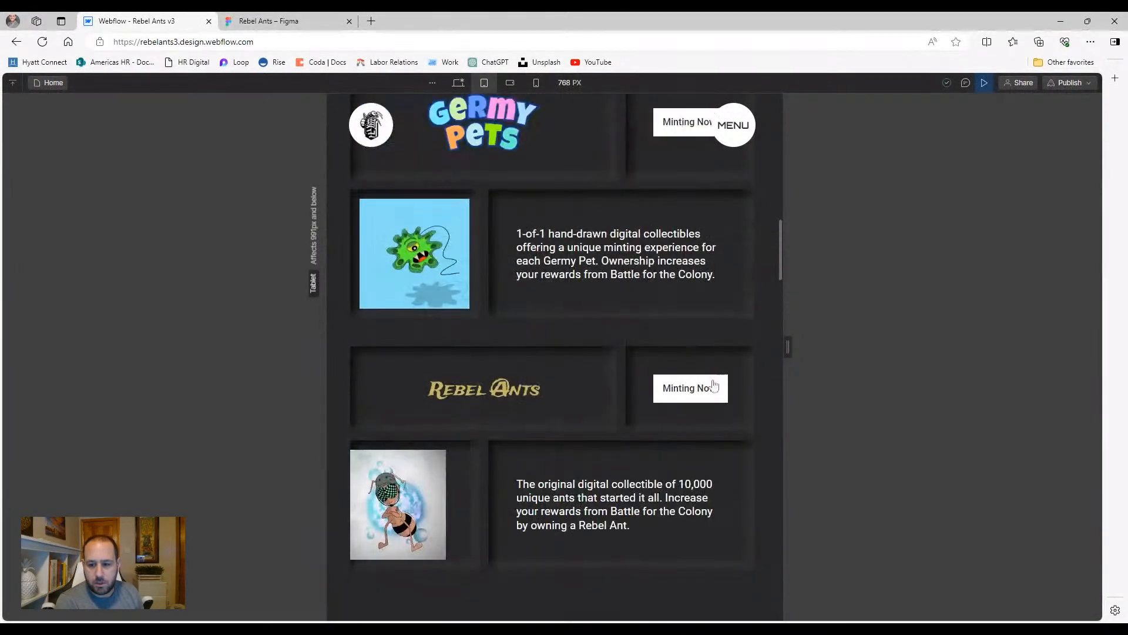
Preview the homepage at mobile landscape width, scrolling through the sections
click(509, 83)
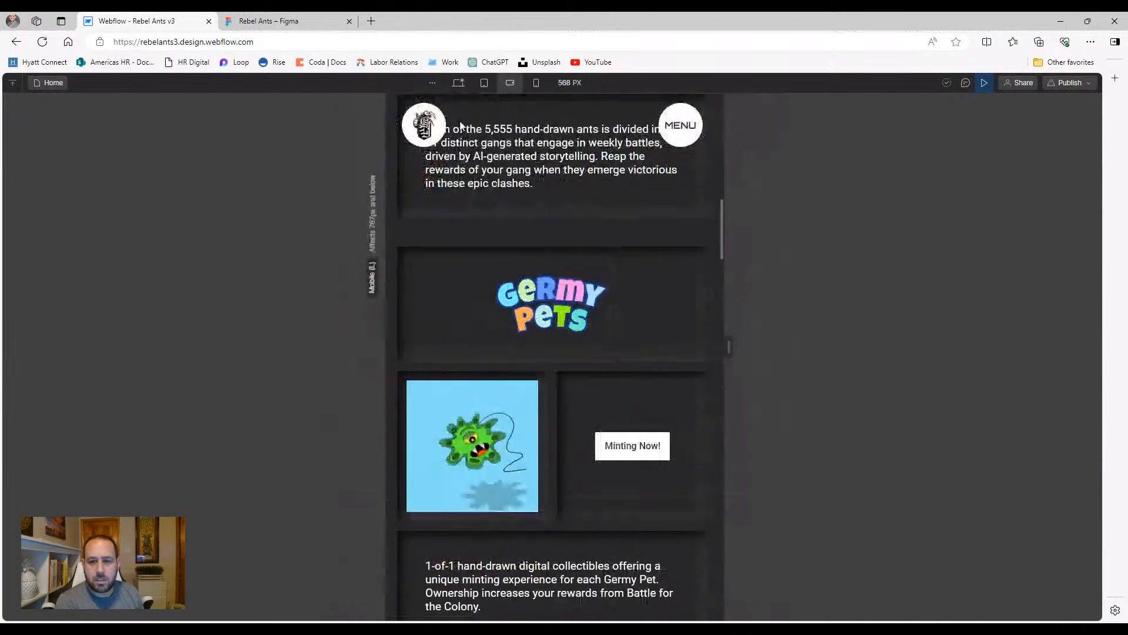
scroll(462, 267, up, 6)
scroll(461, 269, up, 1)
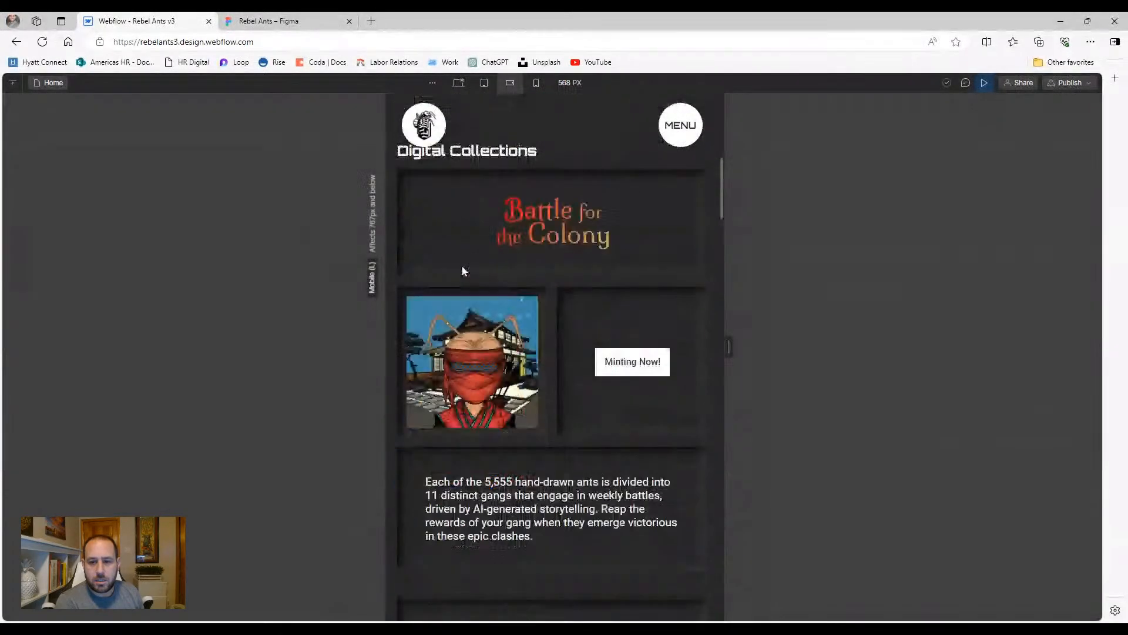
scroll(470, 268, down, 2)
scroll(532, 319, down, 2)
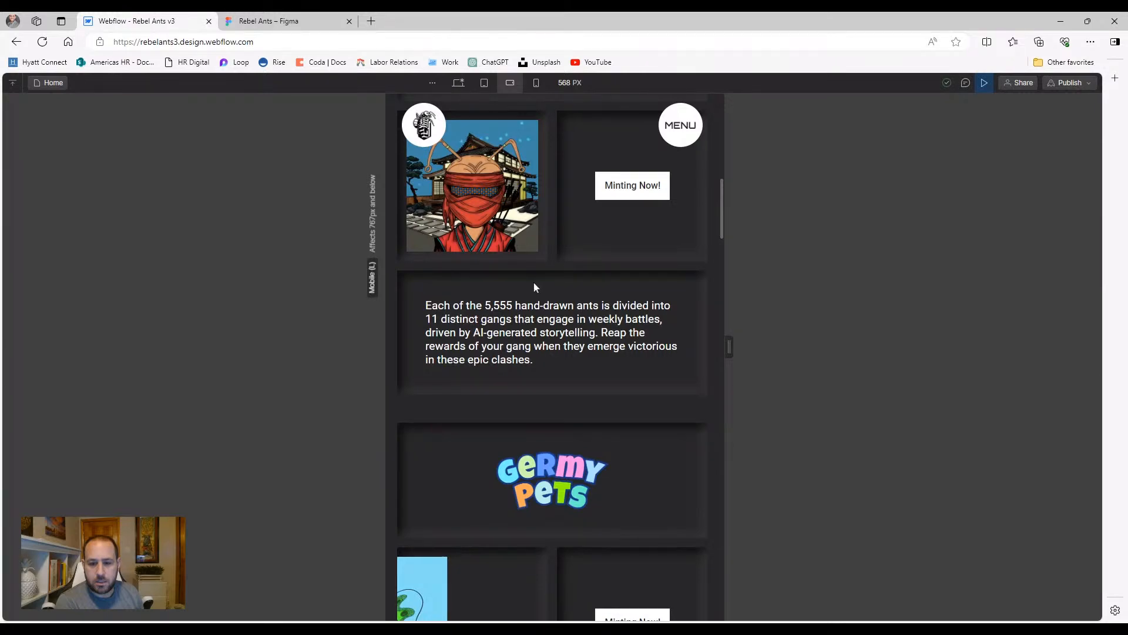
scroll(534, 287, up, 4)
scroll(535, 287, down, 7)
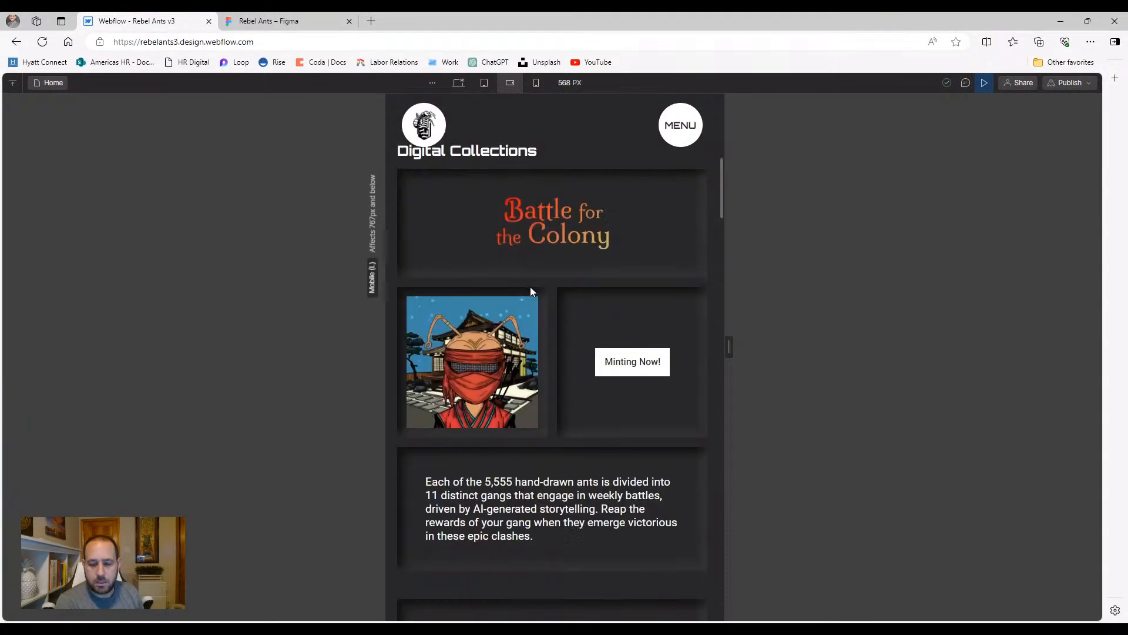
scroll(534, 287, up, 4)
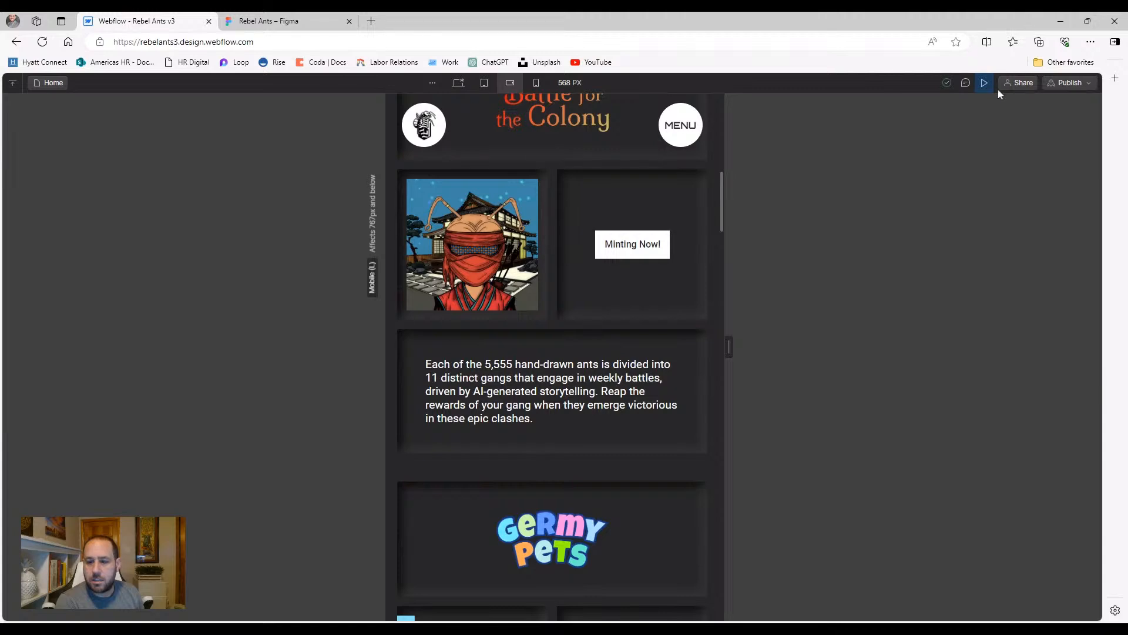
scroll(526, 191, up, 6)
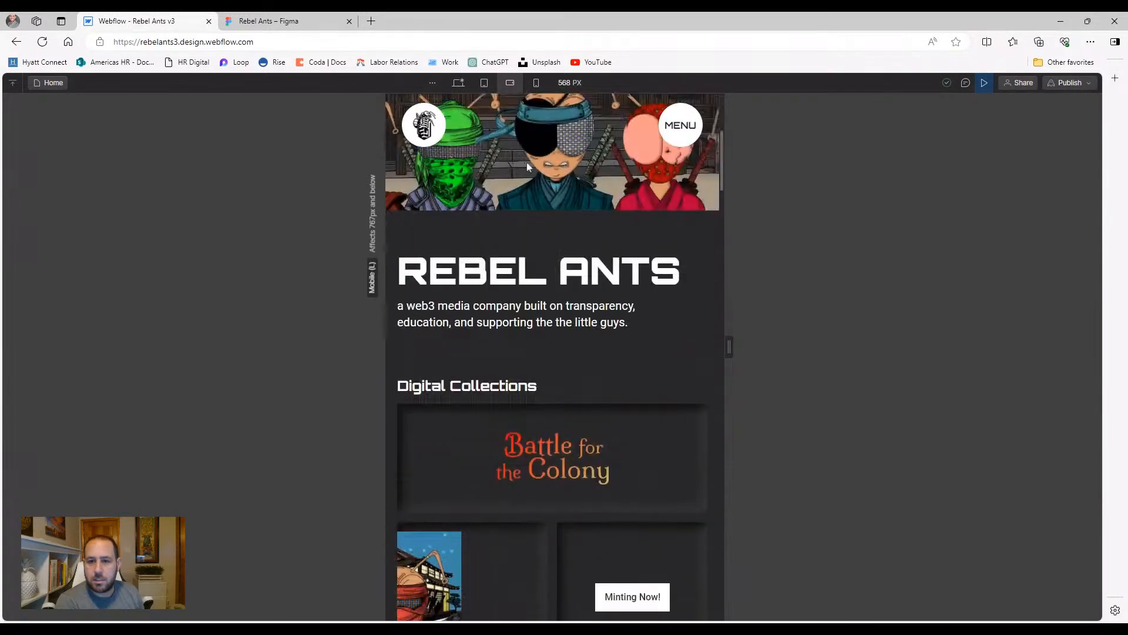
Preview the homepage at mobile portrait width, then exit preview mode
click(536, 83)
scroll(537, 274, down, 6)
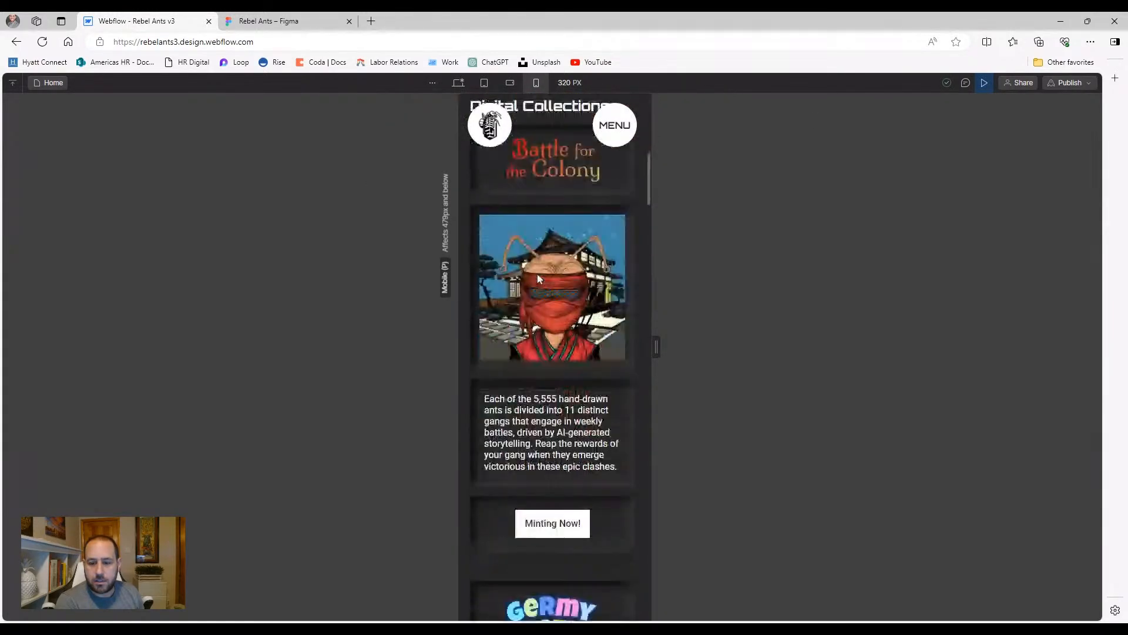
scroll(538, 276, down, 1)
scroll(540, 276, up, 2)
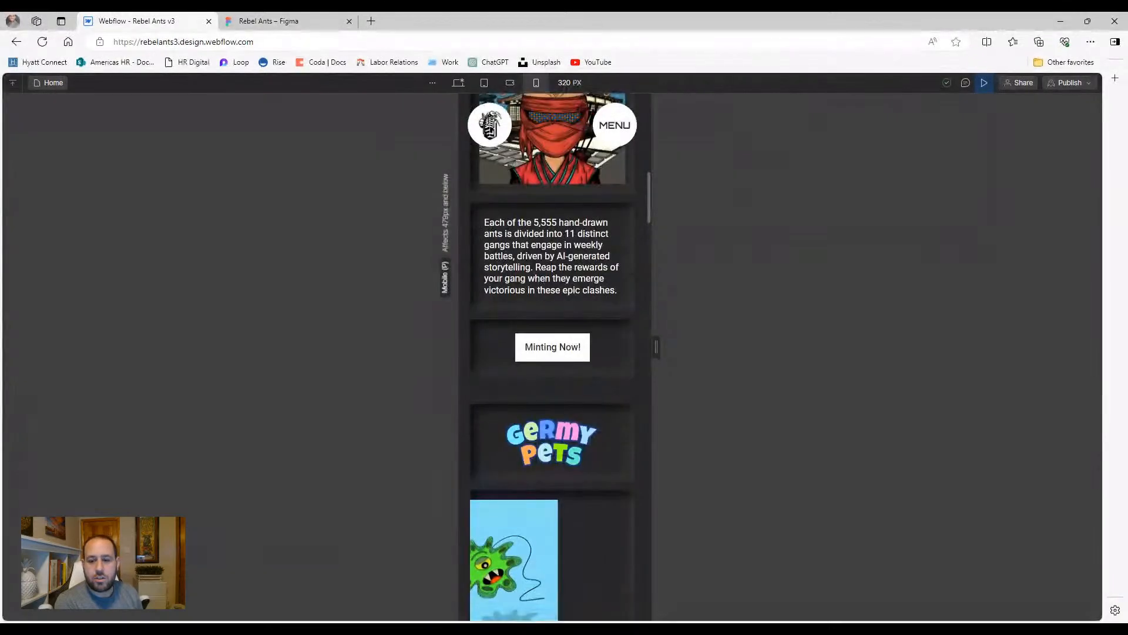
click(984, 82)
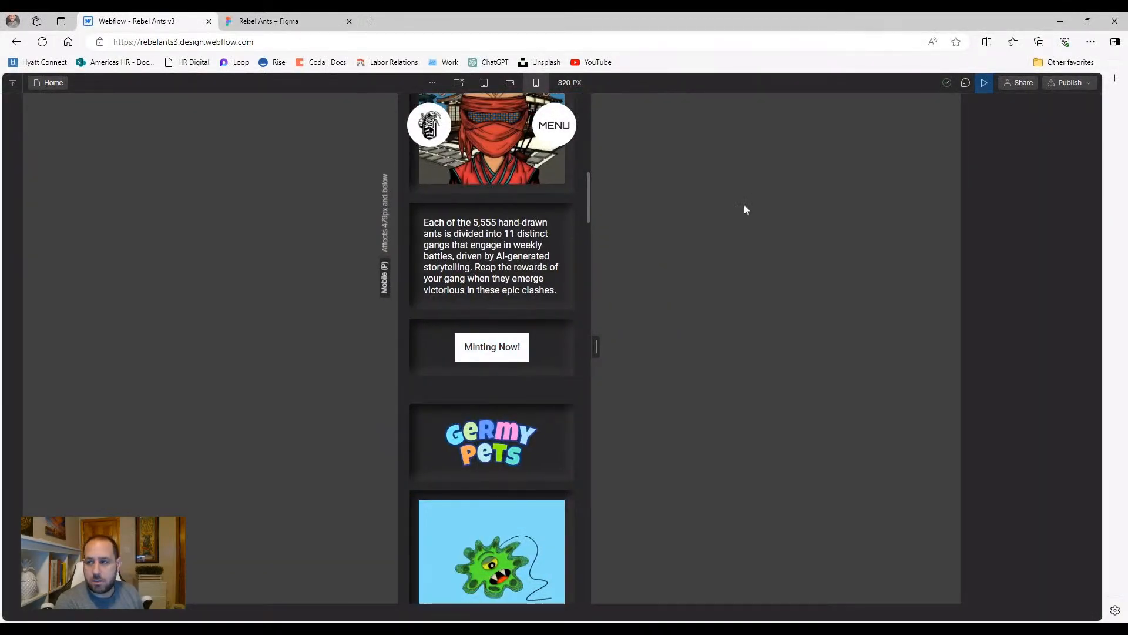
Make the Minting Now button a flex container with contents spaced apart and vertically centred
click(521, 340)
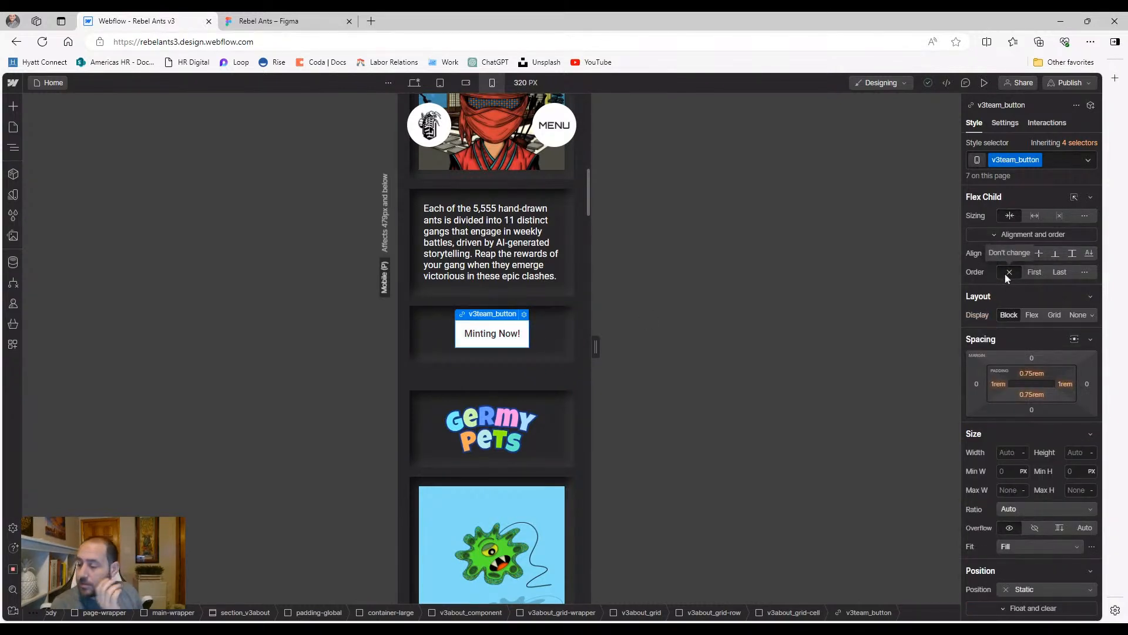
scroll(1007, 320, down, 2)
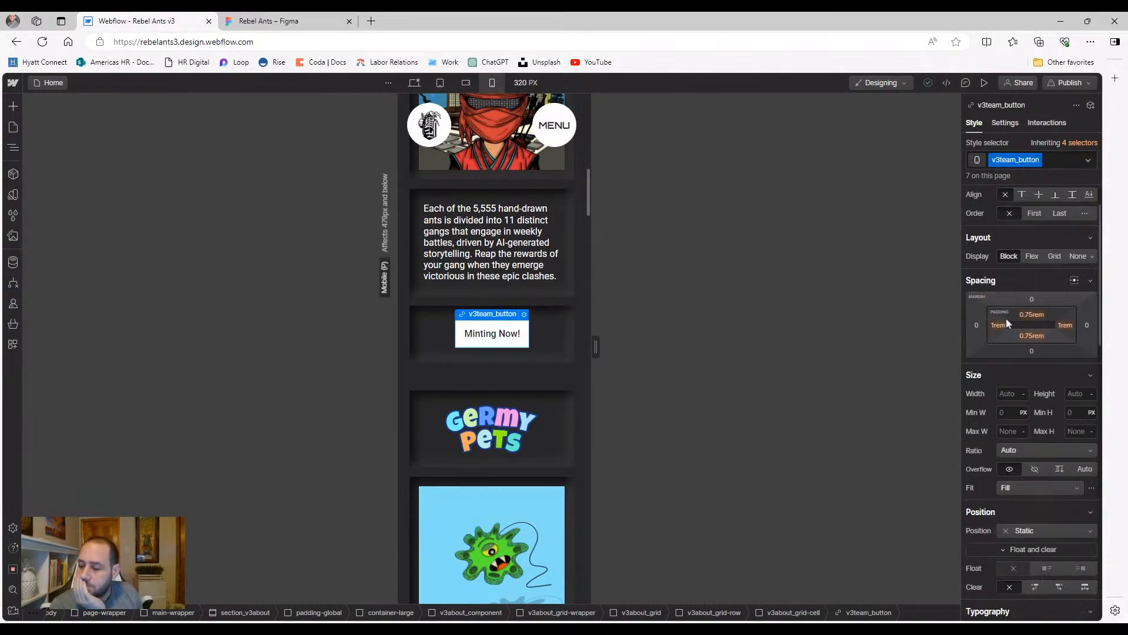
click(14, 148)
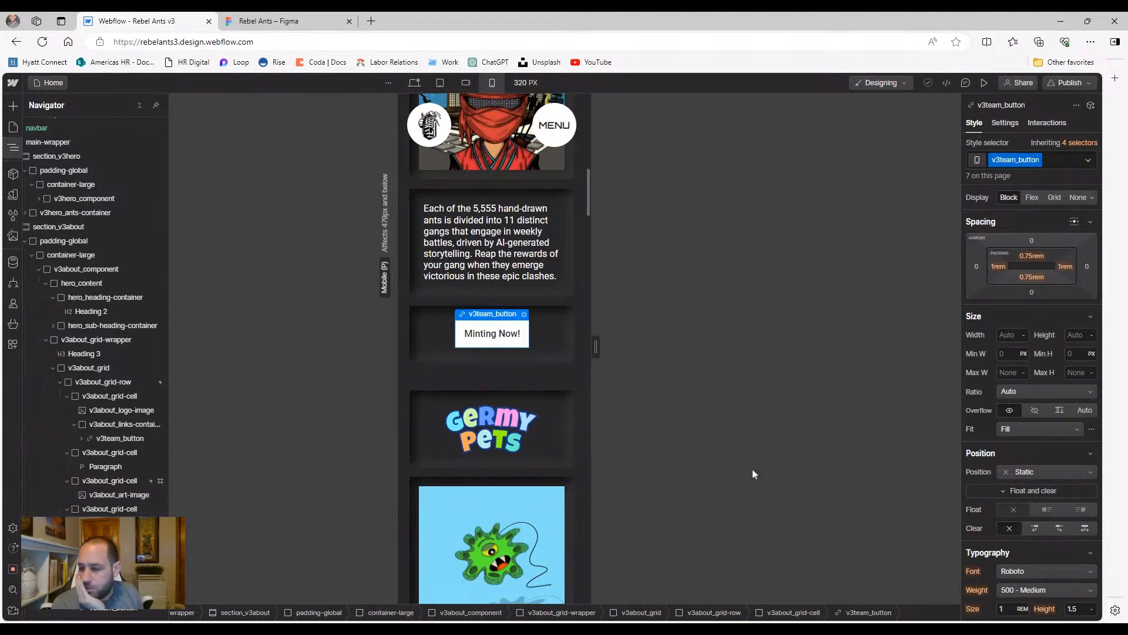
scroll(1029, 342, up, 2)
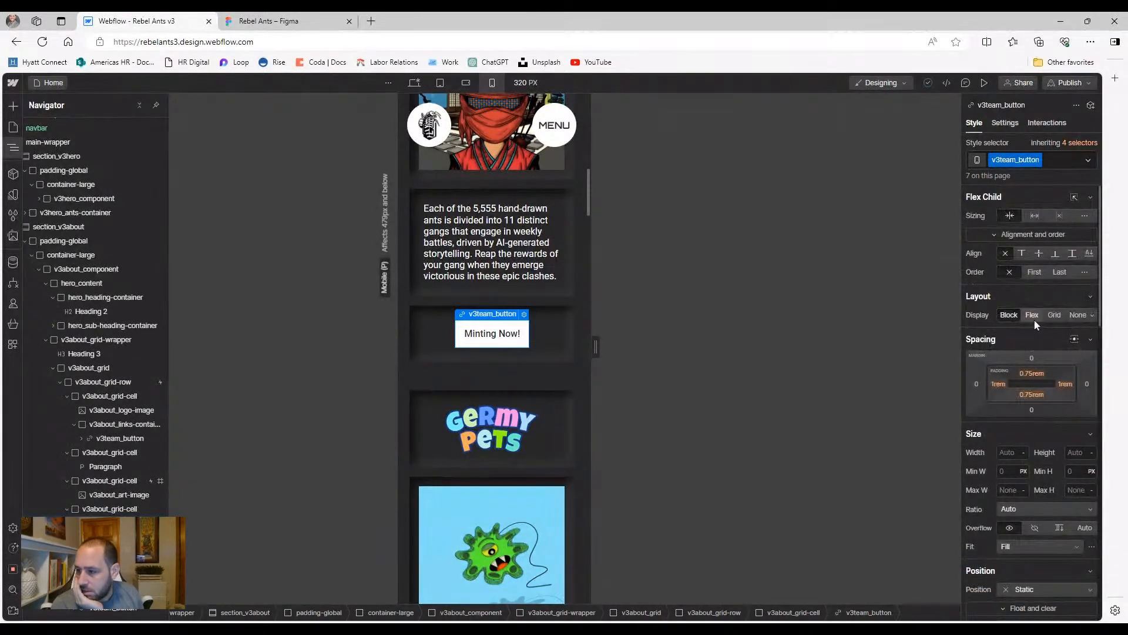
click(1033, 315)
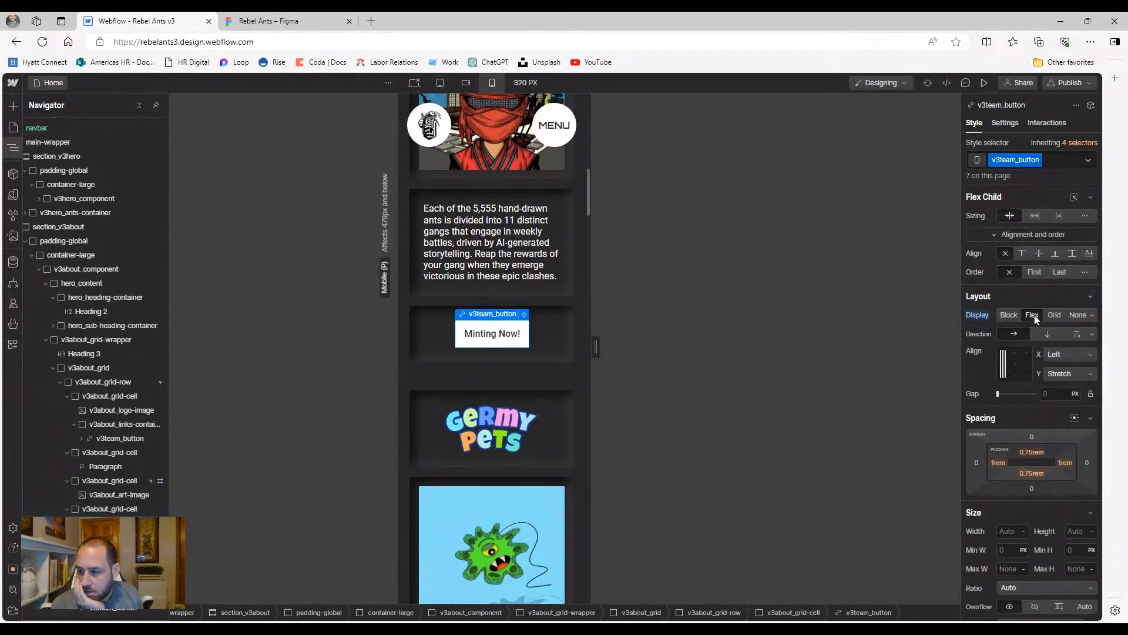
click(1020, 362)
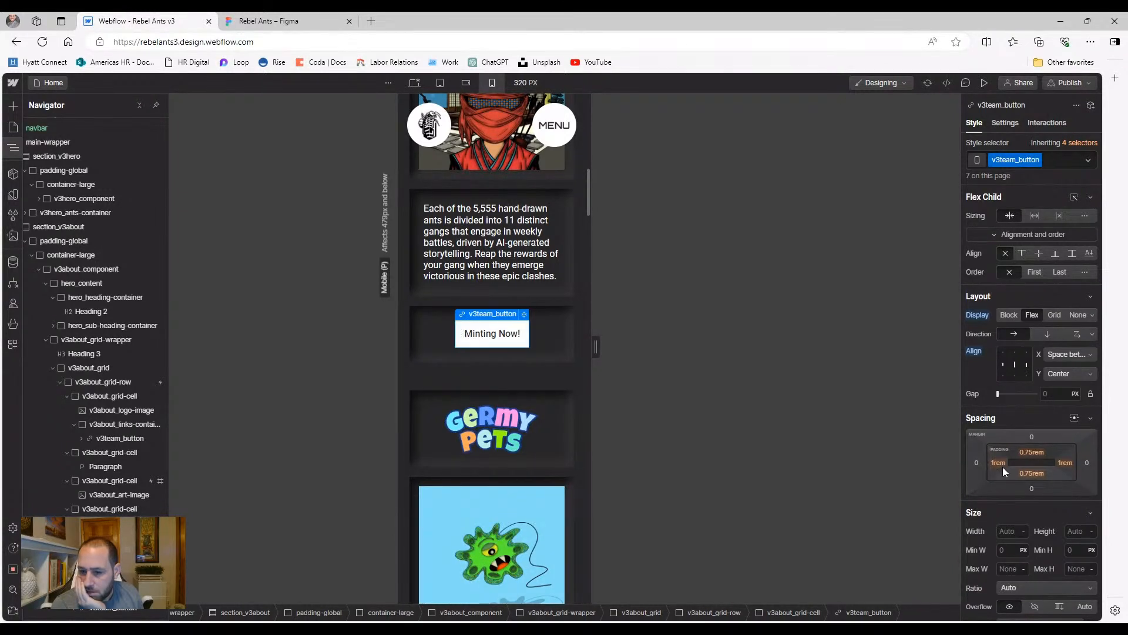
Stretch the Minting Now button to full card width and reset its display to block
click(1037, 217)
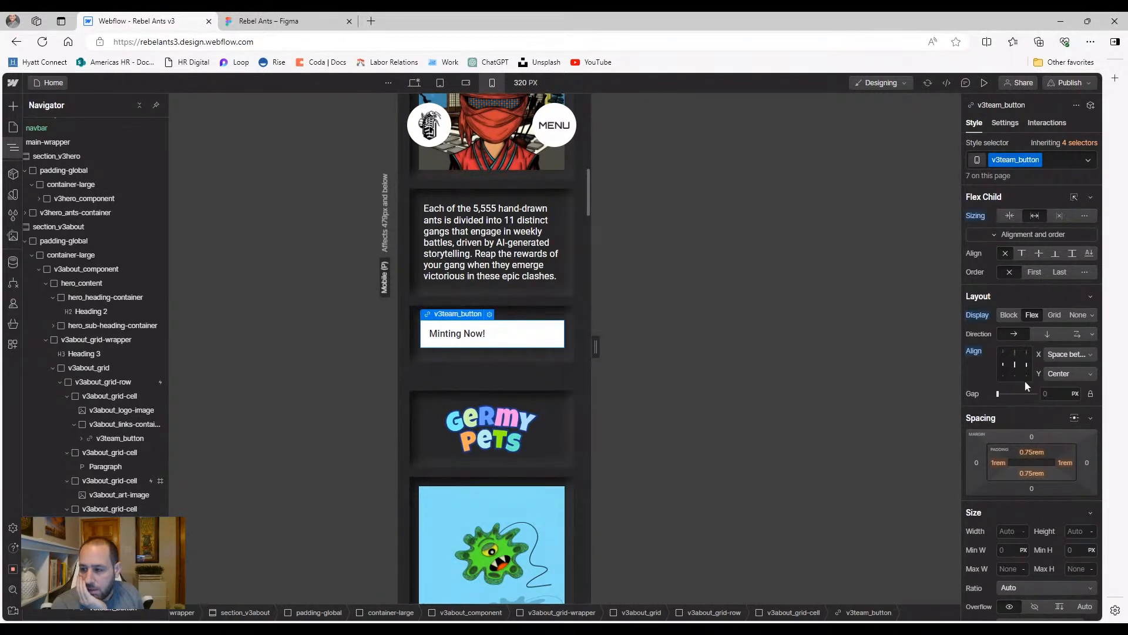
click(978, 315)
click(980, 330)
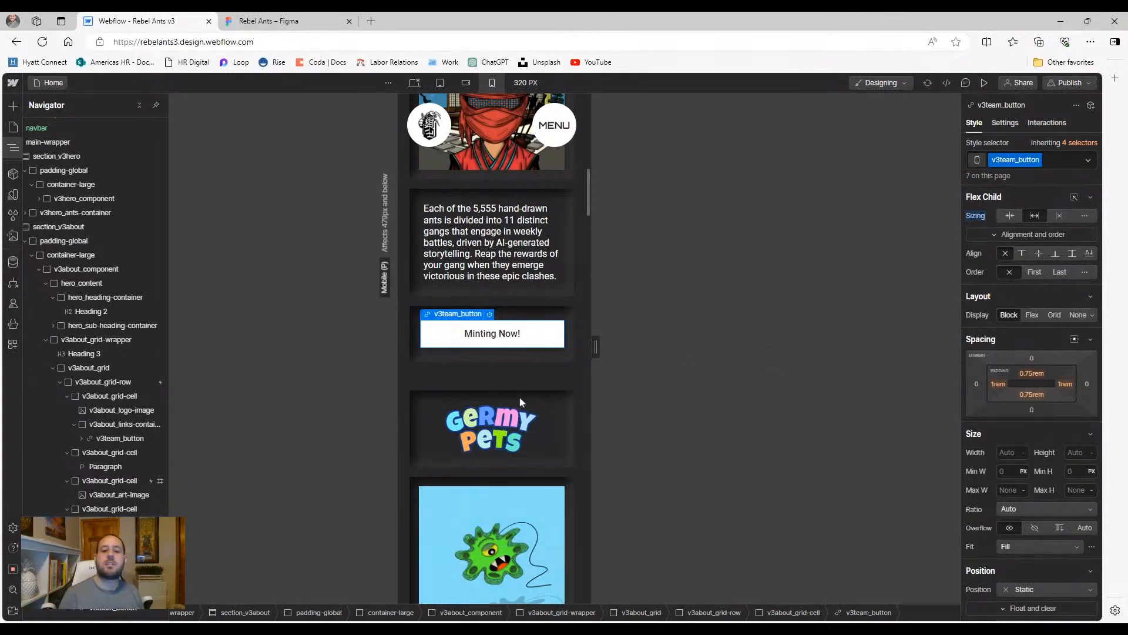
scroll(459, 382, down, 7)
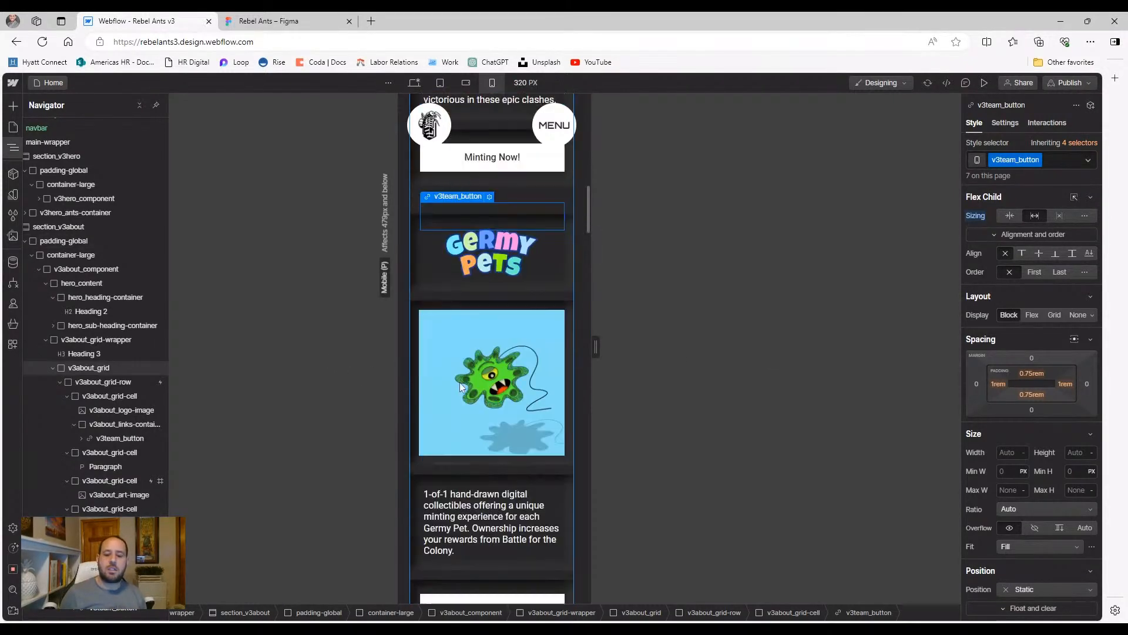
scroll(457, 449, down, 3)
scroll(453, 425, up, 8)
scroll(457, 424, up, 10)
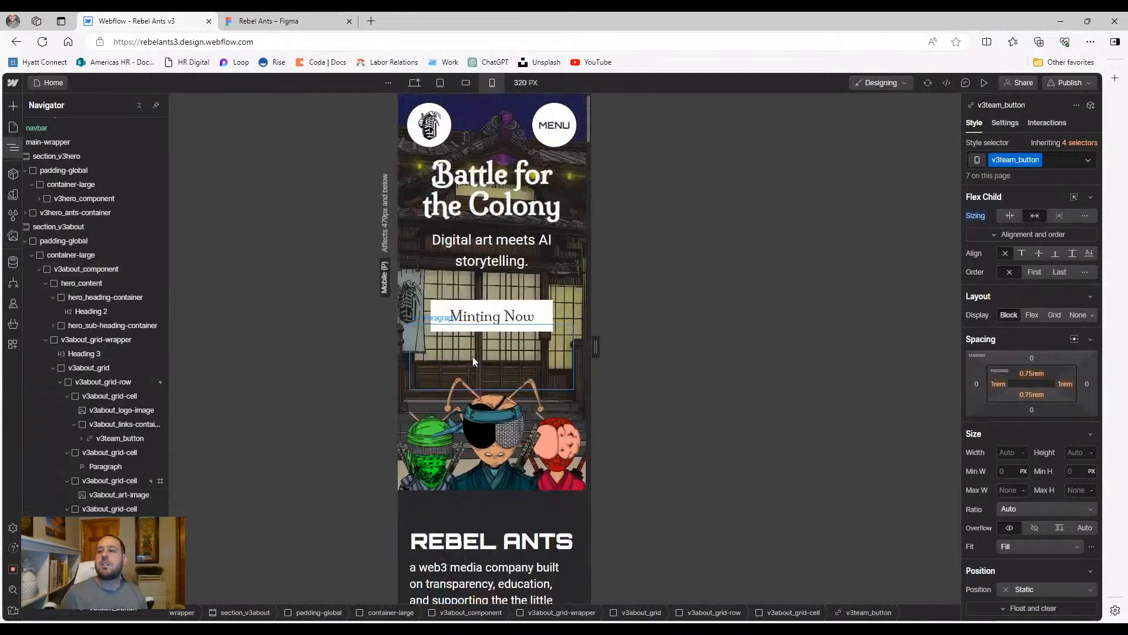
Switch to the desktop breakpoint and preview the live page down to the marquee banner
click(417, 84)
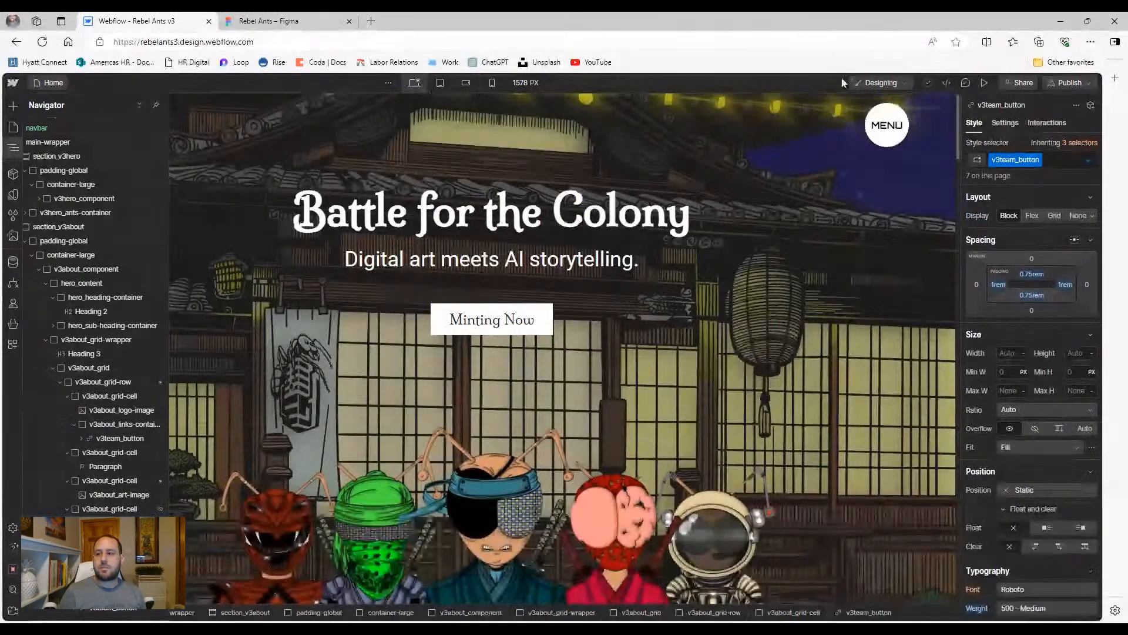
key(ctrl+shift+p)
scroll(496, 350, down, 15)
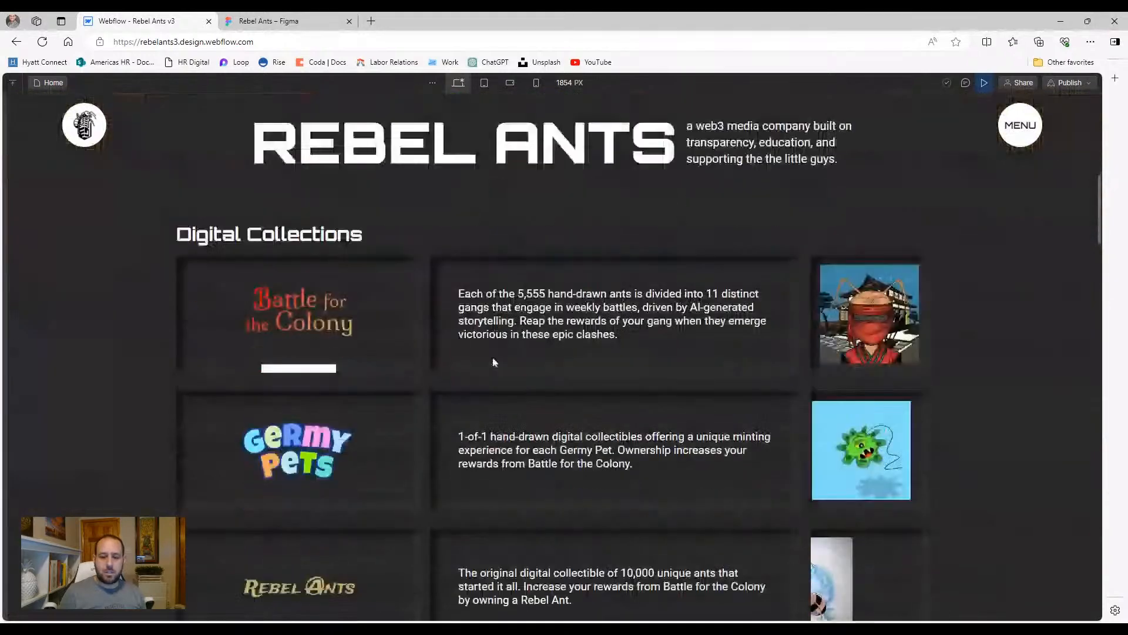
scroll(311, 401, down, 2)
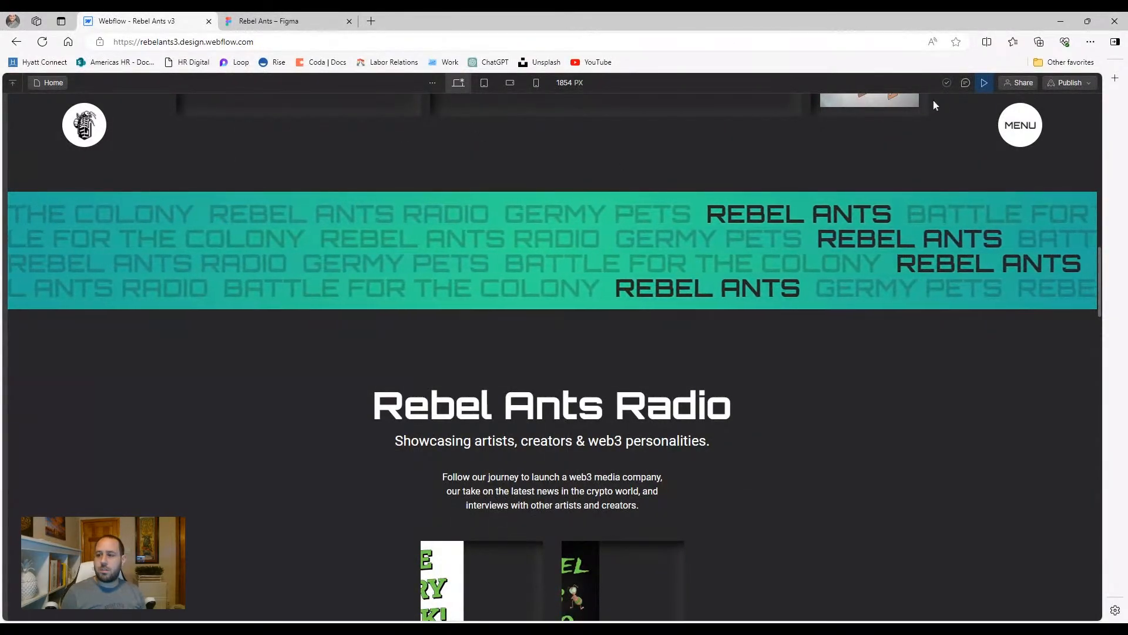
click(980, 85)
Switch to the 768 px tablet layout and select the REBEL ANTS marquee paragraph in the Navigator
click(440, 82)
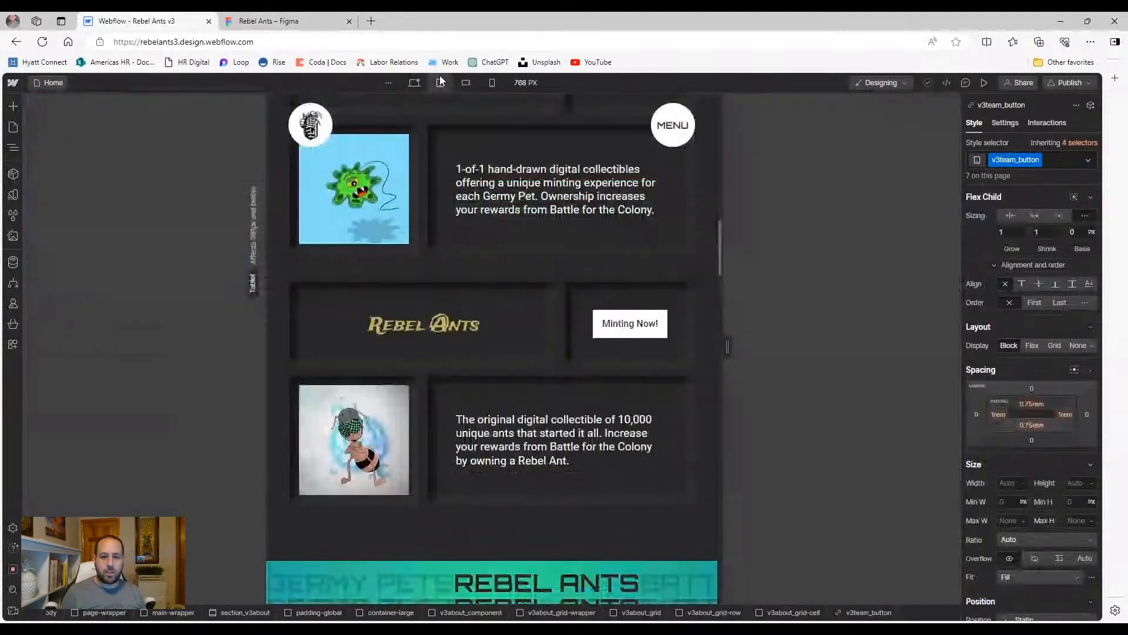
scroll(411, 276, down, 3)
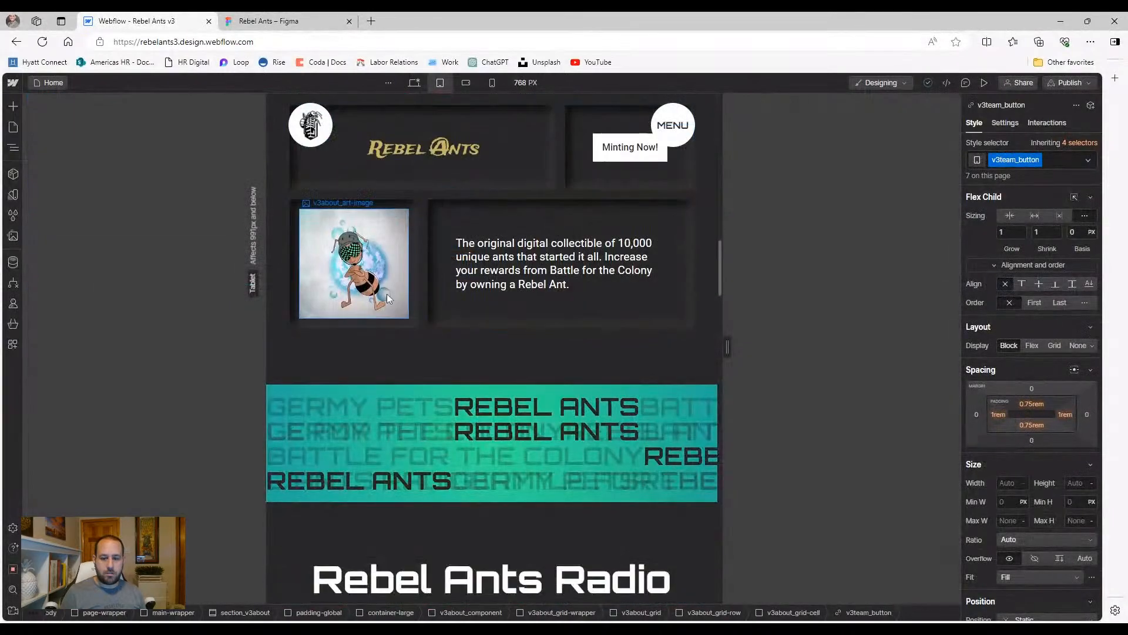
click(345, 400)
click(458, 410)
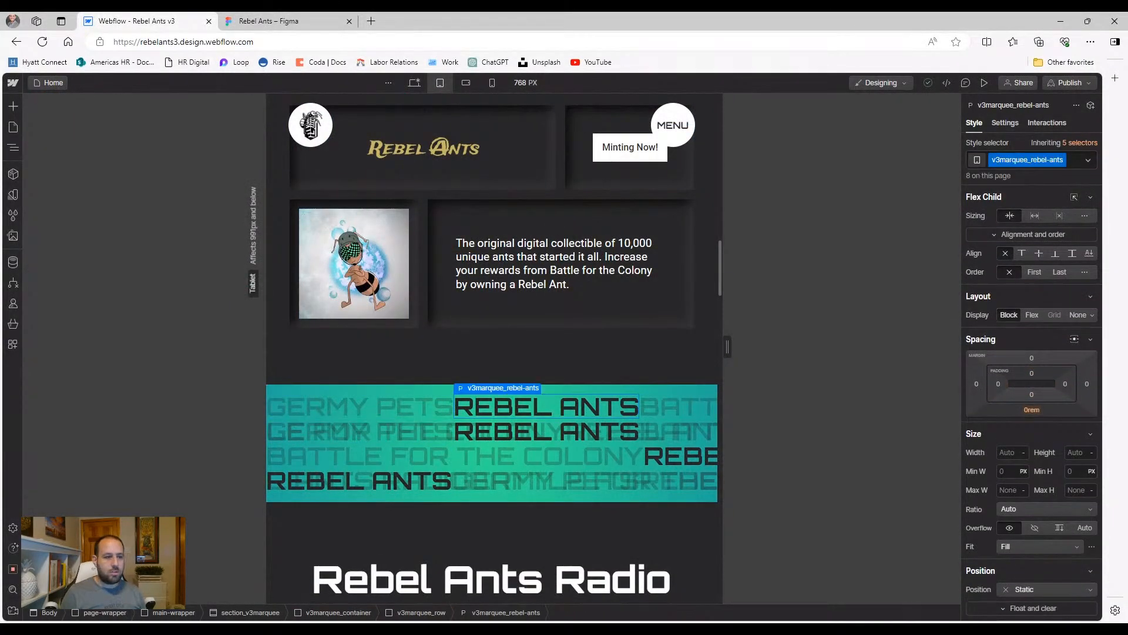
click(21, 143)
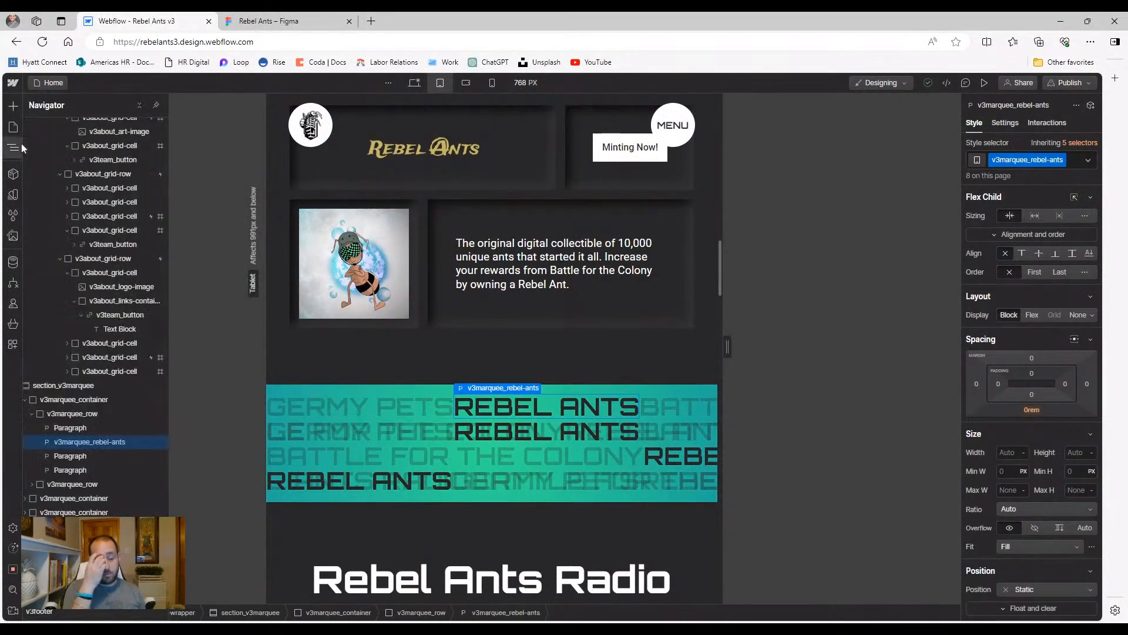
Select the first marquee row, collapse its children, and compare it with the second row
click(80, 414)
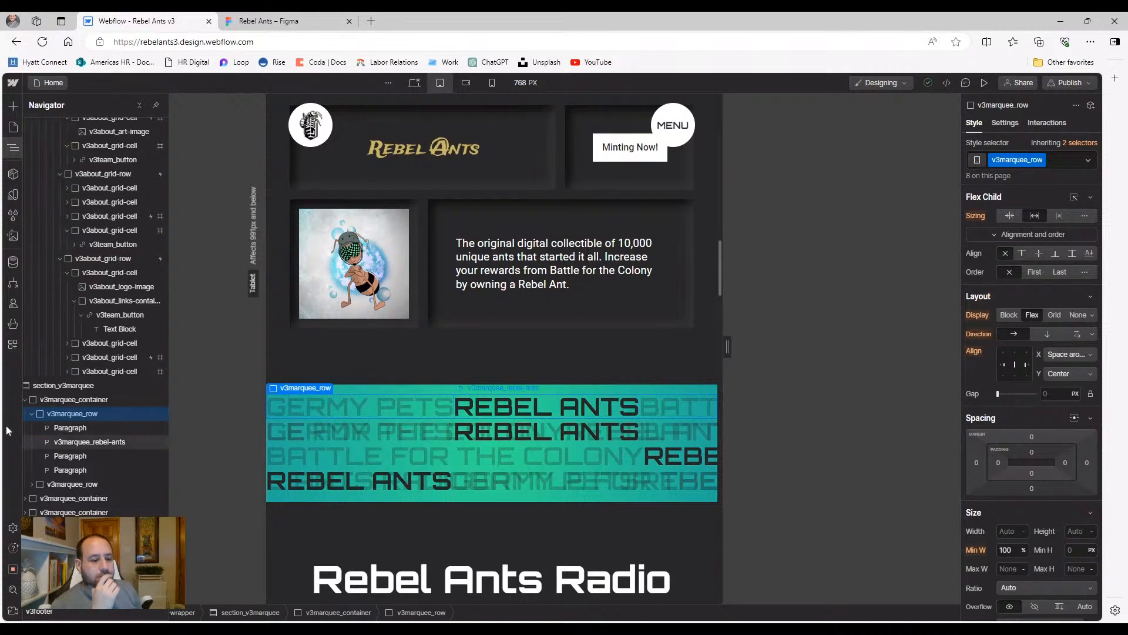
click(32, 413)
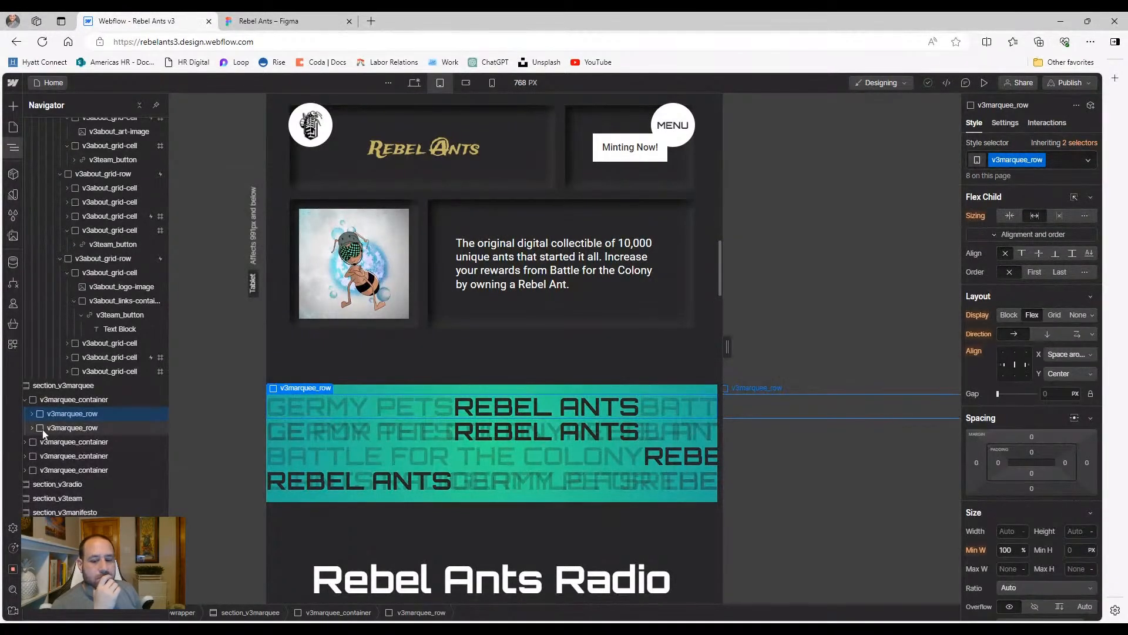
click(52, 429)
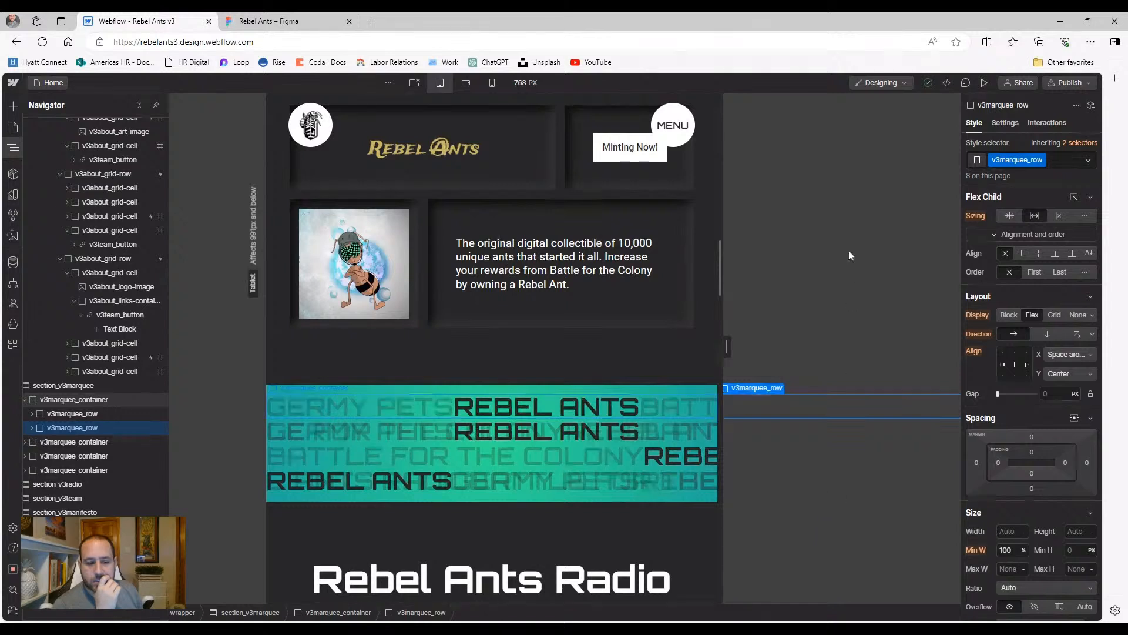
click(83, 414)
click(85, 428)
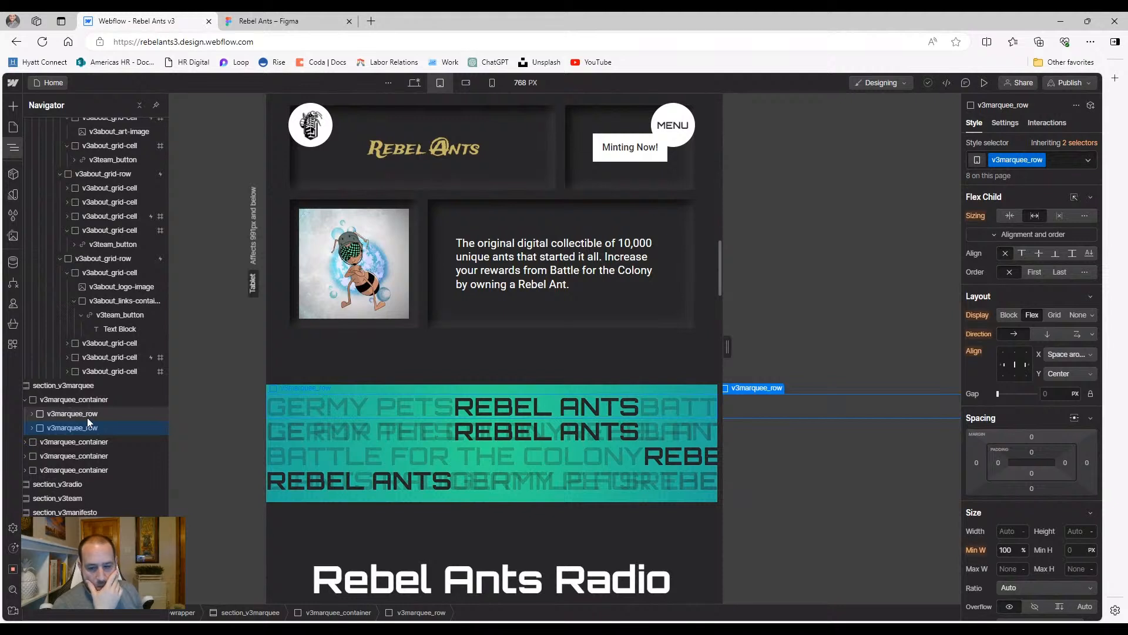
click(87, 417)
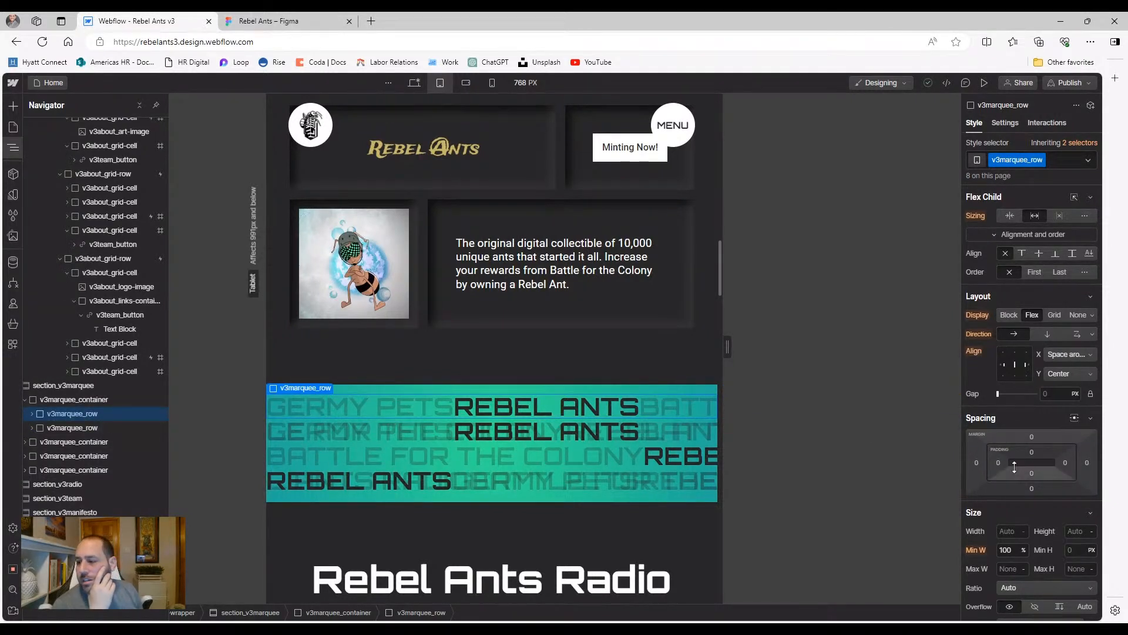
scroll(1015, 467, down, 6)
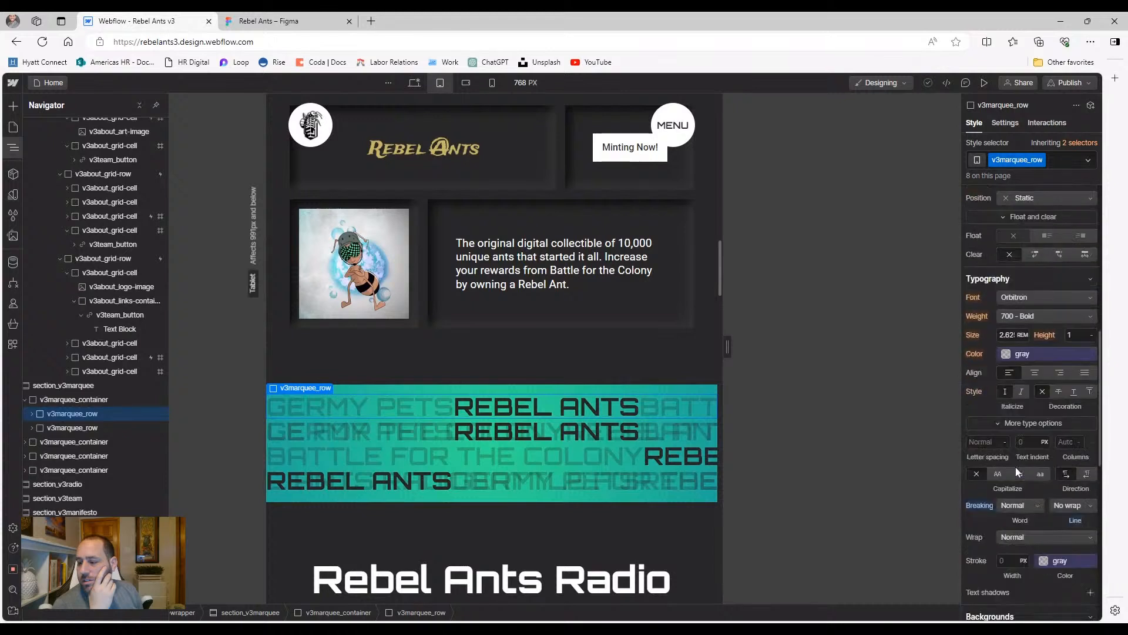
Try Keep all word breaking on the marquee row, then set it back to Normal
click(1020, 503)
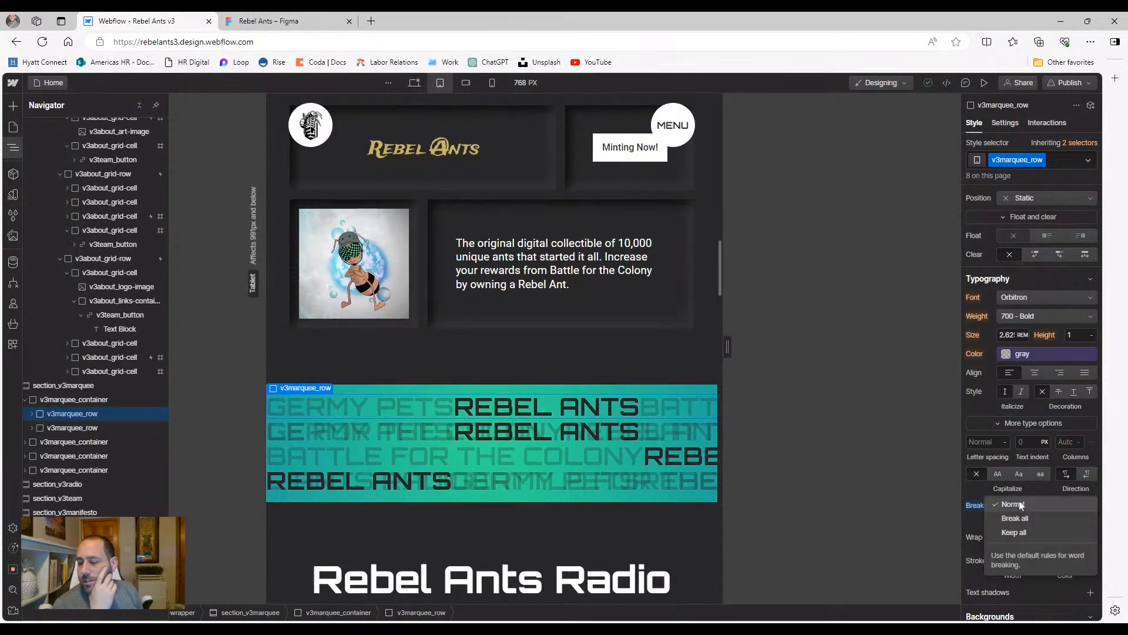
click(1012, 532)
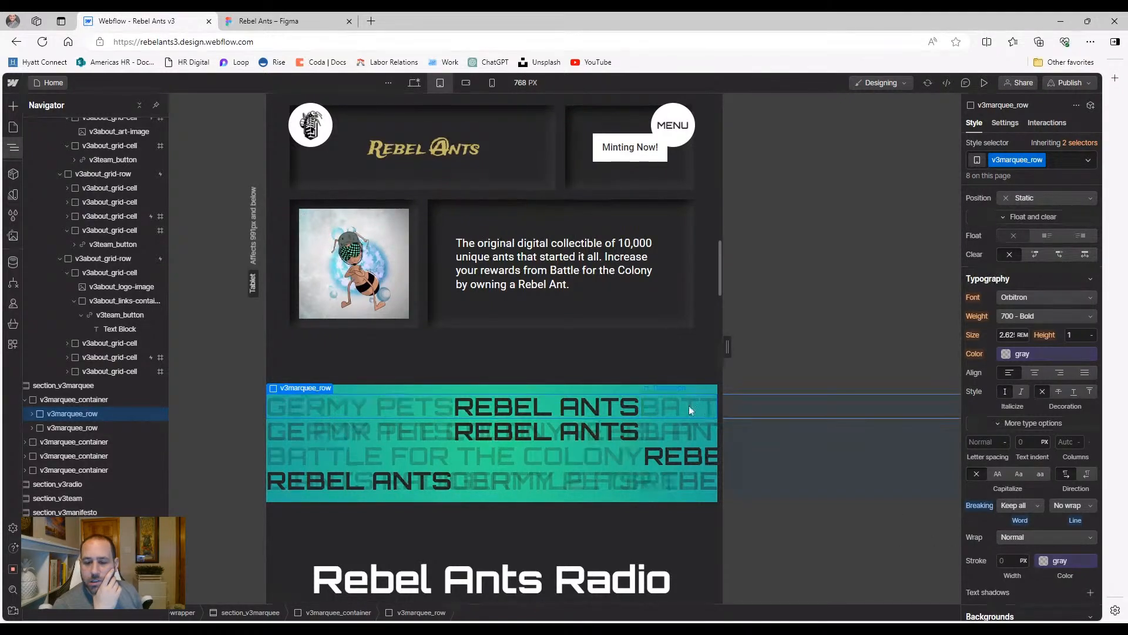
click(1017, 507)
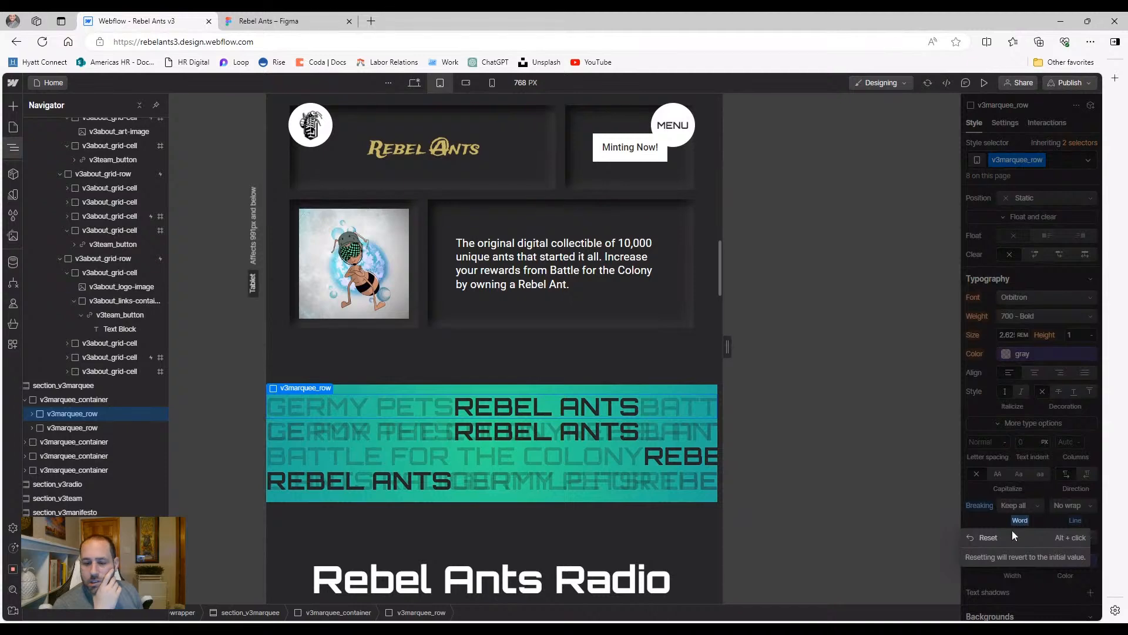
click(1012, 531)
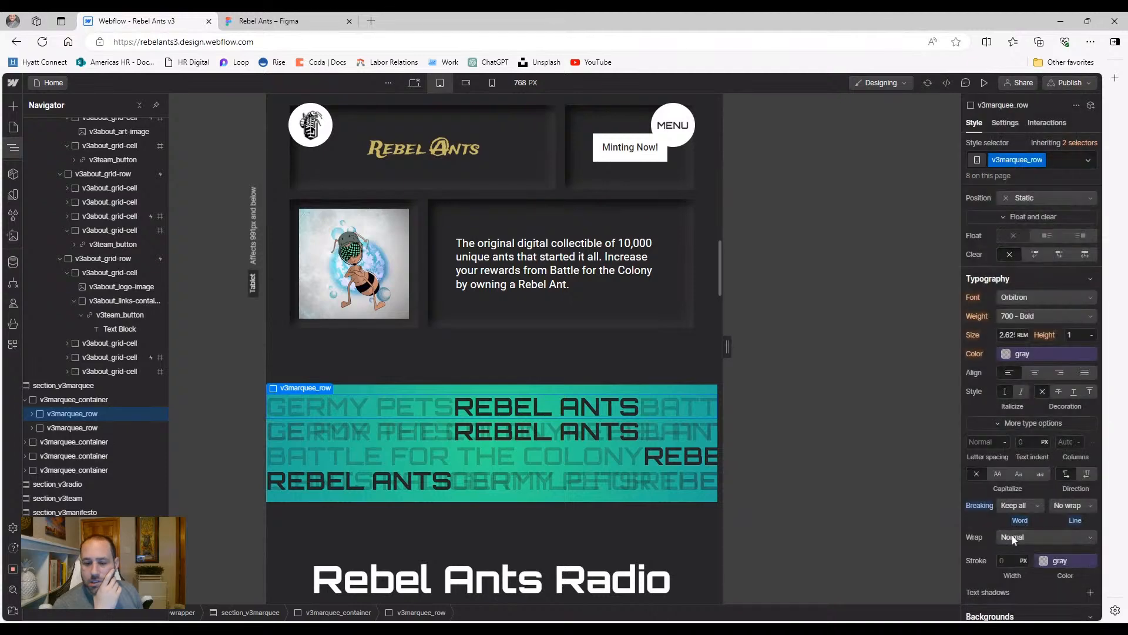
Reset word breaking, undo the reset with Ctrl+Z, and briefly preview the tablet layout
click(980, 504)
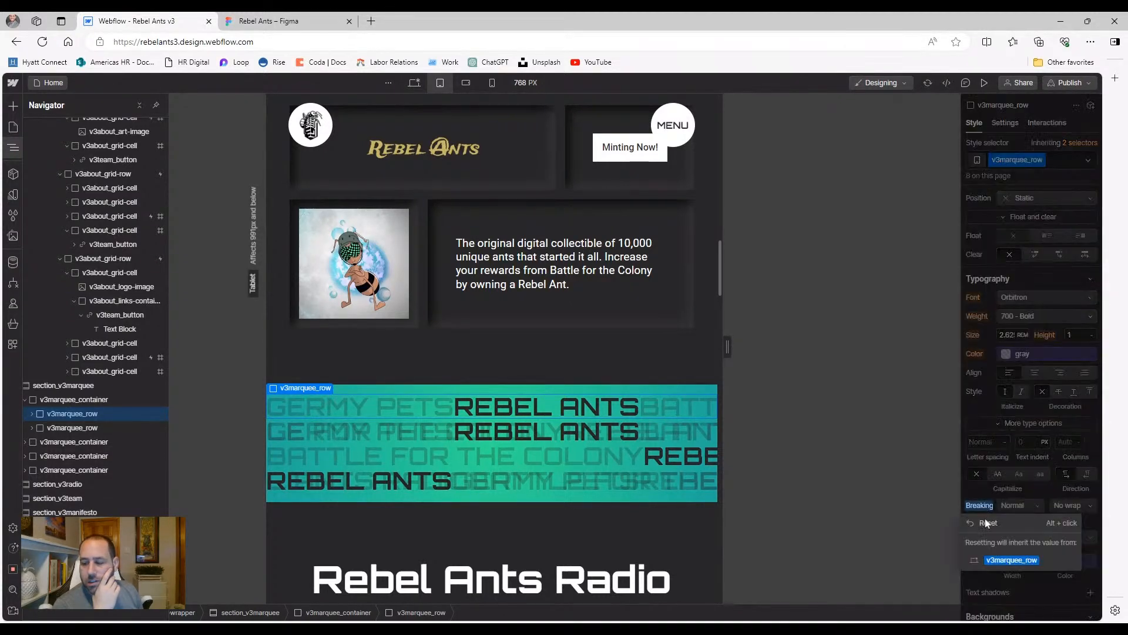
click(987, 524)
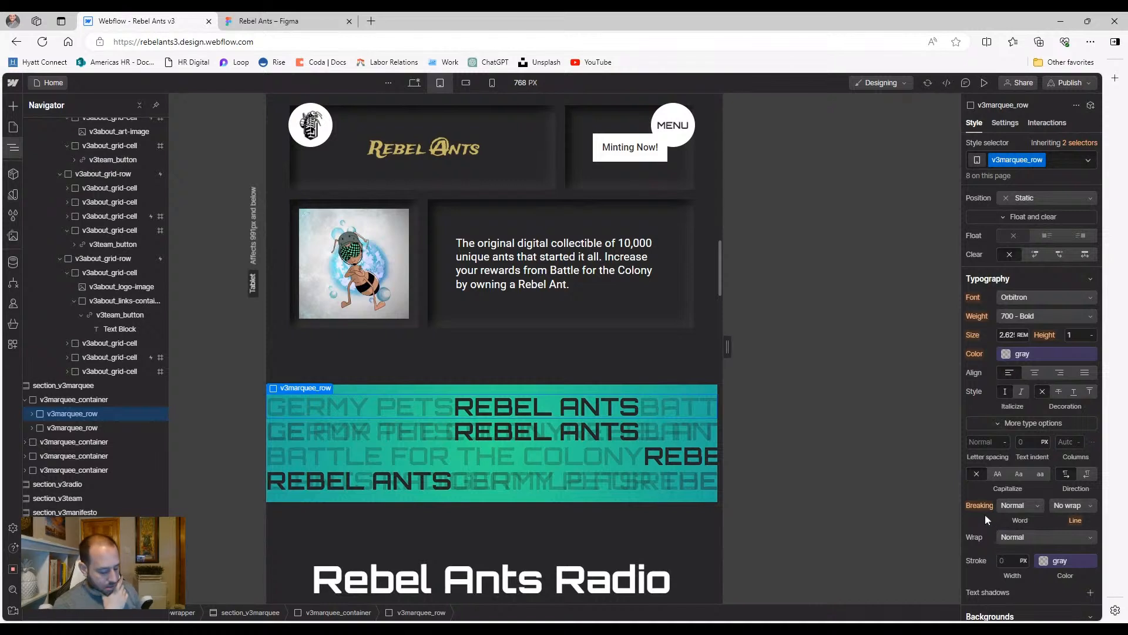
key(ctrl+z)
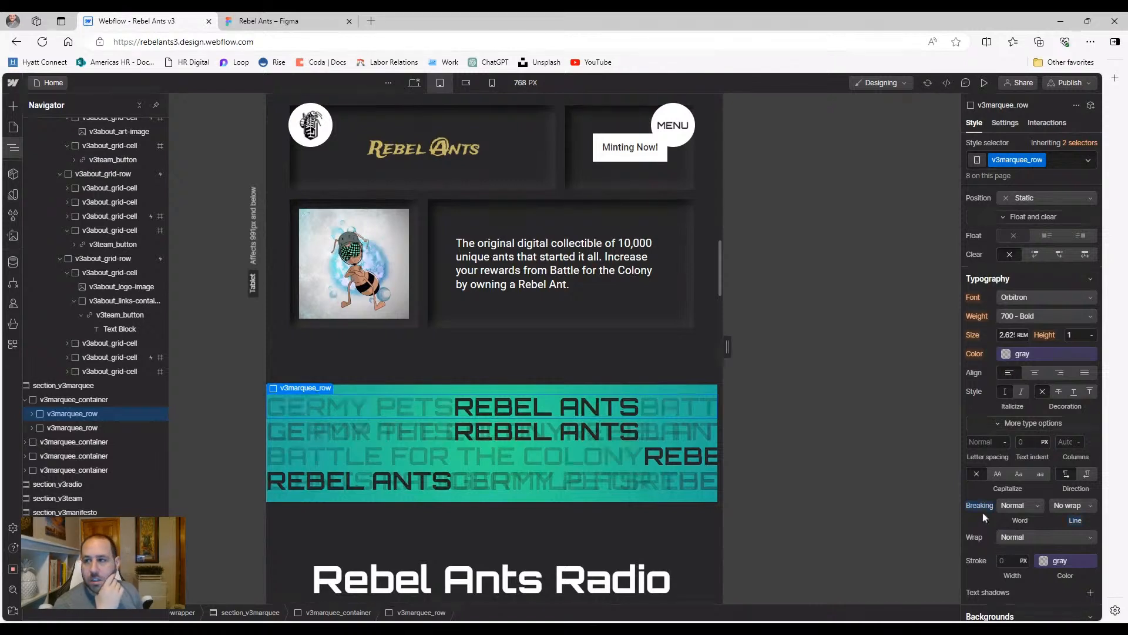
click(984, 82)
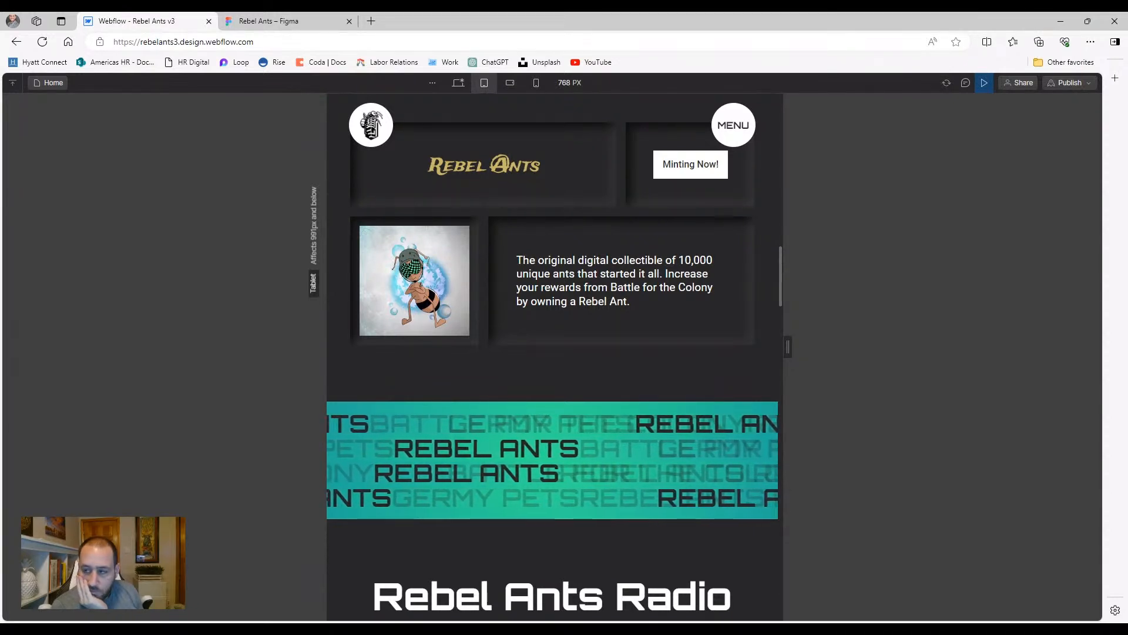
click(984, 83)
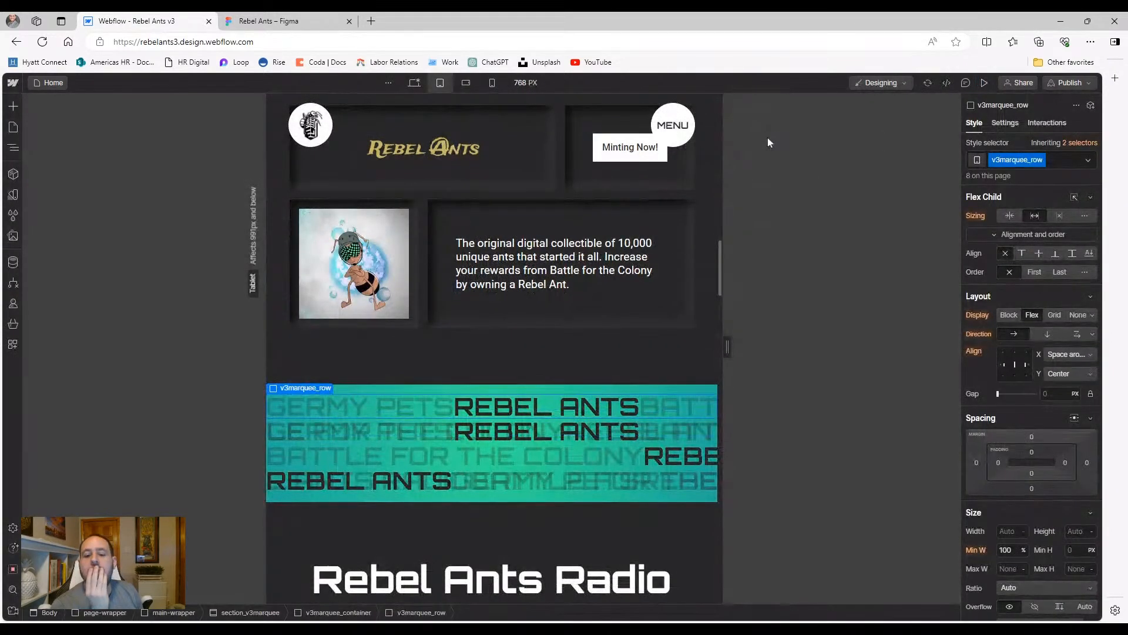
scroll(1011, 435, down, 7)
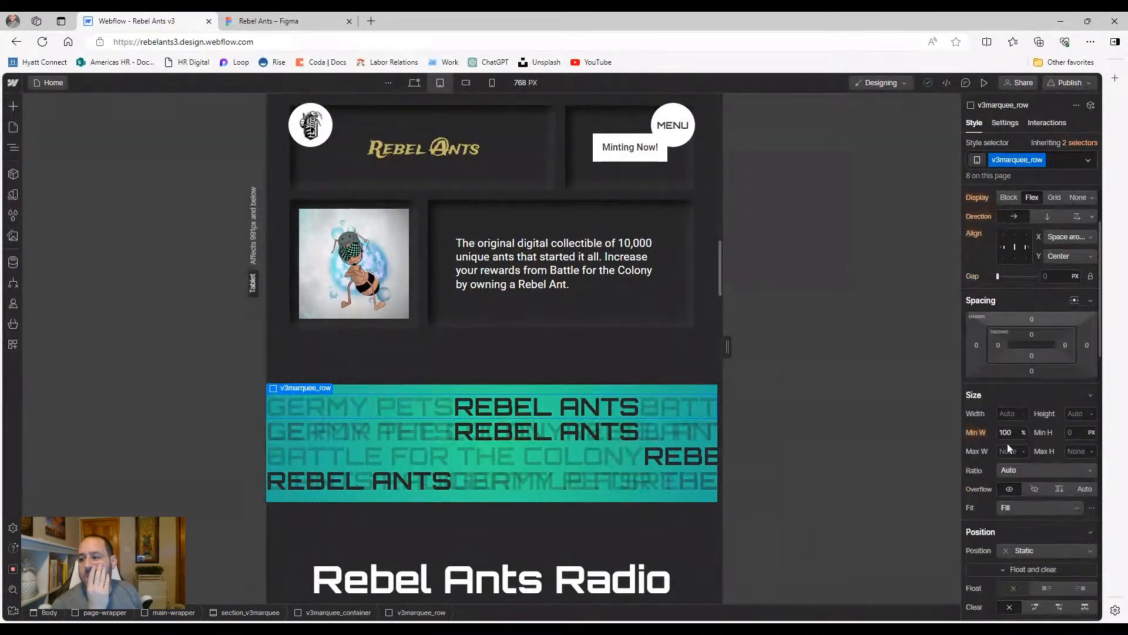
scroll(1010, 435, down, 1)
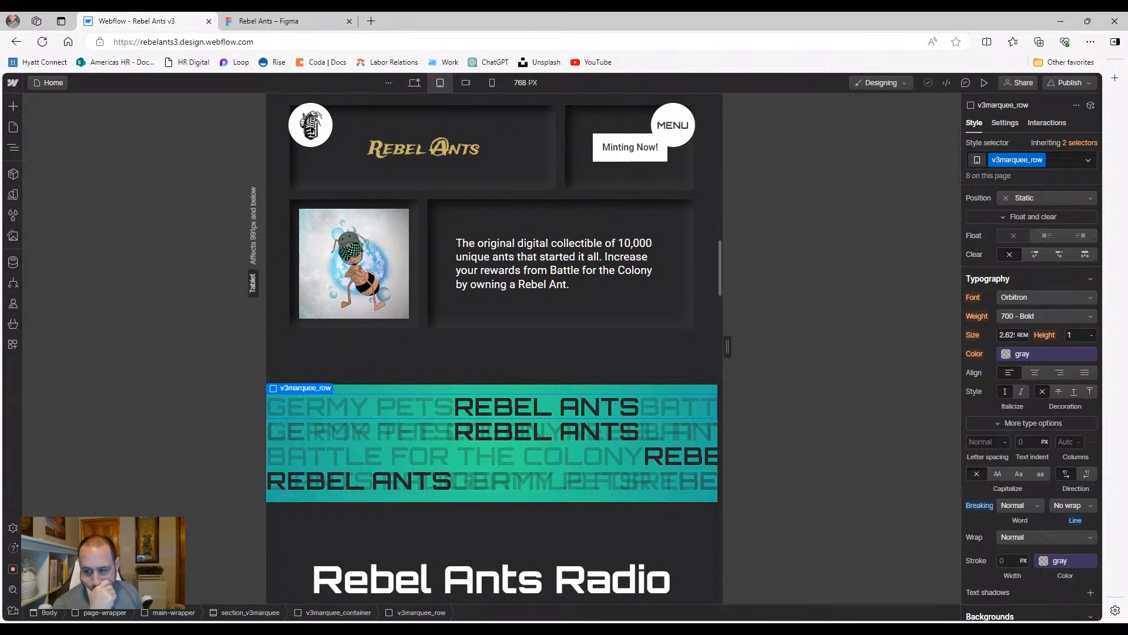
In the Navigator, inspect the marquee container and the whole section_v3marquee section
click(13, 147)
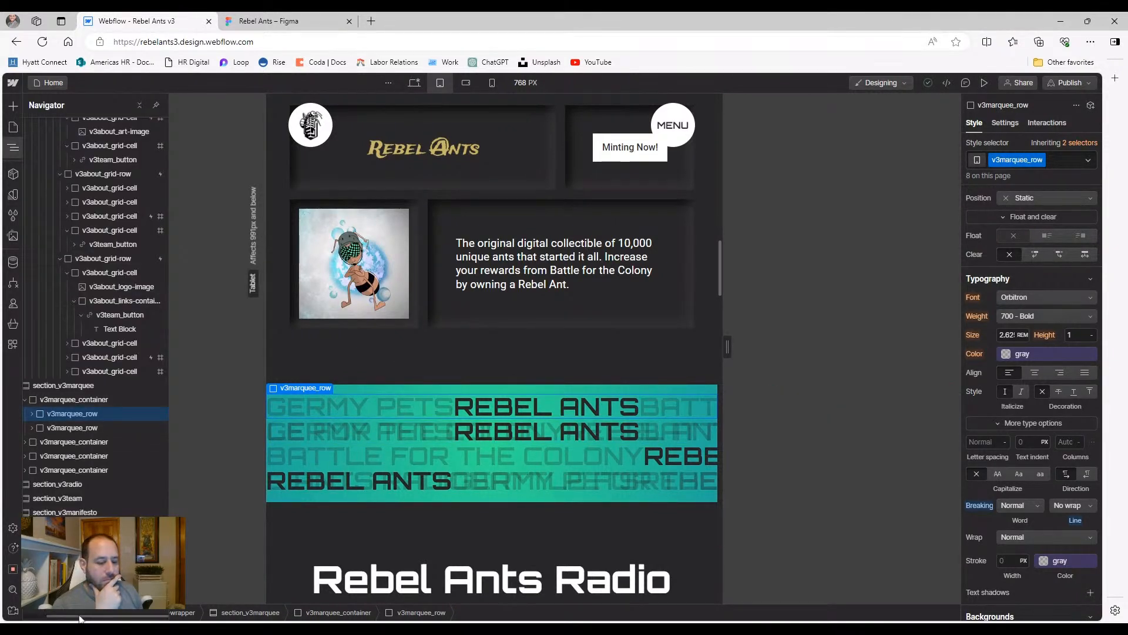
drag(80, 617, 57, 617)
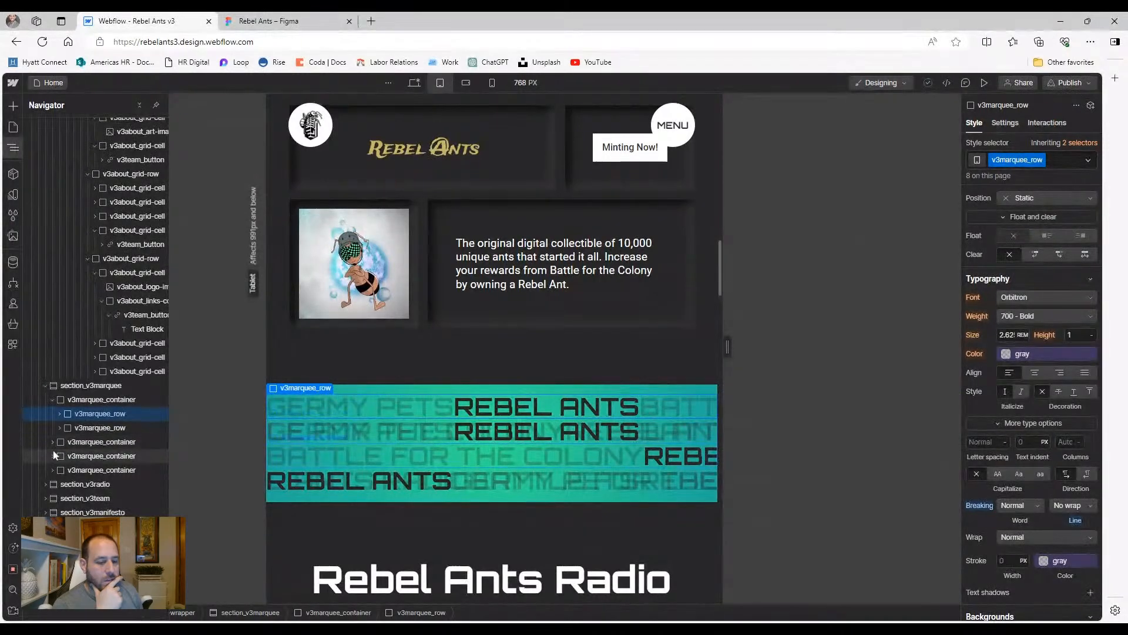
click(78, 399)
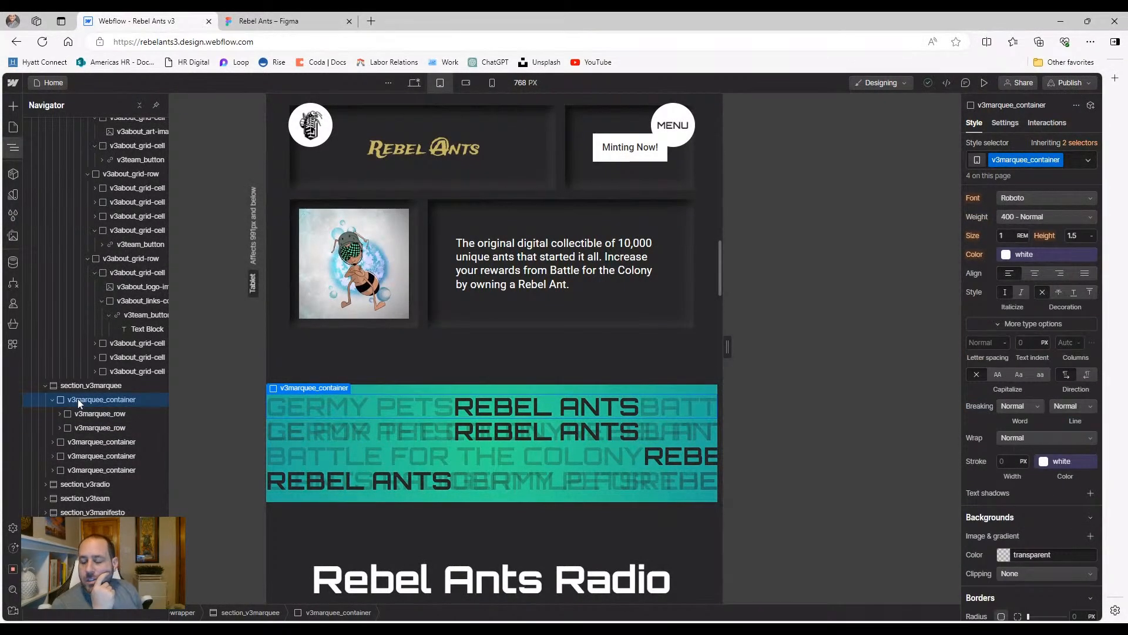
scroll(1064, 335, up, 4)
scroll(1065, 339, up, 3)
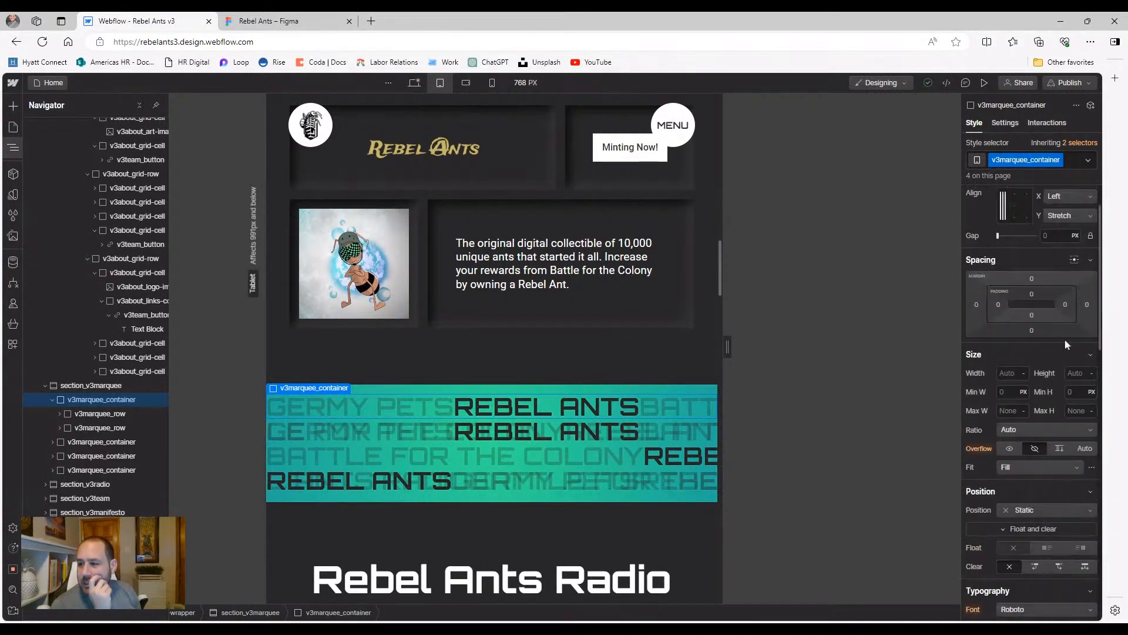
scroll(1065, 340, up, 1)
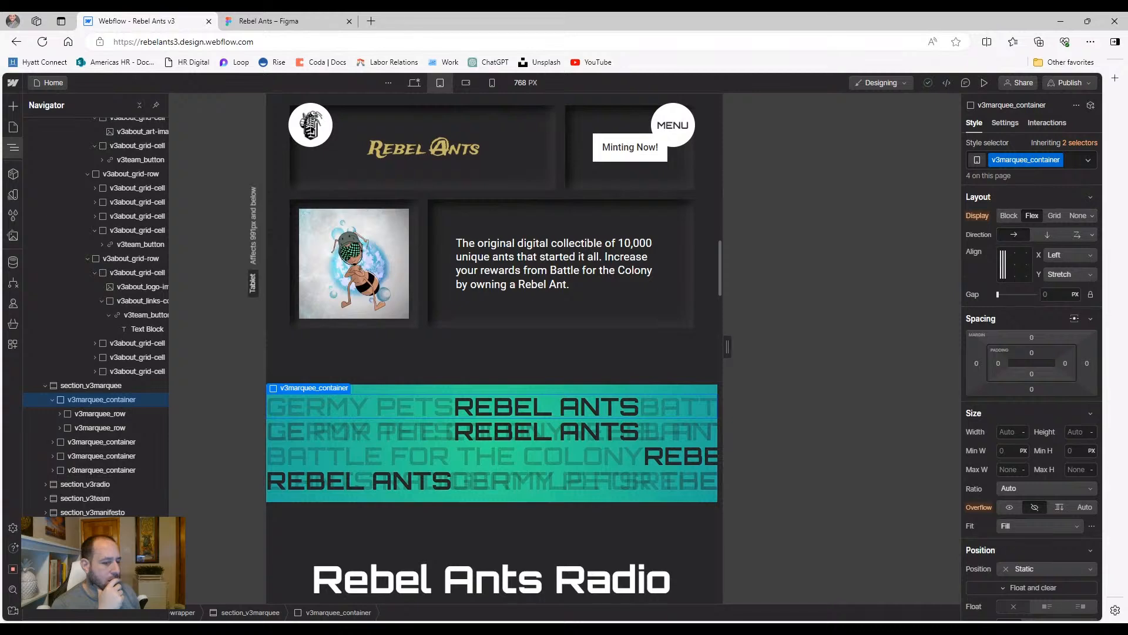
click(131, 386)
scroll(1010, 342, down, 2)
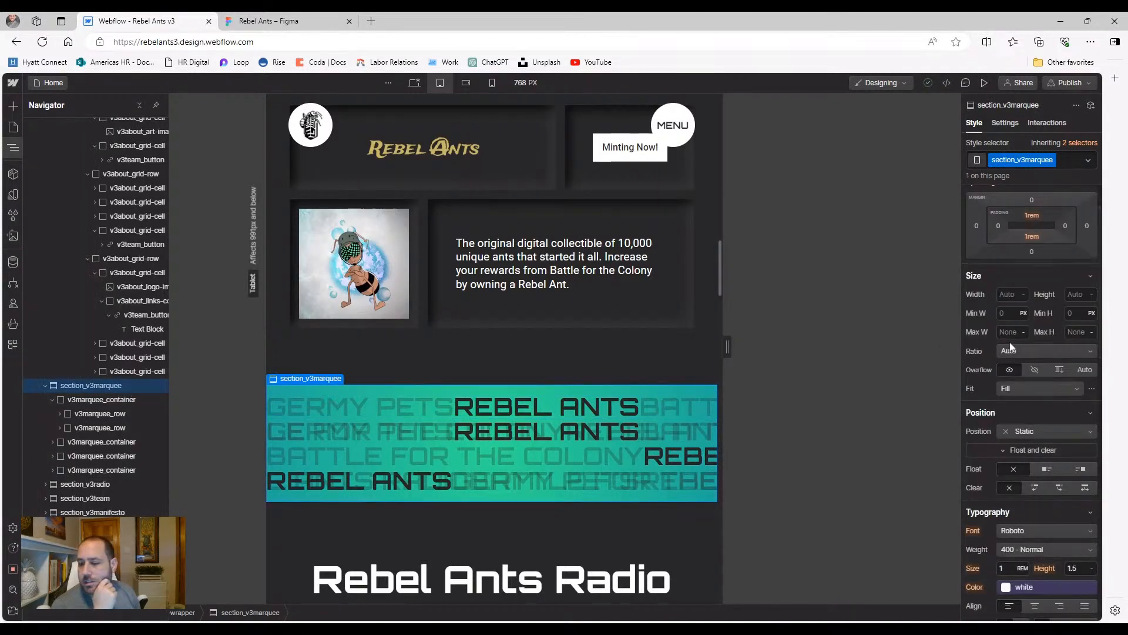
scroll(1009, 342, down, 5)
scroll(1009, 342, up, 6)
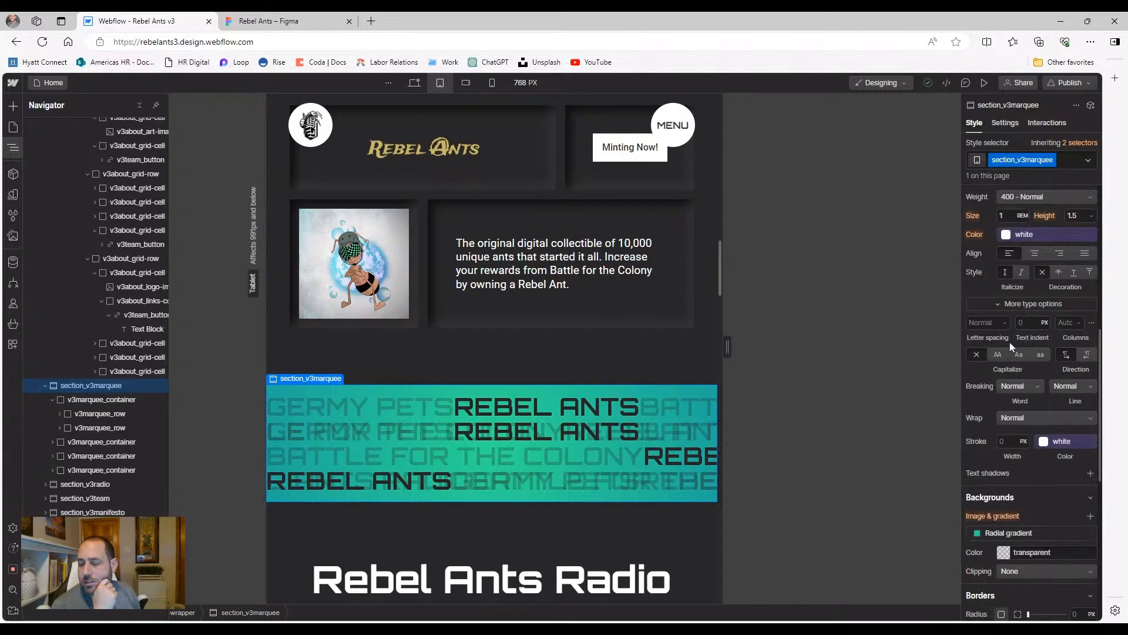
Expand the first v3marquee_row, check its Paragraphs, and reselect the row to show its 2.62 rem Typography
click(101, 401)
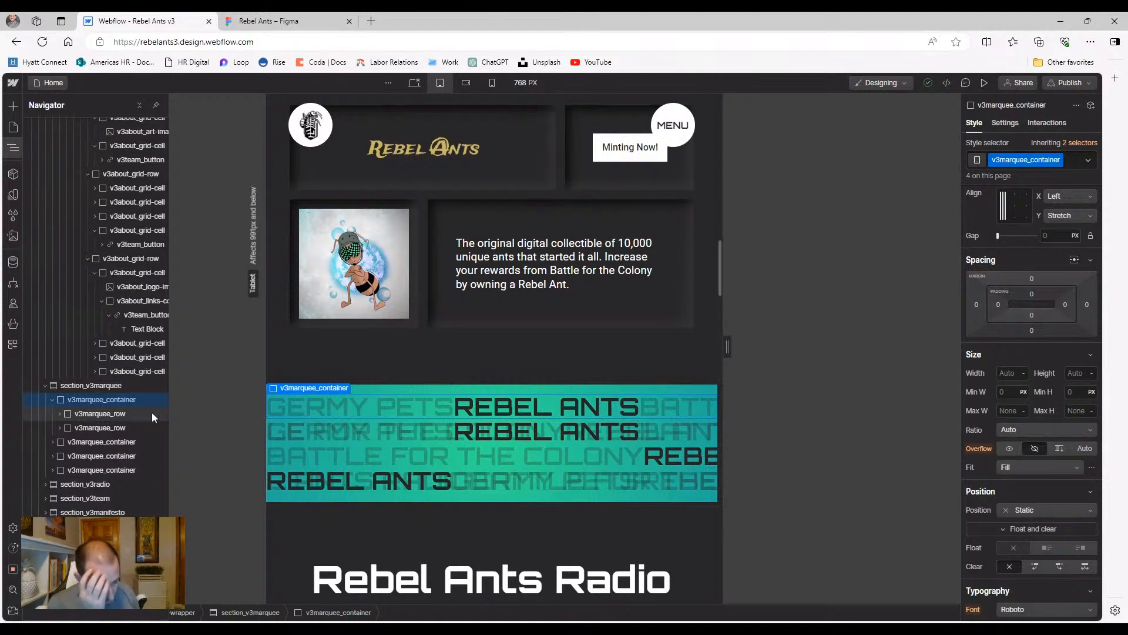
click(120, 414)
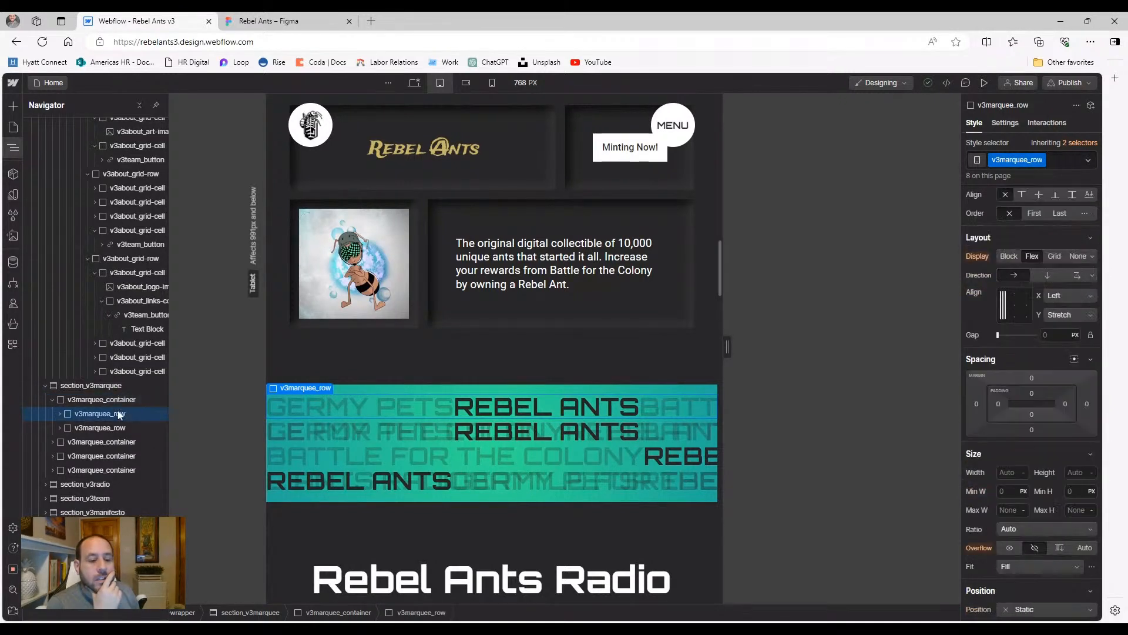
click(116, 429)
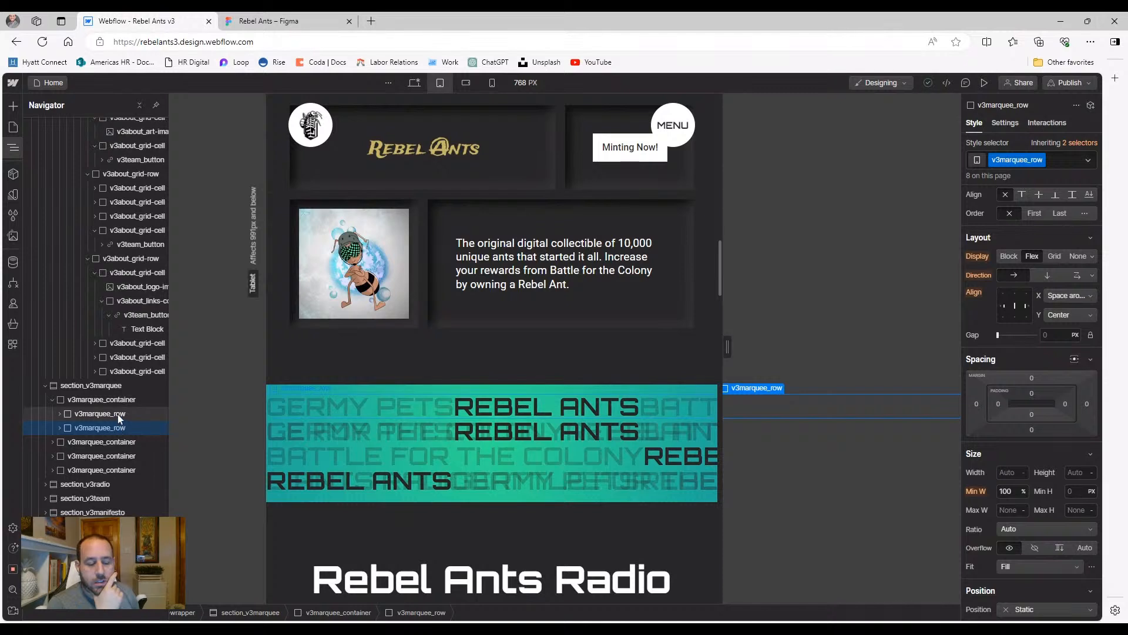
click(120, 416)
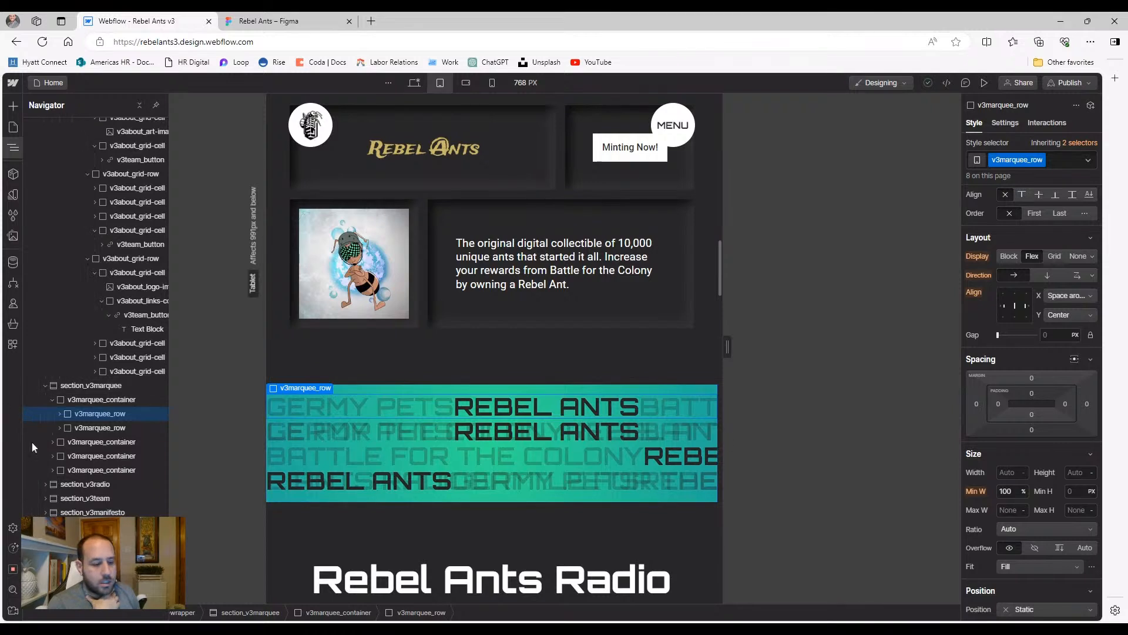
click(59, 414)
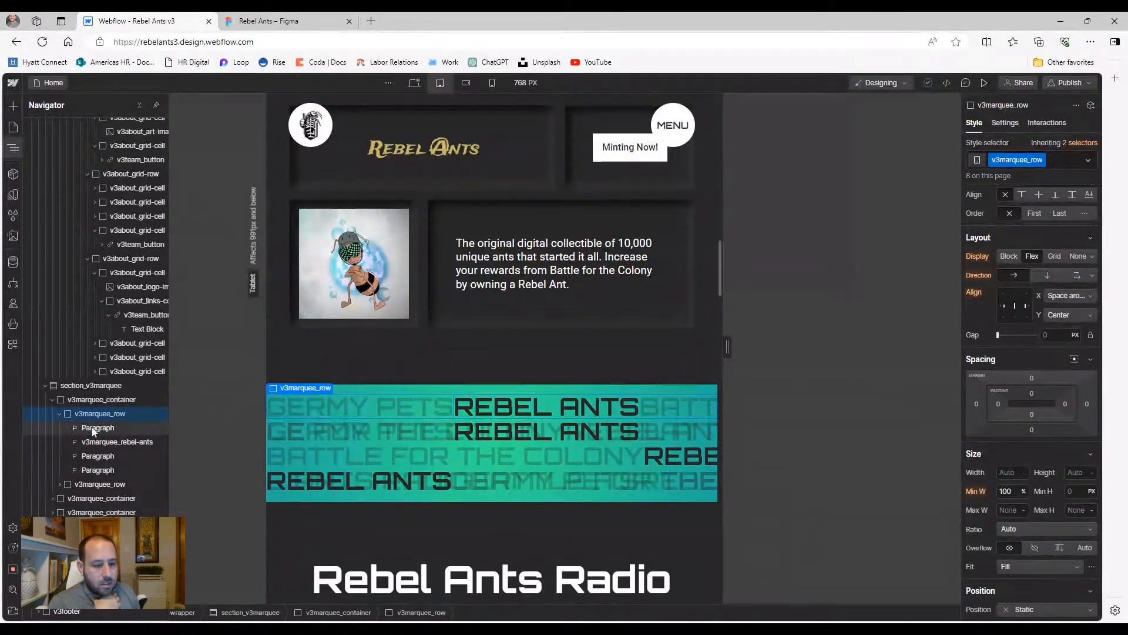
click(93, 429)
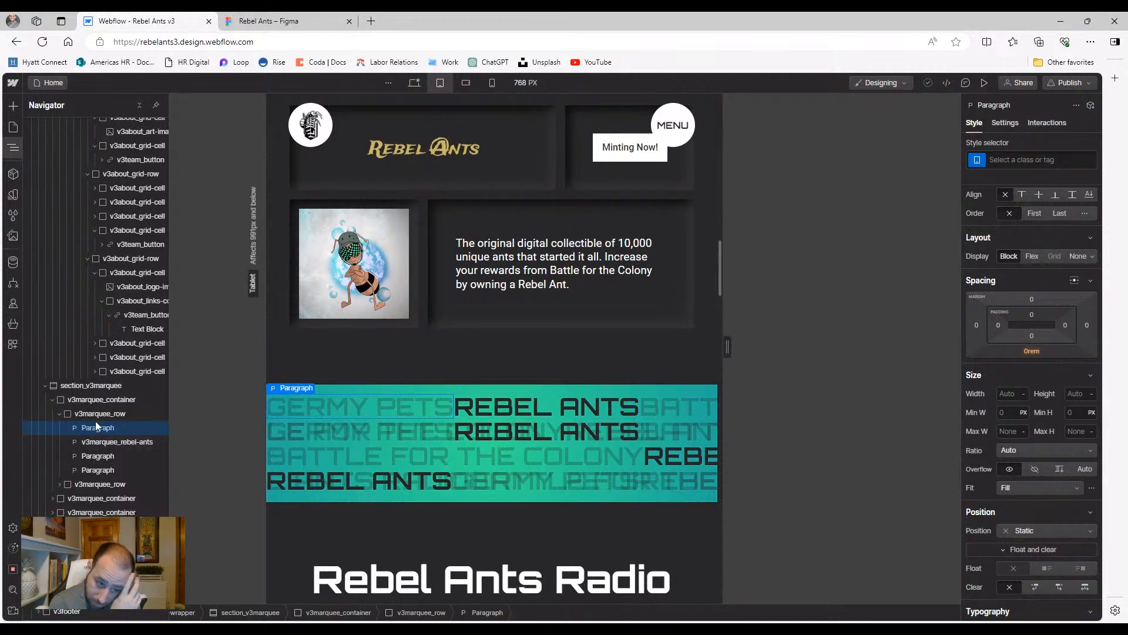
click(99, 415)
scroll(1046, 413, down, 6)
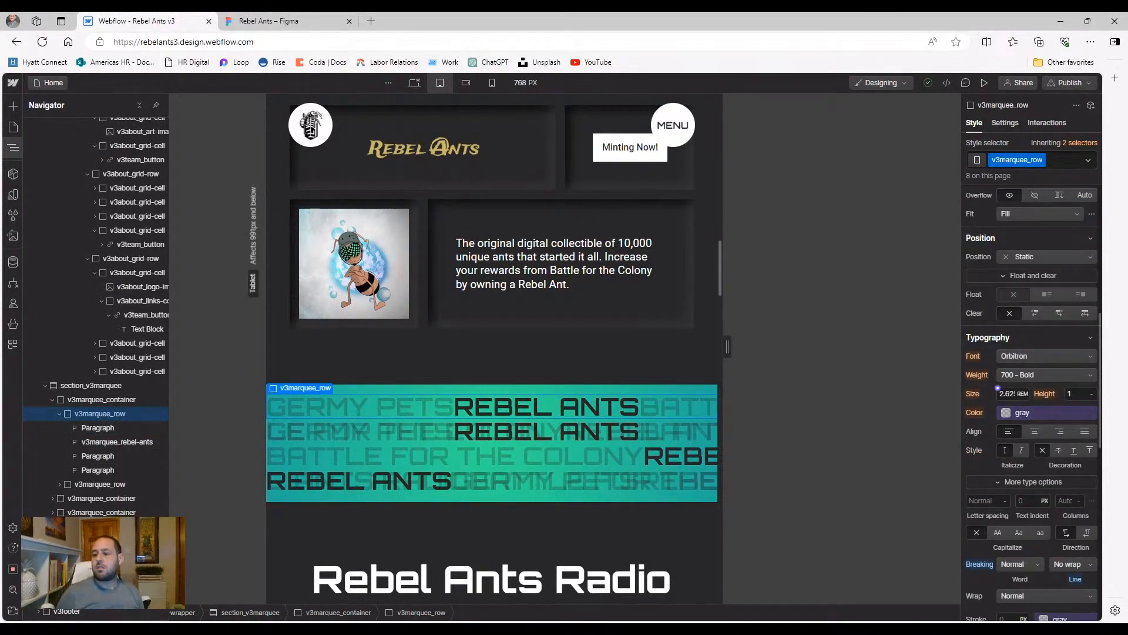
Set the marquee row font size to 1 rem and check it in preview
text(1)
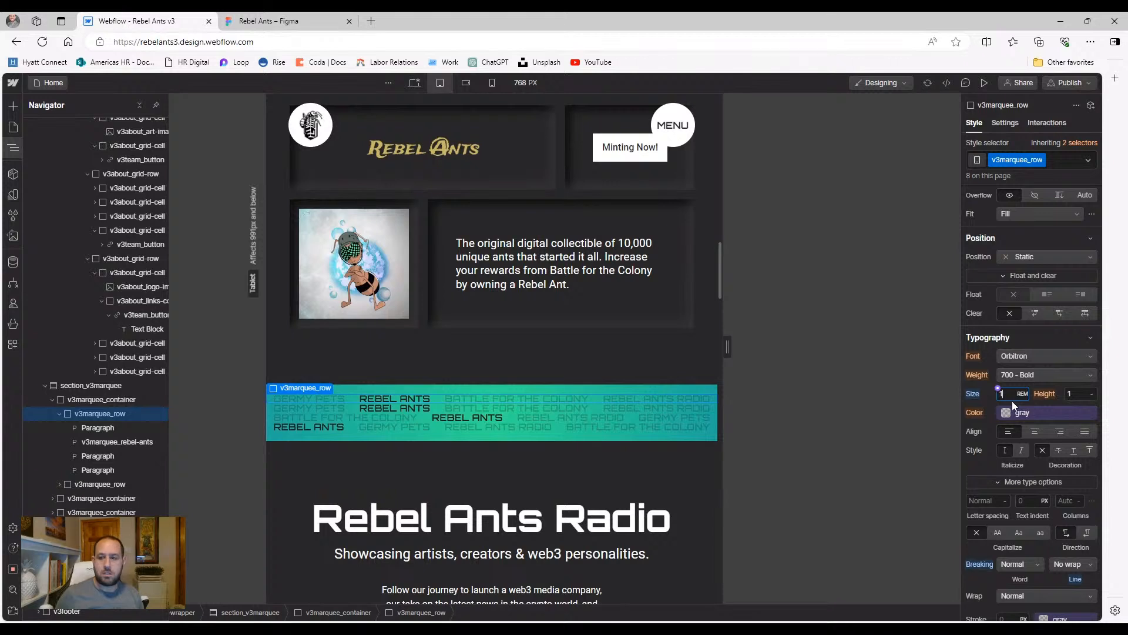
click(983, 83)
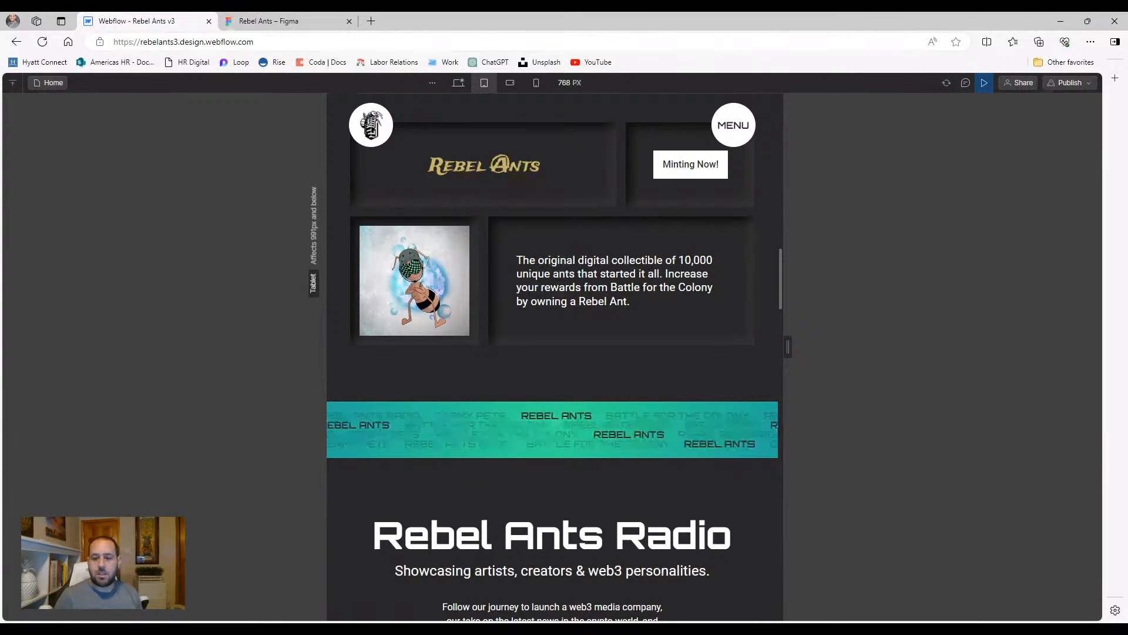
click(984, 83)
scroll(1001, 467, down, 1)
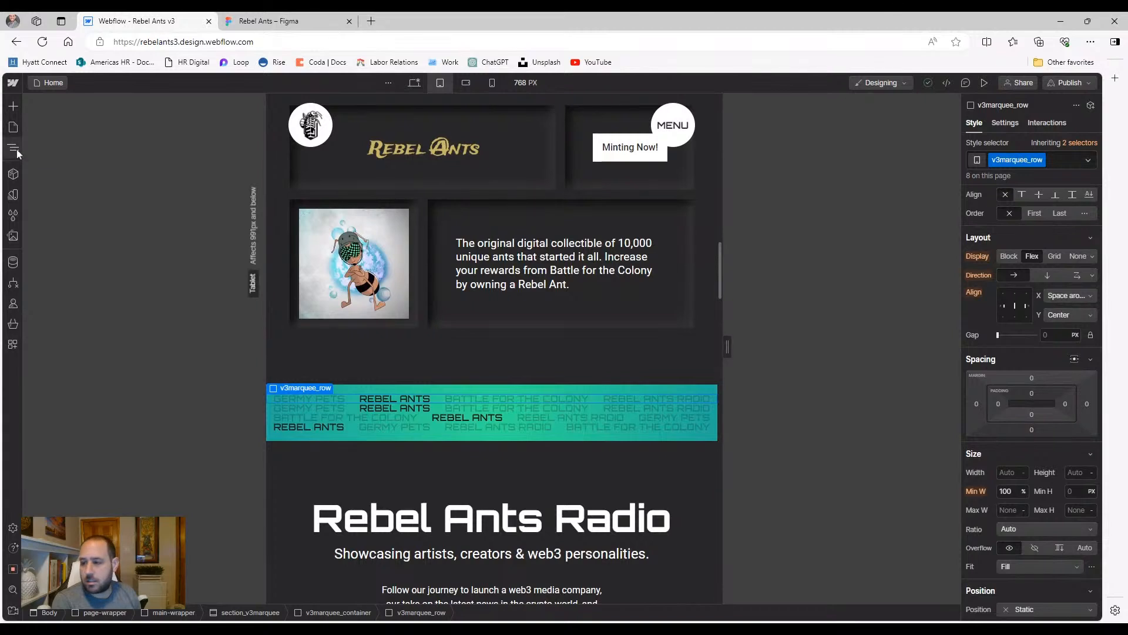
scroll(998, 506, down, 4)
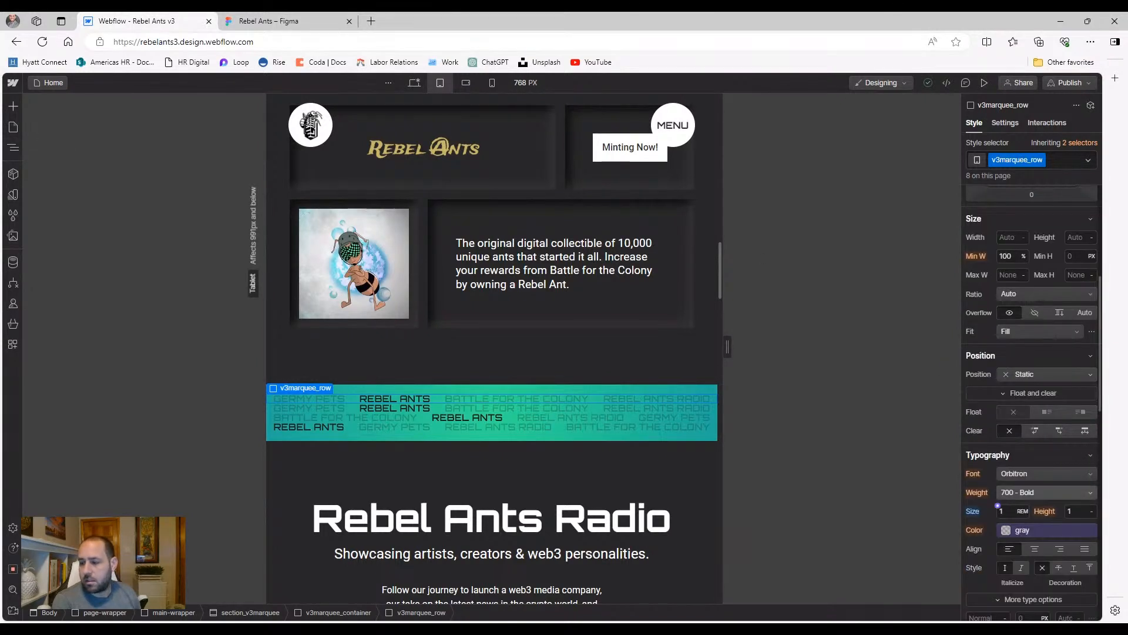
Try font sizes of 1.4 rem and 1.3 rem, previewing the marquee at 1.3
key(Up)
key(Up)
key(Up)
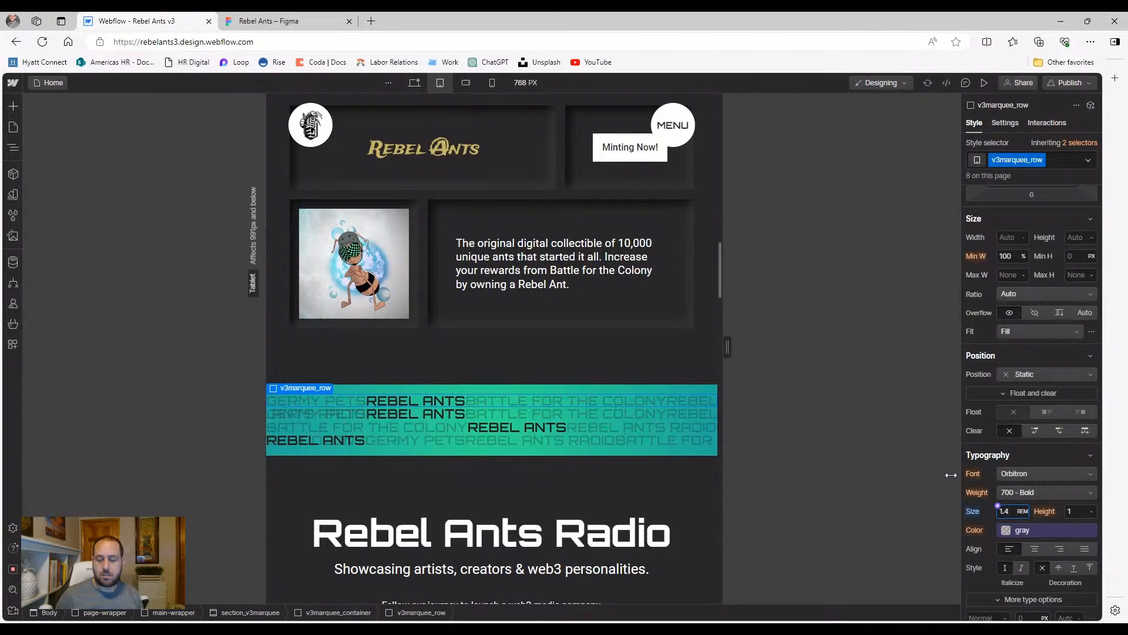
key(Down)
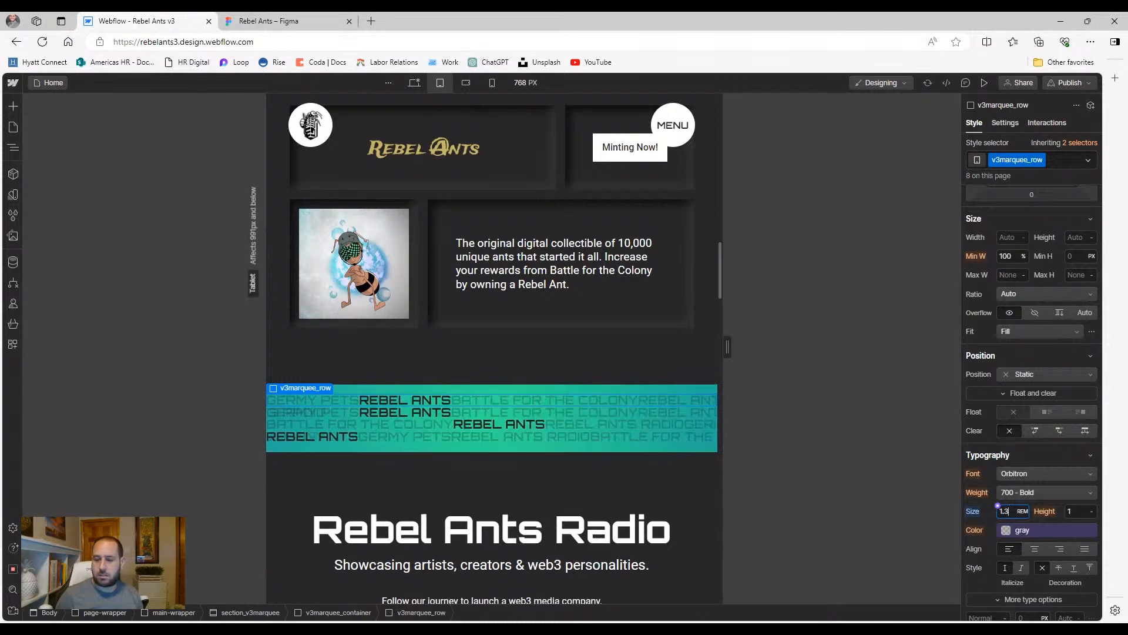
click(983, 85)
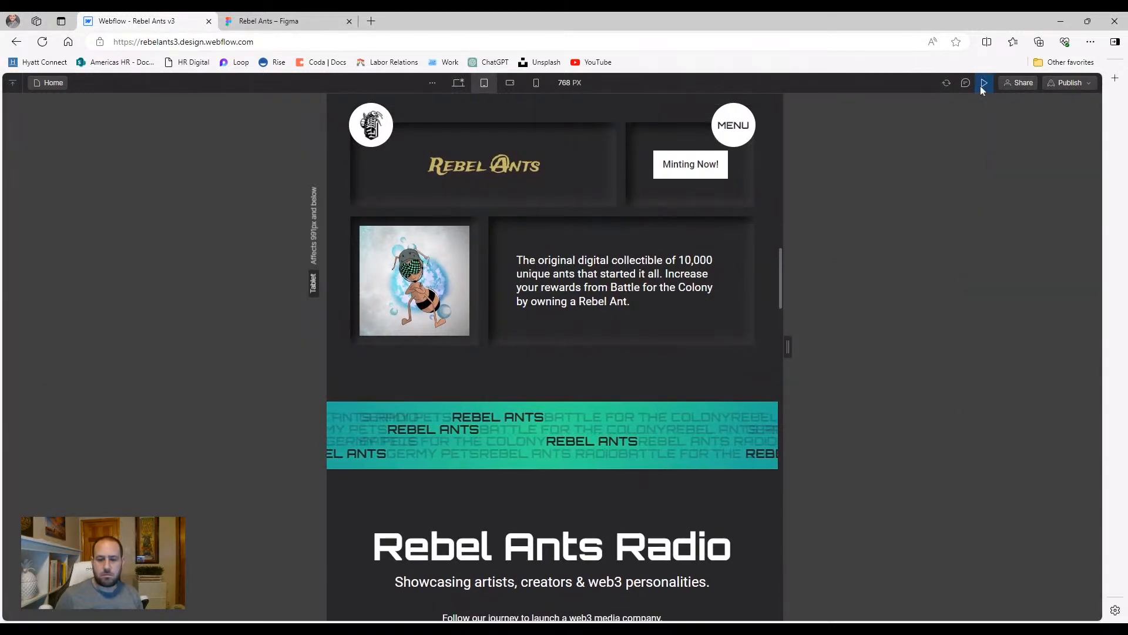
click(983, 85)
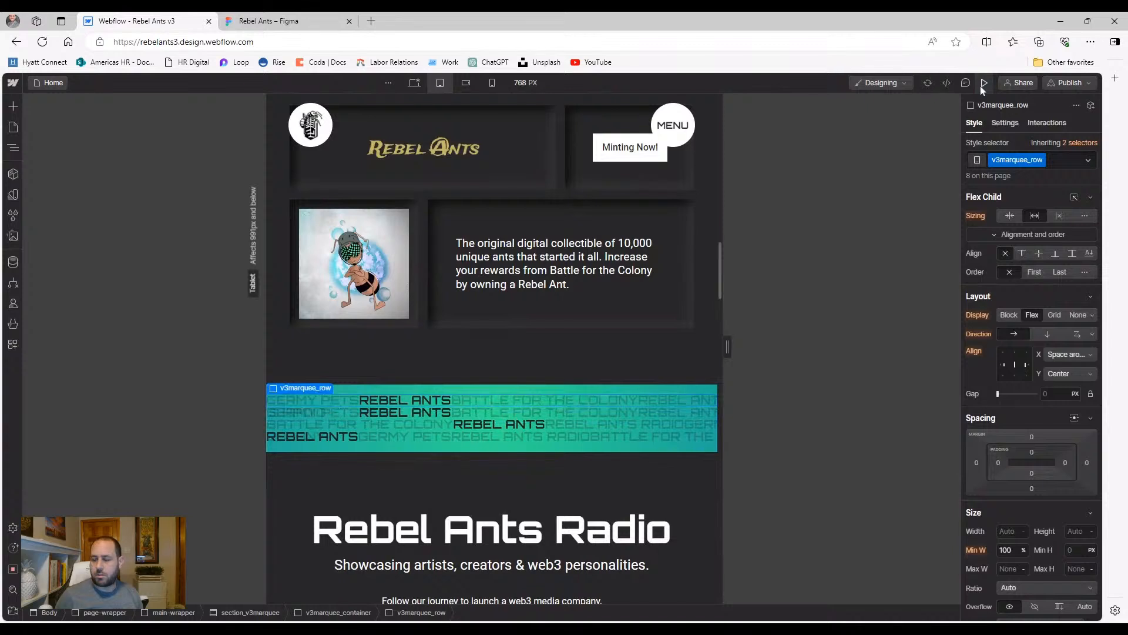
scroll(1022, 512, down, 6)
Settle on a 1.1 rem marquee font size and confirm it in preview
click(1002, 452)
key(Down)
key(Down)
click(986, 83)
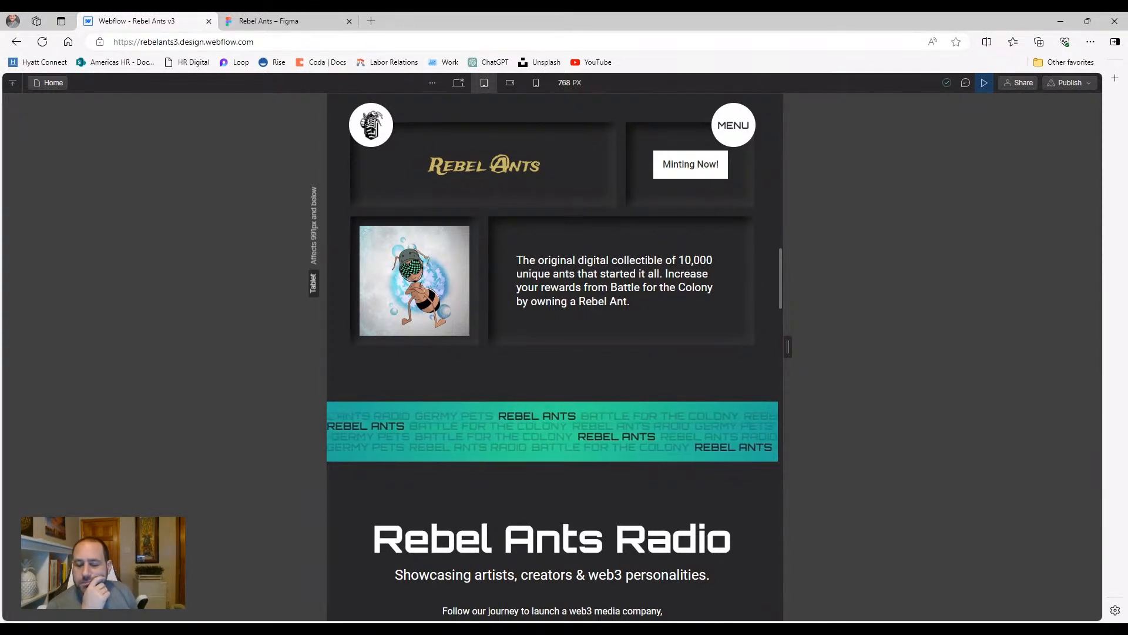
click(986, 83)
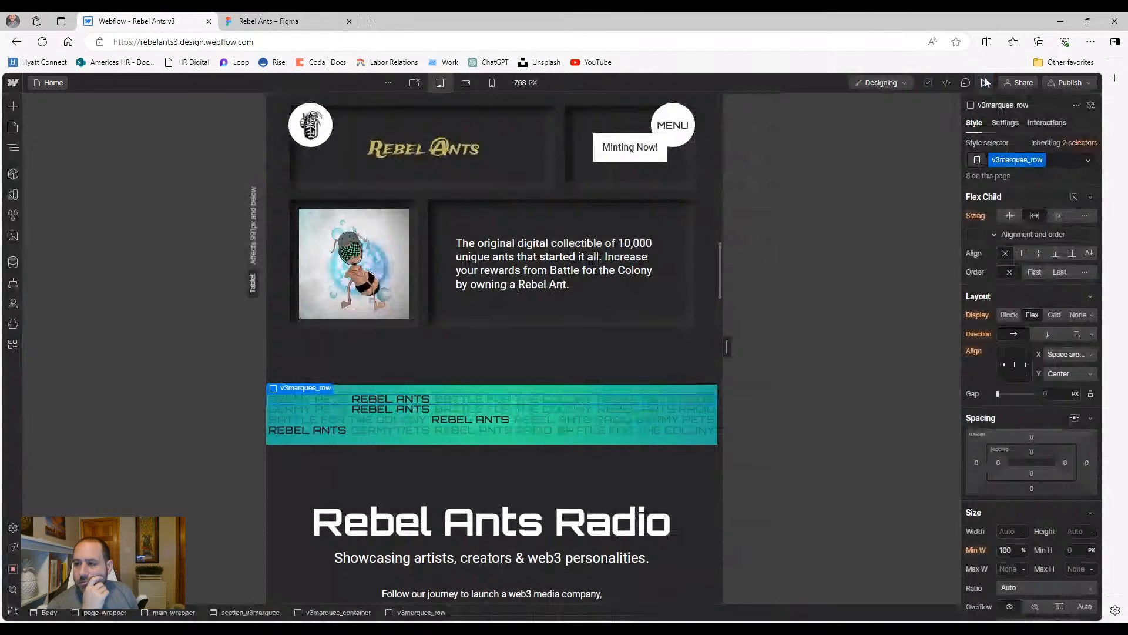
click(986, 83)
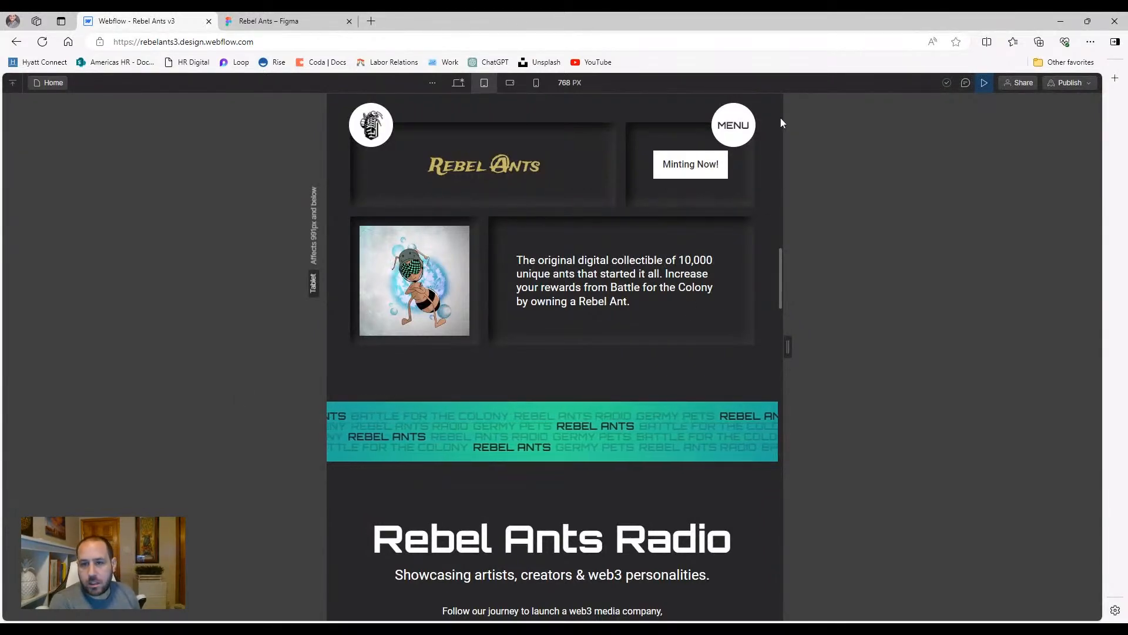
click(984, 82)
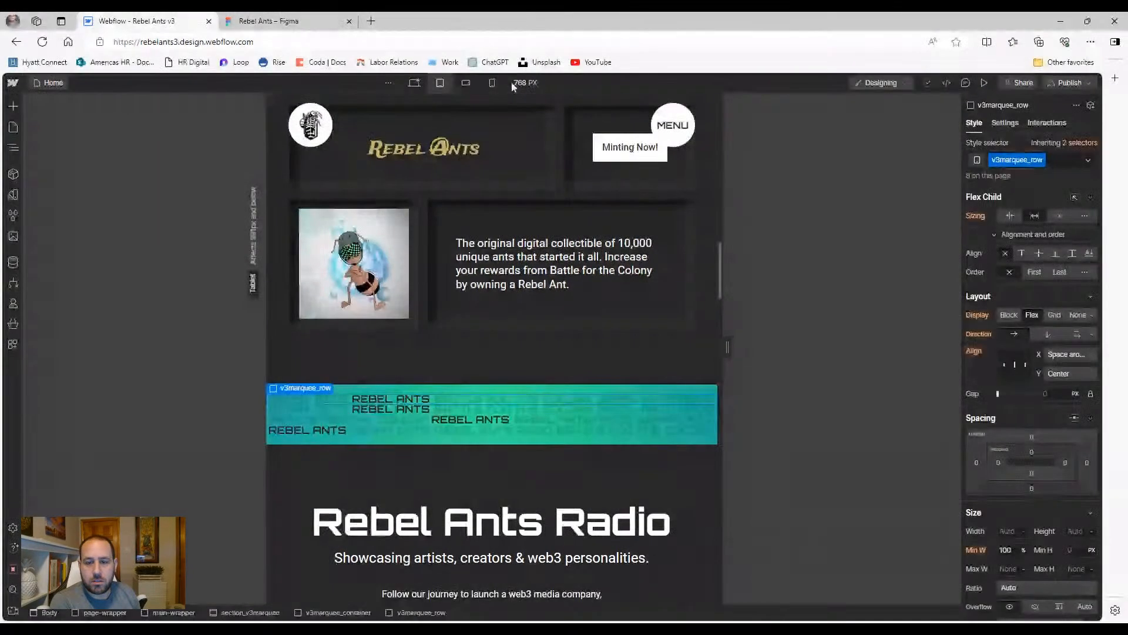
click(509, 83)
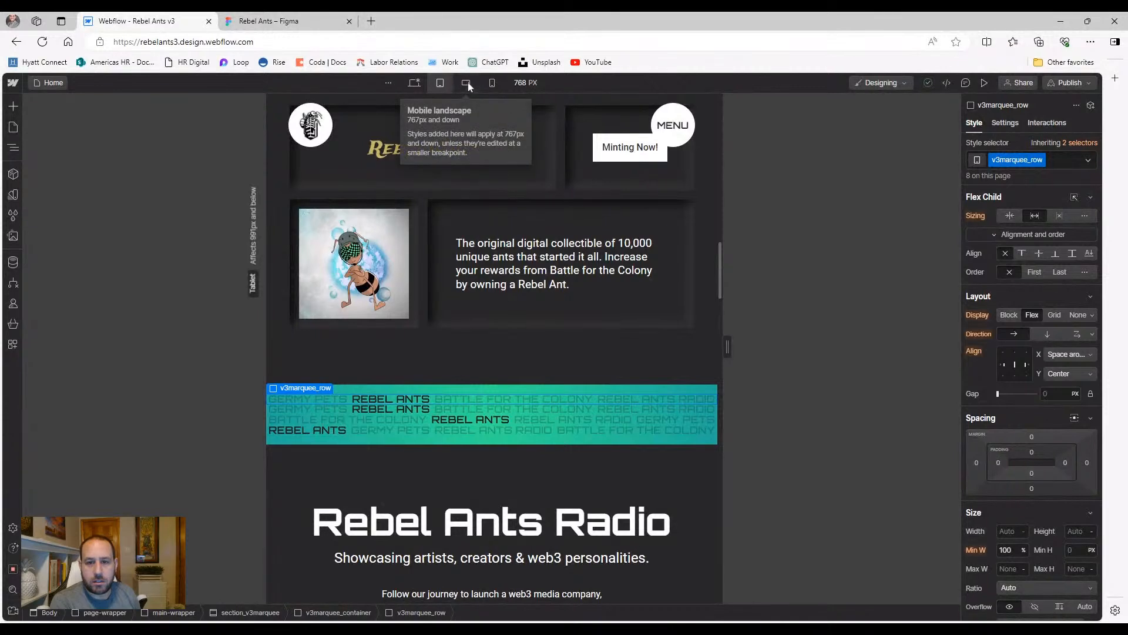
Switch to the mobile landscape breakpoint and preview the page at that width
click(468, 83)
scroll(652, 200, down, 4)
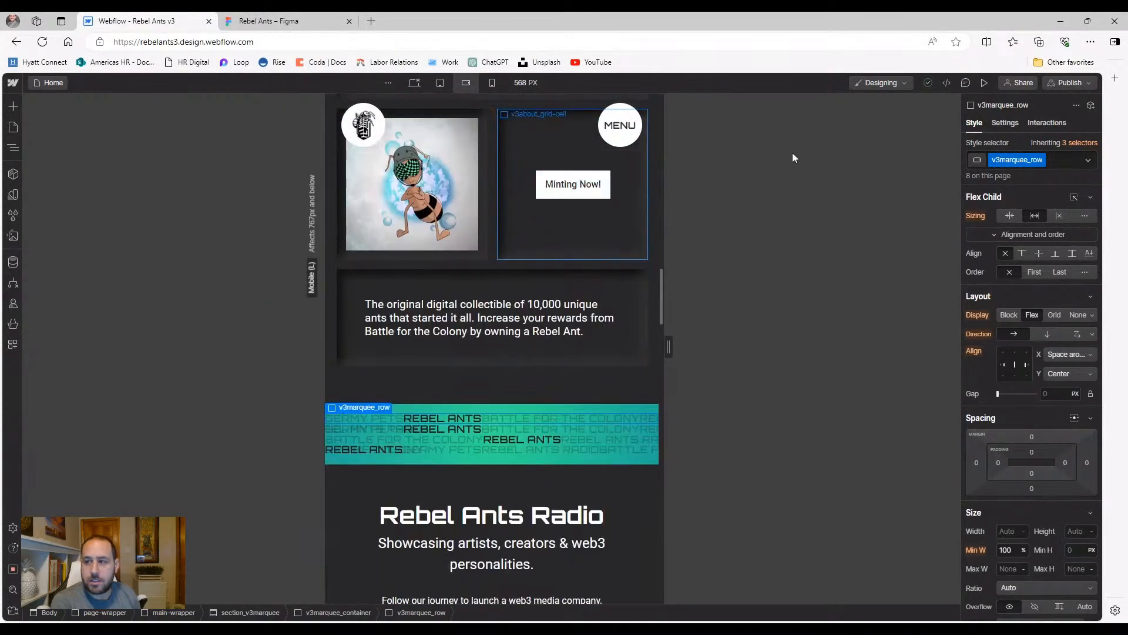
click(984, 83)
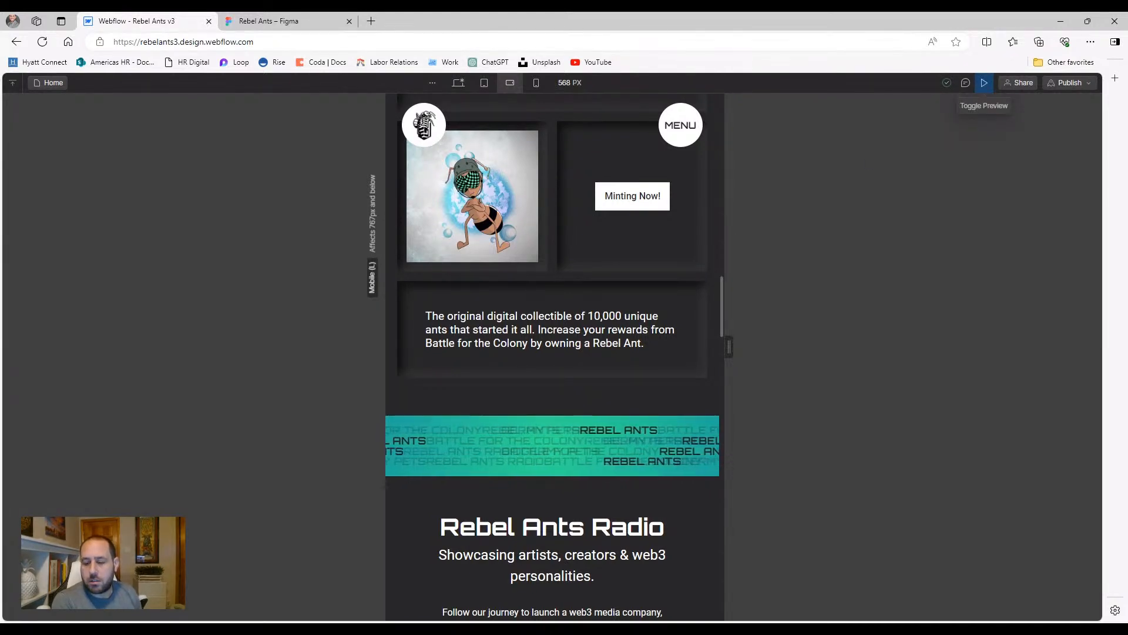
click(985, 82)
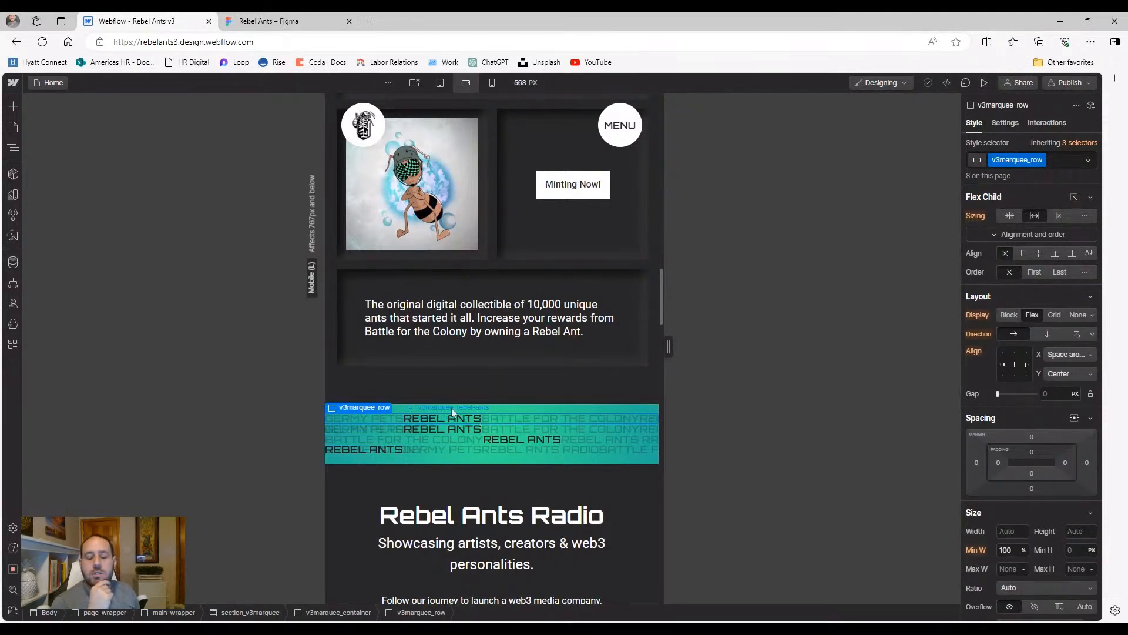
Set the v3marquee_row's Flex Child Sizing to 'Don't shrink or grow' and preview the result
click(14, 150)
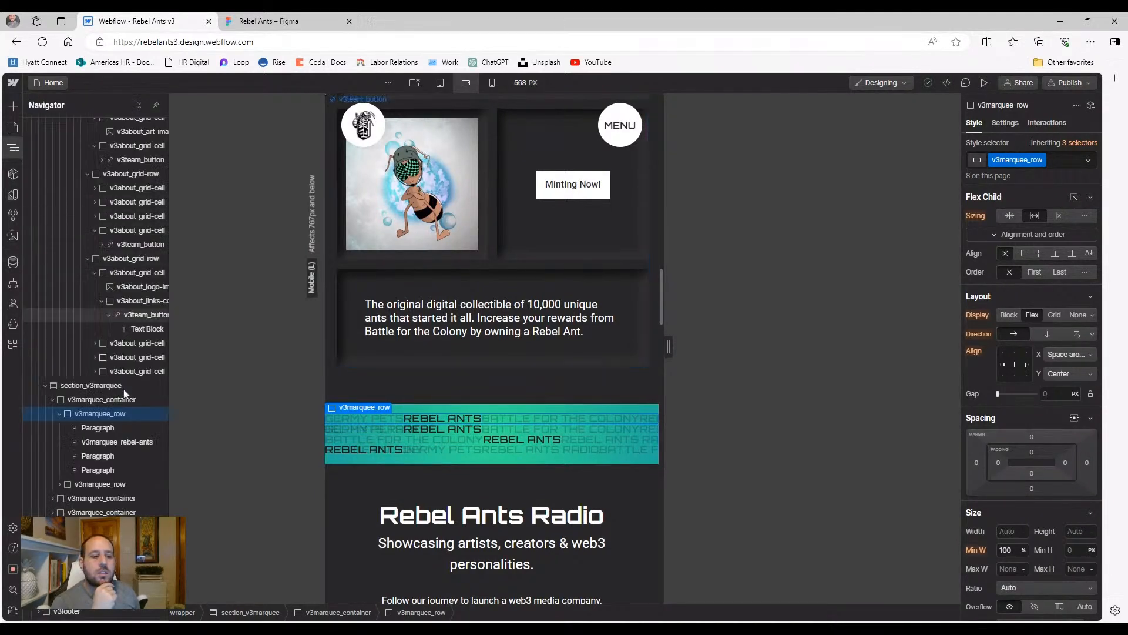
click(116, 443)
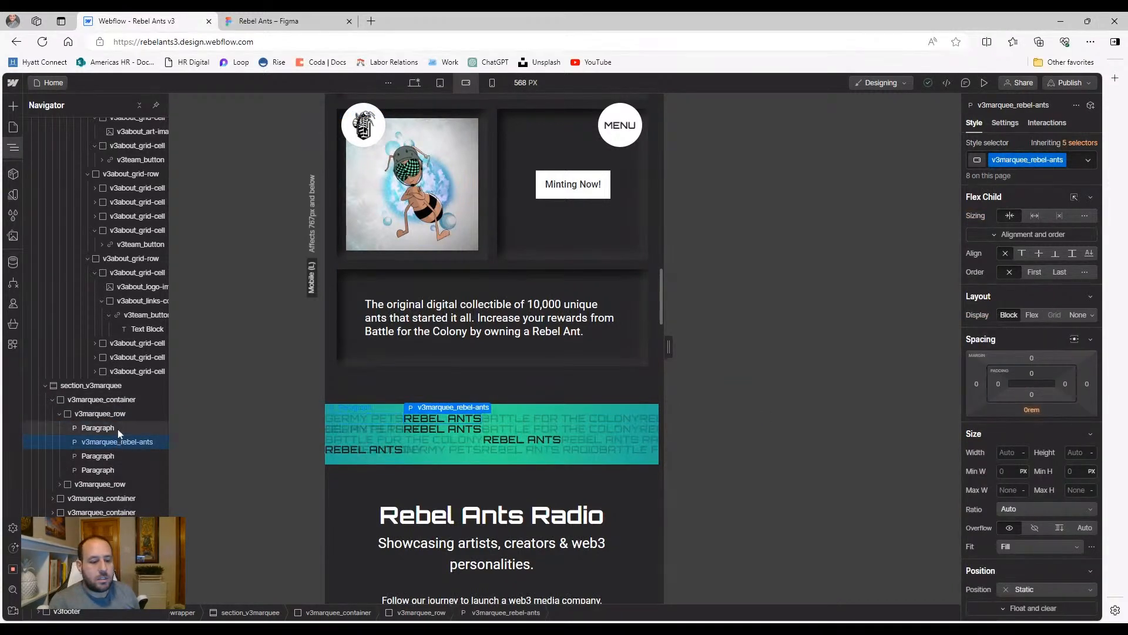
click(117, 428)
click(112, 468)
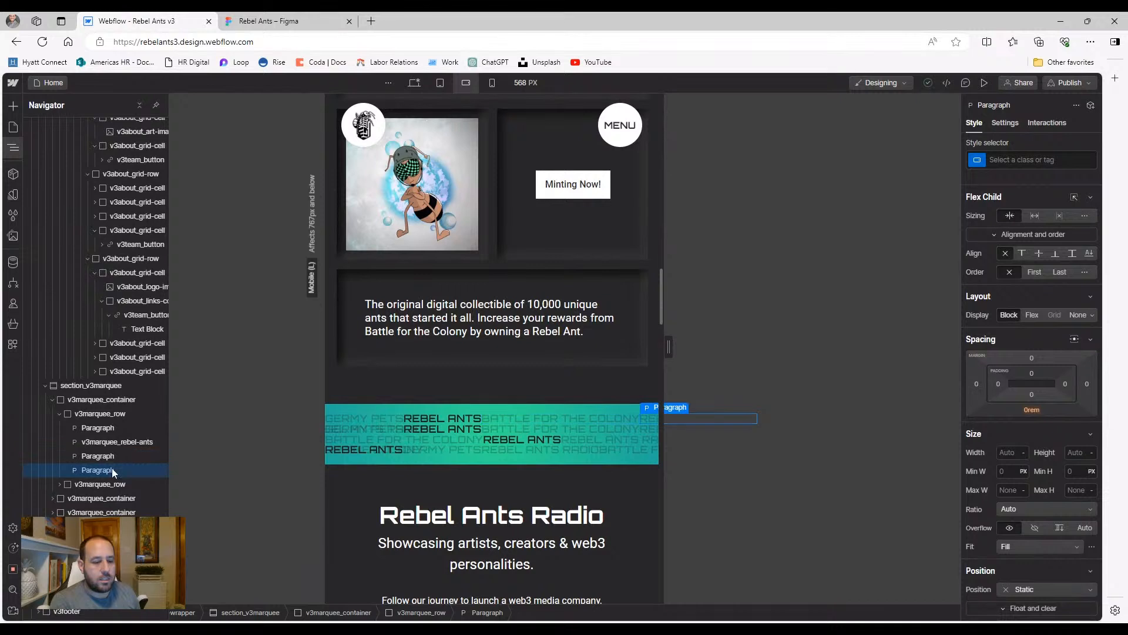
click(115, 416)
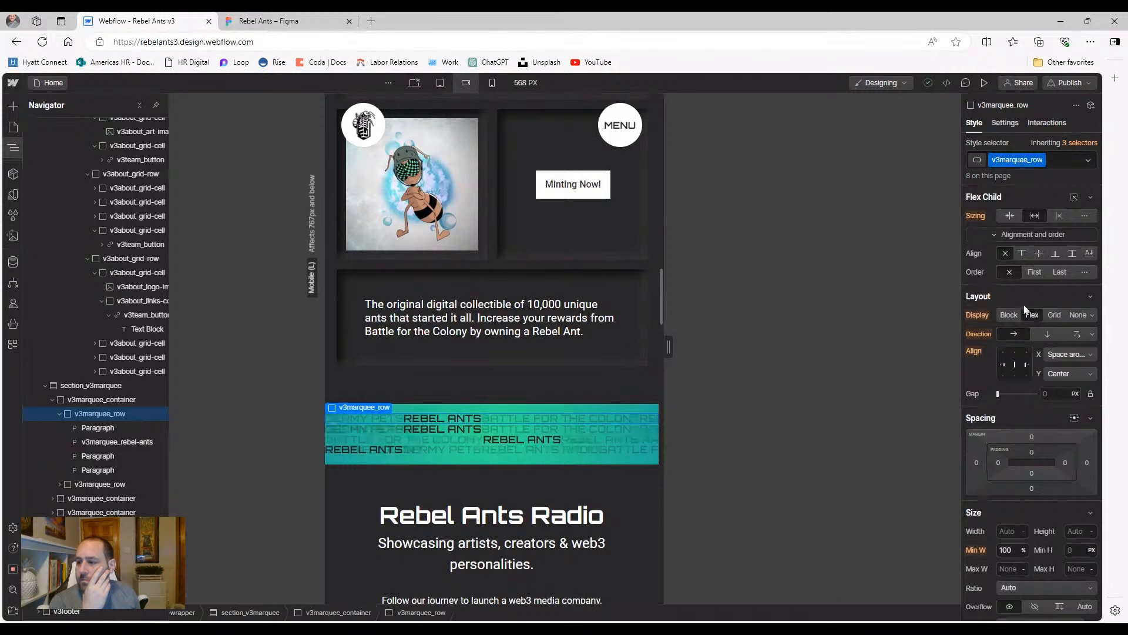
click(1060, 216)
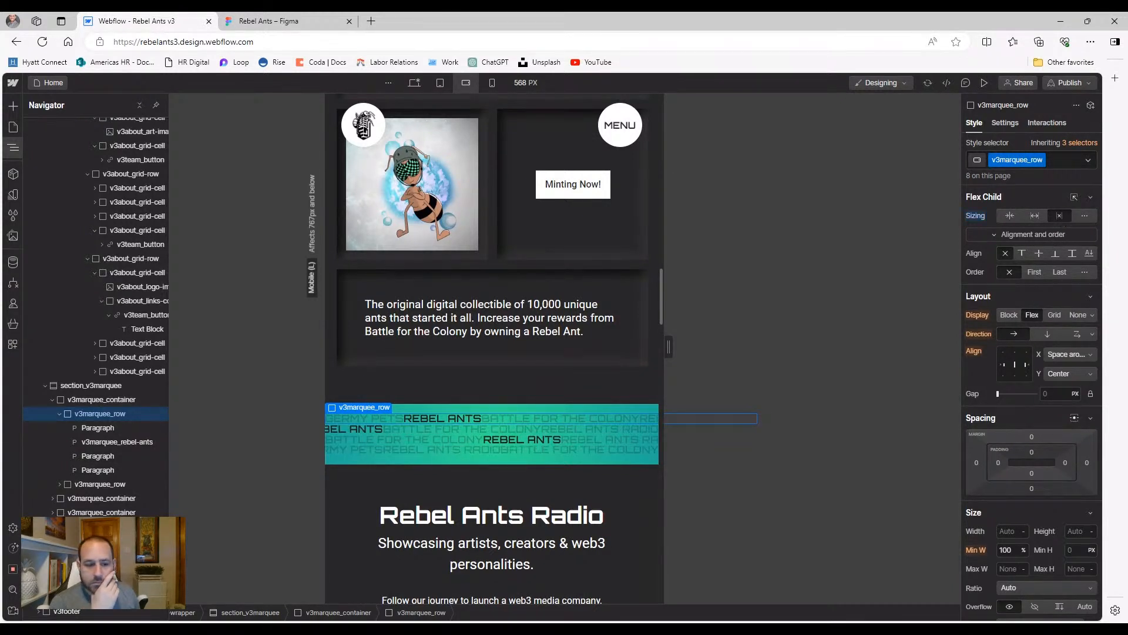
click(986, 86)
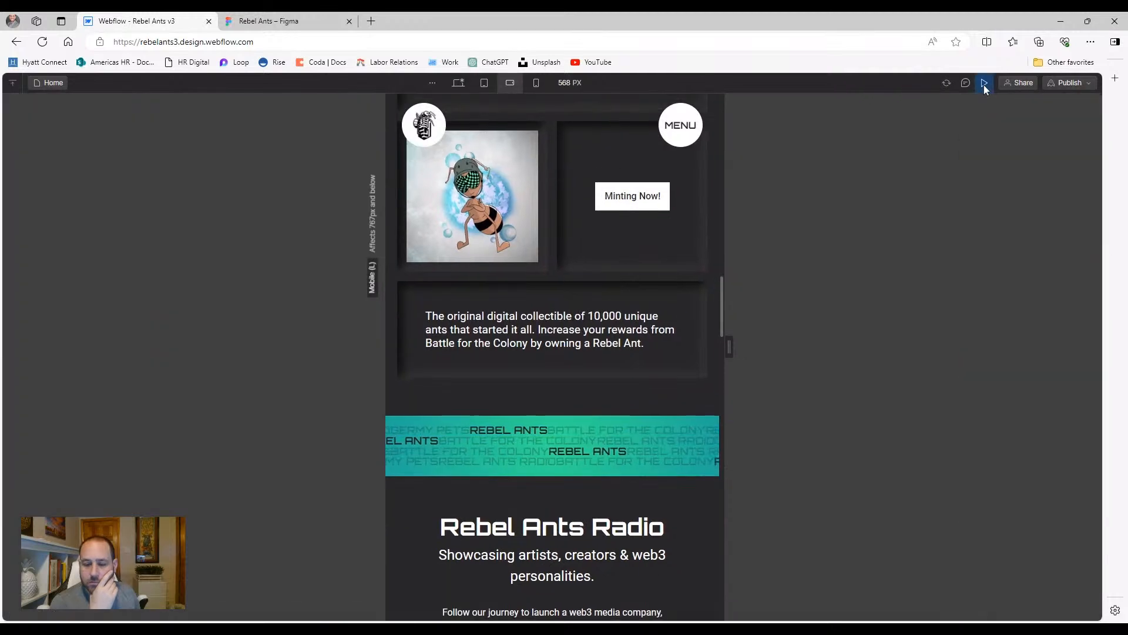
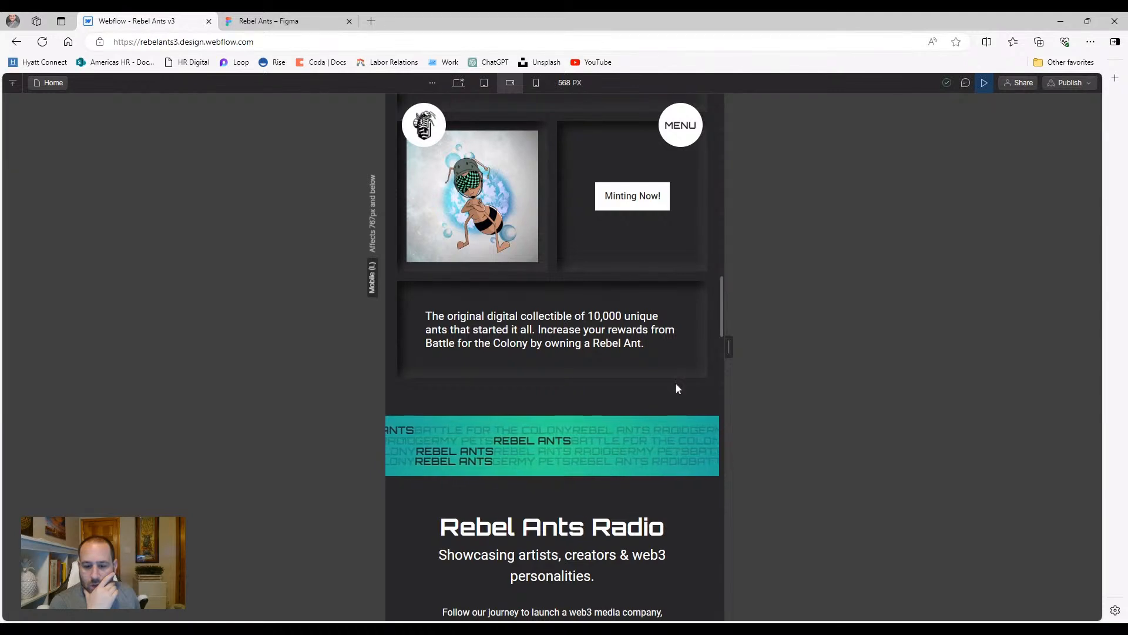
Leave preview, open the Navigator, and switch to the 768 px tablet breakpoint
click(983, 83)
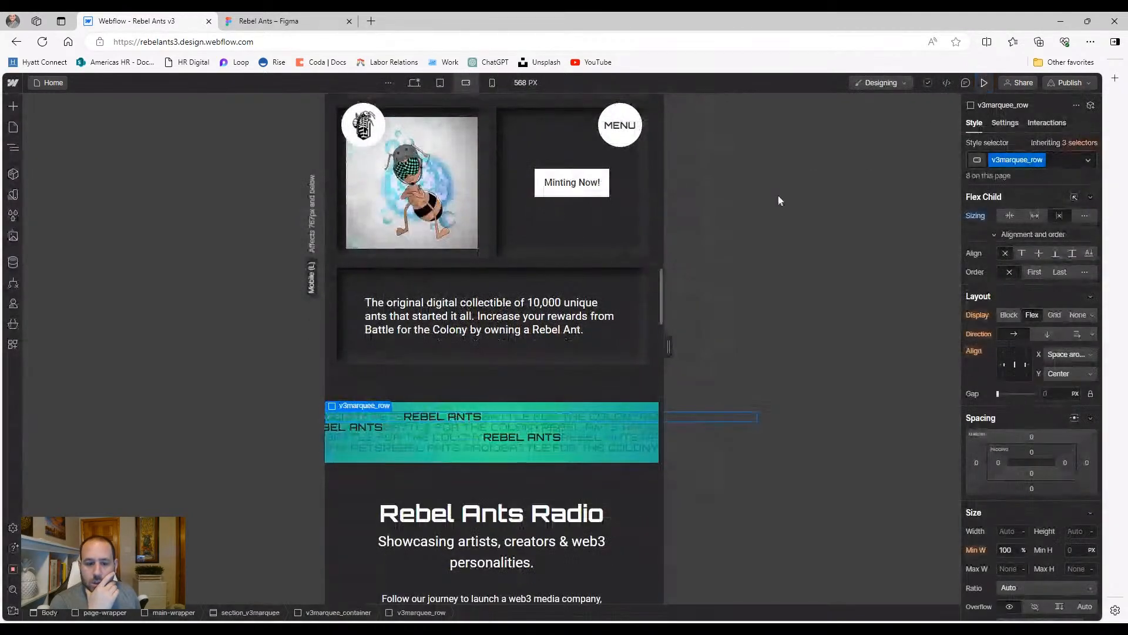
click(14, 151)
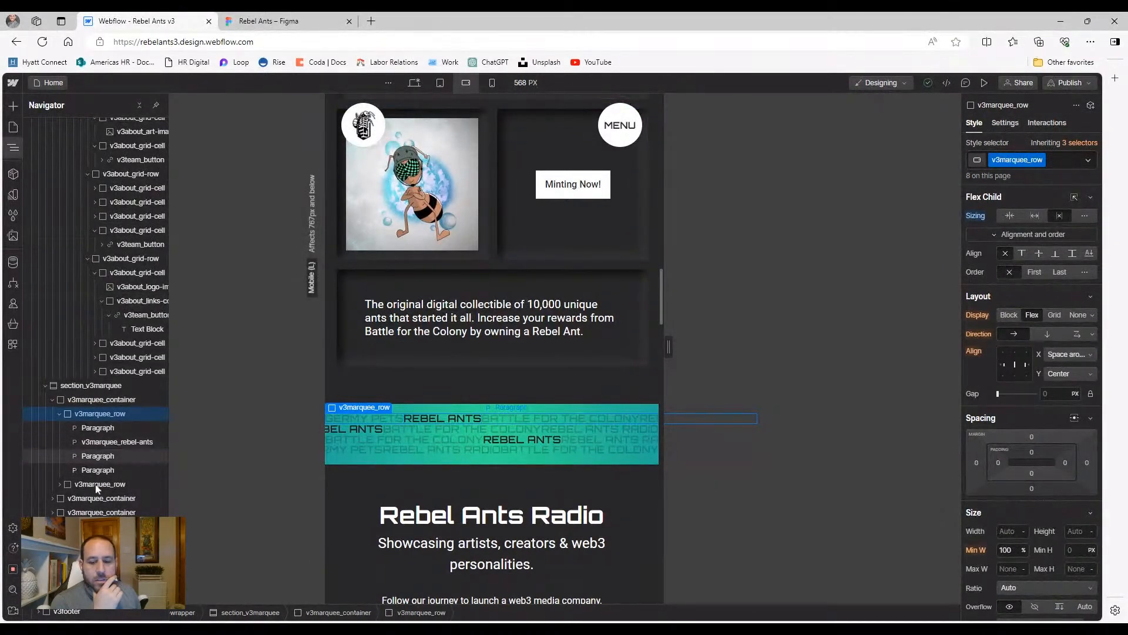
click(440, 83)
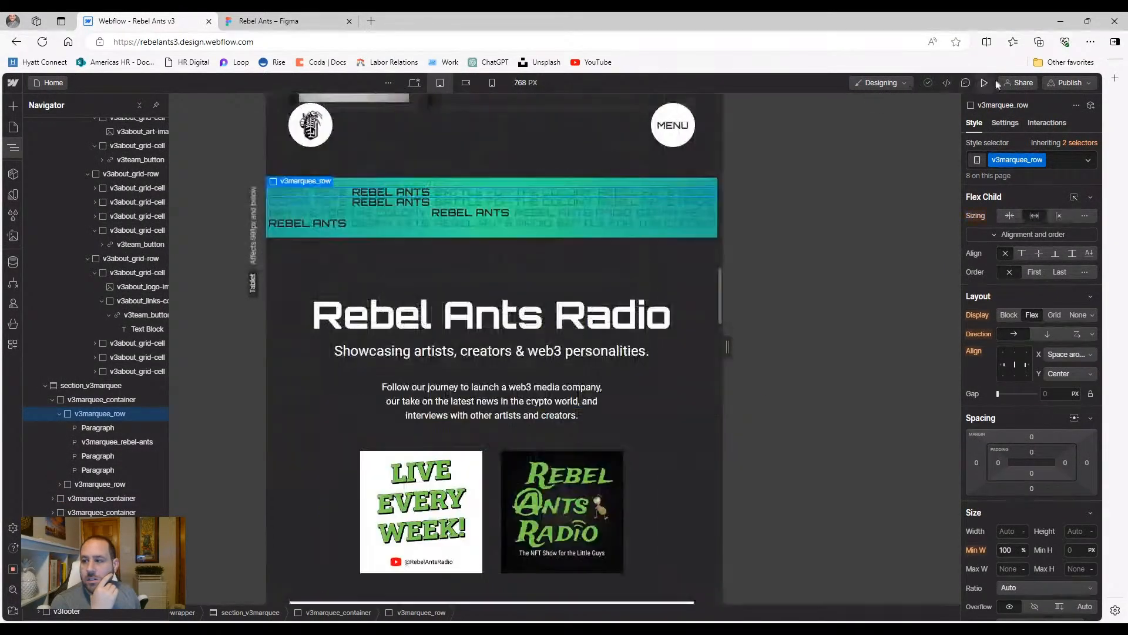
Try 1.4 rem, then 1.5 rem for the tablet marquee text size, and preview it
key(ctrl+shift+p)
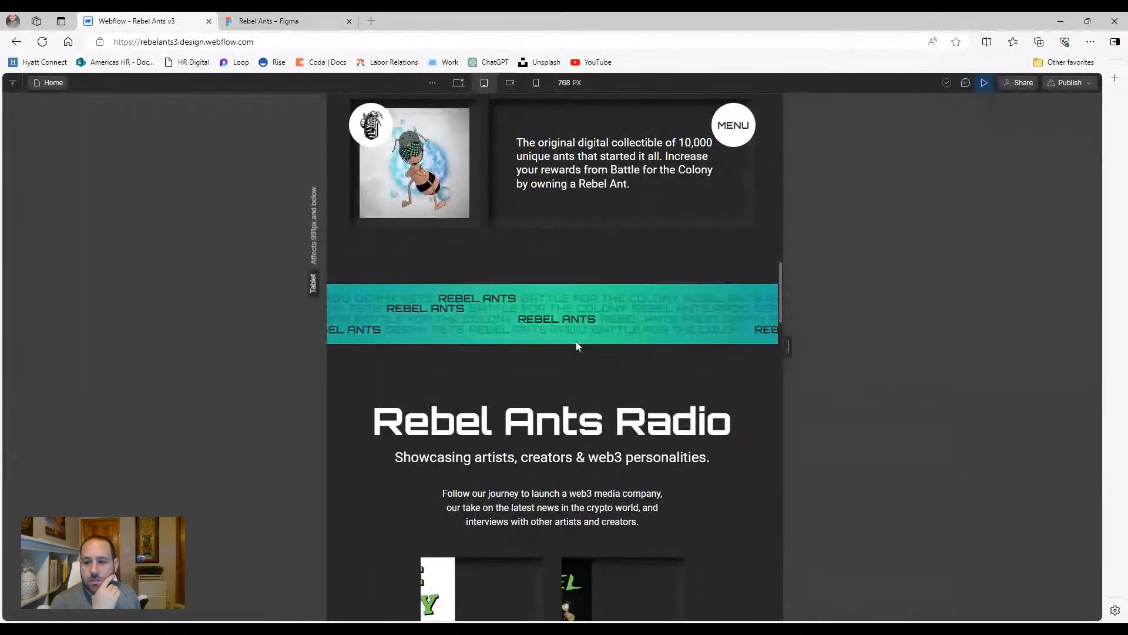
key(ctrl+shift+p)
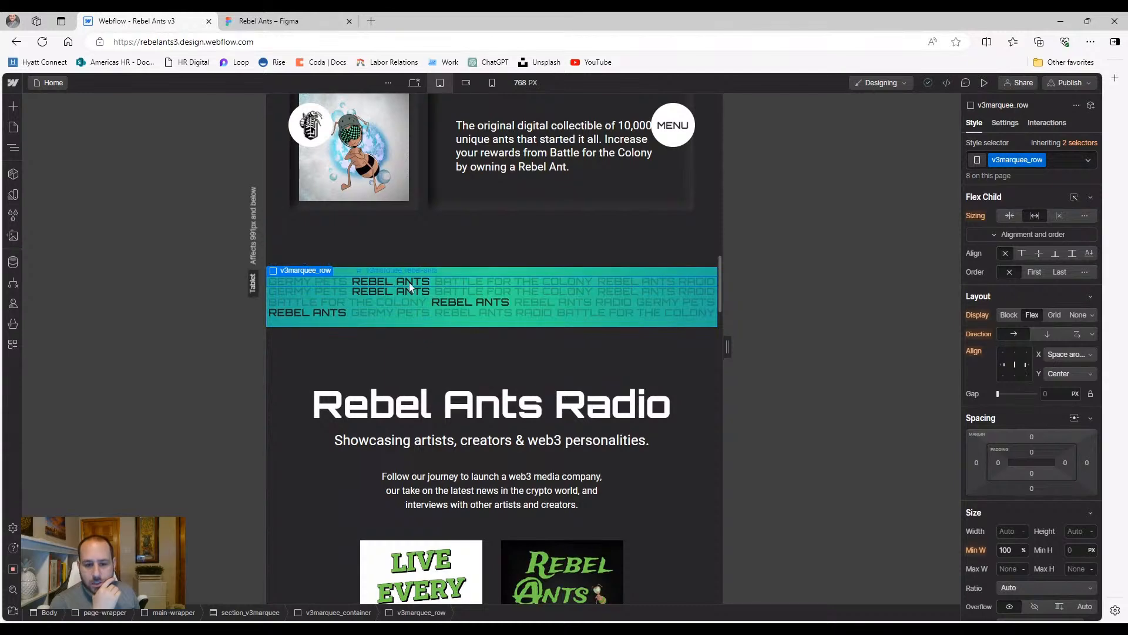
scroll(984, 455, down, 4)
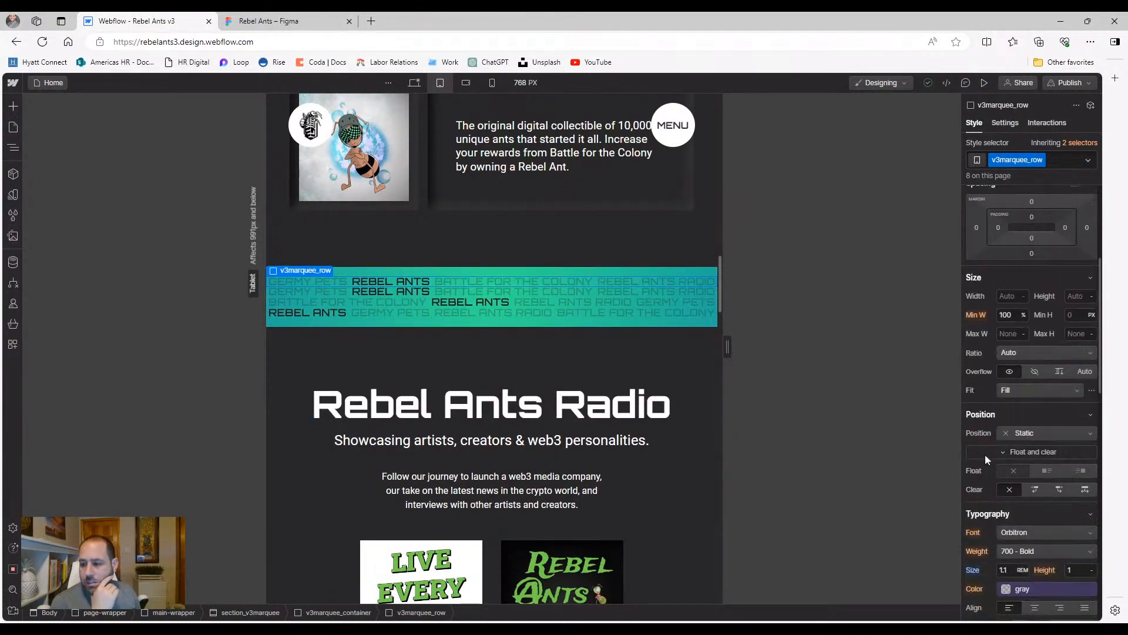
scroll(987, 459, down, 2)
text(1.4)
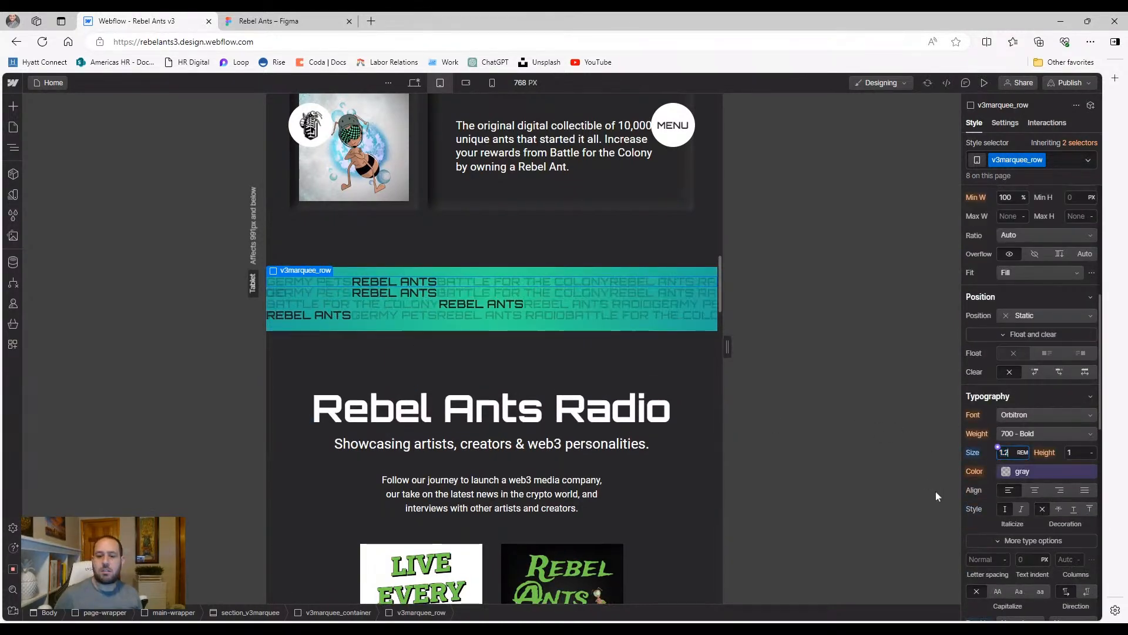
key(BackSpace)
text(5)
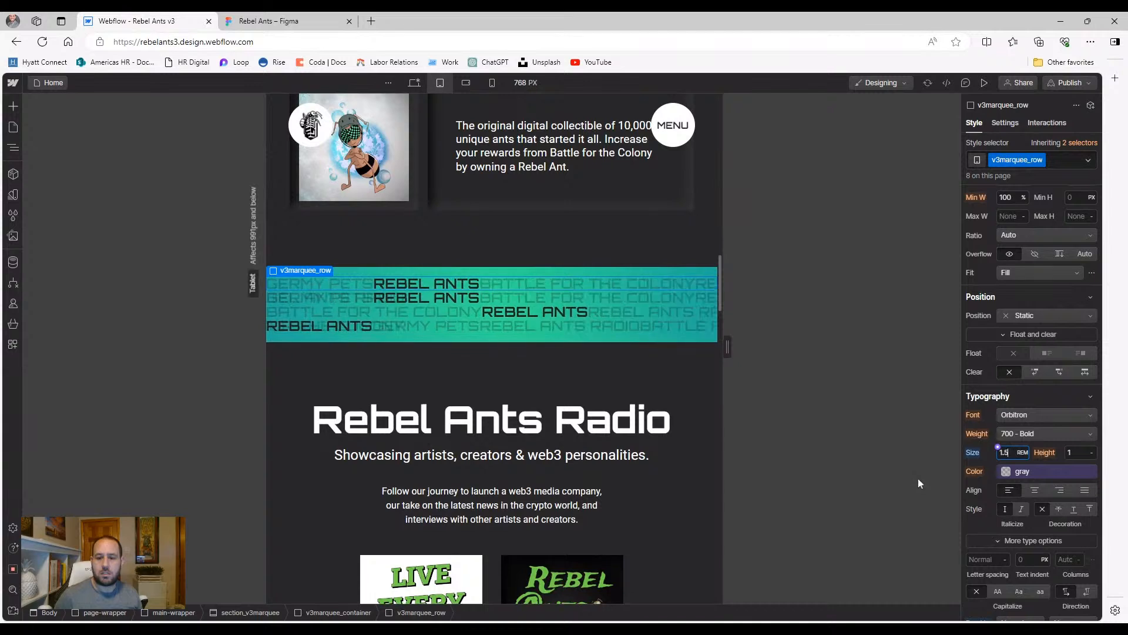
click(982, 83)
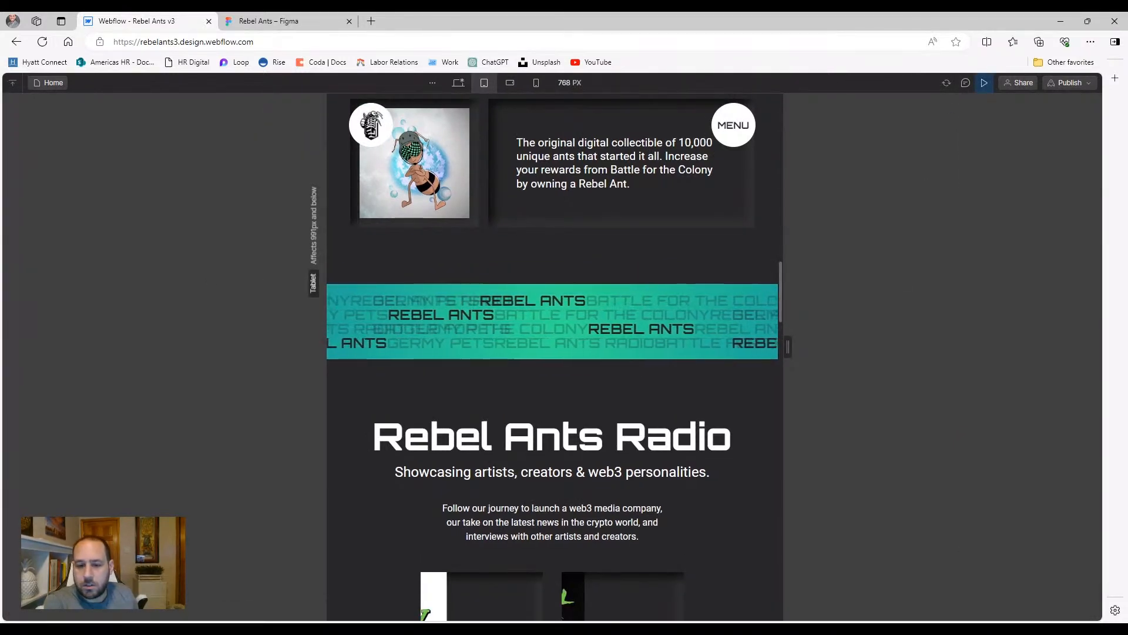
click(985, 84)
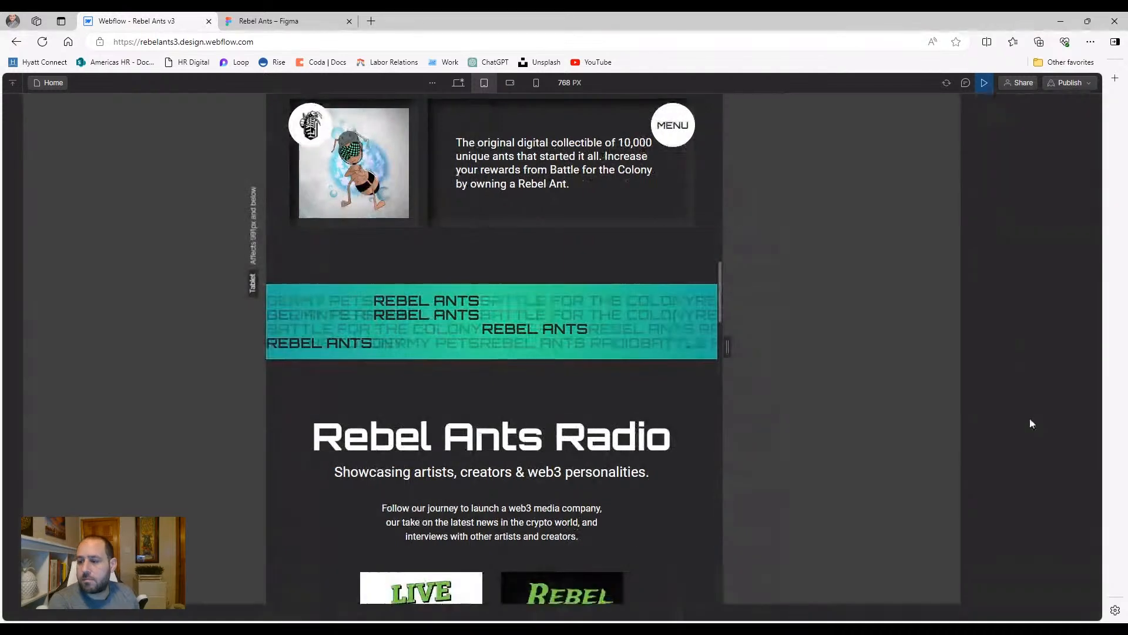
Lower the marquee text to 1.3 rem, settle on 1 rem, and preview at mobile landscape width
scroll(1005, 439, down, 6)
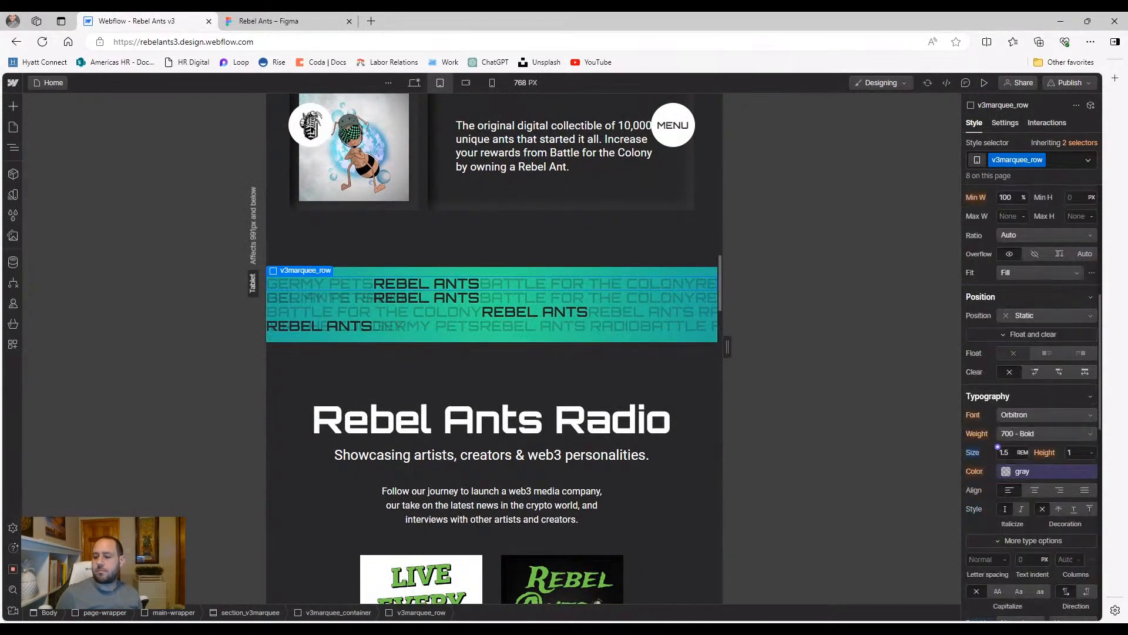
click(1003, 452)
key(Down)
click(984, 83)
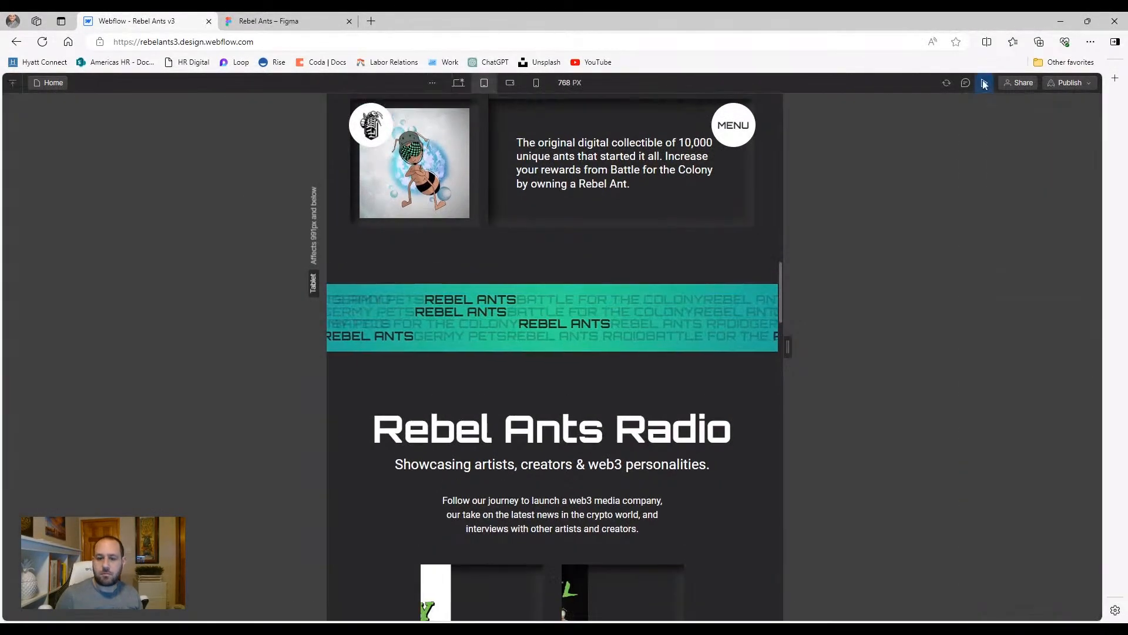
click(985, 84)
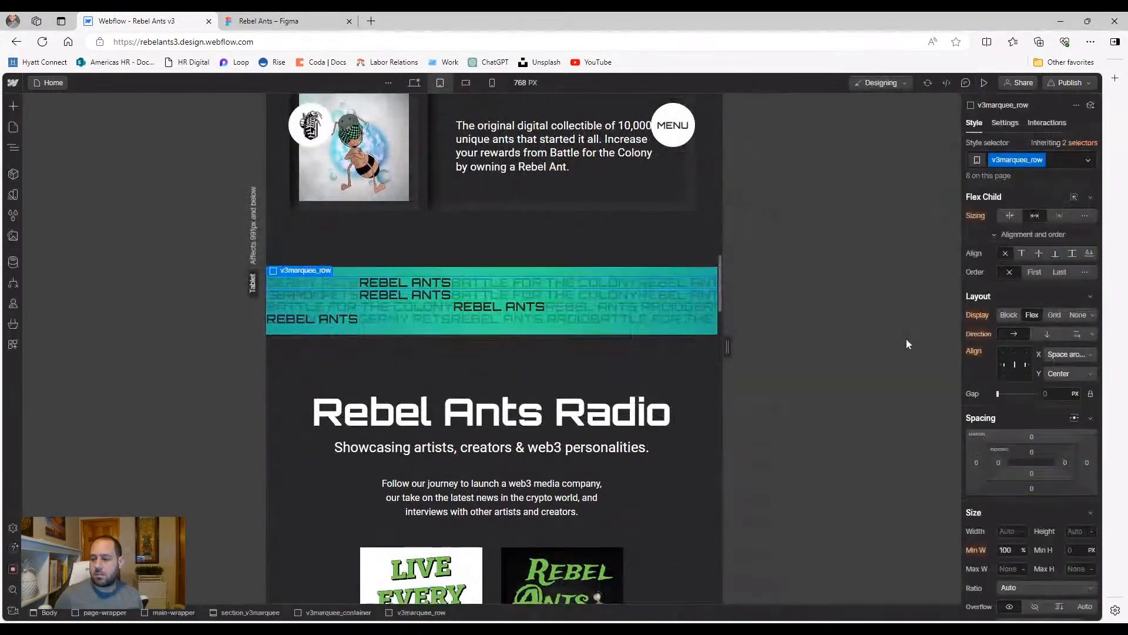
scroll(1022, 487, down, 3)
scroll(1023, 489, down, 2)
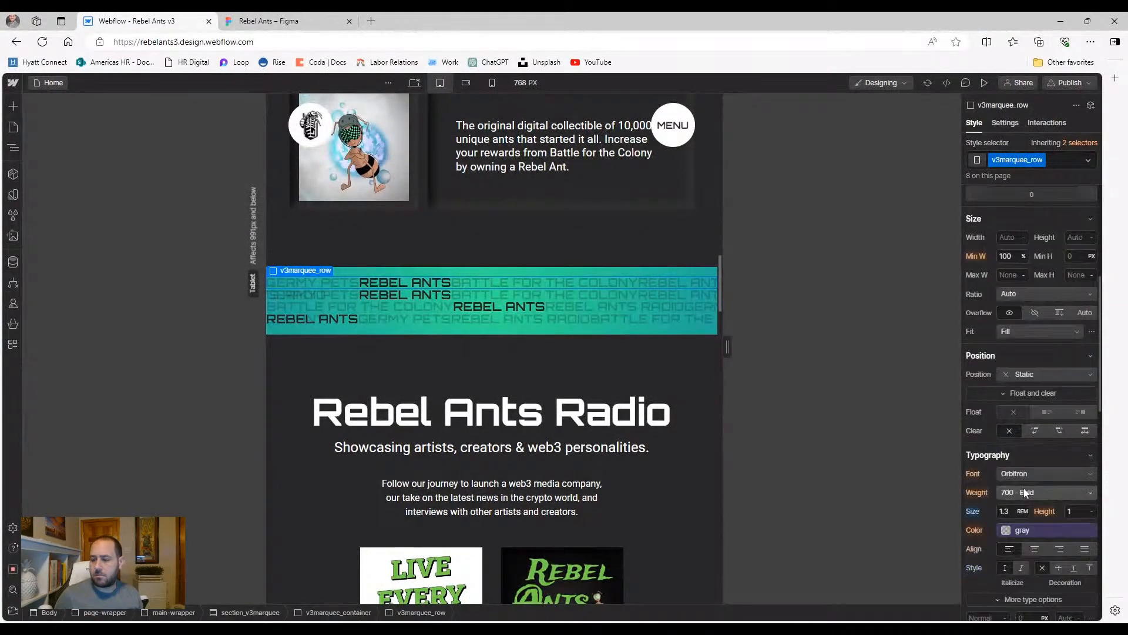
key(Return)
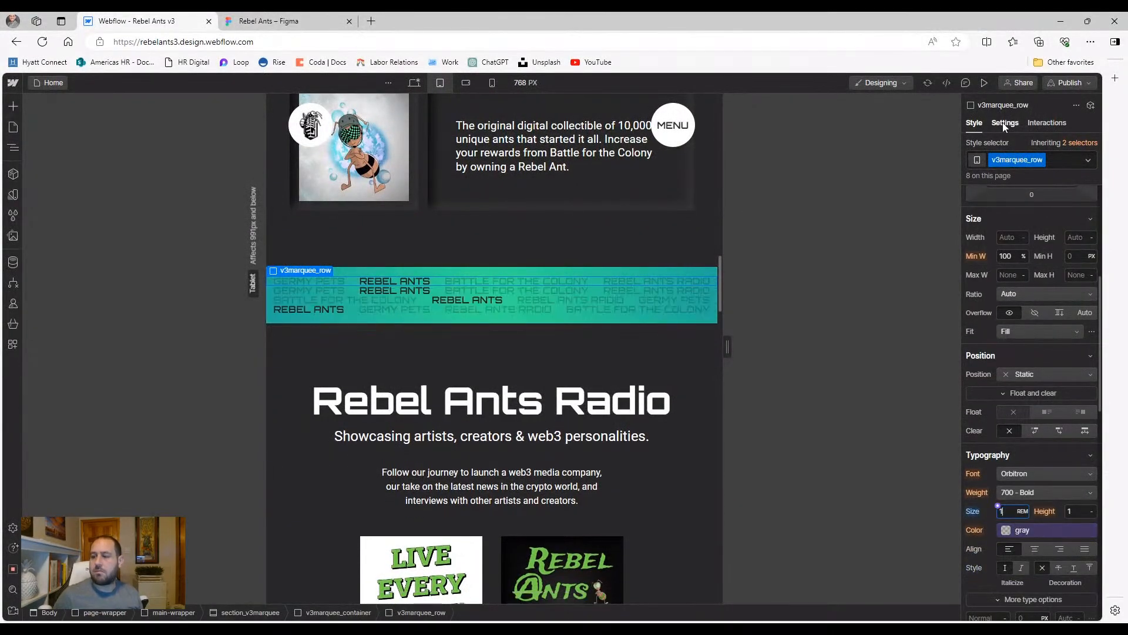
click(984, 83)
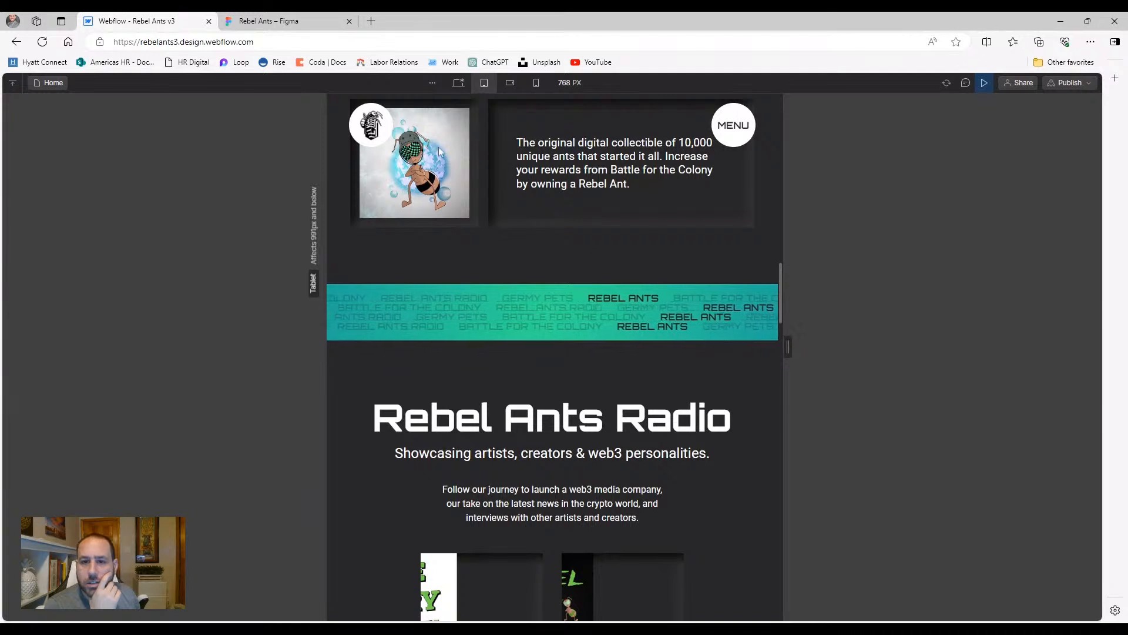
click(510, 82)
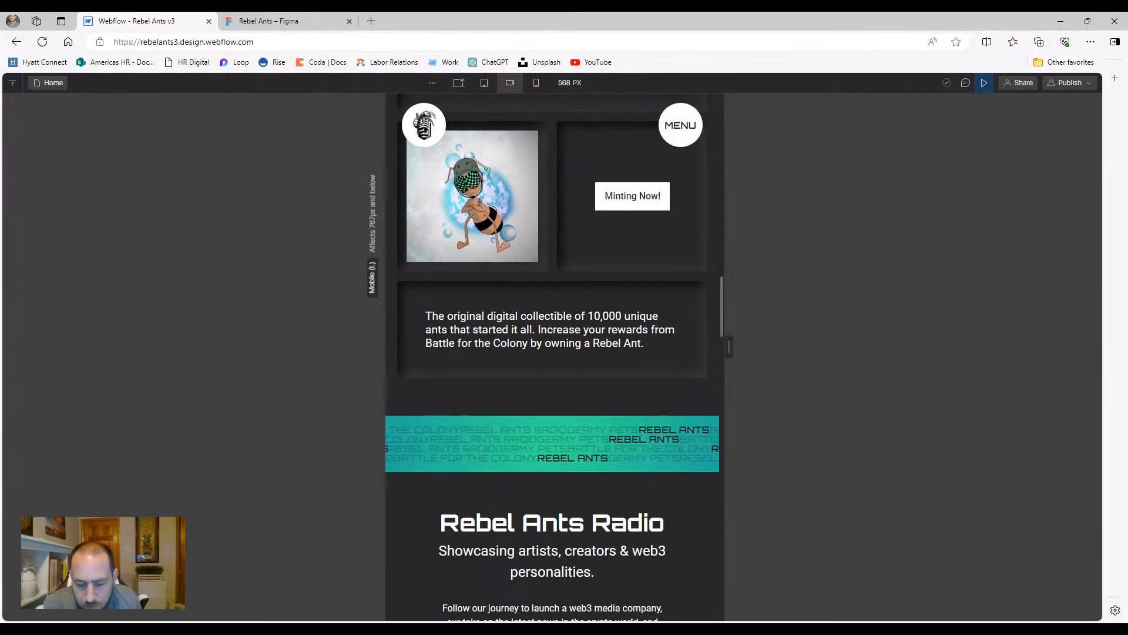
Preview the page at 320 px mobile portrait width, then return to the designer there
click(536, 83)
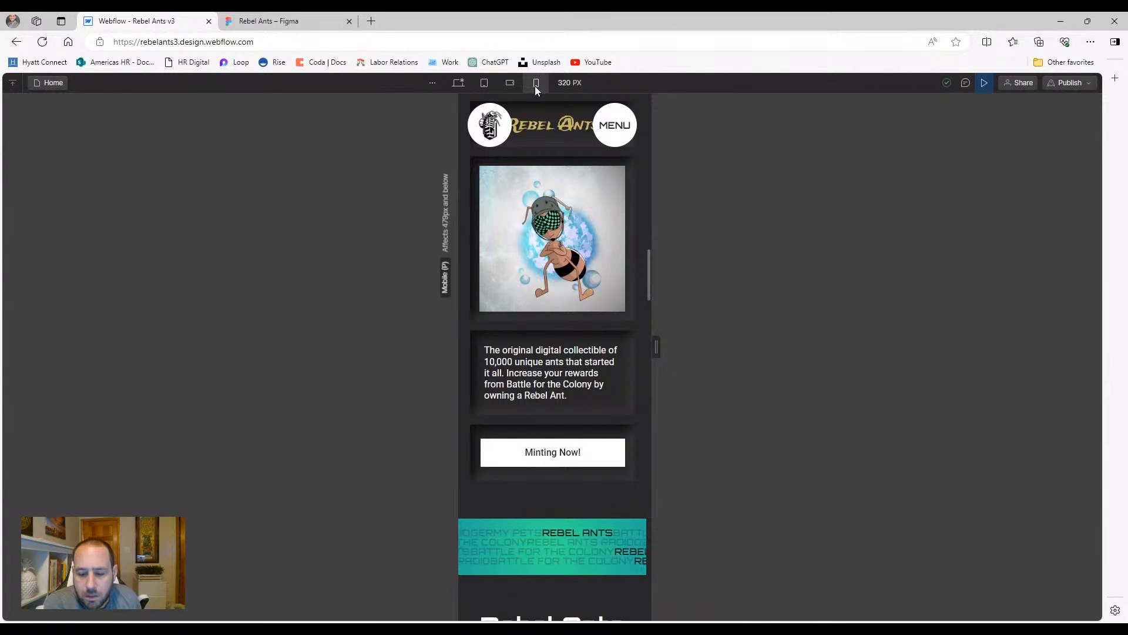
scroll(525, 298, down, 2)
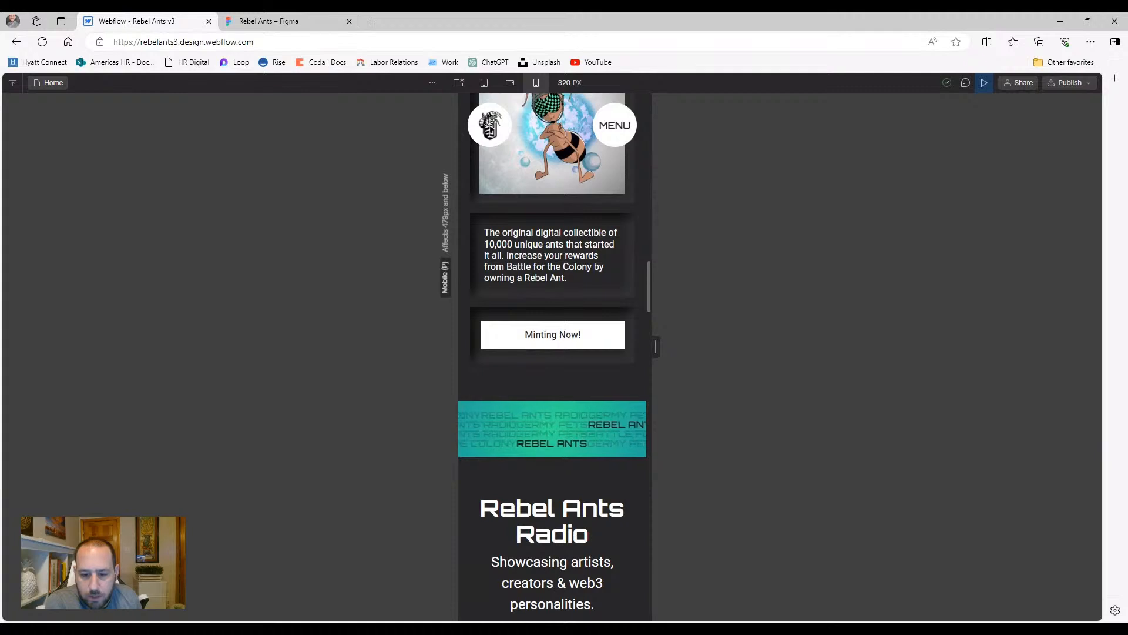
scroll(505, 352, down, 2)
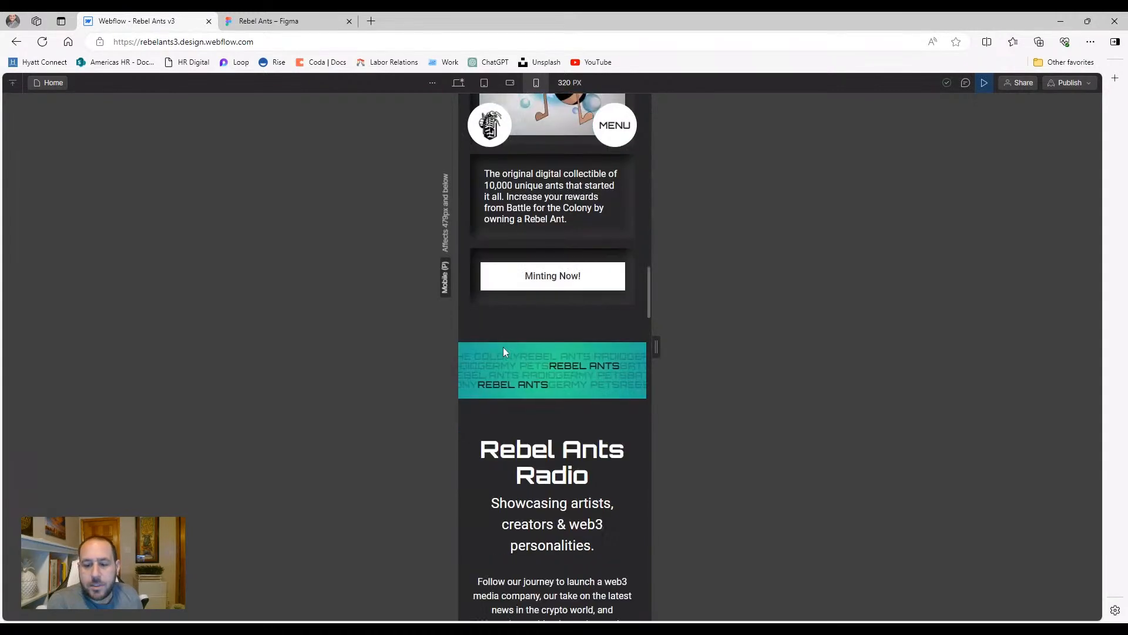
click(983, 84)
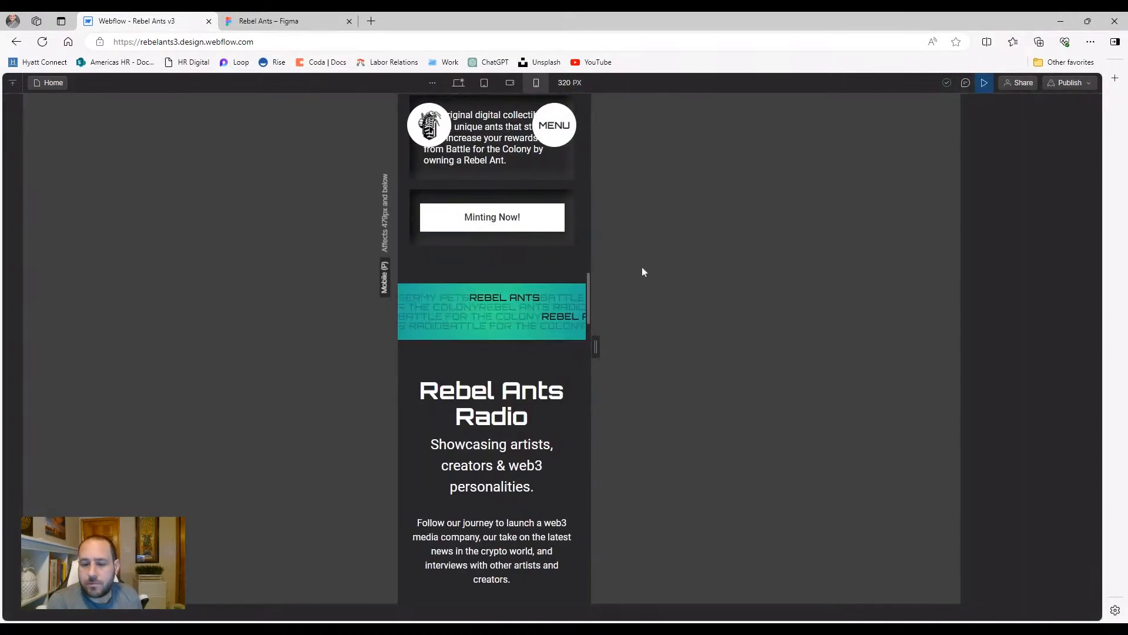
scroll(446, 405, up, 5)
scroll(442, 352, up, 15)
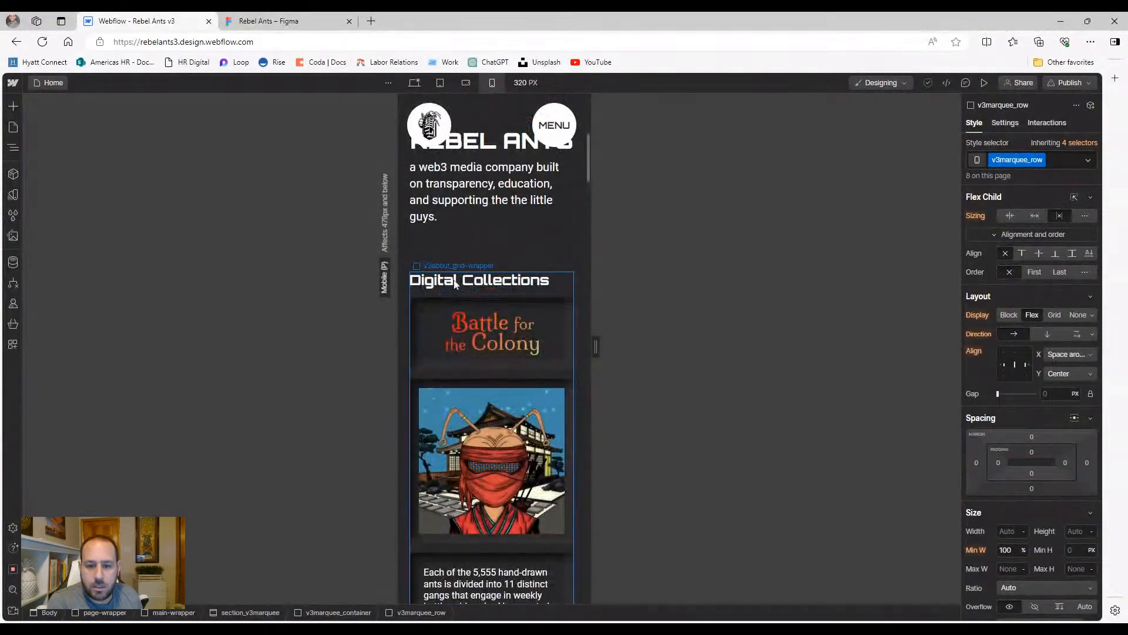
Scroll the 320 px layout down to the Meet the Founding Little Guys heading and select it
scroll(447, 348, down, 10)
scroll(470, 350, down, 12)
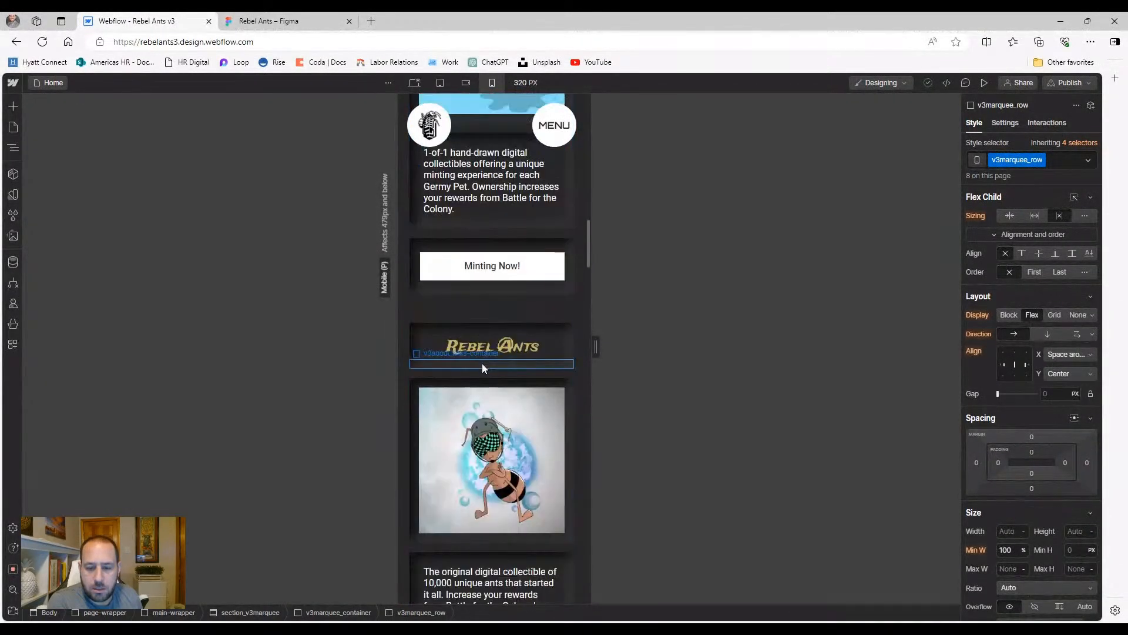
scroll(498, 240, down, 12)
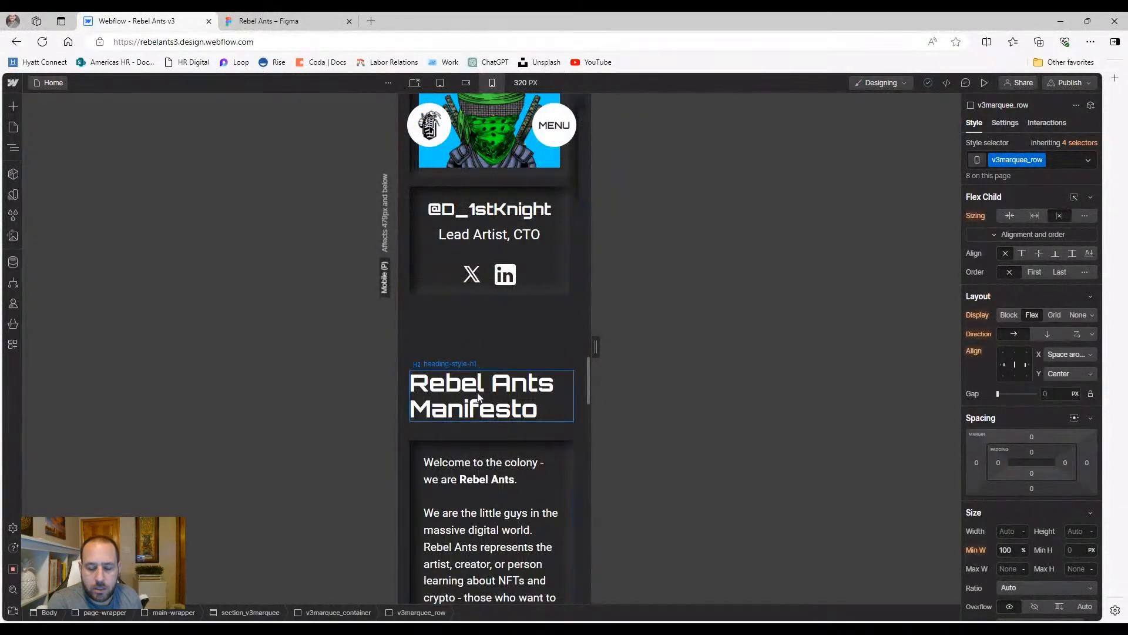
scroll(477, 402, down, 4)
scroll(477, 401, up, 13)
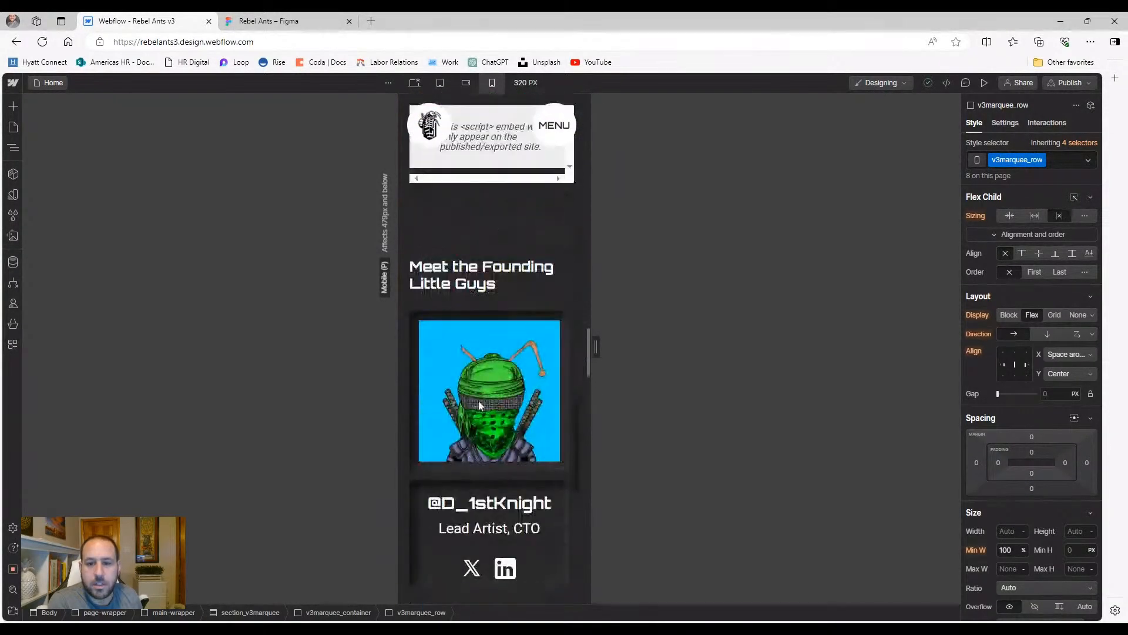
scroll(470, 397, down, 2)
click(466, 395)
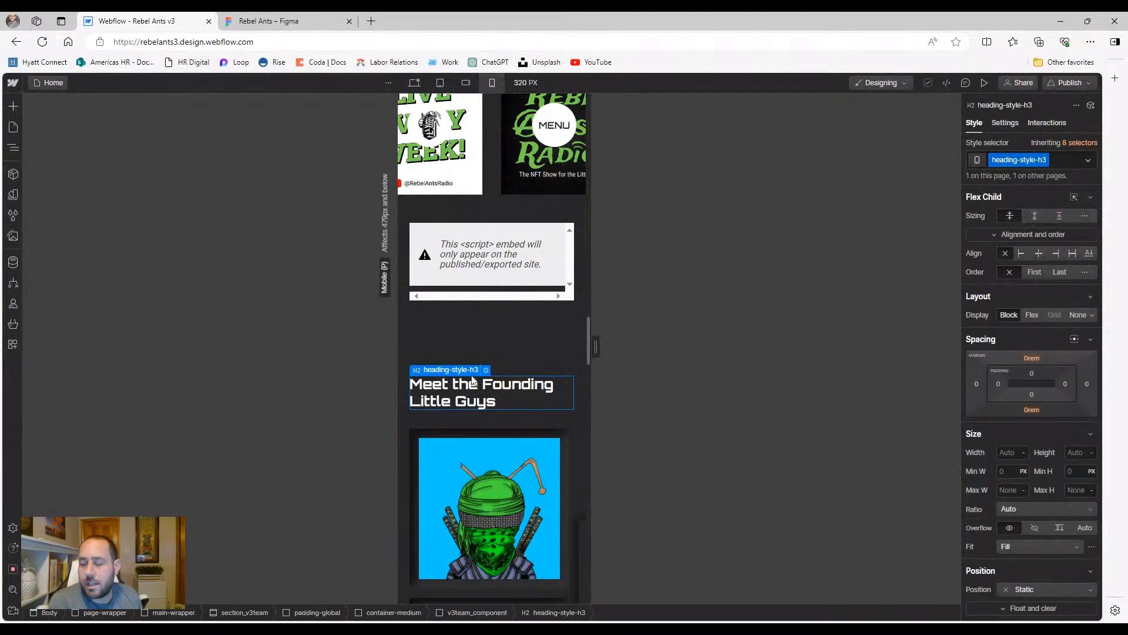
Replace the Rebel Ants Manifesto heading's heading-style-h1 class with heading-style-h3
scroll(472, 381, down, 5)
click(473, 338)
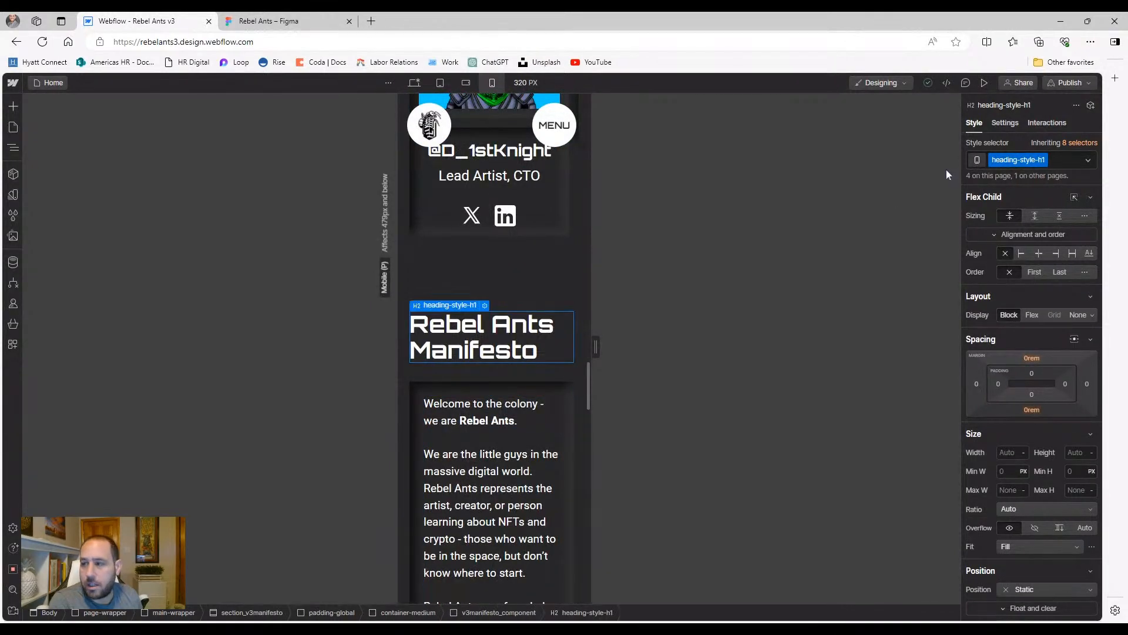
click(1060, 163)
key(BackSpace)
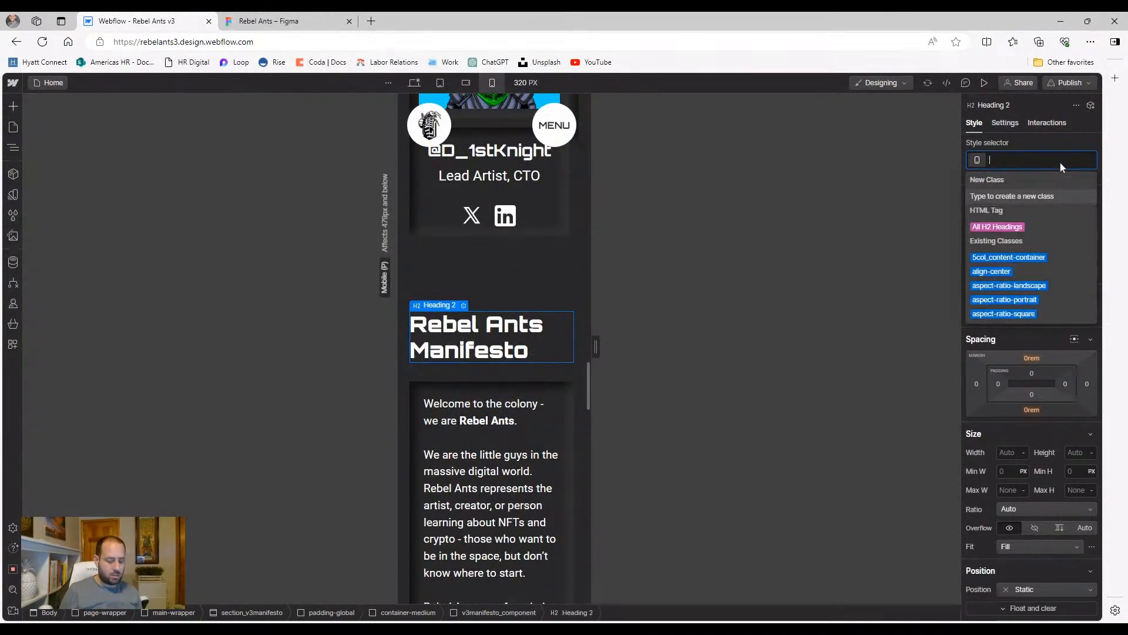
text(head)
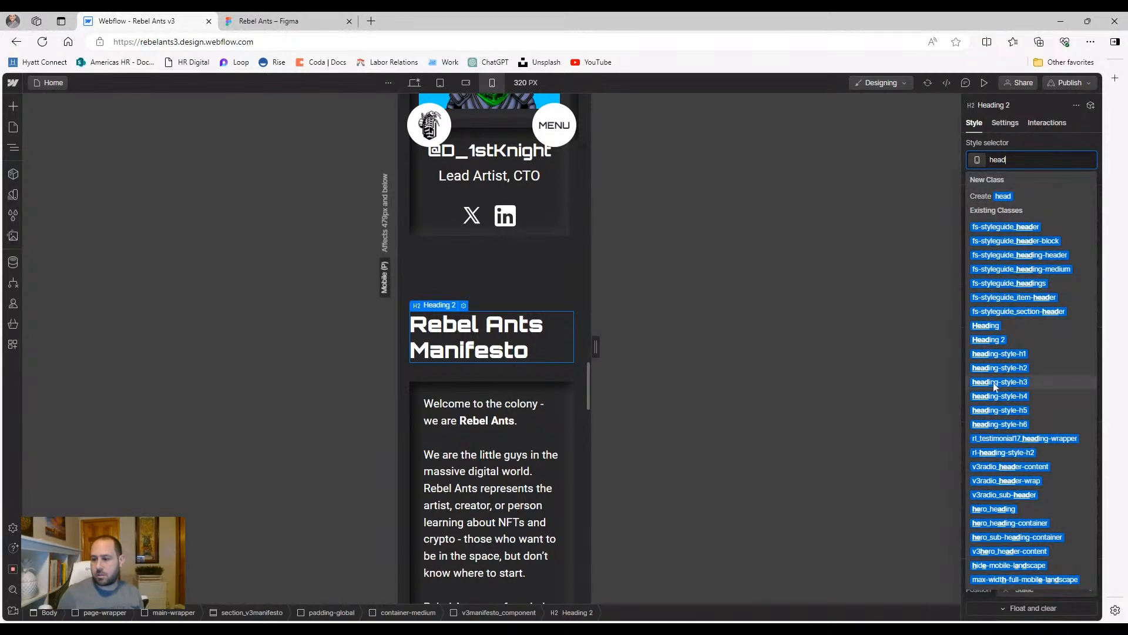
click(999, 380)
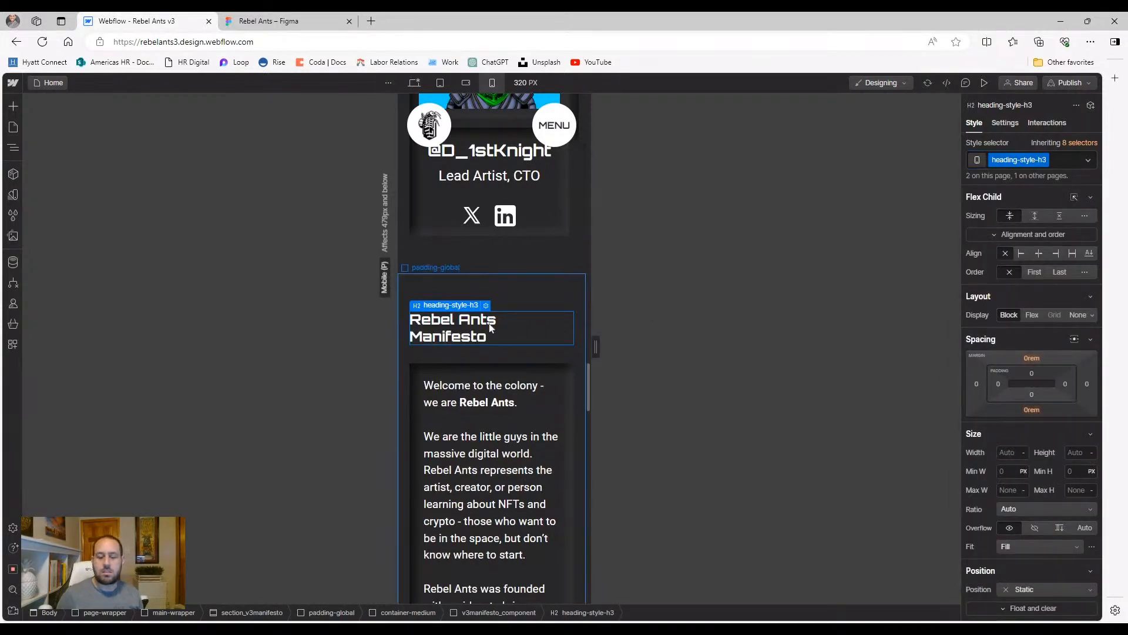
scroll(523, 326, up, 10)
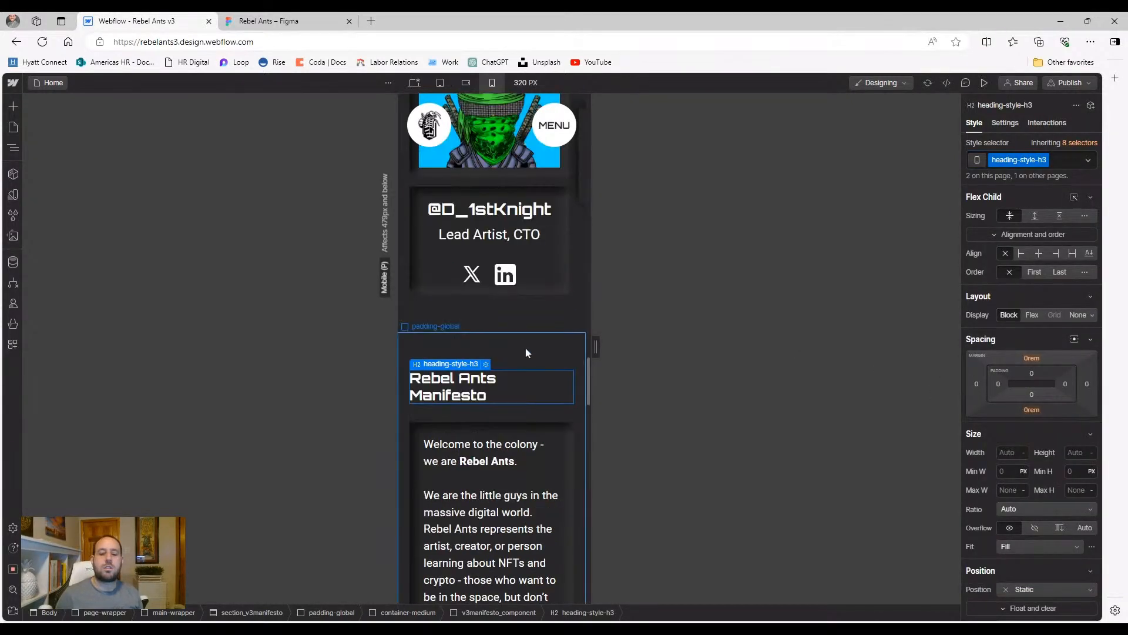
scroll(513, 352, up, 3)
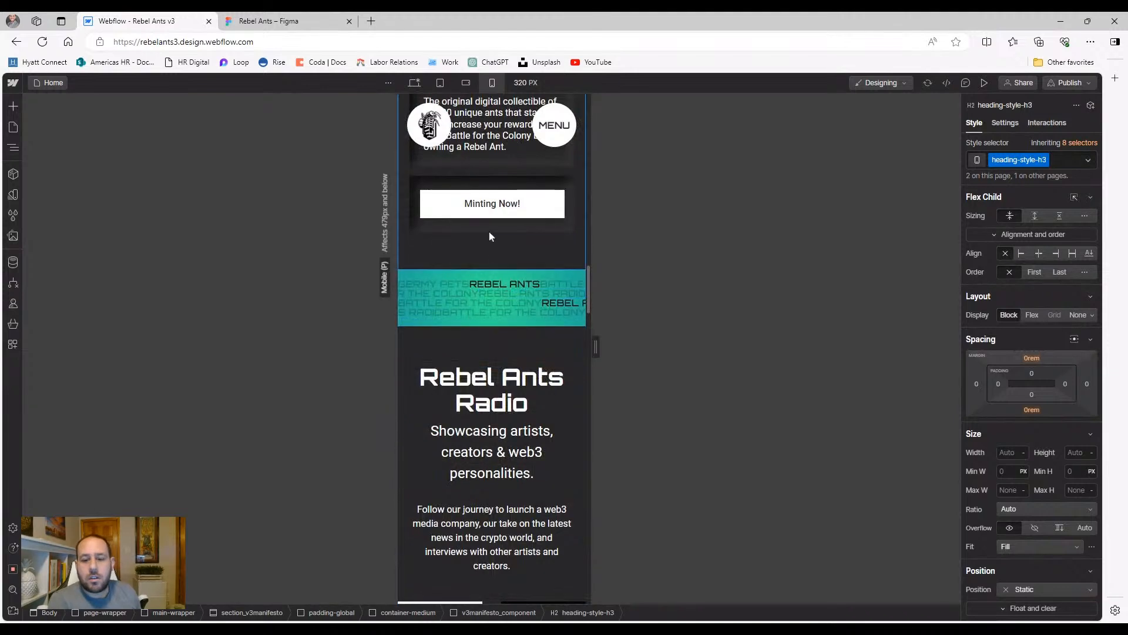
scroll(485, 310, up, 3)
scroll(492, 335, down, 5)
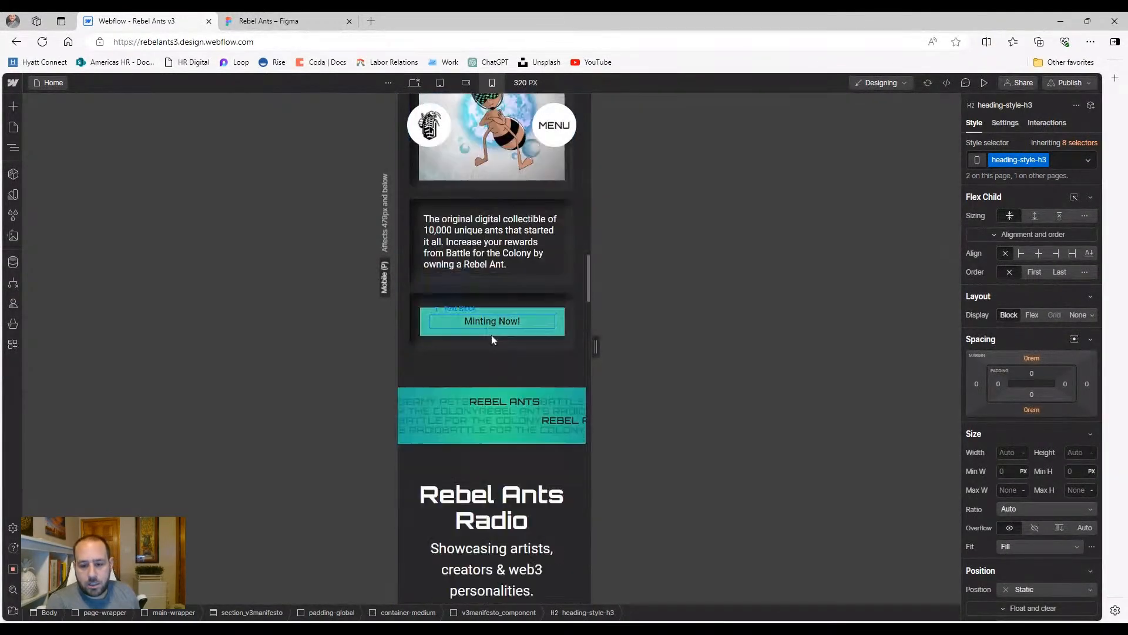
Swap the Rebel Ants Radio heading's heading-style-h1 class for heading-style-h3
click(493, 405)
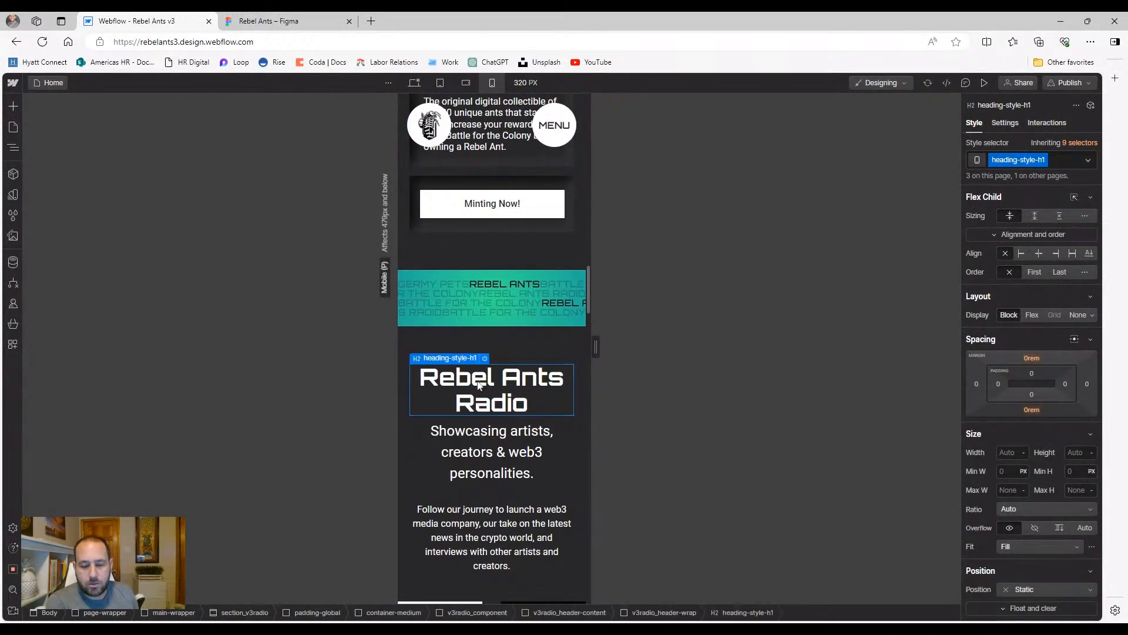
scroll(506, 417, down, 4)
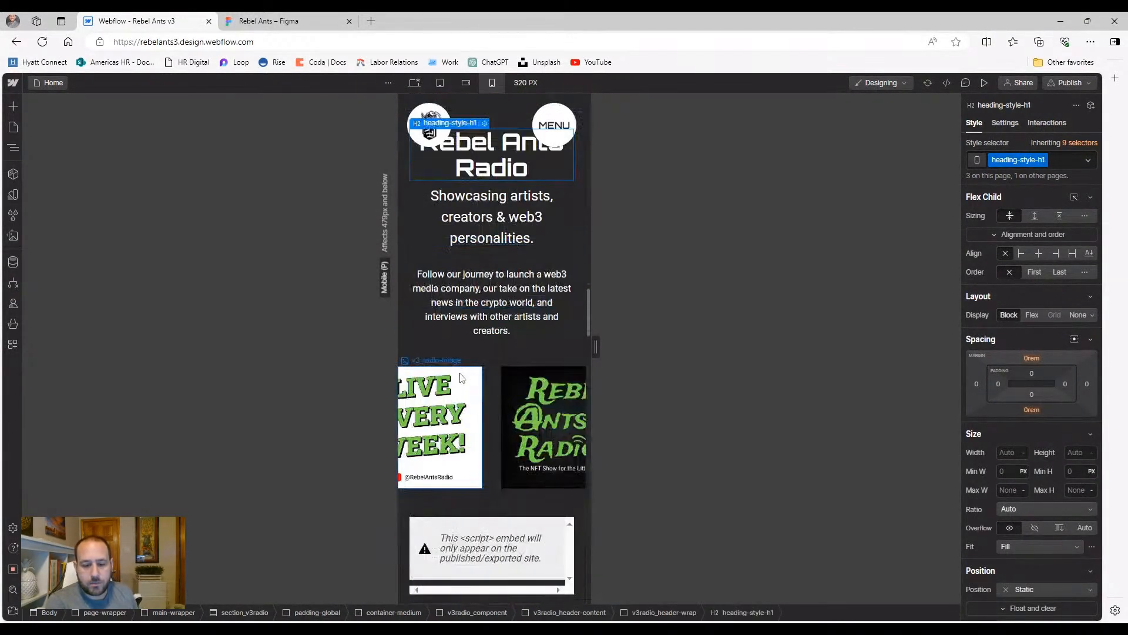
click(496, 413)
click(490, 316)
click(481, 237)
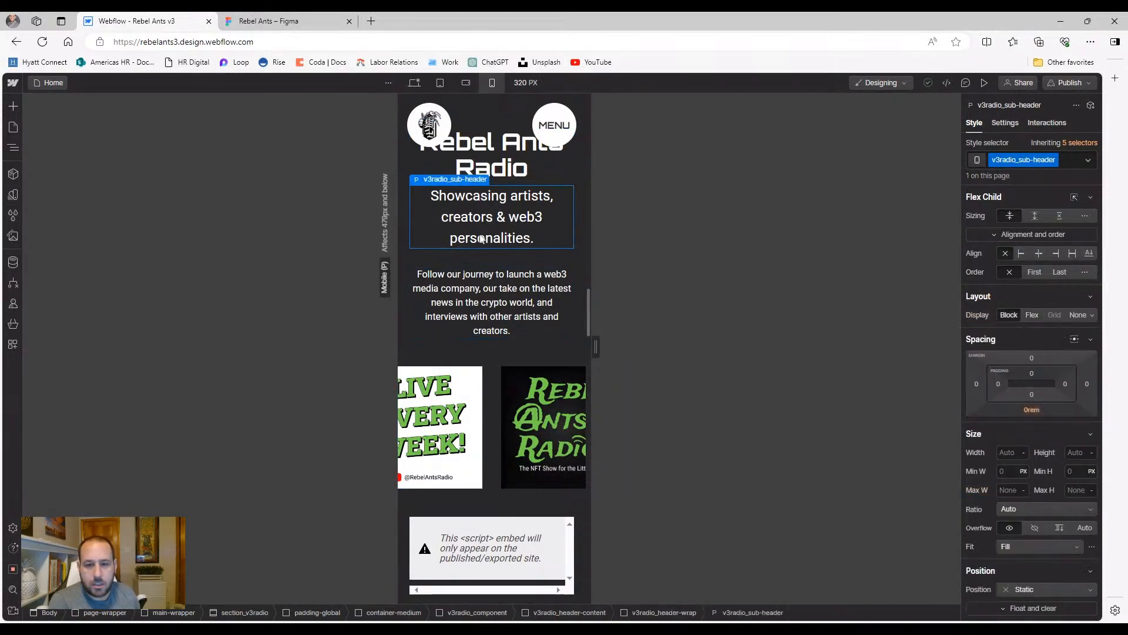
scroll(481, 238, up, 1)
click(416, 228)
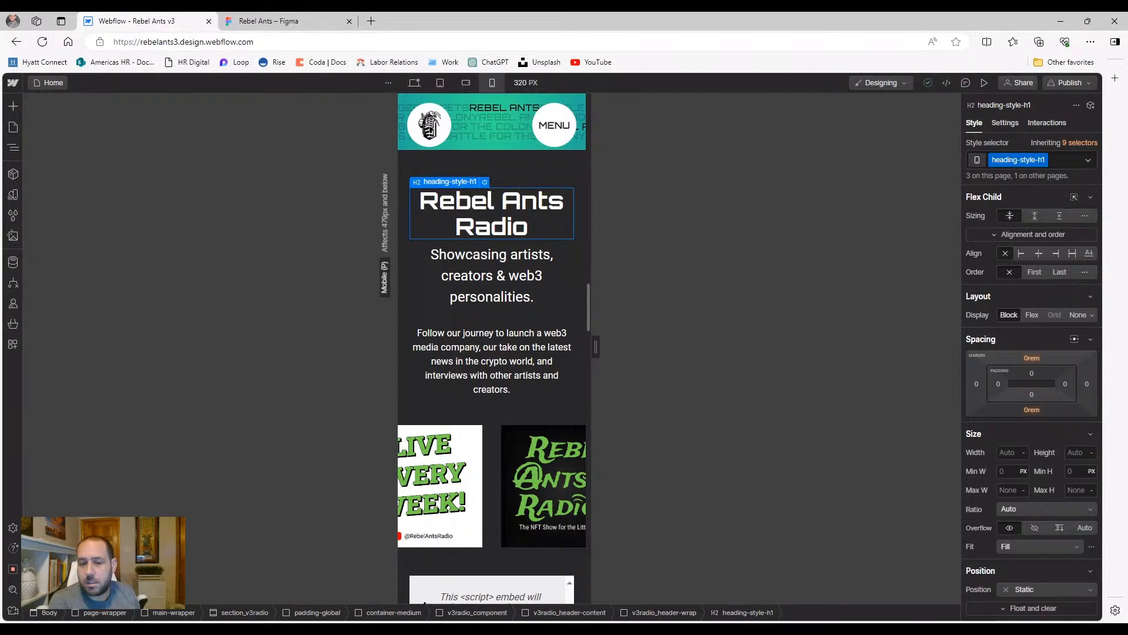
scroll(433, 341, up, 6)
scroll(433, 341, down, 2)
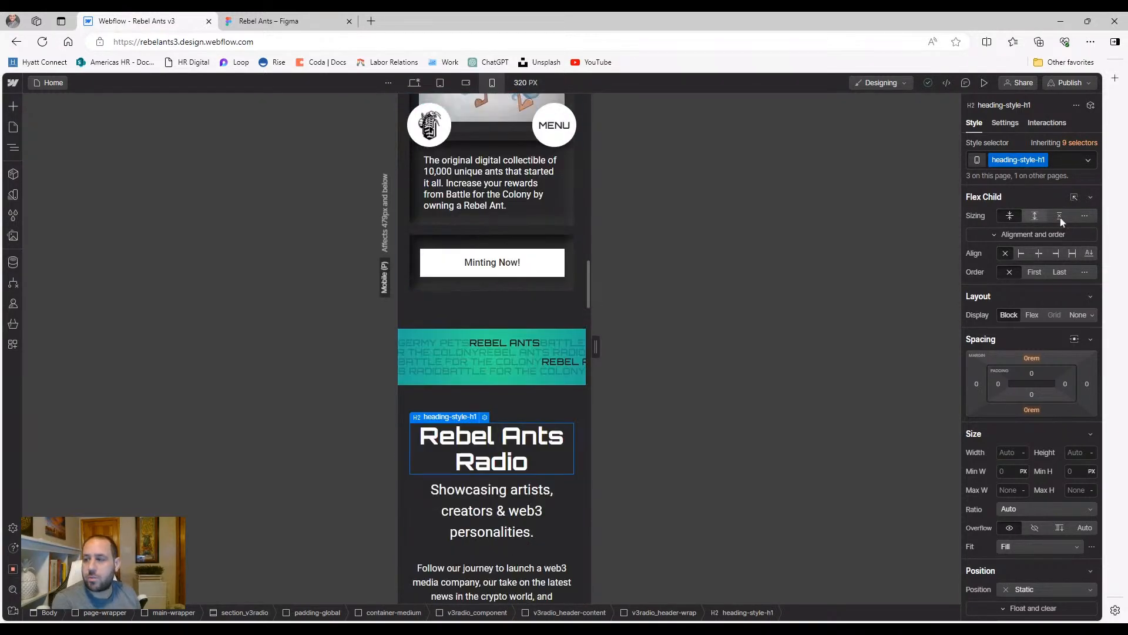
click(1071, 160)
key(BackSpace)
text(headst)
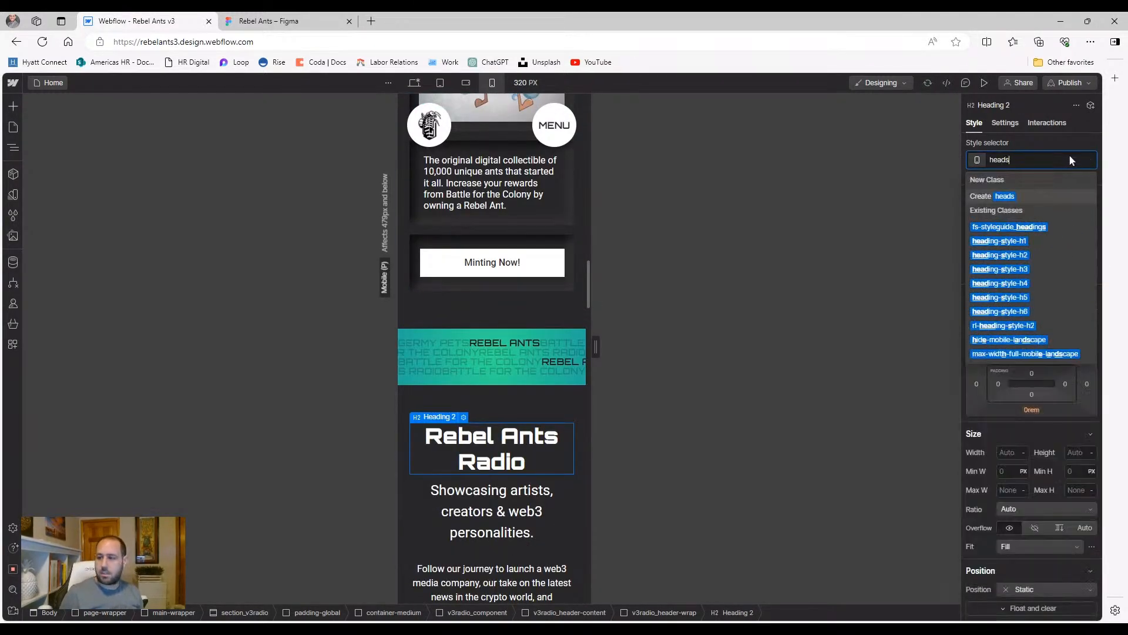
click(1052, 255)
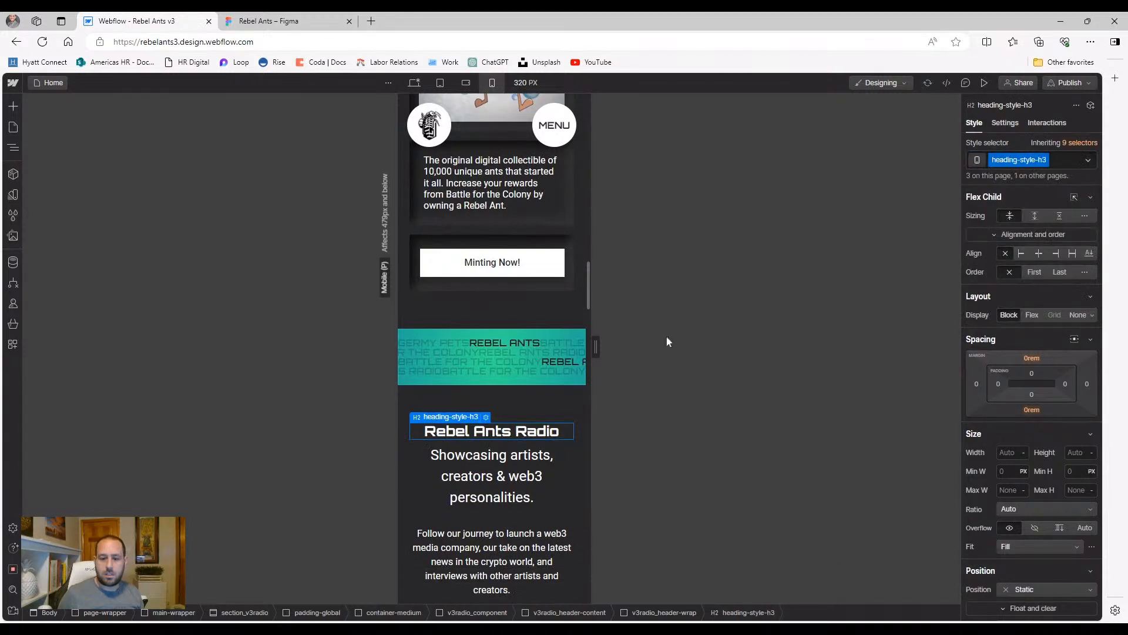
Set the Showcasing artists subtitle to 1 rem, keeping its weight at 400
click(548, 470)
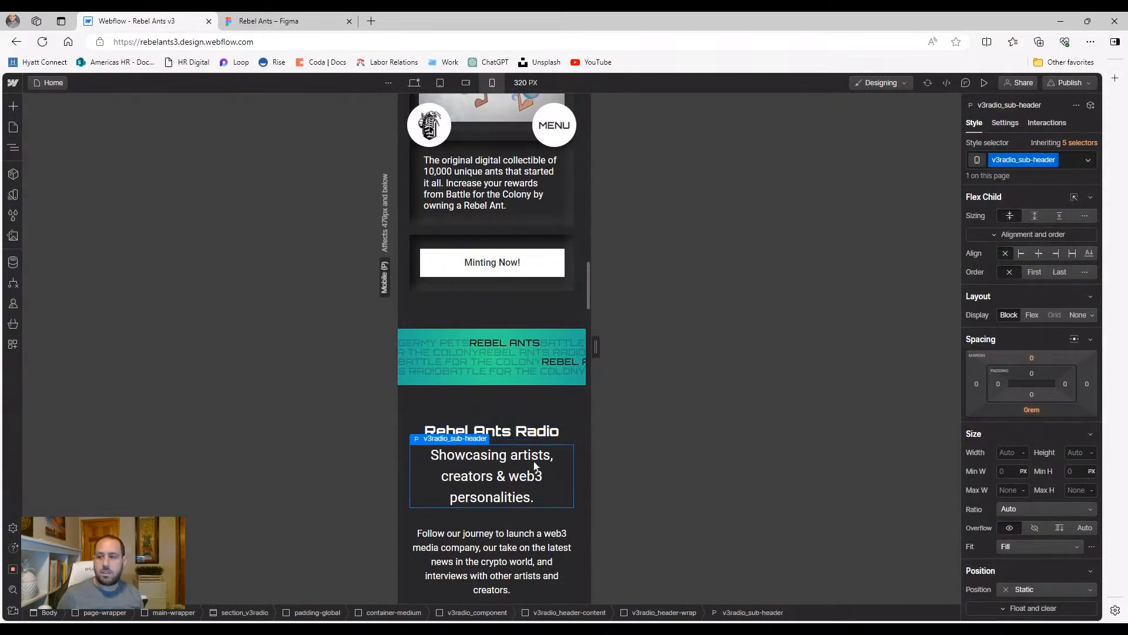
scroll(1019, 395, down, 6)
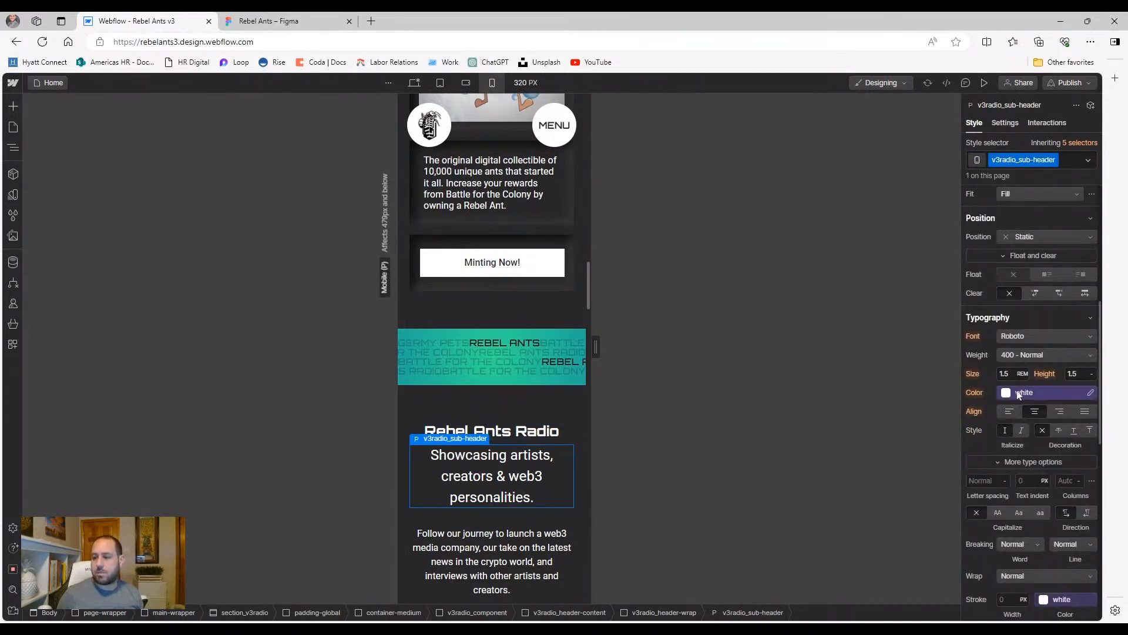
key(Return)
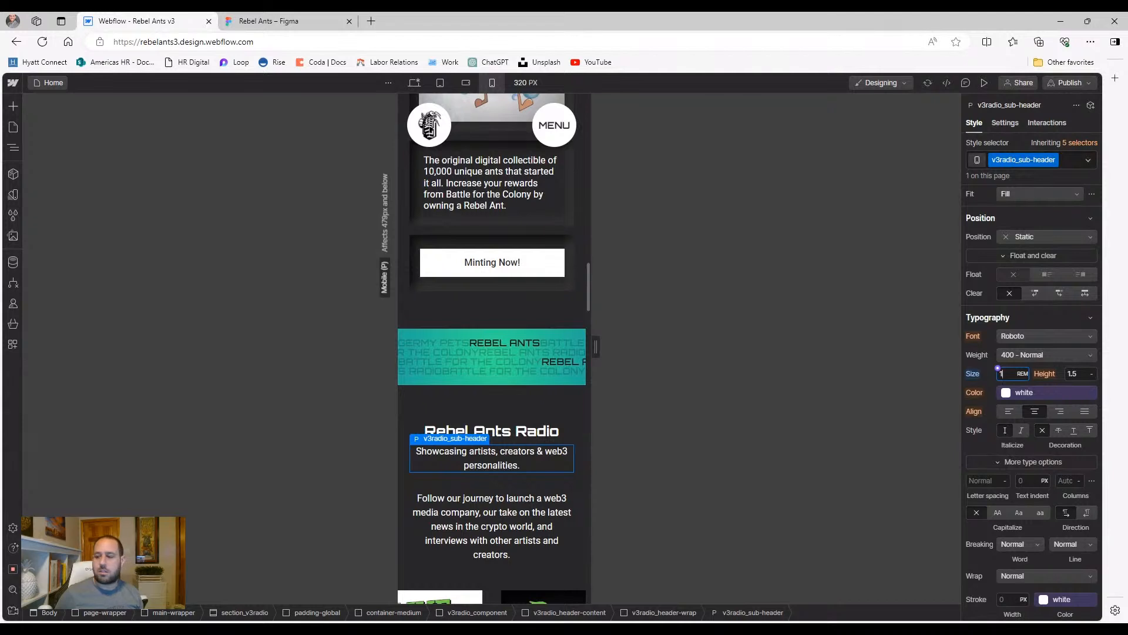
click(1020, 355)
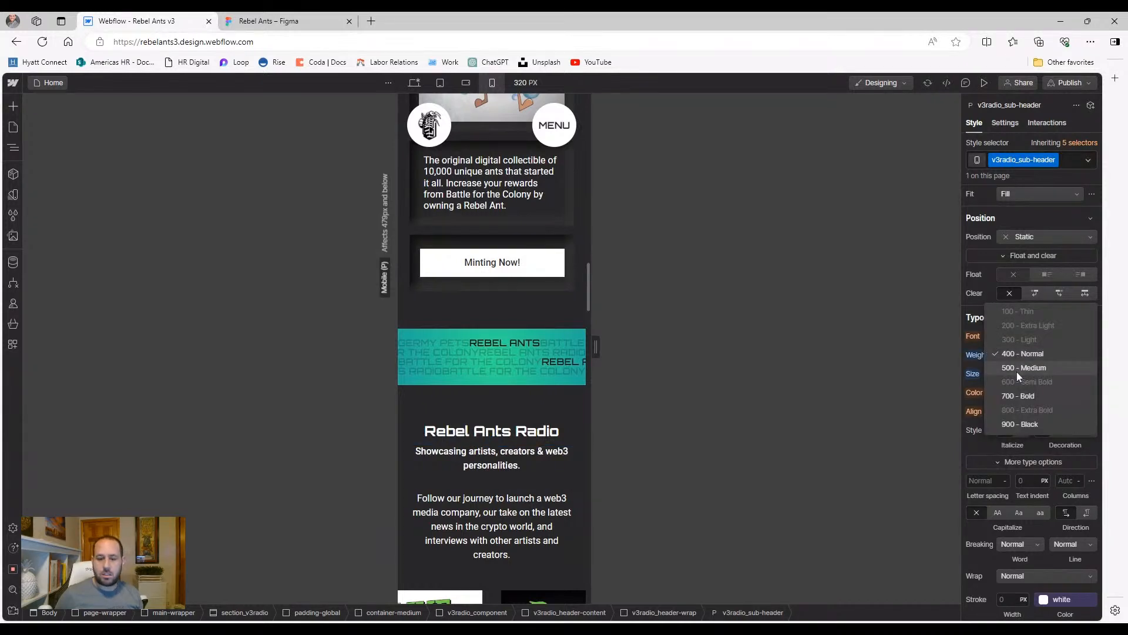
click(1023, 353)
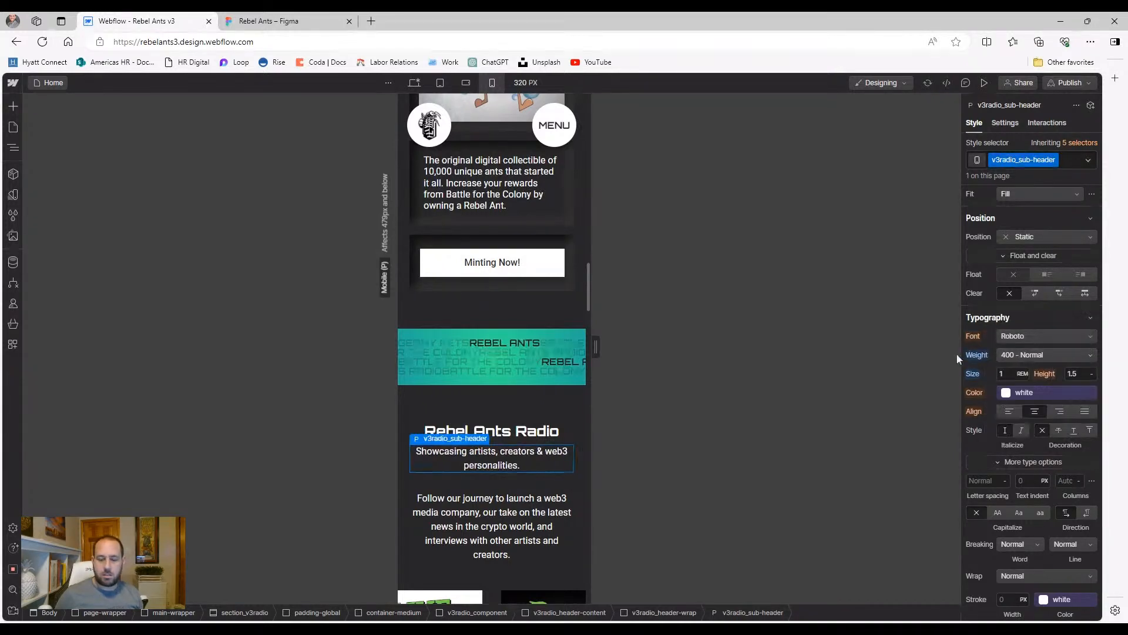
click(570, 527)
scroll(530, 438, down, 2)
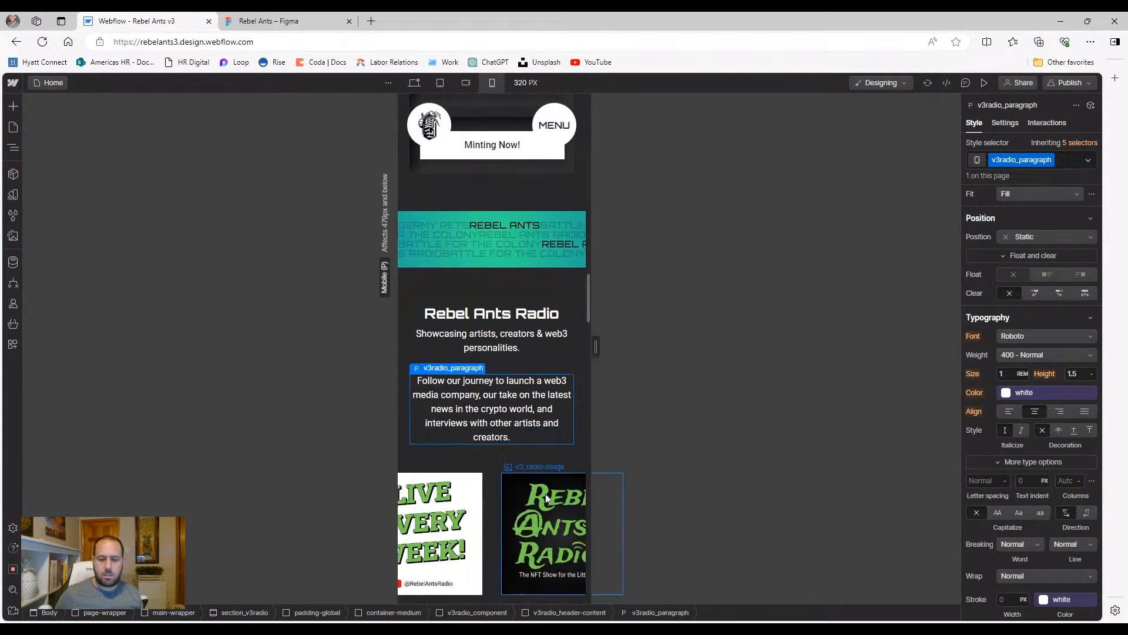
scroll(530, 432, down, 1)
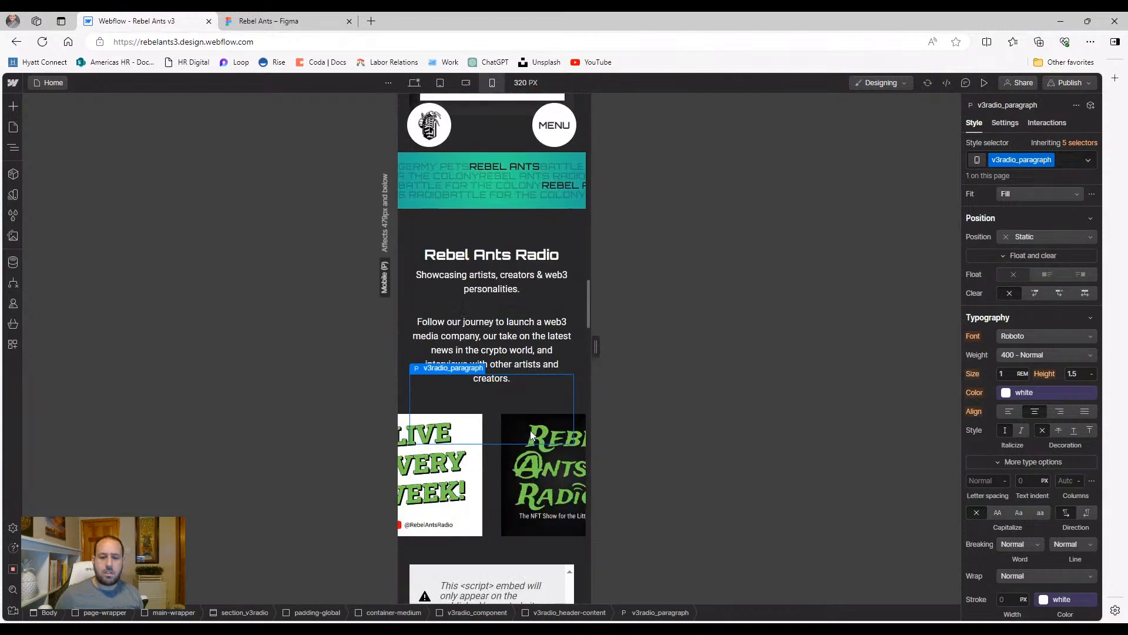
Stack the radio image grid into a single column and set its width to 100%
click(490, 423)
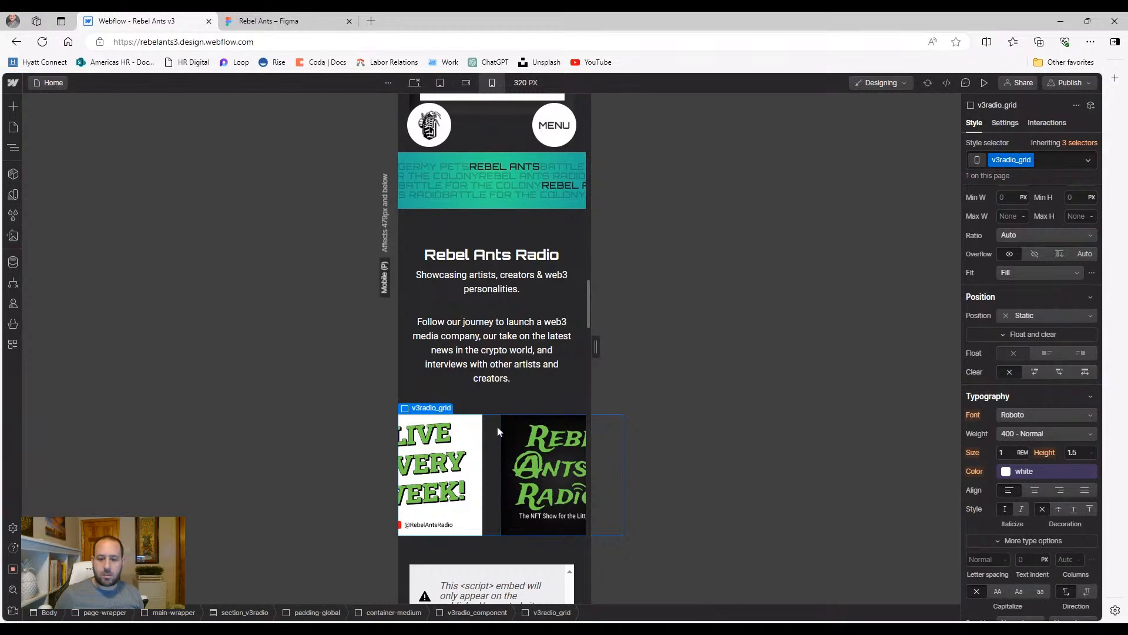
click(19, 152)
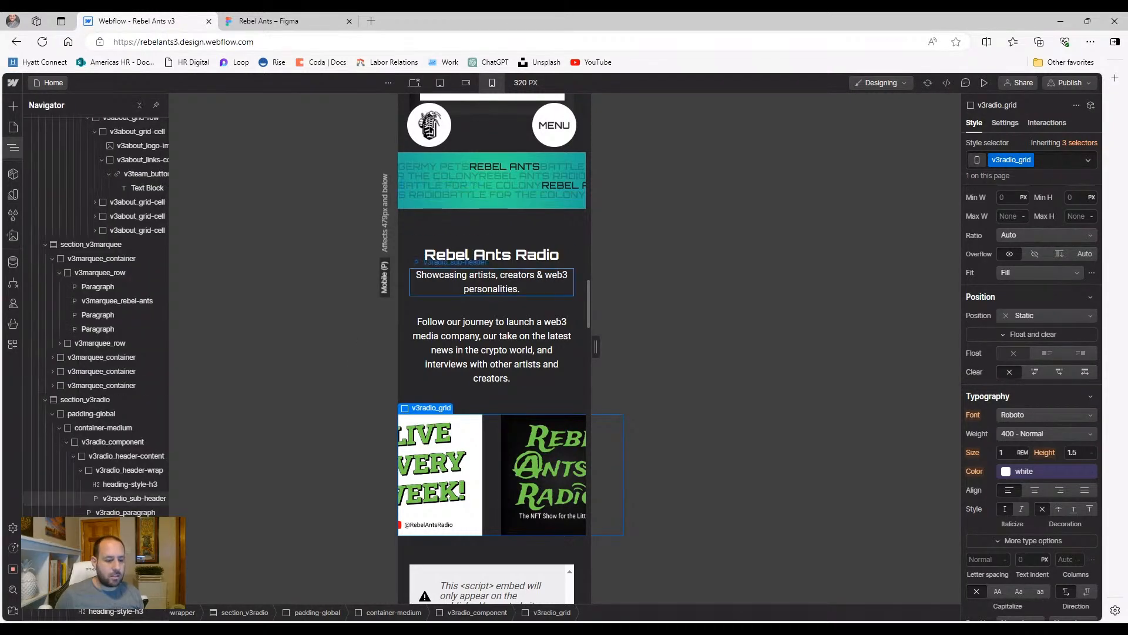
scroll(1028, 233, up, 6)
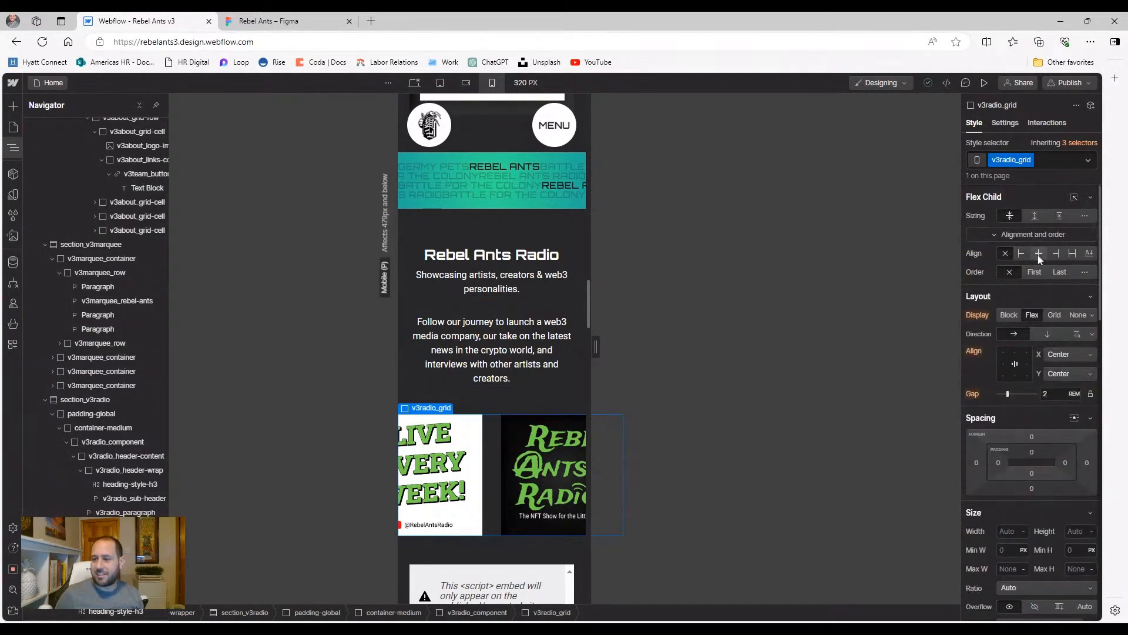
click(1046, 335)
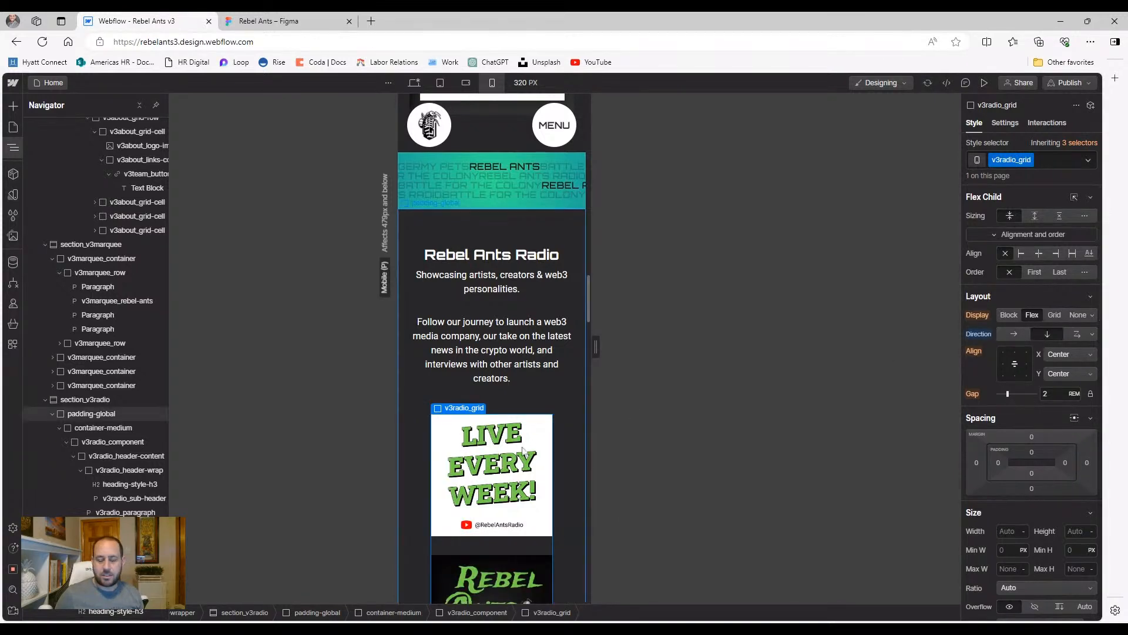
scroll(461, 444, down, 2)
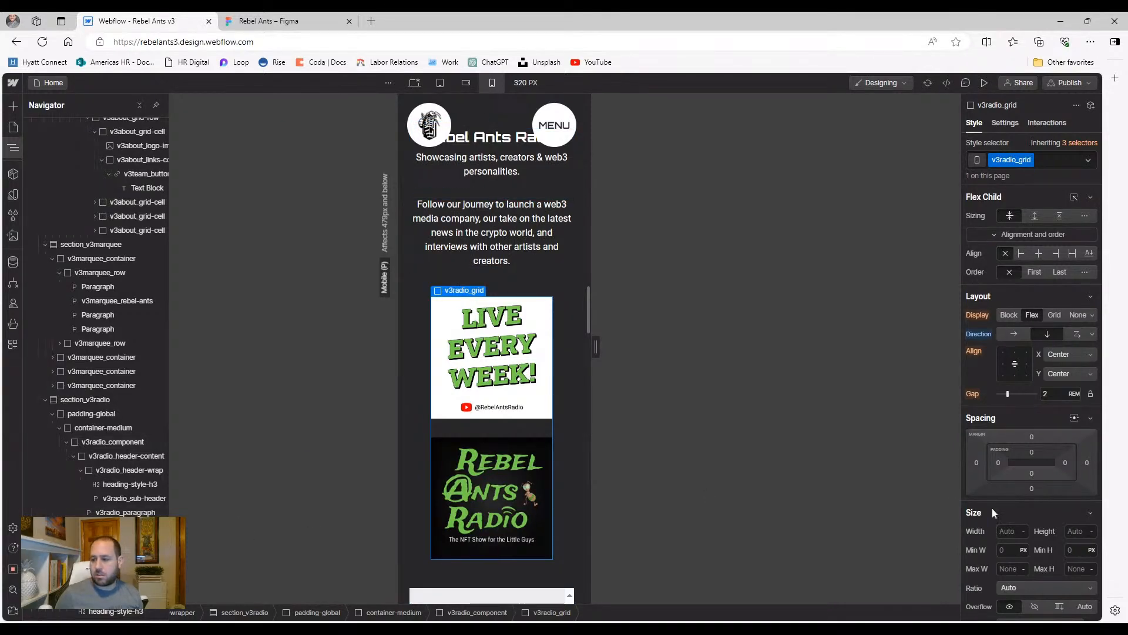
scroll(1051, 514, down, 2)
scroll(1051, 515, up, 2)
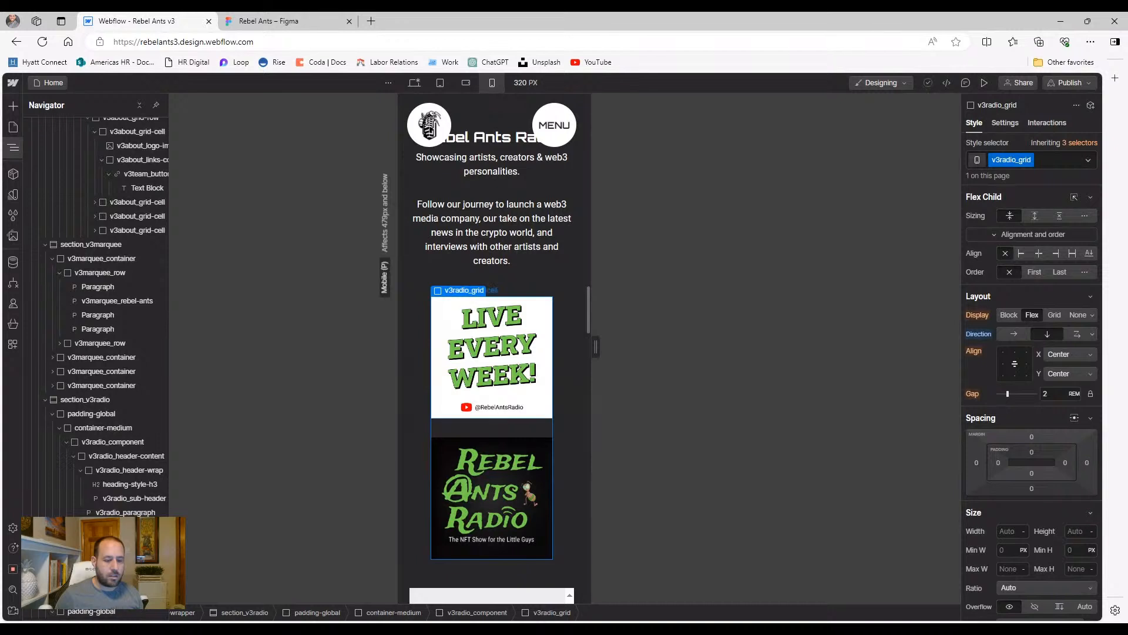
click(519, 378)
key(Up)
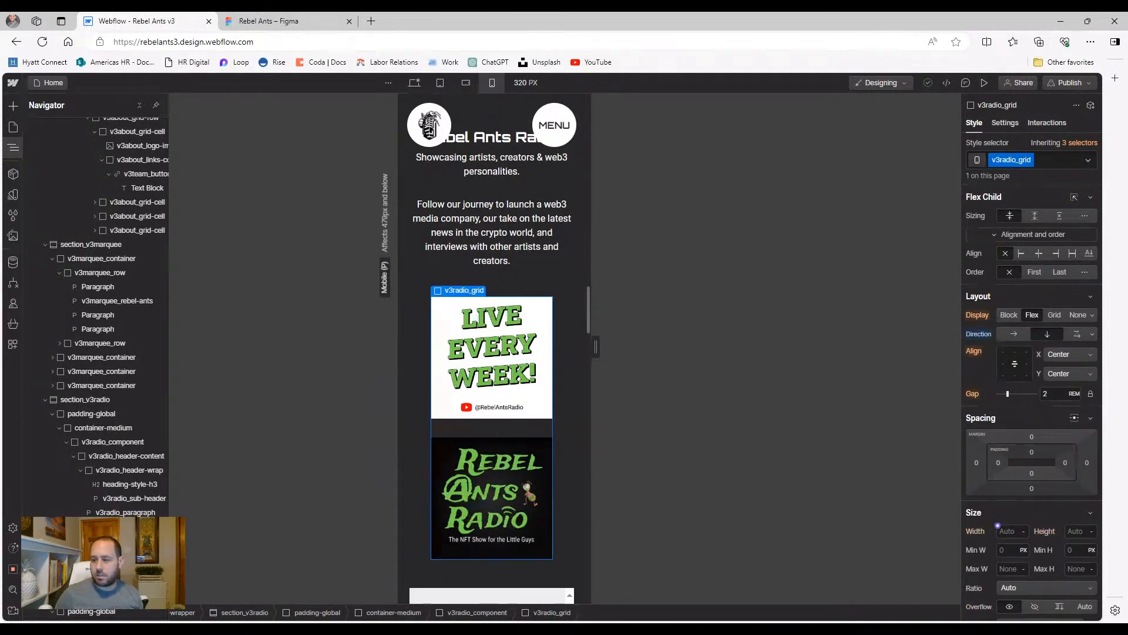
text(100%)
key(Return)
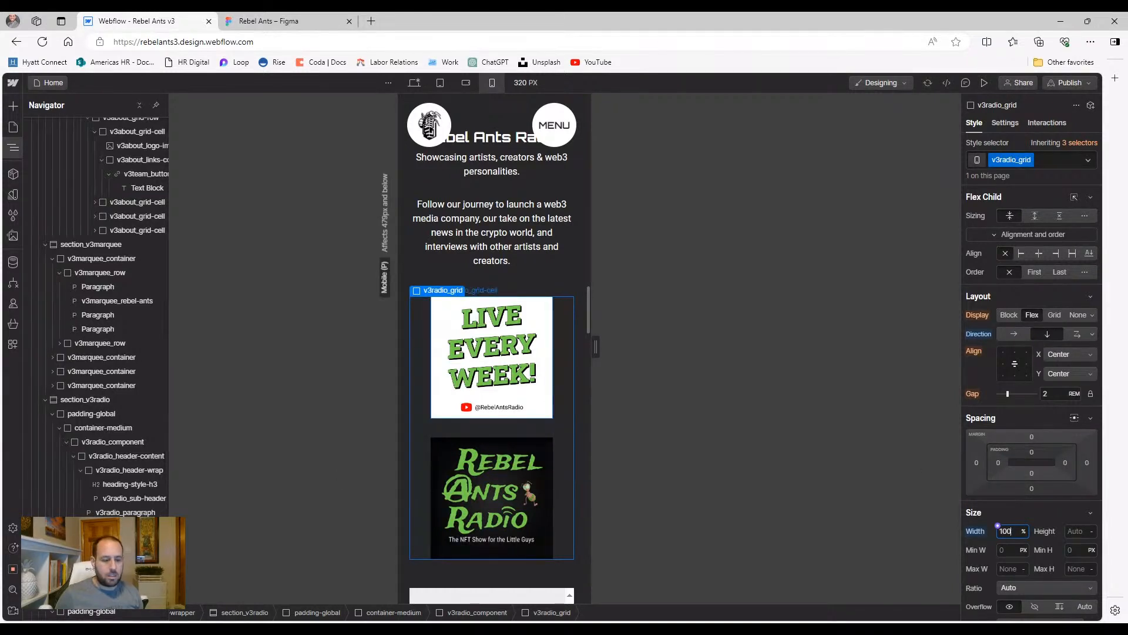
Select the Rebel Ants Radio image's parent v3radio_grid-cell through the Navigator
click(517, 377)
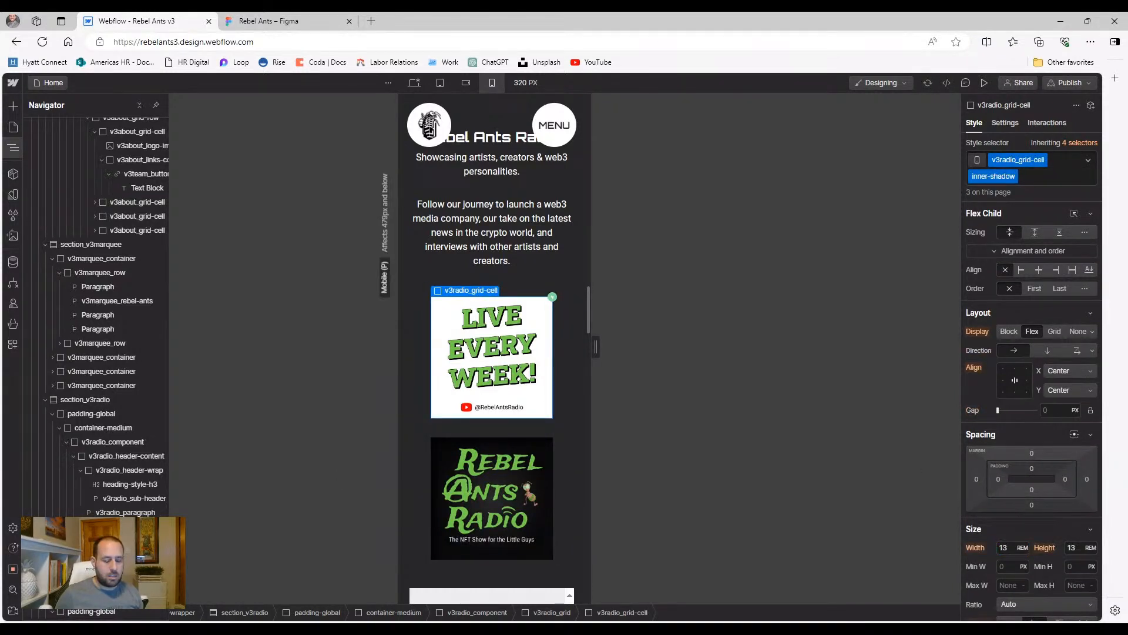
click(518, 377)
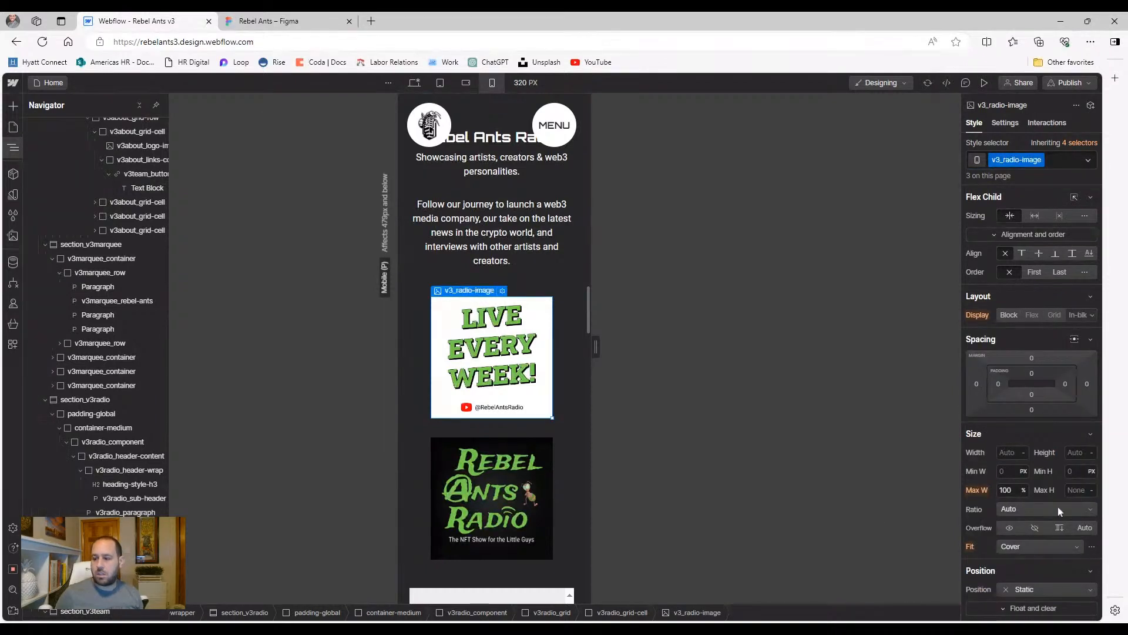
scroll(1058, 507, down, 2)
scroll(1052, 506, up, 2)
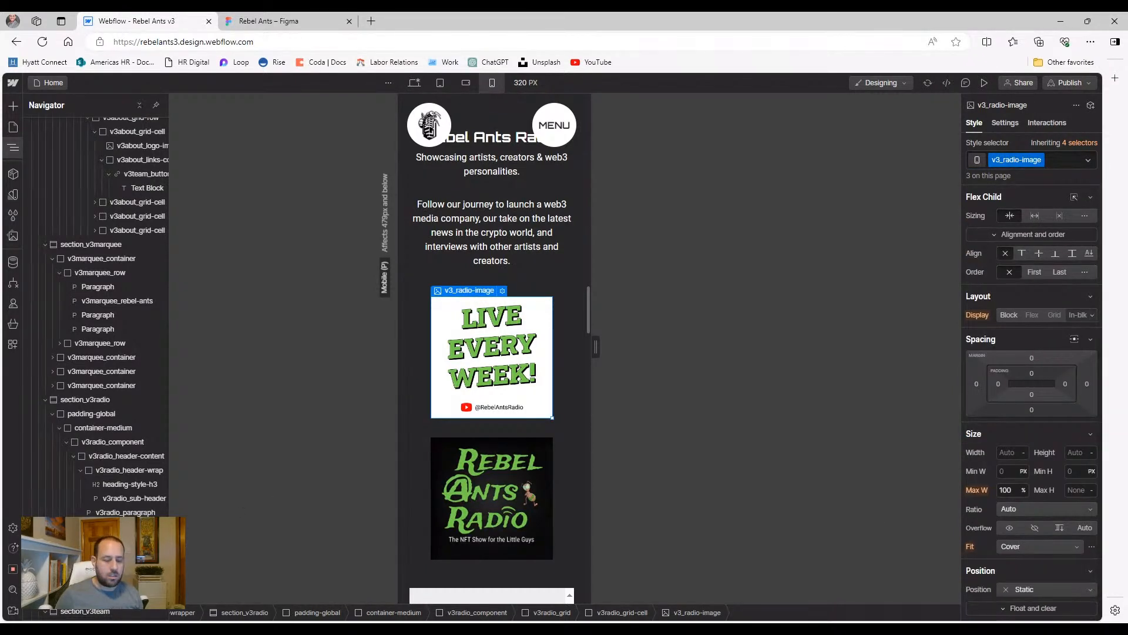
click(136, 540)
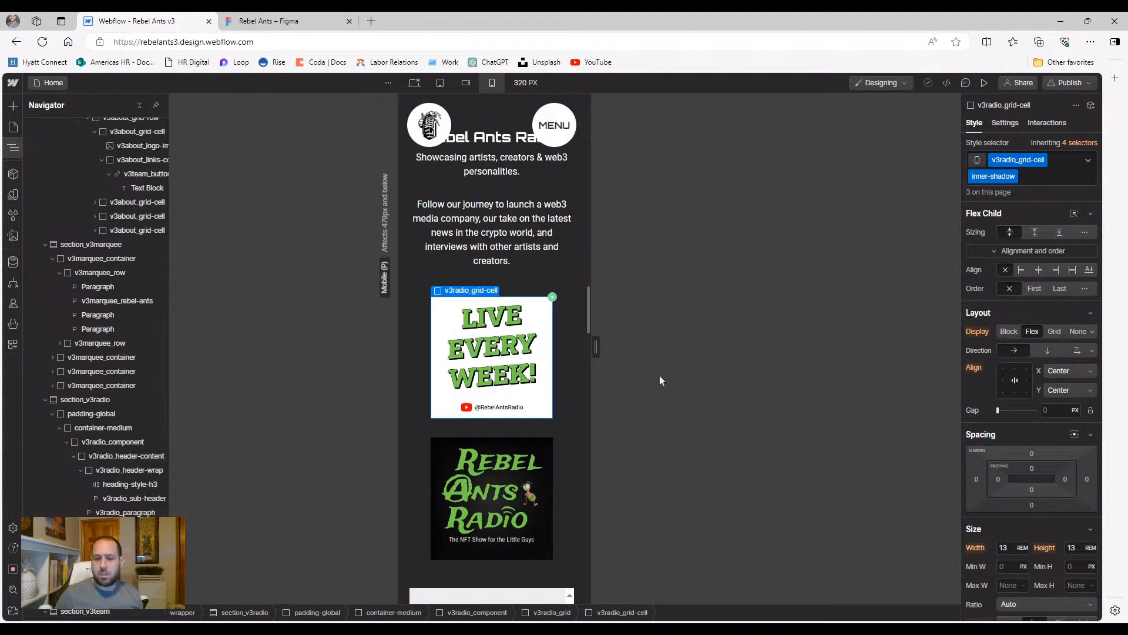
scroll(551, 370, down, 2)
scroll(560, 370, down, 1)
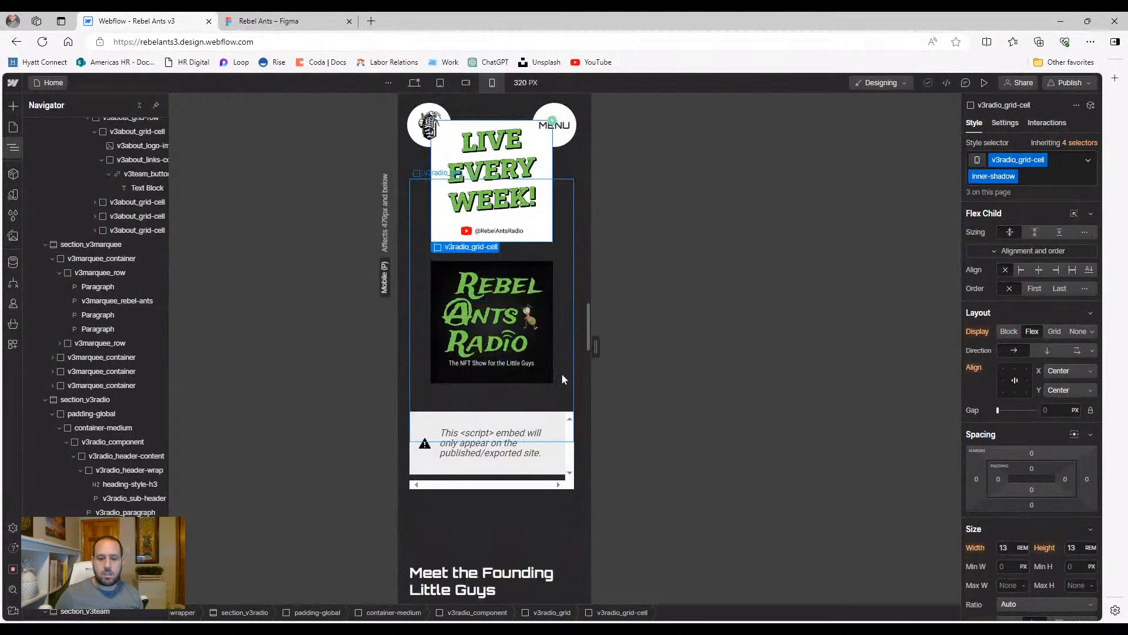
scroll(562, 372, up, 3)
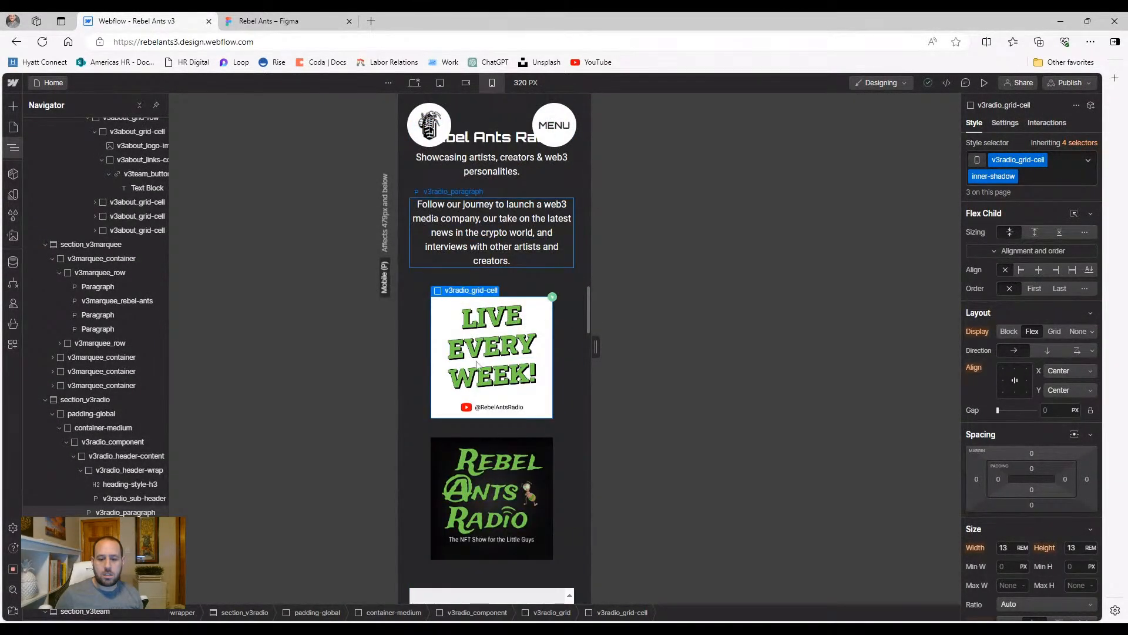
click(466, 443)
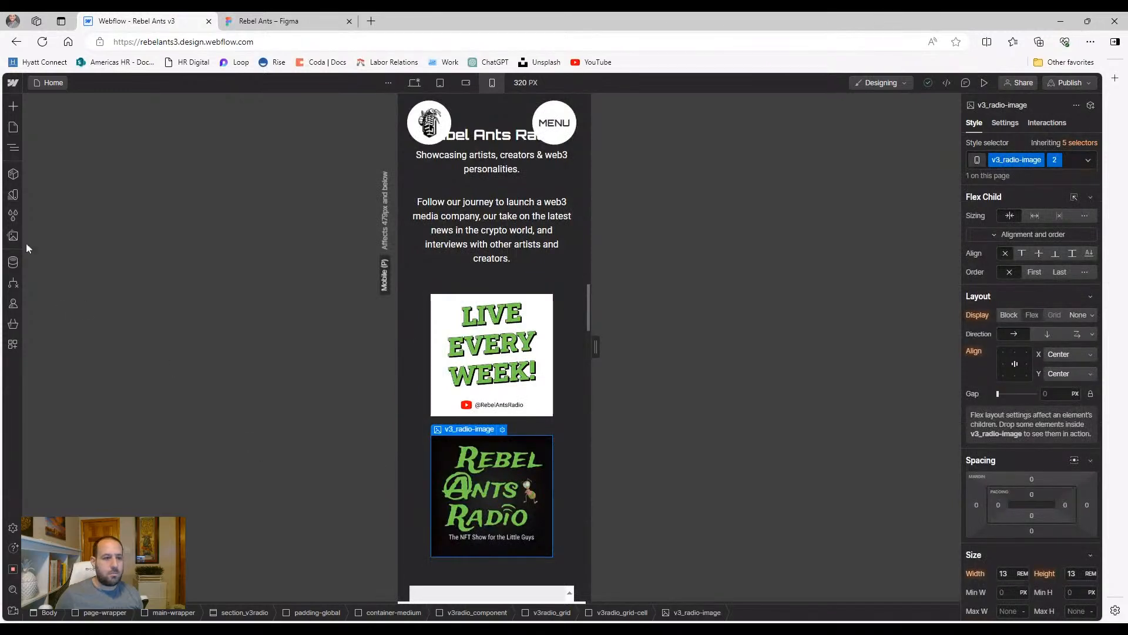
click(13, 147)
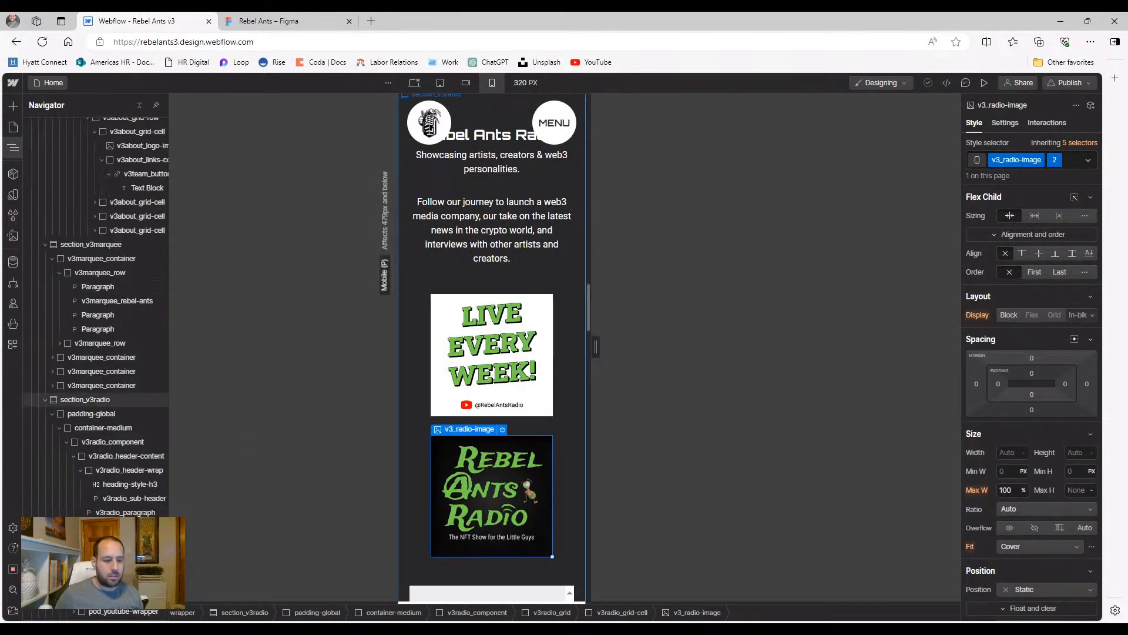
click(622, 612)
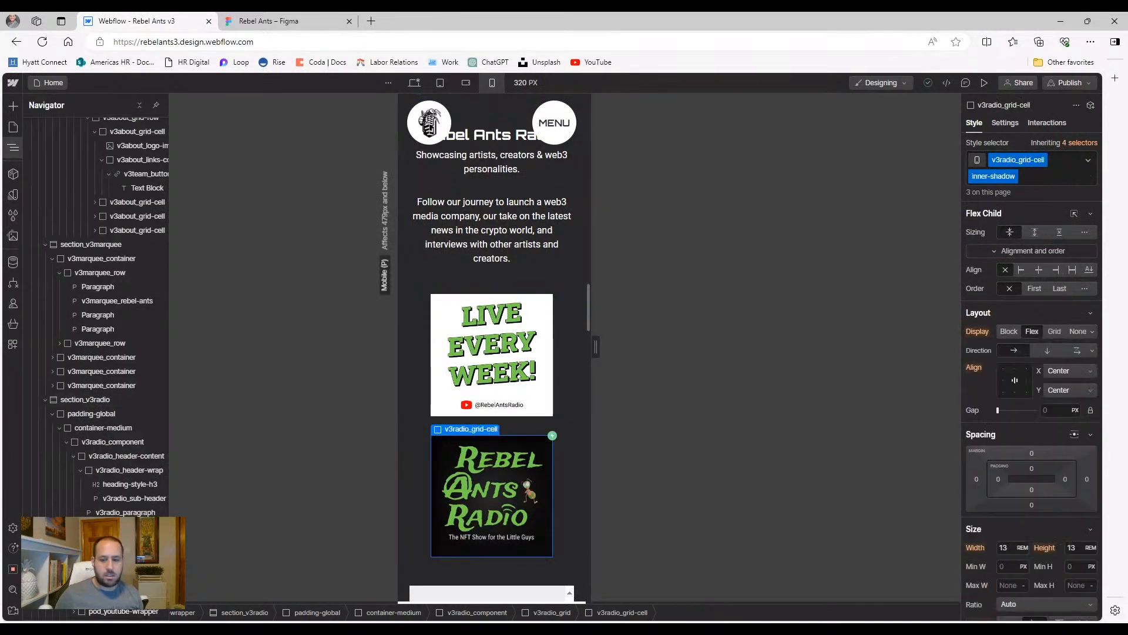
Begin a 'hide' combo class on the cell, cancel it, and compare landscape, tablet and portrait widths
click(1039, 180)
text(hide)
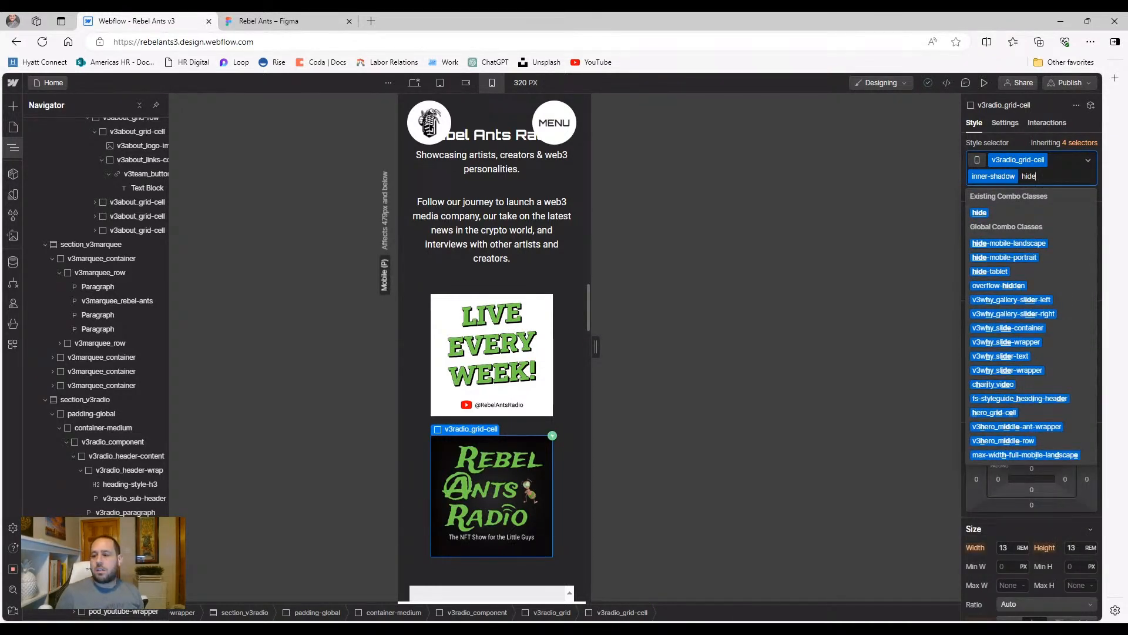
key(Escape)
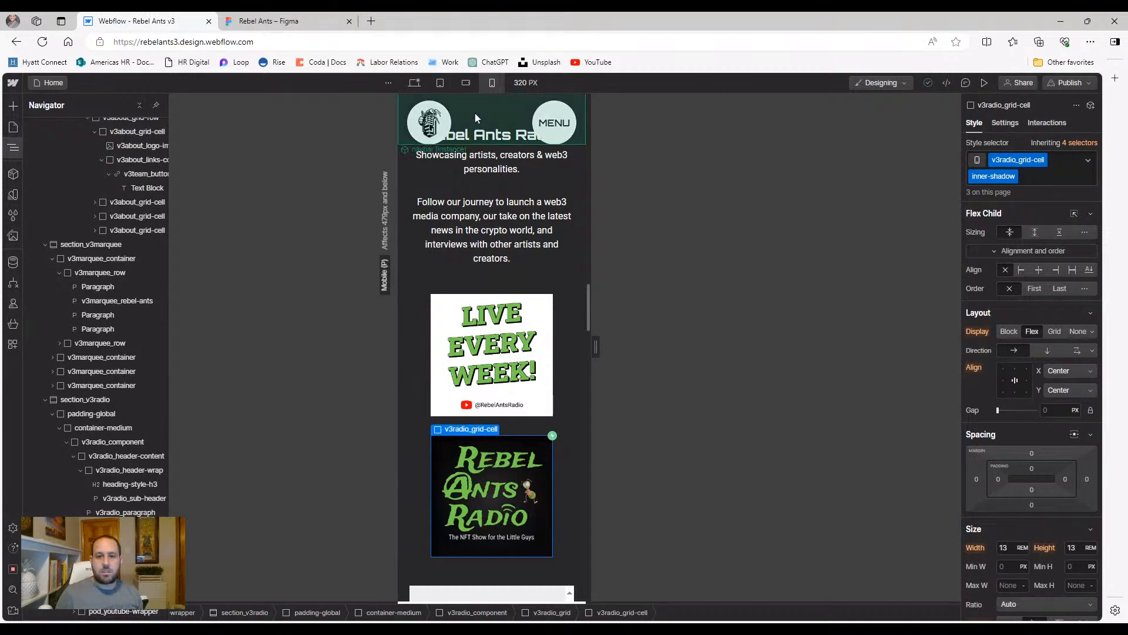
click(466, 82)
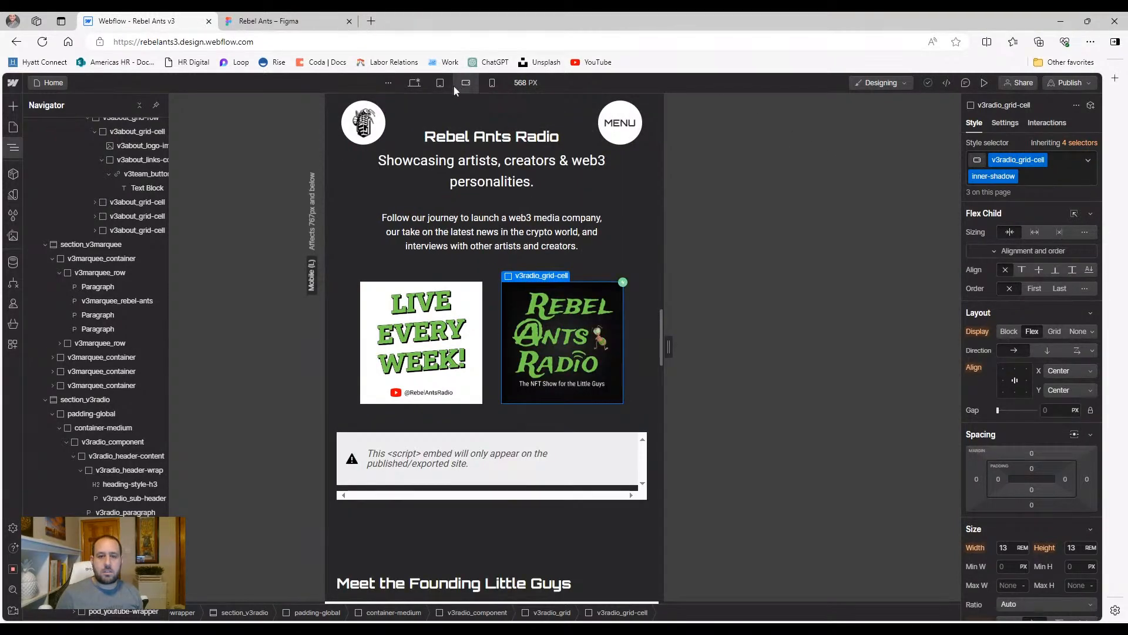
click(441, 84)
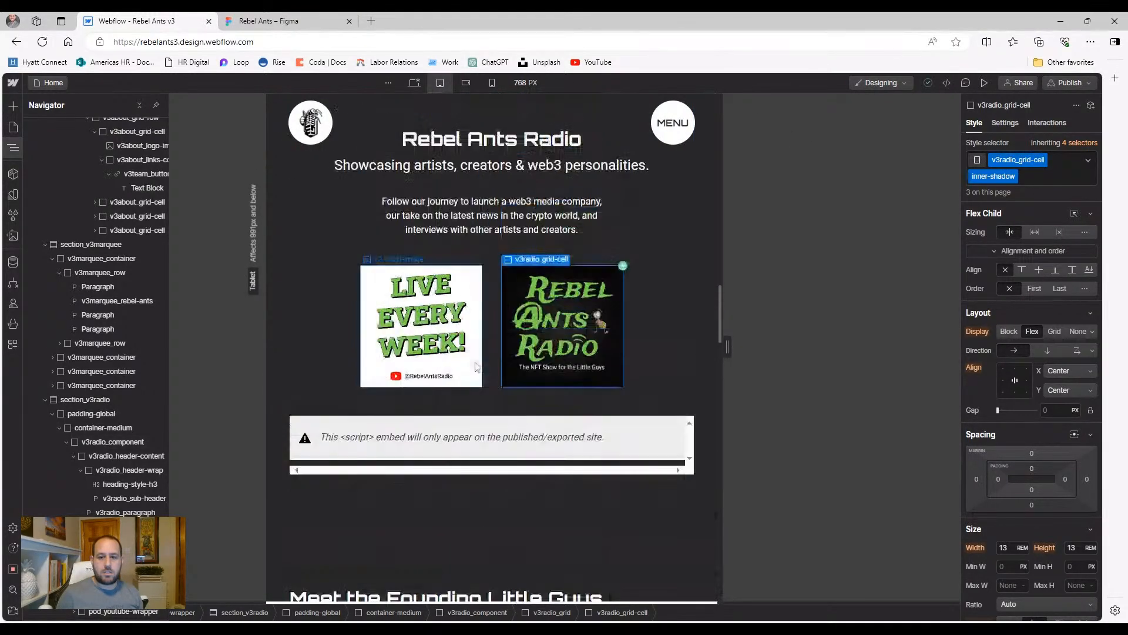
click(464, 86)
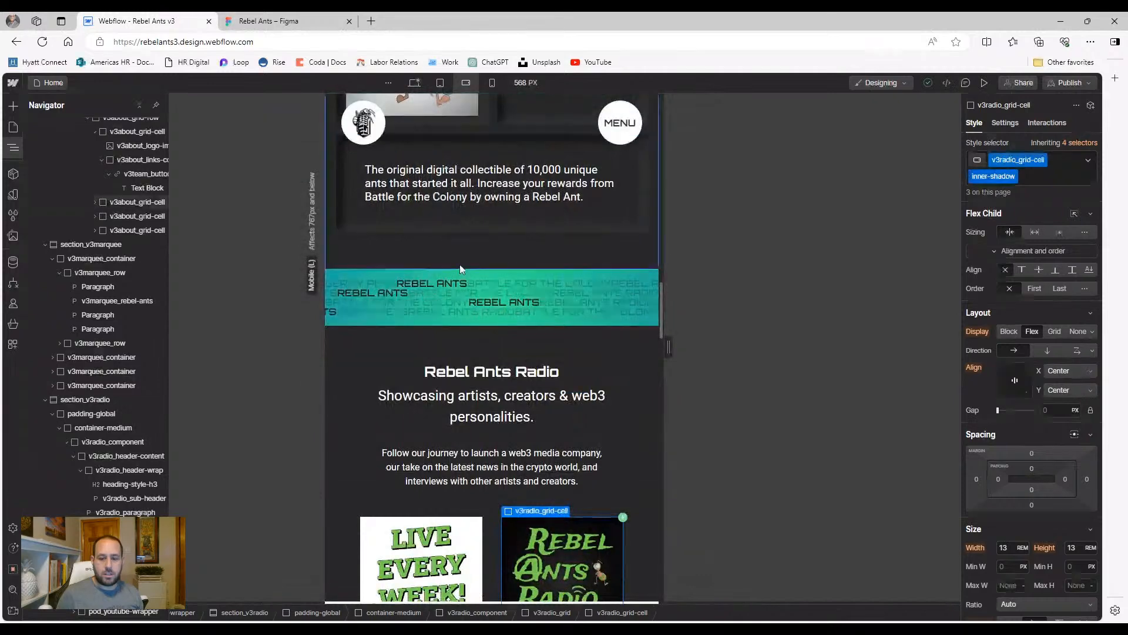
click(494, 86)
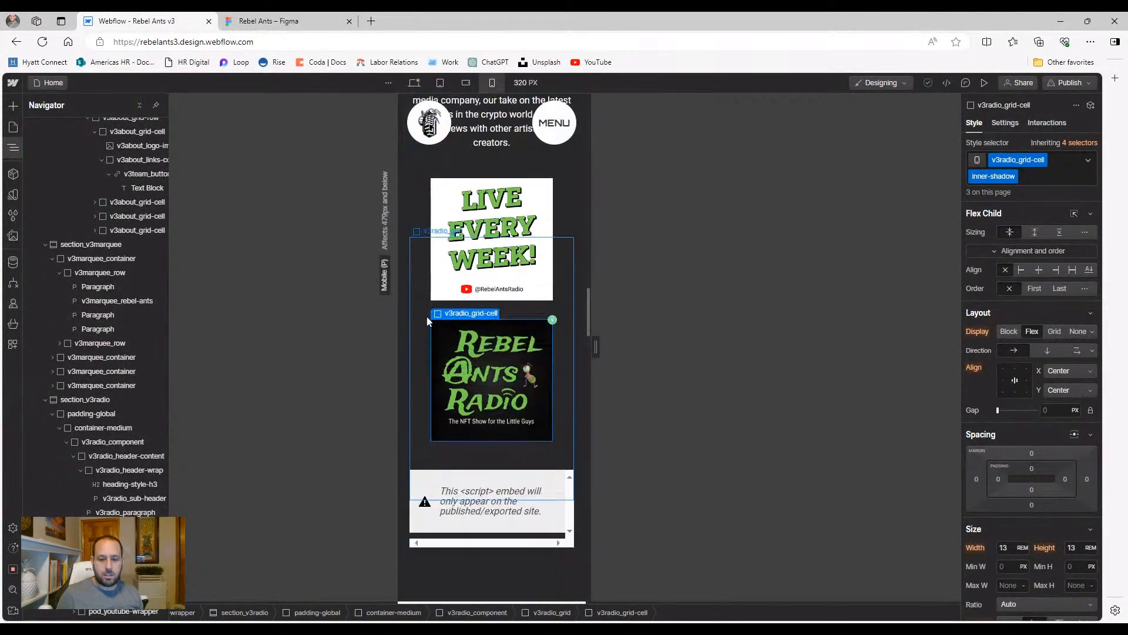
Give the radio image cell the hide-mobile-portrait combo class with Display set to None
click(1027, 176)
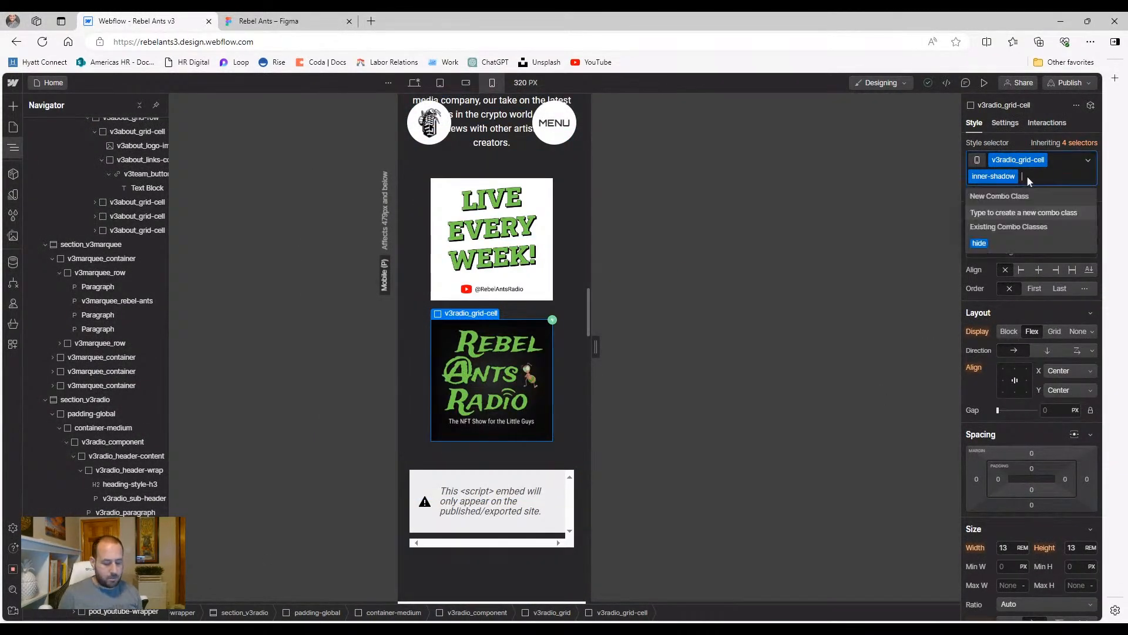
text(hide)
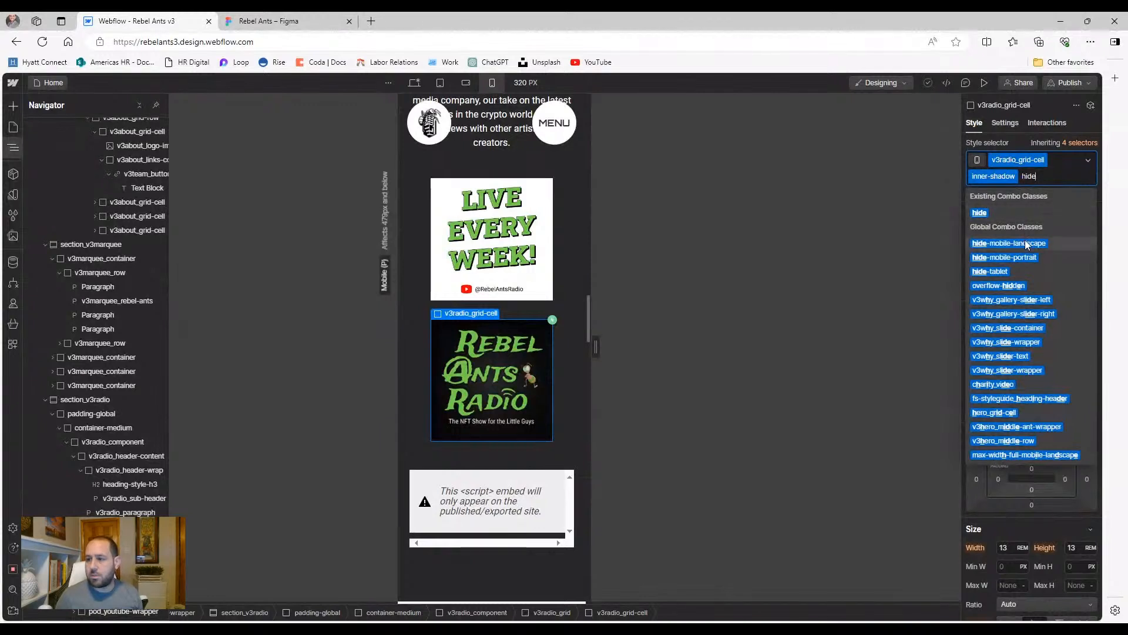
click(1026, 257)
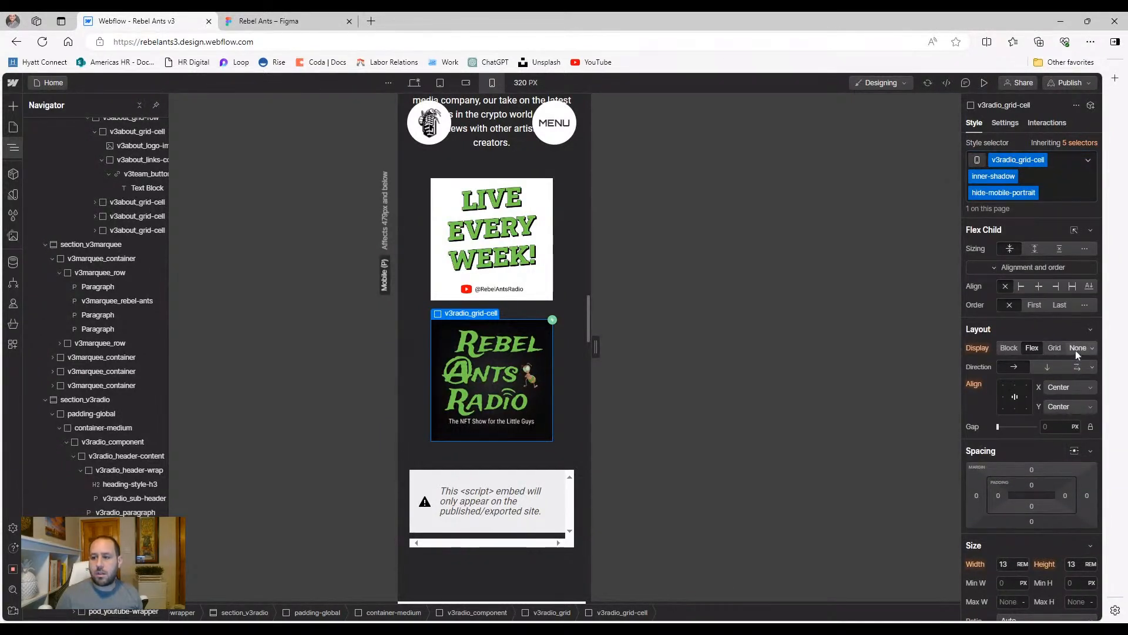
click(1061, 194)
key(BackSpace)
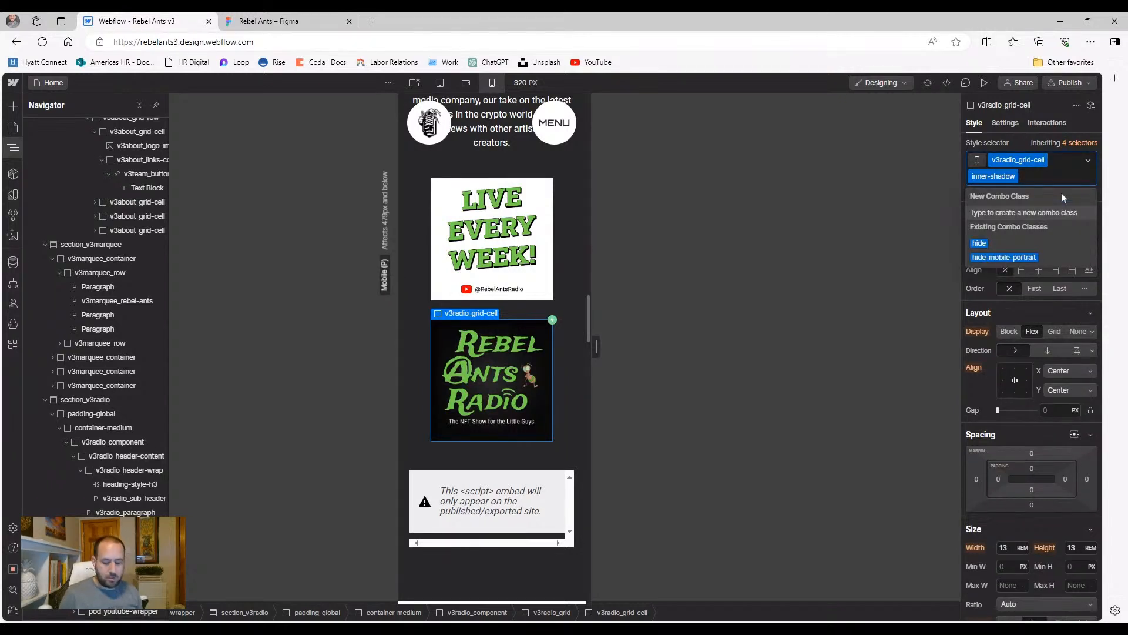
text(hide-)
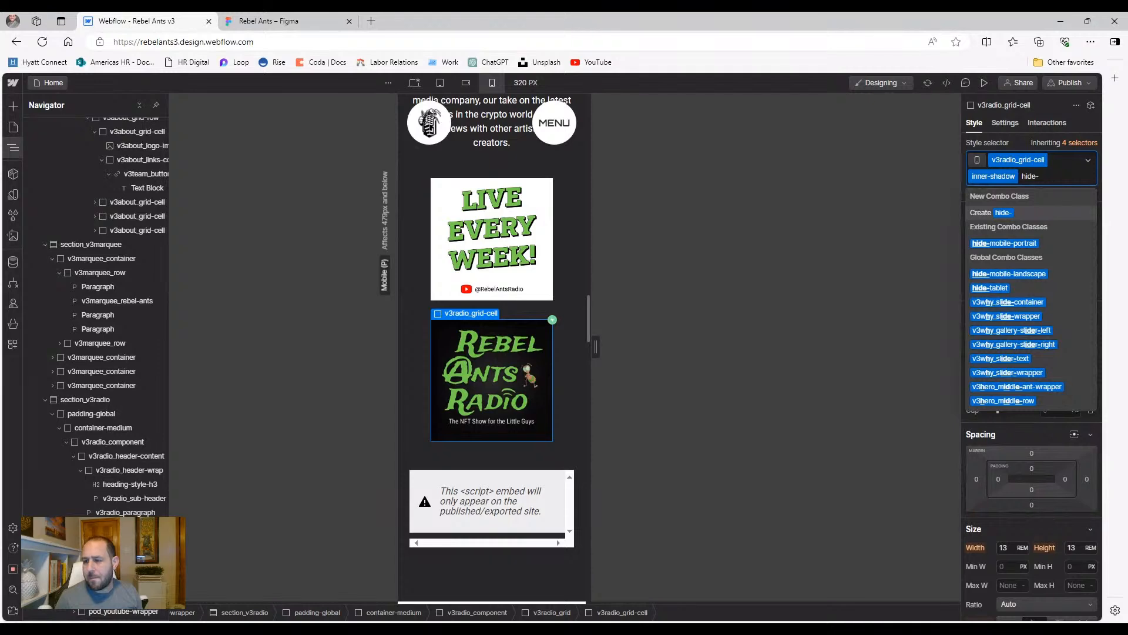
click(1019, 243)
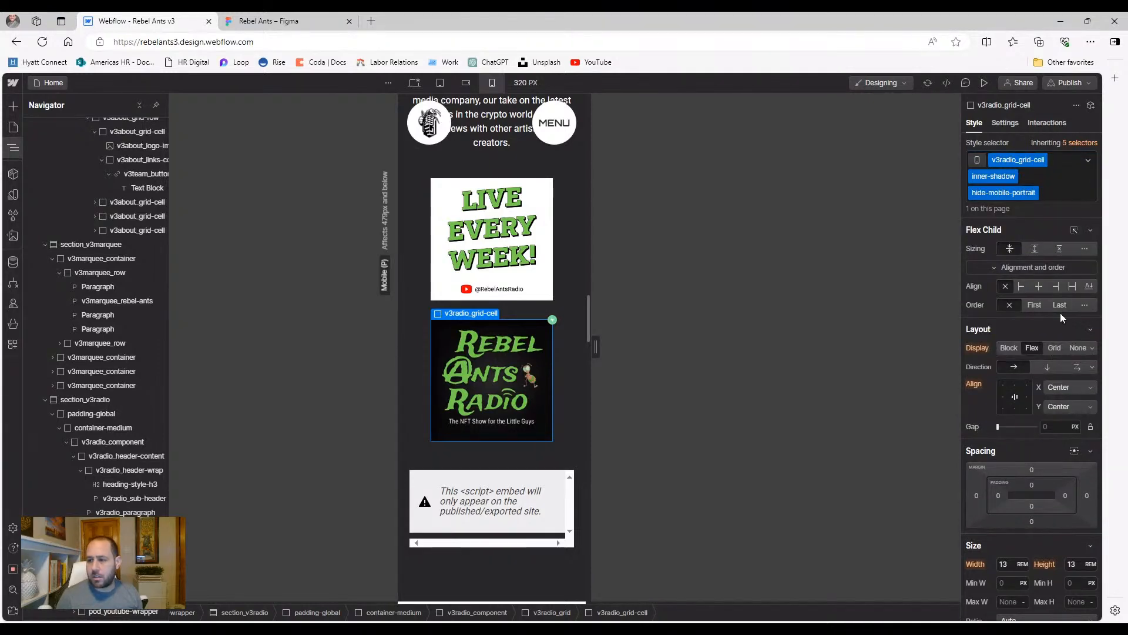
click(1073, 351)
Confirm the cell still shows on mobile landscape but is hidden on mobile portrait
scroll(531, 254, up, 2)
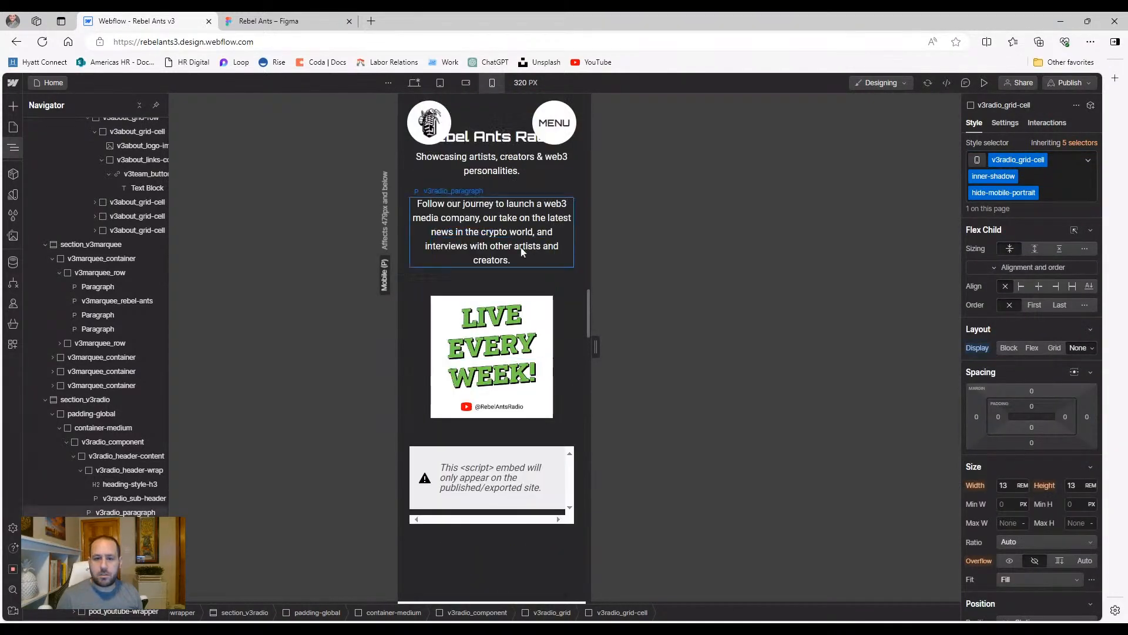
scroll(526, 244, up, 3)
click(467, 83)
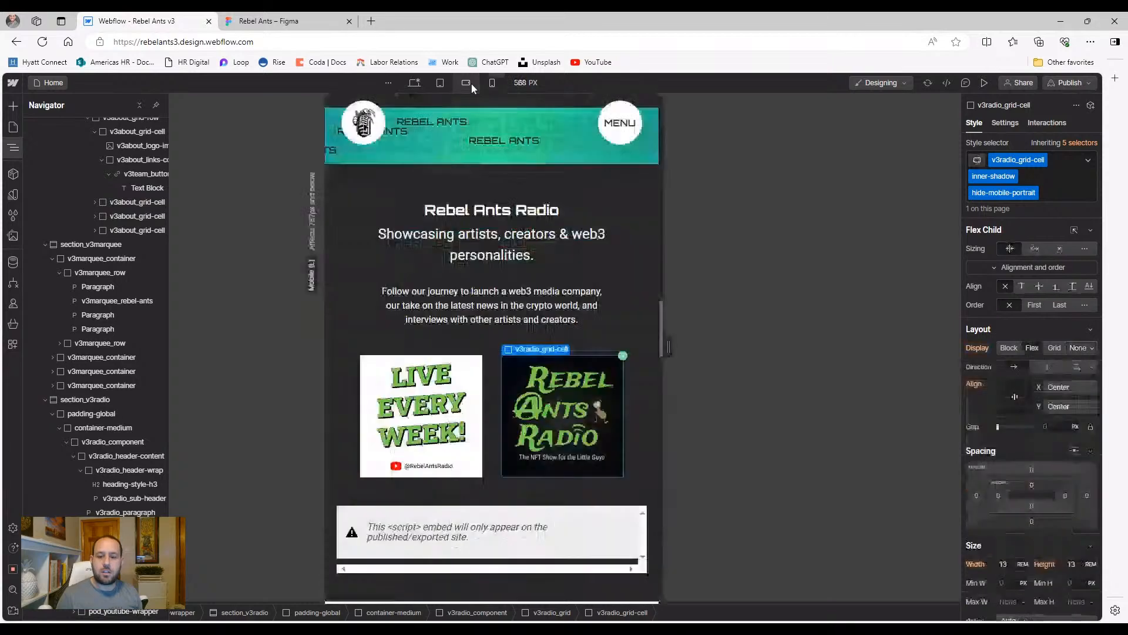
click(492, 82)
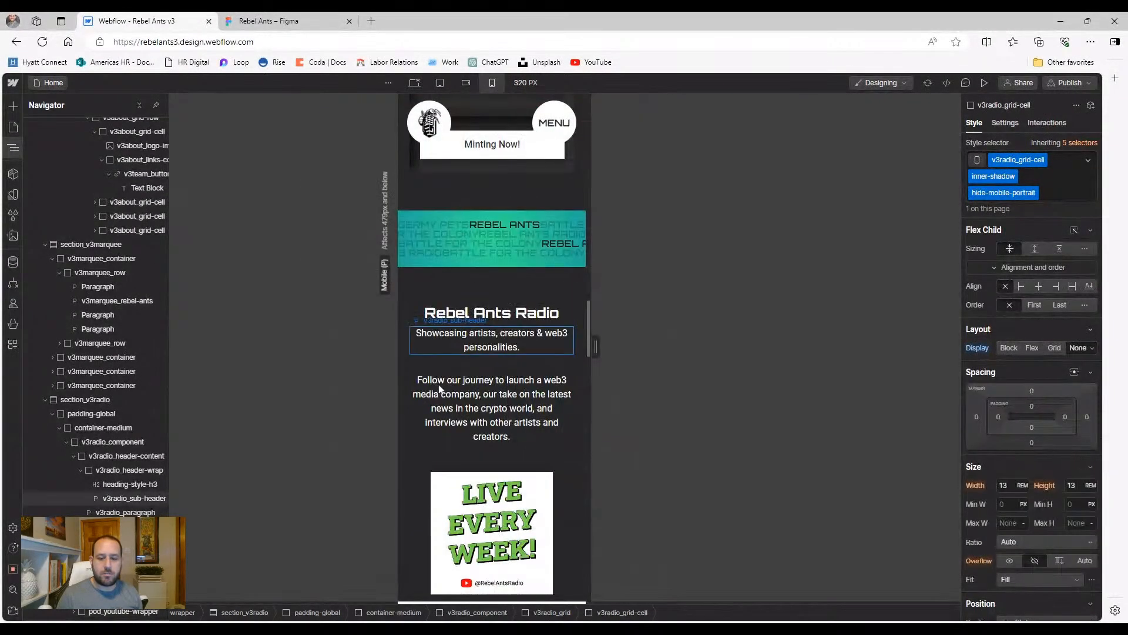
scroll(430, 345, down, 4)
scroll(430, 346, up, 5)
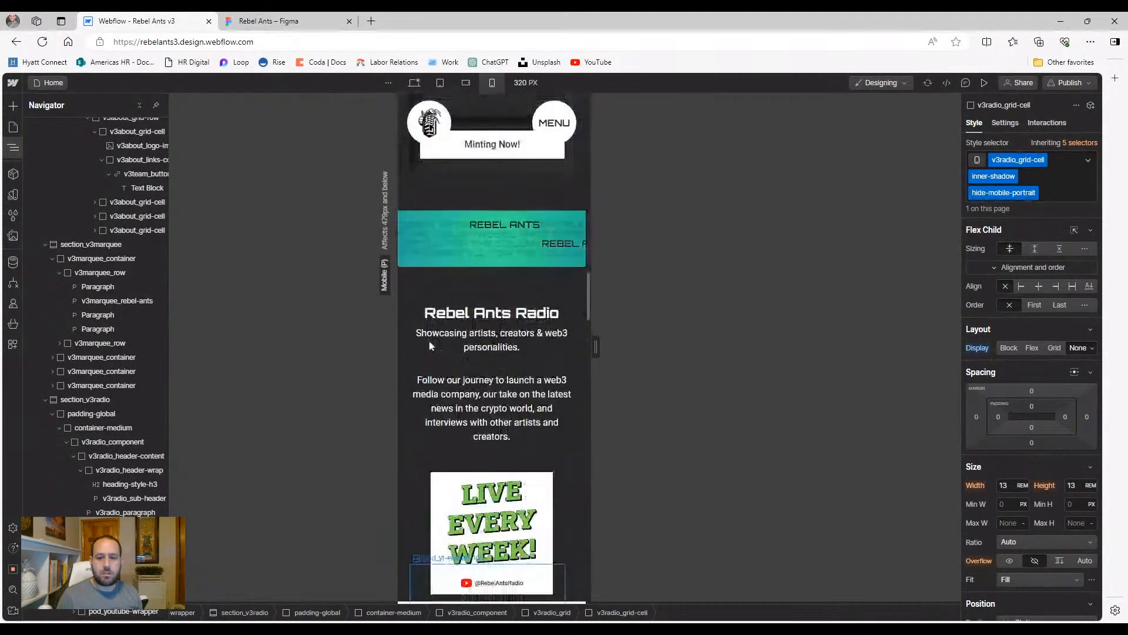
scroll(431, 345, down, 1)
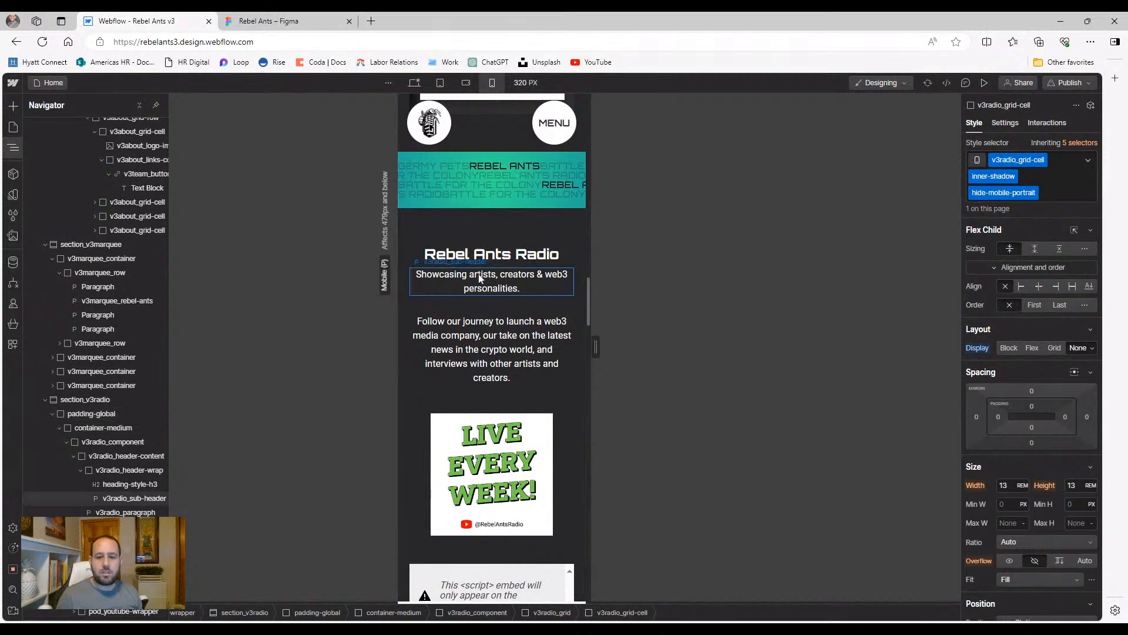
Select the Rebel Ants Radio sub-header and switch it to all capitals
click(479, 274)
scroll(1017, 468, down, 3)
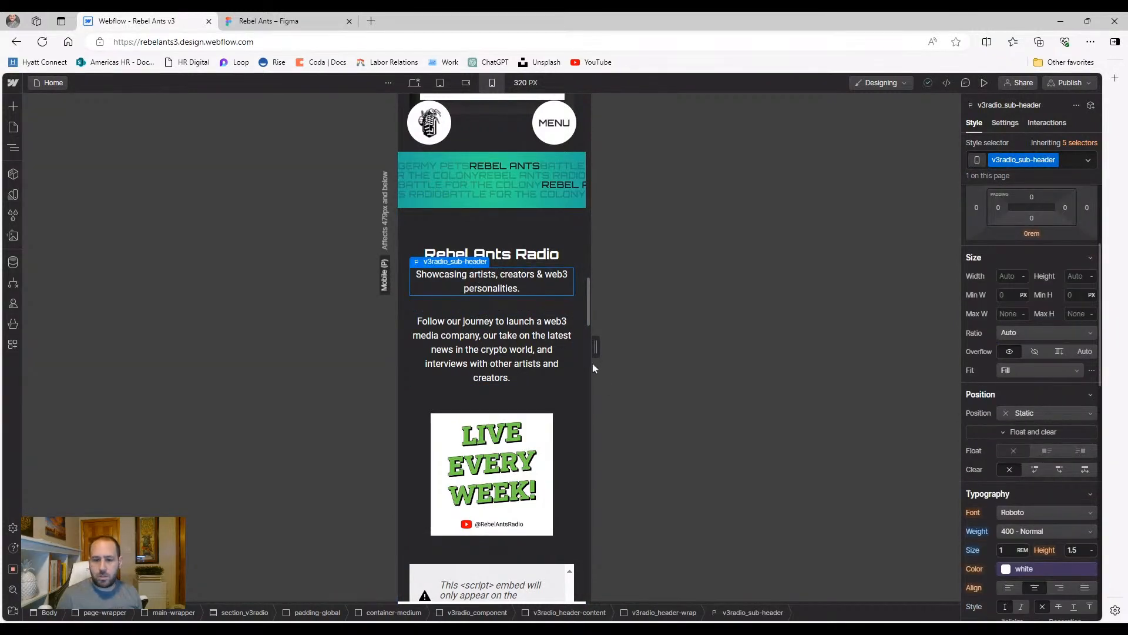
click(494, 338)
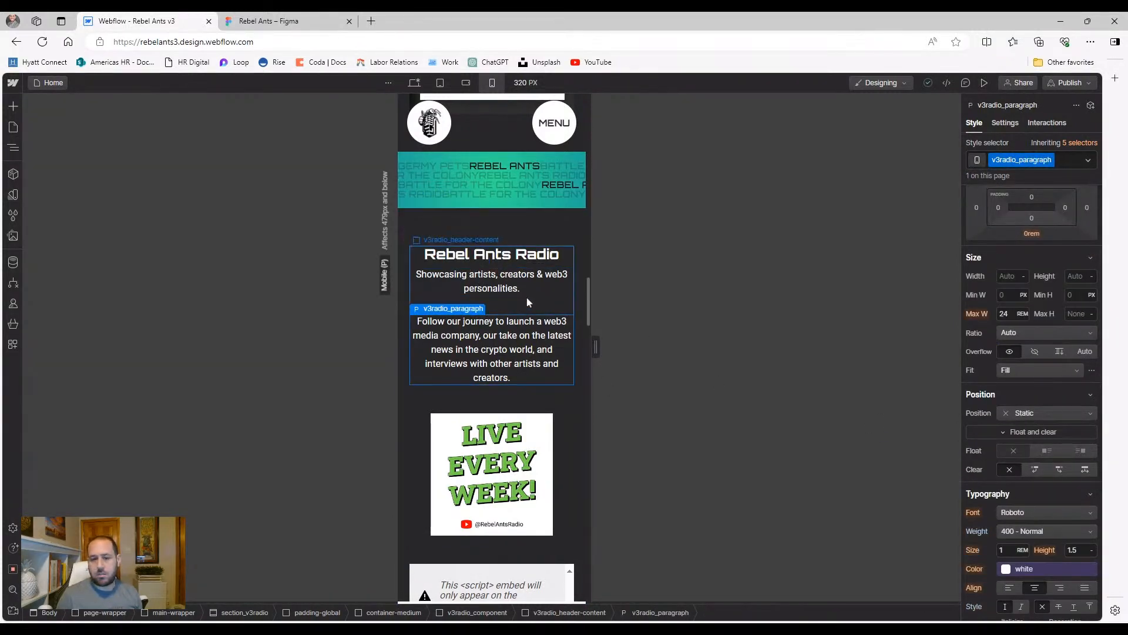
click(504, 286)
click(506, 254)
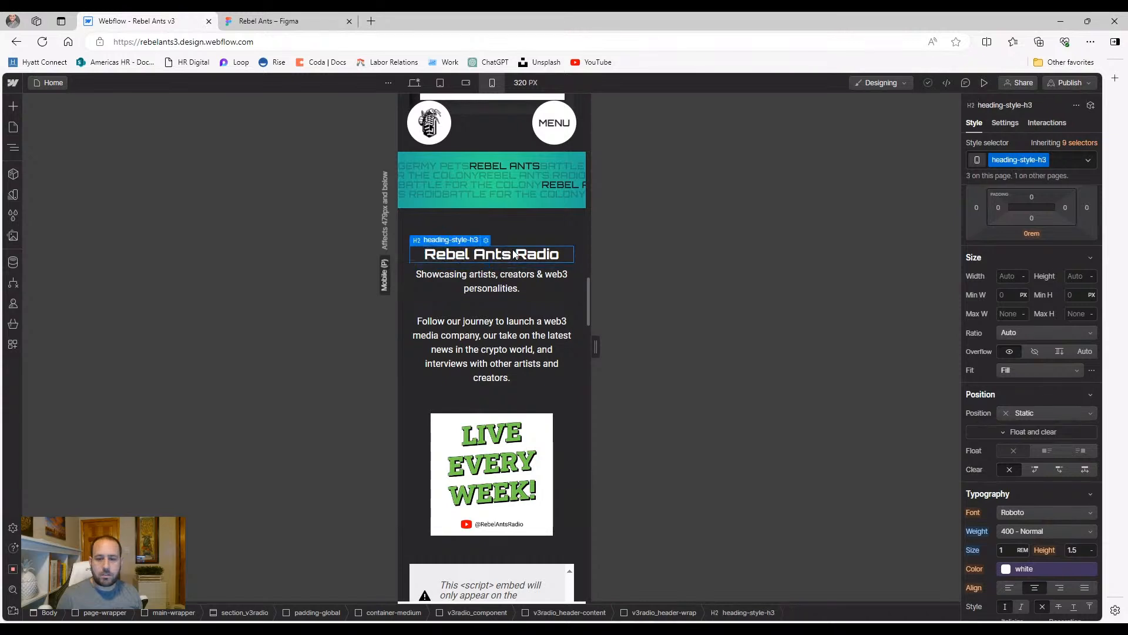
click(514, 290)
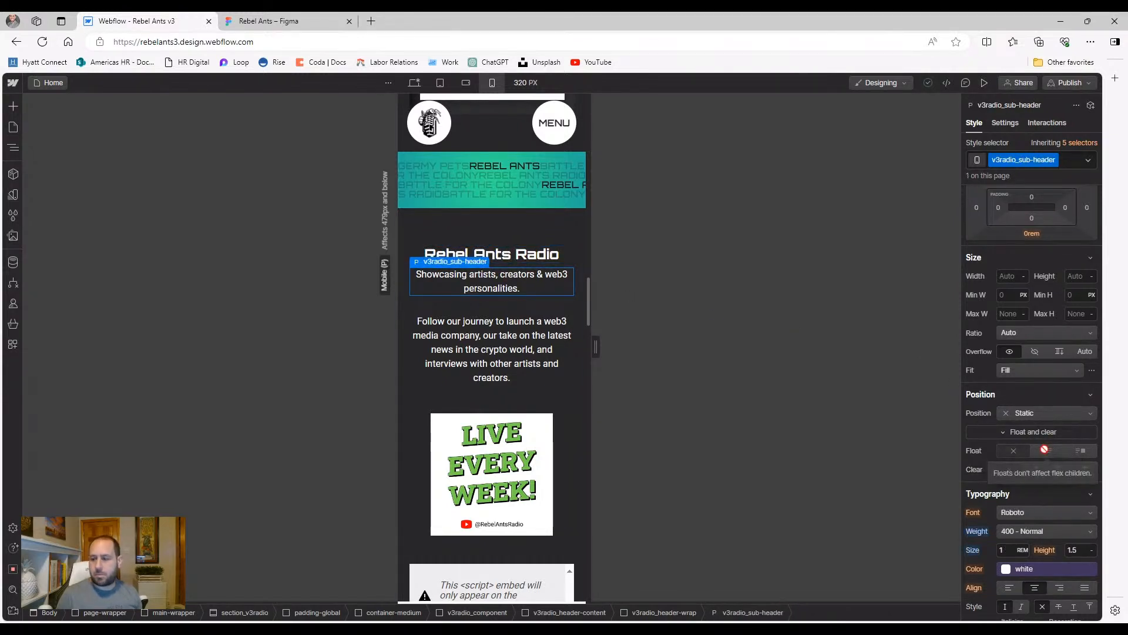
scroll(1044, 447, down, 2)
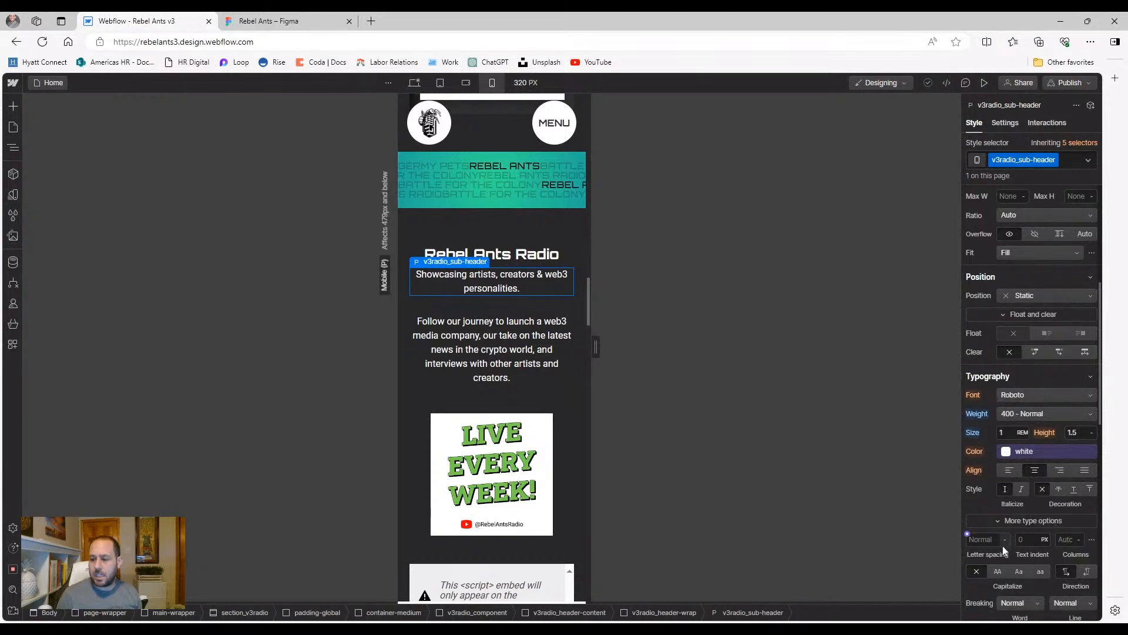
click(998, 572)
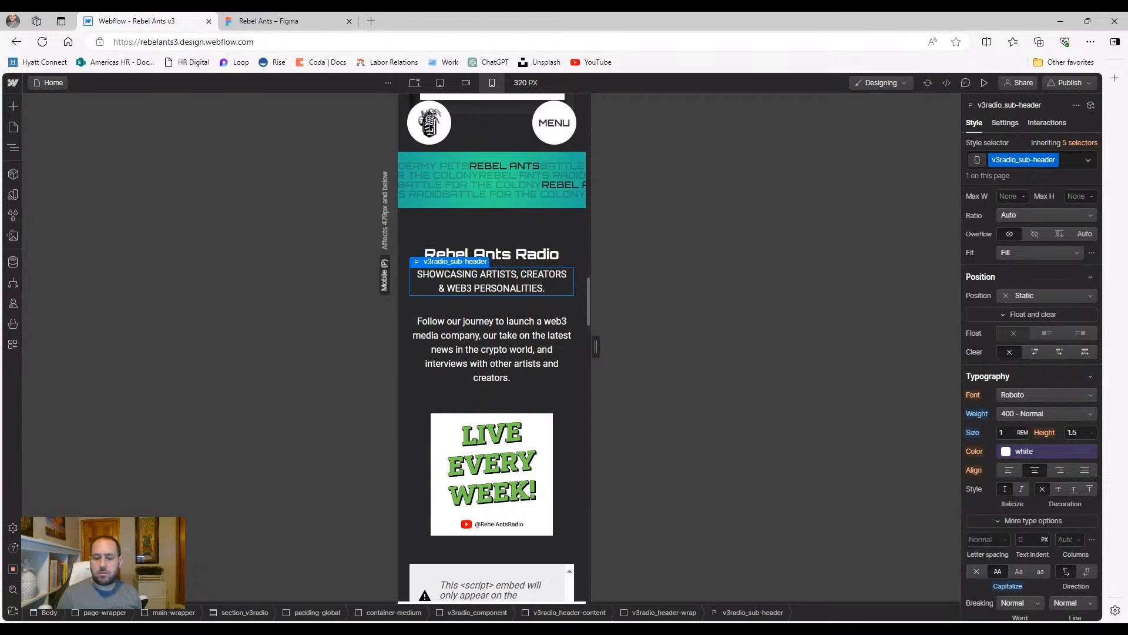
Try 0.85 rem, then 0.9 rem for the sub-header size before resetting it
click(535, 369)
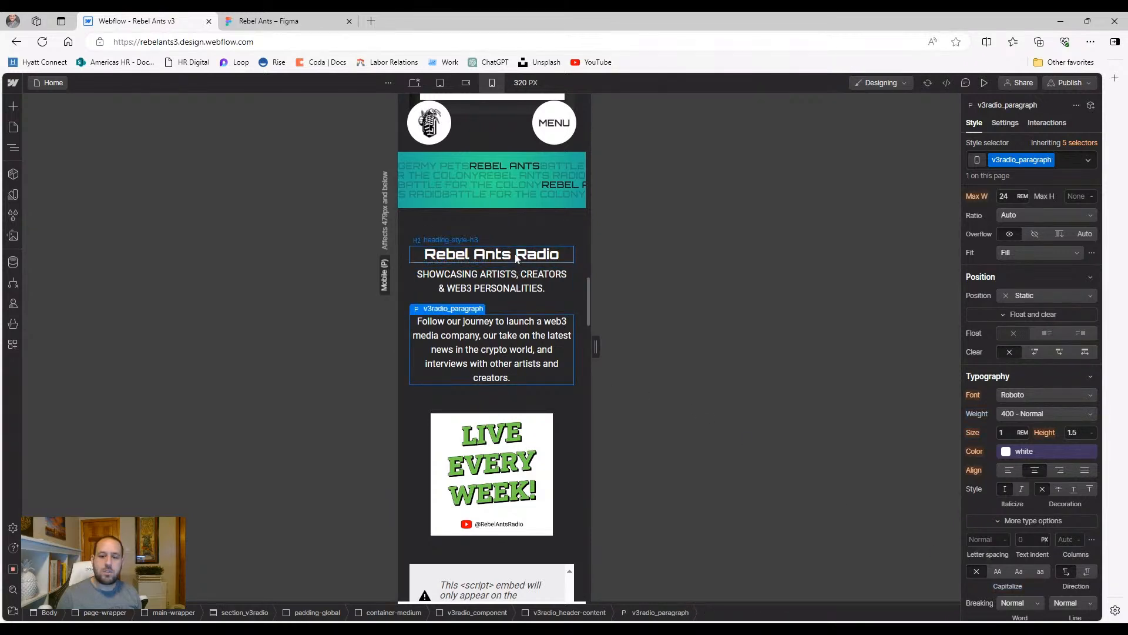
click(514, 274)
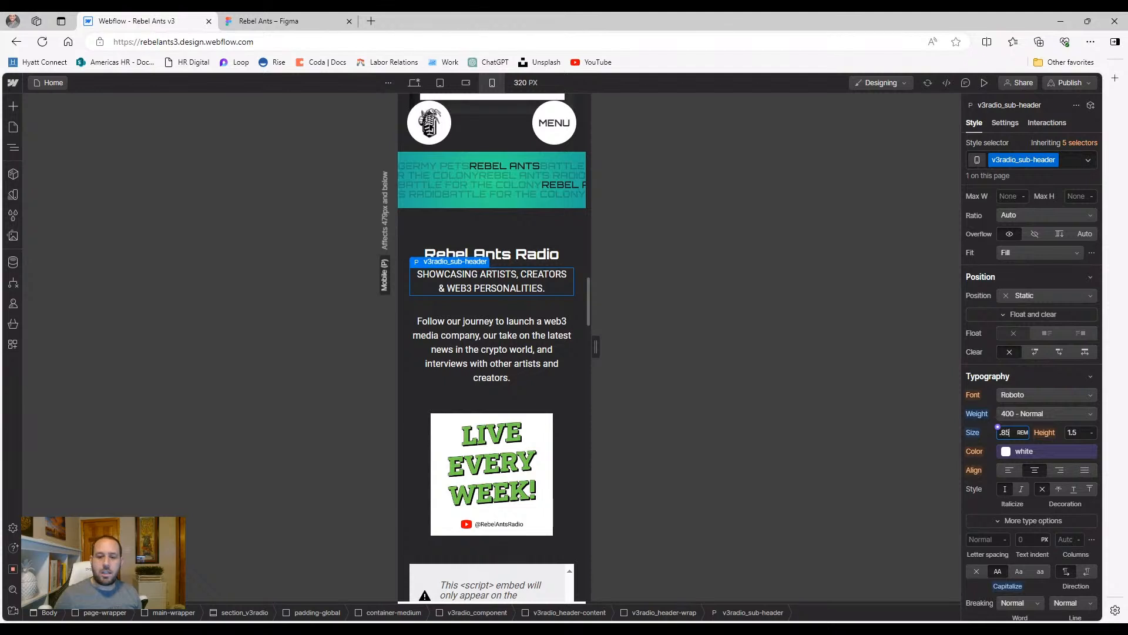
text(.85)
key(Return)
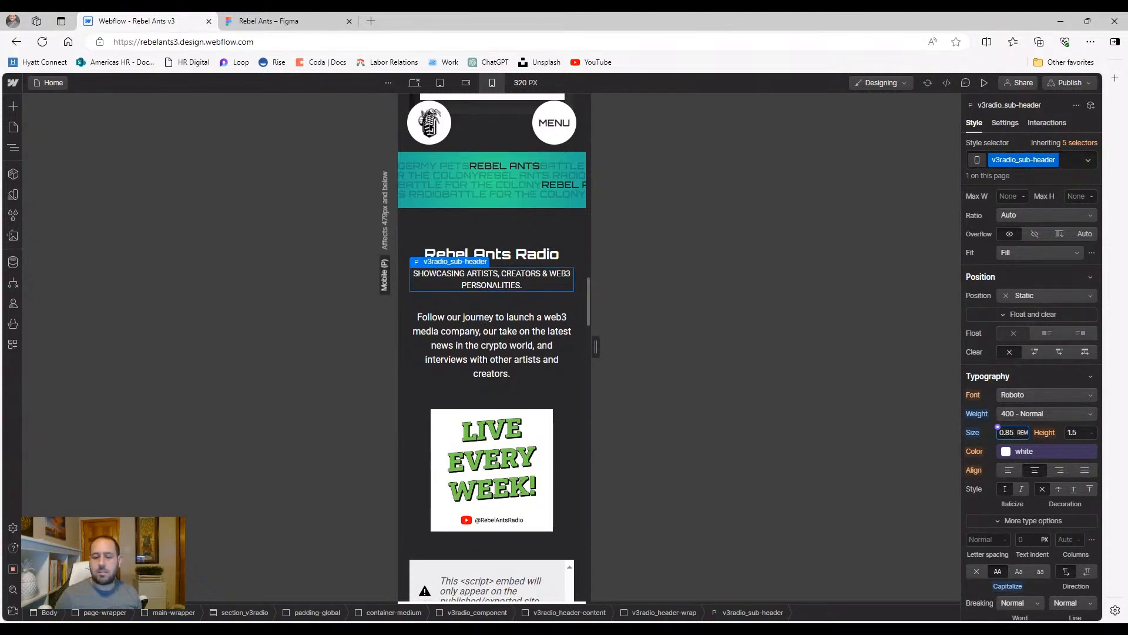
key(Up)
key(Up)
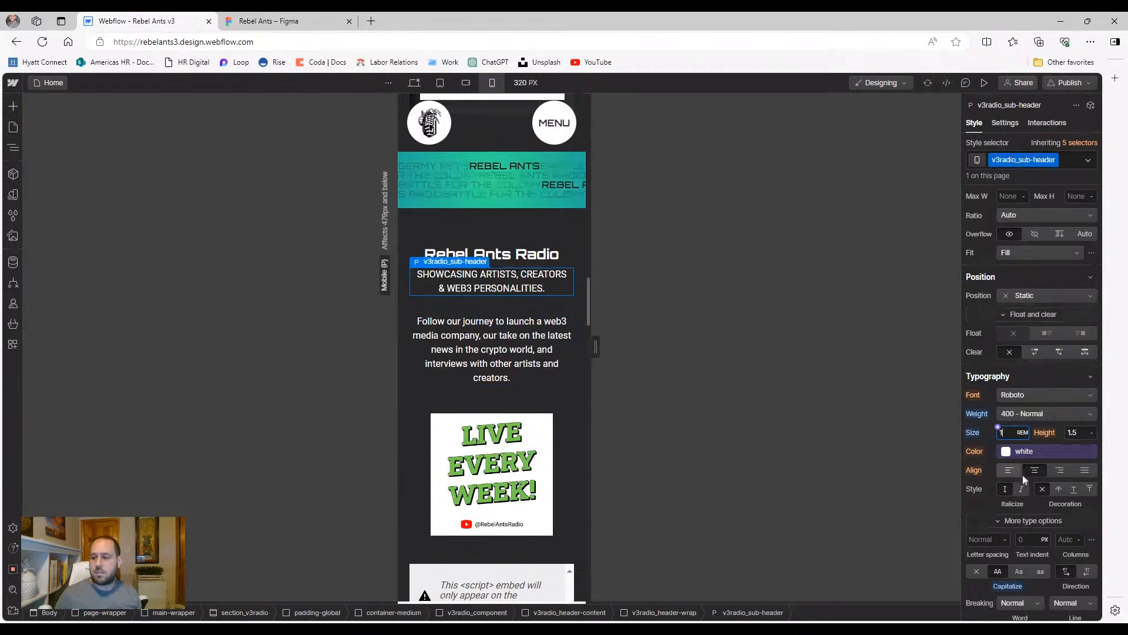
click(975, 434)
click(982, 449)
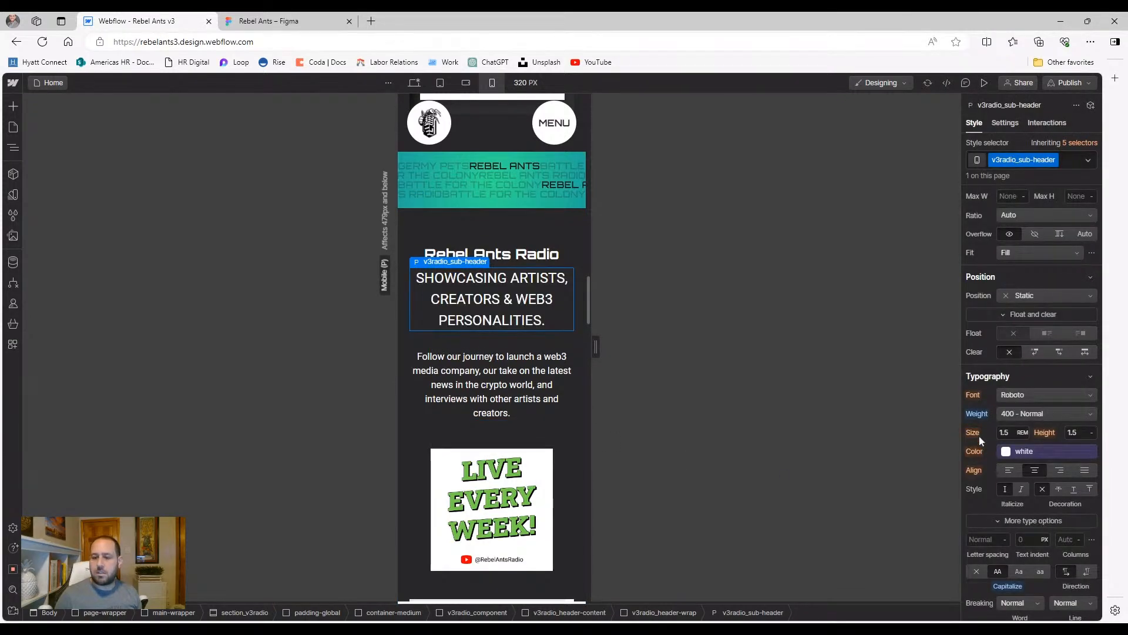
key(Return)
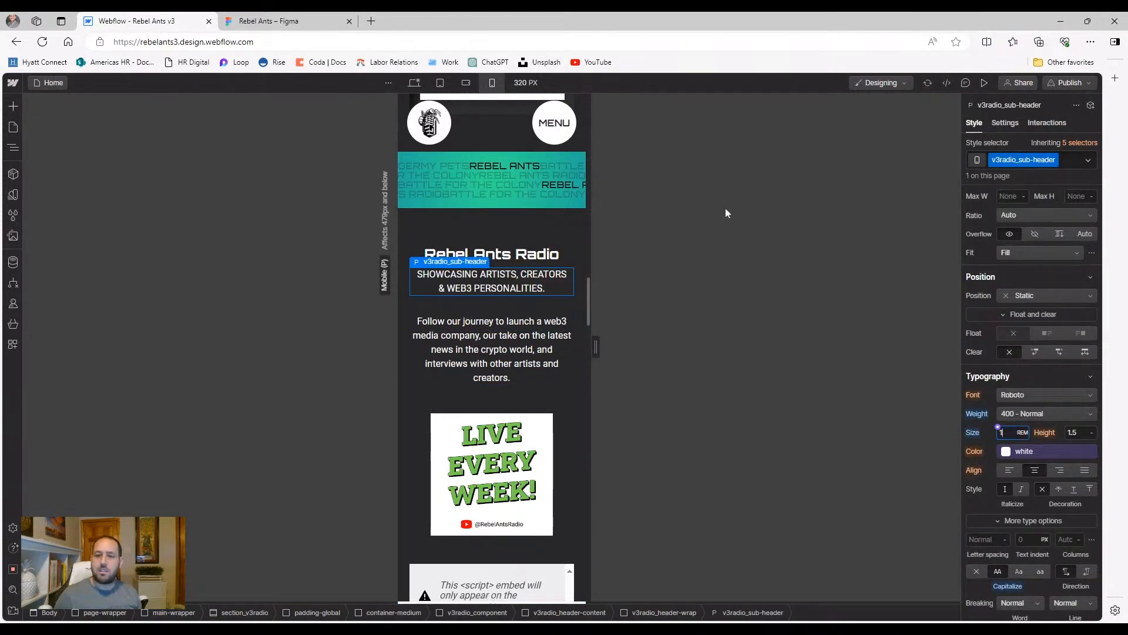
Check mobile landscape, then on portrait reset the sub-header to 1.5 rem and clear all-caps
click(466, 85)
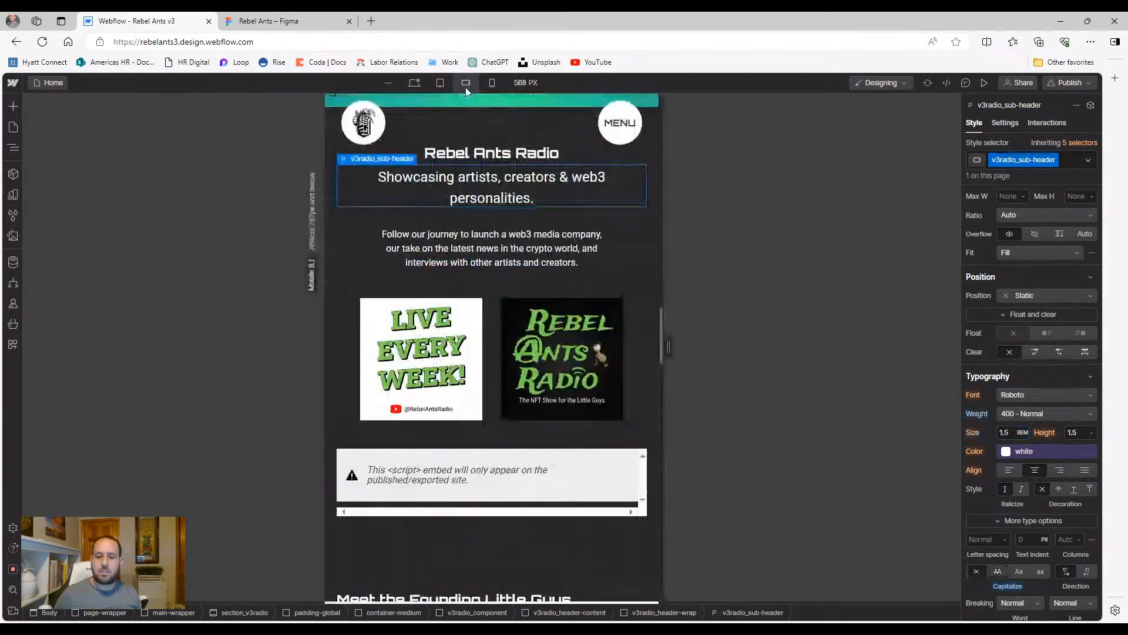
scroll(451, 282, up, 2)
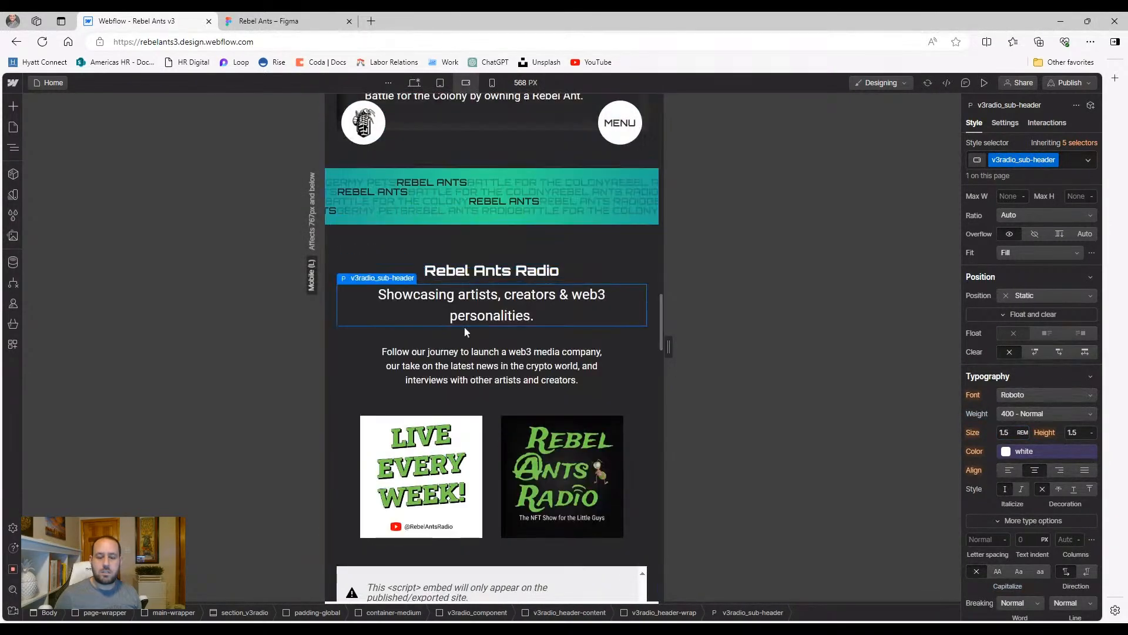
click(493, 82)
click(976, 433)
click(980, 450)
click(1002, 587)
click(1012, 601)
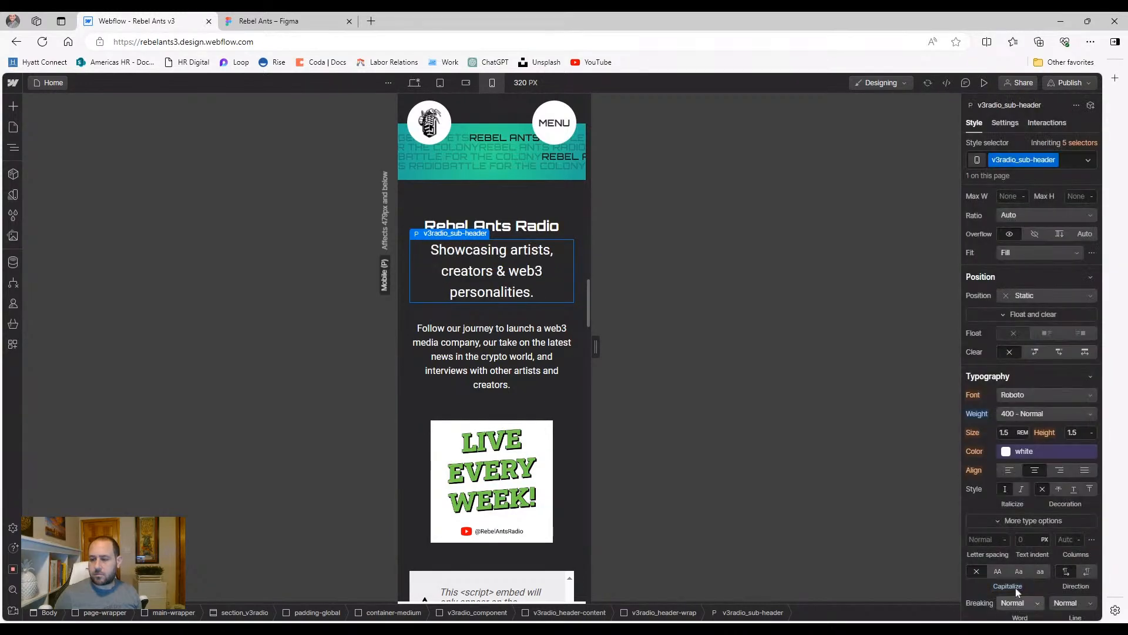
Review the sub-header at tablet width, then view the 1578 px desktop layout
click(440, 82)
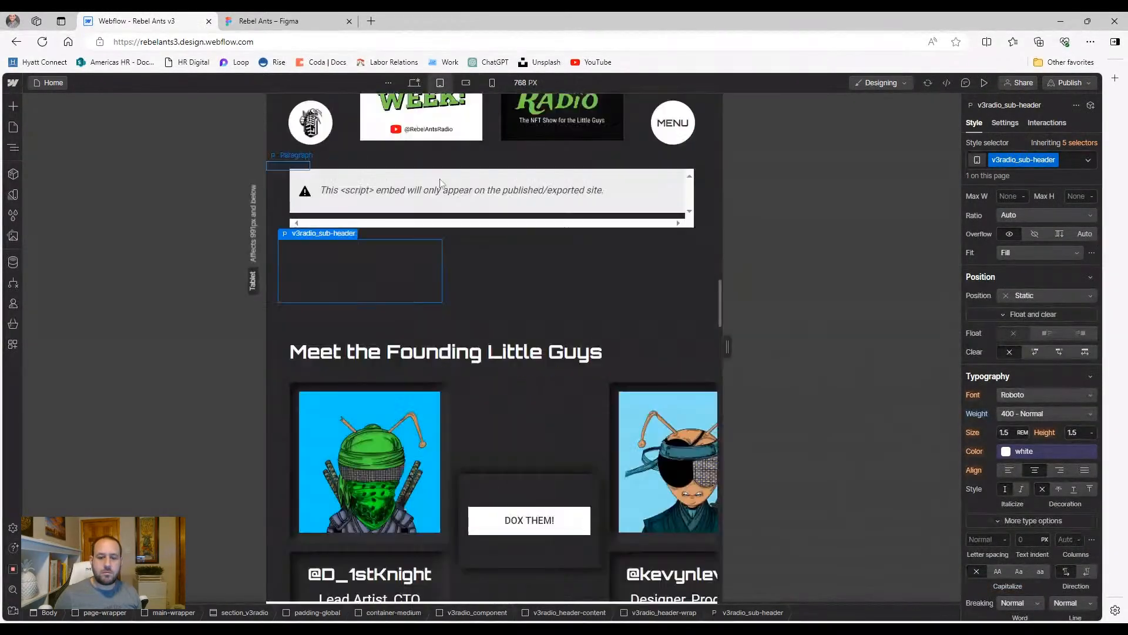
scroll(453, 306, up, 4)
click(453, 300)
scroll(460, 260, up, 2)
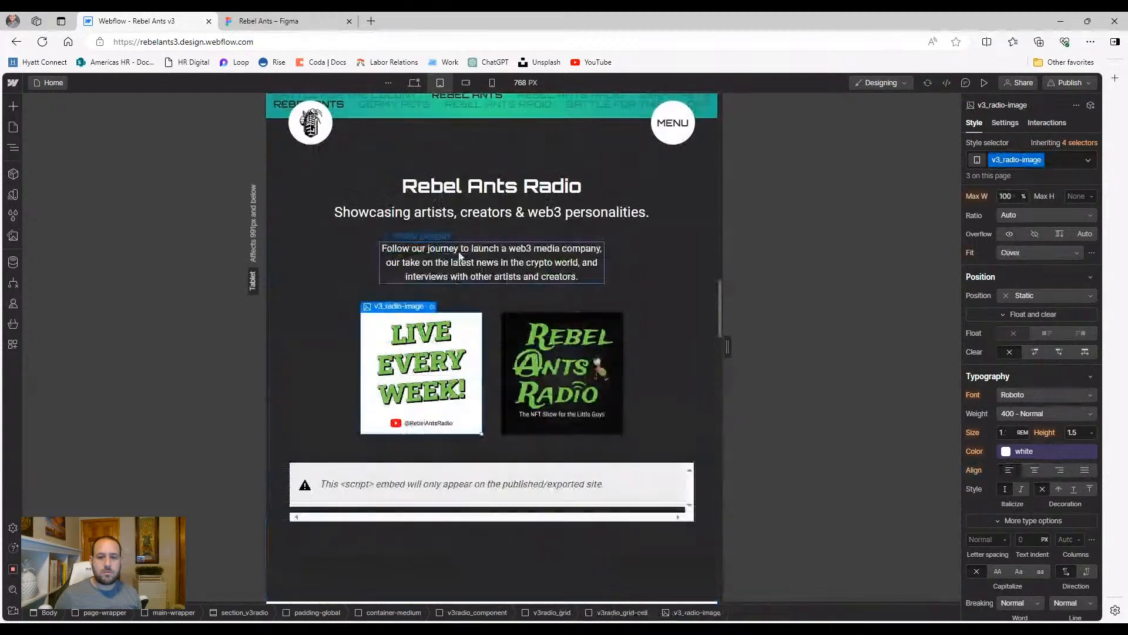
click(422, 272)
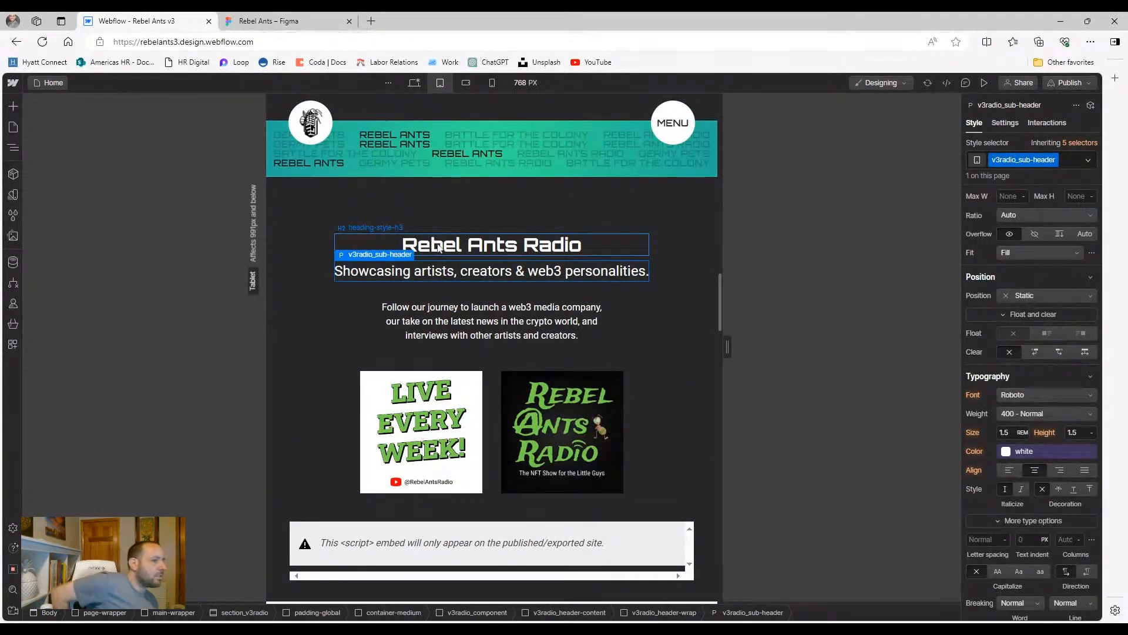
click(414, 82)
scroll(403, 206, up, 5)
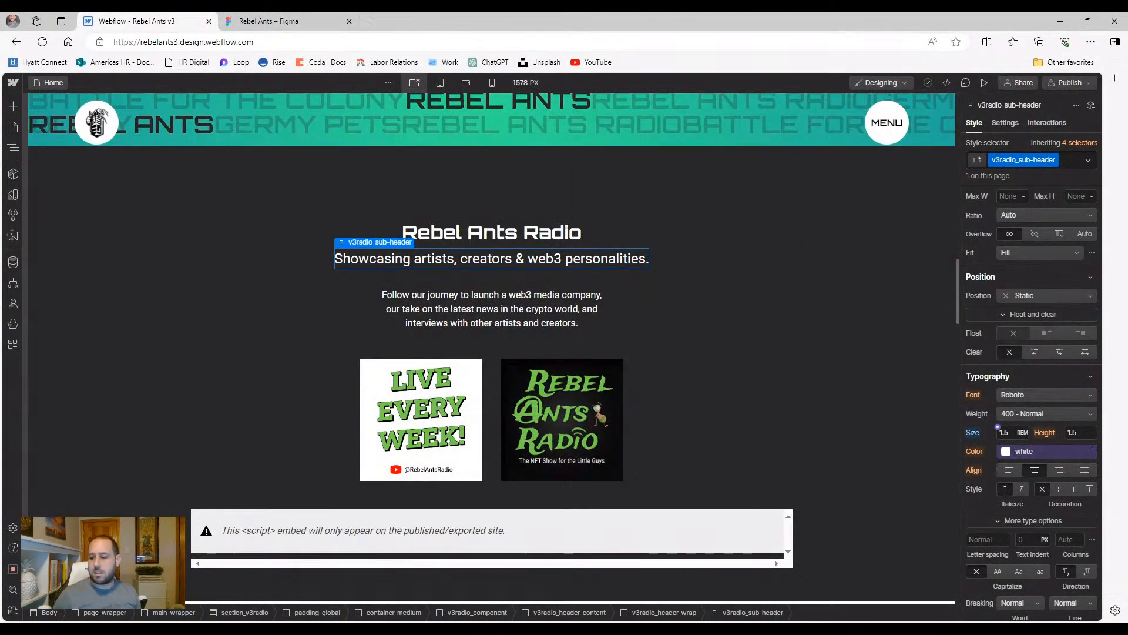
Give the Rebel Ants Radio sub-header a 1.2 rem size with no uppercase transform on desktop
click(998, 571)
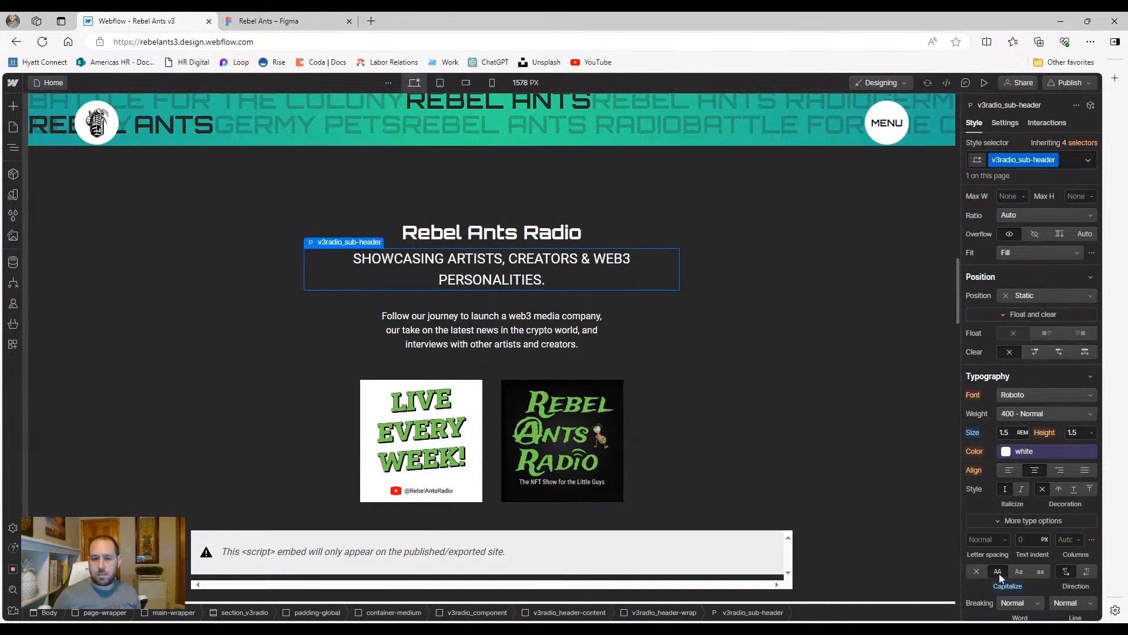
text(1)
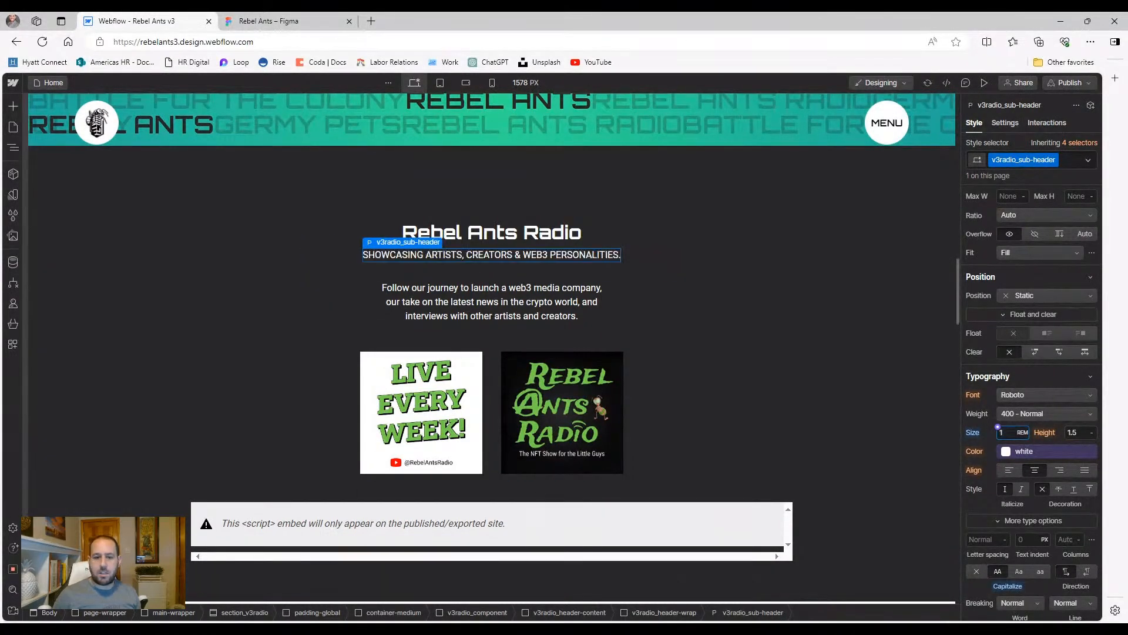
text(.2)
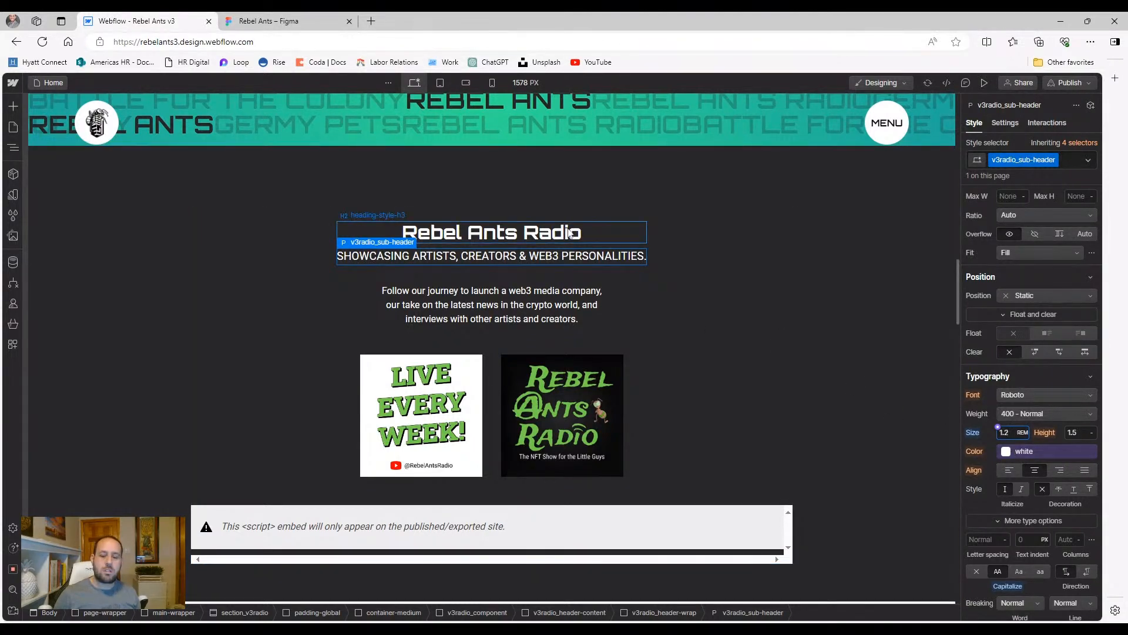
alt+click(973, 438)
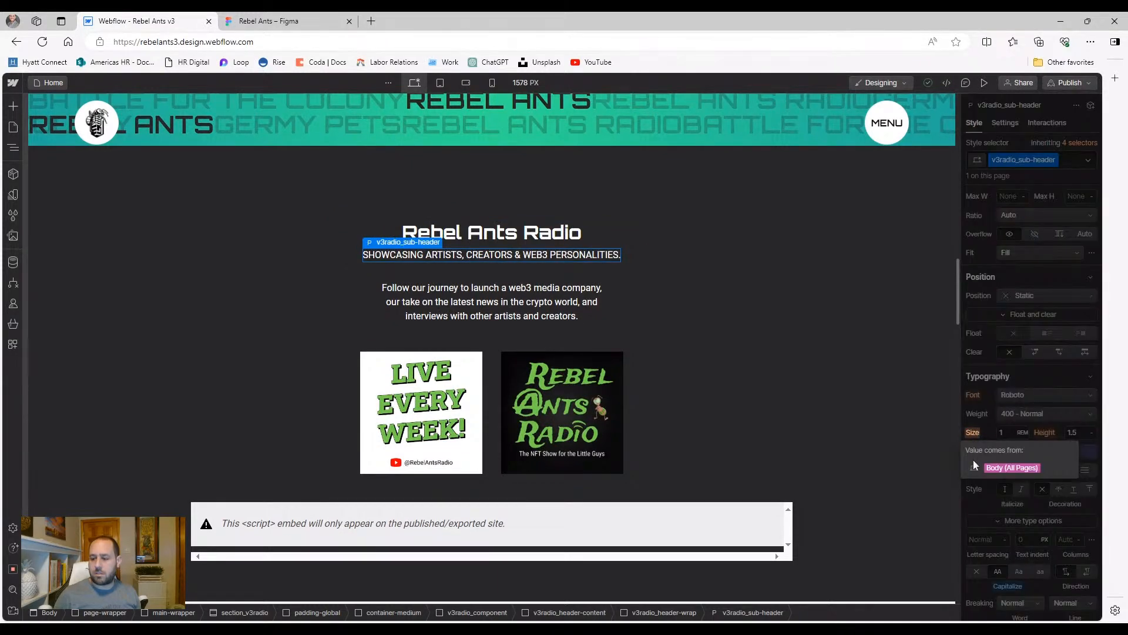
click(977, 571)
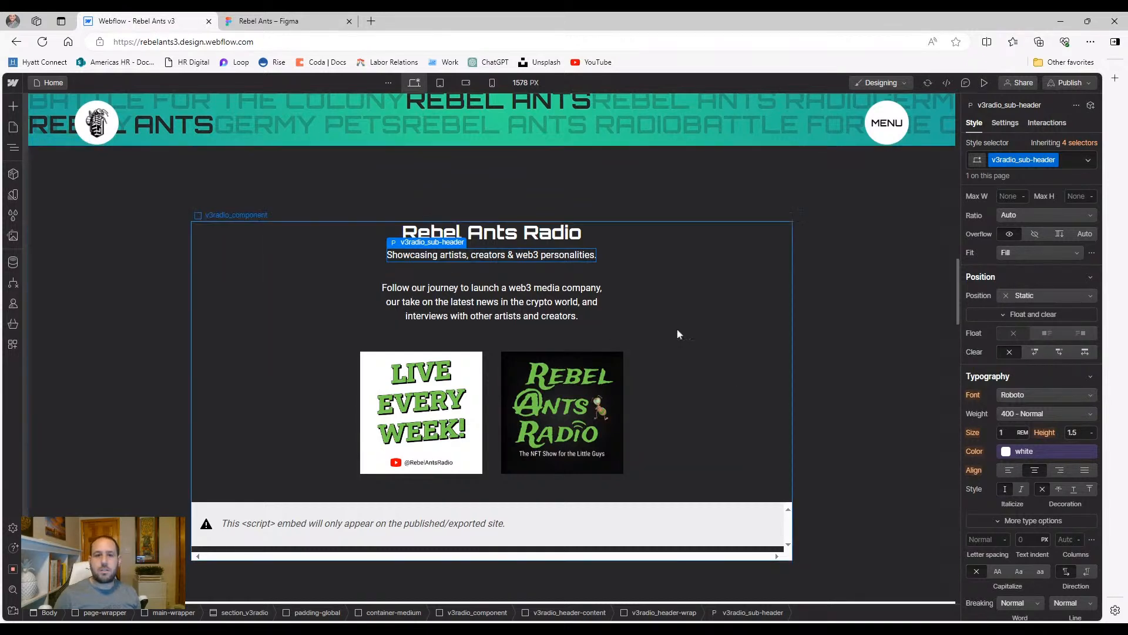
click(978, 435)
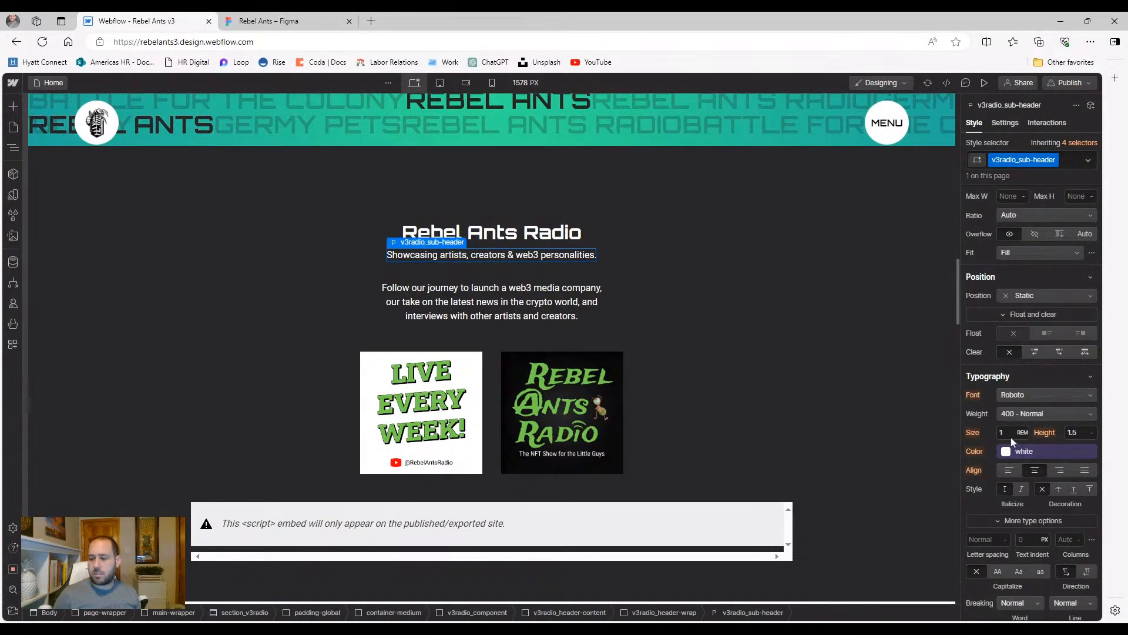
key(Return)
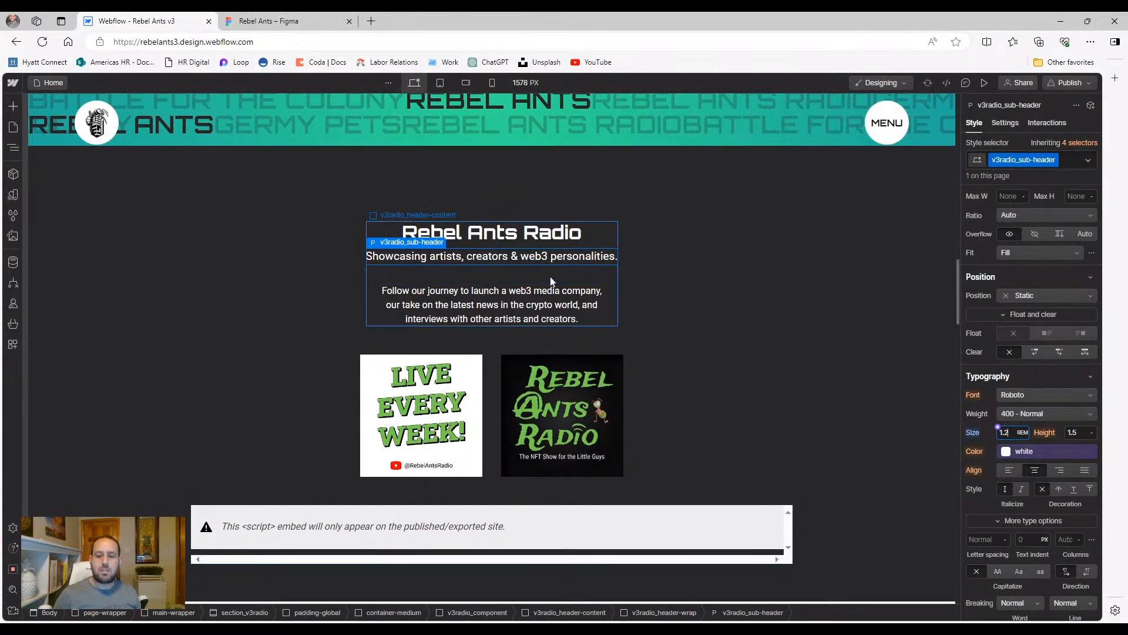
click(685, 296)
scroll(724, 291, up, 1)
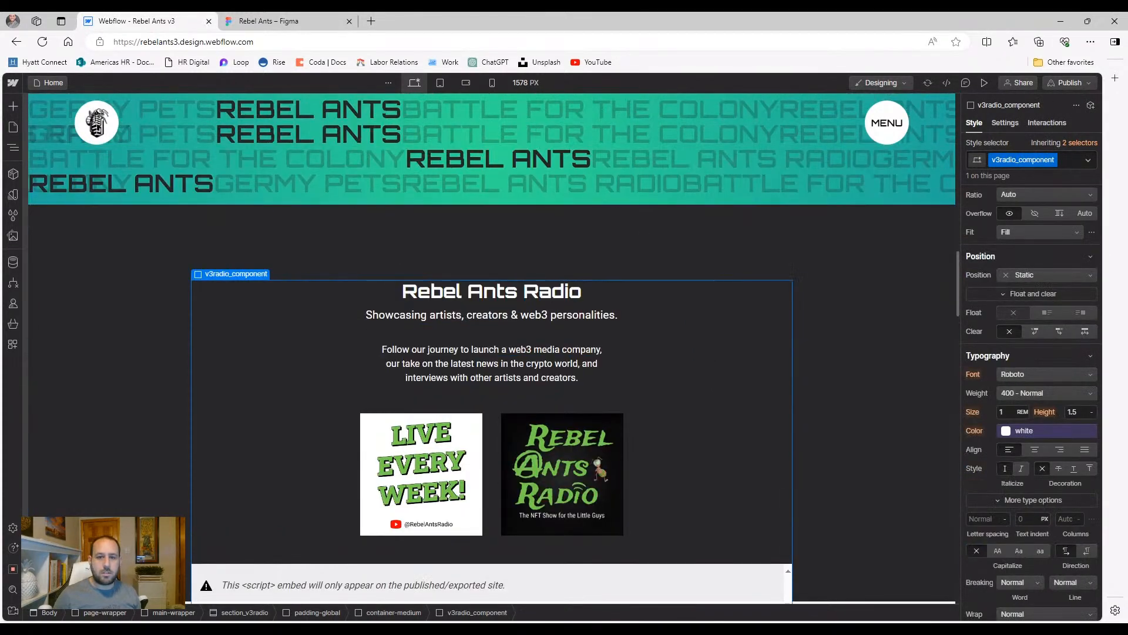
Check the Radio sub-header at the tablet and mobile landscape breakpoints
click(440, 82)
click(530, 180)
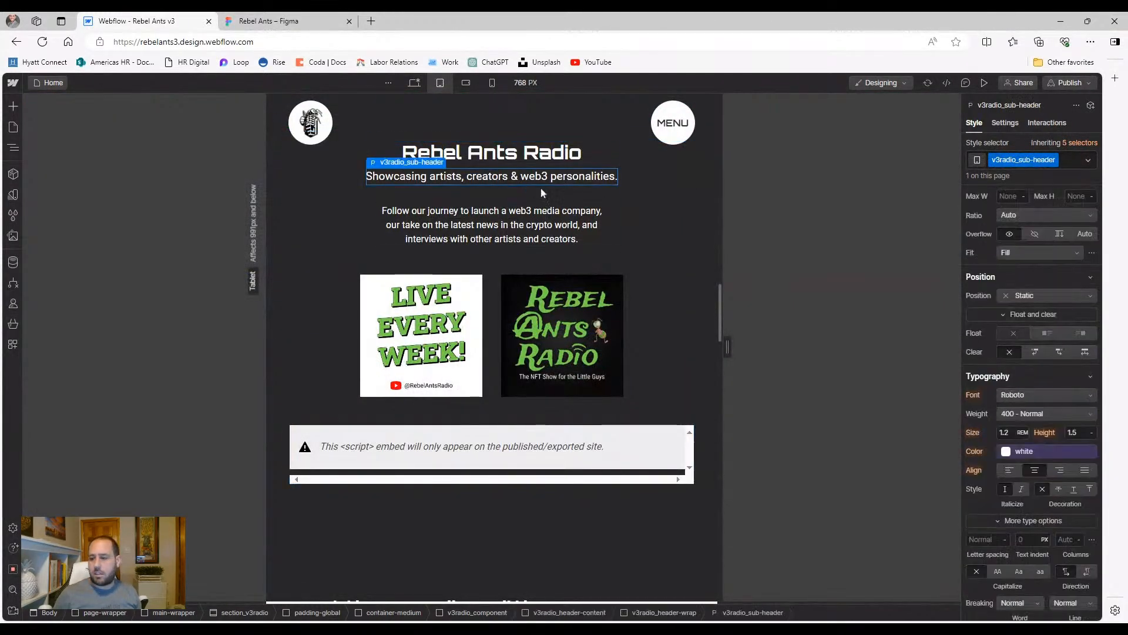
click(466, 83)
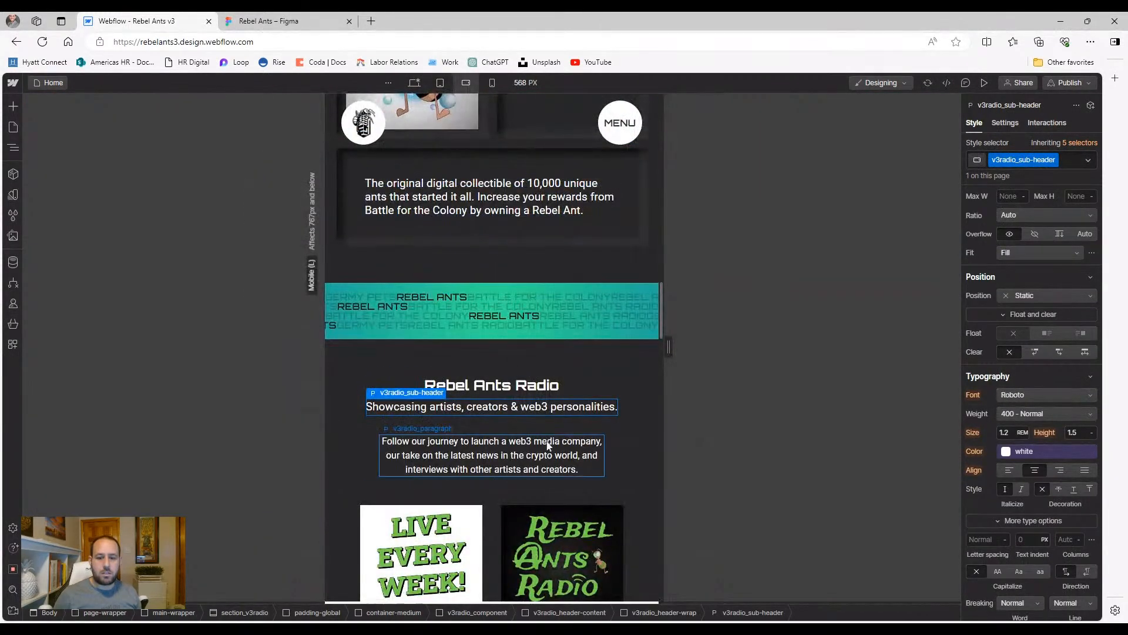
click(415, 83)
click(440, 83)
click(465, 83)
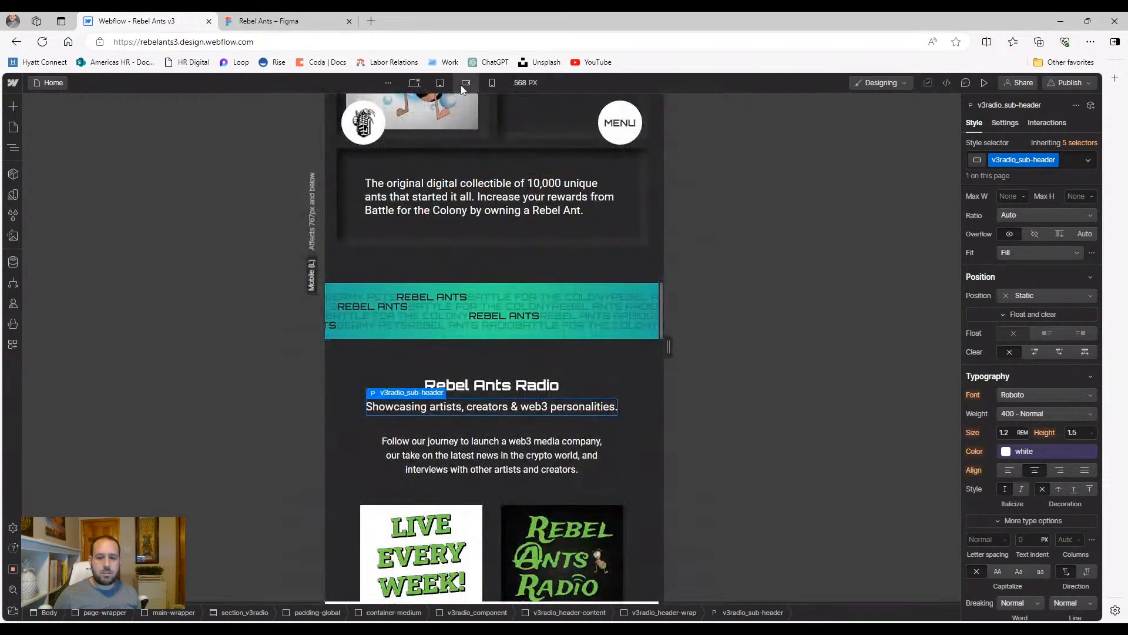
Inspect the Rebel Ants Radio heading on mobile landscape and portrait, then return to desktop
click(492, 387)
scroll(497, 386, up, 15)
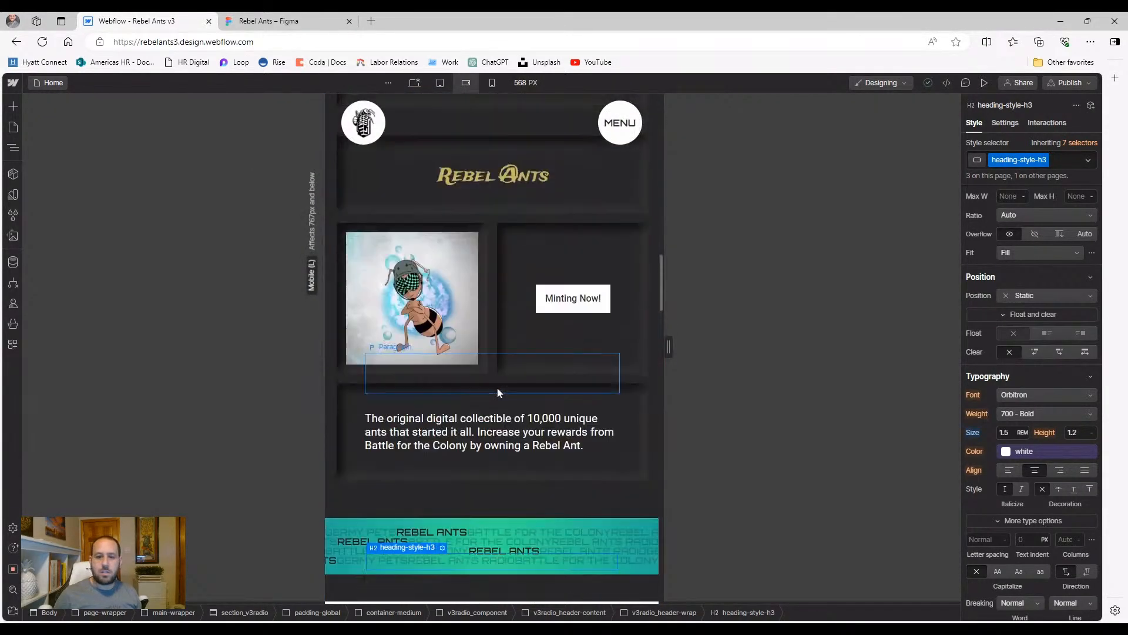
scroll(488, 377, up, 5)
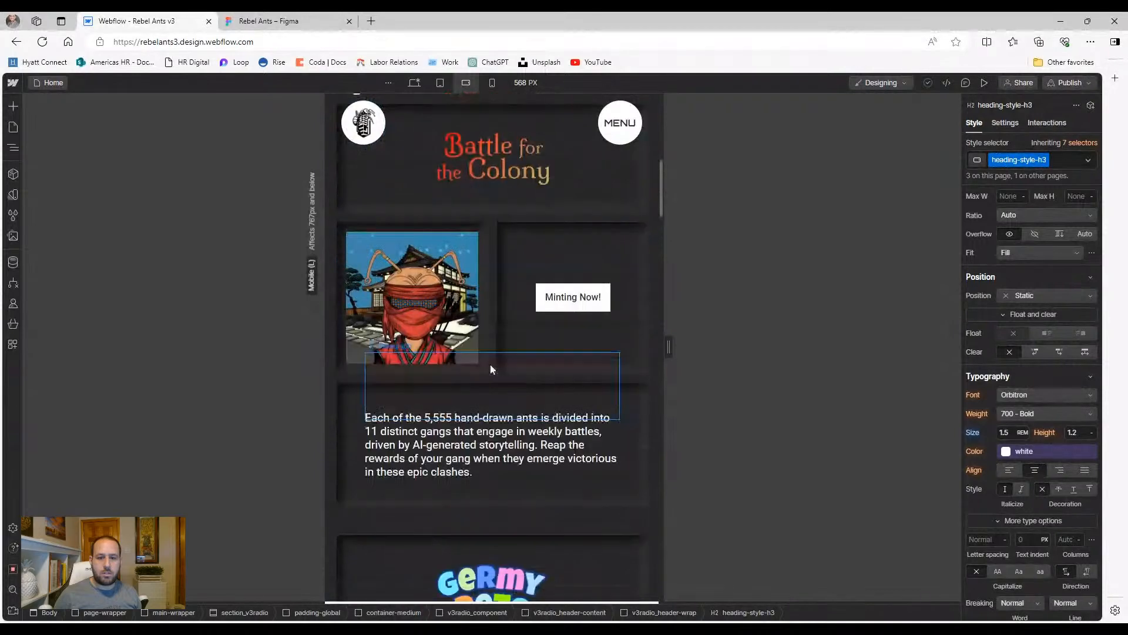
scroll(496, 334, down, 4)
scroll(485, 344, down, 15)
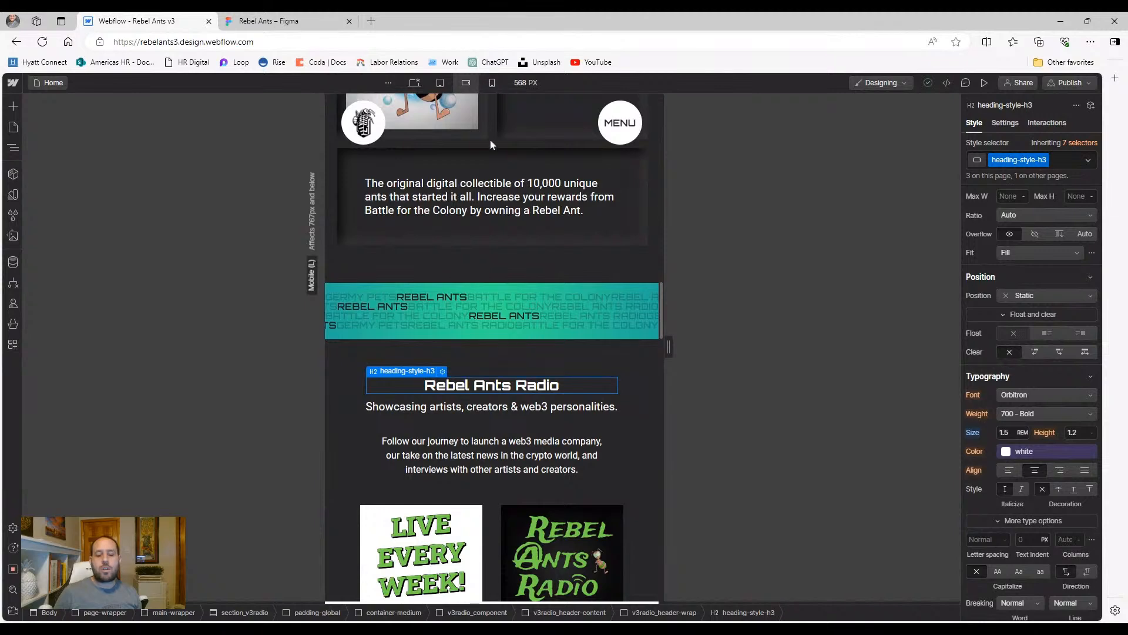
click(491, 82)
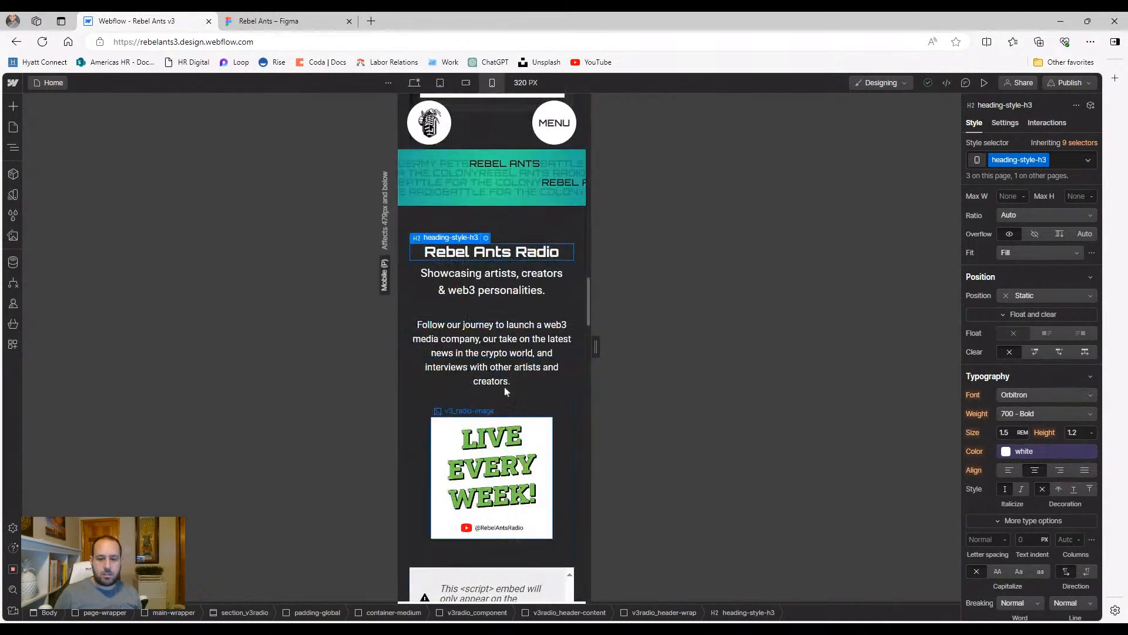
scroll(542, 304, down, 1)
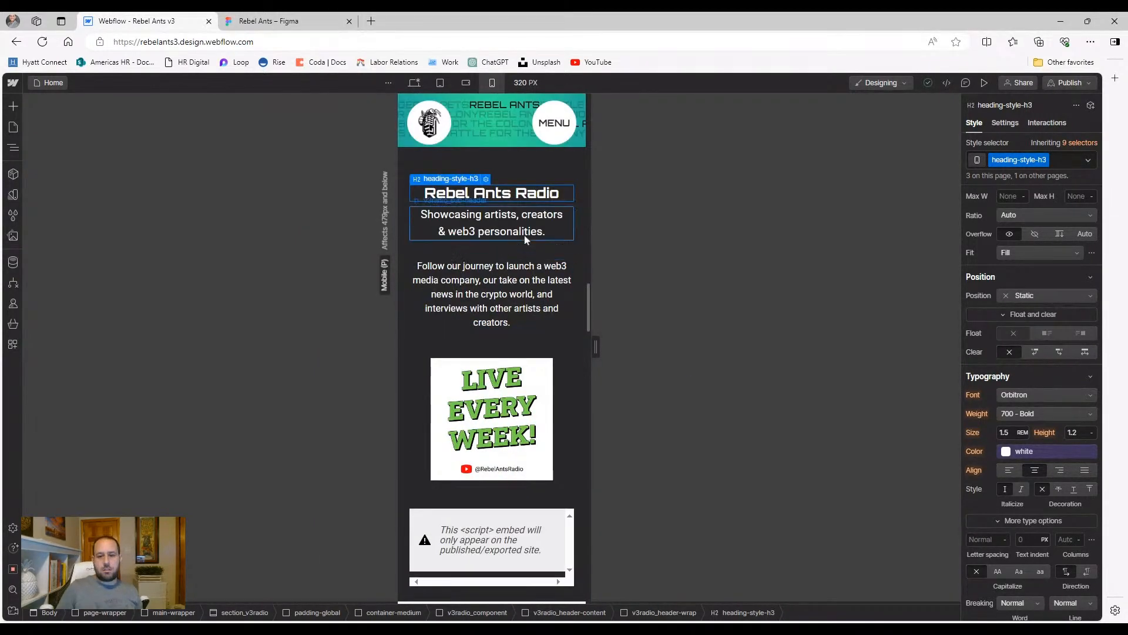
scroll(525, 353, down, 5)
scroll(525, 353, down, 3)
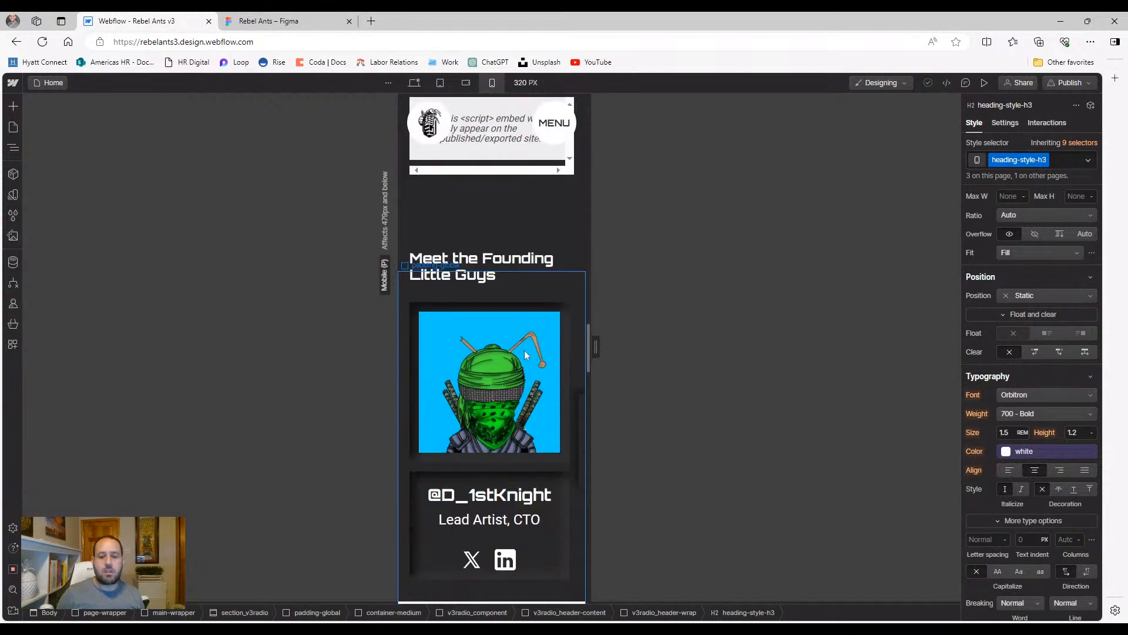
scroll(517, 341, up, 9)
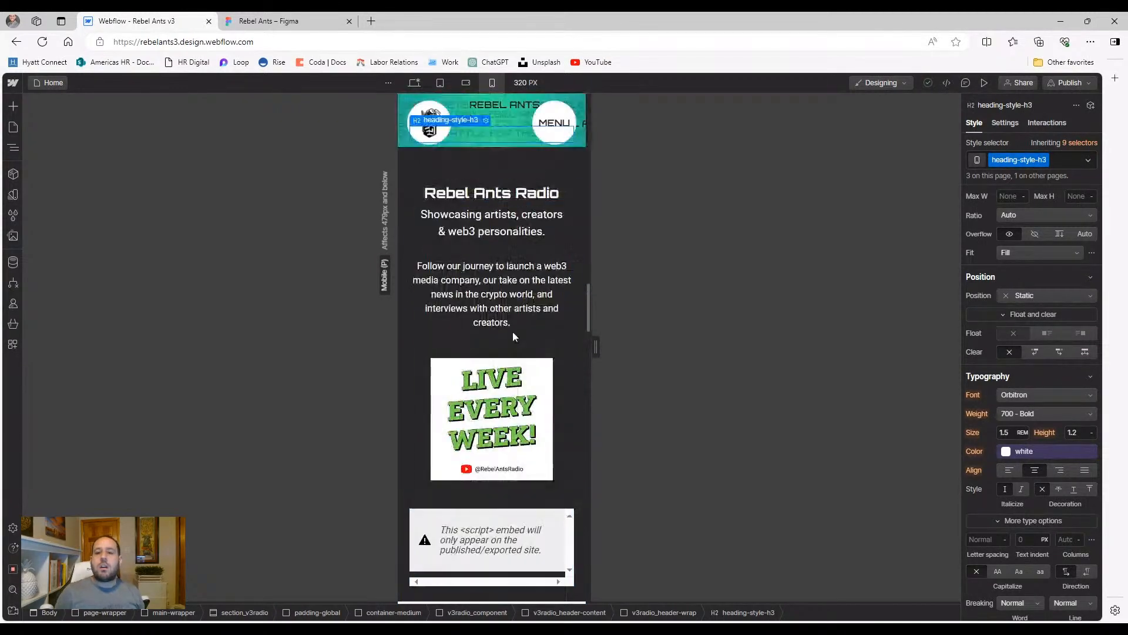
click(421, 84)
Publish the site to the rebelants3.webflow.io staging domain and close the publish panel
click(1063, 82)
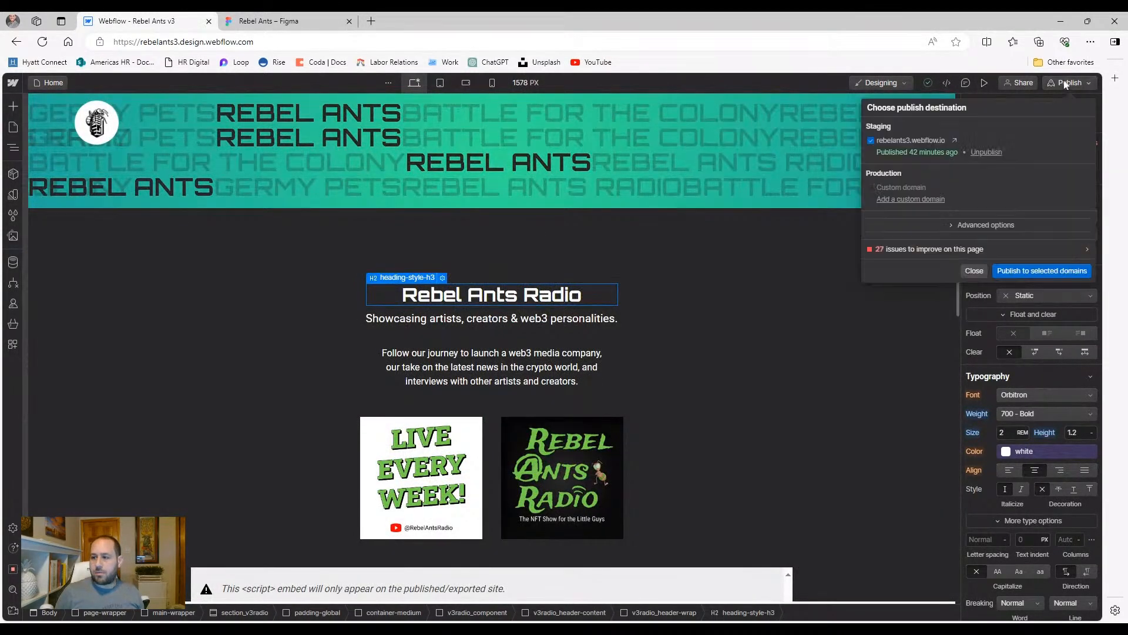
click(1019, 270)
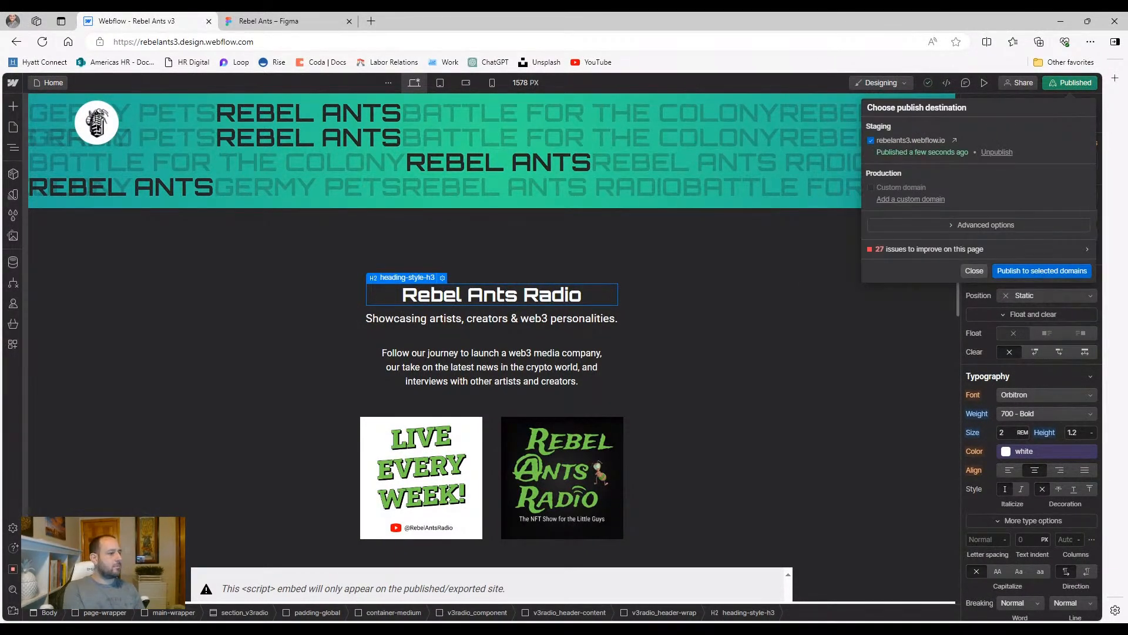
click(973, 270)
Select the founder card's social icons container in the team section
scroll(527, 339, down, 5)
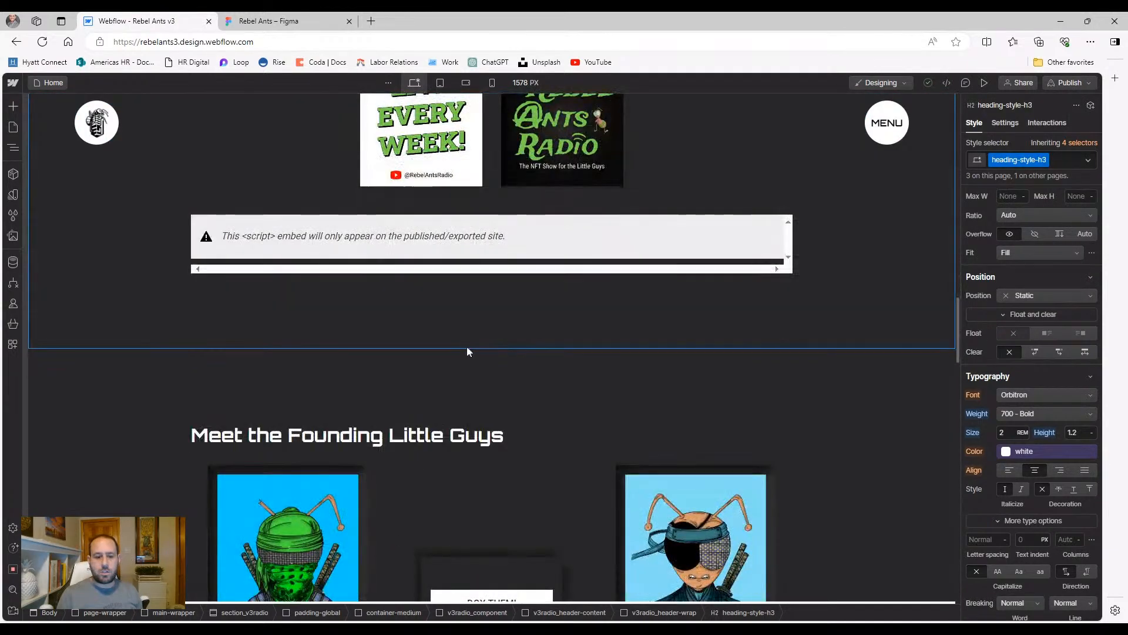
scroll(469, 350, down, 3)
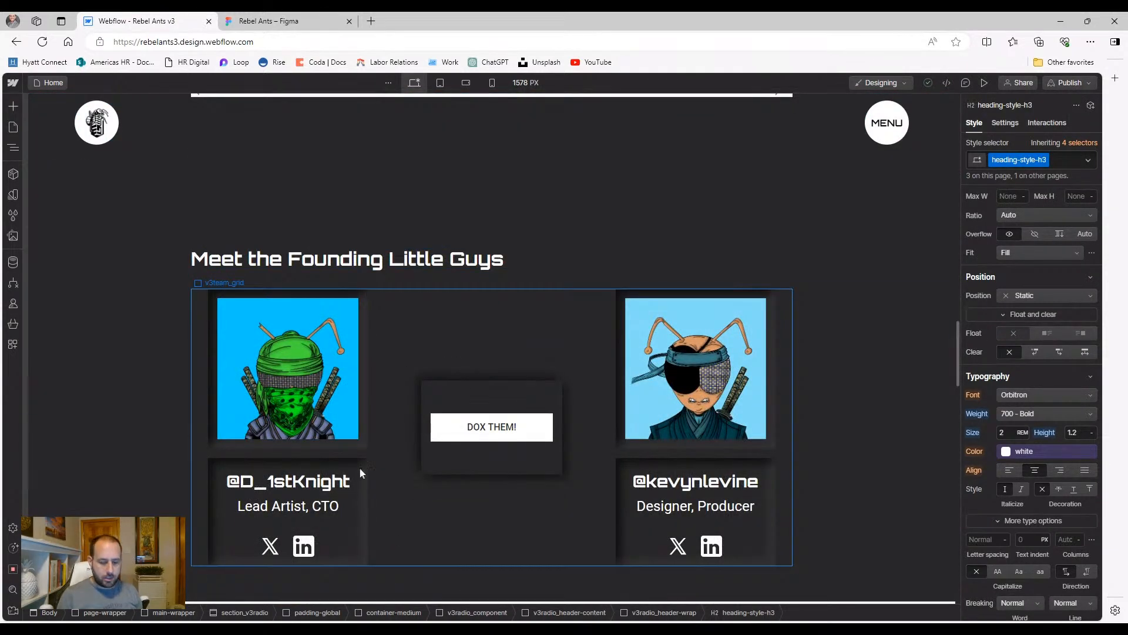
click(284, 552)
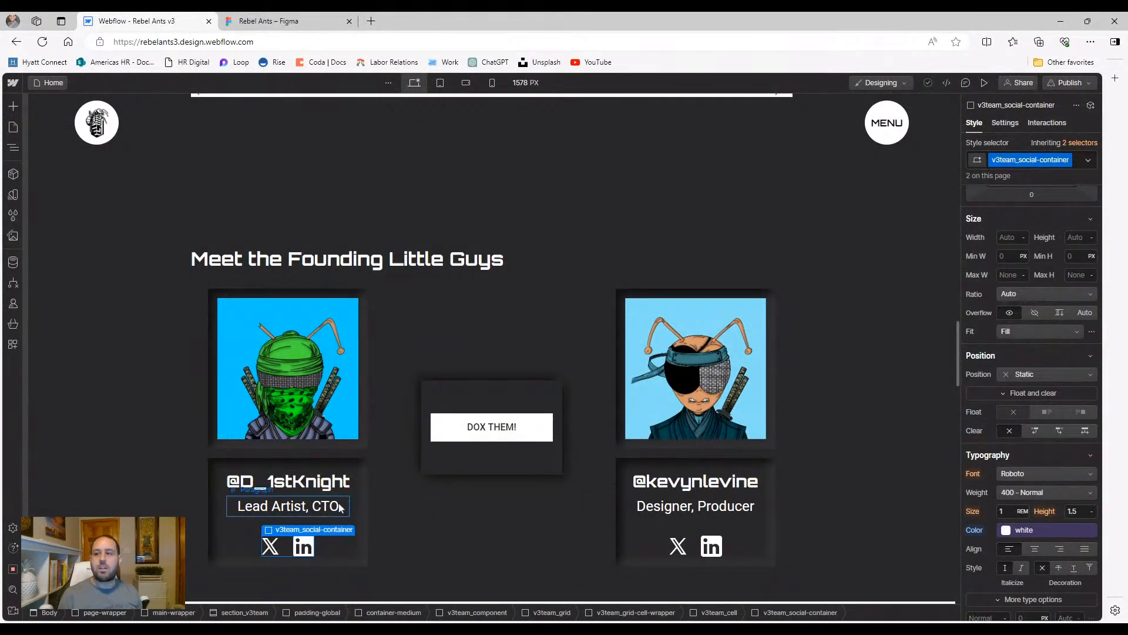
scroll(381, 491, up, 2)
scroll(381, 491, up, 1)
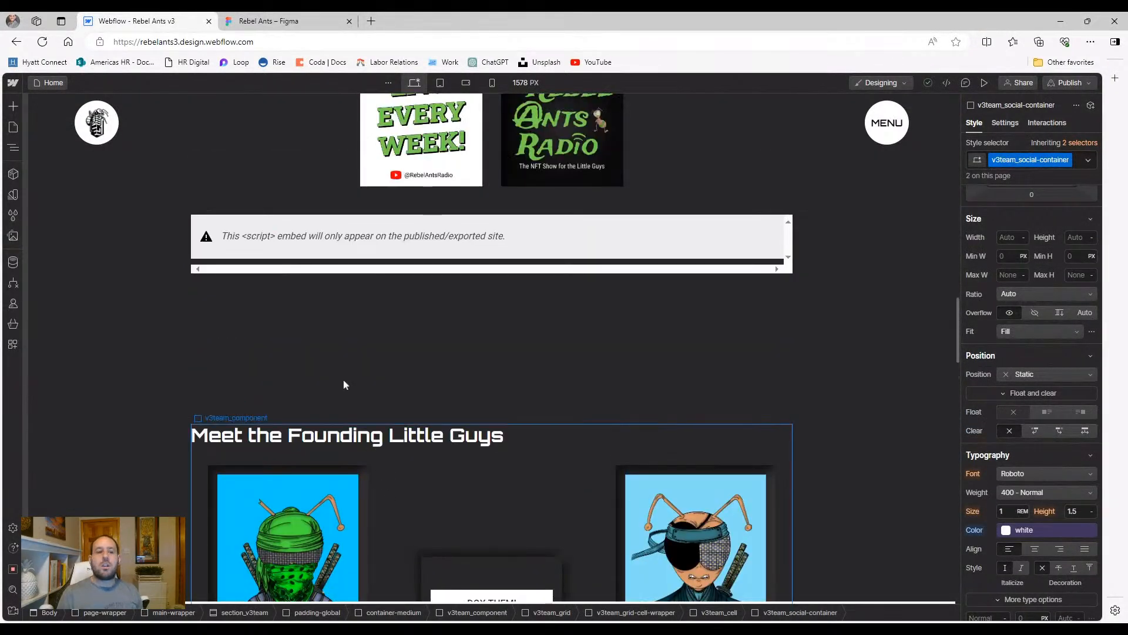
Set the navbar menu dropdown to Show and enter navbar_container for editing
double_click(897, 121)
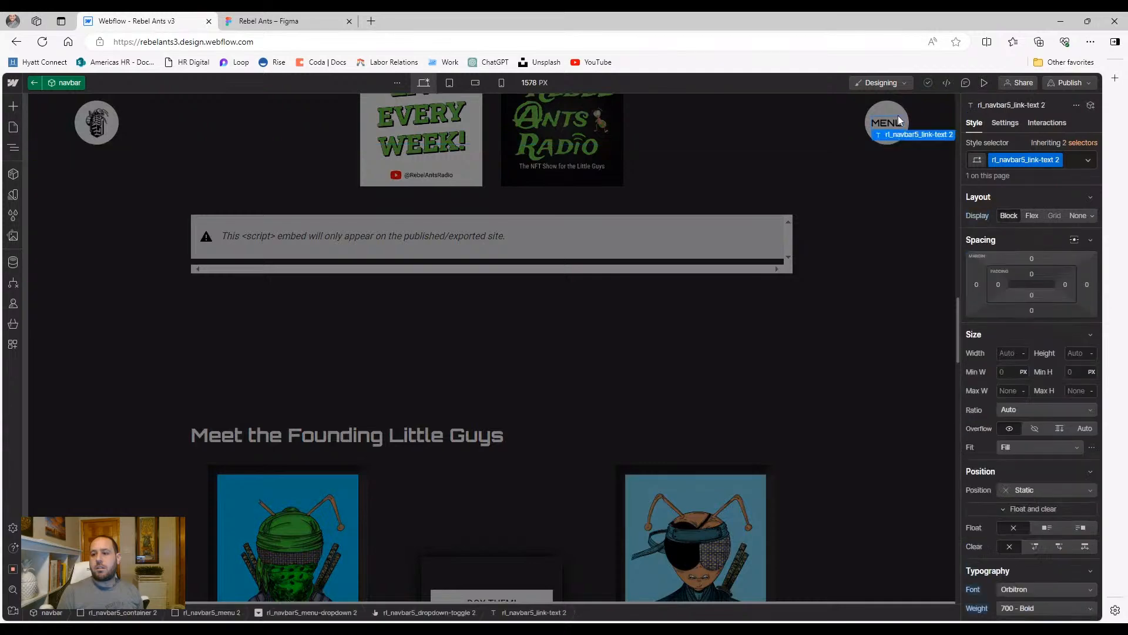
click(898, 118)
click(1005, 123)
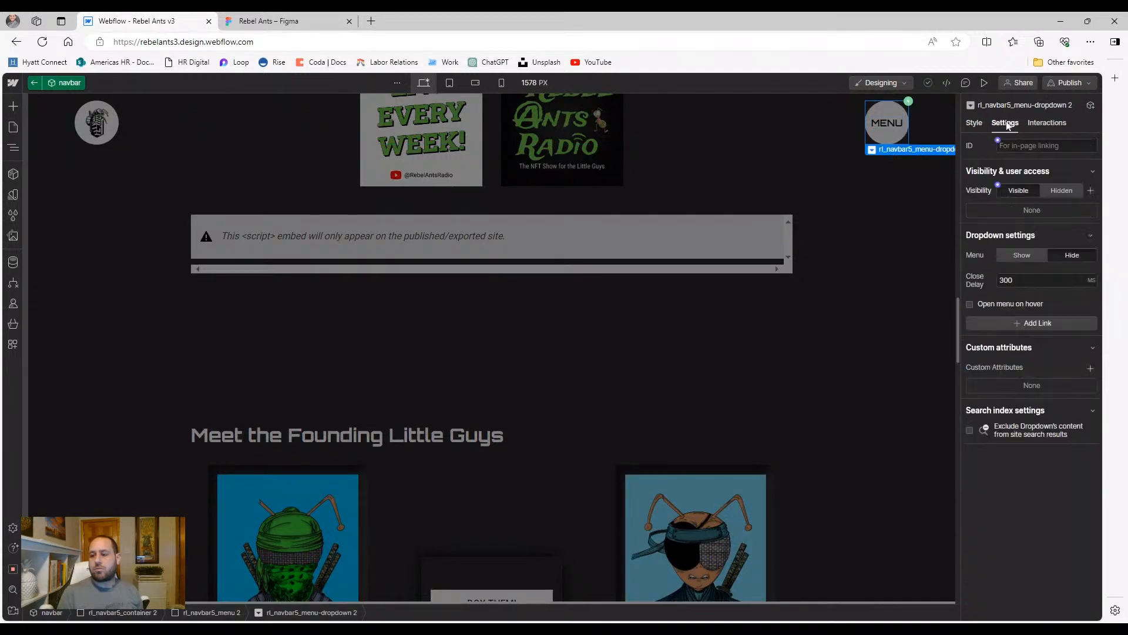
click(1022, 255)
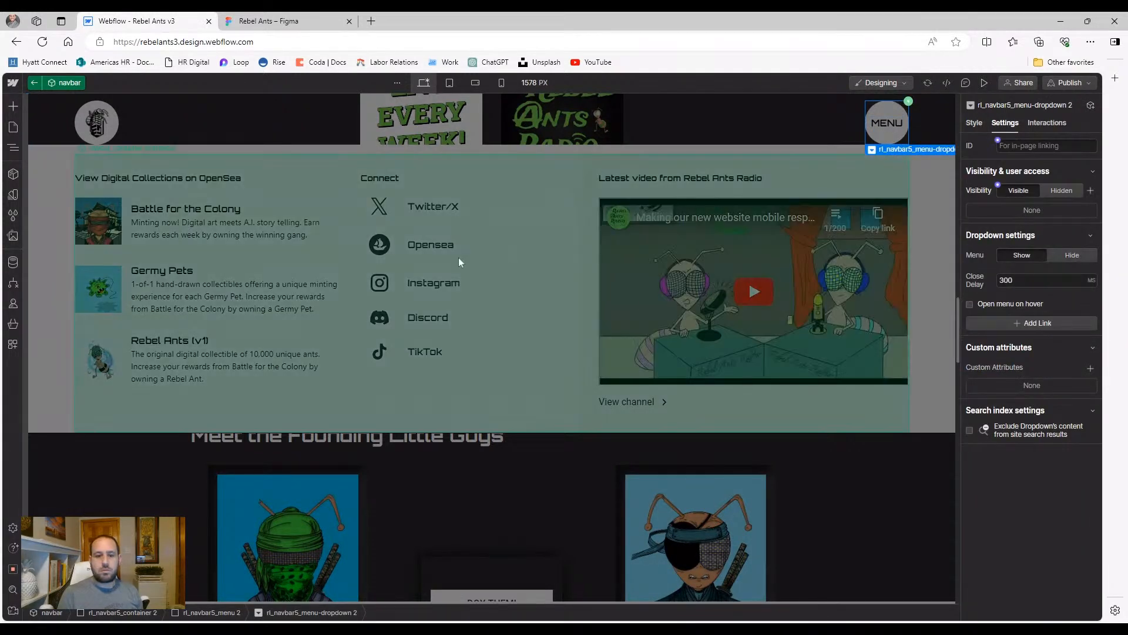
click(387, 284)
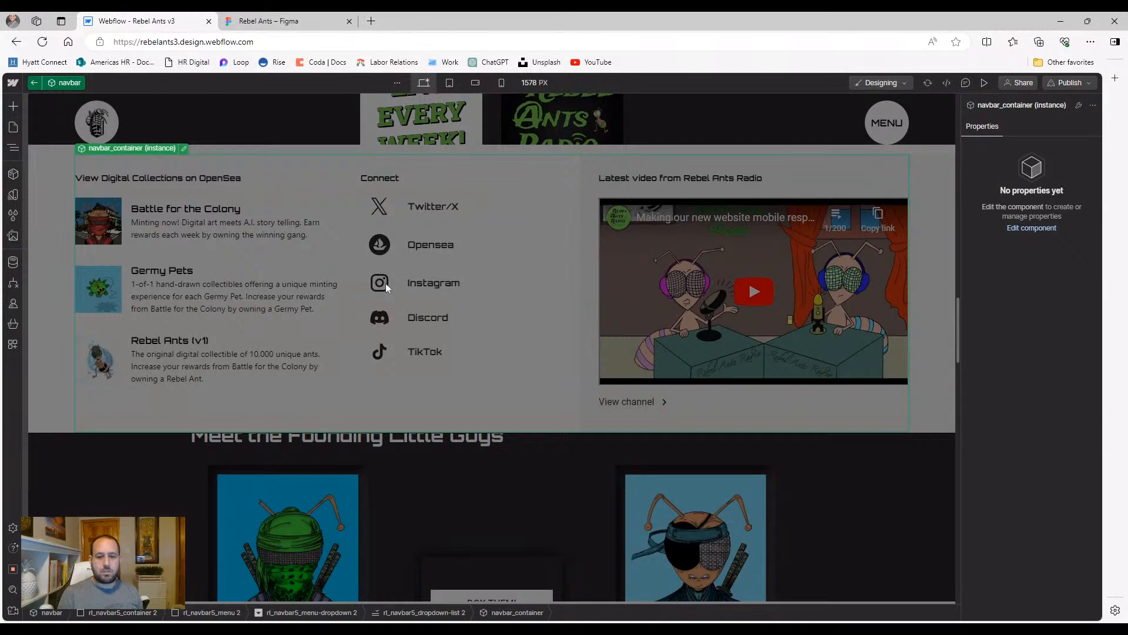
double_click(386, 283)
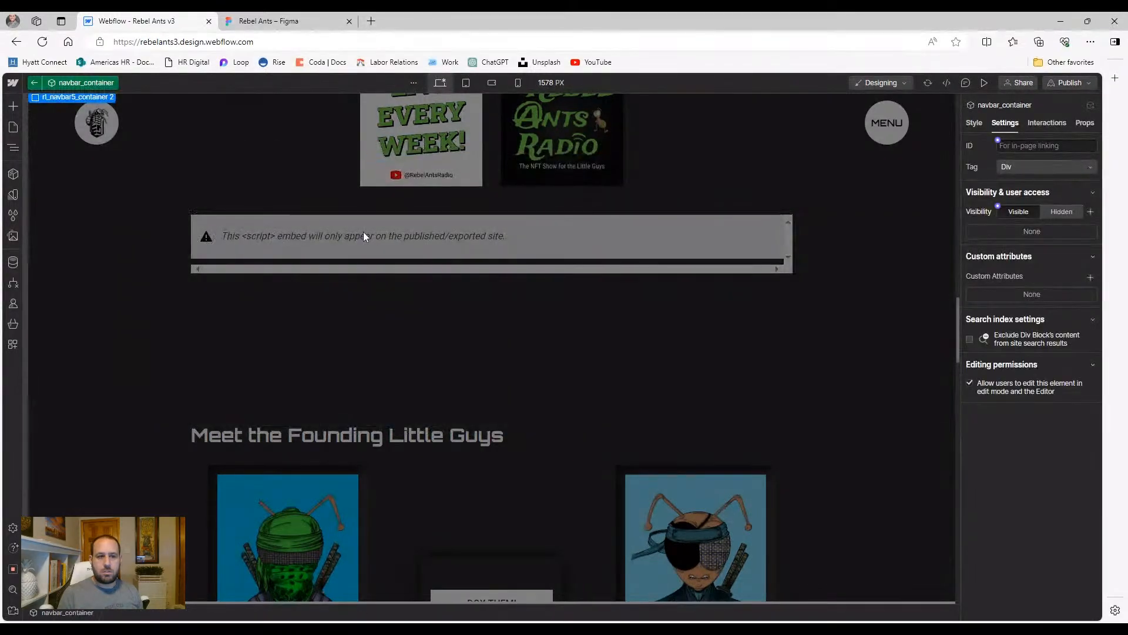
scroll(346, 235, up, 15)
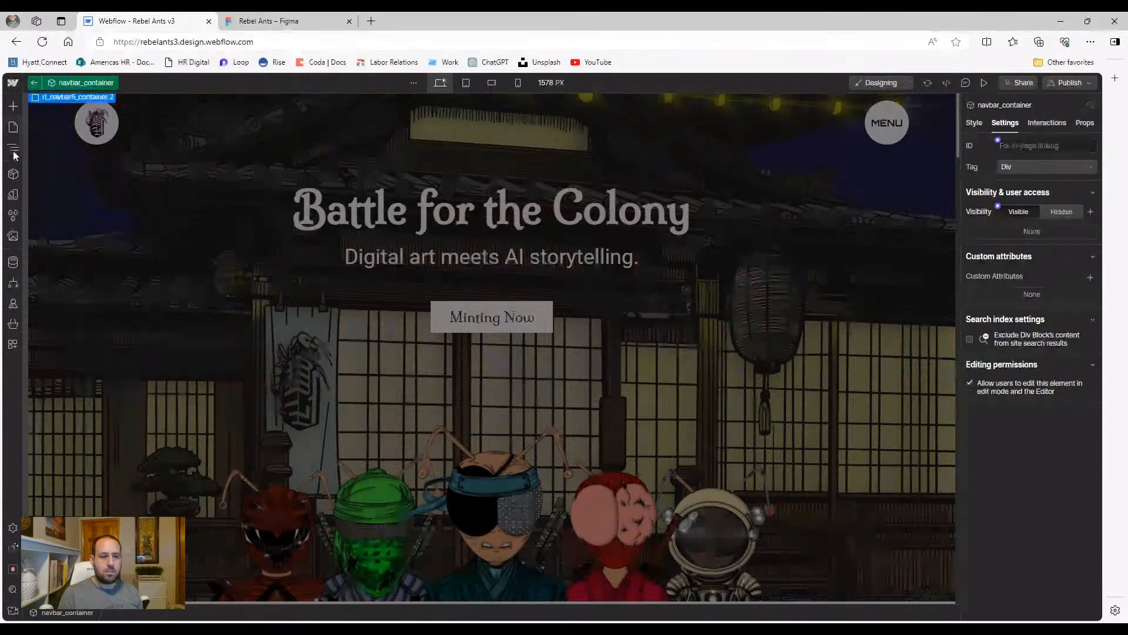
Expand the Navigator down to the Connect column's social link wrappers
click(14, 148)
click(31, 138)
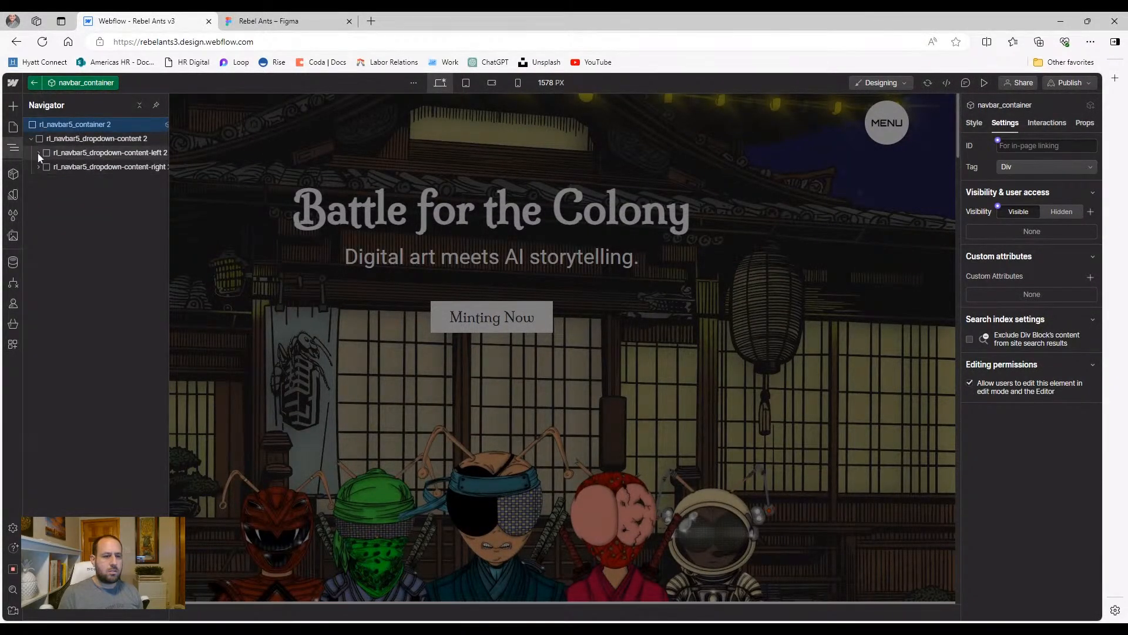
click(38, 153)
click(45, 181)
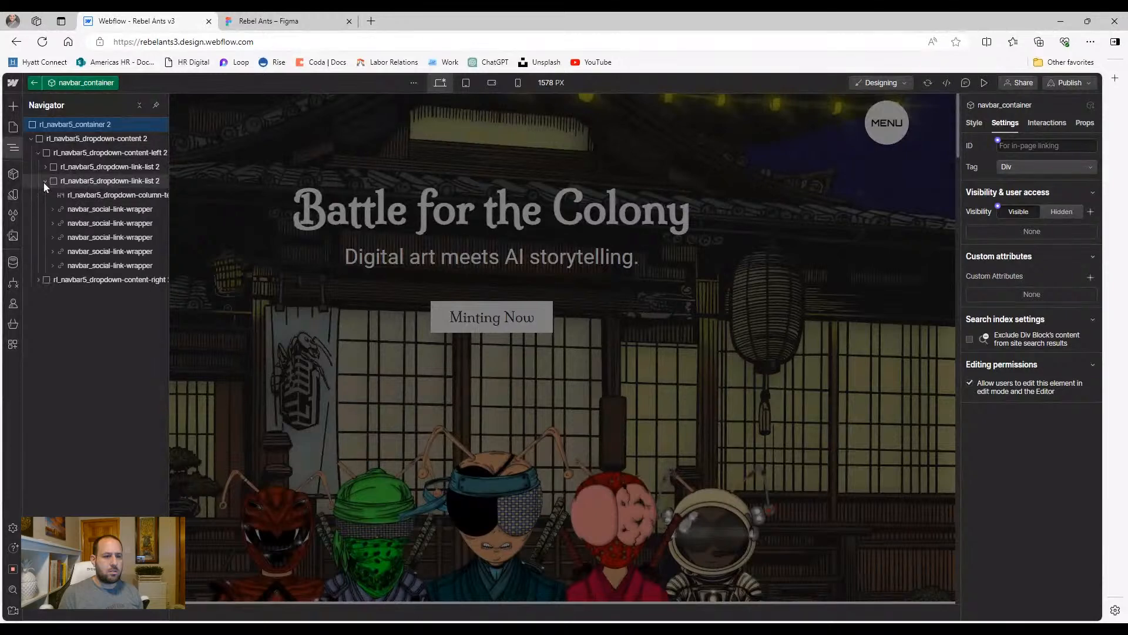
click(79, 222)
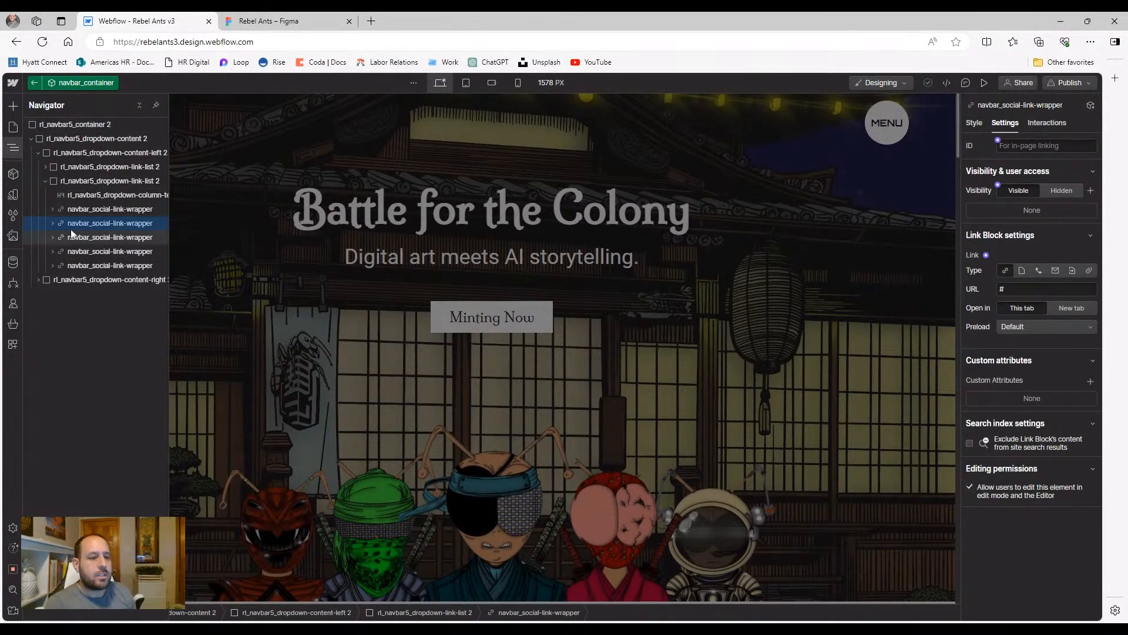
click(72, 239)
click(52, 240)
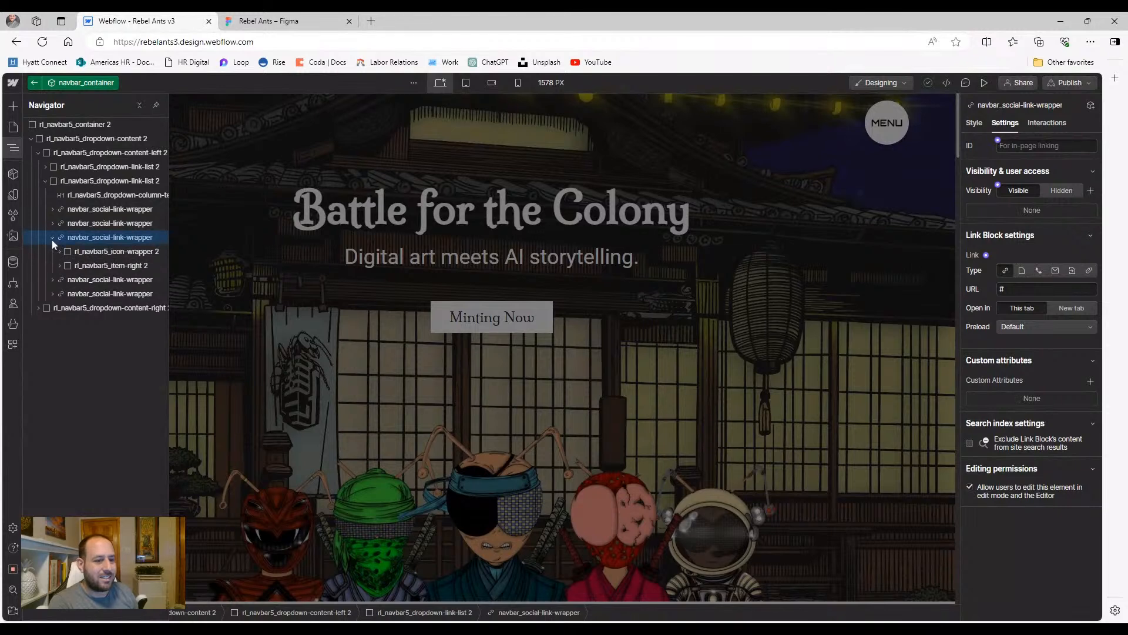
Preview the page, open and close the MENU overlay, then exit preview
click(981, 83)
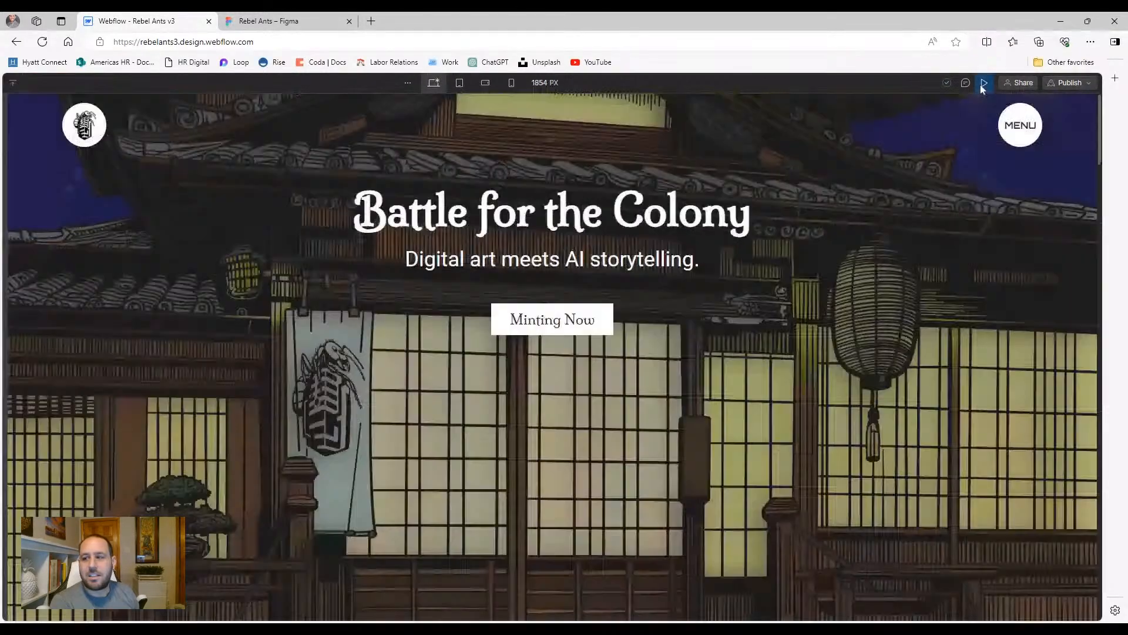
click(1005, 125)
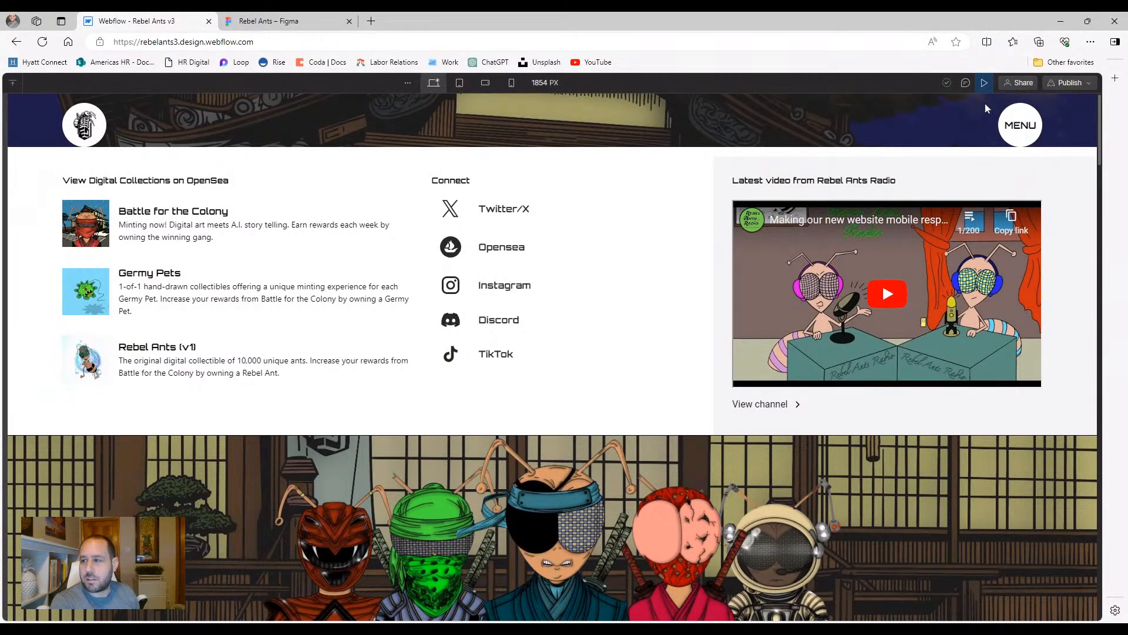
click(1020, 124)
click(985, 82)
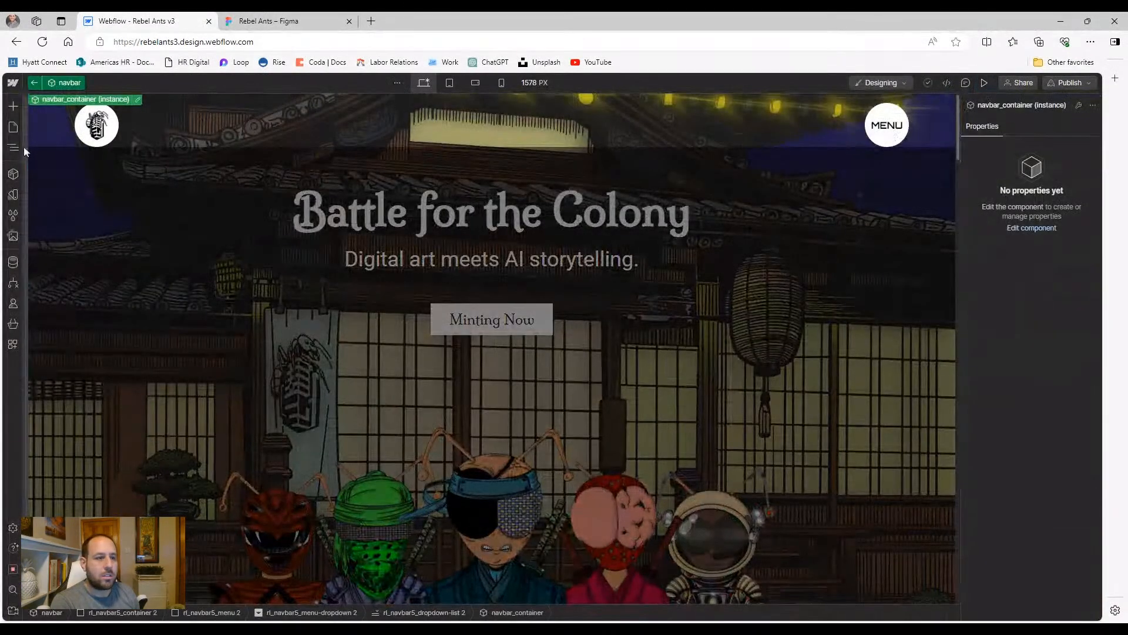
Reorganise the Navigator tree down to the navbar's Connect link list
click(13, 148)
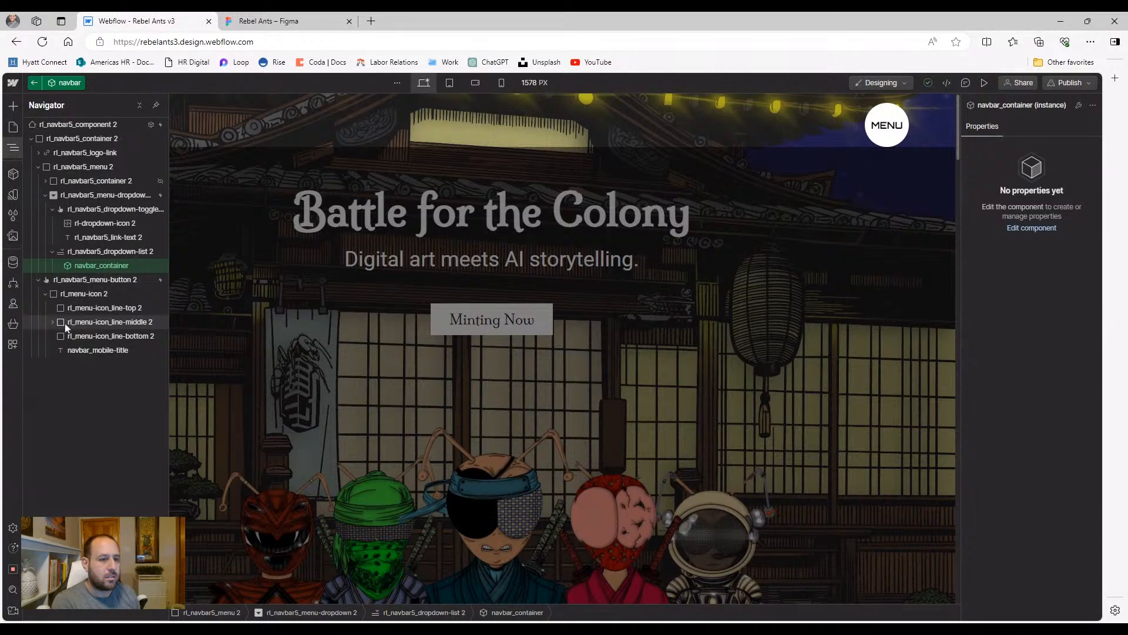
click(44, 194)
click(46, 182)
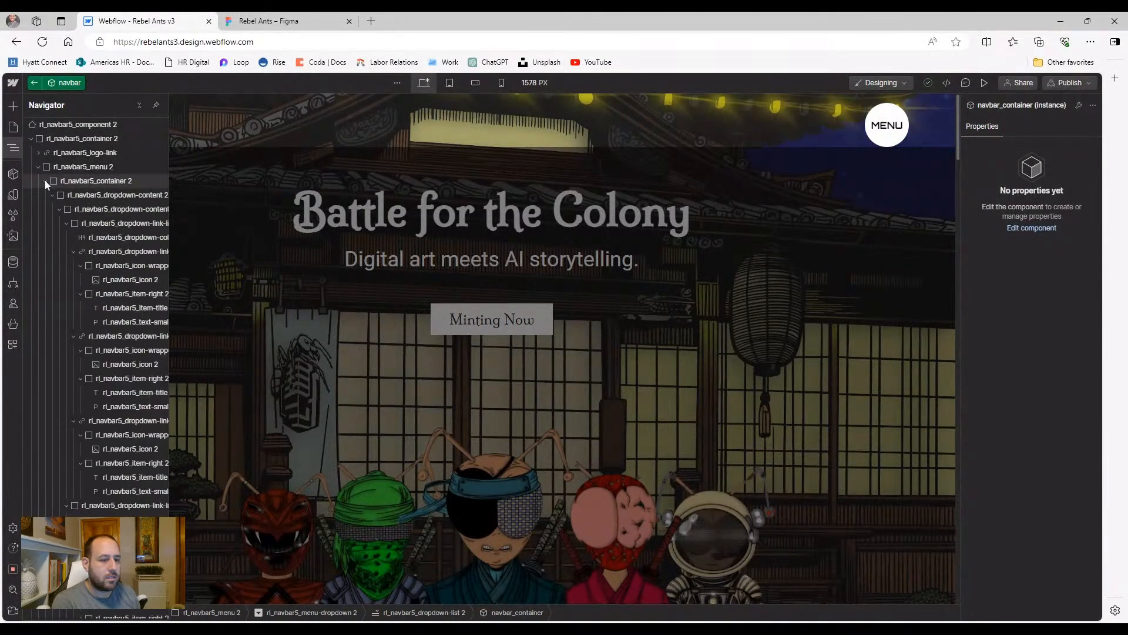
click(59, 209)
click(60, 224)
click(61, 211)
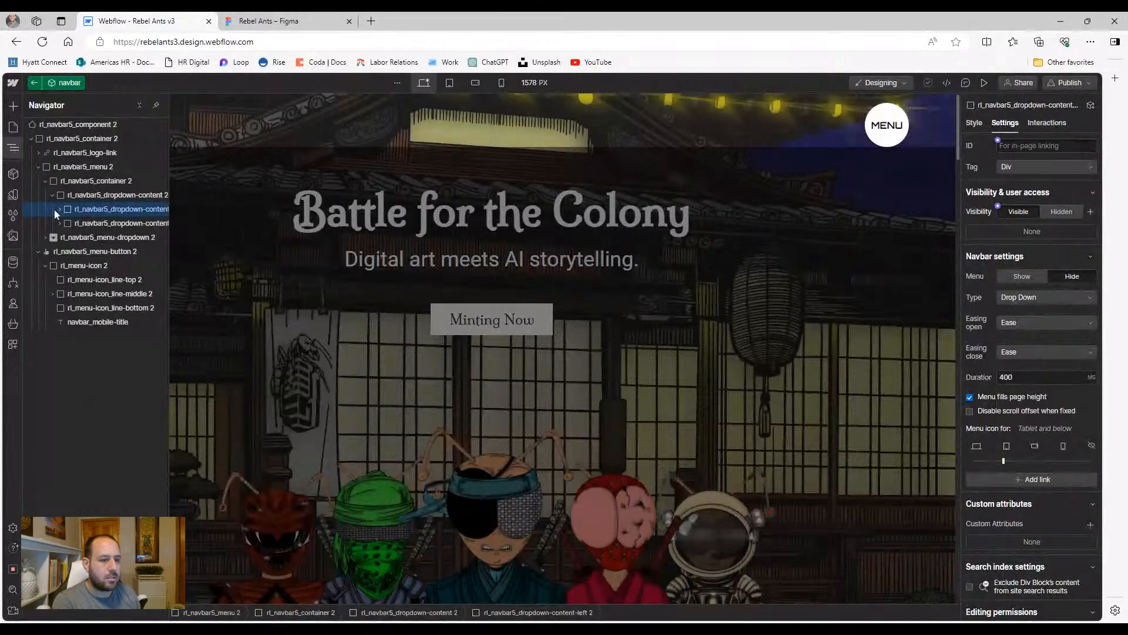
click(60, 209)
click(67, 223)
click(66, 237)
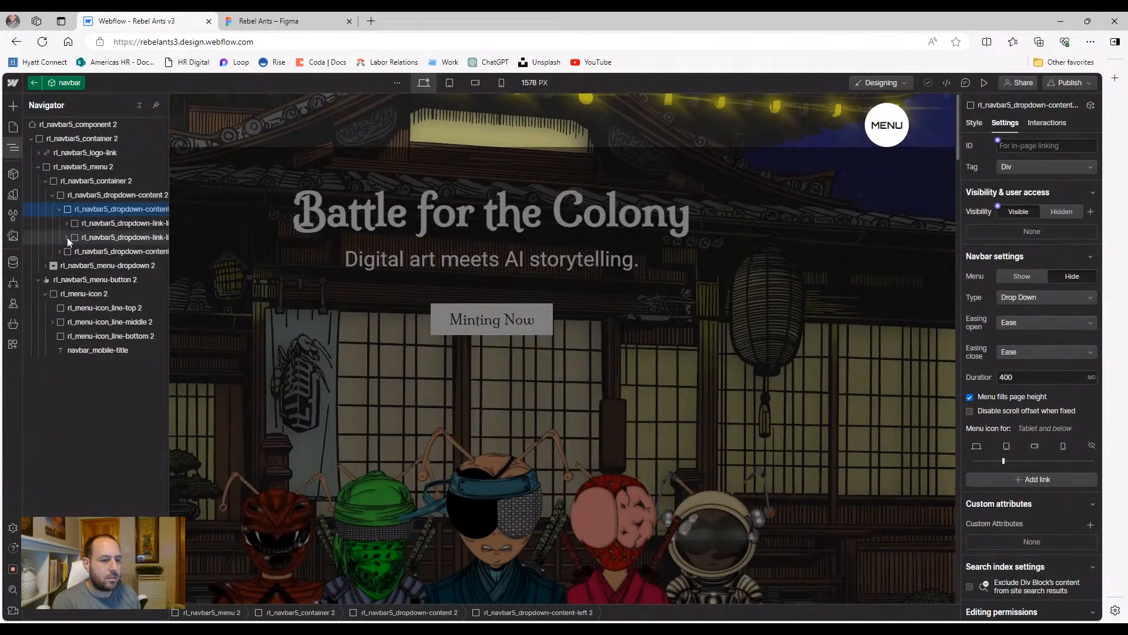
click(66, 237)
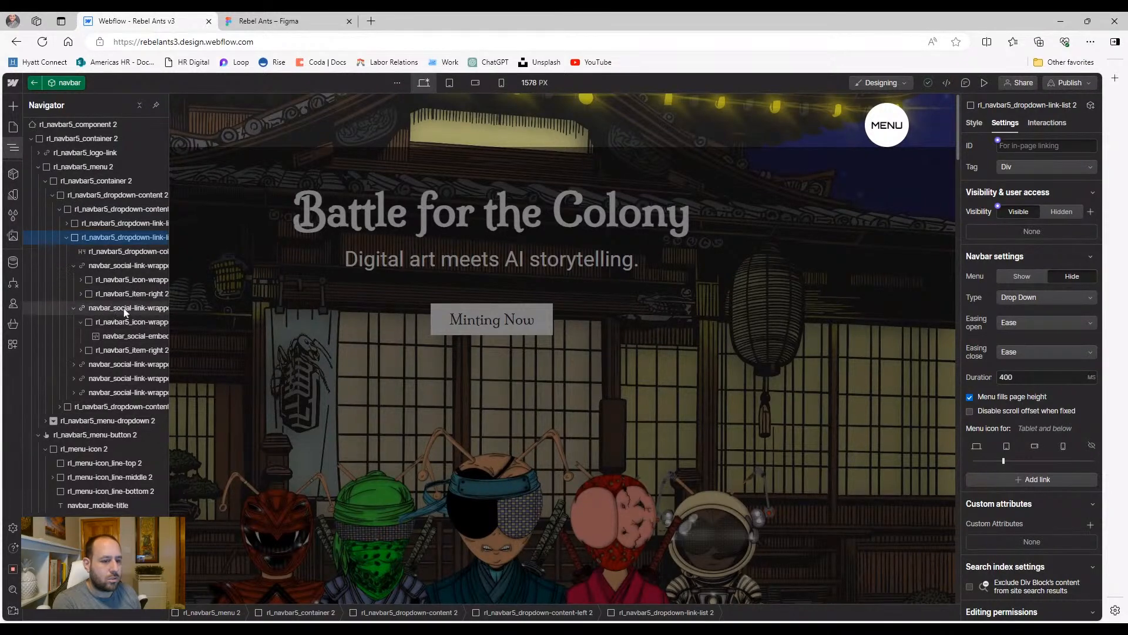
Select the navbar_social-embed inside one Connect social link
click(92, 309)
click(74, 312)
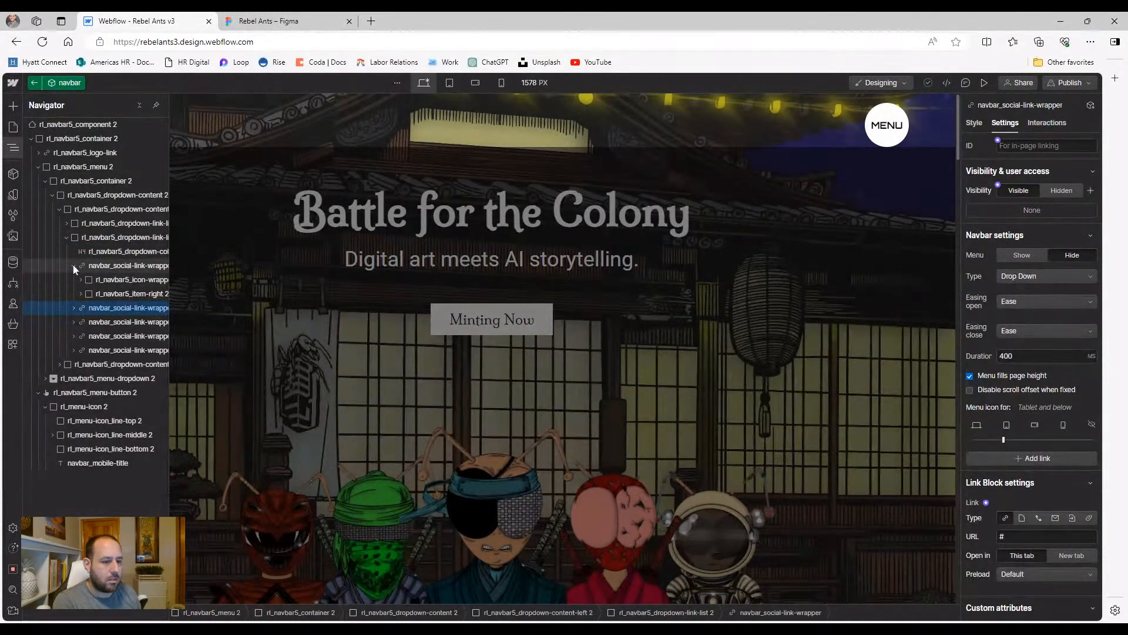
click(73, 265)
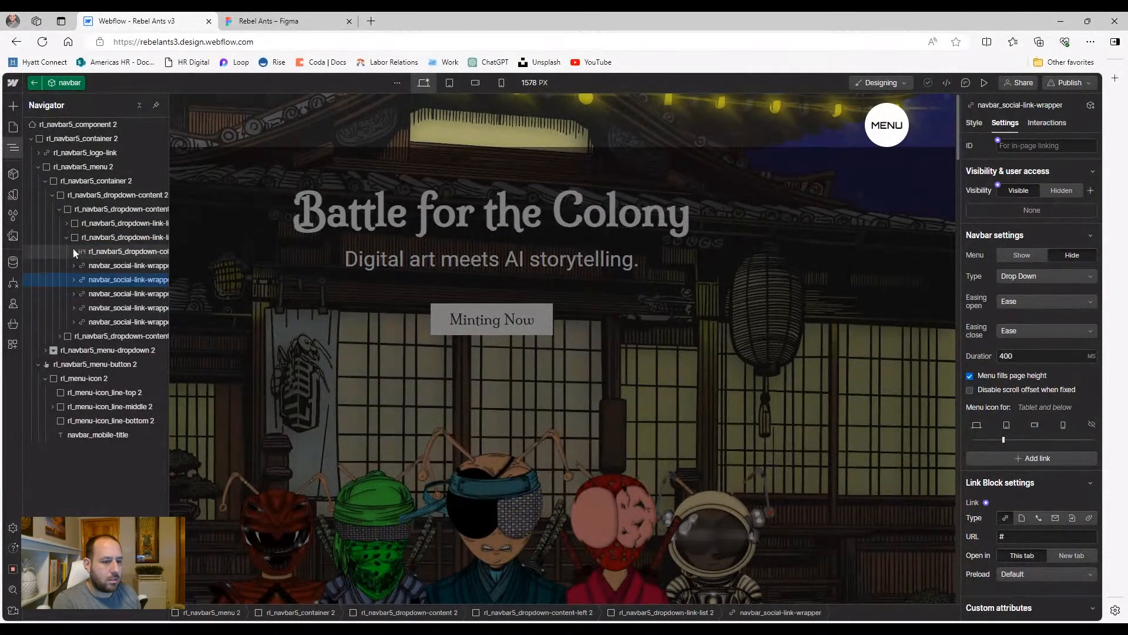
click(102, 309)
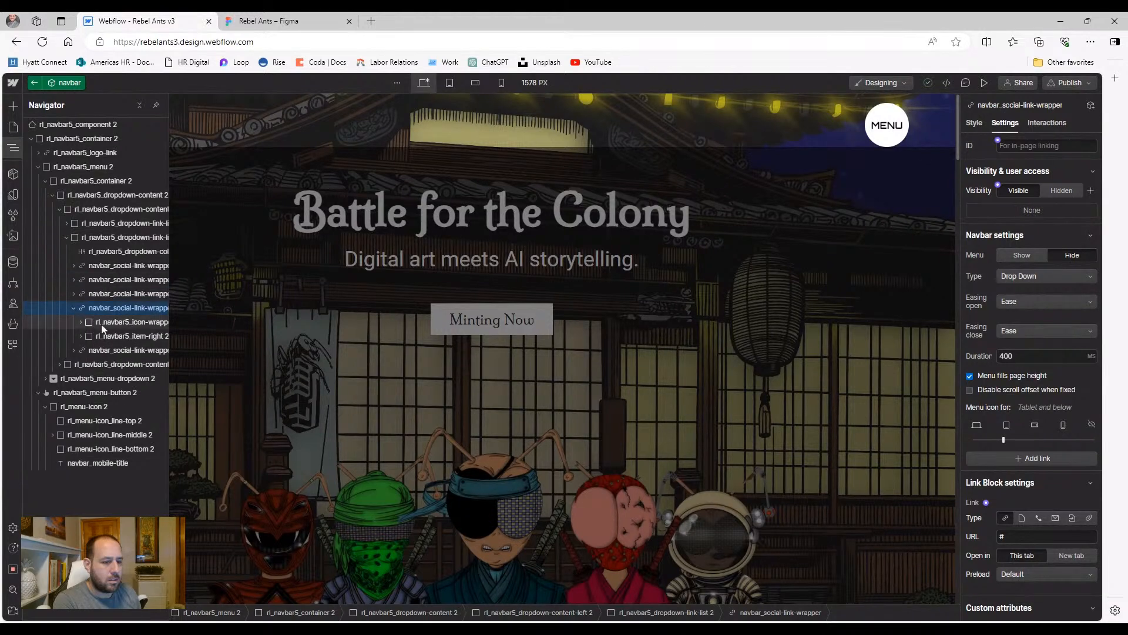
click(81, 322)
click(124, 336)
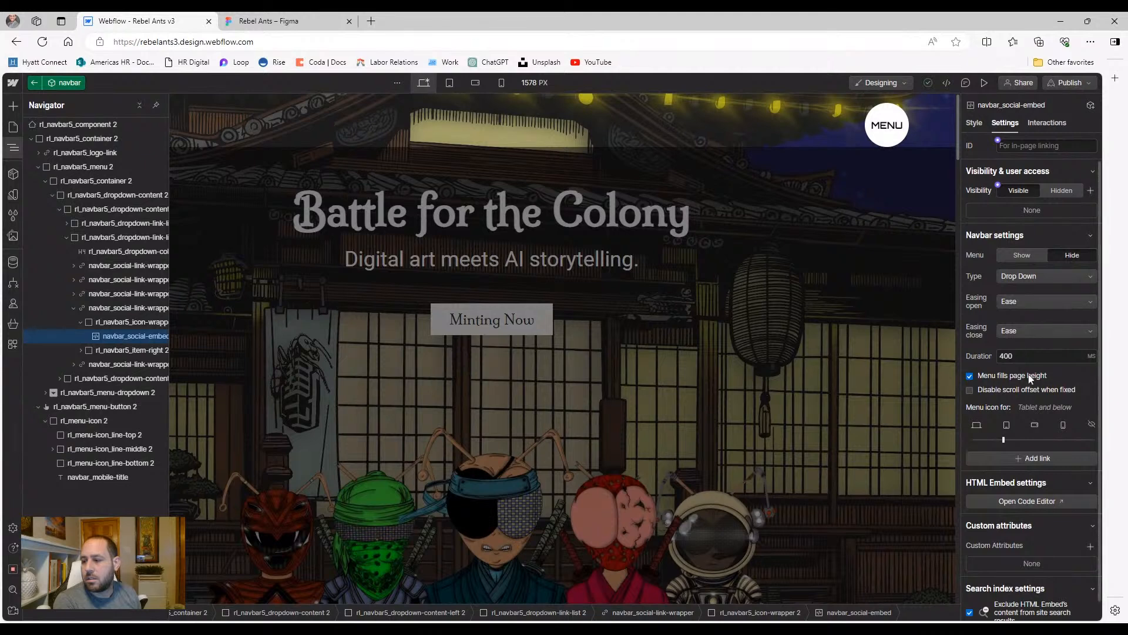
Select all of the embed's inline SVG code, then save and close the editor
click(1029, 500)
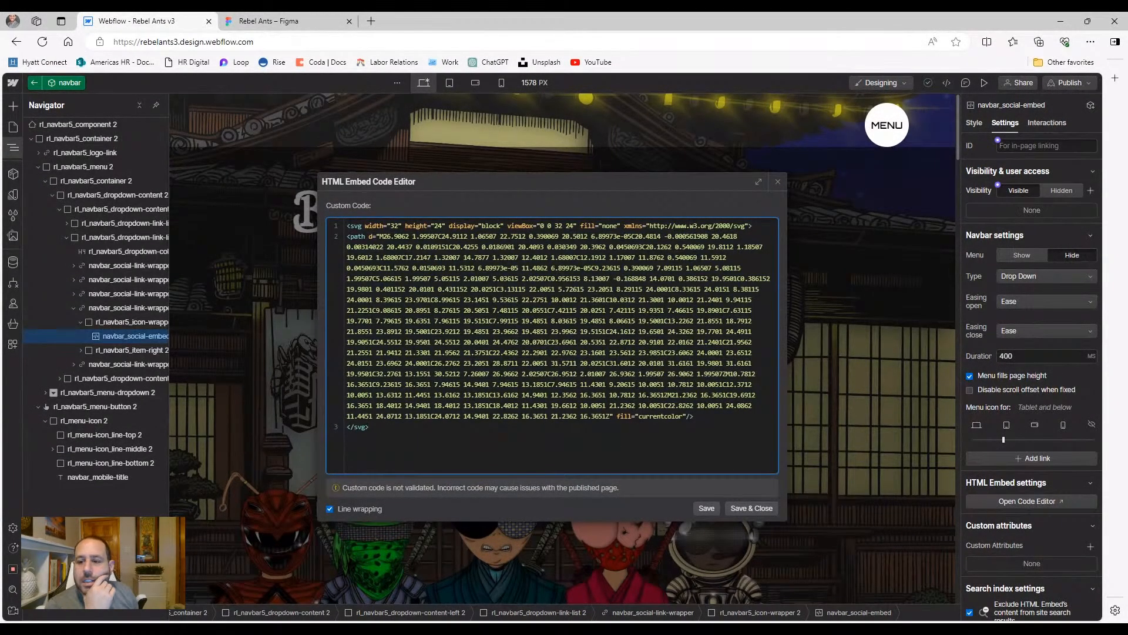
drag(369, 427, 338, 224)
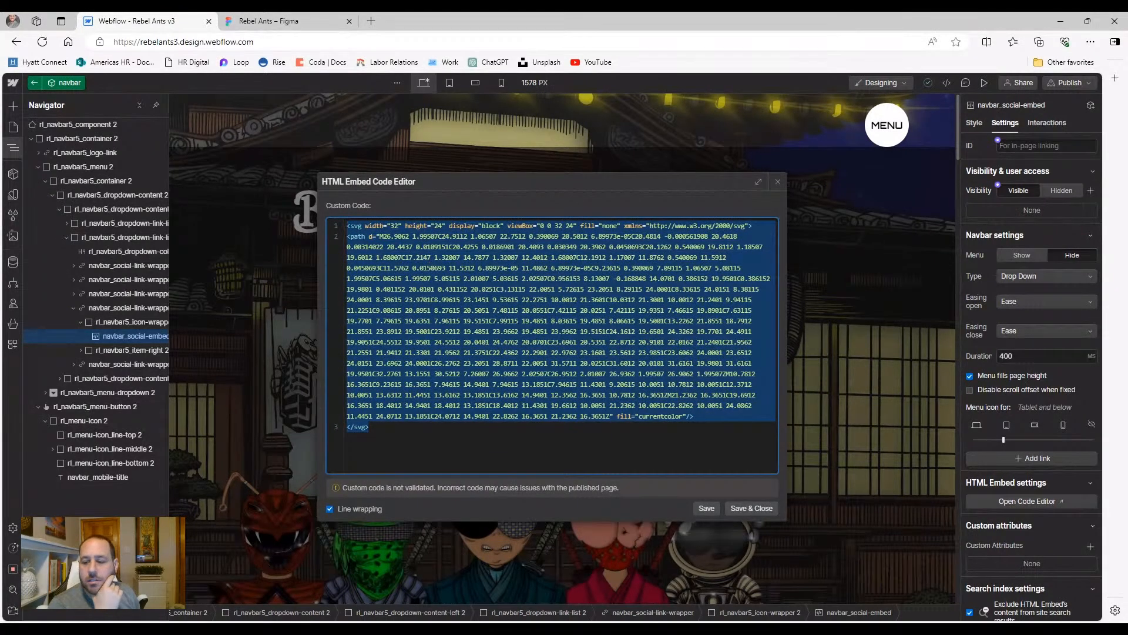
click(750, 509)
scroll(328, 356, down, 10)
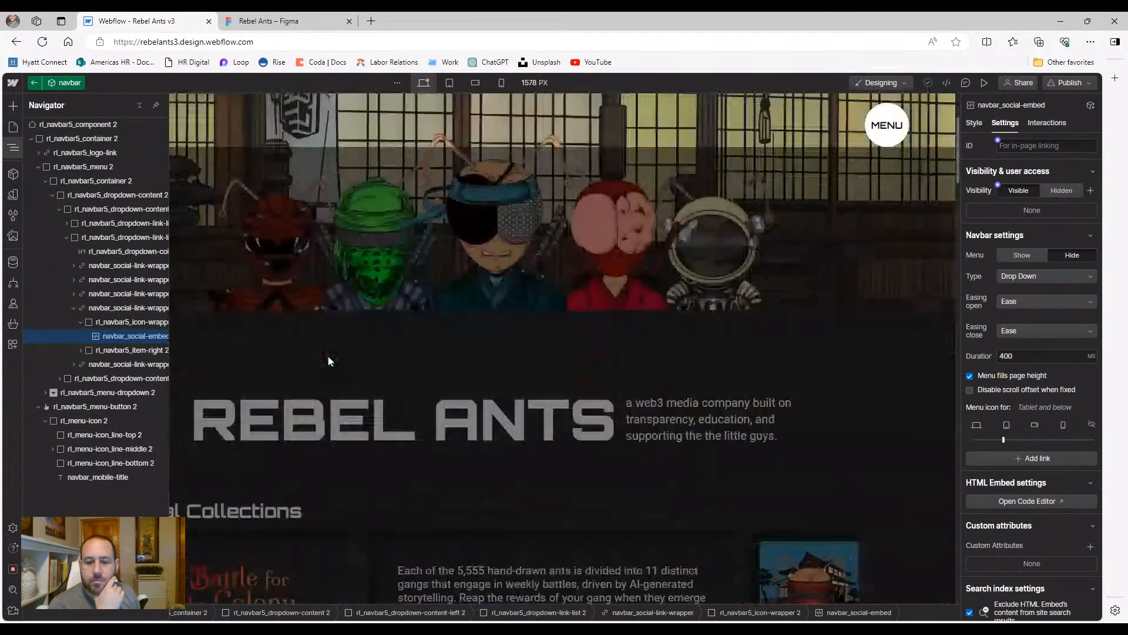
Duplicate the Lead Artist card's X social link by pasting a copy
click(235, 376)
scroll(234, 377, down, 15)
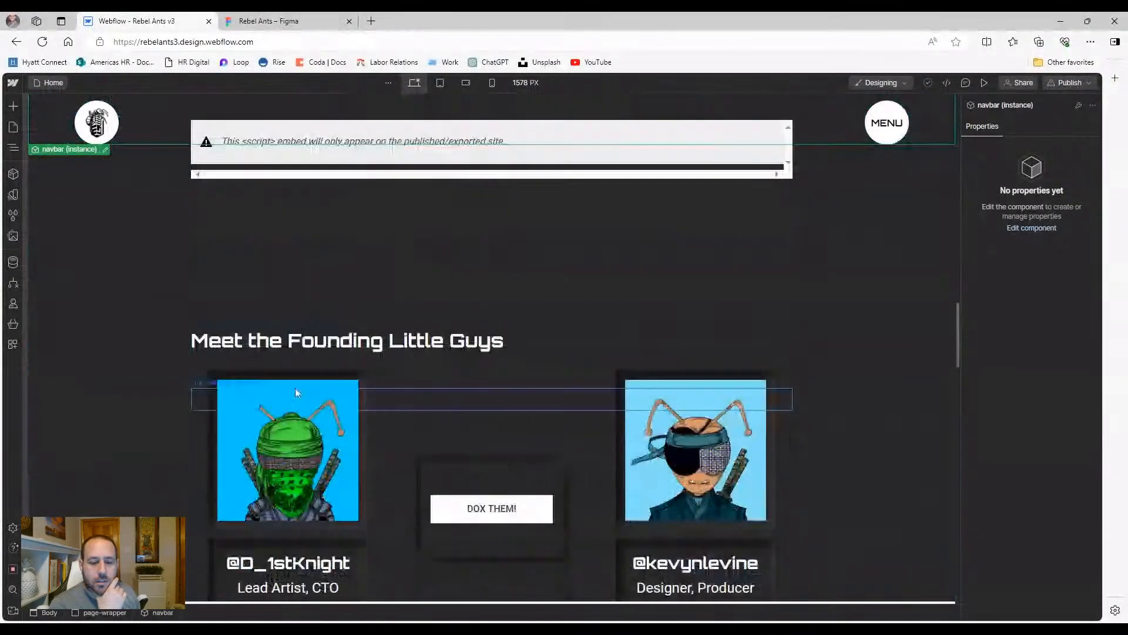
scroll(295, 393, down, 2)
click(272, 510)
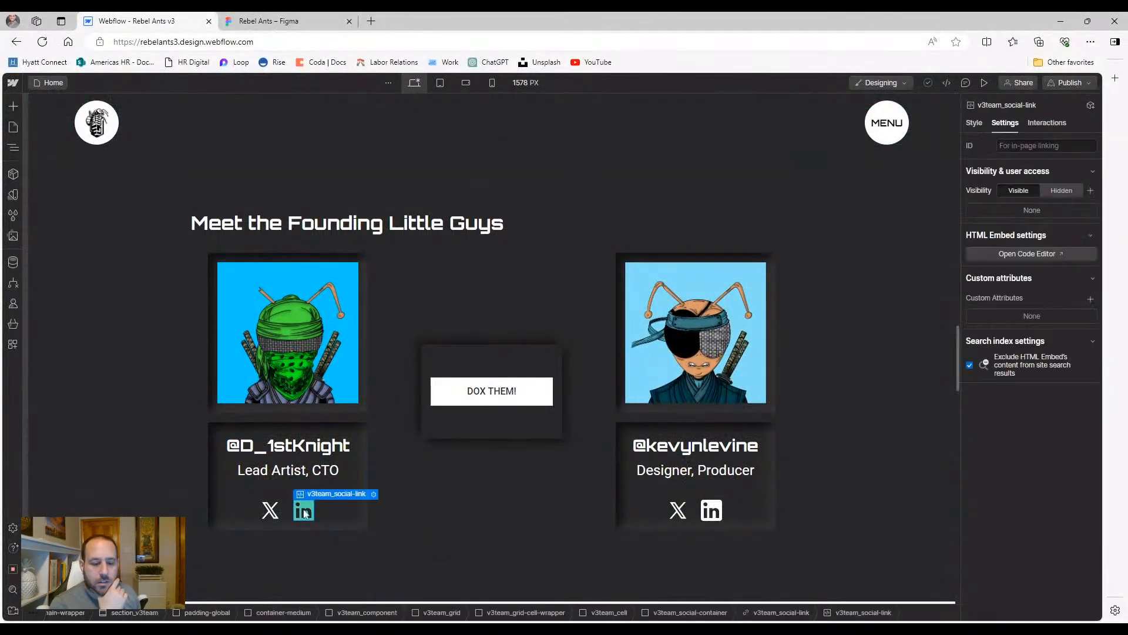
click(280, 516)
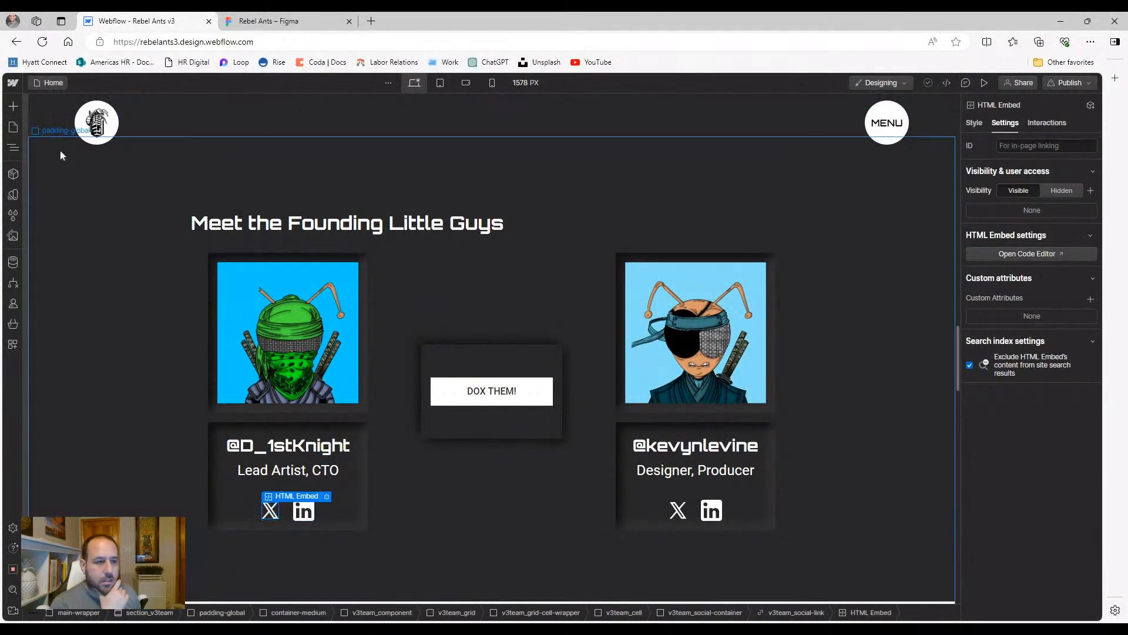
click(13, 147)
click(129, 428)
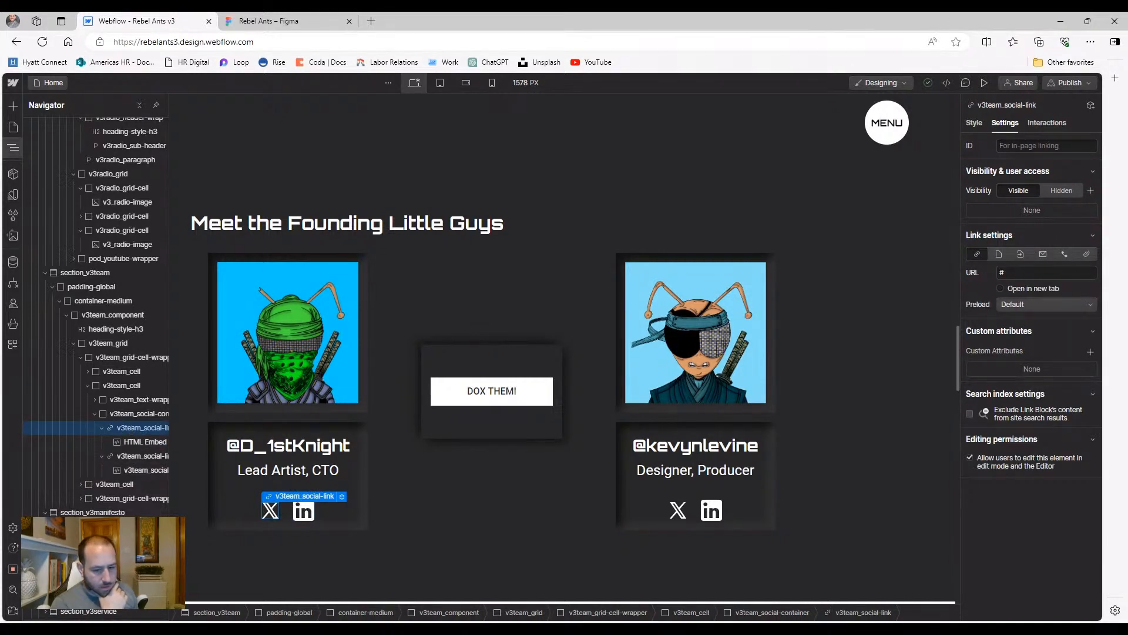
key(ctrl+v)
Open the duplicate's HTML embed code editor and delete all its SVG code
click(285, 511)
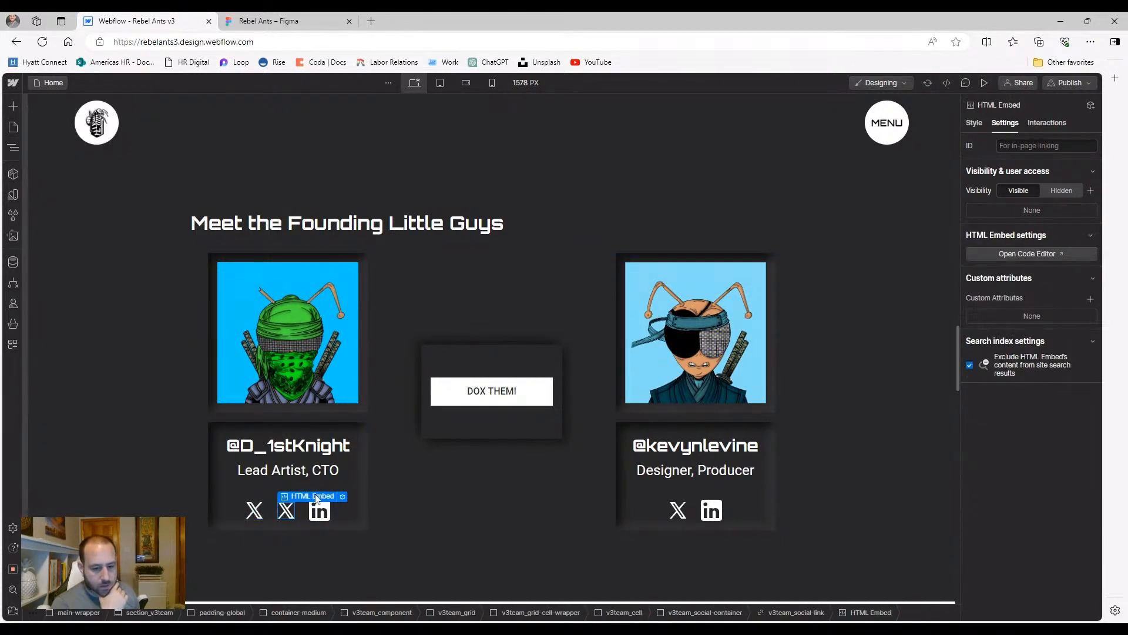
click(342, 499)
key(ctrl+a)
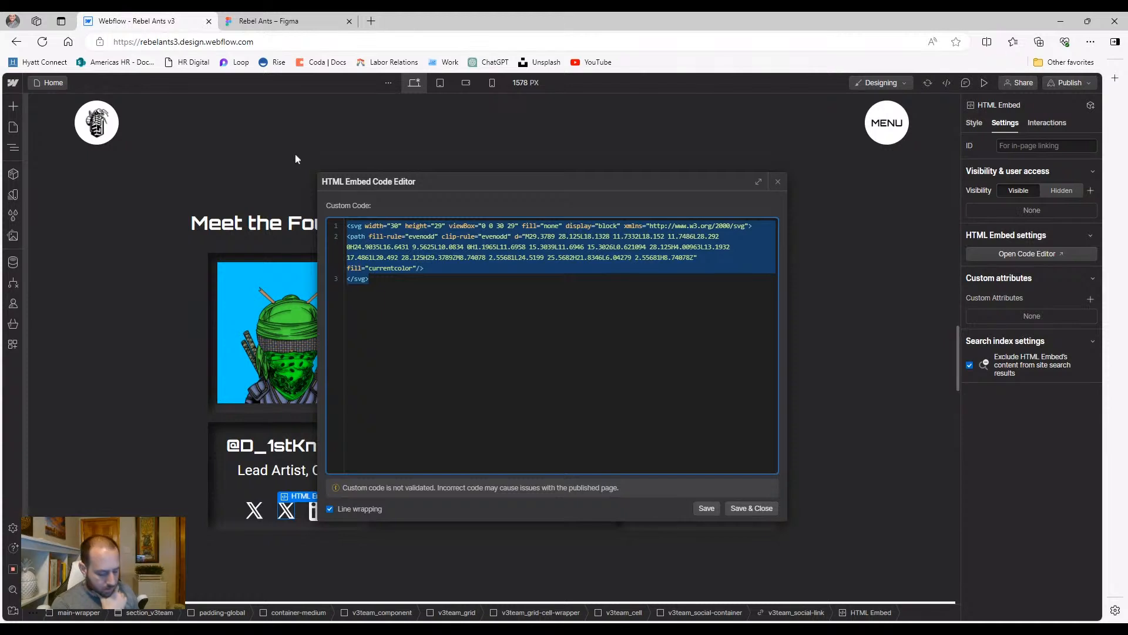
key(BackSpace)
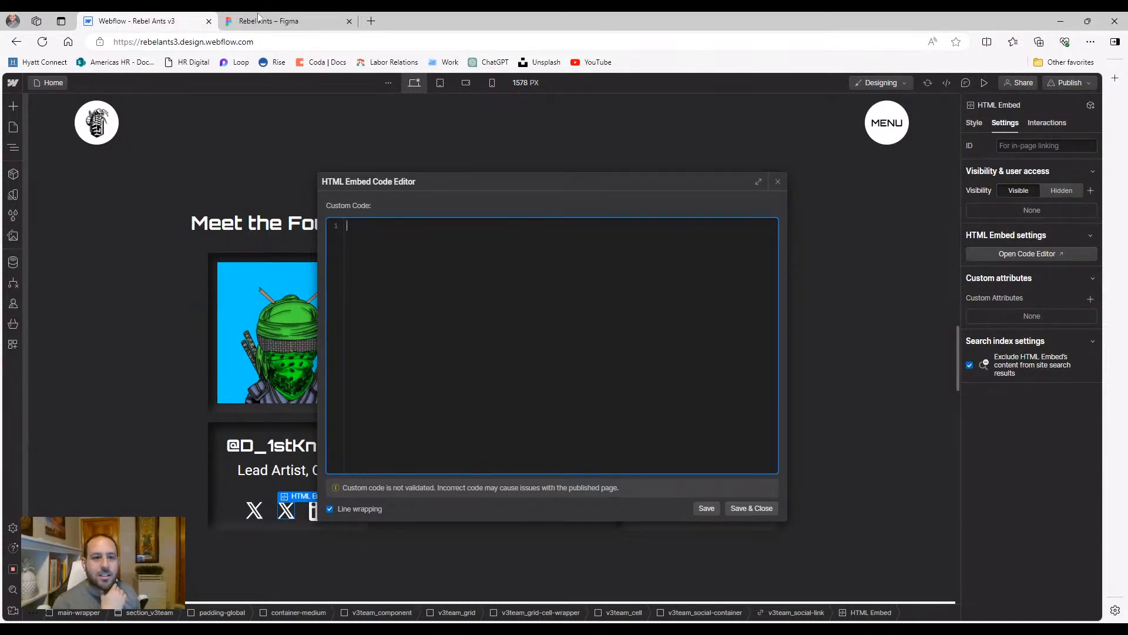
click(220, 17)
Zoom to the Instagram tile in the Figma social tiles design and select its icon
scroll(423, 332, up, 4)
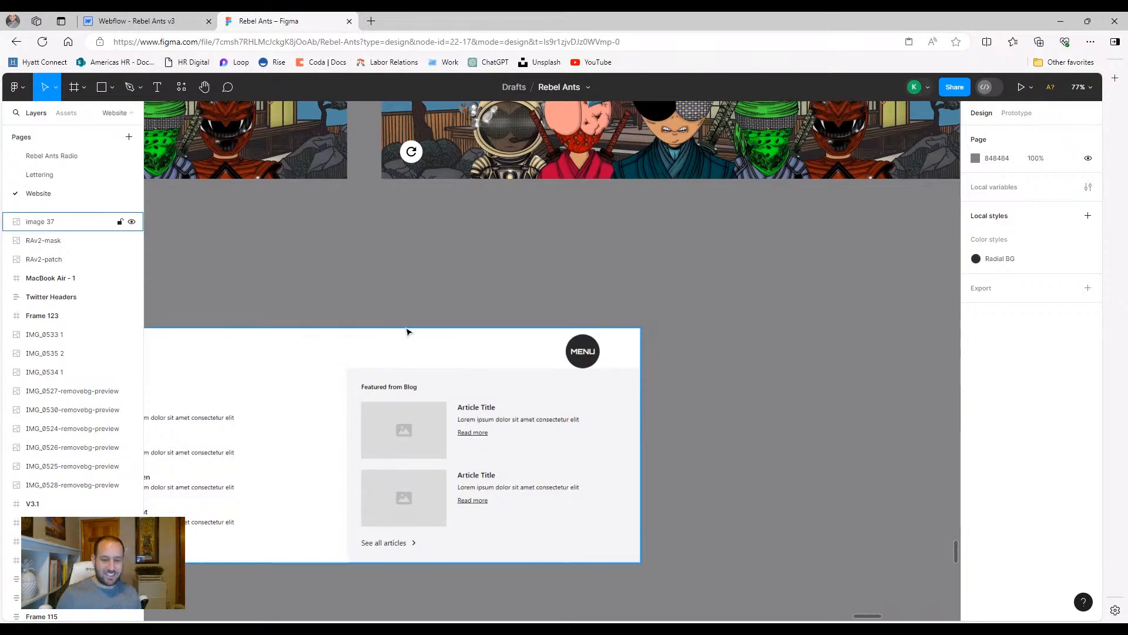
scroll(408, 332, down, 5)
drag(884, 358, 934, 365)
drag(388, 305, 585, 550)
scroll(529, 414, up, 4)
scroll(532, 418, up, 6)
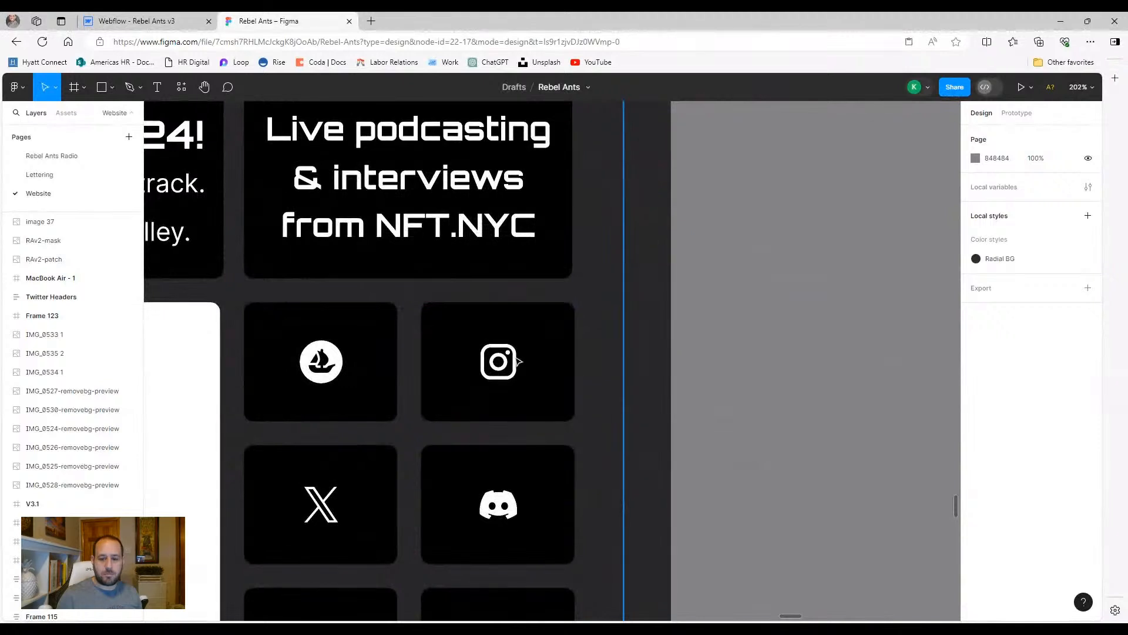
click(499, 373)
double_click(504, 362)
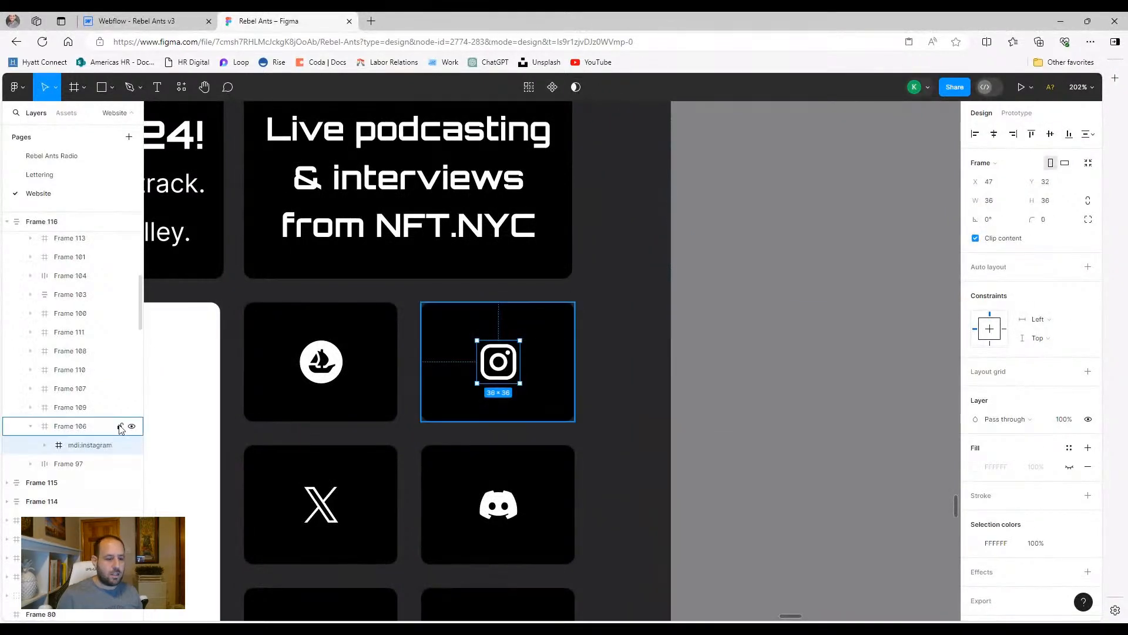
Copy the inner instagram-logo layer as SVG
click(44, 444)
click(88, 464)
right_click(88, 464)
mouse_move(170, 314)
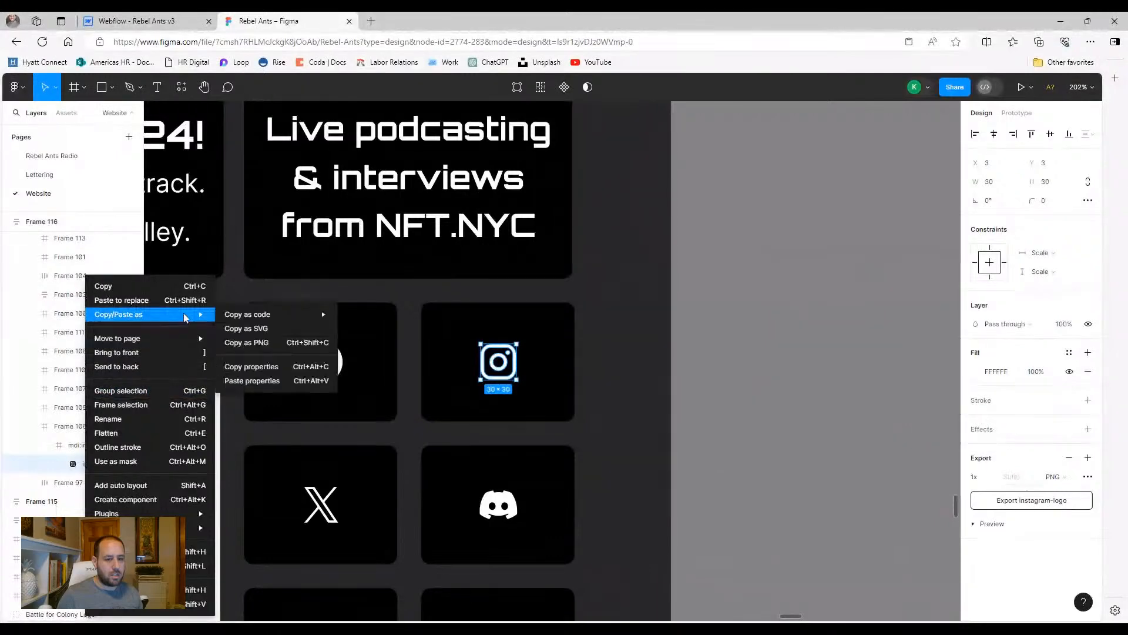
click(251, 330)
Paste the Instagram SVG into the empty embed with currentColor fill and display="block", then save
click(135, 21)
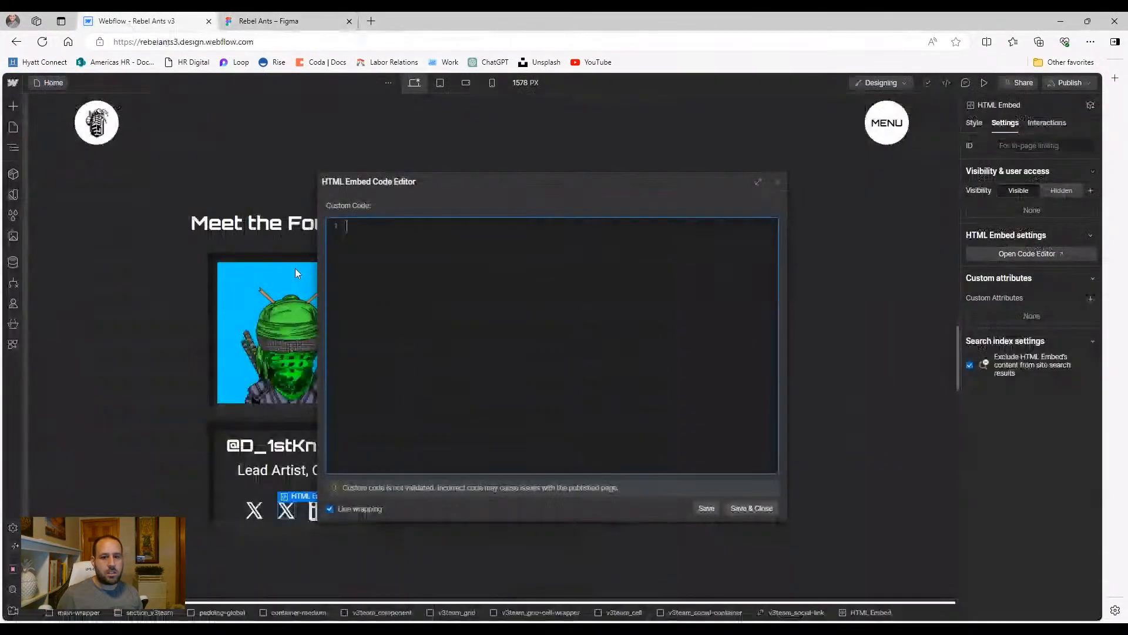
key(ctrl+v)
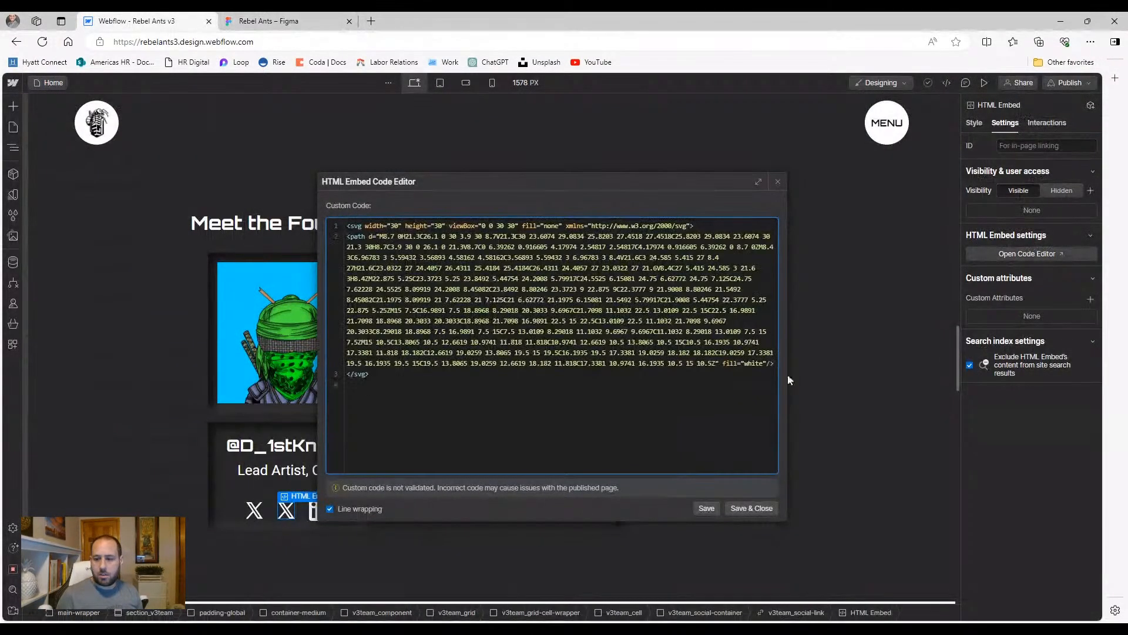
text(currentcolor)
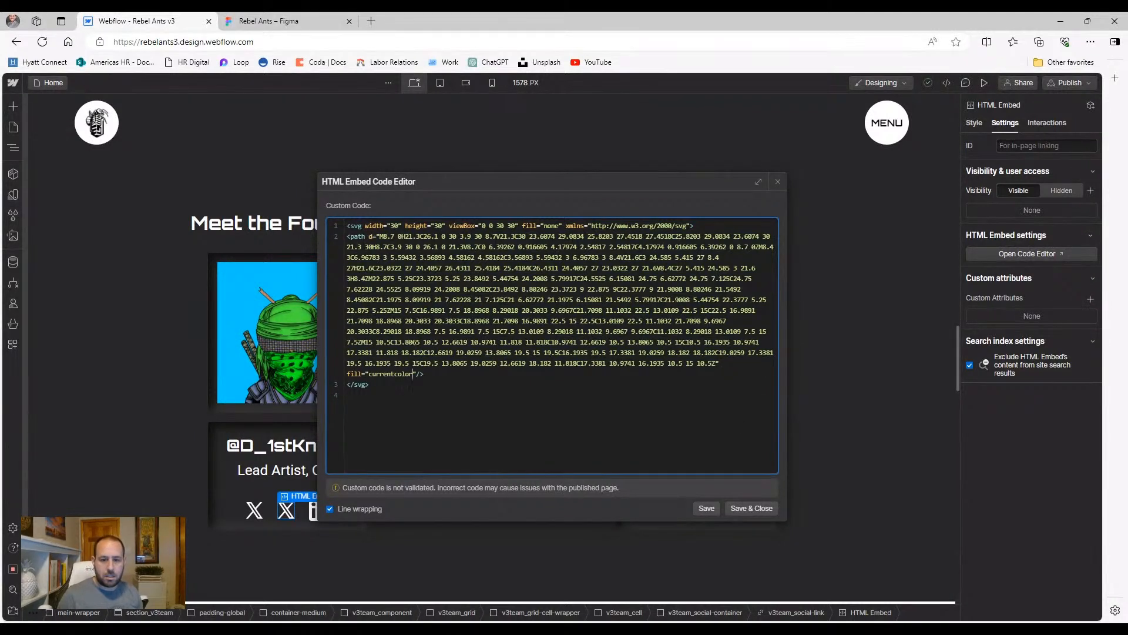
text( displ)
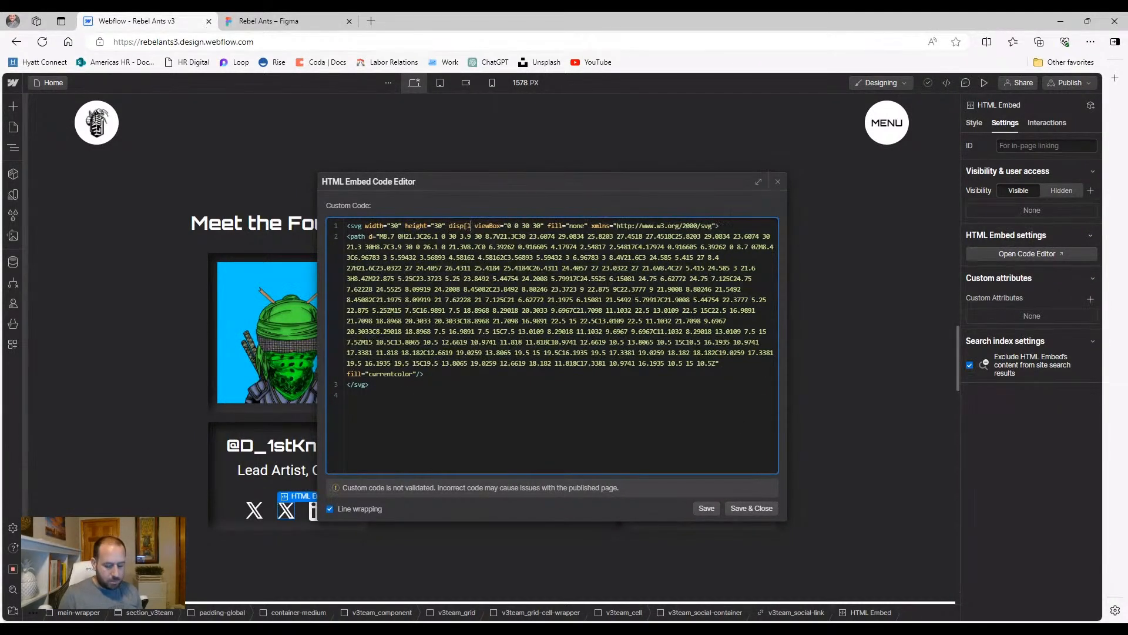
text(ay-)
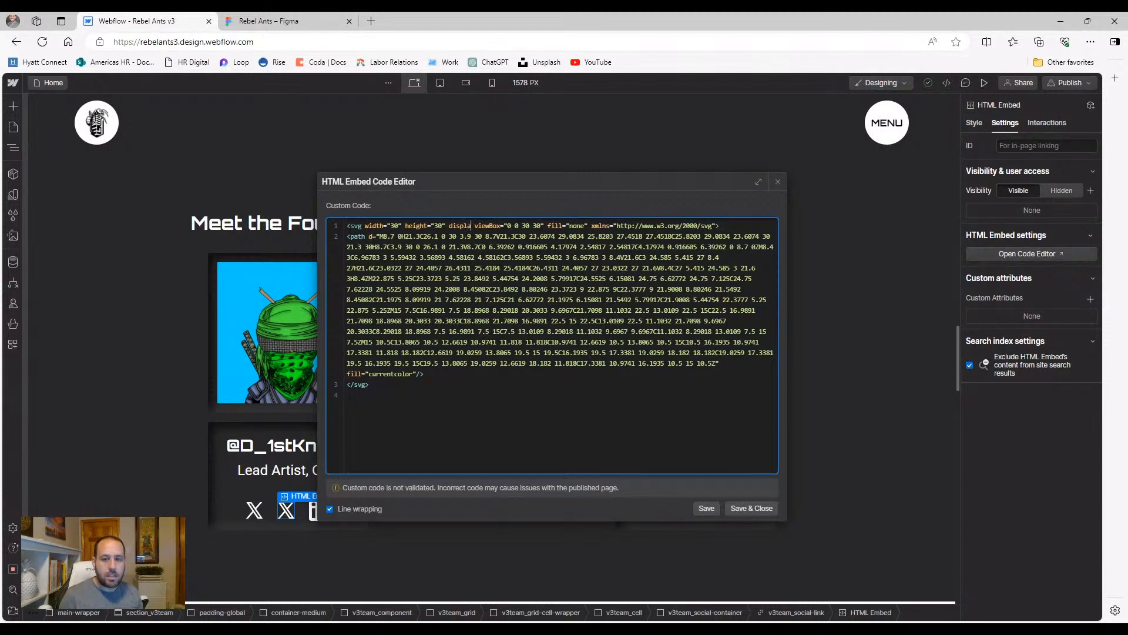
key(BackSpace)
text(="bloc)
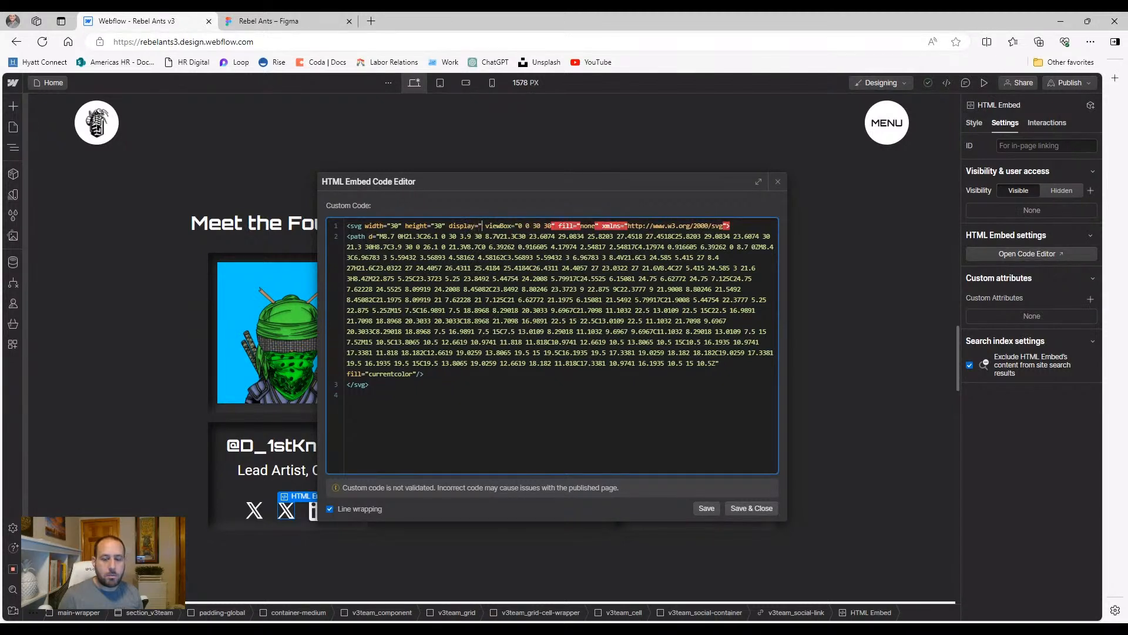
text(k")
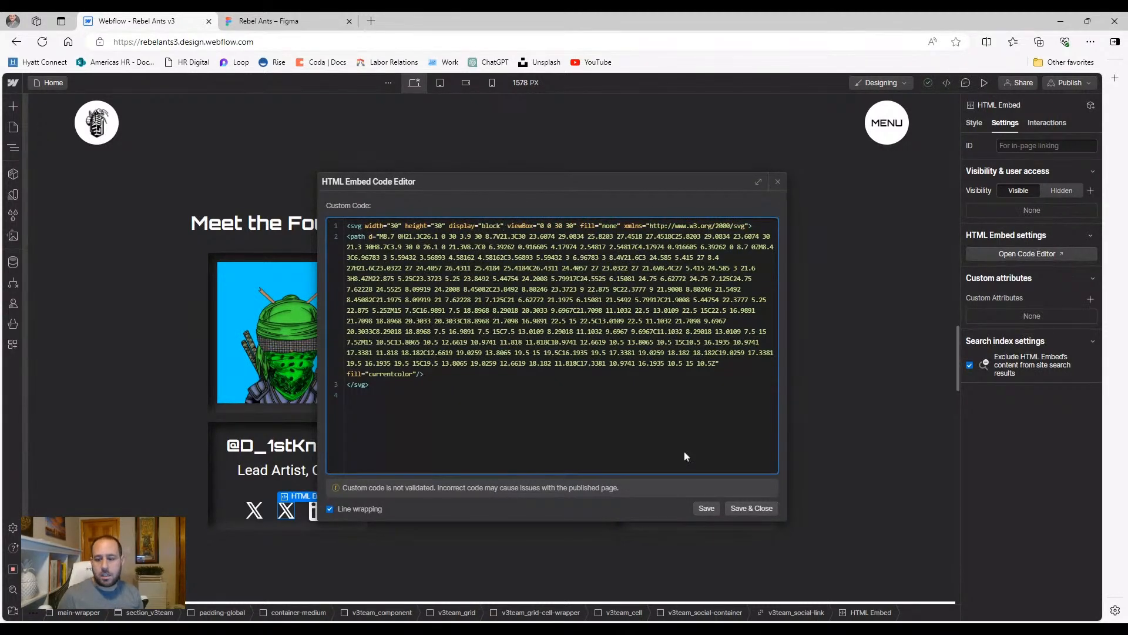
click(748, 508)
click(385, 556)
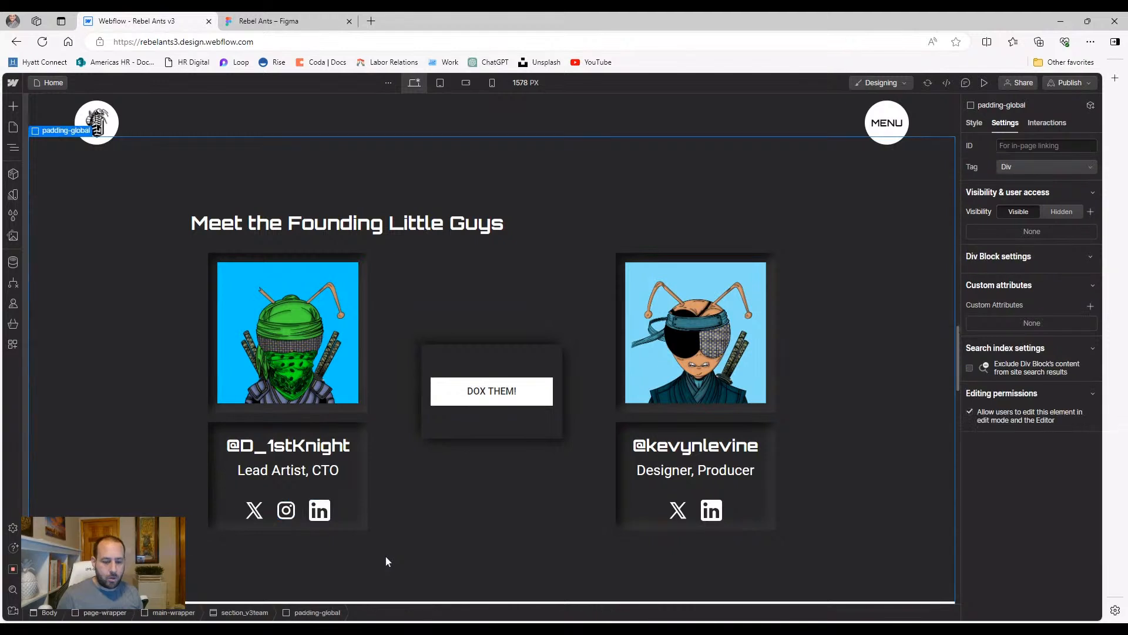
Review the LinkedIn, Instagram and X embed codes on the Lead Artist card
click(320, 510)
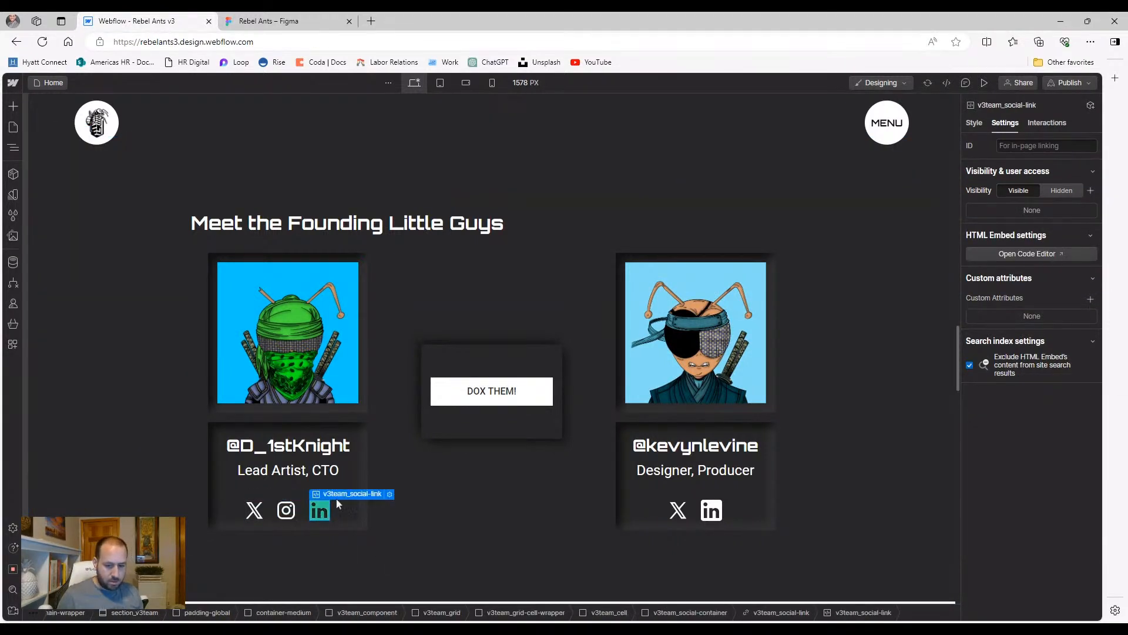
click(388, 494)
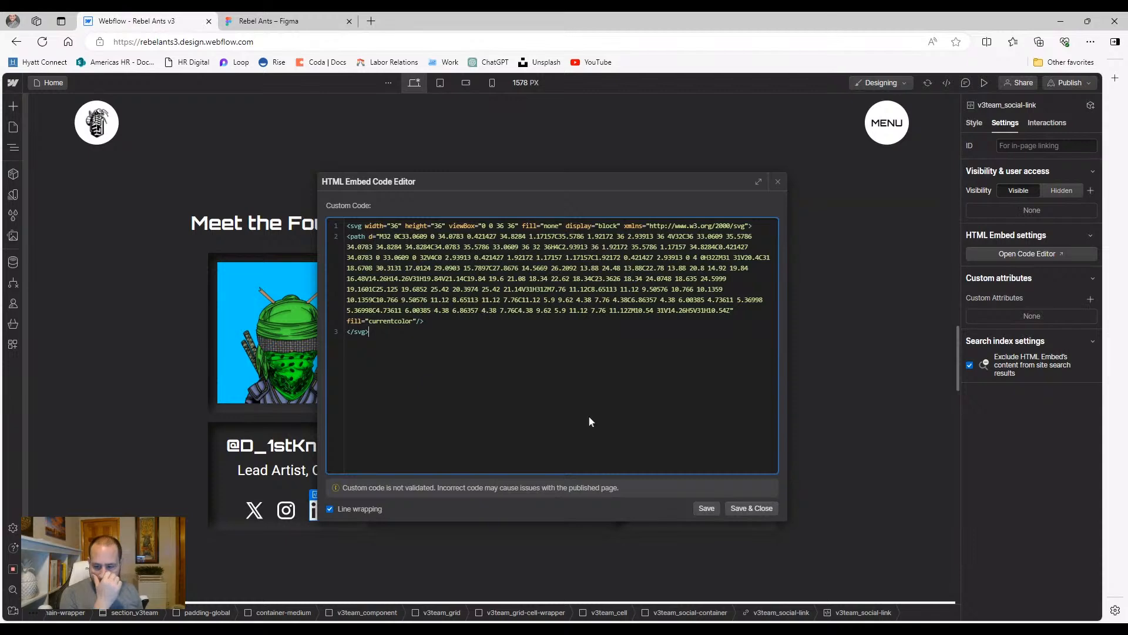
click(746, 508)
click(286, 510)
click(343, 496)
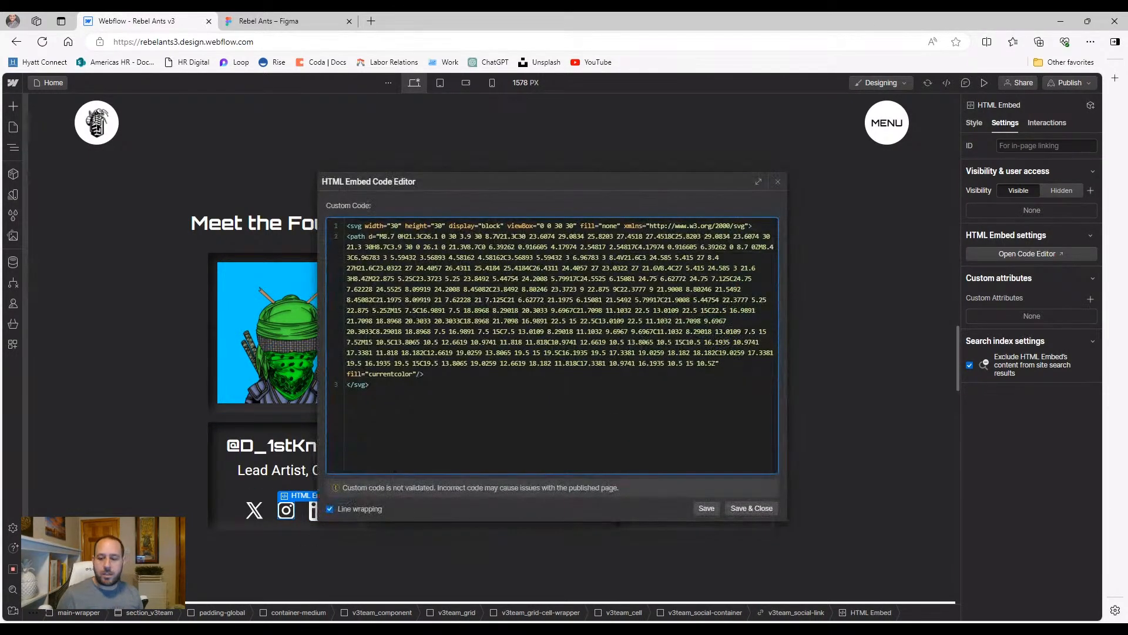
click(751, 508)
click(255, 510)
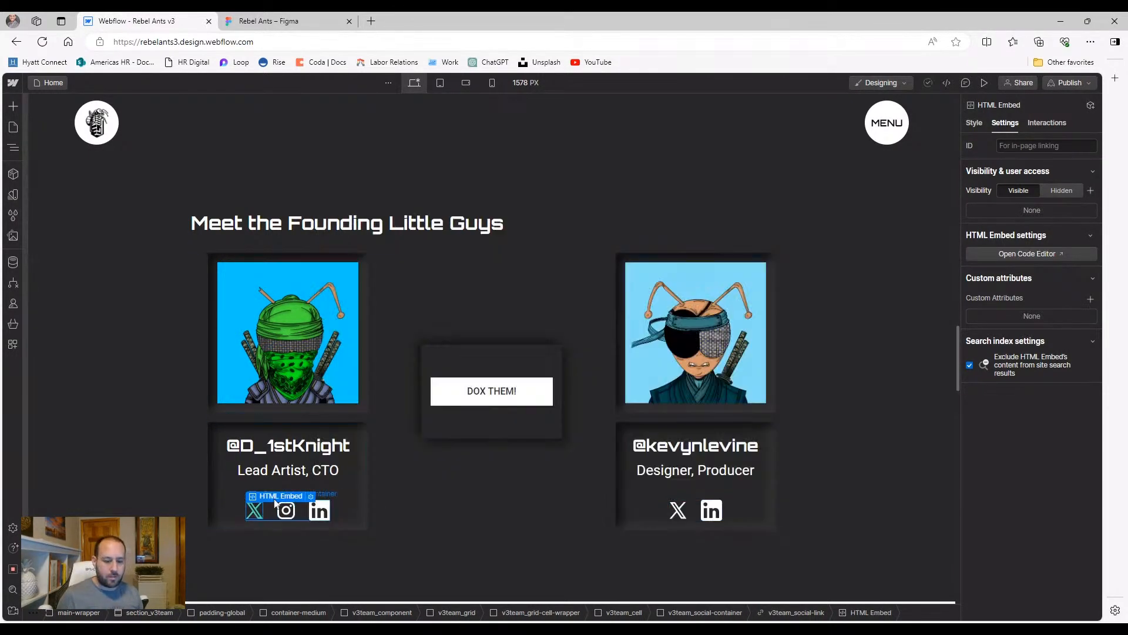
click(311, 497)
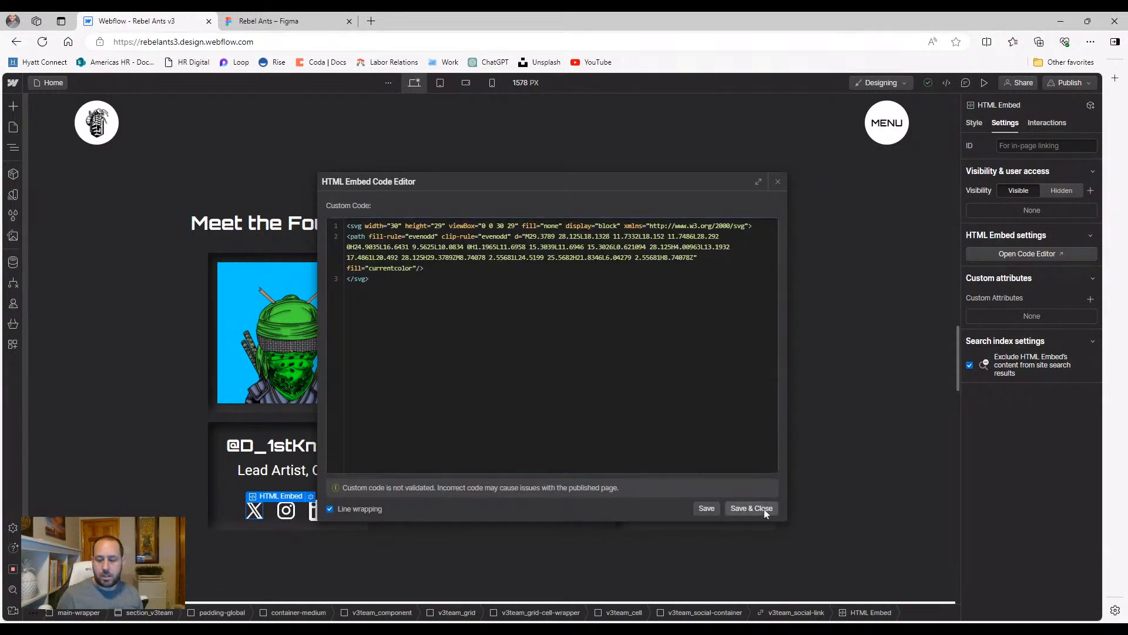
click(761, 508)
Resize the first founder's LinkedIn SVG from 36 to 32 pixels
click(320, 509)
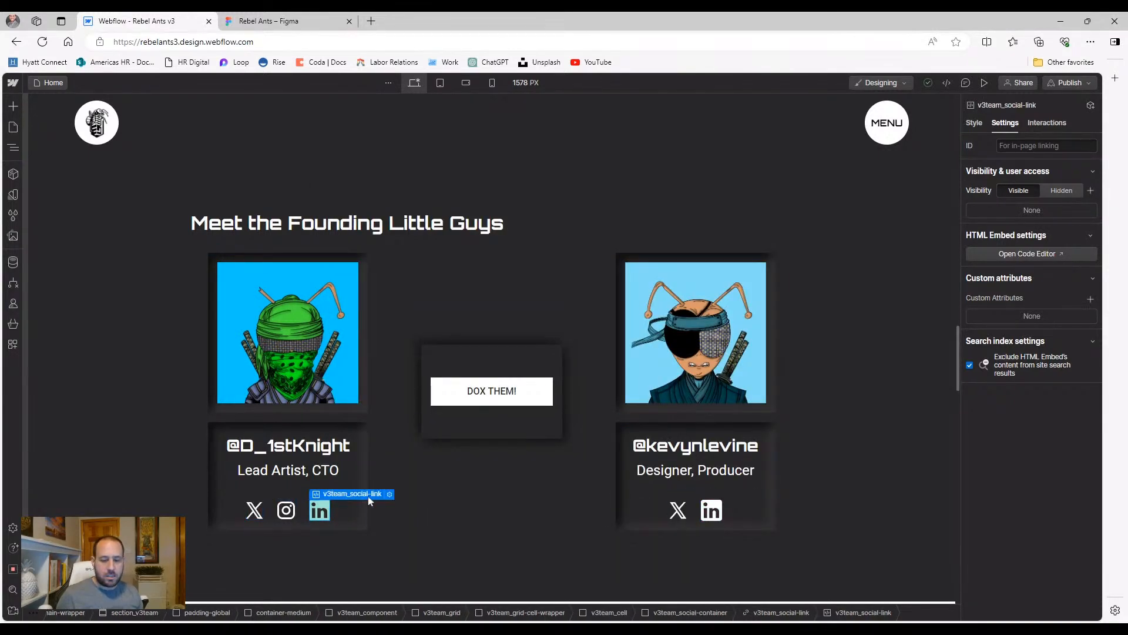
click(388, 499)
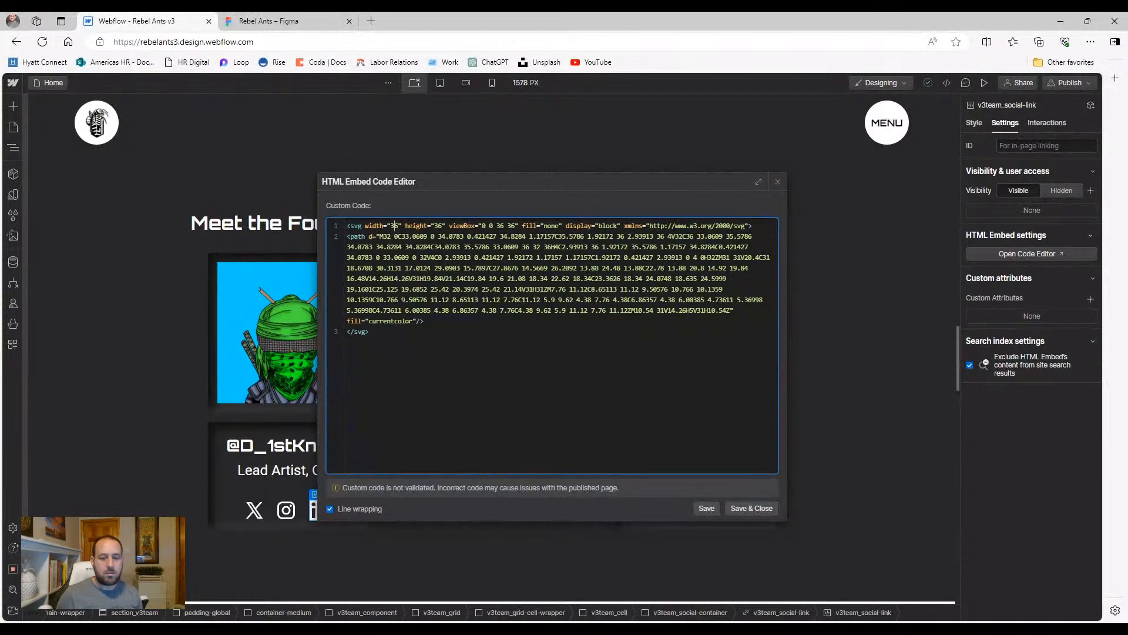
key(Right)
key(Right)
key(Right)
key(BackSpace)
text(2)
click(734, 507)
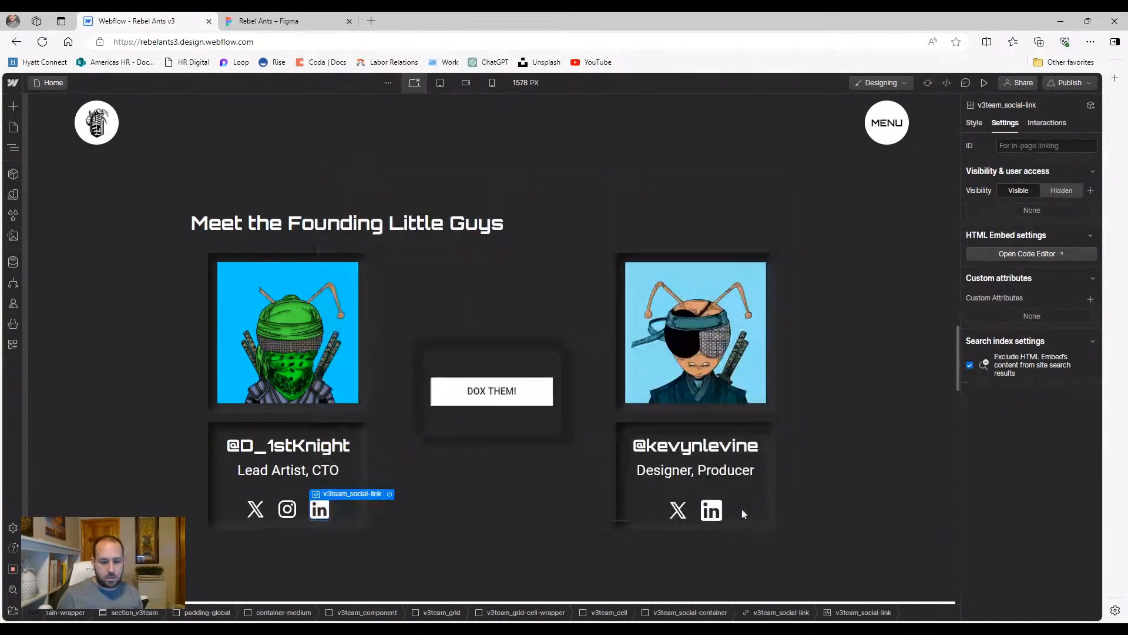
click(351, 555)
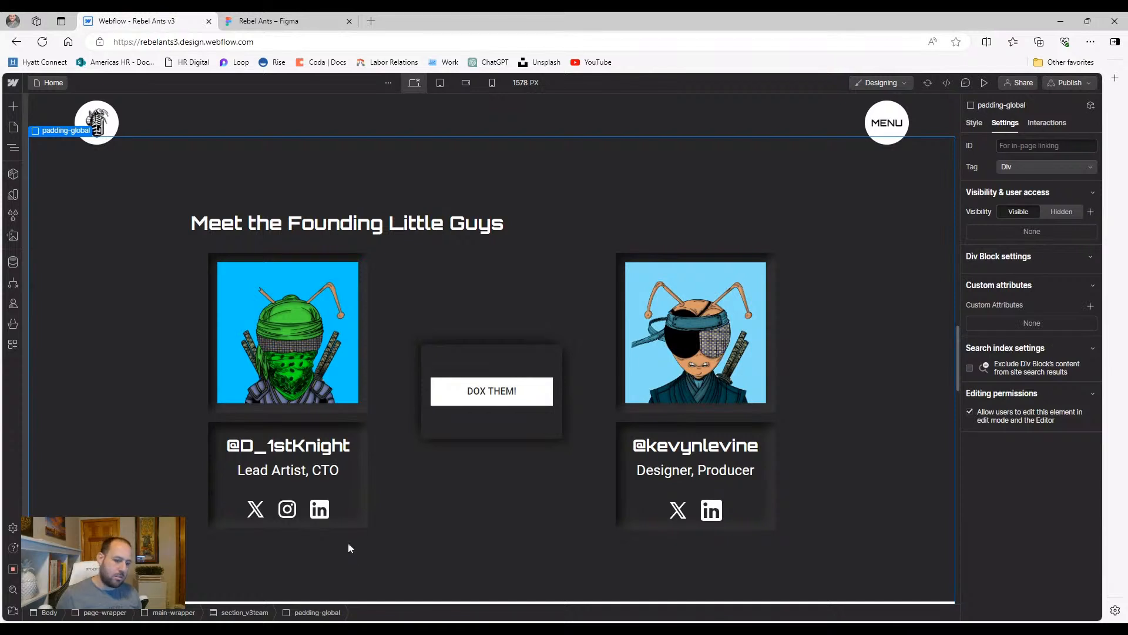
Change the second founder's LinkedIn SVG width and height from 36 to 32
click(711, 509)
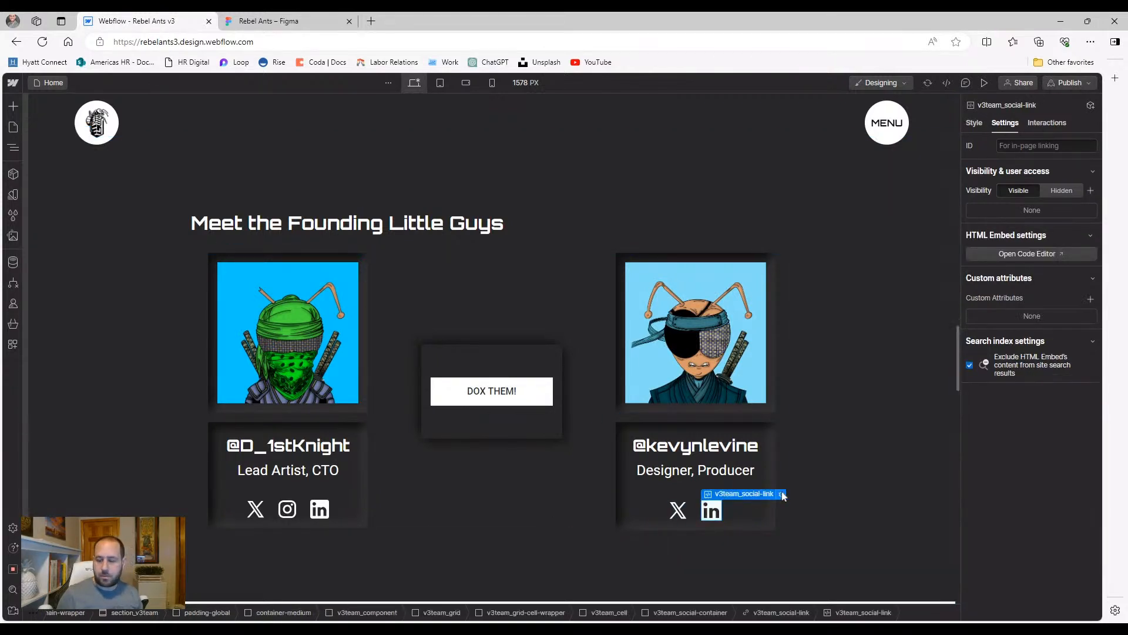
key(Right)
key(Delete)
text(2)
key(Right)
key(Right)
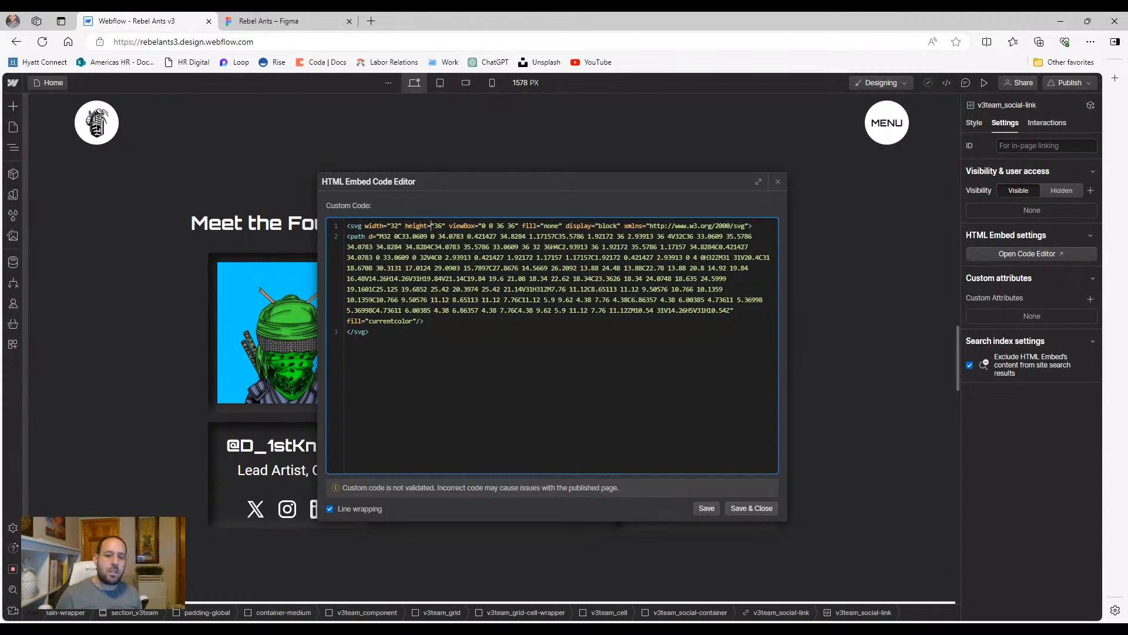
key(Delete)
text(2)
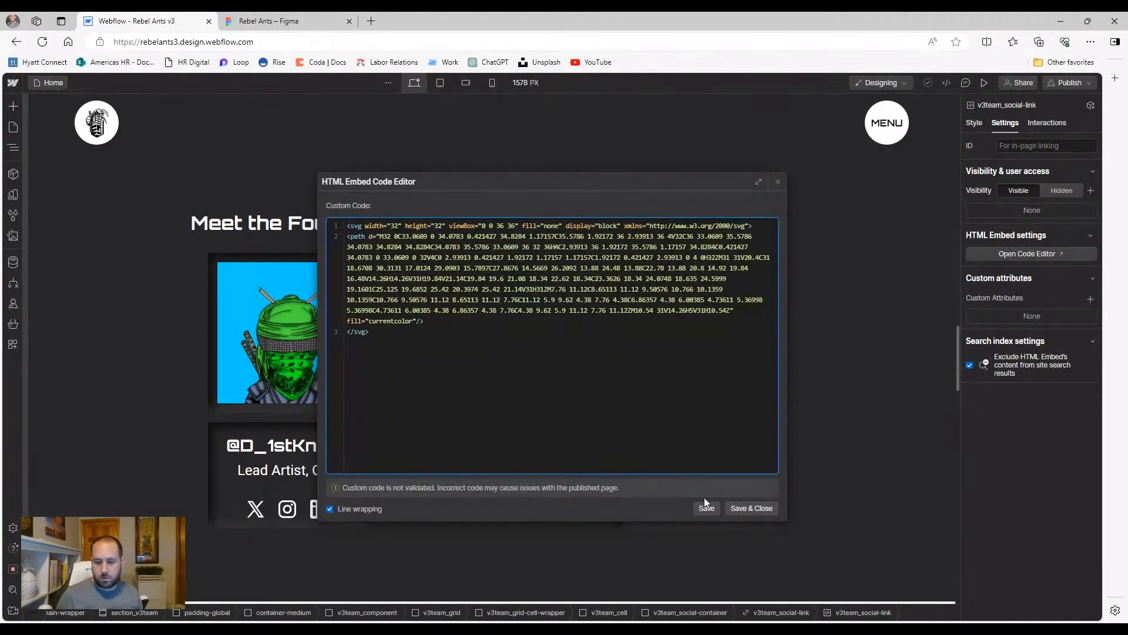
click(751, 509)
Recheck the Lead Artist card's Instagram embed code
click(287, 509)
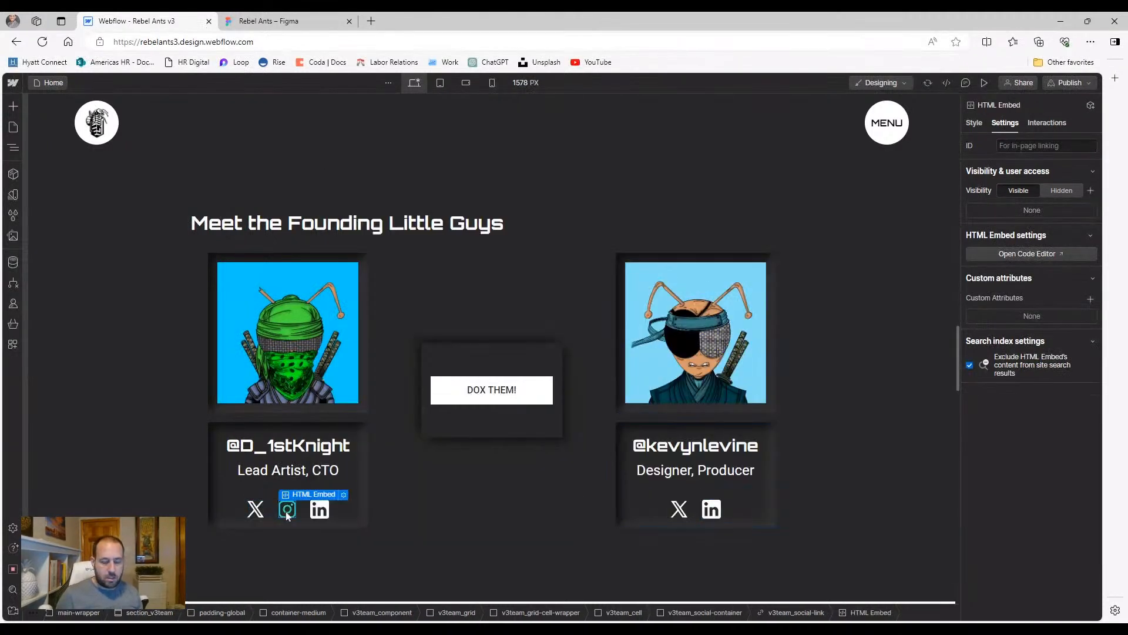
click(344, 498)
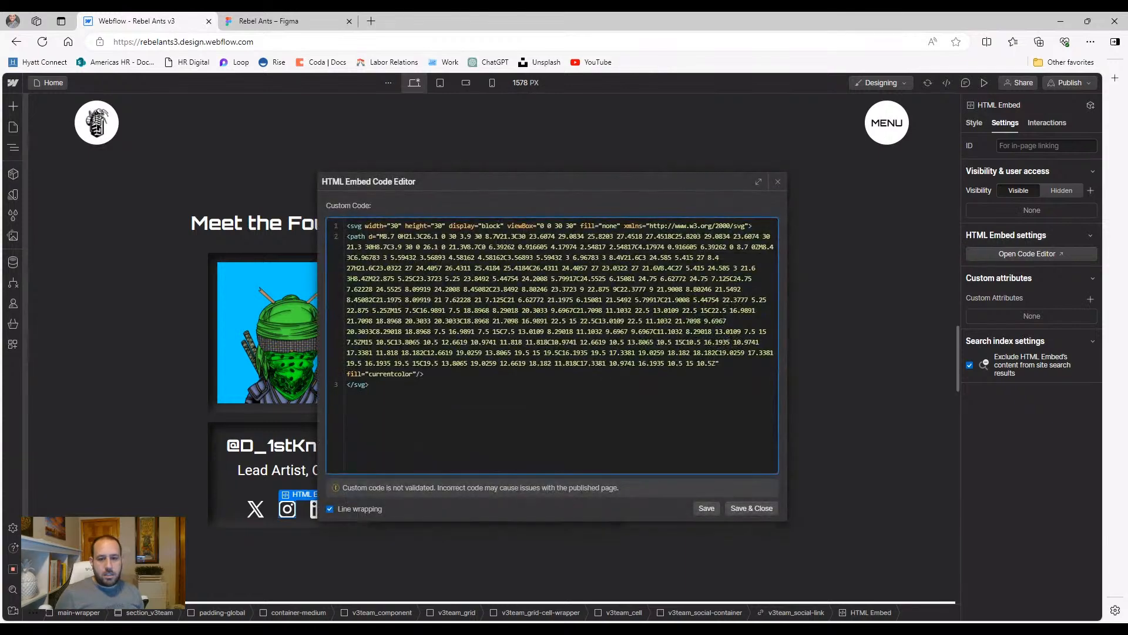
click(752, 508)
click(313, 538)
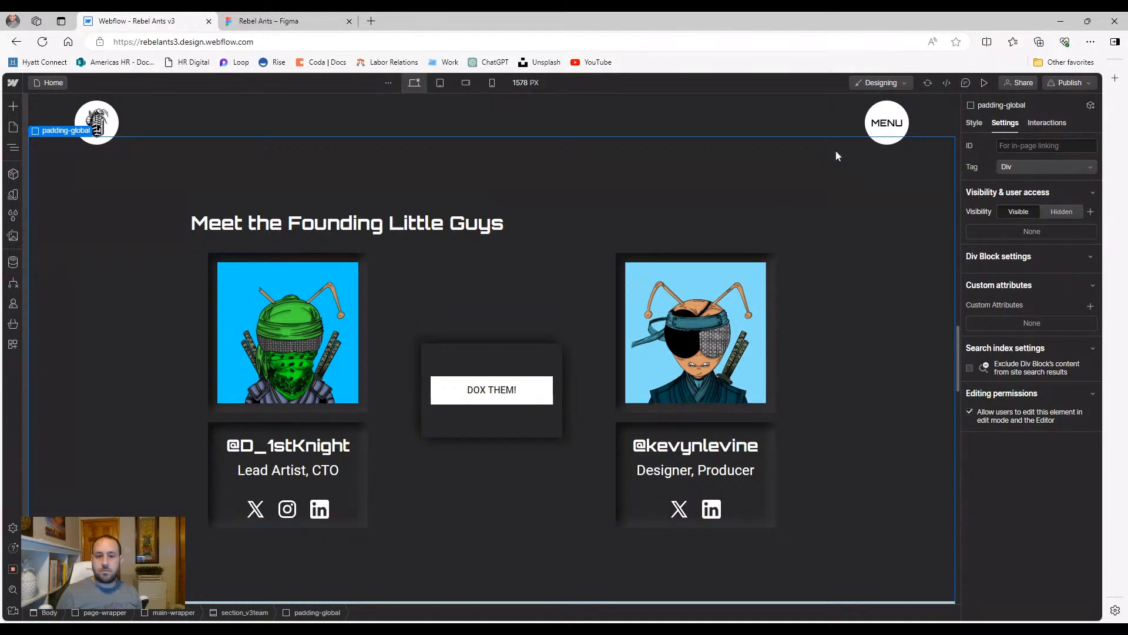
Switch the canvas to the 768 px tablet layout and select the team grid
scroll(575, 329, up, 3)
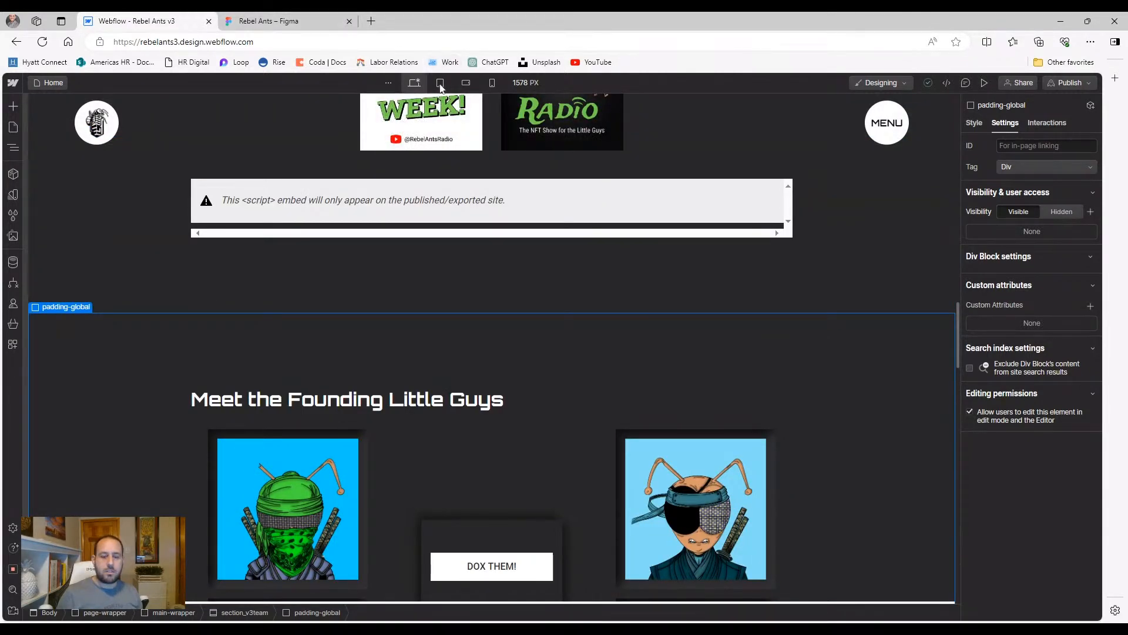
click(440, 83)
scroll(328, 377, down, 9)
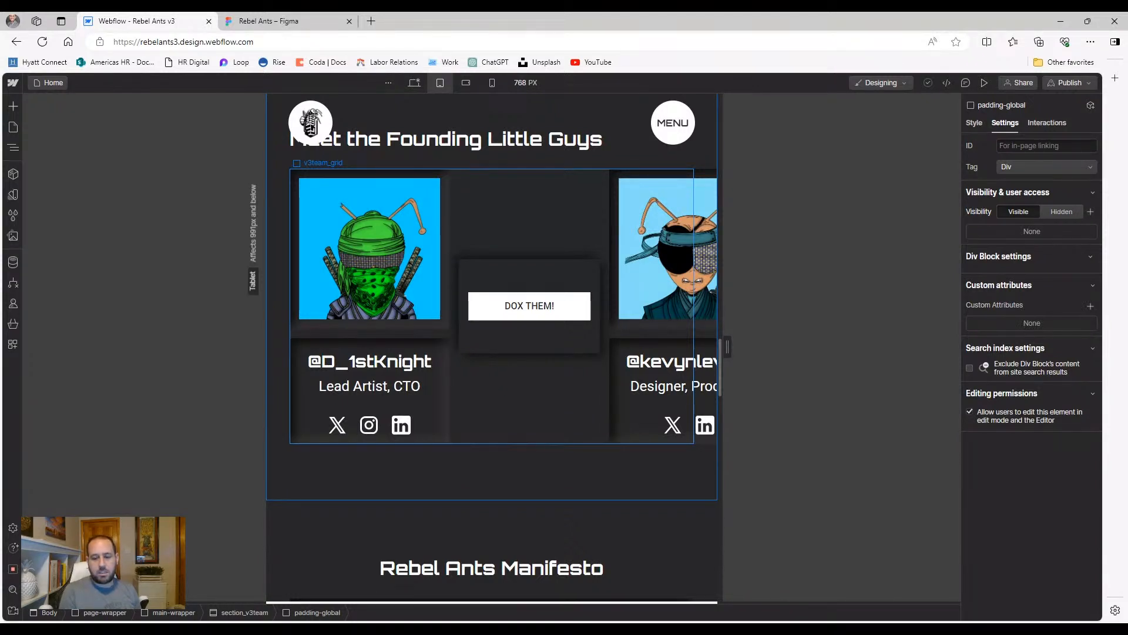
click(511, 406)
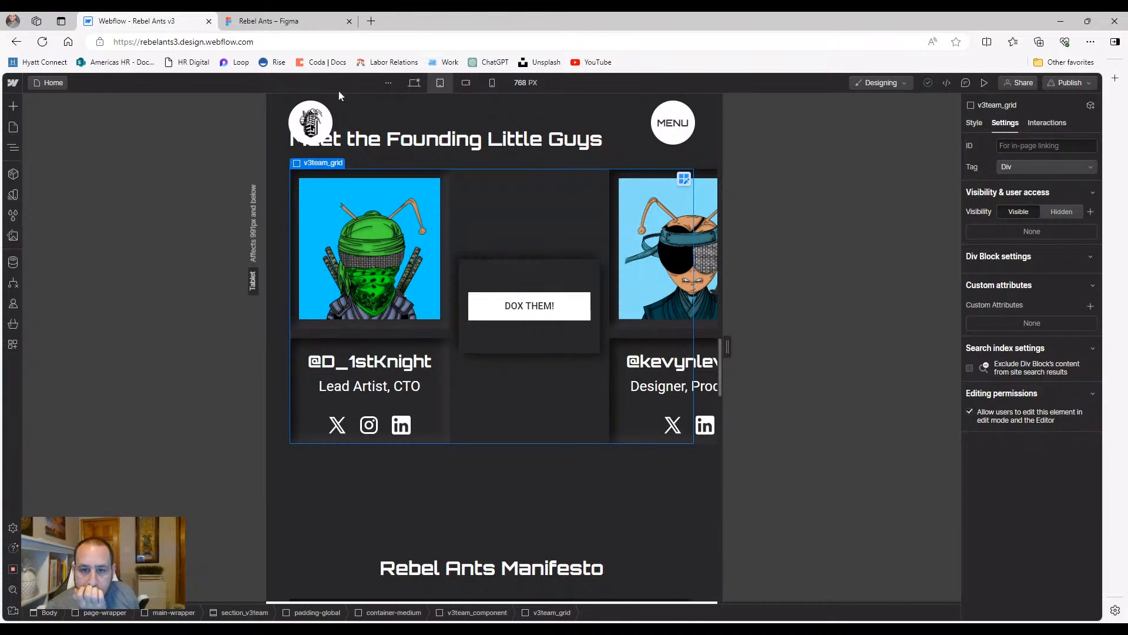
Back on desktop, select v3team_grid and enter Editing Grid mode showing its three 1fr columns
click(414, 83)
scroll(439, 390, up, 8)
scroll(435, 399, down, 2)
click(187, 418)
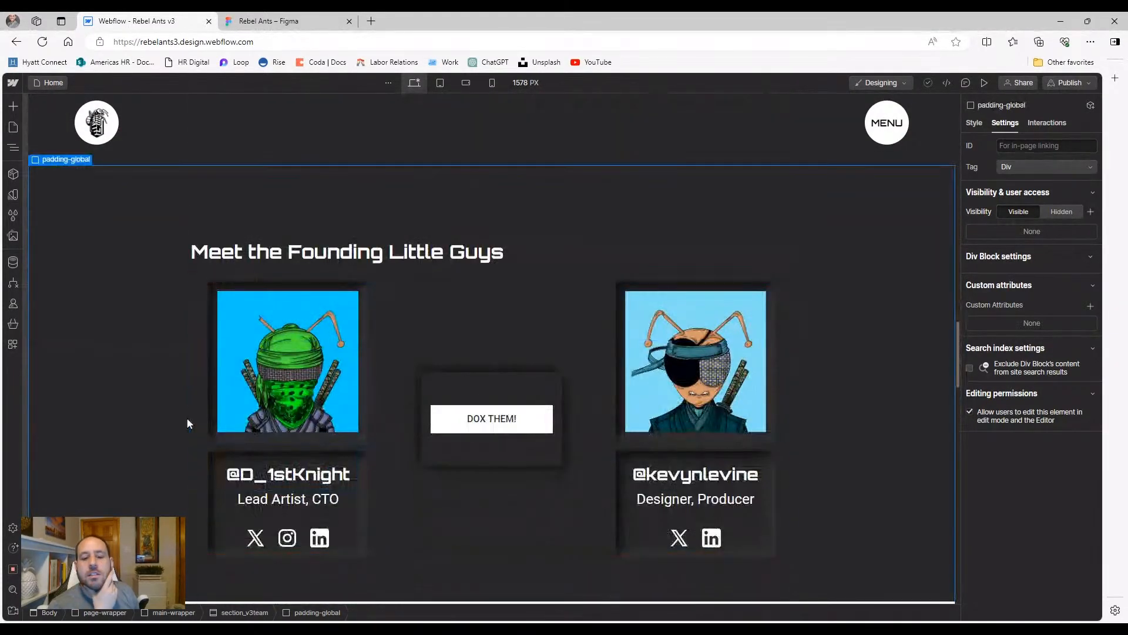
click(381, 406)
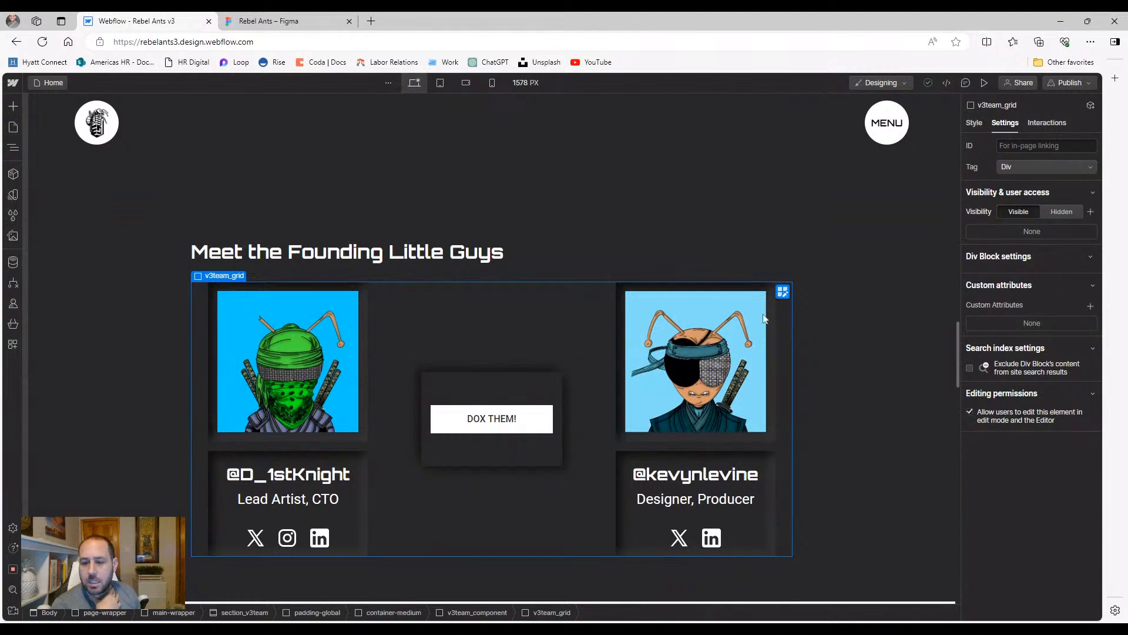
click(783, 291)
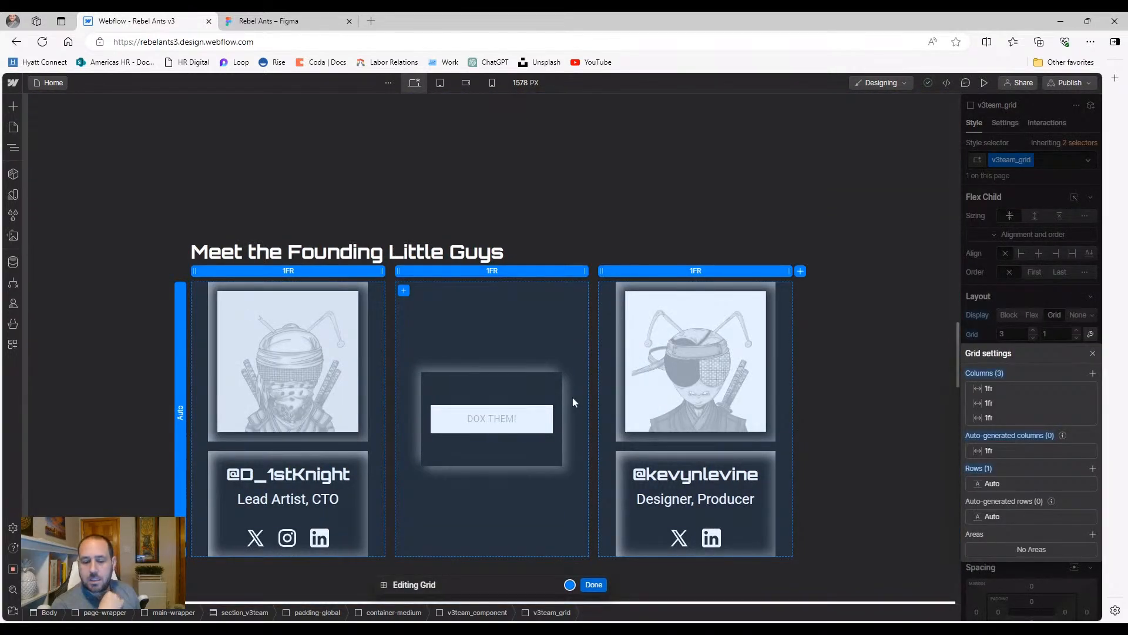
Leave and re-enter Editing Grid mode on the founders team grid
click(594, 584)
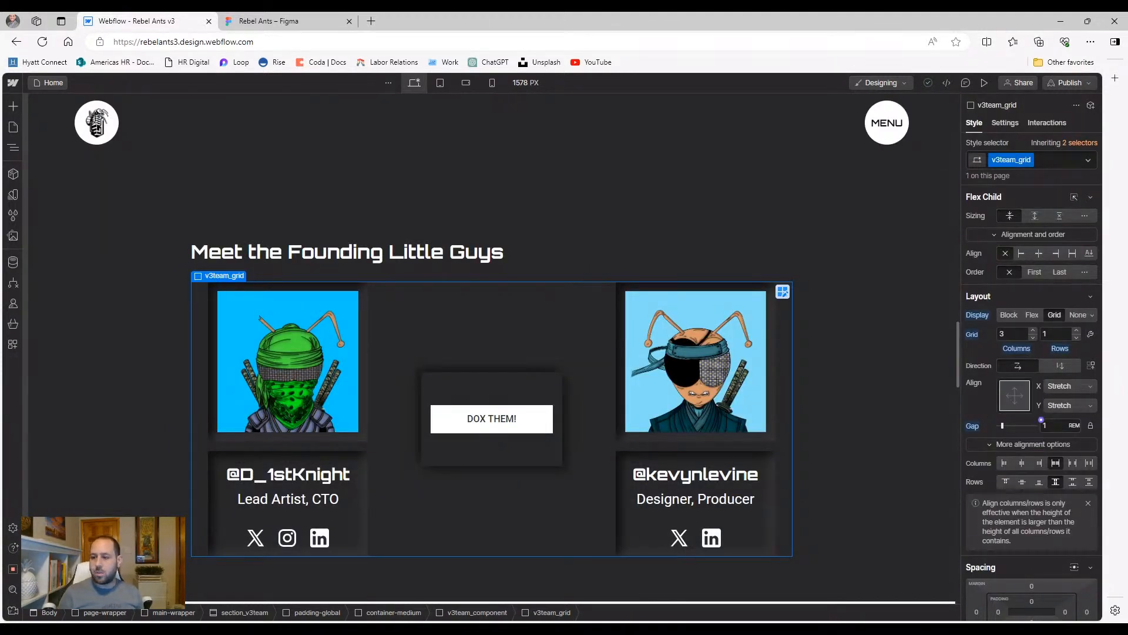
click(782, 292)
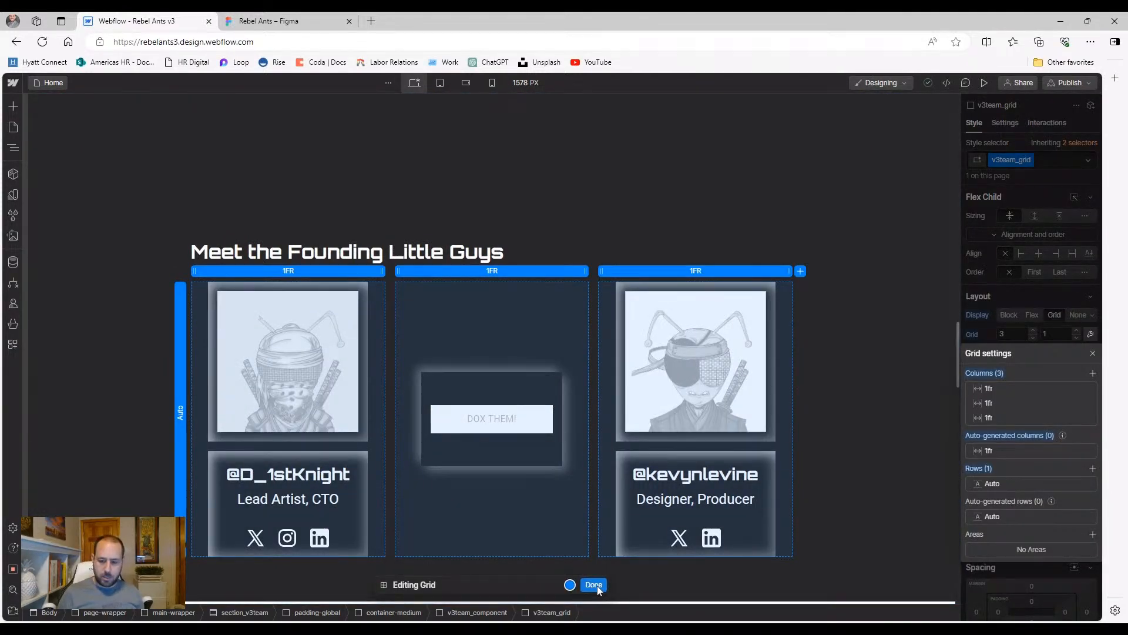
click(595, 586)
click(619, 437)
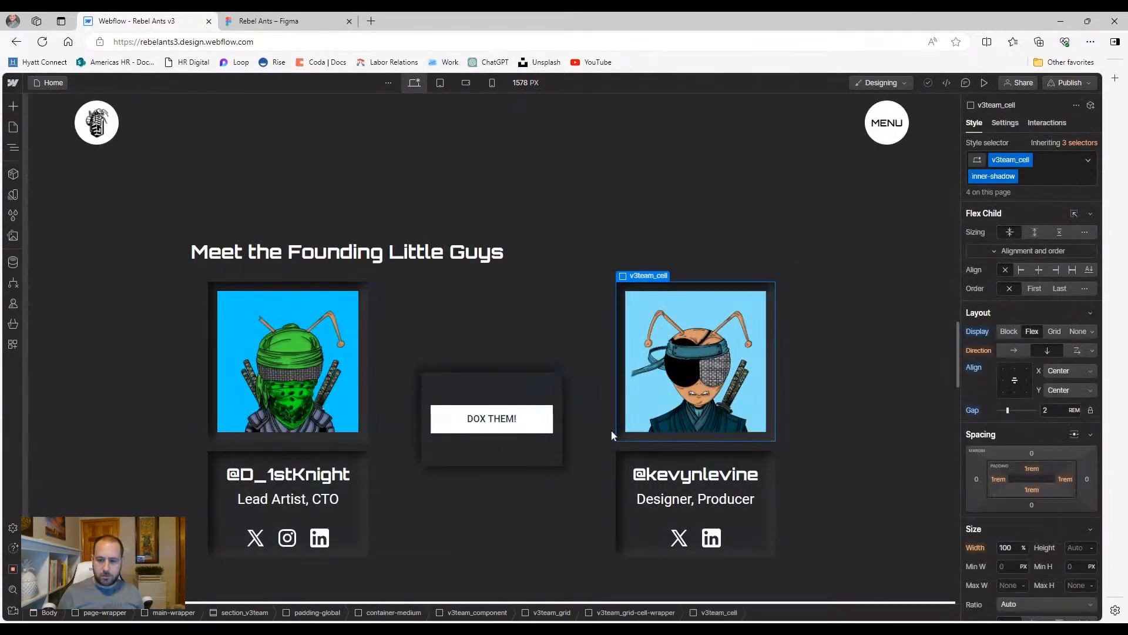
click(782, 300)
click(783, 288)
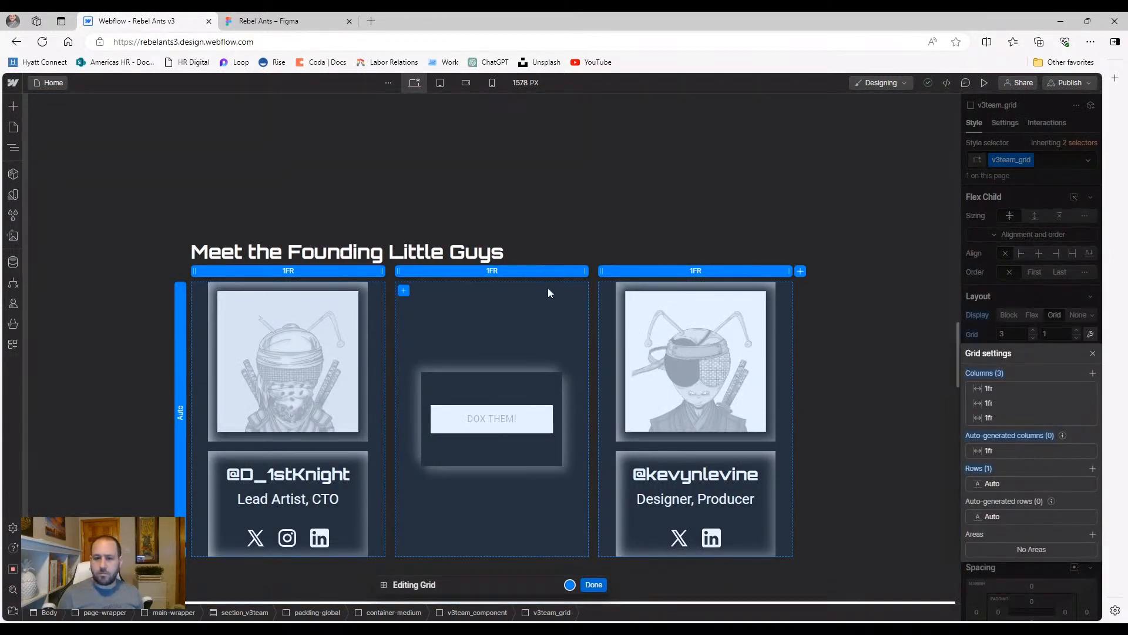
Narrow the middle column to 0.75fr, finish grid editing, and select padding-global
drag(585, 270, 571, 270)
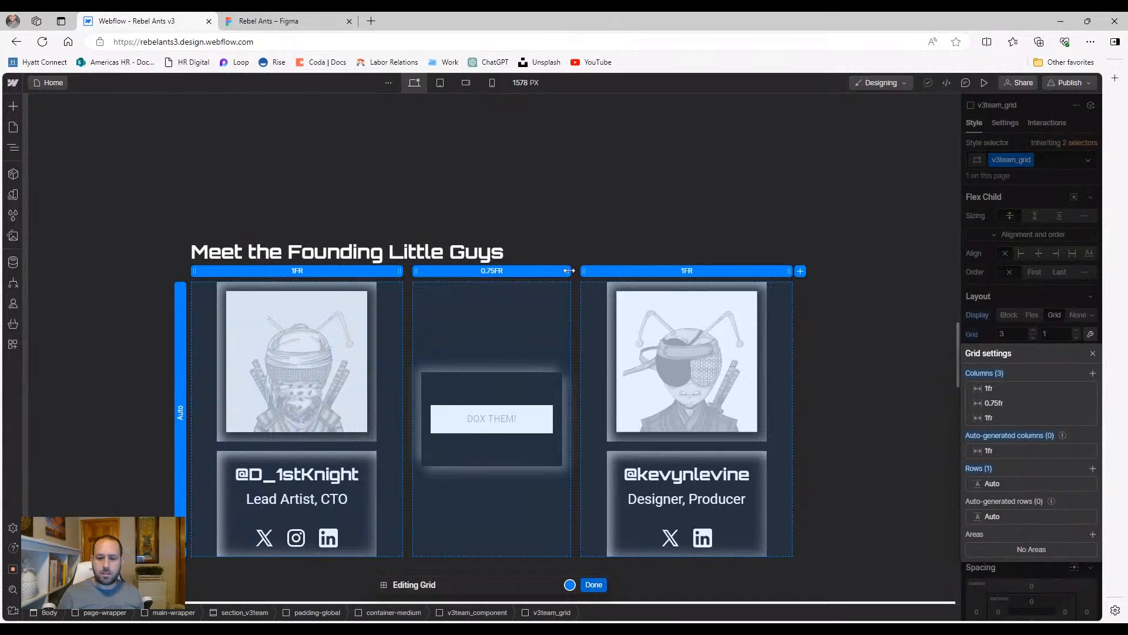
click(592, 584)
click(110, 424)
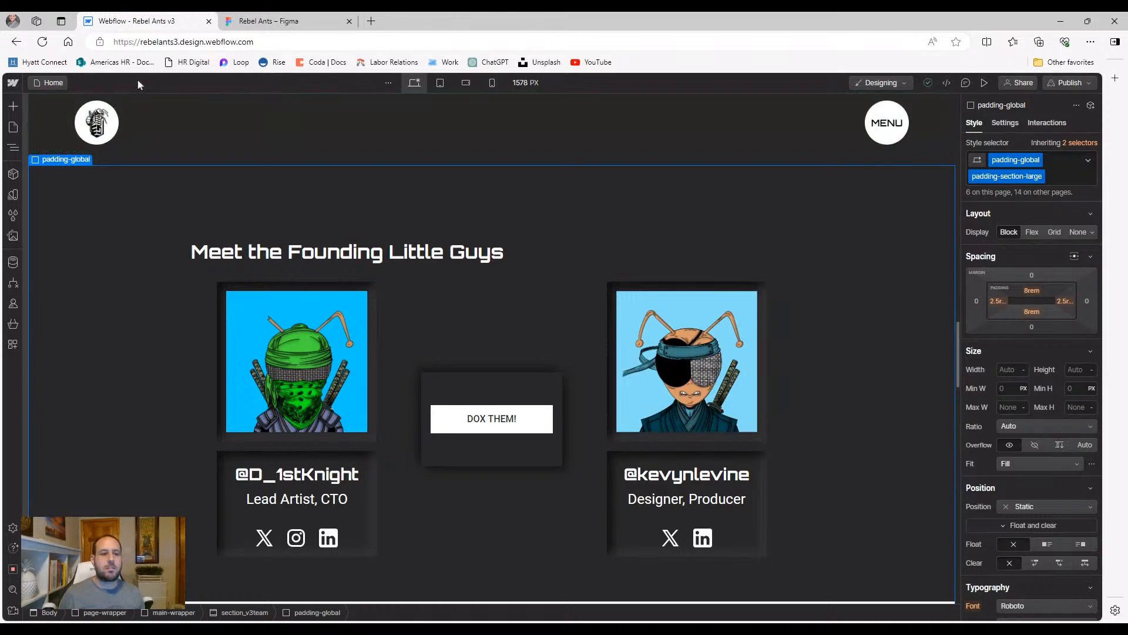
click(12, 83)
Open the original Rebel Ants NFT site from the Live Sites folder in the Designer
click(46, 103)
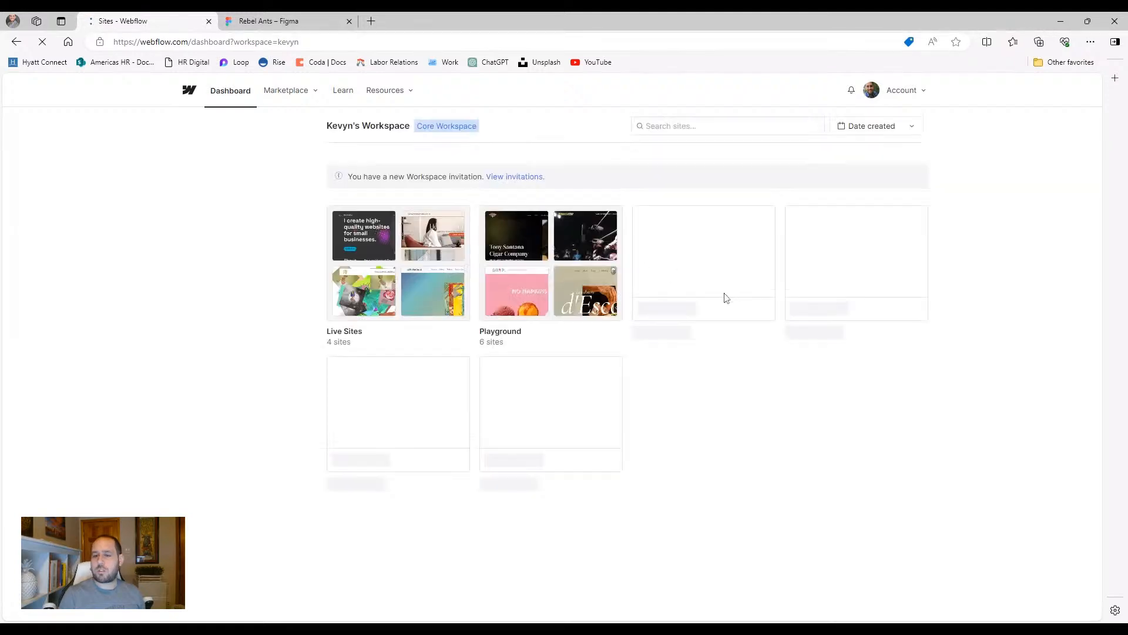
click(552, 271)
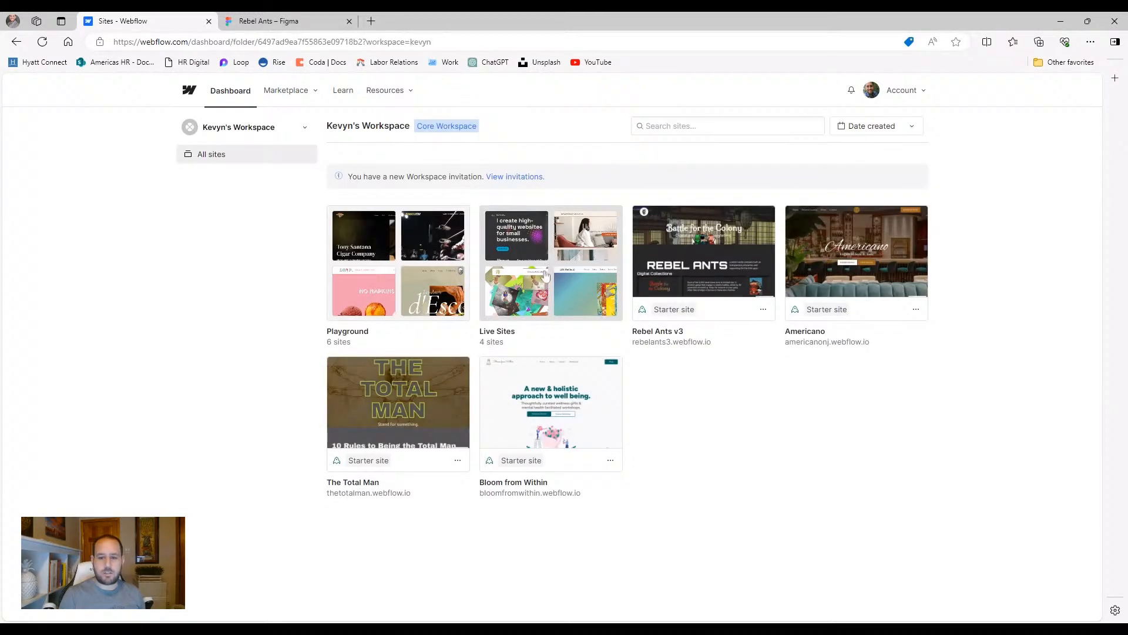
click(712, 287)
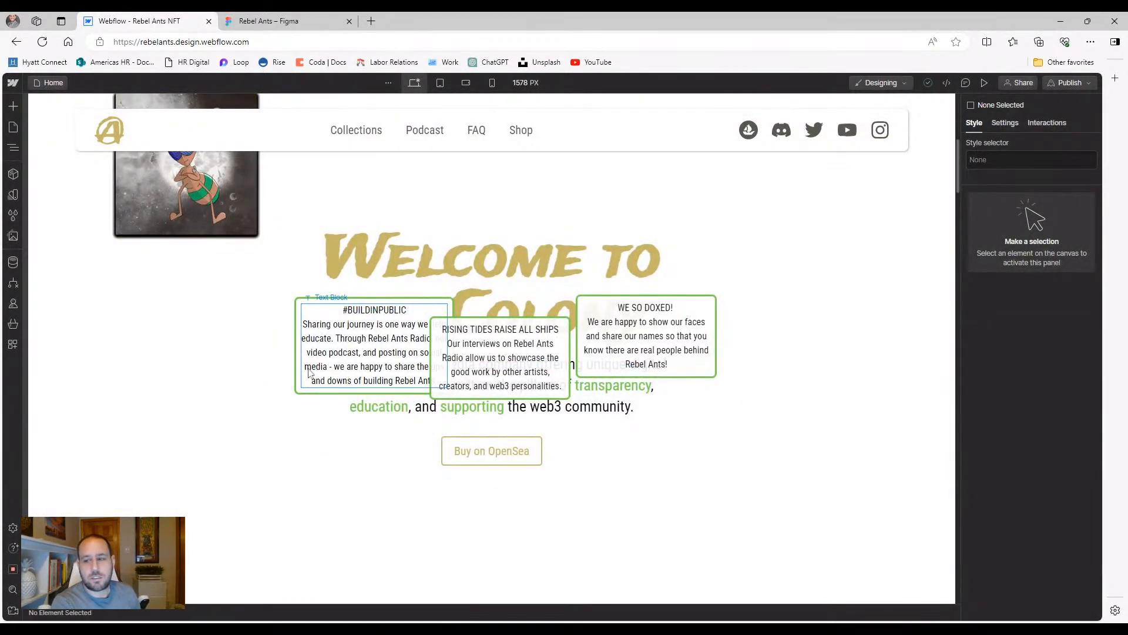
scroll(382, 448, down, 20)
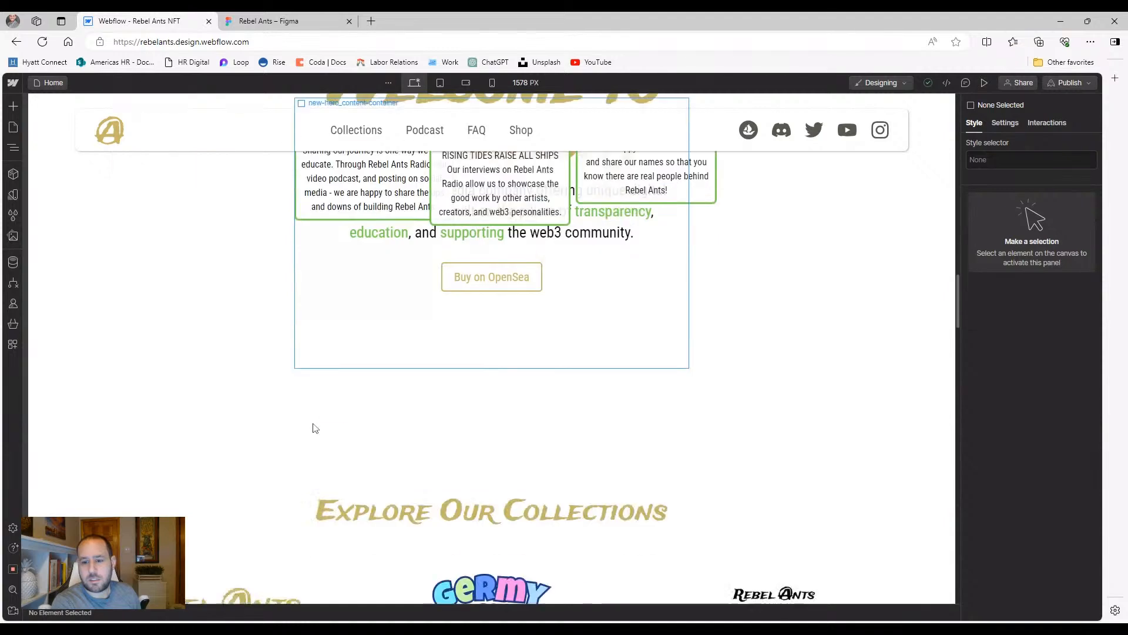
scroll(186, 395, down, 4)
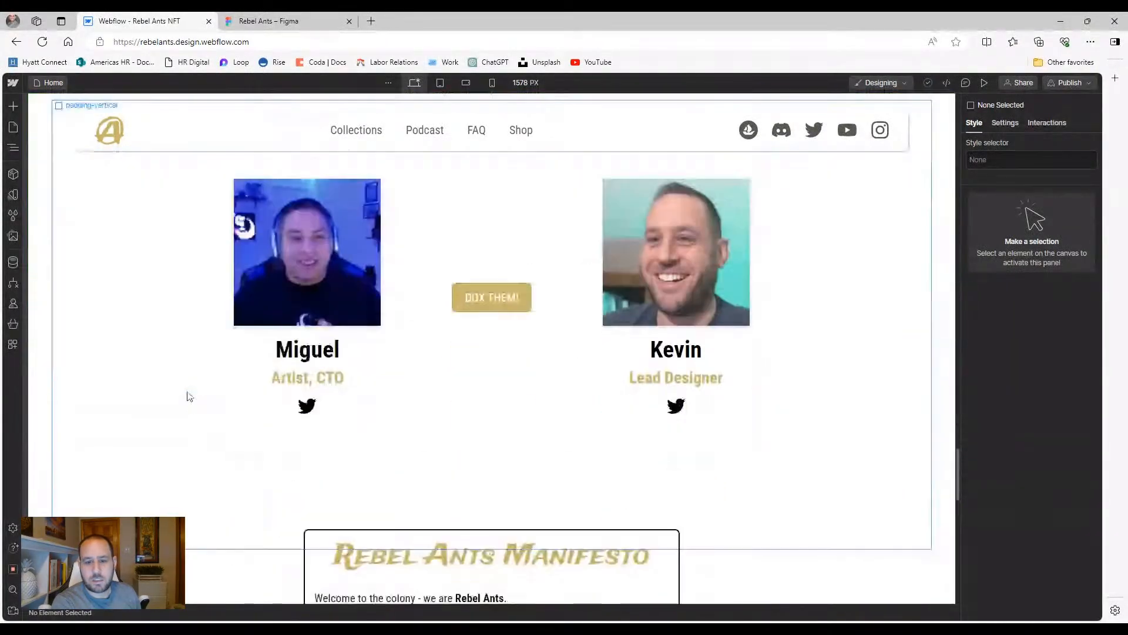
scroll(391, 396, up, 2)
scroll(390, 396, down, 1)
Check the Founding Team at tablet, mobile landscape and mobile portrait widths, then return to the dashboard
click(441, 83)
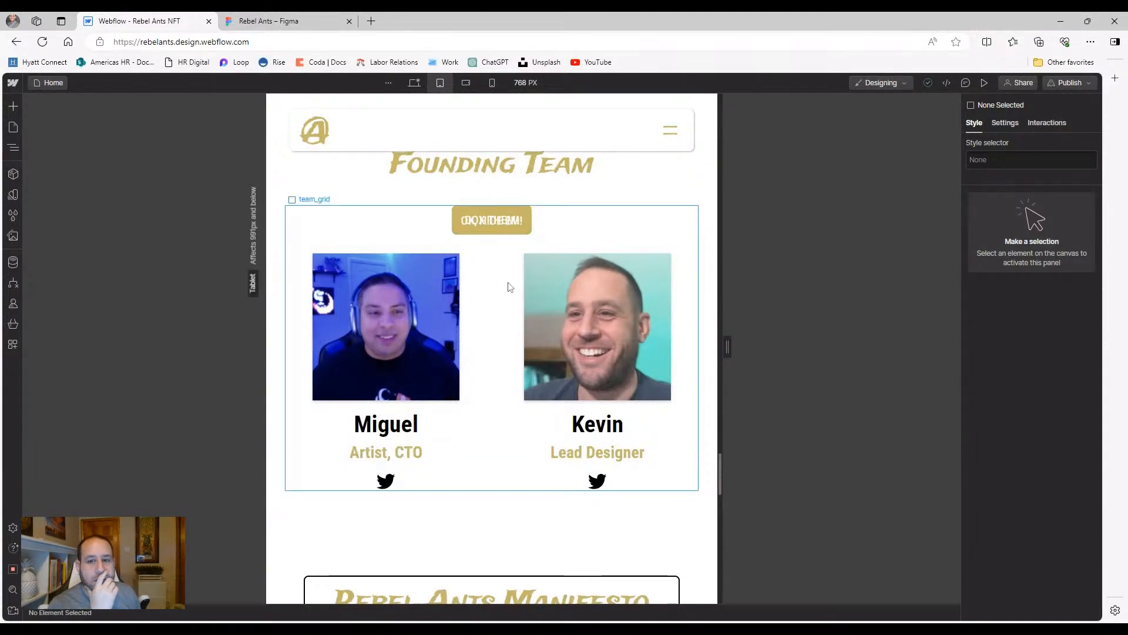
click(424, 83)
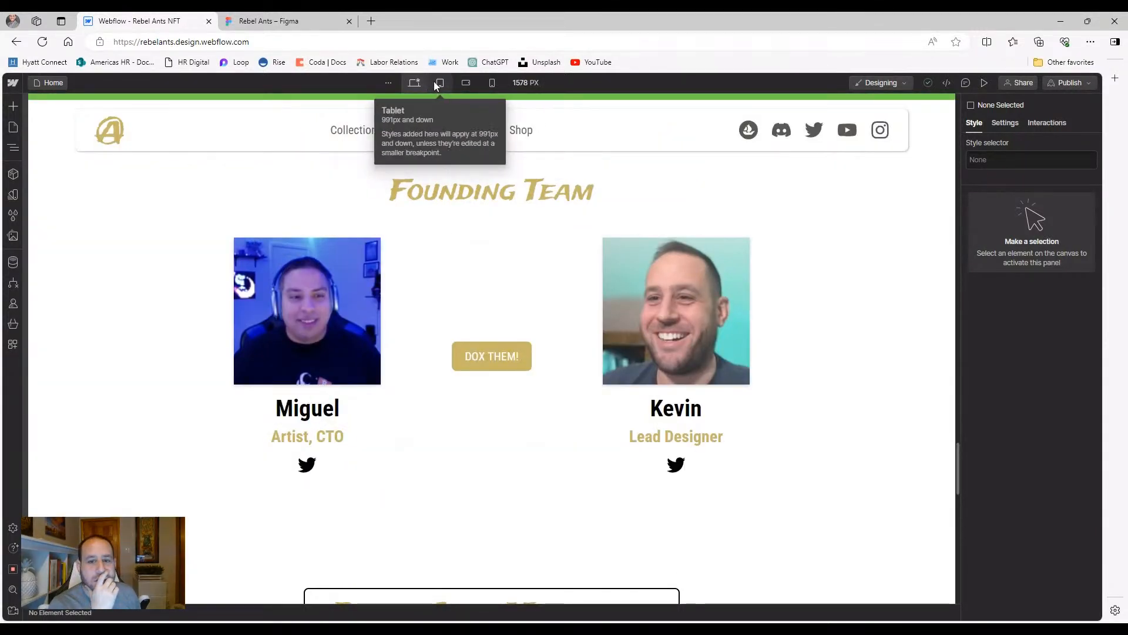
click(437, 86)
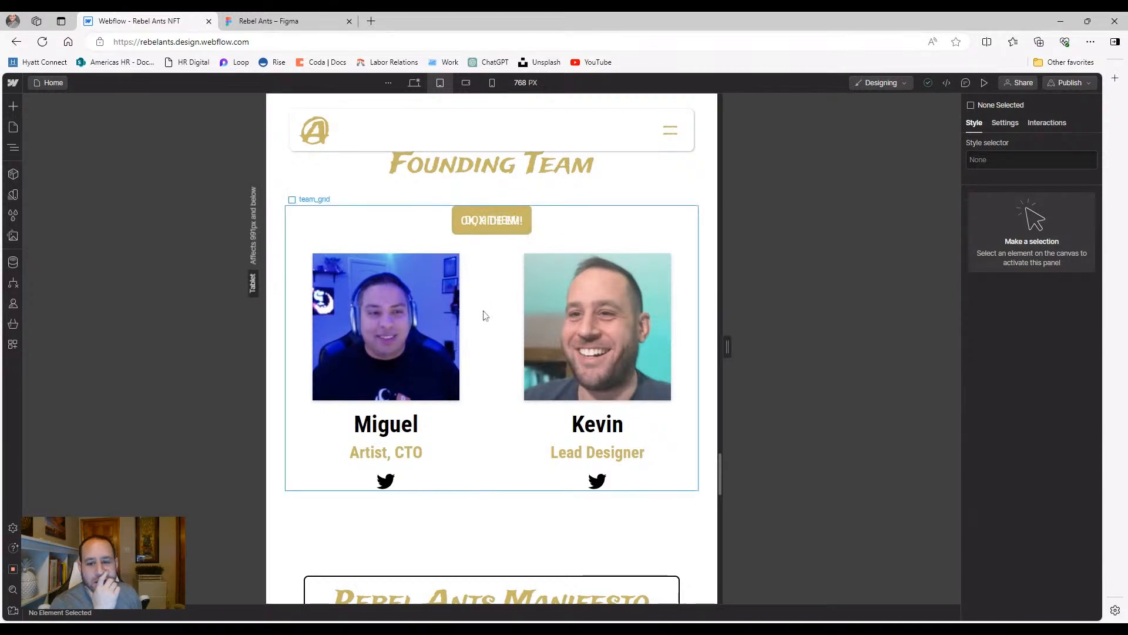
click(466, 82)
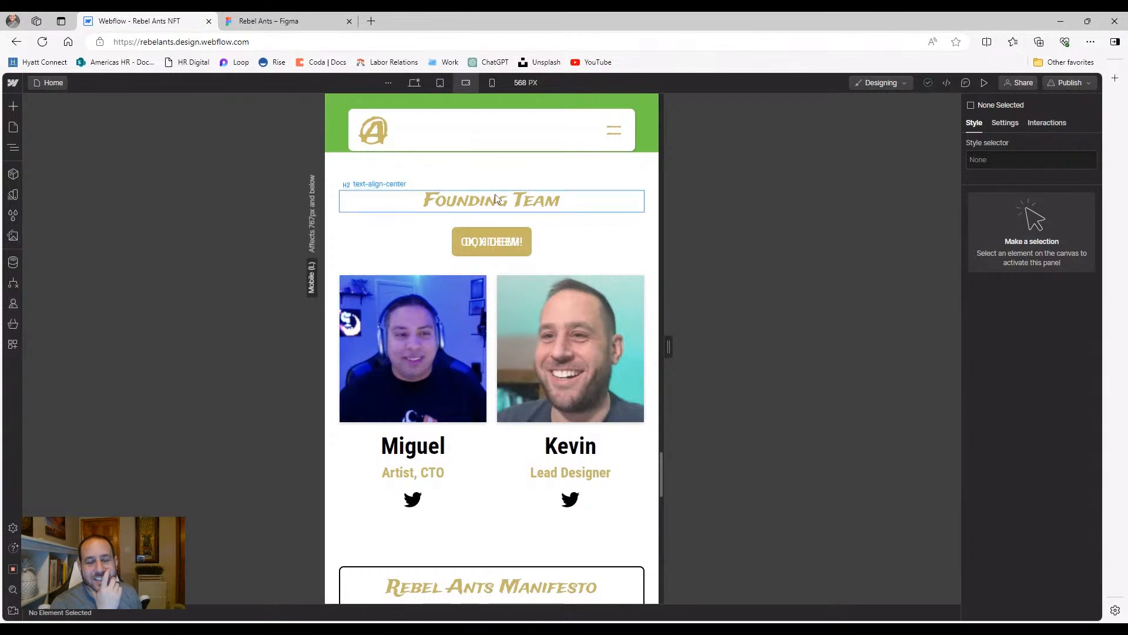
click(492, 83)
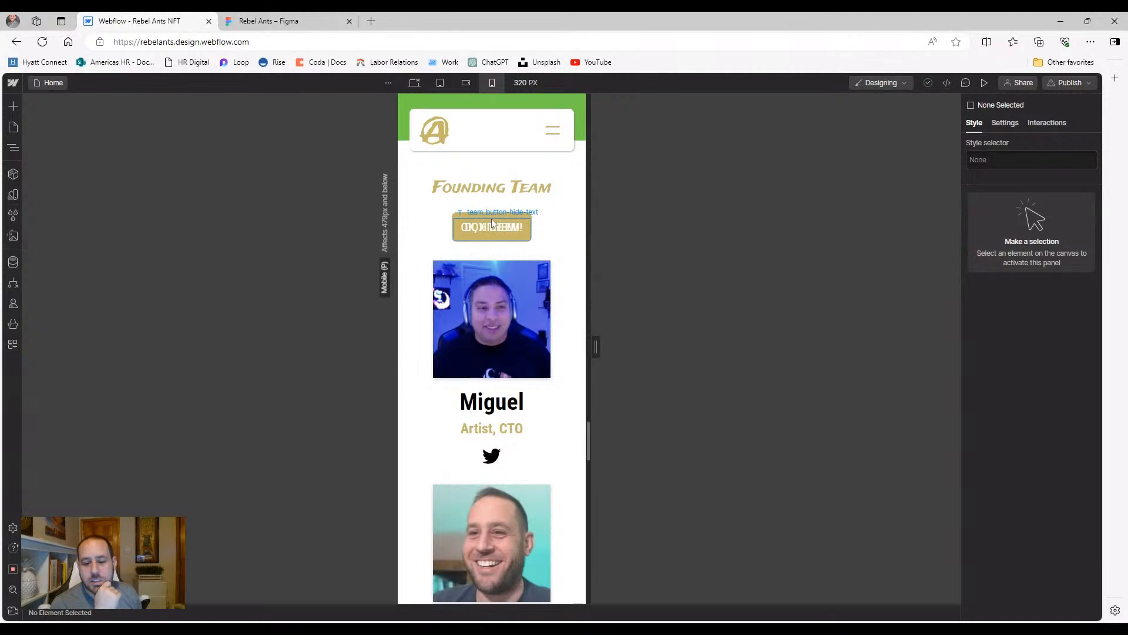
scroll(491, 223, down, 3)
scroll(492, 222, up, 4)
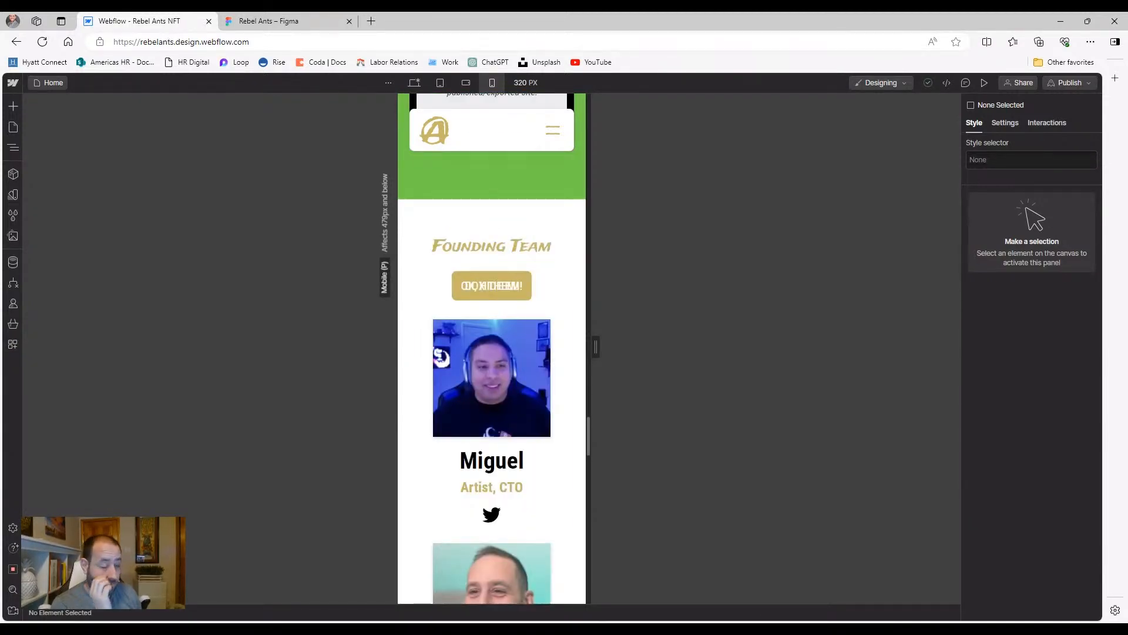
click(12, 82)
click(30, 105)
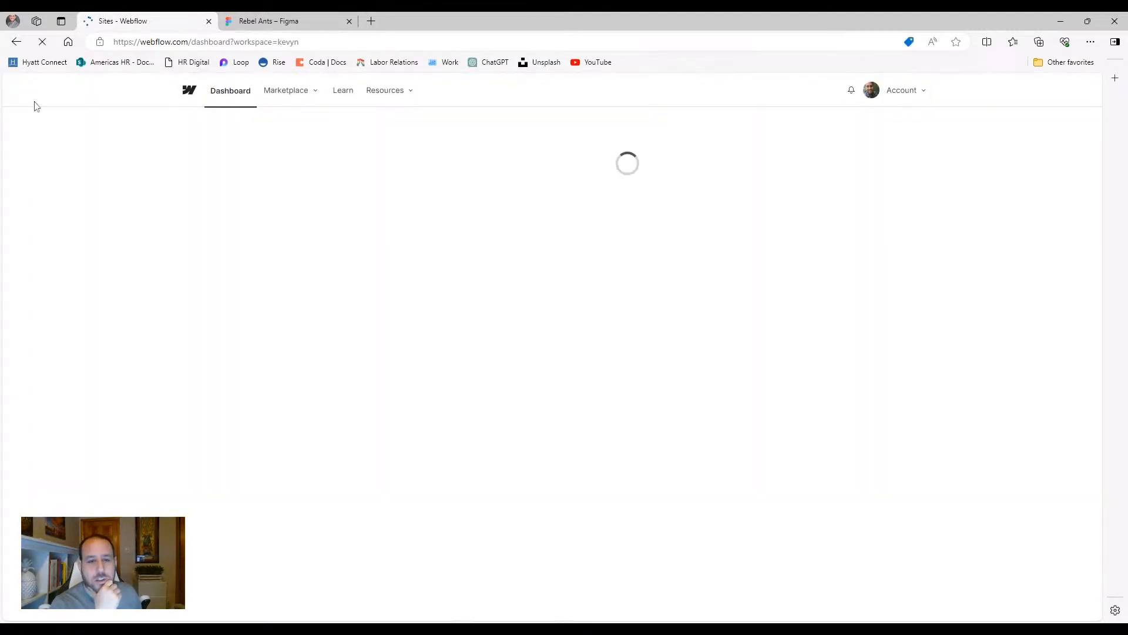
Open the Rebel Ants v3 site in the Designer and scroll down the page
mouse_move(681, 238)
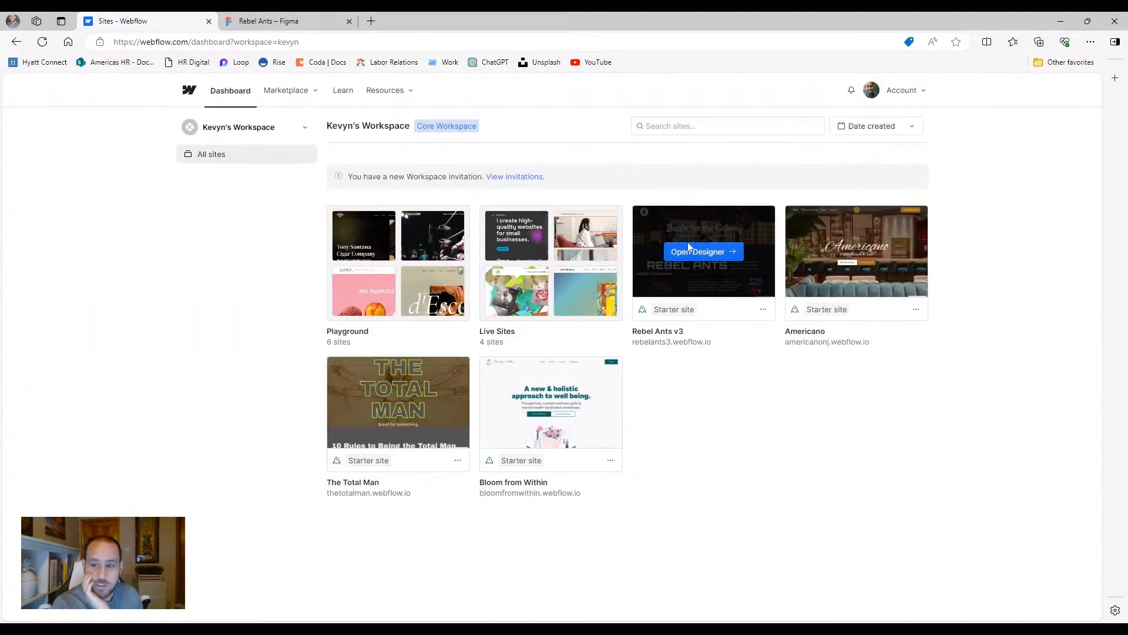
click(714, 252)
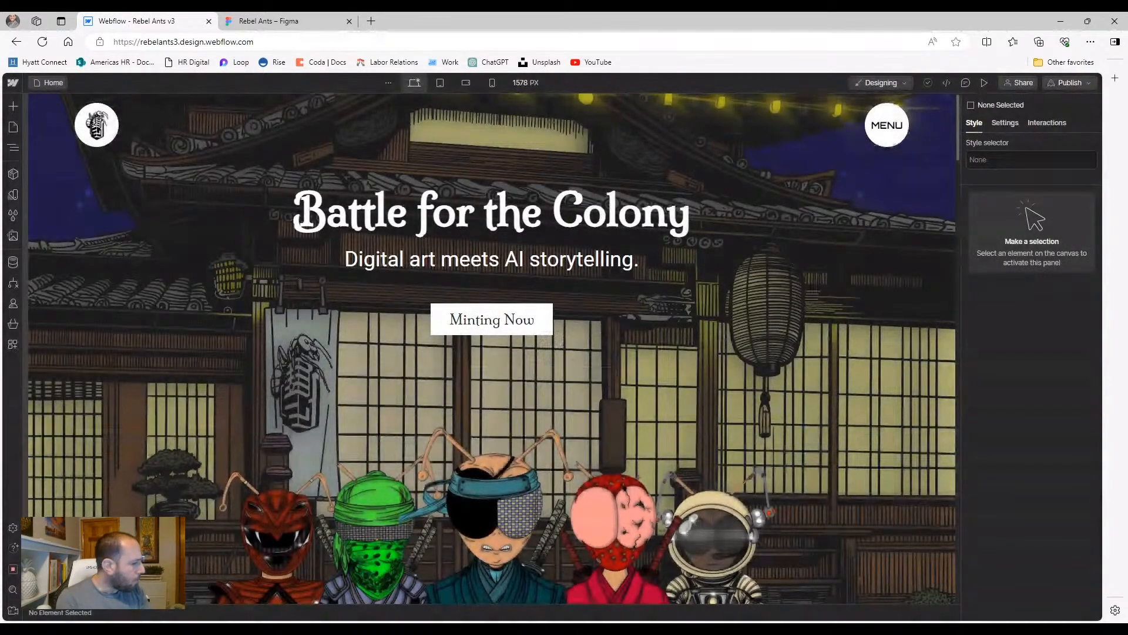
scroll(598, 349, down, 15)
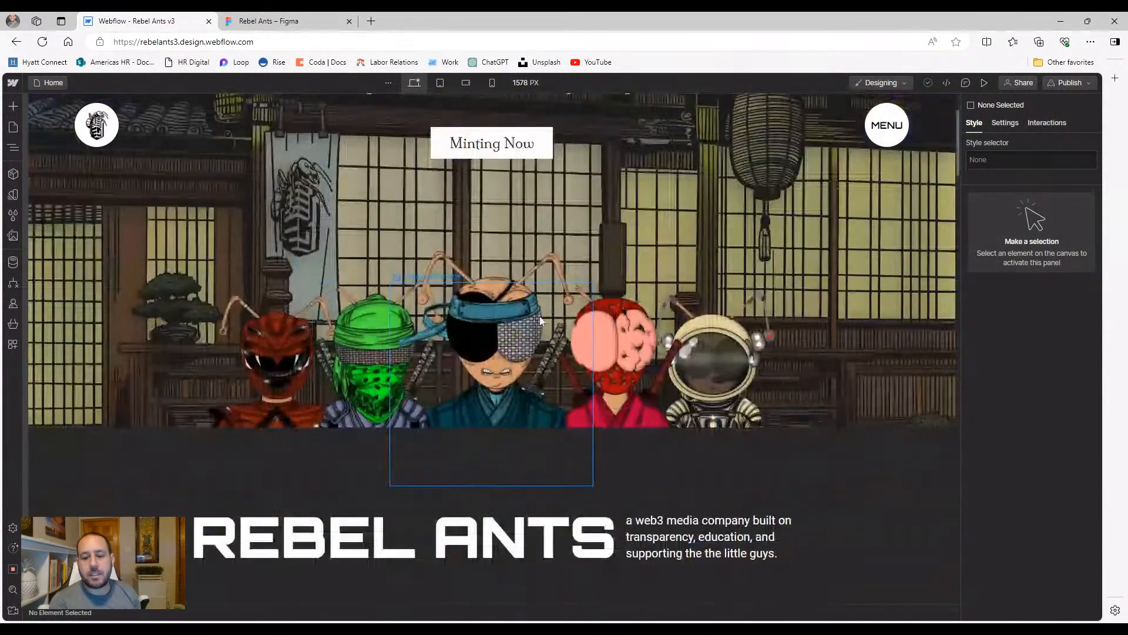
scroll(295, 281, down, 15)
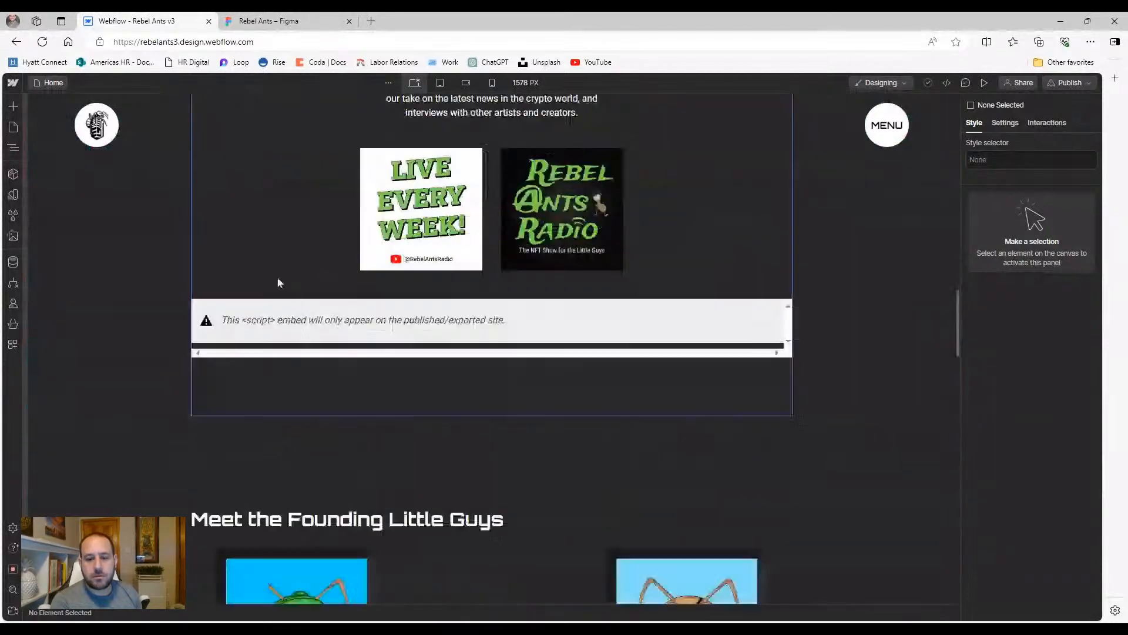
scroll(181, 277, down, 5)
scroll(181, 285, up, 5)
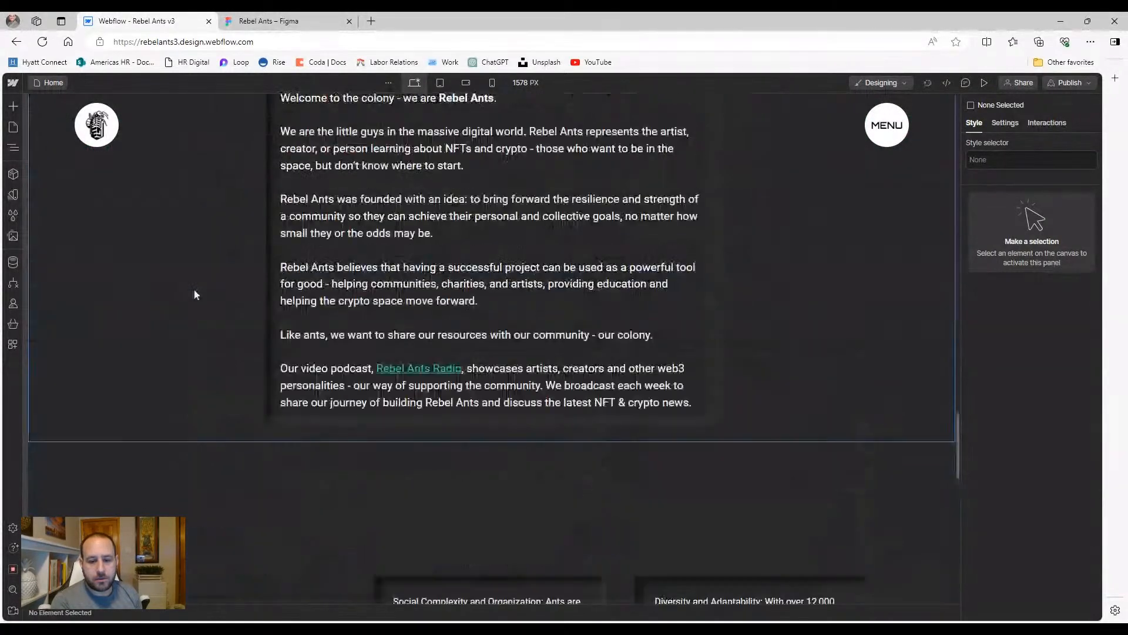
Click past the Manifesto text and padding-global section to select the founders team grid
click(409, 370)
double_click(410, 371)
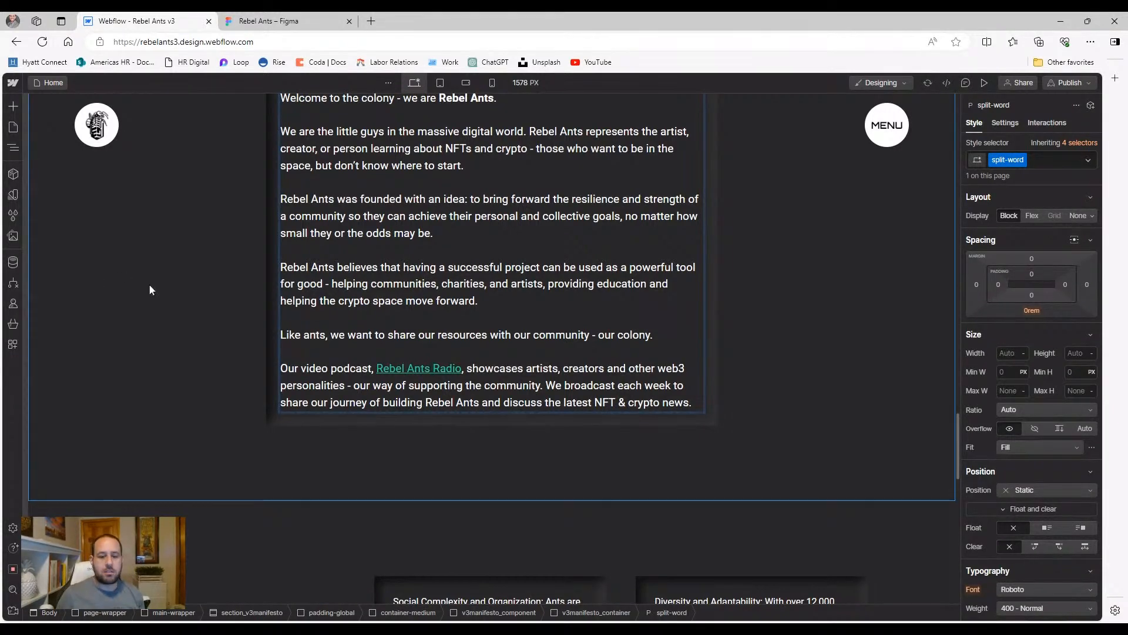
click(211, 344)
scroll(220, 352, up, 6)
scroll(224, 364, up, 3)
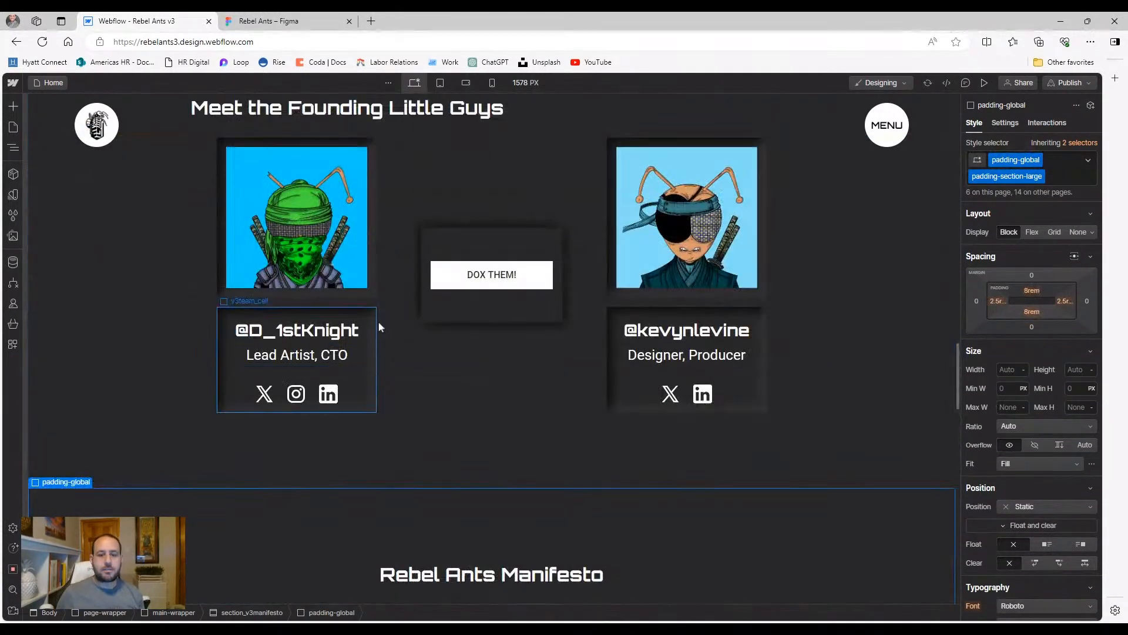
click(409, 280)
scroll(412, 265, up, 2)
Switch to the 768 px tablet breakpoint, select the DOX THEM! middle cell, and open the Navigator
click(440, 83)
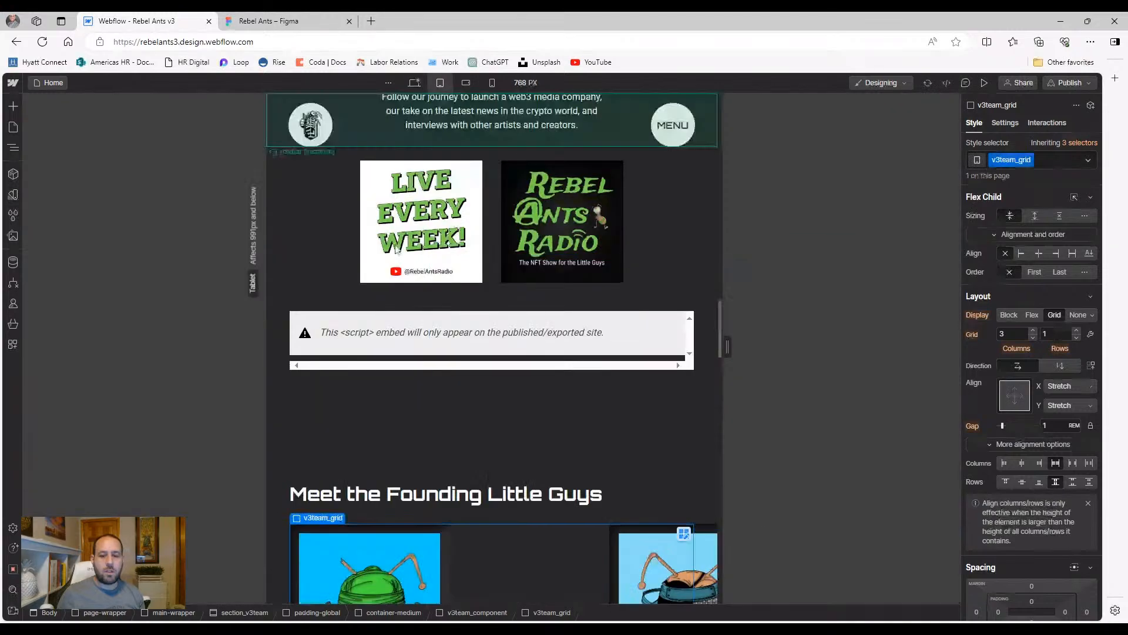
scroll(379, 432, down, 3)
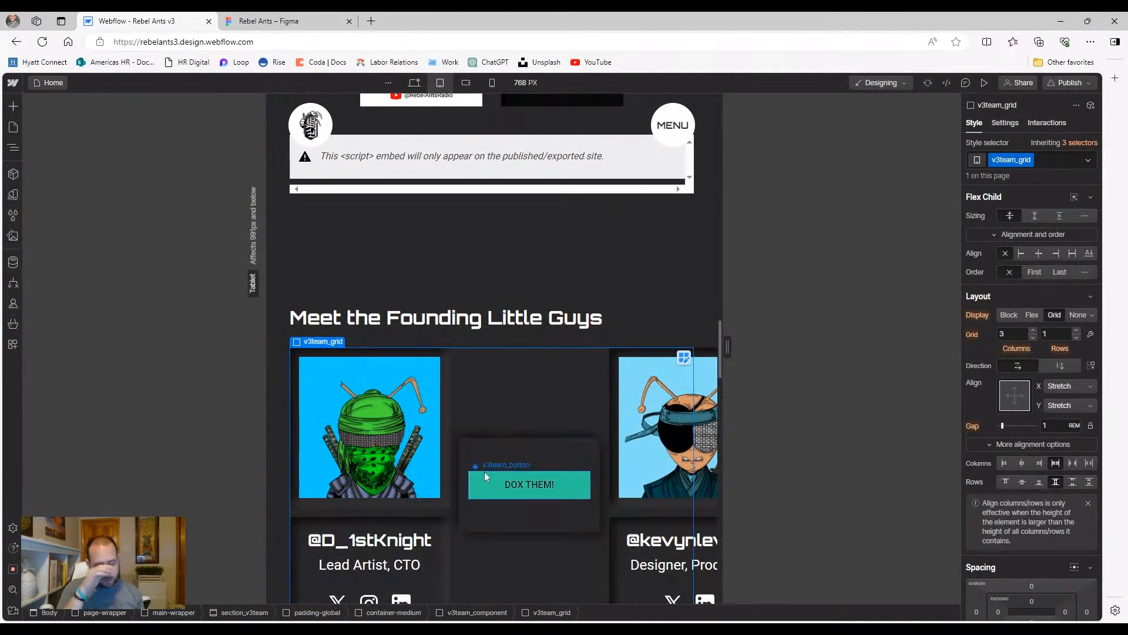
click(487, 443)
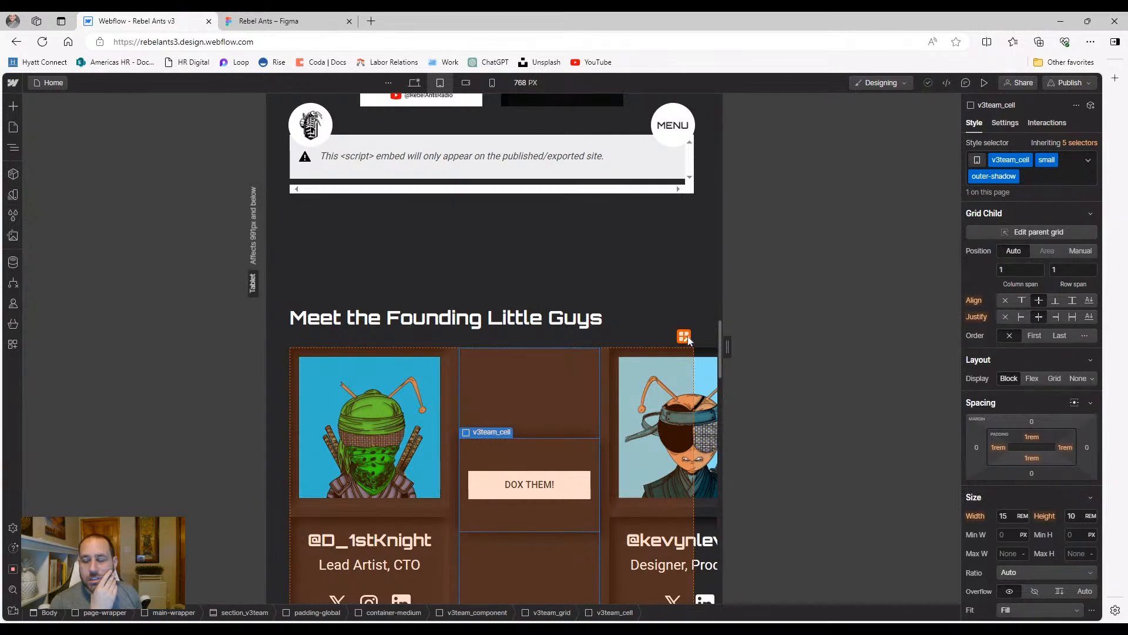
scroll(431, 423, down, 4)
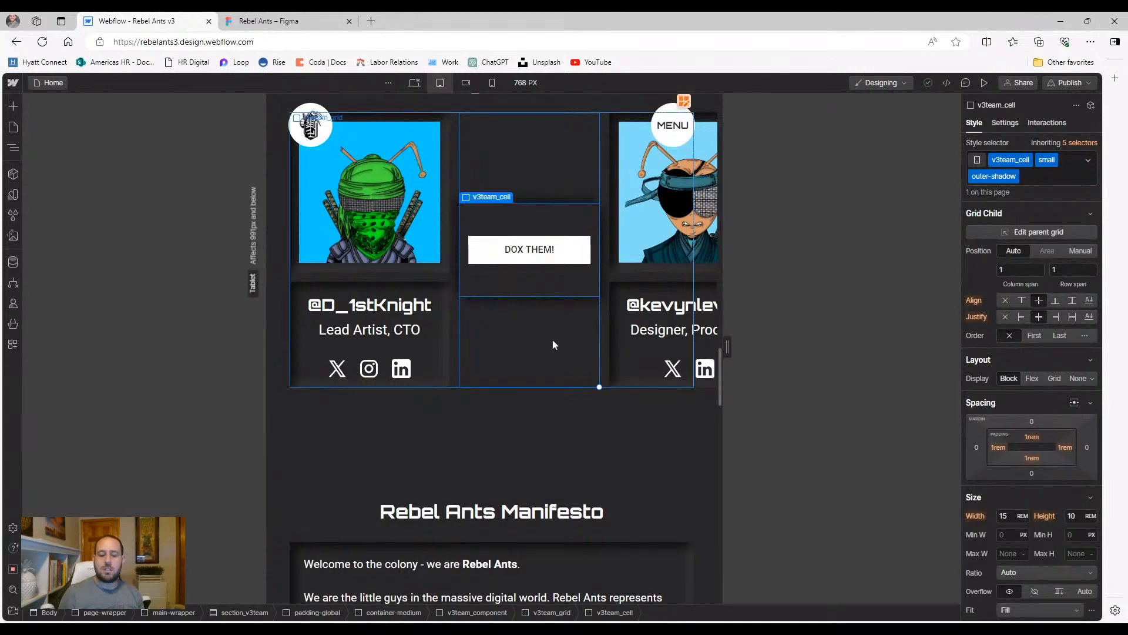
click(13, 148)
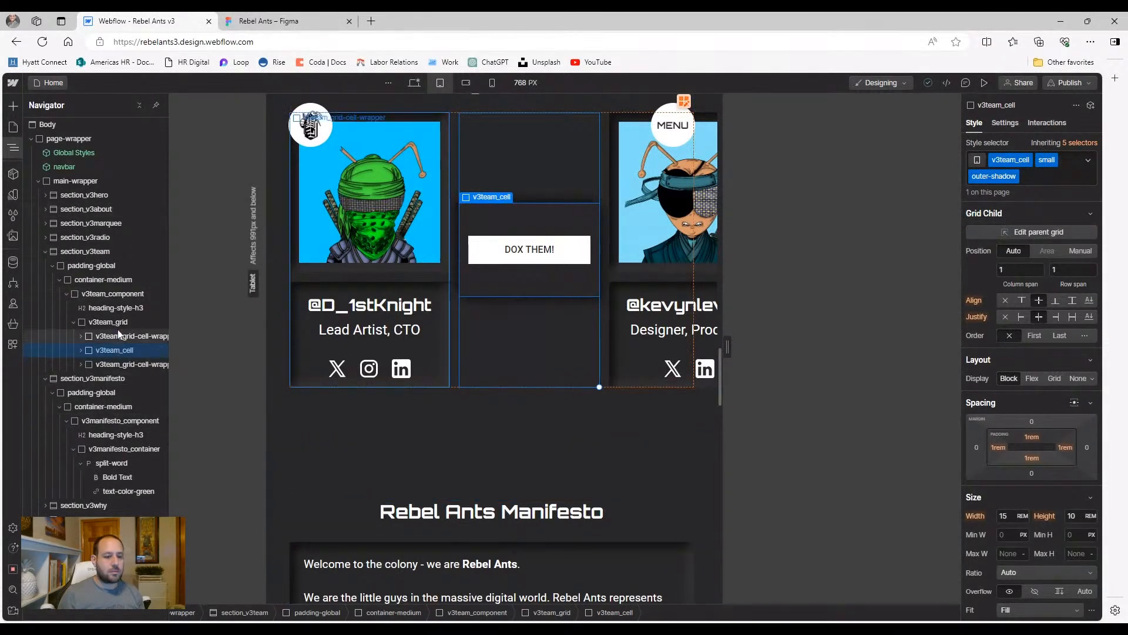
In grid editing for v3team_grid, delete the 0.75fr column and add a second row
click(108, 321)
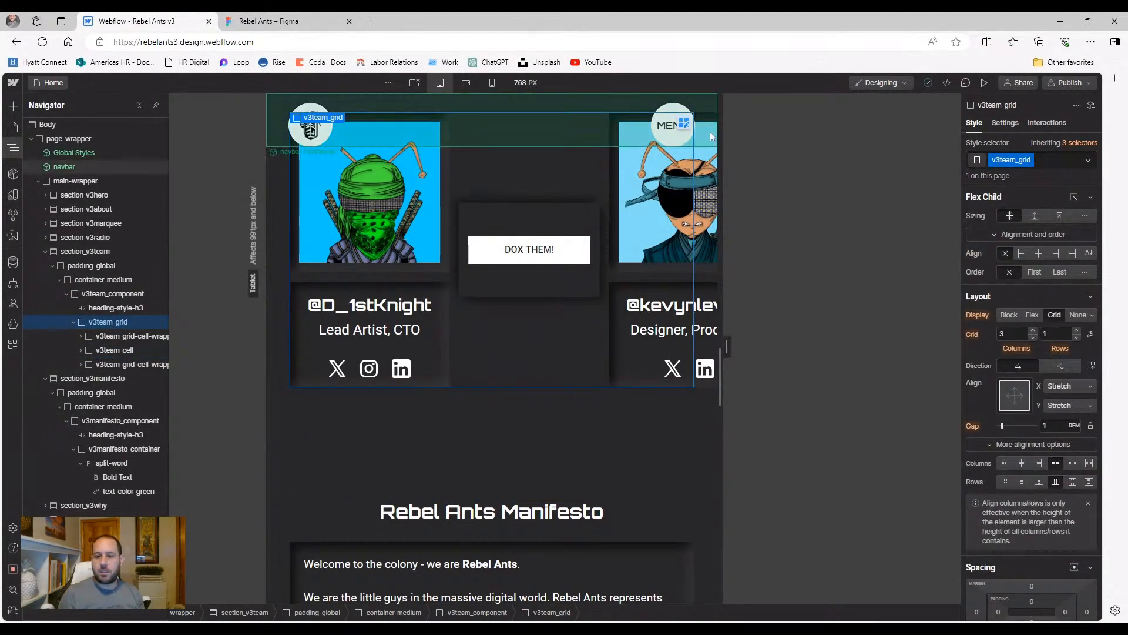
click(683, 123)
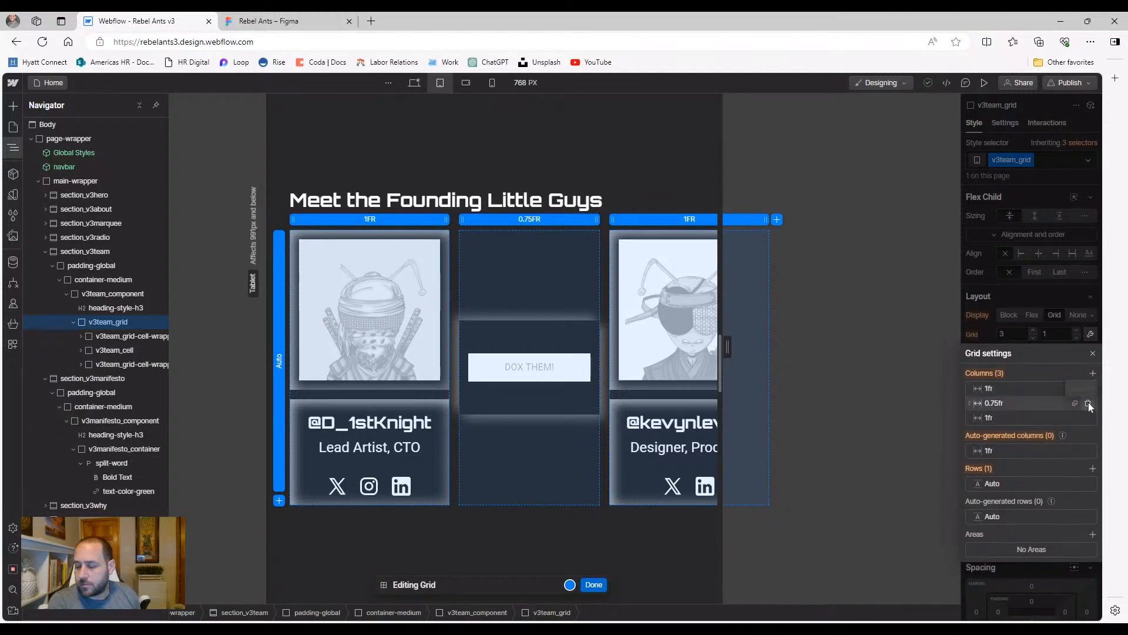
click(1088, 403)
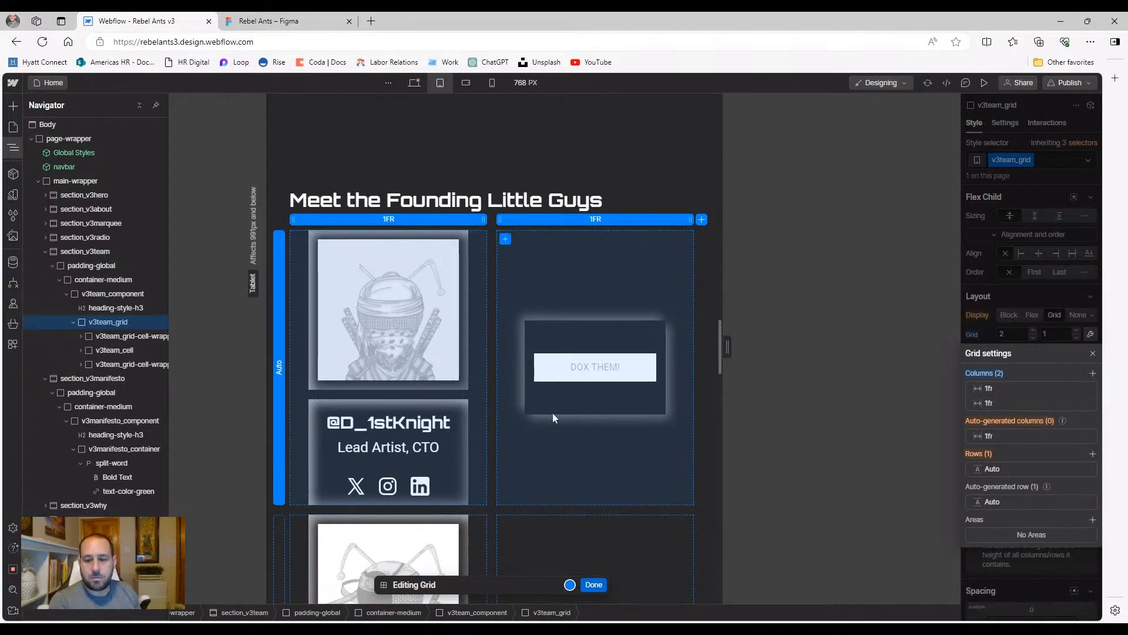
click(1093, 453)
scroll(501, 452, down, 3)
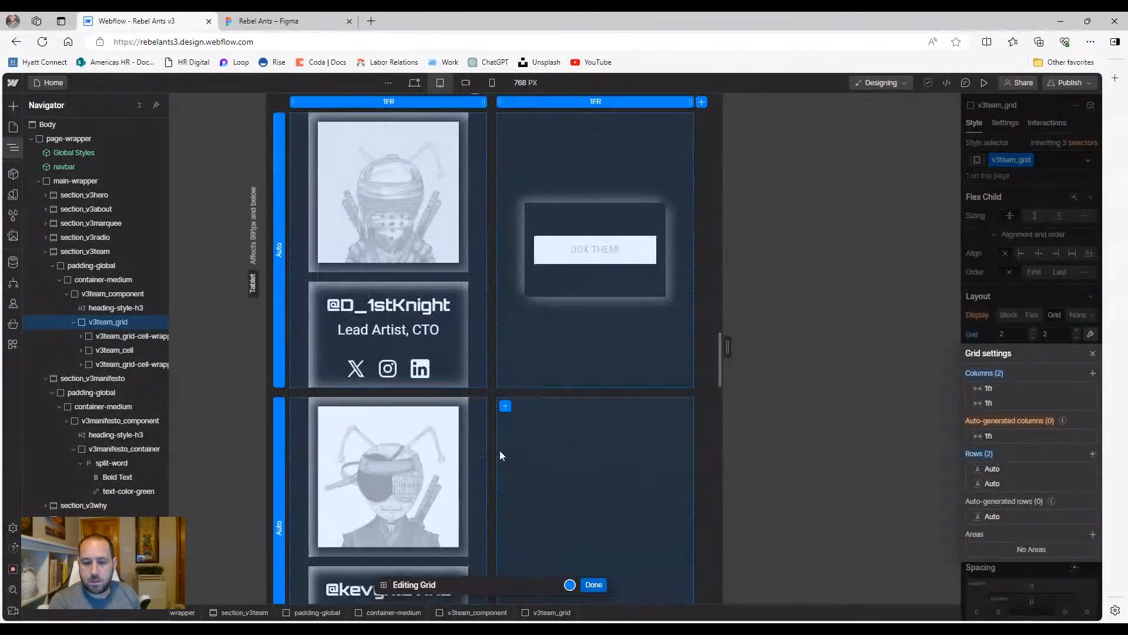
scroll(499, 450, up, 2)
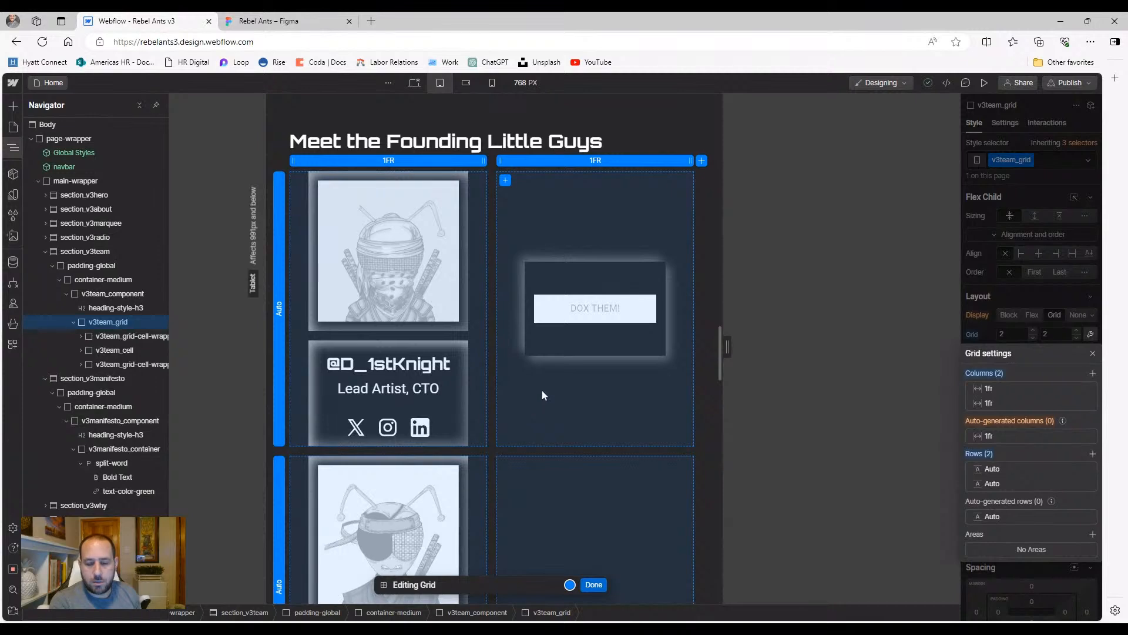
click(590, 585)
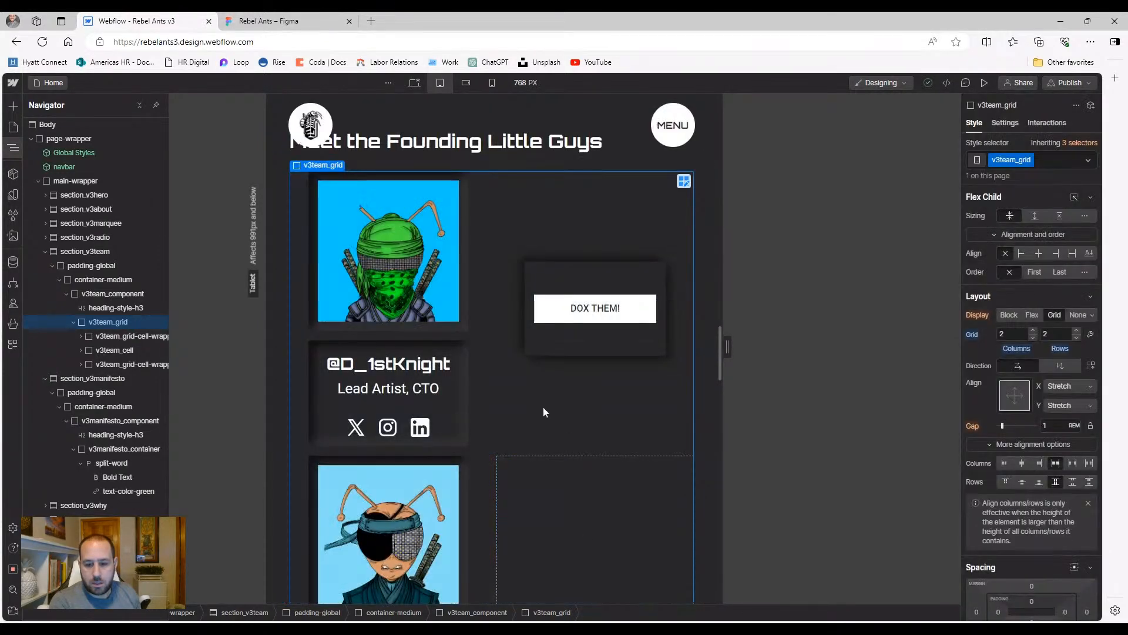
Reopen grid editing to confirm two 1fr columns and two rows, then select the DOX THEM! container
click(531, 351)
click(534, 363)
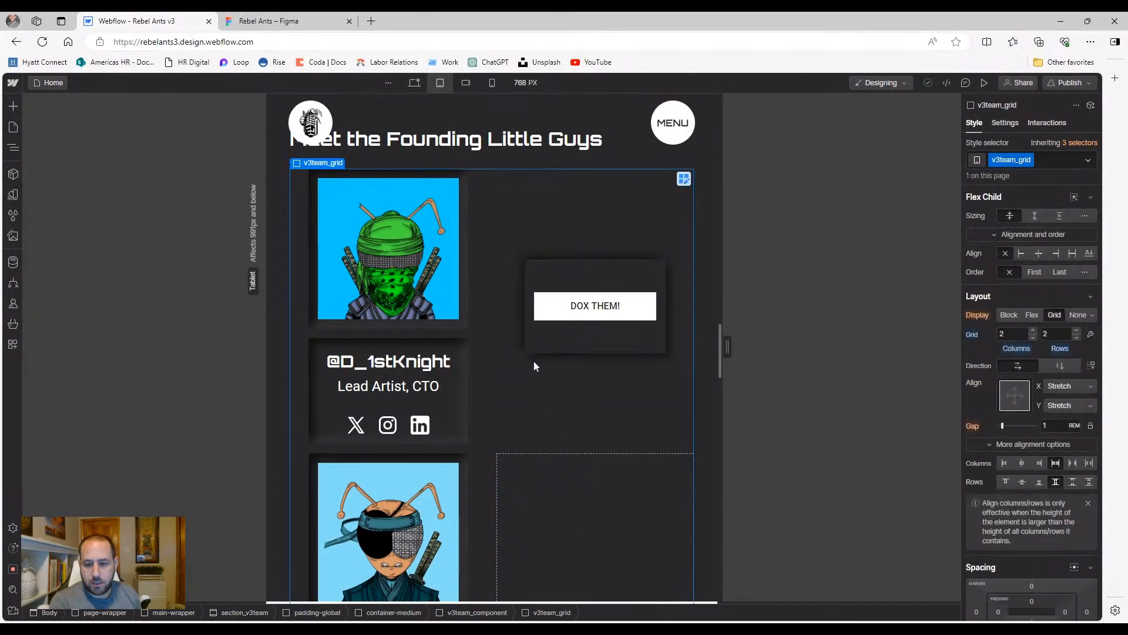
click(683, 179)
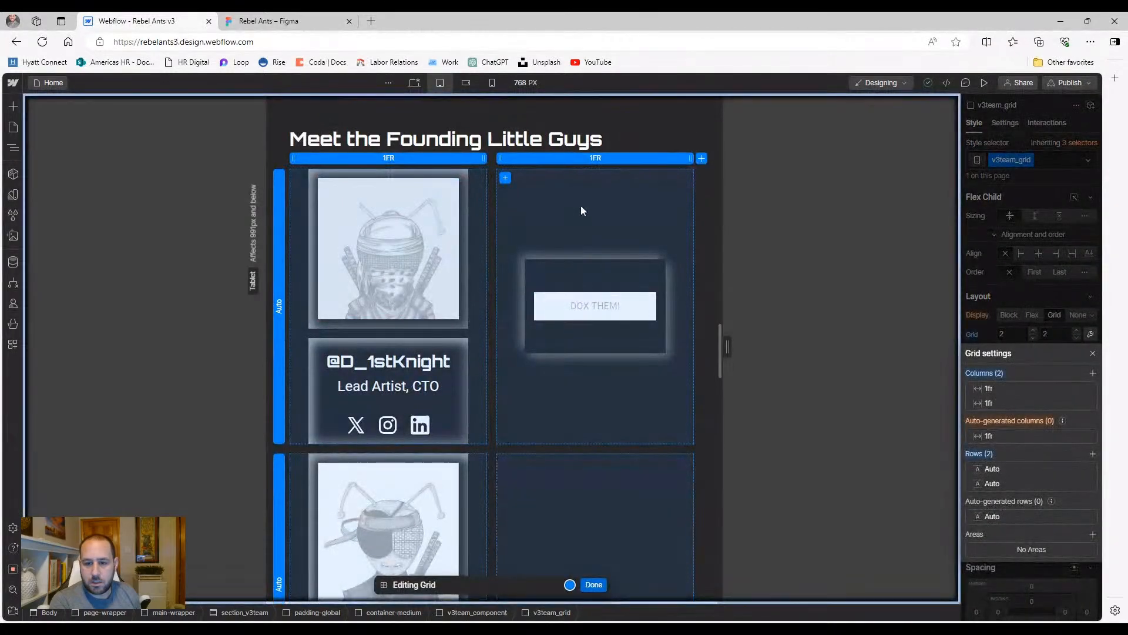
click(592, 584)
click(568, 341)
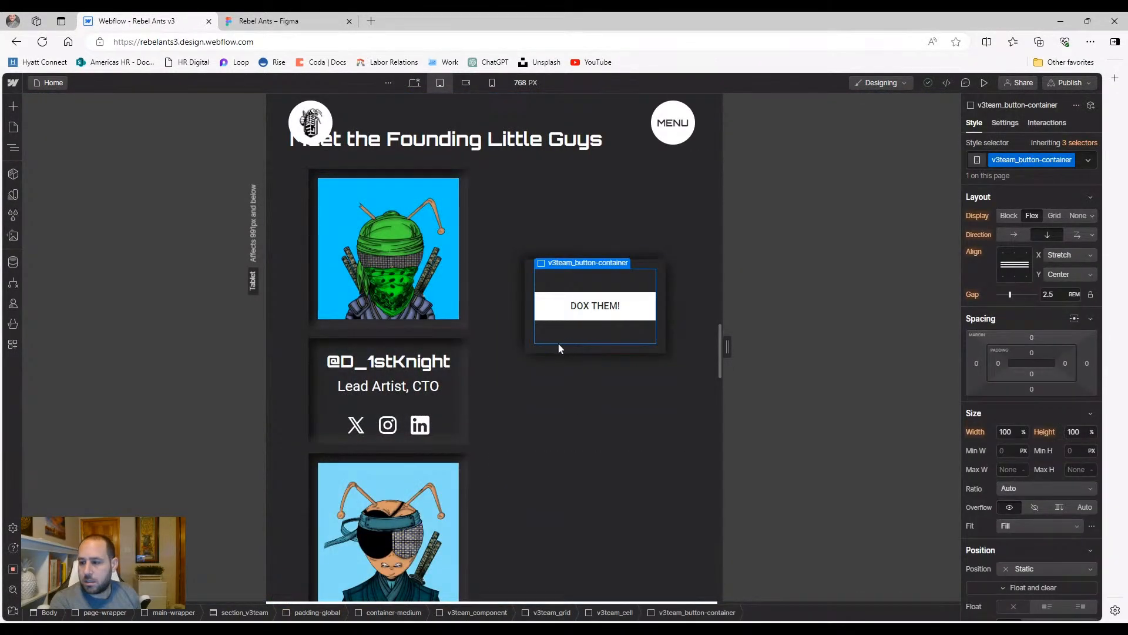
Set the DOX THEM! cell's Grid Child Position to Manual with column start 1
click(536, 352)
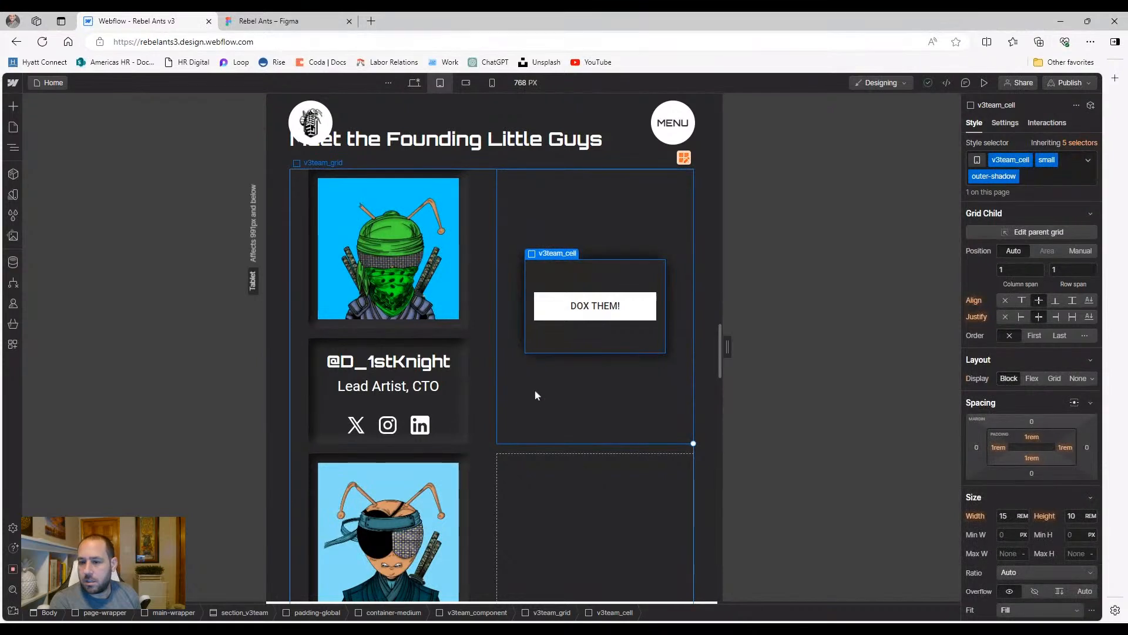
click(1080, 251)
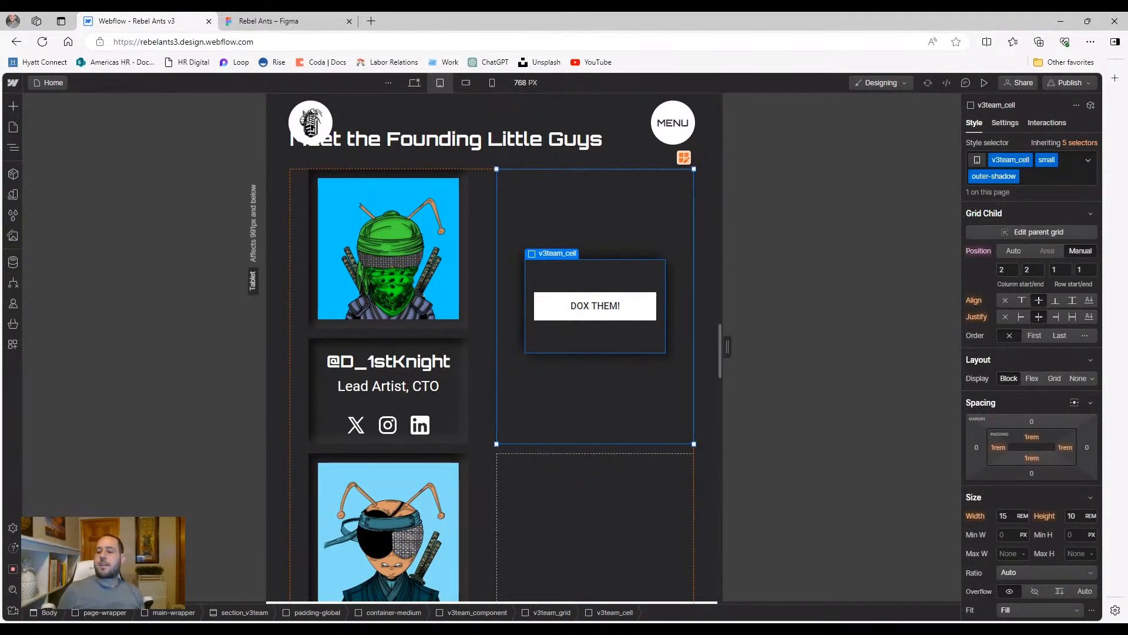
click(1005, 270)
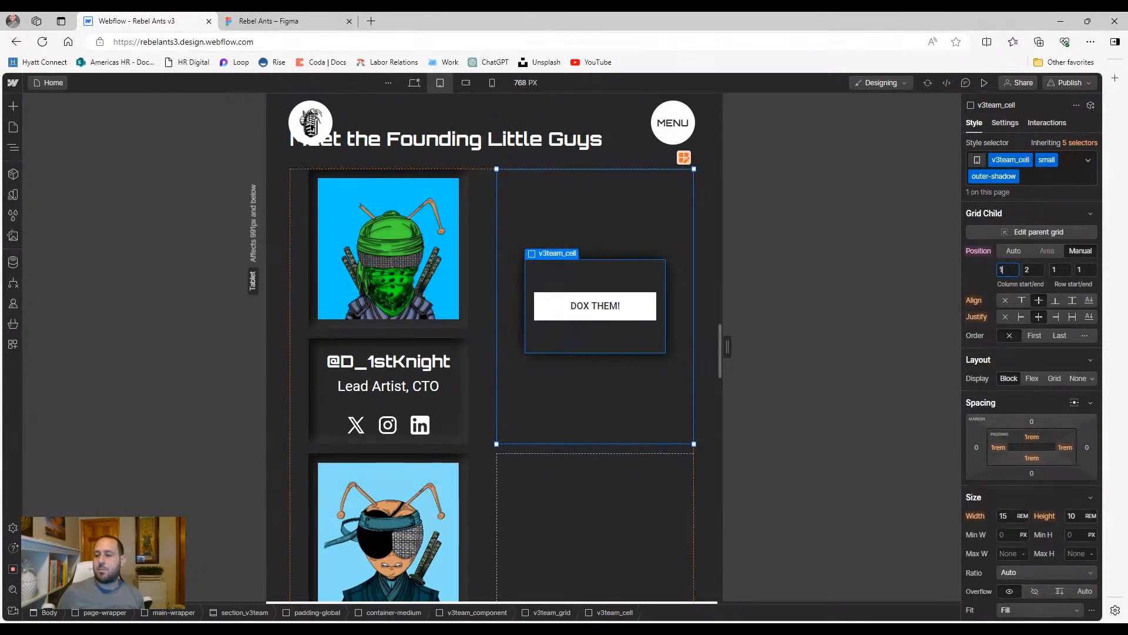
text(1)
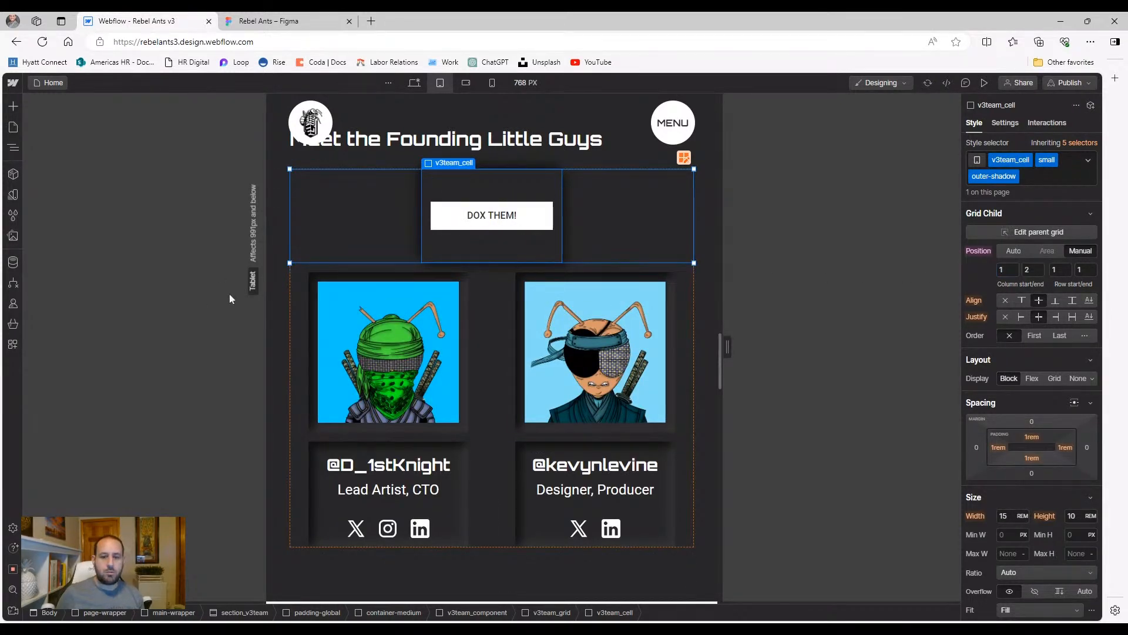
click(360, 160)
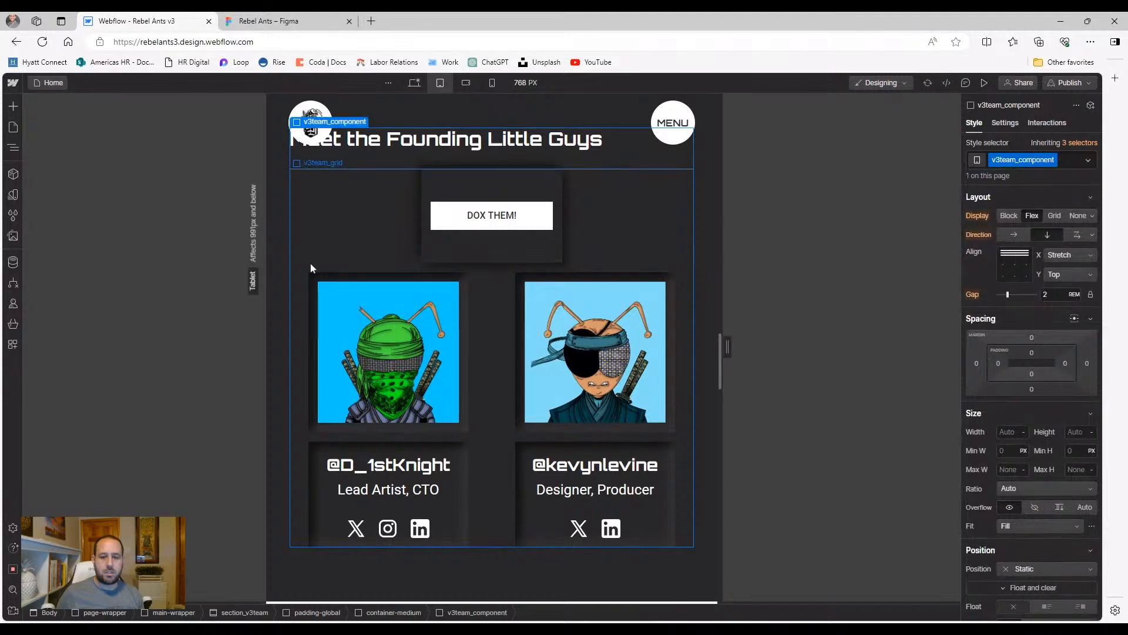
scroll(312, 264, up, 2)
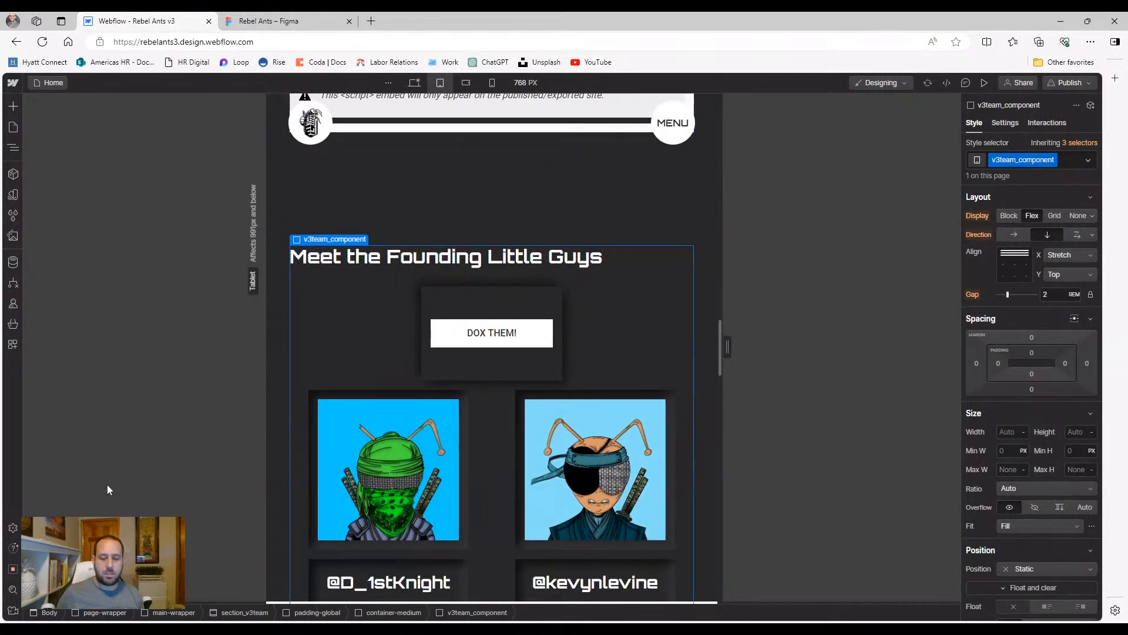
scroll(390, 449, down, 2)
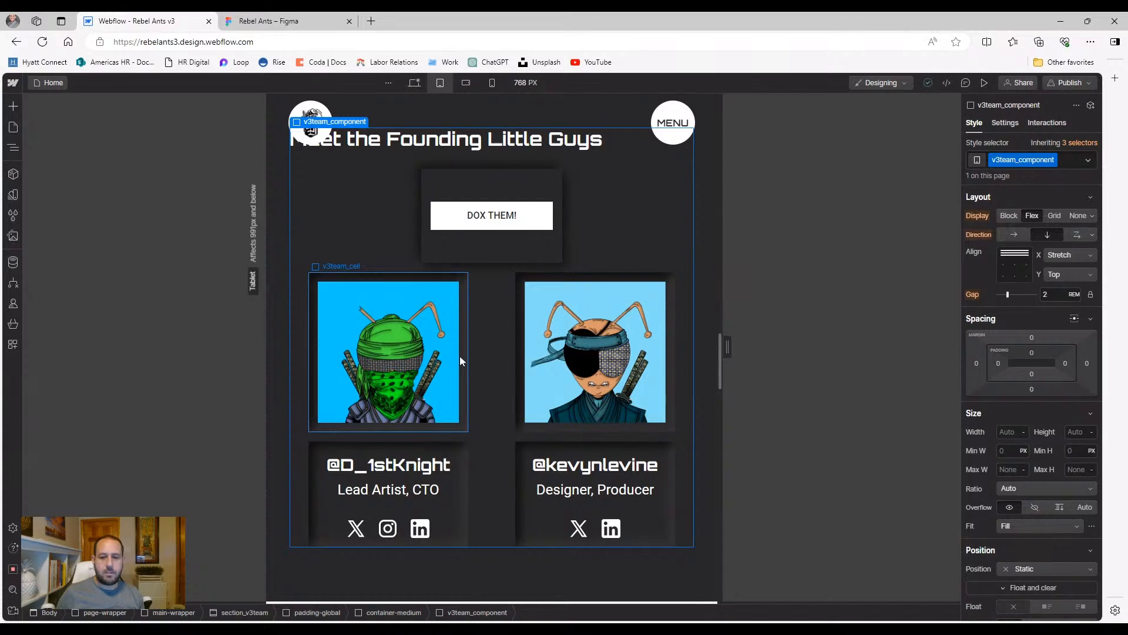
Select v3team_image-wrapper in the Navigator and reduce its width and height from 15 to 12 rem
click(420, 347)
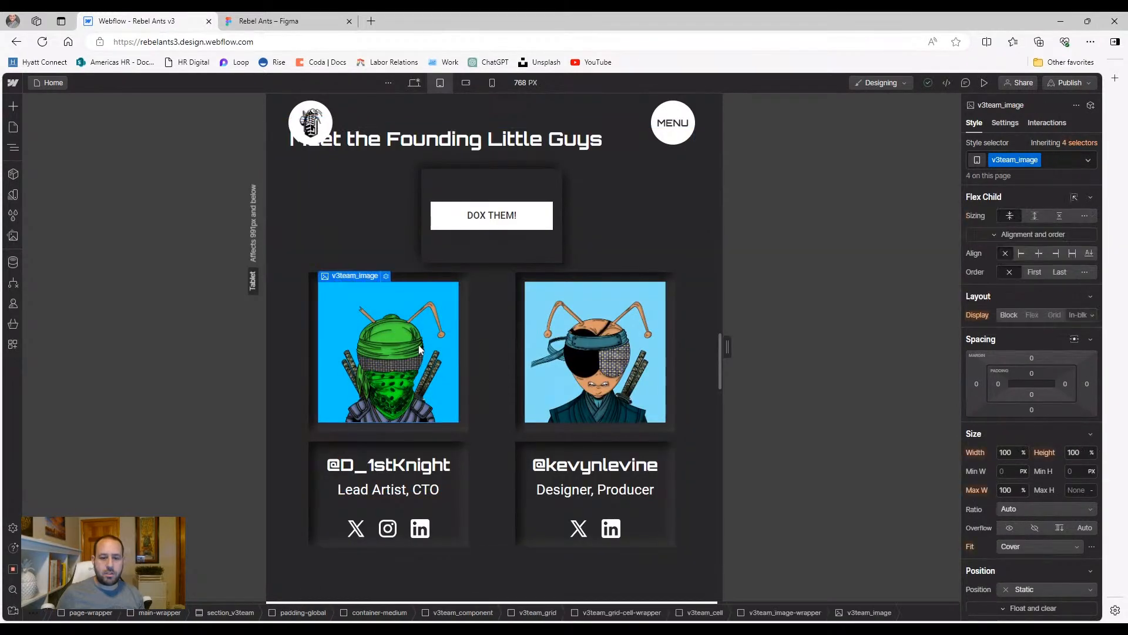
click(13, 147)
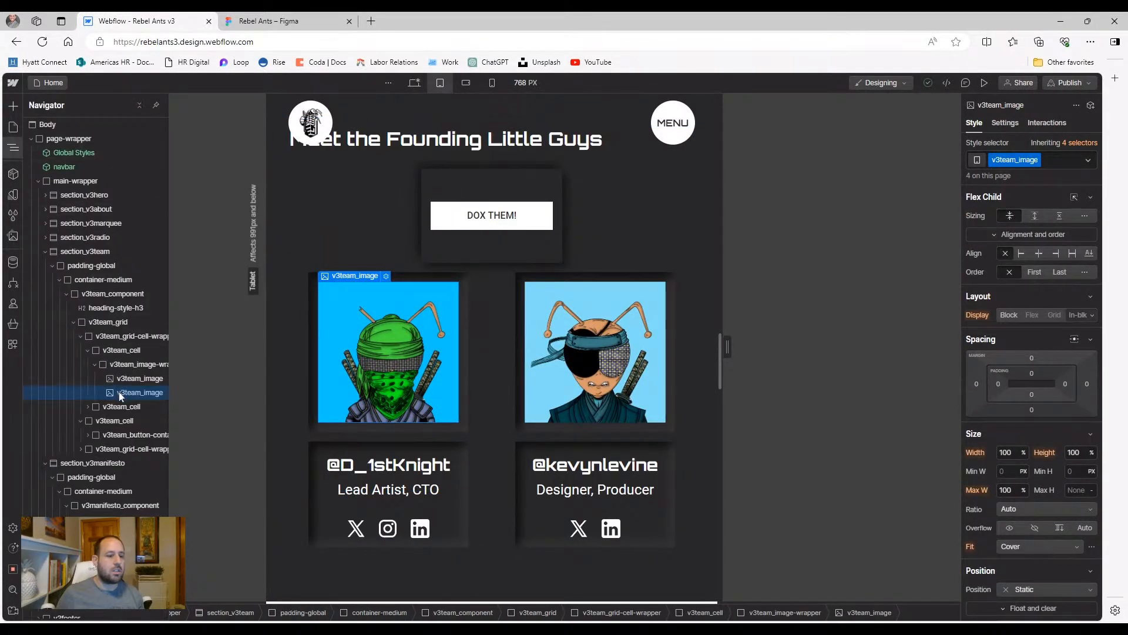
click(139, 364)
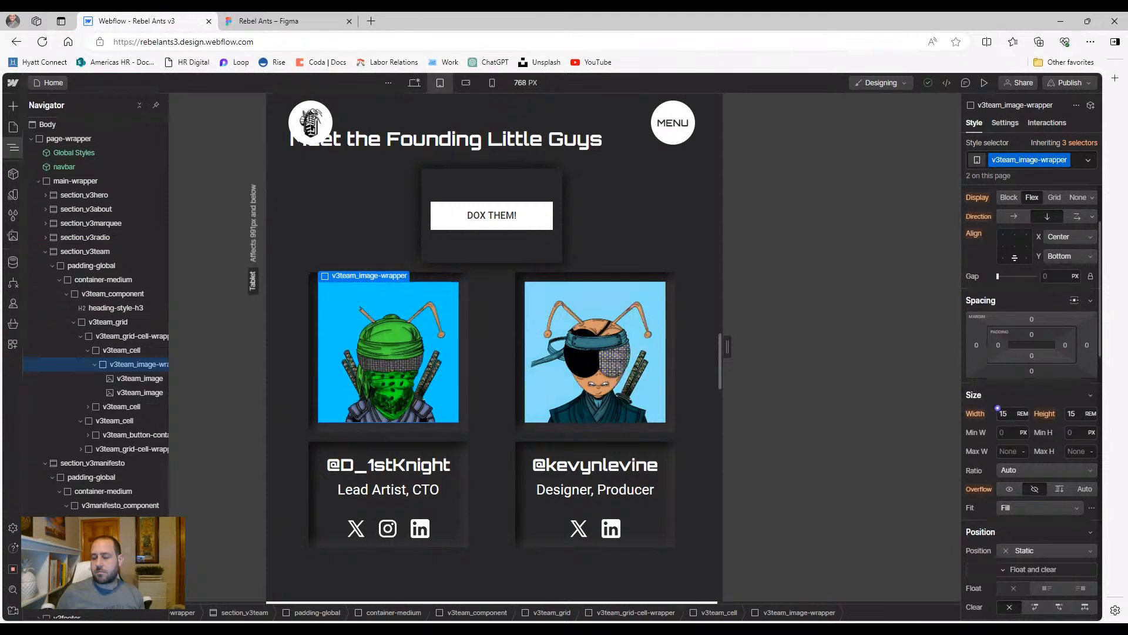
click(139, 379)
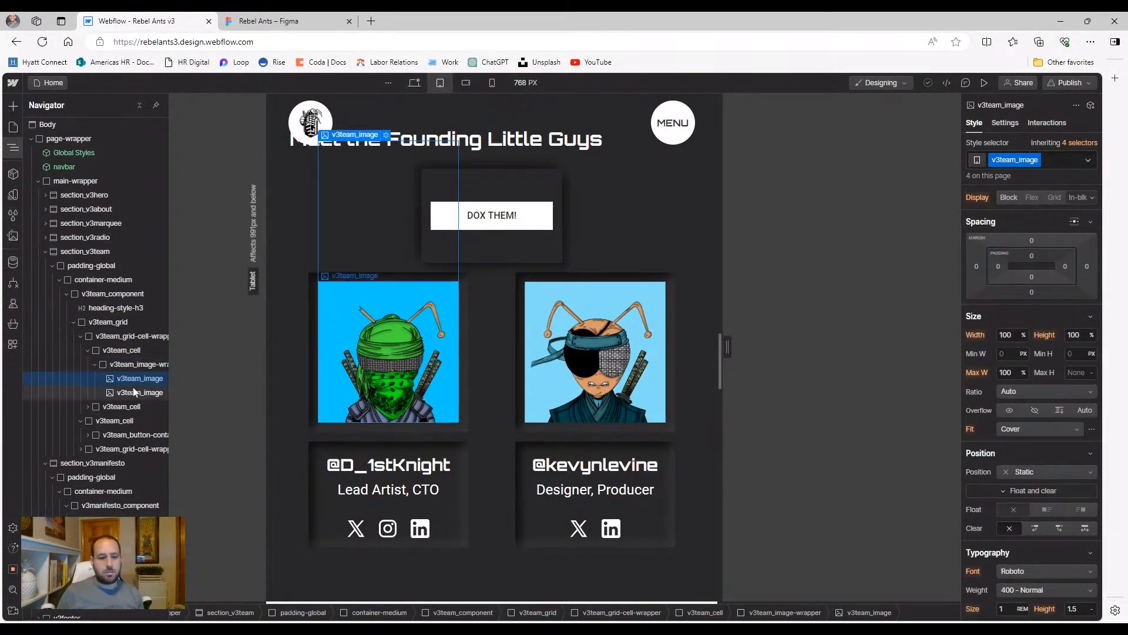
click(131, 392)
click(136, 366)
click(1005, 414)
key(Down)
key(Down)
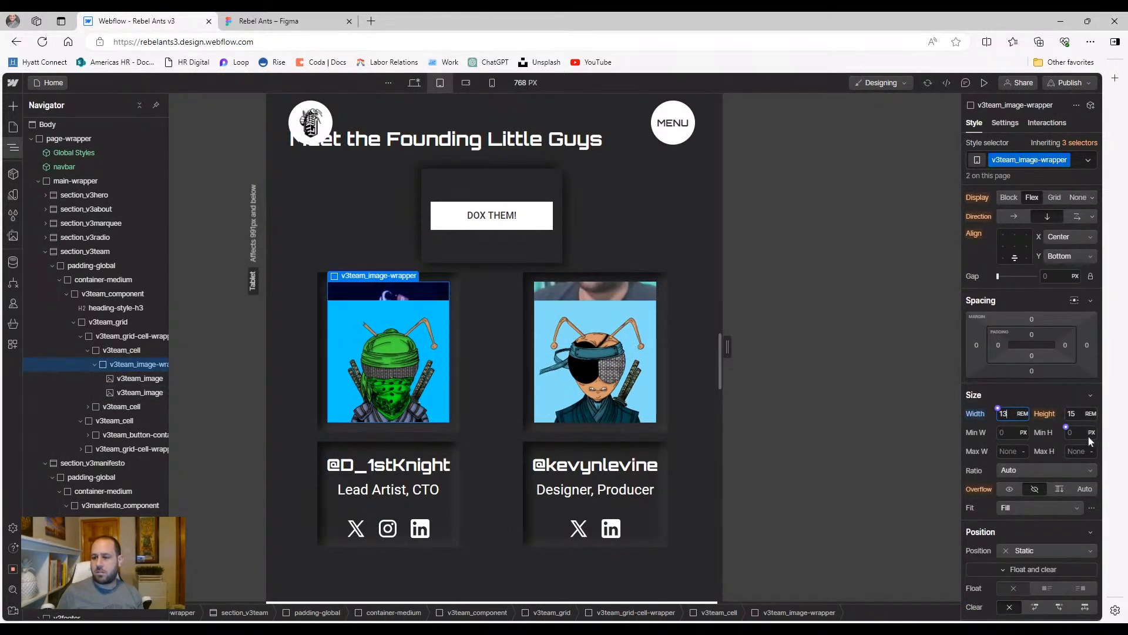
key(Down)
key(Down)
key(Down)
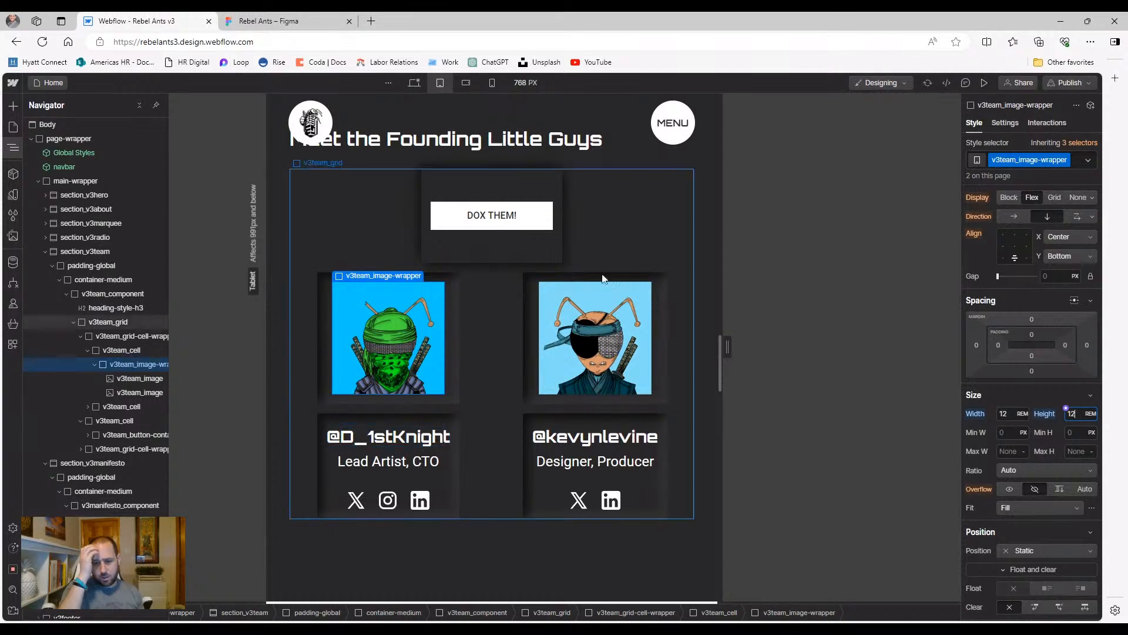
click(634, 252)
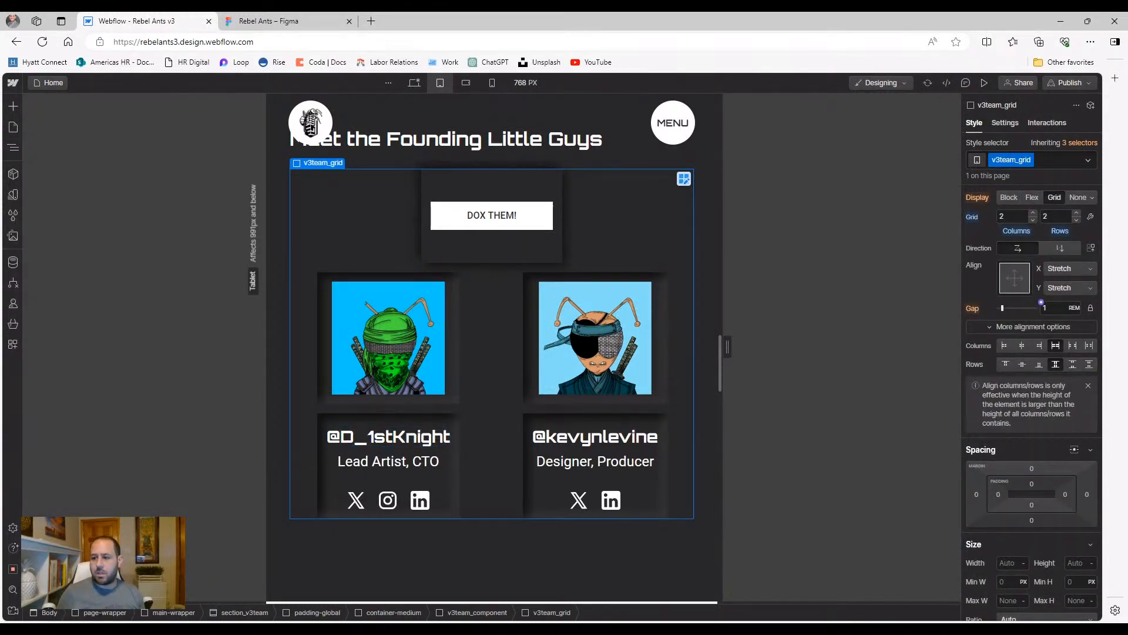
Unlink the team grid's gap and set the row gap to 2 rem and column gap to 0
text(2)
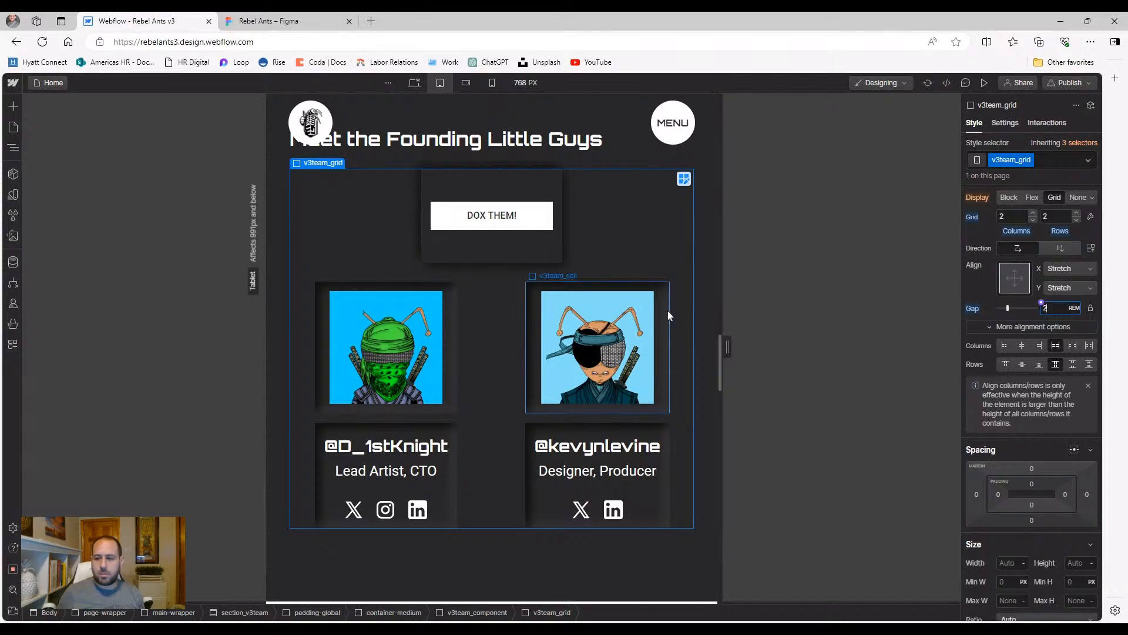
alt+click(975, 309)
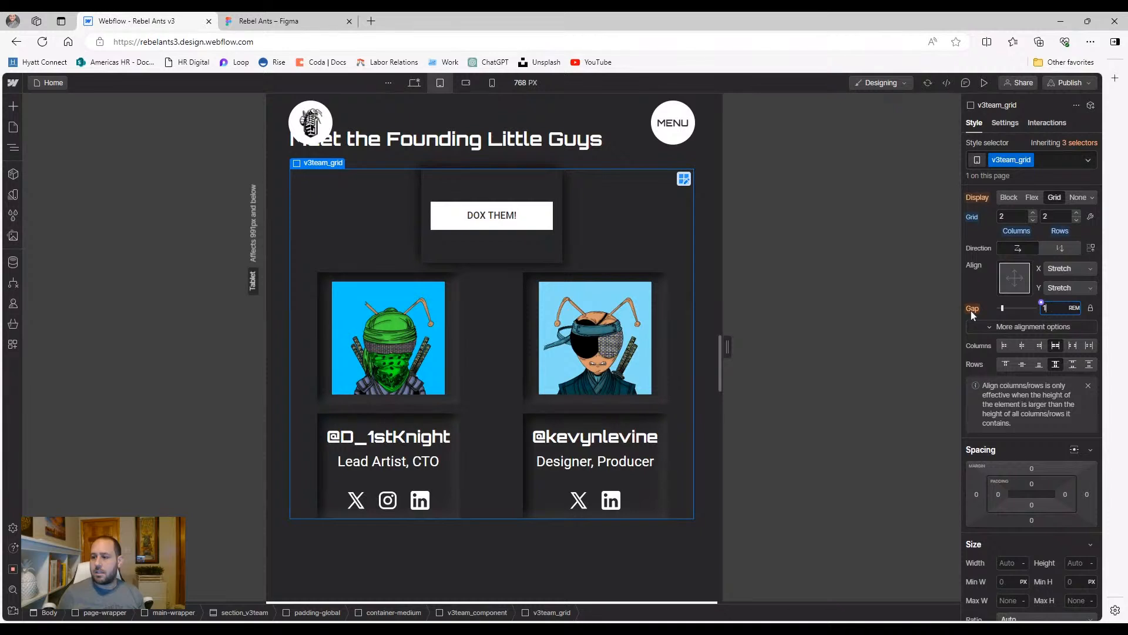
click(1091, 308)
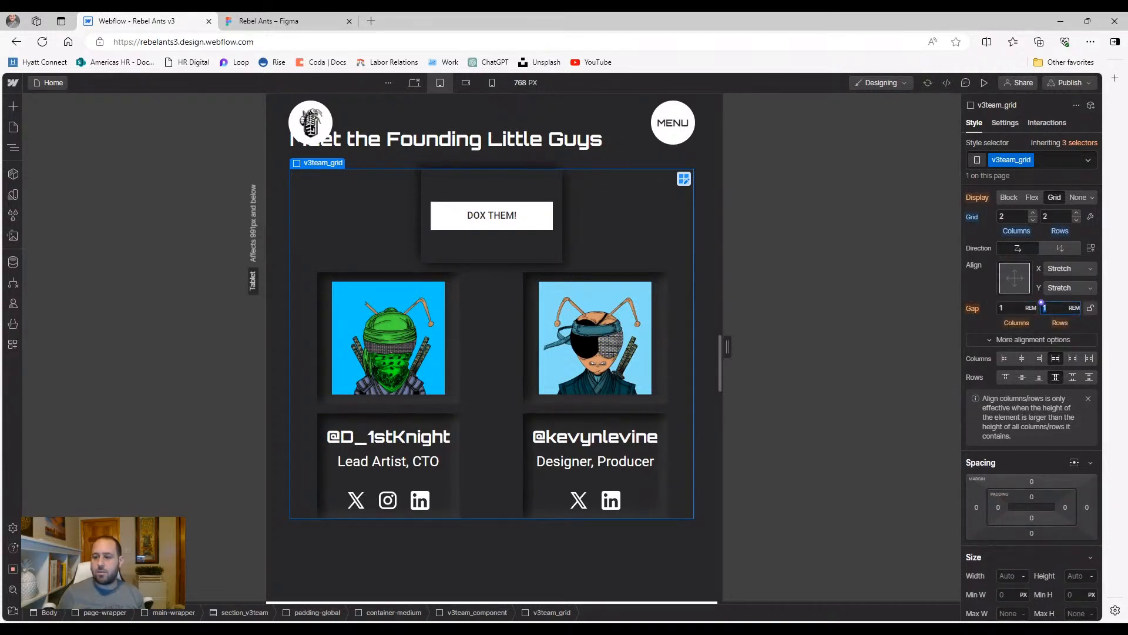
key(Return)
key(shift+Tab)
text(0)
key(Return)
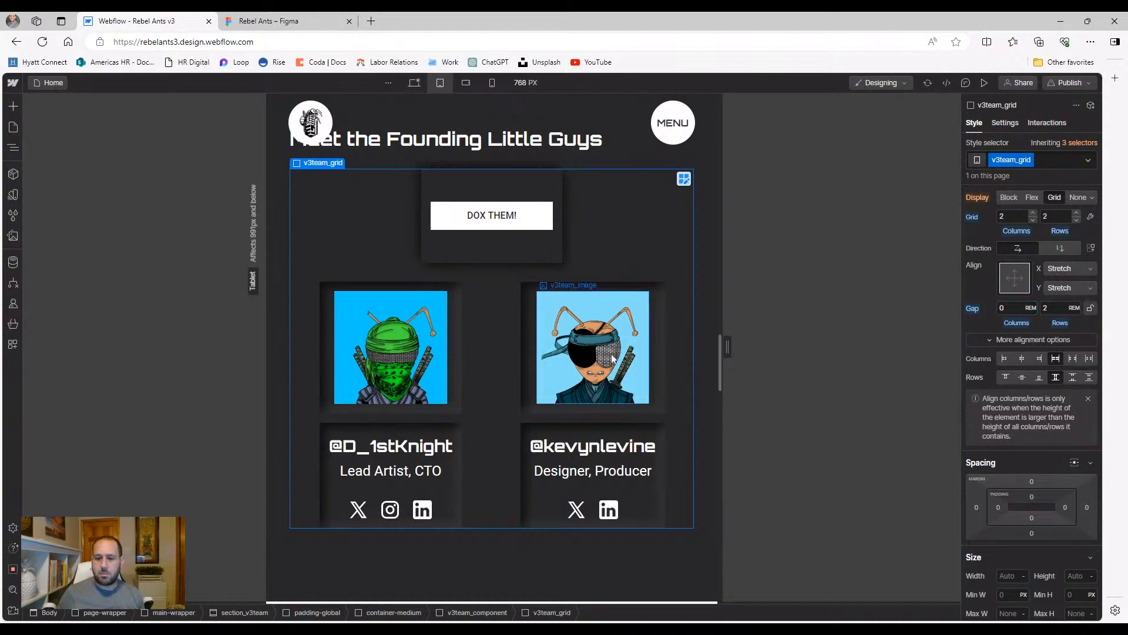
click(520, 398)
Set the v3team_name heading's font size to 1.5 rem on tablet
click(523, 413)
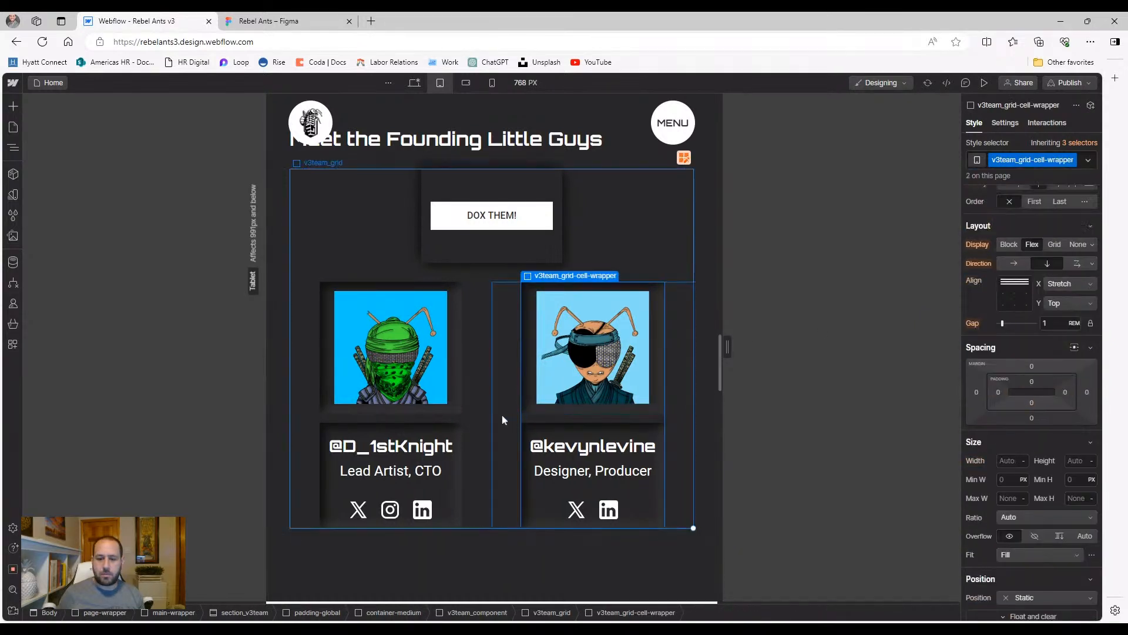
click(500, 417)
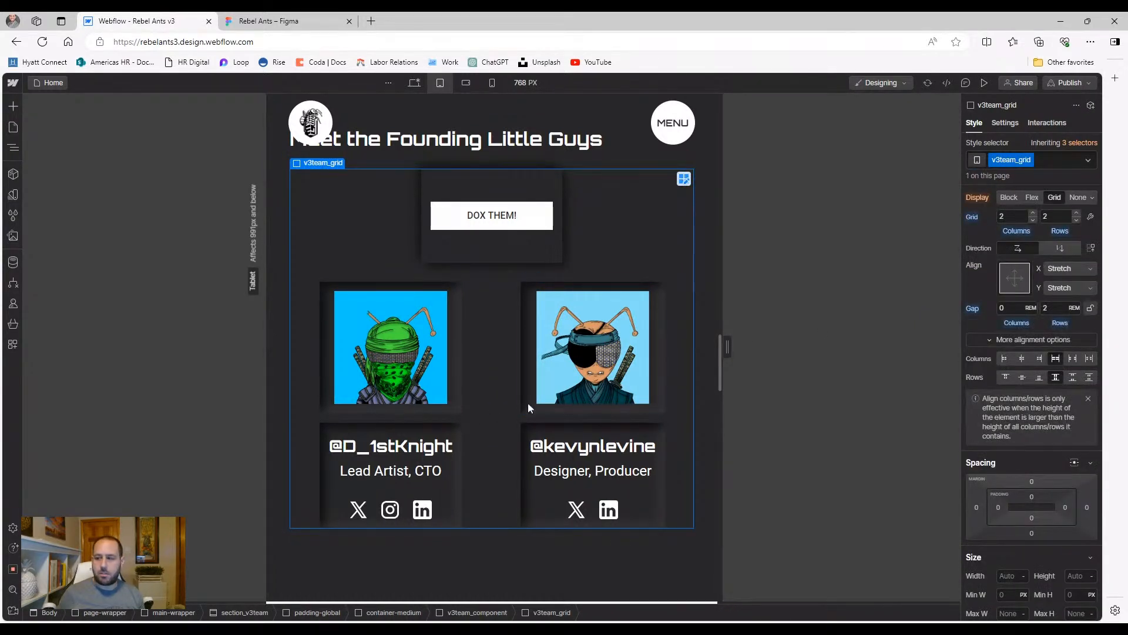
click(388, 443)
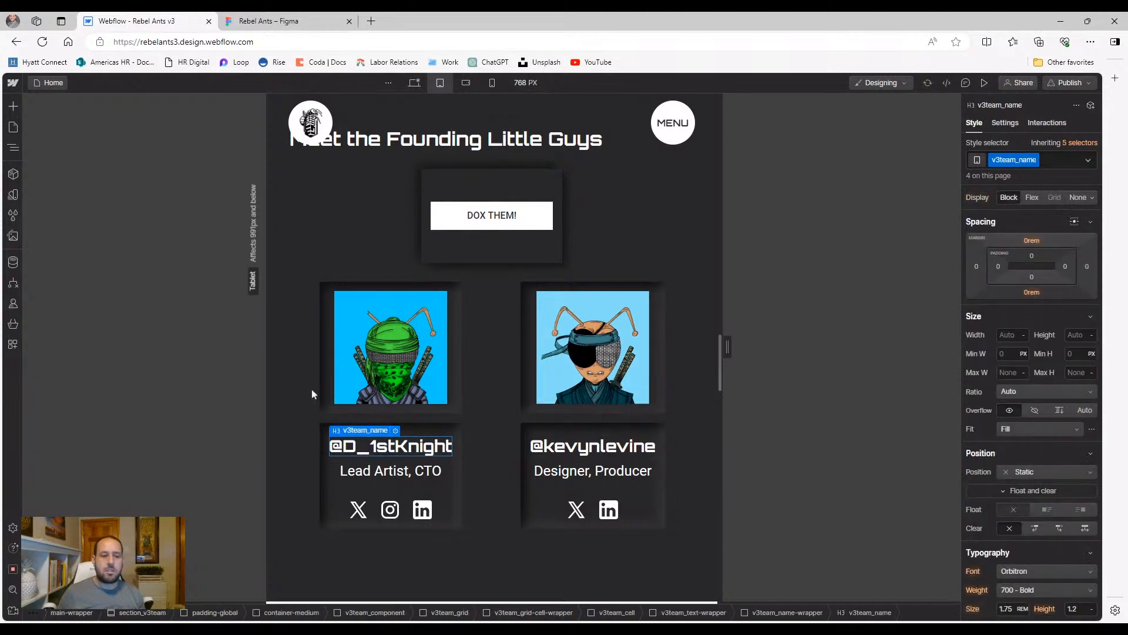
click(12, 148)
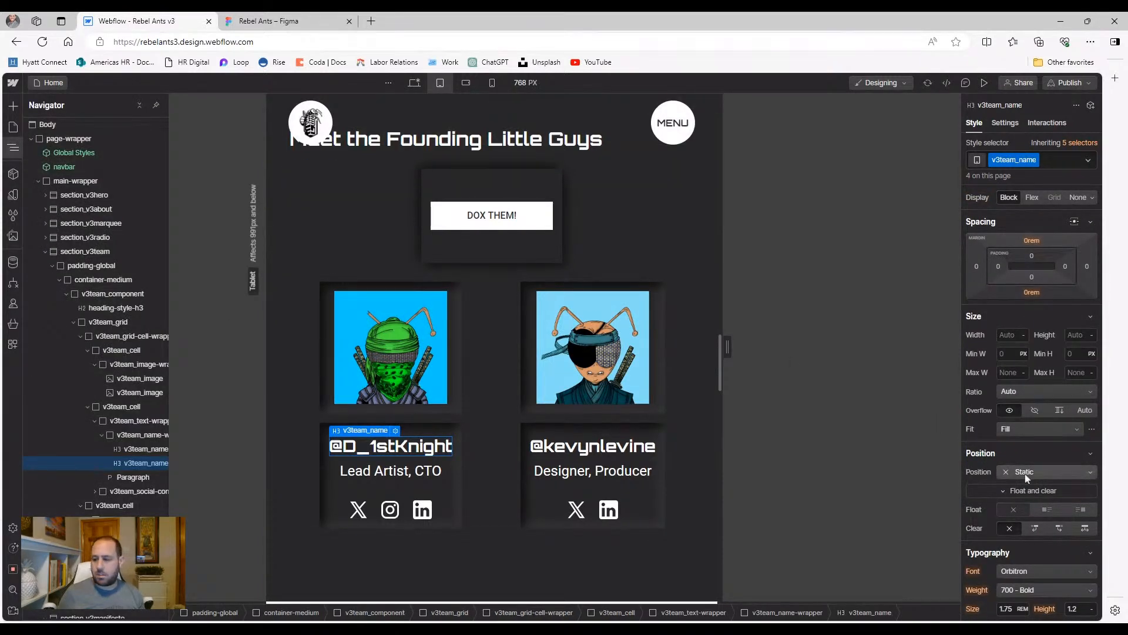
scroll(1025, 474, down, 4)
click(1006, 374)
text(1.6)
key(Down)
key(Down)
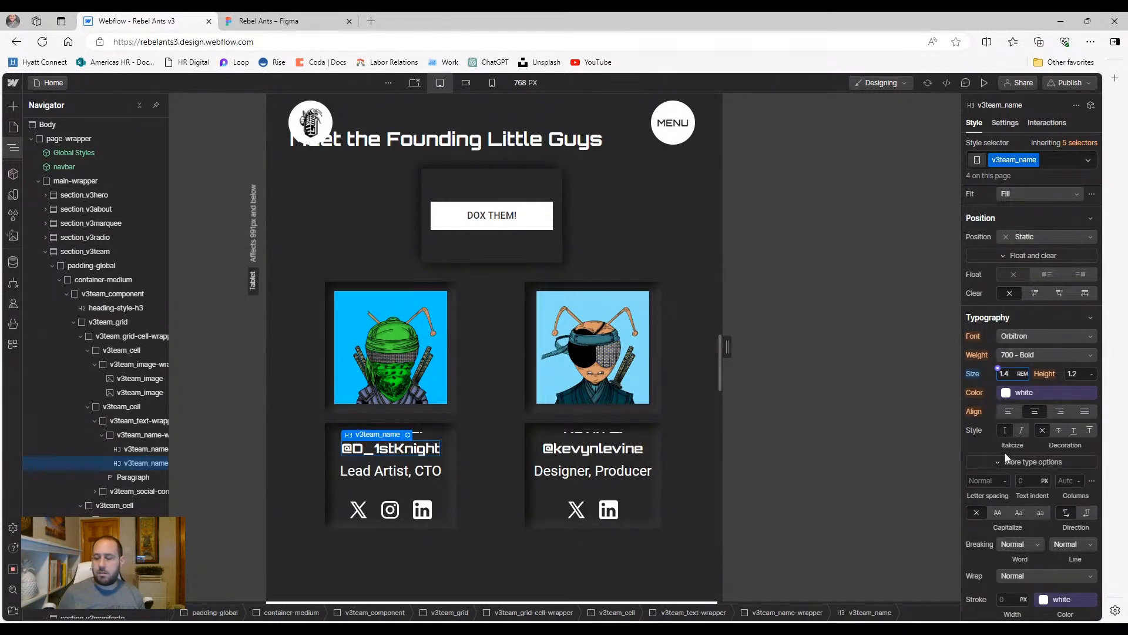
key(Up)
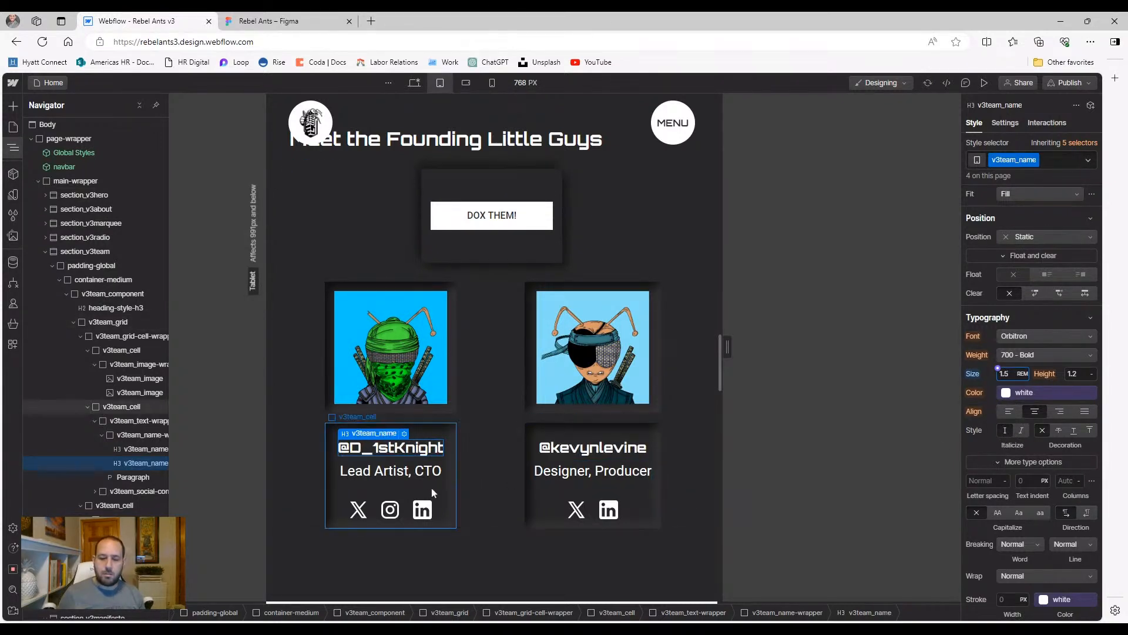
Lower the v3team_name-wrapper height to 2 rem
click(487, 475)
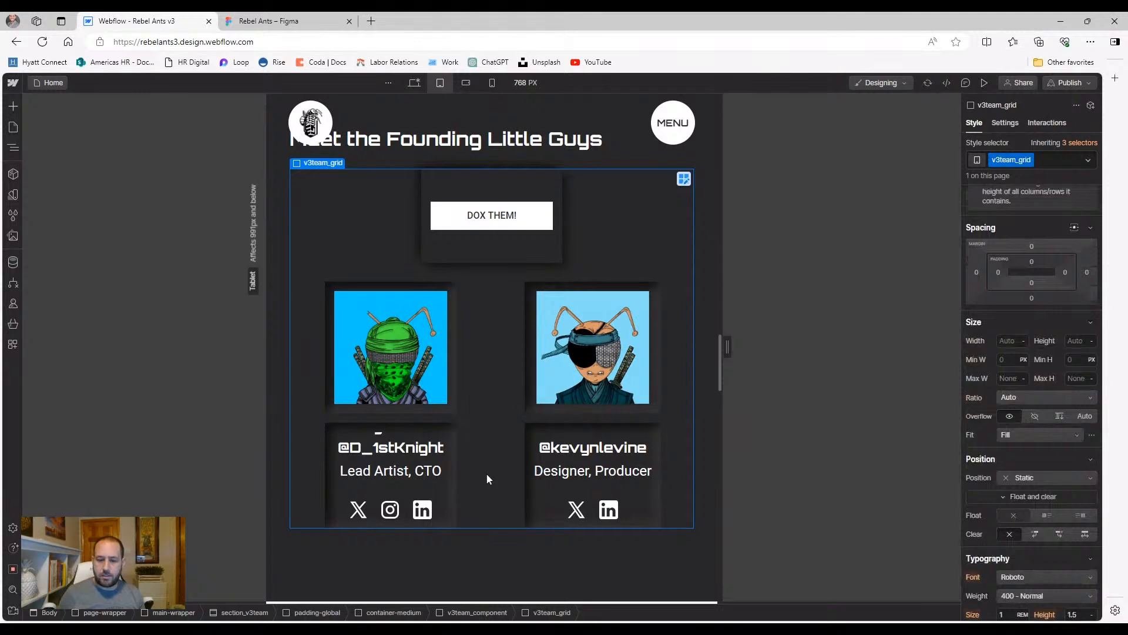
click(379, 441)
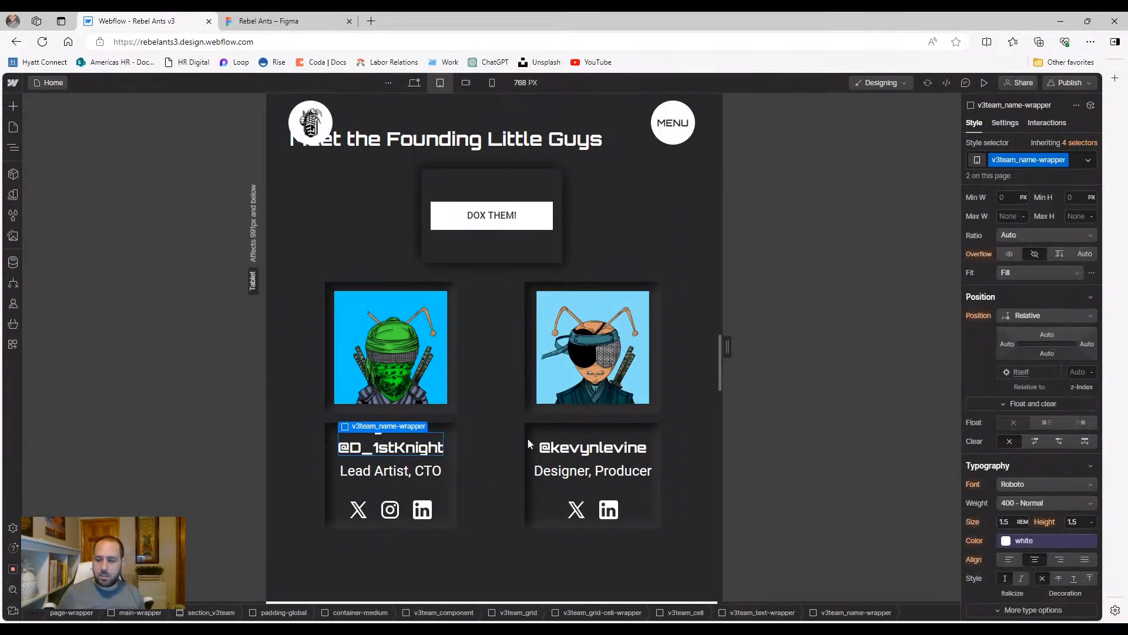
scroll(1051, 450, down, 1)
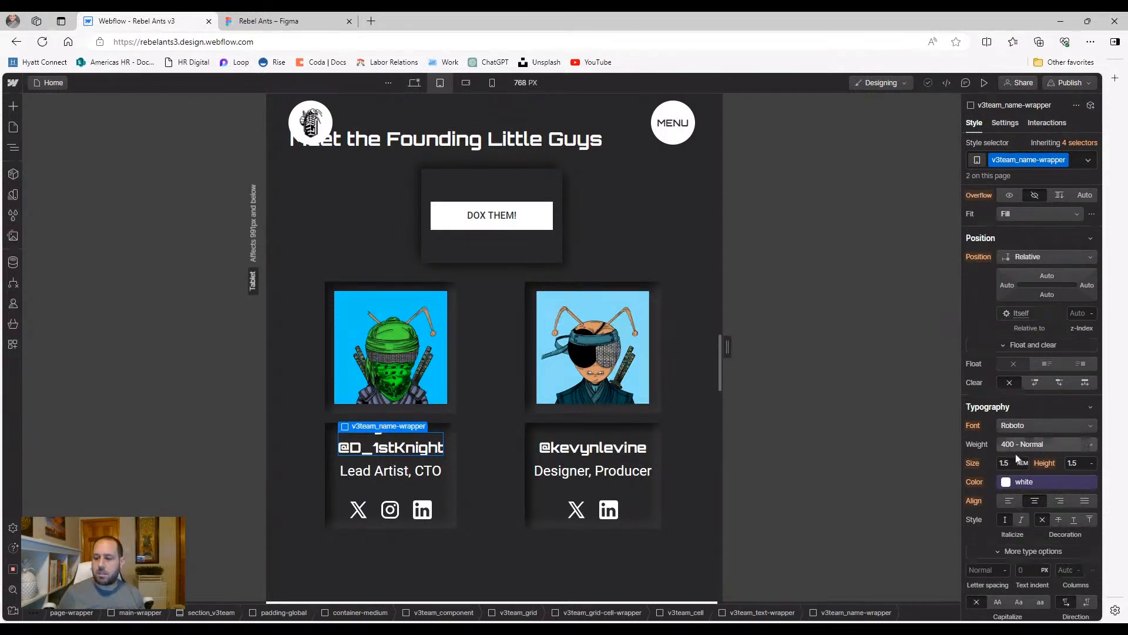
scroll(1025, 466, up, 3)
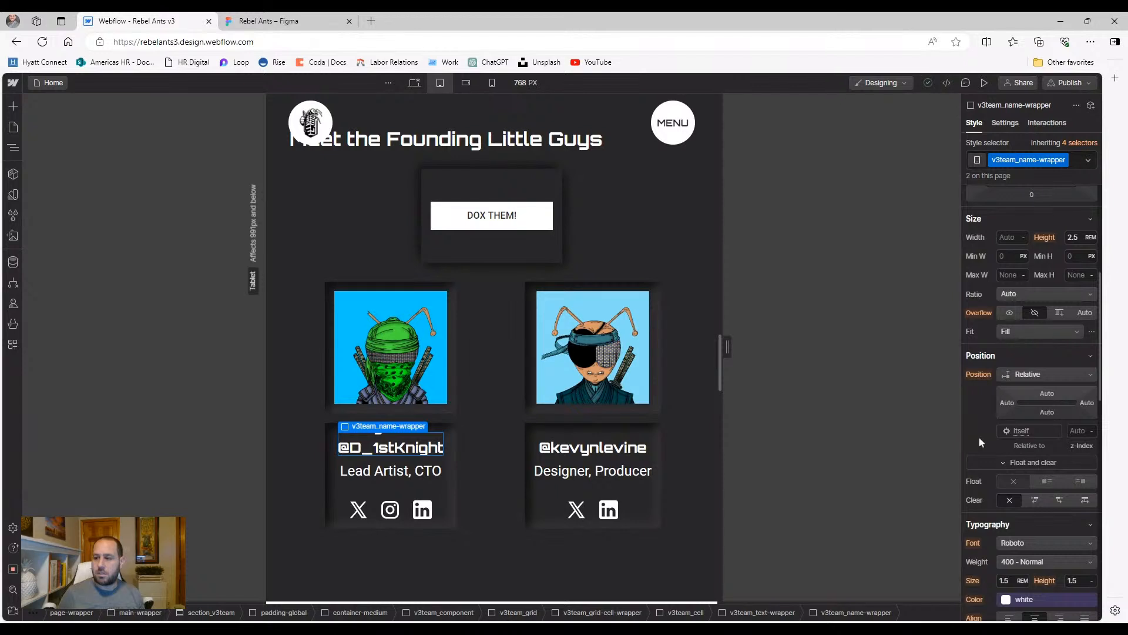
text(2.2)
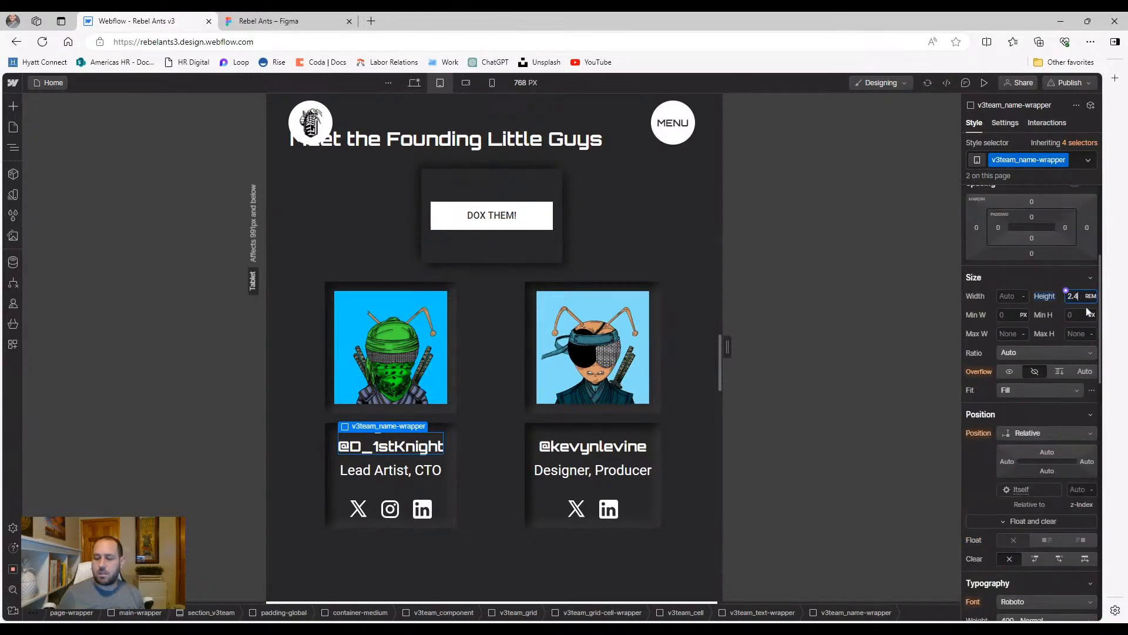
key(BackSpace)
key(BackSpace)
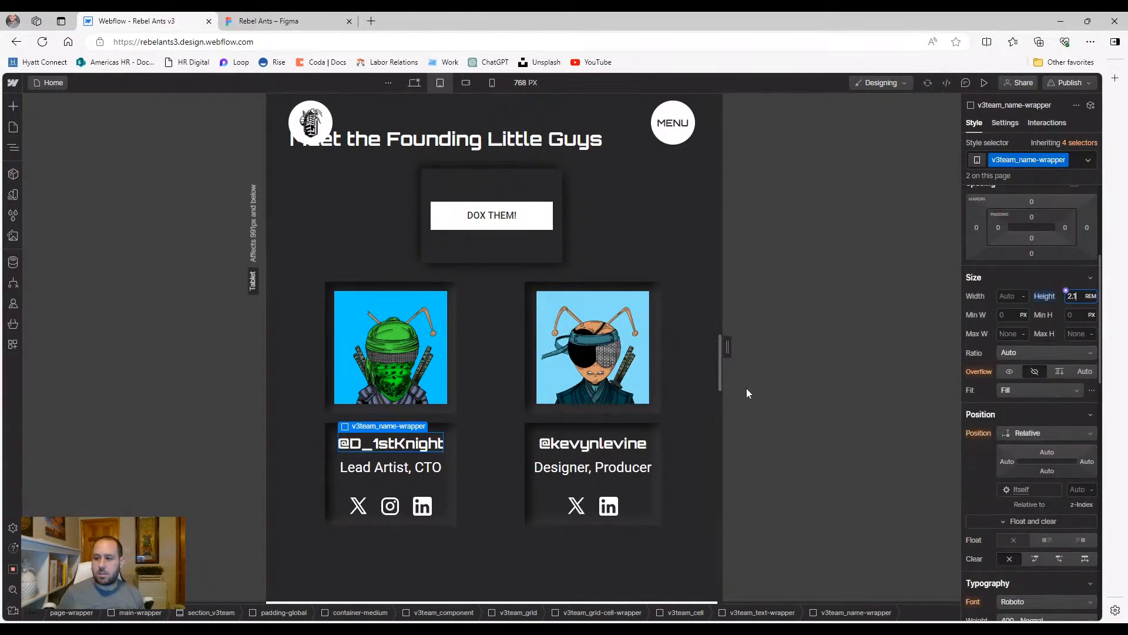
click(508, 454)
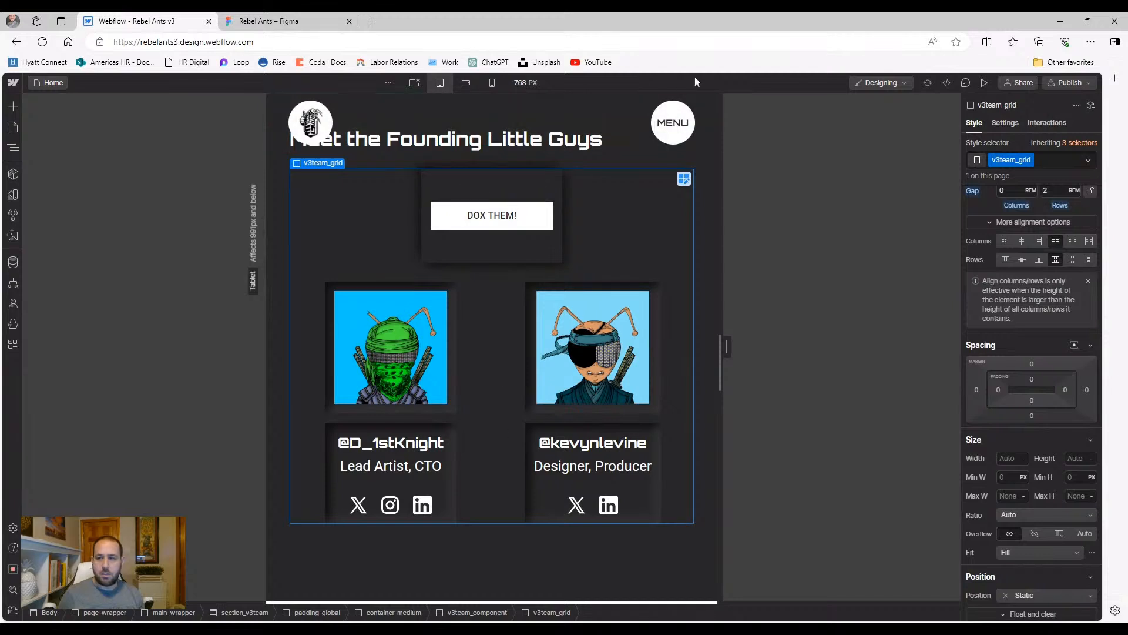
Preview the page, then return to editing and select the founder name and role text
click(983, 83)
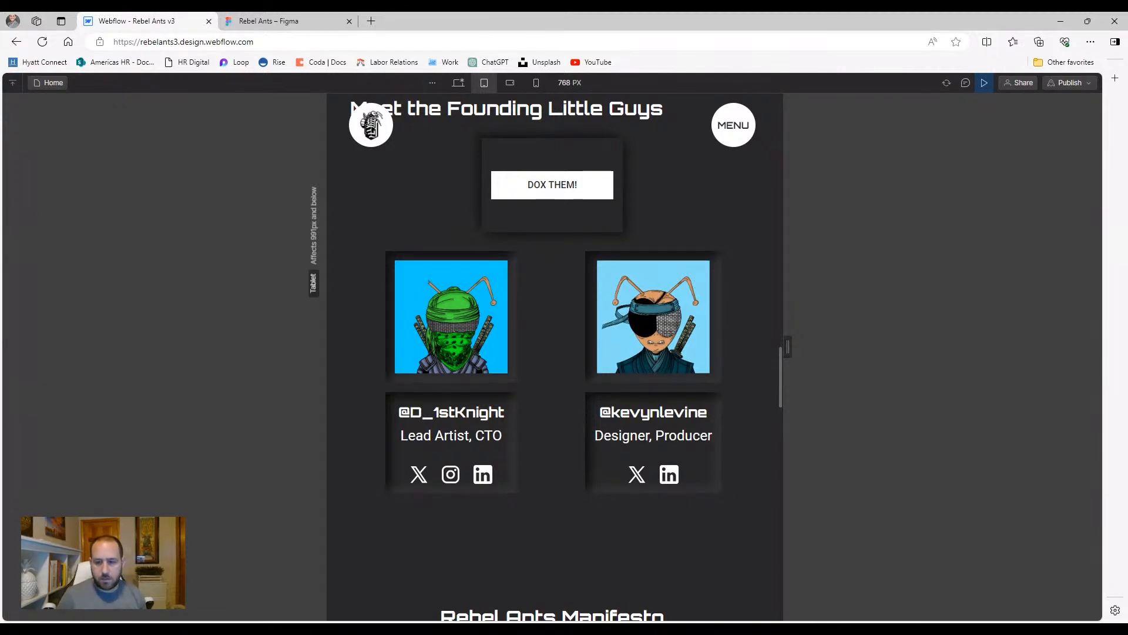
click(984, 82)
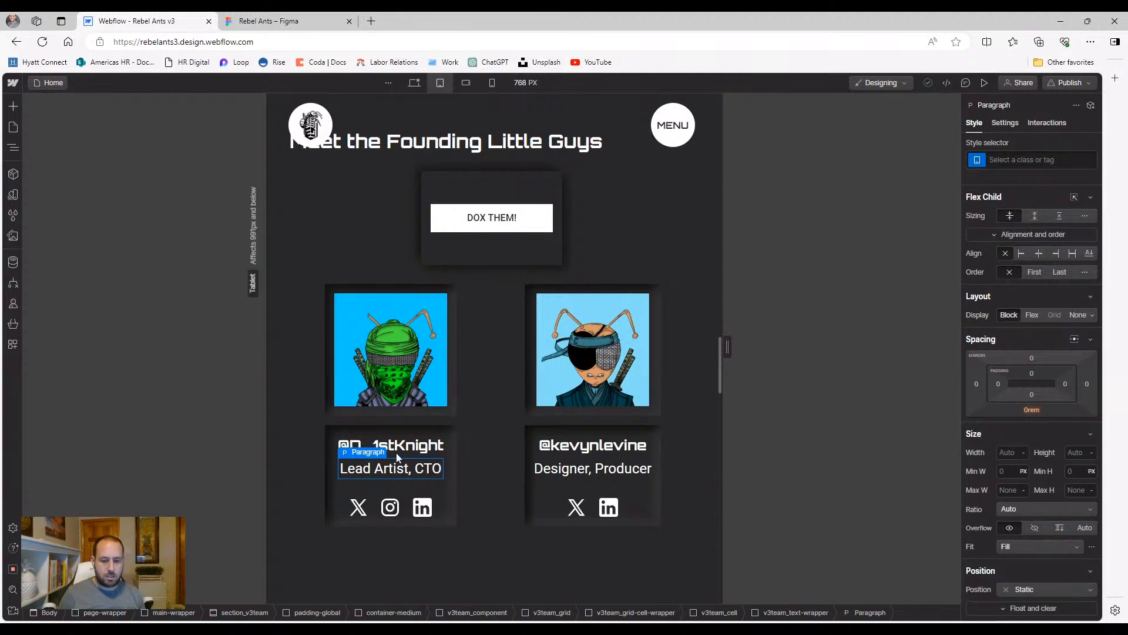
click(396, 450)
click(396, 469)
In the Navigator, reset v3team_name-wrapper's font size to the inherited value
click(12, 147)
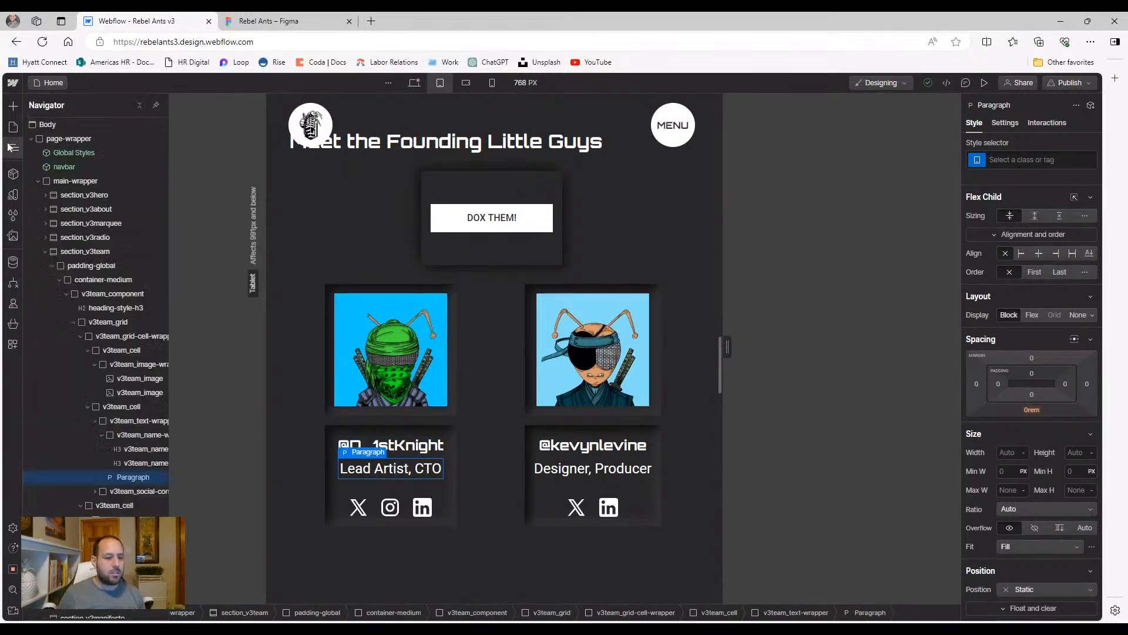
click(135, 435)
scroll(1015, 423, down, 2)
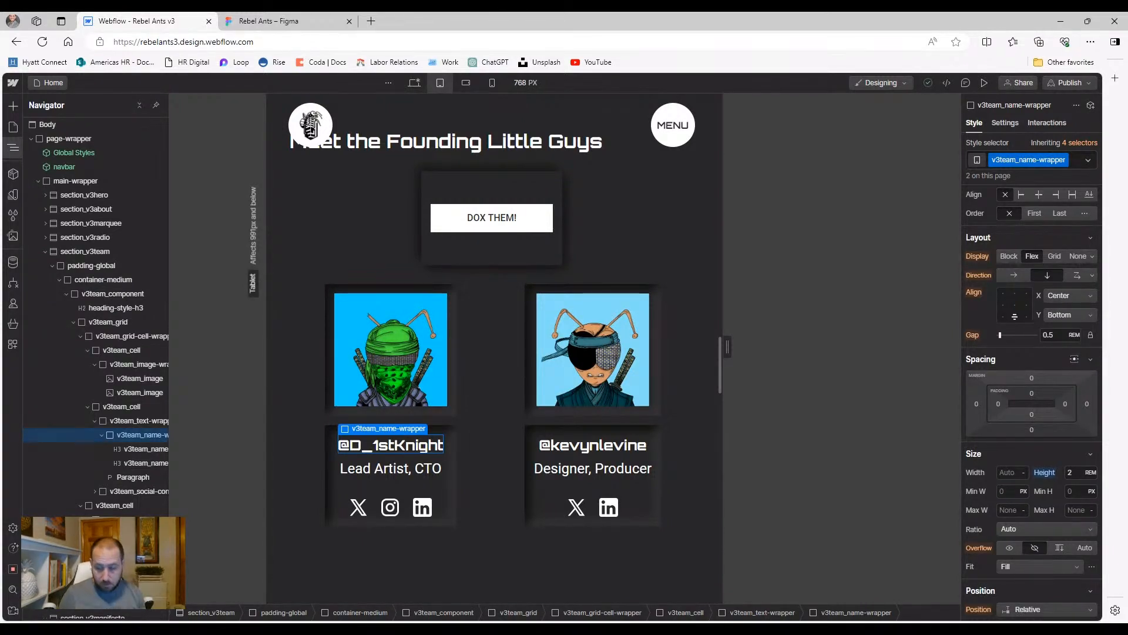
scroll(1021, 516, down, 5)
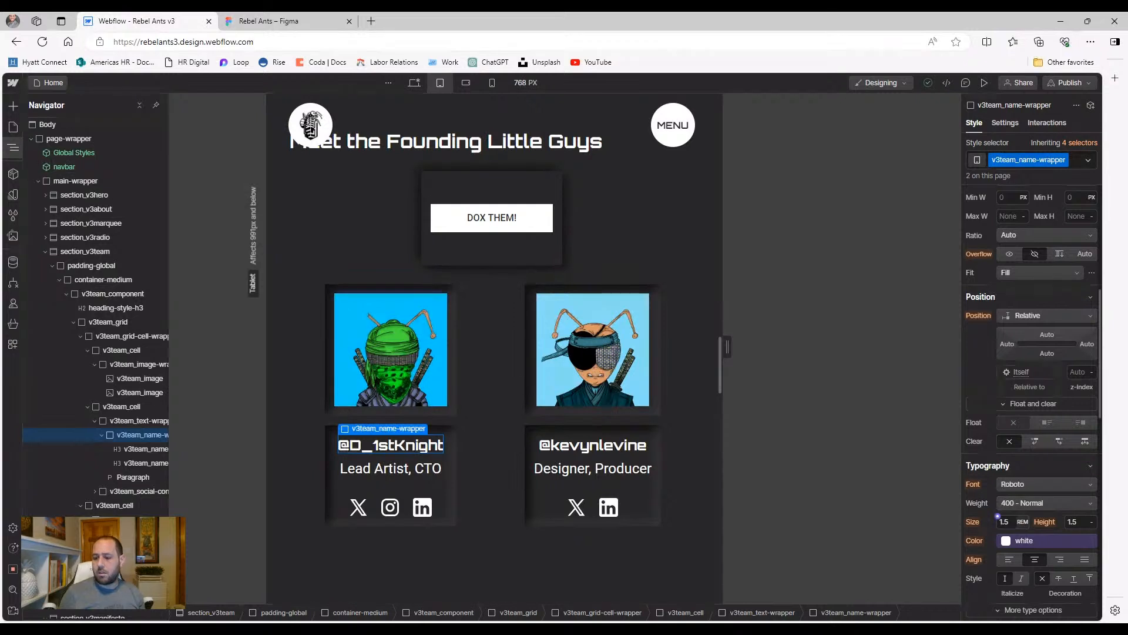
text(1)
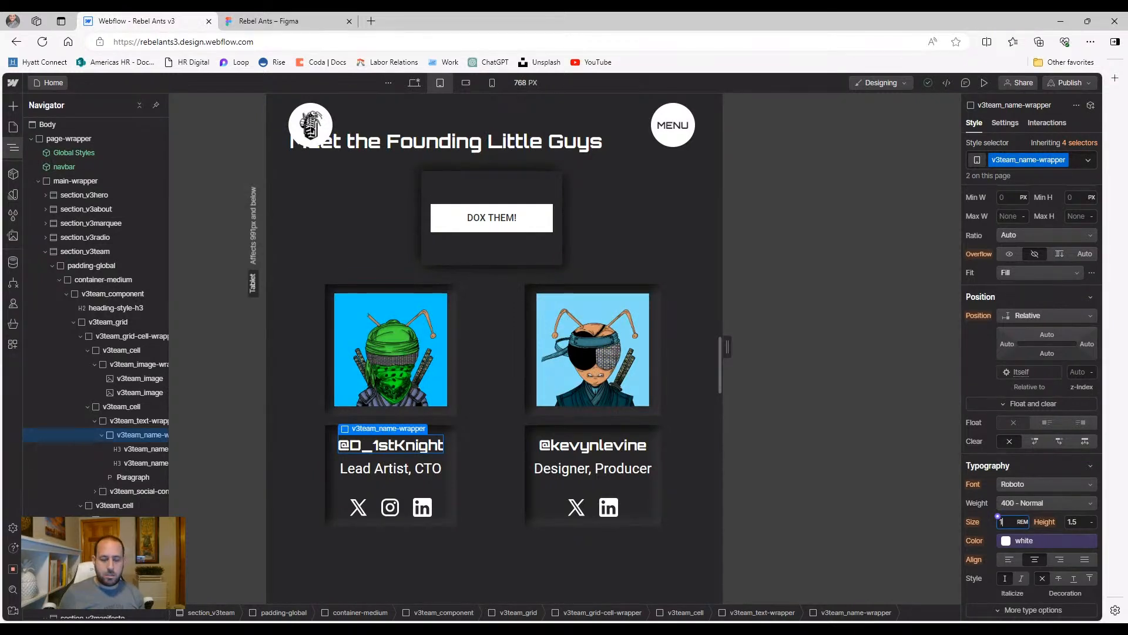
click(979, 521)
click(984, 537)
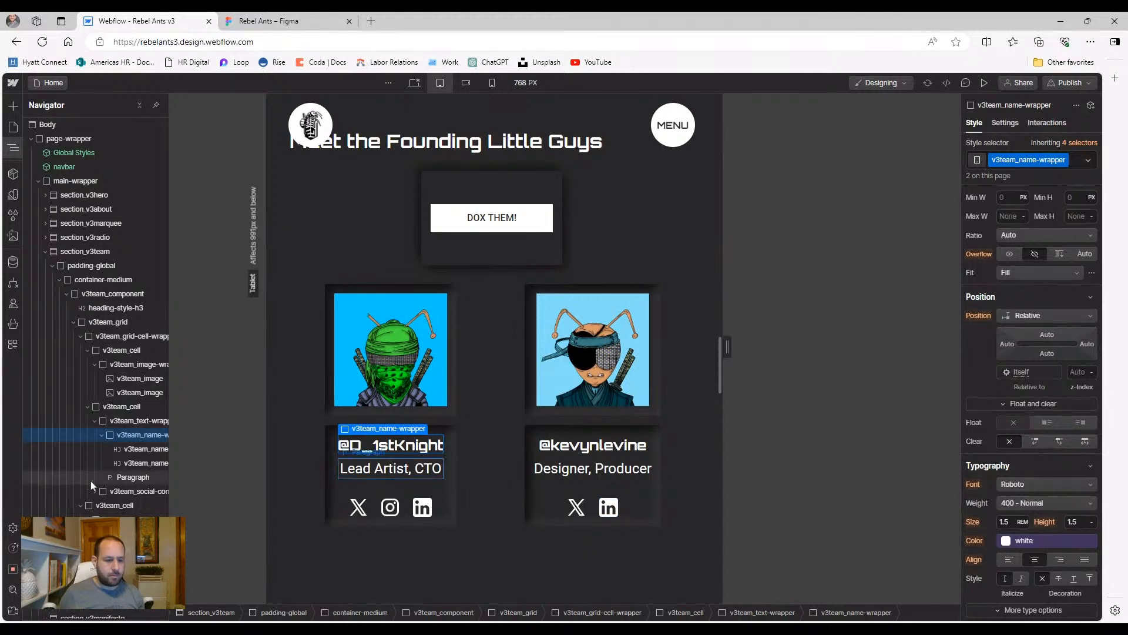
Set the v3team_text-wrapper font size to 1.25 rem
click(102, 434)
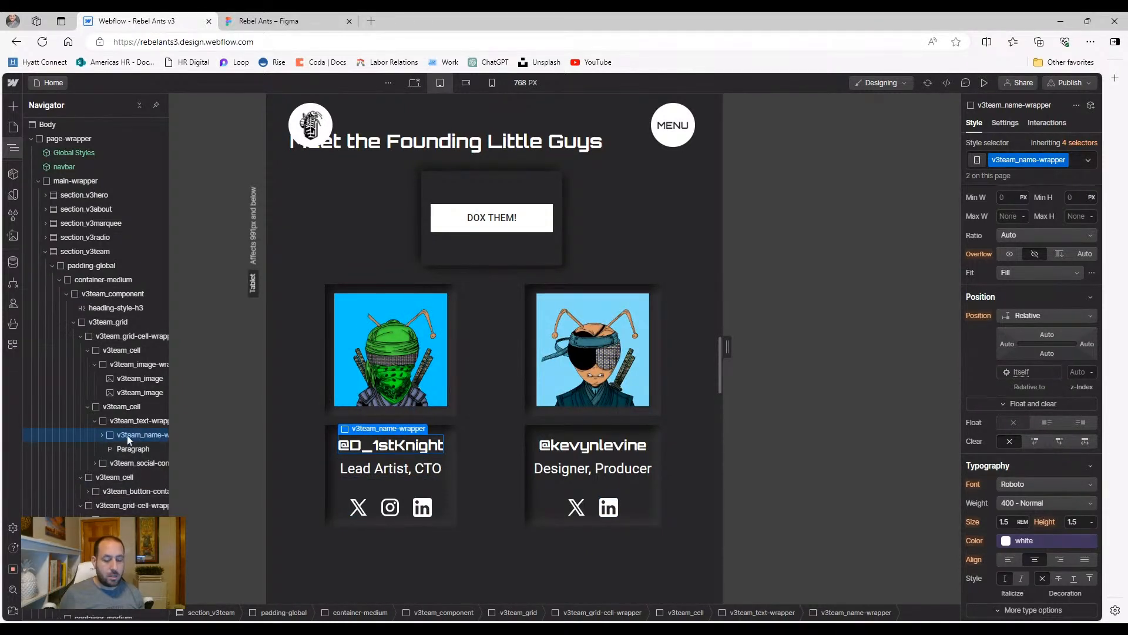
click(129, 421)
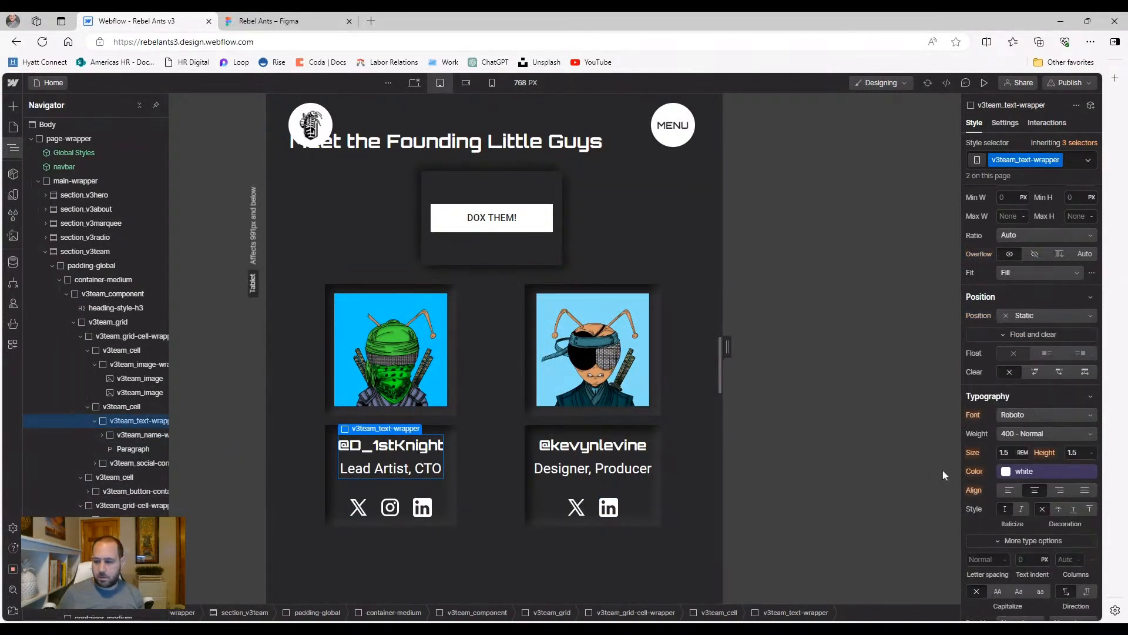
text(1.25)
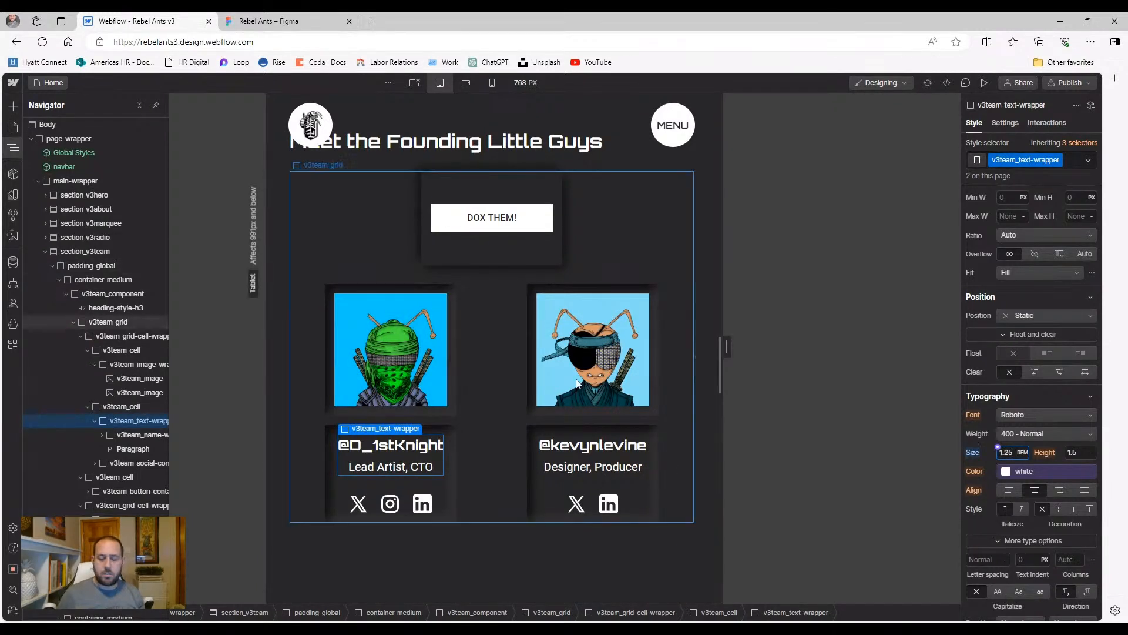
click(471, 356)
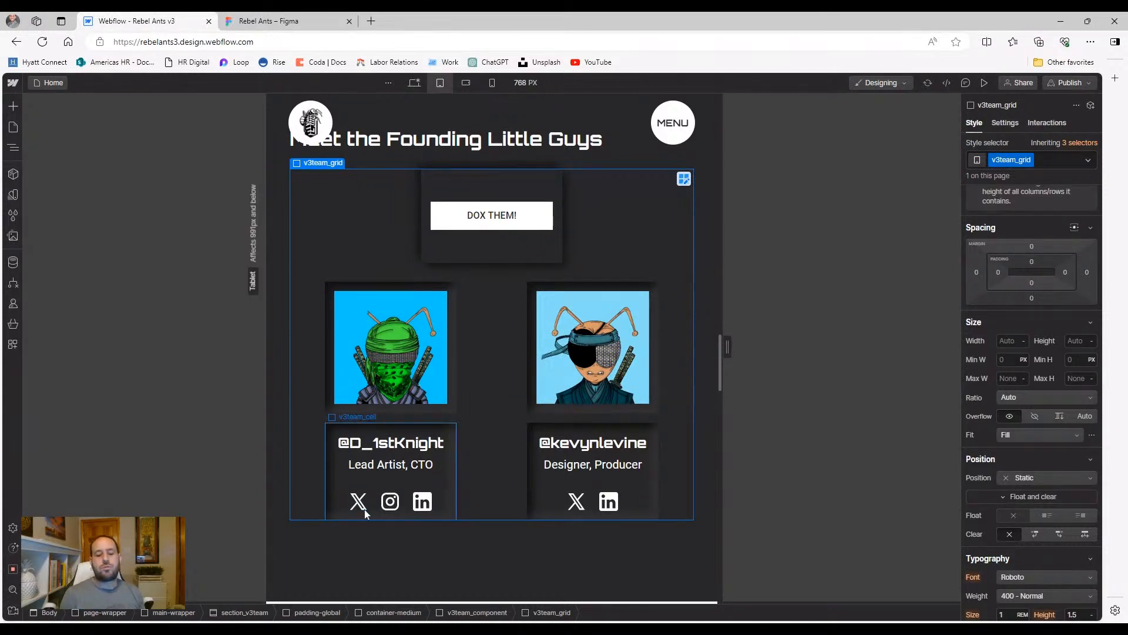
Set the v3team_social-container width to 100% on the tablet founder card
click(338, 505)
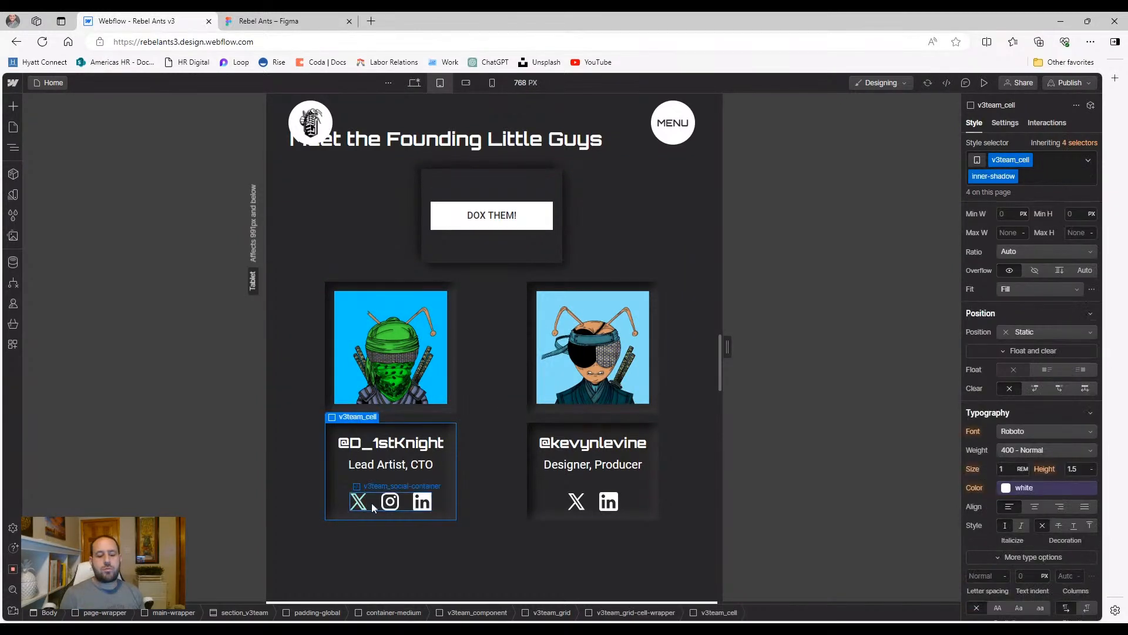
click(372, 503)
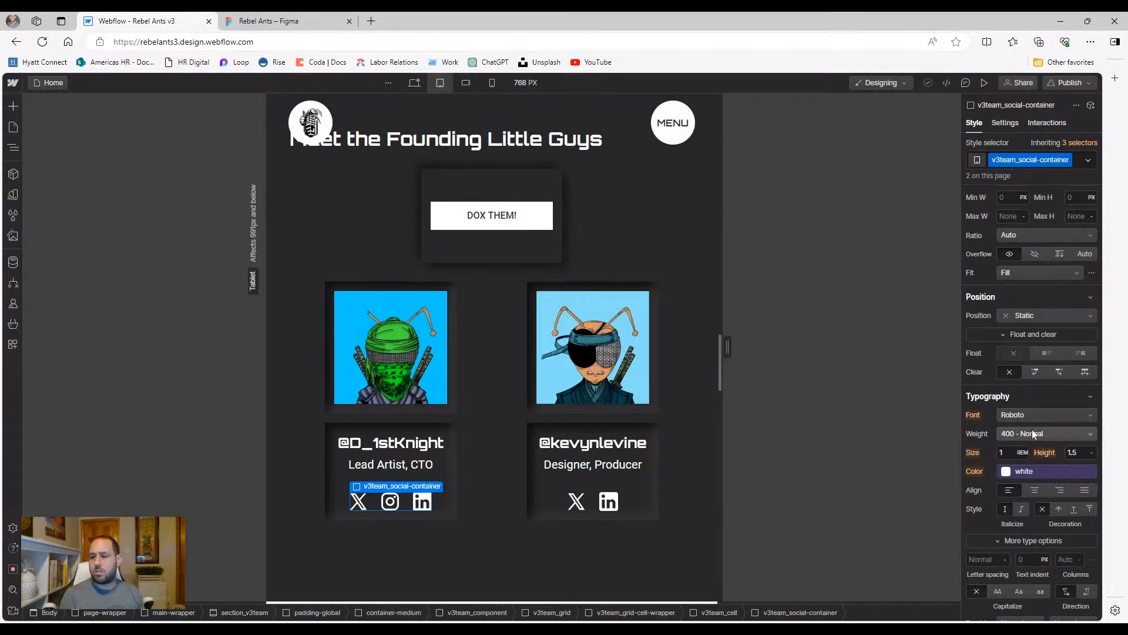
scroll(1032, 429, up, 2)
scroll(1023, 422, up, 2)
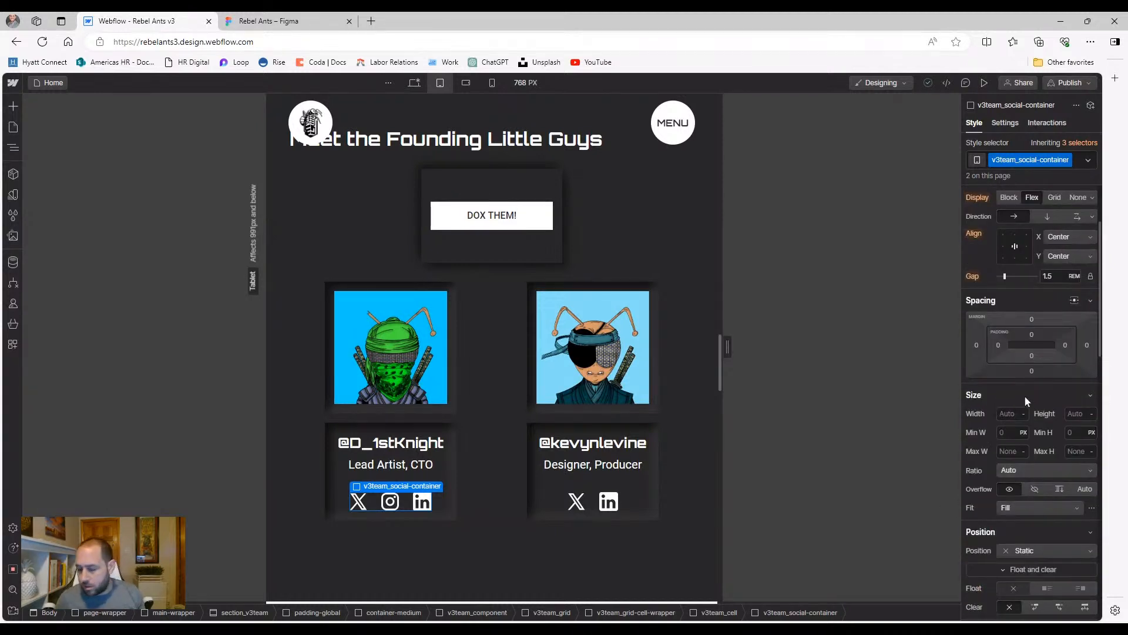
scroll(1024, 388, up, 1)
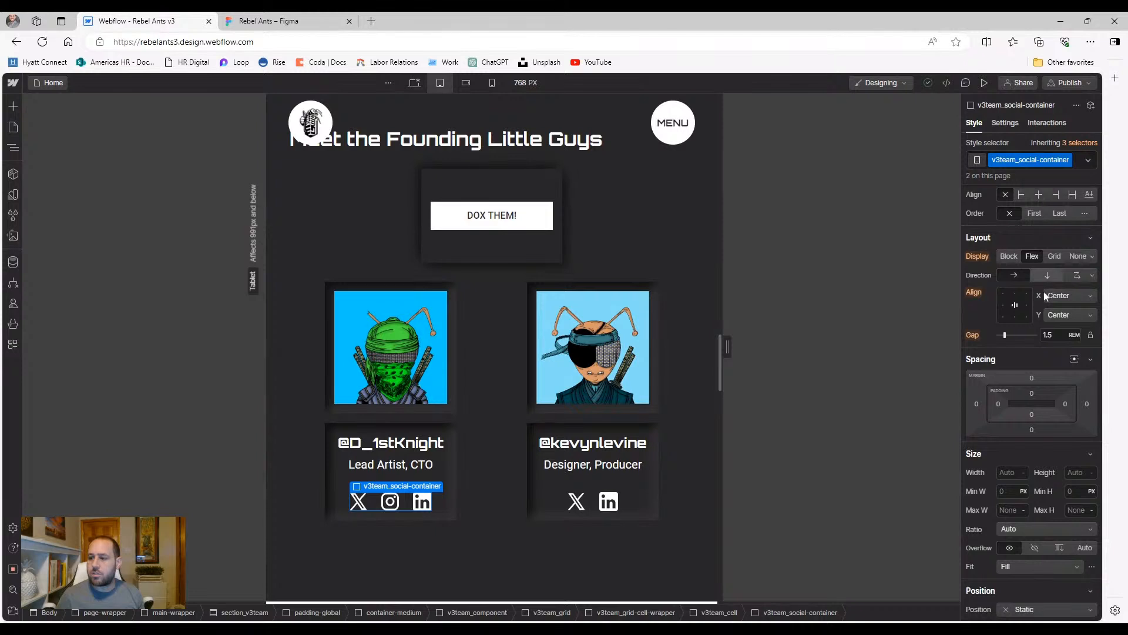
scroll(1032, 383, down, 2)
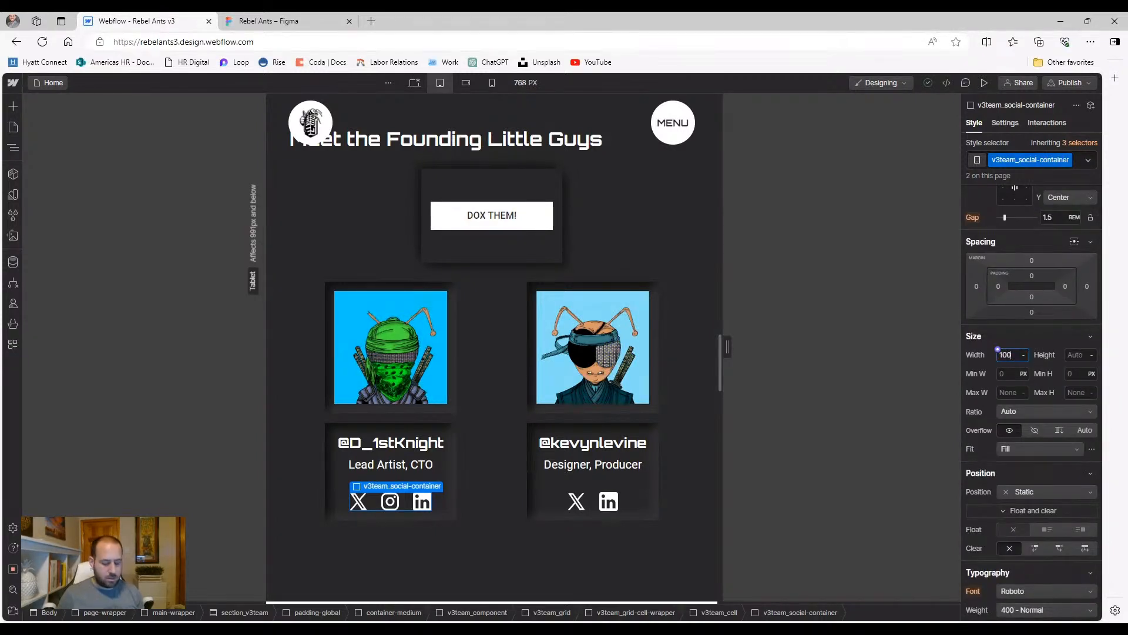
text(%)
Align the social icons horizontally with Space around, then review the section
scroll(1032, 353, up, 2)
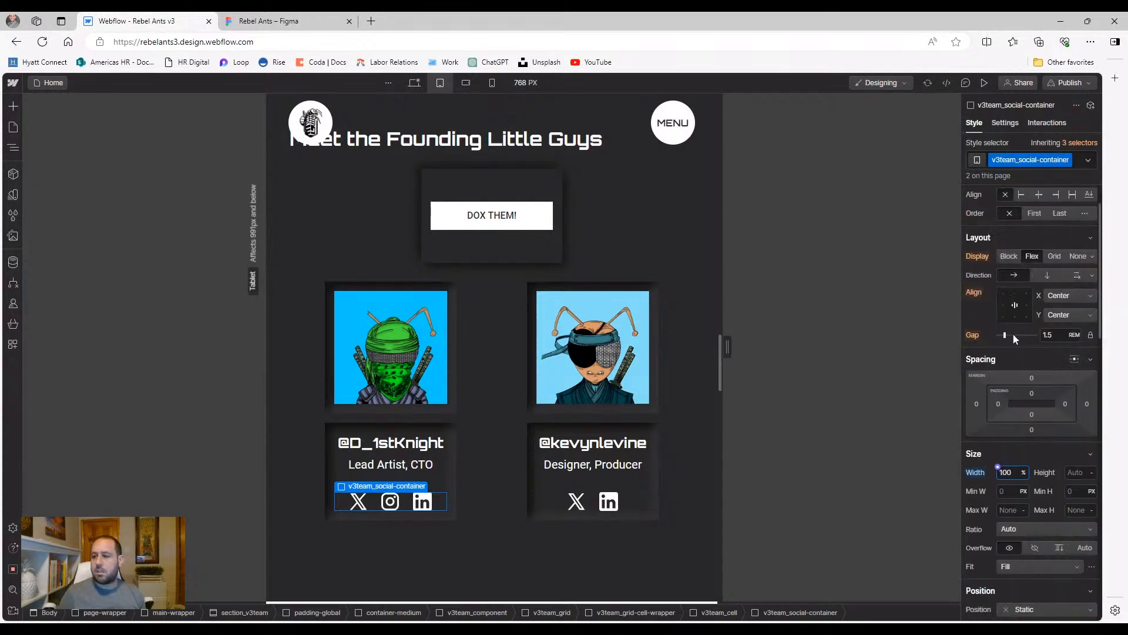
click(1018, 306)
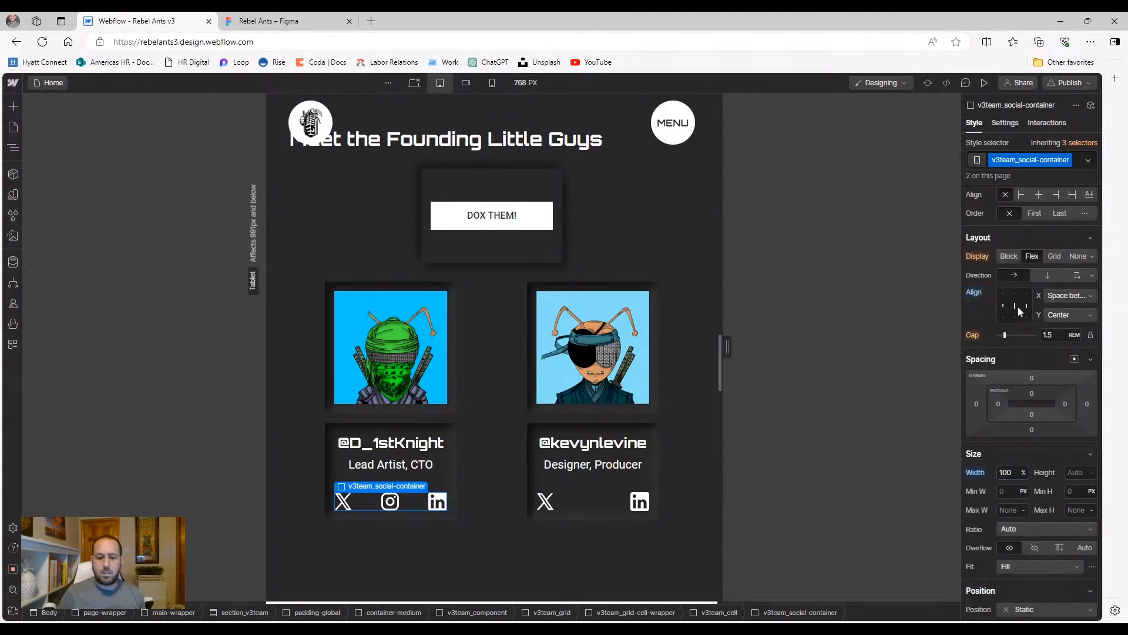
click(1067, 295)
click(1064, 308)
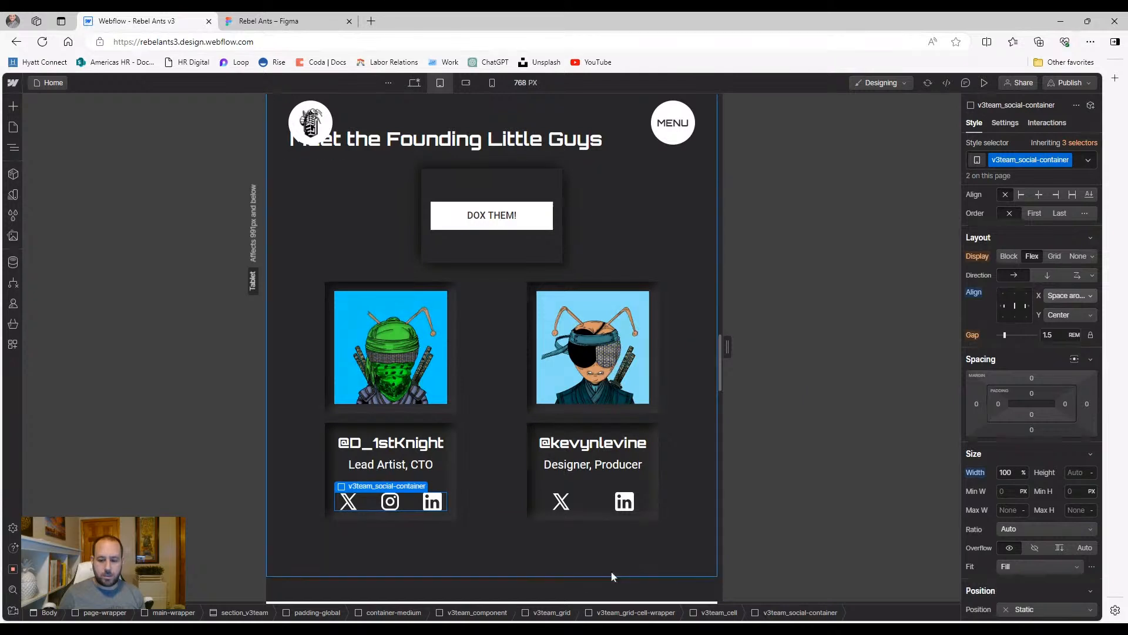
click(591, 526)
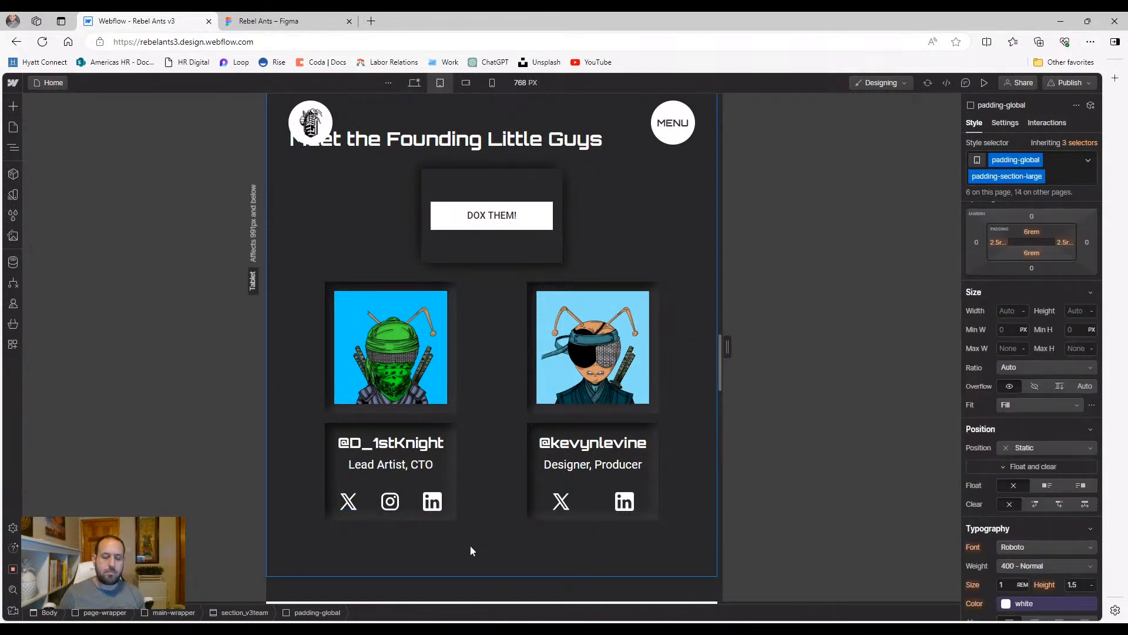
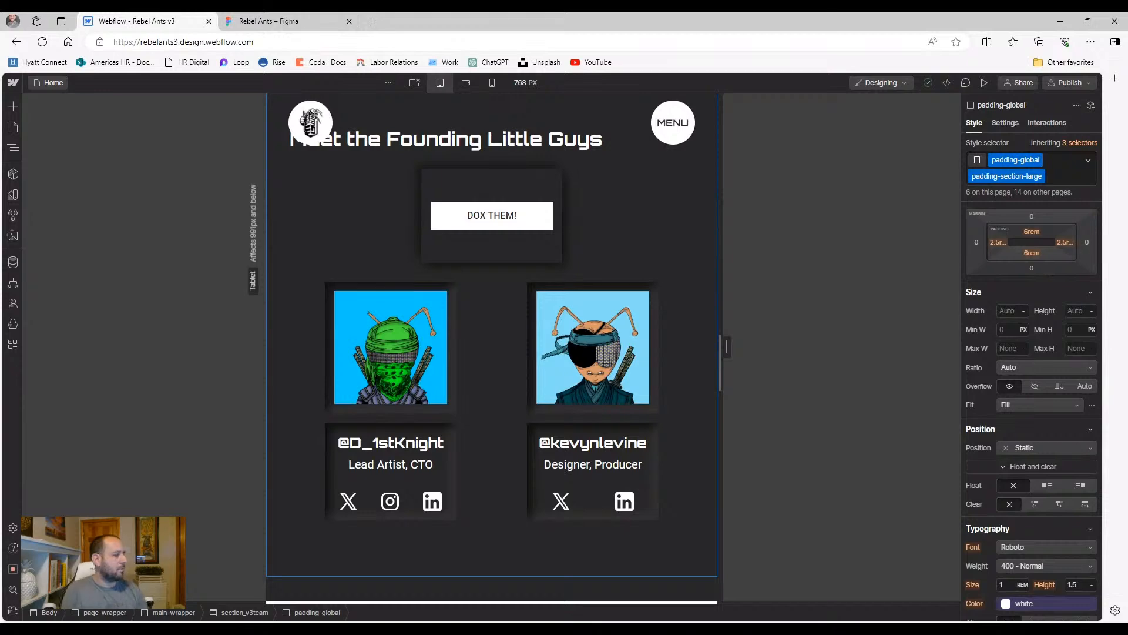
Set the gap of the DOX THEM! button's container to 2.5 rem
click(466, 456)
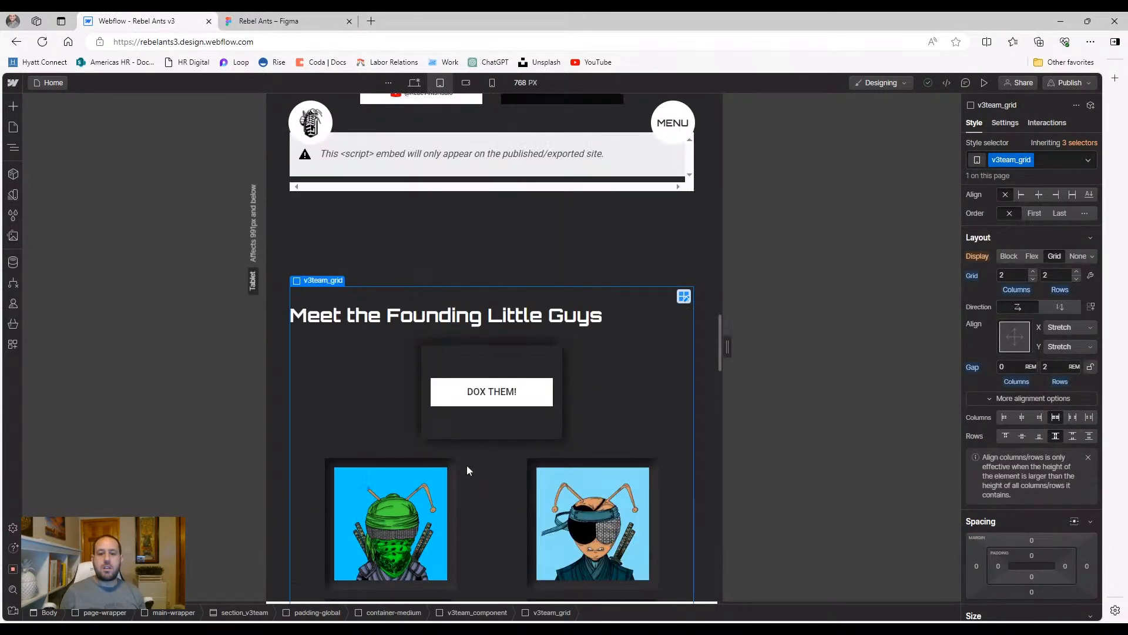
click(463, 433)
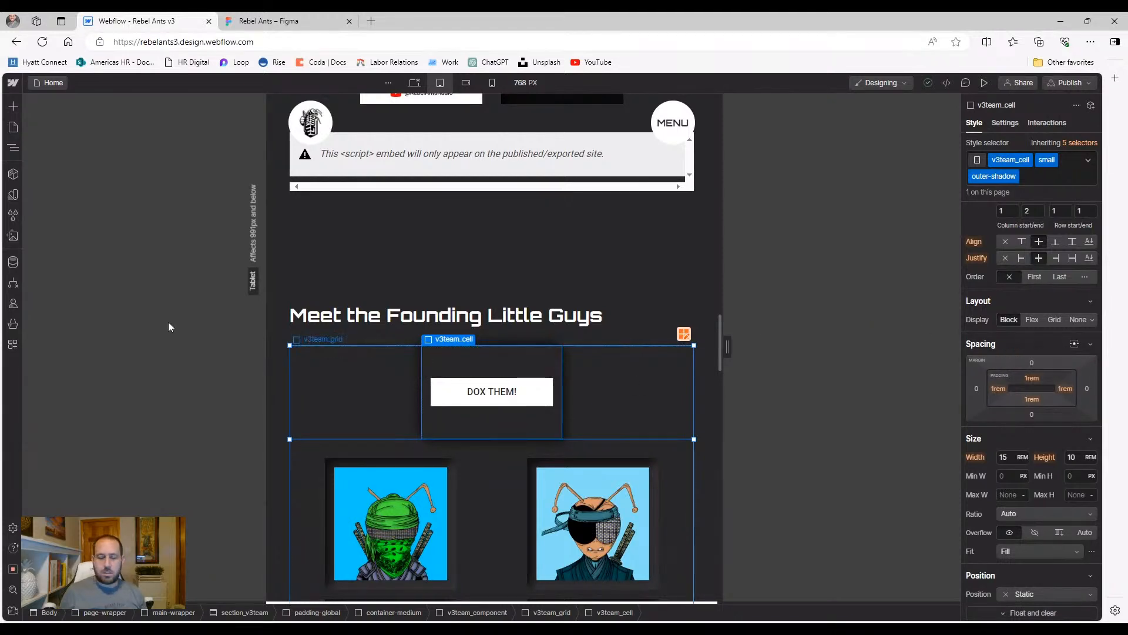
click(11, 150)
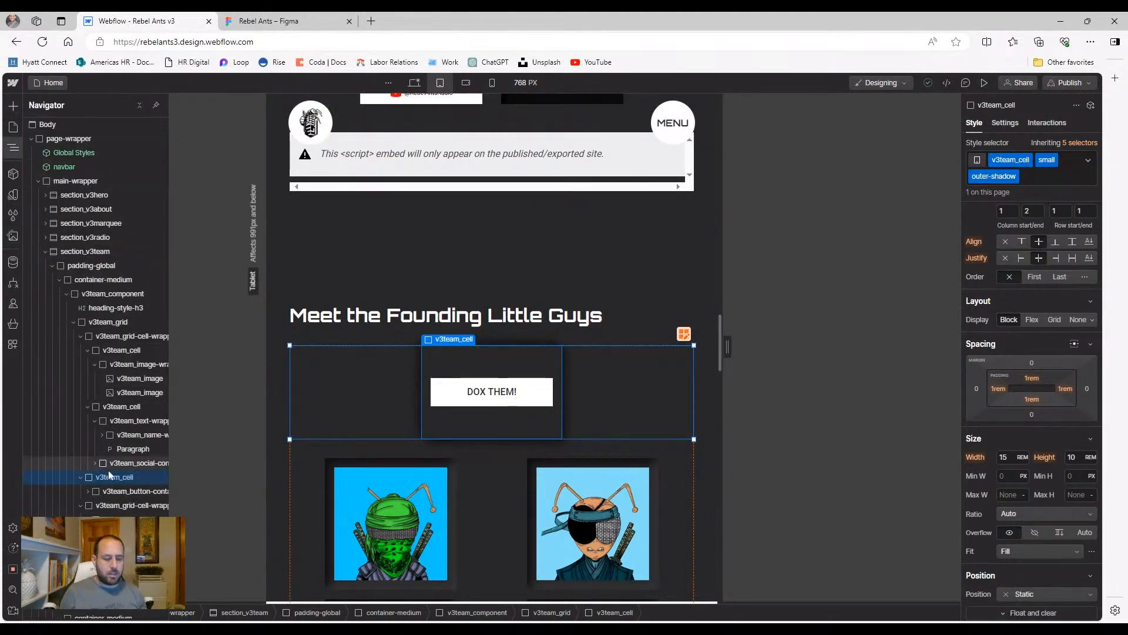
click(115, 493)
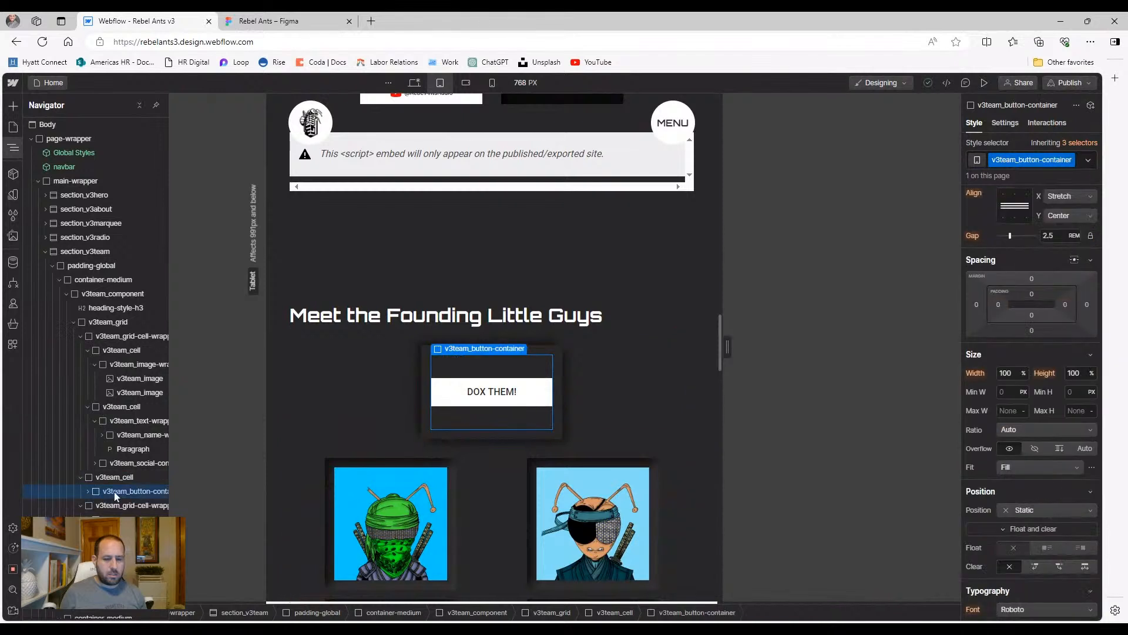
scroll(1052, 342, up, 1)
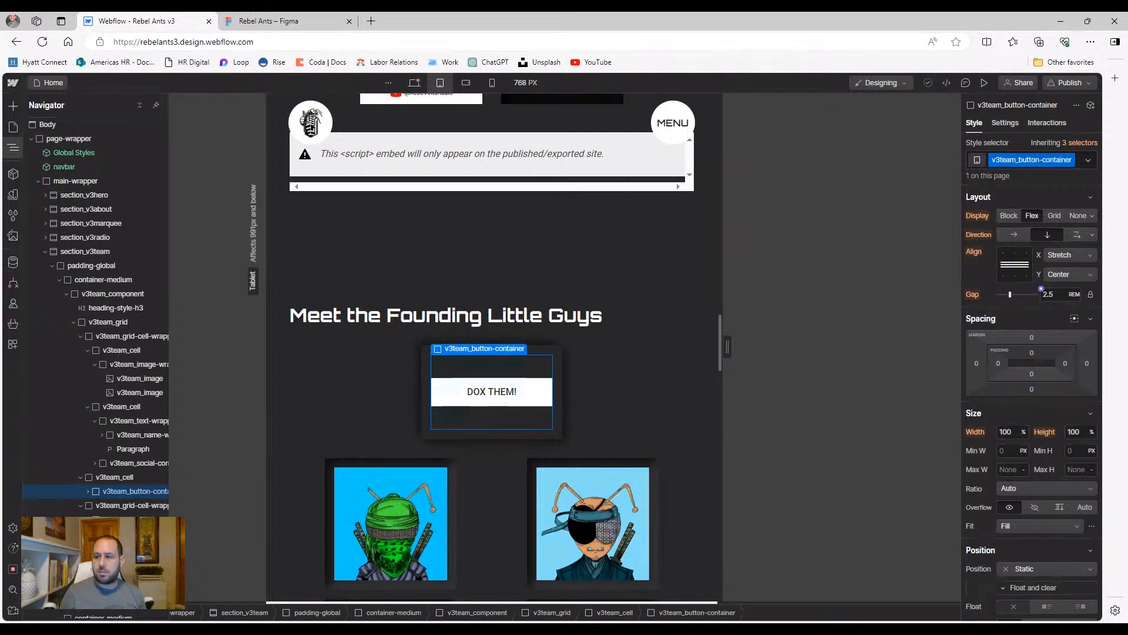
click(1050, 294)
text(2.1)
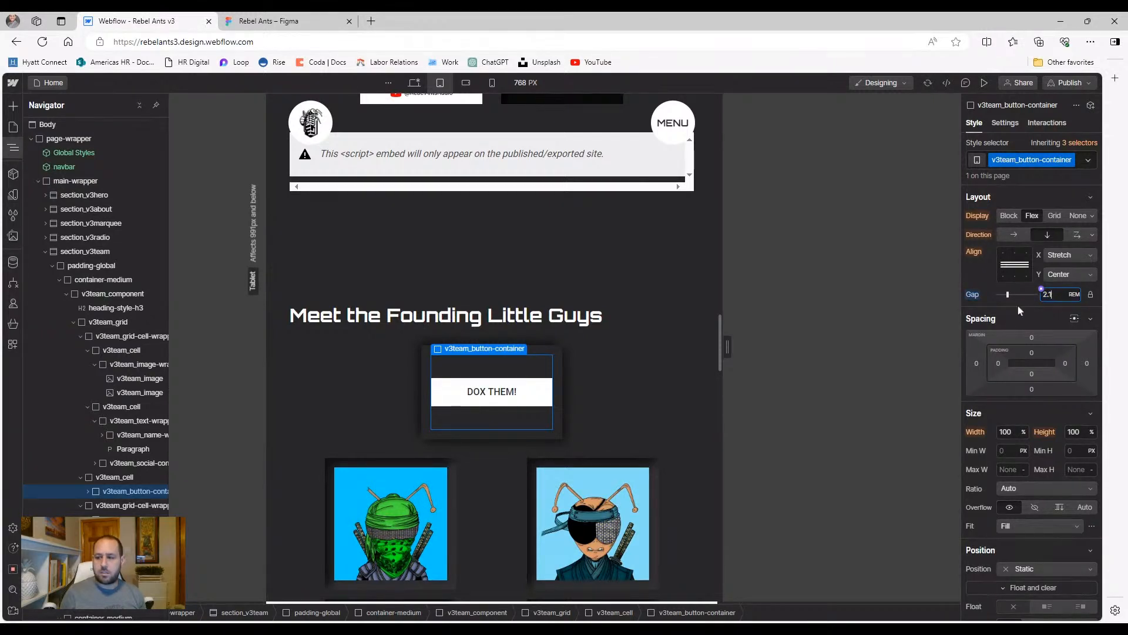
key(BackSpace)
text(2)
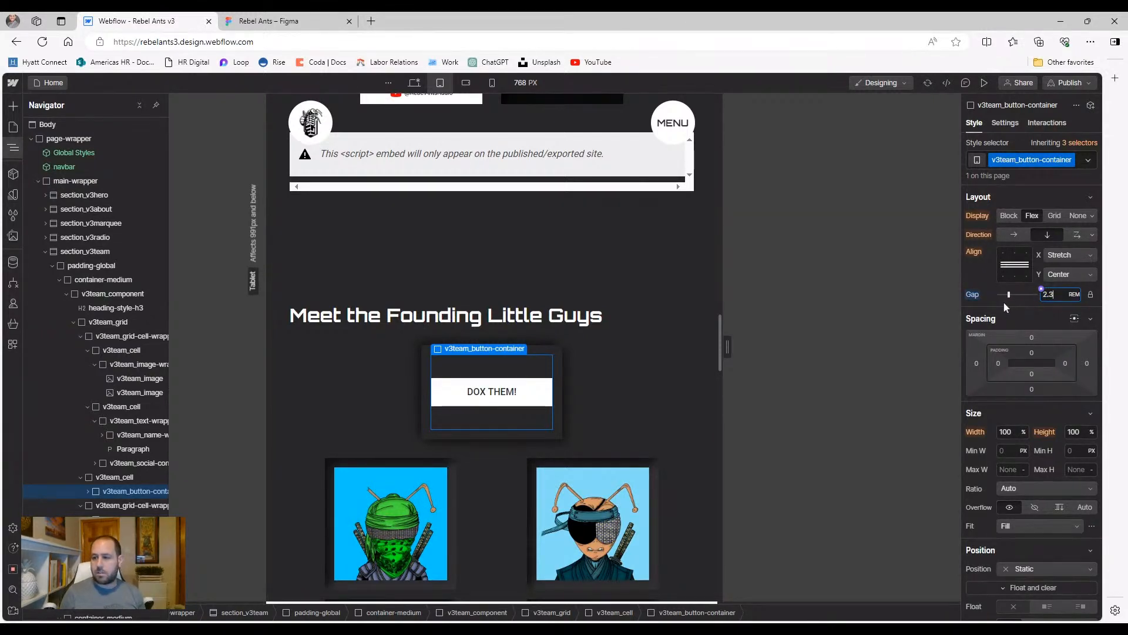
key(Up)
Select the DOX THEM! button, then the cell holding it
click(88, 492)
click(123, 505)
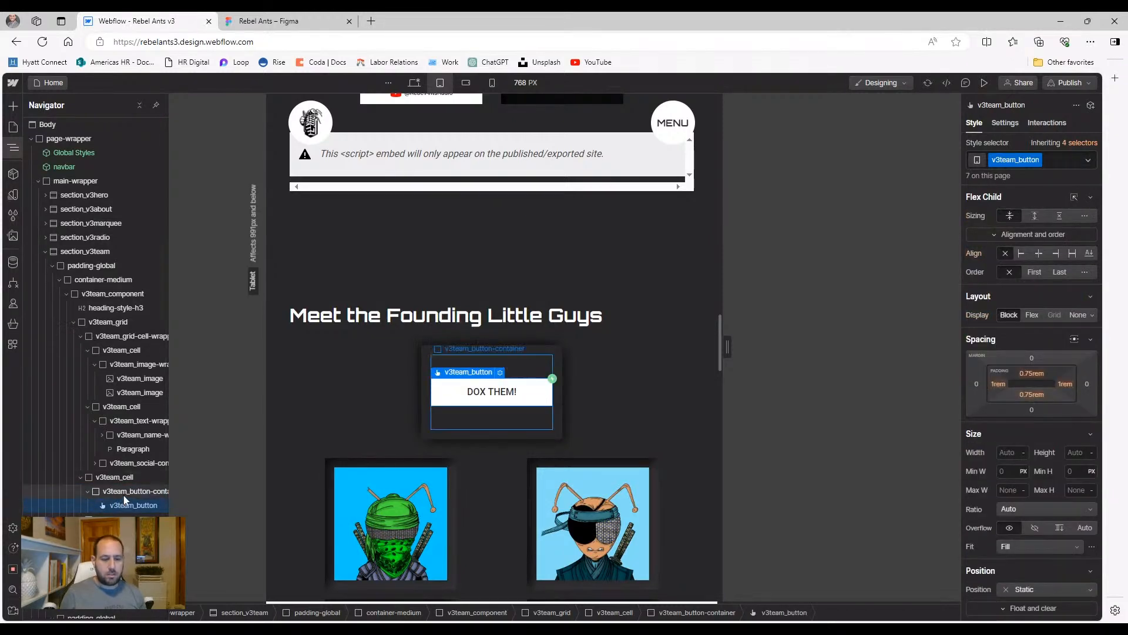
click(363, 385)
click(427, 412)
scroll(426, 417, down, 2)
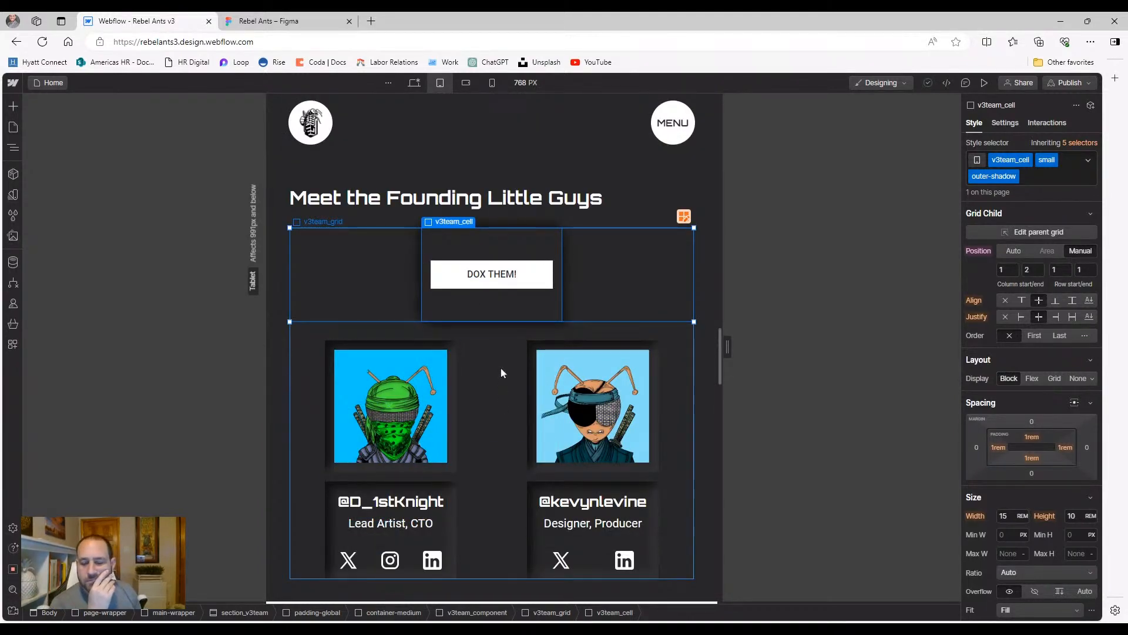
scroll(501, 371, down, 1)
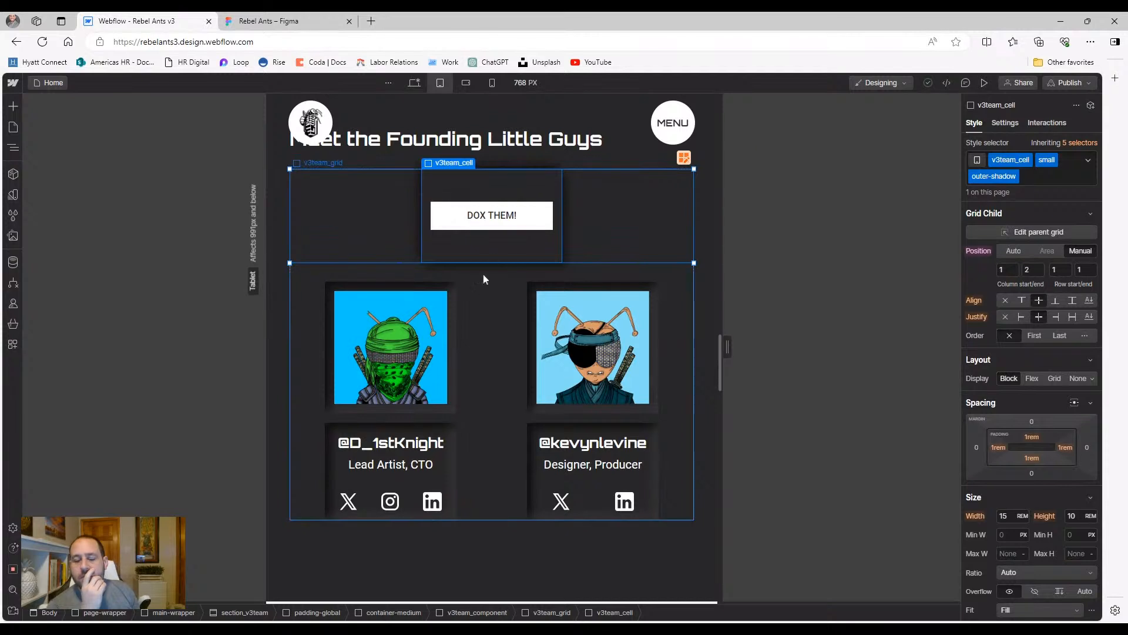
Show the Interactions panel for the DOX THEM! button and browse its trigger types
click(1047, 122)
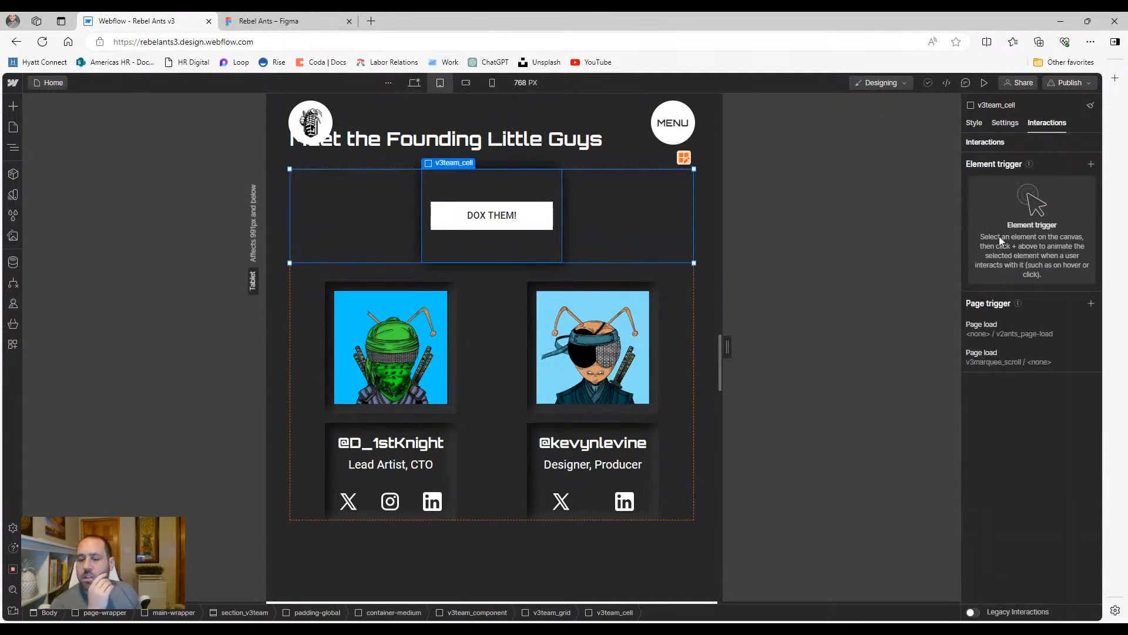
click(548, 224)
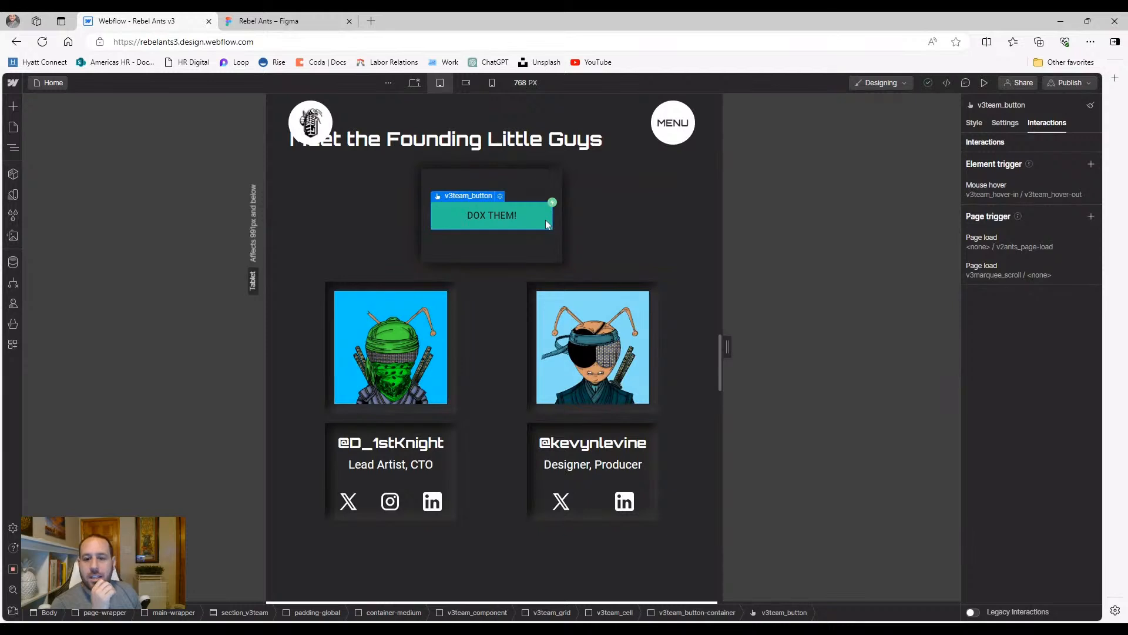
click(531, 242)
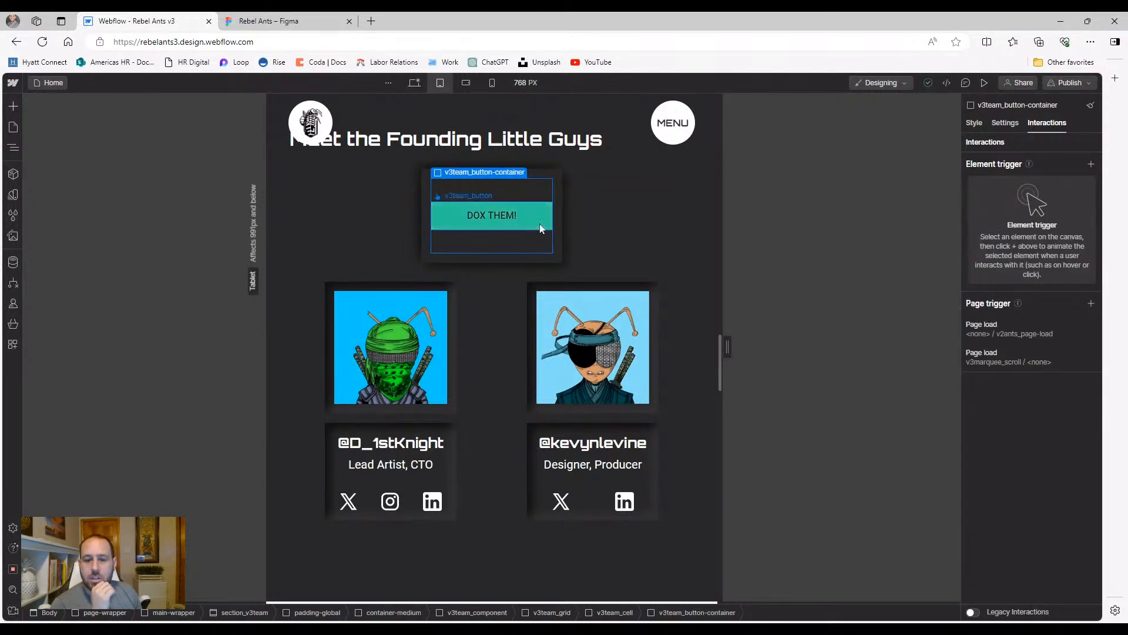
click(540, 224)
click(1093, 166)
click(1093, 167)
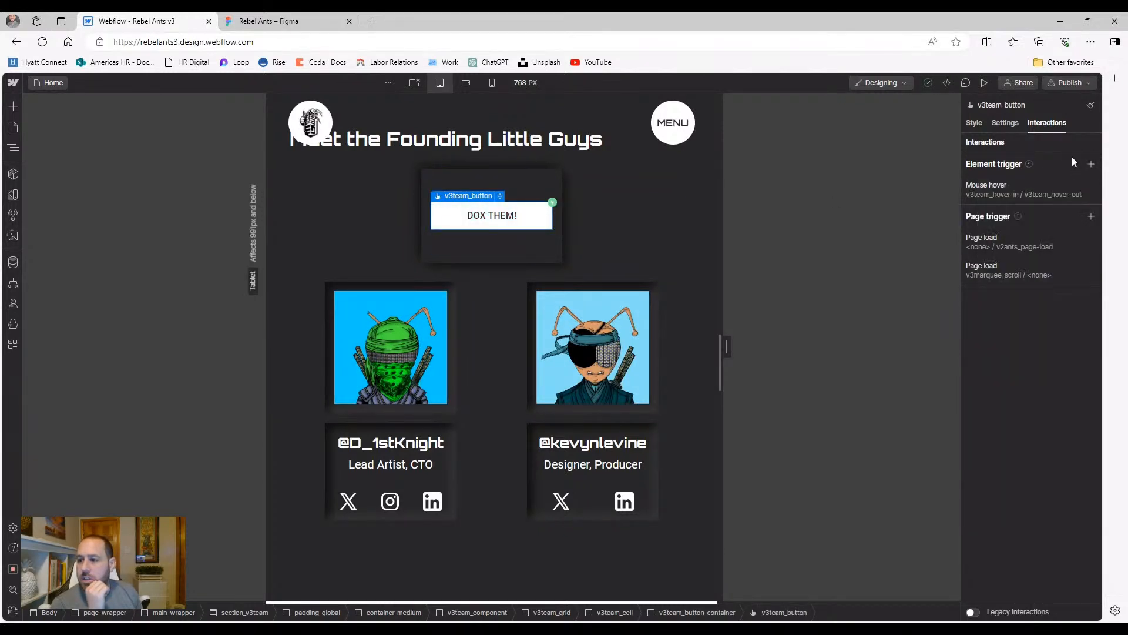
Review the Mouse hover trigger's v3team_hover-in and v3team_hover-out animations, then return to Style
click(1017, 192)
scroll(1027, 432, down, 5)
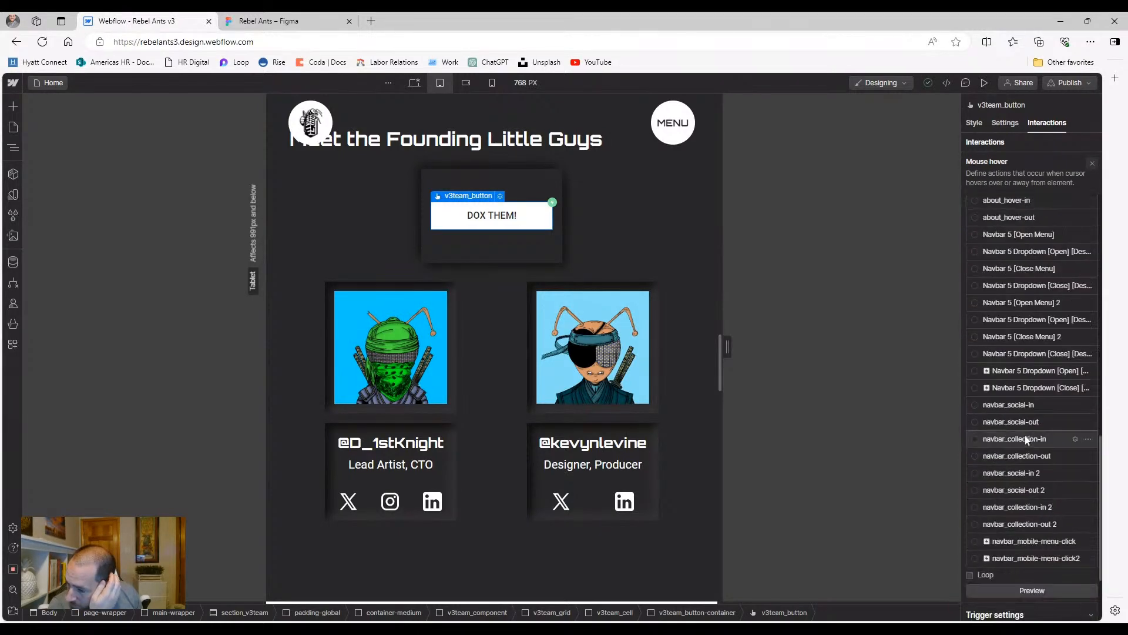
scroll(1027, 447, down, 3)
scroll(1022, 364, up, 5)
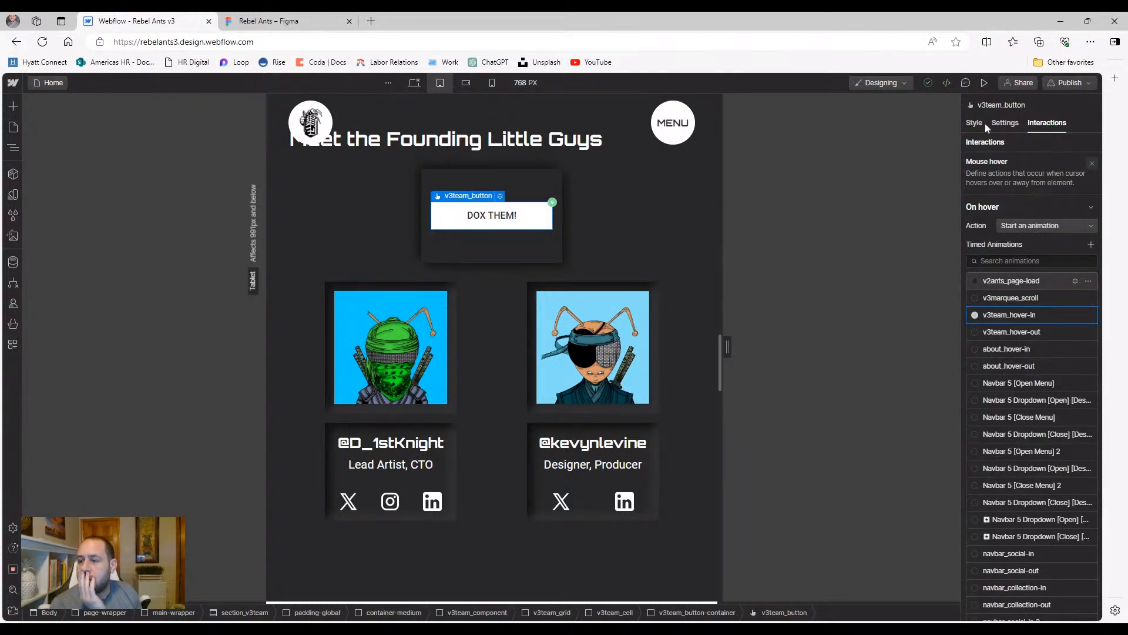
key(s)
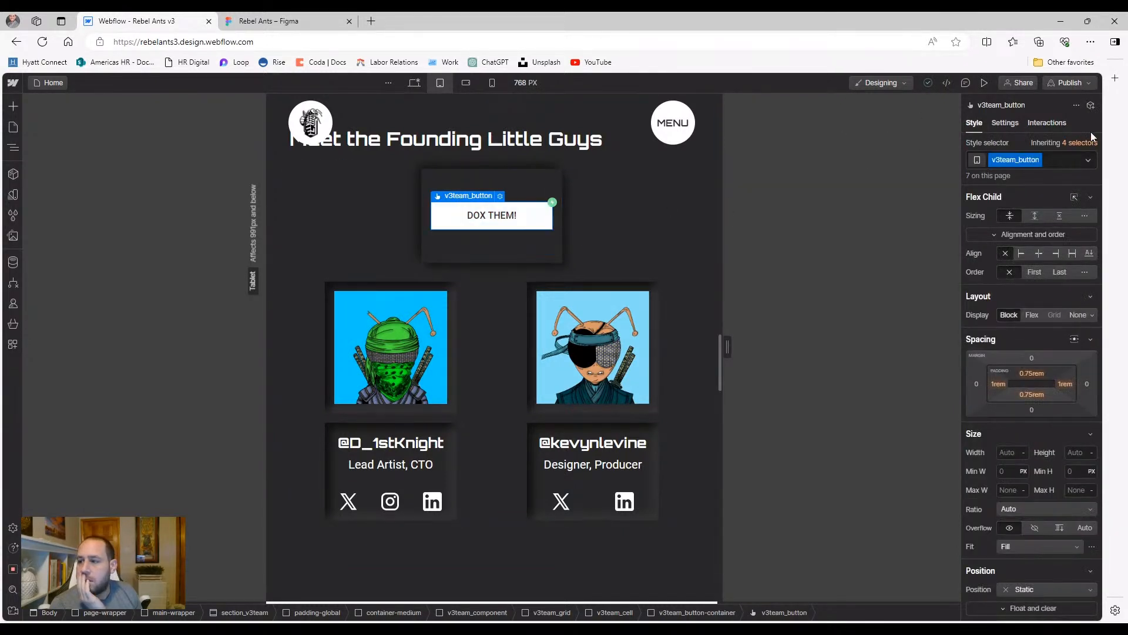
Add a Mouse click (tap) trigger to the button, with the first click starting an animation
click(1046, 124)
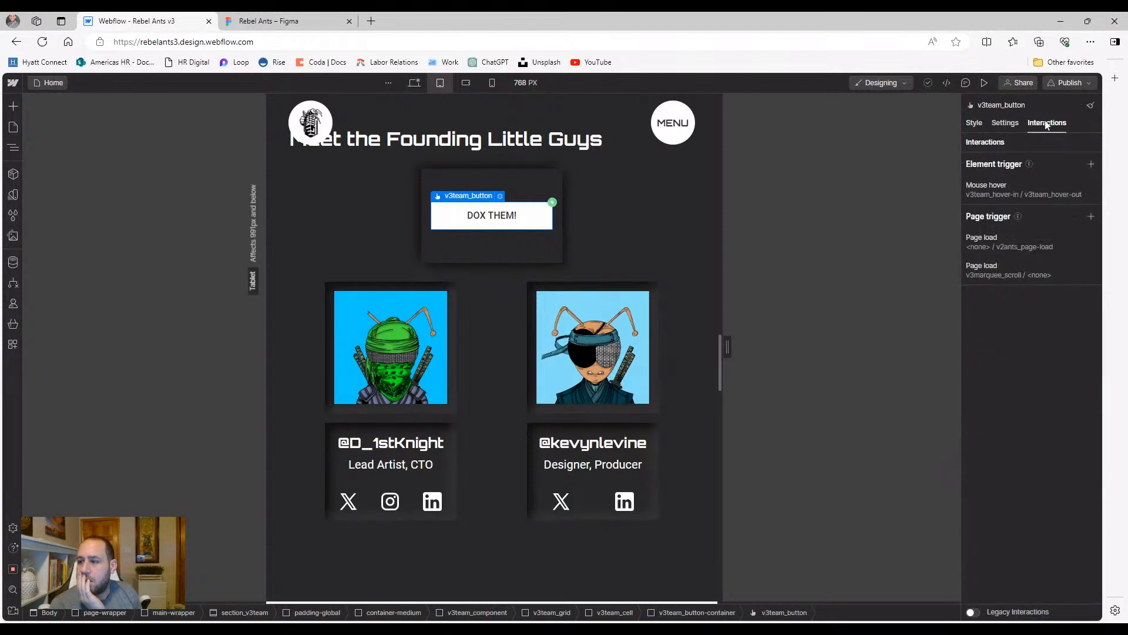
click(1090, 165)
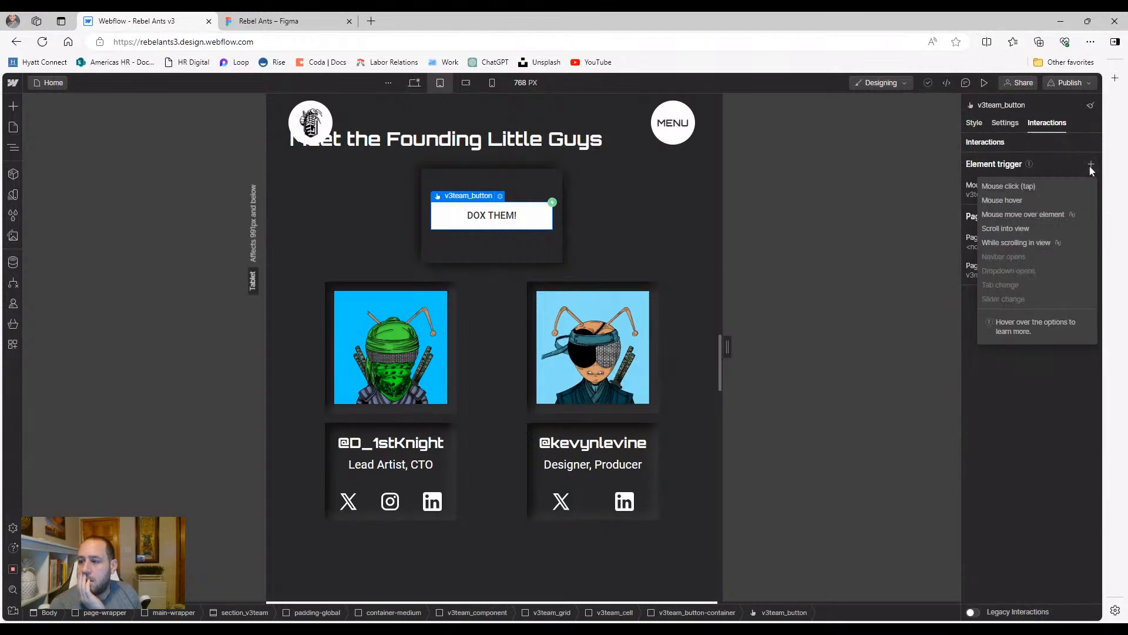
click(1043, 186)
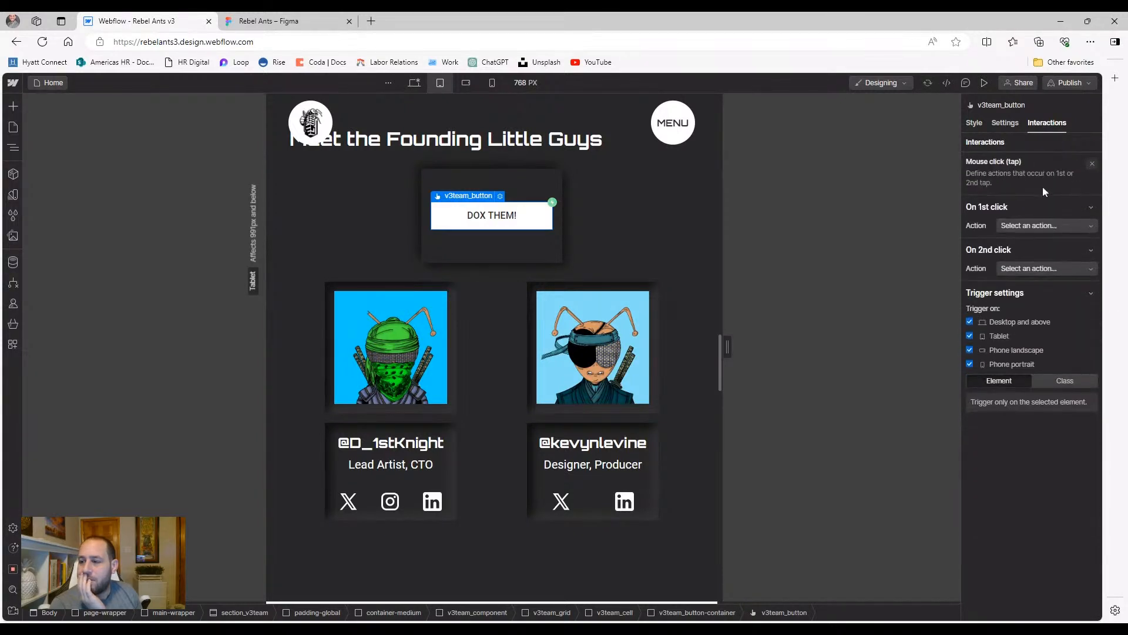
click(1046, 225)
click(1044, 253)
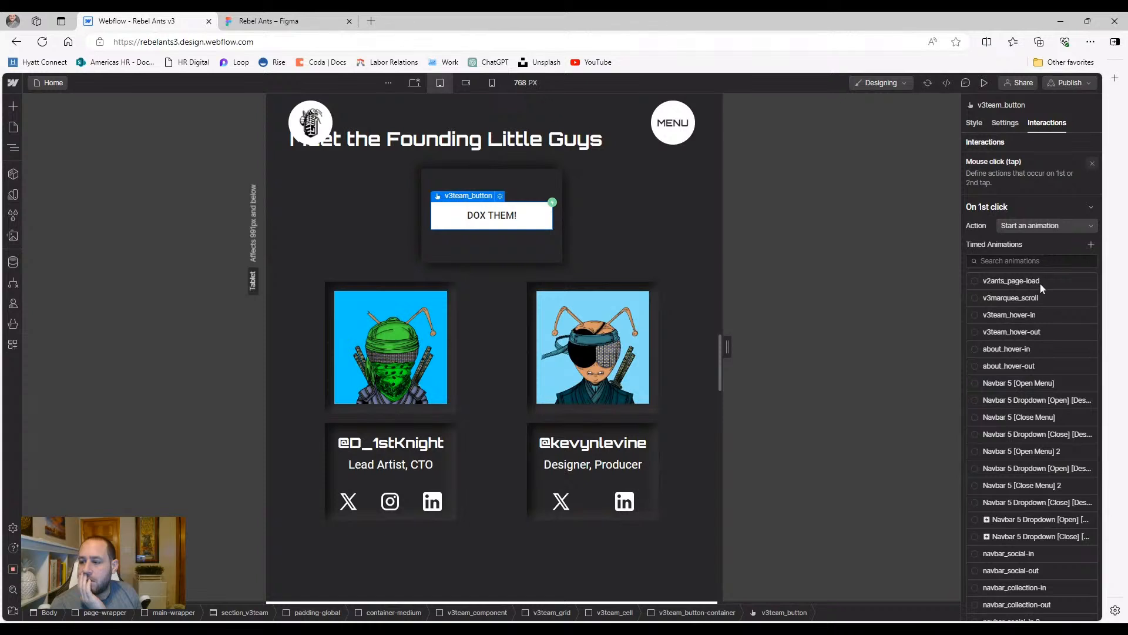
scroll(1040, 352, down, 5)
scroll(1052, 435, up, 5)
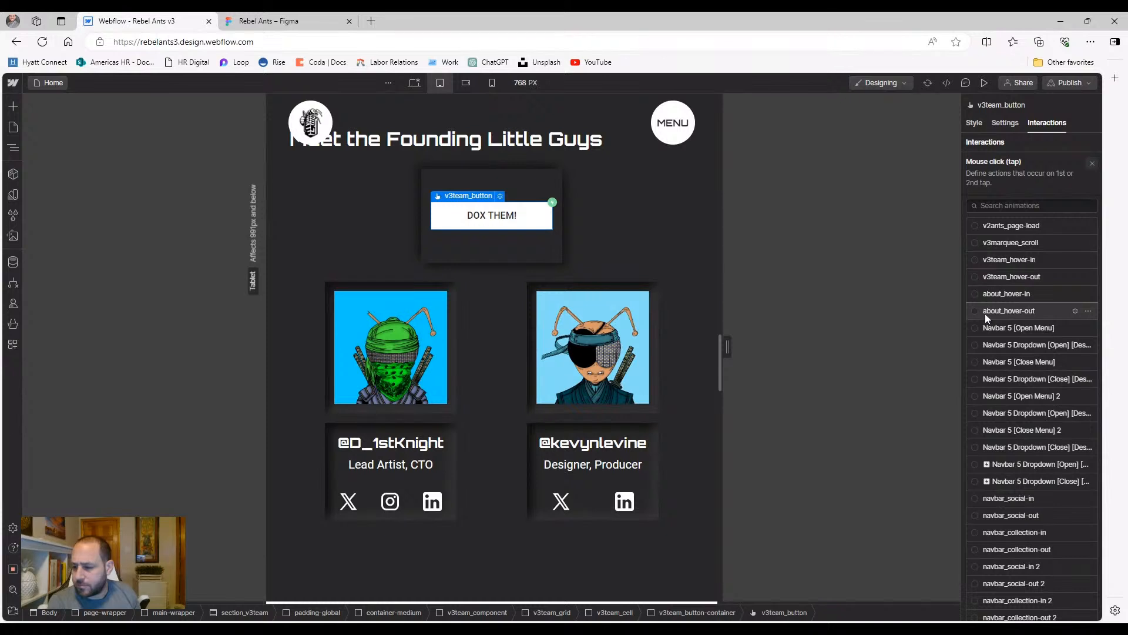
scroll(985, 318, down, 2)
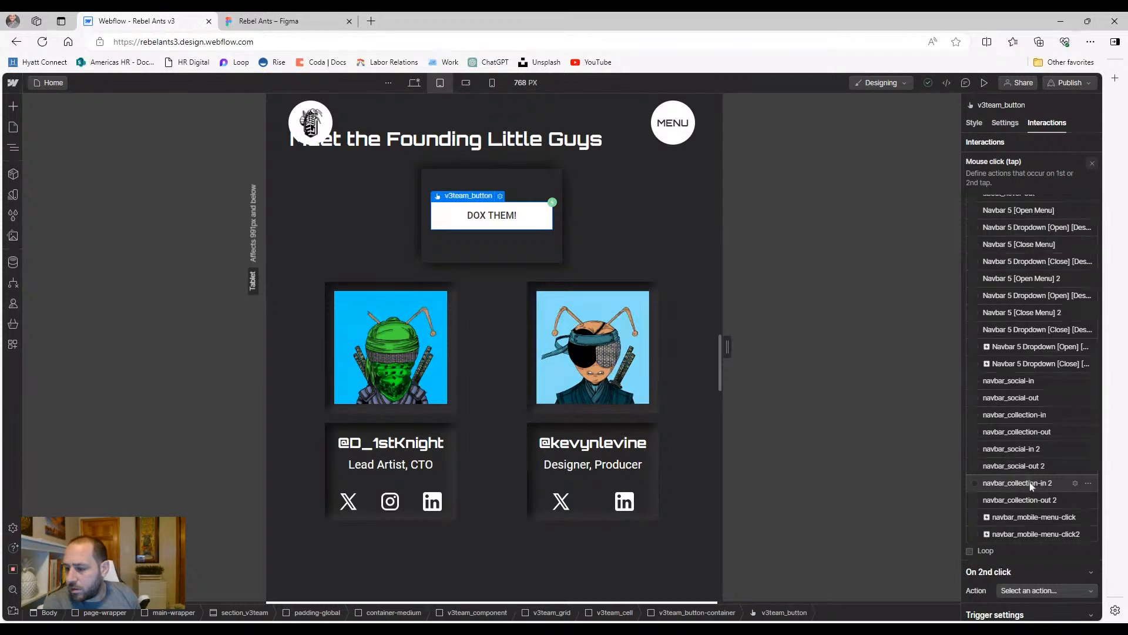
scroll(1043, 397, up, 1)
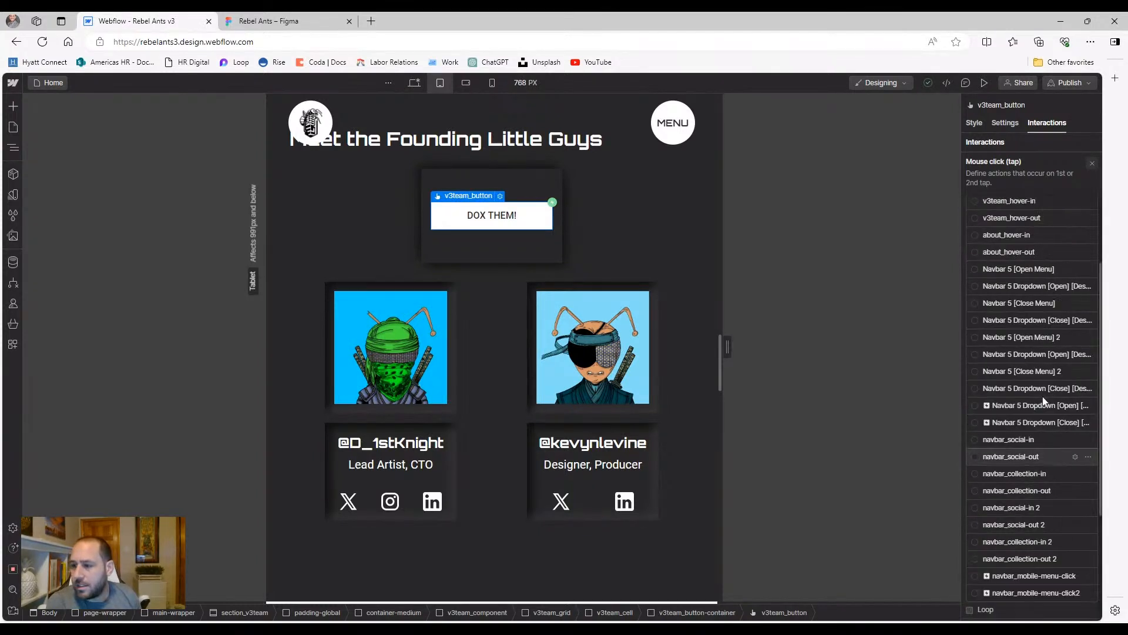
scroll(1043, 401, up, 1)
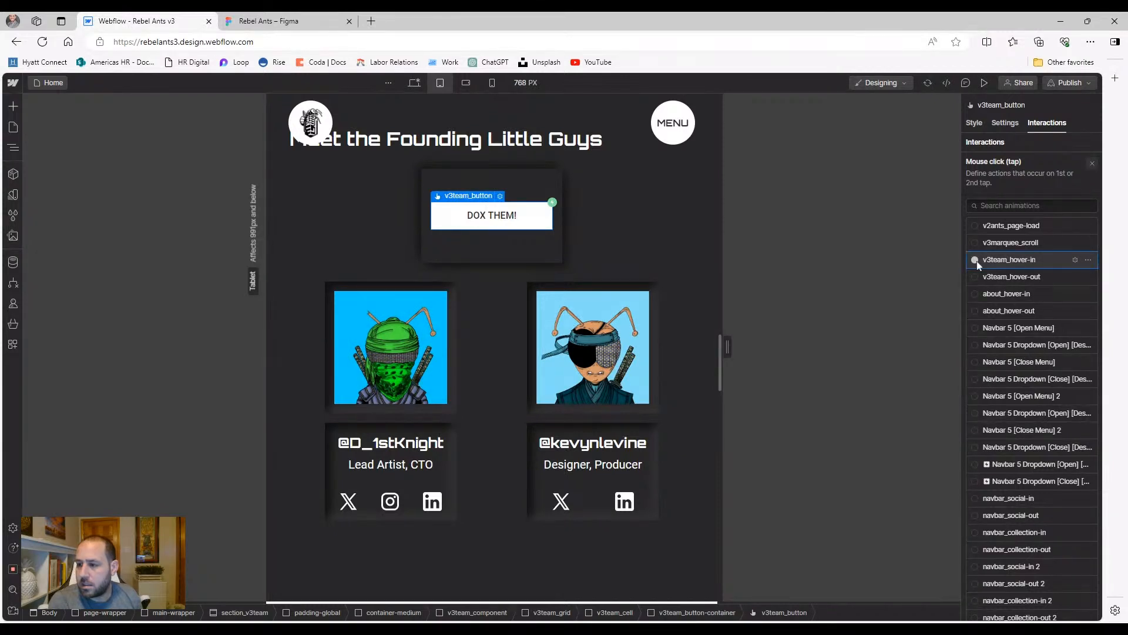
scroll(1023, 353, down, 4)
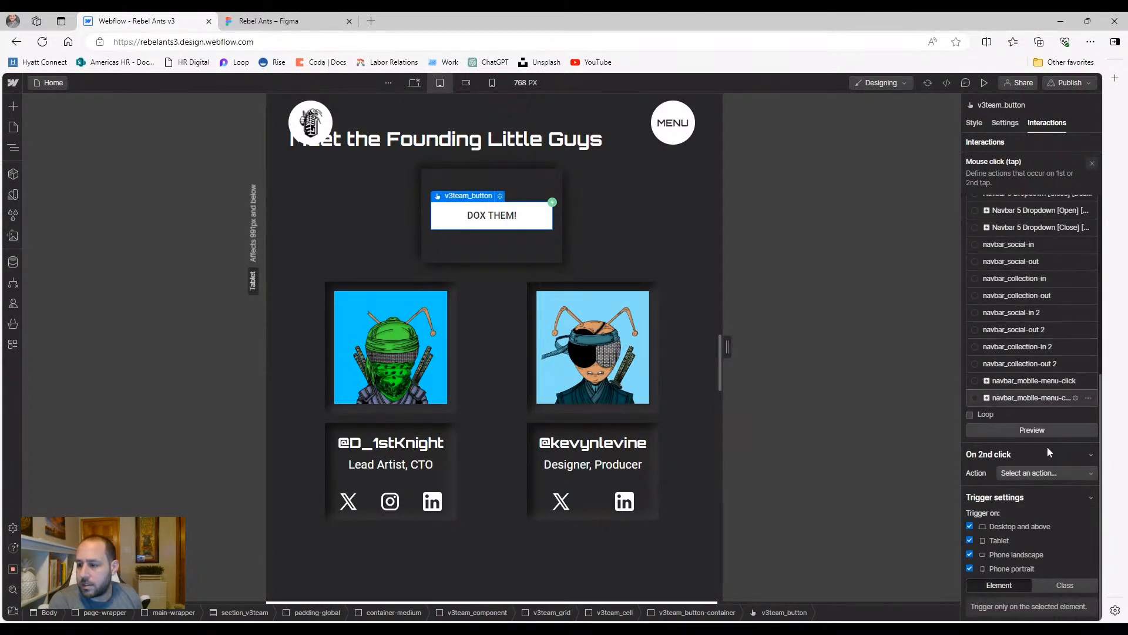
Make the second click play v3team_hover-out, then preview the page
click(1049, 474)
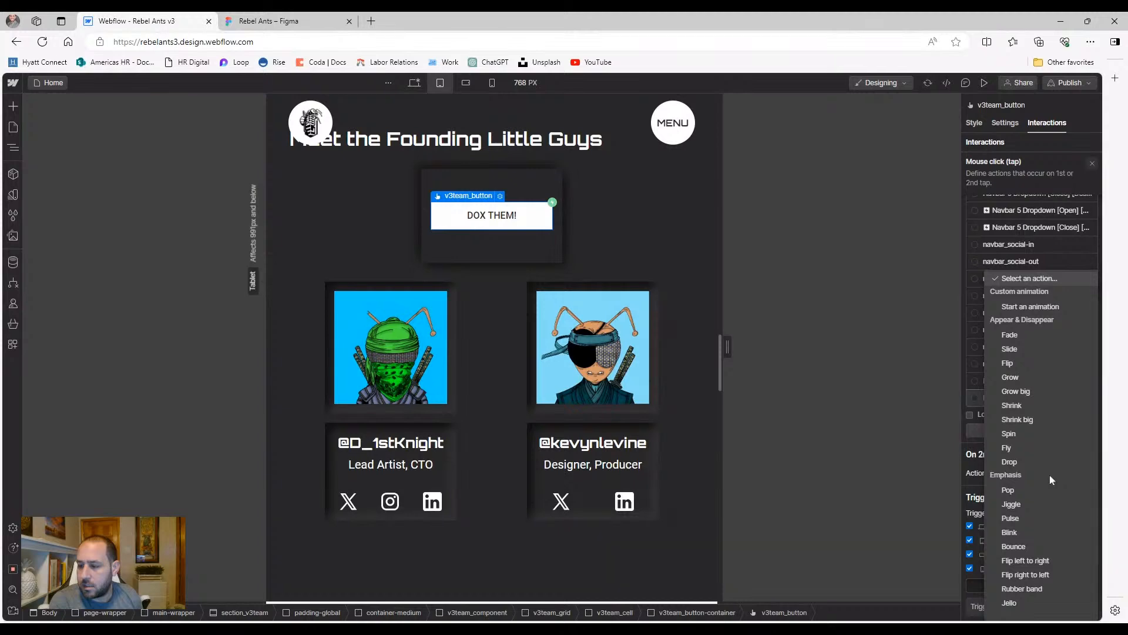
click(1025, 309)
scroll(1023, 354, down, 7)
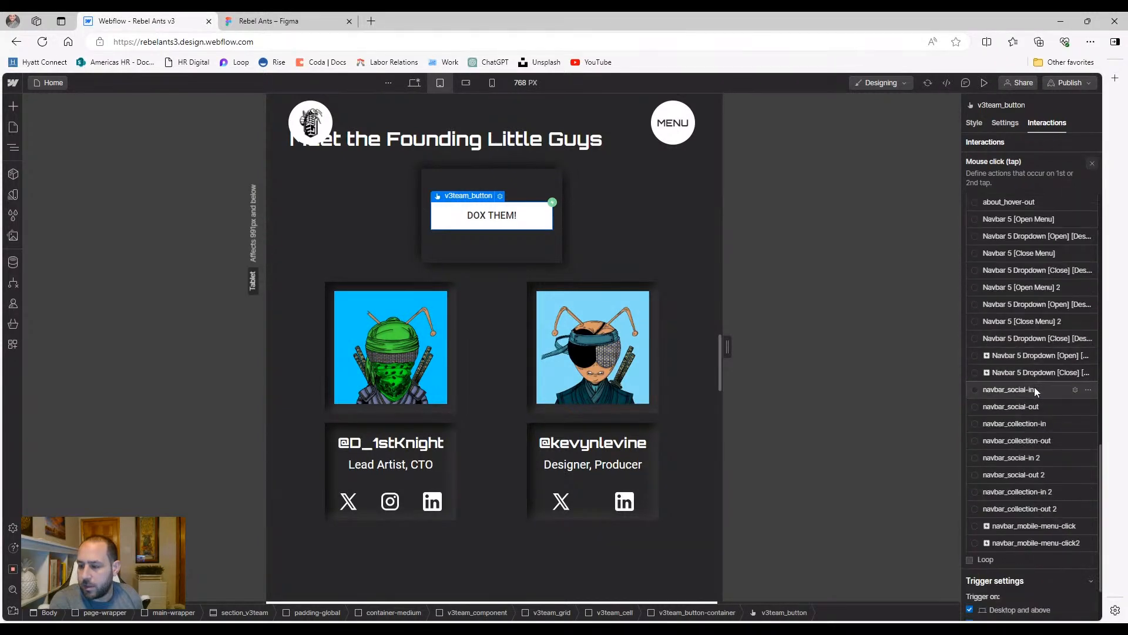
scroll(1037, 391, down, 1)
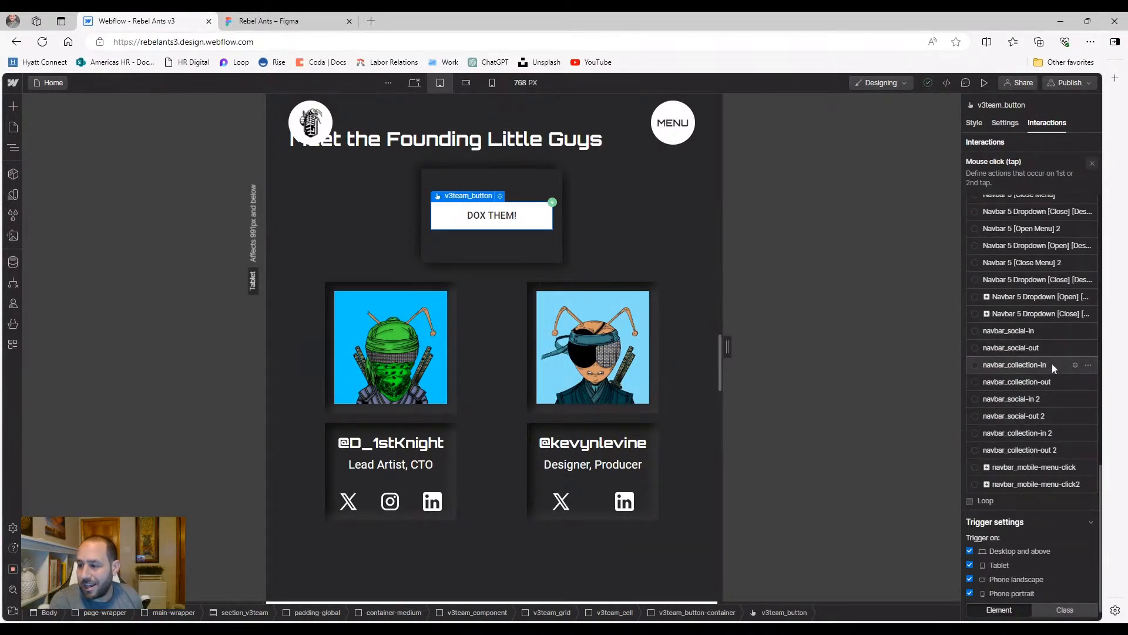
scroll(1054, 352, up, 4)
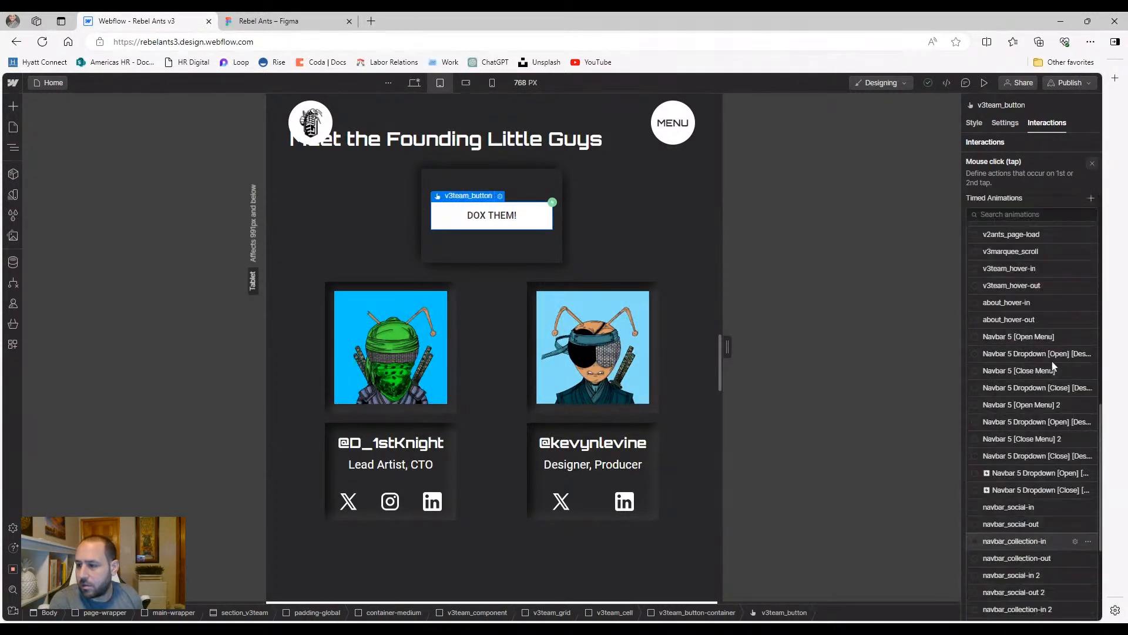
click(1055, 284)
click(984, 82)
Toggle DOX THEM! repeatedly, ending with the founders shown as ant avatars
click(549, 187)
click(550, 186)
click(549, 186)
click(550, 186)
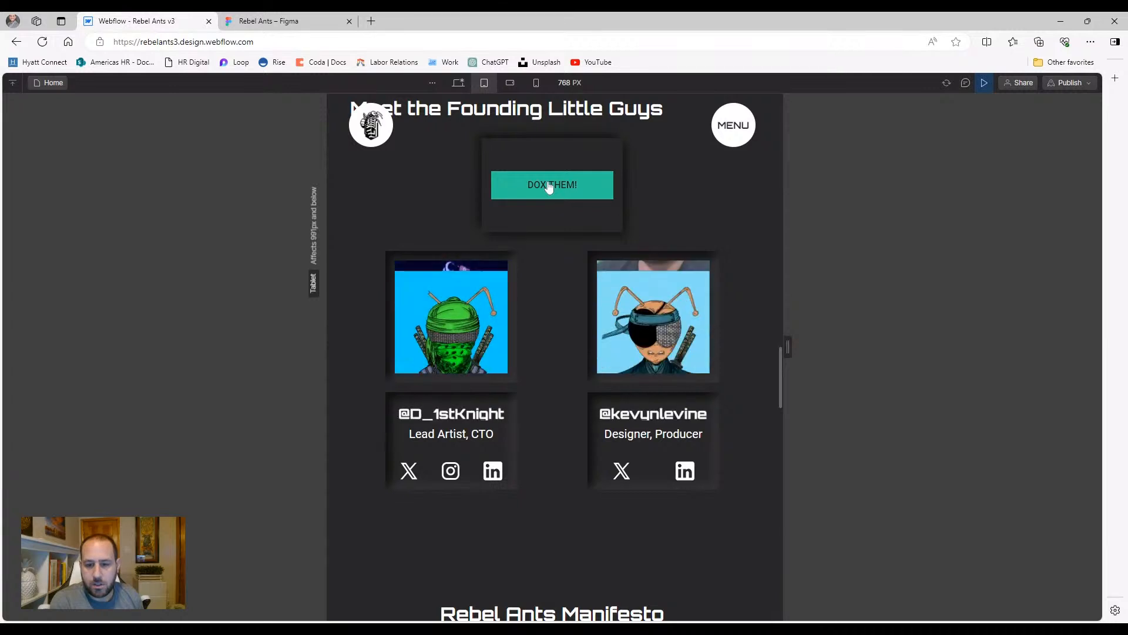
click(549, 187)
click(550, 187)
click(549, 186)
click(550, 187)
Preview the team section at mobile landscape, tablet and desktop widths
click(510, 83)
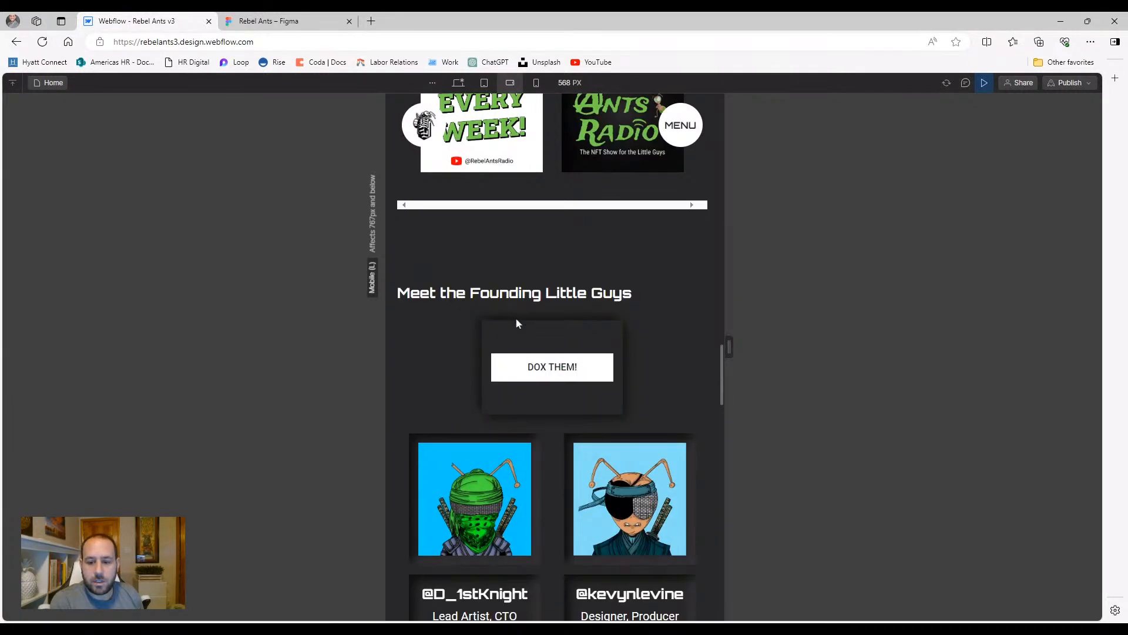
scroll(517, 322, down, 3)
scroll(483, 316, up, 2)
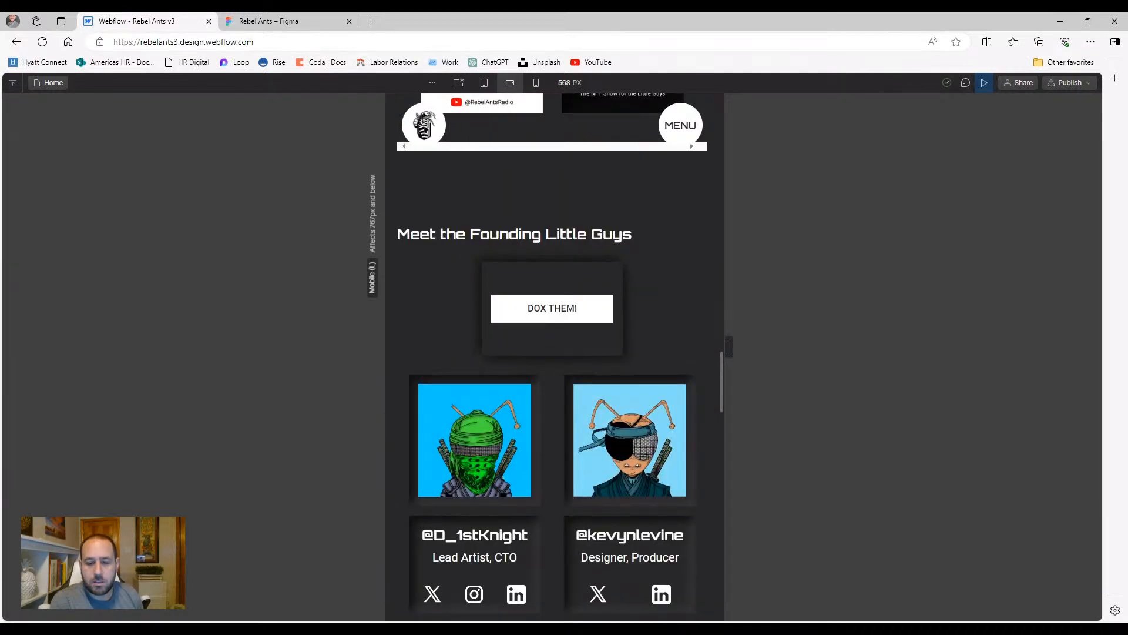
scroll(458, 305, up, 2)
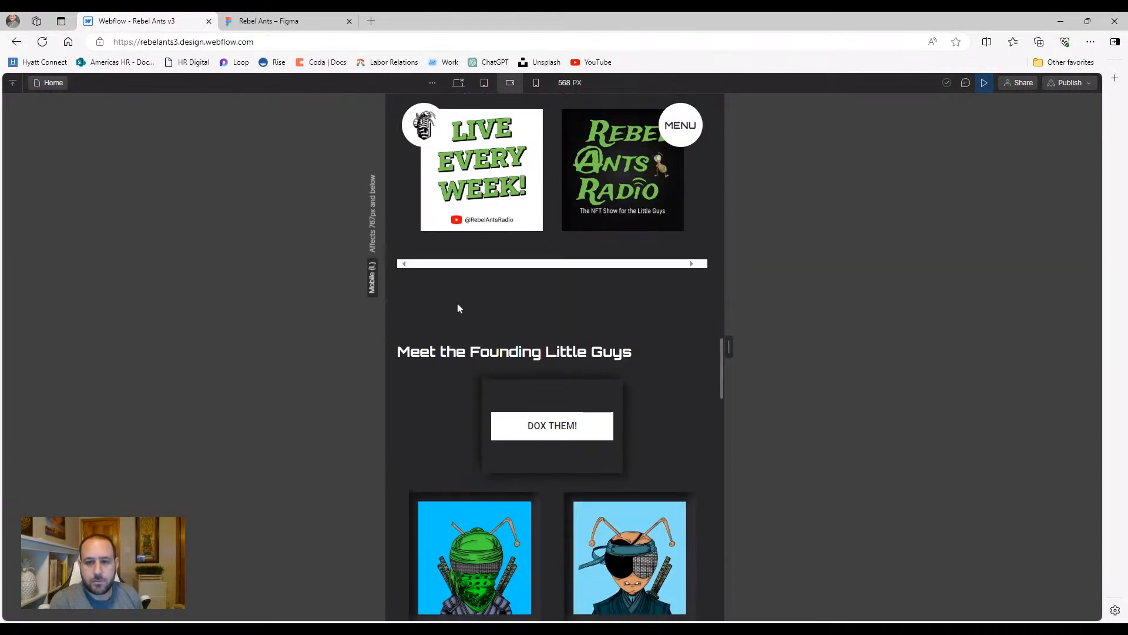
click(485, 83)
scroll(485, 276, up, 5)
scroll(449, 341, up, 15)
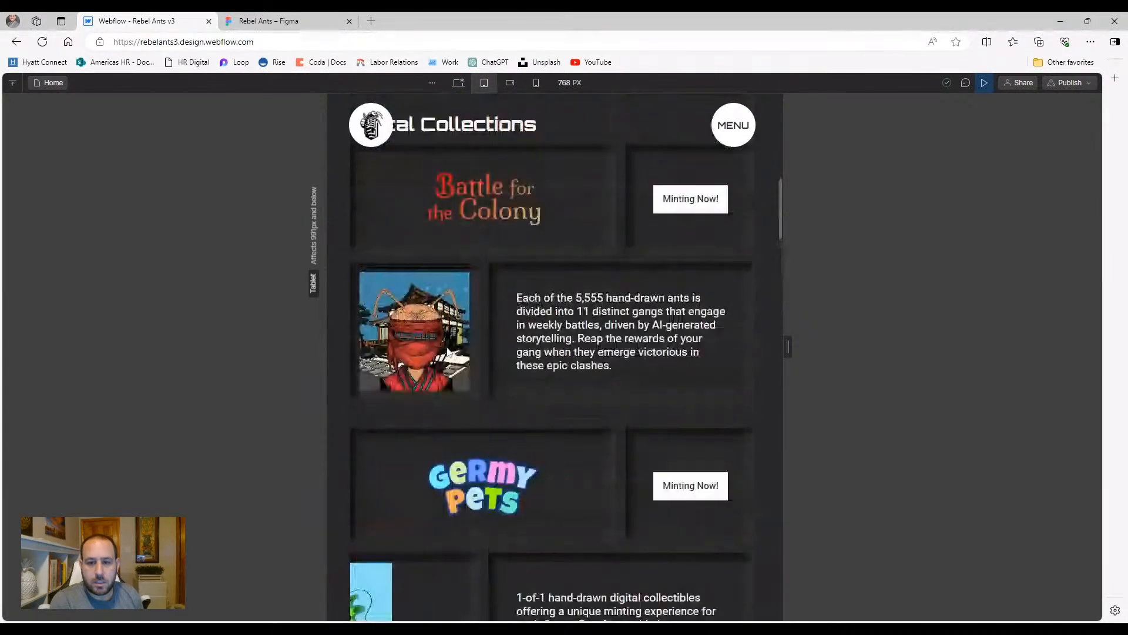
scroll(449, 352, up, 5)
scroll(462, 415, down, 20)
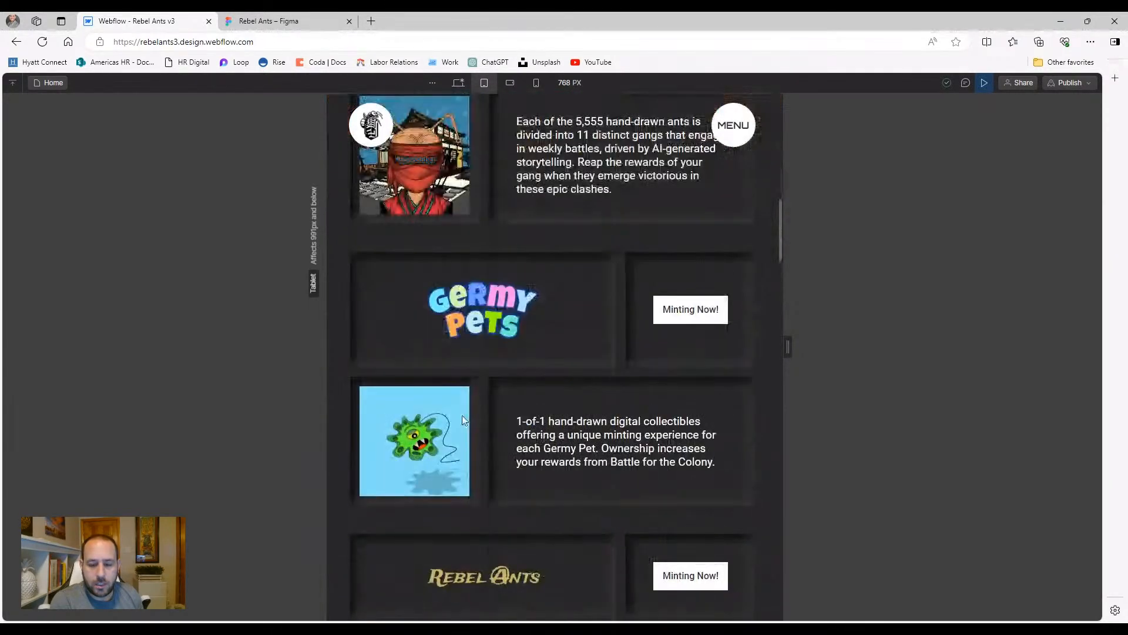
scroll(554, 392, down, 2)
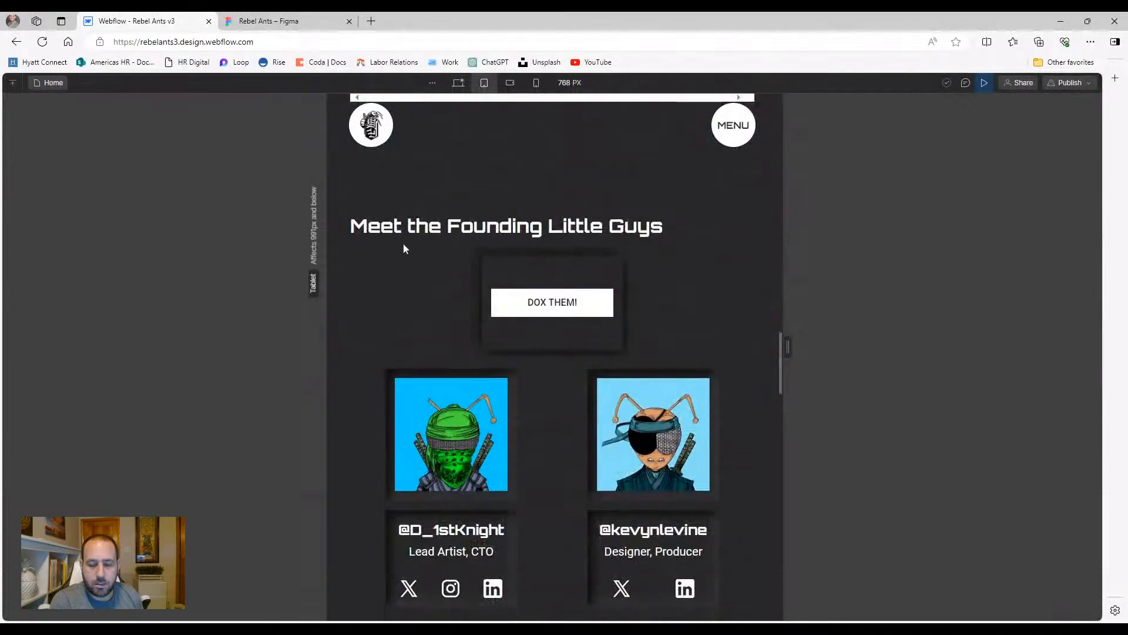
click(459, 82)
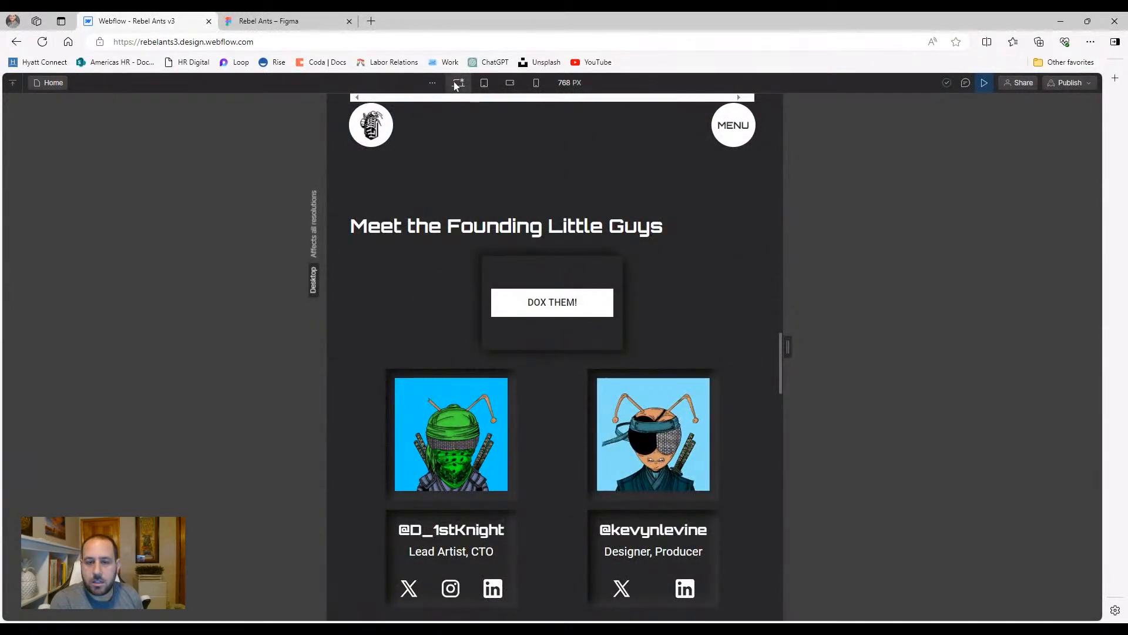
scroll(479, 204, up, 5)
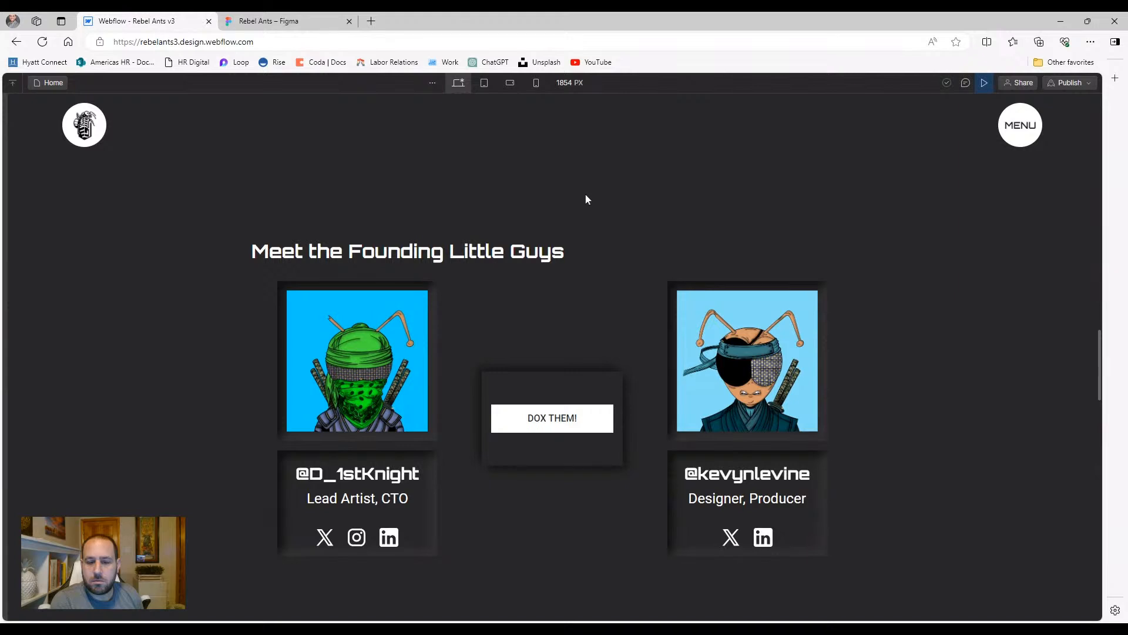
Exit preview and select the v3team_component wrapper in the Navigator
click(985, 83)
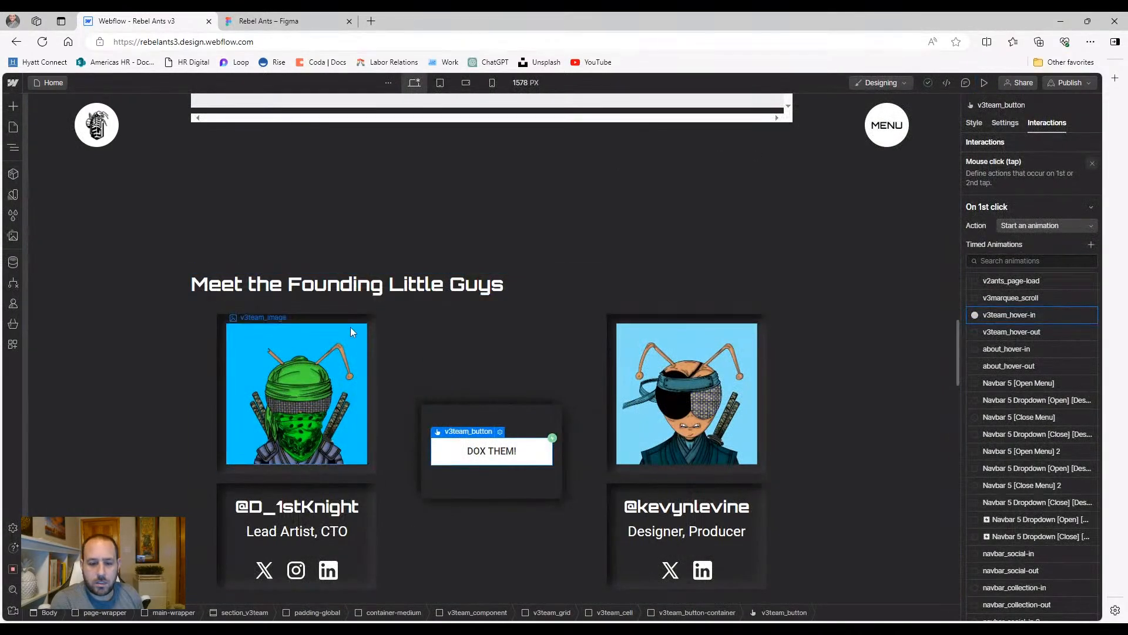
click(536, 288)
click(13, 147)
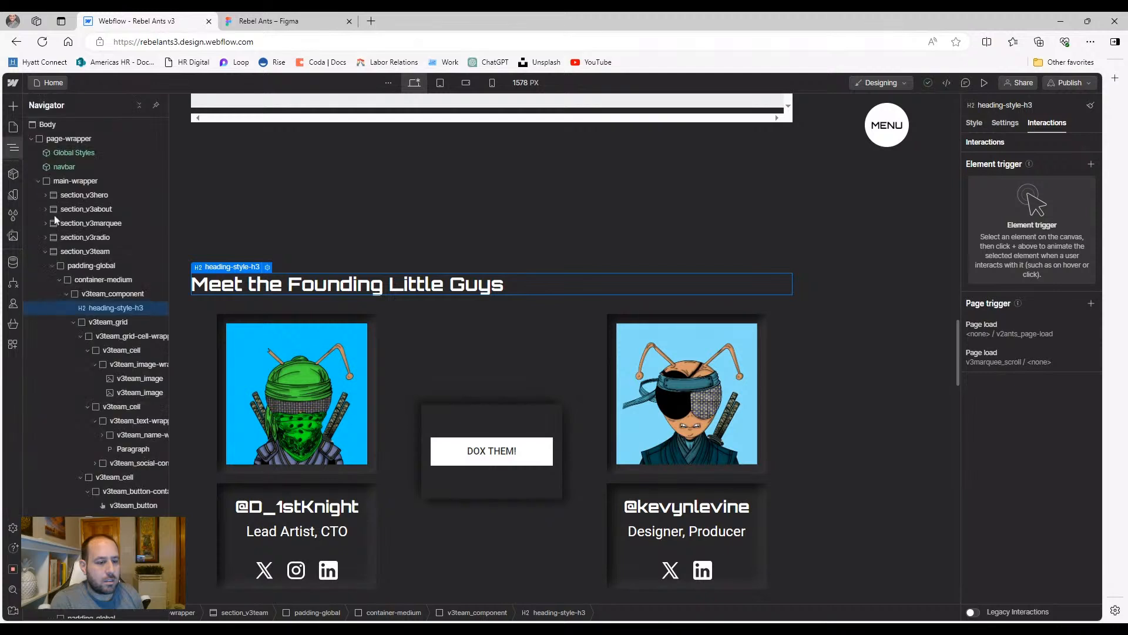
click(100, 295)
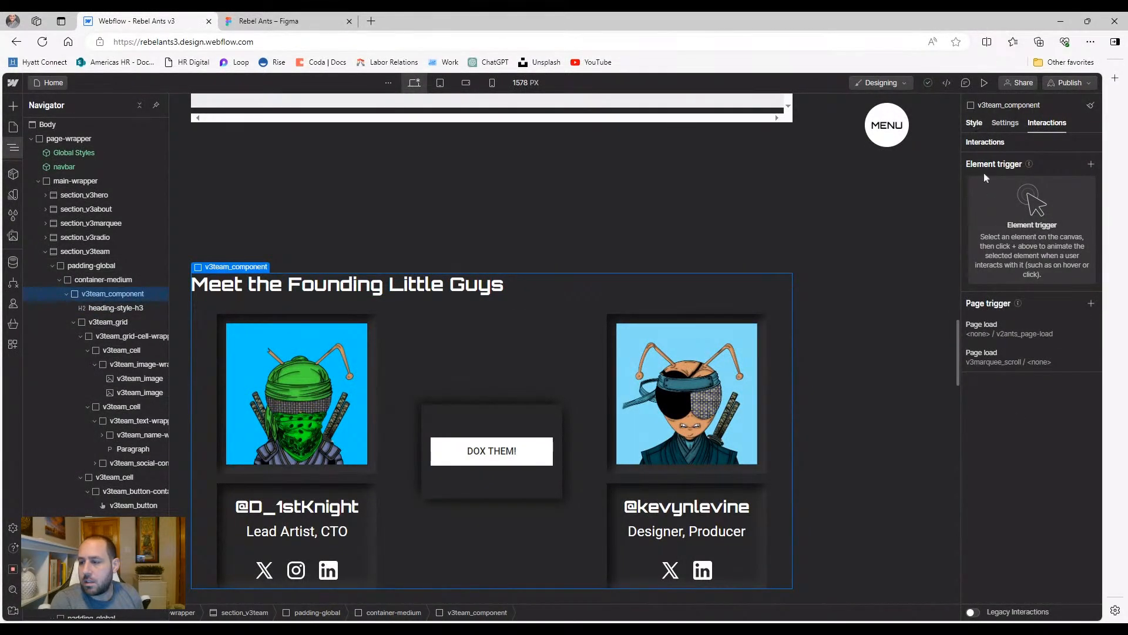
Set v3team_component's text alignment to centre, then check the tablet and mobile landscape layouts
click(974, 123)
scroll(1013, 294, down, 1)
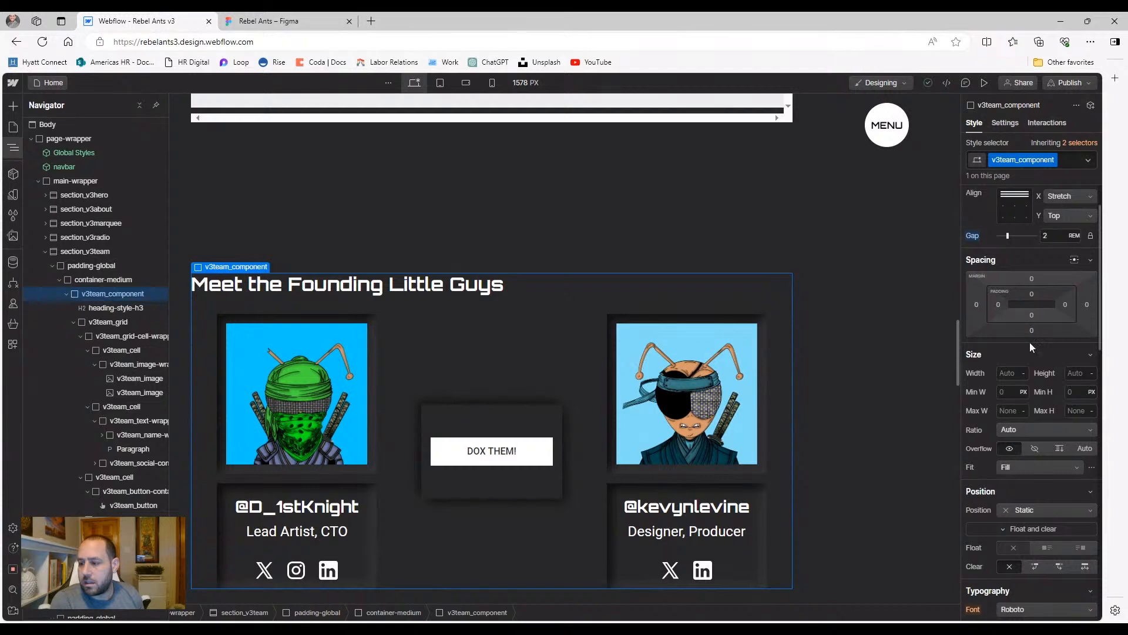
scroll(1029, 342, down, 3)
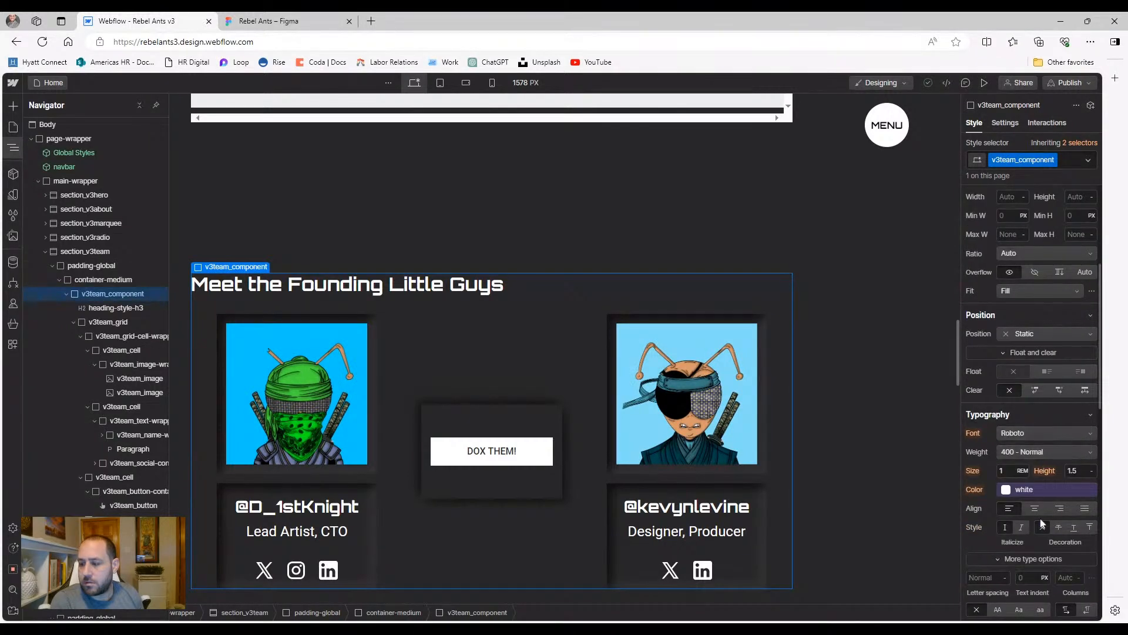
click(1035, 508)
scroll(547, 438, down, 2)
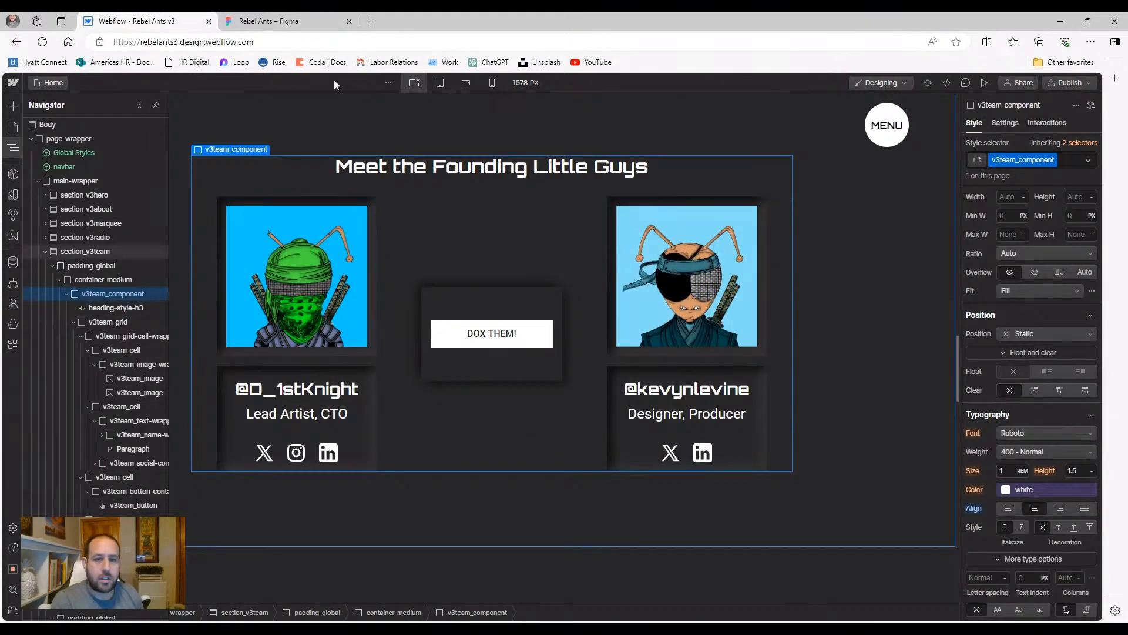
click(440, 83)
click(466, 83)
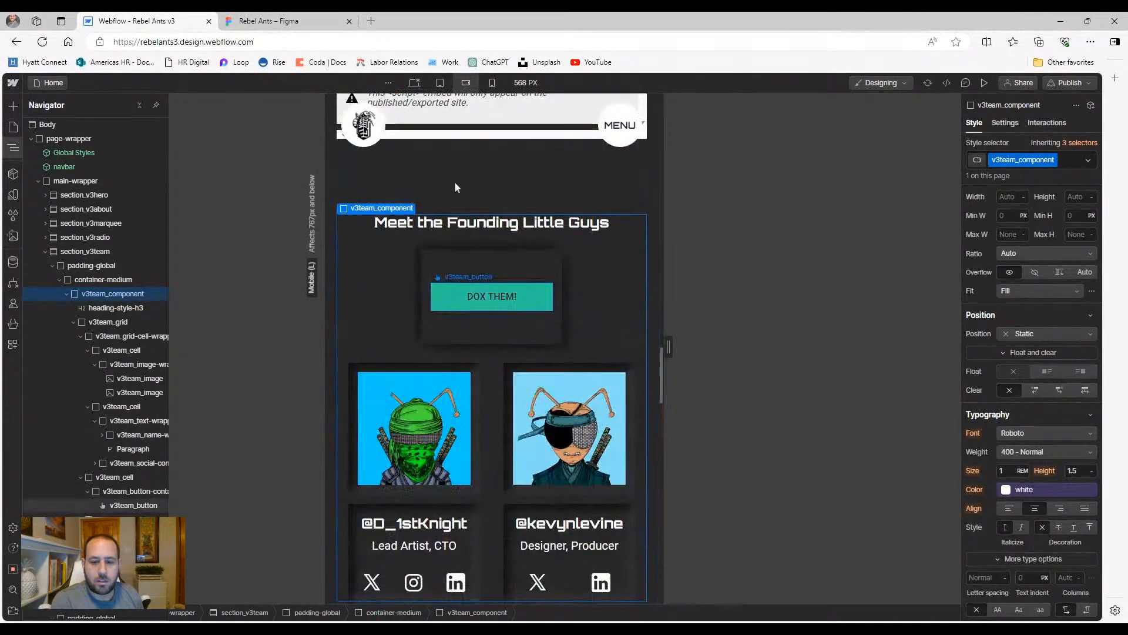
Switch to the 320 px mobile portrait breakpoint and select the team grid
click(440, 83)
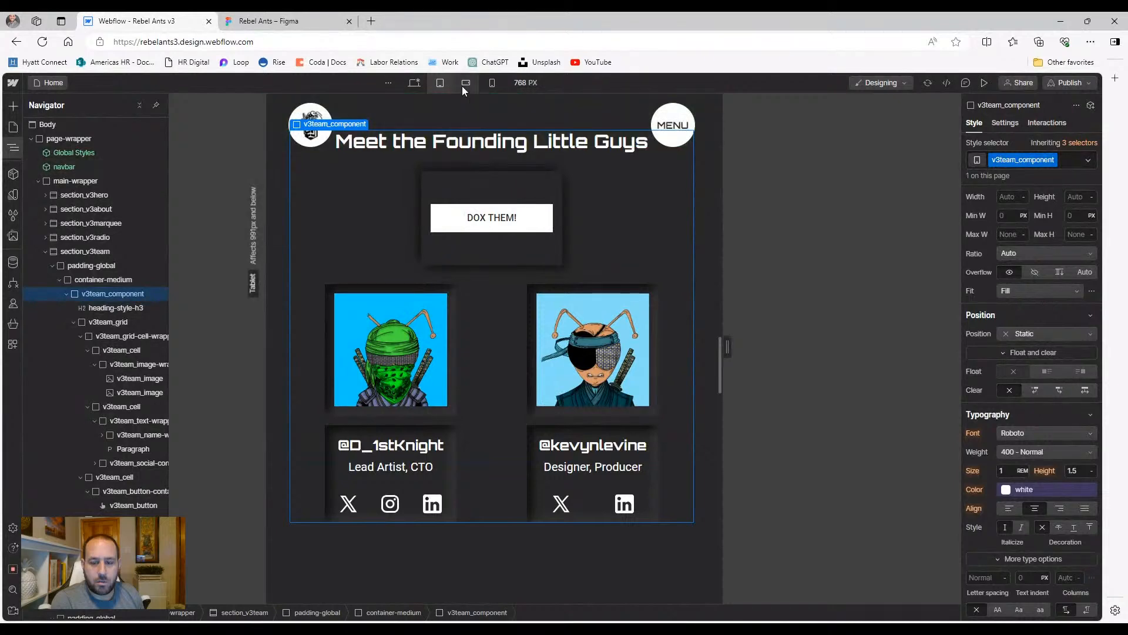
click(465, 84)
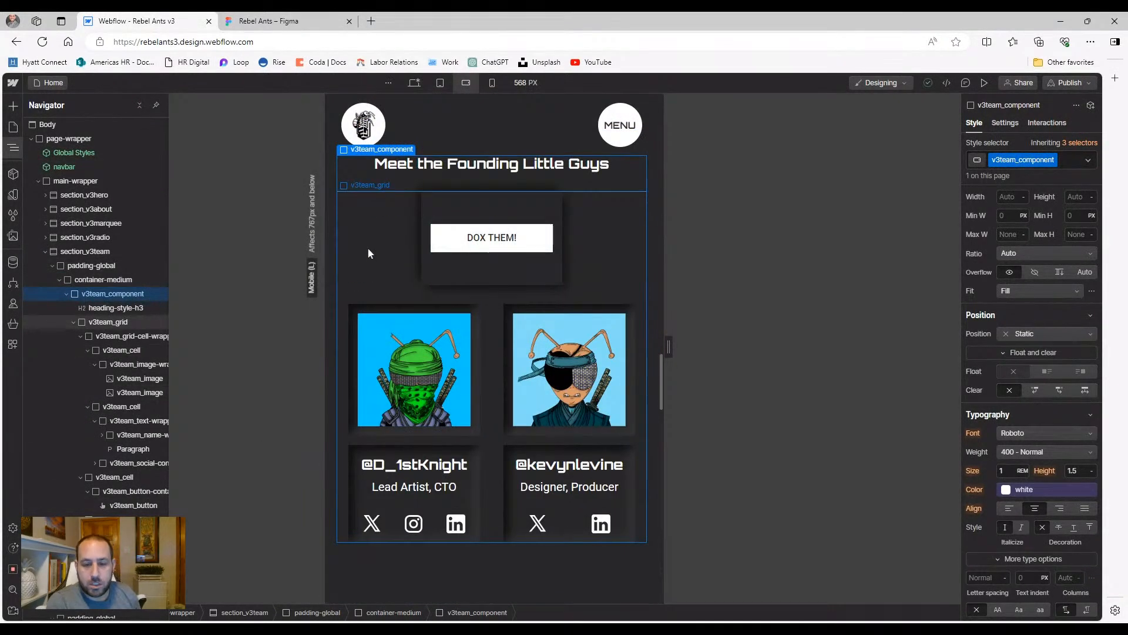
click(492, 83)
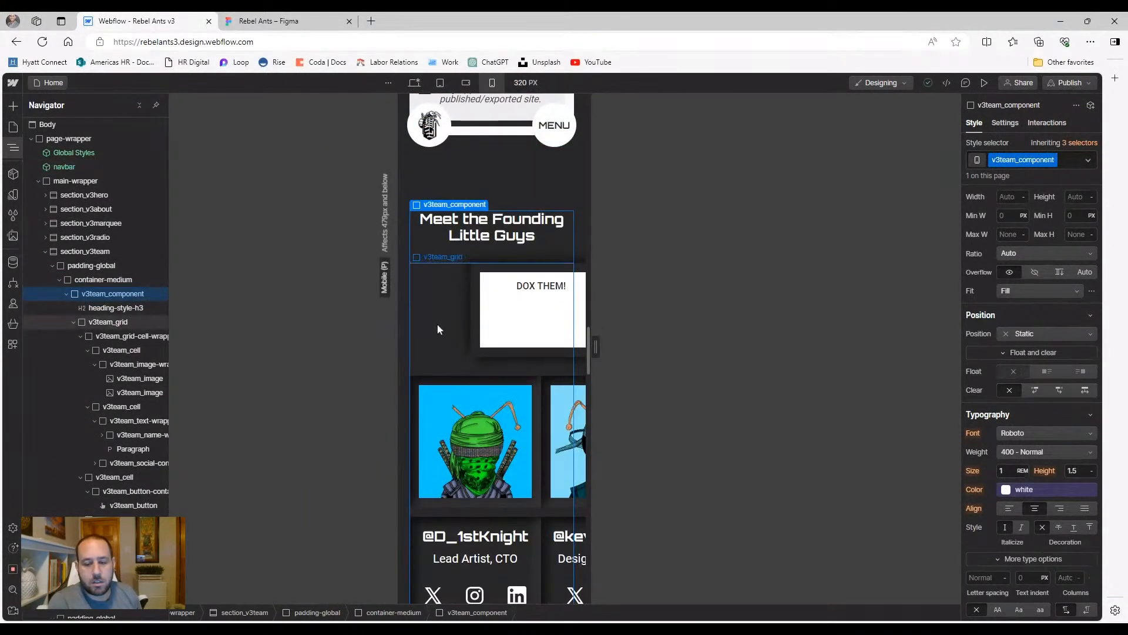
click(433, 283)
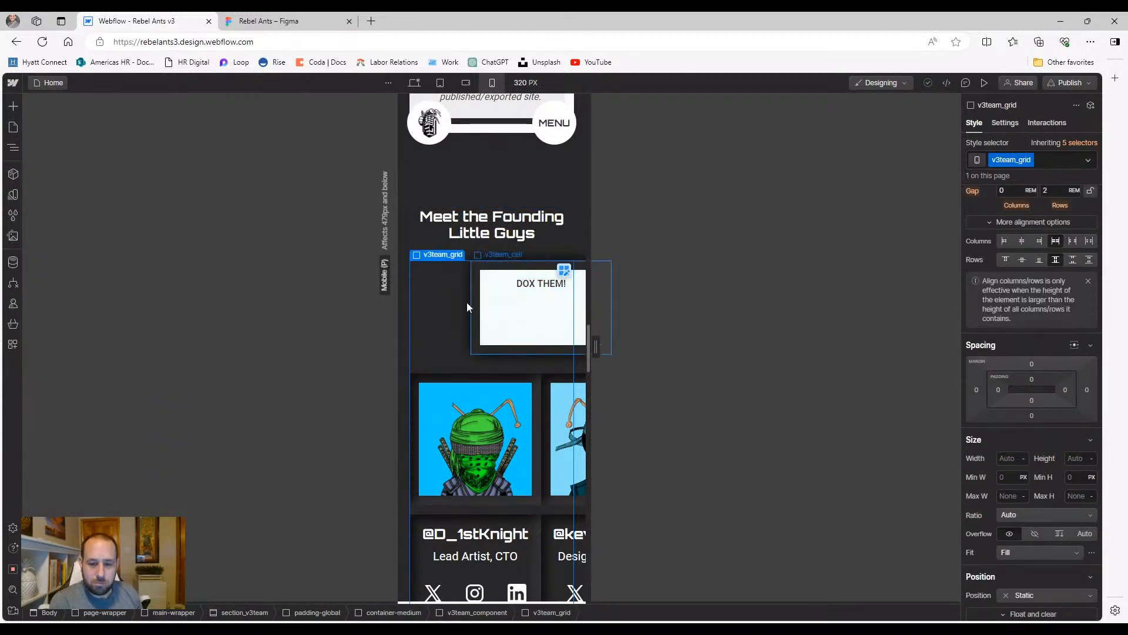
scroll(451, 304, down, 2)
scroll(444, 309, down, 2)
scroll(447, 317, up, 3)
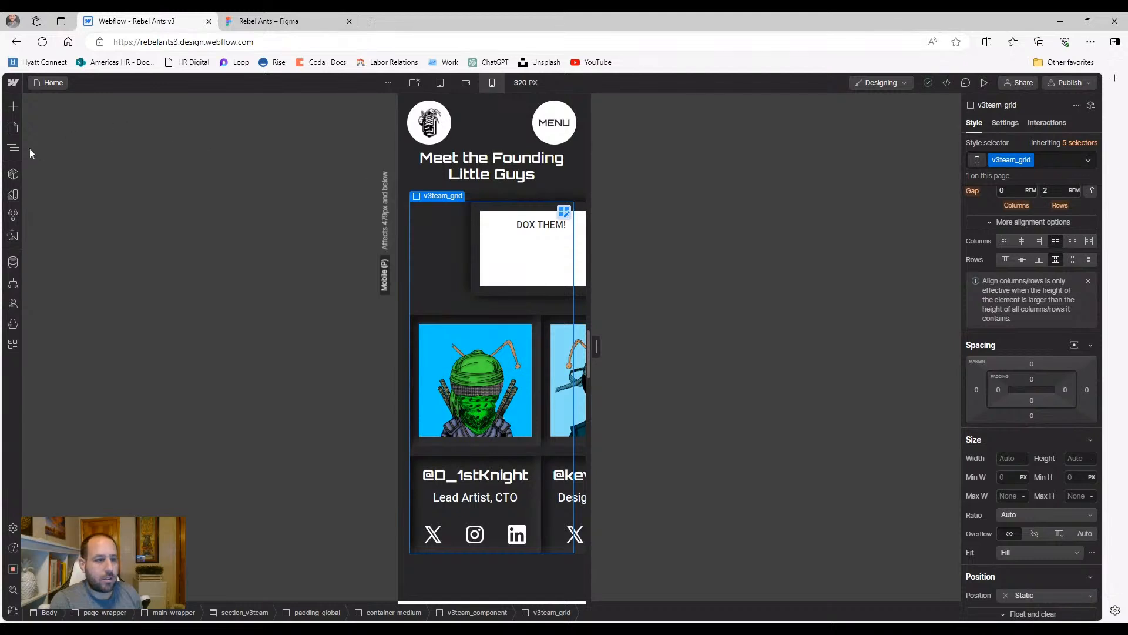
Collapse the grid's child items in the Navigator and select v3team_grid
click(13, 147)
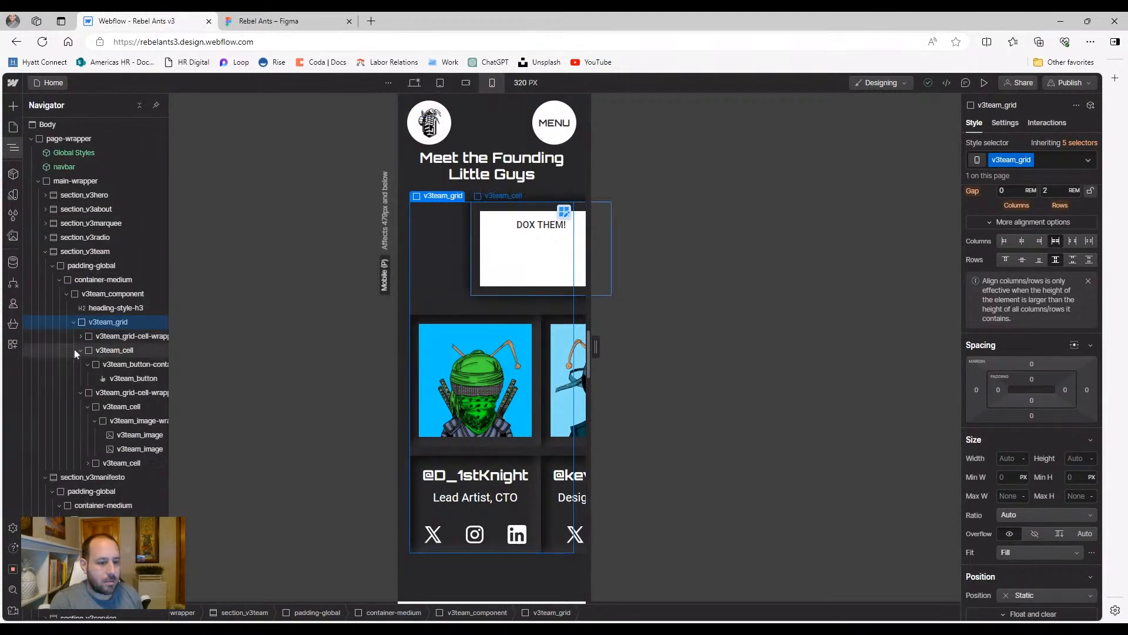
click(77, 351)
click(78, 363)
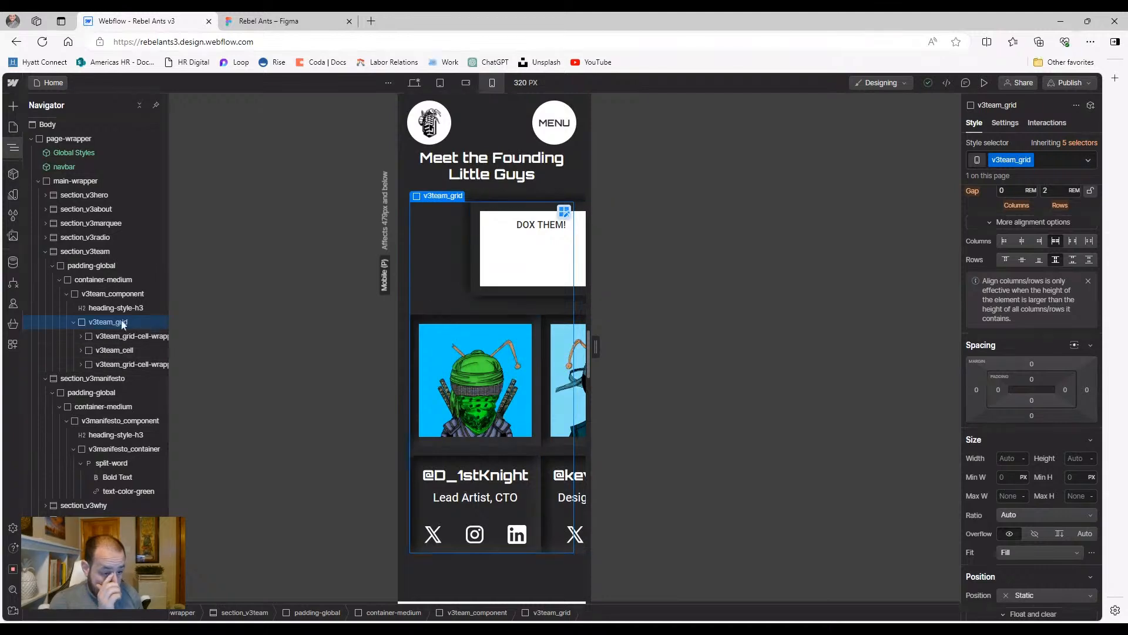
click(116, 294)
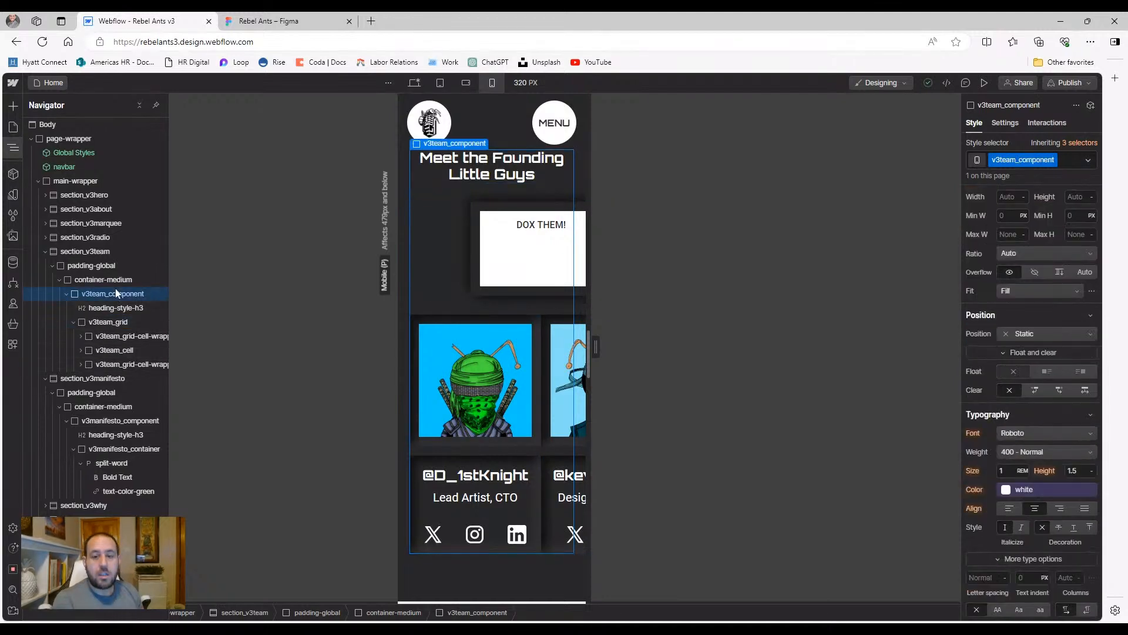
click(108, 322)
Edit v3team_grid down to one 1fr column with three auto rows, then select the DOX THEM! cell
click(563, 212)
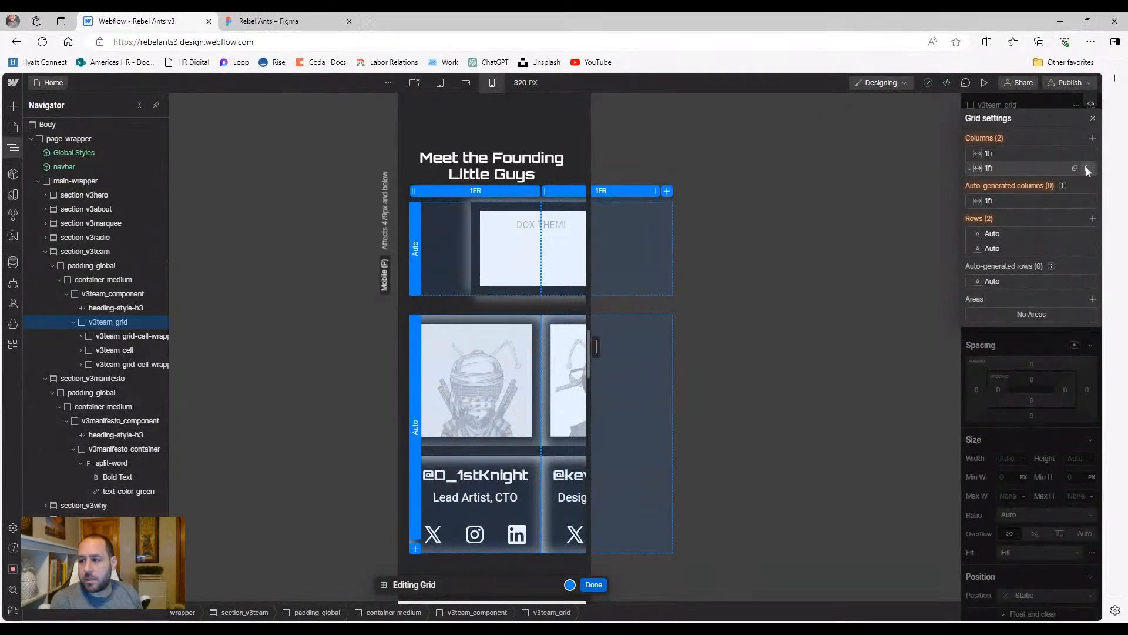
click(1088, 167)
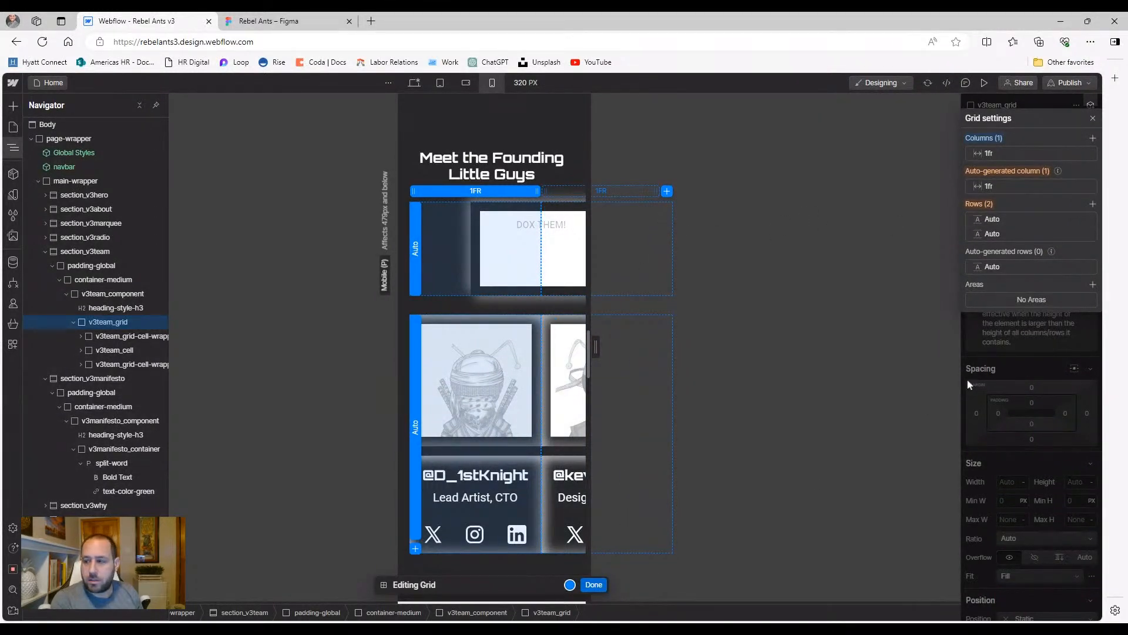
click(1093, 205)
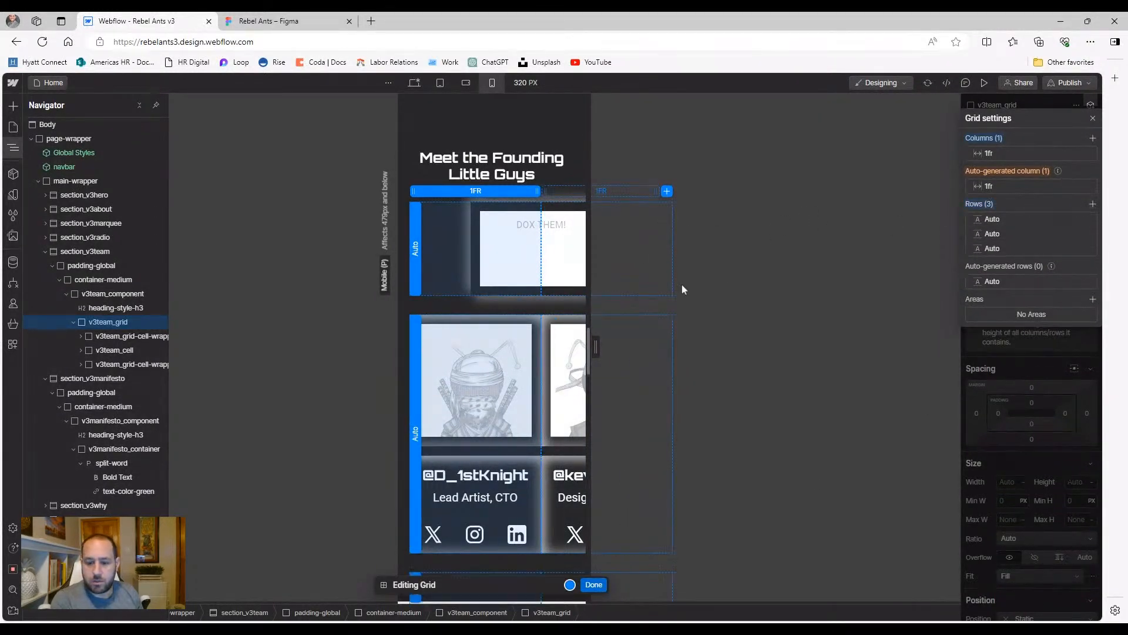
click(593, 584)
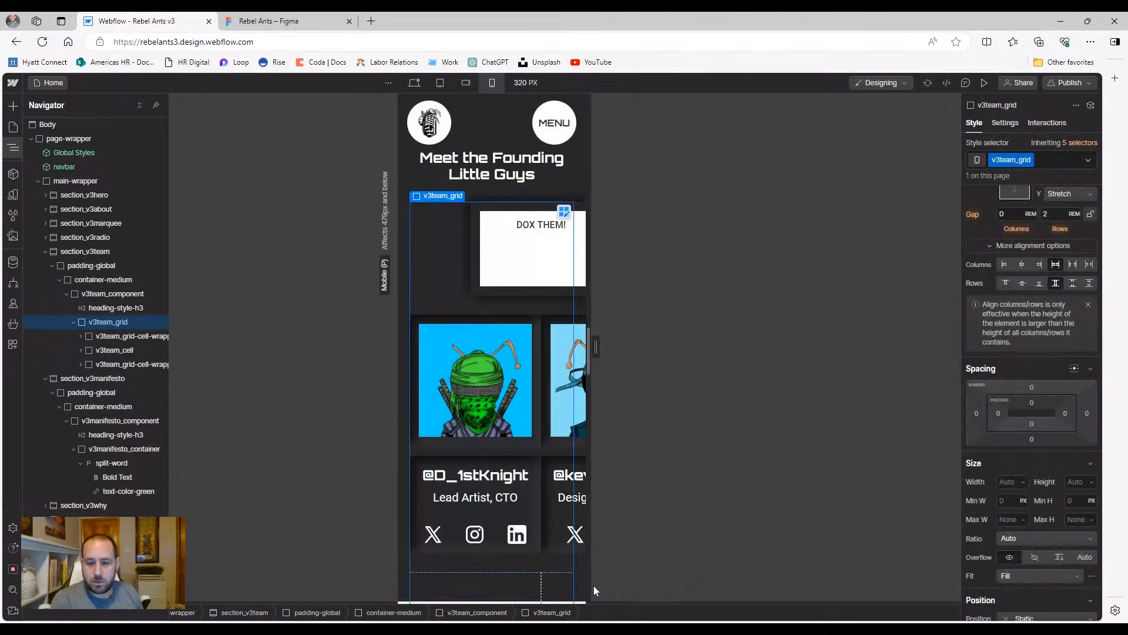
click(471, 277)
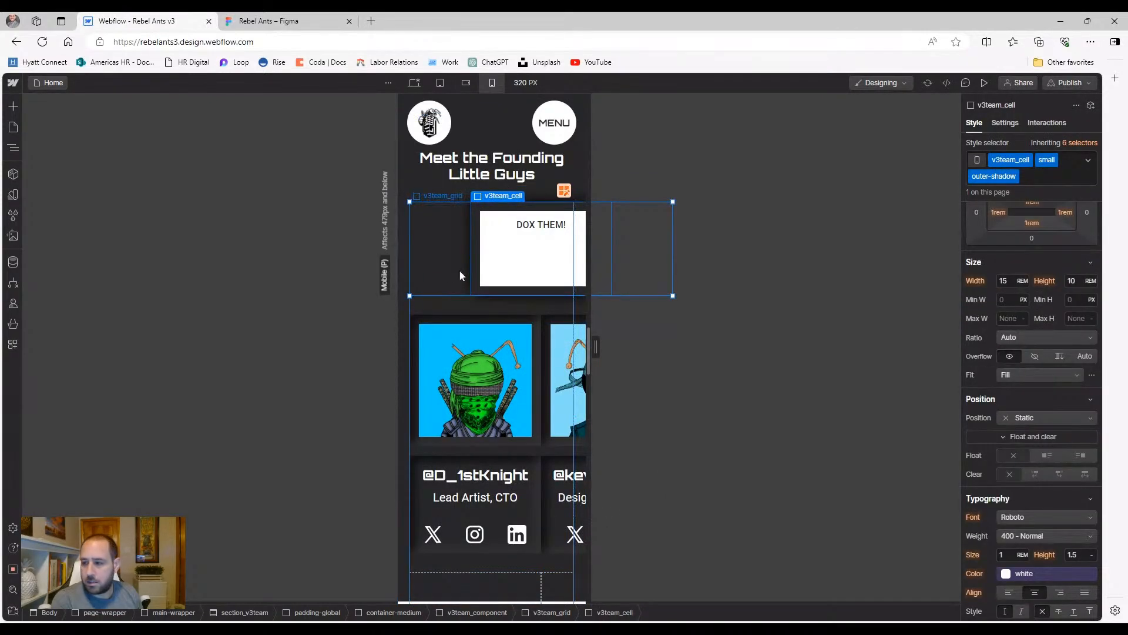
Set the DOX THEM! cell's Column end to 1 and the button's sizing to Don't shrink or grow
scroll(1031, 234, up, 4)
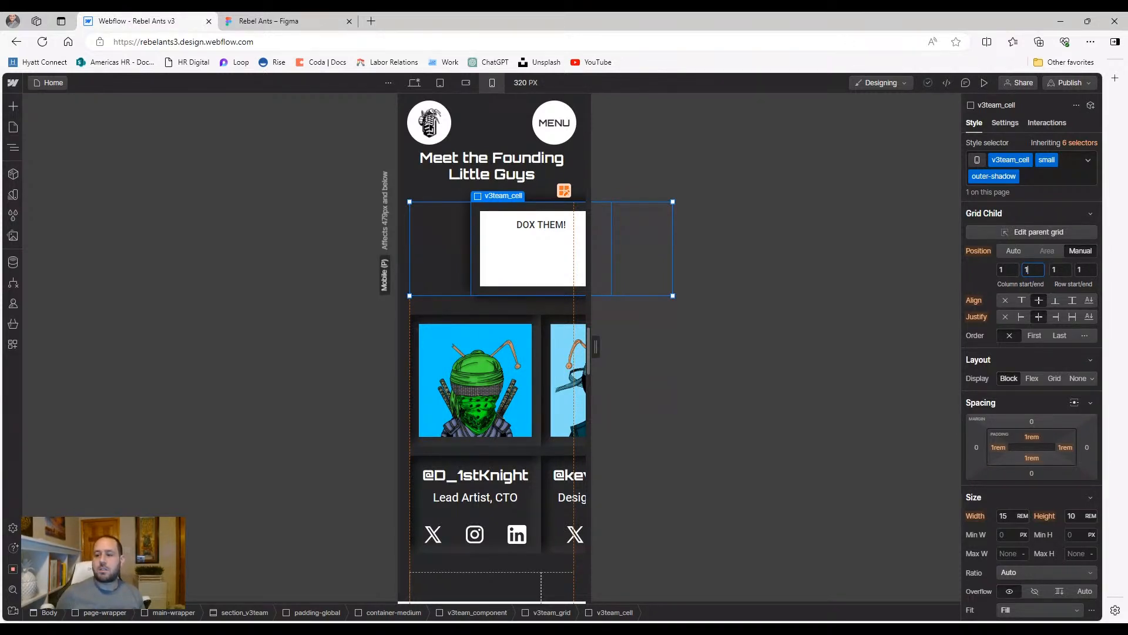
key(Return)
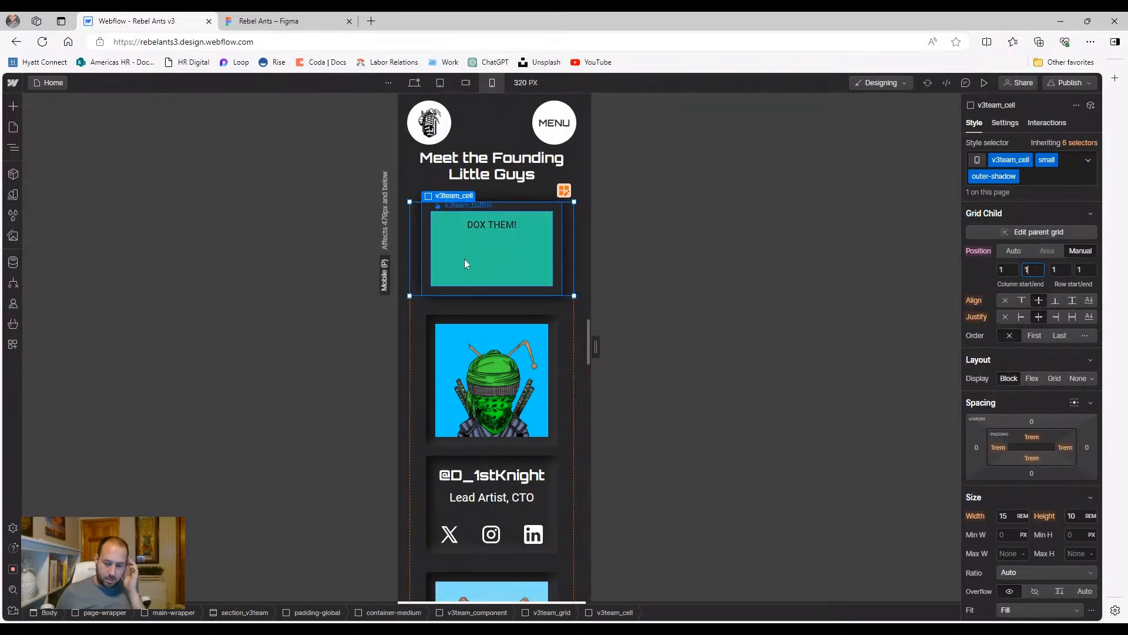
scroll(548, 412, down, 5)
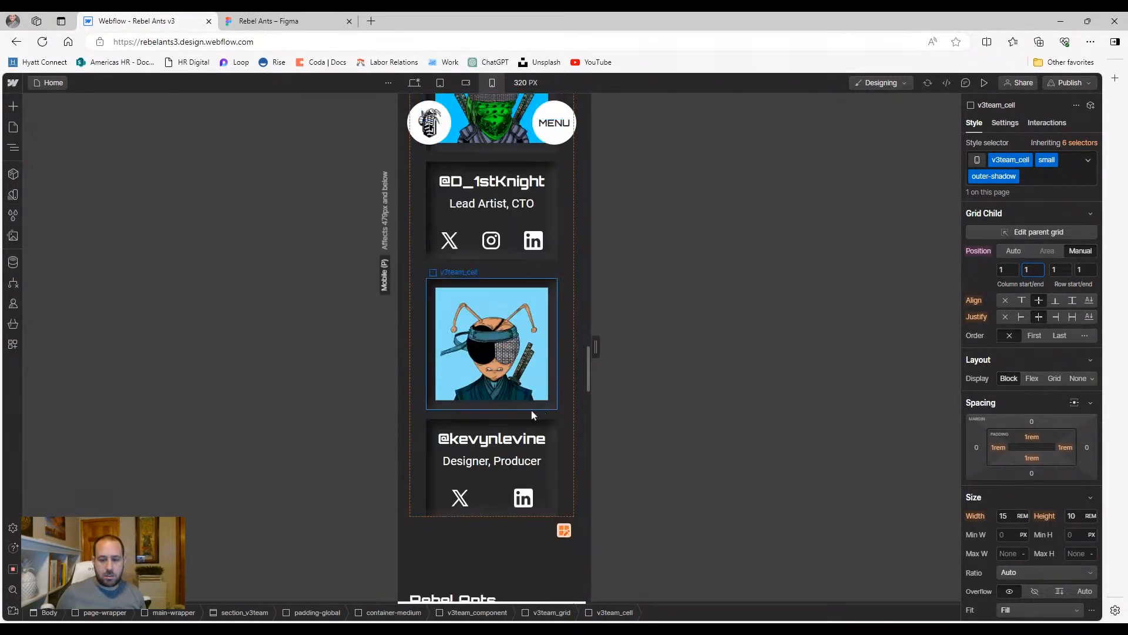
scroll(531, 410, up, 6)
scroll(470, 347, up, 2)
click(459, 381)
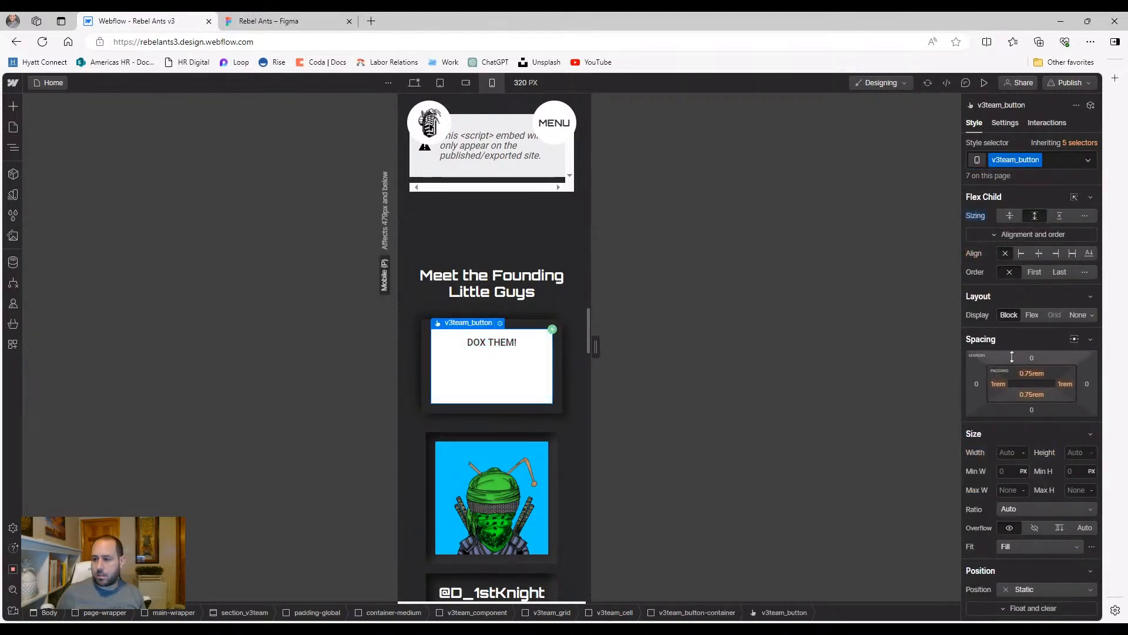
click(1012, 218)
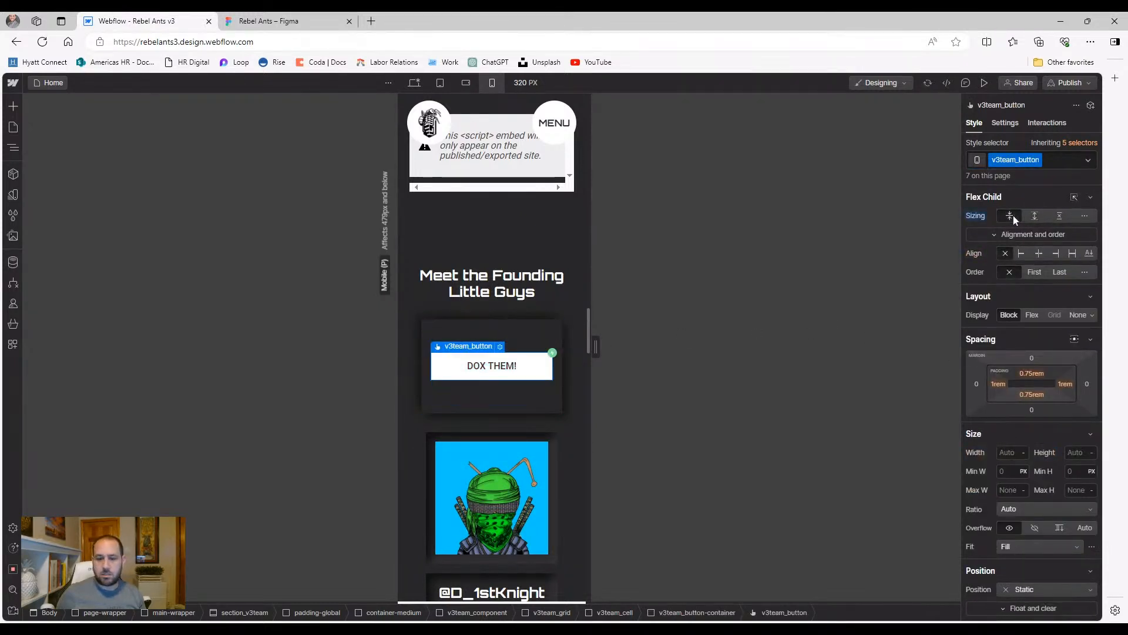
click(476, 407)
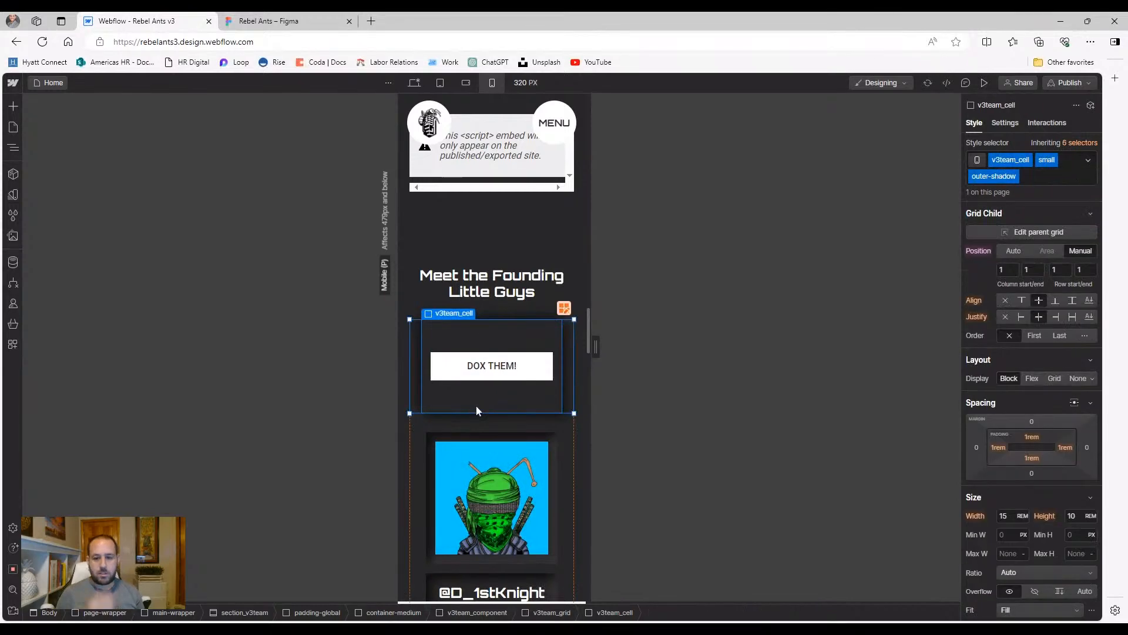
scroll(476, 406, down, 1)
scroll(476, 406, down, 9)
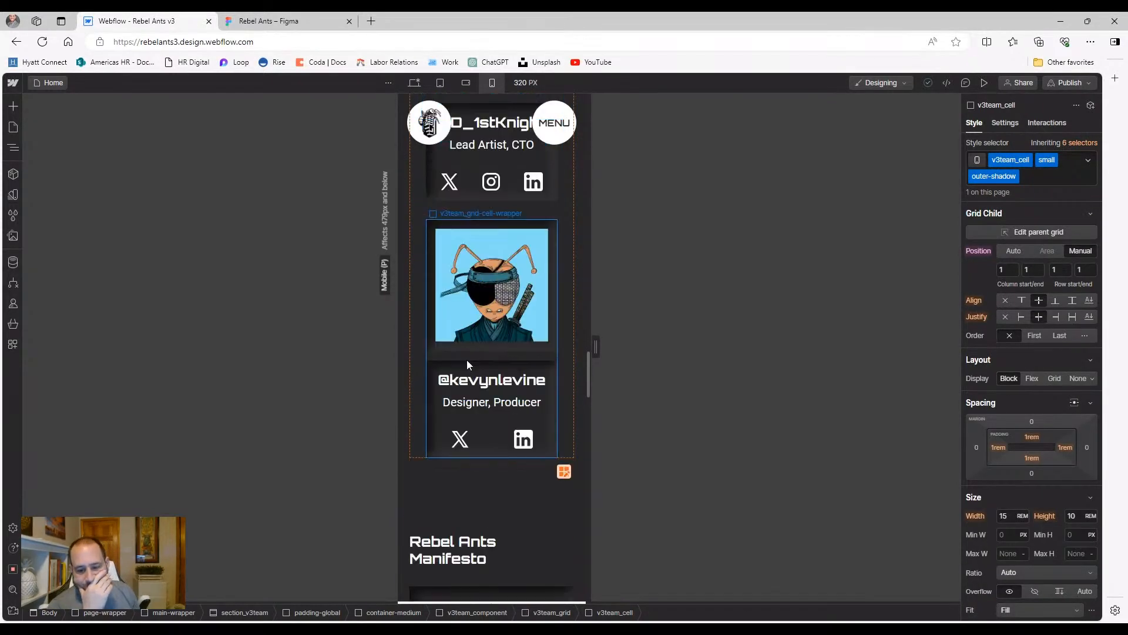
Preview at 320 px, test the DOX THEM! swap, and exit preview
click(984, 82)
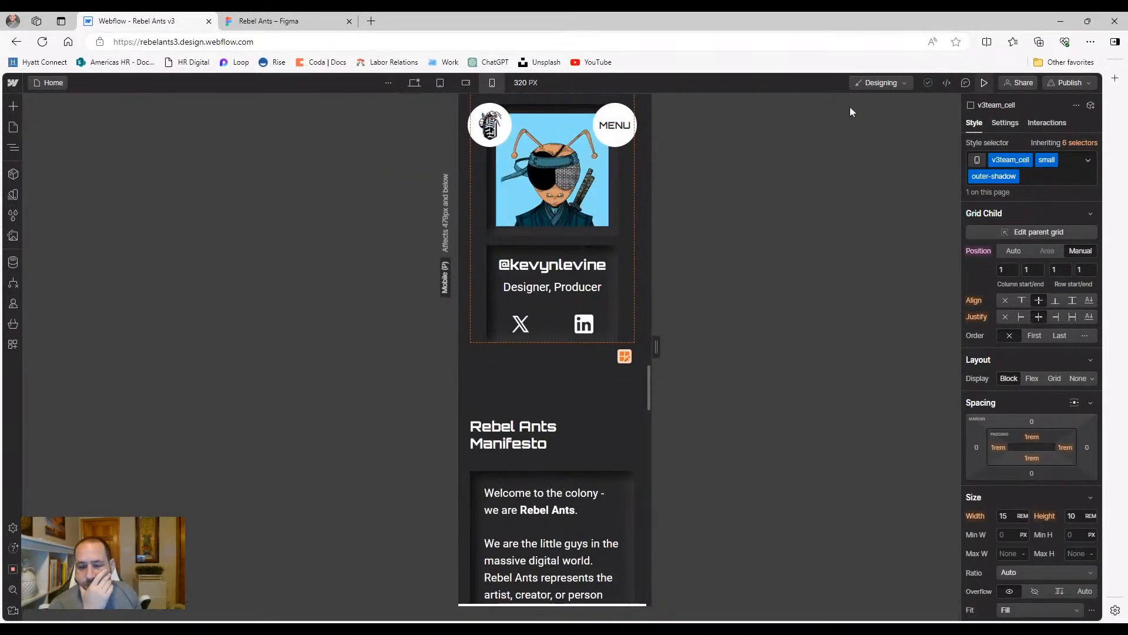
scroll(544, 282, up, 9)
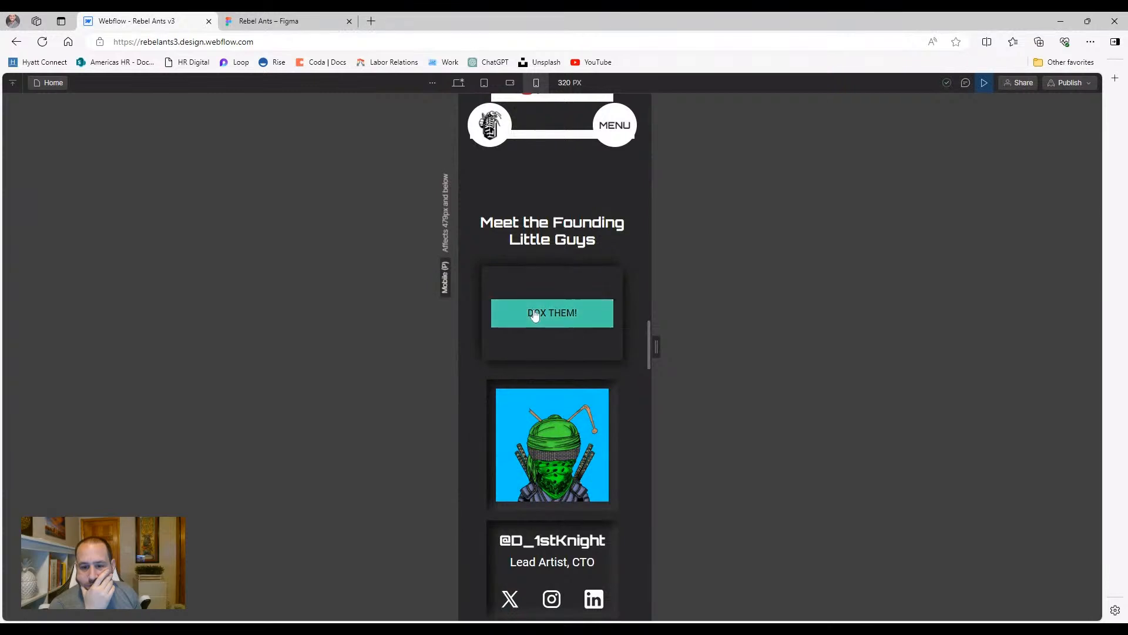
click(536, 313)
scroll(533, 315, down, 3)
scroll(534, 311, down, 2)
scroll(535, 309, up, 6)
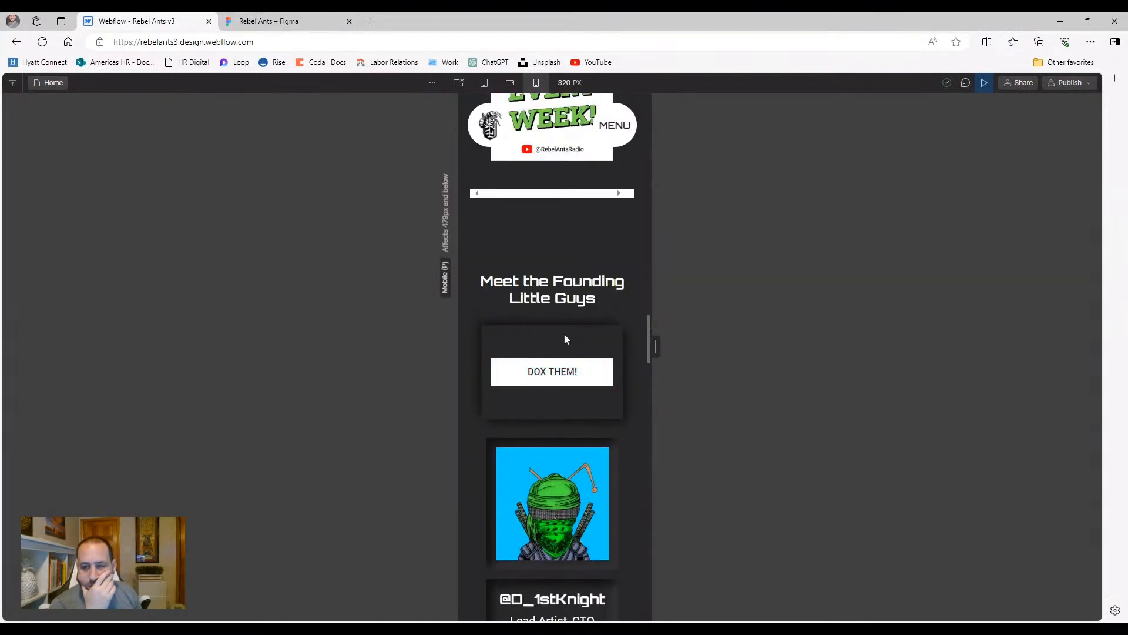
key(ctrl+shift+p)
Select v3team_cell and jump through its inheritance menu to the 1578 px layout defining v3team_cell small
click(510, 355)
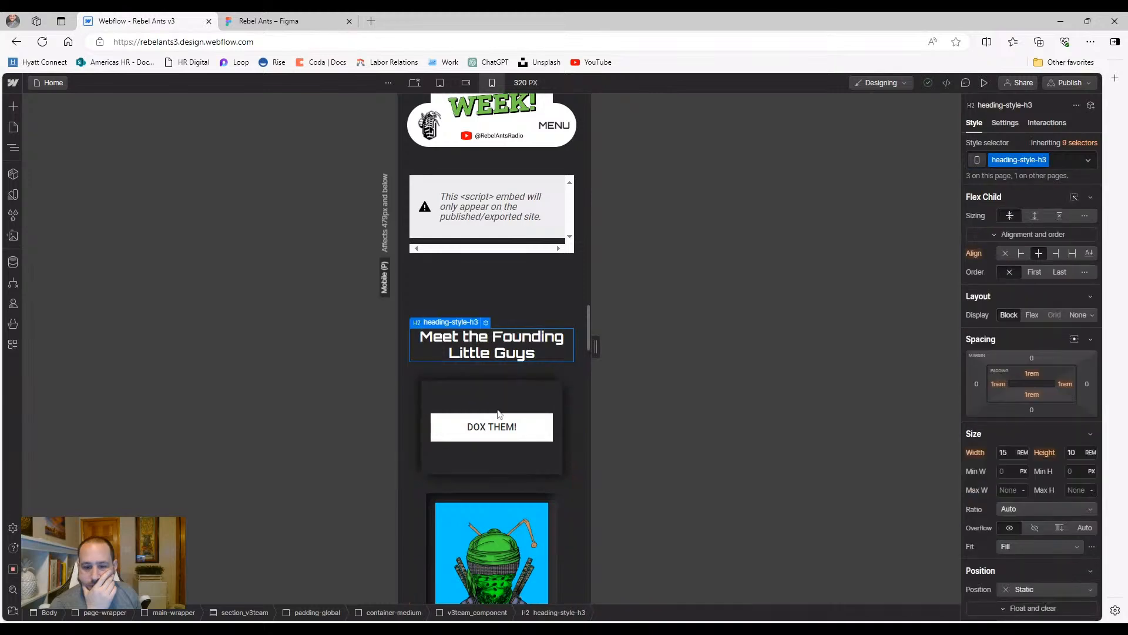
click(499, 408)
scroll(1033, 396, down, 5)
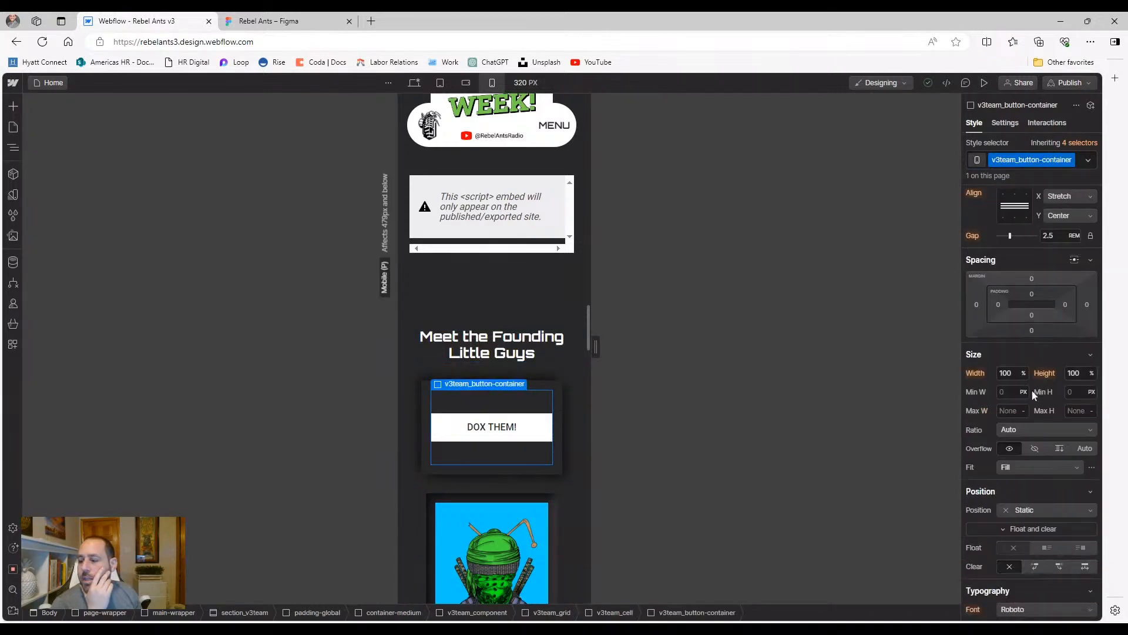
scroll(1033, 395, up, 5)
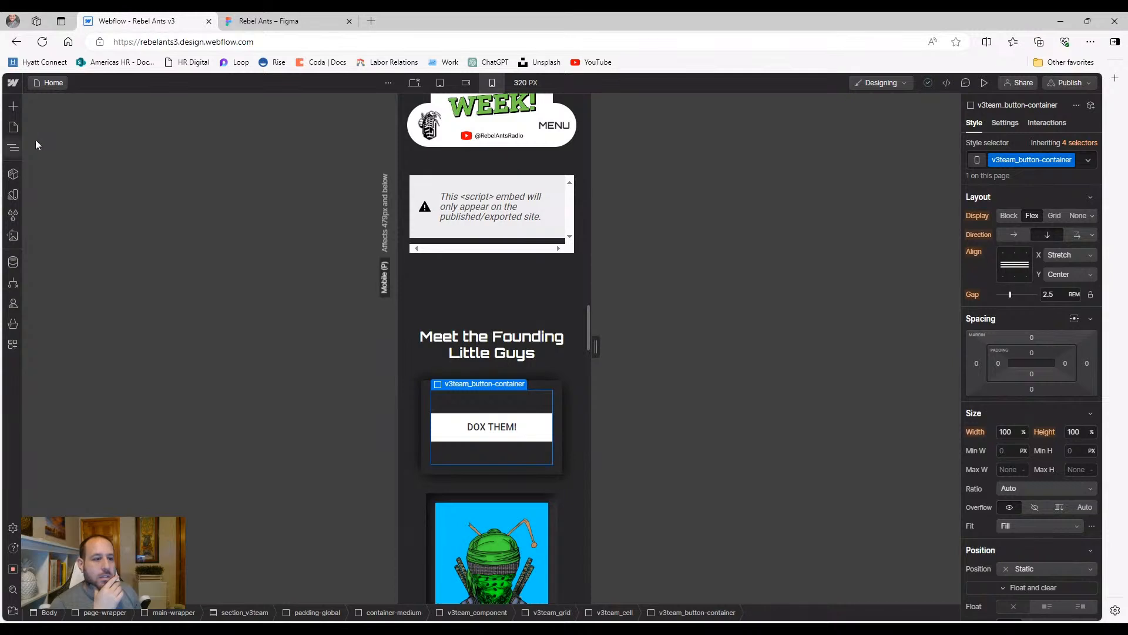
click(17, 150)
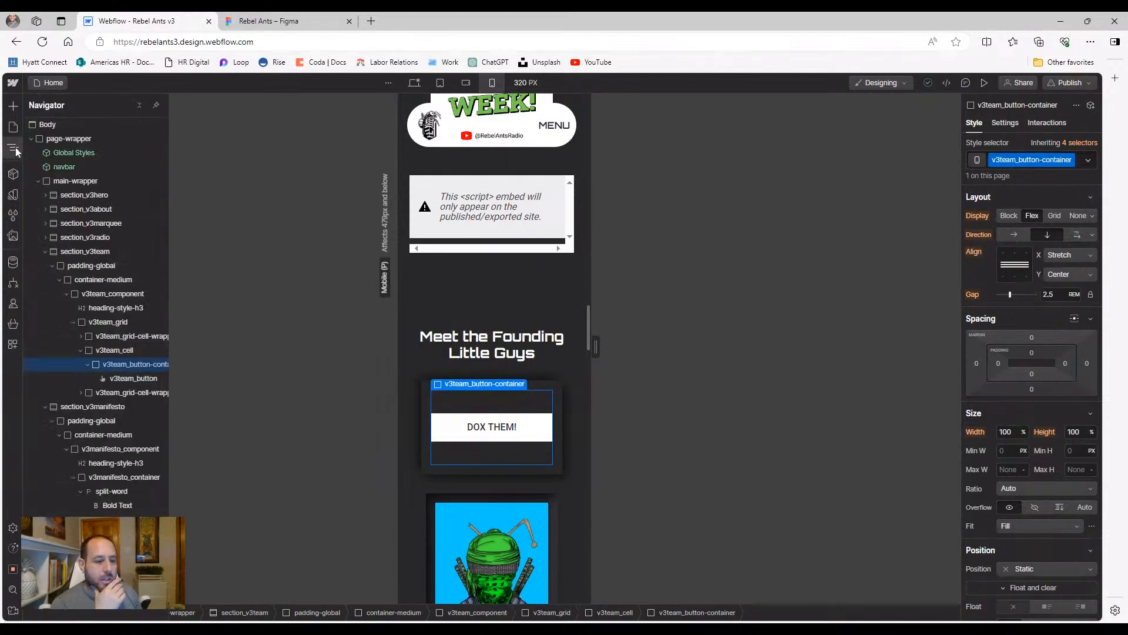
click(118, 352)
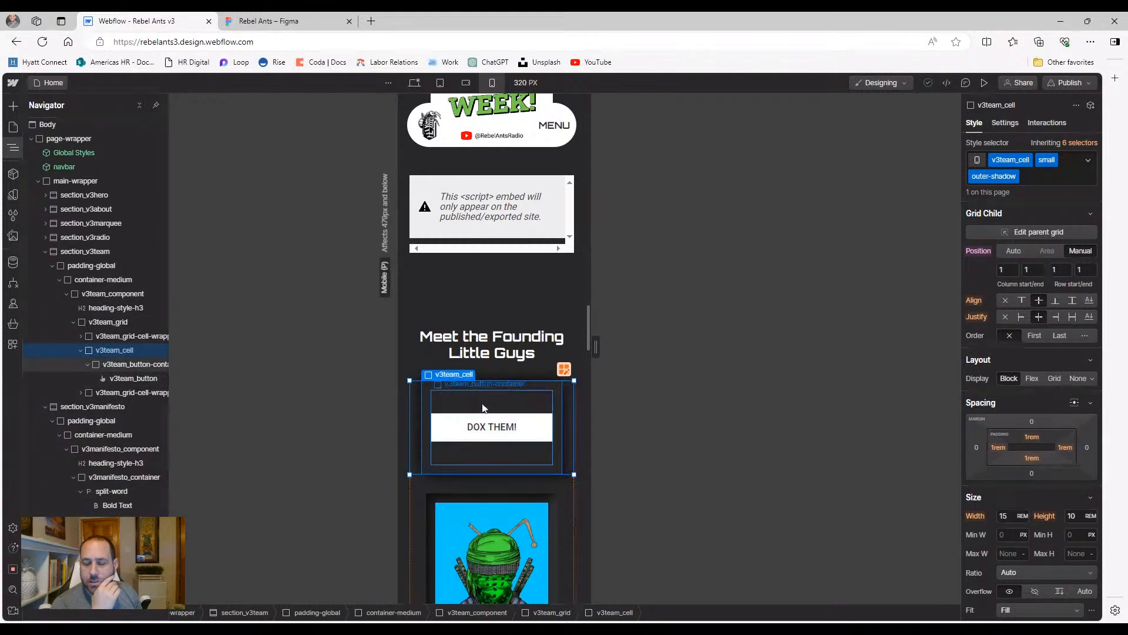
click(483, 408)
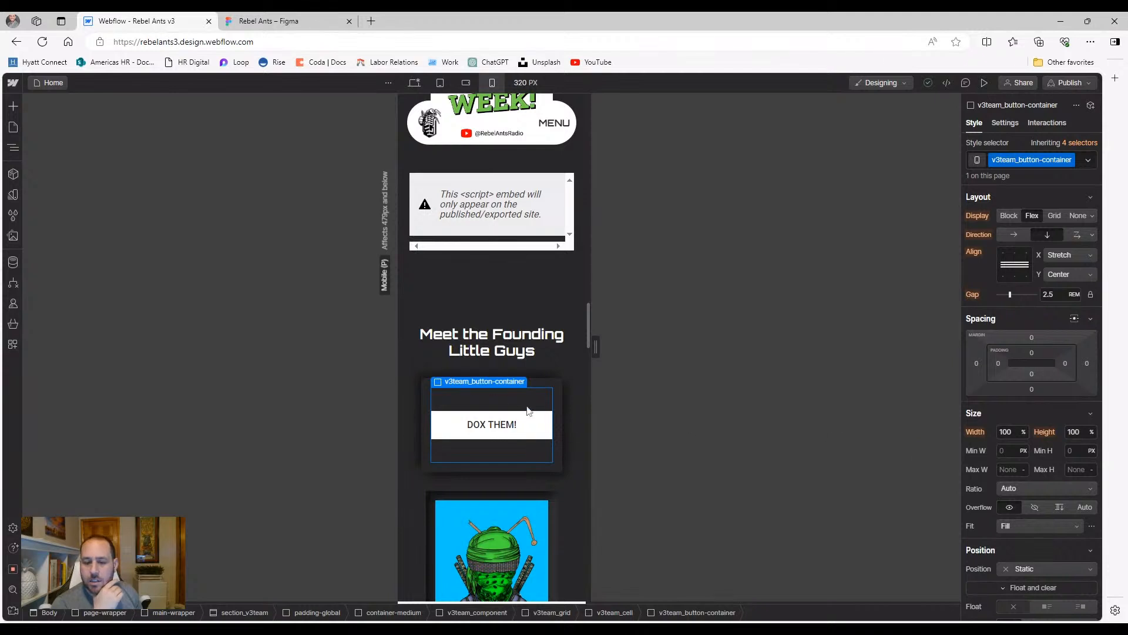
click(541, 386)
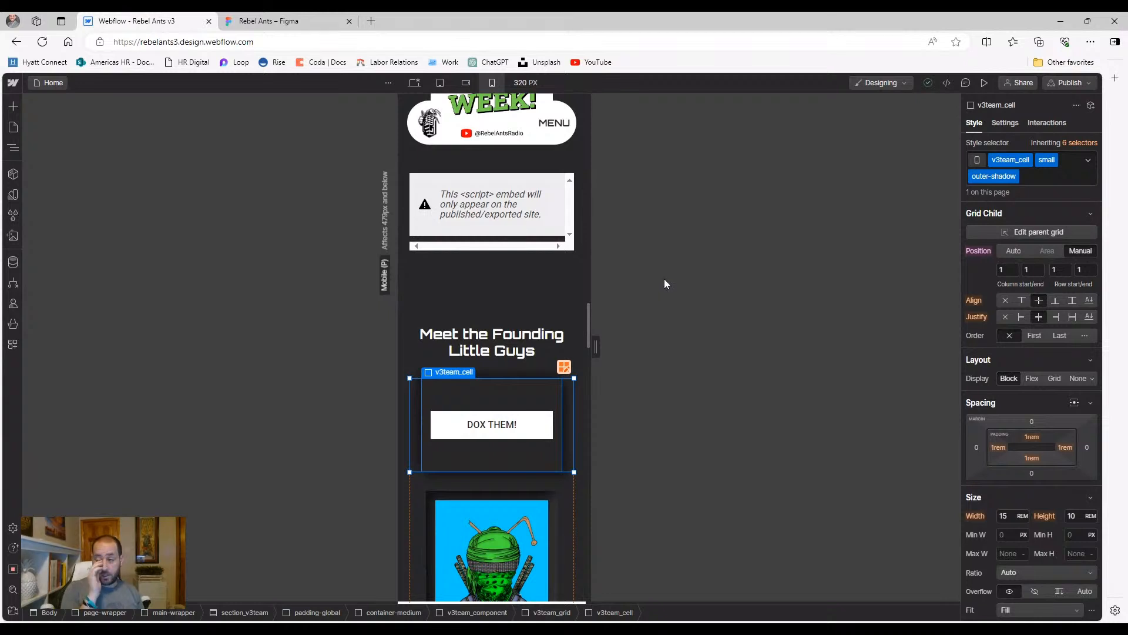
click(1080, 143)
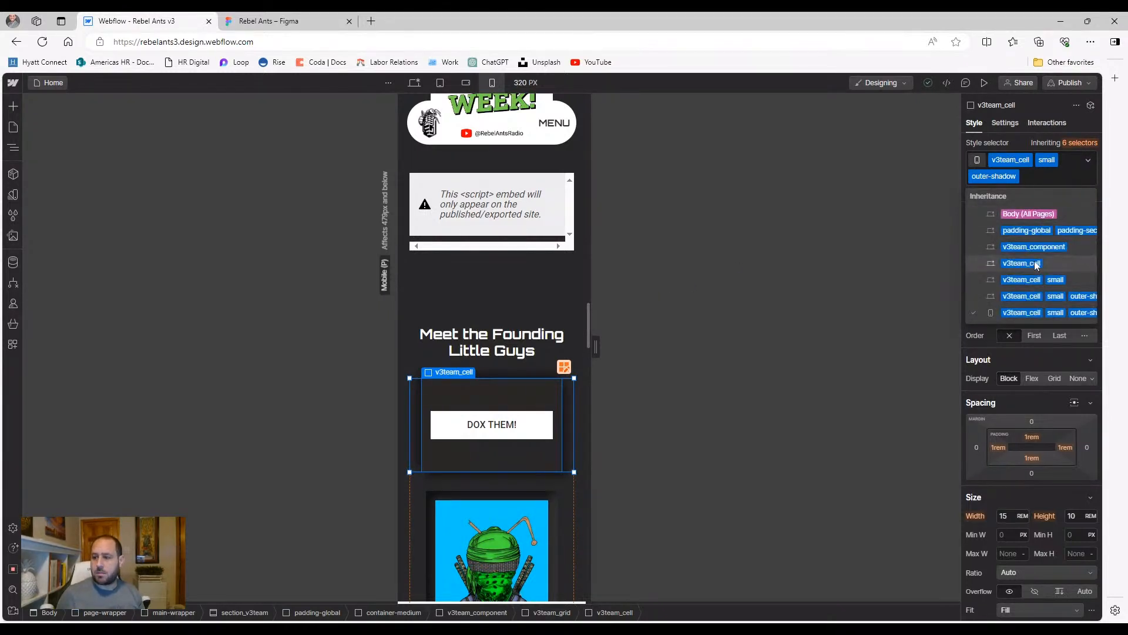
click(1034, 280)
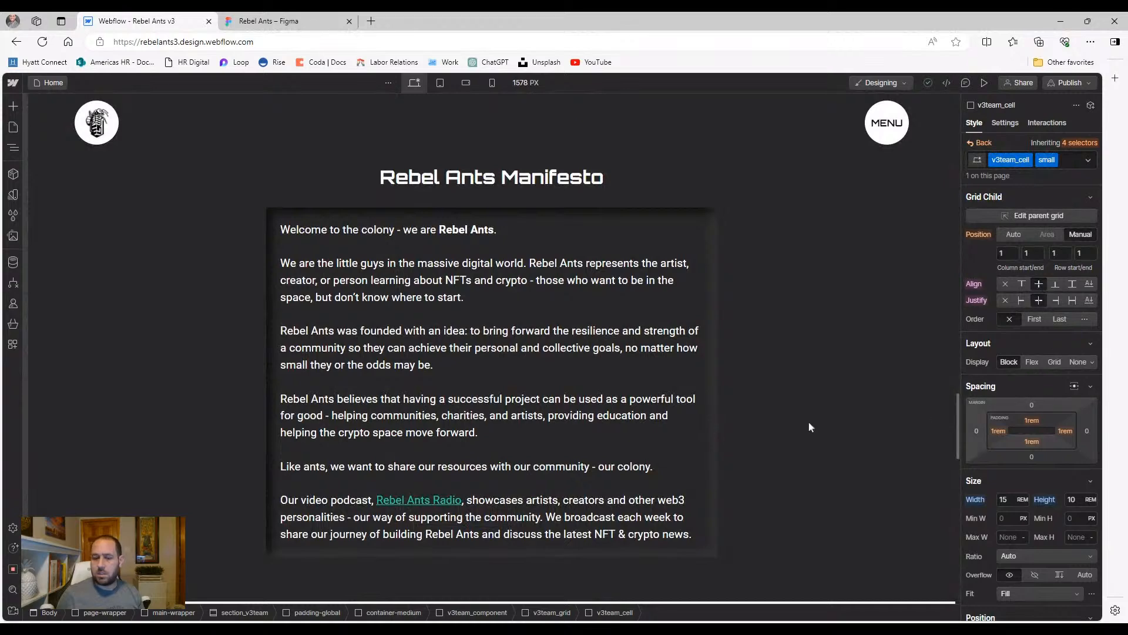
Put the DOX THEM! cell height back to 10 rem and compare the tablet and desktop layouts
scroll(744, 414, up, 3)
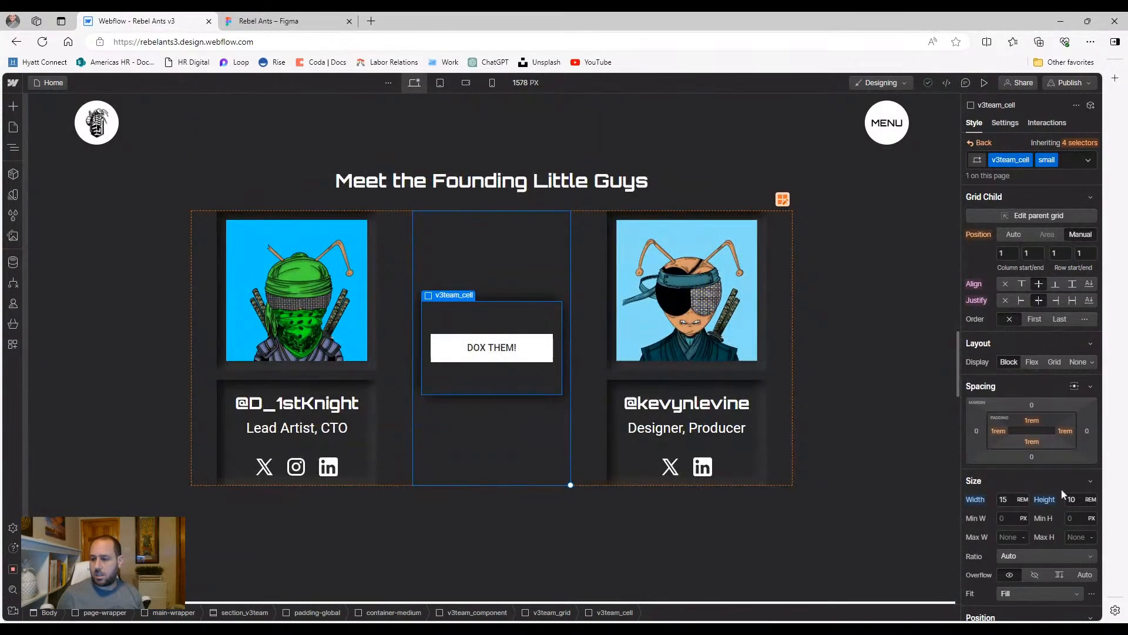
click(1065, 494)
text(9.9)
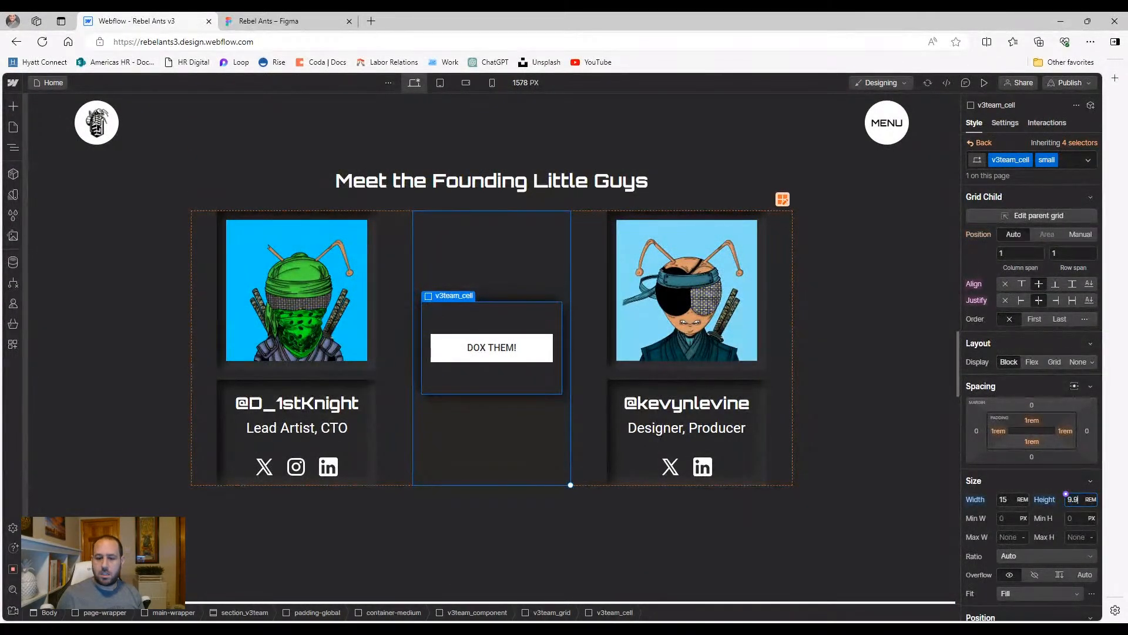
key(alt+Up)
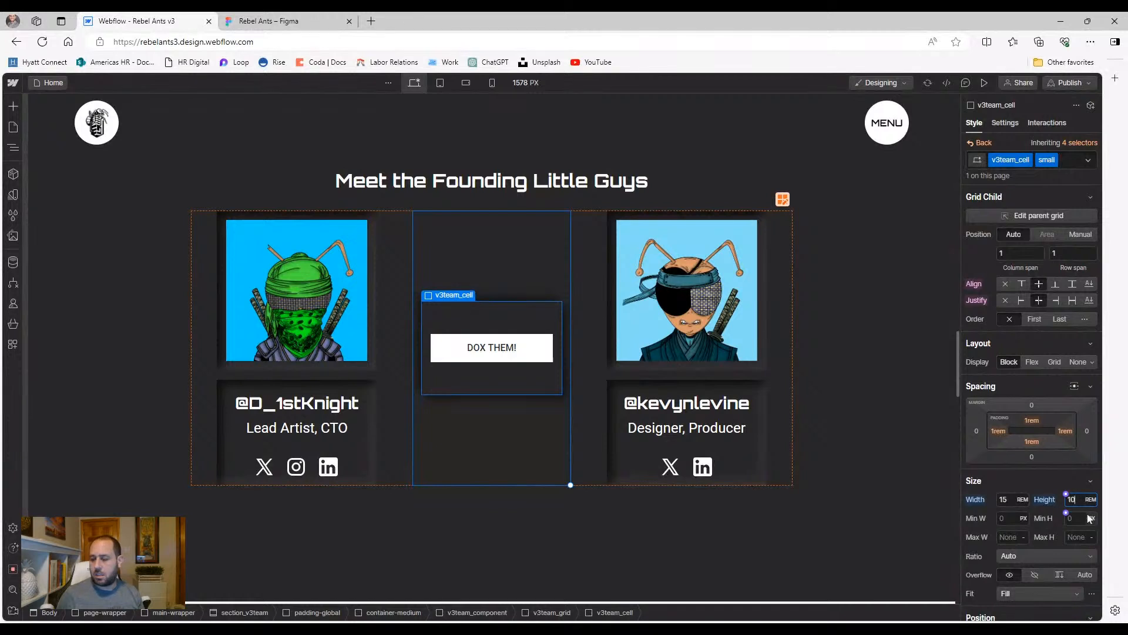
click(443, 83)
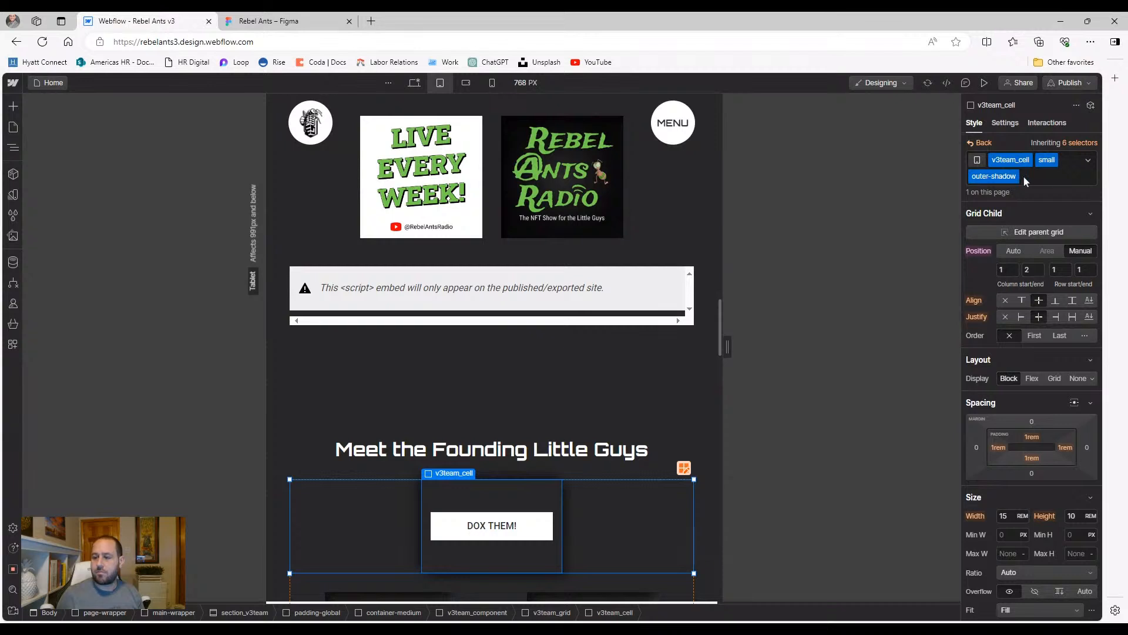
scroll(566, 303, down, 2)
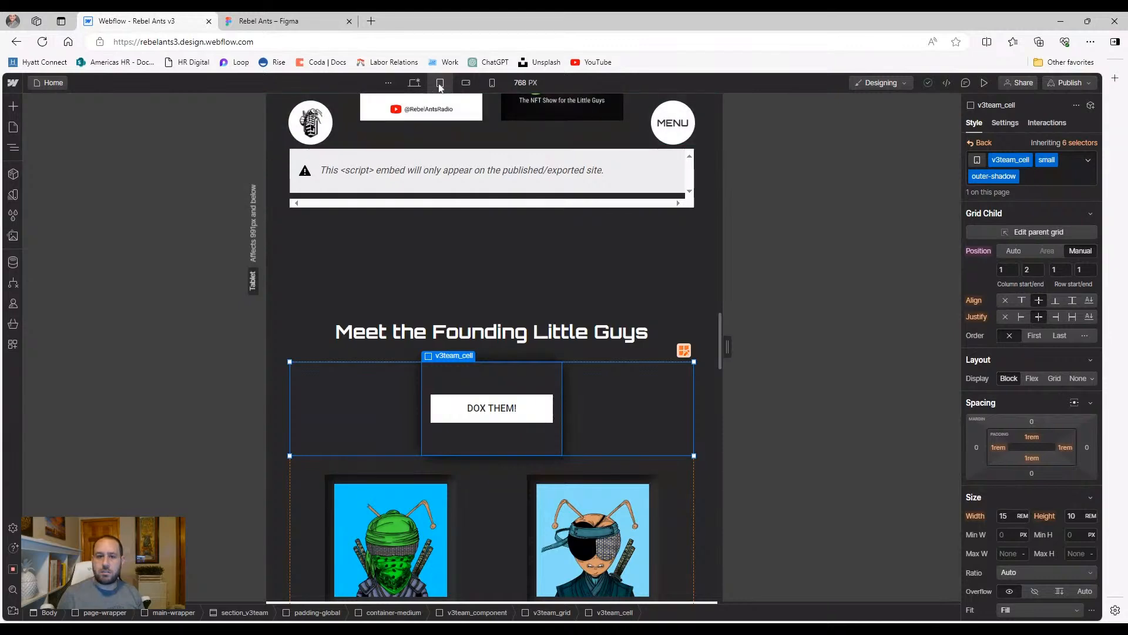
click(415, 83)
Remove the outer-shadow class on desktop, reselect the DOX THEM! cell, and move to the 320 px breakpoint
click(1043, 176)
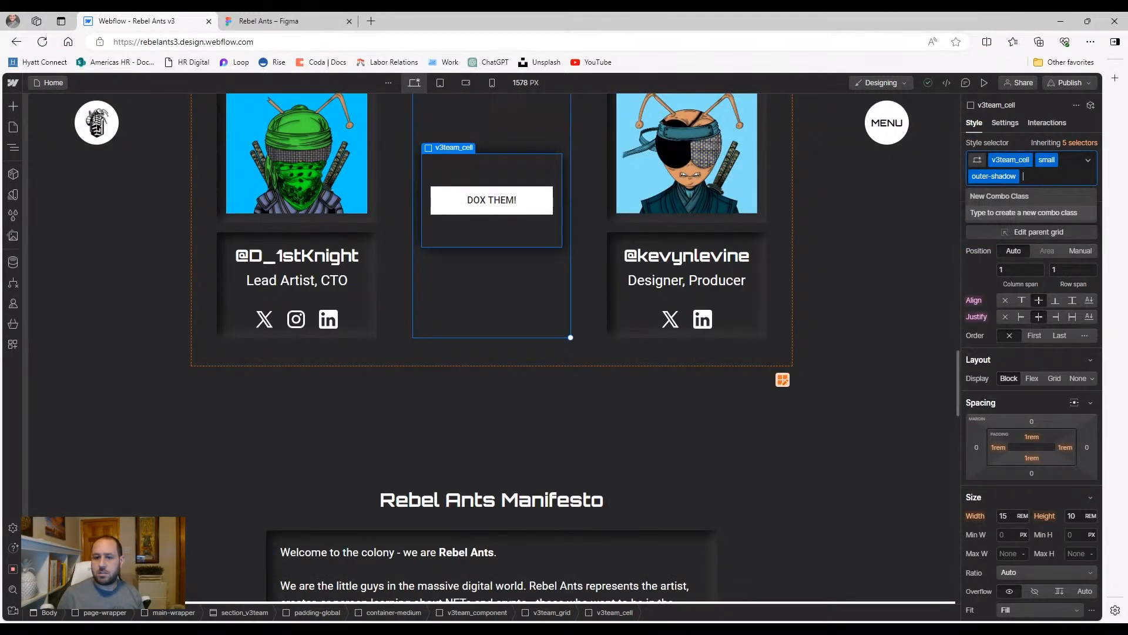
key(BackSpace)
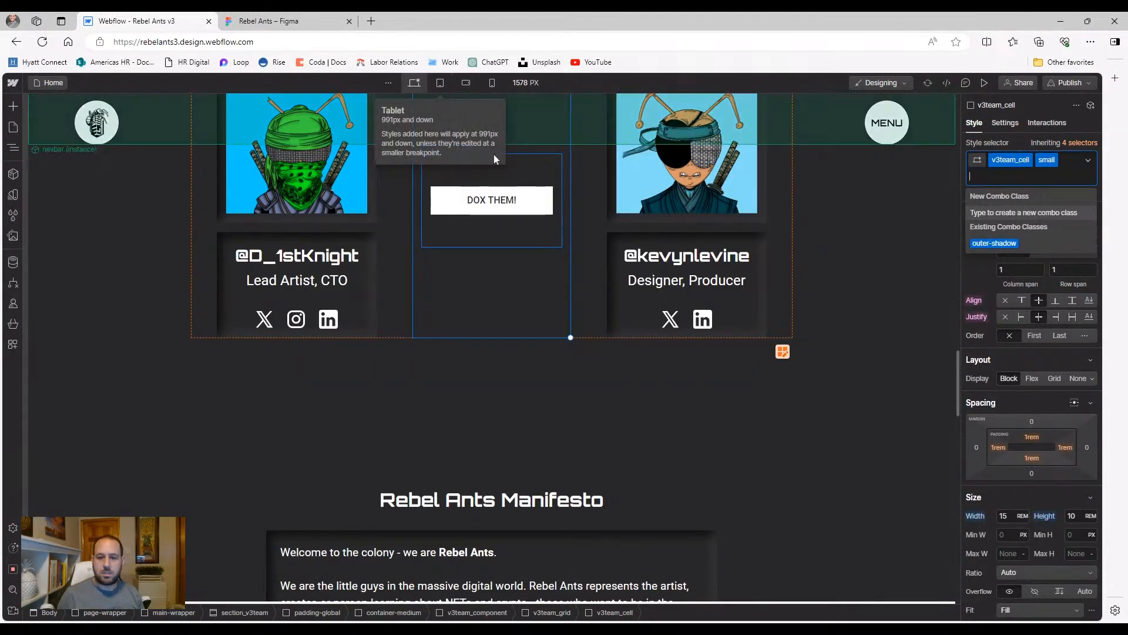
click(530, 167)
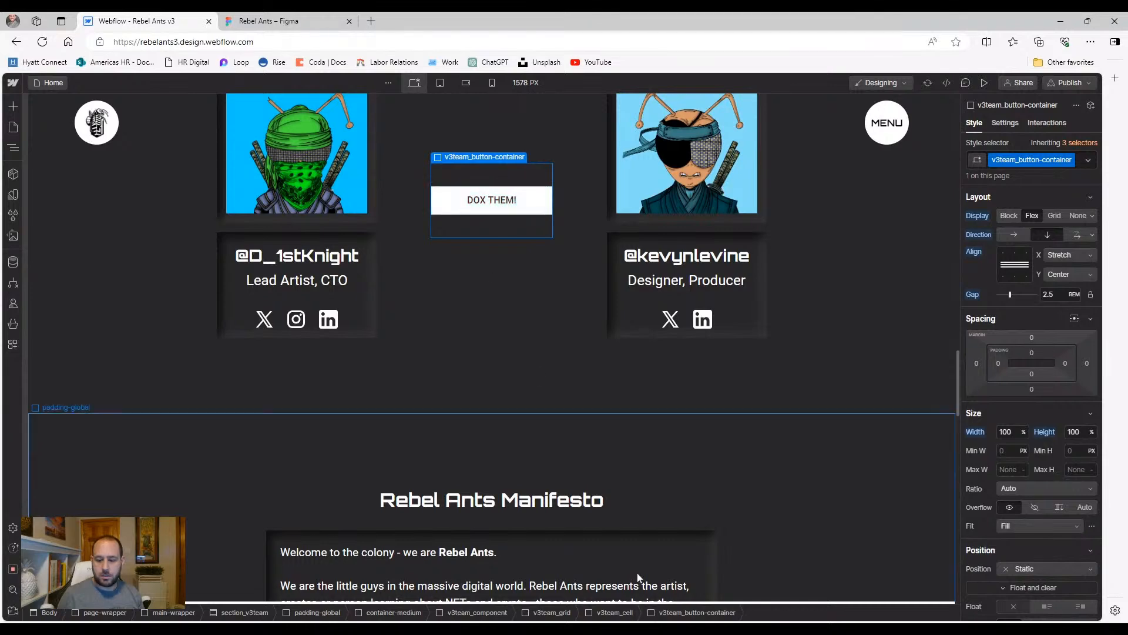
click(620, 612)
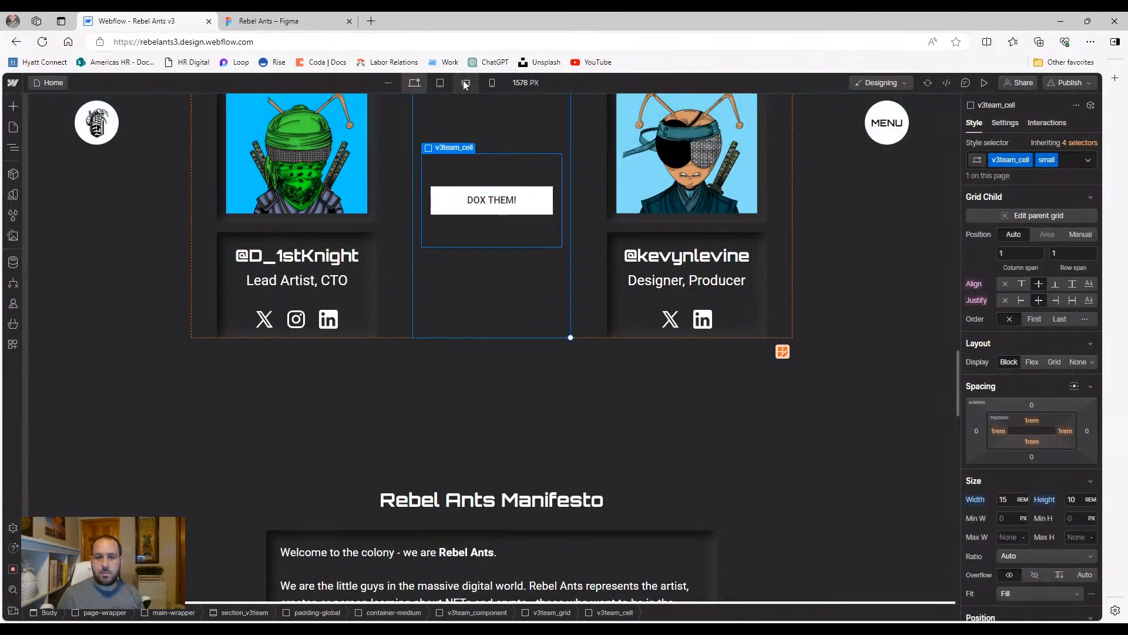
click(442, 82)
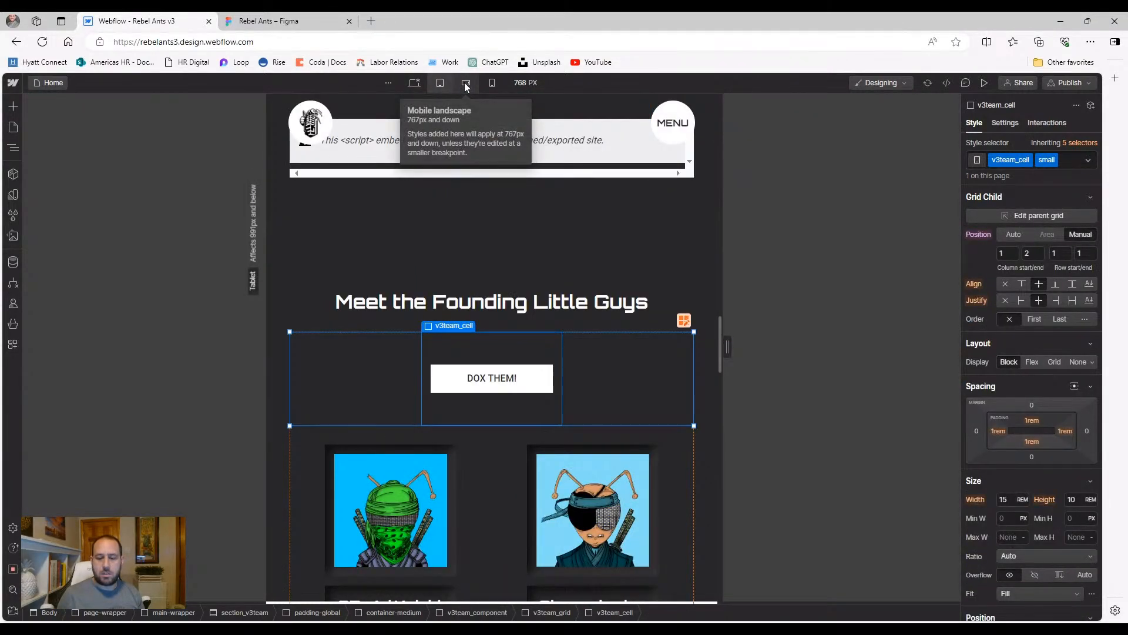
click(465, 83)
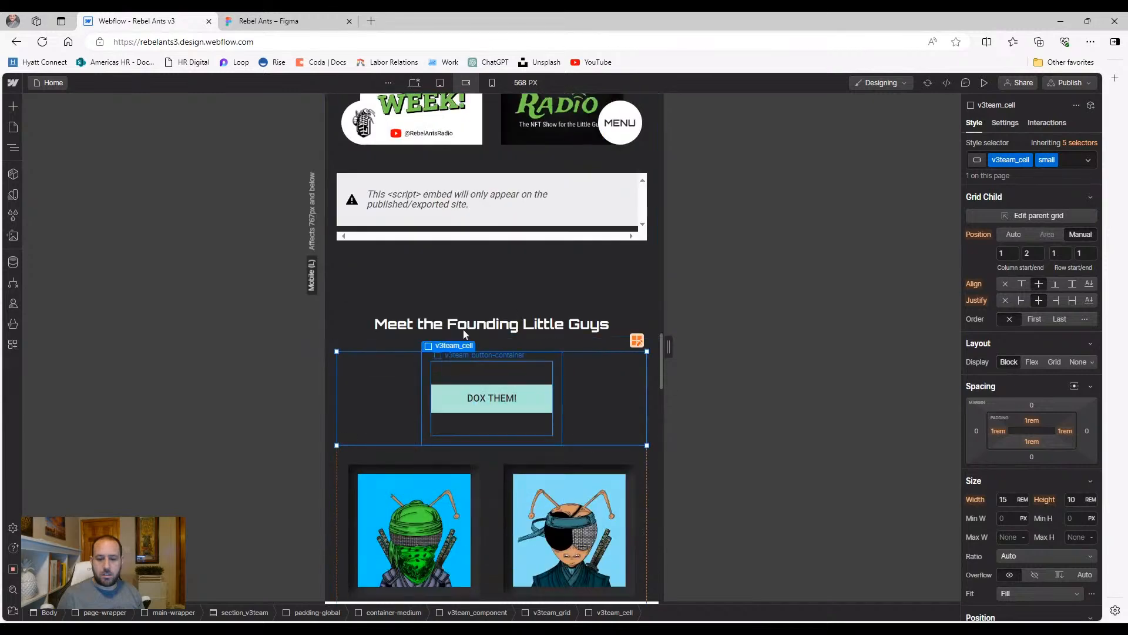
click(492, 83)
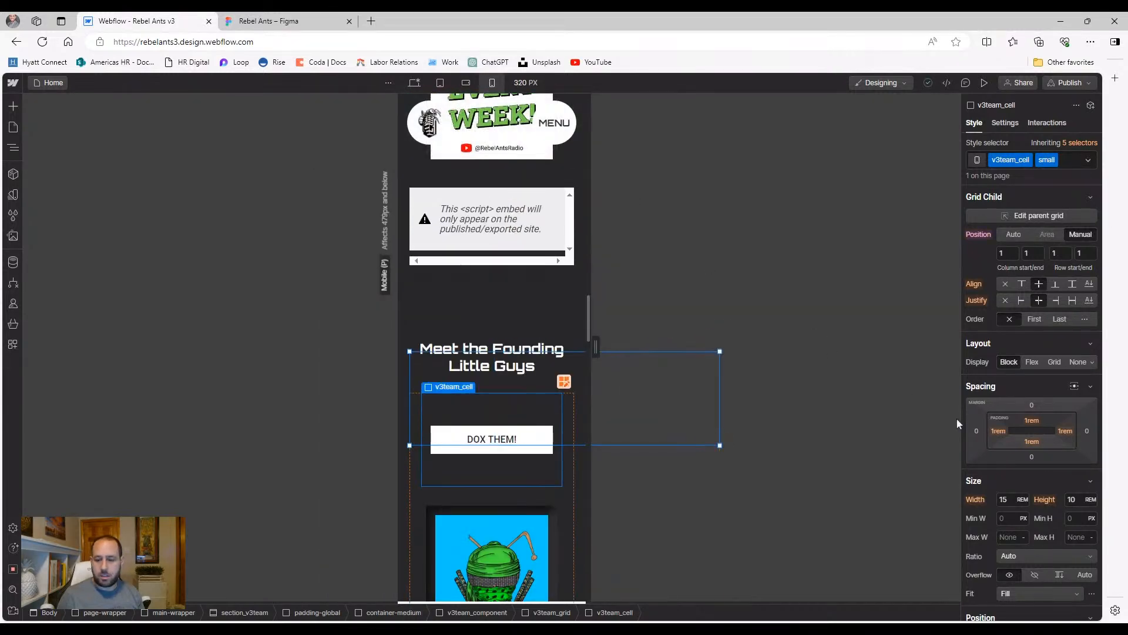
Set the 320 px cell height to 6 rem, add the outer-shadow combo class, and preview
click(1070, 498)
text(9.6)
key(alt+Down)
key(alt+Down)
key(alt+Down)
key(alt+Down)
key(alt+Down)
key(alt+Down)
key(Down)
key(Down)
key(Down)
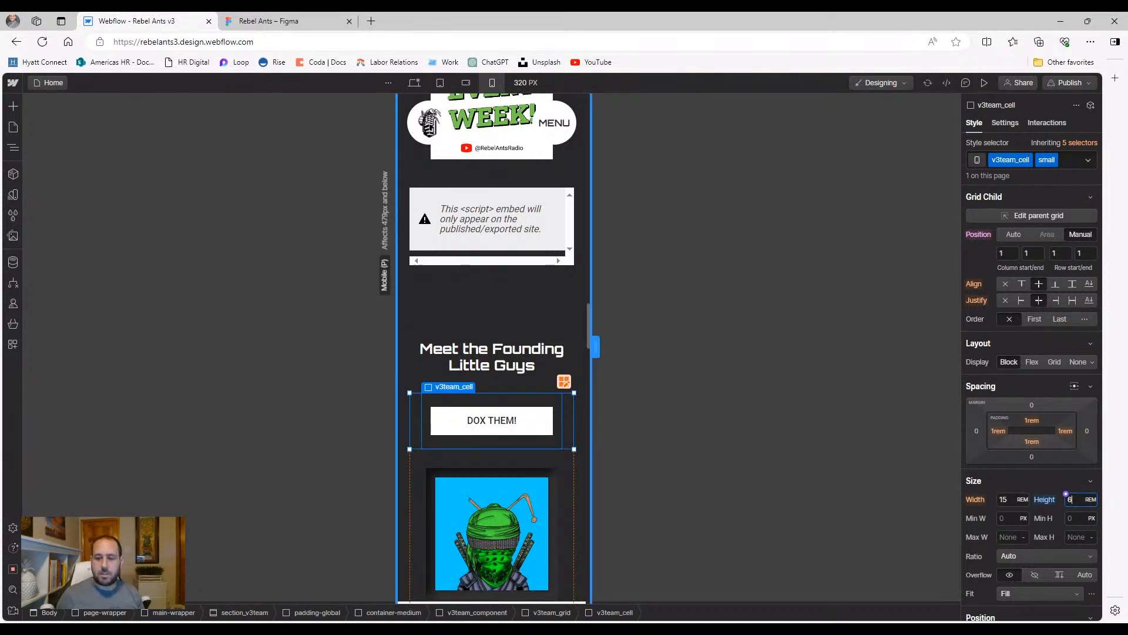
click(1073, 166)
click(1073, 163)
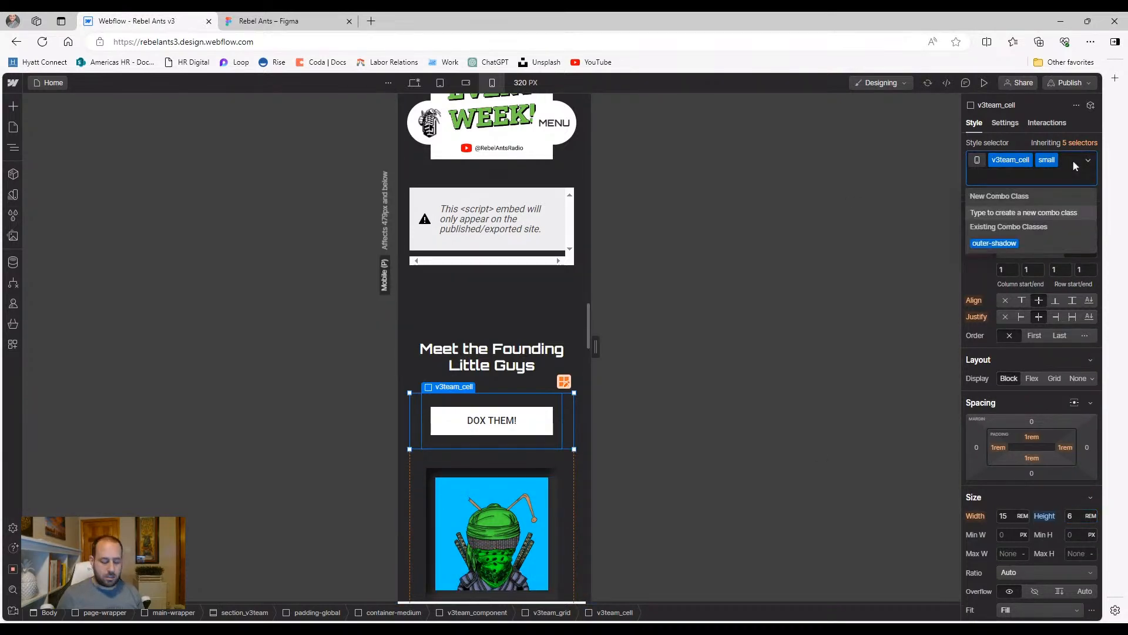
click(994, 243)
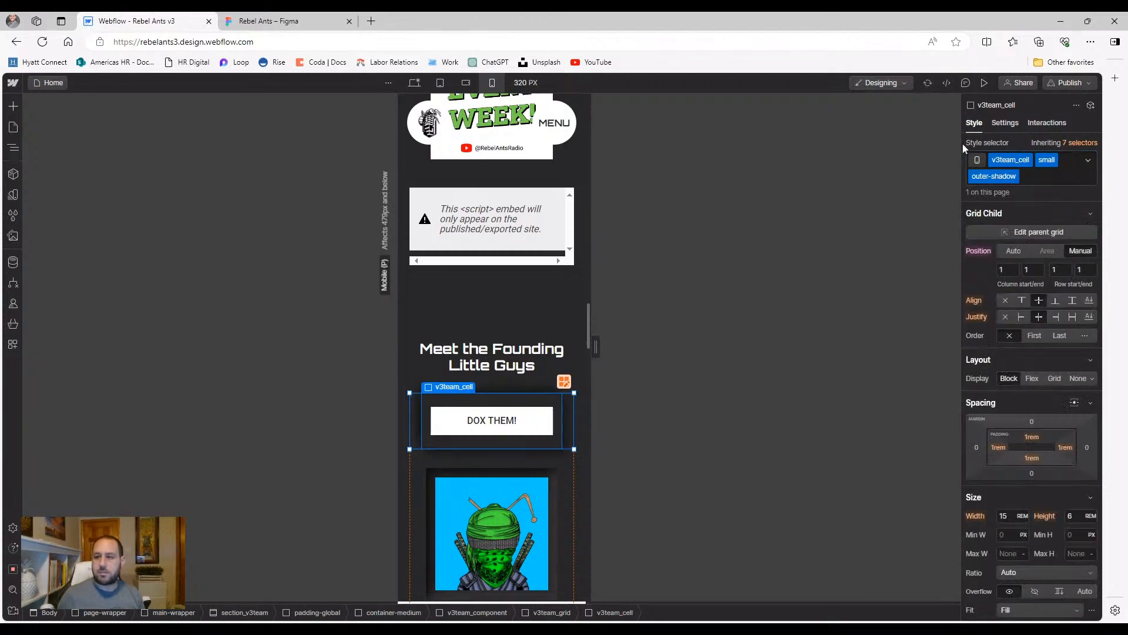
click(984, 82)
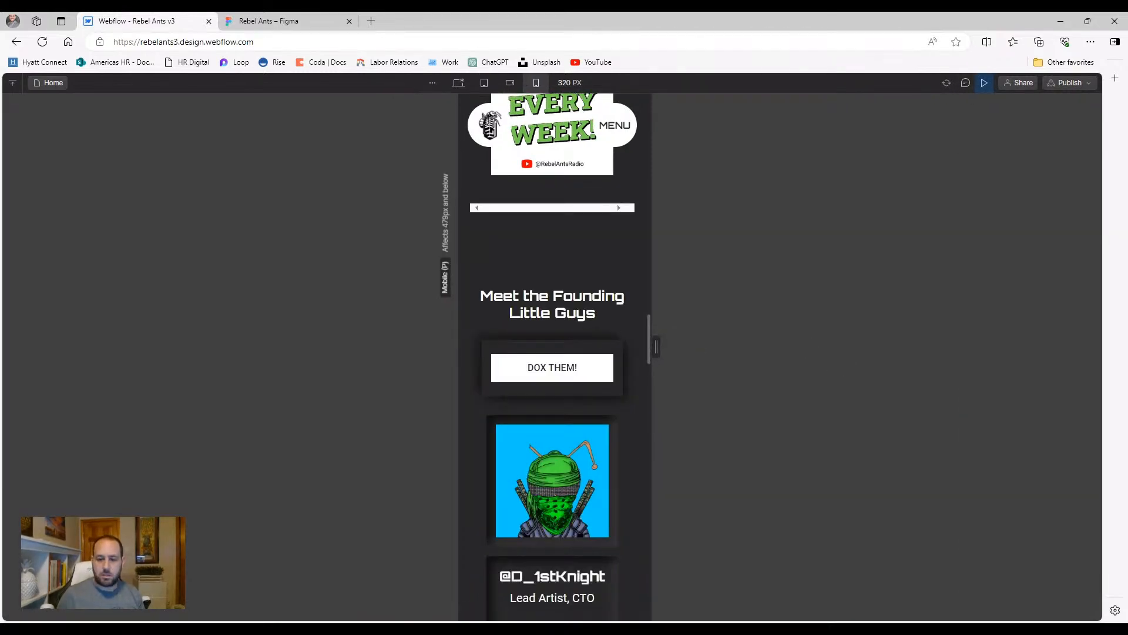
Scroll the 320 px preview to inspect the team and Manifesto sections
scroll(477, 256, down, 10)
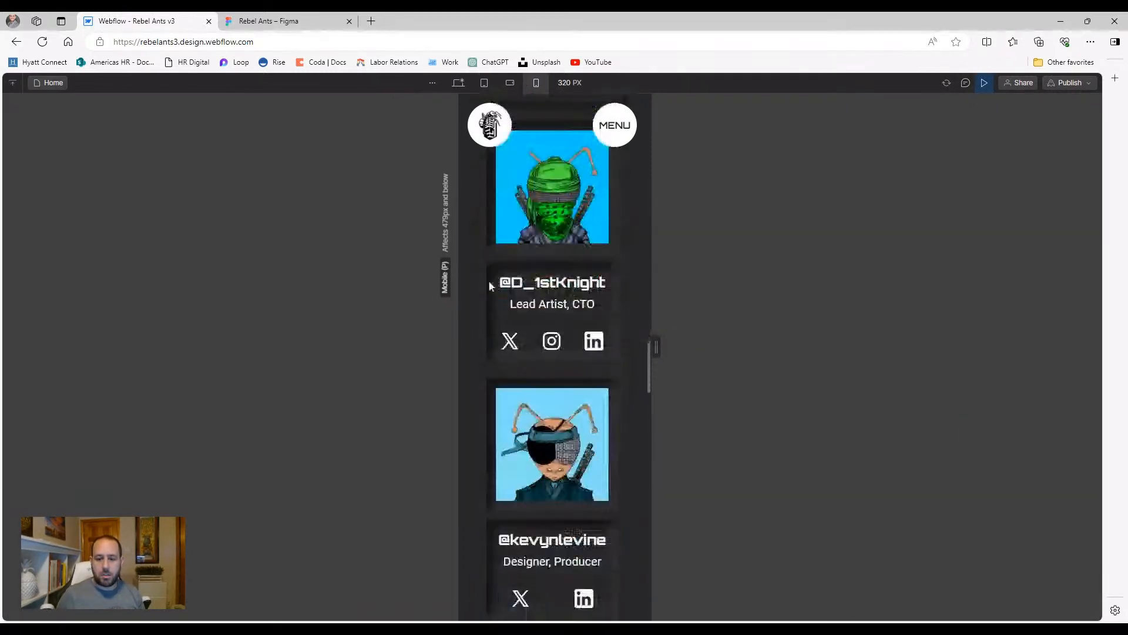
scroll(486, 293, down, 3)
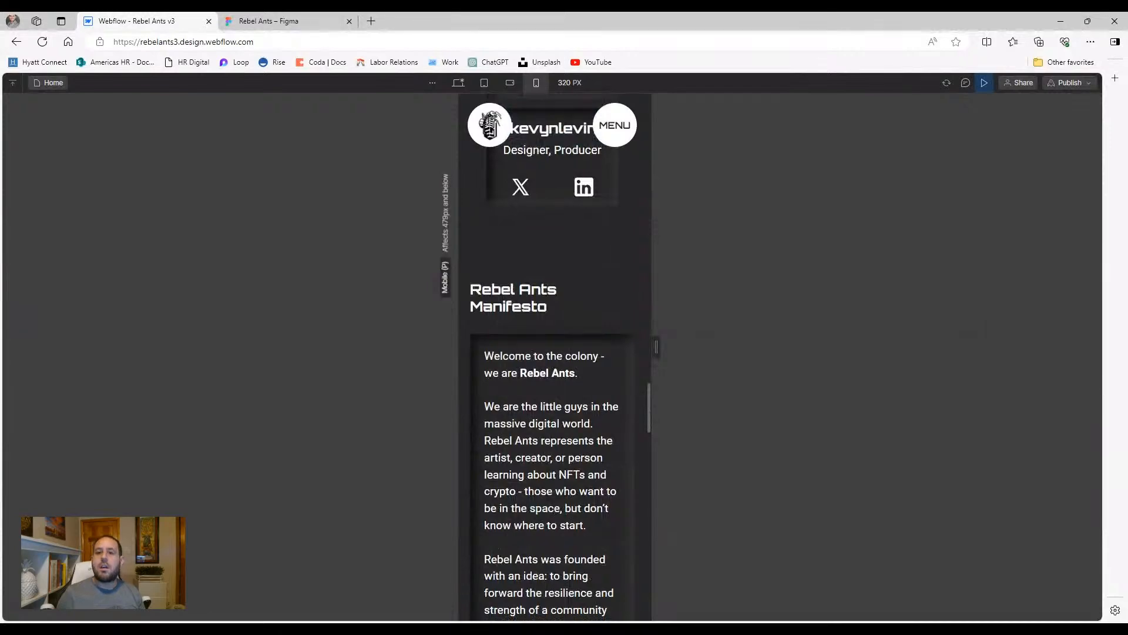
scroll(552, 352, up, 15)
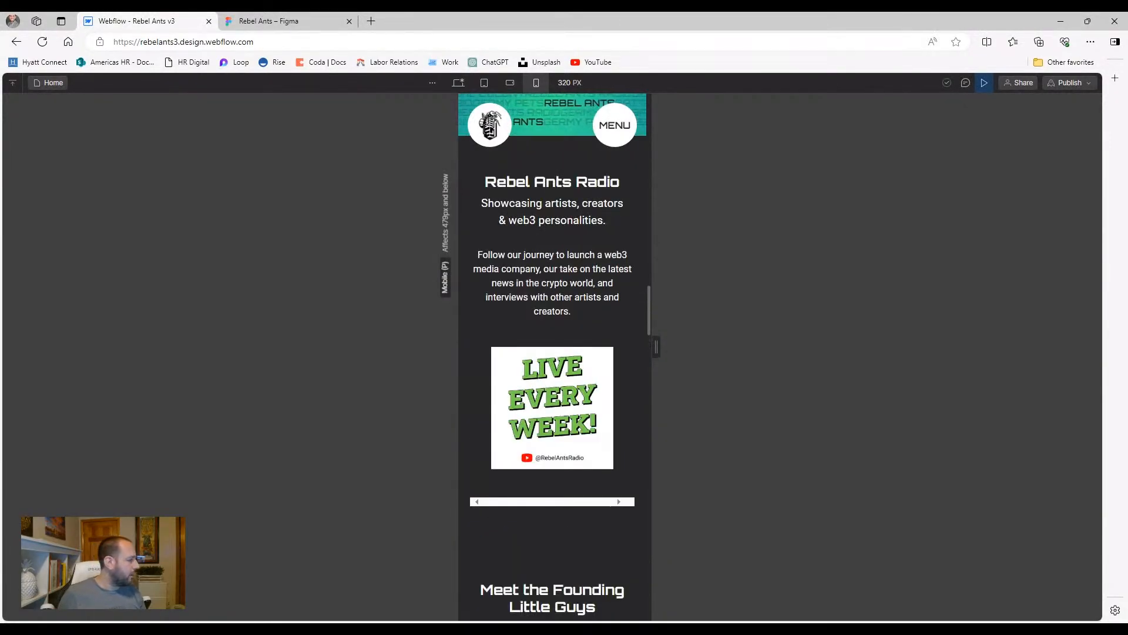
scroll(537, 222, up, 4)
scroll(539, 226, down, 7)
scroll(541, 228, down, 15)
scroll(531, 235, down, 20)
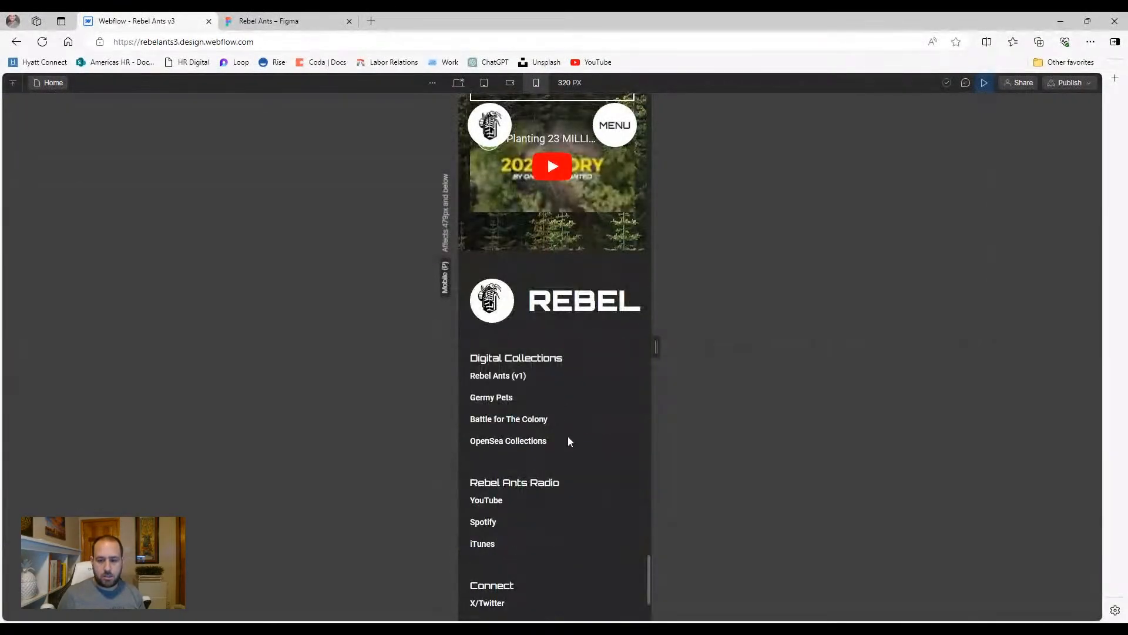
scroll(558, 391, down, 3)
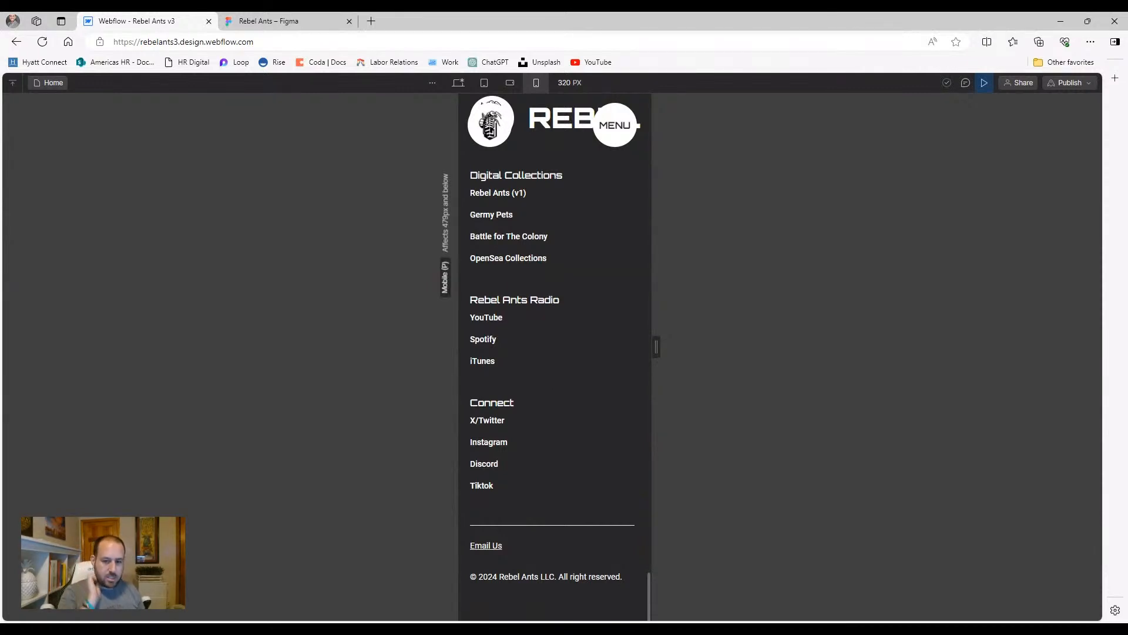
scroll(559, 391, up, 12)
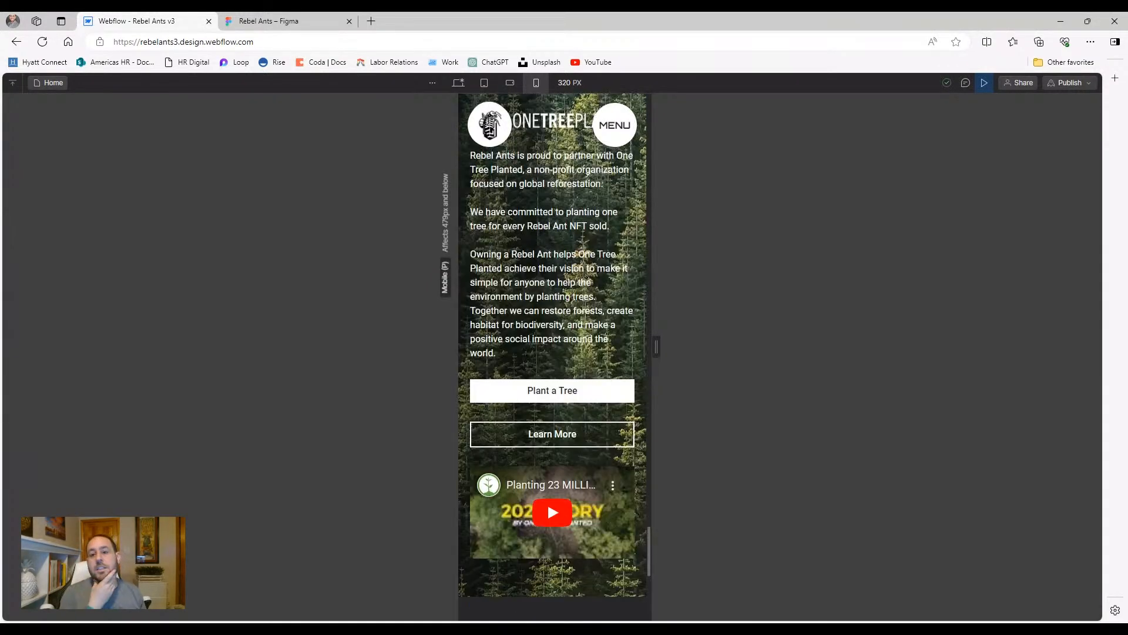
scroll(559, 391, up, 5)
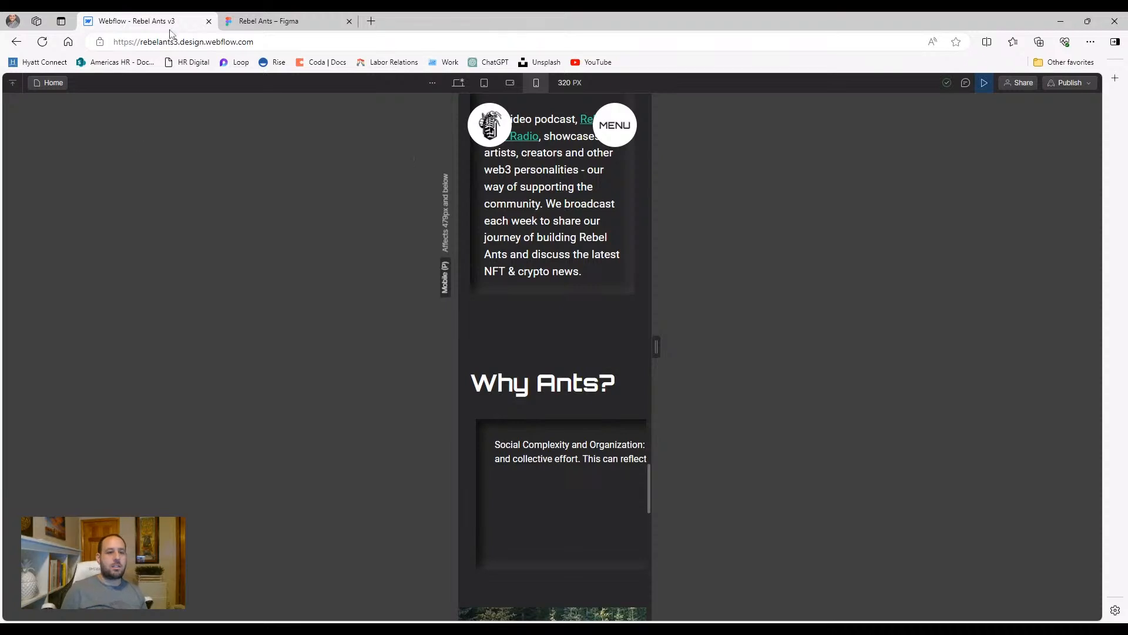
scroll(561, 251, up, 10)
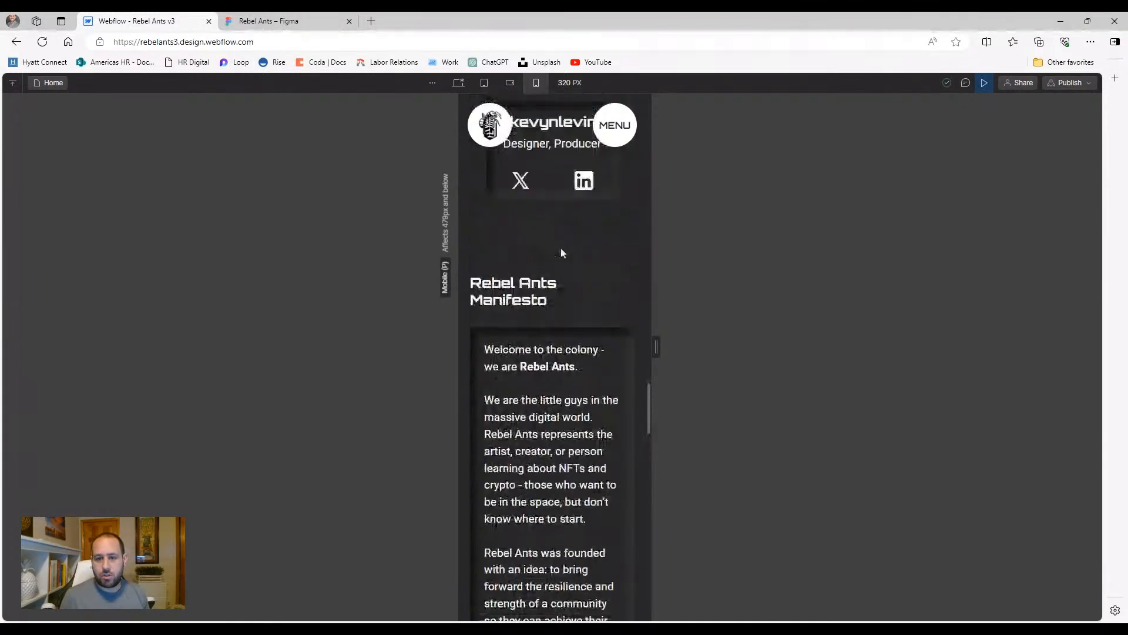
Compare the preview at the 768 px tablet width and the full desktop width
click(489, 88)
click(460, 84)
scroll(458, 235, up, 8)
scroll(410, 252, down, 6)
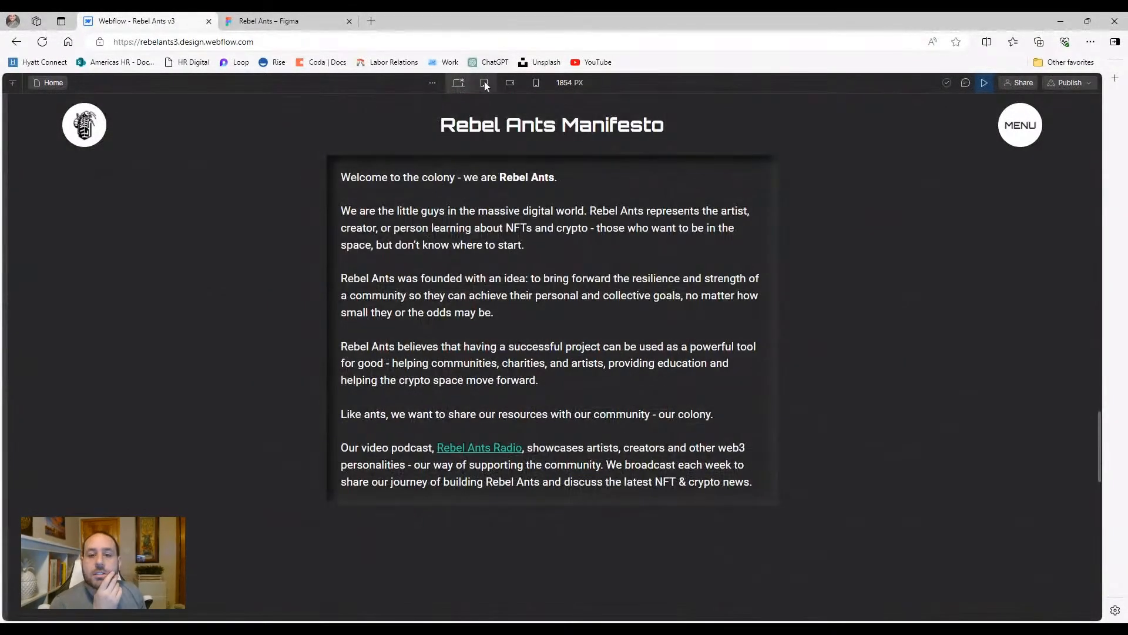
click(484, 83)
scroll(389, 320, down, 3)
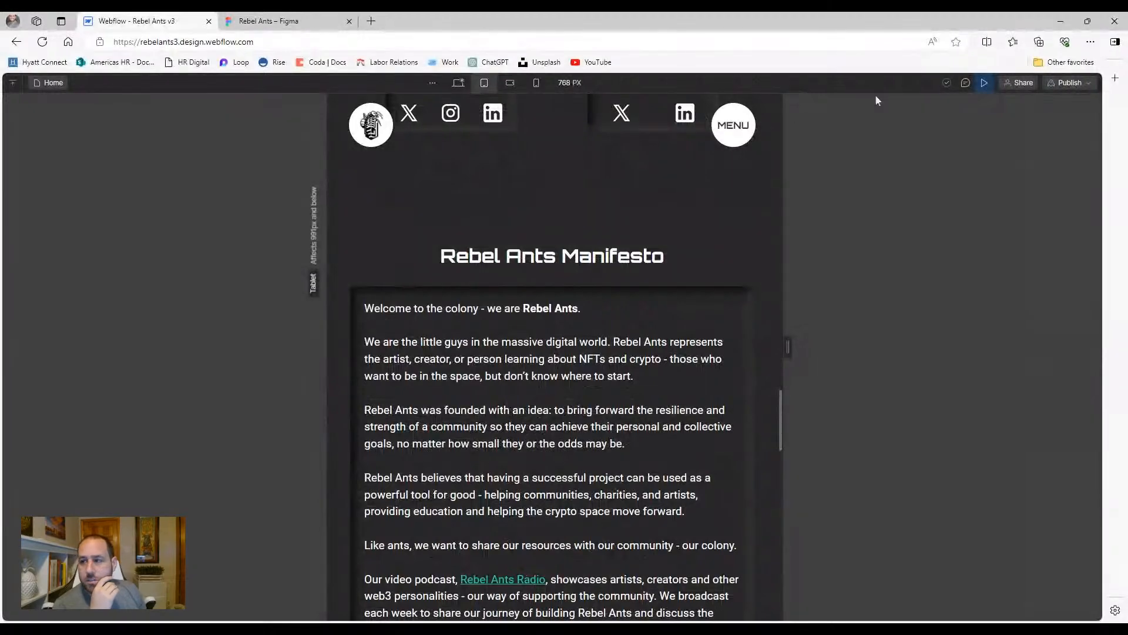
scroll(549, 213, down, 2)
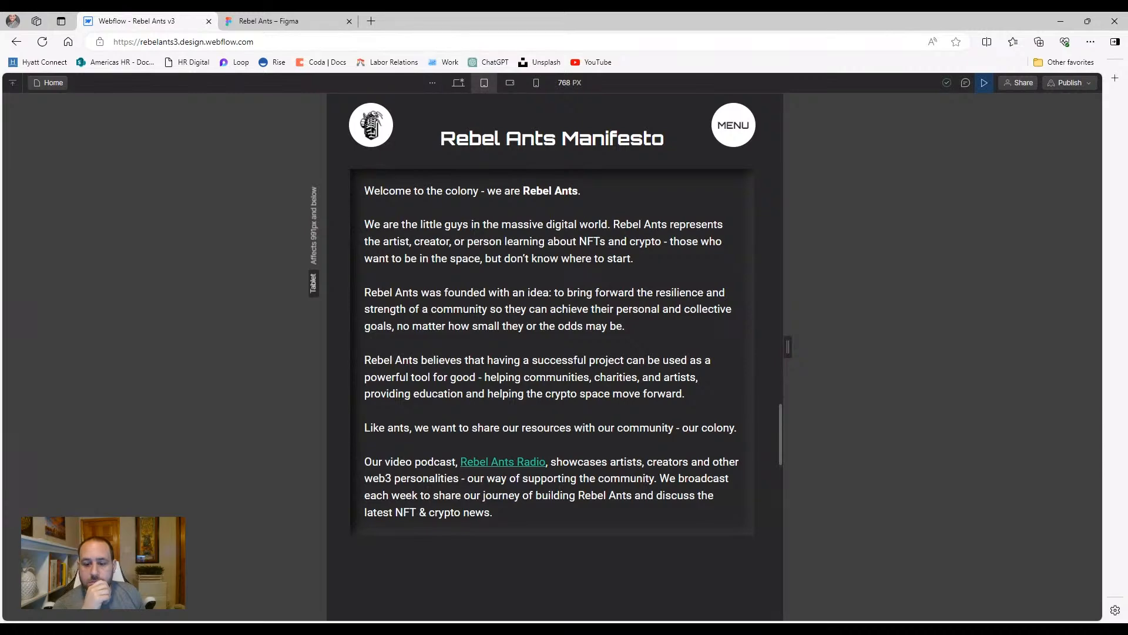
scroll(492, 298, down, 4)
scroll(492, 297, up, 7)
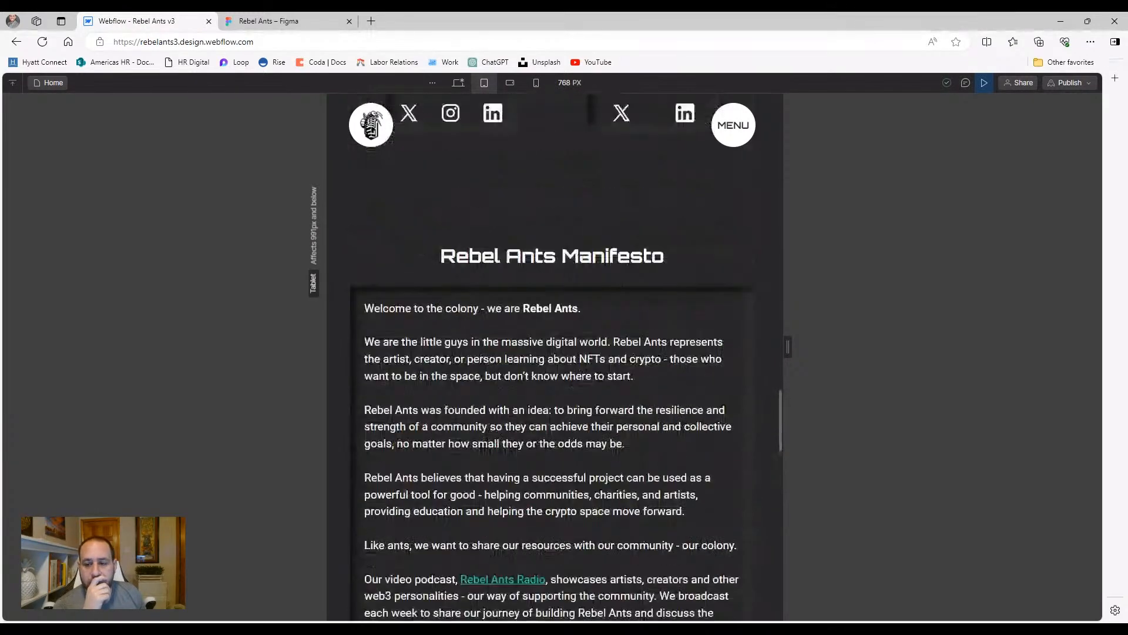
Check the 568 px mobile landscape layout and exit preview
click(510, 83)
scroll(552, 352, down, 5)
scroll(449, 228, up, 2)
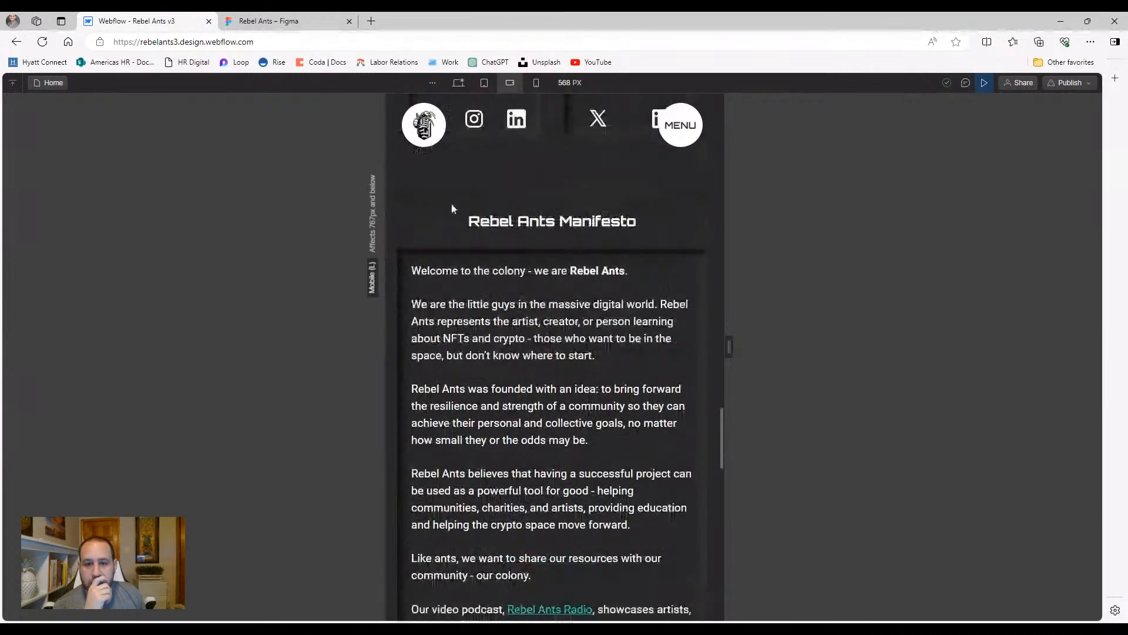
click(985, 84)
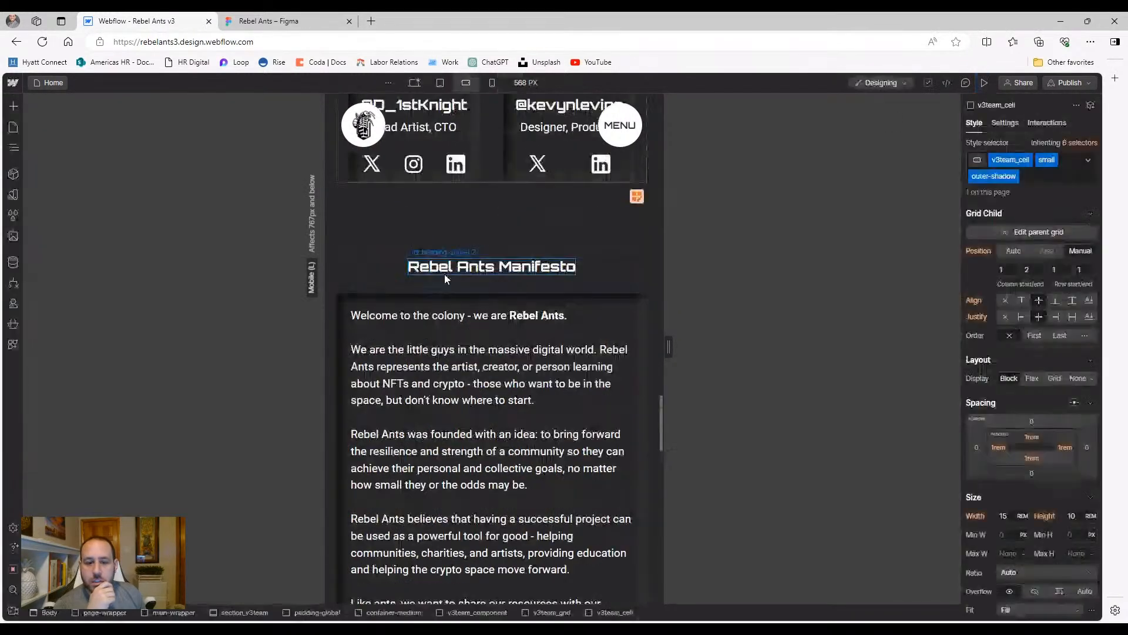
Lower the v3manifesto_container text size from 1.2 to 1 rem at 568 px, then view 320 px
click(426, 306)
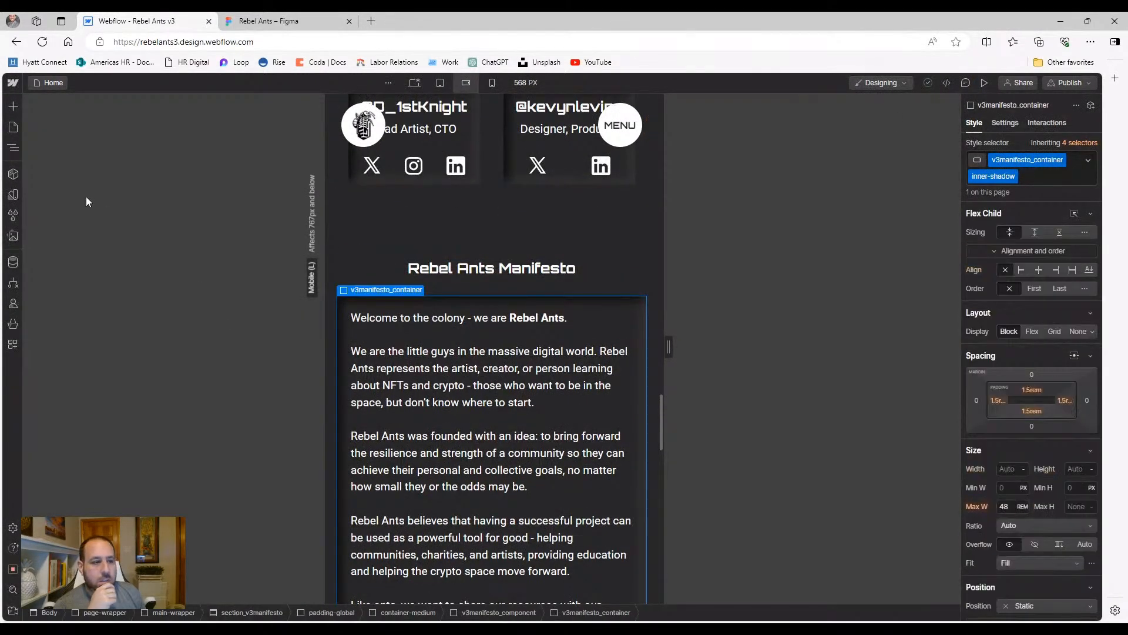
click(13, 147)
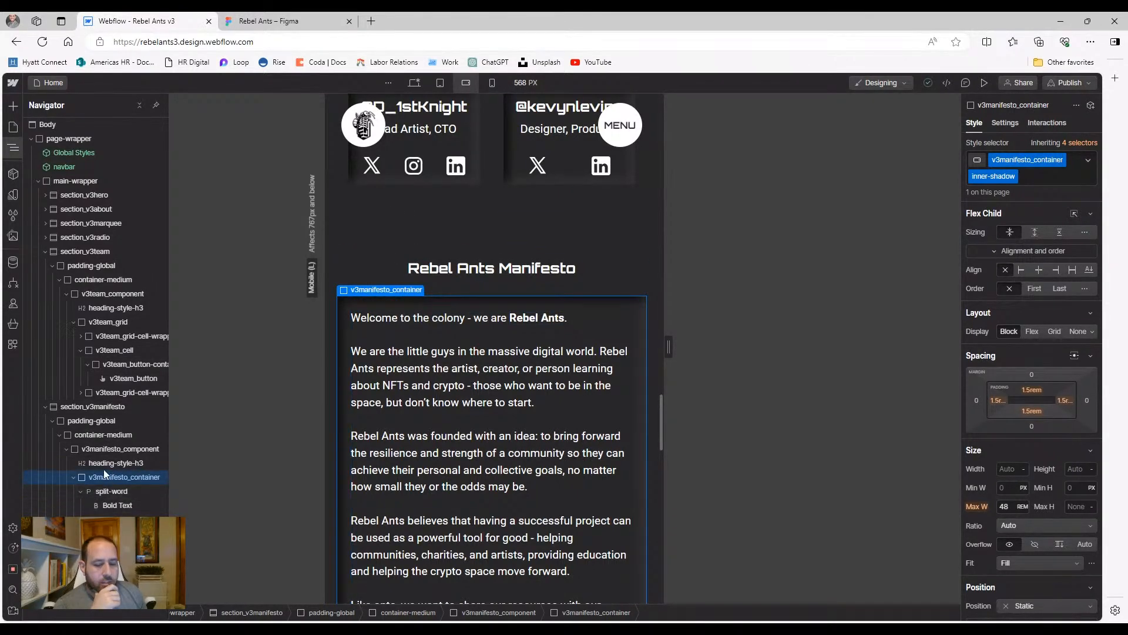
scroll(1024, 406, down, 3)
scroll(1024, 405, down, 1)
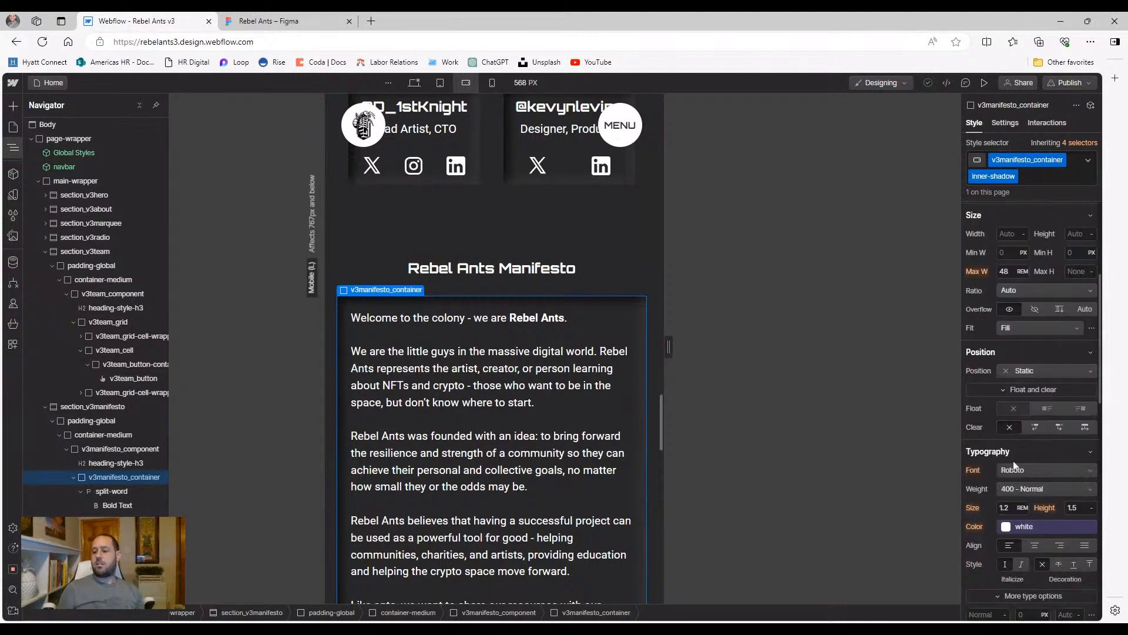
click(1017, 505)
click(984, 512)
click(1002, 508)
text(1)
key(Return)
scroll(528, 417, down, 3)
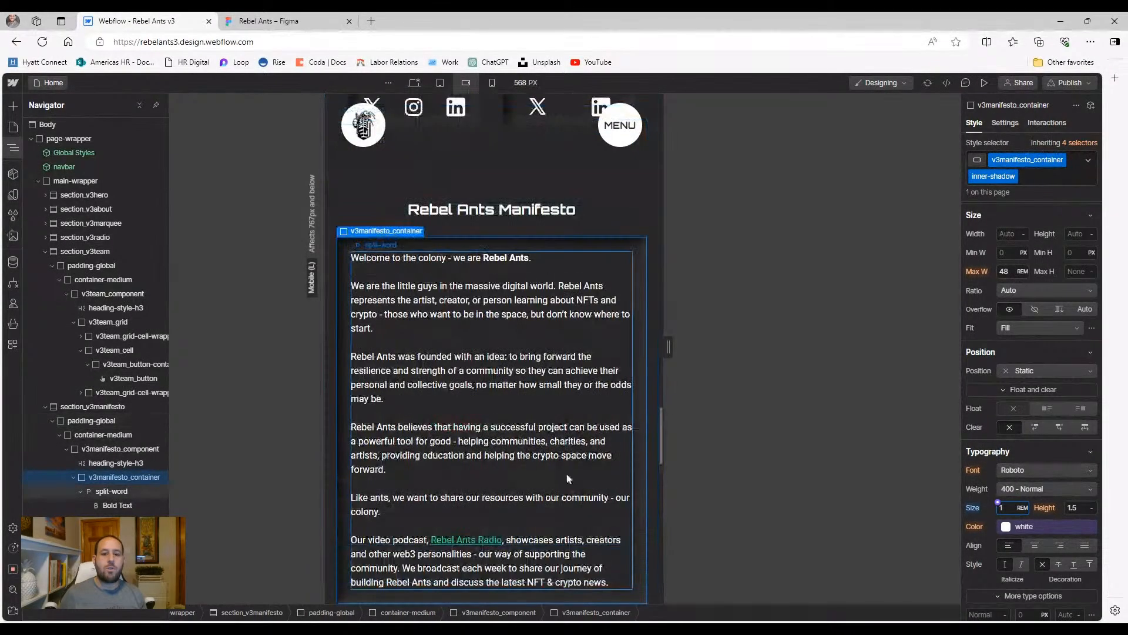
scroll(551, 428, down, 3)
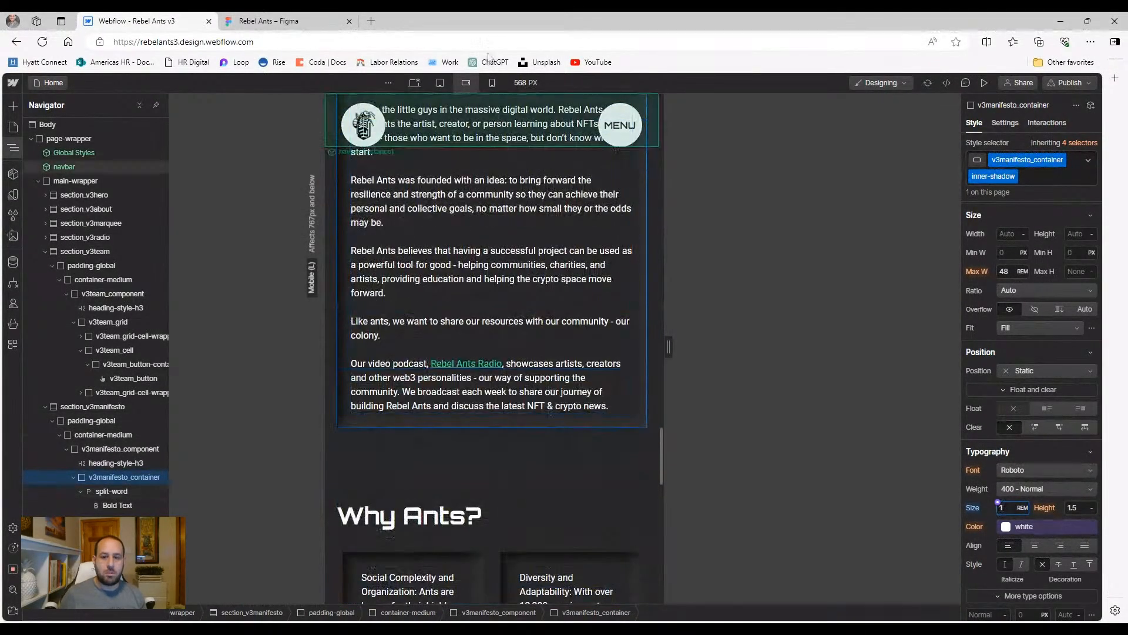
click(492, 82)
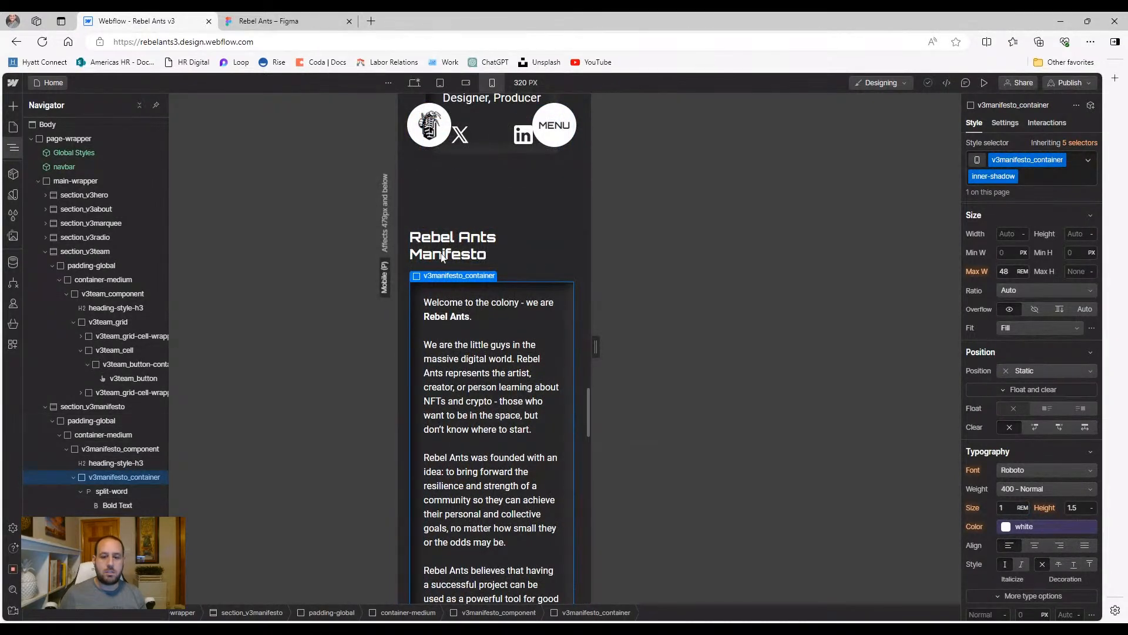
click(460, 250)
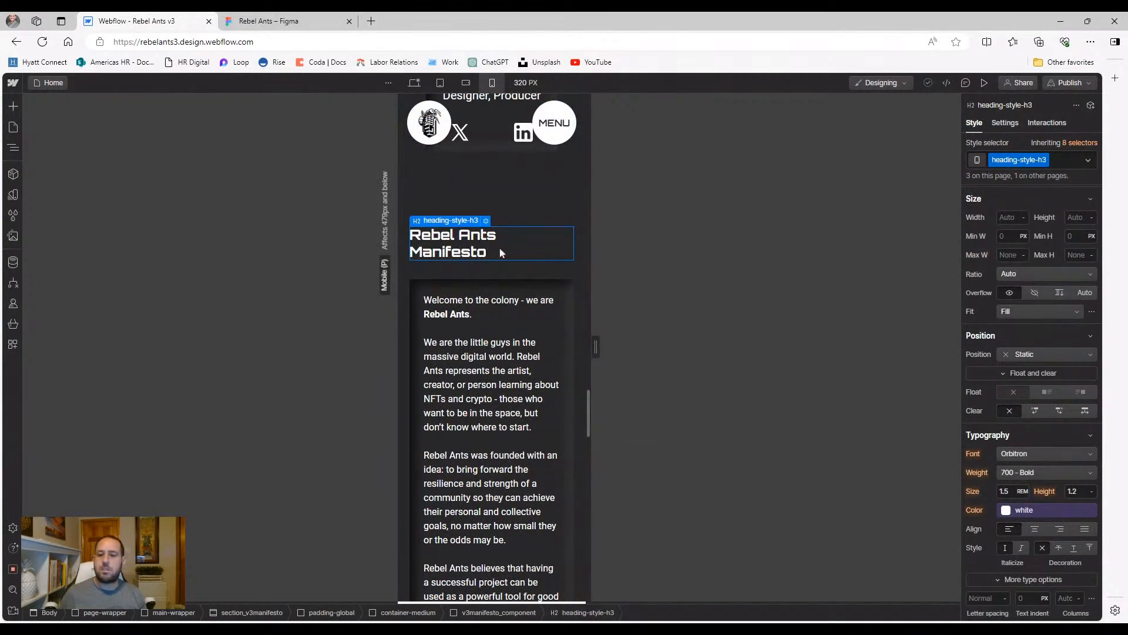
click(518, 206)
scroll(519, 214, down, 8)
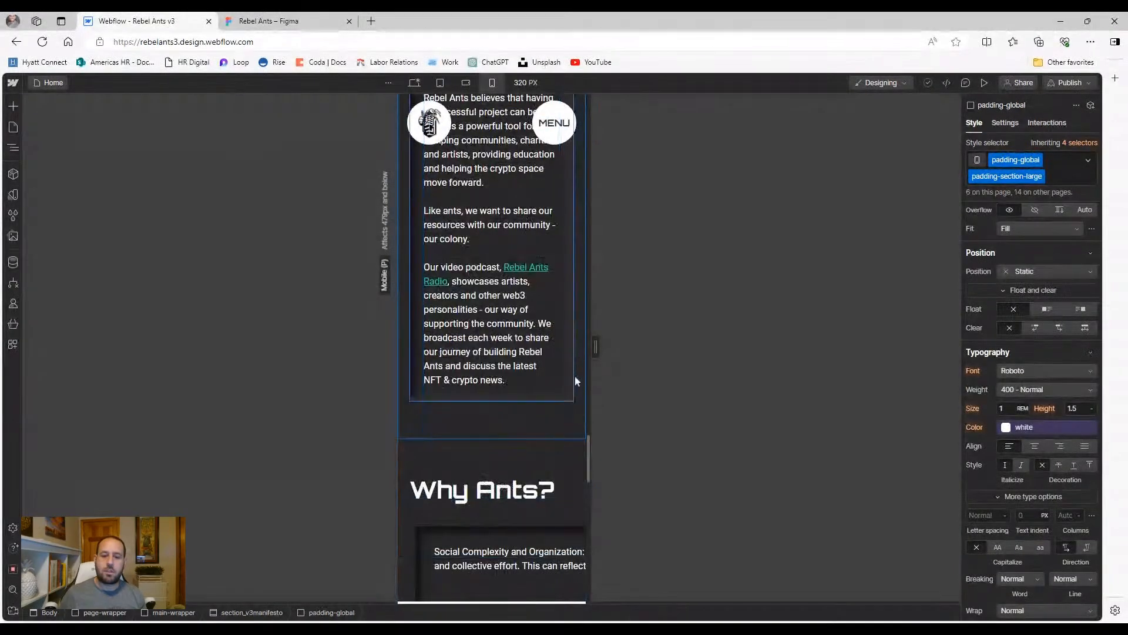
scroll(498, 486, up, 6)
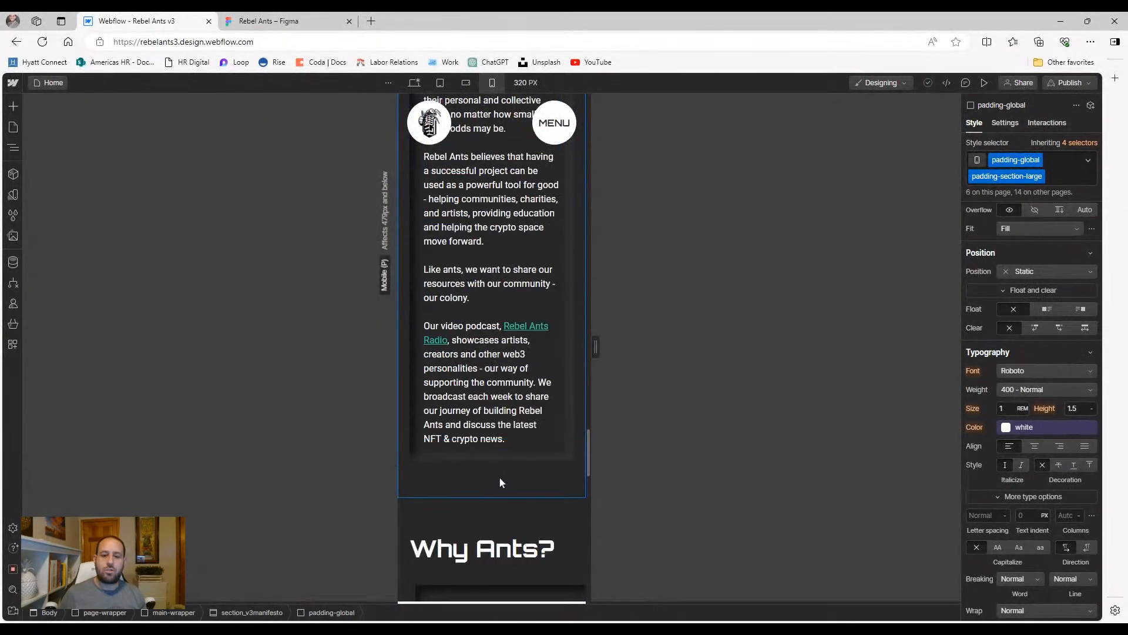
scroll(513, 430, down, 7)
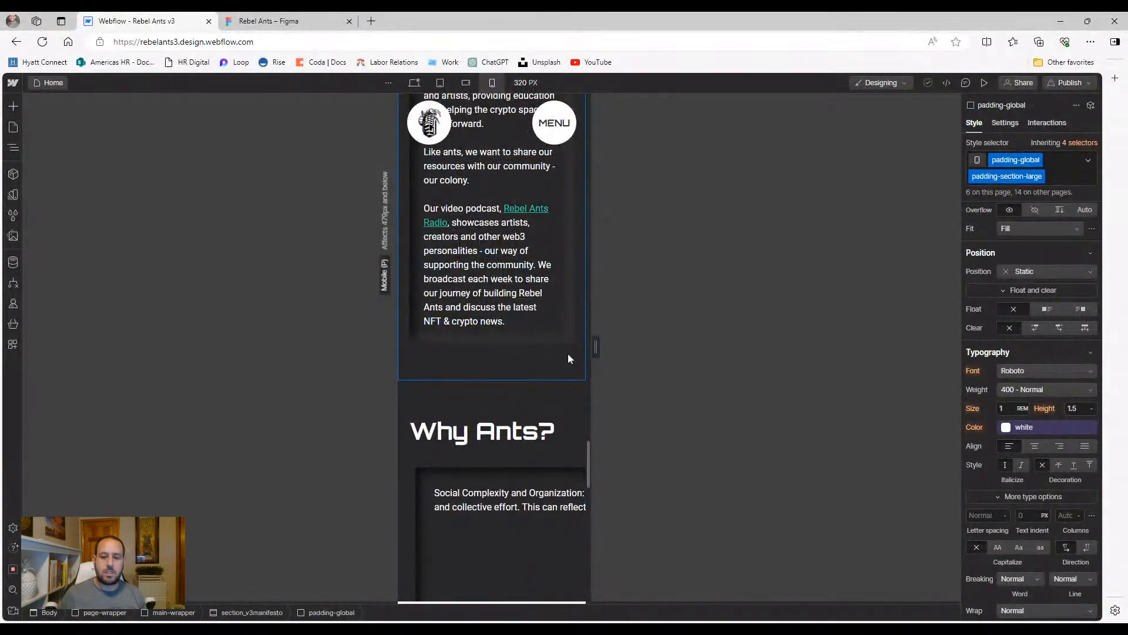
scroll(567, 353, up, 3)
scroll(591, 390, up, 5)
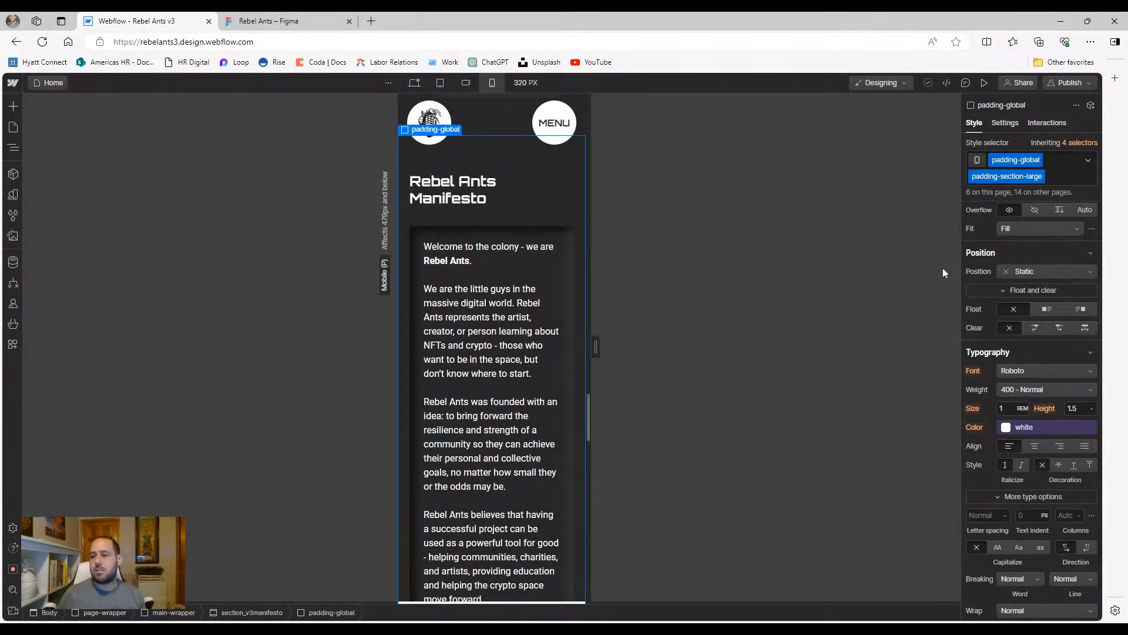
Try a custom text-wrap: pretty property on v3manifesto_container, then delete it
click(14, 148)
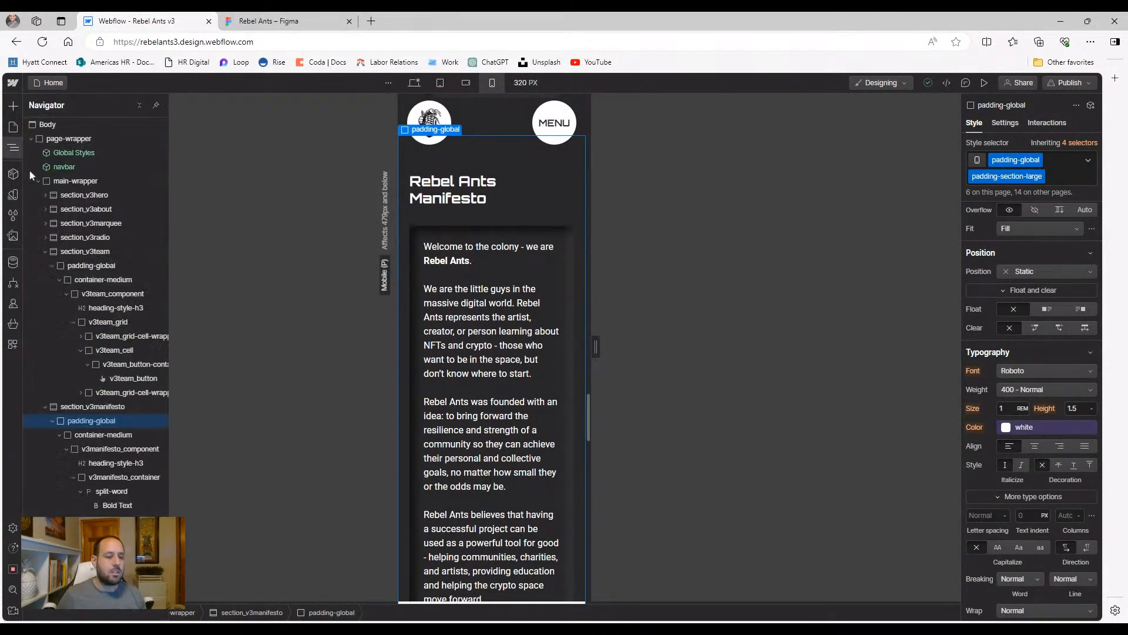
click(92, 451)
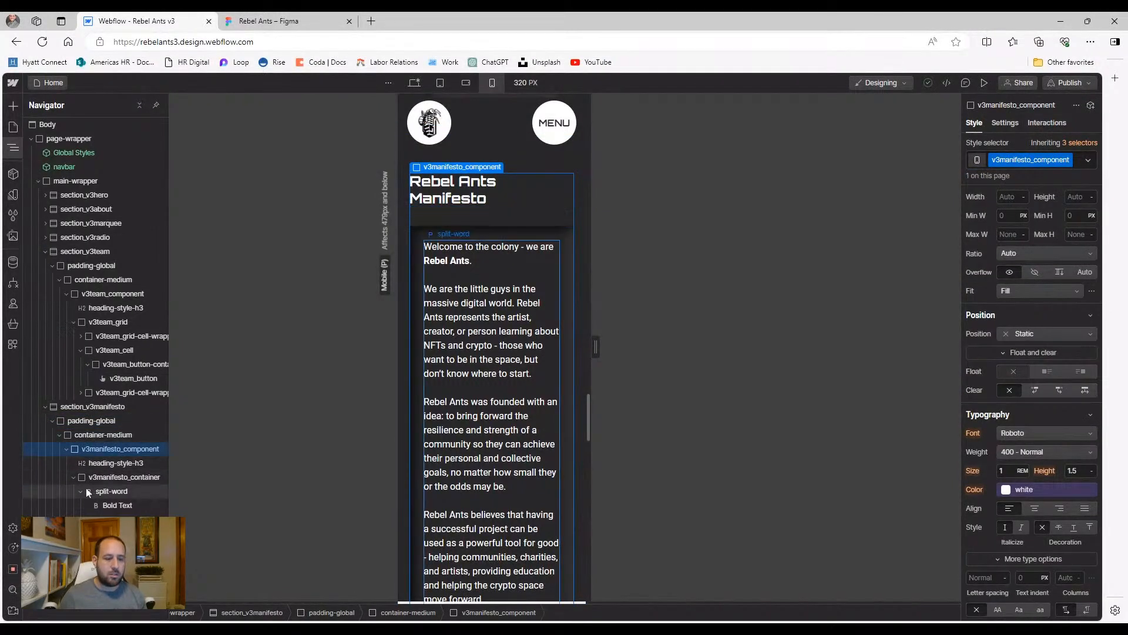
click(74, 477)
click(74, 477)
click(99, 481)
scroll(1052, 436, down, 10)
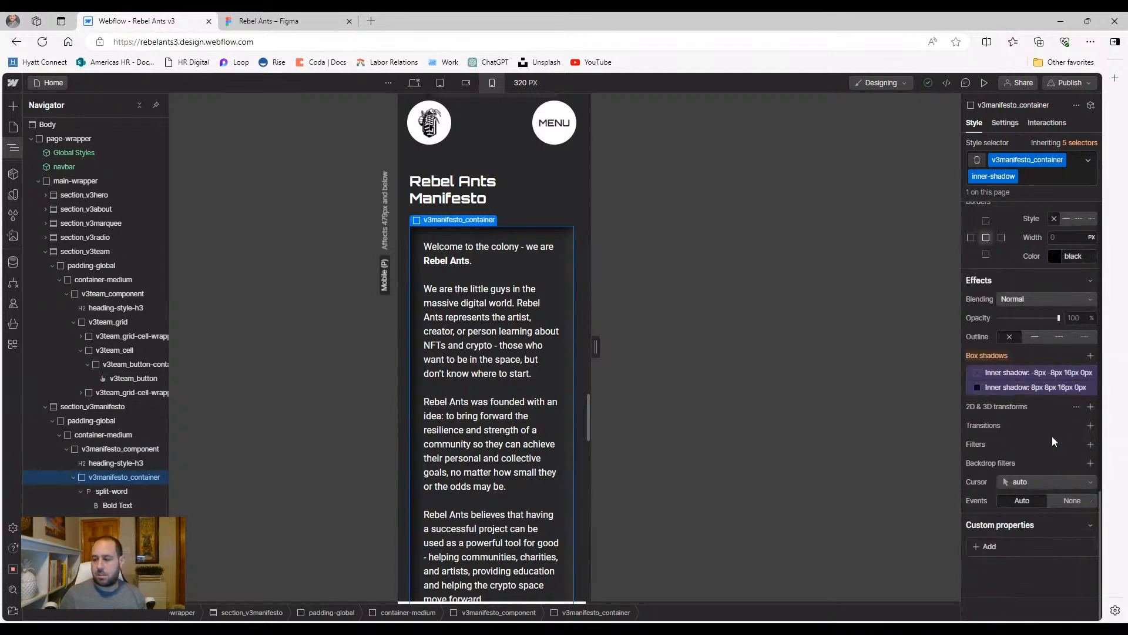
click(999, 546)
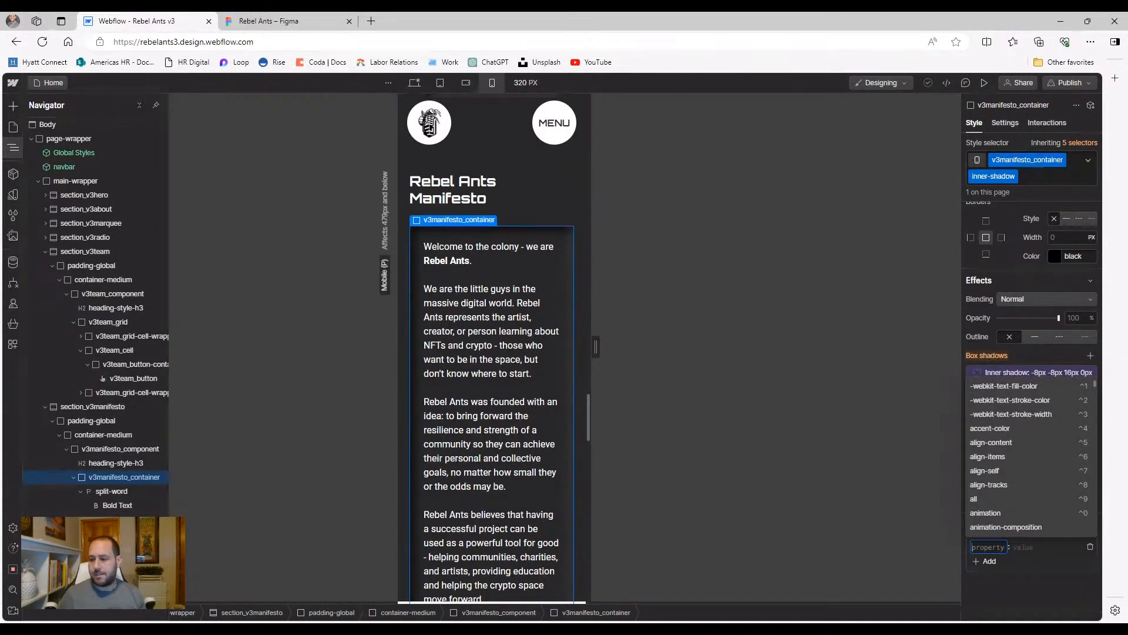
text(text)
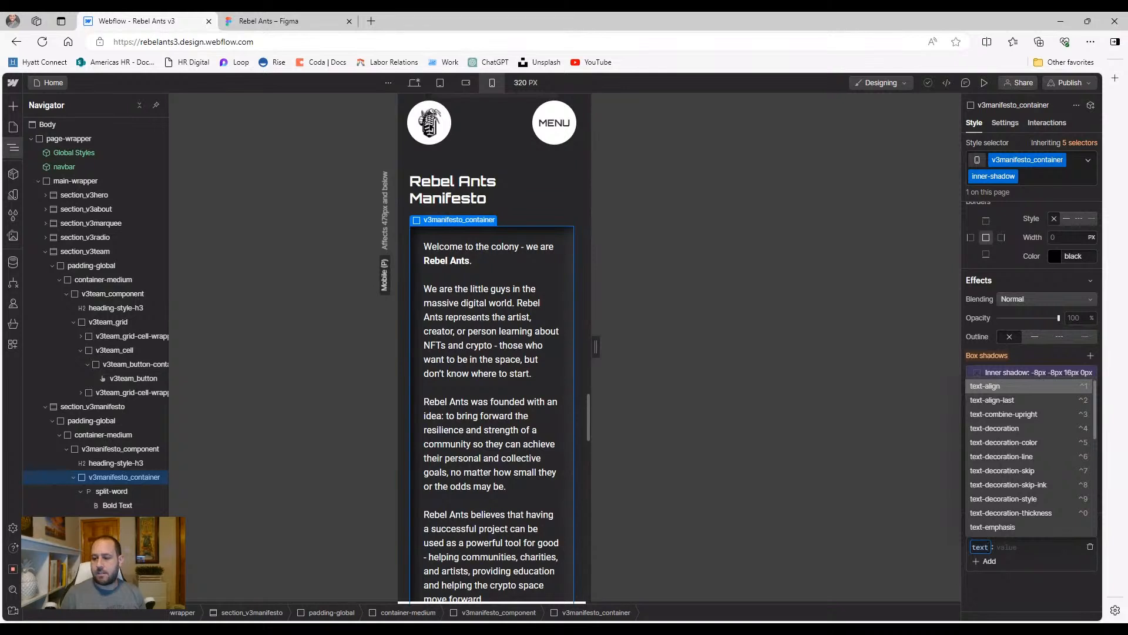
text(-wr)
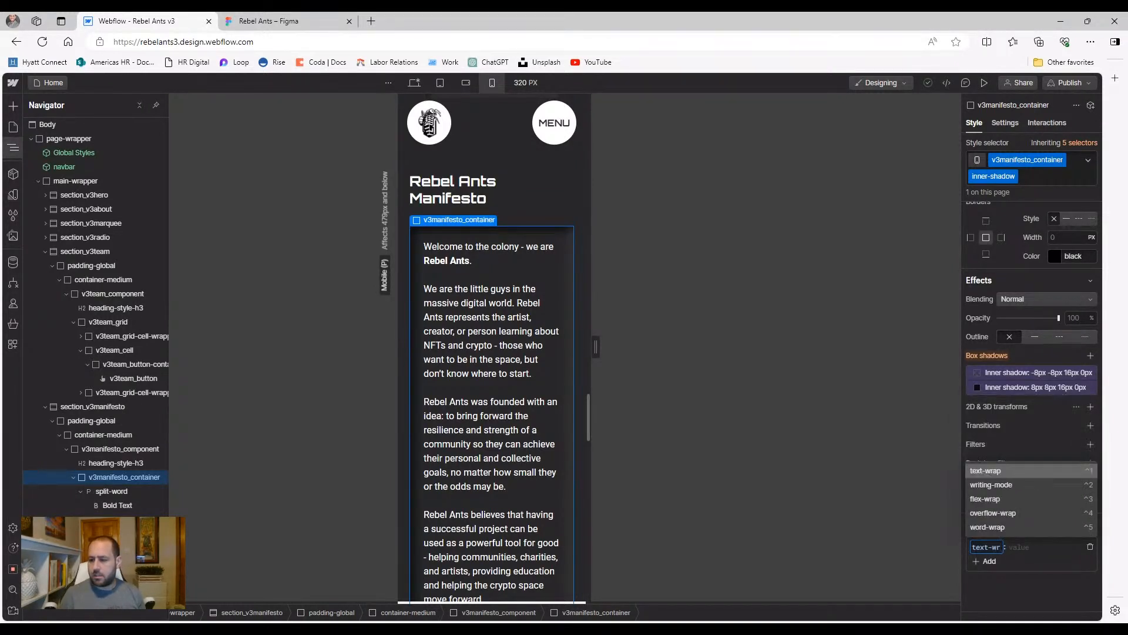
click(993, 472)
text(prett)
key(Return)
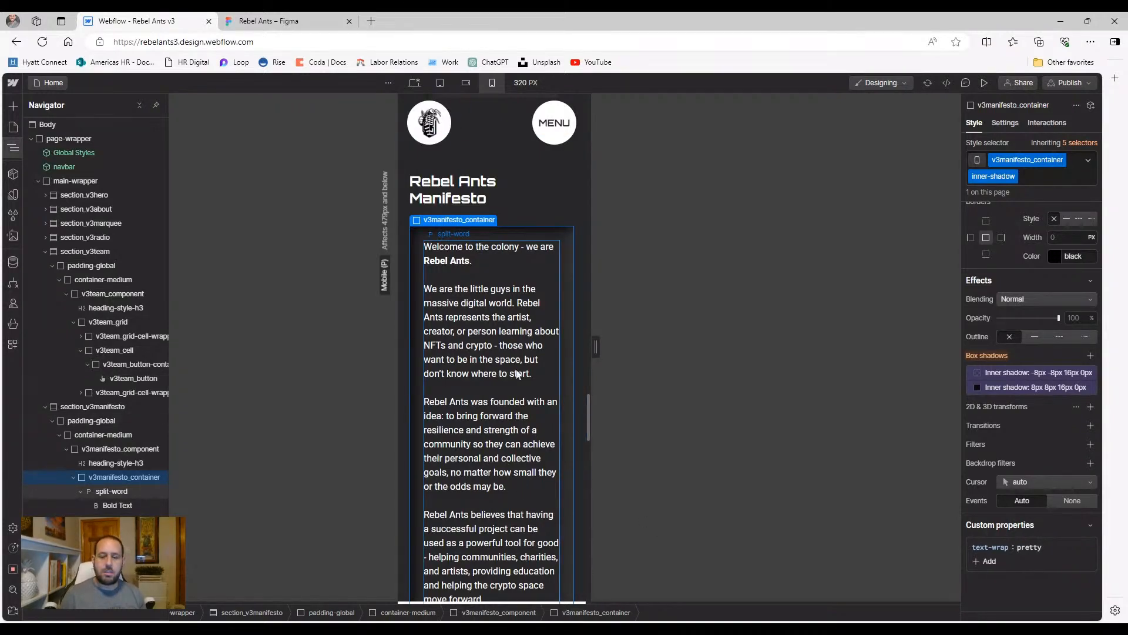
scroll(518, 374, up, 5)
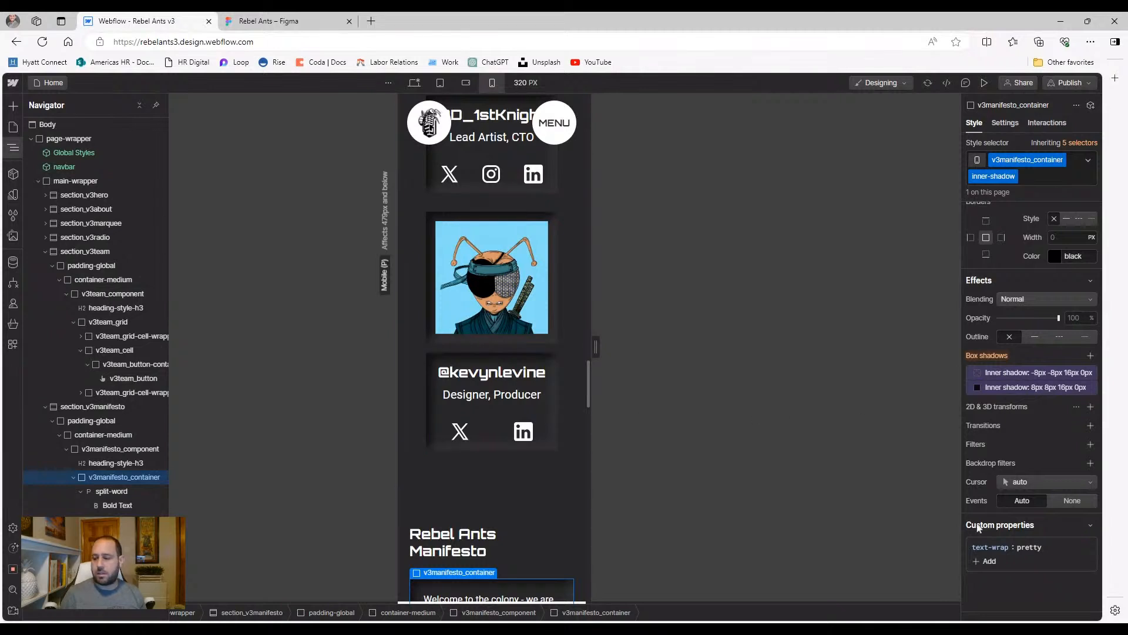
click(1091, 547)
Give the split-word paragraph a custom text-wrap: pretty property
click(115, 491)
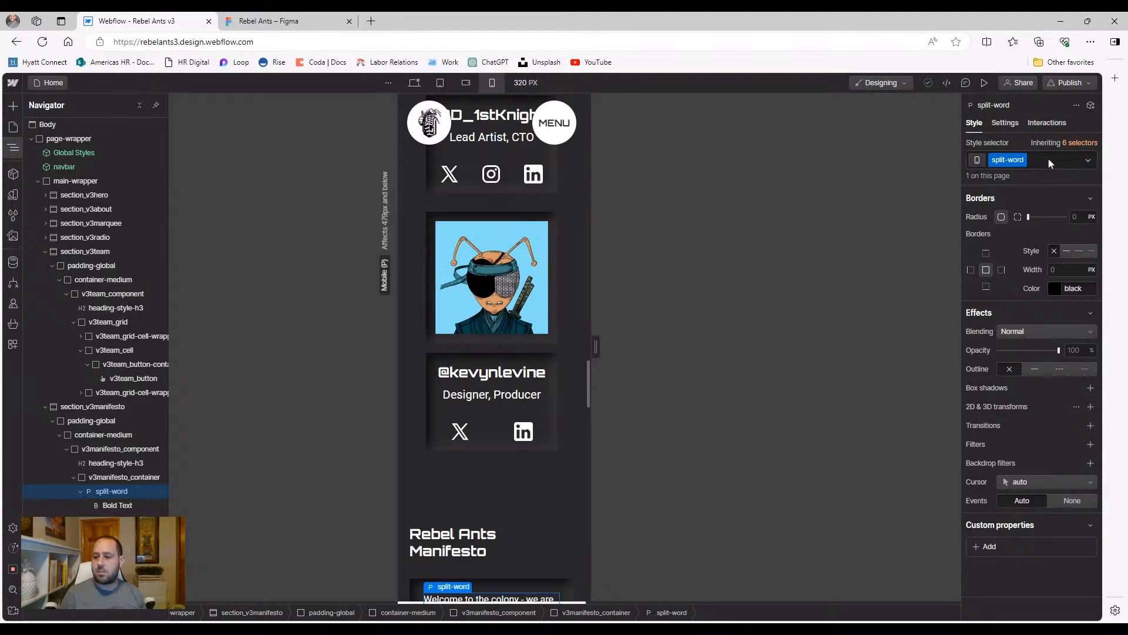
click(990, 547)
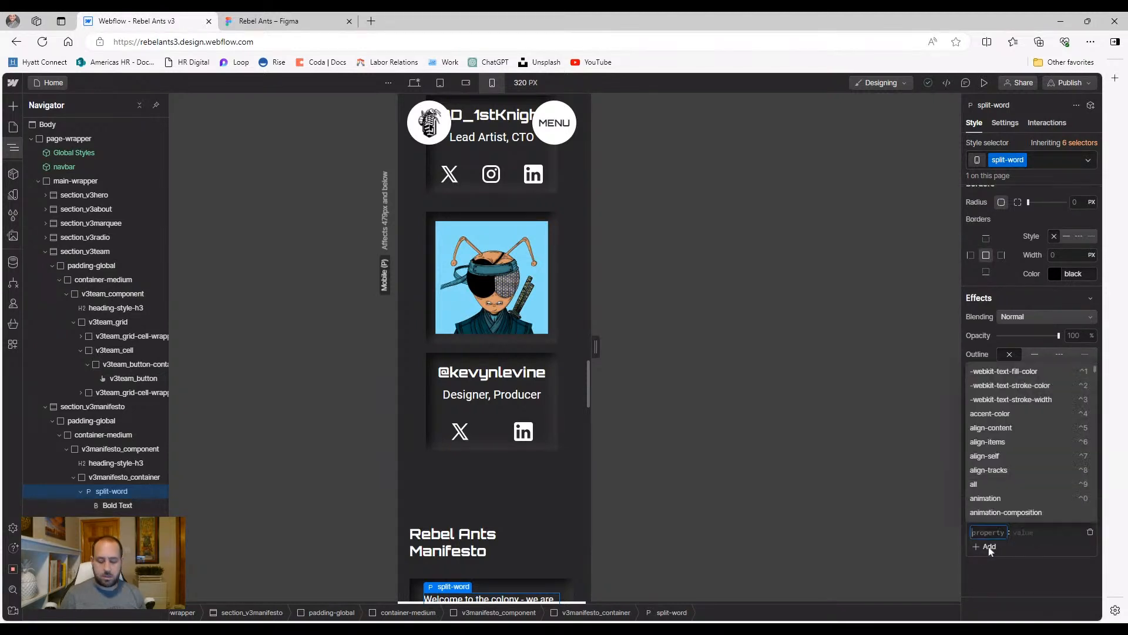
text(text-wra)
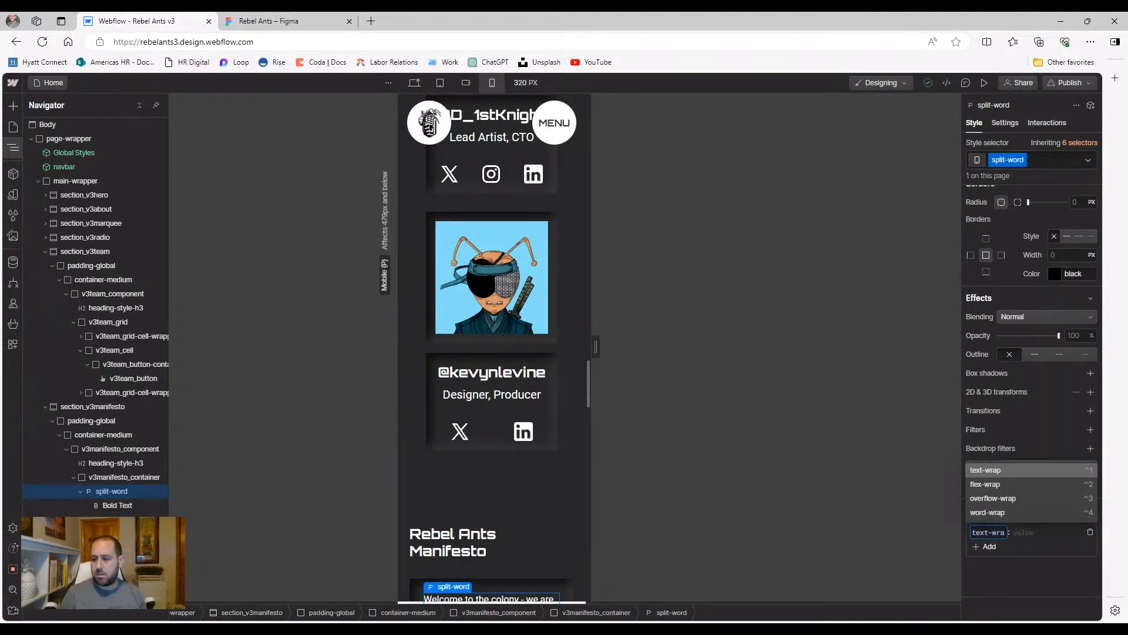
click(993, 471)
text(pretty)
key(Return)
scroll(470, 469, down, 8)
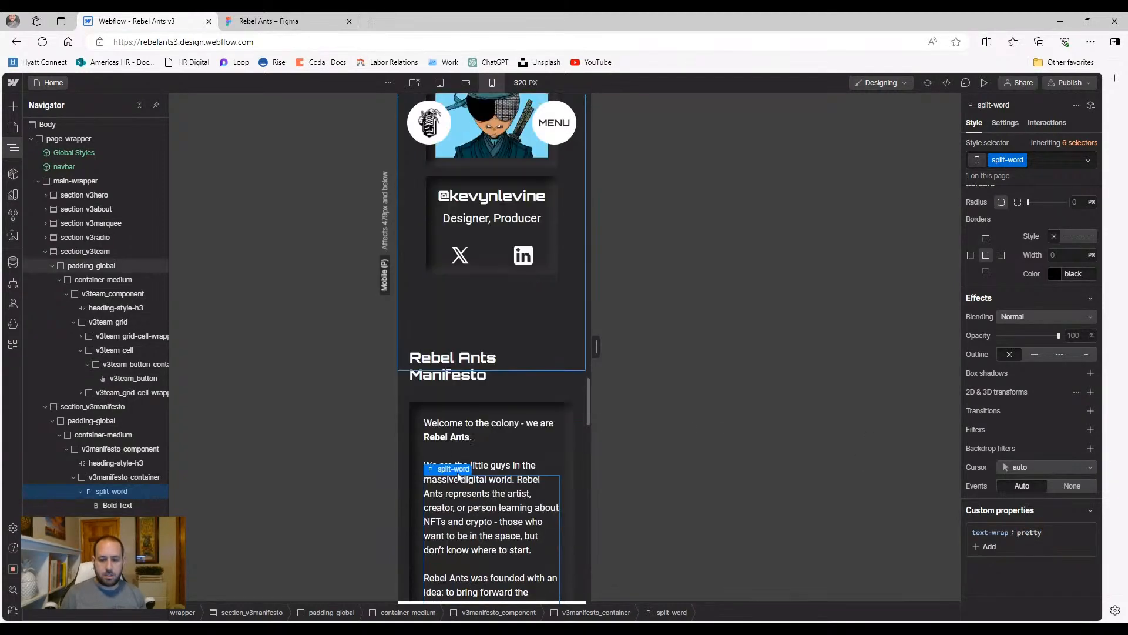
scroll(483, 467, down, 3)
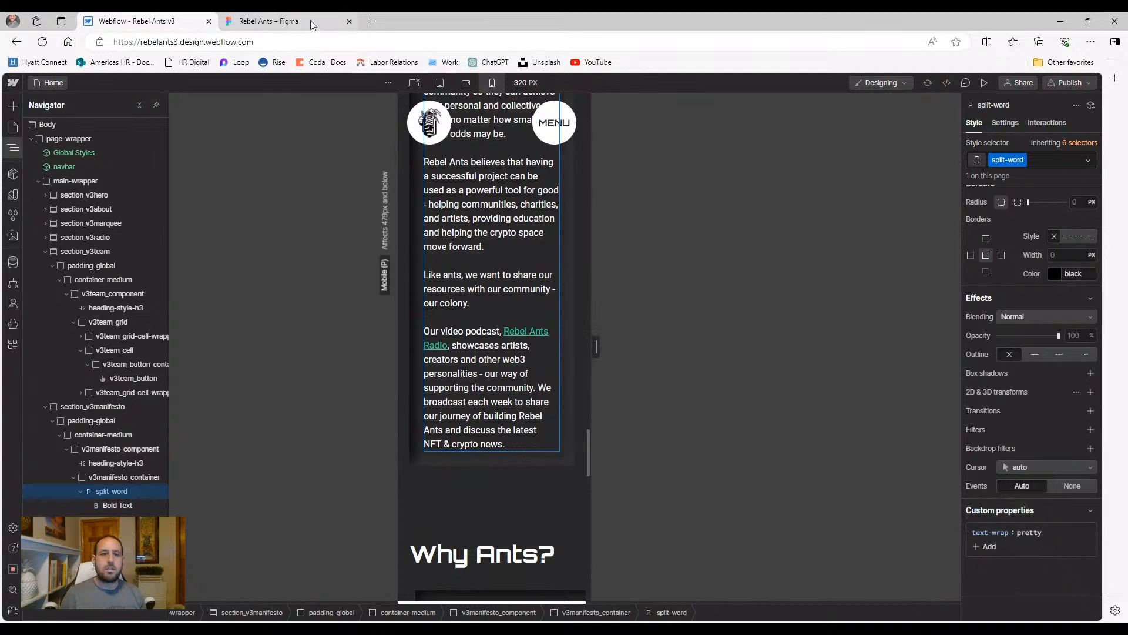
Search Bing in a new tab for 'text-wrap pretty'
click(370, 22)
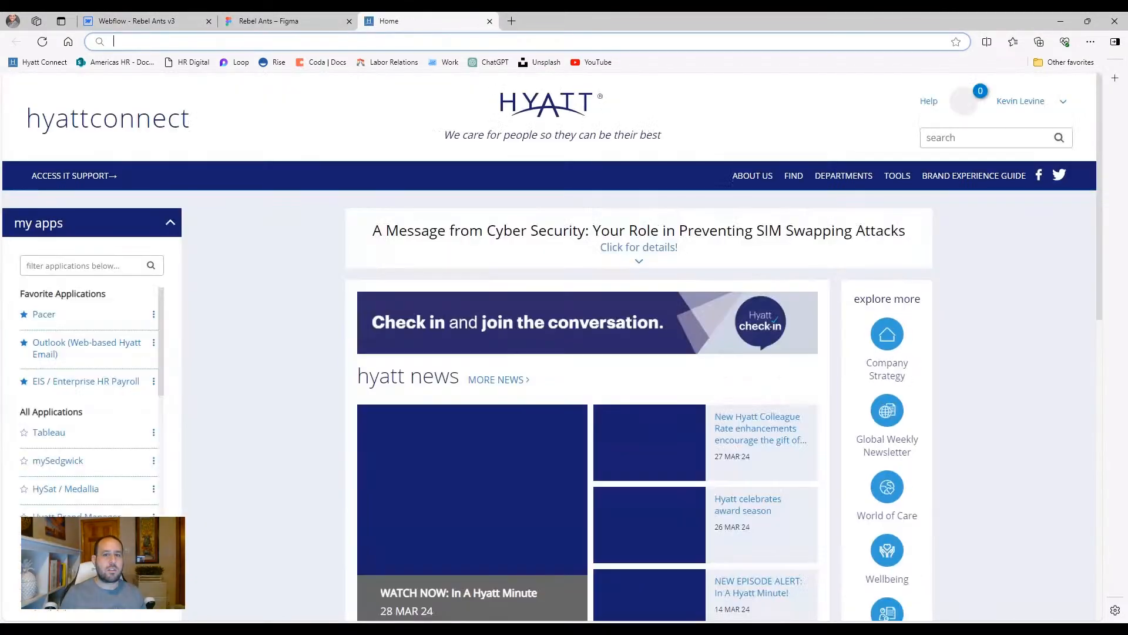
click(307, 24)
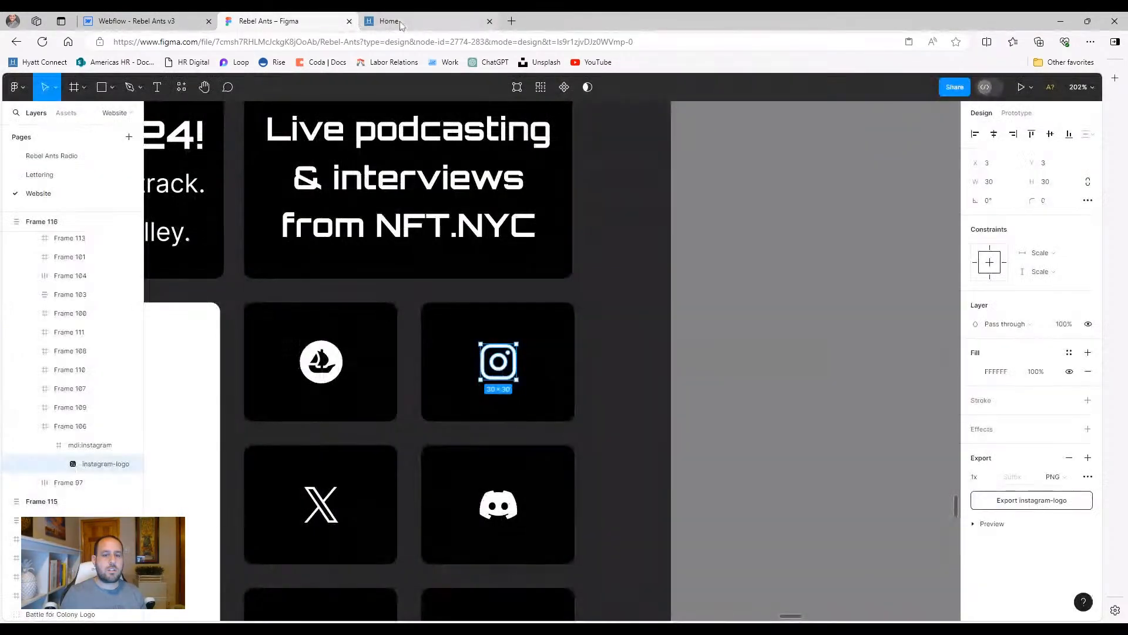
click(398, 23)
text(text)
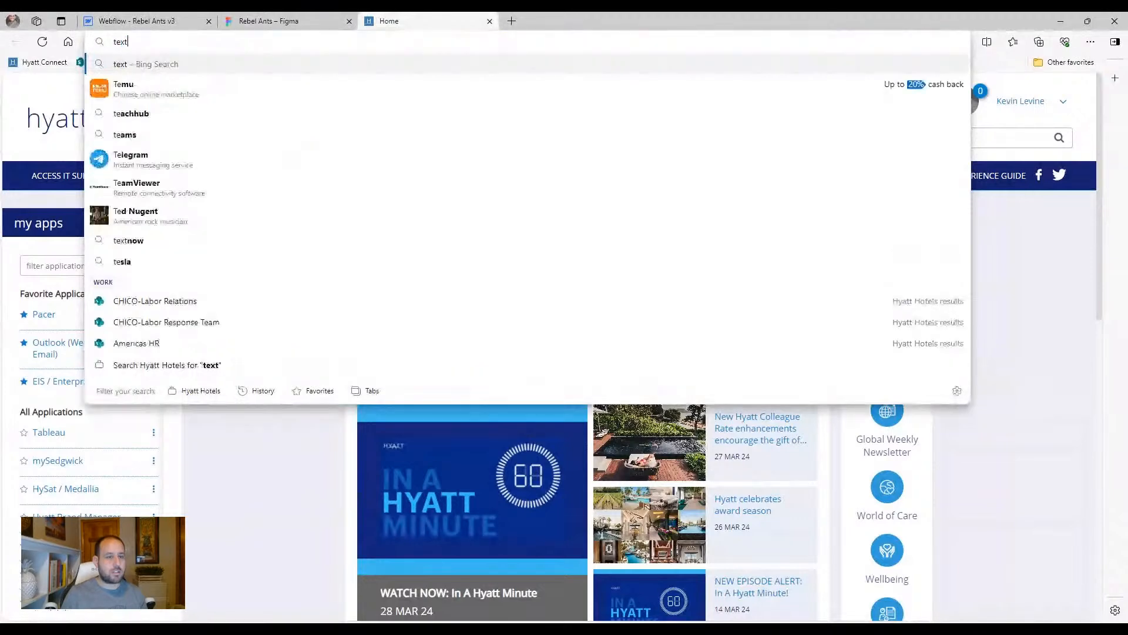
text( wr)
key(BackSpace)
key(BackSpace)
key(BackSpace)
text(-wr)
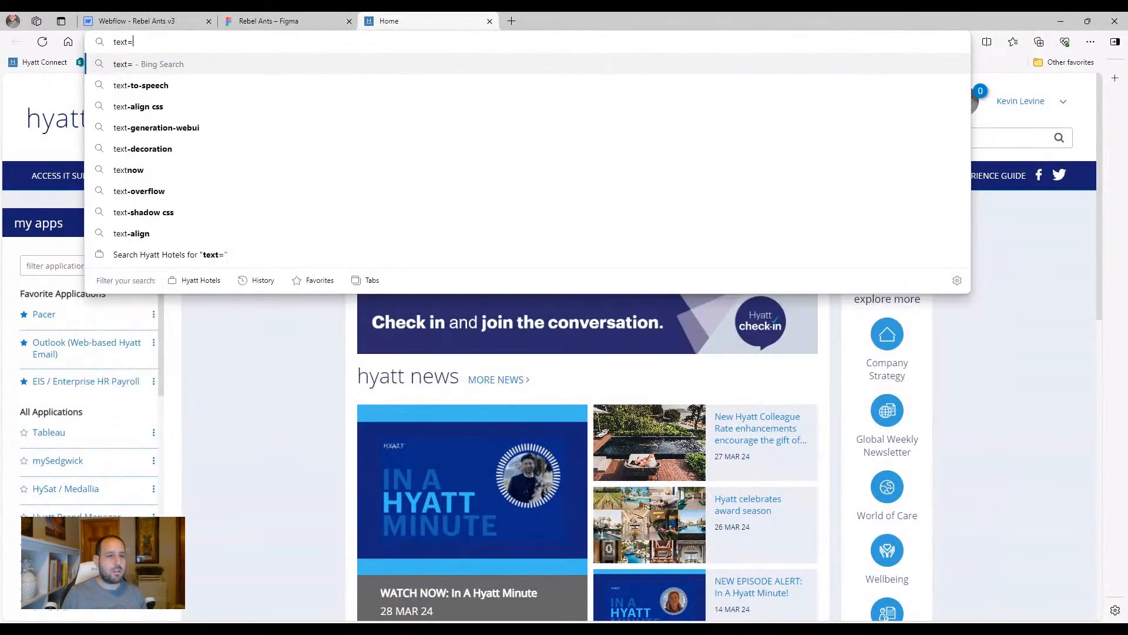
text(ap pretty)
key(Return)
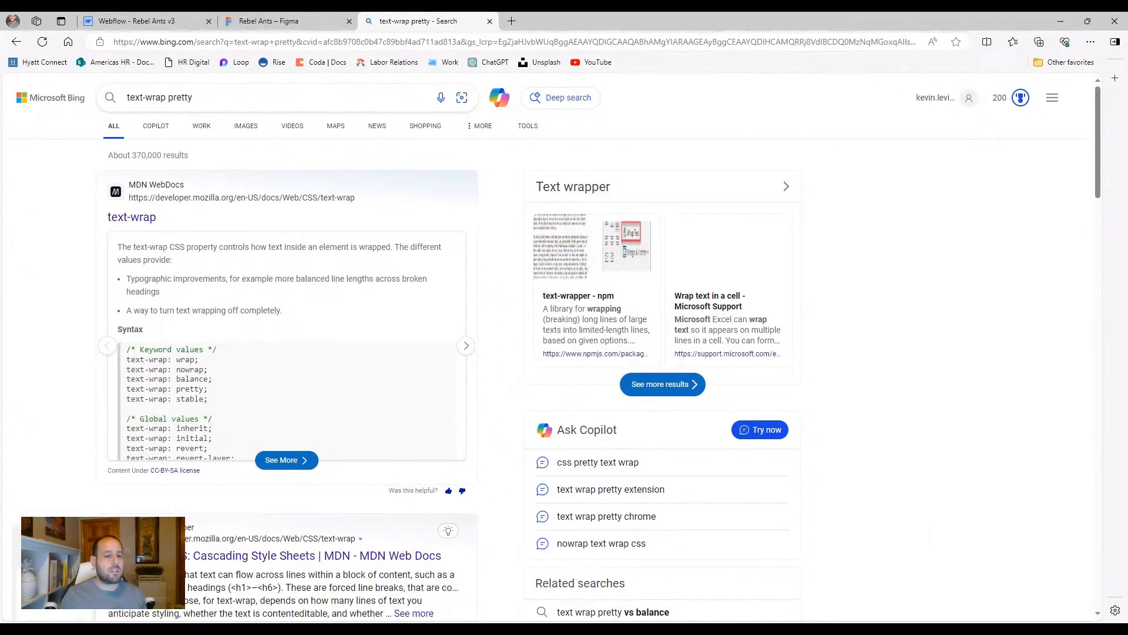
Back in Webflow, commit text-wrap: balance on split-word, then remove the property
click(136, 21)
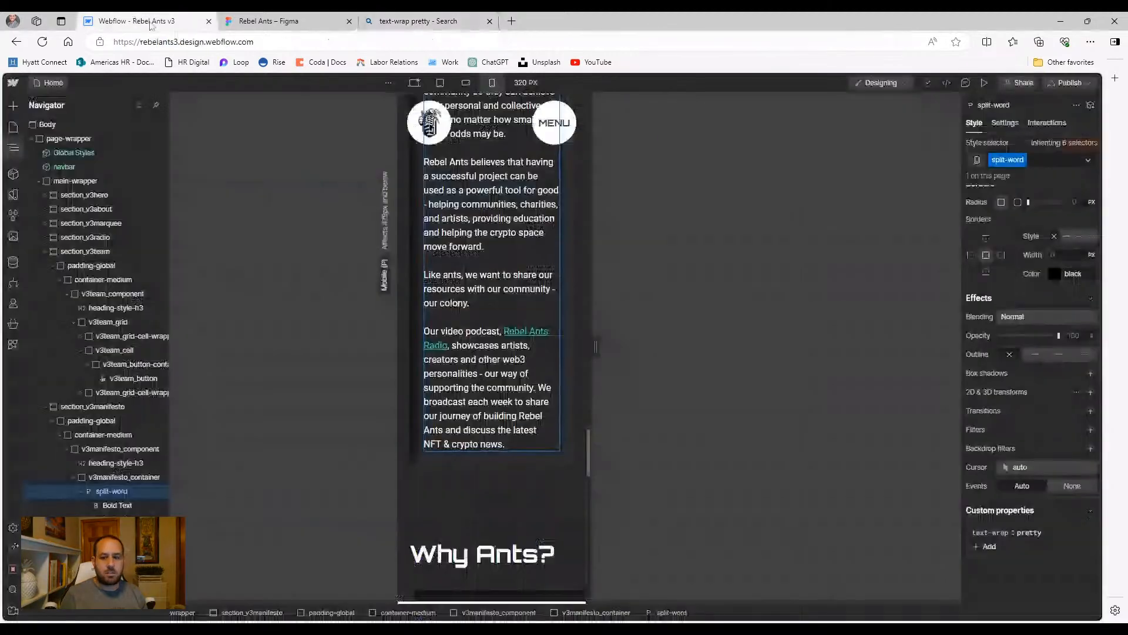
scroll(445, 252, up, 4)
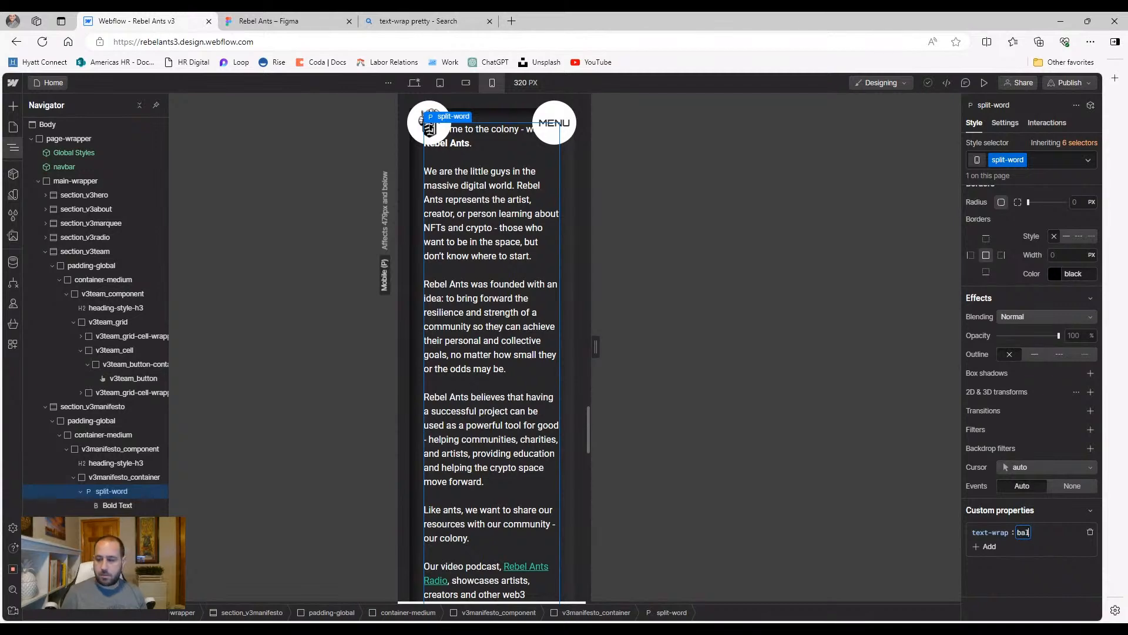
key(Return)
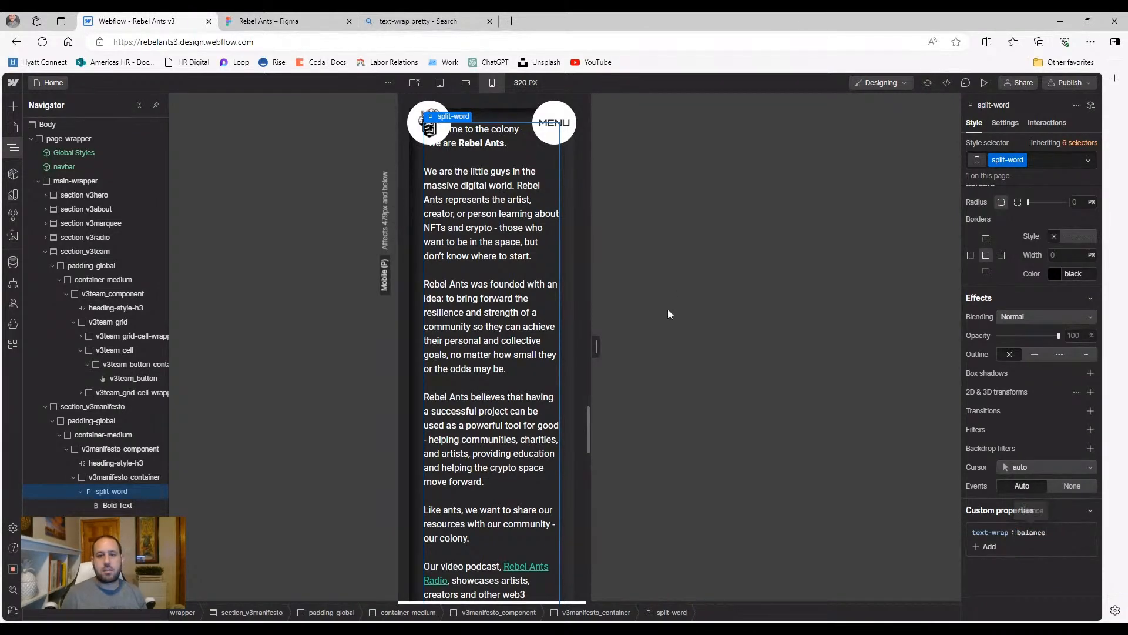
scroll(540, 327, up, 2)
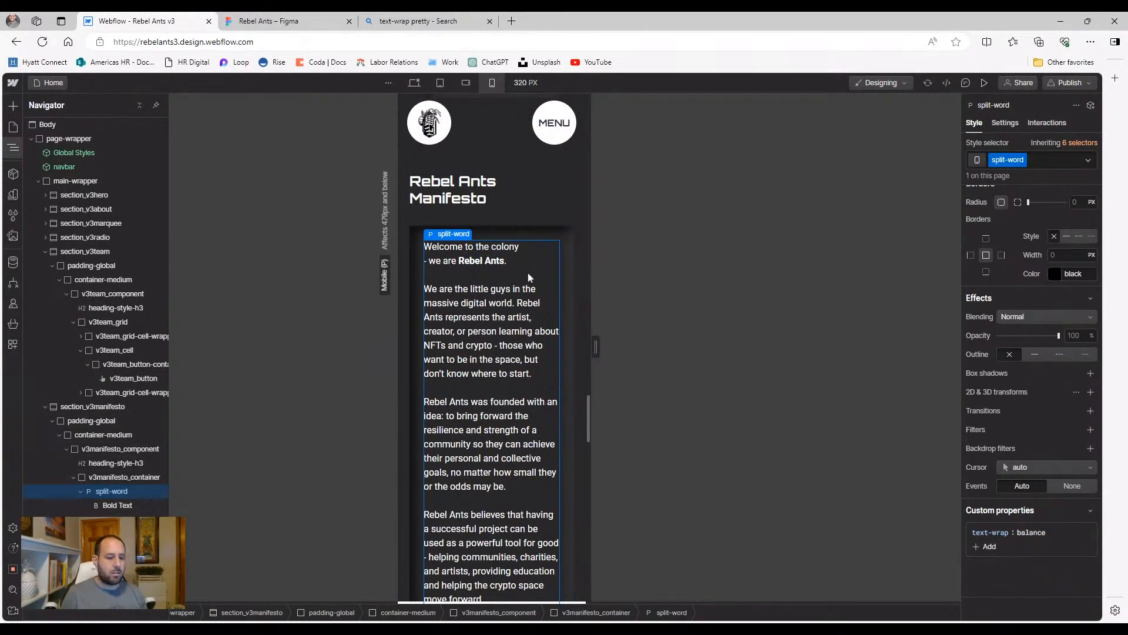
scroll(528, 272, down, 4)
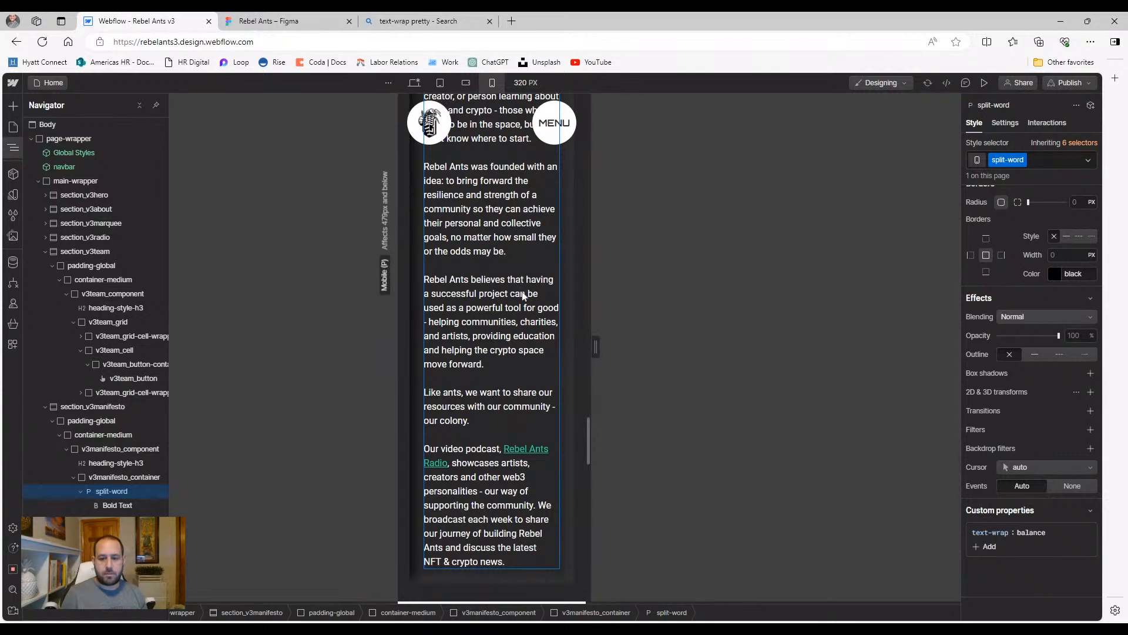
scroll(528, 303, down, 1)
click(1090, 533)
scroll(509, 364, up, 4)
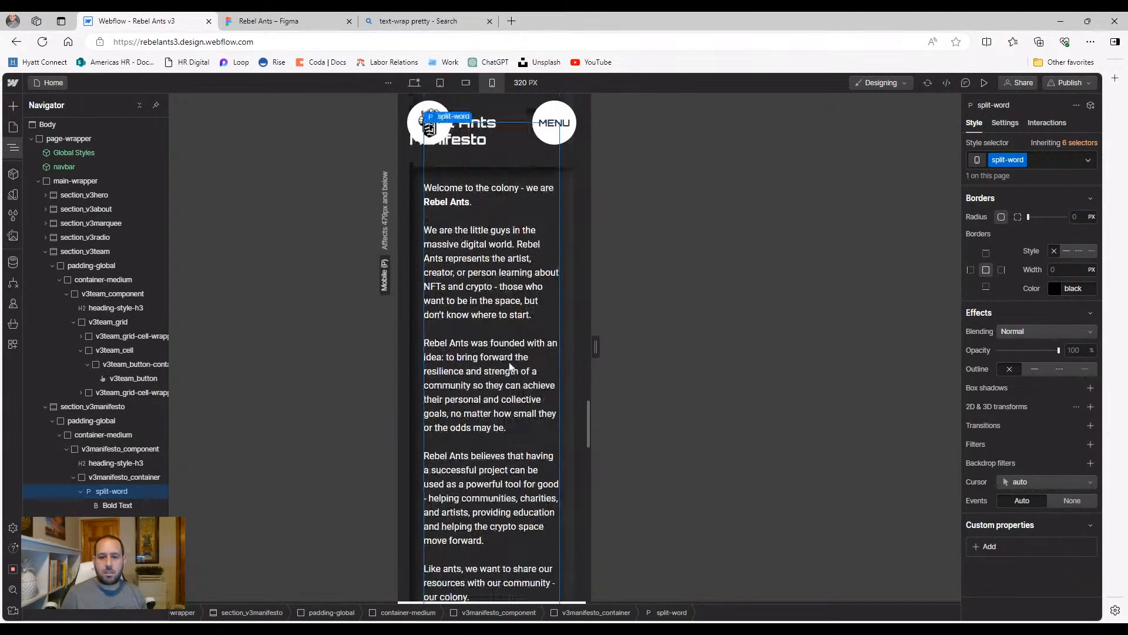
Re-add the text-wrap custom property to split-word with the value balance
click(992, 548)
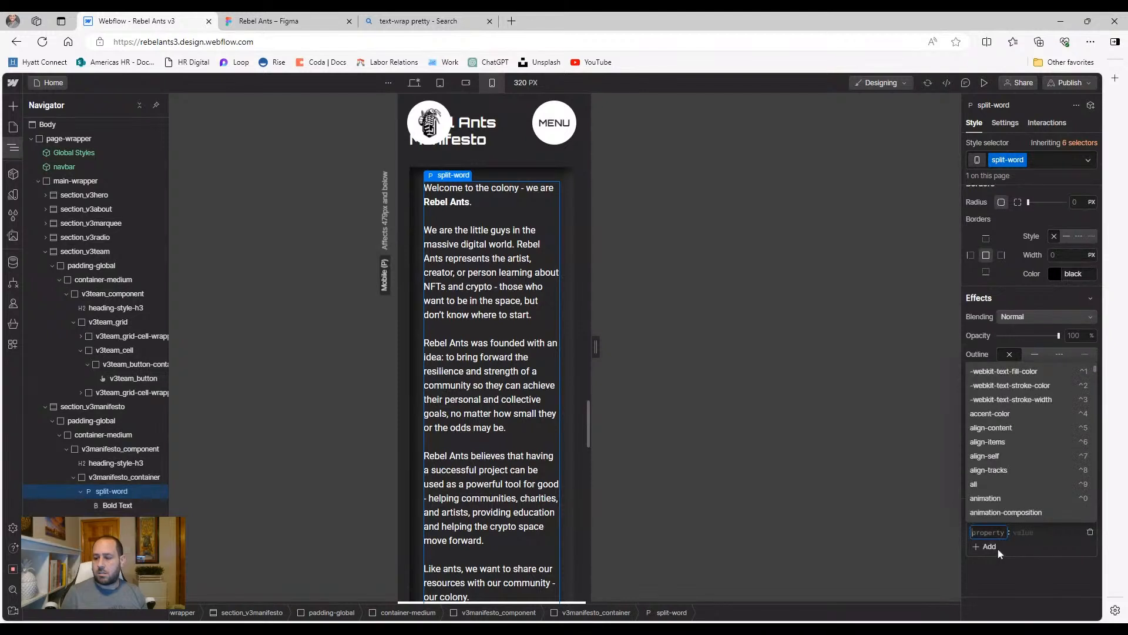
text(text-wrap)
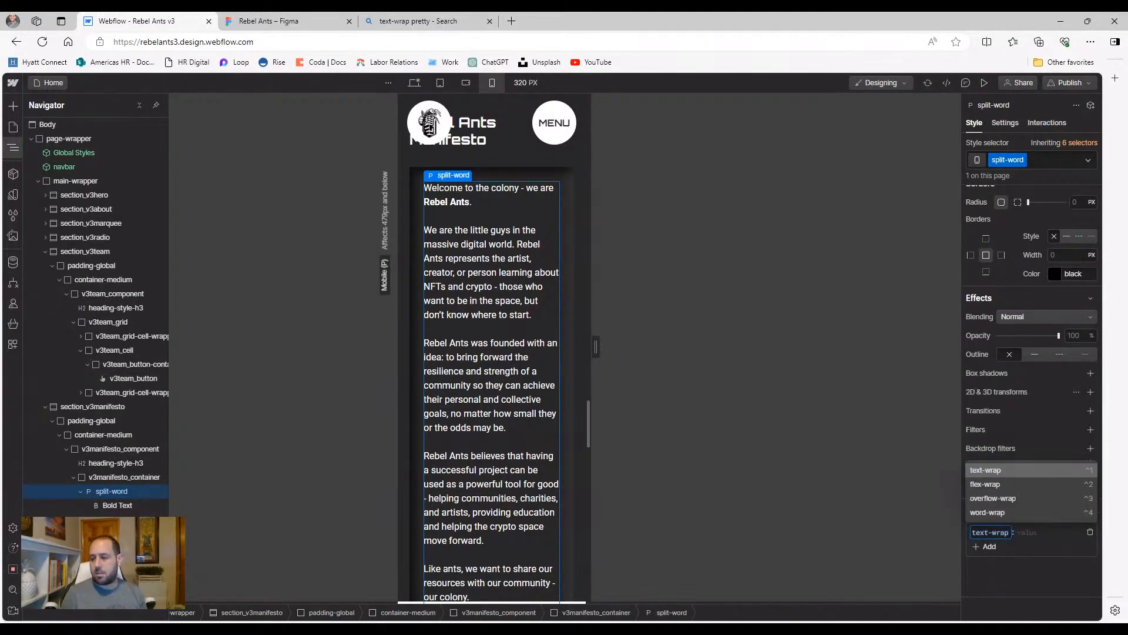
key(Return)
text(pretty)
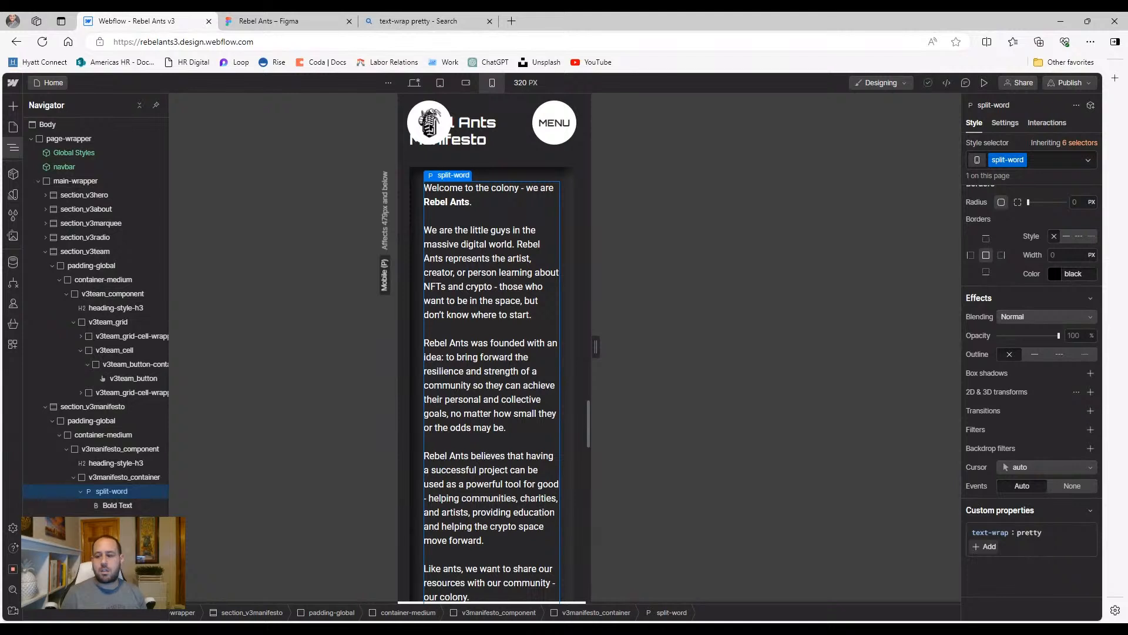
click(1029, 532)
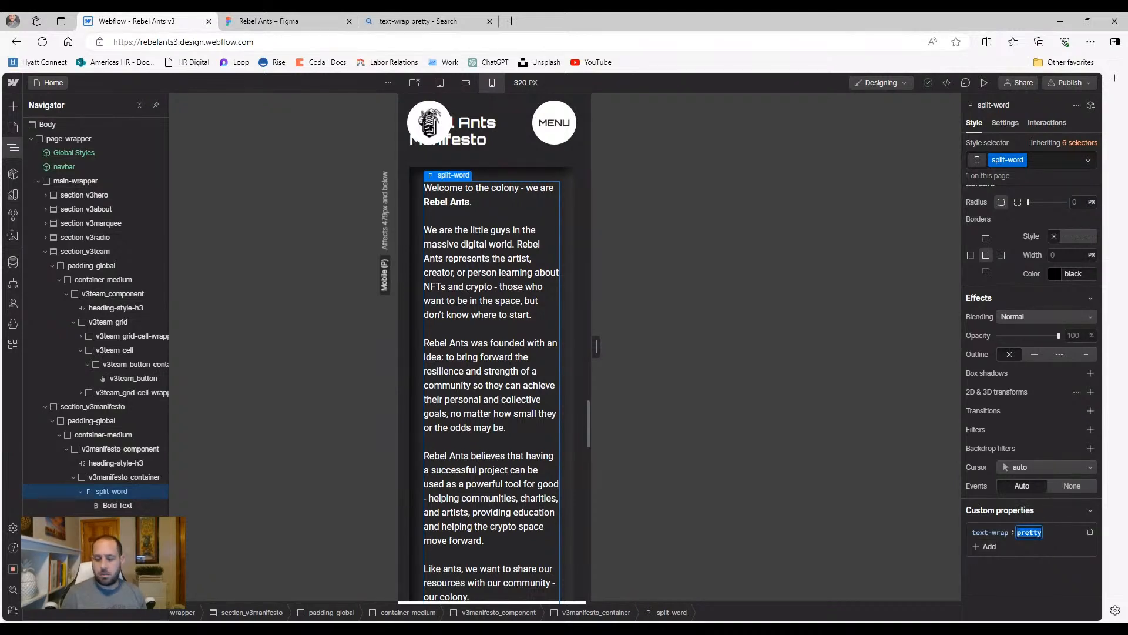
text(balance)
key(Return)
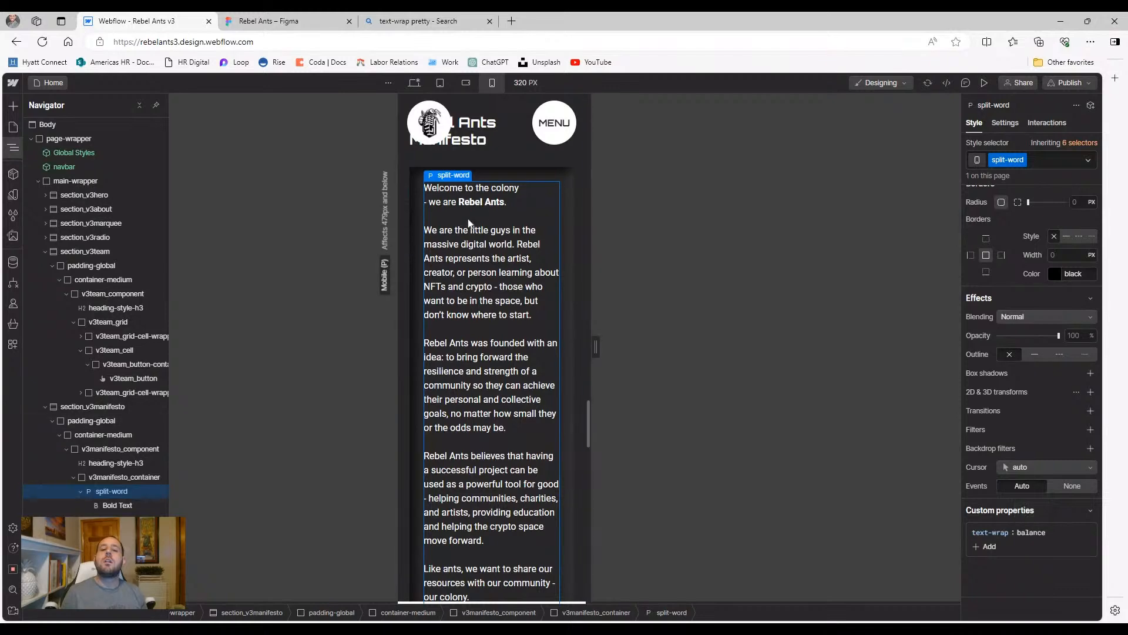
Select the first slide card's container, then the wrapper holding the Why Ants heading and cards
scroll(476, 246, down, 8)
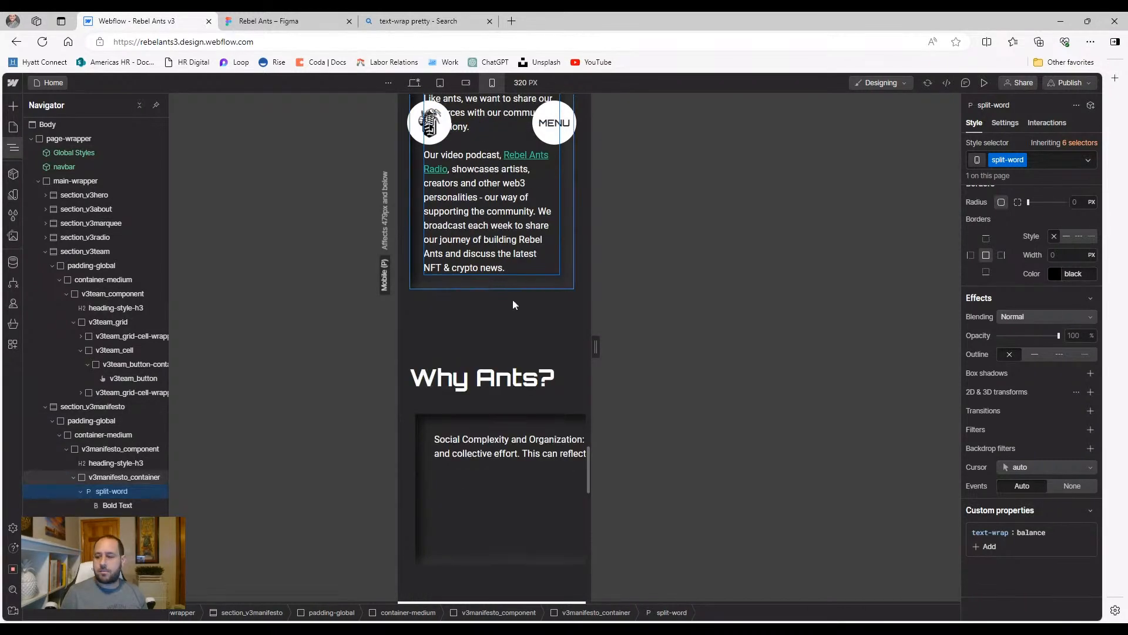
scroll(526, 387, down, 2)
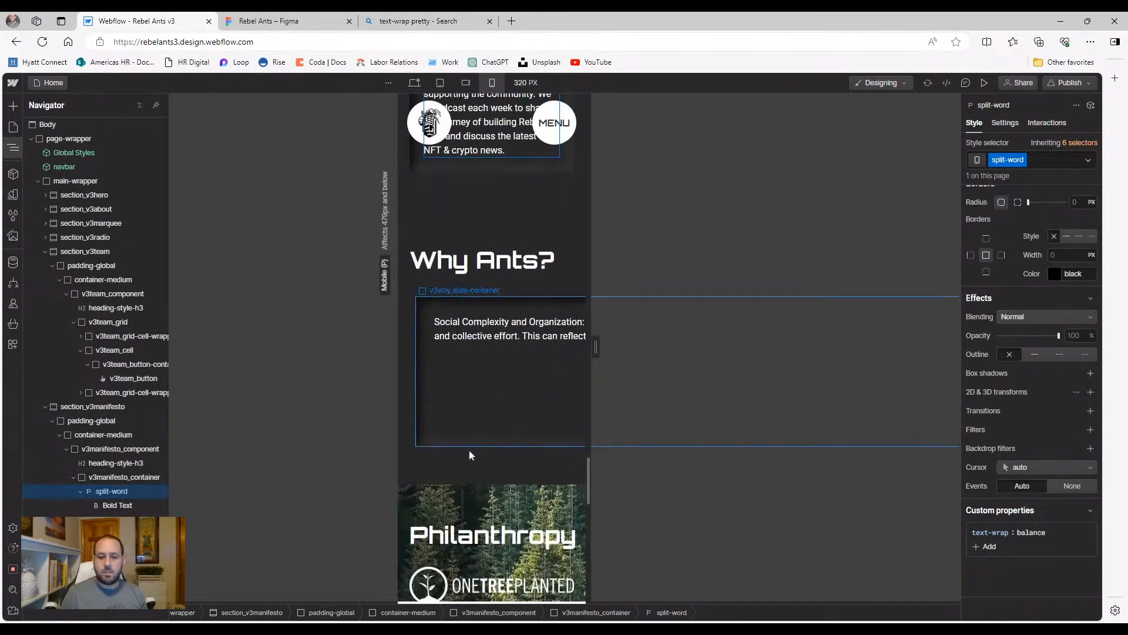
click(467, 424)
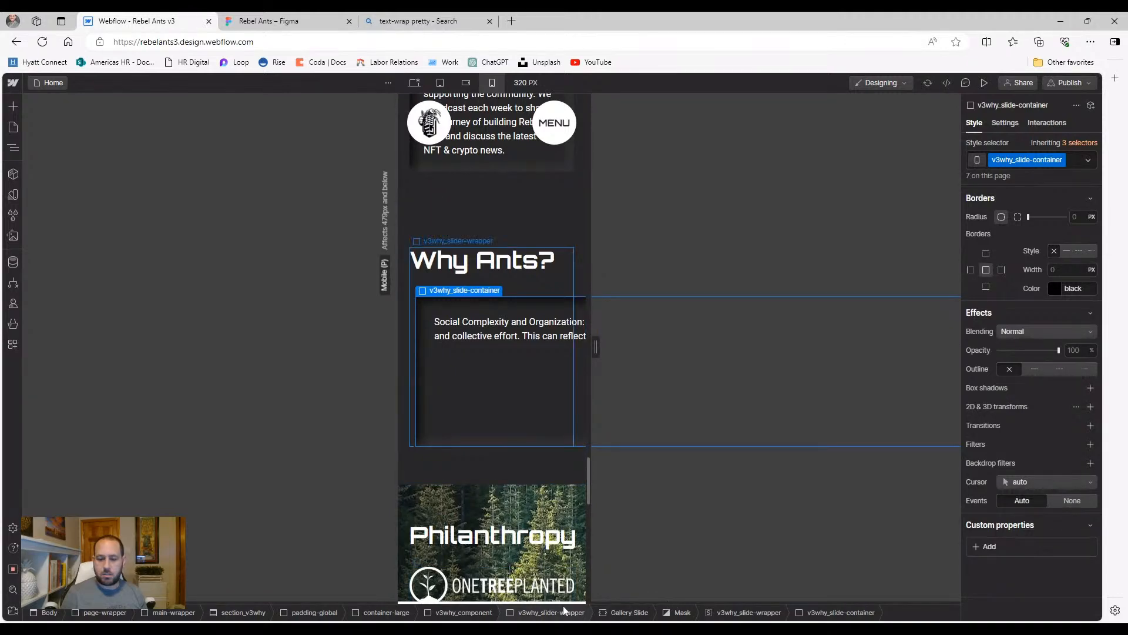
scroll(358, 587, down, 3)
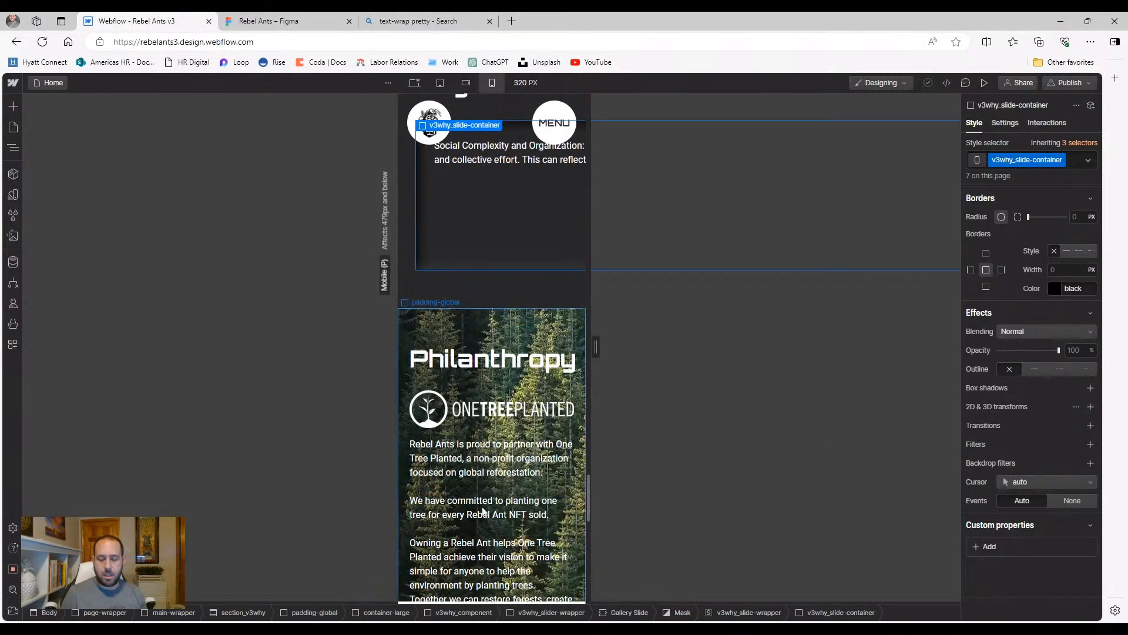
scroll(396, 532, down, 6)
scroll(504, 510, up, 3)
scroll(504, 510, up, 5)
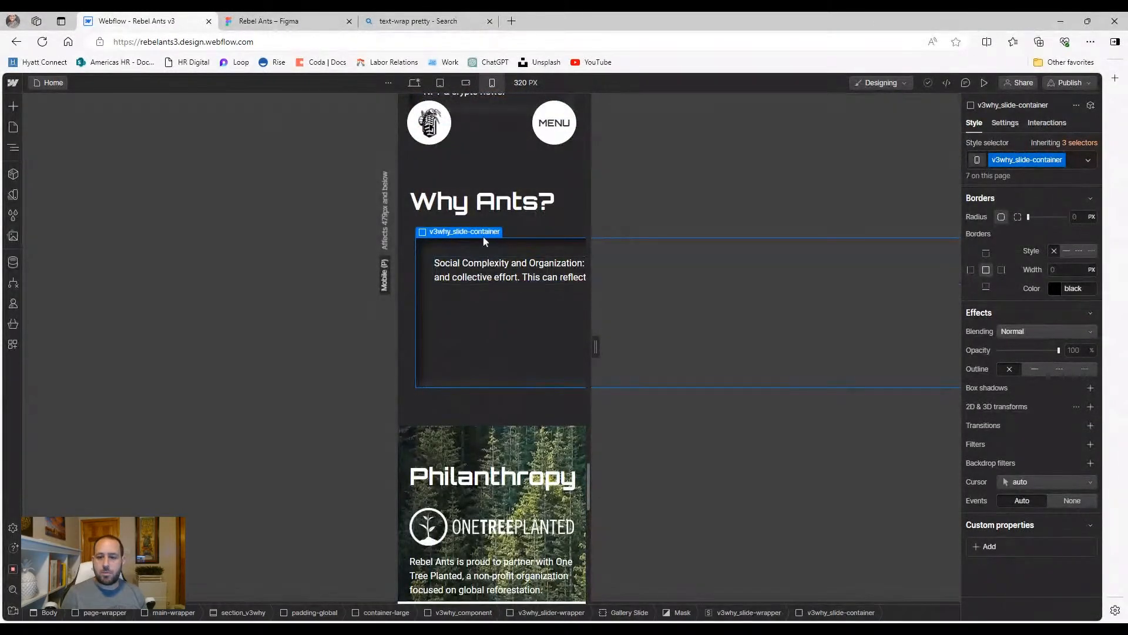
scroll(492, 264, up, 1)
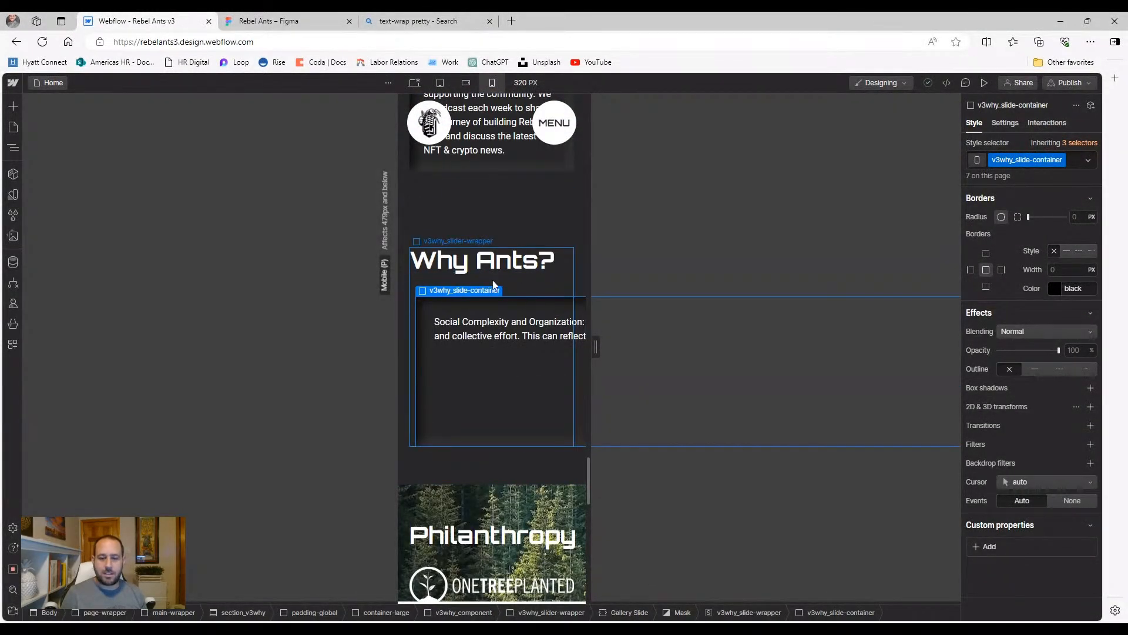
click(494, 285)
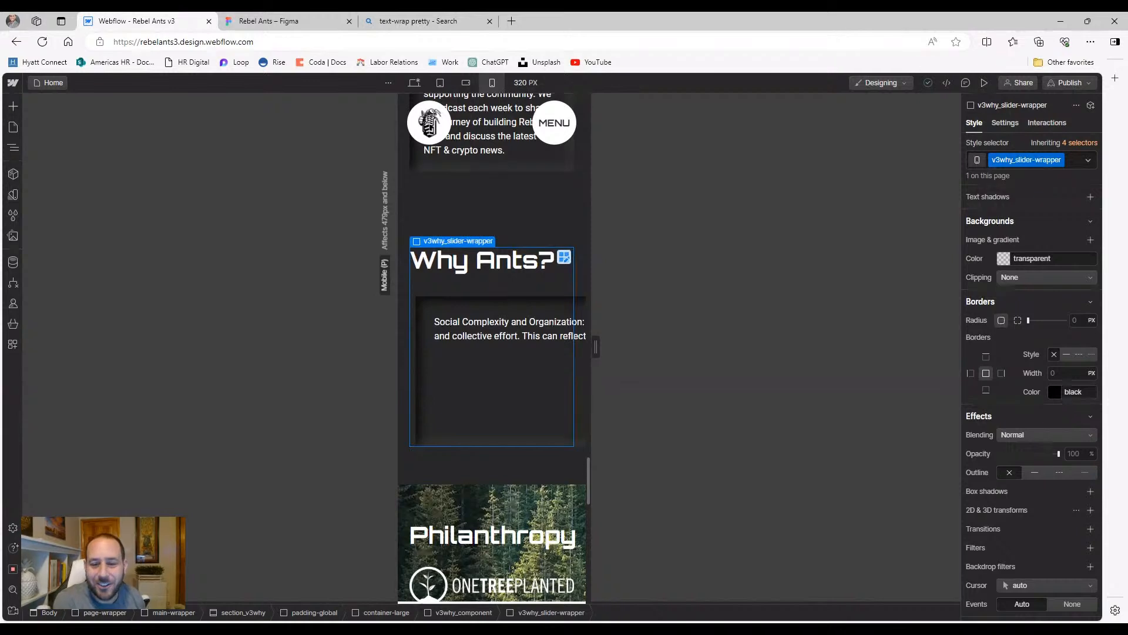
Walk the Navigator from v3why_slider-wrapper through Gallery Slide to the first v3why_slide-wrapper
click(13, 147)
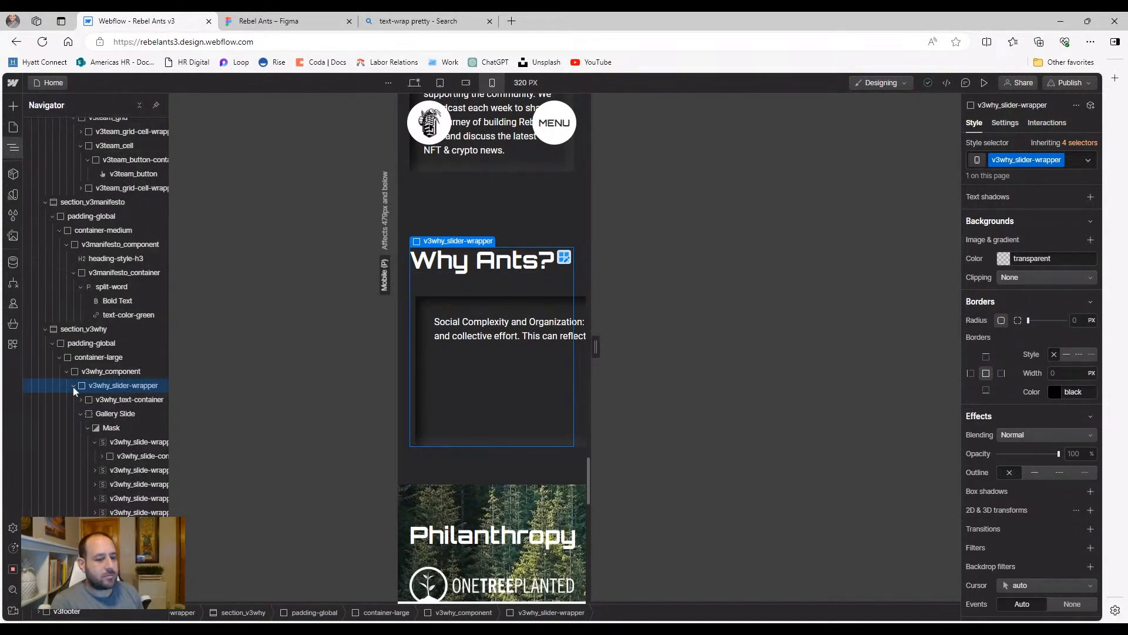
click(81, 415)
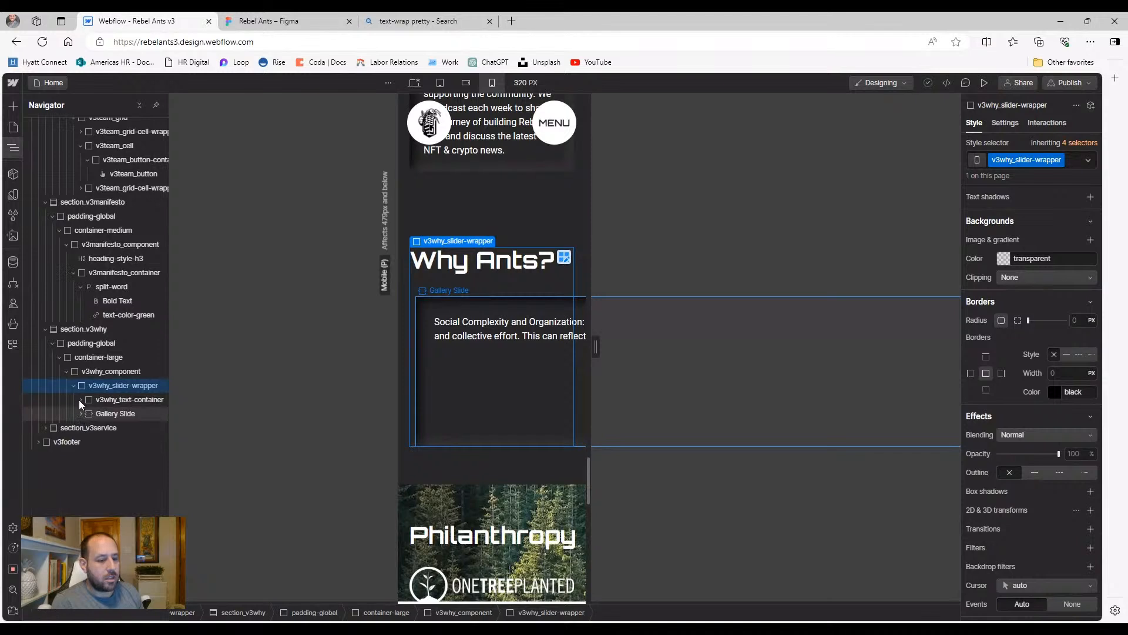
click(113, 400)
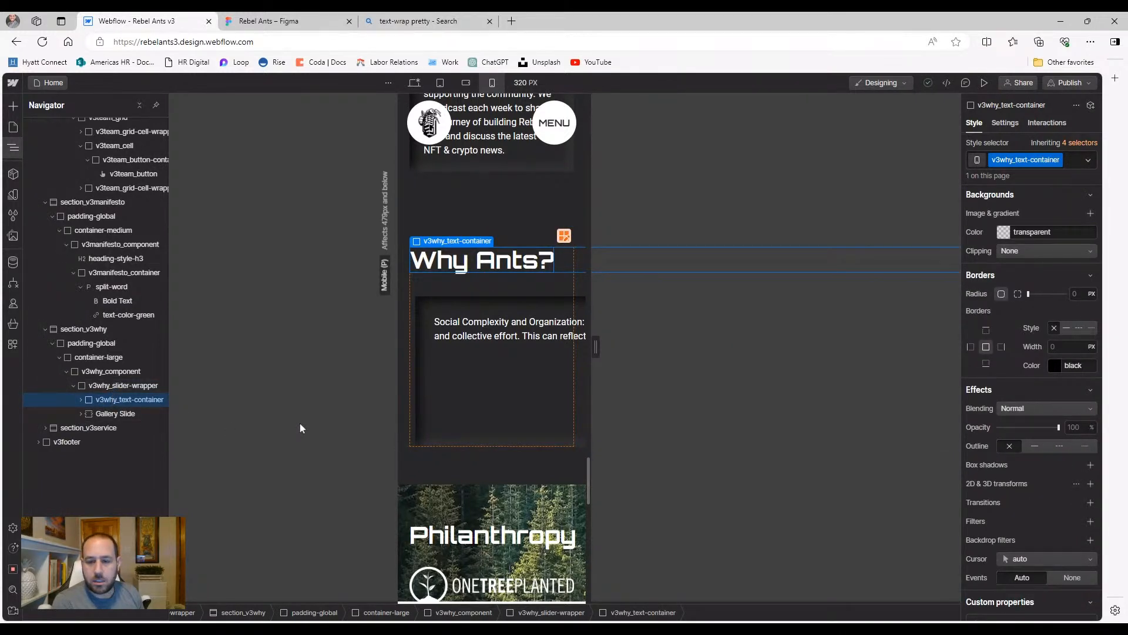
click(107, 386)
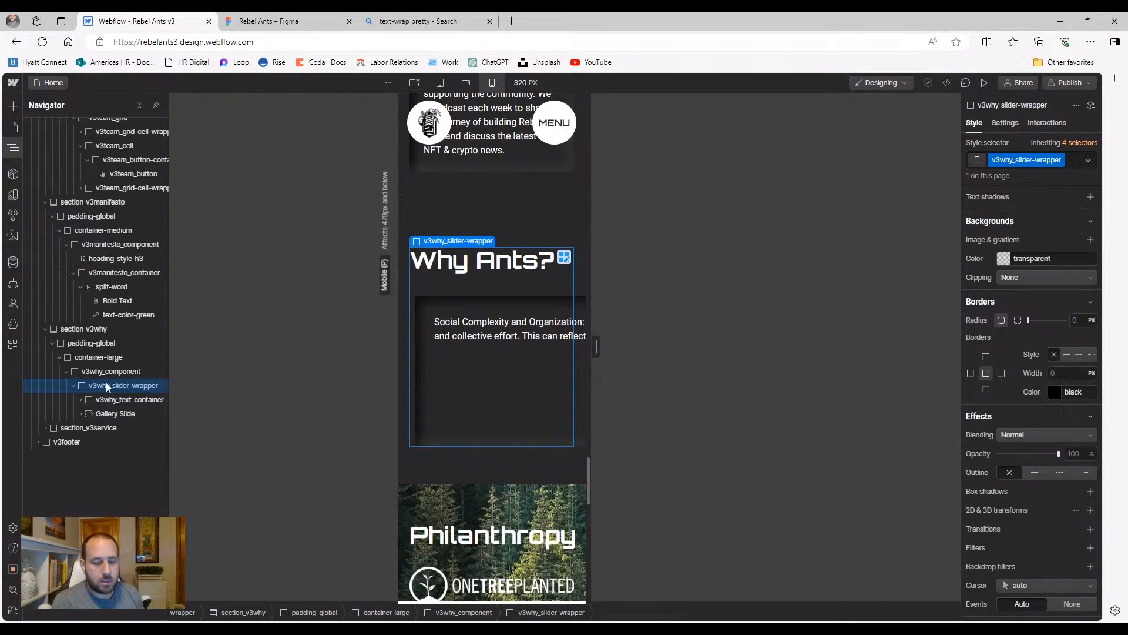
click(106, 375)
click(107, 384)
click(104, 400)
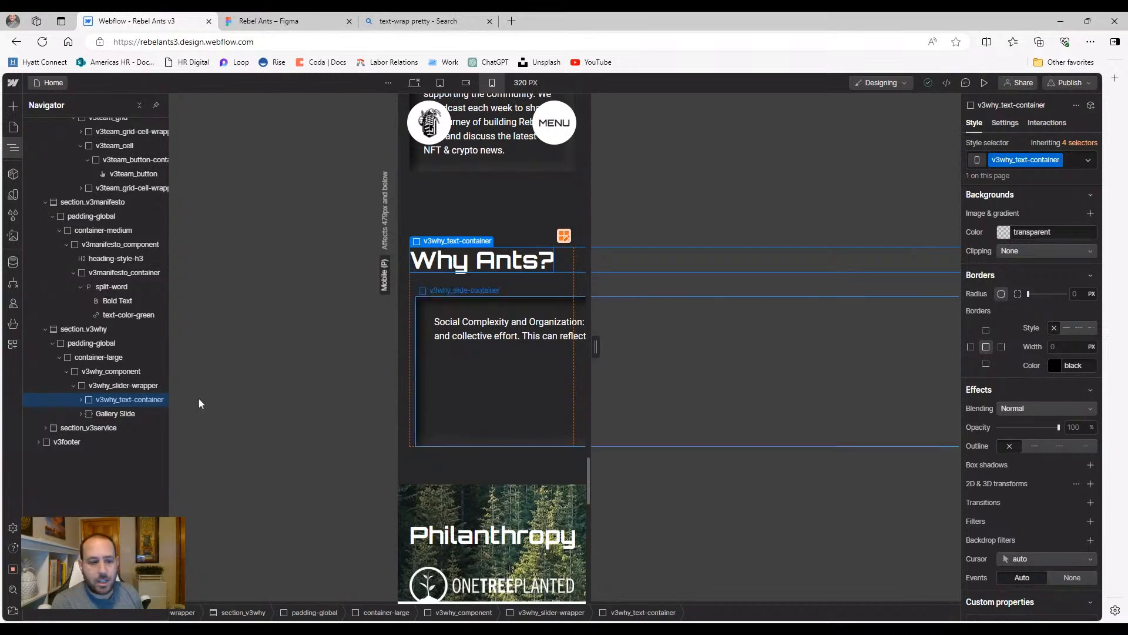
click(97, 413)
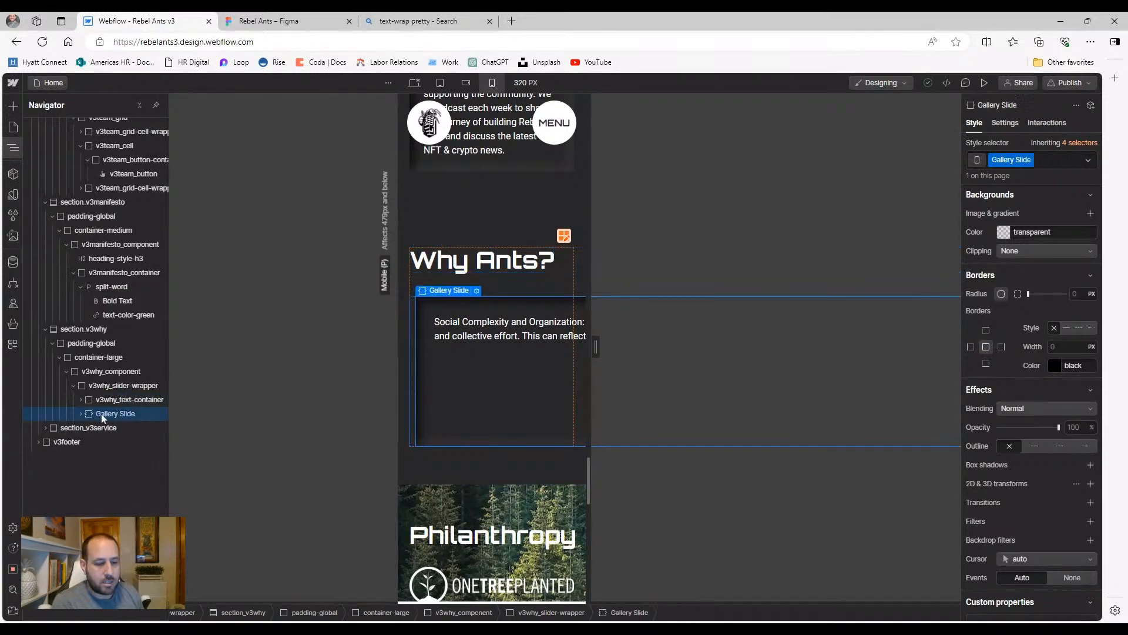
click(82, 414)
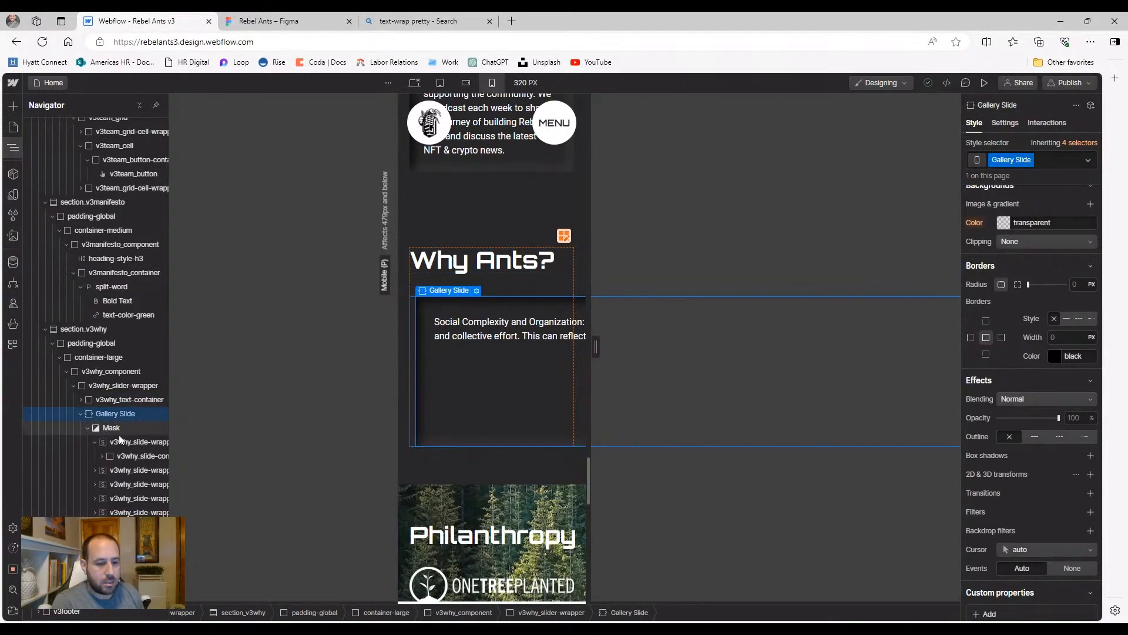
click(116, 442)
click(94, 443)
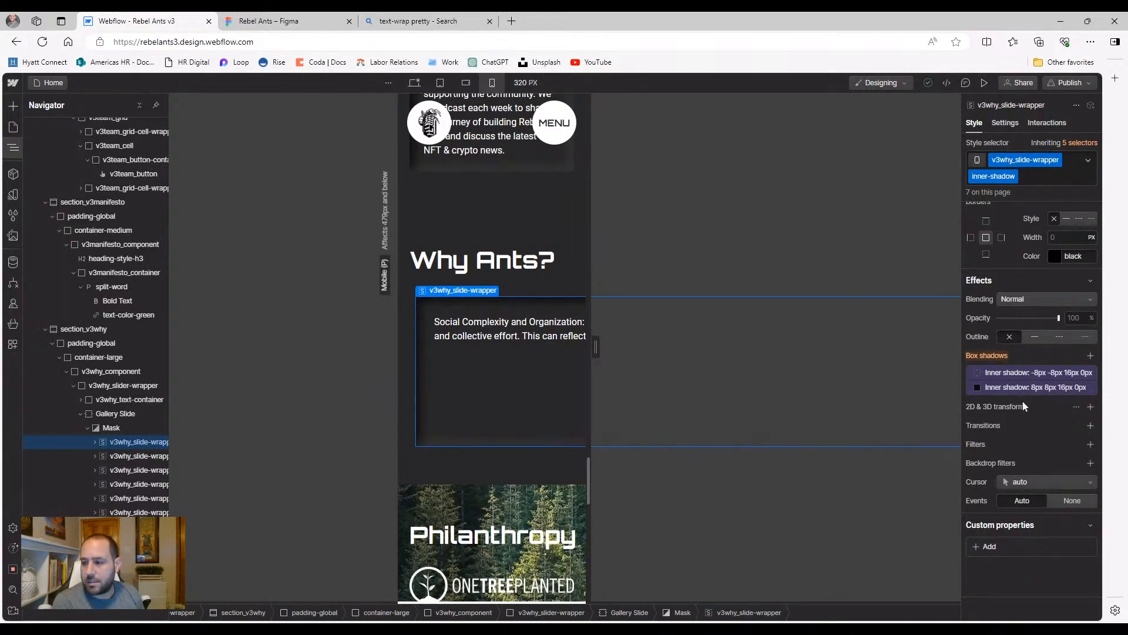
Compare the slider at 568 px and 768 px, inspect the first v3why_slide-wrapper, and return to 568 px
scroll(1023, 405, up, 10)
scroll(1019, 401, up, 7)
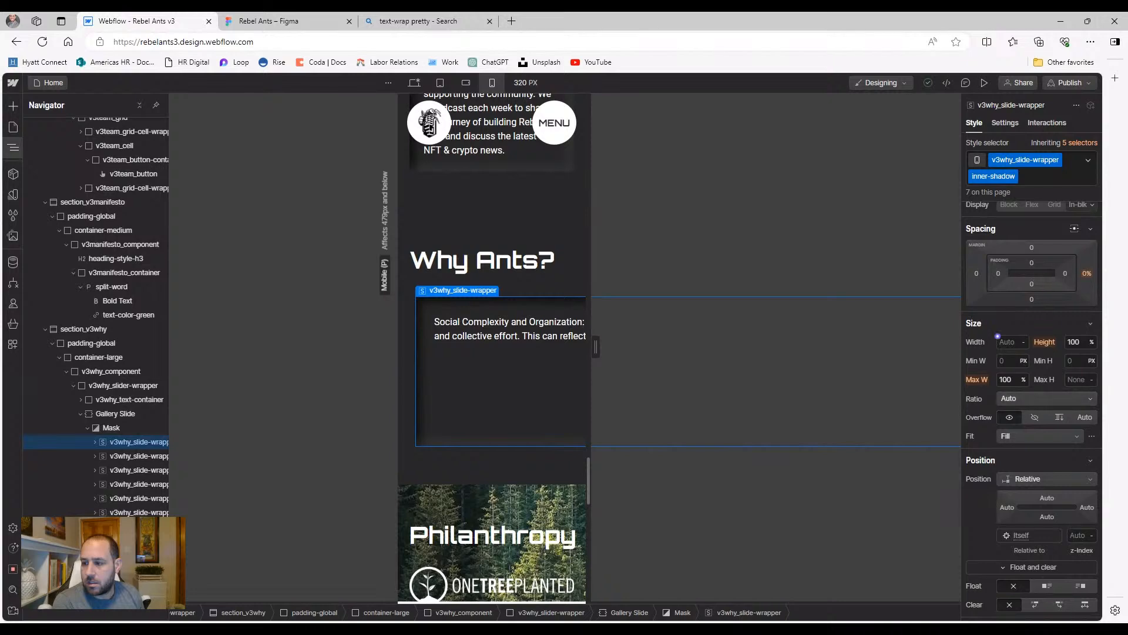
click(464, 83)
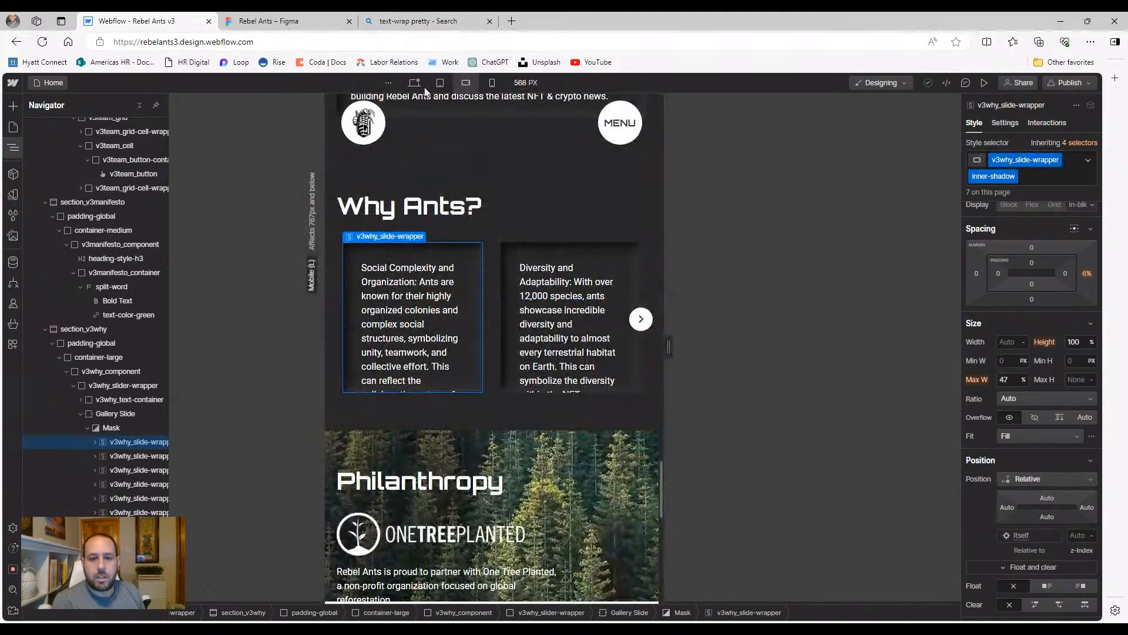
click(440, 83)
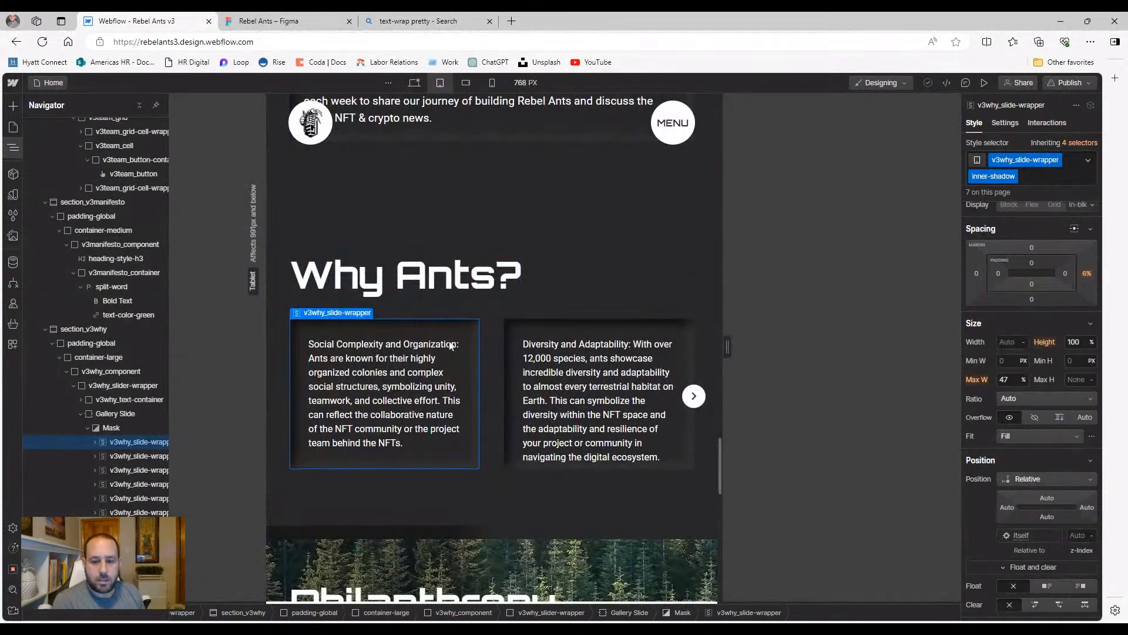
click(474, 337)
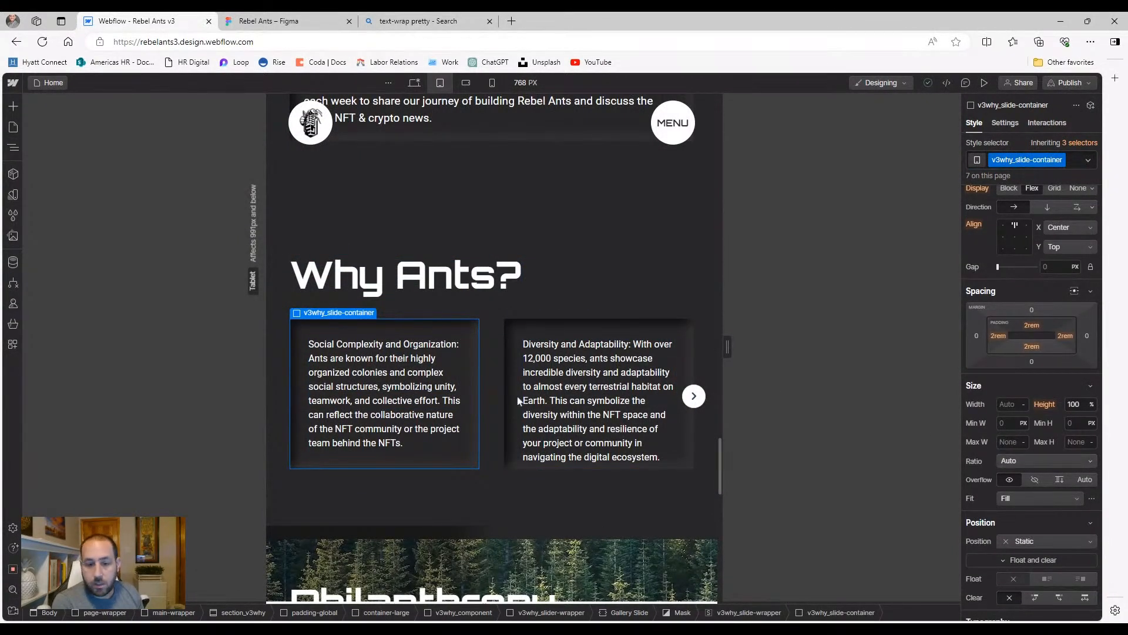
click(13, 148)
click(118, 442)
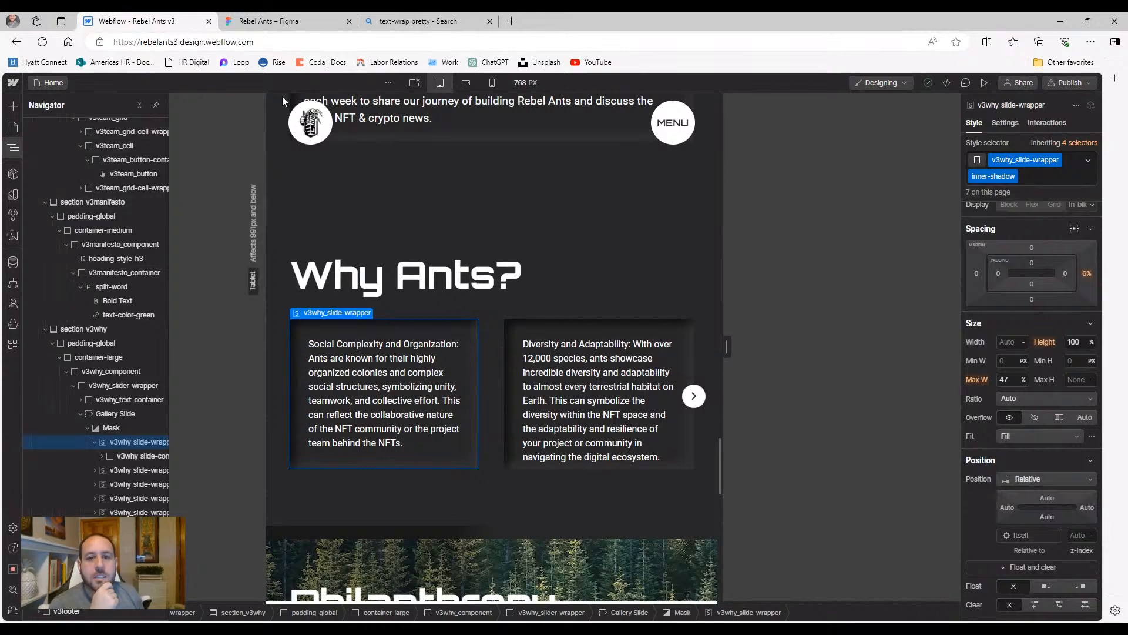
click(466, 82)
scroll(378, 355, down, 2)
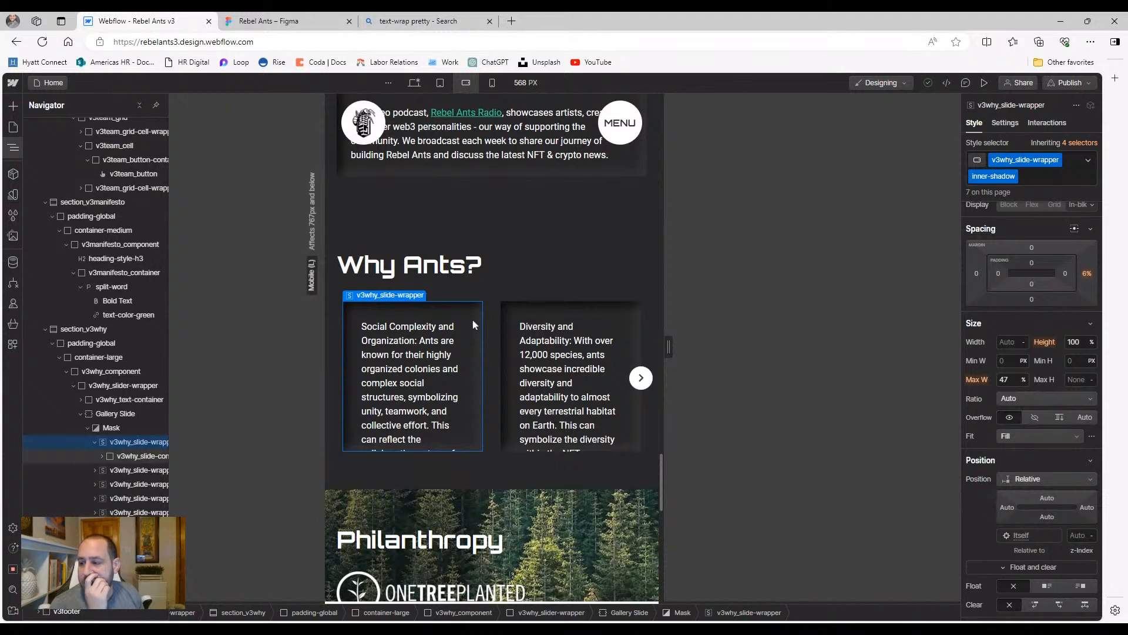
Change the Gallery Slide's fixed height of 16 to Auto
click(99, 430)
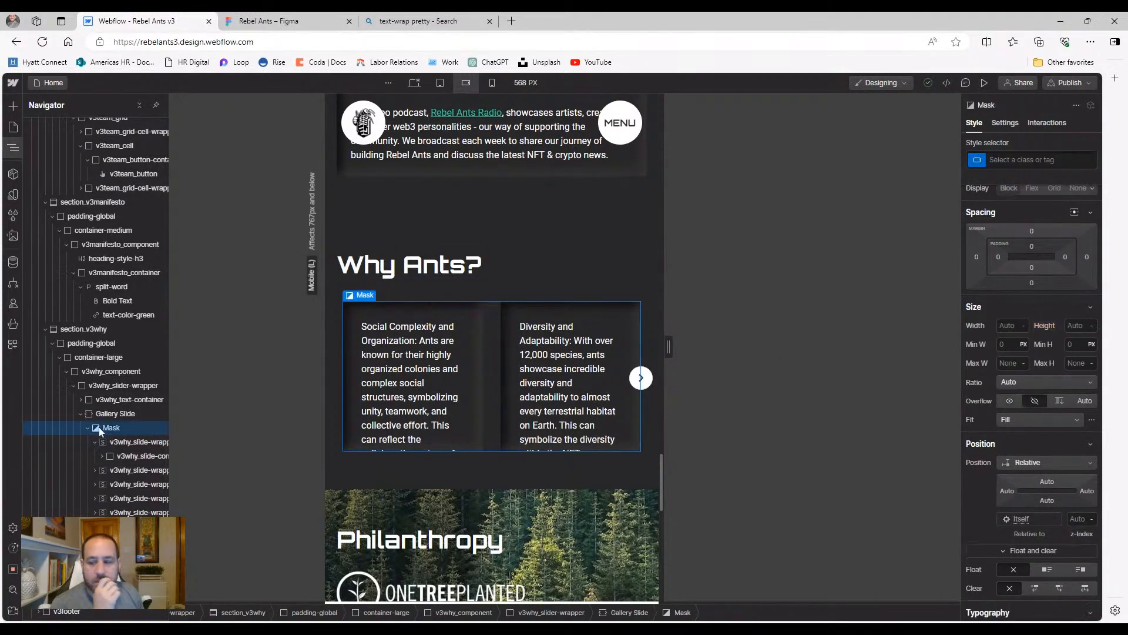
click(113, 413)
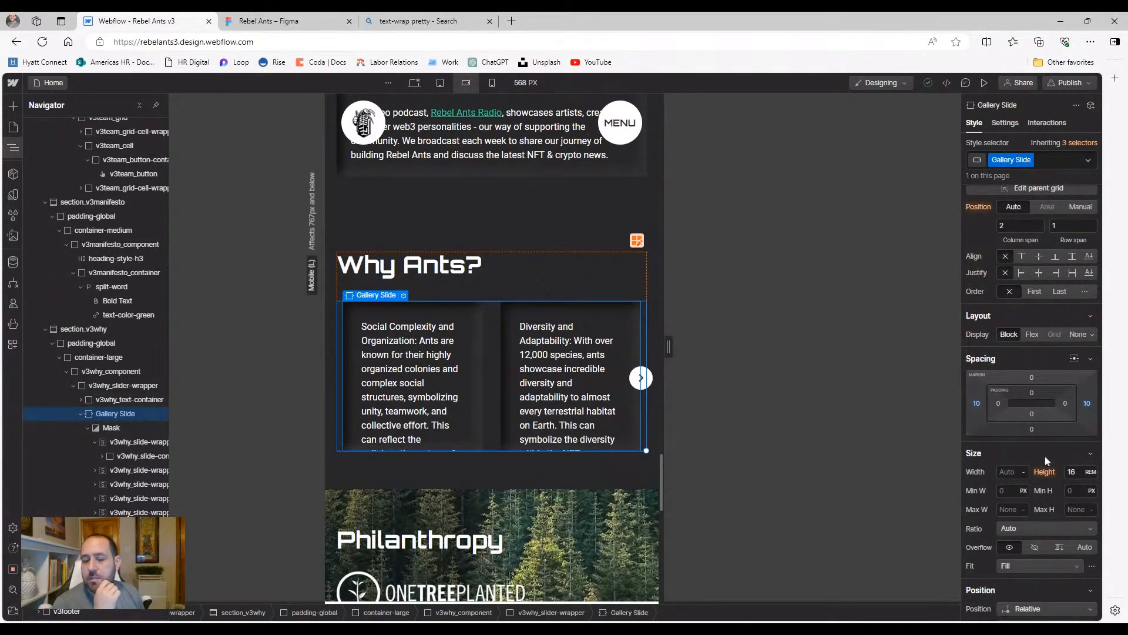
click(1071, 471)
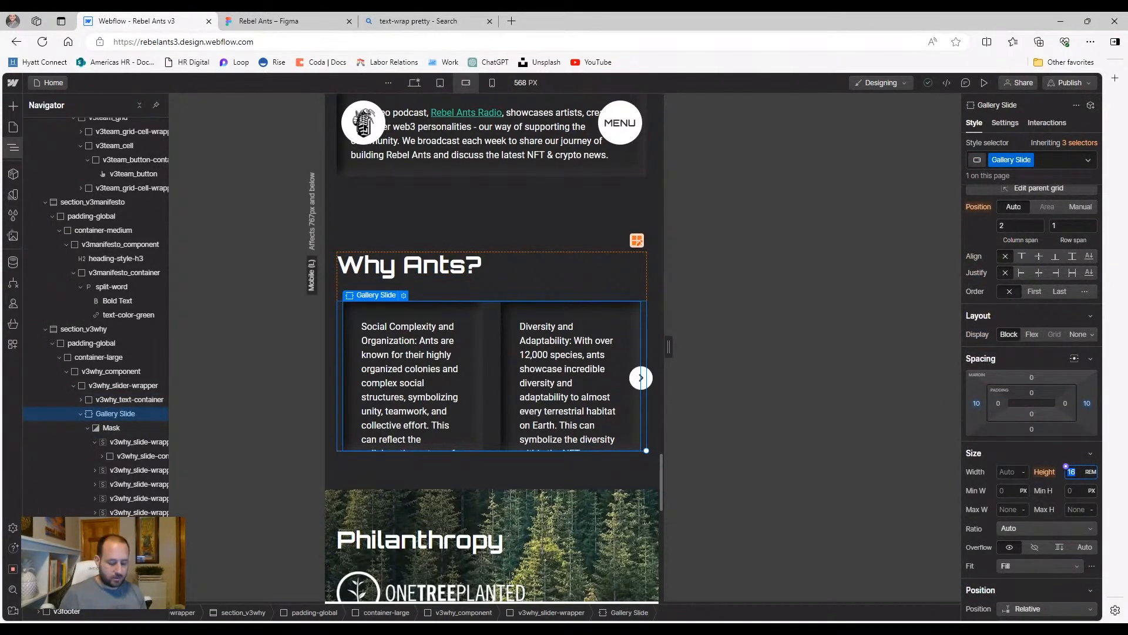
text(Auto)
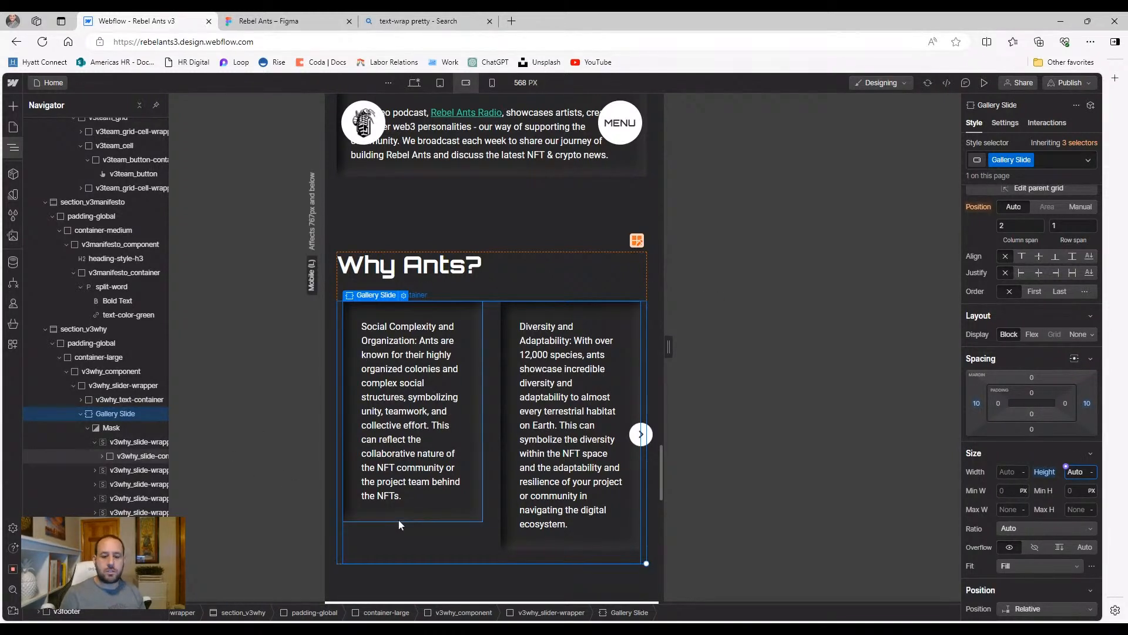
Inspect the first card's paragraph, the slider Mask, Gallery Slide and the first card container
click(412, 411)
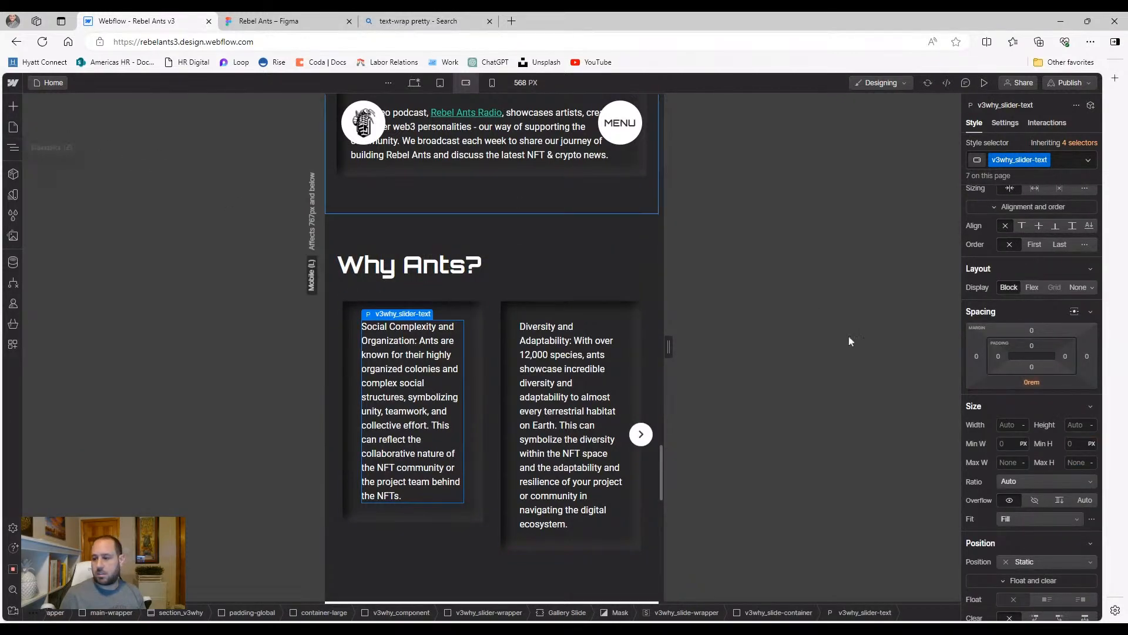
scroll(1037, 433, down, 3)
scroll(1034, 431, up, 1)
click(13, 147)
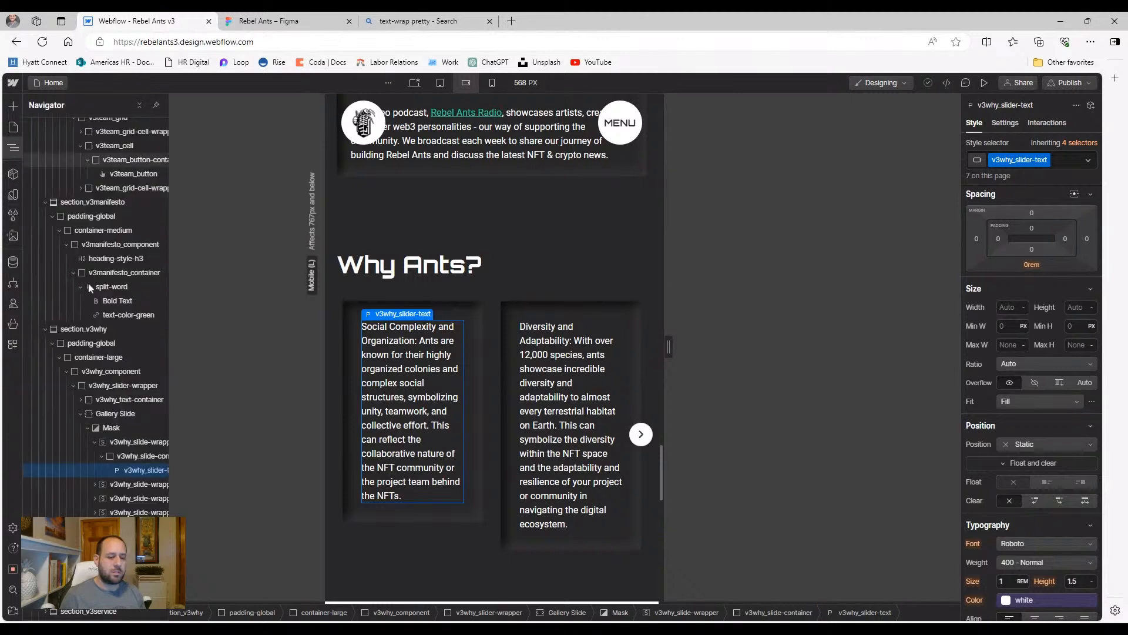
click(111, 427)
click(114, 416)
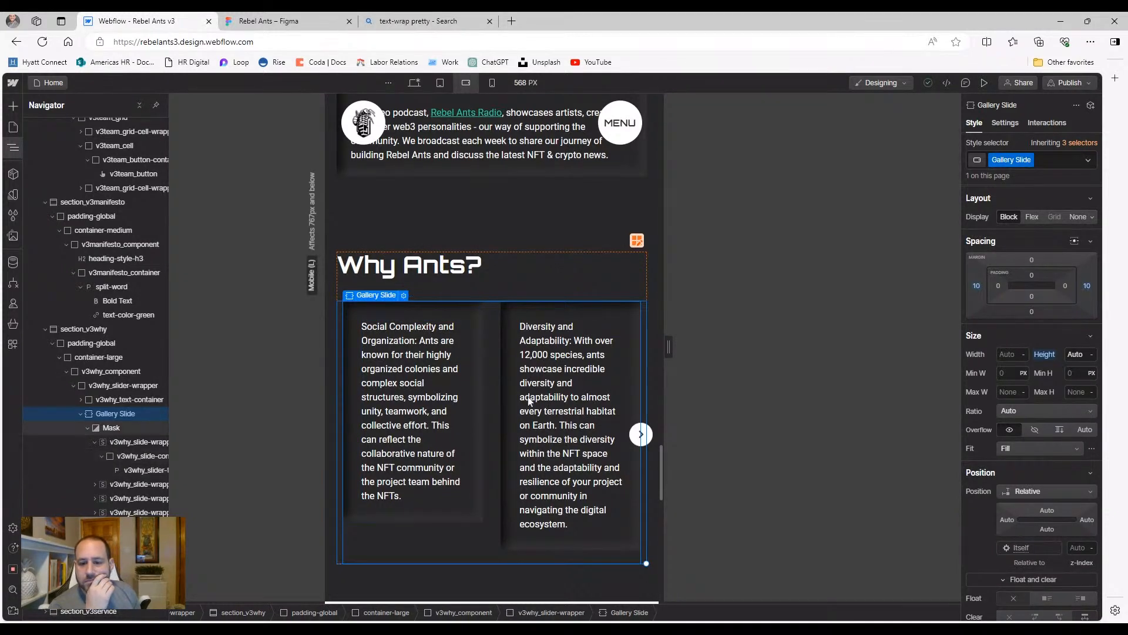
click(477, 427)
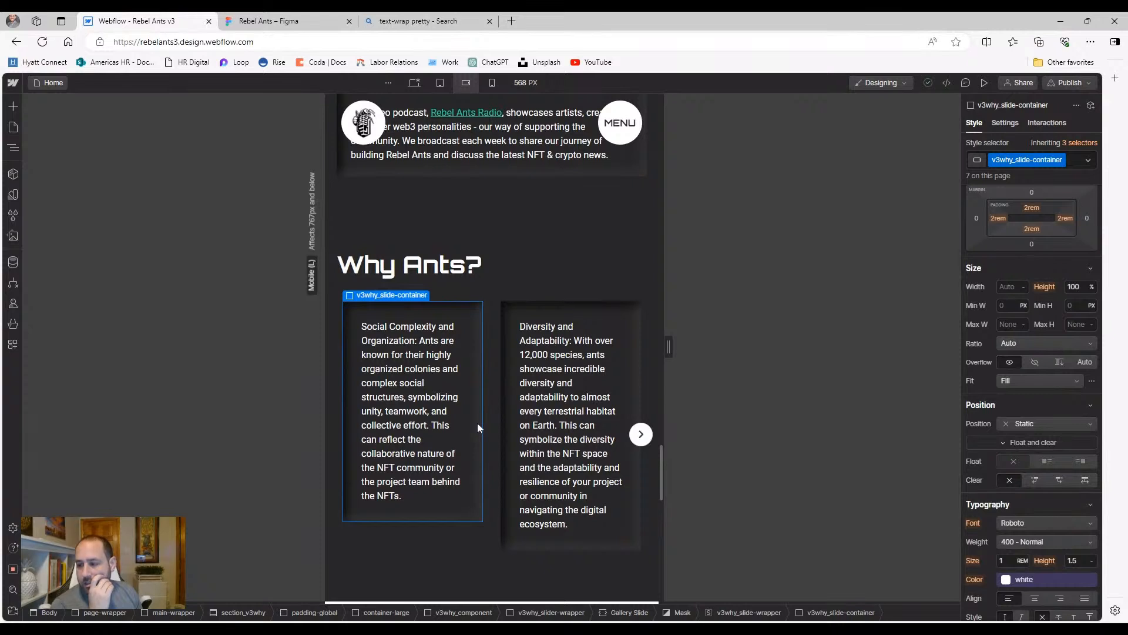
Select the v3why_slider-wrapper that holds the Why Ants heading and slider
click(13, 147)
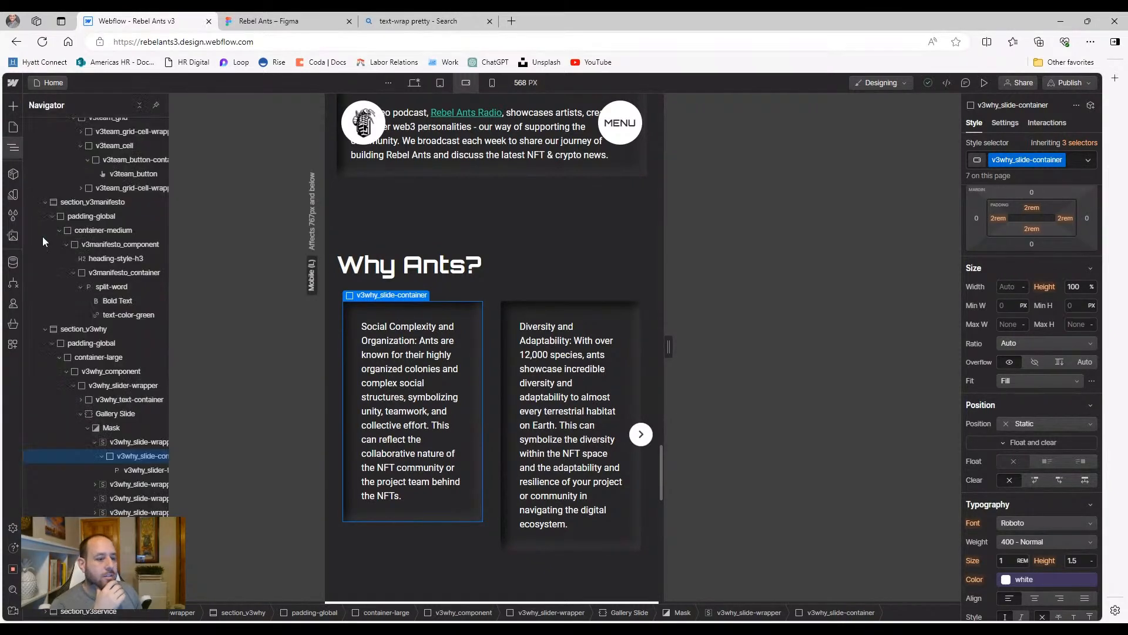
click(119, 415)
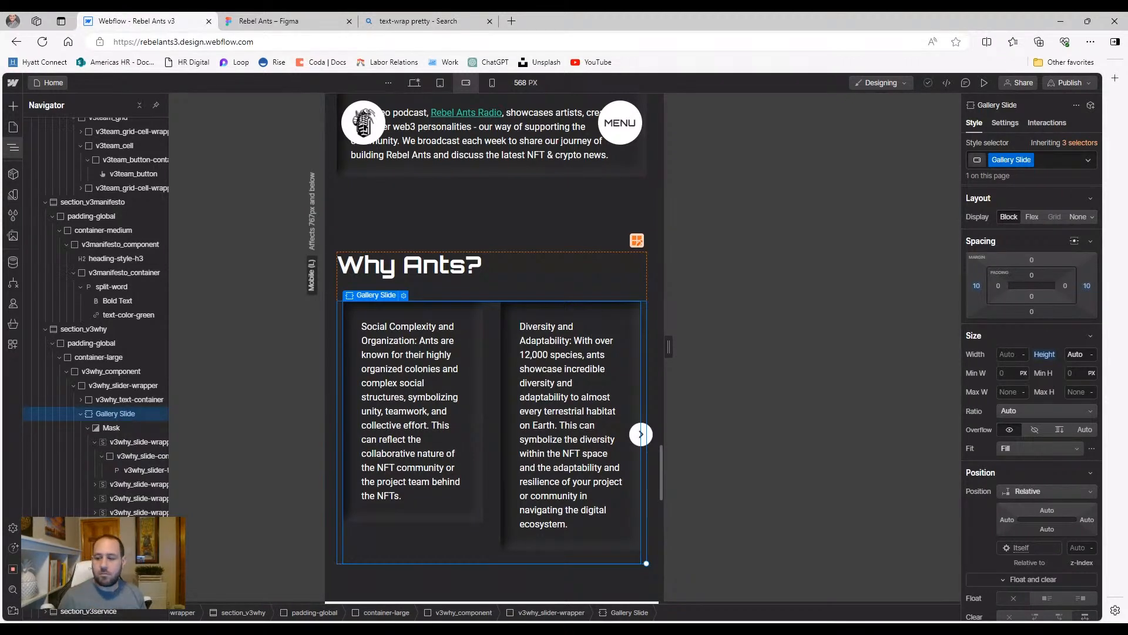
click(105, 400)
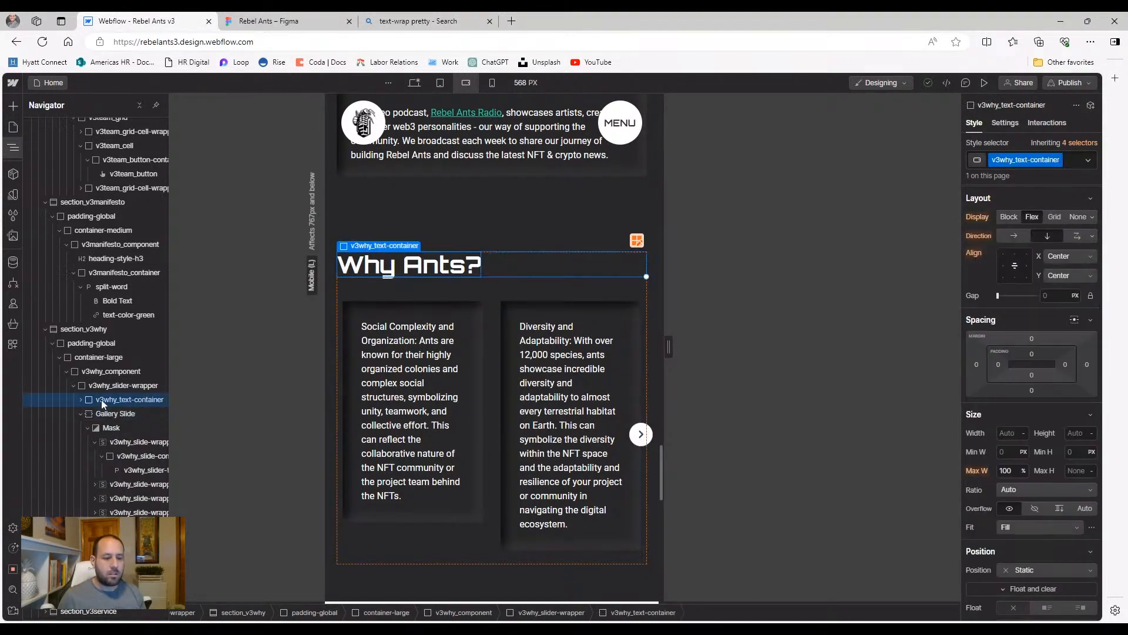
click(102, 387)
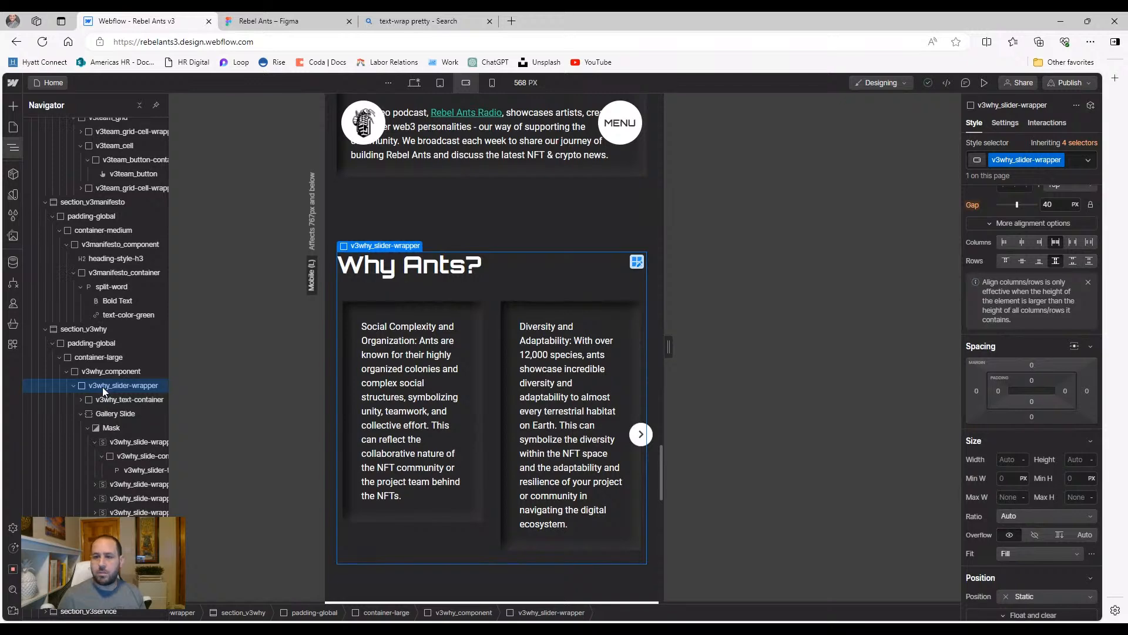
Preview at tablet width and select the first slide's v3why_slide-wrapper in the Navigator
click(440, 83)
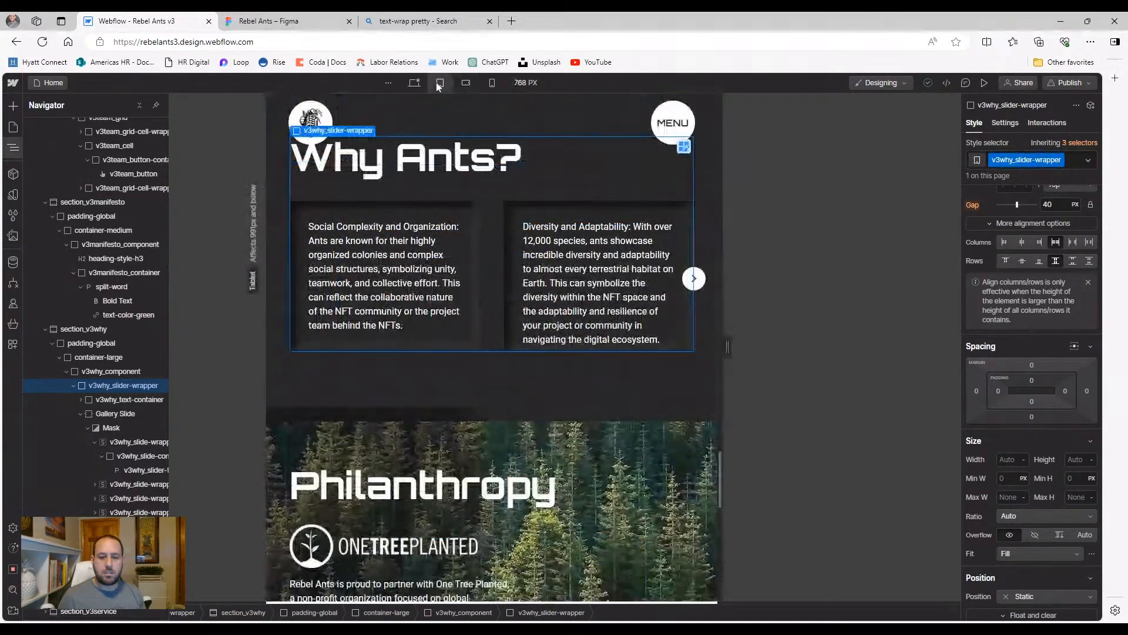
click(476, 244)
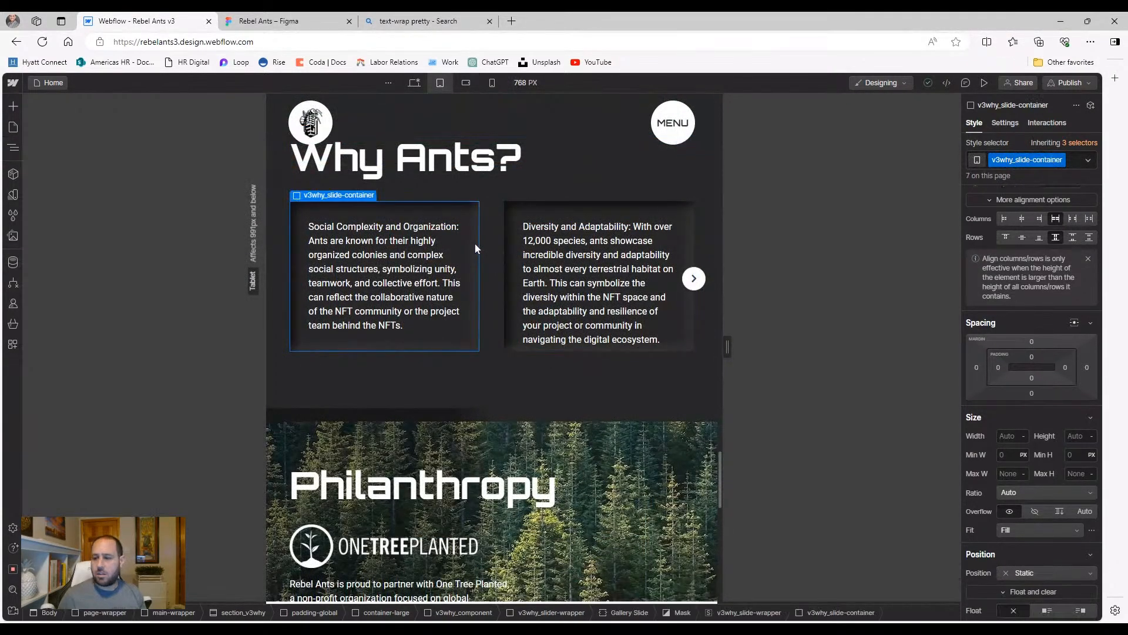
scroll(1045, 449, up, 3)
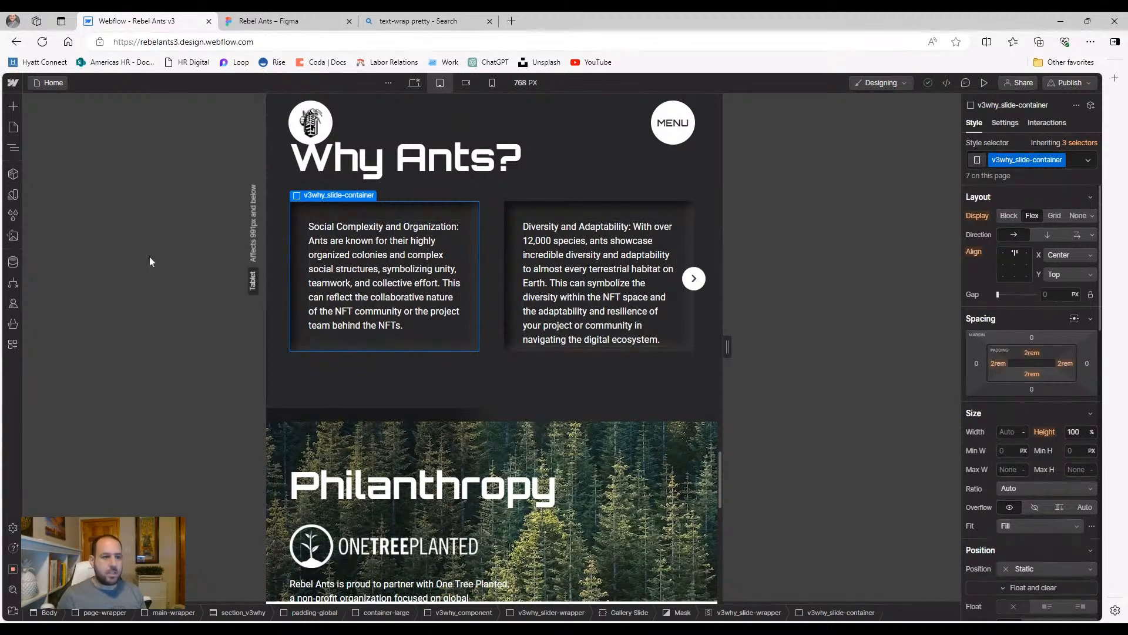
click(13, 148)
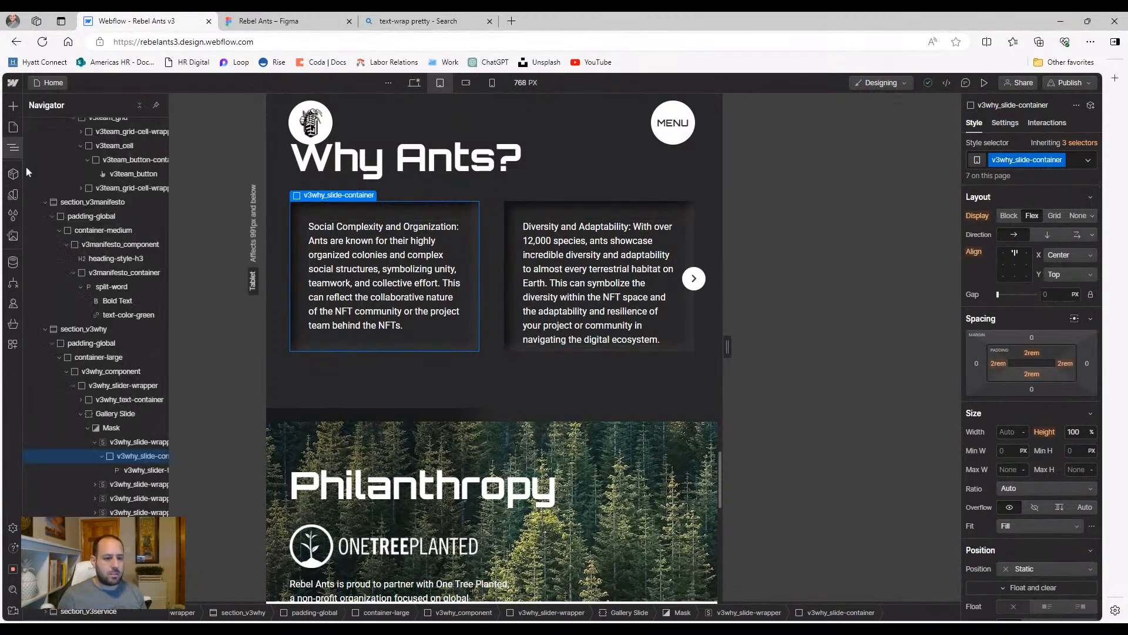
click(113, 426)
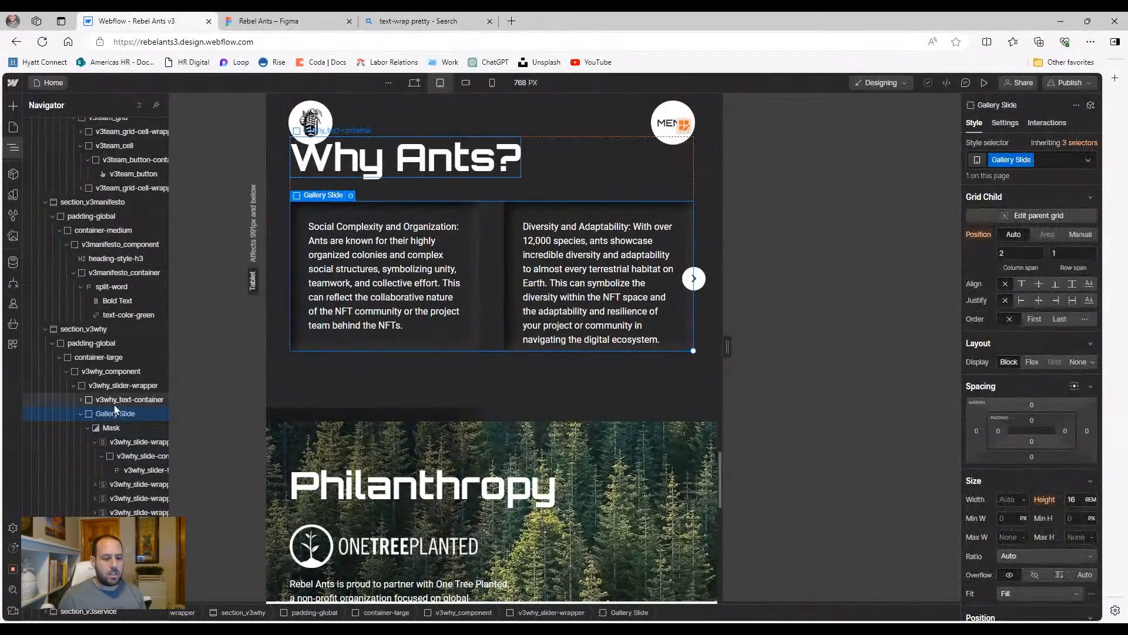
click(114, 404)
click(114, 415)
click(118, 442)
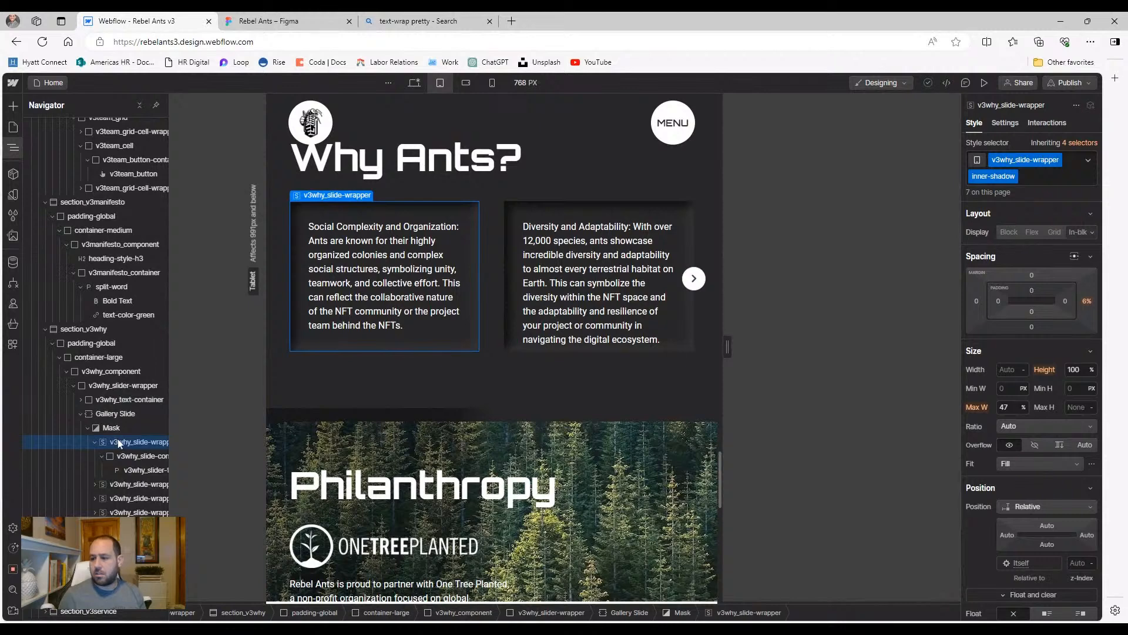
click(93, 442)
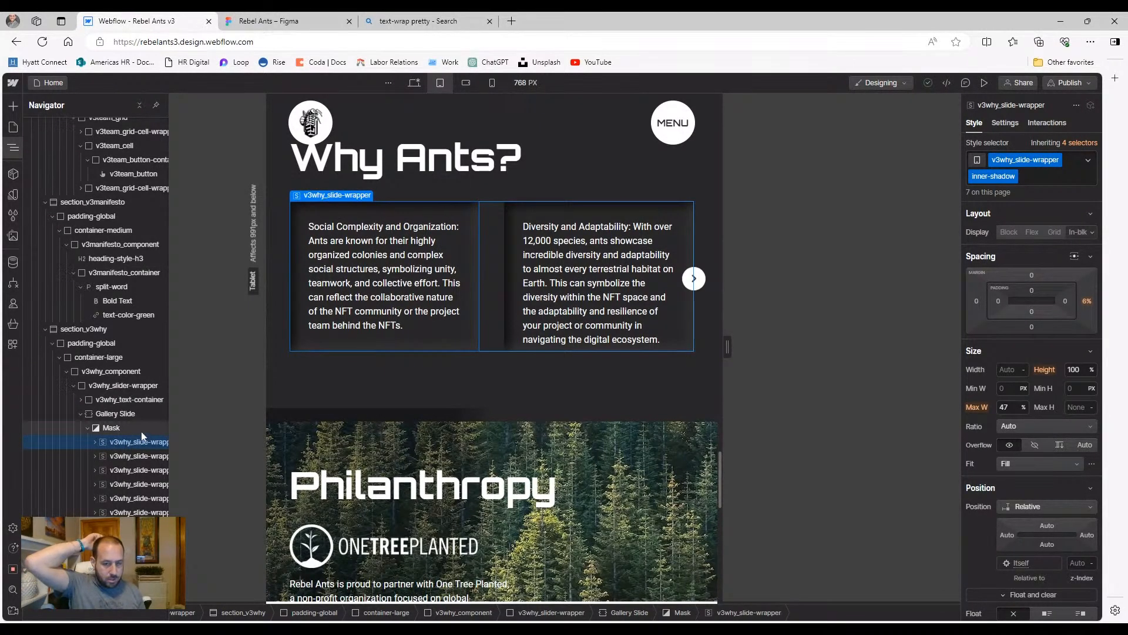
Set the slide wrapper's max width to 70% on mobile landscape and 20% on mobile portrait
click(466, 83)
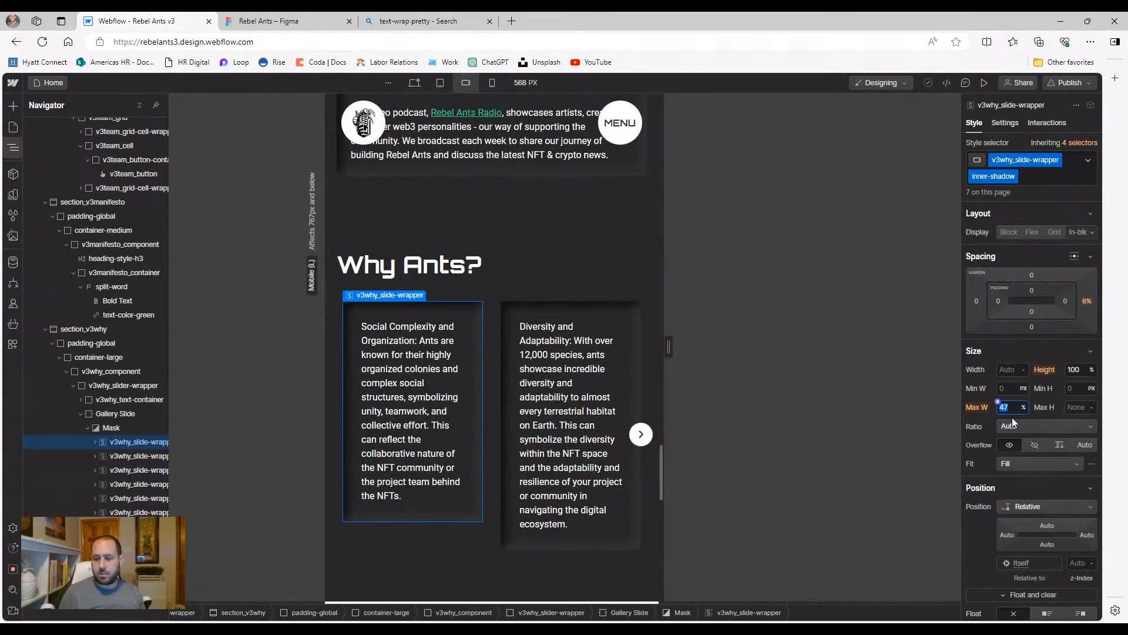
text(70)
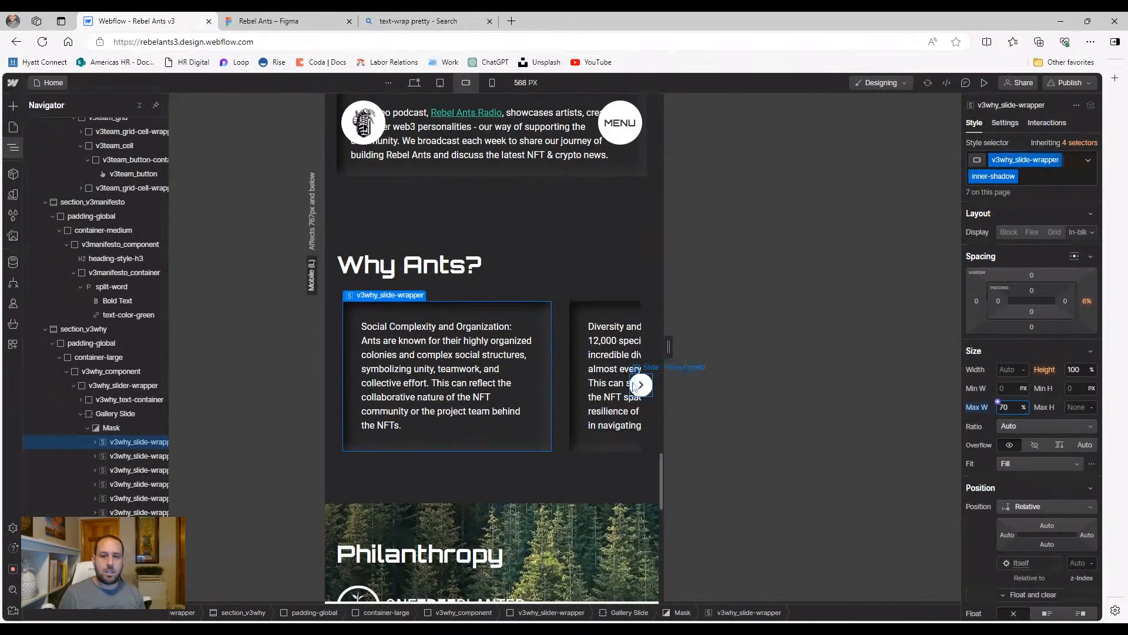
click(492, 83)
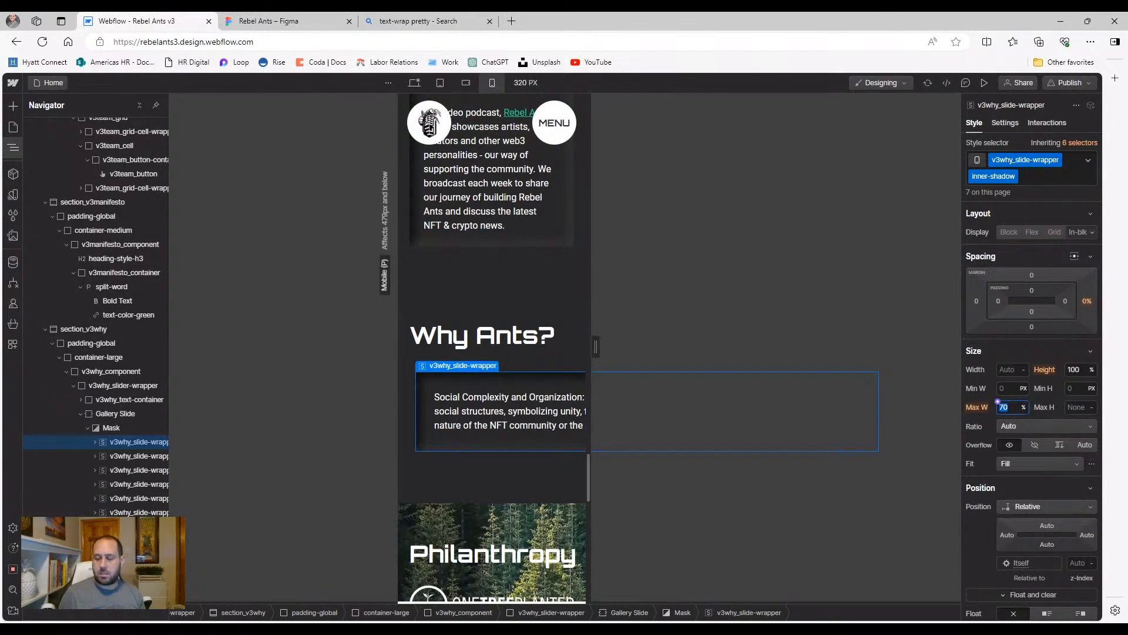
text(20)
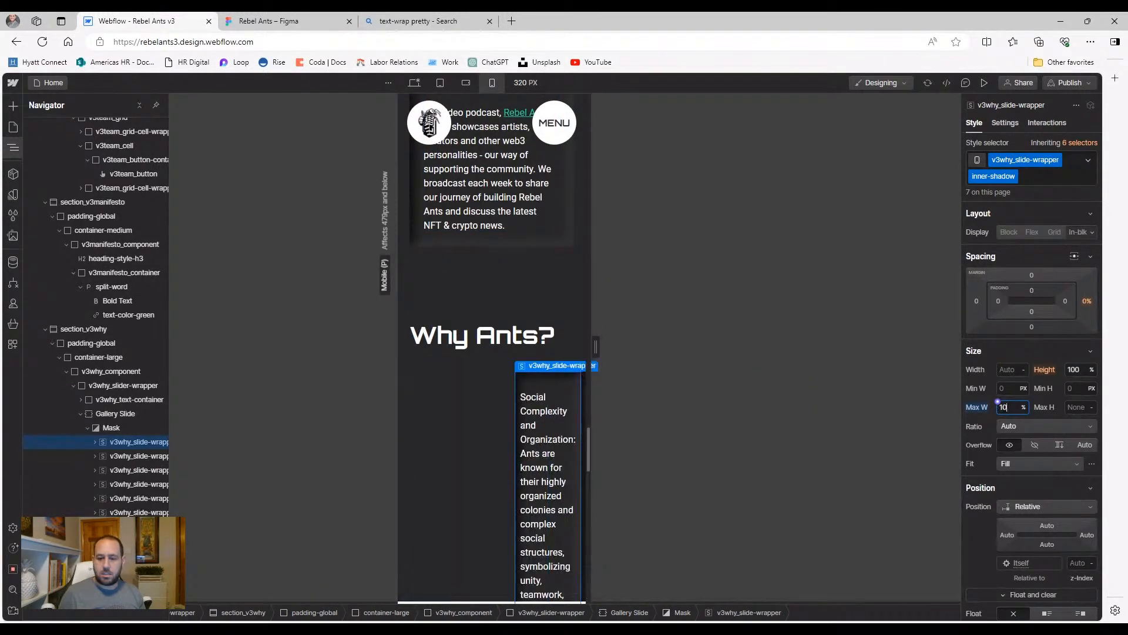
scroll(484, 475, down, 4)
Select the first slide's wrapper under the Gallery Slide's Mask in the Navigator
scroll(484, 475, up, 2)
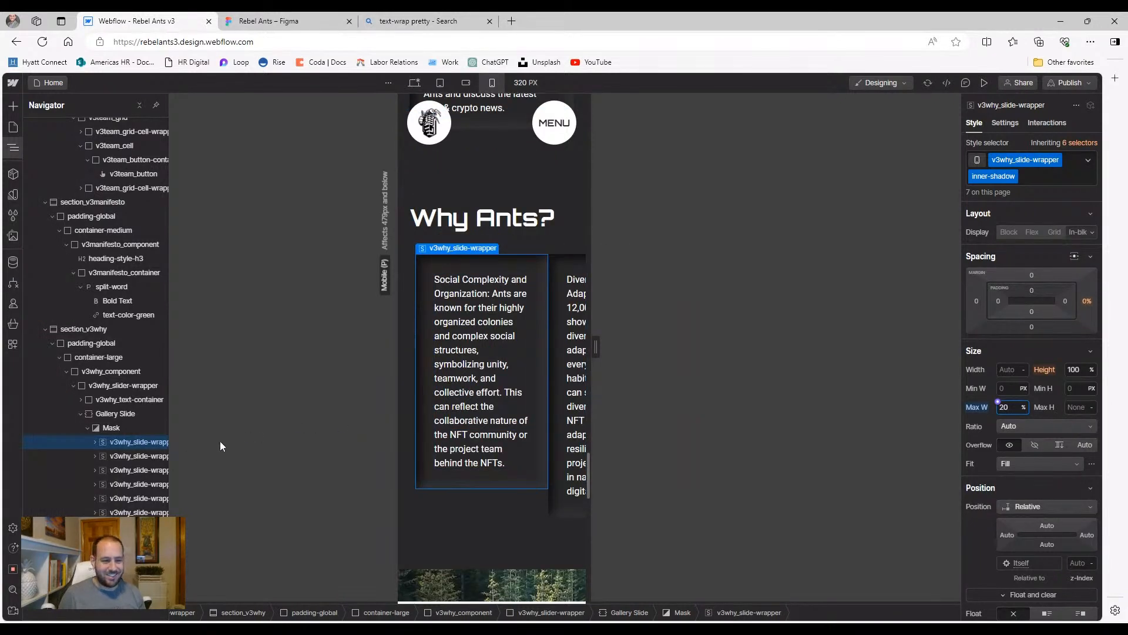
click(118, 415)
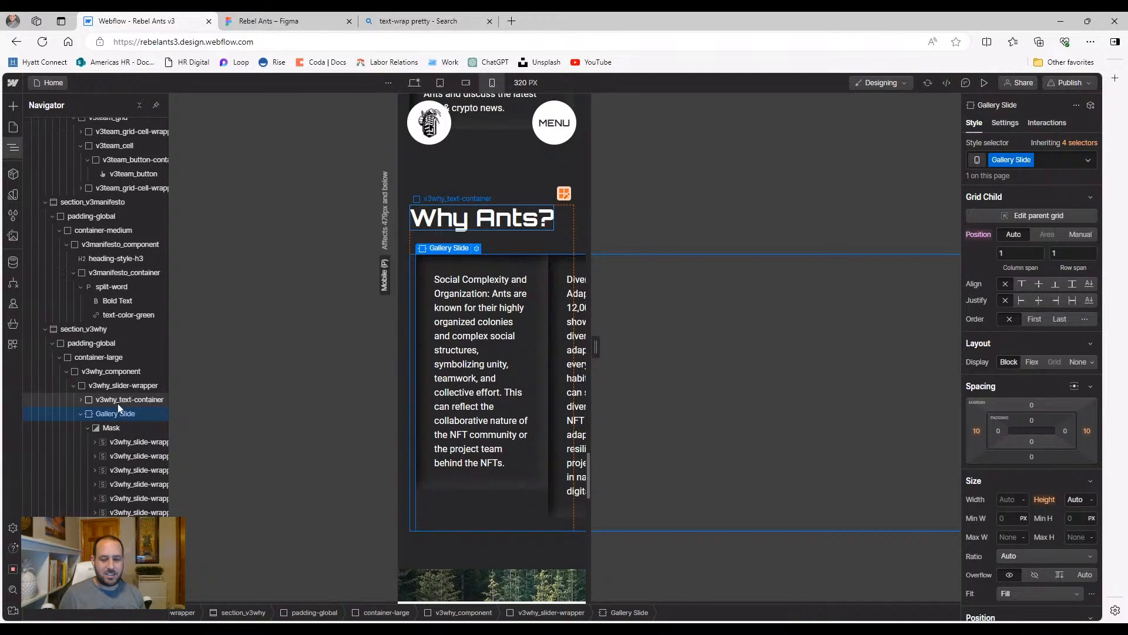
click(118, 405)
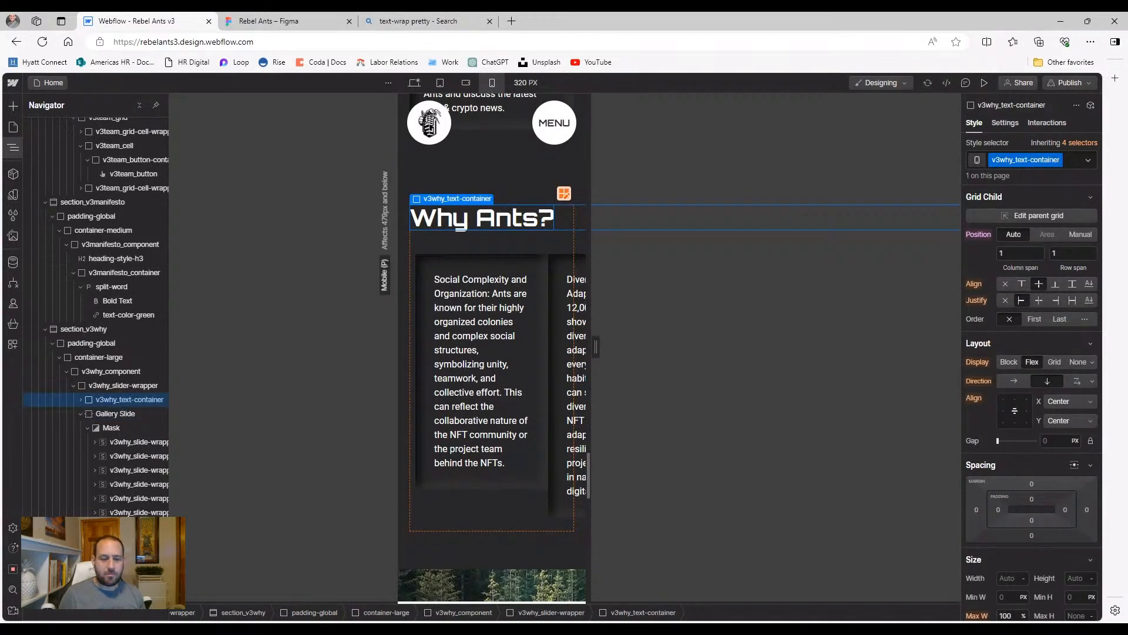
click(117, 414)
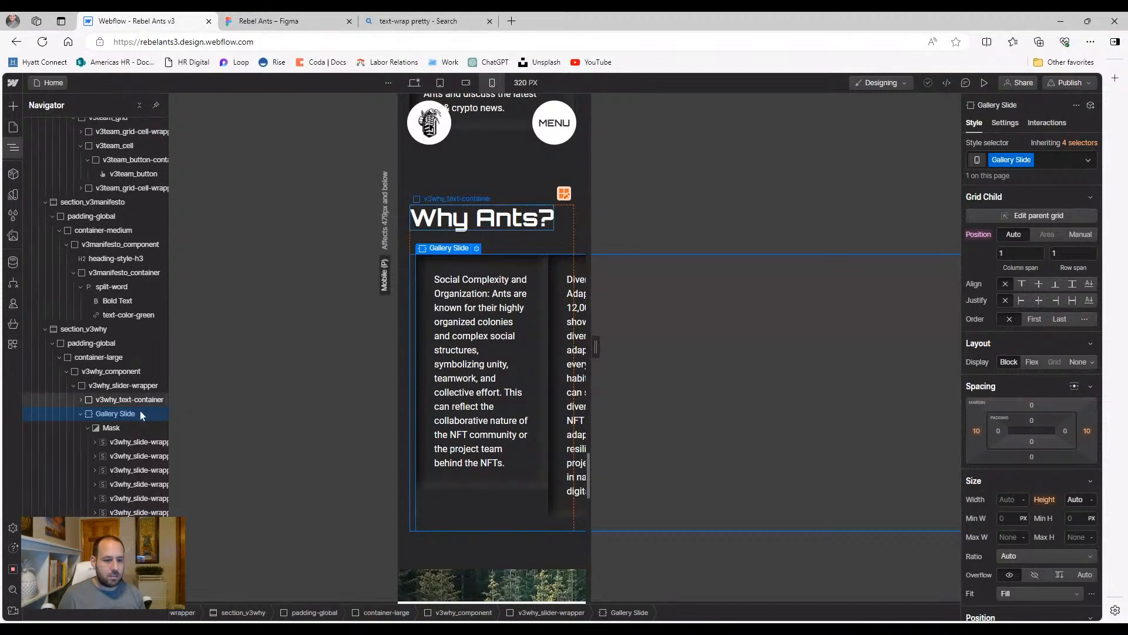
click(121, 428)
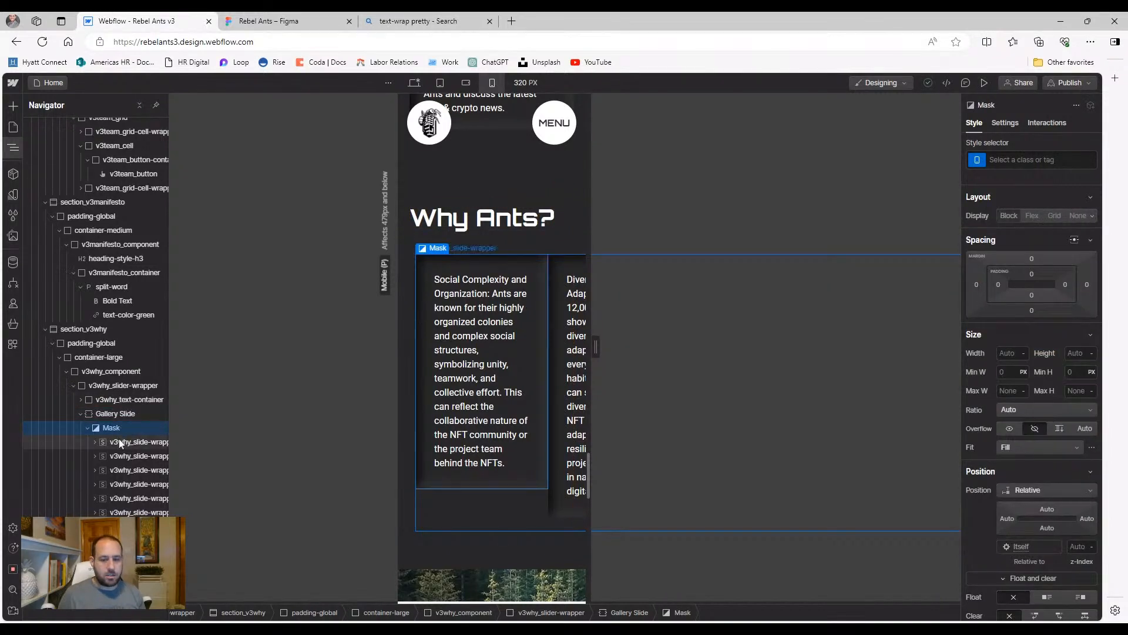
click(128, 441)
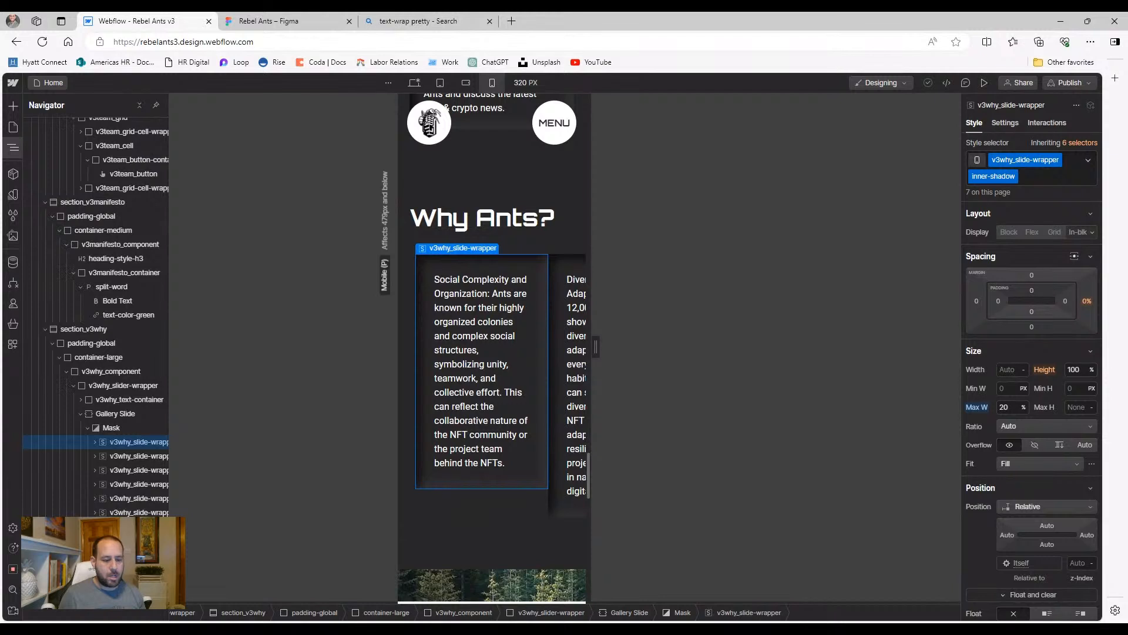
Check the slider's left and right arrows, then enter 30 on the first slide wrapper
drag(118, 618, 147, 618)
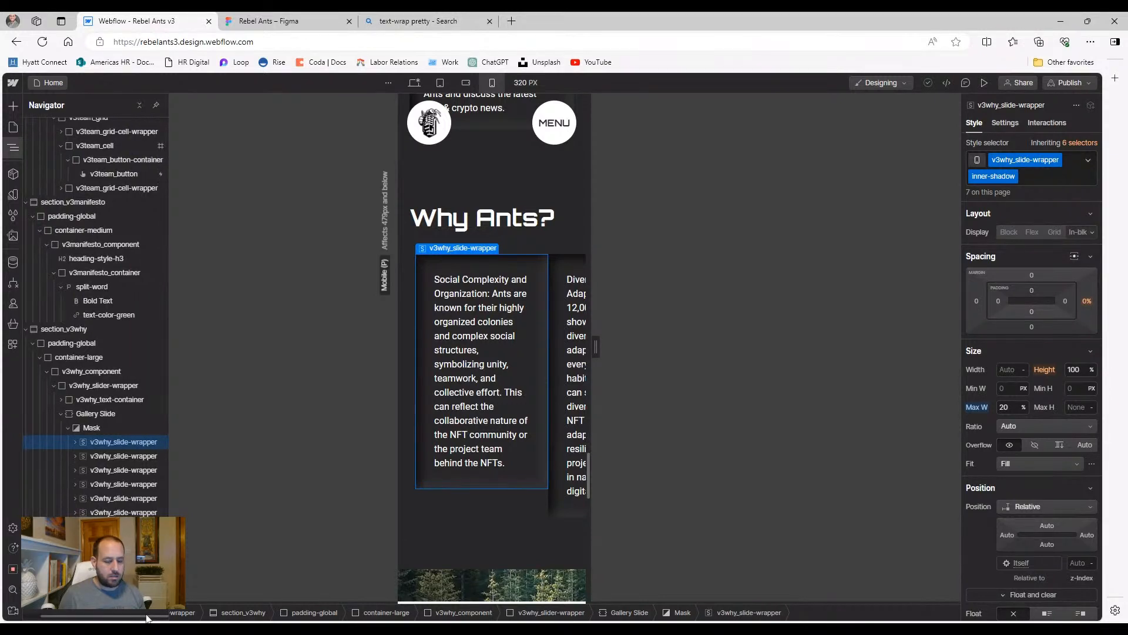
click(125, 541)
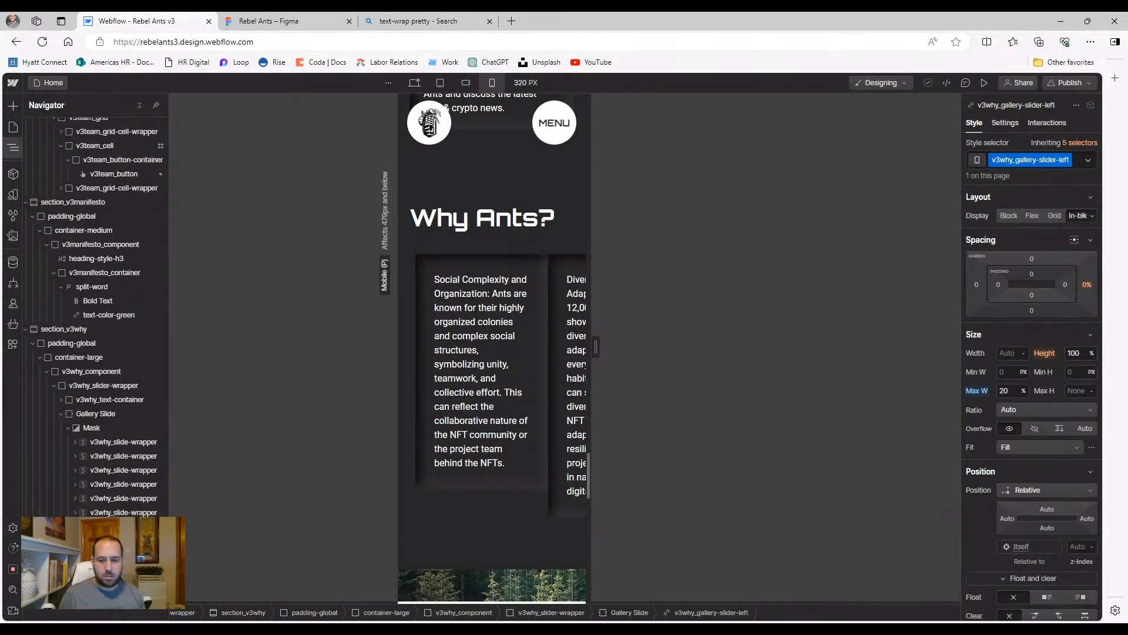
click(125, 555)
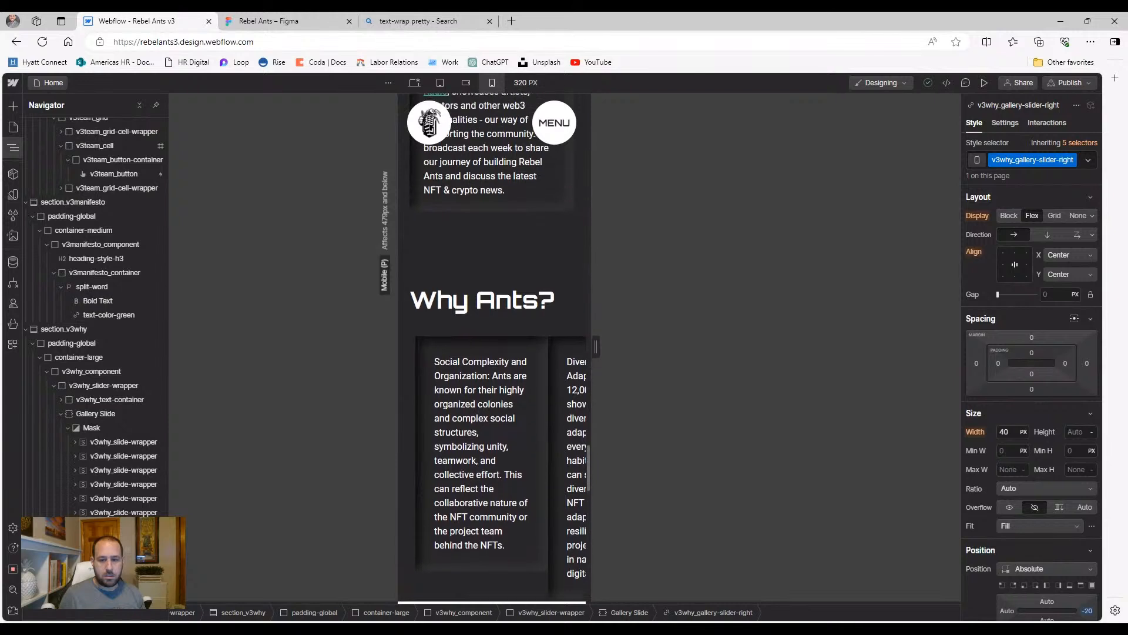
click(125, 541)
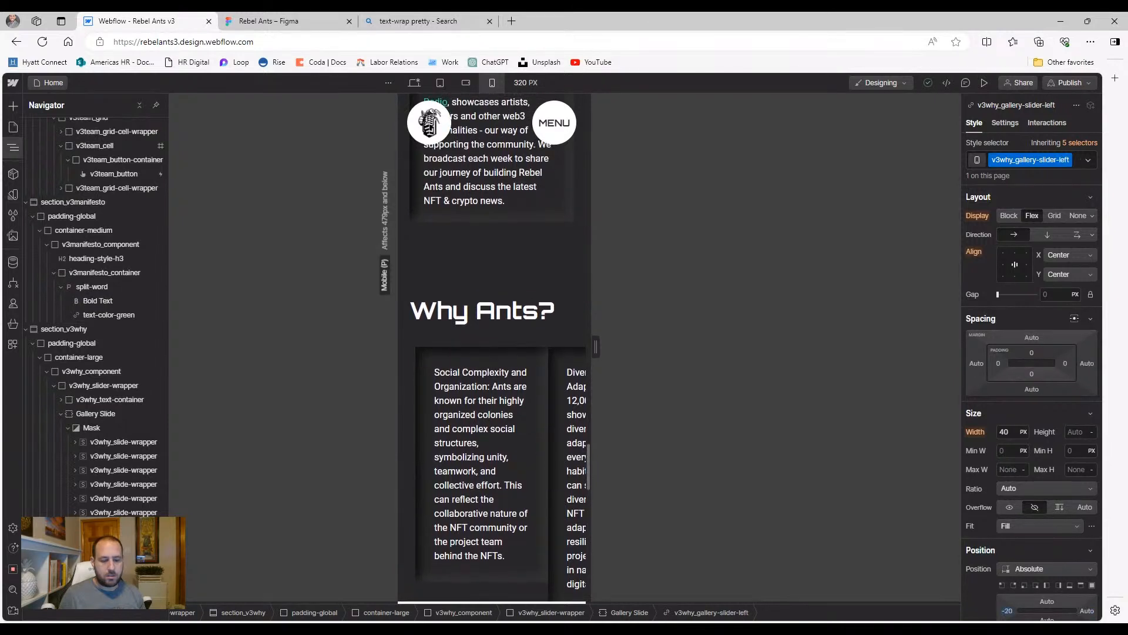
click(123, 442)
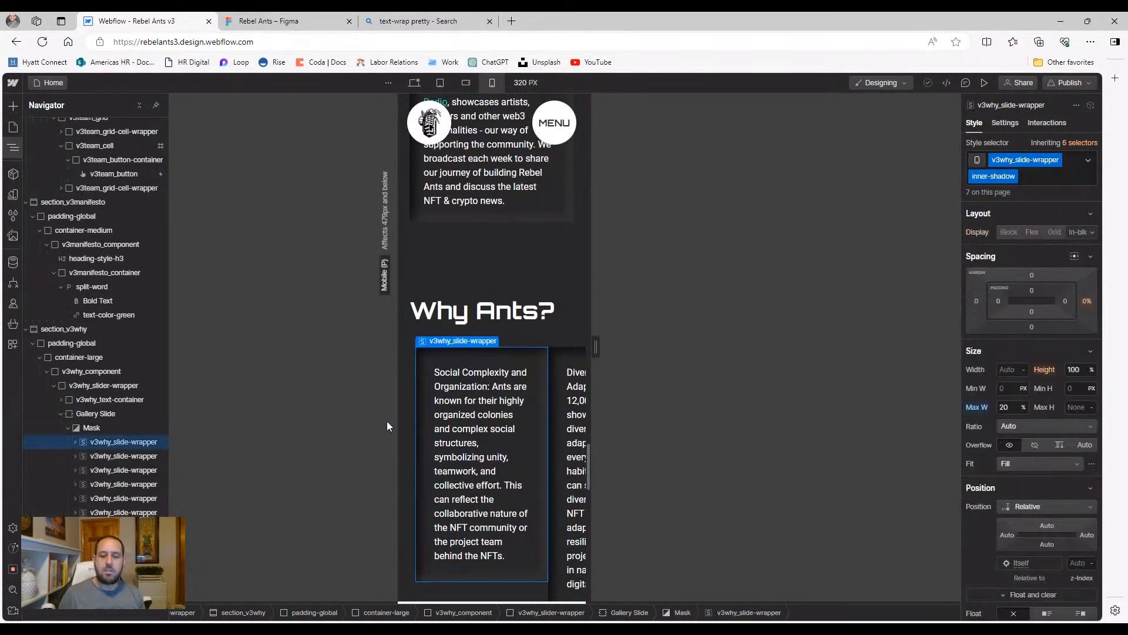
scroll(496, 448, down, 1)
scroll(497, 448, down, 1)
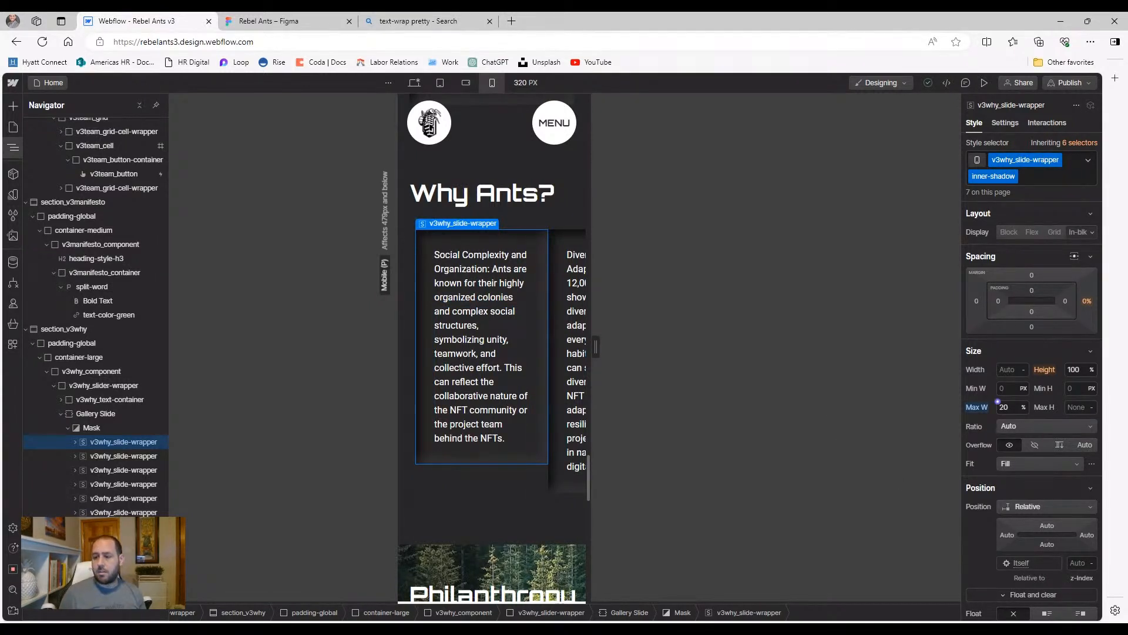
text(30)
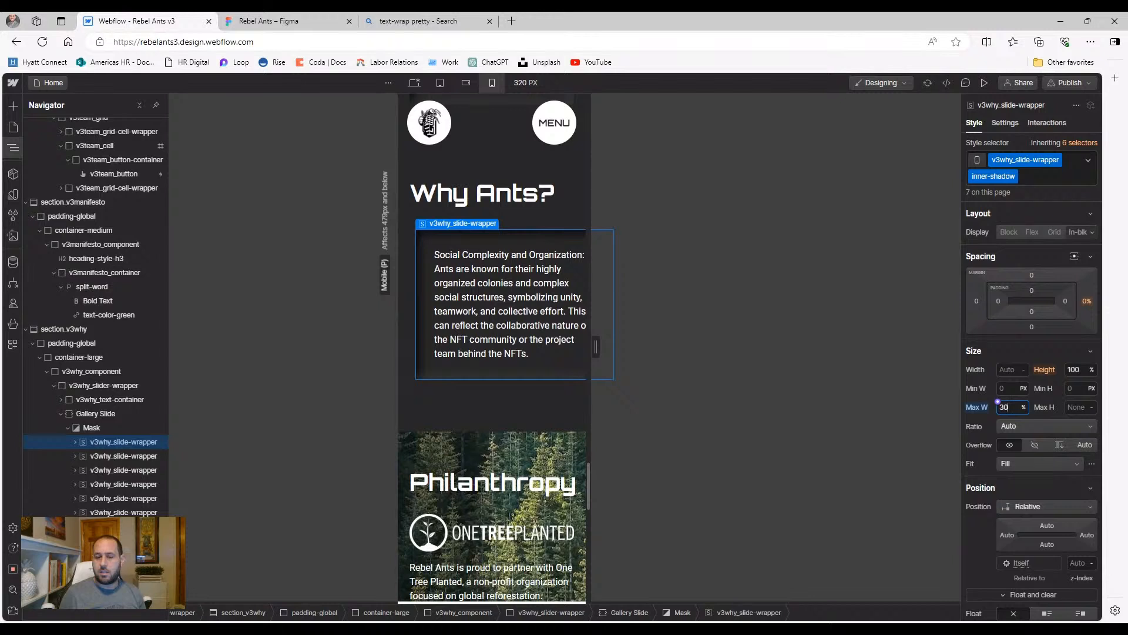
Inspect the heading-and-slider wrapper and slide card, then reselect the slide wrapper
click(411, 320)
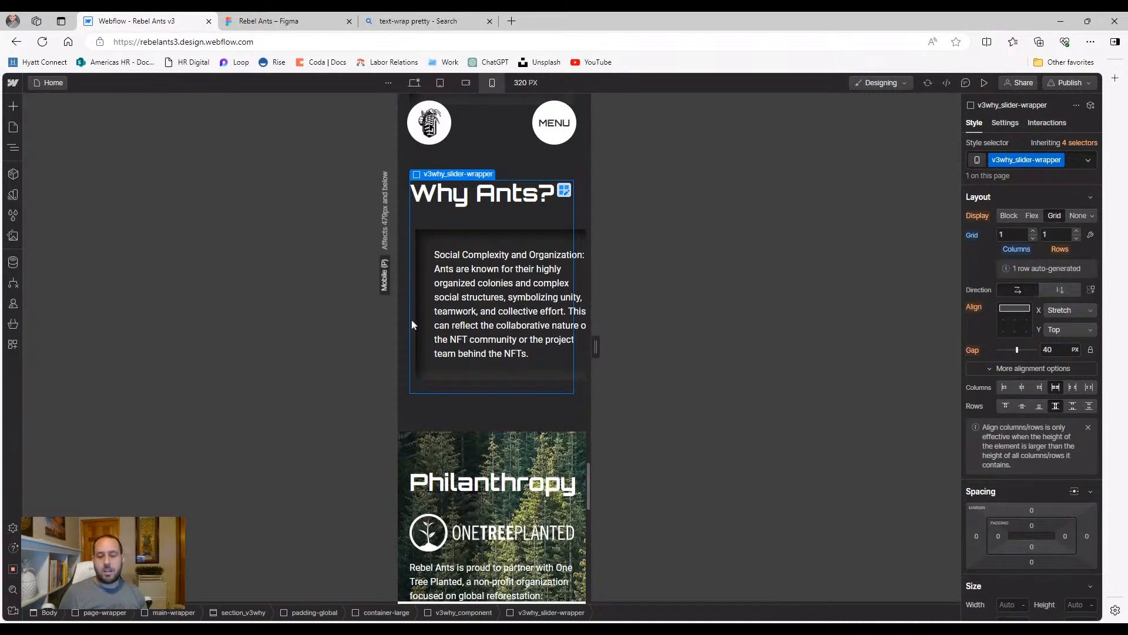
click(489, 238)
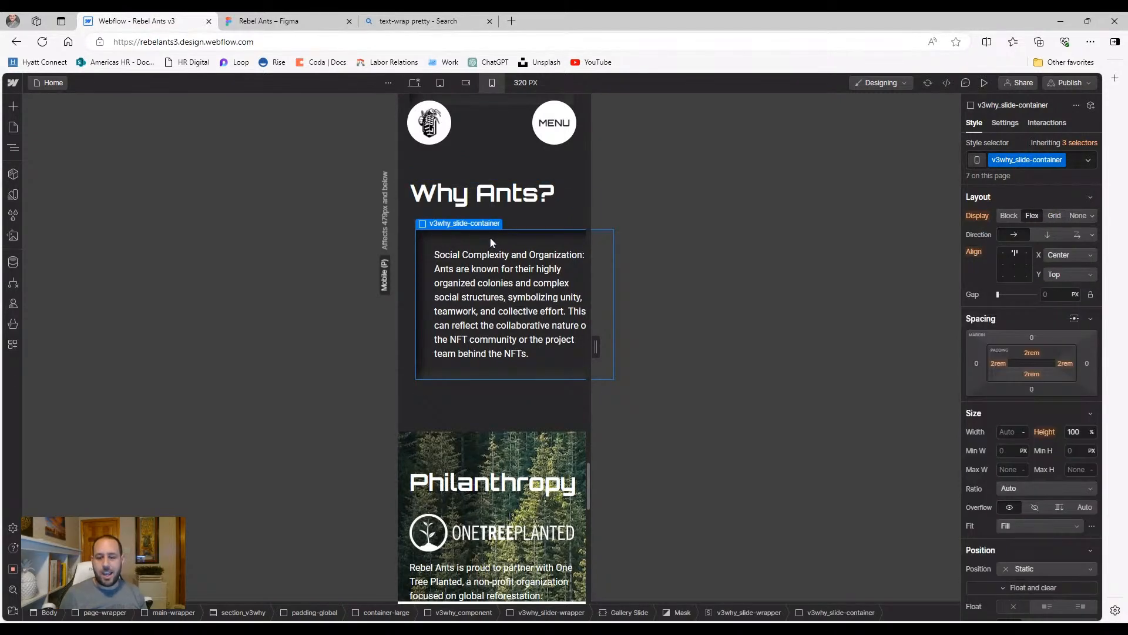
scroll(476, 431, down, 1)
scroll(476, 430, down, 4)
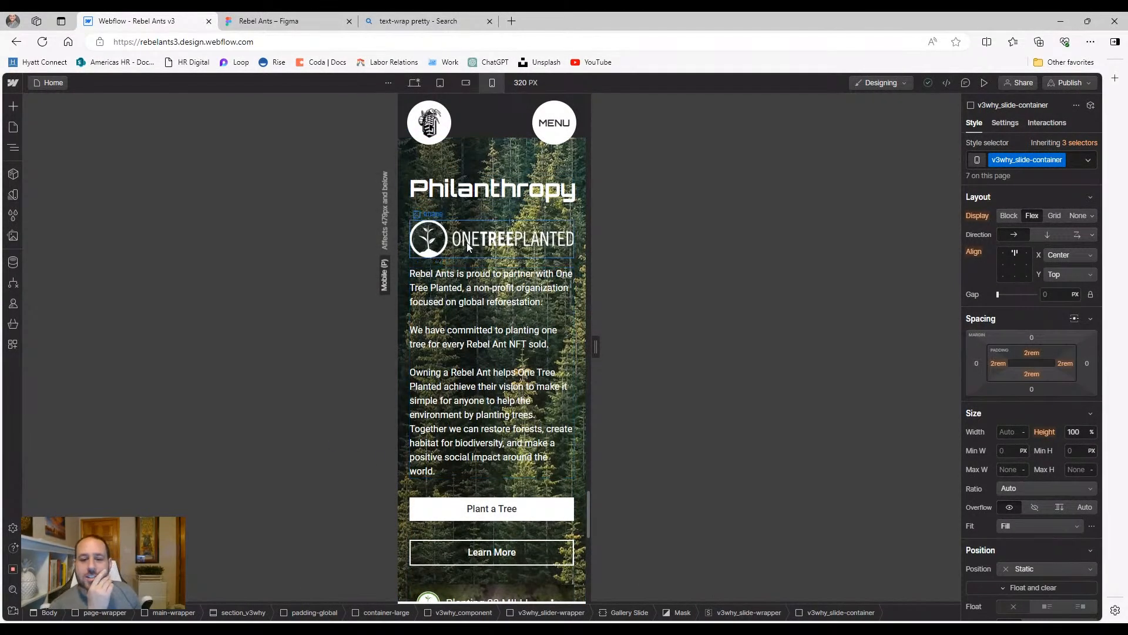
scroll(481, 341, up, 6)
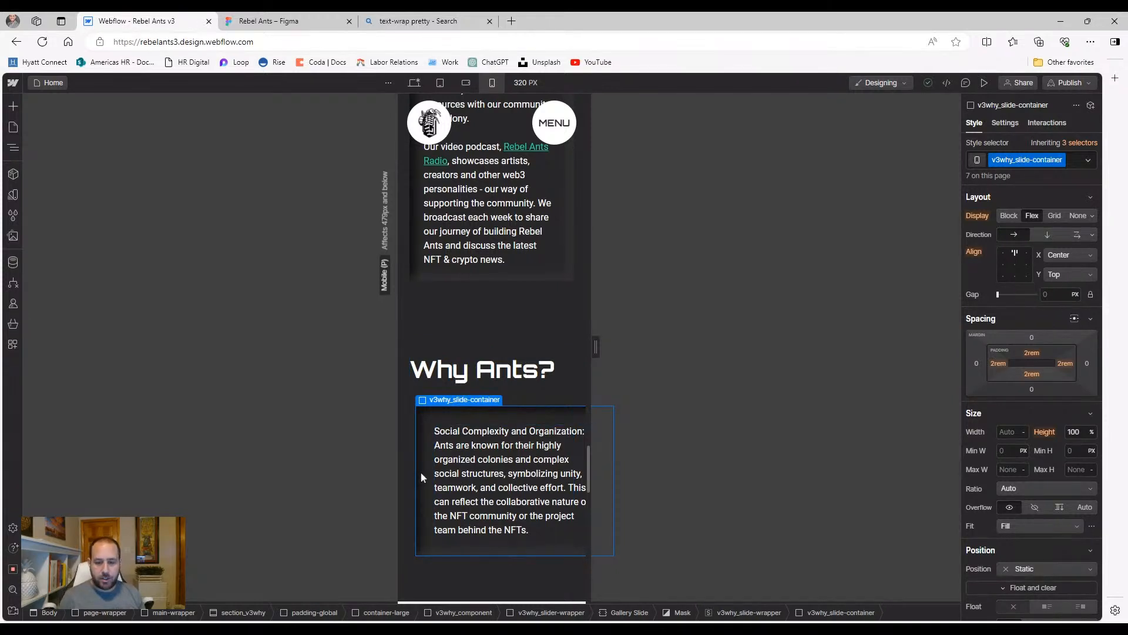
click(13, 147)
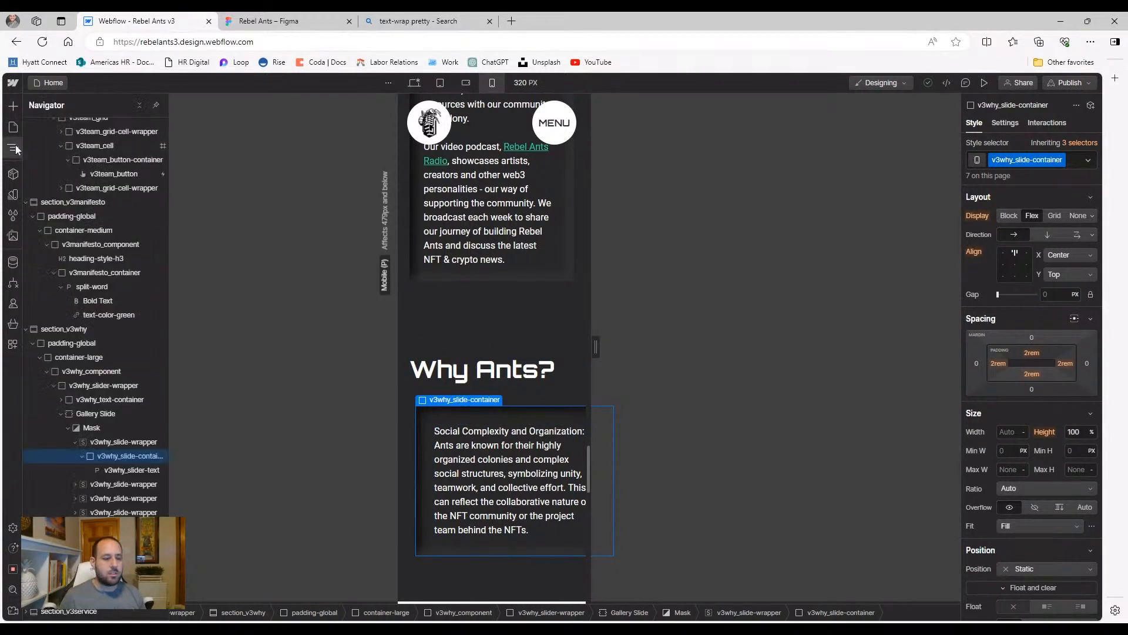
click(123, 442)
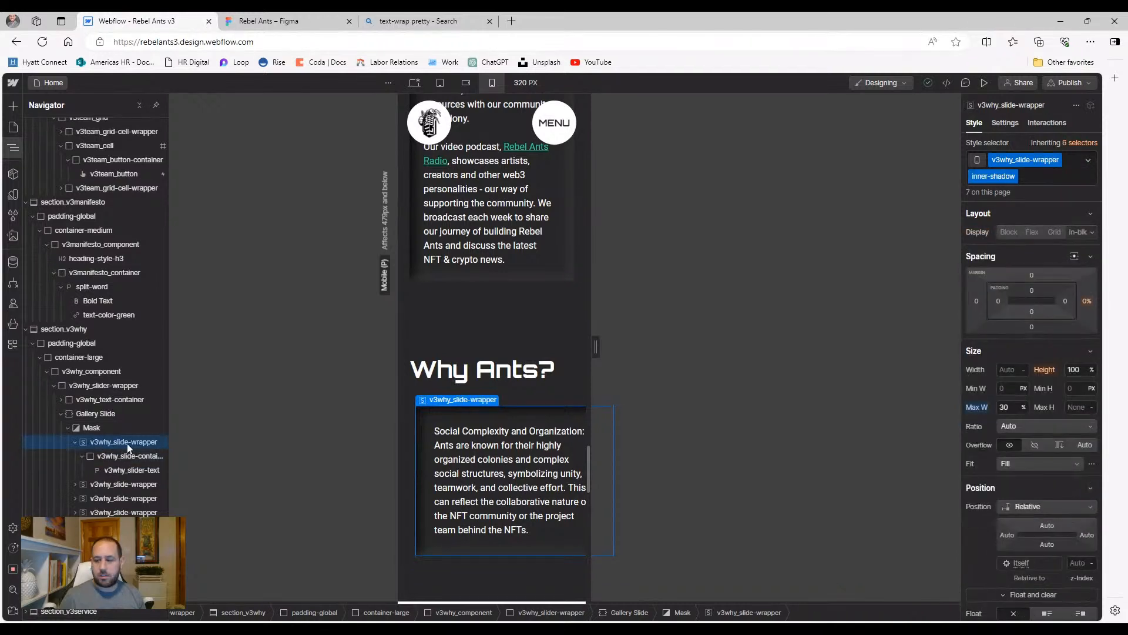
Reset the slide wrapper's max width to the inherited 70%, then set it to 100
click(984, 410)
click(984, 427)
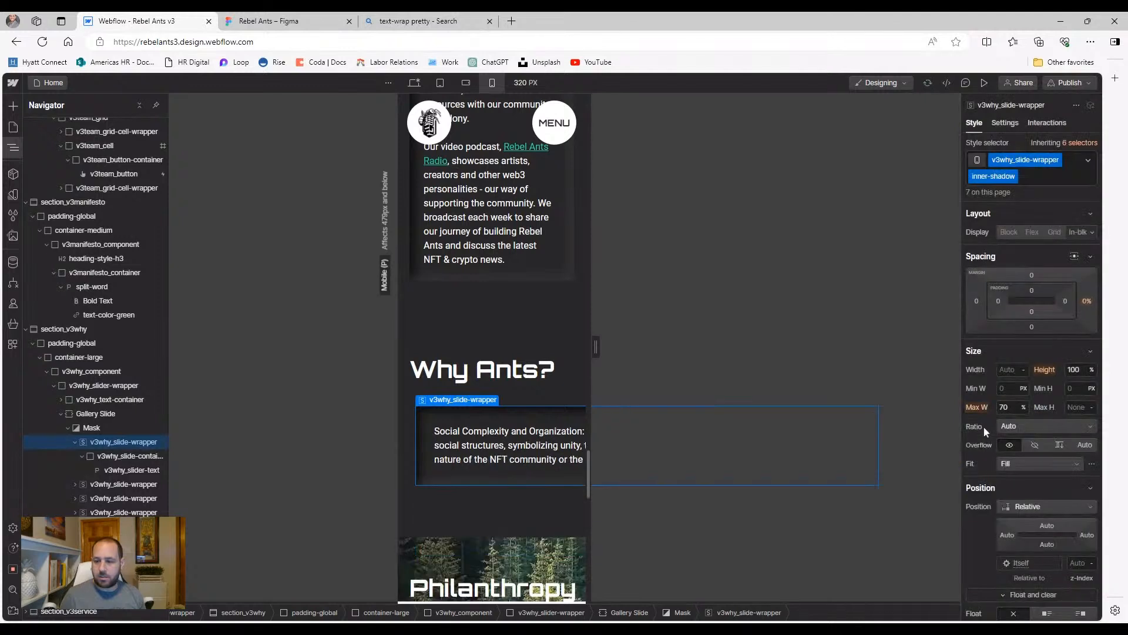
click(1006, 407)
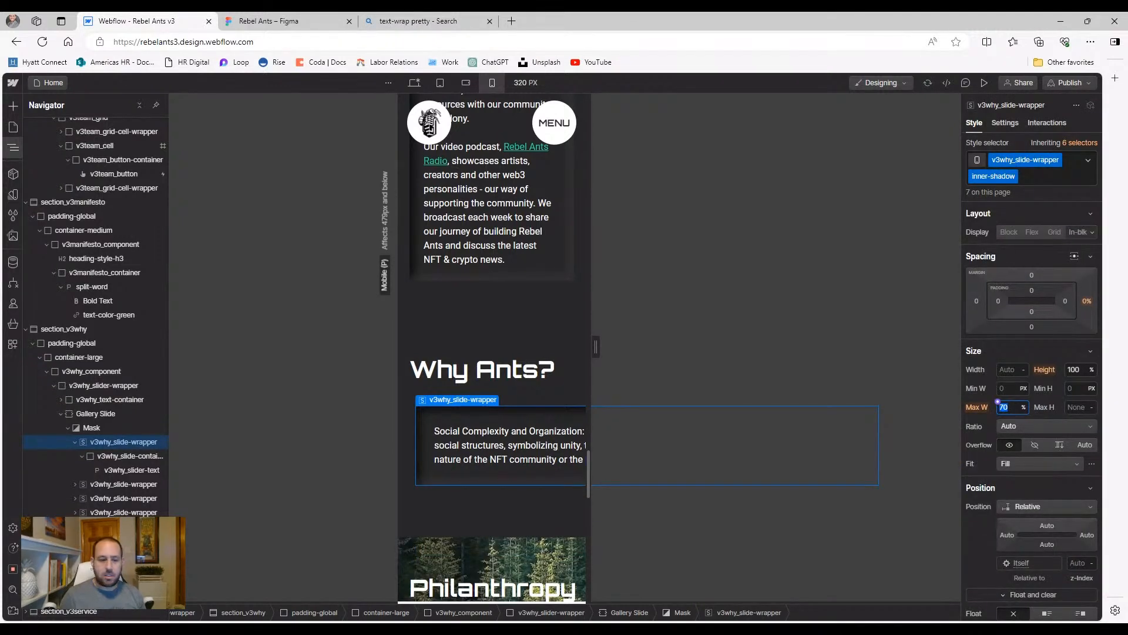
text(100)
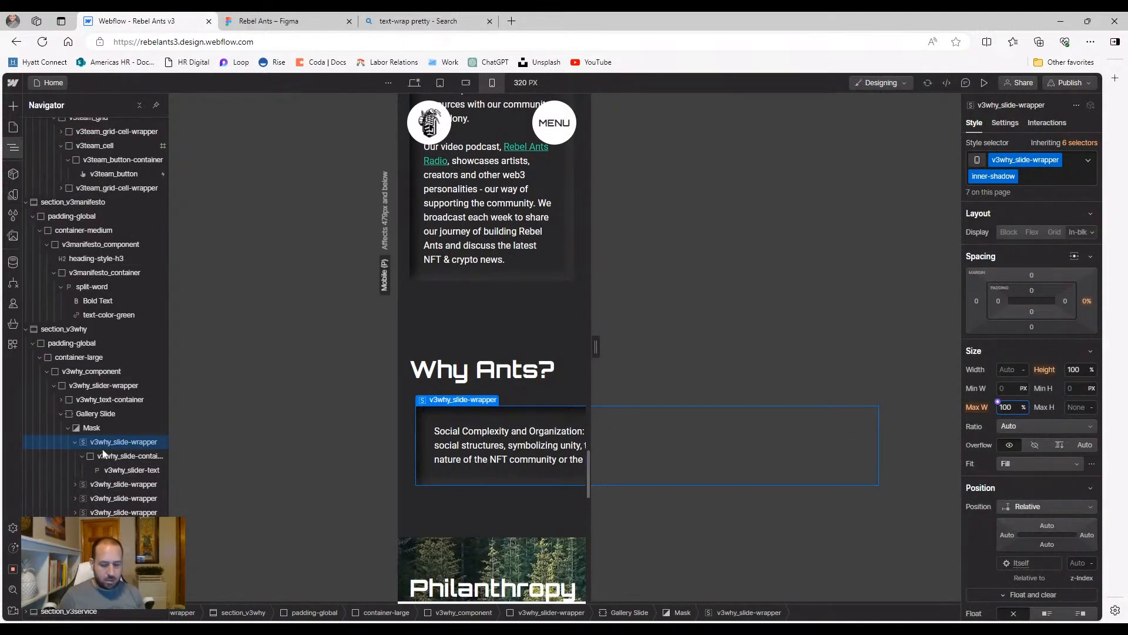
key(Return)
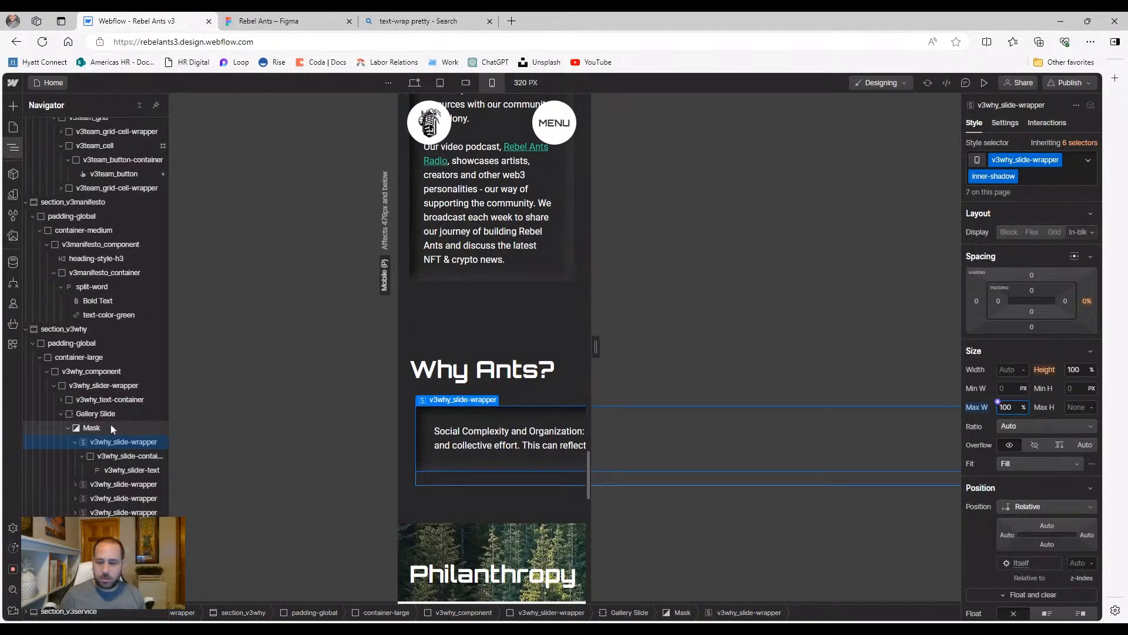
Give Gallery Slide a 100% width; try 100% on the Mask but undo it
click(111, 424)
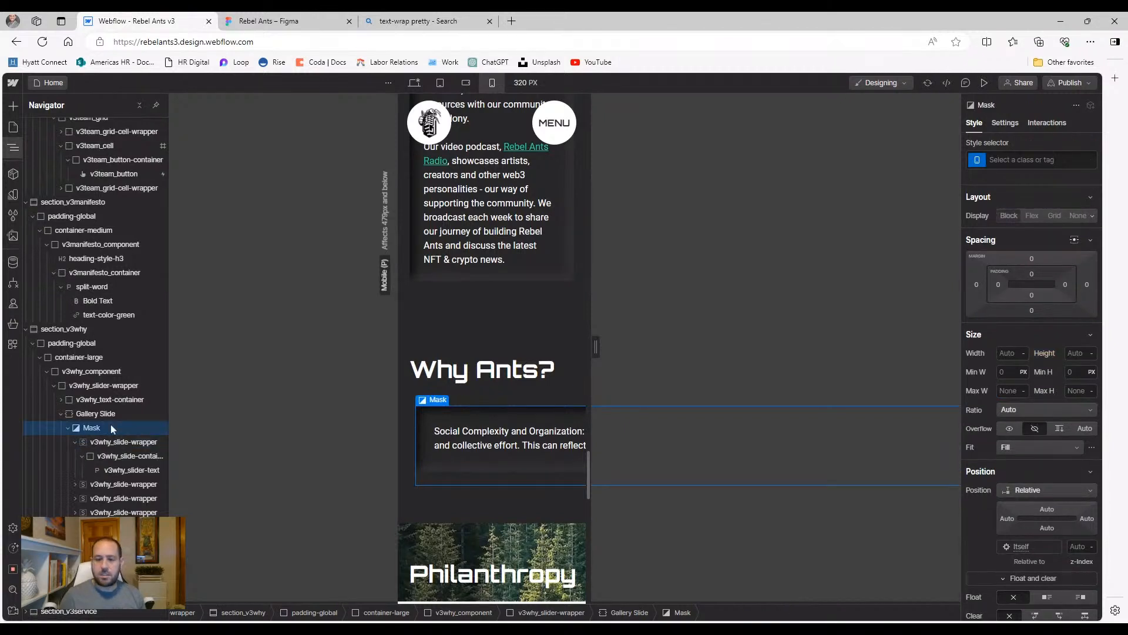
click(107, 415)
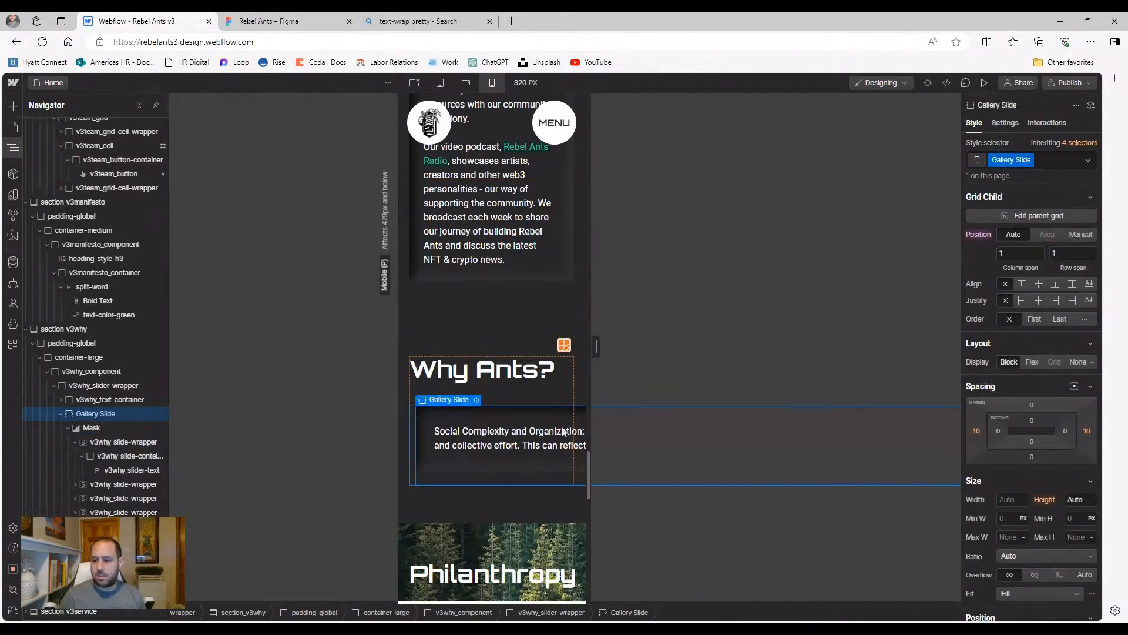
text(100%)
key(Return)
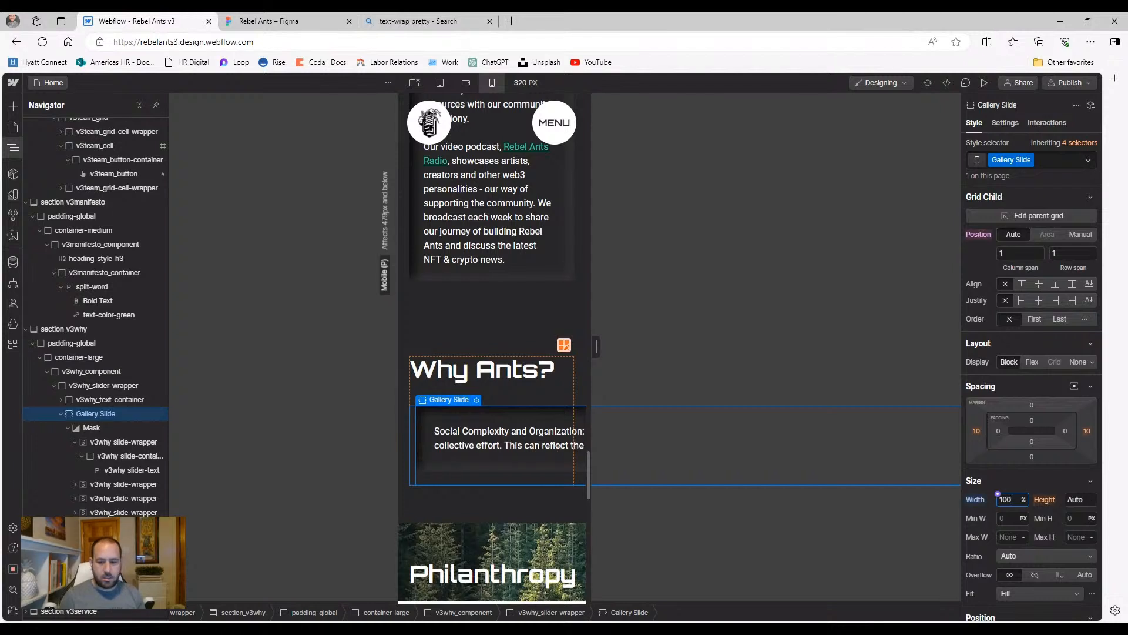
click(104, 429)
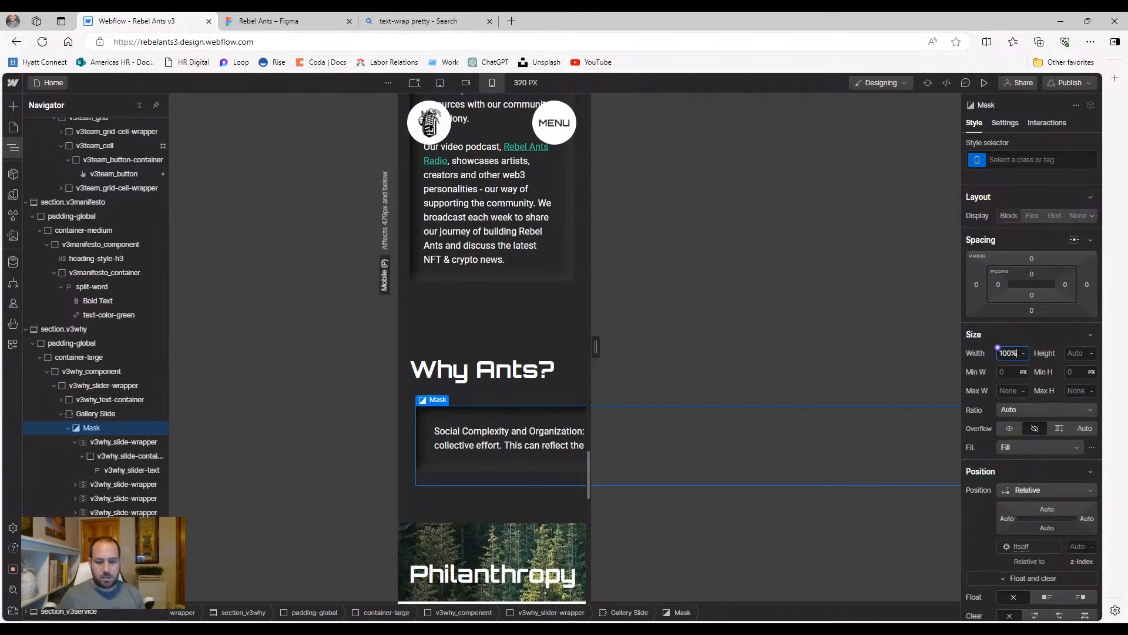
text(100%)
key(Return)
key(BackSpace)
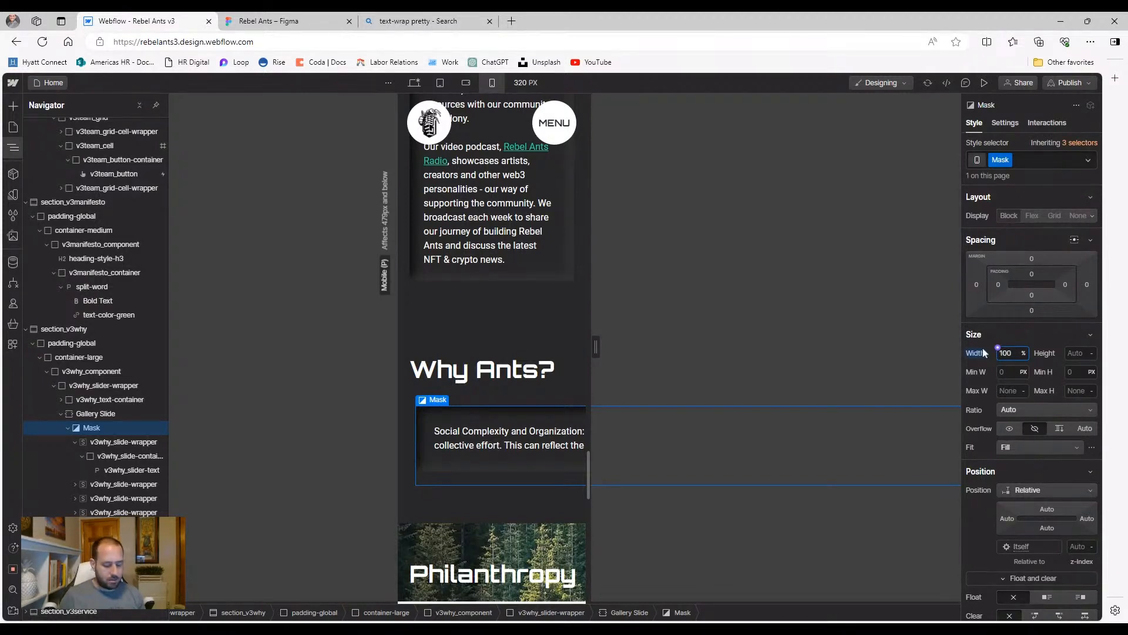
Set the slide container width to 100, and the slide wrapper to 100 width with 70% max width
click(114, 460)
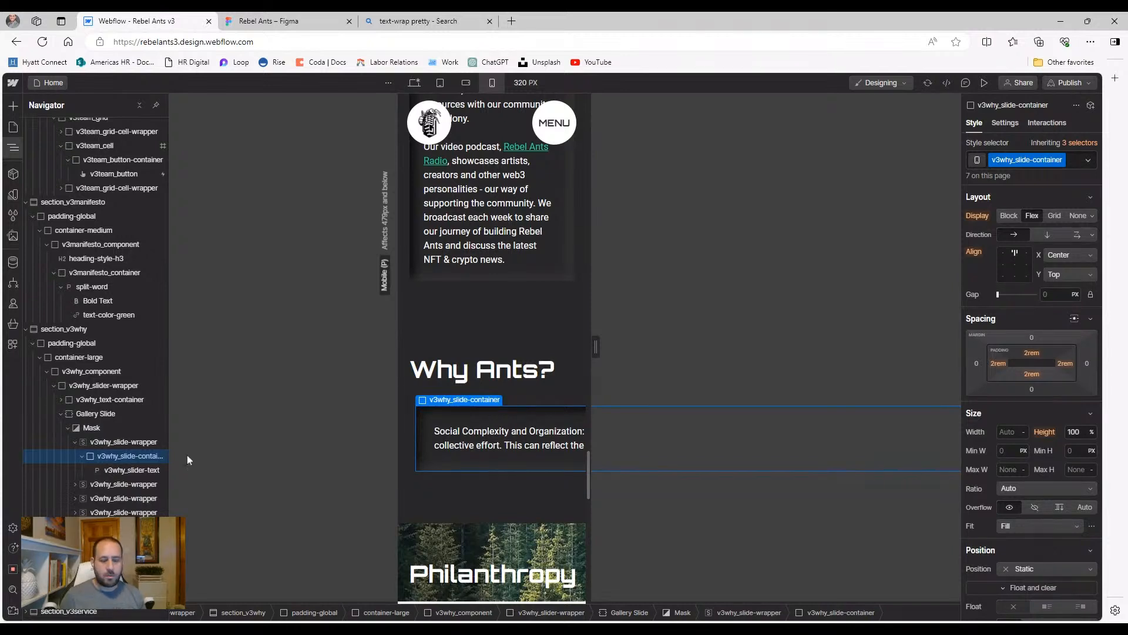
click(1007, 432)
text(100)
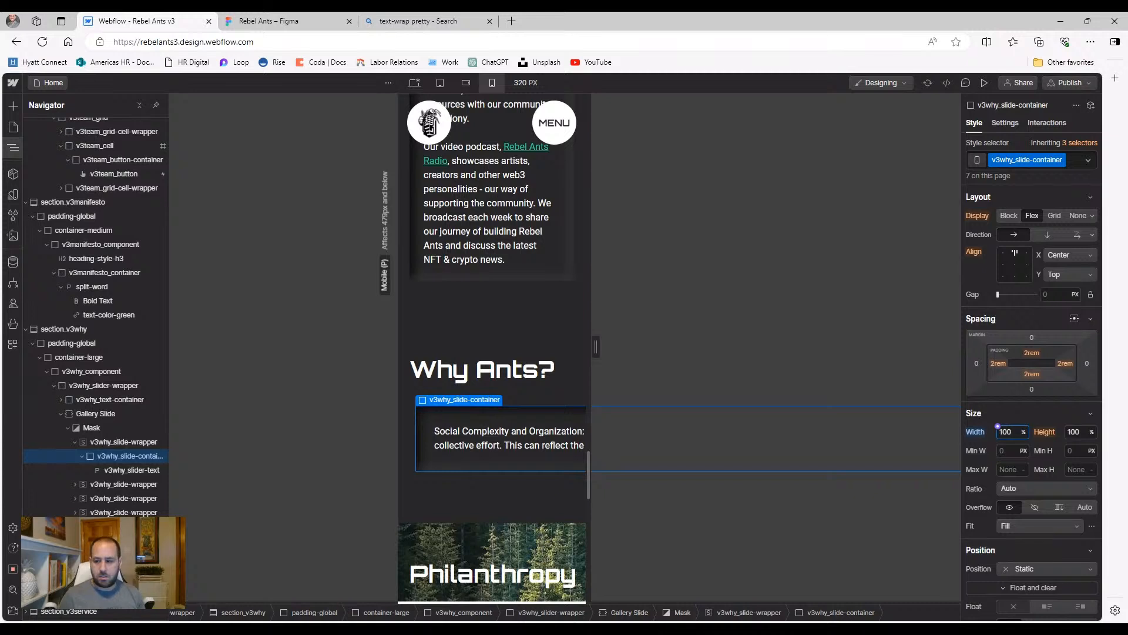
click(133, 446)
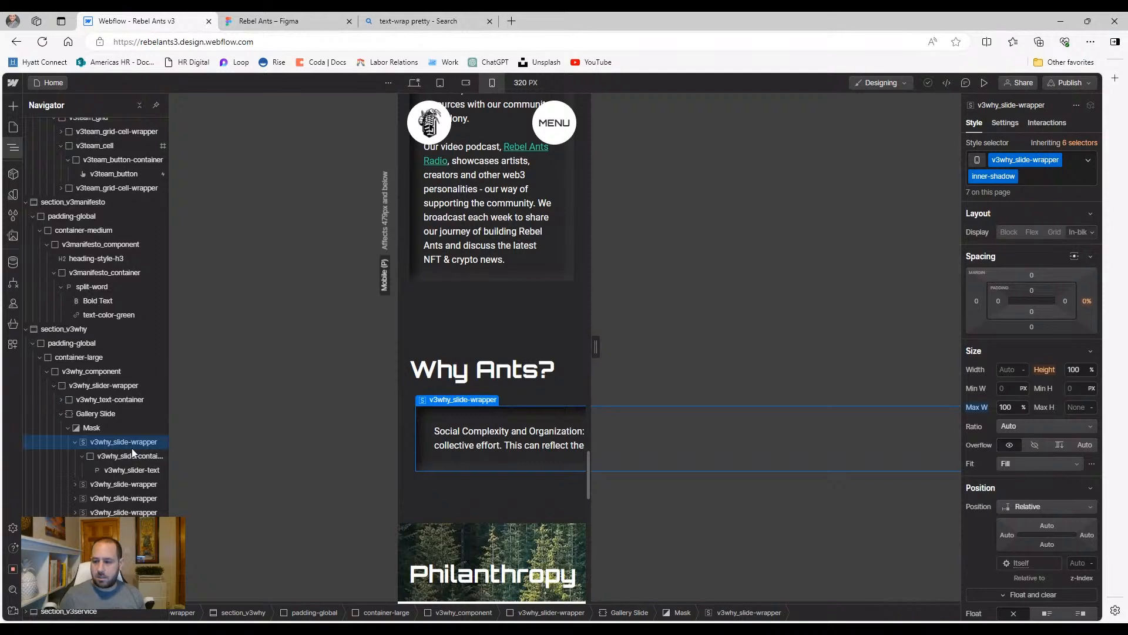
click(976, 409)
click(987, 426)
click(1004, 371)
text(100)
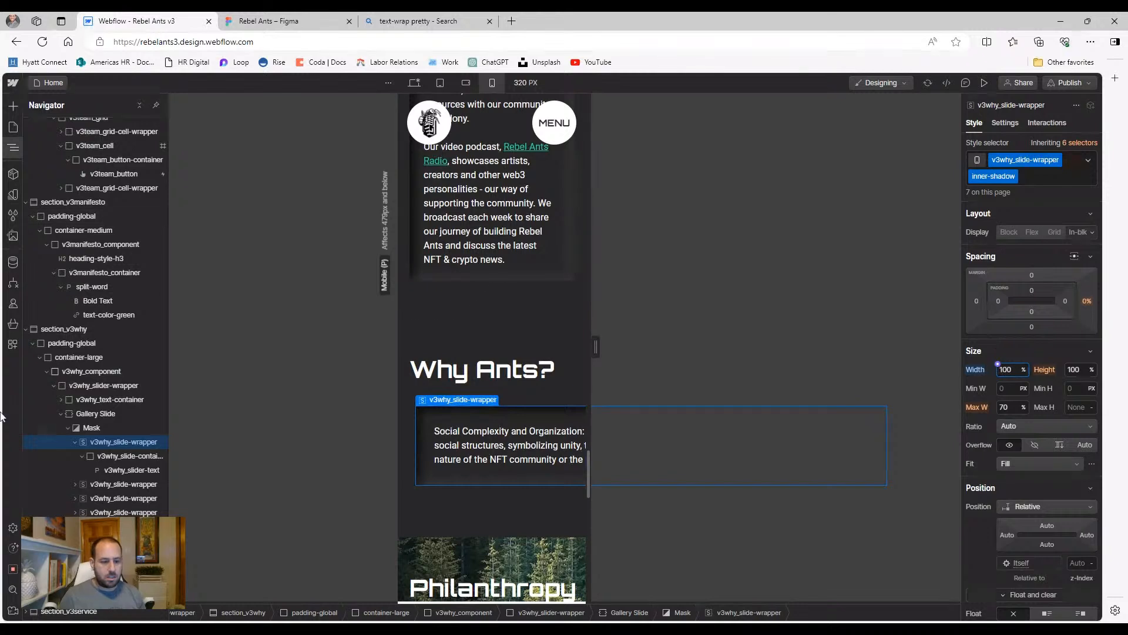
click(146, 455)
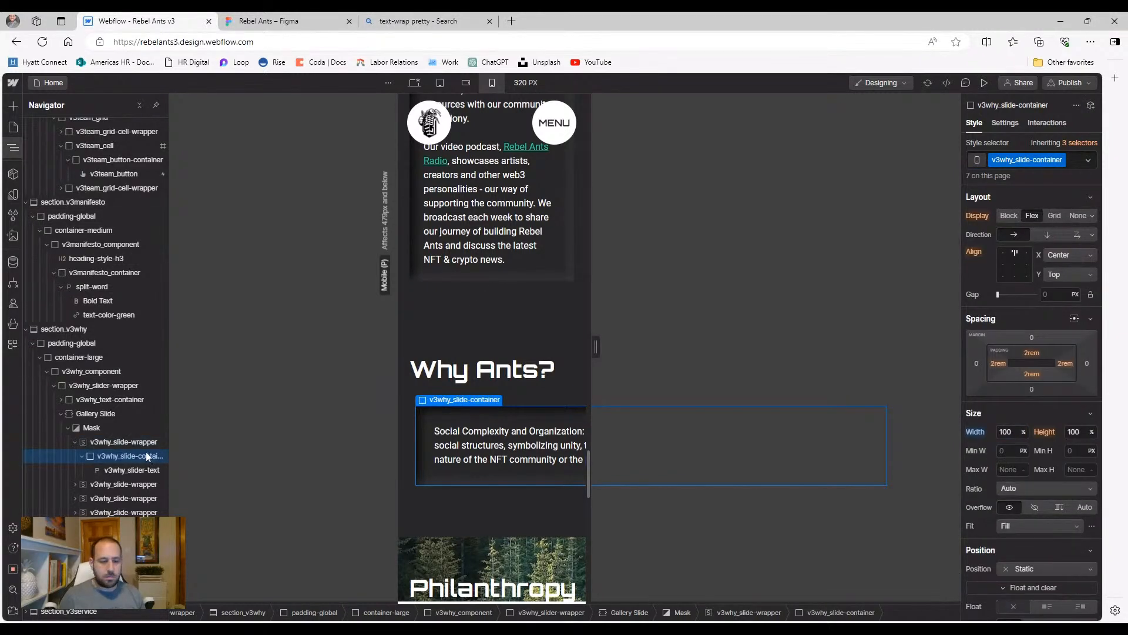
click(94, 428)
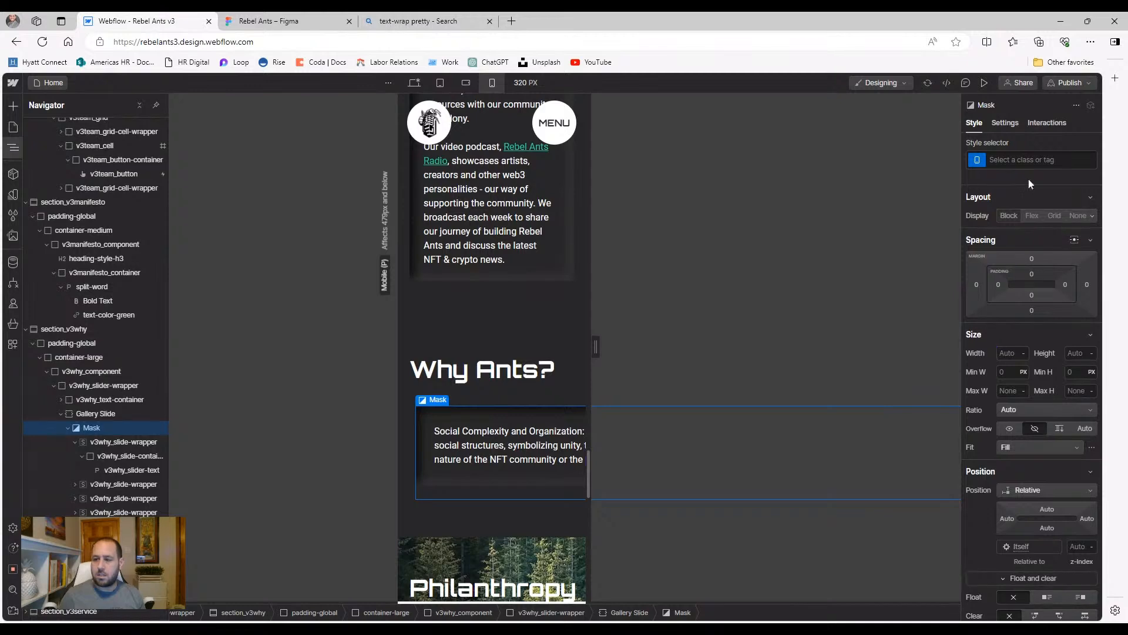
Create the v3why-slider-mask class on the Mask with 100% width, then check Gallery Slide
click(1031, 160)
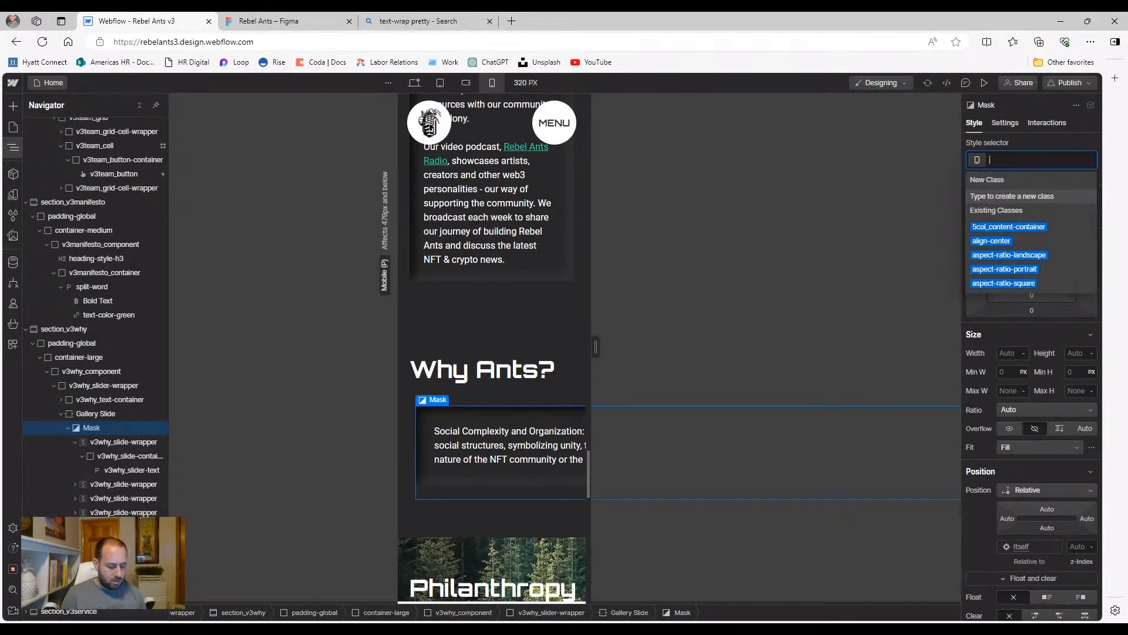
text(v3_why_)
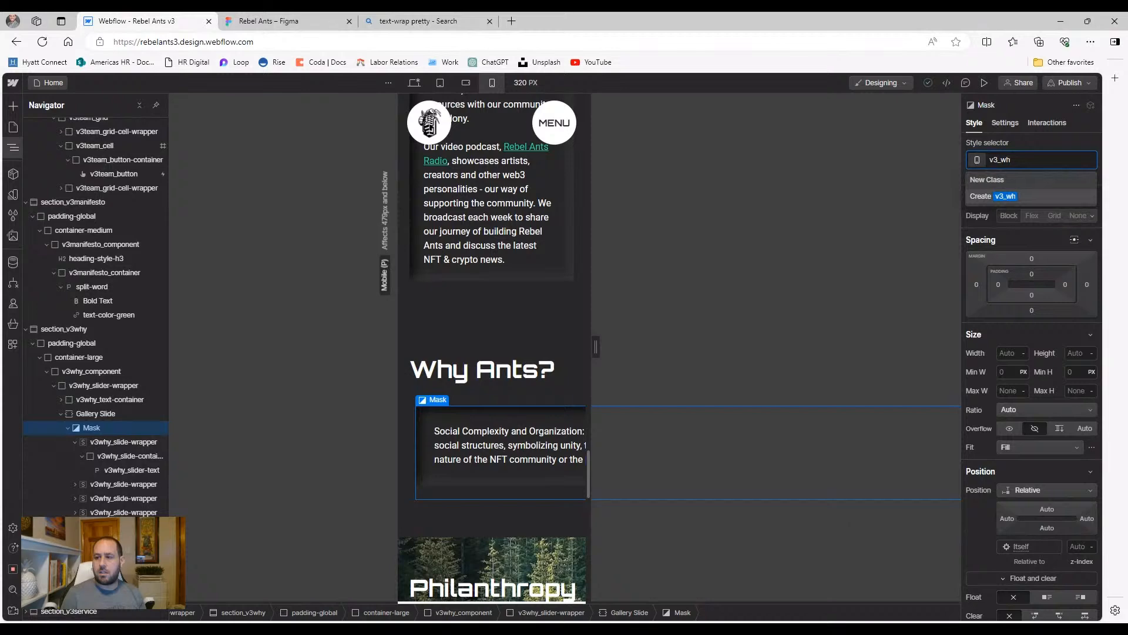
key(BackSpace)
key(BackSpace)
key(BackSpace)
text(why-slider-)
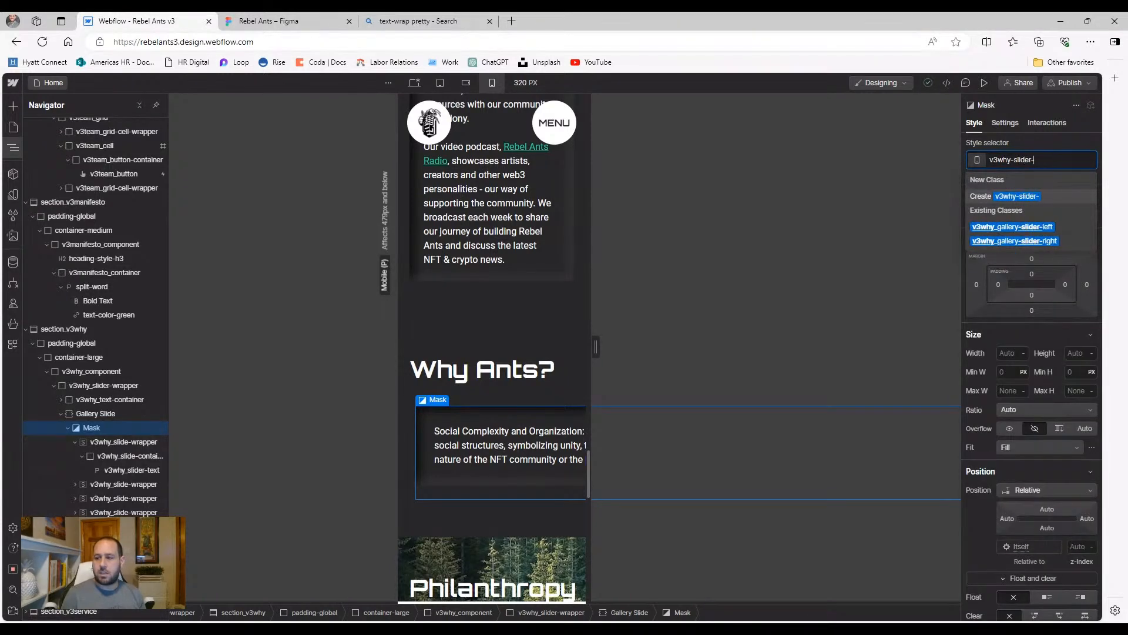
text(mask)
key(Return)
click(1008, 352)
text(10)
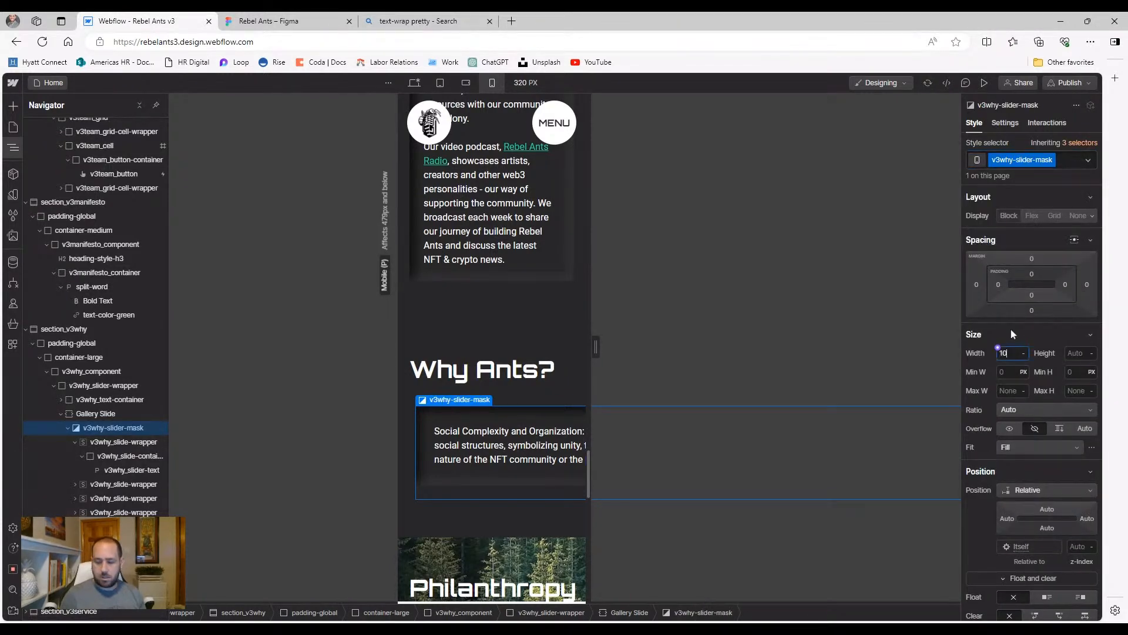
text(0%)
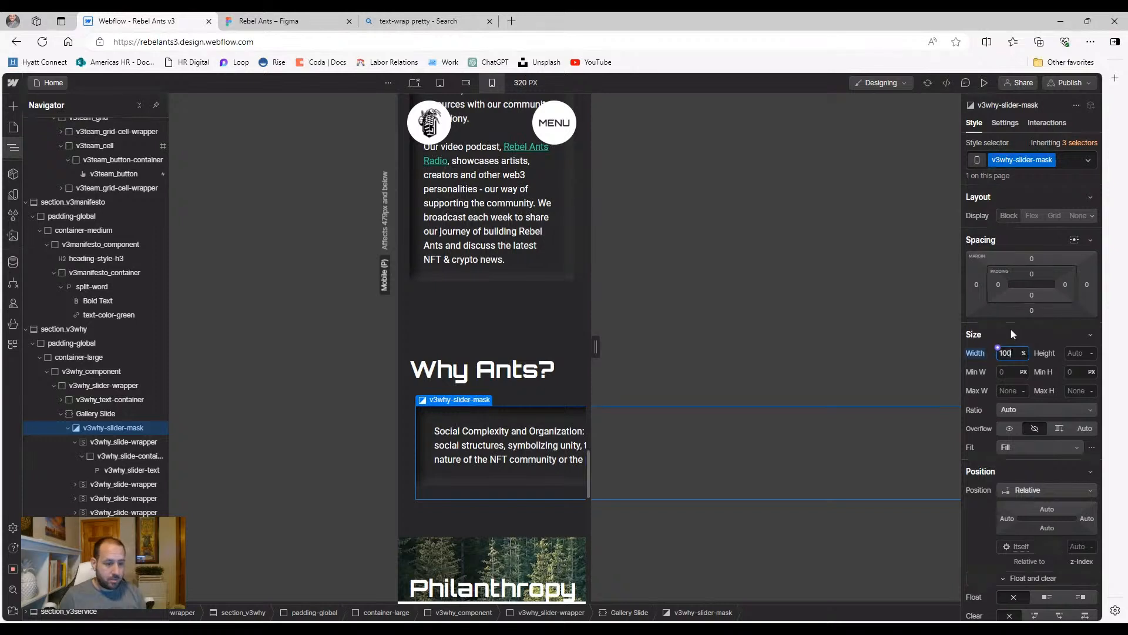
click(101, 414)
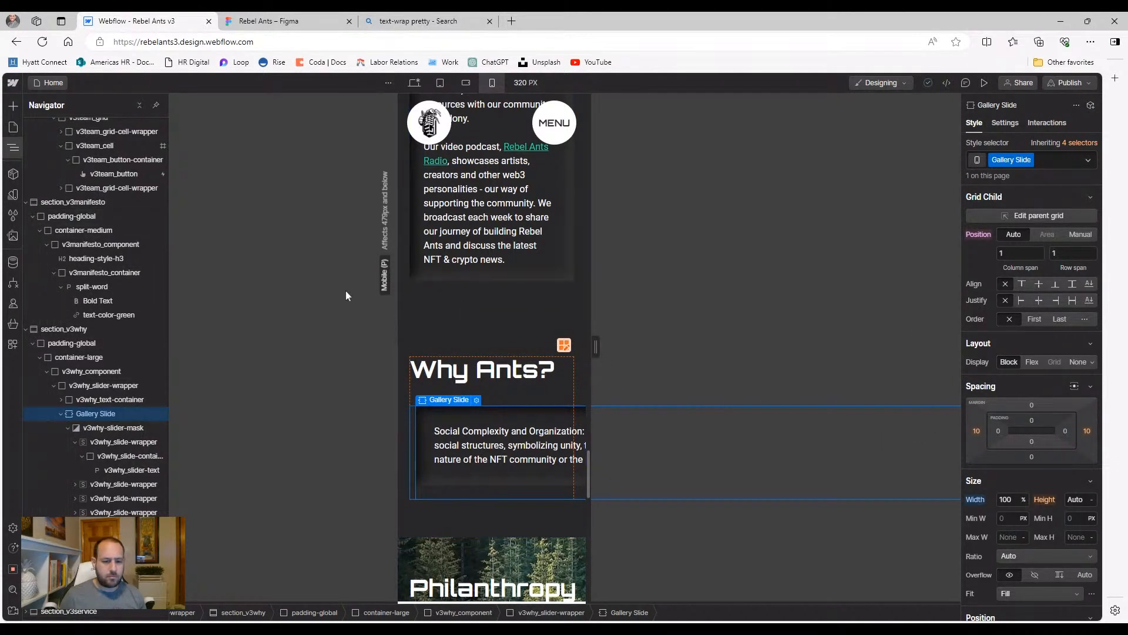
click(116, 424)
click(115, 415)
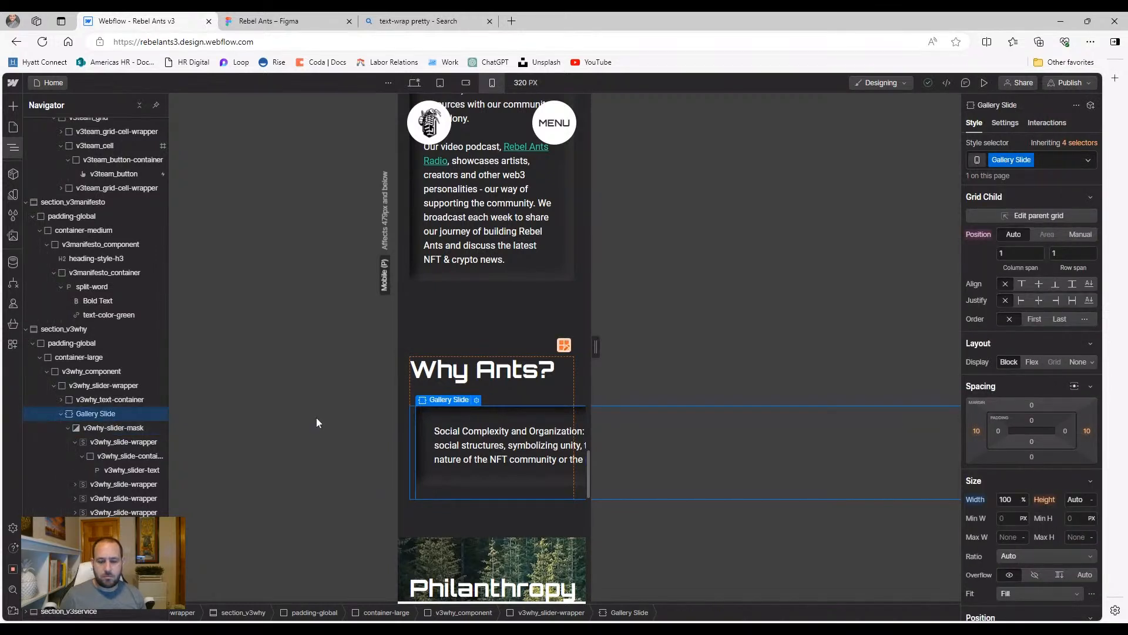
Switch v3why_slider-wrapper from grid to a vertical flex layout, stacking the heading above the slides
click(84, 388)
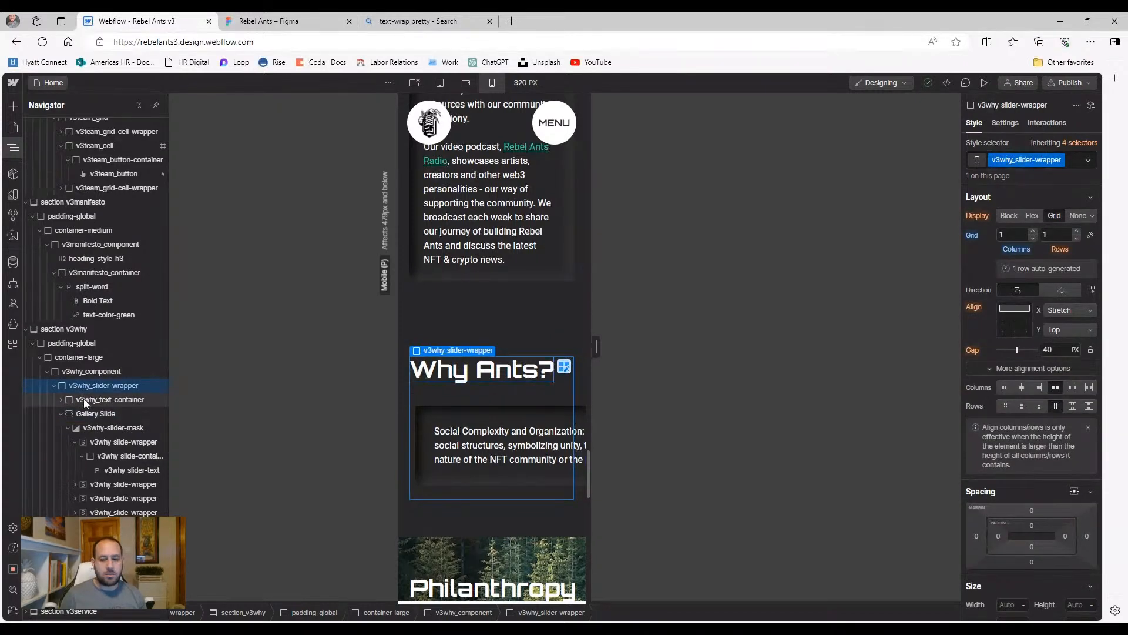
click(84, 399)
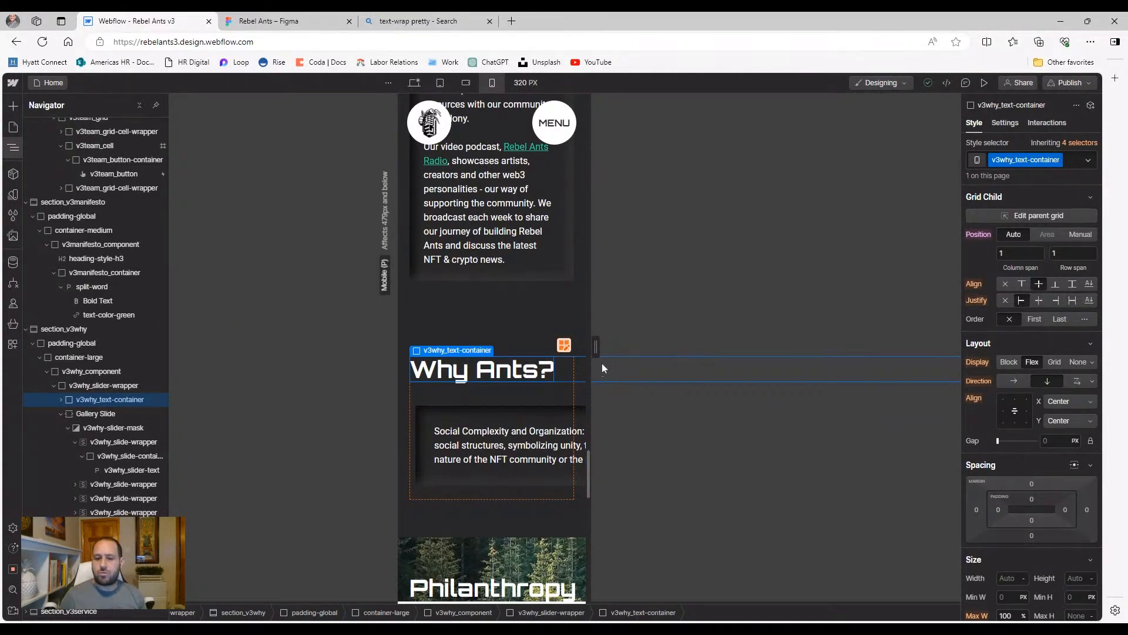
click(564, 346)
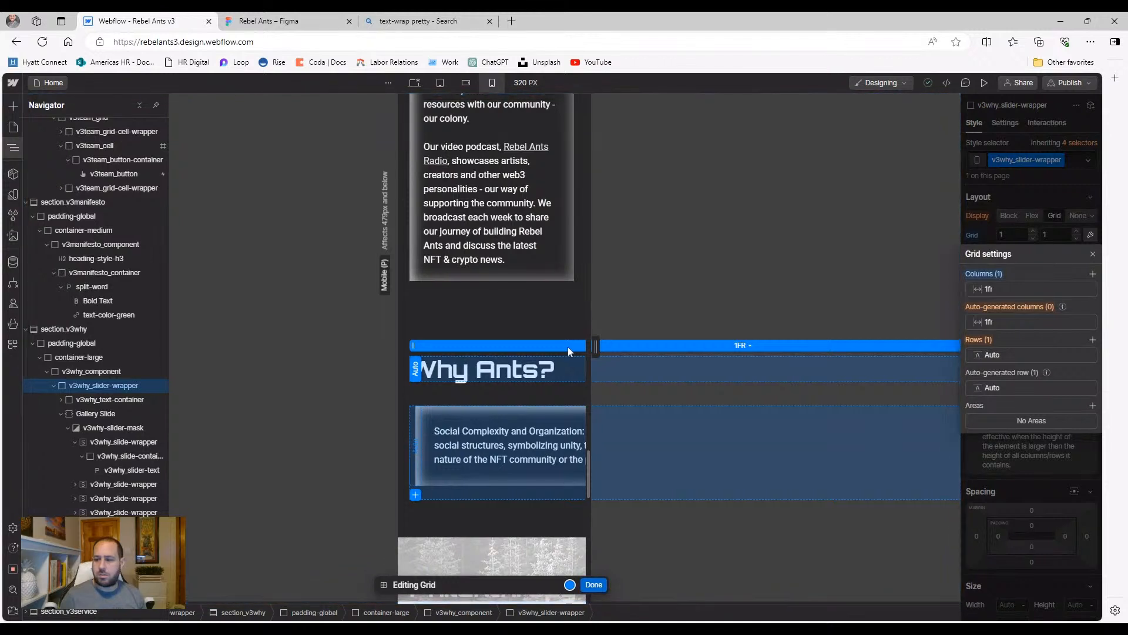
click(593, 584)
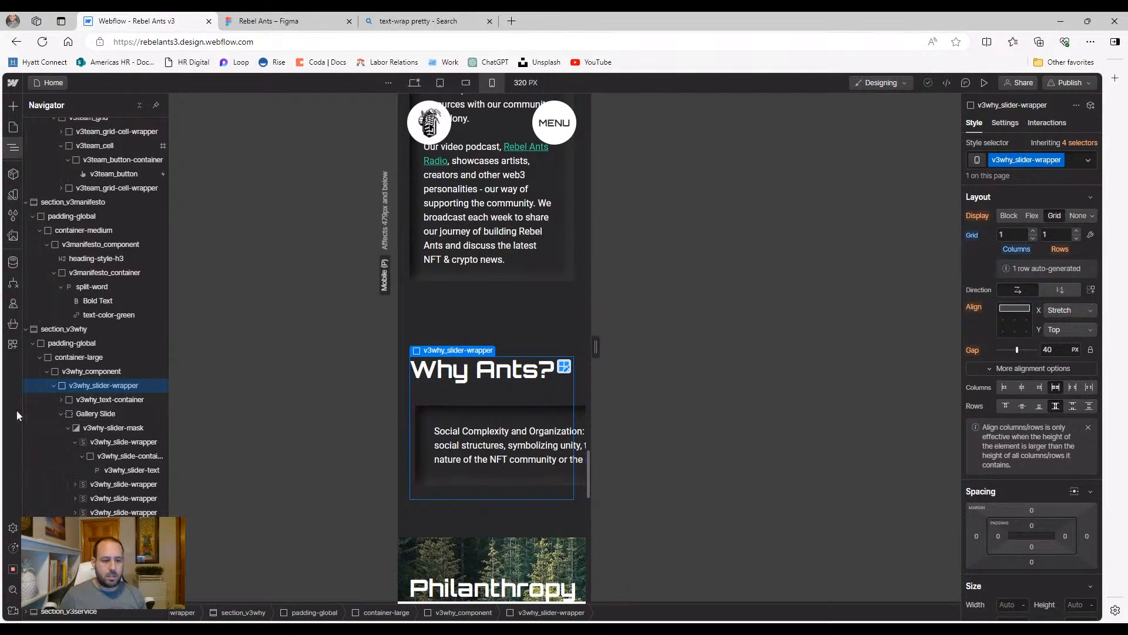
click(1032, 216)
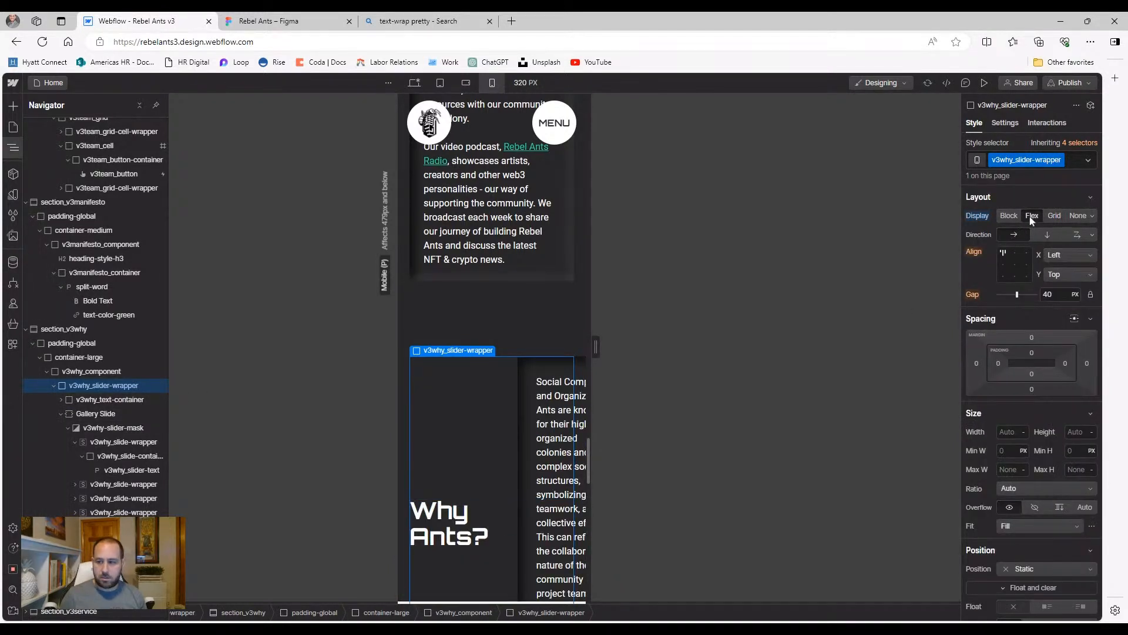
click(1036, 232)
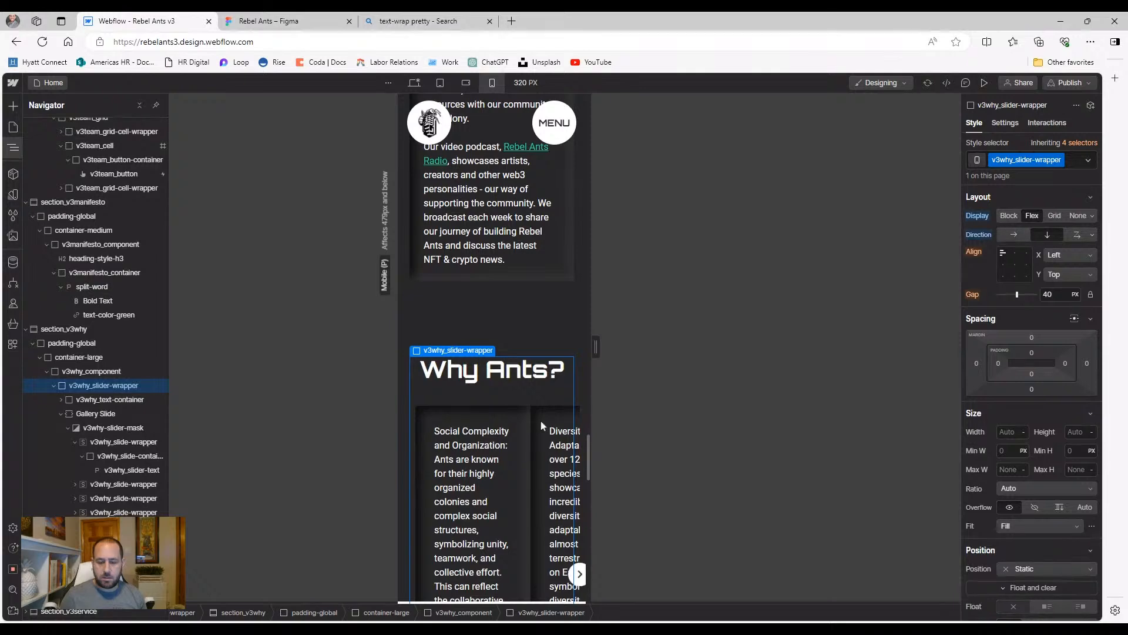
scroll(521, 429, down, 3)
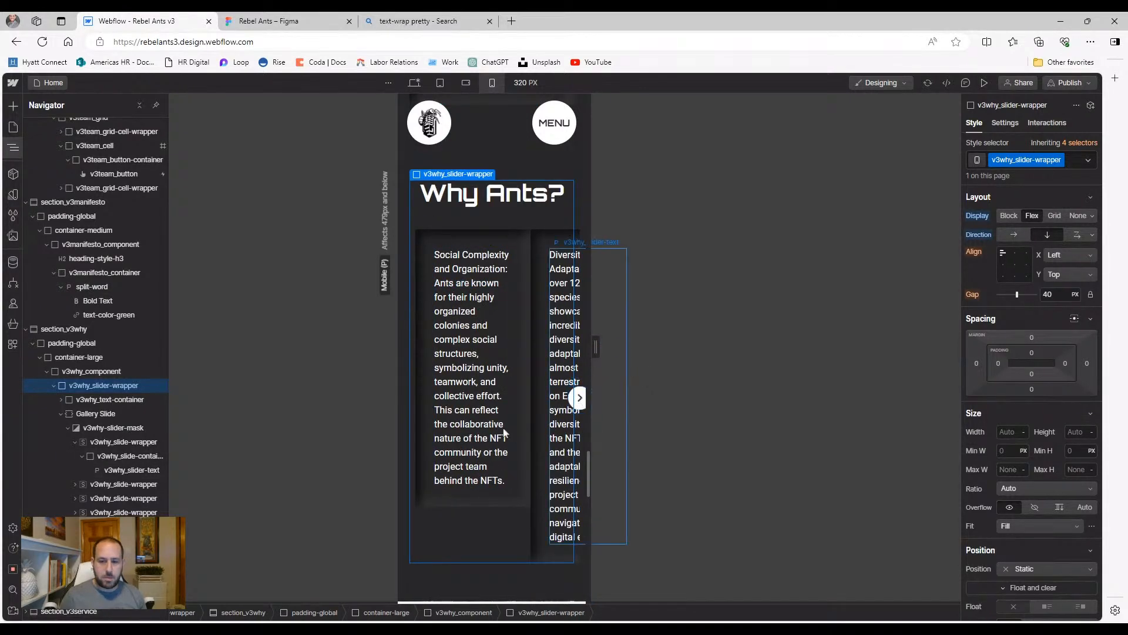
Change the first slide wrapper's max width from 70% to 100
click(512, 387)
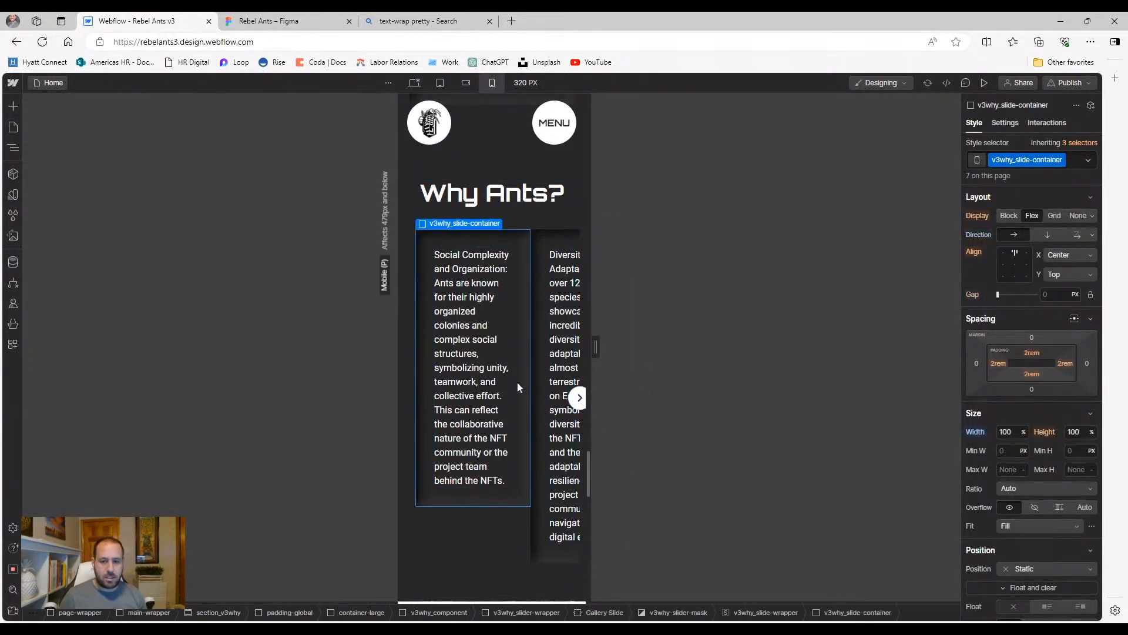
click(13, 150)
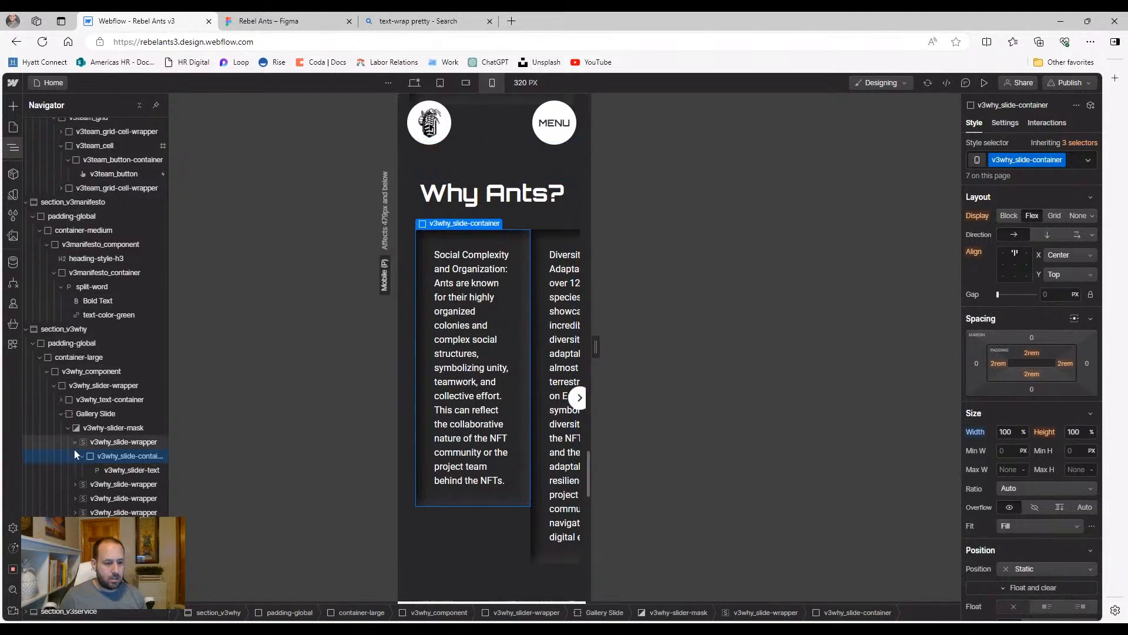
click(97, 443)
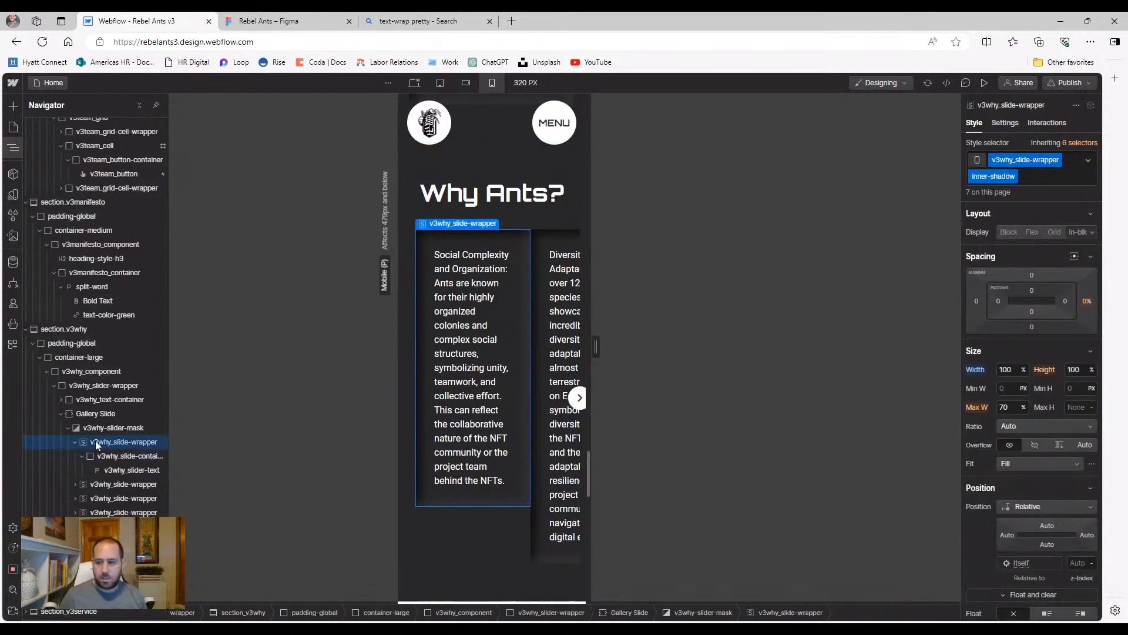
click(1004, 407)
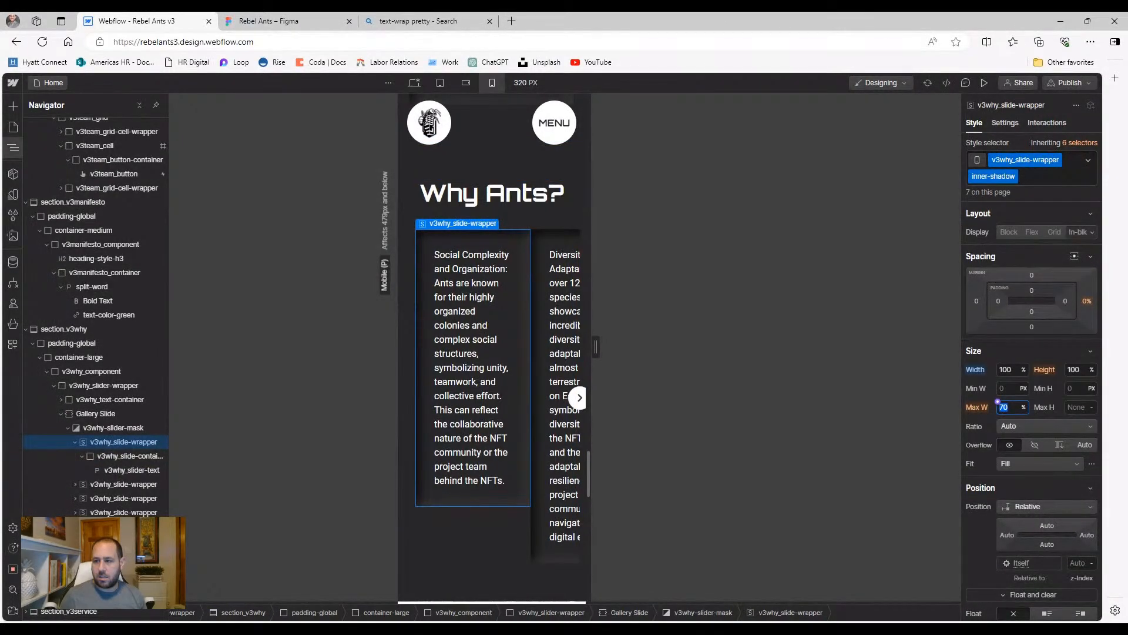
text(100)
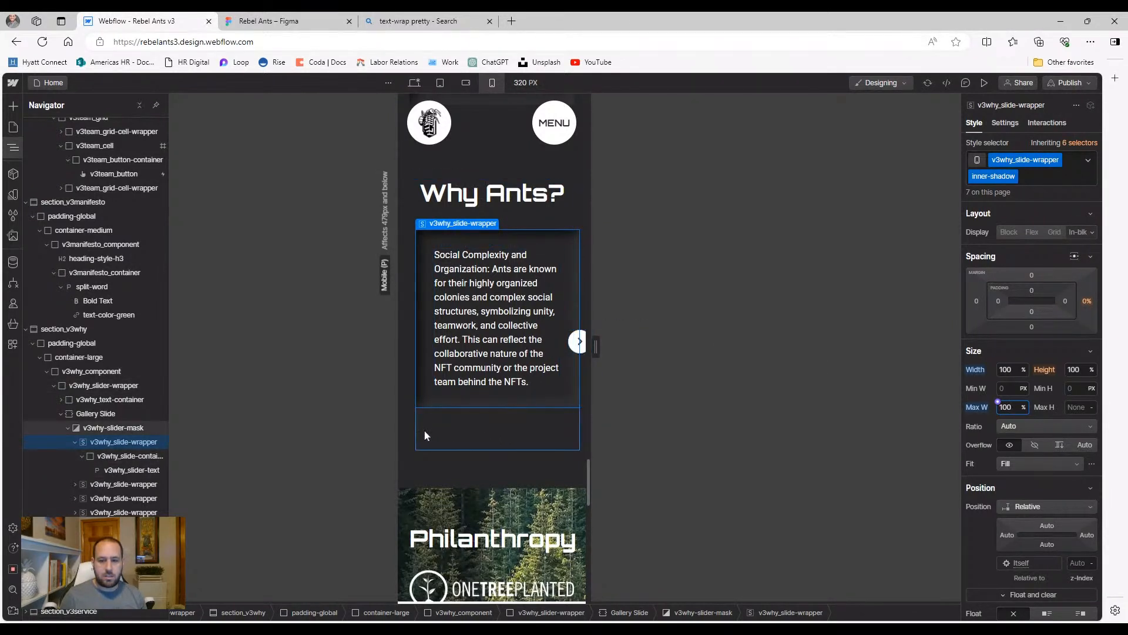
Inspect the slider wrapper, mask, slide container, paragraph, heading container and Gallery Slide
click(414, 434)
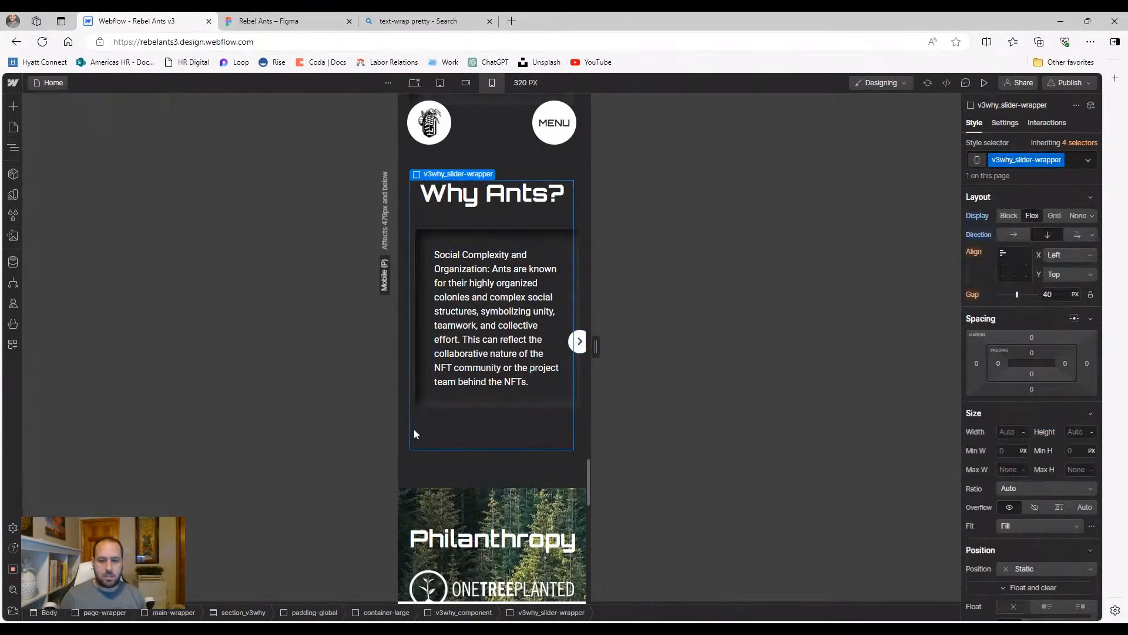
click(445, 415)
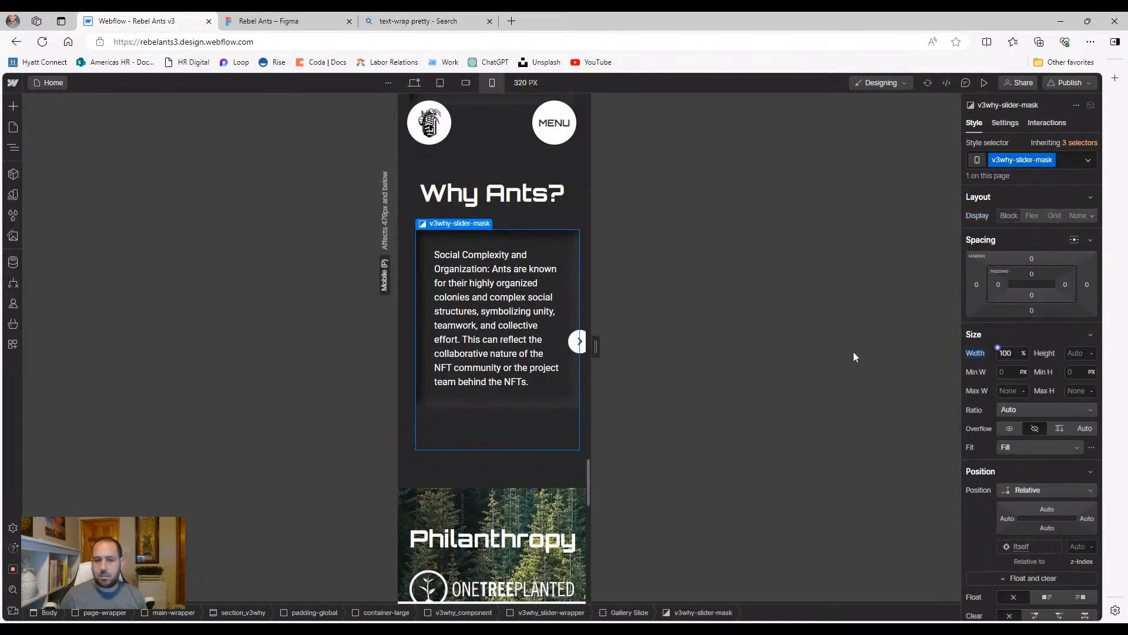
click(9, 149)
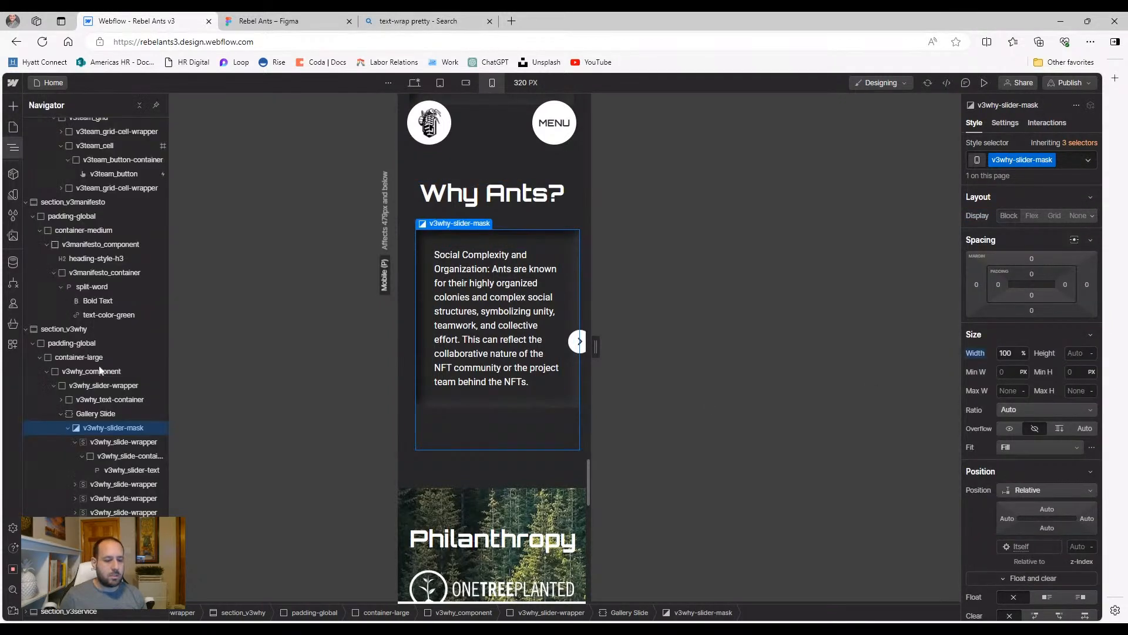
click(113, 441)
click(109, 457)
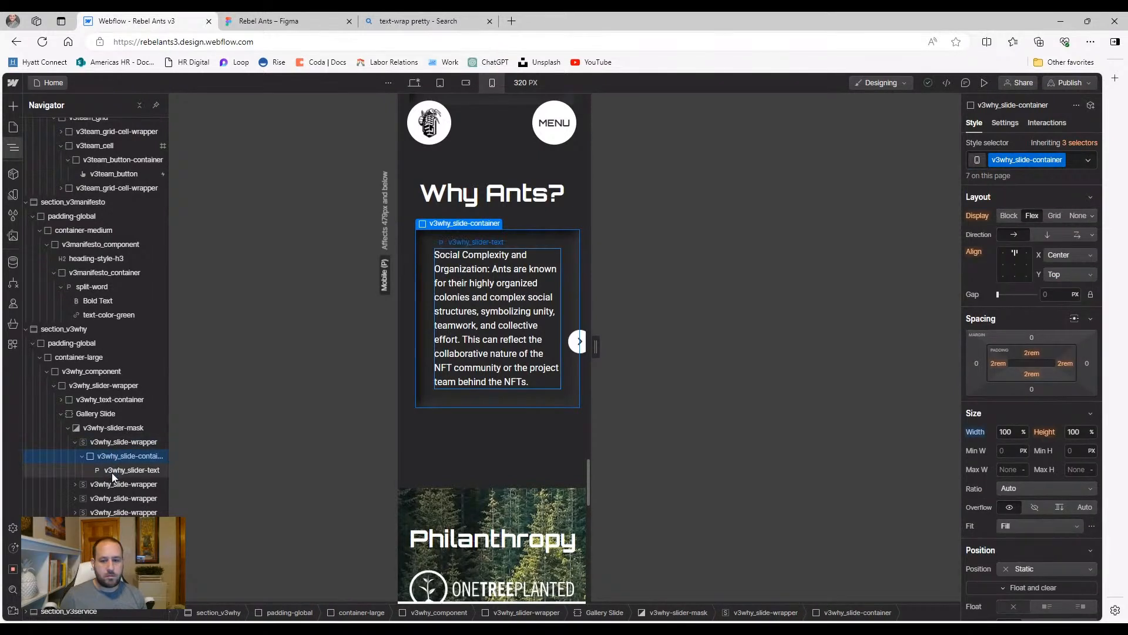
click(112, 471)
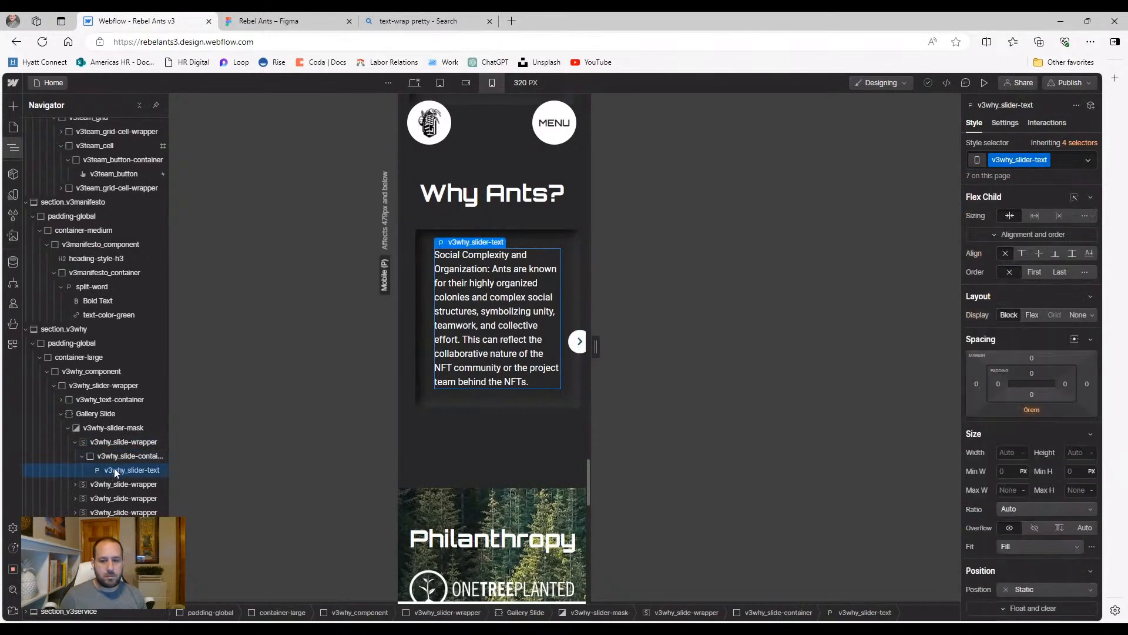
click(108, 415)
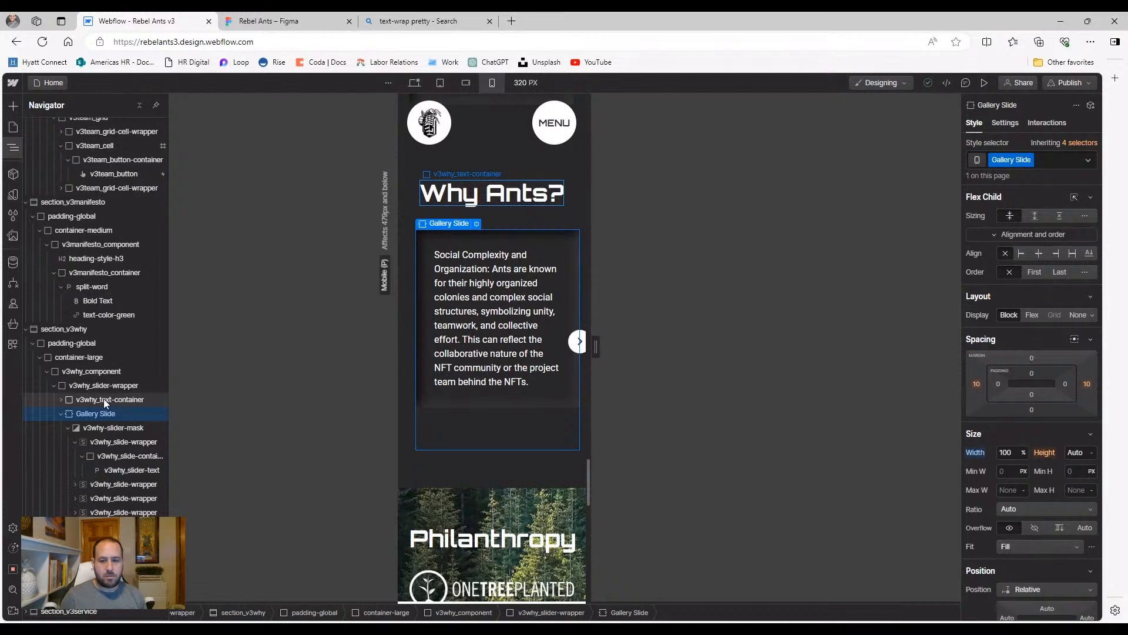
click(104, 399)
click(103, 413)
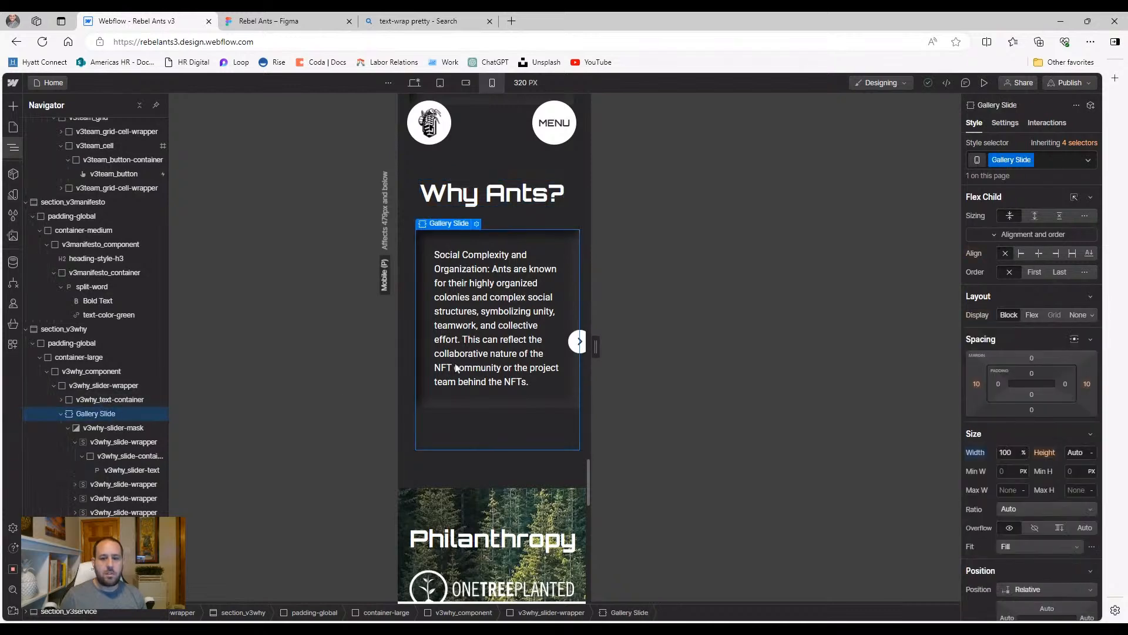
click(432, 402)
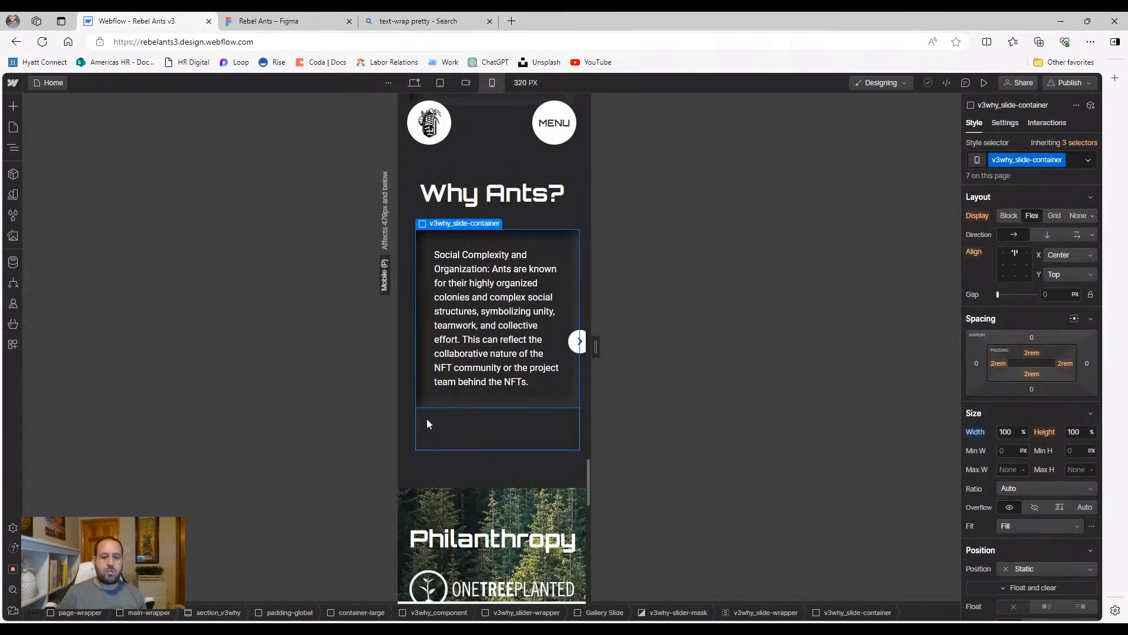
Expand Gallery Slide in the Navigator to reveal the slider arrows and select the left one
click(432, 406)
click(432, 405)
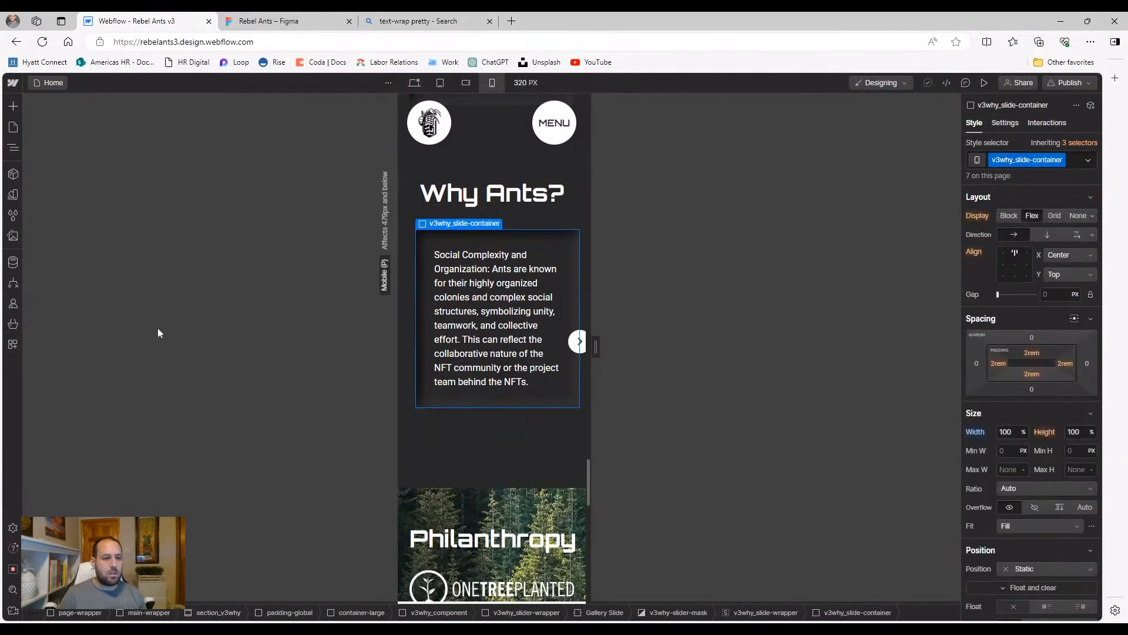
click(13, 147)
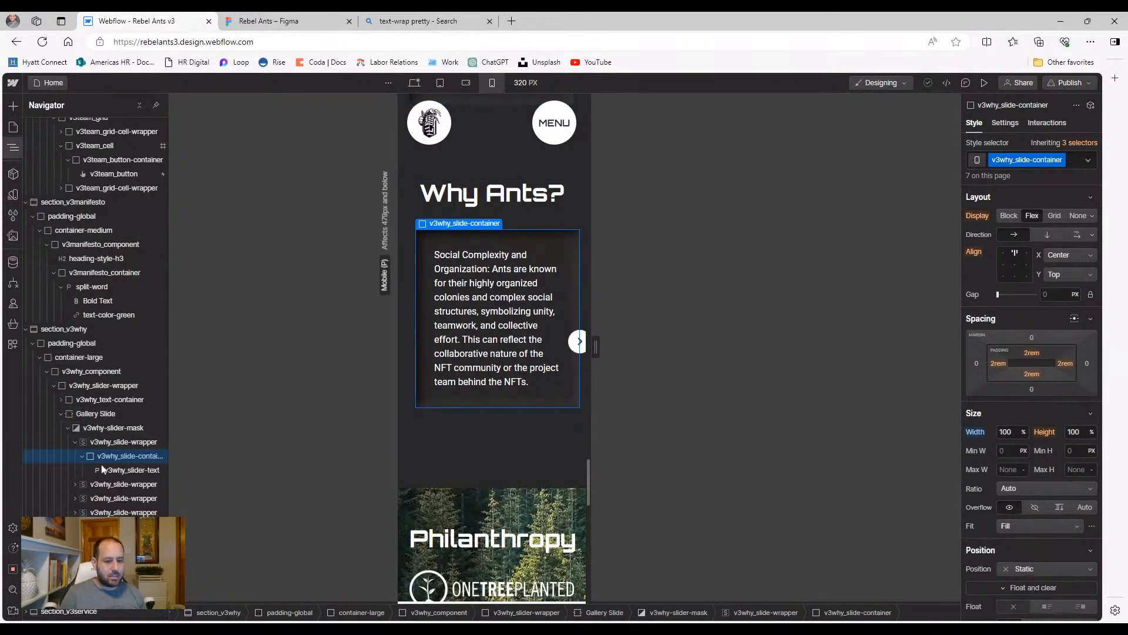
click(62, 413)
click(61, 414)
click(68, 428)
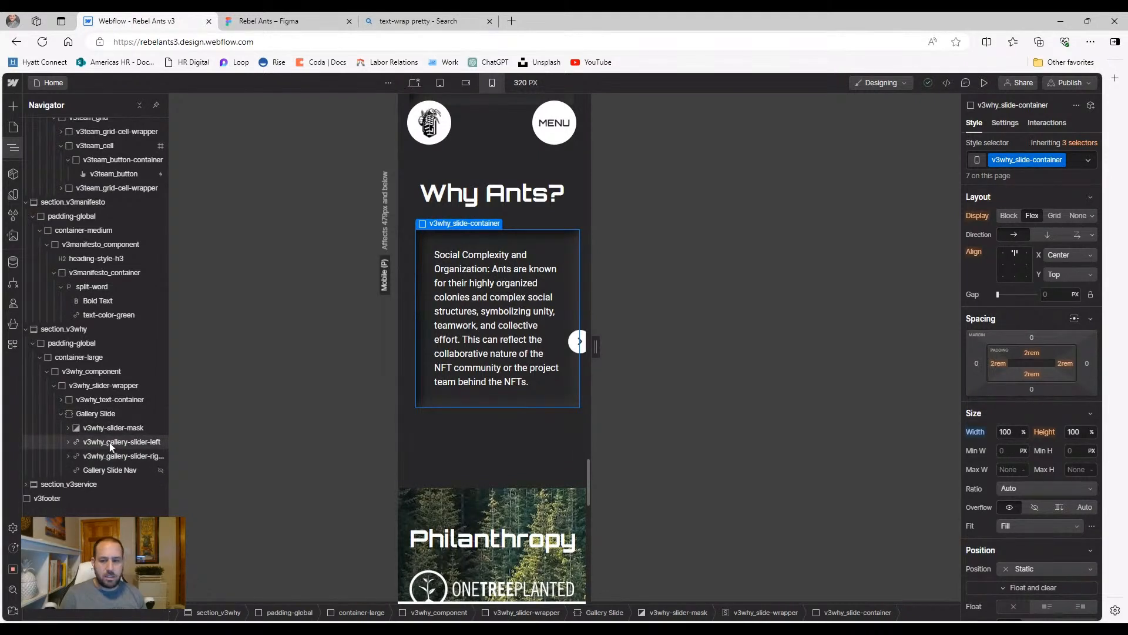
click(111, 453)
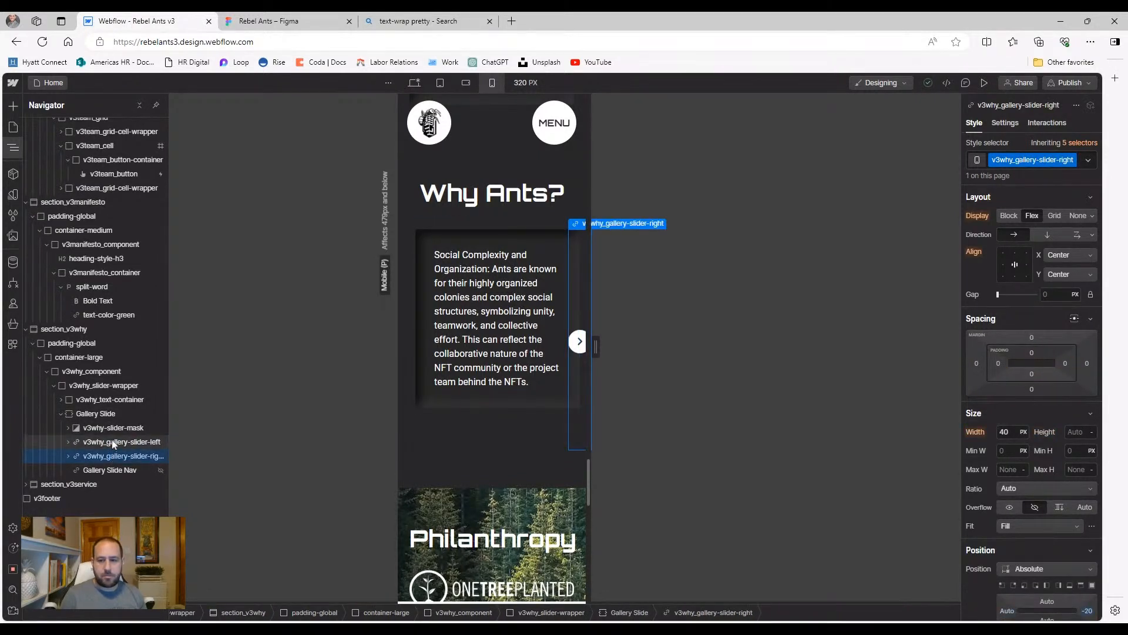
click(111, 442)
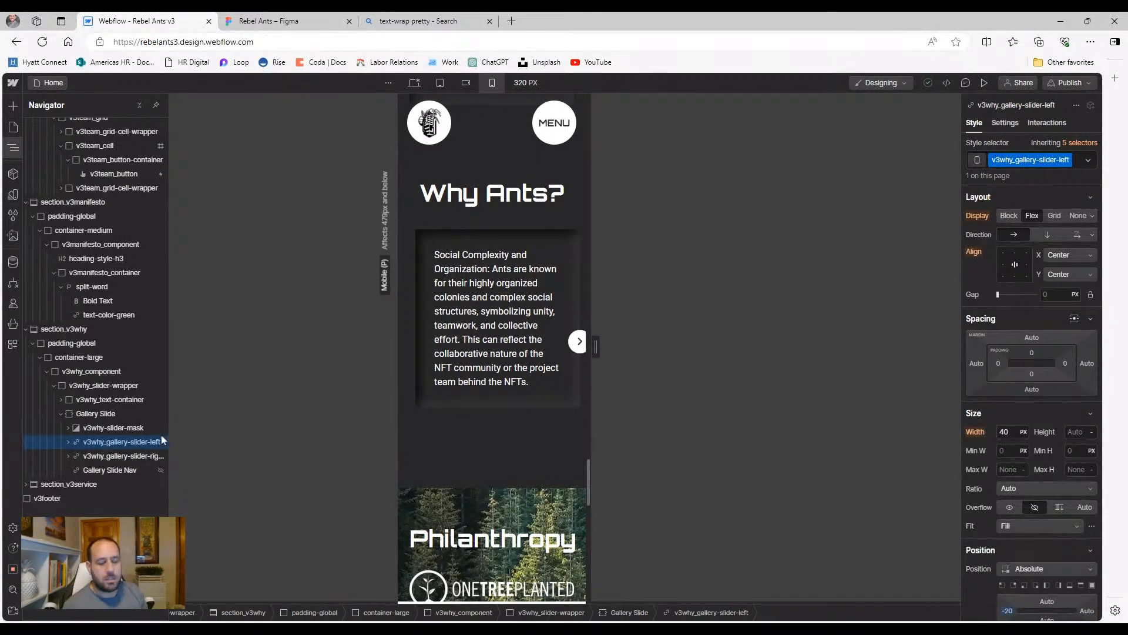
Keep the left arrow's -20 offset and pin the right arrow along the slide's top edge
scroll(1046, 435, down, 1)
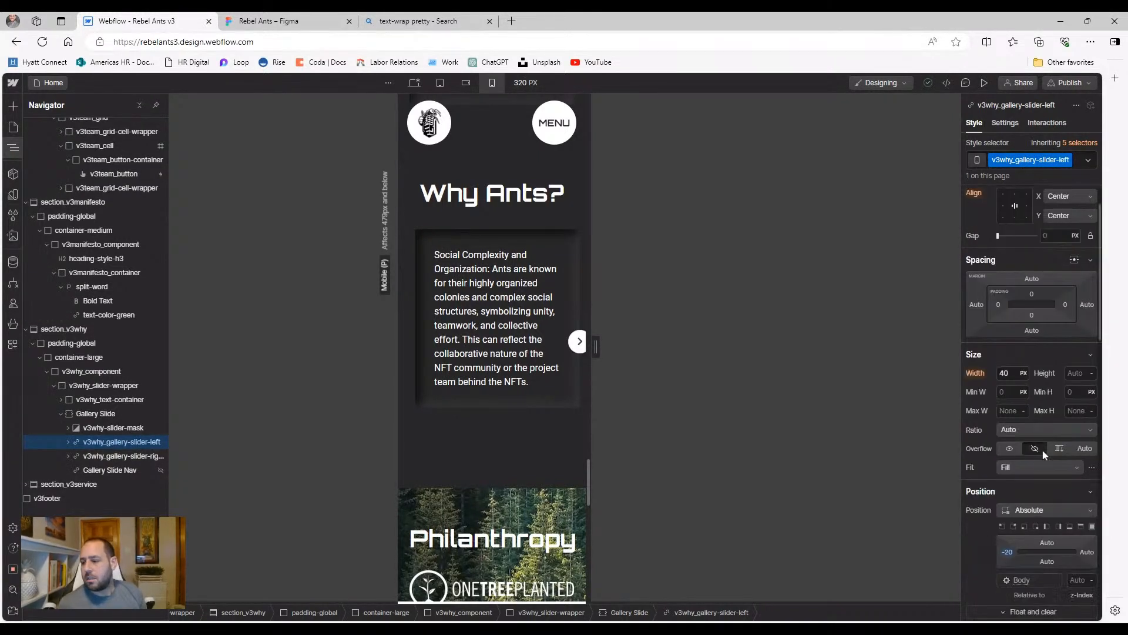
click(1008, 552)
click(1010, 456)
key(ctrl+z)
click(993, 409)
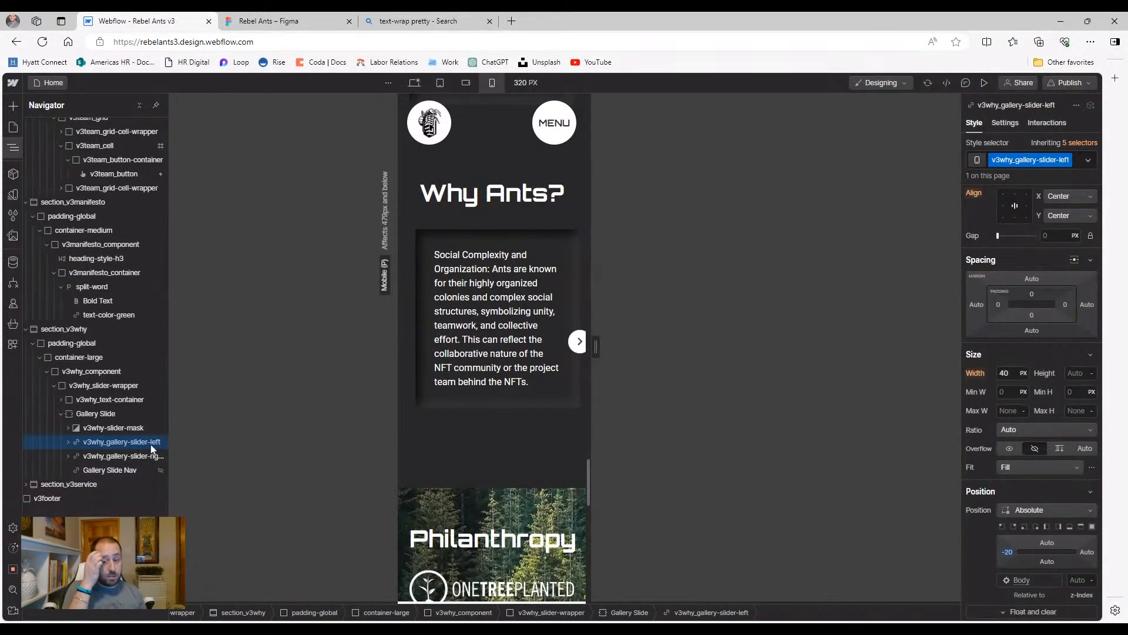
click(137, 457)
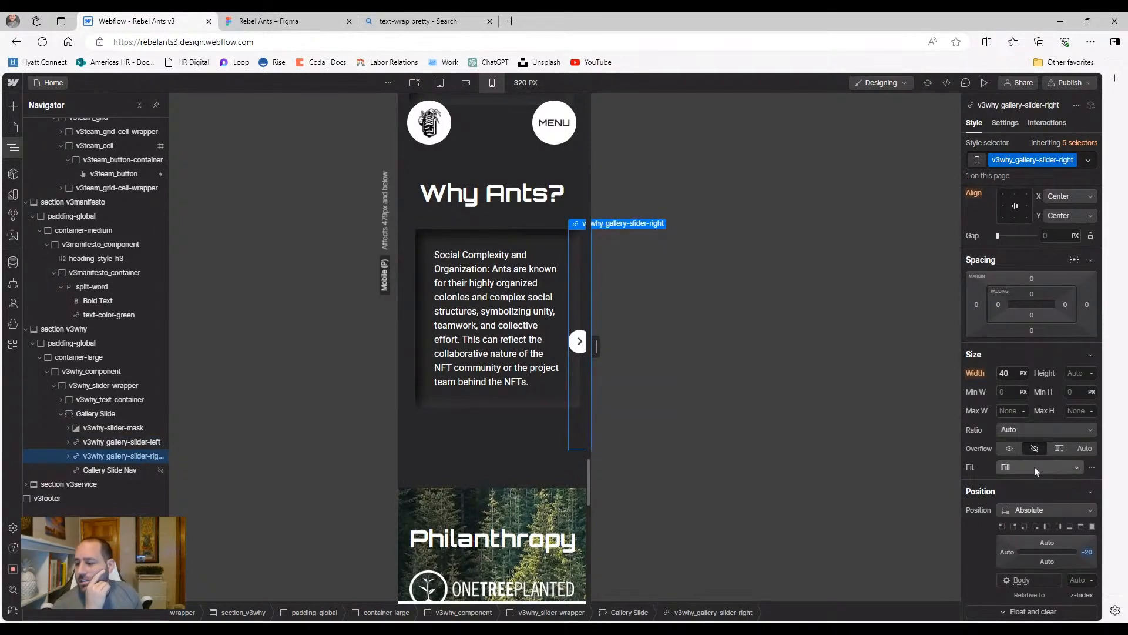
click(1080, 528)
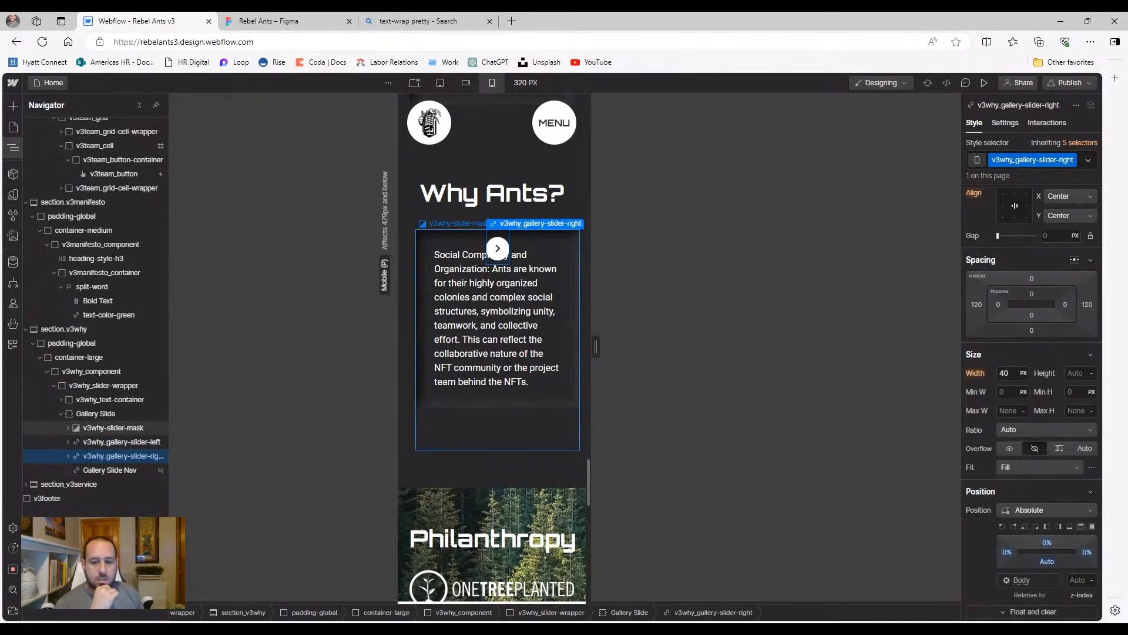
Try bottom, spaced and vertical alignment on the slide container, then reset its direction and alignment
click(485, 422)
click(486, 404)
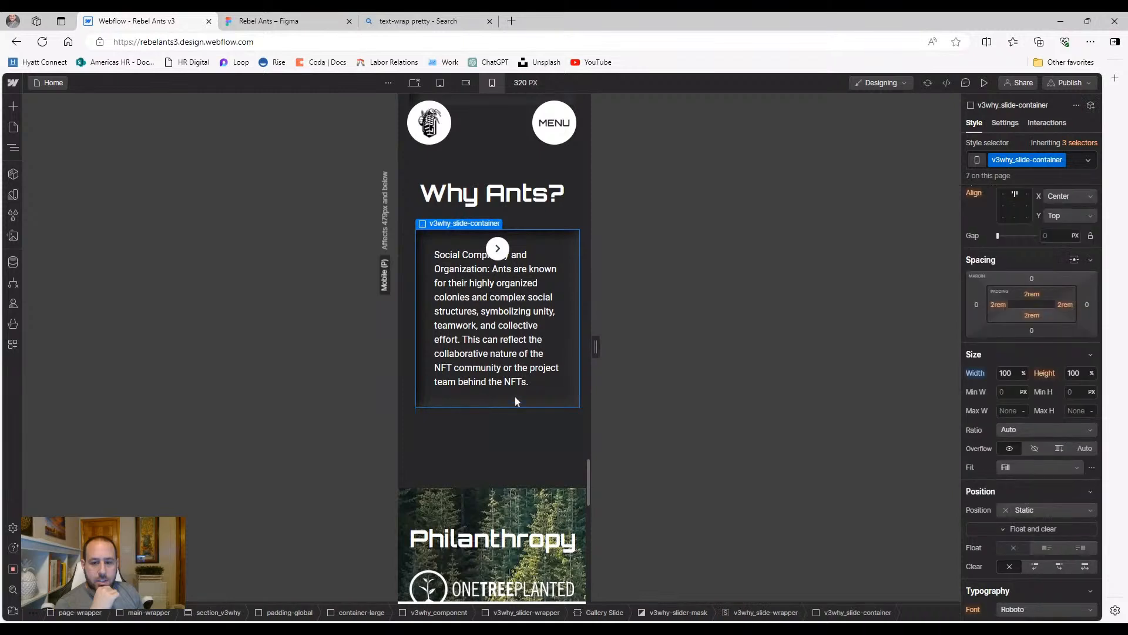
scroll(1021, 304, up, 1)
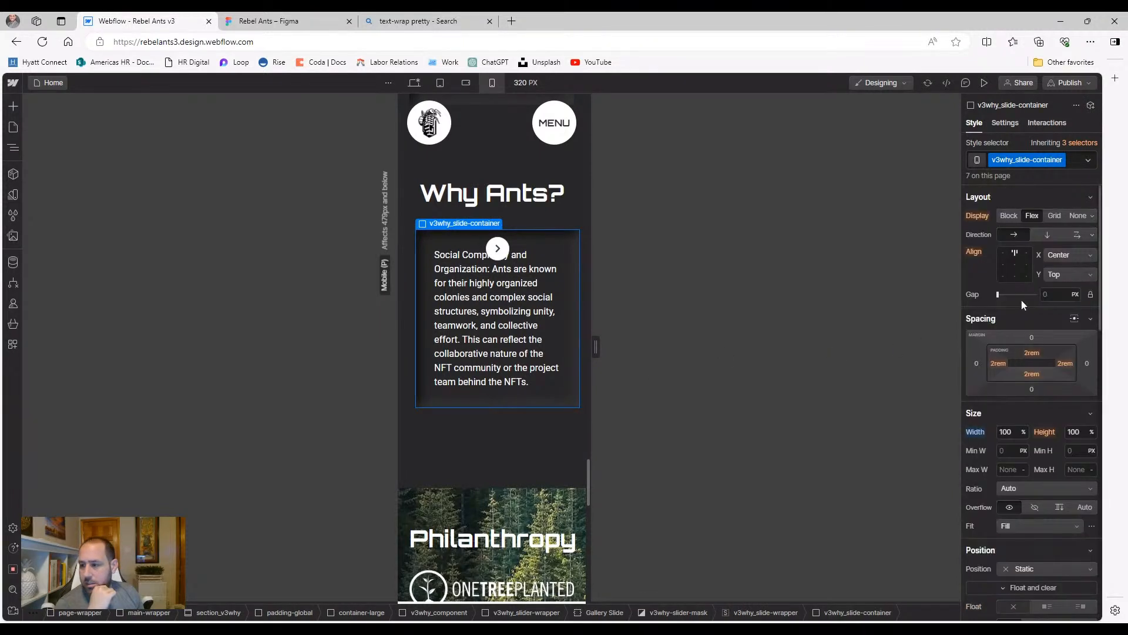
click(1015, 276)
click(1016, 278)
click(1044, 236)
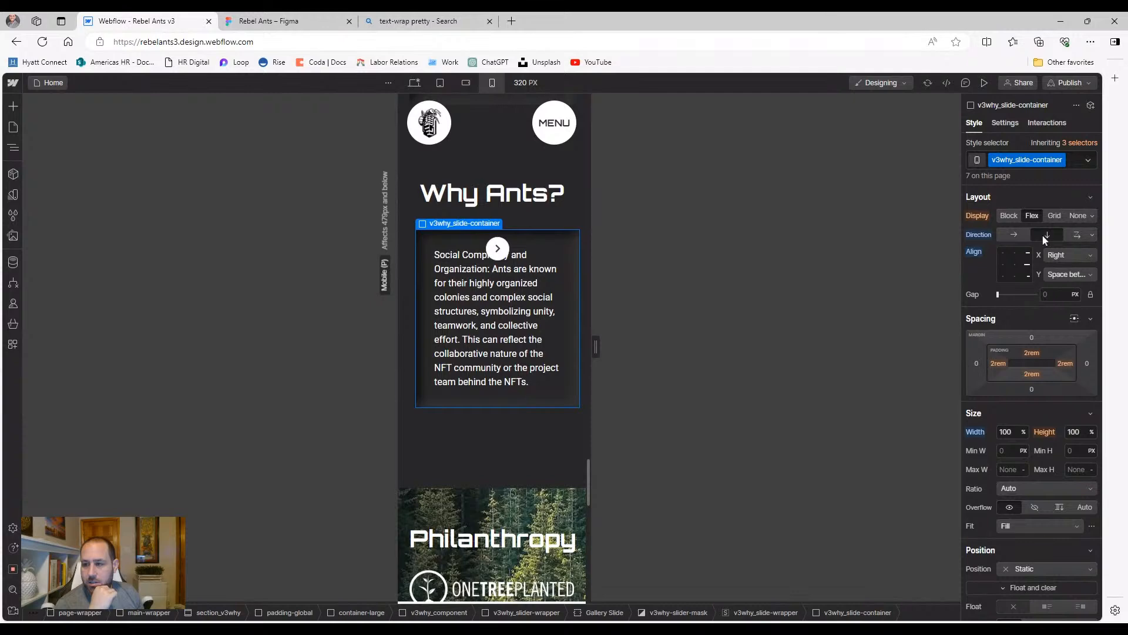
click(974, 253)
click(979, 235)
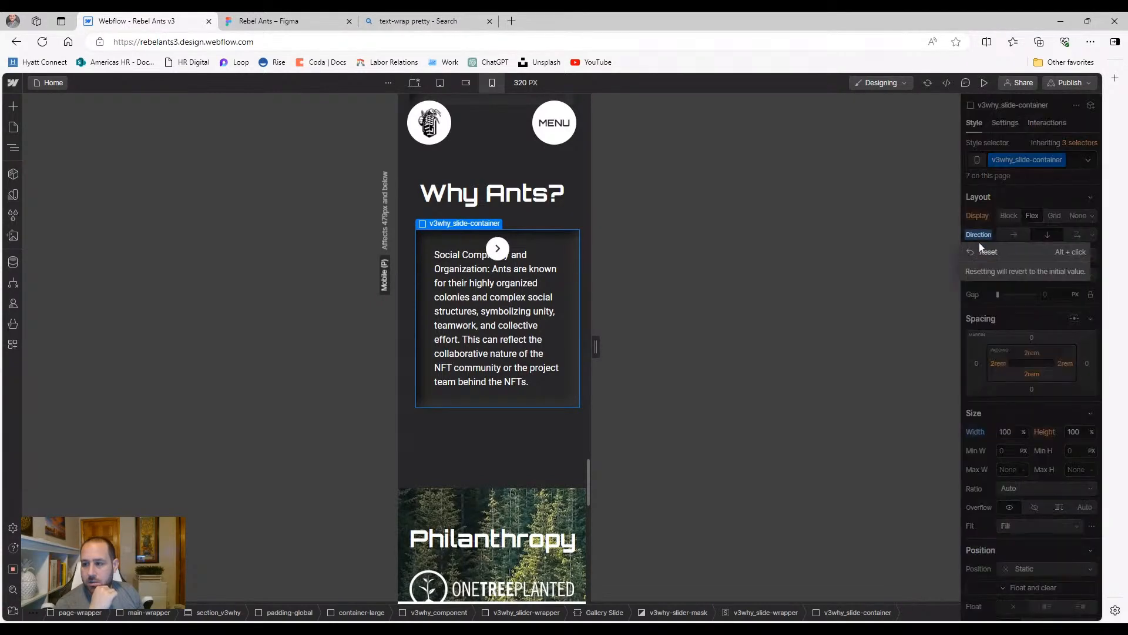
click(978, 251)
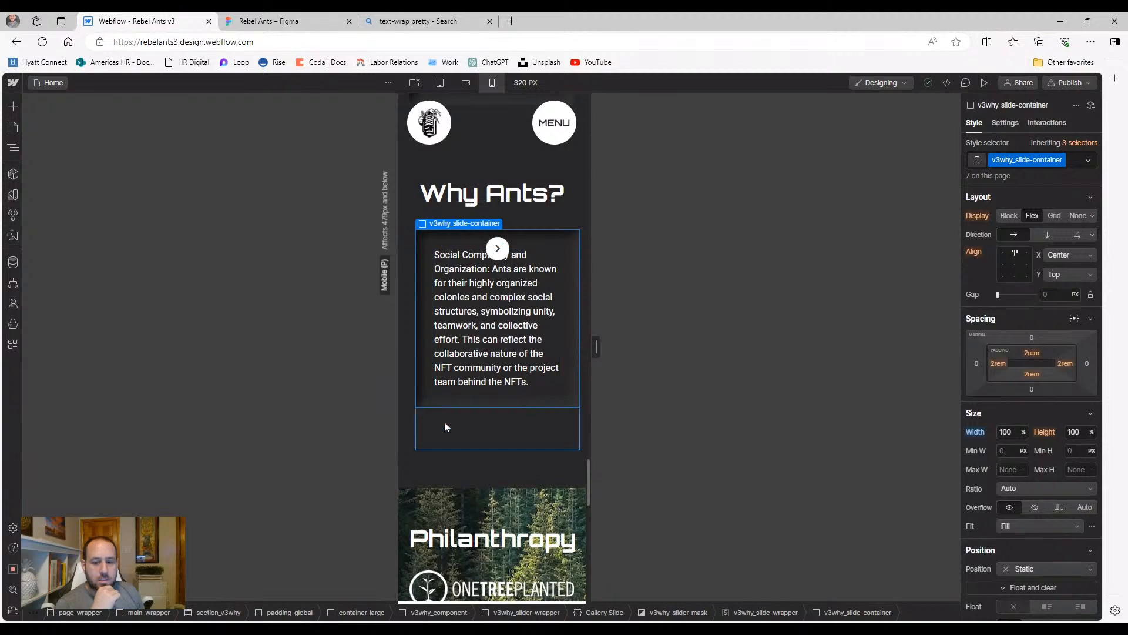
Try a spaced vertical flex layout on Gallery Slide, then remove it and select the slider mask
click(444, 421)
click(14, 150)
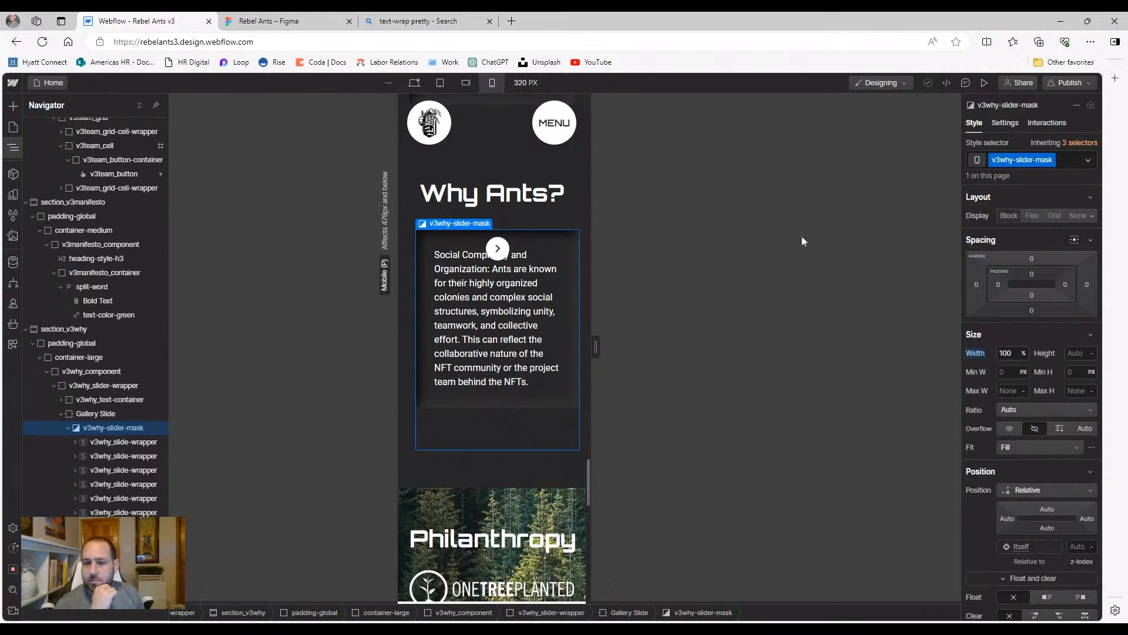
click(108, 442)
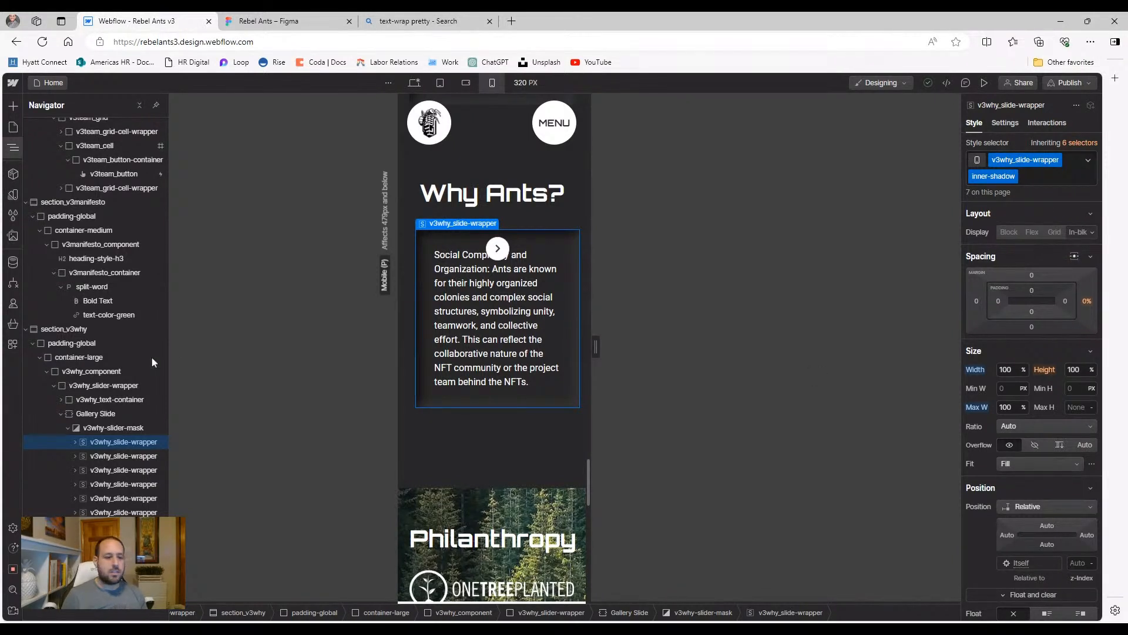
click(95, 414)
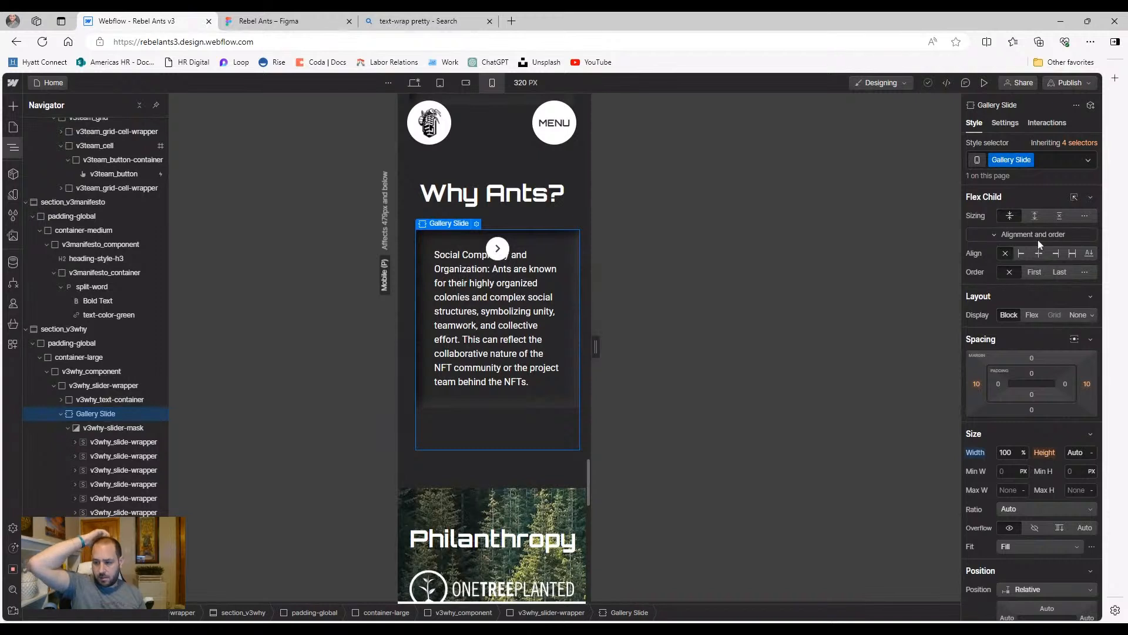
click(1031, 315)
double_click(1016, 376)
click(1045, 333)
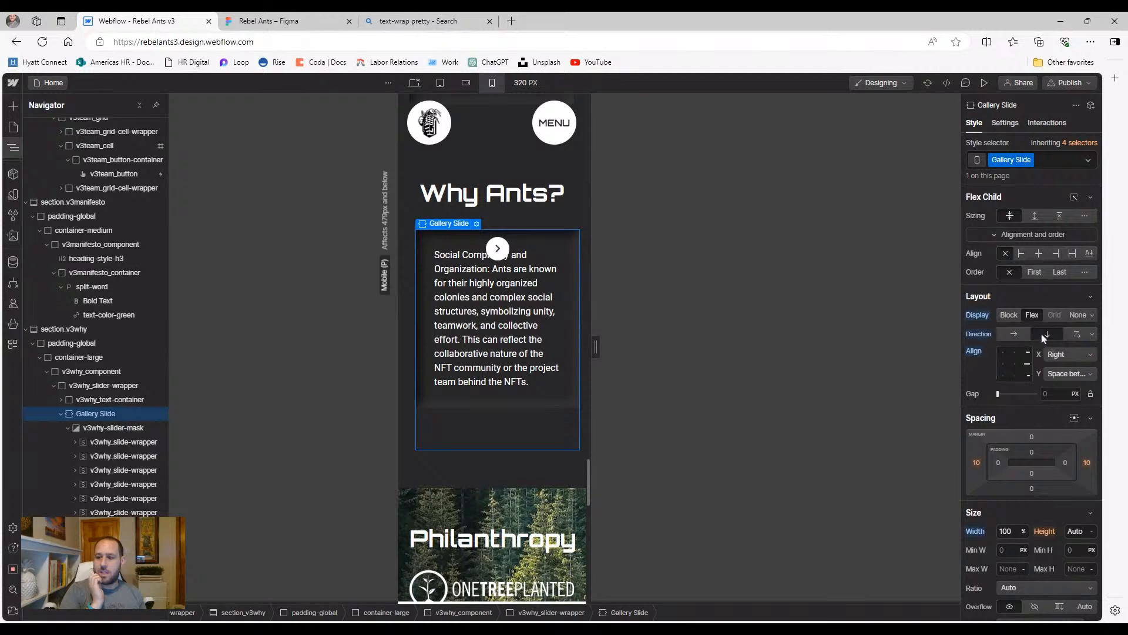
alt+click(978, 315)
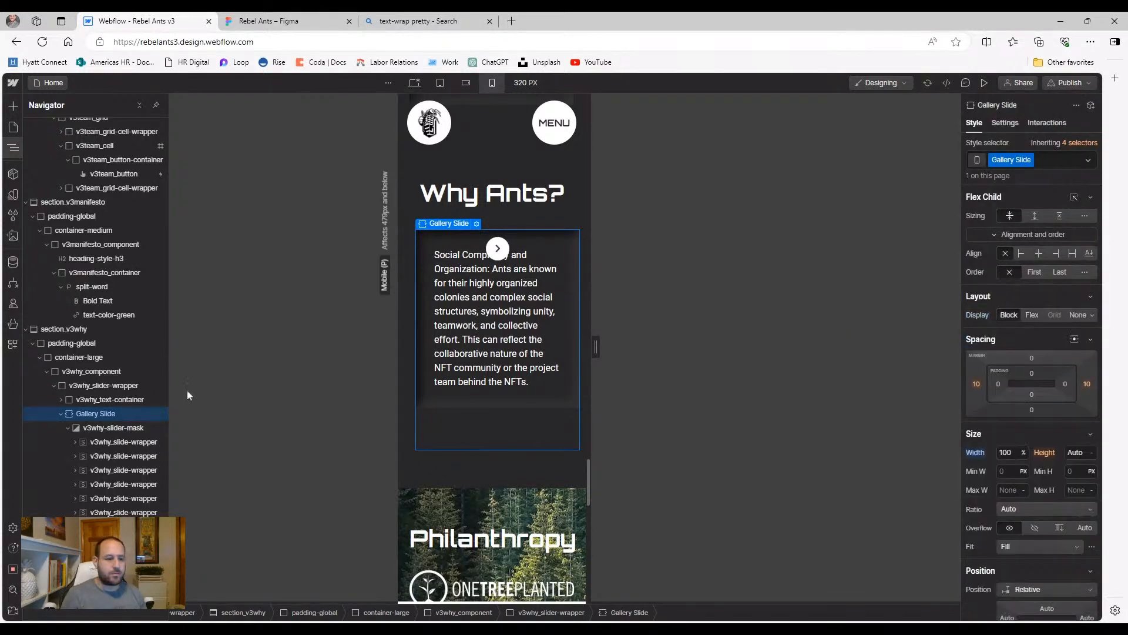
click(91, 428)
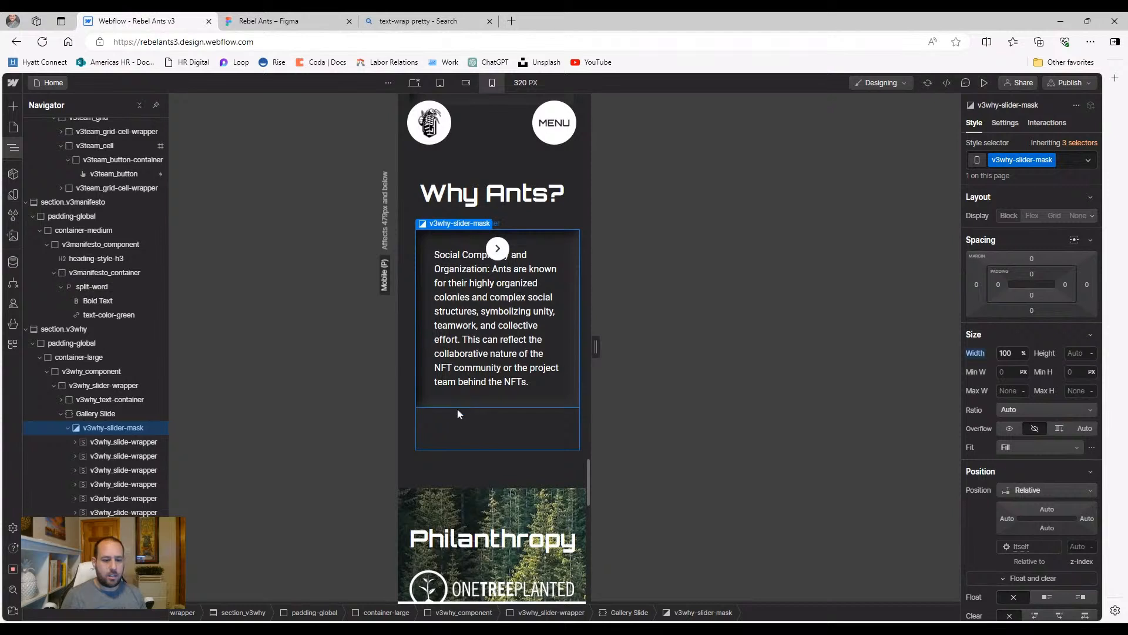
click(134, 442)
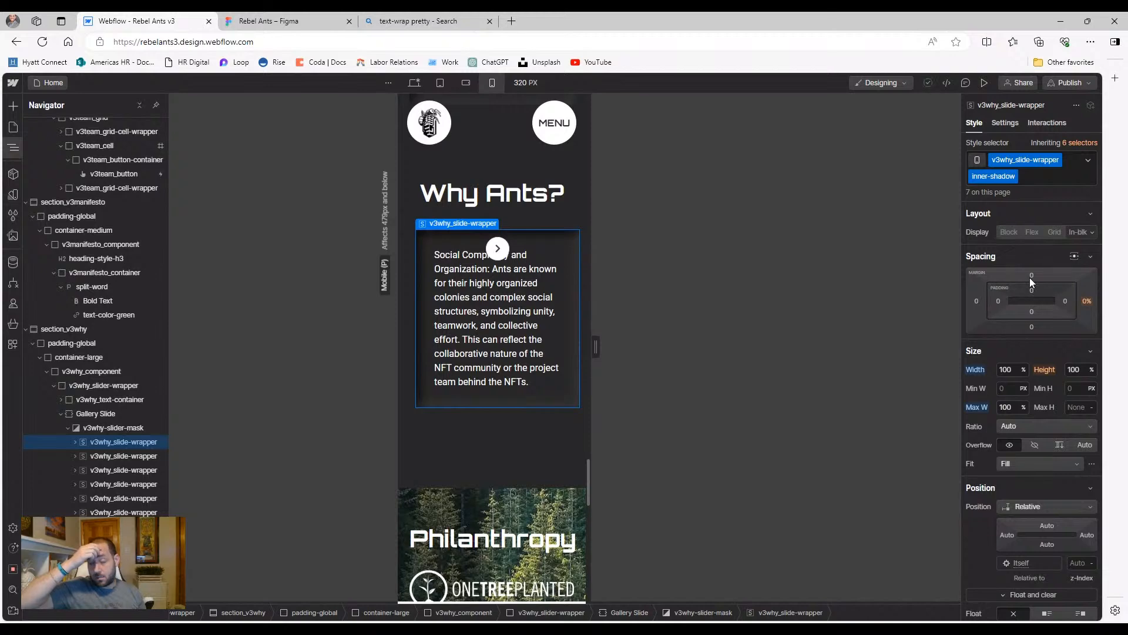
drag(1030, 277, 1022, 232)
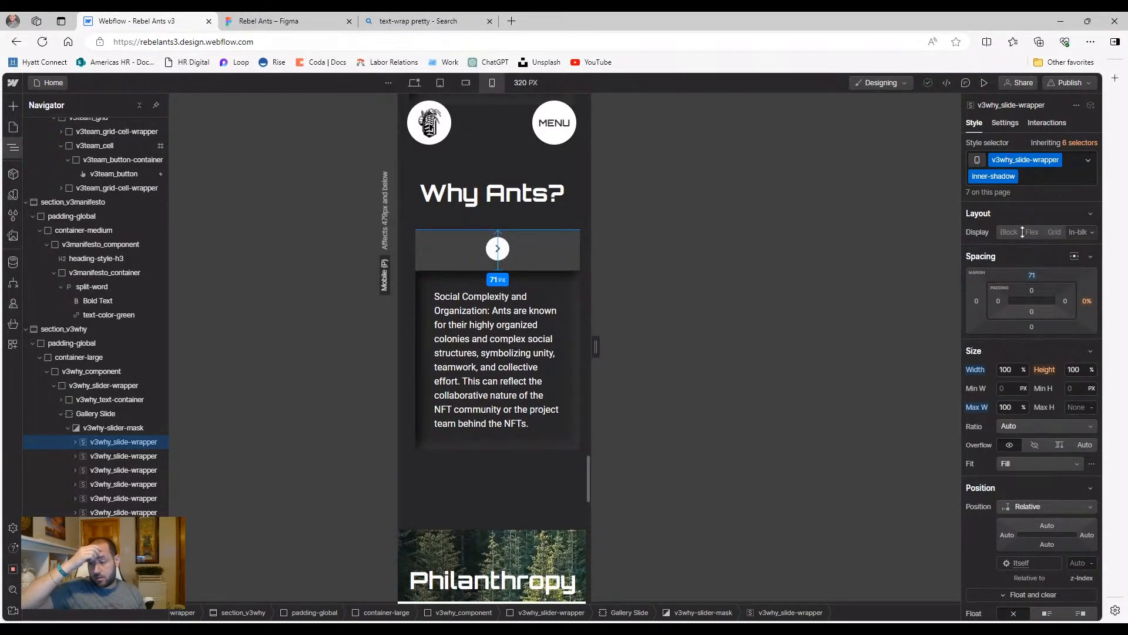
click(1031, 276)
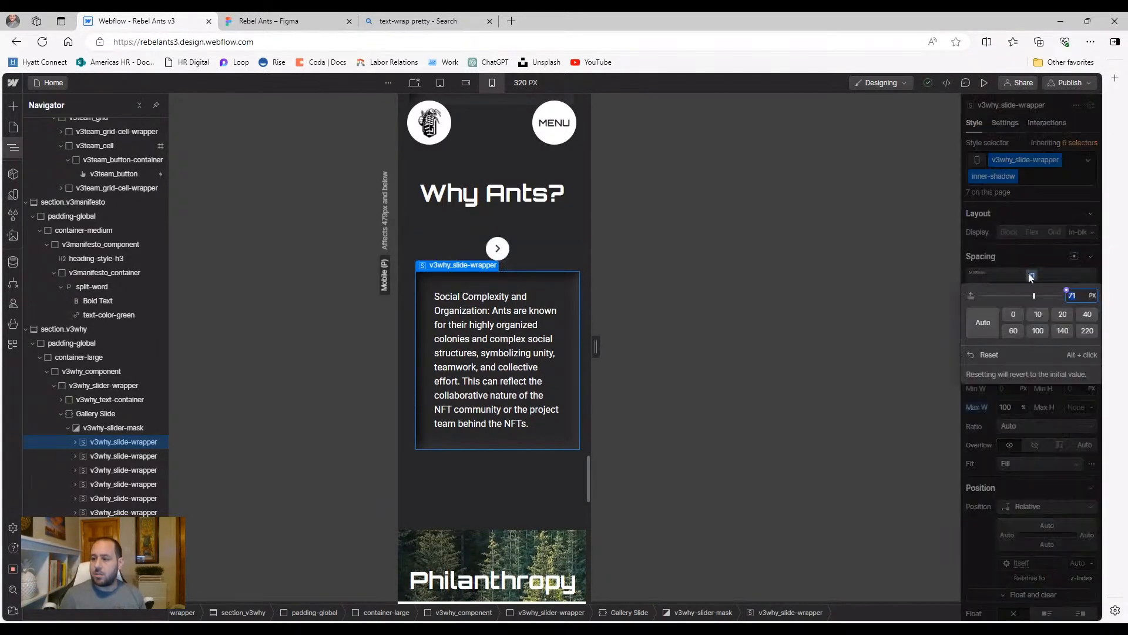
click(999, 355)
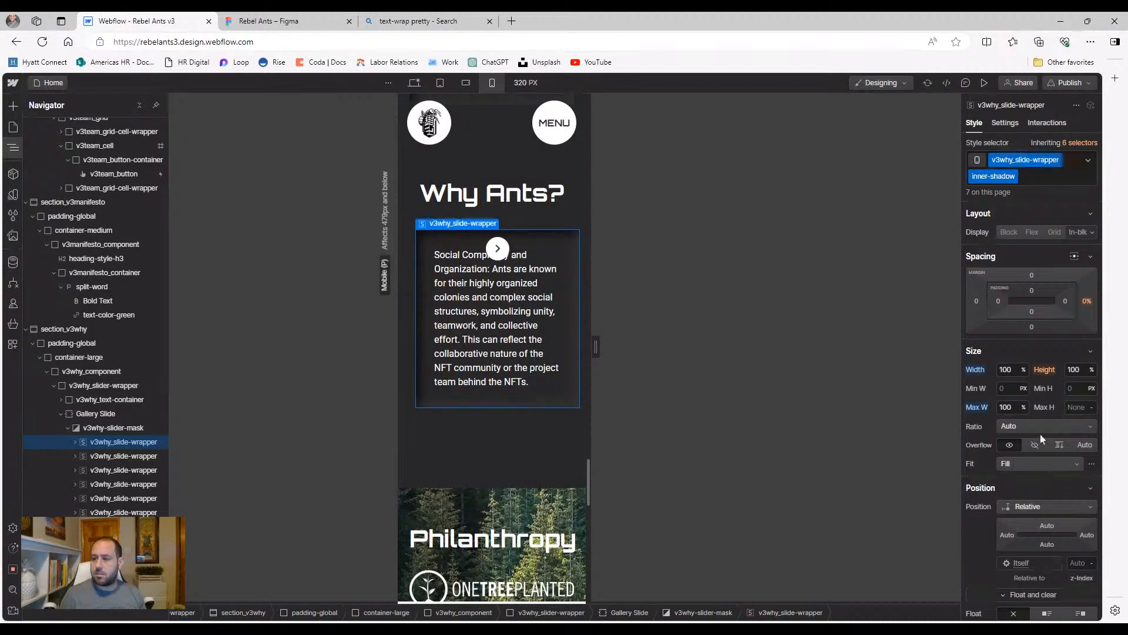
click(1023, 491)
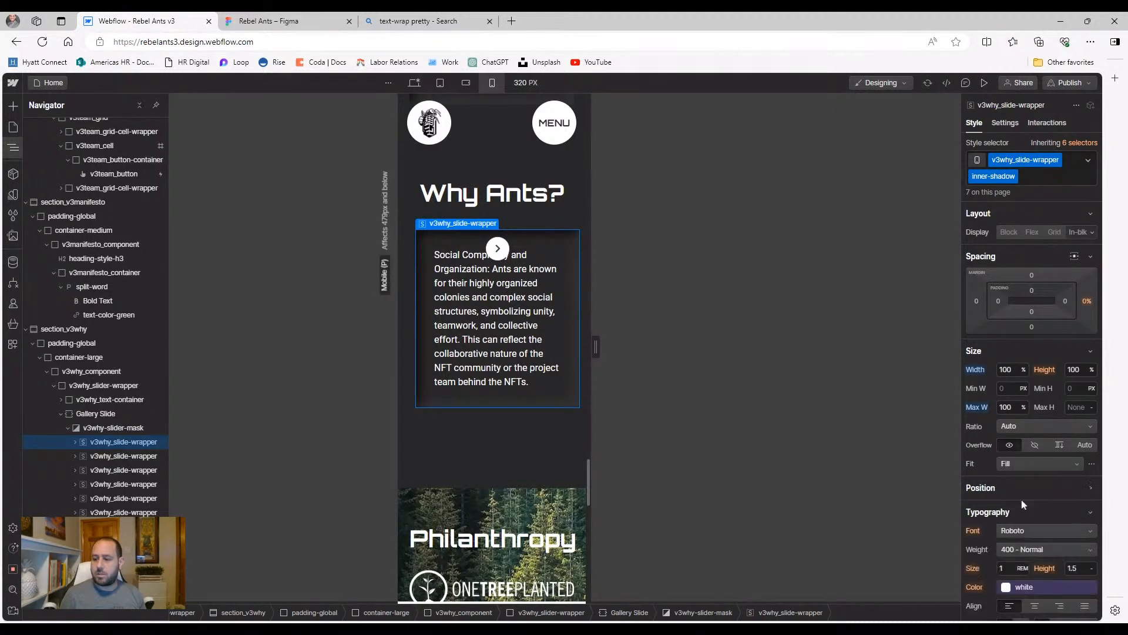
click(1030, 493)
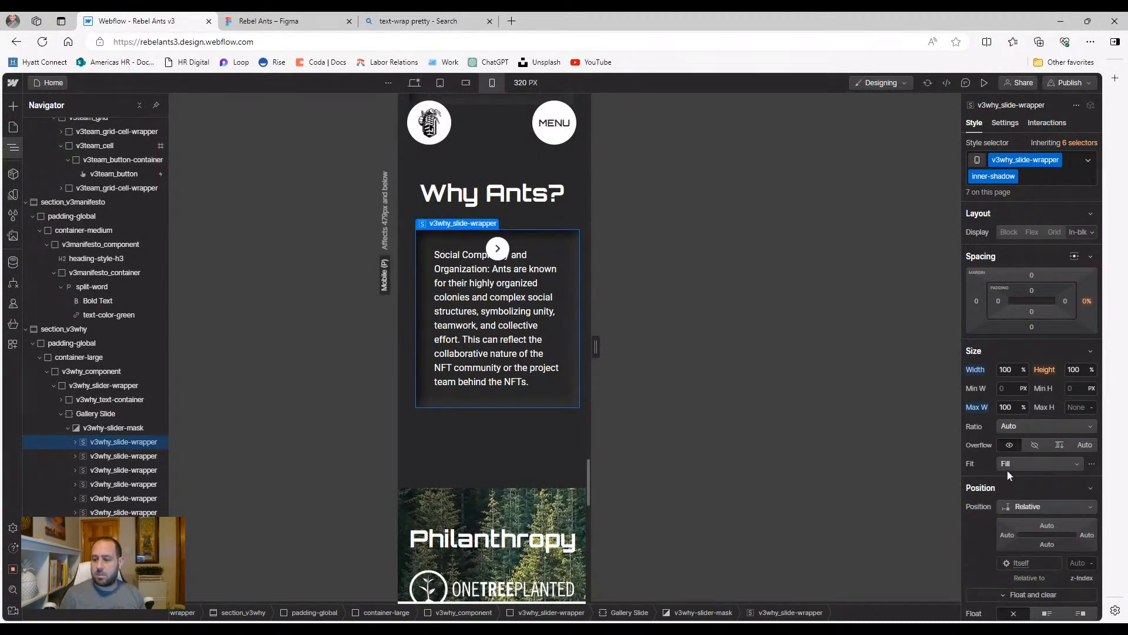
scroll(989, 463, down, 2)
click(1041, 387)
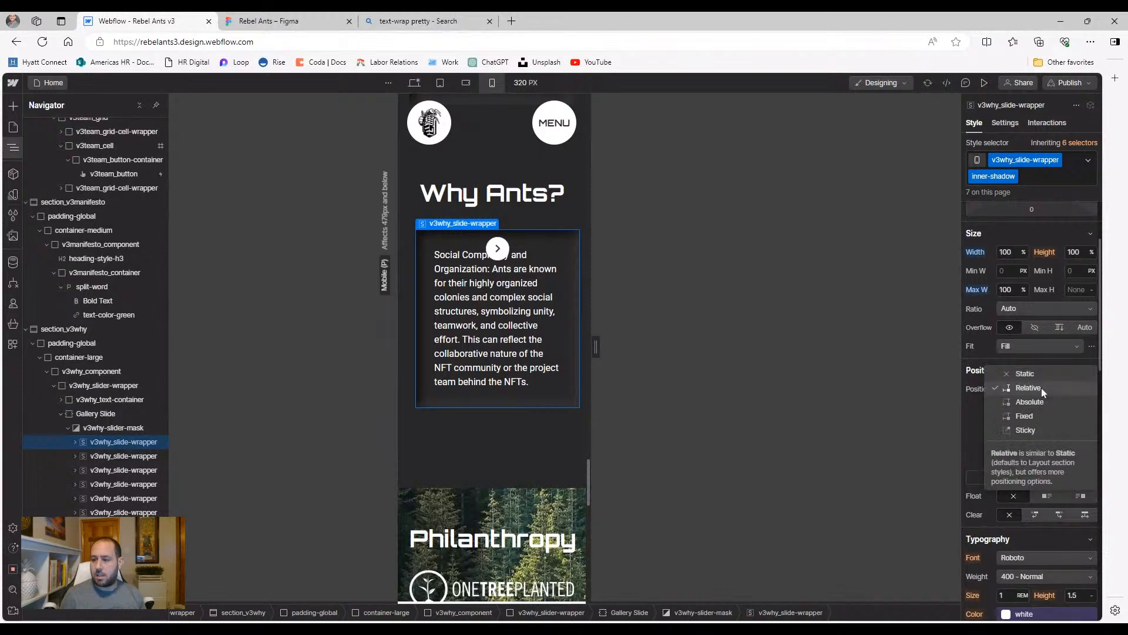
click(1036, 403)
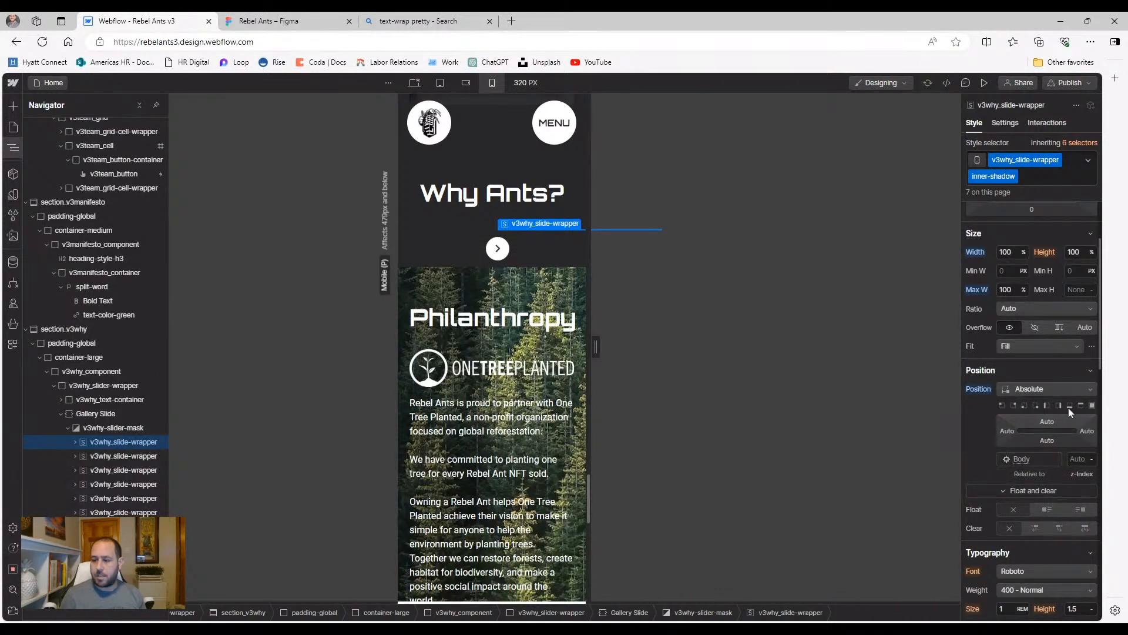
click(1070, 405)
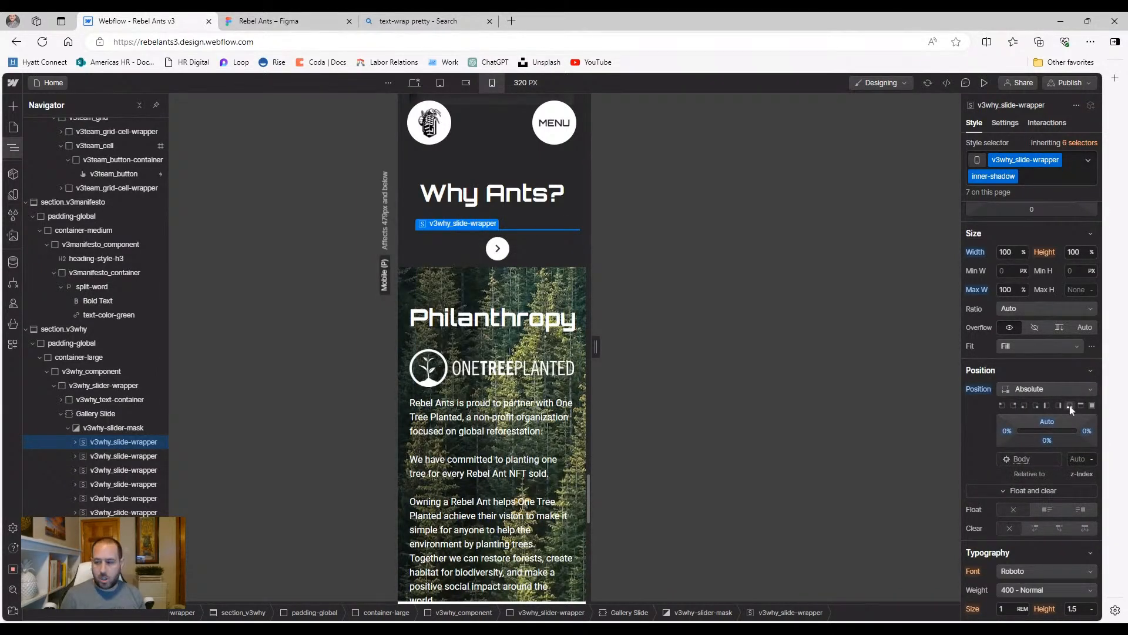
click(1070, 405)
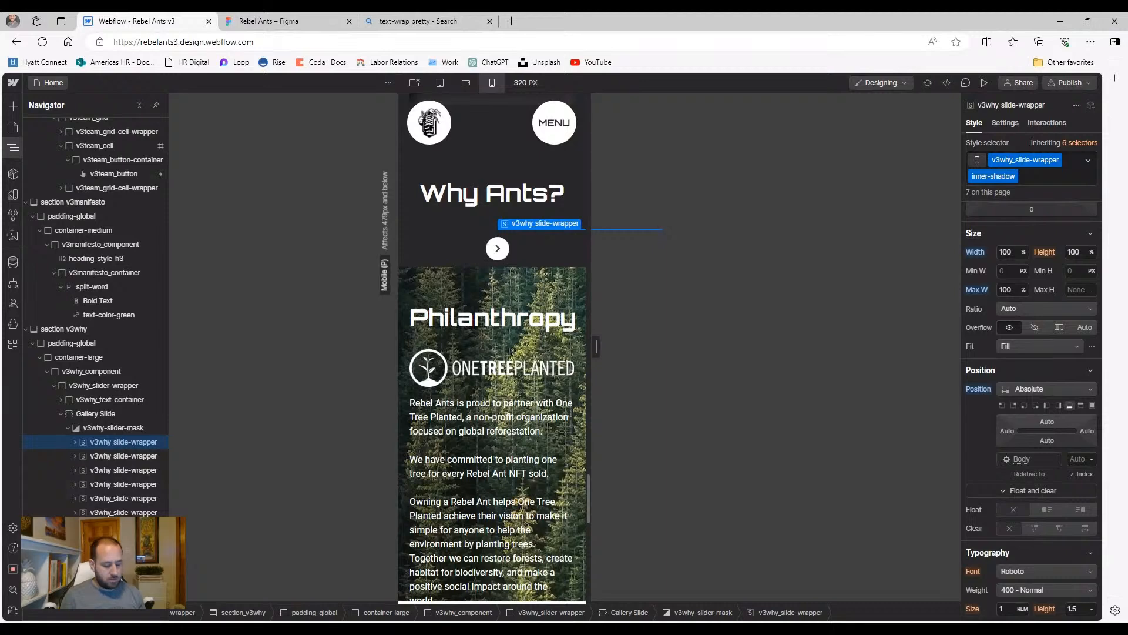
click(979, 389)
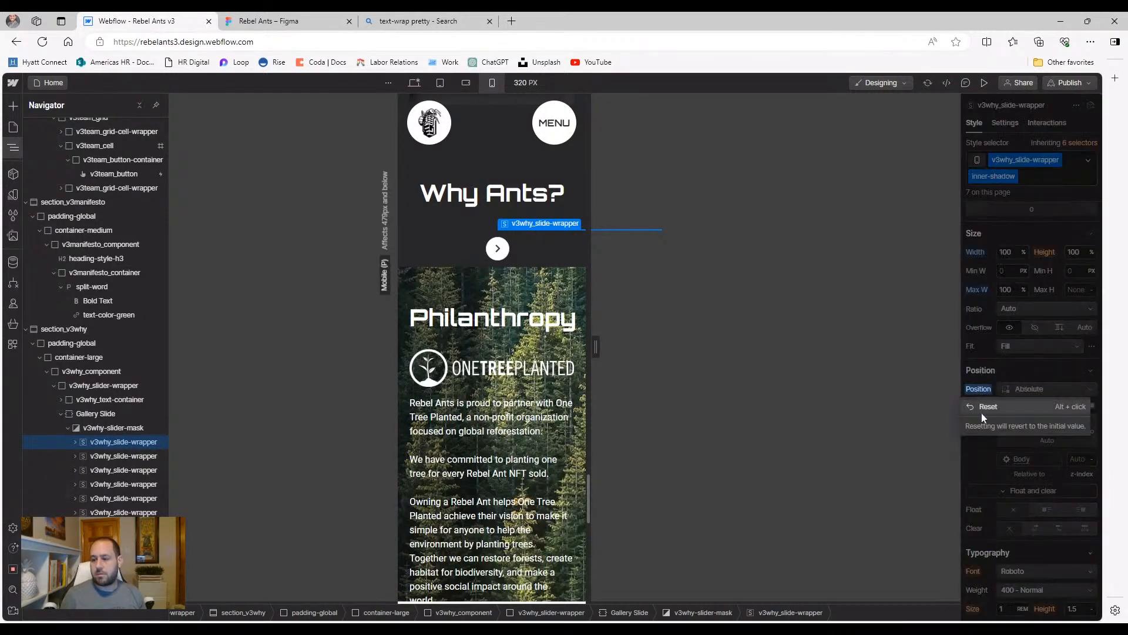
click(981, 412)
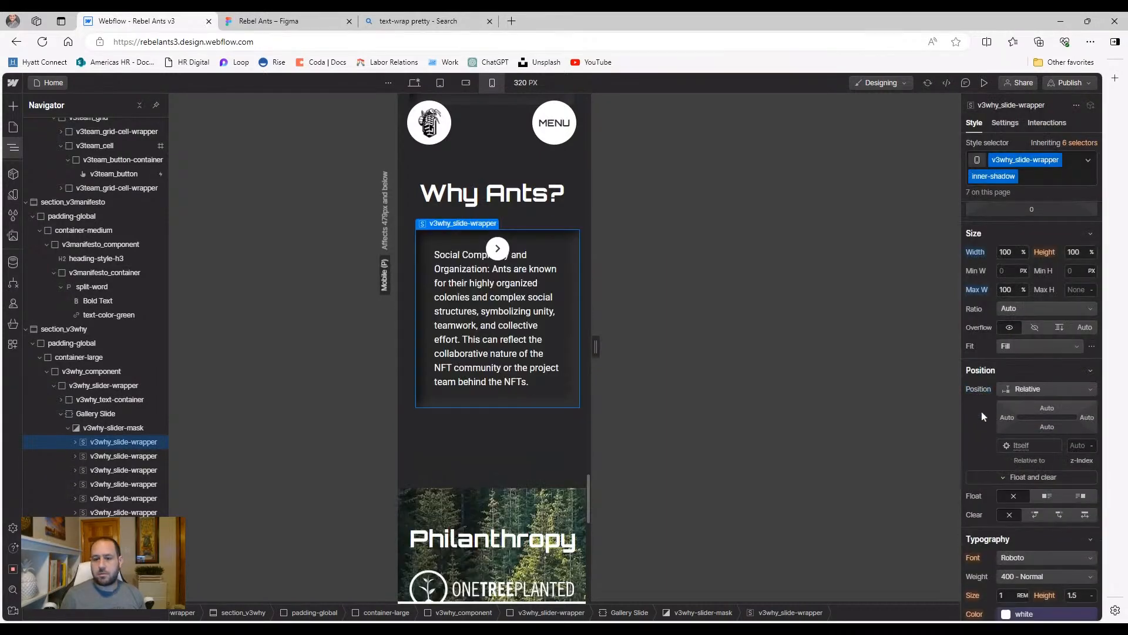
click(93, 416)
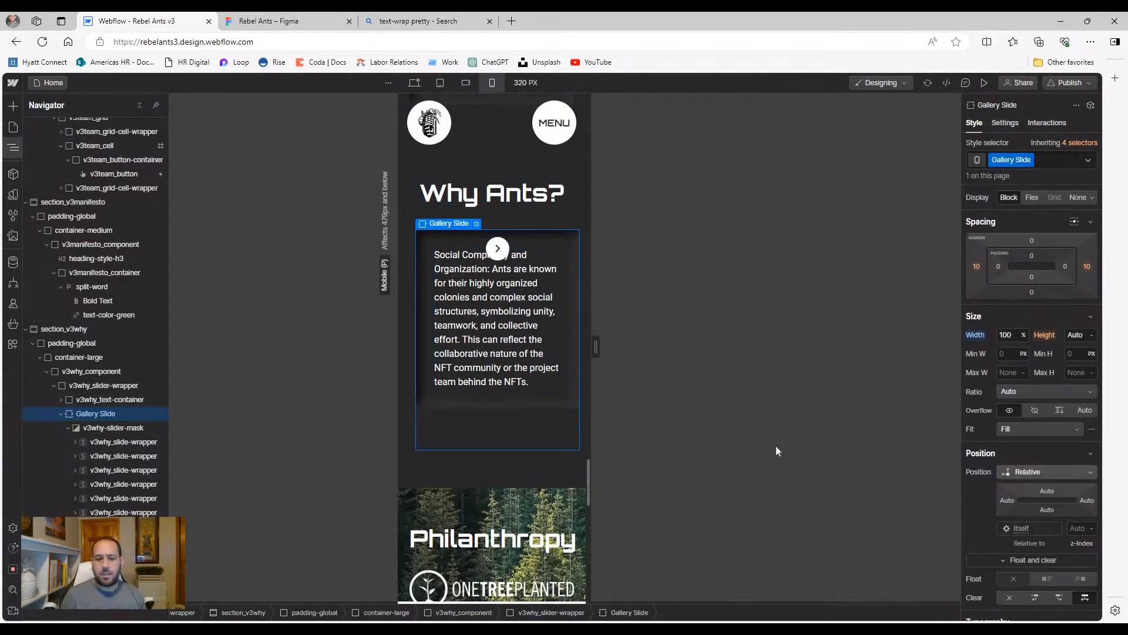
click(111, 429)
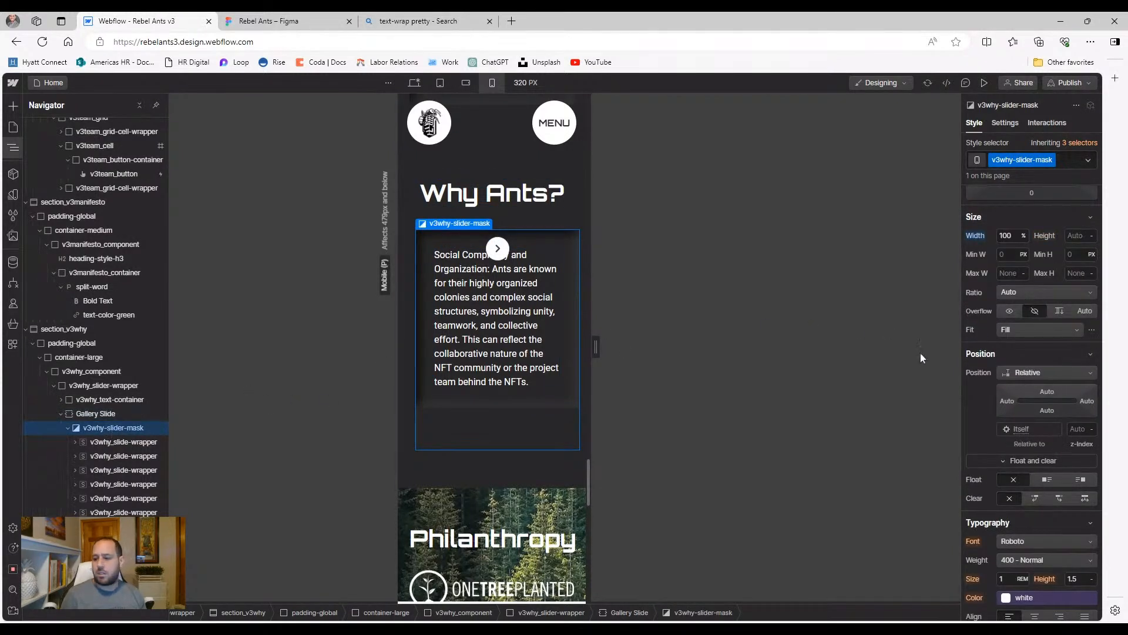
click(453, 407)
click(454, 407)
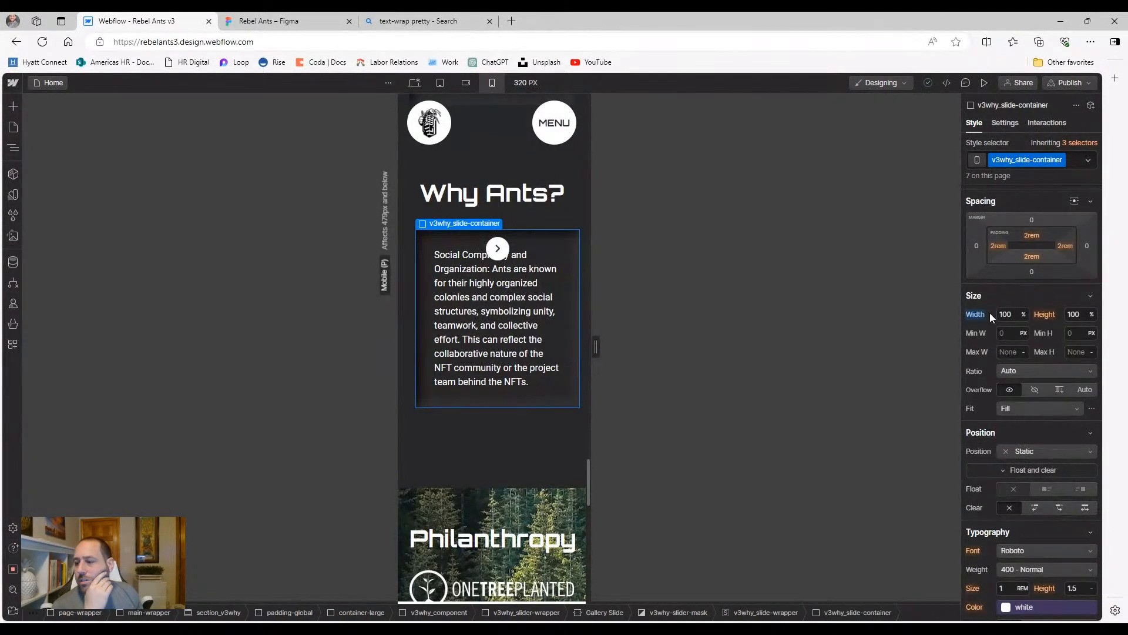
scroll(1059, 299, up, 2)
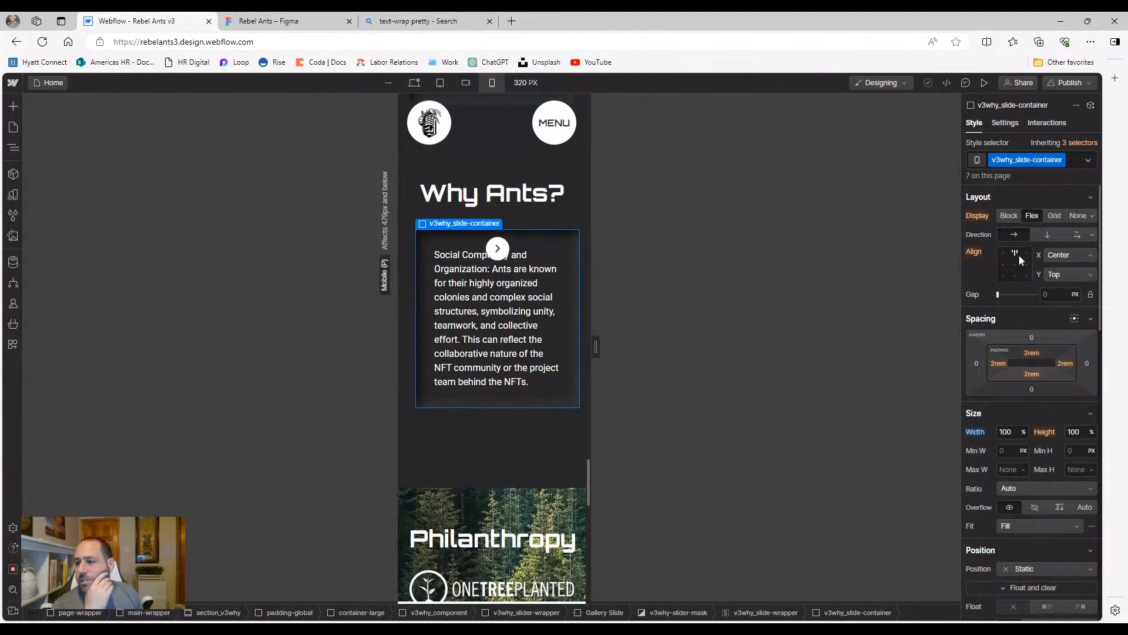
click(1015, 264)
click(1015, 274)
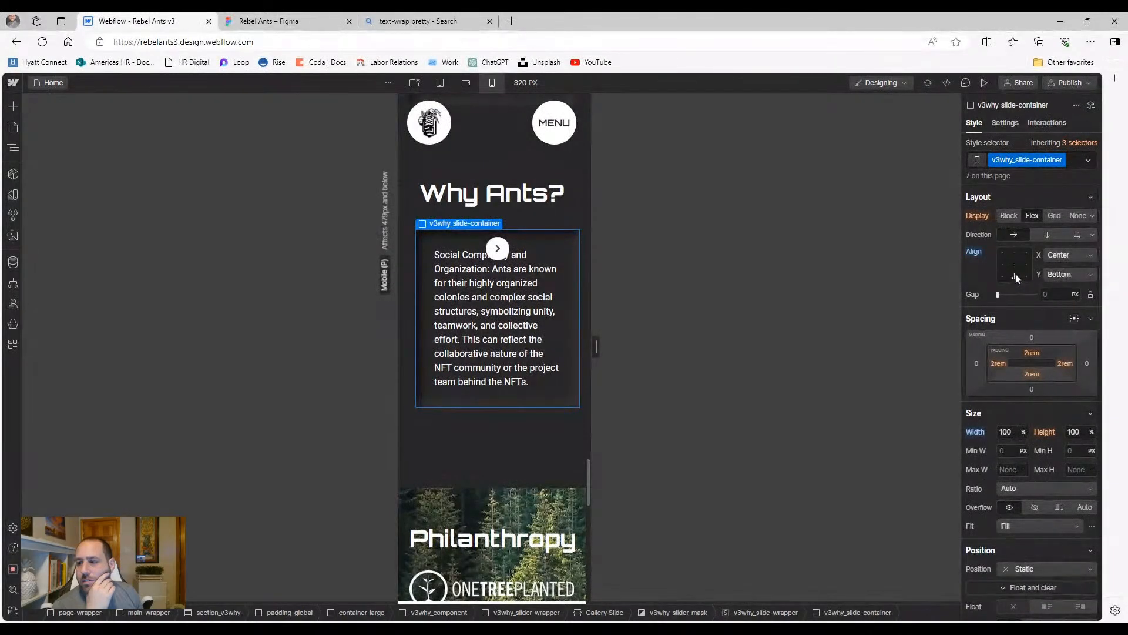
click(1014, 256)
alt+click(973, 252)
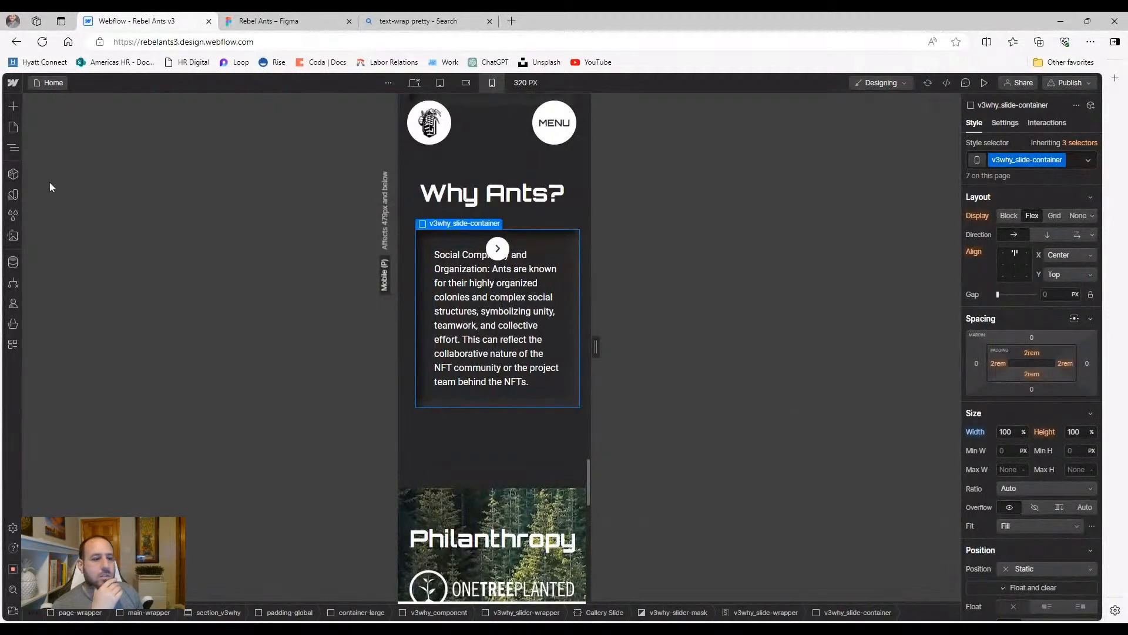
click(13, 149)
click(82, 456)
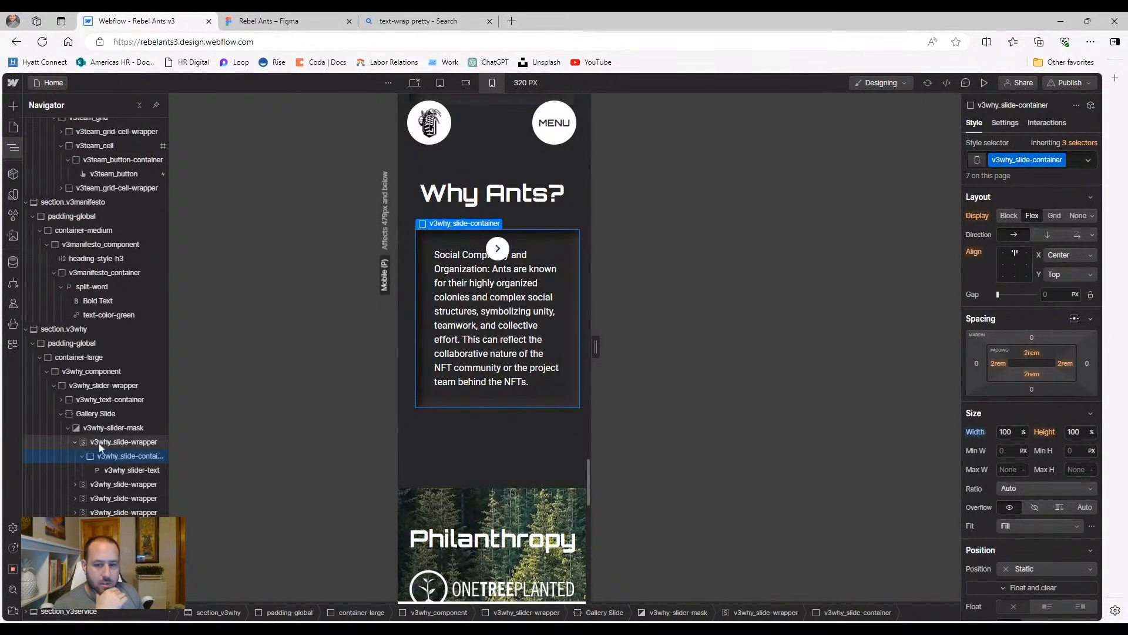
click(95, 442)
click(76, 443)
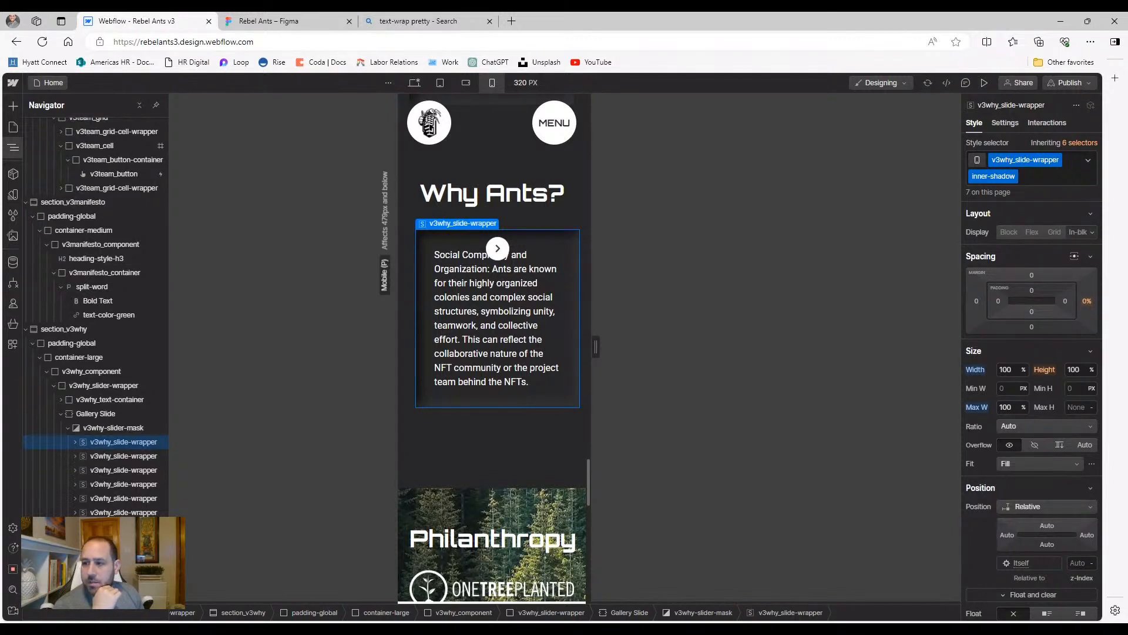
click(102, 428)
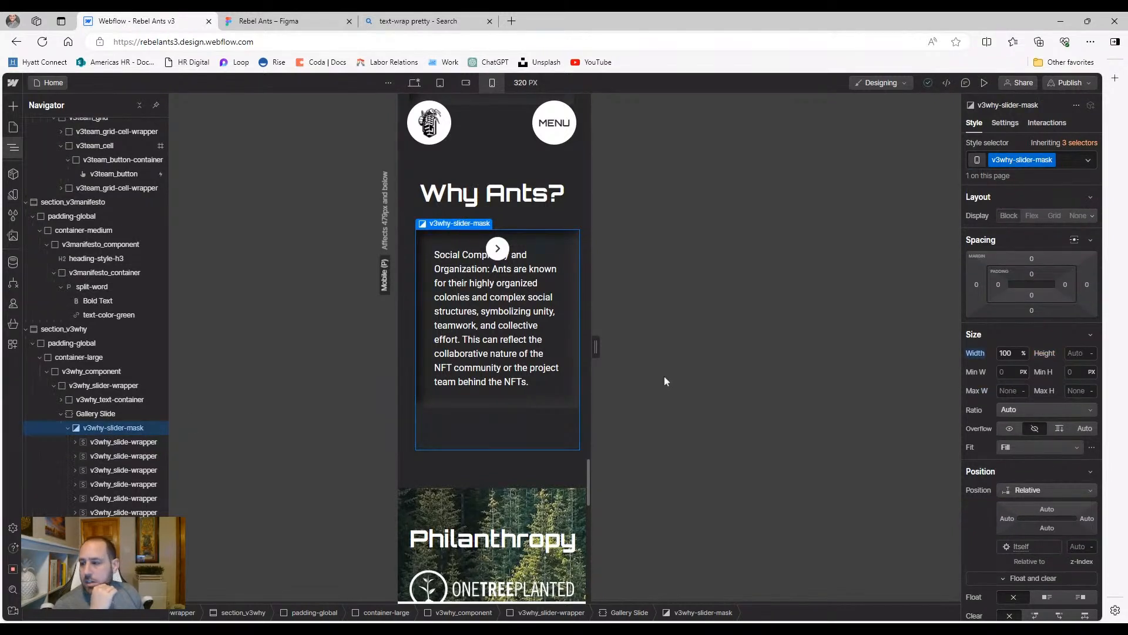
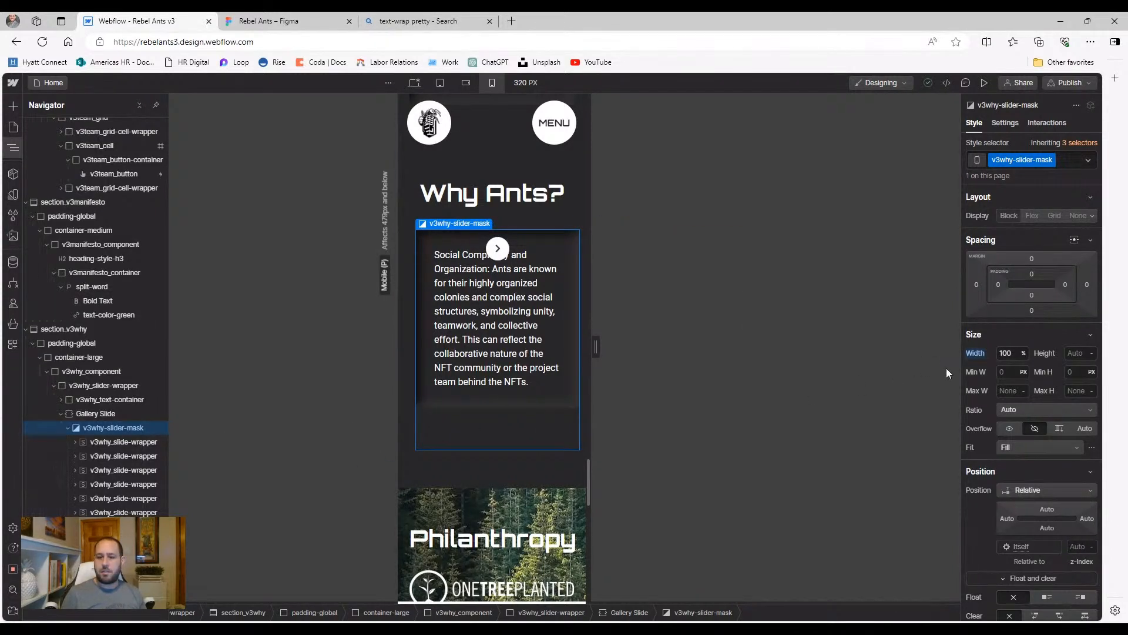
Select Gallery Slide and set its height to 100%
click(95, 415)
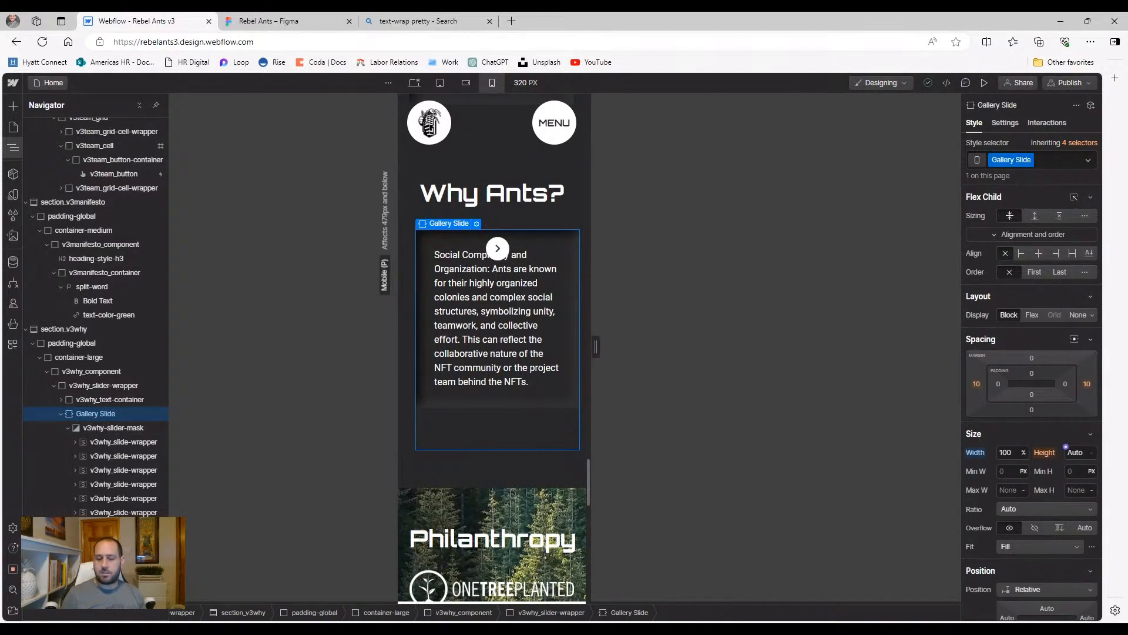
click(1075, 452)
text(100)
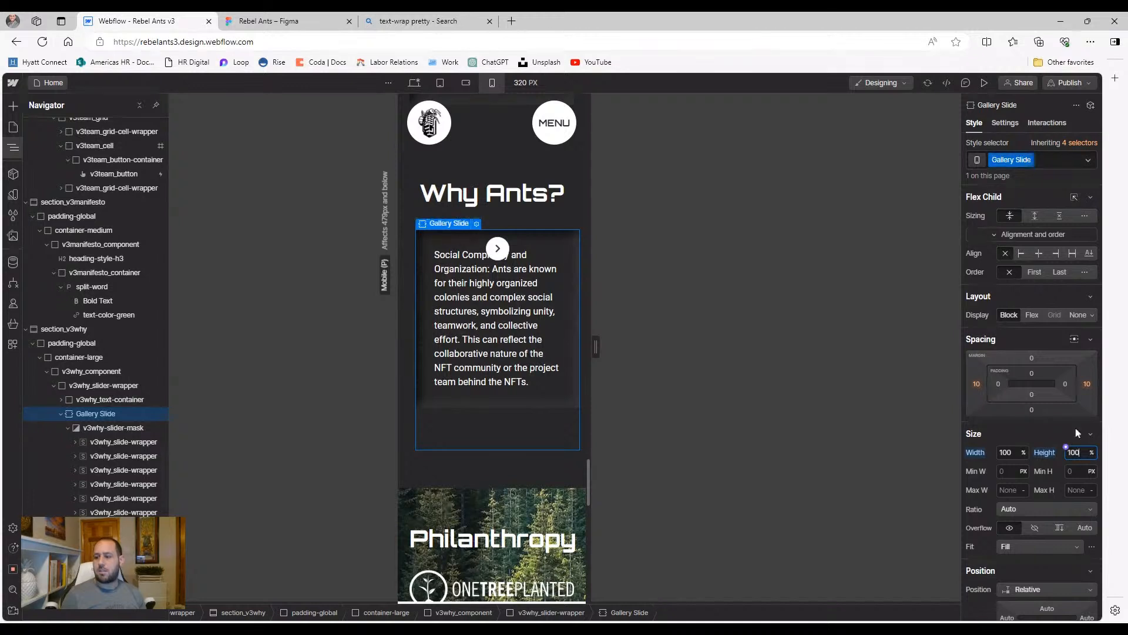
click(1044, 453)
Try a centered row flex layout on Gallery Slide, then revert it to Block
click(1030, 315)
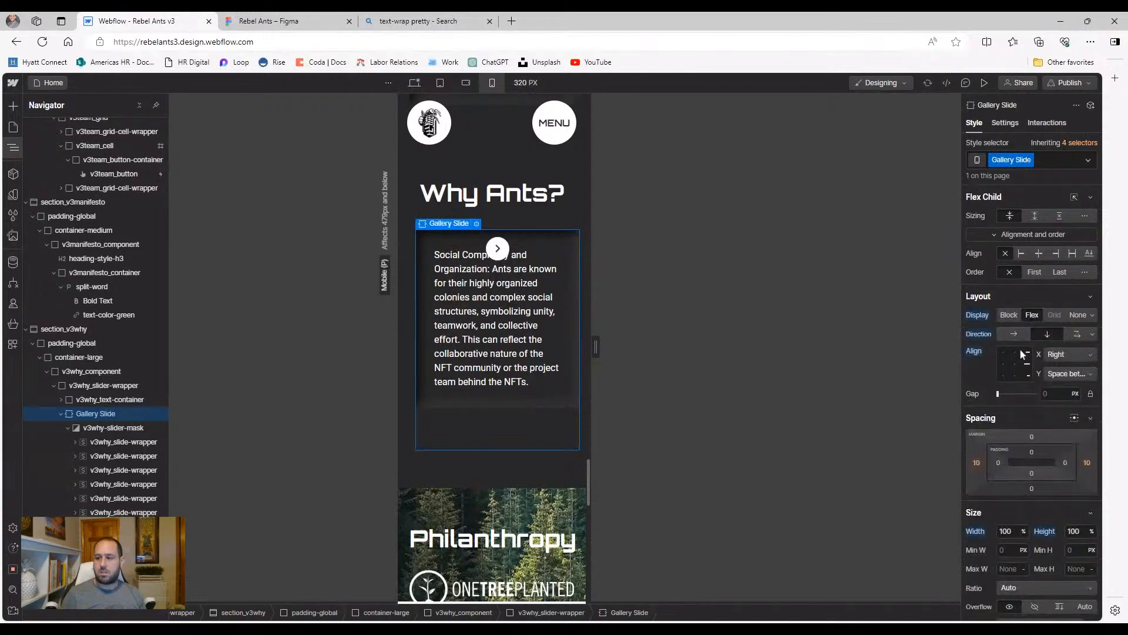
click(1012, 376)
click(1021, 334)
click(982, 333)
click(1009, 315)
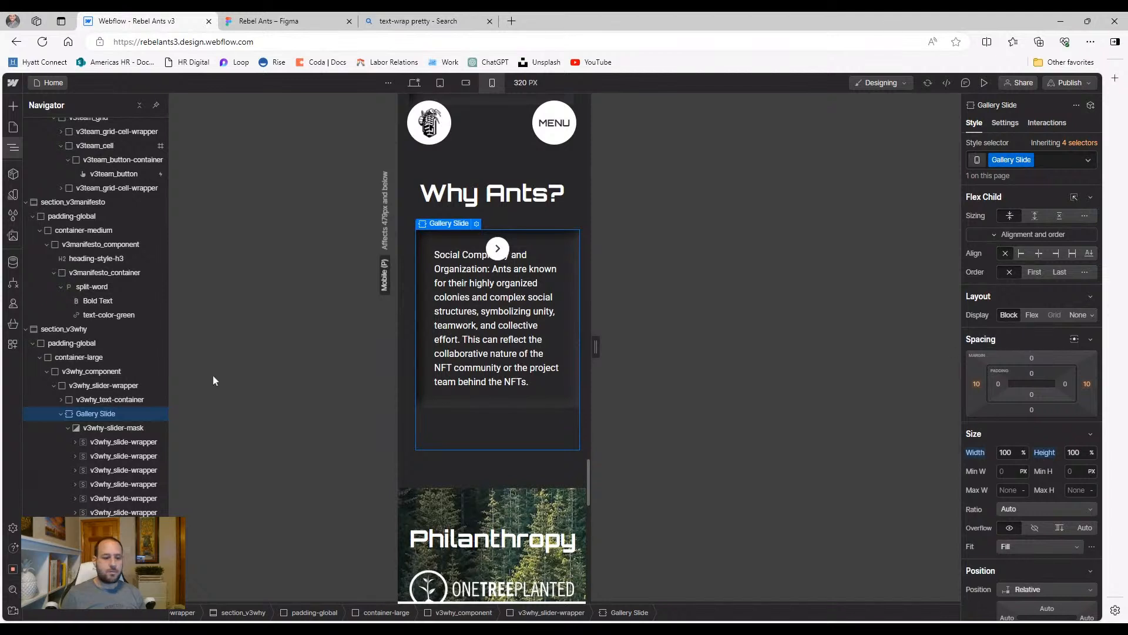
Select v3why-slider-mask in the Navigator after checking its first slide wrapper
click(67, 428)
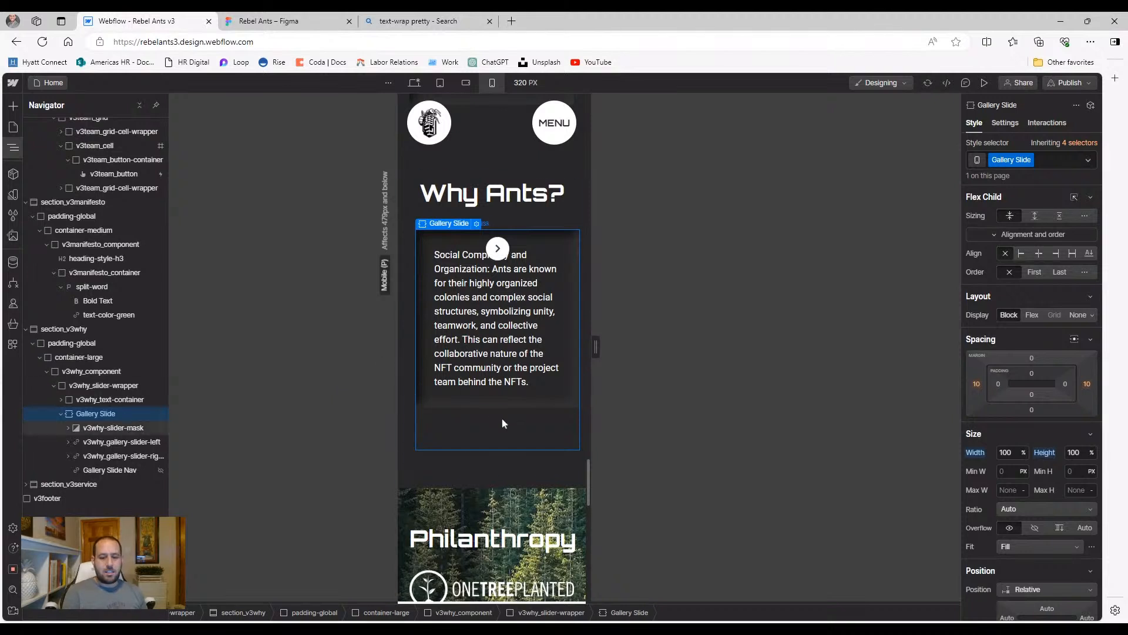
click(109, 435)
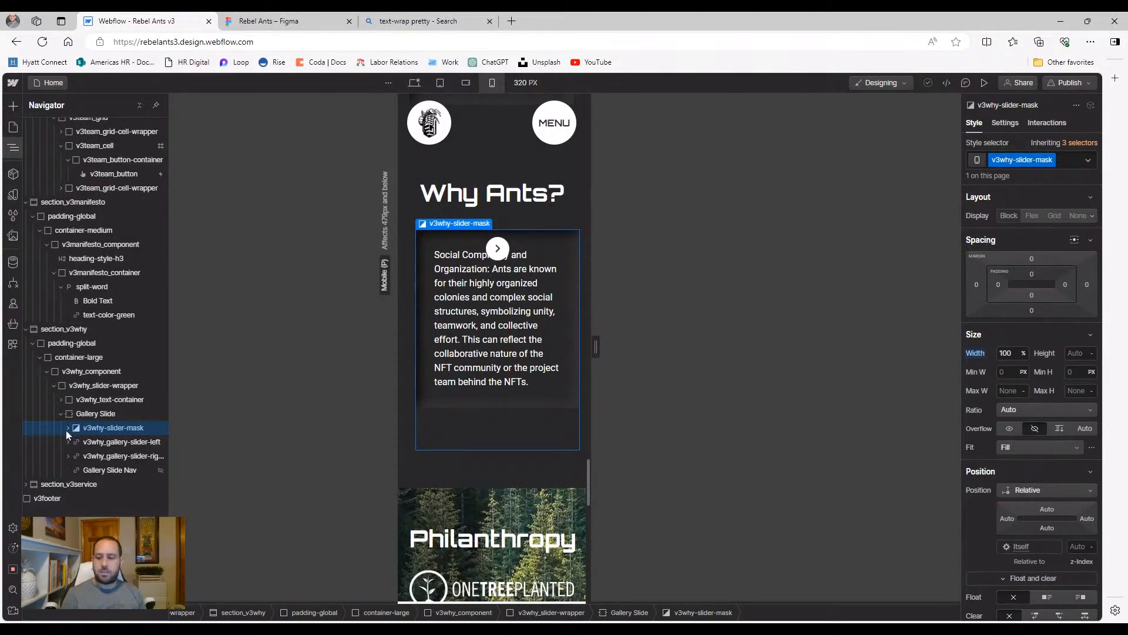
click(67, 428)
click(107, 442)
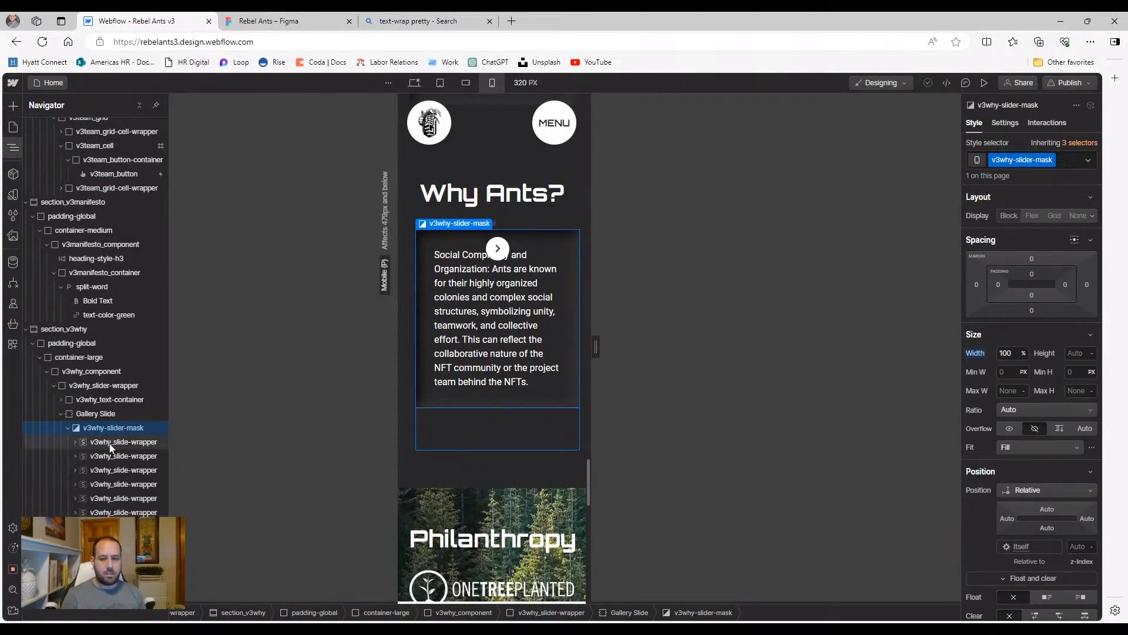
click(107, 430)
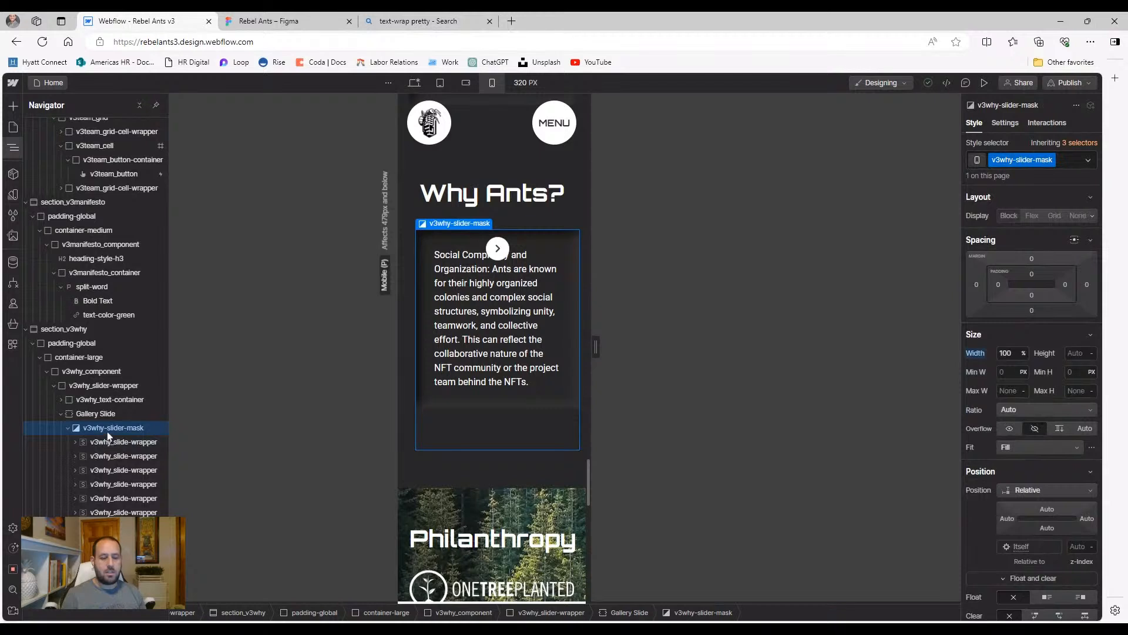
Inspect the slide wrapper's top margin, then the Slider Arrow Embed and its parent wrapper
click(109, 442)
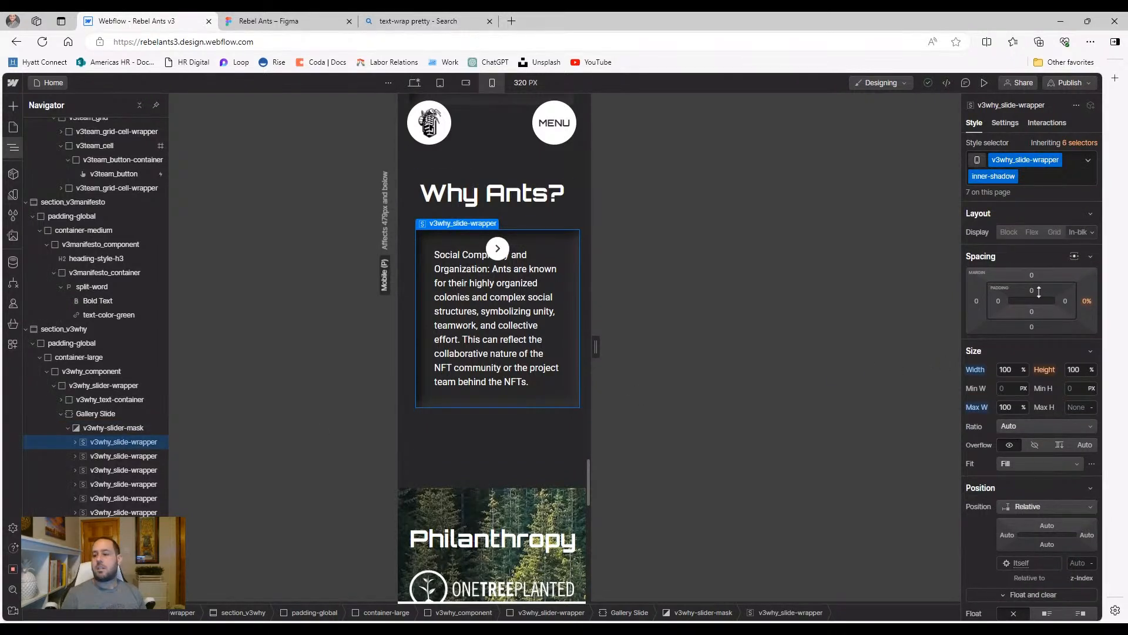
click(1032, 276)
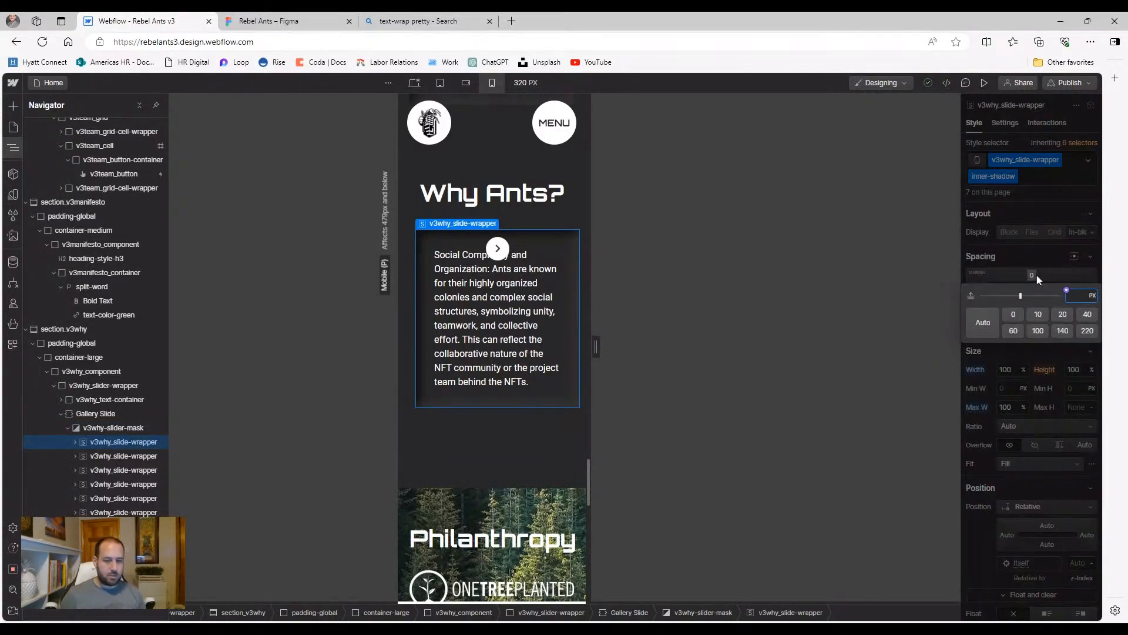
click(505, 248)
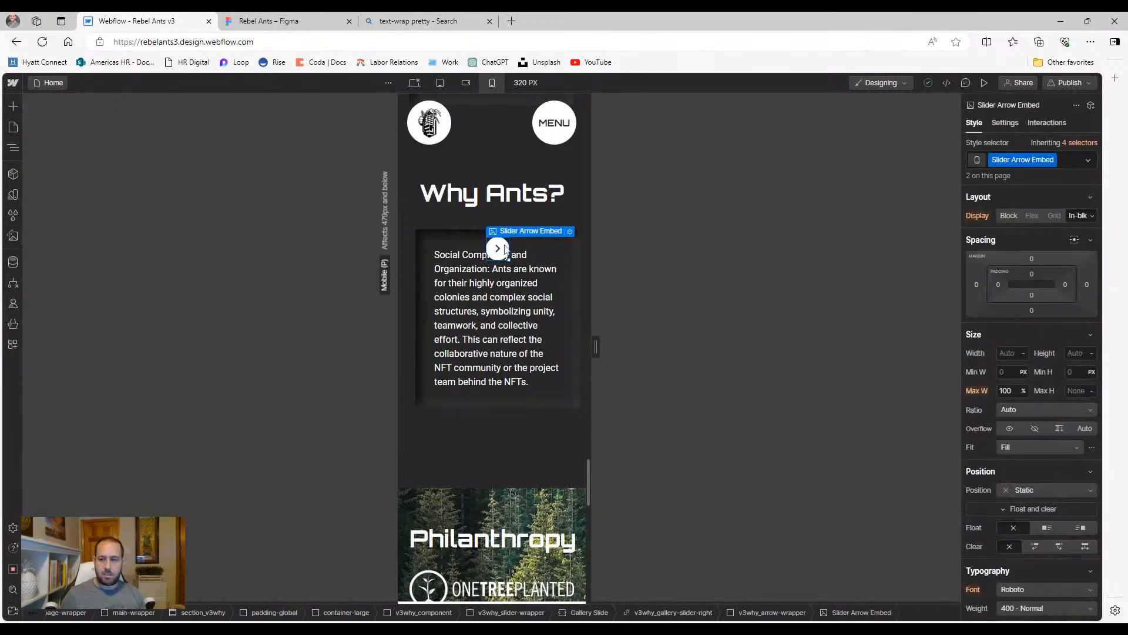
click(13, 147)
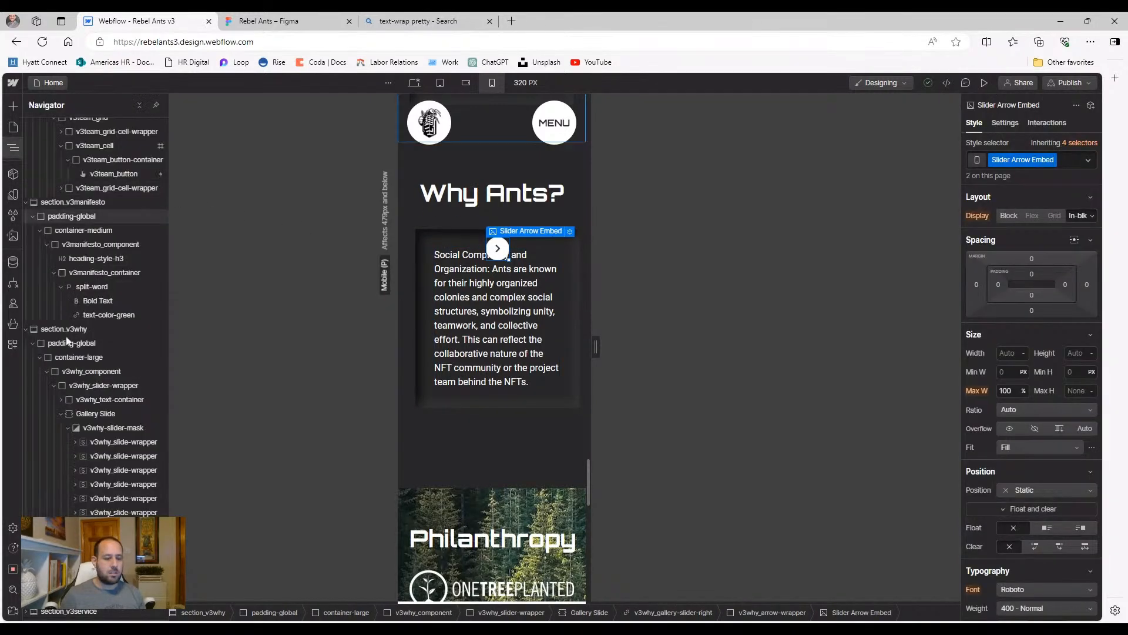
click(773, 612)
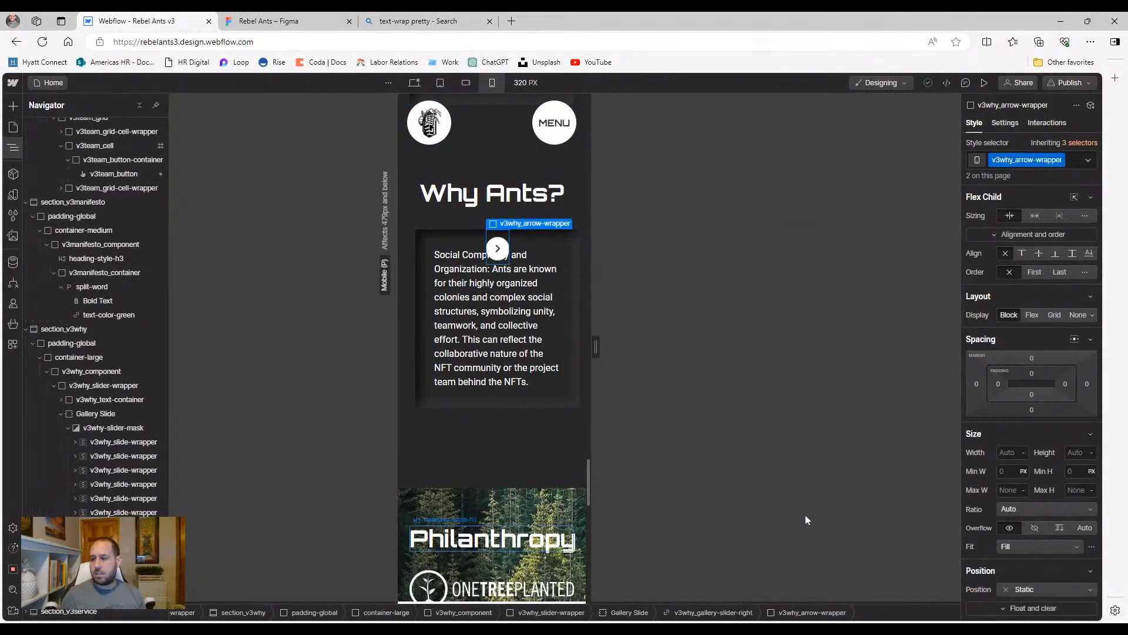
Check the arrow image settings and right arrow container, then reselect v3why_slide-wrapper
scroll(1051, 424, down, 2)
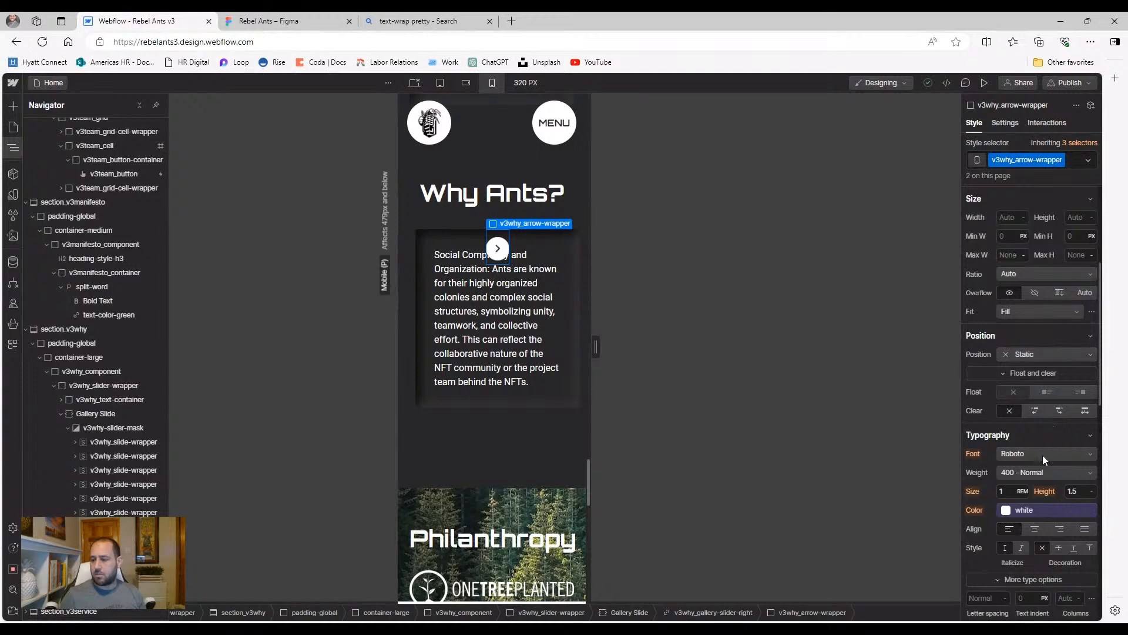
scroll(1043, 460, up, 2)
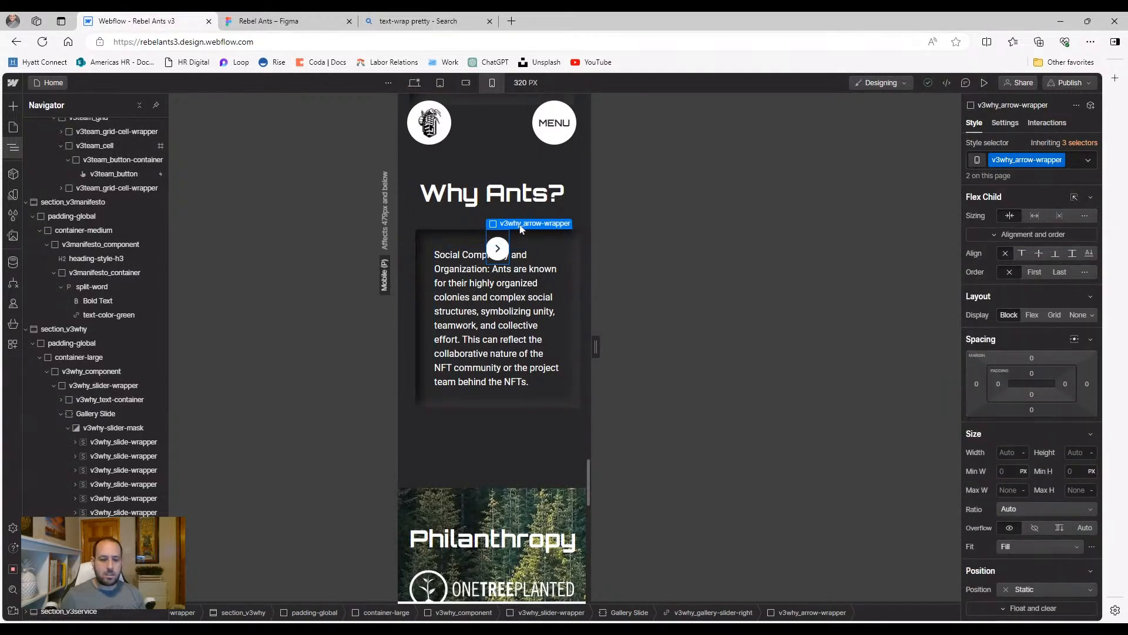
click(497, 248)
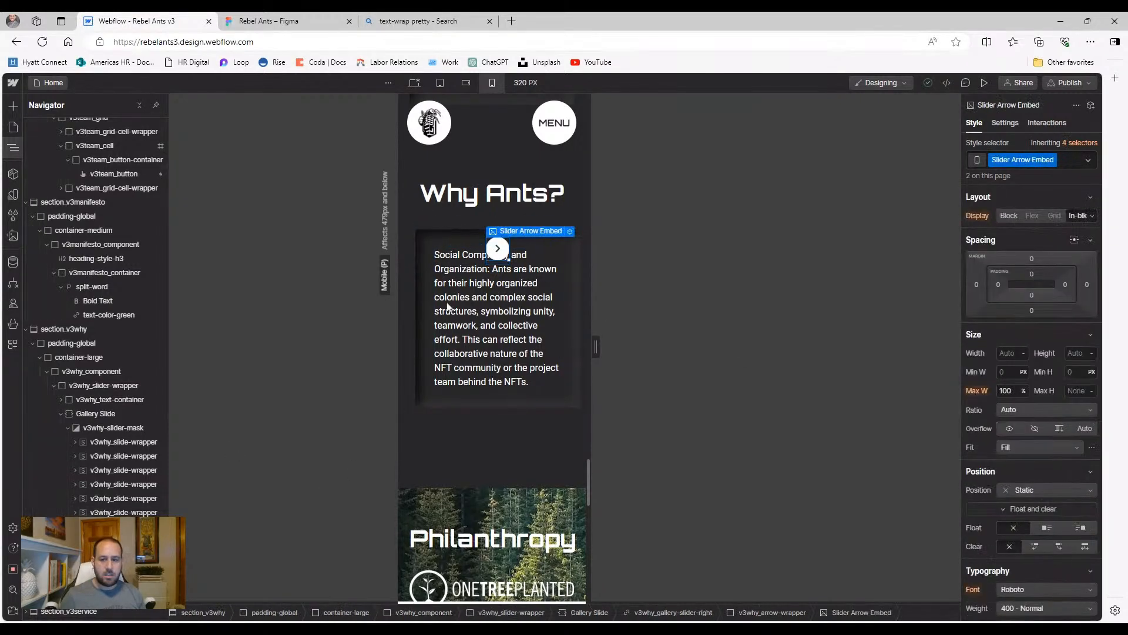
click(570, 232)
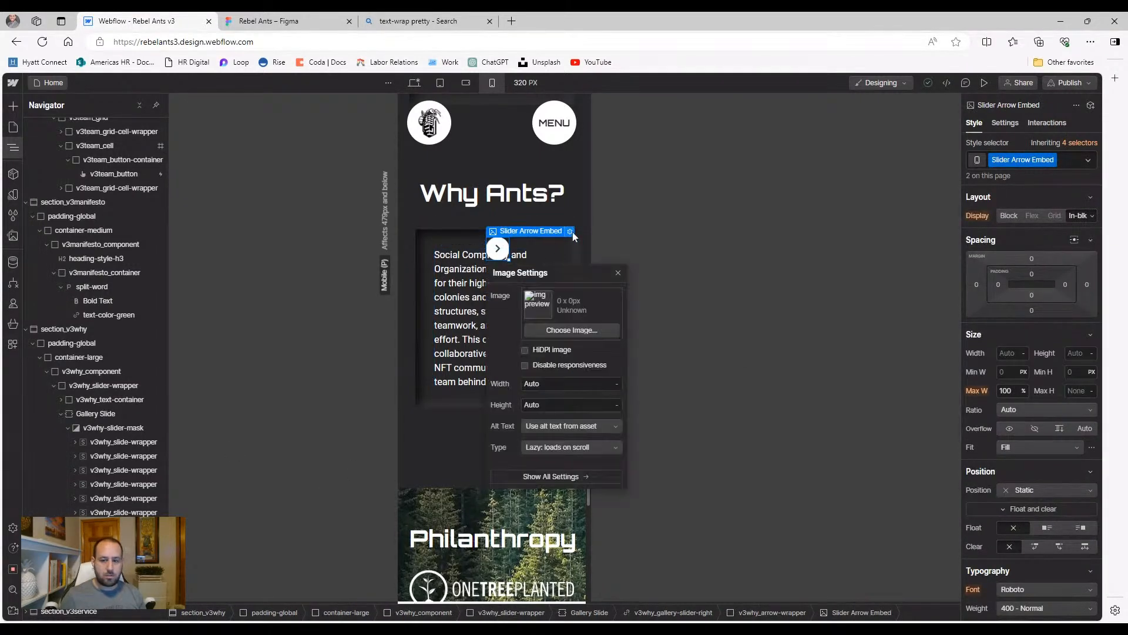
click(619, 274)
click(673, 612)
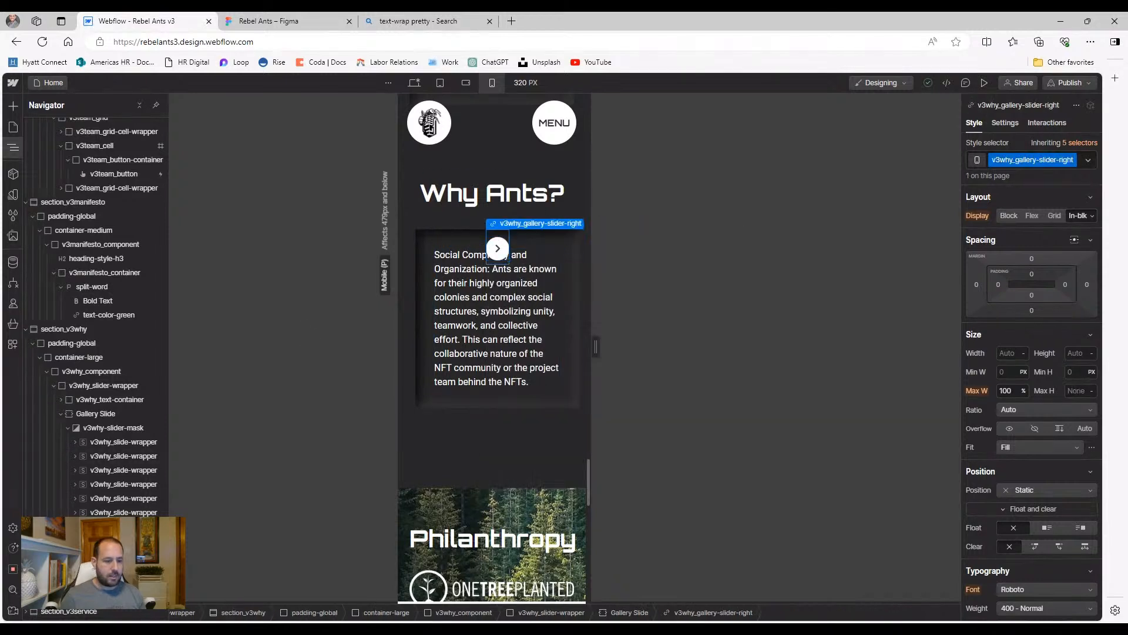
click(117, 441)
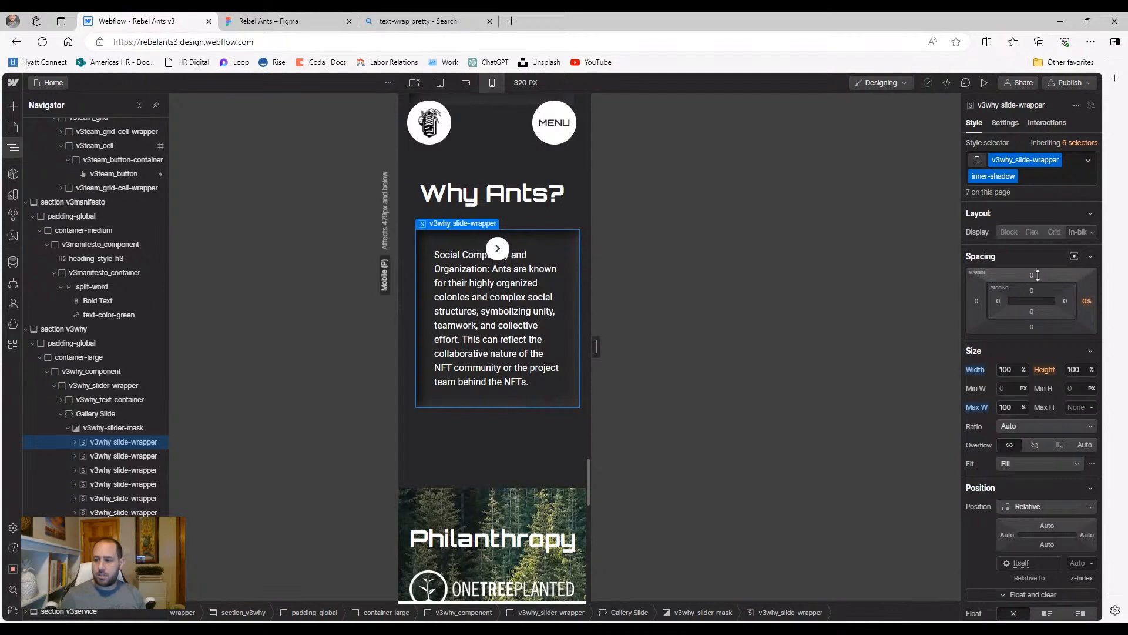
Set the slide wrapper's top margin to 5rem, trying 3rem and 4rem first, then preview the slider
click(1032, 275)
text(3rem)
key(Return)
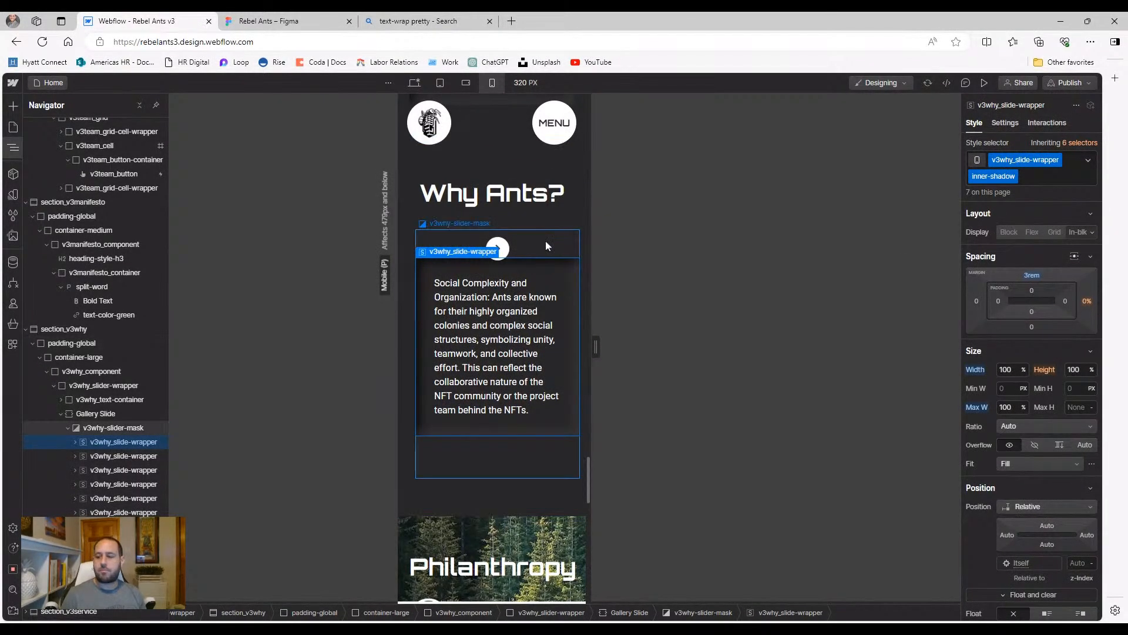
click(1032, 275)
text(4)
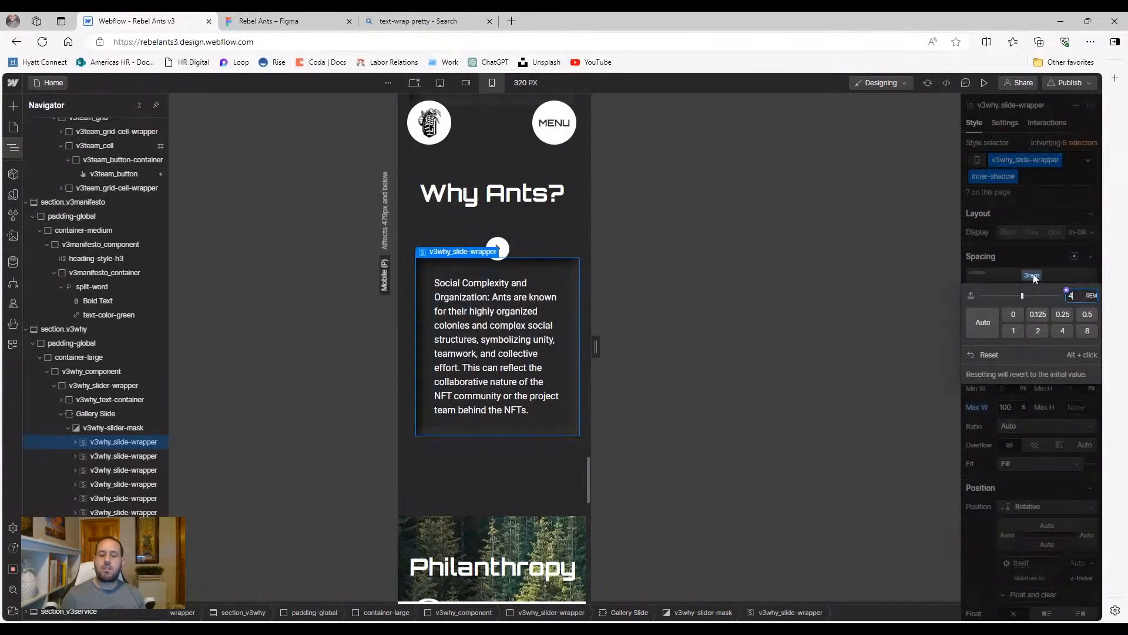
key(Return)
click(1033, 274)
text(5)
key(Return)
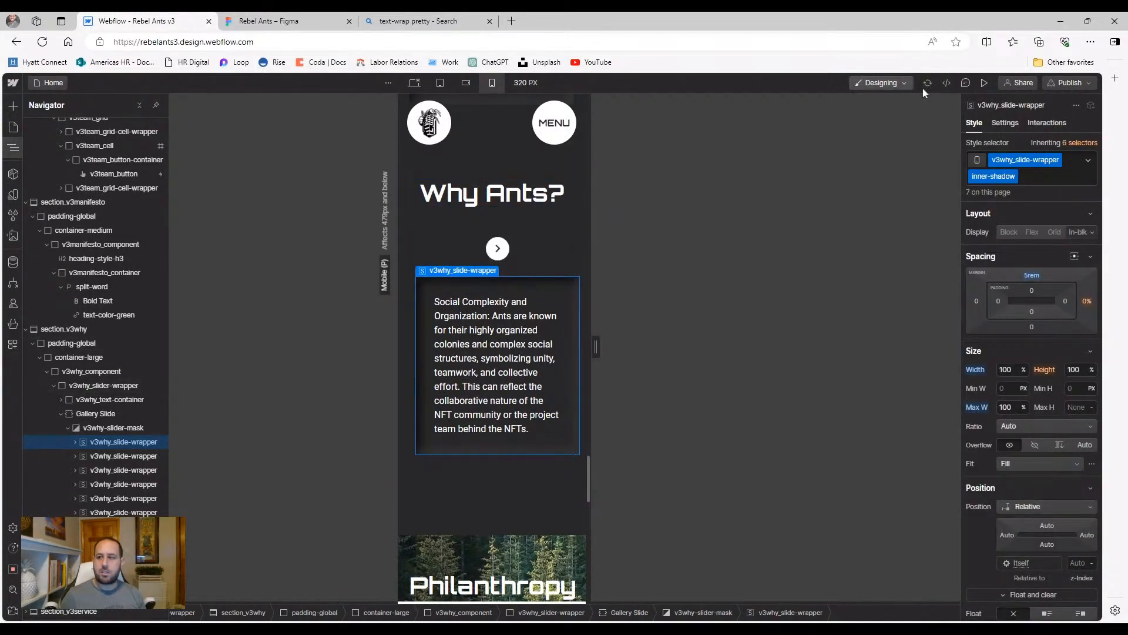
click(984, 83)
click(562, 201)
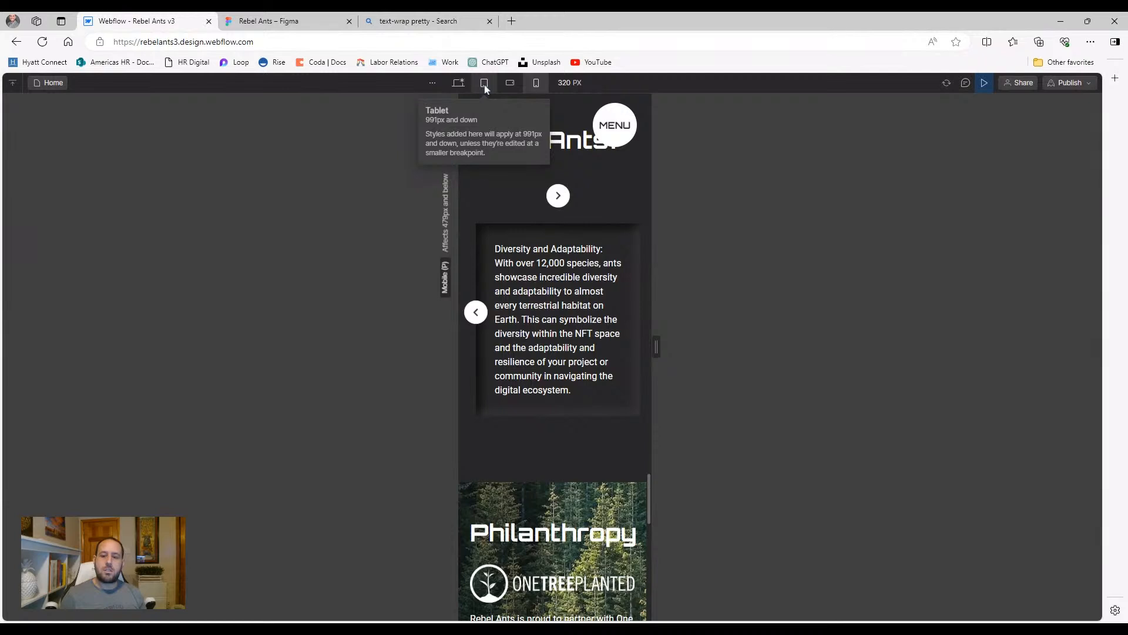
Page the Why Ants slider forward to the last card, then back three cards
click(476, 312)
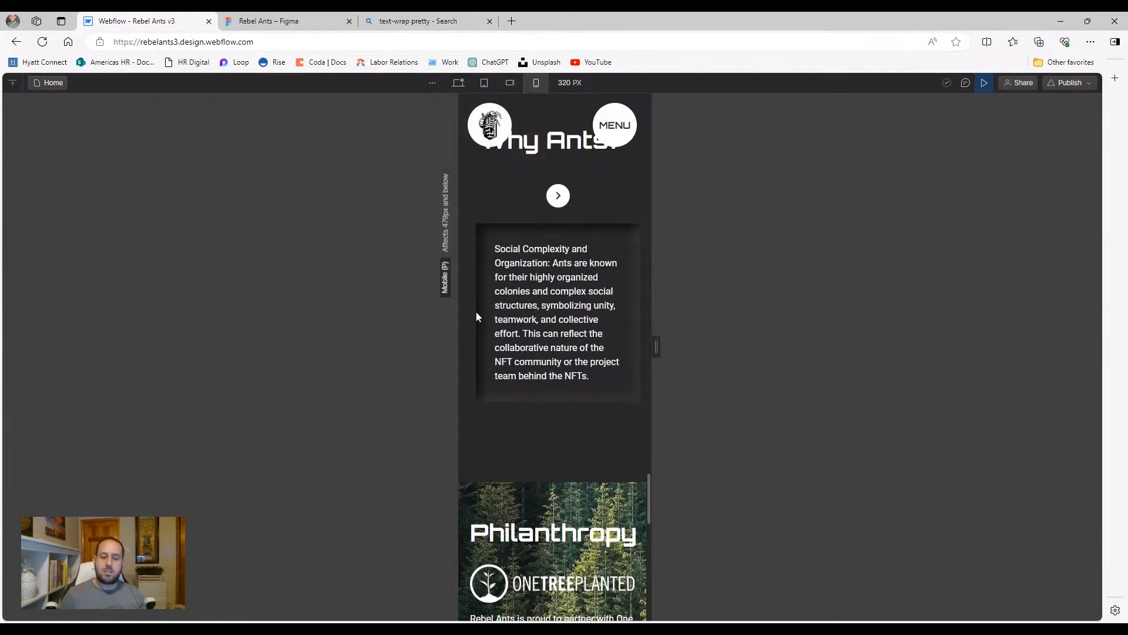
click(558, 197)
click(558, 196)
click(558, 198)
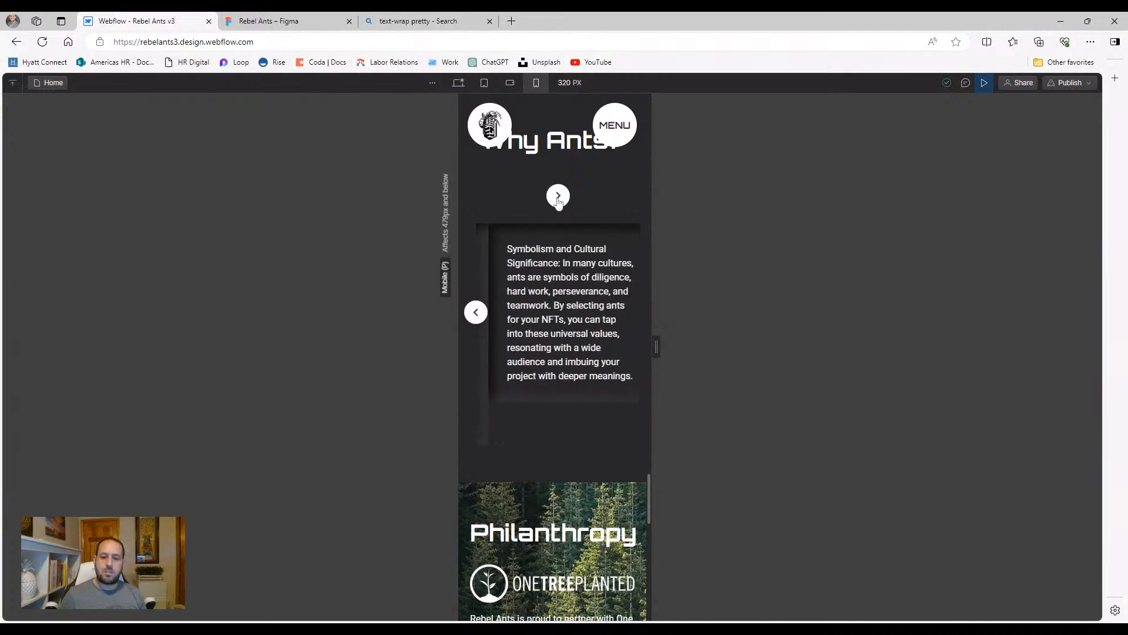
click(559, 198)
click(558, 198)
click(558, 198)
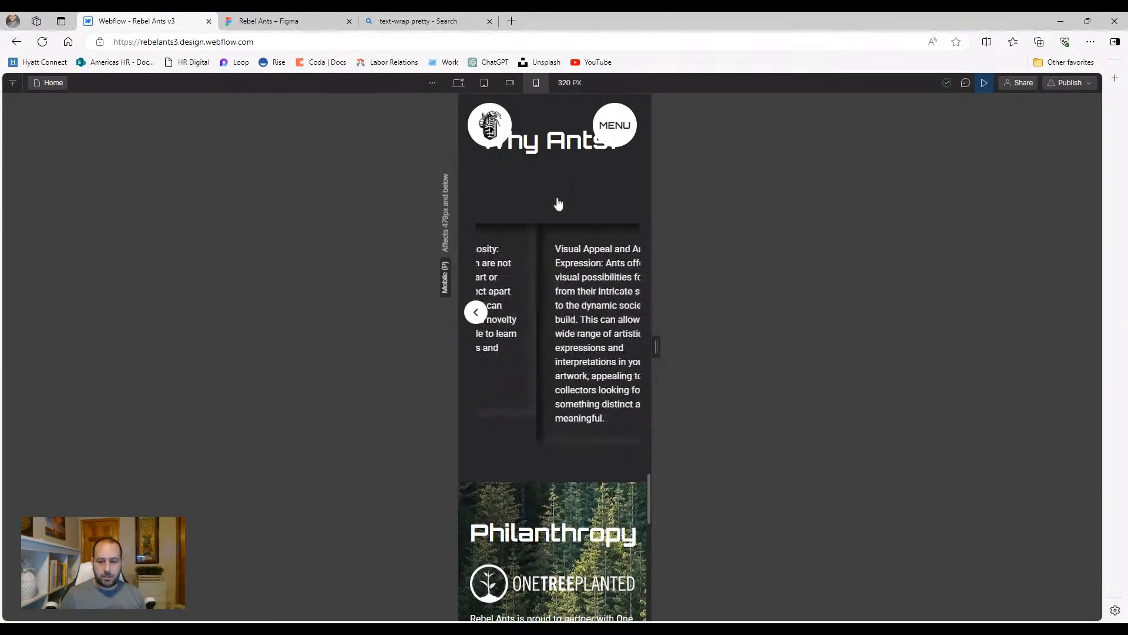
click(476, 312)
click(476, 312)
click(476, 312)
Flip through the slider at tablet width, then view 568 px mobile landscape and exit preview
click(484, 82)
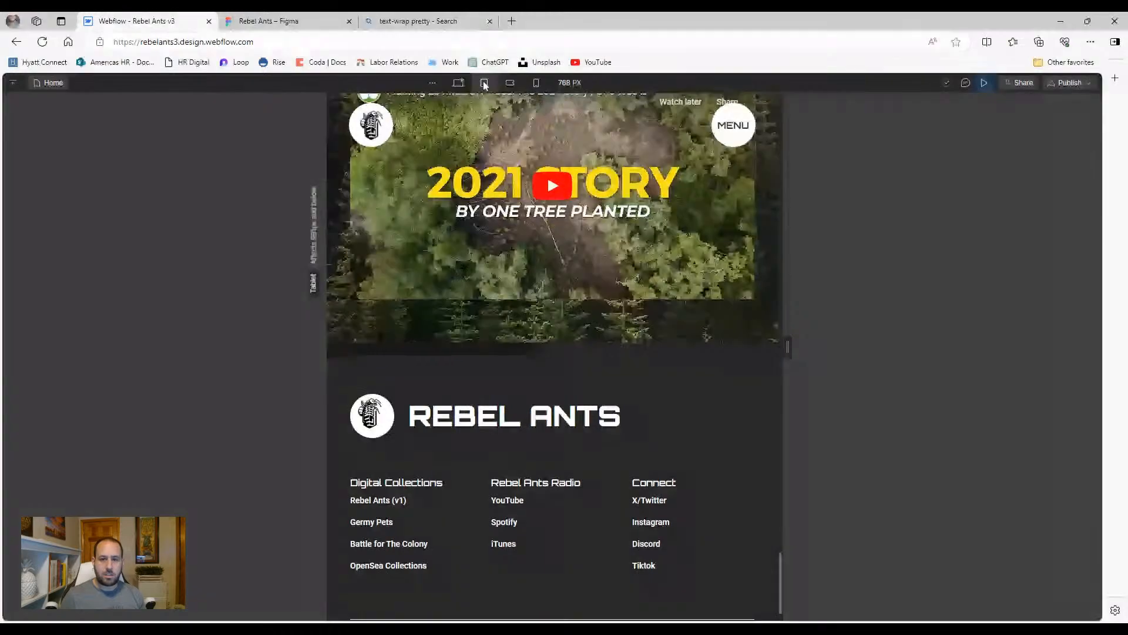
scroll(510, 358, up, 10)
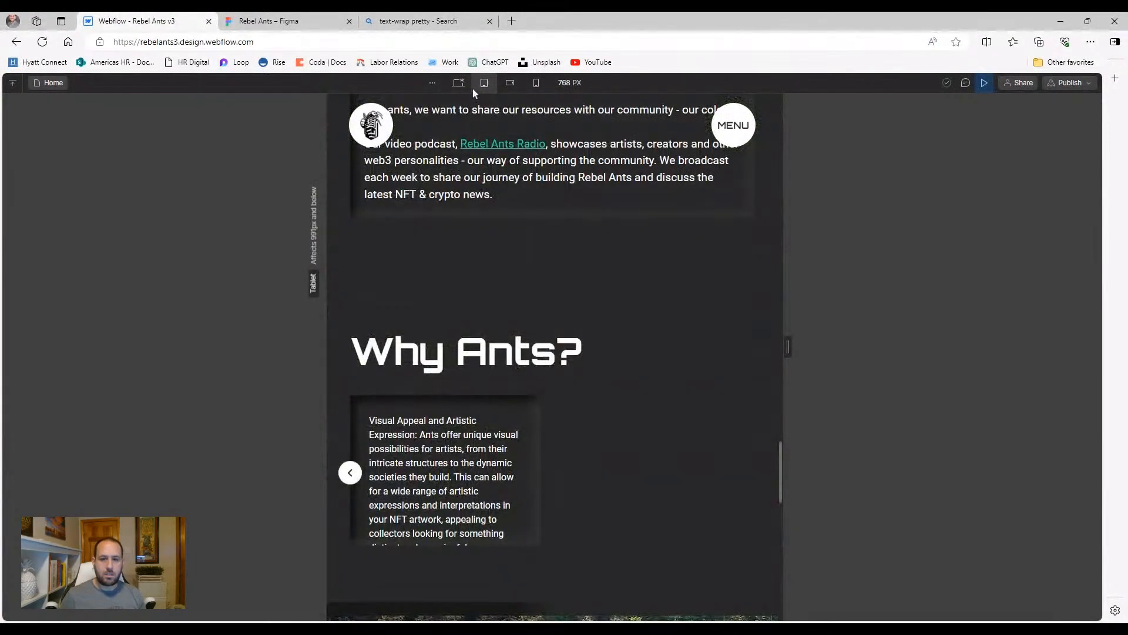
click(351, 475)
click(352, 475)
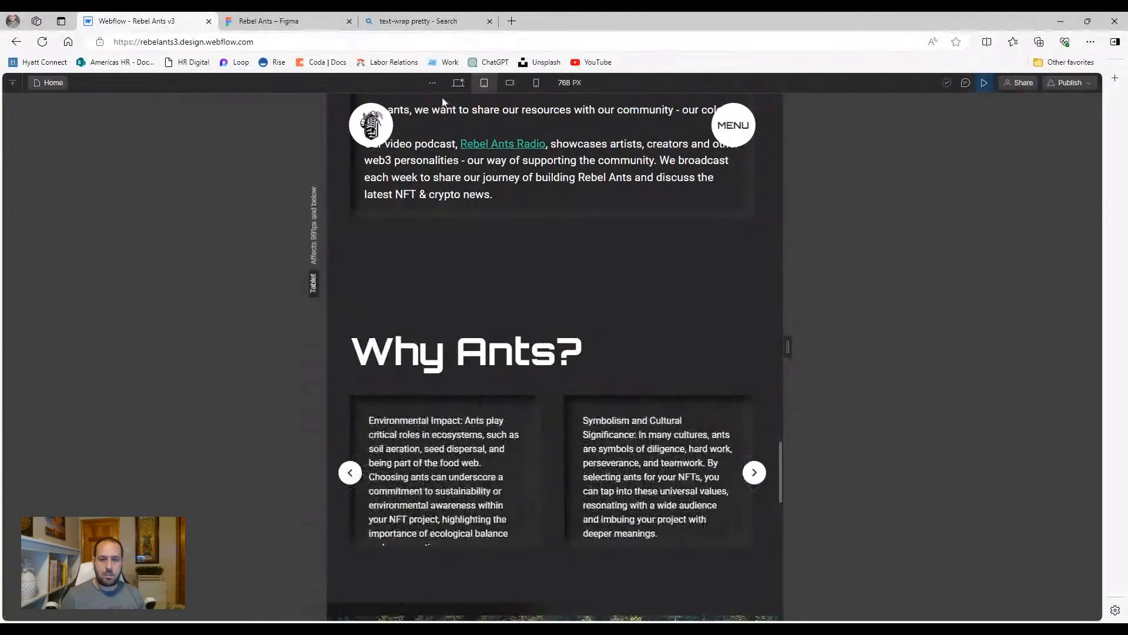
click(510, 82)
scroll(423, 434, down, 1)
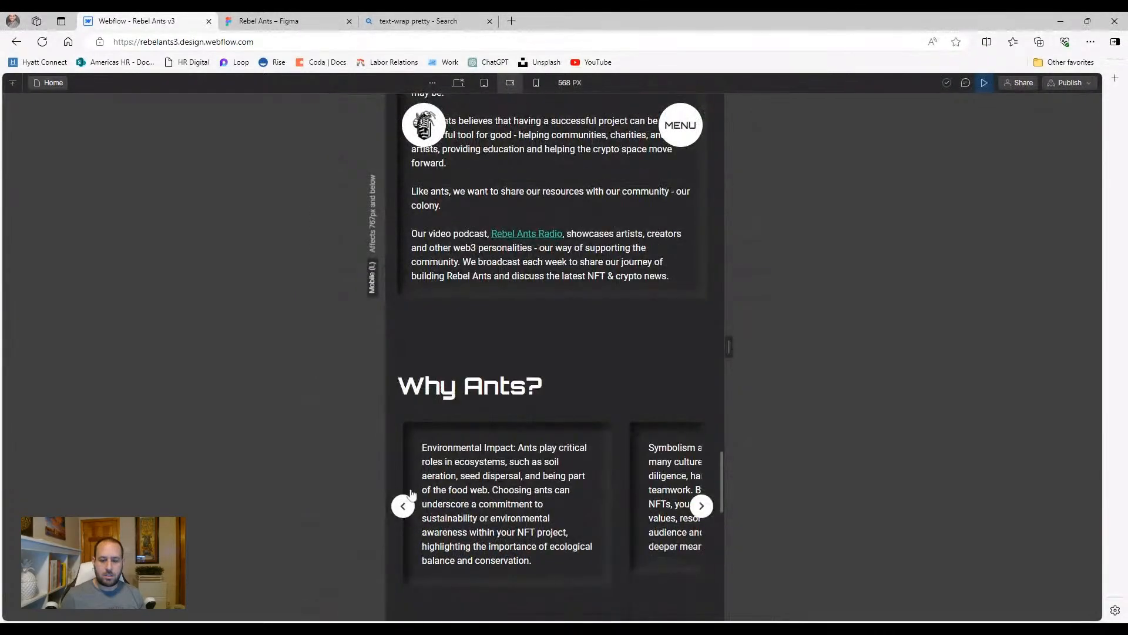
click(986, 83)
click(537, 482)
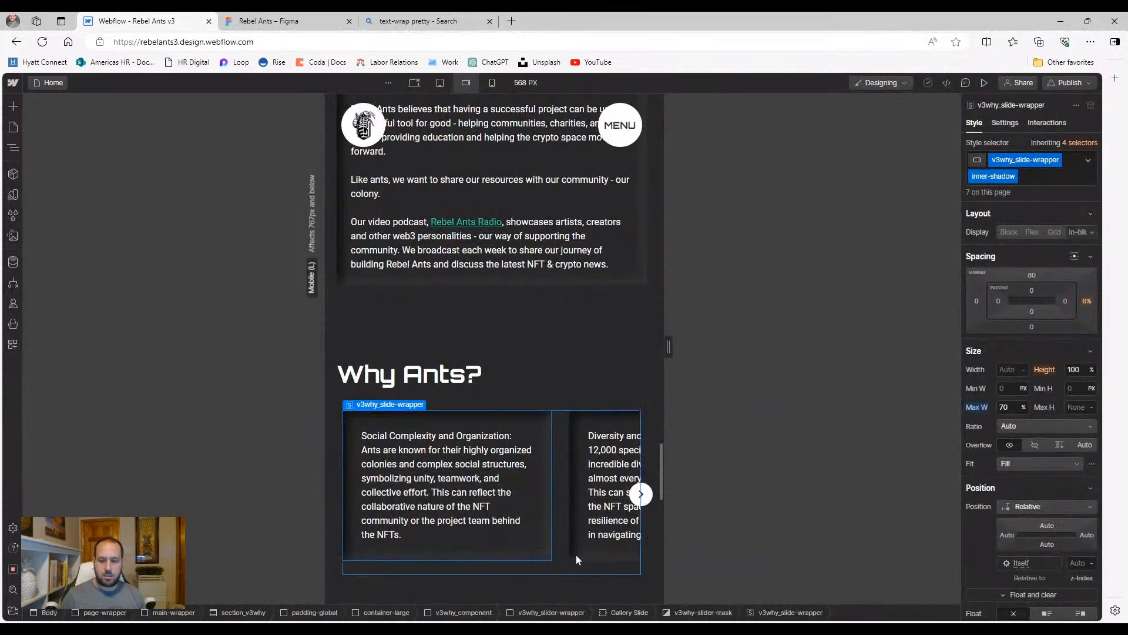
click(555, 562)
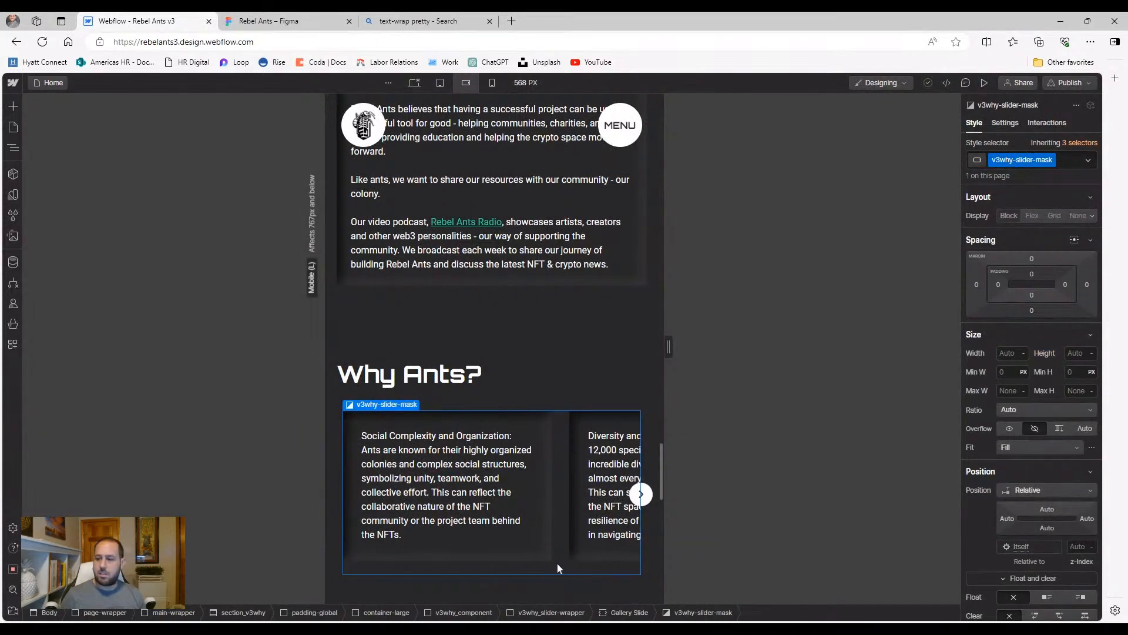
click(579, 555)
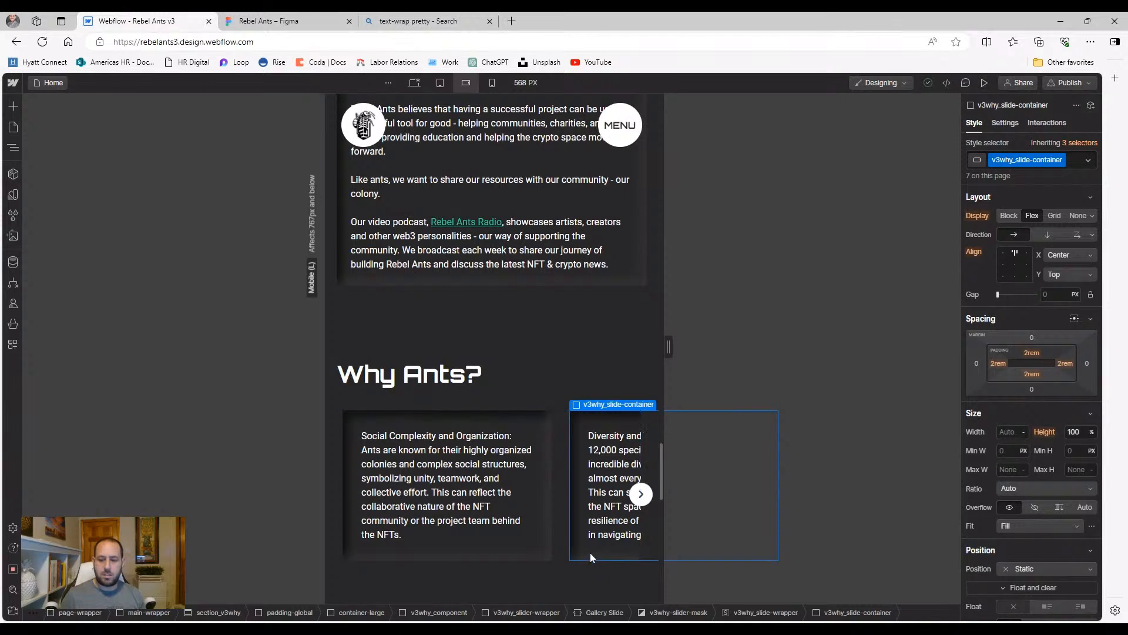
click(563, 567)
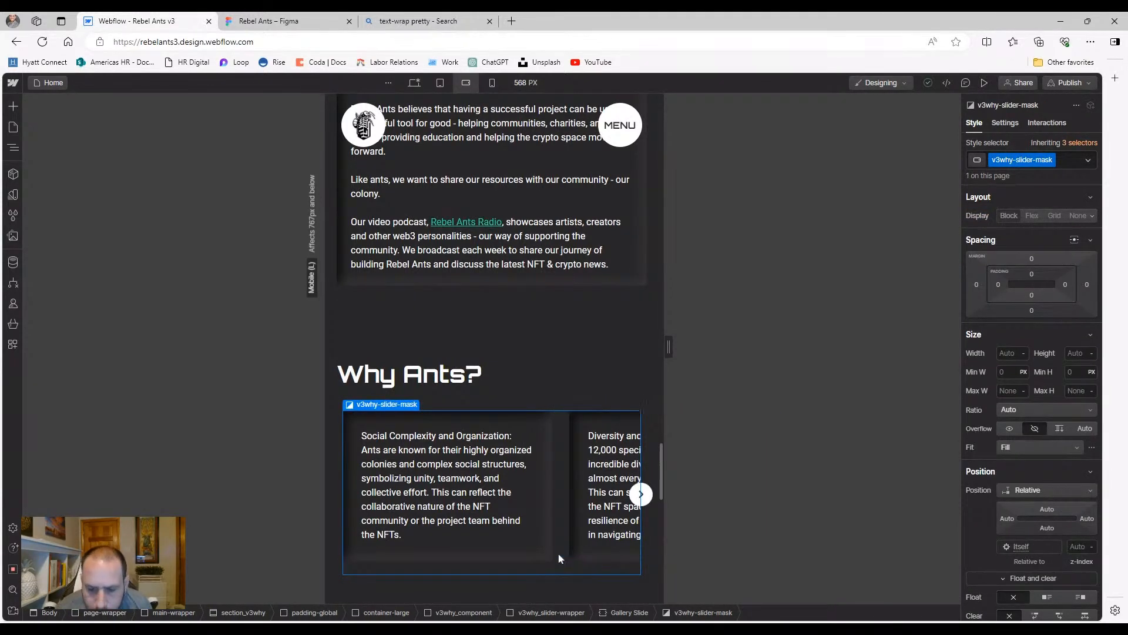
click(985, 82)
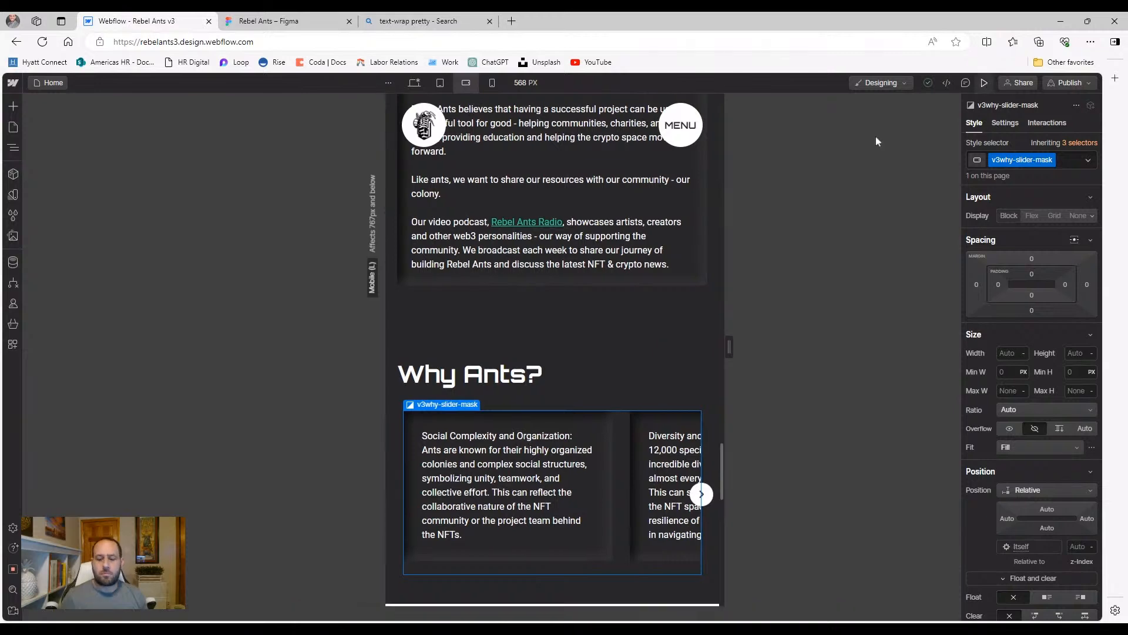
click(699, 448)
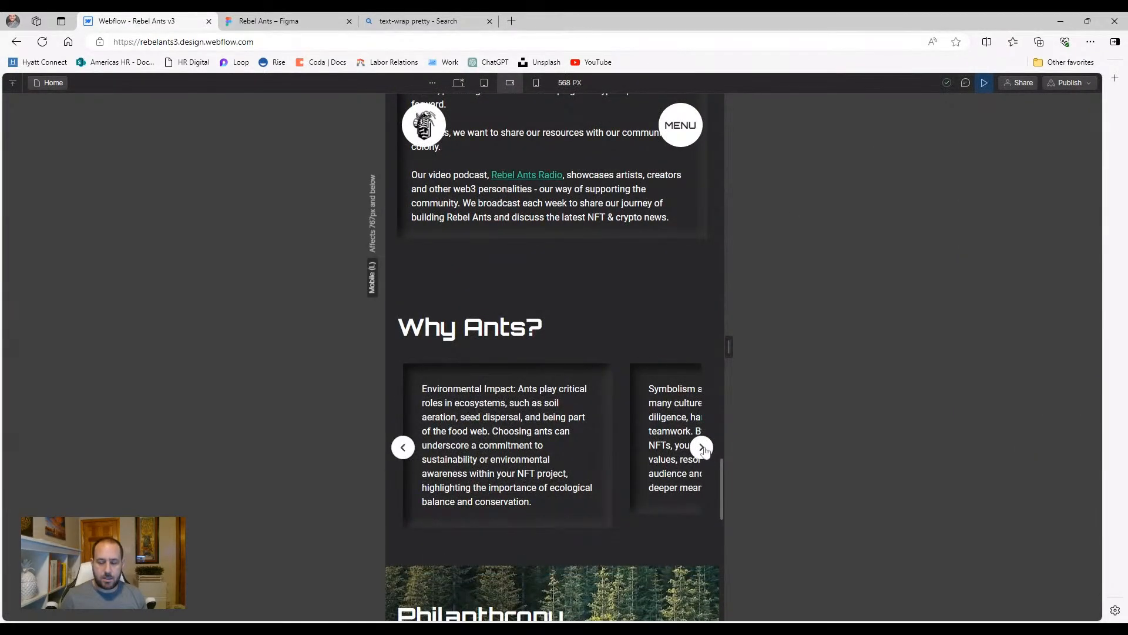
click(701, 448)
click(701, 448)
click(701, 448)
click(701, 448)
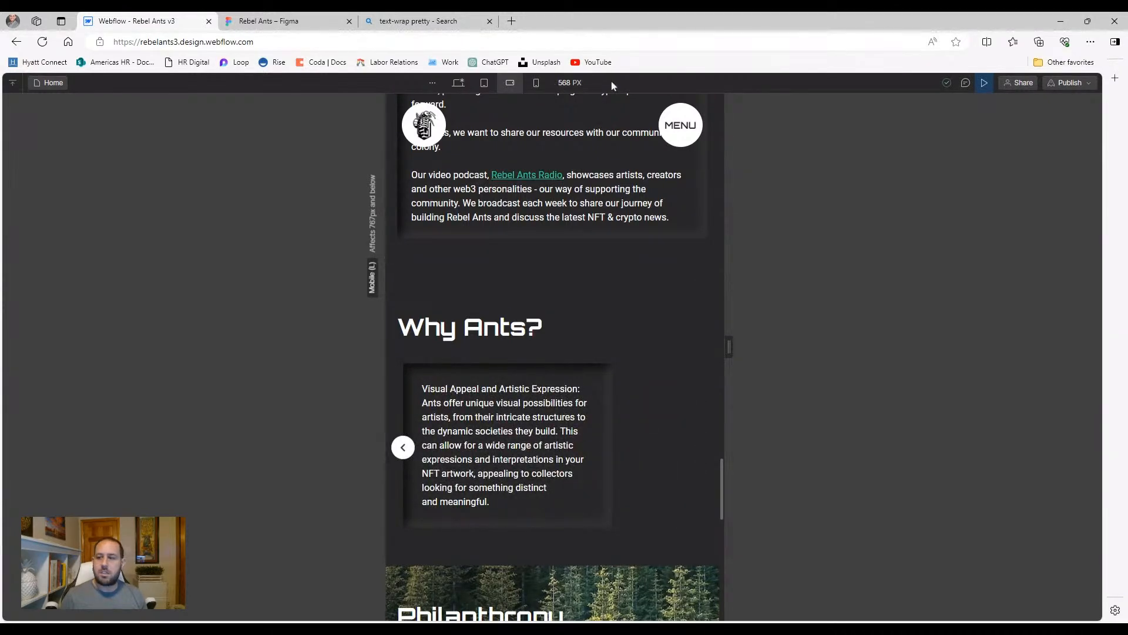
click(985, 83)
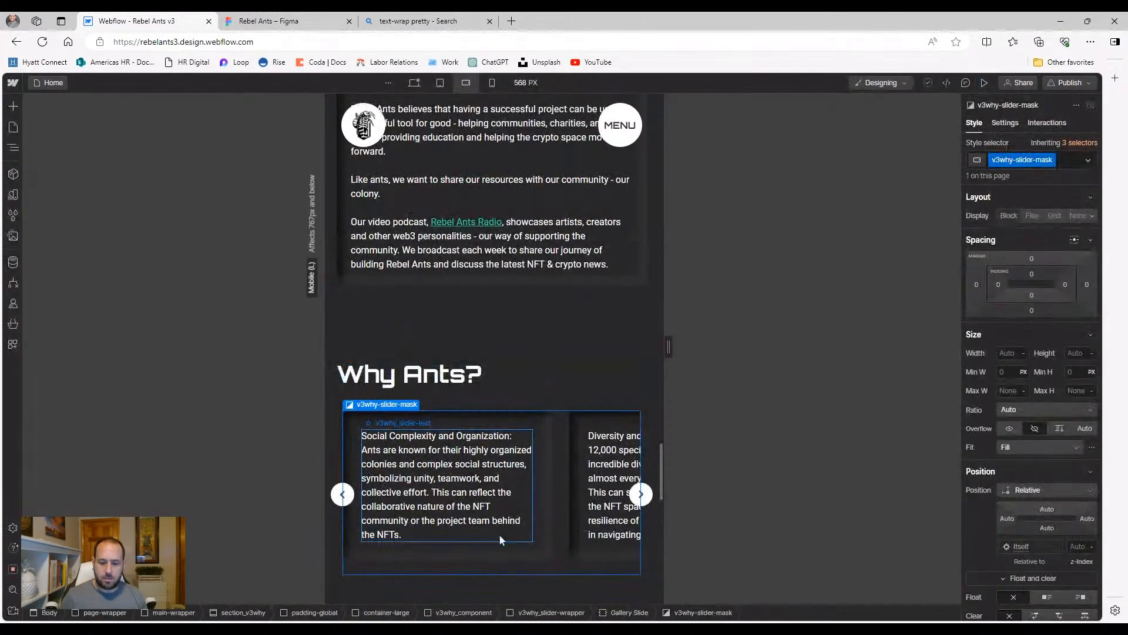
In the Navigator, inspect the slider mask, first slide wrapper, its container and text
click(12, 147)
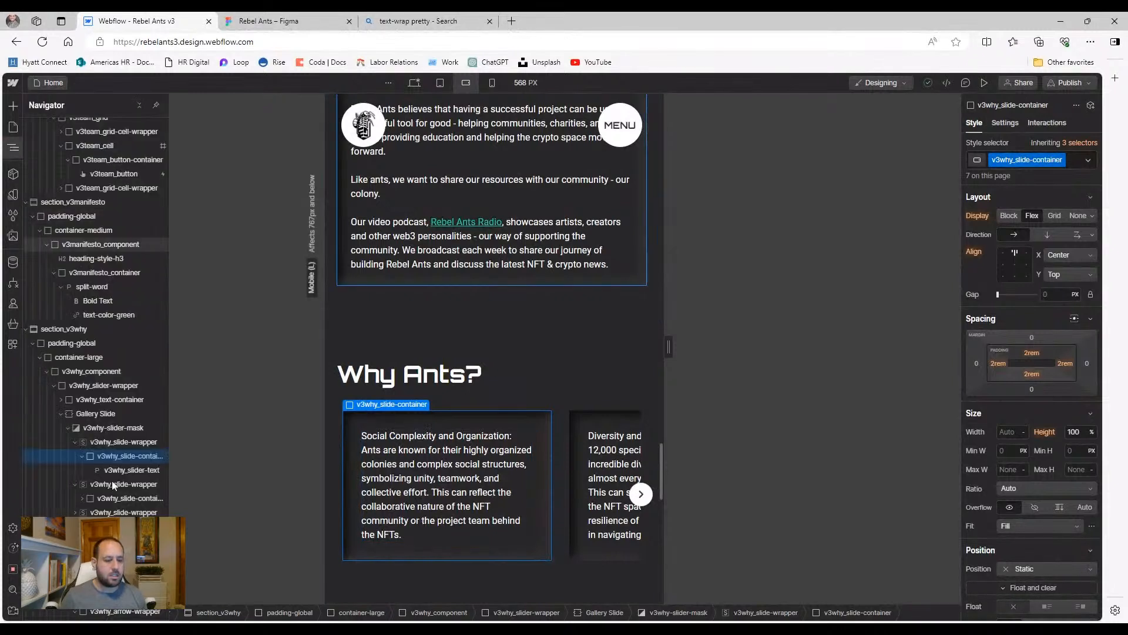
click(115, 442)
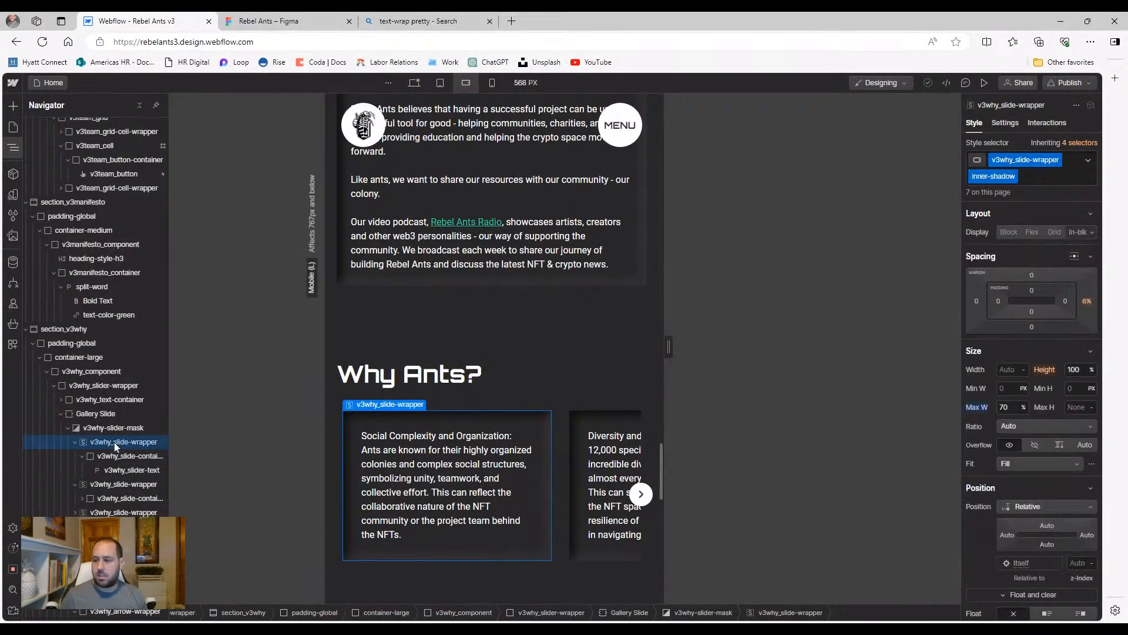
click(113, 432)
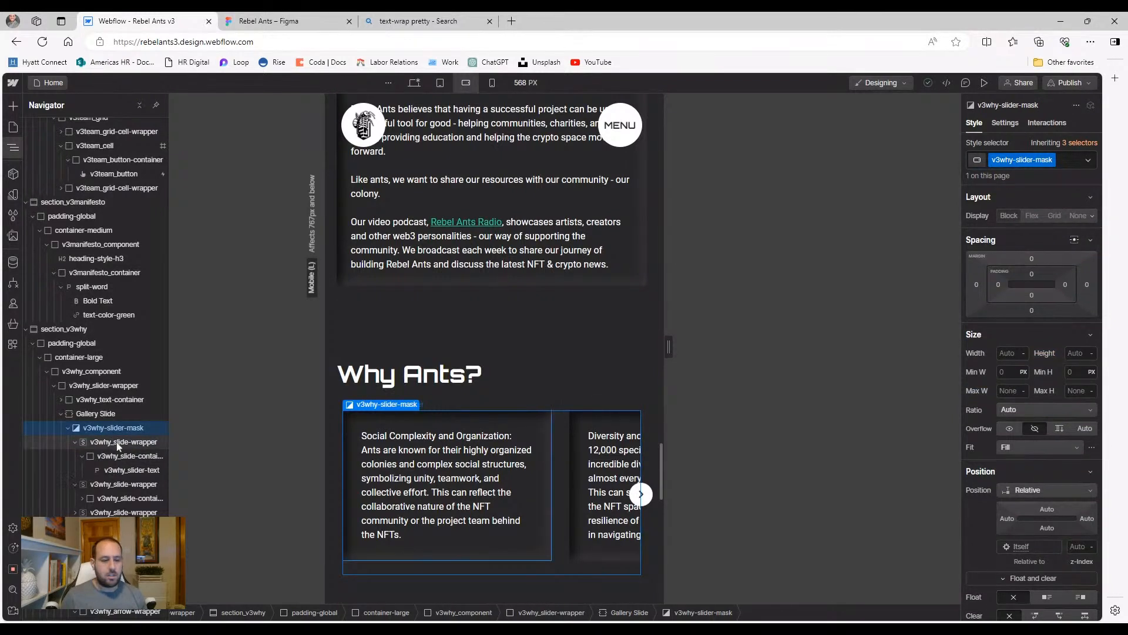
click(116, 442)
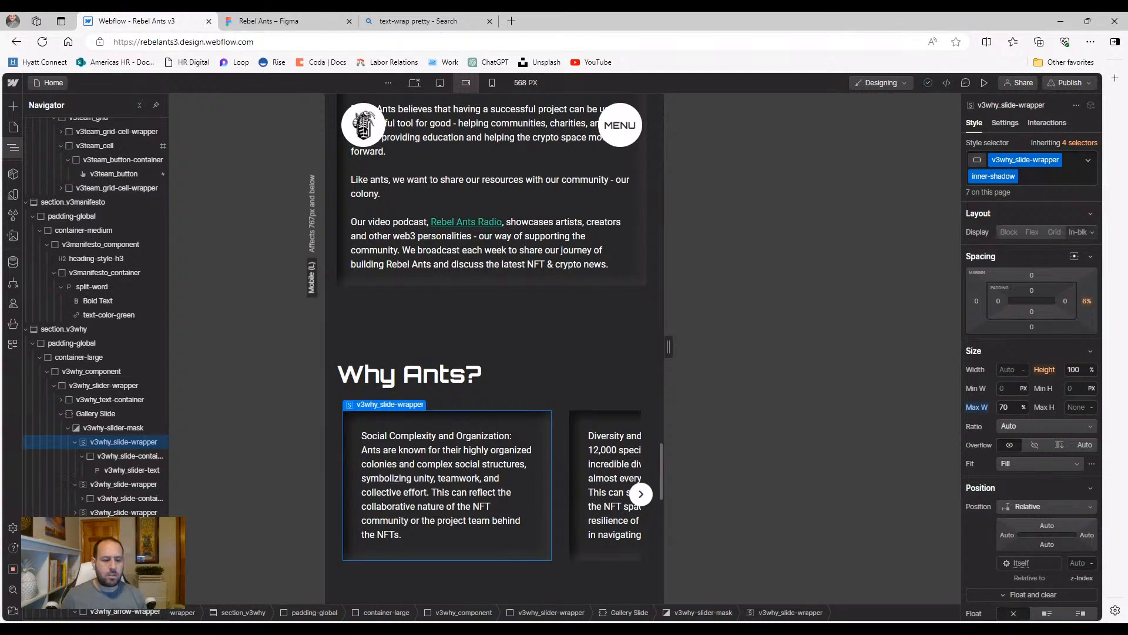
click(114, 457)
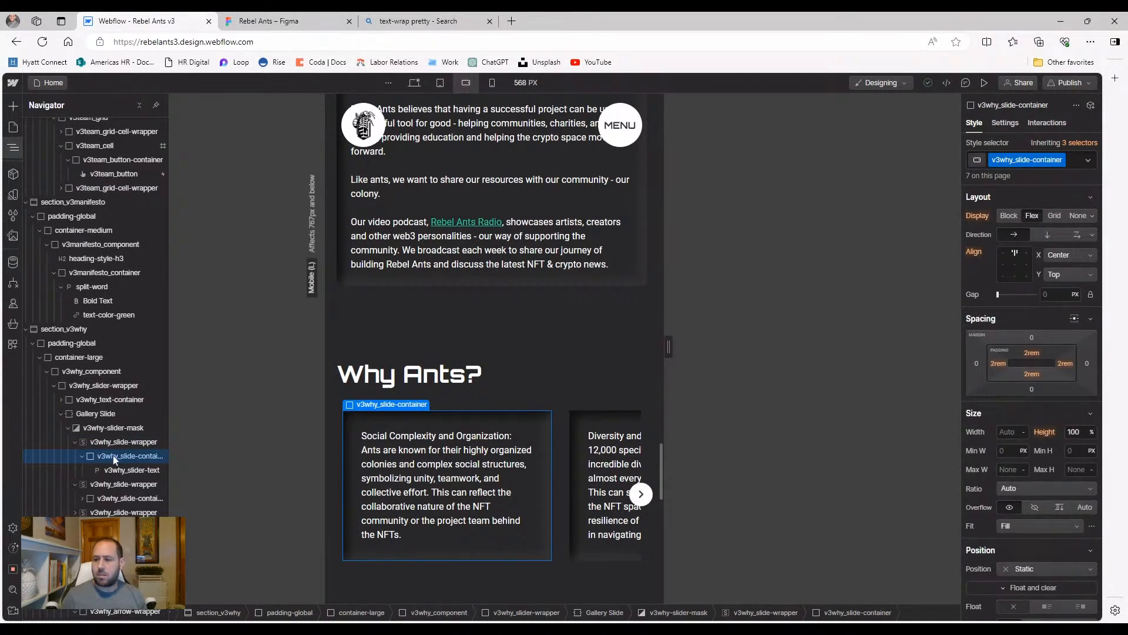
click(117, 470)
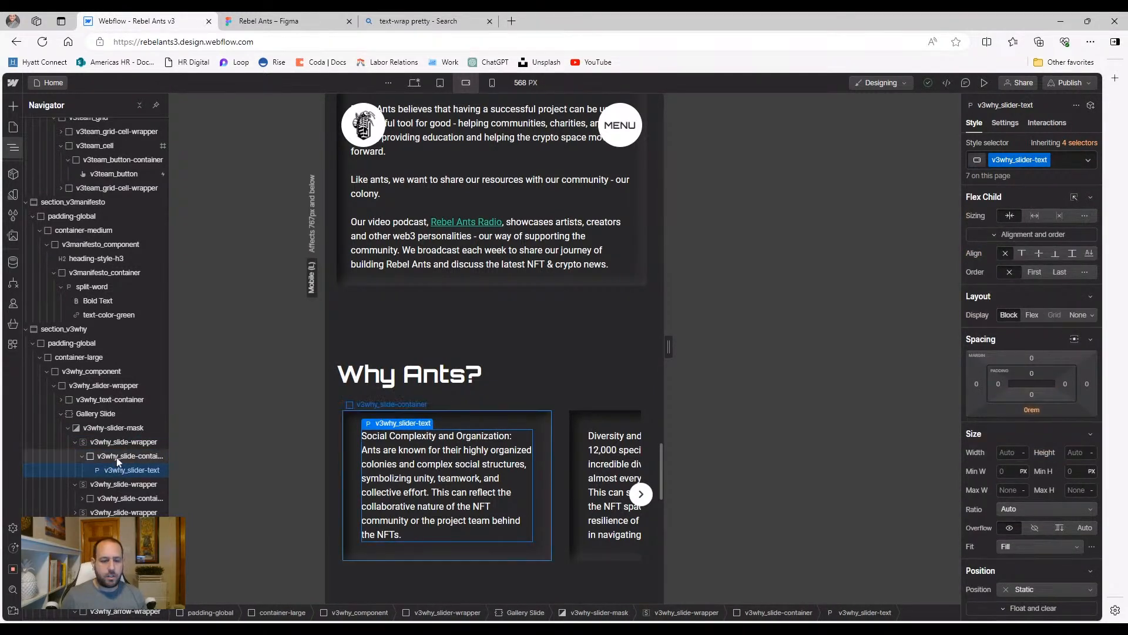
Inspect the following slide wrappers and containers, then switch to 320 px mobile portrait
click(121, 512)
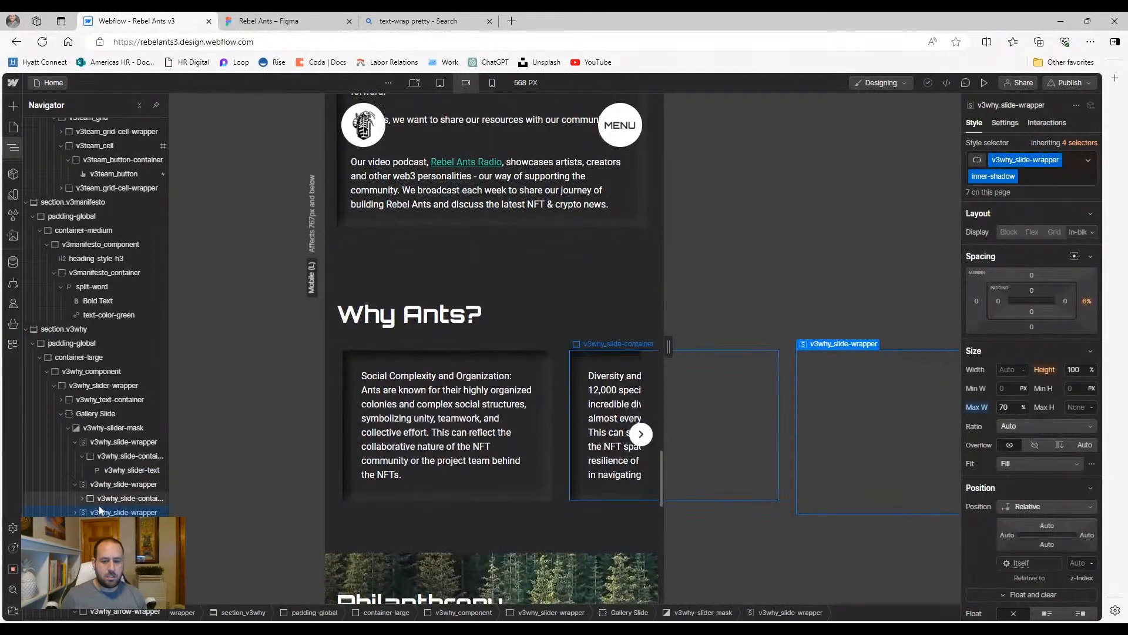
click(121, 526)
click(75, 513)
click(121, 526)
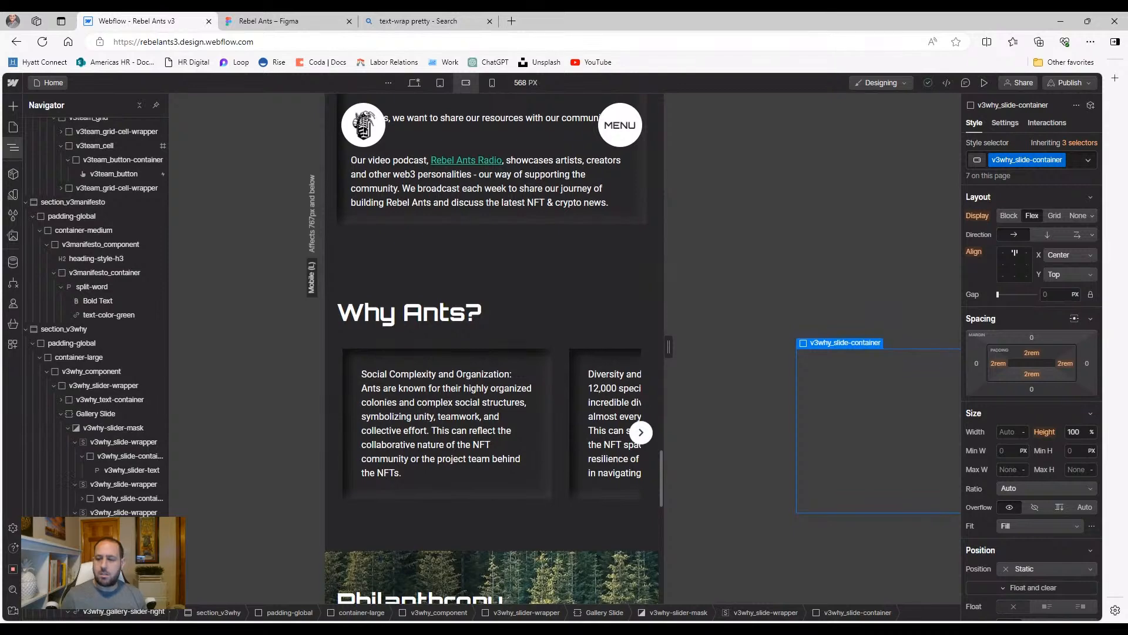
click(124, 512)
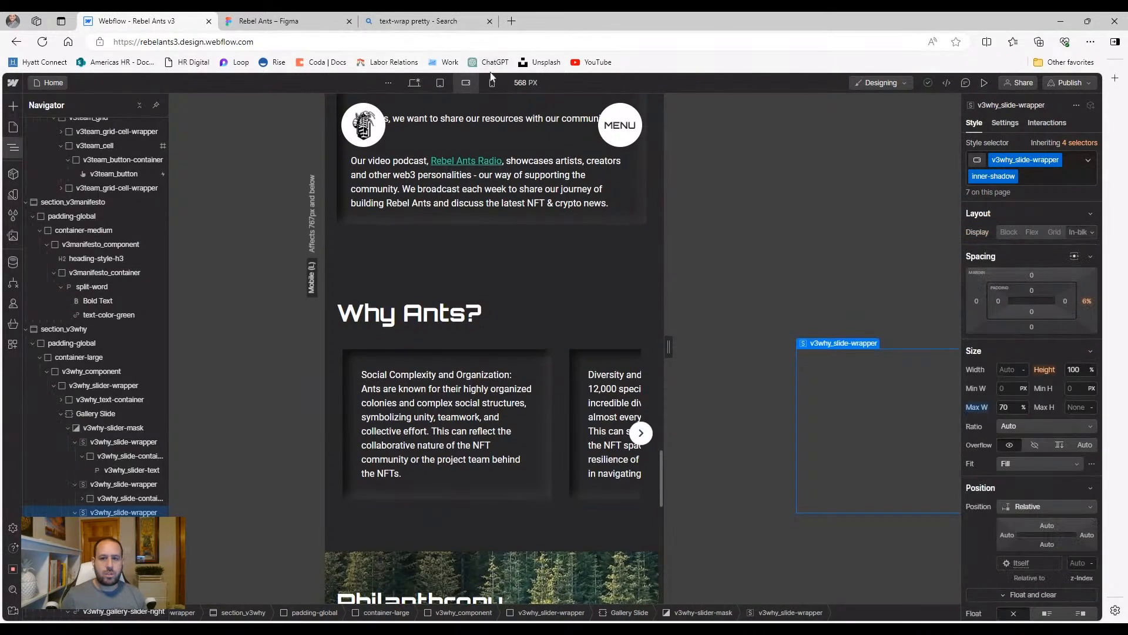
click(491, 82)
scroll(445, 349, up, 5)
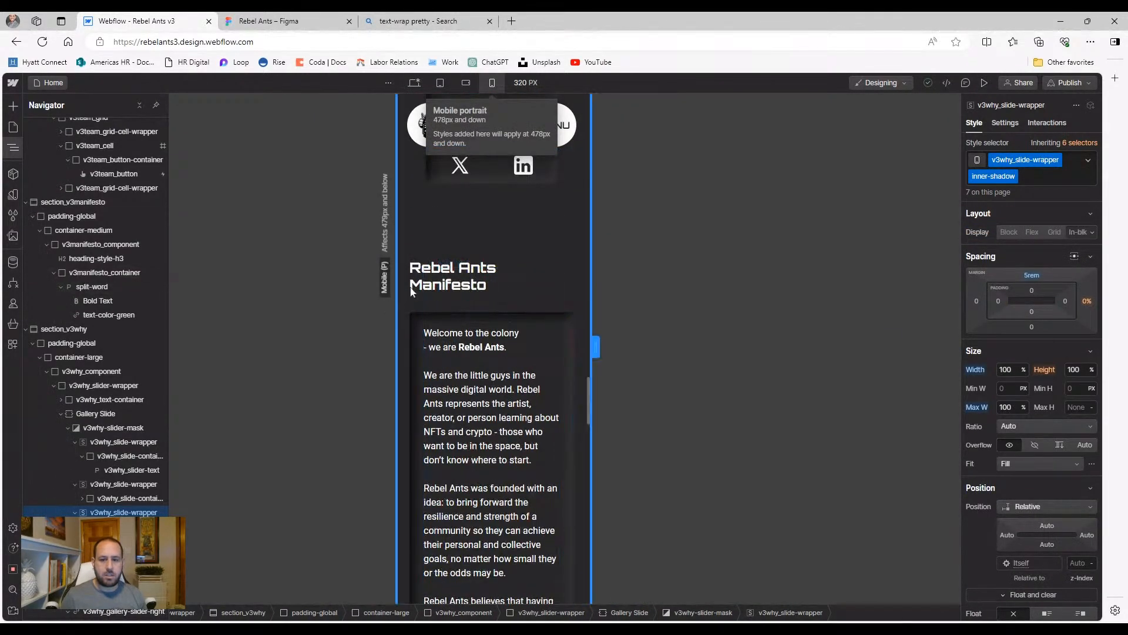
Apply the right-edge absolute position preset to v3why_gallery-slider-right, then preview the page
scroll(442, 304, down, 15)
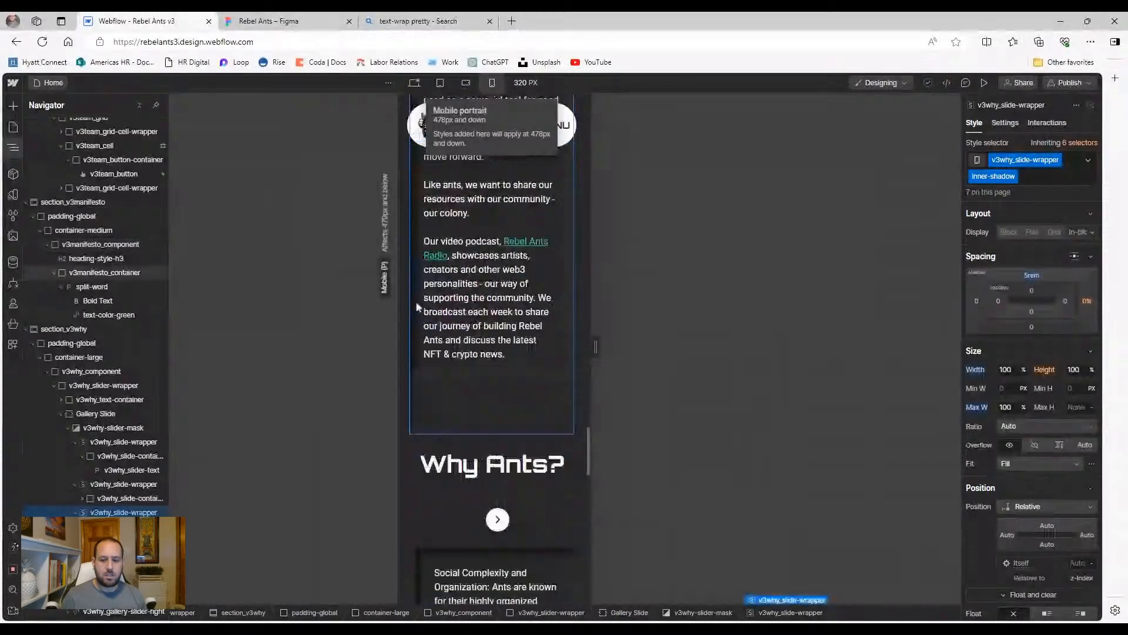
scroll(416, 309, down, 1)
click(496, 284)
click(12, 147)
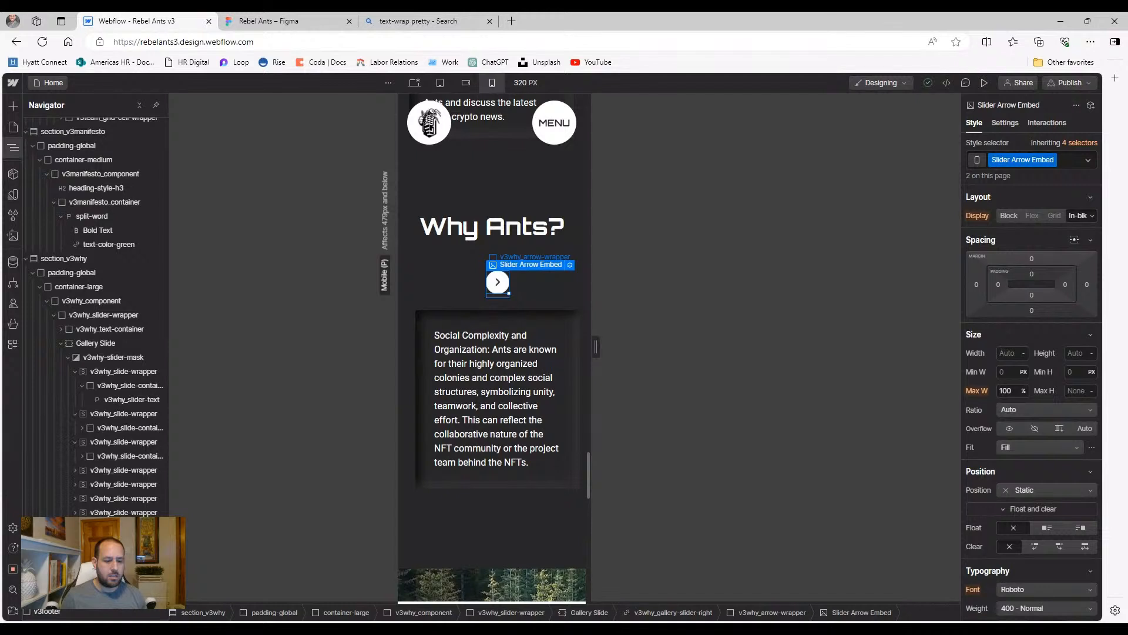
key(Up)
key(Up)
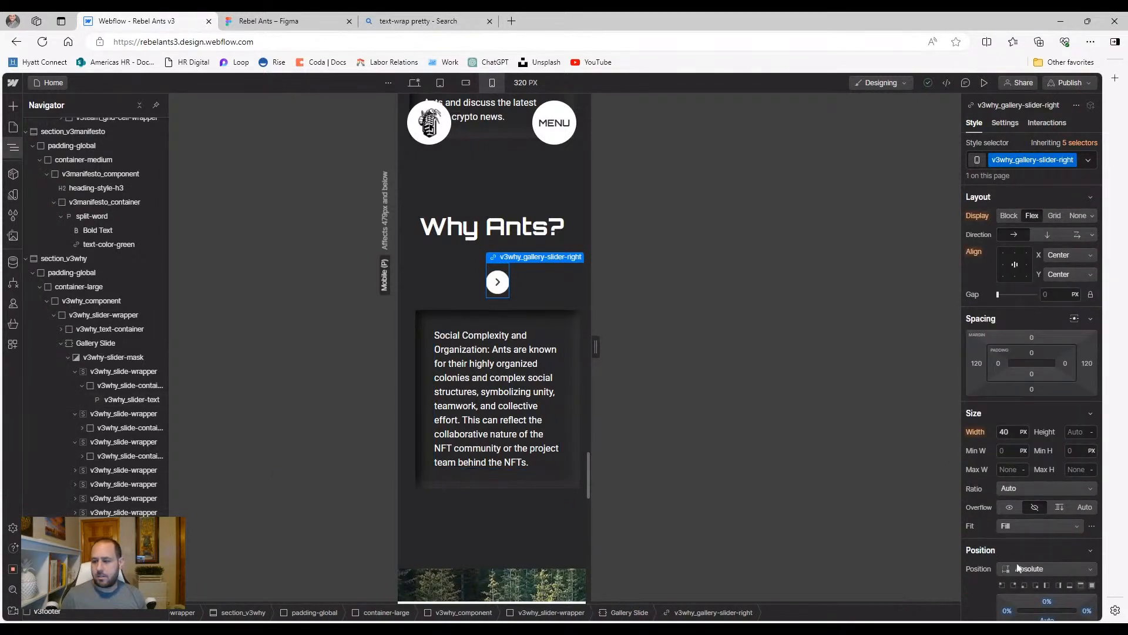
scroll(1018, 565, down, 1)
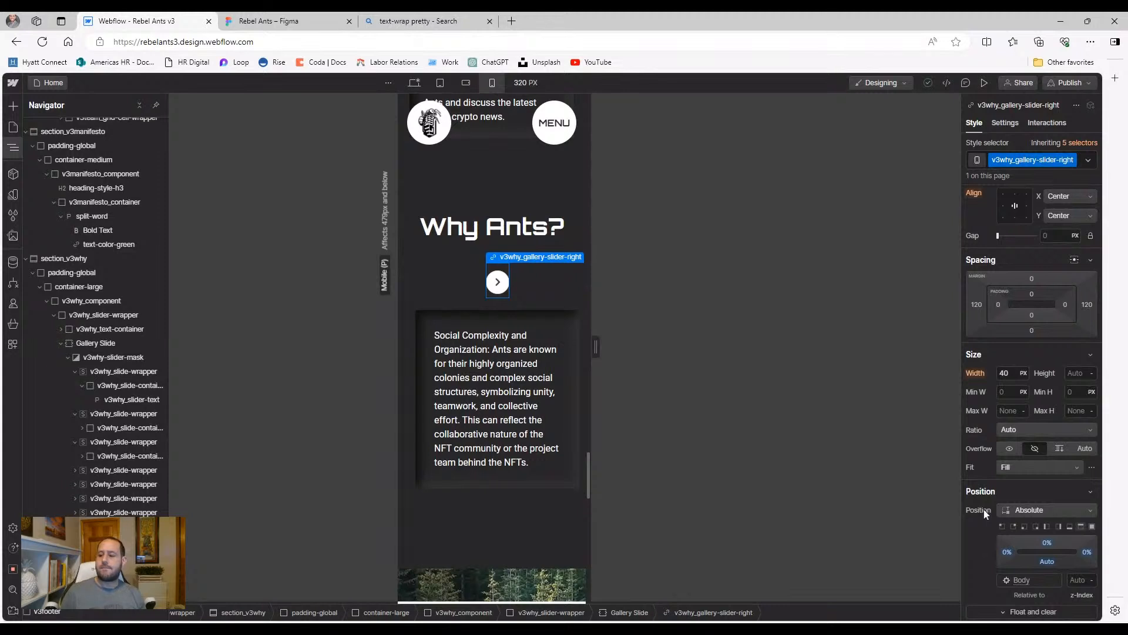
click(1061, 528)
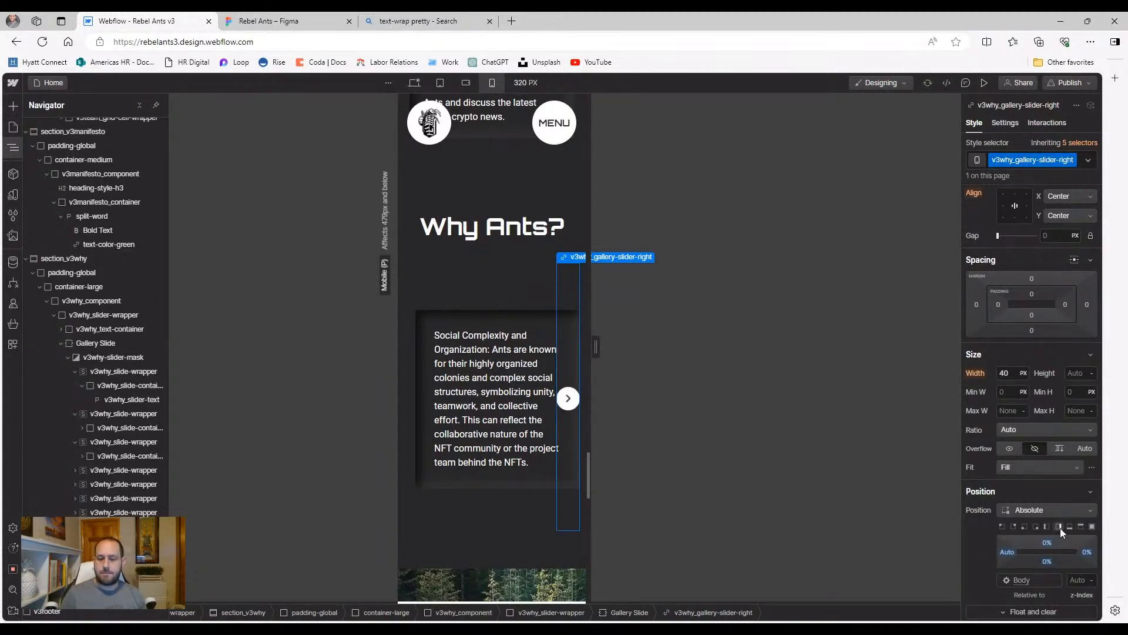
click(985, 82)
Advance the mobile slider six times to the last slide, step back three, and exit preview
click(628, 346)
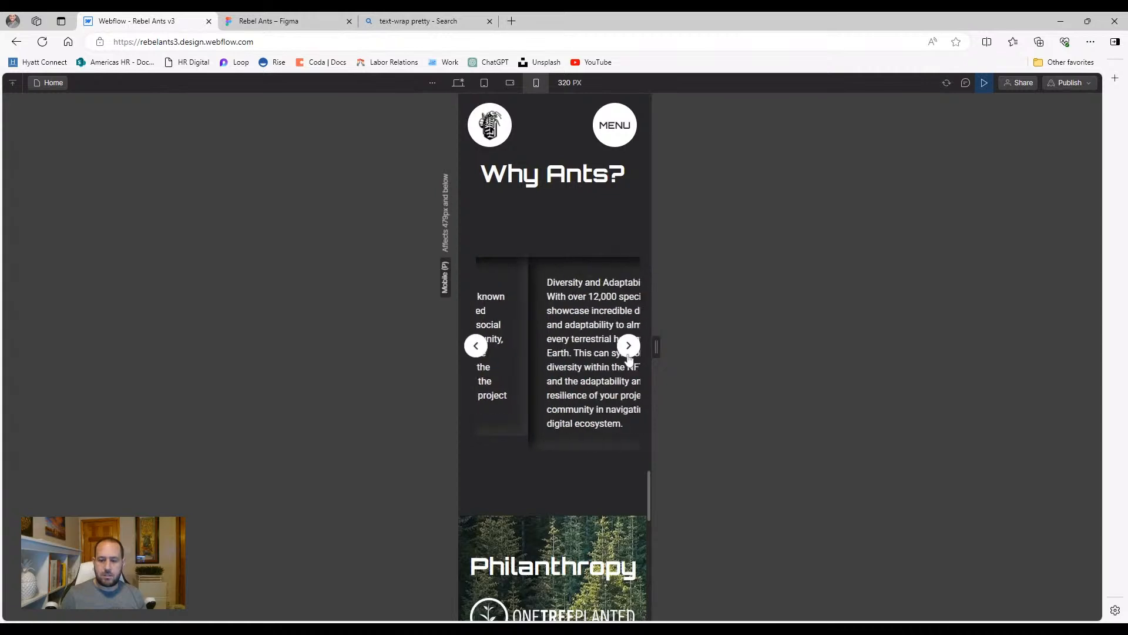
click(628, 346)
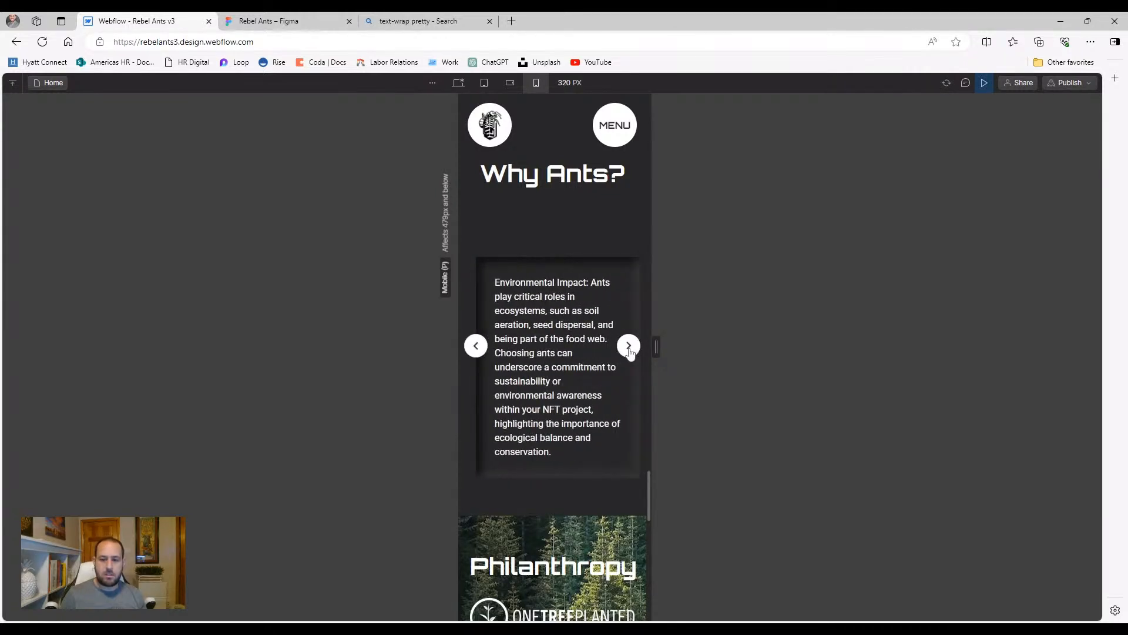
click(628, 347)
click(628, 347)
click(629, 347)
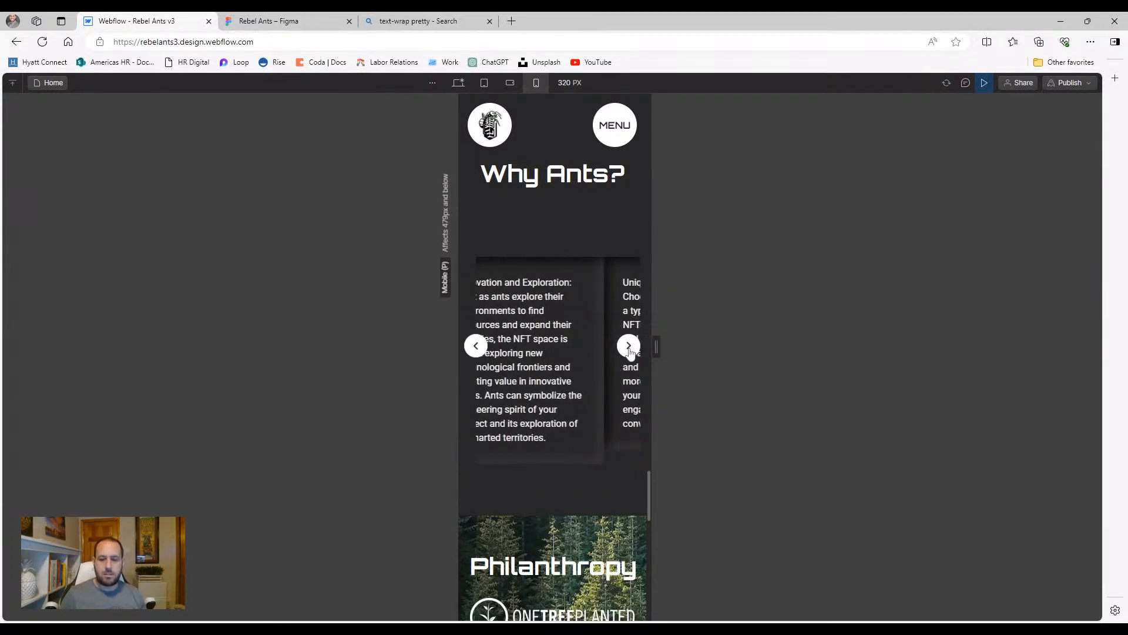
click(628, 347)
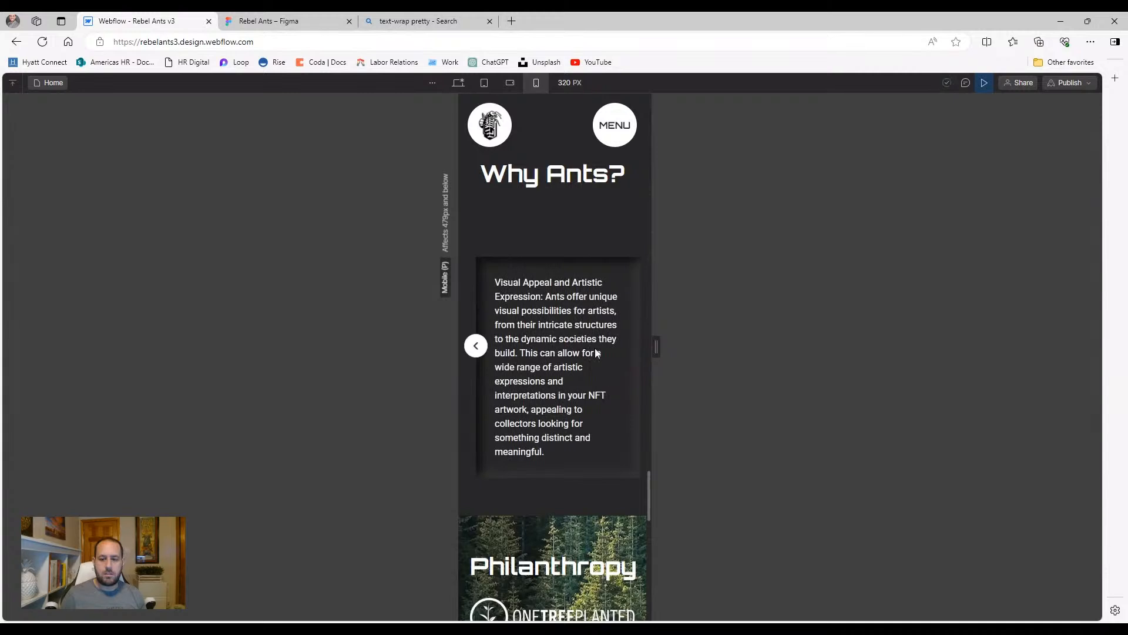
click(475, 354)
click(475, 354)
click(475, 353)
click(476, 354)
click(476, 354)
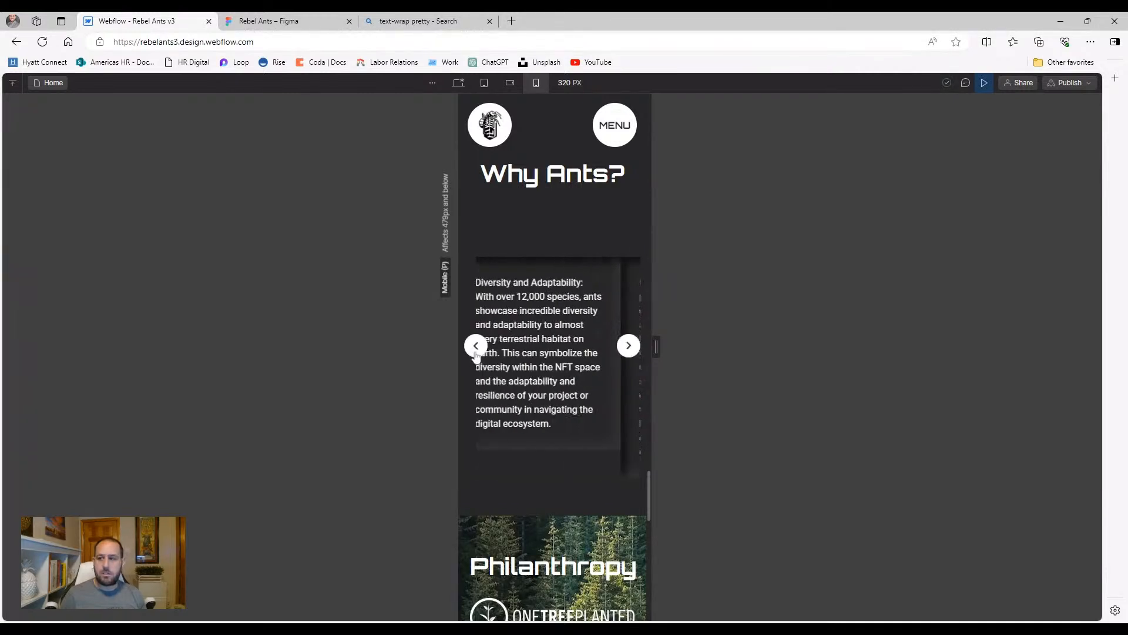
click(977, 83)
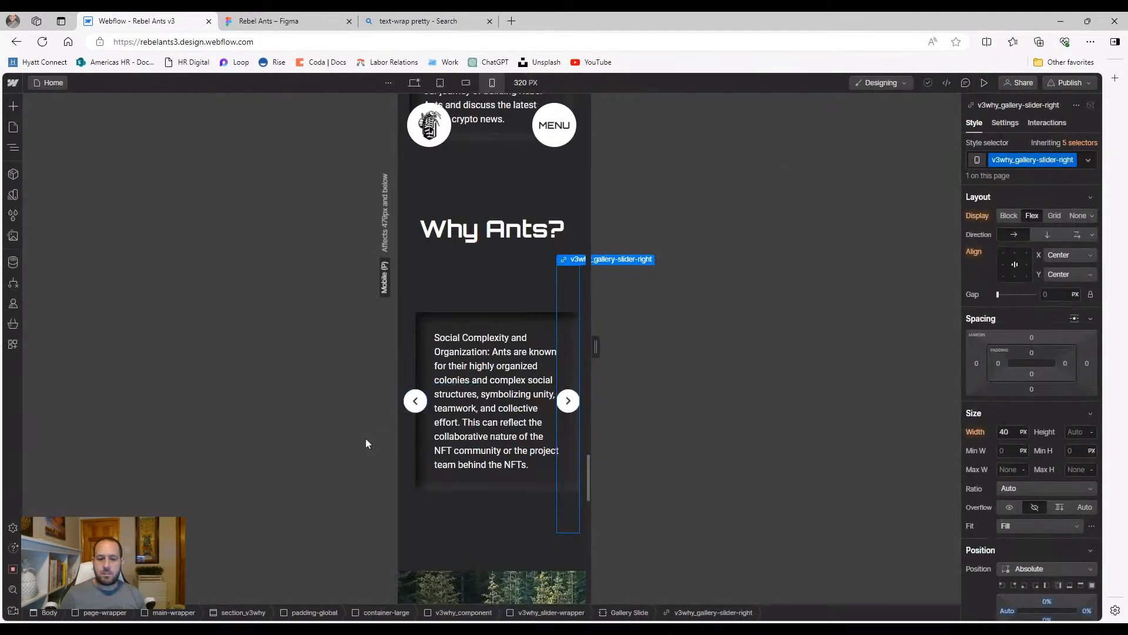
Move v3why_gallery-slider-right to the top of the slide with a Position preset
click(421, 419)
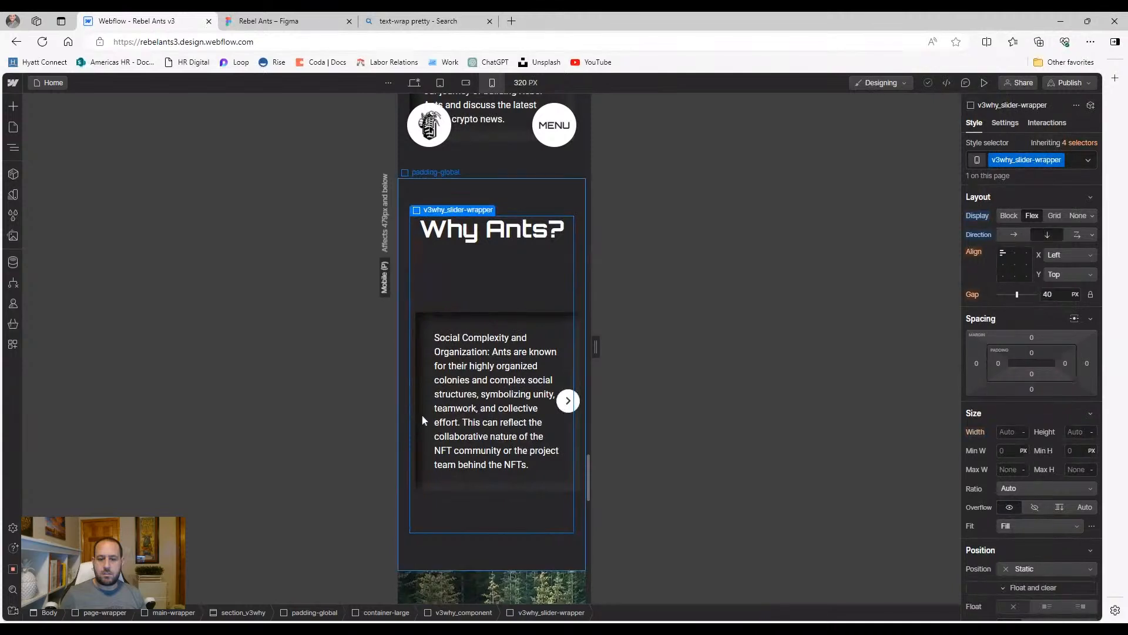
click(569, 411)
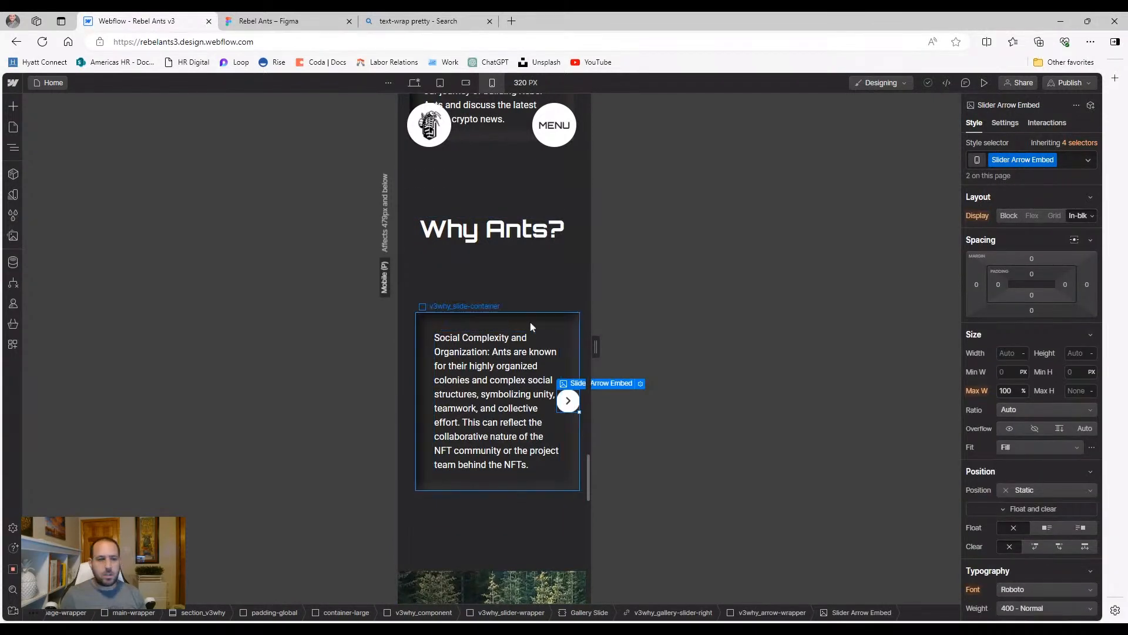
click(11, 147)
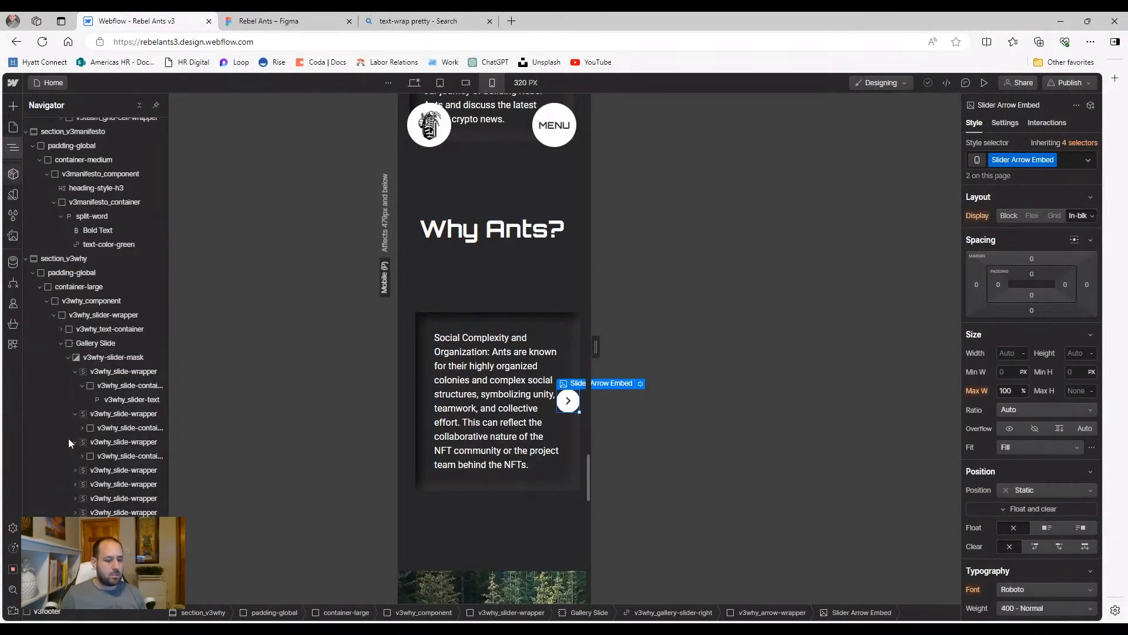
click(571, 376)
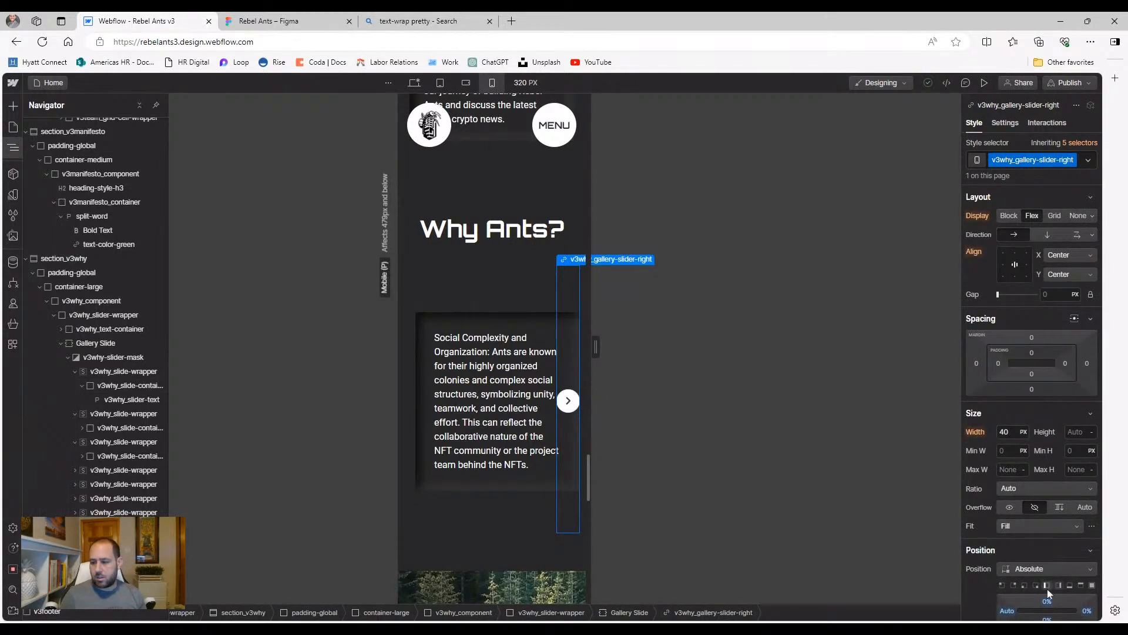
click(1078, 586)
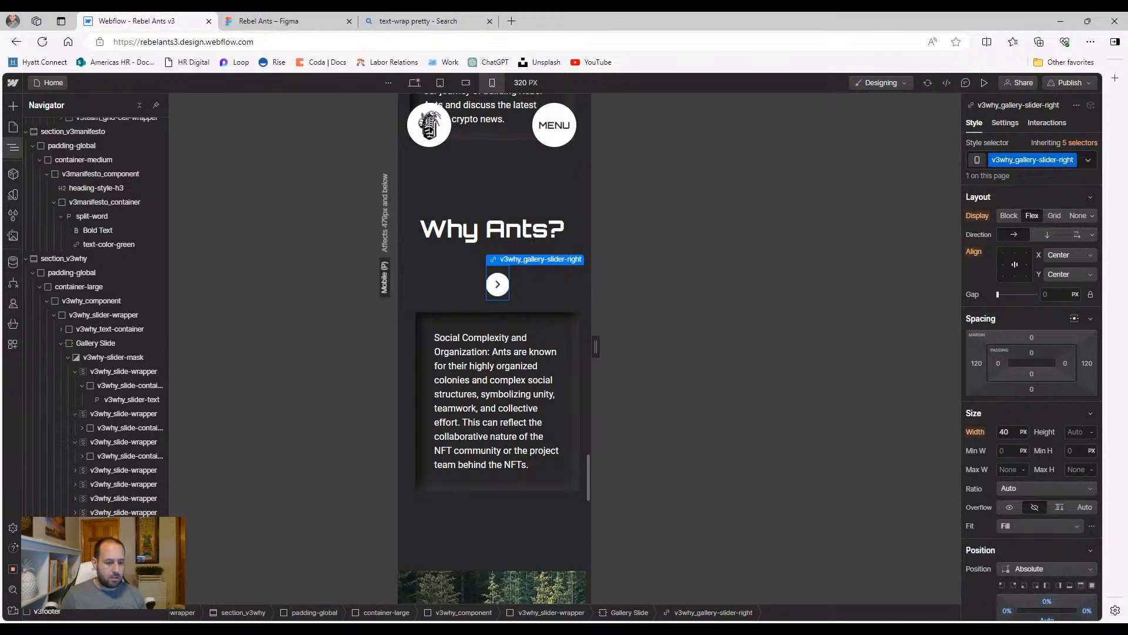
Zero the left arrow's position offsets, then drag its left offset to 32%
click(118, 554)
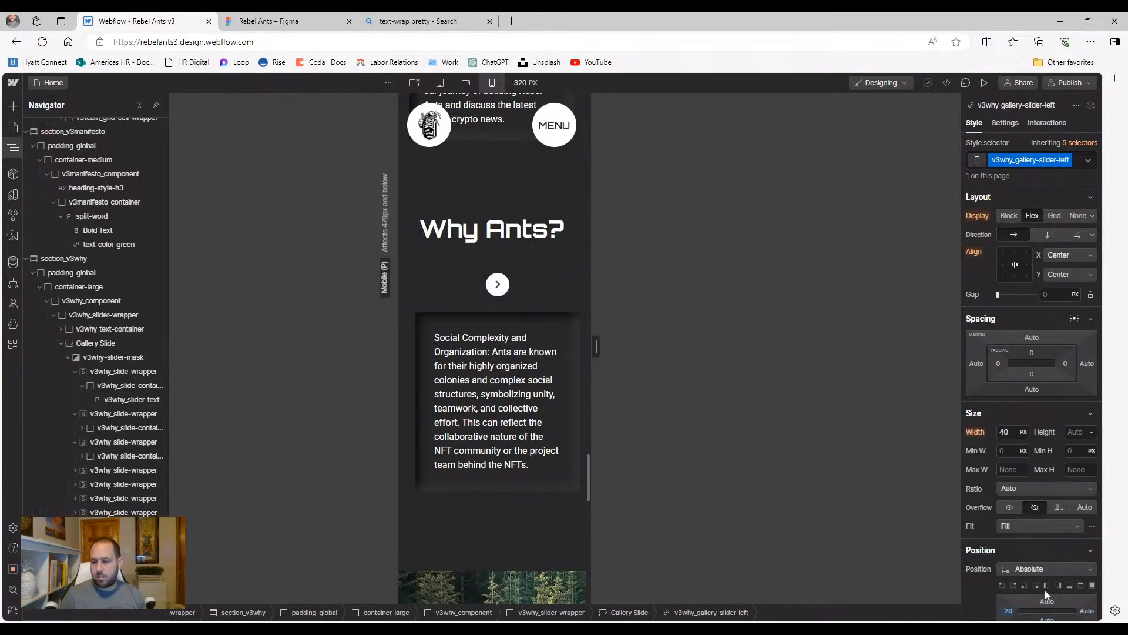
click(1079, 585)
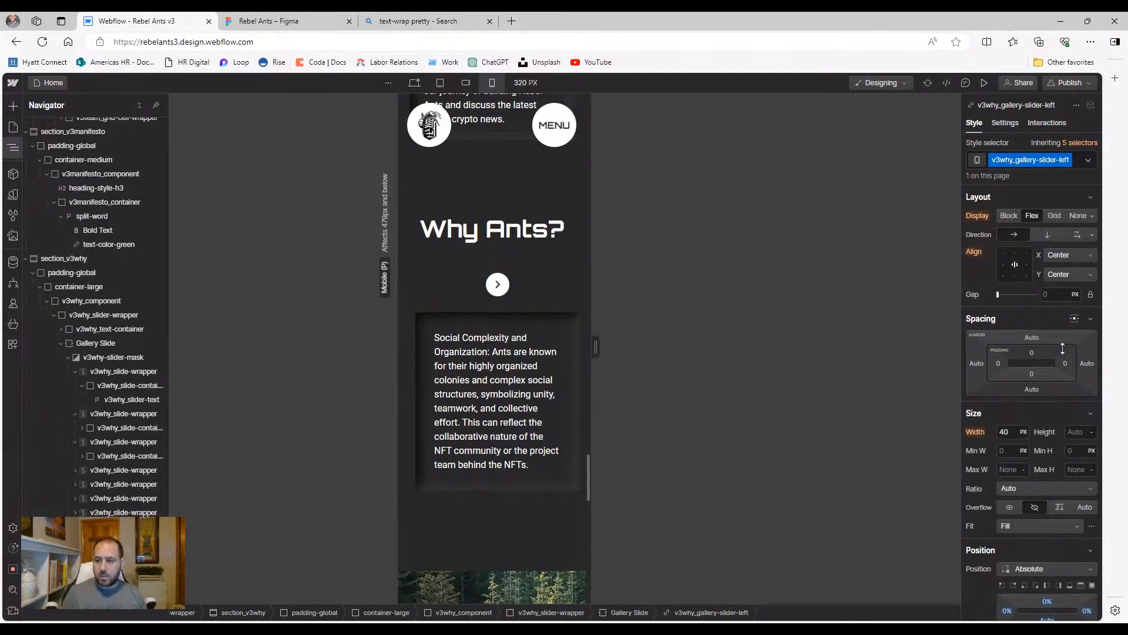
scroll(1044, 526, down, 1)
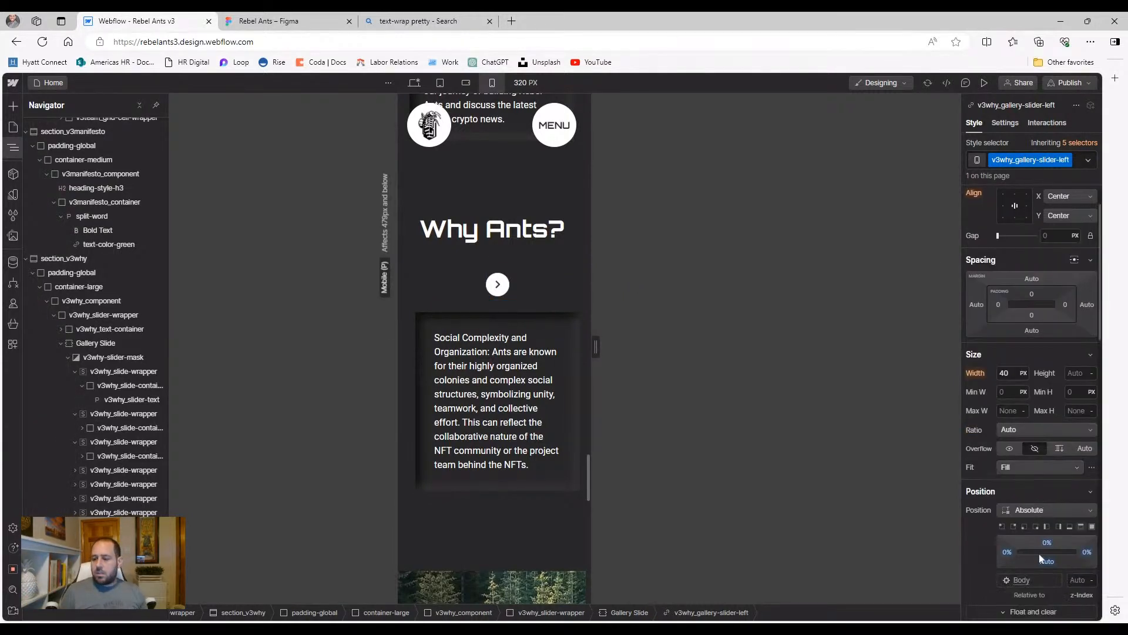
drag(1008, 552, 1026, 551)
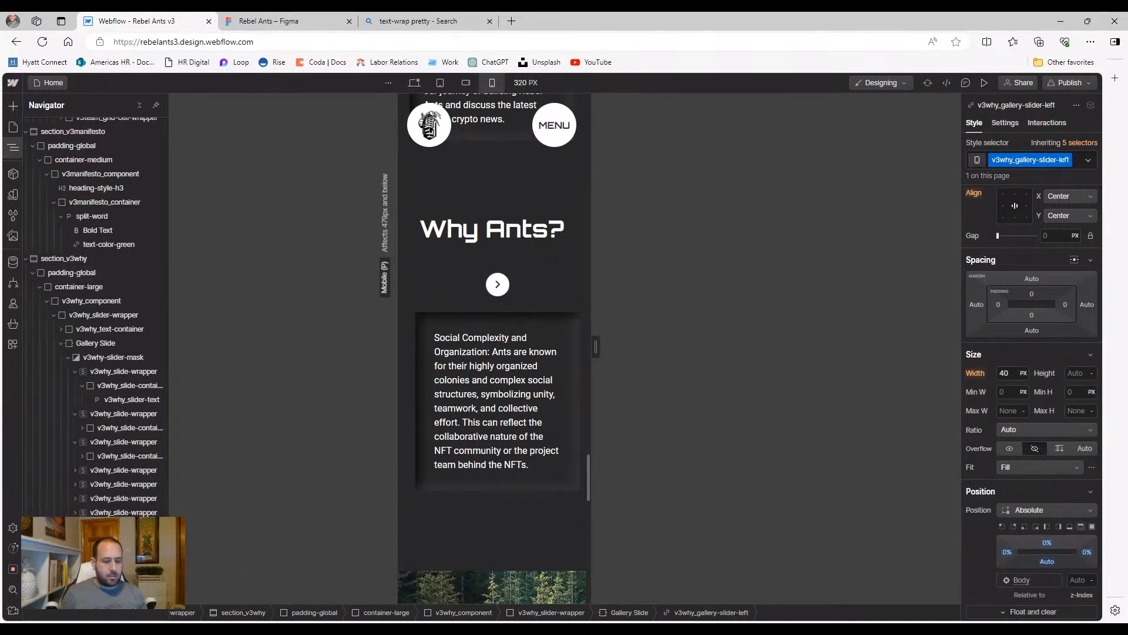
click(497, 285)
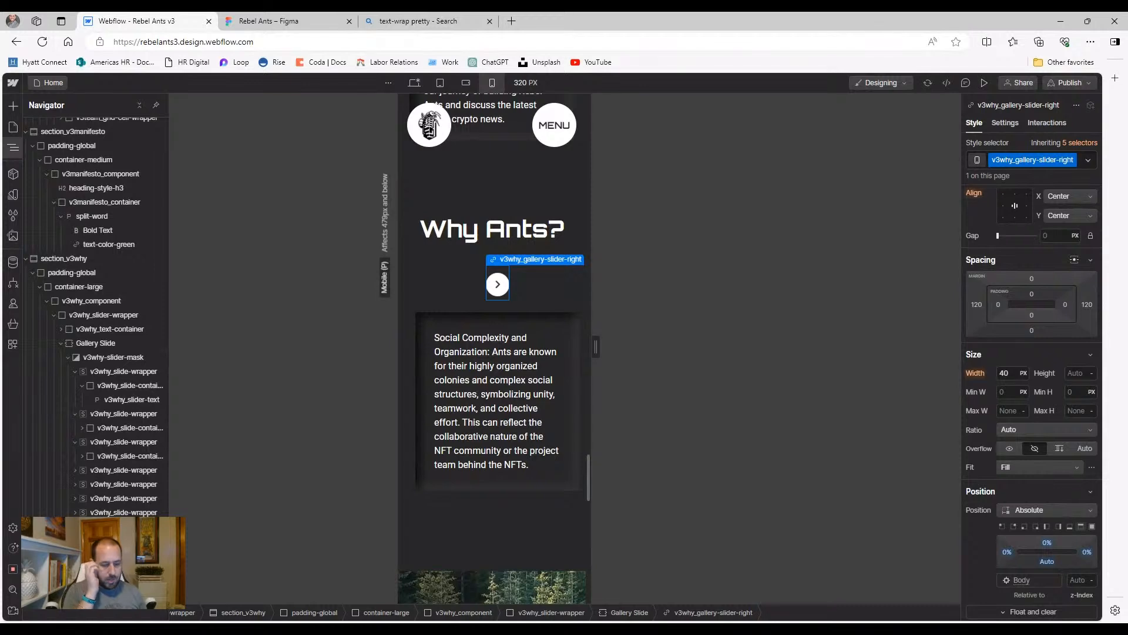
key(ctrl+z)
Preview the page, advance the Why Ants slider four slides, then exit preview
click(984, 83)
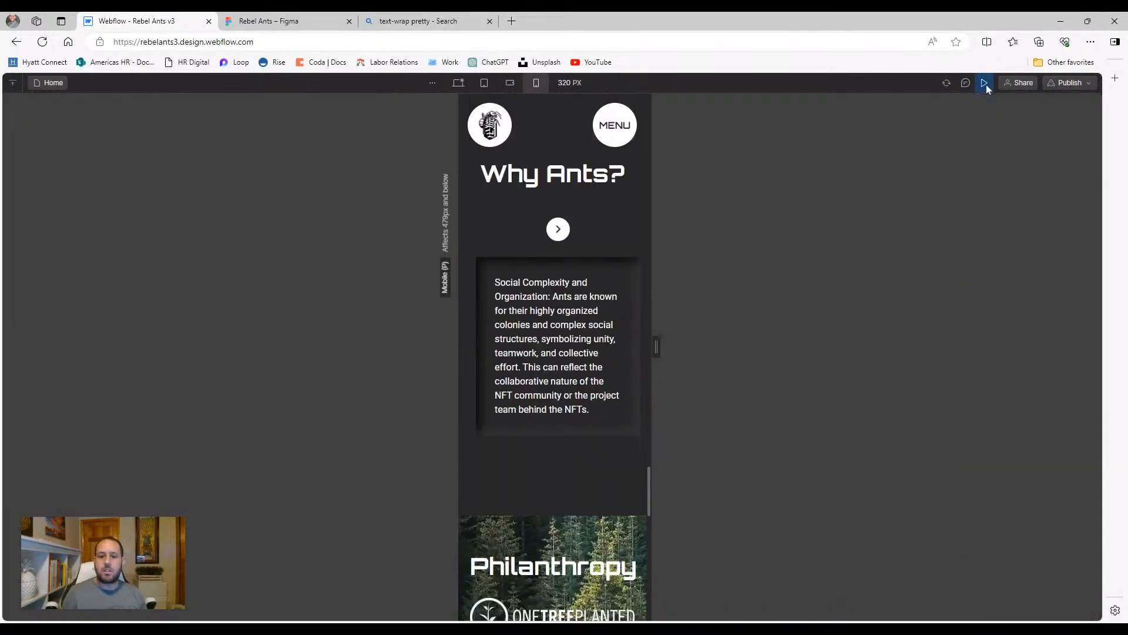
click(558, 231)
click(559, 231)
click(558, 230)
click(558, 230)
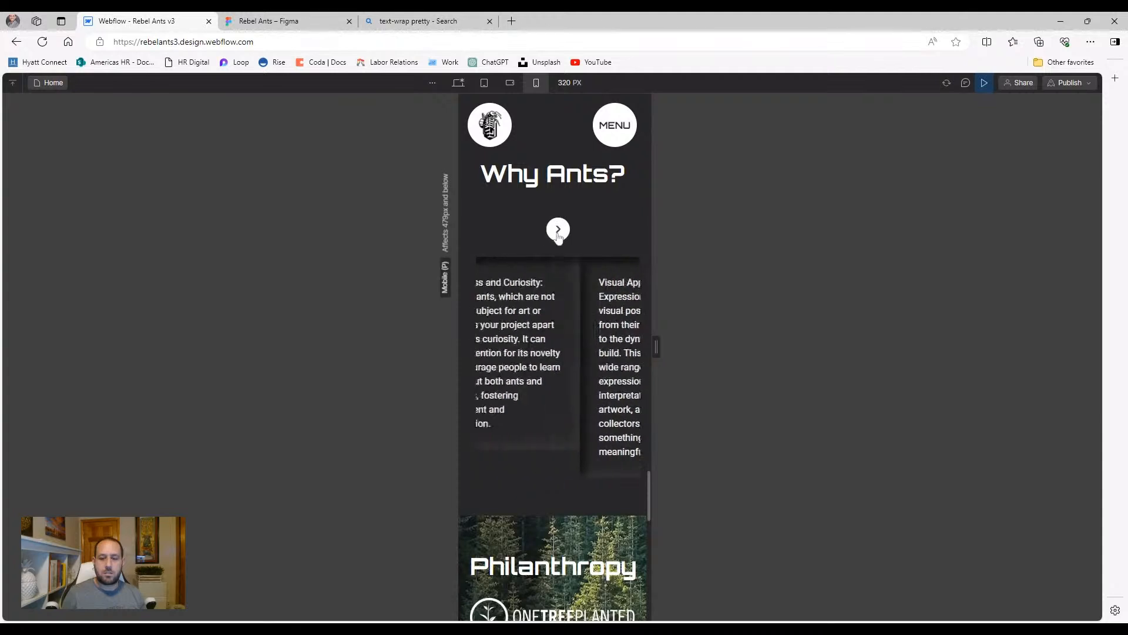
click(984, 81)
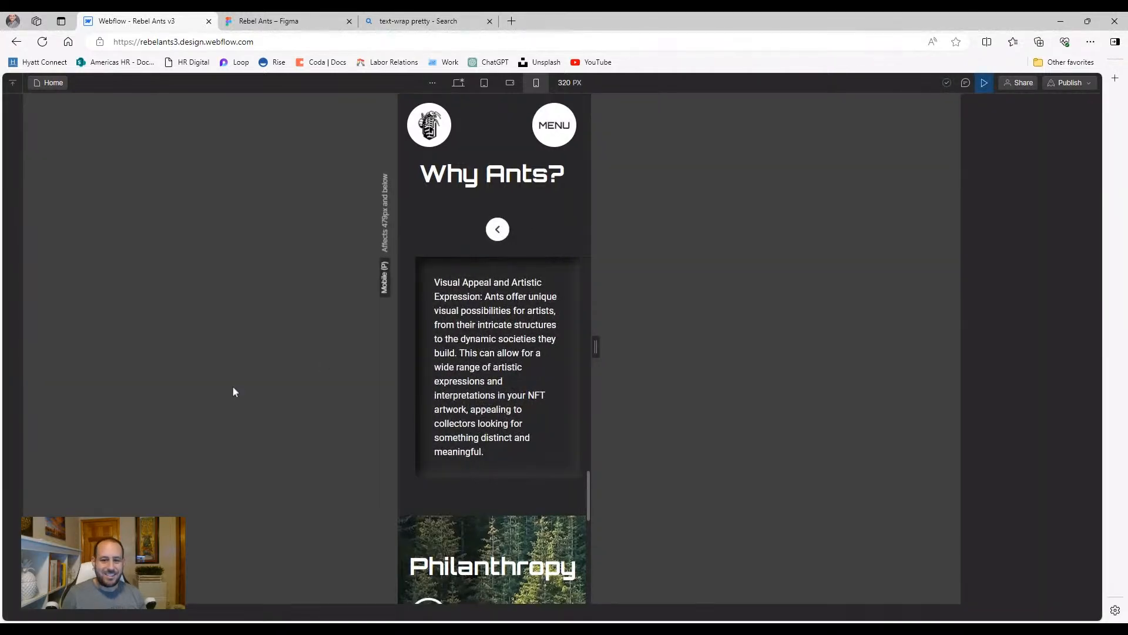
Give the left slider arrow a 2rem right margin, then preview and advance to Diversity and Adaptability
click(13, 148)
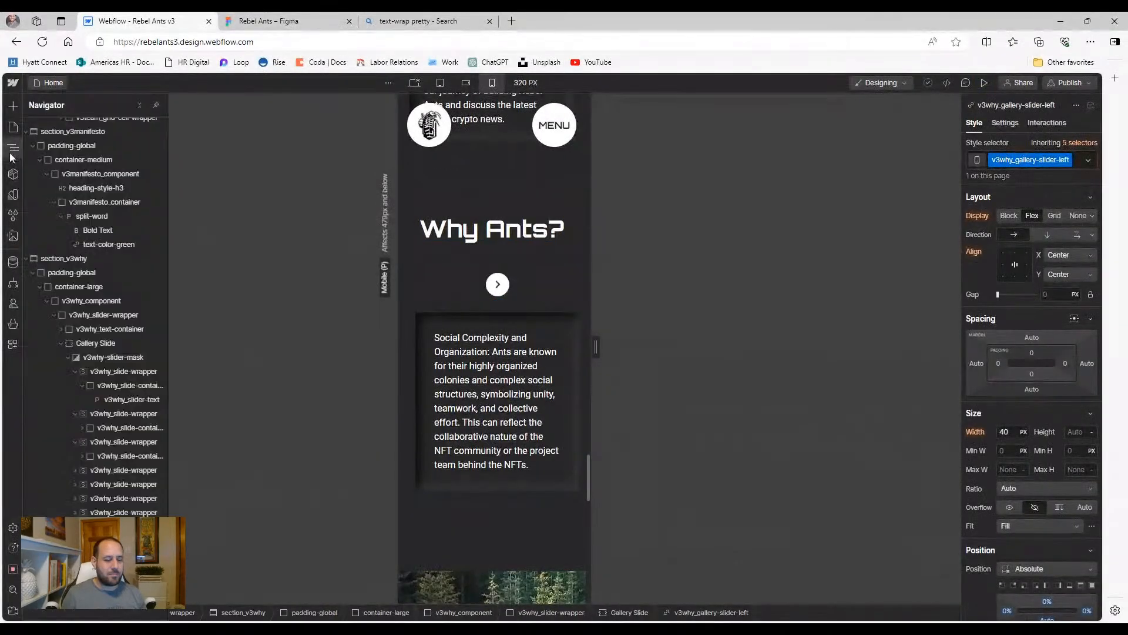
right_click(106, 426)
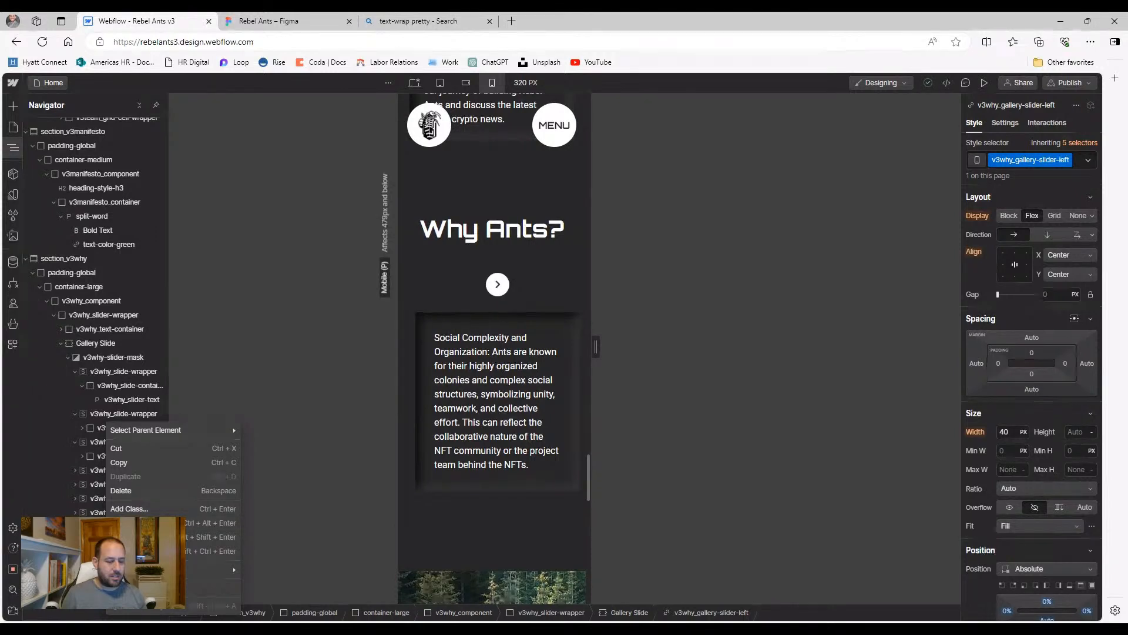
key(Escape)
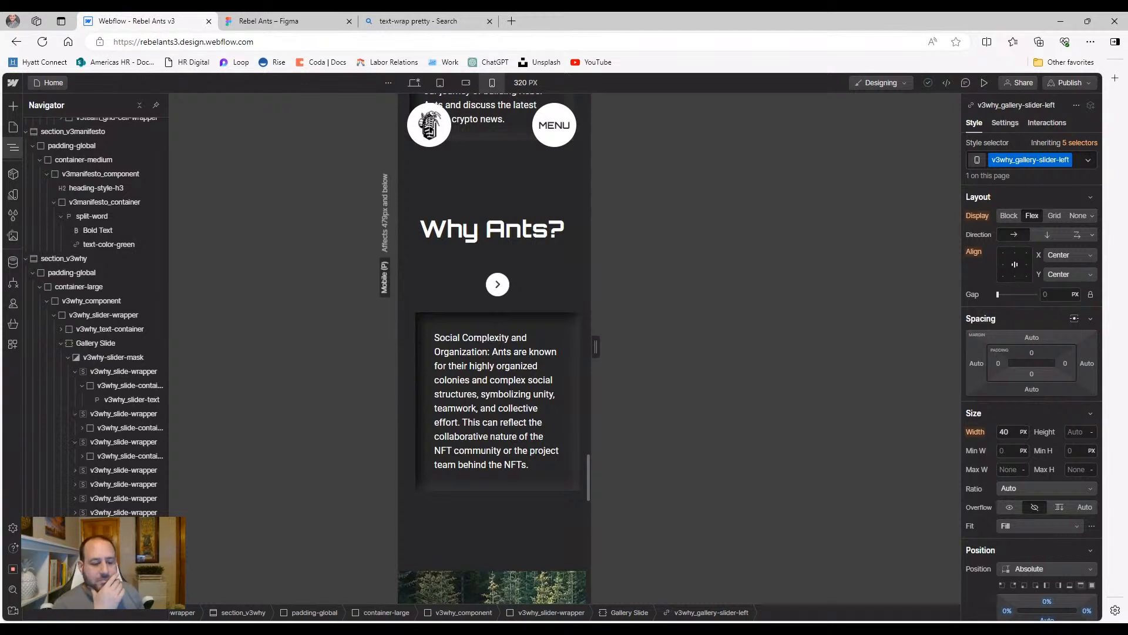
click(1087, 363)
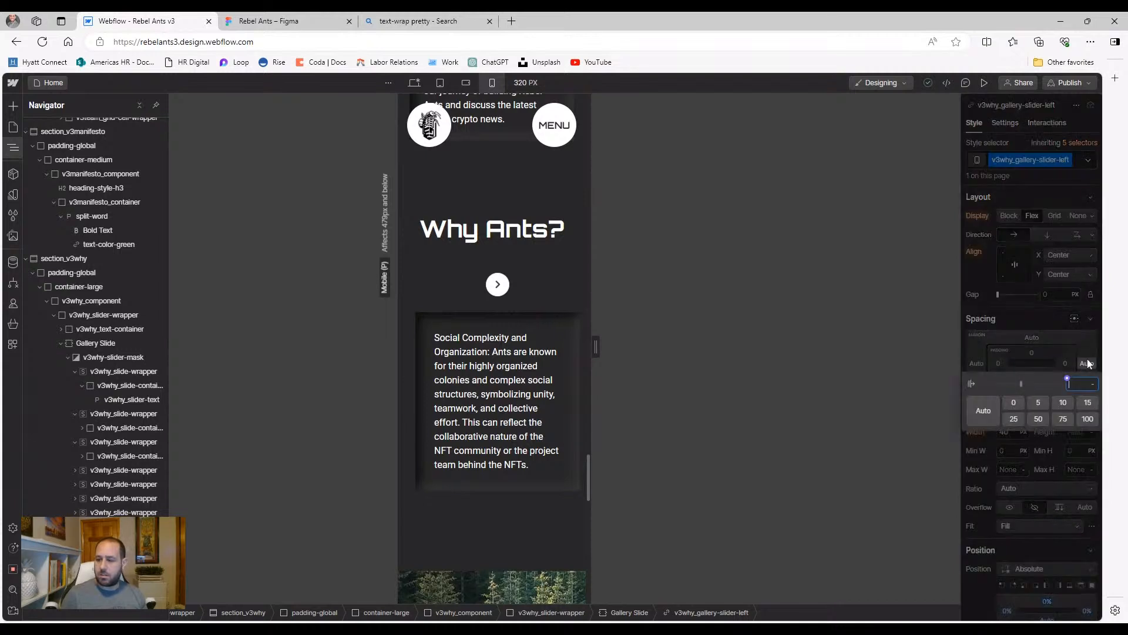
key(Return)
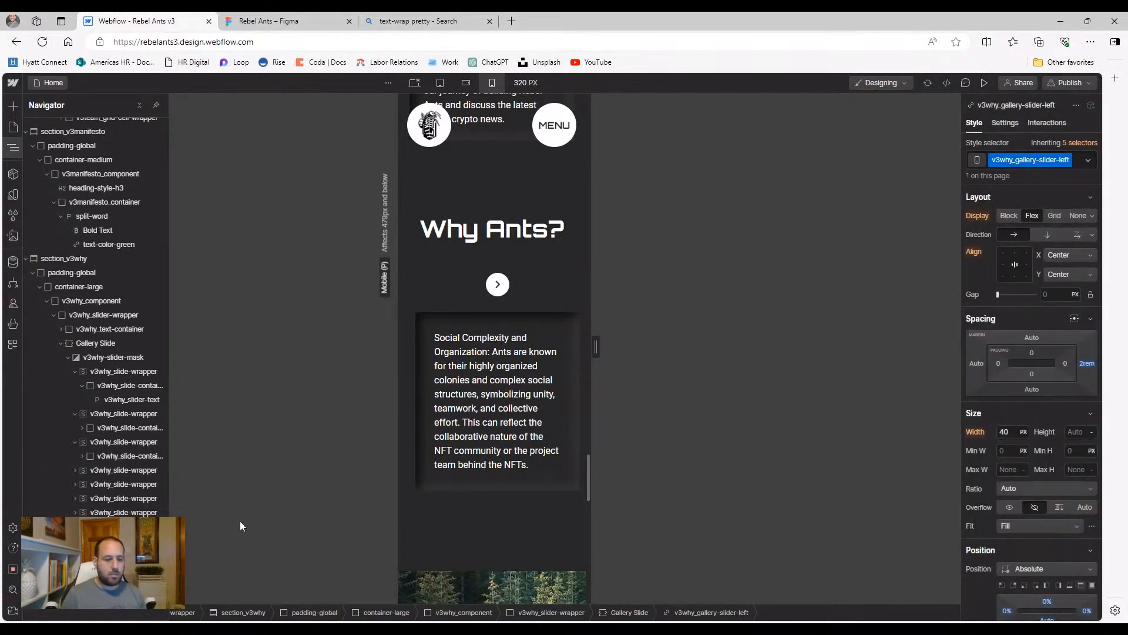
click(498, 284)
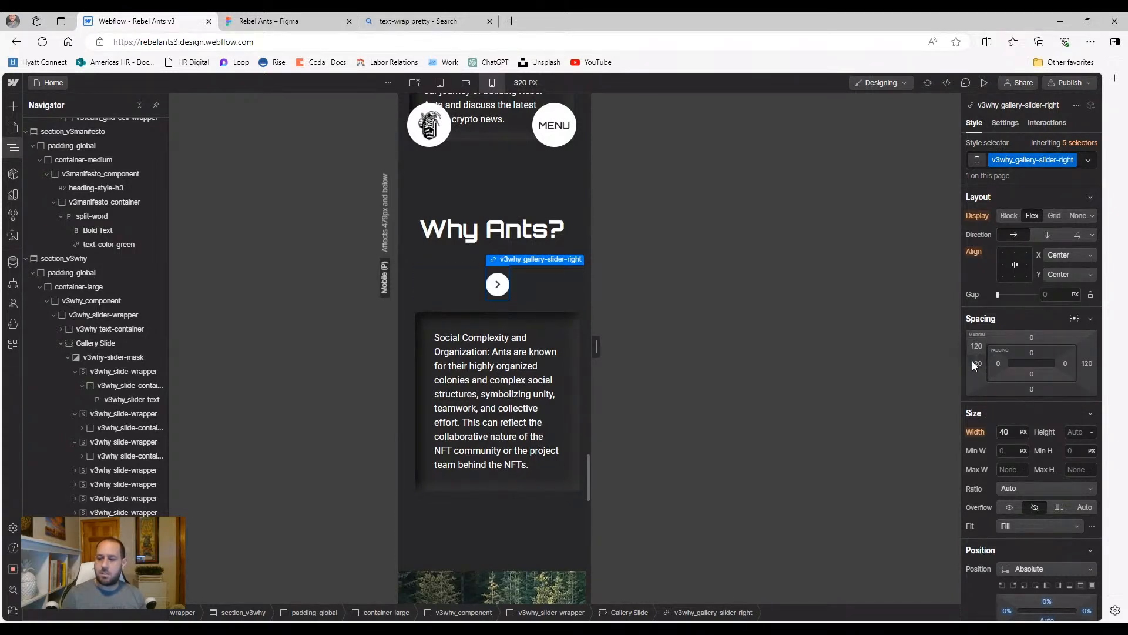
click(984, 83)
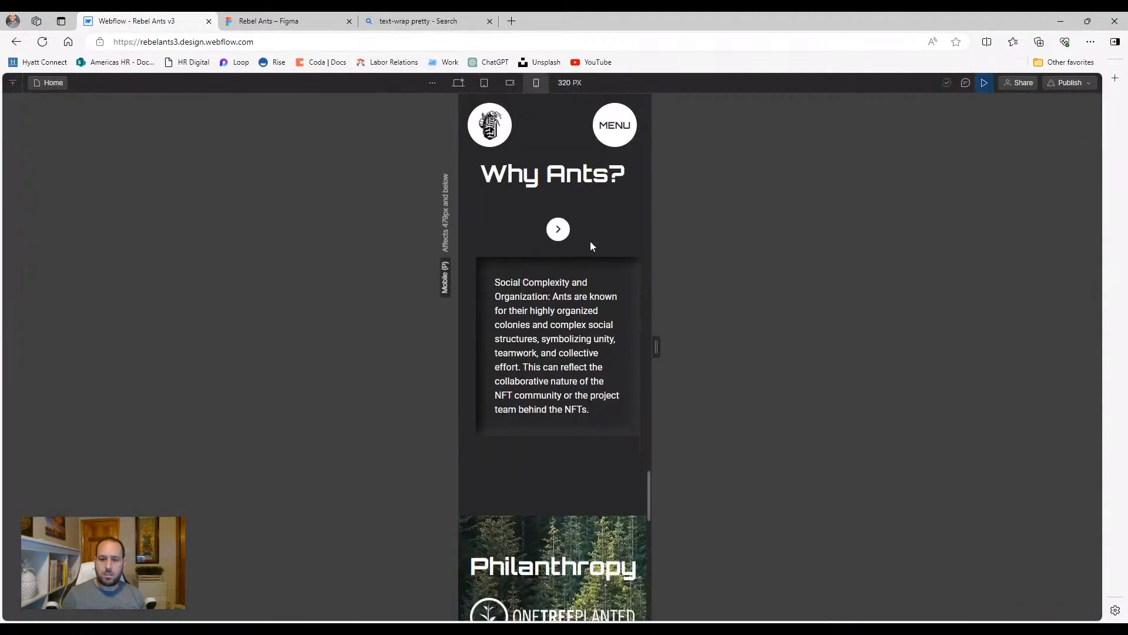
click(561, 235)
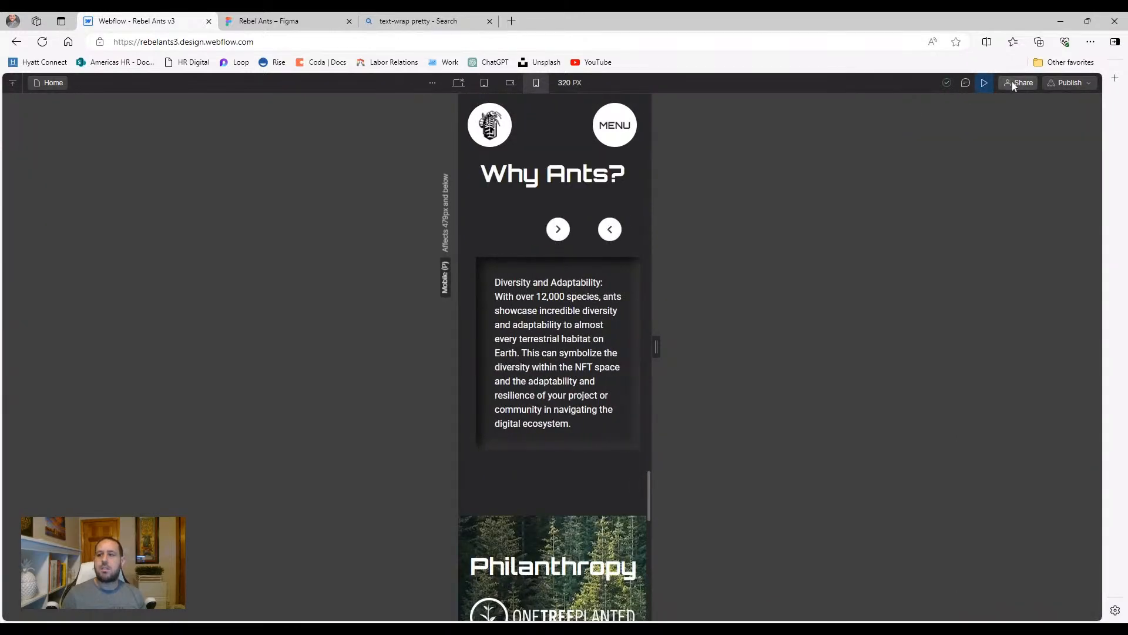
click(985, 84)
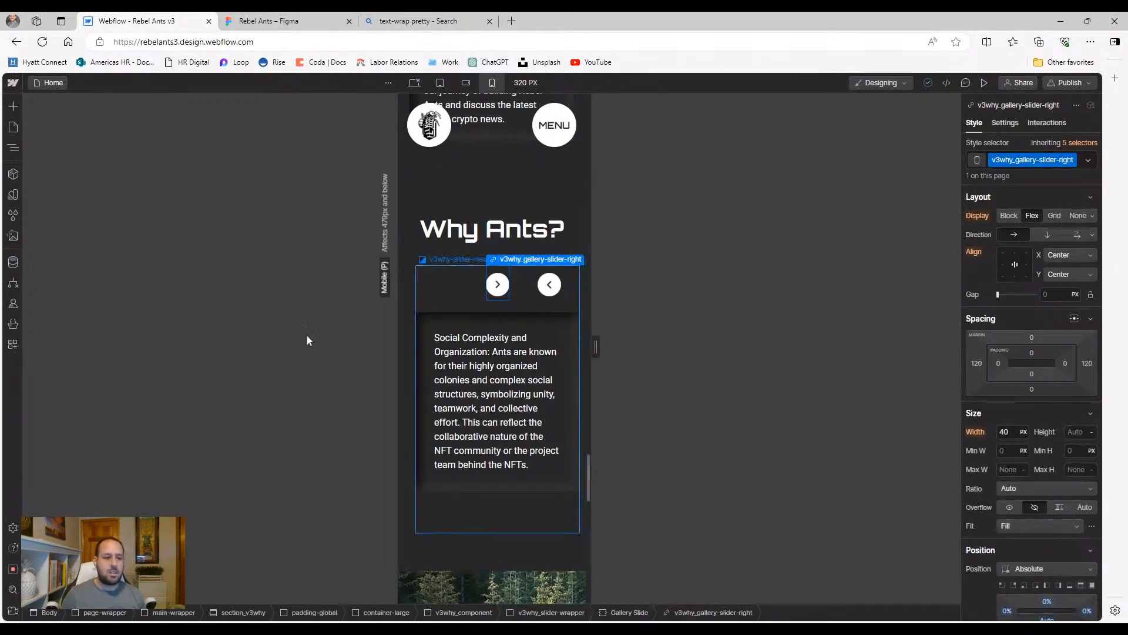
Reset the slider's left arrow right margin from 2rem to Auto
click(13, 147)
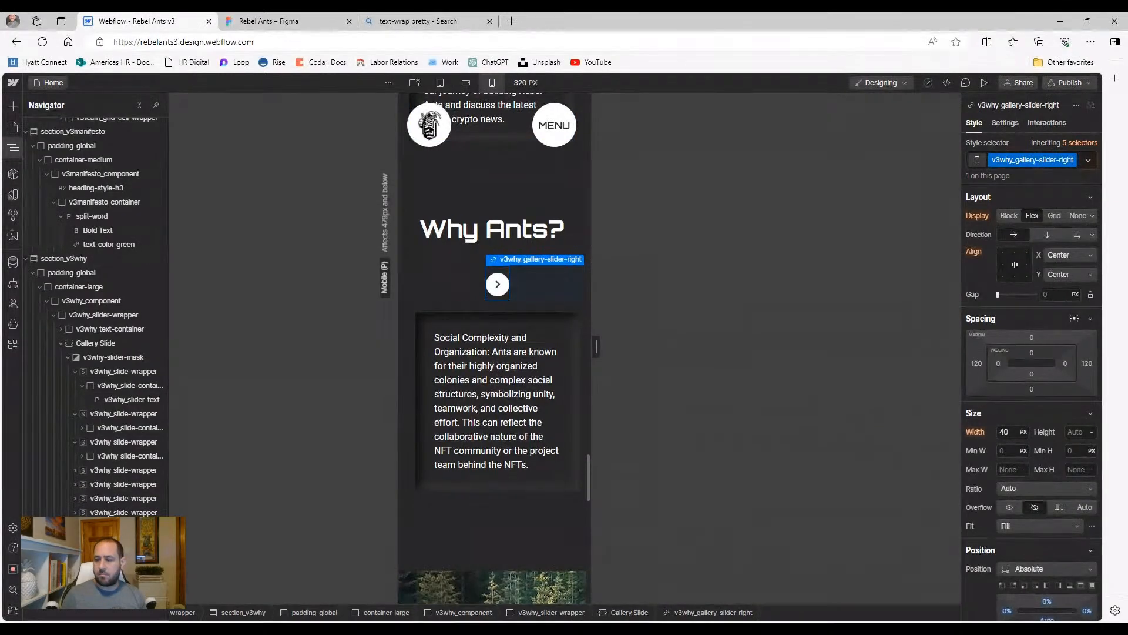
click(118, 554)
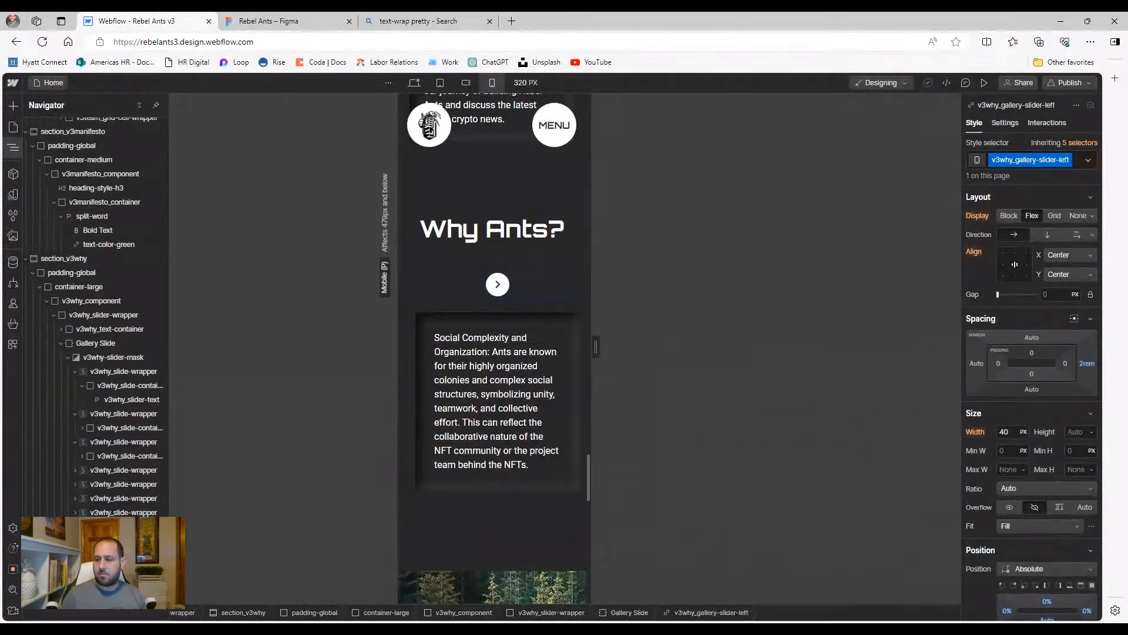
click(1087, 363)
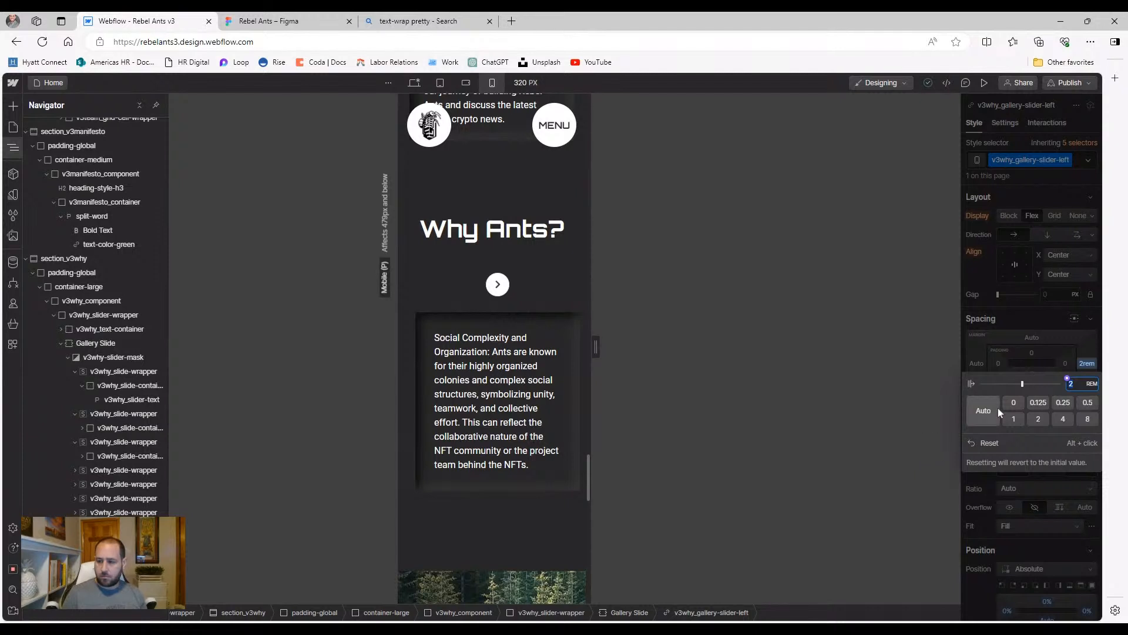
click(992, 444)
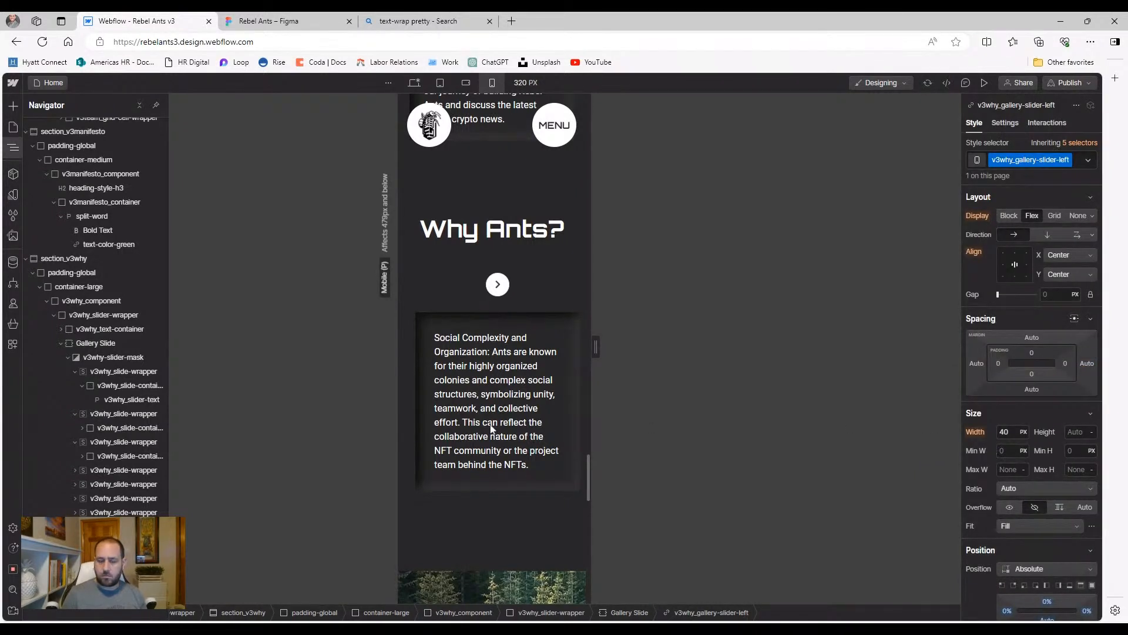
Anchor the slider's right arrow to the top-right edge
click(498, 284)
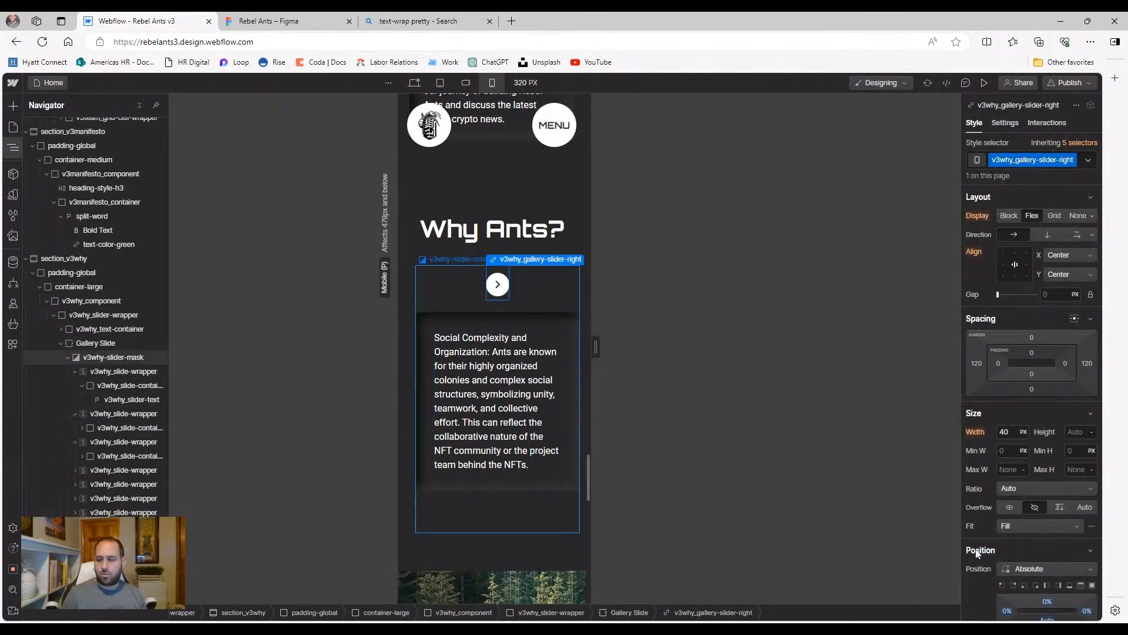
scroll(1019, 532, down, 1)
click(1003, 526)
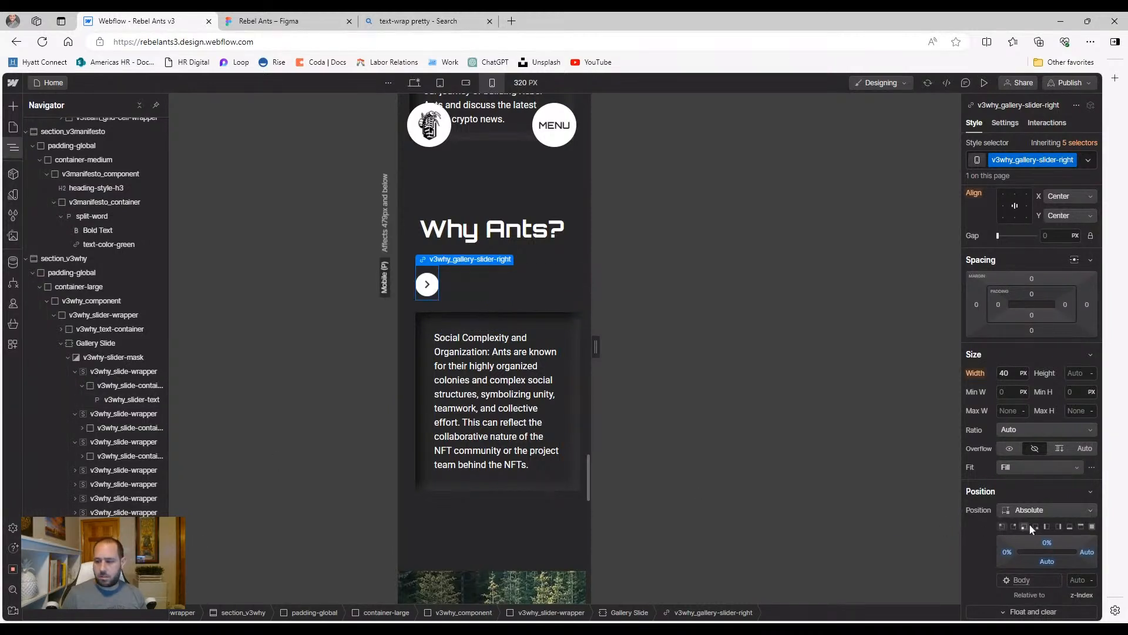
click(1013, 526)
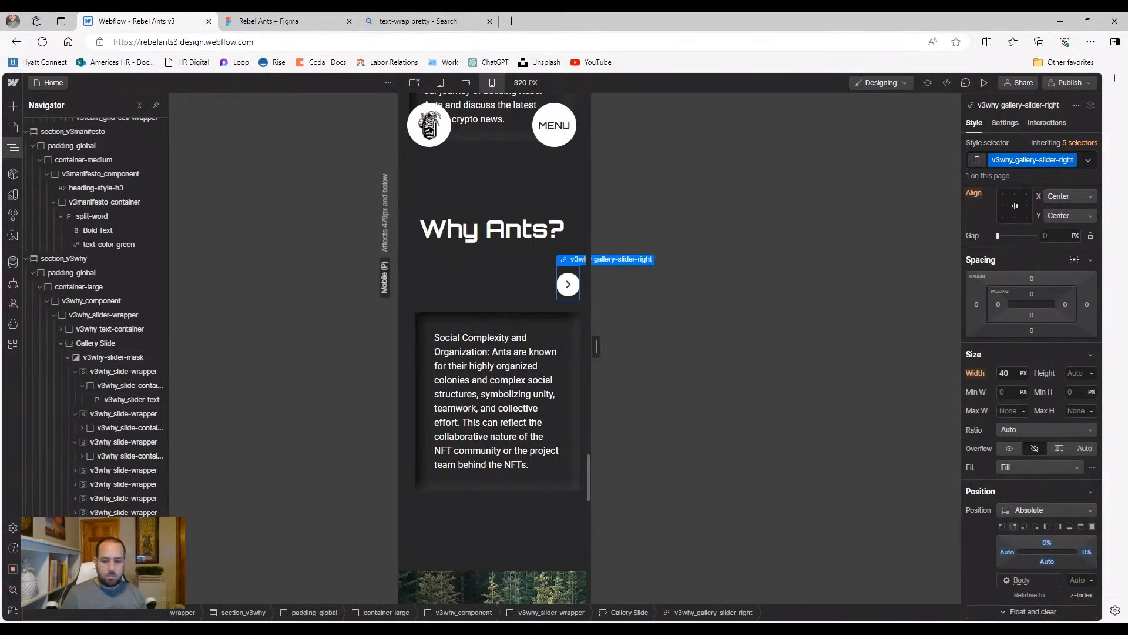
Preview the slider, then push the left arrow outward with a negative left offset
click(122, 528)
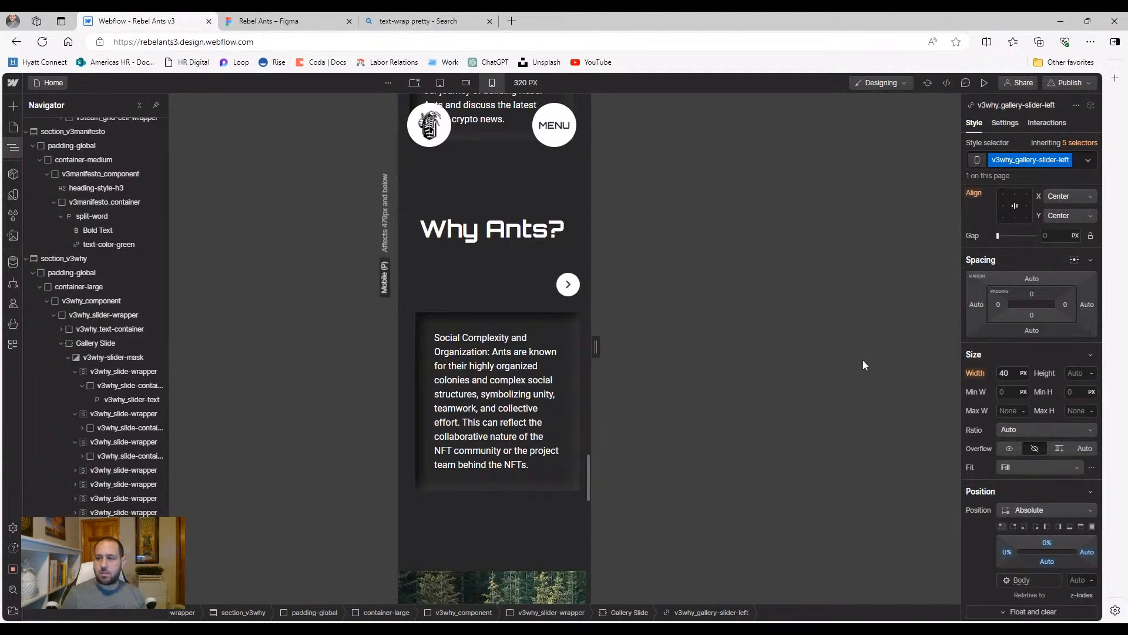
click(984, 83)
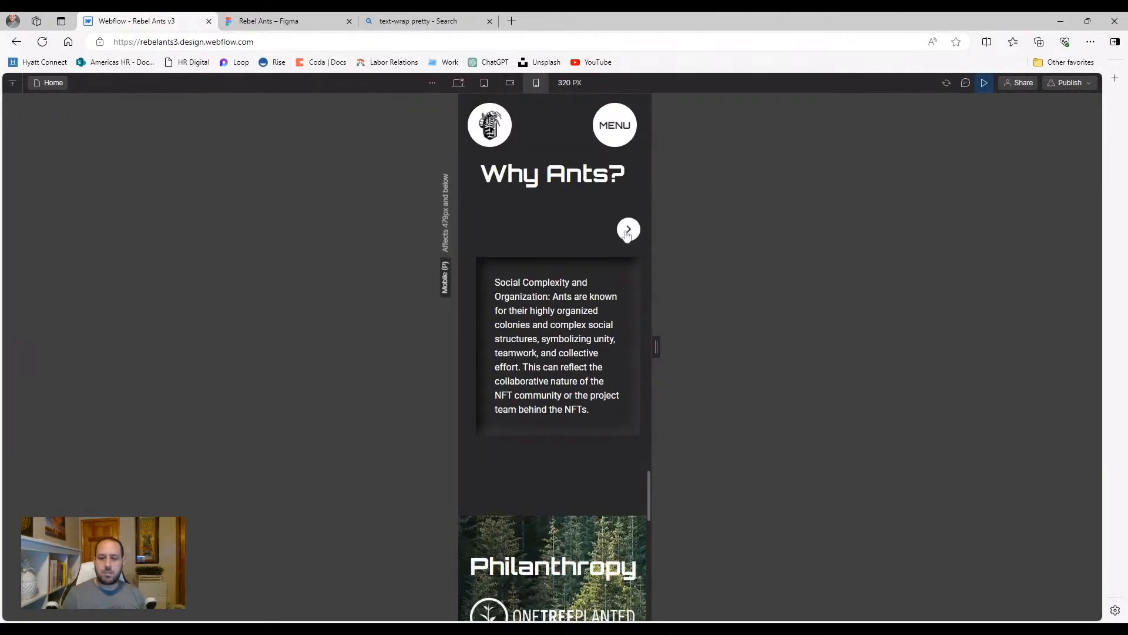
click(627, 234)
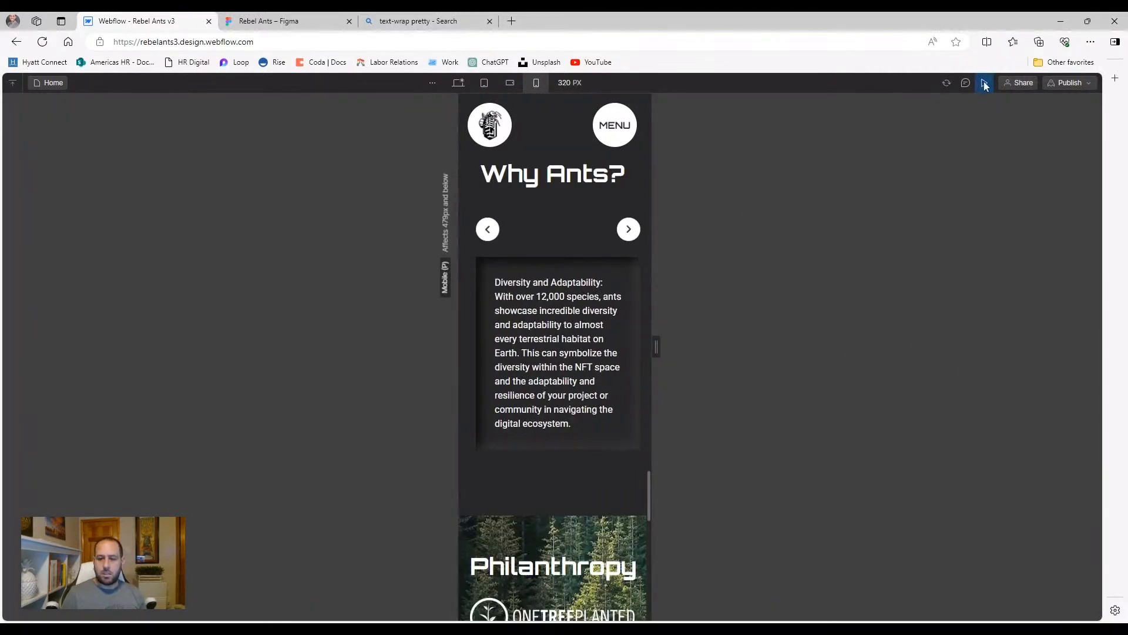
click(985, 83)
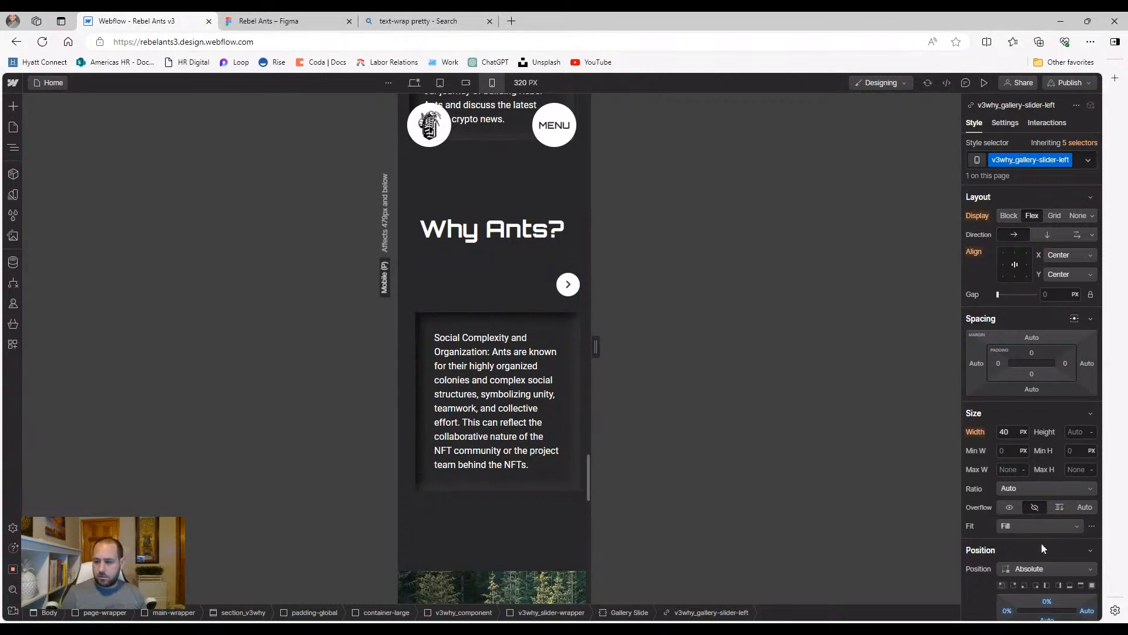
scroll(1018, 524, down, 1)
drag(1006, 557, 1018, 552)
drag(844, 541, 928, 547)
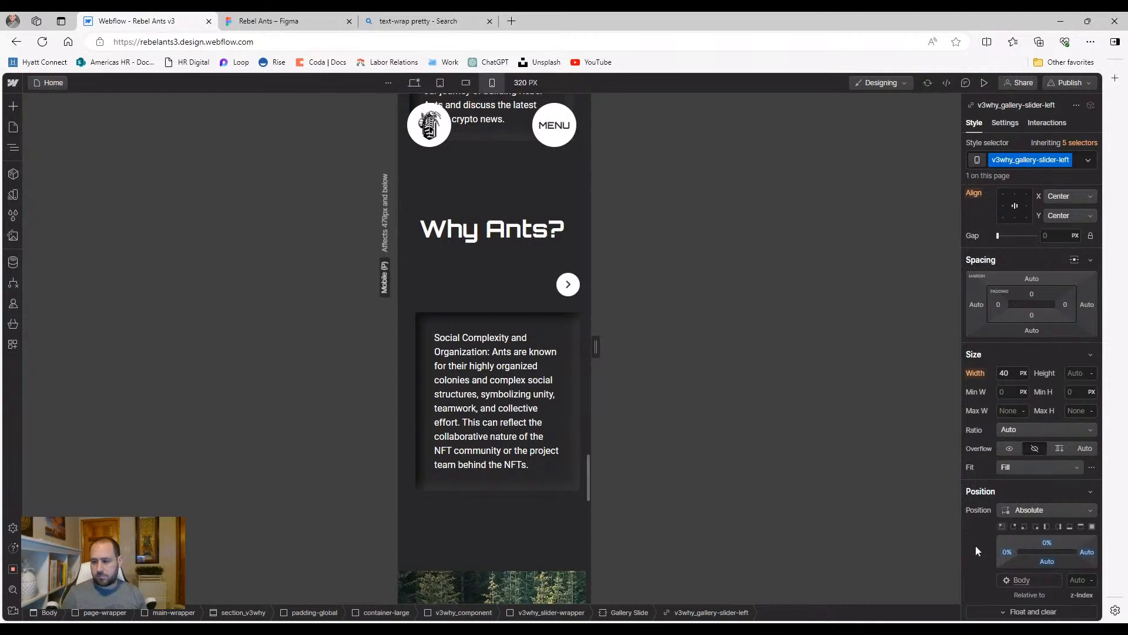
Select v3why_gallery-slider-right and move it 20% inward from the right edge
click(568, 285)
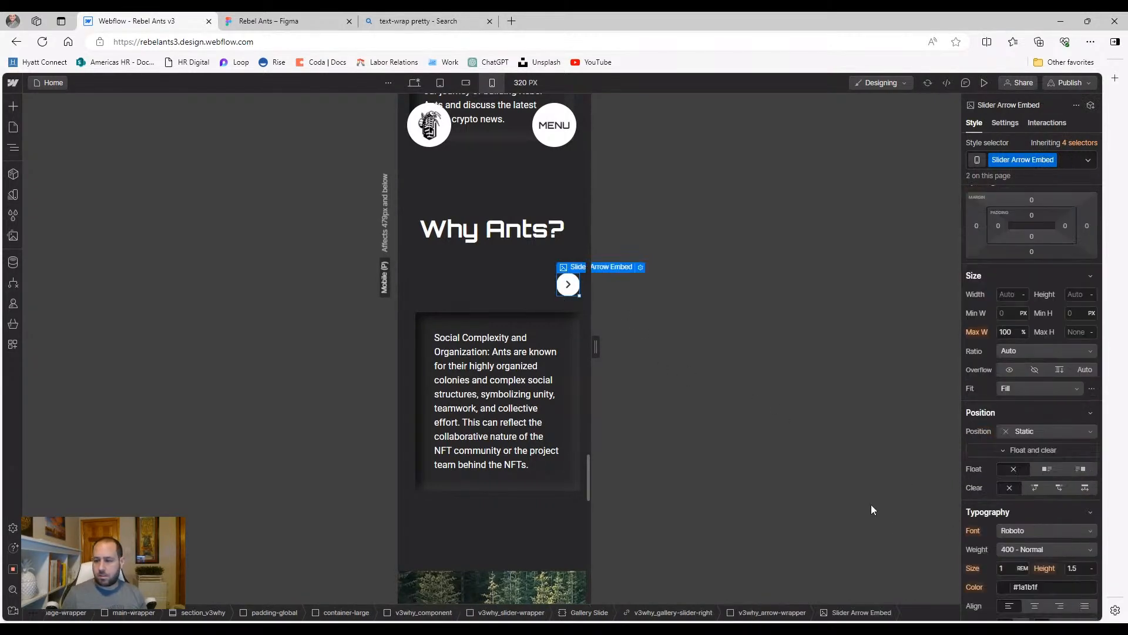
scroll(1028, 513, down, 1)
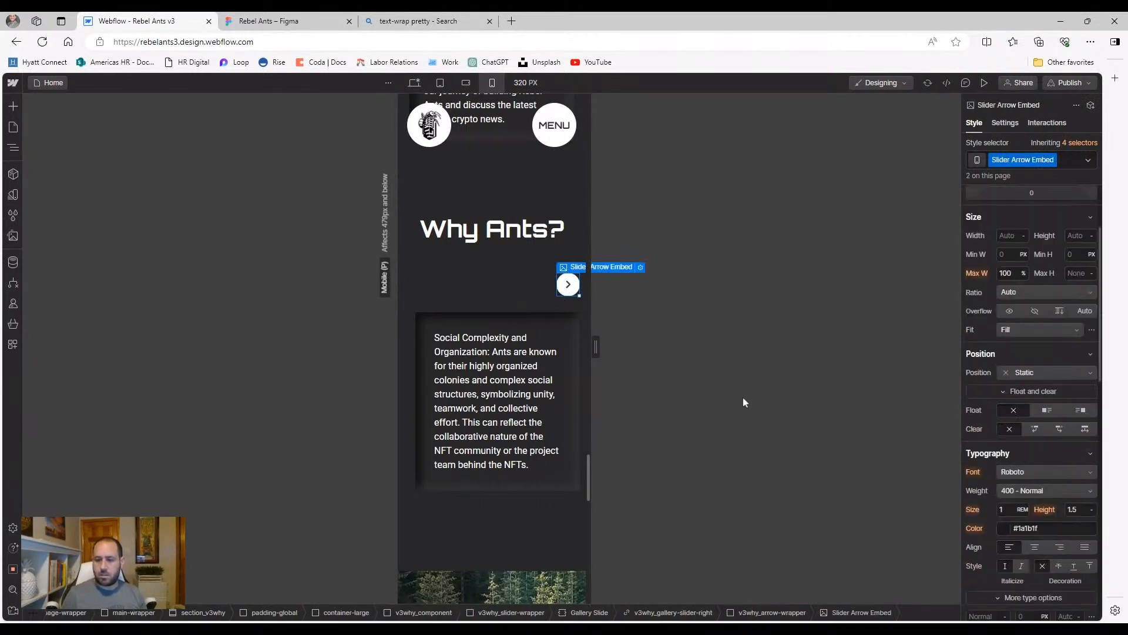
click(788, 613)
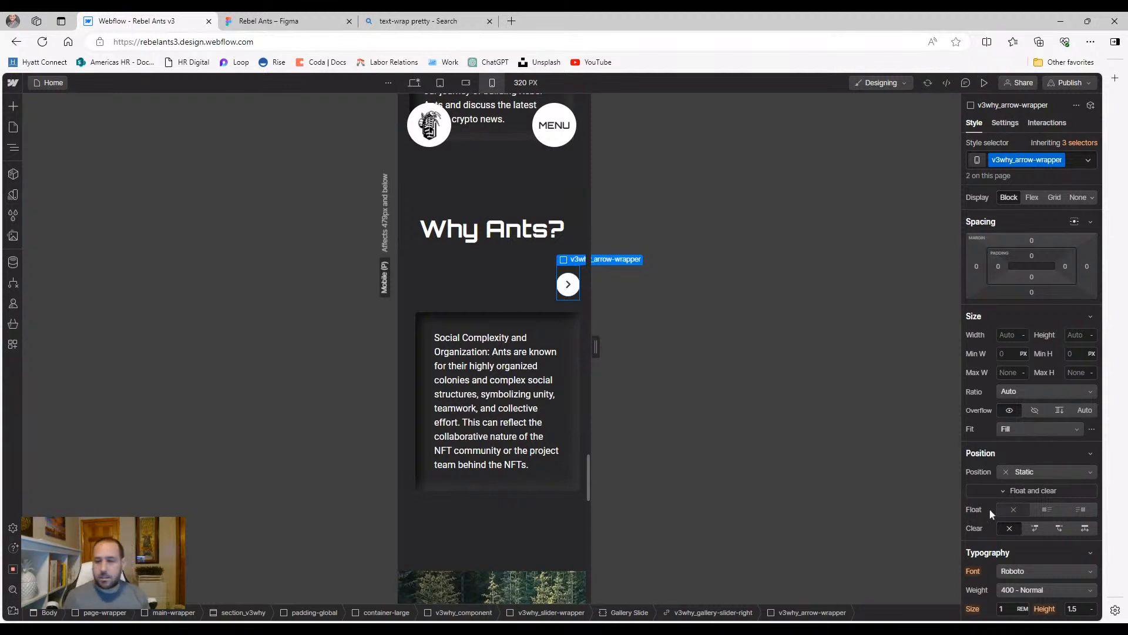
scroll(1028, 488, down, 4)
scroll(1030, 489, up, 7)
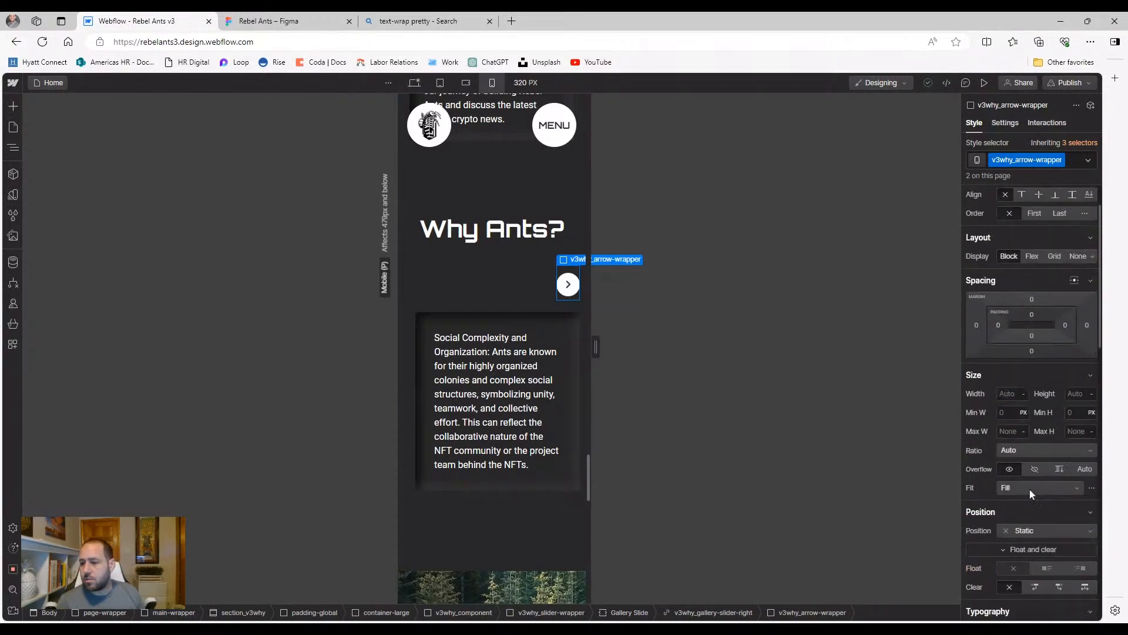
scroll(1029, 489, down, 2)
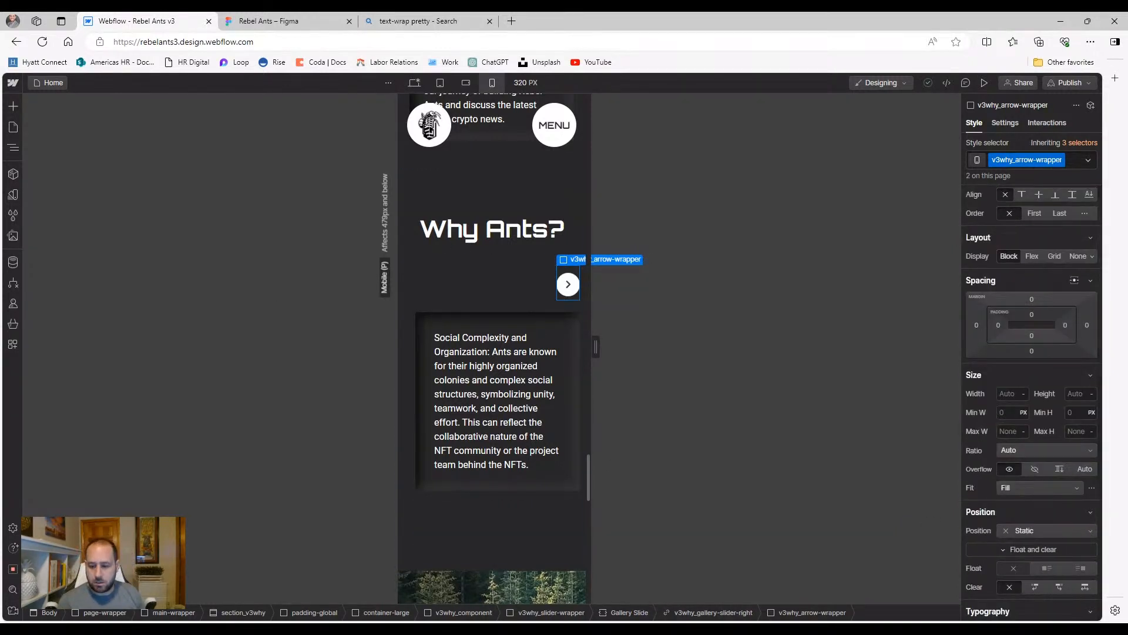
click(714, 612)
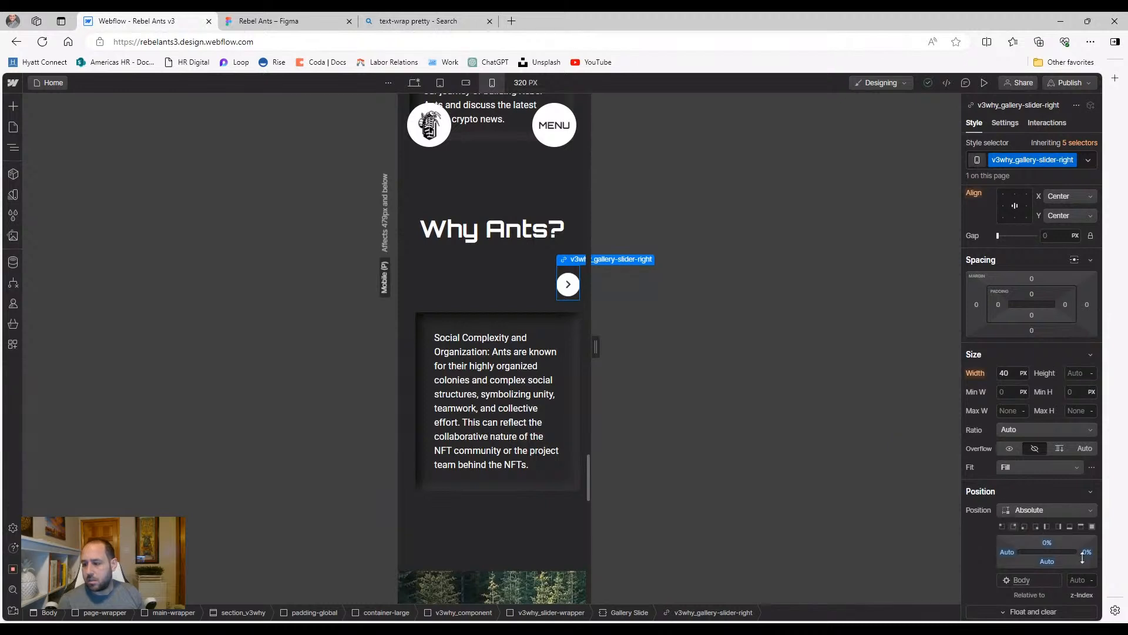
mouse_move(1087, 552)
mouse_down()
mouse_move(1075, 552)
mouse_move(1081, 558)
mouse_up()
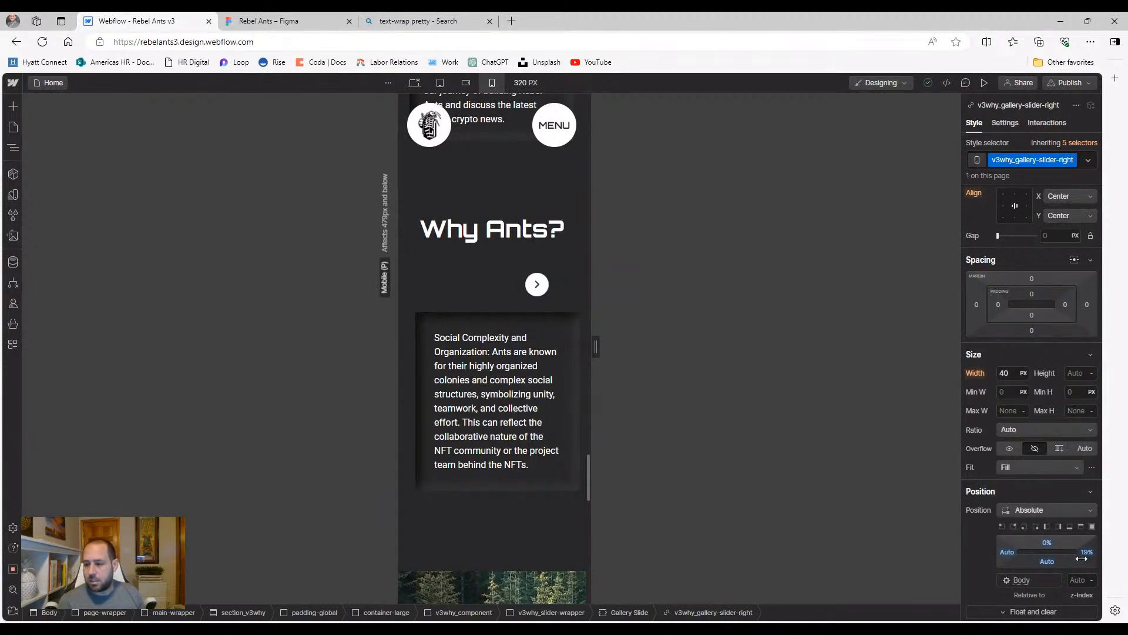
drag(1082, 558, 1080, 555)
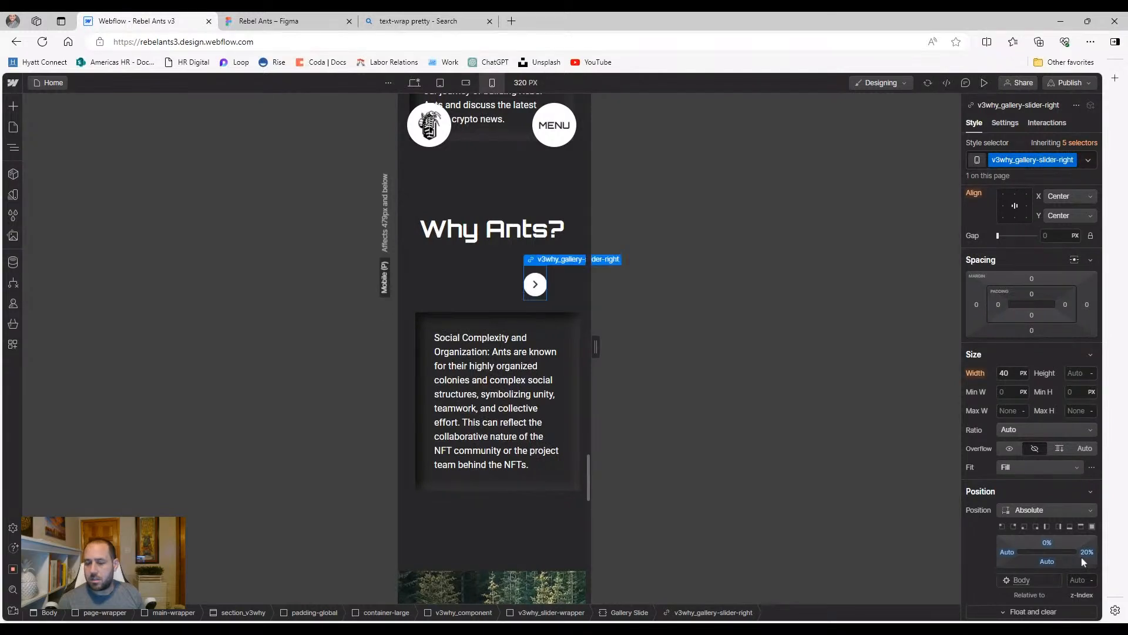
Set v3why_gallery-slider-left's left offset to 20% and preview the slider
click(20, 153)
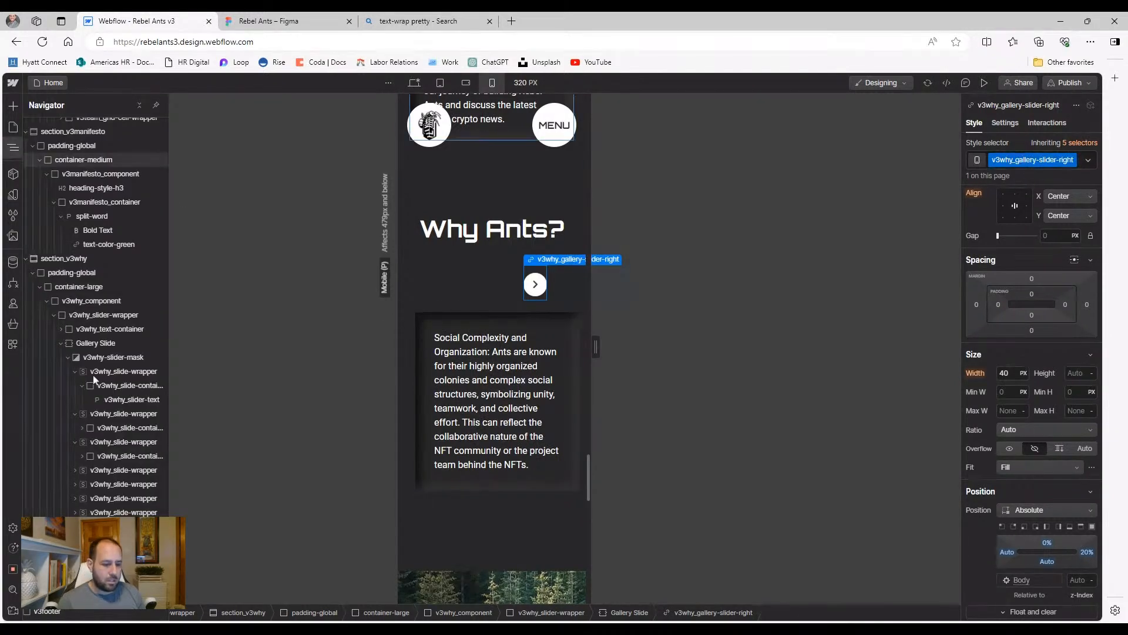
click(111, 540)
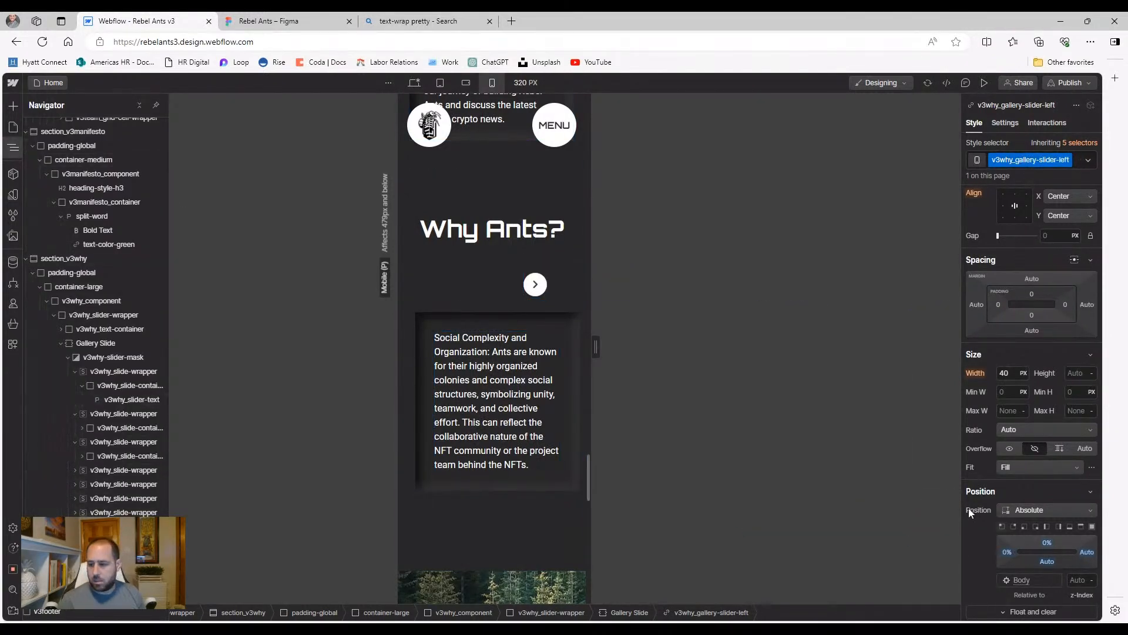
click(1007, 553)
text(20)
key(Return)
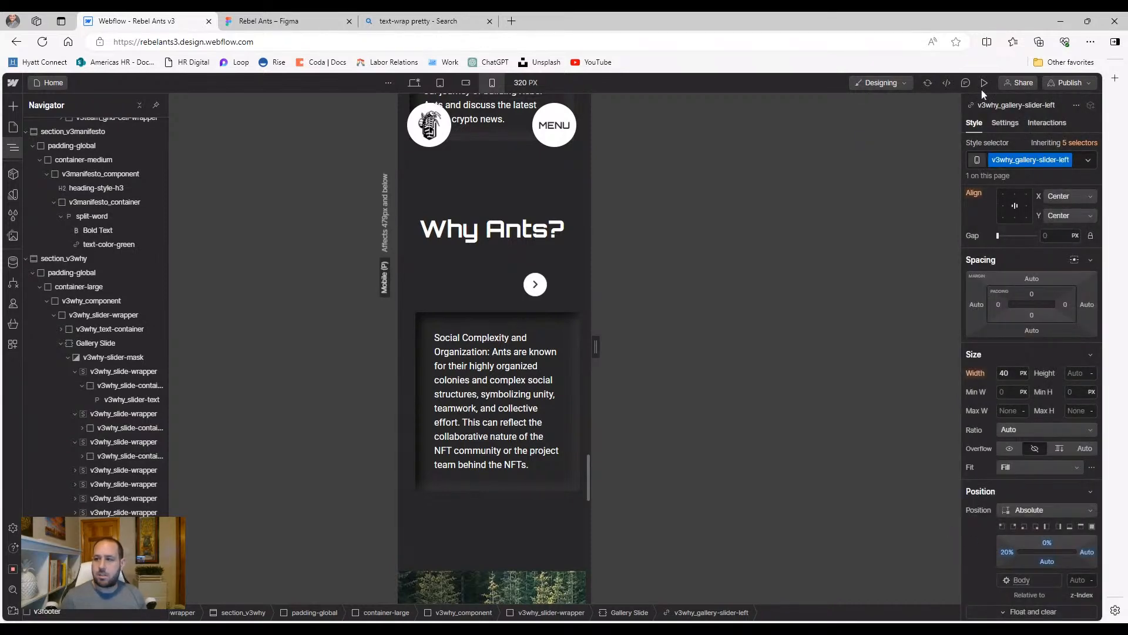
key(ctrl+shift+p)
click(594, 229)
Click the slider forward to its last card and back to the first in preview
click(595, 229)
click(595, 229)
click(596, 229)
click(595, 229)
click(595, 229)
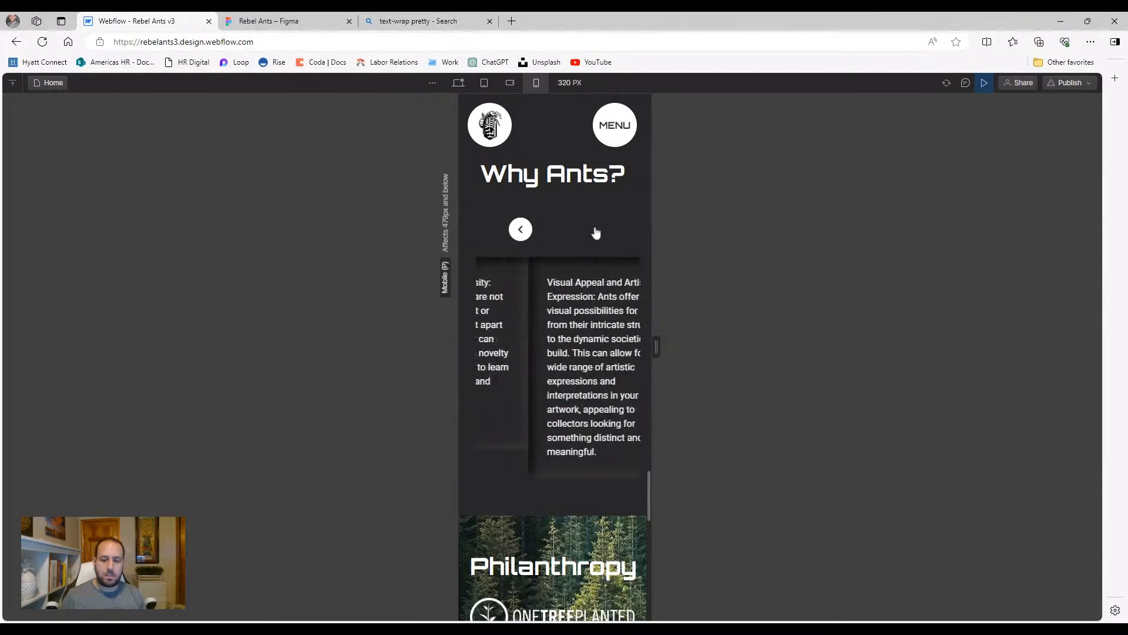
click(520, 229)
click(519, 230)
click(520, 230)
click(517, 232)
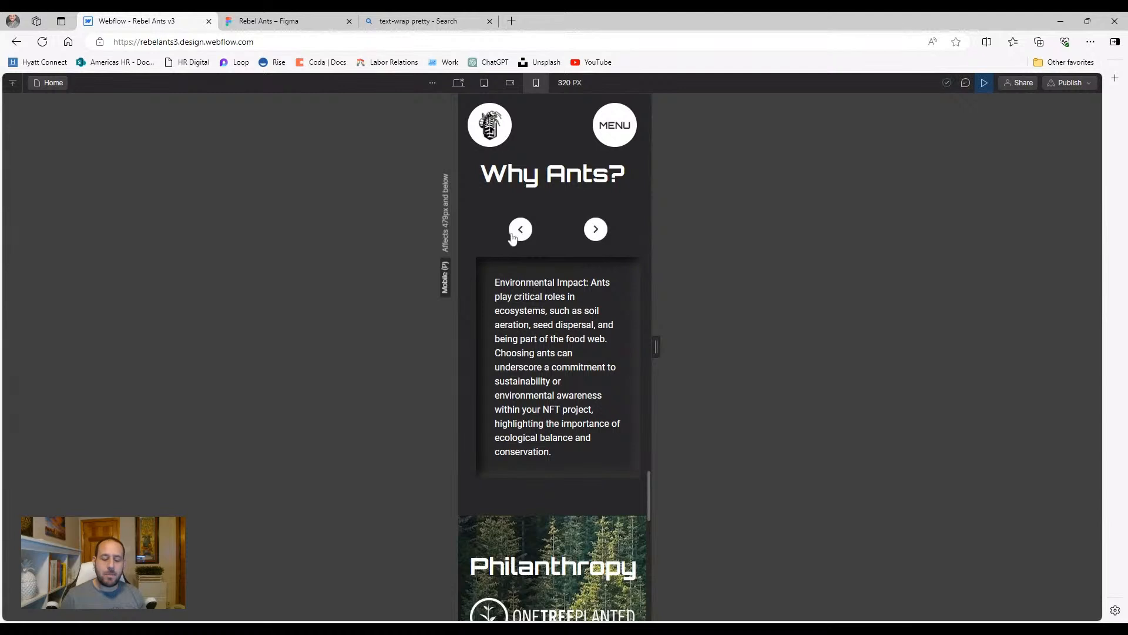
click(512, 234)
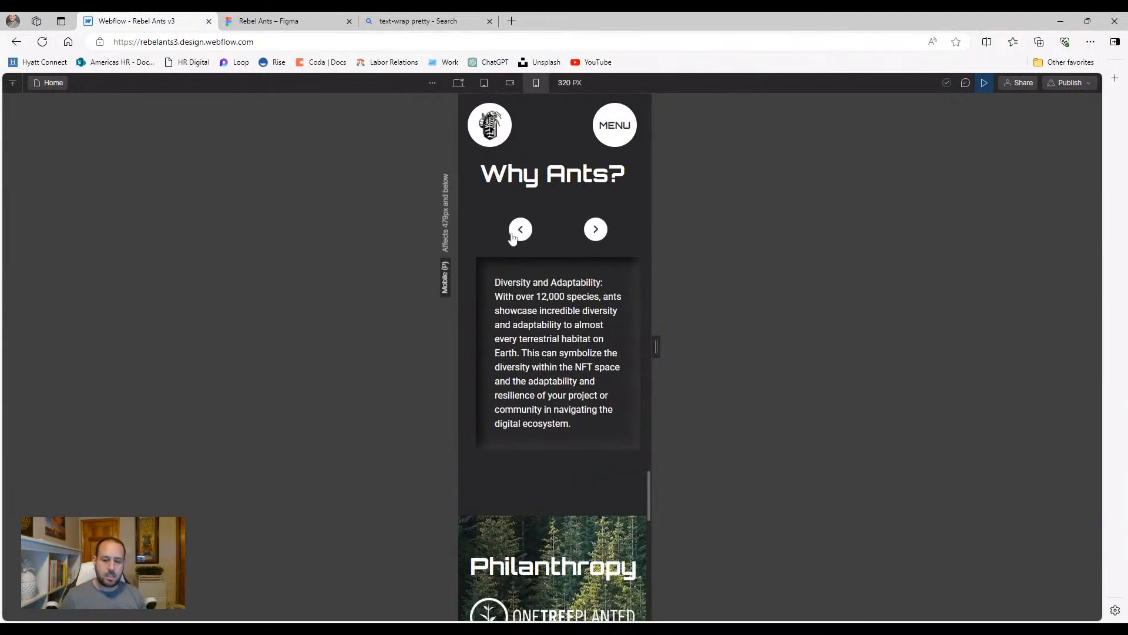
click(512, 235)
Advance three cards, then exit preview and select v3why_slide-container in the Navigator
click(596, 229)
click(596, 229)
click(596, 230)
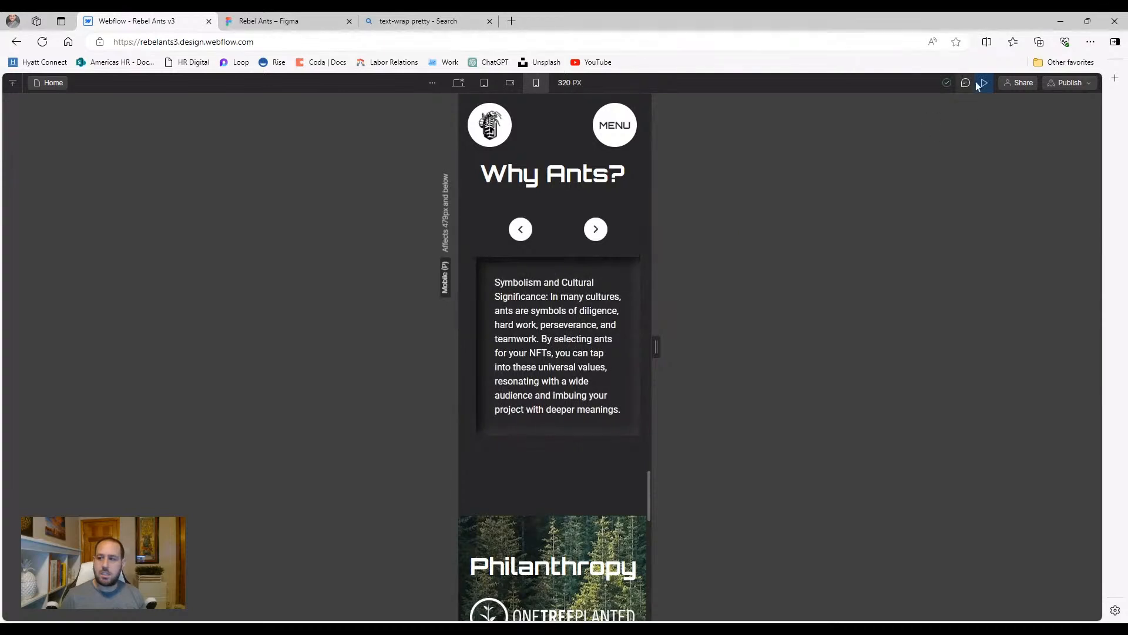
click(983, 83)
click(427, 486)
click(13, 147)
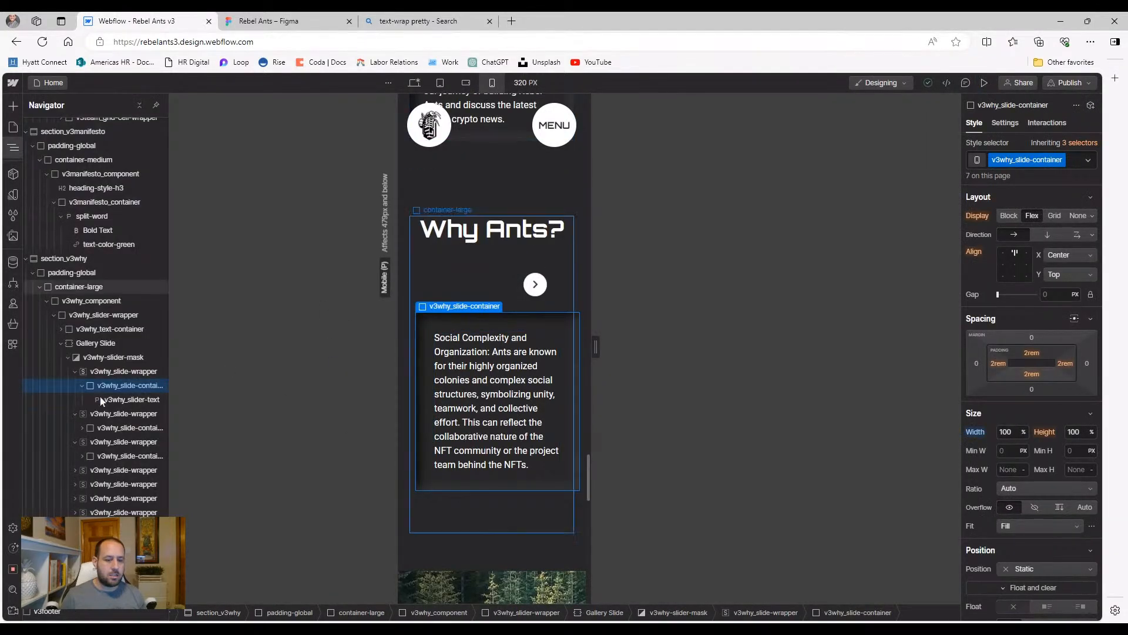
Preview the slider at the 568 px landscape phone size, advancing two cards
click(459, 259)
click(466, 82)
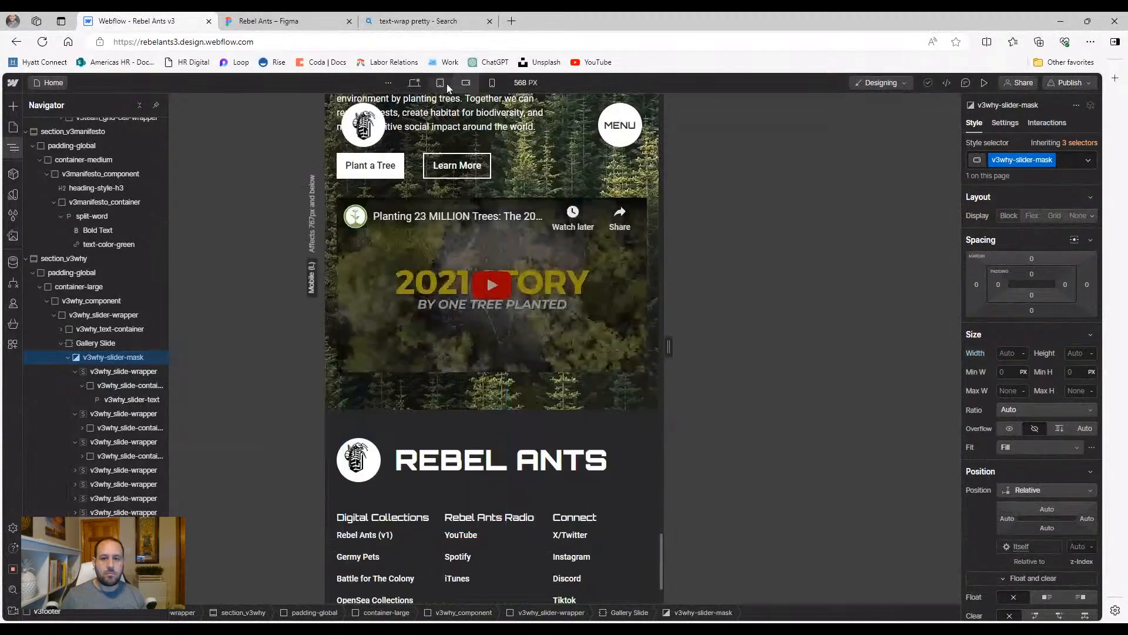
scroll(469, 193, up, 6)
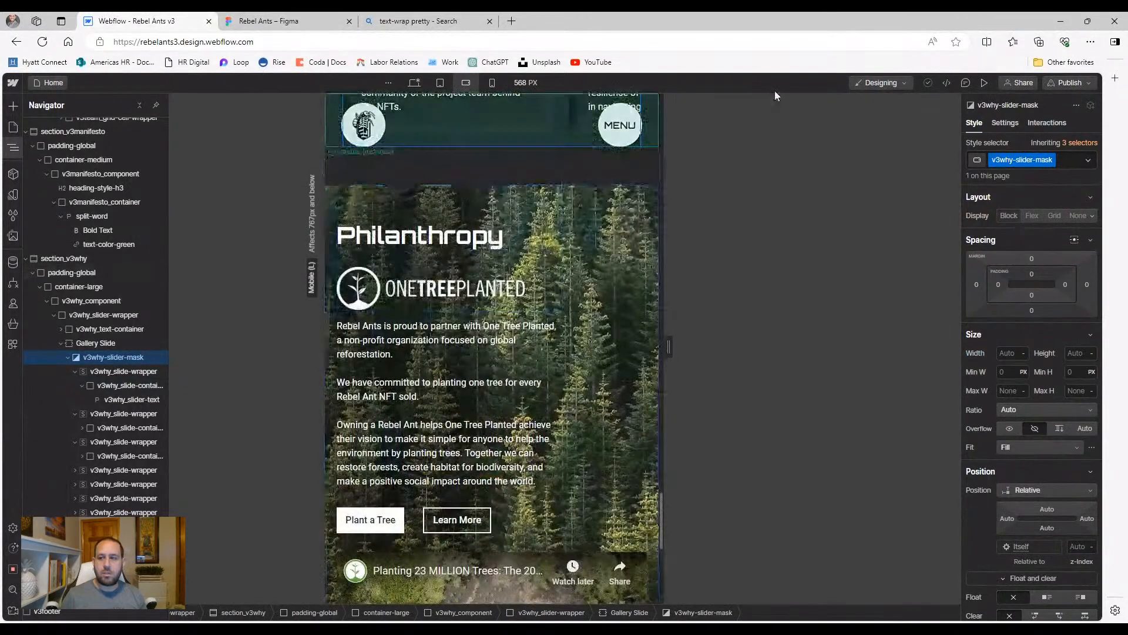
click(984, 83)
scroll(452, 328, up, 4)
click(702, 374)
click(702, 373)
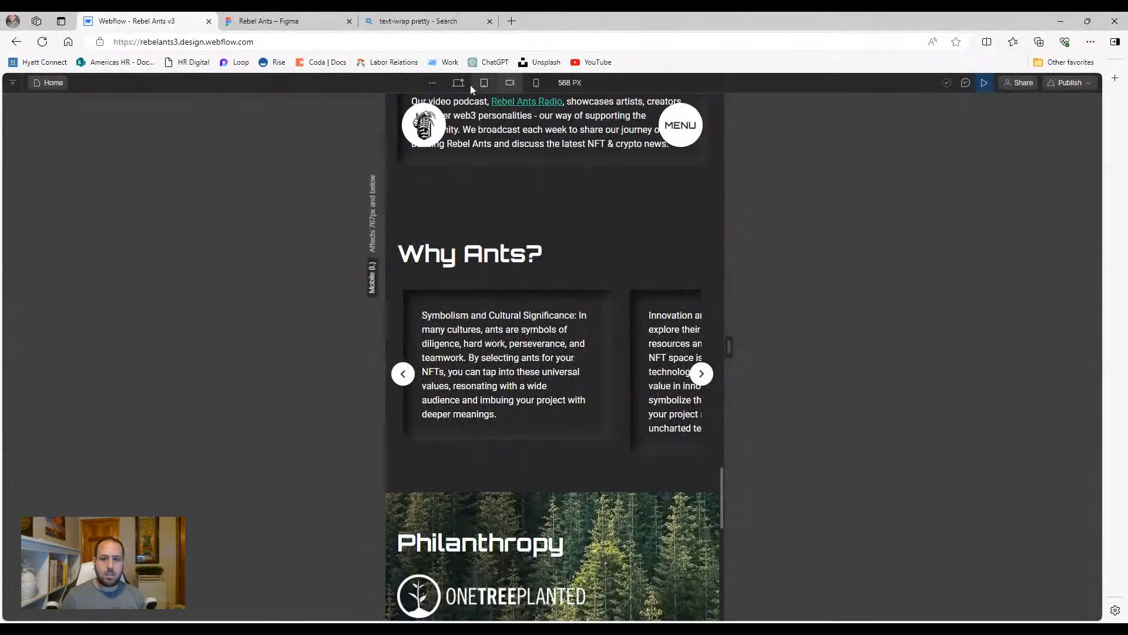
Test the slider arrows back and forth at the 768 px tablet size
click(466, 85)
click(487, 86)
click(754, 281)
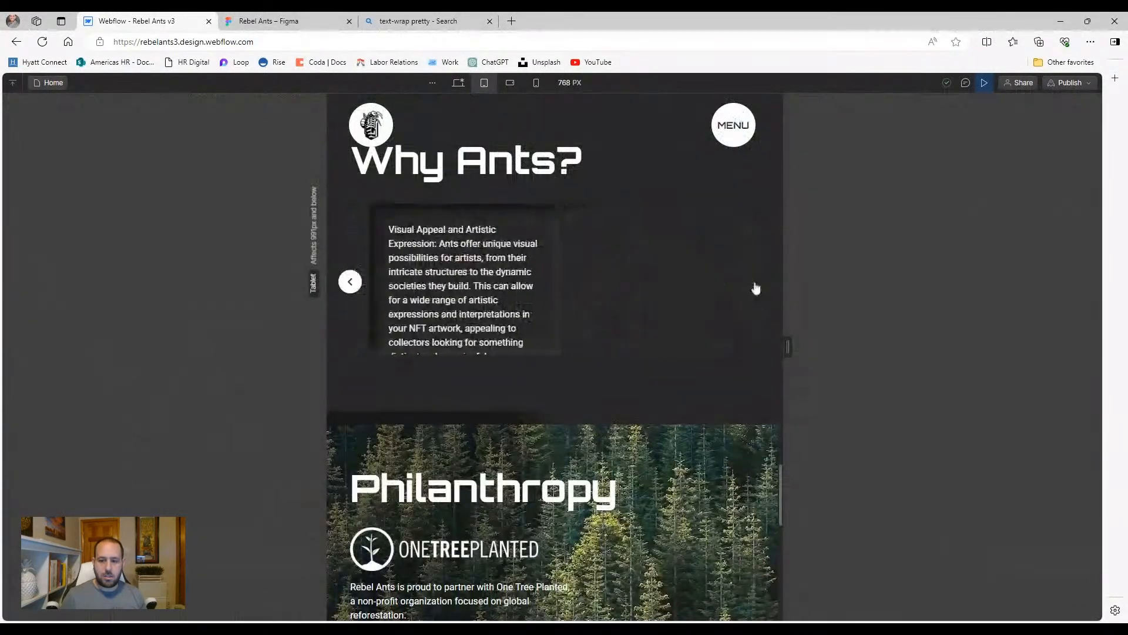
click(349, 288)
click(350, 287)
click(349, 288)
drag(369, 229, 501, 396)
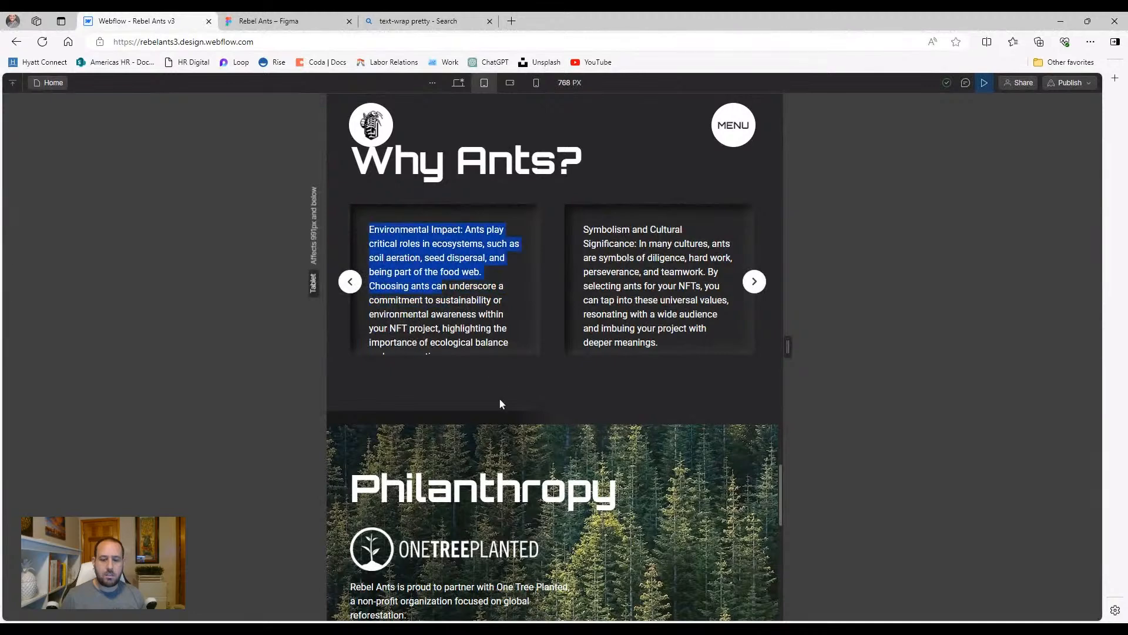
click(353, 284)
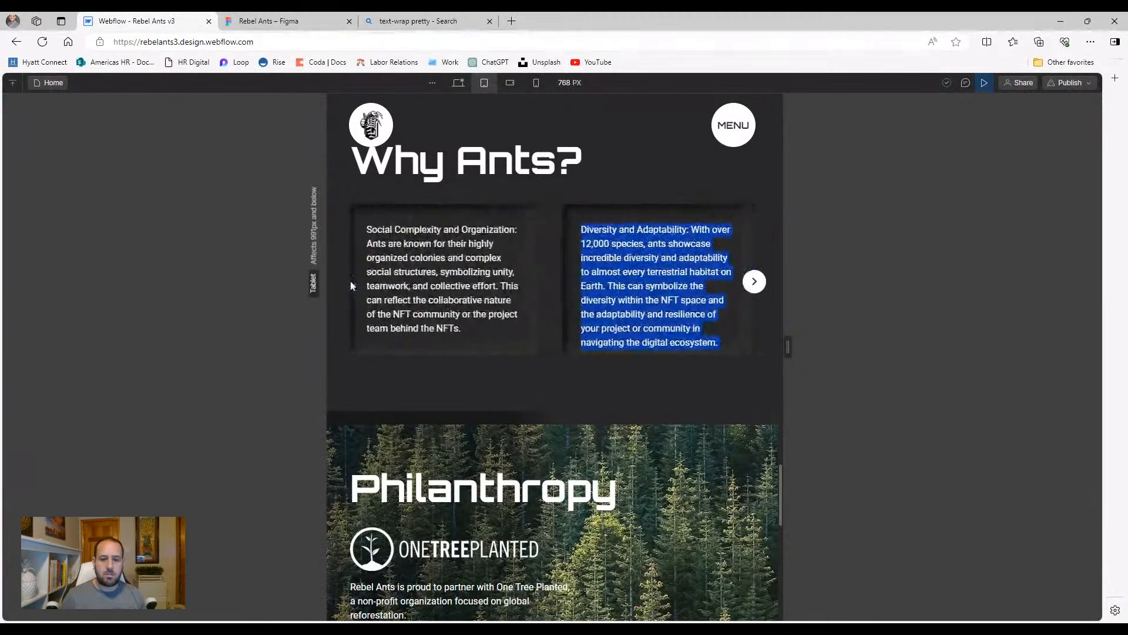
click(488, 380)
click(753, 282)
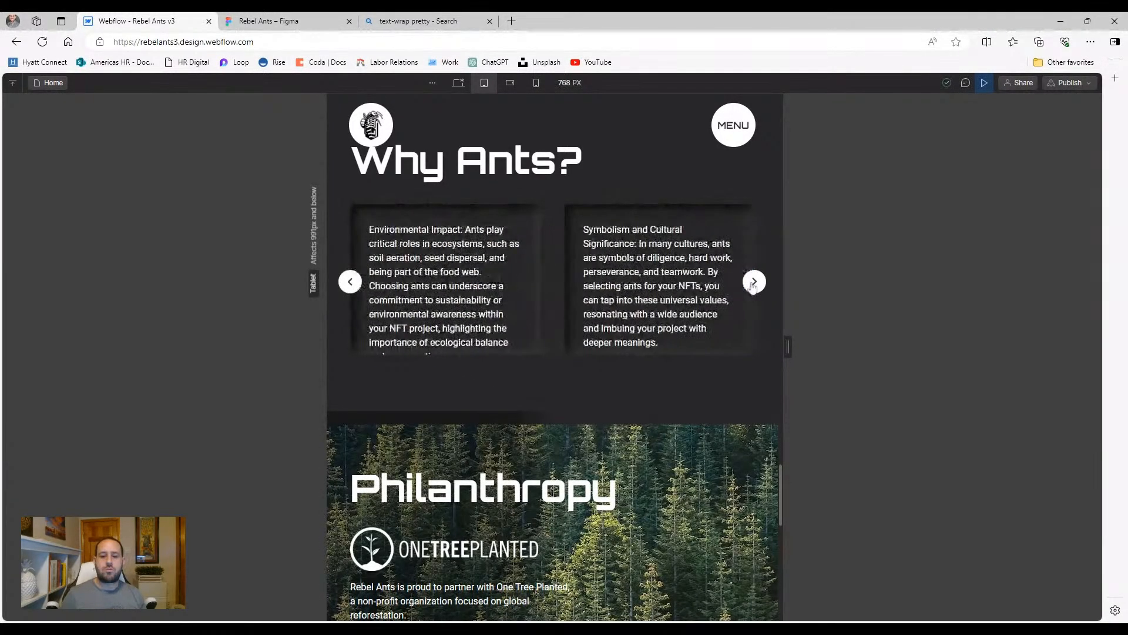
click(754, 283)
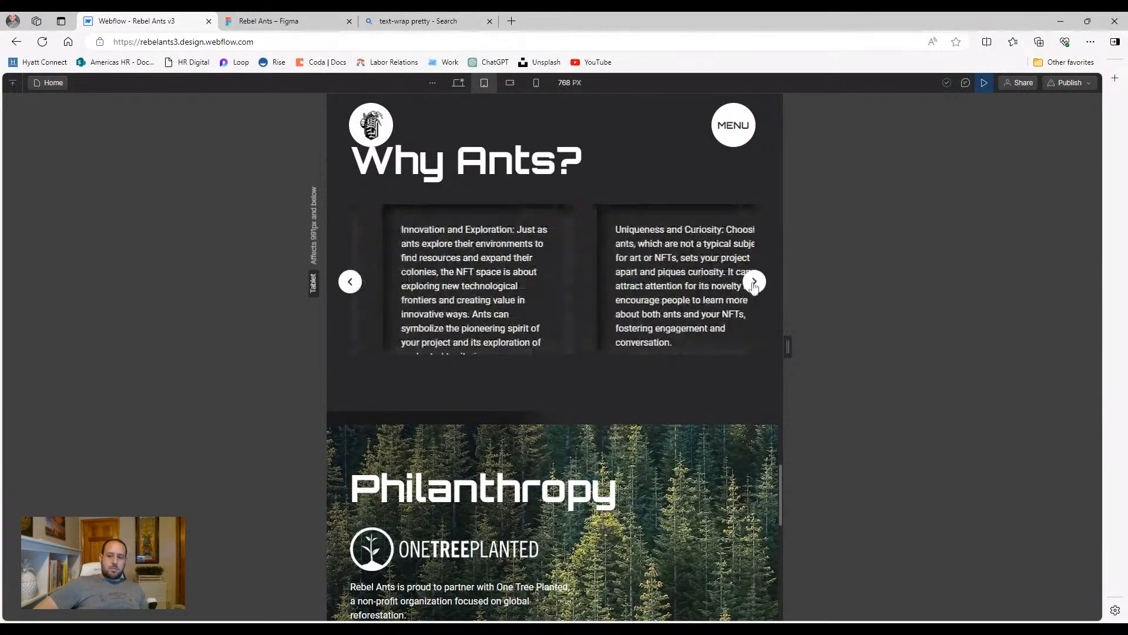
Exit preview and select v3why_slide-wrapper in the Navigator
click(980, 84)
click(438, 346)
click(473, 293)
click(13, 148)
click(104, 372)
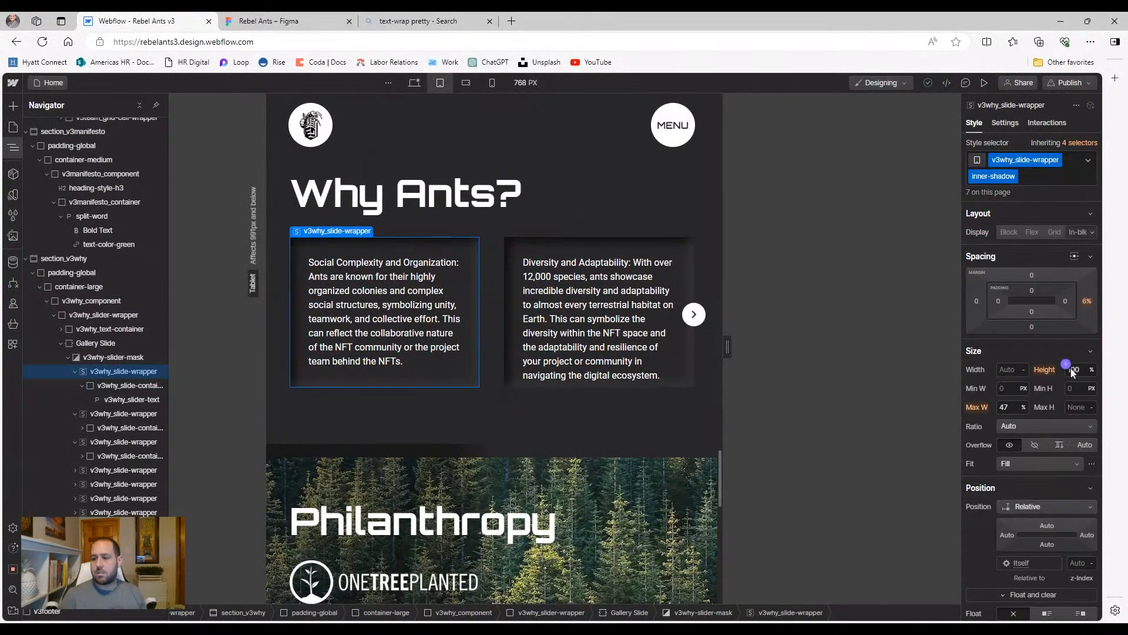
Change the slide wrapper's height and preview the slider with it
click(1073, 370)
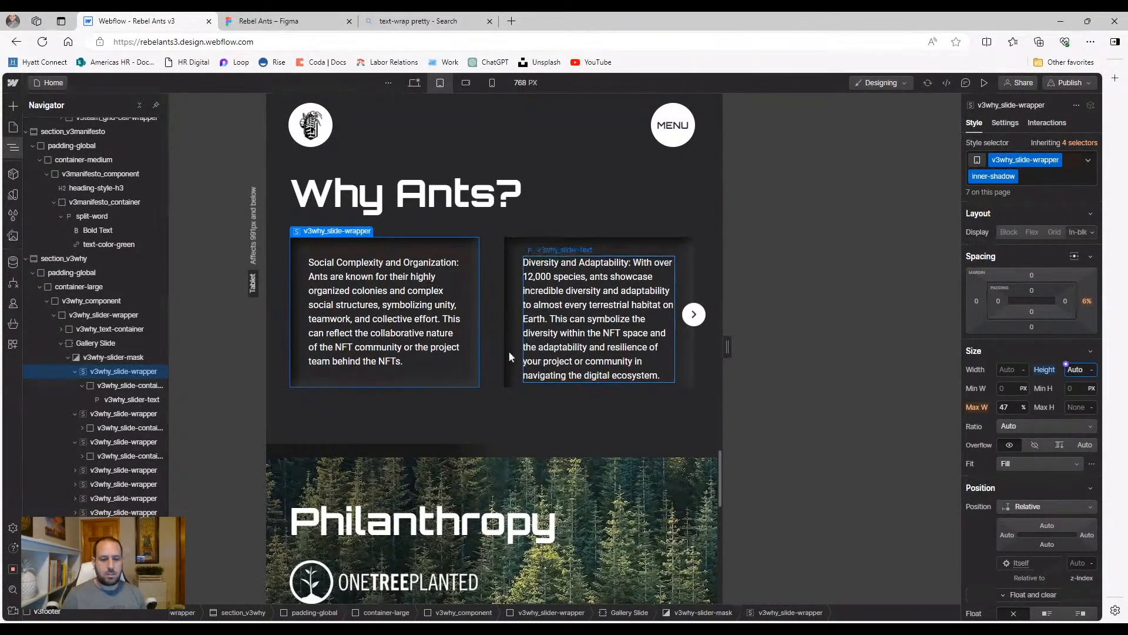
click(986, 83)
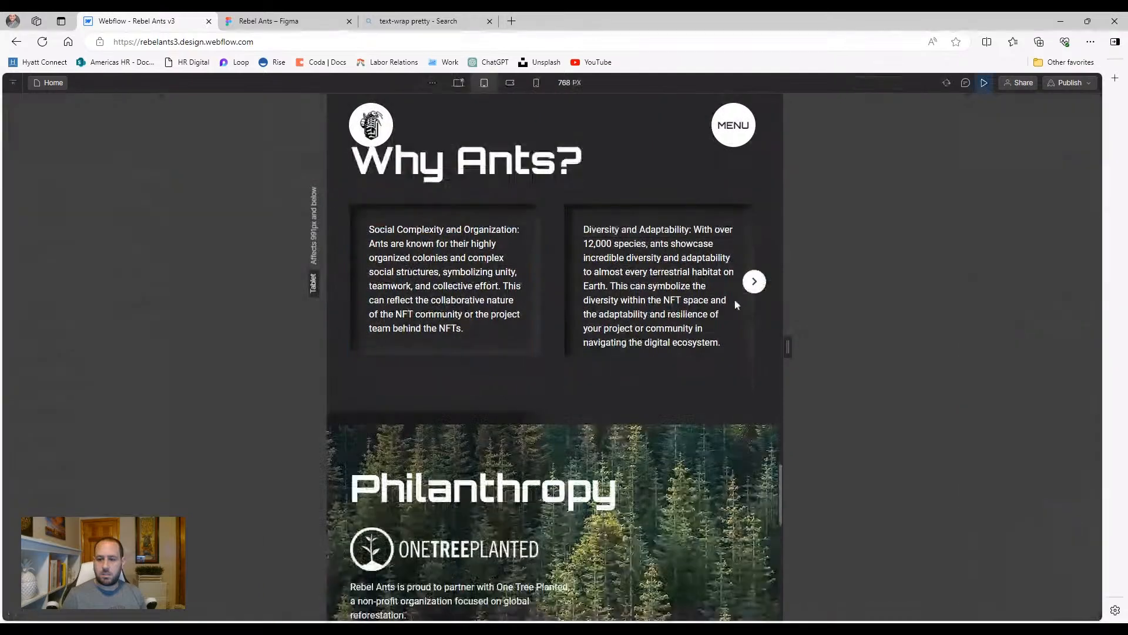
click(754, 281)
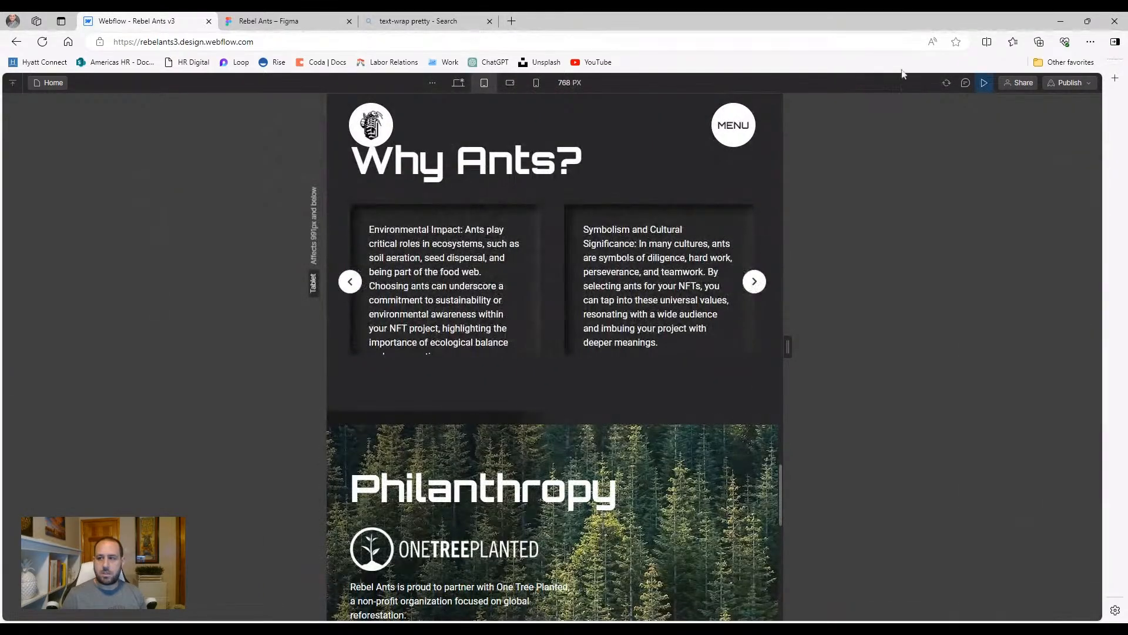
click(984, 83)
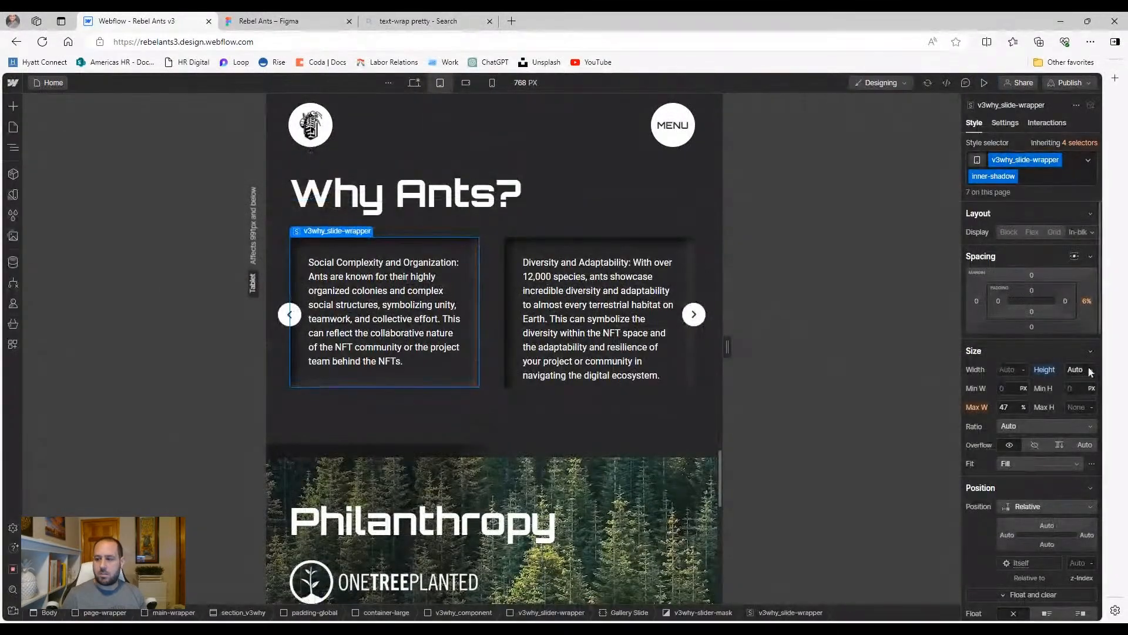
Reset the slide wrapper's height to inherited 100% and enter auto on v3why_slide-container
click(1044, 370)
click(1008, 386)
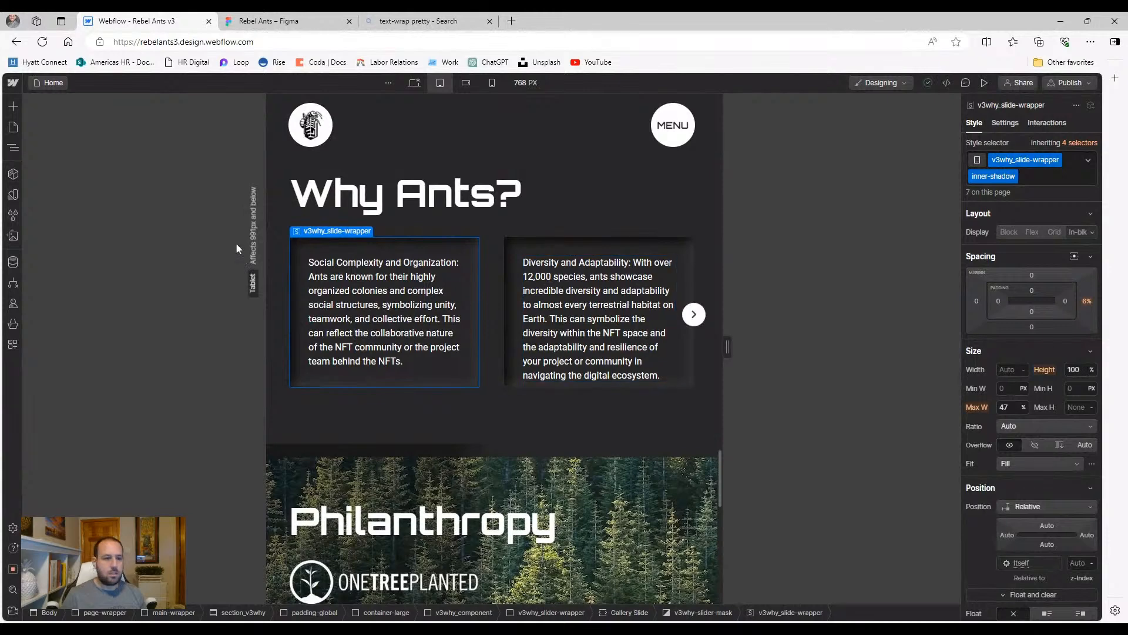
click(13, 147)
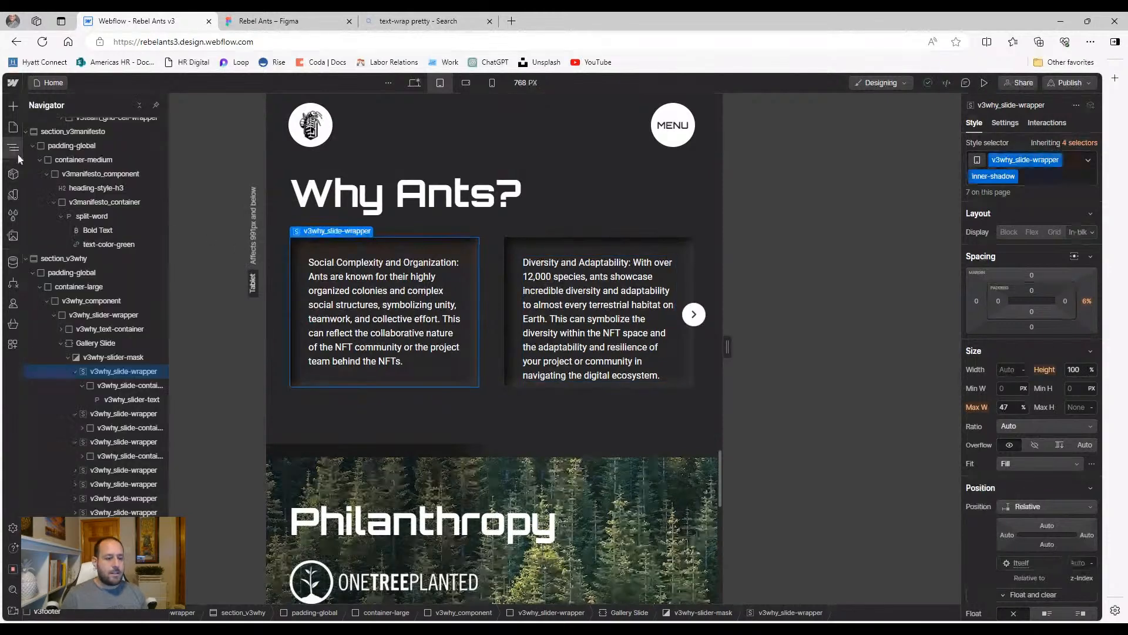
click(103, 386)
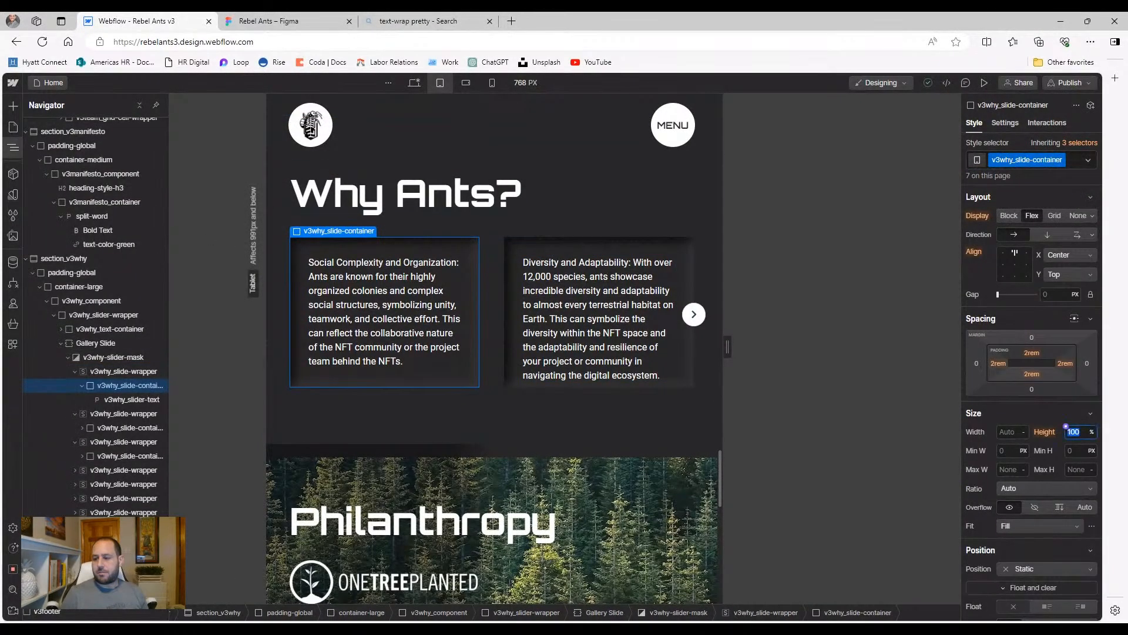
text(auto)
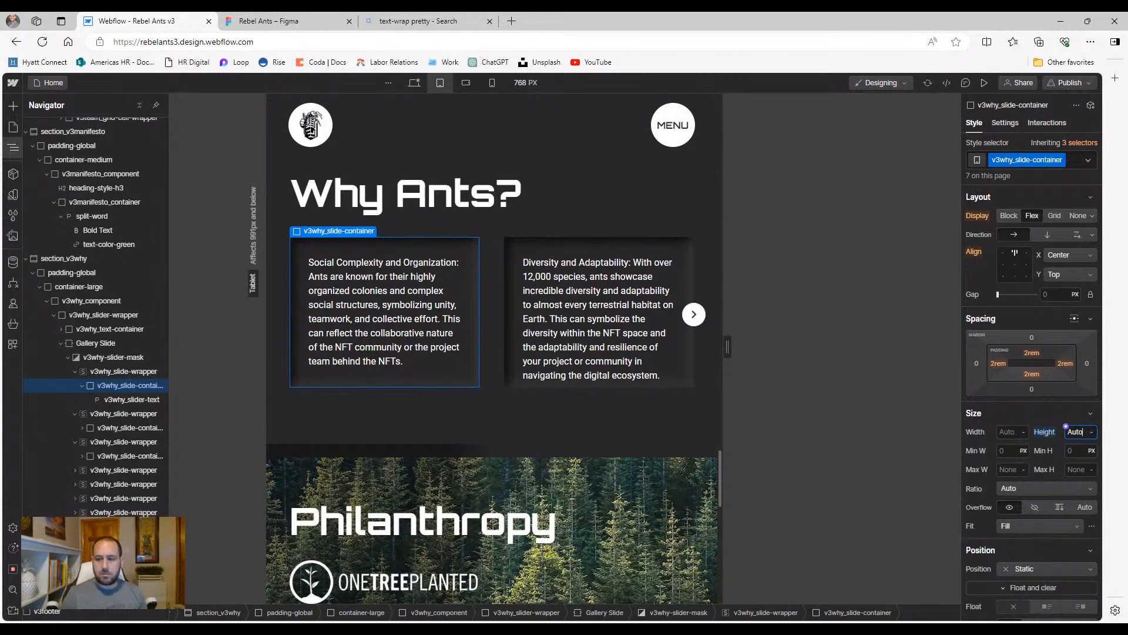
Recheck the slider in a tablet preview, then select v3why-slider-mask in the Navigator
click(984, 82)
click(755, 282)
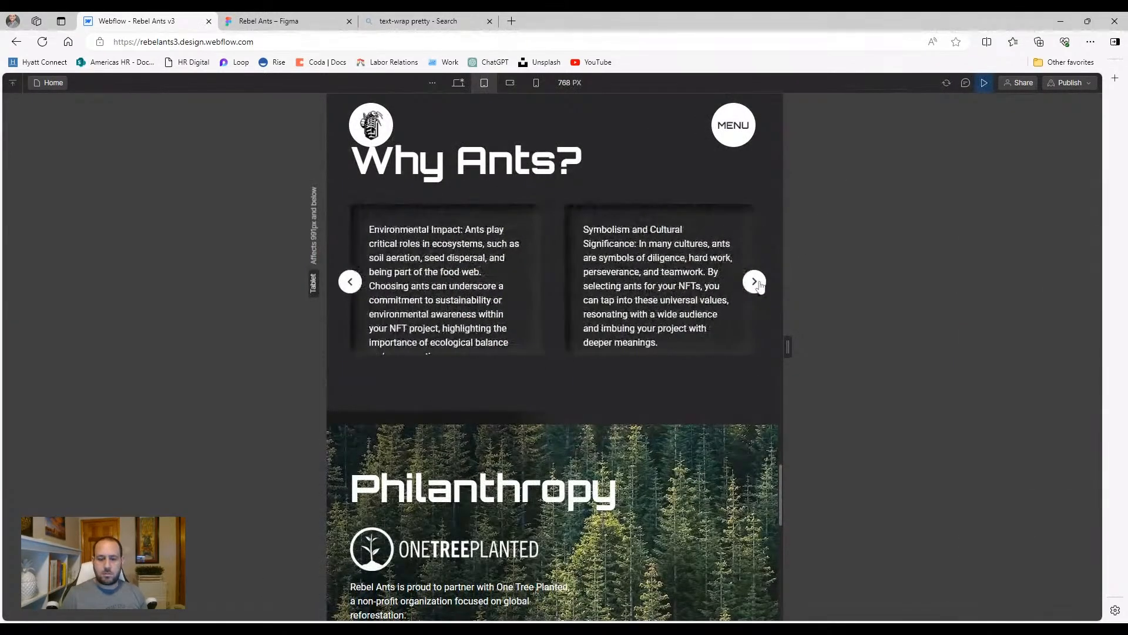
click(757, 282)
click(984, 83)
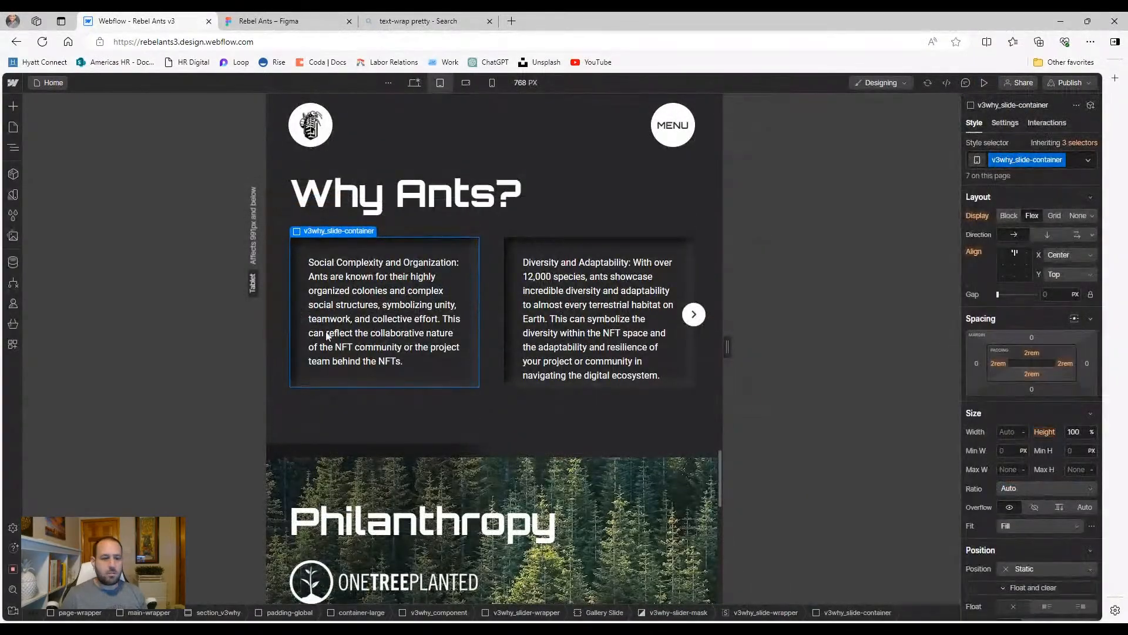
click(15, 152)
click(99, 358)
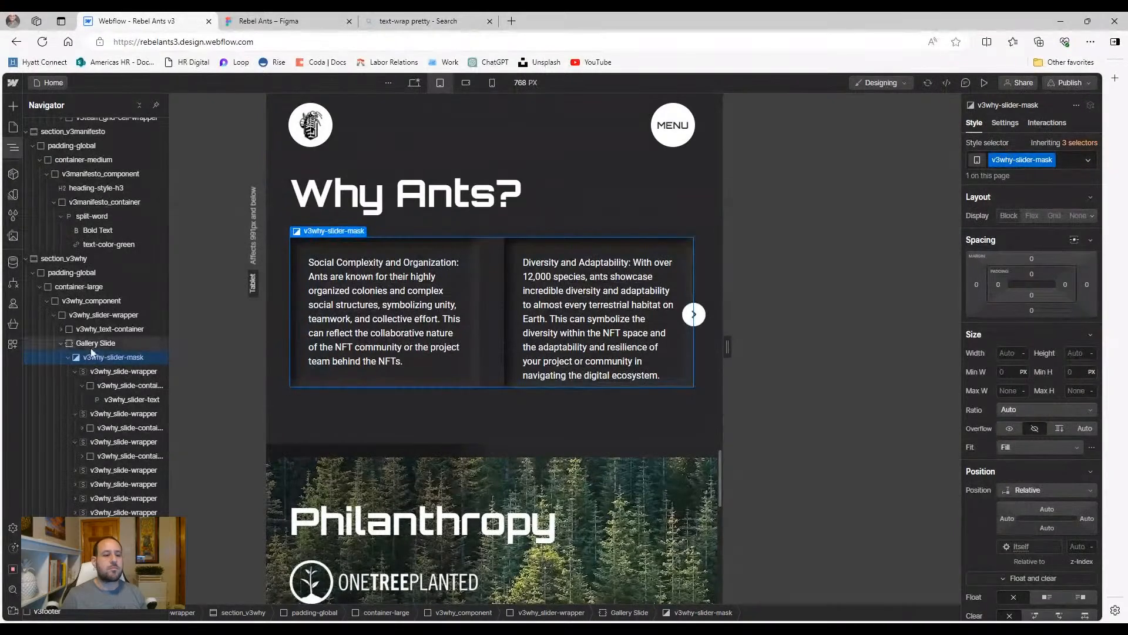
Raise the Gallery Slide's height to 20 rem
click(94, 343)
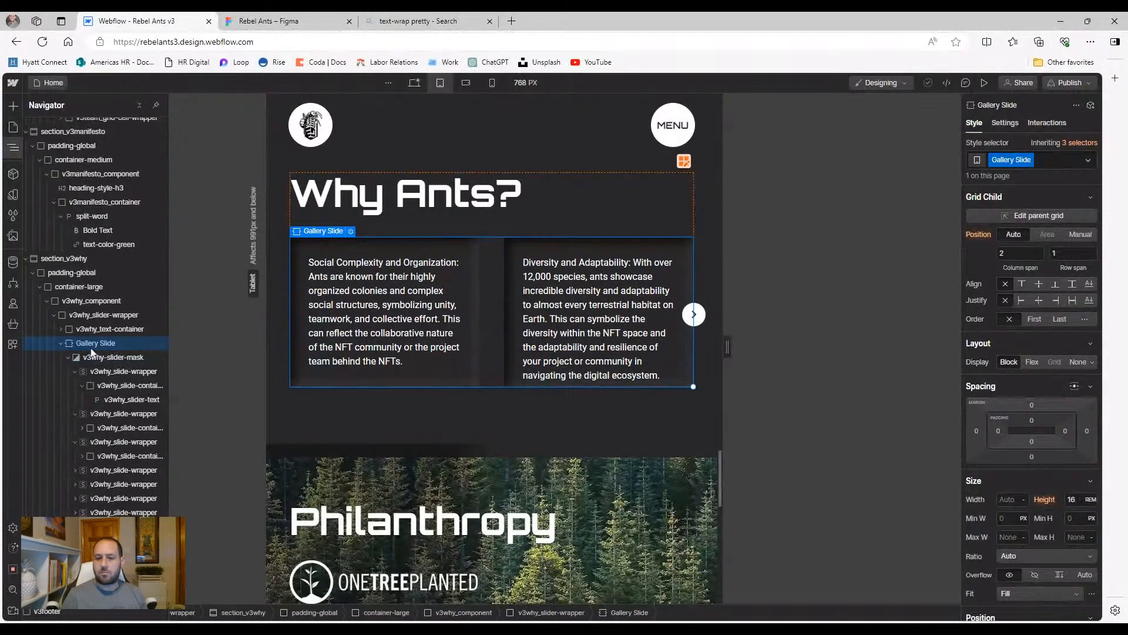
click(1072, 499)
key(Up)
key(Up)
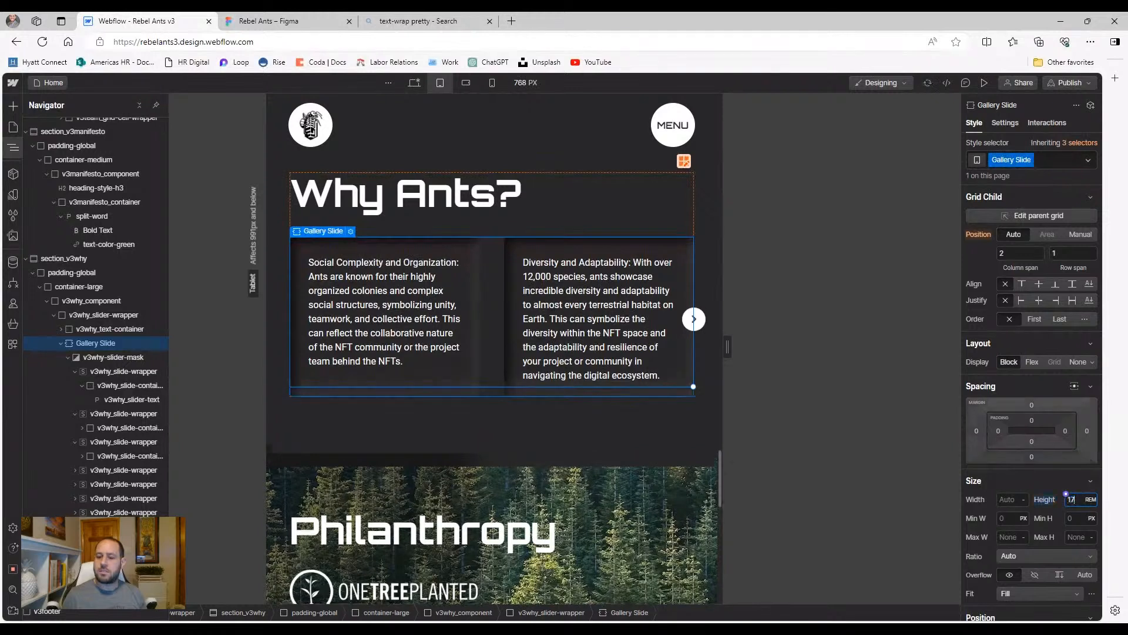
key(Up)
key(Up)
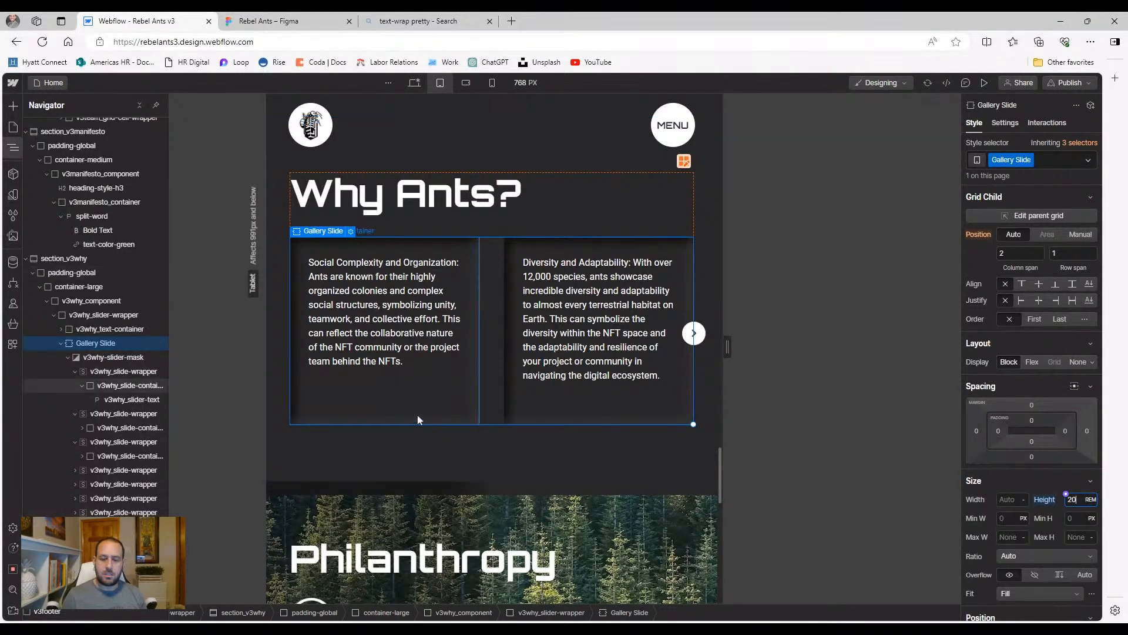
Preview the slider through to the Visual Appeal slide and back, then return to the designer
click(981, 85)
click(759, 300)
click(759, 300)
click(761, 300)
click(762, 301)
click(762, 300)
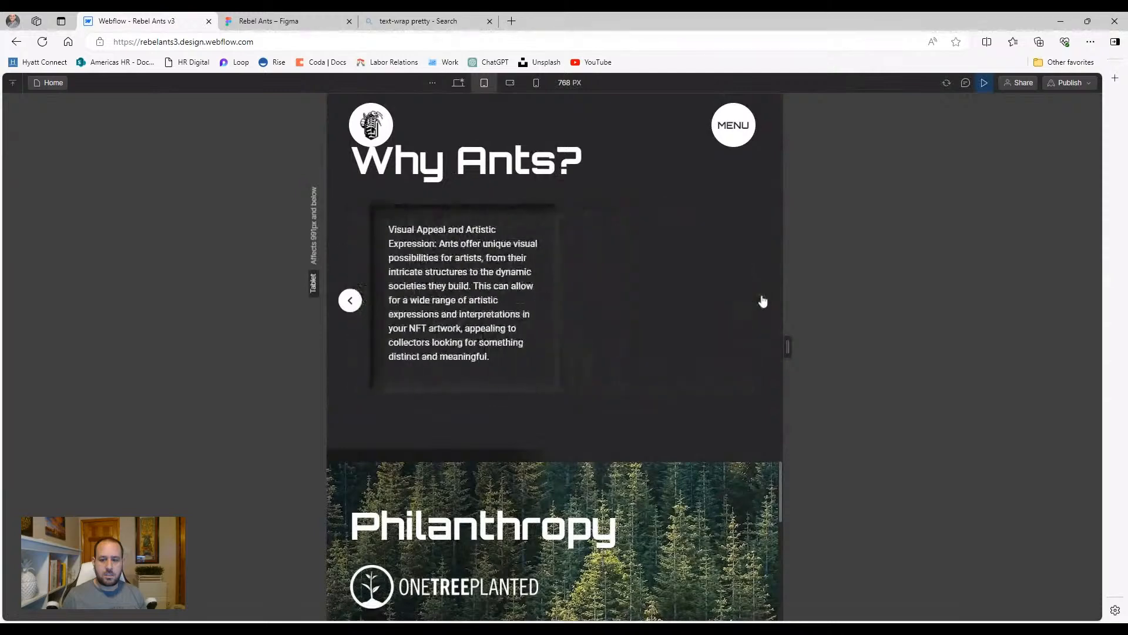
click(350, 301)
click(350, 300)
click(985, 83)
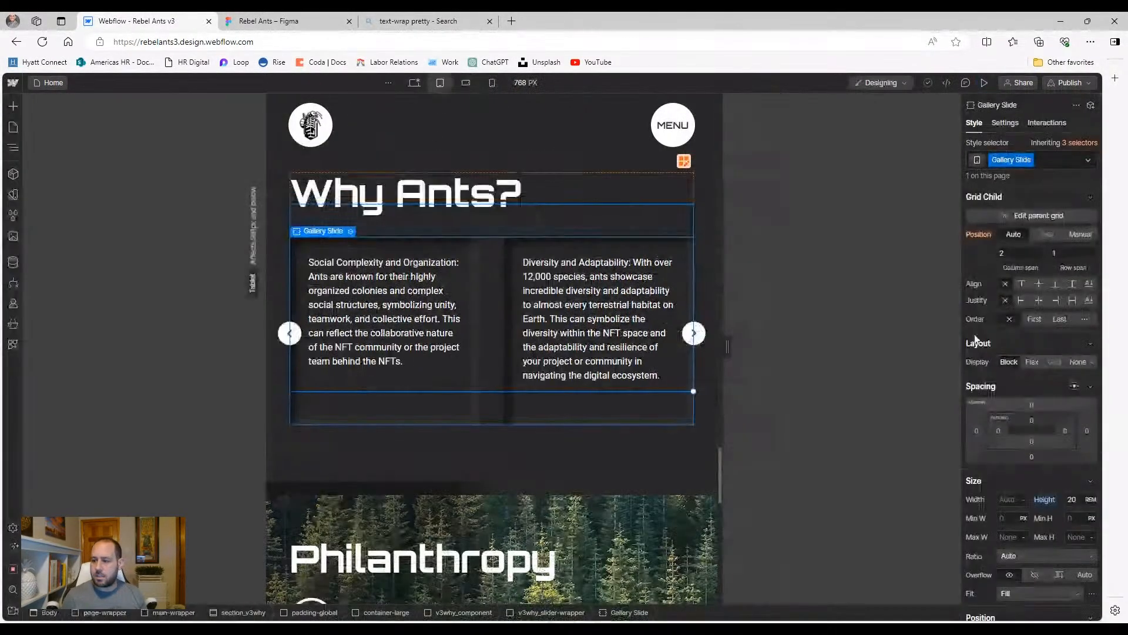
click(12, 149)
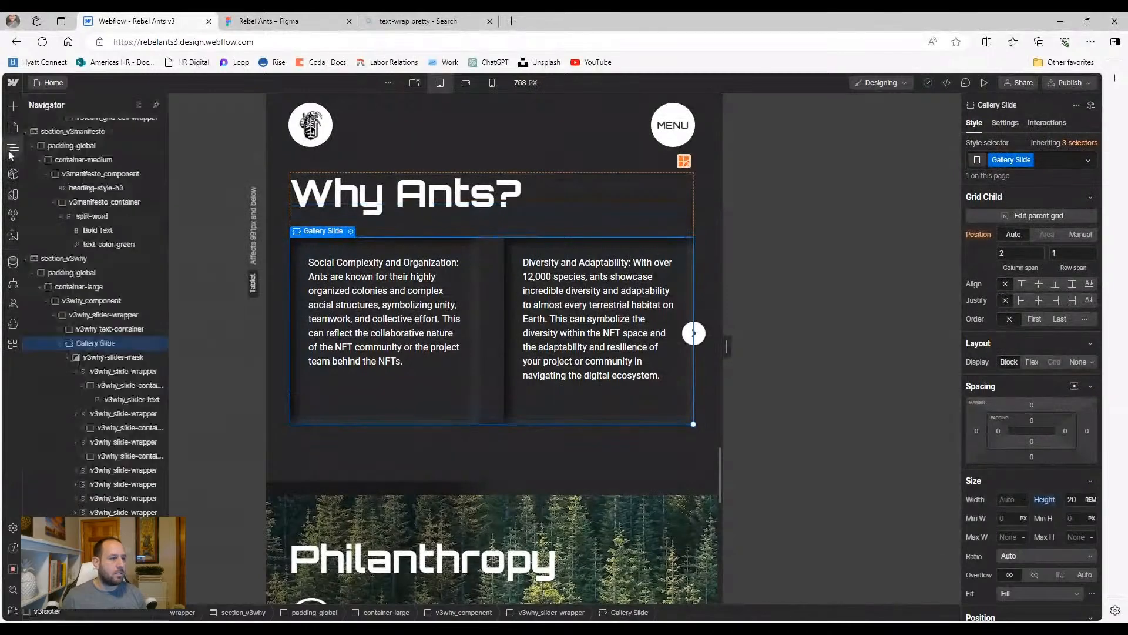
Switch to the 568 px landscape size and preview the slider advancing one slide
click(60, 344)
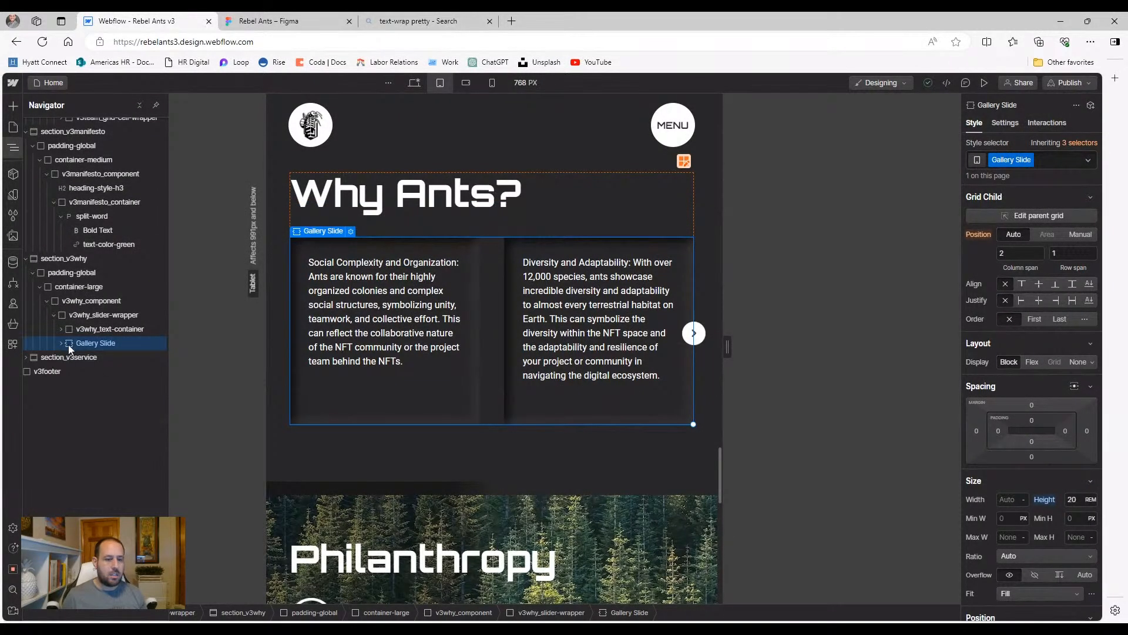
click(466, 82)
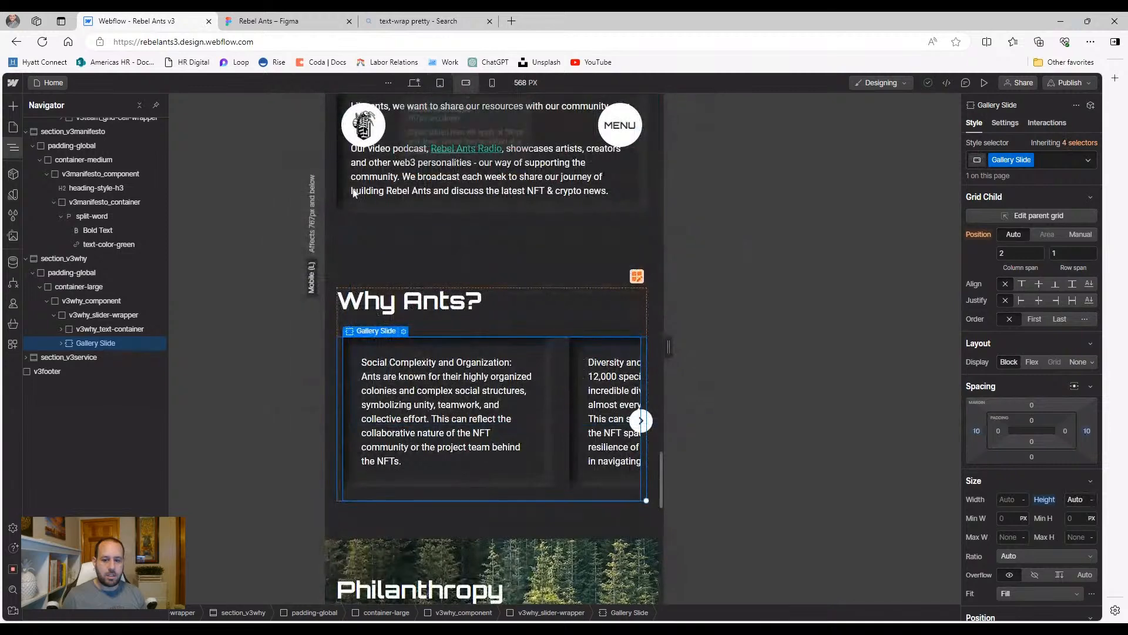
click(61, 343)
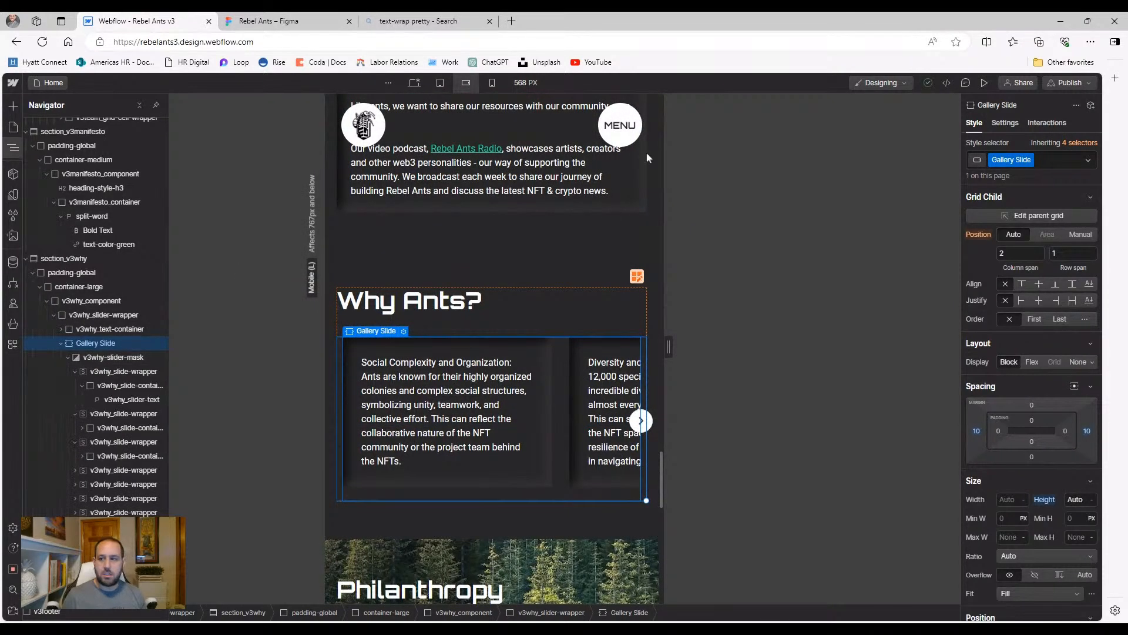
click(985, 82)
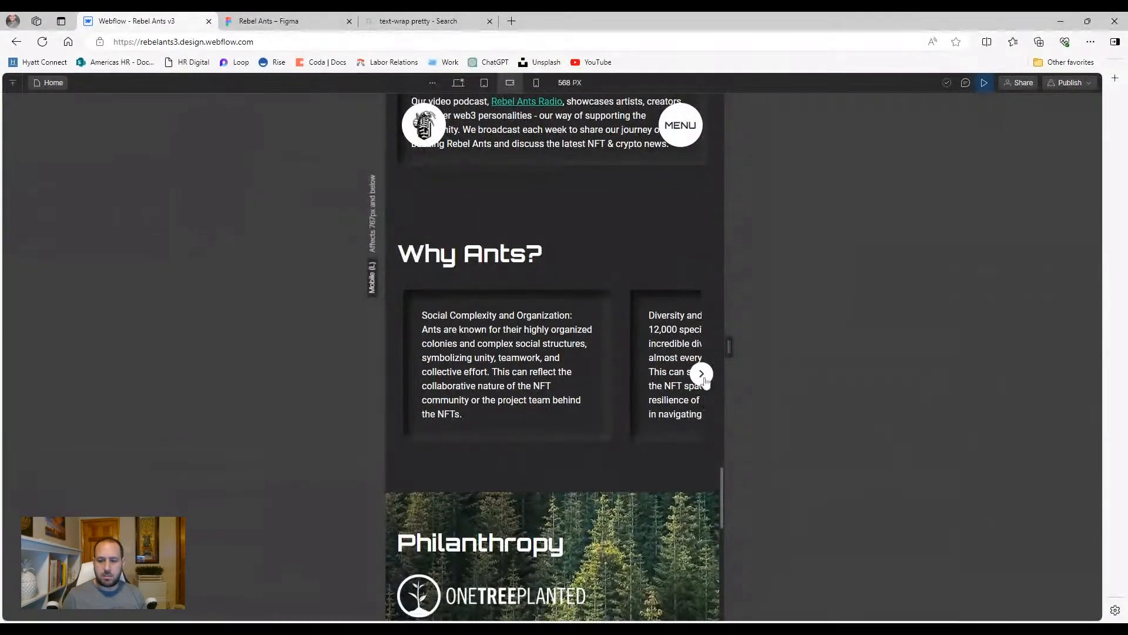
click(701, 374)
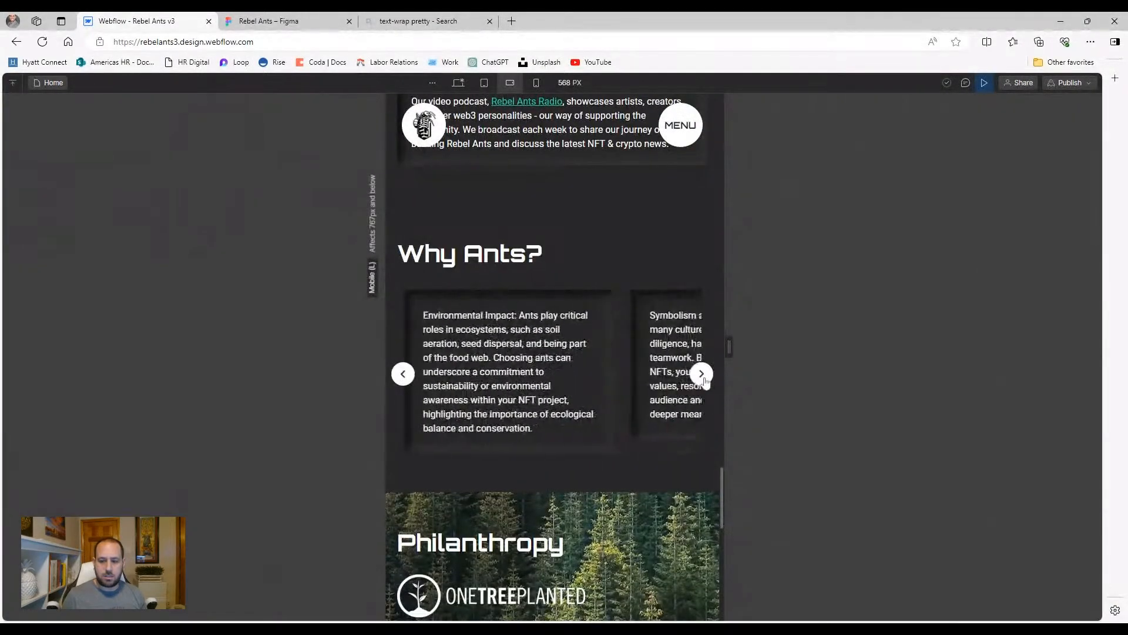
click(985, 83)
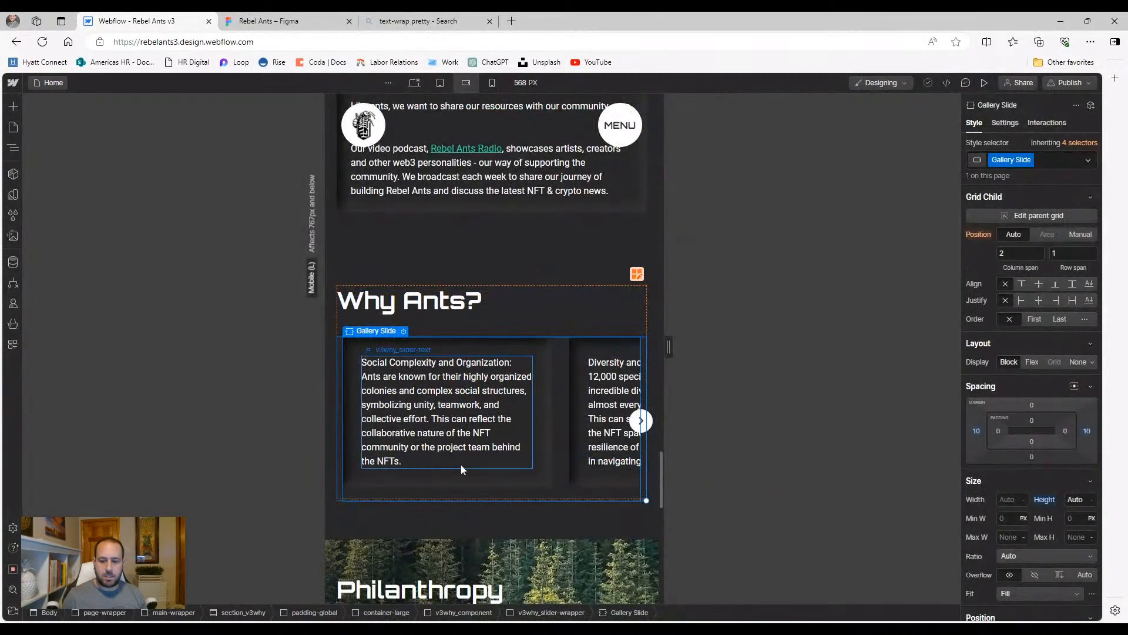
Inspect the slider mask, first slide wrapper and slide container in the Navigator
click(13, 149)
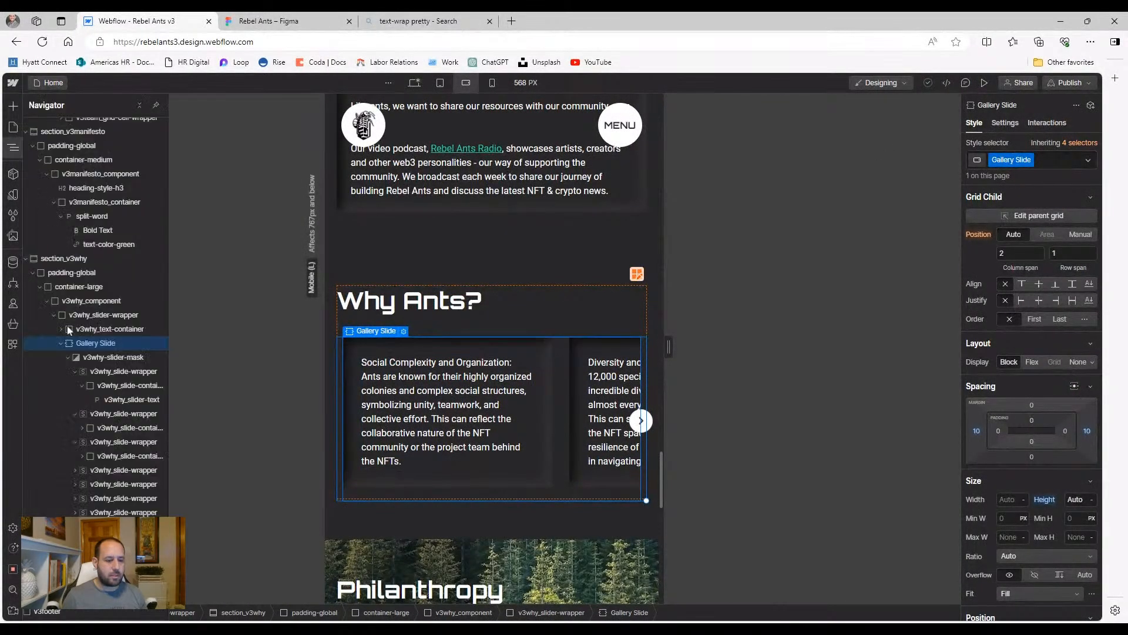
click(82, 359)
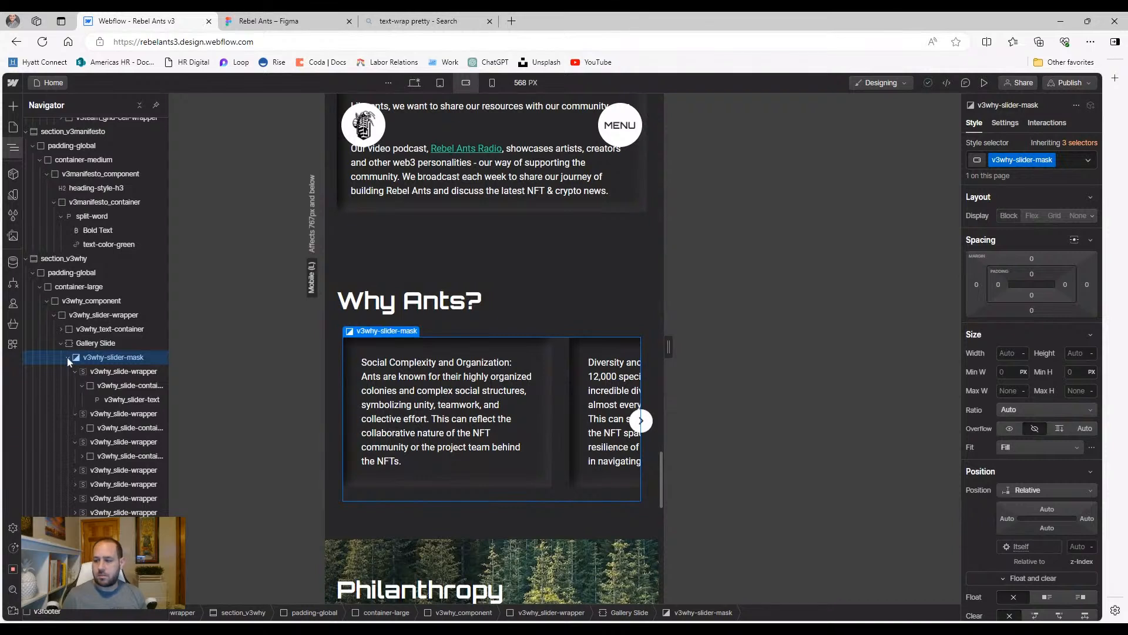
click(68, 358)
click(68, 358)
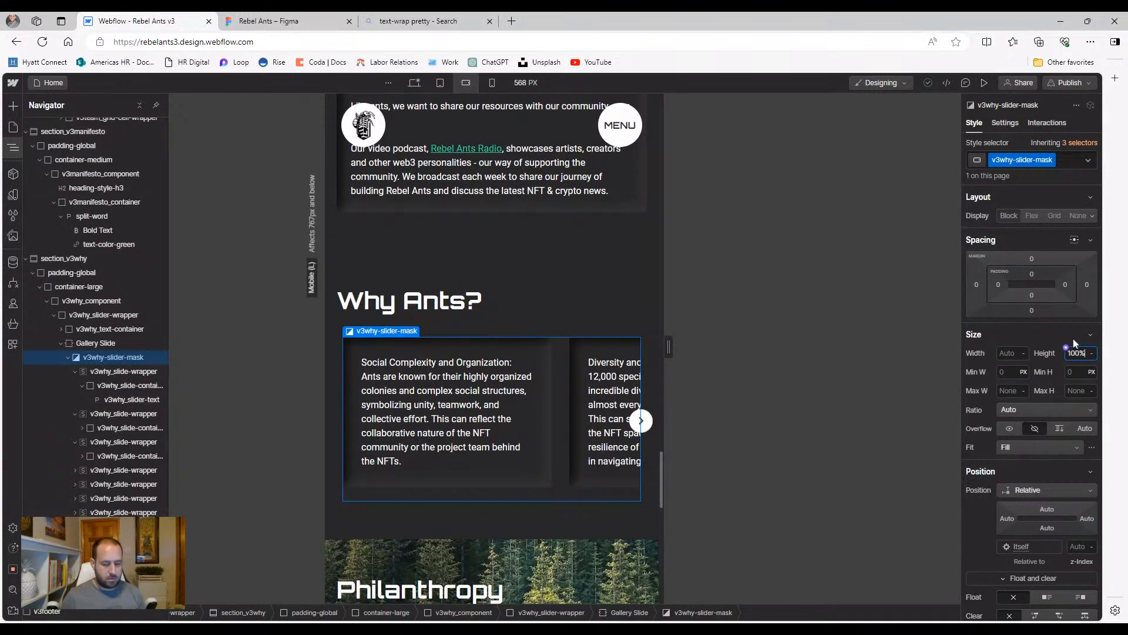
click(137, 373)
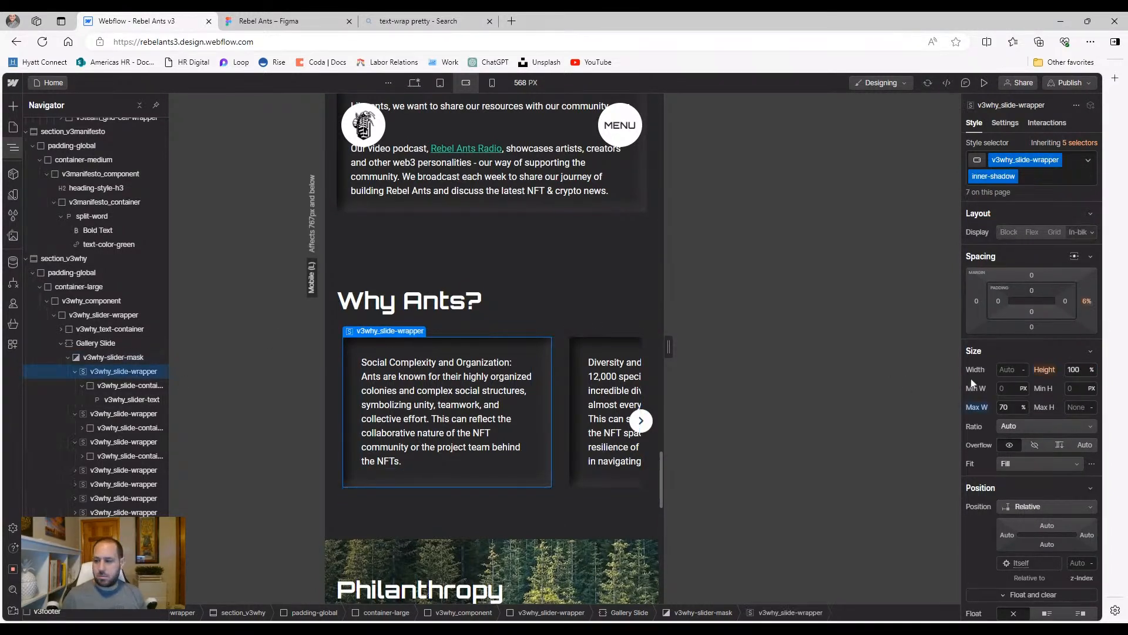
click(109, 386)
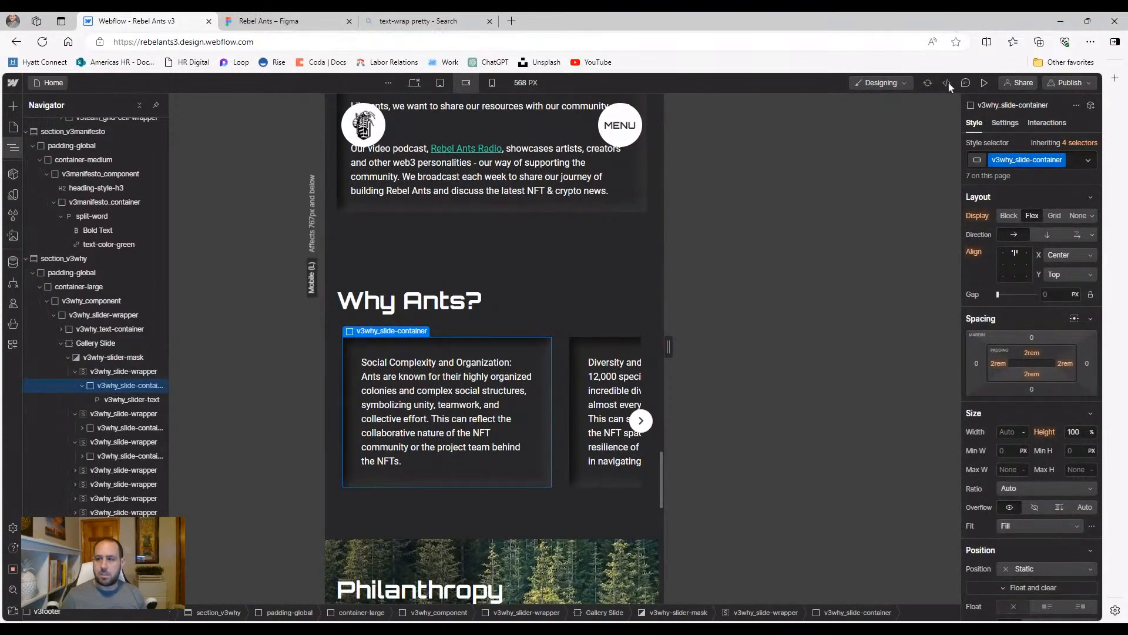
Preview the slider through Environmental Impact to Symbolism and Cultural Significance
click(984, 84)
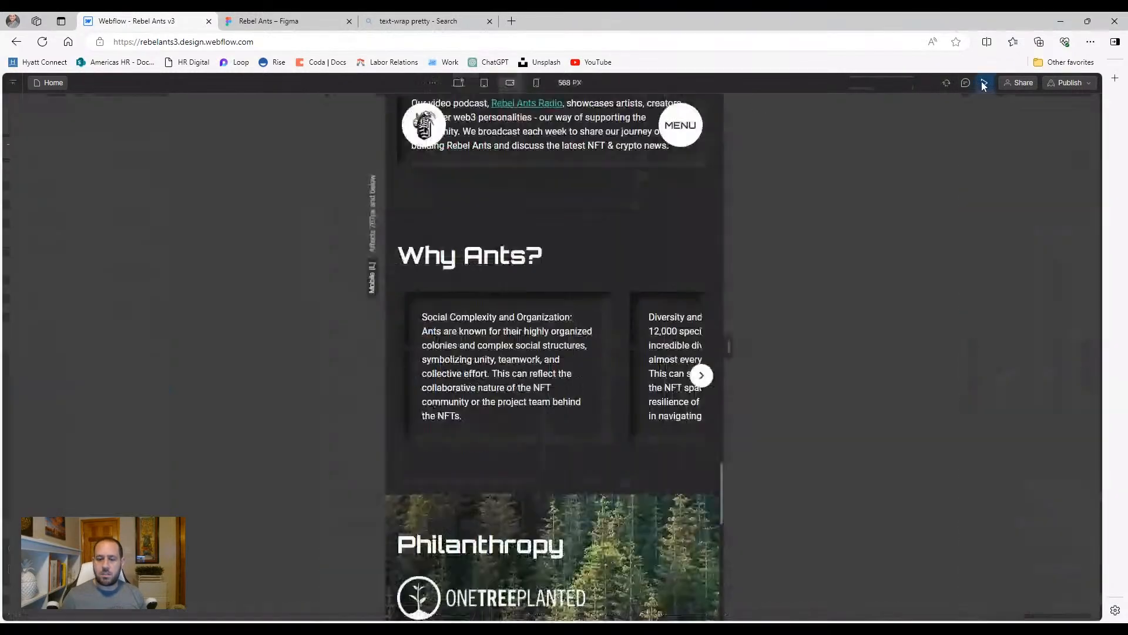
click(701, 375)
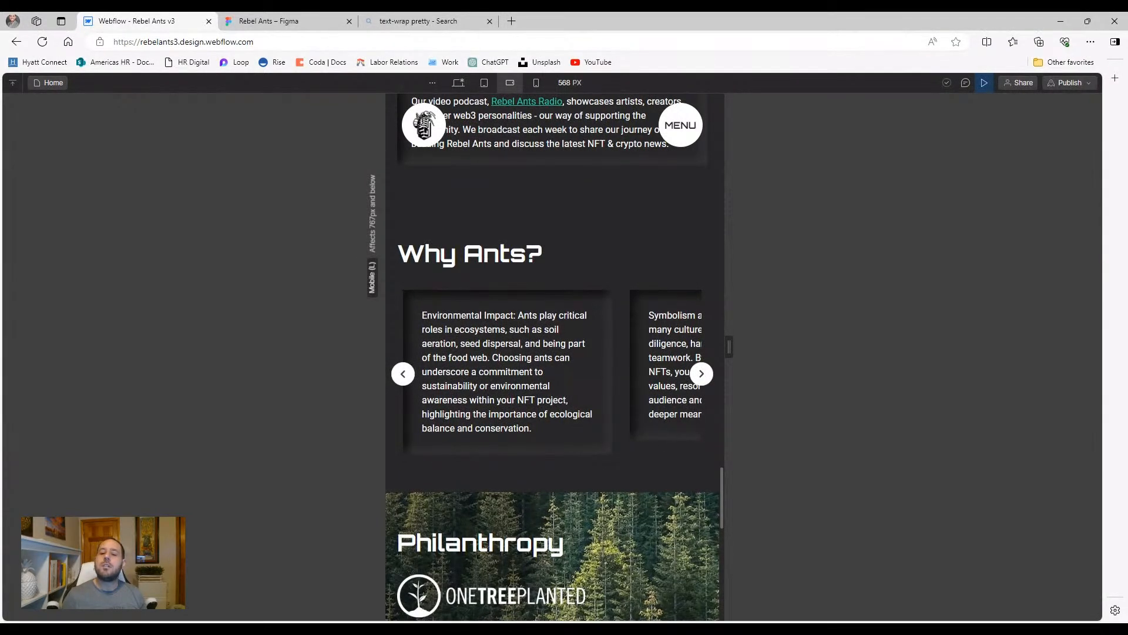
click(701, 376)
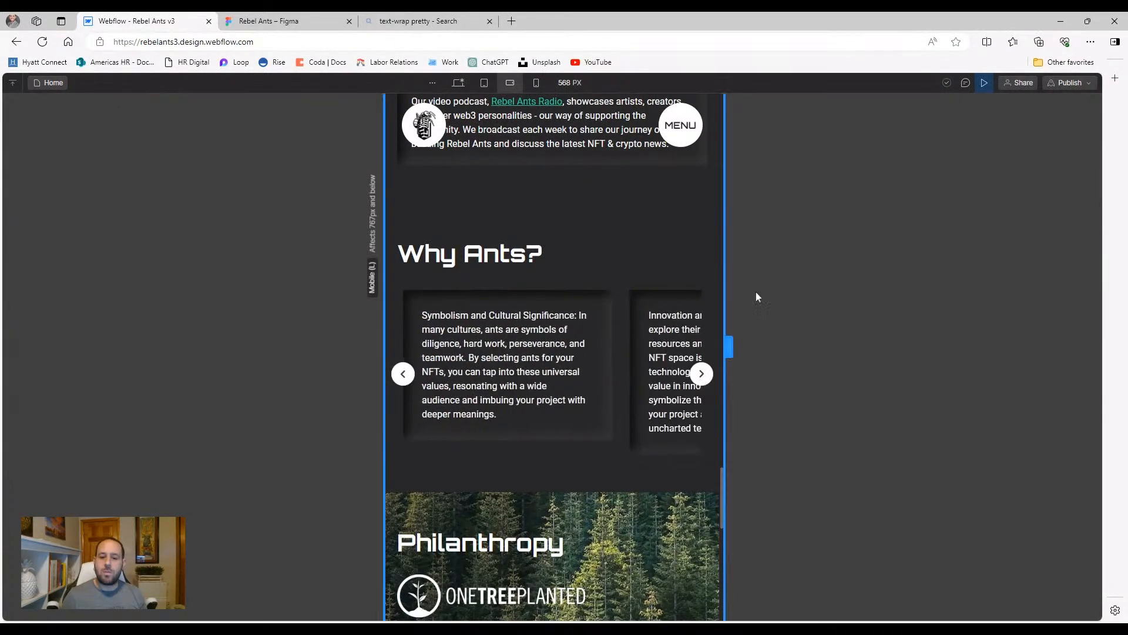
click(985, 84)
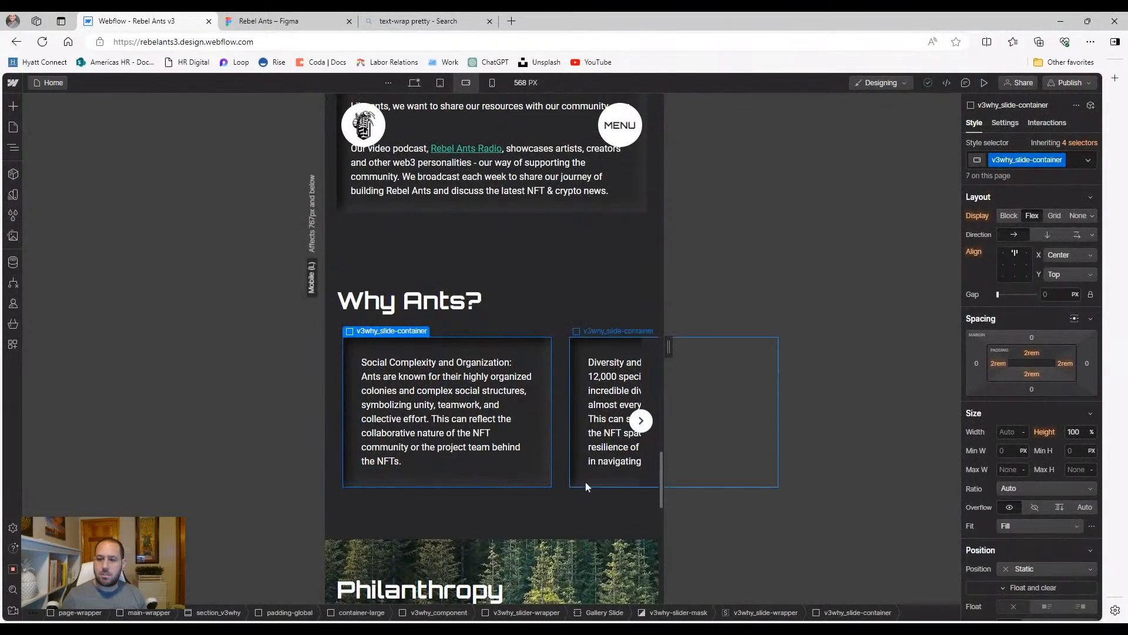
click(568, 481)
click(1005, 123)
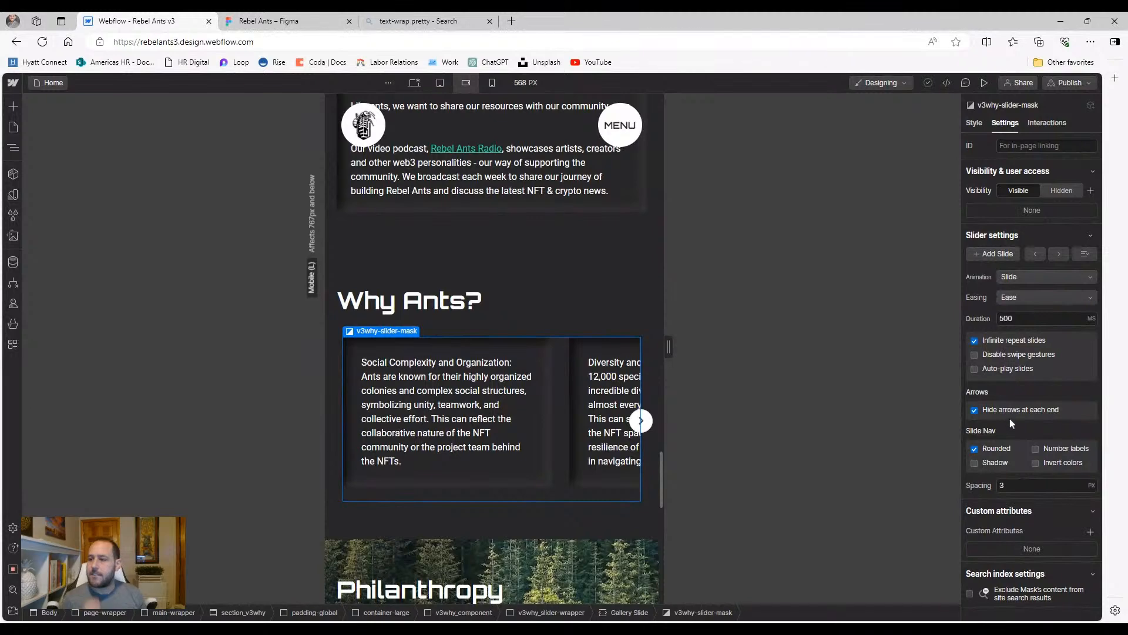
click(1059, 257)
click(1060, 257)
click(499, 481)
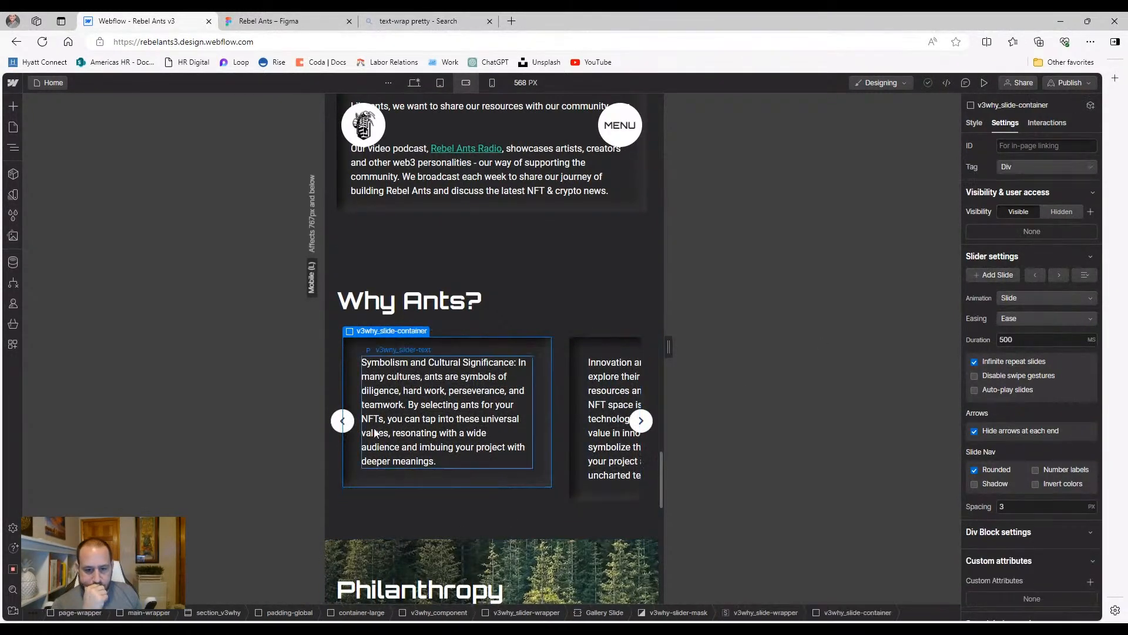
click(974, 122)
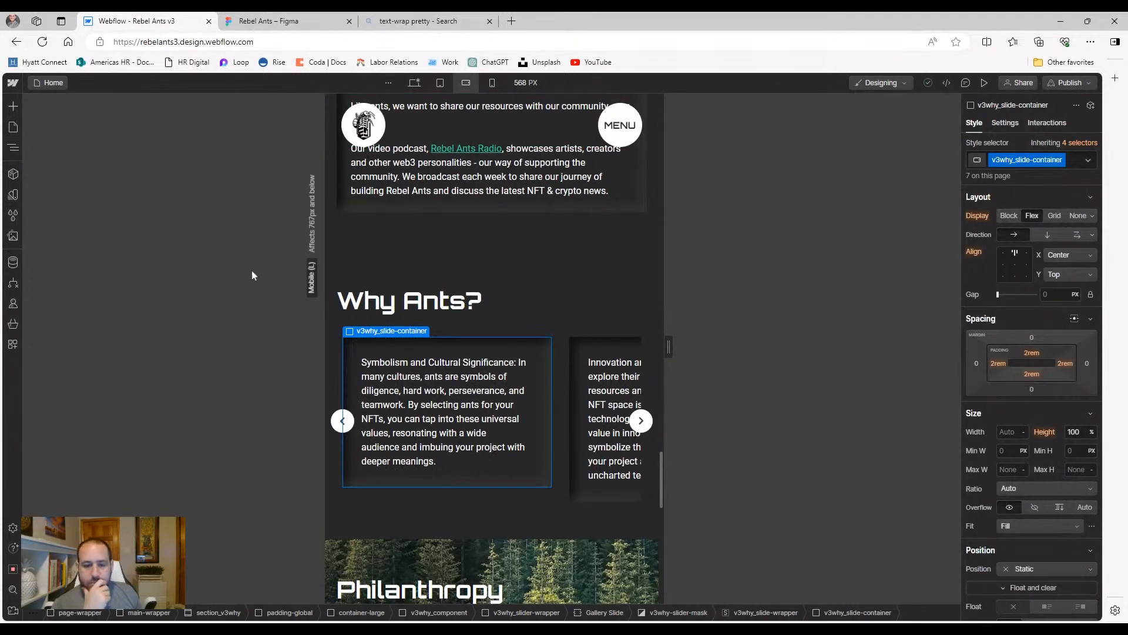
click(536, 495)
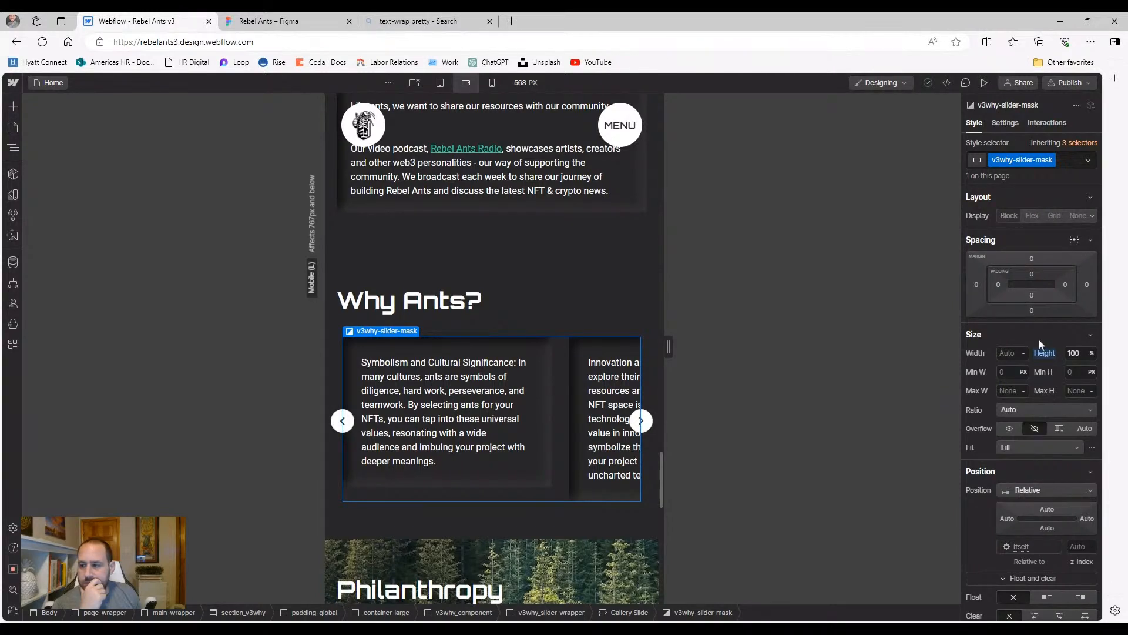
click(13, 148)
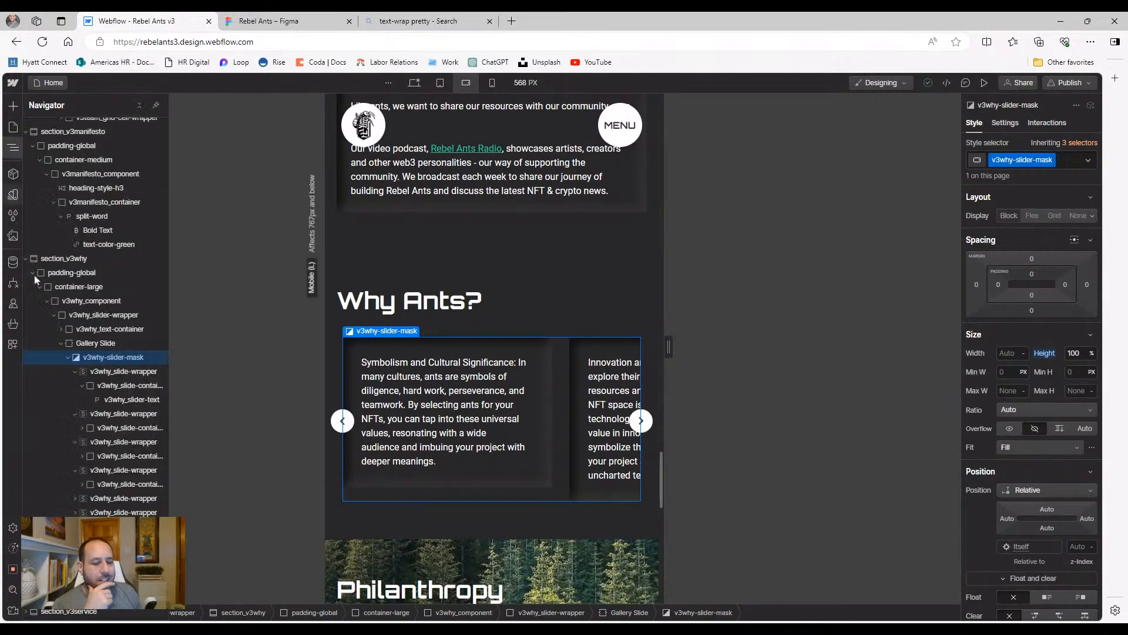
click(88, 372)
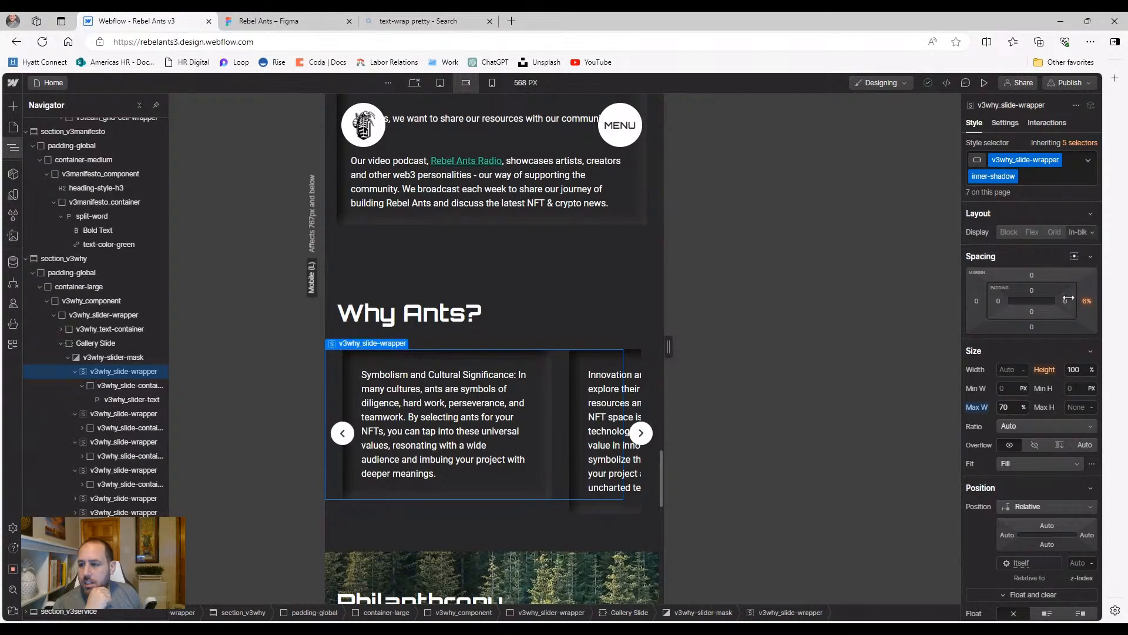
scroll(1024, 332, down, 3)
scroll(1017, 339, up, 3)
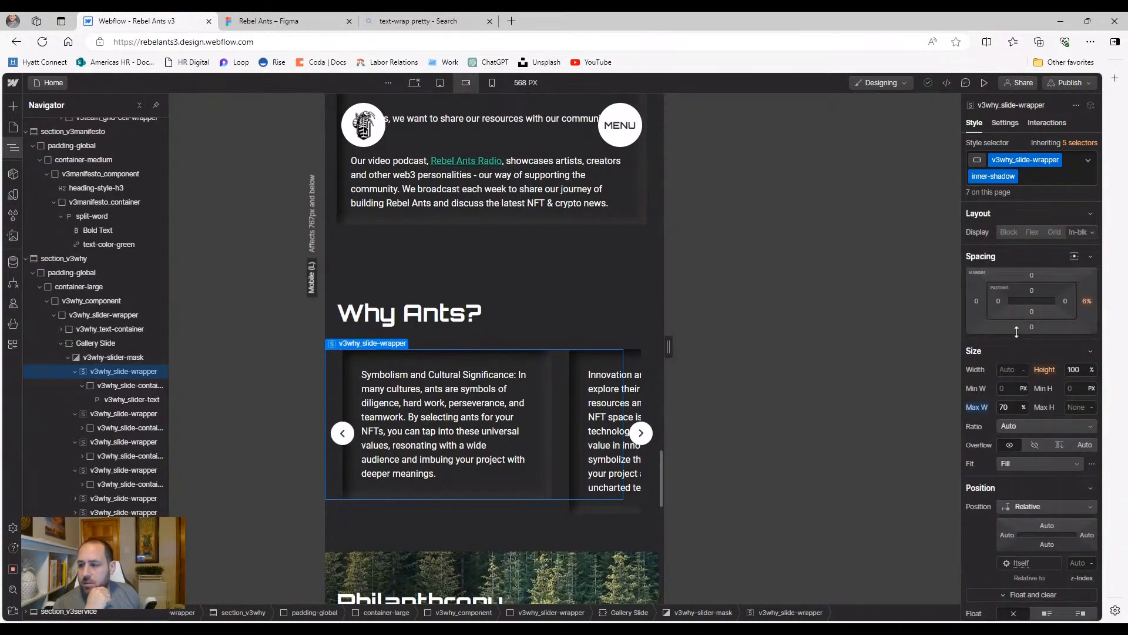
click(97, 358)
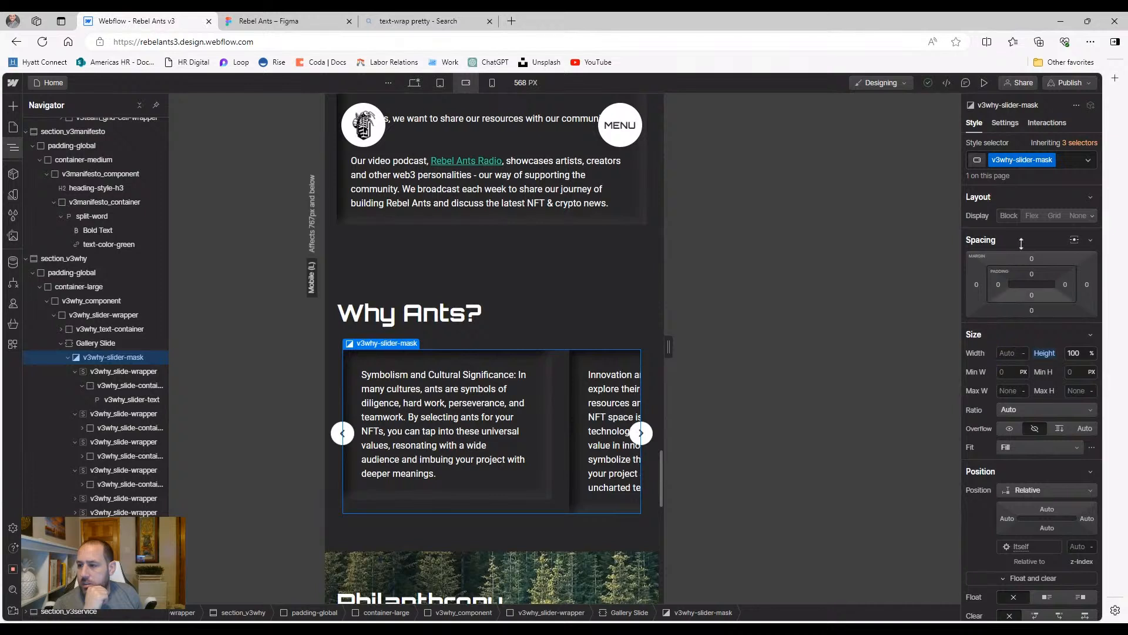
click(101, 372)
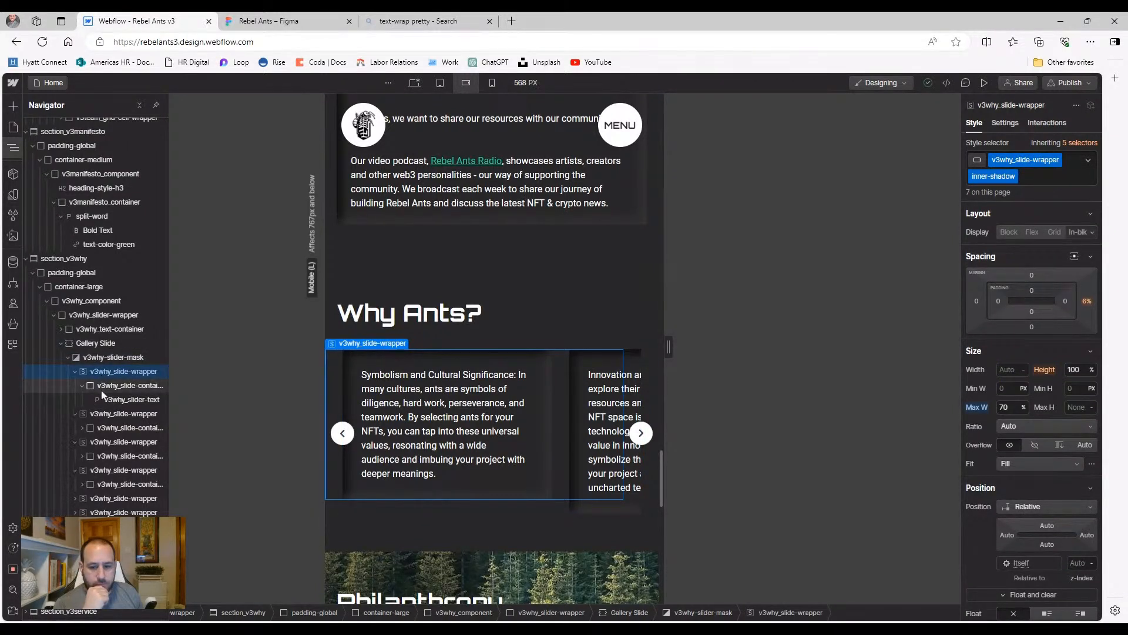
click(105, 385)
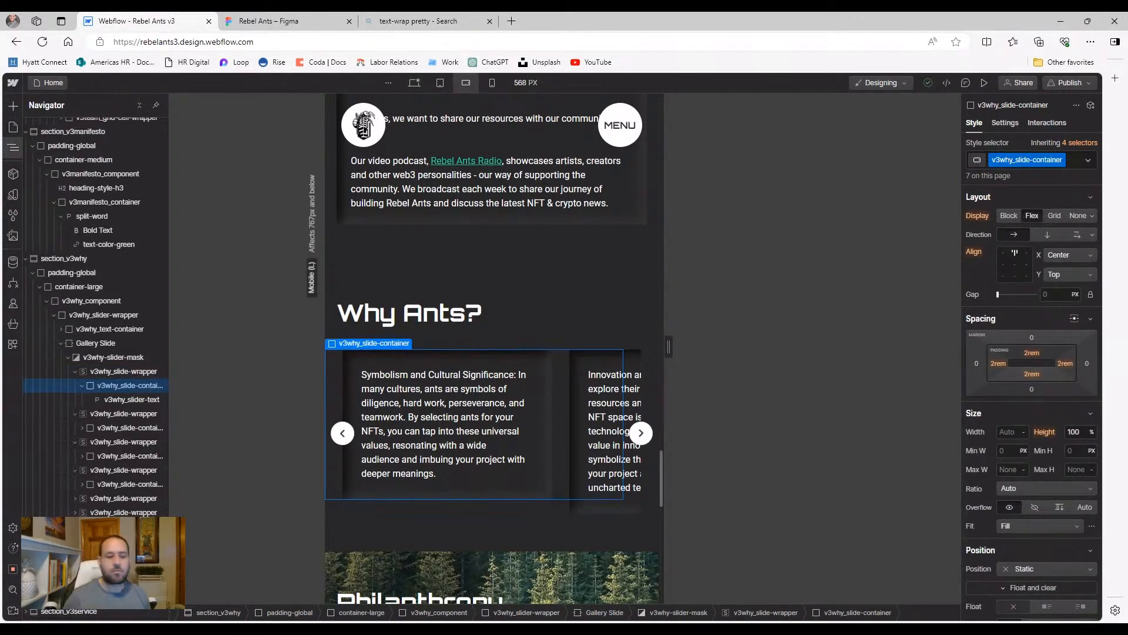
click(109, 375)
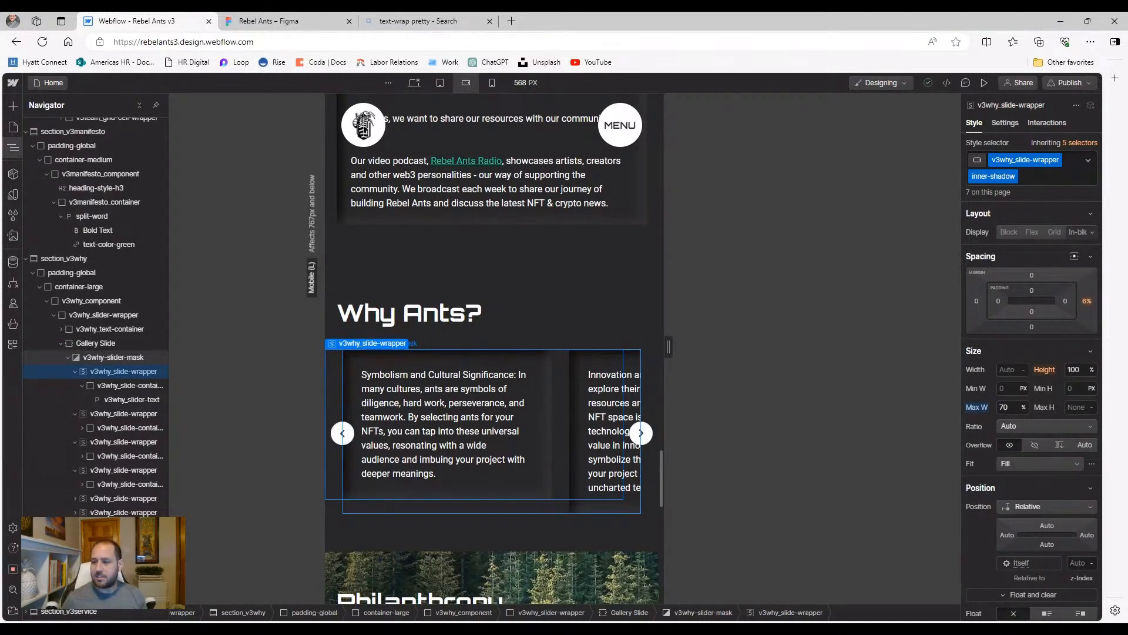
click(538, 508)
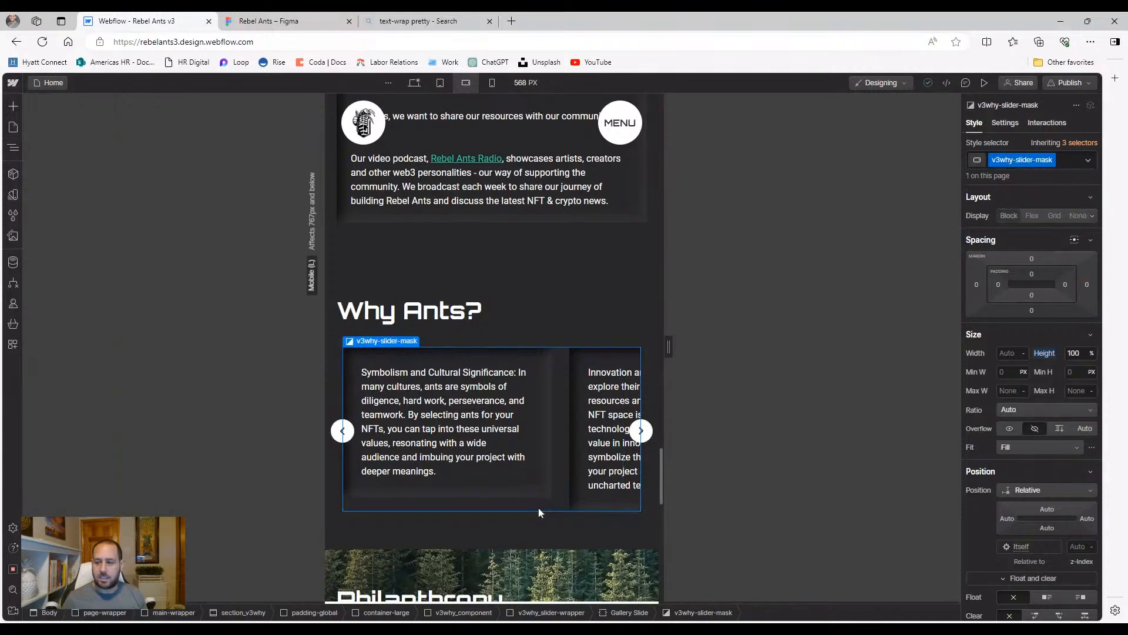
click(14, 151)
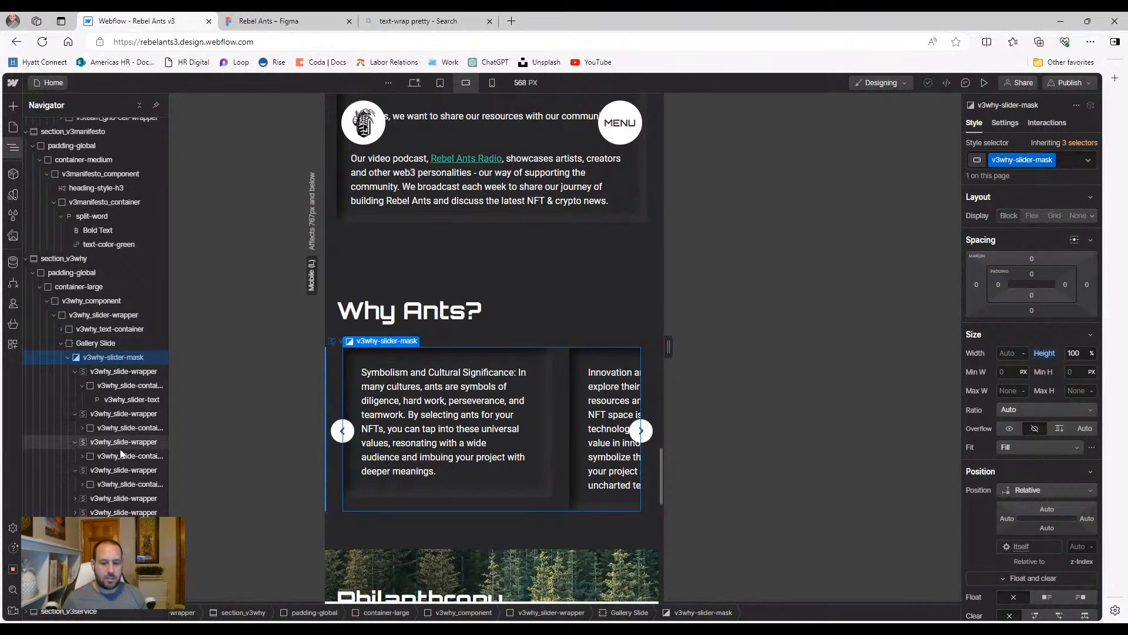
click(454, 483)
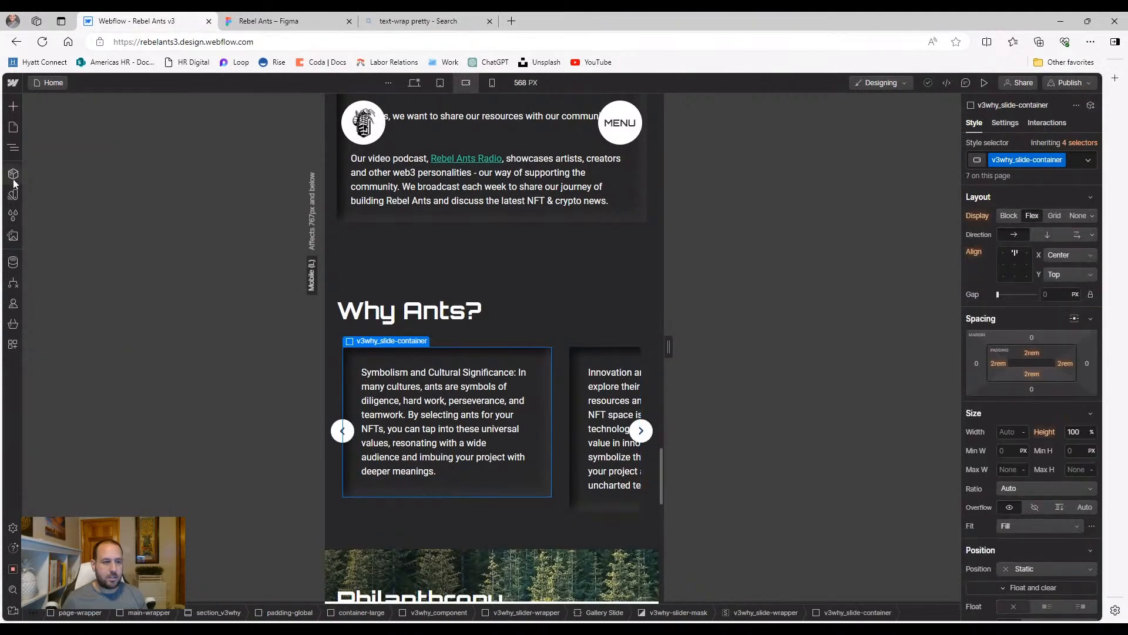
mouse_move(13, 147)
click(82, 485)
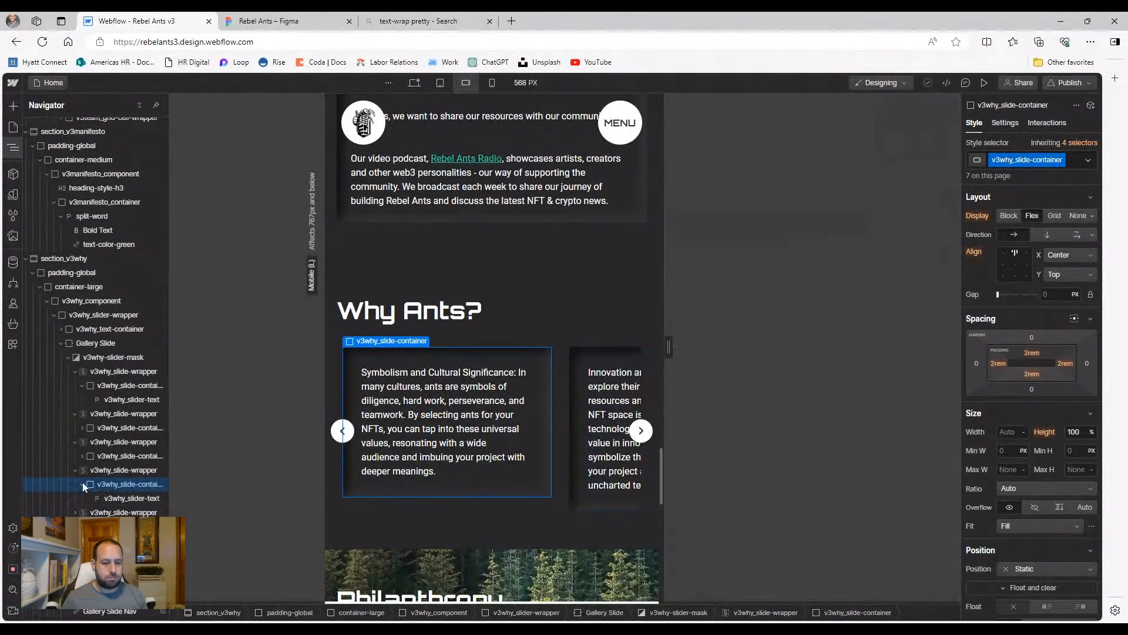
click(123, 498)
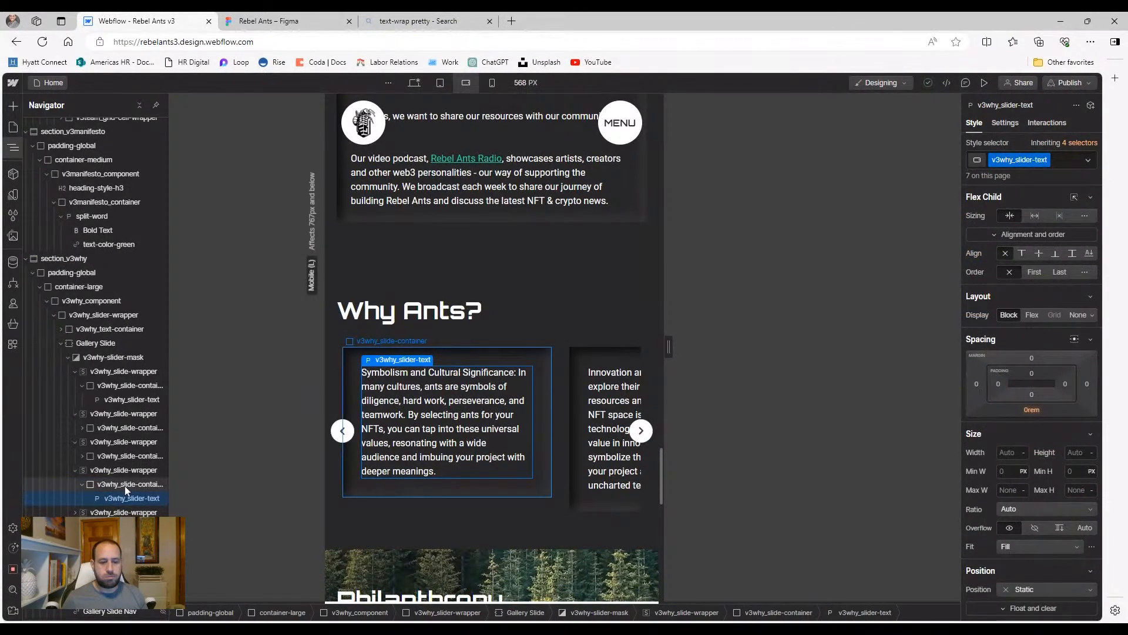
click(1076, 452)
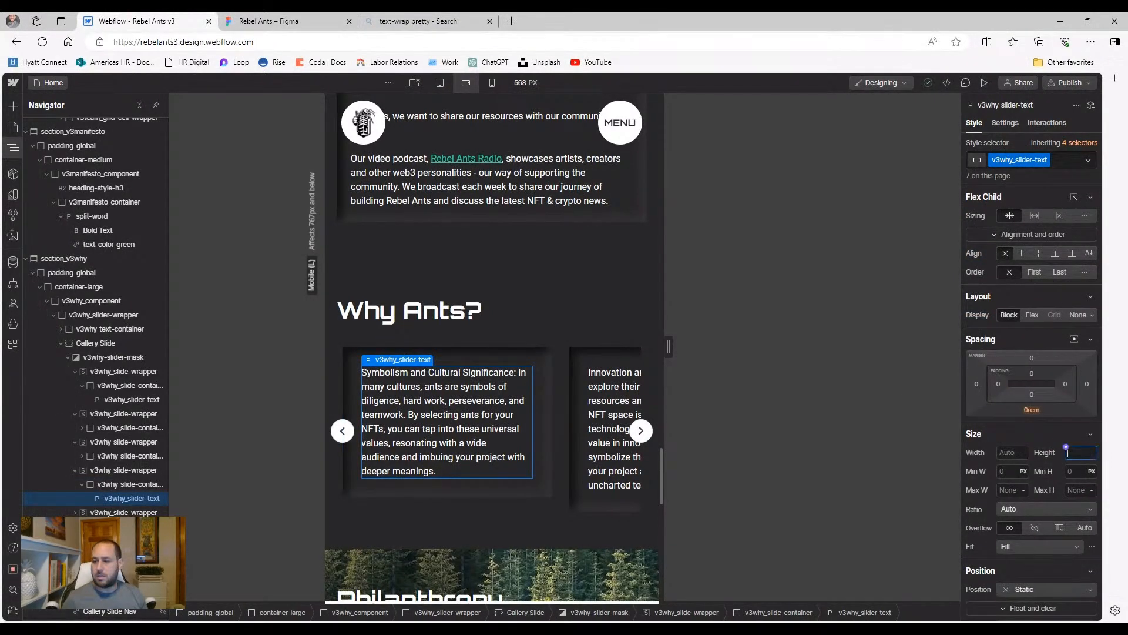
text(100%)
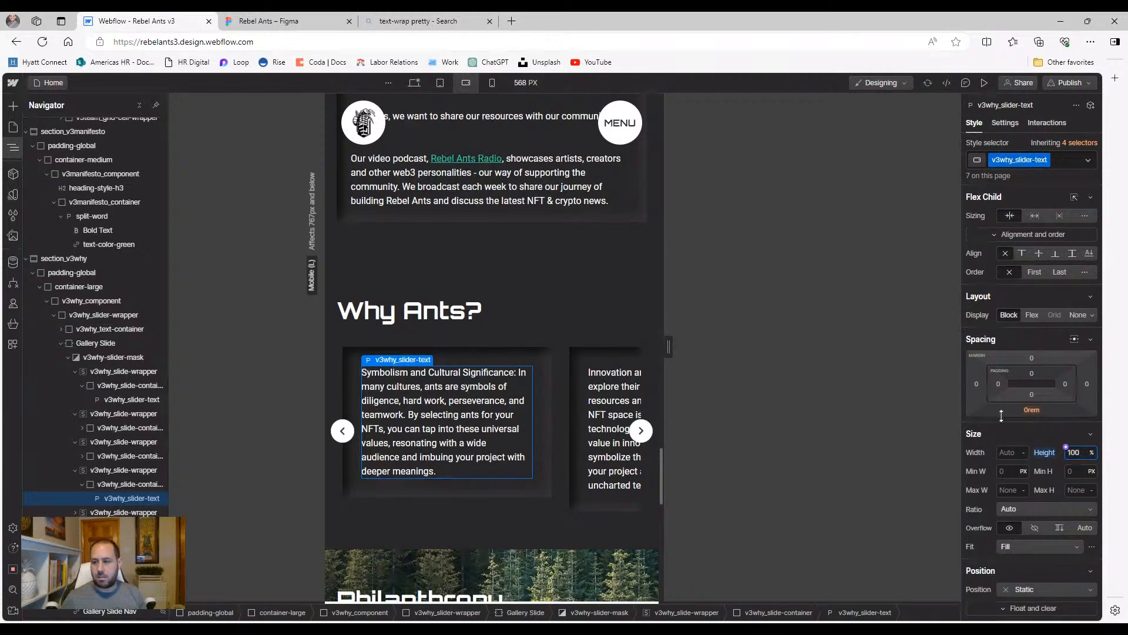
click(106, 488)
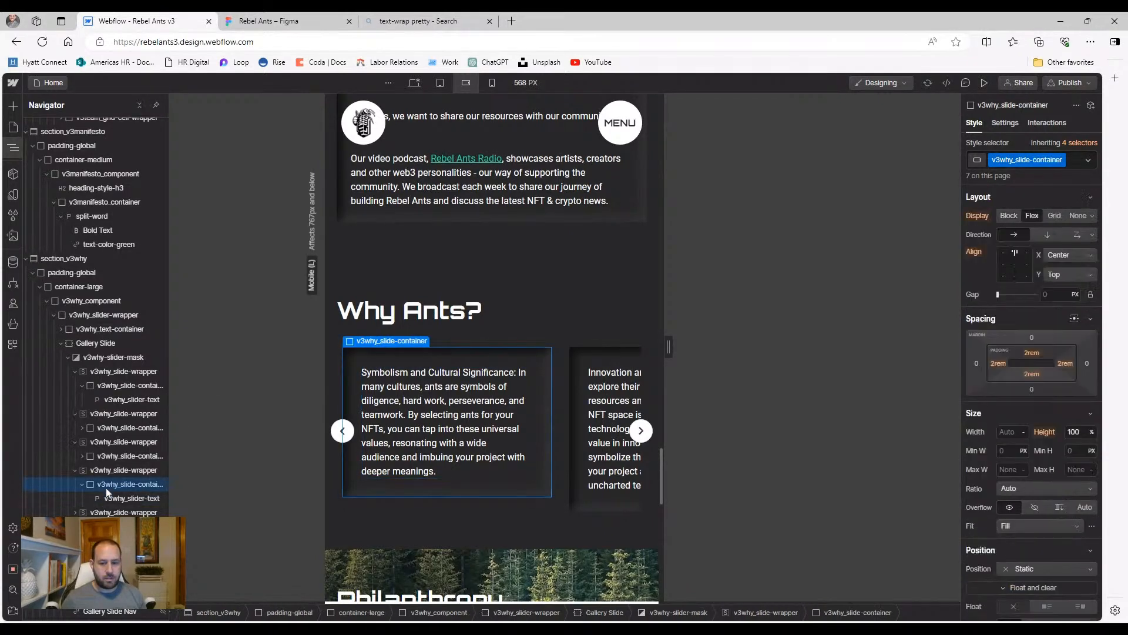
click(107, 498)
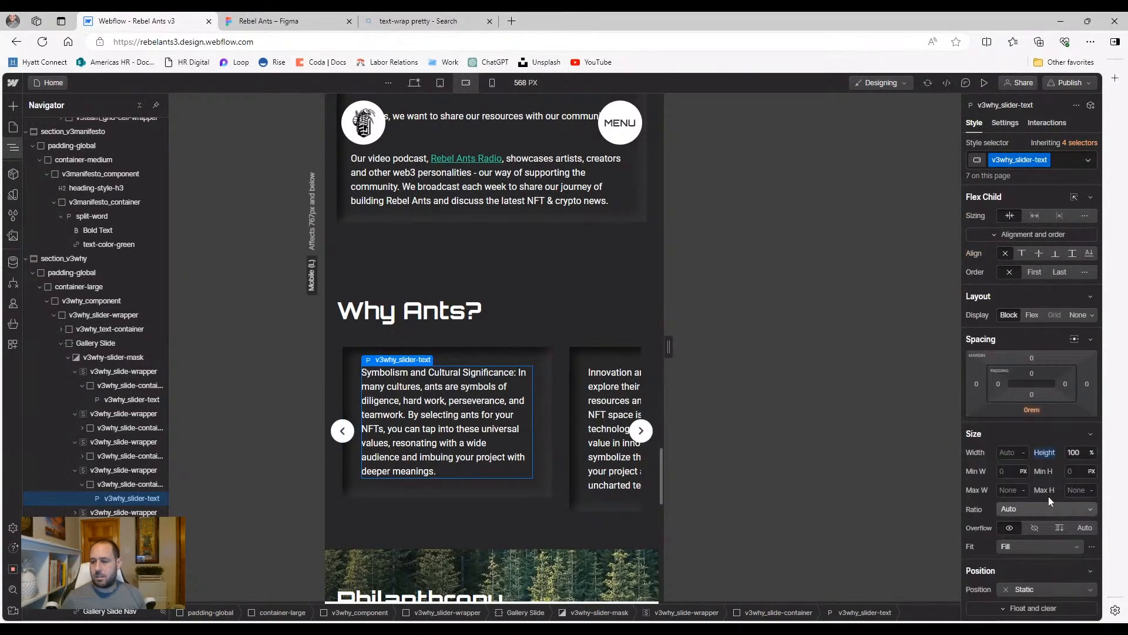
click(1045, 452)
click(994, 471)
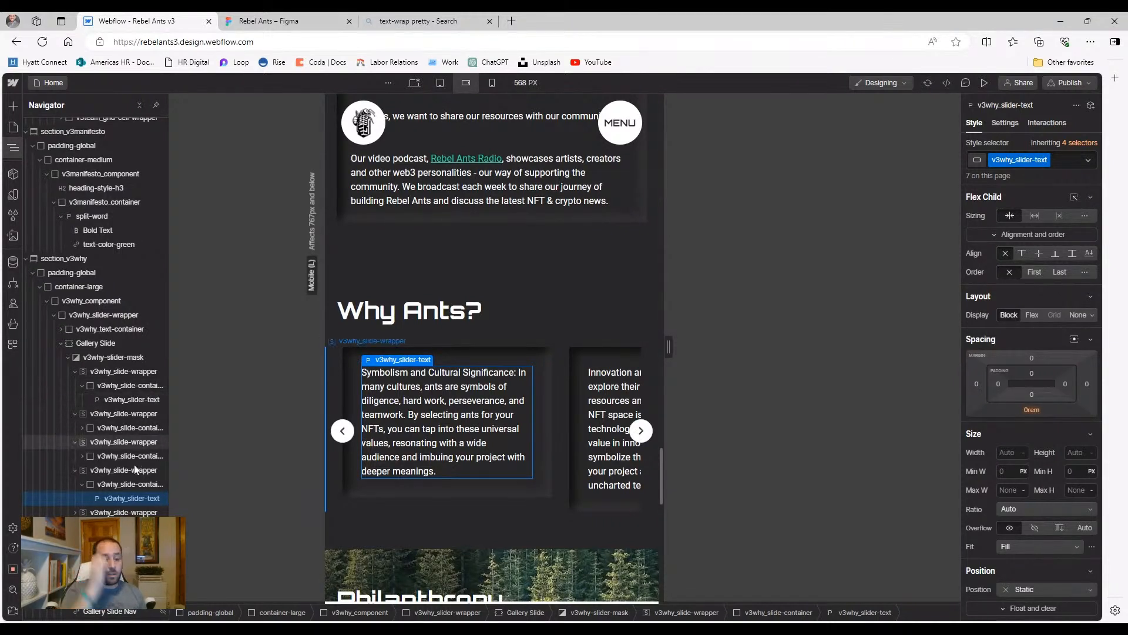
click(144, 483)
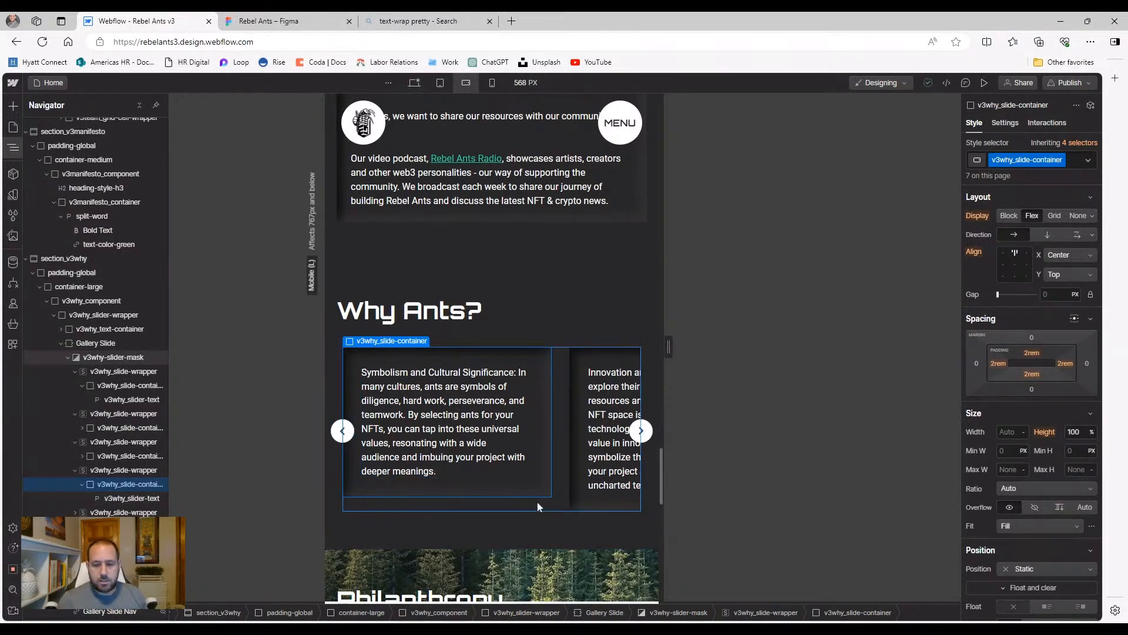
click(125, 470)
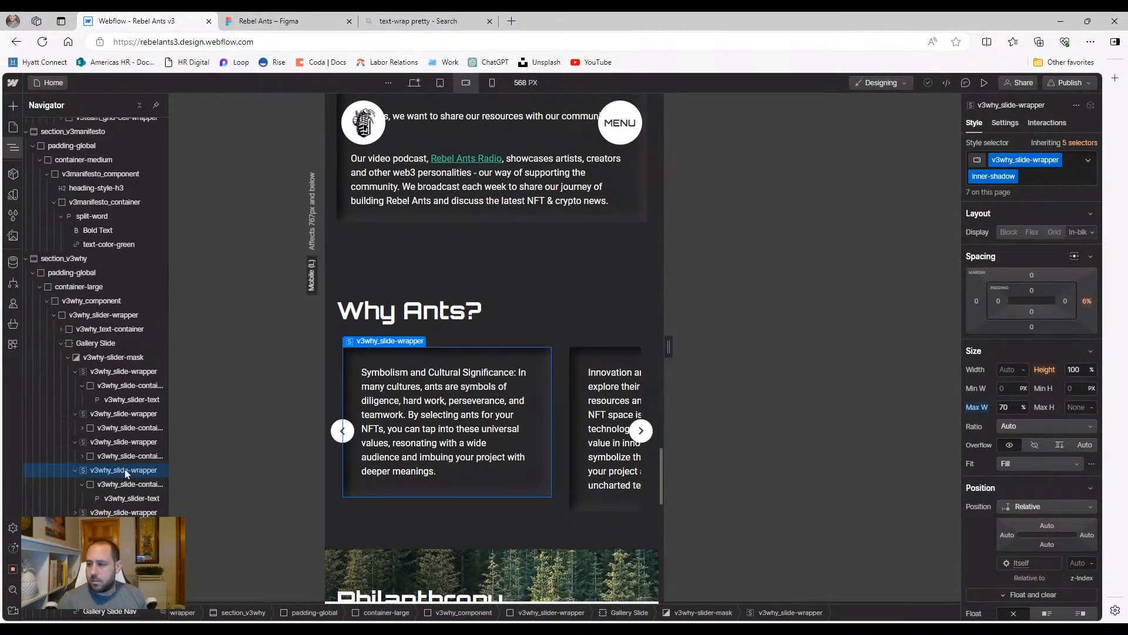
click(1066, 364)
click(1066, 364)
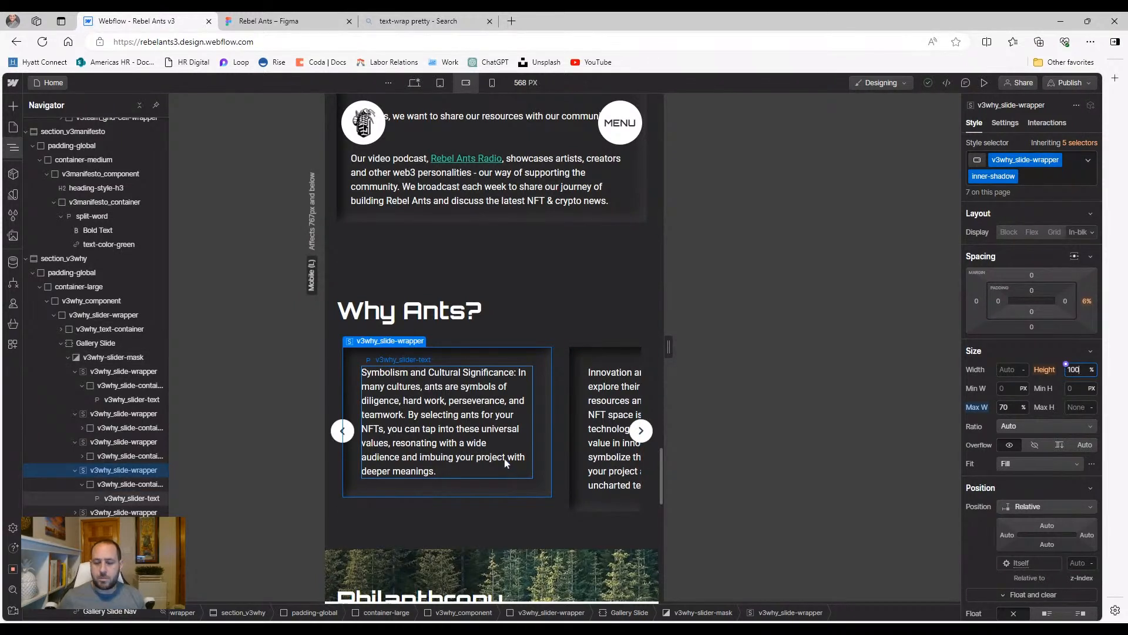
click(515, 510)
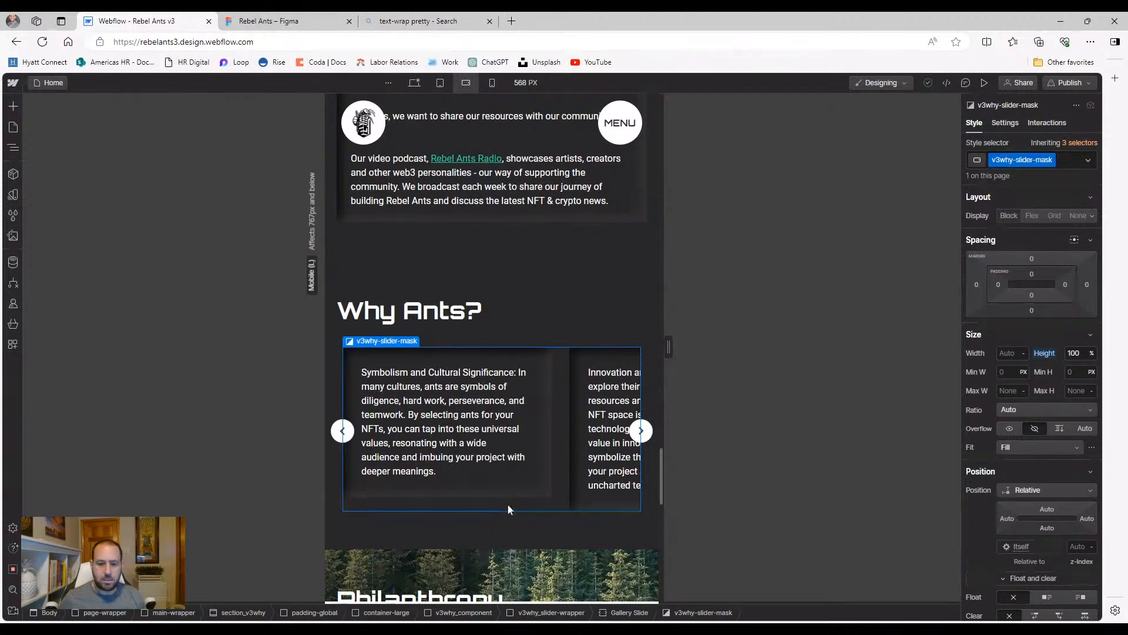
Set the Gallery Slide's minimum height to 17rem
click(15, 151)
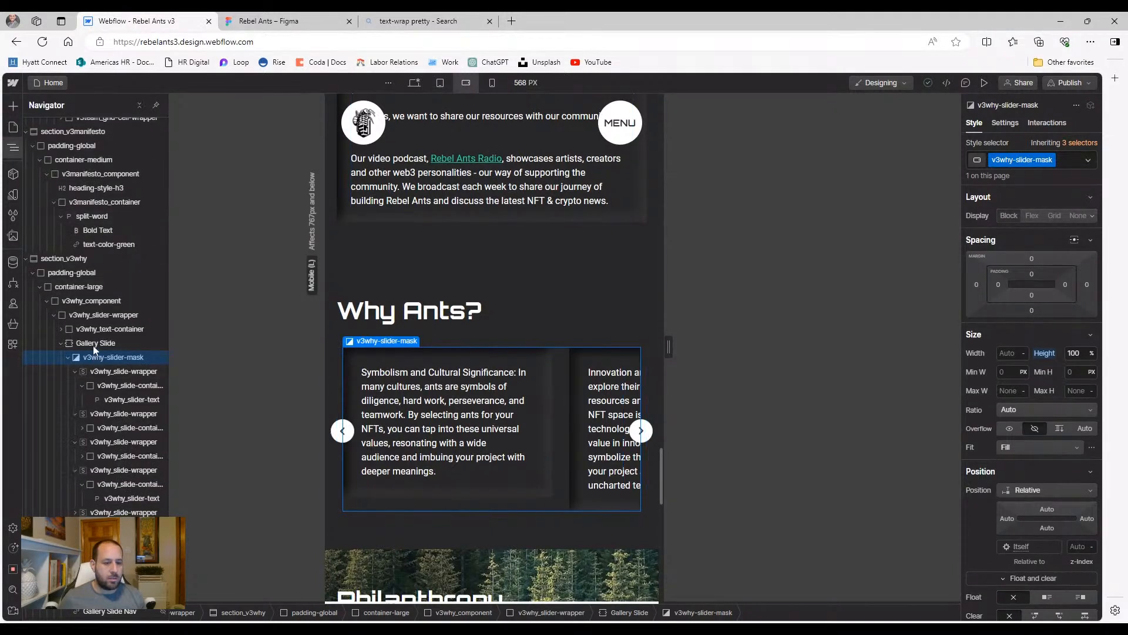
click(95, 345)
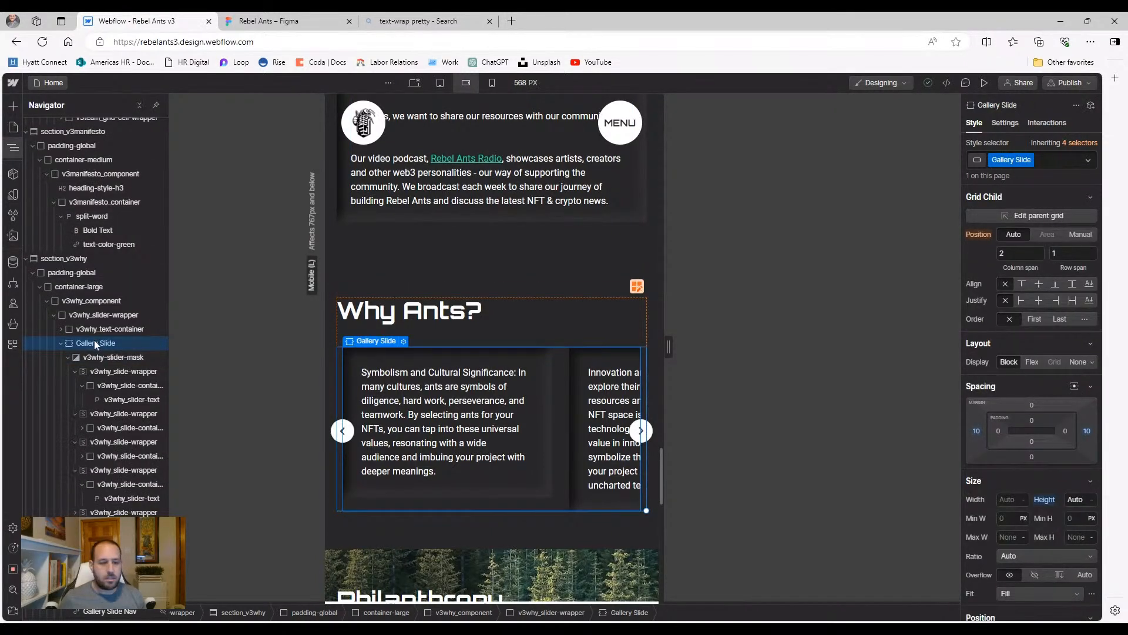
click(93, 357)
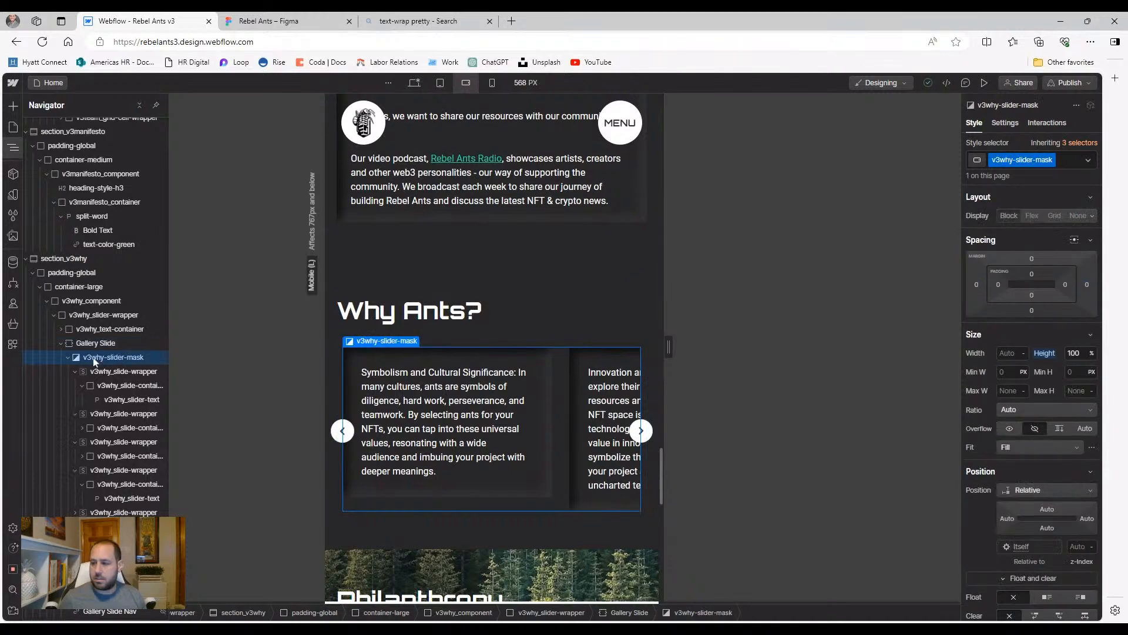
click(95, 344)
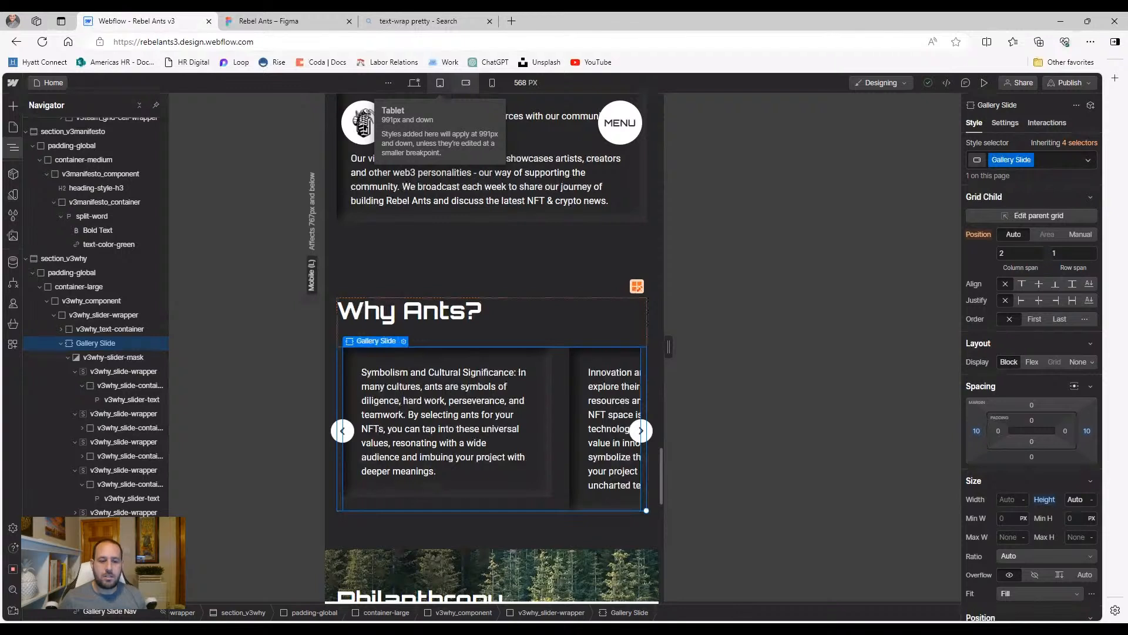
click(1067, 517)
text(10)
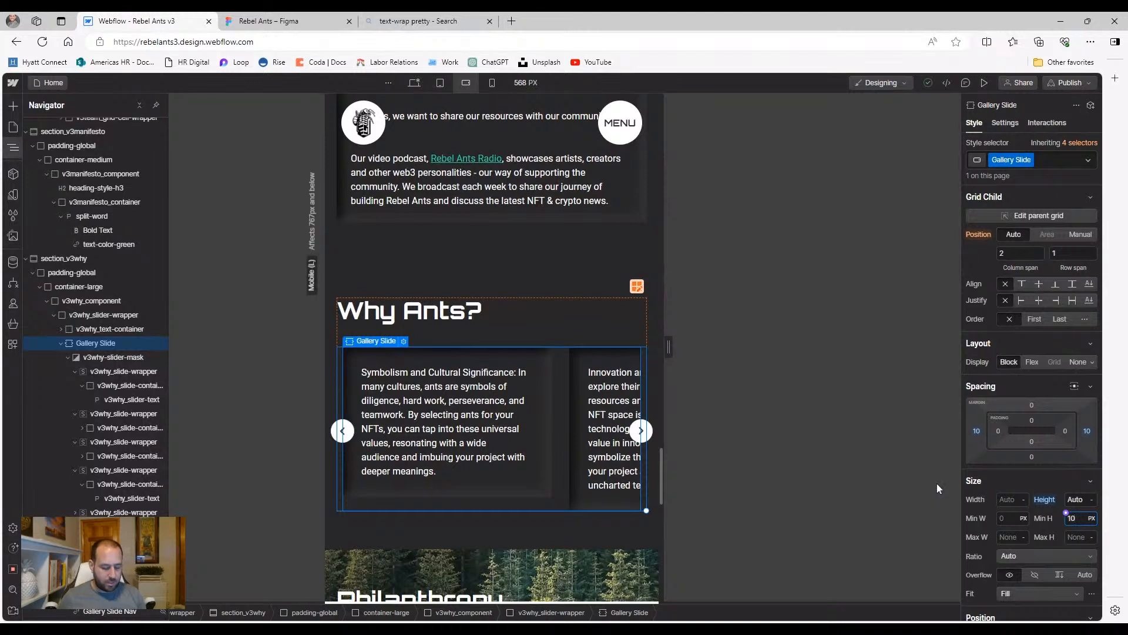
key(BackSpace)
text(6rem)
key(Return)
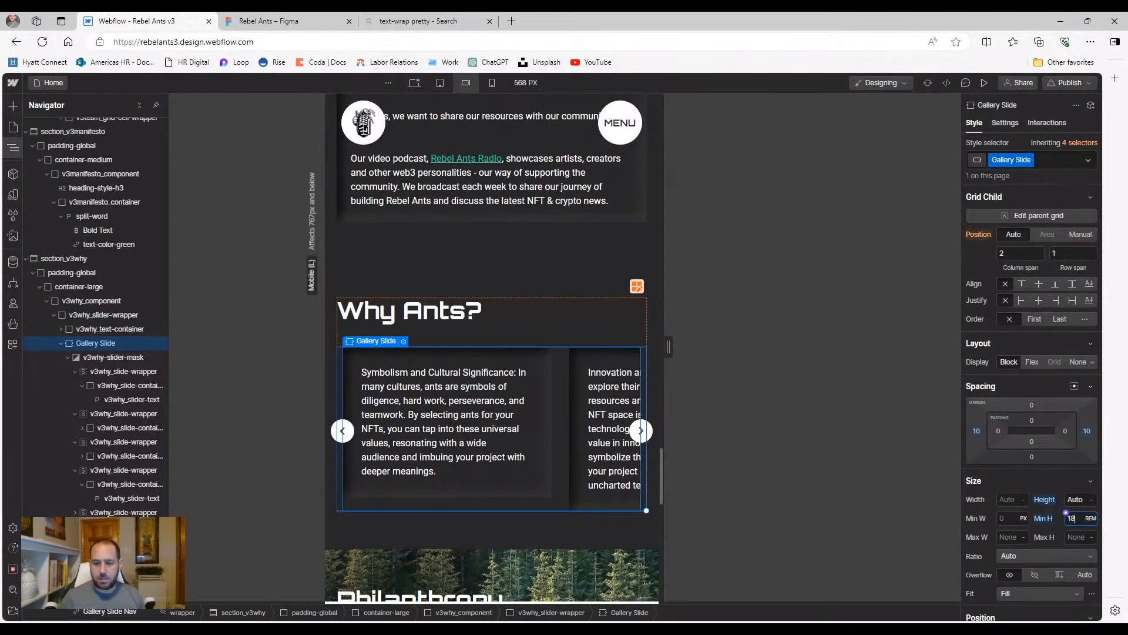
key(Down)
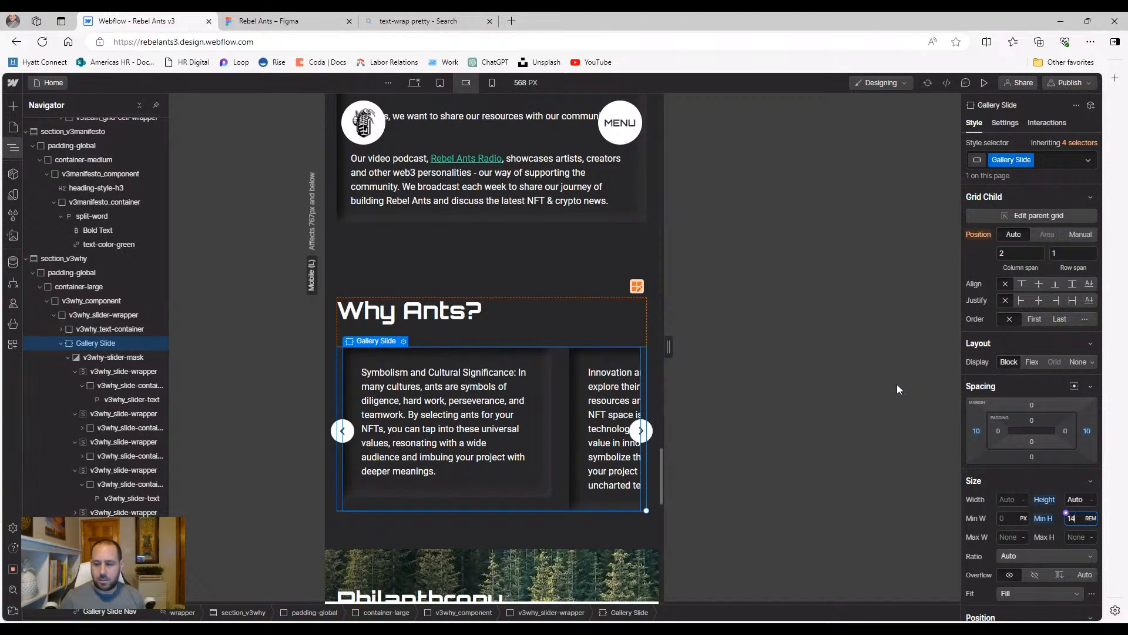
key(Up)
key(Up)
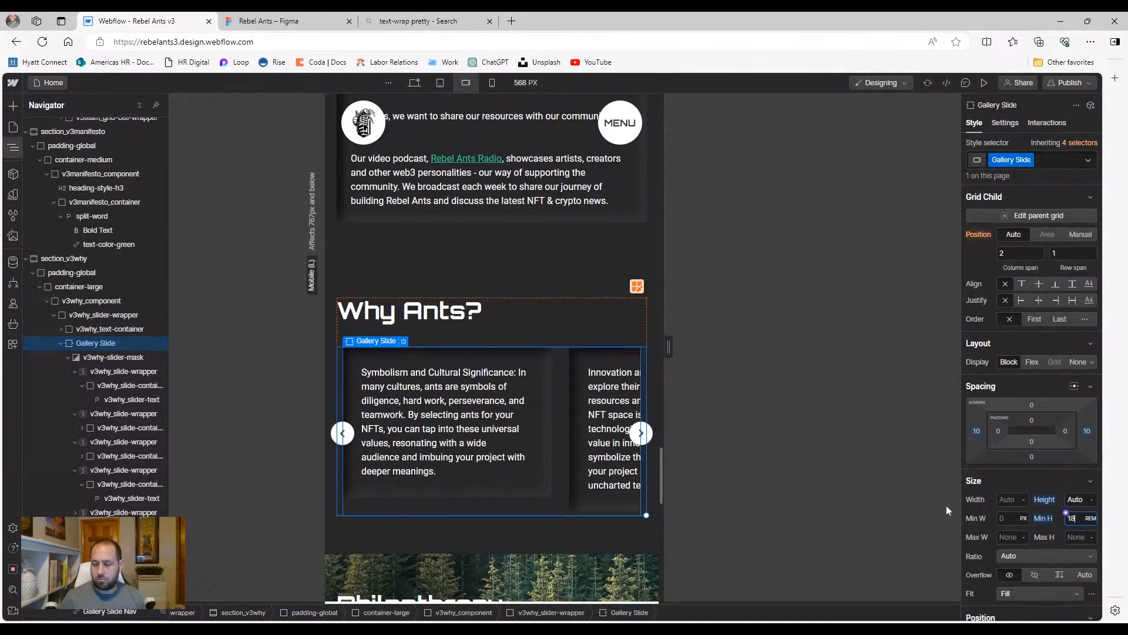
key(Down)
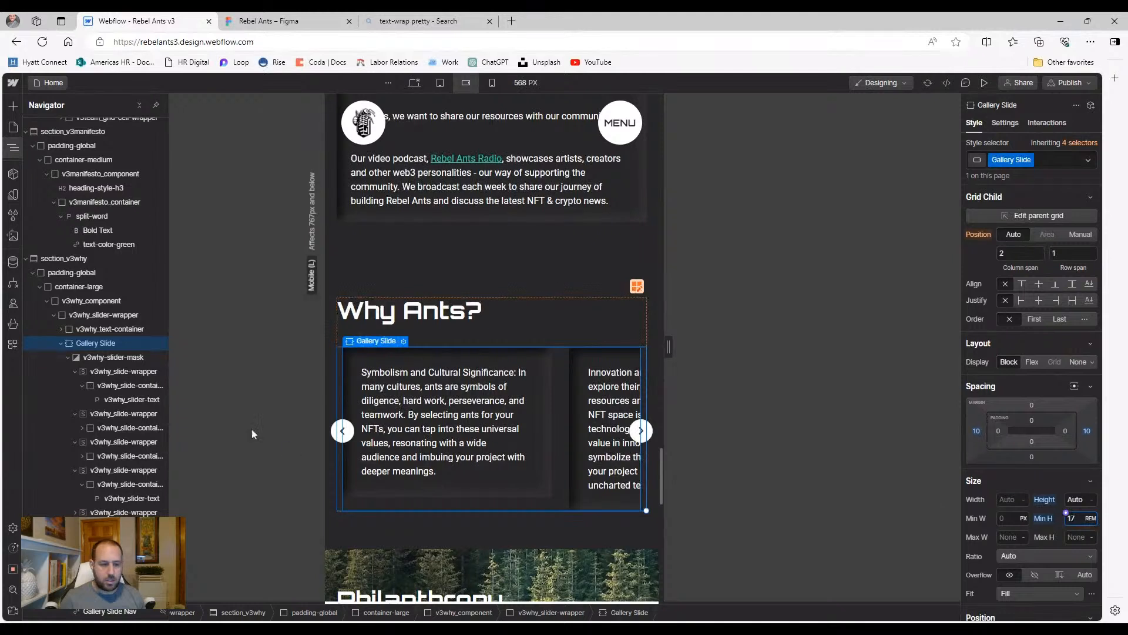
Give the first slide's v3why_slide-container a 17rem minimum height
click(113, 357)
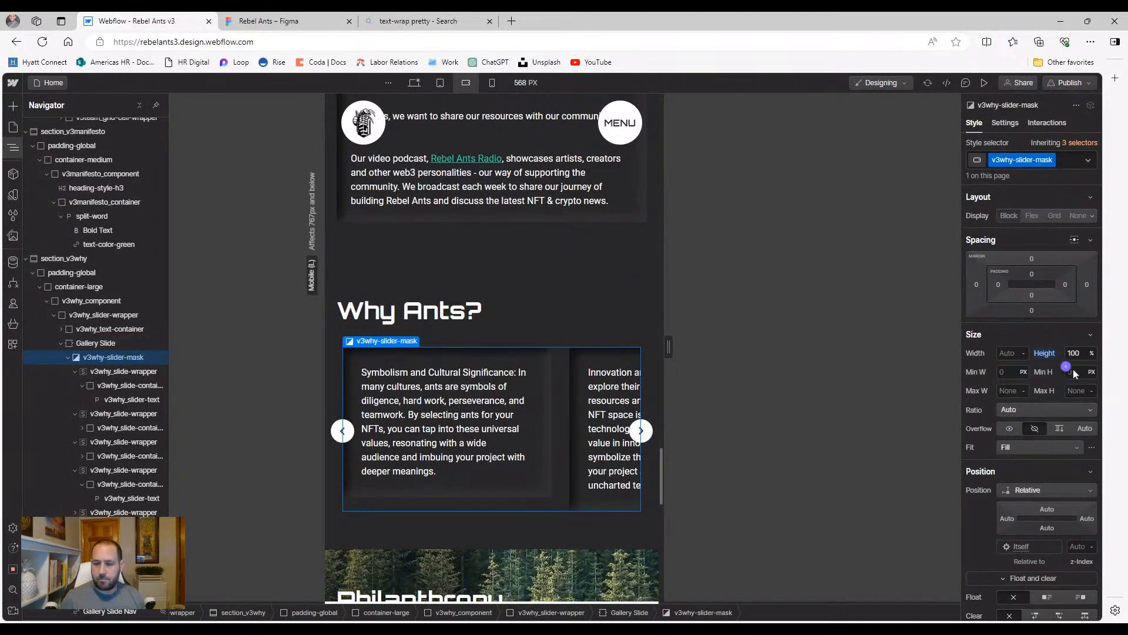
click(391, 488)
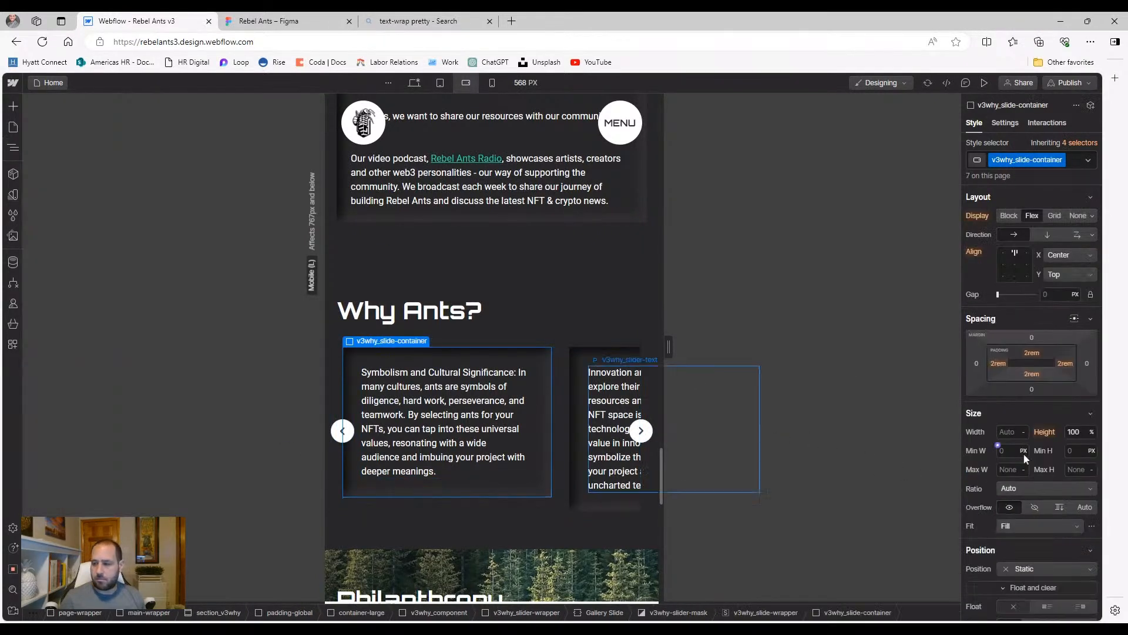
click(1072, 450)
text(17)
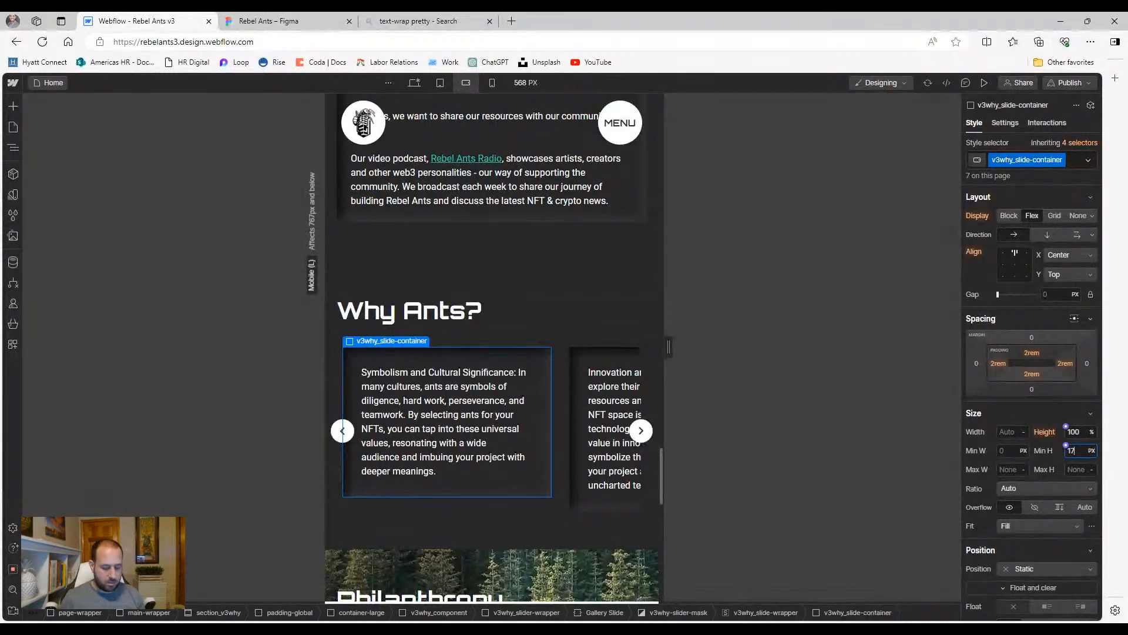
text(rem)
key(Return)
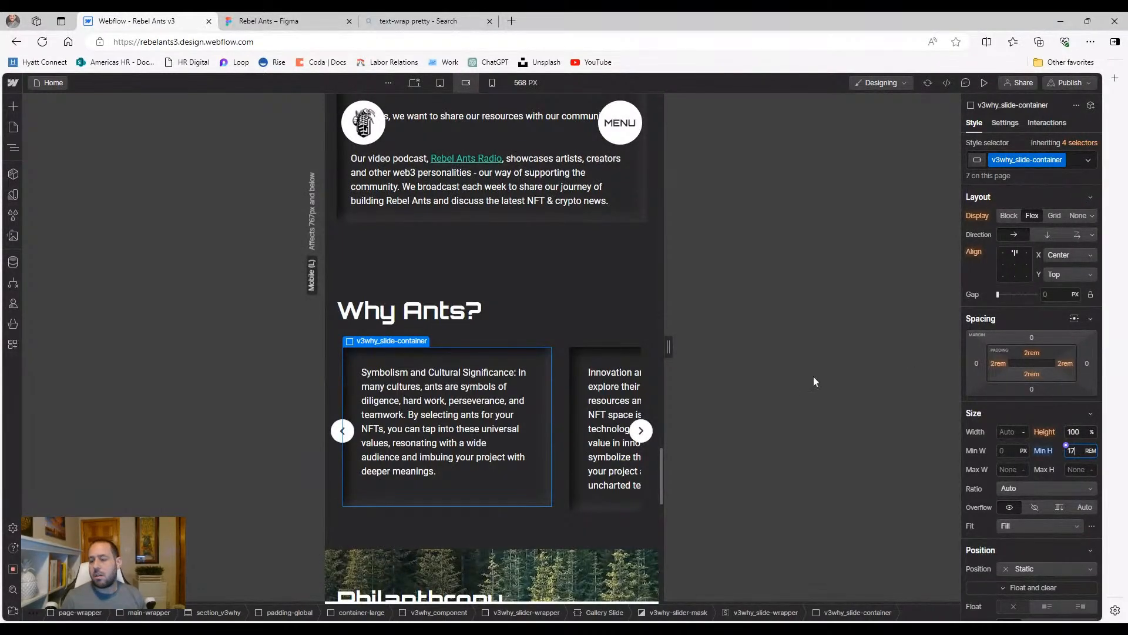
Preview the 568px layout and step the Why Ants slider forward and back
click(984, 83)
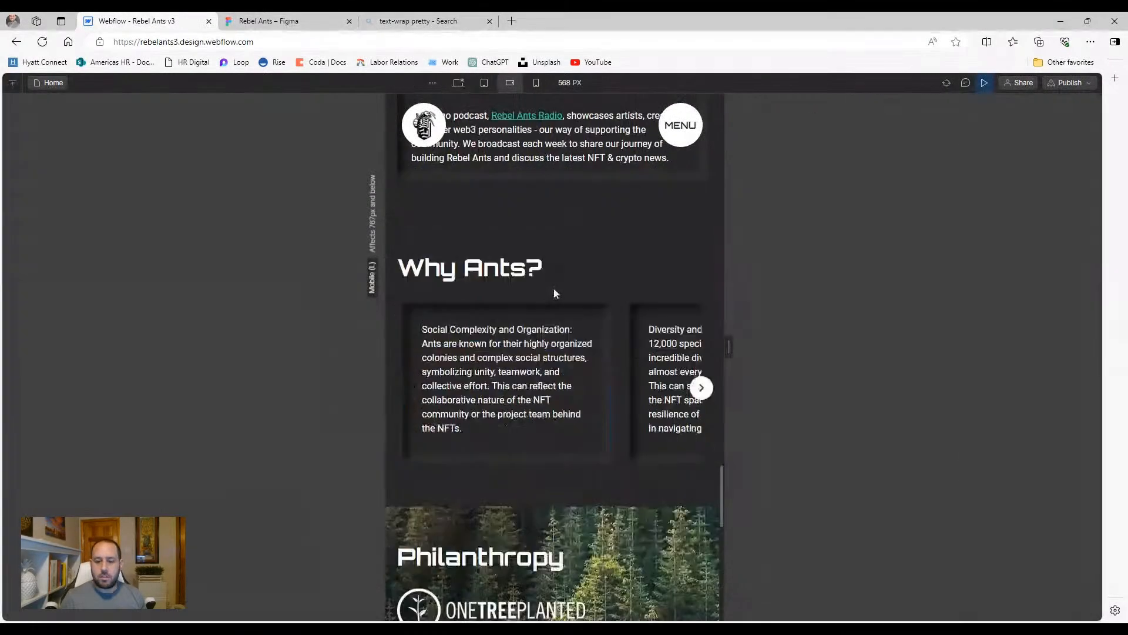
click(700, 387)
click(700, 386)
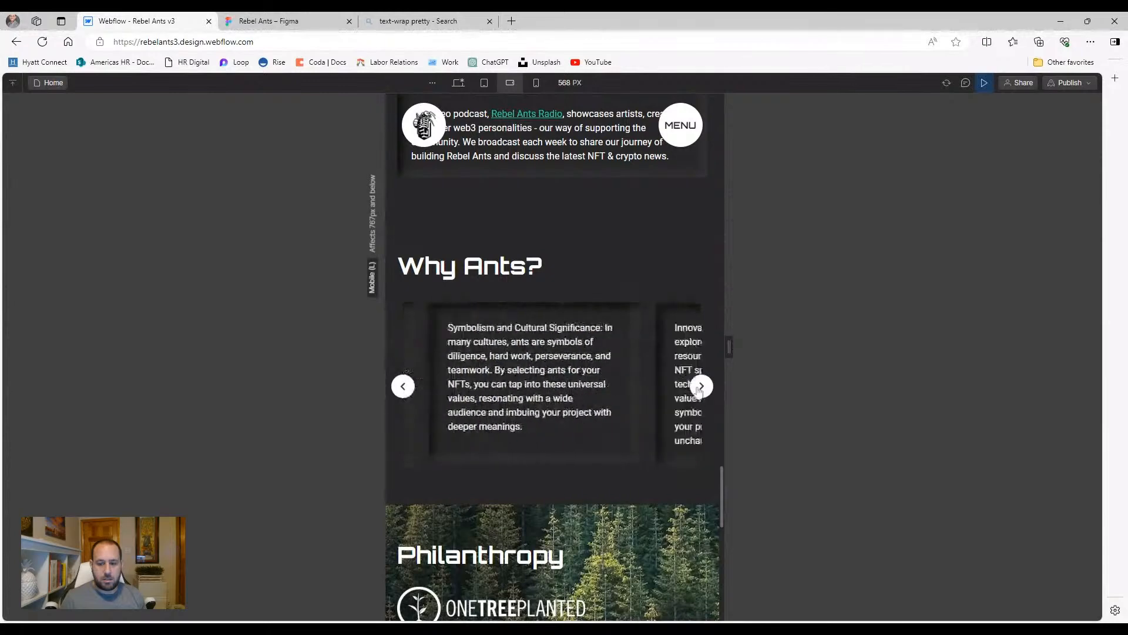
click(404, 388)
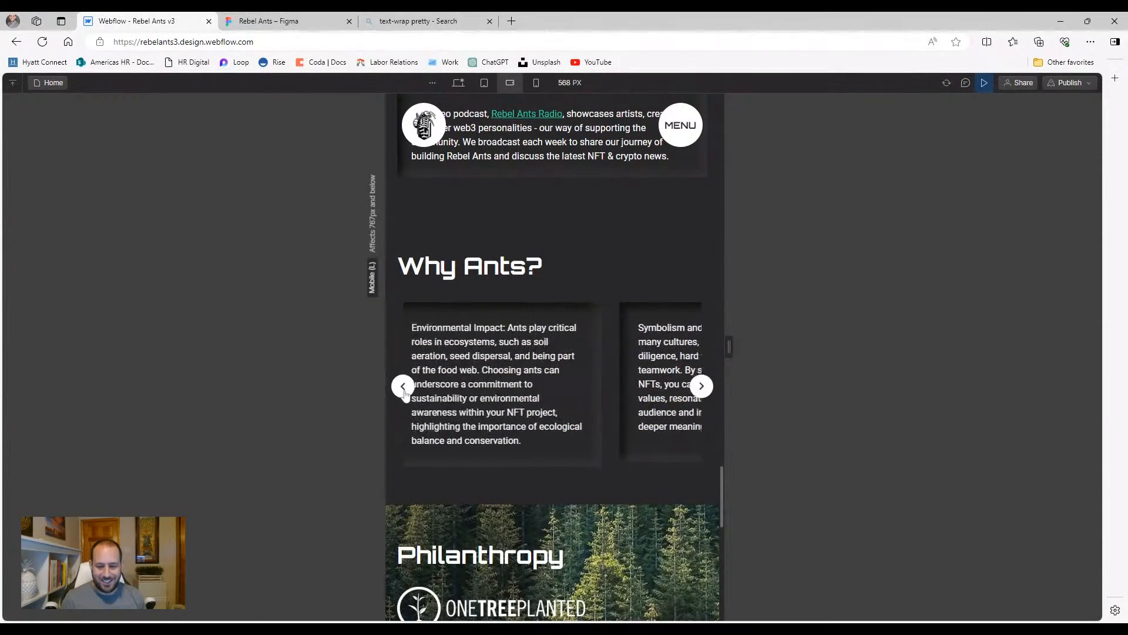
click(404, 389)
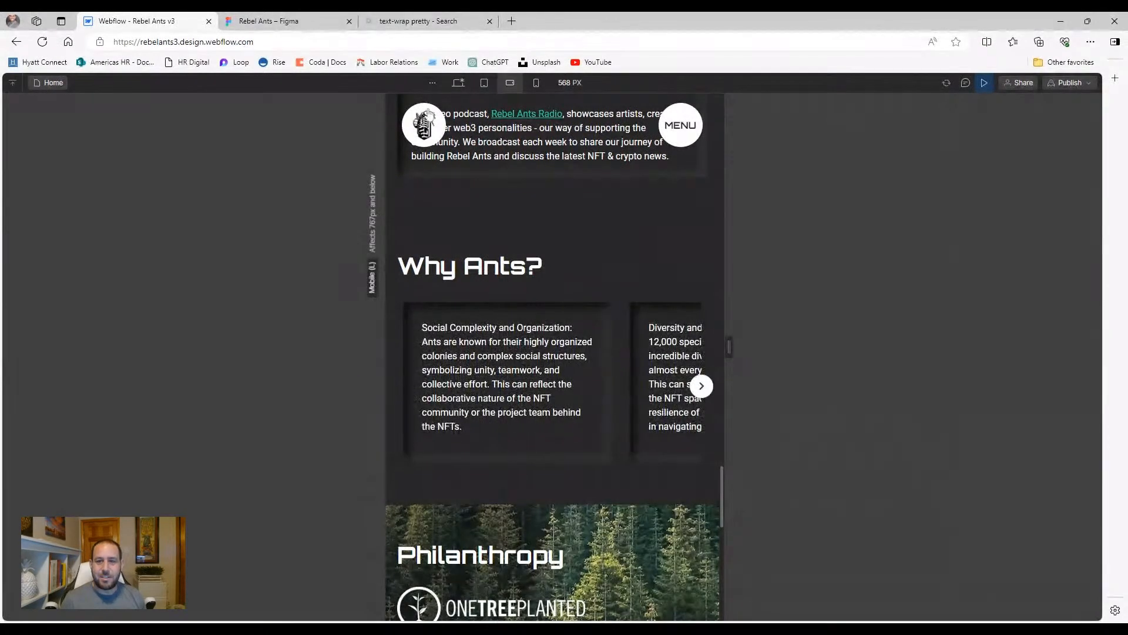
click(985, 83)
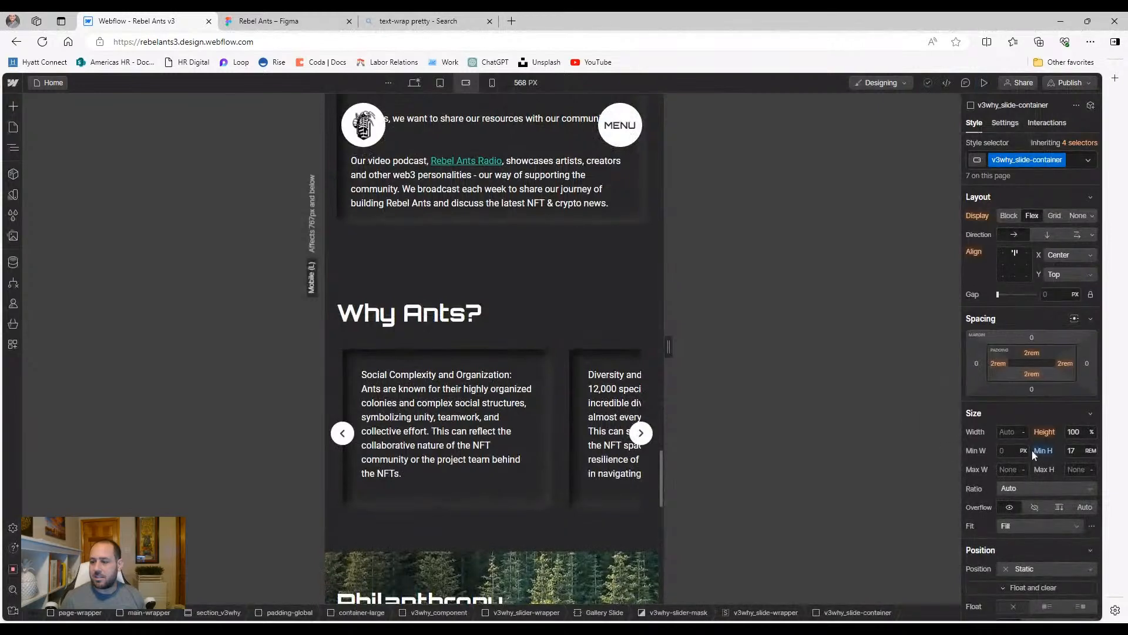
Set the slide container's Min H to 20 rem and preview the slider to its last slide
click(1081, 451)
click(1082, 453)
text(2)
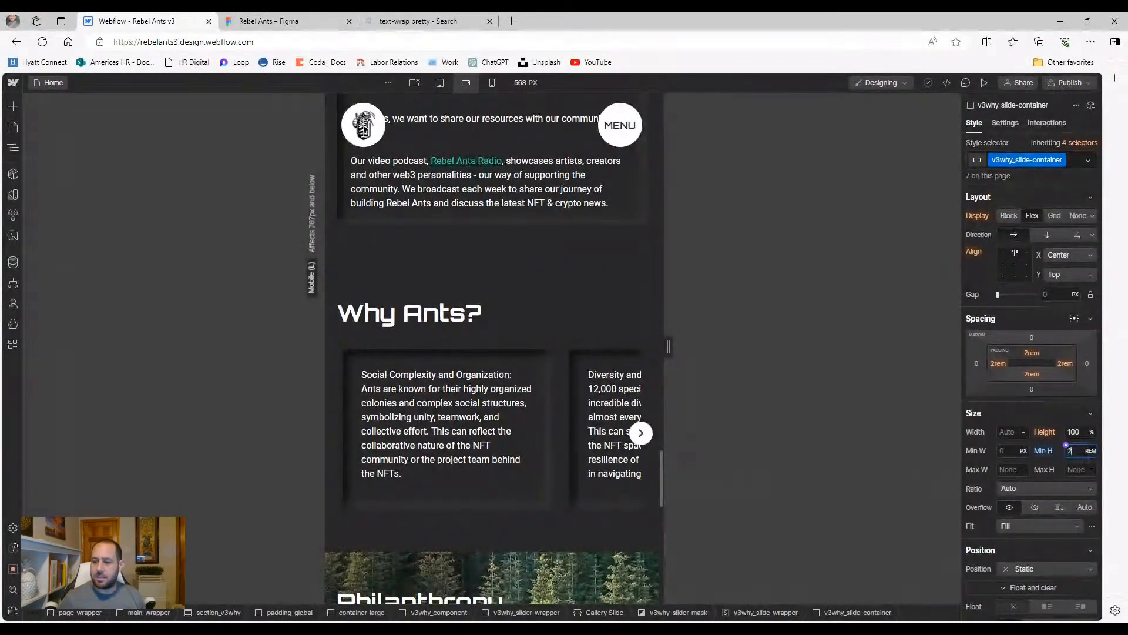
text(0)
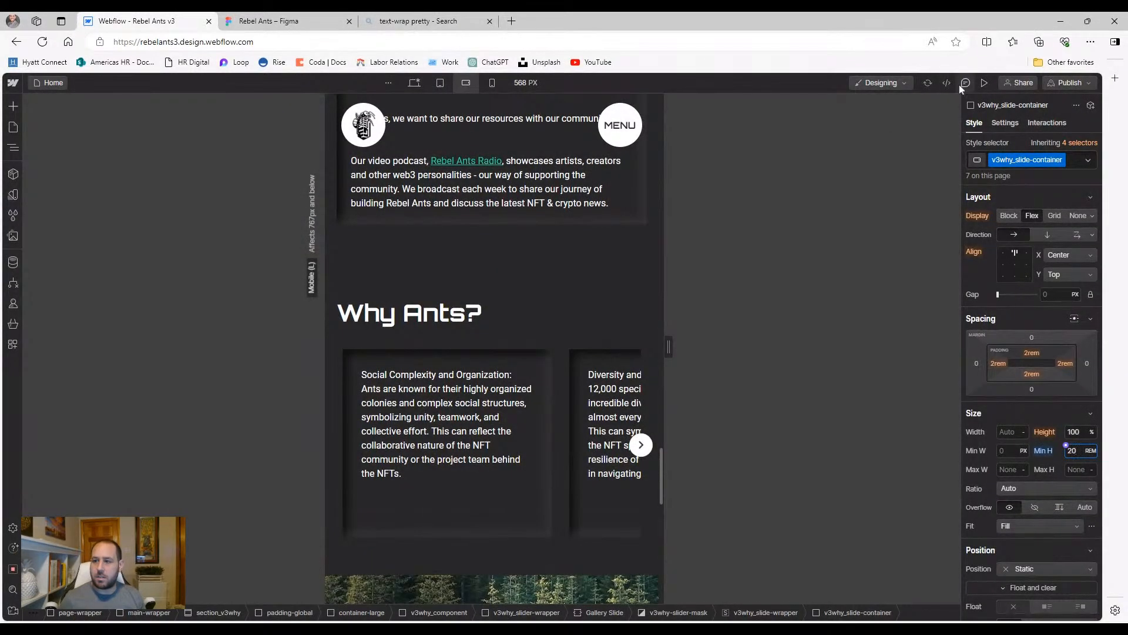
click(984, 84)
click(701, 400)
click(701, 399)
click(701, 399)
click(701, 400)
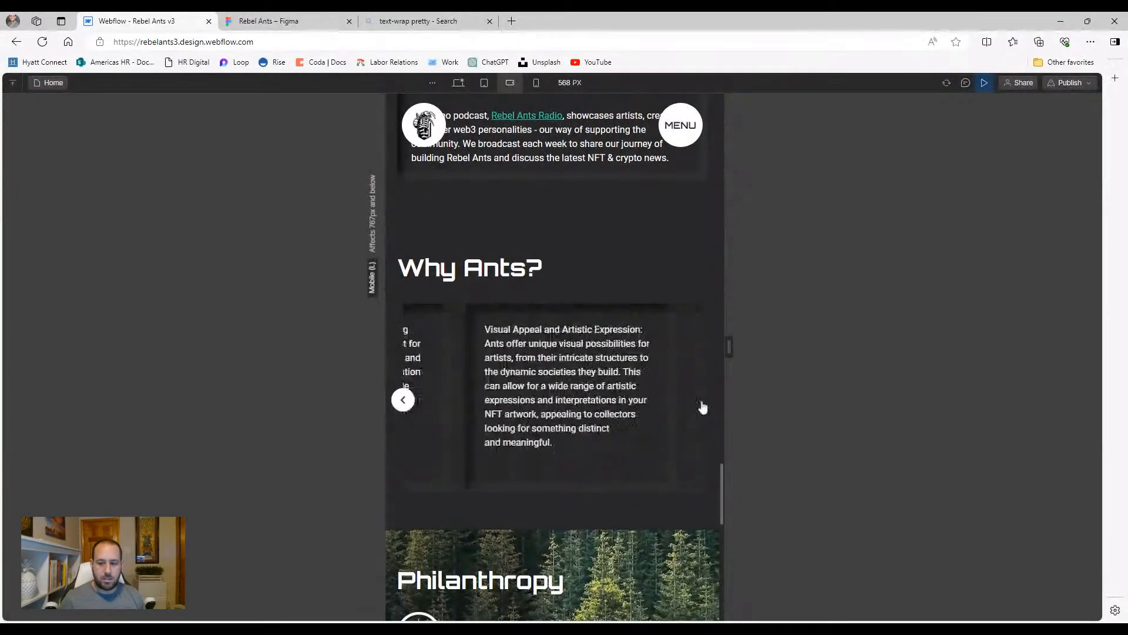
click(978, 84)
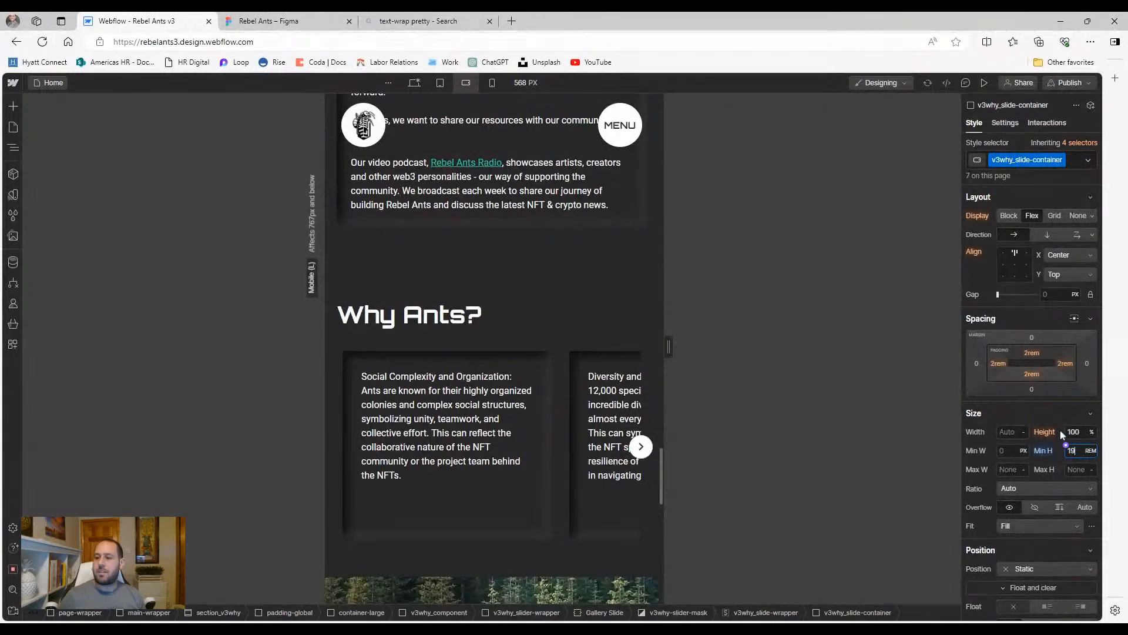
Re-preview the slides forward to Visual Appeal and back, then return to the desktop layout
click(983, 82)
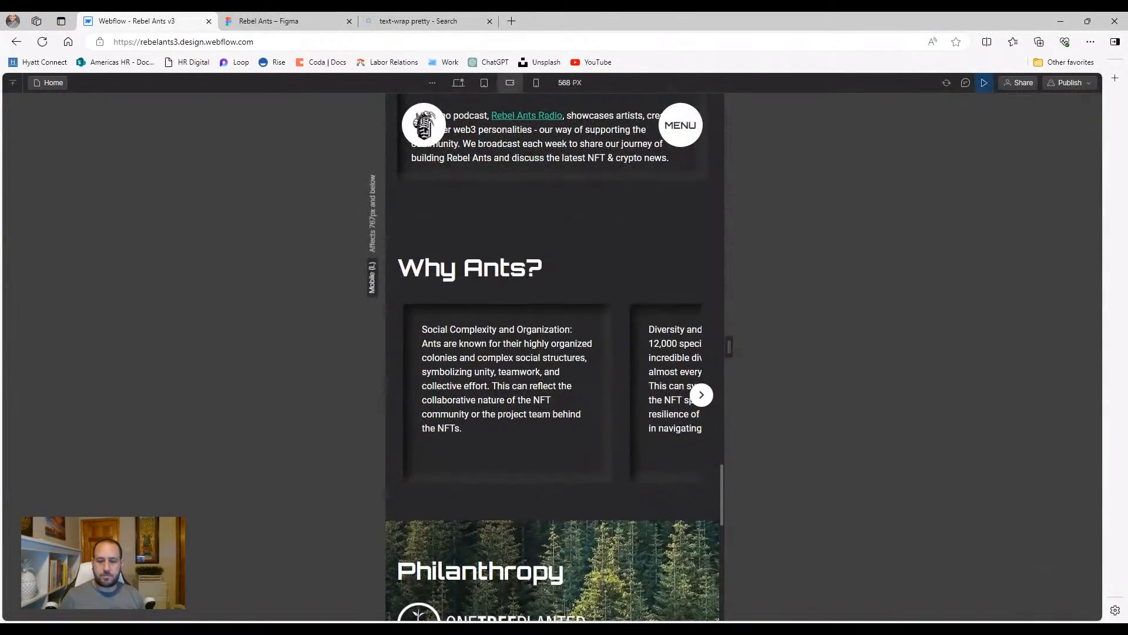
click(701, 396)
click(701, 396)
click(701, 397)
click(701, 397)
click(699, 405)
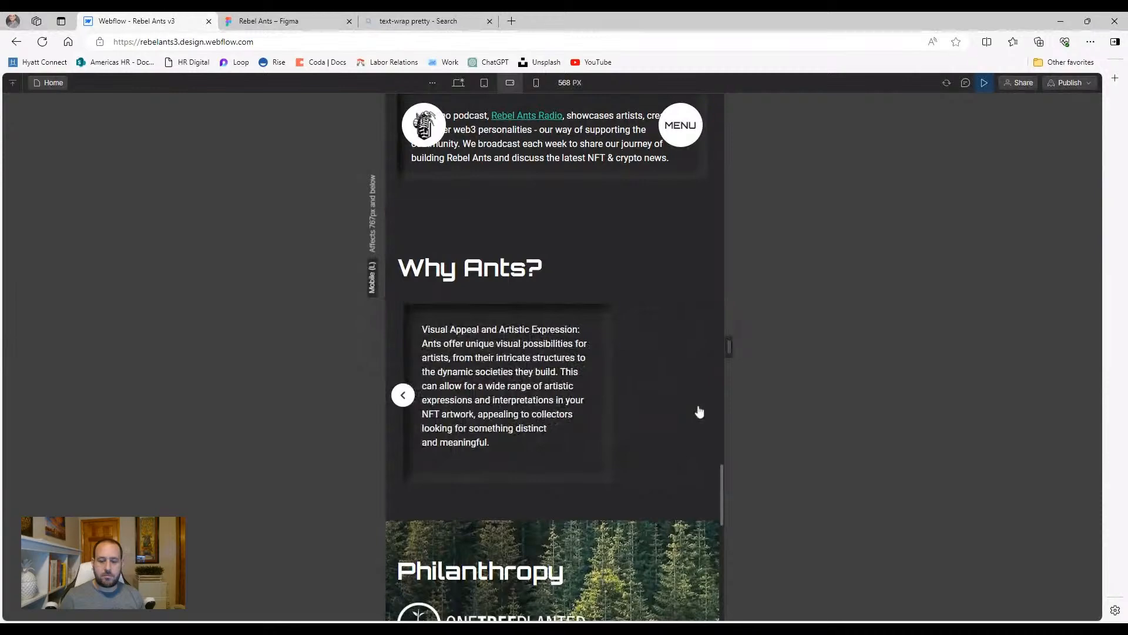
click(403, 396)
click(404, 396)
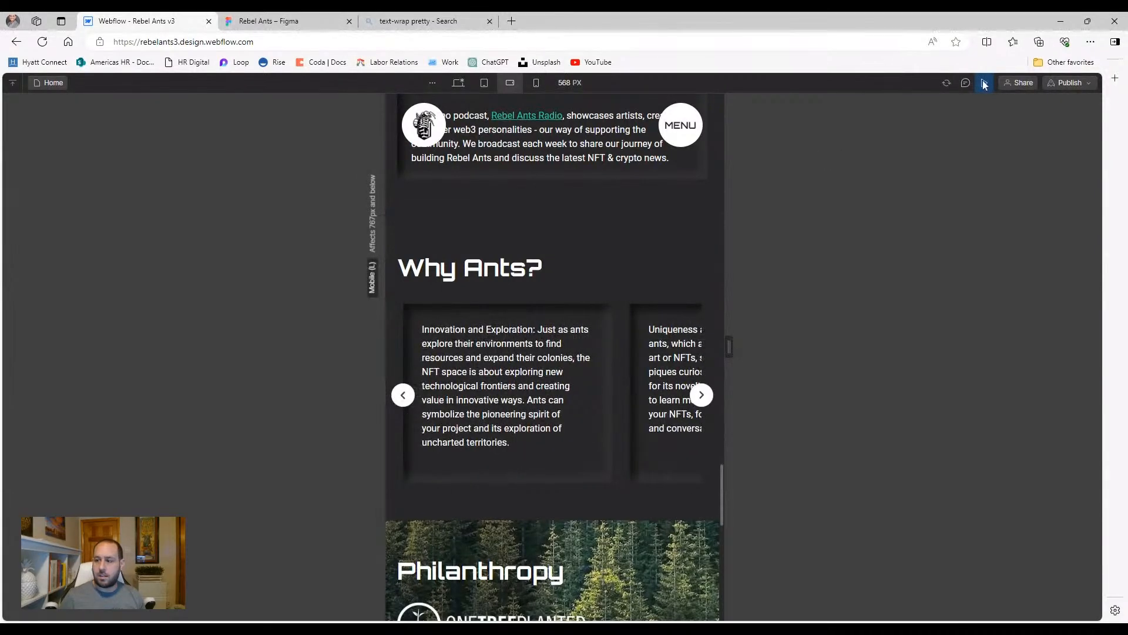
click(984, 85)
key(1)
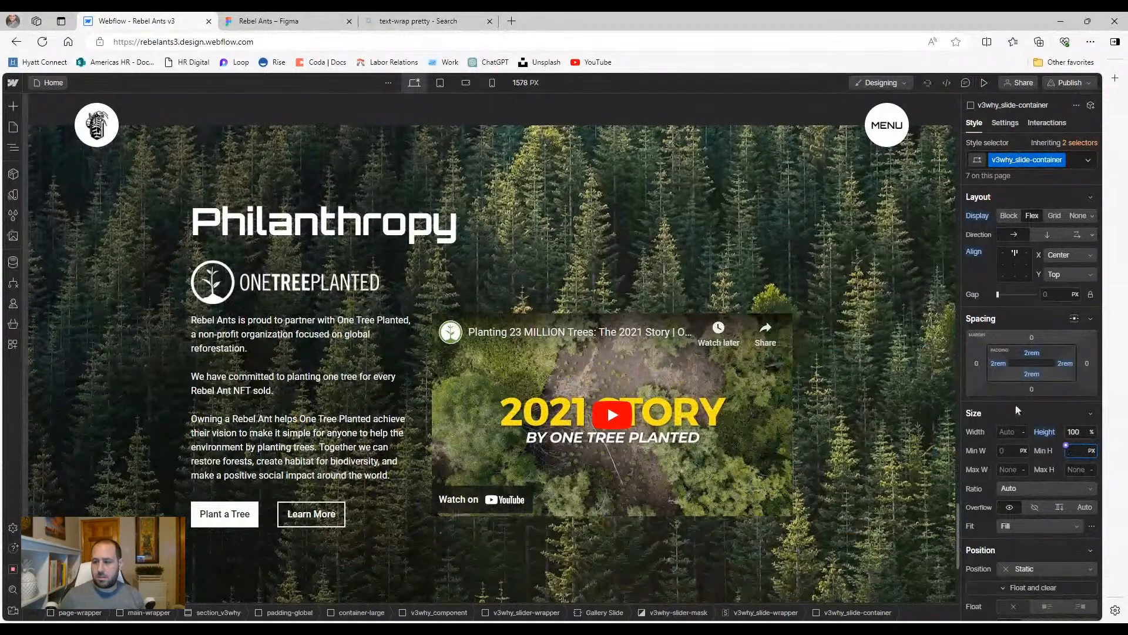
Switch to the 768px tablet layout and select the Diversity and Adaptability slide card
scroll(674, 268, up, 9)
scroll(557, 311, down, 1)
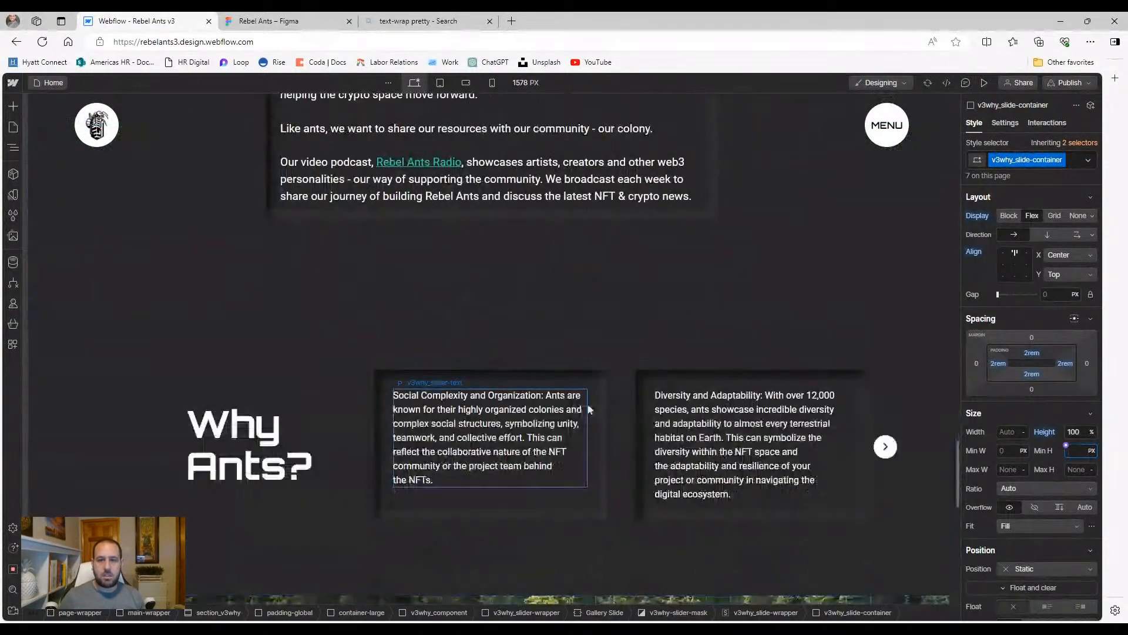
click(440, 83)
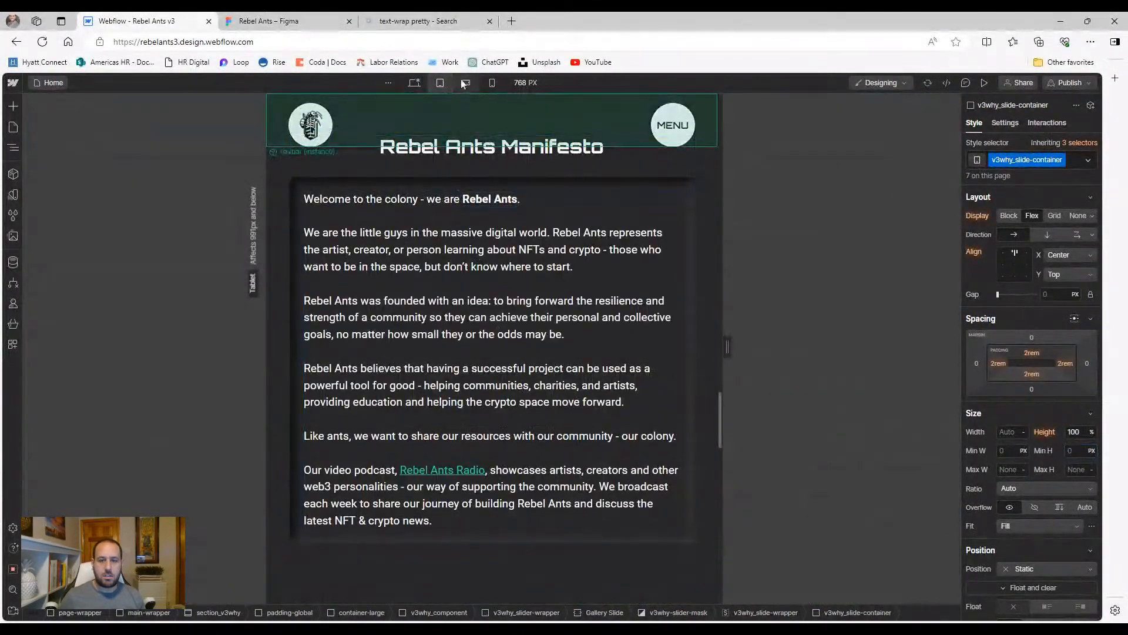
scroll(442, 219, up, 2)
scroll(432, 291, down, 8)
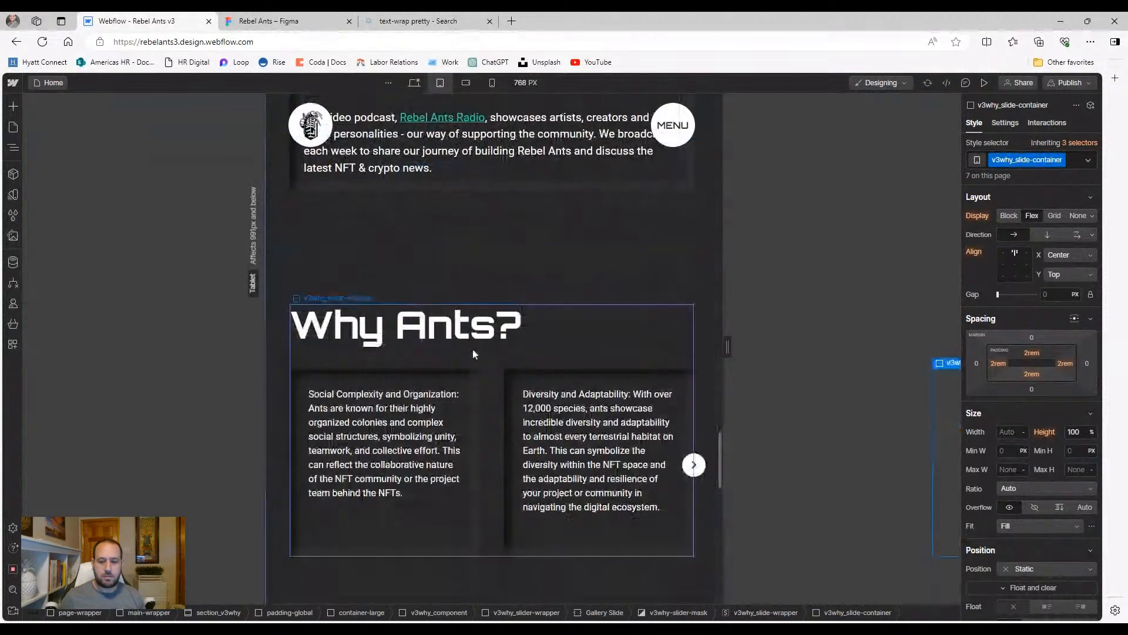
click(515, 531)
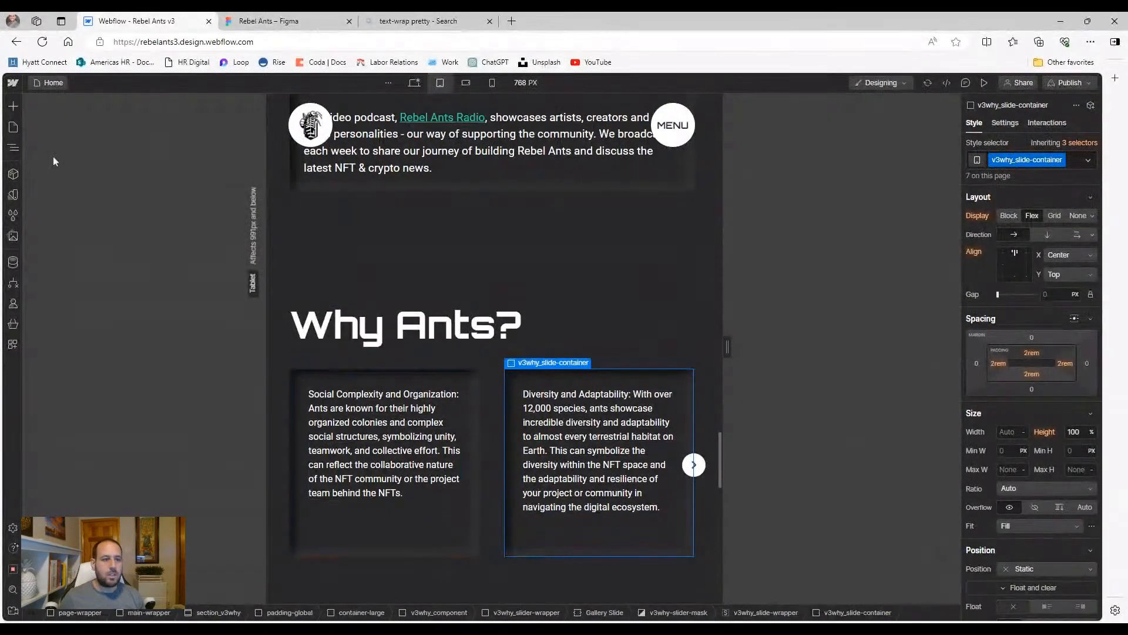
Select the v3why_slide-wrapper and v3why_slide-container in the Navigator, then switch to 568px
click(13, 148)
click(109, 415)
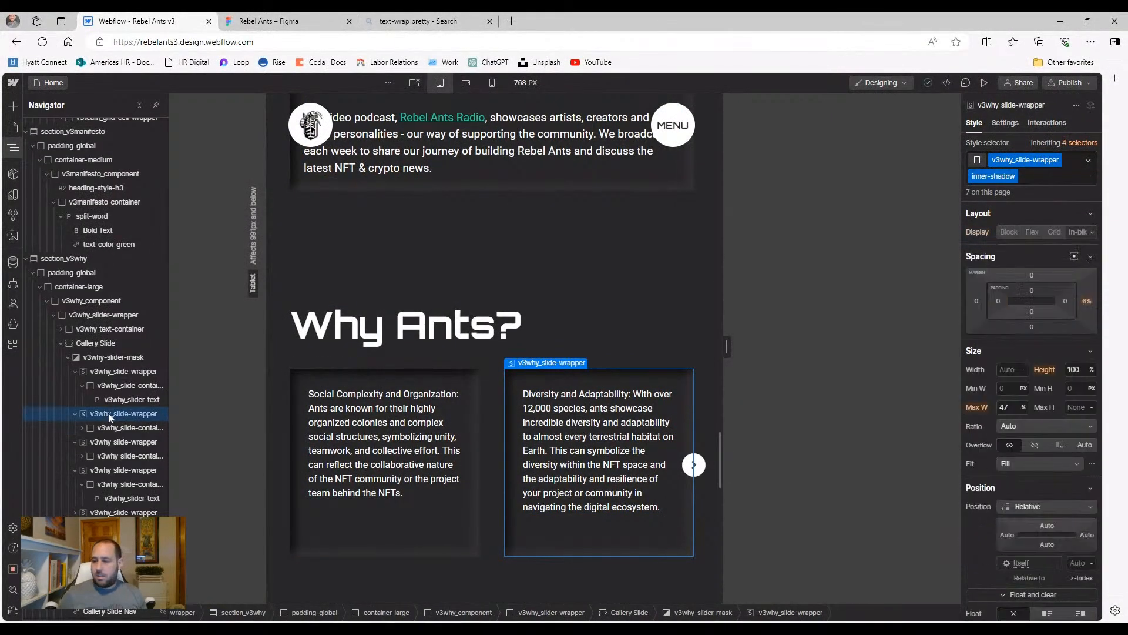
click(109, 428)
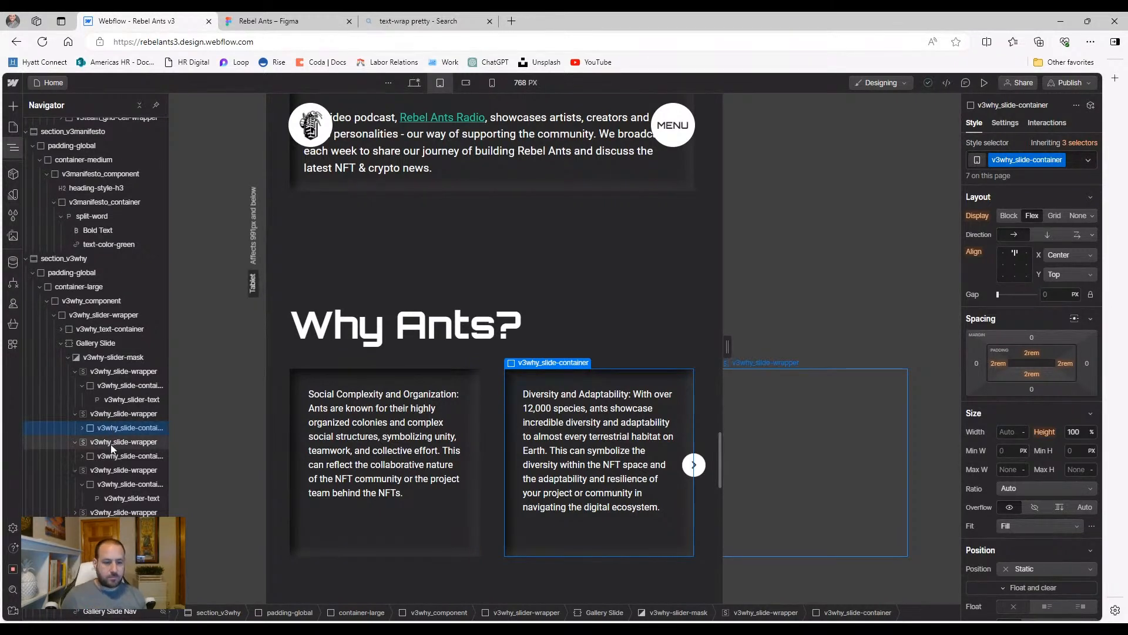
click(111, 444)
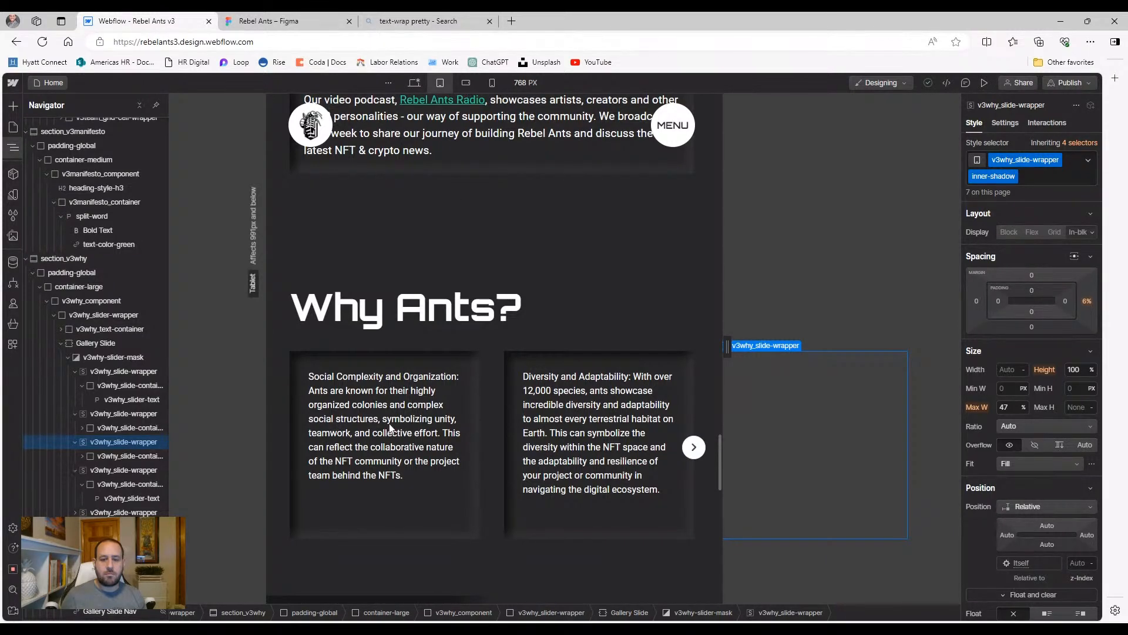
key(shift+3)
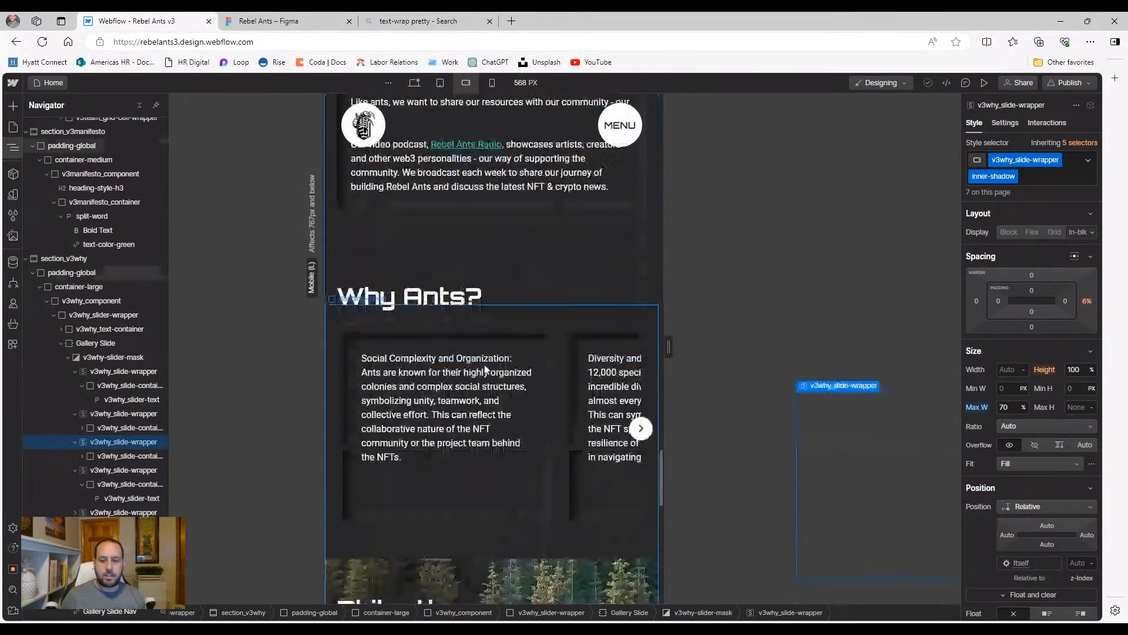
Give the first slide card an 18 rem Min H and preview the slider forward and back
click(496, 500)
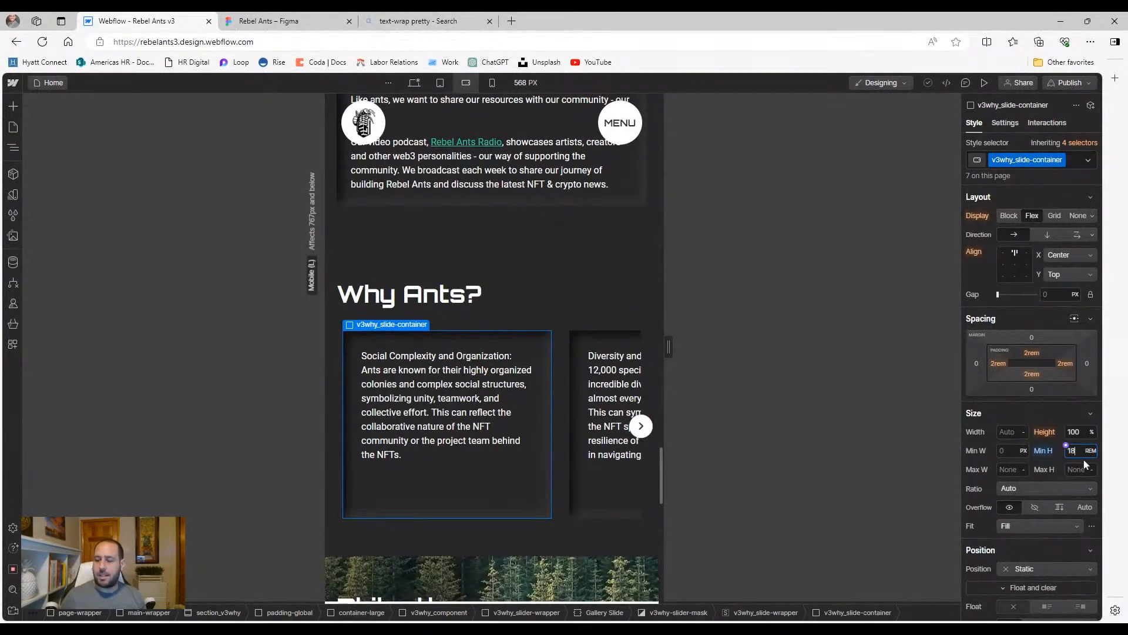
key(Return)
click(983, 83)
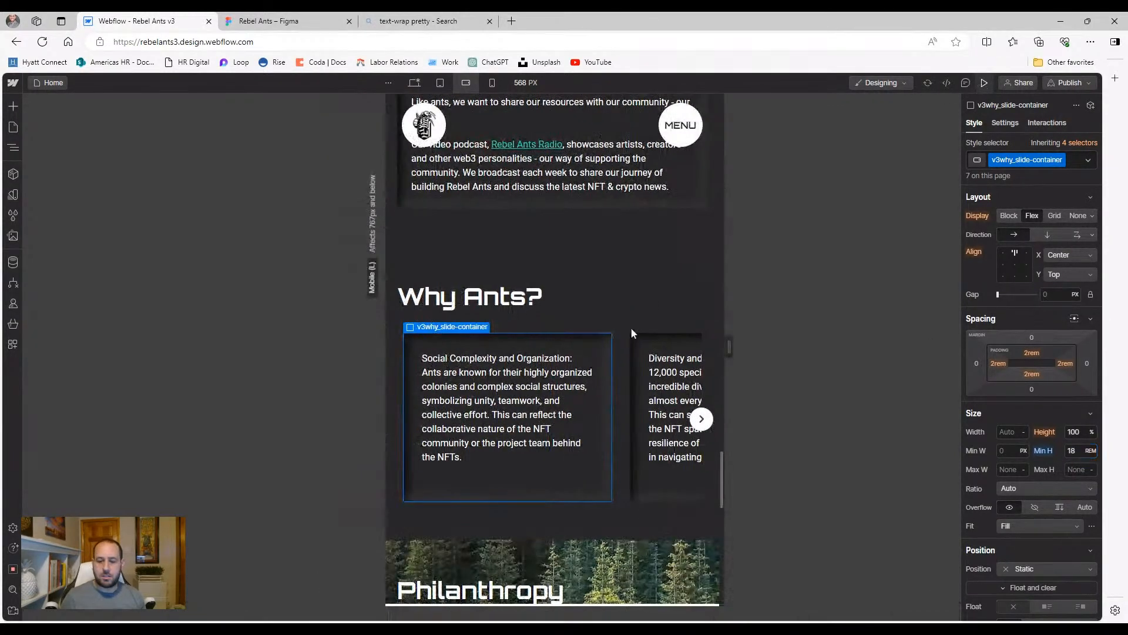
click(702, 372)
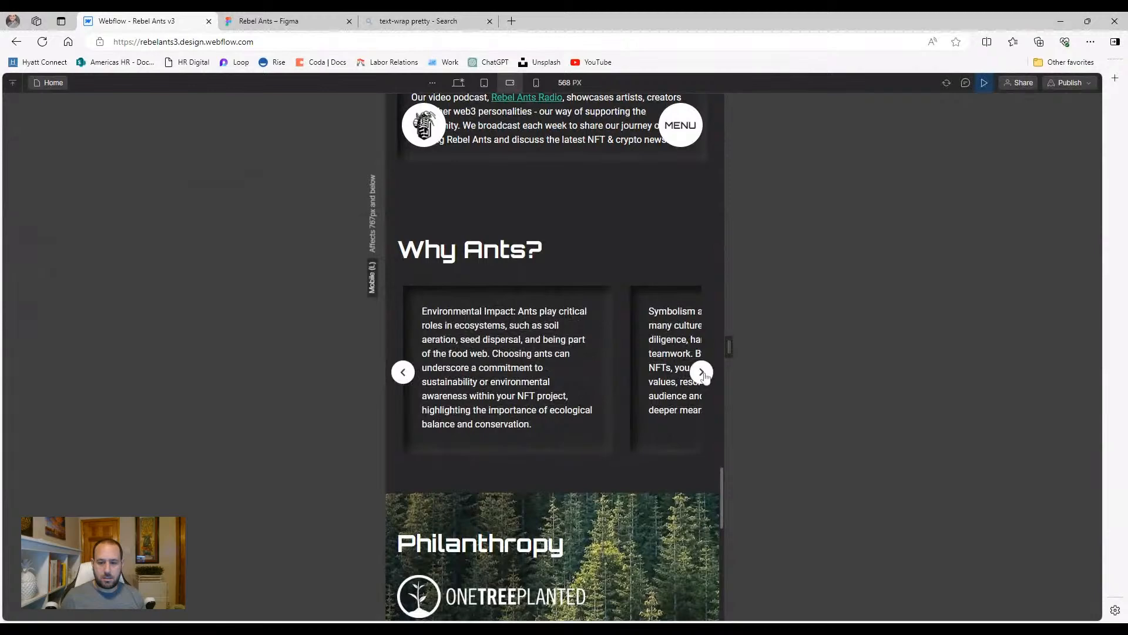
click(702, 373)
click(702, 373)
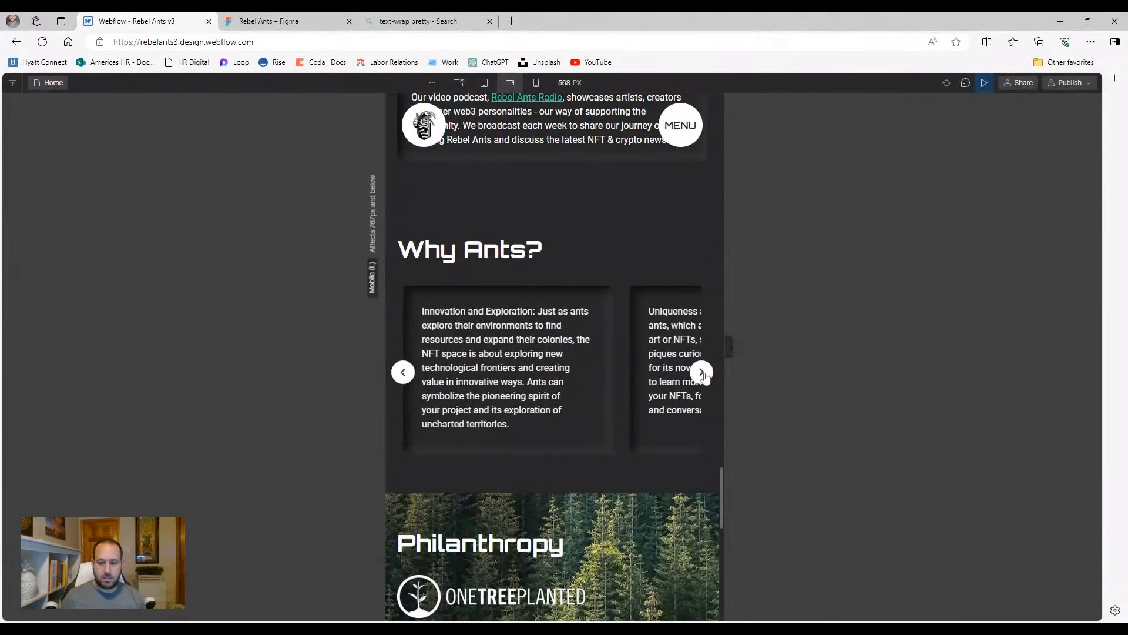
click(702, 372)
click(403, 376)
click(403, 376)
click(403, 377)
click(403, 379)
Test the slider at 320px mobile portrait, then exit preview and select the first card
click(536, 83)
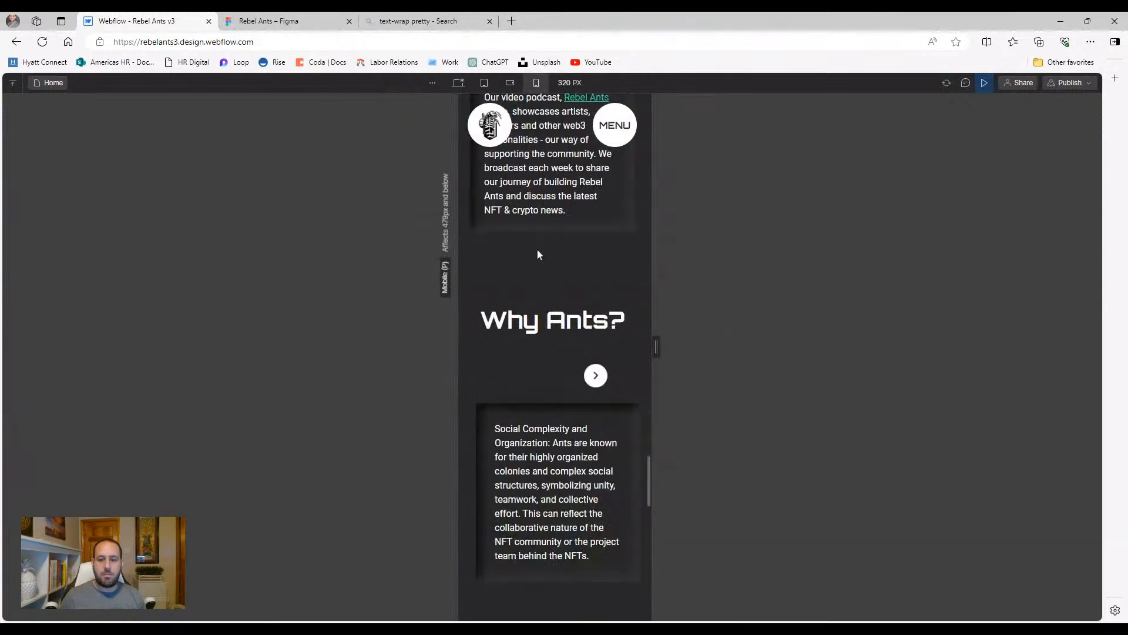
scroll(529, 407, down, 1)
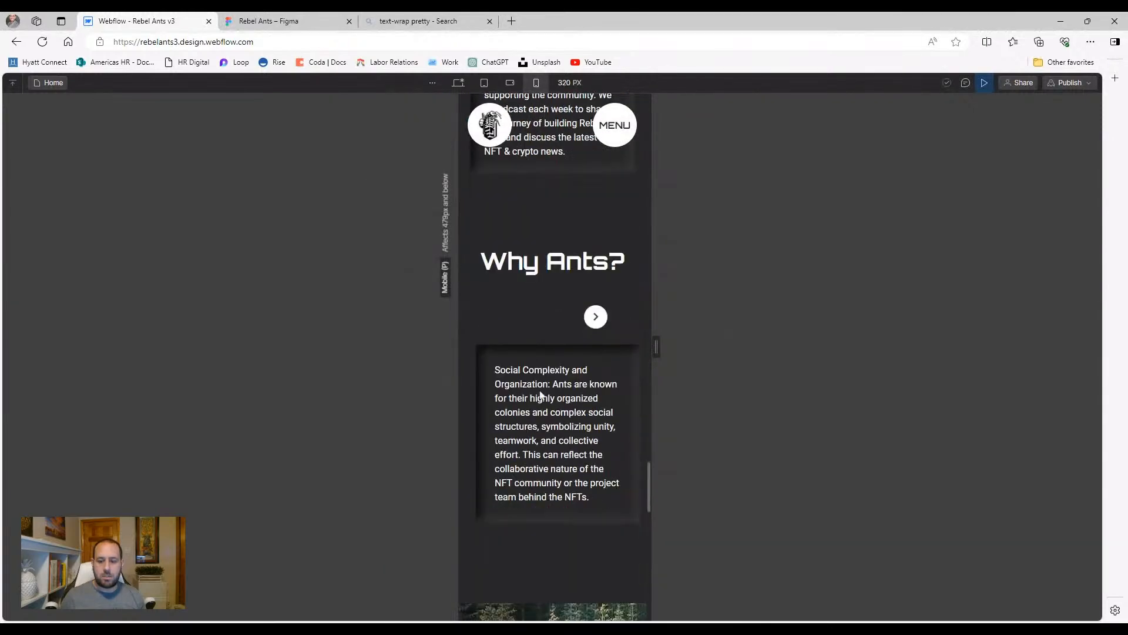
click(592, 319)
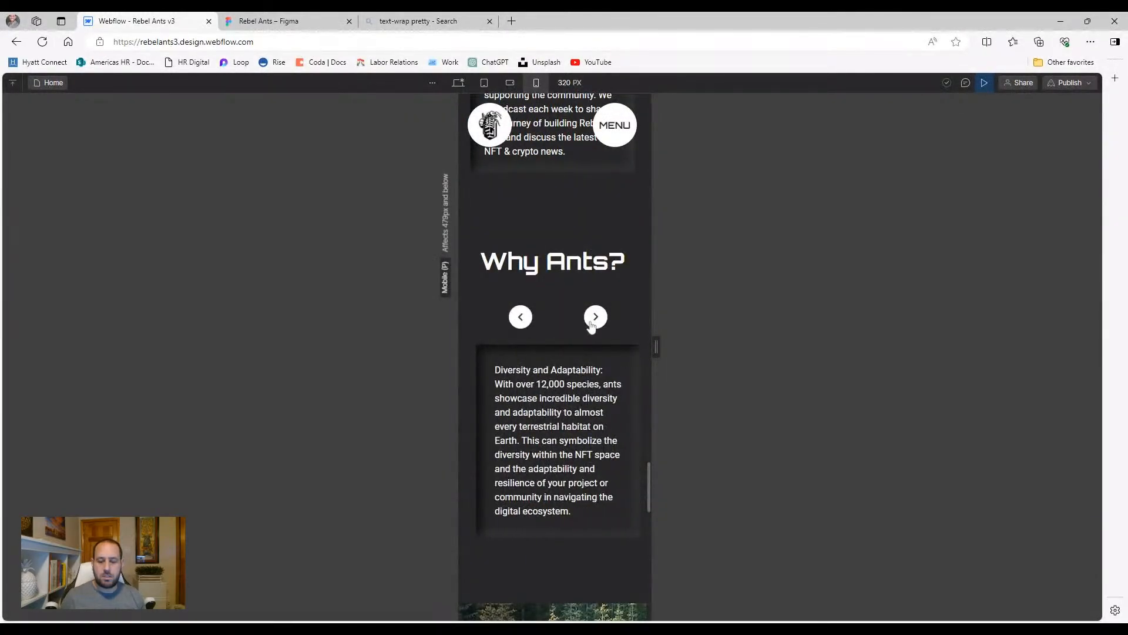
click(591, 323)
click(532, 317)
click(984, 82)
click(530, 442)
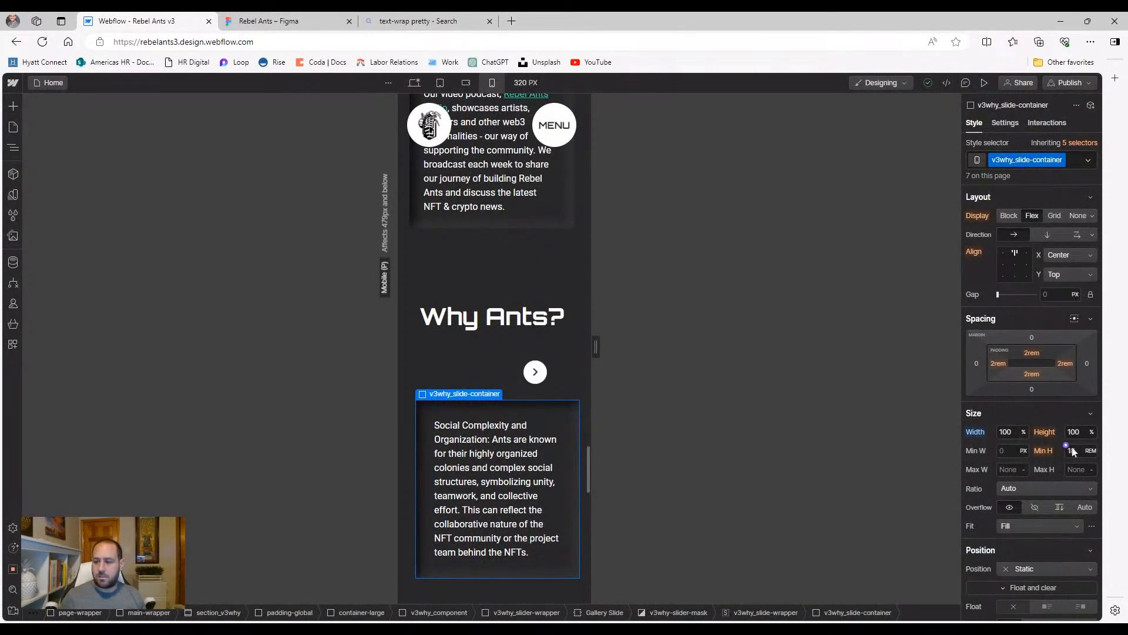
key(Return)
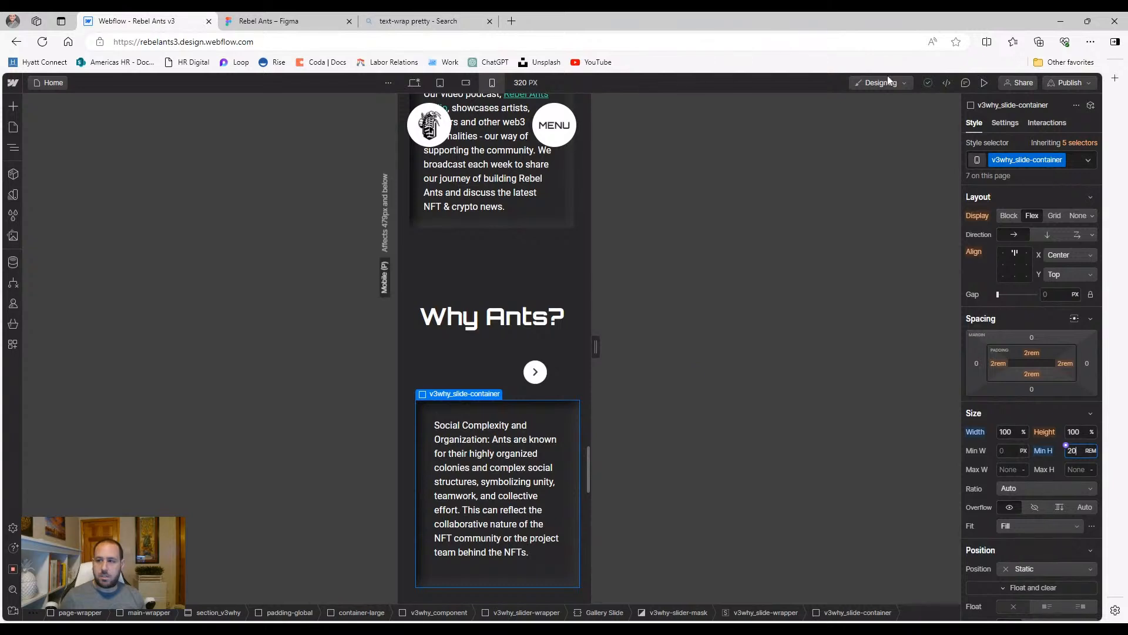
click(984, 82)
click(606, 332)
click(606, 332)
click(606, 332)
click(606, 332)
click(607, 332)
click(606, 332)
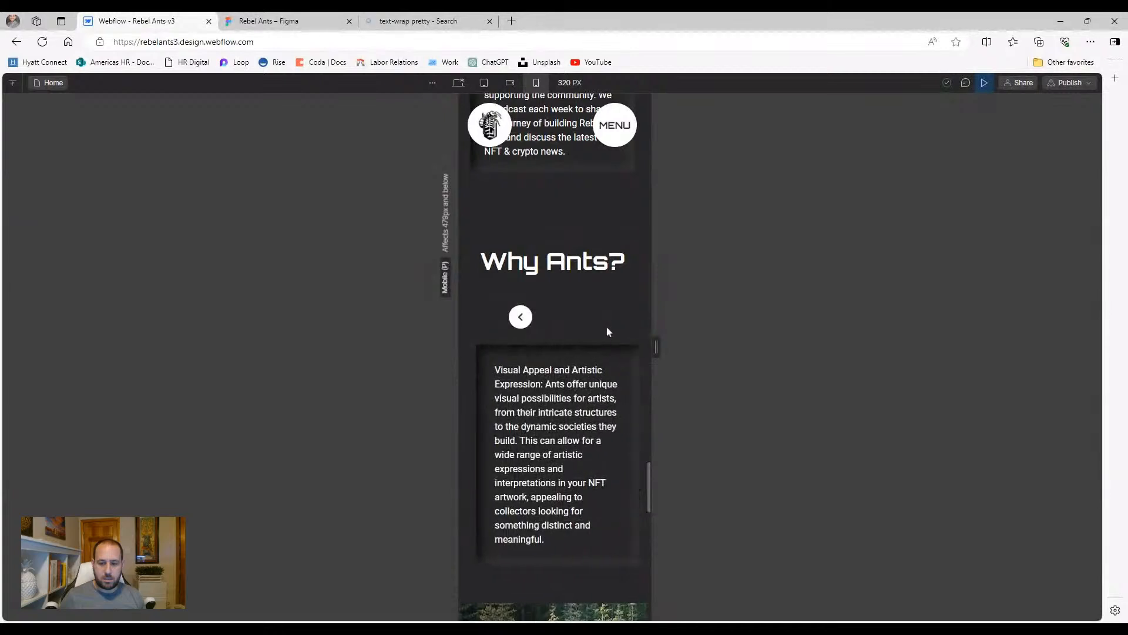
click(982, 85)
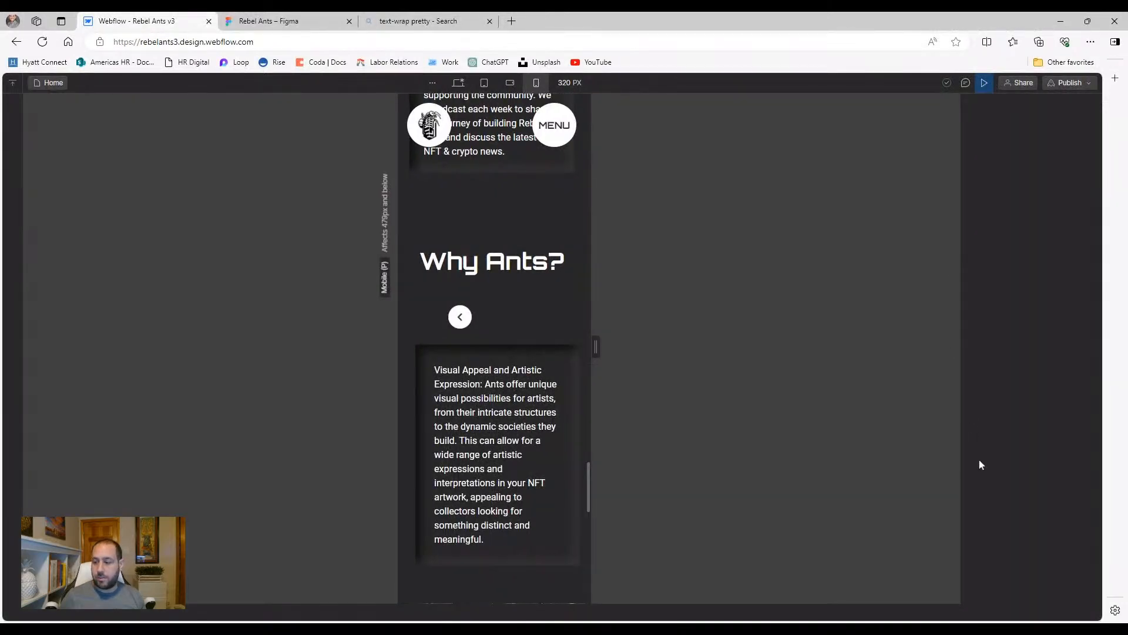
key(ctrl+shift+p)
click(1070, 448)
text(25)
click(985, 83)
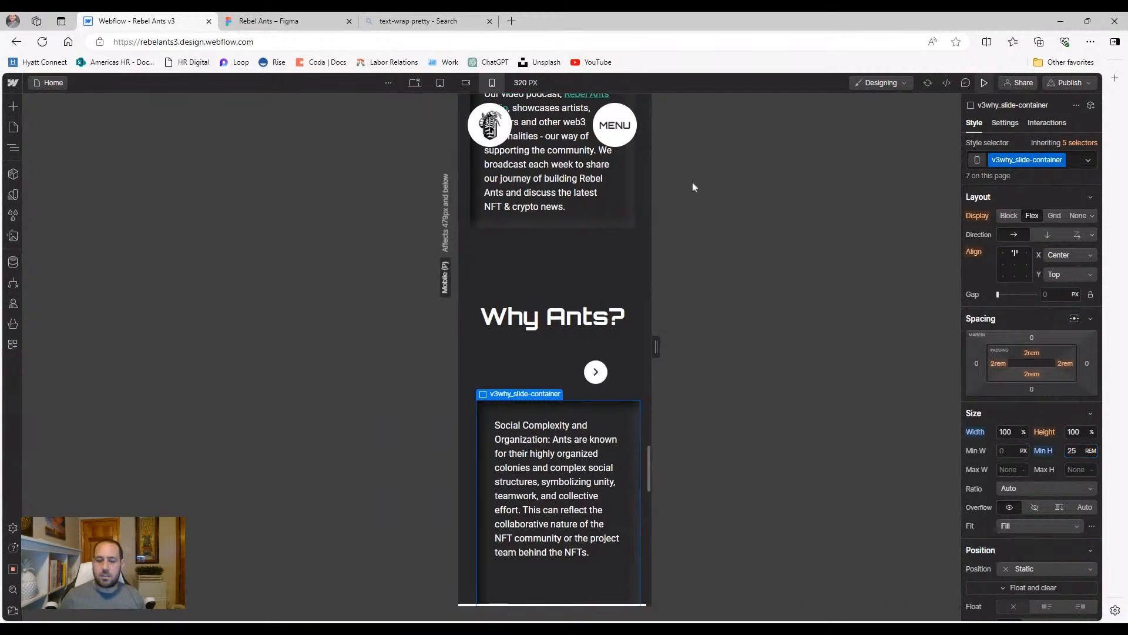
scroll(584, 347, down, 1)
click(596, 257)
click(603, 262)
click(603, 261)
click(603, 261)
click(603, 261)
click(602, 261)
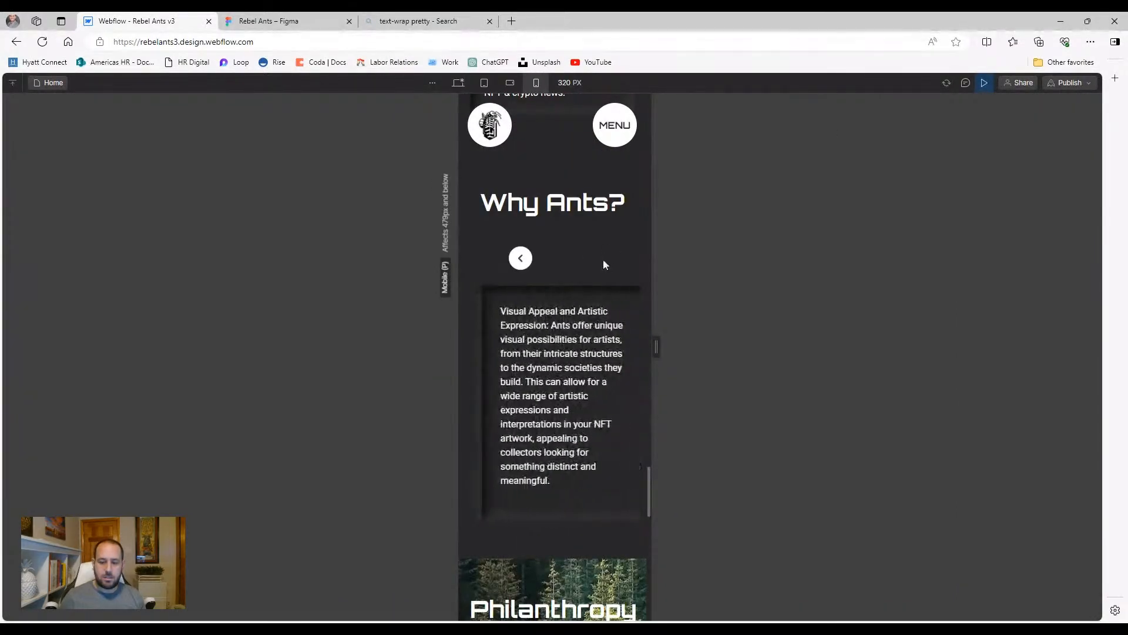
click(520, 259)
click(521, 259)
click(520, 259)
click(521, 258)
click(520, 259)
click(520, 258)
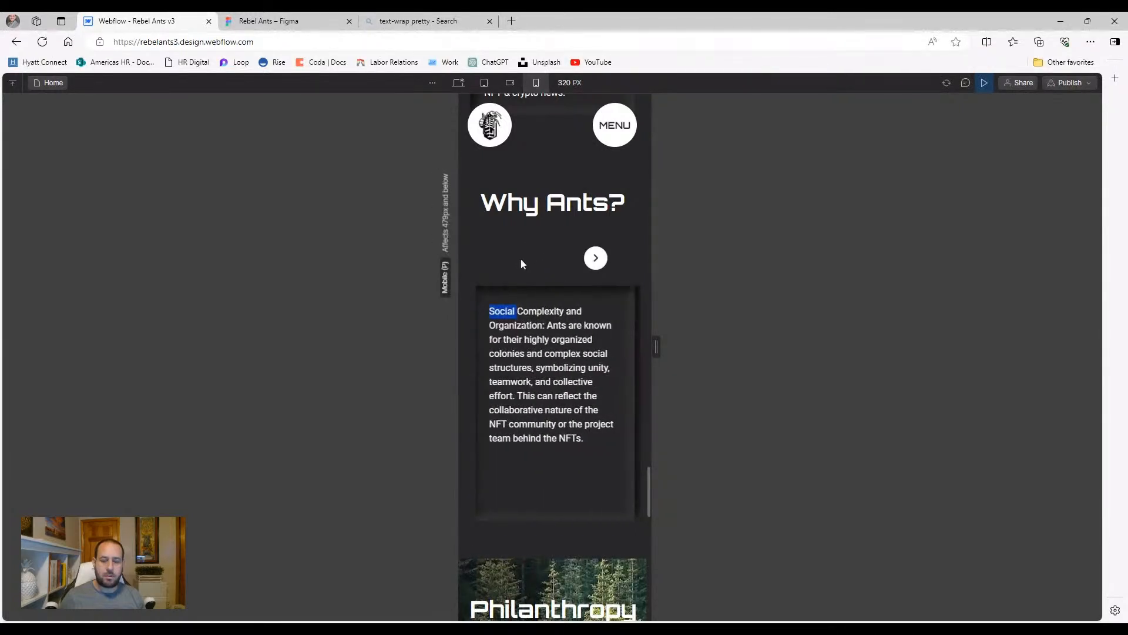
click(979, 85)
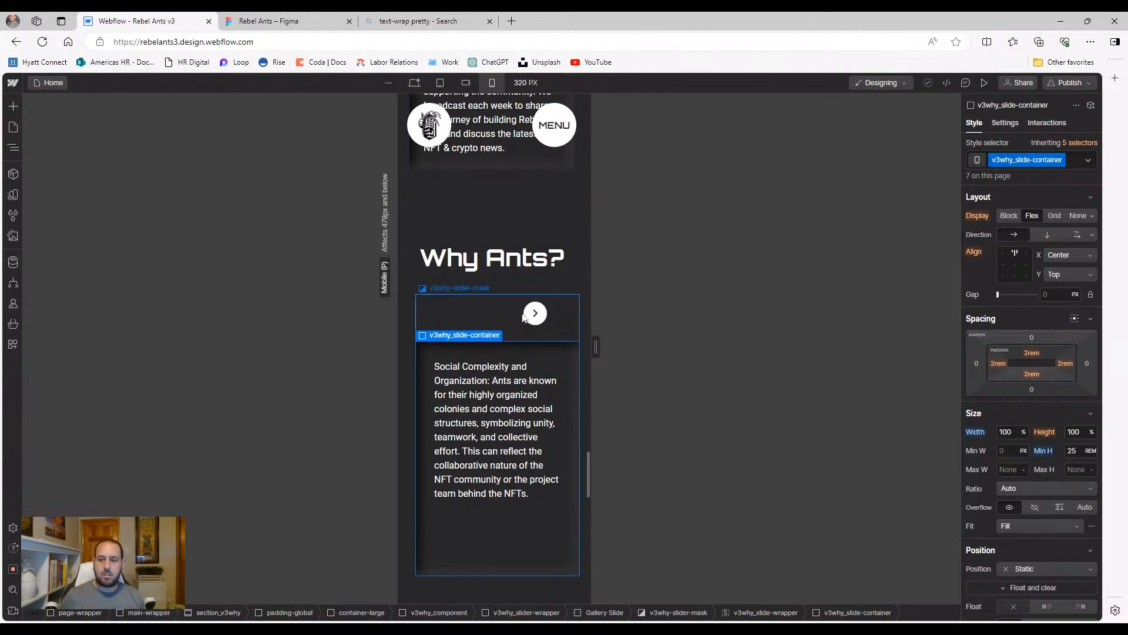
click(987, 84)
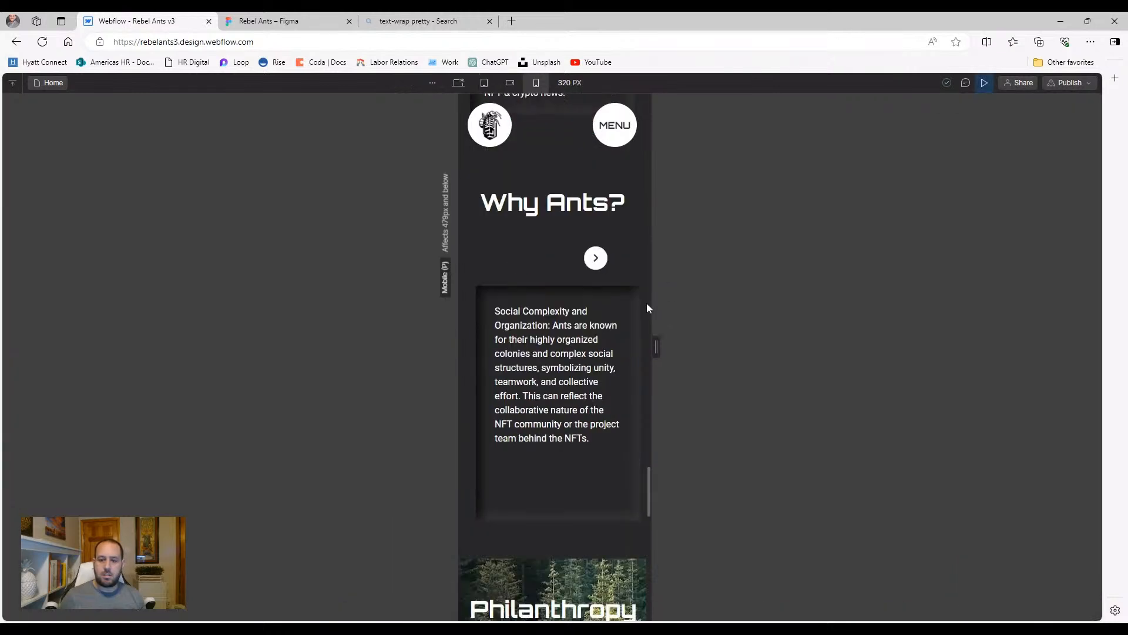
click(595, 258)
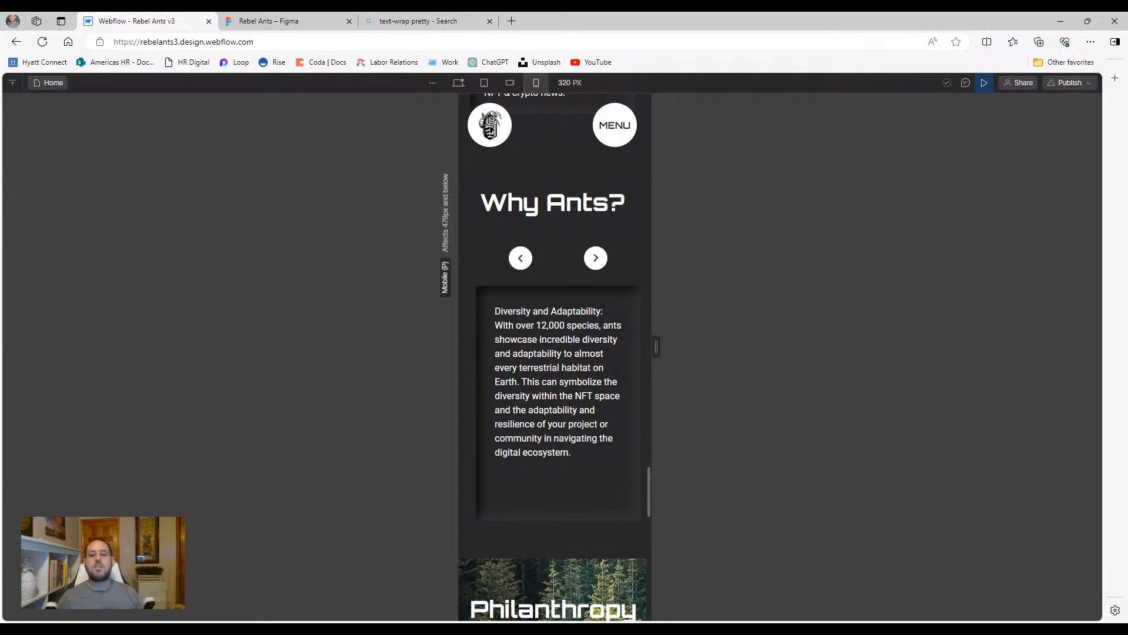
click(987, 84)
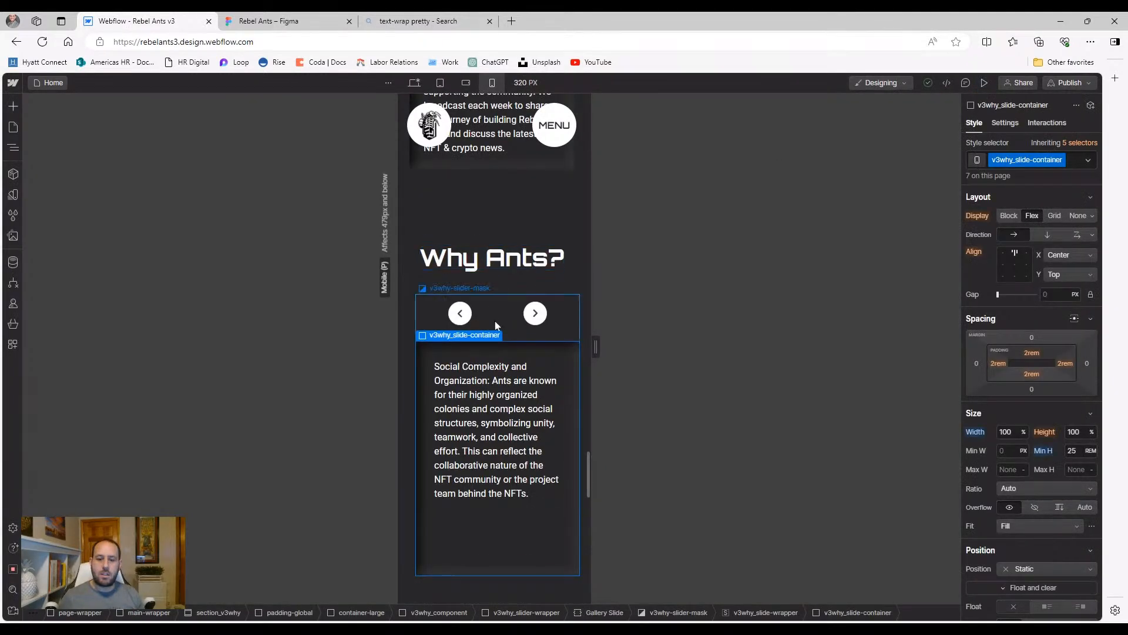
Uncheck 'Hide arrows at each end' on the Why Ants slider and test both arrows in preview
click(497, 325)
click(1005, 123)
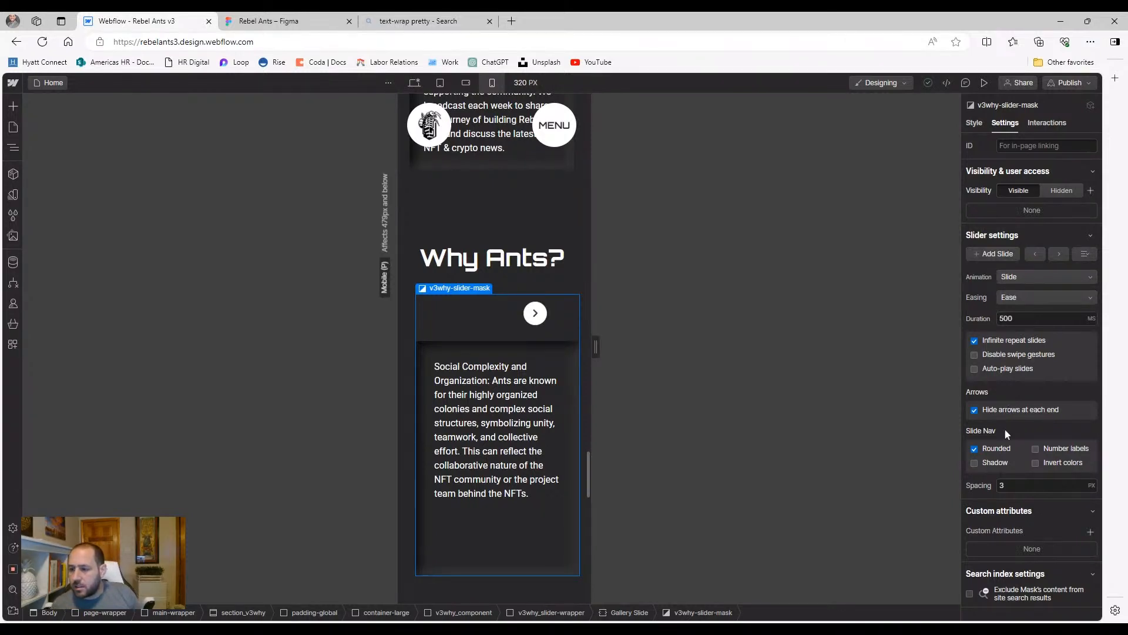
click(975, 410)
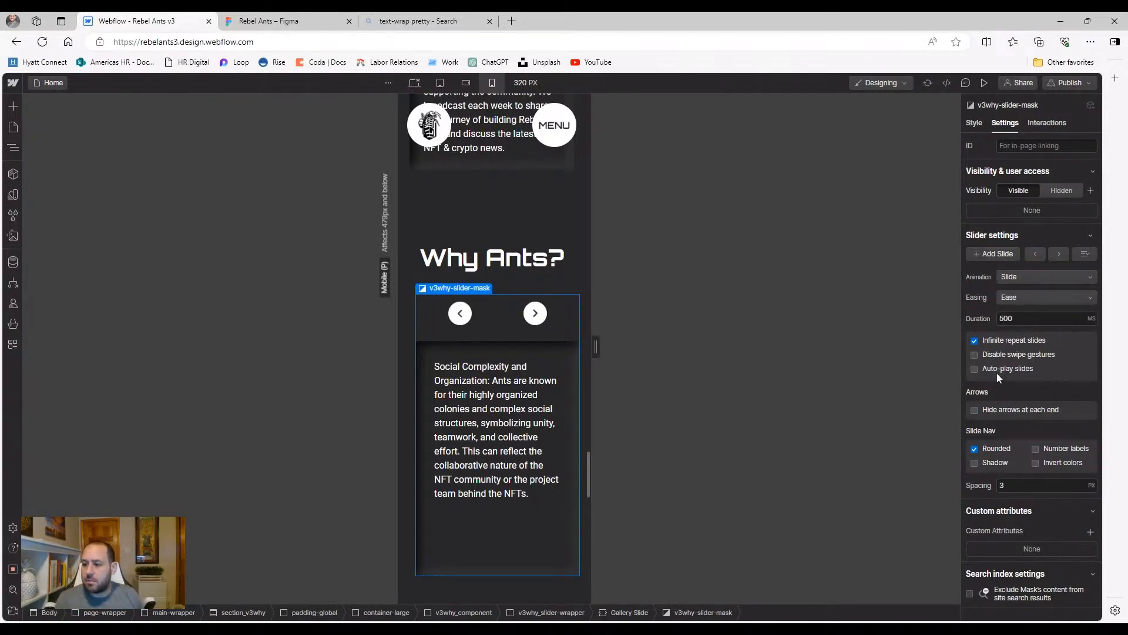
click(984, 83)
click(528, 258)
click(529, 259)
click(529, 259)
click(529, 258)
click(595, 258)
click(595, 258)
click(595, 258)
click(594, 258)
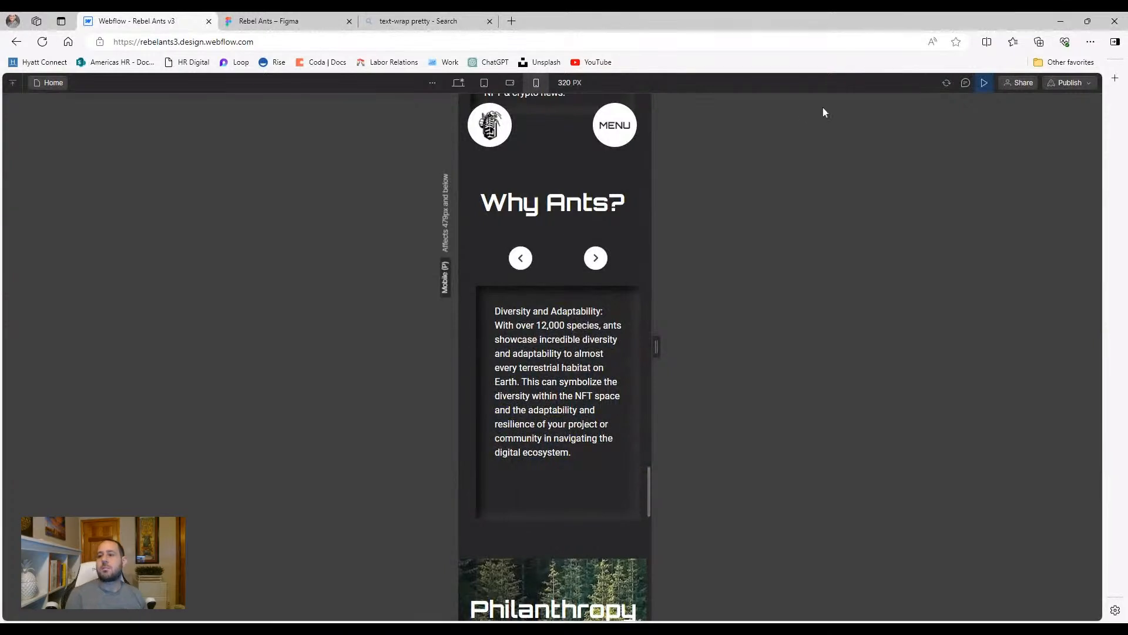
Exit preview and reselect the slider mask to view its style properties
scroll(587, 308, down, 1)
scroll(576, 297, up, 1)
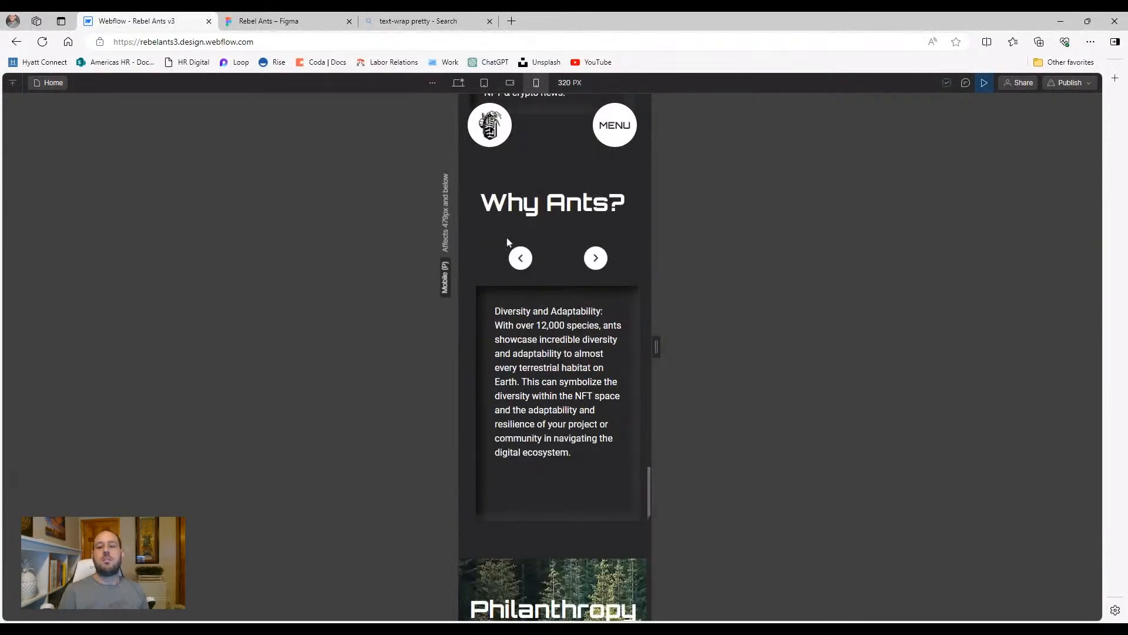
click(965, 82)
key(ctrl+shift+p)
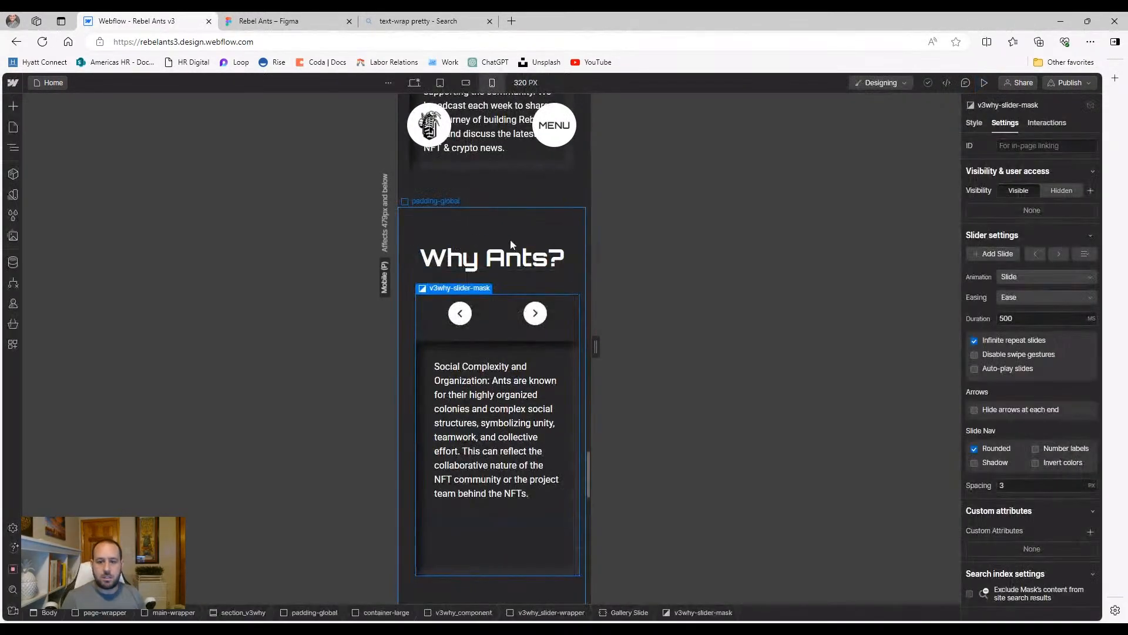
click(506, 273)
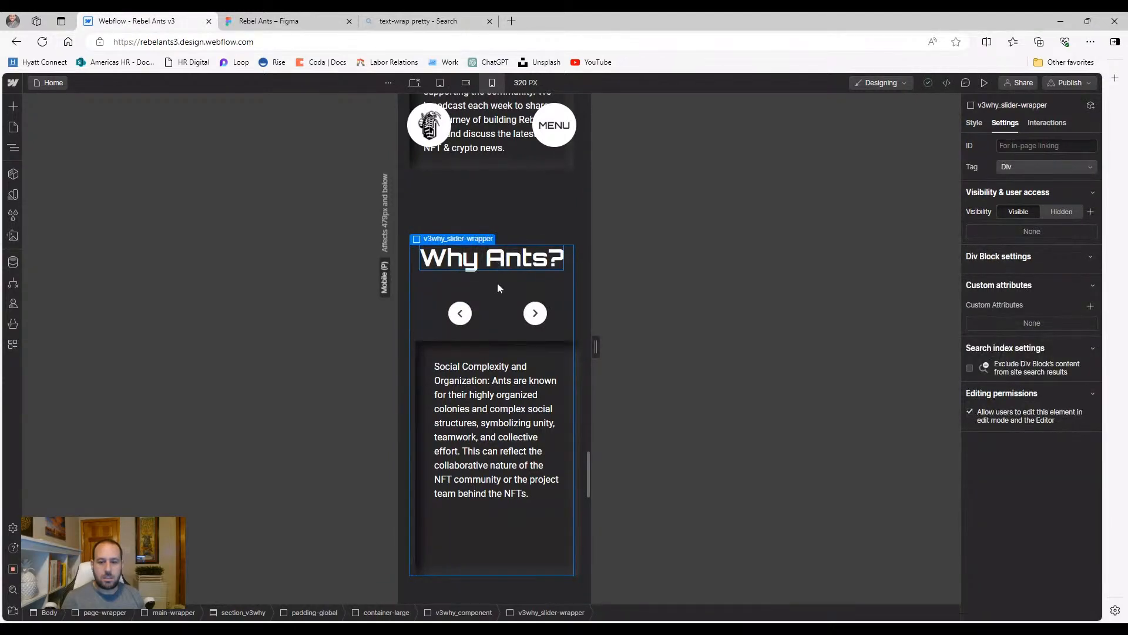
click(503, 305)
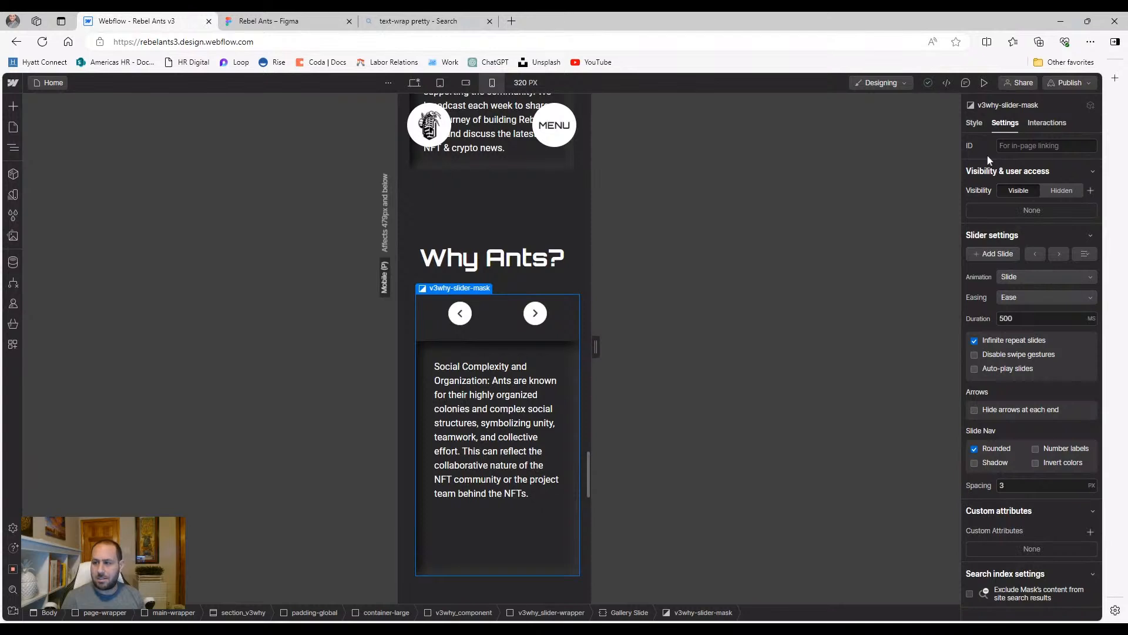
click(978, 123)
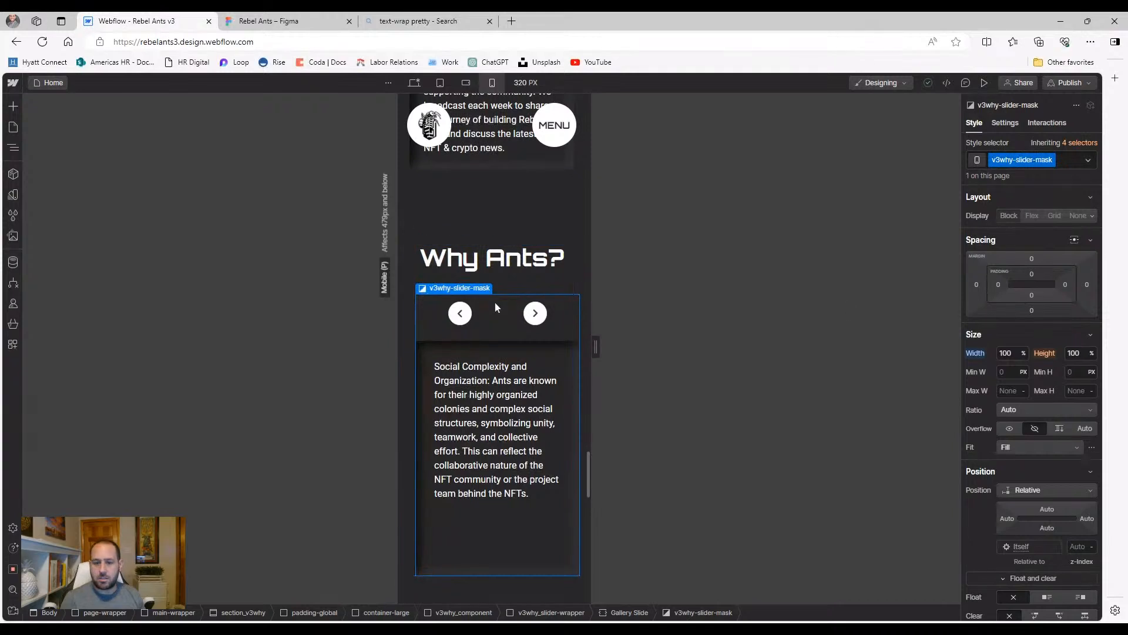
Select the Gallery Slide in the Navigator and set its side margin from 10 to 0
click(13, 147)
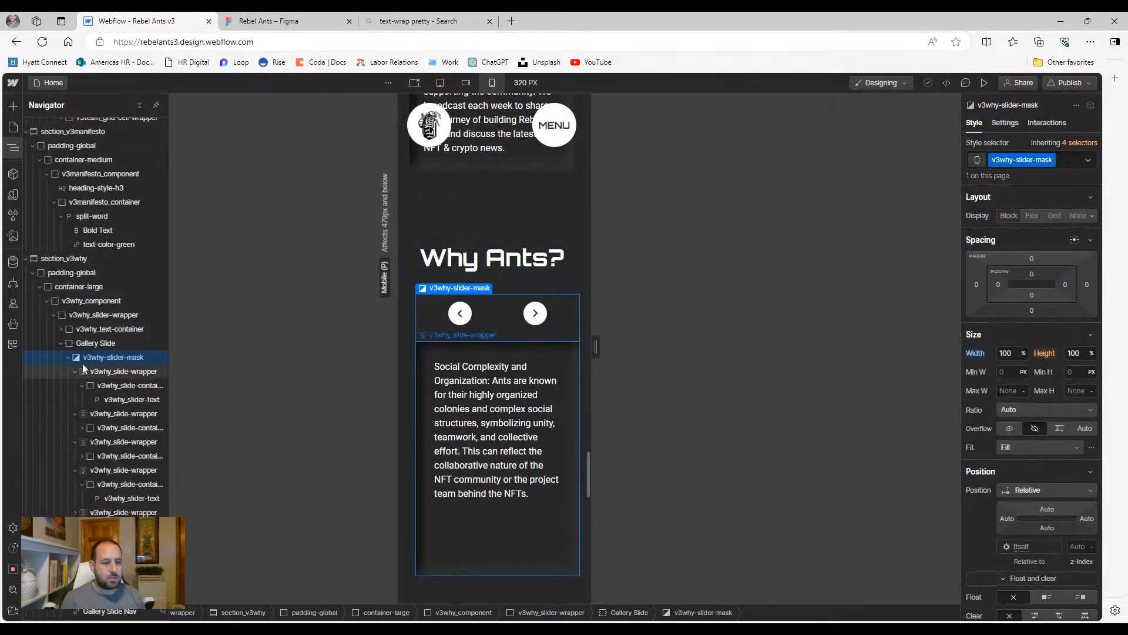
click(71, 342)
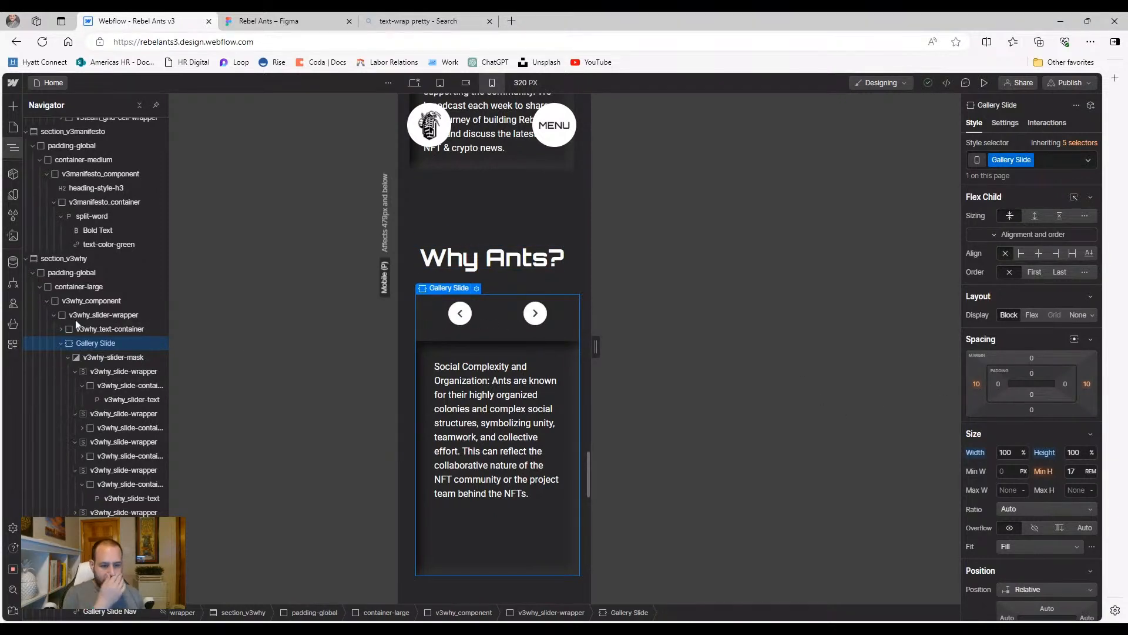
click(93, 372)
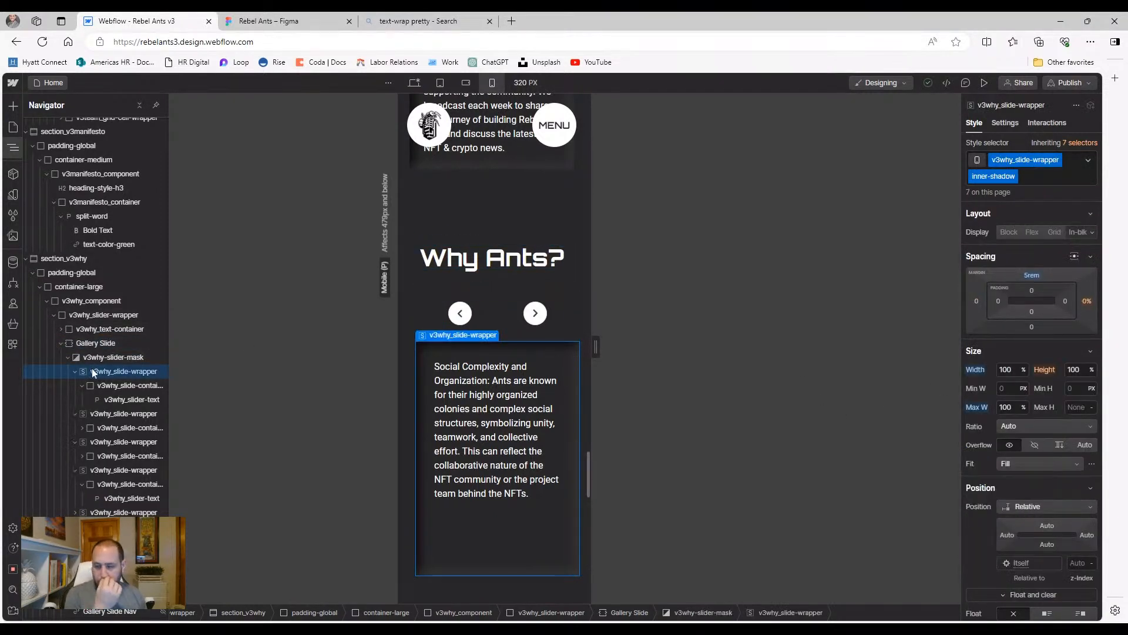
click(92, 360)
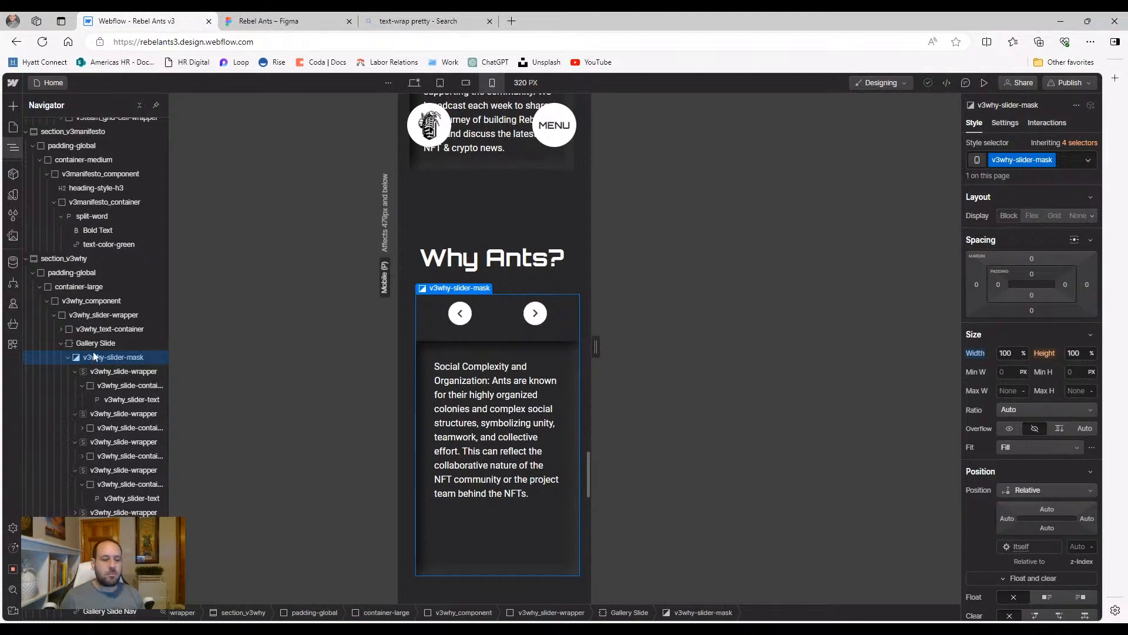
click(94, 346)
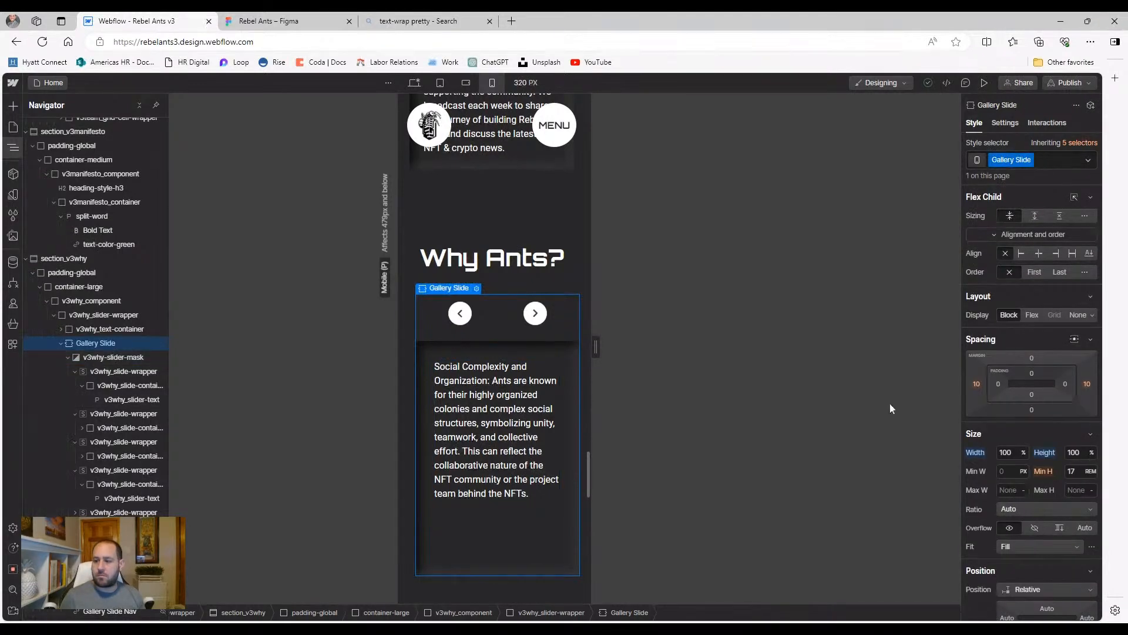
click(977, 384)
text(0)
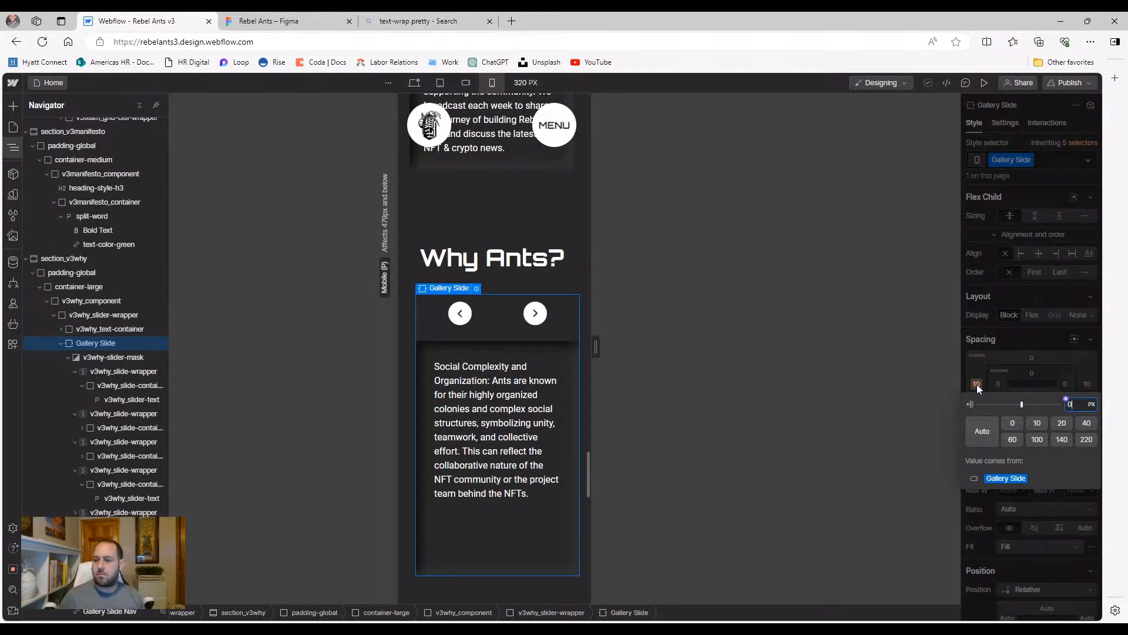
key(Return)
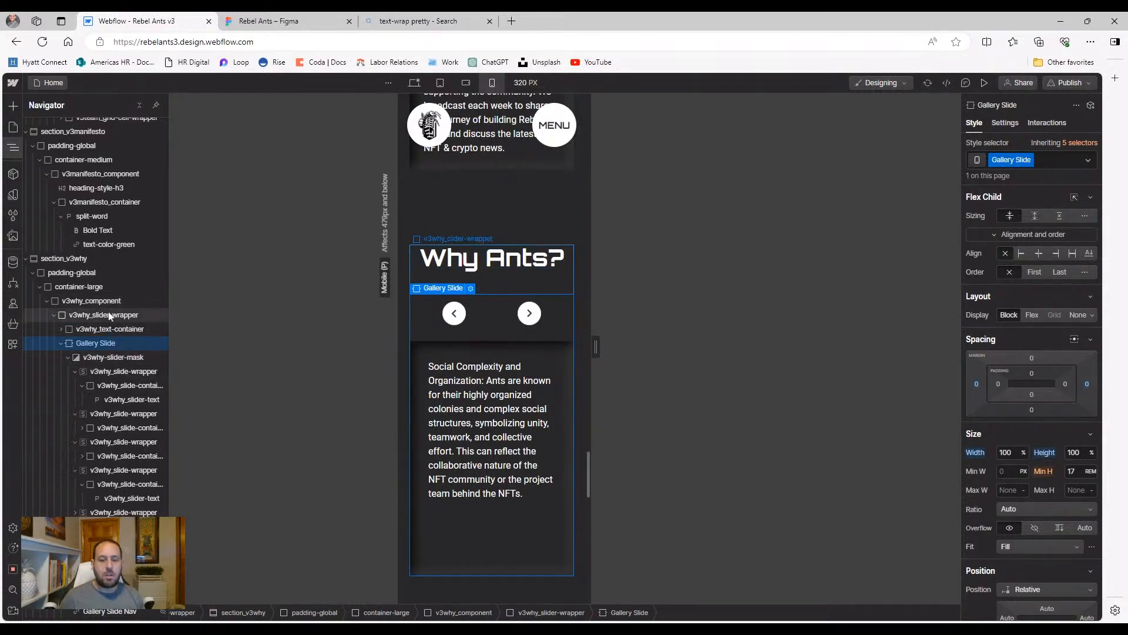
Inspect the heading container, Why Ants heading, wrapper and slider mask at 320px
click(91, 329)
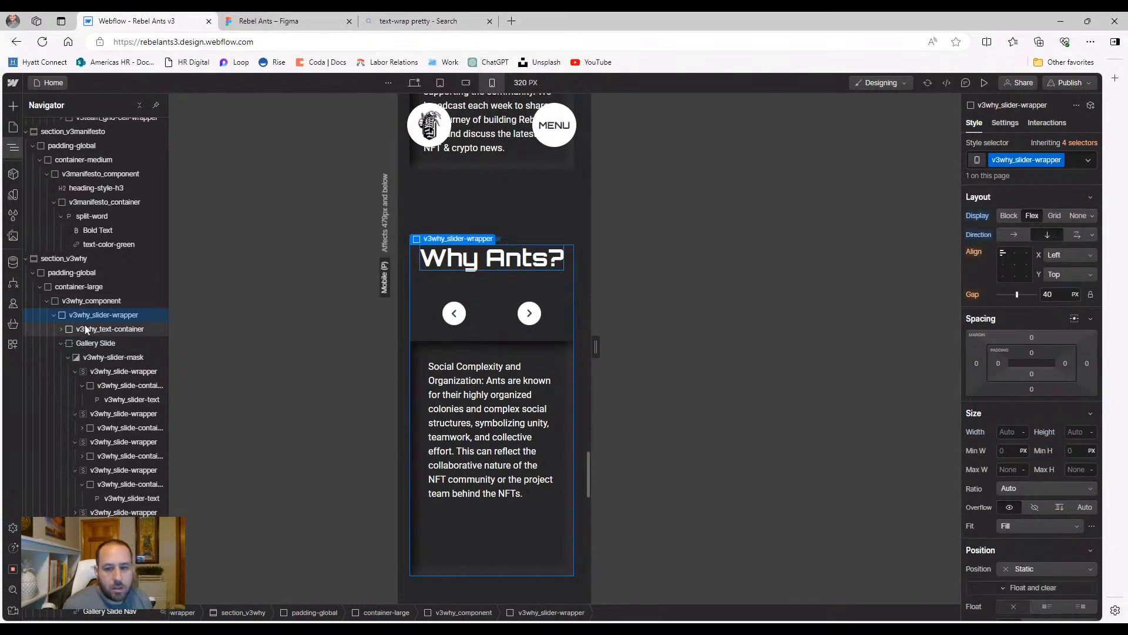
click(94, 311)
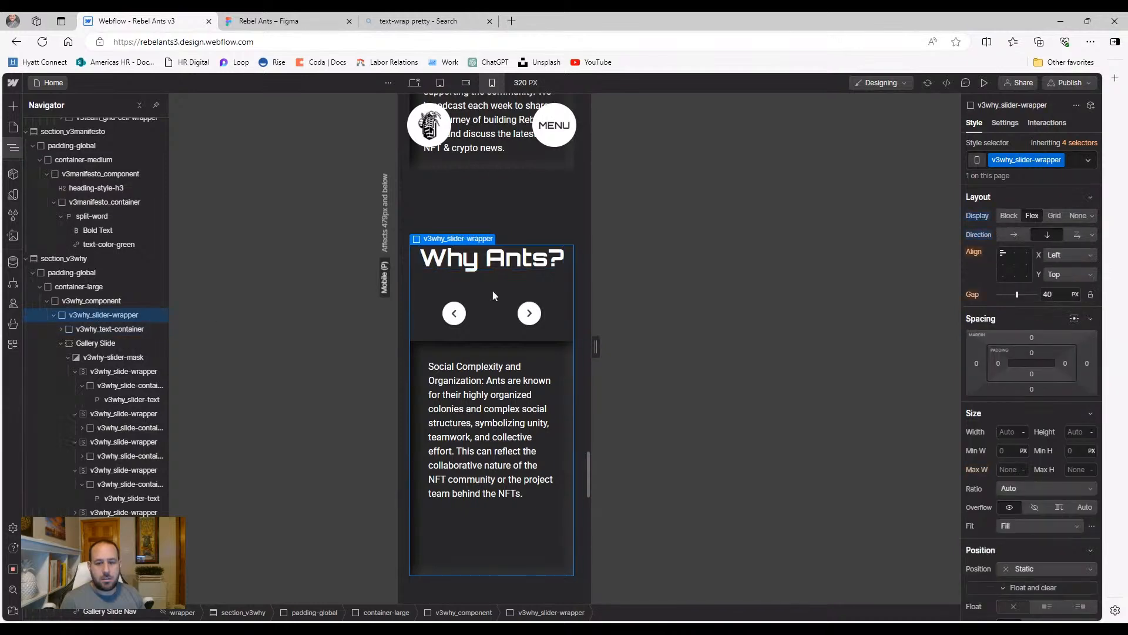
click(517, 266)
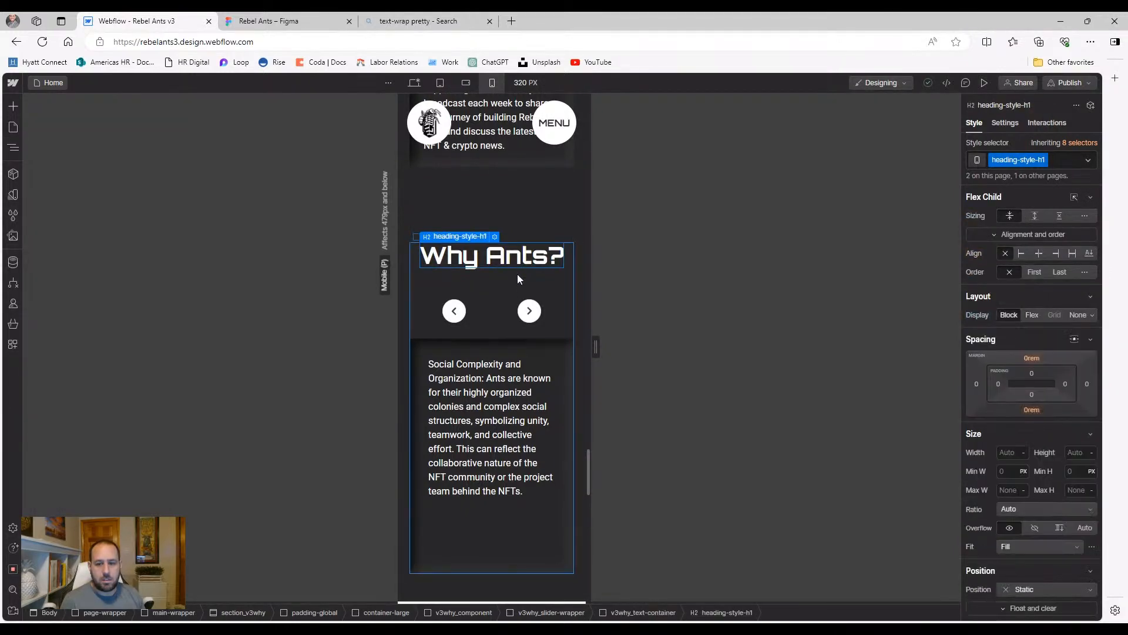
click(518, 275)
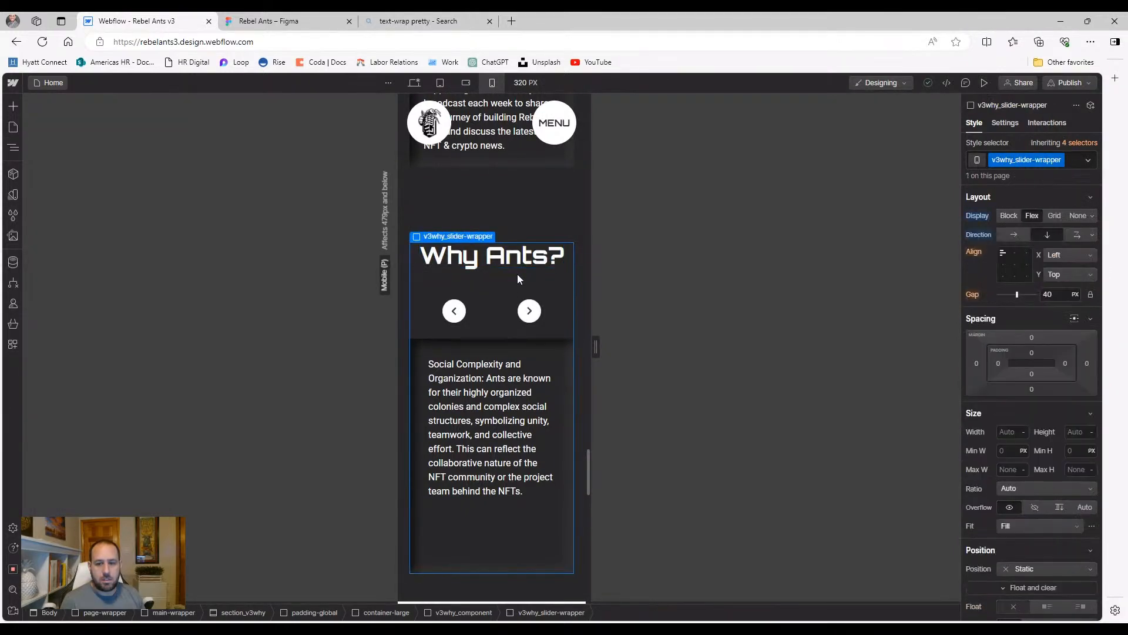
click(501, 328)
scroll(545, 300, up, 1)
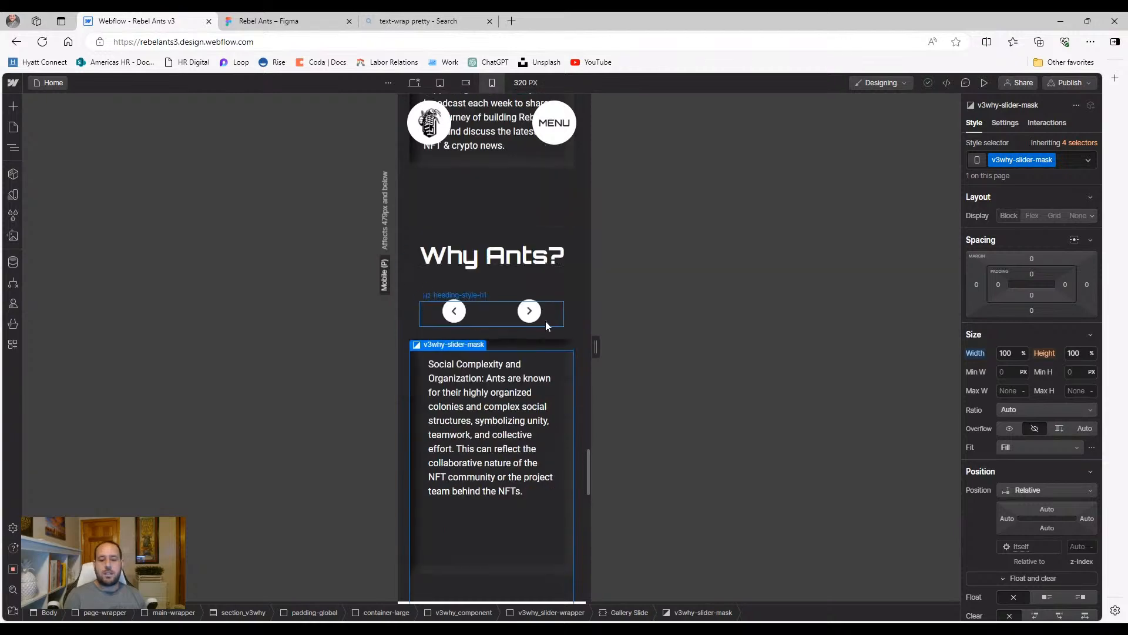
scroll(537, 341, down, 5)
scroll(537, 344, down, 8)
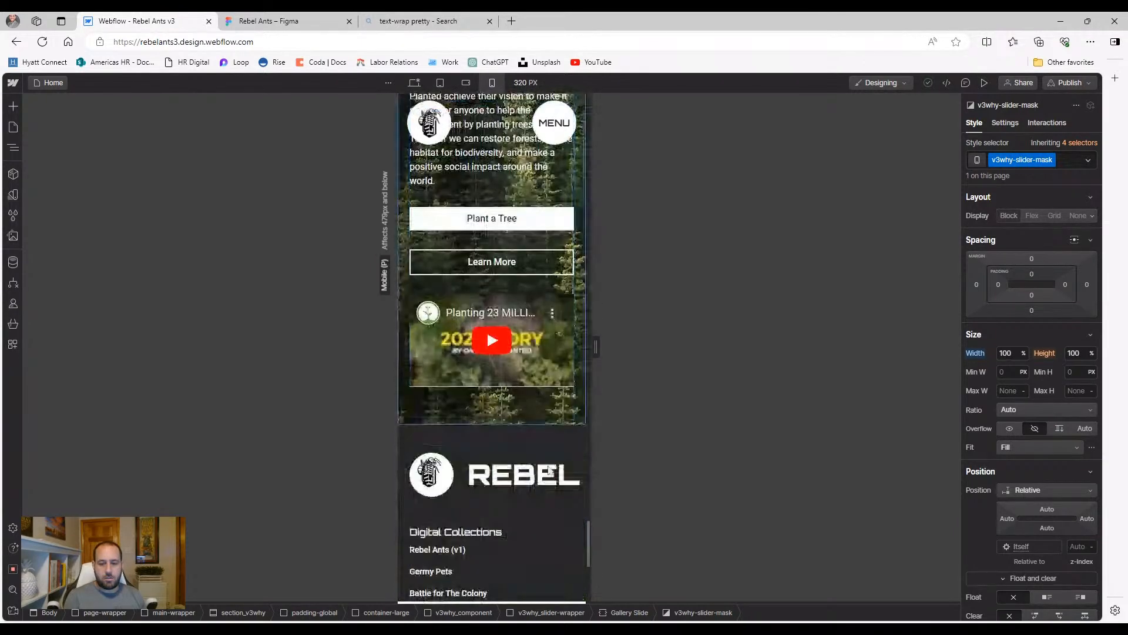
Select the Philanthropy section and open its background linear gradient settings
click(556, 409)
scroll(555, 410, up, 8)
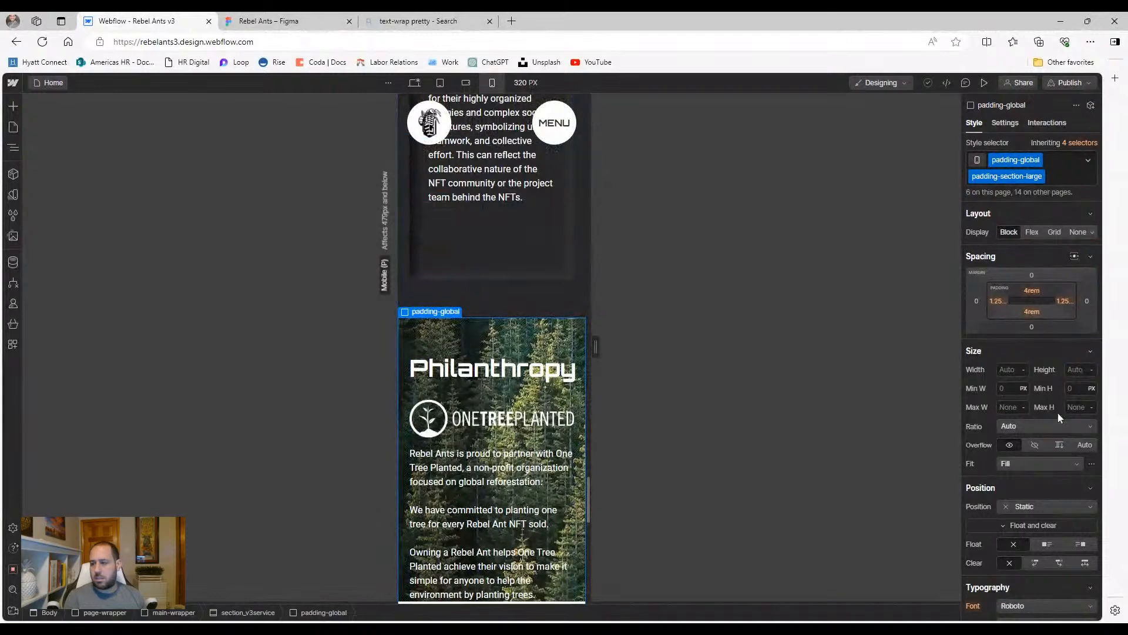
scroll(1060, 411, down, 10)
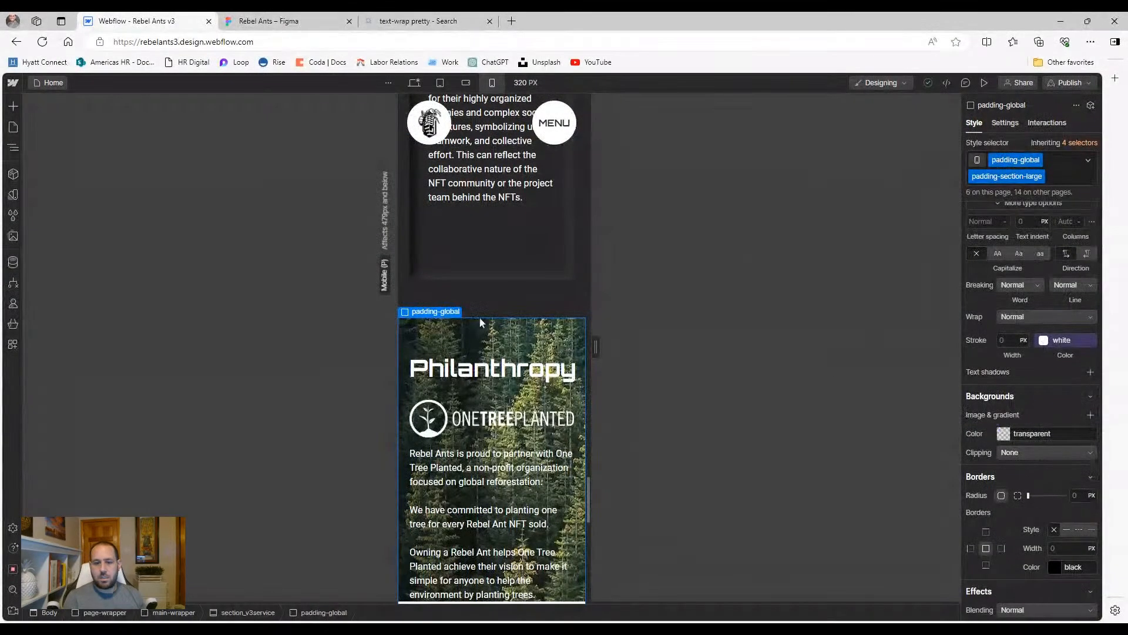
click(13, 147)
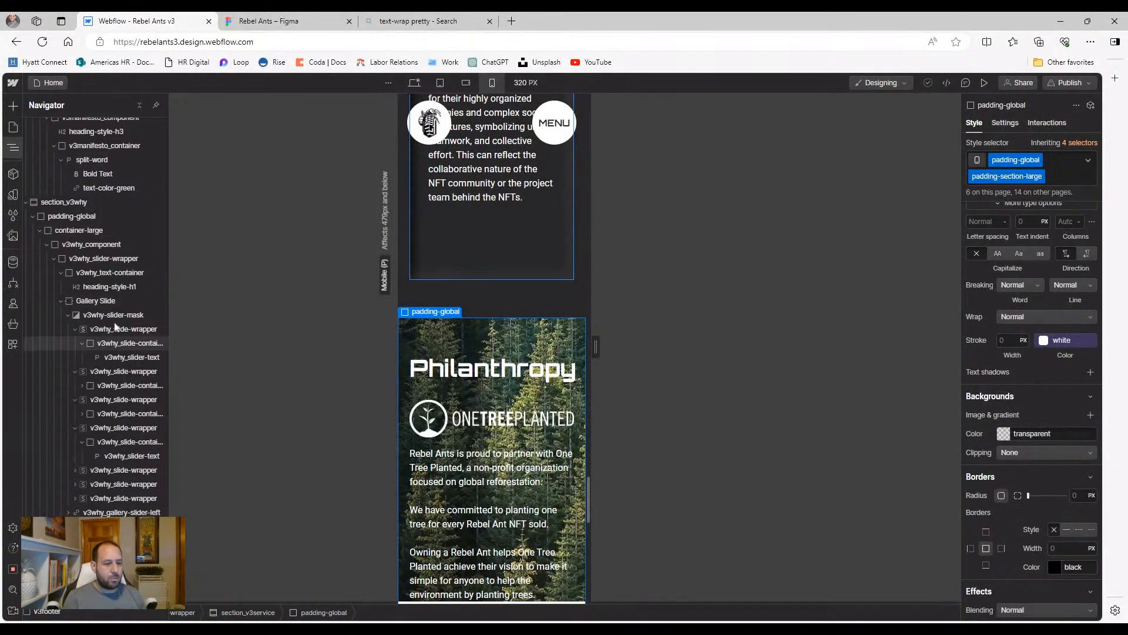
click(248, 612)
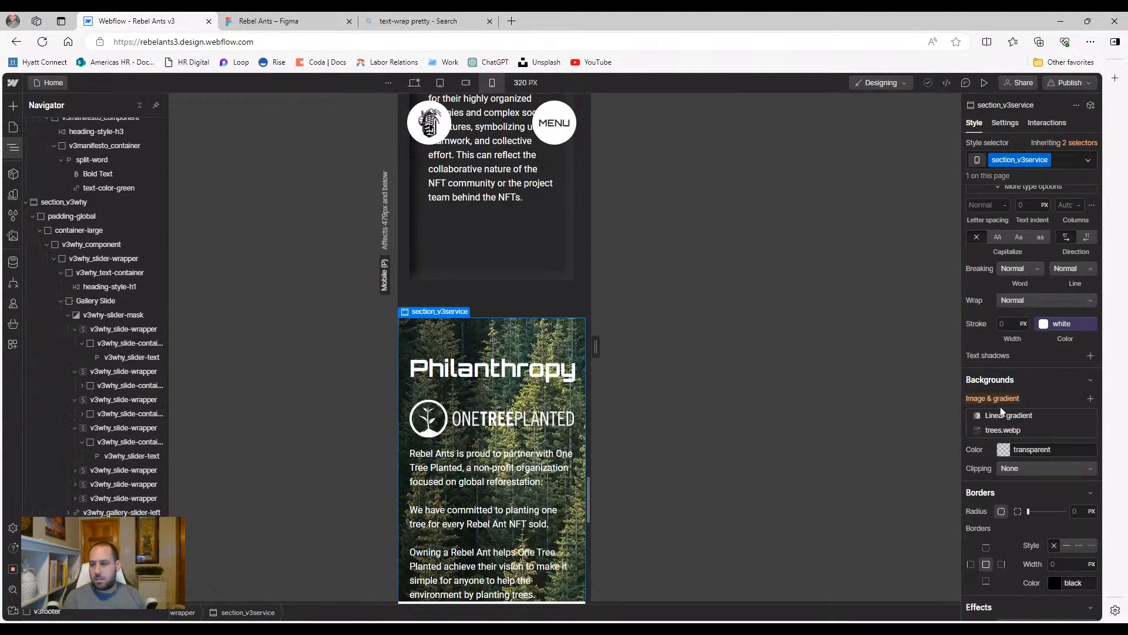
click(1035, 415)
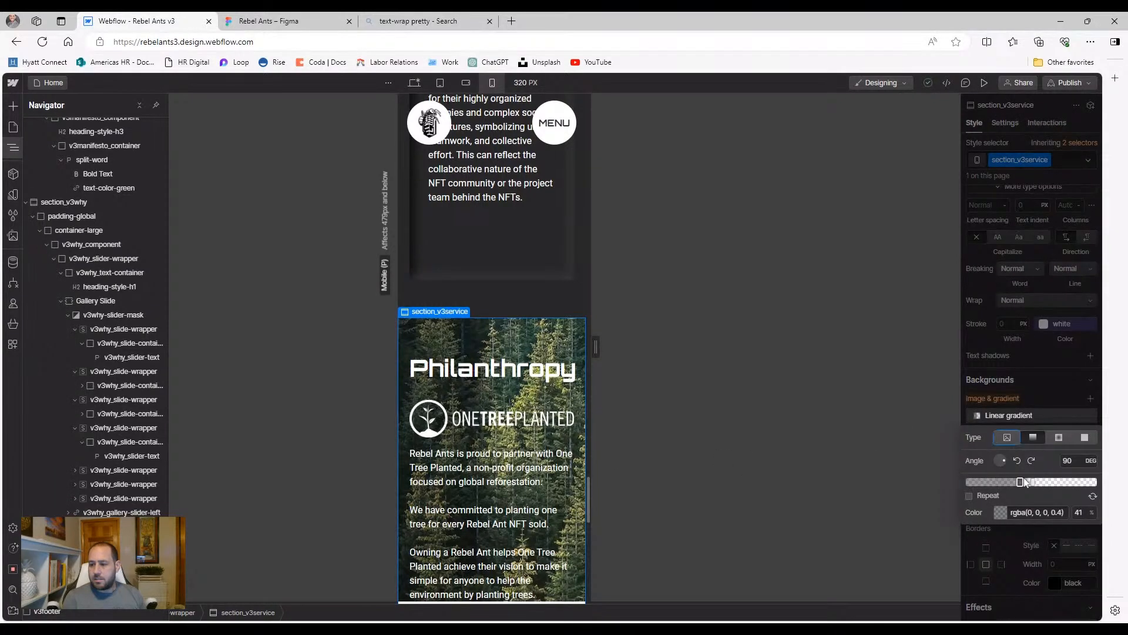
Drag the gradient stops so the 40%-opacity black stop sits at 67%, at 180 degrees
drag(1021, 482, 1001, 470)
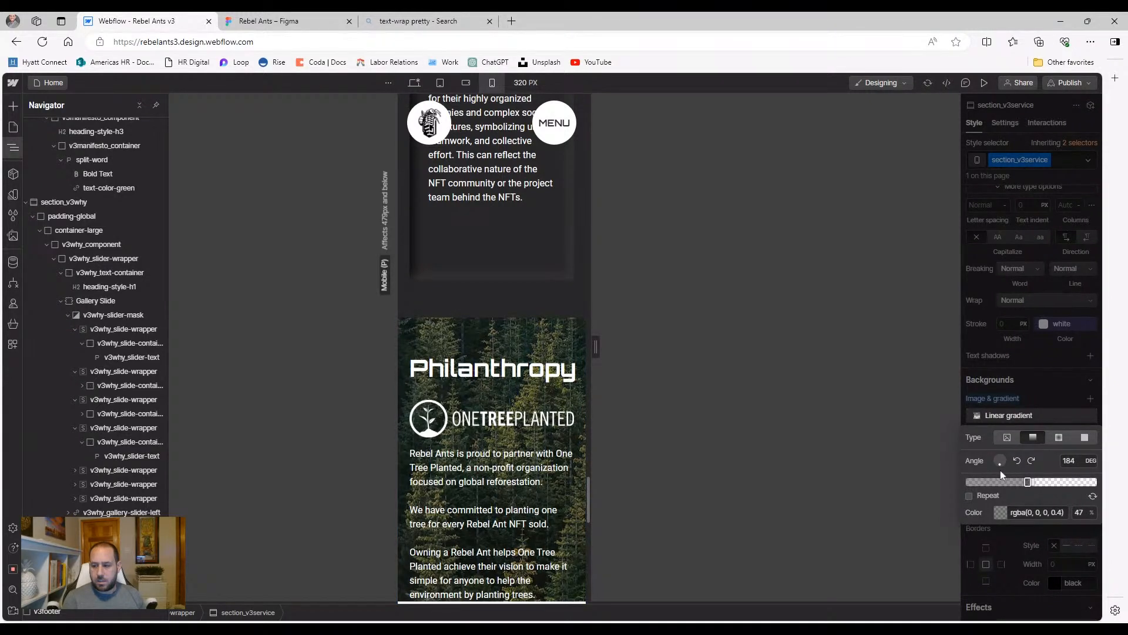
click(1070, 460)
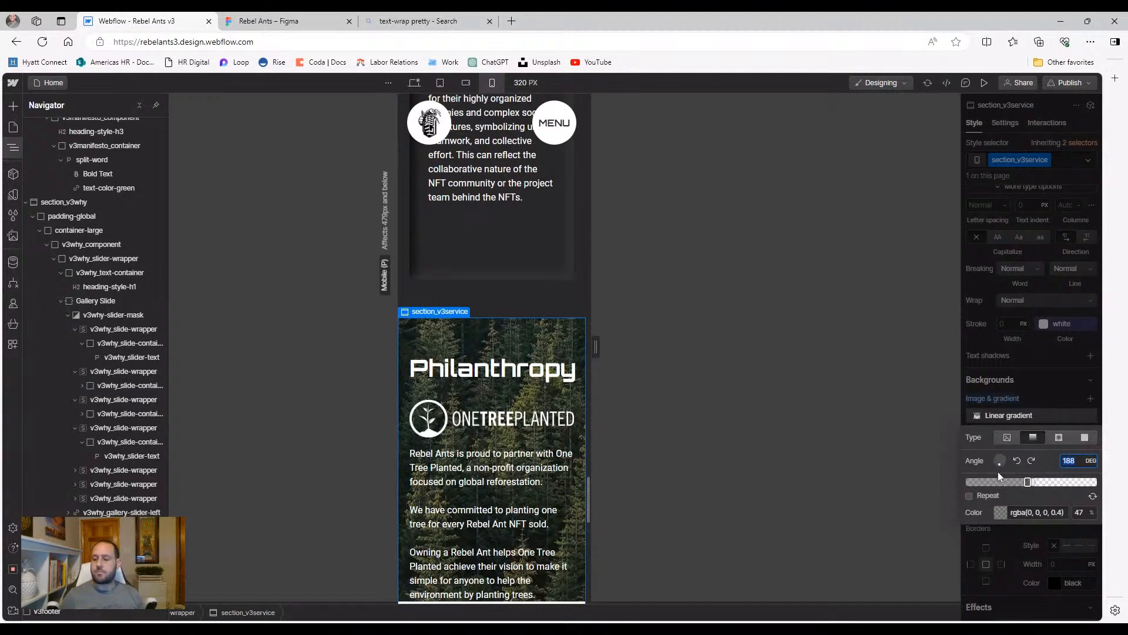
scroll(752, 309, down, 5)
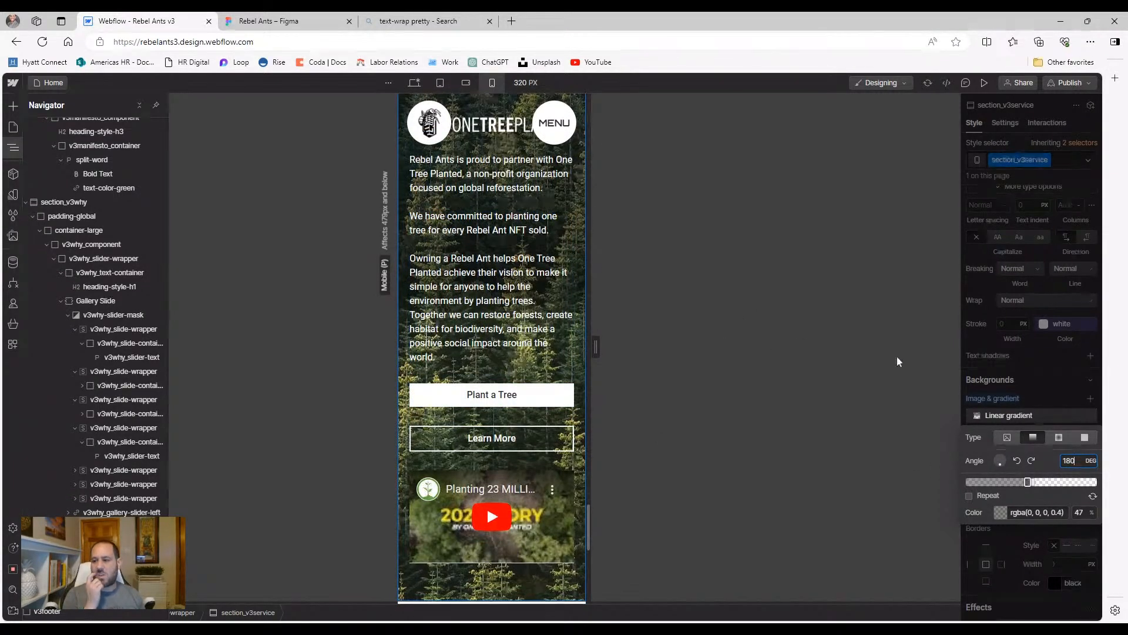
scroll(560, 380, up, 1)
drag(1027, 482, 1094, 482)
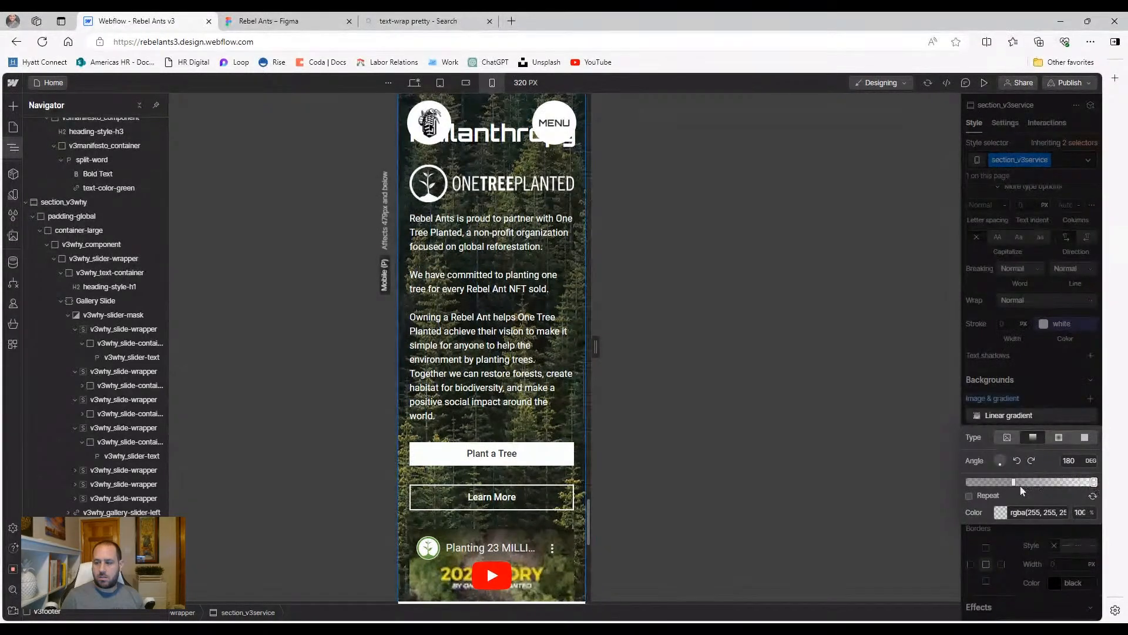
drag(1015, 481, 1053, 482)
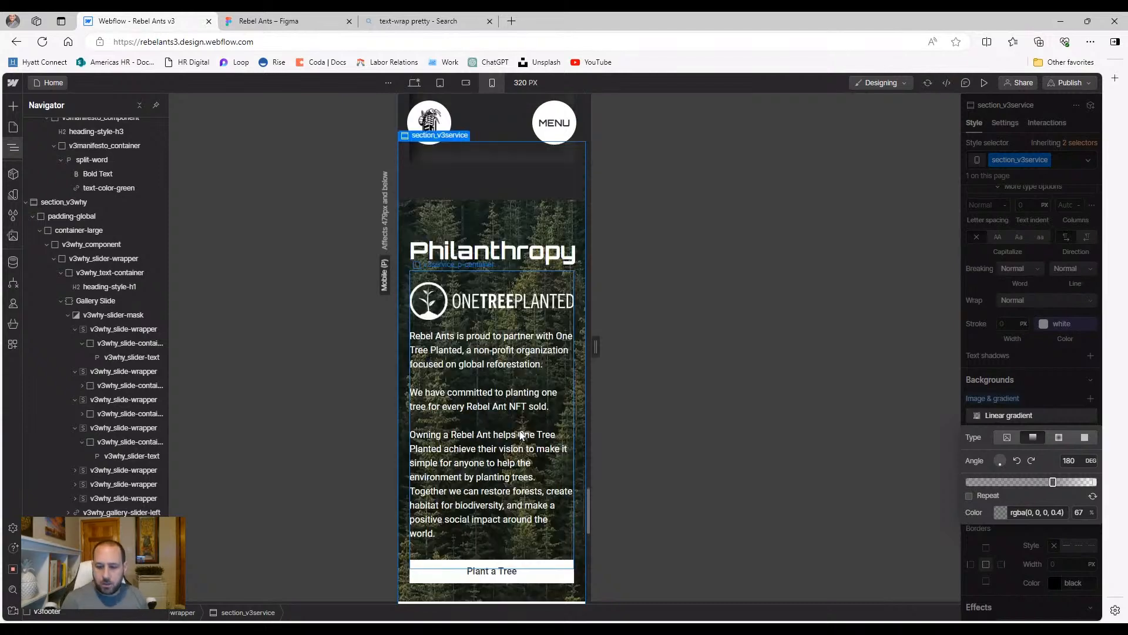
Stack the footer logo vertically above the REBEL ANTS title, aligned left
scroll(520, 432, down, 8)
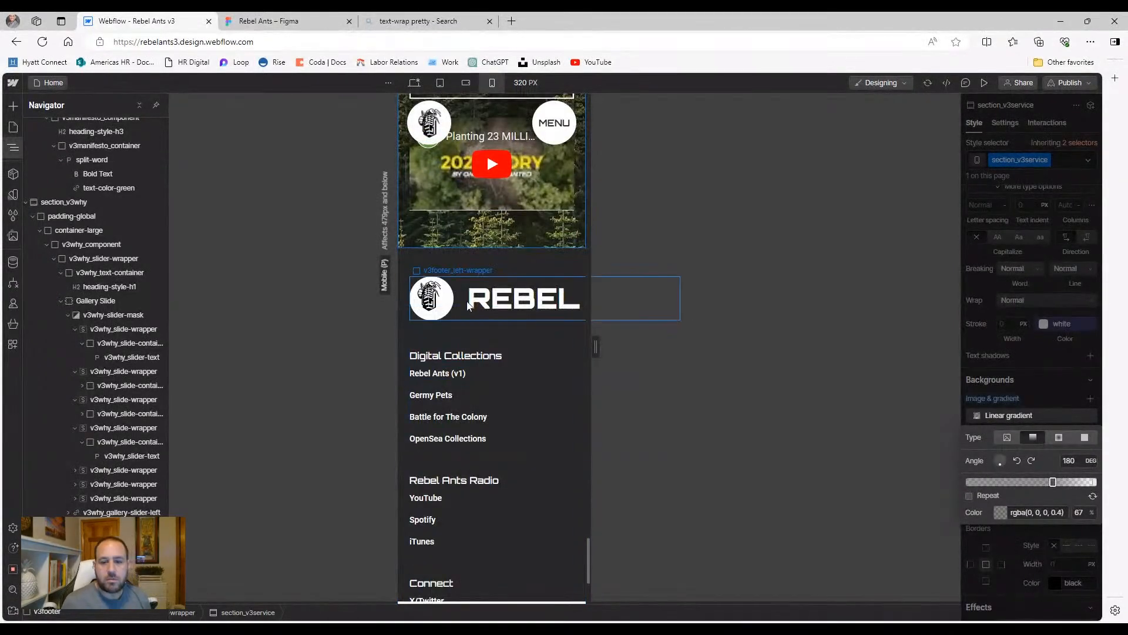
click(469, 303)
scroll(1020, 270, up, 9)
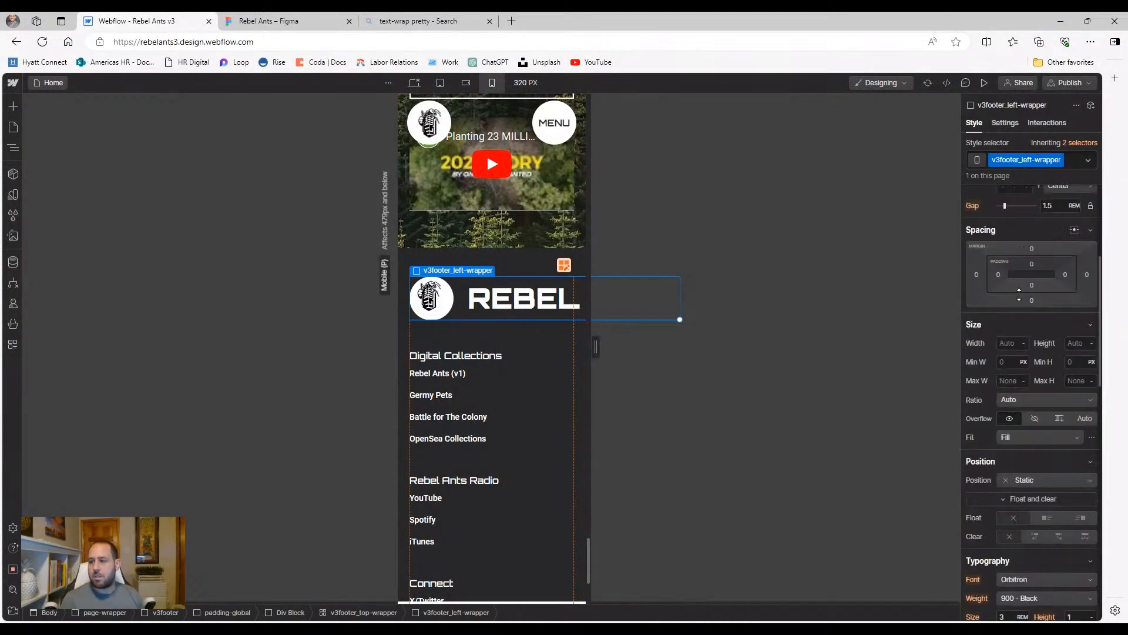
click(1046, 381)
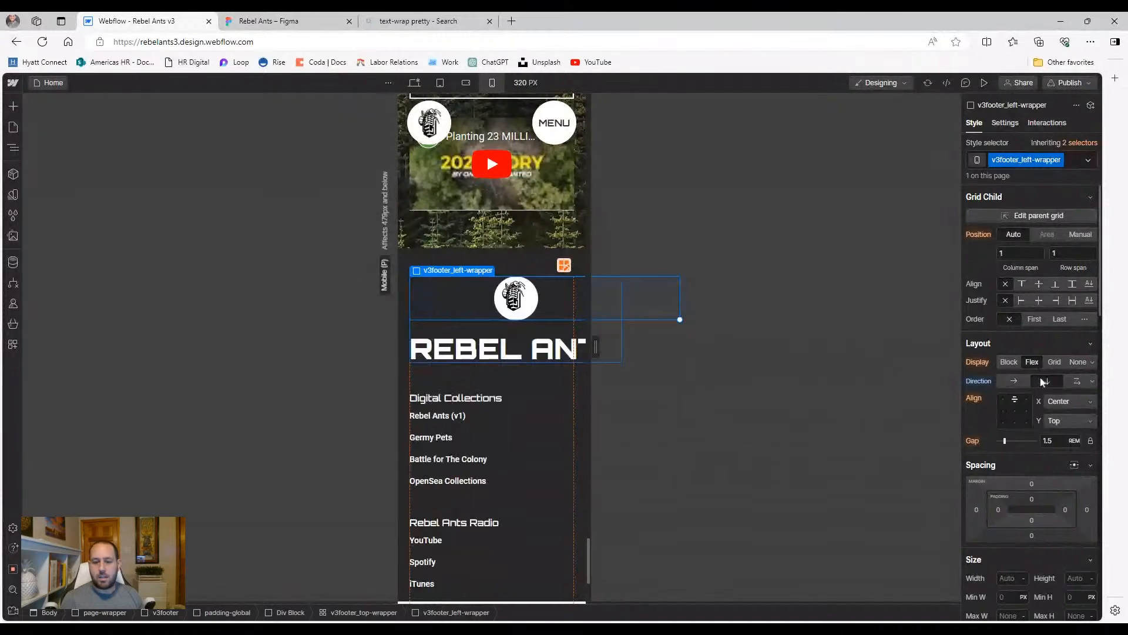
click(1003, 411)
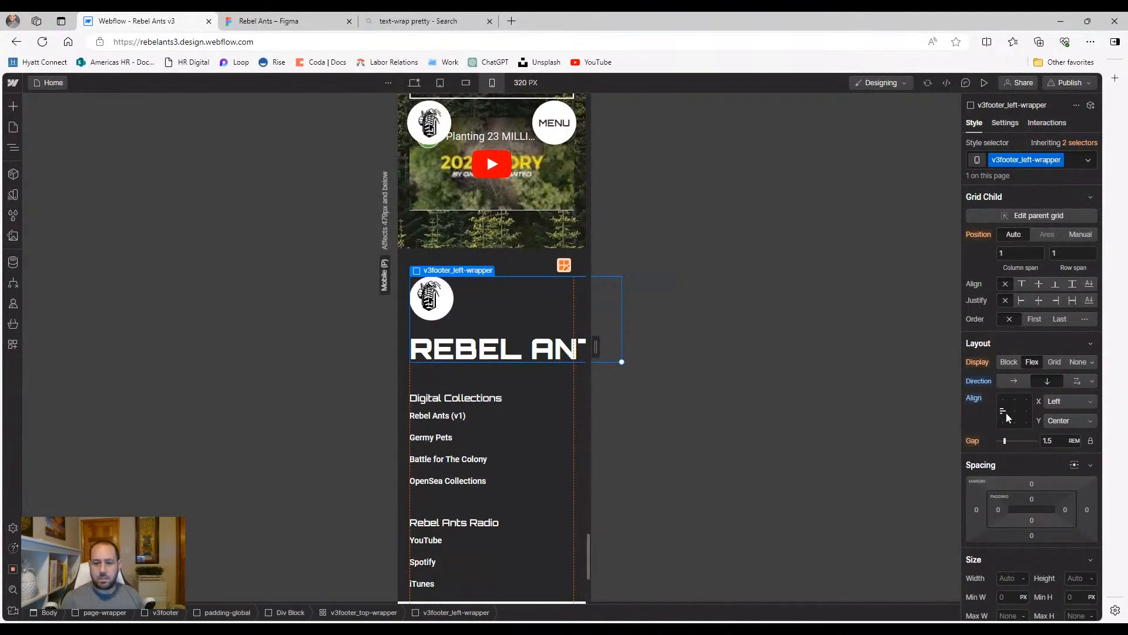
Set the footer left wrapper's typography size to 2 REM
click(493, 351)
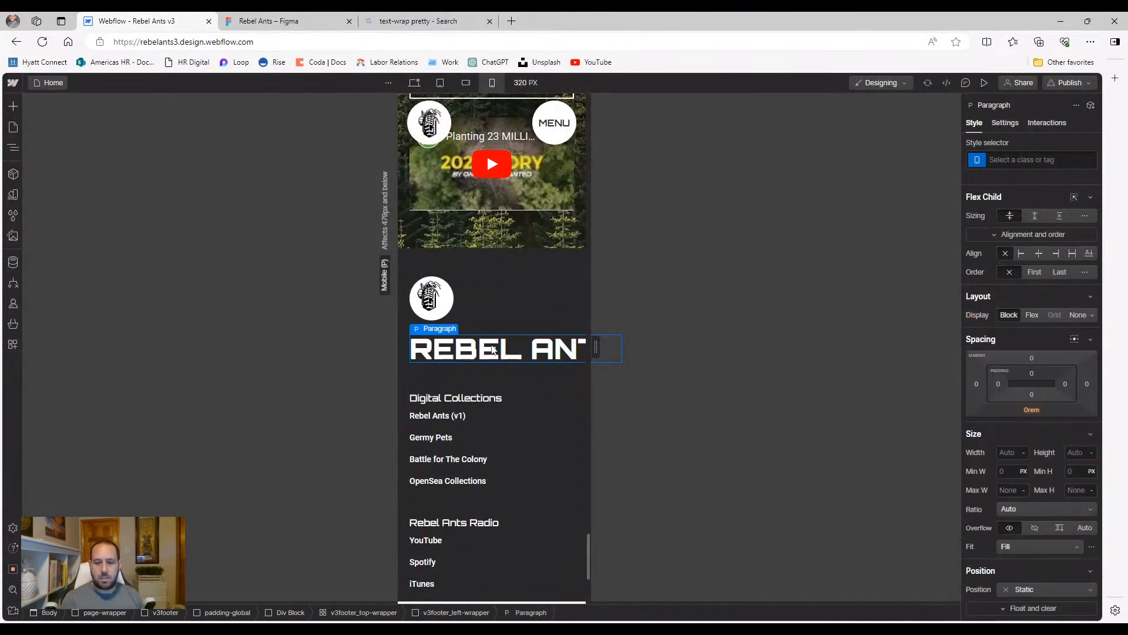
click(493, 333)
scroll(1020, 412, down, 5)
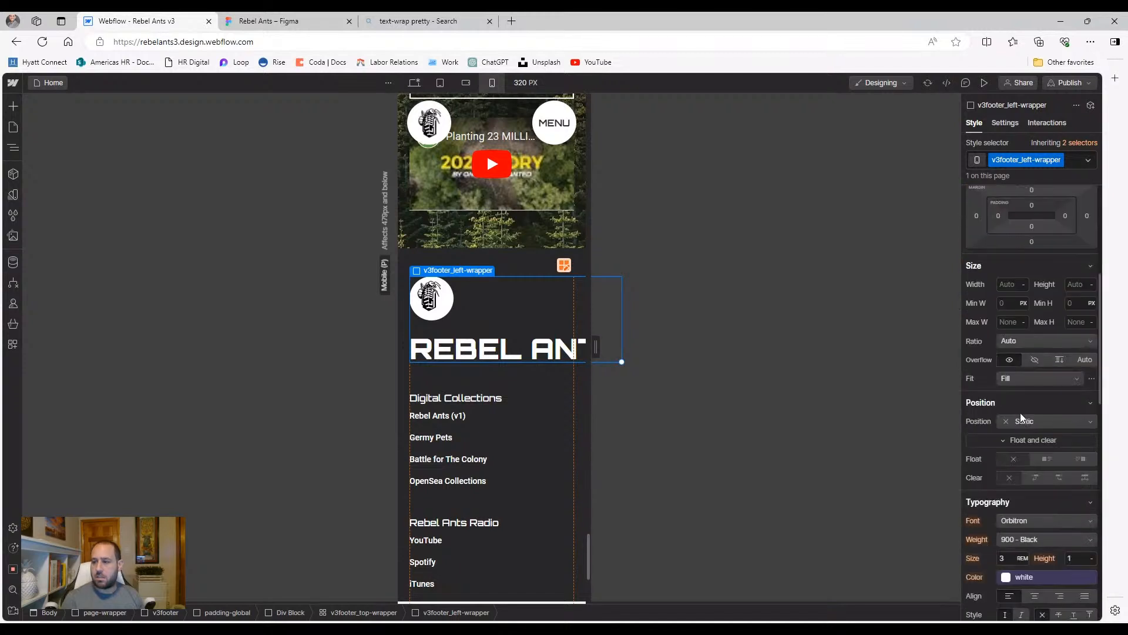
scroll(1020, 410, down, 1)
click(1003, 499)
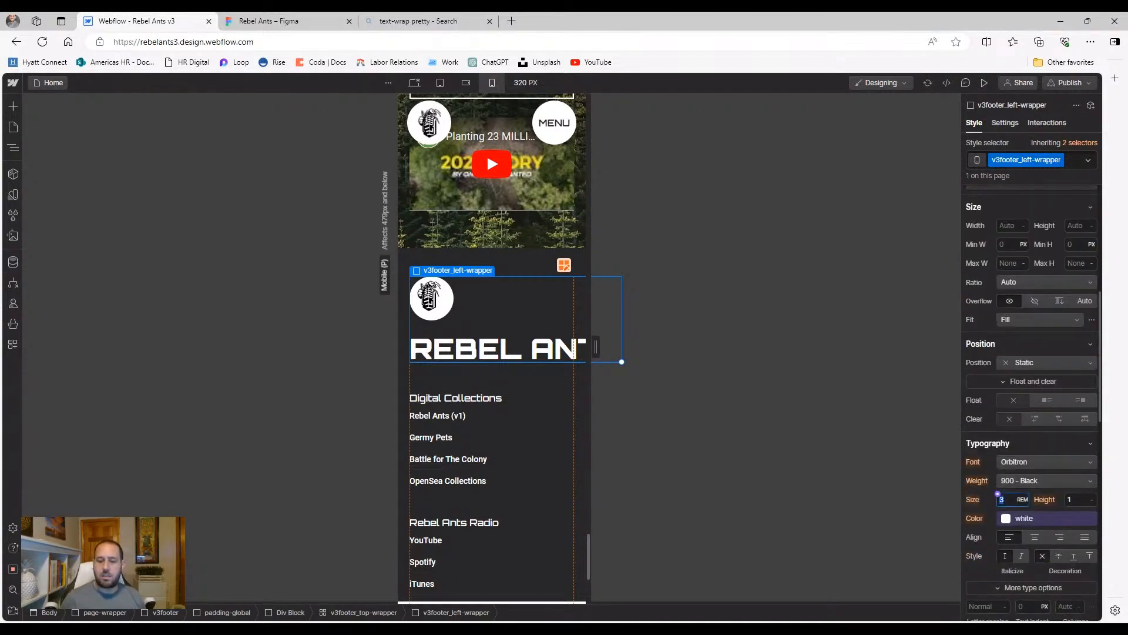
text(2)
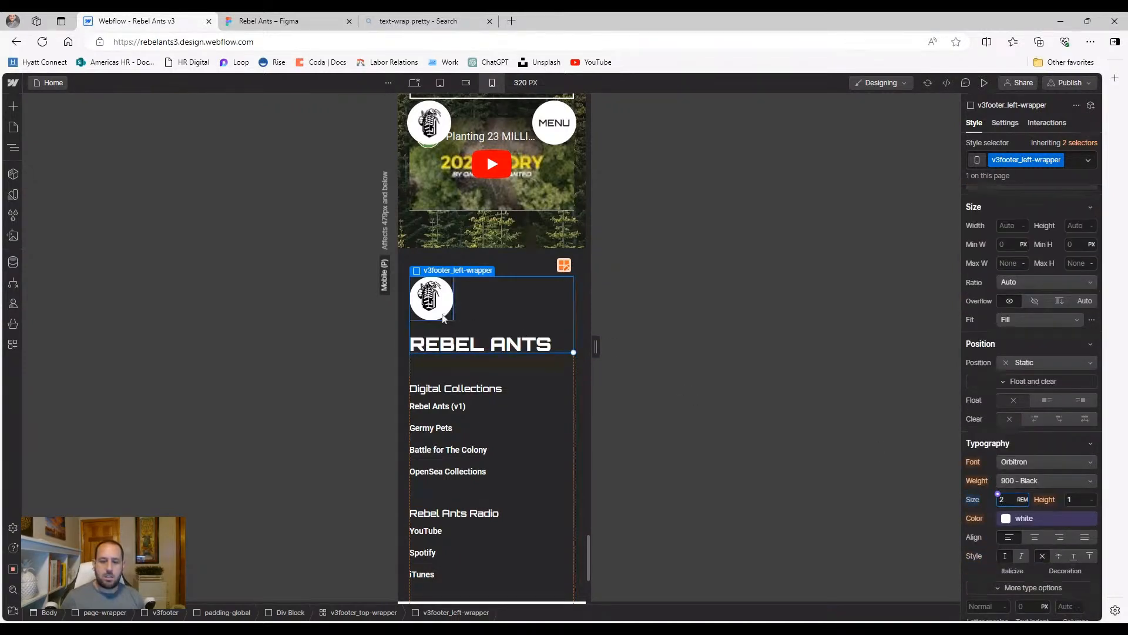
click(448, 312)
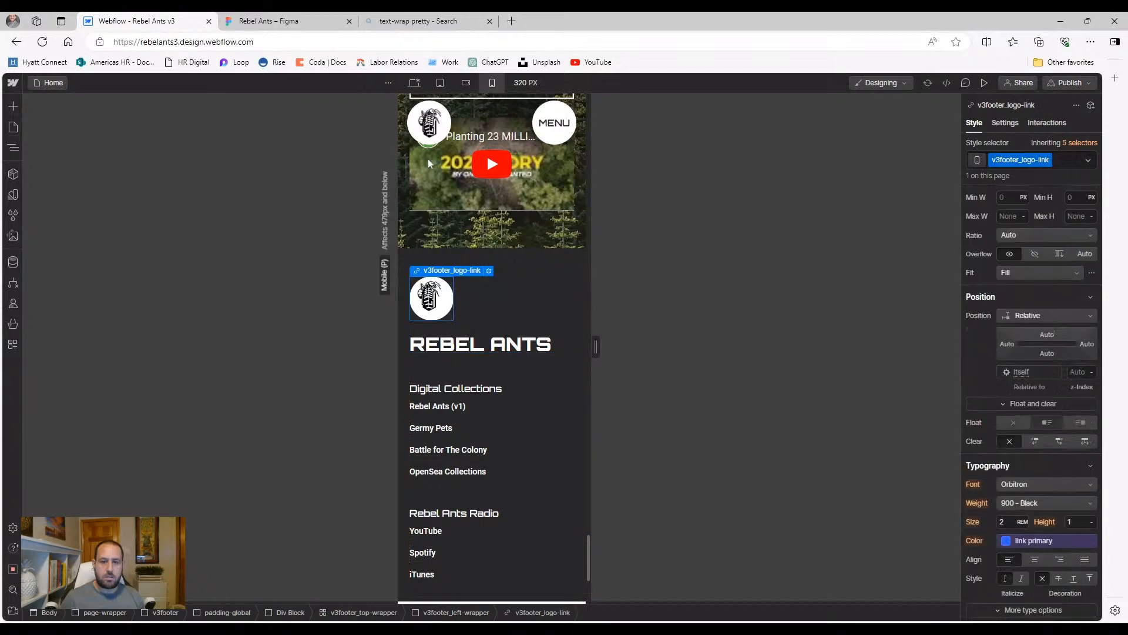
click(441, 84)
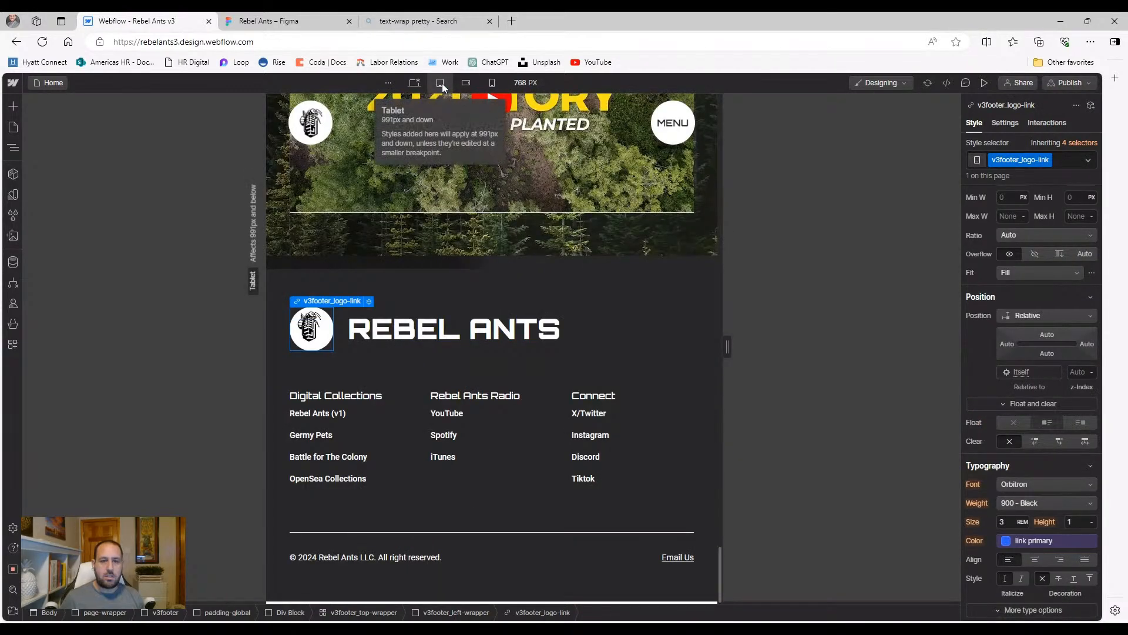
At desktop width, centre the logo inside v3footer_logo-link
click(417, 84)
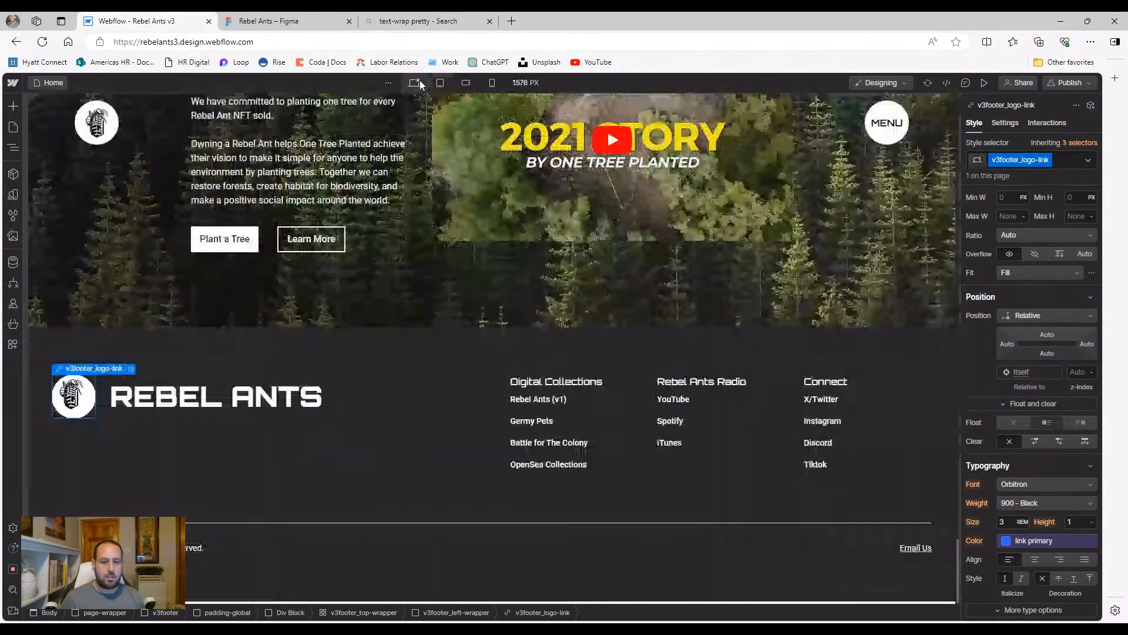
click(86, 411)
click(91, 414)
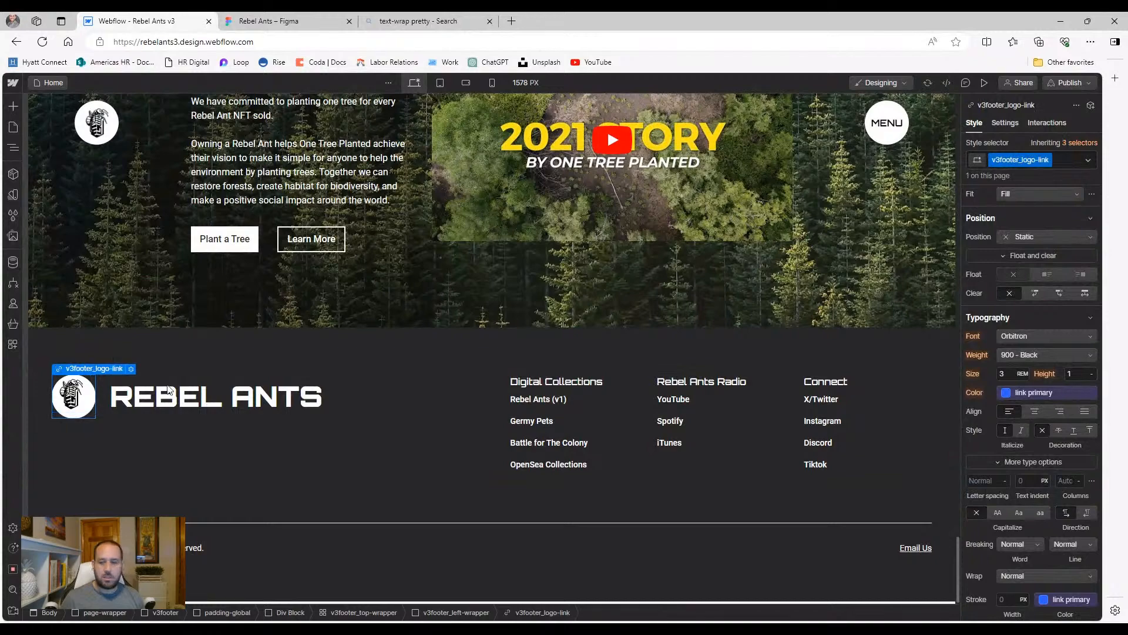
scroll(1052, 290, up, 6)
click(1015, 364)
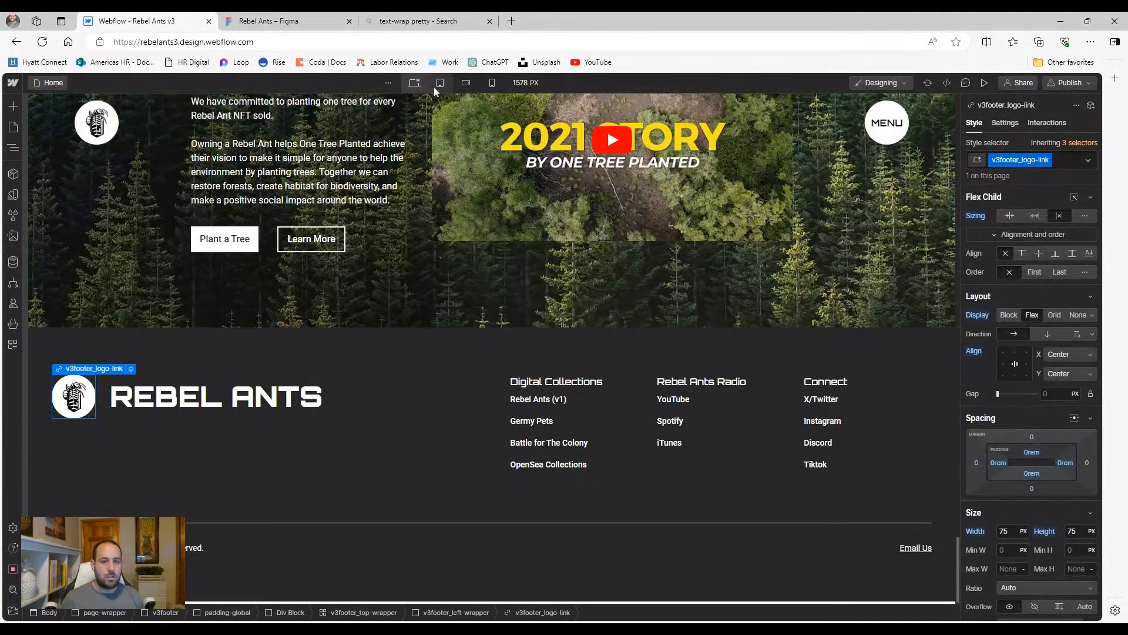
Check the footer at tablet, landscape and portrait widths, keeping the mobile title at 2 REM over 2.5
key(shift+2)
scroll(336, 411, down, 10)
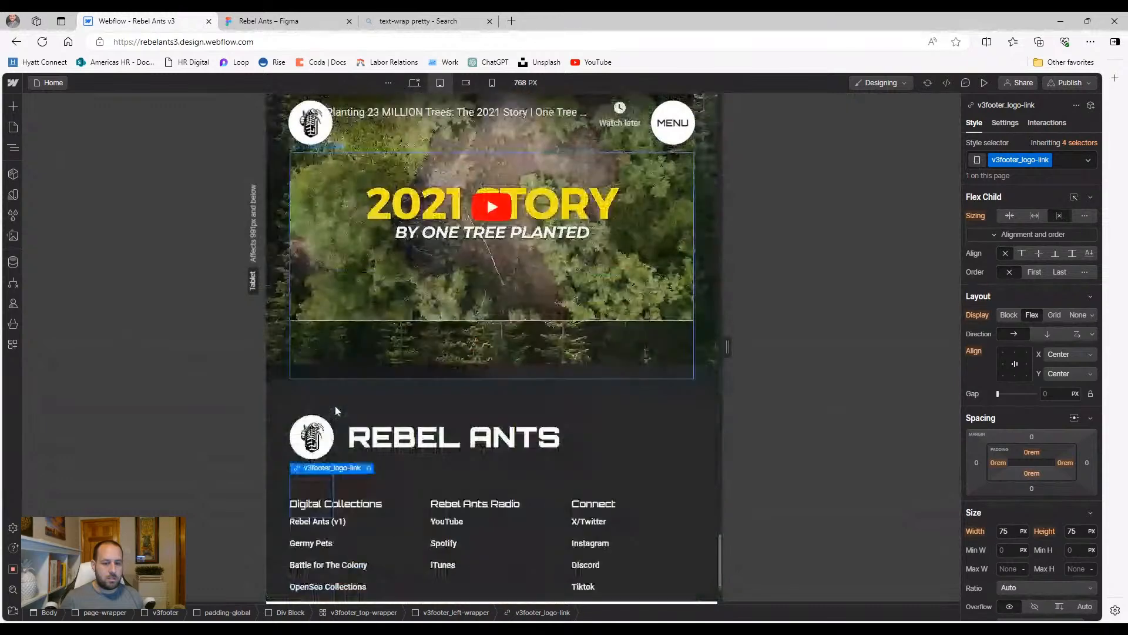
click(466, 83)
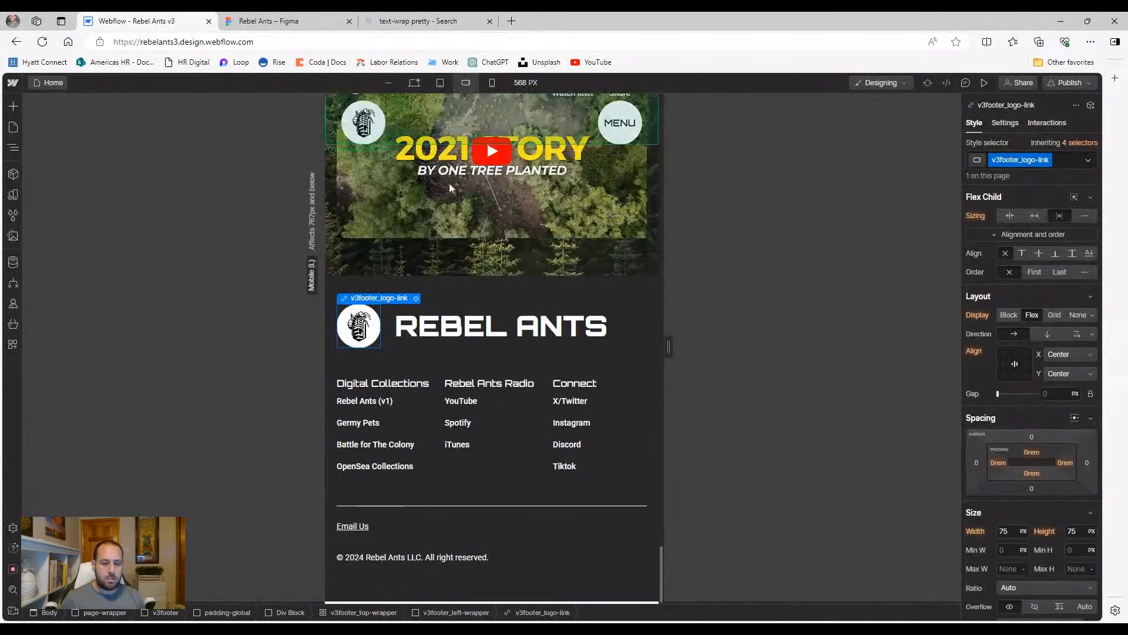
click(492, 83)
click(487, 289)
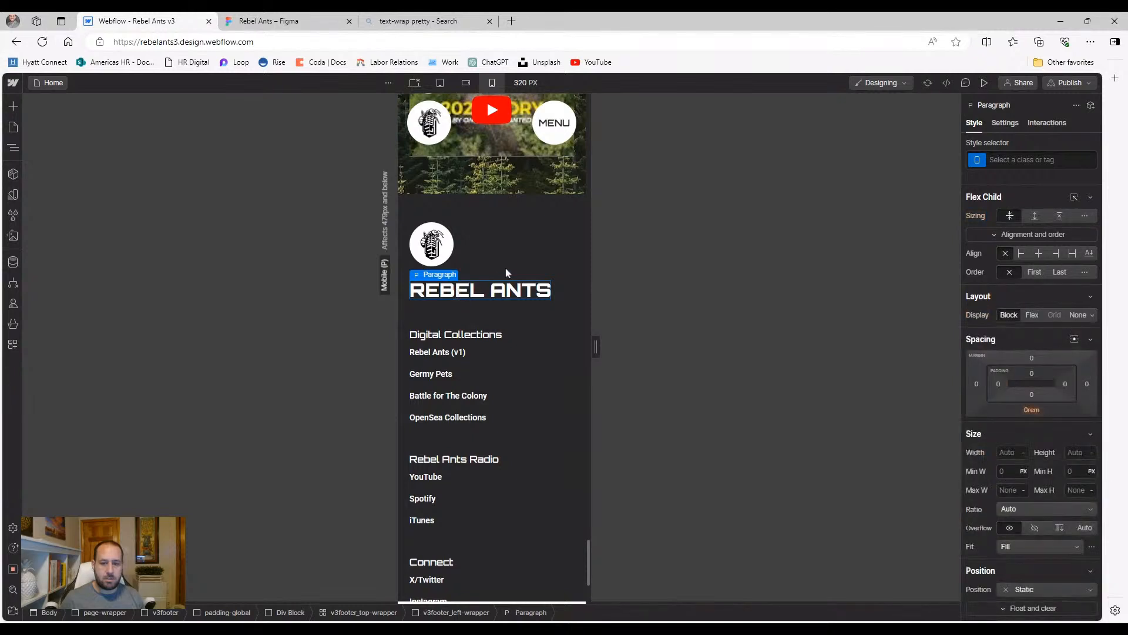
click(500, 271)
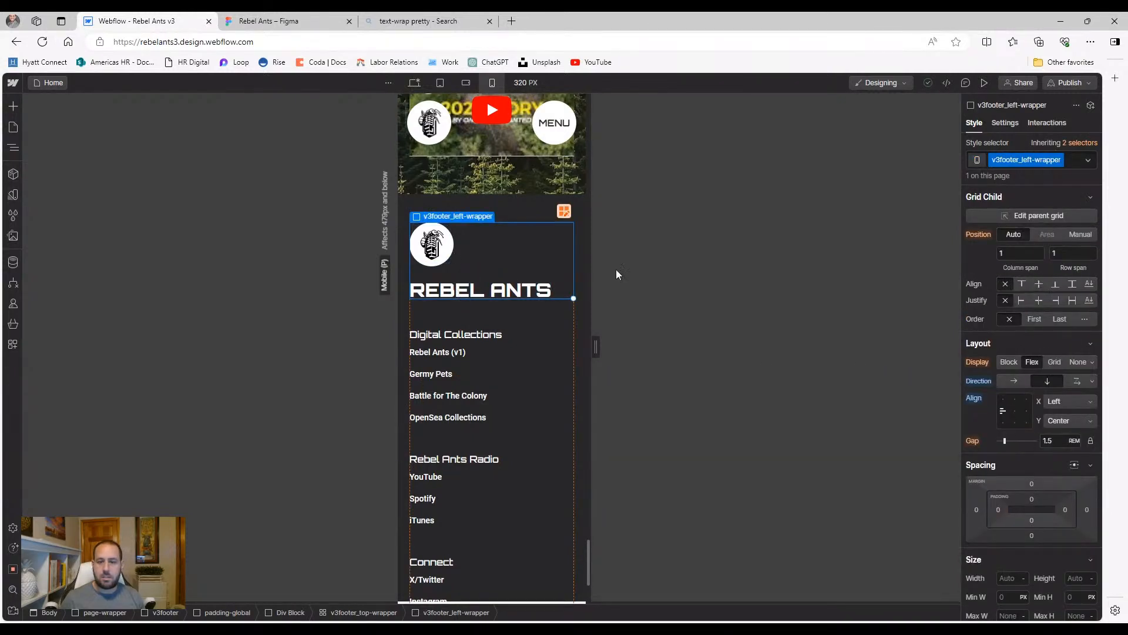
scroll(1016, 451, down, 6)
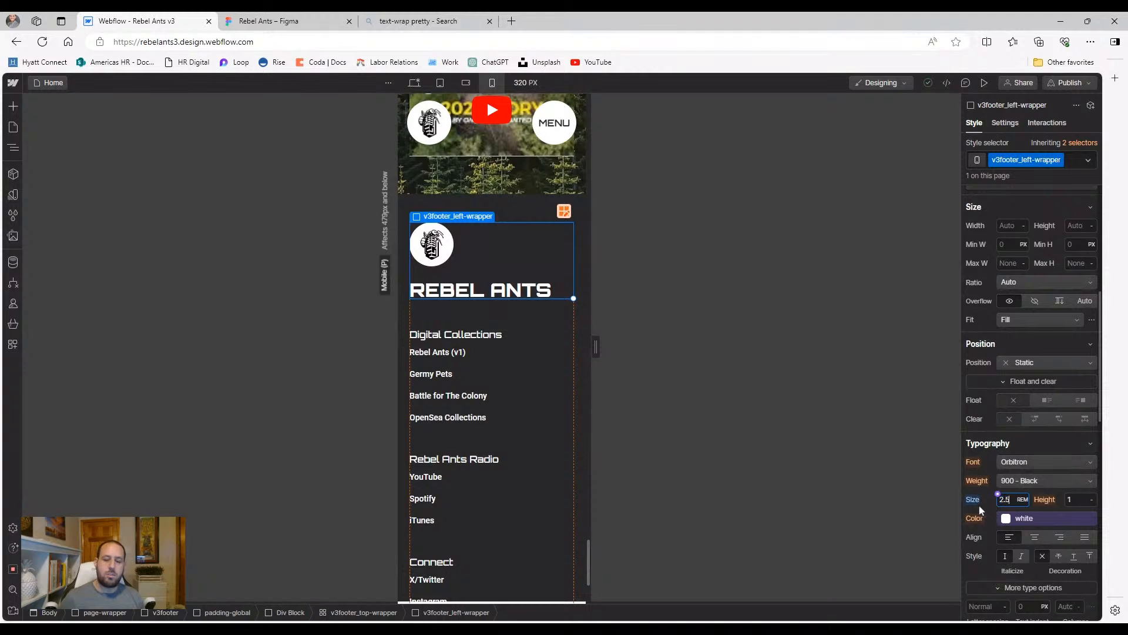
text(2.5)
key(BackSpace)
key(BackSpace)
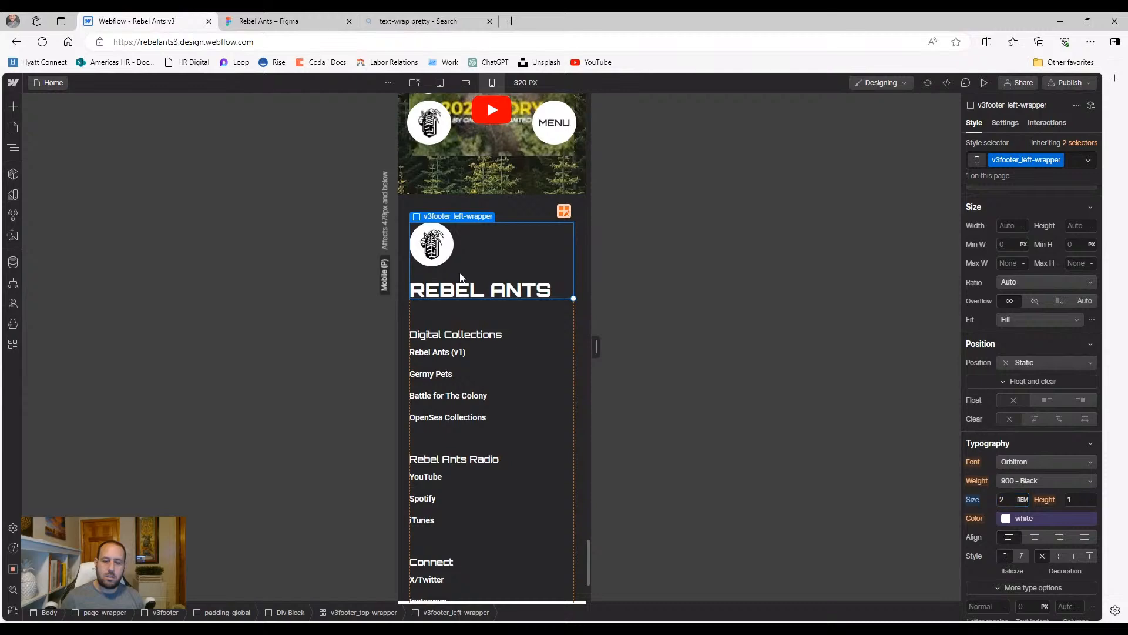
scroll(506, 329, down, 3)
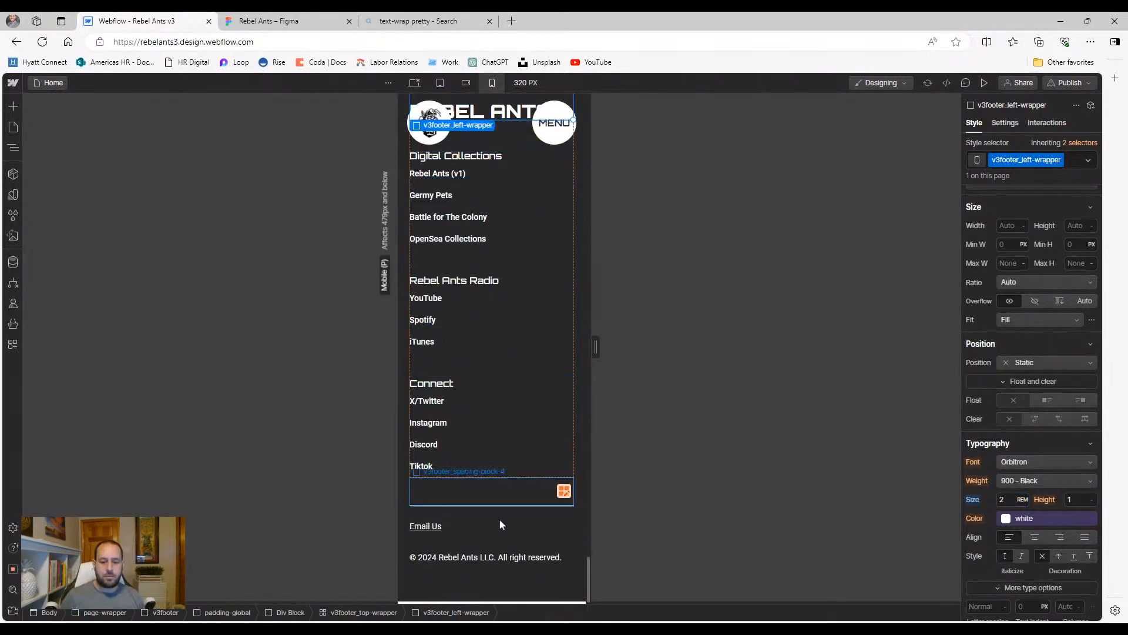
scroll(500, 517, up, 5)
scroll(494, 435, up, 15)
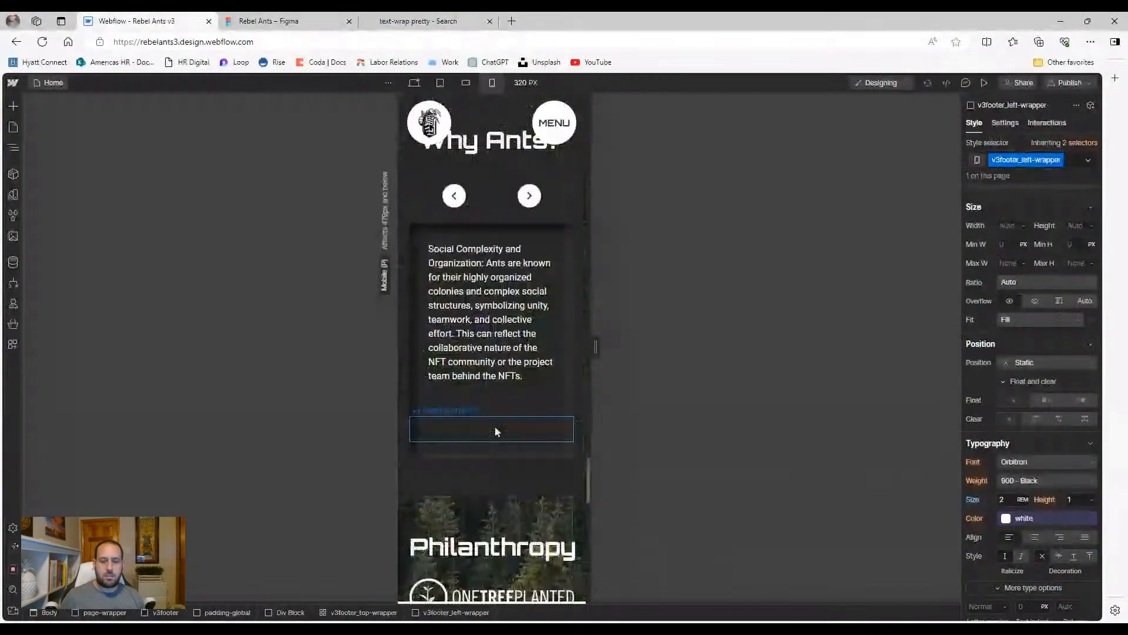
Return to the 1578px desktop layout and publish the site to the webflow.io staging domain
scroll(503, 423, up, 15)
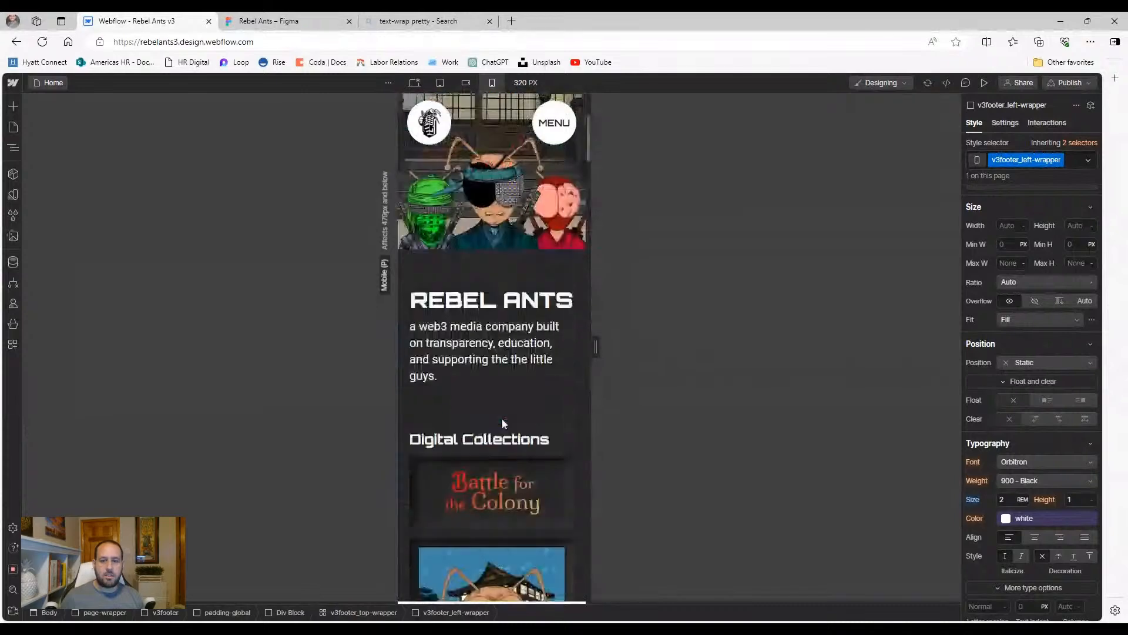
click(415, 82)
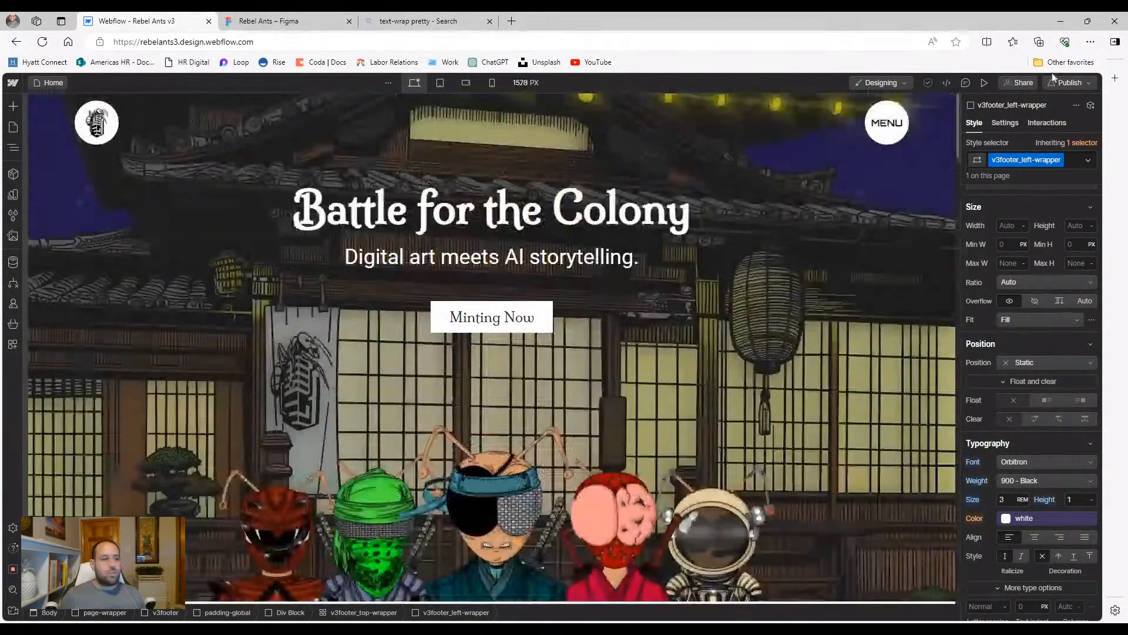
click(1050, 82)
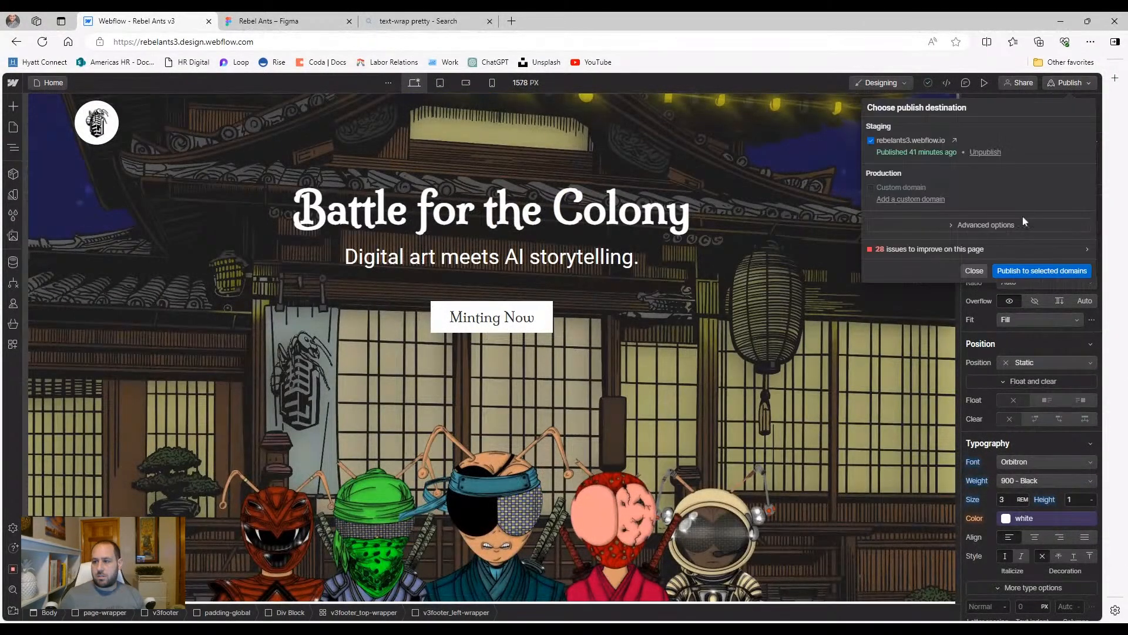
click(1020, 269)
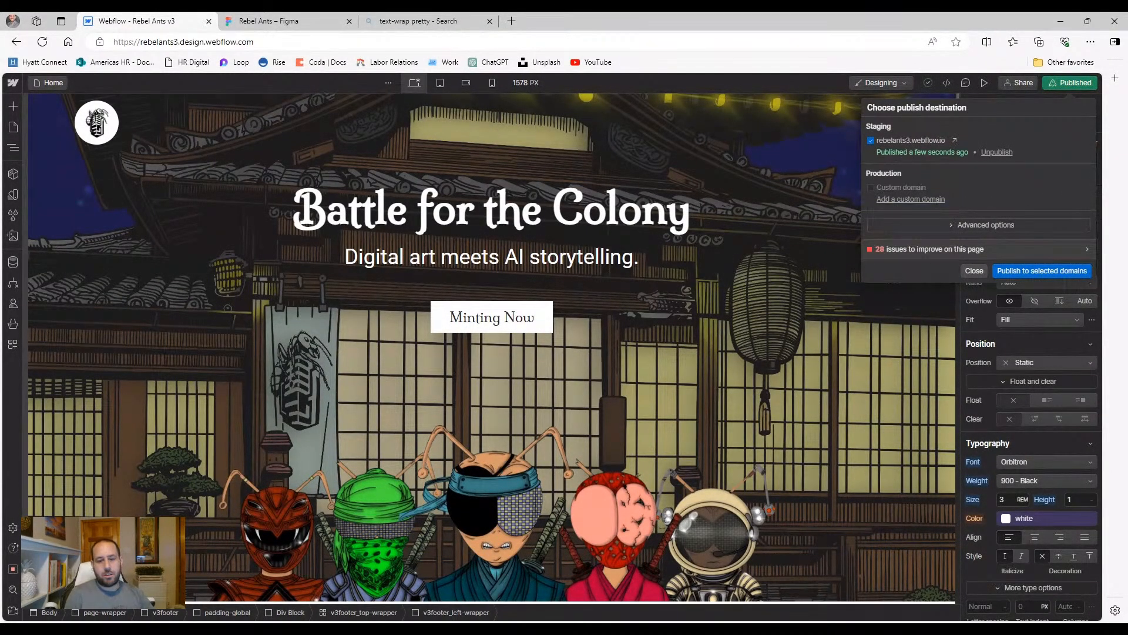
click(964, 268)
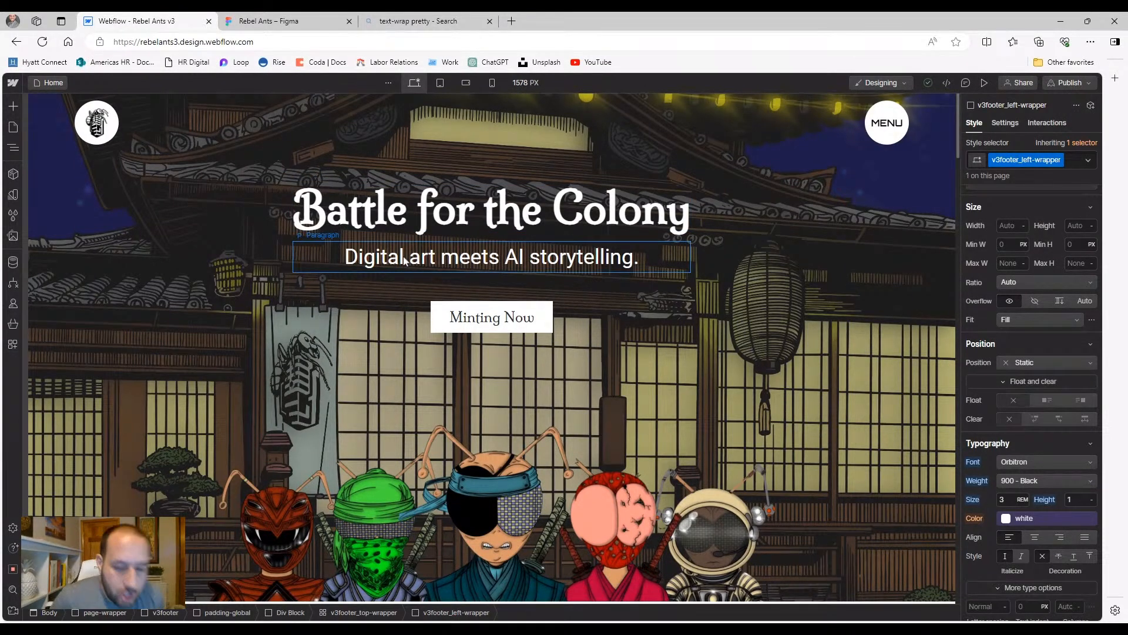